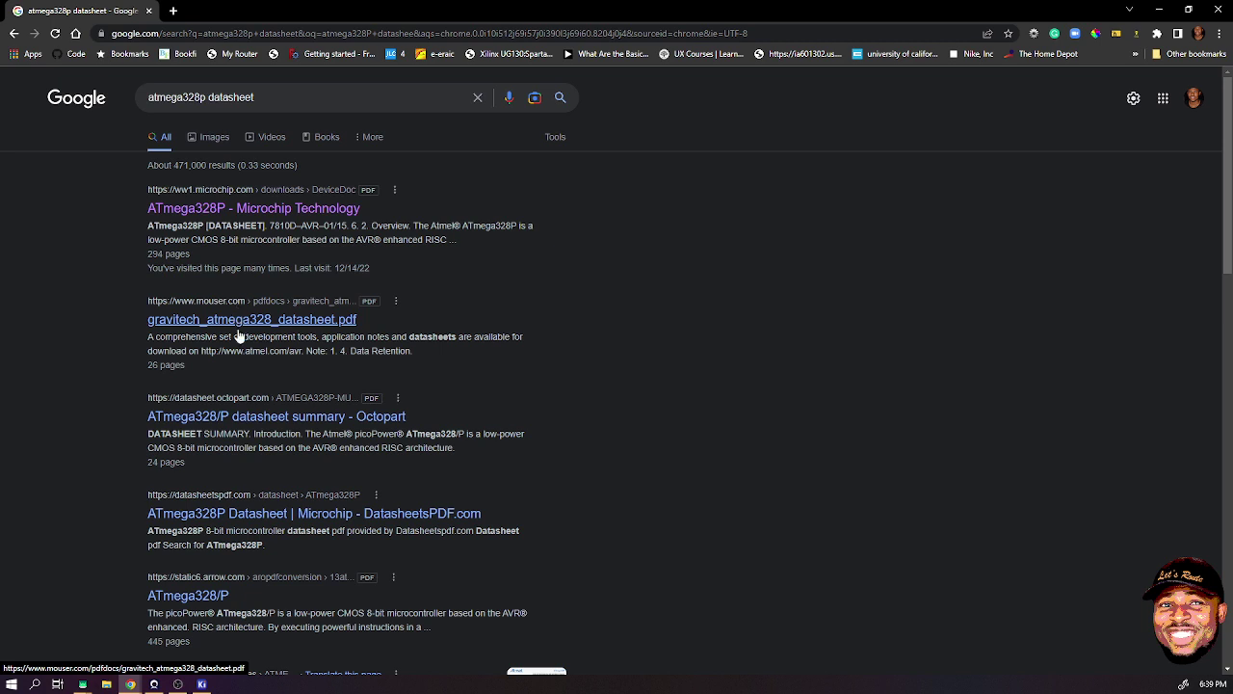
- Open the Octopart 'ATmega328/P datasheet summary' search result in a new tab
{"action": "left_click", "coordinate": [203, 598]}
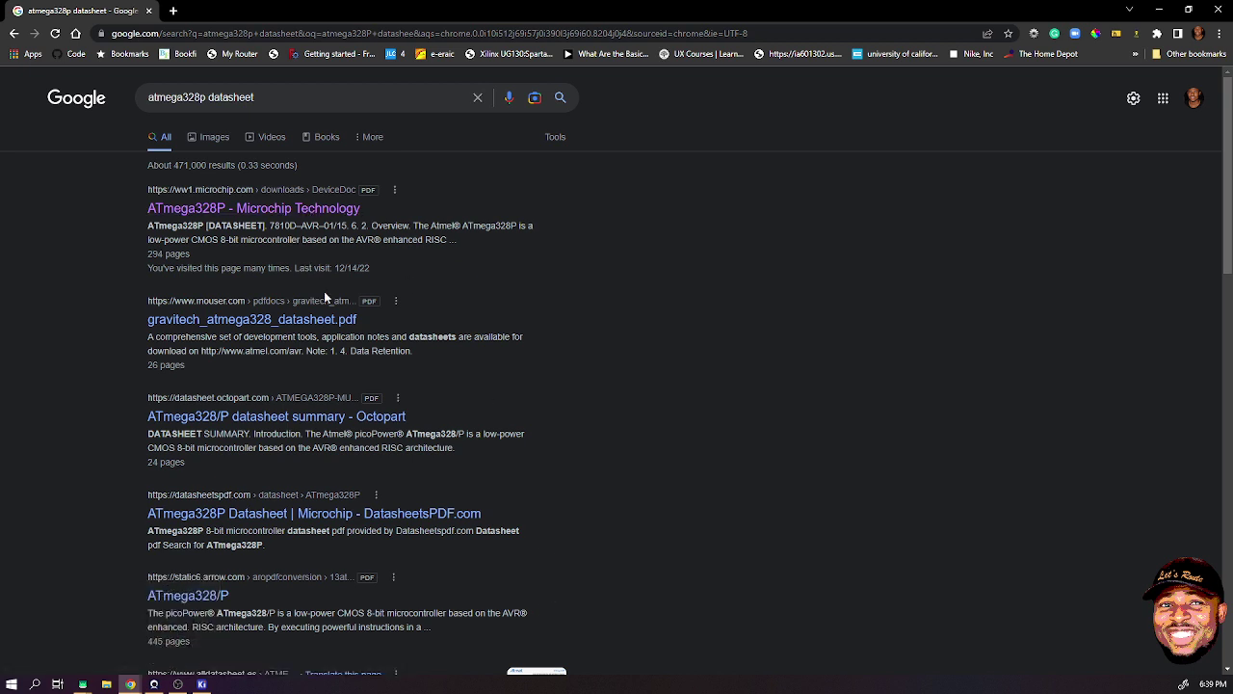
{"action": "right_click", "coordinate": [319, 426]}
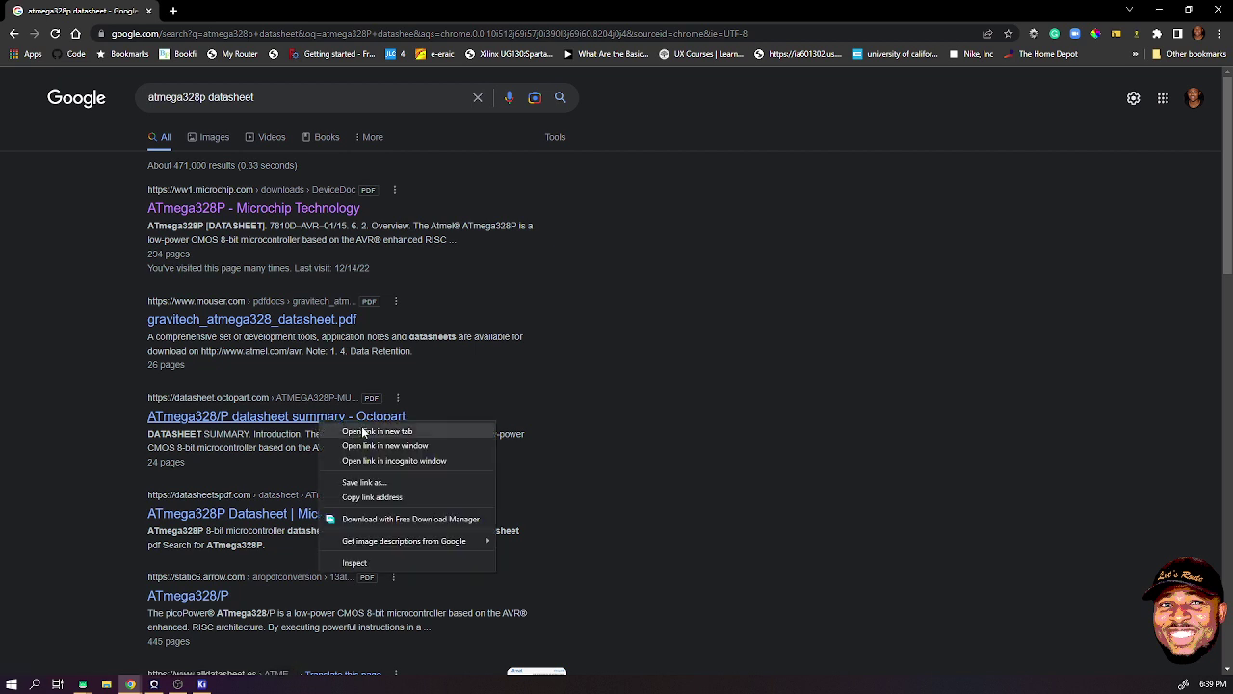
{"action": "left_click", "coordinate": [354, 429]}
- Switch to the datasheet tab and jump to the 3.2 ATmega328P contents entry
{"action": "left_click", "coordinate": [198, 11]}
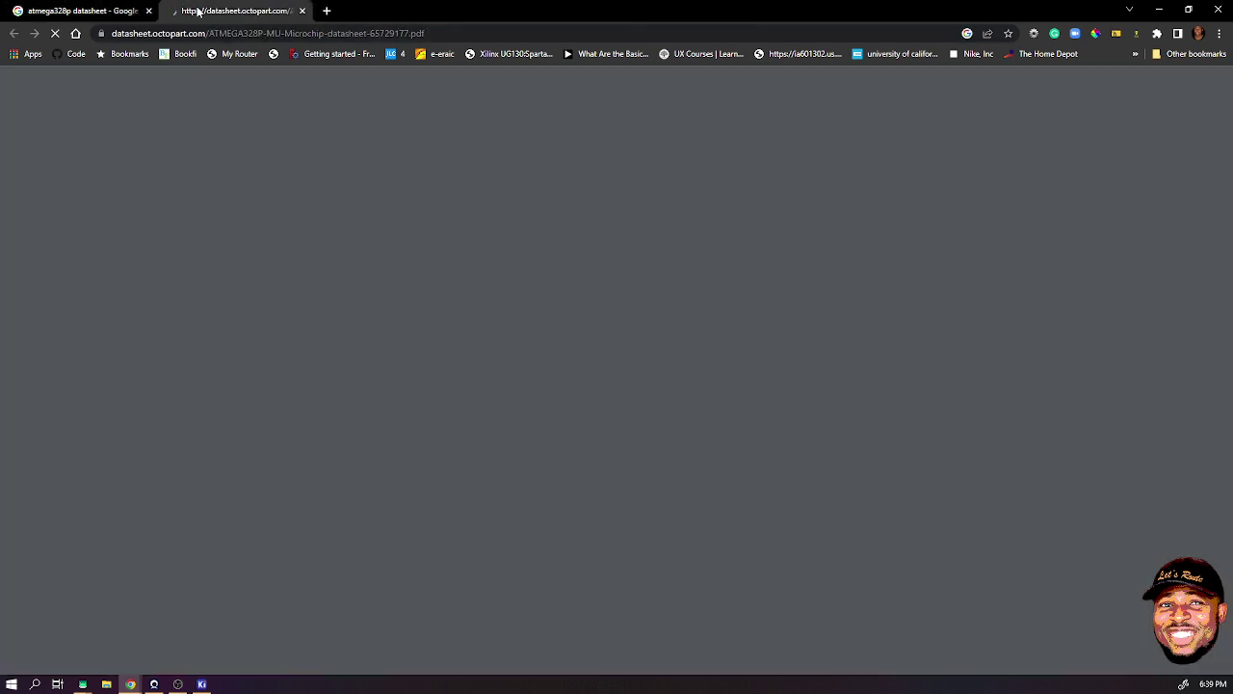
{"action": "scroll", "coordinate": [616, 376], "scroll_direction": "down", "scroll_amount": 15}
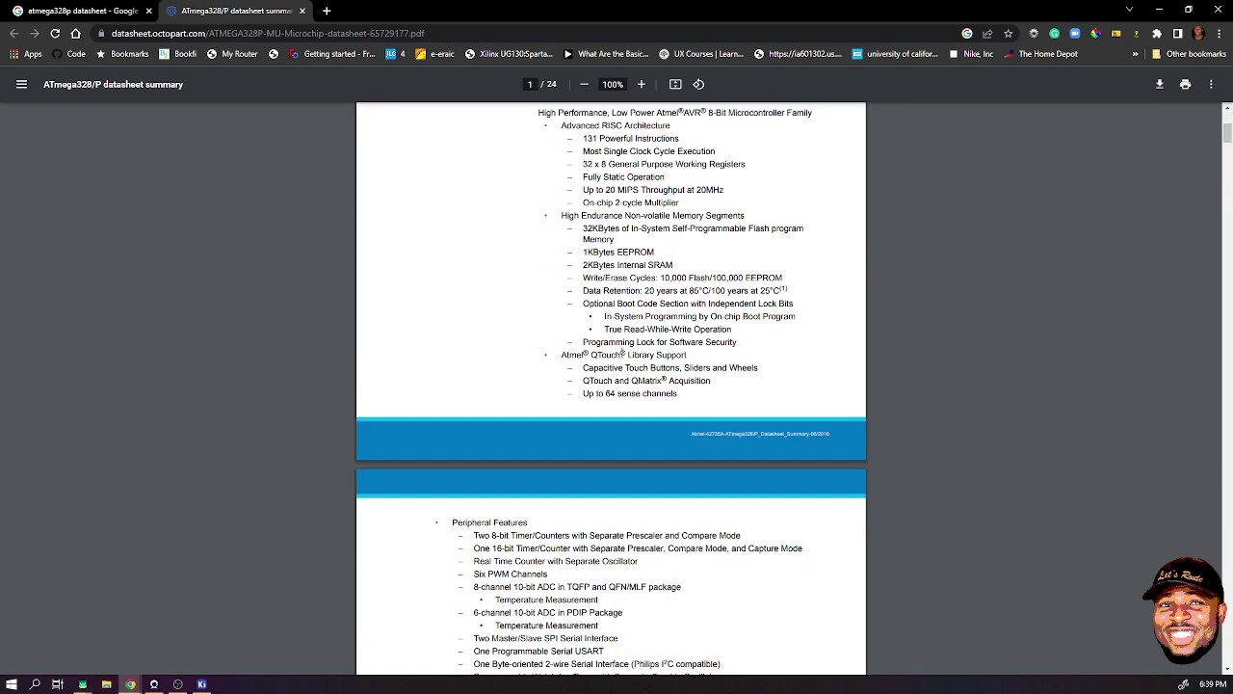
{"action": "scroll", "coordinate": [621, 353], "scroll_direction": "down", "scroll_amount": 3}
{"action": "scroll", "coordinate": [622, 353], "scroll_direction": "up", "scroll_amount": 1}
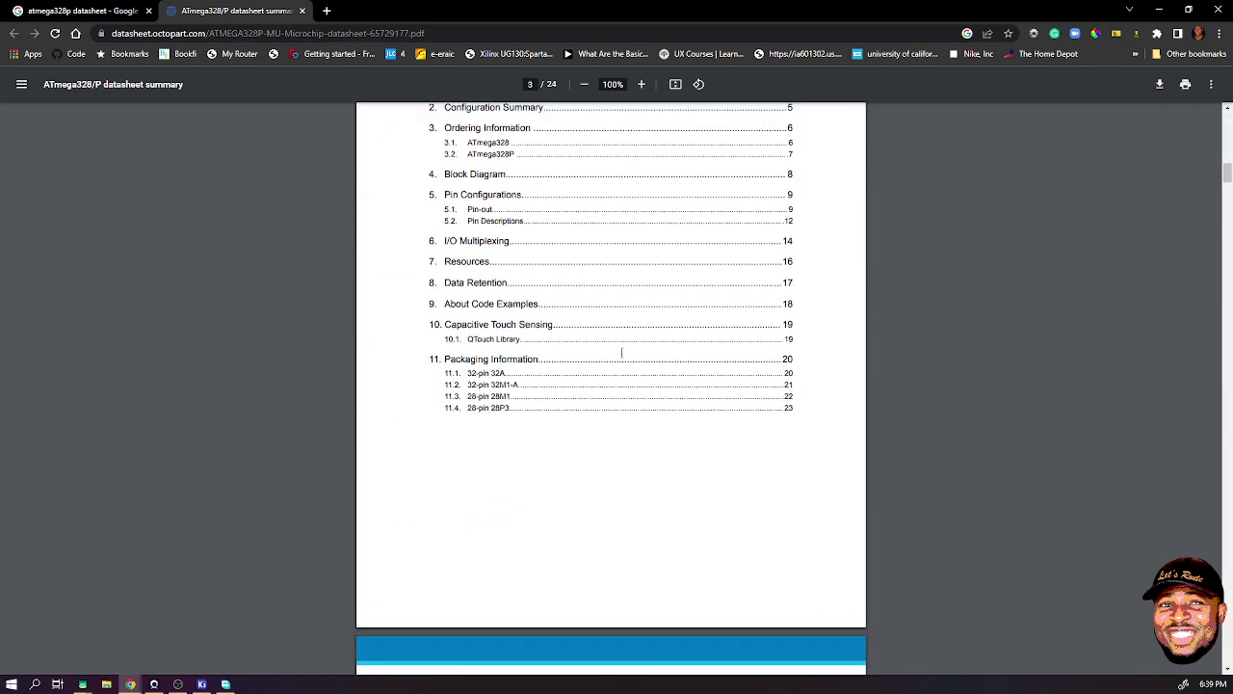
{"action": "scroll", "coordinate": [622, 353], "scroll_direction": "down", "scroll_amount": 1}
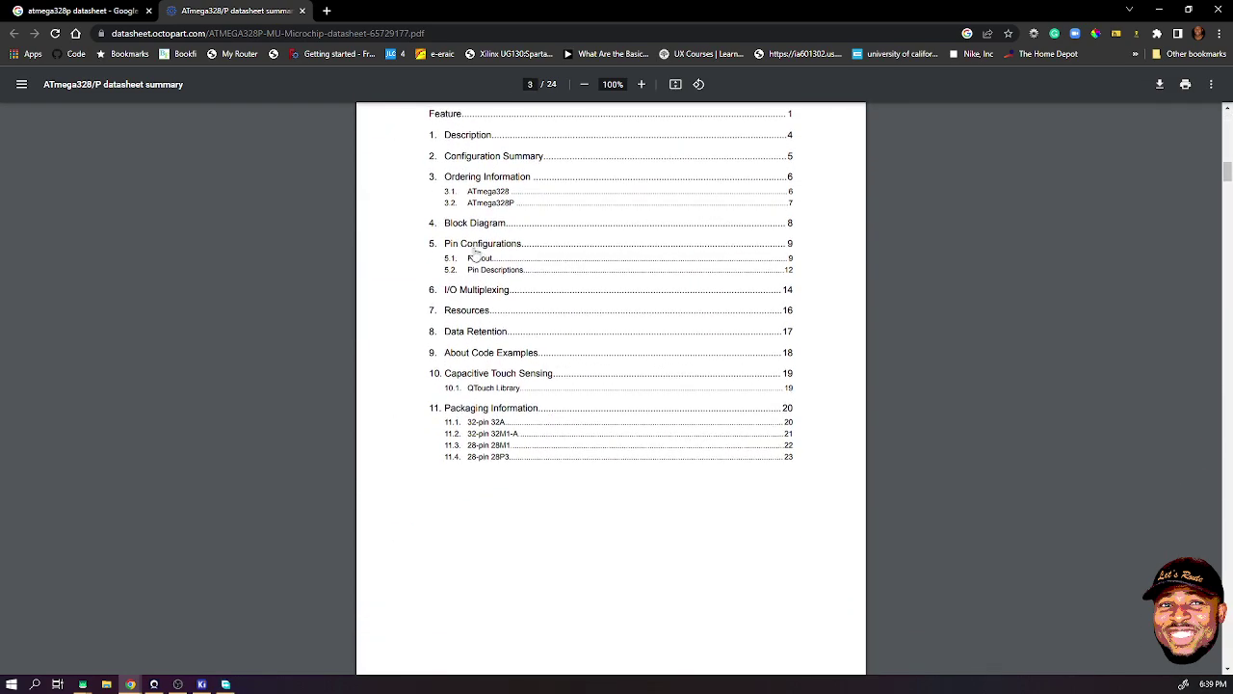
{"action": "left_click", "coordinate": [486, 204]}
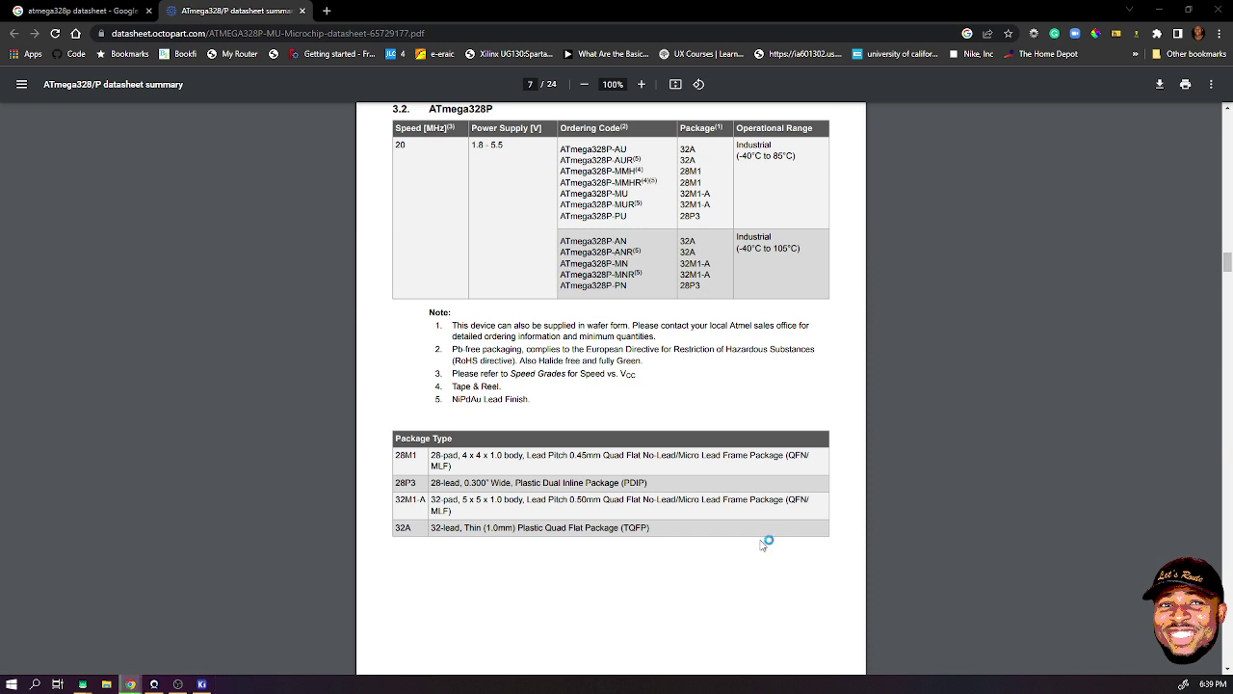
- Cancel the Save As prompt and scroll to the page 9 28-pin PDIP pin-out diagram
{"action": "key", "text": "ctrl+s"}
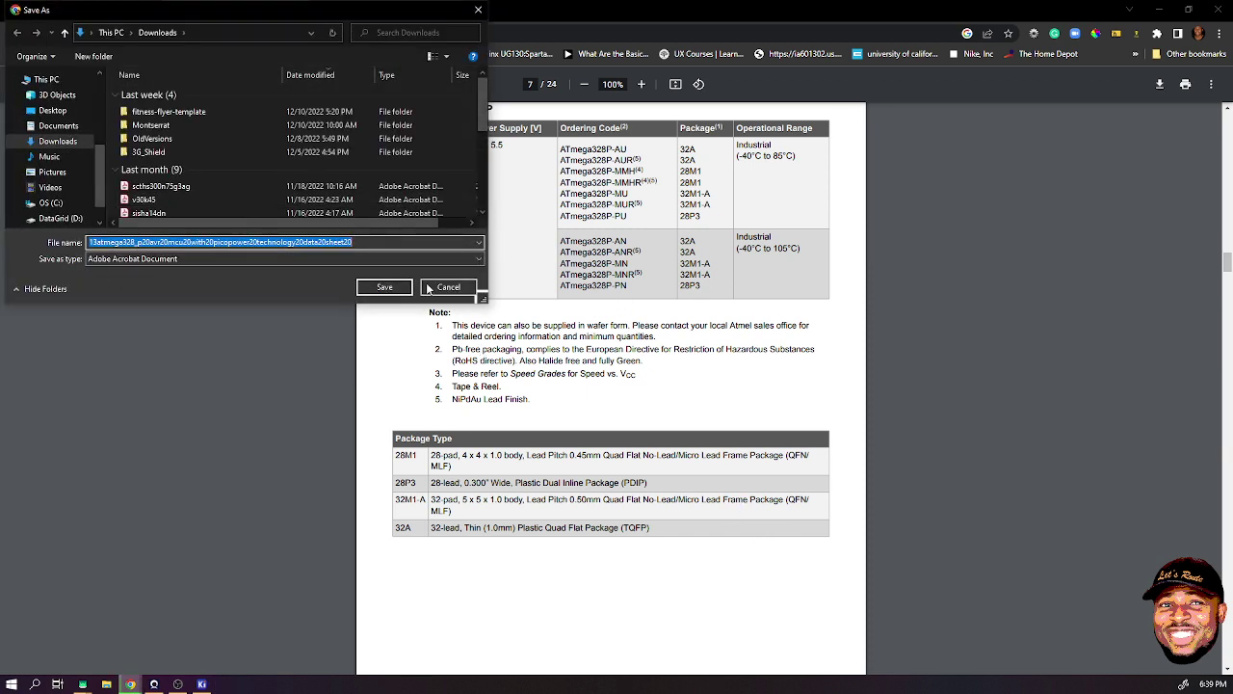
{"action": "left_click", "coordinate": [460, 287]}
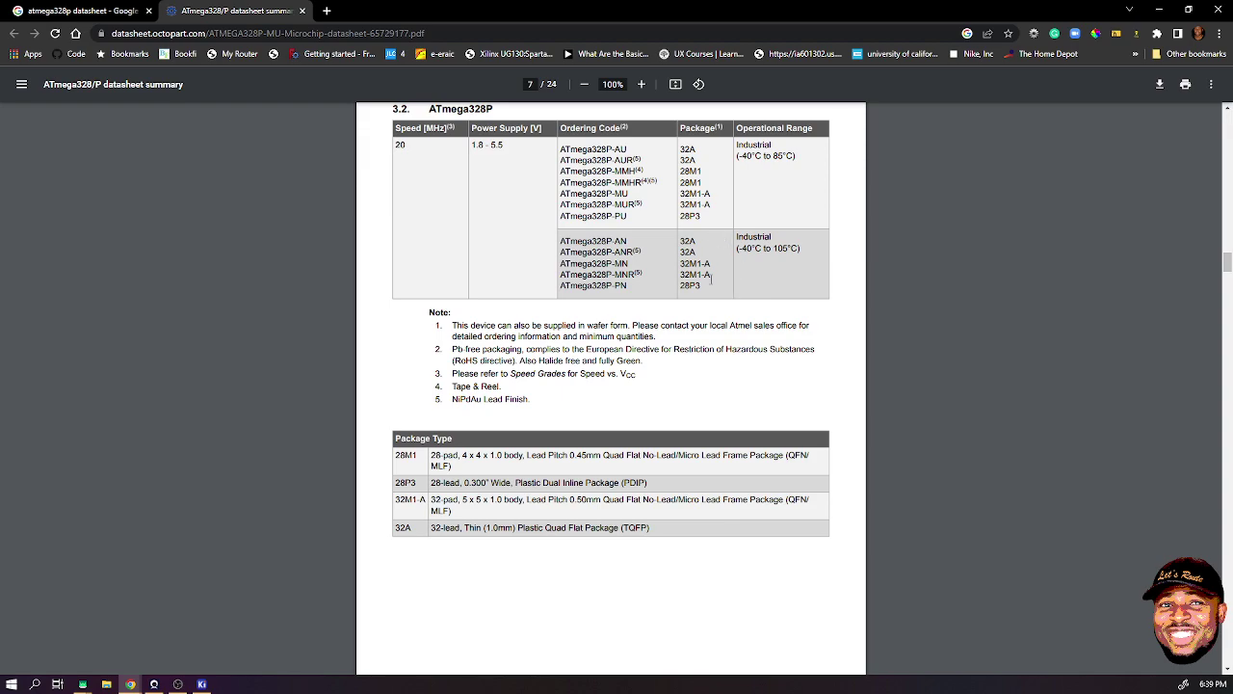
{"action": "scroll", "coordinate": [711, 278], "scroll_direction": "up", "scroll_amount": 20}
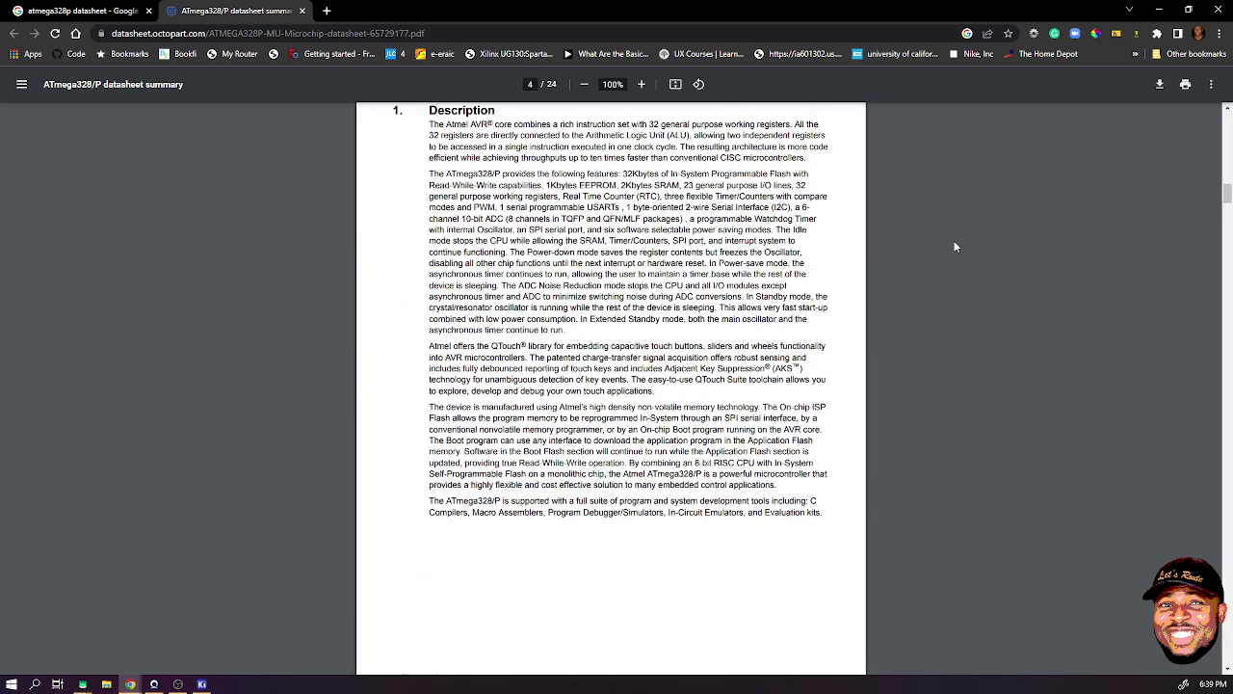
{"action": "scroll", "coordinate": [829, 318], "scroll_direction": "up", "scroll_amount": 20}
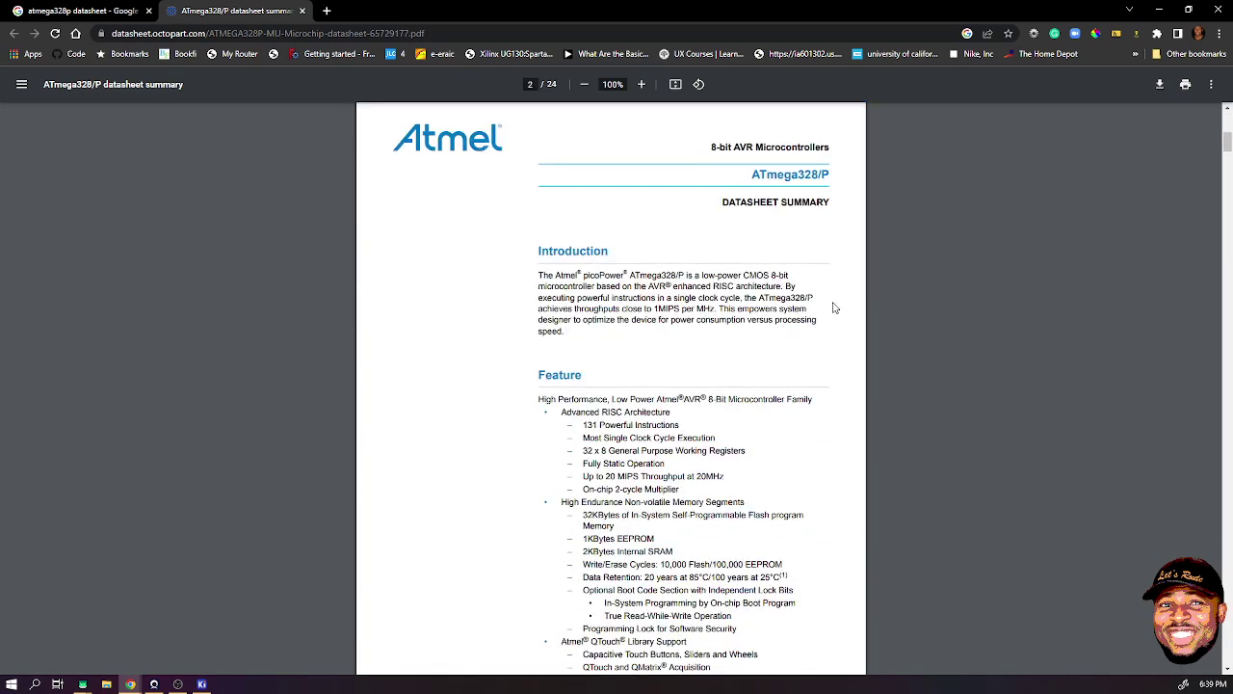
{"action": "scroll", "coordinate": [836, 307], "scroll_direction": "down", "scroll_amount": 20}
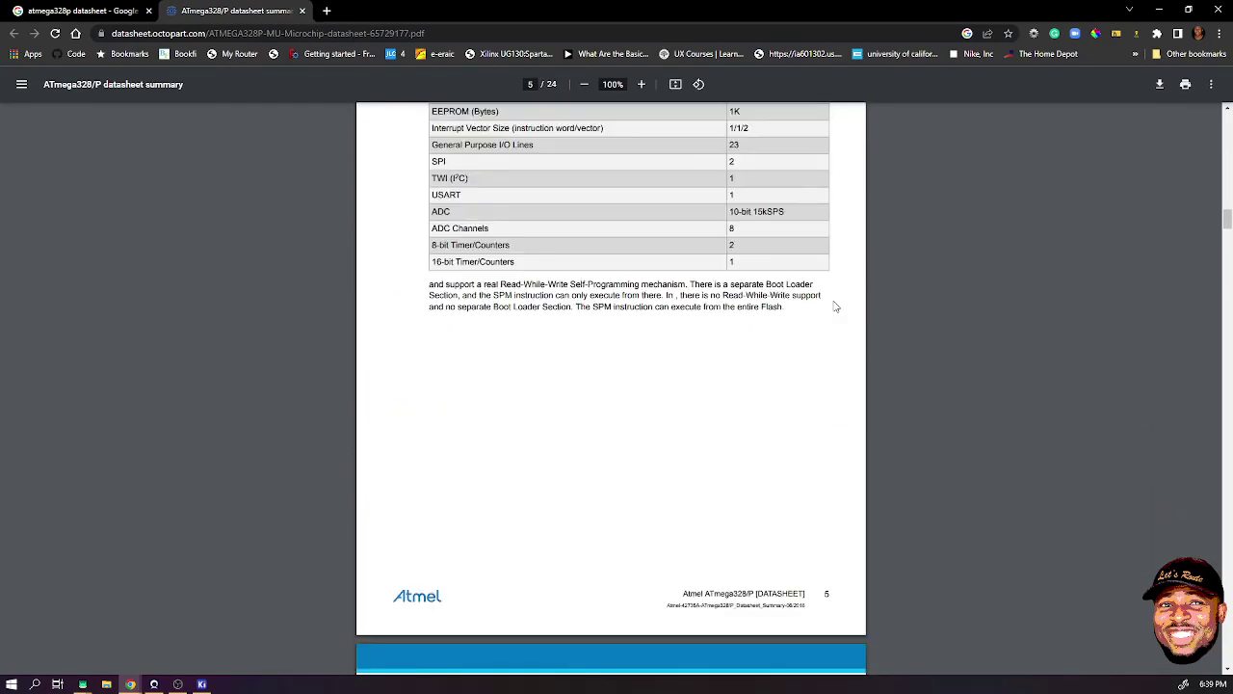
{"action": "scroll", "coordinate": [835, 307], "scroll_direction": "down", "scroll_amount": 15}
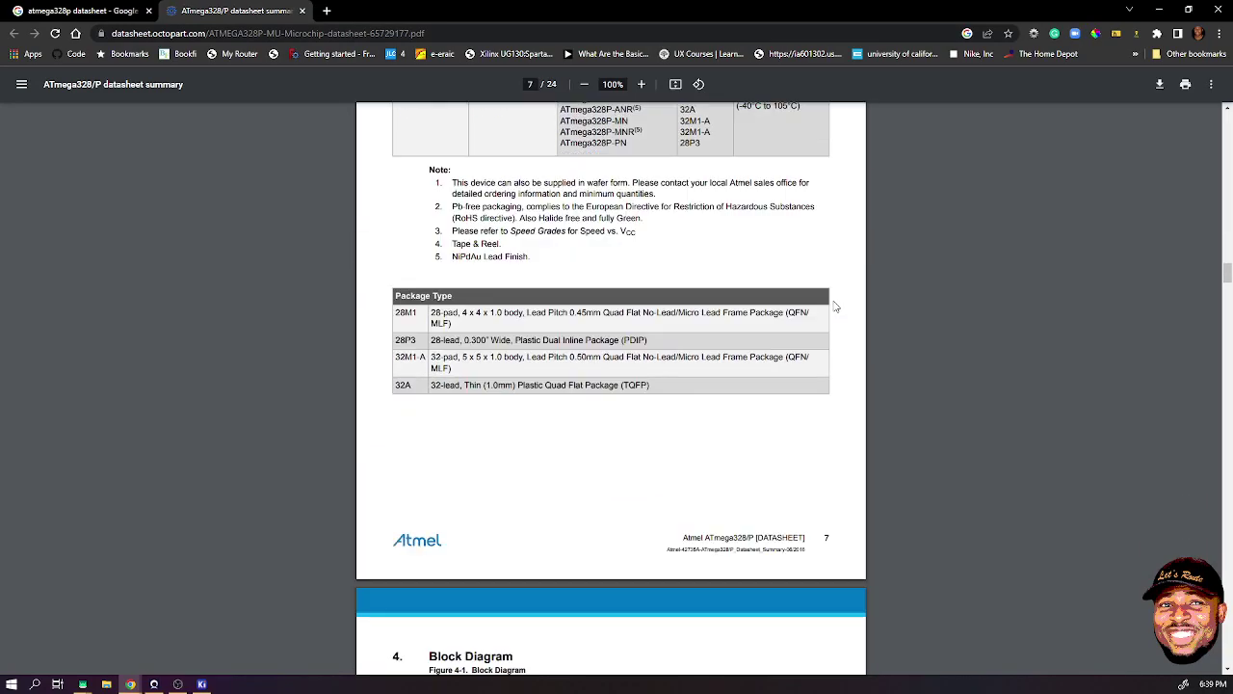
{"action": "scroll", "coordinate": [835, 307], "scroll_direction": "down", "scroll_amount": 6}
{"action": "scroll", "coordinate": [836, 307], "scroll_direction": "down", "scroll_amount": 6}
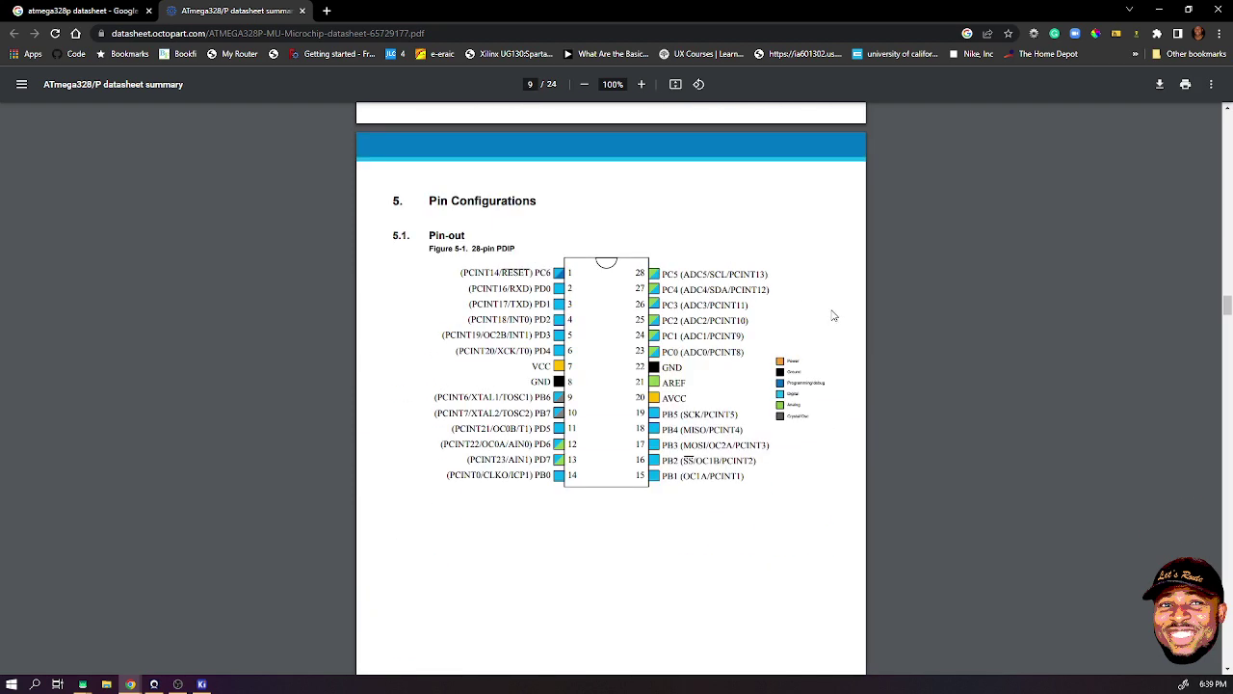
{"action": "scroll", "coordinate": [682, 367], "scroll_direction": "up", "scroll_amount": 3}
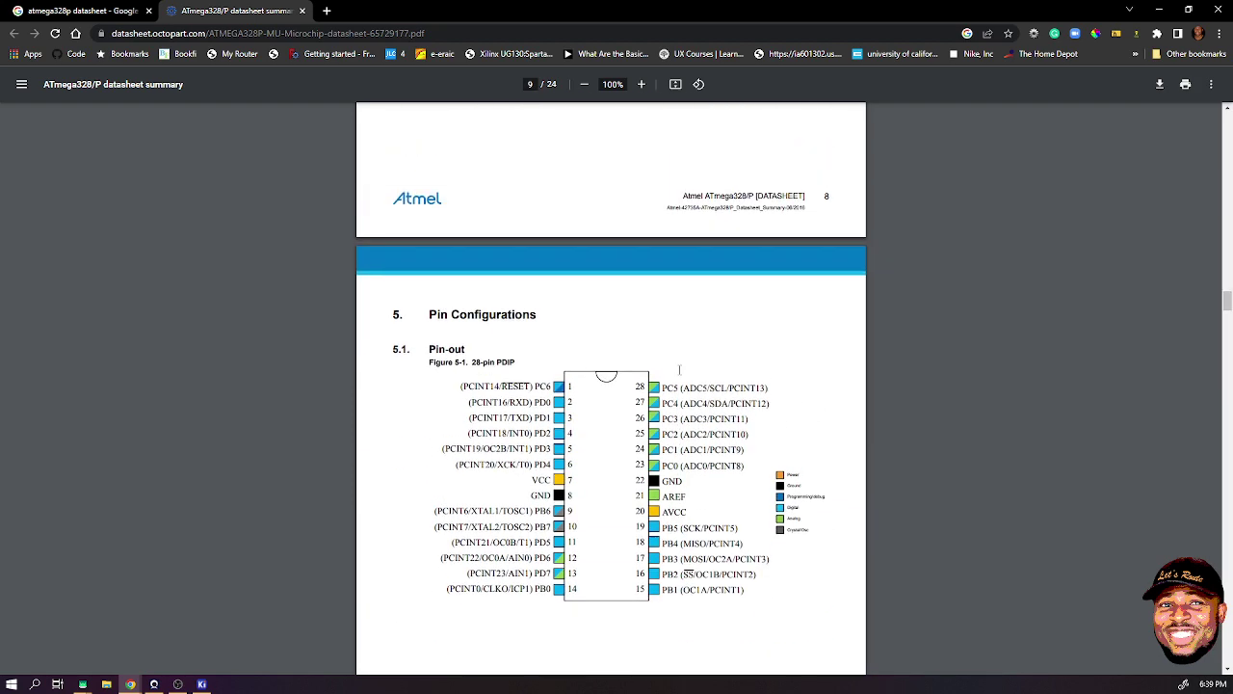
{"action": "scroll", "coordinate": [700, 507], "scroll_direction": "up", "scroll_amount": 2, "text": "ctrl"}
{"action": "scroll", "coordinate": [700, 507], "scroll_direction": "up", "scroll_amount": 2, "text": "ctrl"}
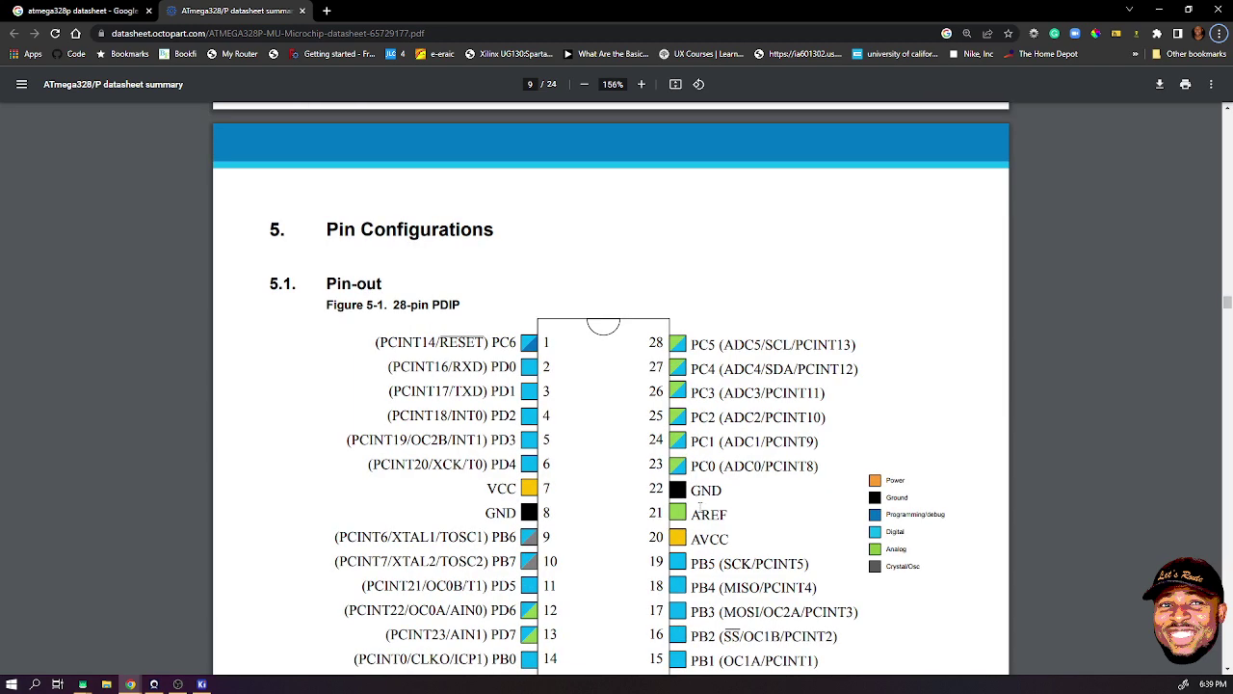
{"action": "scroll", "coordinate": [700, 508], "scroll_direction": "down", "scroll_amount": 2}
{"action": "scroll", "coordinate": [557, 372], "scroll_direction": "up", "scroll_amount": 1}
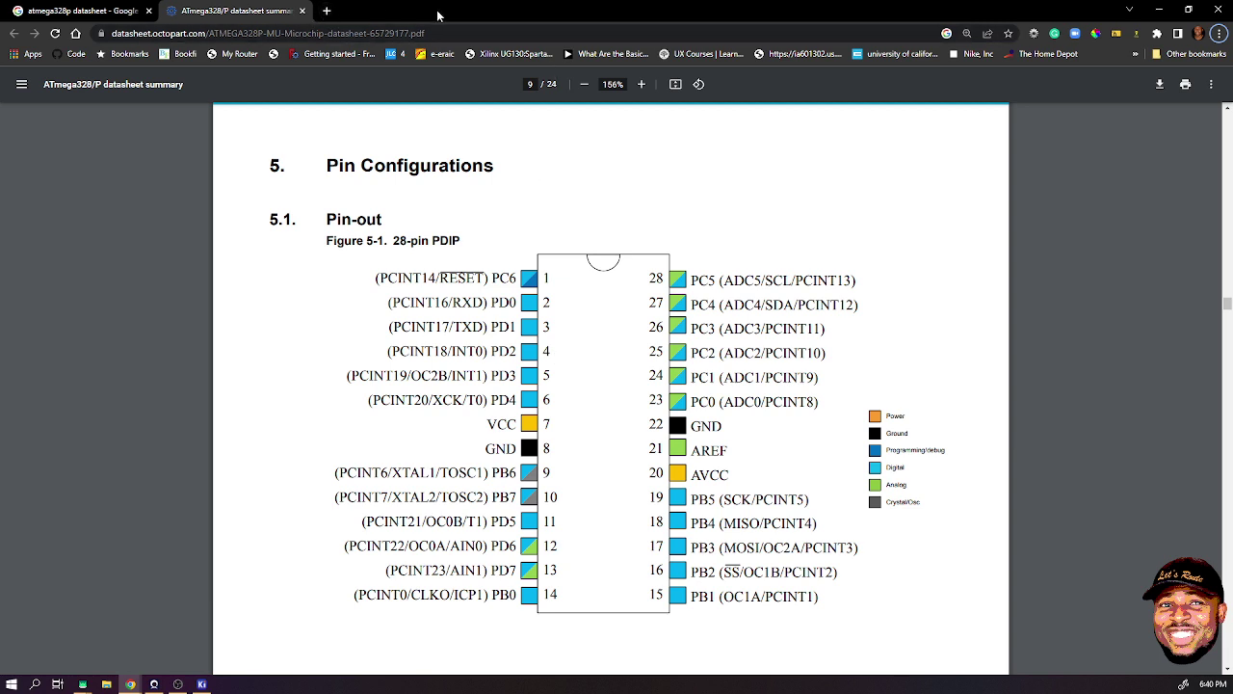
- Search Google for 'arduino pinout' in a new tab
{"action": "left_click", "coordinate": [326, 11]}
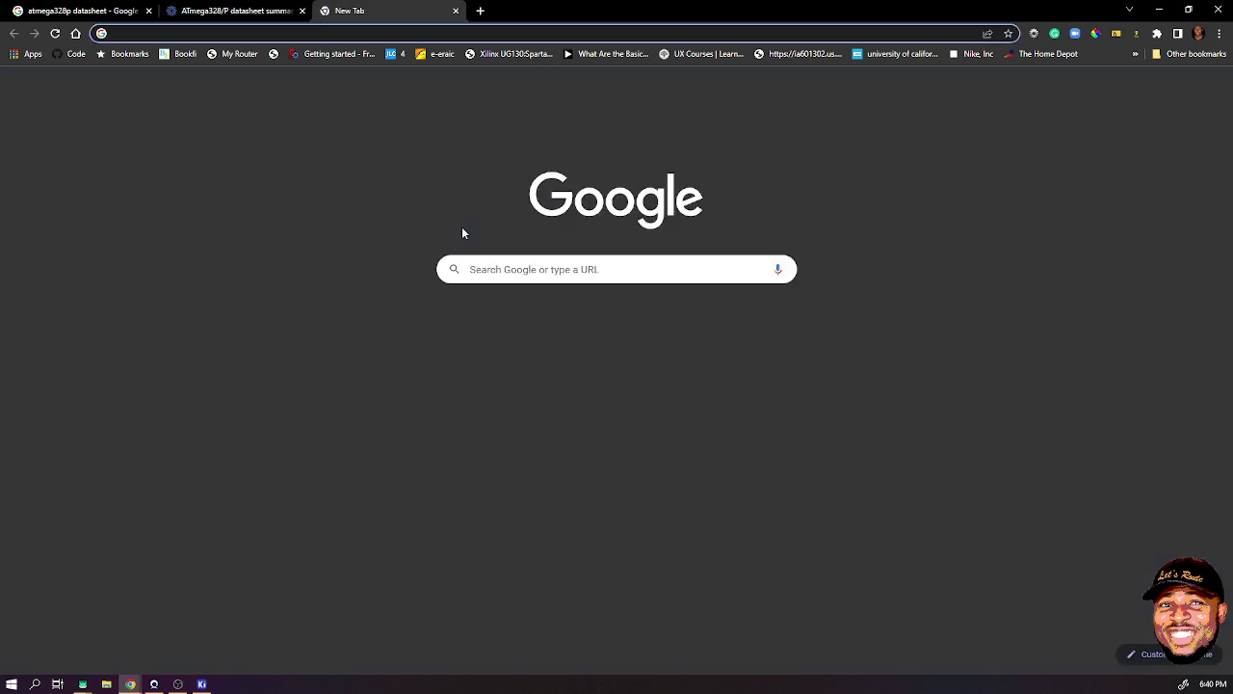
{"action": "type", "text": "ardi"}
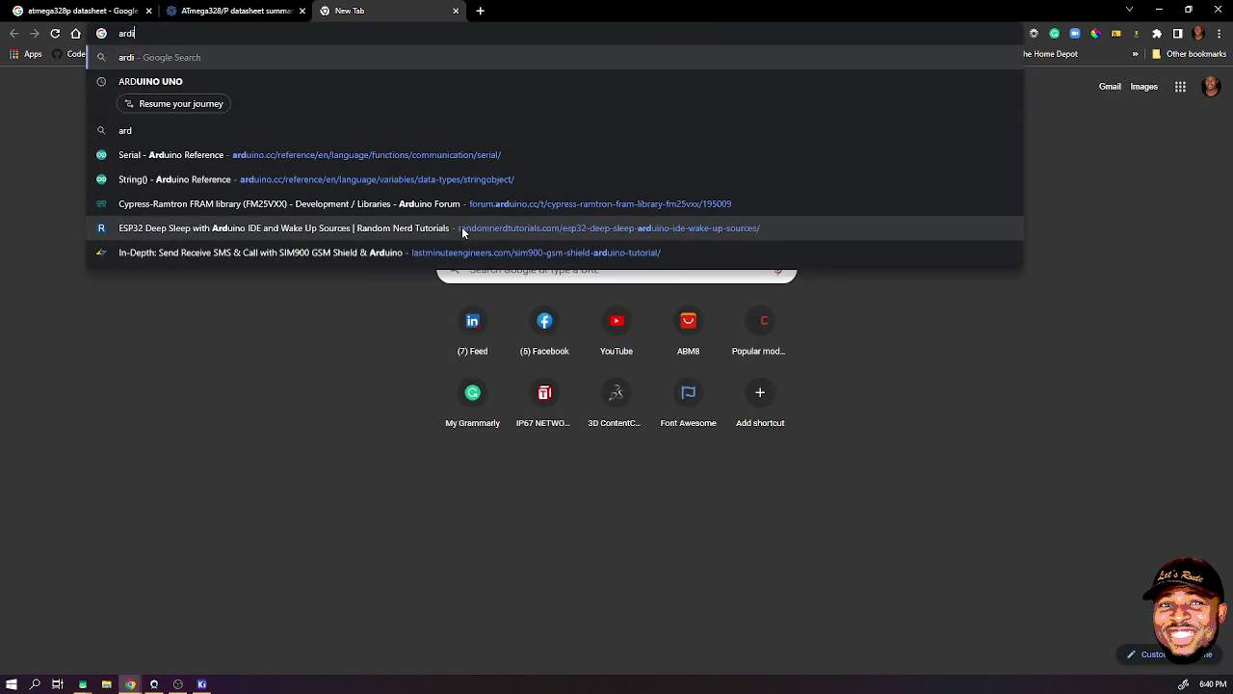
{"action": "key", "text": "BackSpace"}
{"action": "type", "text": "uino "}
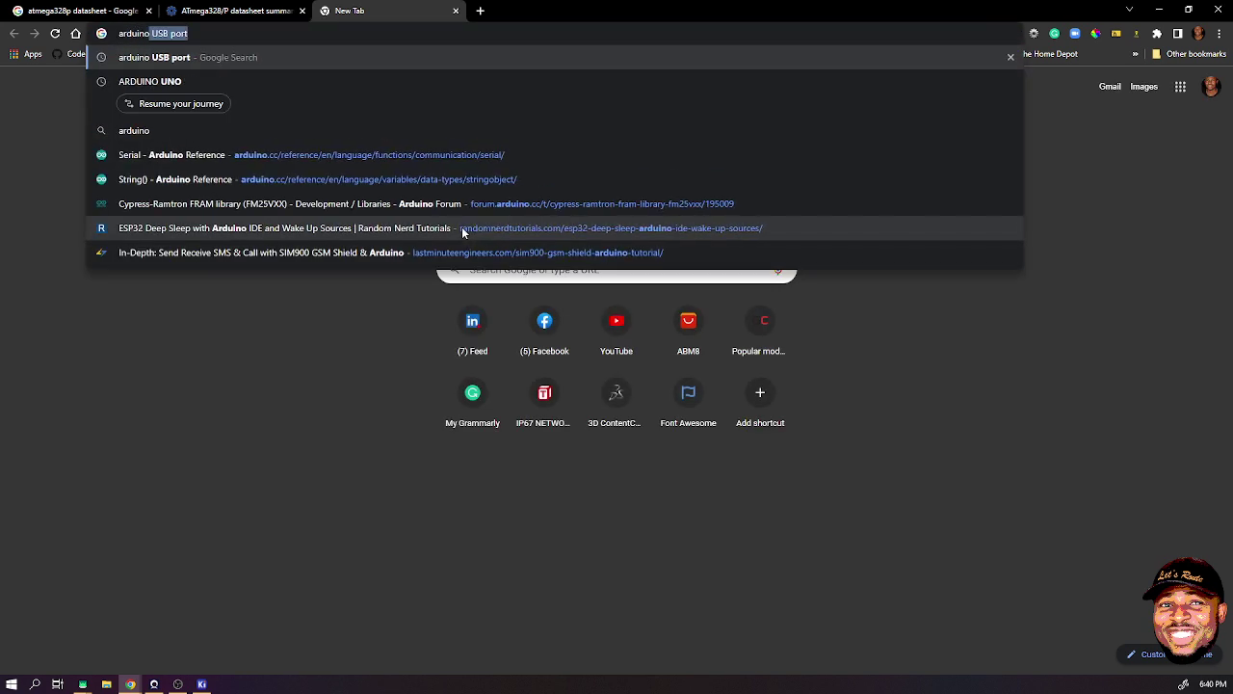
{"action": "type", "text": "pinout"}
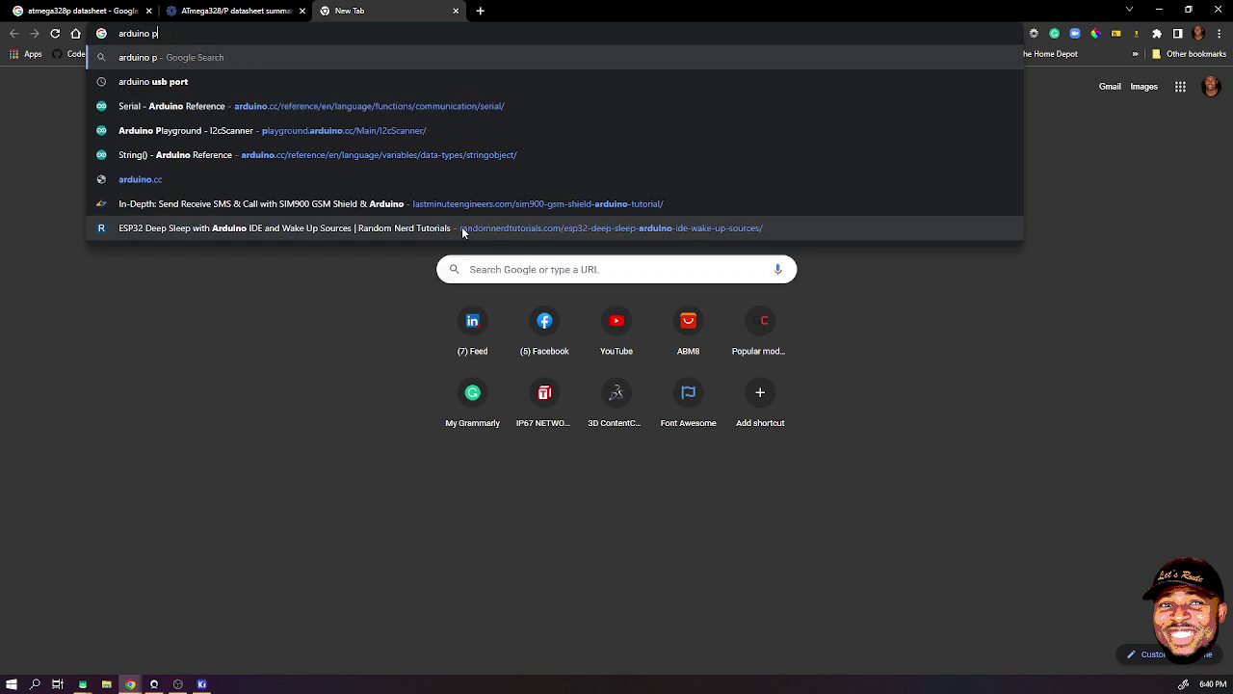
{"action": "key", "text": "Return"}
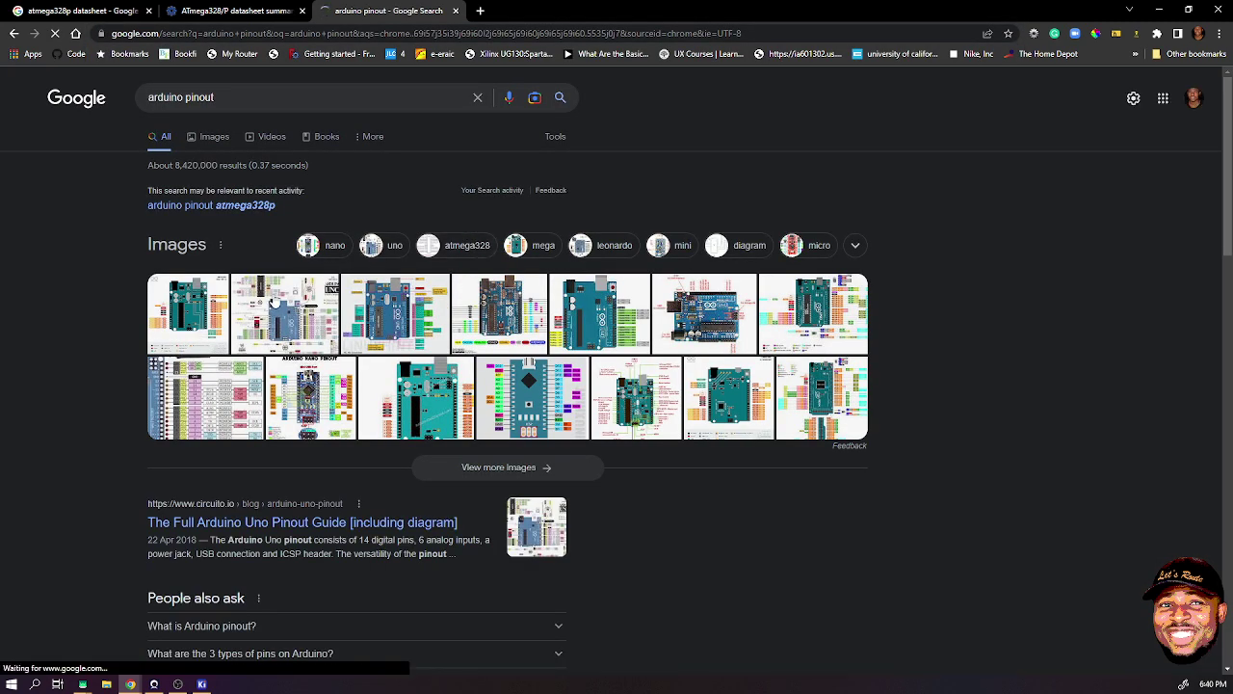
- Open the circuito.io Arduino Uno pinout guide from its image result and show the diagram
{"action": "left_click", "coordinate": [276, 303]}
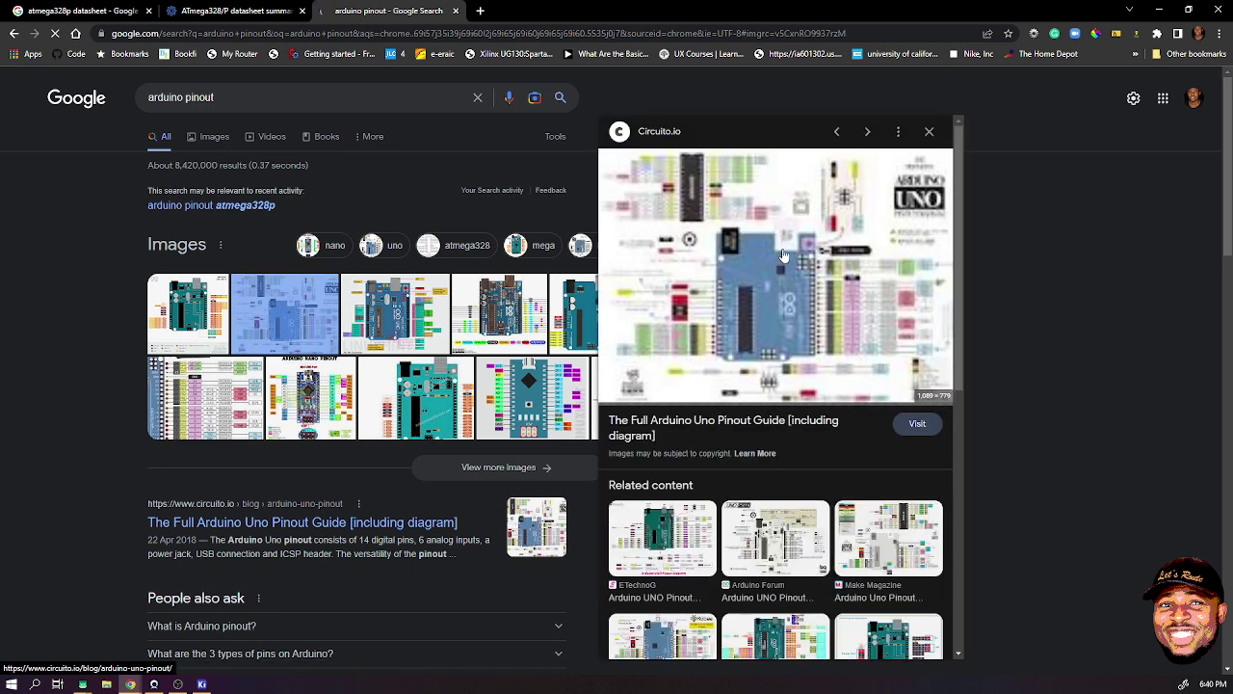
{"action": "left_click", "coordinate": [784, 254]}
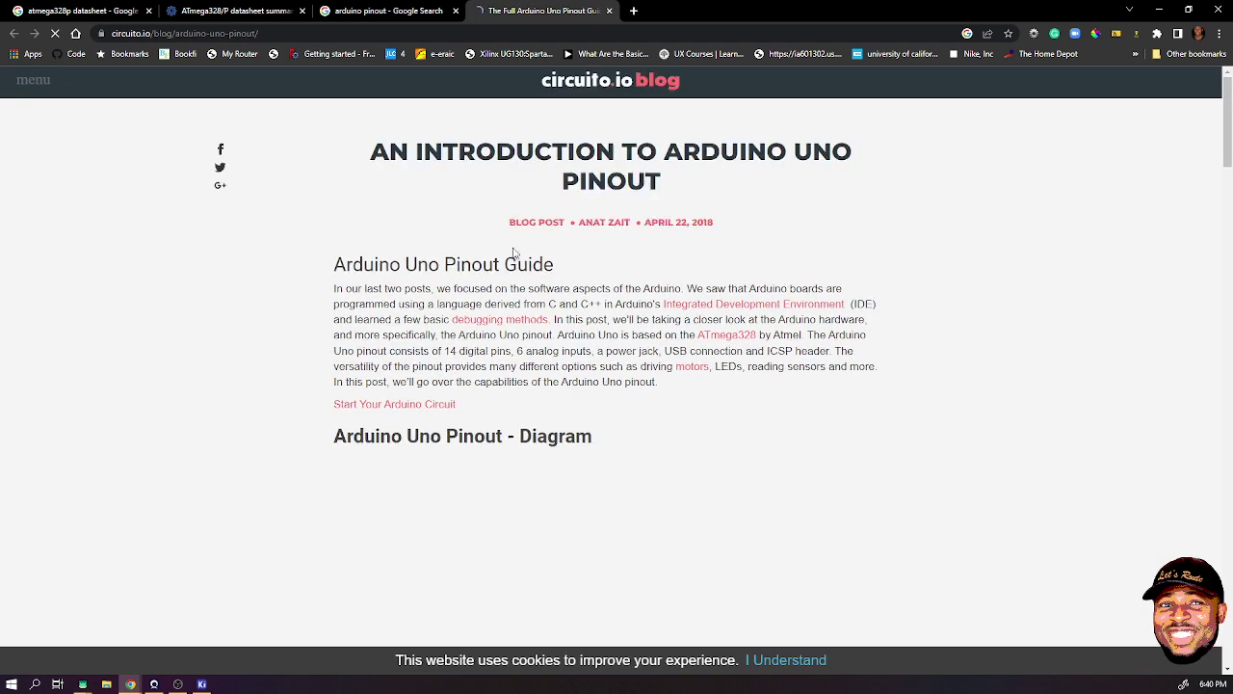
{"action": "scroll", "coordinate": [514, 253], "scroll_direction": "down", "scroll_amount": 3}
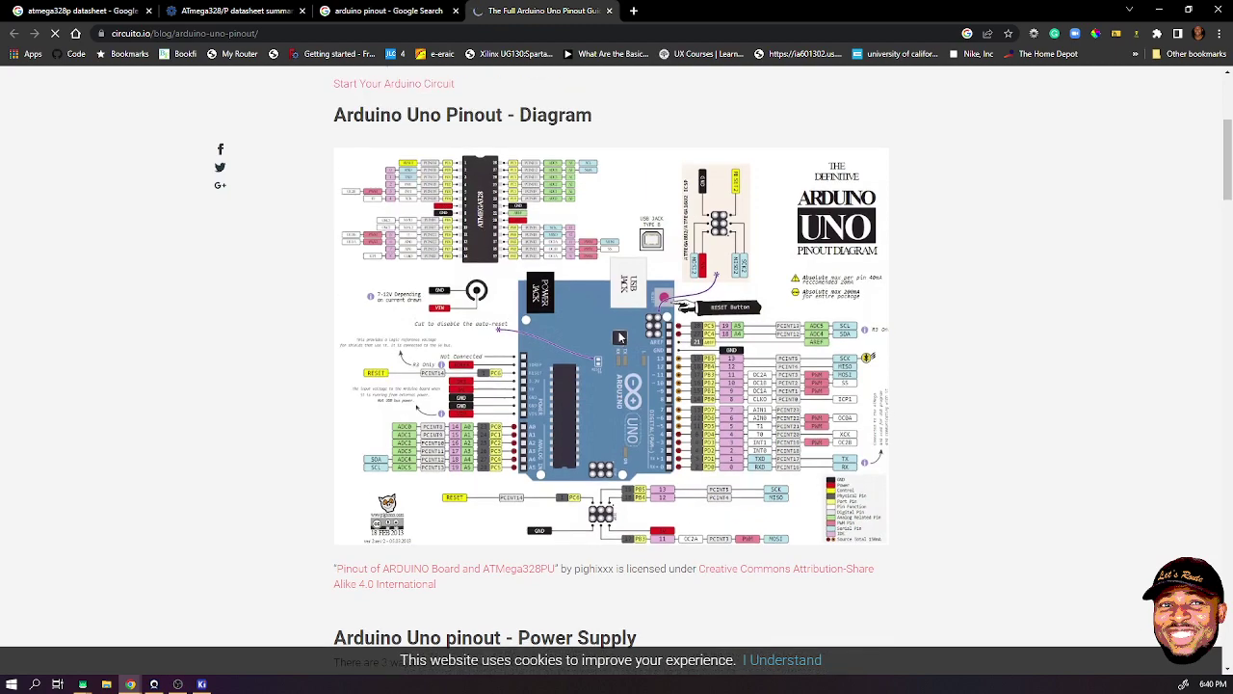
{"action": "scroll", "coordinate": [498, 272], "scroll_direction": "up", "scroll_amount": 1}
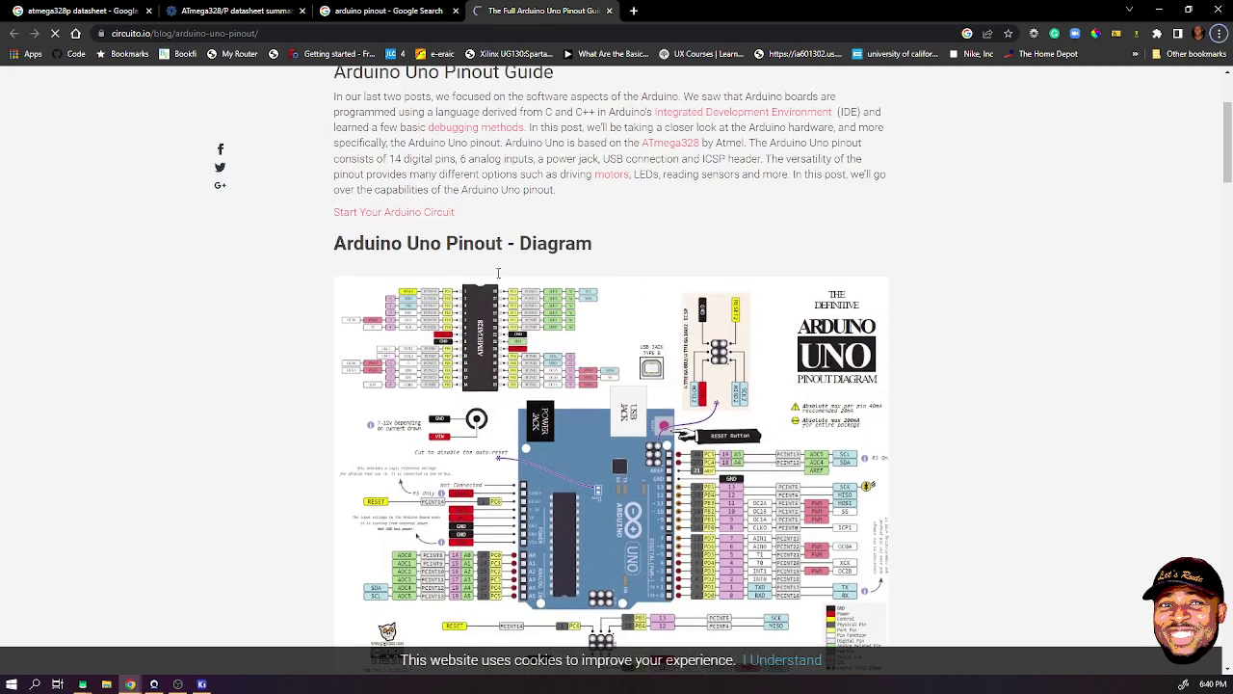
{"action": "right_click", "coordinate": [561, 380]}
{"action": "key", "text": "Escape"}
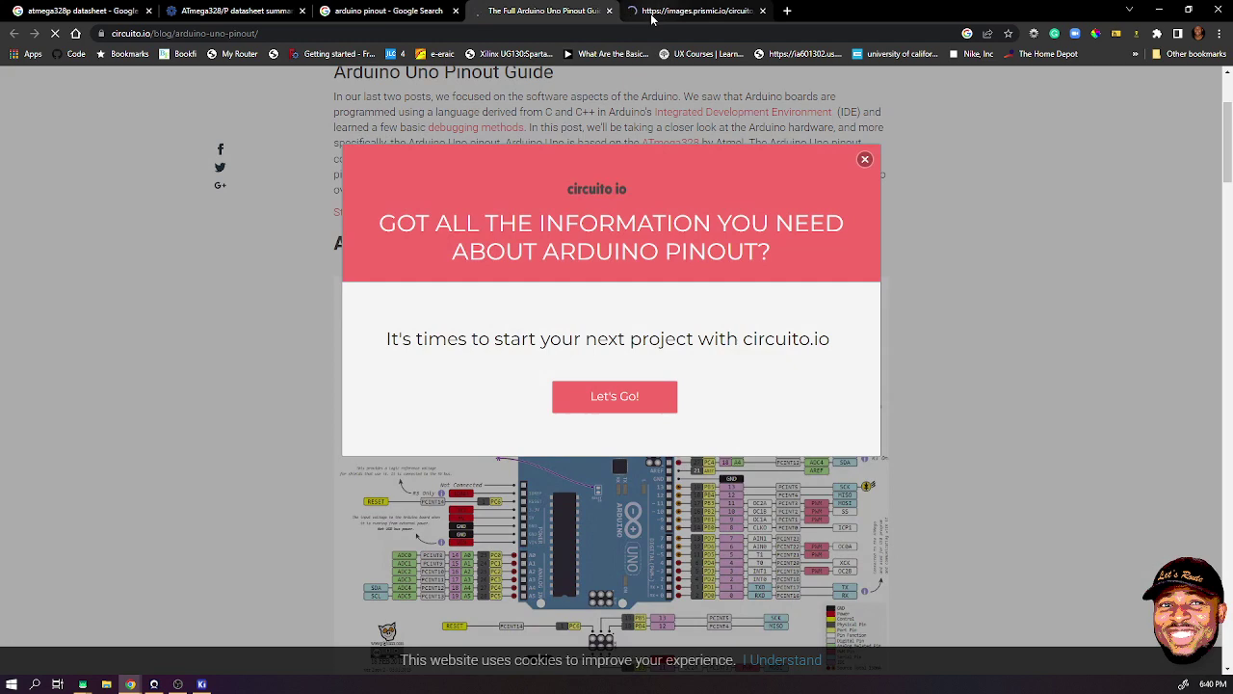
{"action": "left_click", "coordinate": [693, 10]}
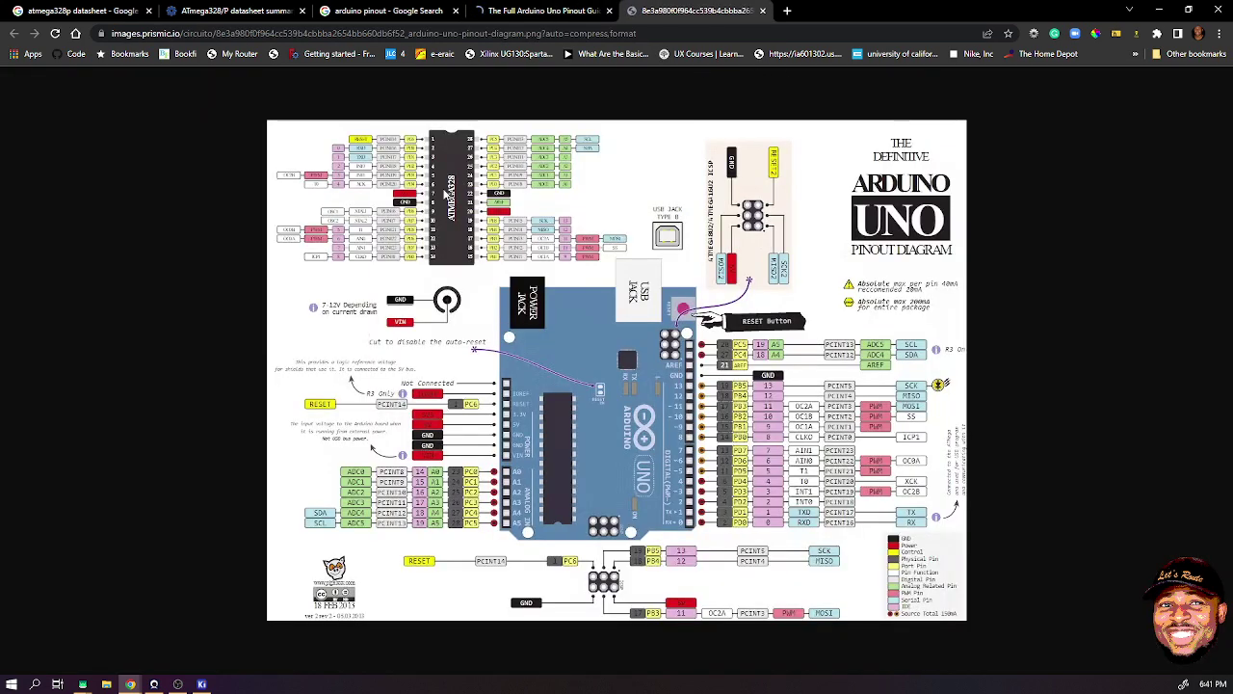
- Zoom the Arduino Uno pinout image and snap its window to the right half of the screen
{"action": "scroll", "coordinate": [446, 193], "scroll_direction": "up", "scroll_amount": 5, "text": "ctrl"}
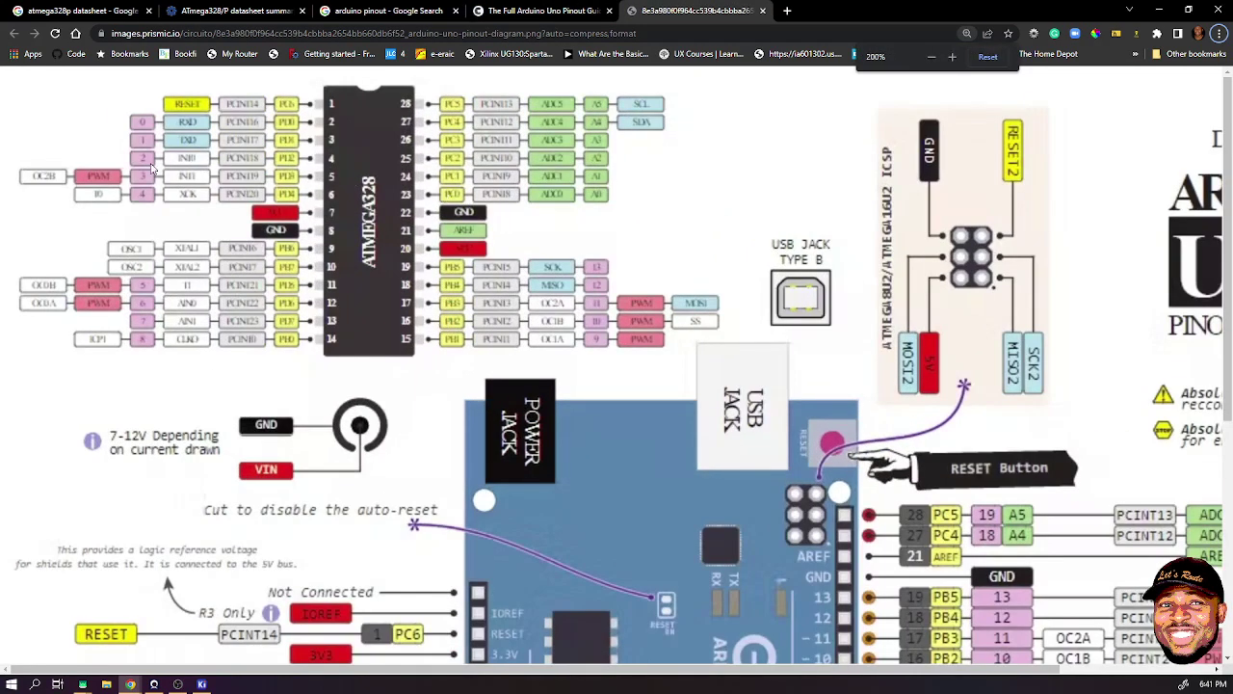
{"action": "scroll", "coordinate": [255, 154], "scroll_direction": "down", "scroll_amount": 1, "text": "ctrl"}
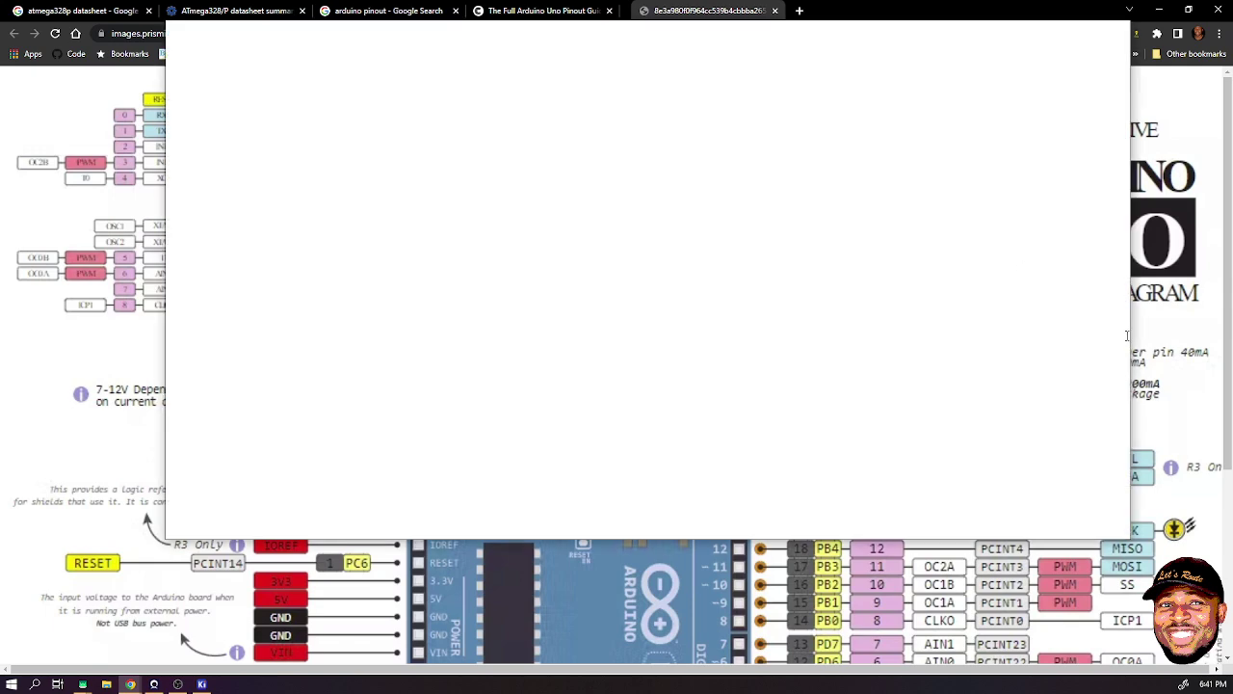
{"action": "left_click_drag", "start_coordinate": [1127, 335], "coordinate": [1232, 386]}
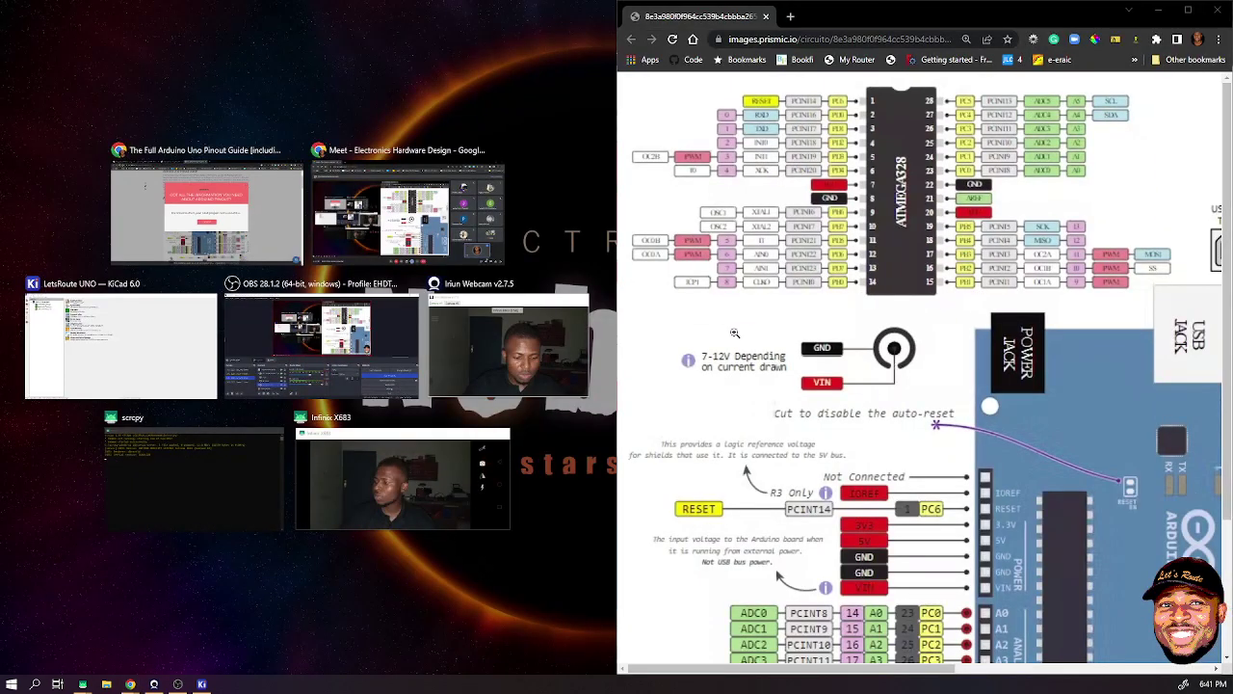
- Dismiss the circuito.io popup and switch back to the ATmega328P datasheet
{"action": "left_click", "coordinate": [198, 185]}
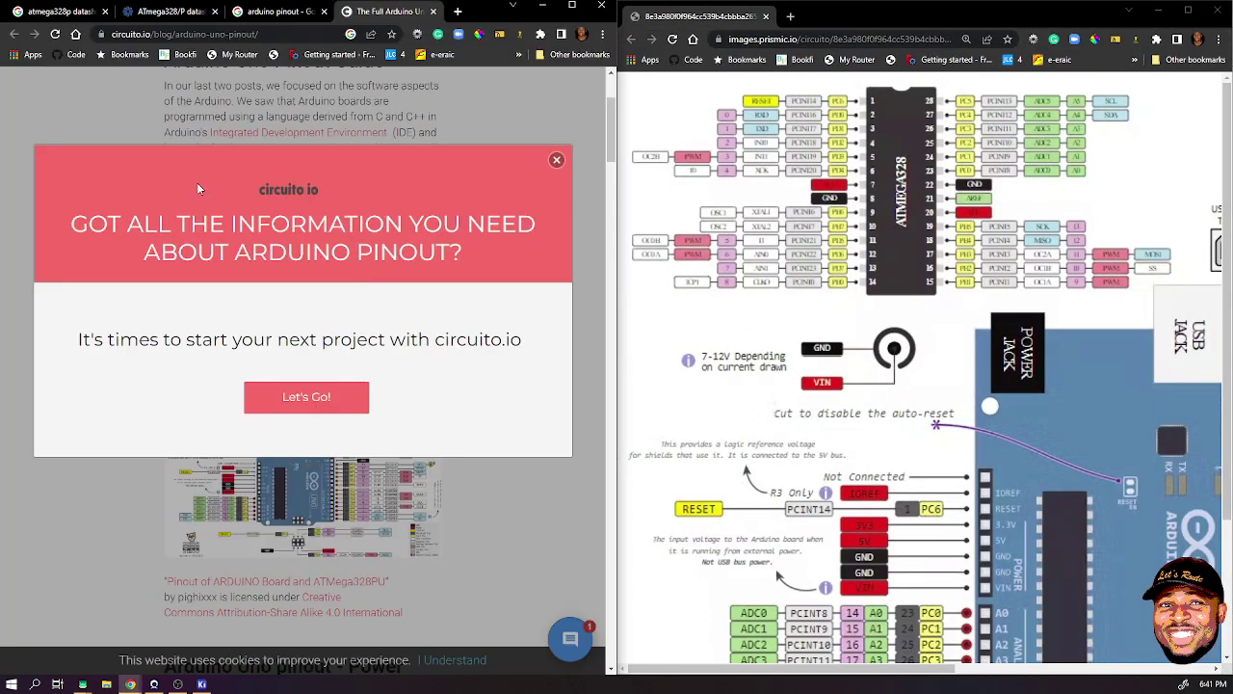
{"action": "left_click", "coordinate": [555, 160]}
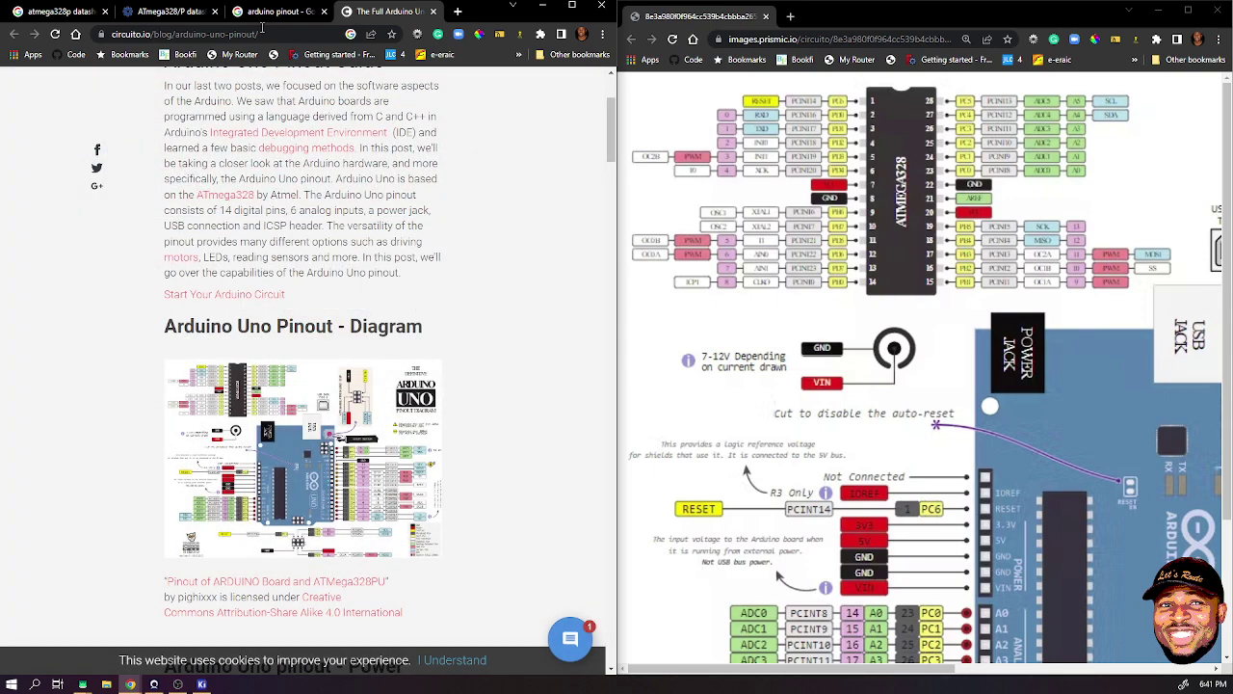
{"action": "left_click", "coordinate": [186, 17]}
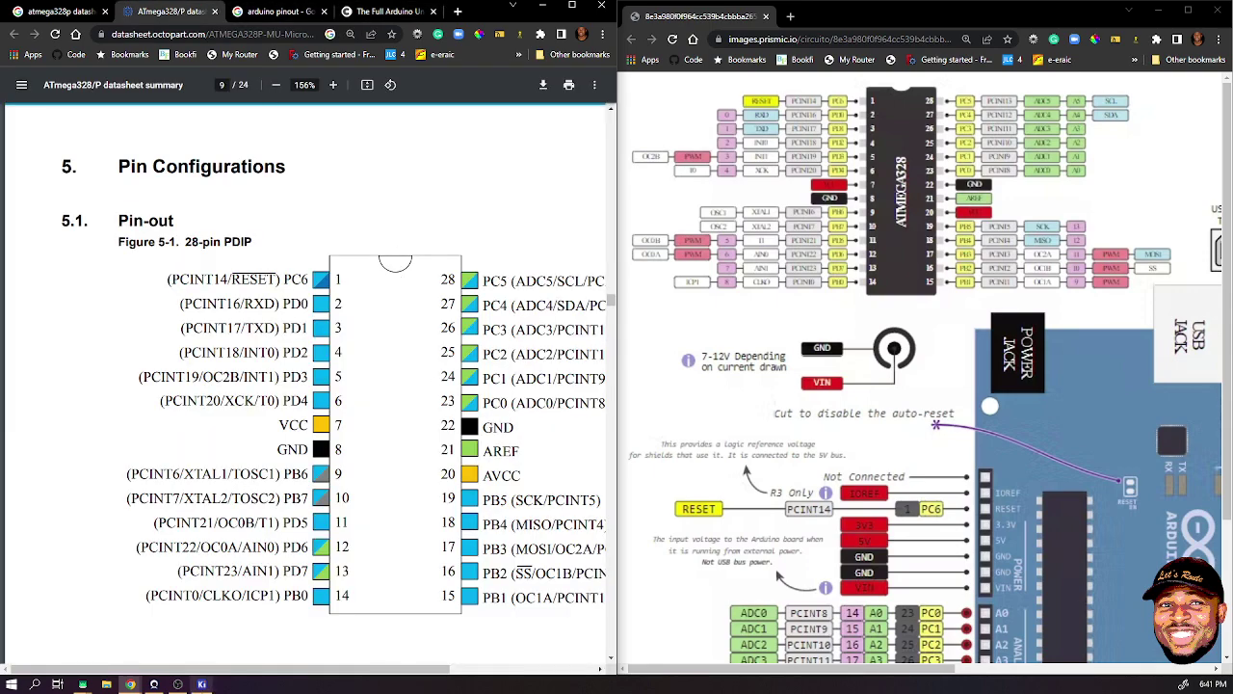
{"action": "left_click_drag", "start_coordinate": [250, 668], "coordinate": [317, 673]}
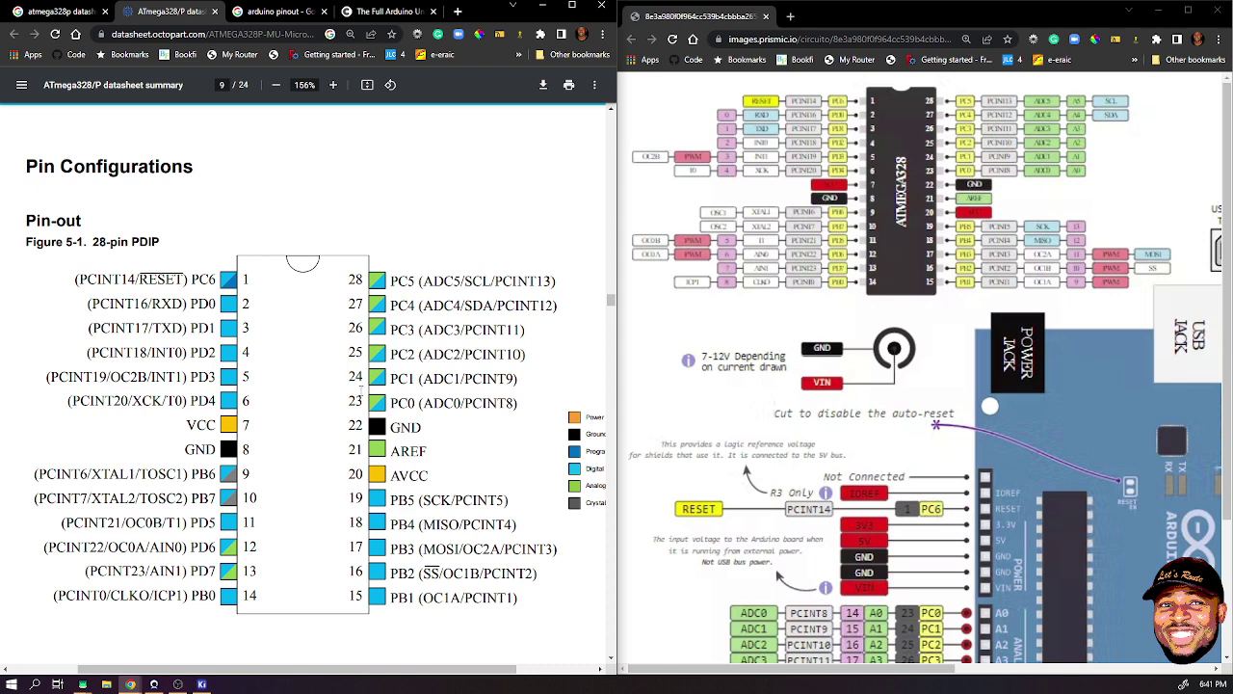
- Review the pin-out and multiplexing tables down to Pin Descriptions, then return to KiCad
{"action": "key", "text": "ctrl+s"}
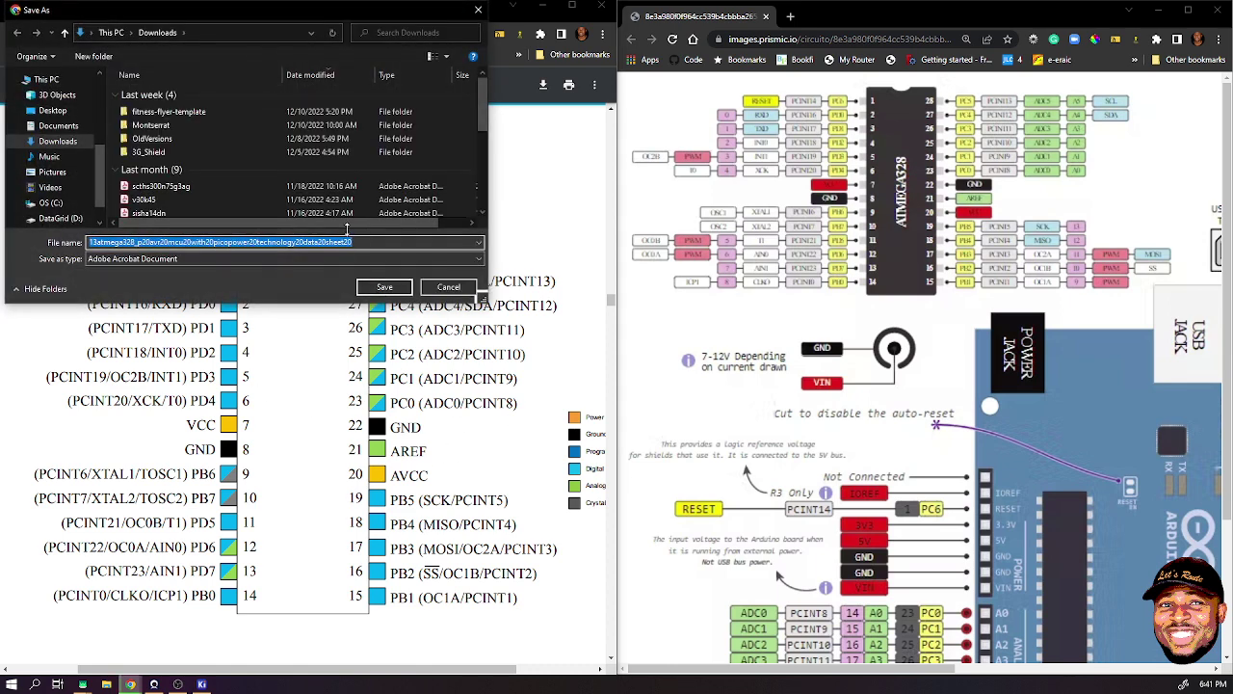
{"action": "left_click", "coordinate": [448, 287]}
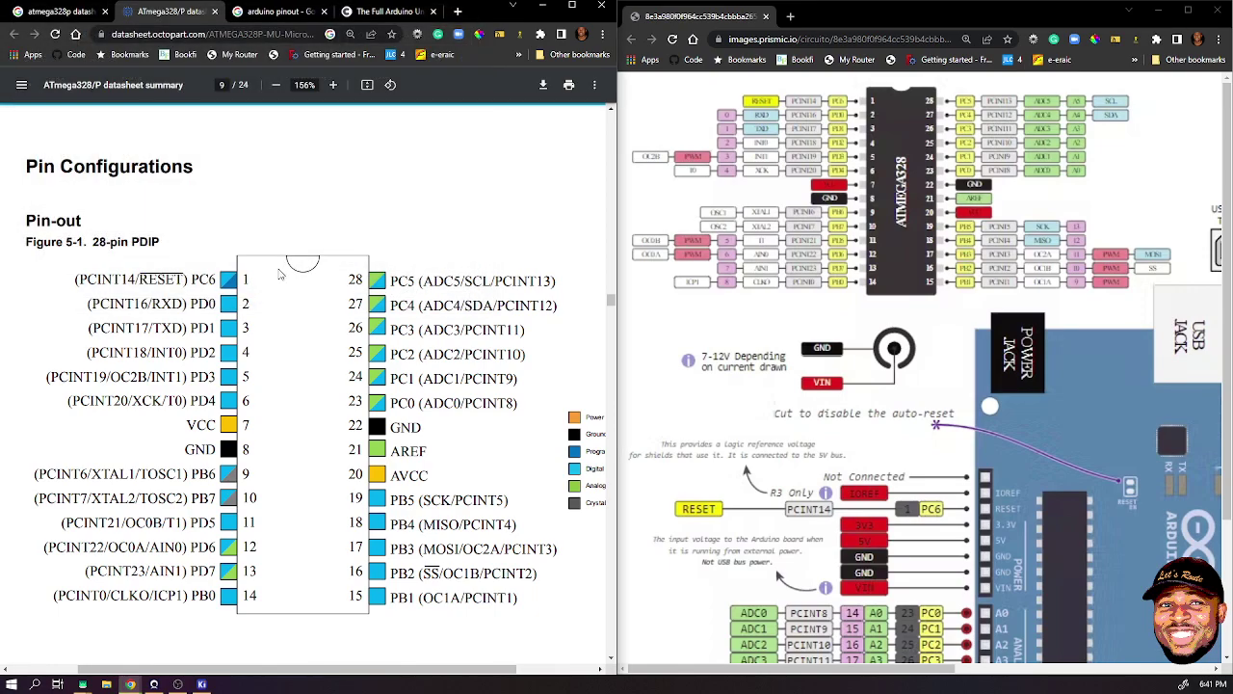
{"action": "scroll", "coordinate": [274, 281], "scroll_direction": "down", "scroll_amount": 3}
{"action": "scroll", "coordinate": [274, 281], "scroll_direction": "down", "scroll_amount": 10}
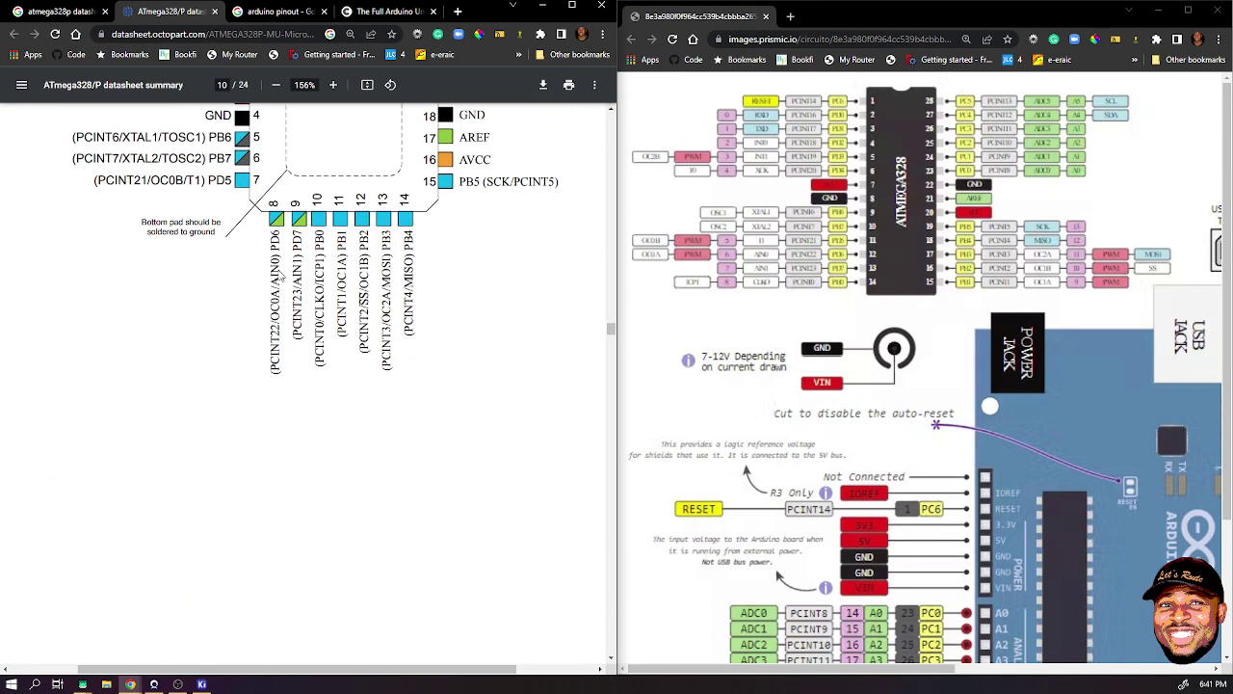
{"action": "scroll", "coordinate": [280, 276], "scroll_direction": "down", "scroll_amount": 12}
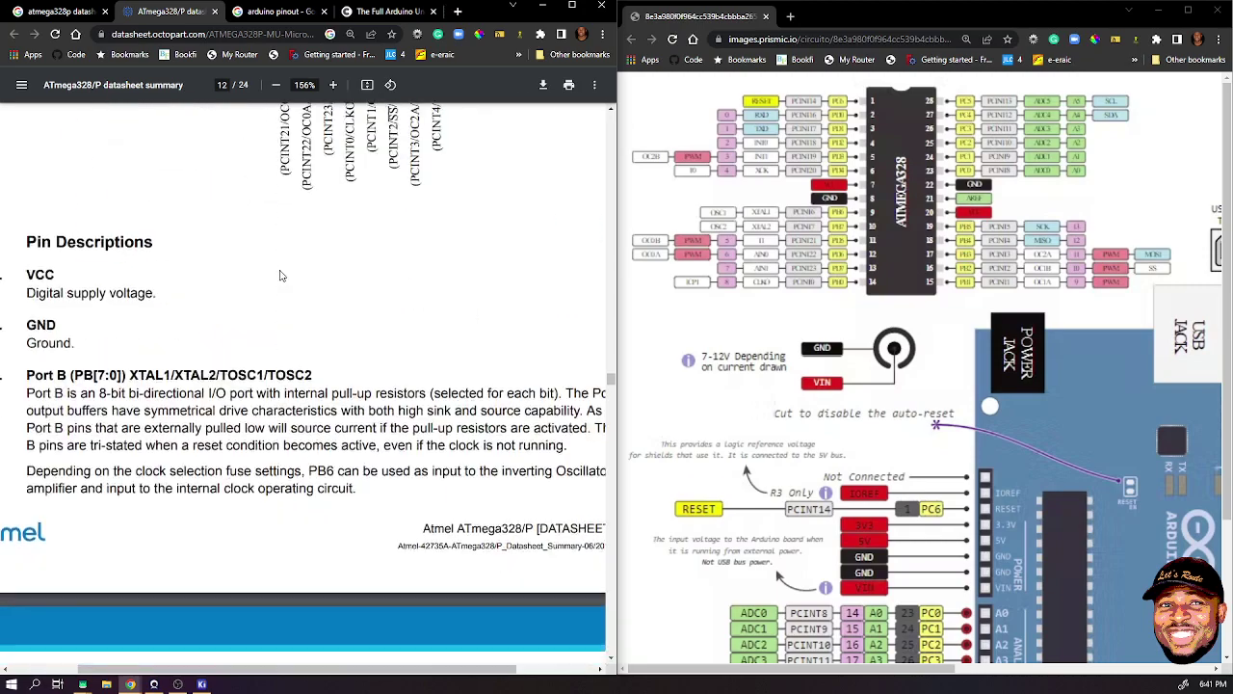
{"action": "scroll", "coordinate": [280, 275], "scroll_direction": "down", "scroll_amount": 10}
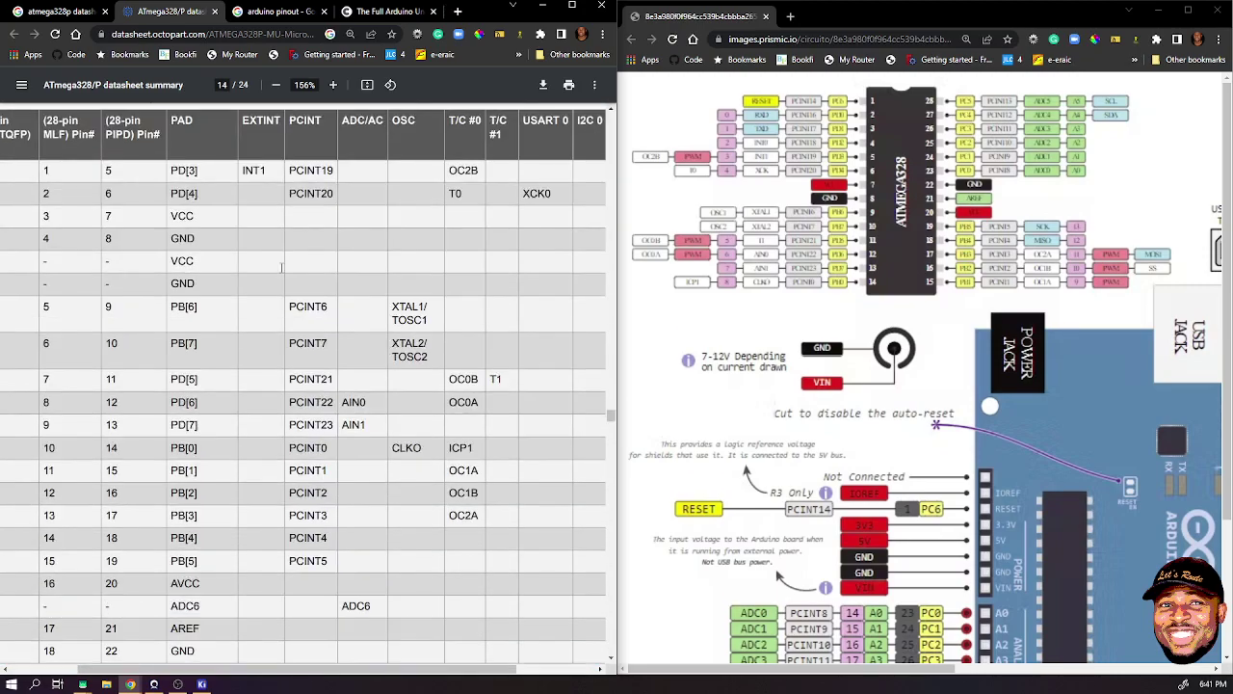
{"action": "scroll", "coordinate": [281, 267], "scroll_direction": "up", "scroll_amount": 3}
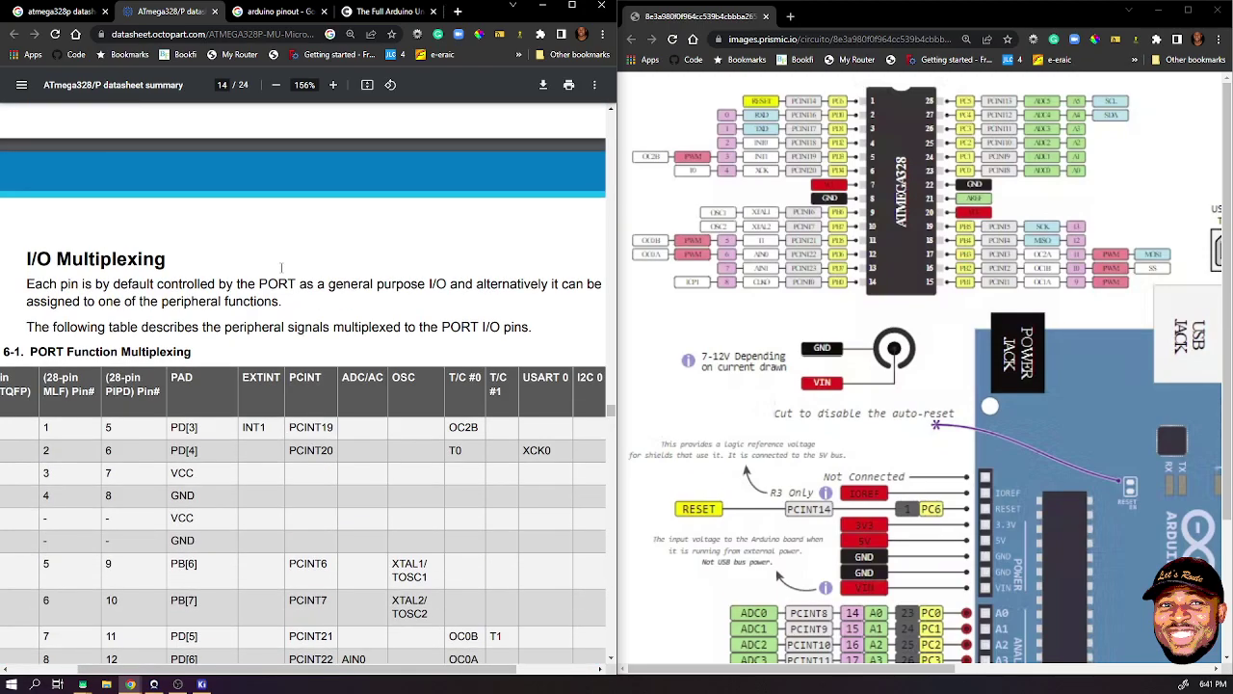
{"action": "scroll", "coordinate": [284, 318], "scroll_direction": "down", "scroll_amount": 7}
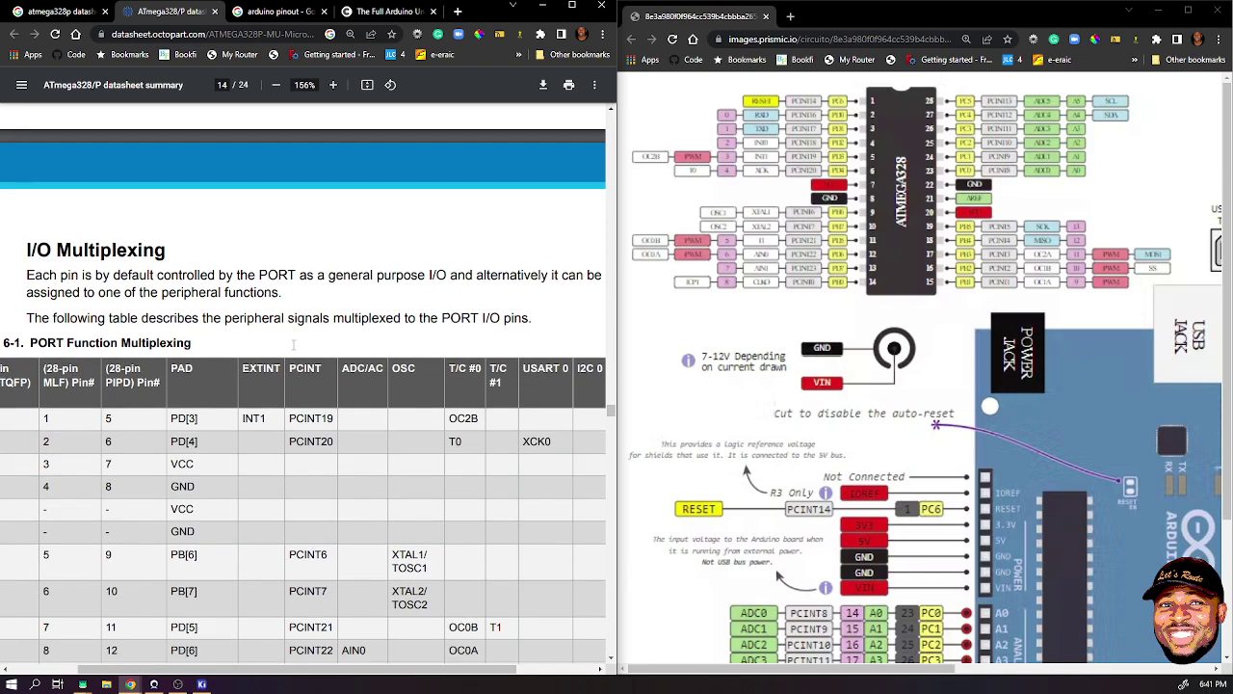
{"action": "scroll", "coordinate": [292, 367], "scroll_direction": "up", "scroll_amount": 2}
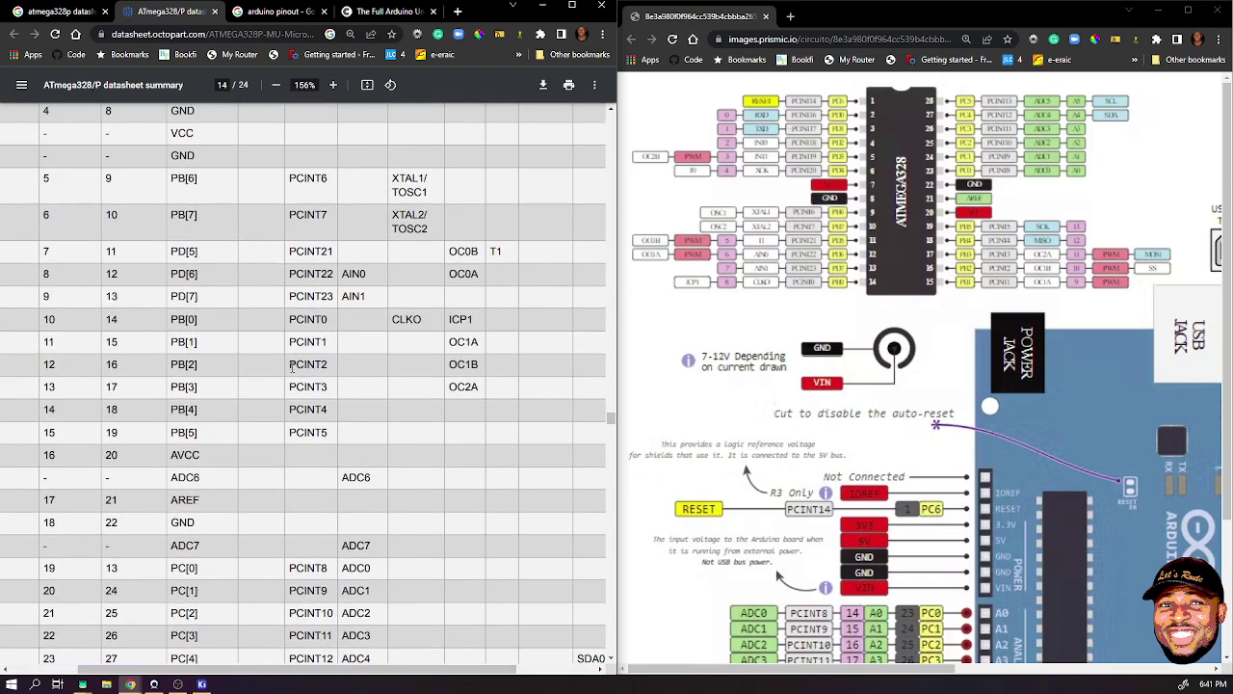
{"action": "scroll", "coordinate": [292, 367], "scroll_direction": "up", "scroll_amount": 3}
{"action": "scroll", "coordinate": [292, 367], "scroll_direction": "down", "scroll_amount": 6}
{"action": "scroll", "coordinate": [294, 366], "scroll_direction": "up", "scroll_amount": 9}
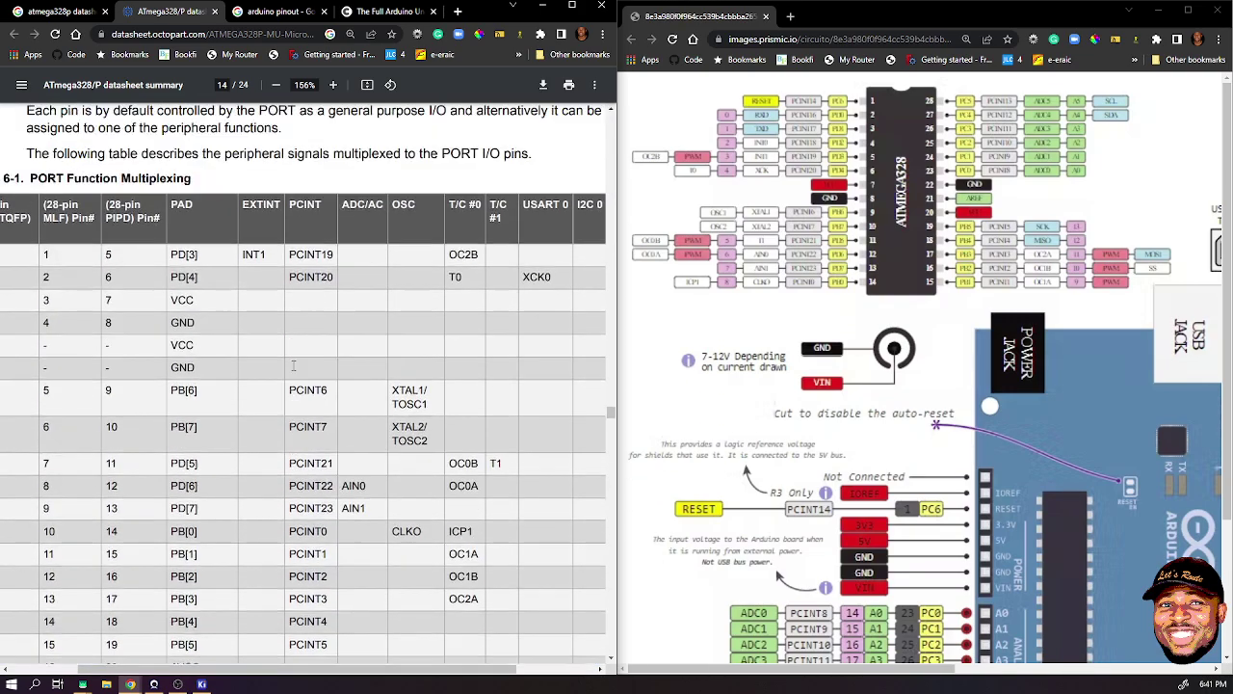
{"action": "scroll", "coordinate": [293, 365], "scroll_direction": "down", "scroll_amount": 15}
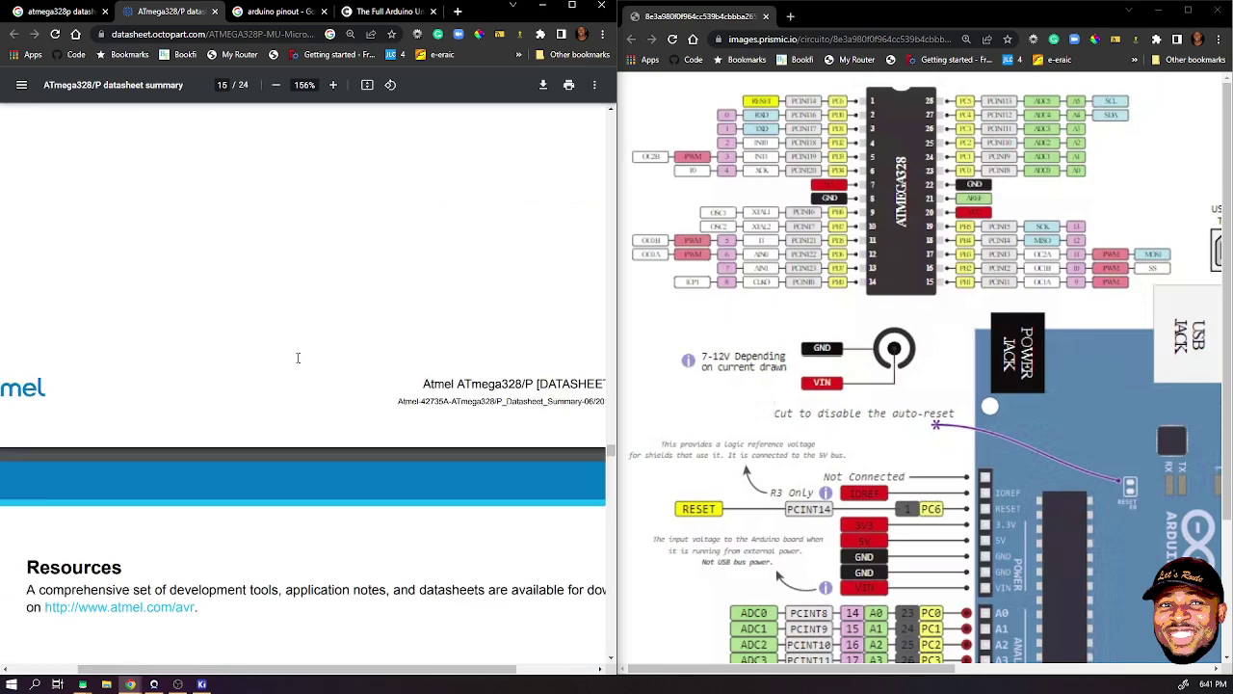
{"action": "scroll", "coordinate": [297, 359], "scroll_direction": "down", "scroll_amount": 5, "text": "ctrl"}
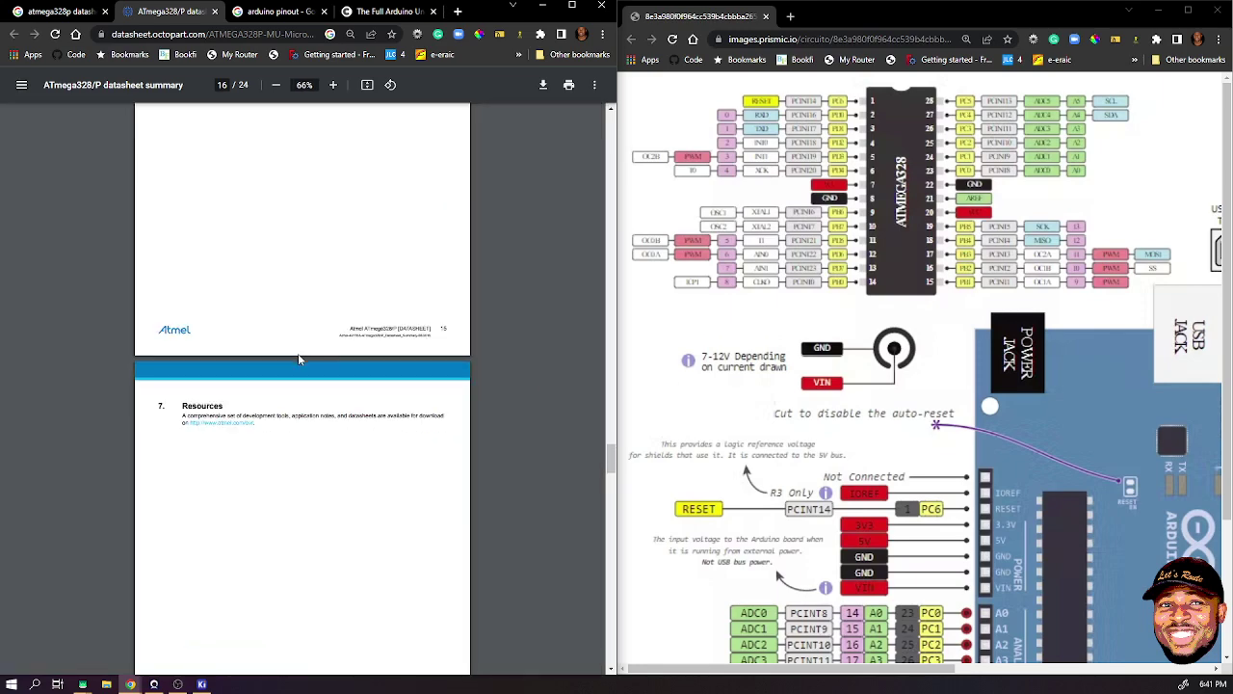
{"action": "scroll", "coordinate": [299, 359], "scroll_direction": "up", "scroll_amount": 3, "text": "ctrl"}
{"action": "scroll", "coordinate": [299, 359], "scroll_direction": "down", "scroll_amount": 2, "text": "ctrl"}
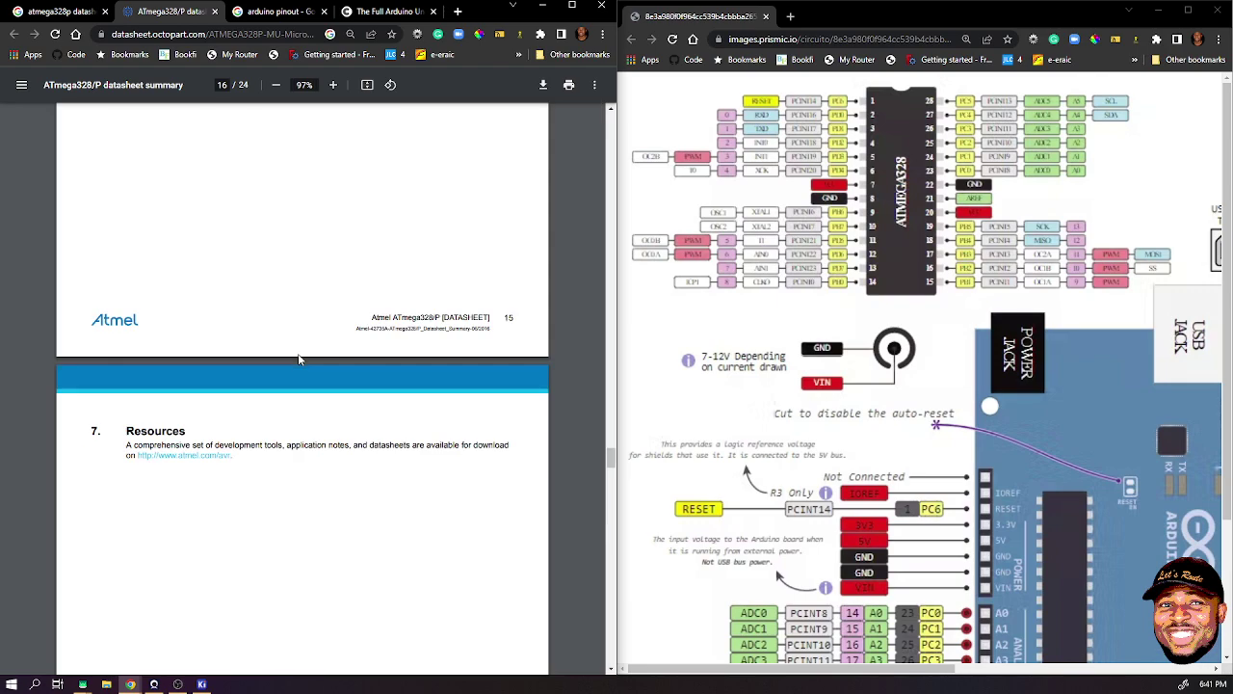
{"action": "scroll", "coordinate": [300, 360], "scroll_direction": "down", "scroll_amount": 3}
{"action": "scroll", "coordinate": [299, 360], "scroll_direction": "down", "scroll_amount": 20}
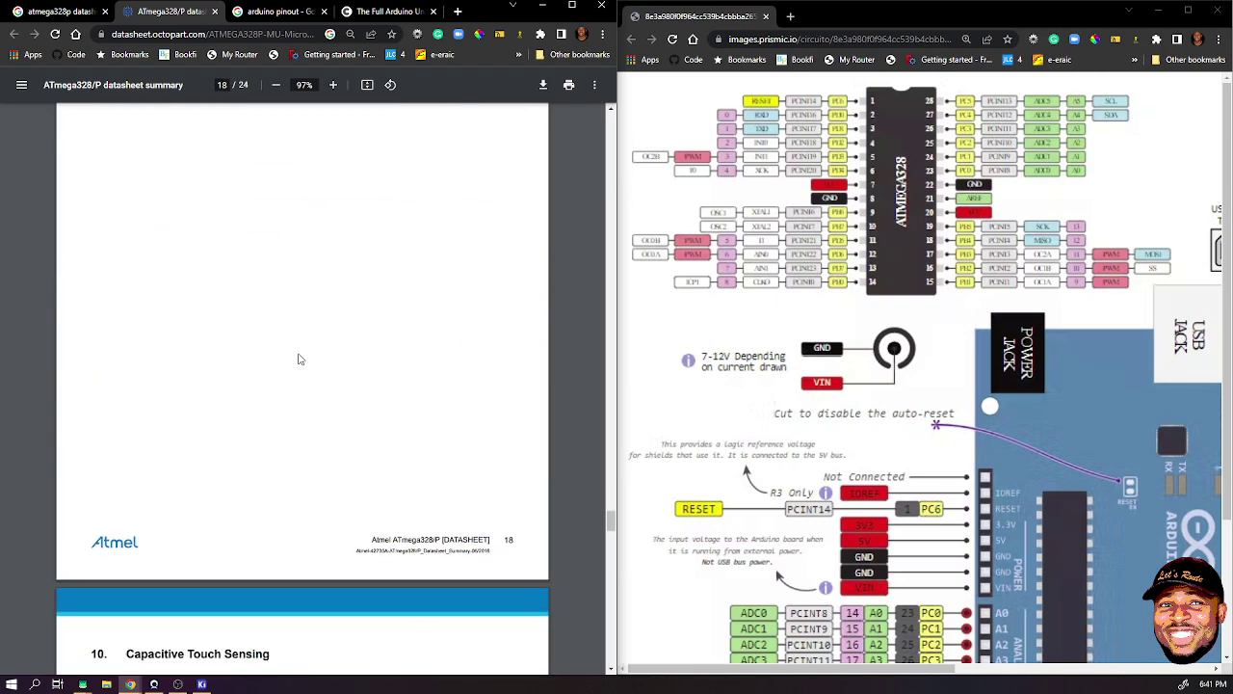
{"action": "scroll", "coordinate": [299, 360], "scroll_direction": "down", "scroll_amount": 20}
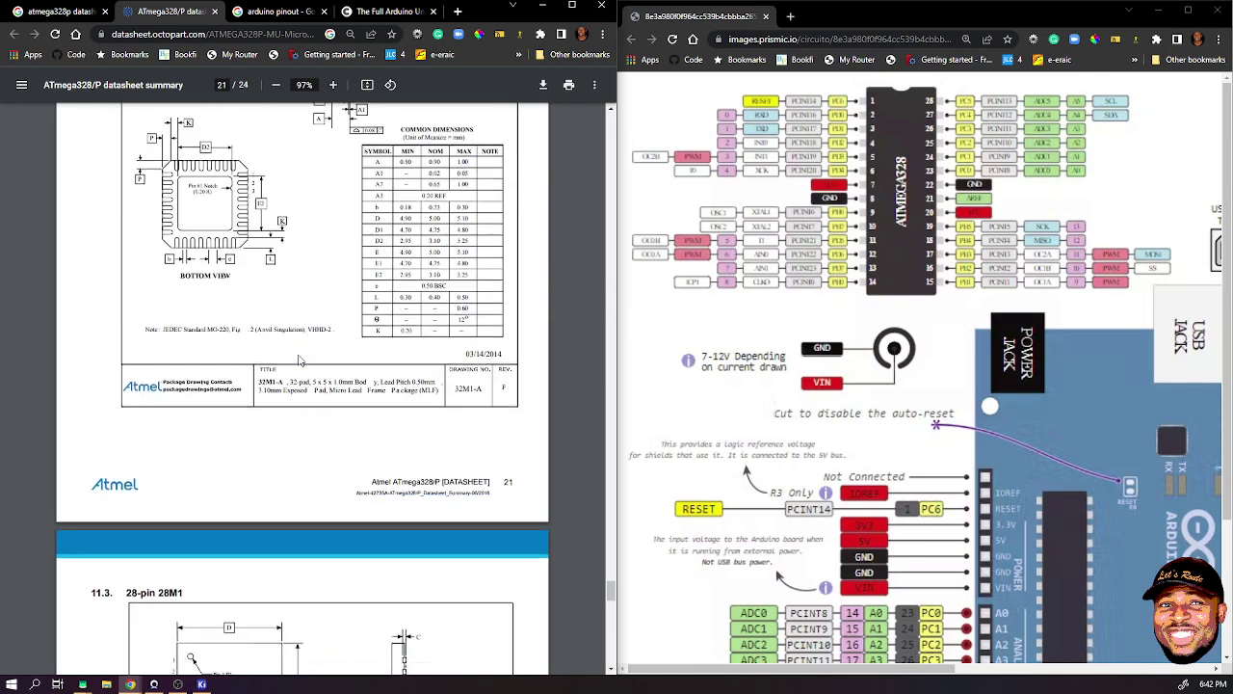
{"action": "scroll", "coordinate": [299, 360], "scroll_direction": "down", "scroll_amount": 10}
{"action": "scroll", "coordinate": [298, 357], "scroll_direction": "up", "scroll_amount": 15}
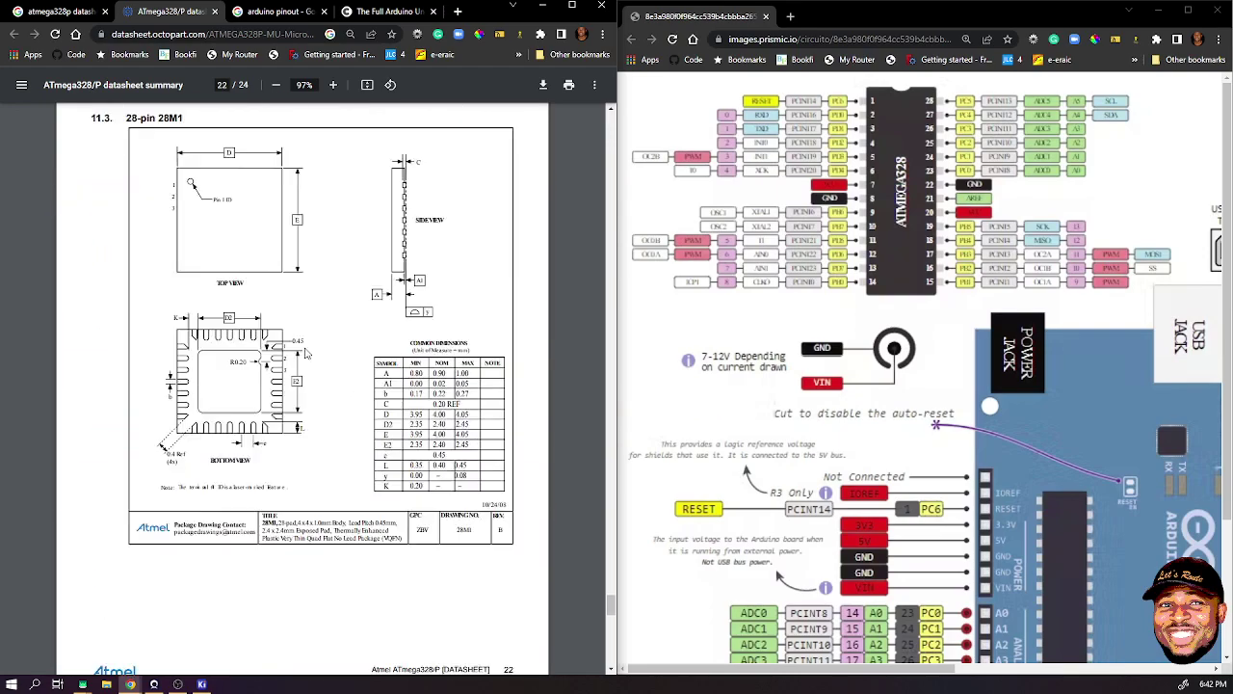
{"action": "scroll", "coordinate": [312, 342], "scroll_direction": "up", "scroll_amount": 10}
{"action": "scroll", "coordinate": [318, 333], "scroll_direction": "up", "scroll_amount": 20}
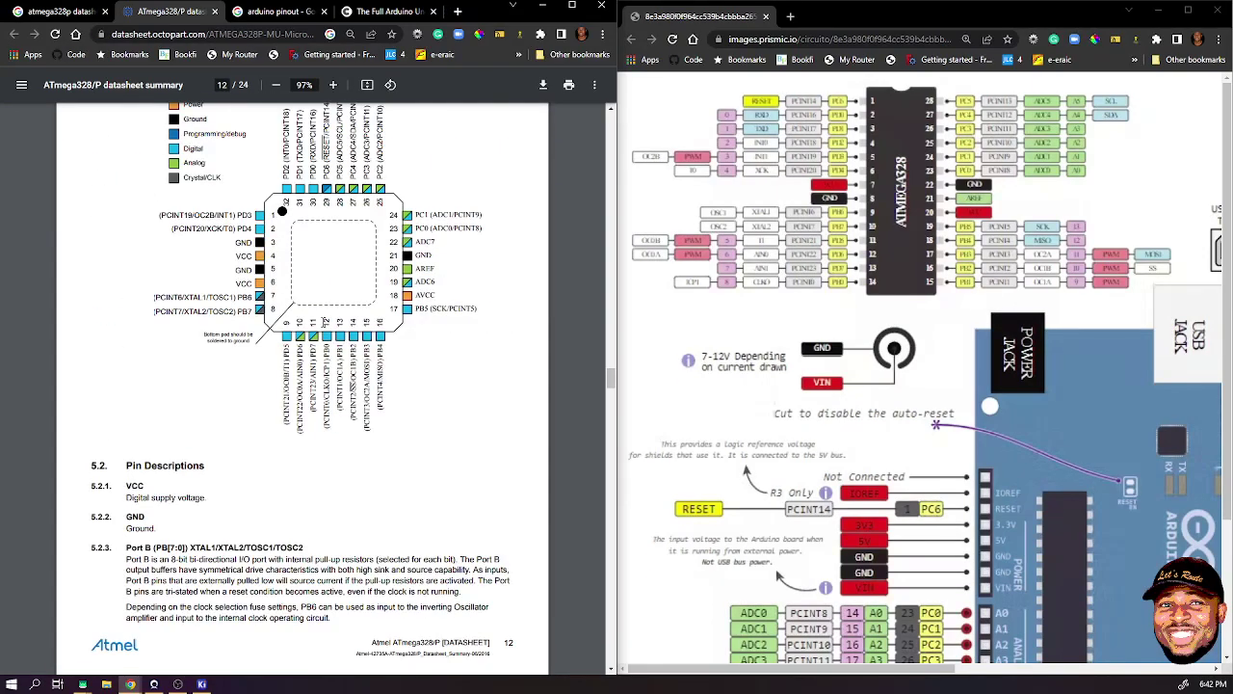
{"action": "scroll", "coordinate": [227, 241], "scroll_direction": "down", "scroll_amount": 3}
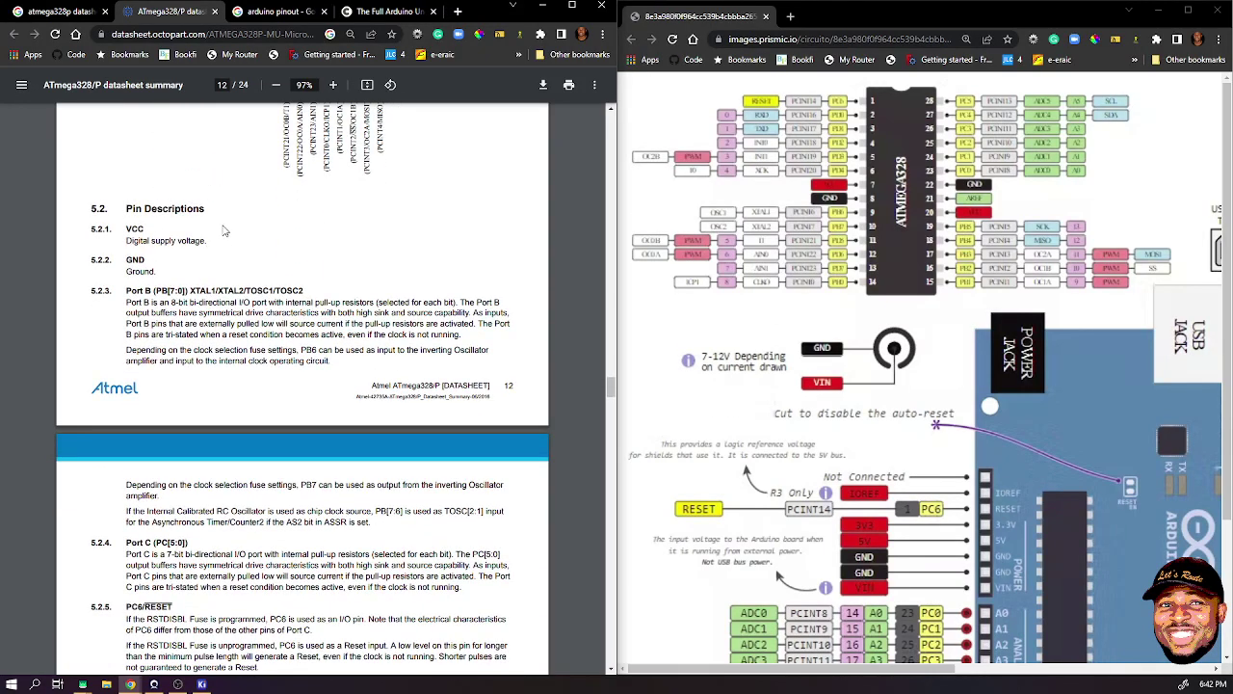
{"action": "scroll", "coordinate": [198, 236], "scroll_direction": "up", "scroll_amount": 1}
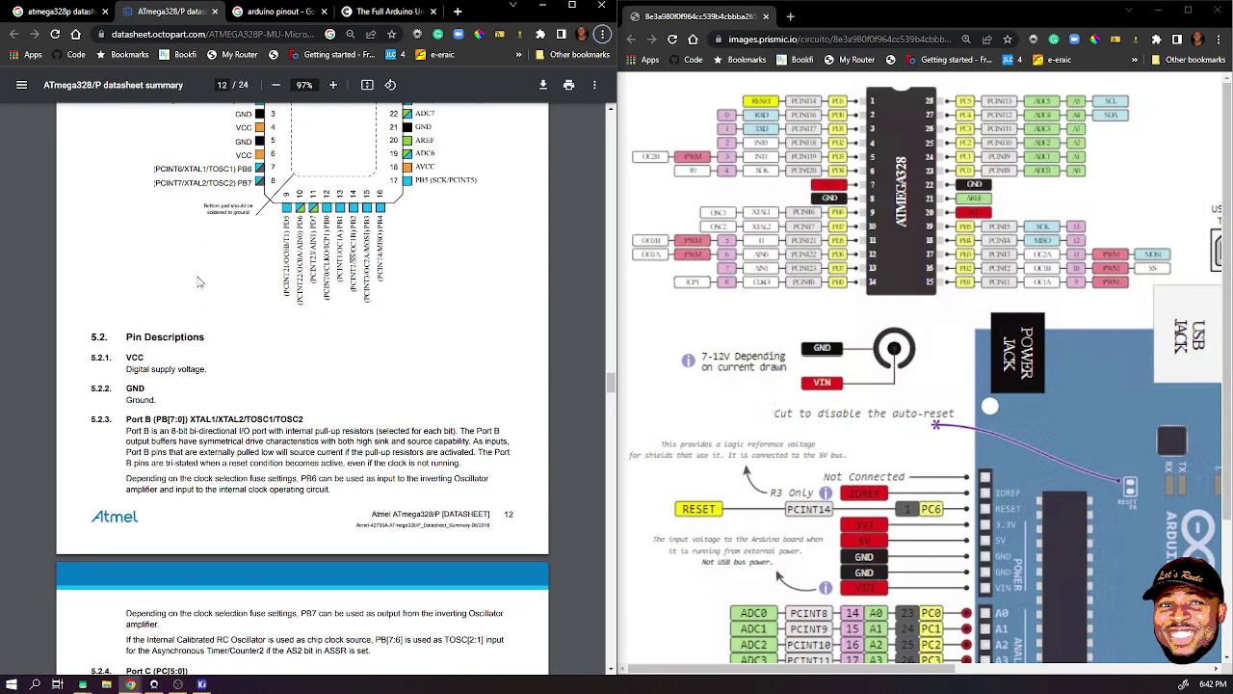
{"action": "scroll", "coordinate": [202, 421], "scroll_direction": "up", "scroll_amount": 2, "text": "ctrl"}
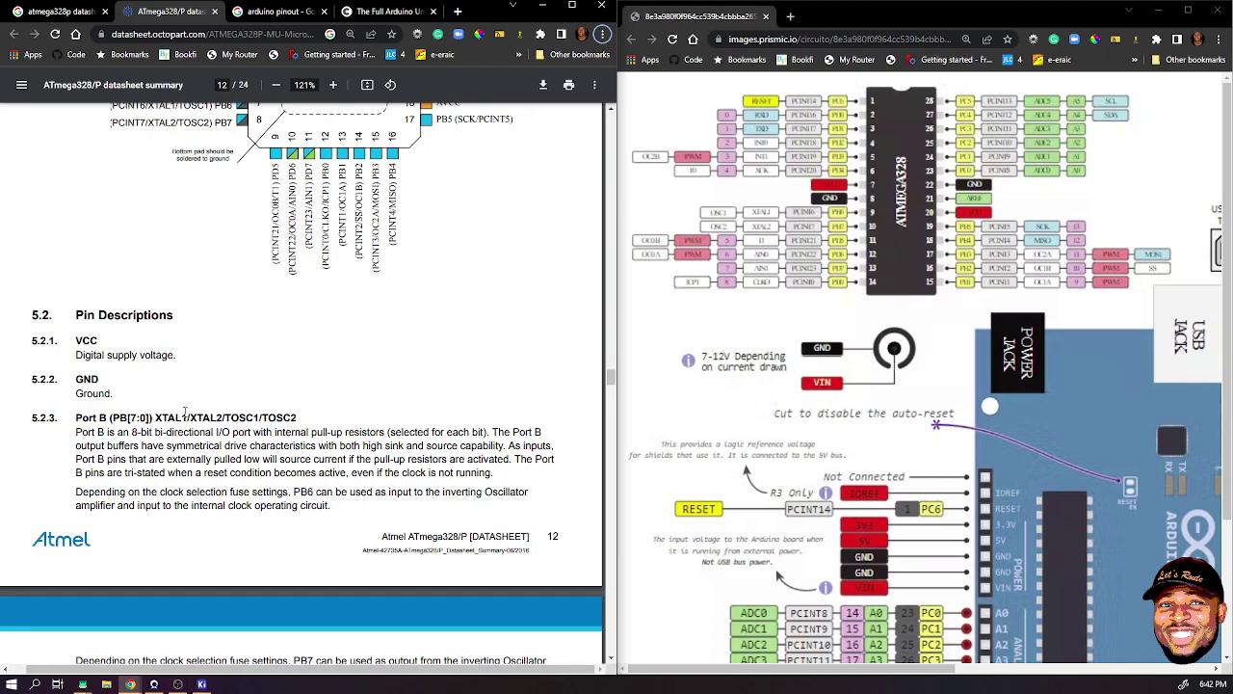
{"action": "scroll", "coordinate": [184, 409], "scroll_direction": "down", "scroll_amount": 4}
{"action": "scroll", "coordinate": [186, 414], "scroll_direction": "up", "scroll_amount": 3}
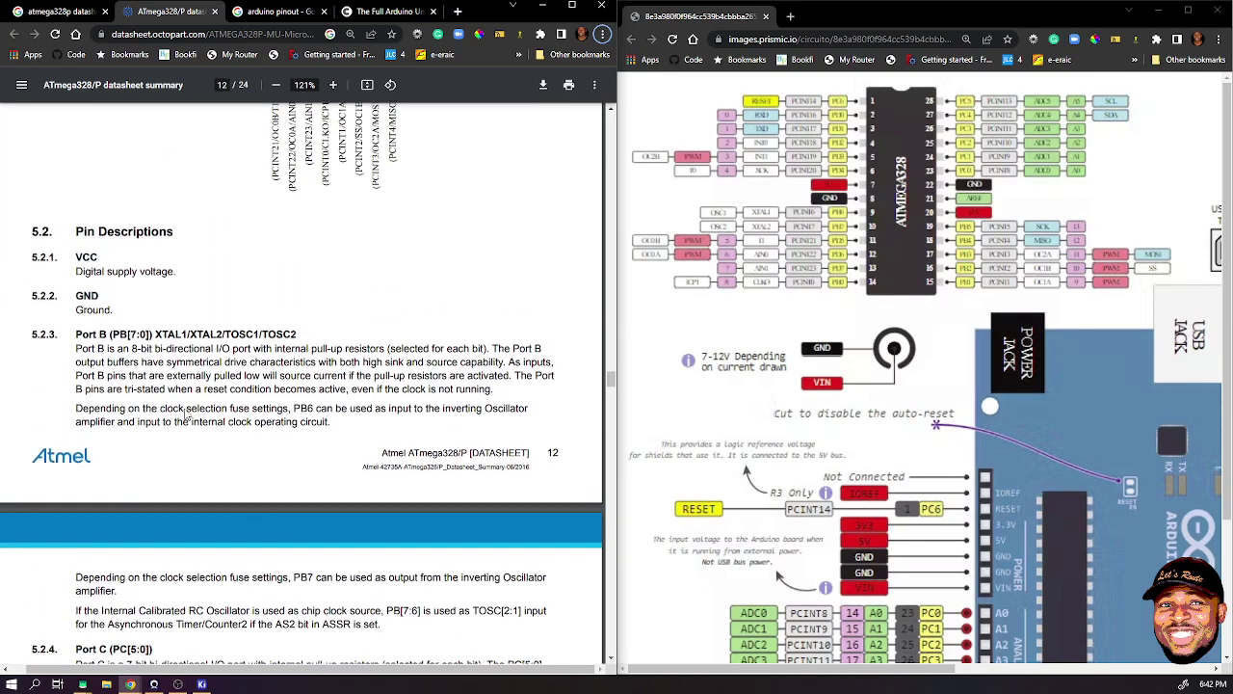
{"action": "scroll", "coordinate": [188, 398], "scroll_direction": "up", "scroll_amount": 3, "text": "ctrl"}
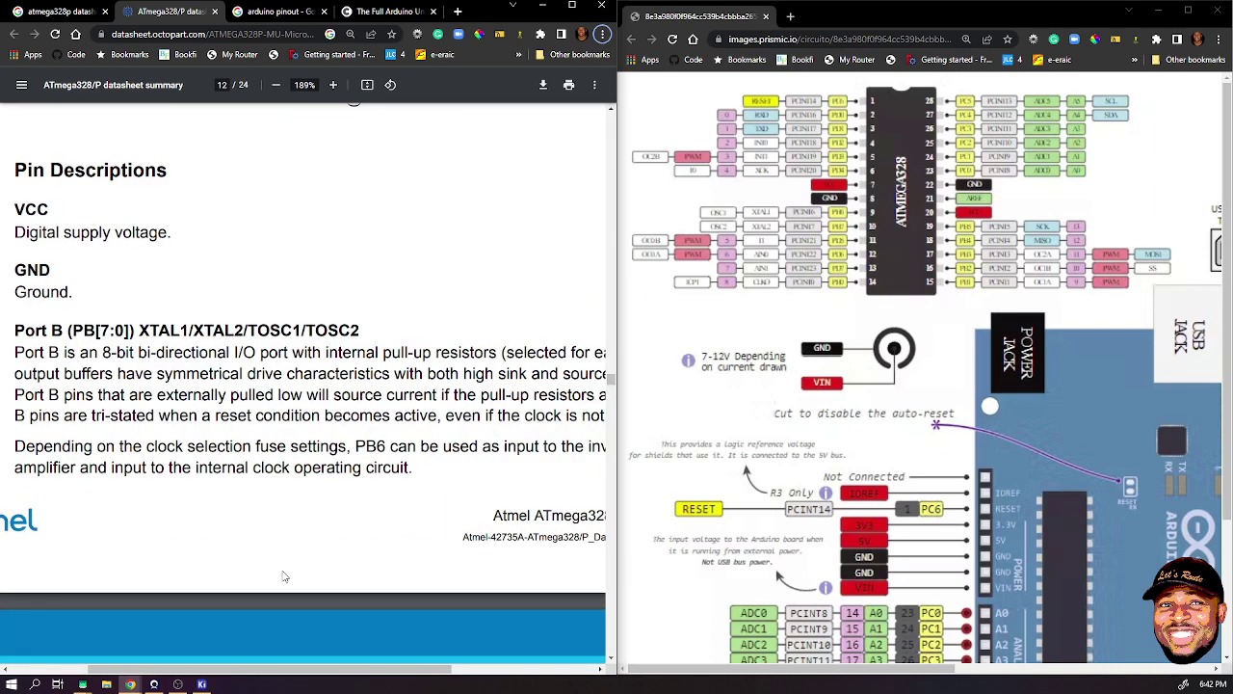
{"action": "left_click", "coordinate": [201, 684]}
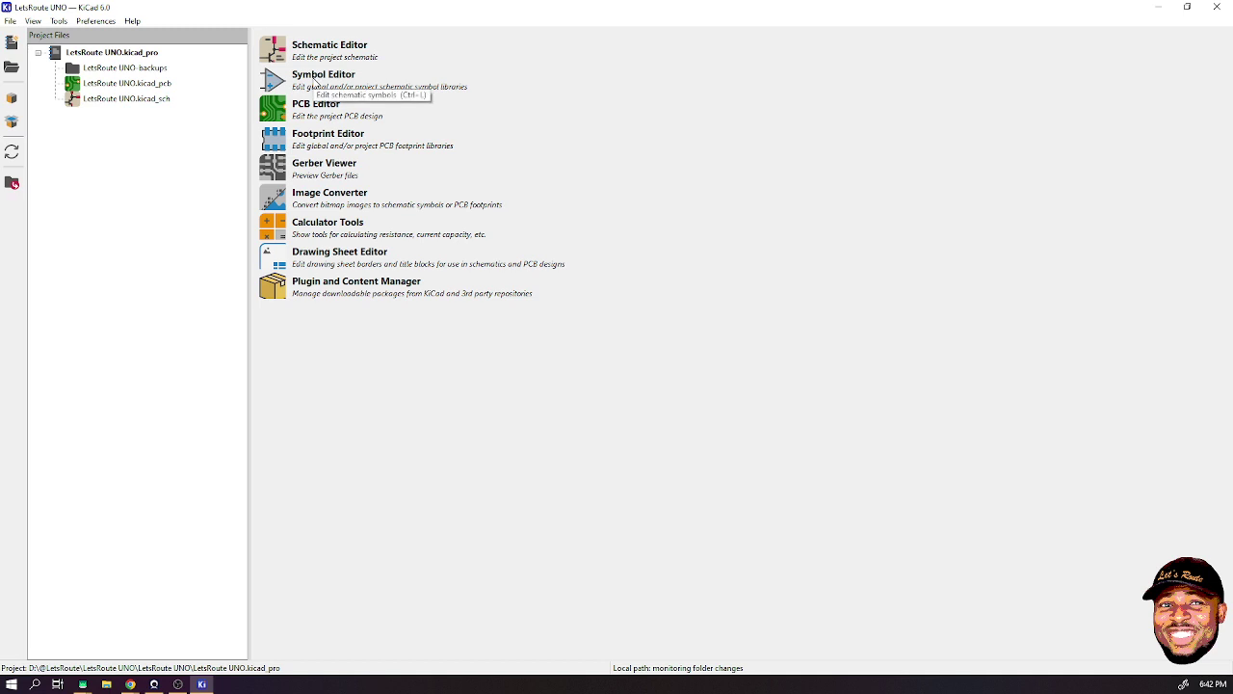
- Launch the Symbol Editor from the LetsRoute UNO project and maximize its window
{"action": "left_click", "coordinate": [275, 81]}
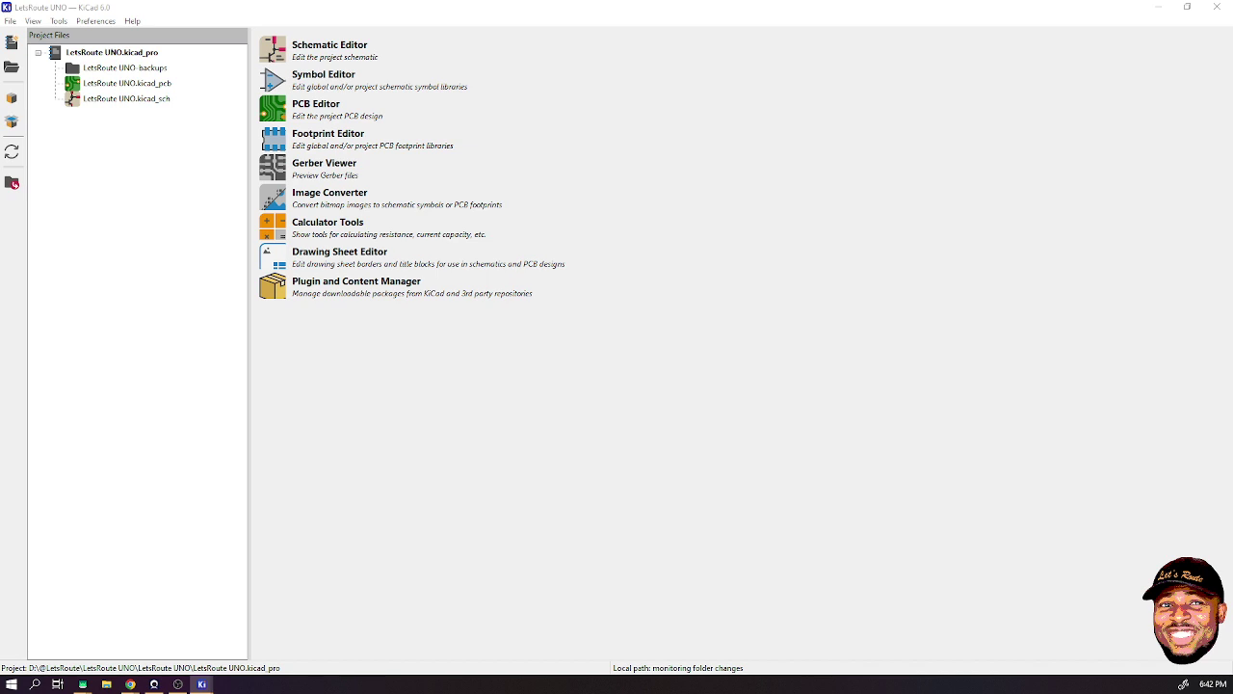
{"action": "left_click_drag", "start_coordinate": [939, 270], "coordinate": [578, 2]}
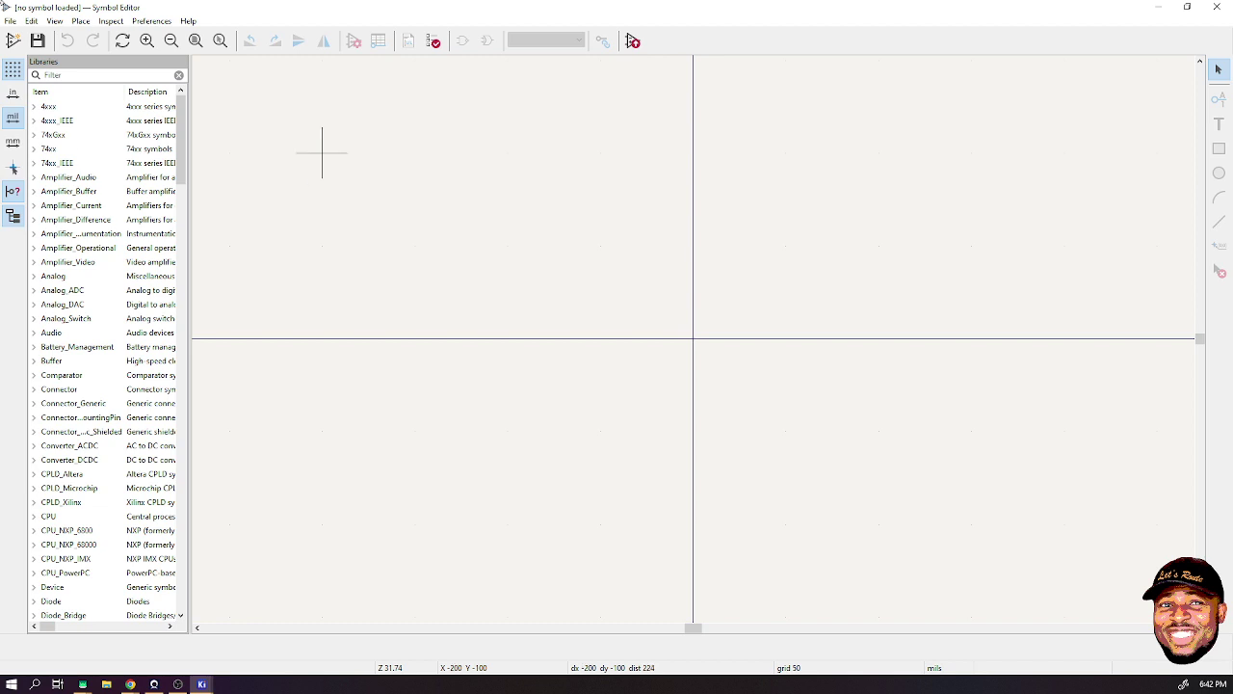
- Filter the libraries by 'erictr' and collapse the Erictronics library group
{"action": "left_click", "coordinate": [123, 76]}
{"action": "type", "text": "erictr"}
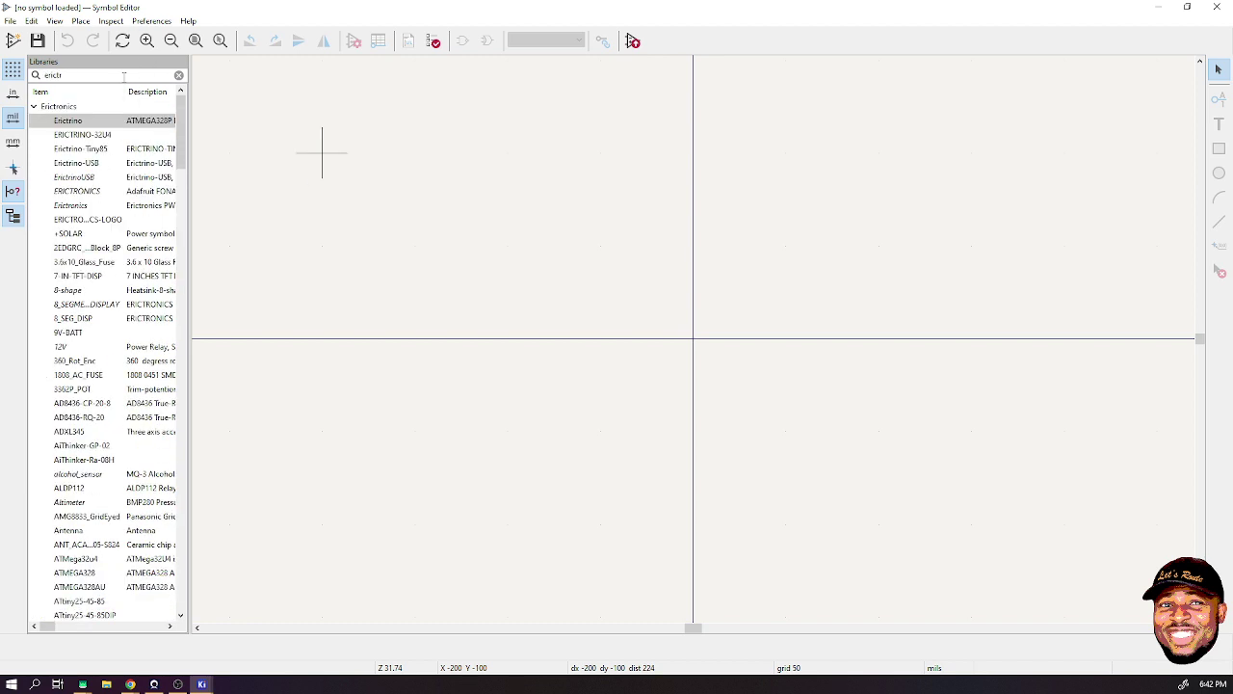
{"action": "scroll", "coordinate": [80, 145], "scroll_direction": "down", "scroll_amount": 20}
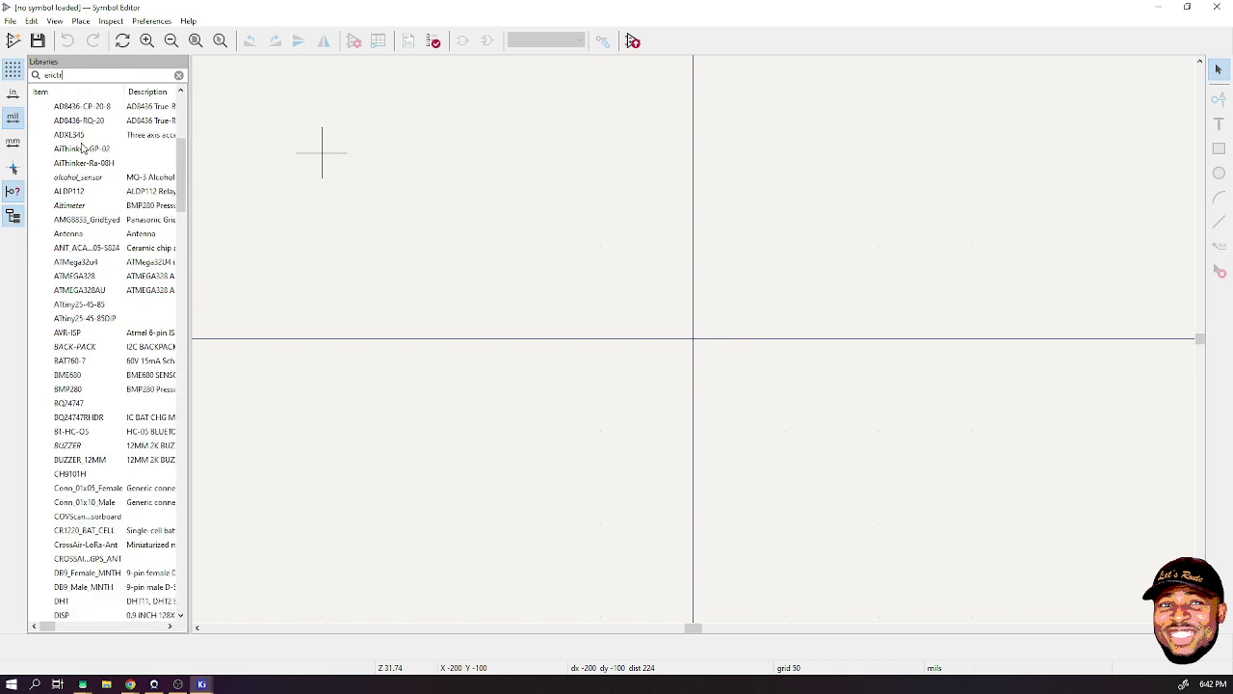
{"action": "scroll", "coordinate": [81, 150], "scroll_direction": "down", "scroll_amount": 20}
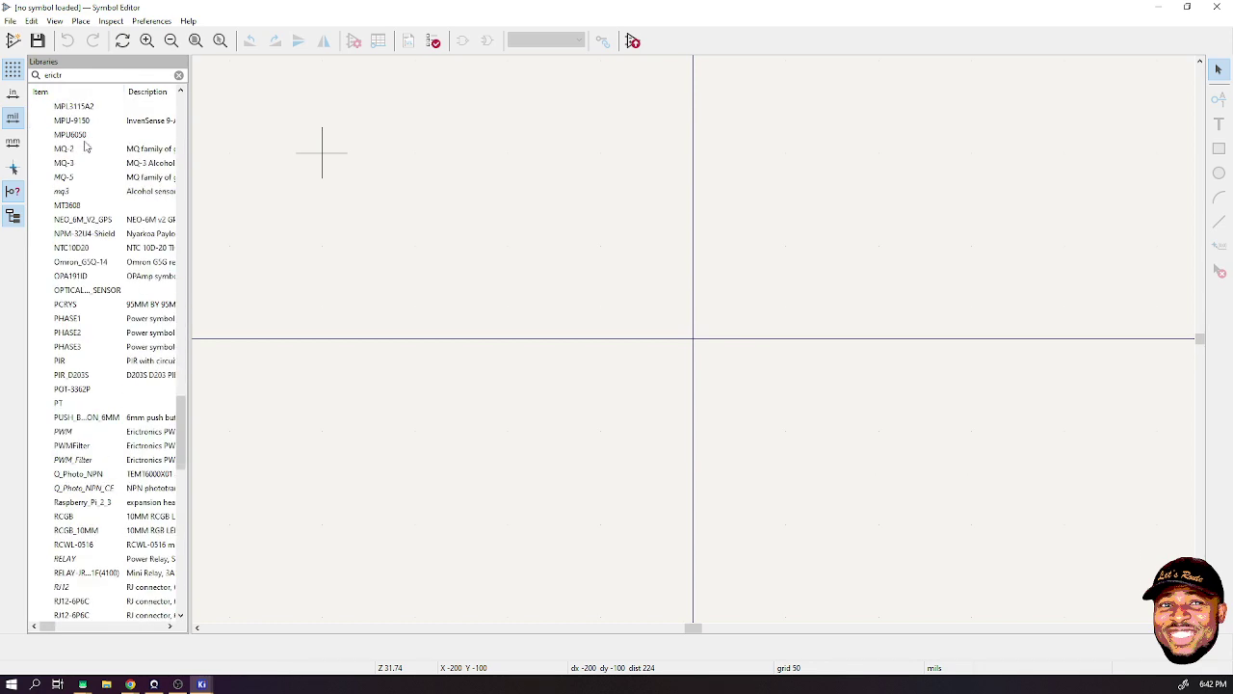
{"action": "scroll", "coordinate": [84, 145], "scroll_direction": "up", "scroll_amount": 20}
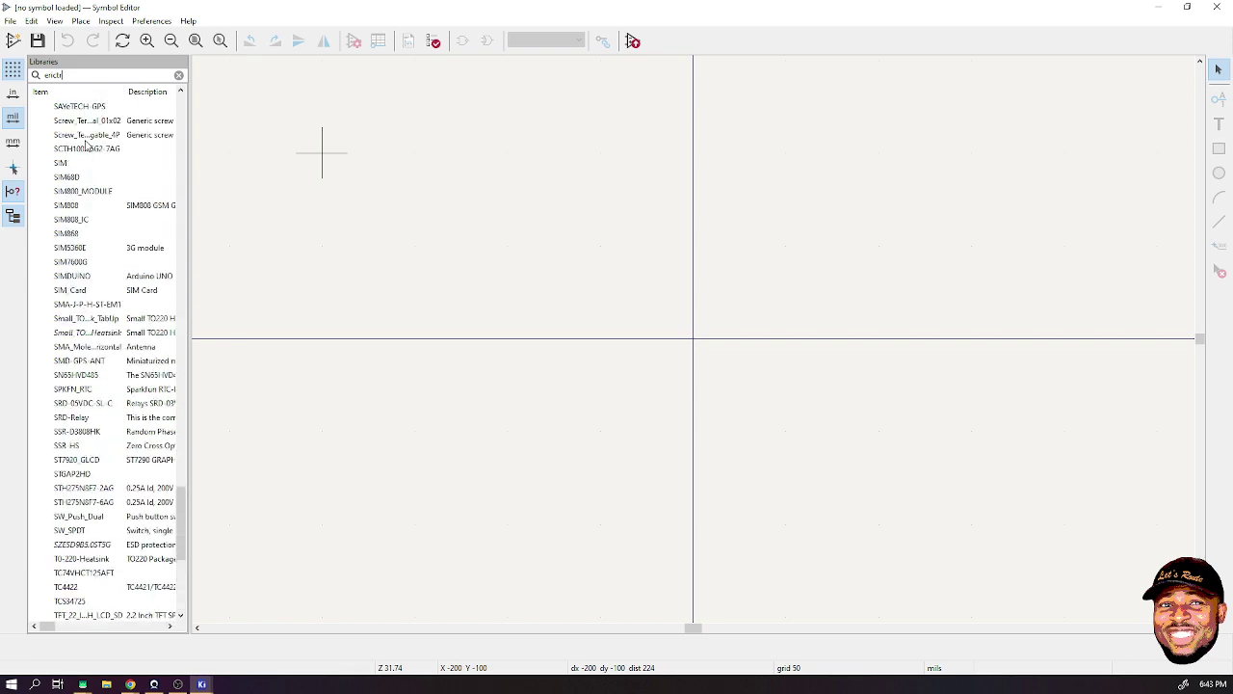
{"action": "scroll", "coordinate": [86, 145], "scroll_direction": "up", "scroll_amount": 20}
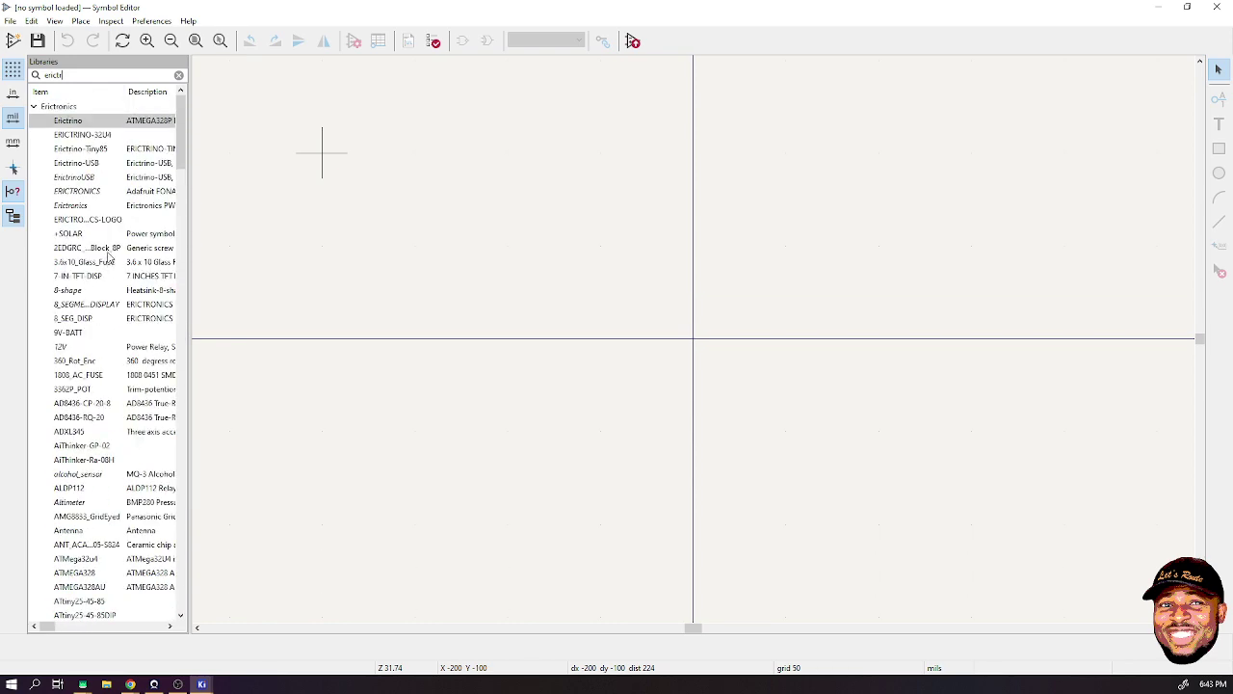
{"action": "left_click", "coordinate": [34, 106]}
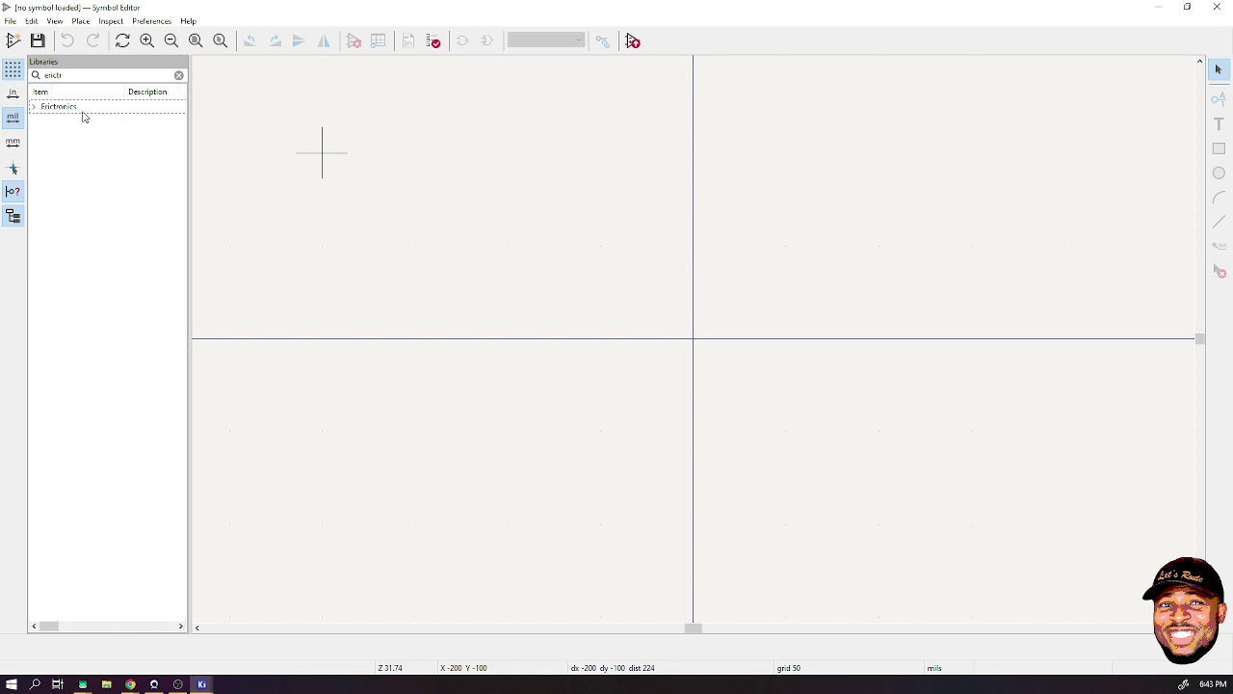
- Create a new symbol library via File > New Library, added to the Project library table
{"action": "left_click", "coordinate": [10, 20]}
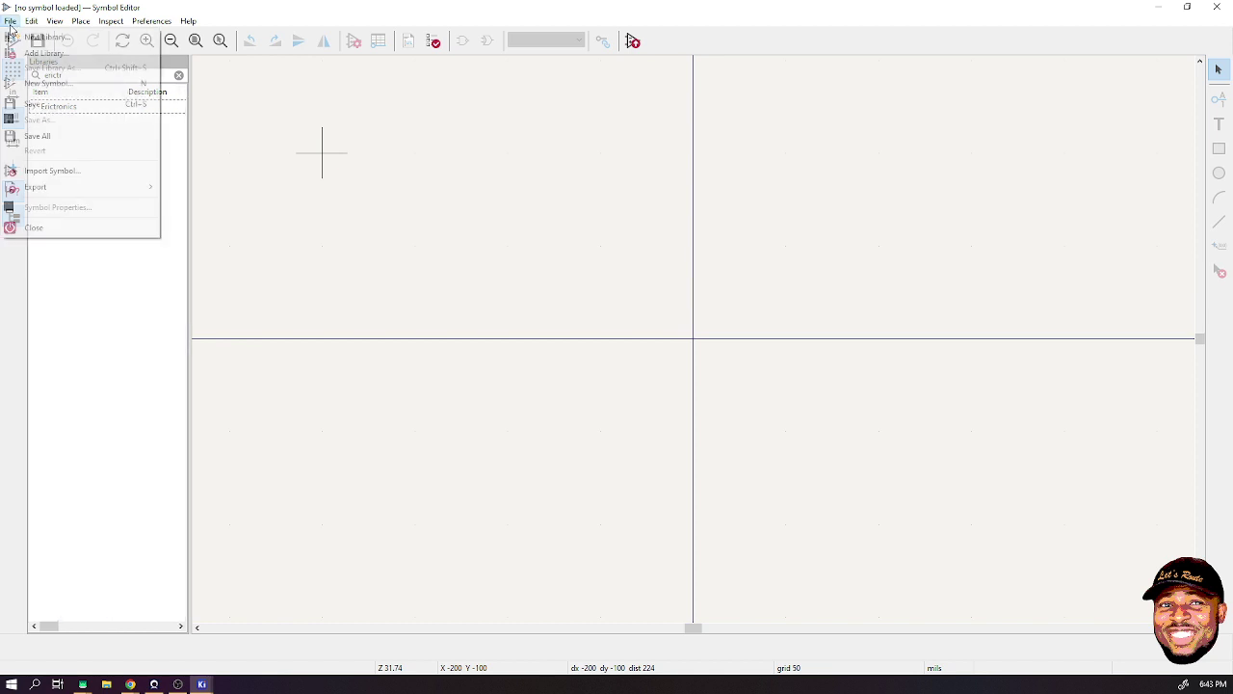
{"action": "mouse_move", "coordinate": [68, 26]}
{"action": "mouse_move", "coordinate": [11, 21]}
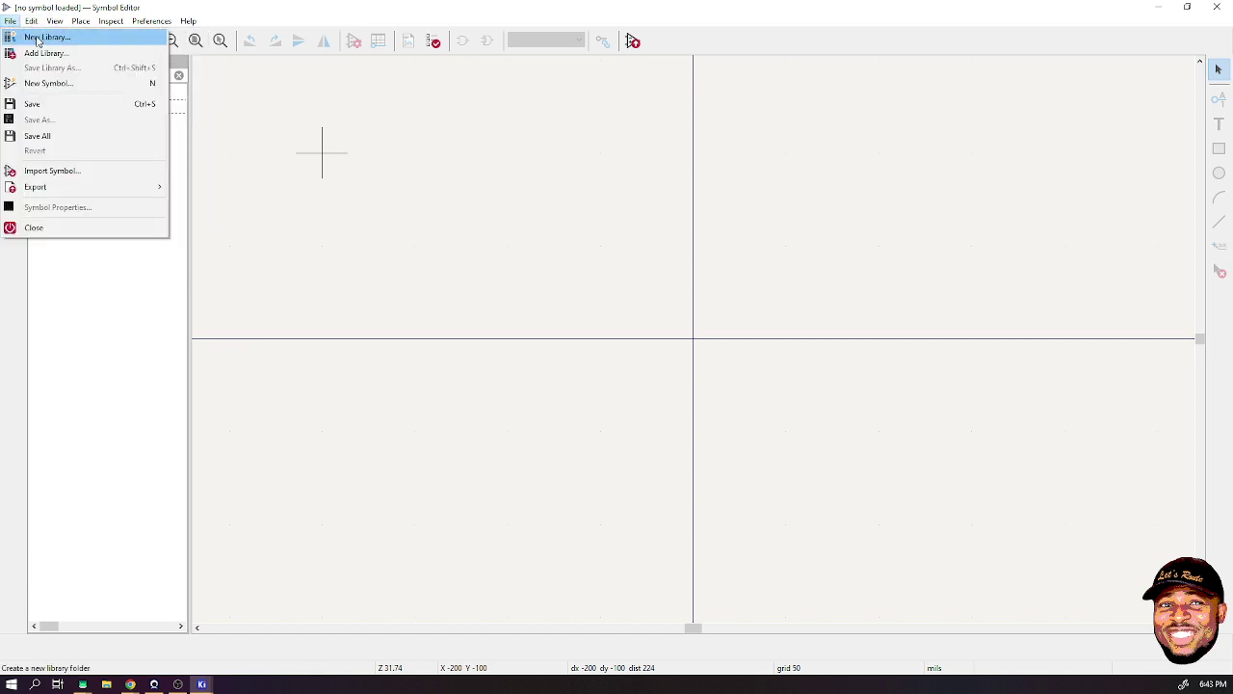
{"action": "left_click", "coordinate": [40, 39]}
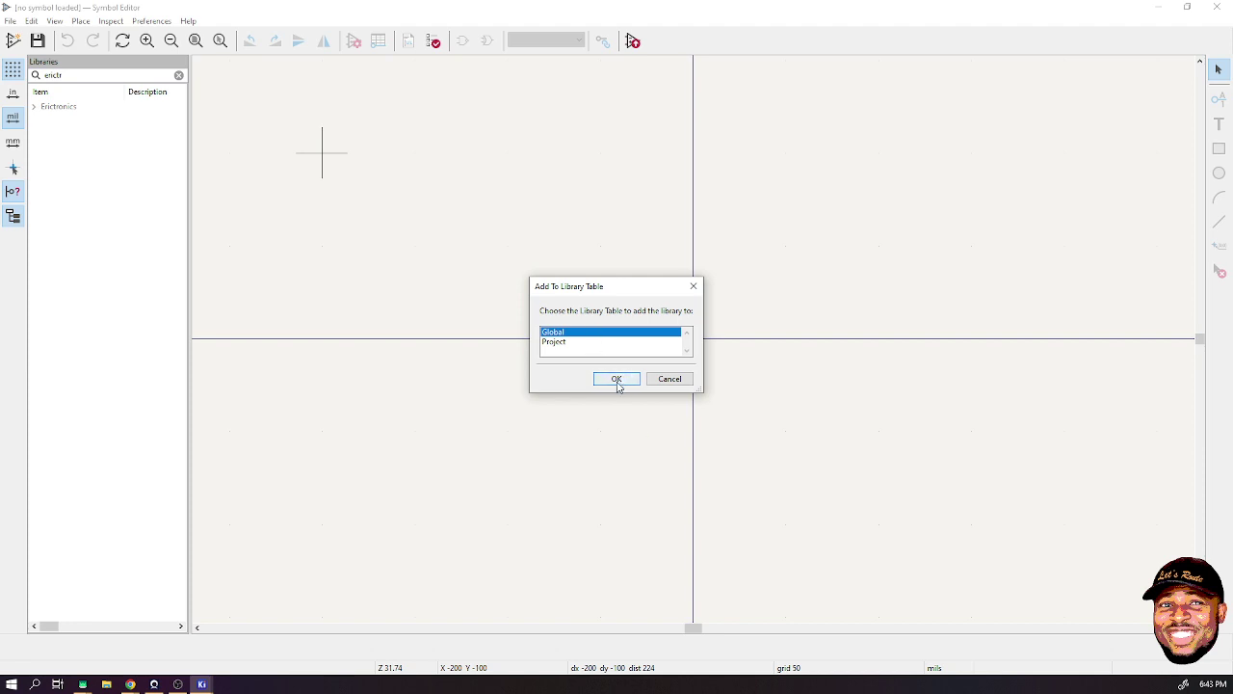
{"action": "left_click", "coordinate": [565, 344]}
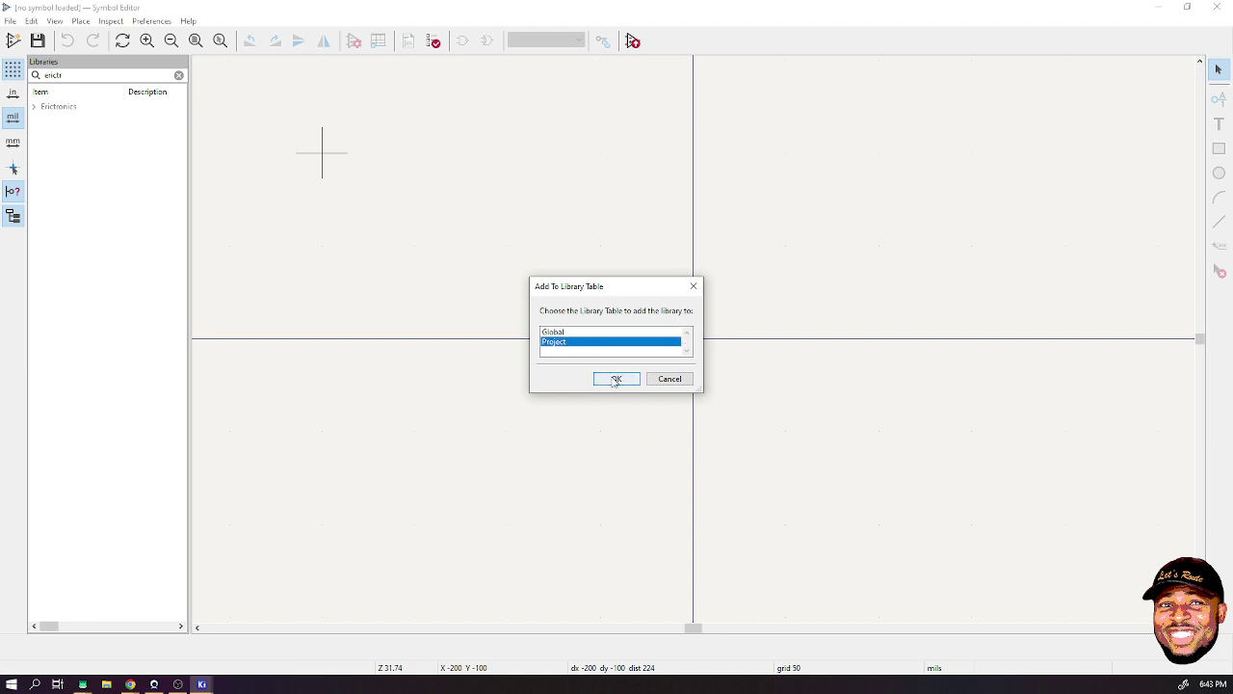
{"action": "left_click", "coordinate": [616, 379]}
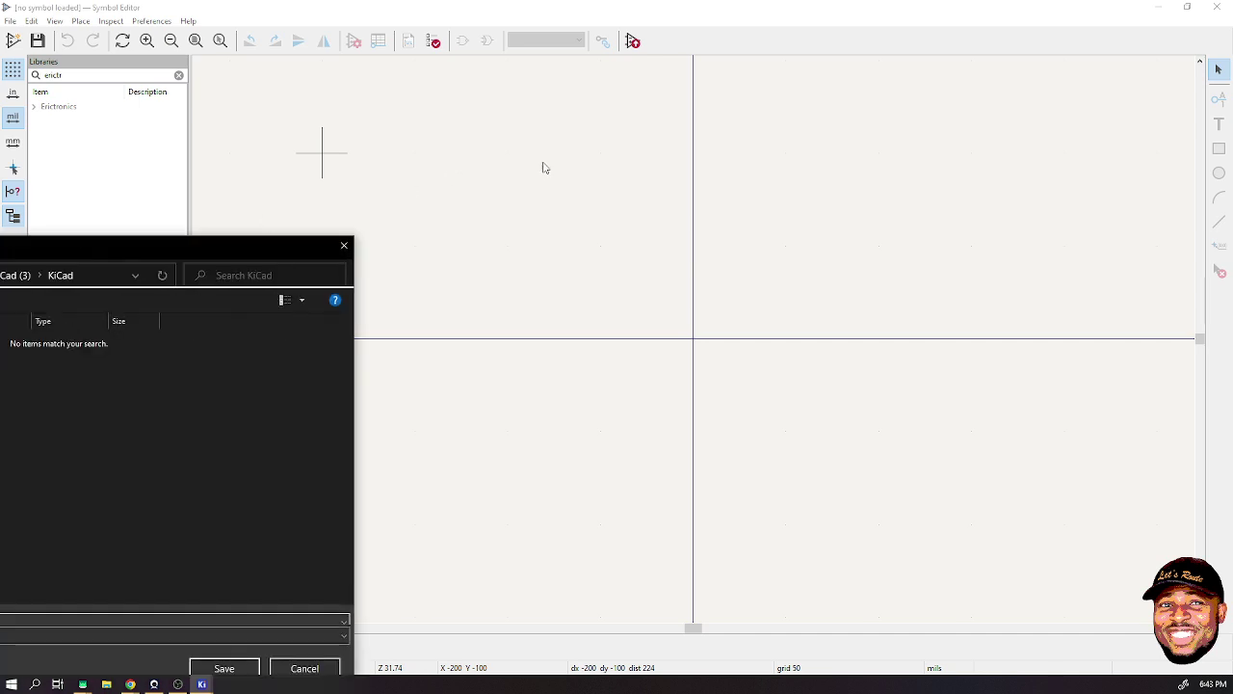
{"action": "left_click_drag", "start_coordinate": [534, 212], "coordinate": [544, 146]}
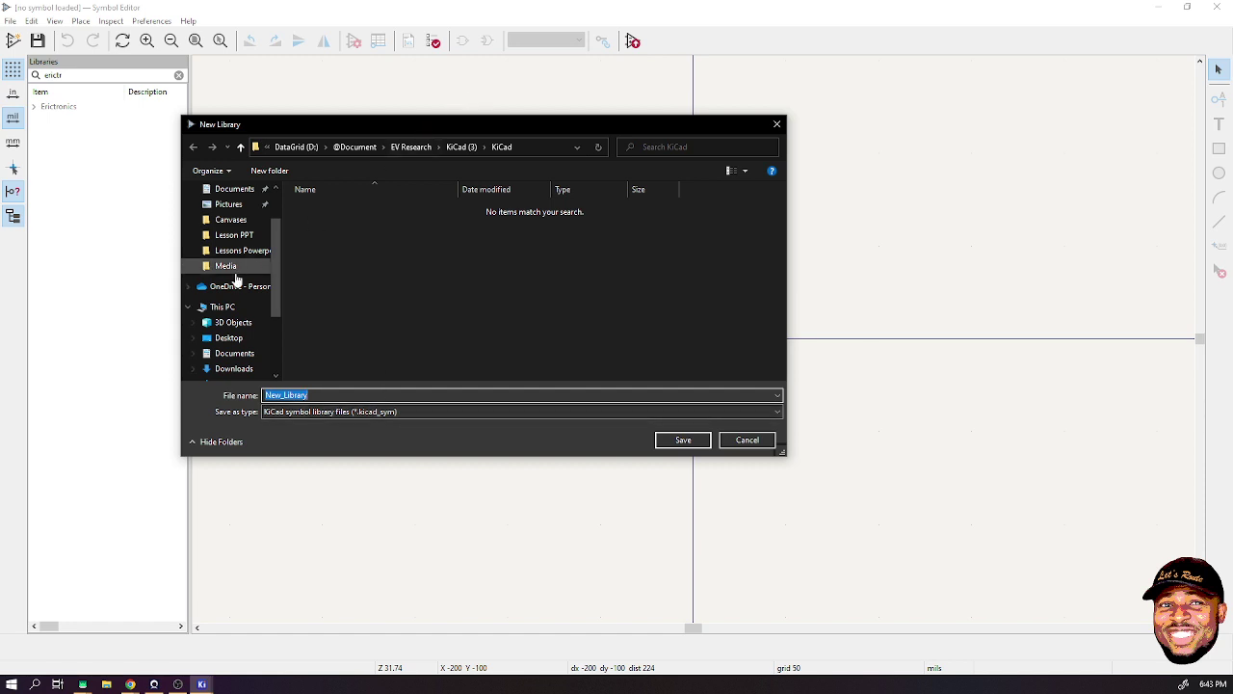
{"action": "left_click_drag", "start_coordinate": [275, 277], "coordinate": [278, 343]}
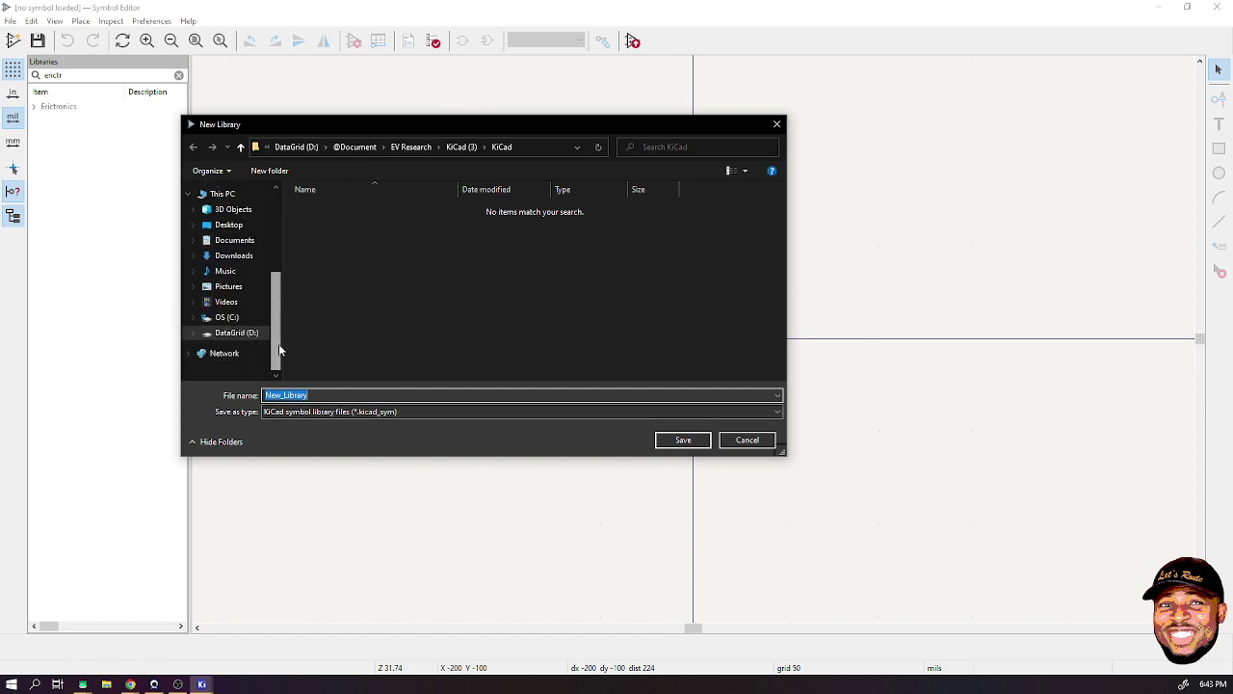
{"action": "left_click", "coordinate": [236, 332]}
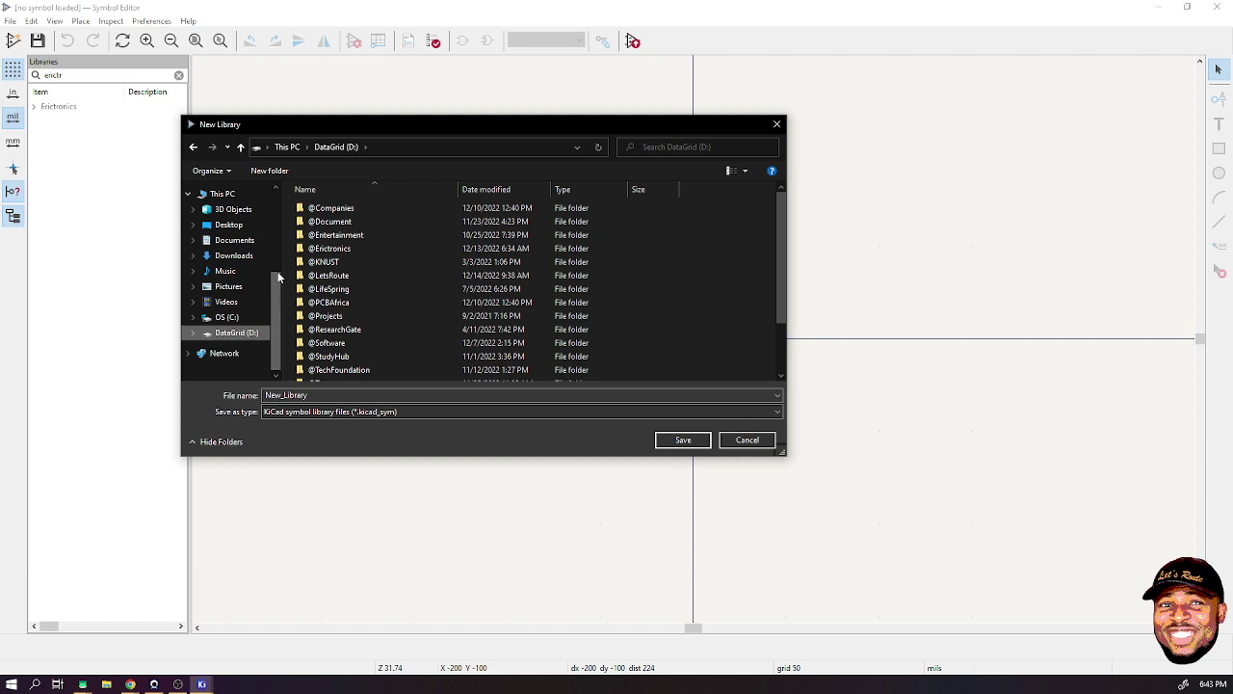
{"action": "left_click", "coordinate": [335, 277]}
{"action": "double_click", "coordinate": [337, 280]}
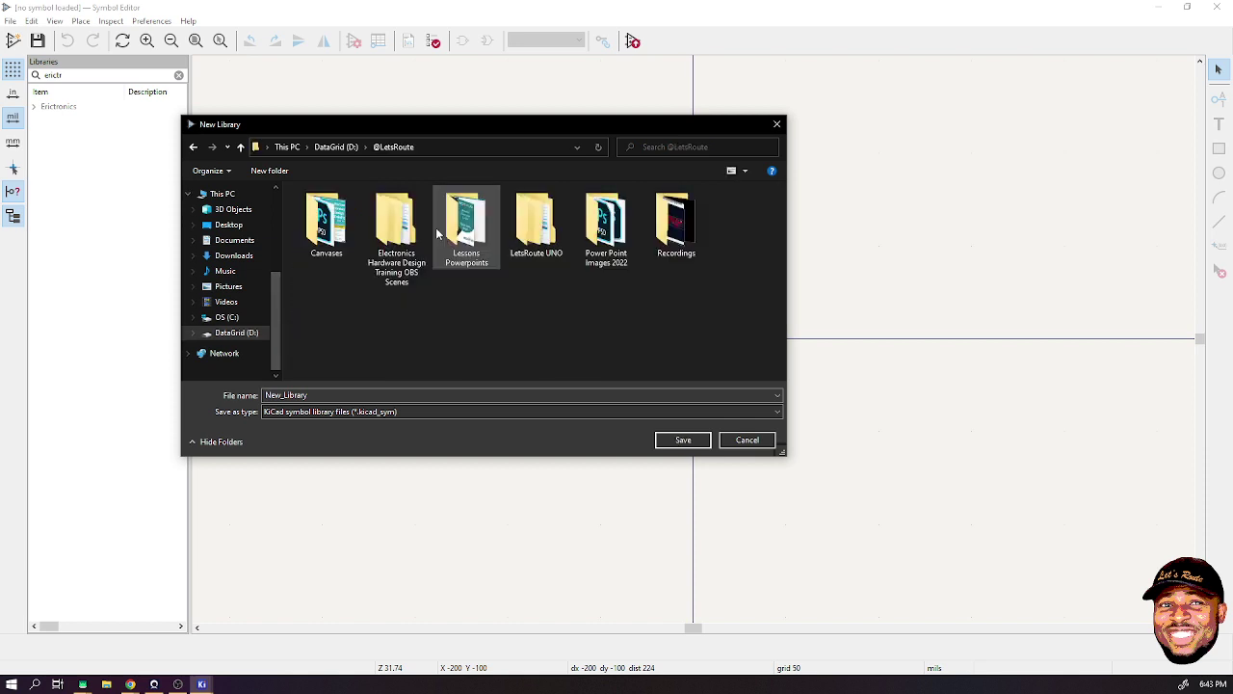
{"action": "double_click", "coordinate": [289, 395]}
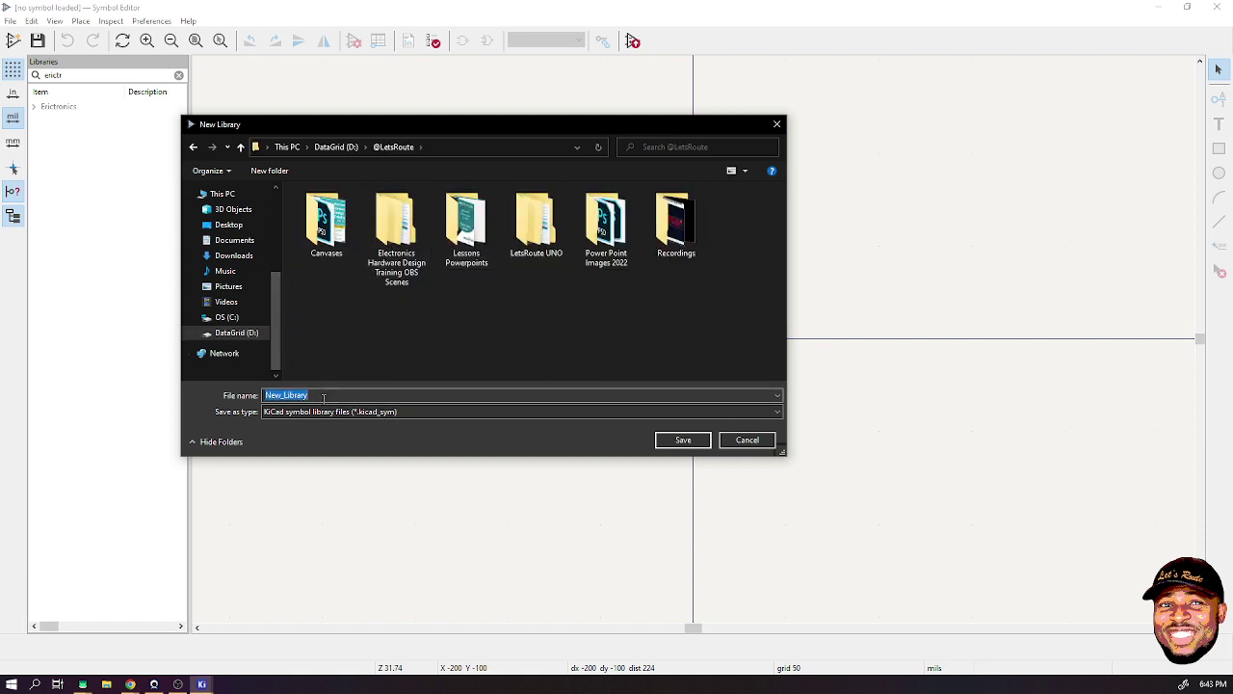
{"action": "type", "text": "KiCAS"}
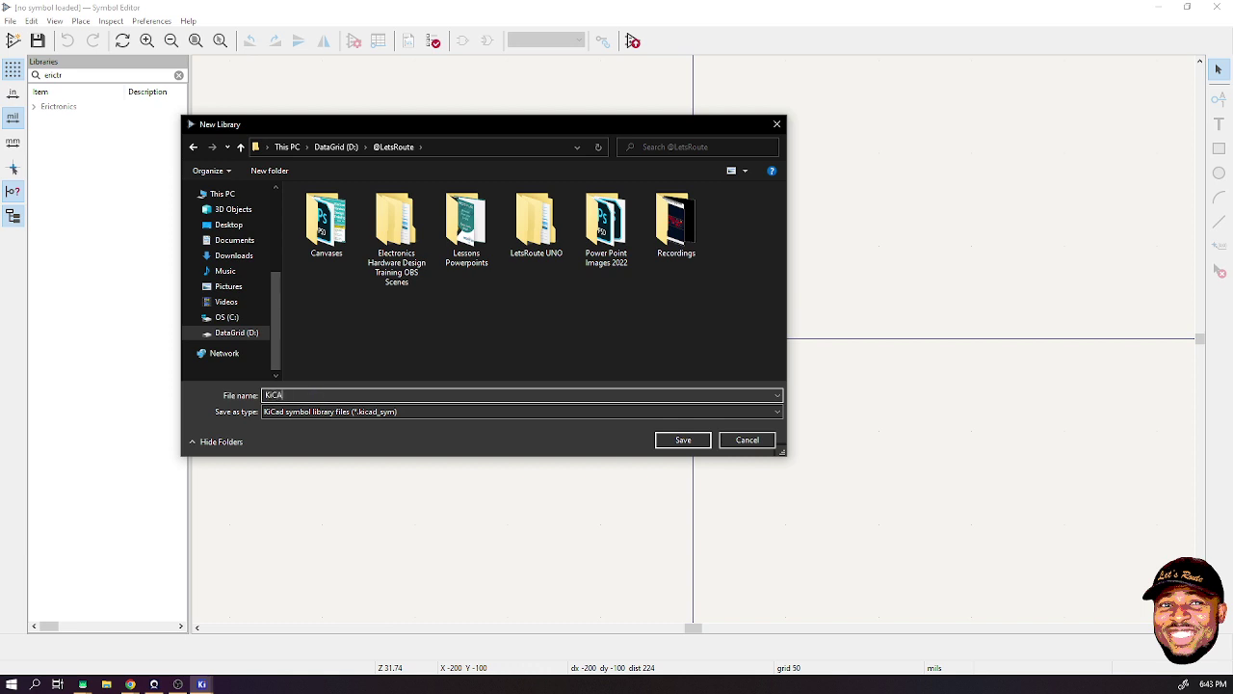
- Create a KiCAD folder, save the library there as LetsRoute, and clear the library filter
{"action": "left_click", "coordinate": [281, 173]}
{"action": "type", "text": "KiCS"}
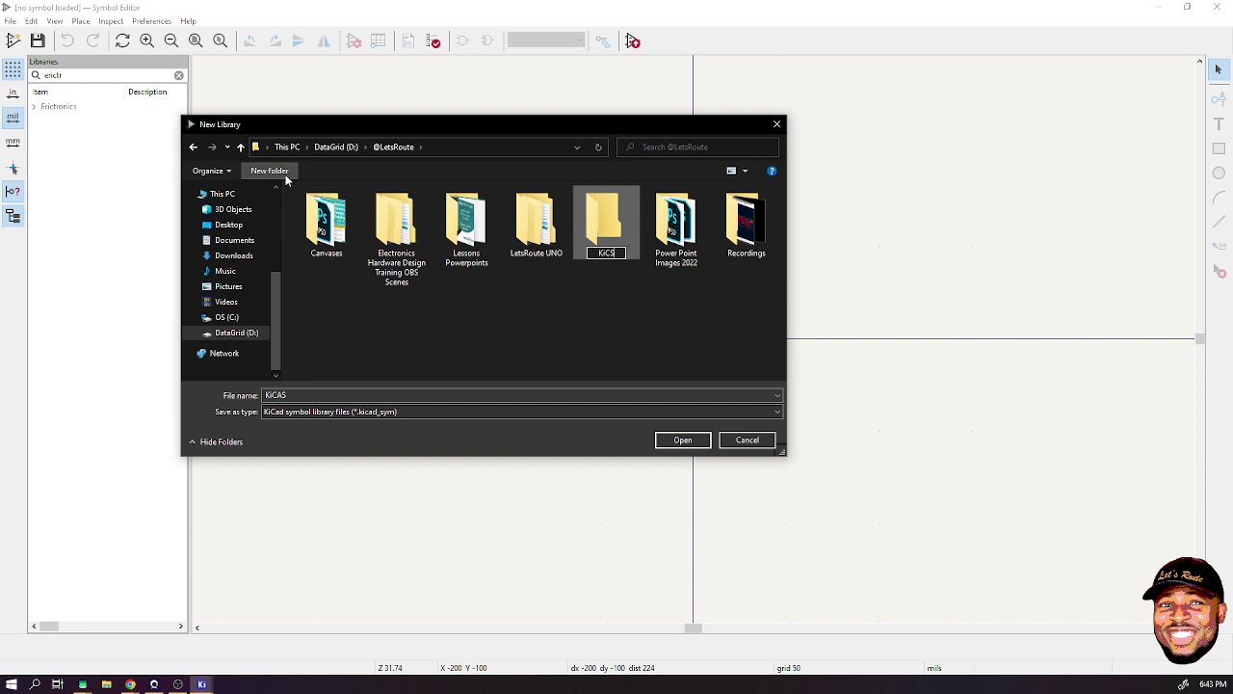
{"action": "key", "text": "BackSpace"}
{"action": "type", "text": "AD"}
{"action": "key", "text": "Return"}
{"action": "key", "text": "Return"}
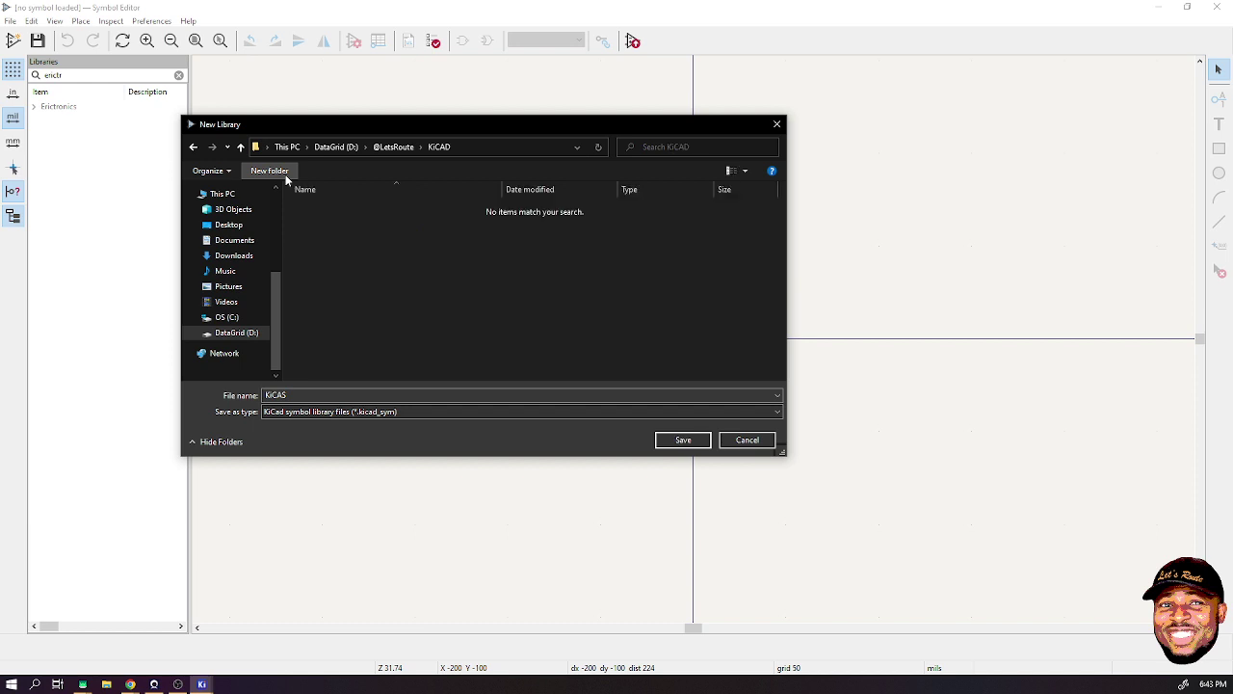
{"action": "double_click", "coordinate": [343, 394]}
{"action": "type", "text": "L"}
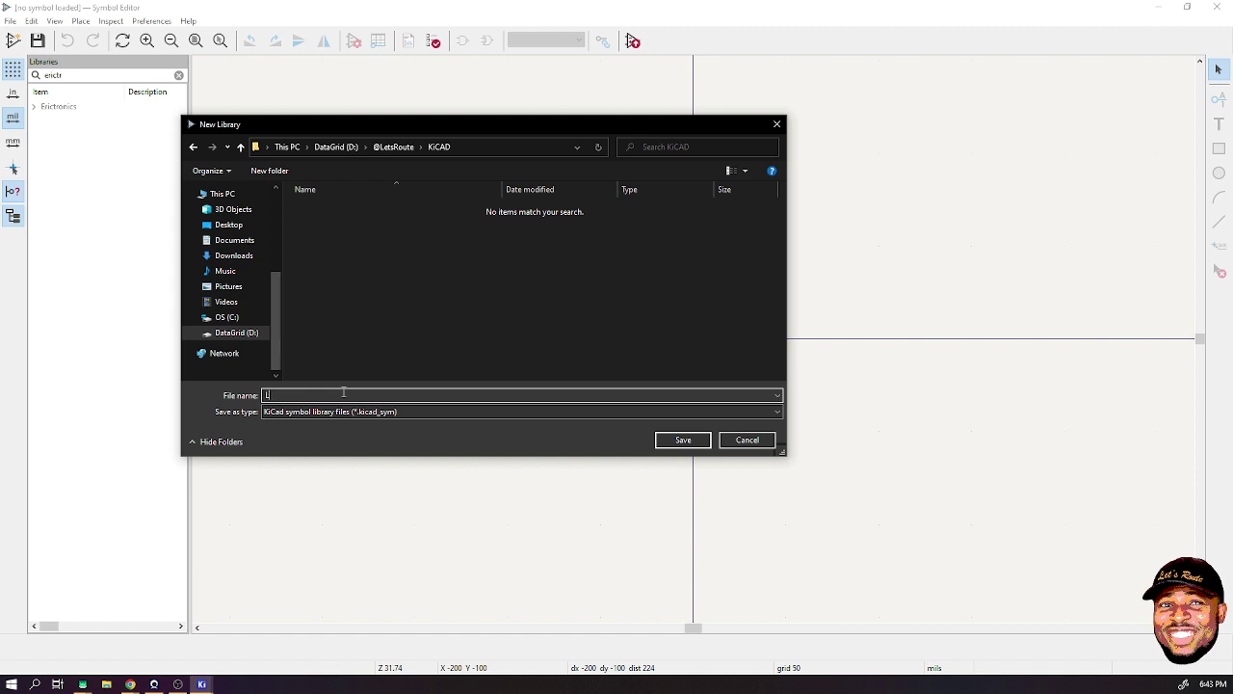
{"action": "type", "text": "etsRoute"}
{"action": "left_click", "coordinate": [684, 439]}
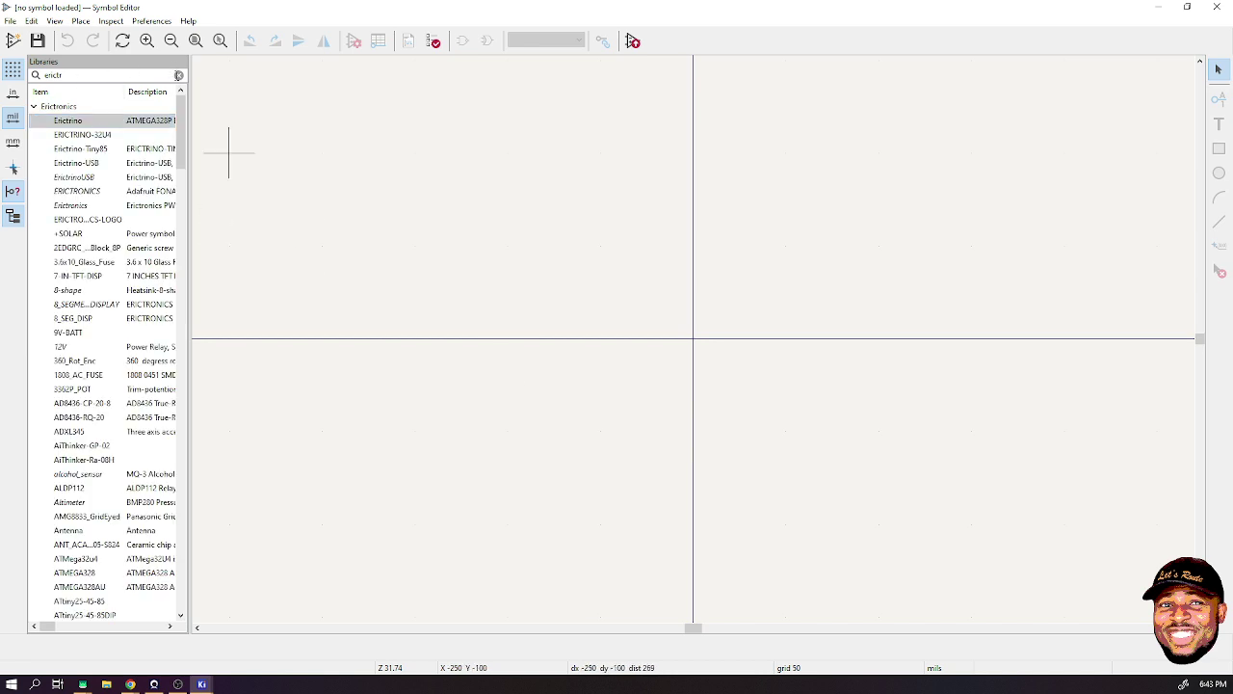
{"action": "left_click", "coordinate": [178, 75]}
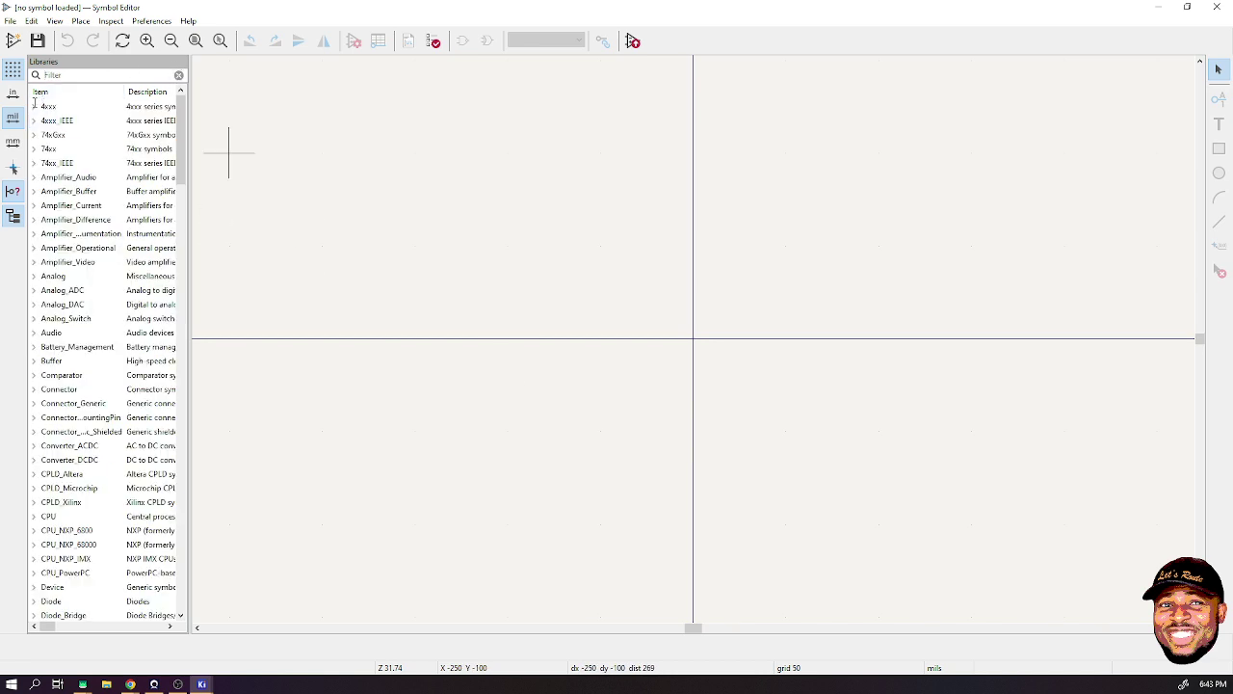
- Filter the library list by 'letsr', select LetsRoute and bring up its context menu
{"action": "left_click", "coordinate": [59, 74]}
{"action": "type", "text": "let"}
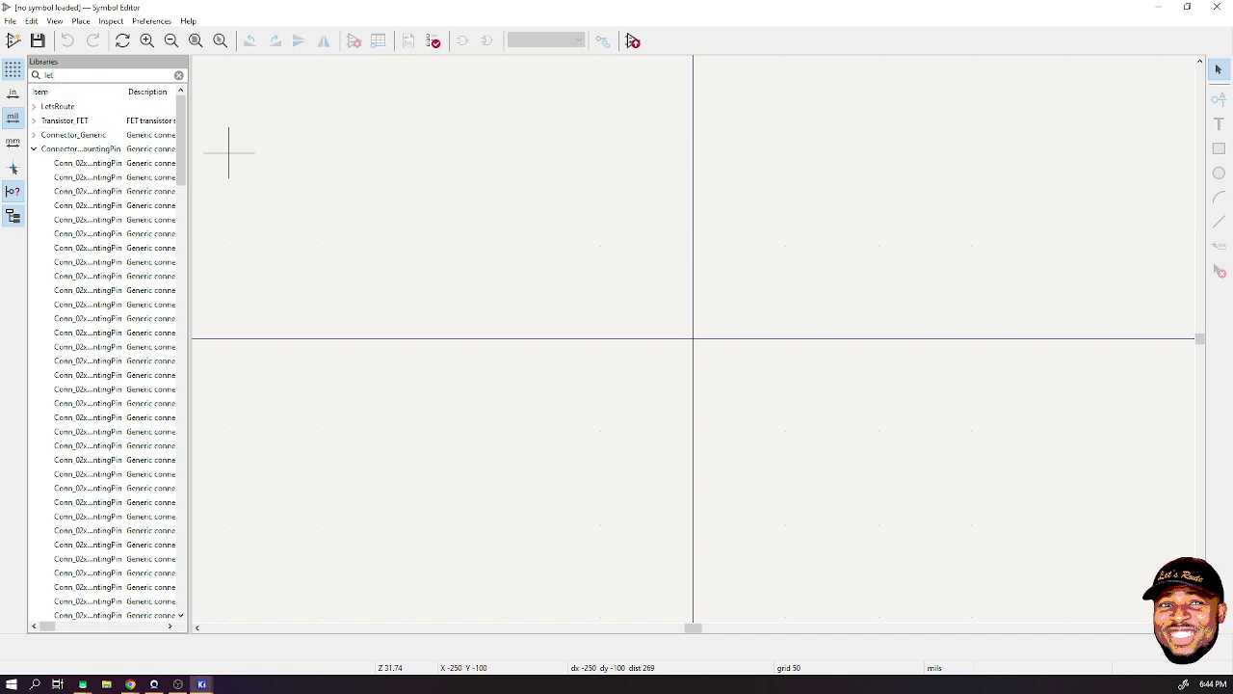
{"action": "type", "text": "sr"}
{"action": "left_click", "coordinate": [42, 106]}
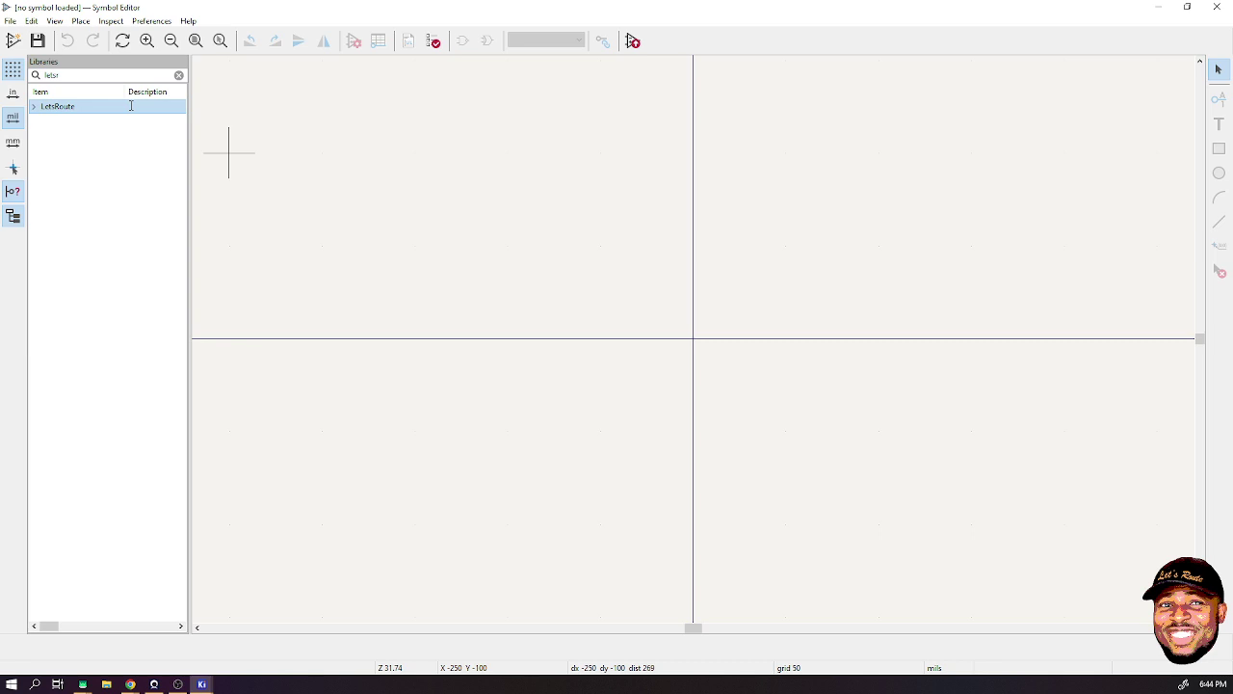
{"action": "right_click", "coordinate": [131, 106]}
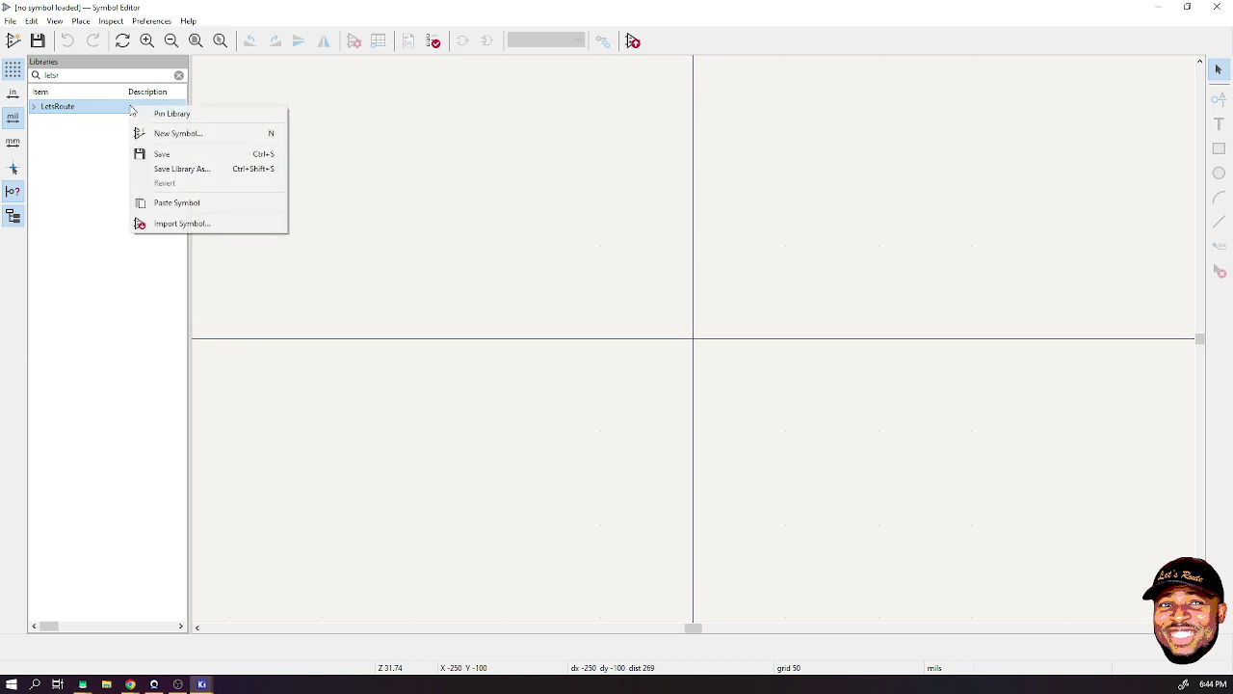
{"action": "left_click", "coordinate": [77, 110]}
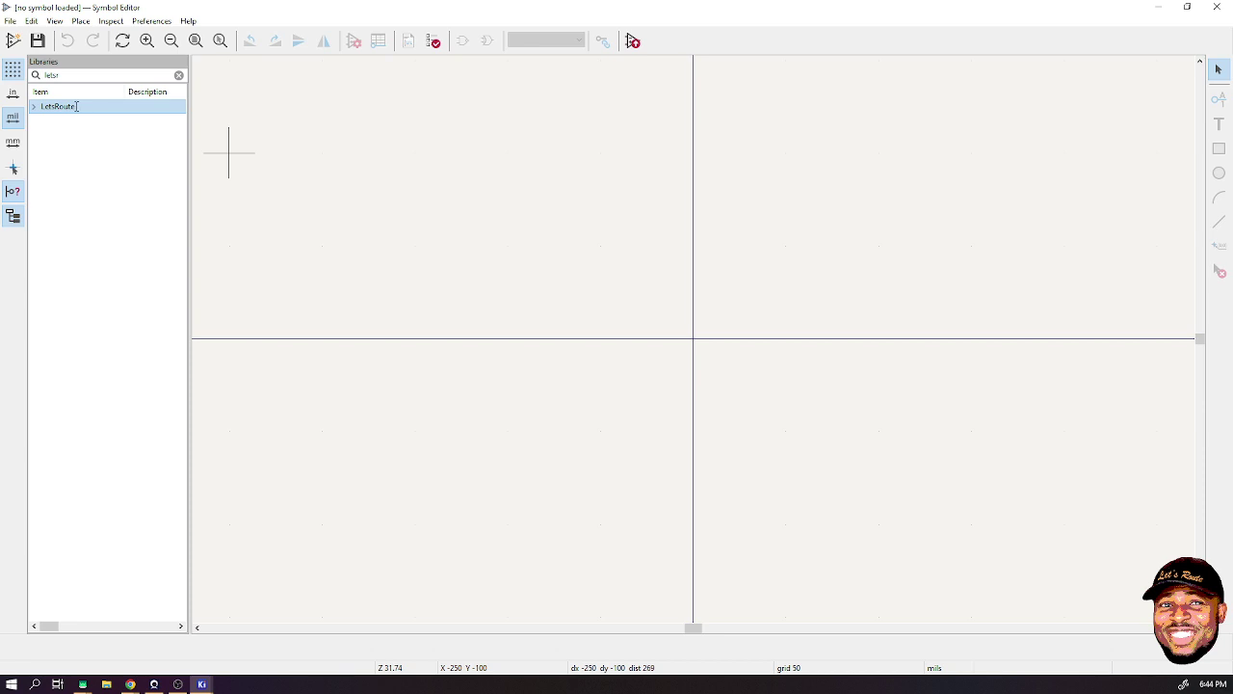
{"action": "right_click", "coordinate": [77, 109]}
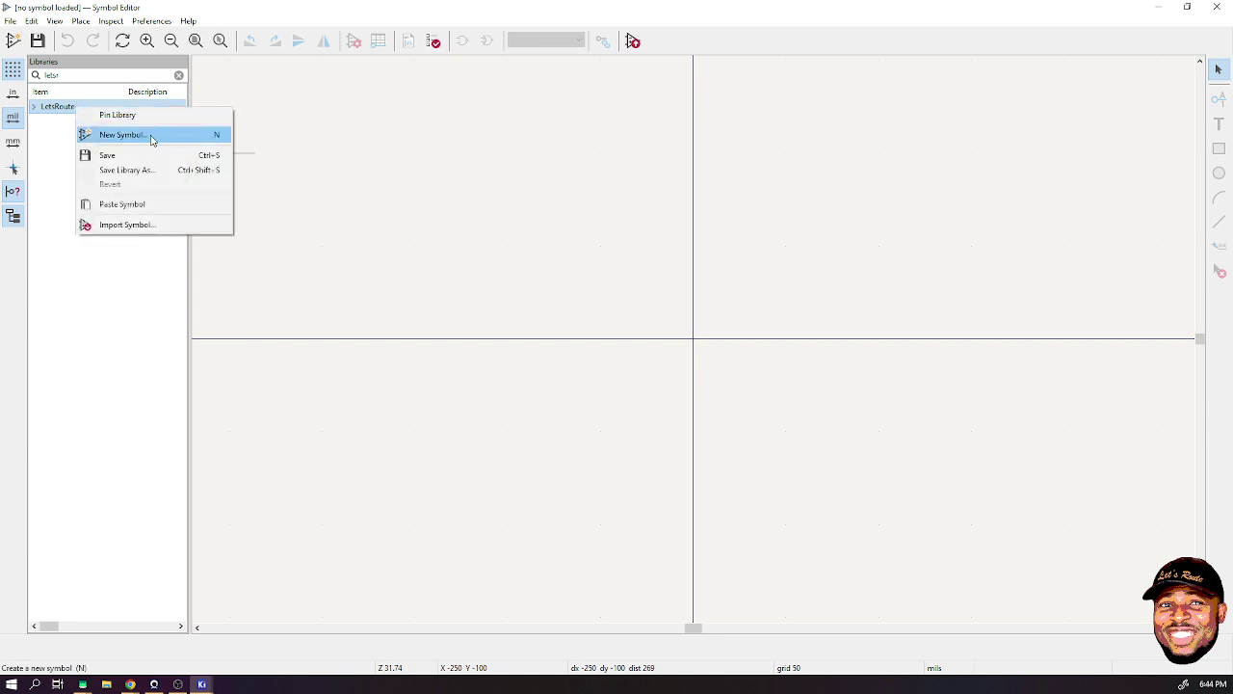
- Name the new LetsRoute library symbol ATmega328P and confirm its creation
{"action": "left_click", "coordinate": [151, 141]}
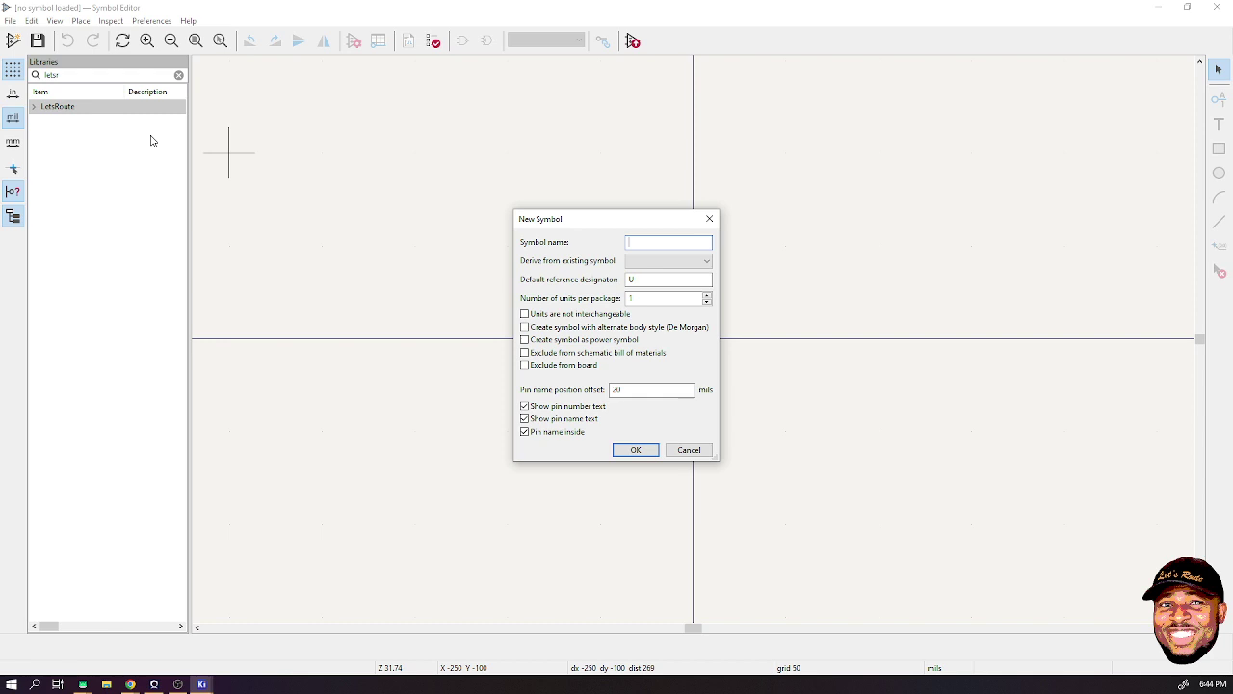
{"action": "type", "text": "ATmega328P"}
{"action": "key", "text": "Tab"}
{"action": "left_click", "coordinate": [638, 450]}
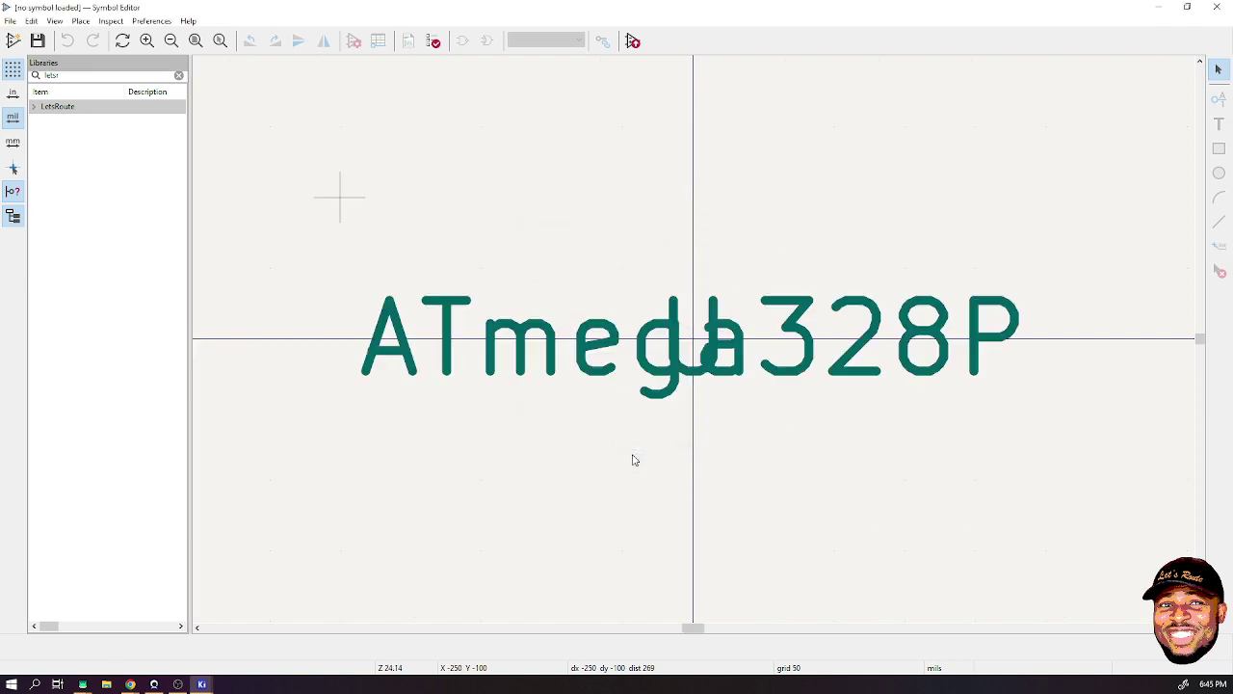
{"action": "scroll", "coordinate": [694, 344], "scroll_direction": "down", "scroll_amount": 5}
- Switch to the pin tool and start a new pin at X -400, Y -250
{"action": "scroll", "coordinate": [726, 352], "scroll_direction": "up", "scroll_amount": 4}
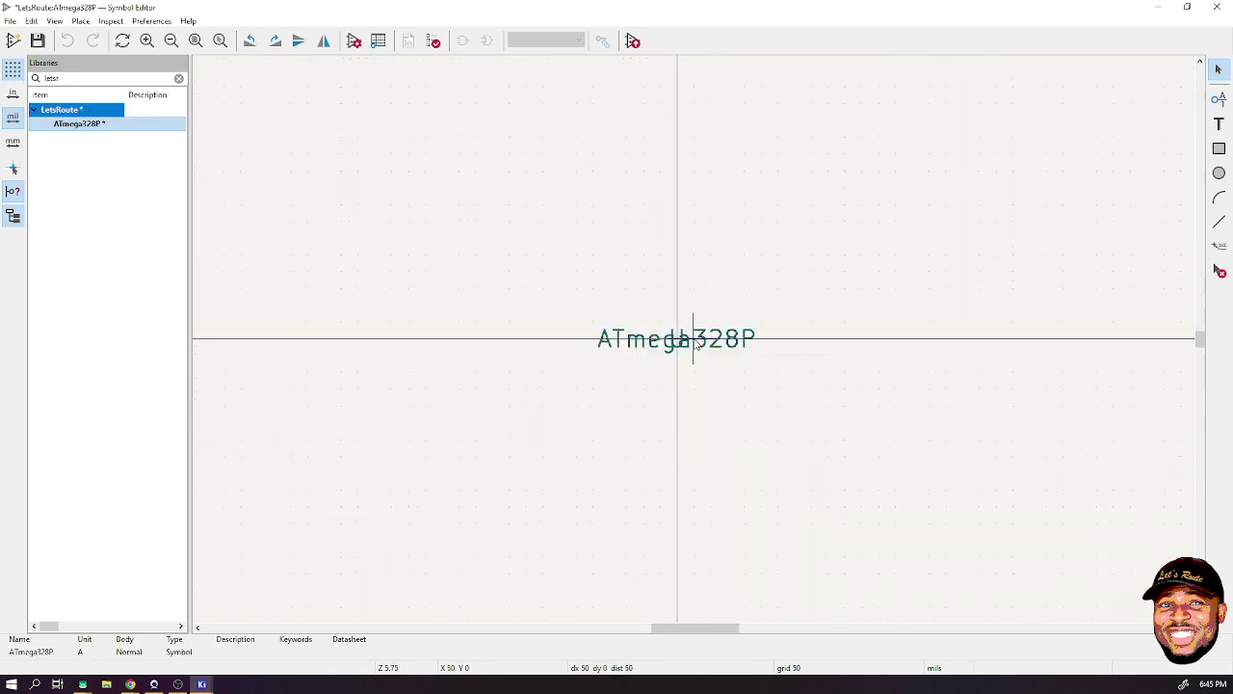
{"action": "scroll", "coordinate": [695, 346], "scroll_direction": "down", "scroll_amount": 1}
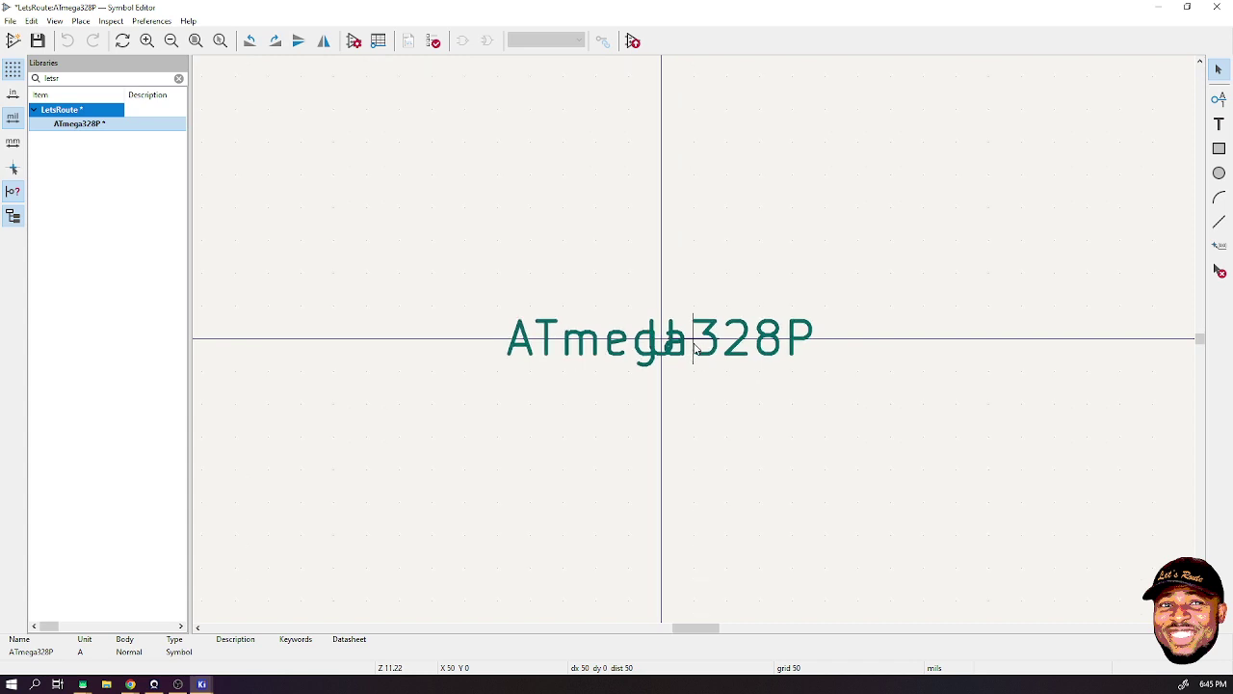
{"action": "left_click", "coordinate": [1219, 100]}
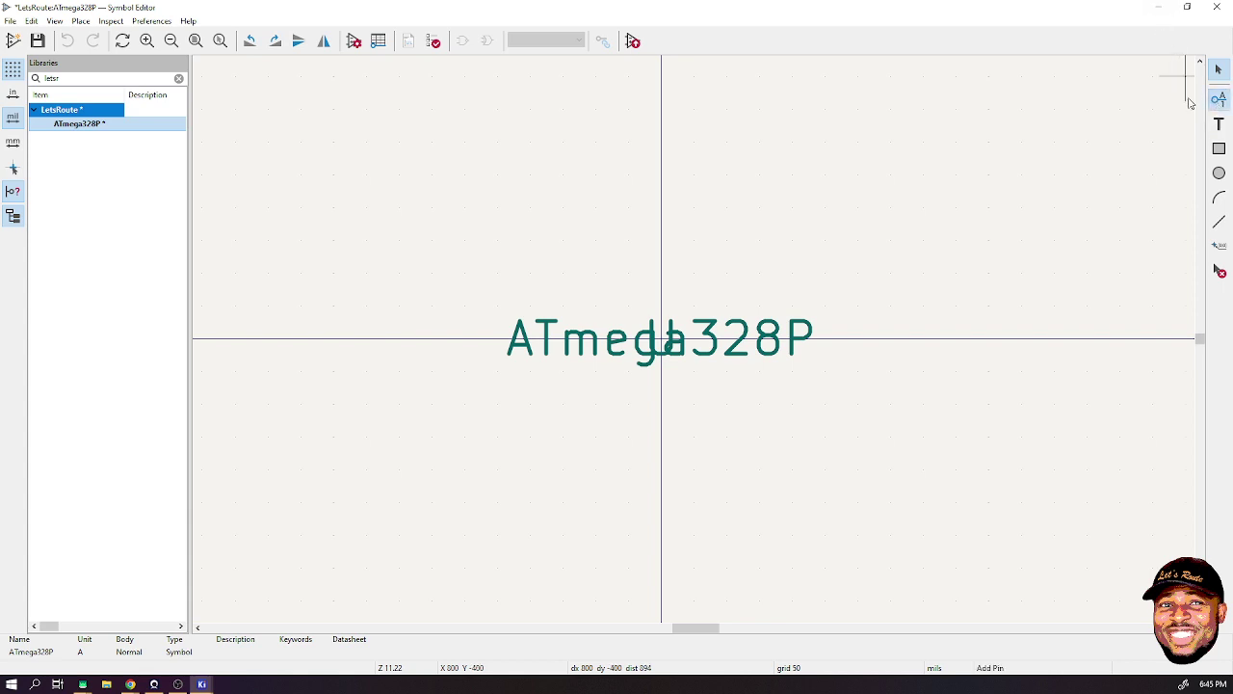
{"action": "left_click", "coordinate": [421, 196]}
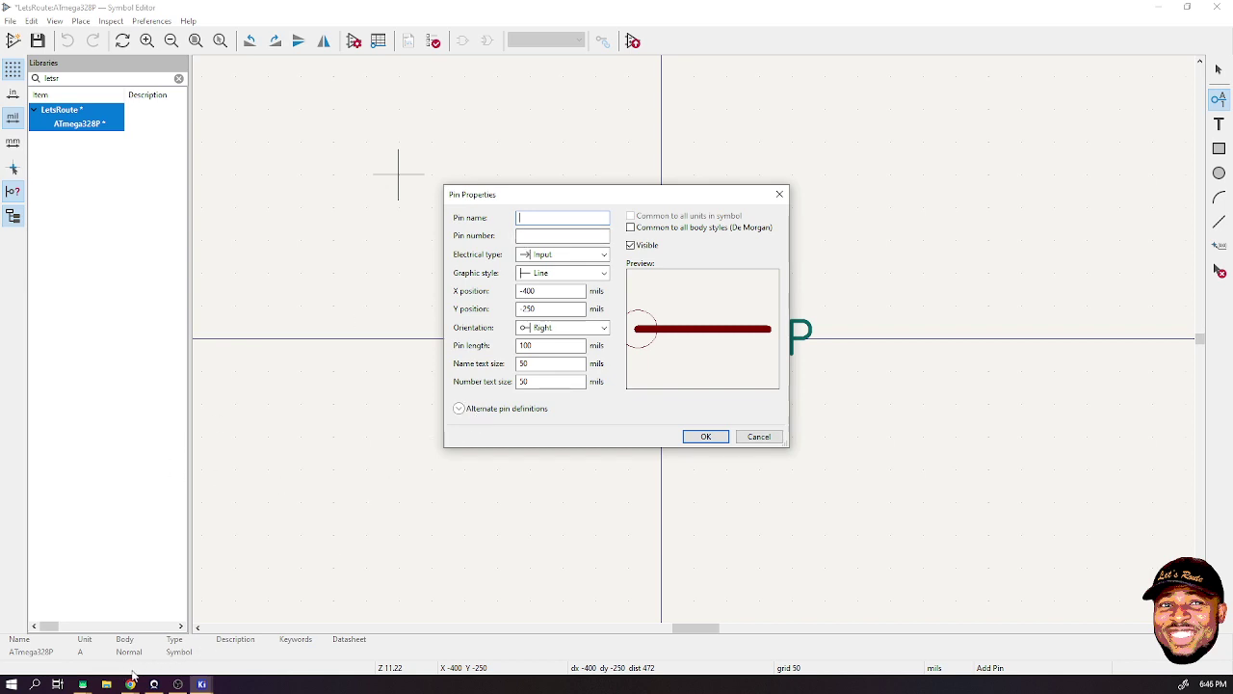
- Return to the Symbol Editor window and cancel the empty Pin Properties dialog
{"action": "left_click", "coordinate": [201, 684]}
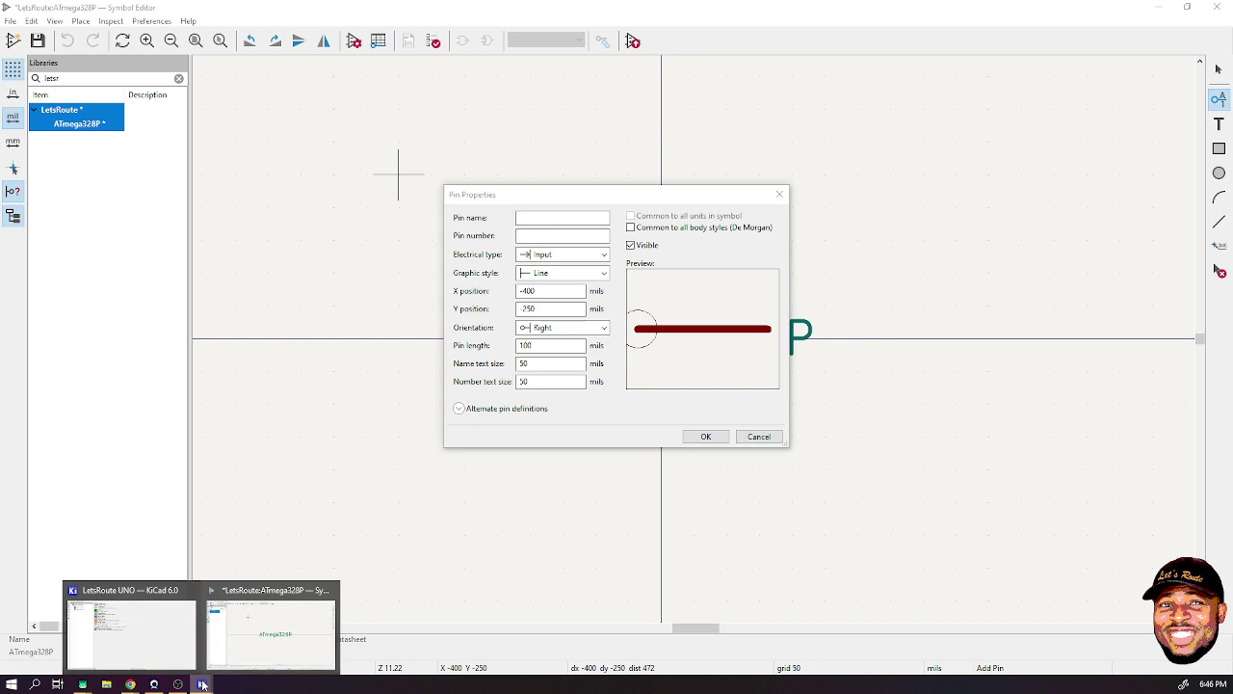
{"action": "left_click", "coordinate": [1154, 11]}
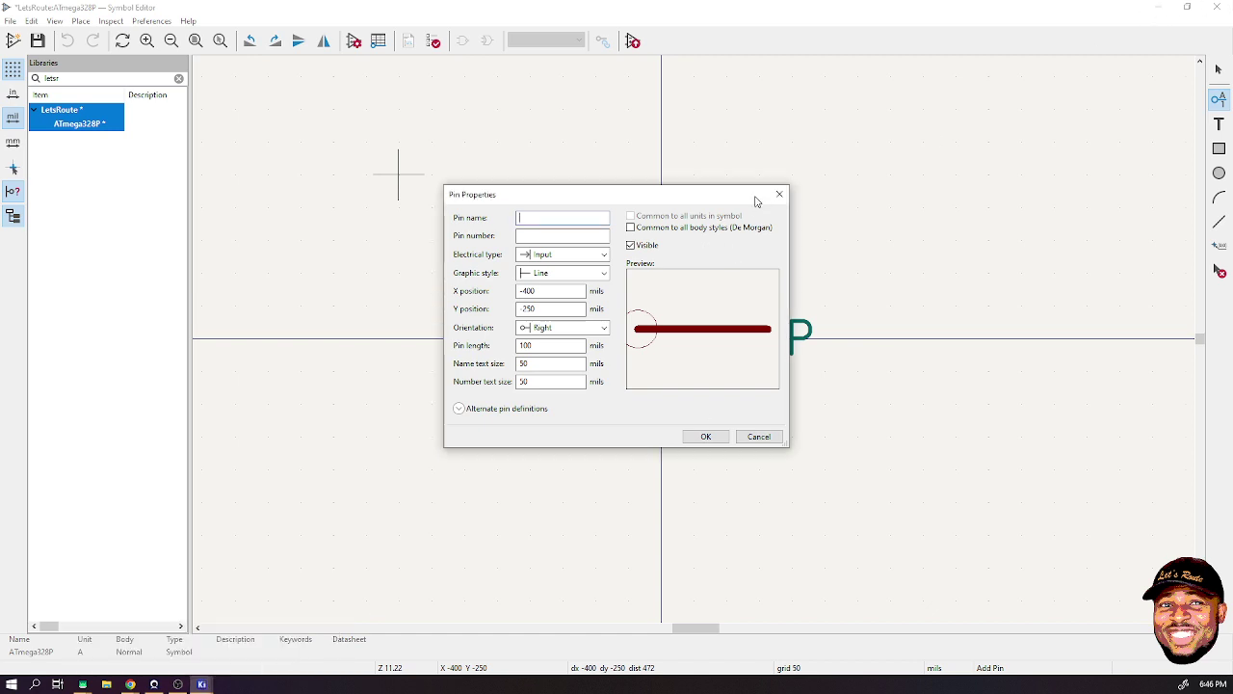
{"action": "left_click", "coordinate": [539, 17]}
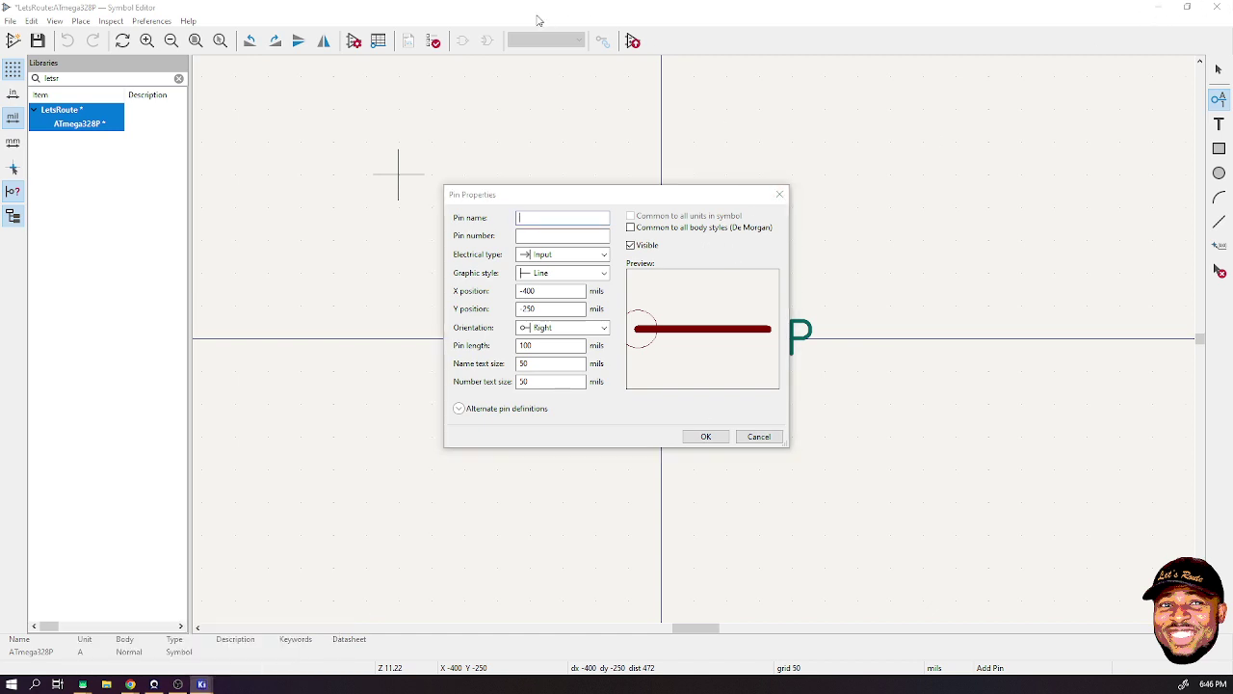
{"action": "key", "text": "Escape"}
- Snap the Symbol Editor to the right half with the Chrome ATmega328P datasheet on the left
{"action": "double_click", "coordinate": [347, 17]}
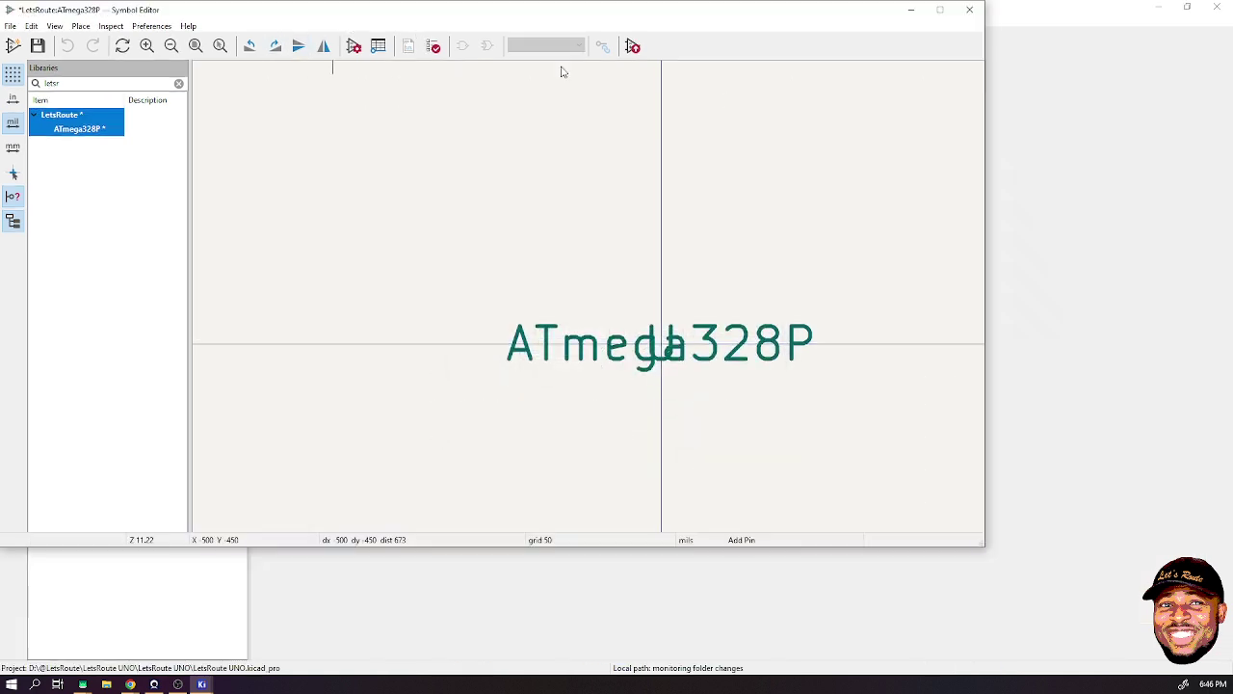
{"action": "left_click_drag", "start_coordinate": [346, 10], "coordinate": [1232, 346]}
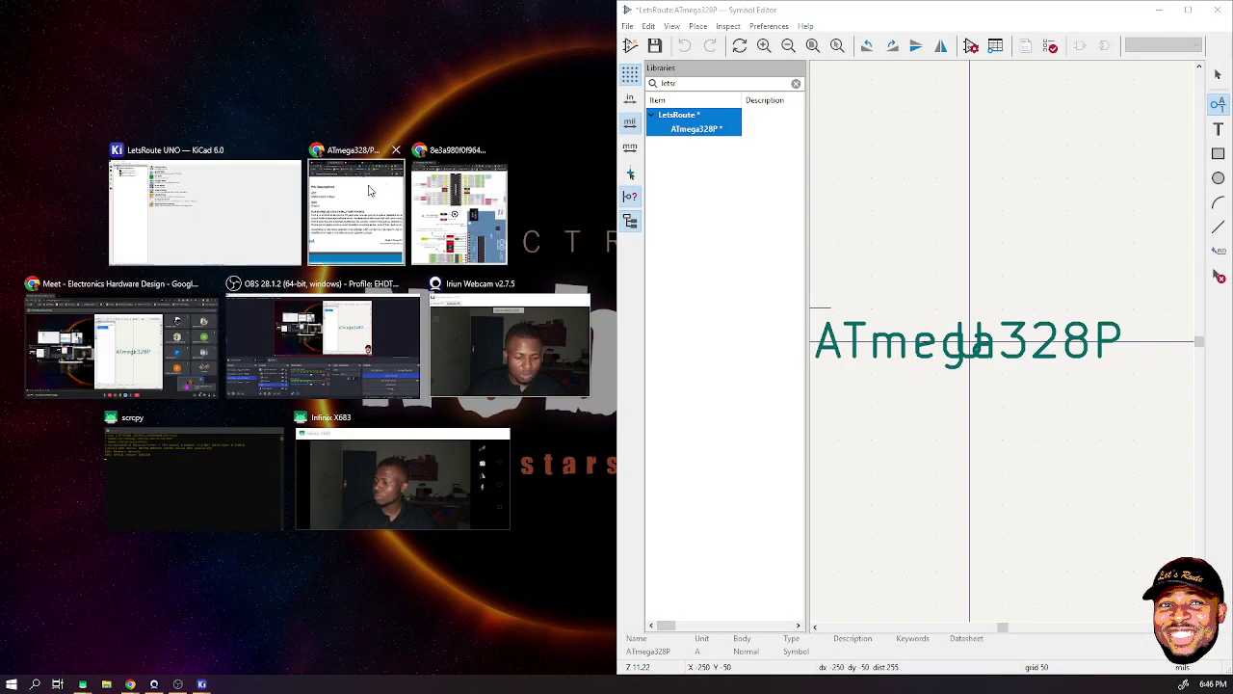
{"action": "left_click", "coordinate": [346, 207]}
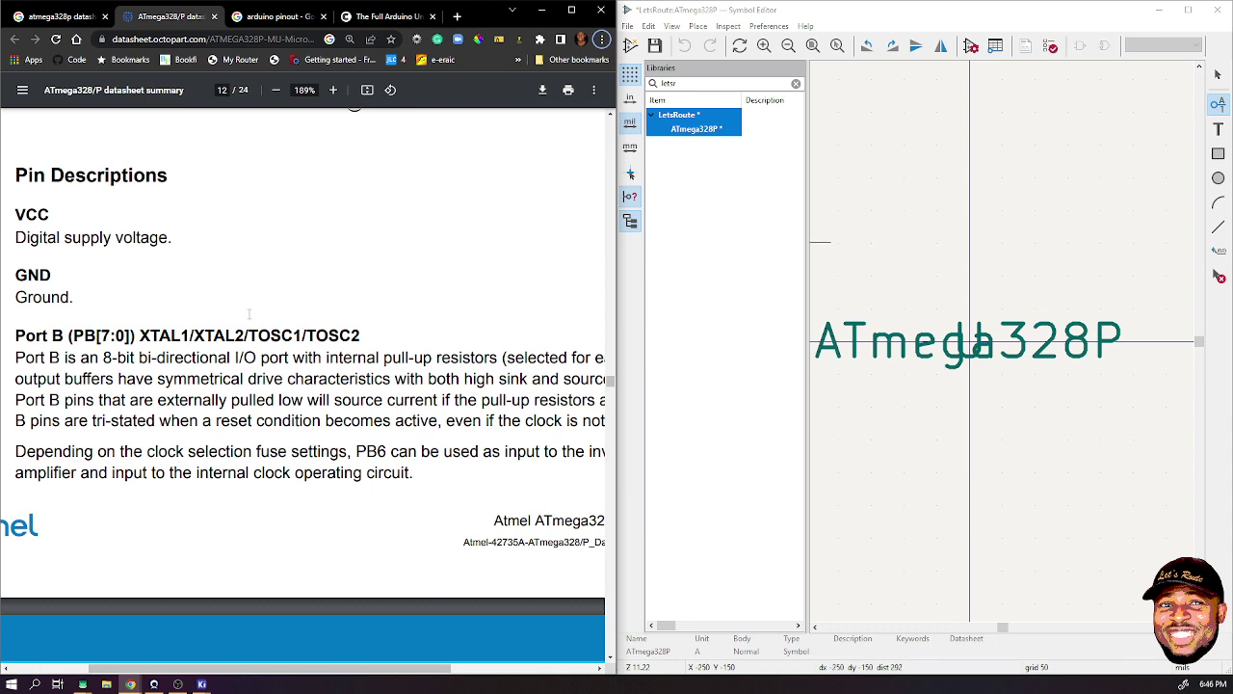
- Scroll the datasheet to the 28-pin PDIP pin-out figure on page 9
{"action": "scroll", "coordinate": [249, 314], "scroll_direction": "up", "scroll_amount": 10}
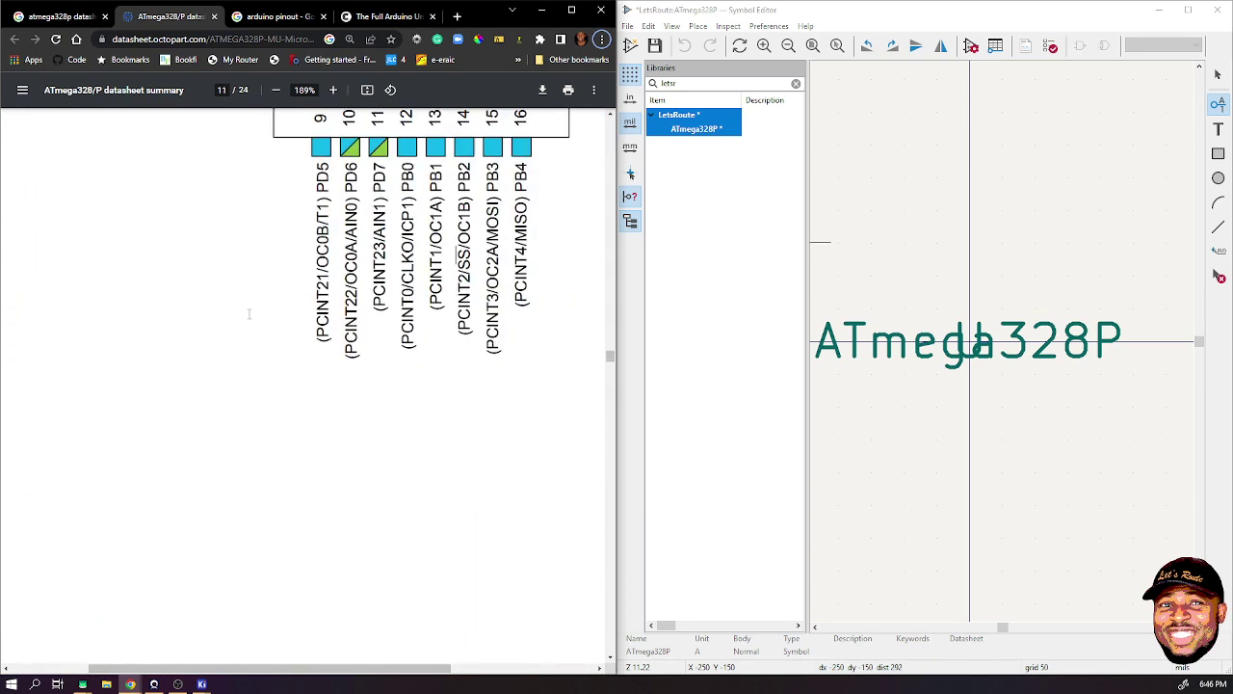
{"action": "scroll", "coordinate": [249, 313], "scroll_direction": "up", "scroll_amount": 10}
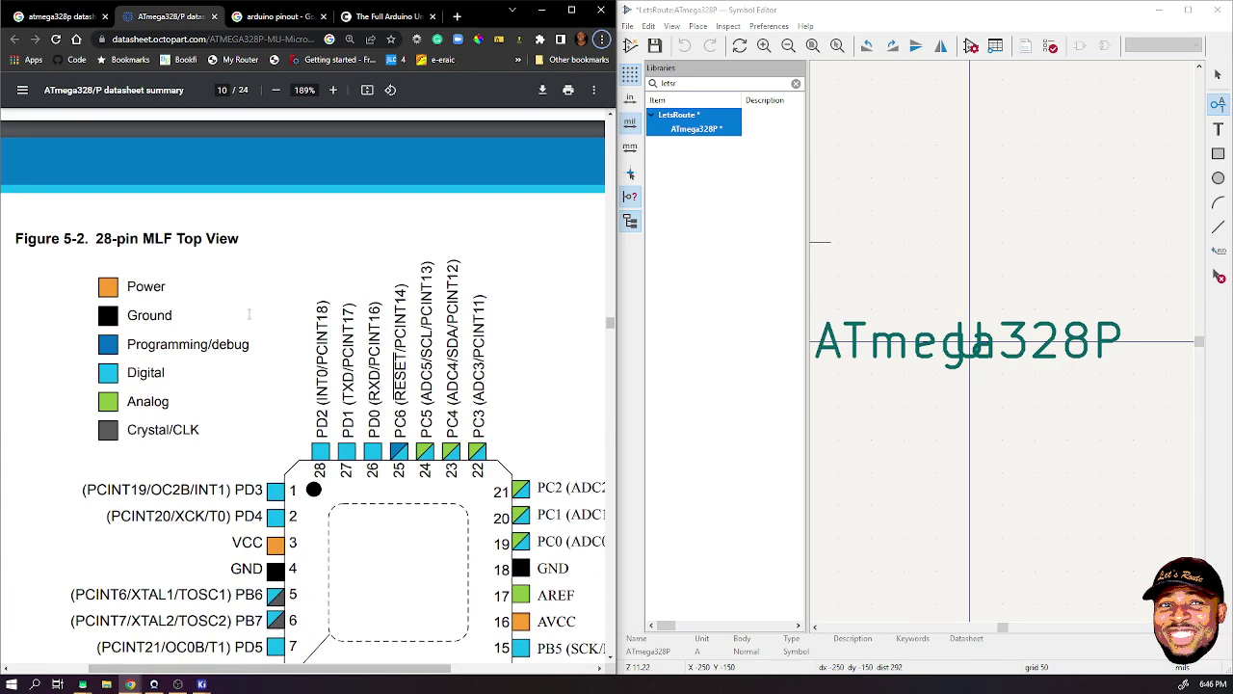
{"action": "scroll", "coordinate": [249, 313], "scroll_direction": "up", "scroll_amount": 10}
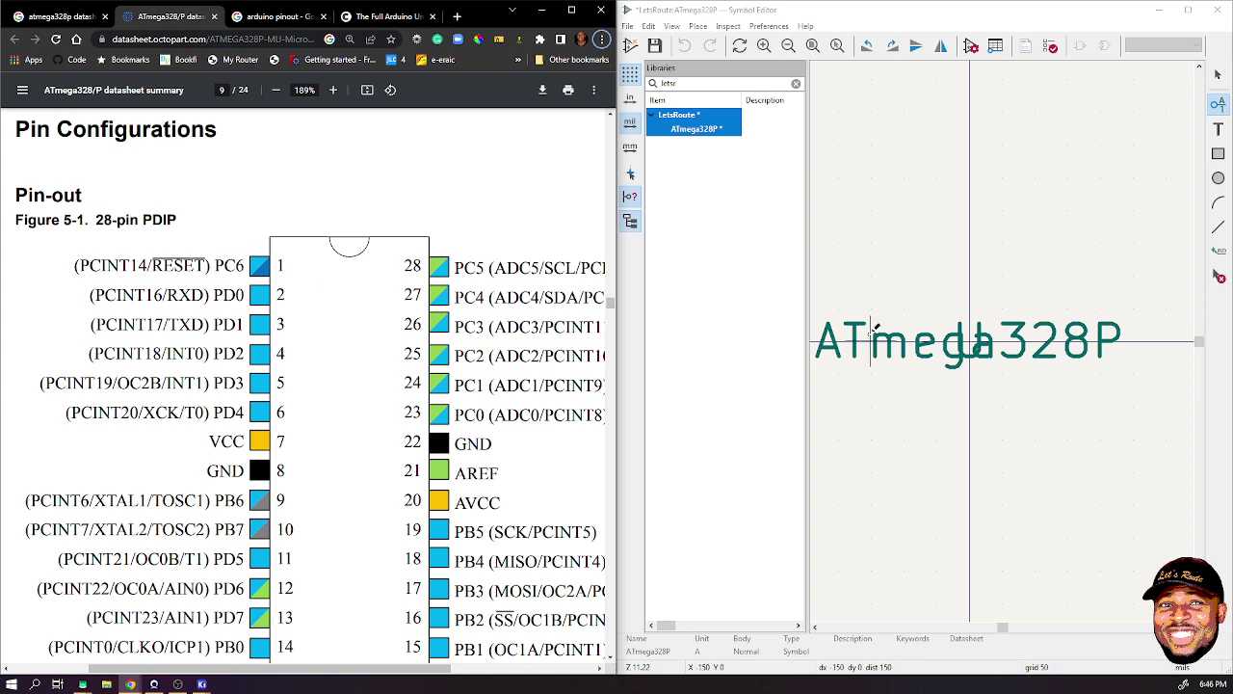
{"action": "scroll", "coordinate": [969, 275], "scroll_direction": "down", "scroll_amount": 1}
{"action": "scroll", "coordinate": [963, 344], "scroll_direction": "down", "scroll_amount": 5}
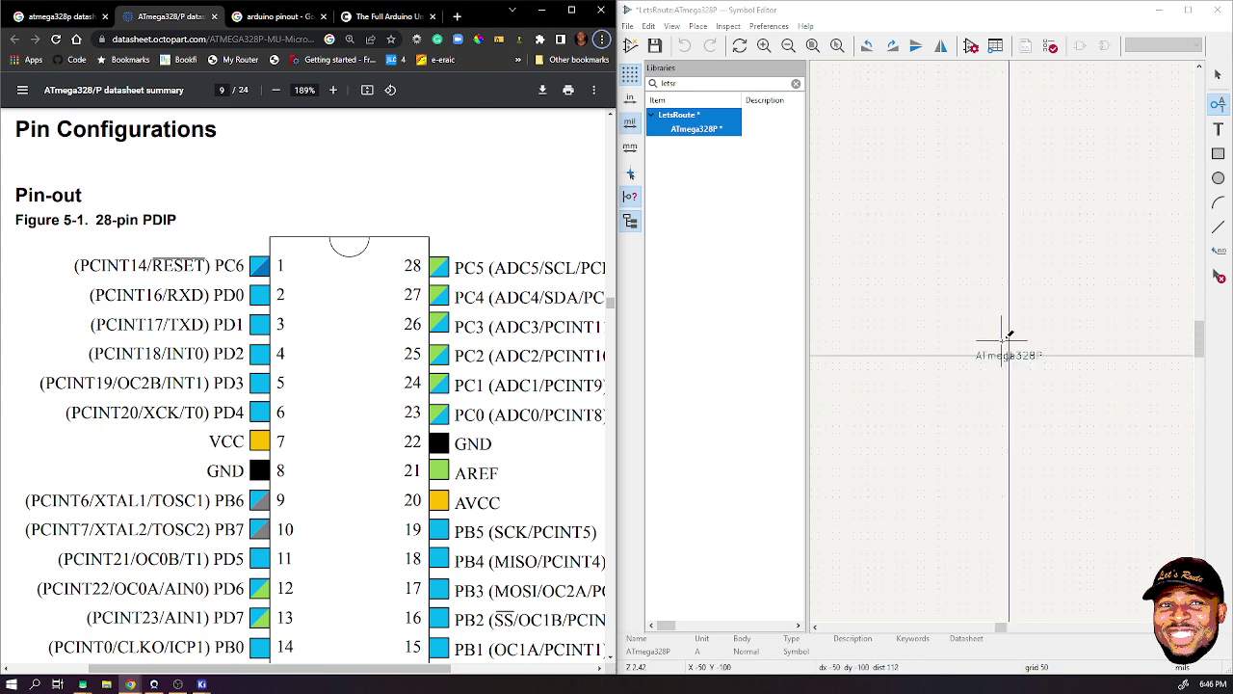
{"action": "scroll", "coordinate": [1082, 317], "scroll_direction": "up", "scroll_amount": 3}
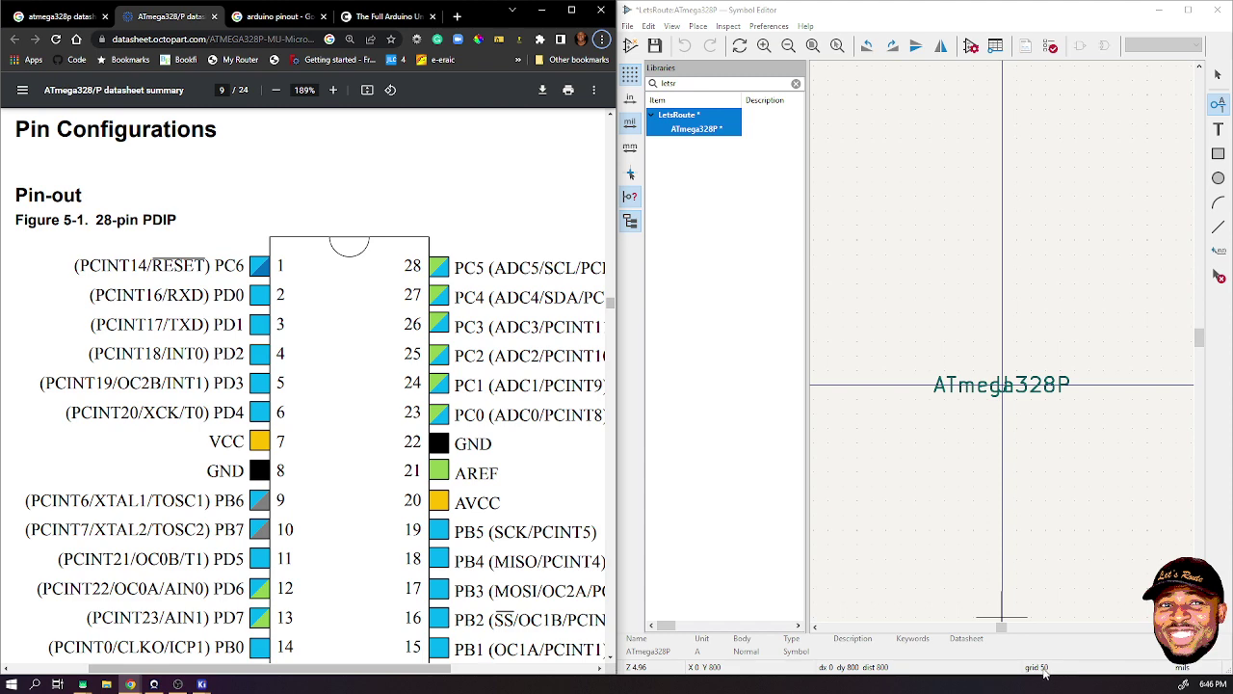
- Start a new pin named ~{RST} with an overbar and pin number 1
{"action": "key", "text": "p"}
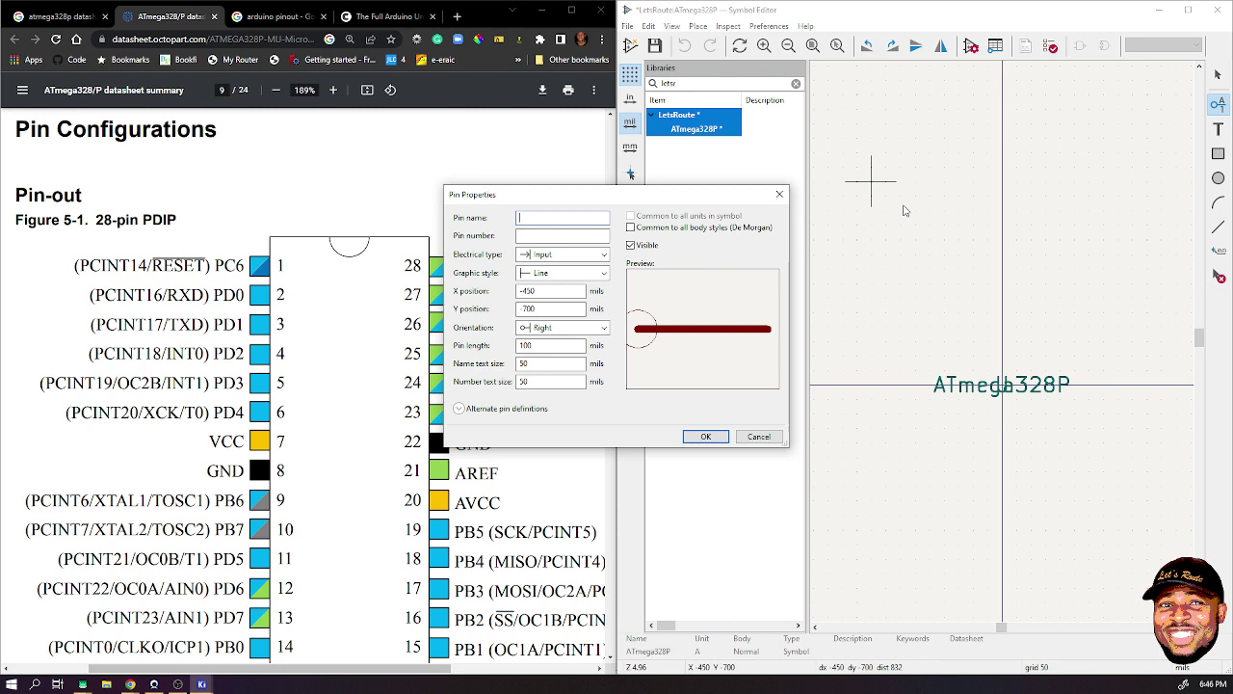
{"action": "type", "text": "{}"}
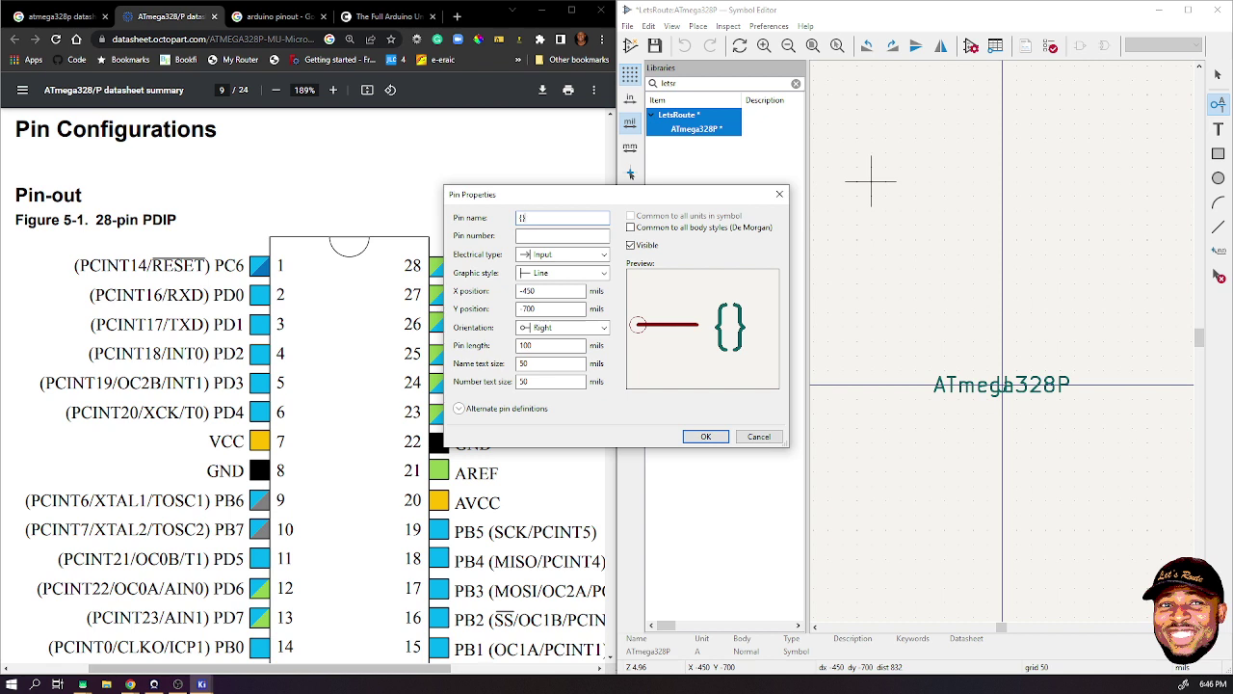
{"action": "type", "text": "~"}
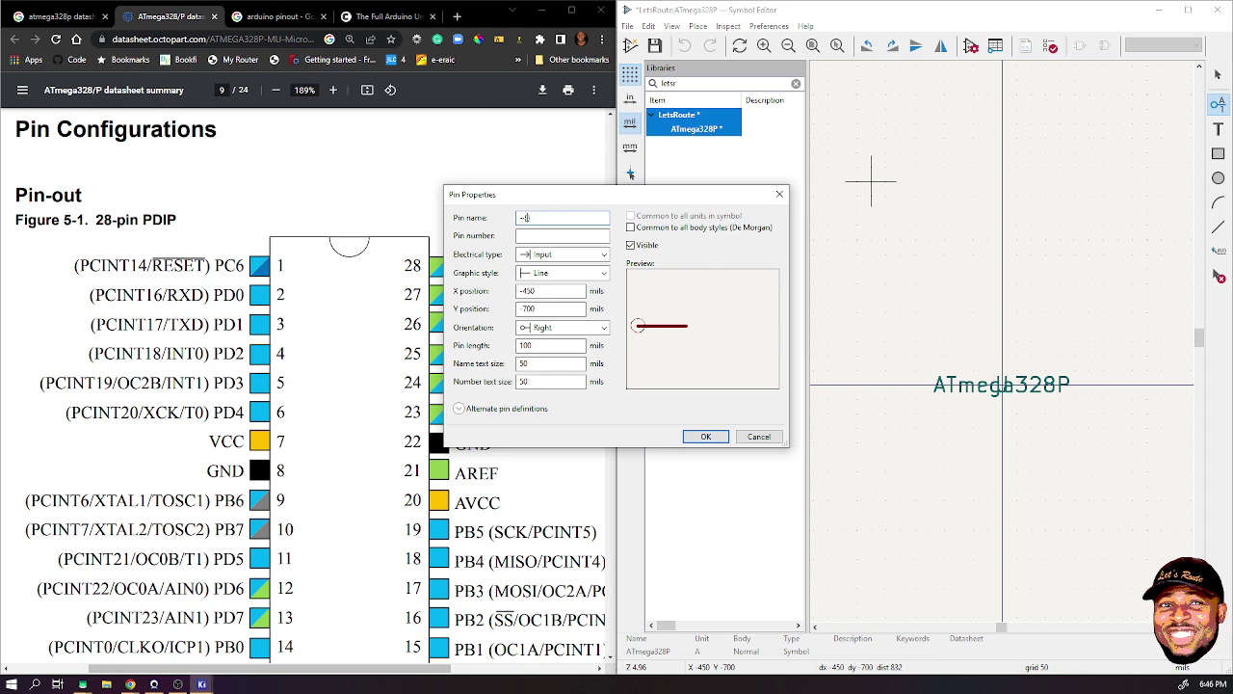
{"action": "type", "text": "RST"}
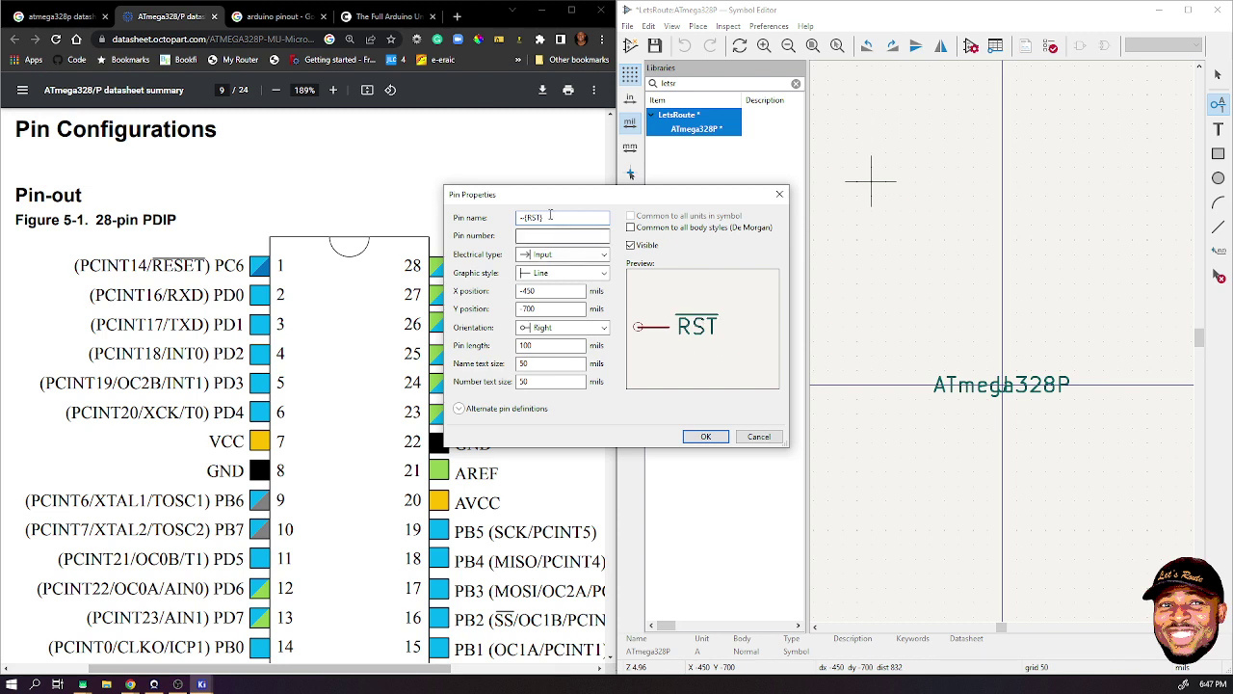
{"action": "left_click_drag", "start_coordinate": [544, 217], "coordinate": [517, 218]}
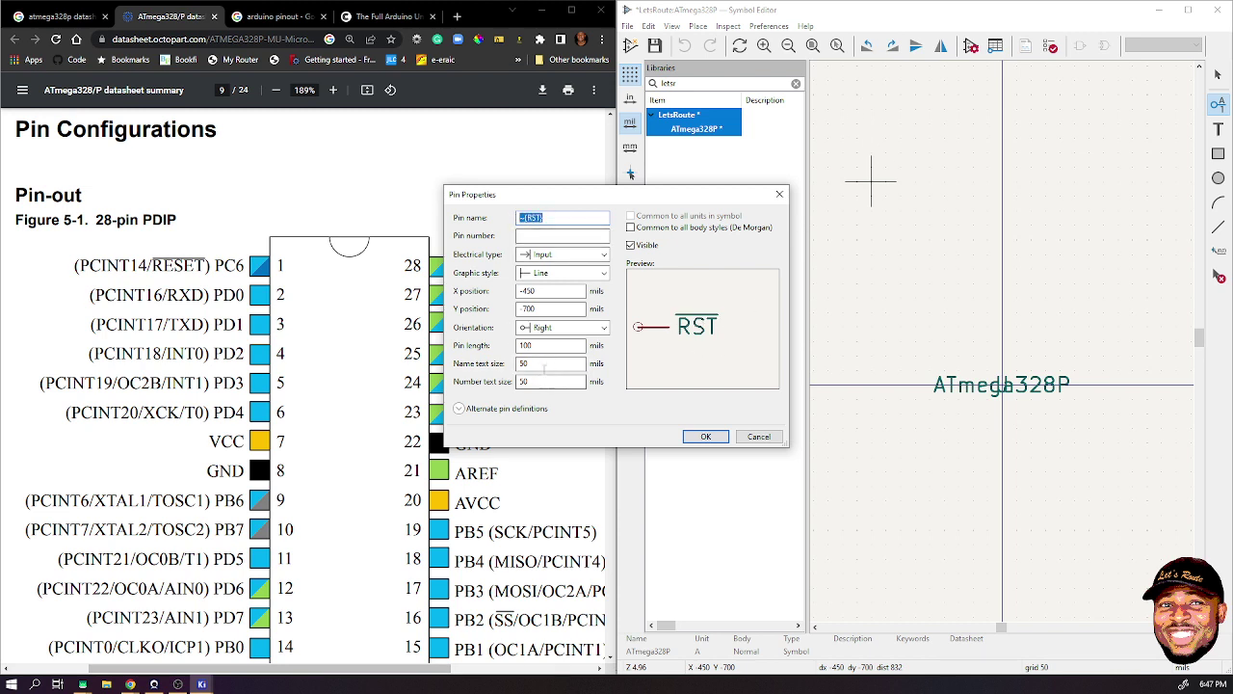
{"action": "left_click", "coordinate": [544, 236]}
{"action": "key", "text": "shift+Tab"}
{"action": "left_click", "coordinate": [538, 236]}
{"action": "type", "text": "1"}
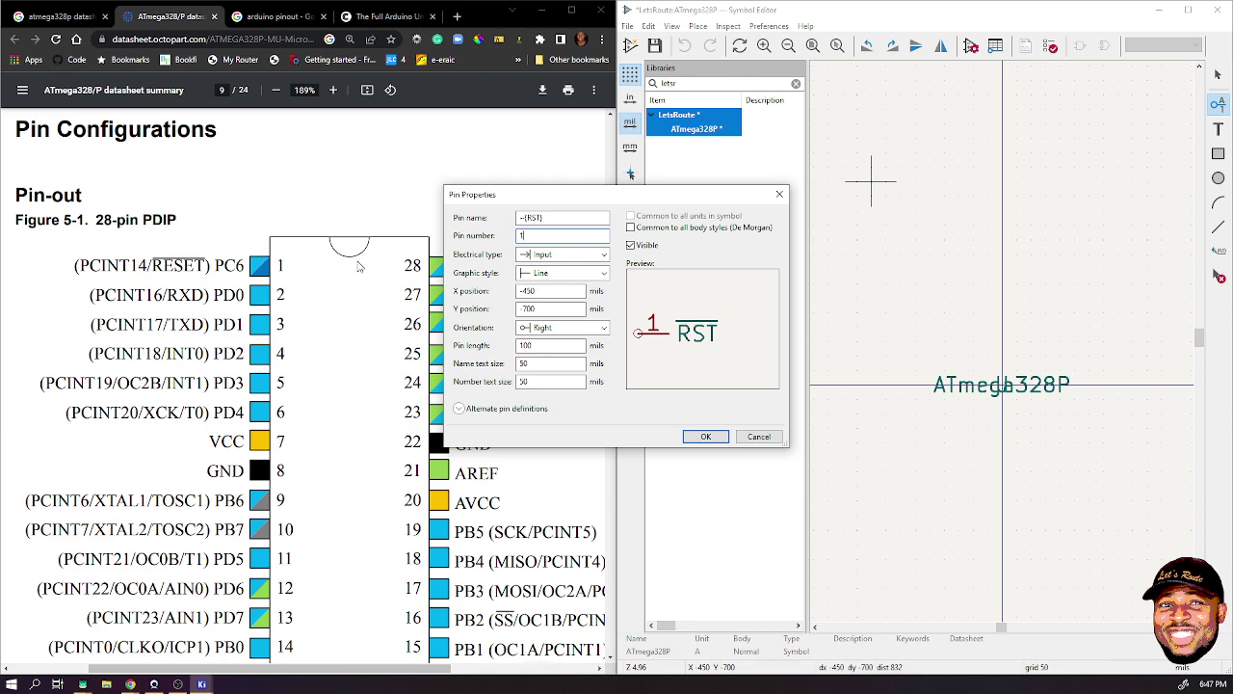
{"action": "scroll", "coordinate": [358, 267], "scroll_direction": "down", "scroll_amount": 3}
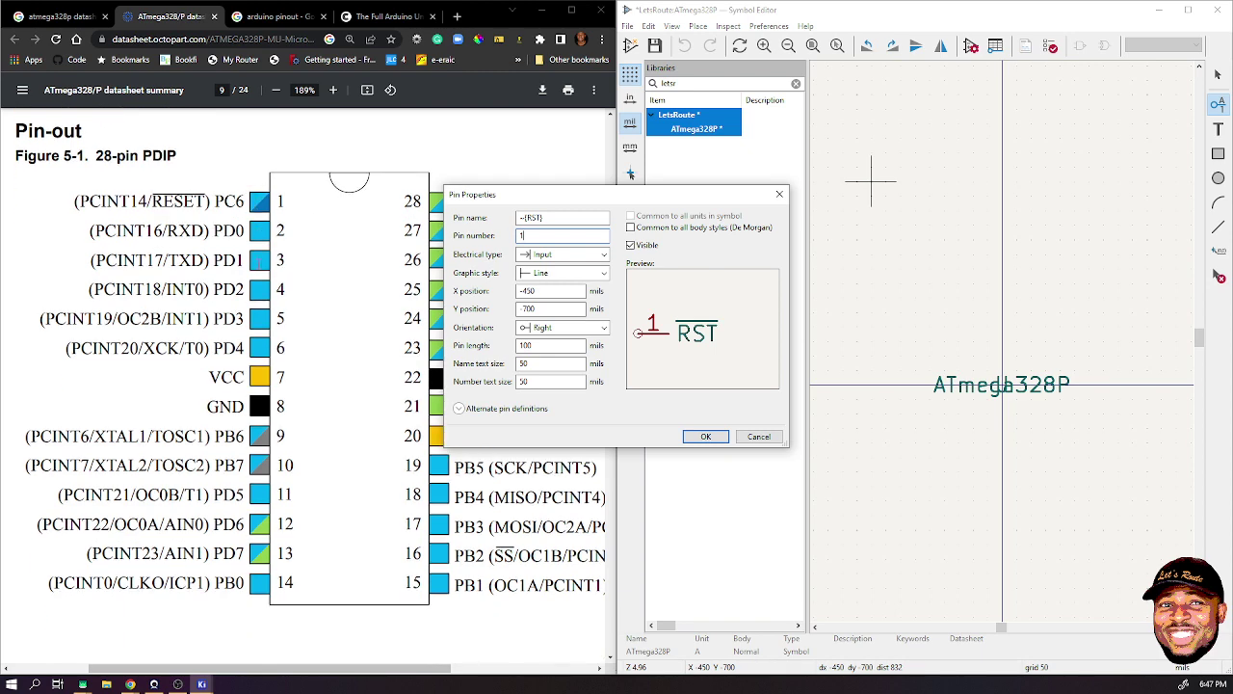
{"action": "scroll", "coordinate": [258, 266], "scroll_direction": "down", "scroll_amount": 15}
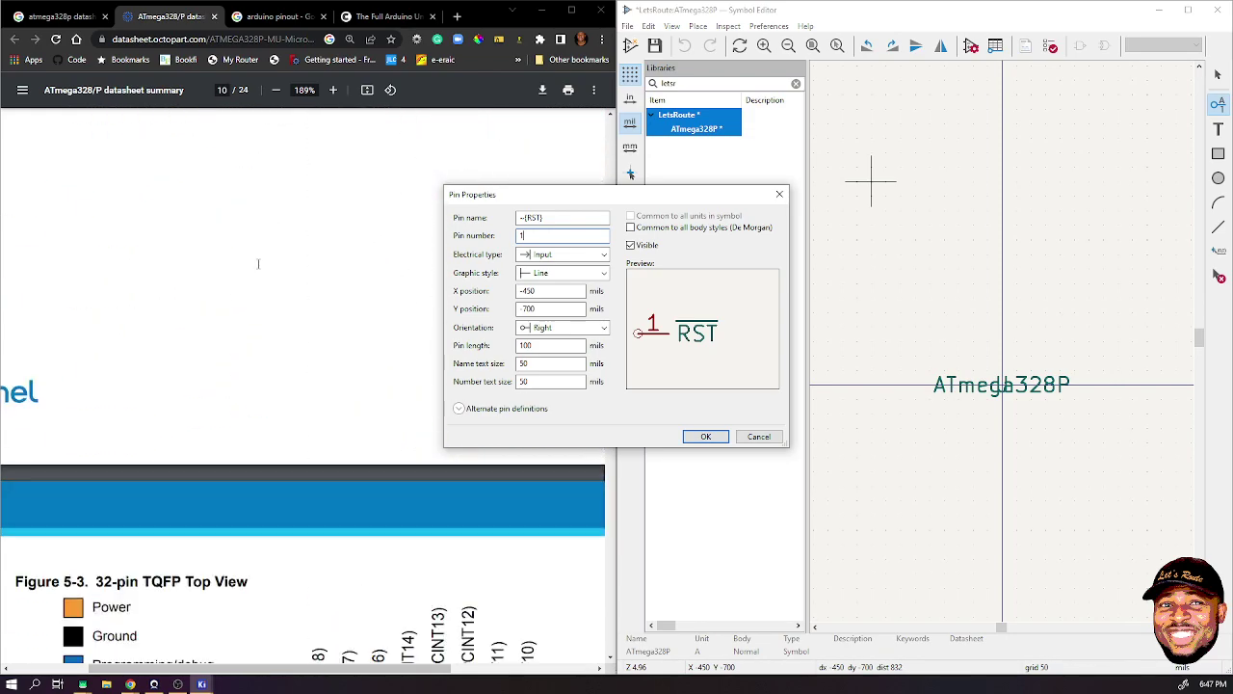
{"action": "scroll", "coordinate": [258, 266], "scroll_direction": "down", "scroll_amount": 10}
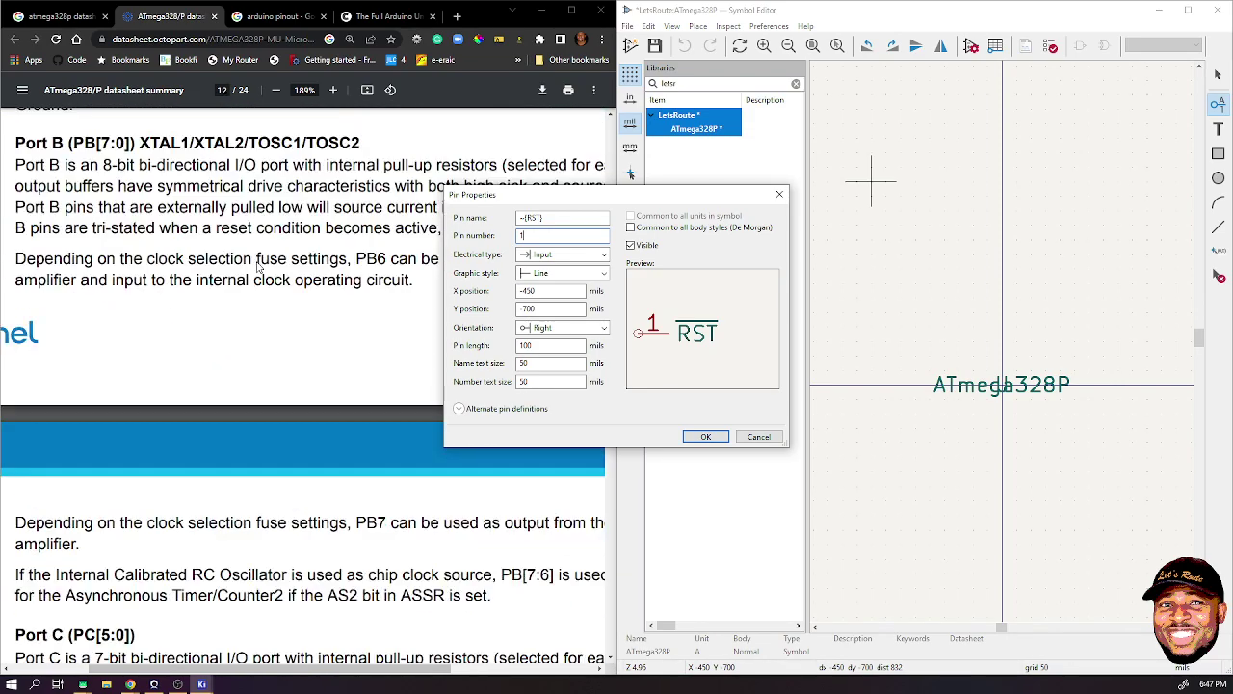
{"action": "scroll", "coordinate": [225, 270], "scroll_direction": "down", "scroll_amount": 8}
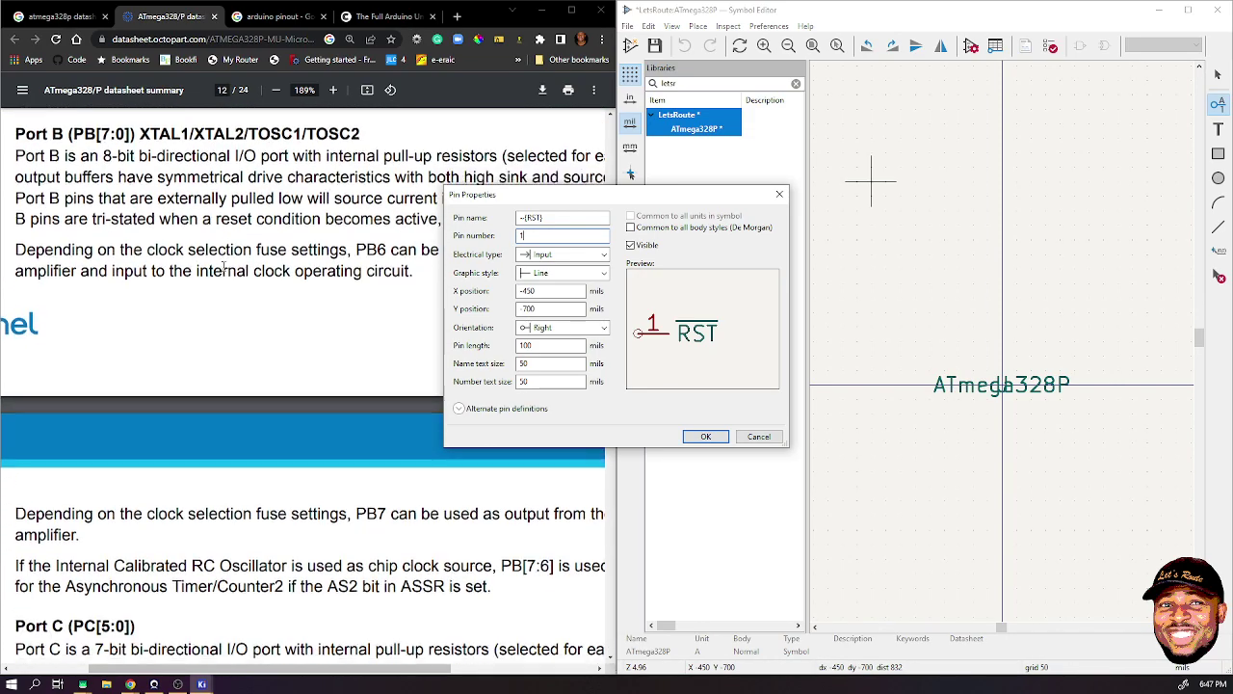
{"action": "scroll", "coordinate": [223, 267], "scroll_direction": "down", "scroll_amount": 3}
{"action": "scroll", "coordinate": [154, 332], "scroll_direction": "up", "scroll_amount": 5}
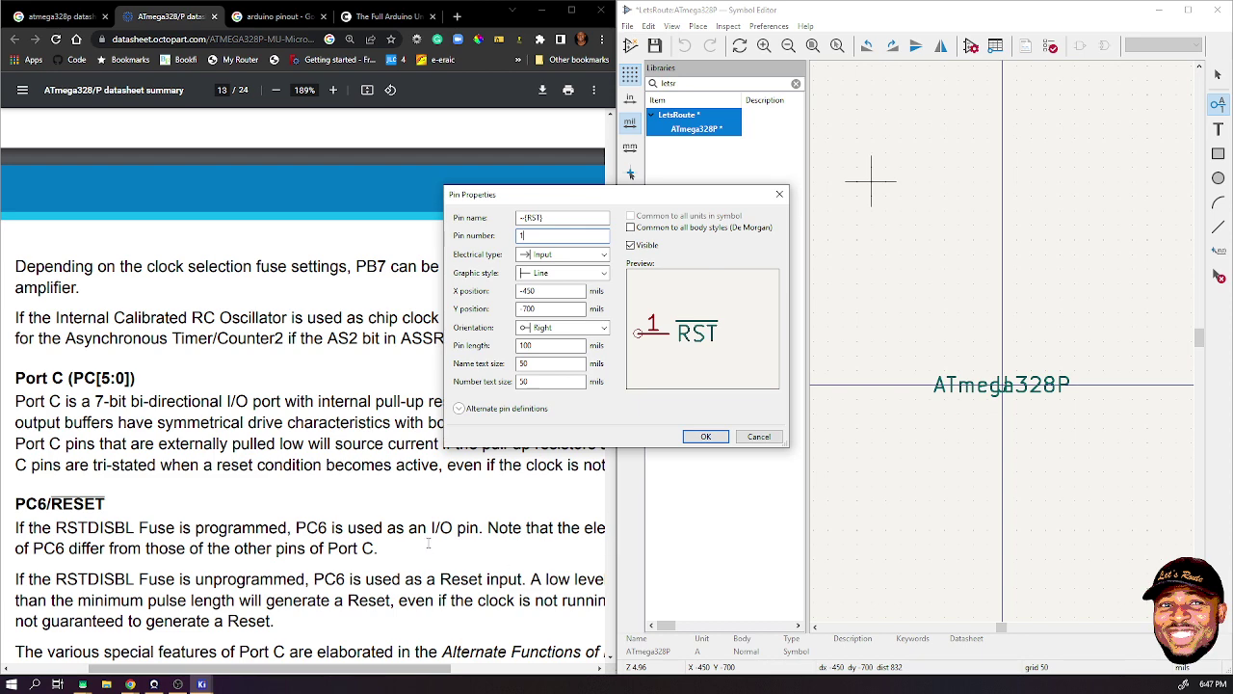
{"action": "scroll", "coordinate": [429, 543], "scroll_direction": "down", "scroll_amount": 2, "text": "ctrl"}
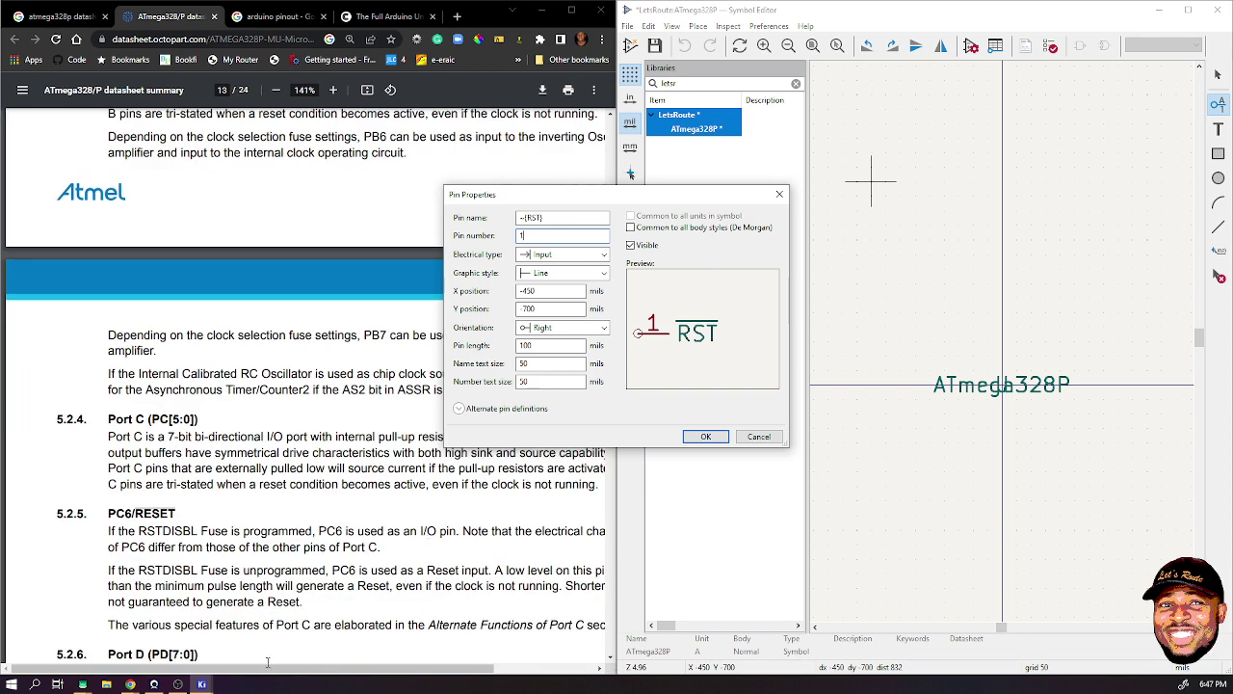
{"action": "left_click_drag", "start_coordinate": [268, 677], "coordinate": [316, 677]}
{"action": "scroll", "coordinate": [253, 451], "scroll_direction": "down", "scroll_amount": 3, "text": "ctrl"}
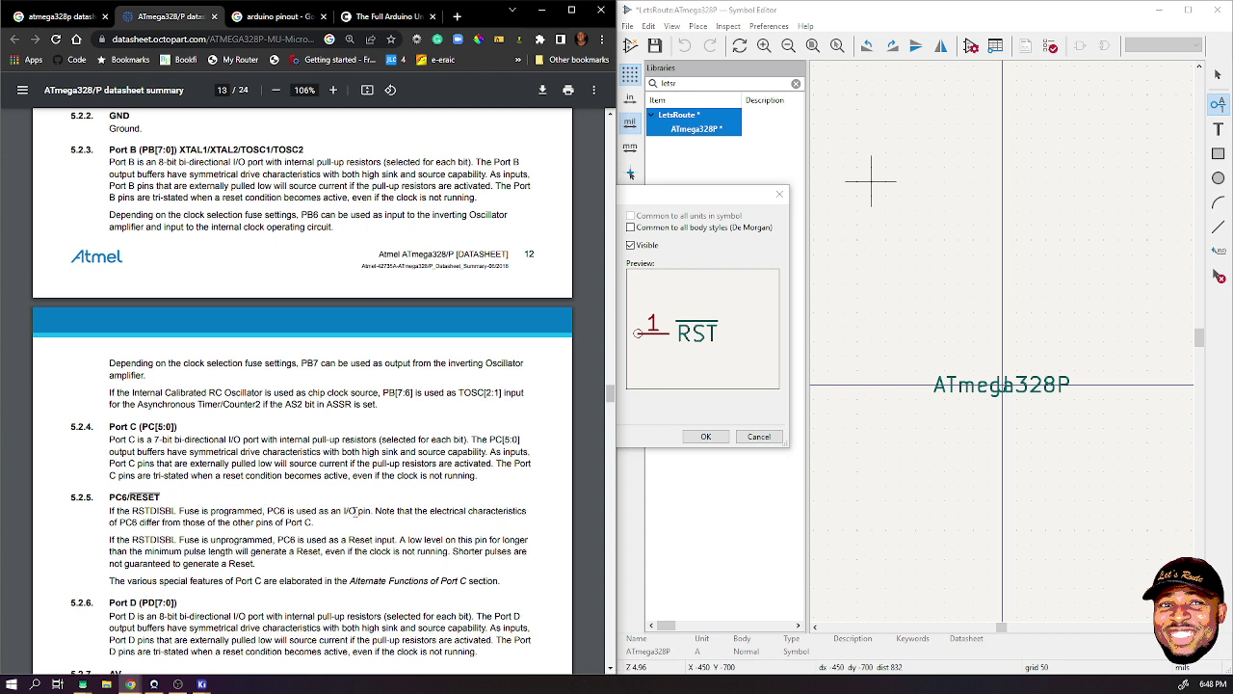
{"action": "left_click_drag", "start_coordinate": [336, 511], "coordinate": [372, 514]}
{"action": "left_click", "coordinate": [394, 508]}
{"action": "scroll", "coordinate": [348, 423], "scroll_direction": "up", "scroll_amount": 15}
{"action": "scroll", "coordinate": [378, 399], "scroll_direction": "up", "scroll_amount": 15}
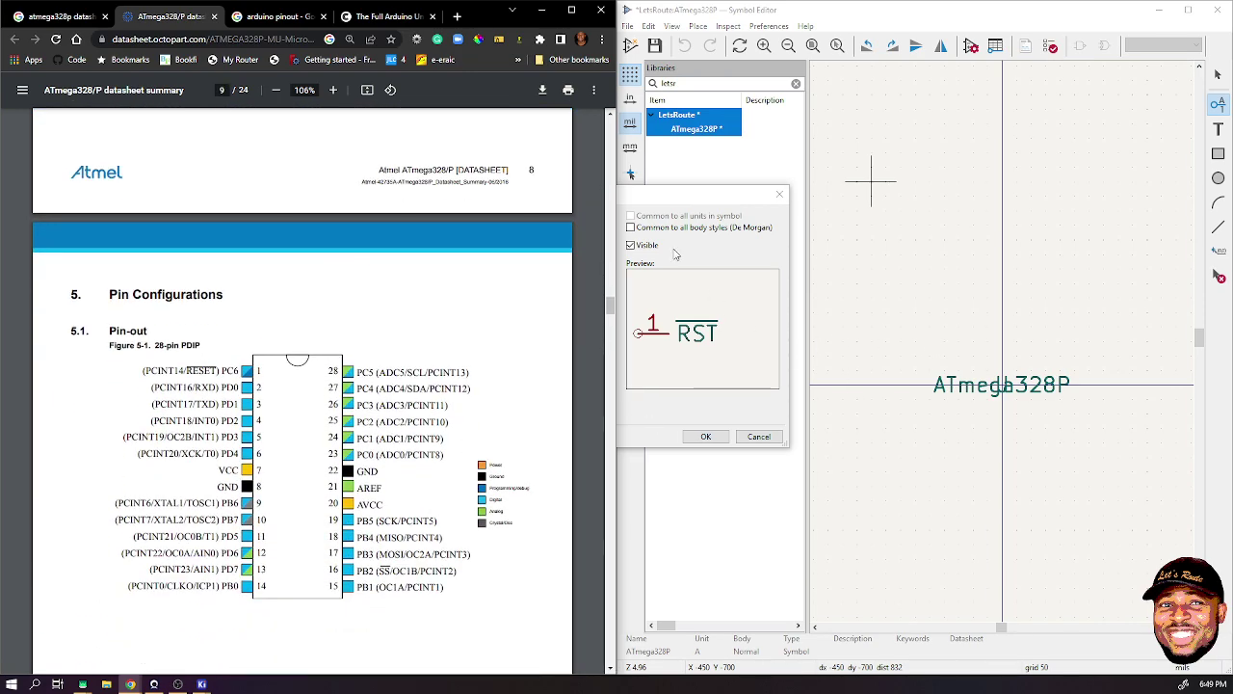
{"action": "left_click_drag", "start_coordinate": [703, 196], "coordinate": [897, 196]}
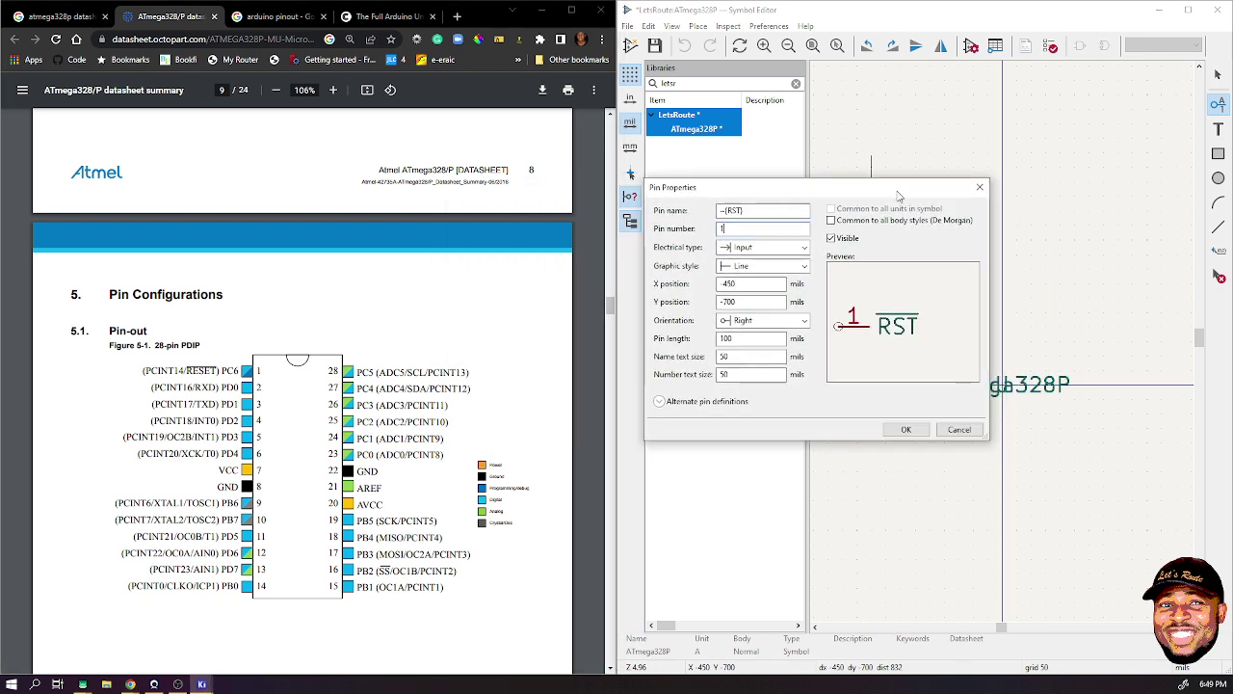
- Set the RST pin's electrical type to Passive
{"action": "left_click", "coordinate": [766, 249]}
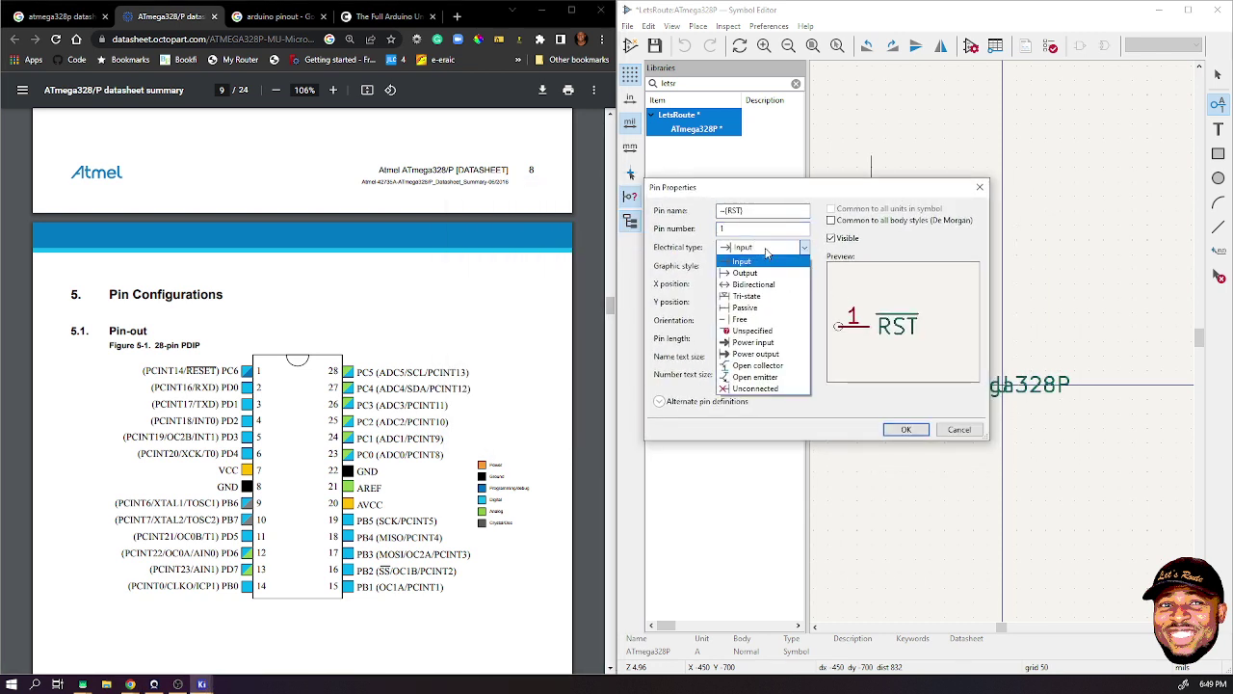
{"action": "left_click", "coordinate": [757, 307]}
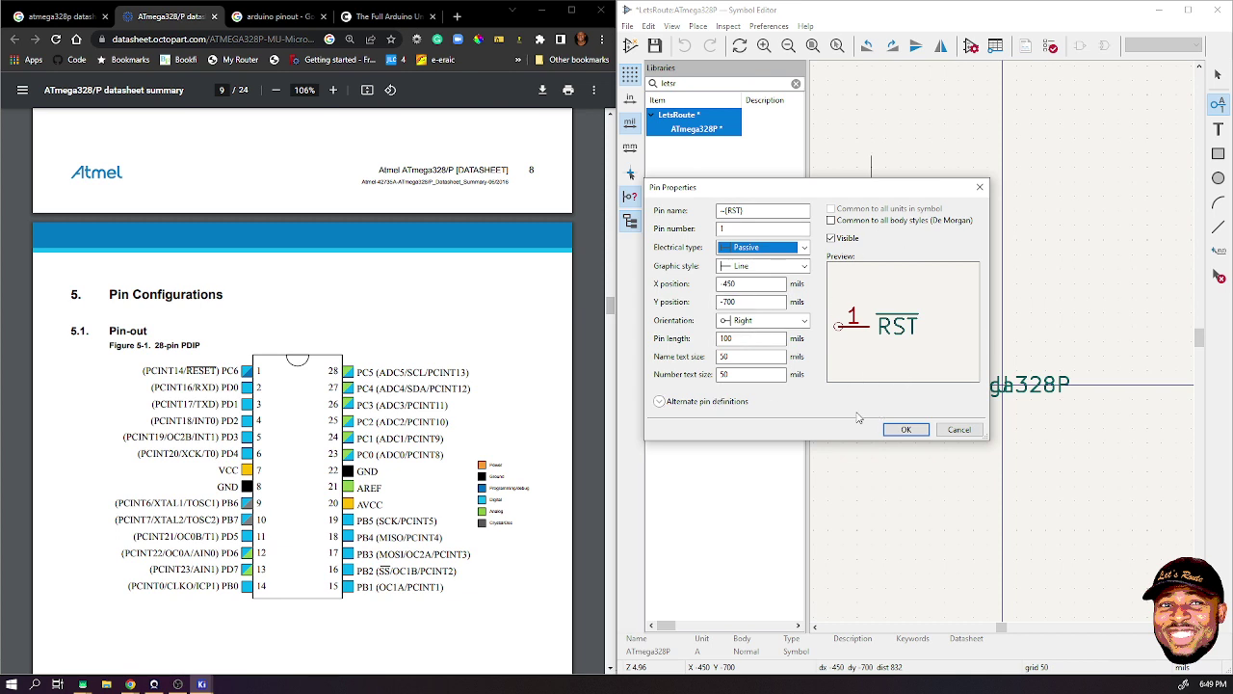
{"action": "left_click", "coordinate": [760, 248]}
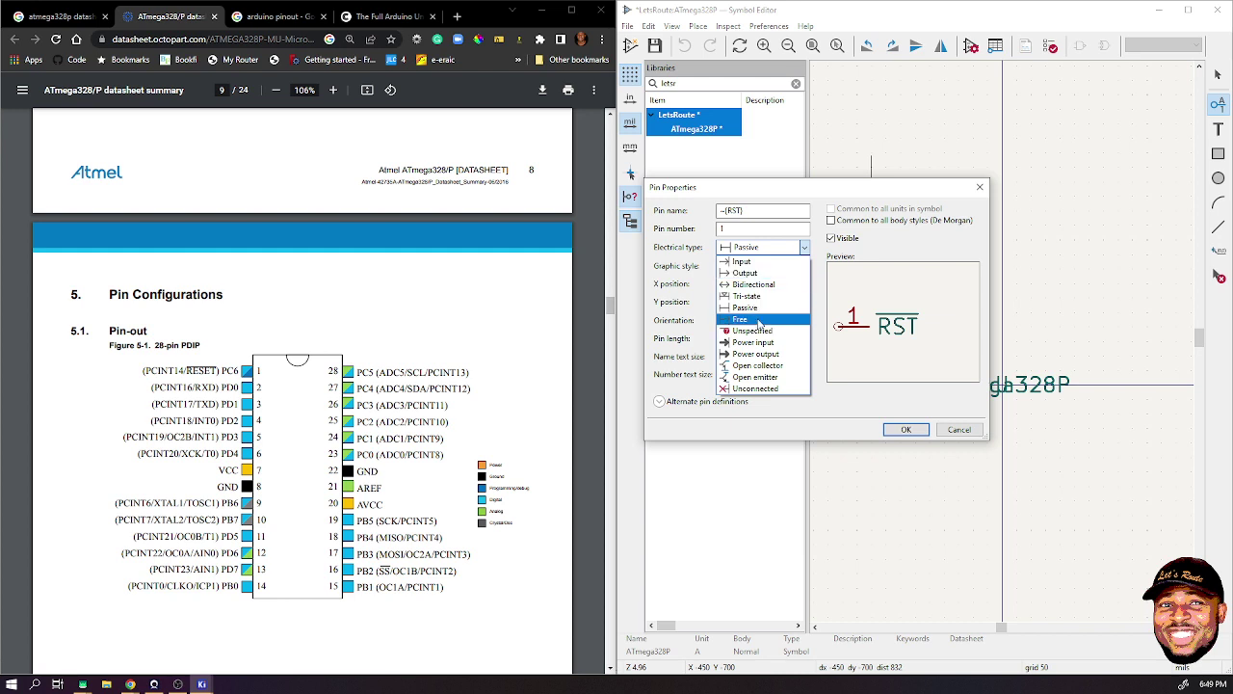
{"action": "left_click", "coordinate": [762, 307]}
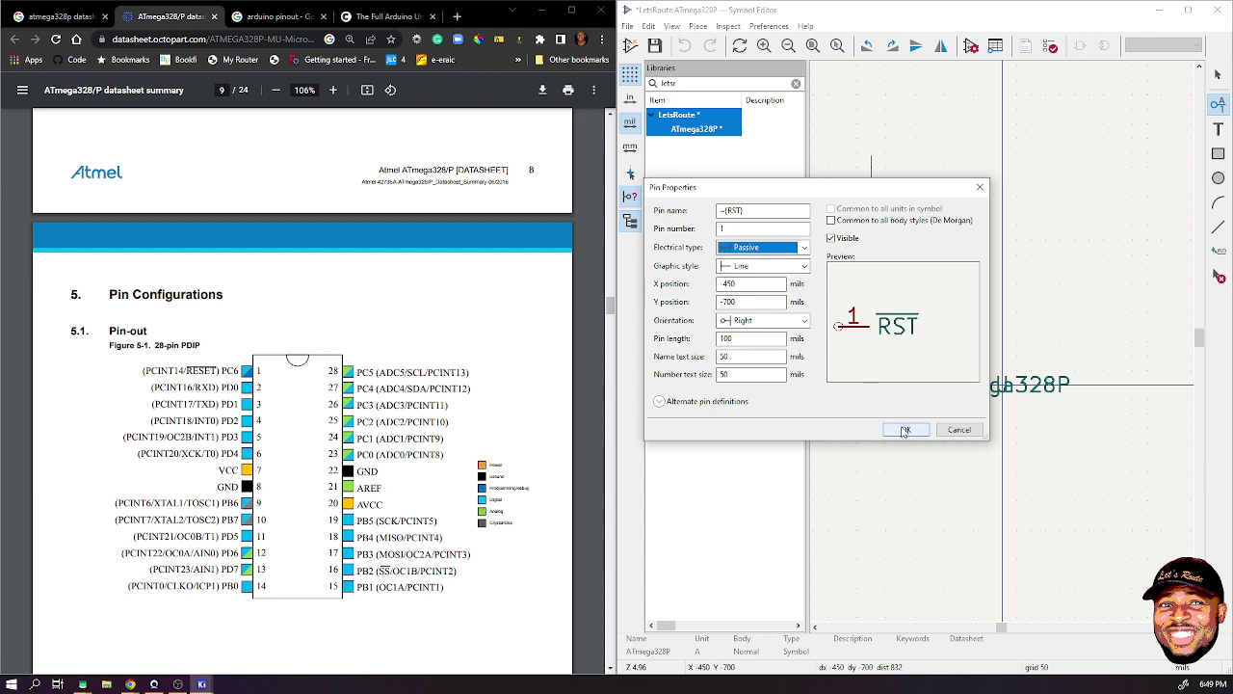
- Give RST the Inverted graphic style and place it at -450, -700 mils
{"action": "left_click", "coordinate": [804, 266]}
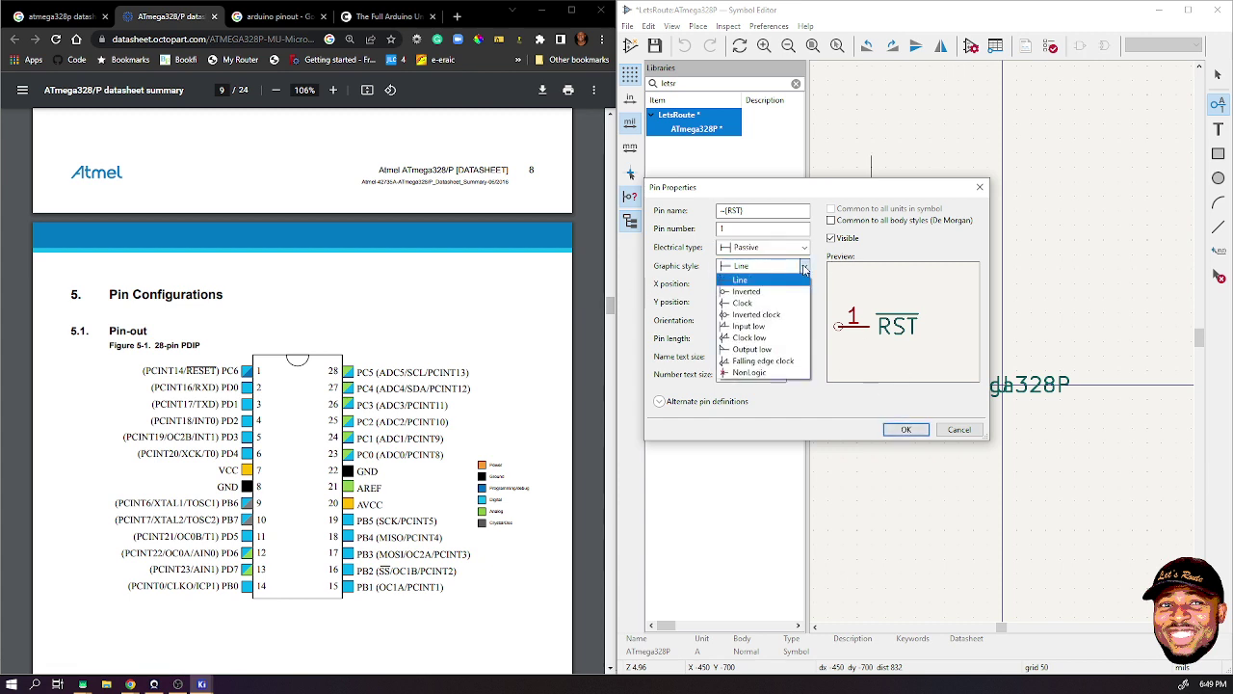
{"action": "left_click", "coordinate": [785, 314]}
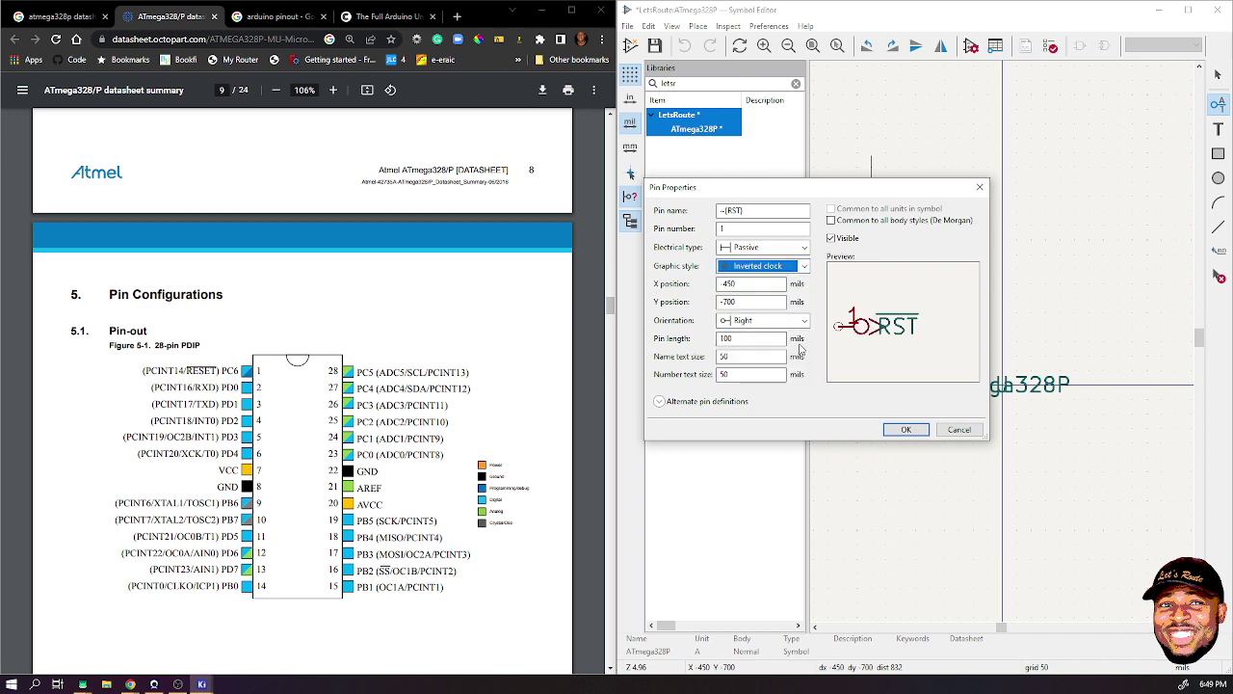
{"action": "left_click", "coordinate": [805, 266]}
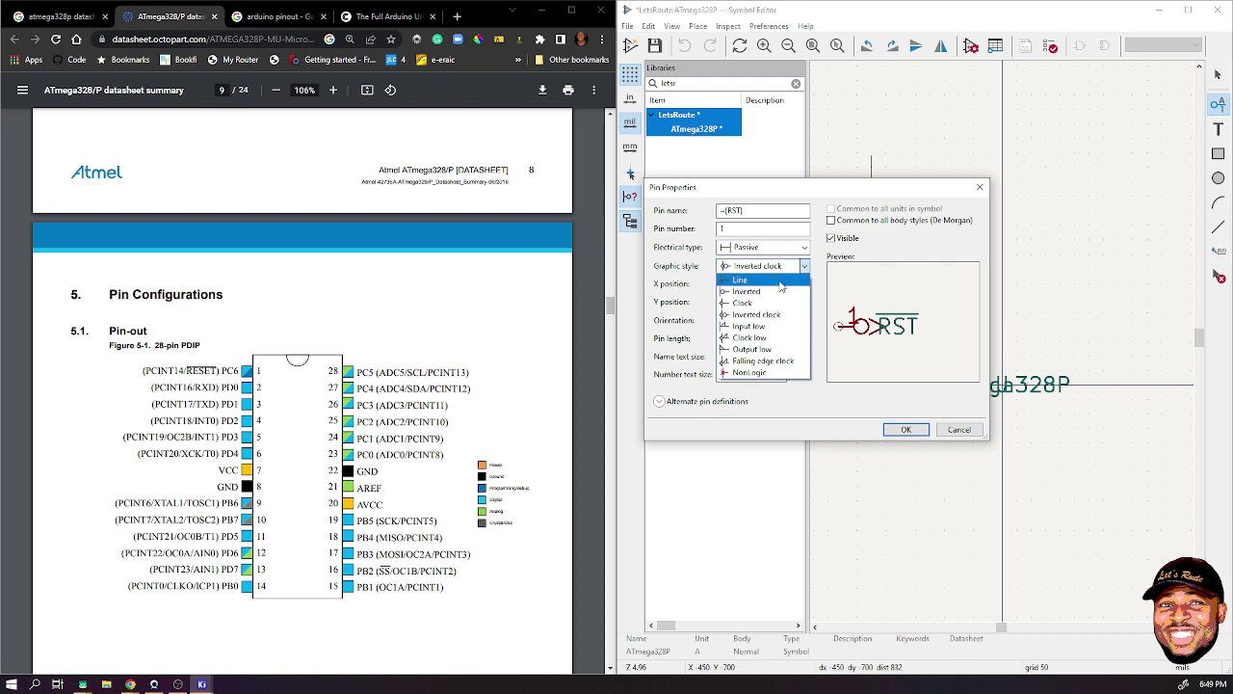
{"action": "left_click", "coordinate": [771, 291]}
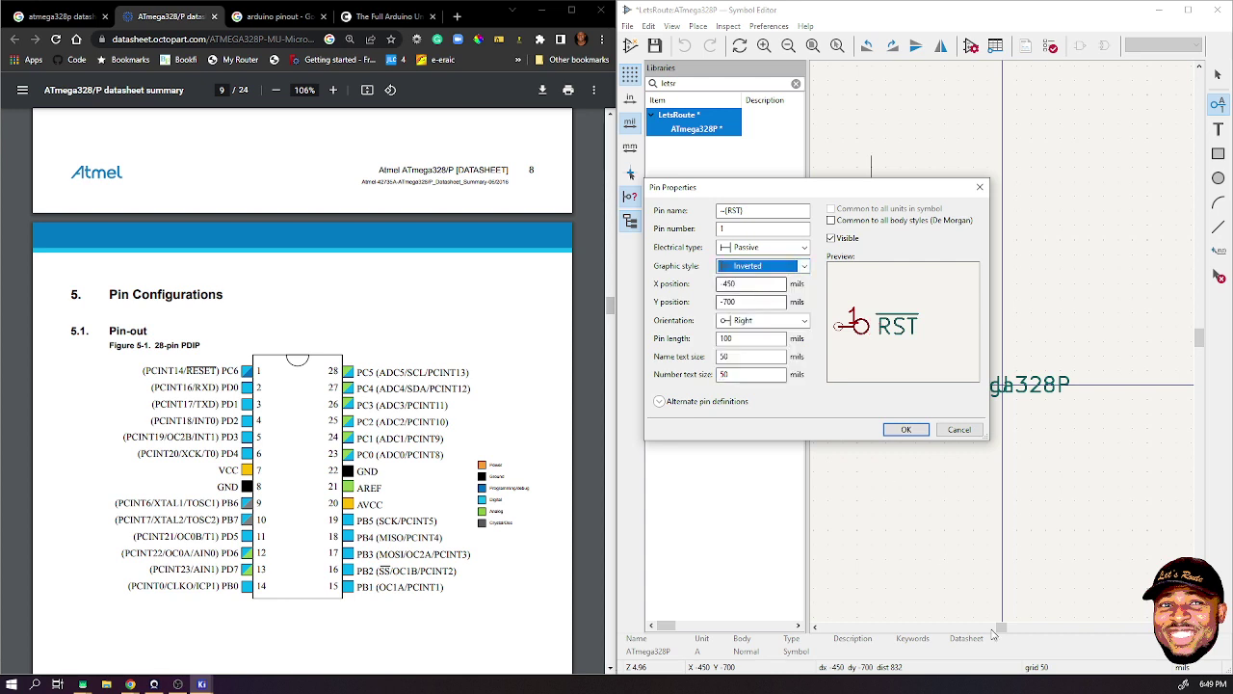
{"action": "left_click", "coordinate": [906, 429]}
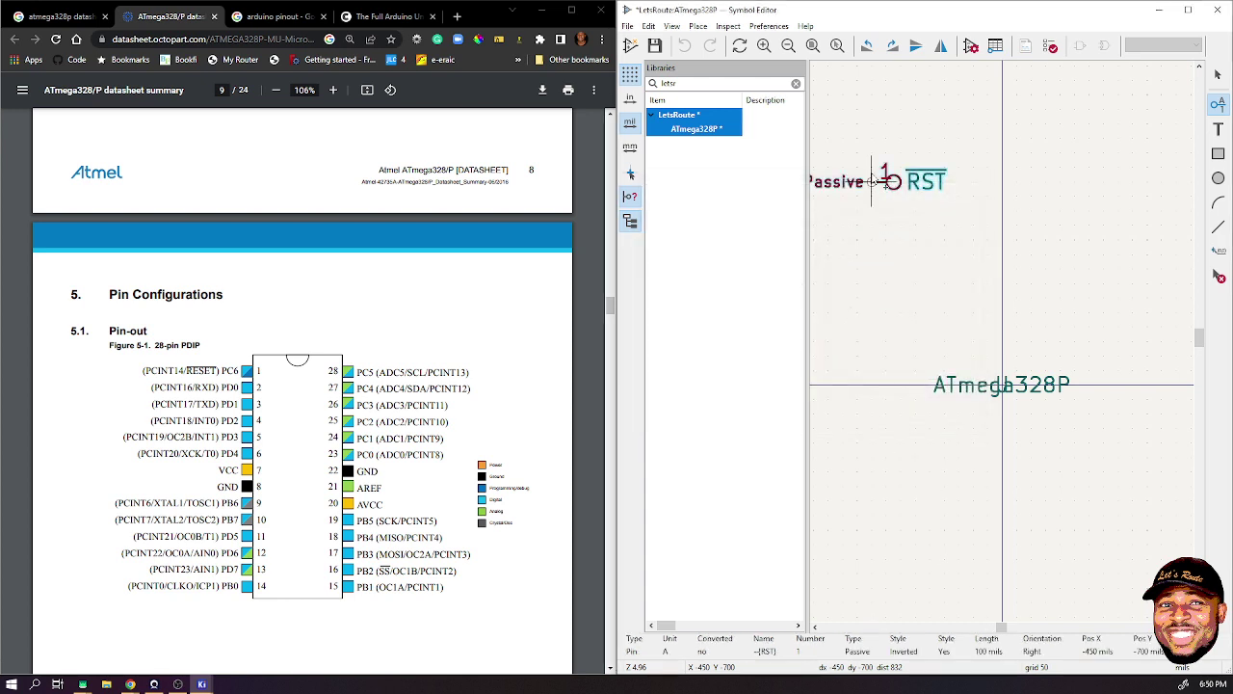
{"action": "left_click", "coordinate": [903, 170]}
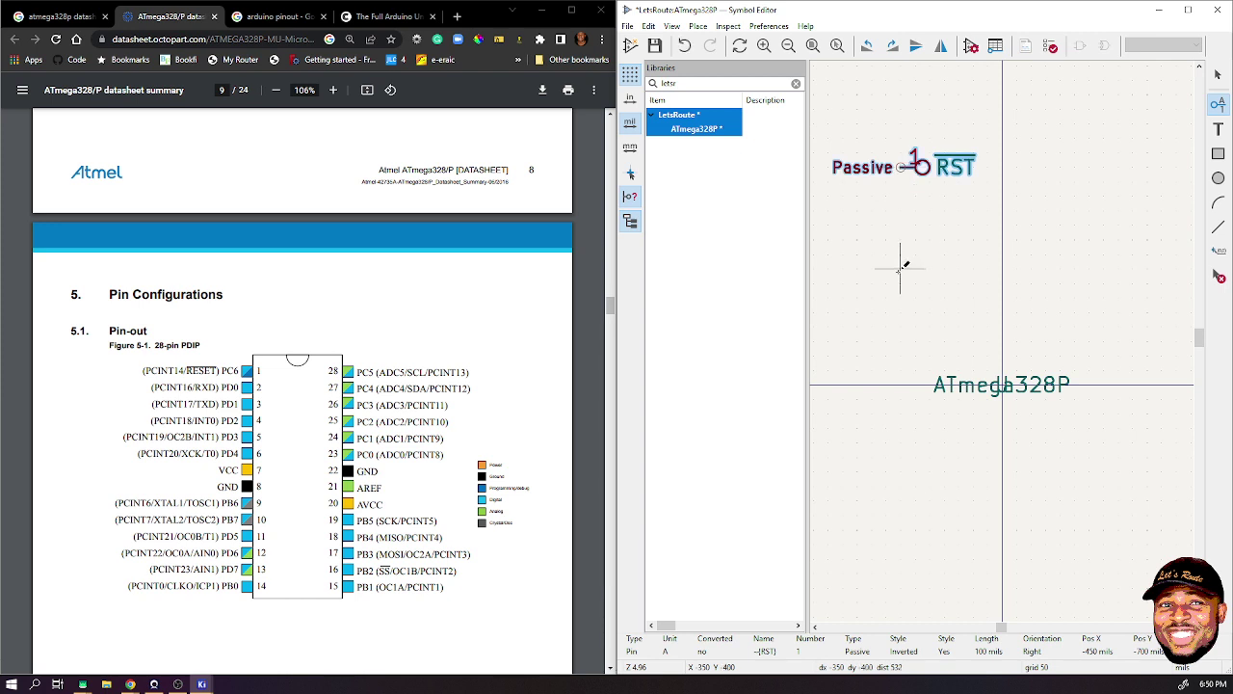
- Begin a new pin below RST and switch Chrome to the Arduino Uno pinout article
{"action": "double_click", "coordinate": [905, 171]}
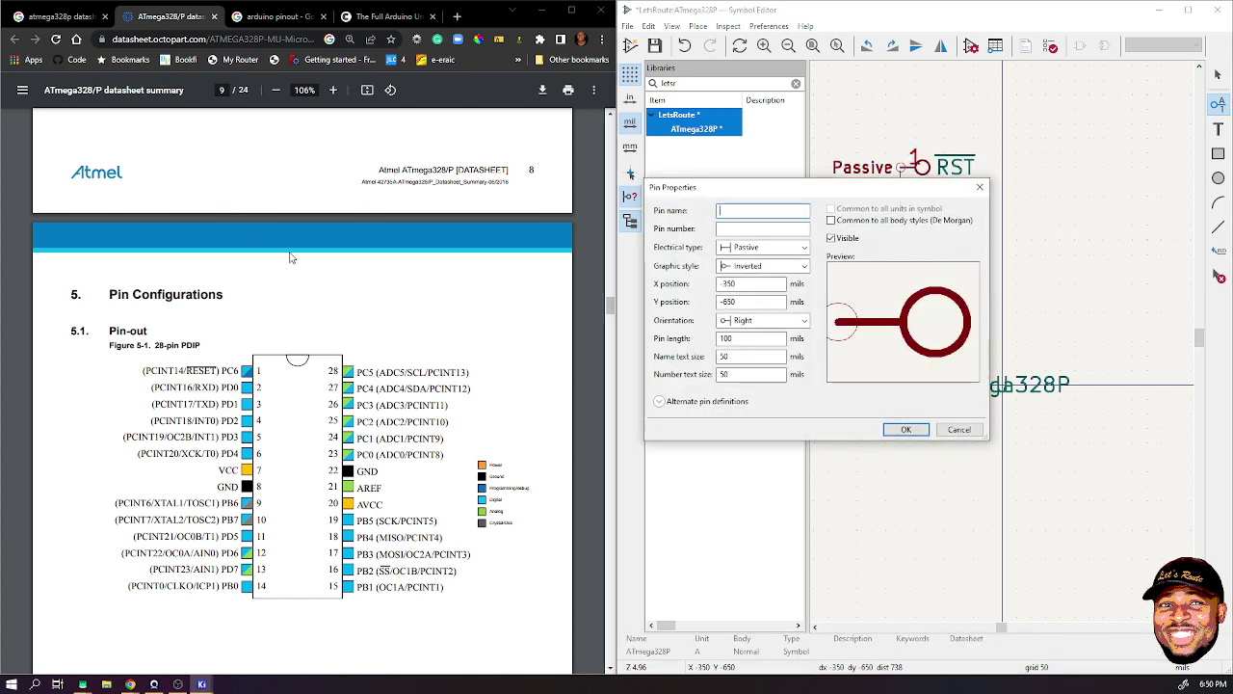
{"action": "left_click", "coordinate": [345, 93]}
{"action": "key", "text": "ctrl+4"}
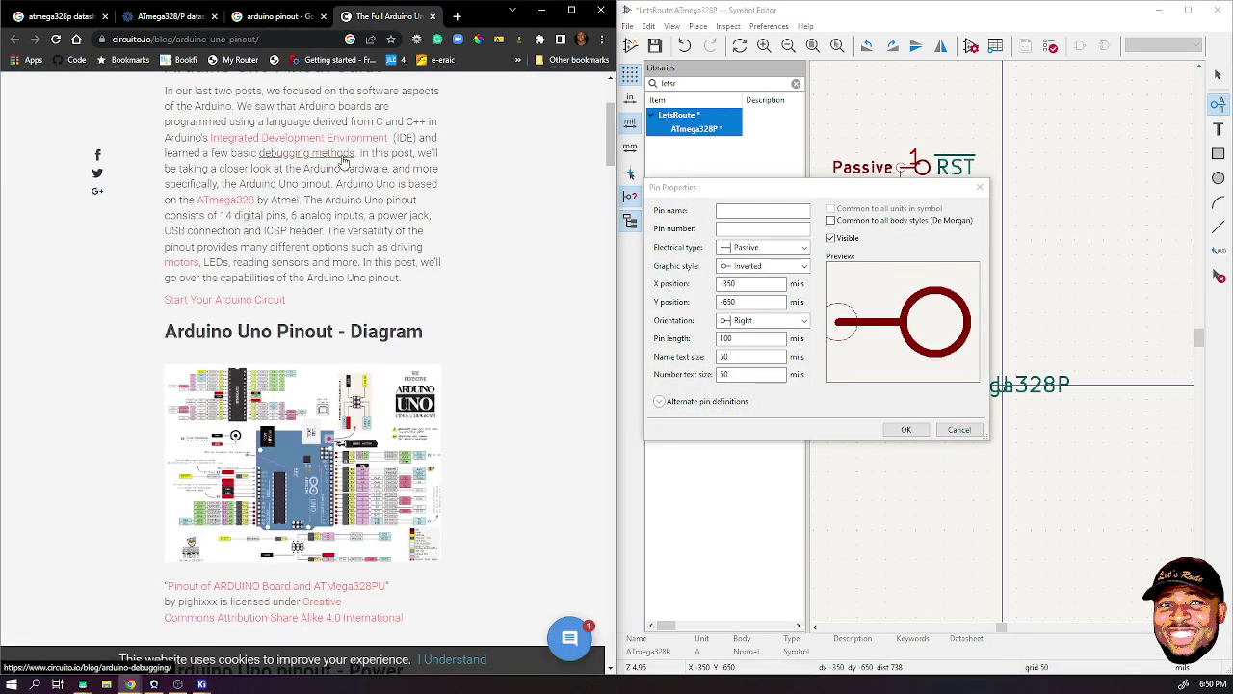
{"action": "scroll", "coordinate": [236, 390], "scroll_direction": "up", "scroll_amount": 3, "text": "ctrl"}
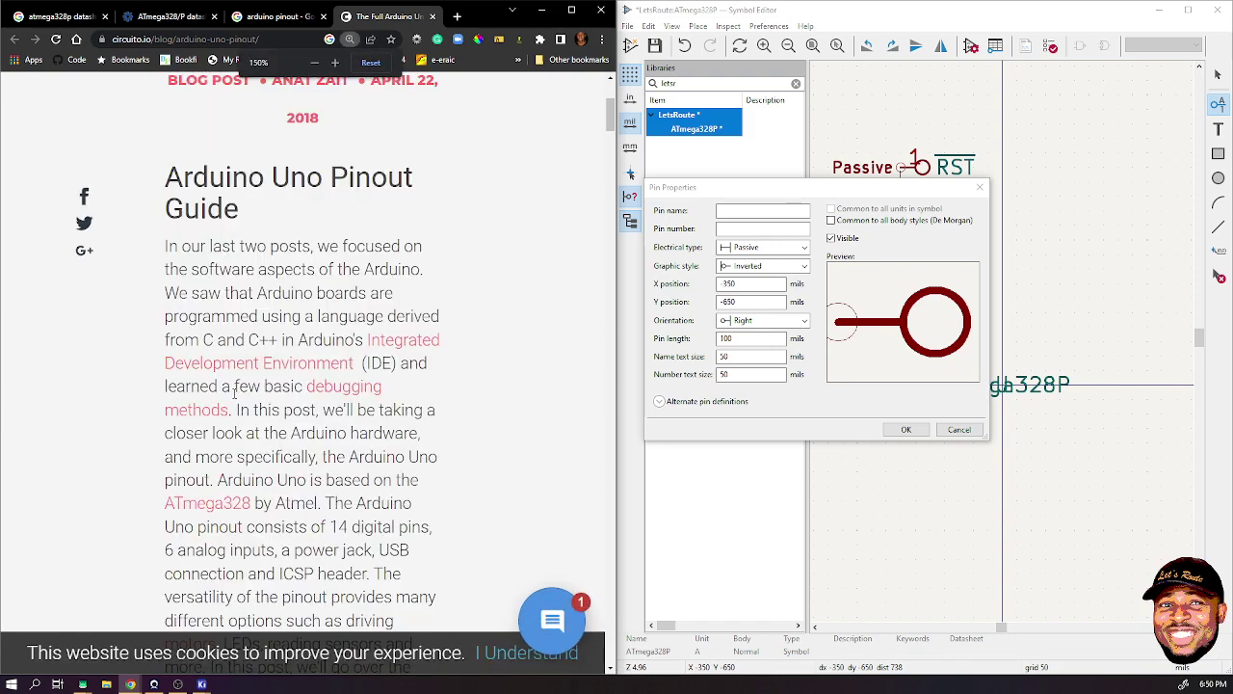
{"action": "scroll", "coordinate": [236, 390], "scroll_direction": "down", "scroll_amount": 3, "text": "ctrl"}
{"action": "scroll", "coordinate": [229, 416], "scroll_direction": "up", "scroll_amount": 3, "text": "ctrl"}
{"action": "scroll", "coordinate": [228, 422], "scroll_direction": "down", "scroll_amount": 5}
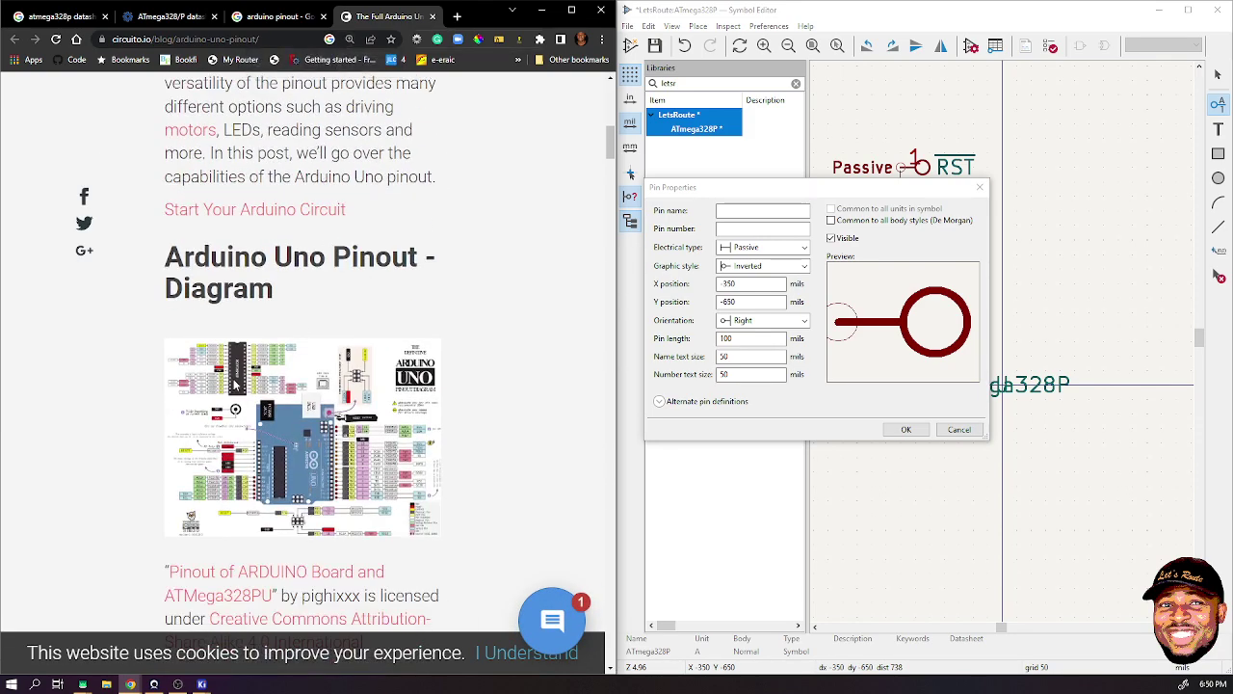
{"action": "scroll", "coordinate": [231, 383], "scroll_direction": "up", "scroll_amount": 2, "text": "ctrl"}
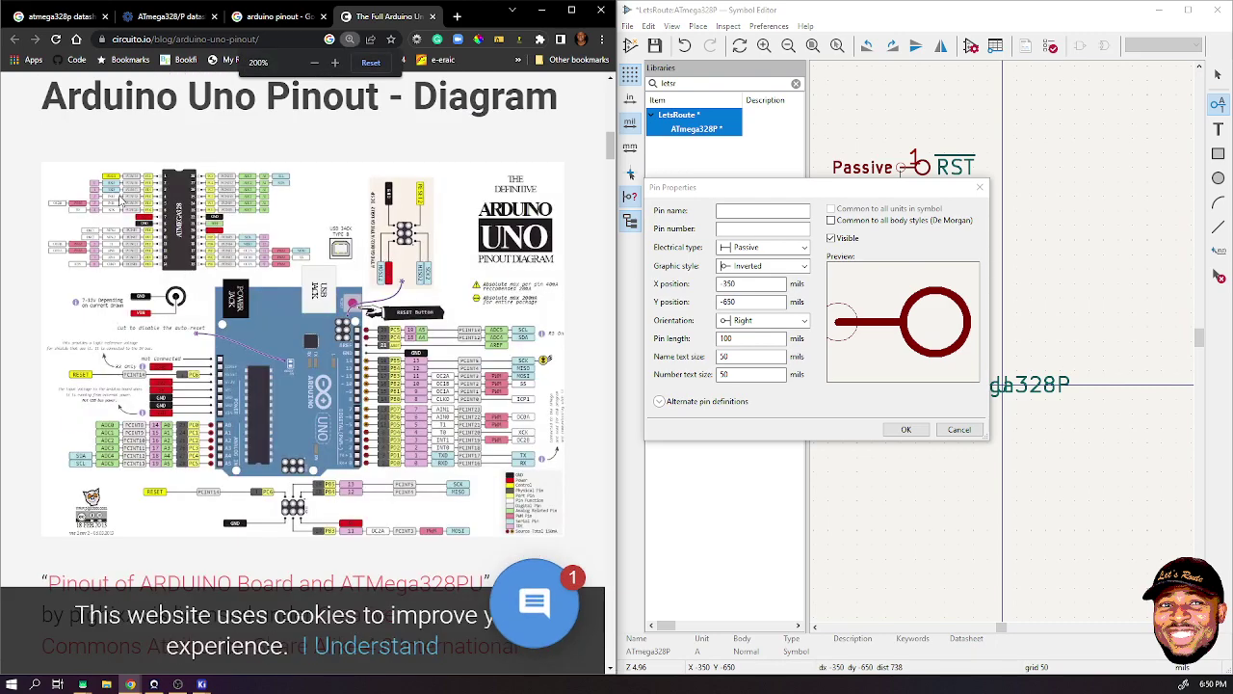
{"action": "scroll", "coordinate": [190, 277], "scroll_direction": "up", "scroll_amount": 2, "text": "ctrl"}
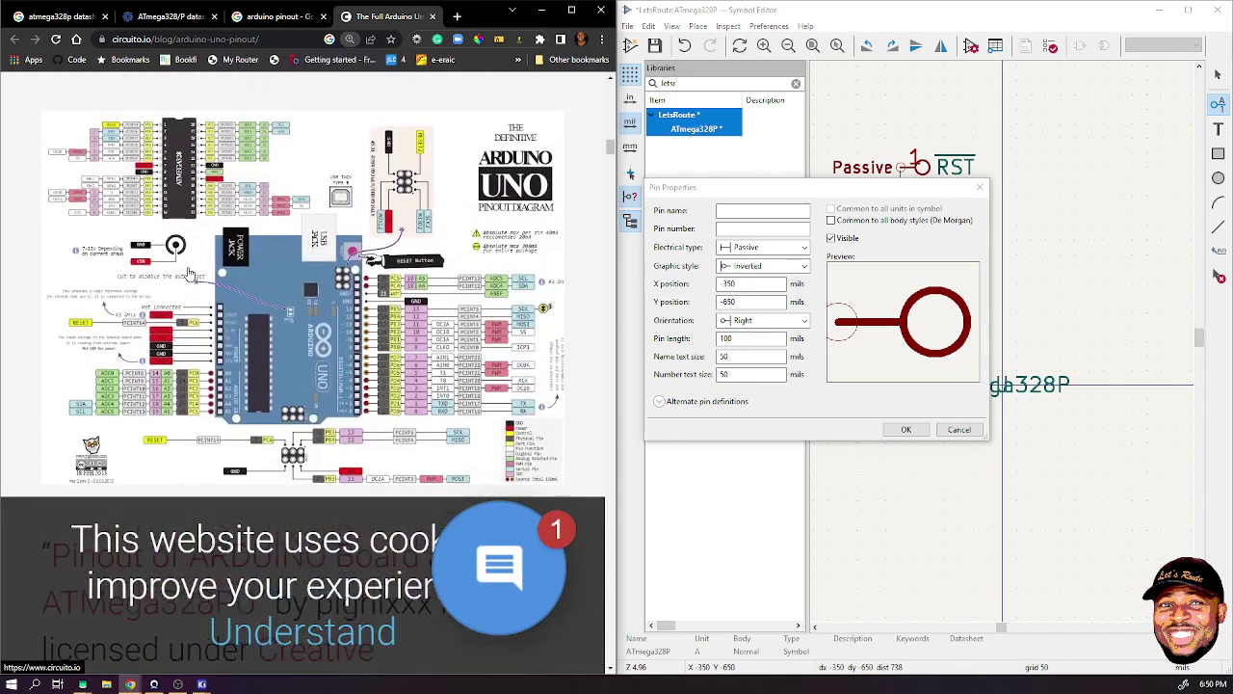
- Open the pinout diagram image in a new tab, then return to the datasheet pin-out
{"action": "right_click", "coordinate": [209, 358]}
{"action": "left_click", "coordinate": [282, 366]}
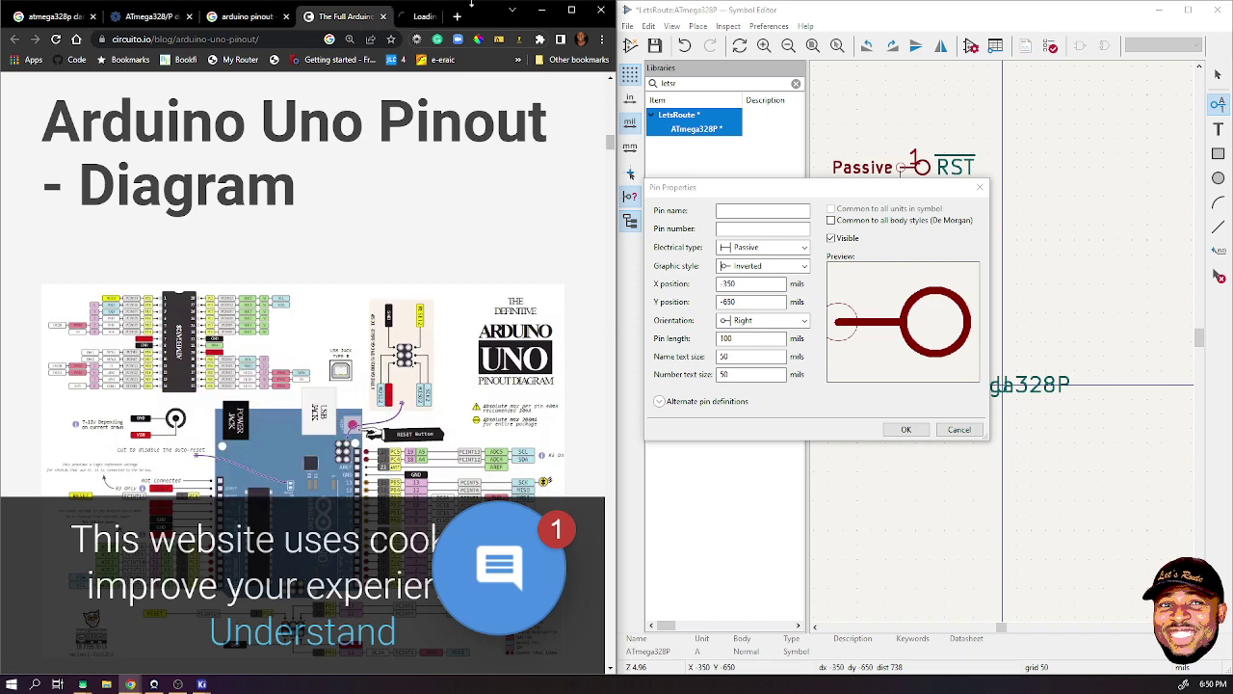
{"action": "left_click", "coordinate": [397, 17]}
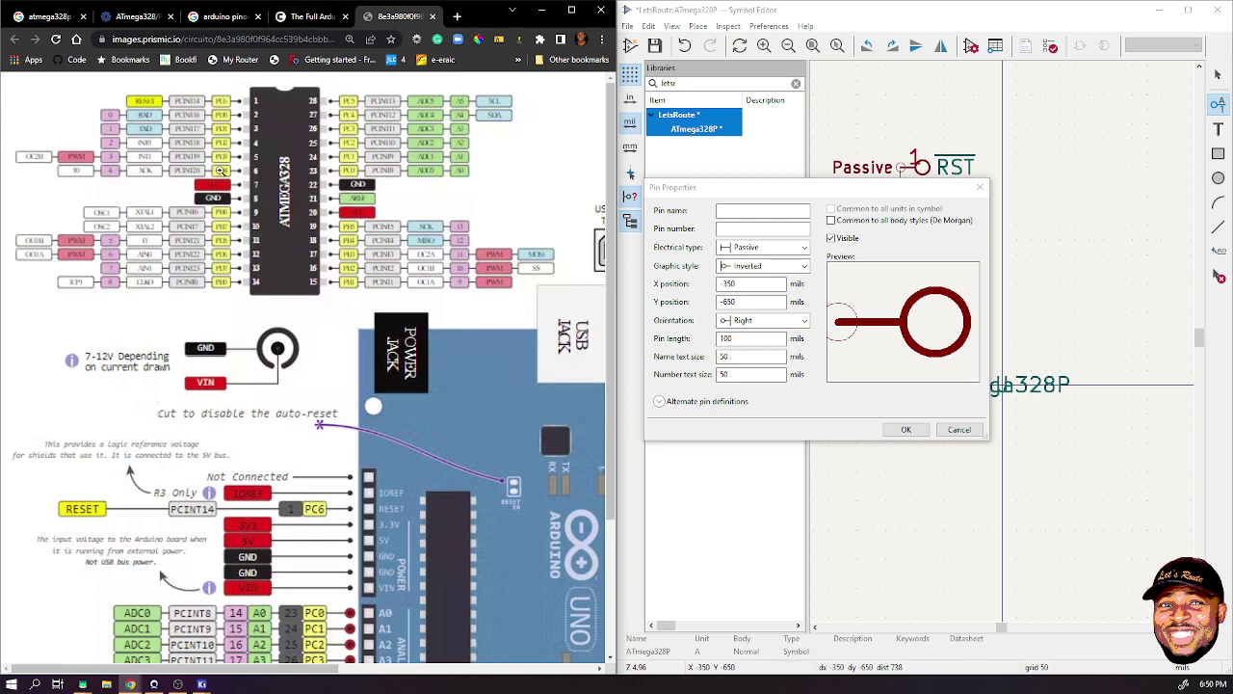
{"action": "left_click", "coordinate": [298, 17]}
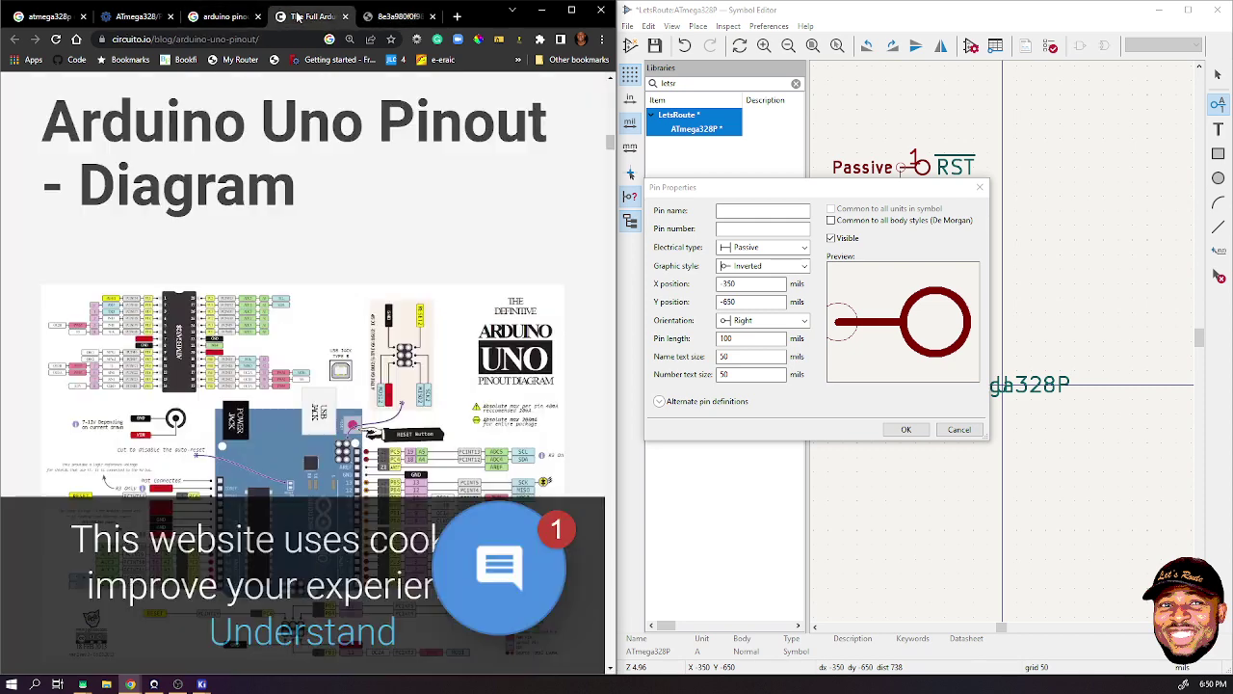
{"action": "left_click", "coordinate": [208, 18]}
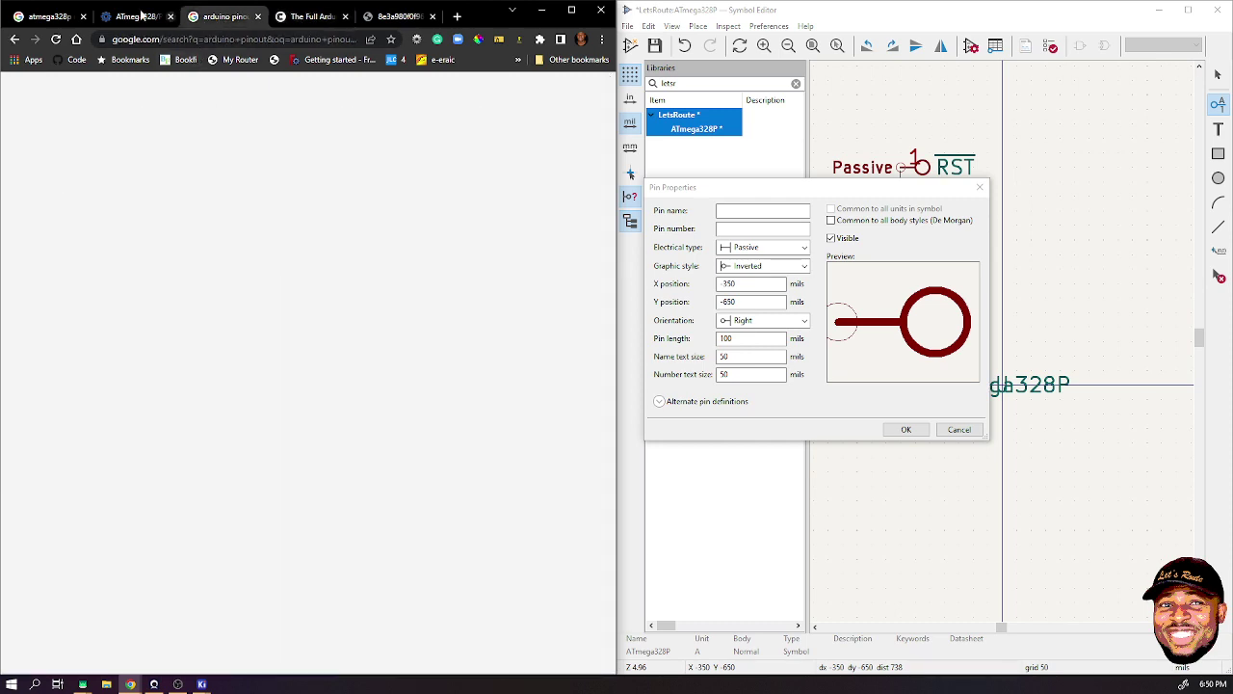
{"action": "left_click", "coordinate": [140, 15]}
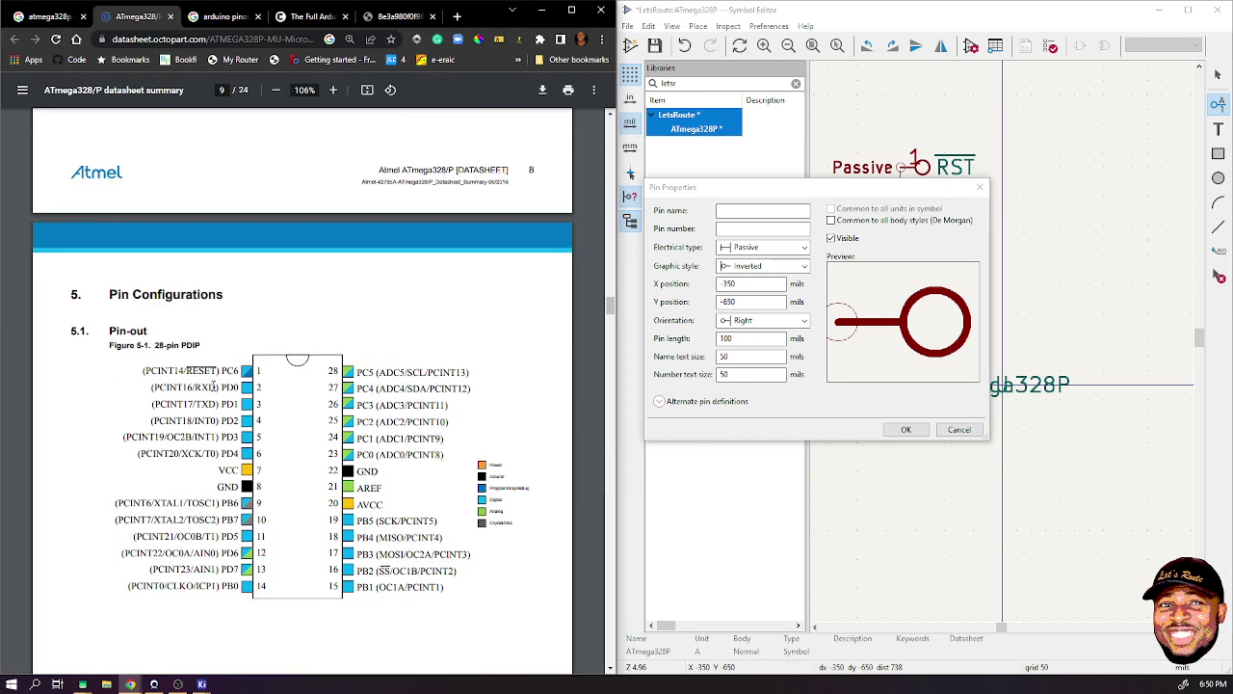
- Set the new pin to name RX, number 2, Bidirectional type and Line style
{"action": "left_click", "coordinate": [749, 210]}
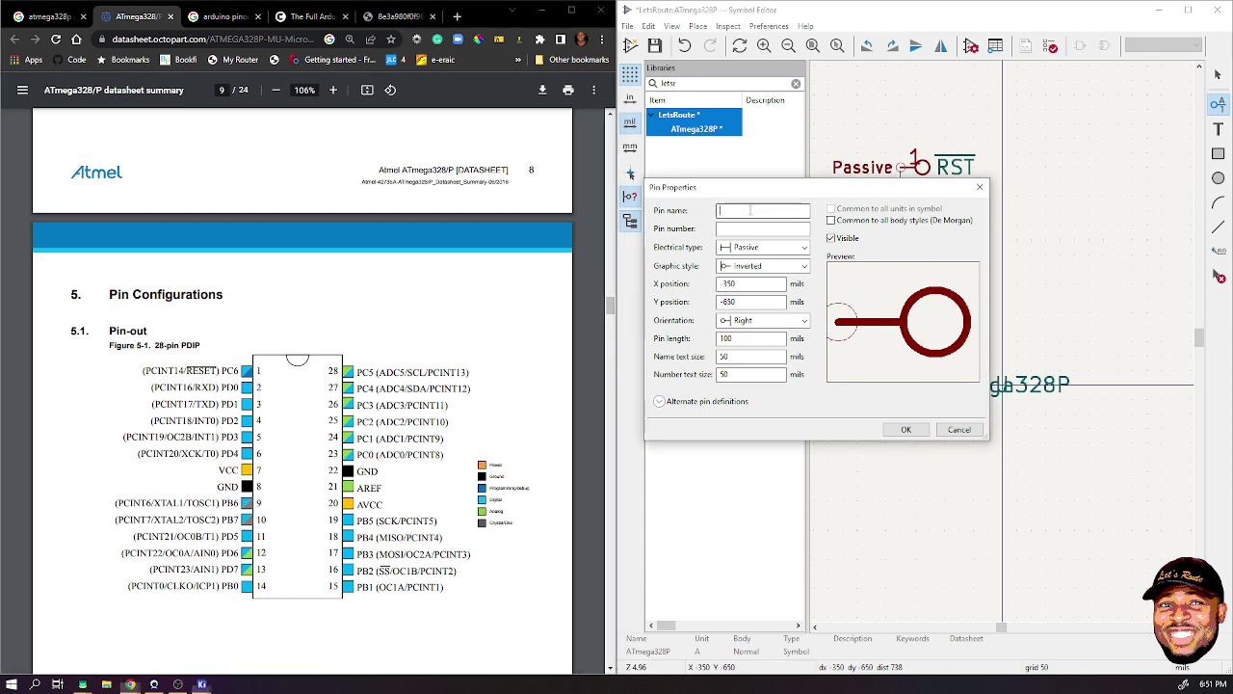
{"action": "type", "text": "t"}
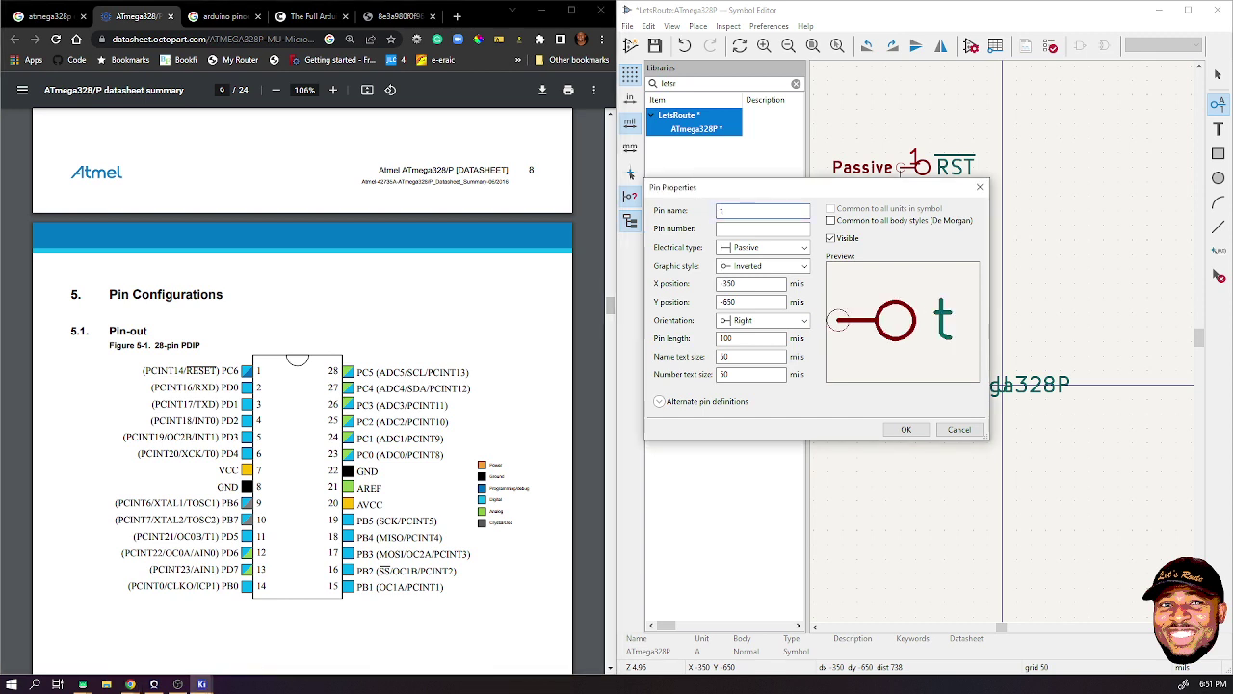
{"action": "key", "text": "BackSpace"}
{"action": "type", "text": "RX"}
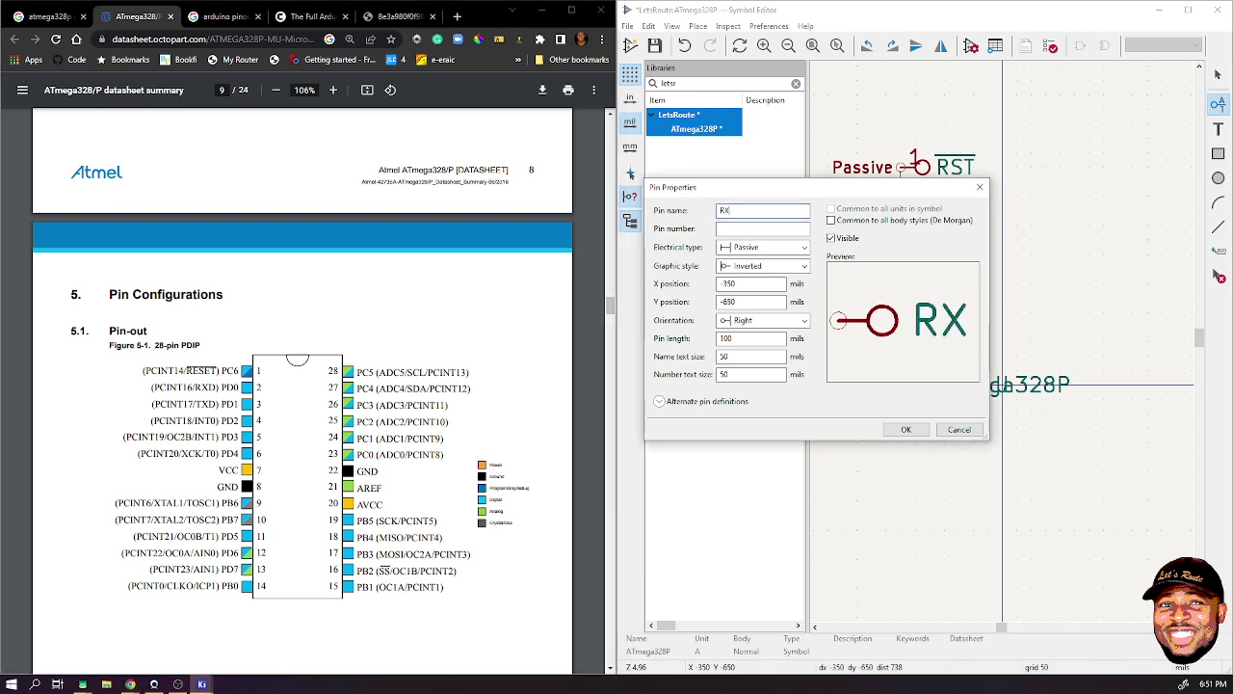
{"action": "left_click", "coordinate": [737, 228]}
{"action": "type", "text": "2"}
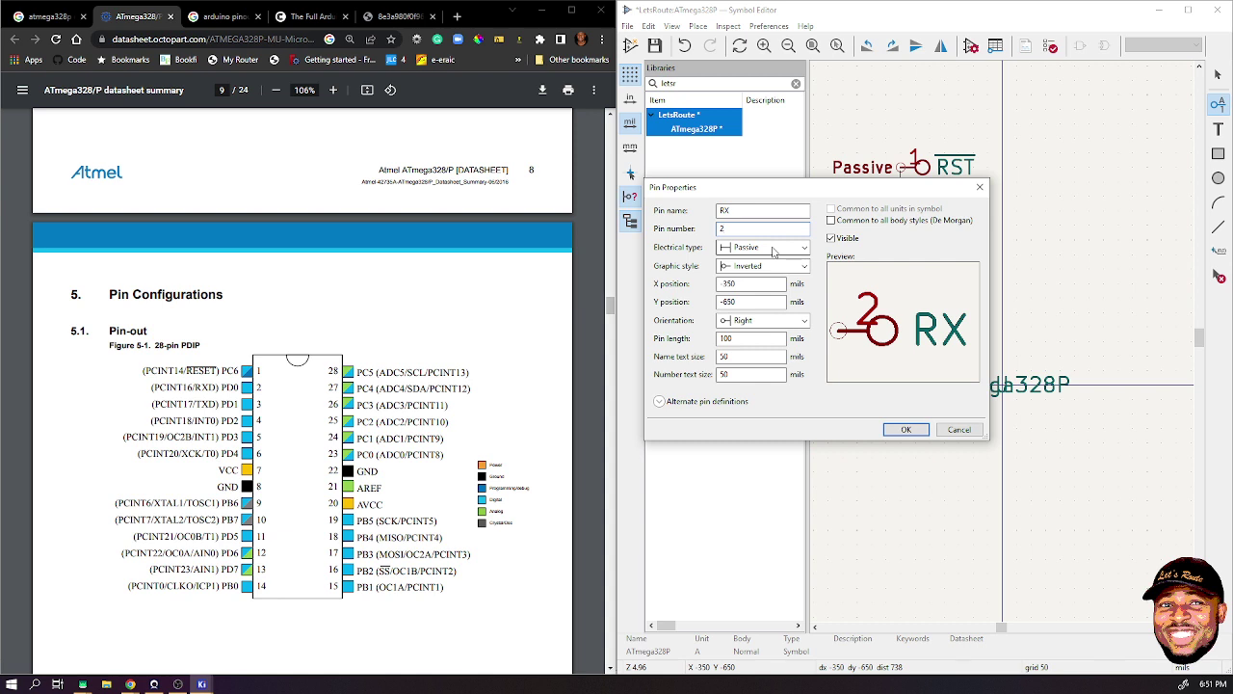
{"action": "left_click", "coordinate": [773, 249]}
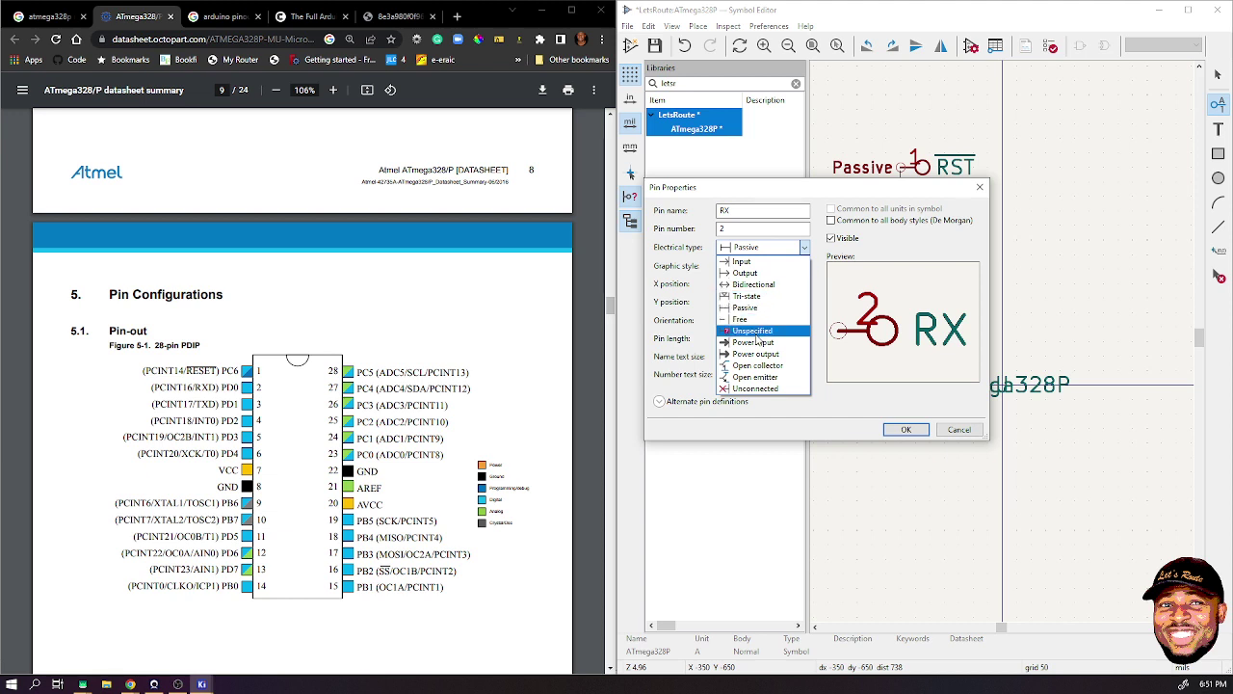
{"action": "left_click", "coordinate": [759, 285]}
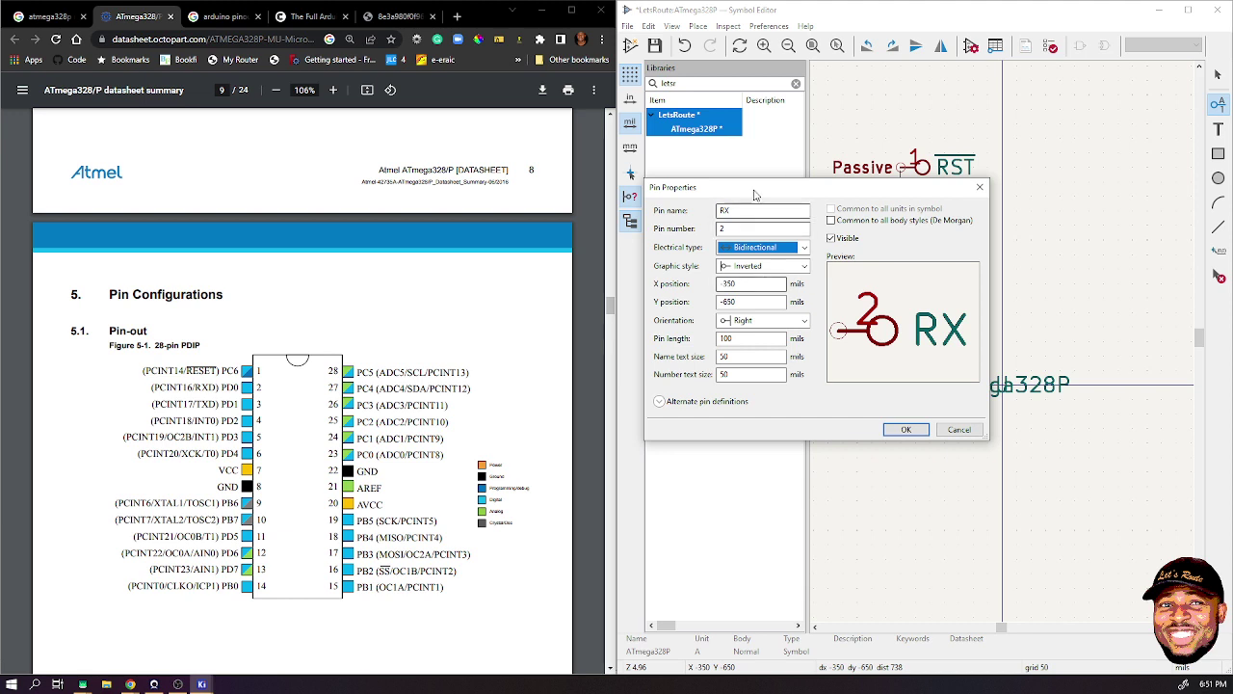
{"action": "left_click", "coordinate": [766, 267]}
{"action": "left_click", "coordinate": [770, 278]}
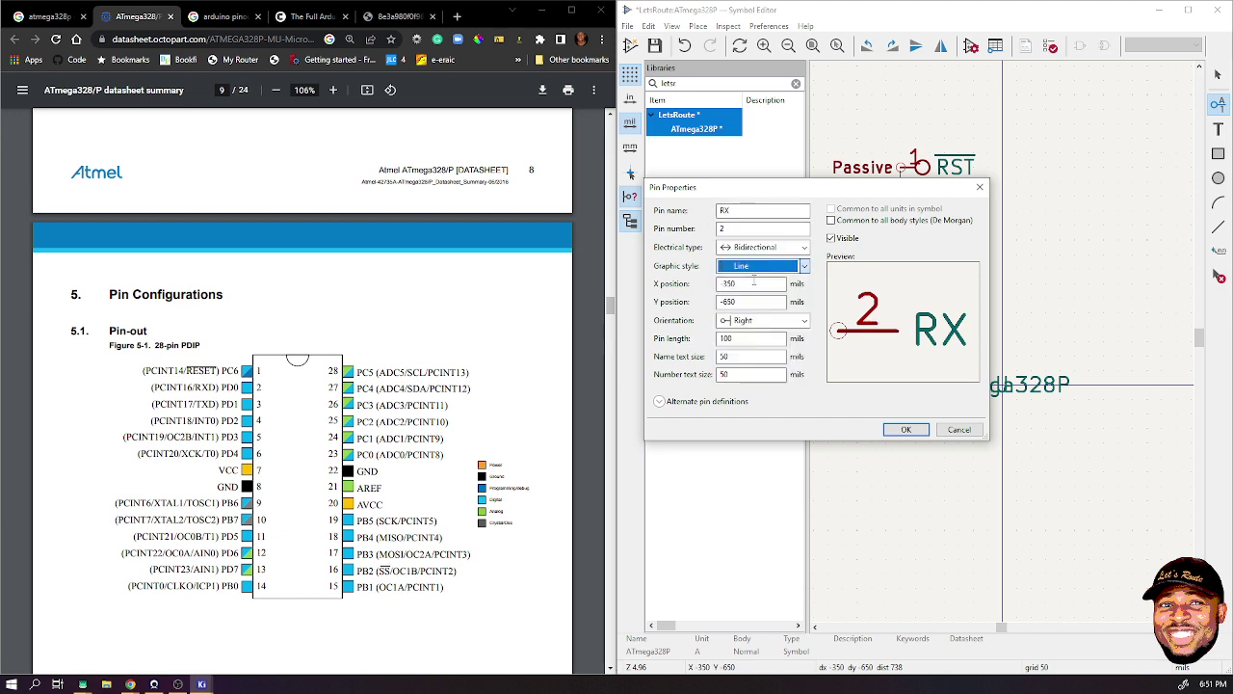
{"action": "left_click", "coordinate": [905, 430]}
- Place RX below RST and add pin TX numbered 3 beneath it
{"action": "left_click", "coordinate": [906, 197]}
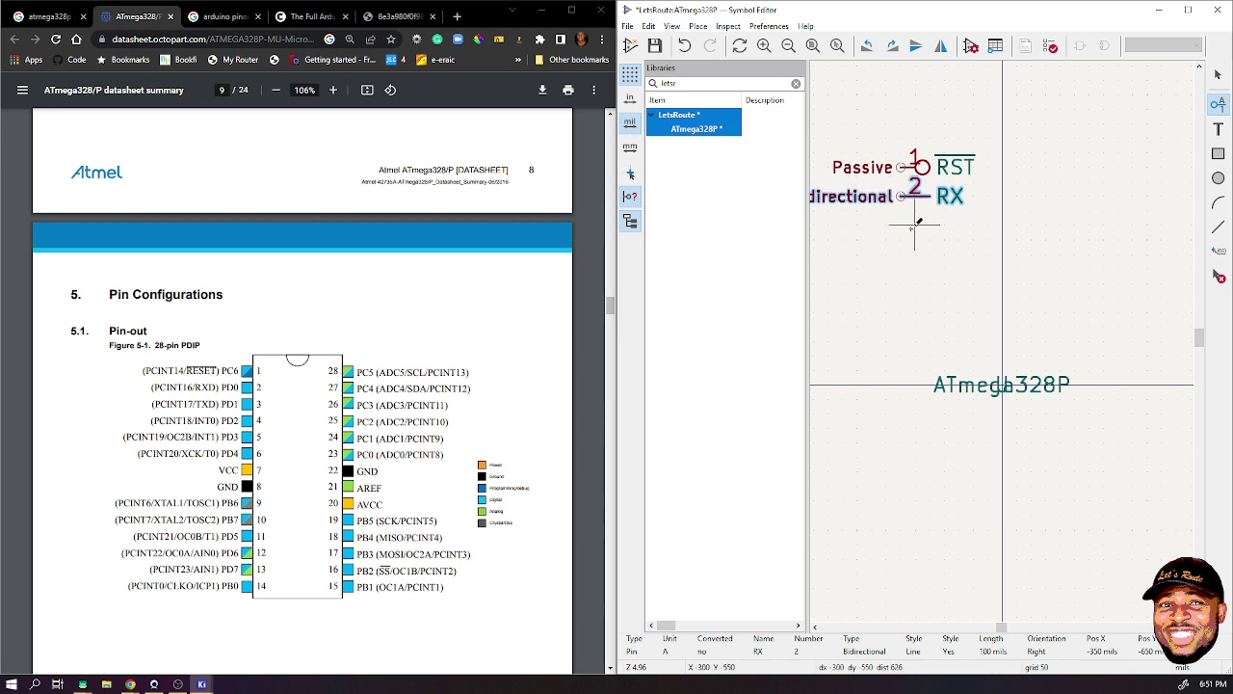
{"action": "left_click", "coordinate": [909, 225]}
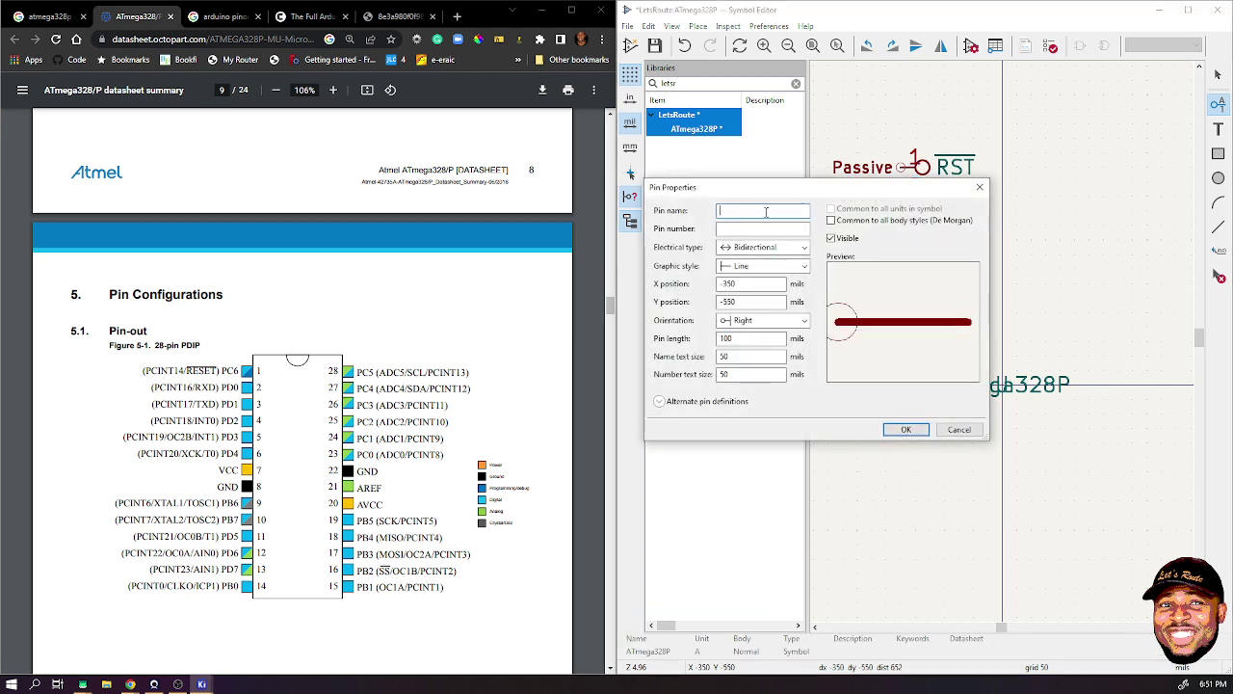
{"action": "type", "text": "TX"}
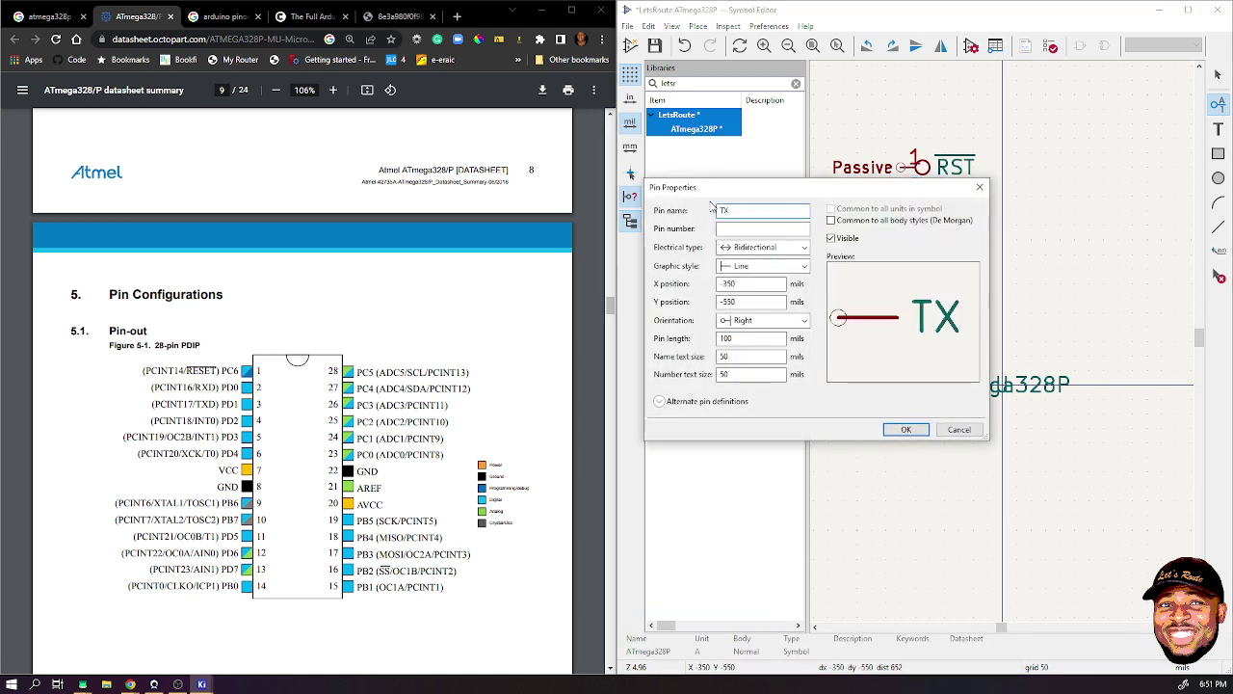
{"action": "left_click", "coordinate": [730, 228]}
{"action": "type", "text": "3"}
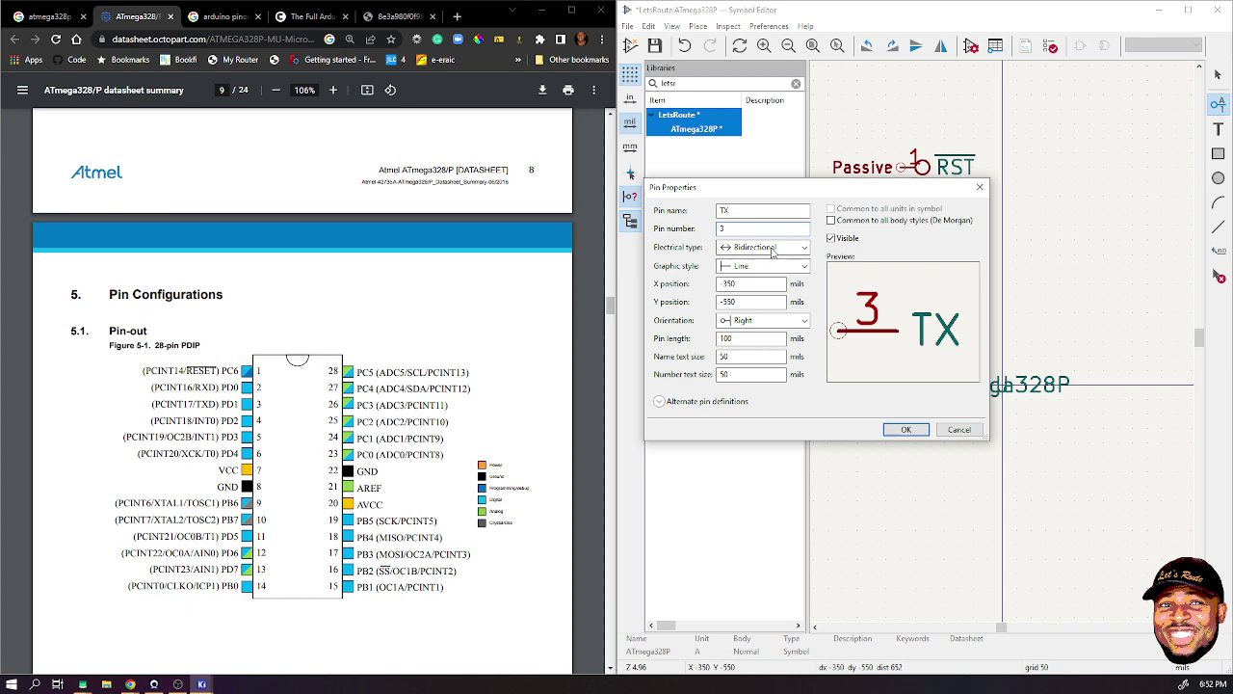
{"action": "left_click", "coordinate": [905, 429]}
{"action": "left_click", "coordinate": [892, 231]}
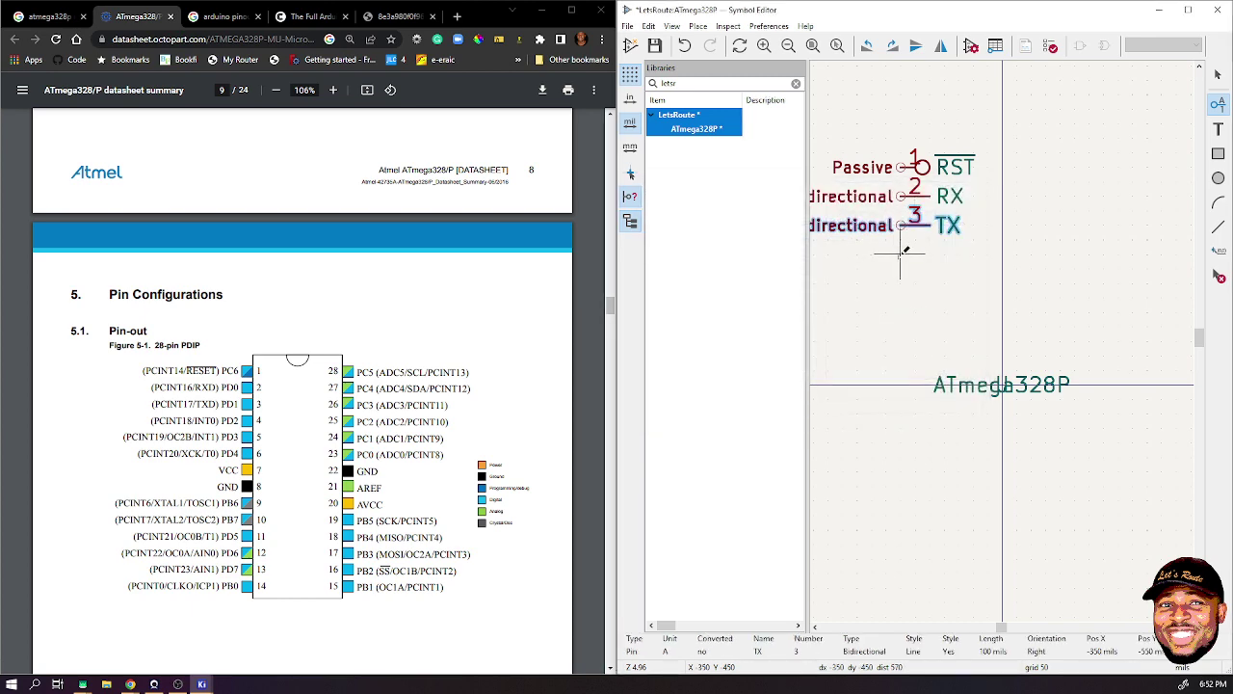
- Start another pin below TX named D2 with pin number 2
{"action": "left_click", "coordinate": [898, 254]}
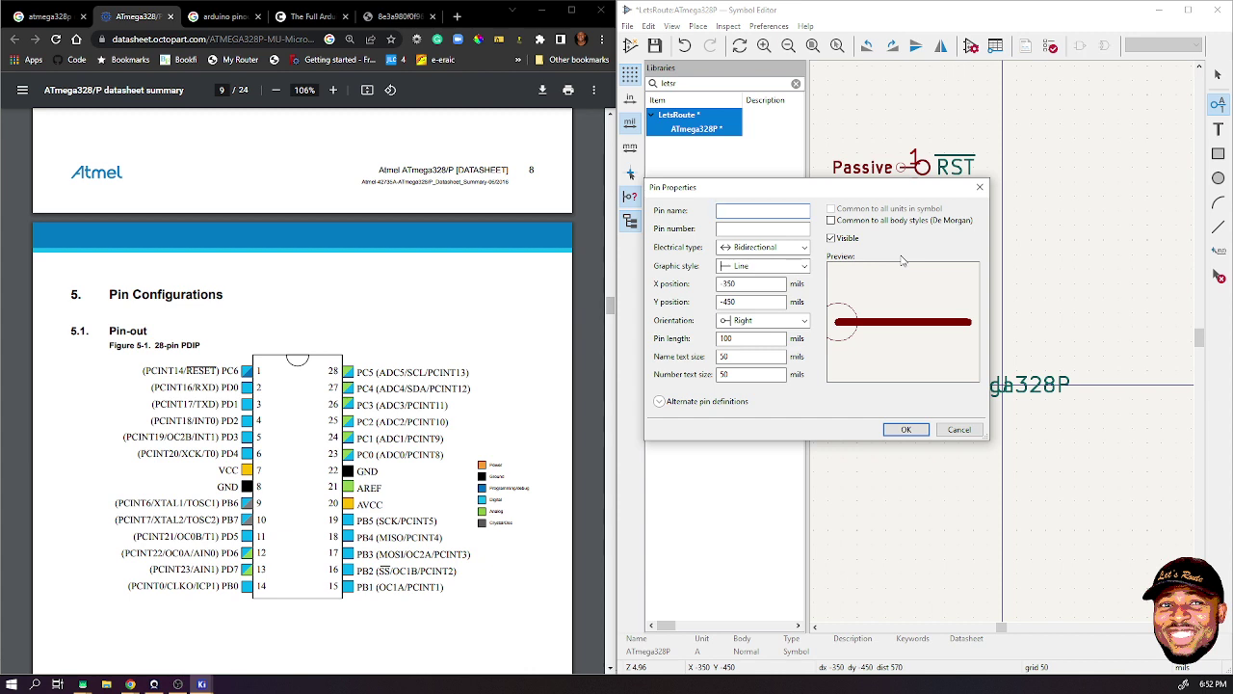
{"action": "type", "text": "D"}
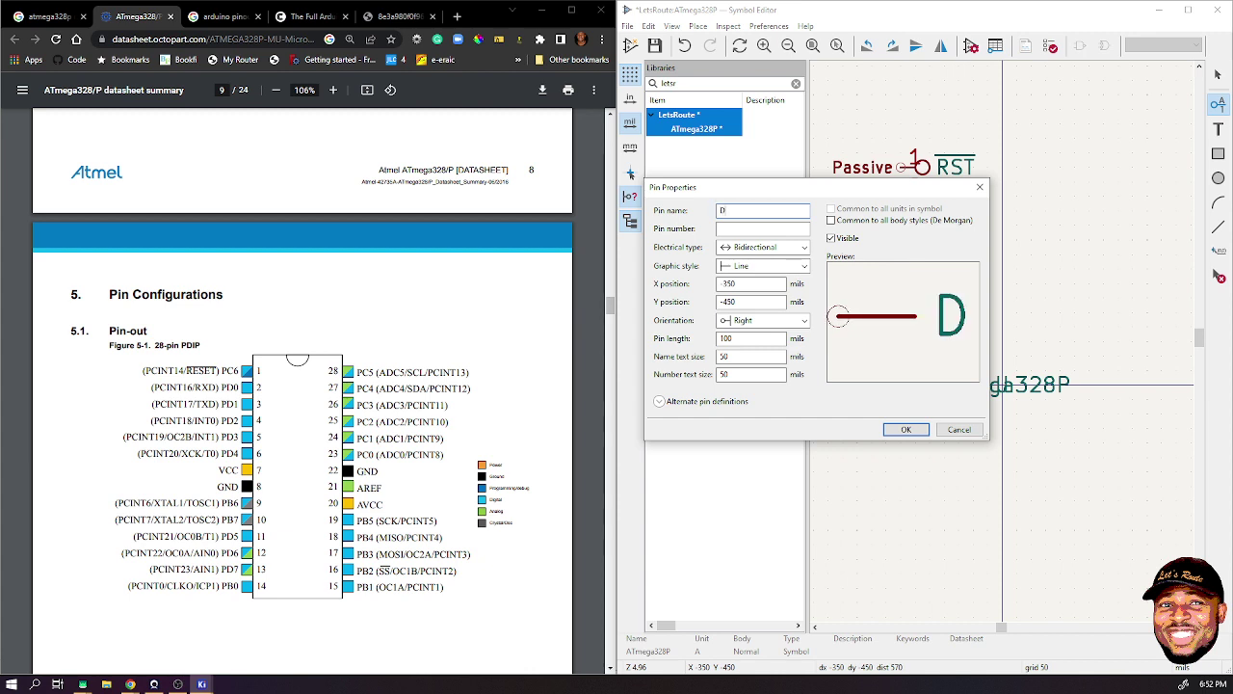
{"action": "type", "text": "2"}
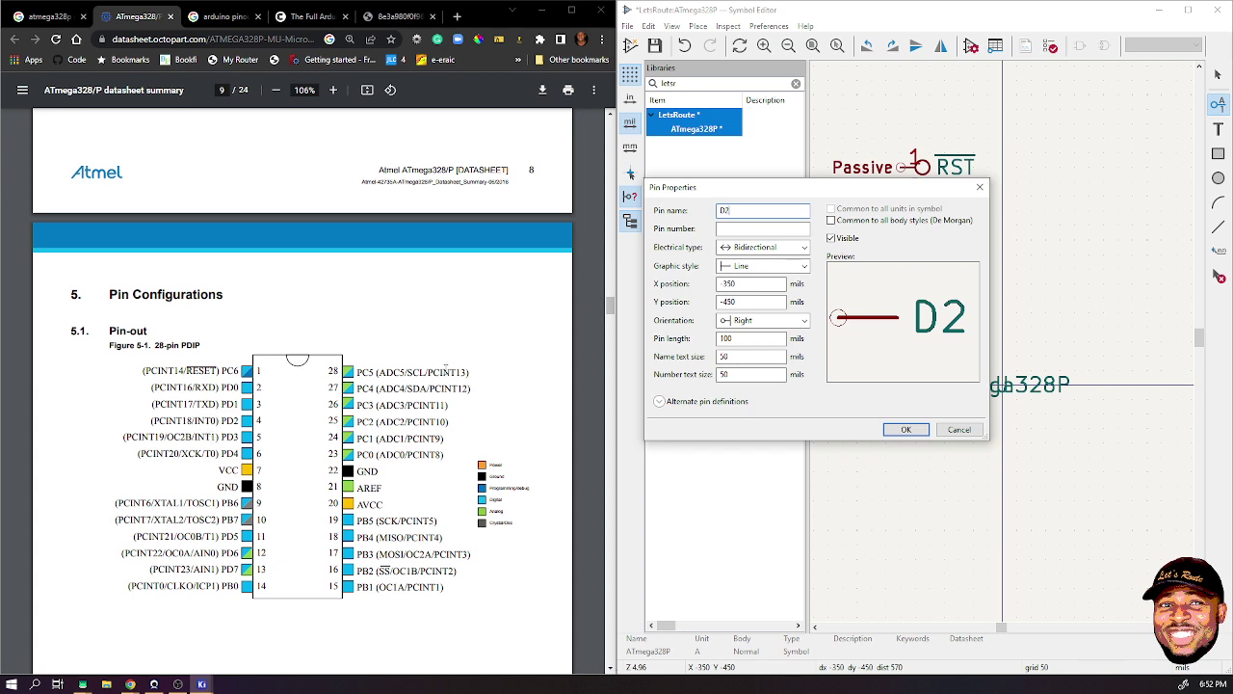
{"action": "left_click", "coordinate": [746, 230]}
{"action": "type", "text": "2"}
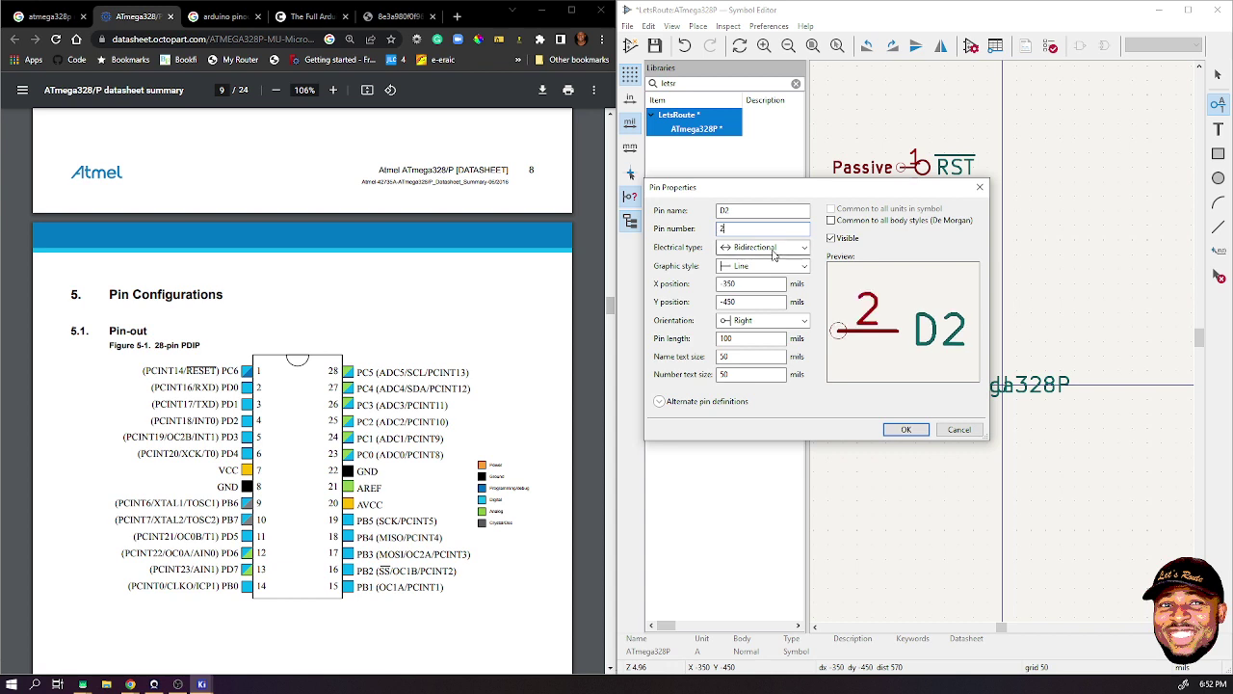
- Confirm pin D2 and add pin D3 numbered 5 directly below it
{"action": "left_click", "coordinate": [908, 429]}
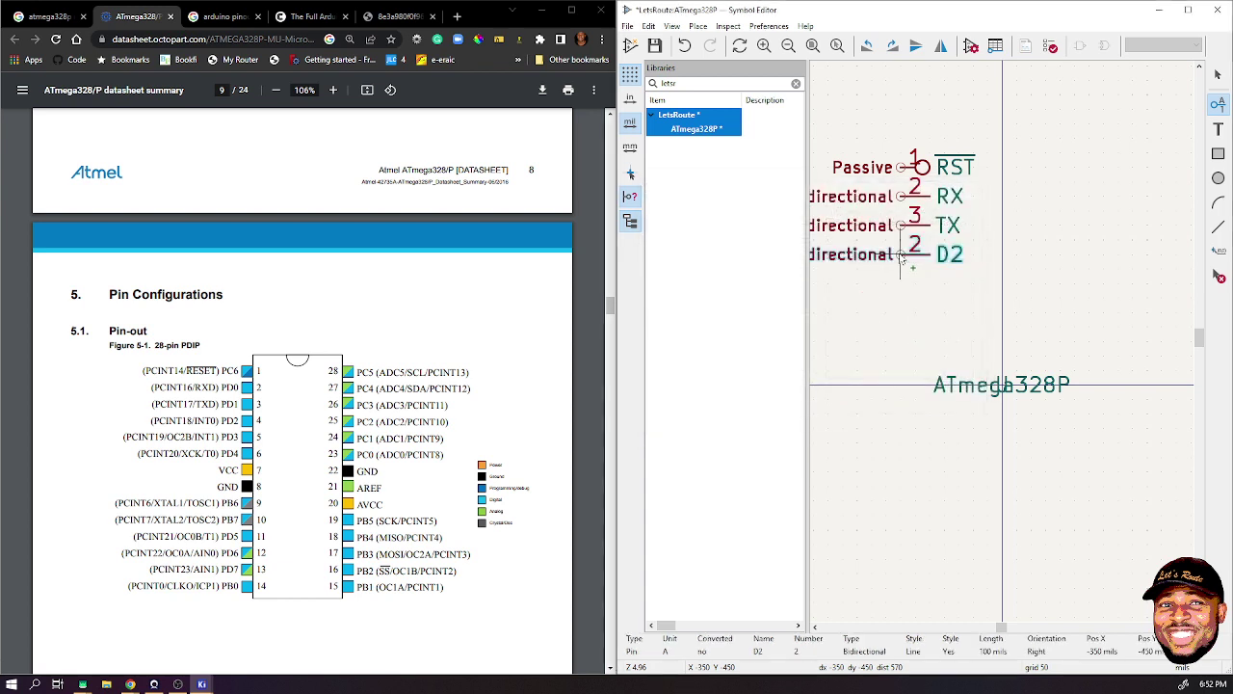
{"action": "left_click", "coordinate": [900, 280]}
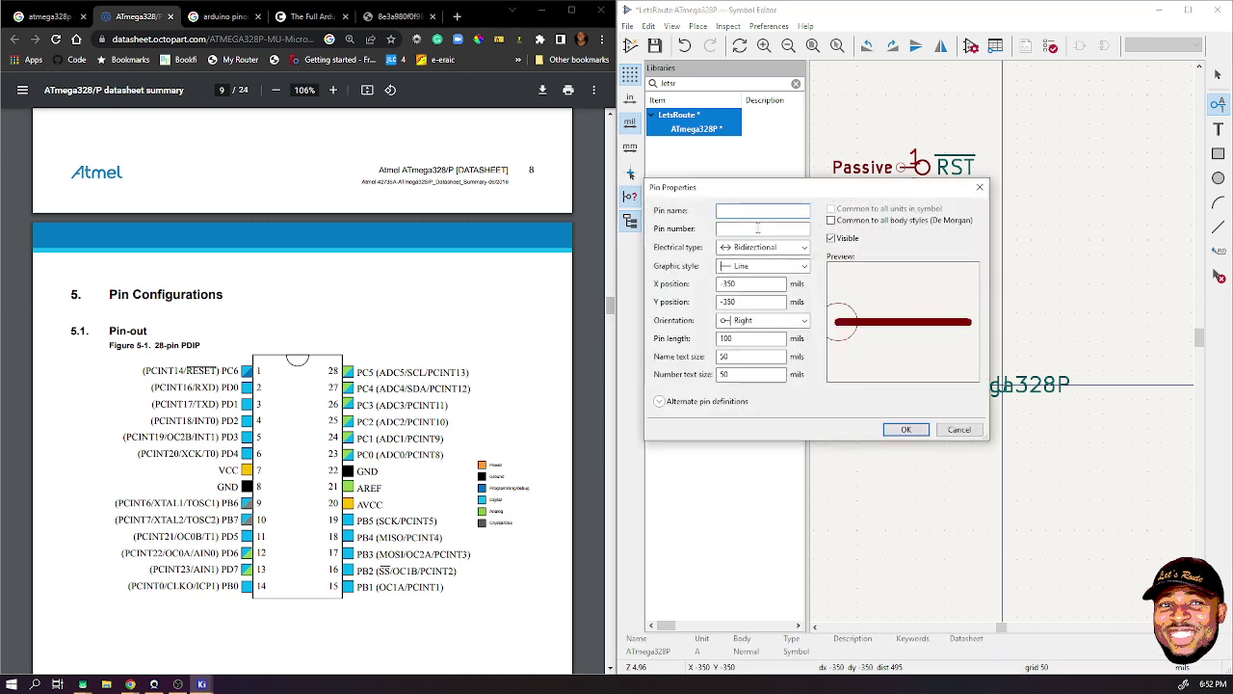
{"action": "type", "text": "D3"}
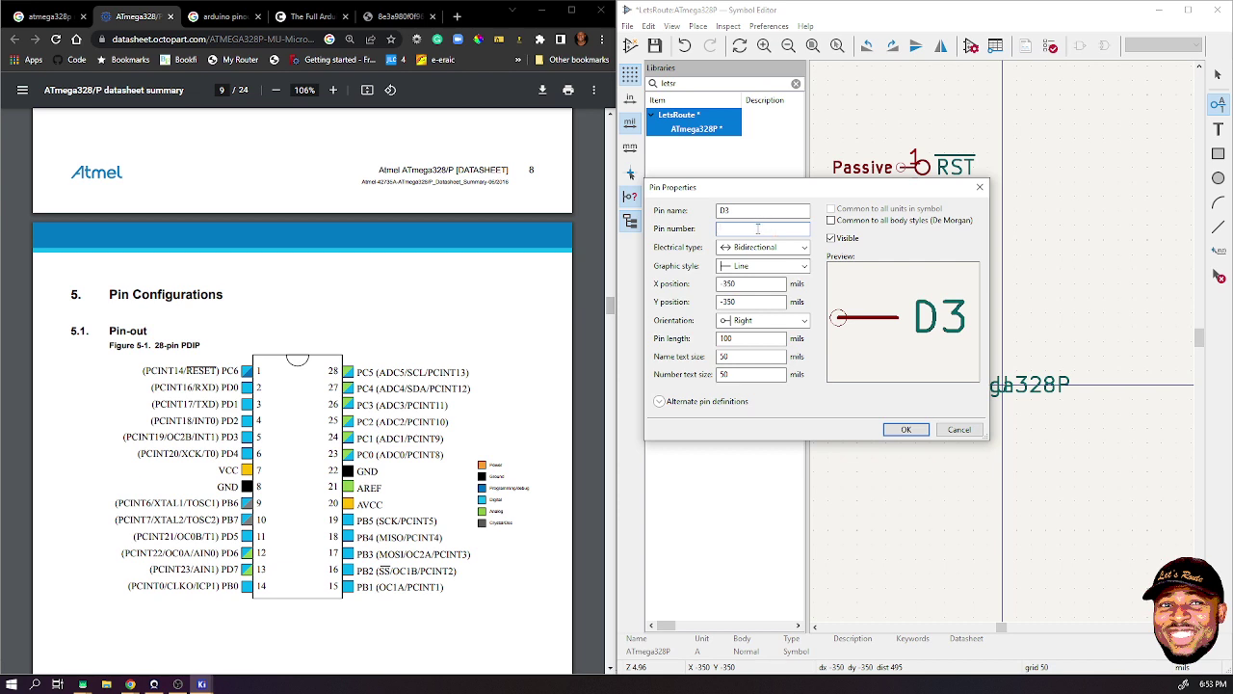
{"action": "type", "text": "4"}
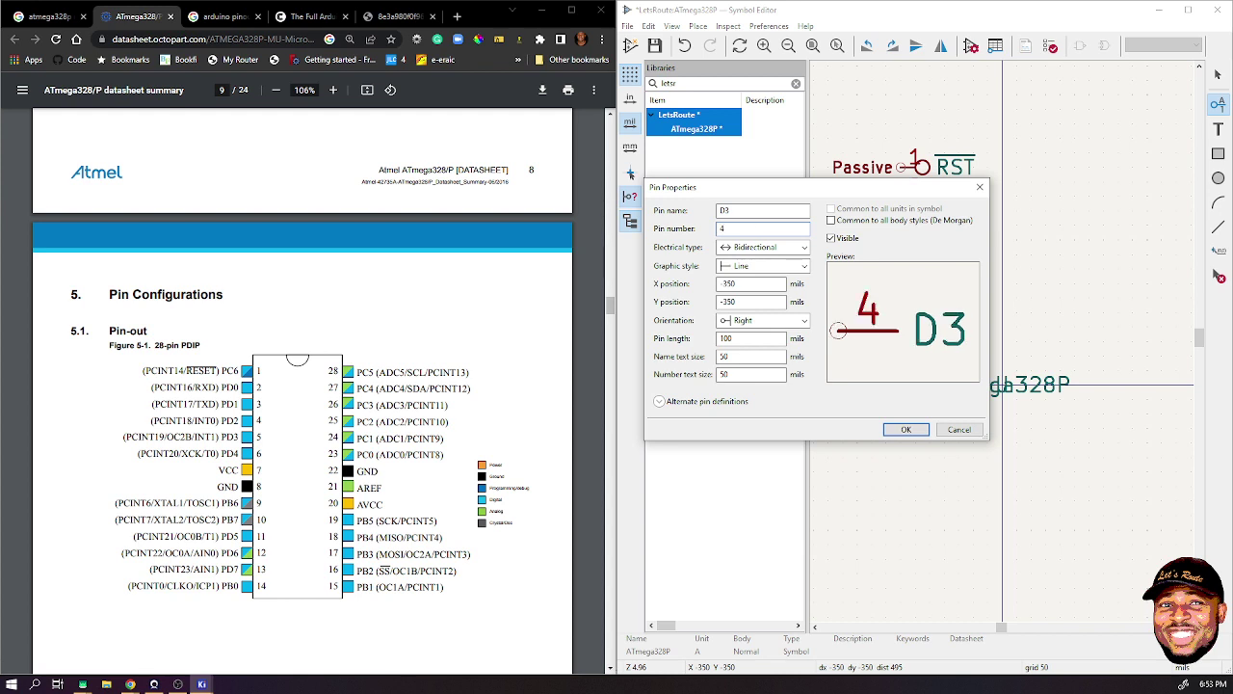
{"action": "left_click_drag", "start_coordinate": [753, 228], "coordinate": [714, 234]}
{"action": "type", "text": "5"}
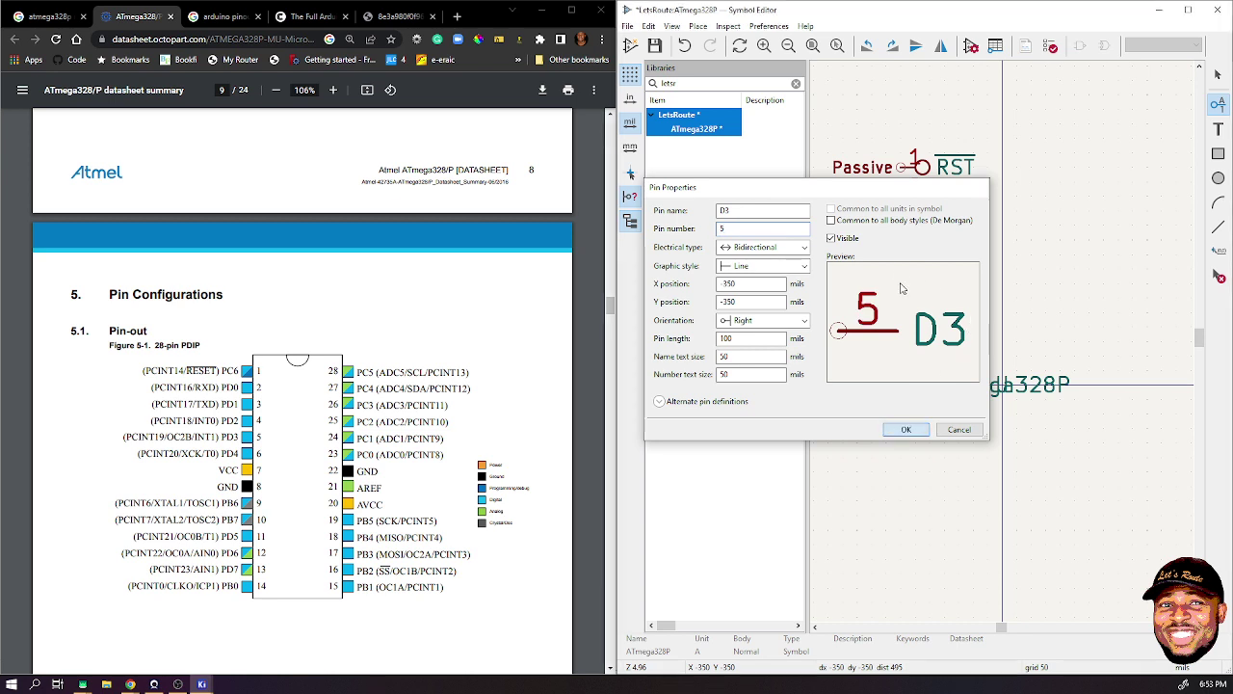
{"action": "key", "text": "Return"}
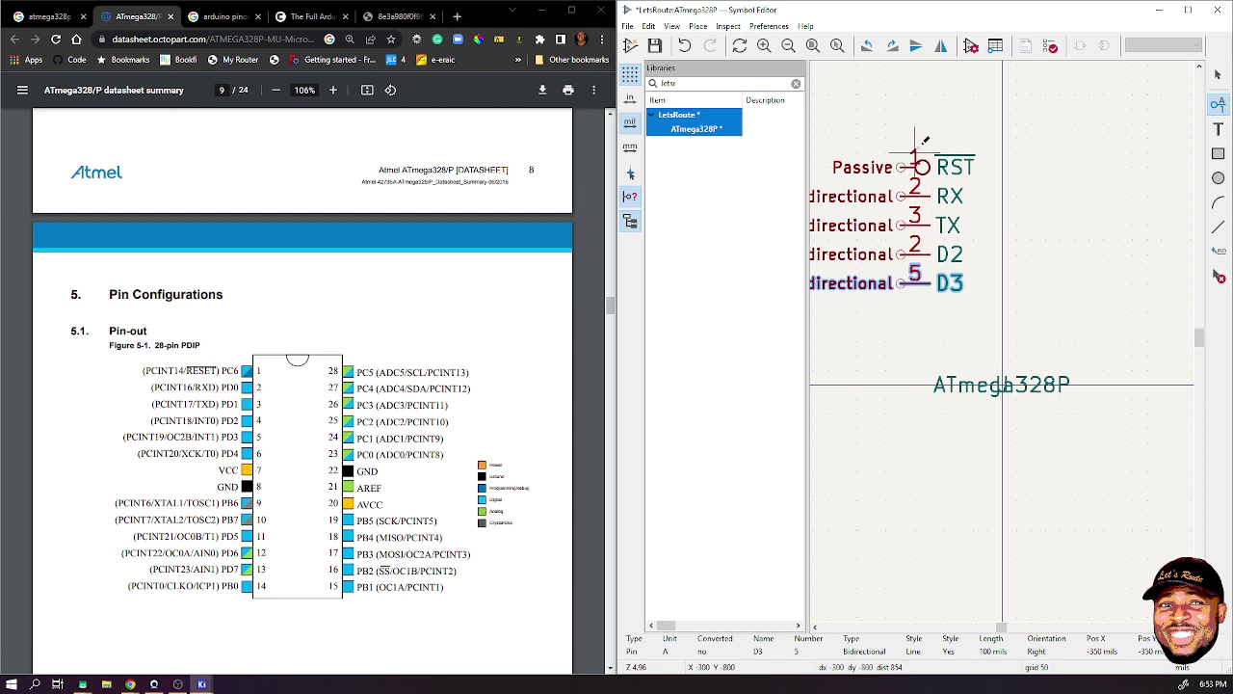
- Change the D2 pin's number from 2 to 4
{"action": "key", "text": "e"}
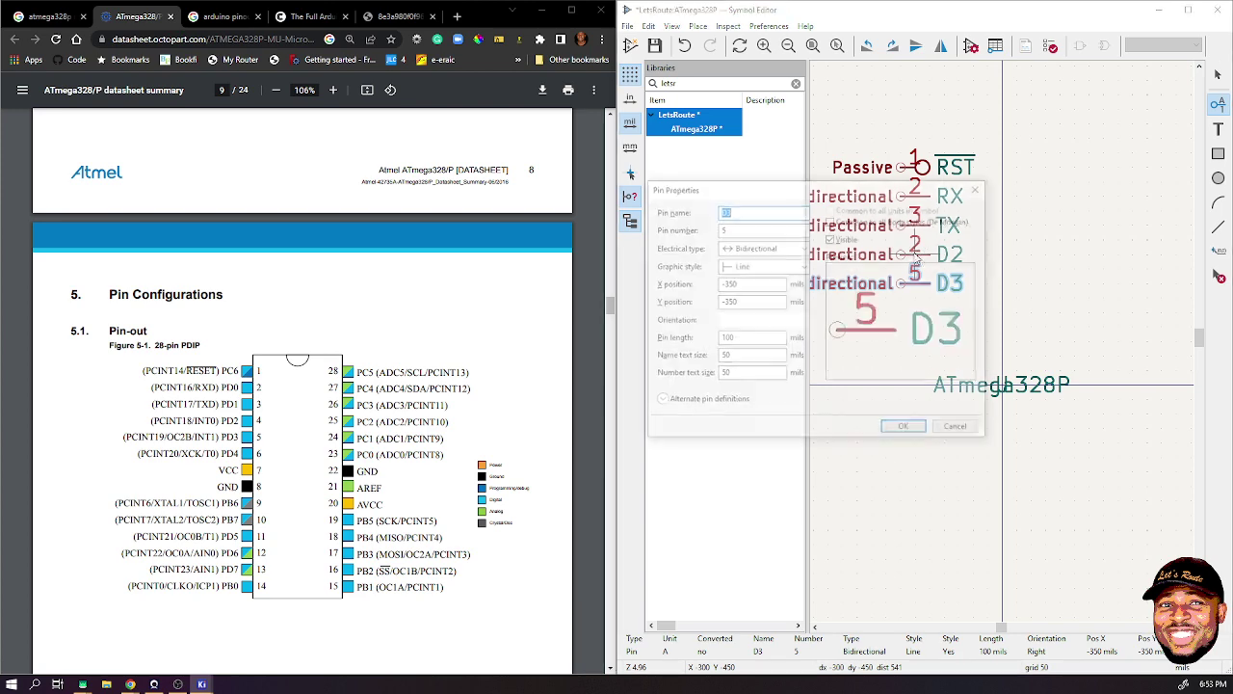
{"action": "left_click", "coordinate": [979, 186]}
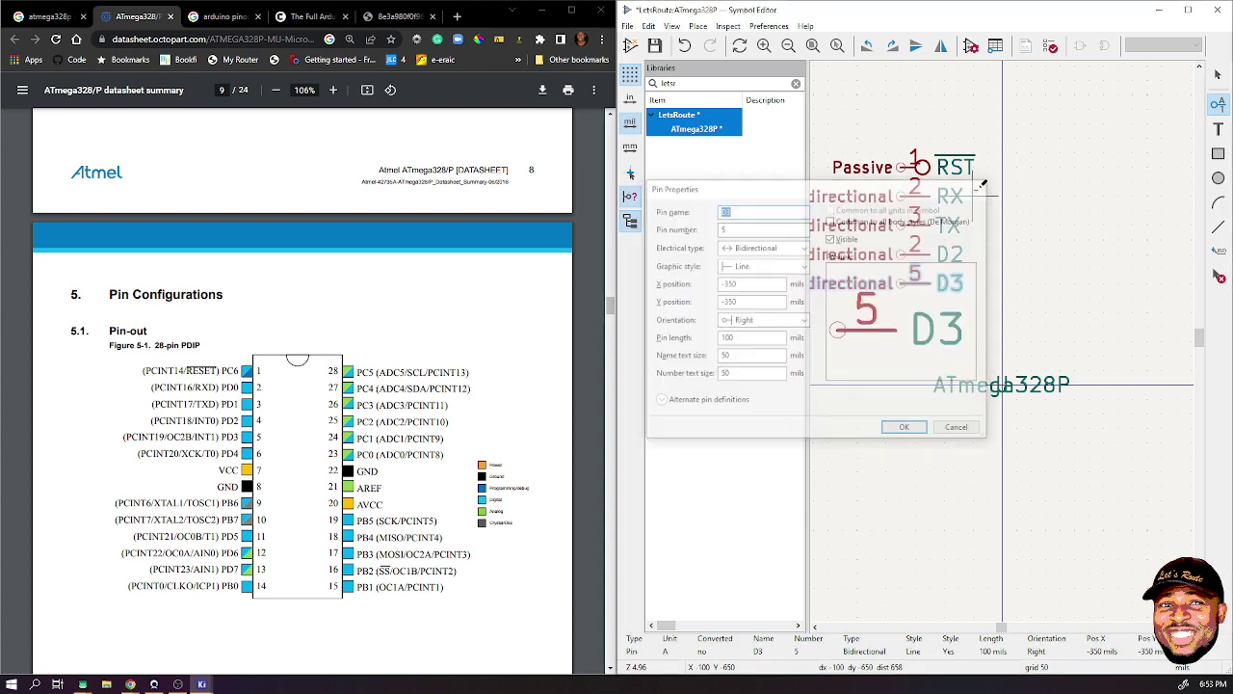
{"action": "left_click", "coordinate": [946, 254]}
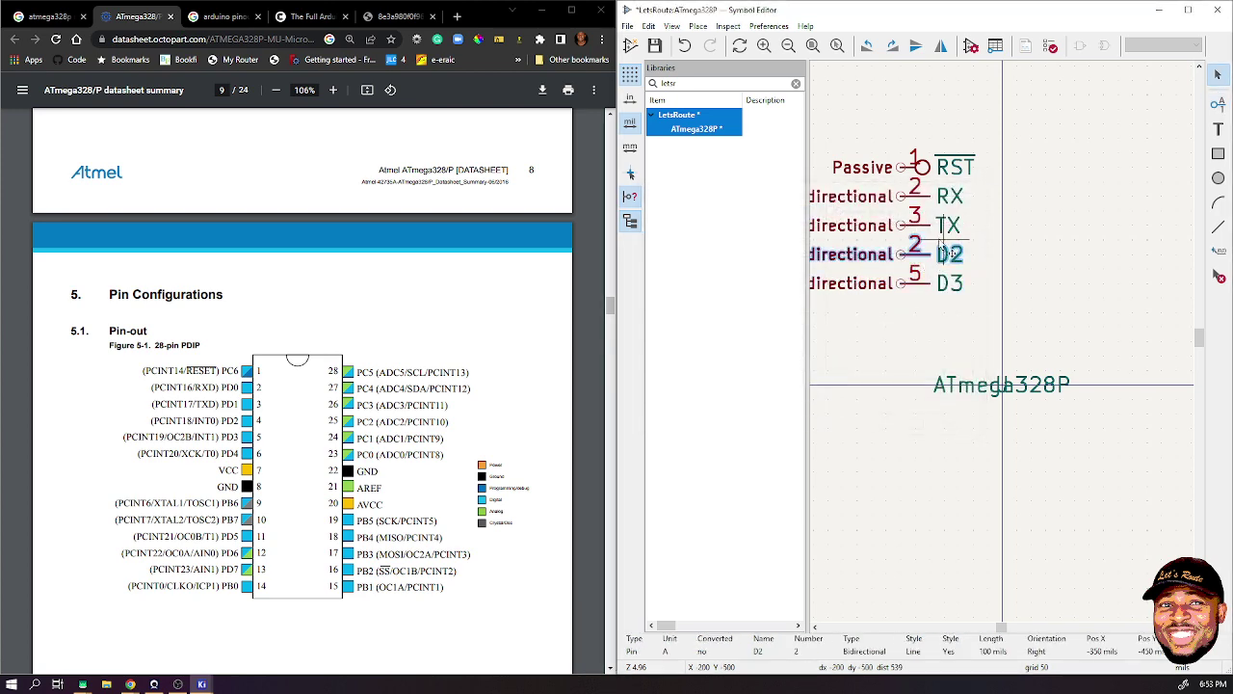
{"action": "key", "text": "e"}
{"action": "key", "text": "Tab"}
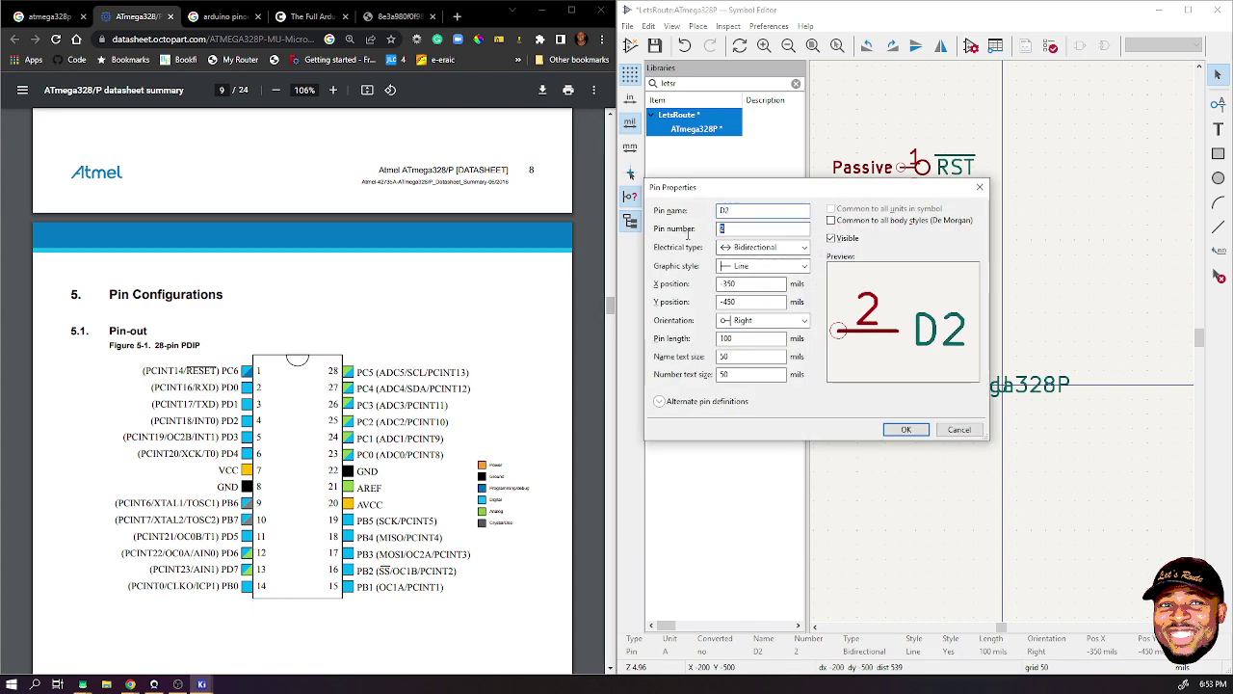
{"action": "type", "text": "4"}
{"action": "left_click", "coordinate": [906, 429]}
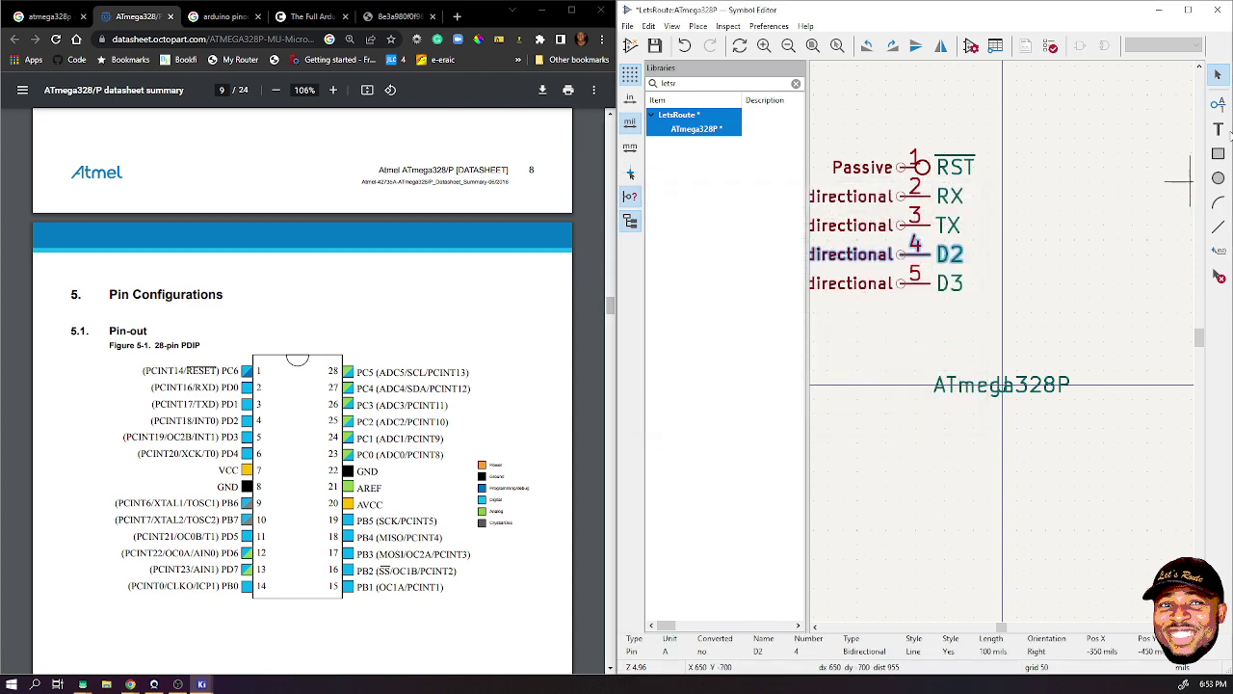
- Add pin D4 numbered 6, aligned below D3
{"action": "left_click", "coordinate": [1217, 103]}
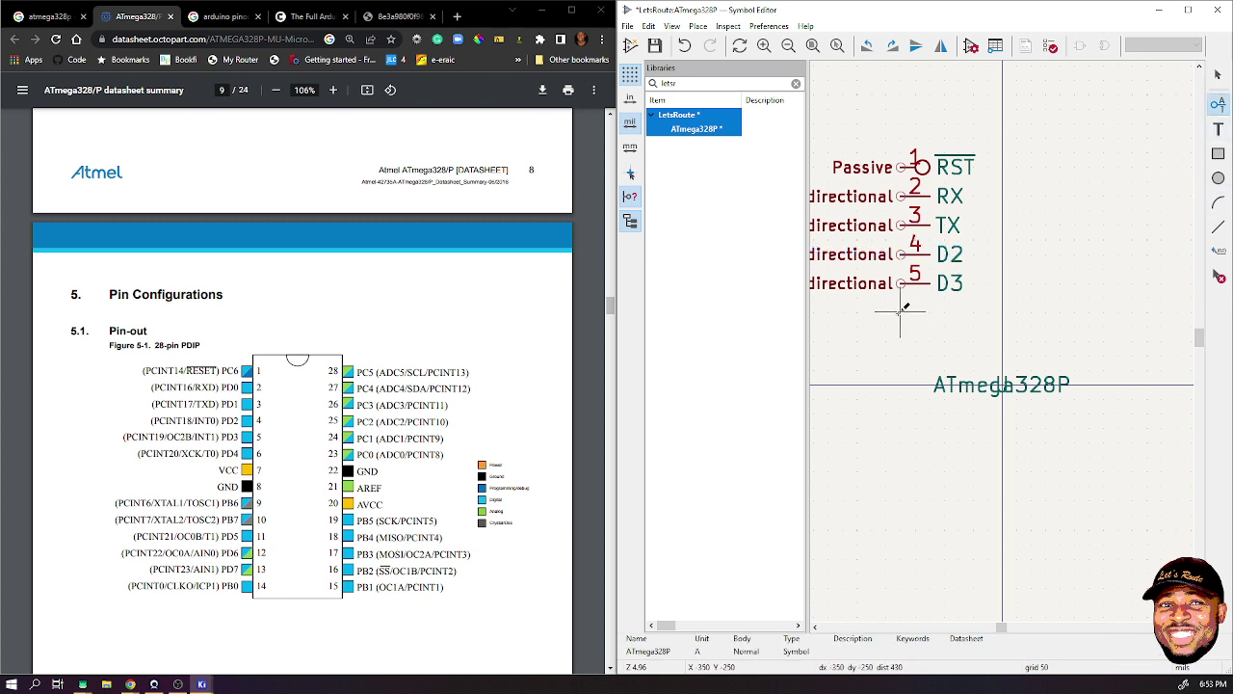
{"action": "left_click", "coordinate": [985, 314]}
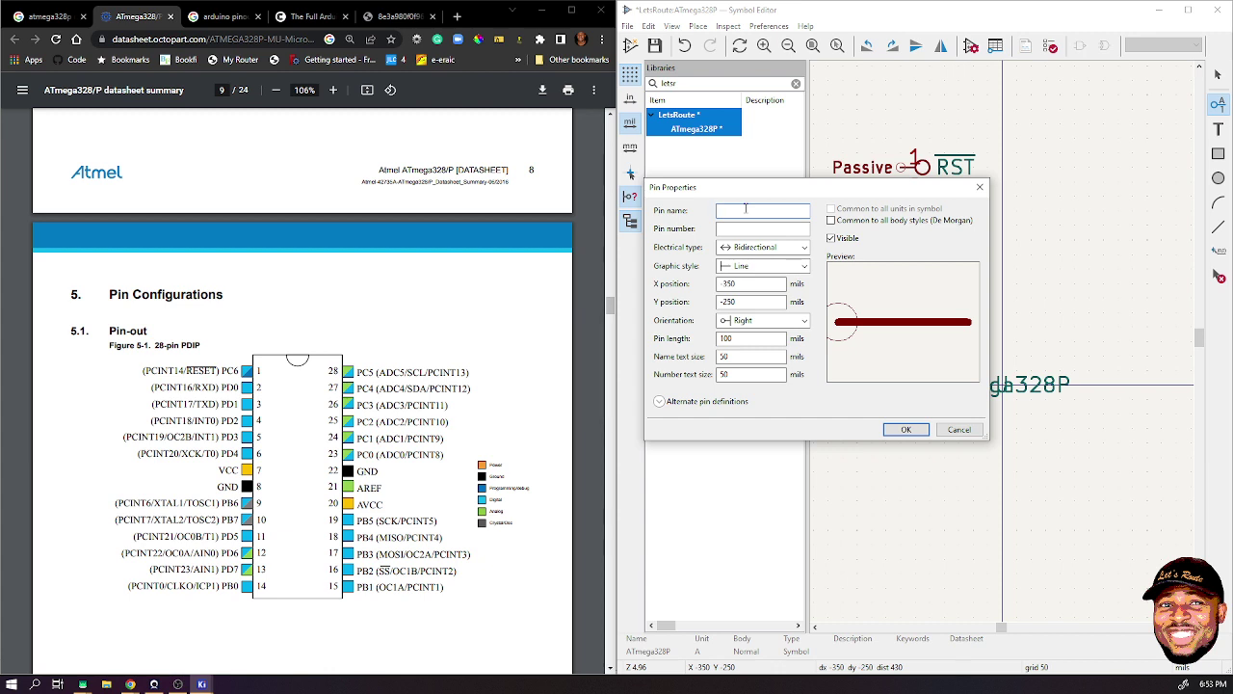
{"action": "type", "text": "D4"}
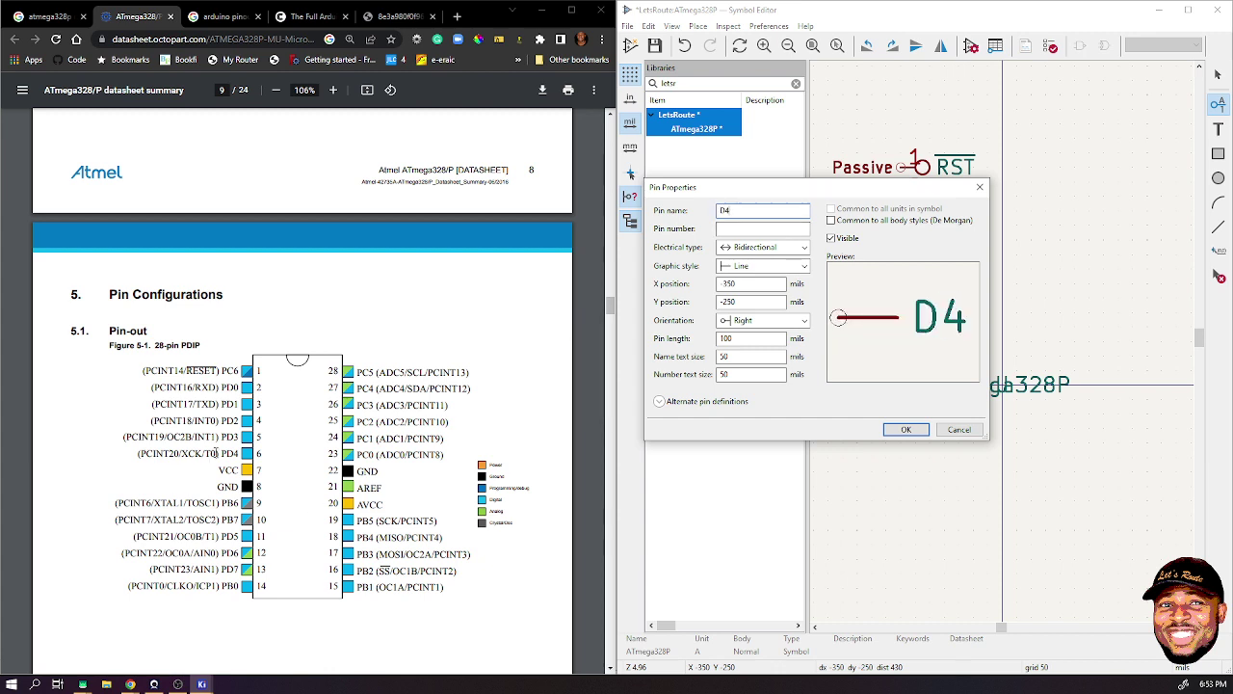
{"action": "left_click", "coordinate": [749, 228]}
{"action": "type", "text": "6"}
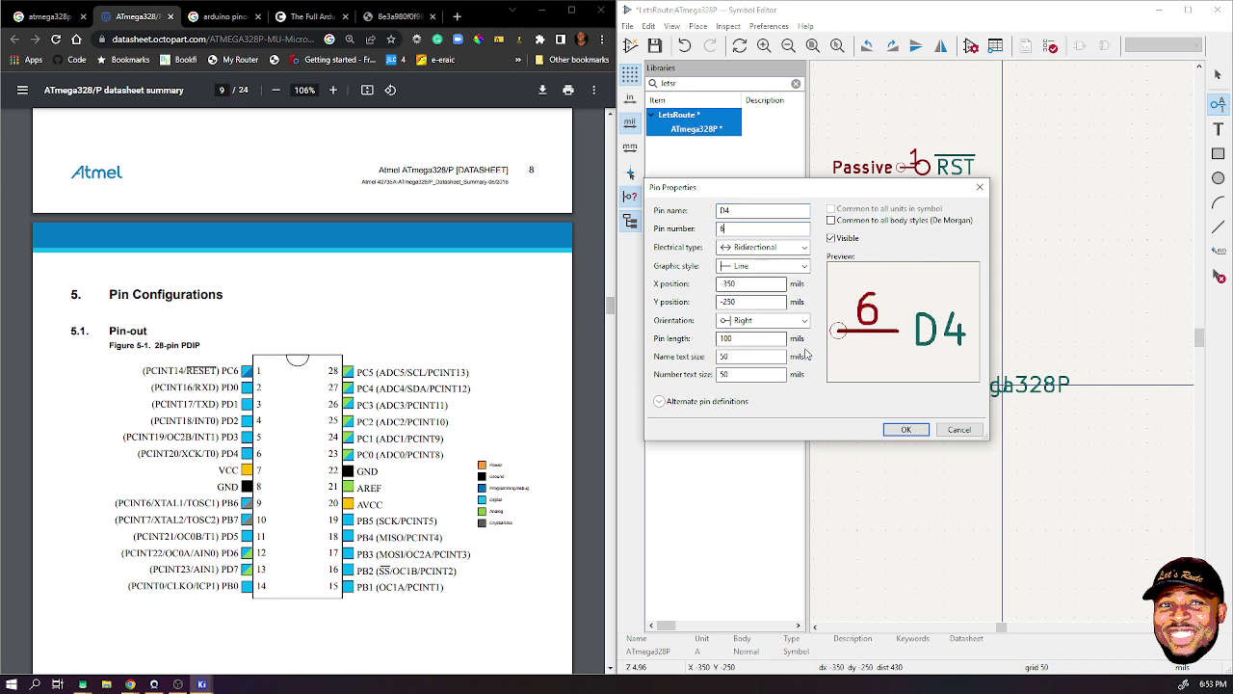
{"action": "left_click", "coordinate": [906, 429]}
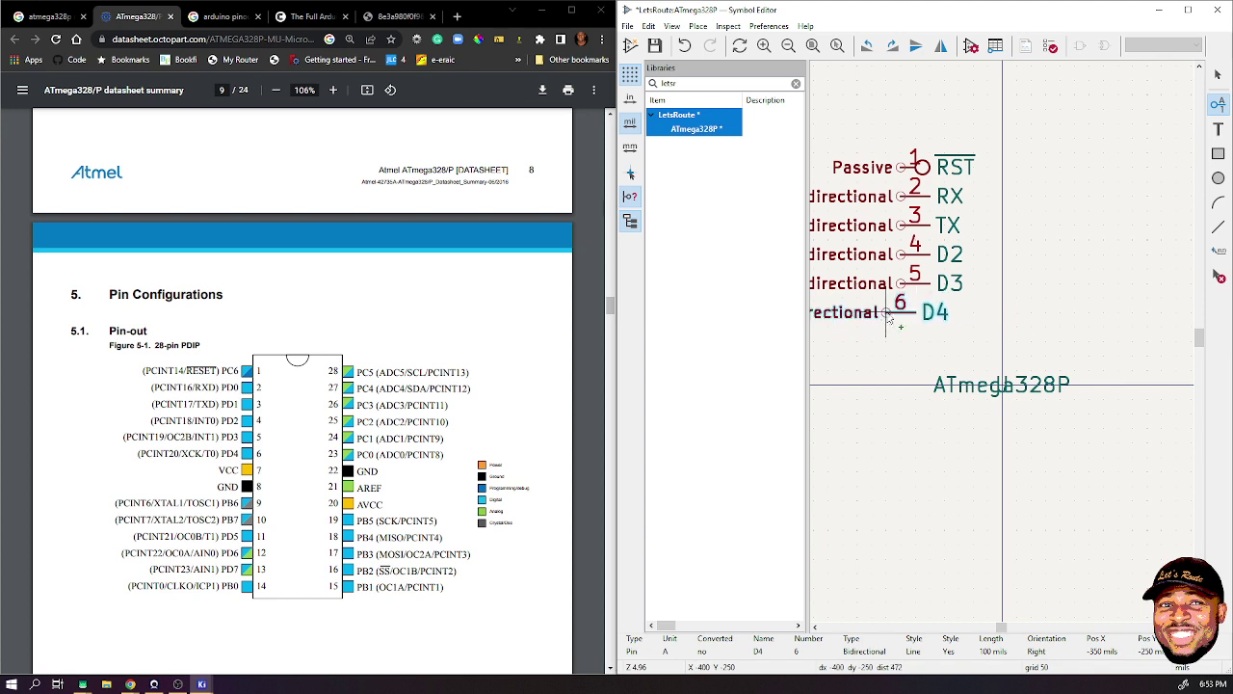
{"action": "left_click", "coordinate": [925, 326]}
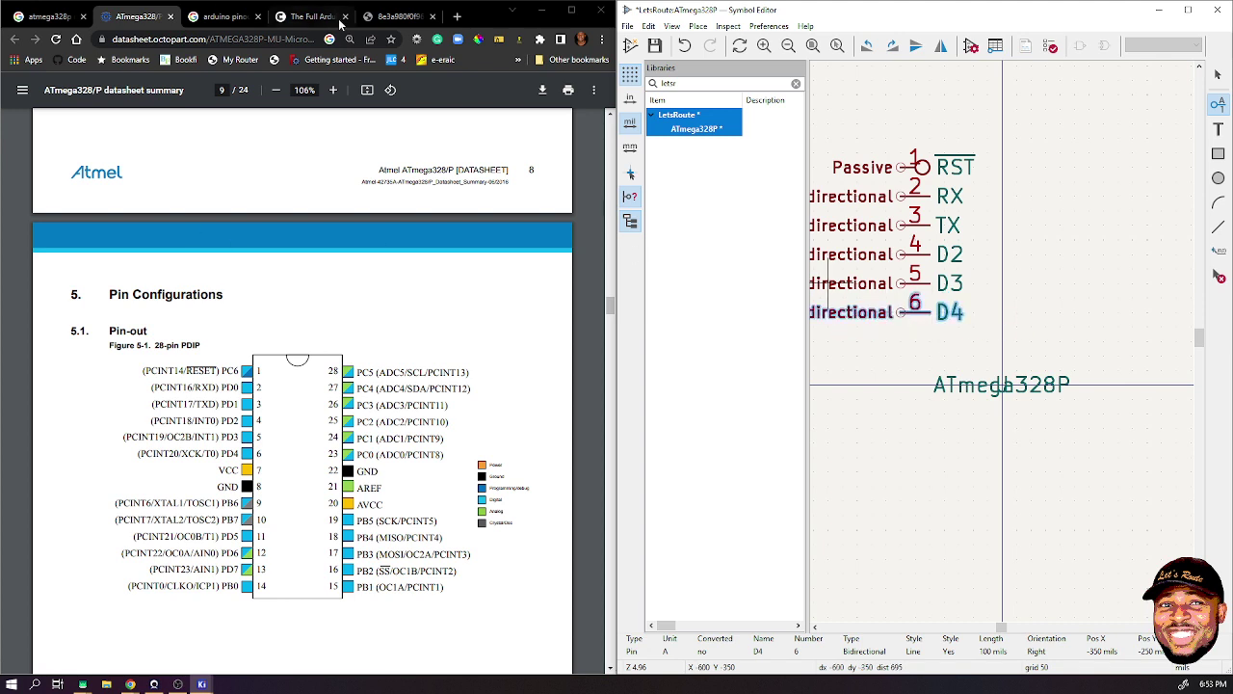
- Check the pinout references, then start a new pin below D4 named 5V
{"action": "left_click", "coordinate": [395, 16]}
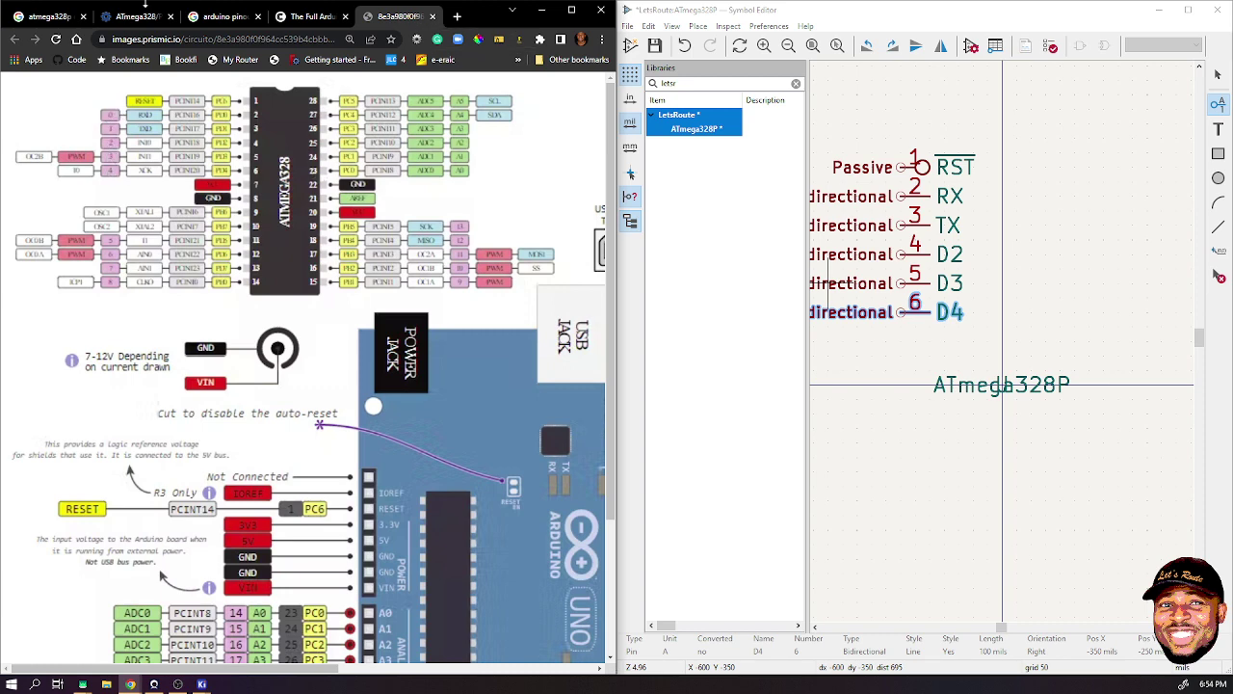
{"action": "left_click", "coordinate": [121, 16]}
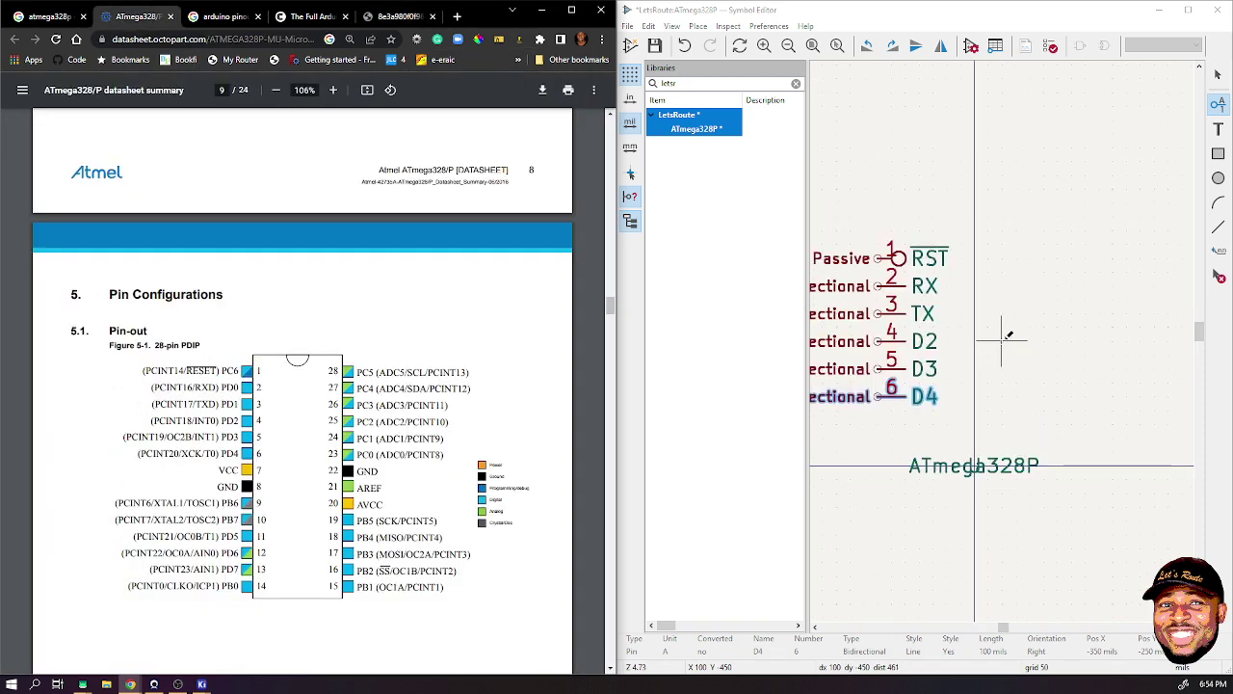
{"action": "scroll", "coordinate": [969, 396], "scroll_direction": "down", "scroll_amount": 3}
{"action": "scroll", "coordinate": [946, 284], "scroll_direction": "up", "scroll_amount": 3}
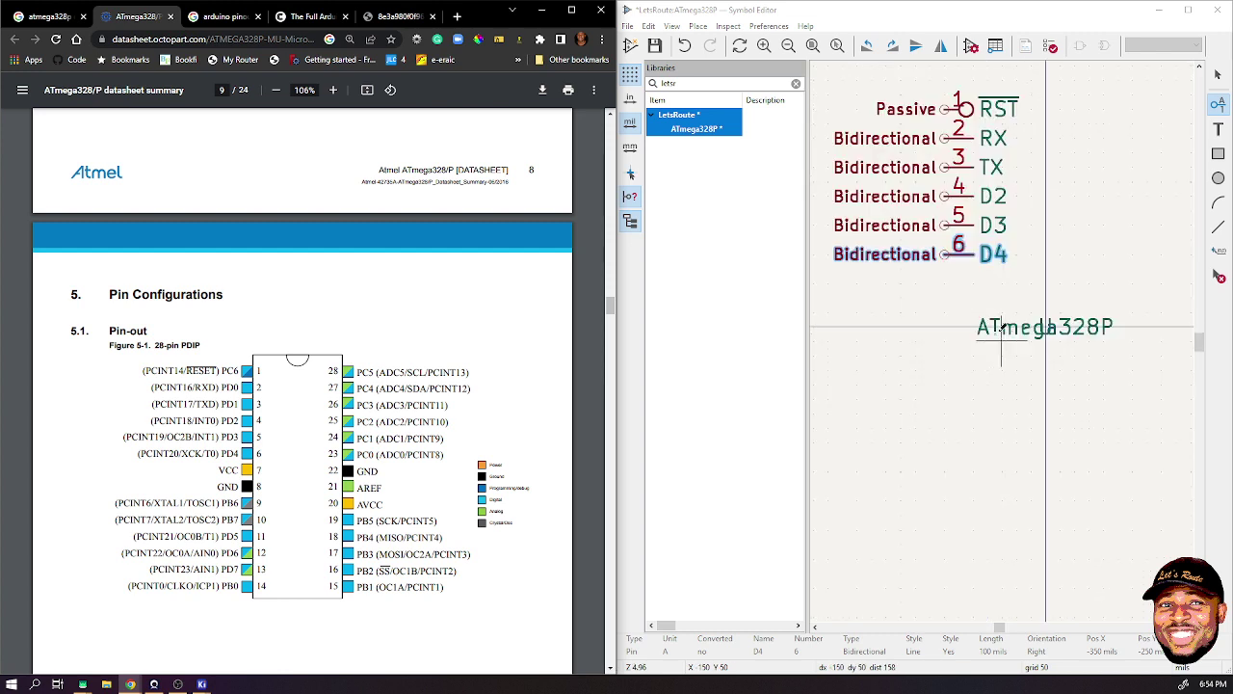
{"action": "left_click", "coordinate": [945, 286]}
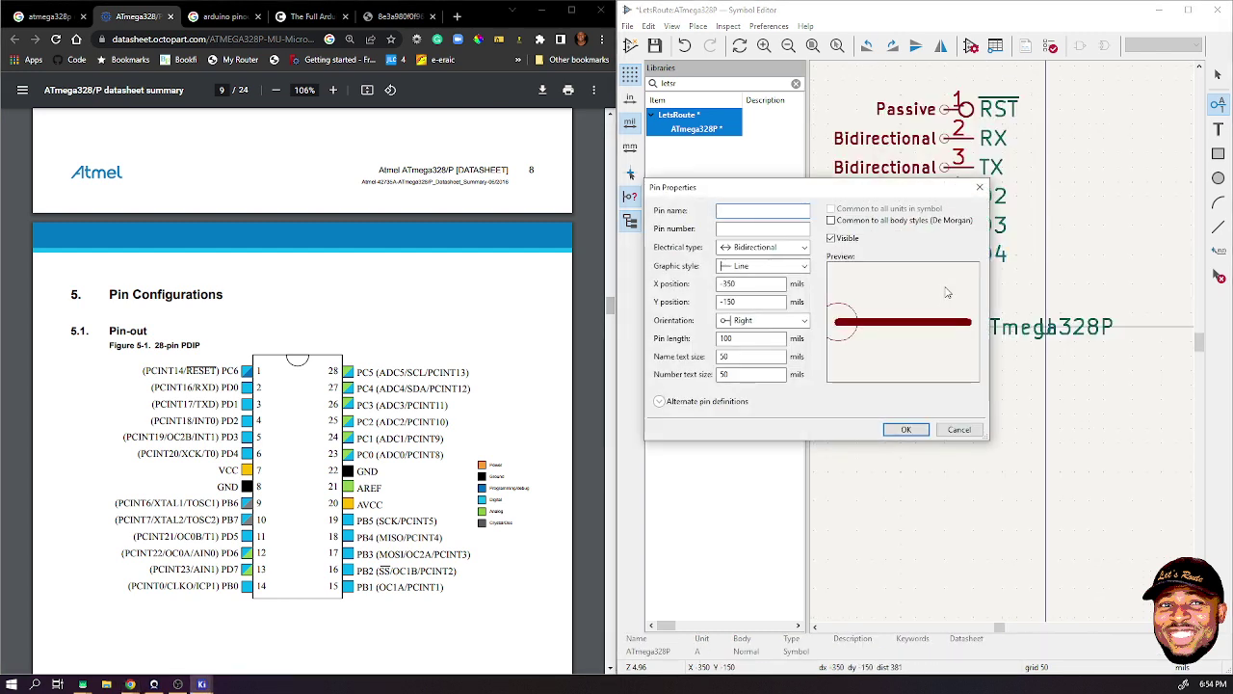
{"action": "type", "text": "V"}
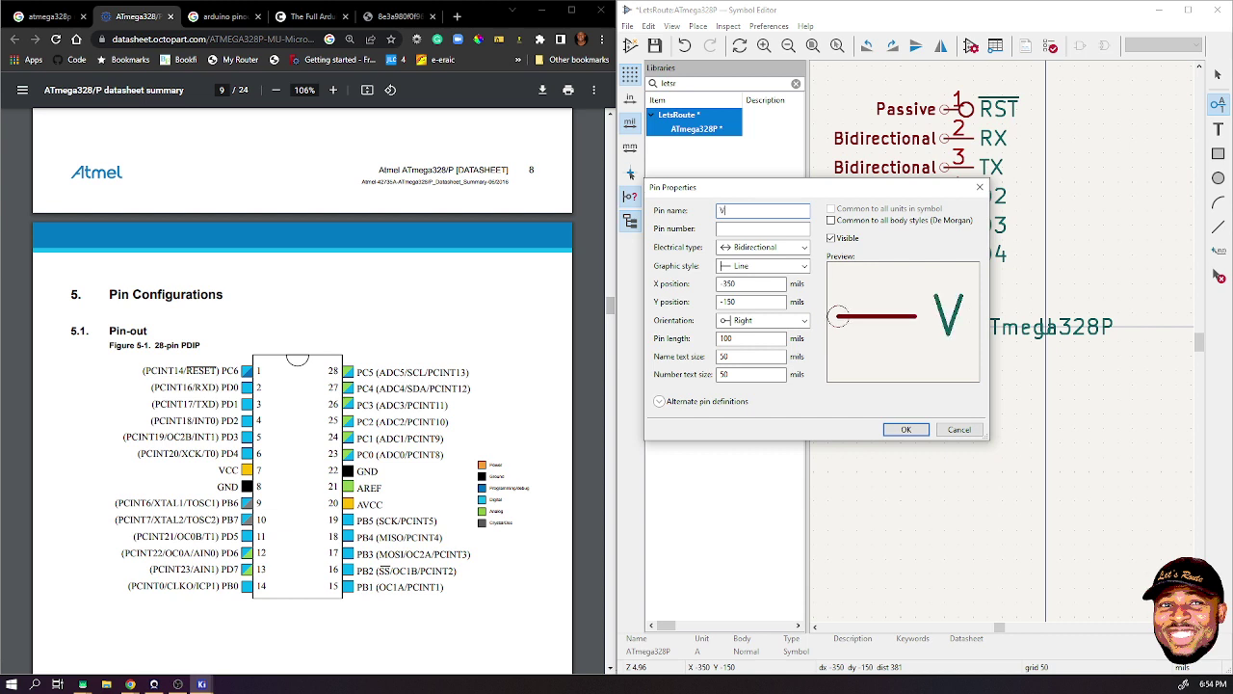
{"action": "key", "text": "BackSpace"}
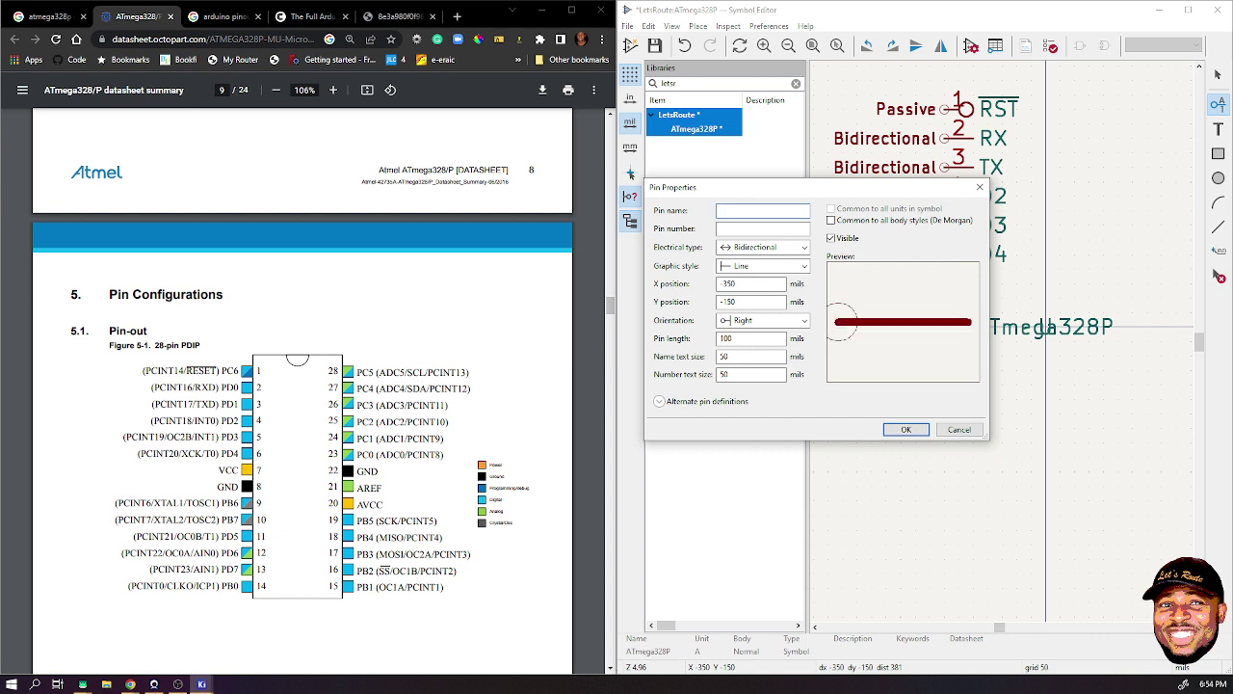
{"action": "type", "text": "5V"}
- Make the 5V pin number 7 as a Power input and place it below D4
{"action": "left_click", "coordinate": [761, 228]}
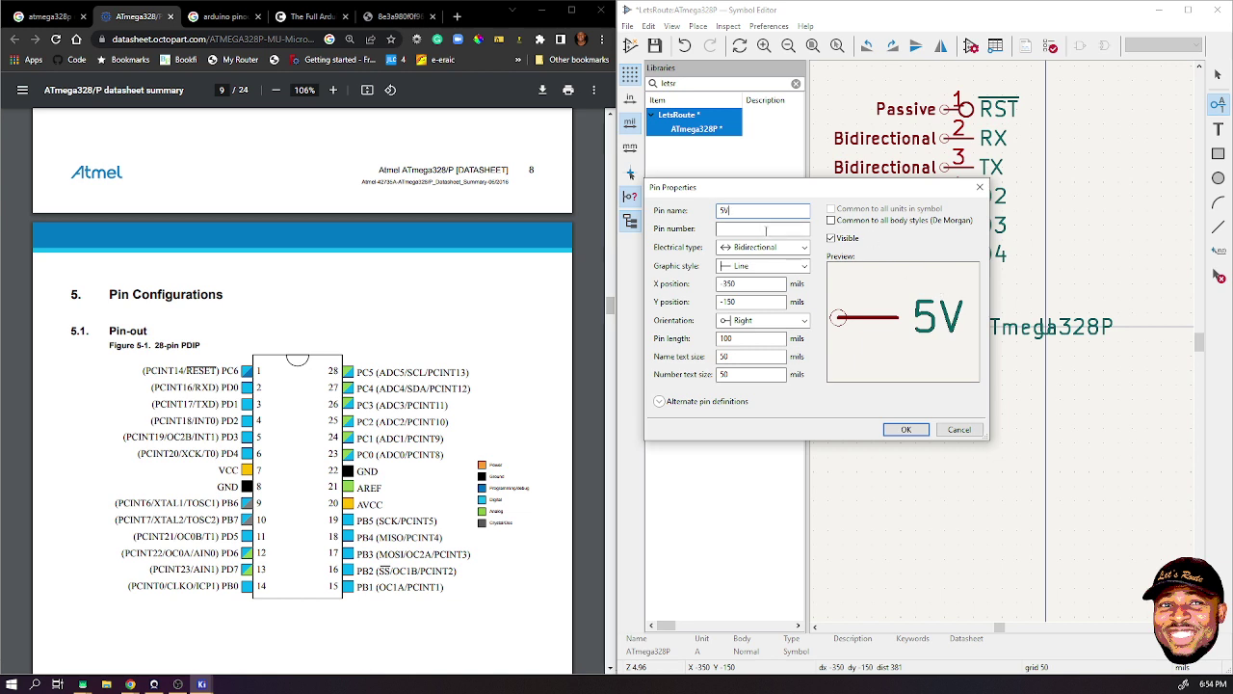
{"action": "type", "text": "7"}
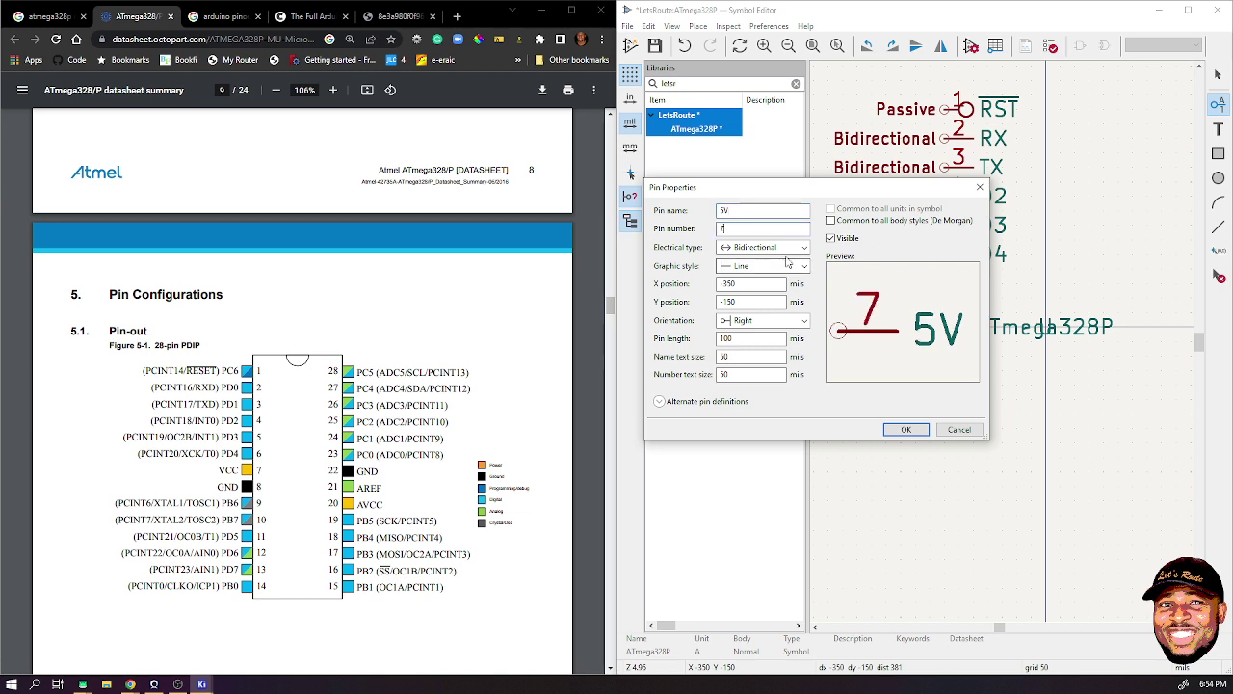
{"action": "left_click", "coordinate": [778, 248]}
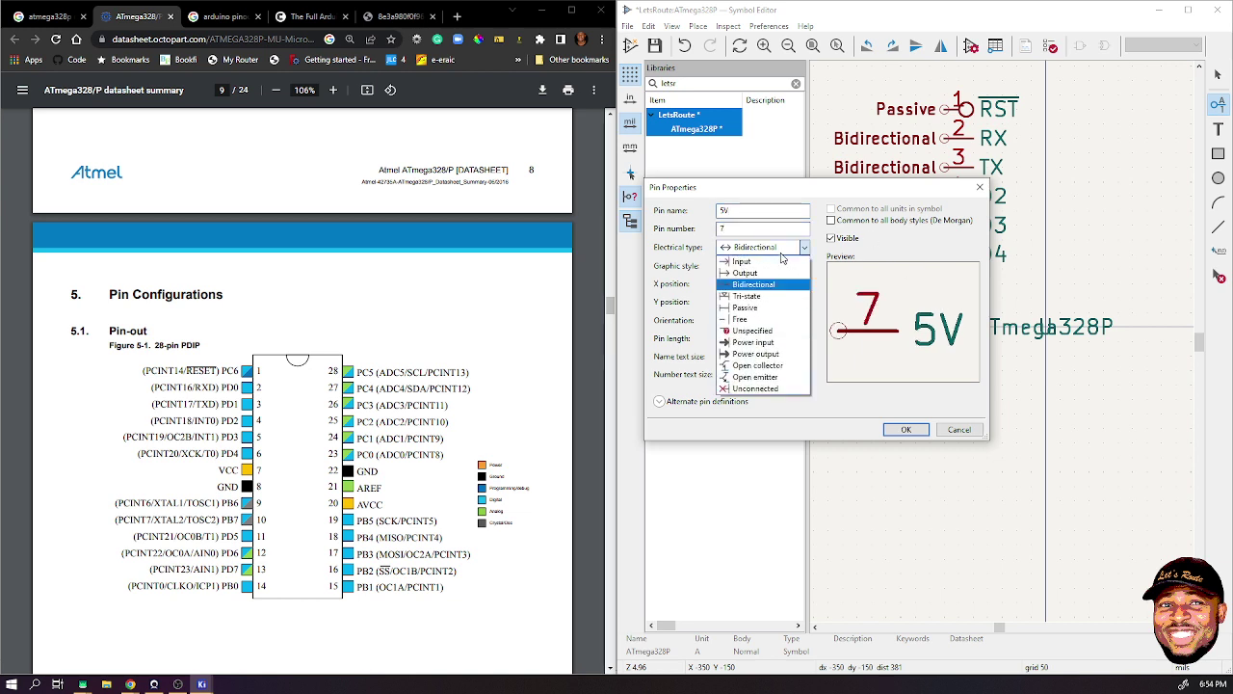
{"action": "left_click", "coordinate": [766, 344]}
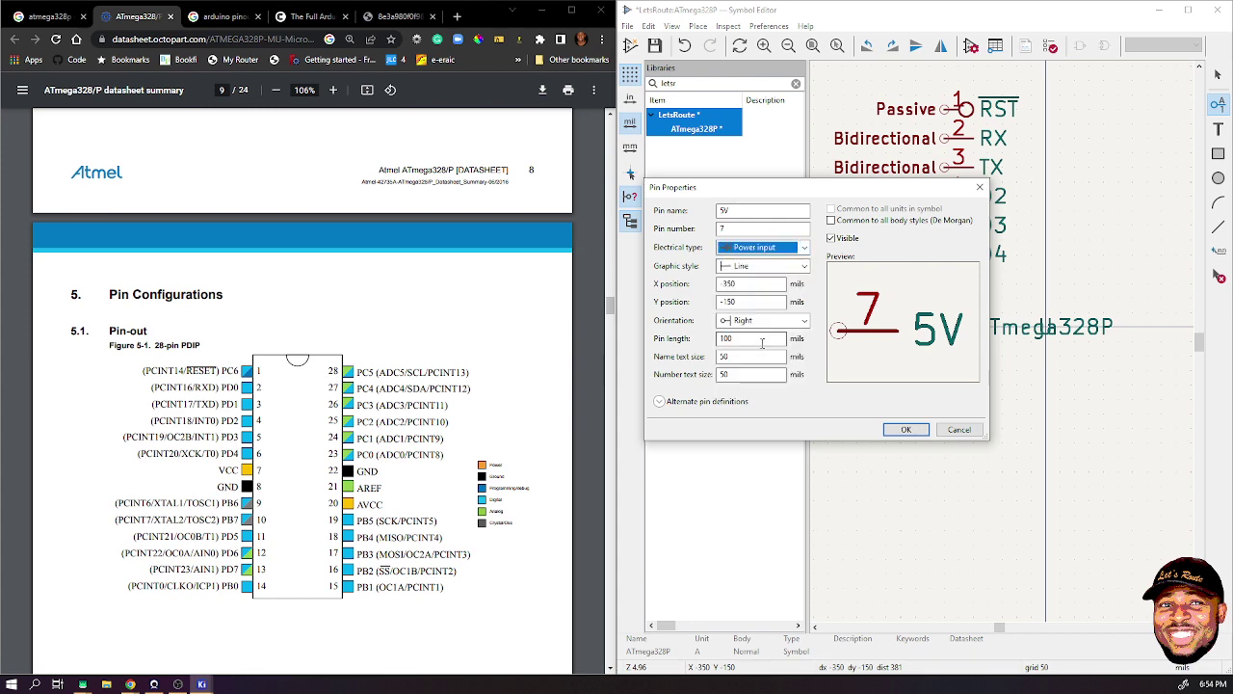
{"action": "left_click", "coordinate": [905, 429]}
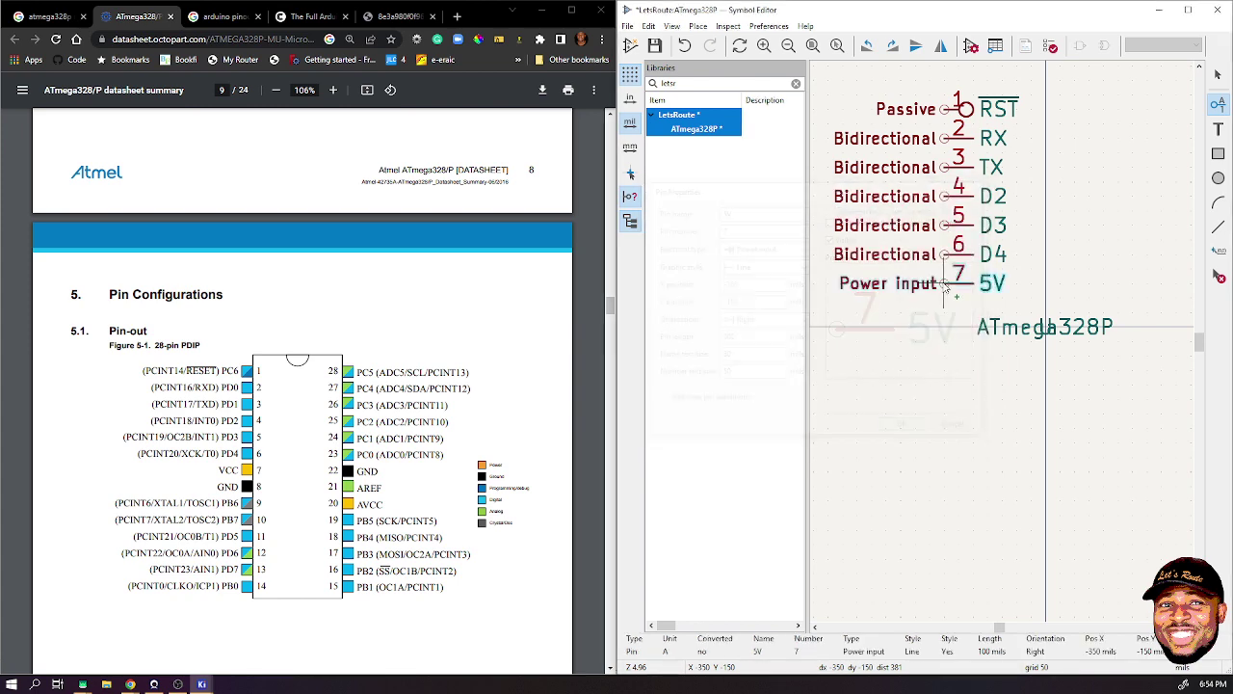
{"action": "left_click", "coordinate": [945, 286]}
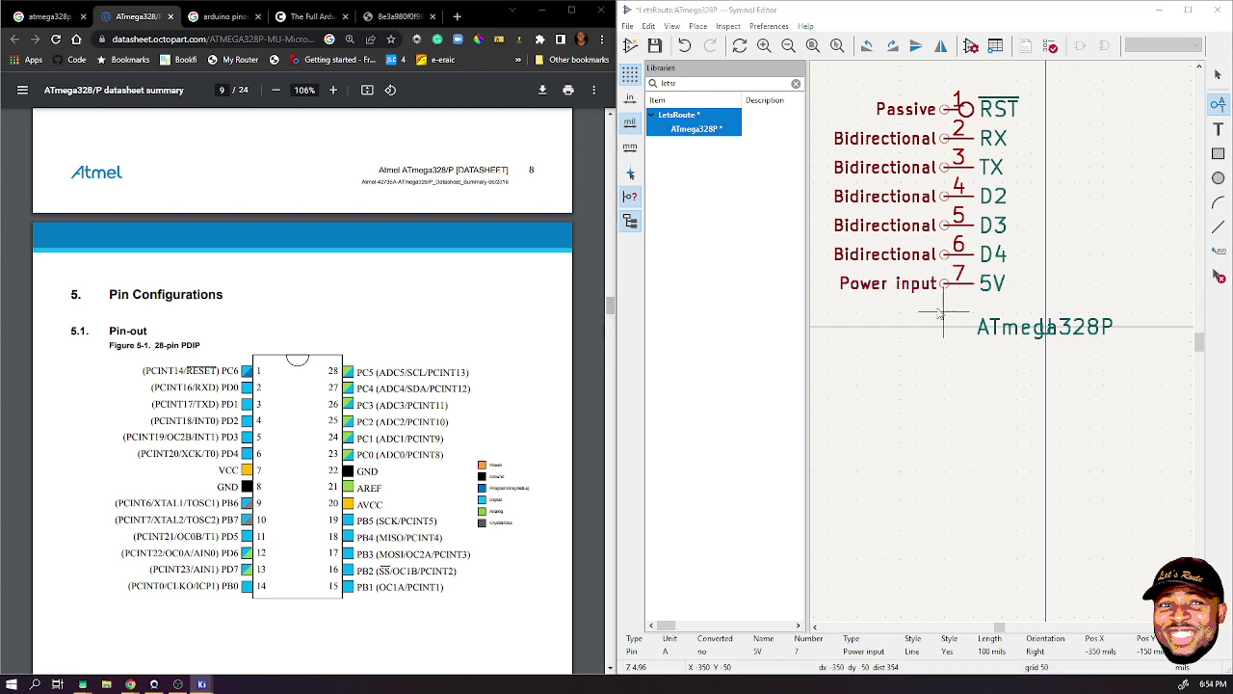
- Add a pin named GND with number 8 below the 5V pin
{"action": "left_click", "coordinate": [944, 312]}
{"action": "type", "text": "GND"}
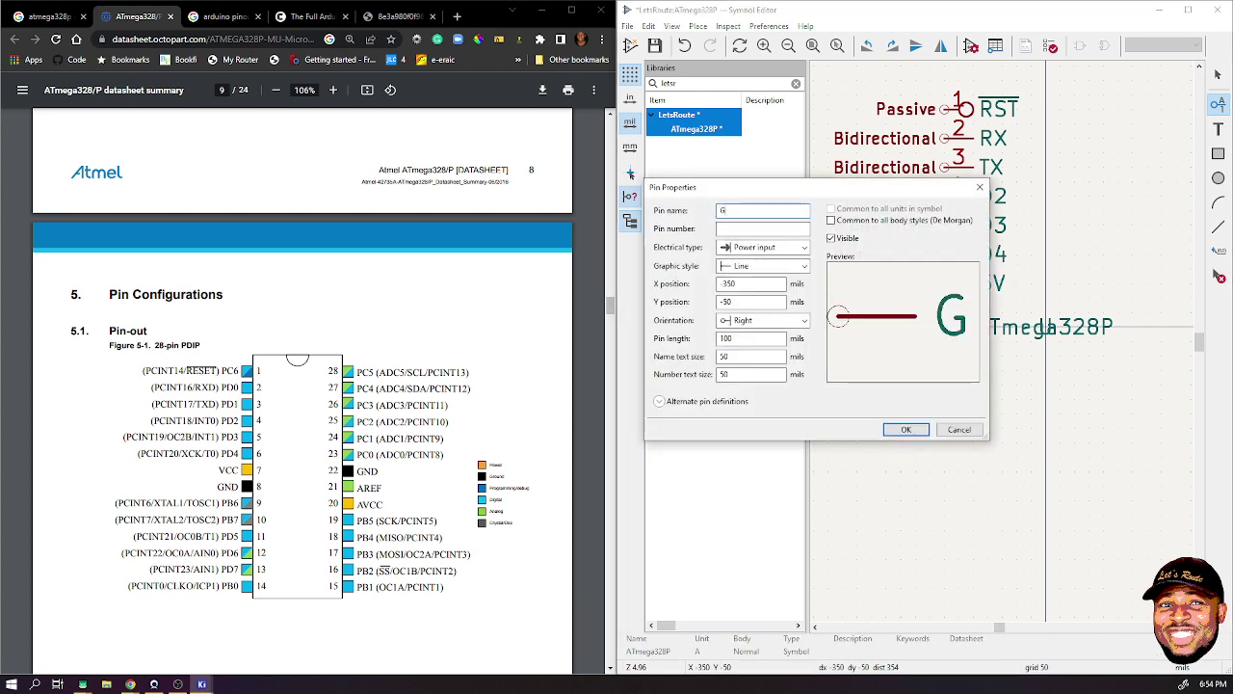
{"action": "left_click", "coordinate": [724, 229]}
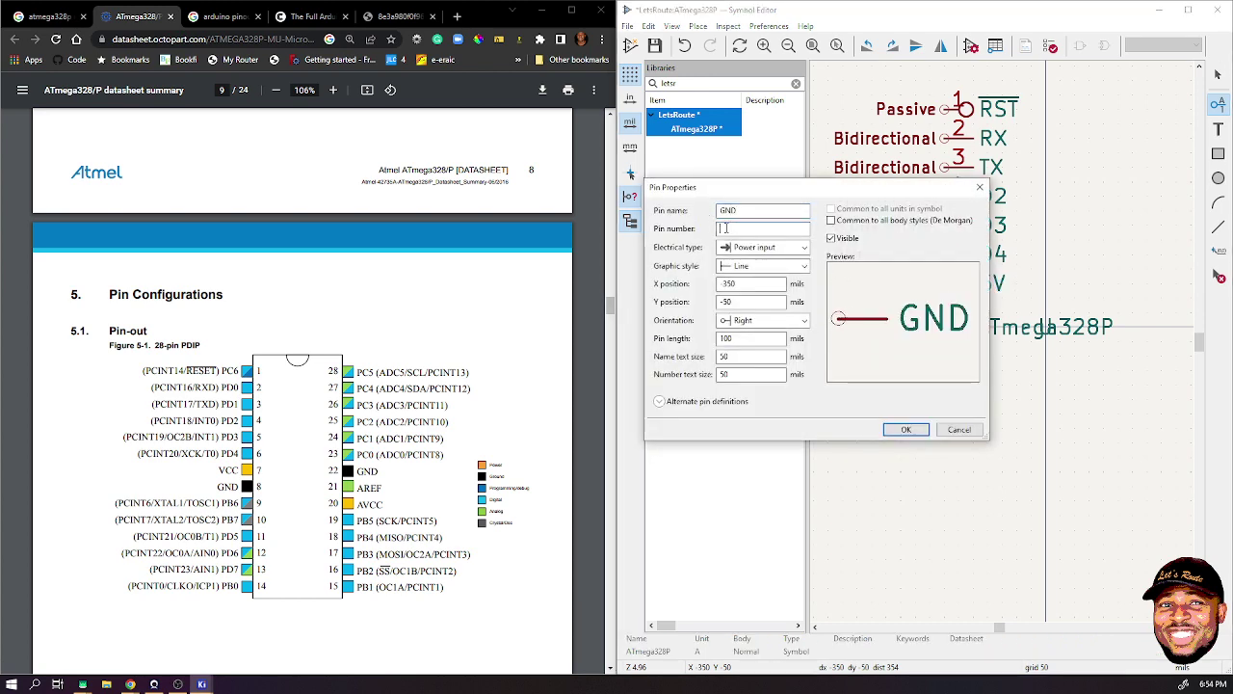
{"action": "type", "text": "8"}
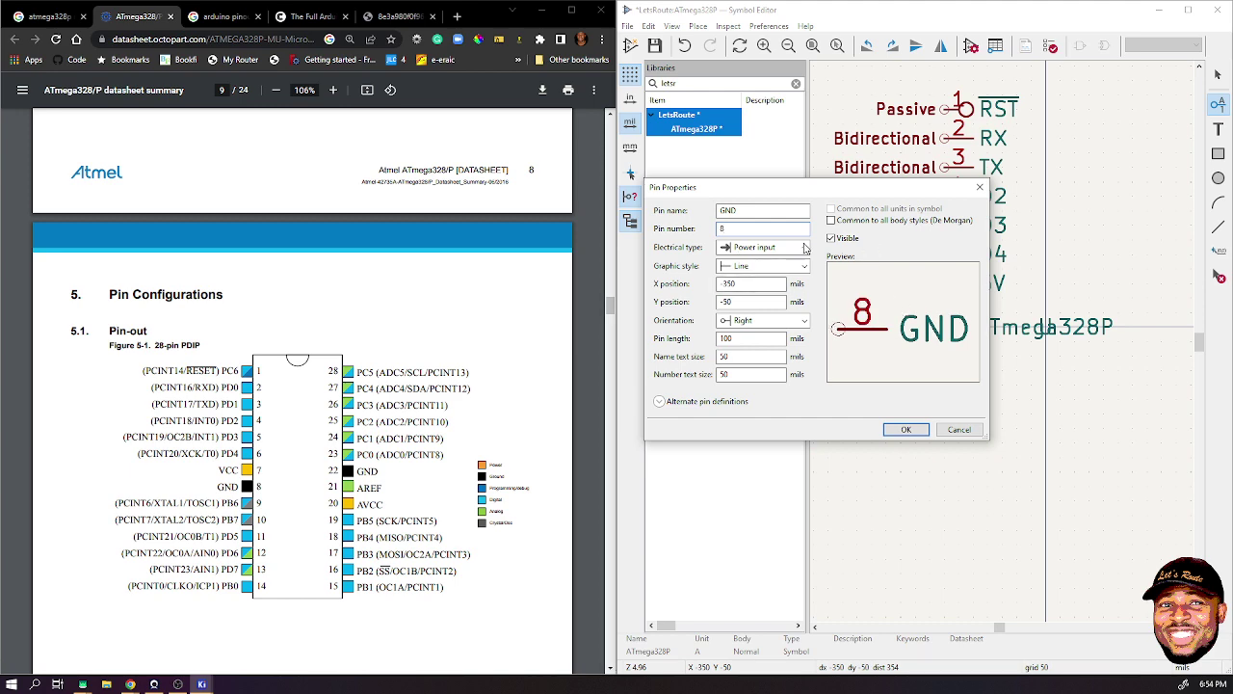
{"action": "left_click", "coordinate": [905, 429]}
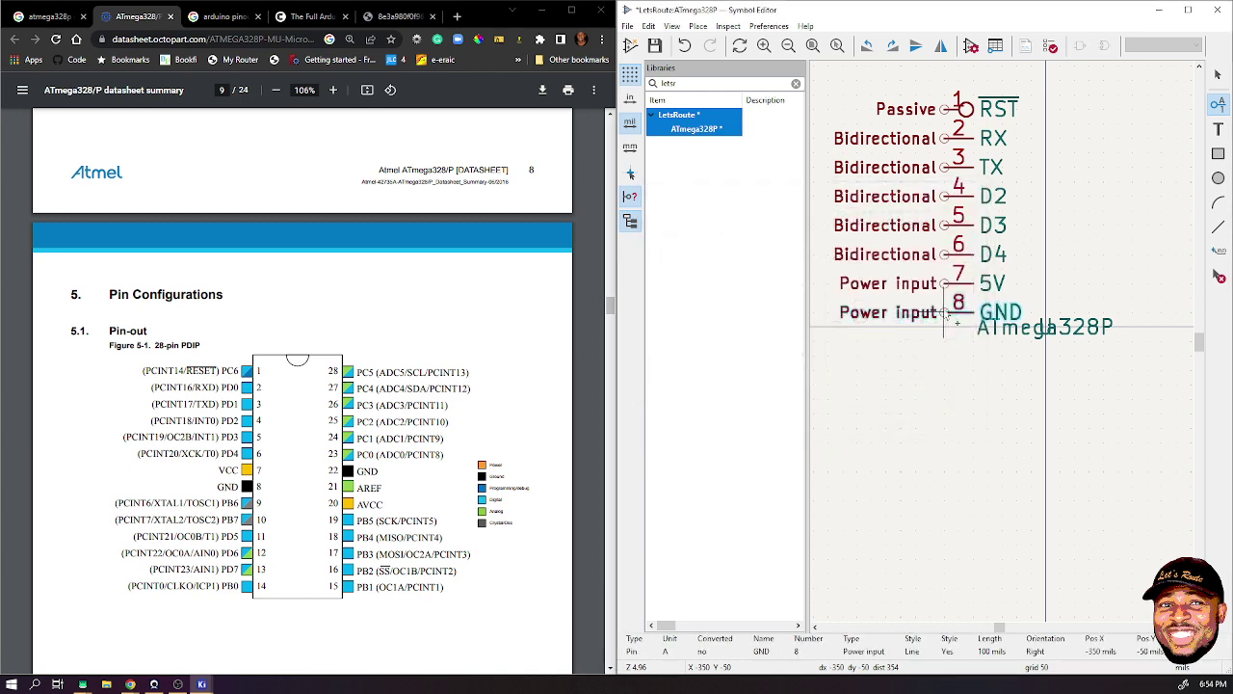
- Start a new pin below GND and bring up the Arduino pinout image for reference
{"action": "left_click", "coordinate": [945, 339]}
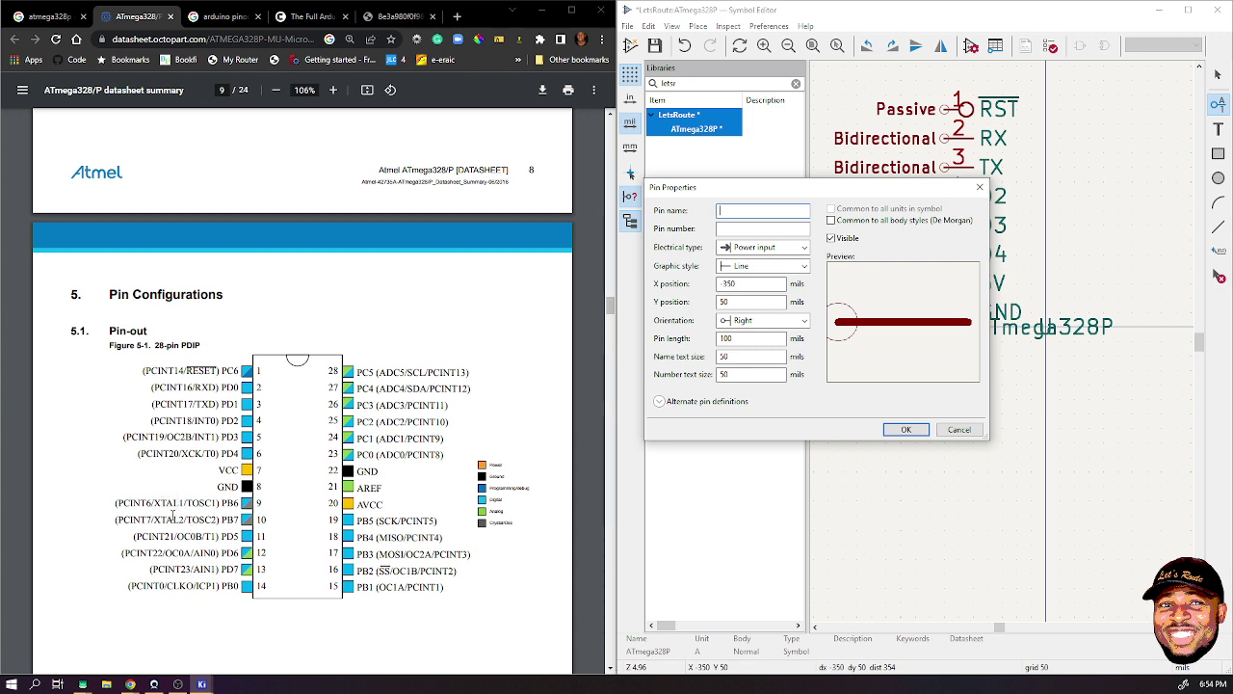
{"action": "left_click", "coordinate": [395, 17]}
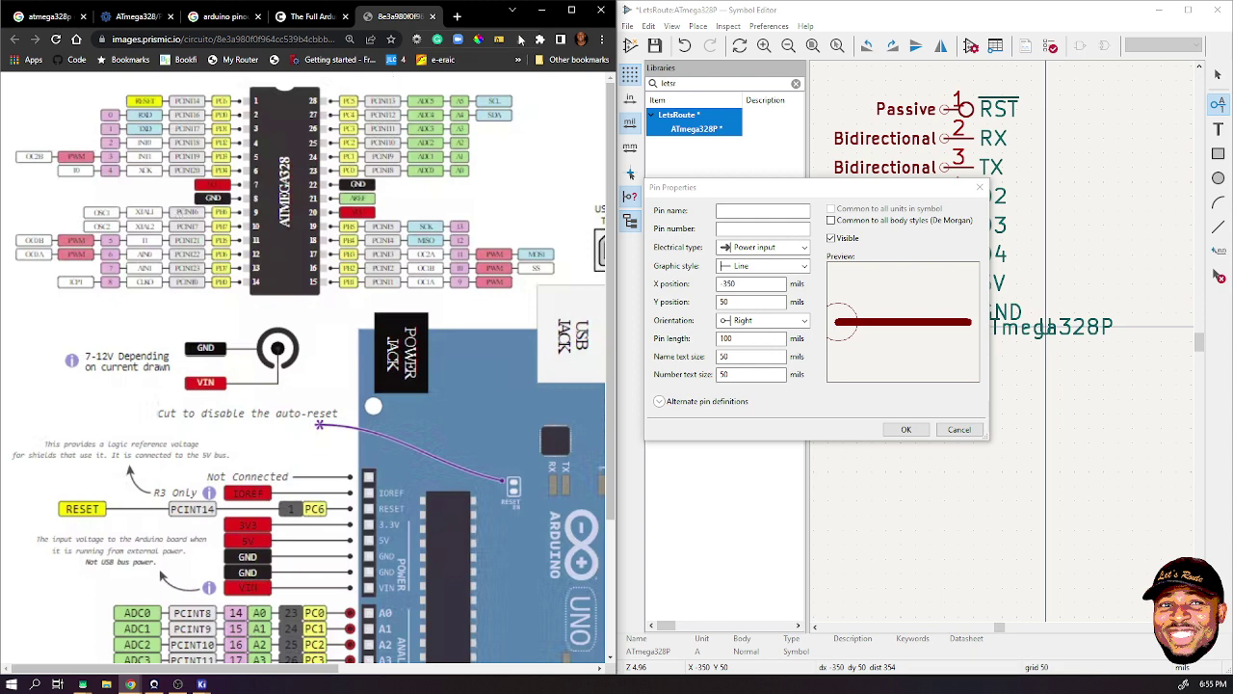
- Name the new pin XTAL1, trimming off the duplicated text
{"action": "left_click", "coordinate": [541, 10]}
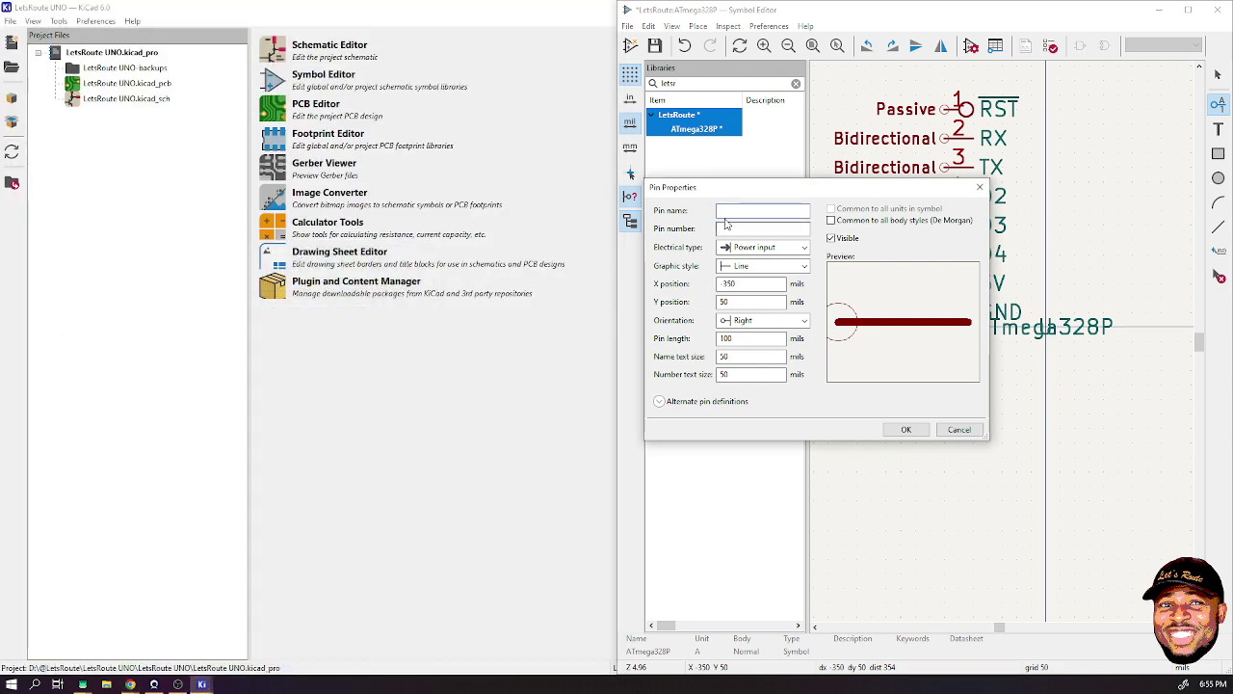
{"action": "type", "text": "XTAL1"}
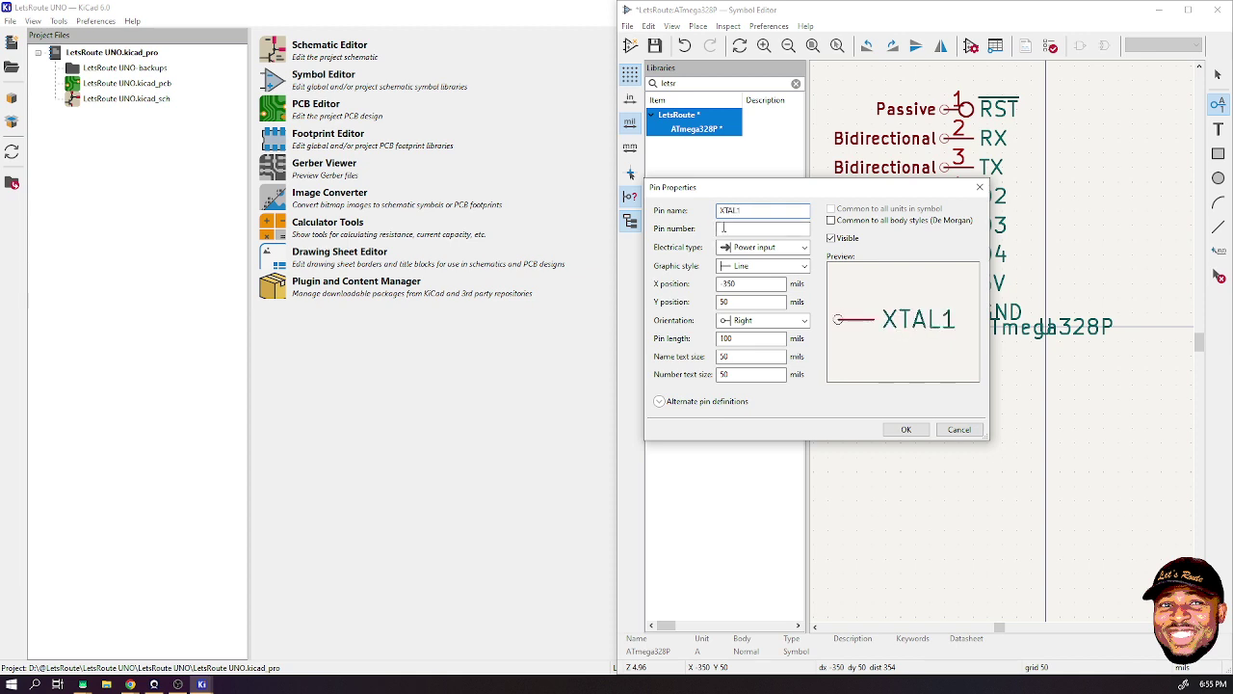
{"action": "type", "text": "XTA"}
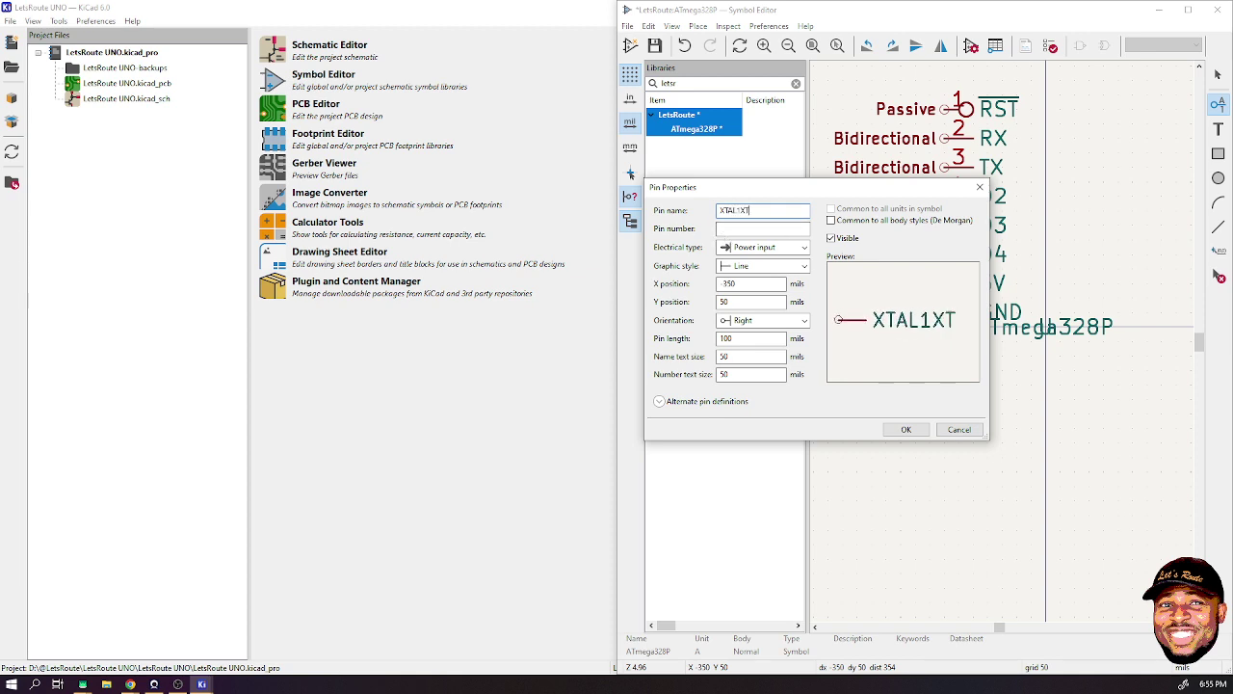
{"action": "type", "text": "L2"}
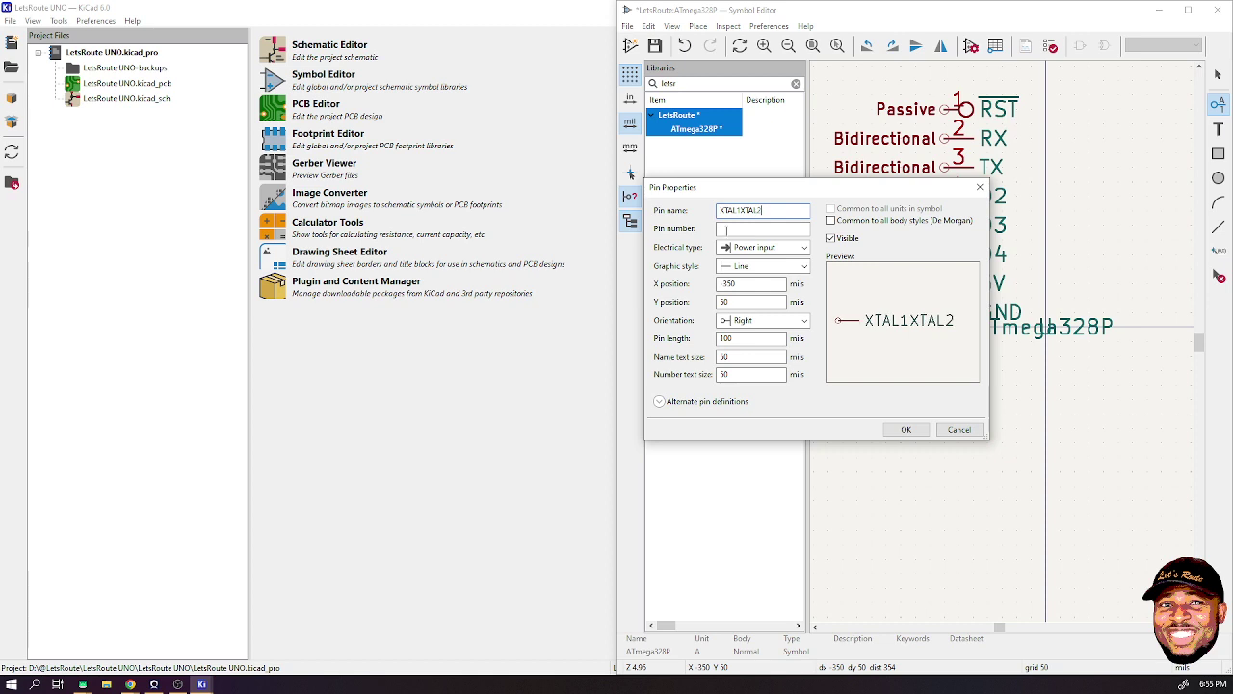
{"action": "key", "text": "BackSpace"}
{"action": "key", "text": "BackSpace"}
{"action": "key", "text": "BackSpace"}
{"action": "key", "text": "BackSpace"}
{"action": "key", "text": "BackSpace"}
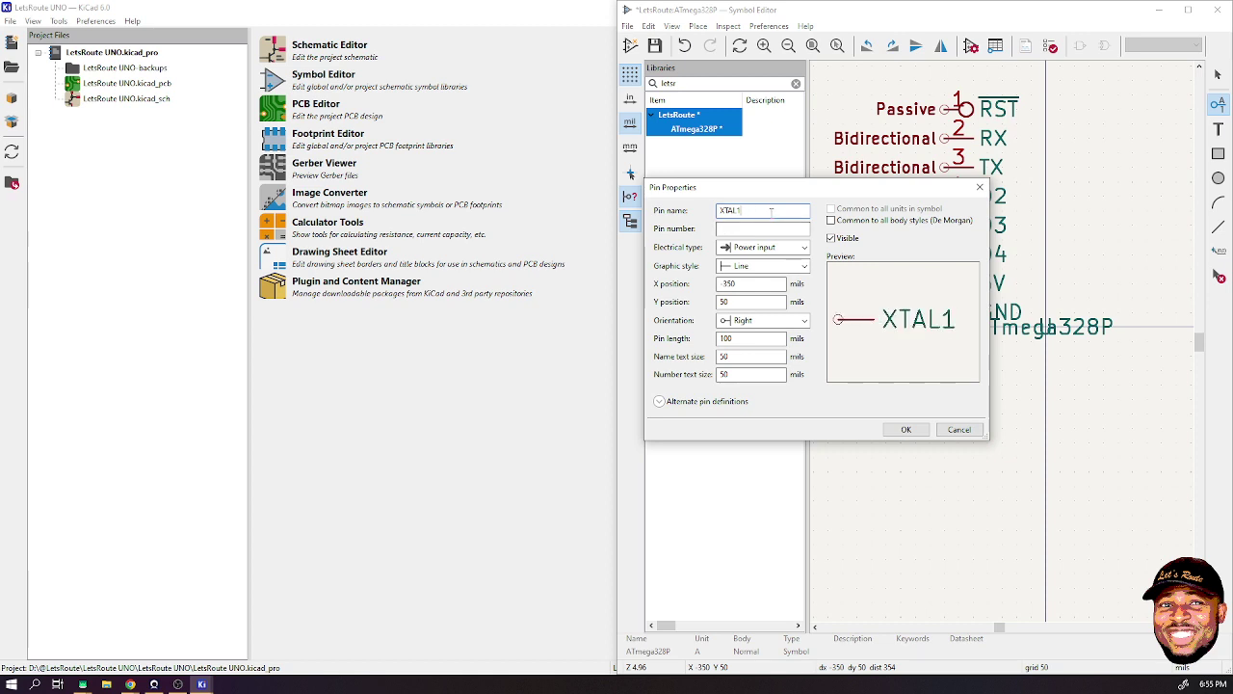
{"action": "key", "text": "Tab"}
- Arrange the Arduino pinout browser window beside the symbol editor's pin settings
{"action": "left_click", "coordinate": [130, 684]}
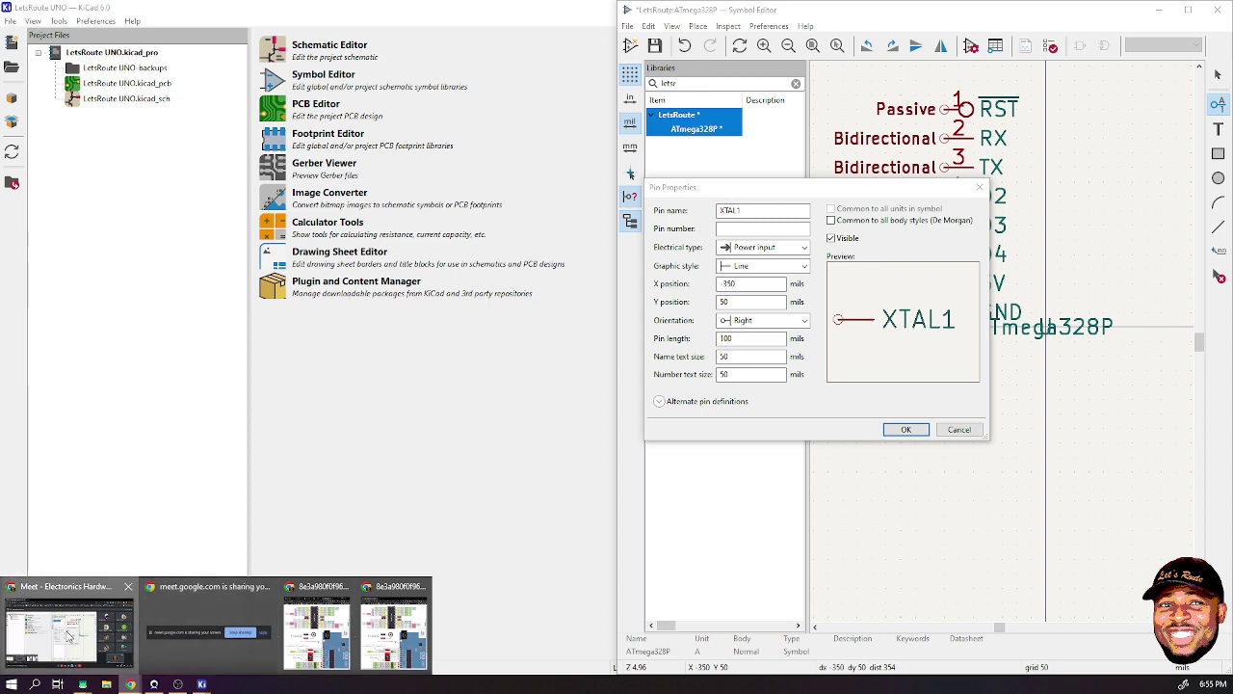
{"action": "left_click", "coordinate": [400, 631]}
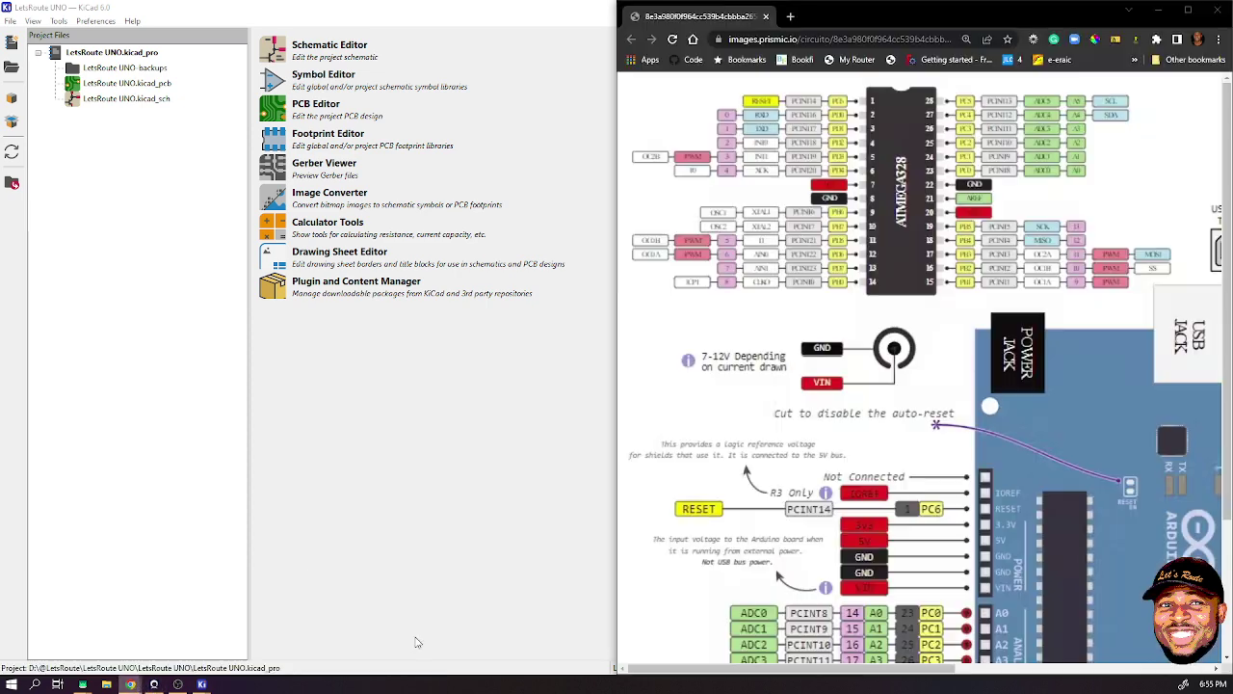
{"action": "left_click", "coordinate": [19, 684]}
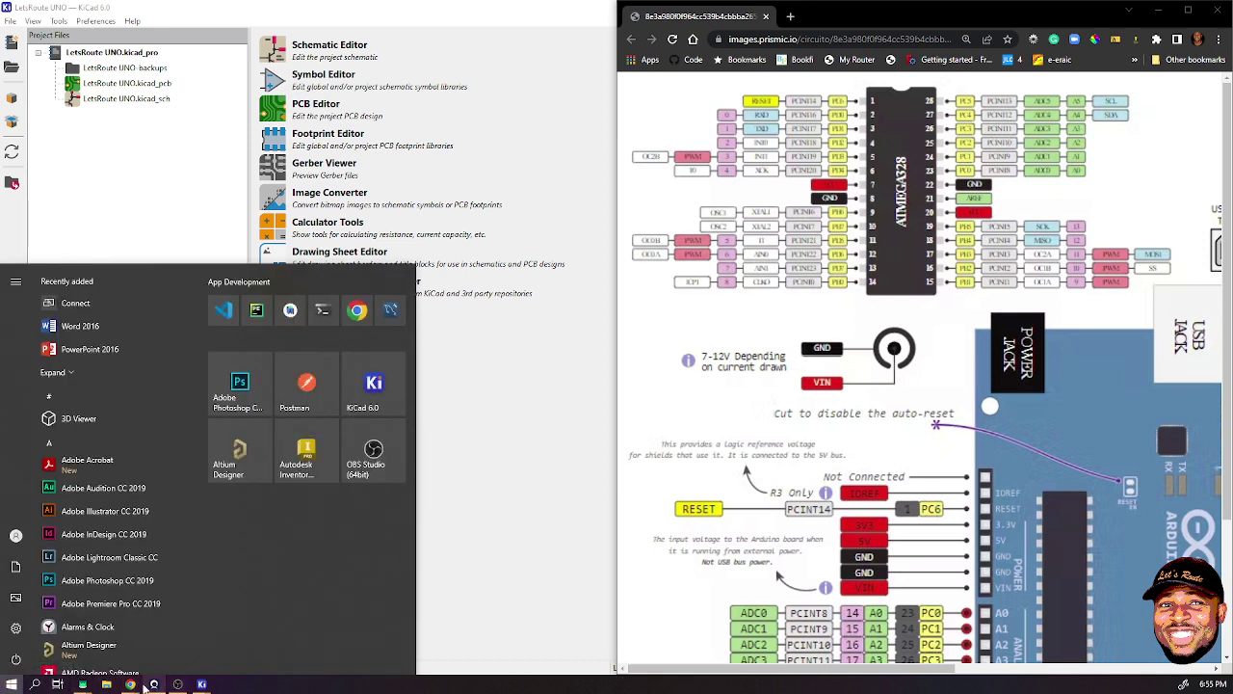
{"action": "left_click", "coordinate": [131, 684]}
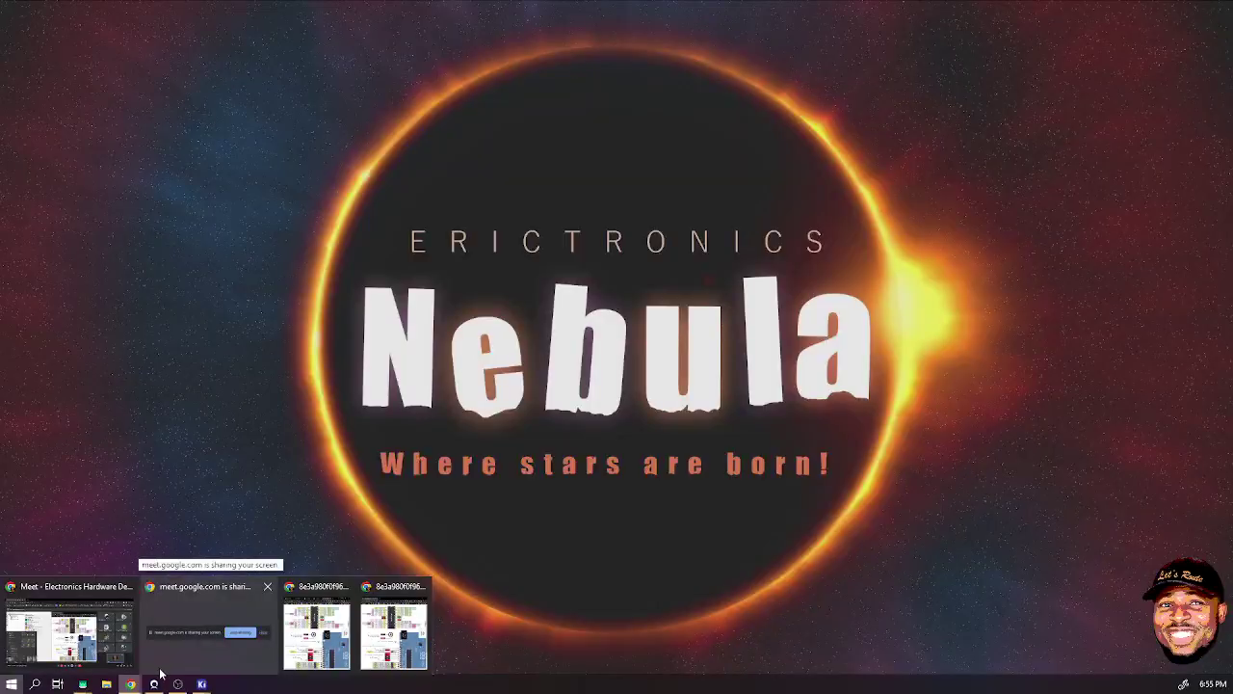
{"action": "left_click", "coordinate": [313, 631]}
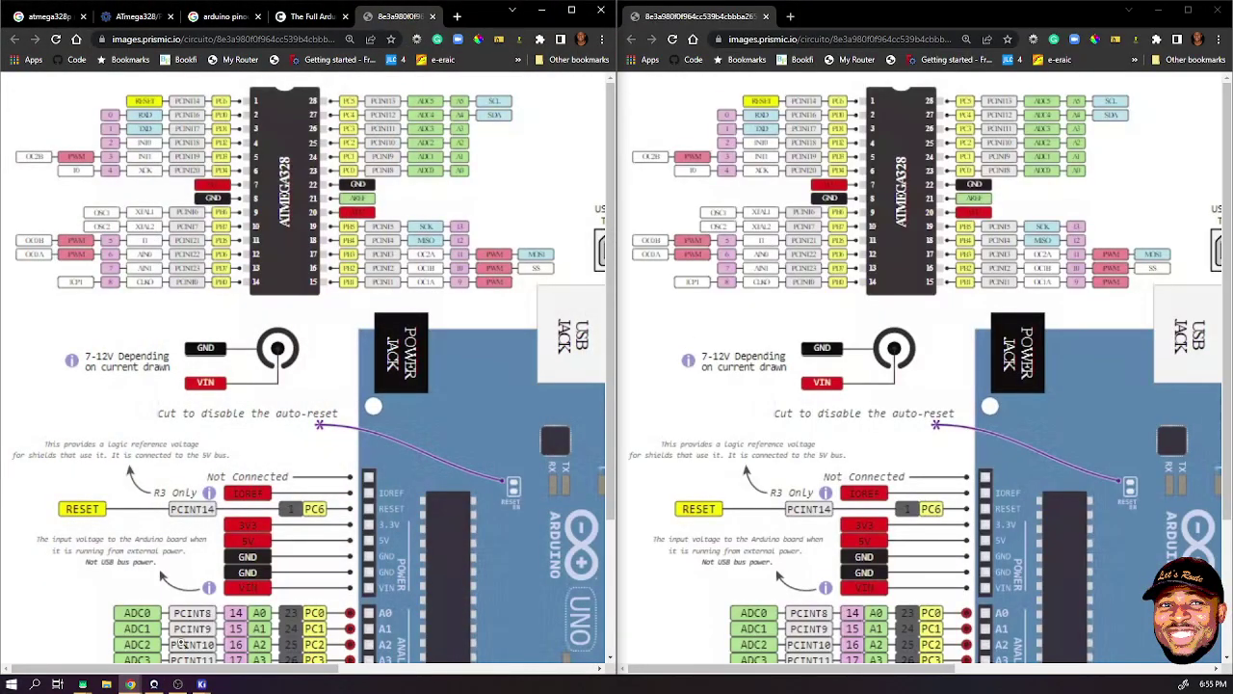
{"action": "mouse_move", "coordinate": [201, 684]}
{"action": "left_click", "coordinate": [272, 659]}
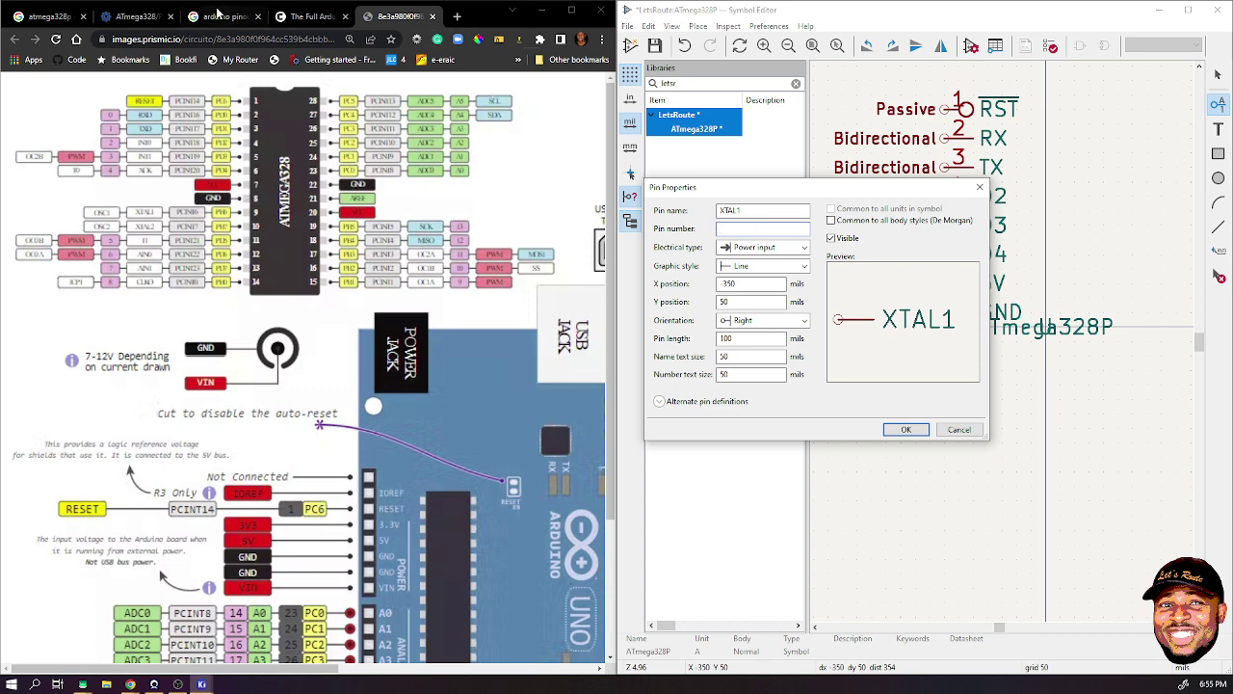
- Give XTAL1 pin number 9, make it Passive, and place it below GND
{"action": "left_click", "coordinate": [140, 17]}
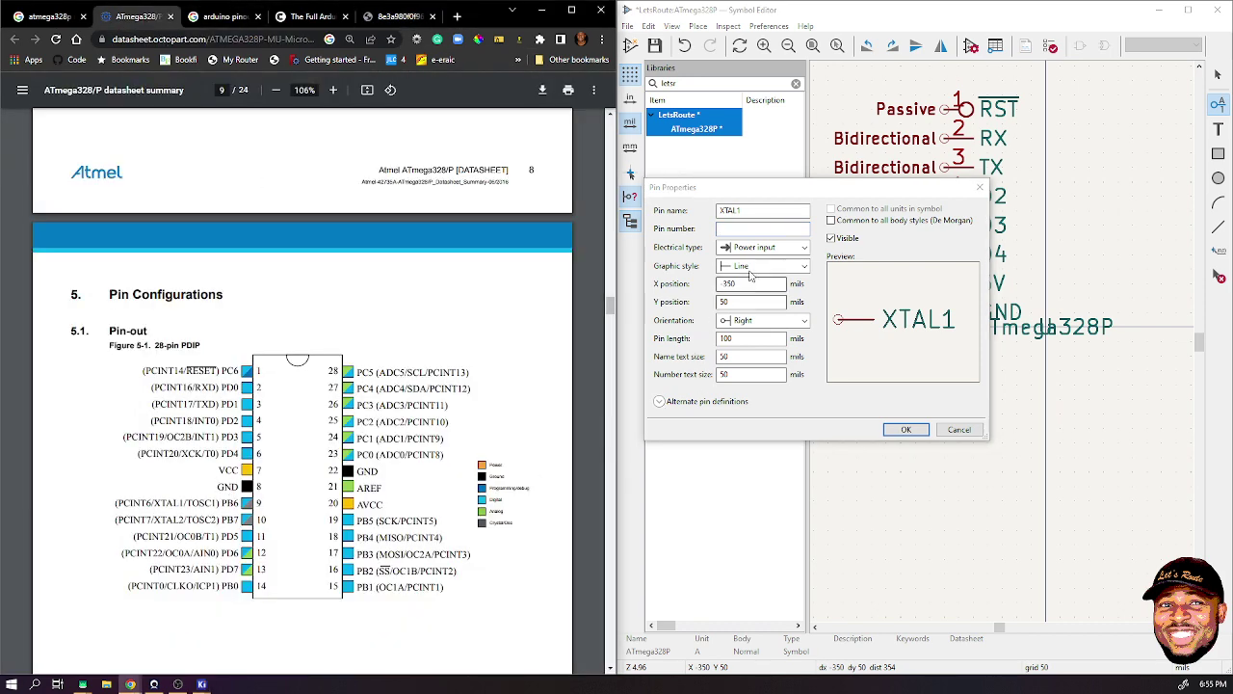
{"action": "left_click", "coordinate": [747, 228]}
{"action": "type", "text": "9"}
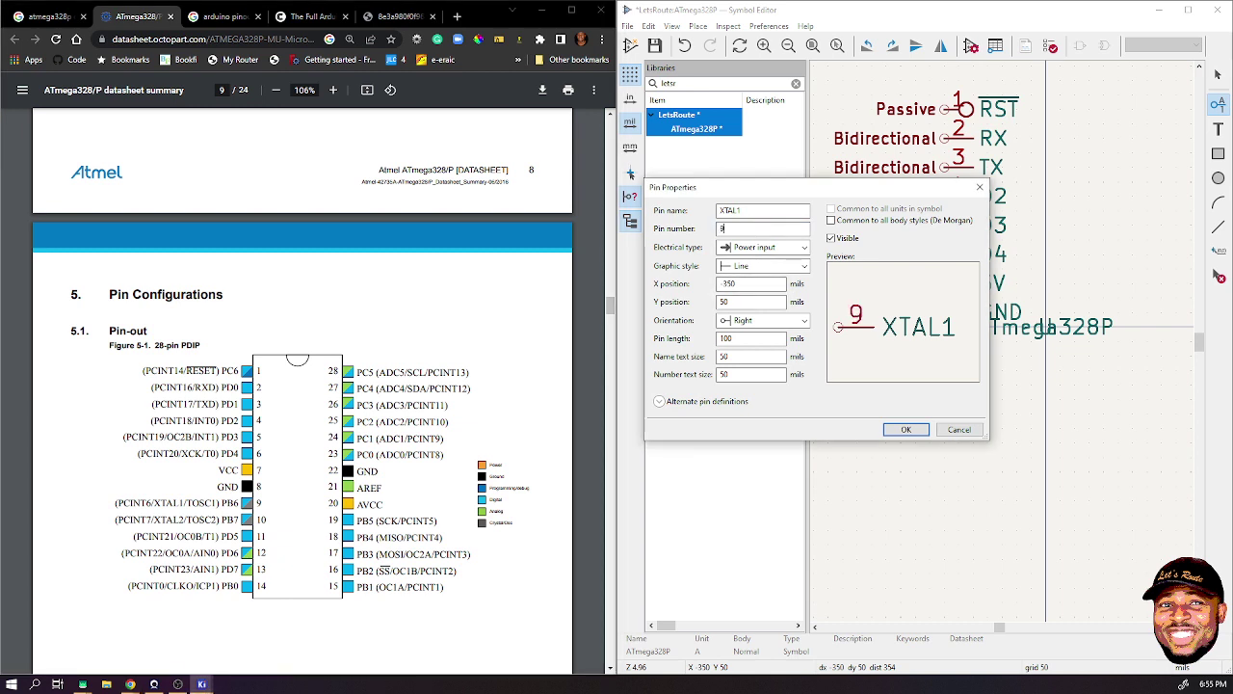
{"action": "left_click", "coordinate": [761, 247]}
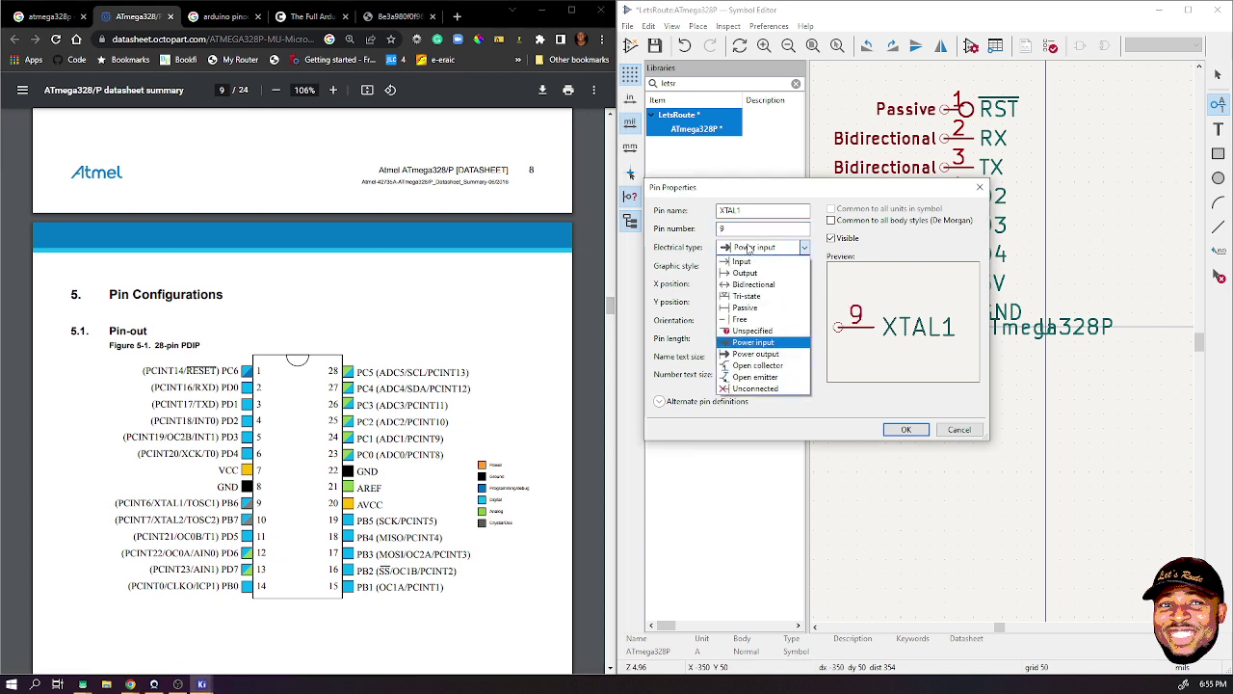
{"action": "left_click", "coordinate": [744, 308]}
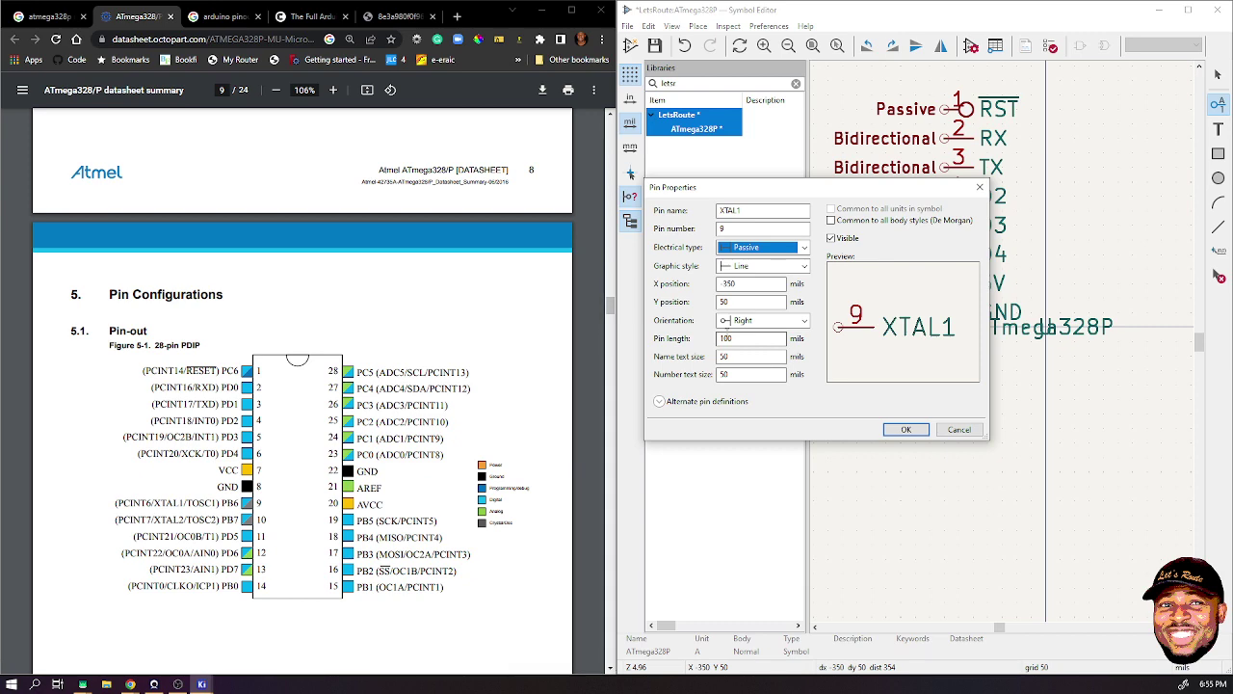
{"action": "left_click", "coordinate": [906, 430]}
{"action": "left_click", "coordinate": [944, 344]}
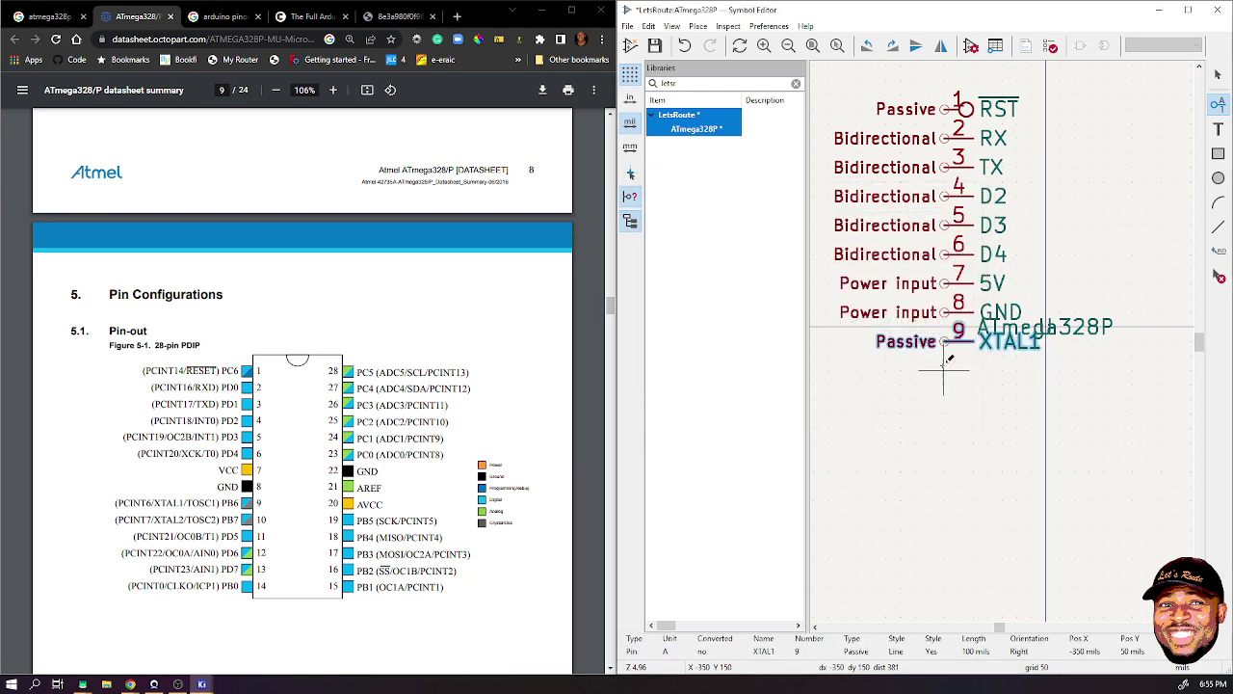
- Add passive pin XTAL2 as number 10 below XTAL1
{"action": "left_click", "coordinate": [946, 369]}
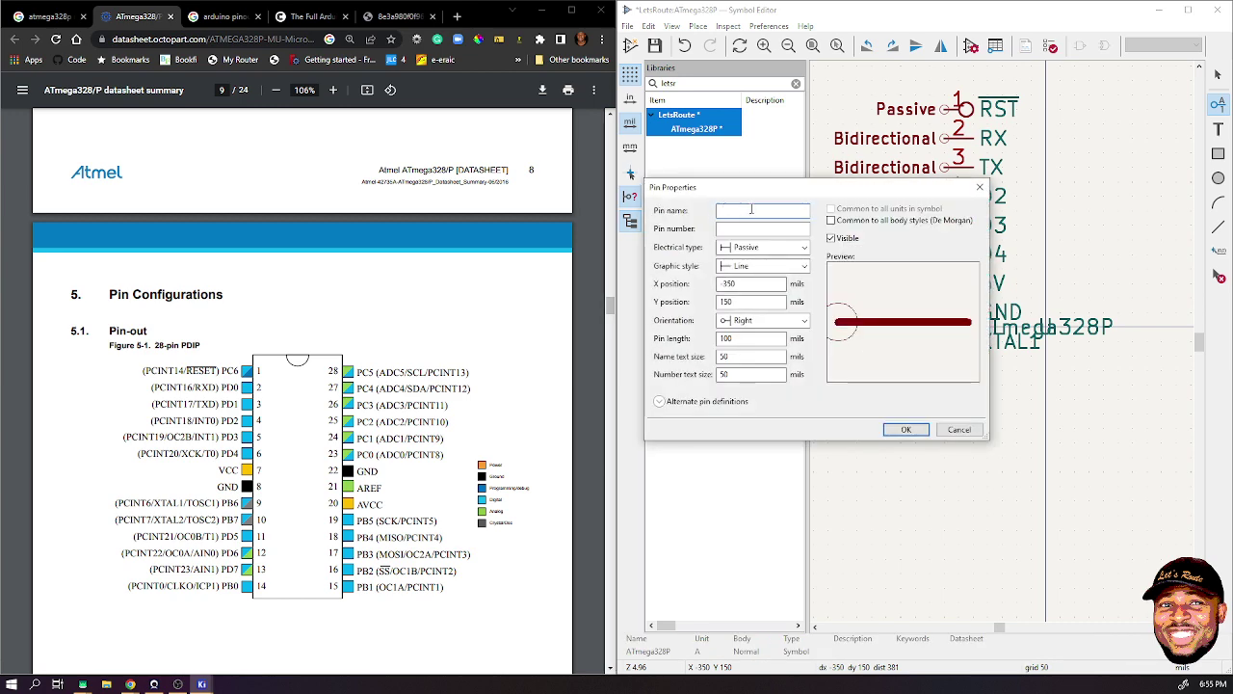
{"action": "type", "text": "XTAL2"}
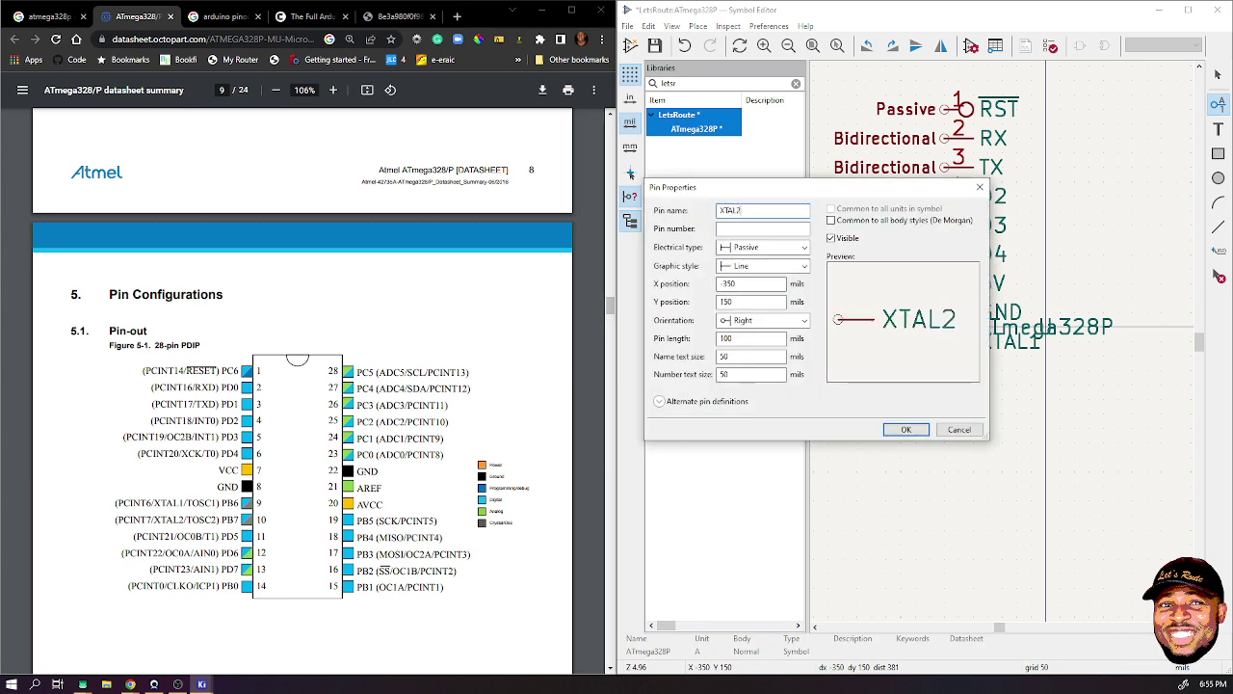
{"action": "key", "text": "Tab"}
{"action": "type", "text": "10"}
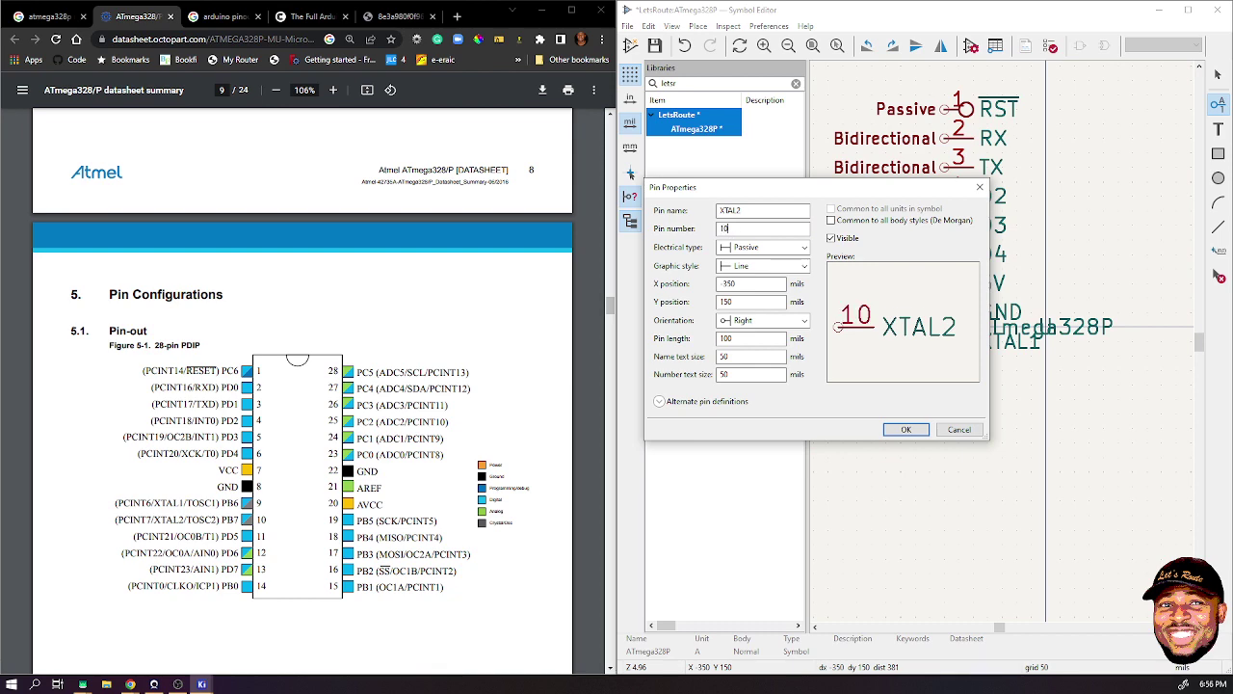
{"action": "left_click", "coordinate": [907, 431]}
{"action": "left_click", "coordinate": [950, 393]}
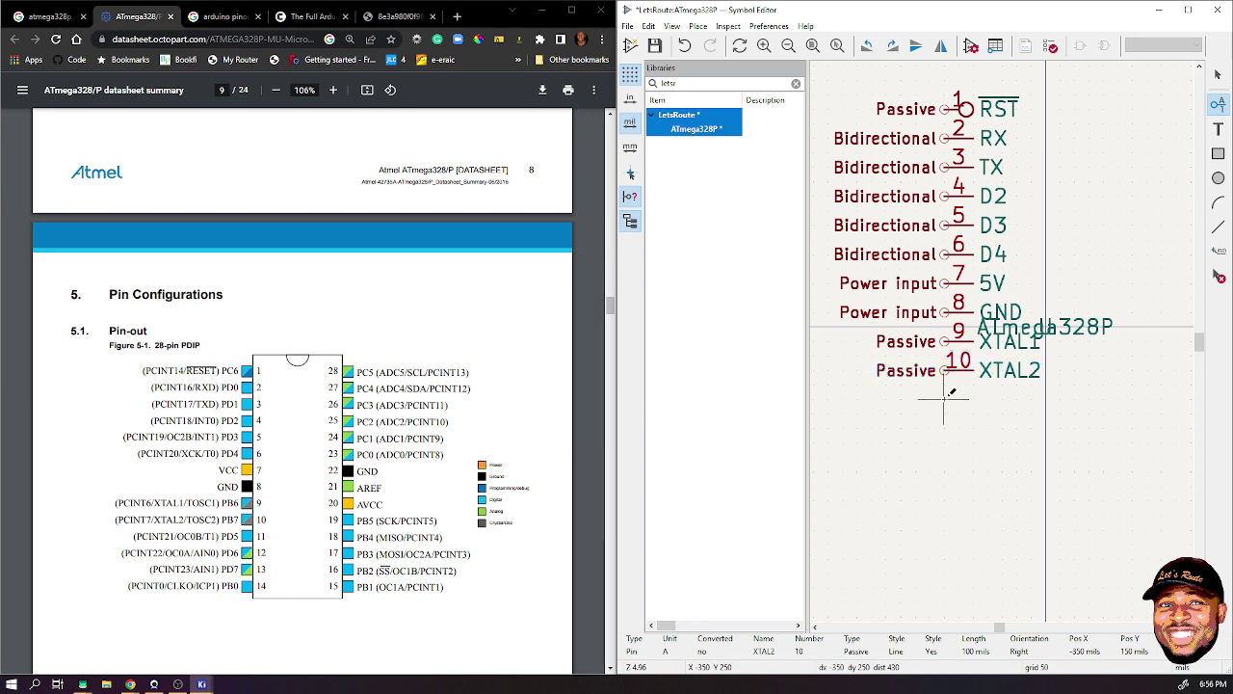
- Start a new pin below XTAL2 numbered 11, with the Arduino pinout shown for reference
{"action": "left_click", "coordinate": [950, 393]}
{"action": "left_click", "coordinate": [751, 227]}
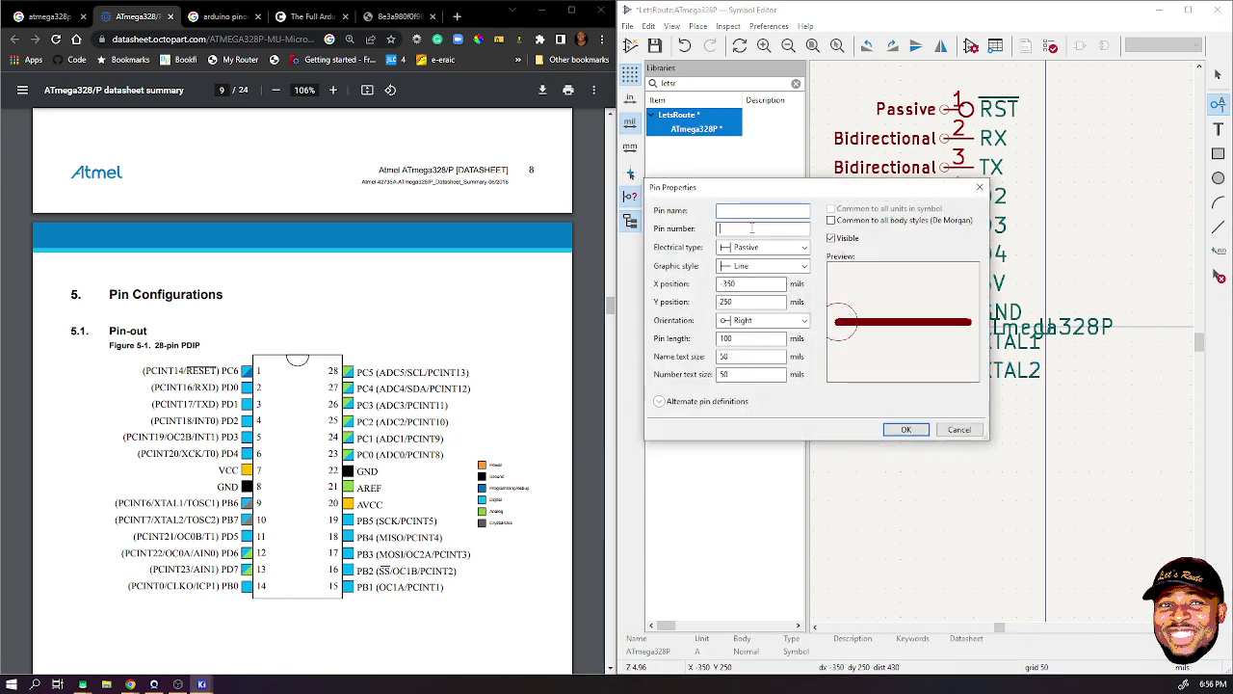
{"action": "type", "text": "11"}
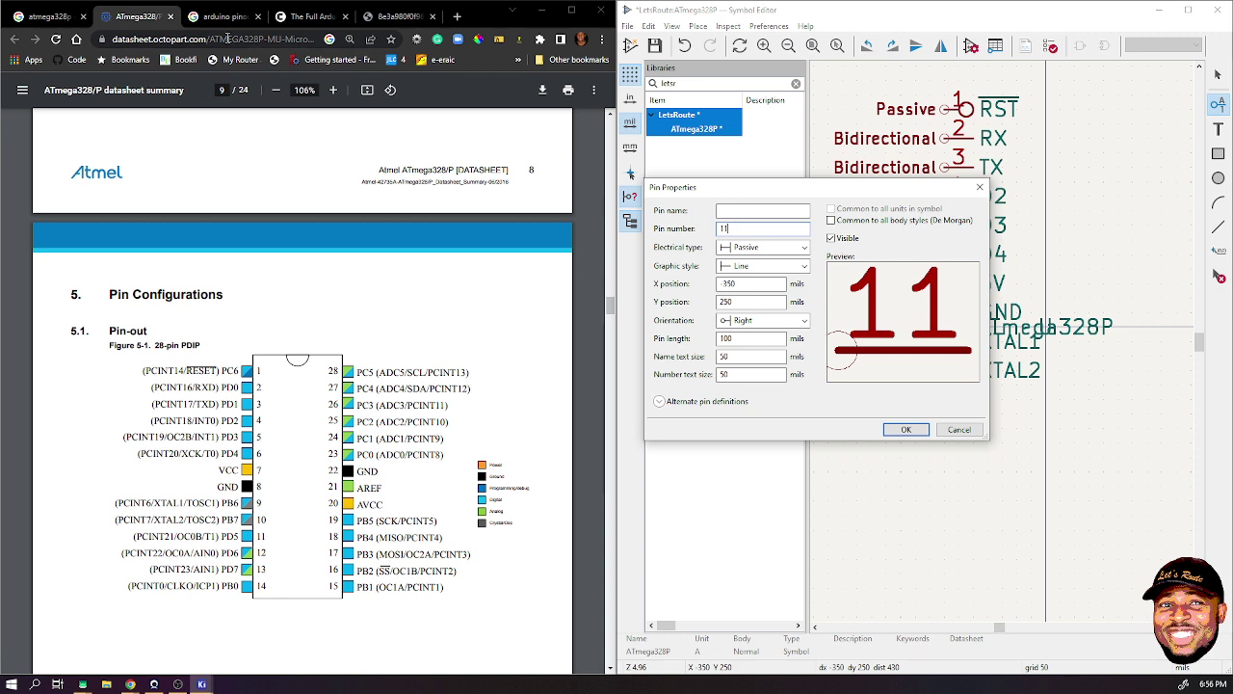
{"action": "left_click", "coordinate": [414, 16]}
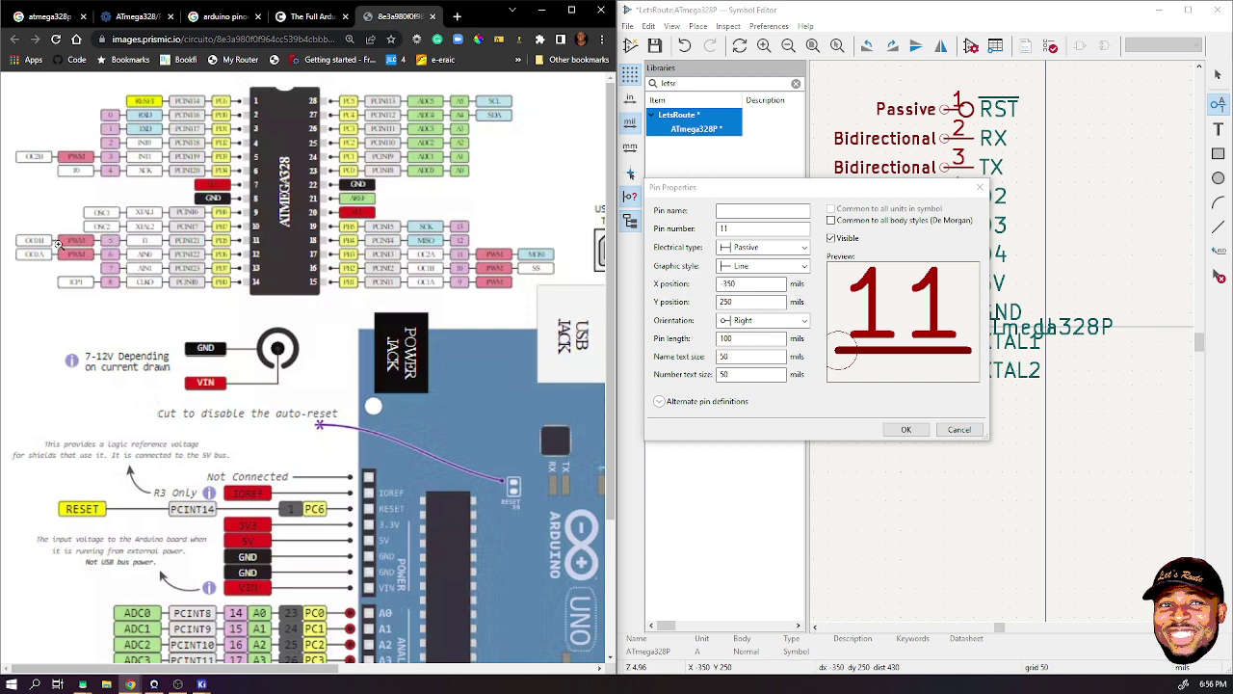
- Define the new pin as ~D5, number 11, with Bidirectional electrical type
{"action": "left_click", "coordinate": [746, 211]}
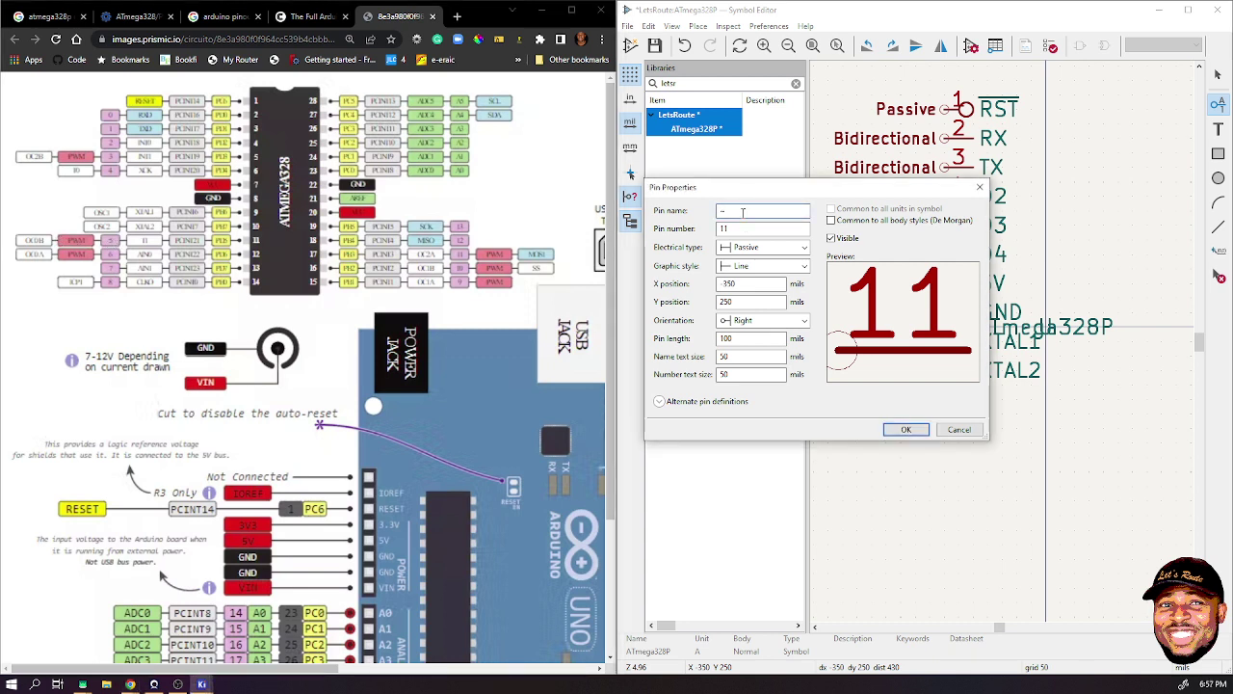
{"action": "type", "text": "~D4"}
{"action": "key", "text": "BackSpace"}
{"action": "type", "text": "5"}
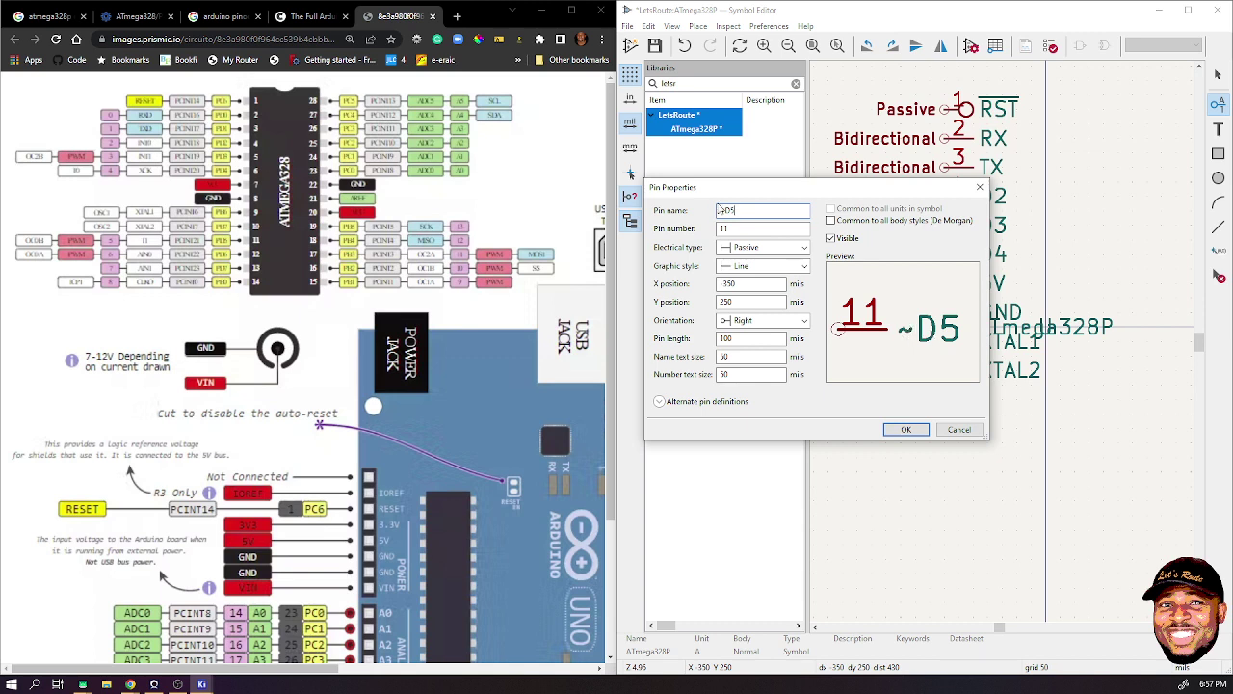
{"action": "left_click", "coordinate": [765, 249]}
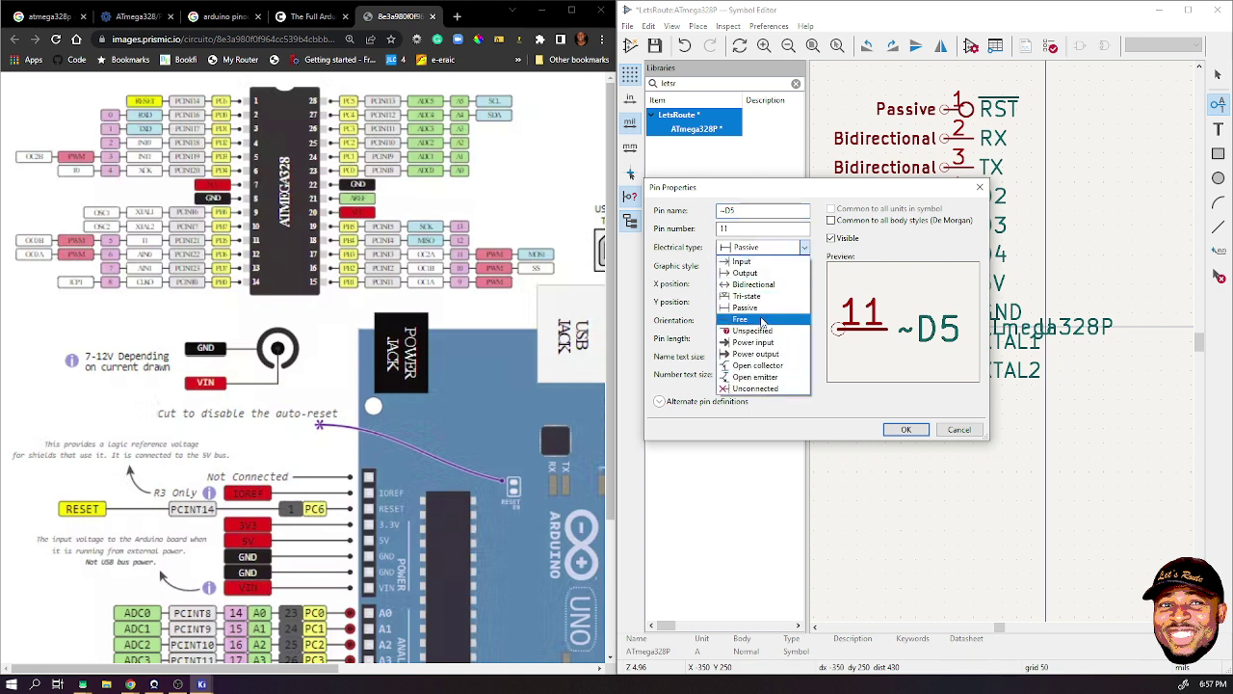
{"action": "left_click", "coordinate": [770, 284]}
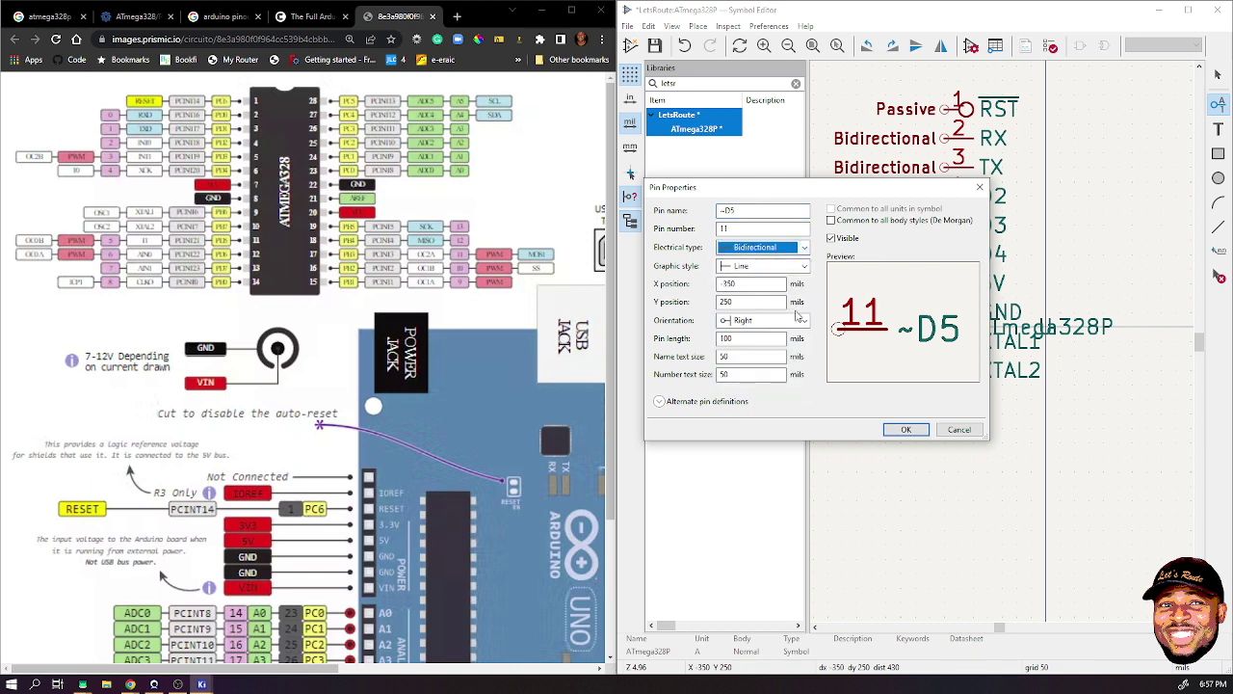
{"action": "left_click", "coordinate": [904, 430]}
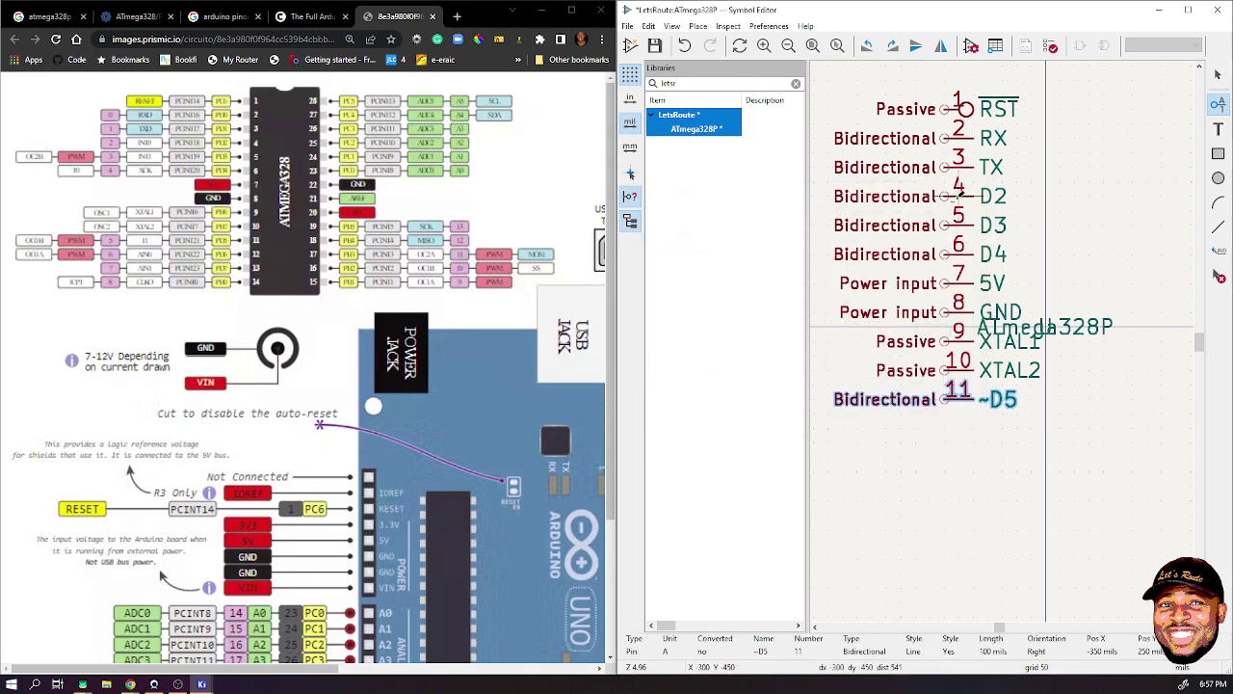
{"action": "key", "text": "Escape"}
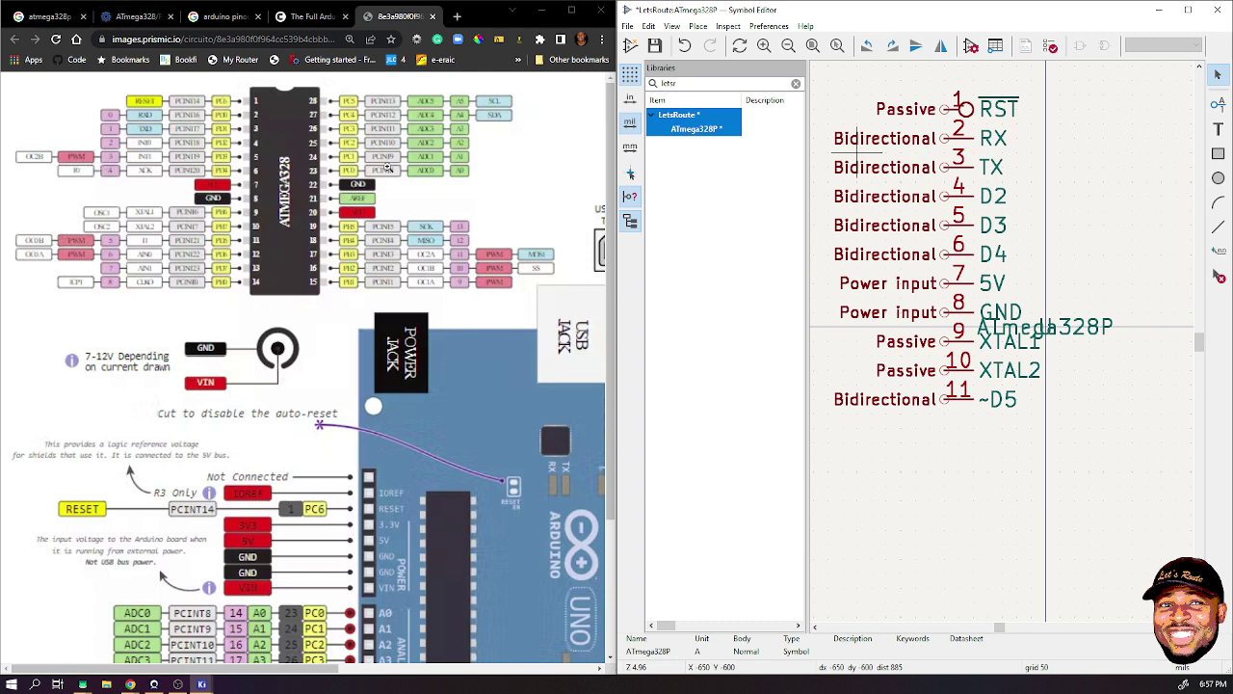
{"action": "left_click", "coordinate": [1219, 73]}
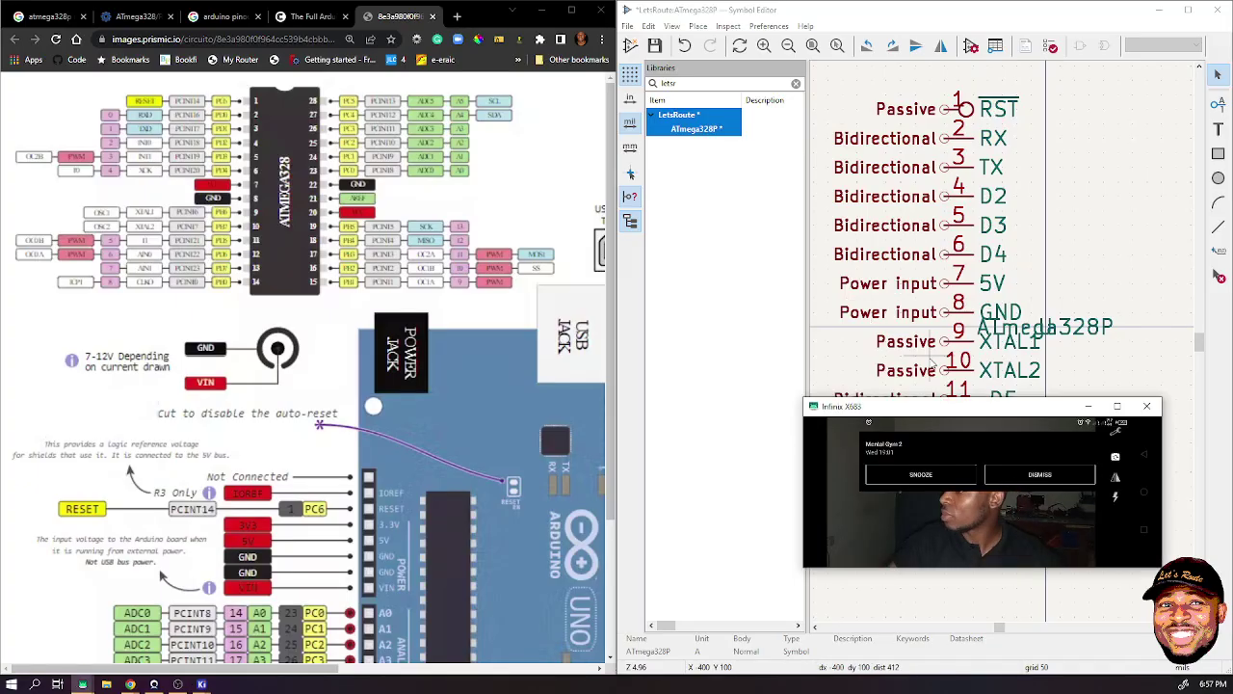
{"action": "left_click", "coordinate": [1039, 474]}
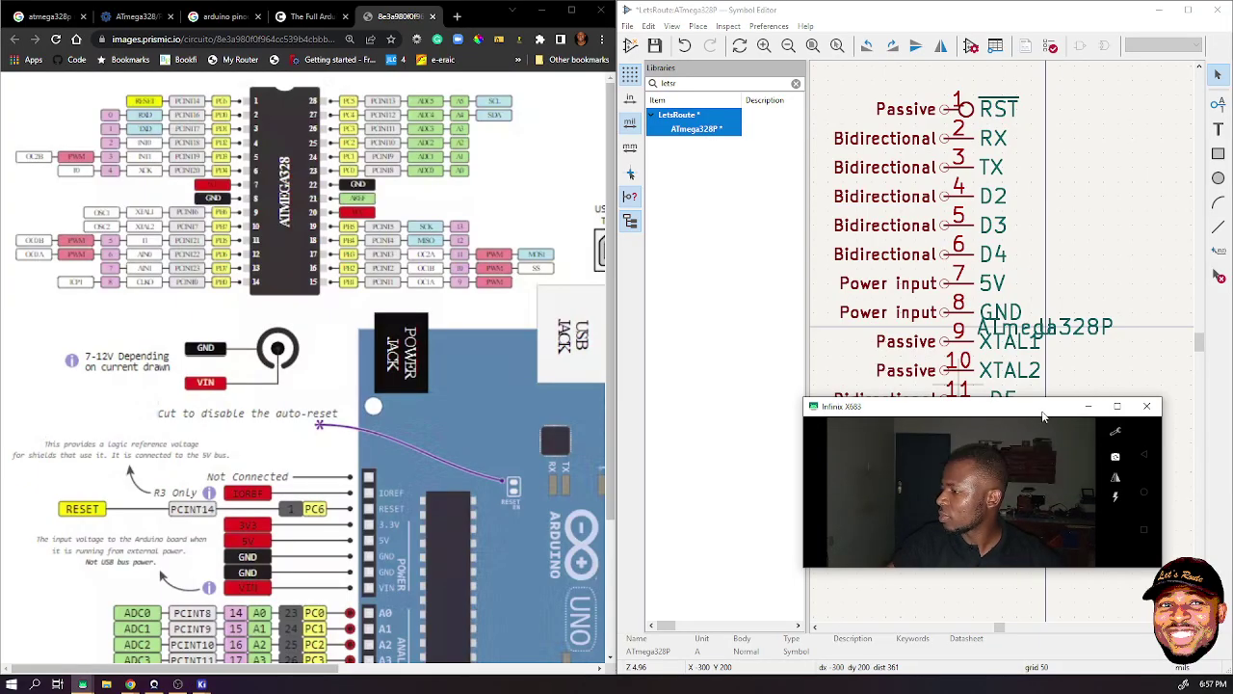
{"action": "left_click", "coordinate": [1087, 405]}
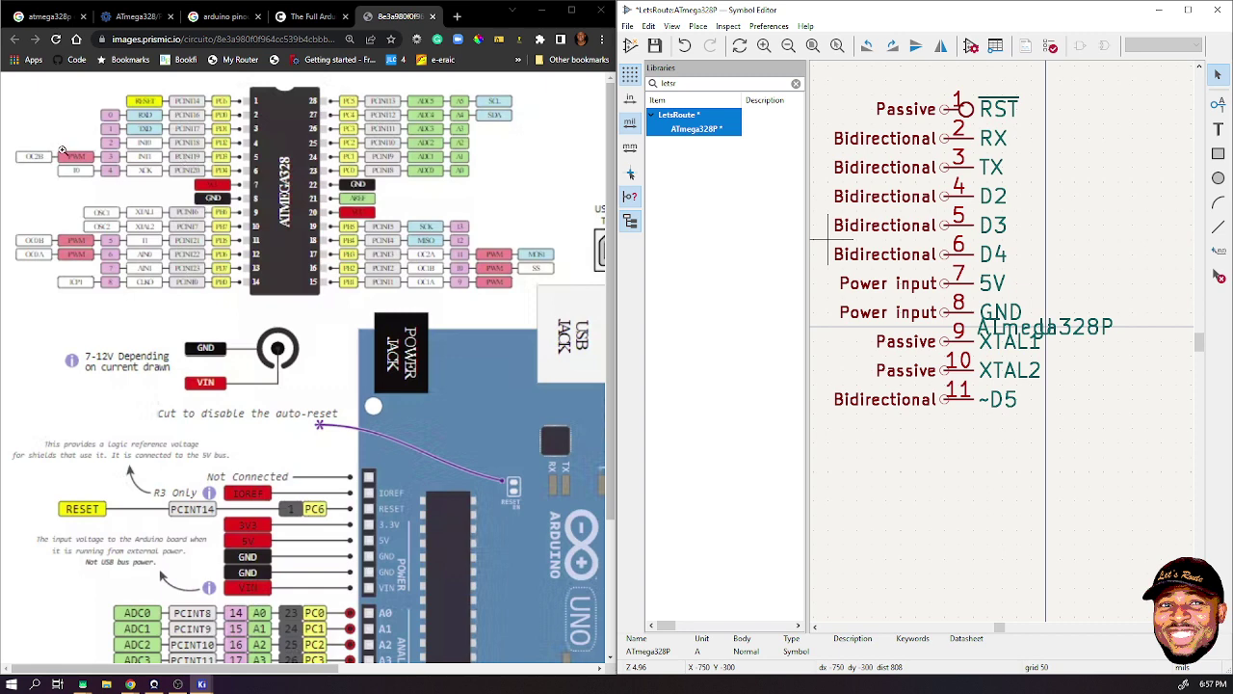
- Prefix pin 5's name with a tilde so D3 becomes ~D3
{"action": "left_click", "coordinate": [963, 233]}
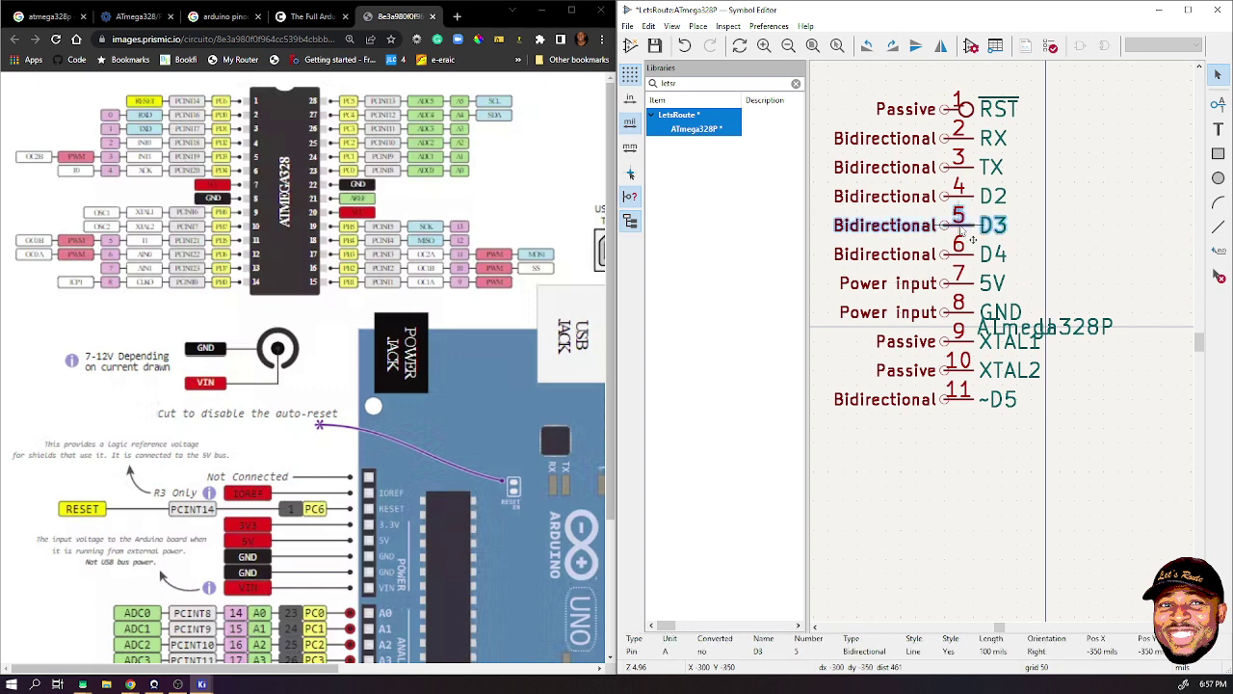
{"action": "double_click", "coordinate": [962, 233]}
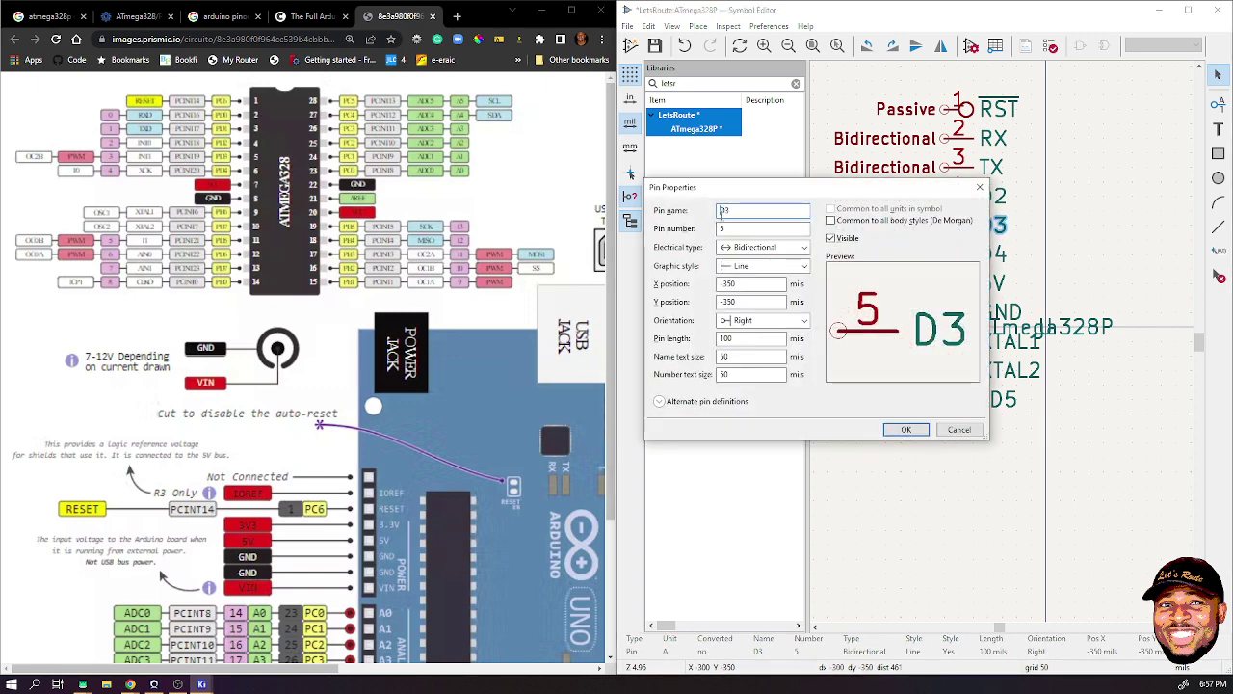
{"action": "left_click", "coordinate": [722, 210]}
{"action": "type", "text": "~"}
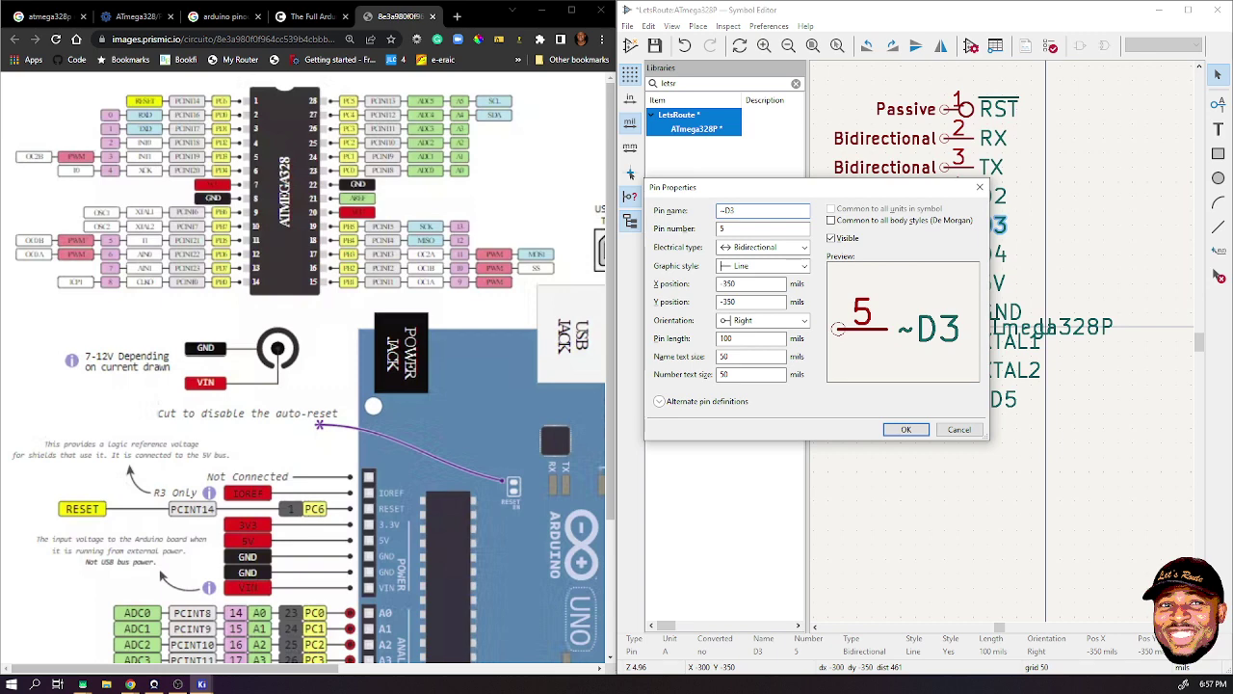
{"action": "left_click", "coordinate": [905, 429]}
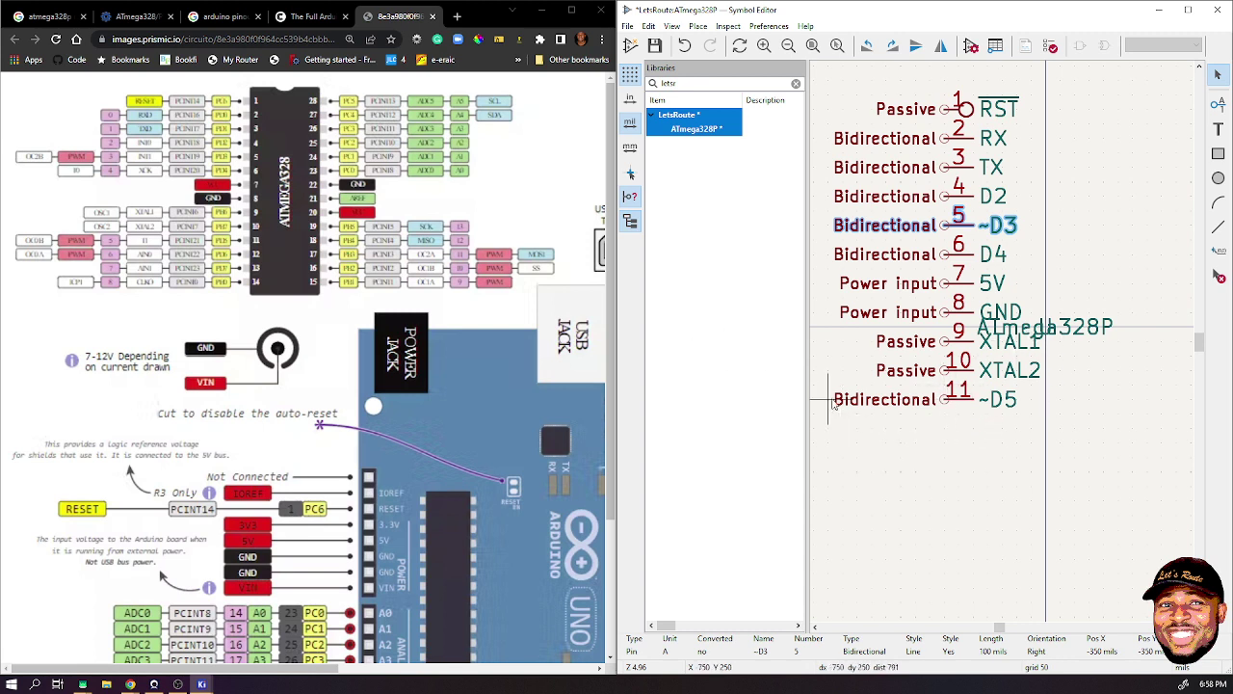
- Add pin 12 named ~D6 below pin 11
{"action": "key", "text": "p"}
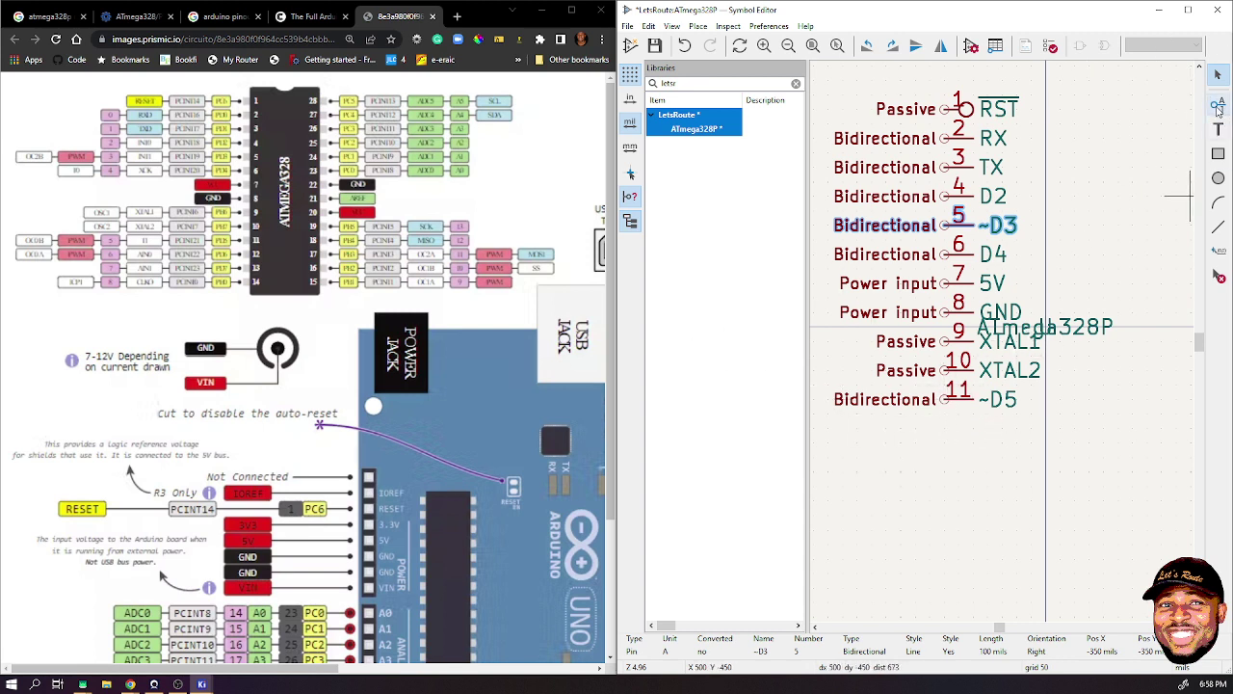
{"action": "left_click", "coordinate": [944, 439]}
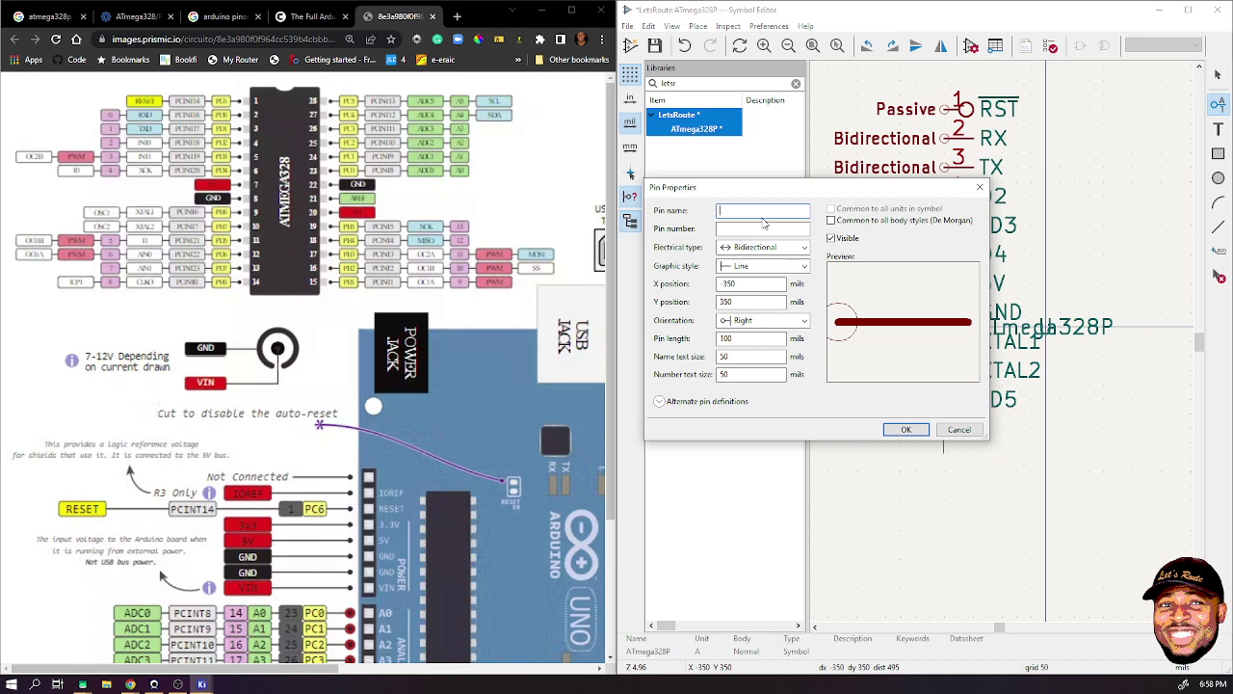
{"action": "type", "text": "D6"}
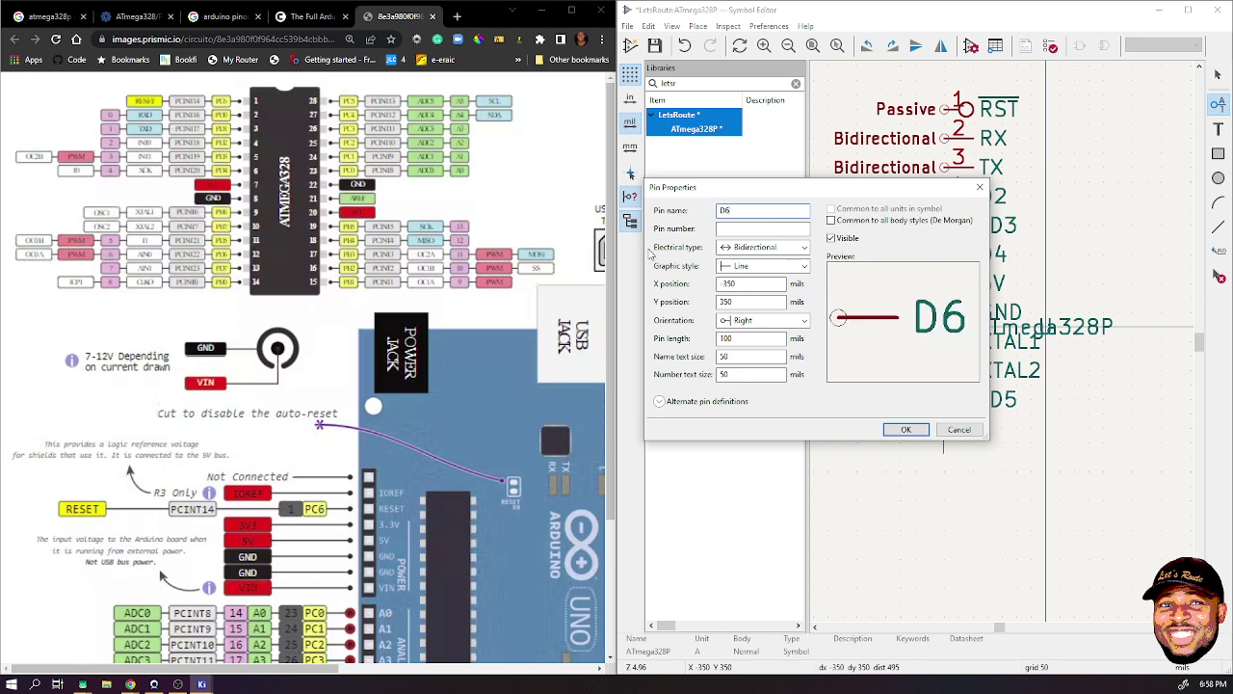
{"action": "left_click", "coordinate": [745, 229]}
{"action": "type", "text": "12"}
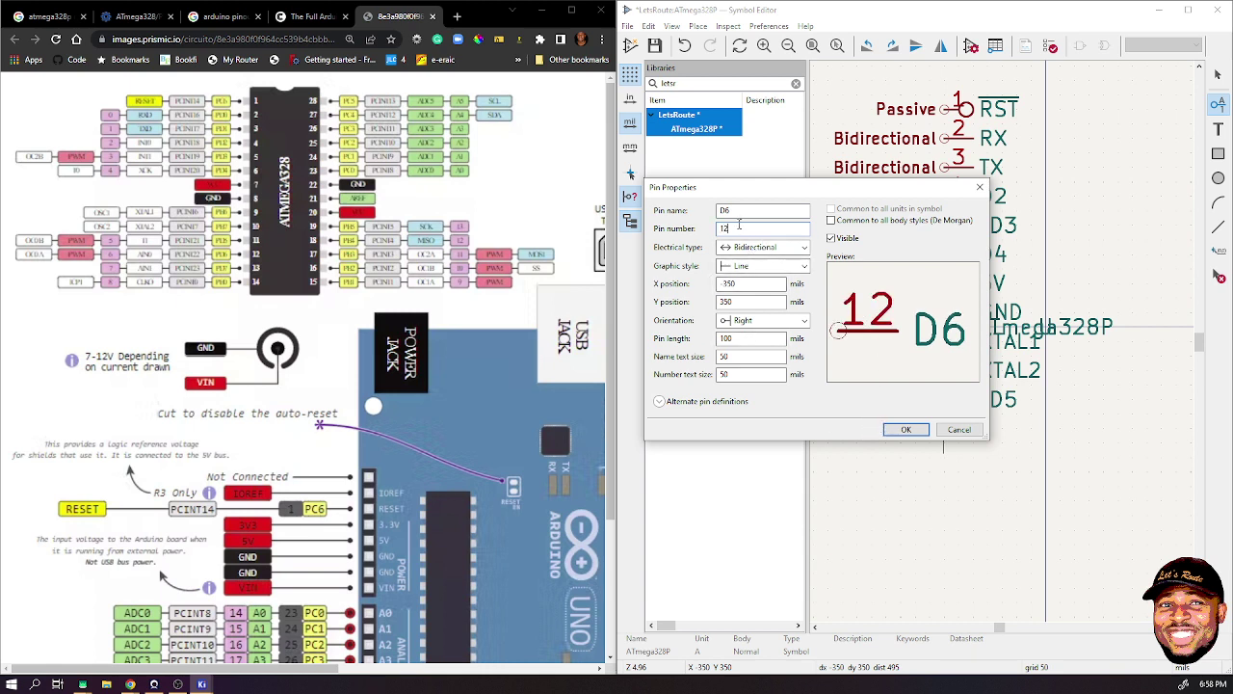
{"action": "type", "text": "~"}
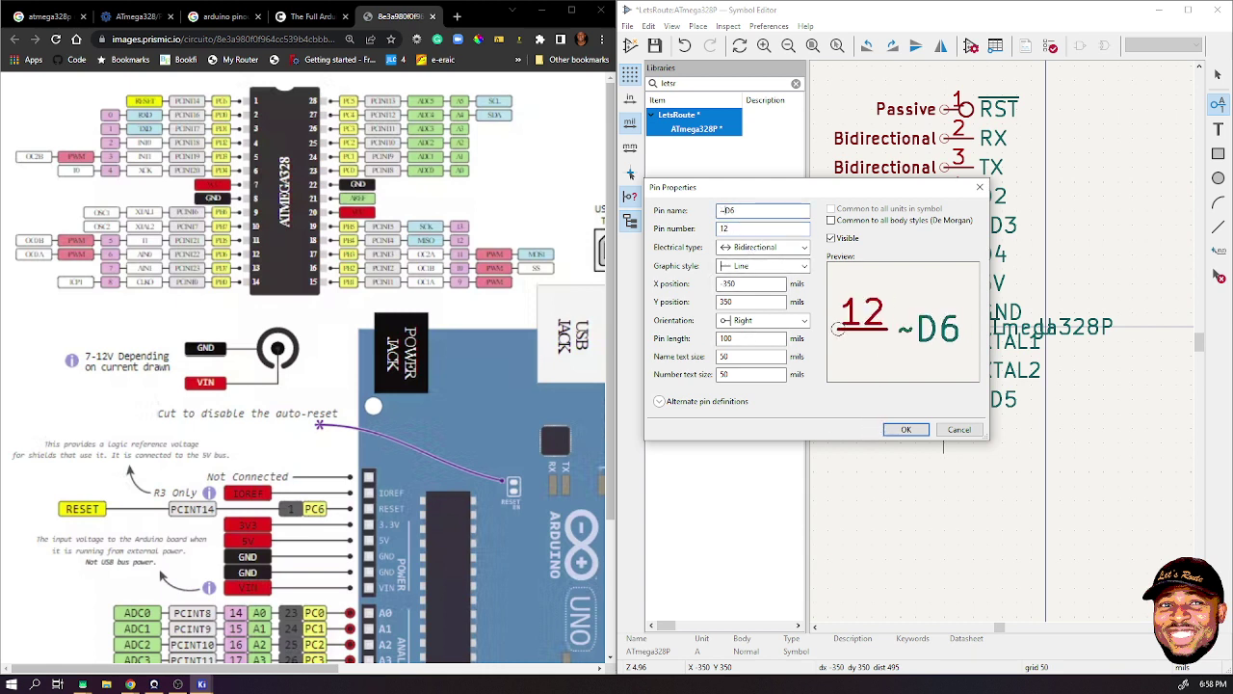
{"action": "left_click", "coordinate": [906, 429]}
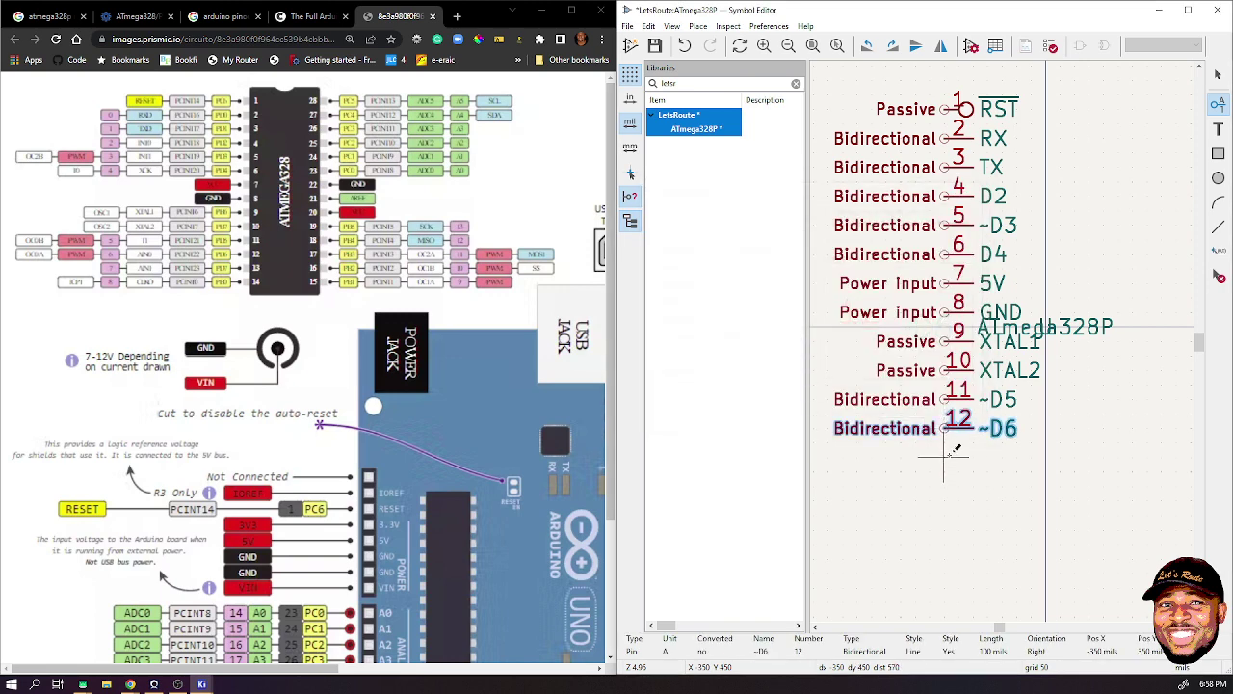
- Add pin 13 named D7 and place it below pin 12
{"action": "left_click", "coordinate": [944, 458]}
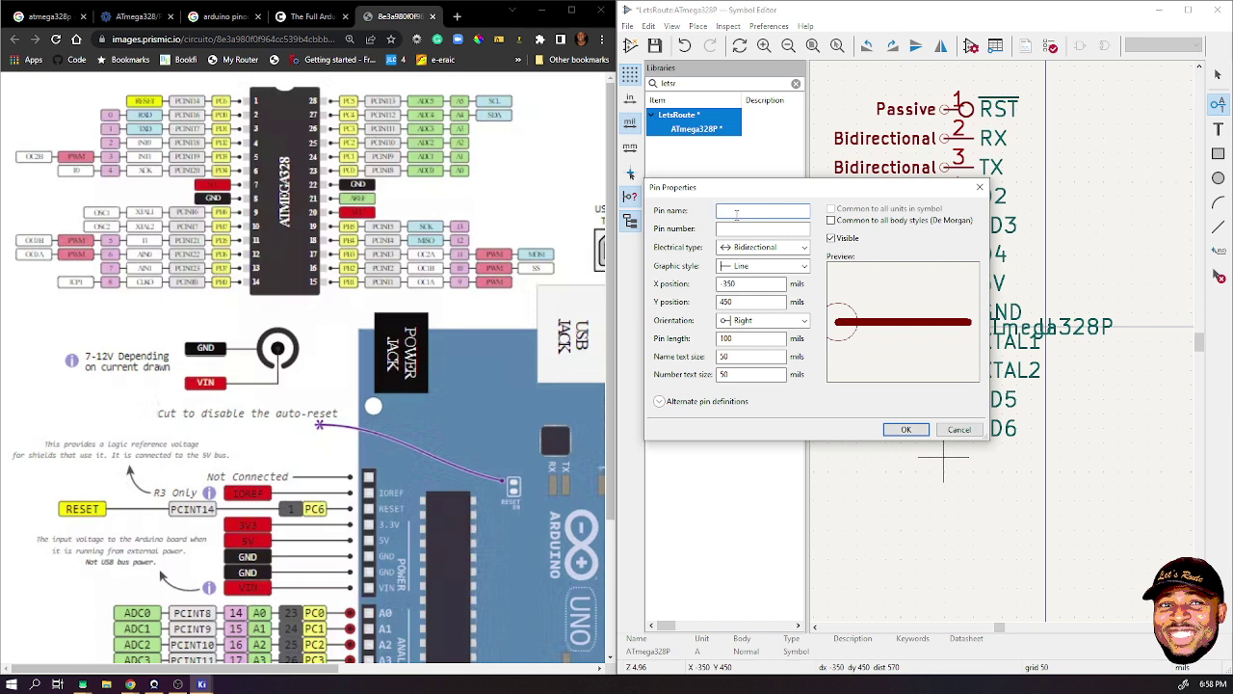
{"action": "type", "text": "D7"}
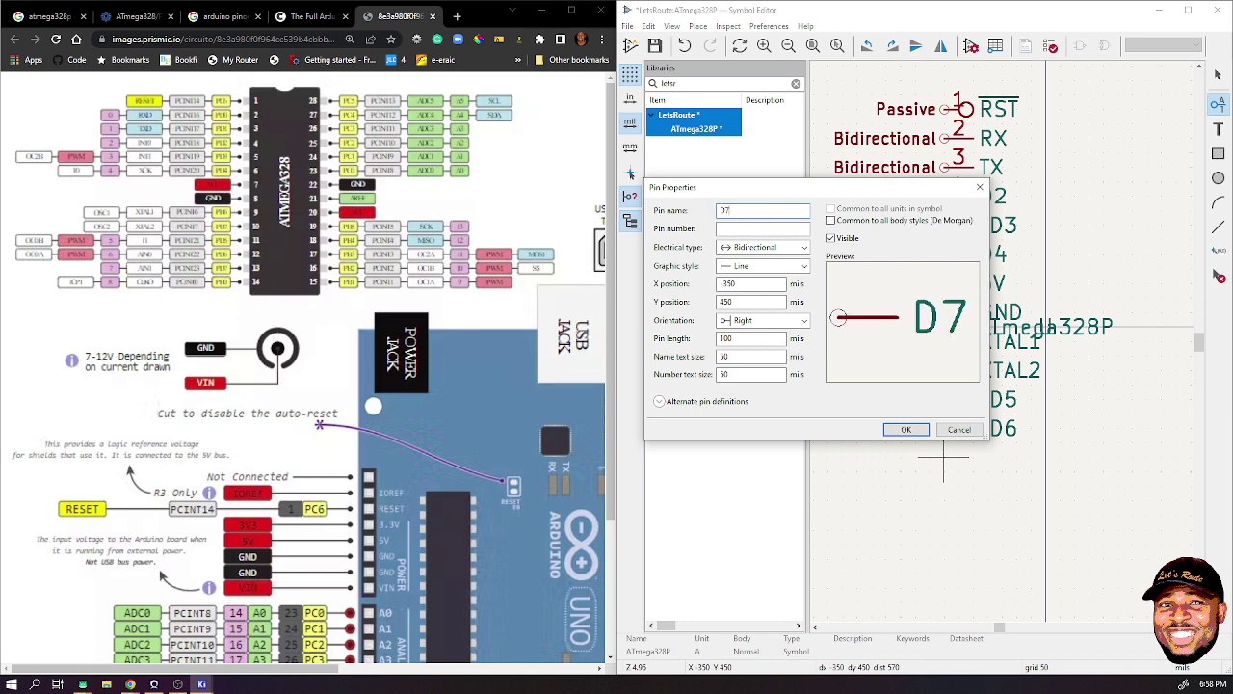
{"action": "left_click", "coordinate": [751, 229]}
{"action": "type", "text": "13"}
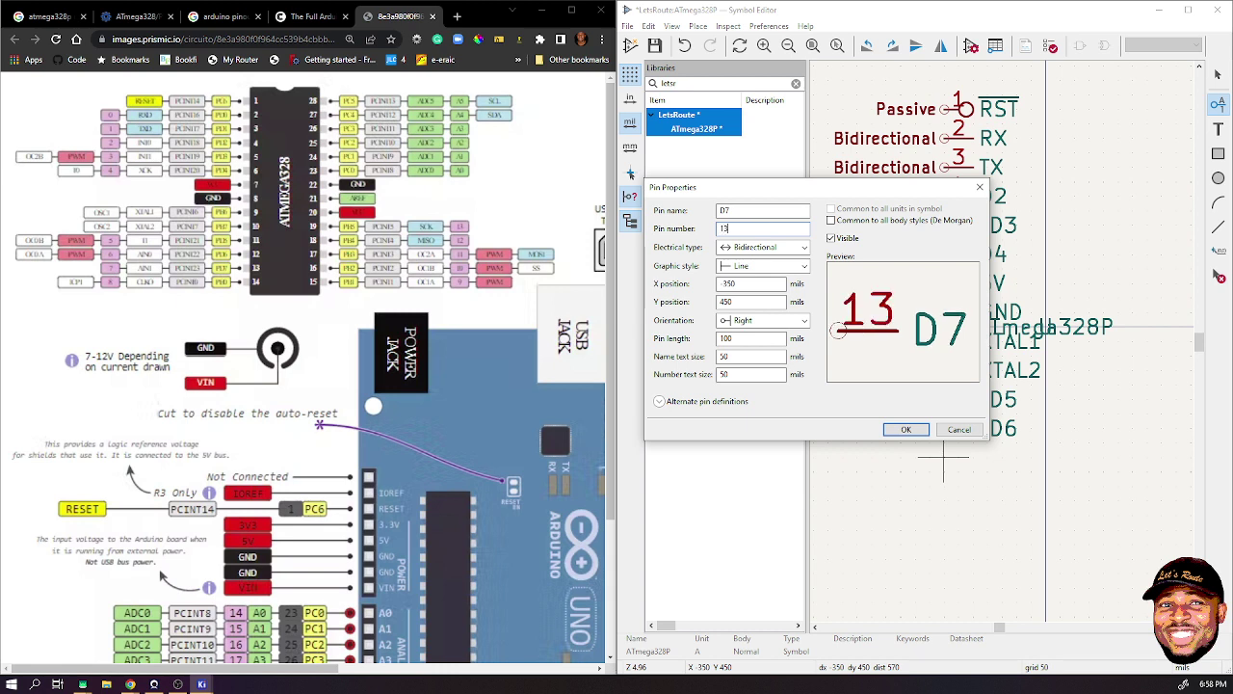
{"action": "left_click", "coordinate": [905, 429]}
{"action": "left_click", "coordinate": [948, 464]}
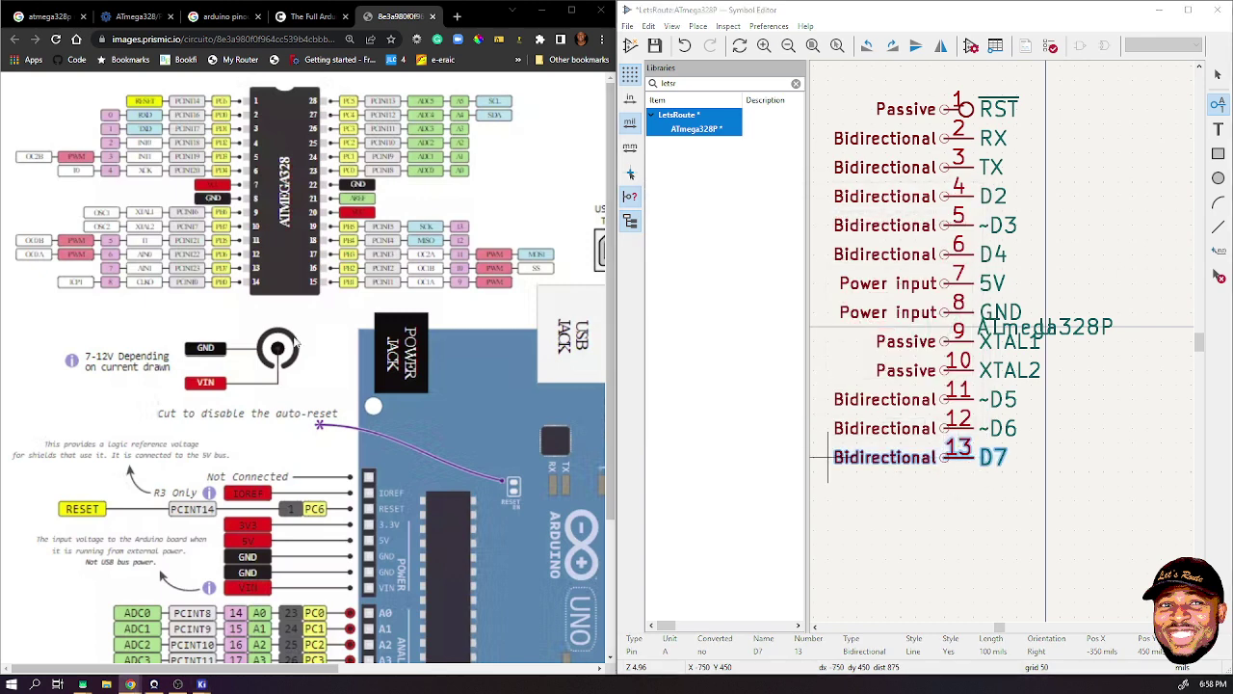
- Add a D8 pin, numbered 18 by mistake, below pin 13
{"action": "left_click", "coordinate": [945, 487]}
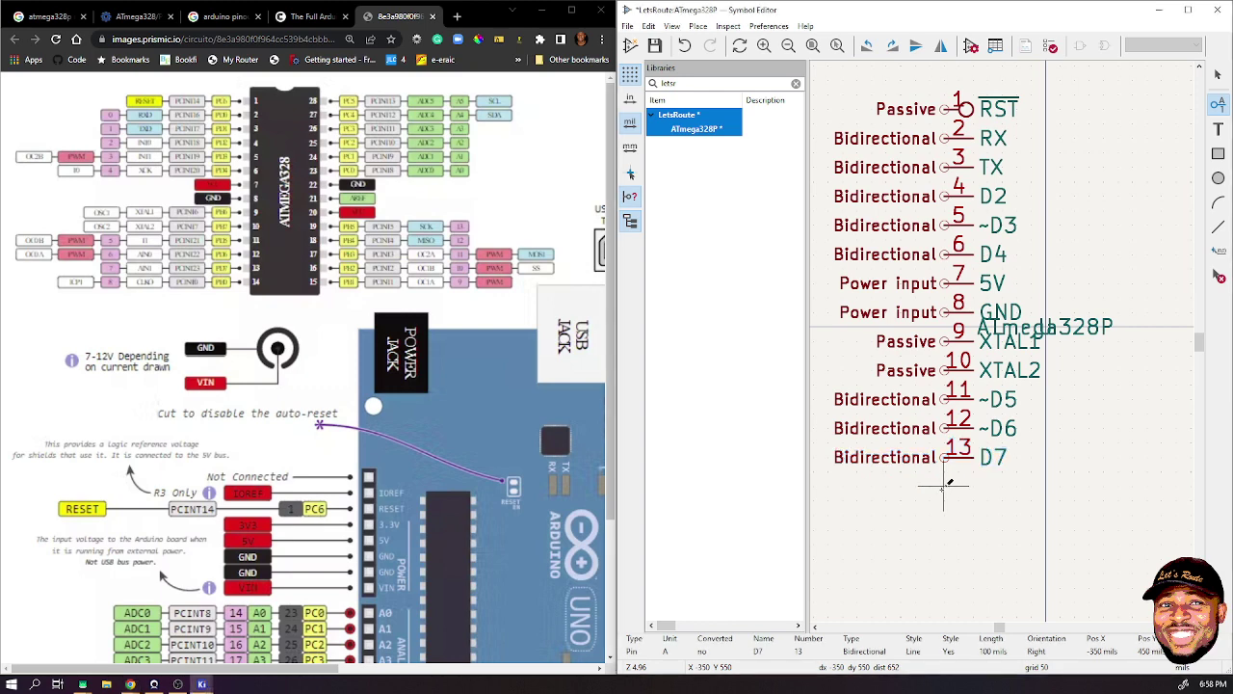
{"action": "left_click", "coordinate": [945, 486]}
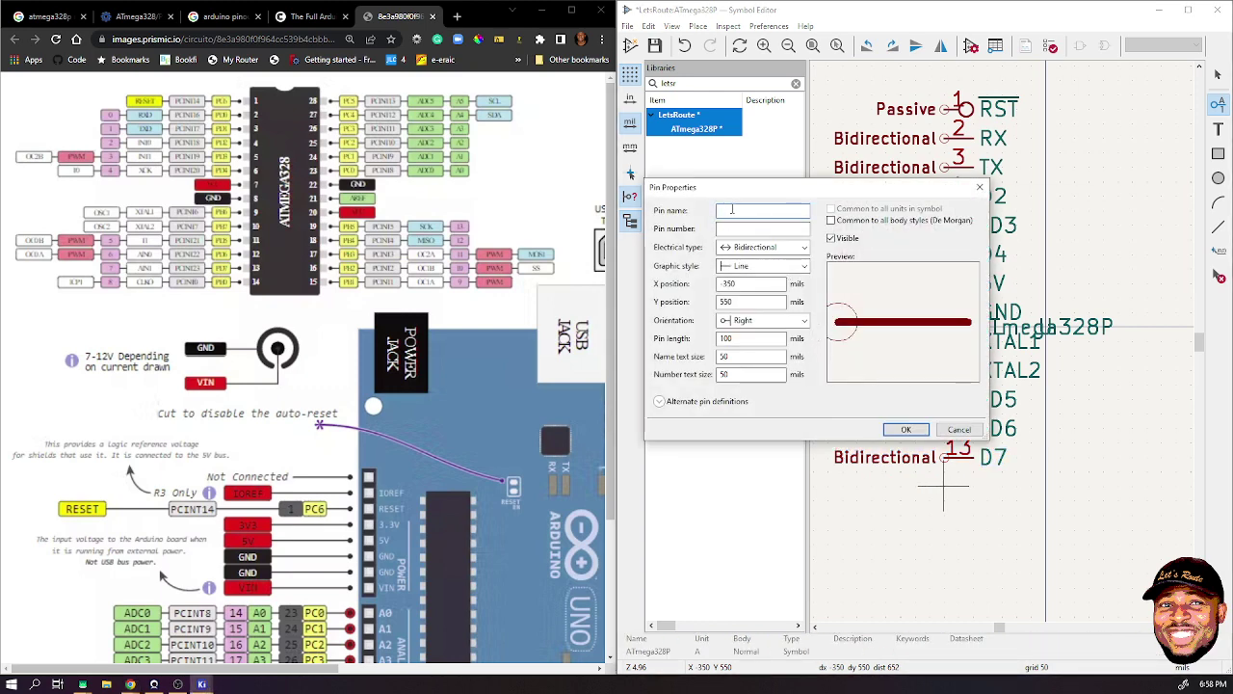
{"action": "type", "text": "D8"}
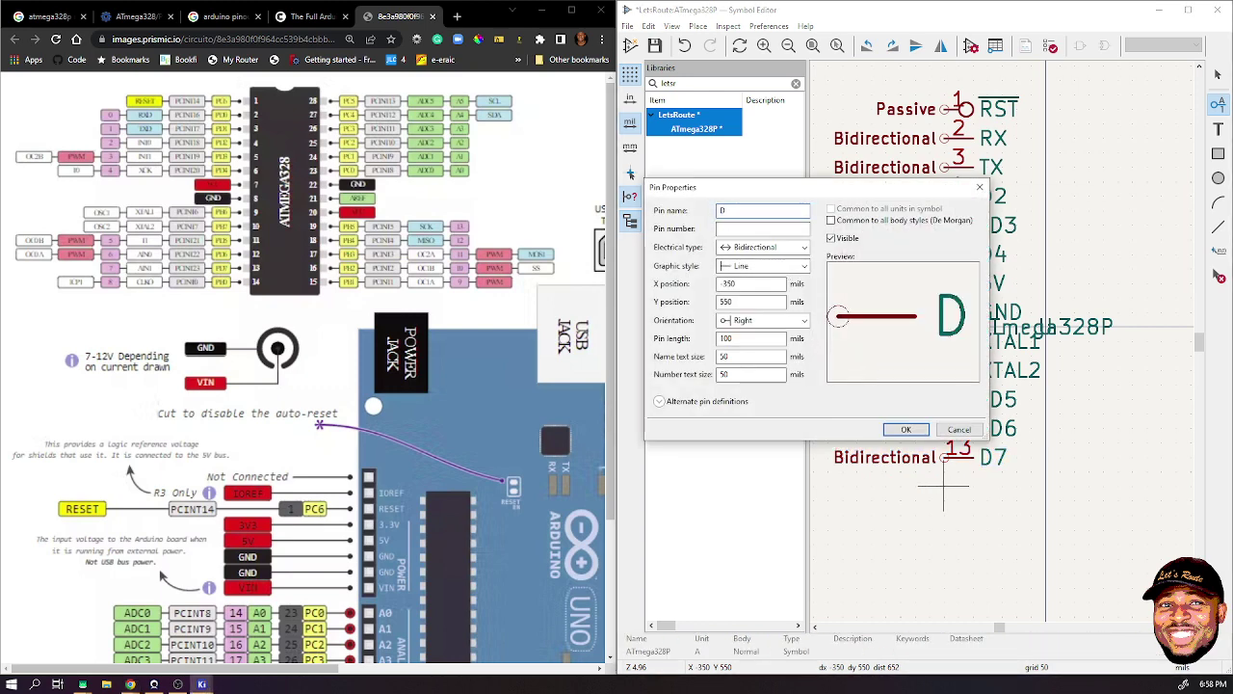
{"action": "left_click", "coordinate": [727, 229]}
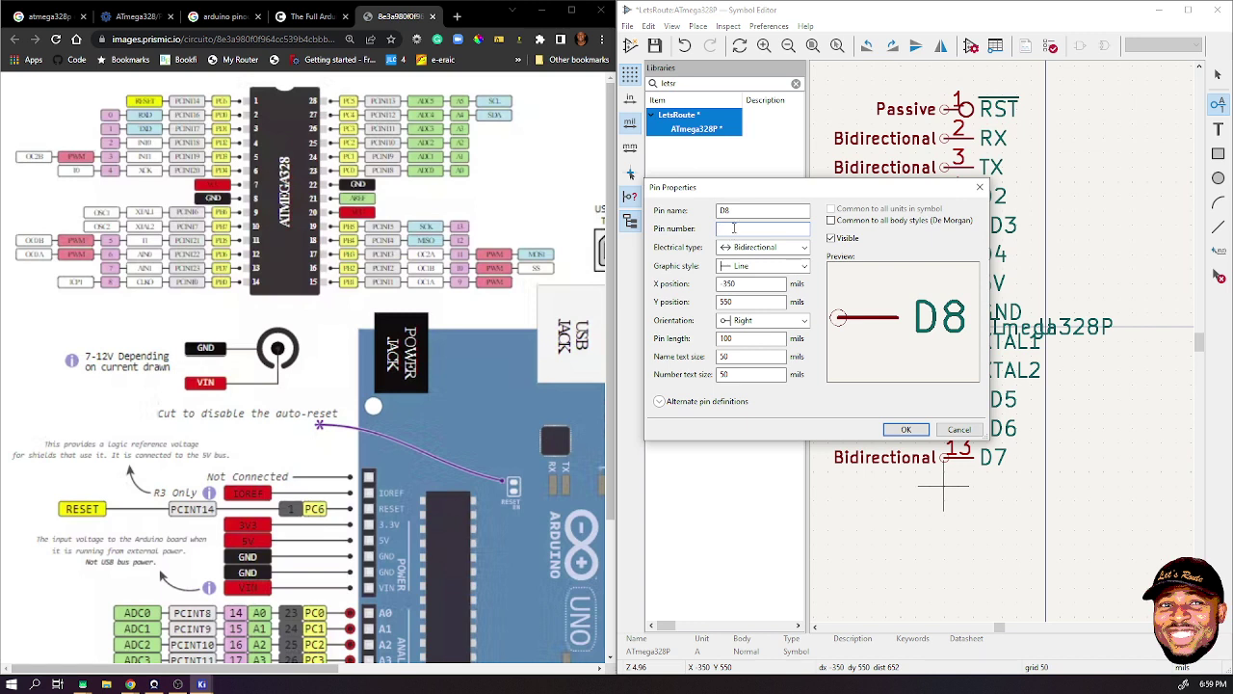
{"action": "type", "text": "18"}
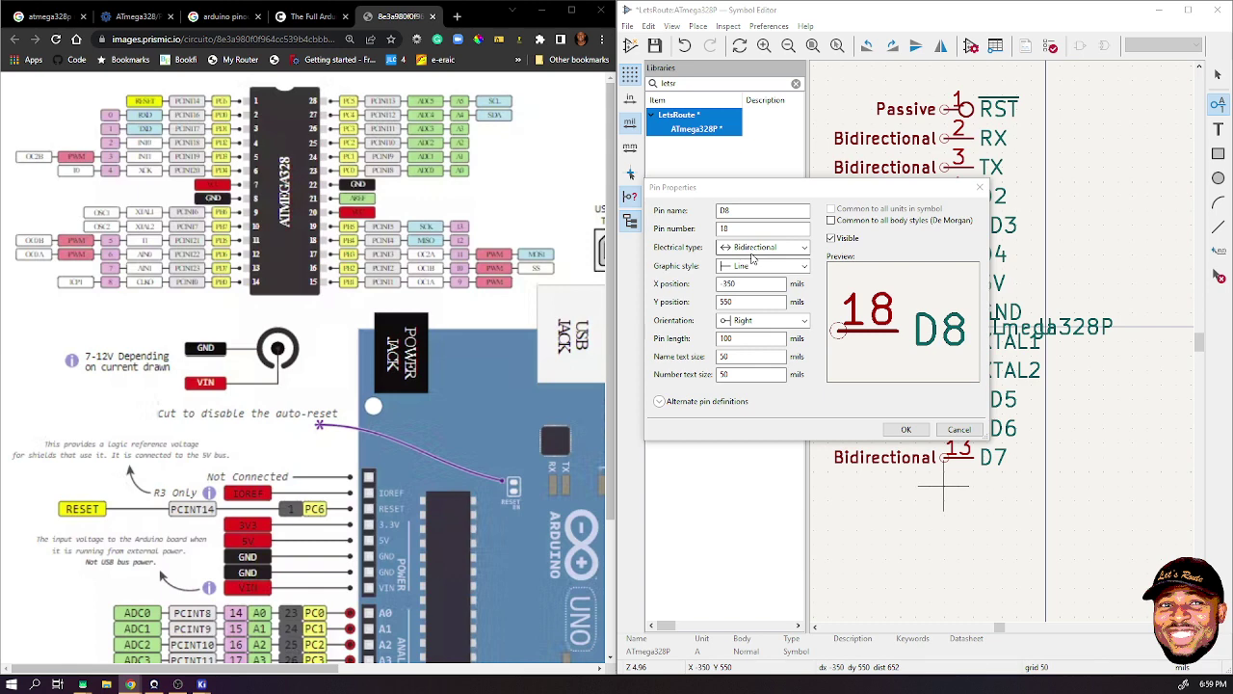
{"action": "left_click", "coordinate": [906, 429]}
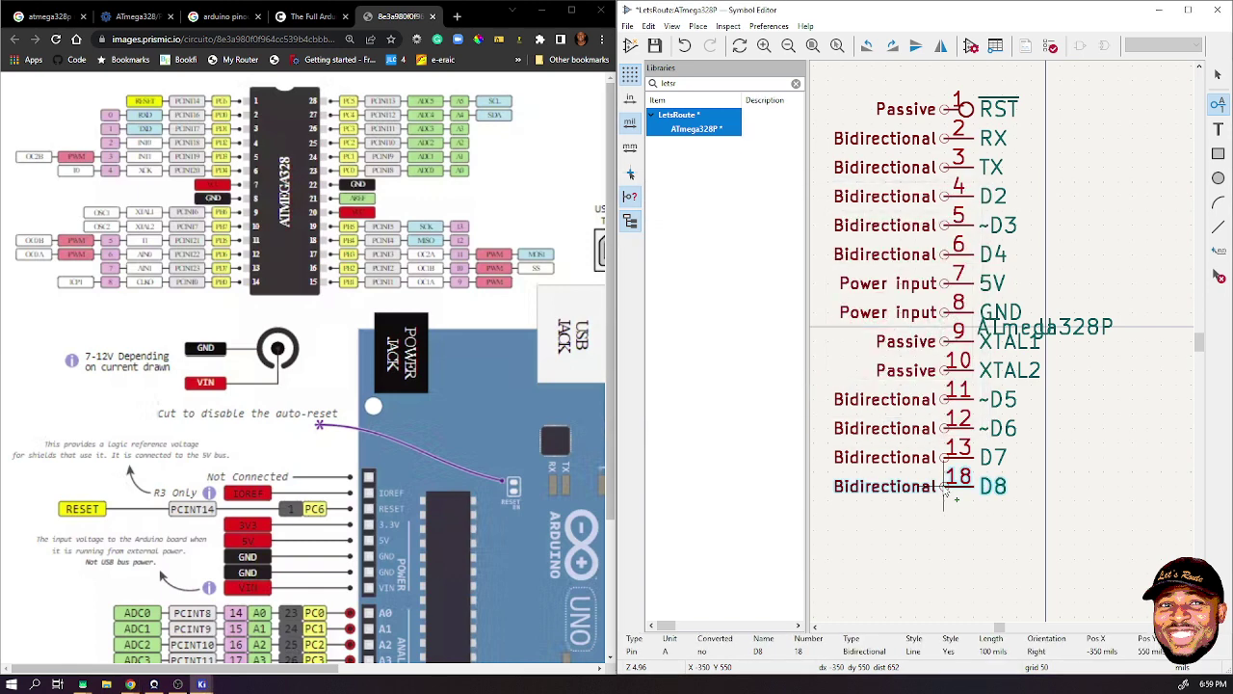
{"action": "left_click", "coordinate": [949, 495]}
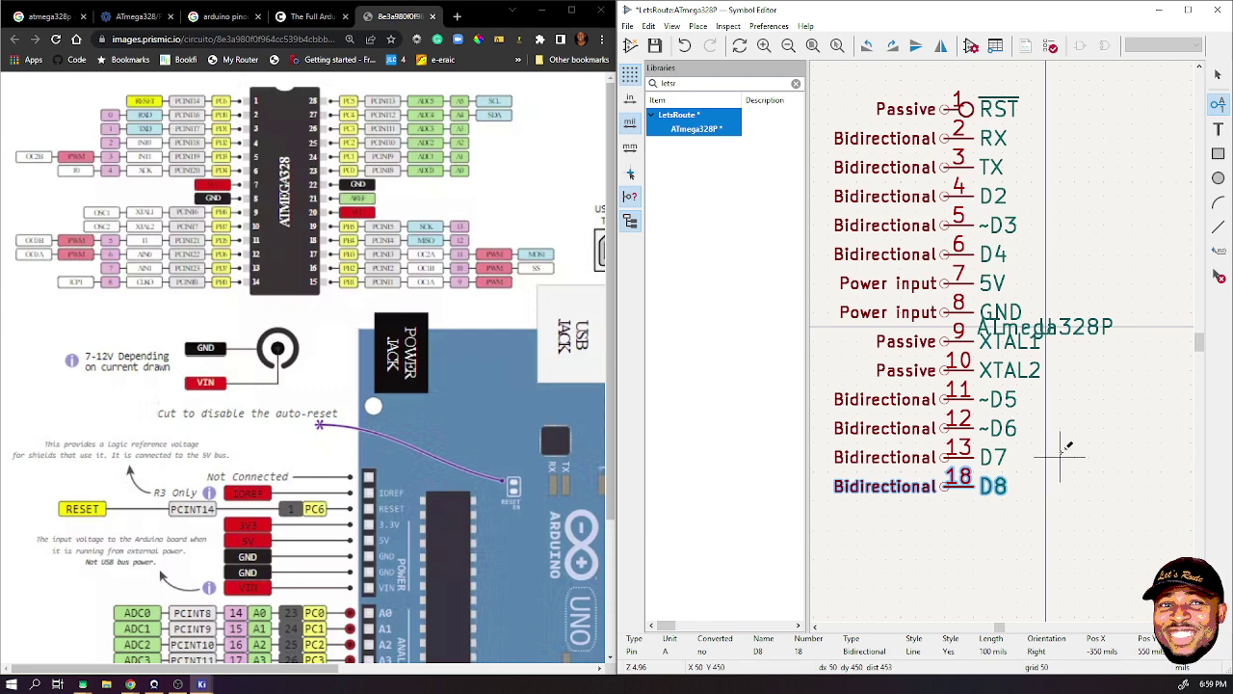
- Correct the D8 pin's number from 18 to 14
{"action": "key", "text": "e"}
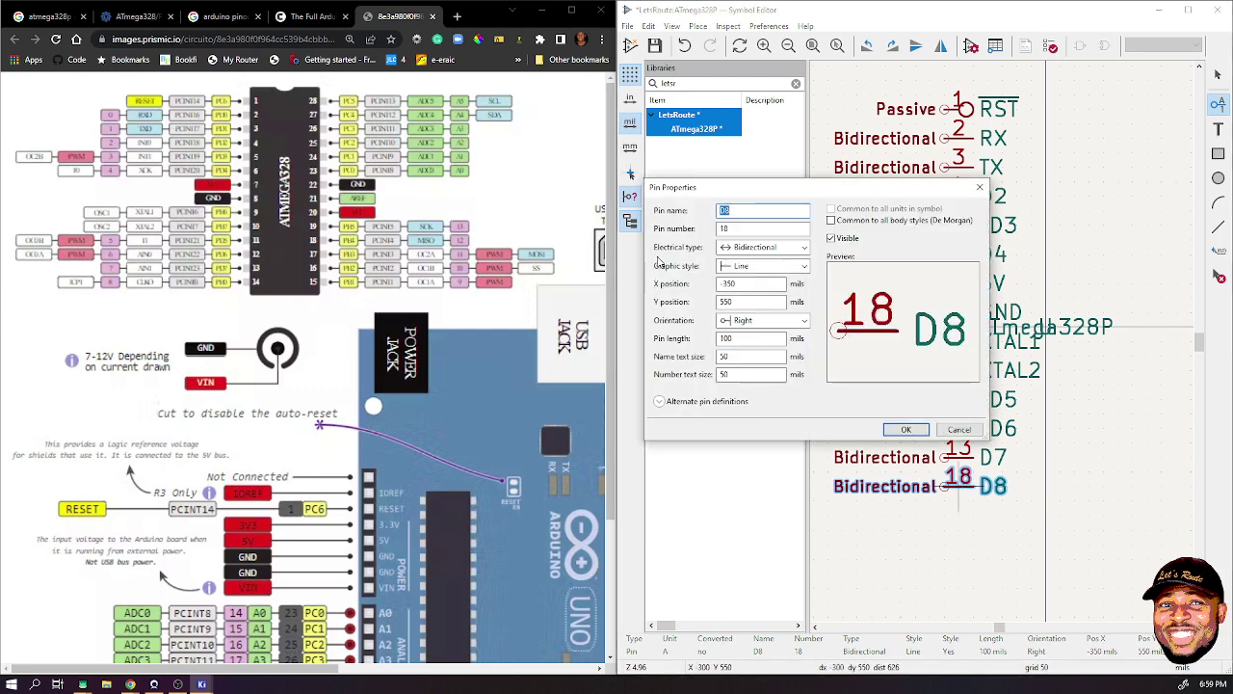
{"action": "left_click", "coordinate": [748, 229]}
{"action": "key", "text": "BackSpace"}
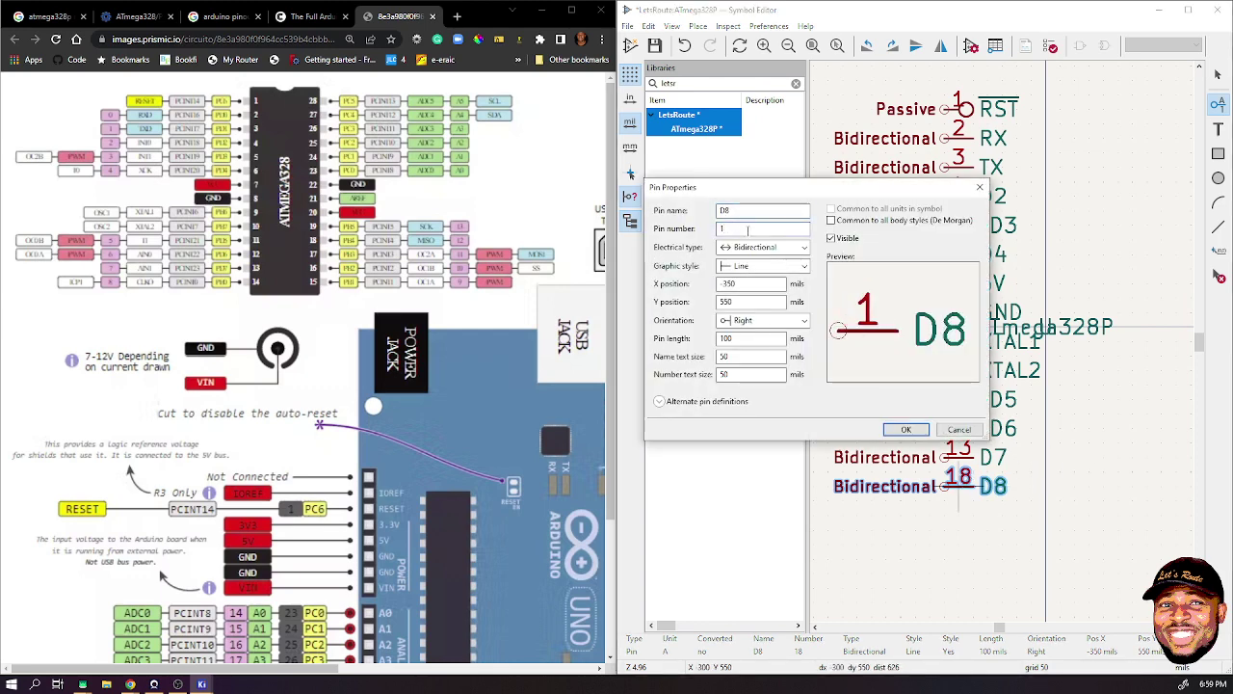
{"action": "type", "text": "4"}
{"action": "left_click", "coordinate": [911, 429]}
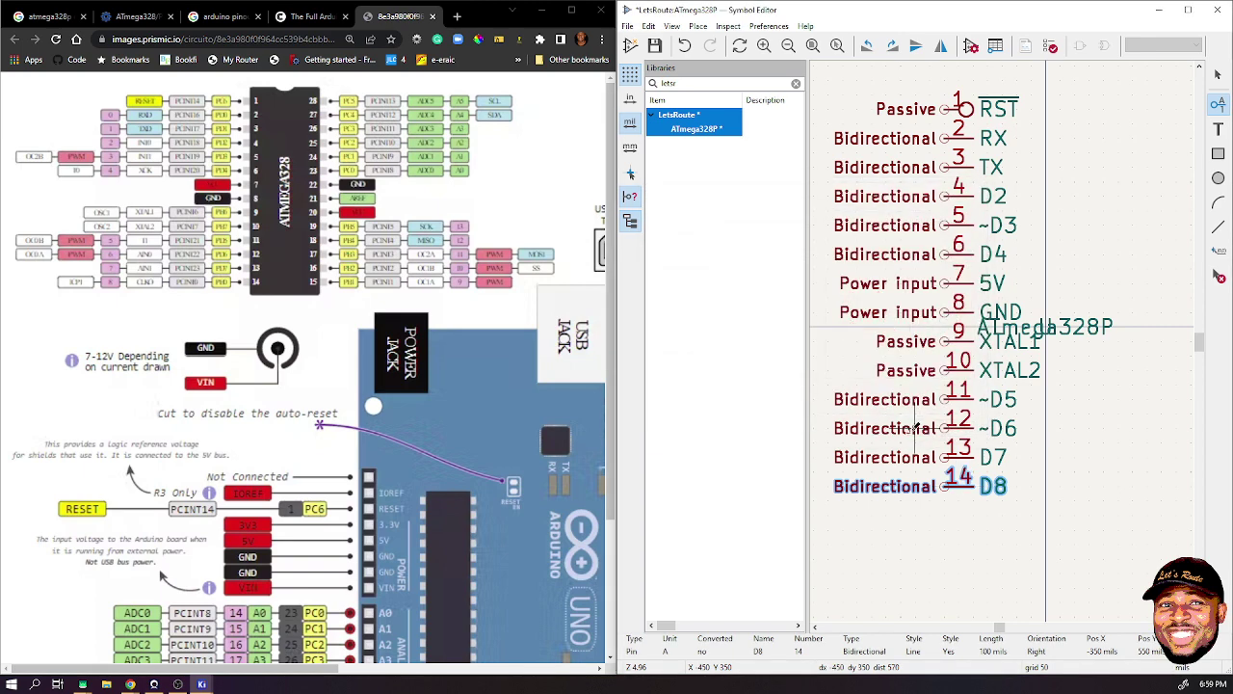
- Add pin 15 named ~D9 below pin 14
{"action": "scroll", "coordinate": [1060, 270], "scroll_direction": "down", "scroll_amount": 3}
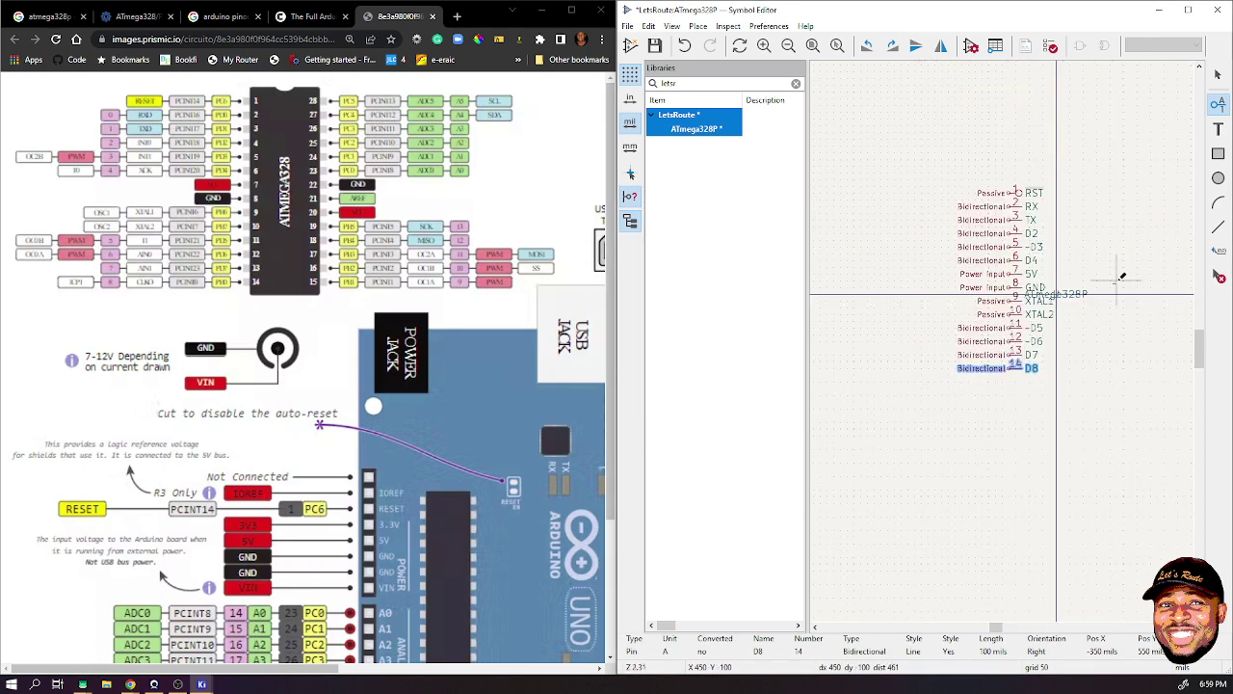
{"action": "middle_click_drag", "start_coordinate": [1122, 276], "coordinate": [1008, 336]}
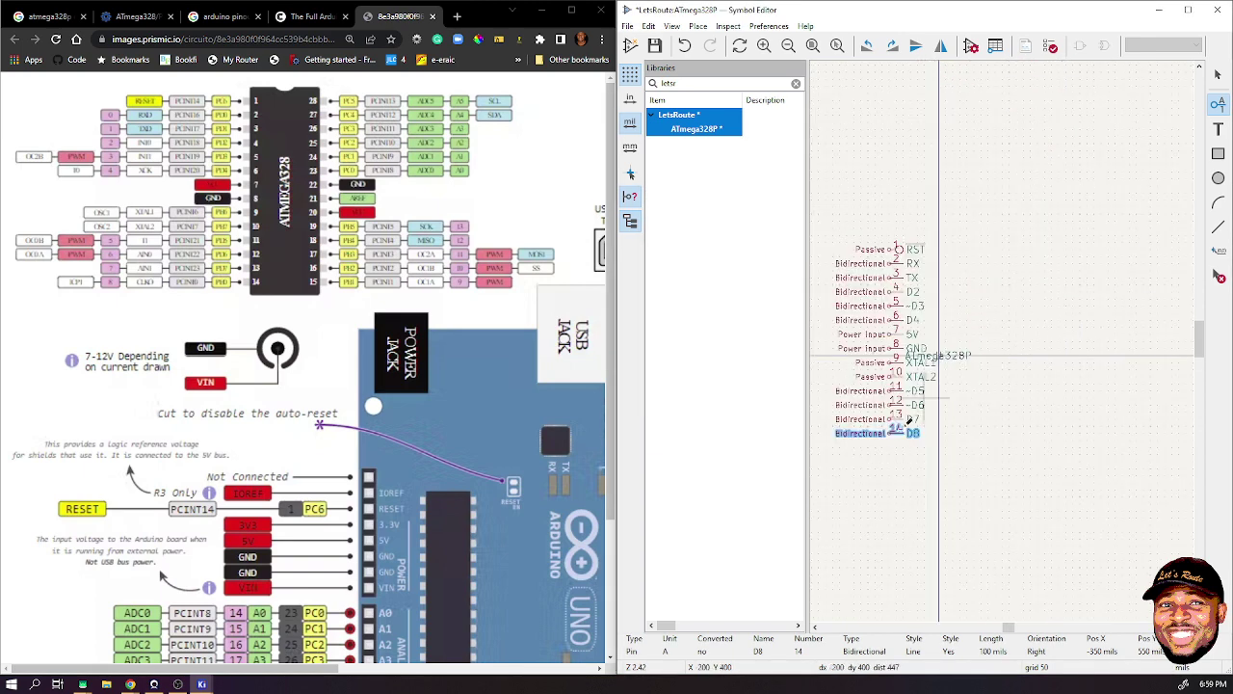
{"action": "scroll", "coordinate": [901, 425], "scroll_direction": "up", "scroll_amount": 3}
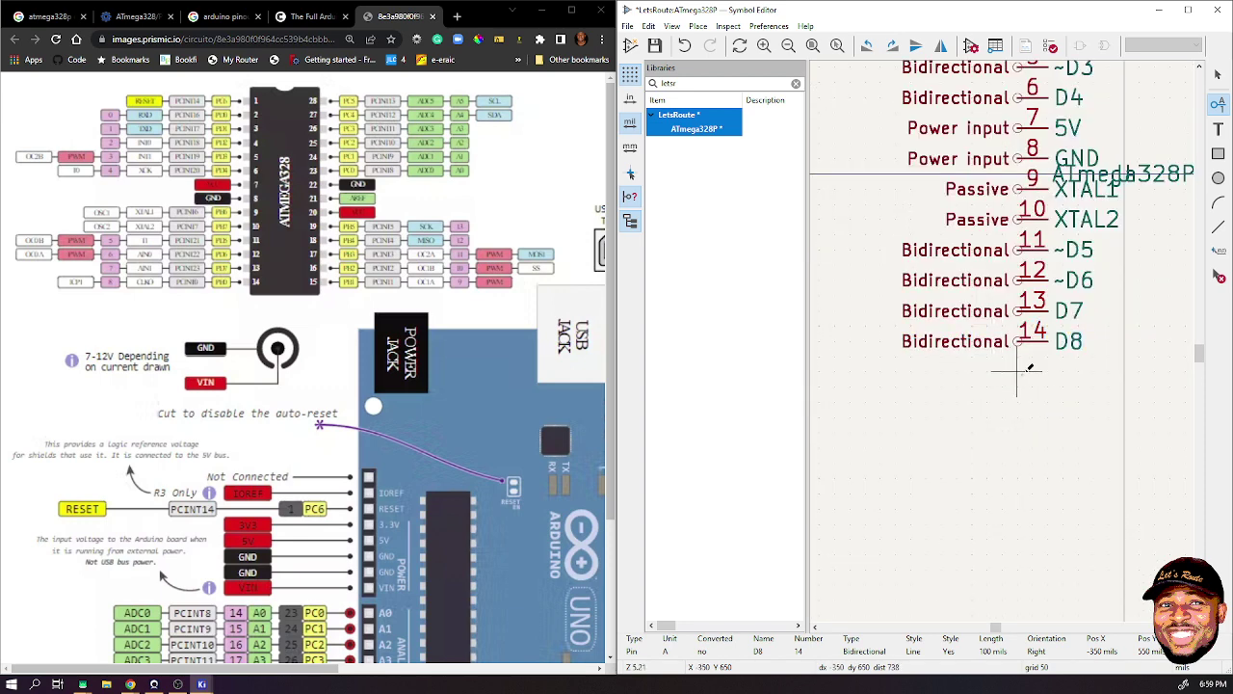
{"action": "left_click", "coordinate": [1017, 370]}
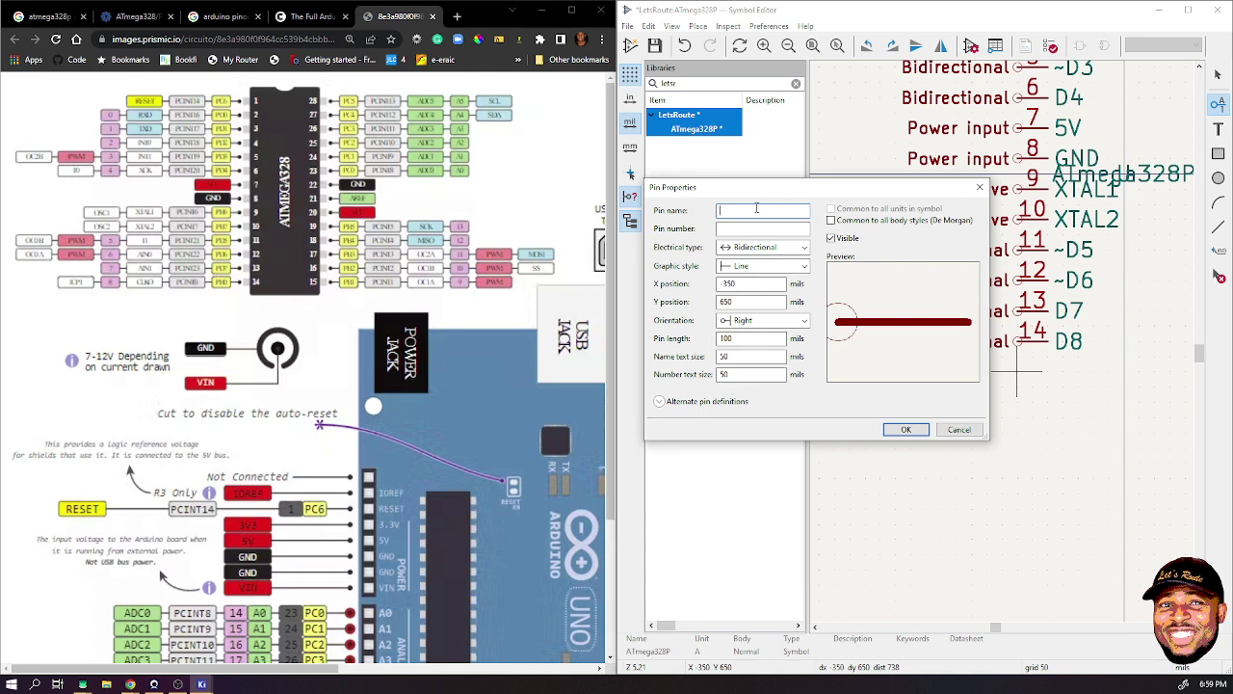
{"action": "type", "text": "15"}
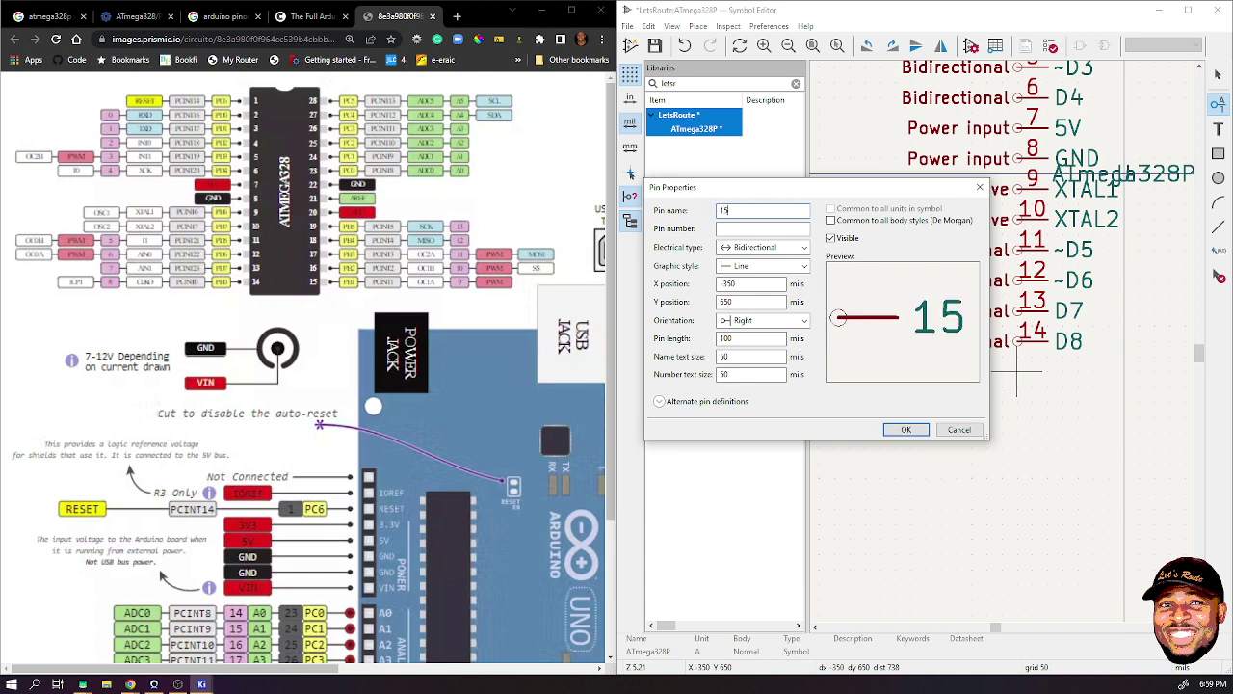
{"action": "key", "text": "Tab"}
{"action": "left_click", "coordinate": [722, 210]}
{"action": "double_click", "coordinate": [723, 210]}
{"action": "type", "text": "D"}
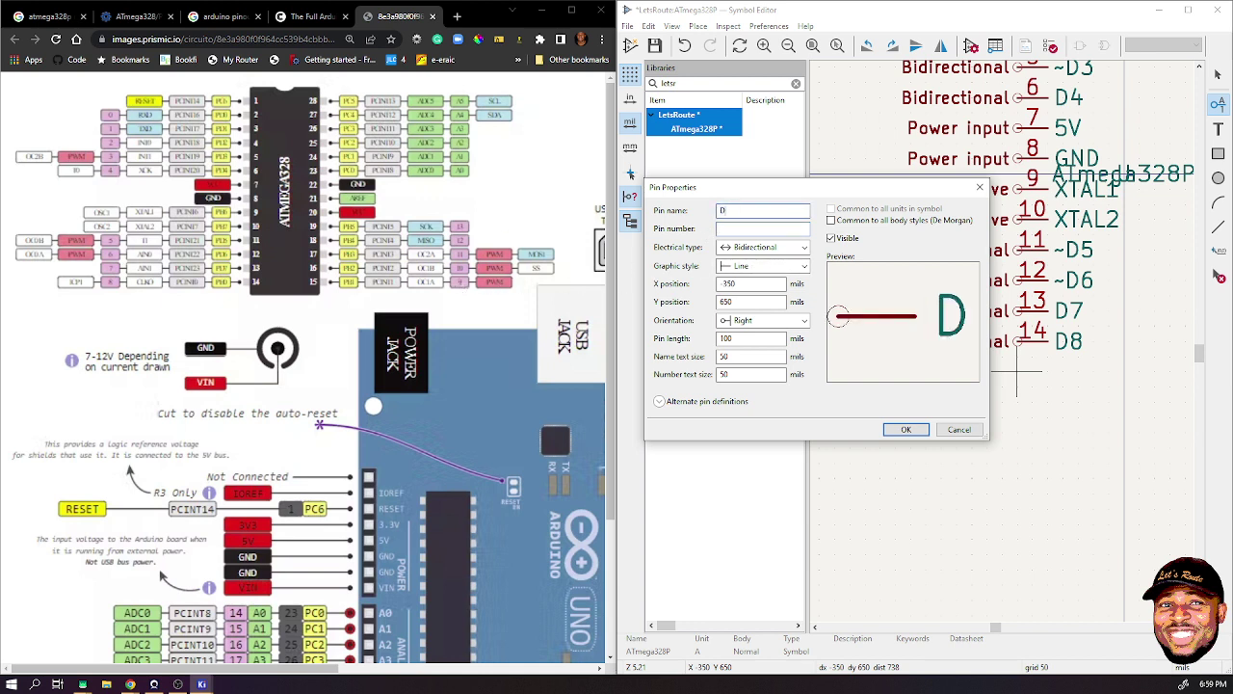
{"action": "type", "text": "9"}
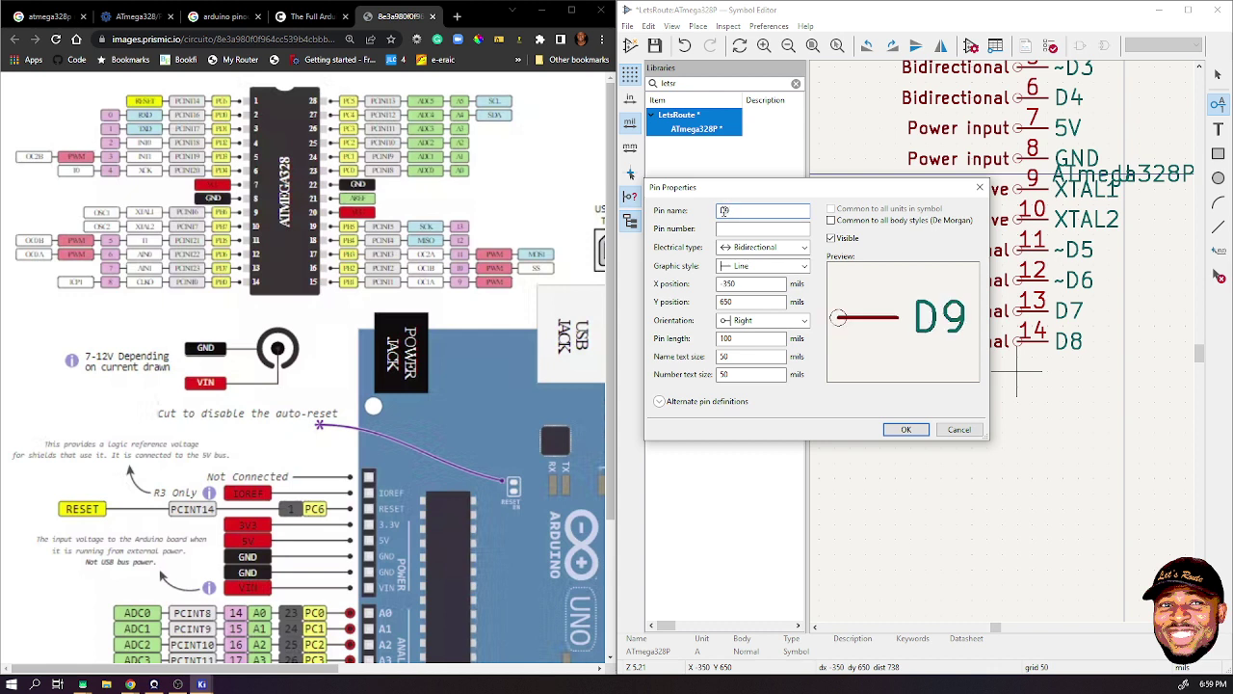
{"action": "left_click", "coordinate": [721, 210]}
{"action": "type", "text": "~"}
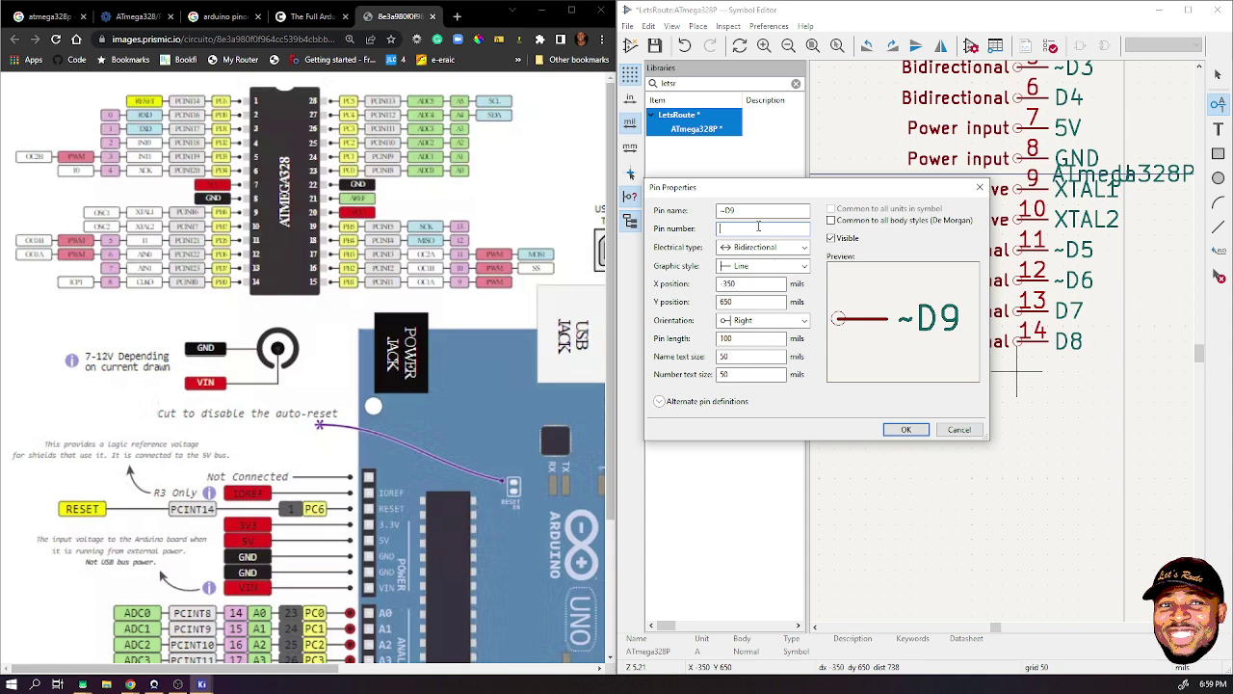
{"action": "type", "text": "15"}
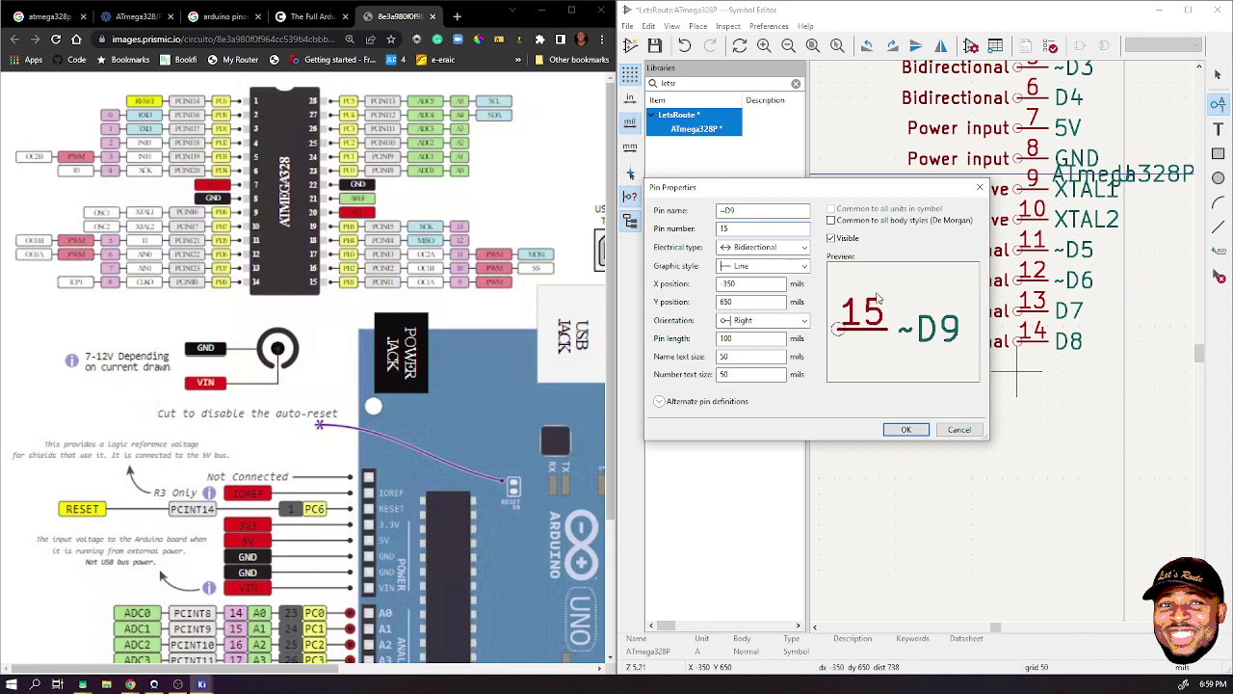
{"action": "left_click", "coordinate": [905, 429]}
{"action": "left_click", "coordinate": [1018, 376]}
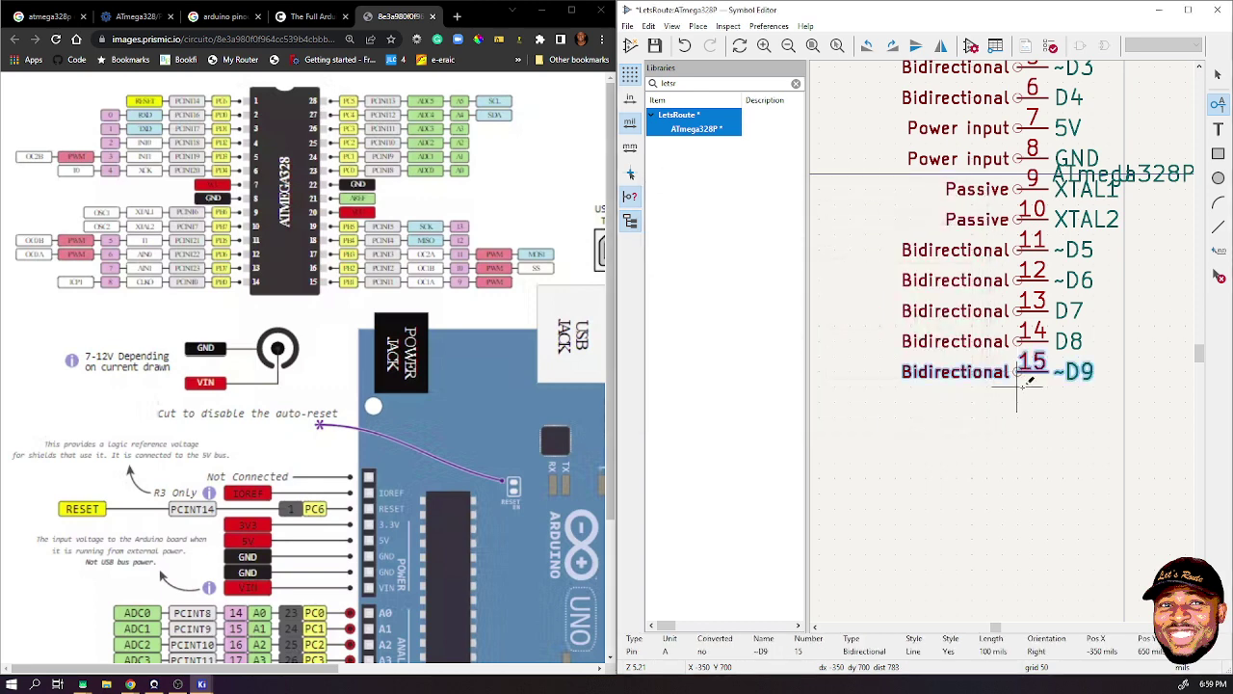
- Add pins 16 ~D10 and 17 ~D11 below ~D9
{"action": "left_click", "coordinate": [1018, 405]}
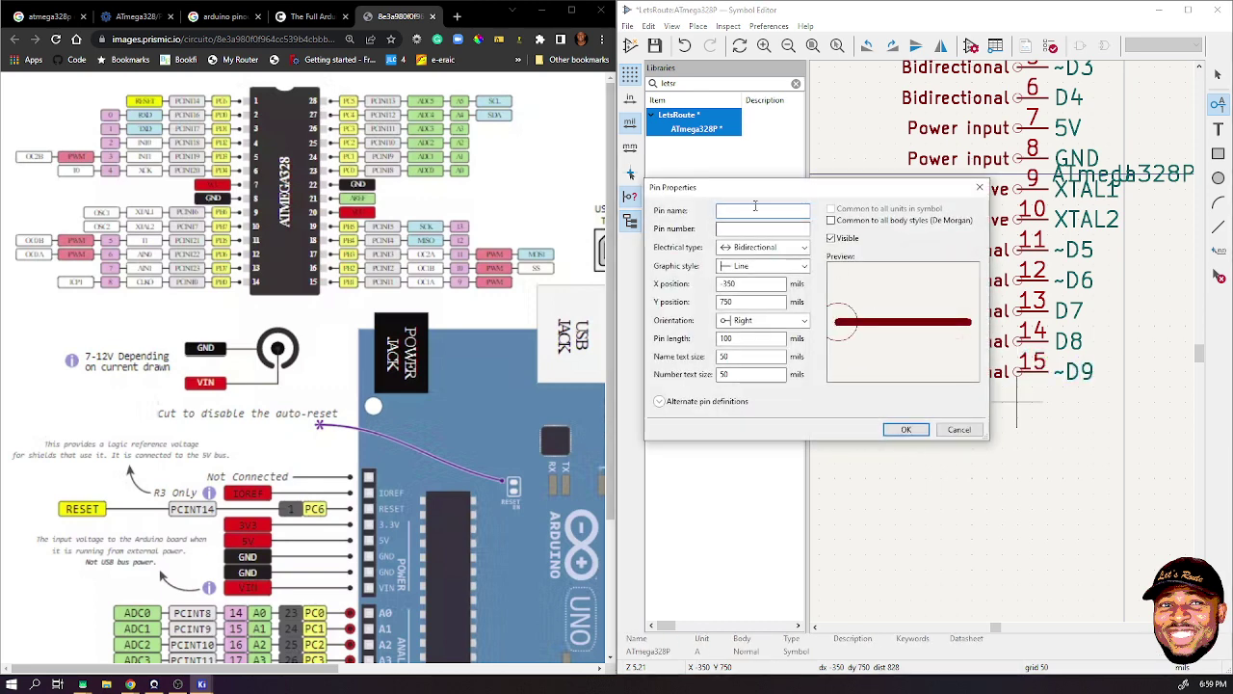
{"action": "type", "text": "D"}
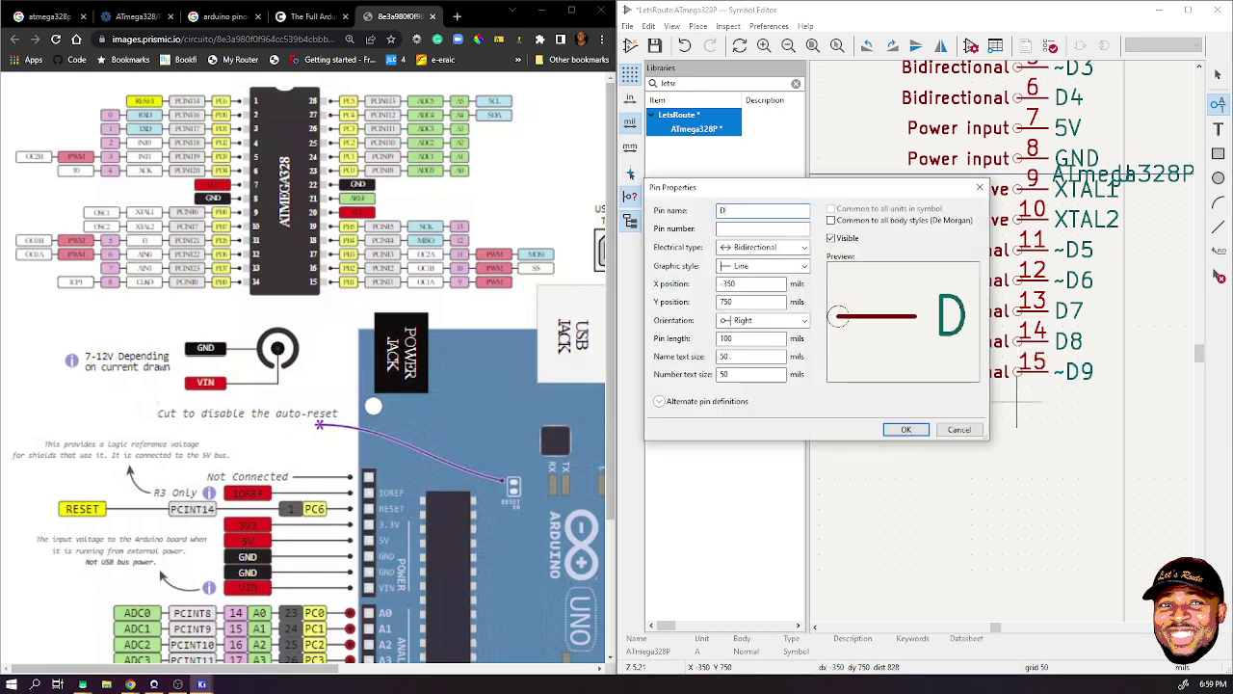
{"action": "type", "text": "10"}
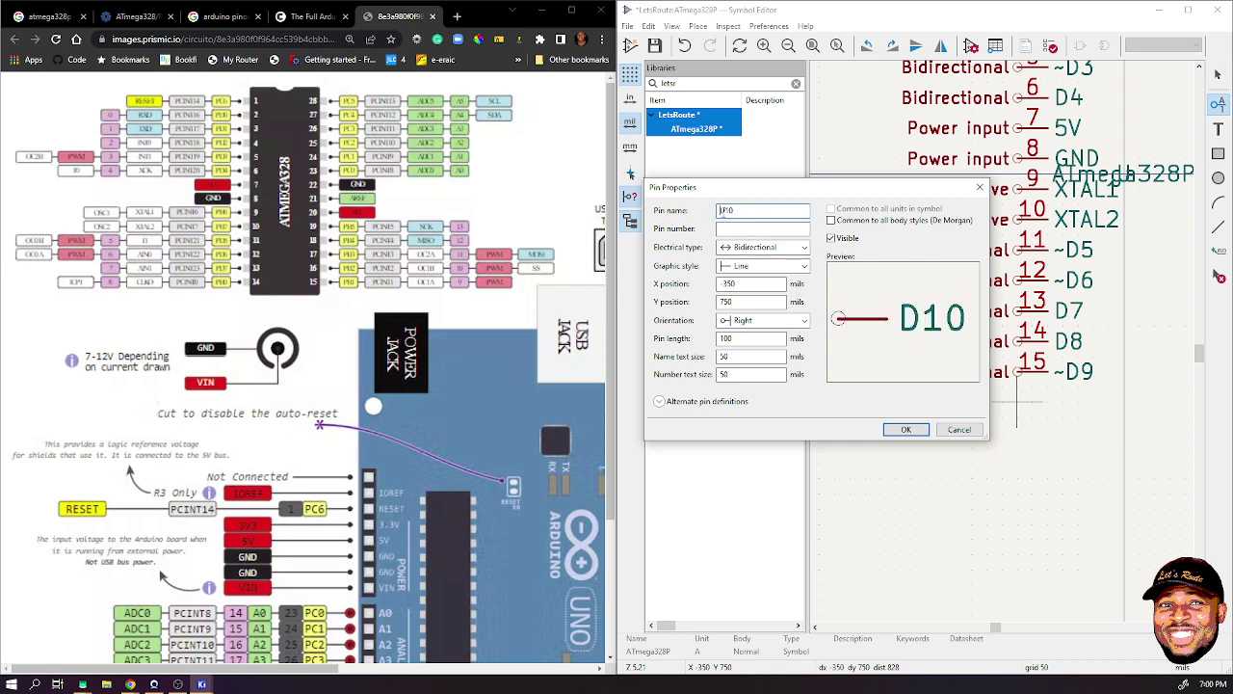
{"action": "type", "text": "~"}
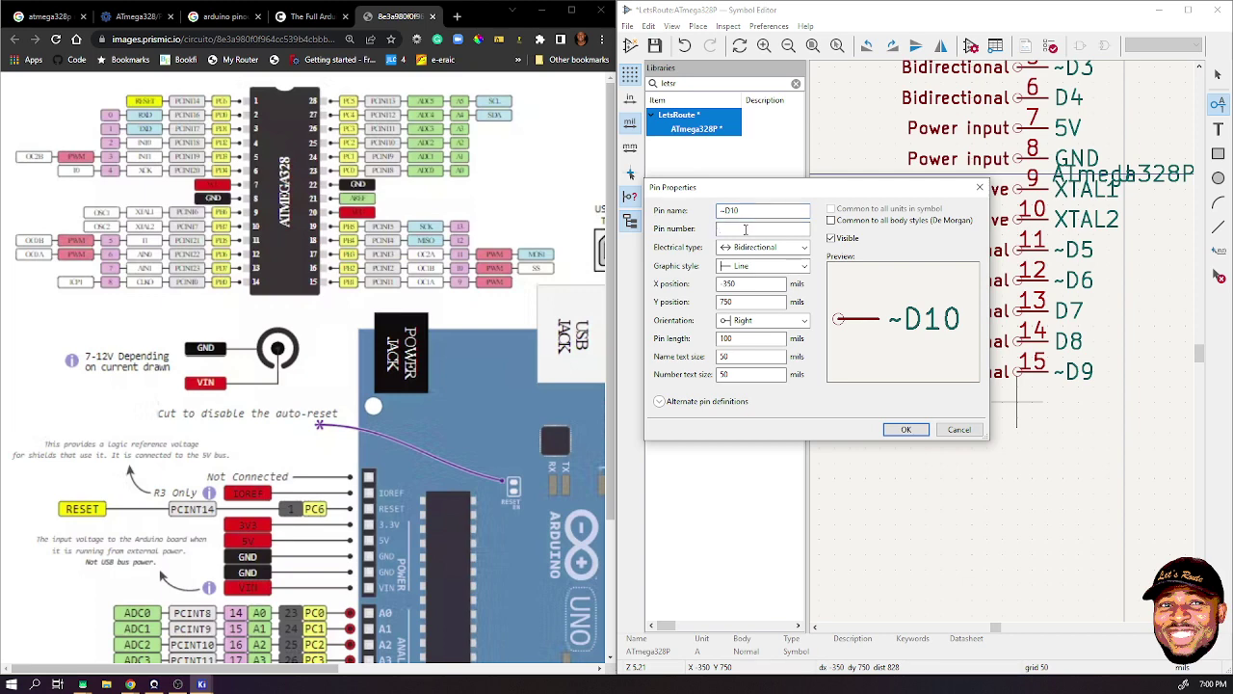
{"action": "type", "text": "1"}
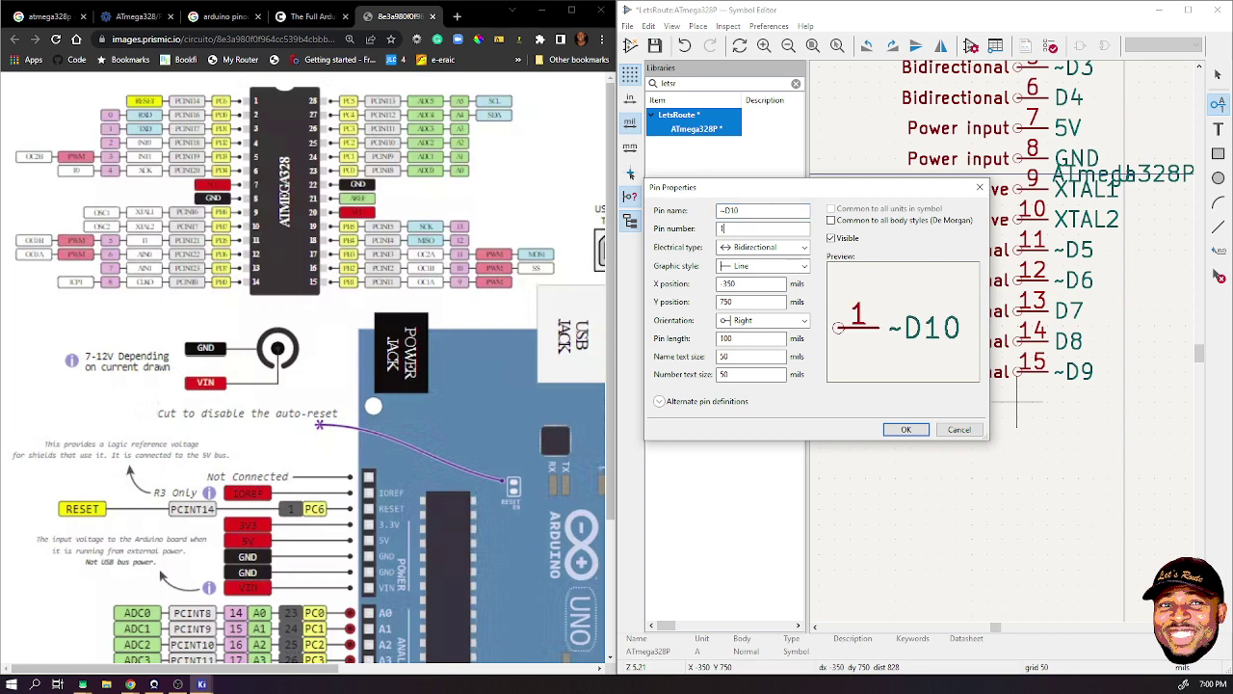
{"action": "type", "text": "6"}
{"action": "left_click", "coordinate": [905, 429]}
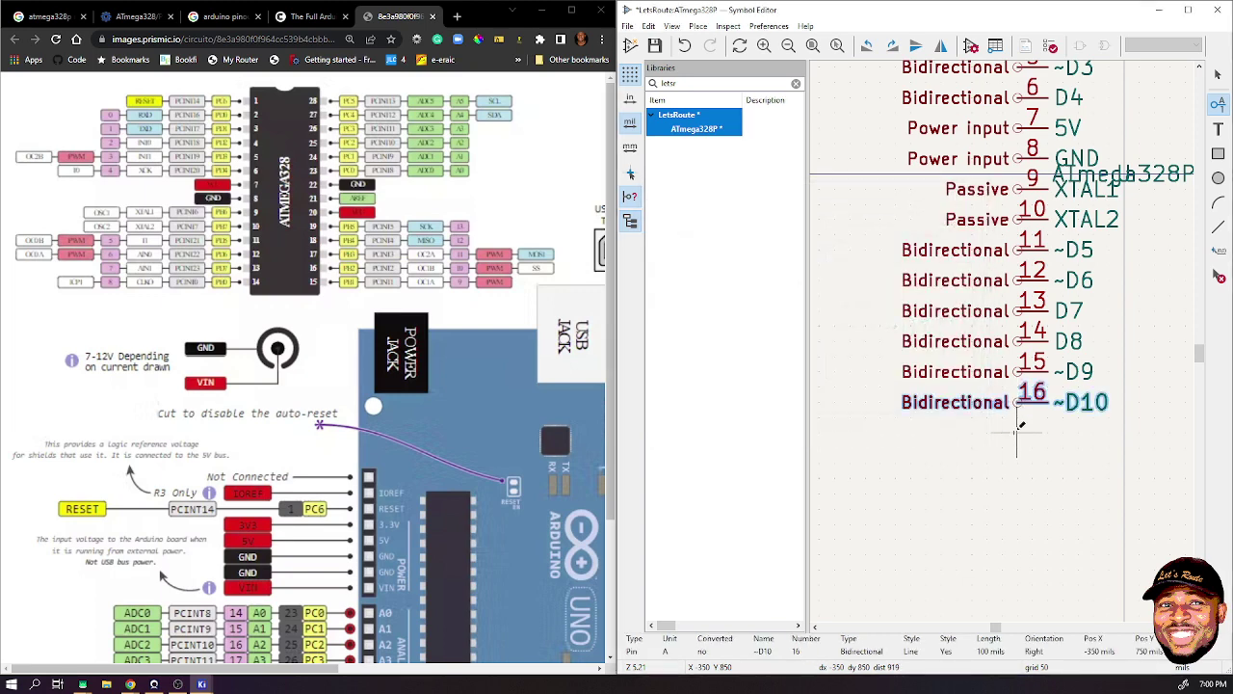
{"action": "left_click", "coordinate": [1018, 429]}
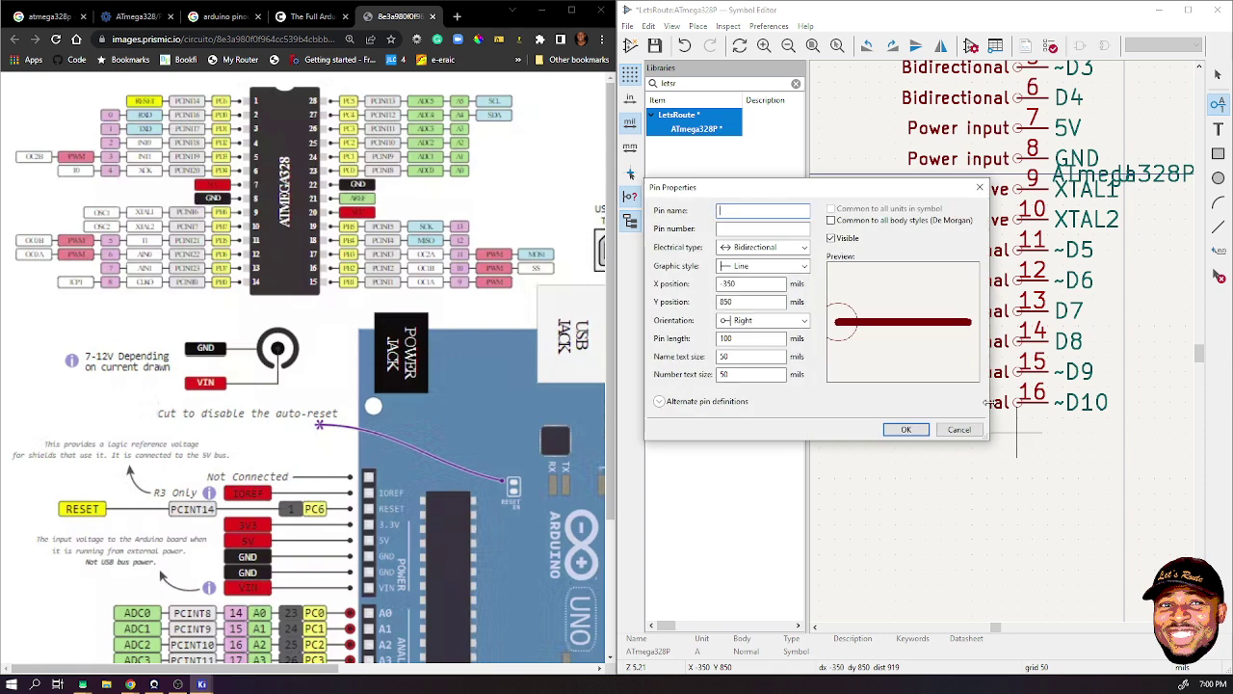
{"action": "type", "text": "~D11"}
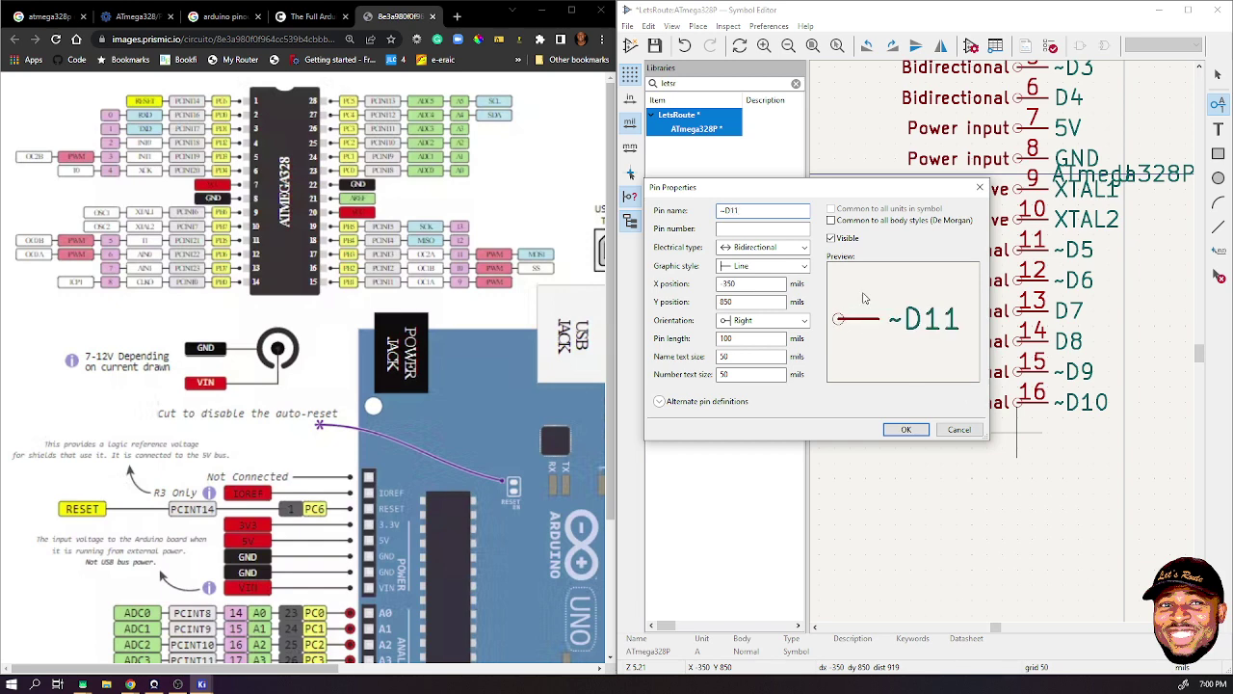
{"action": "key", "text": "Tab"}
{"action": "type", "text": "17"}
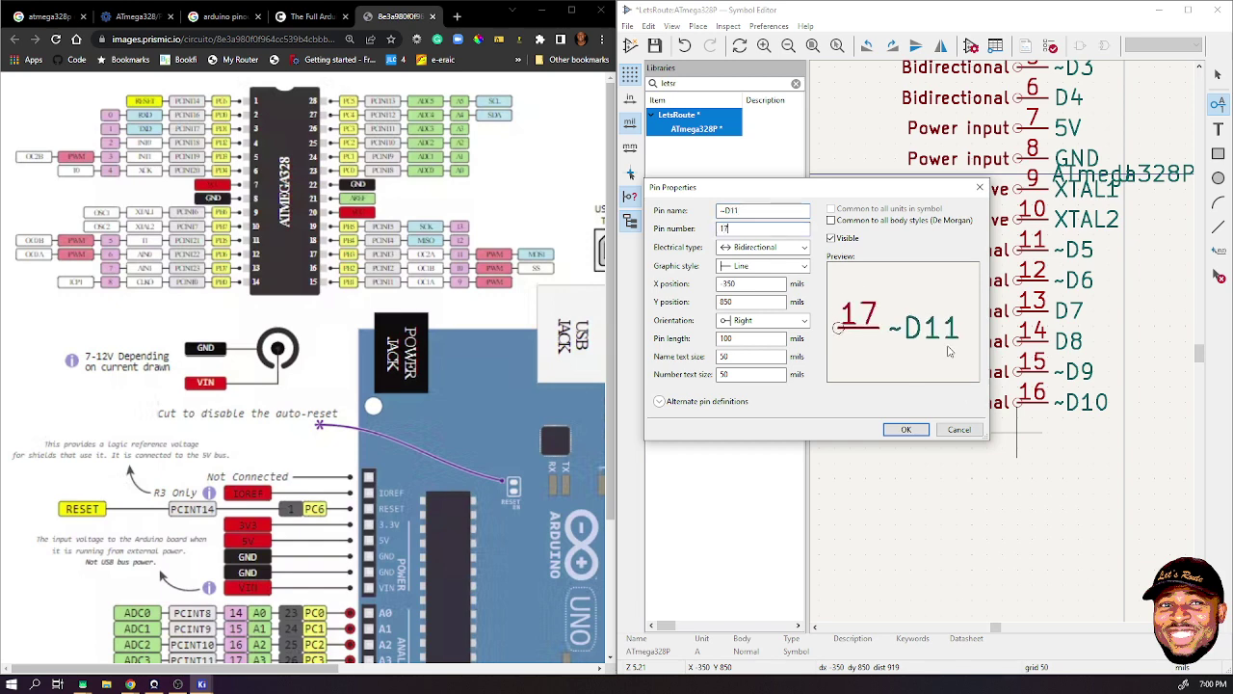
{"action": "left_click", "coordinate": [906, 431]}
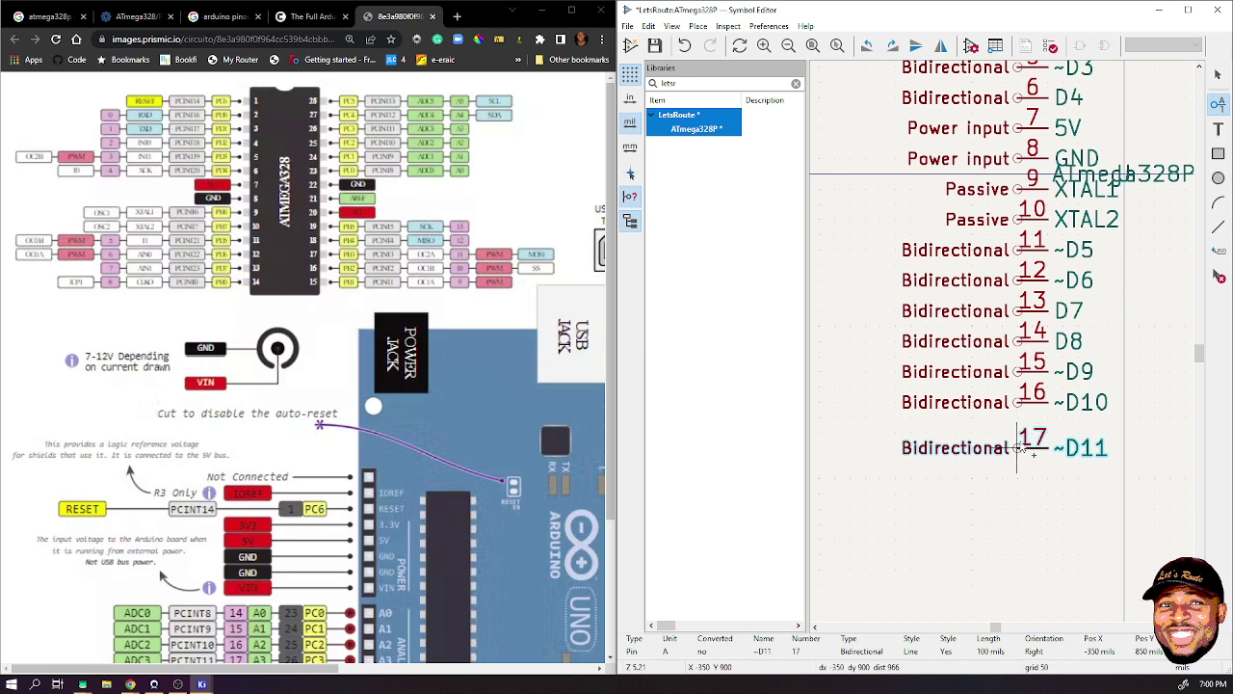
- Add pins 18 D12 and 19 D13 below ~D11
{"action": "left_click", "coordinate": [1021, 458]}
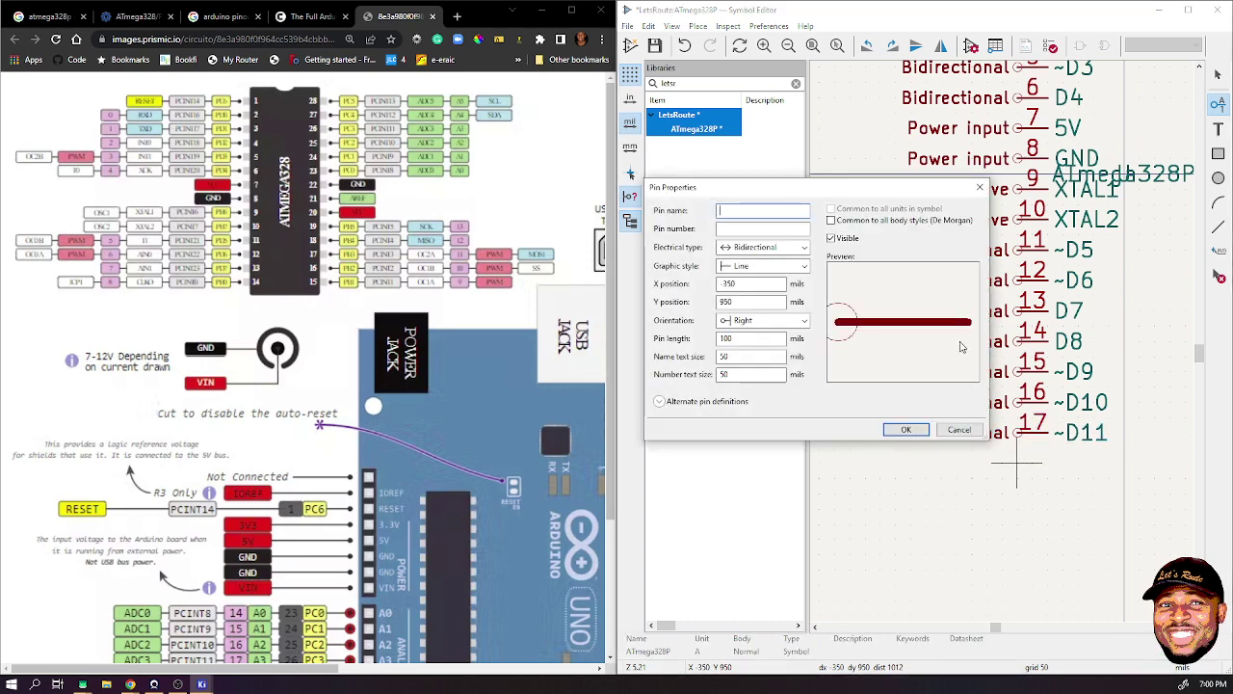
{"action": "type", "text": "D"}
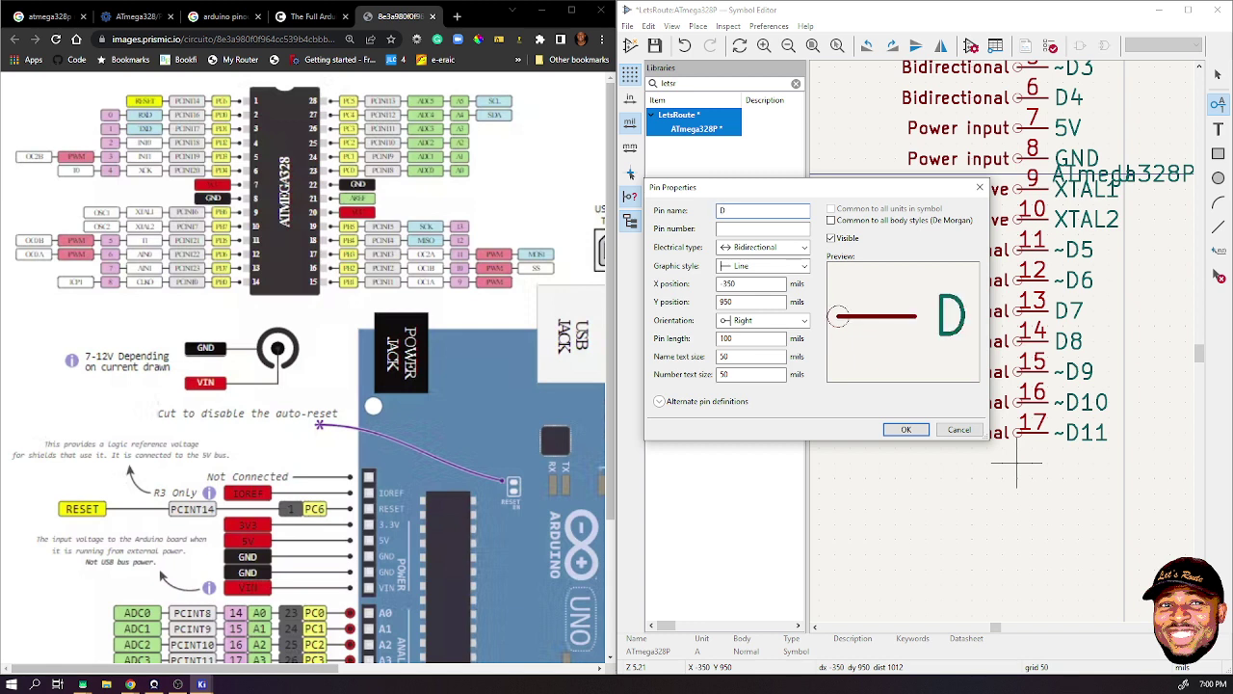
{"action": "type", "text": "12"}
{"action": "left_click", "coordinate": [777, 229]}
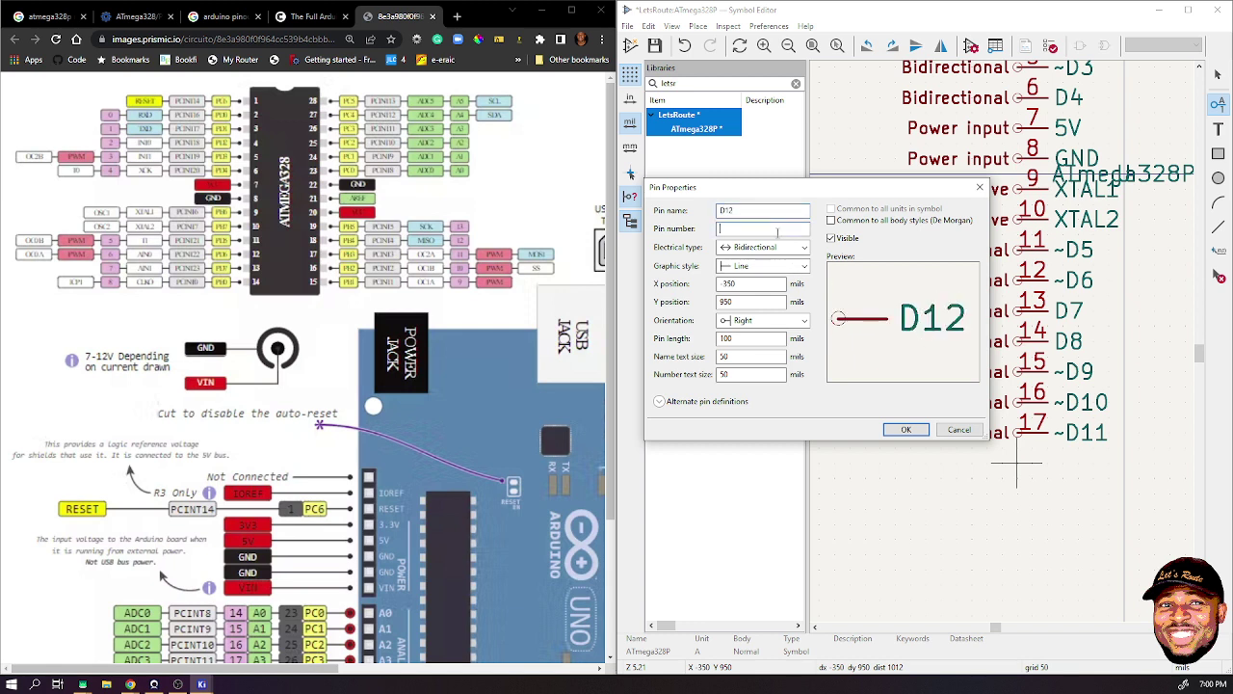
{"action": "type", "text": "18"}
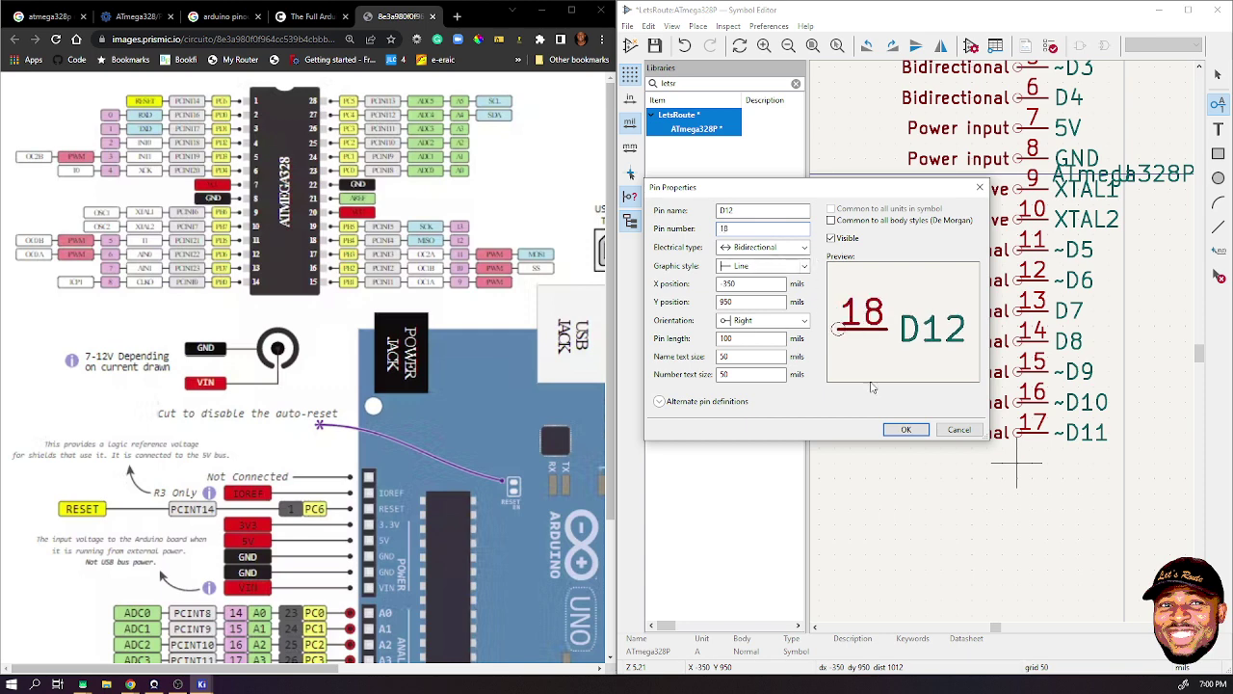
{"action": "left_click", "coordinate": [903, 431]}
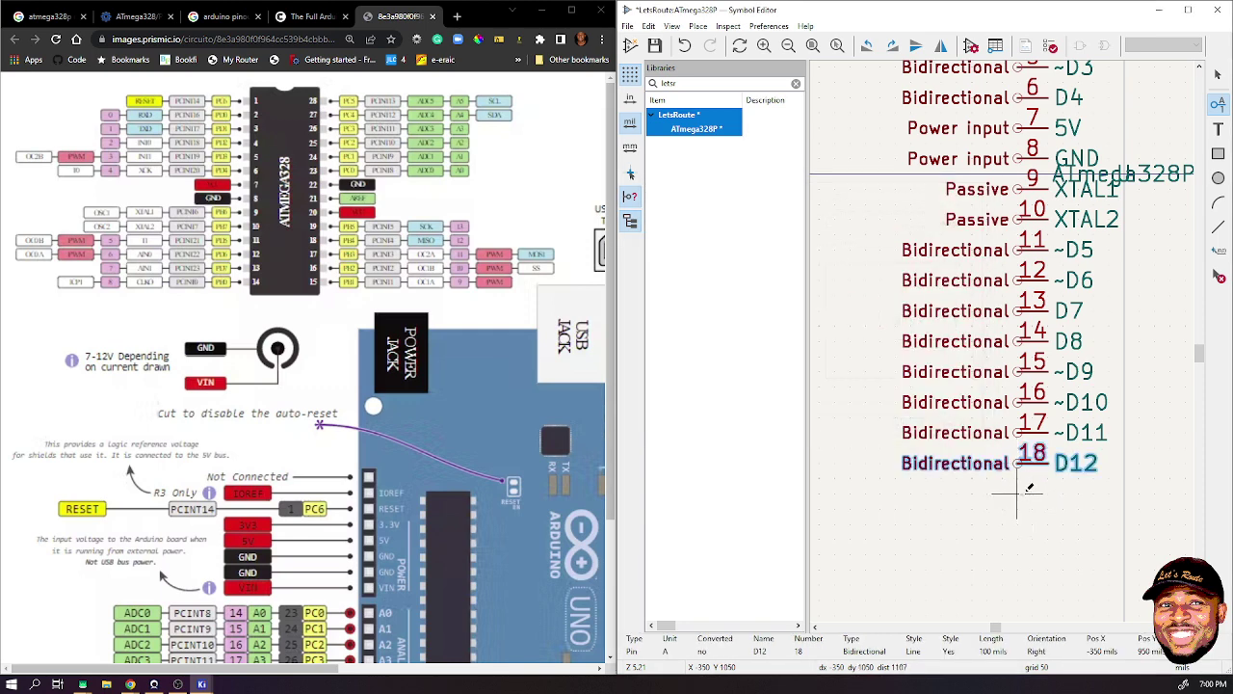
{"action": "left_click", "coordinate": [1017, 493]}
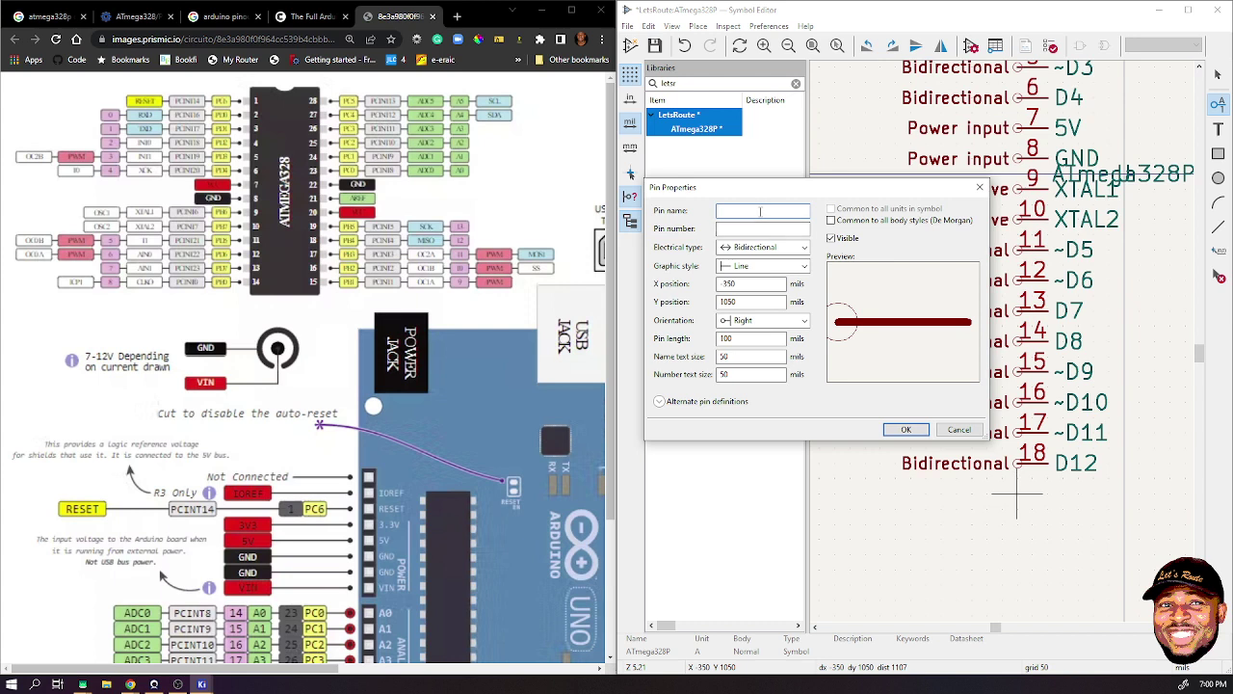
{"action": "type", "text": "D13"}
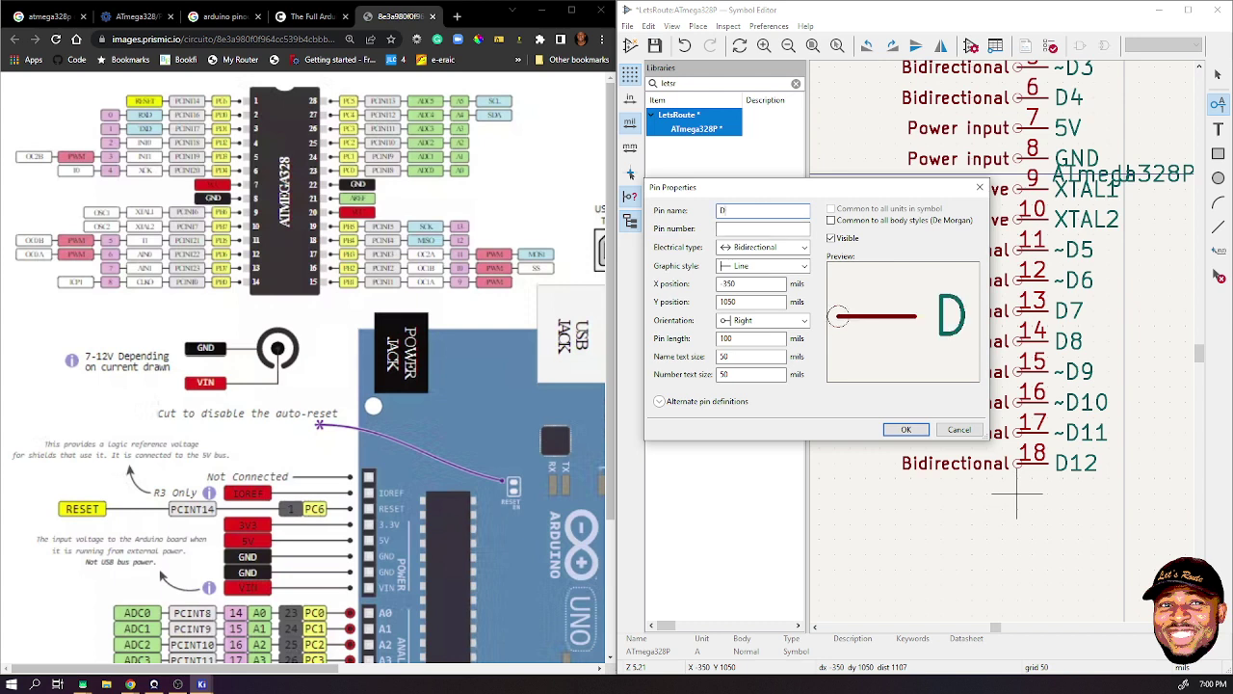
{"action": "left_click", "coordinate": [749, 229]}
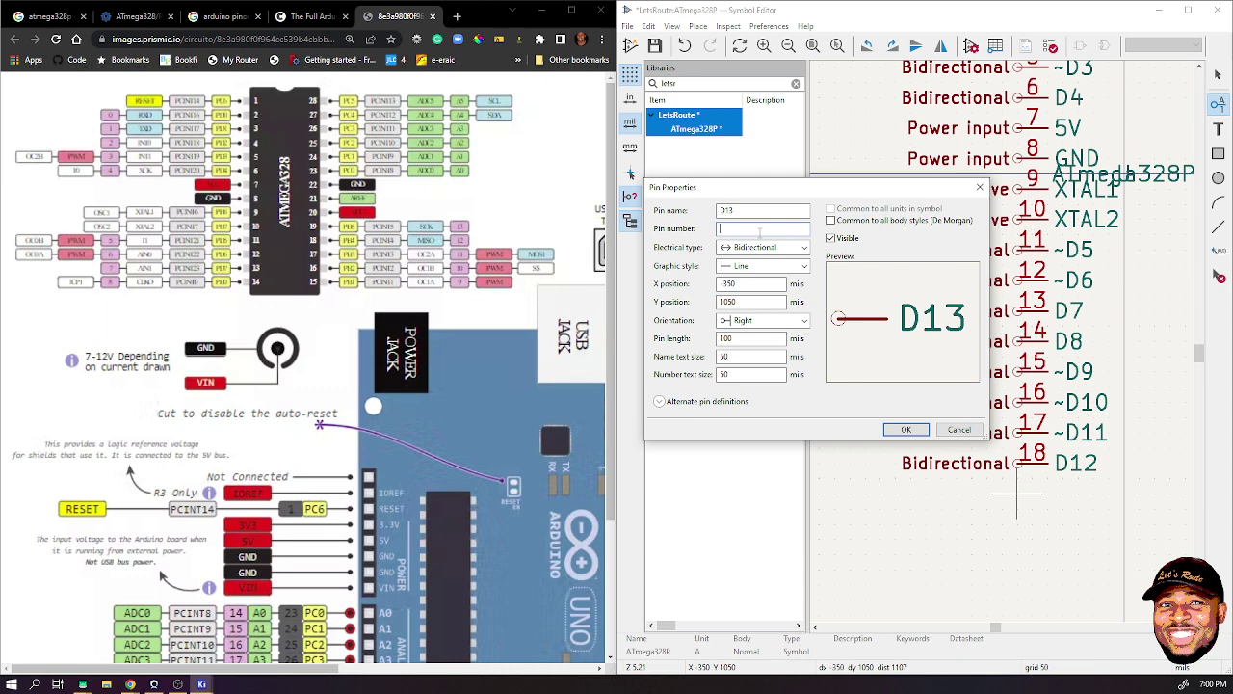
{"action": "type", "text": "19"}
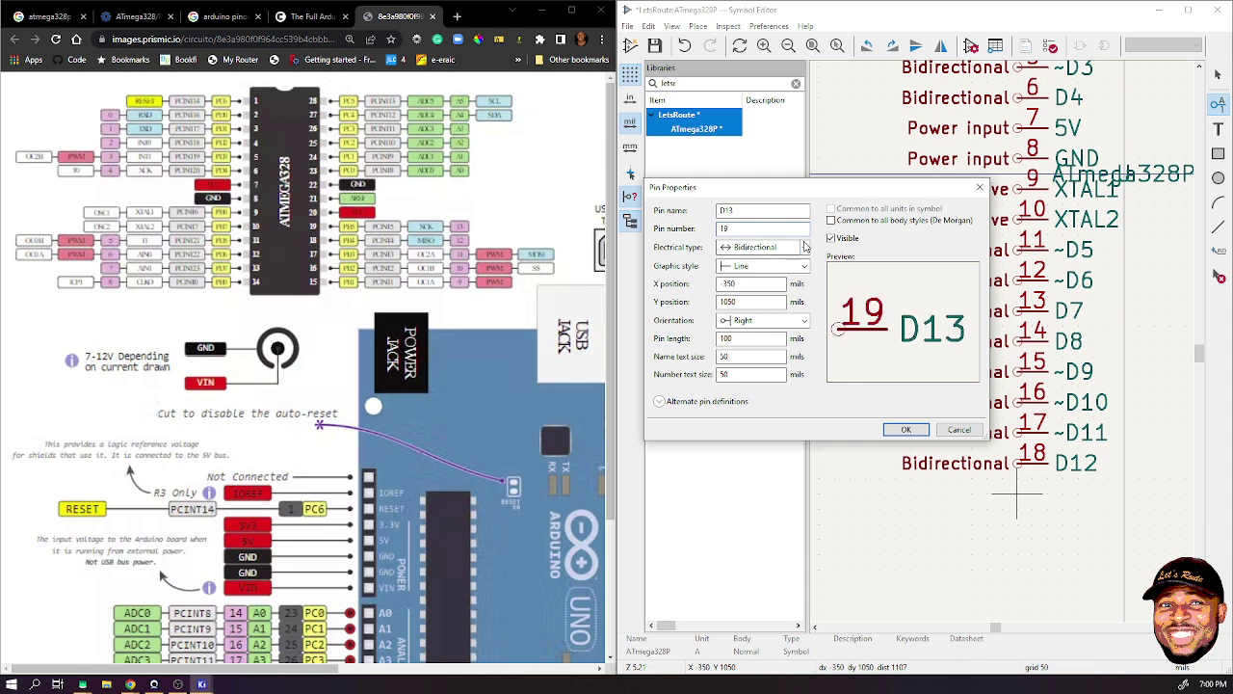
{"action": "left_click", "coordinate": [906, 429]}
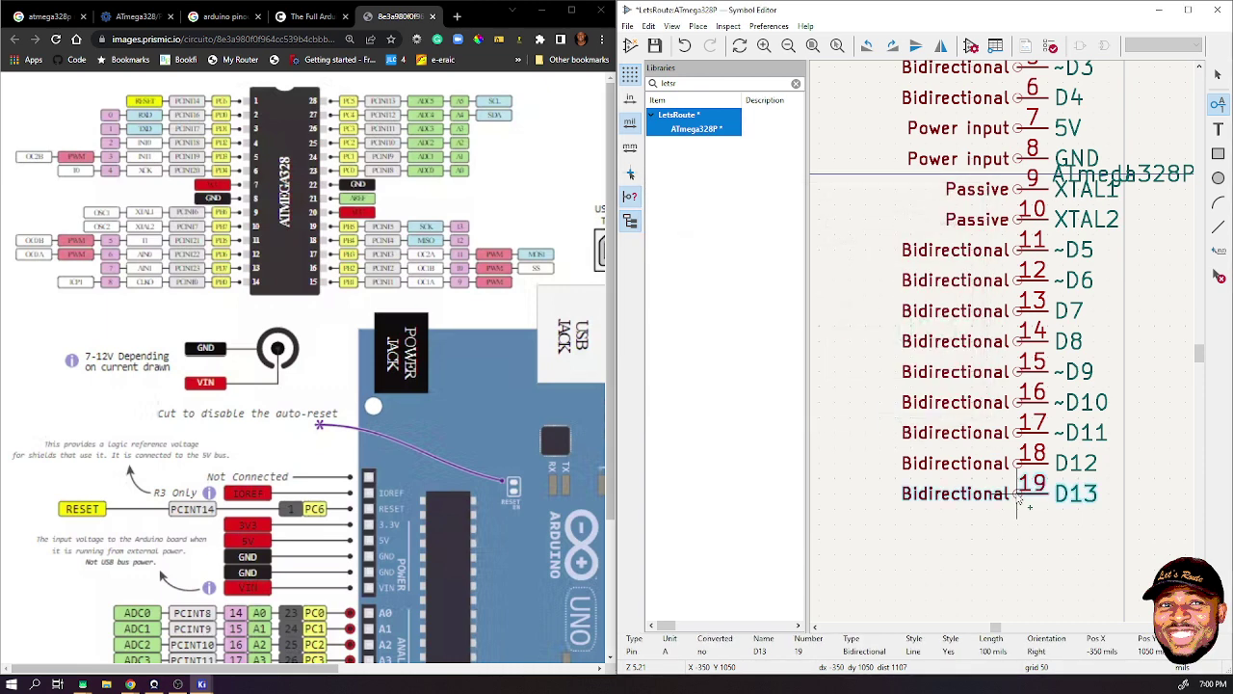
{"action": "left_click", "coordinate": [1016, 496]}
{"action": "left_click", "coordinate": [1017, 524]}
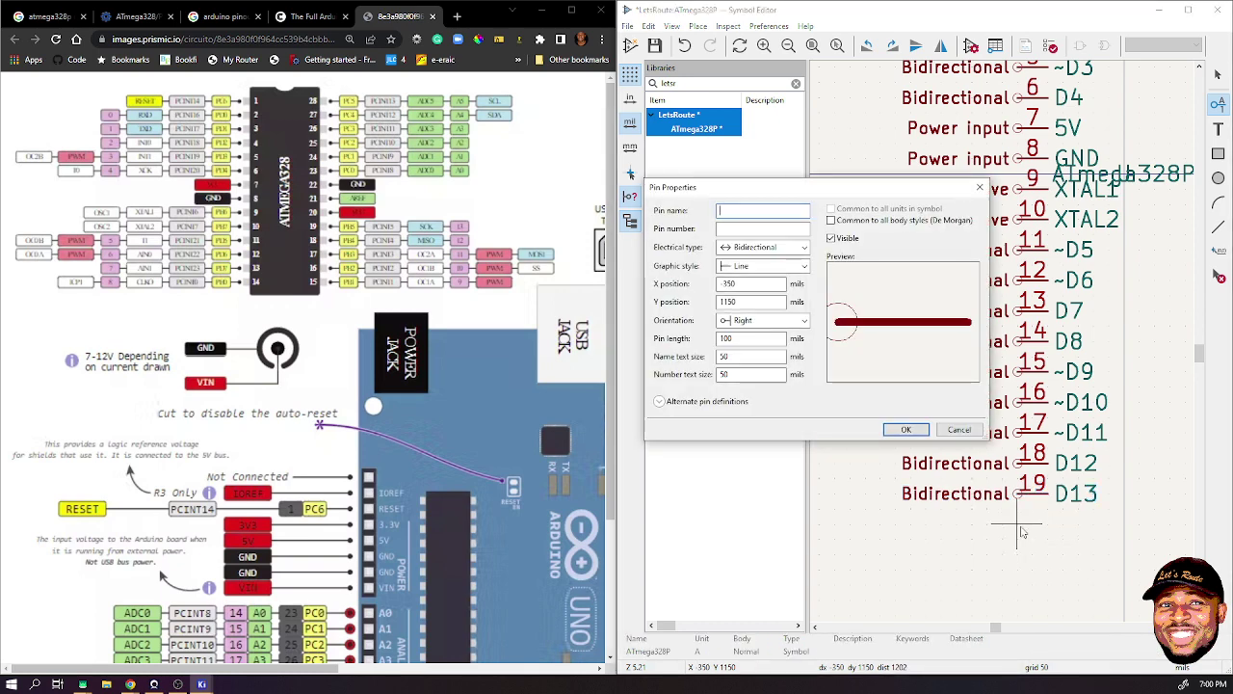
- Show the ATmega328/P datasheet tab with the 28-pin PDIP pin configuration
{"action": "left_click", "coordinate": [145, 16]}
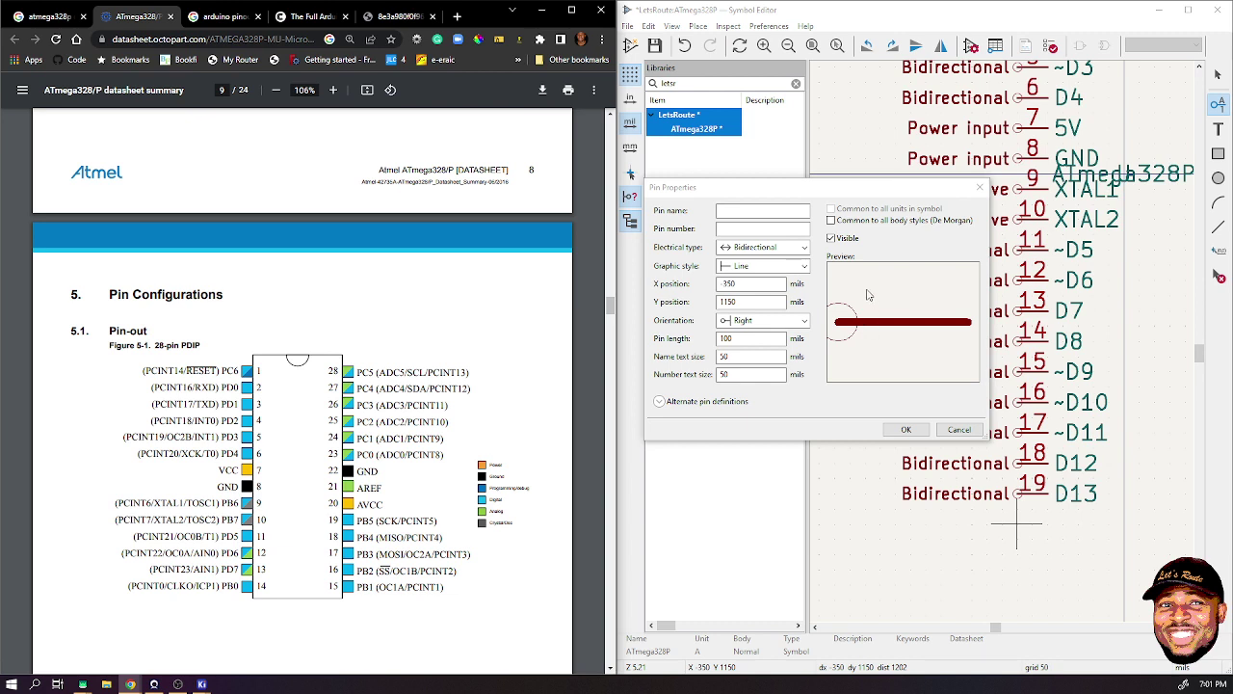
- Scroll and pan across the Arduino Uno pinout diagram, then open a new blank tab
{"action": "left_click", "coordinate": [760, 211]}
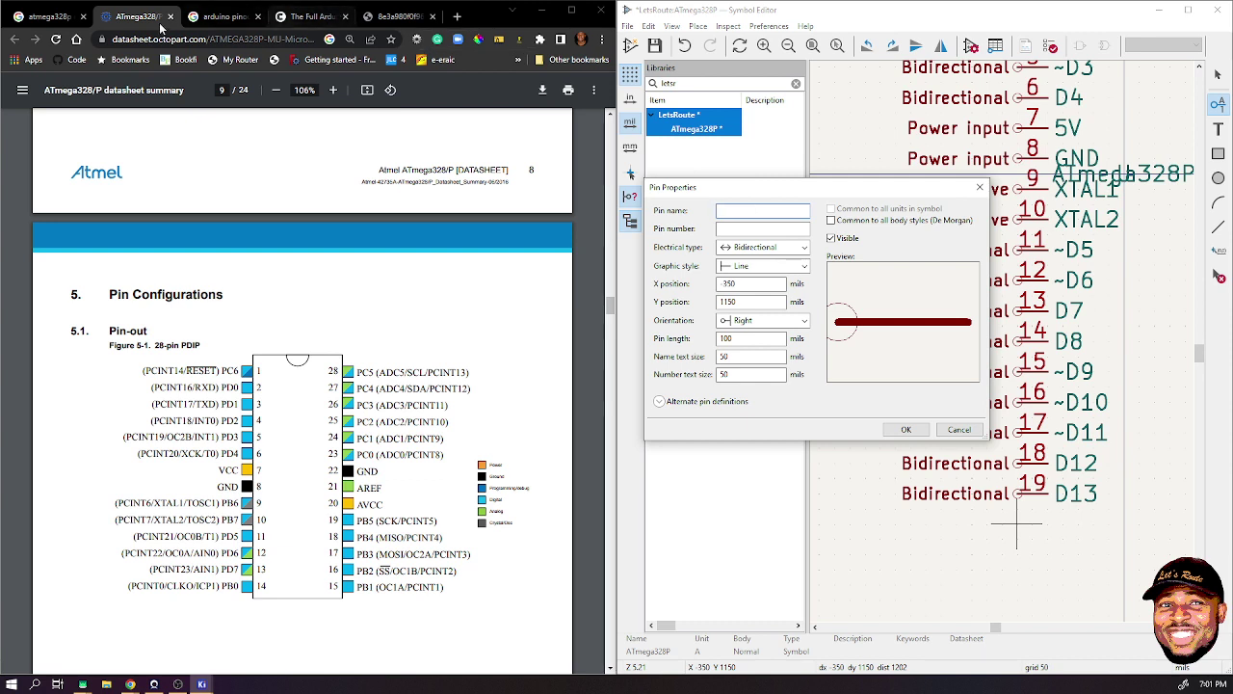
{"action": "left_click", "coordinate": [390, 16]}
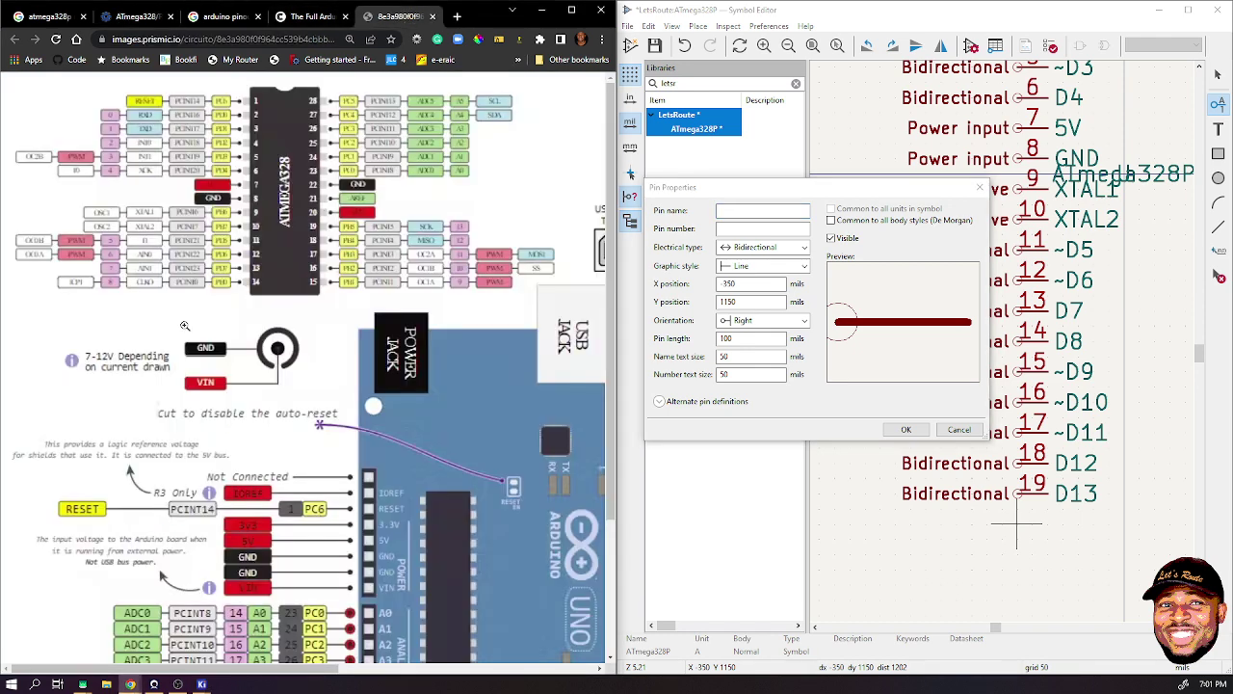
{"action": "scroll", "coordinate": [181, 433], "scroll_direction": "down", "scroll_amount": 3}
{"action": "scroll", "coordinate": [269, 283], "scroll_direction": "up", "scroll_amount": 3}
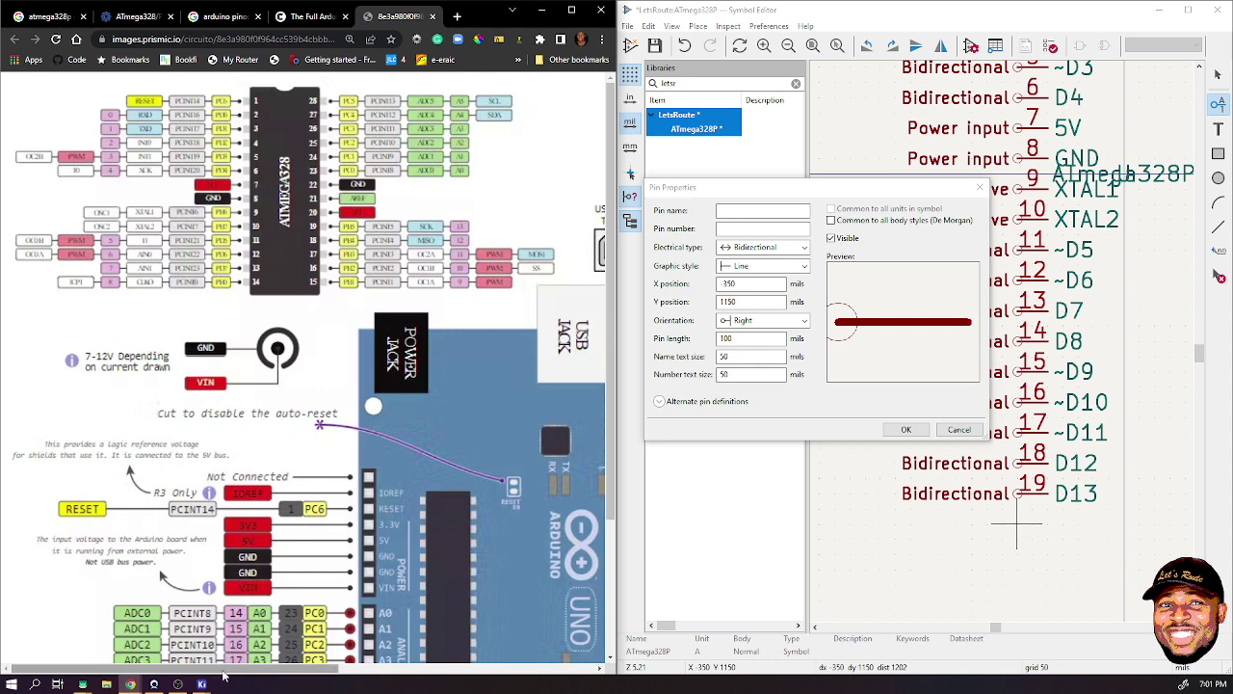
{"action": "left_click_drag", "start_coordinate": [226, 674], "coordinate": [462, 677]}
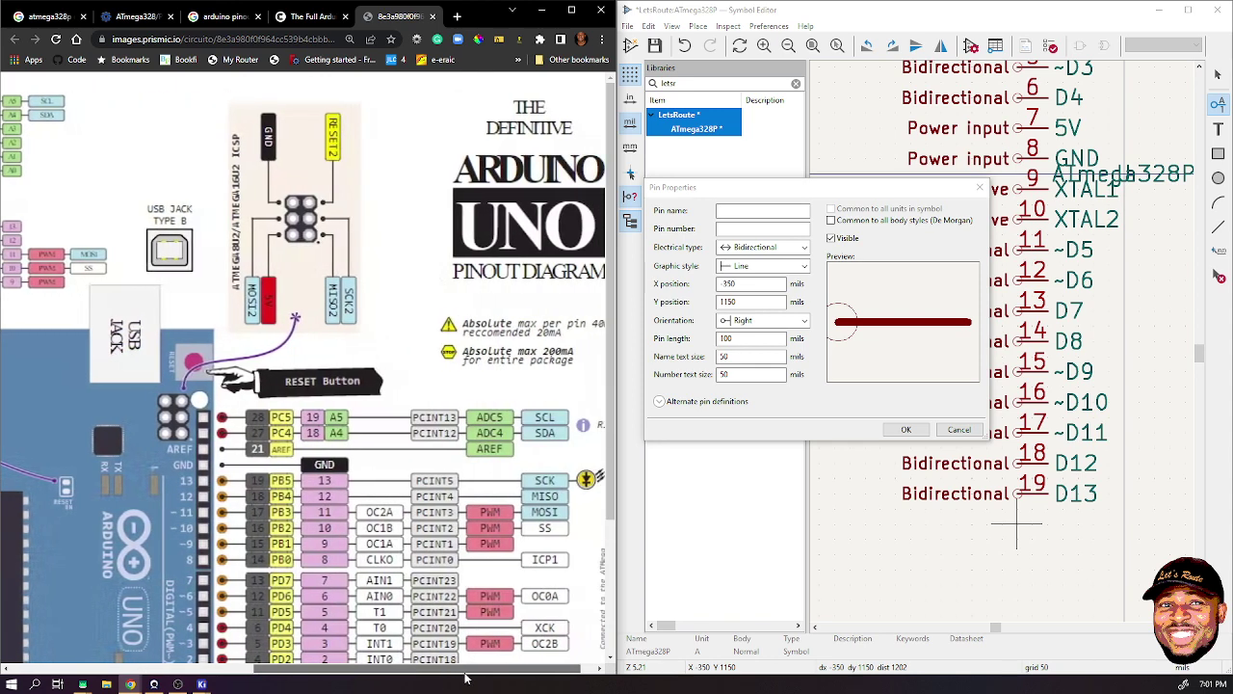
{"action": "scroll", "coordinate": [464, 568], "scroll_direction": "down", "scroll_amount": 3}
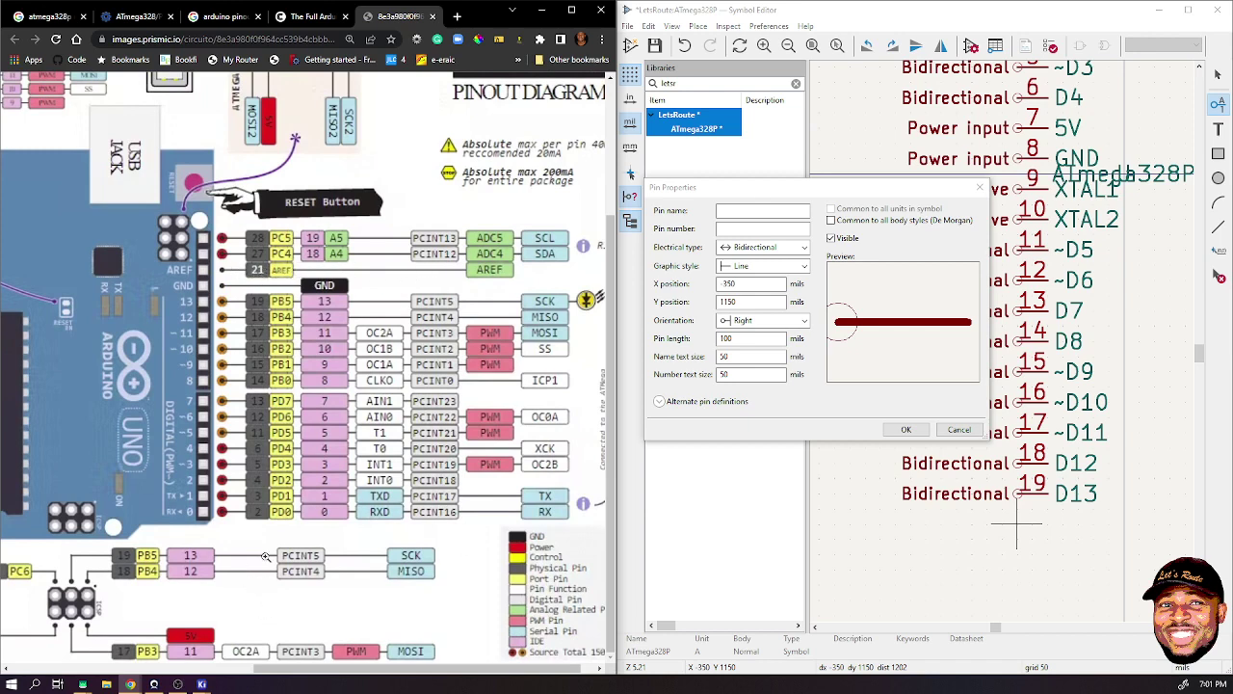
{"action": "left_click_drag", "start_coordinate": [291, 667], "coordinate": [48, 667]}
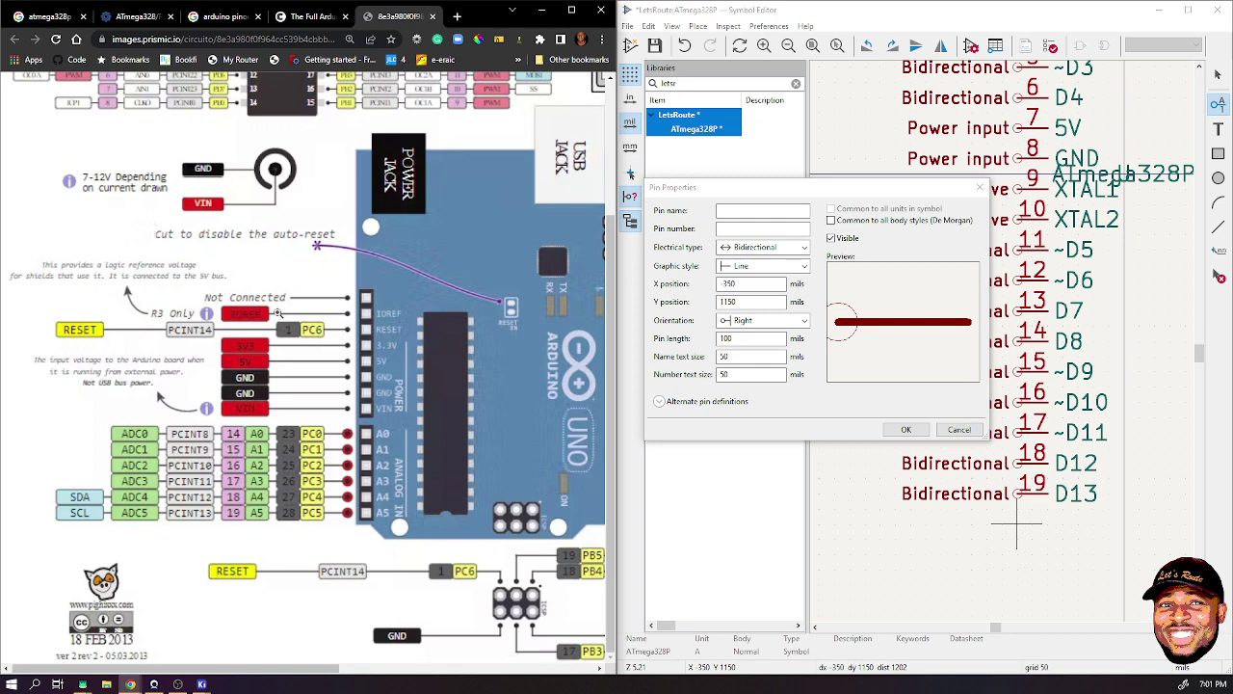
{"action": "scroll", "coordinate": [183, 310], "scroll_direction": "up", "scroll_amount": 3}
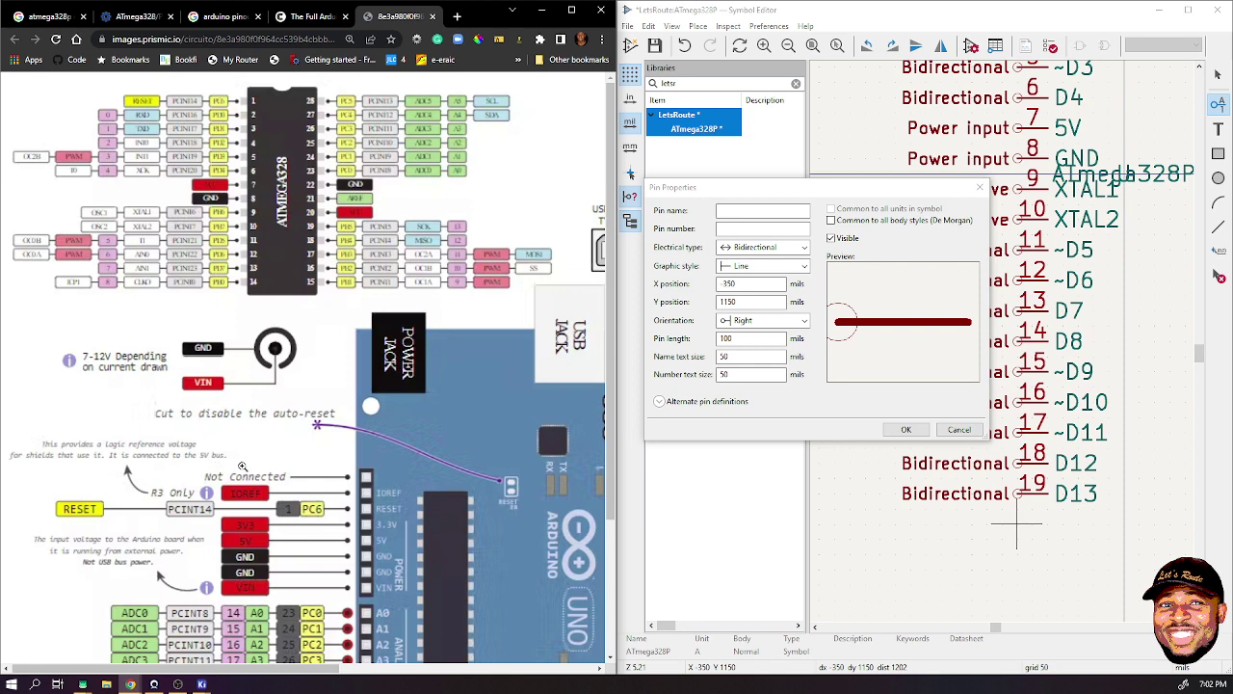
{"action": "scroll", "coordinate": [239, 472], "scroll_direction": "down", "scroll_amount": 3}
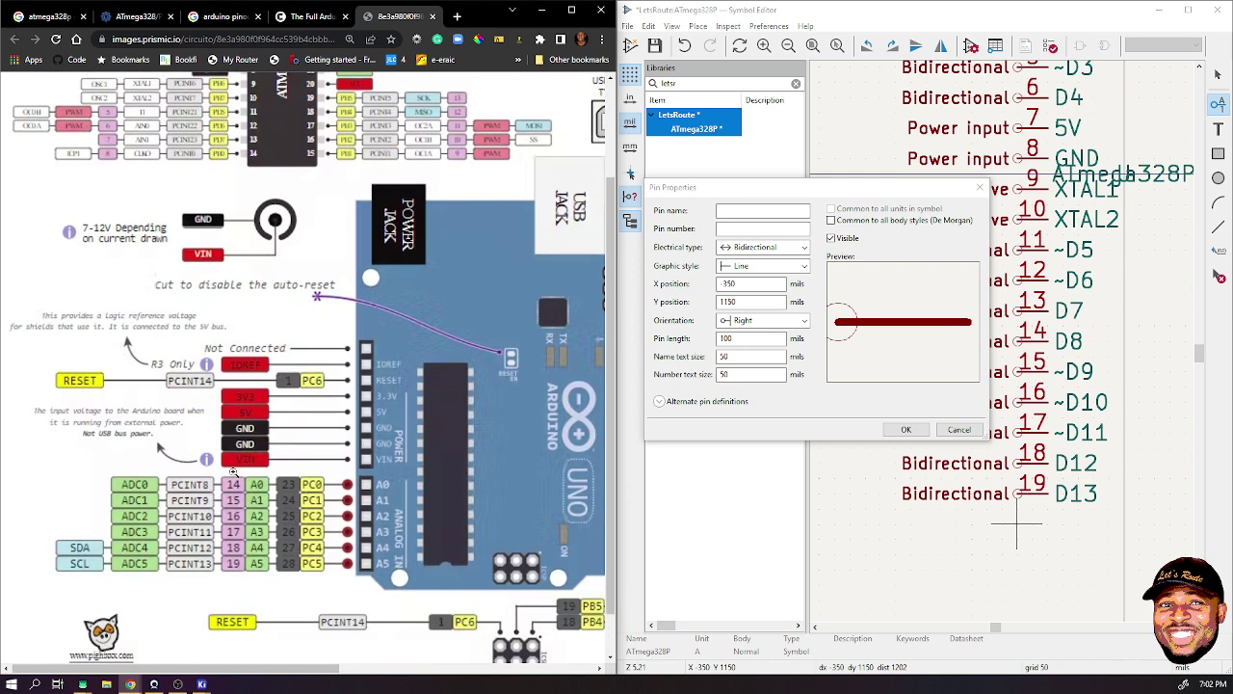
{"action": "left_click_drag", "start_coordinate": [234, 664], "coordinate": [487, 671]}
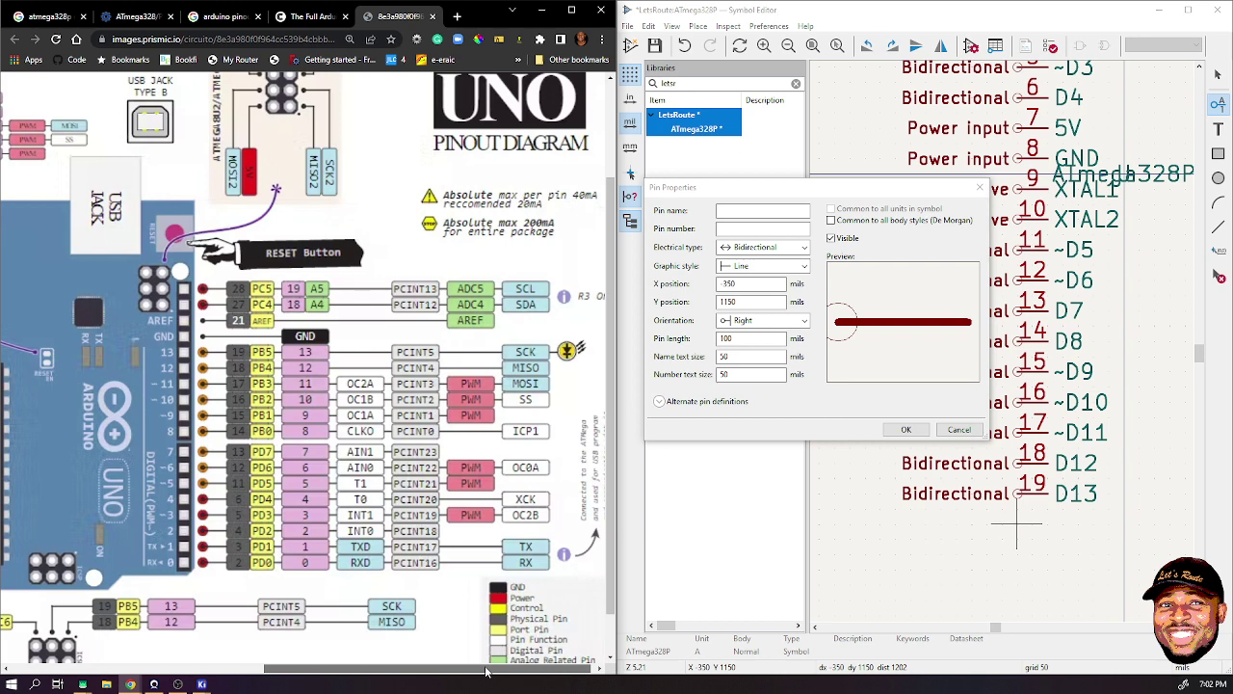
{"action": "left_click_drag", "start_coordinate": [487, 671], "coordinate": [371, 671]}
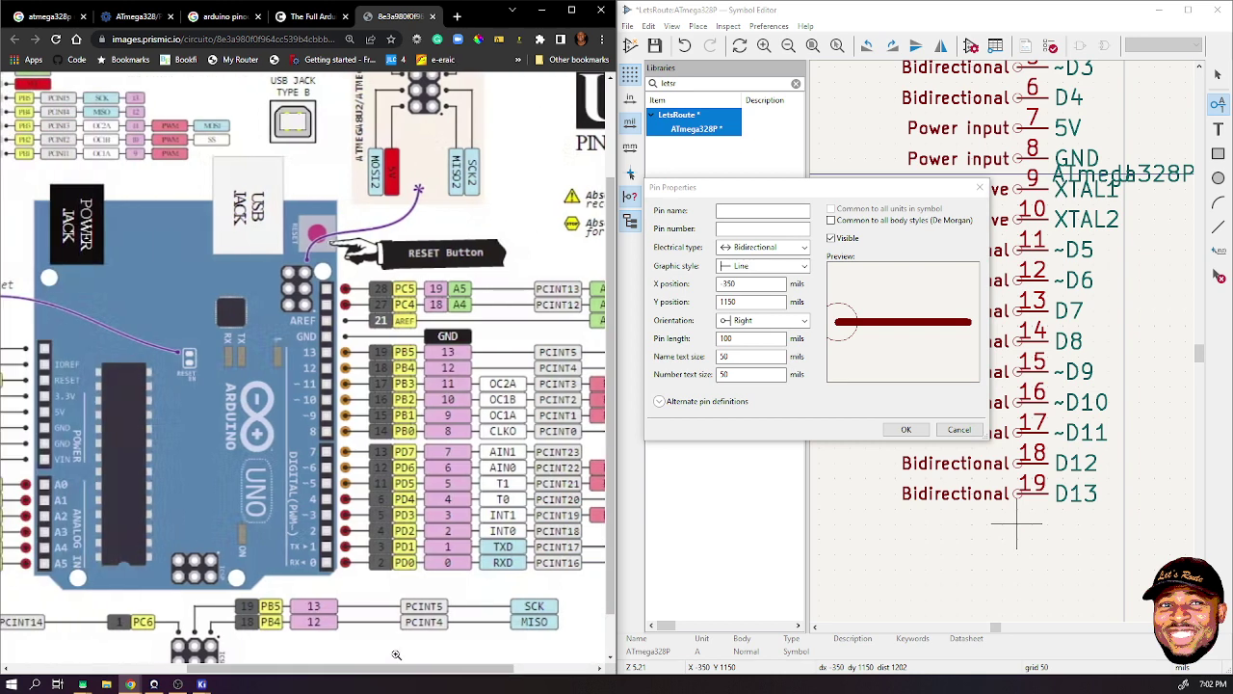
{"action": "scroll", "coordinate": [317, 260], "scroll_direction": "up", "scroll_amount": 3}
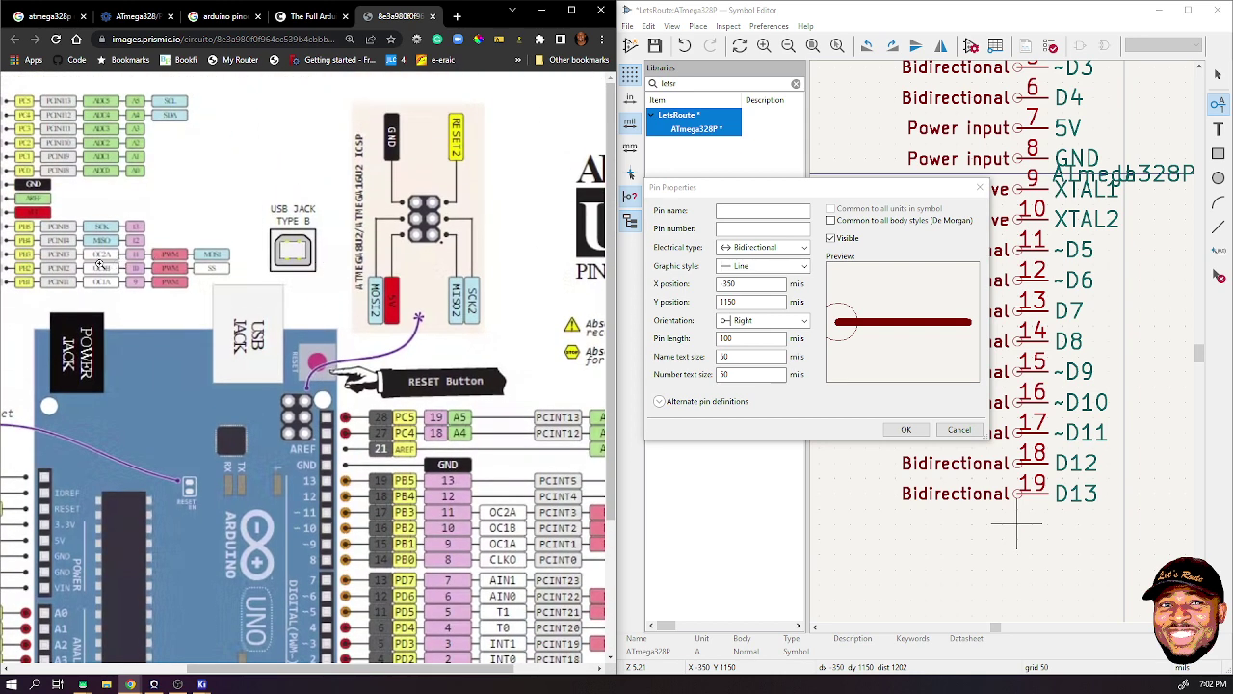
{"action": "left_click_drag", "start_coordinate": [235, 672], "coordinate": [312, 673]}
{"action": "scroll", "coordinate": [445, 454], "scroll_direction": "down", "scroll_amount": 3}
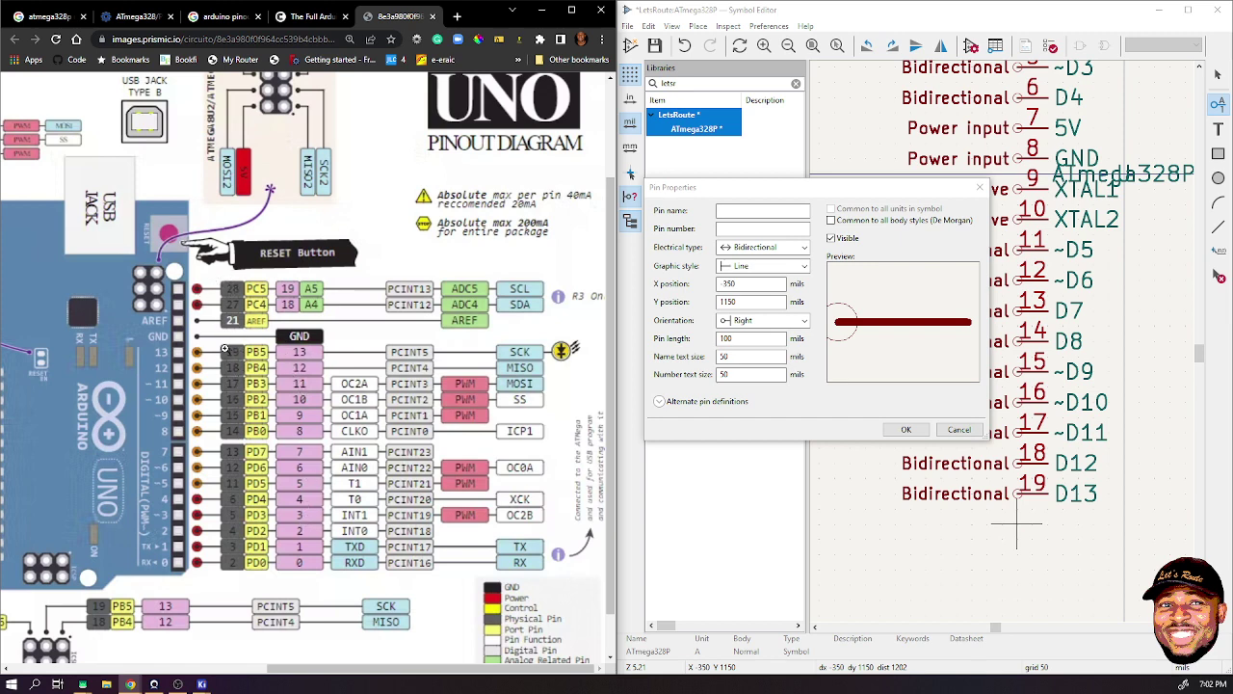
{"action": "left_click_drag", "start_coordinate": [361, 677], "coordinate": [101, 670]}
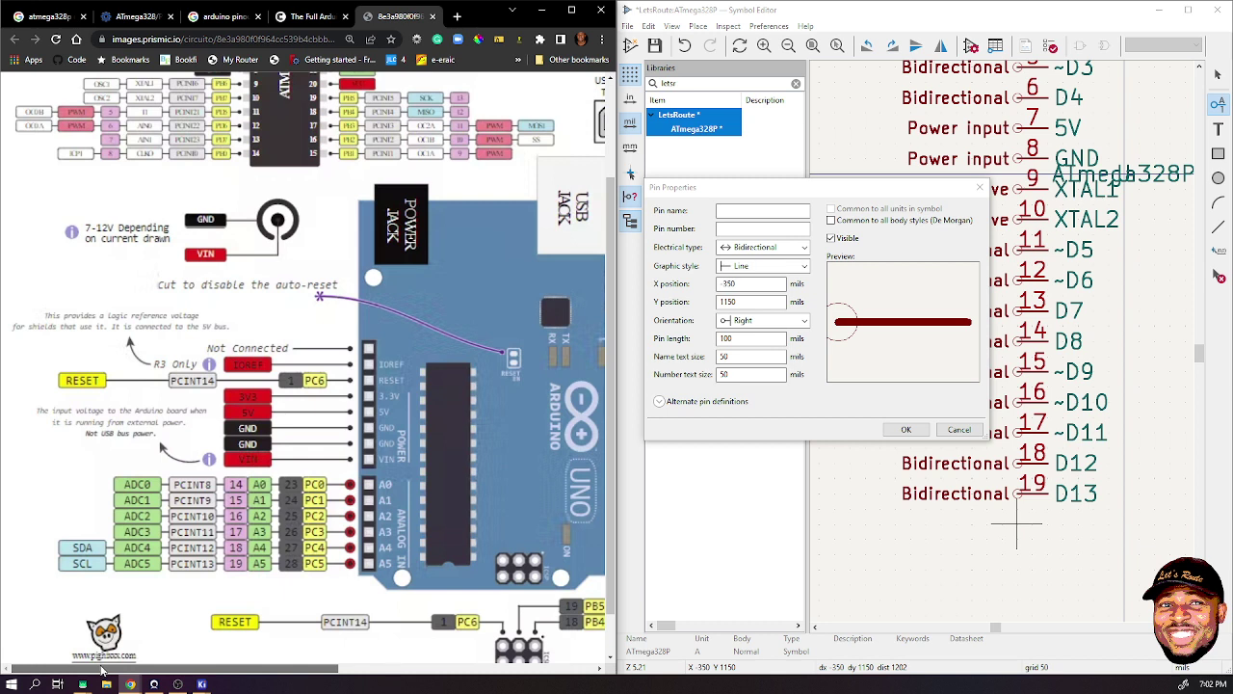
{"action": "left_click_drag", "start_coordinate": [102, 670], "coordinate": [121, 670]}
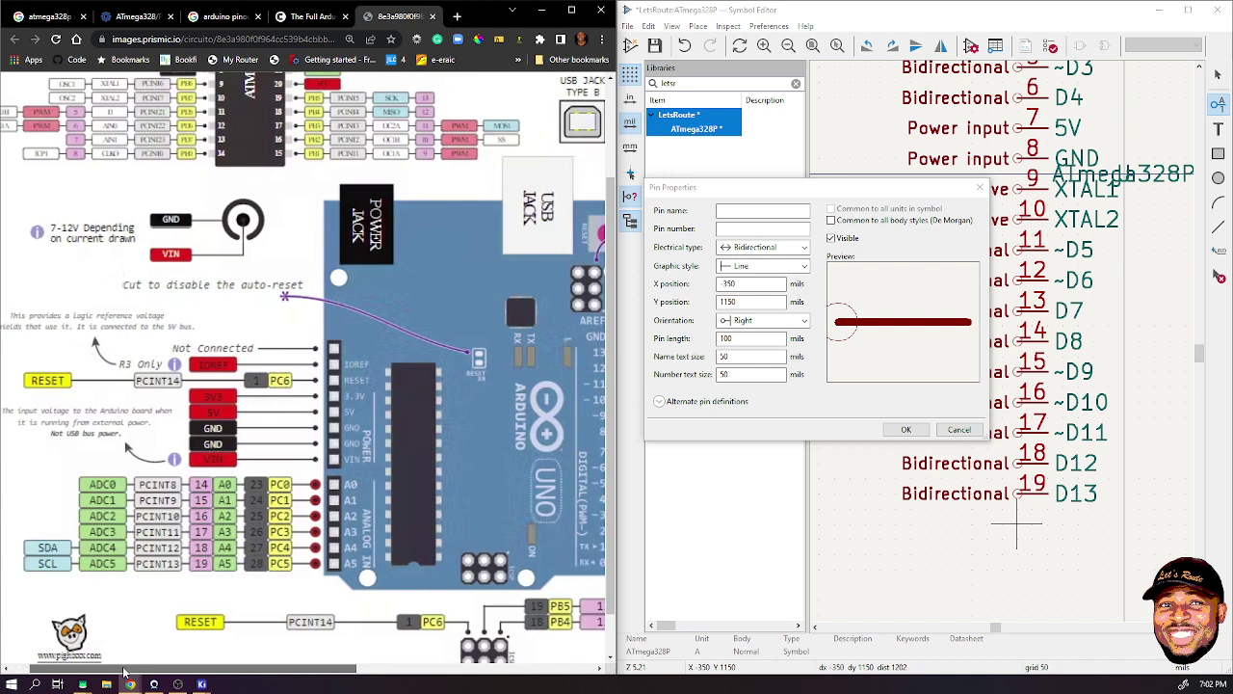
{"action": "scroll", "coordinate": [311, 421], "scroll_direction": "up", "scroll_amount": 2}
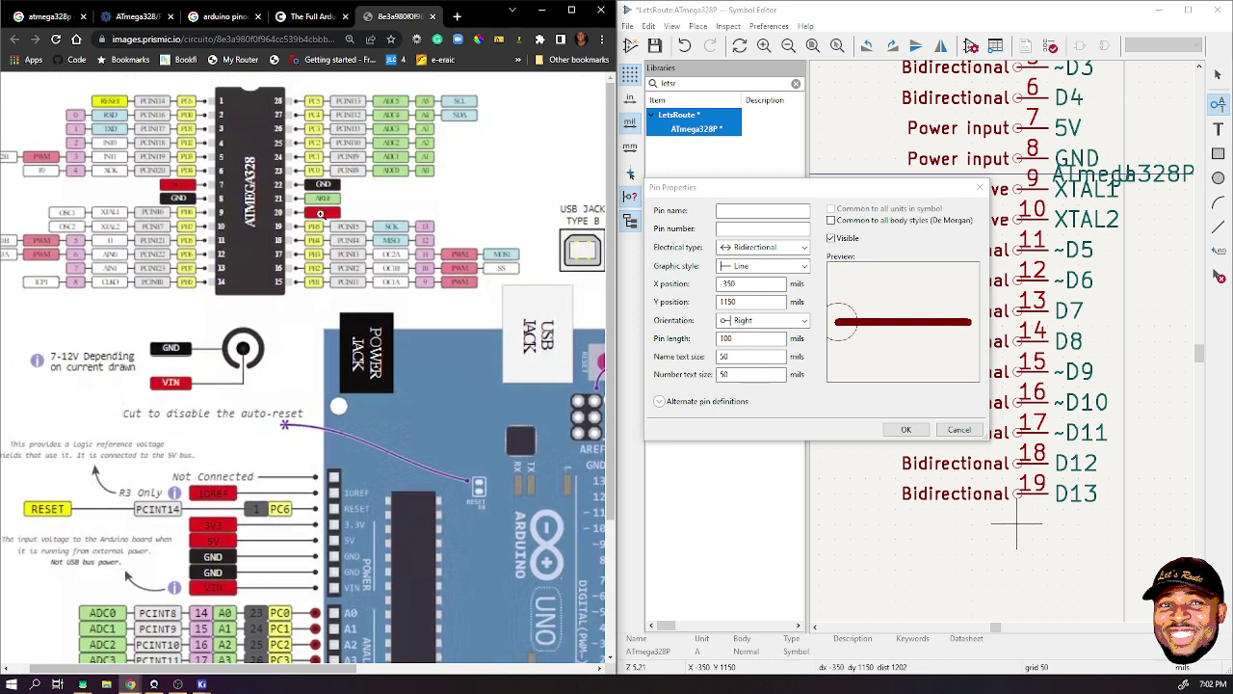
{"action": "scroll", "coordinate": [345, 348], "scroll_direction": "down", "scroll_amount": 3}
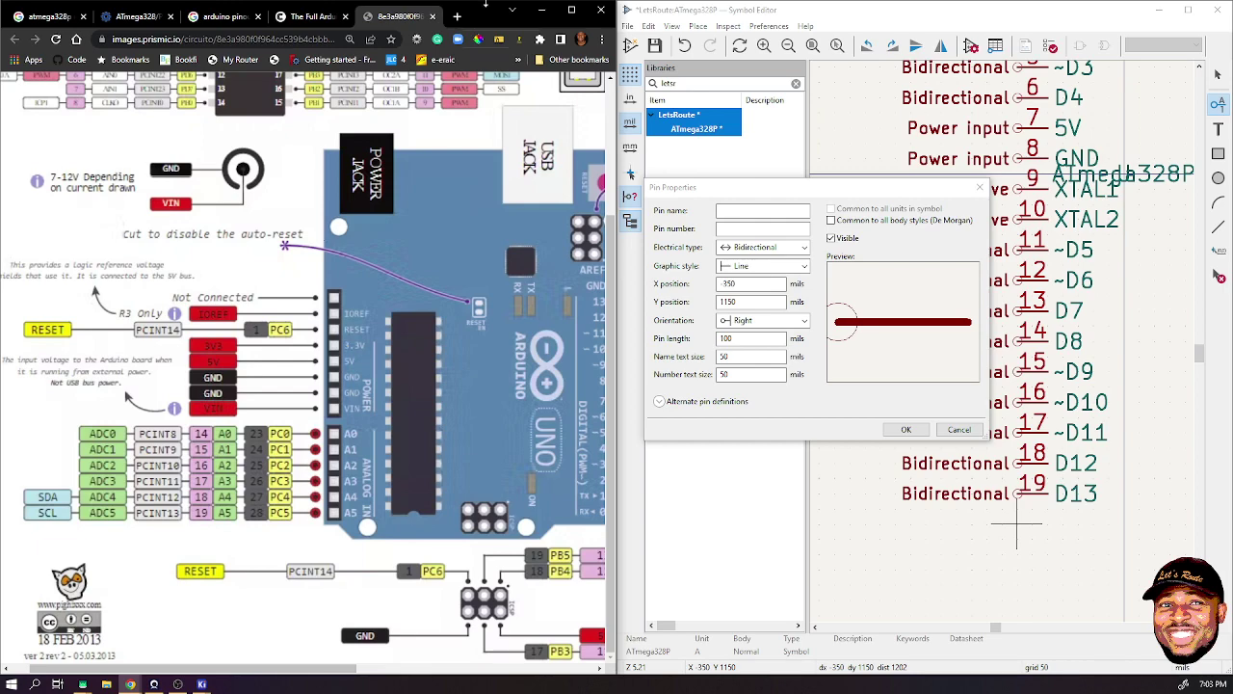
{"action": "left_click", "coordinate": [461, 16]}
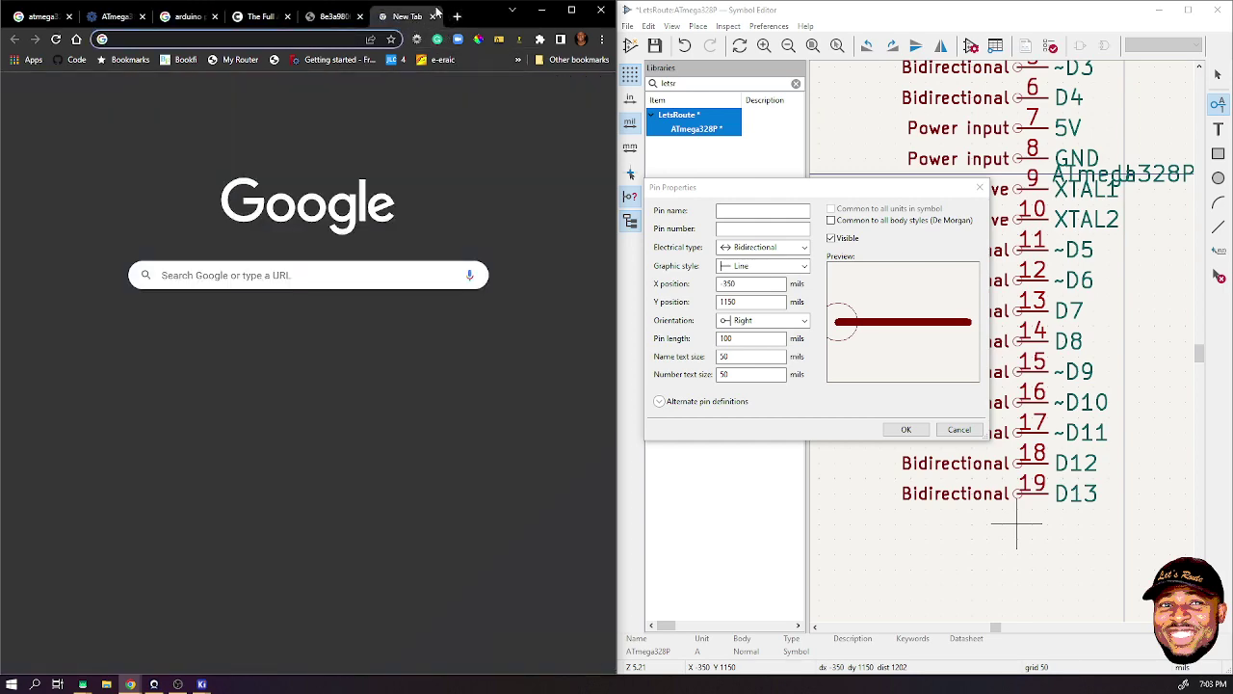
- Close the new tab, review datasheet page 13, then return to the Arduino UNO pinout image
{"action": "left_click", "coordinate": [332, 16]}
{"action": "left_click", "coordinate": [135, 16]}
{"action": "scroll", "coordinate": [190, 299], "scroll_direction": "down", "scroll_amount": 6}
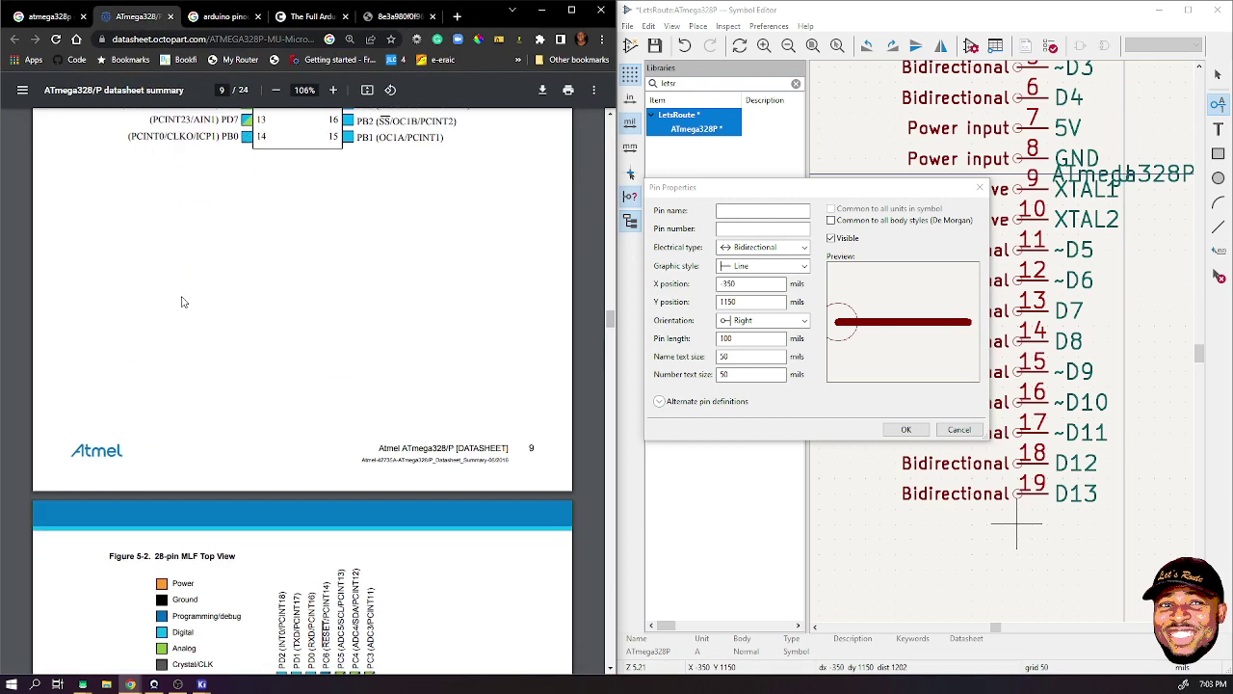
{"action": "scroll", "coordinate": [190, 289], "scroll_direction": "down", "scroll_amount": 15}
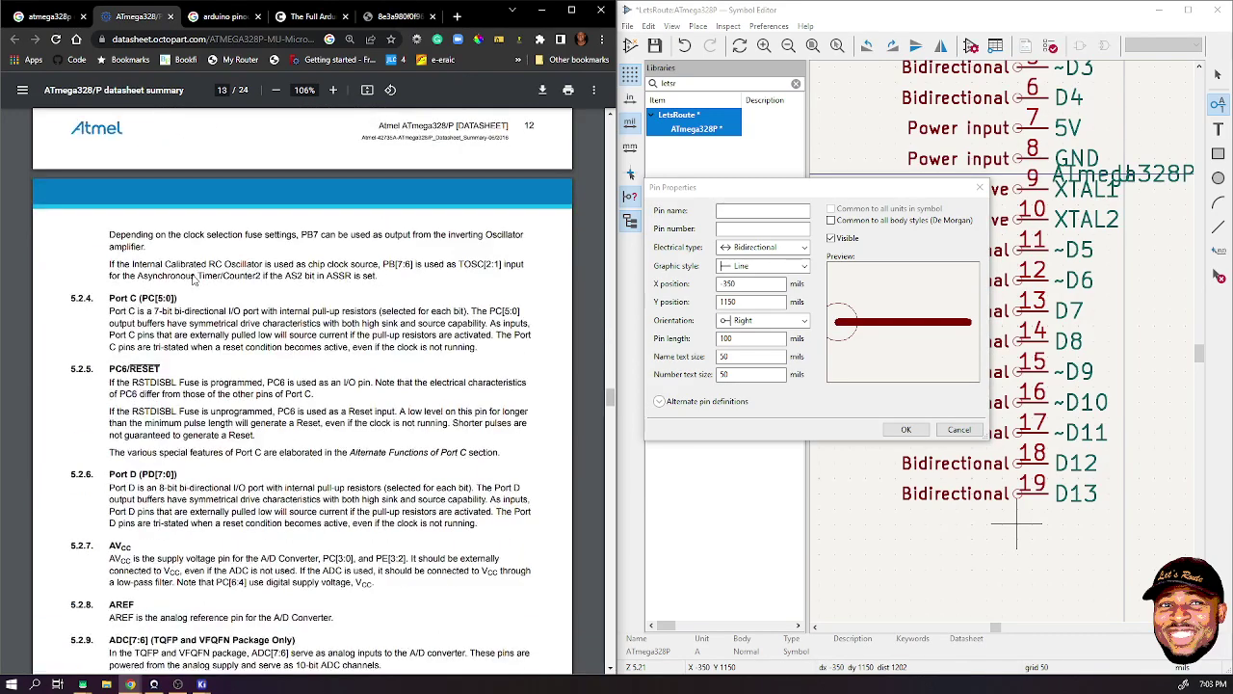
{"action": "scroll", "coordinate": [189, 285], "scroll_direction": "down", "scroll_amount": 3}
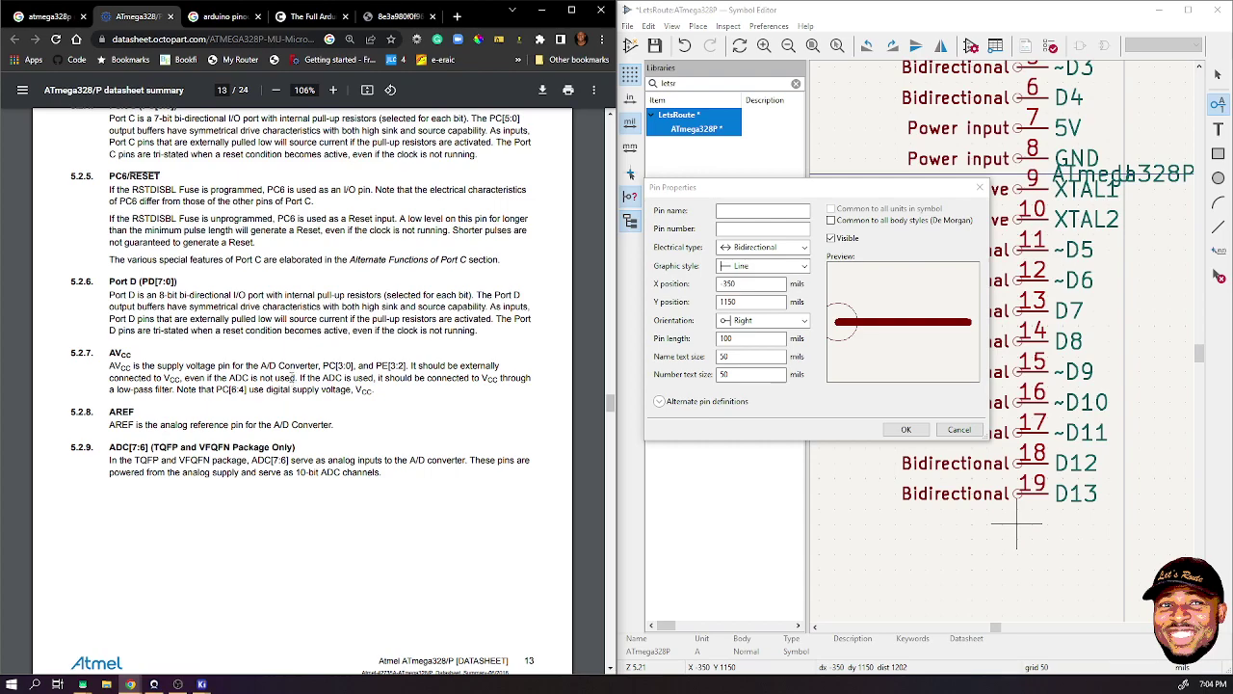
{"action": "scroll", "coordinate": [293, 378], "scroll_direction": "down", "scroll_amount": 5}
{"action": "scroll", "coordinate": [279, 359], "scroll_direction": "up", "scroll_amount": 10}
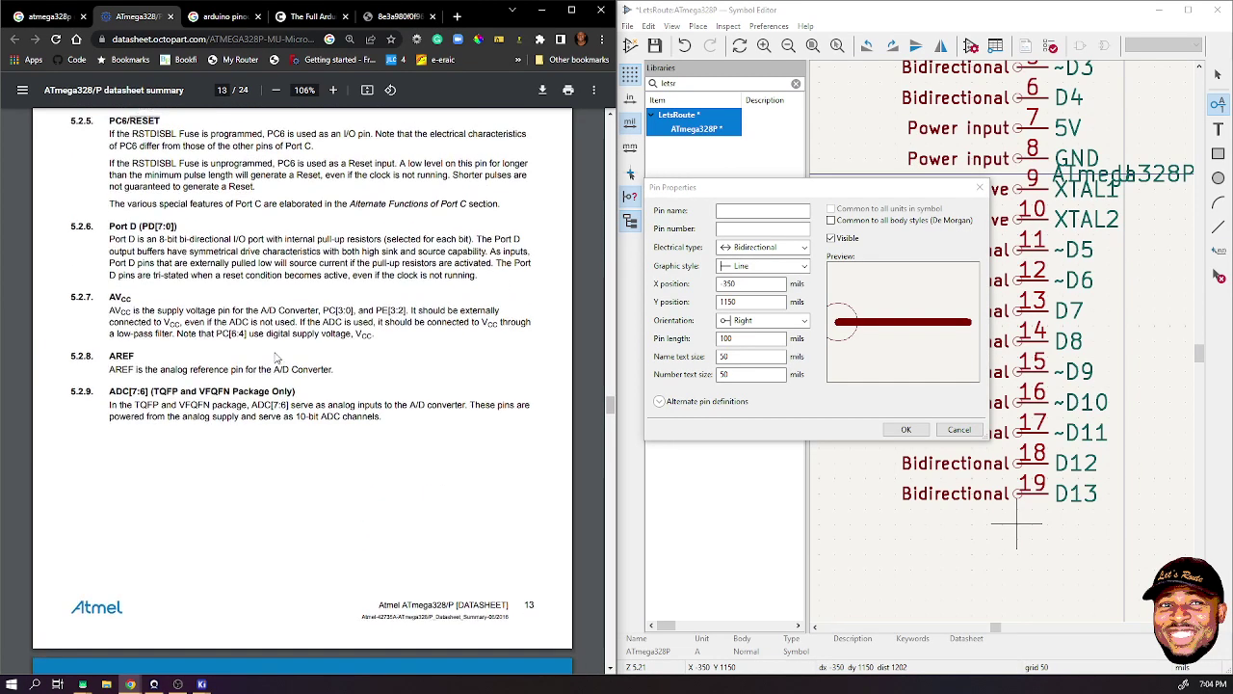
{"action": "left_click", "coordinate": [402, 16]}
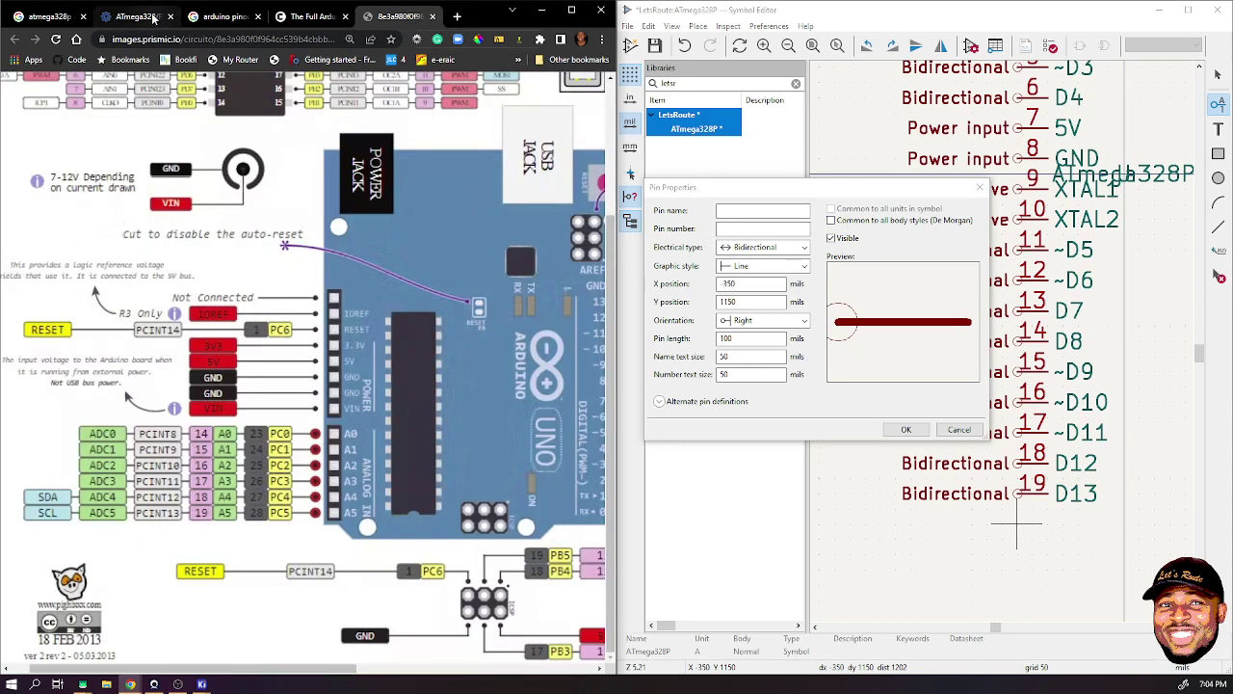
- Add pin 20 AVCC as a Power input below D13
{"action": "scroll", "coordinate": [307, 307], "scroll_direction": "up", "scroll_amount": 2}
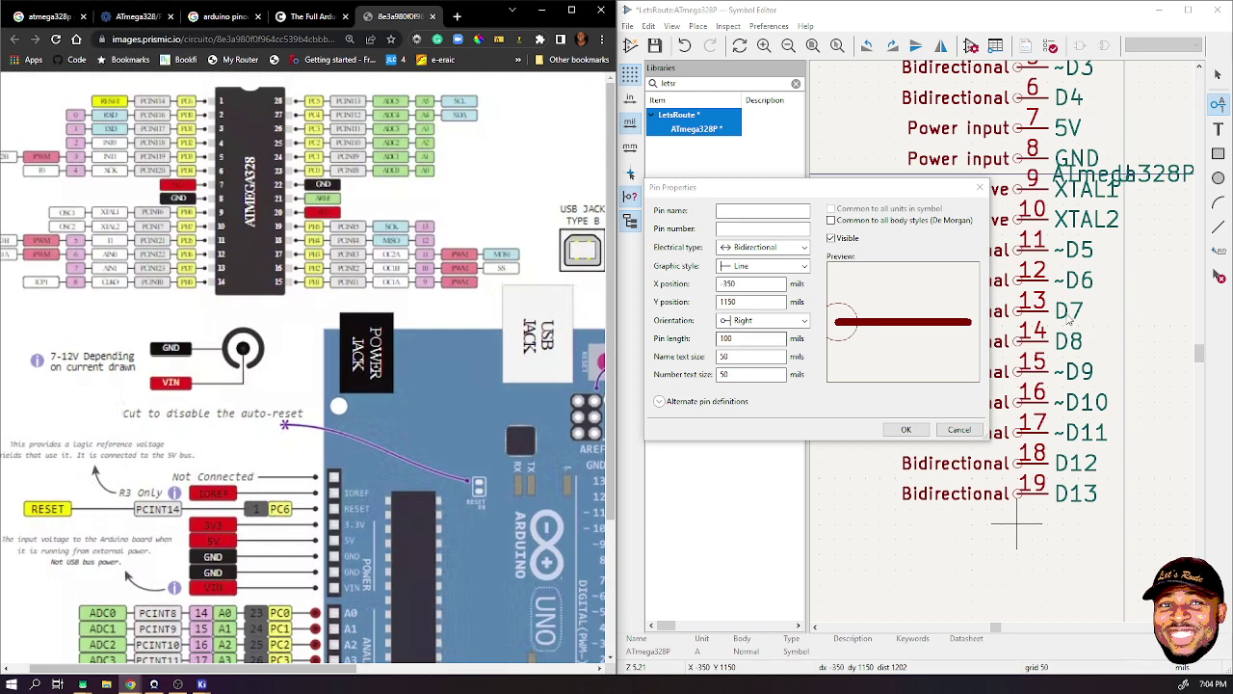
{"action": "left_click", "coordinate": [745, 209]}
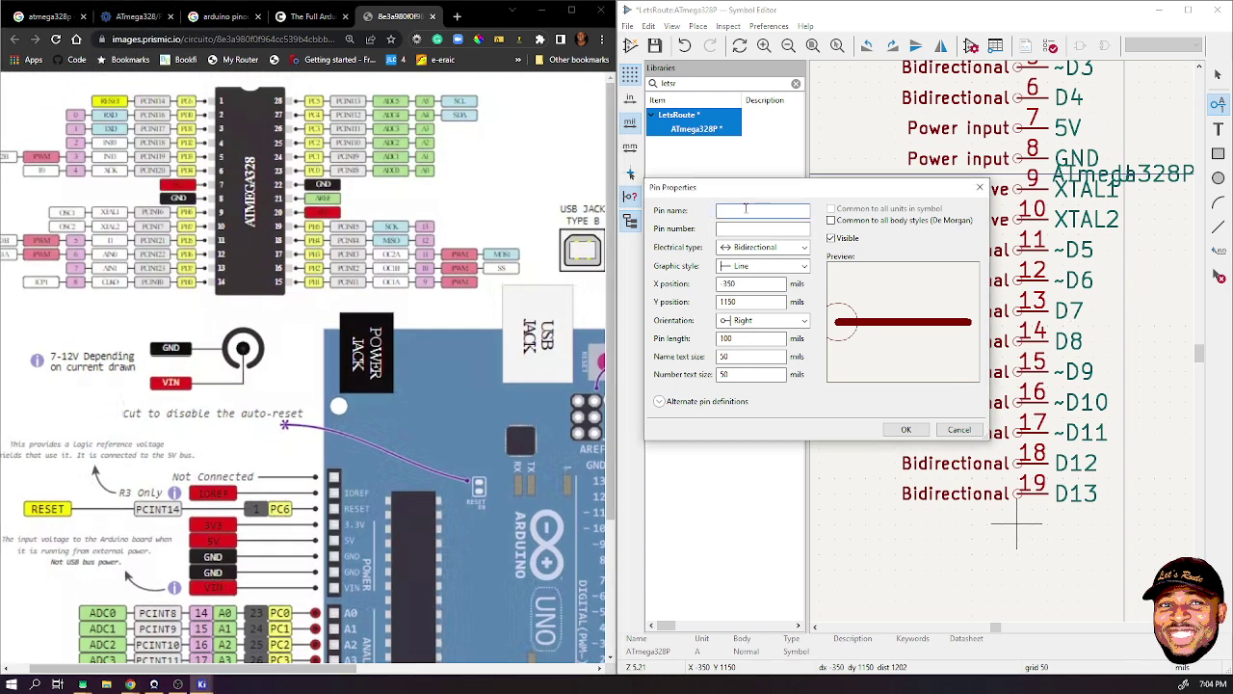
{"action": "type", "text": "AVCC"}
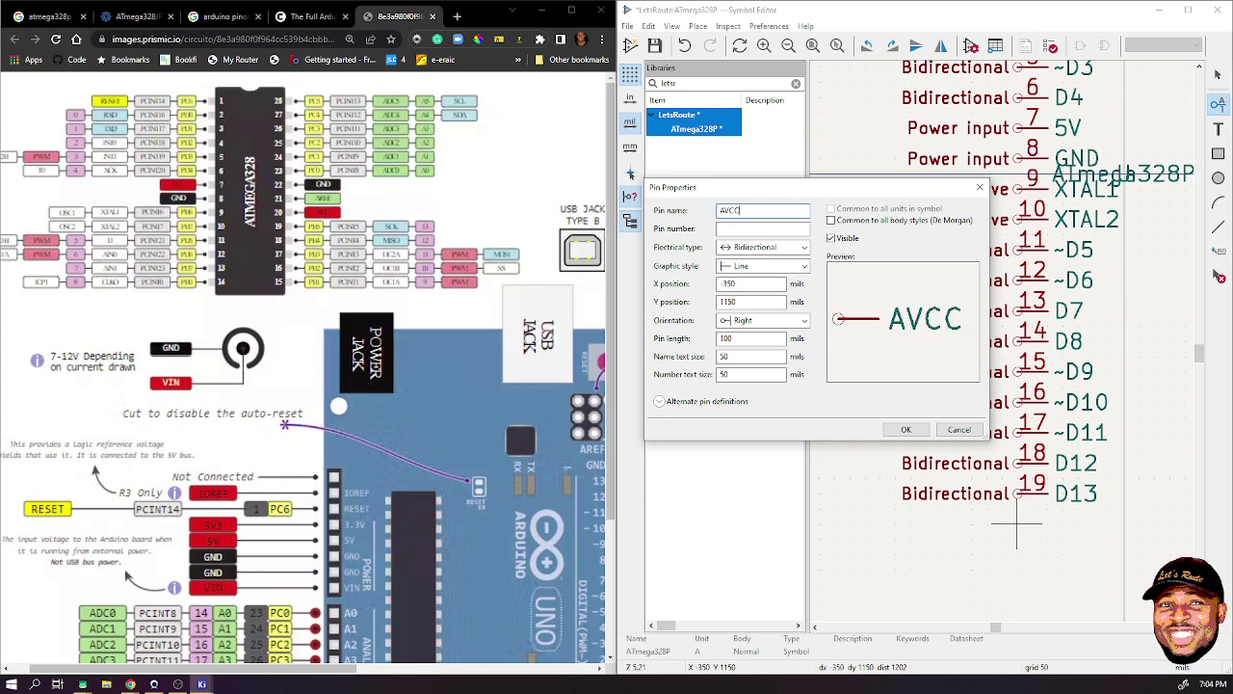
{"action": "left_click", "coordinate": [747, 227]}
{"action": "type", "text": "20"}
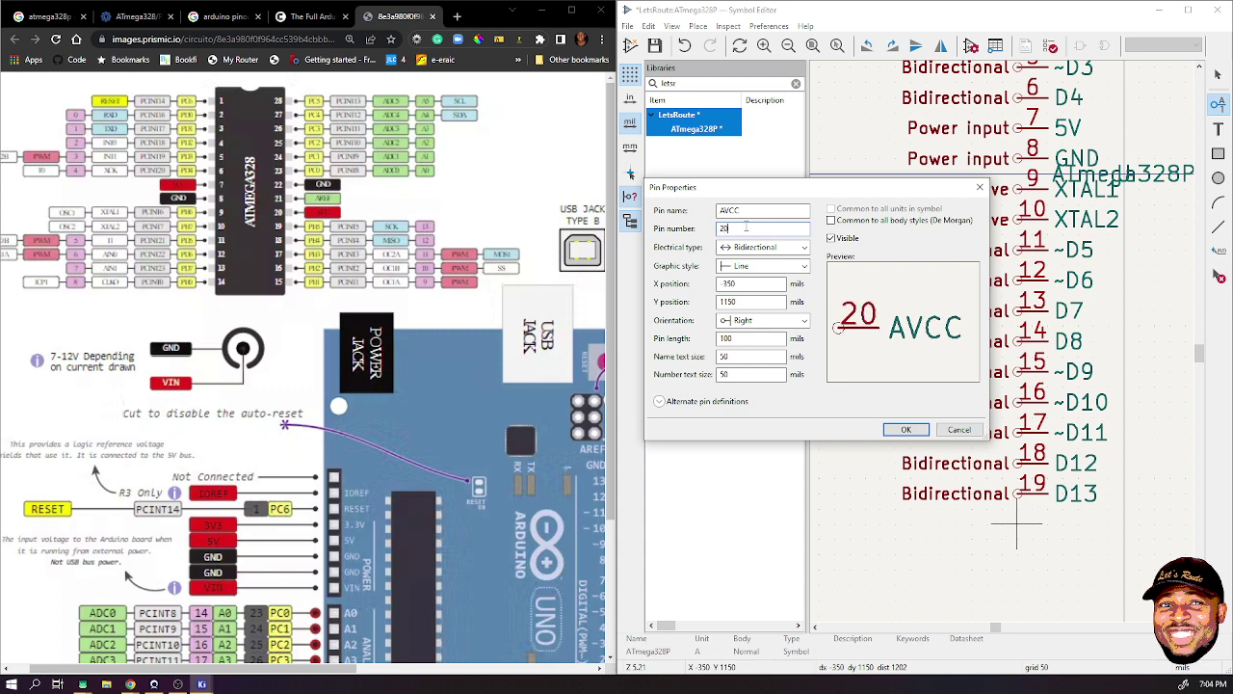
{"action": "left_click", "coordinate": [764, 249]}
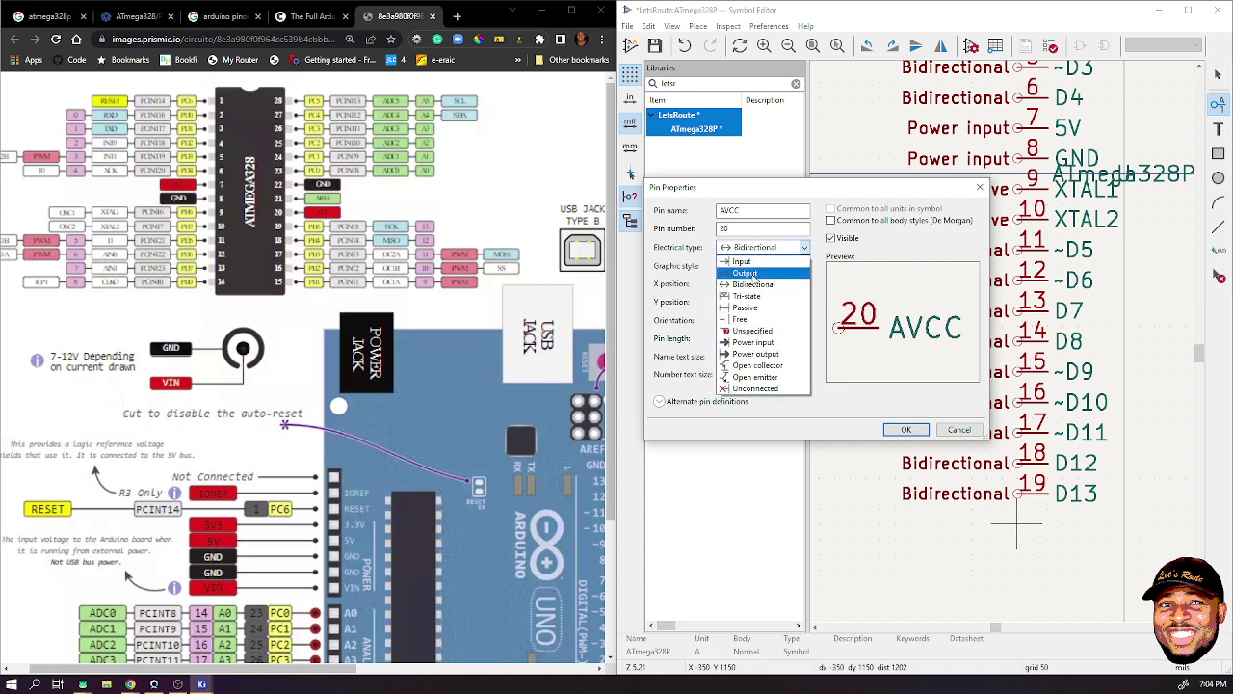
{"action": "left_click", "coordinate": [752, 342]}
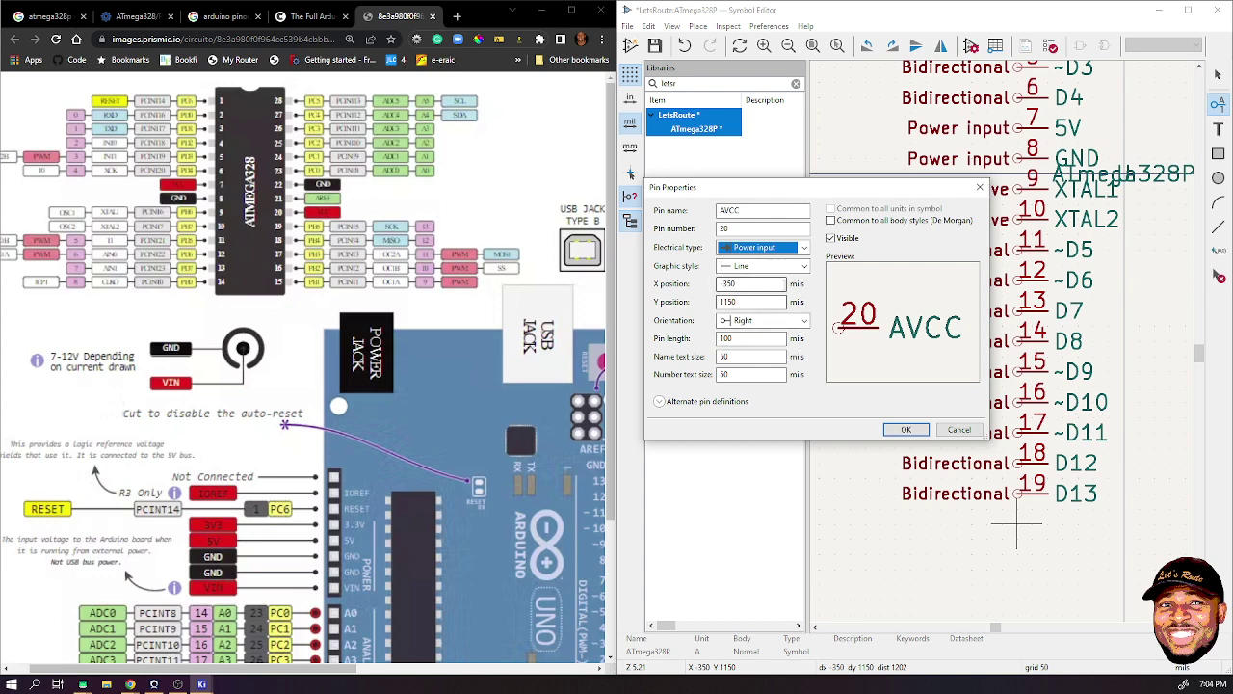
{"action": "left_click", "coordinate": [905, 428]}
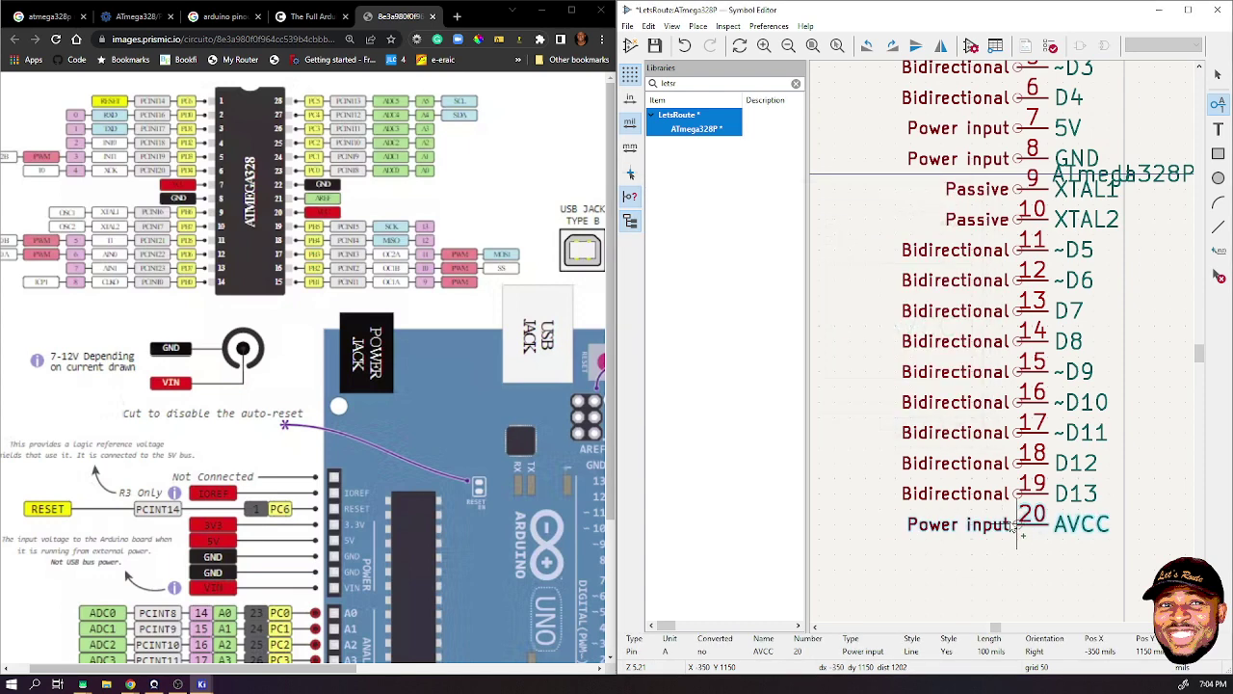
{"action": "left_click", "coordinate": [1016, 528]}
- Add pin 21 AREF as a Power output below AVCC
{"action": "left_click", "coordinate": [1016, 559]}
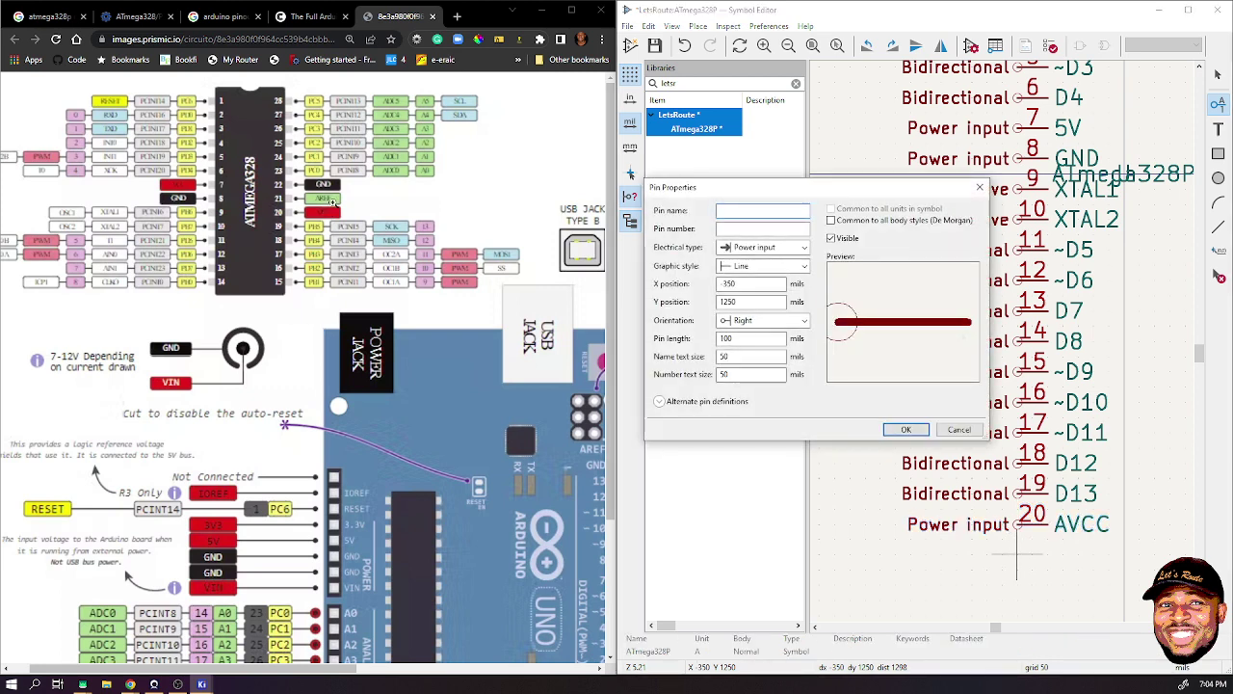
{"action": "type", "text": "AREF"}
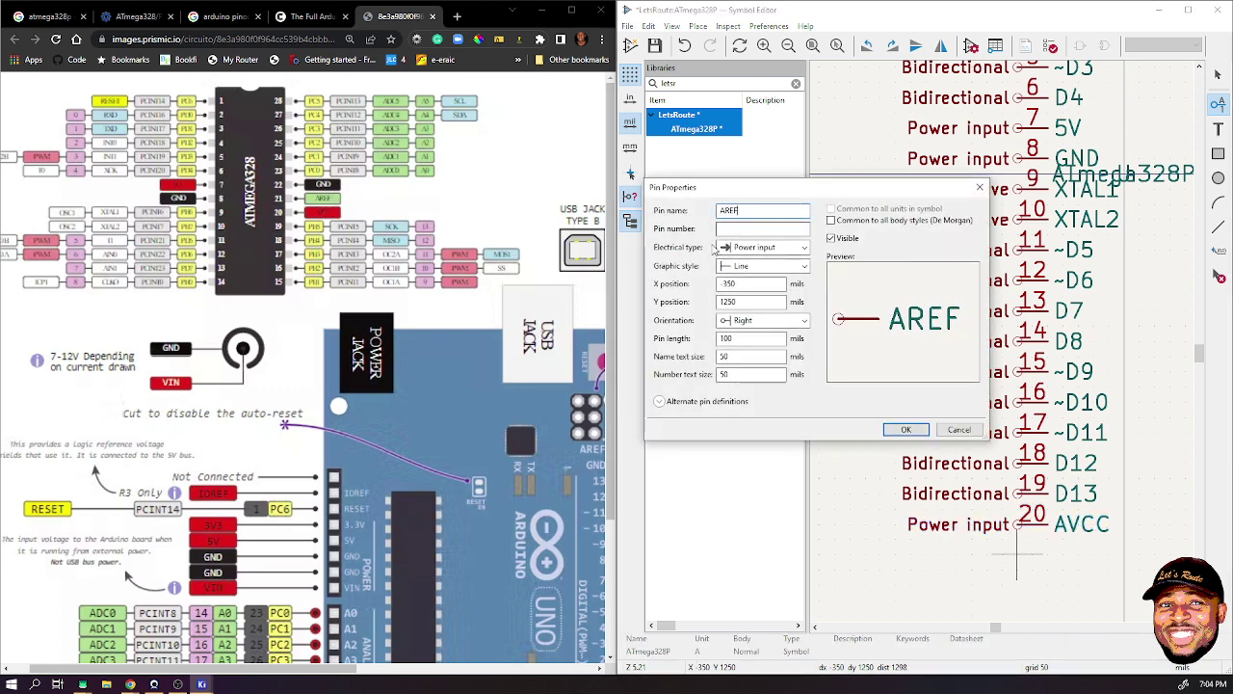
{"action": "left_click", "coordinate": [726, 228]}
{"action": "type", "text": "21"}
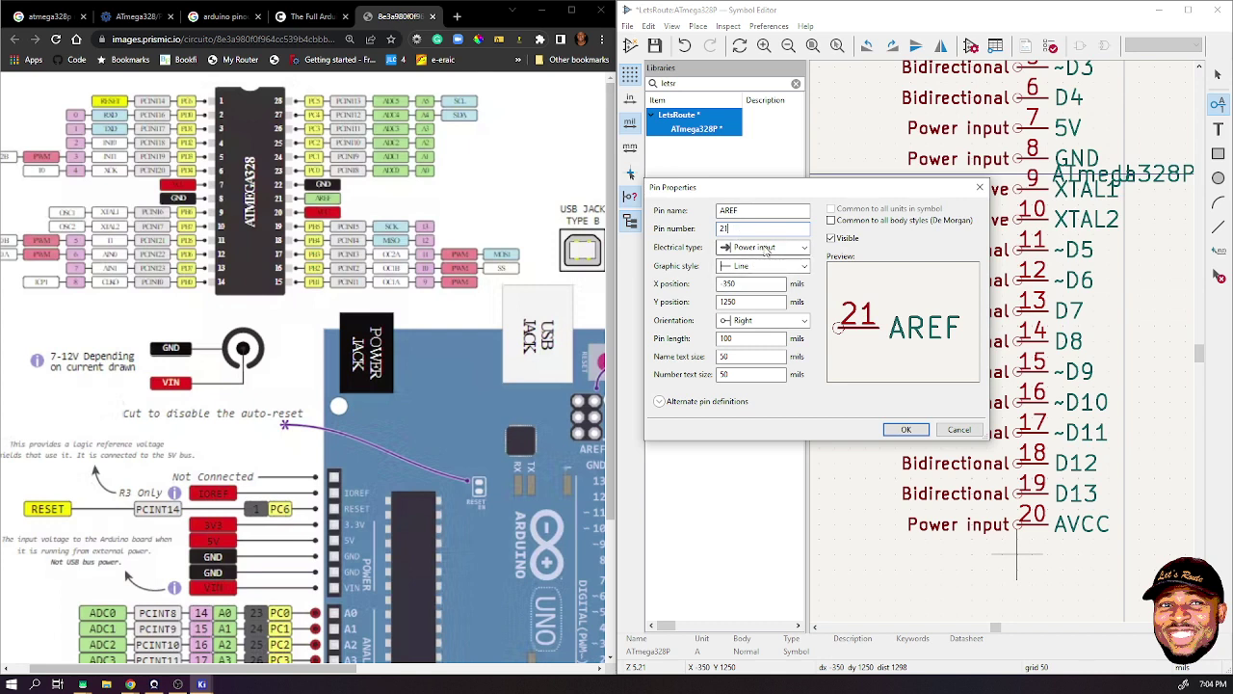
{"action": "left_click", "coordinate": [765, 248]}
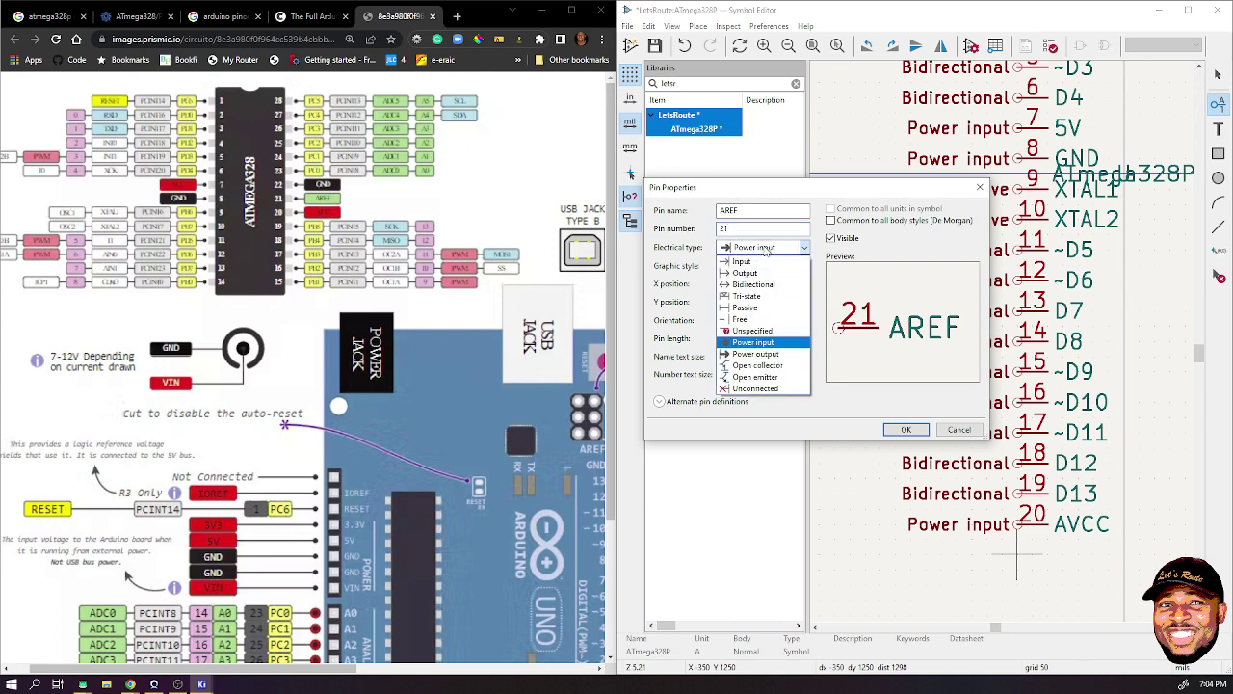
{"action": "left_click", "coordinate": [761, 355]}
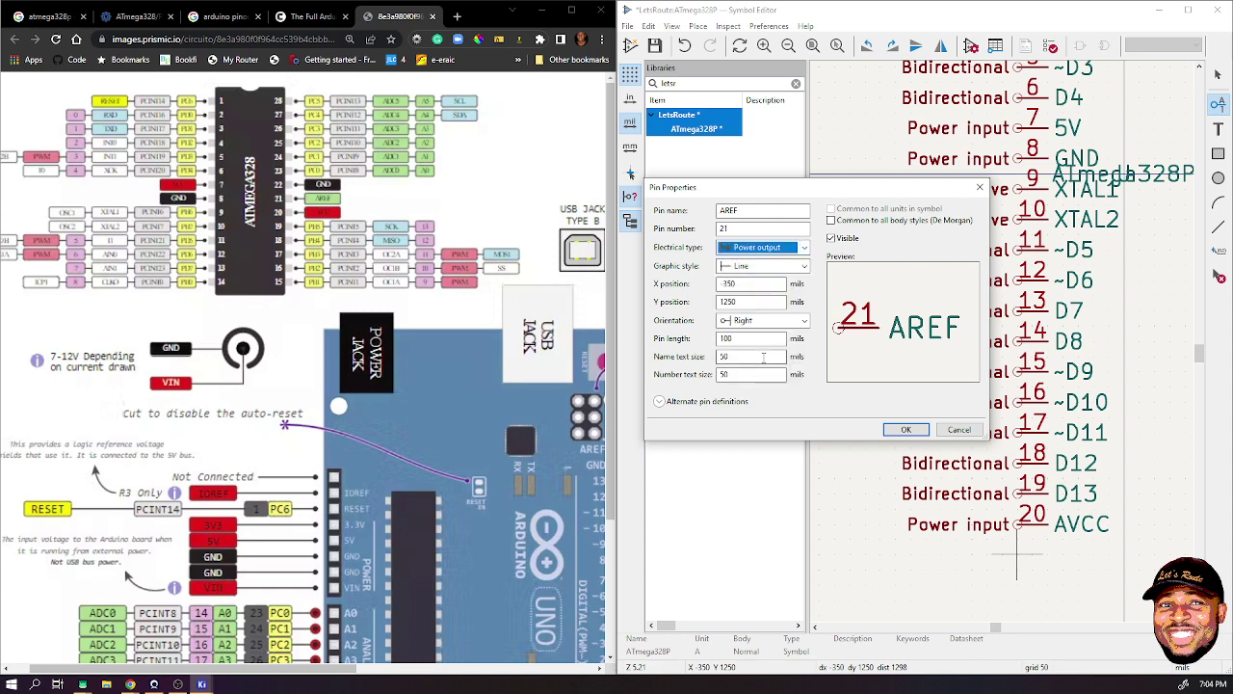
{"action": "left_click", "coordinate": [906, 430]}
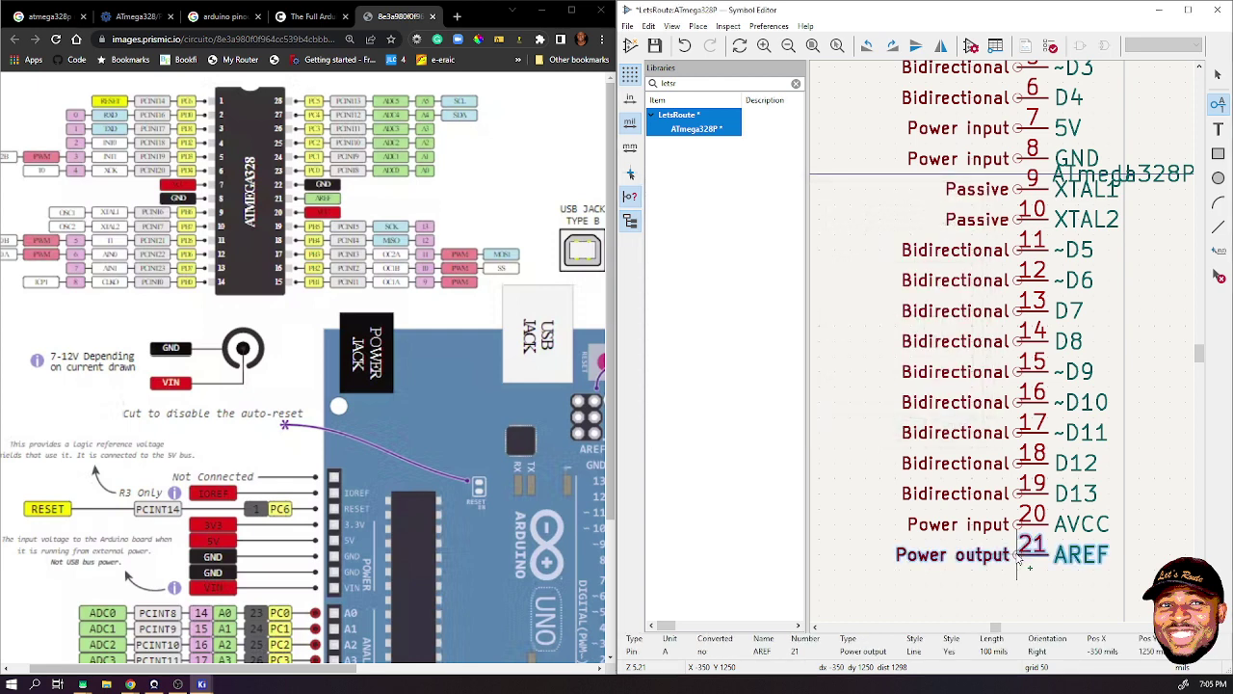
{"action": "left_click", "coordinate": [1019, 574]}
- Add pin 22 GND as a Power input below AREF
{"action": "left_click", "coordinate": [1019, 583]}
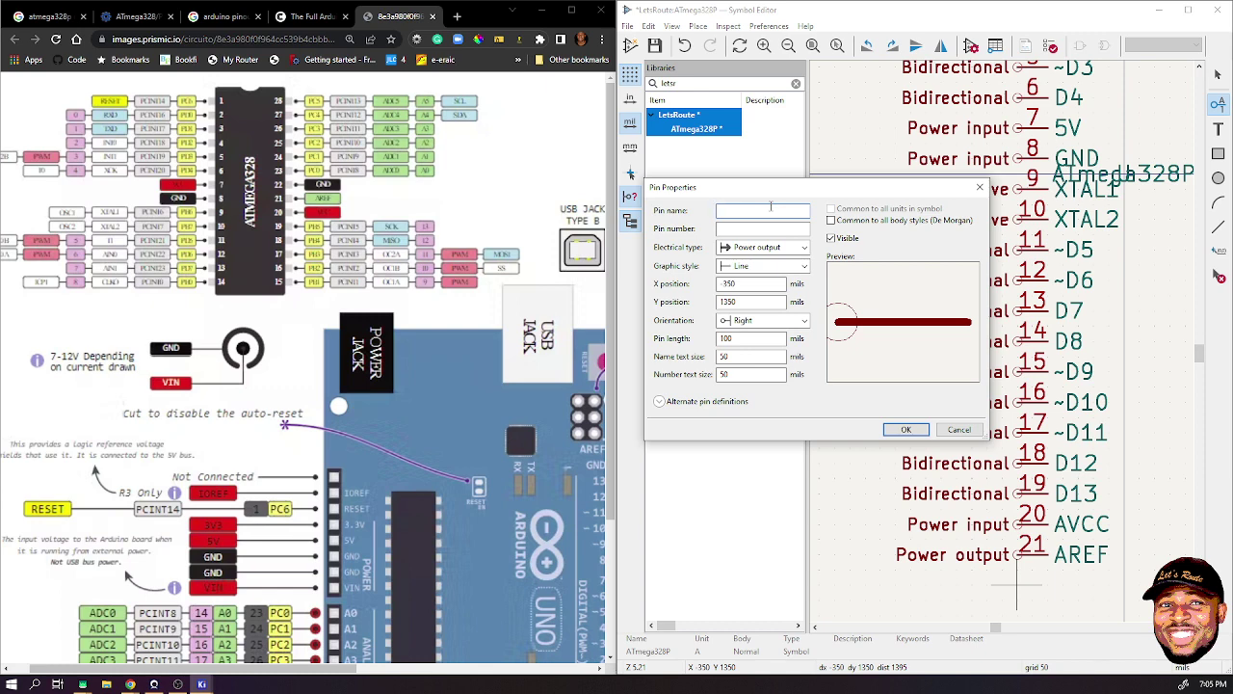
{"action": "type", "text": "GND"}
{"action": "left_click", "coordinate": [748, 229]}
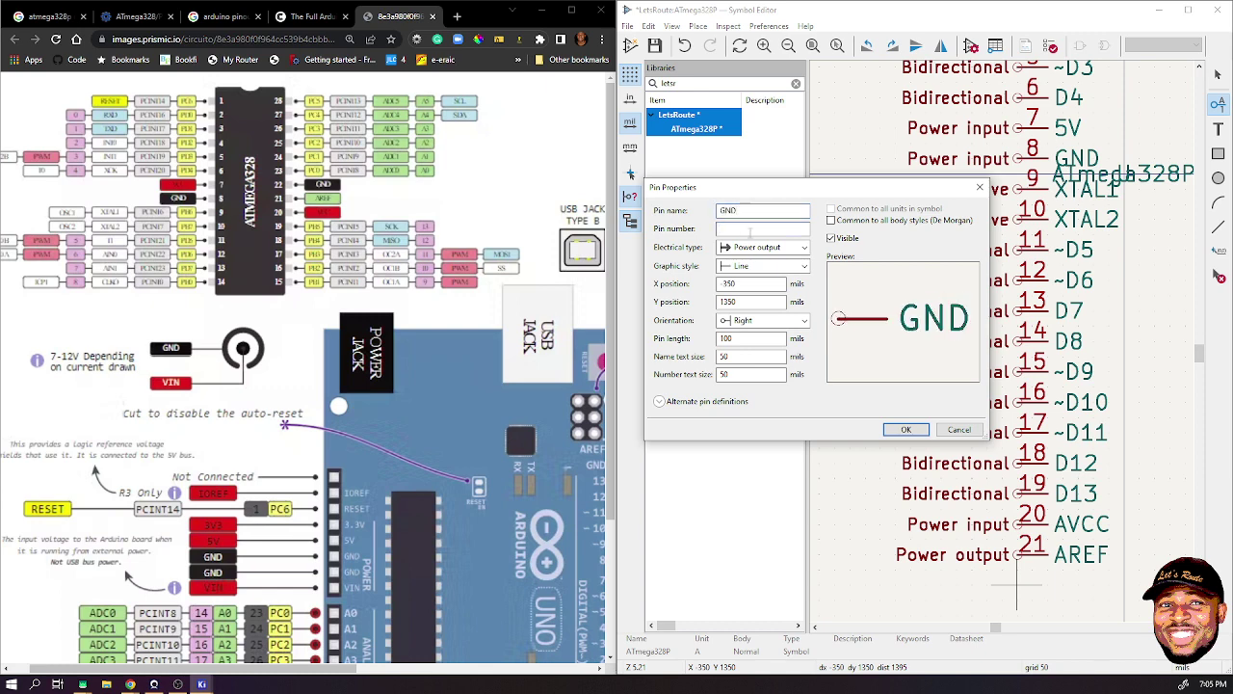
{"action": "type", "text": "22"}
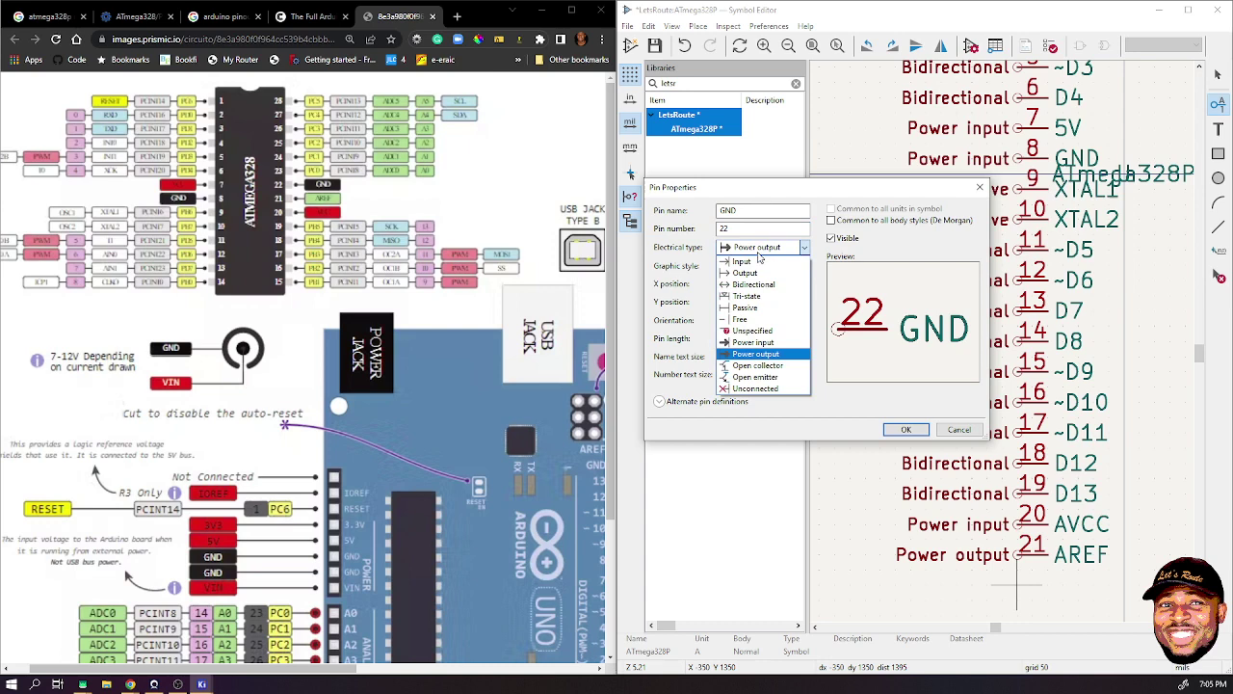
{"action": "left_click", "coordinate": [752, 342]}
{"action": "left_click", "coordinate": [905, 428]}
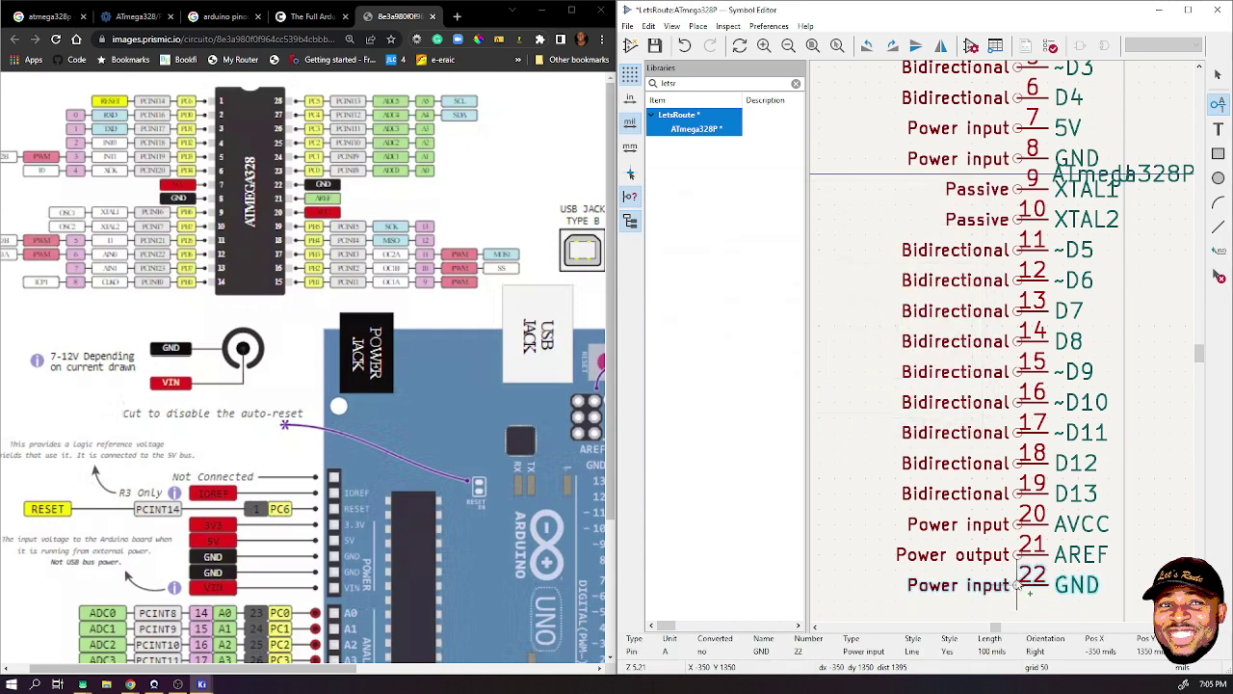
{"action": "left_click", "coordinate": [1033, 585]}
{"action": "scroll", "coordinate": [1031, 587], "scroll_direction": "down", "scroll_amount": 3}
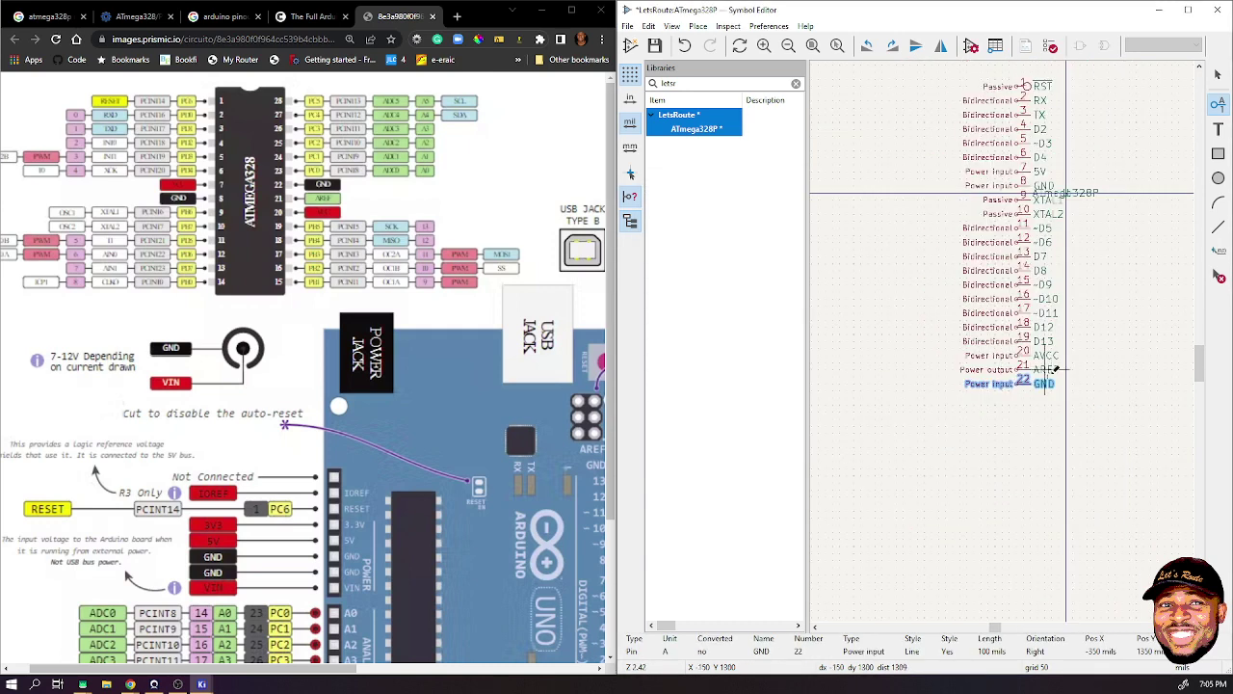
- Add bidirectional pin A0, number 23, just below GND
{"action": "left_click", "coordinate": [1009, 399]}
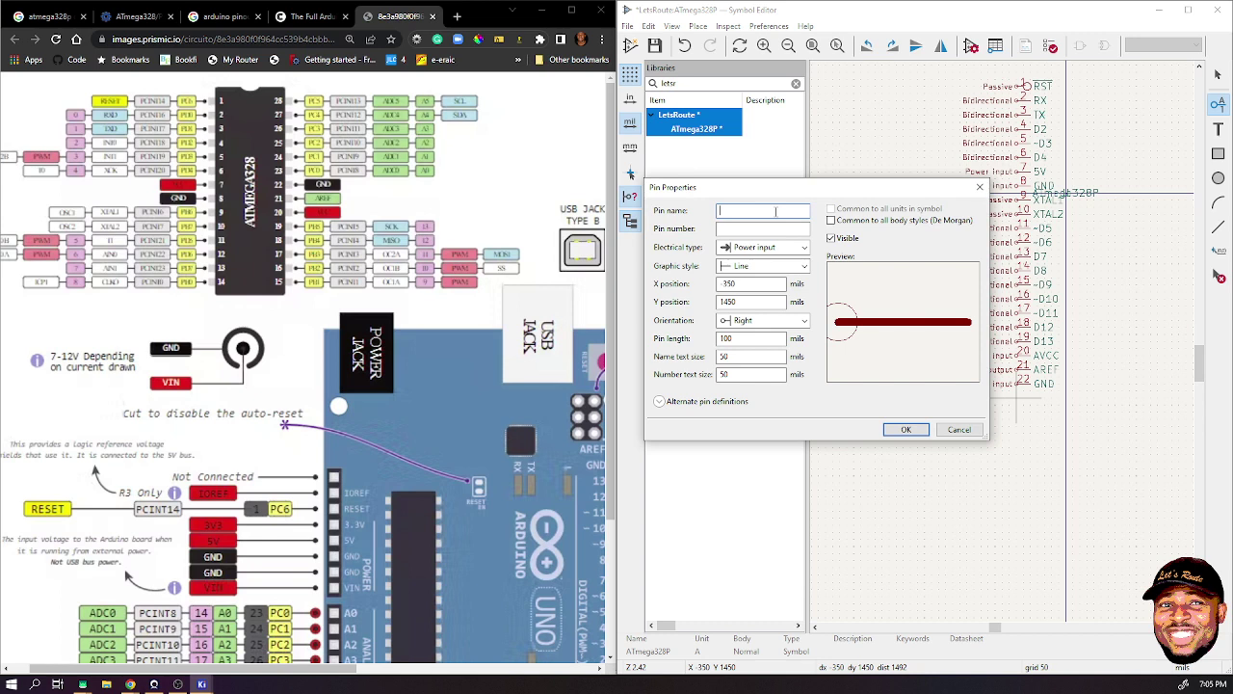
{"action": "type", "text": "A"}
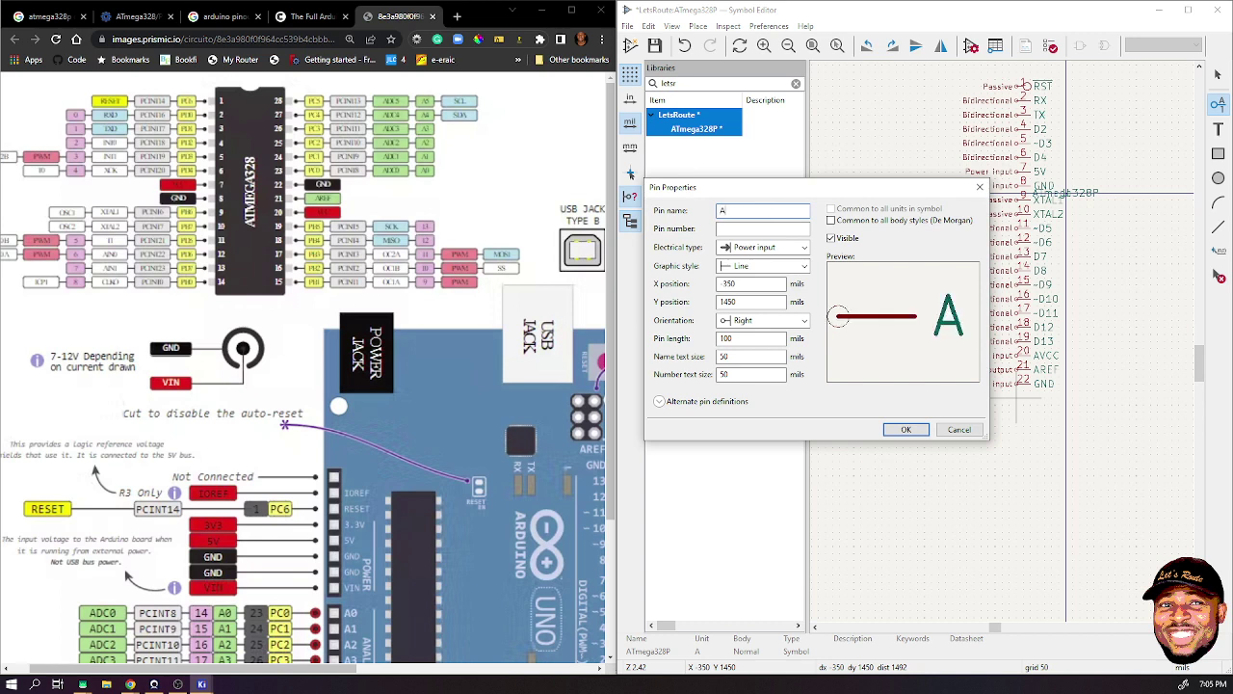
{"action": "type", "text": "0"}
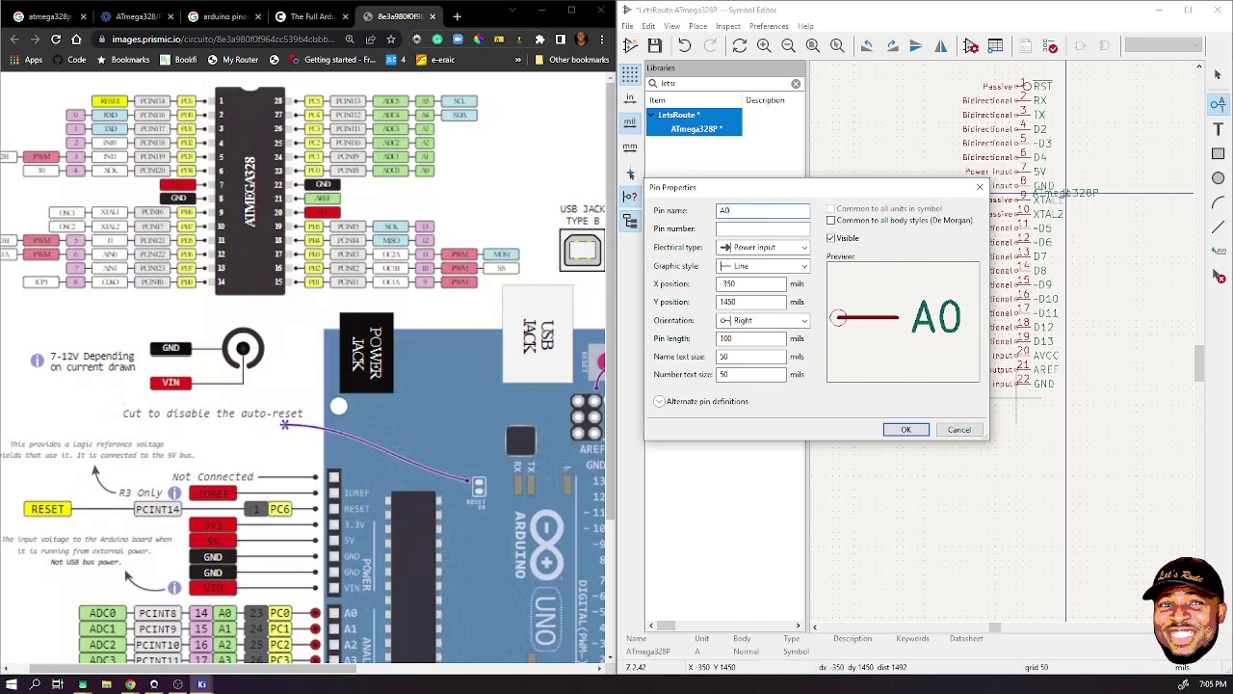
{"action": "left_click", "coordinate": [771, 224]}
{"action": "type", "text": "23"}
{"action": "left_click", "coordinate": [768, 249]}
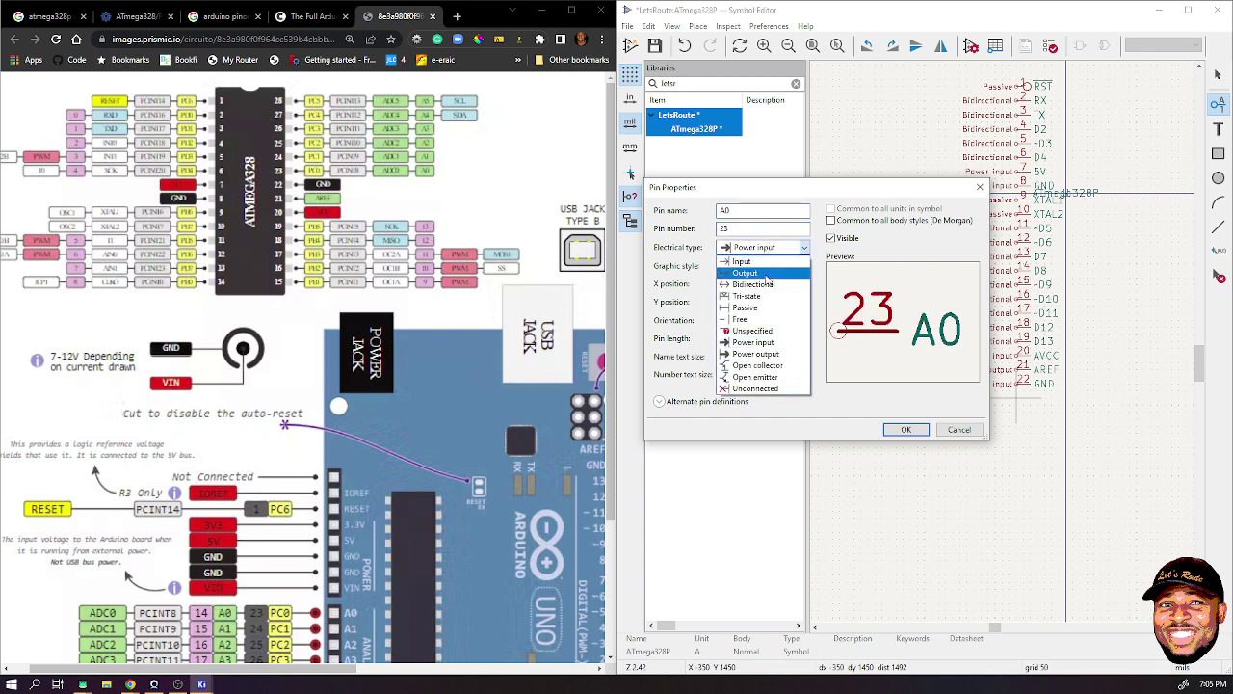
{"action": "left_click", "coordinate": [761, 285]}
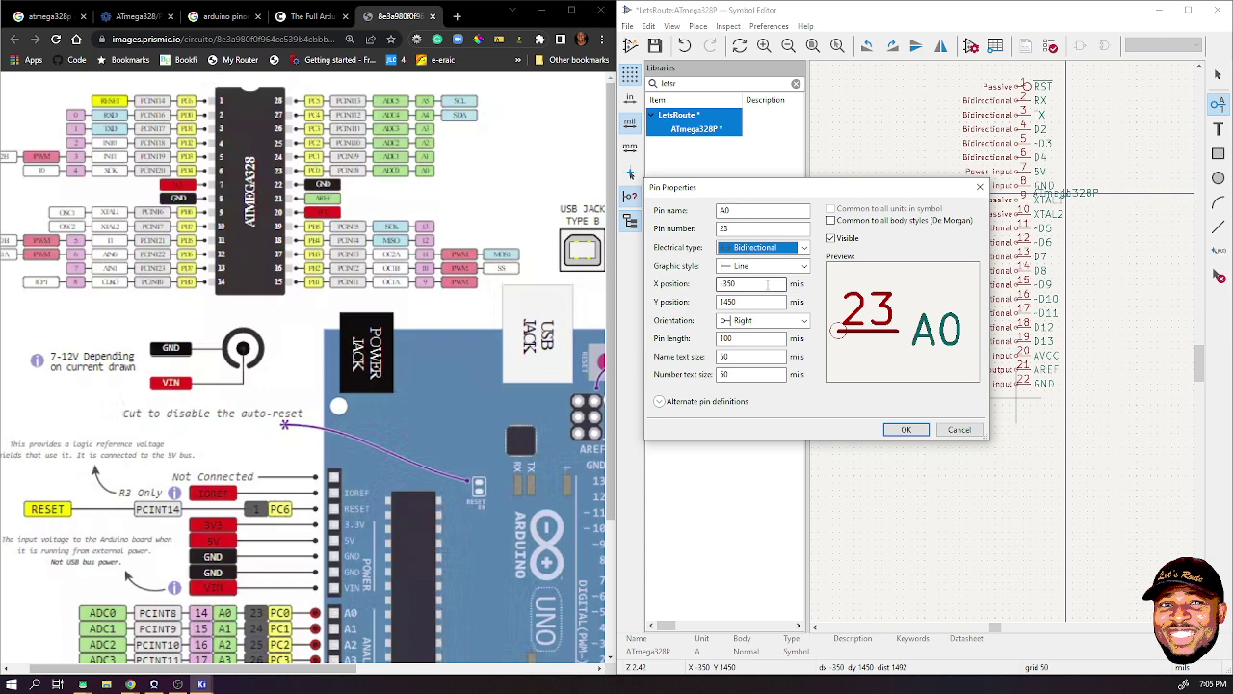
{"action": "left_click", "coordinate": [906, 428]}
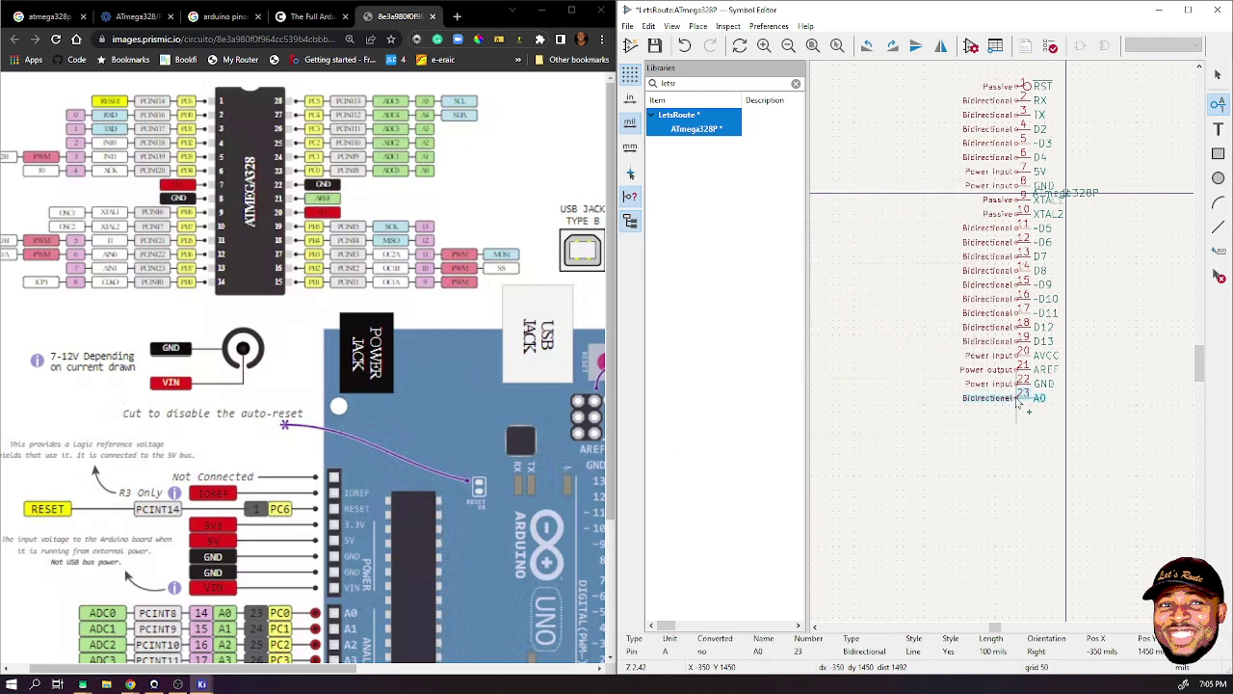
{"action": "left_click", "coordinate": [1016, 403]}
- Add pins A1 (number 24) and A2 (number 55) in a column below A0
{"action": "left_click", "coordinate": [1012, 419]}
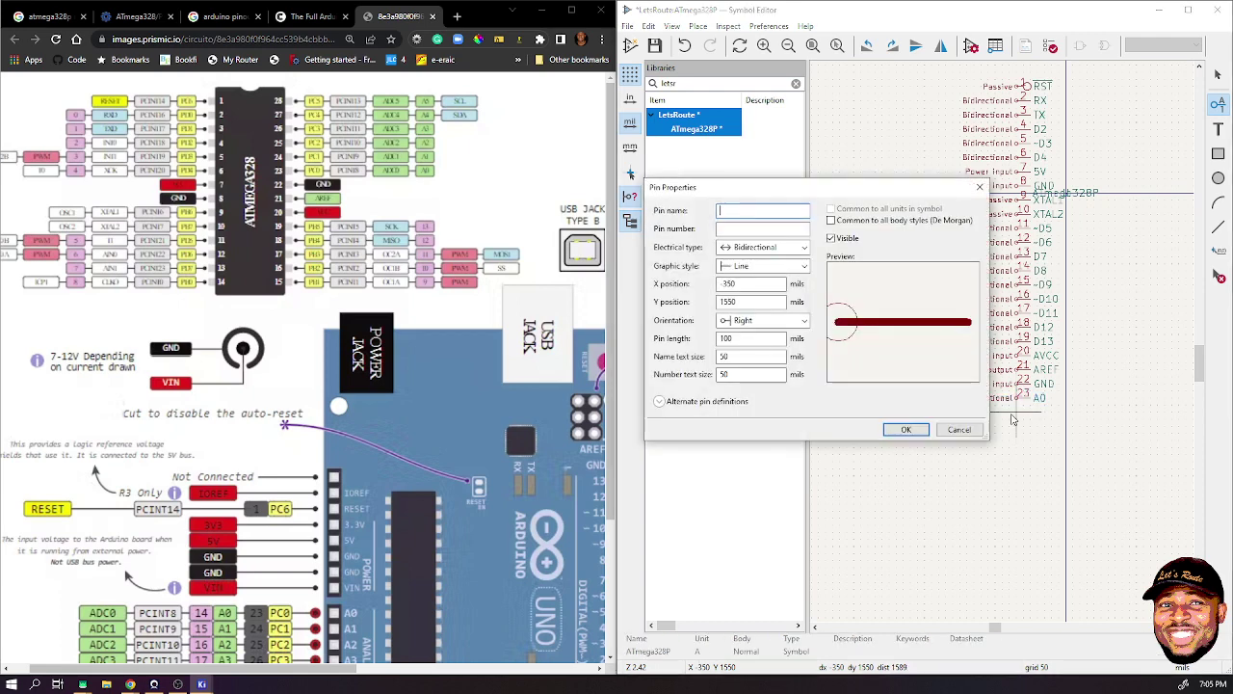
{"action": "type", "text": "A"}
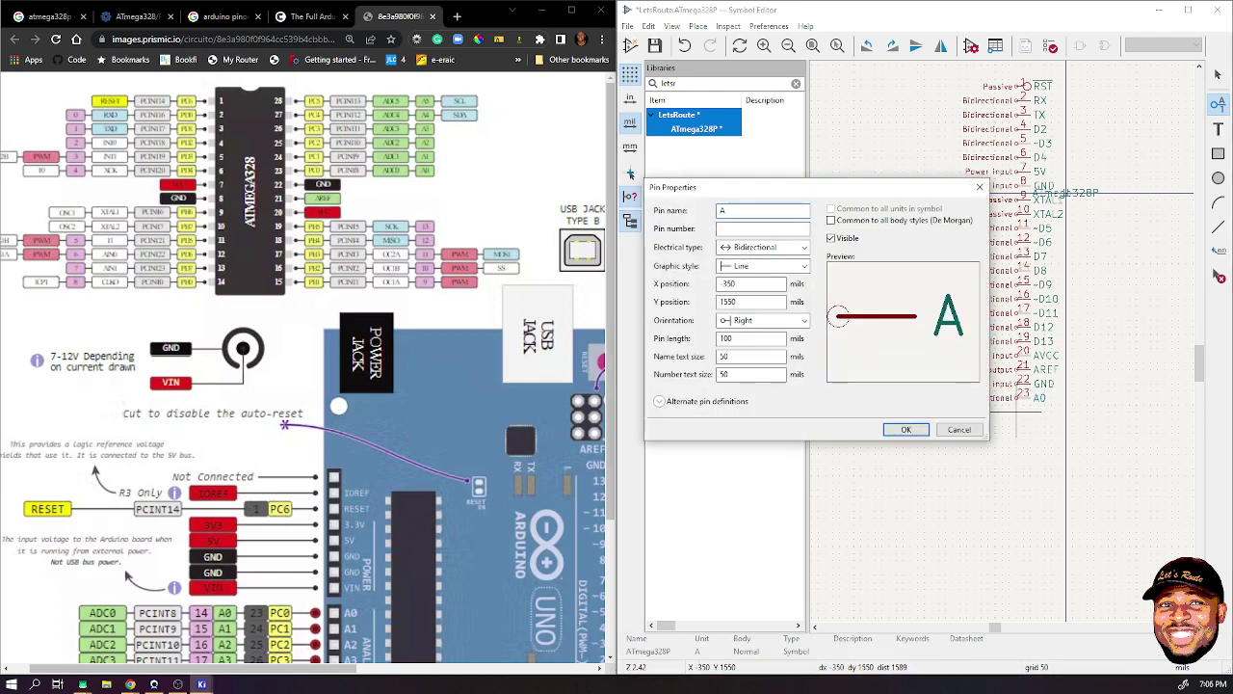
{"action": "type", "text": "1"}
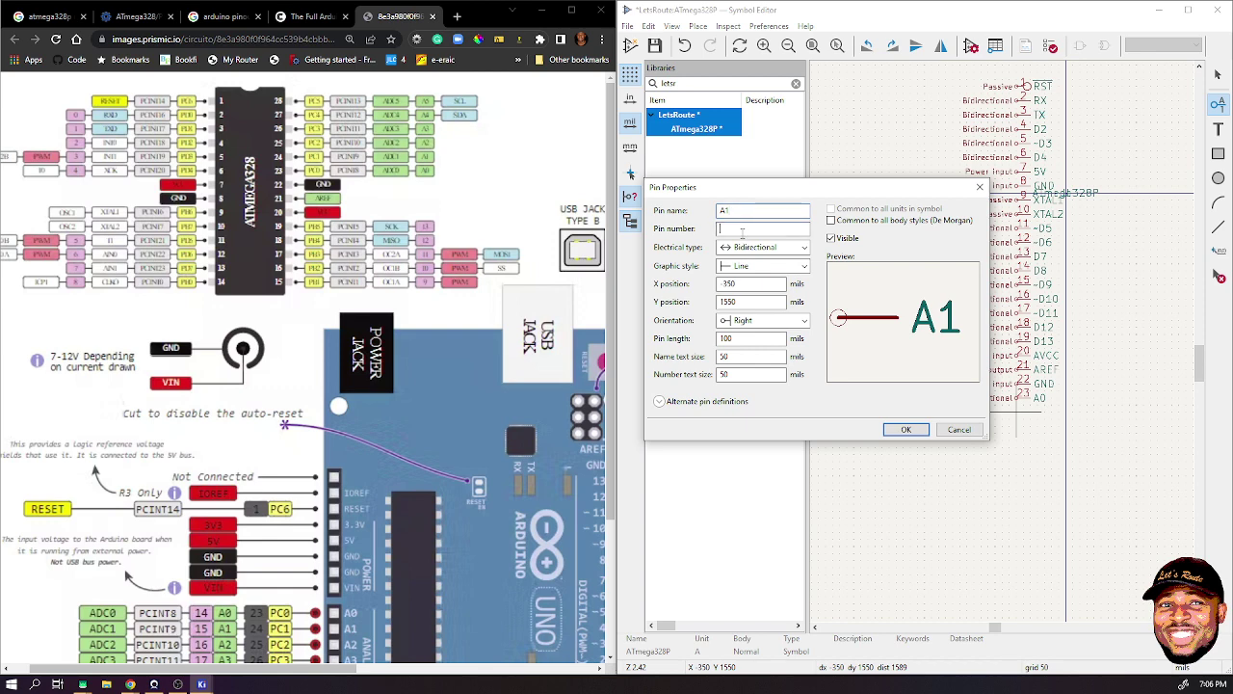
{"action": "left_click", "coordinate": [743, 229]}
{"action": "type", "text": "24"}
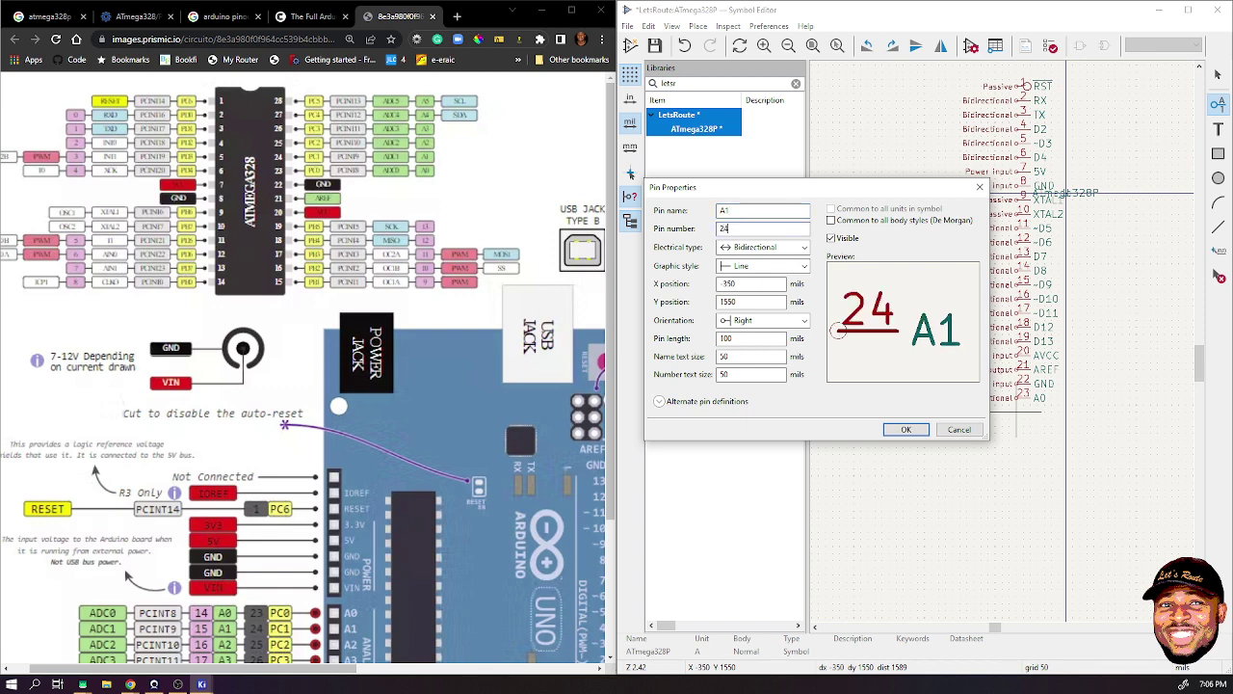
{"action": "left_click", "coordinate": [896, 432]}
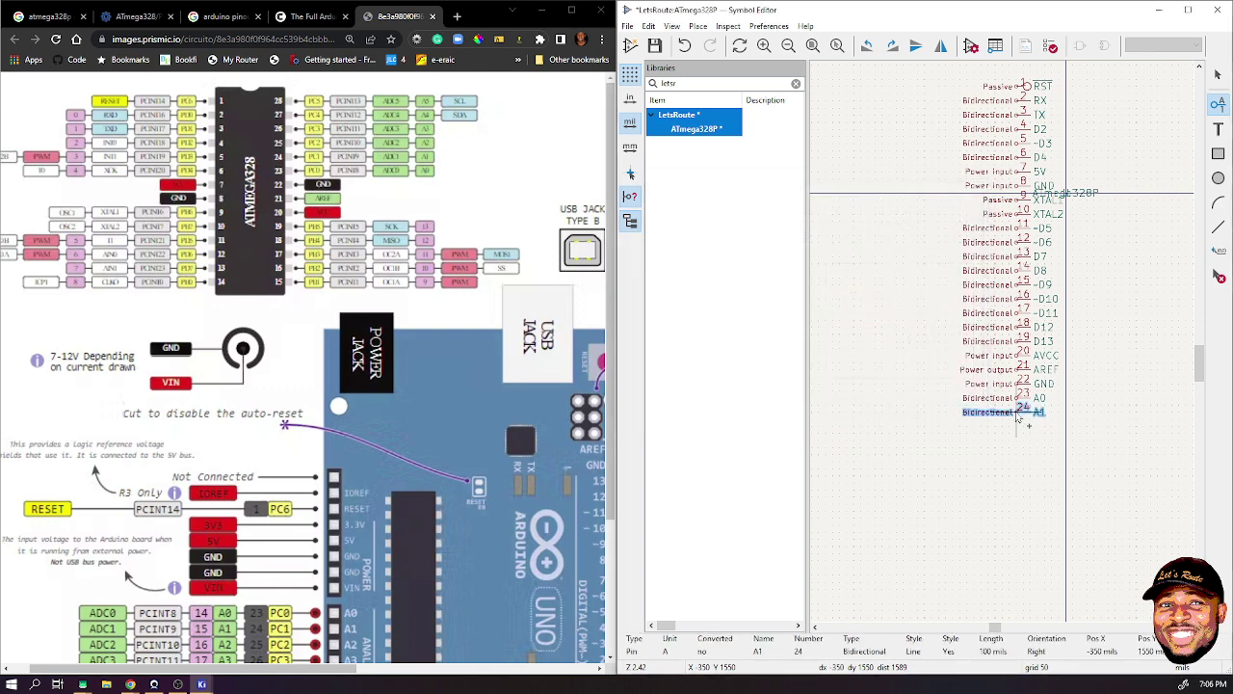
{"action": "left_click", "coordinate": [1024, 419]}
{"action": "left_click", "coordinate": [1022, 417]}
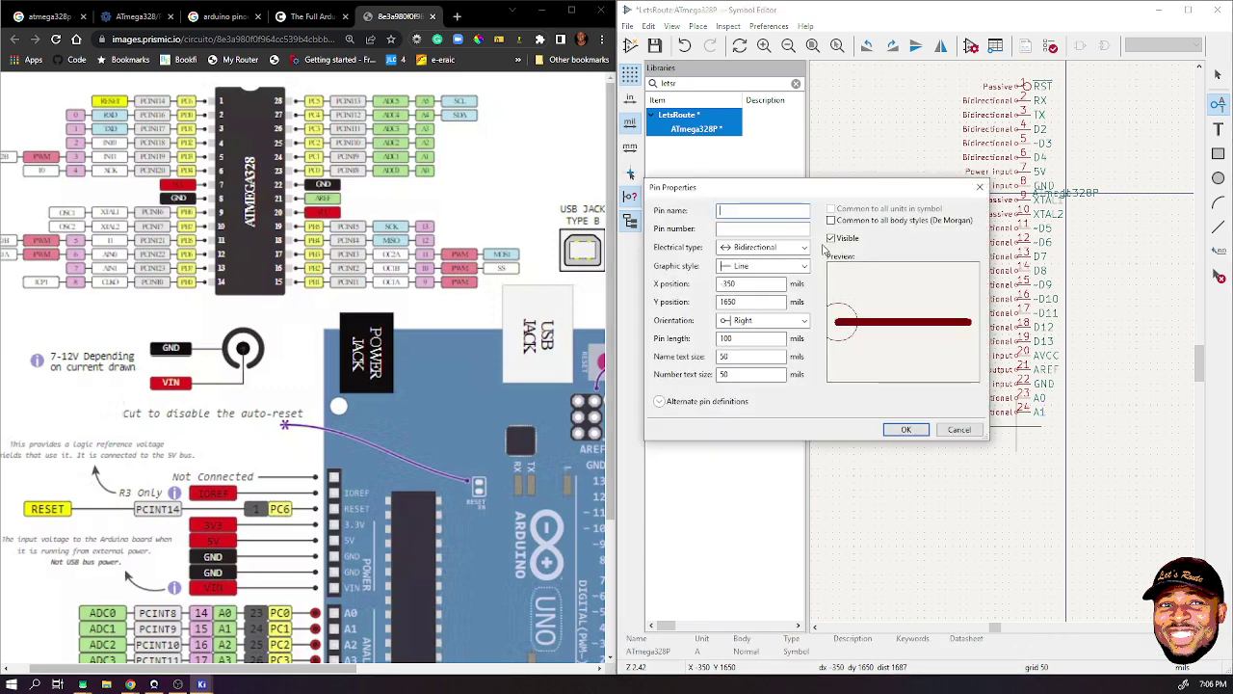
{"action": "type", "text": "A2"}
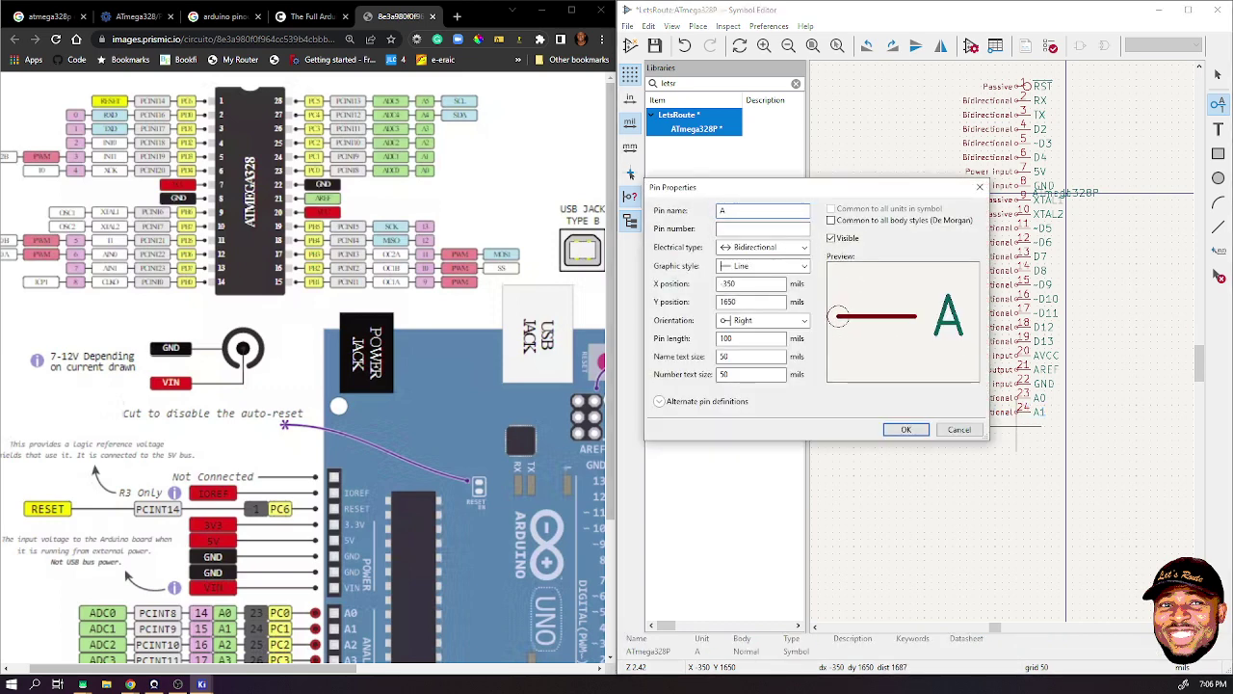
{"action": "left_click", "coordinate": [747, 229]}
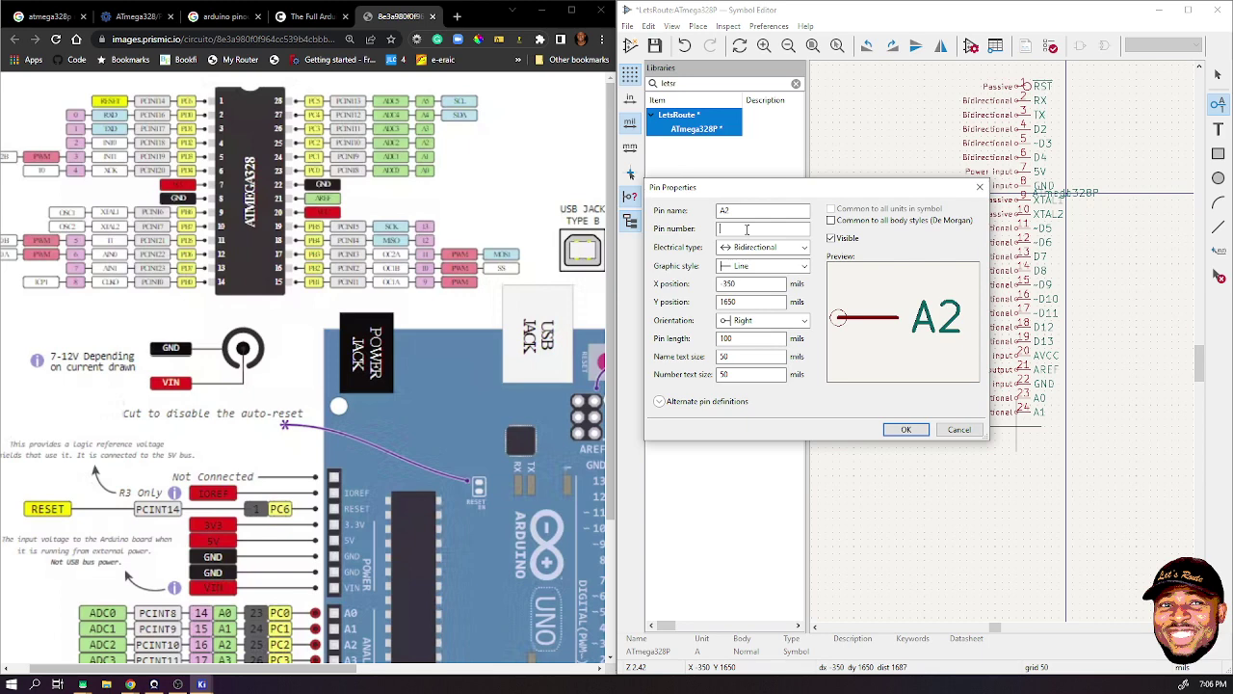
{"action": "type", "text": "55"}
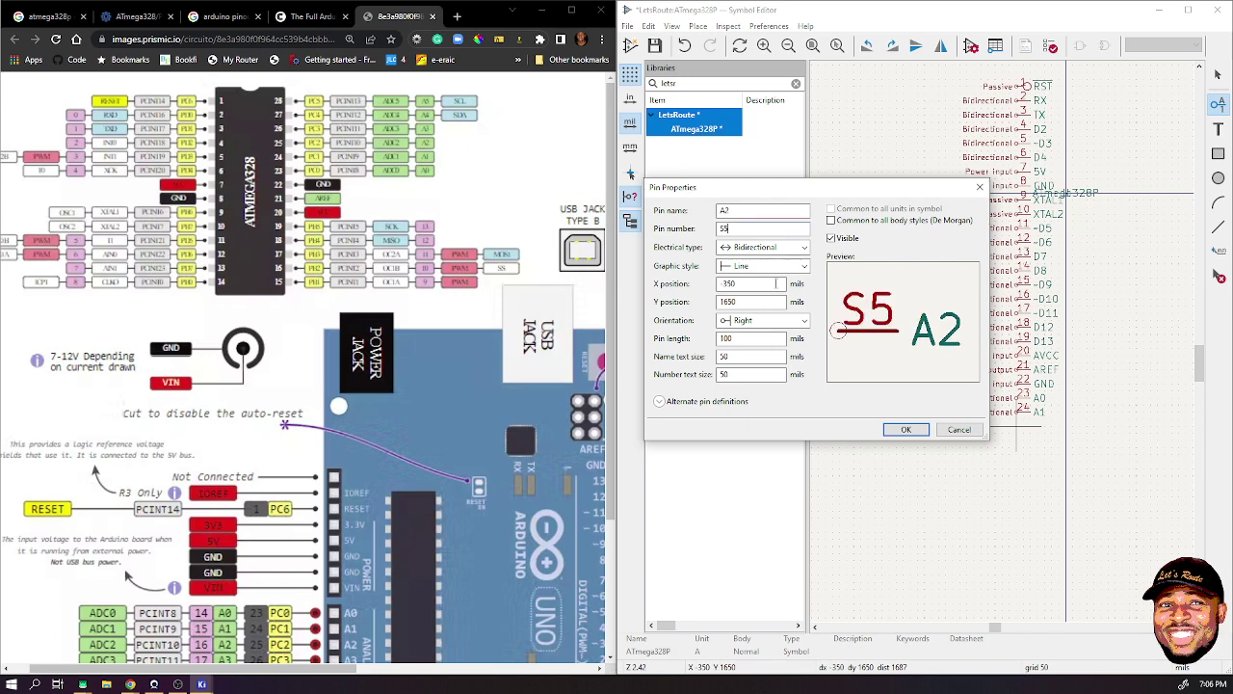
{"action": "left_click", "coordinate": [906, 429]}
- Add pin A3 with number 26 below A2 and check its properties
{"action": "left_click", "coordinate": [1025, 433]}
{"action": "left_click", "coordinate": [1025, 433]}
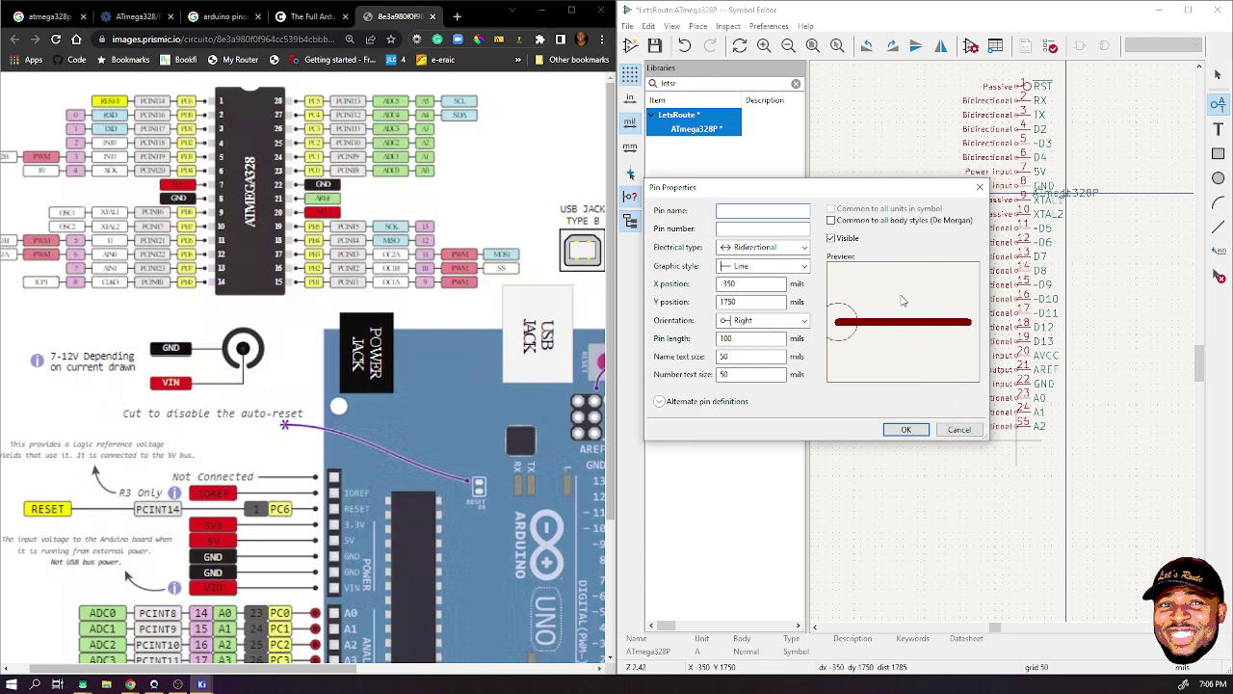
{"action": "type", "text": "A"}
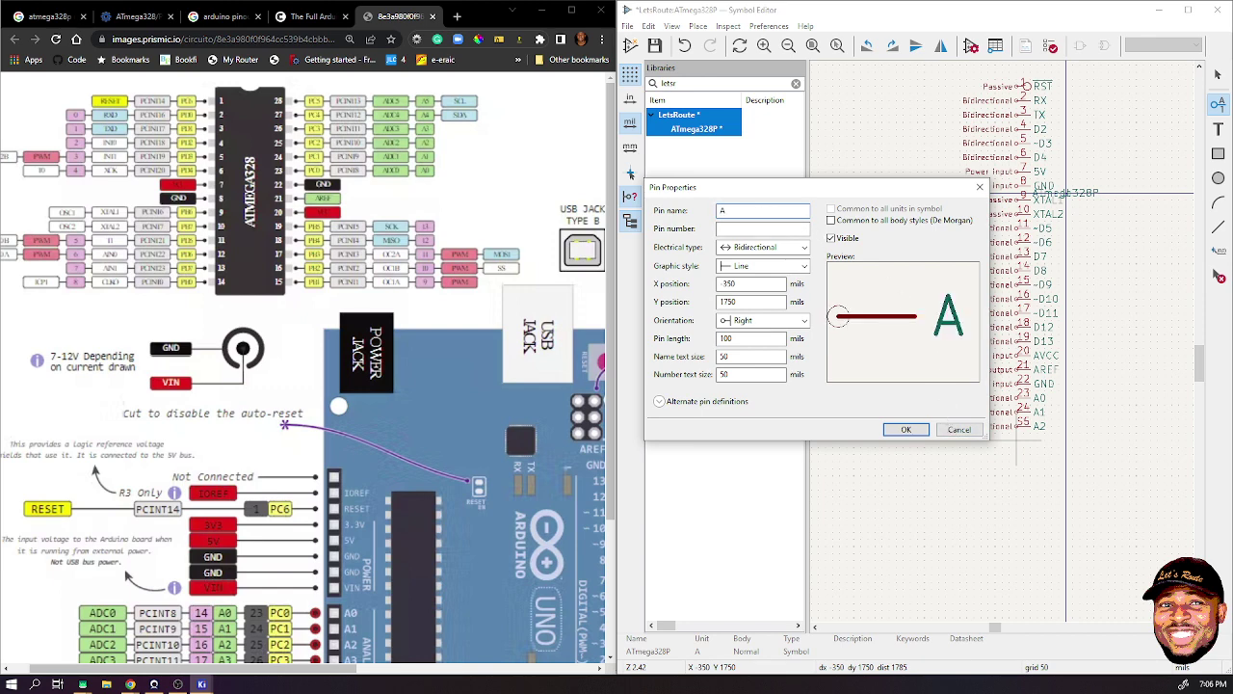
{"action": "type", "text": "3"}
{"action": "left_click", "coordinate": [733, 230]}
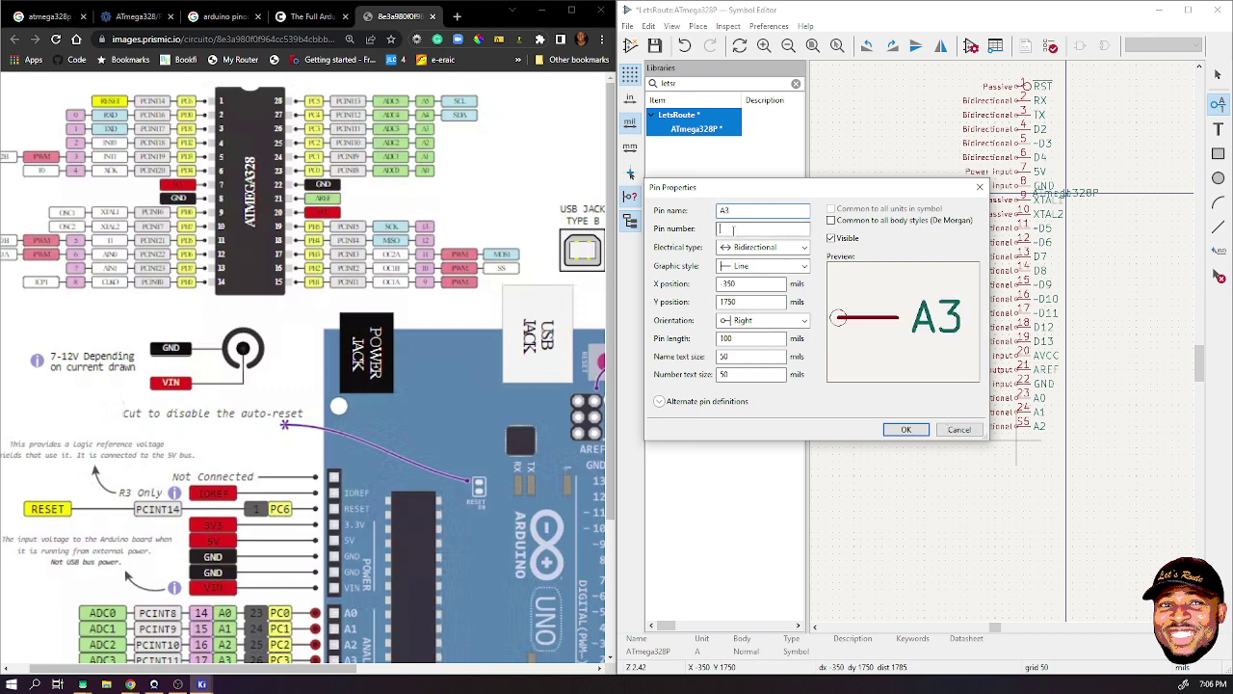
{"action": "type", "text": "5"}
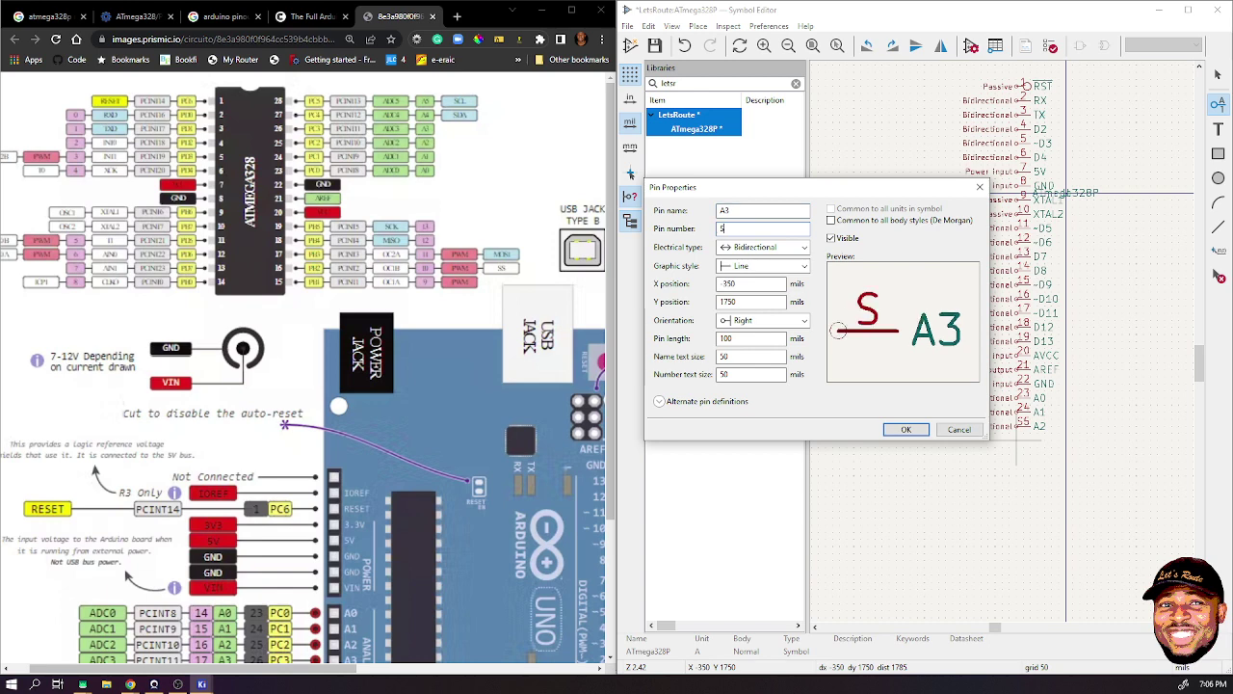
{"action": "key", "text": "BackSpace"}
{"action": "type", "text": "26"}
{"action": "left_click", "coordinate": [905, 429]}
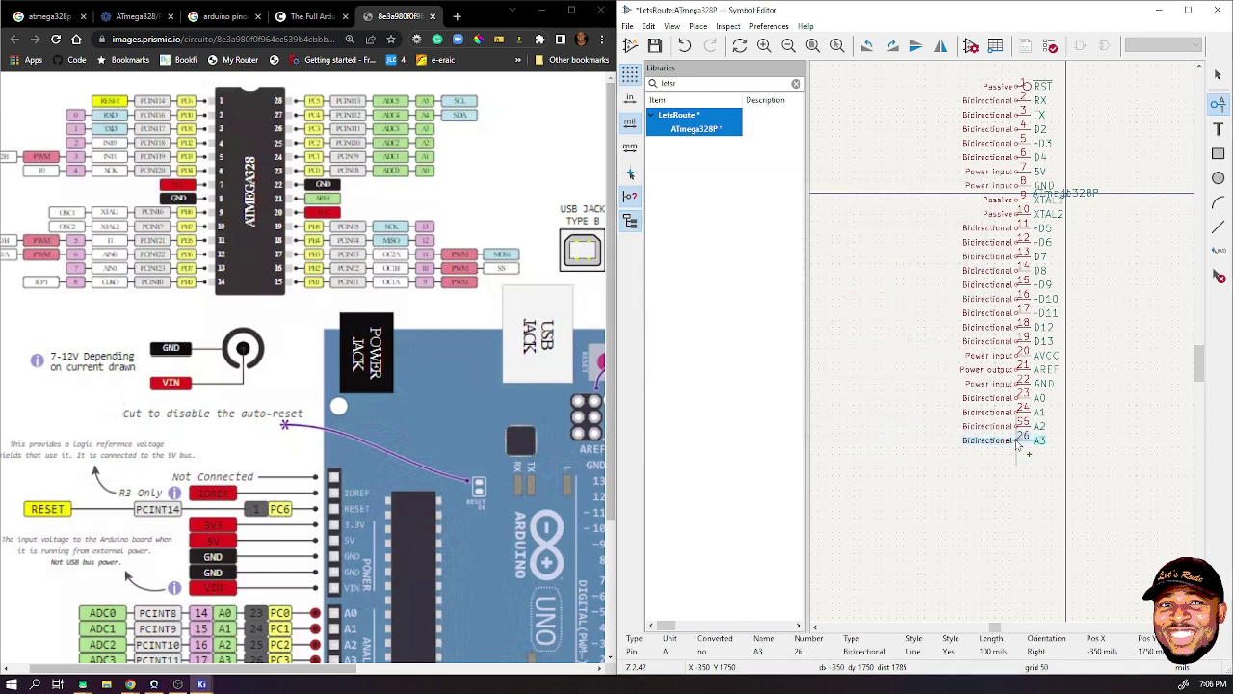
{"action": "left_click", "coordinate": [1016, 442]}
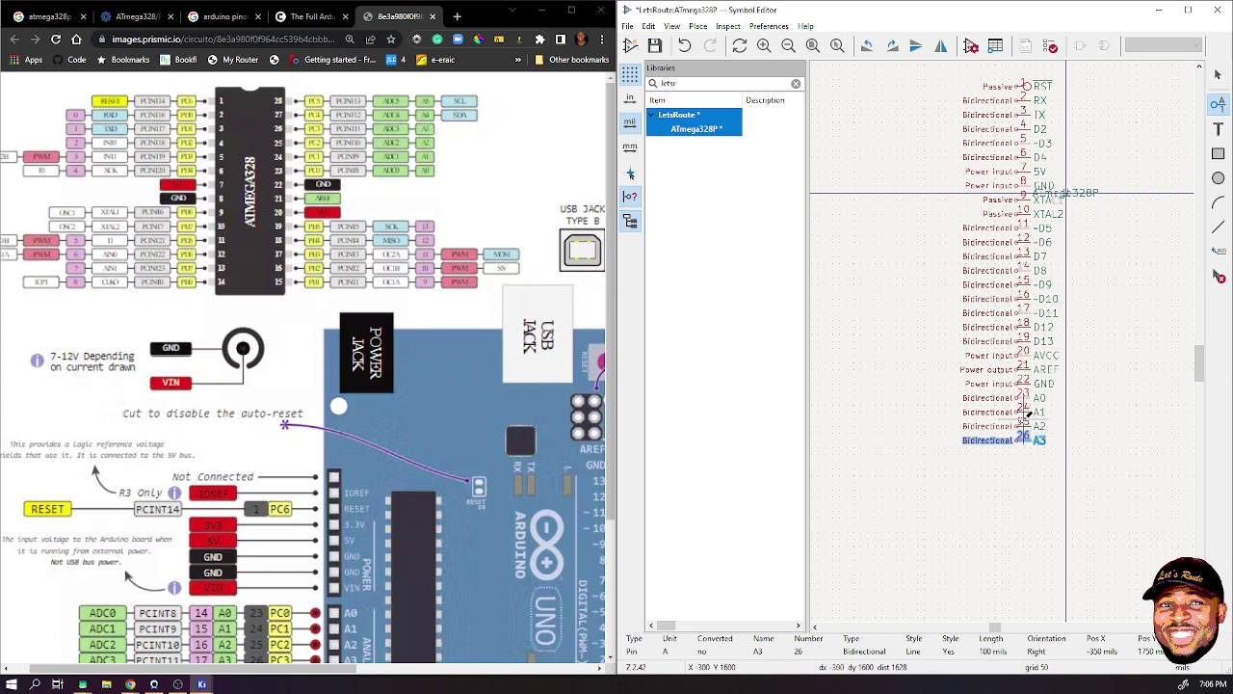
{"action": "key", "text": "e"}
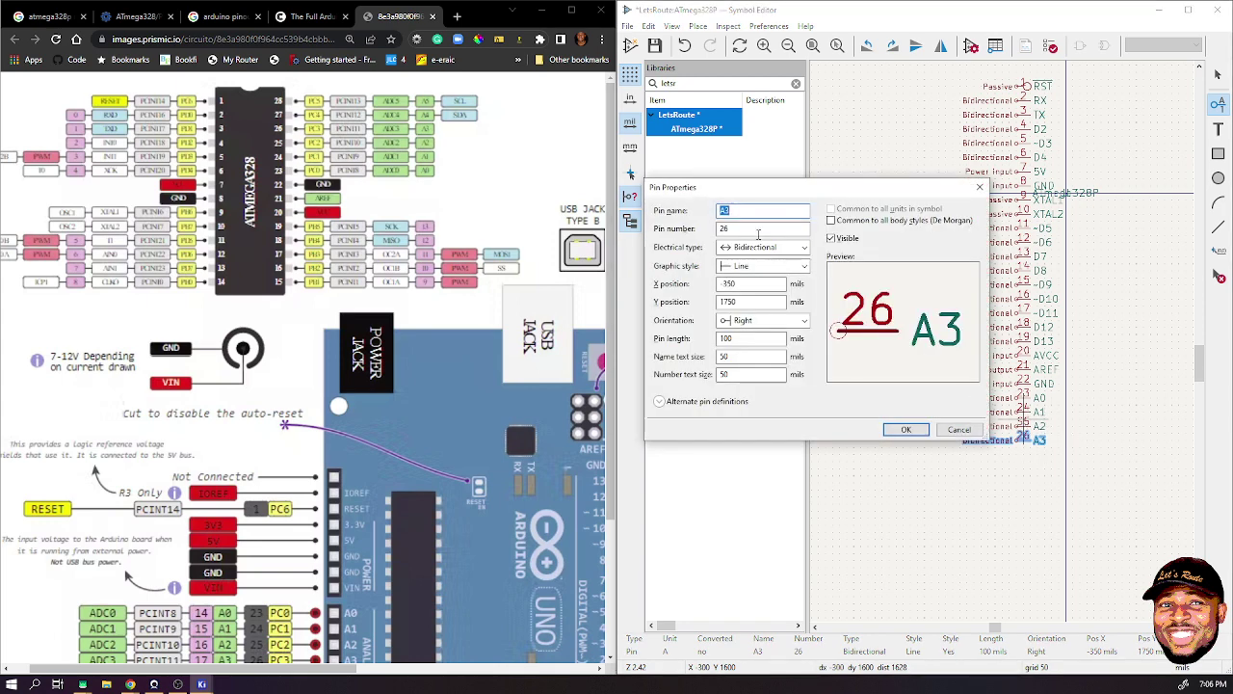
{"action": "left_click", "coordinate": [980, 187]}
- Change pin A2's number from 55 to 25 in its Pin Properties
{"action": "left_click", "coordinate": [1016, 424]}
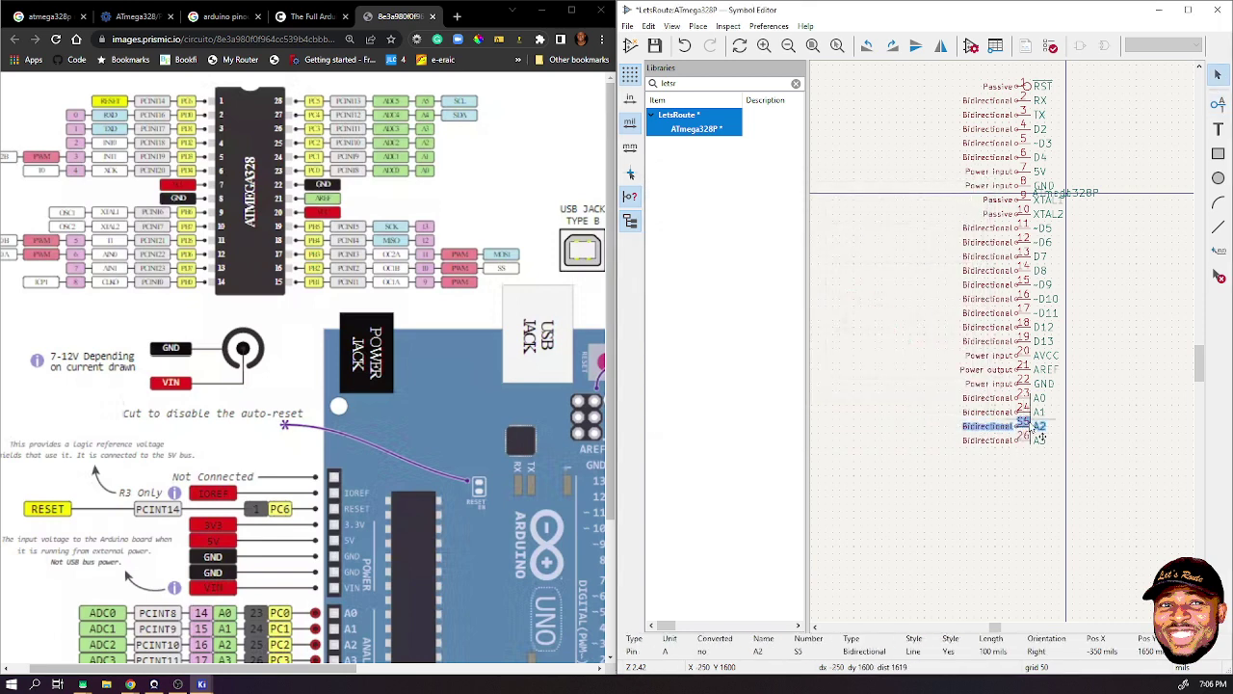
{"action": "key", "text": "e"}
{"action": "left_click", "coordinate": [724, 228]}
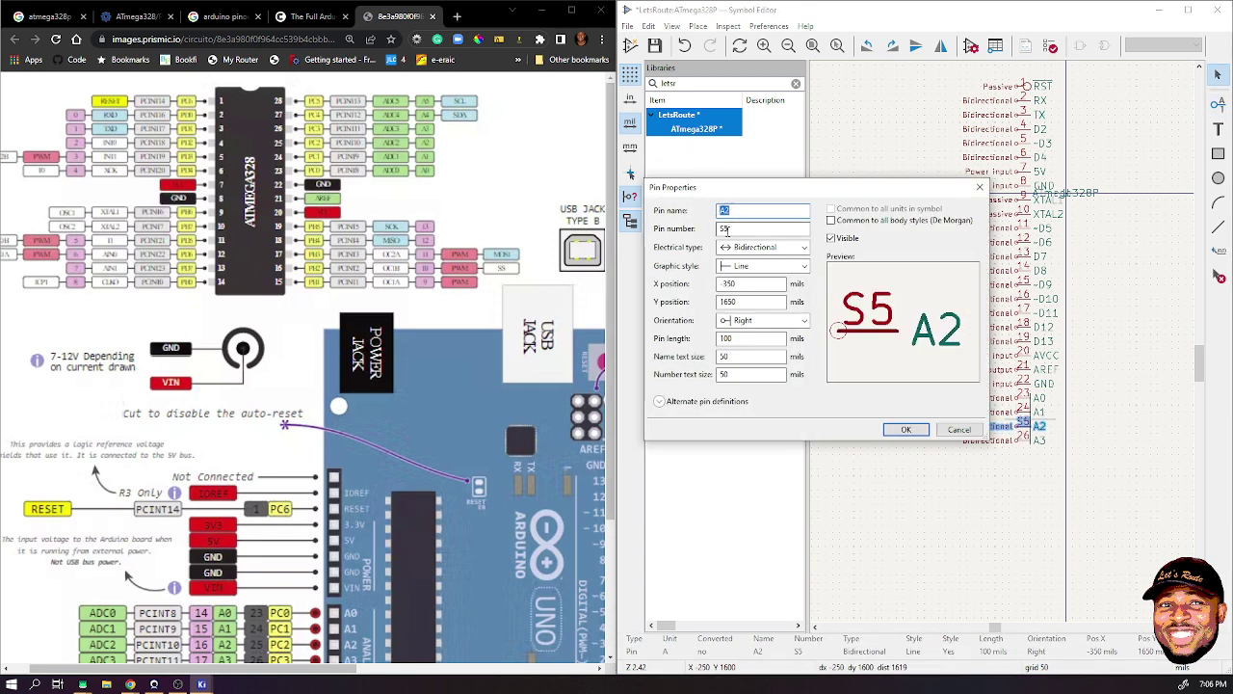
{"action": "key", "text": "BackSpace"}
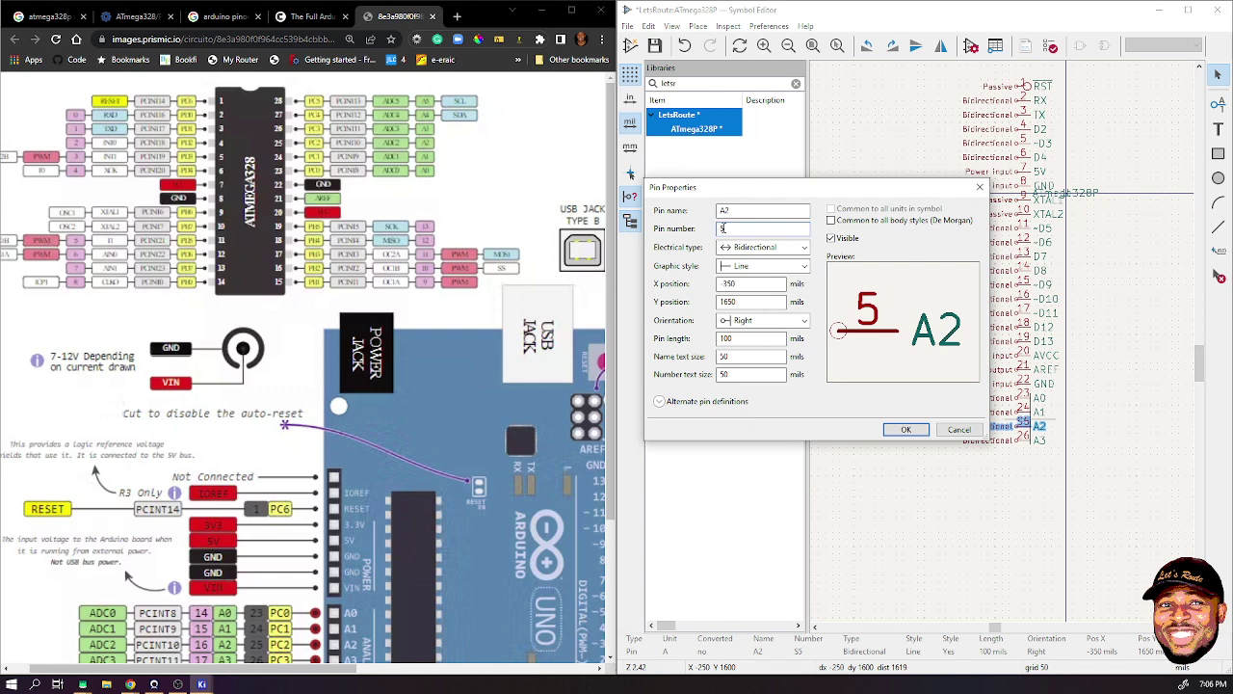
{"action": "type", "text": "2"}
{"action": "left_click", "coordinate": [910, 429]}
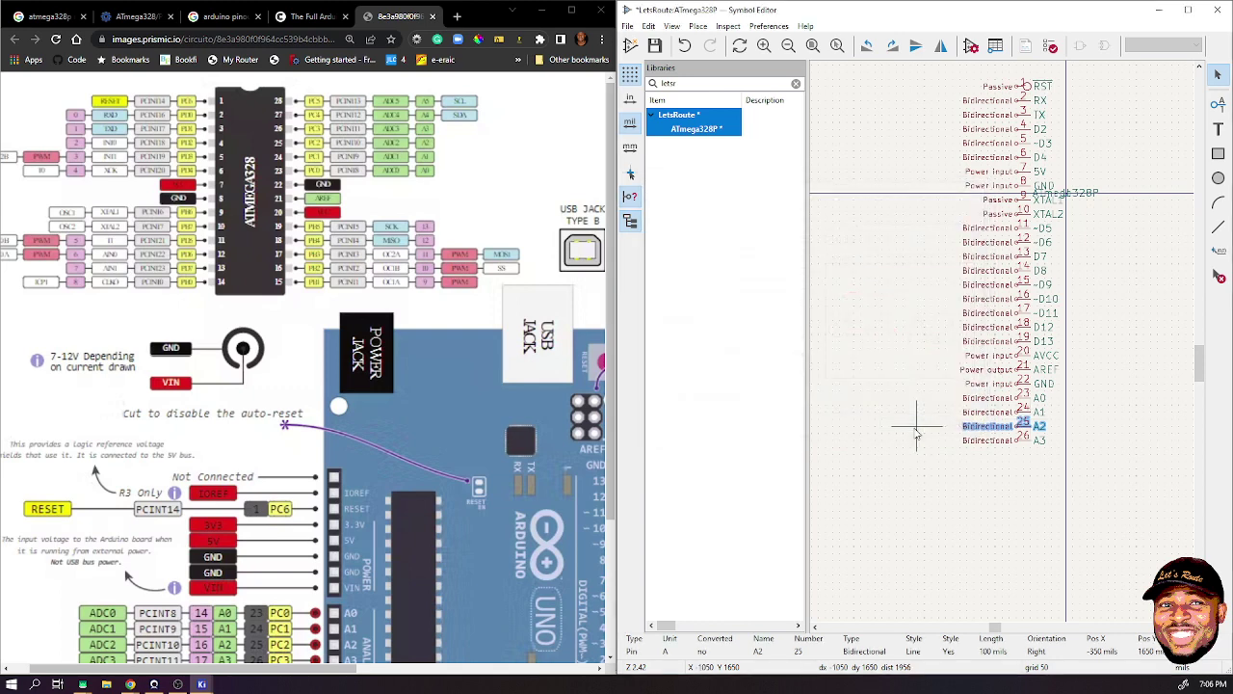
{"action": "left_click", "coordinate": [891, 384]}
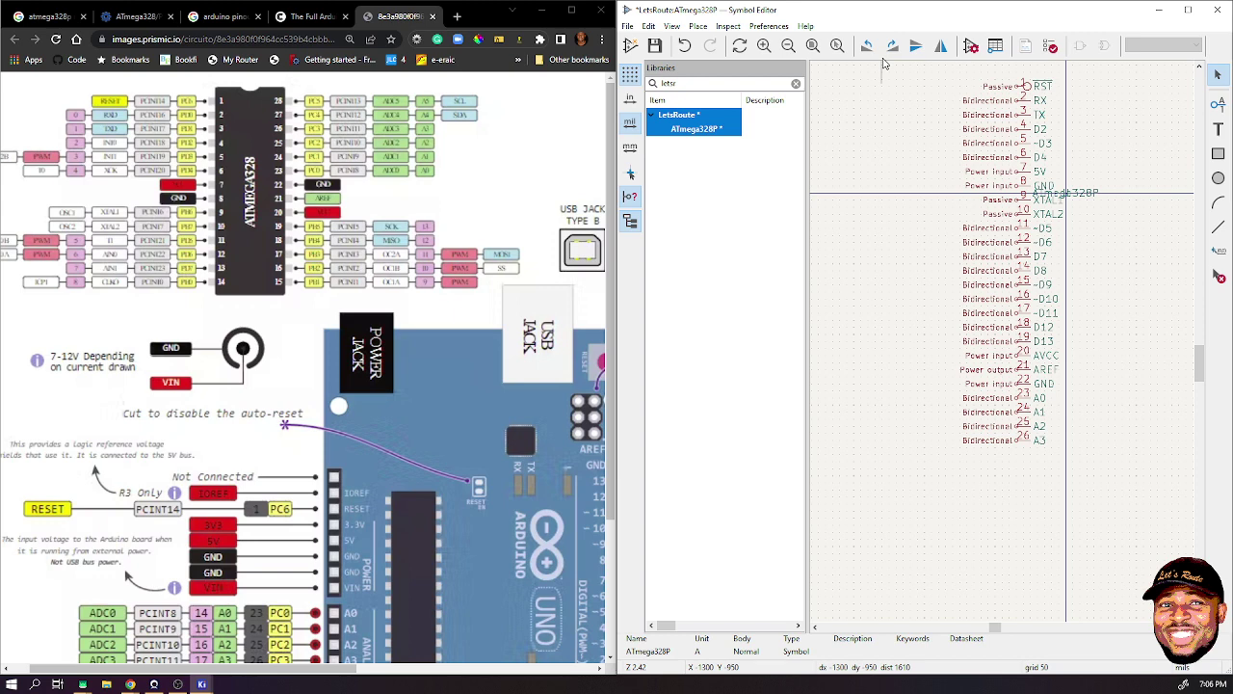
- Add bidirectional pin A4, number 27, below A3
{"action": "left_click", "coordinate": [1218, 103]}
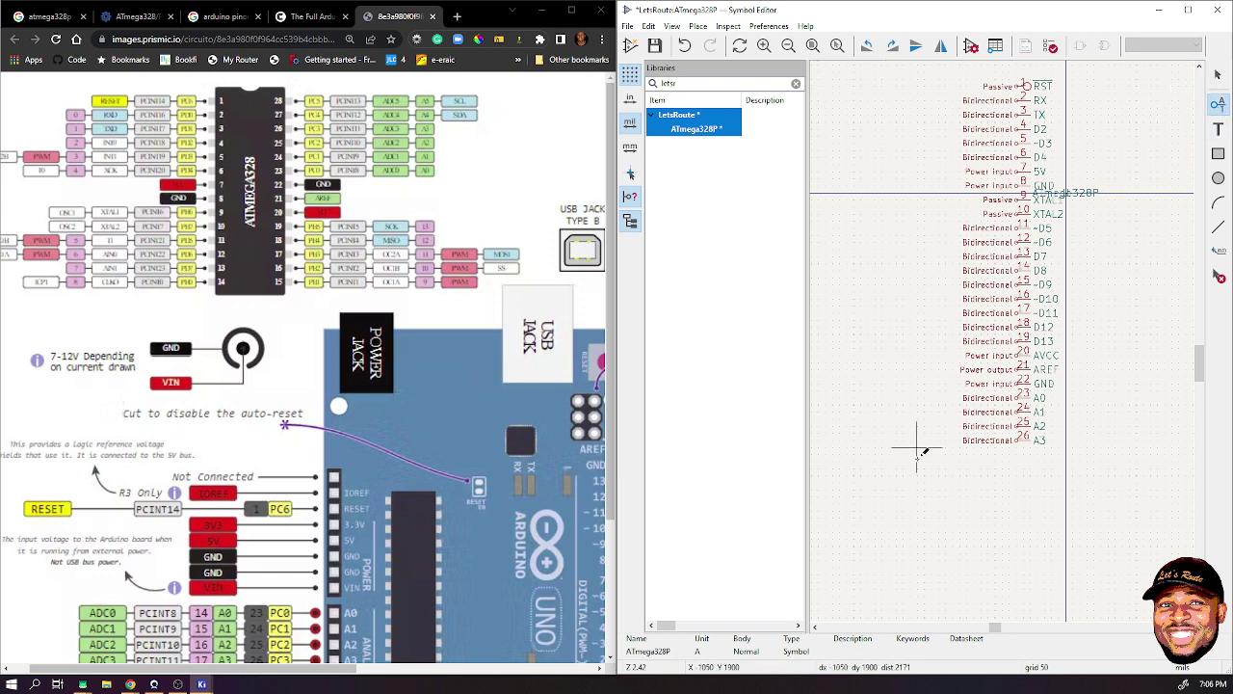
{"action": "left_click", "coordinate": [1017, 452]}
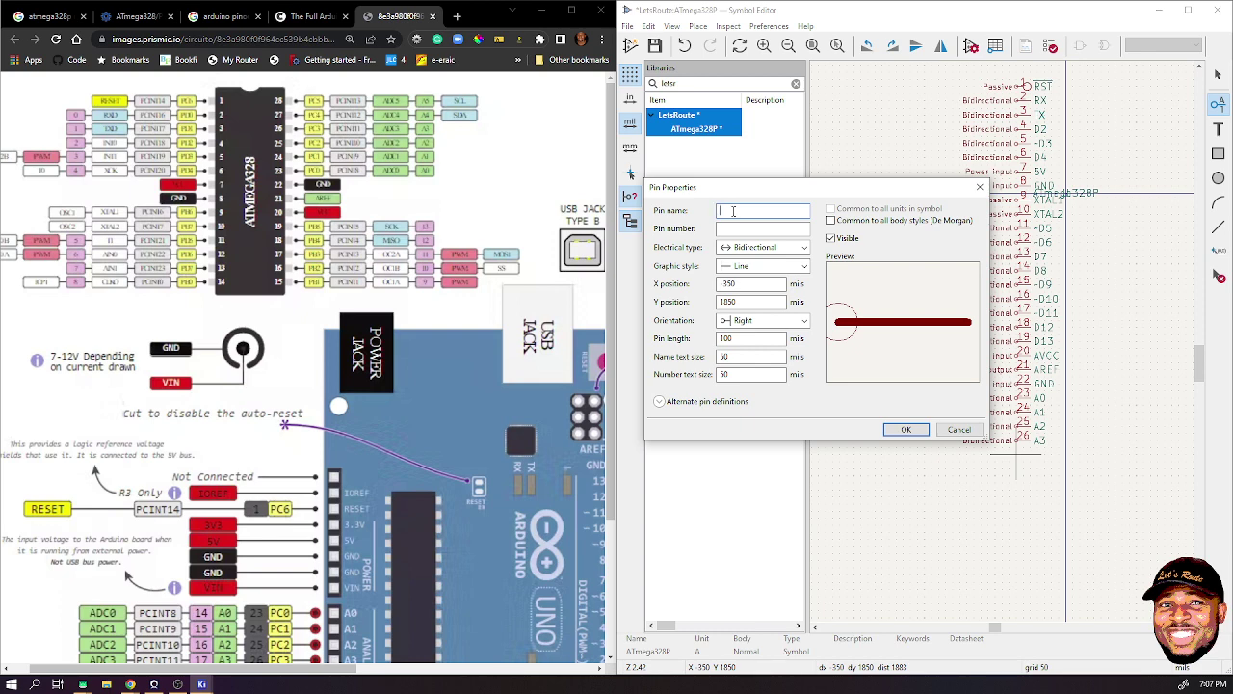
{"action": "type", "text": "A4"}
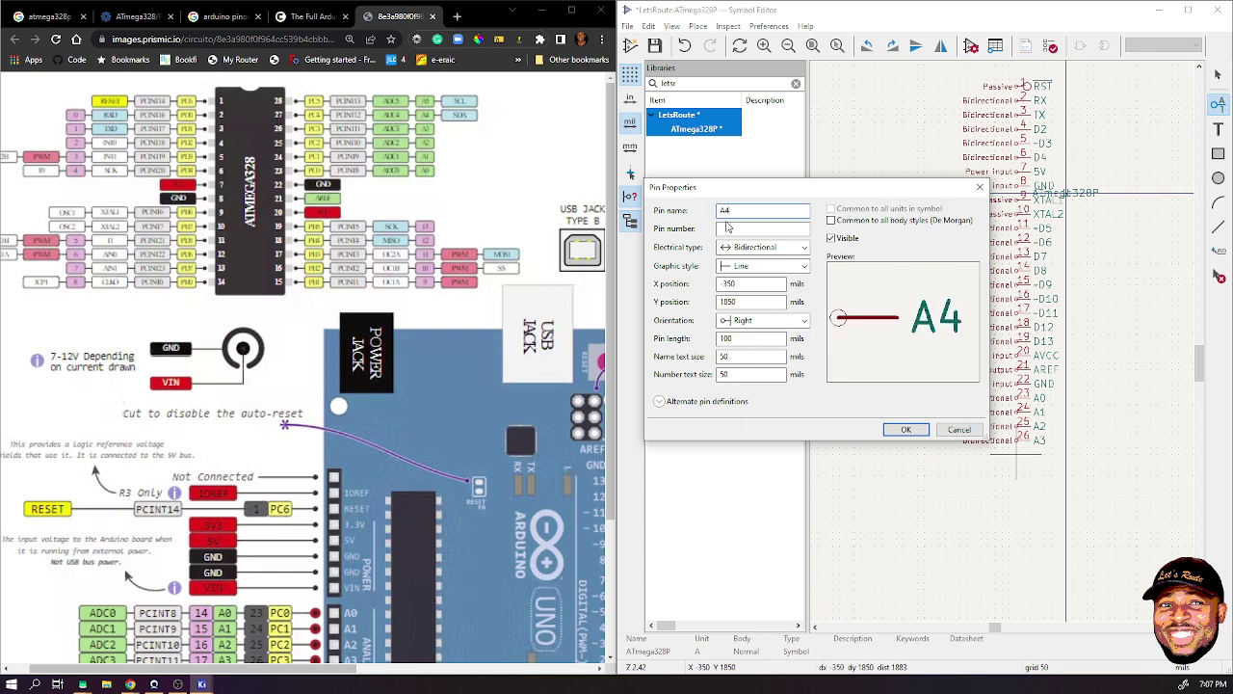
{"action": "left_click", "coordinate": [729, 228]}
{"action": "type", "text": "27"}
{"action": "left_click", "coordinate": [760, 248]}
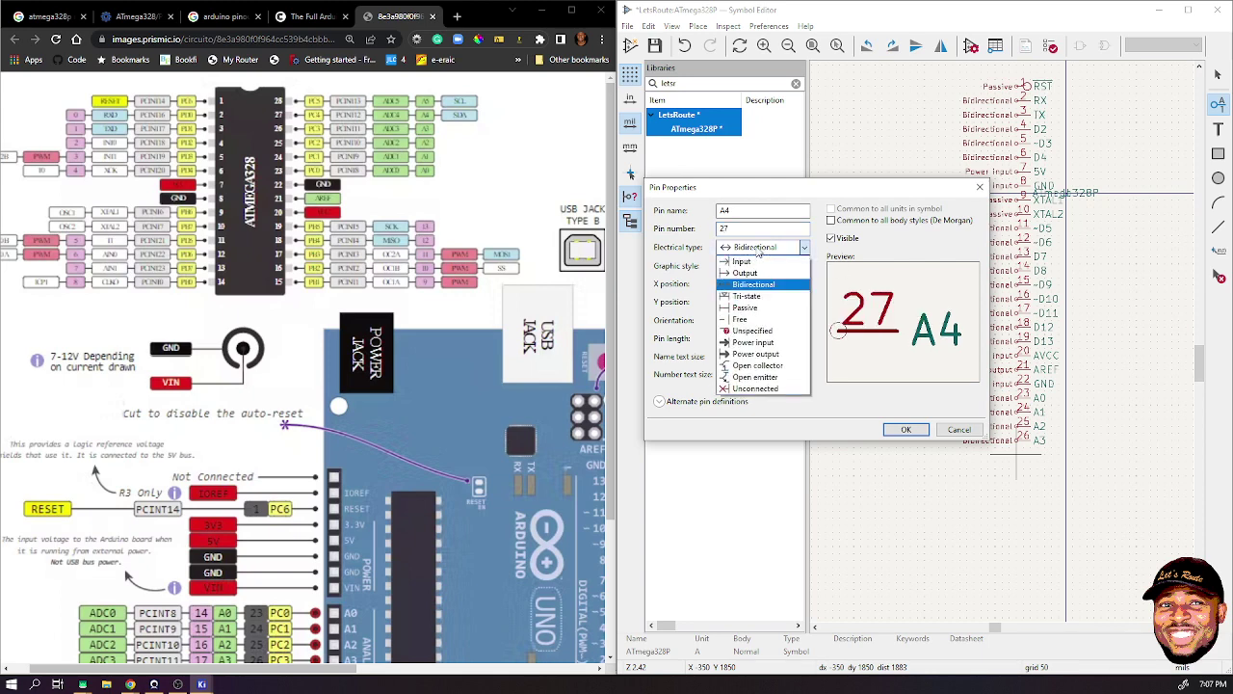
{"action": "left_click", "coordinate": [760, 247]}
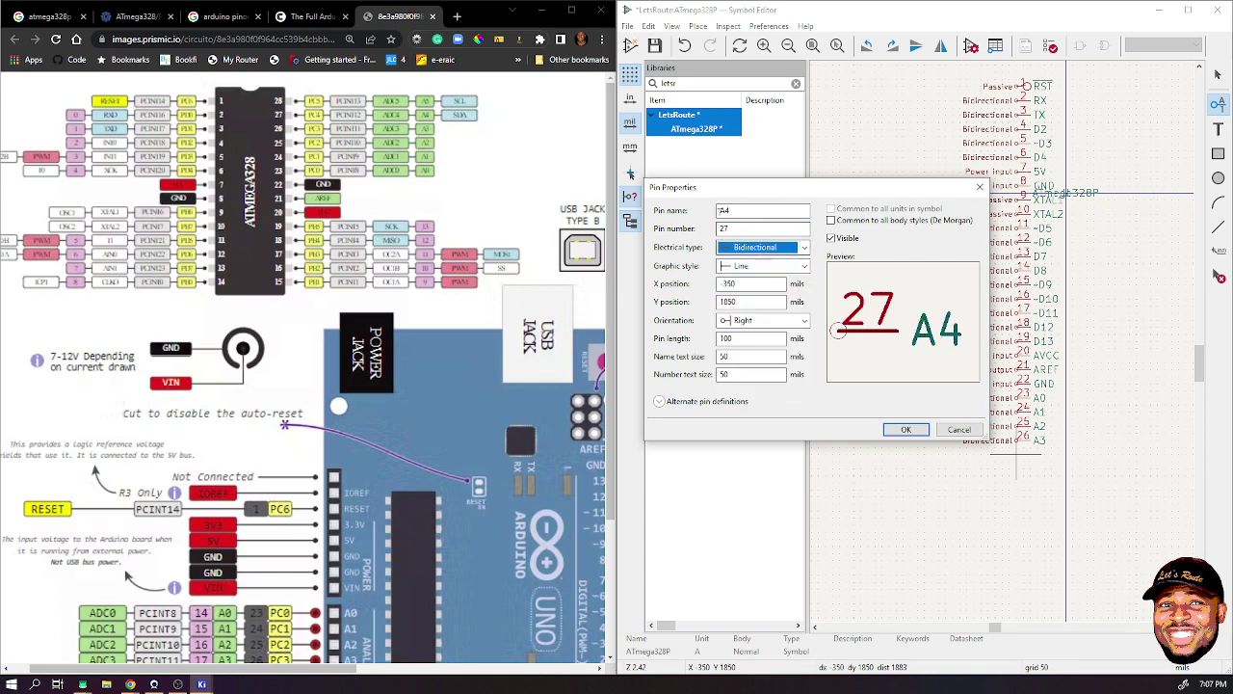
{"action": "left_click", "coordinate": [907, 430]}
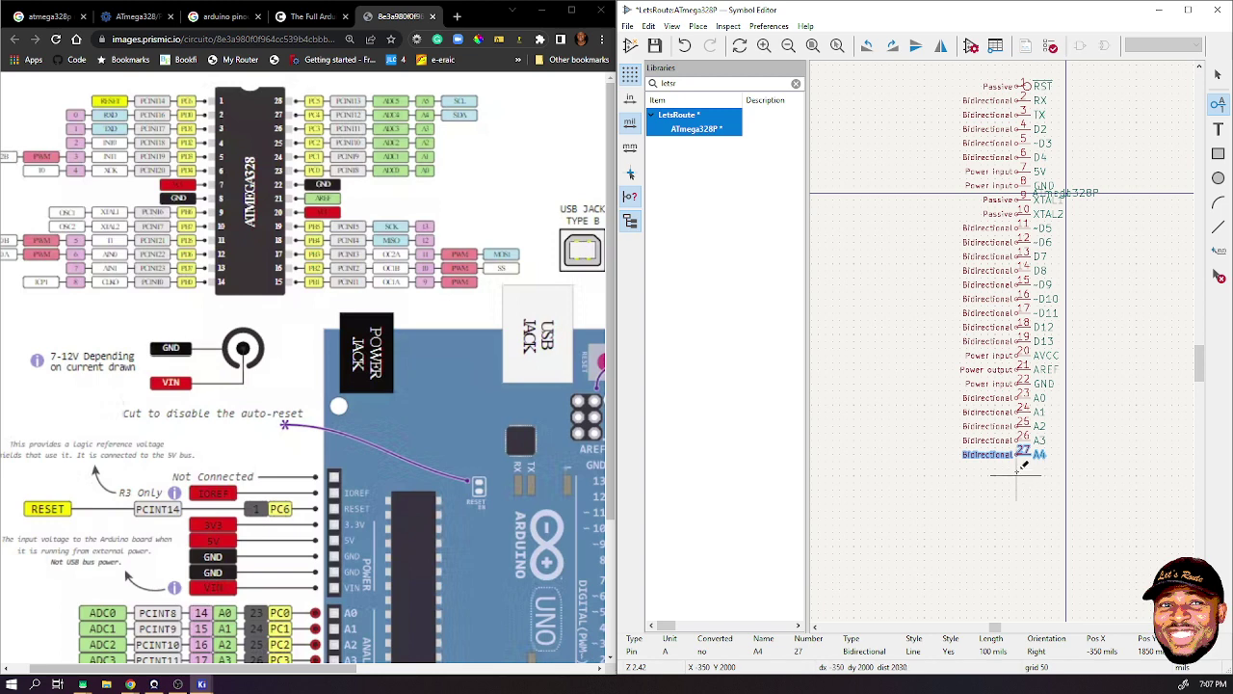
{"action": "left_click", "coordinate": [1021, 470]}
- Add pin A5 with number 58 below A4
{"action": "left_click", "coordinate": [1019, 475]}
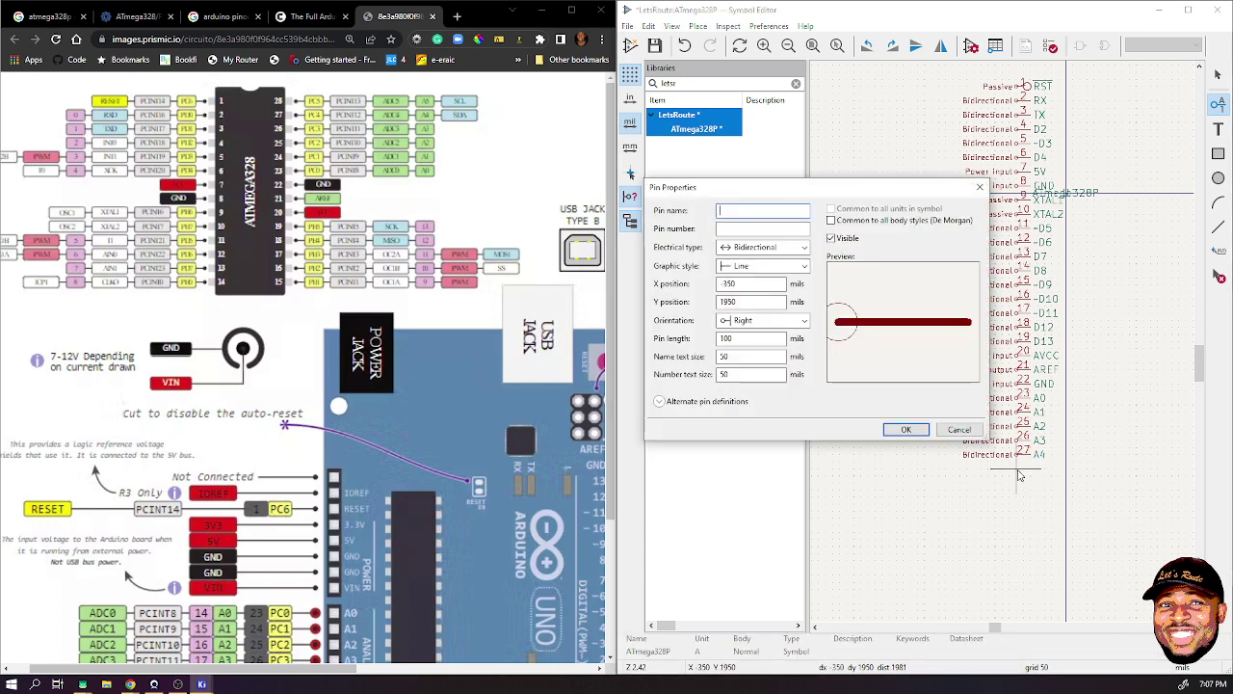
{"action": "type", "text": "A5"}
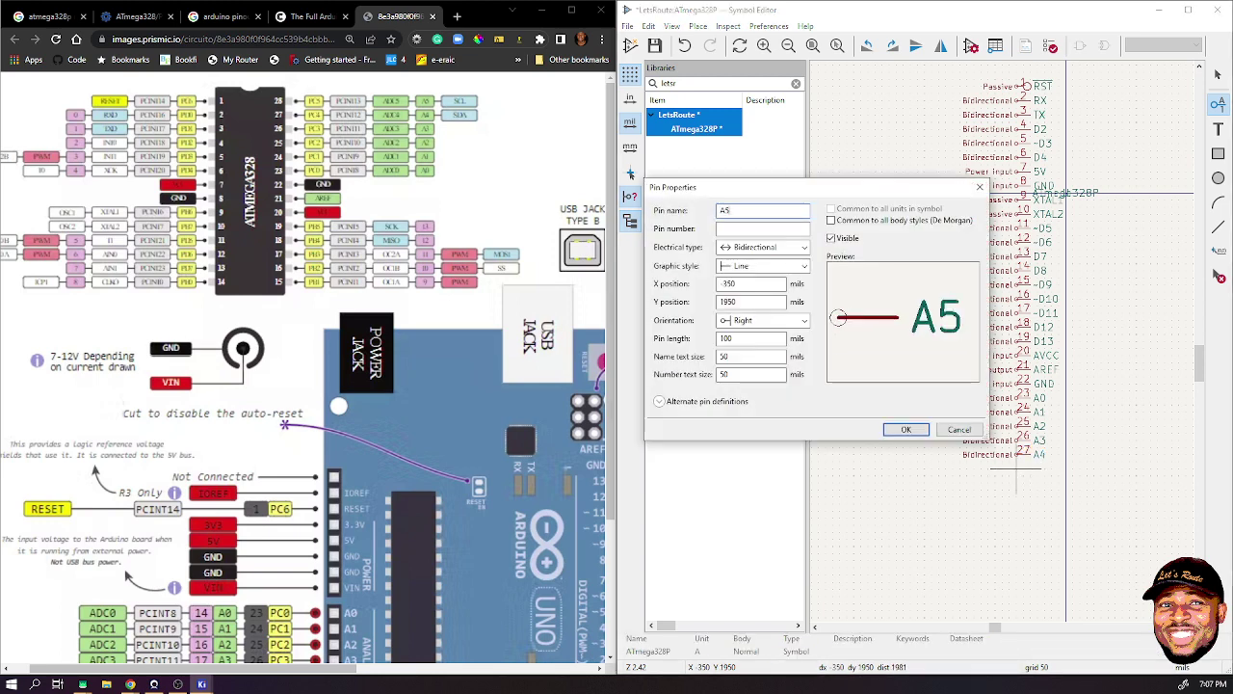
{"action": "type", "text": "5"}
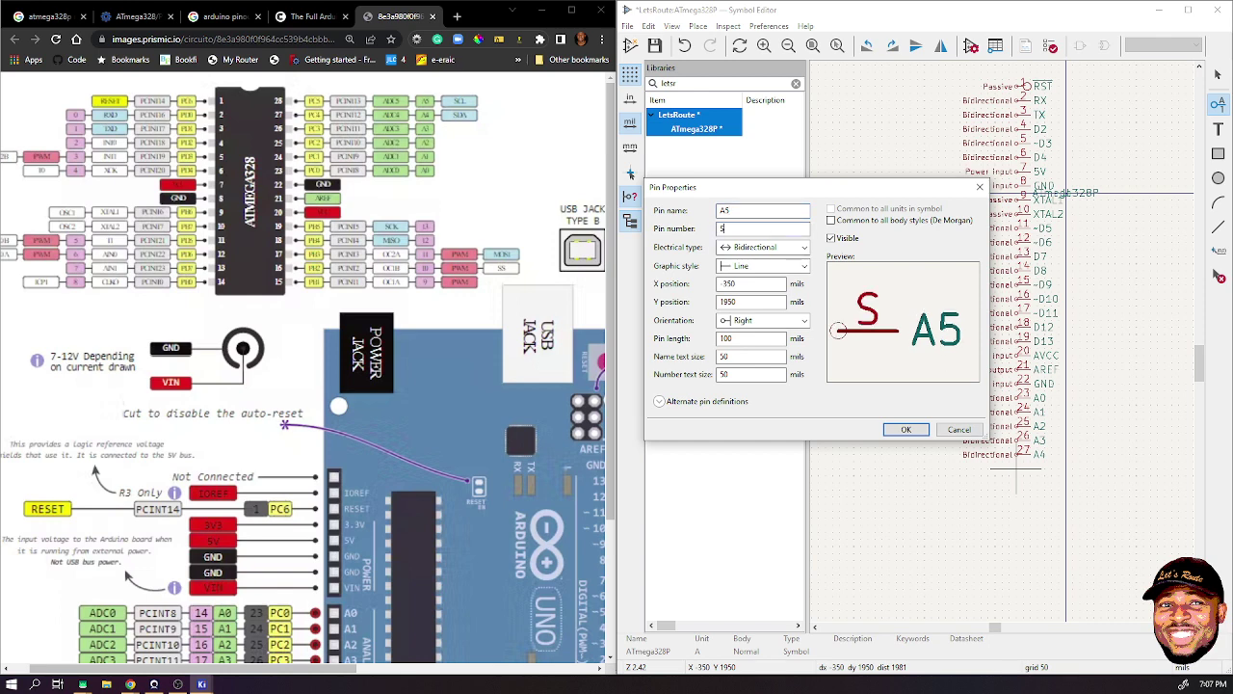
{"action": "type", "text": "8"}
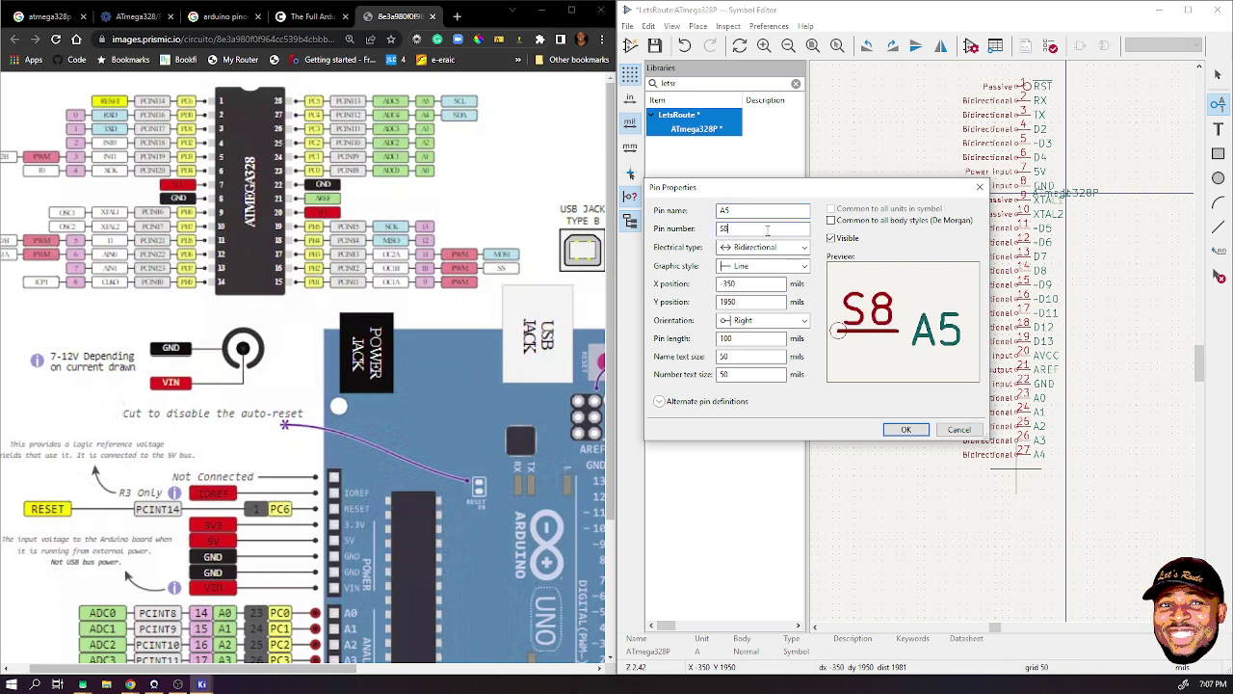
{"action": "left_click", "coordinate": [905, 429]}
{"action": "left_click", "coordinate": [1016, 471]}
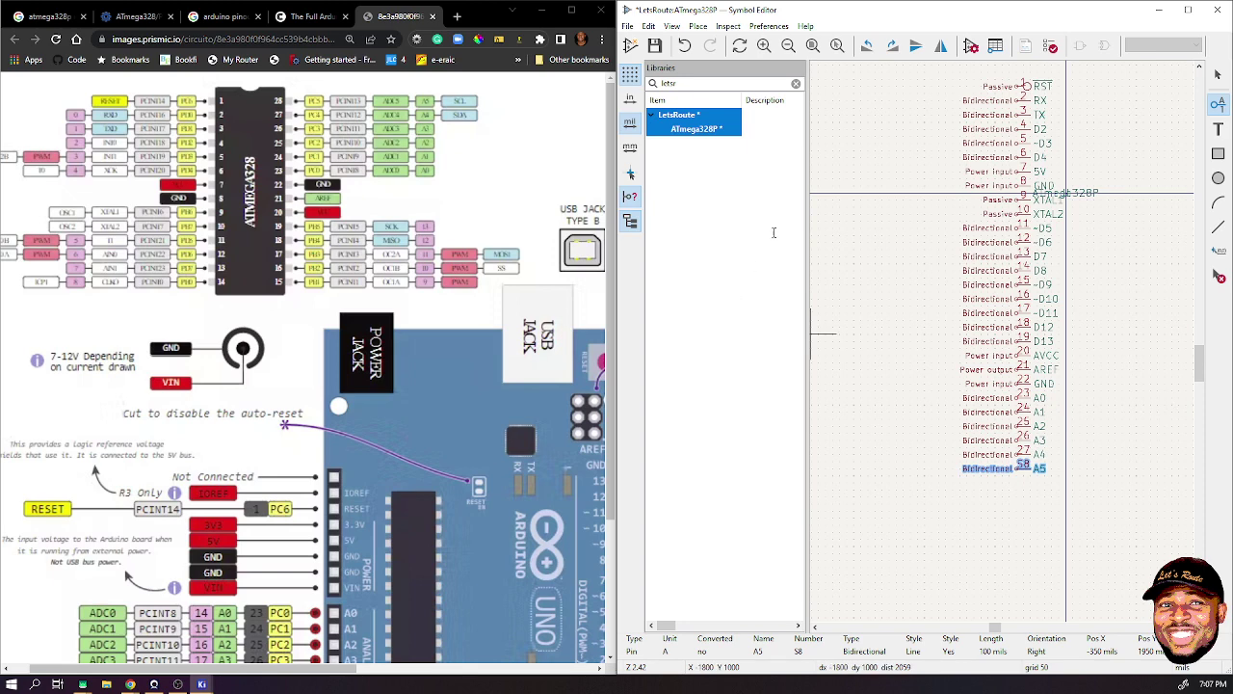
- Move the whole column of pins further left
{"action": "left_click", "coordinate": [1188, 10]}
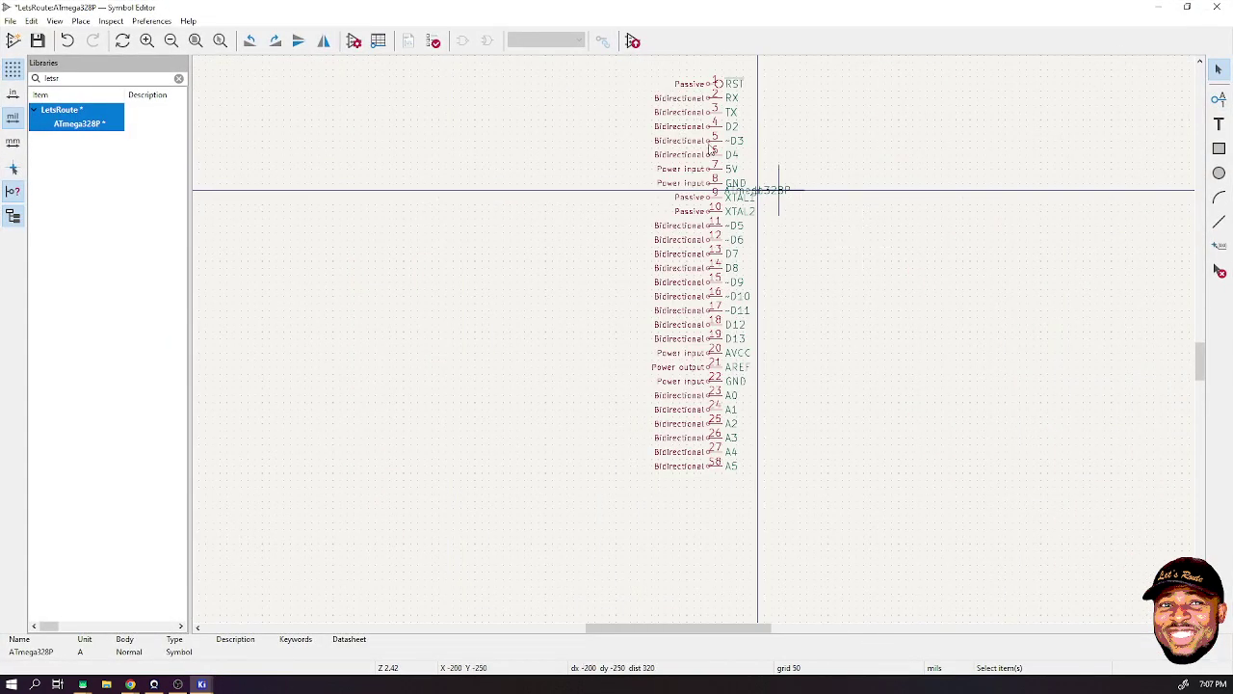
{"action": "left_click_drag", "start_coordinate": [639, 63], "coordinate": [762, 520]}
{"action": "key", "text": "m"}
{"action": "left_click", "coordinate": [472, 275]}
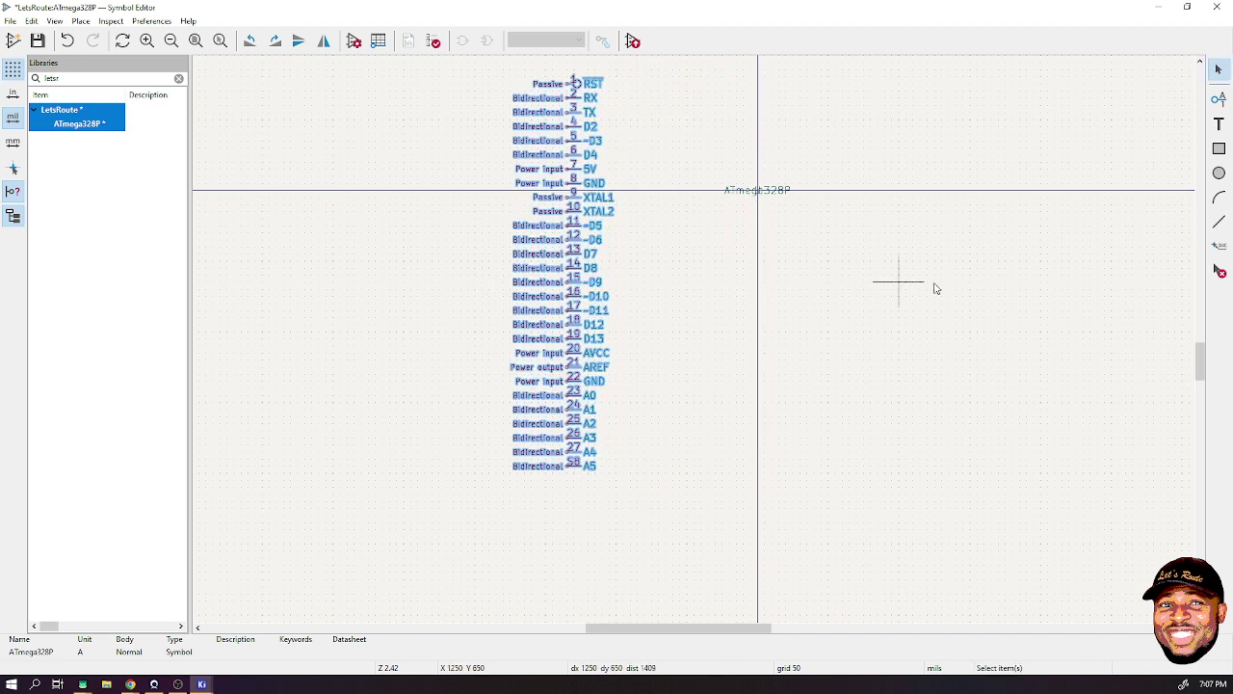
{"action": "left_click", "coordinate": [908, 324]}
{"action": "scroll", "coordinate": [908, 325], "scroll_direction": "down", "scroll_amount": 1}
{"action": "middle_click_drag", "start_coordinate": [505, 105], "coordinate": [674, 376]}
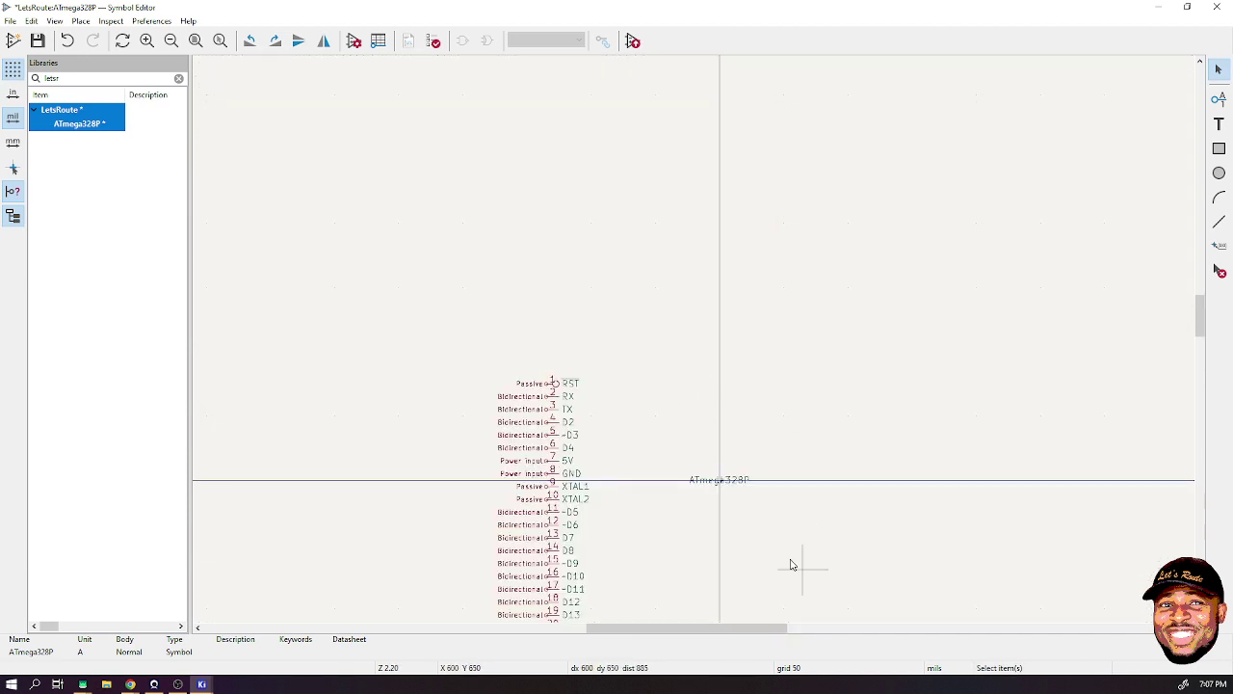
{"action": "middle_click_drag", "start_coordinate": [792, 565], "coordinate": [693, 338]}
- Draw a rectangular body outline beside the pin column
{"action": "left_click", "coordinate": [1219, 149]}
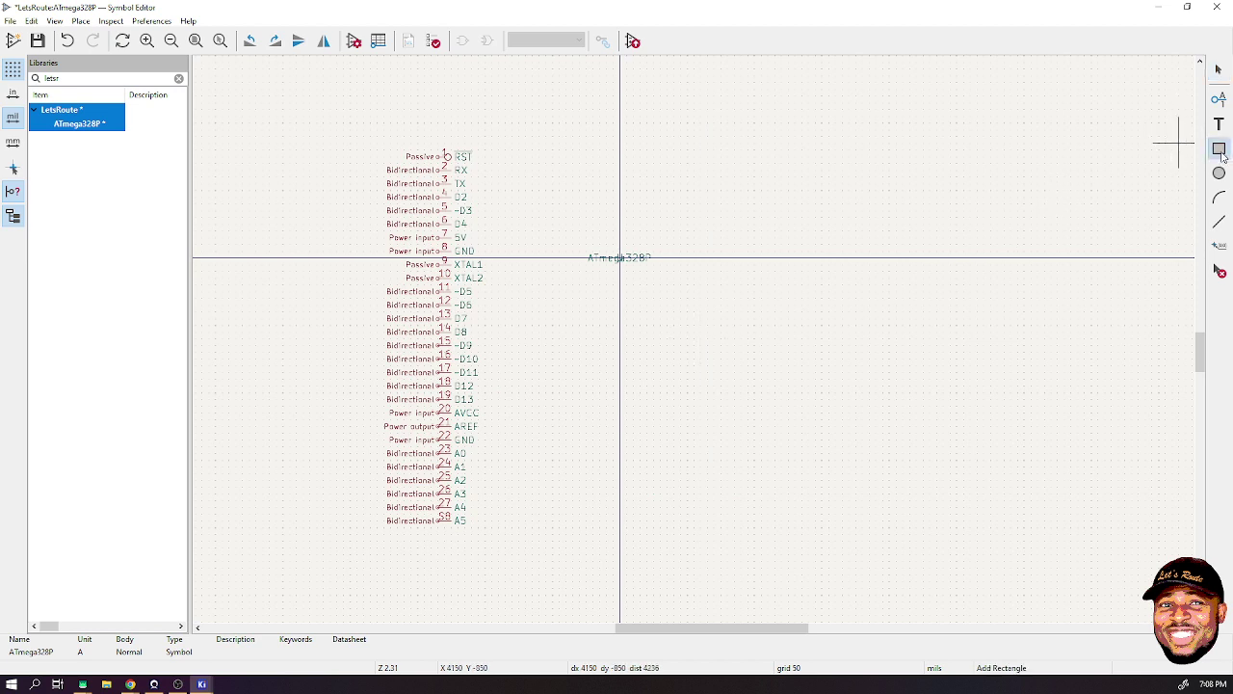
{"action": "left_click", "coordinate": [545, 143]}
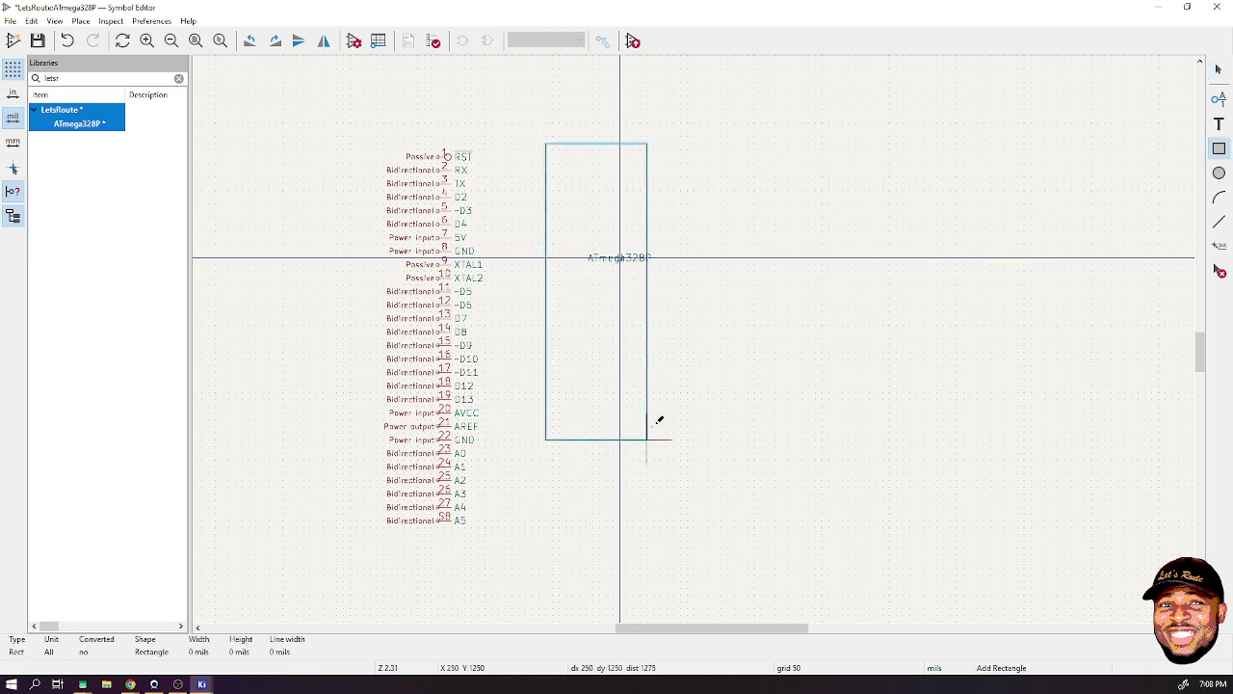
{"action": "left_click", "coordinate": [688, 385]}
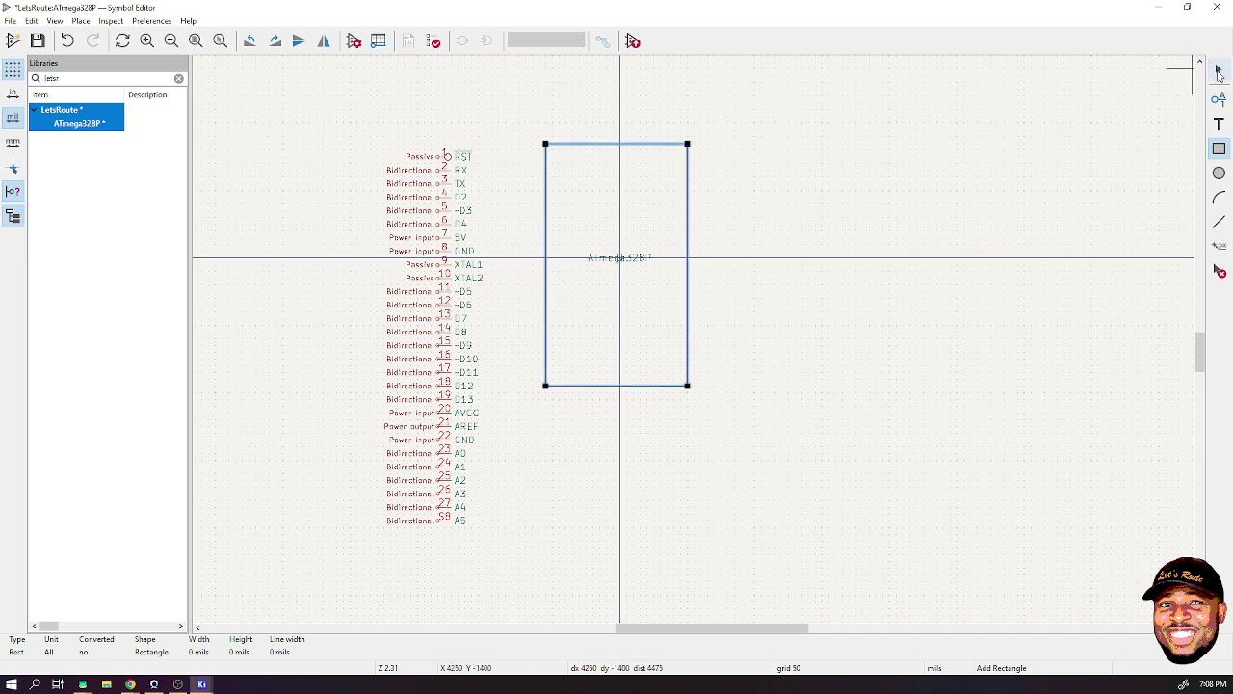
{"action": "left_click", "coordinate": [1218, 69]}
- Set the rectangle's line width to 0.5 mil, then to 0
{"action": "right_click", "coordinate": [672, 149]}
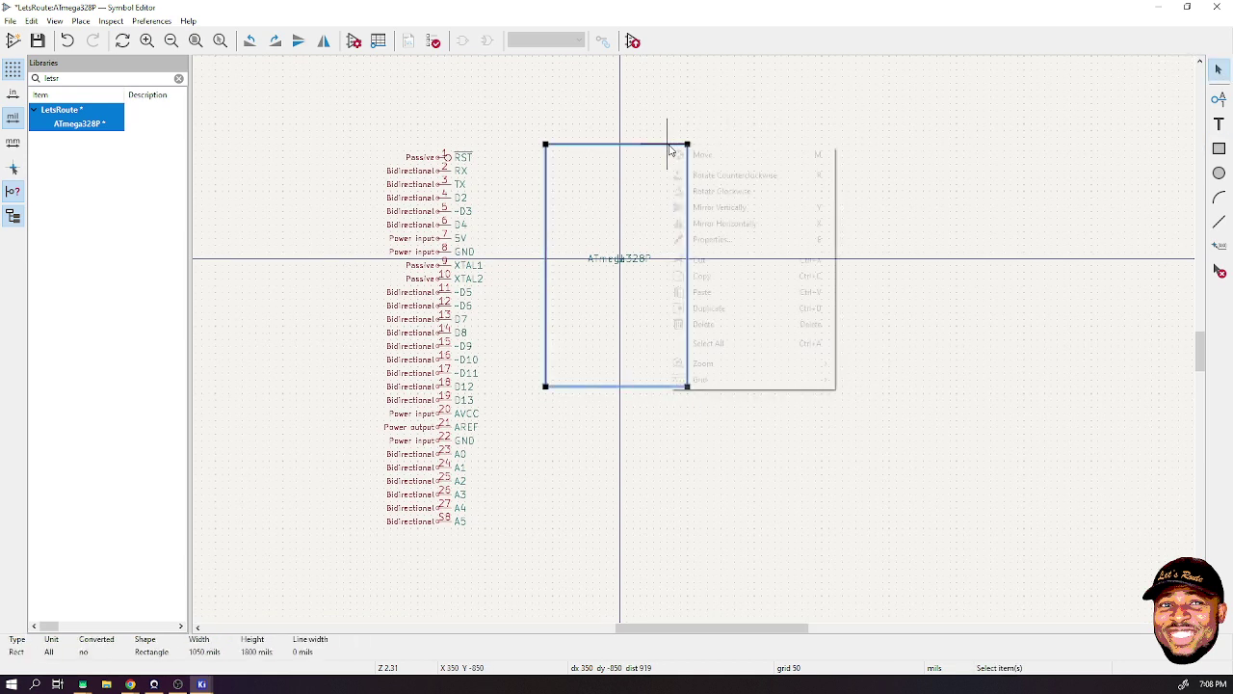
{"action": "left_click", "coordinate": [744, 247]}
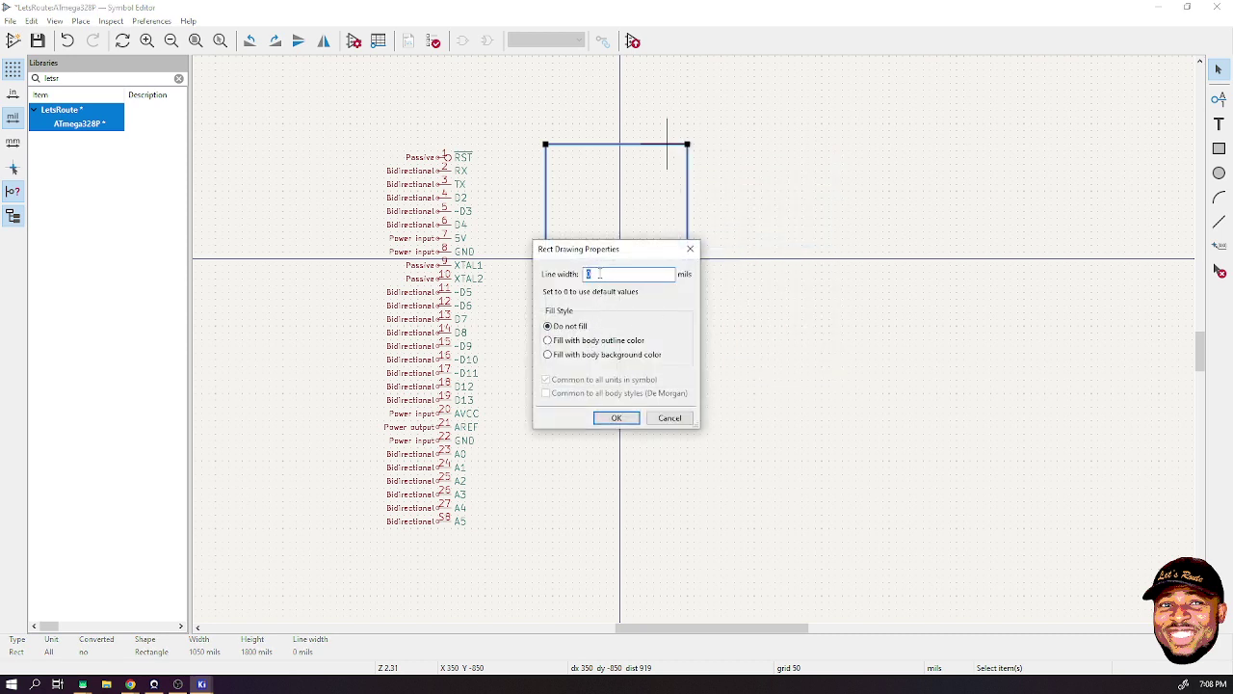
{"action": "type", "text": "0.5M"}
{"action": "key", "text": "Return"}
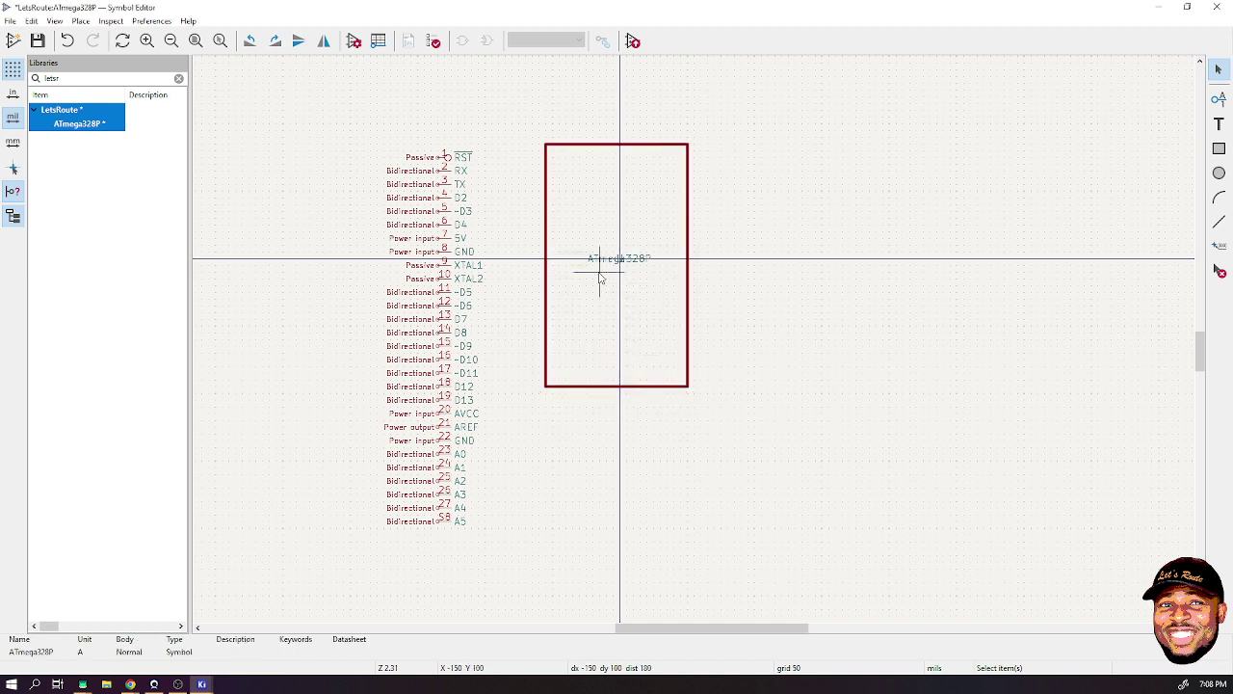
{"action": "double_click", "coordinate": [688, 231]}
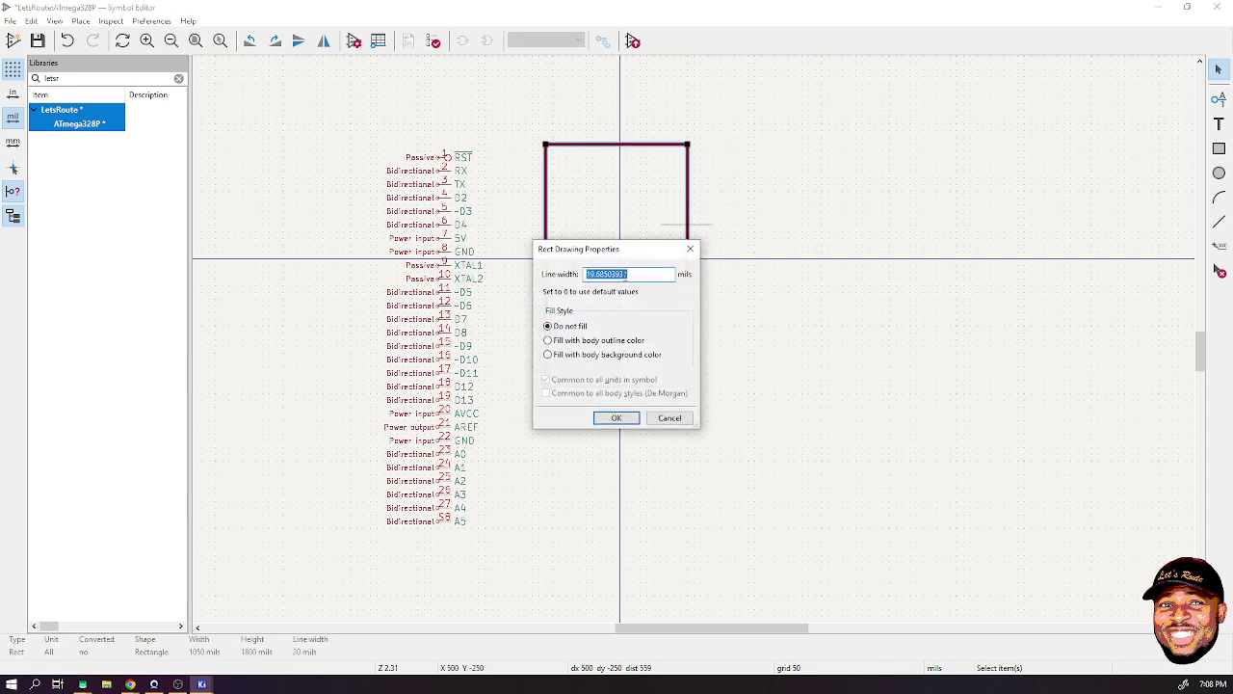
{"action": "type", "text": "0.3mm"}
{"action": "key", "text": "Return"}
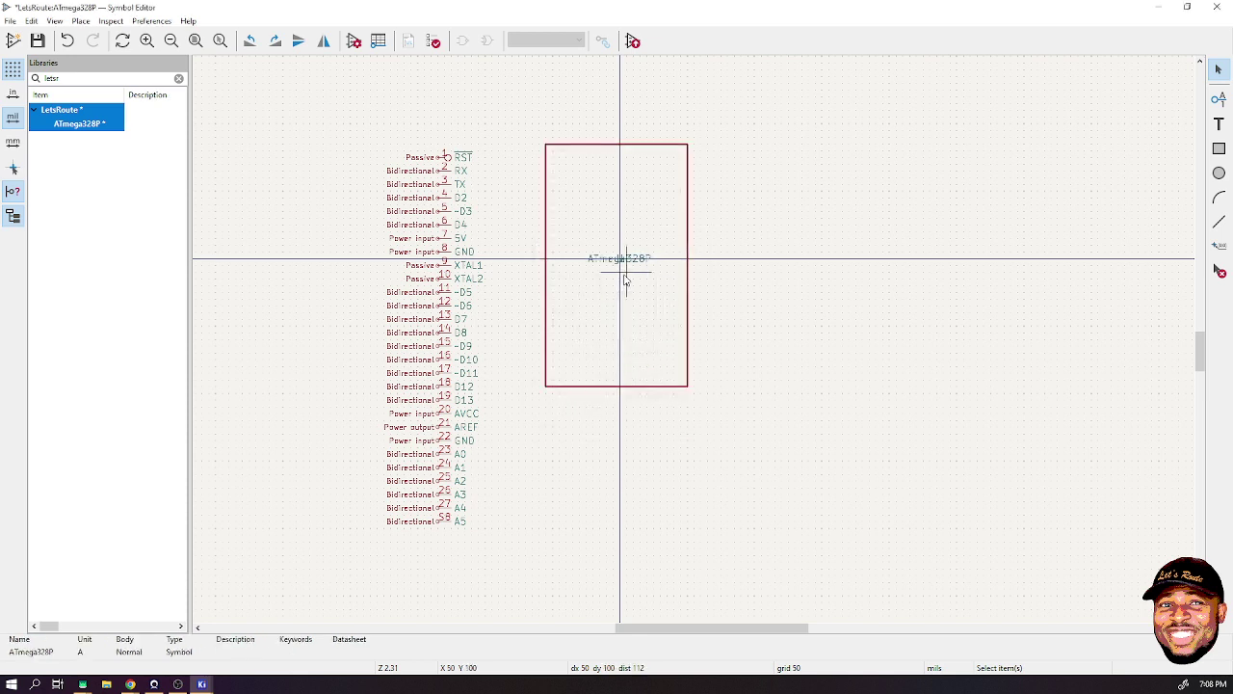
- Fill the rectangle with the body background colour
{"action": "right_click", "coordinate": [686, 246]}
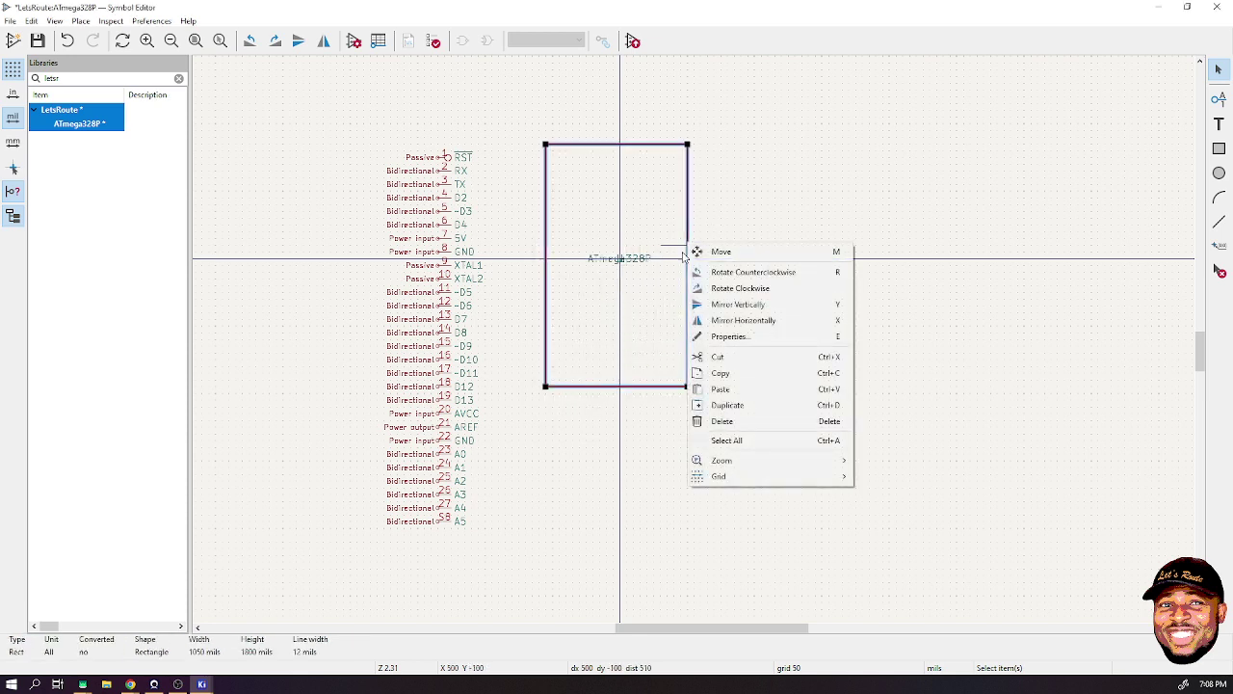
{"action": "left_click", "coordinate": [761, 336]}
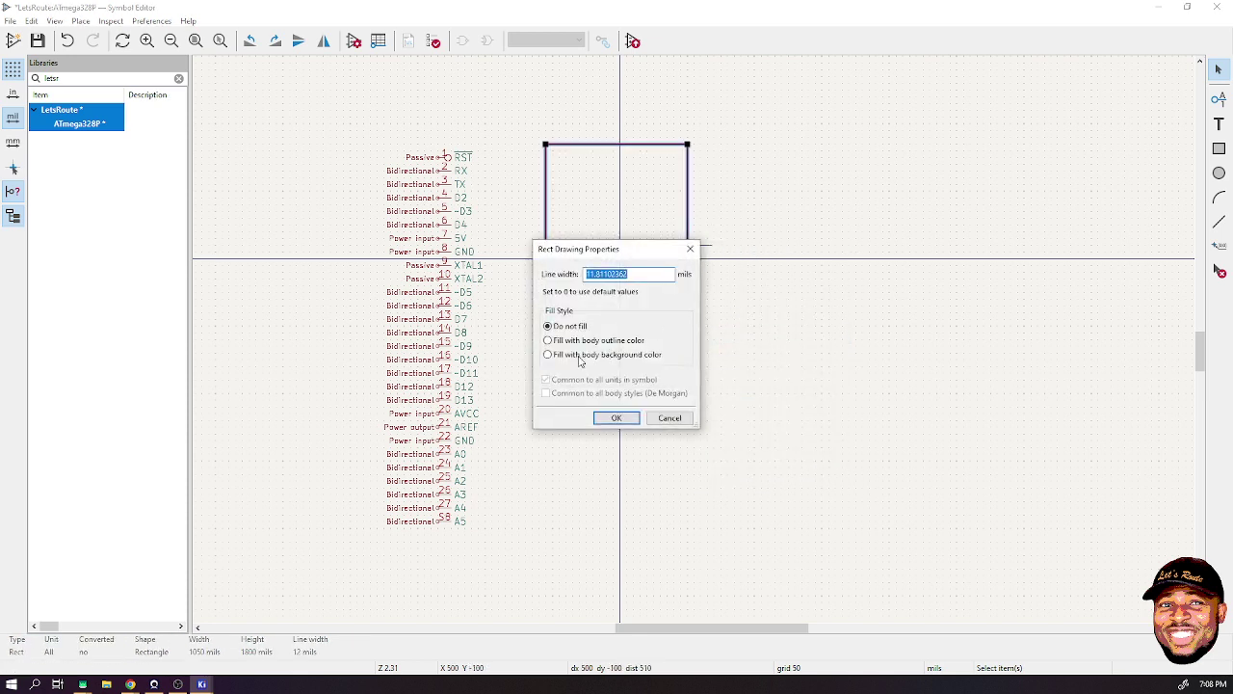
{"action": "left_click", "coordinate": [616, 417]}
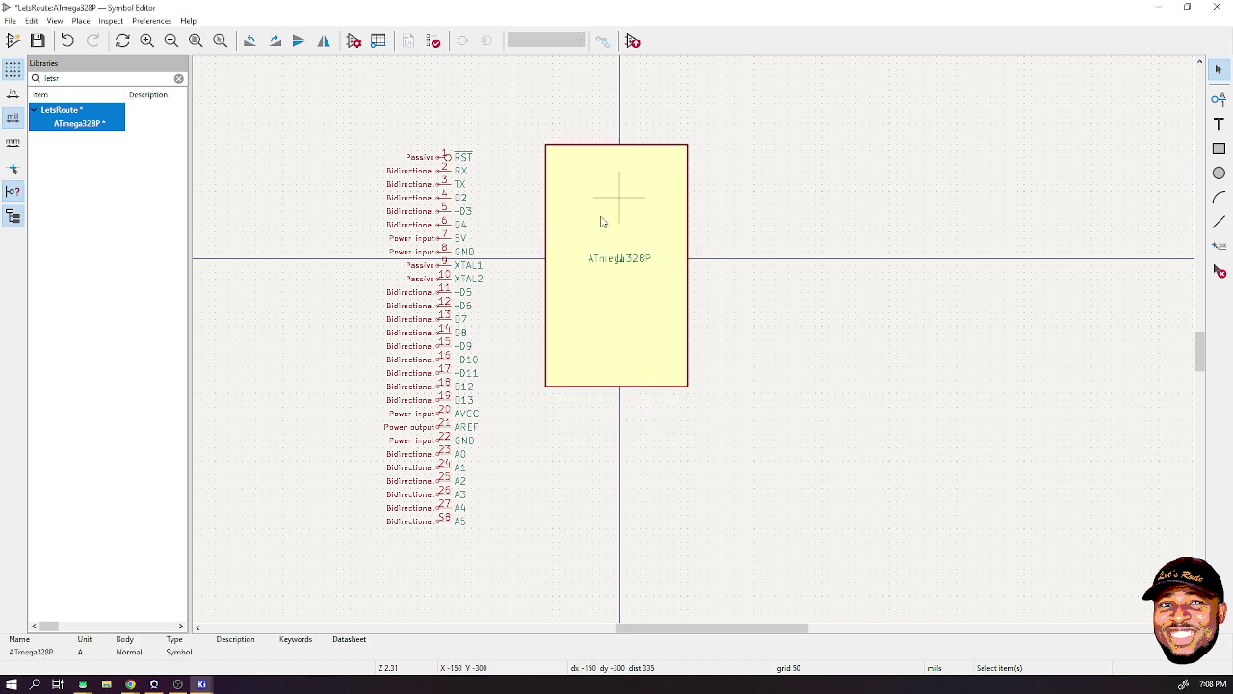
- Move the ATmega328P value and U reference labels up to the body's top
{"action": "left_click", "coordinate": [649, 261]}
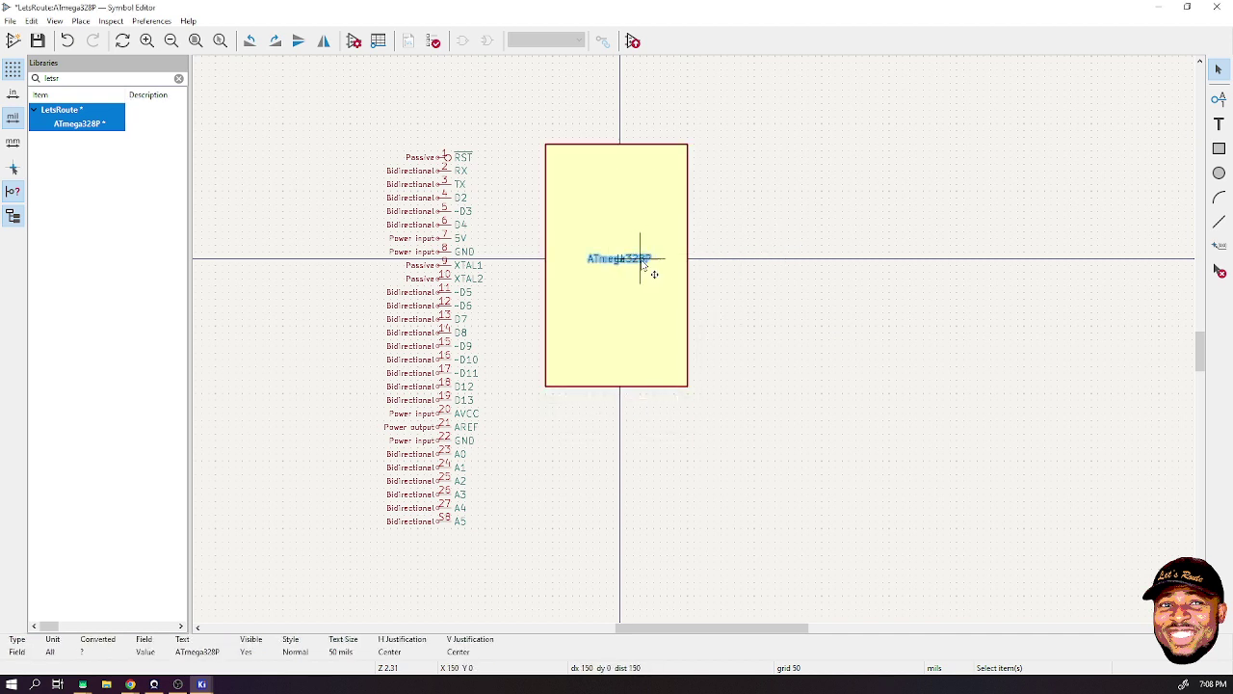
{"action": "left_click_drag", "start_coordinate": [652, 267], "coordinate": [625, 145]}
{"action": "left_click", "coordinate": [622, 260]}
{"action": "left_click_drag", "start_coordinate": [636, 274], "coordinate": [671, 150]}
{"action": "left_click", "coordinate": [633, 243]}
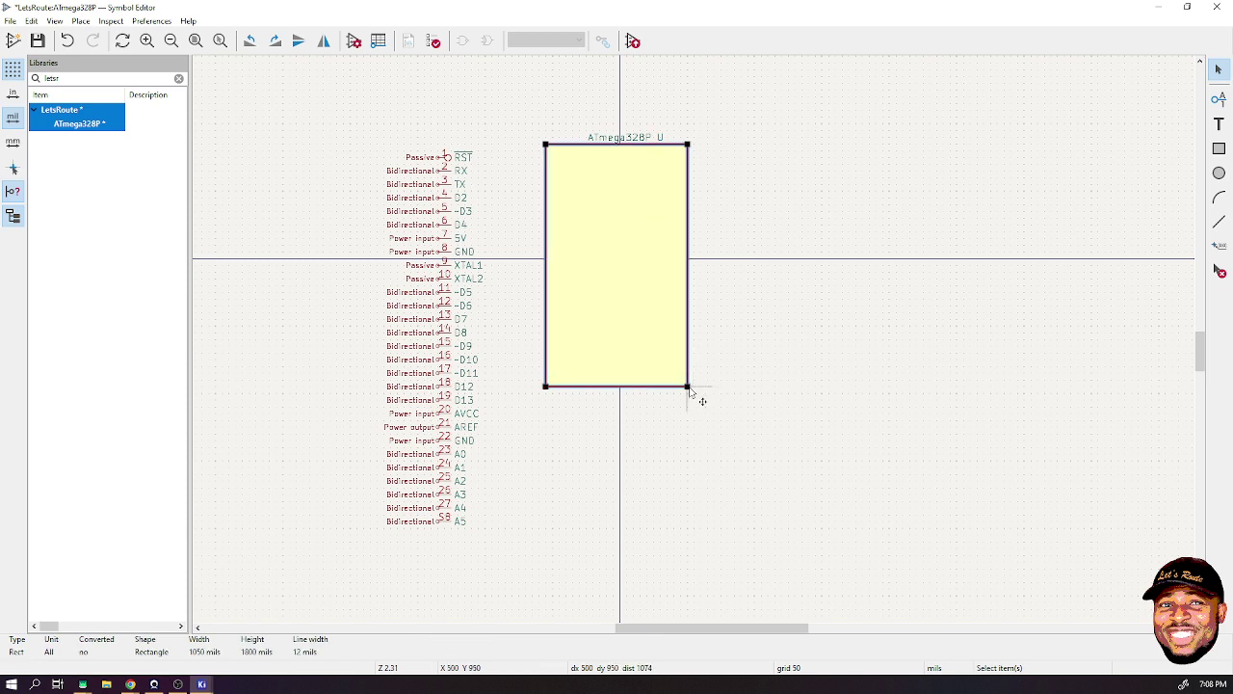
- Enlarge the body rectangle, stretch it taller and reposition it up and left
{"action": "left_click_drag", "start_coordinate": [689, 388], "coordinate": [816, 495]}
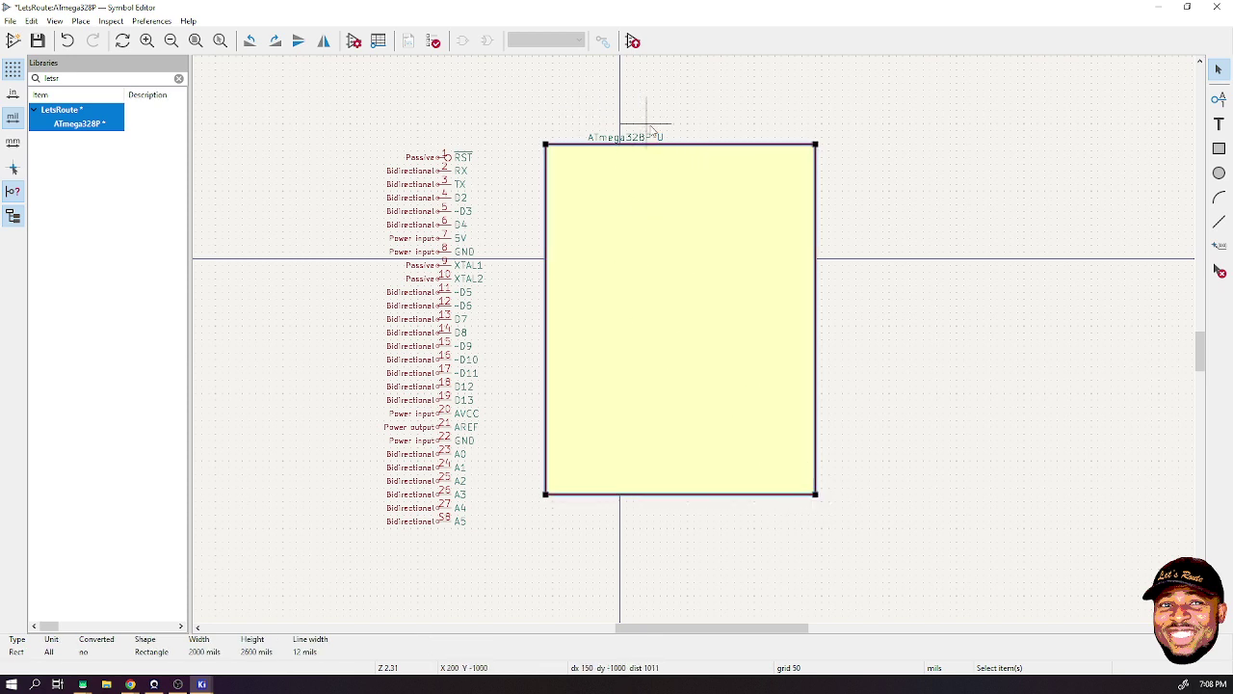
{"action": "left_click_drag", "start_coordinate": [771, 149], "coordinate": [750, 69]}
{"action": "left_click", "coordinate": [794, 418]}
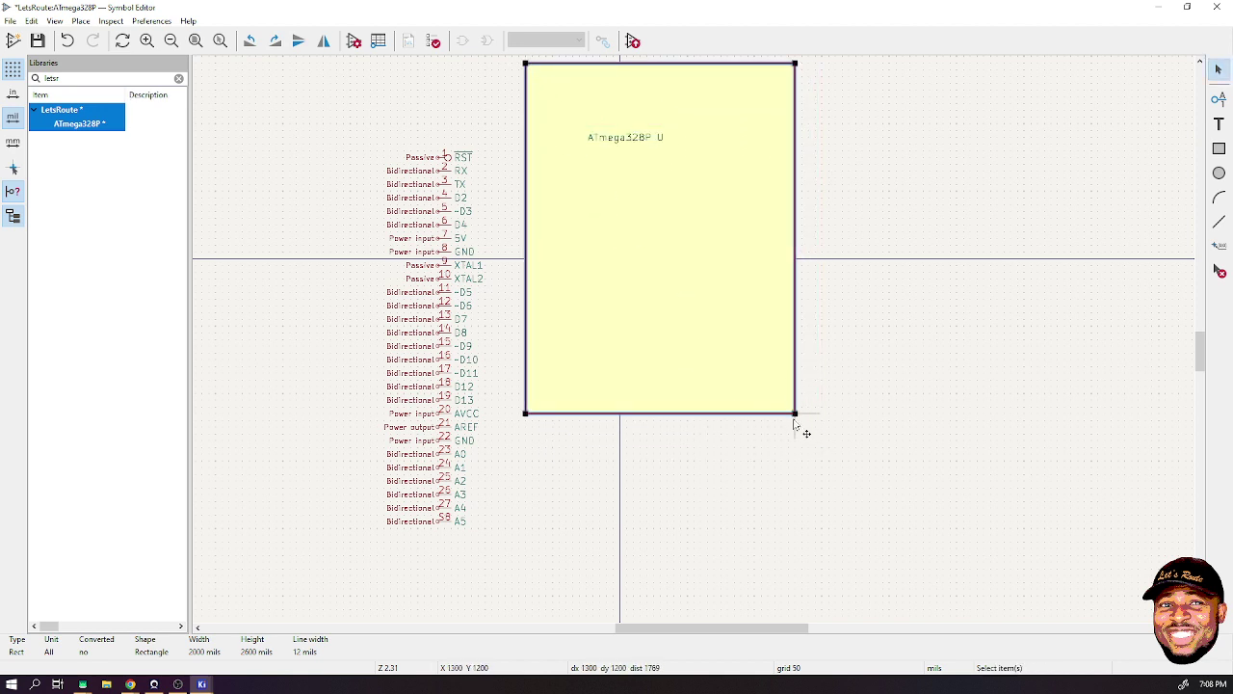
{"action": "left_click_drag", "start_coordinate": [794, 415], "coordinate": [783, 488]}
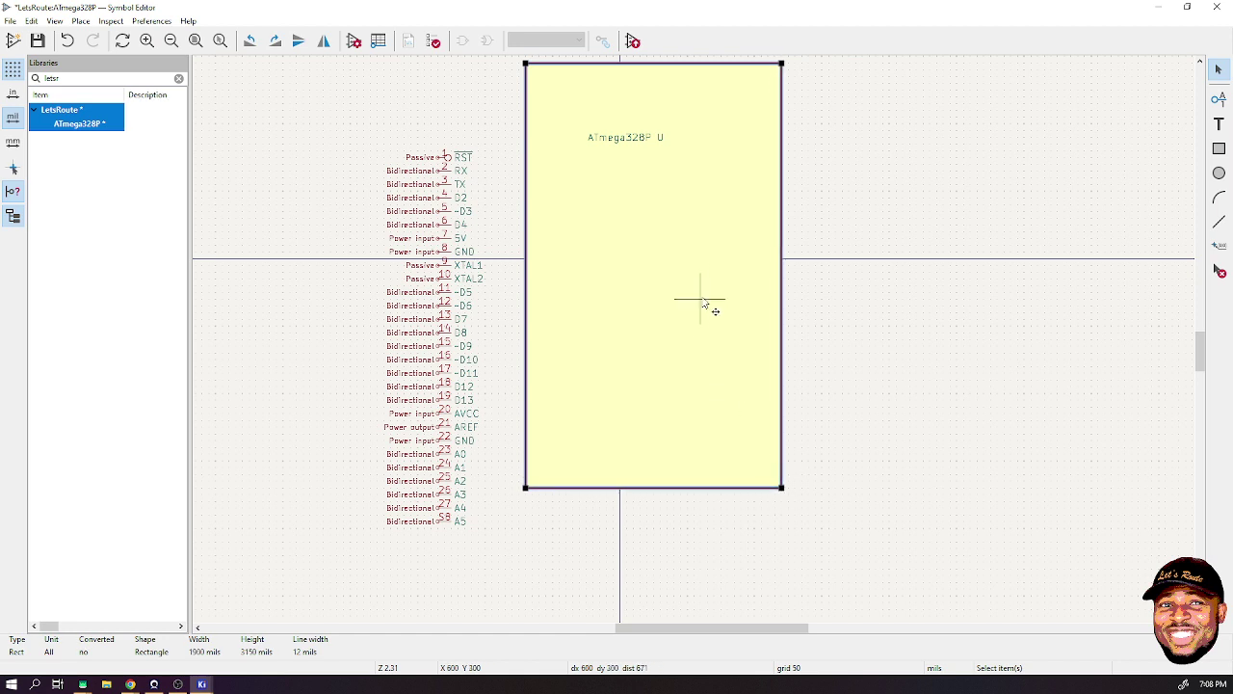
{"action": "key", "text": "m"}
{"action": "left_click", "coordinate": [516, 76]}
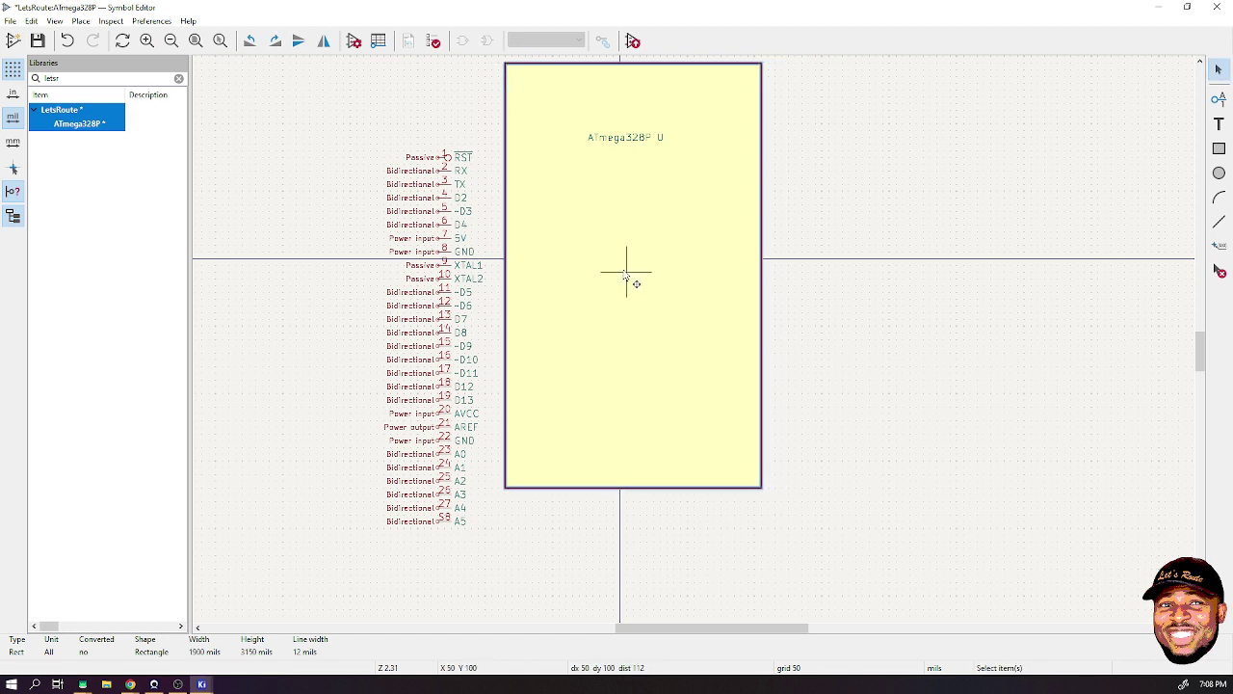
{"action": "left_click_drag", "start_coordinate": [633, 279], "coordinate": [633, 272]}
{"action": "scroll", "coordinate": [815, 137], "scroll_direction": "down", "scroll_amount": 1}
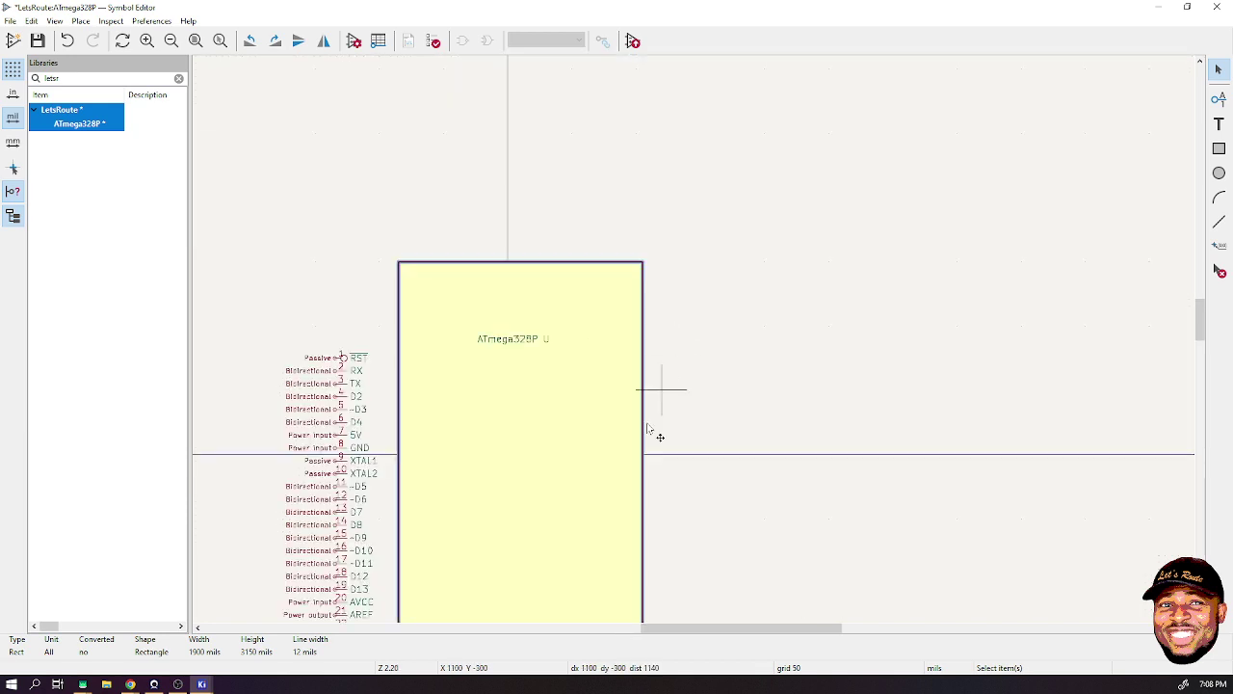
{"action": "scroll", "coordinate": [626, 434], "scroll_direction": "down", "scroll_amount": 1}
{"action": "scroll", "coordinate": [584, 391], "scroll_direction": "down", "scroll_amount": 1}
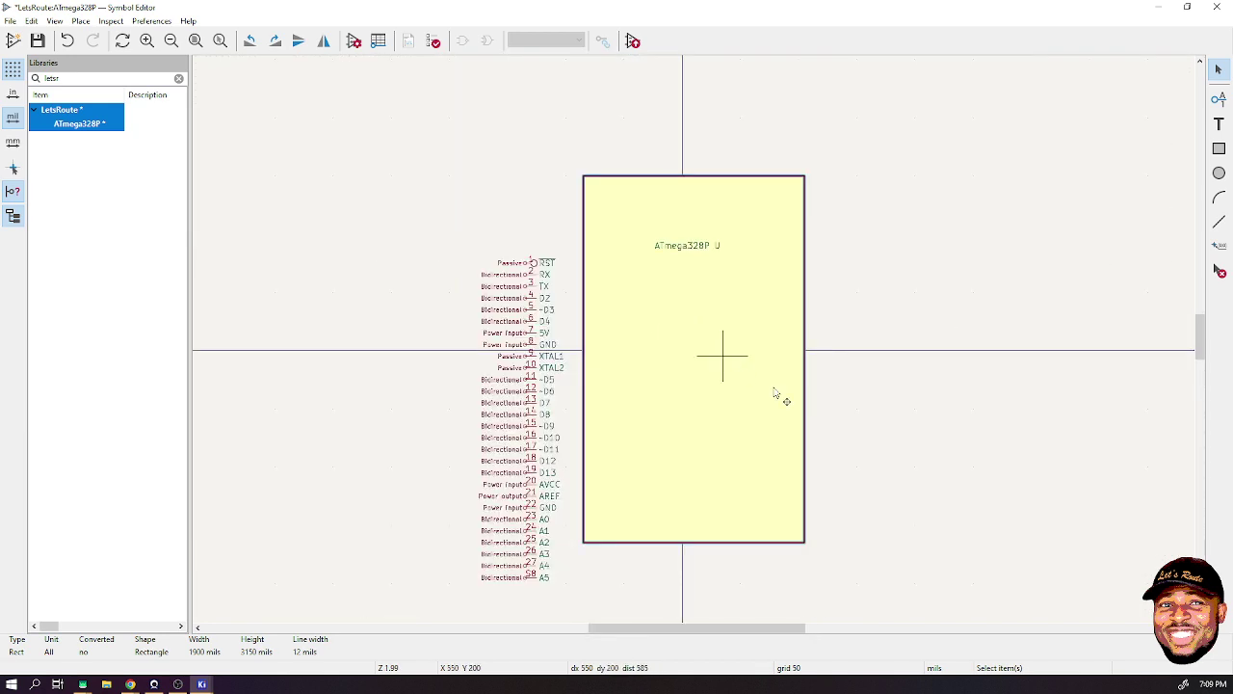
- Narrow the body rectangle to 1700 mils wide
{"action": "left_click", "coordinate": [1049, 231]}
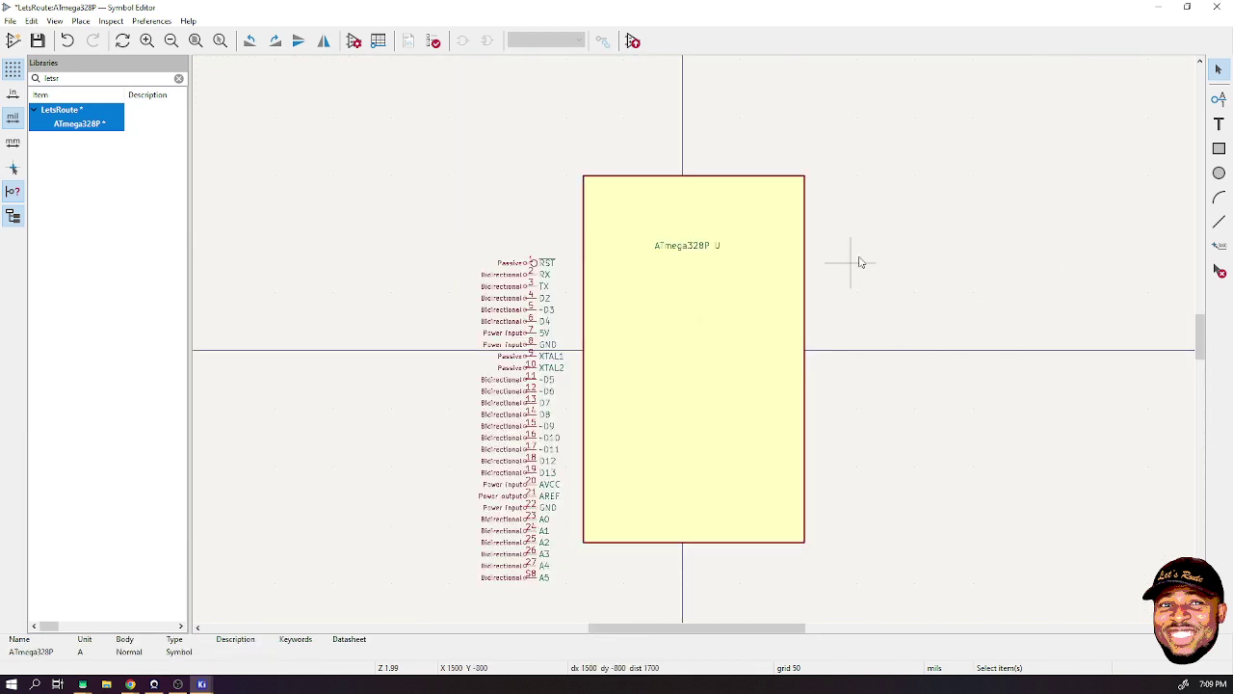
{"action": "scroll", "coordinate": [880, 361], "scroll_direction": "up", "scroll_amount": 5}
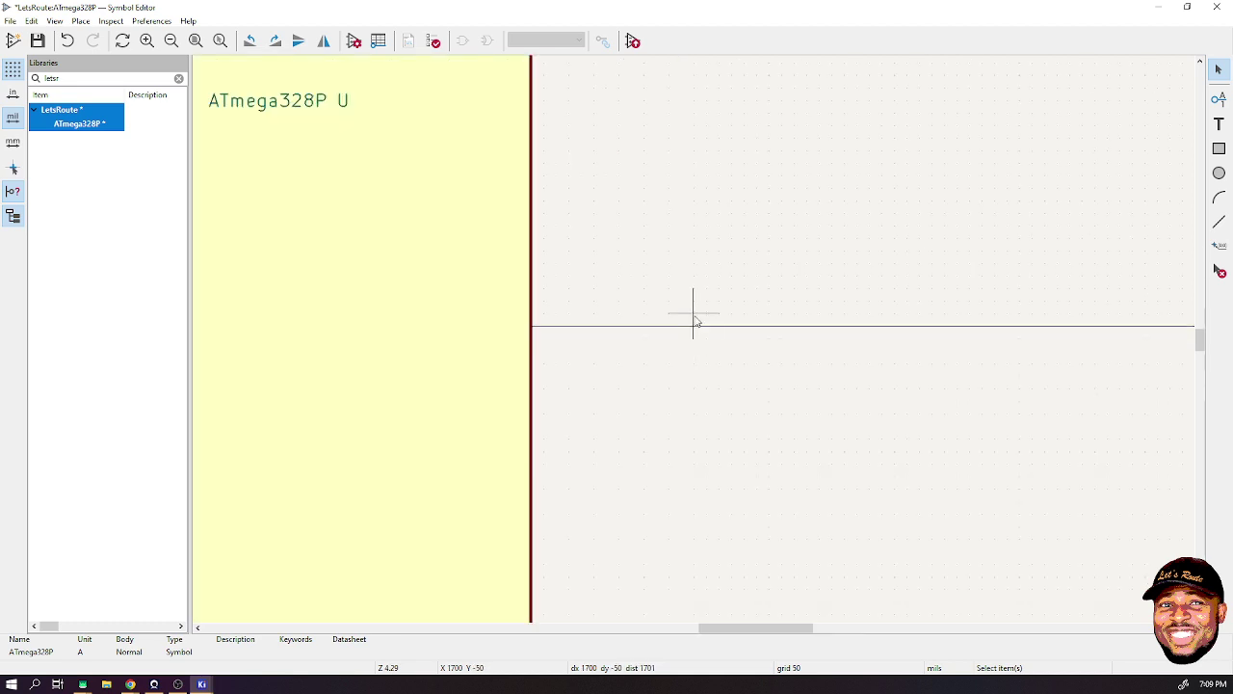
{"action": "scroll", "coordinate": [694, 318], "scroll_direction": "down", "scroll_amount": 7}
{"action": "scroll", "coordinate": [694, 341], "scroll_direction": "up", "scroll_amount": 3}
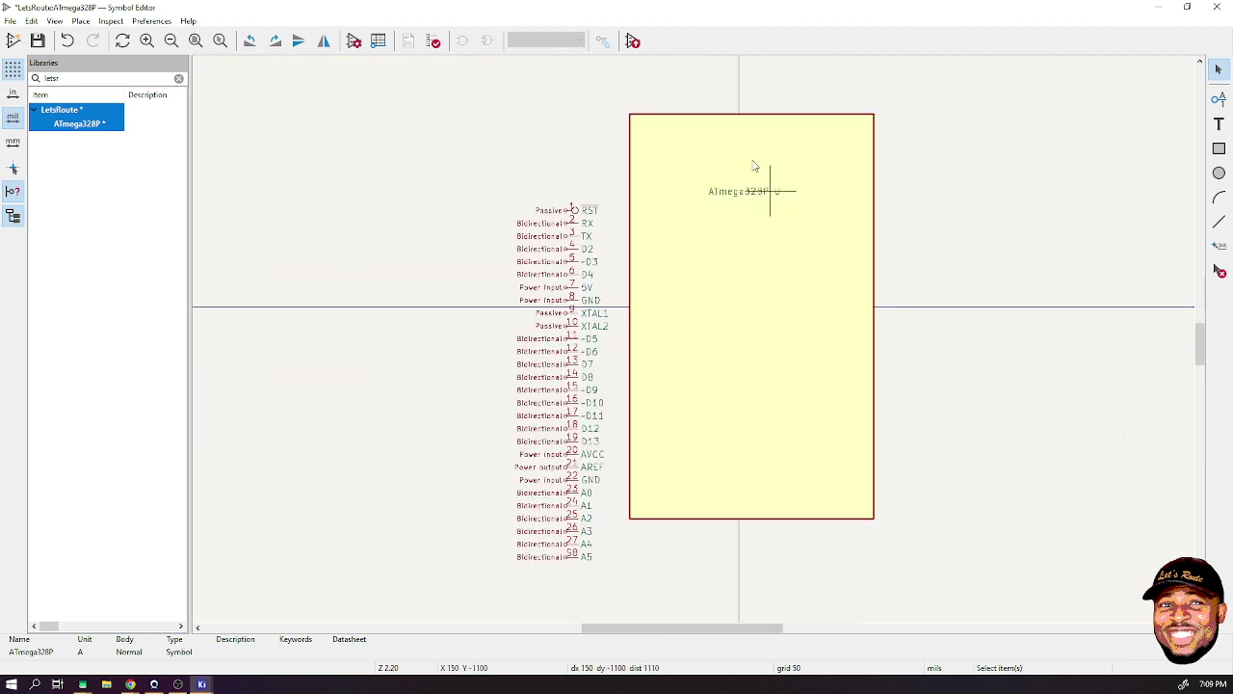
{"action": "left_click", "coordinate": [852, 309]}
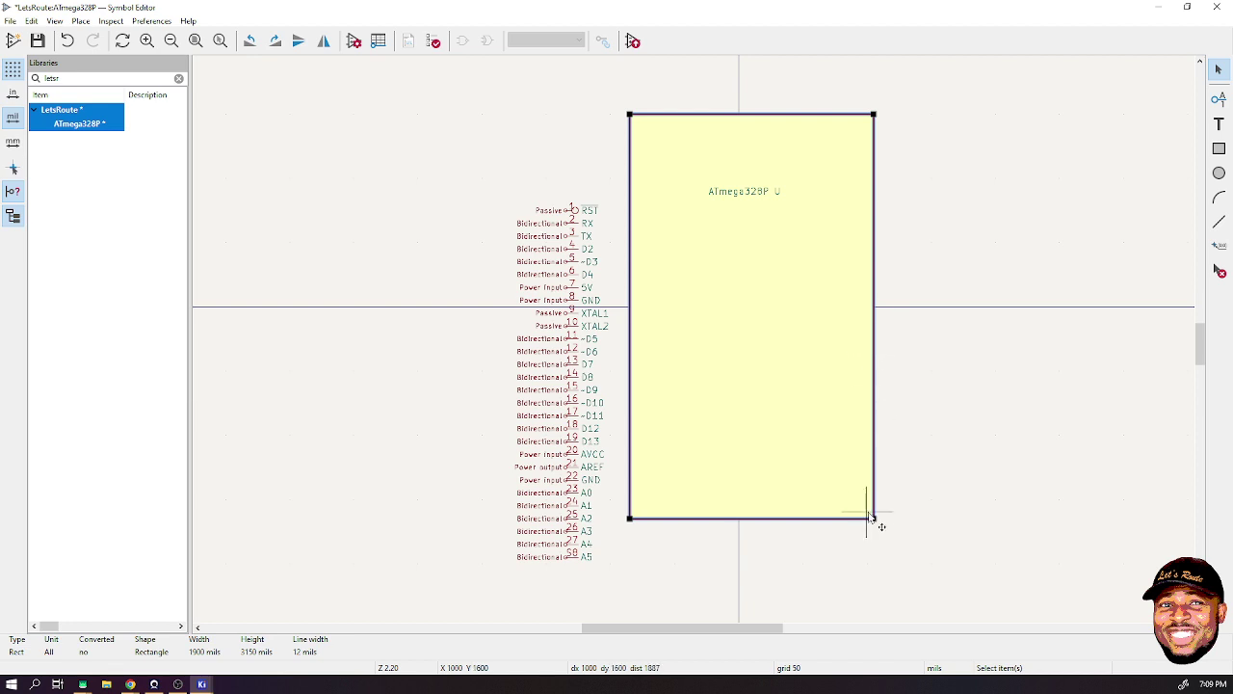
{"action": "left_click_drag", "start_coordinate": [874, 520], "coordinate": [850, 522]}
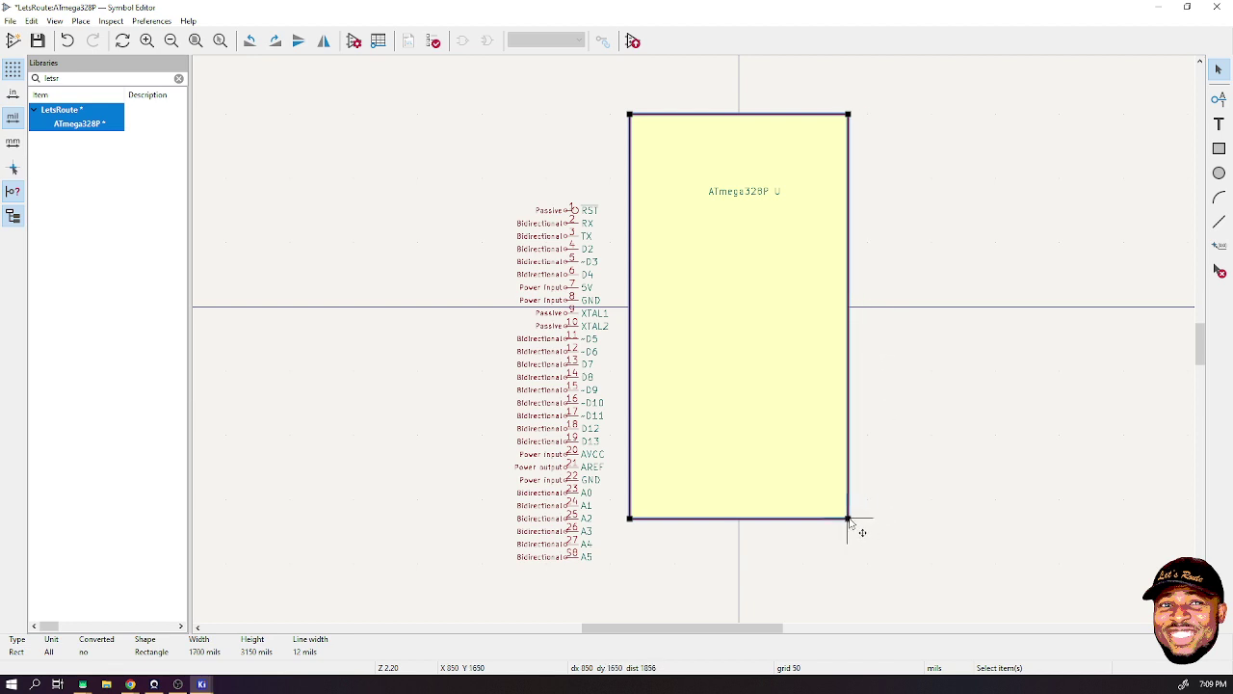
{"action": "left_click", "coordinate": [924, 390]}
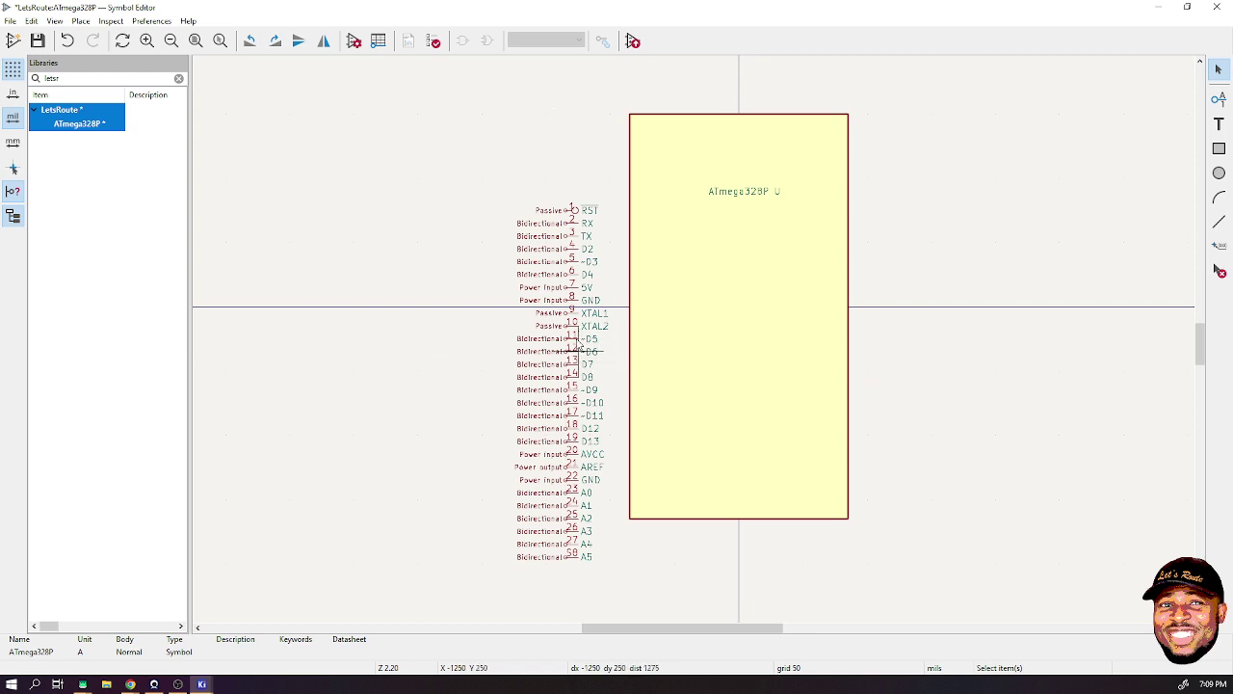
- Move GND pin 8 onto the body's left edge, facing the body
{"action": "left_click", "coordinate": [568, 303]}
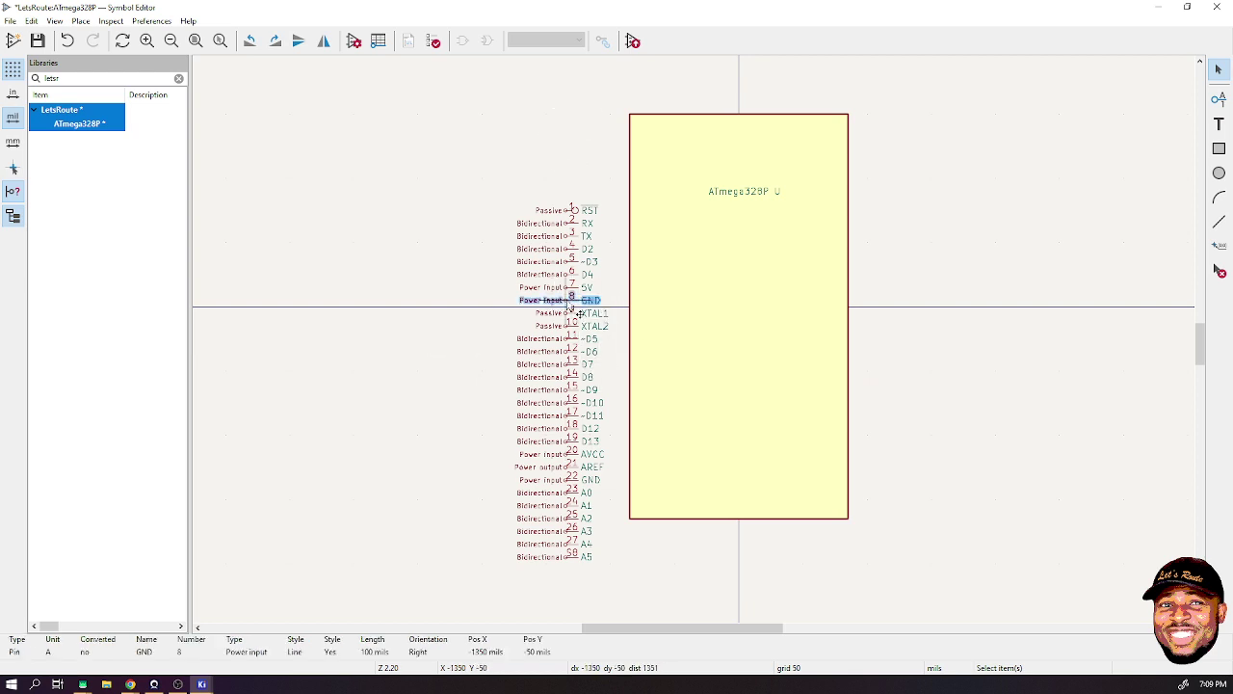
{"action": "key", "text": "m"}
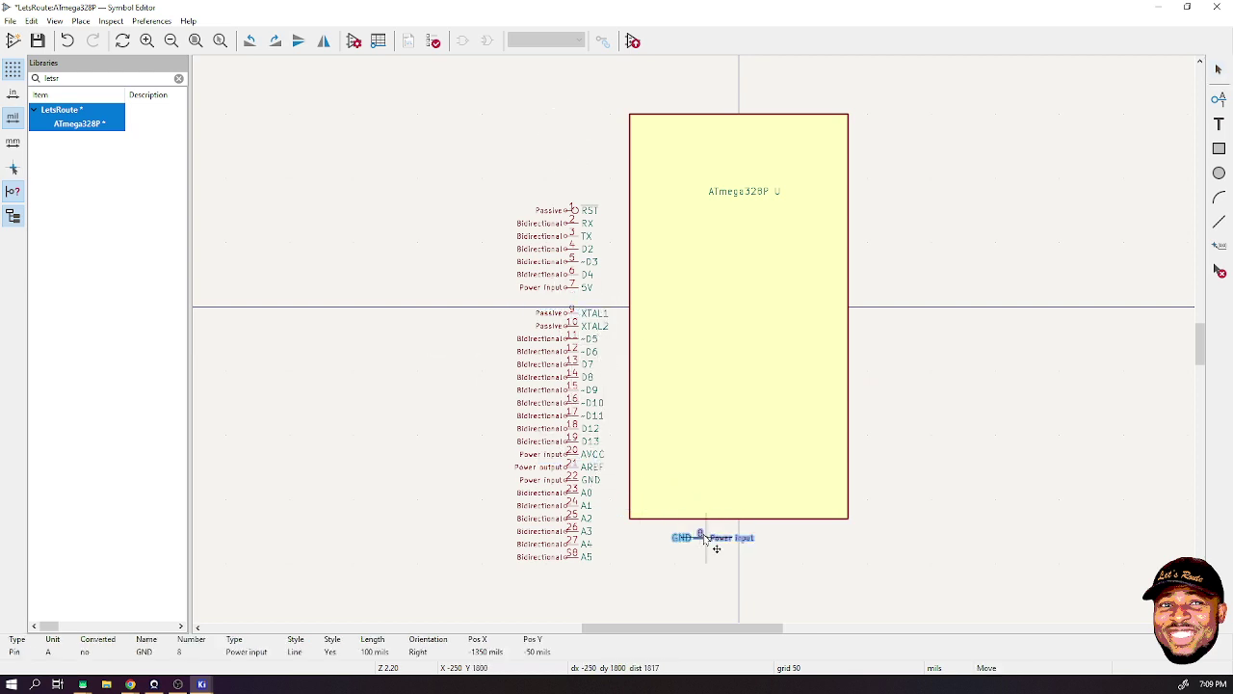
{"action": "key", "text": "r"}
{"action": "left_click", "coordinate": [723, 547]}
{"action": "scroll", "coordinate": [718, 525], "scroll_direction": "up", "scroll_amount": 6}
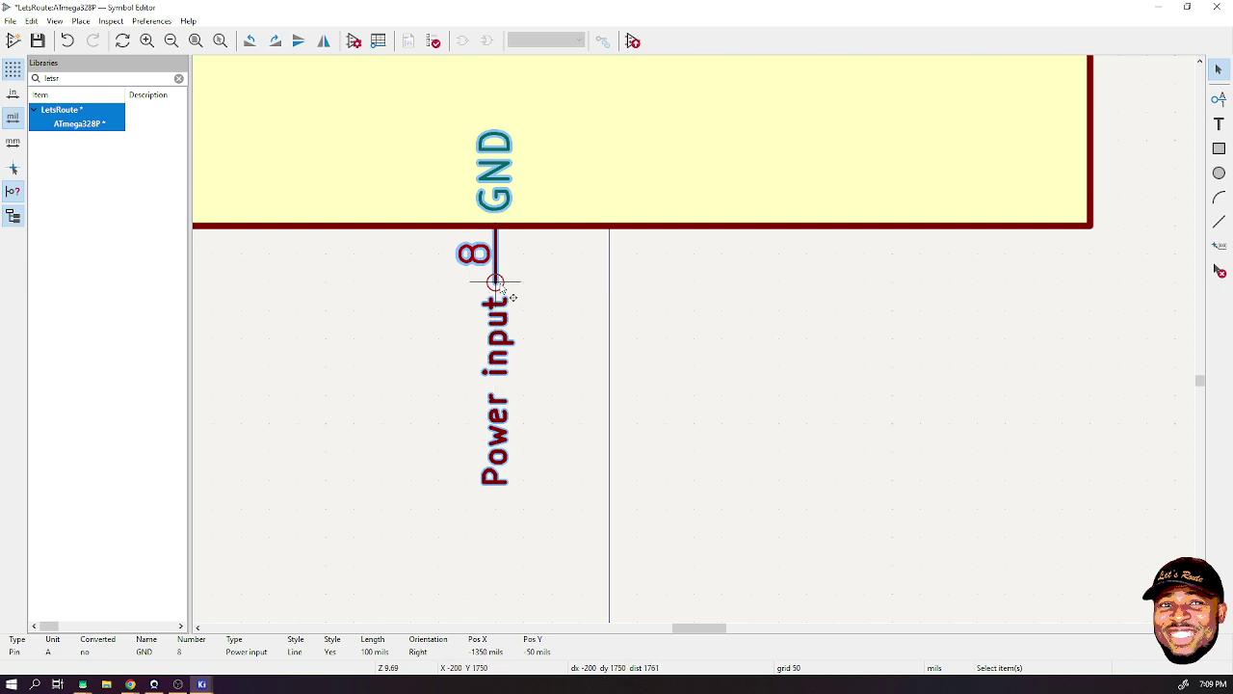
{"action": "scroll", "coordinate": [495, 167], "scroll_direction": "down", "scroll_amount": 5}
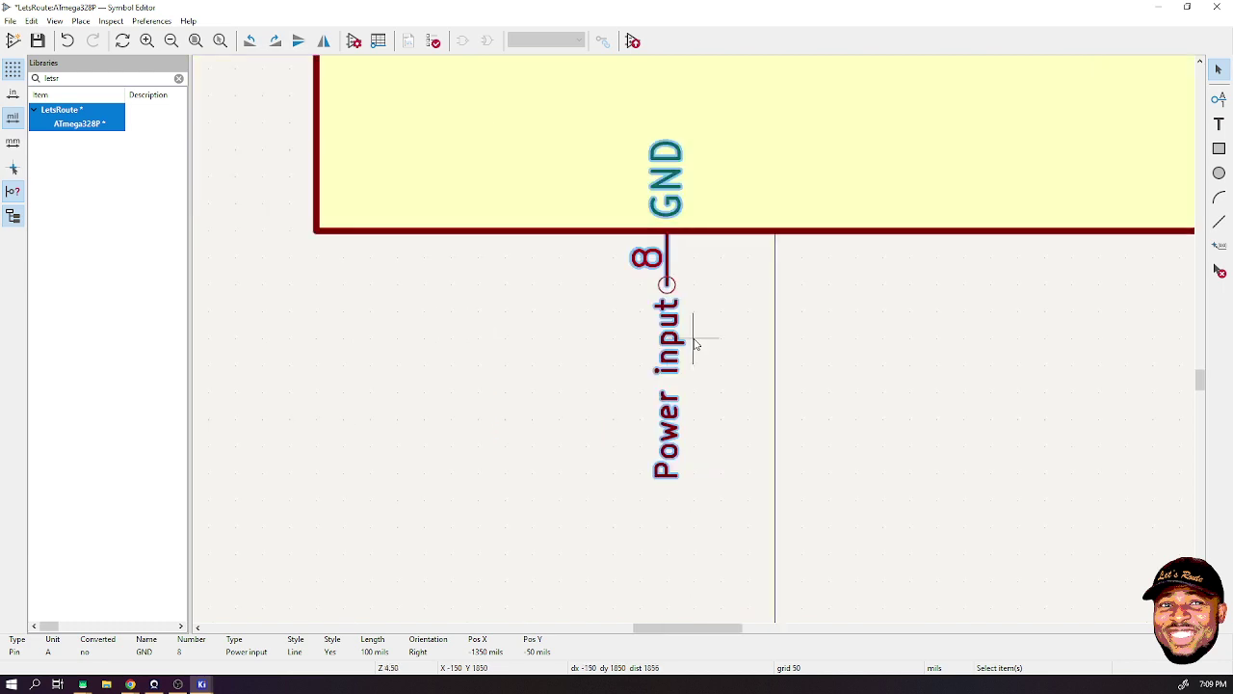
{"action": "scroll", "coordinate": [696, 353], "scroll_direction": "up", "scroll_amount": 3}
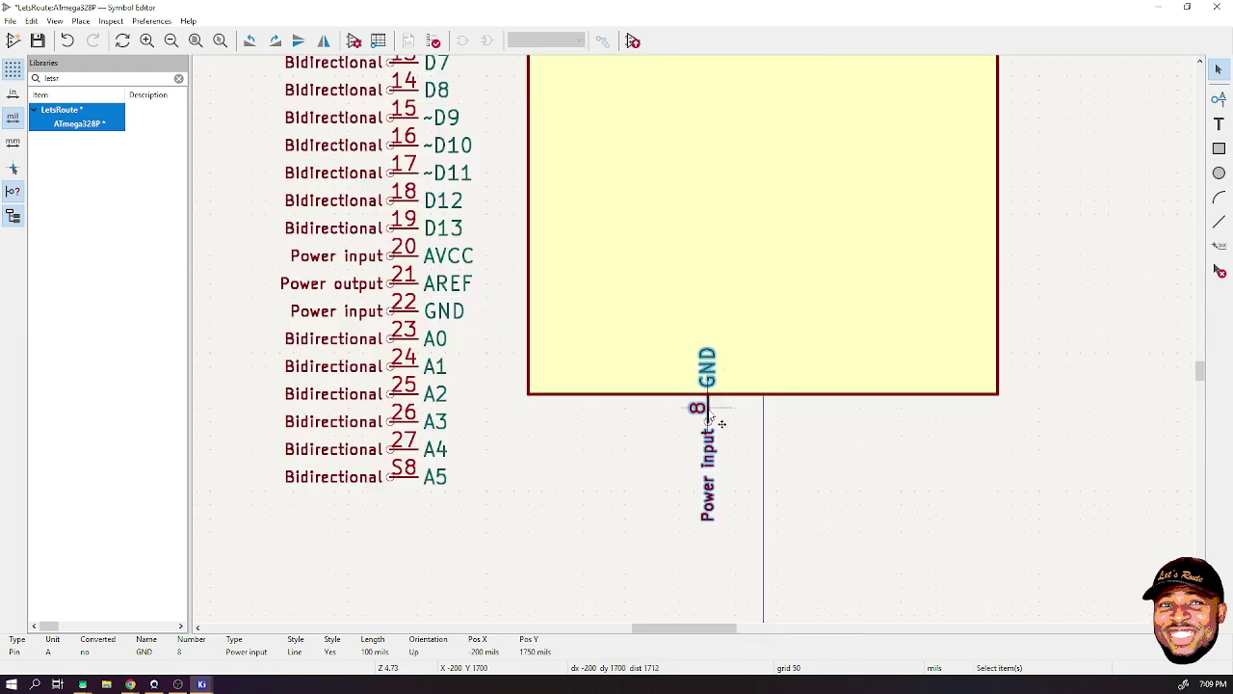
{"action": "left_click_drag", "start_coordinate": [708, 416], "coordinate": [503, 366]}
{"action": "key", "text": "r"}
{"action": "key", "text": "r"}
{"action": "key", "text": "r"}
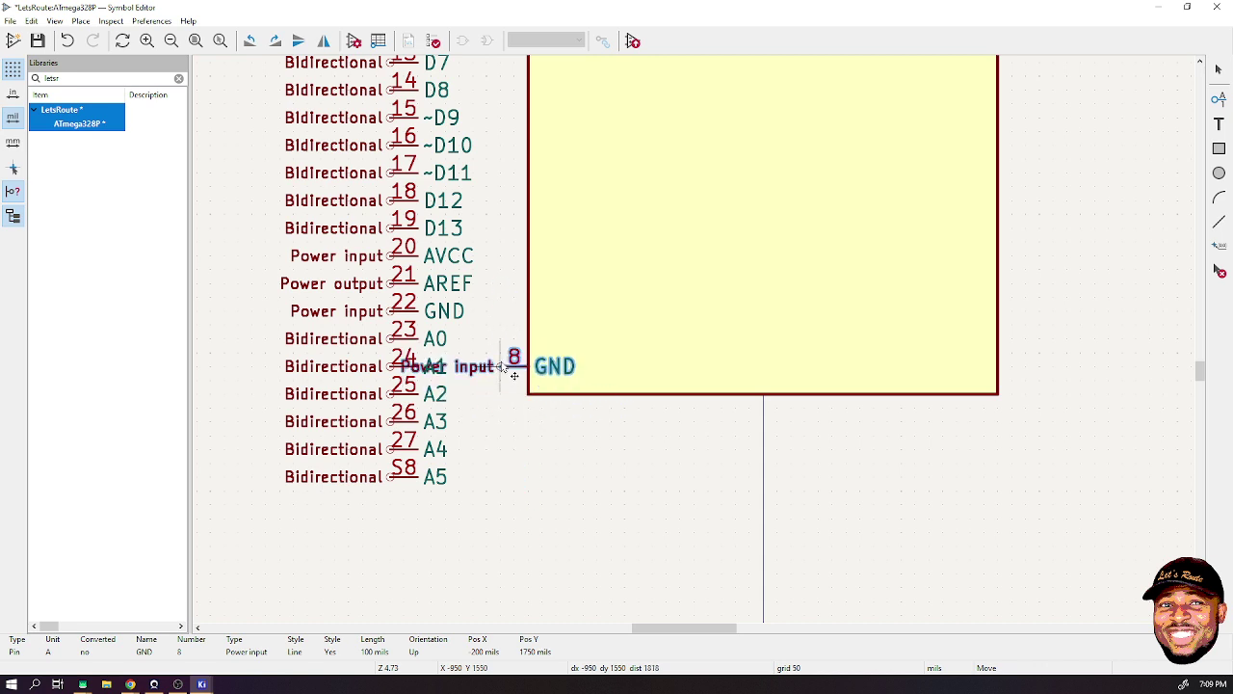
{"action": "left_click", "coordinate": [557, 455]}
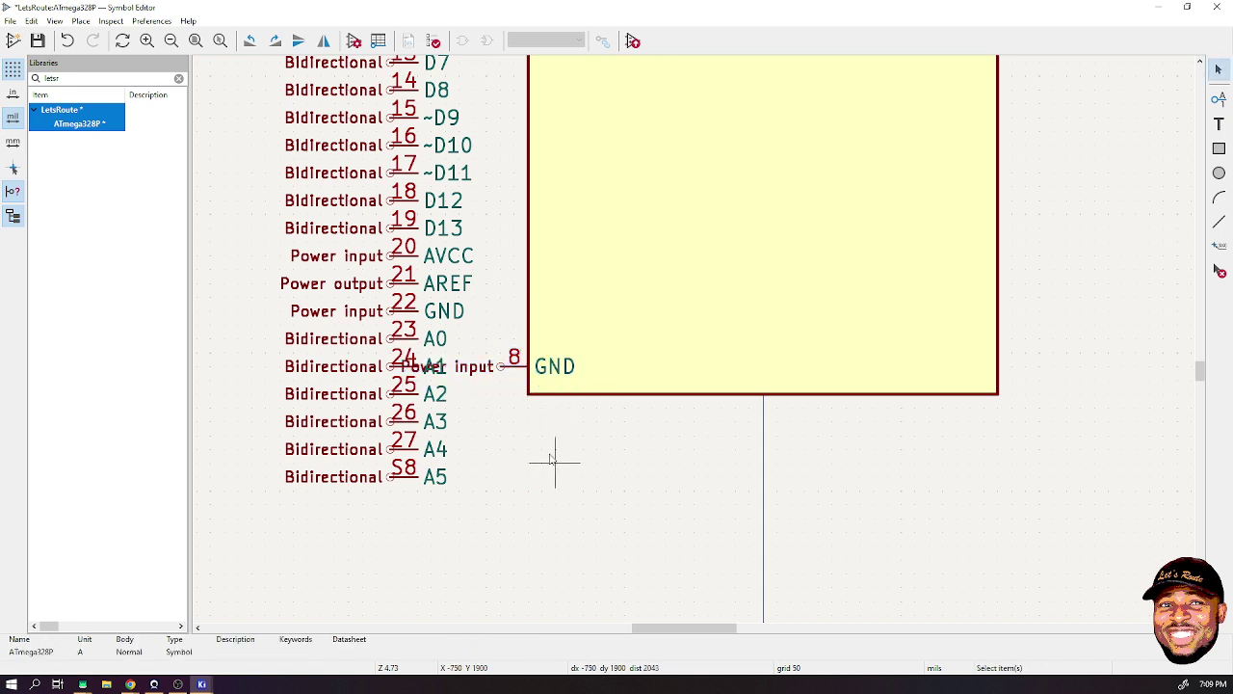
- Raise GND pin 8 by one row and stack GND pin 22 directly beneath it
{"action": "left_click", "coordinate": [385, 315]}
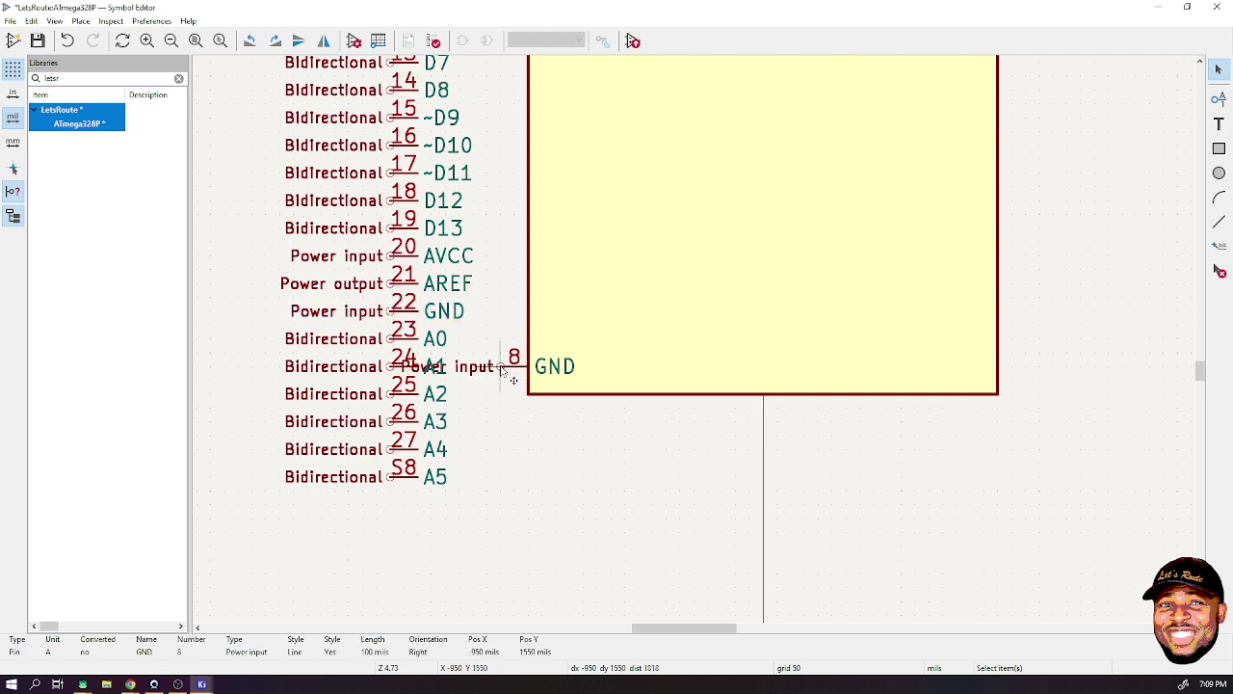
{"action": "left_click", "coordinate": [508, 366]}
{"action": "left_click_drag", "start_coordinate": [508, 366], "coordinate": [518, 337]}
{"action": "left_click", "coordinate": [517, 338]}
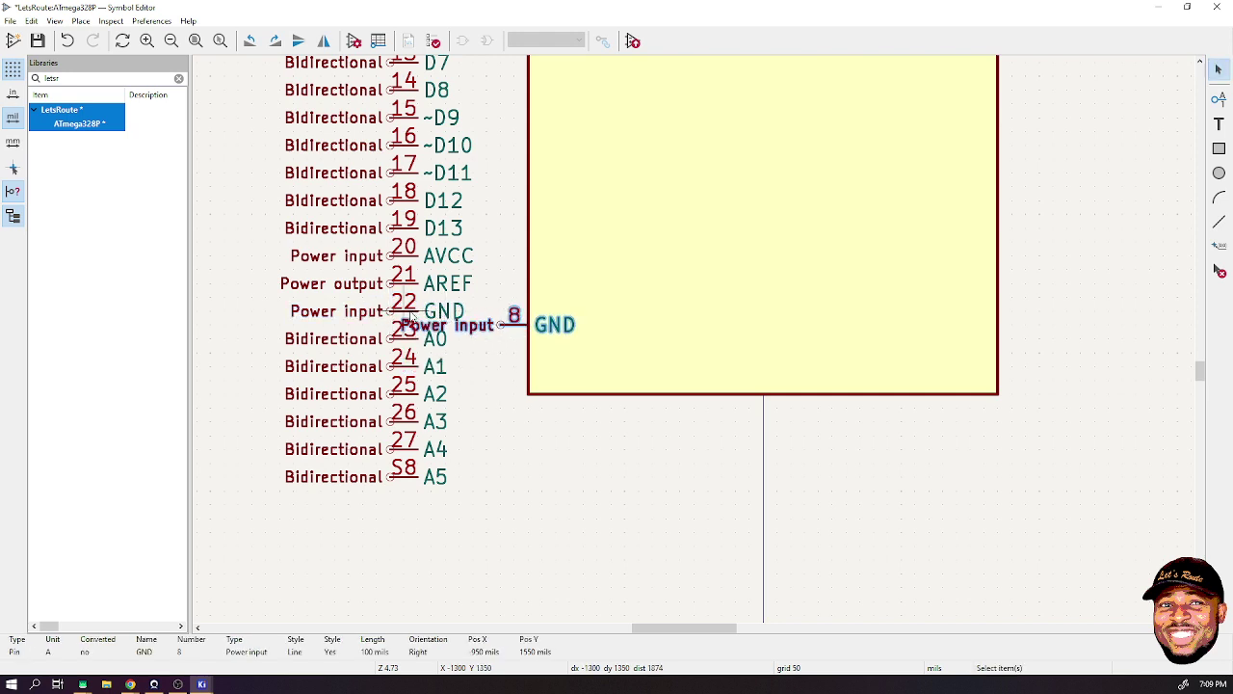
{"action": "left_click_drag", "start_coordinate": [410, 318], "coordinate": [518, 363]}
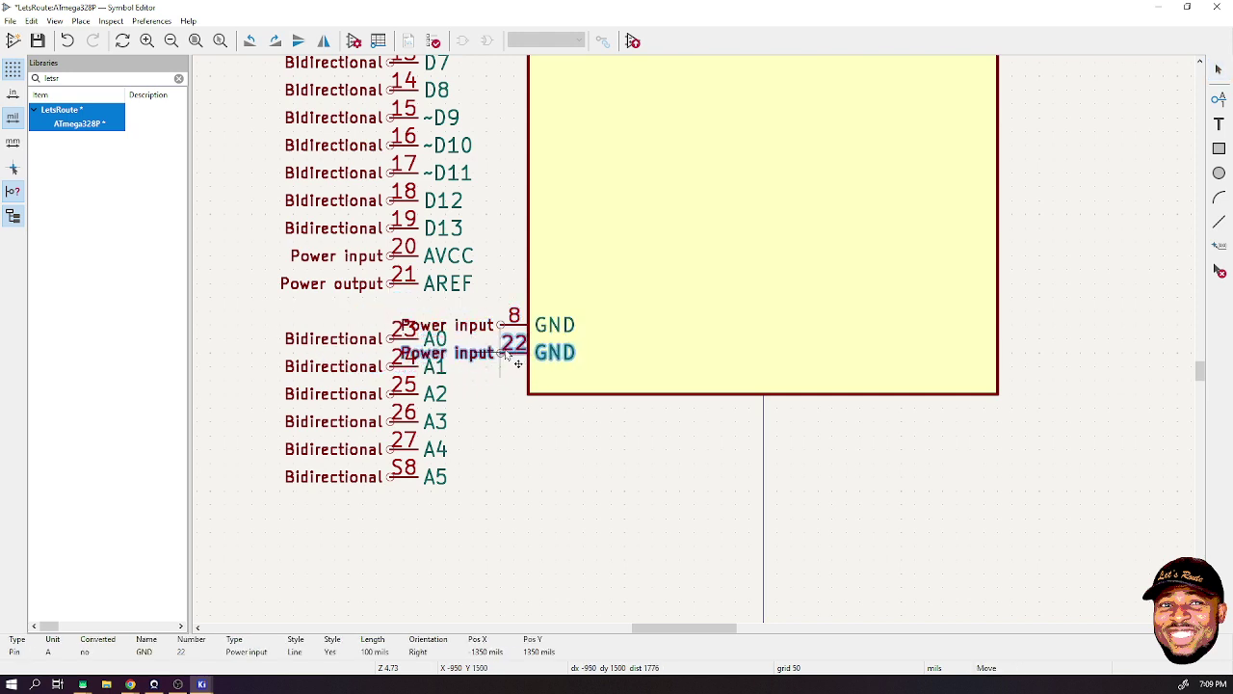
{"action": "left_click", "coordinate": [518, 362]}
{"action": "left_click", "coordinate": [570, 473]}
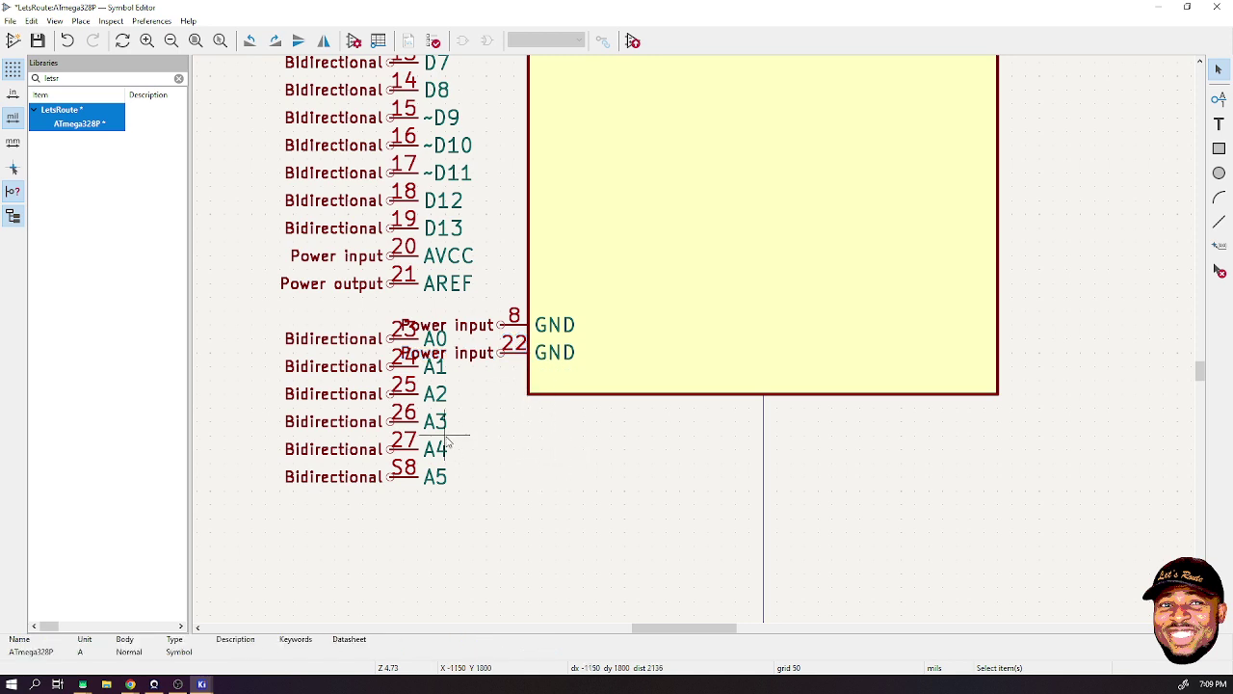
{"action": "left_click", "coordinate": [422, 258]}
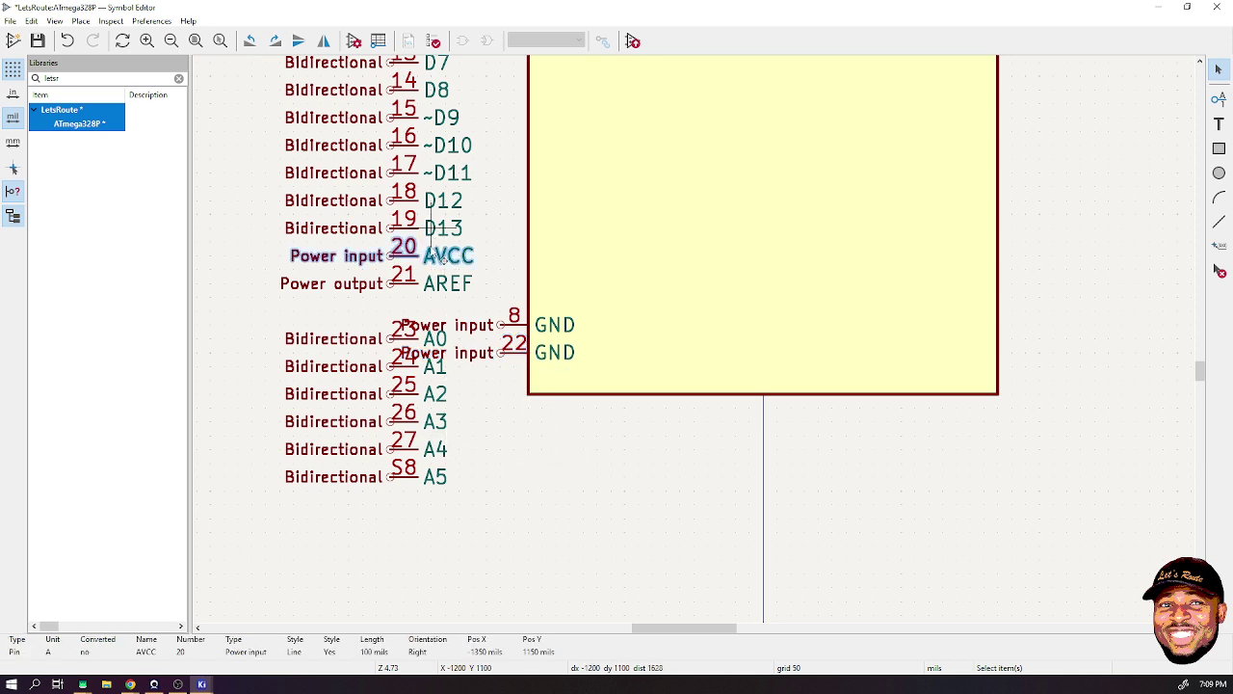
- Move AVCC pin 20 to the body's top-left edge
{"action": "scroll", "coordinate": [423, 260], "scroll_direction": "down", "scroll_amount": 3}
{"action": "key", "text": "m"}
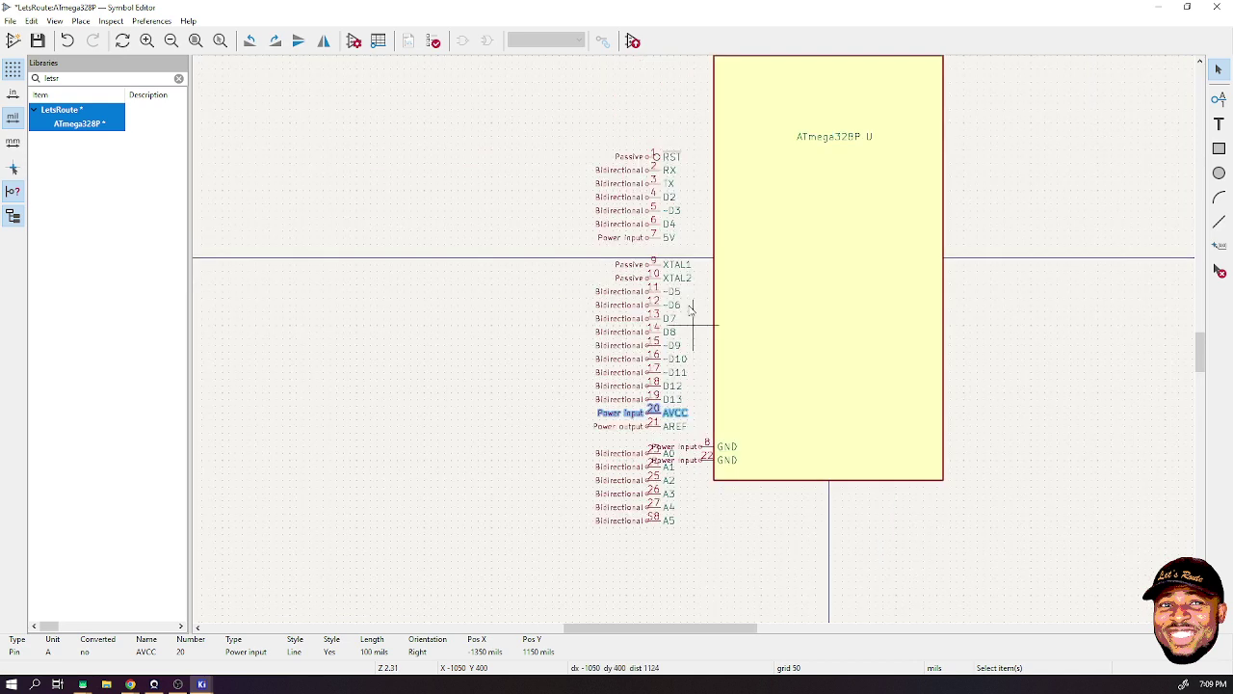
{"action": "scroll", "coordinate": [692, 435], "scroll_direction": "down", "scroll_amount": 2}
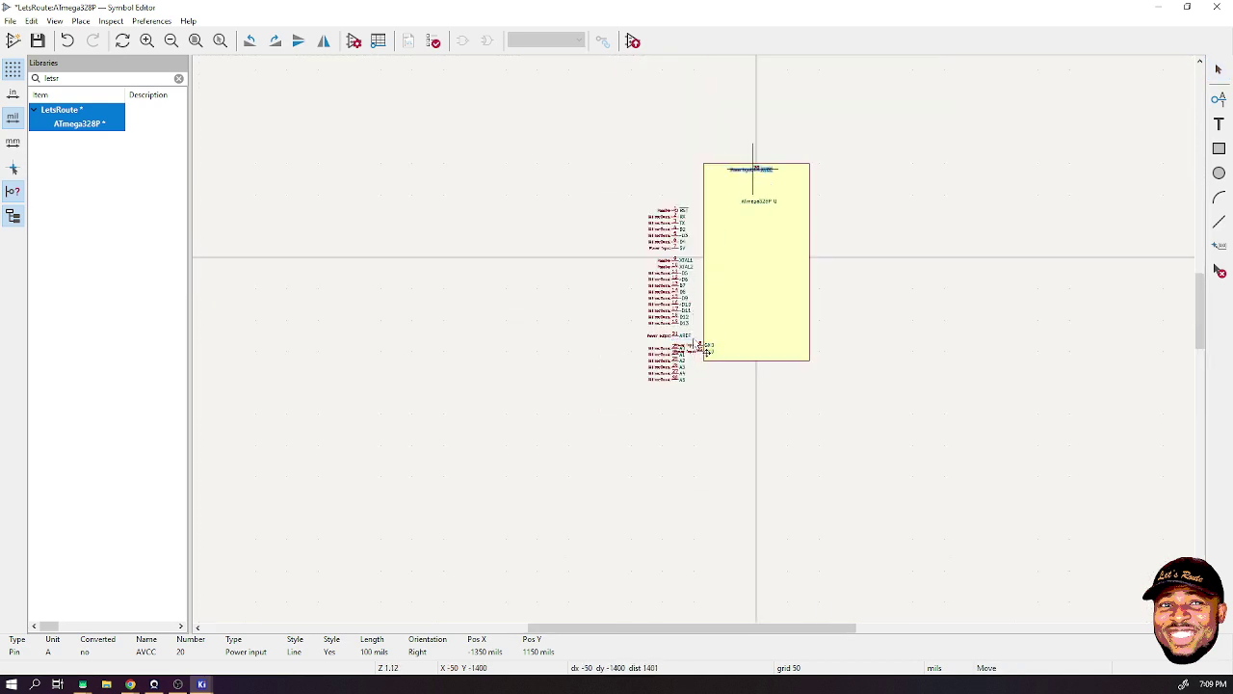
{"action": "scroll", "coordinate": [743, 173], "scroll_direction": "up", "scroll_amount": 5}
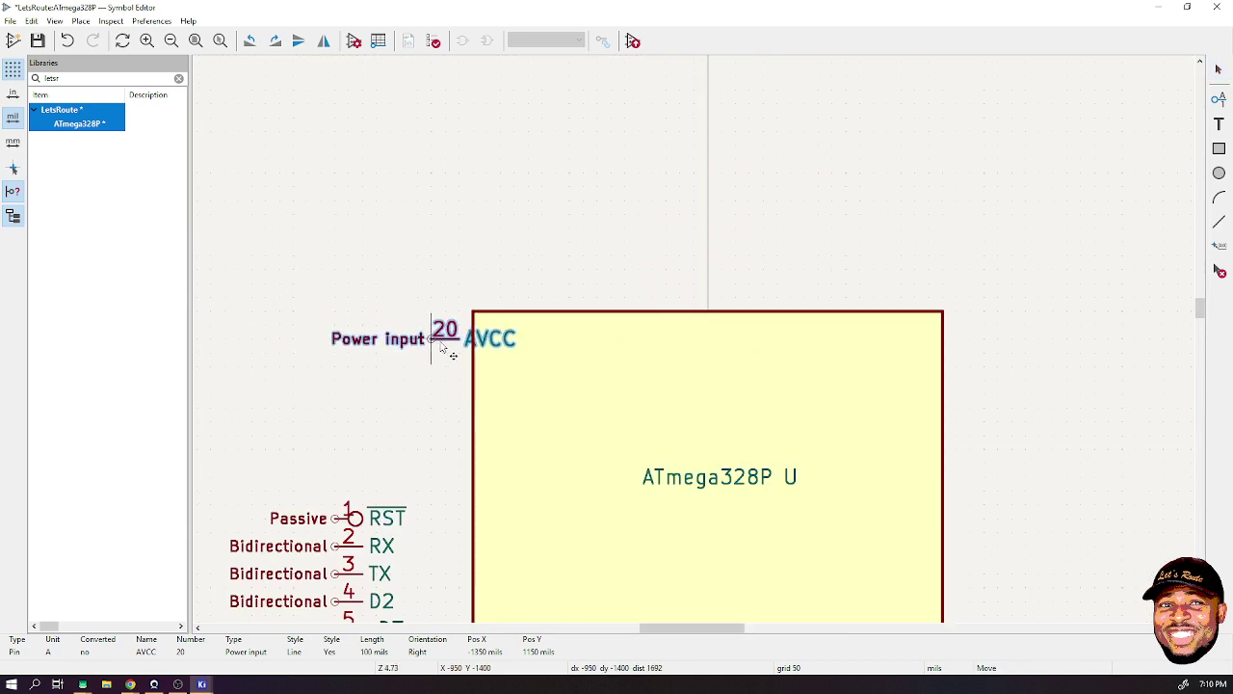
{"action": "left_click", "coordinate": [445, 375]}
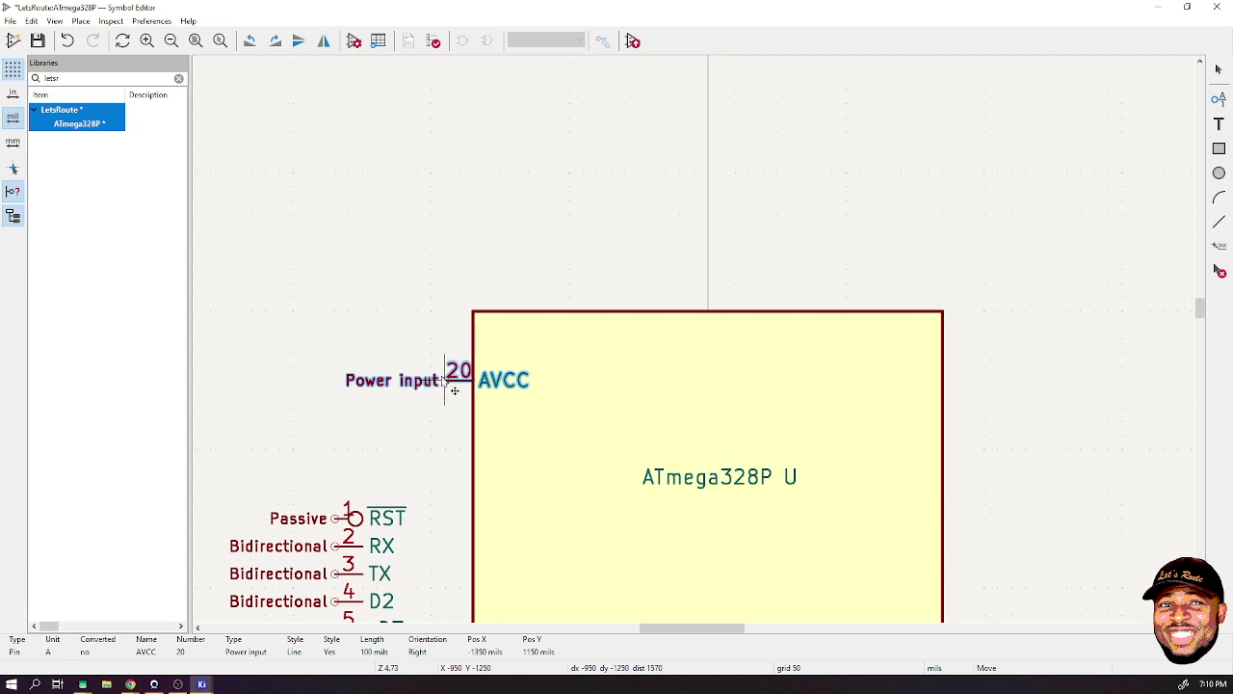
{"action": "scroll", "coordinate": [509, 394], "scroll_direction": "down", "scroll_amount": 3}
{"action": "scroll", "coordinate": [729, 482], "scroll_direction": "up", "scroll_amount": 4}
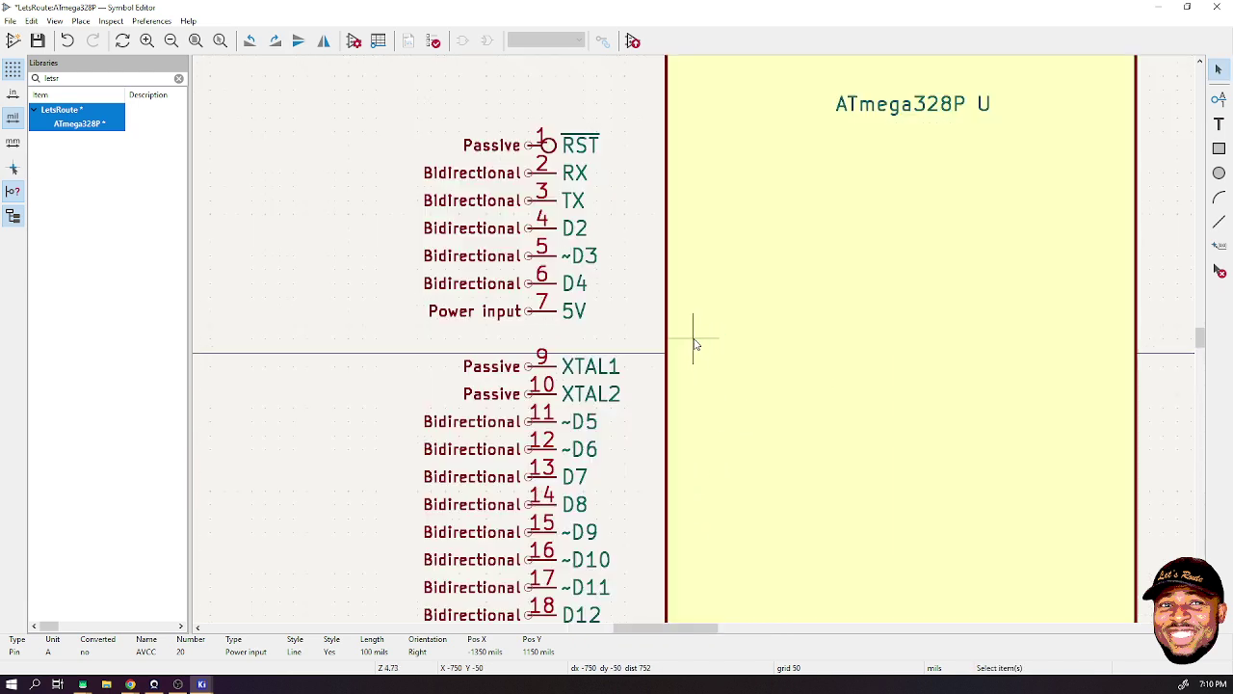
- Put 5V pin 7 at the top of the body with AVCC pin 20 directly below
{"action": "left_click", "coordinate": [560, 322]}
{"action": "key", "text": "m"}
{"action": "scroll", "coordinate": [550, 338], "scroll_direction": "down", "scroll_amount": 3}
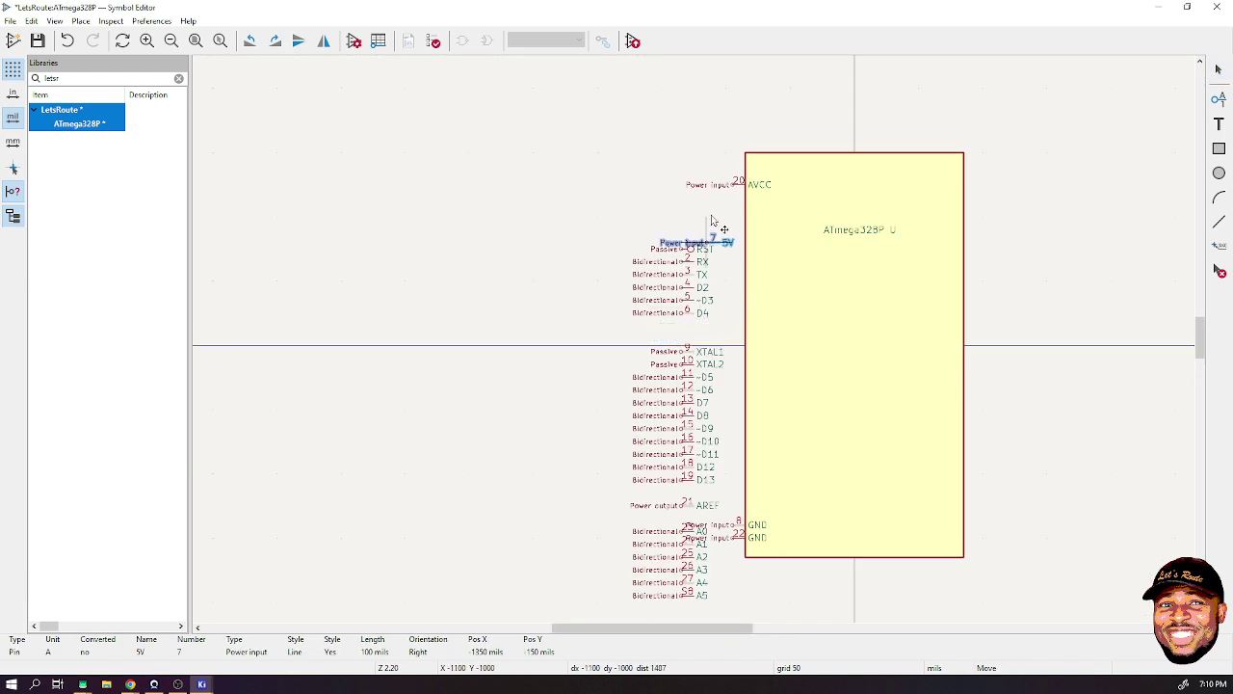
{"action": "scroll", "coordinate": [749, 171], "scroll_direction": "up", "scroll_amount": 3}
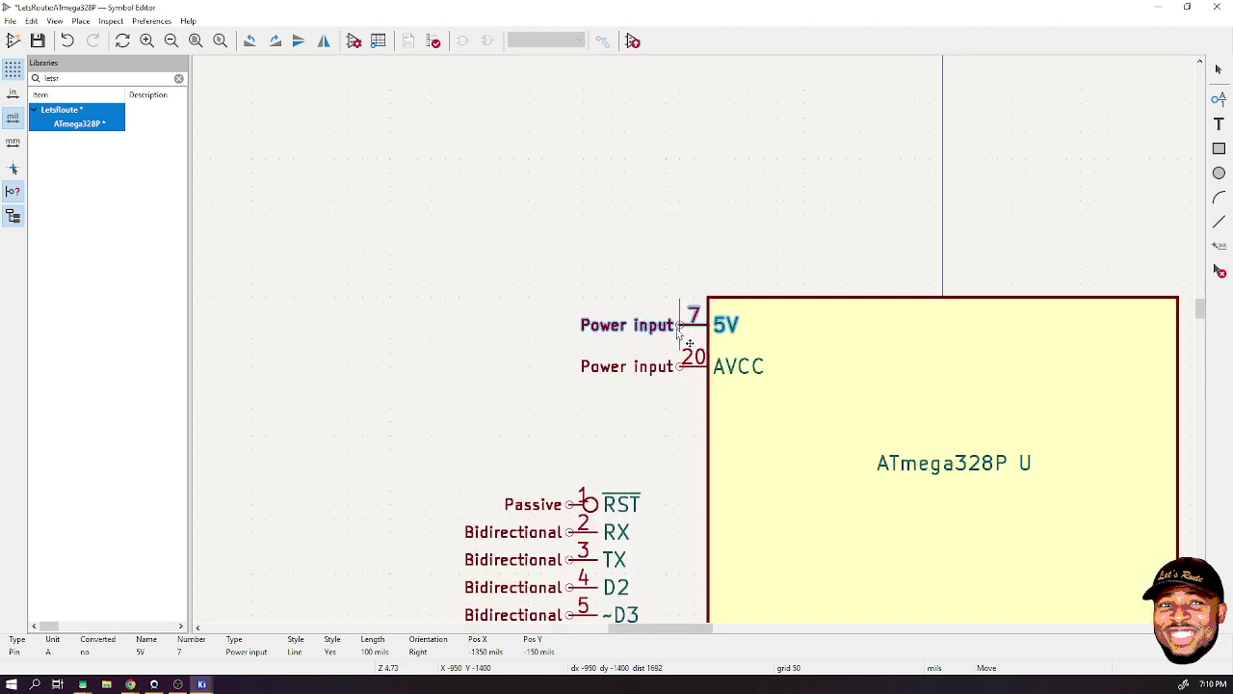
{"action": "left_click", "coordinate": [680, 325]}
{"action": "left_click", "coordinate": [689, 364]}
{"action": "key", "text": "m"}
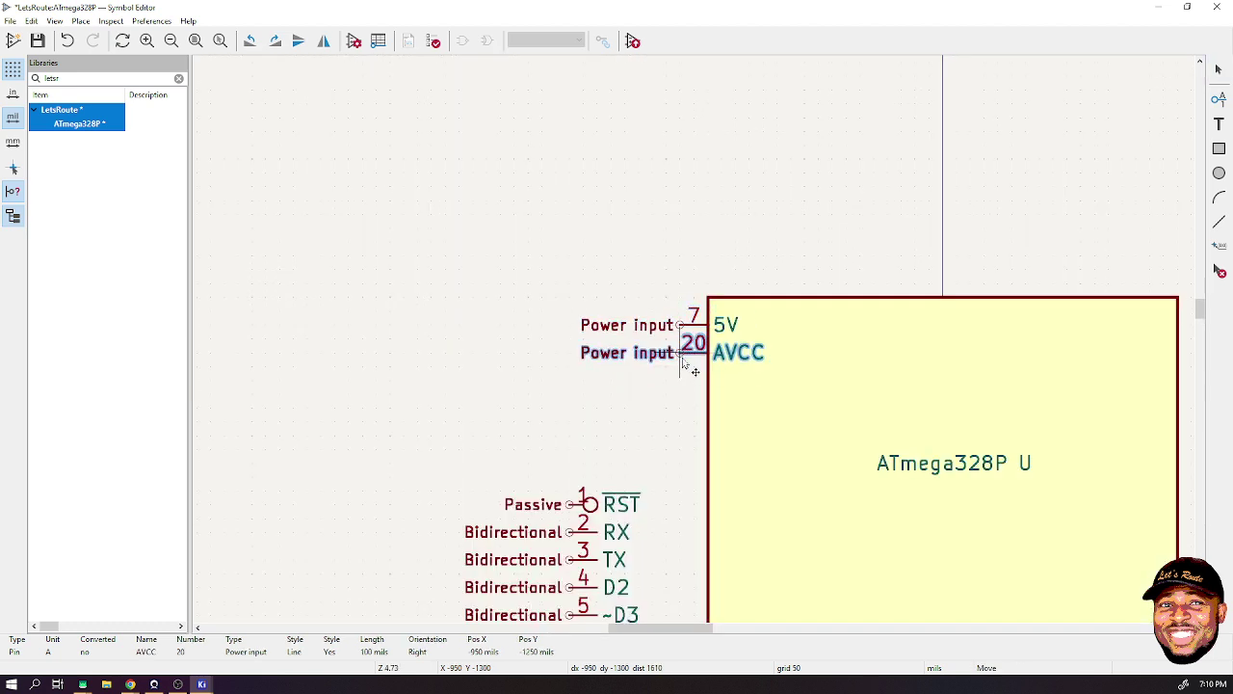
{"action": "left_click", "coordinate": [680, 353]}
- Move RST pin 1 onto the body's edge just below AVCC
{"action": "scroll", "coordinate": [674, 385], "scroll_direction": "down", "scroll_amount": 1}
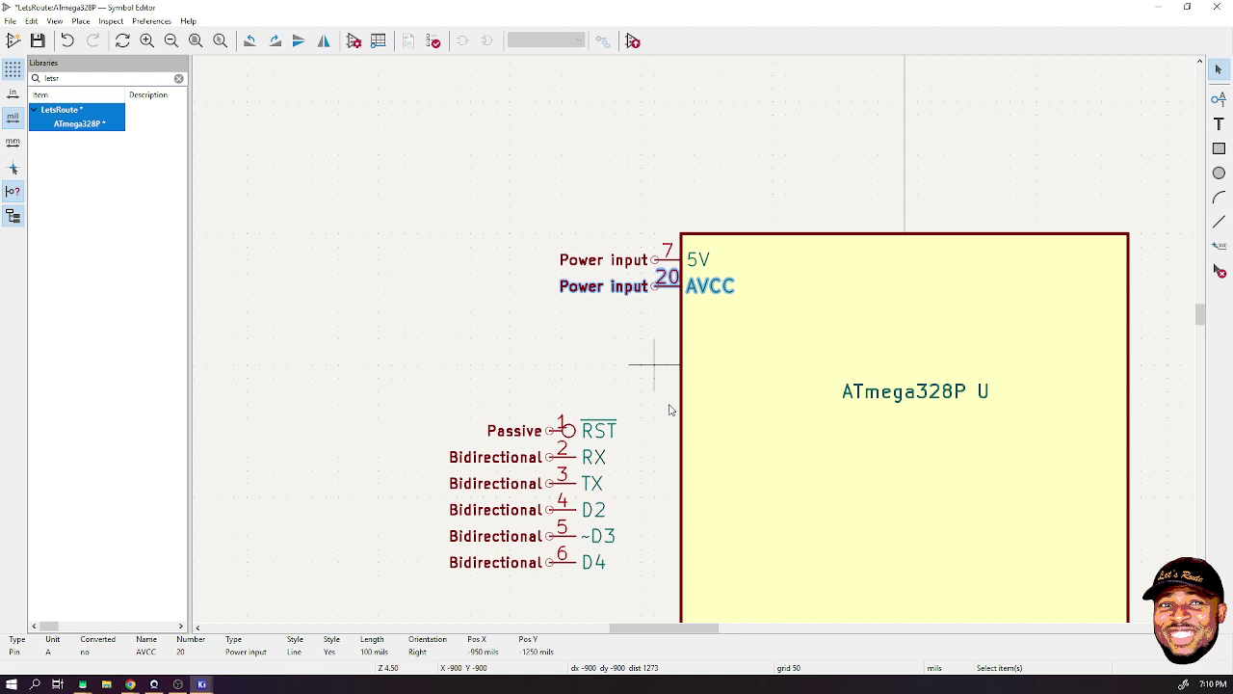
{"action": "left_click", "coordinate": [569, 434]}
{"action": "key", "text": "m"}
{"action": "key", "text": "r"}
{"action": "key", "text": "r"}
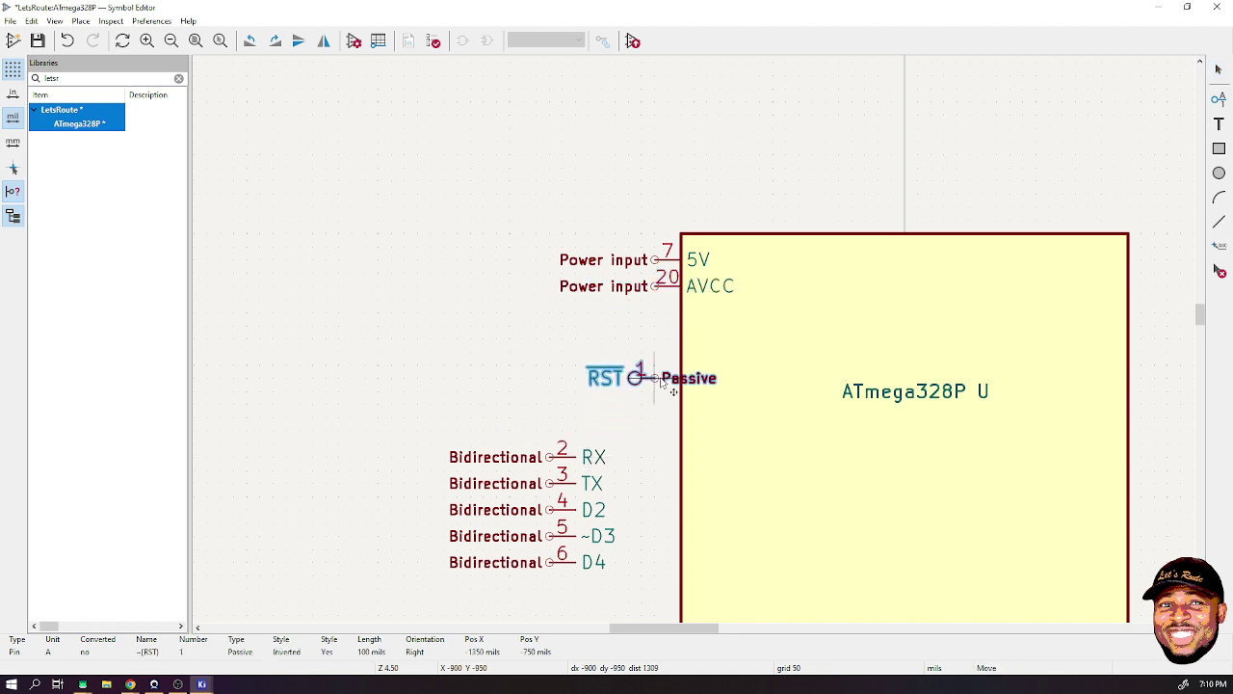
{"action": "key", "text": "r"}
{"action": "key", "text": "r"}
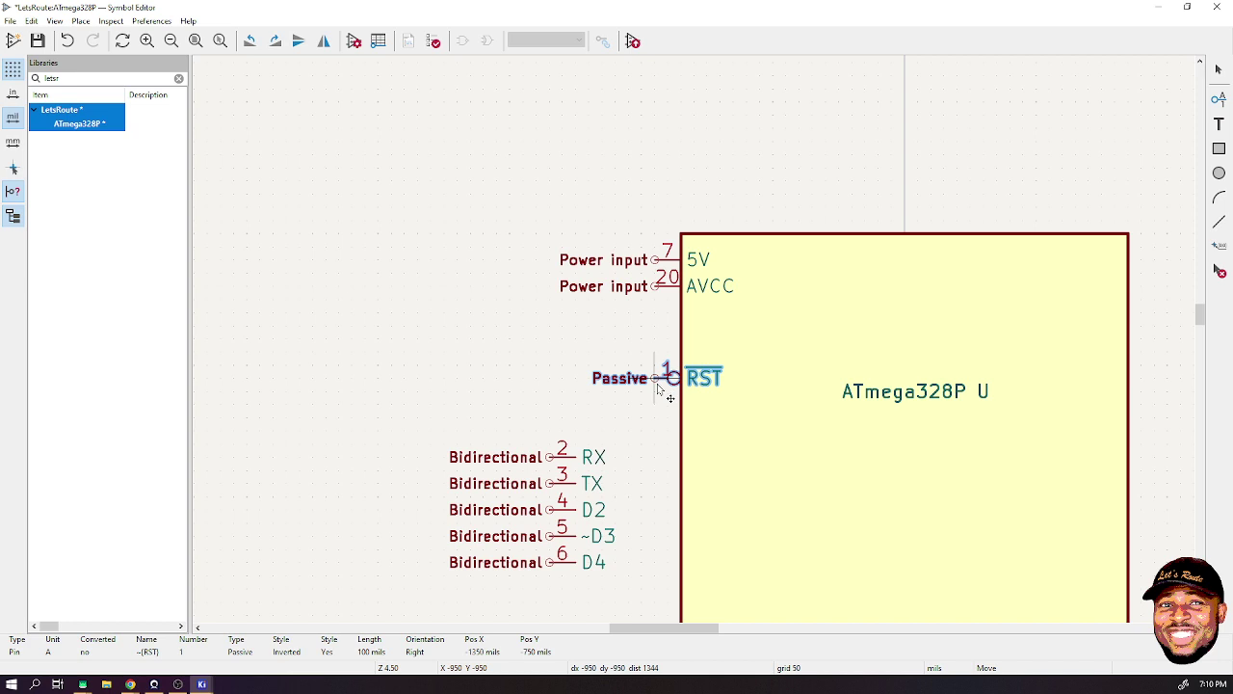
{"action": "left_click", "coordinate": [657, 384]}
{"action": "scroll", "coordinate": [639, 414], "scroll_direction": "down", "scroll_amount": 5}
- Shift the XTAL1/XTAL2 pins left and the D5–D13 pins left and lower to clear space
{"action": "scroll", "coordinate": [819, 460], "scroll_direction": "up", "scroll_amount": 3}
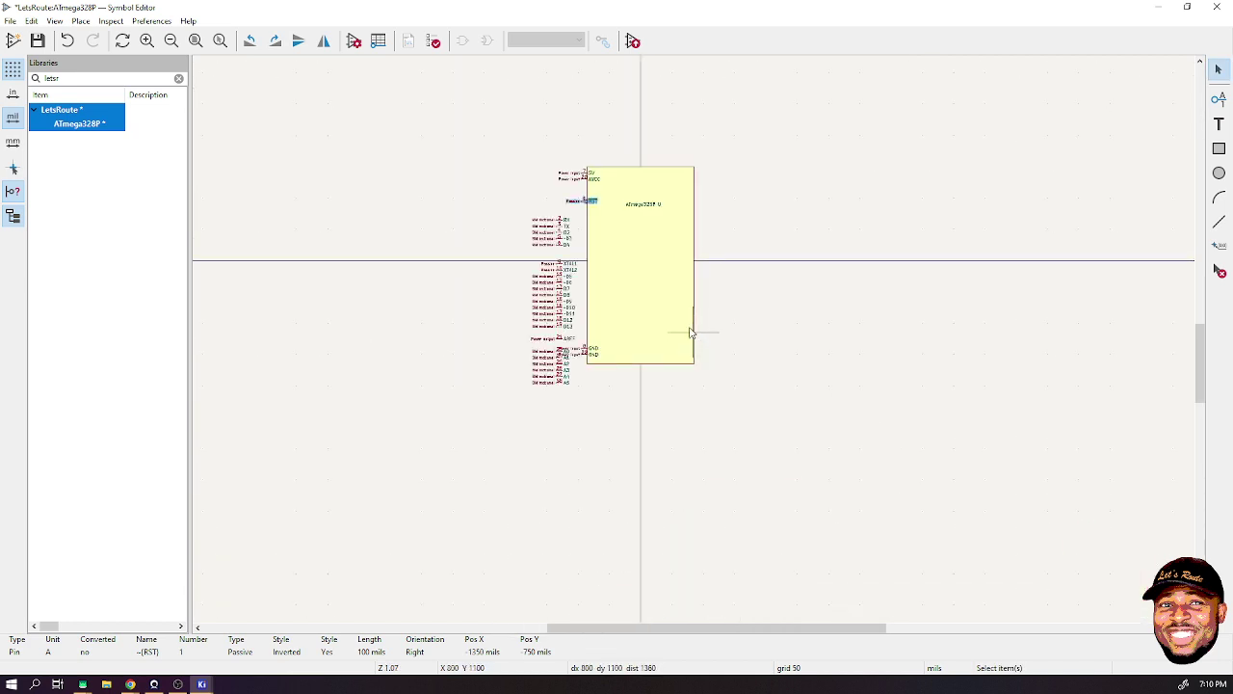
{"action": "left_click_drag", "start_coordinate": [506, 270], "coordinate": [466, 300]}
{"action": "key", "text": "m"}
{"action": "left_click", "coordinate": [306, 279]}
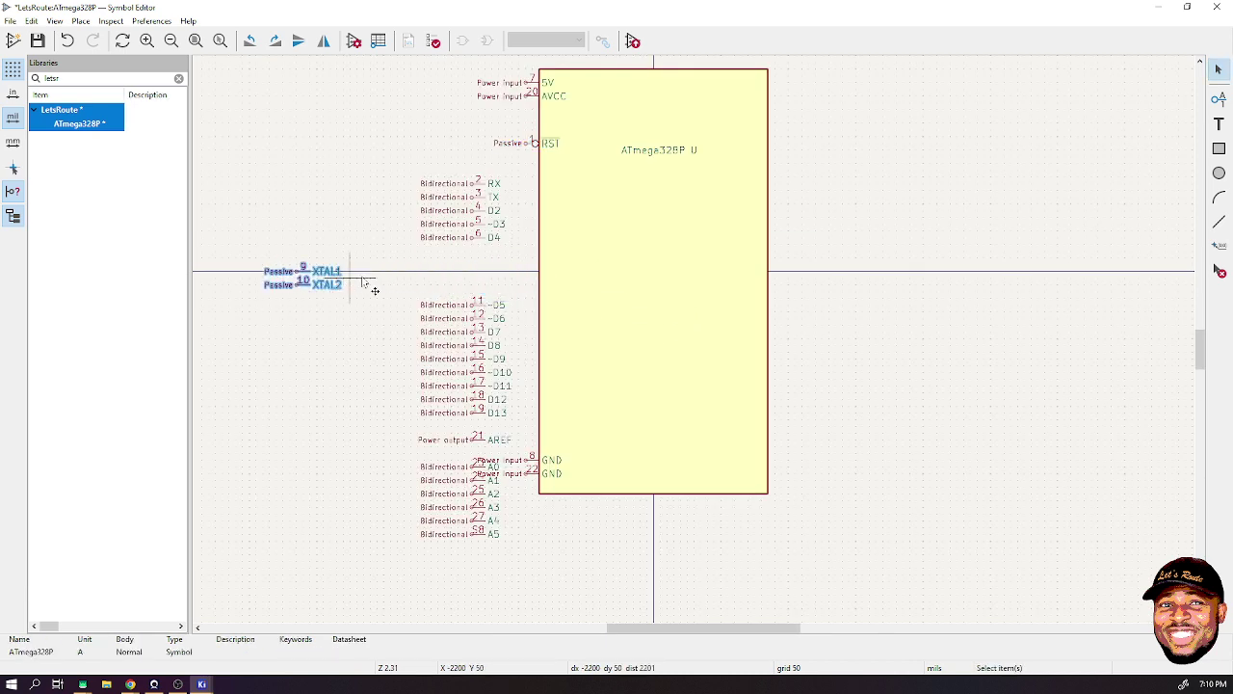
{"action": "left_click", "coordinate": [496, 301]}
{"action": "left_click_drag", "start_coordinate": [521, 291], "coordinate": [338, 440]}
{"action": "key", "text": "m"}
{"action": "left_click", "coordinate": [298, 440]}
- Move the XTAL1 and XTAL2 pins onto the body's left edge, keeping their orientation
{"action": "left_click_drag", "start_coordinate": [342, 256], "coordinate": [341, 298]}
{"action": "key", "text": "r"}
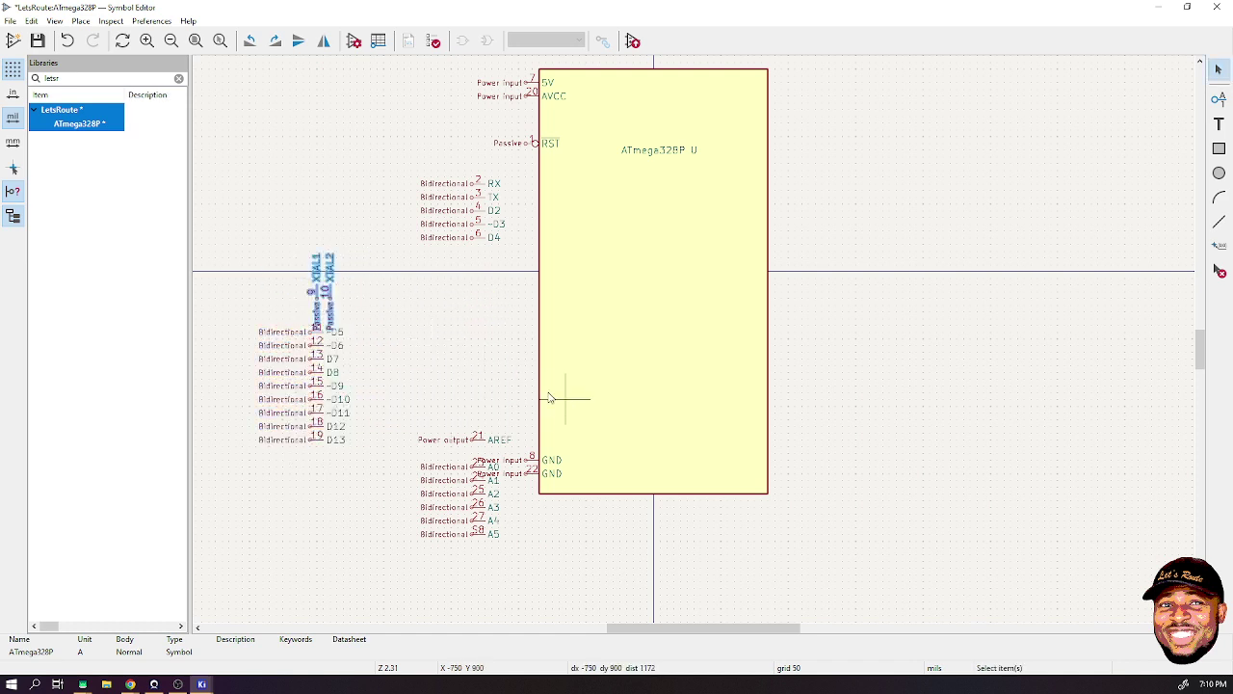
{"action": "key", "text": "ctrl+z"}
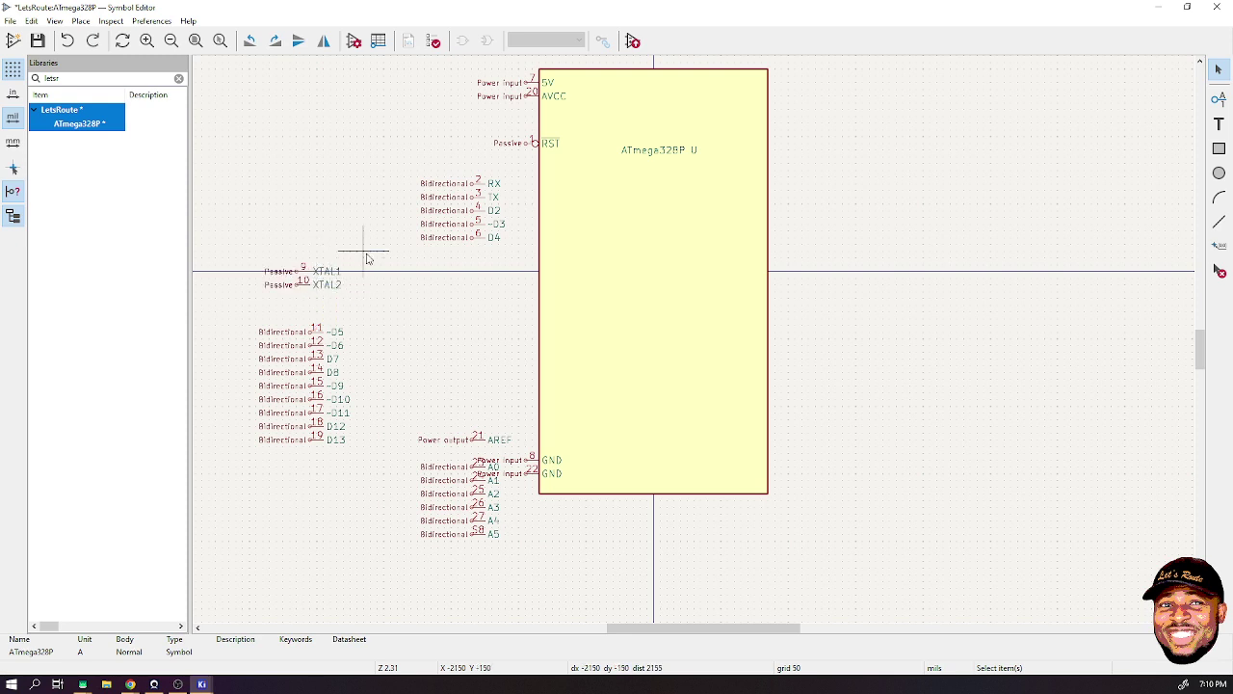
{"action": "left_click_drag", "start_coordinate": [369, 251], "coordinate": [261, 291]}
{"action": "key", "text": "m"}
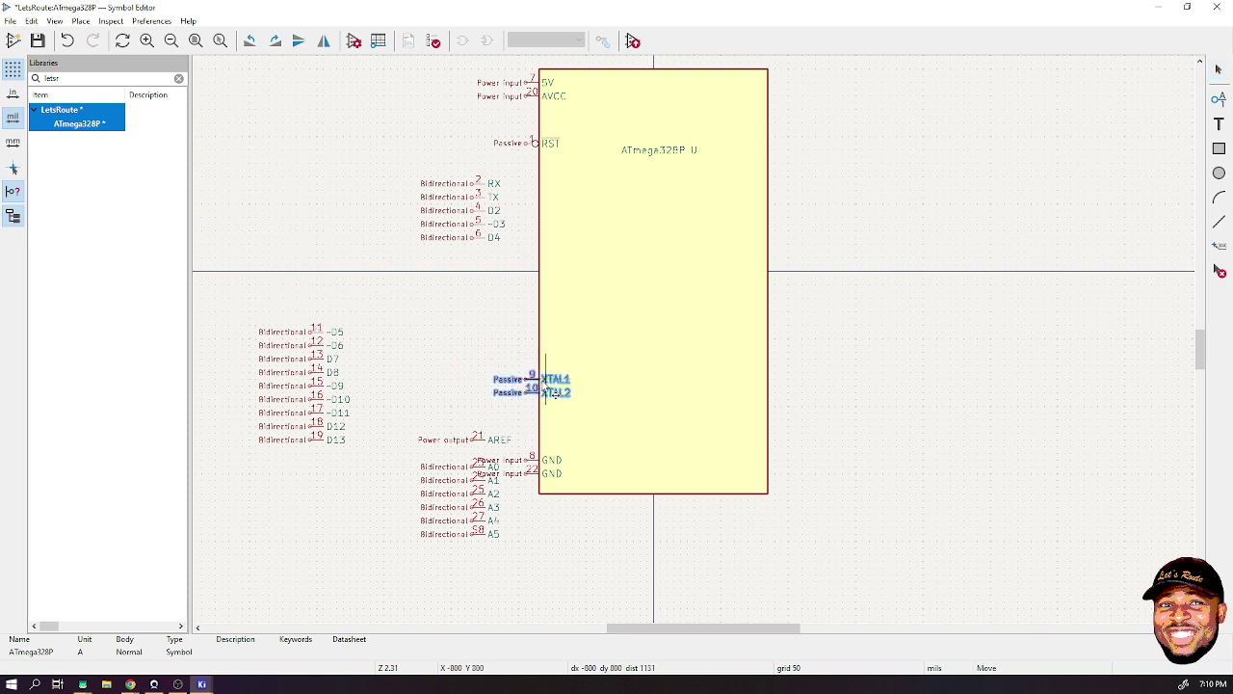
{"action": "left_click", "coordinate": [553, 392]}
{"action": "key", "text": "Escape"}
- Lower XTAL2 pin 10 to sit just above the GND pins
{"action": "scroll", "coordinate": [553, 398], "scroll_direction": "up", "scroll_amount": 3}
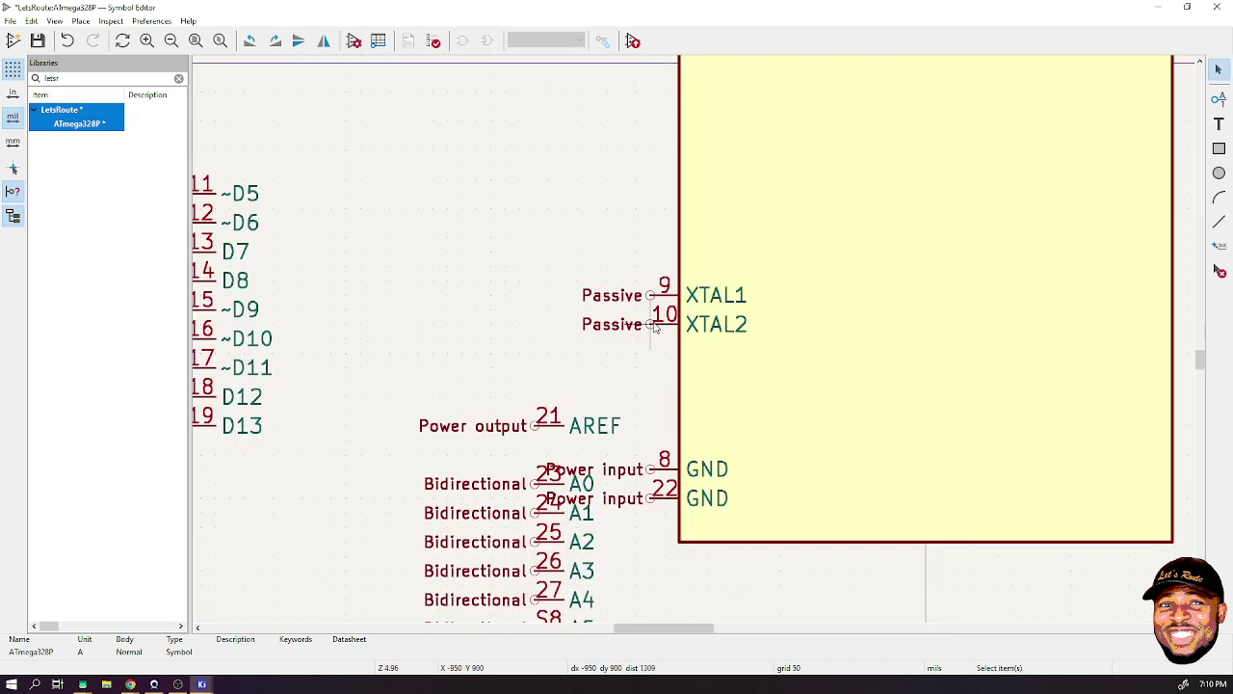
{"action": "left_click", "coordinate": [678, 331]}
{"action": "key", "text": "m"}
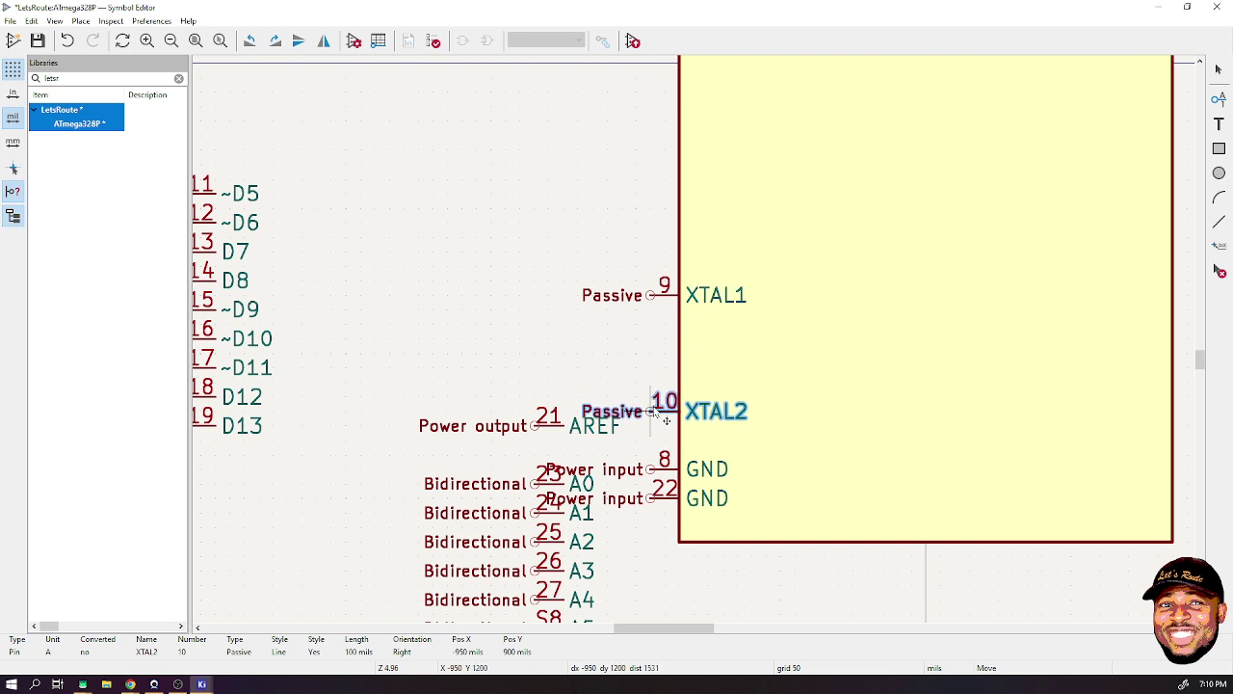
{"action": "left_click", "coordinate": [664, 420]}
{"action": "left_click", "coordinate": [606, 347]}
- Move the AREF pin up to sit just below RST
{"action": "left_click", "coordinate": [547, 437]}
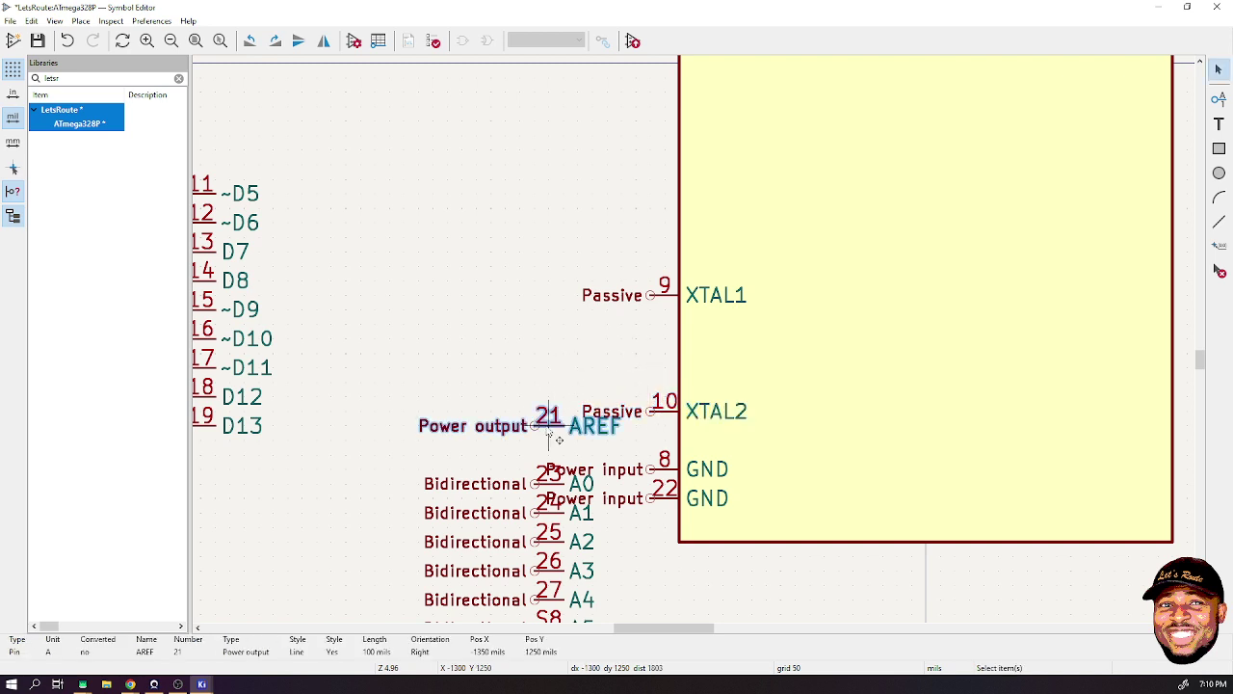
{"action": "key", "text": "m"}
{"action": "scroll", "coordinate": [501, 414], "scroll_direction": "down", "scroll_amount": 5}
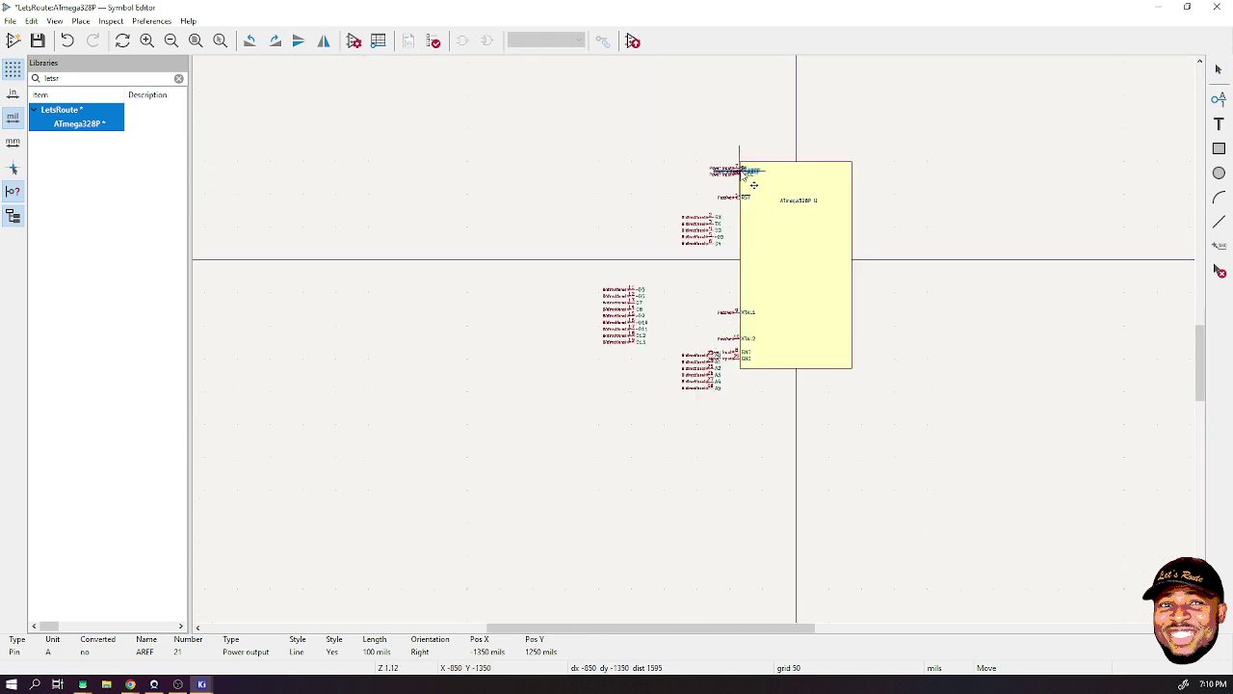
{"action": "scroll", "coordinate": [713, 173], "scroll_direction": "up", "scroll_amount": 5}
{"action": "scroll", "coordinate": [702, 391], "scroll_direction": "up", "scroll_amount": 1}
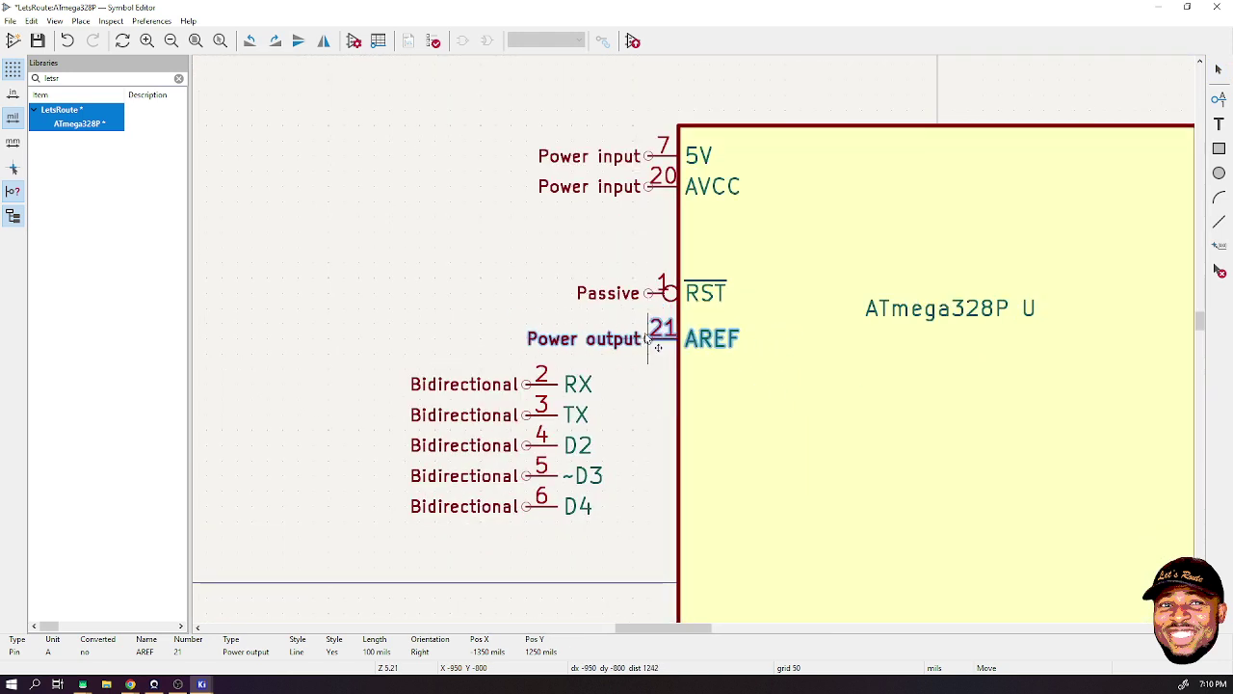
{"action": "left_click", "coordinate": [658, 348]}
{"action": "scroll", "coordinate": [713, 352], "scroll_direction": "down", "scroll_amount": 5}
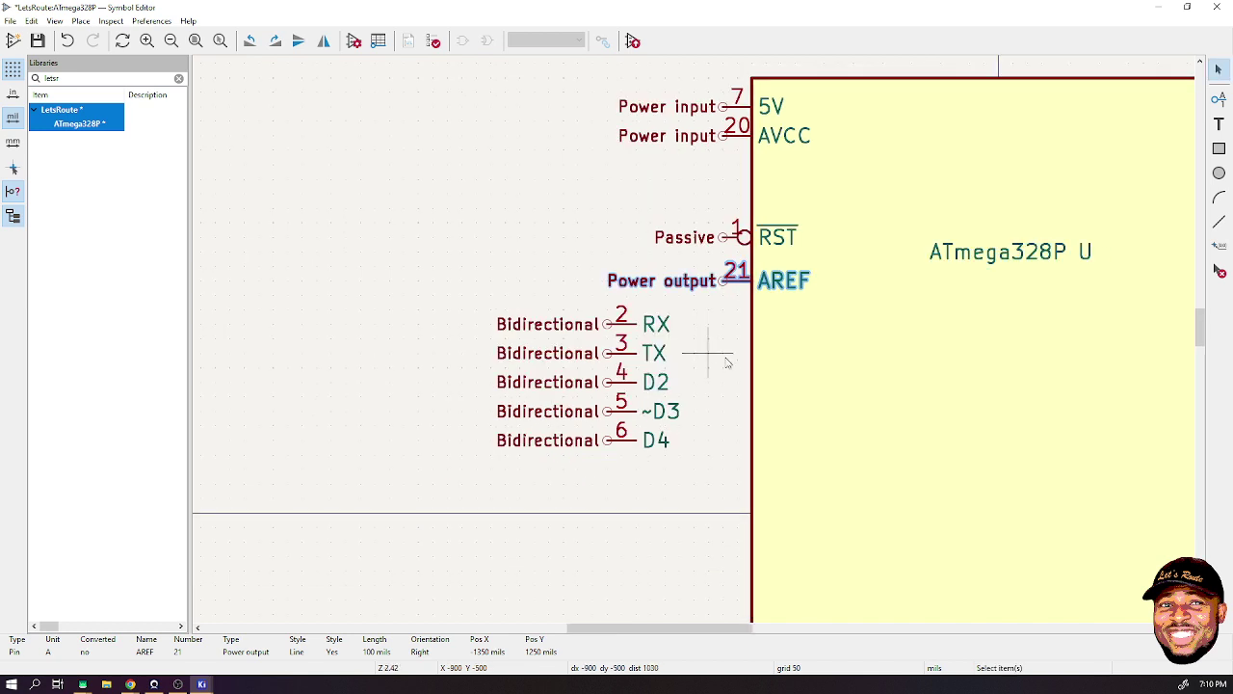
{"action": "scroll", "coordinate": [696, 346], "scroll_direction": "up", "scroll_amount": 2}
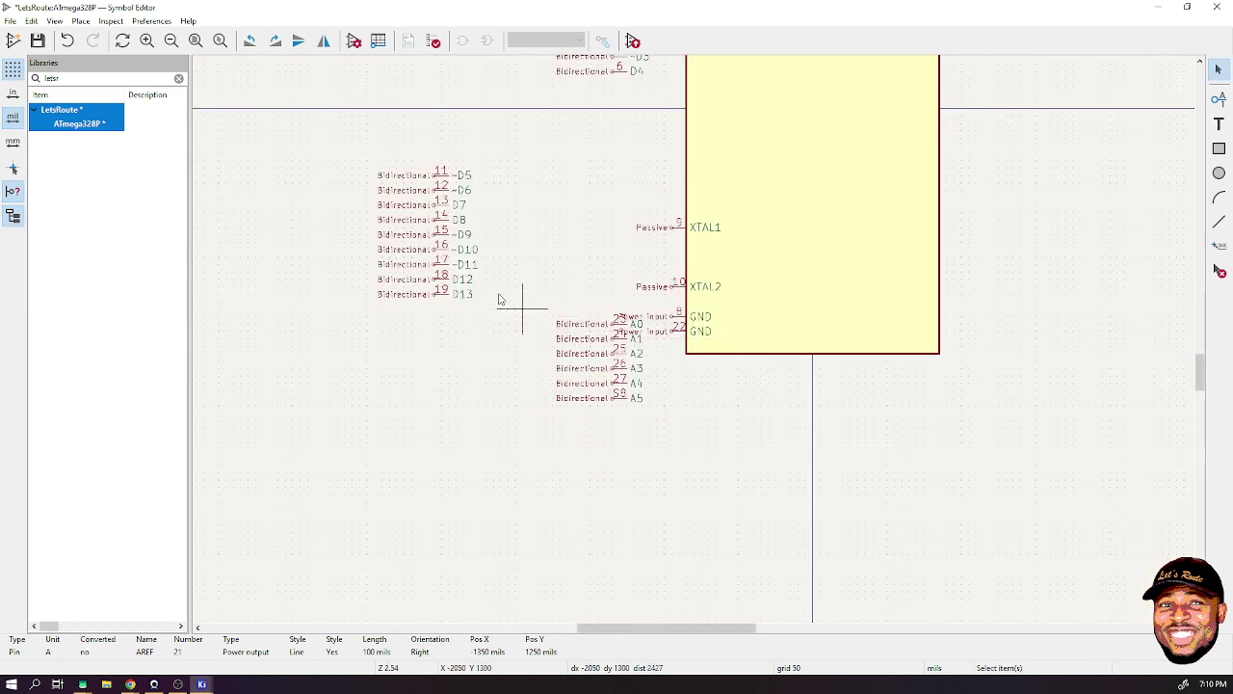
- Shift the A0–A5 pins further left, out of the way
{"action": "left_click_drag", "start_coordinate": [568, 309], "coordinate": [642, 432]}
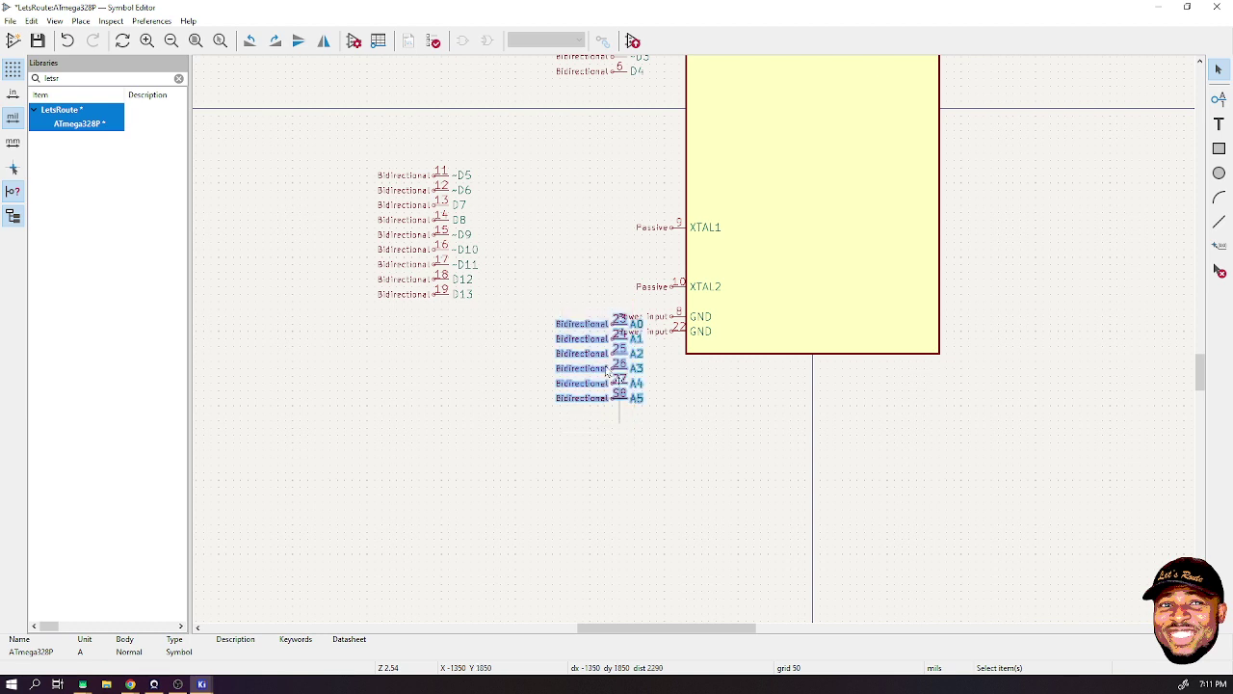
{"action": "left_click_drag", "start_coordinate": [602, 390], "coordinate": [475, 412]}
{"action": "left_click", "coordinate": [396, 414]}
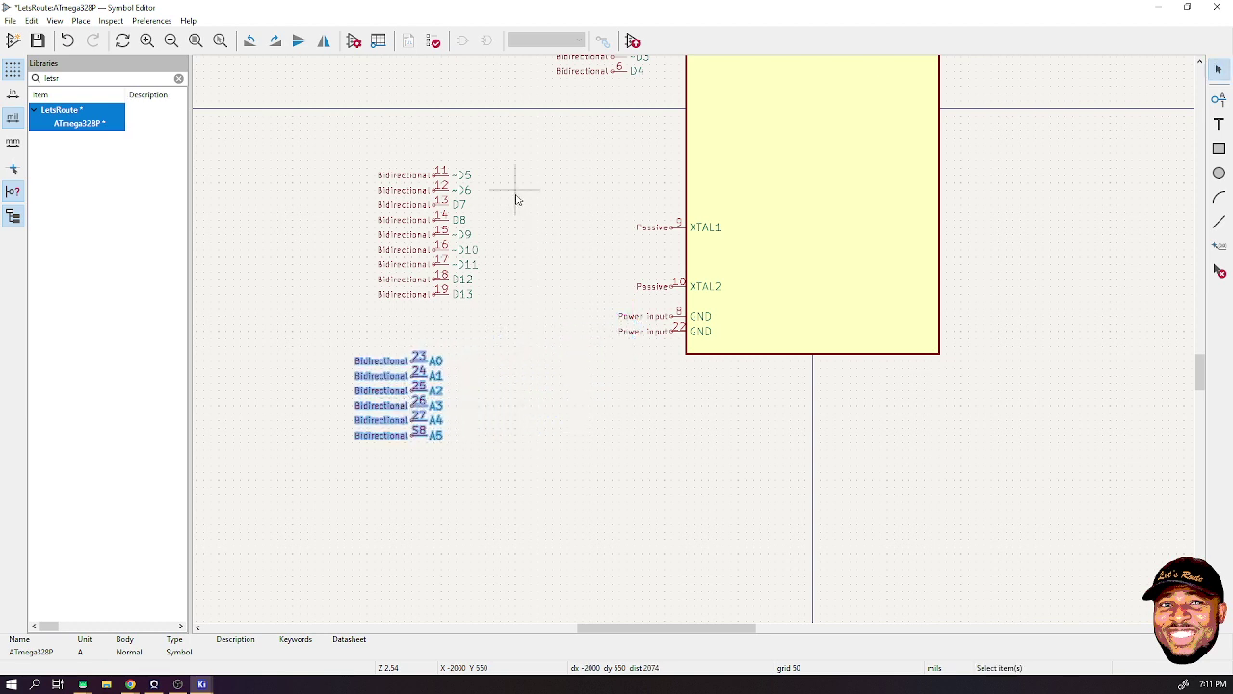
{"action": "scroll", "coordinate": [514, 195], "scroll_direction": "down", "scroll_amount": 1}
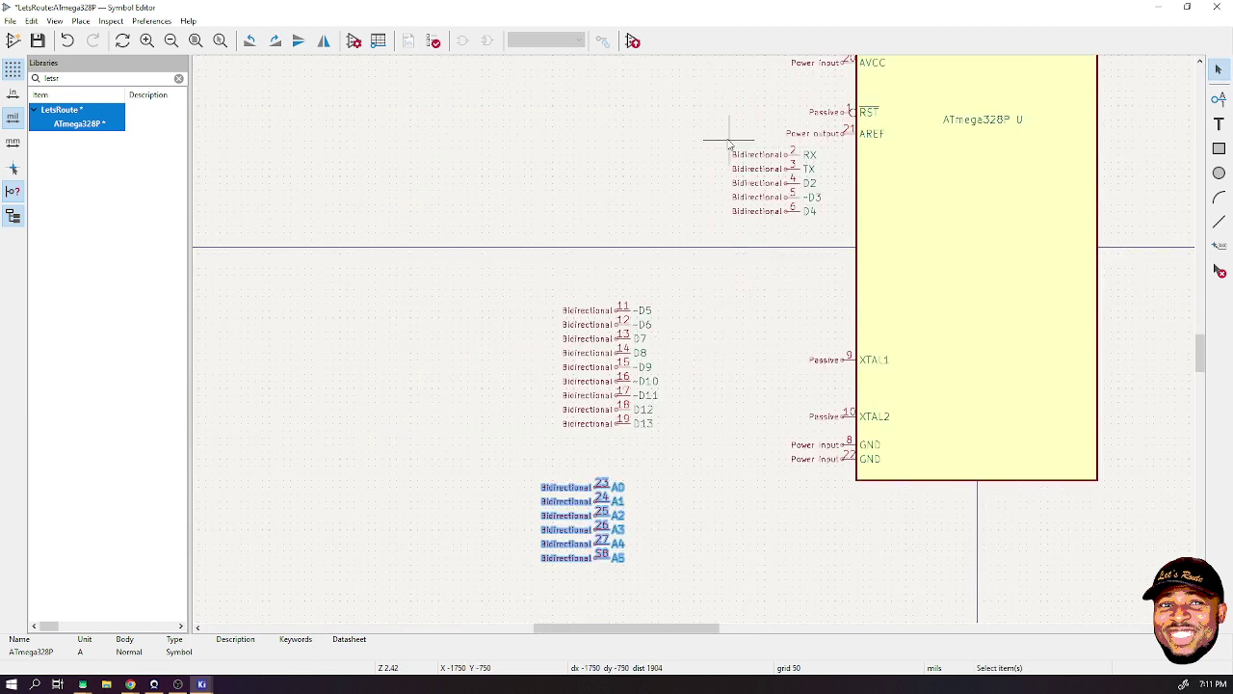
- Flip the RX and TX pins to face inward and attach them to the body's right edge
{"action": "left_click_drag", "start_coordinate": [729, 143], "coordinate": [814, 175]}
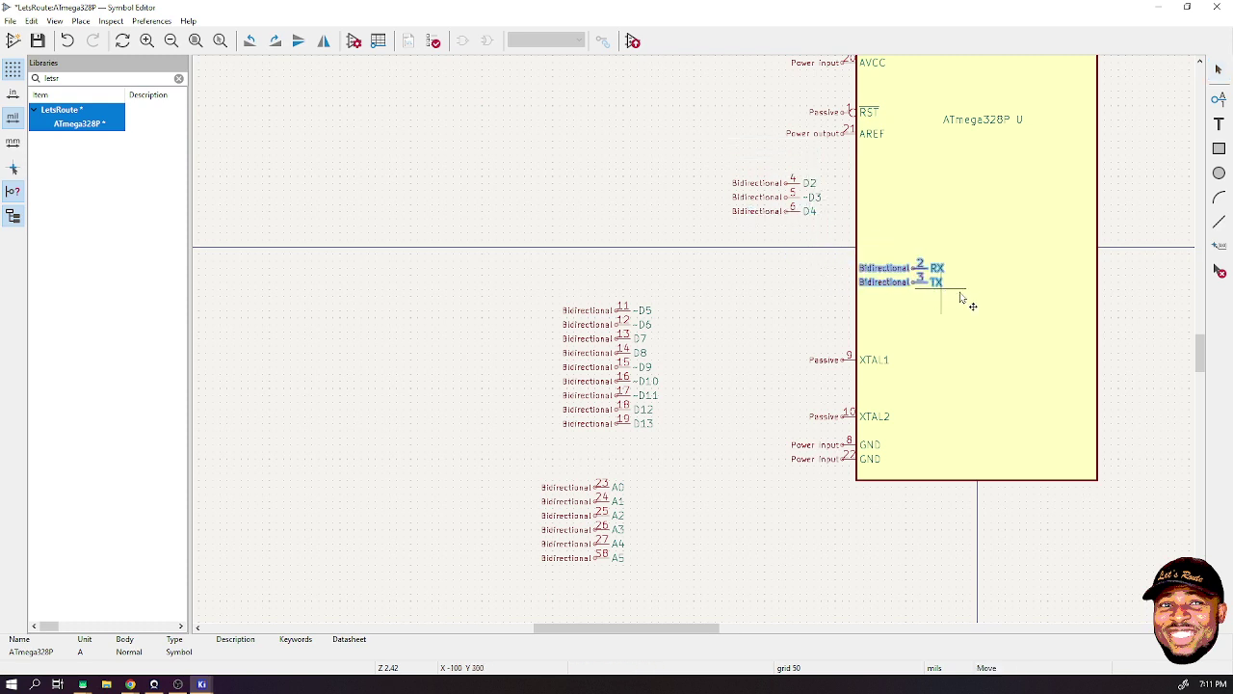
{"action": "scroll", "coordinate": [1189, 344], "scroll_direction": "up", "scroll_amount": 3}
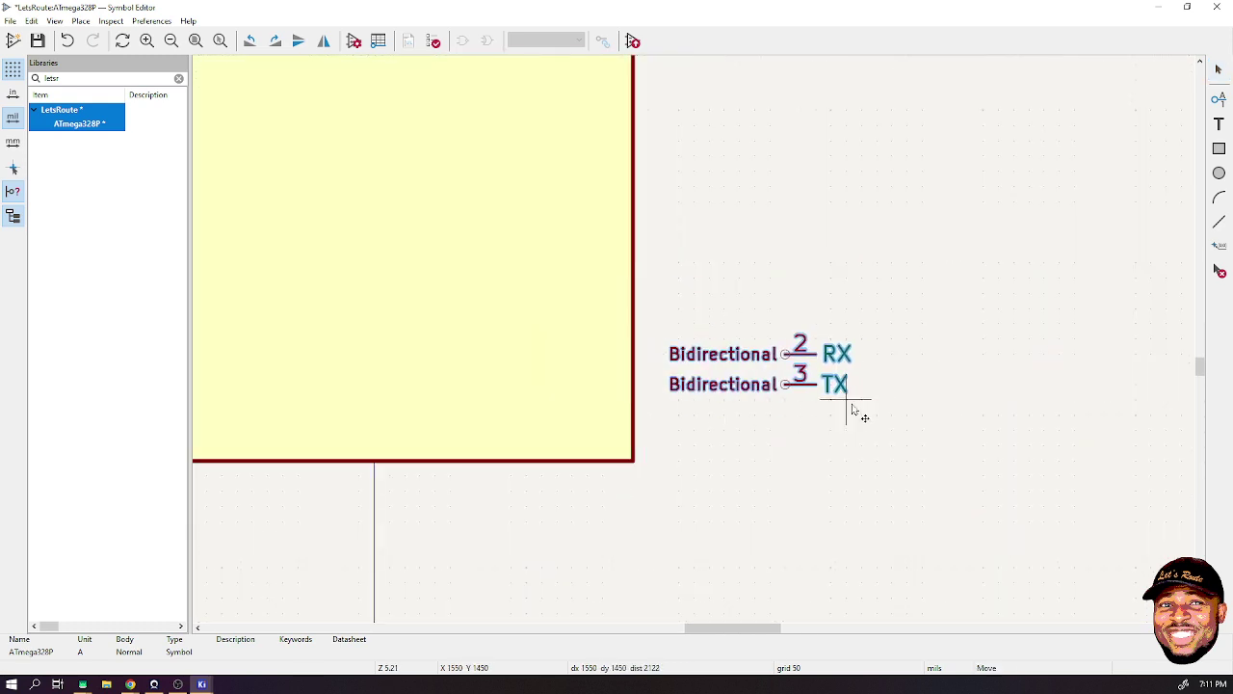
{"action": "left_click", "coordinate": [853, 410]}
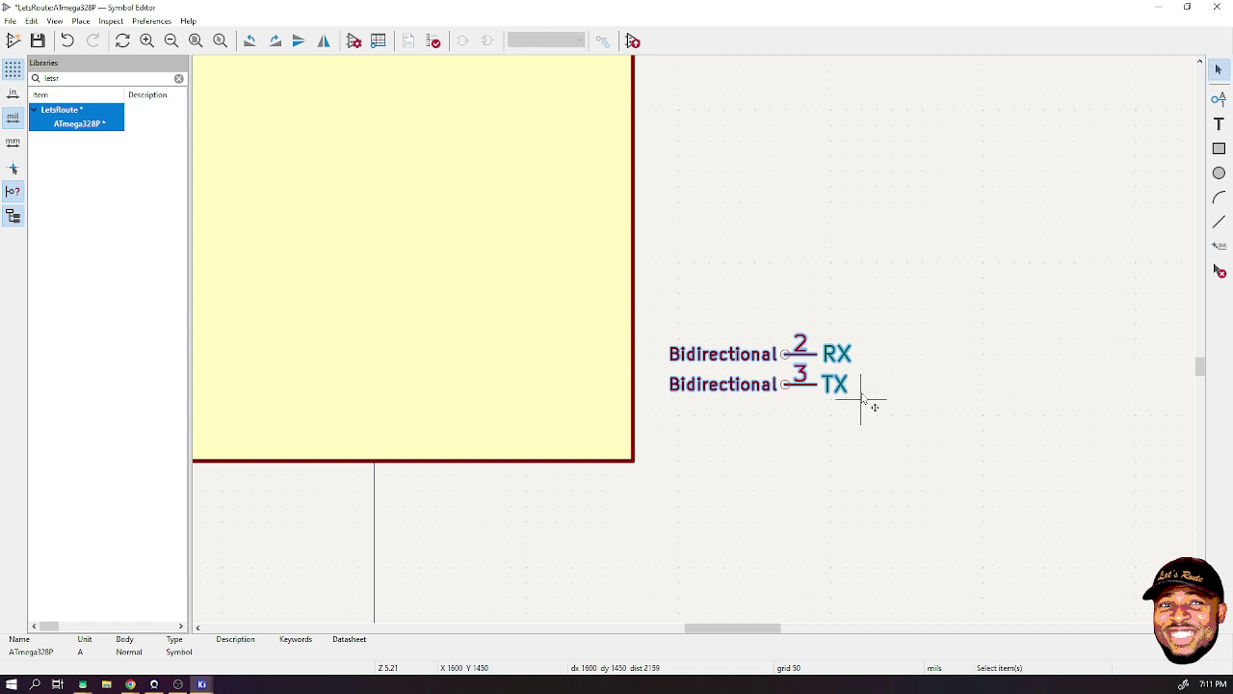
{"action": "key", "text": "m"}
{"action": "key", "text": "r"}
{"action": "key", "text": "r"}
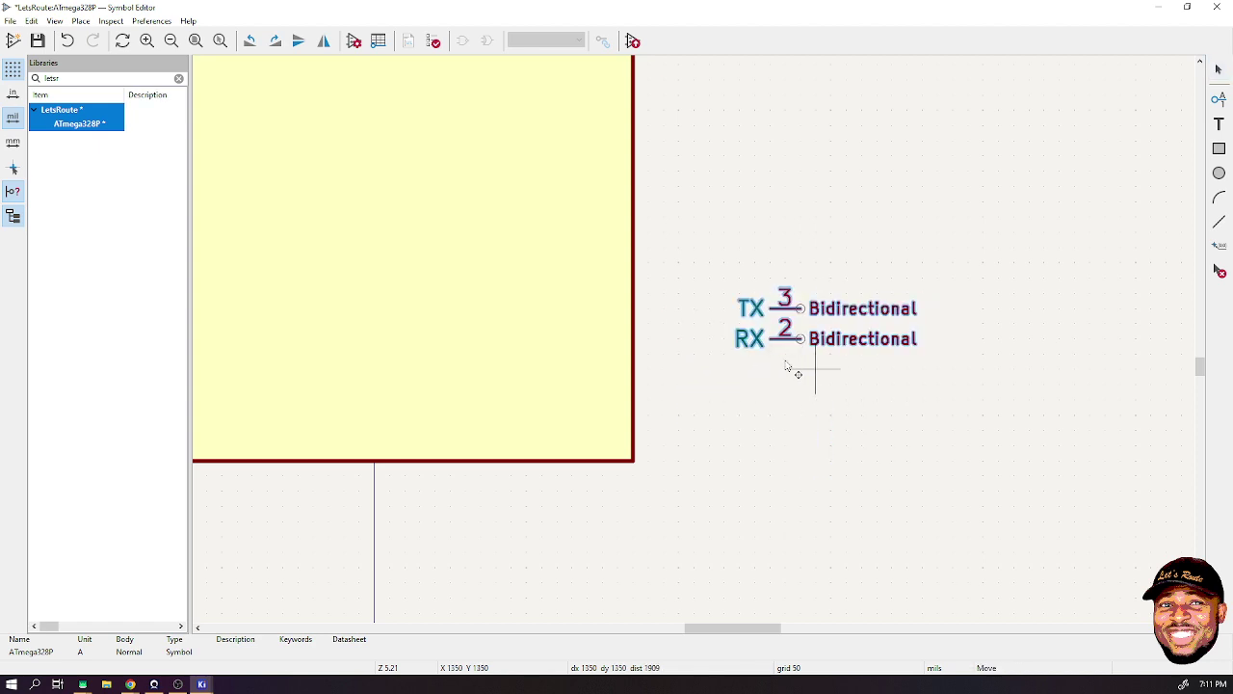
{"action": "left_click", "coordinate": [681, 448]}
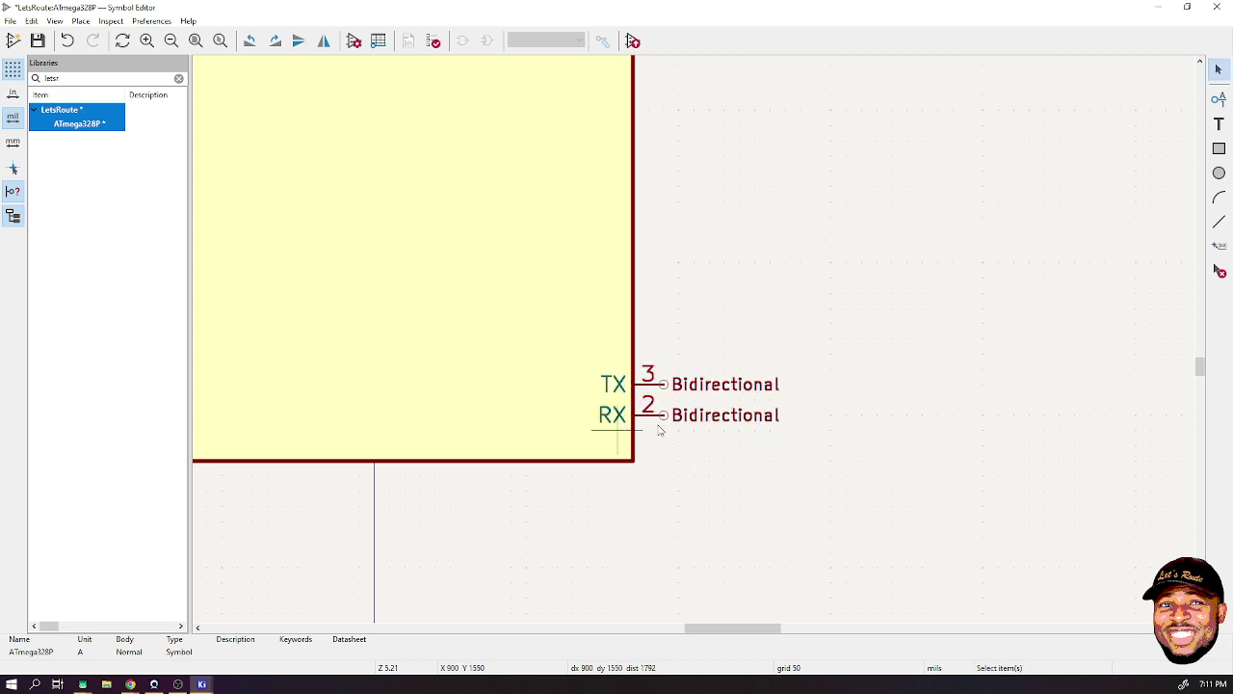
{"action": "scroll", "coordinate": [658, 352], "scroll_direction": "down", "scroll_amount": 5}
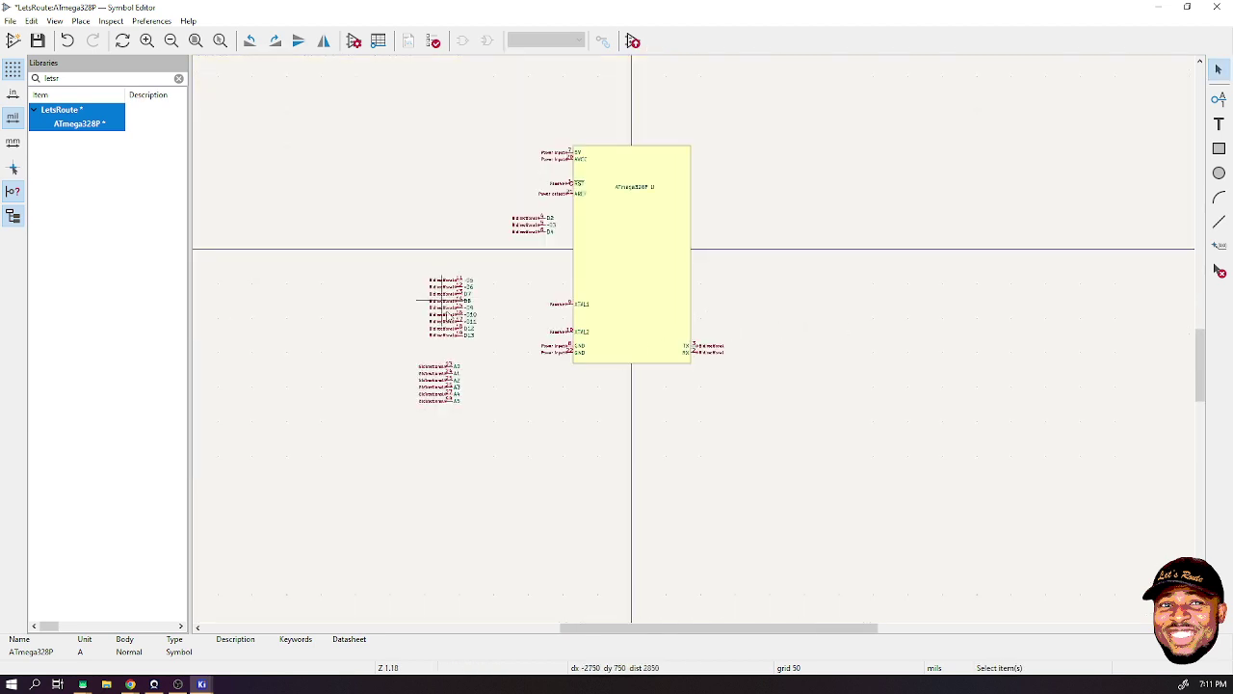
{"action": "scroll", "coordinate": [501, 352], "scroll_direction": "up", "scroll_amount": 1}
{"action": "scroll", "coordinate": [725, 278], "scroll_direction": "up", "scroll_amount": 3}
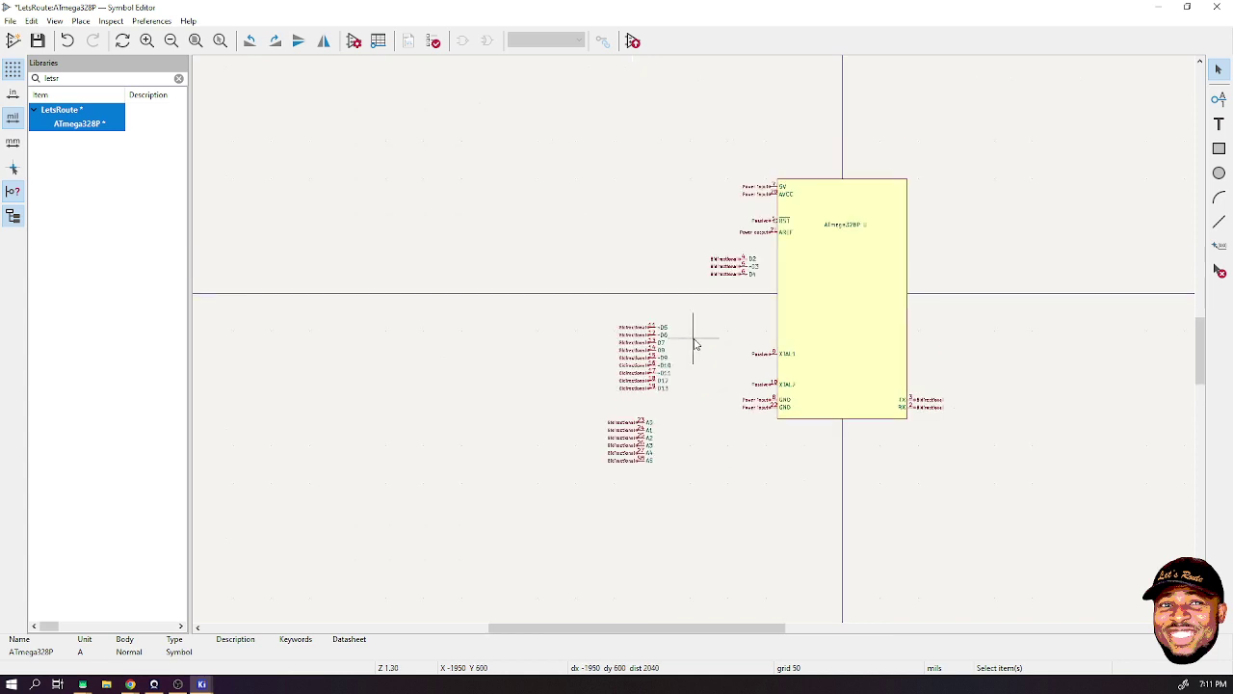
- Flip the D2–D4 pins and place them just above TX on the right edge
{"action": "left_click_drag", "start_coordinate": [672, 286], "coordinate": [682, 313]}
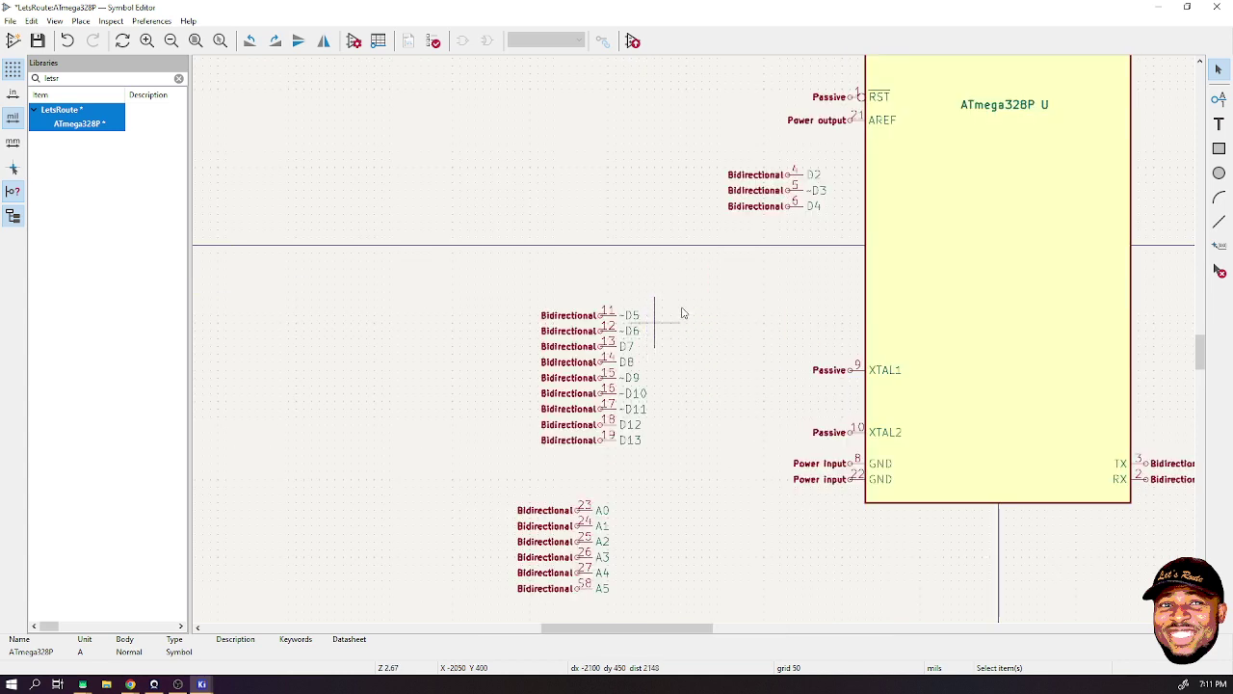
{"action": "mouse_move", "coordinate": [771, 165]}
{"action": "left_mouse_down"}
{"action": "mouse_move", "coordinate": [803, 234]}
{"action": "mouse_move", "coordinate": [772, 149]}
{"action": "left_mouse_up"}
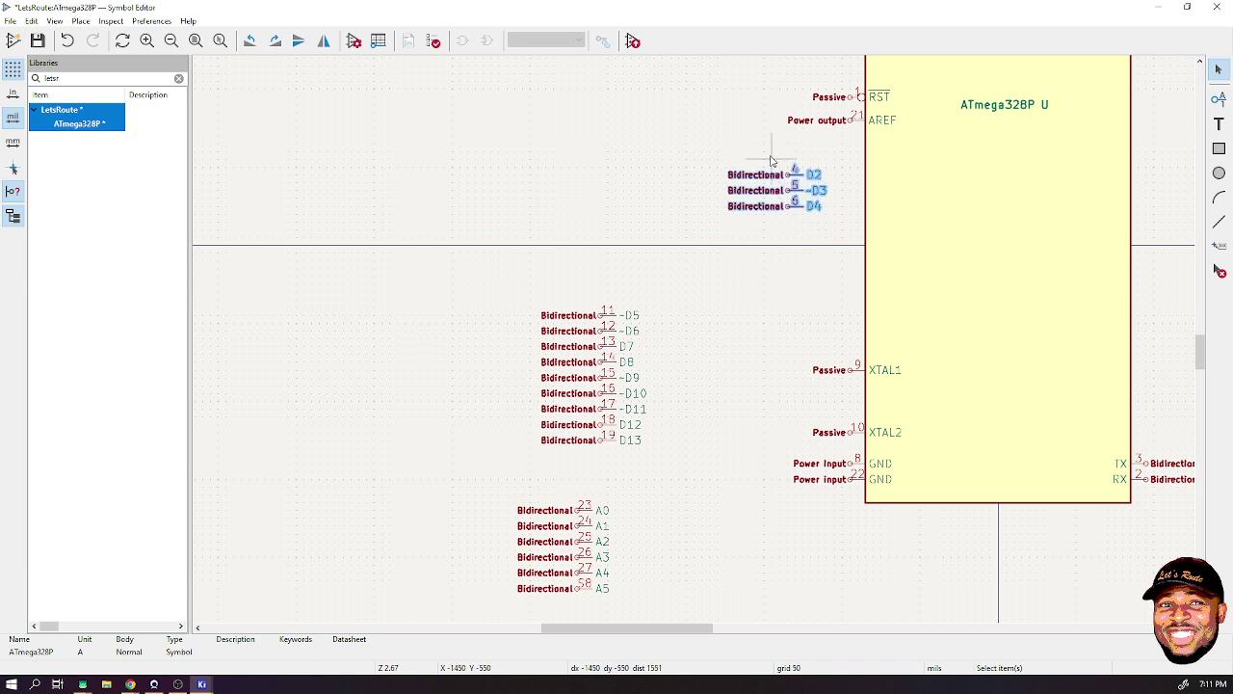
{"action": "key", "text": "m"}
{"action": "key", "text": "r"}
{"action": "key", "text": "r"}
{"action": "scroll", "coordinate": [902, 350], "scroll_direction": "down", "scroll_amount": 1}
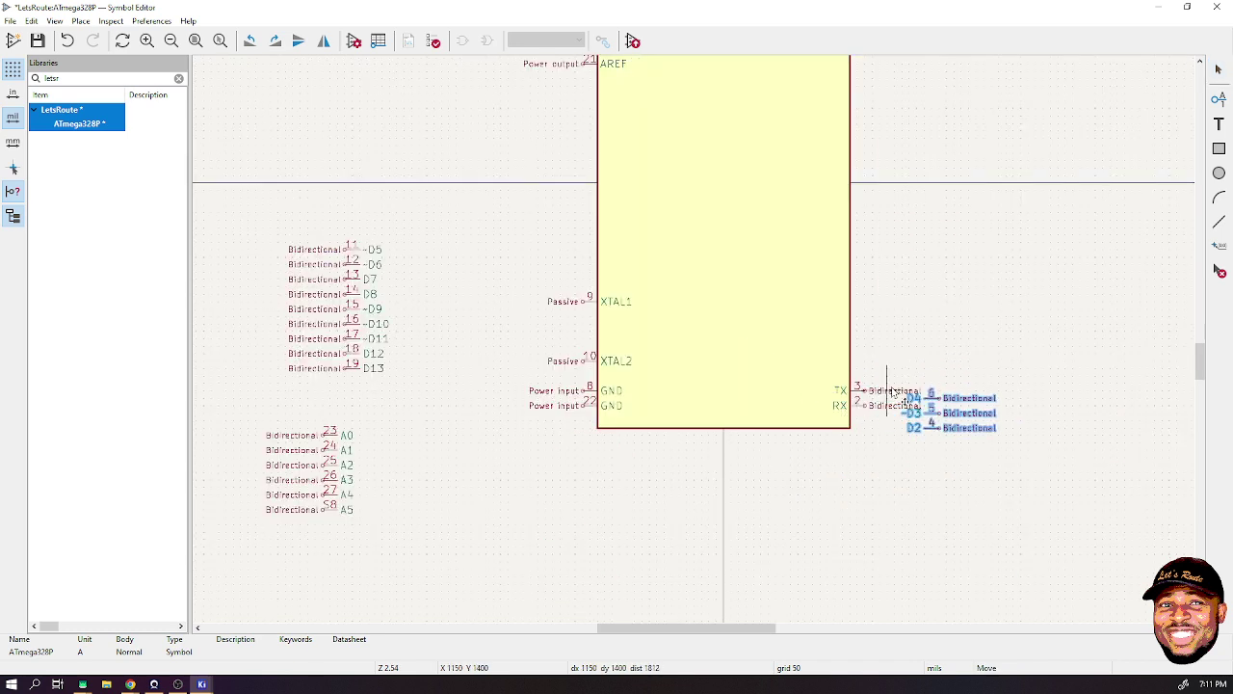
{"action": "scroll", "coordinate": [894, 390], "scroll_direction": "up", "scroll_amount": 3}
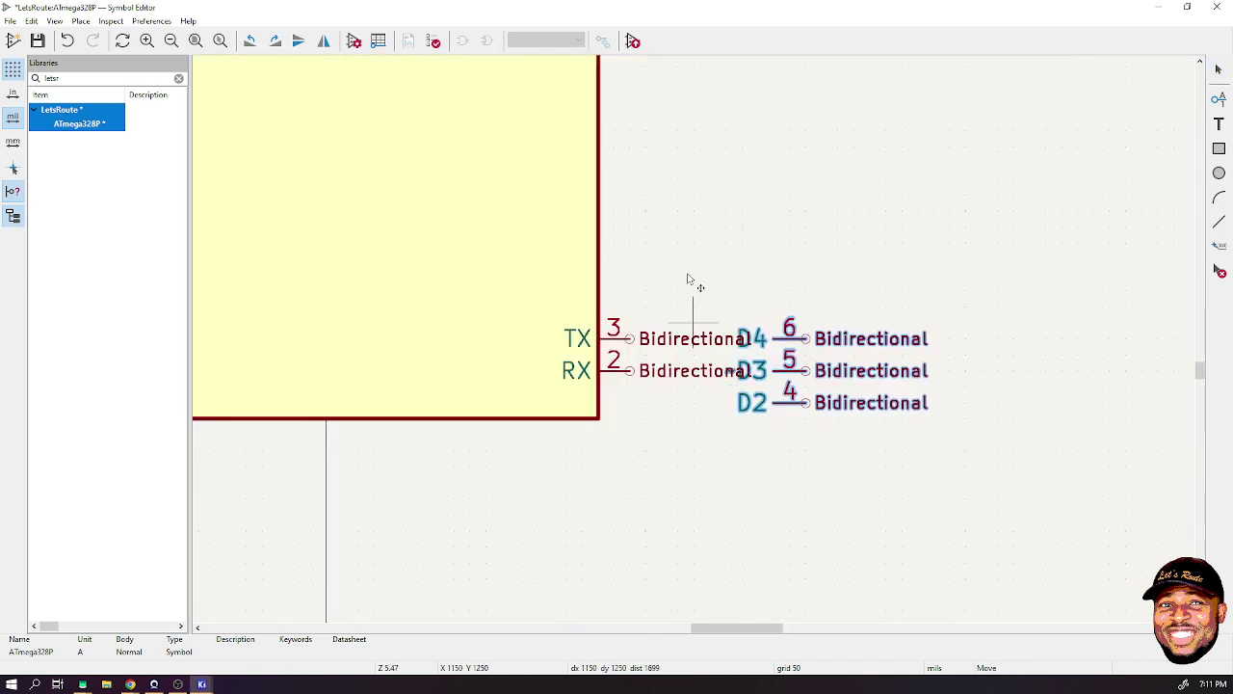
{"action": "left_click", "coordinate": [524, 220]}
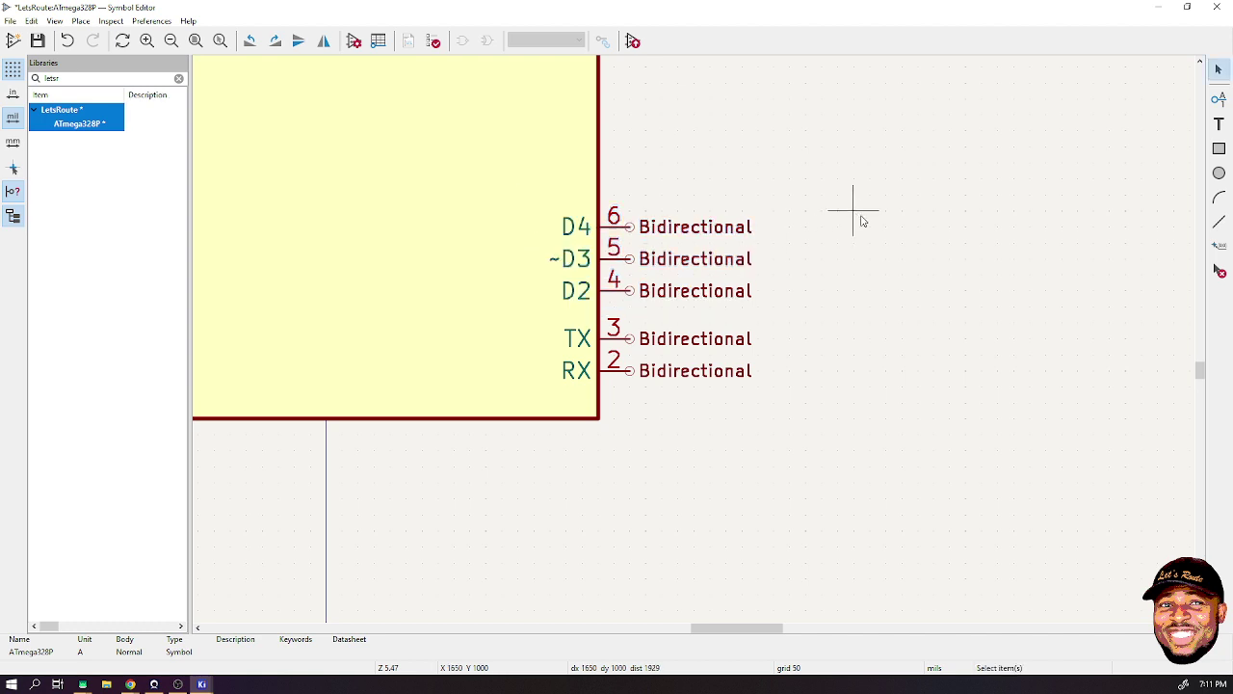
- Flip the ~D5, ~D6 and D7 pins and place them above D4 on the right edge
{"action": "scroll", "coordinate": [477, 318], "scroll_direction": "down", "scroll_amount": 3}
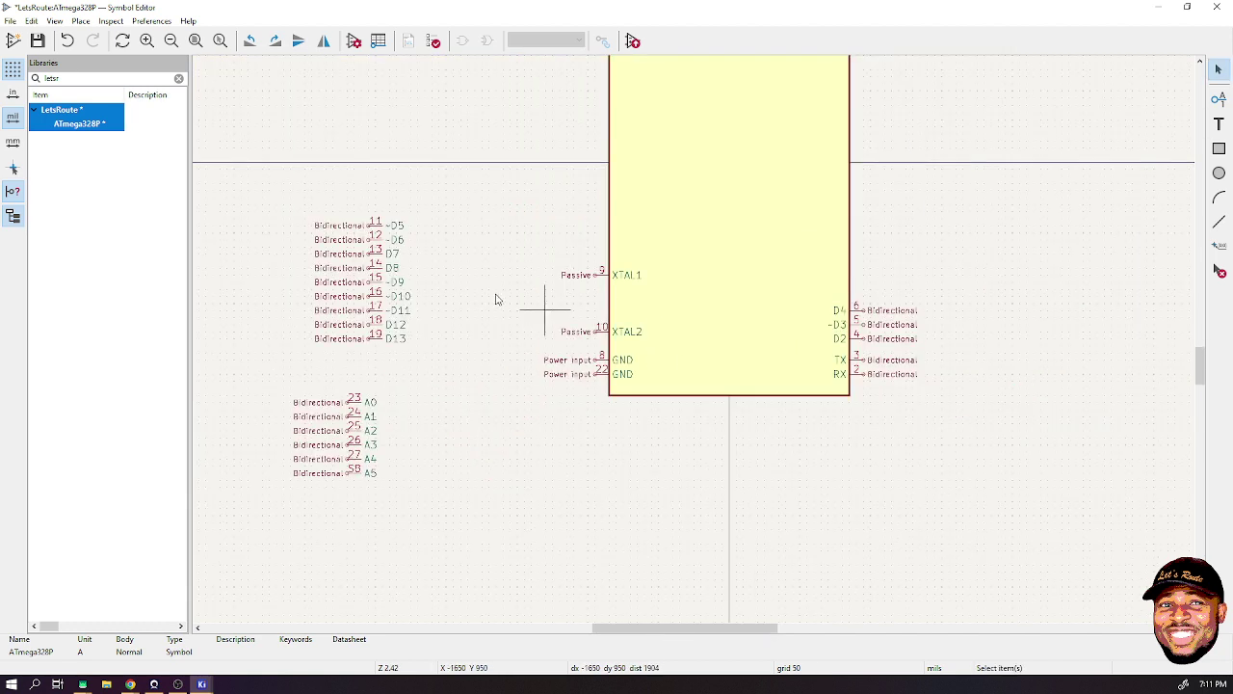
{"action": "left_click_drag", "start_coordinate": [298, 190], "coordinate": [418, 260]}
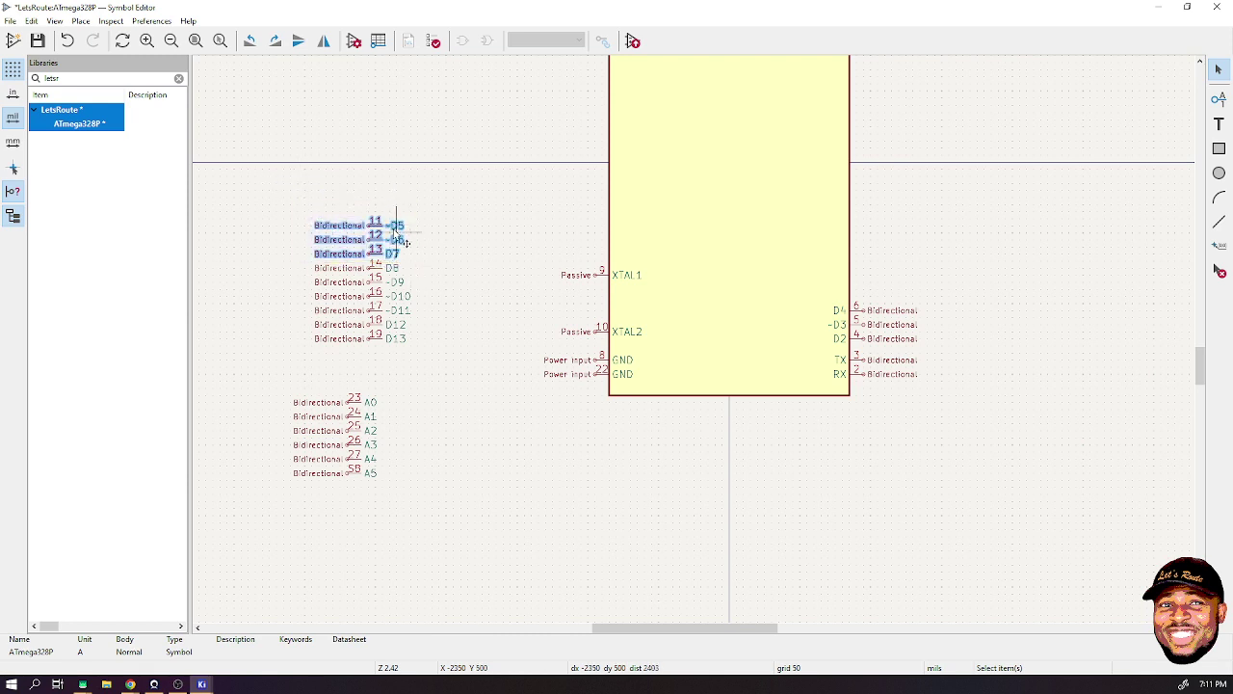
{"action": "key", "text": "m"}
{"action": "key", "text": "r"}
{"action": "key", "text": "r"}
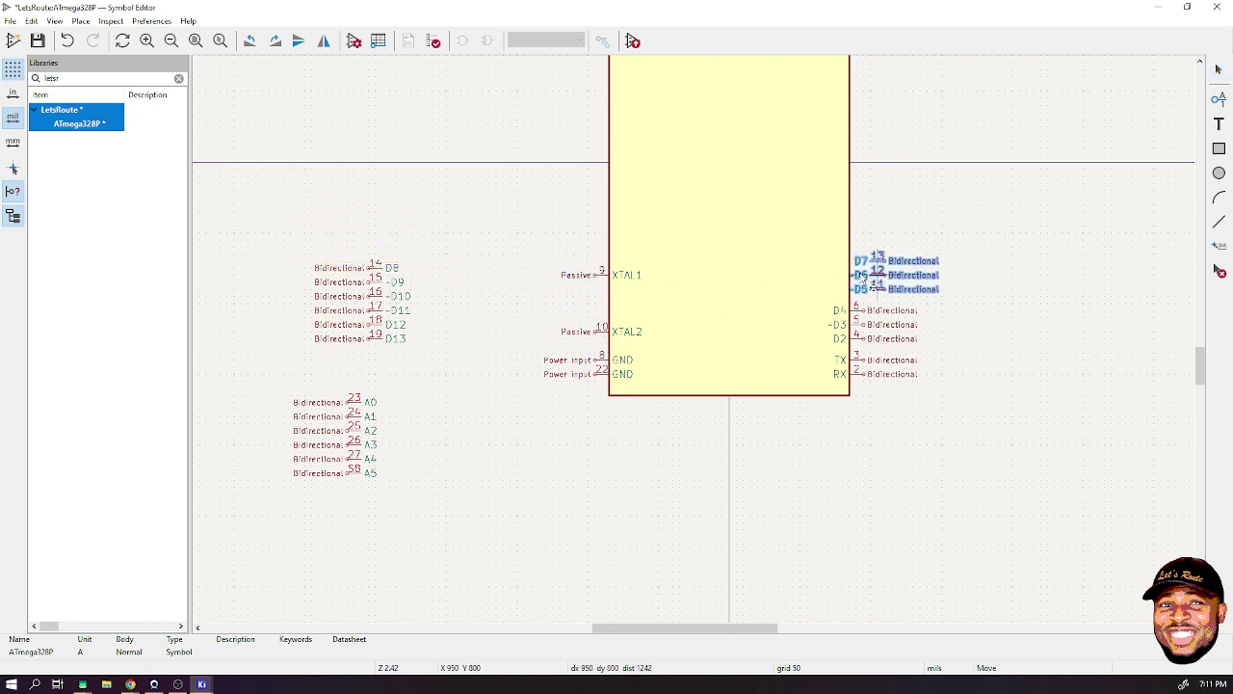
{"action": "scroll", "coordinate": [862, 277], "scroll_direction": "up", "scroll_amount": 5}
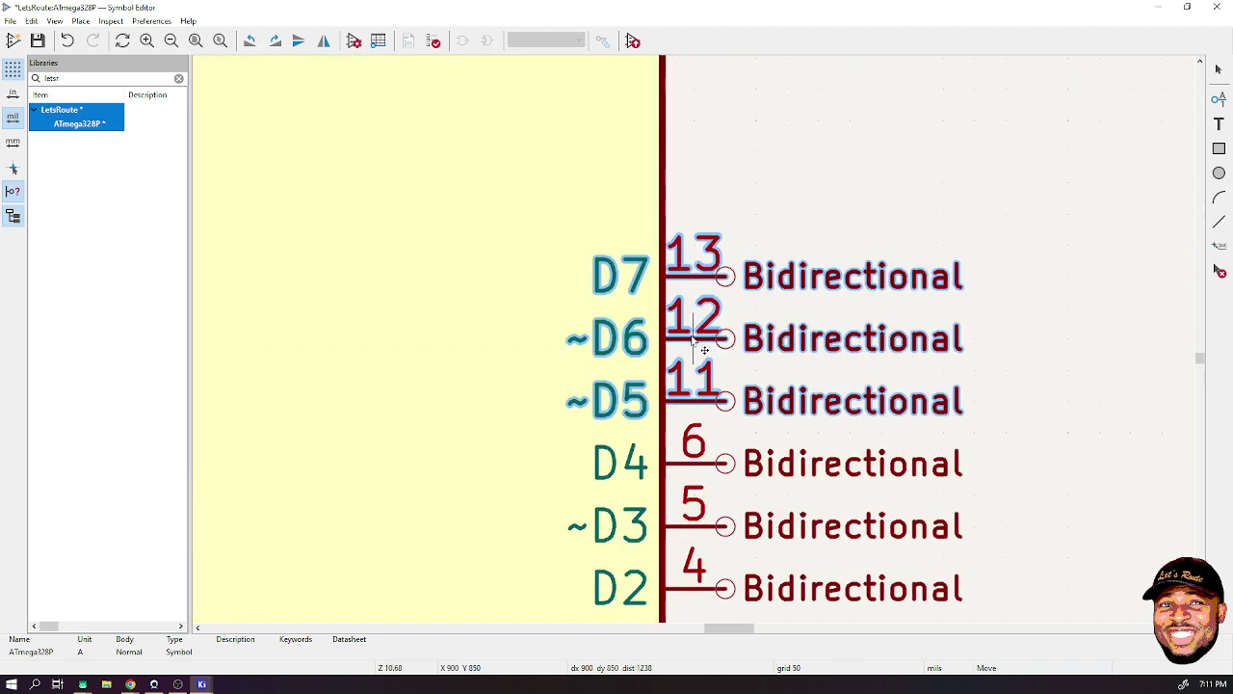
{"action": "left_click", "coordinate": [703, 349]}
{"action": "scroll", "coordinate": [828, 395], "scroll_direction": "down", "scroll_amount": 3}
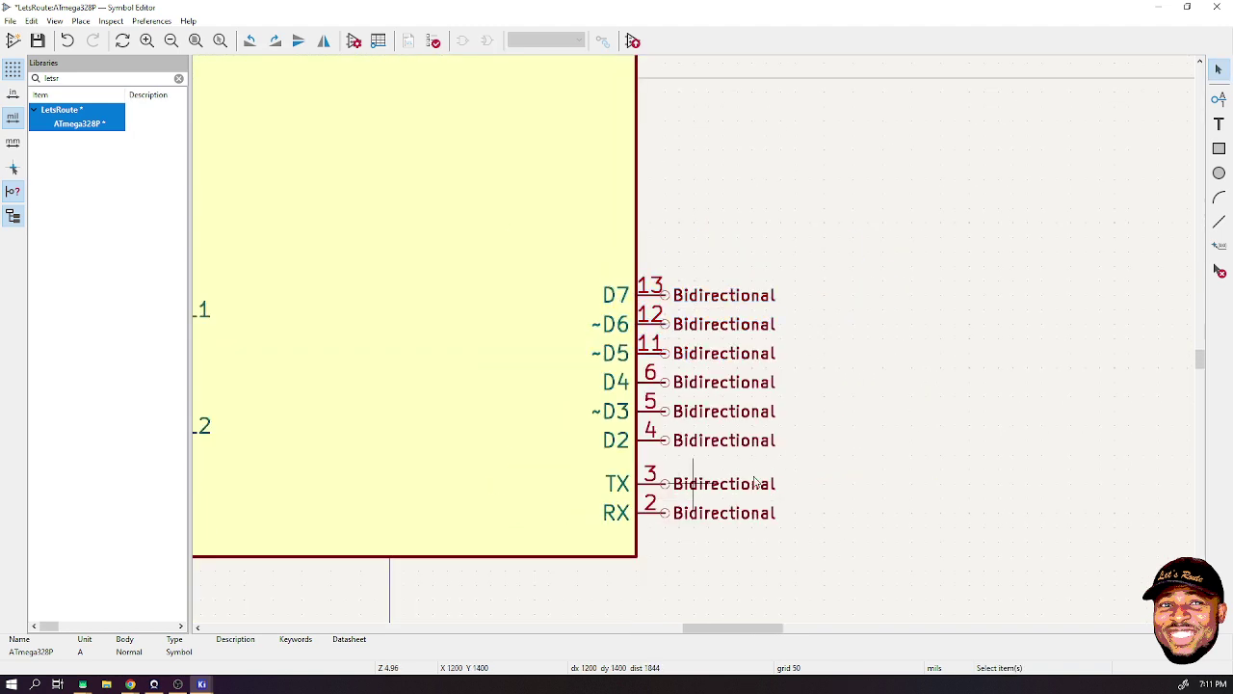
{"action": "left_click_drag", "start_coordinate": [817, 474], "coordinate": [881, 472]}
{"action": "left_click_drag", "start_coordinate": [780, 475], "coordinate": [881, 468]}
{"action": "scroll", "coordinate": [694, 452], "scroll_direction": "down", "scroll_amount": 1}
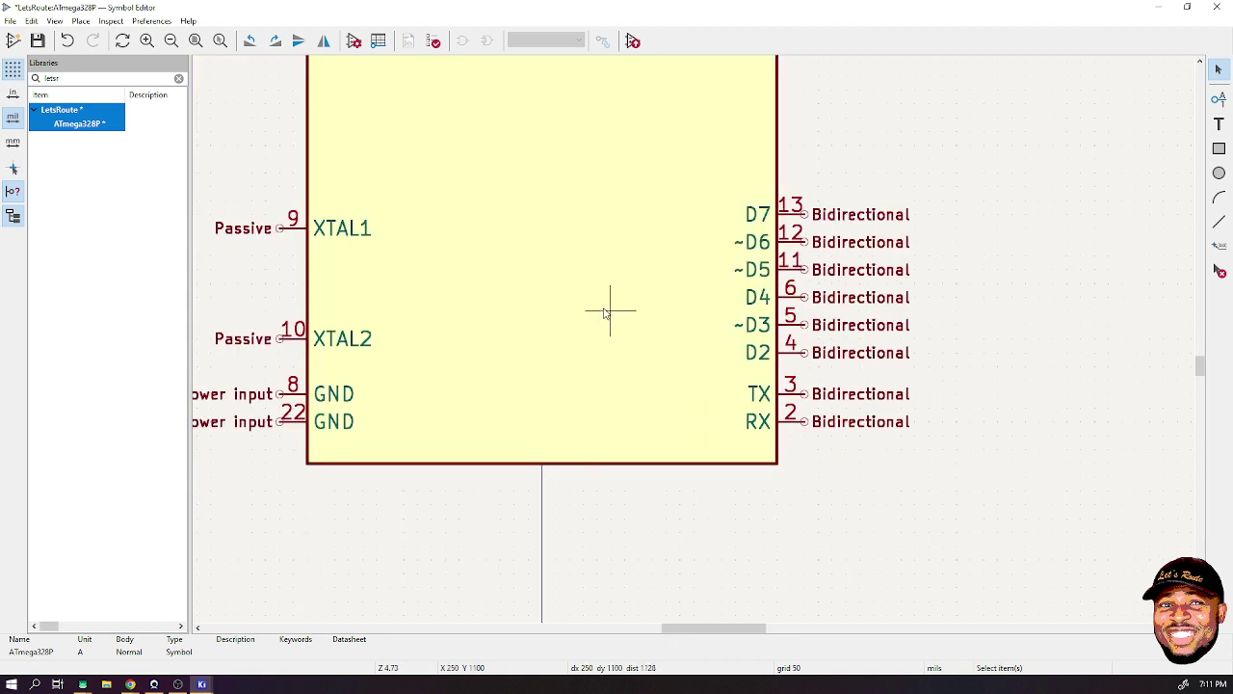
{"action": "scroll", "coordinate": [604, 313], "scroll_direction": "down", "scroll_amount": 3}
- Flip the D8–D13 pins inward and place them above D7 on the right edge
{"action": "left_click_drag", "start_coordinate": [385, 266], "coordinate": [337, 371]}
{"action": "key", "text": "m"}
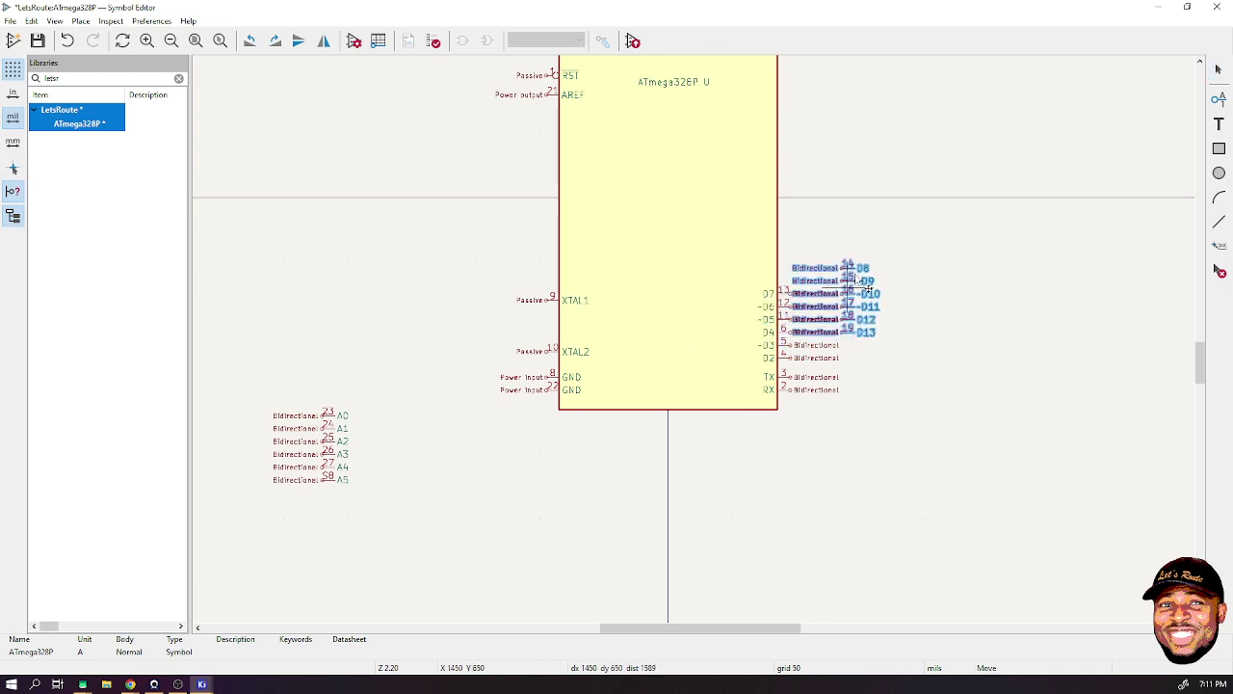
{"action": "key", "text": "r"}
{"action": "key", "text": "r"}
{"action": "scroll", "coordinate": [844, 245], "scroll_direction": "down", "scroll_amount": 1}
{"action": "scroll", "coordinate": [663, 328], "scroll_direction": "up", "scroll_amount": 3}
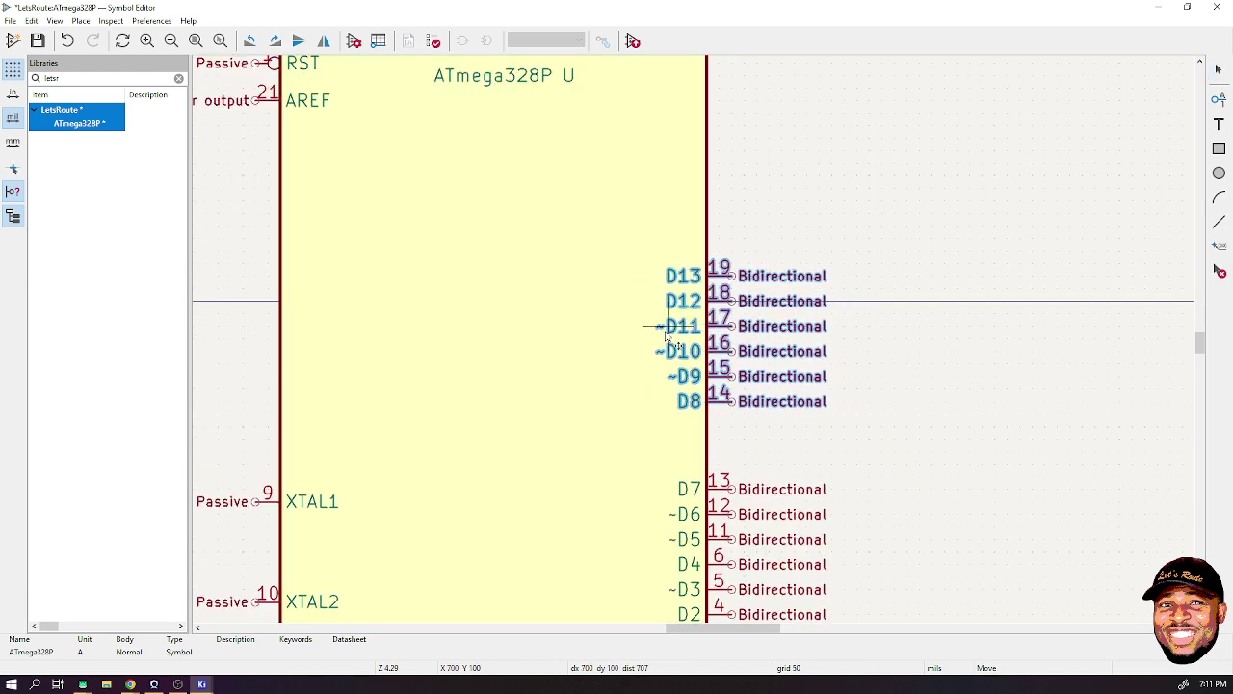
{"action": "left_click", "coordinate": [667, 343]}
{"action": "scroll", "coordinate": [686, 362], "scroll_direction": "down", "scroll_amount": 3}
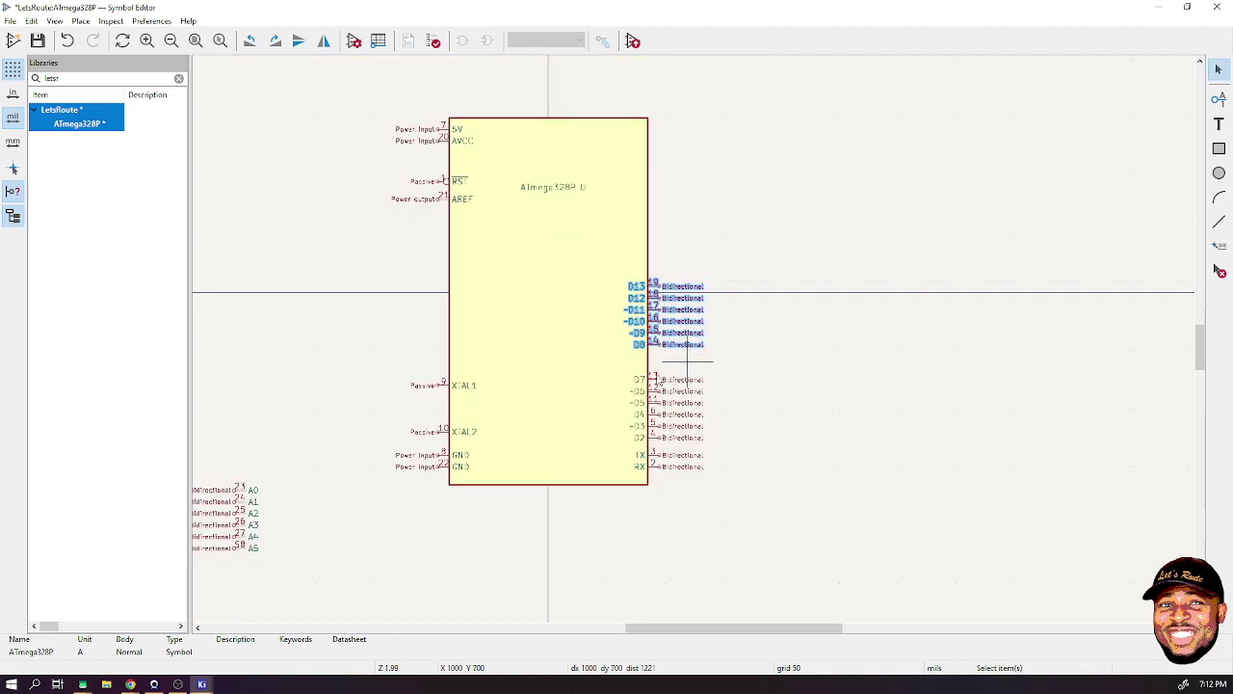
{"action": "scroll", "coordinate": [286, 489], "scroll_direction": "down", "scroll_amount": 1}
- Move the A0–A5 pins to the left side, nudging them down to sit above XTAL1
{"action": "left_click_drag", "start_coordinate": [704, 312], "coordinate": [578, 441]}
{"action": "key", "text": "m"}
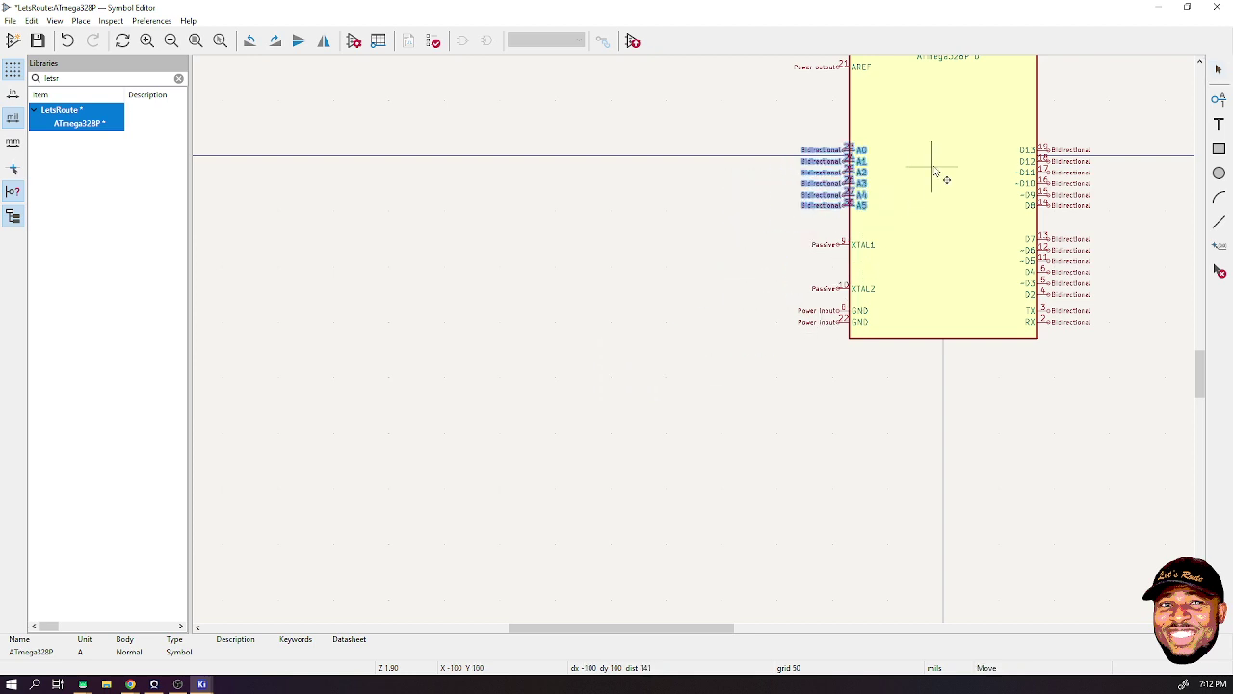
{"action": "scroll", "coordinate": [949, 175], "scroll_direction": "up", "scroll_amount": 3}
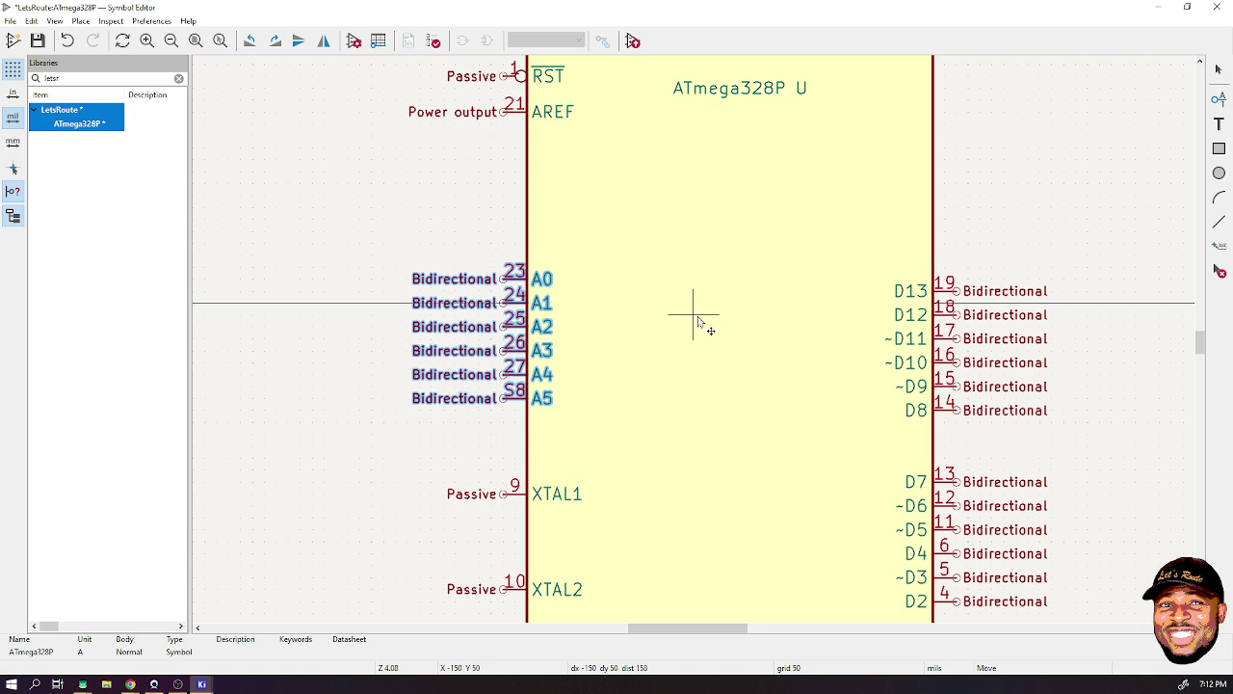
{"action": "left_click", "coordinate": [697, 316]}
{"action": "scroll", "coordinate": [698, 316], "scroll_direction": "down", "scroll_amount": 5}
{"action": "scroll", "coordinate": [694, 344], "scroll_direction": "up", "scroll_amount": 3}
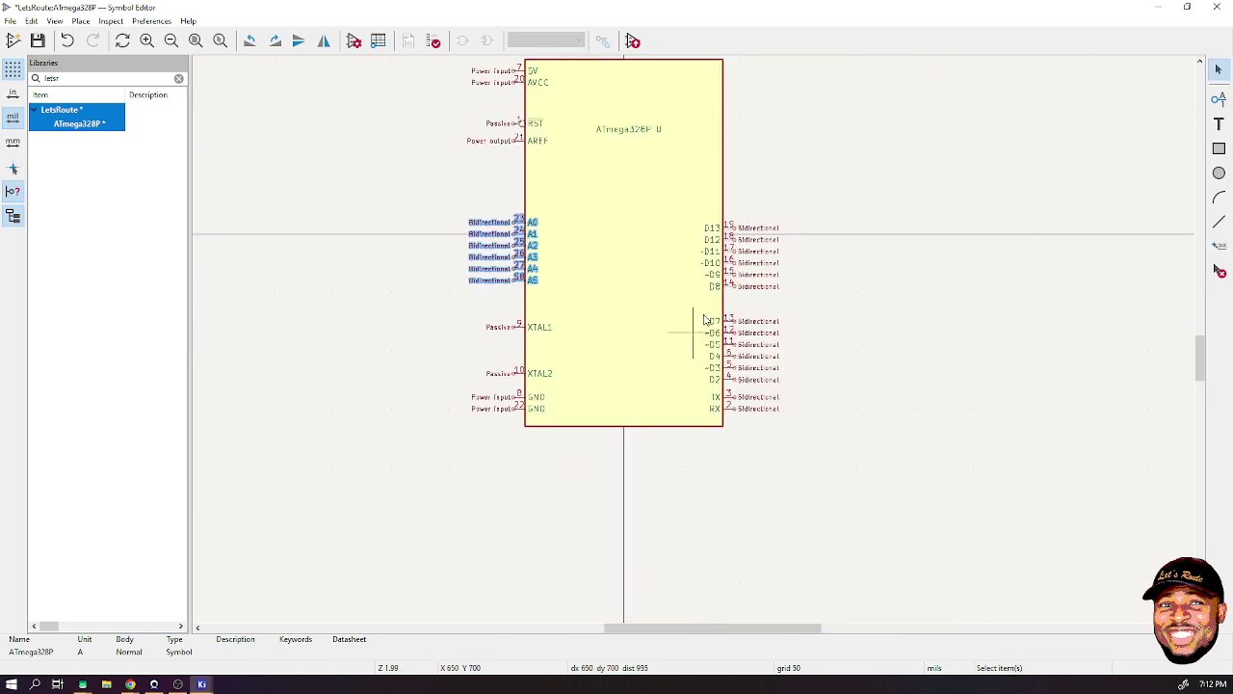
{"action": "left_click_drag", "start_coordinate": [500, 213], "coordinate": [500, 234]}
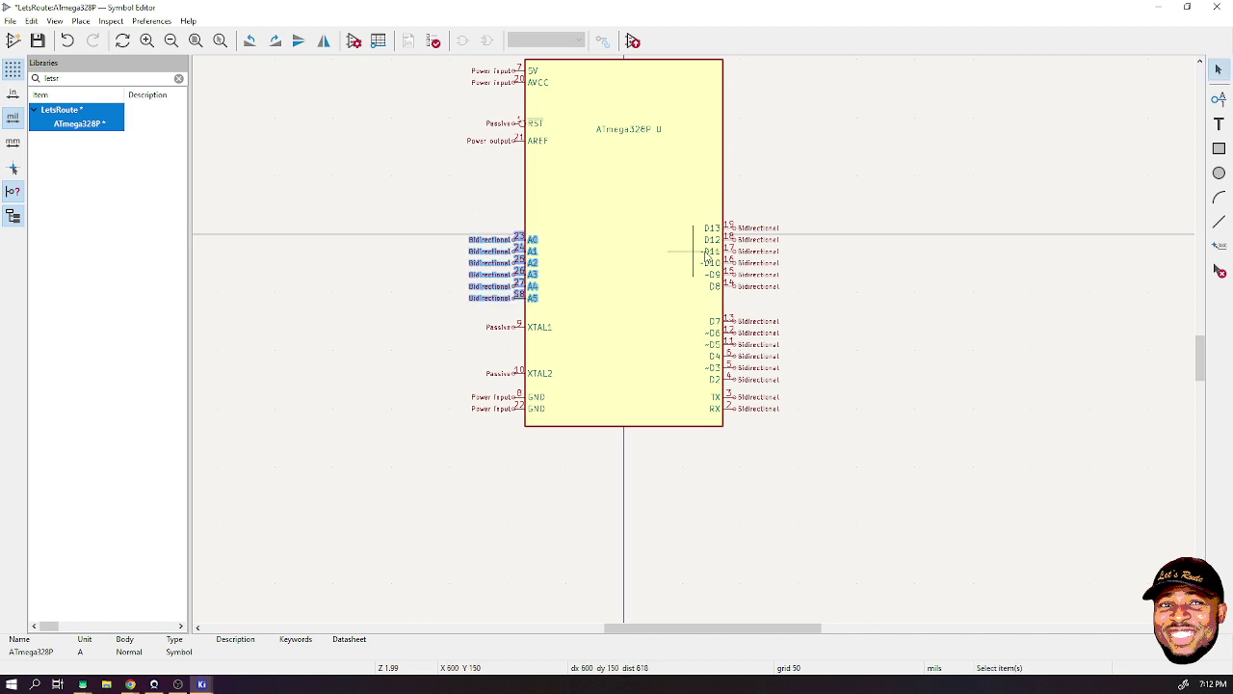
- Narrow the yellow body from both sides and lower its top edge
{"action": "left_click", "coordinate": [552, 201]}
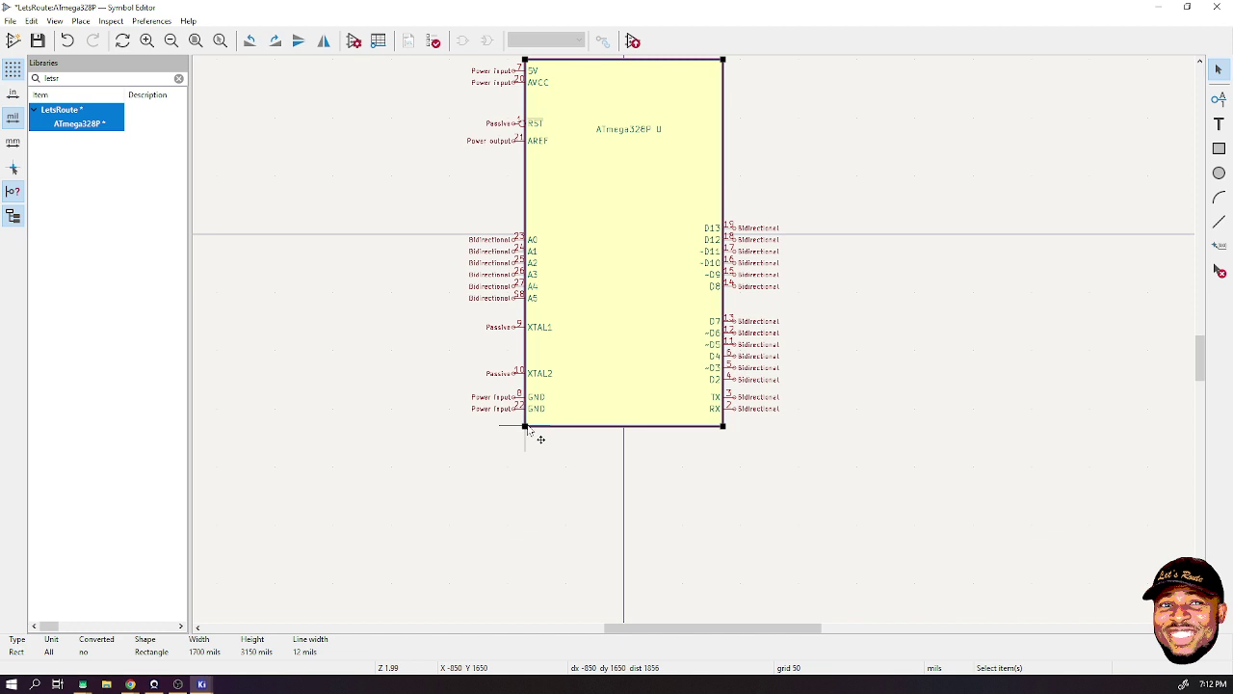
{"action": "left_click_drag", "start_coordinate": [527, 429], "coordinate": [550, 430]}
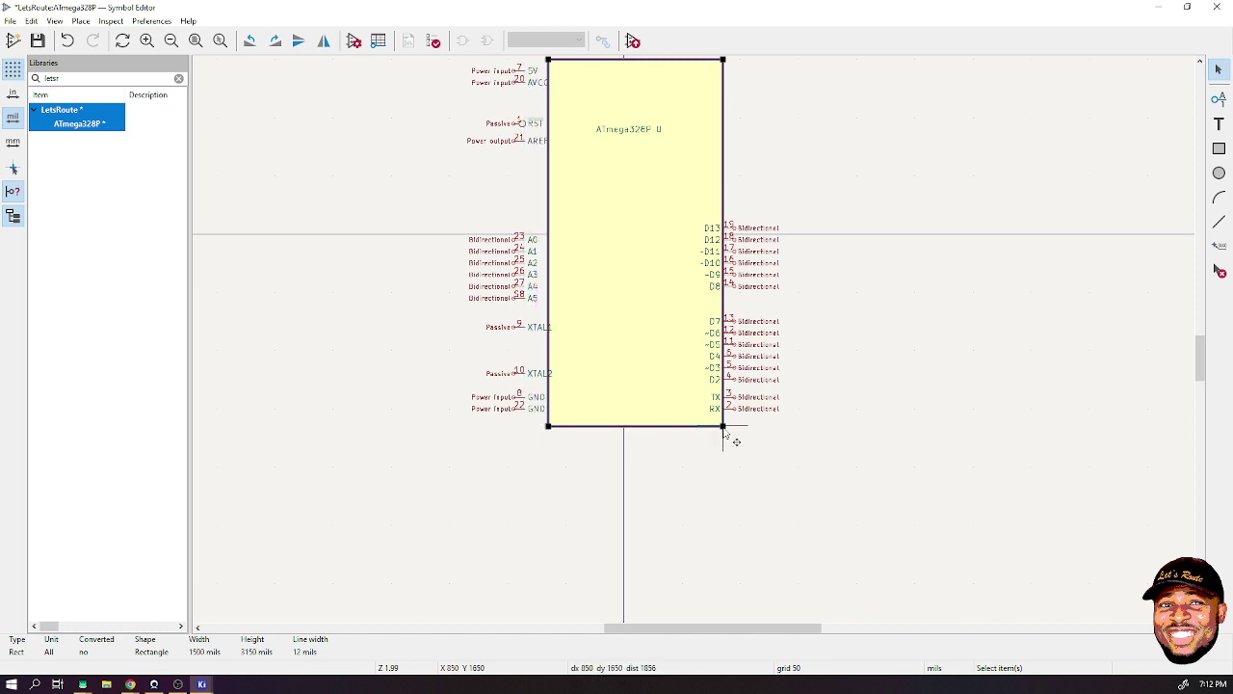
{"action": "left_click_drag", "start_coordinate": [723, 429], "coordinate": [701, 430]}
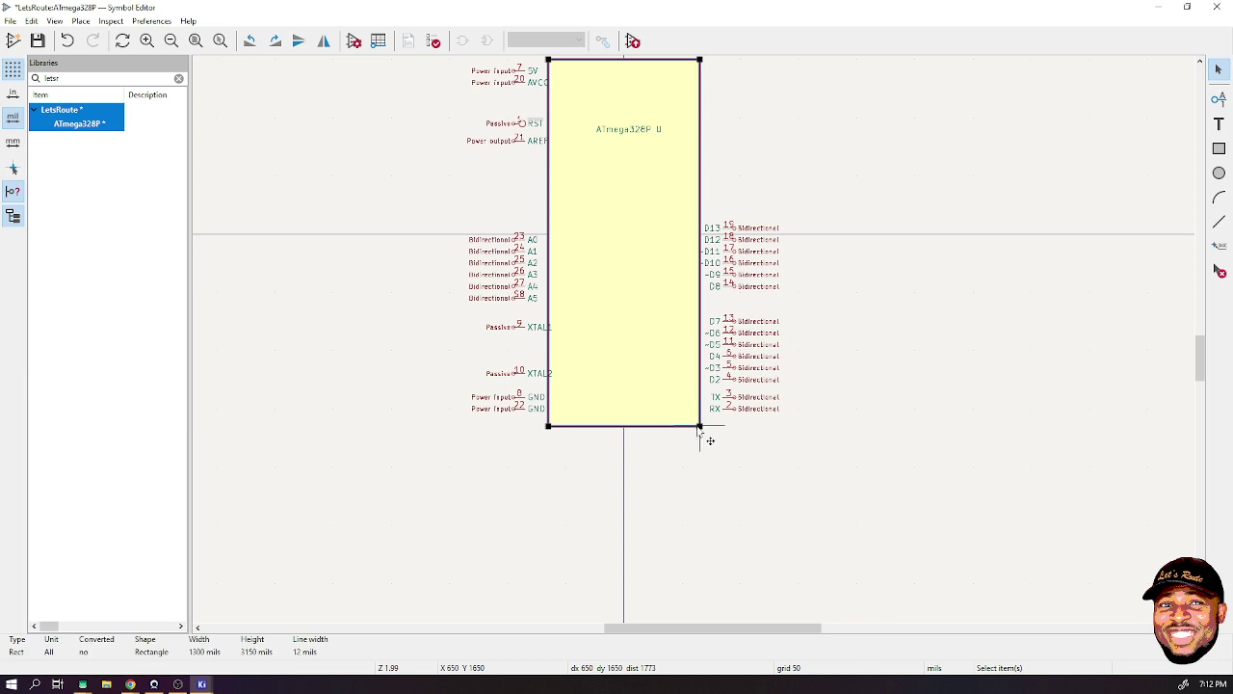
{"action": "left_click_drag", "start_coordinate": [702, 62], "coordinate": [700, 113]}
- Reattach the A0–A5 pins and GND pins 8 and 22 to the new left edge
{"action": "left_click", "coordinate": [950, 198]}
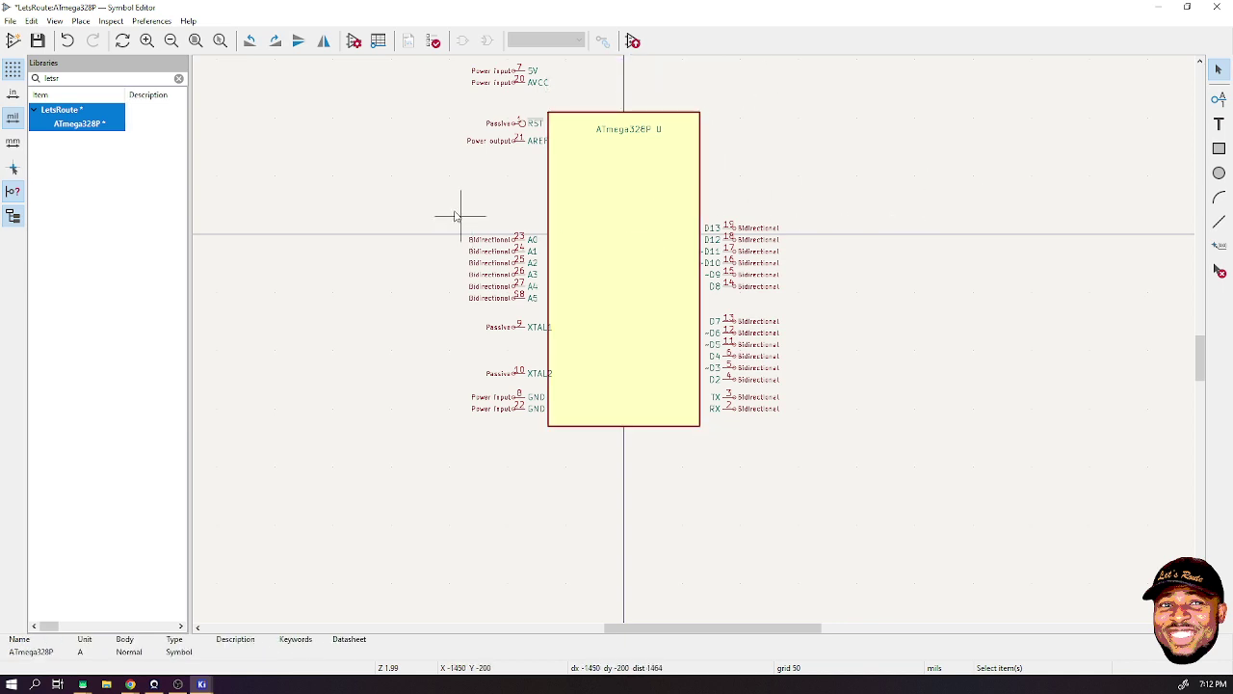
{"action": "left_click_drag", "start_coordinate": [454, 216], "coordinate": [535, 312]}
{"action": "key", "text": "m"}
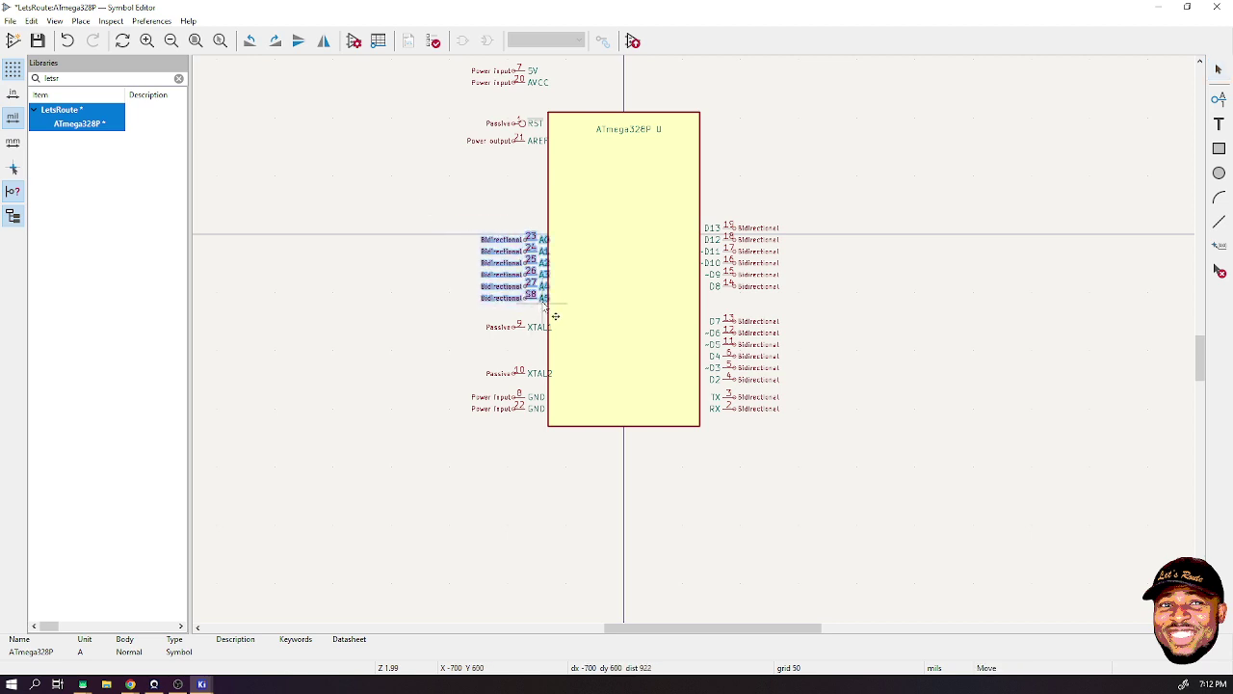
{"action": "left_click", "coordinate": [566, 317]}
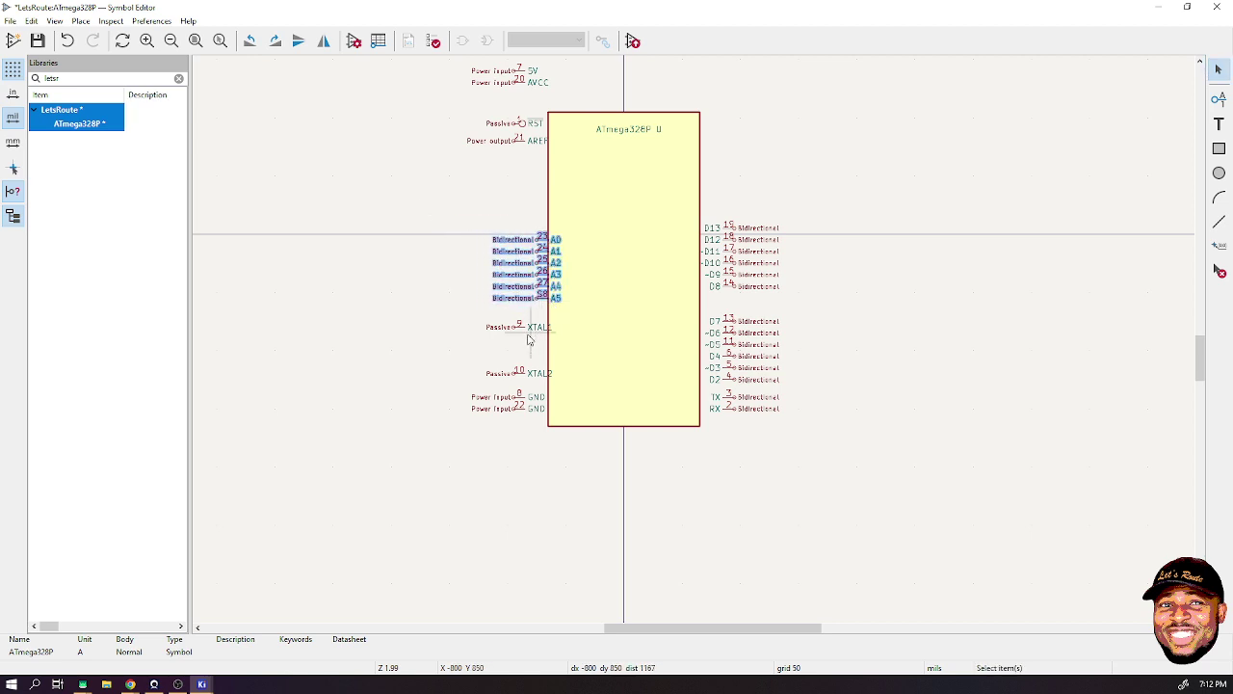
{"action": "left_click", "coordinate": [528, 336]}
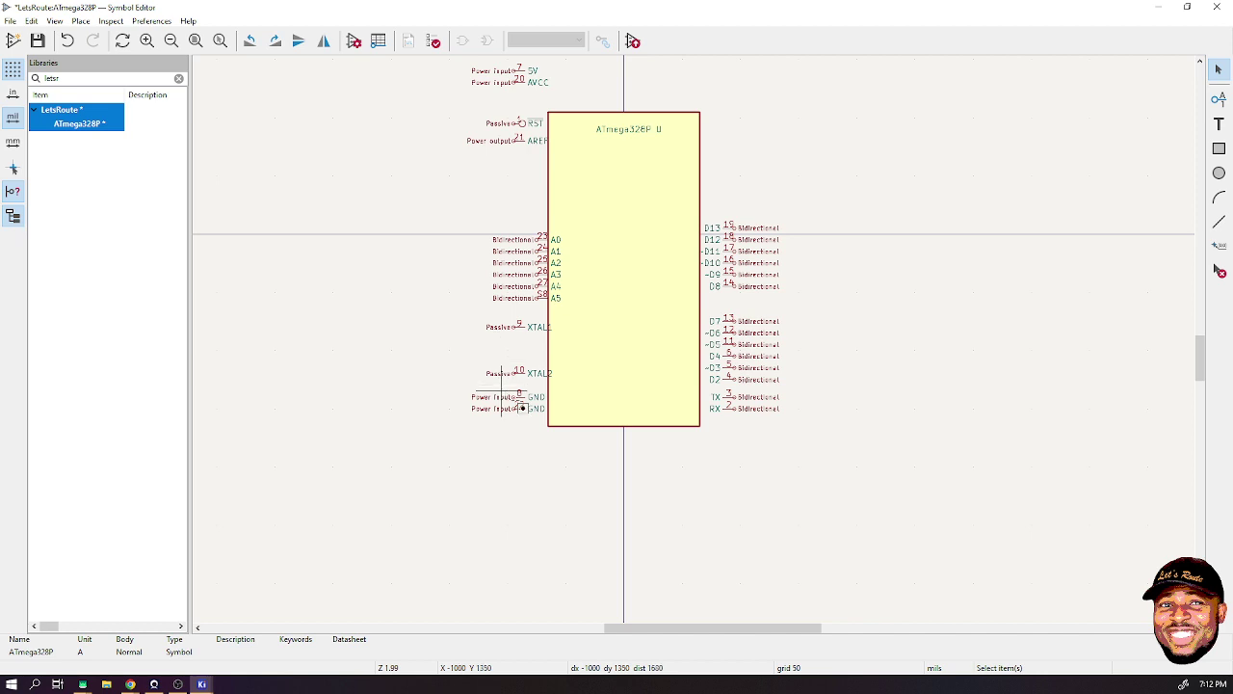
{"action": "left_click_drag", "start_coordinate": [472, 385], "coordinate": [530, 430]}
{"action": "key", "text": "m"}
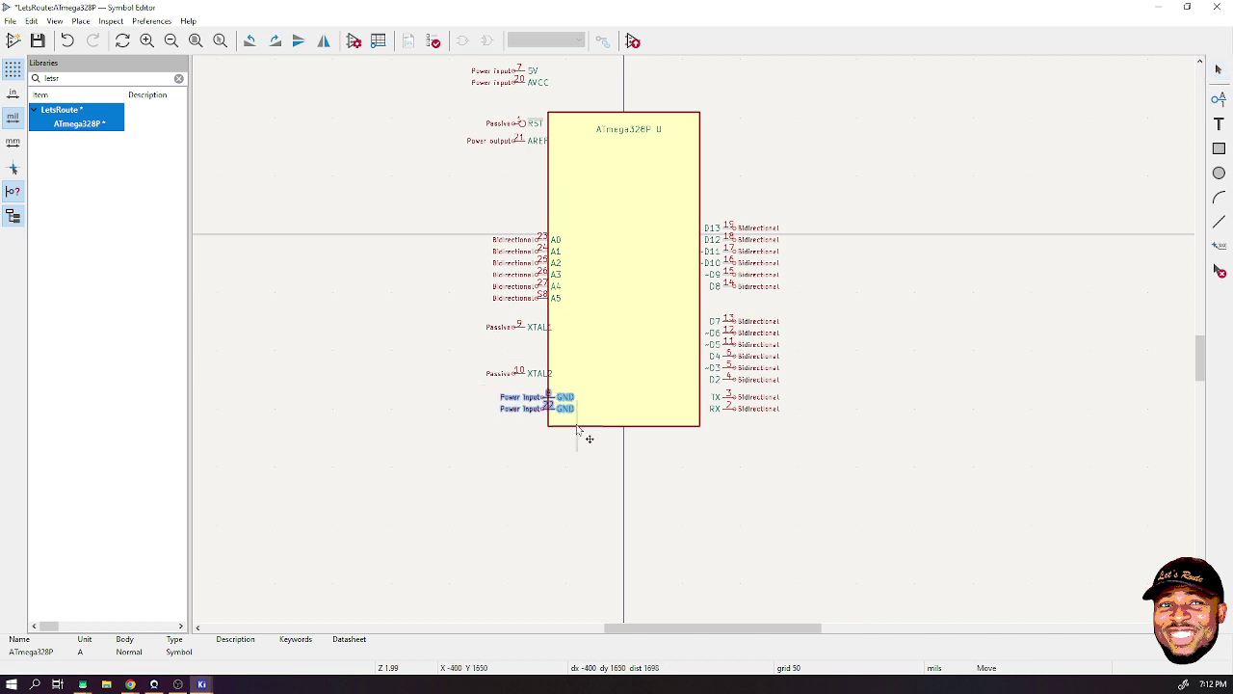
{"action": "left_click", "coordinate": [578, 432]}
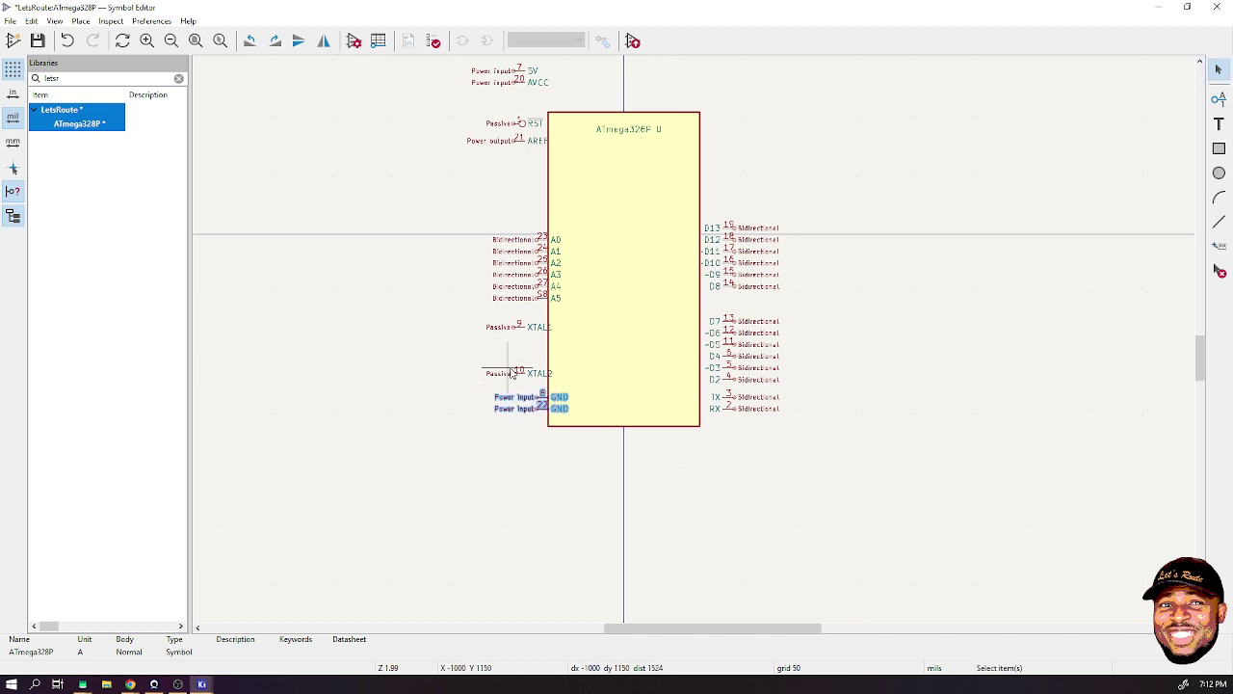
- Place XTAL2 and XTAL1 on the left edge between A5 and the GND pins
{"action": "left_click", "coordinate": [530, 374]}
{"action": "key", "text": "m"}
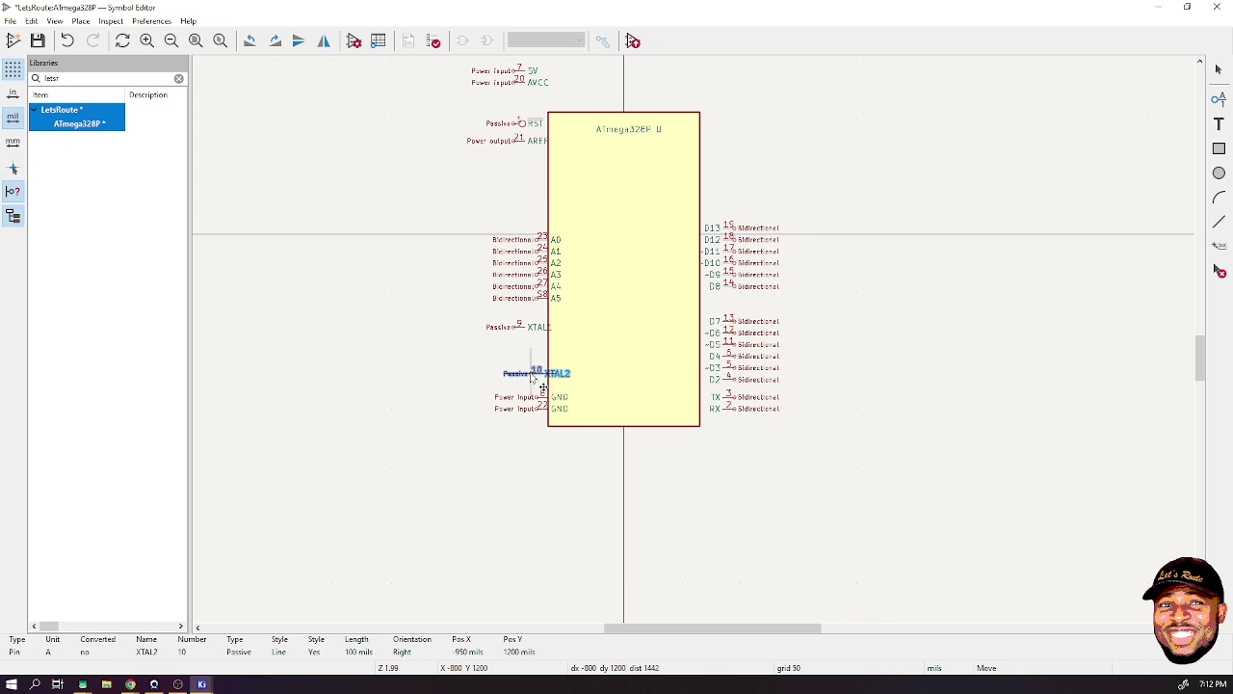
{"action": "scroll", "coordinate": [530, 376], "scroll_direction": "up", "scroll_amount": 6}
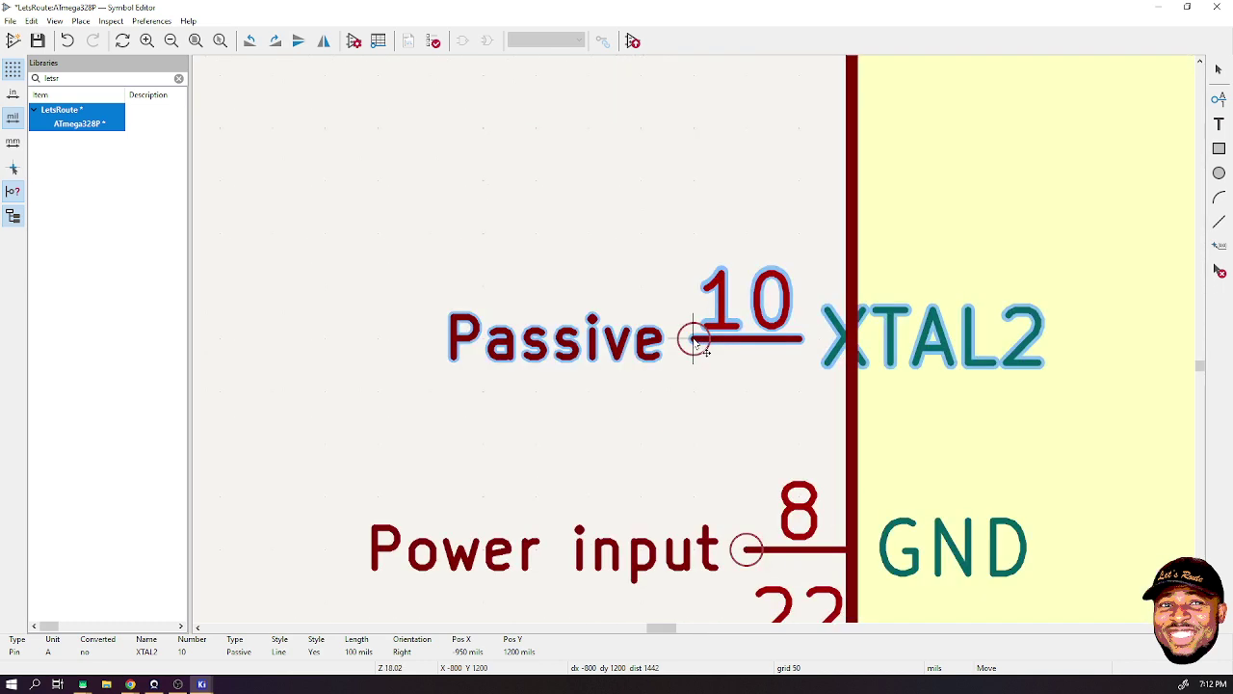
{"action": "left_click", "coordinate": [744, 345]}
{"action": "scroll", "coordinate": [744, 345], "scroll_direction": "down", "scroll_amount": 4}
{"action": "left_click", "coordinate": [697, 257]}
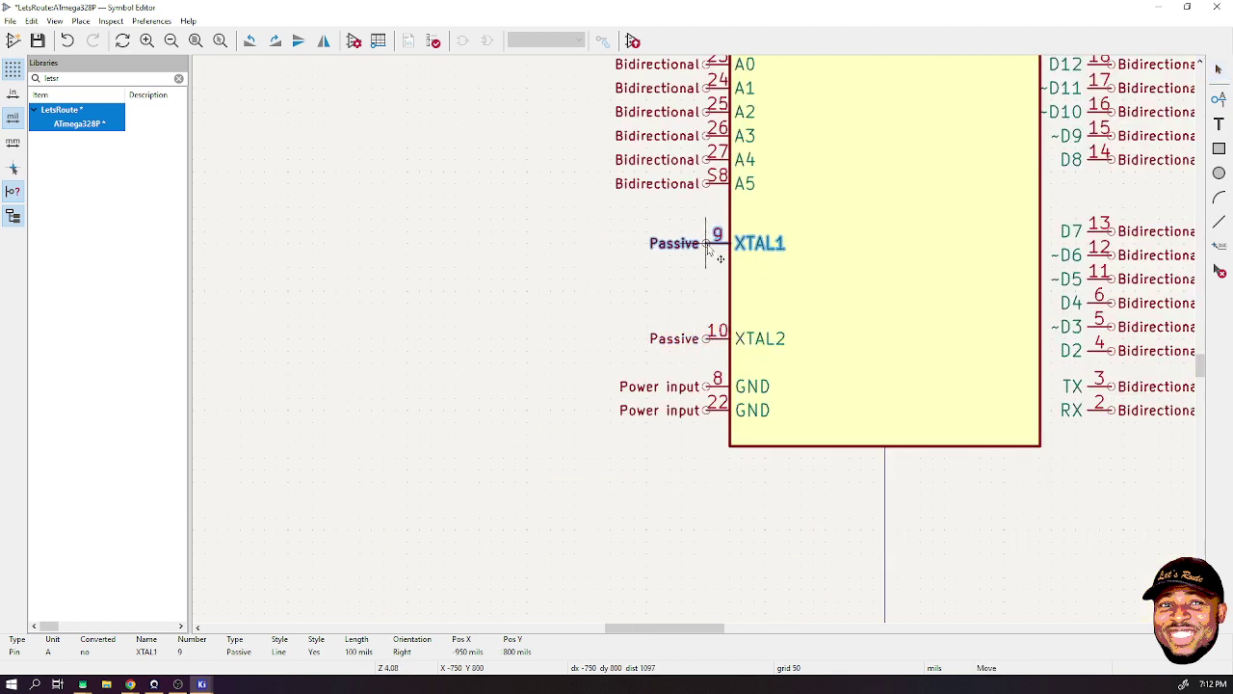
{"action": "left_click", "coordinate": [717, 258]}
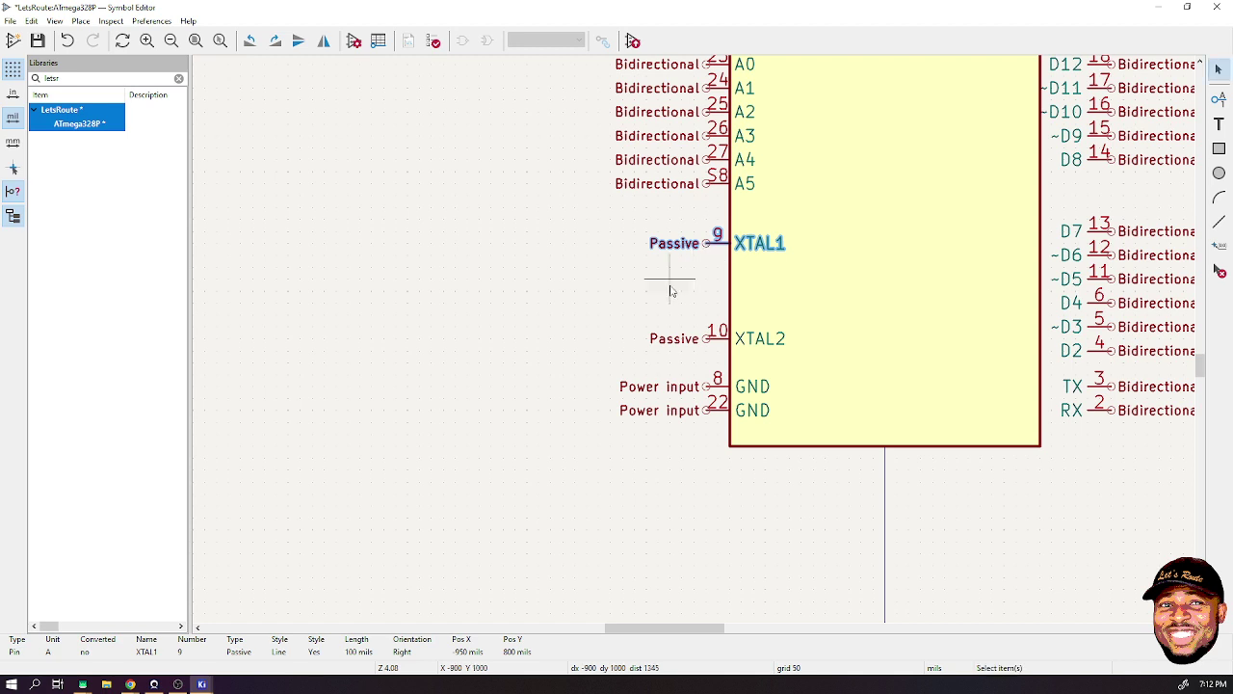
{"action": "scroll", "coordinate": [695, 344], "scroll_direction": "down", "scroll_amount": 1}
{"action": "scroll", "coordinate": [695, 344], "scroll_direction": "down", "scroll_amount": 1}
{"action": "scroll", "coordinate": [766, 323], "scroll_direction": "down", "scroll_amount": 1}
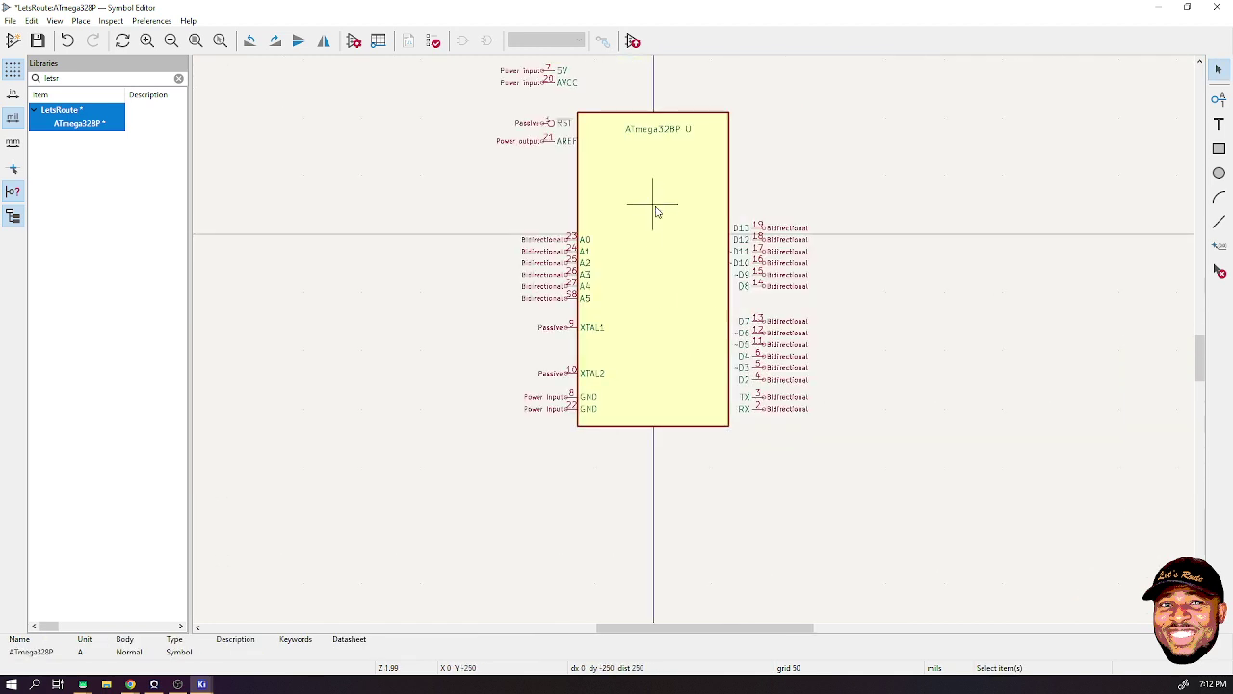
- Lower the RST/AREF and 5V/AVCC pins onto the narrowed body's left edge
{"action": "left_click_drag", "start_coordinate": [528, 121], "coordinate": [586, 228]}
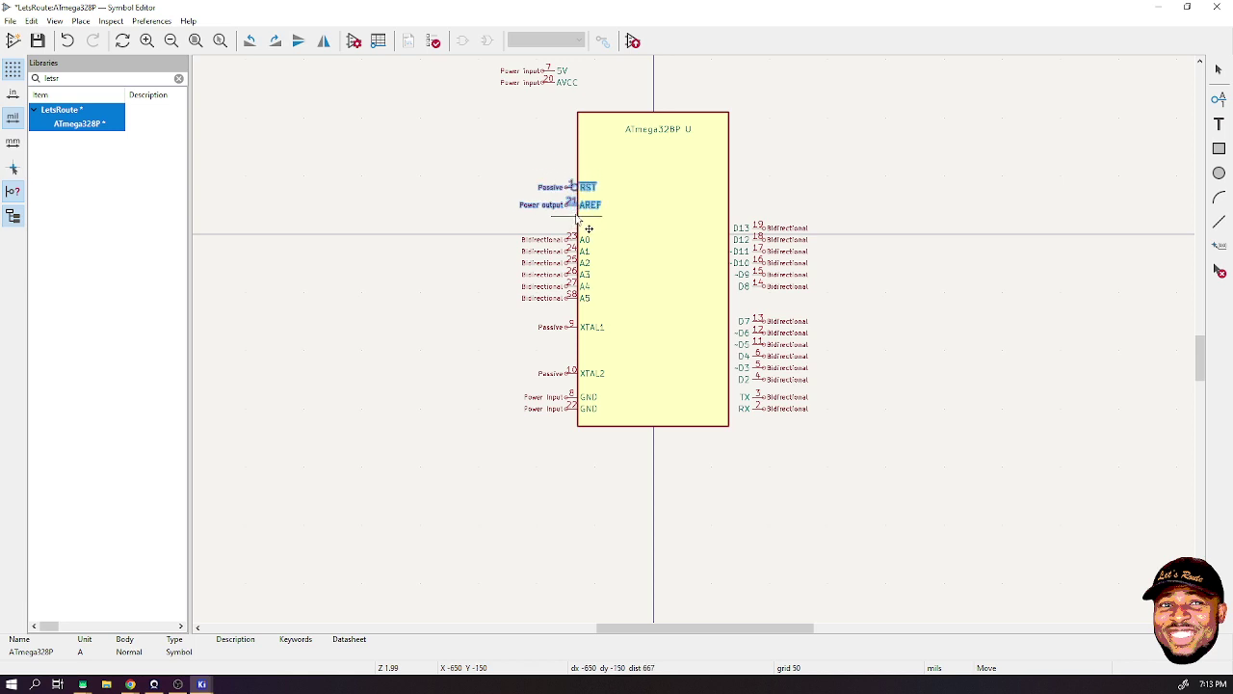
{"action": "left_click", "coordinate": [577, 221]}
{"action": "left_click_drag", "start_coordinate": [511, 57], "coordinate": [586, 165]}
{"action": "left_click", "coordinate": [586, 165]}
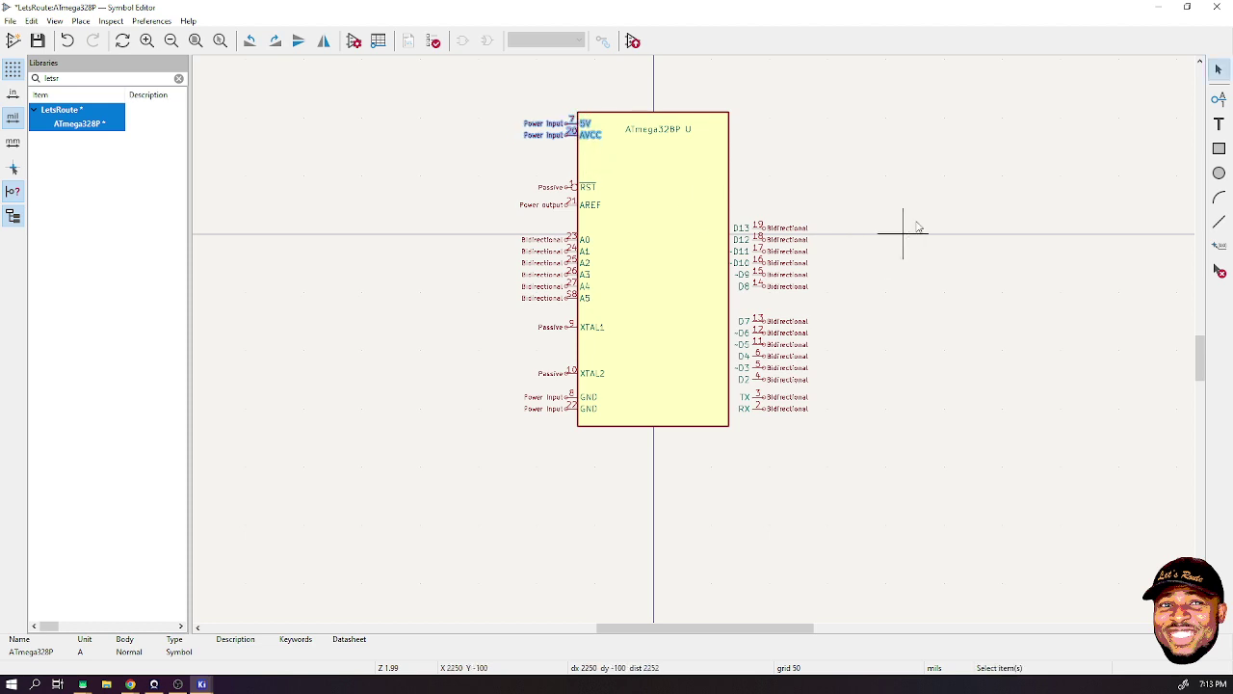
- Position the ATmega328P name and U reference fields above the body
{"action": "left_click", "coordinate": [661, 125]}
{"action": "key", "text": "m"}
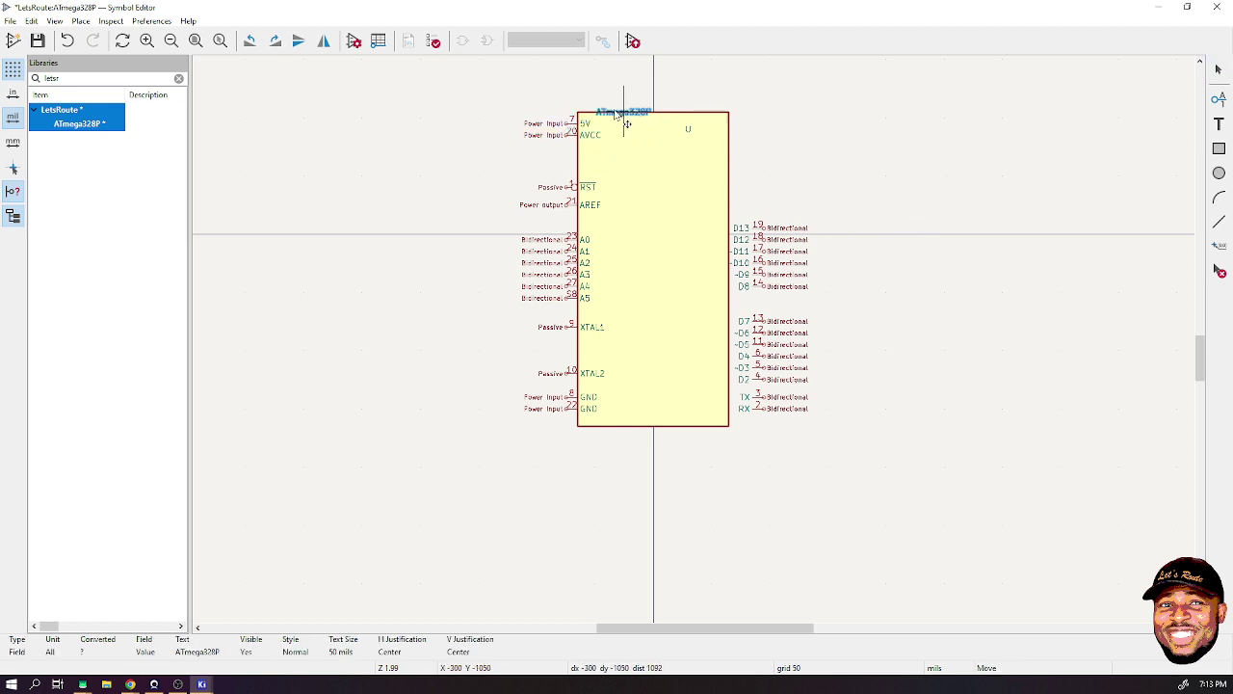
{"action": "left_click", "coordinate": [607, 107]}
{"action": "left_click", "coordinate": [688, 129]}
{"action": "key", "text": "m"}
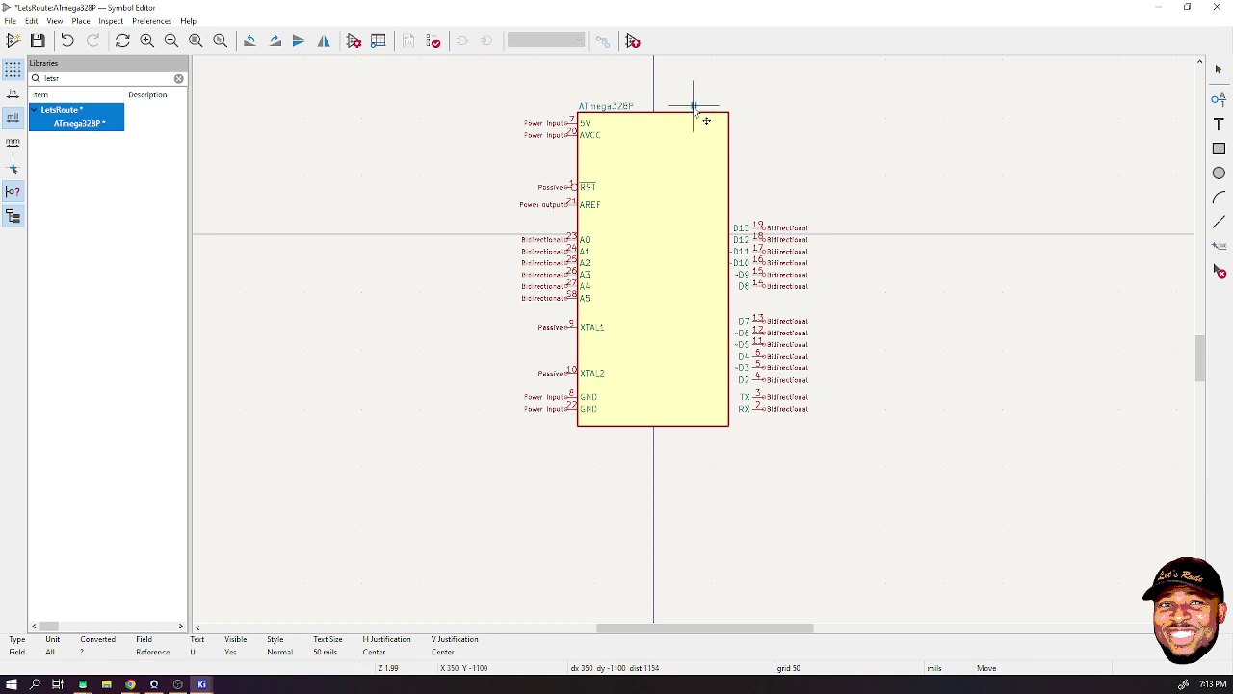
{"action": "left_click", "coordinate": [707, 120]}
- Attach the D13–D8, D7–D2 and TX/RX pins to the body's right edge
{"action": "left_click", "coordinate": [839, 234]}
{"action": "left_click_drag", "start_coordinate": [857, 202], "coordinate": [757, 288]}
{"action": "key", "text": "m"}
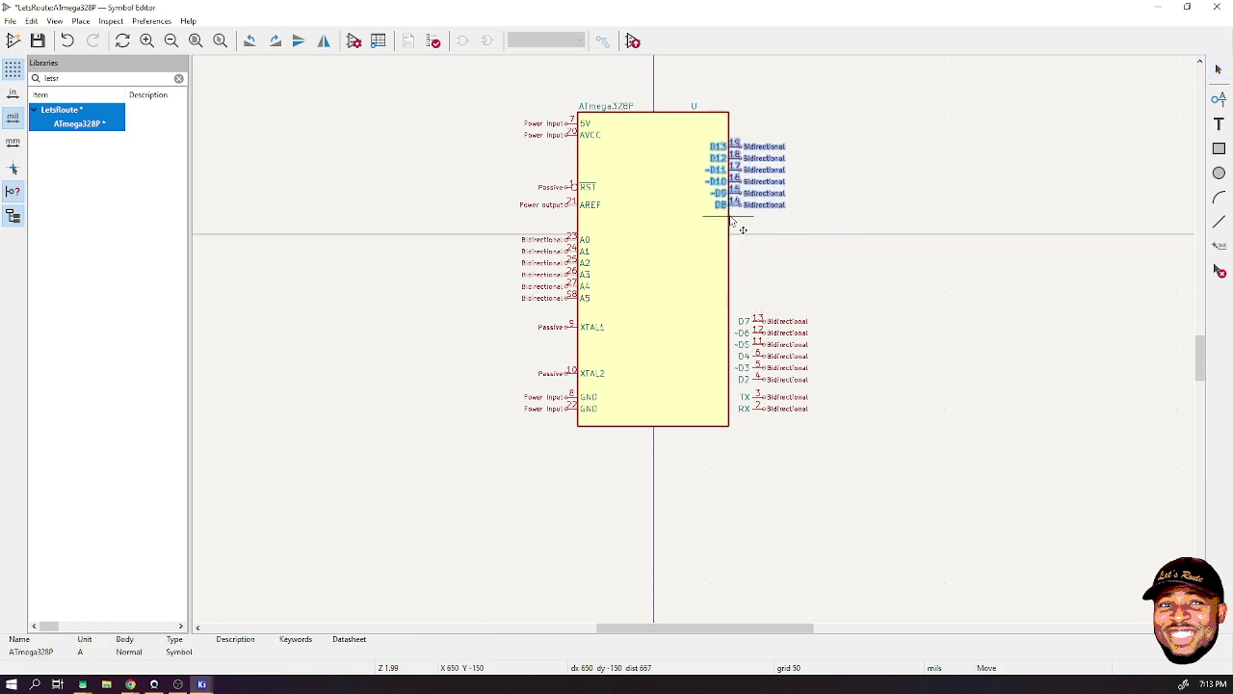
{"action": "left_click", "coordinate": [743, 229]}
{"action": "left_click_drag", "start_coordinate": [861, 307], "coordinate": [757, 412]}
{"action": "left_click", "coordinate": [752, 340]}
{"action": "key", "text": "m"}
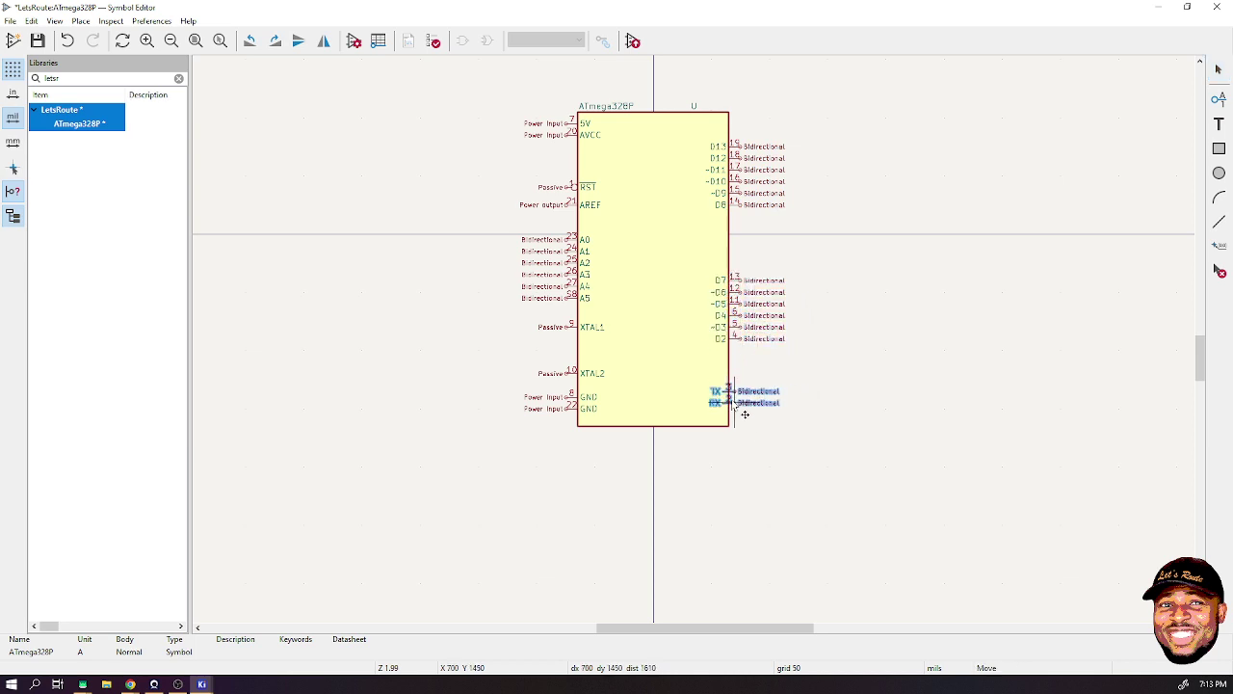
{"action": "left_click", "coordinate": [747, 409]}
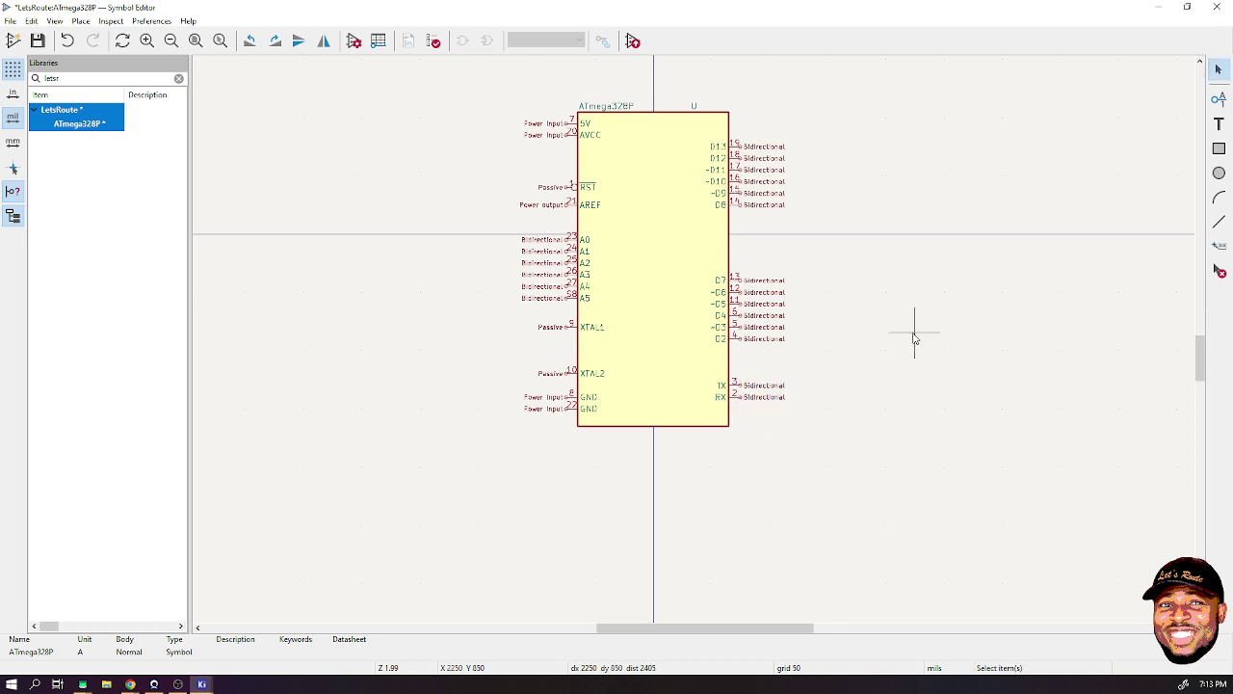
- Nudge the whole symbol slightly up and zoom to fit it in view
{"action": "scroll", "coordinate": [914, 337], "scroll_direction": "down", "scroll_amount": 3}
{"action": "left_click_drag", "start_coordinate": [756, 178], "coordinate": [483, 425]}
{"action": "left_click_drag", "start_coordinate": [585, 344], "coordinate": [589, 329]}
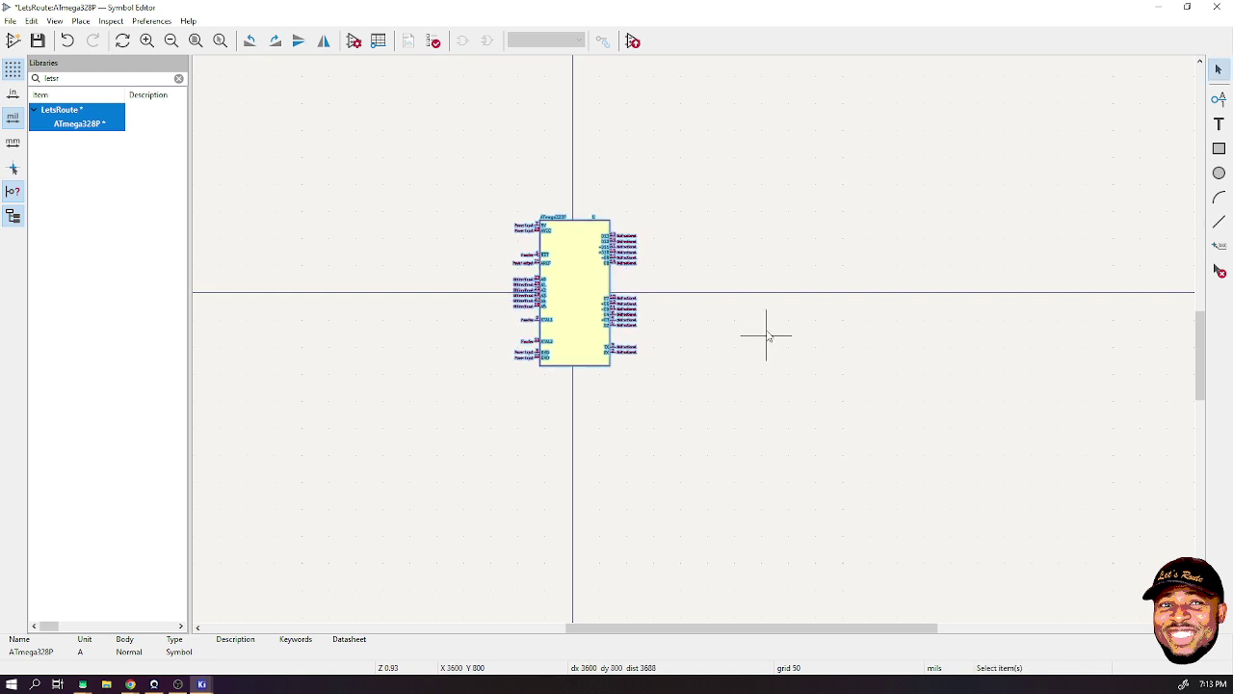
{"action": "left_click", "coordinate": [765, 337]}
{"action": "left_click", "coordinate": [195, 40]}
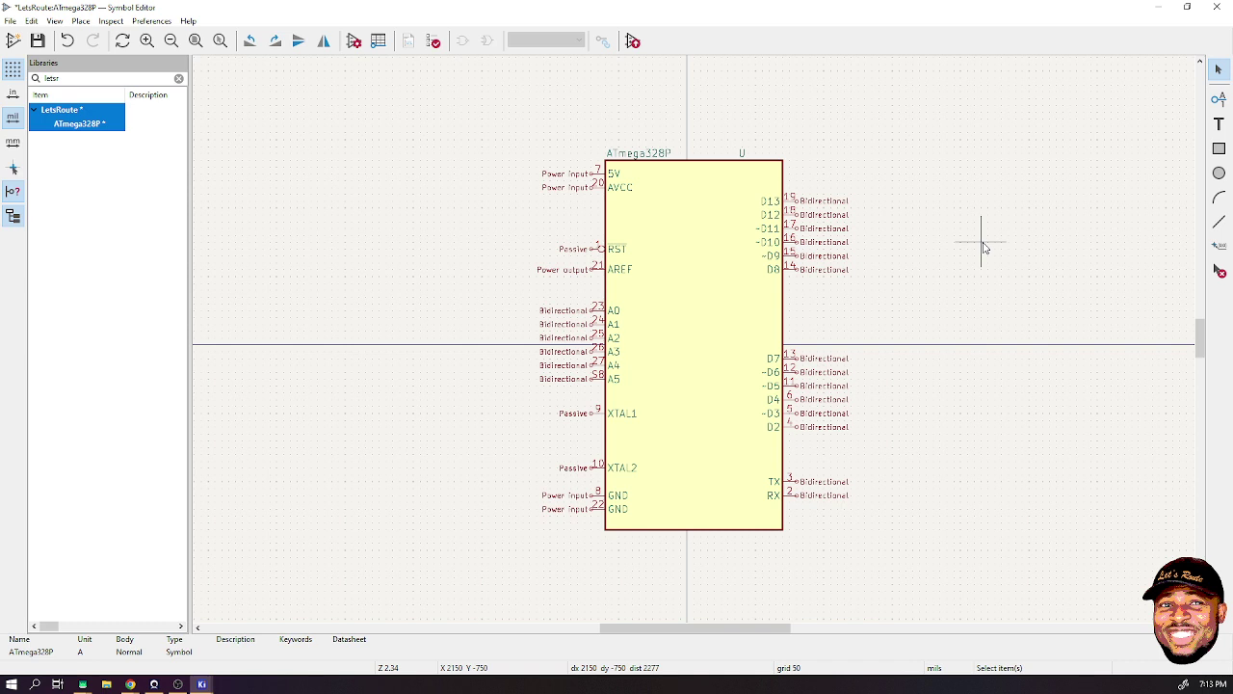
- Draw a vertical bracket line from pin A0 to pin A5 with a 0.3 mm line width
{"action": "left_click", "coordinate": [1219, 222]}
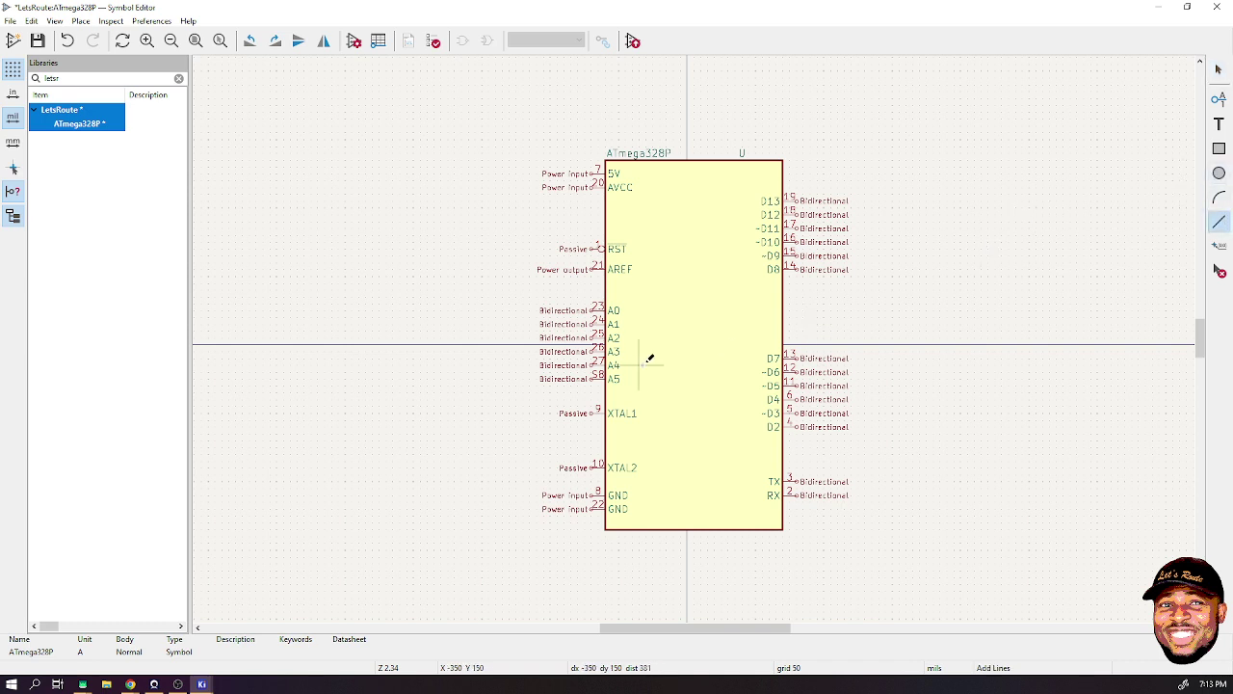
{"action": "left_click", "coordinate": [628, 304]}
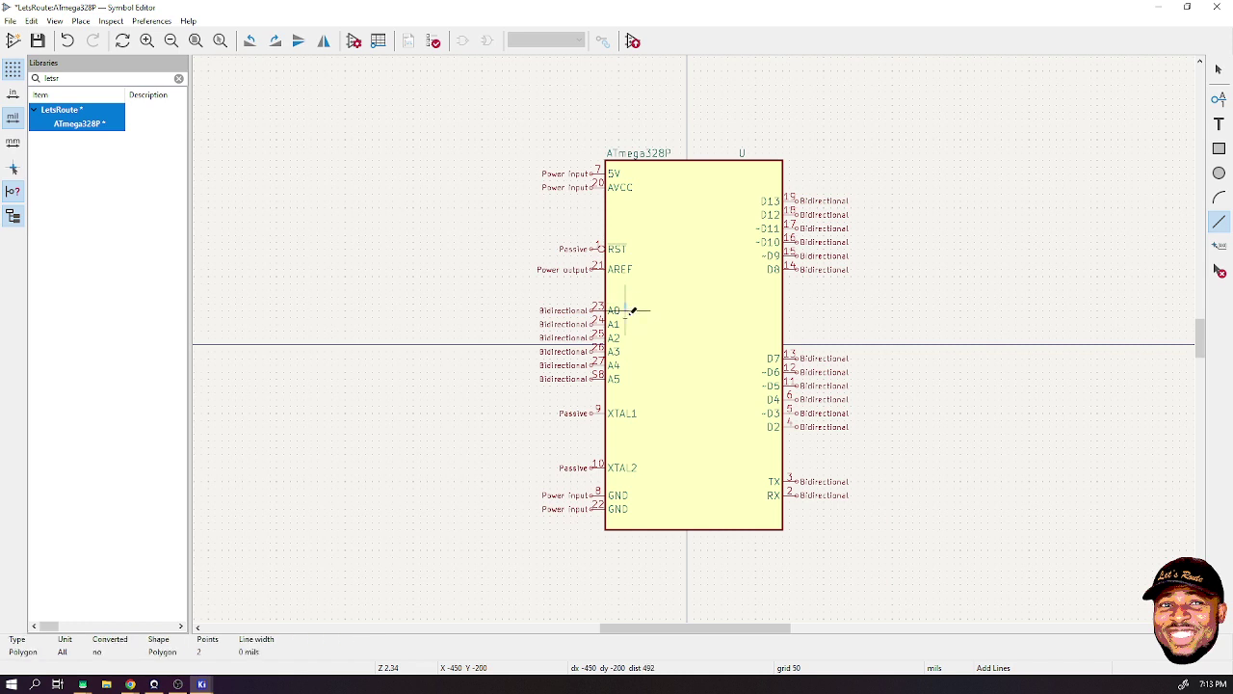
{"action": "right_click", "coordinate": [632, 378]}
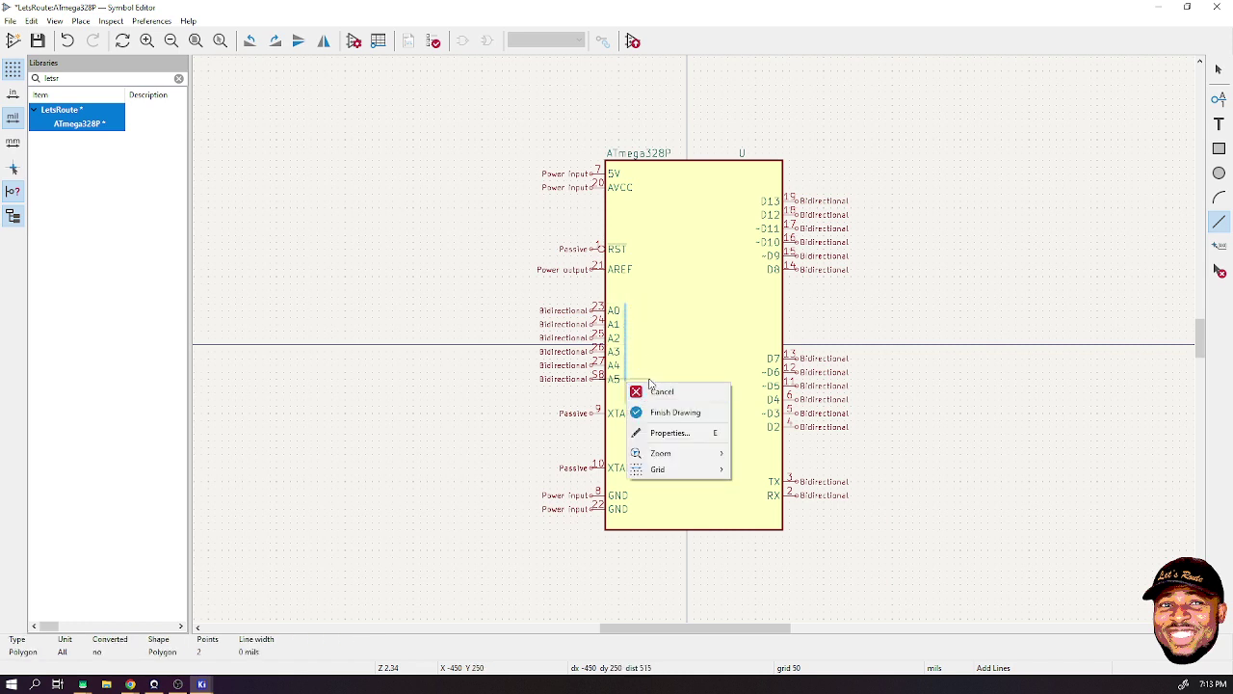
{"action": "key", "text": "Escape"}
{"action": "key", "text": "Escape"}
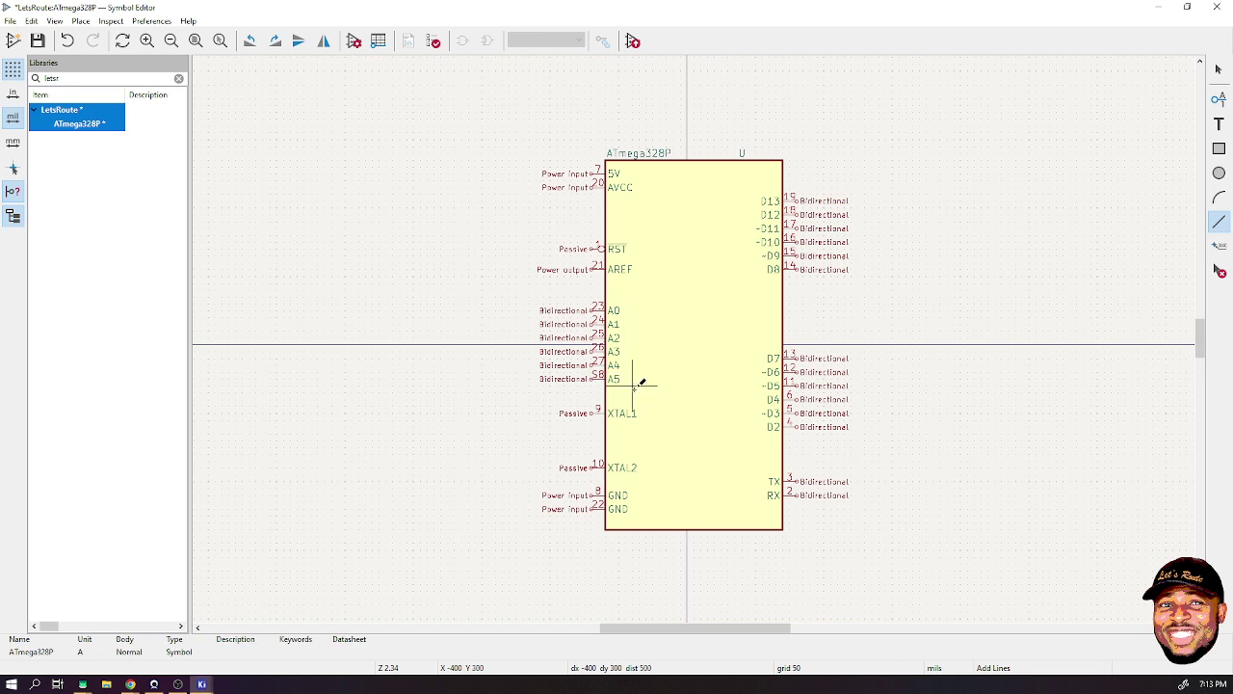
{"action": "left_click", "coordinate": [627, 305]}
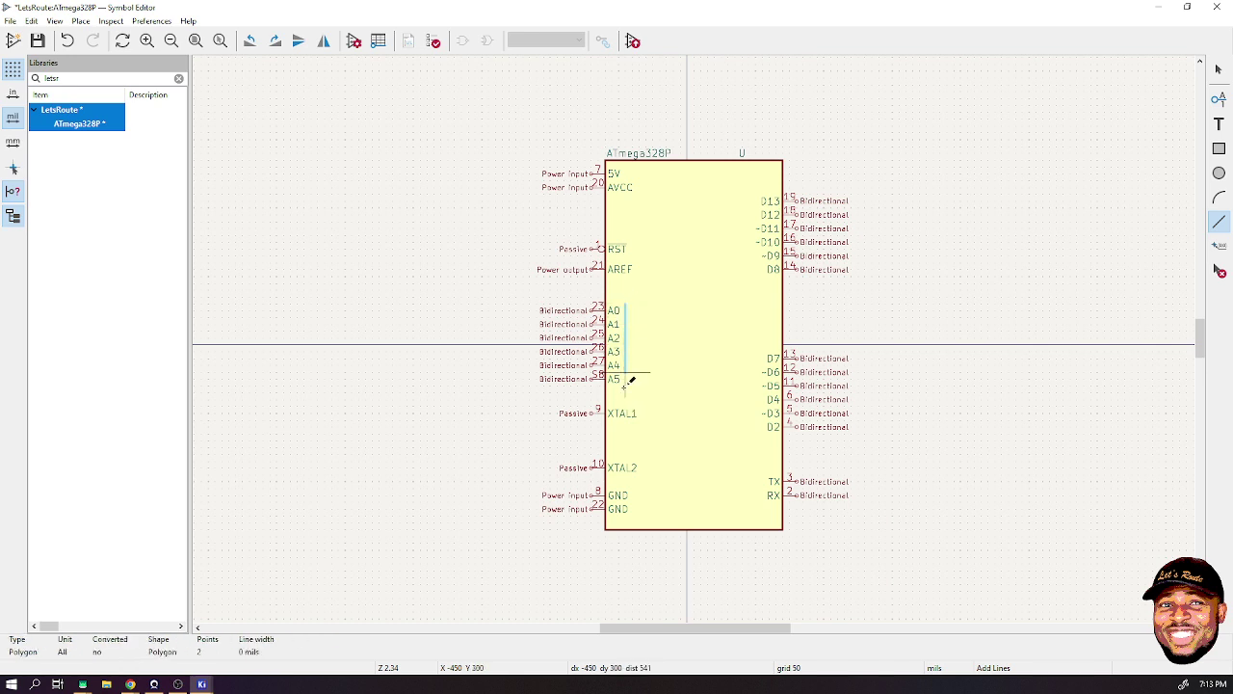
{"action": "double_click", "coordinate": [628, 382]}
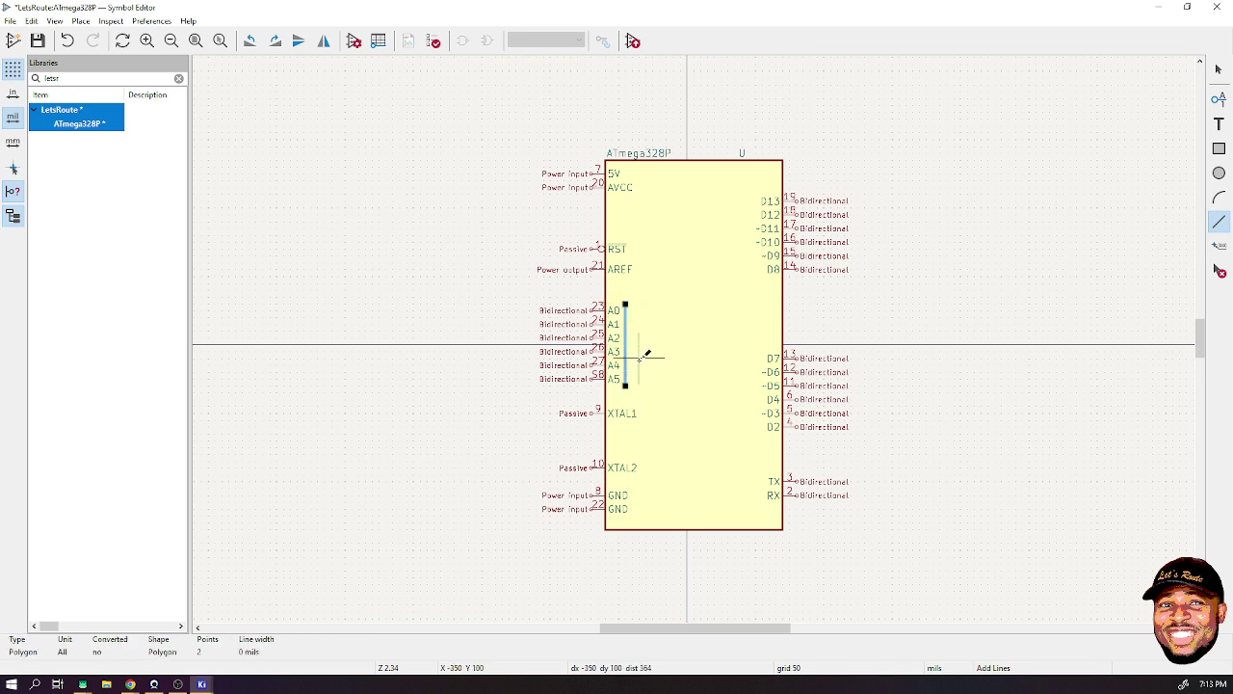
{"action": "key", "text": "e"}
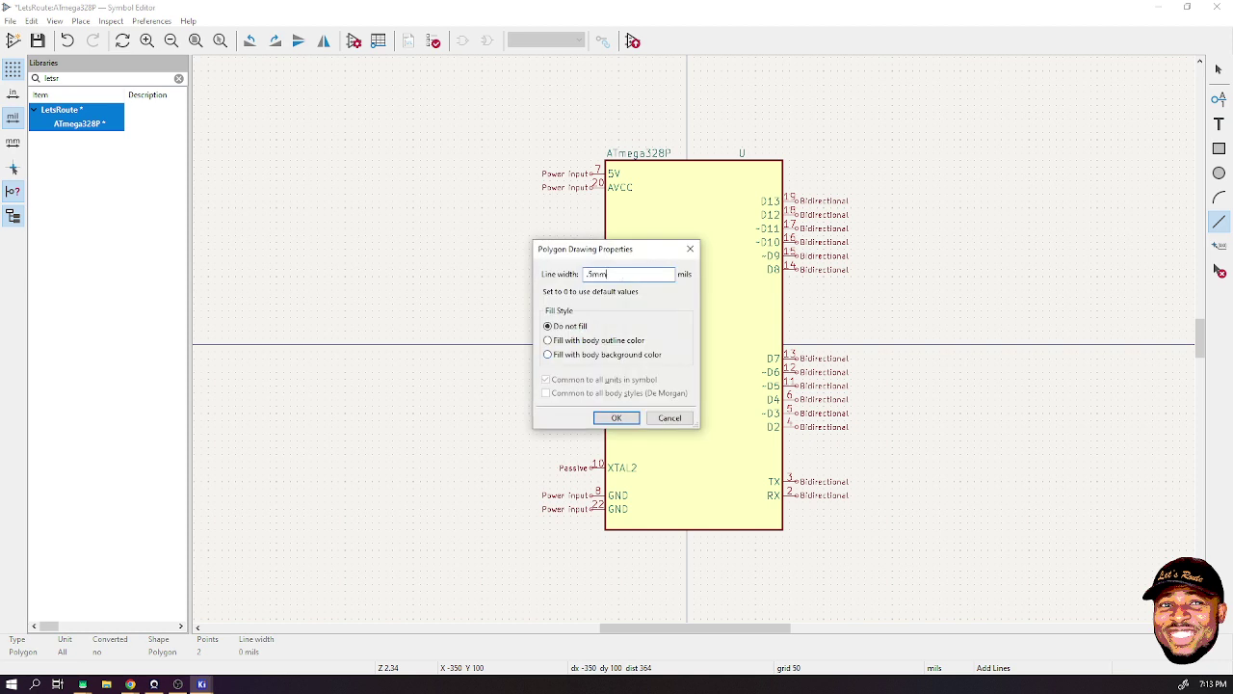
{"action": "key", "text": "Return"}
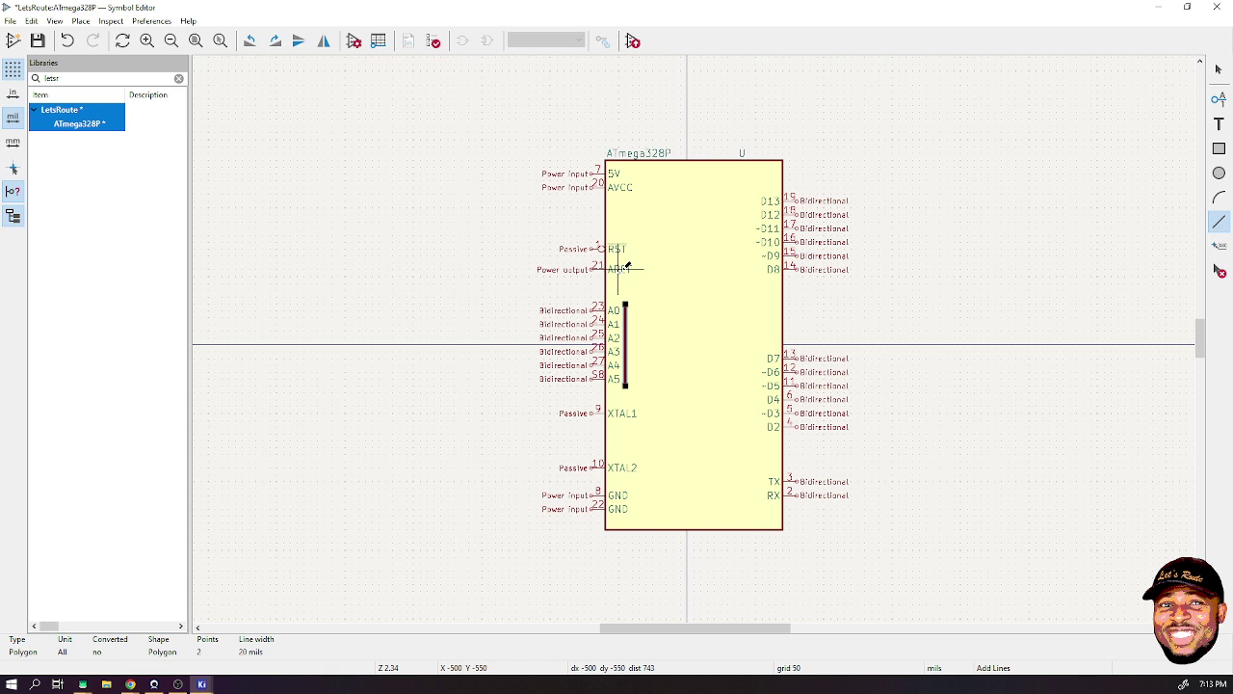
{"action": "type", "text": "e2"}
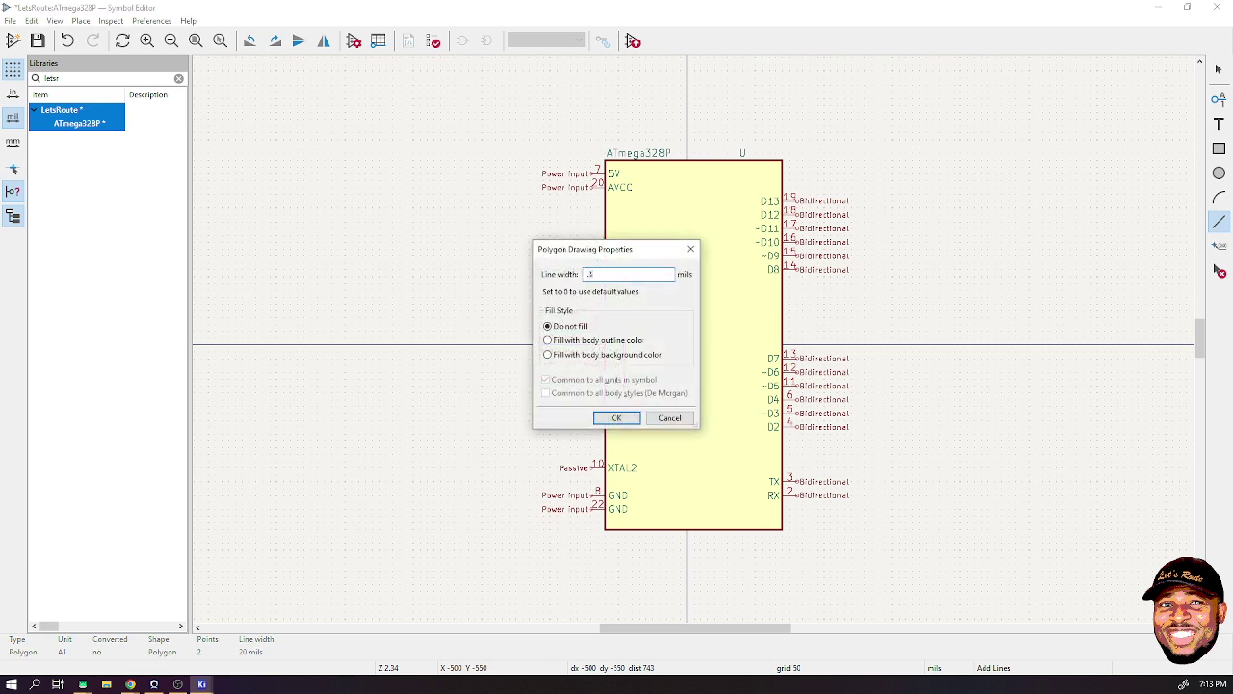
{"action": "type", "text": "3mm"}
{"action": "key", "text": "Return"}
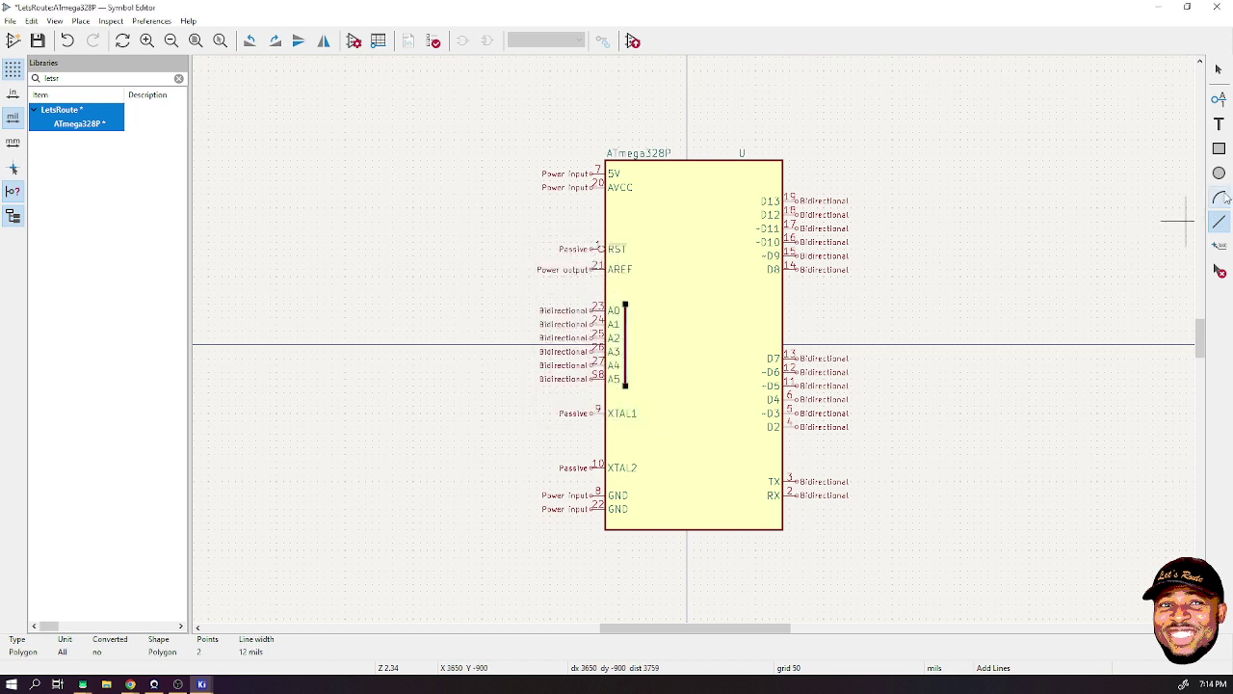
- Add the text ANALOG PINS, rotated vertical, beside the A0–A5 bracket
{"action": "left_click", "coordinate": [1219, 123]}
{"action": "left_click", "coordinate": [981, 203]}
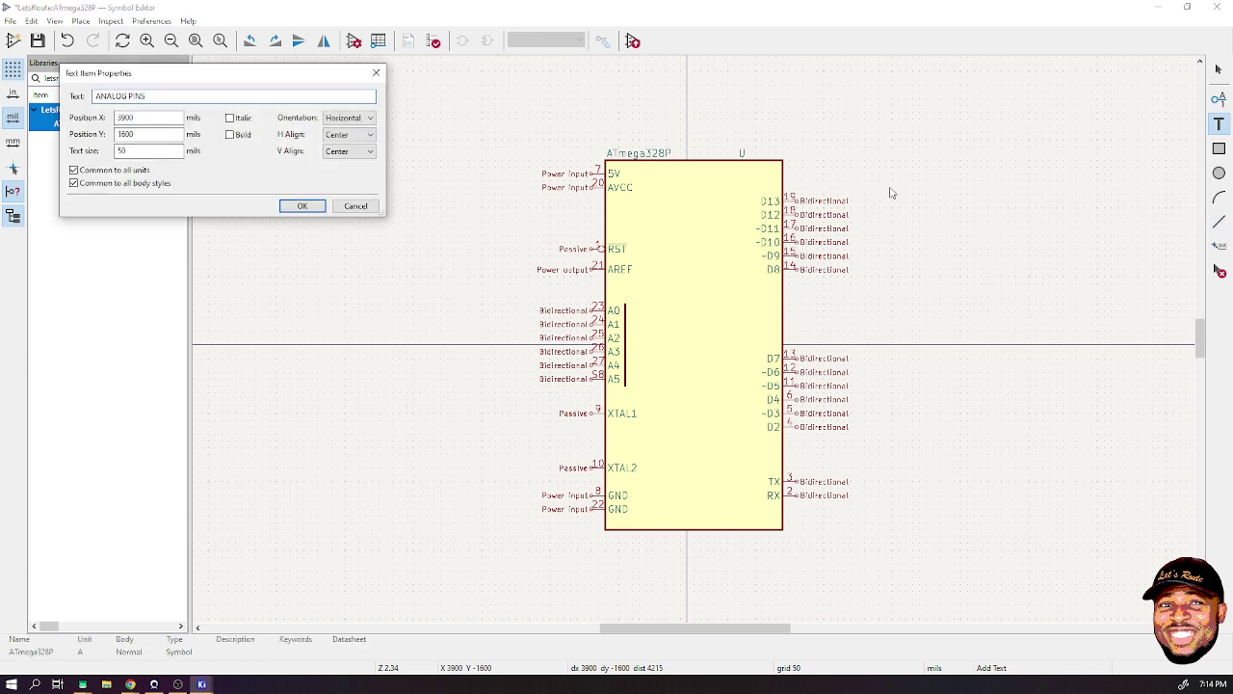
{"action": "left_click", "coordinate": [287, 204]}
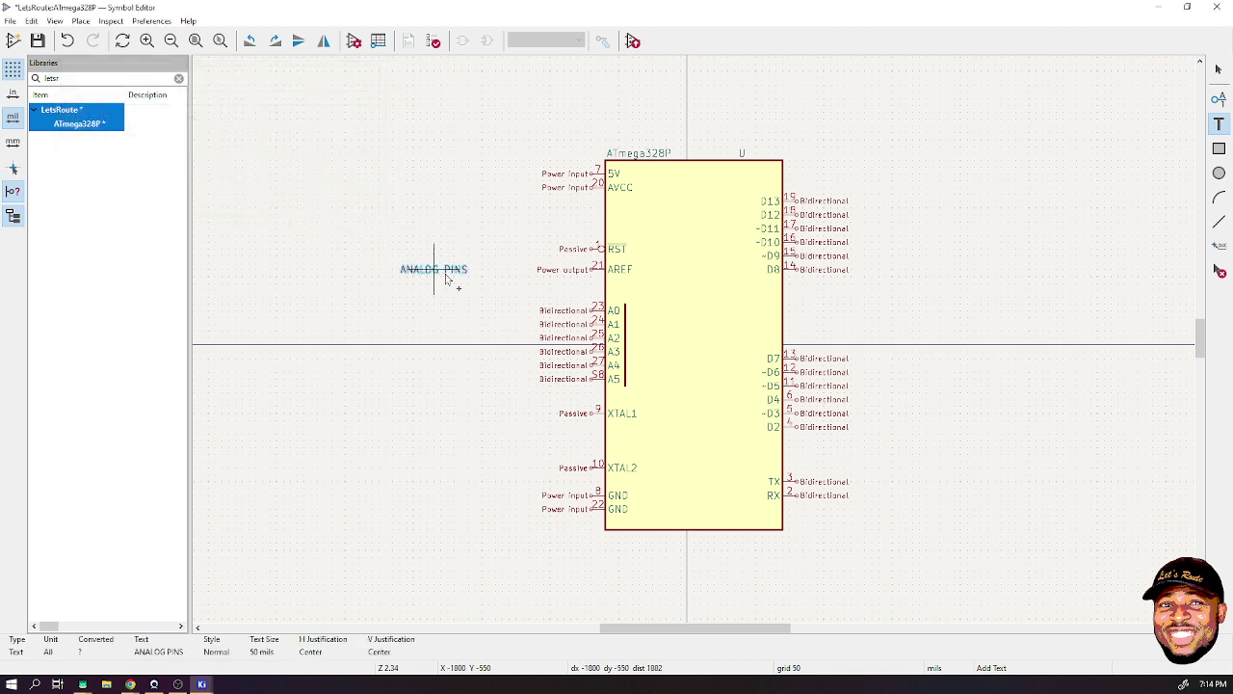
{"action": "key", "text": "r"}
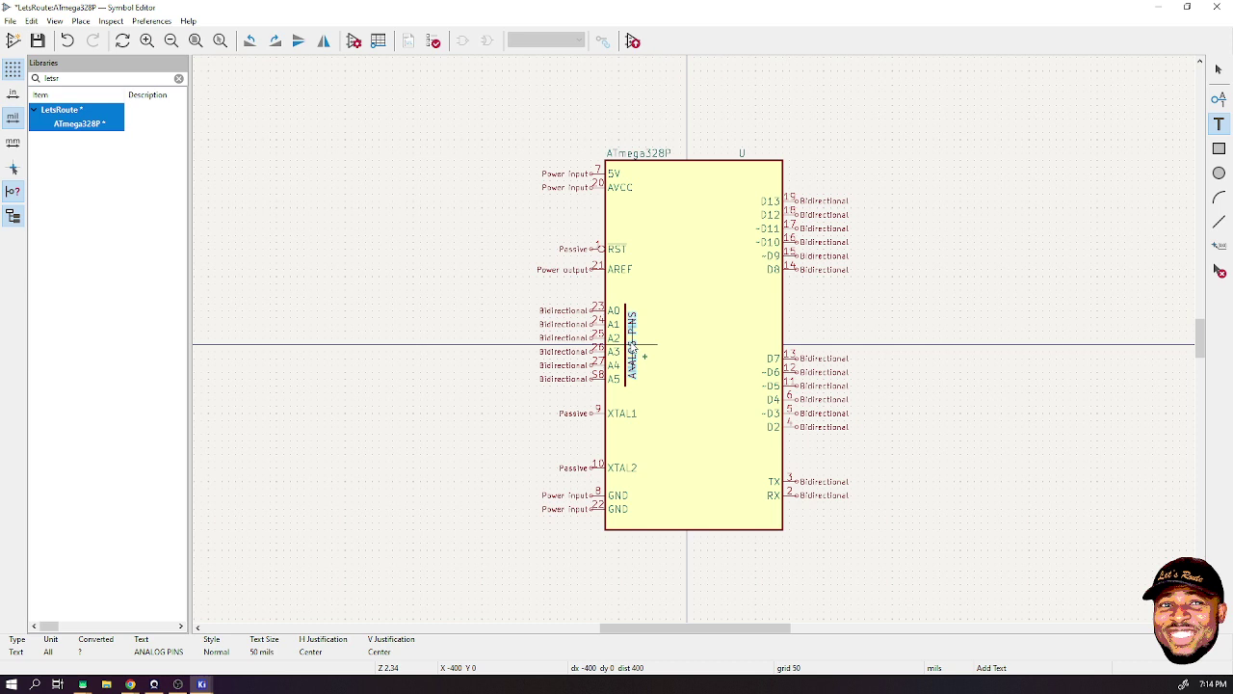
{"action": "left_click", "coordinate": [633, 347]}
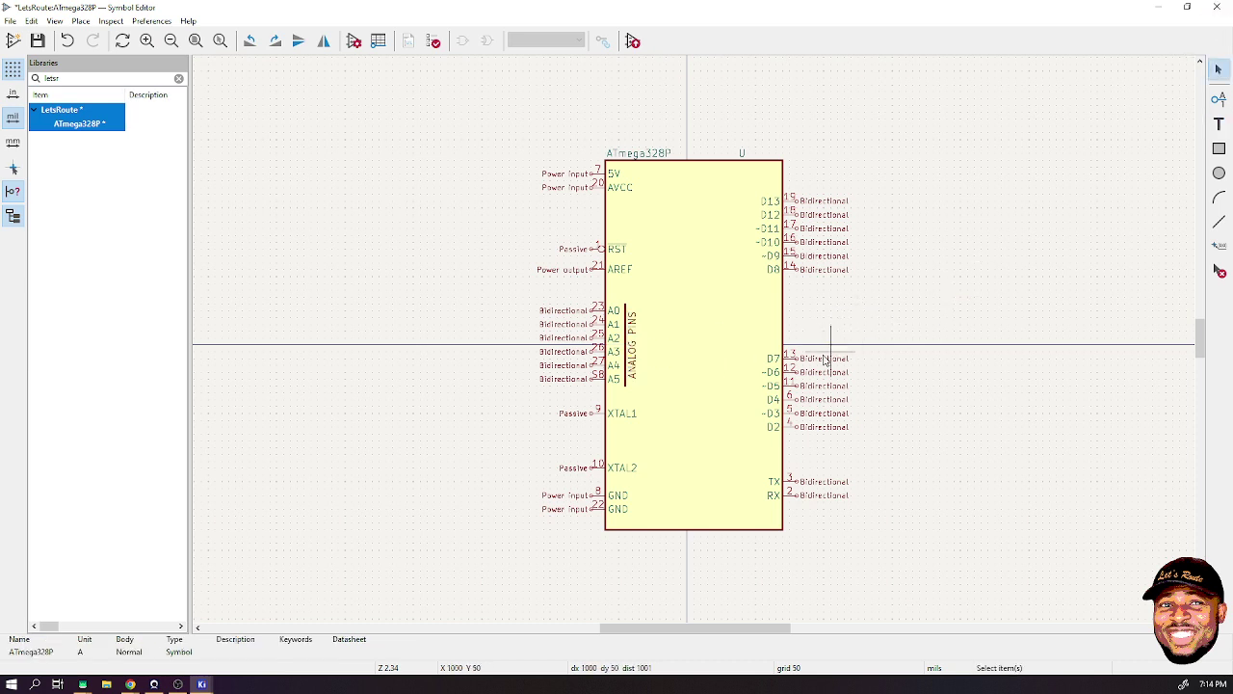
{"action": "scroll", "coordinate": [885, 366], "scroll_direction": "up", "scroll_amount": 3}
{"action": "scroll", "coordinate": [631, 328], "scroll_direction": "down", "scroll_amount": 3}
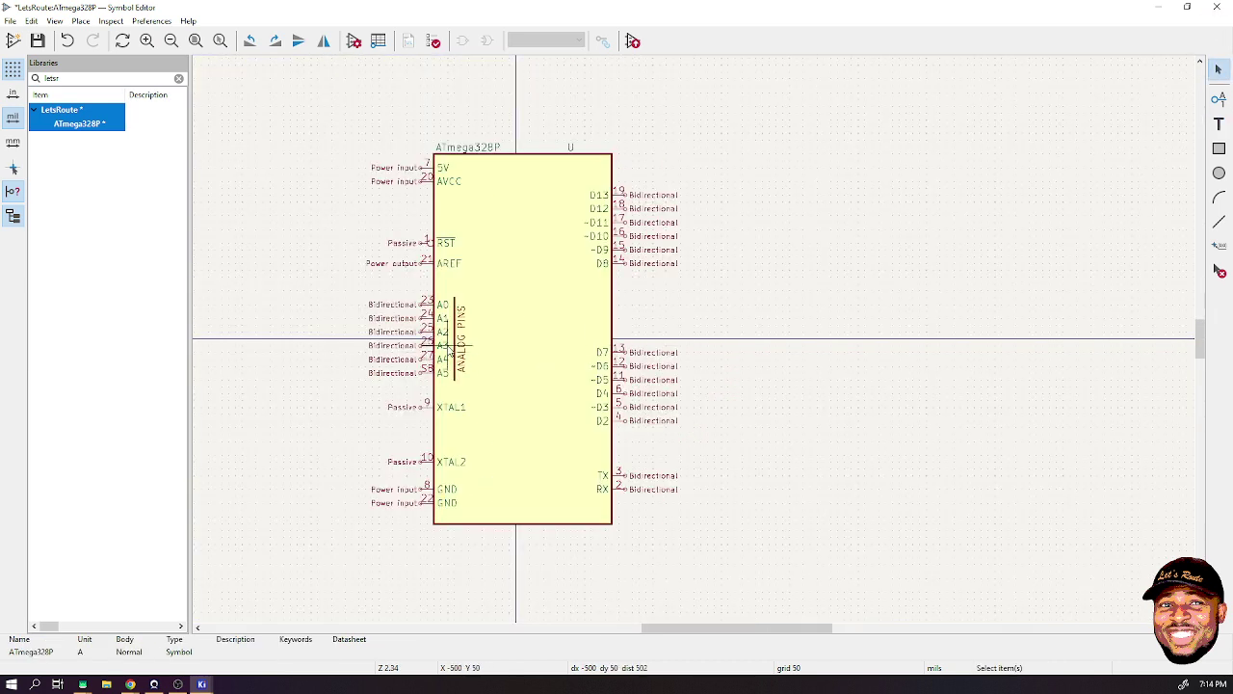
{"action": "scroll", "coordinate": [453, 345], "scroll_direction": "up", "scroll_amount": 3}
{"action": "scroll", "coordinate": [740, 345], "scroll_direction": "up", "scroll_amount": 1}
- Make the ANALOG PINS label bold
{"action": "left_click", "coordinate": [665, 352]}
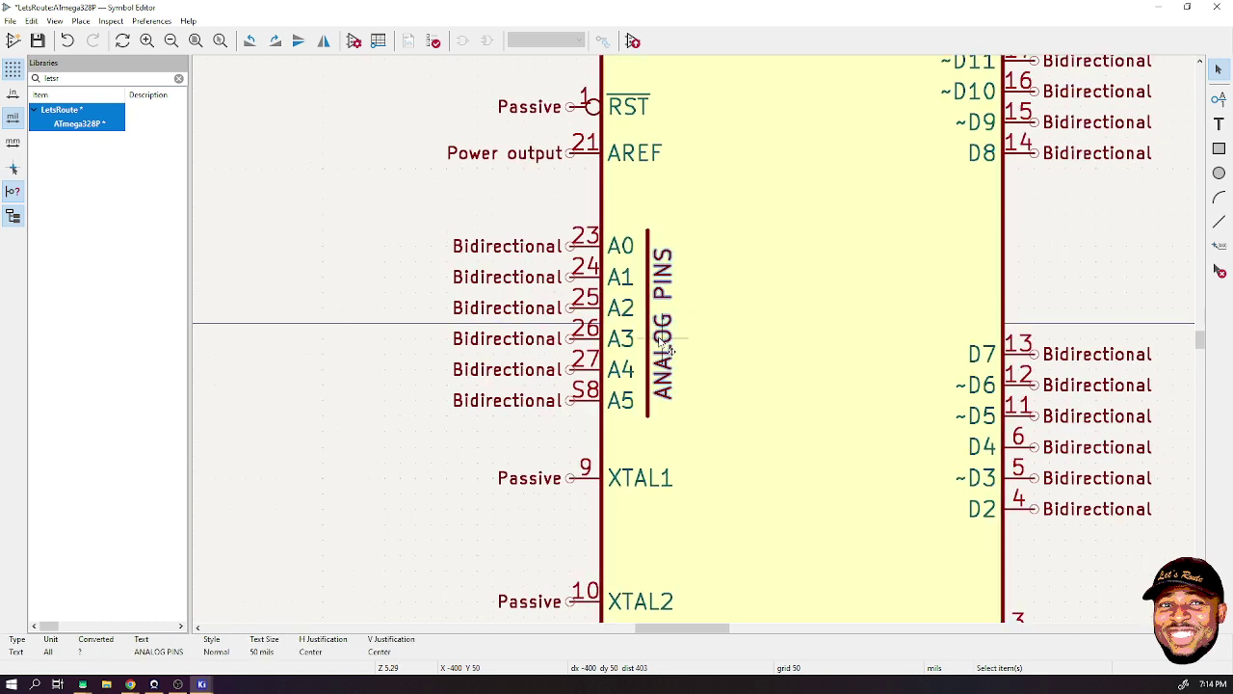
{"action": "double_click", "coordinate": [665, 352]}
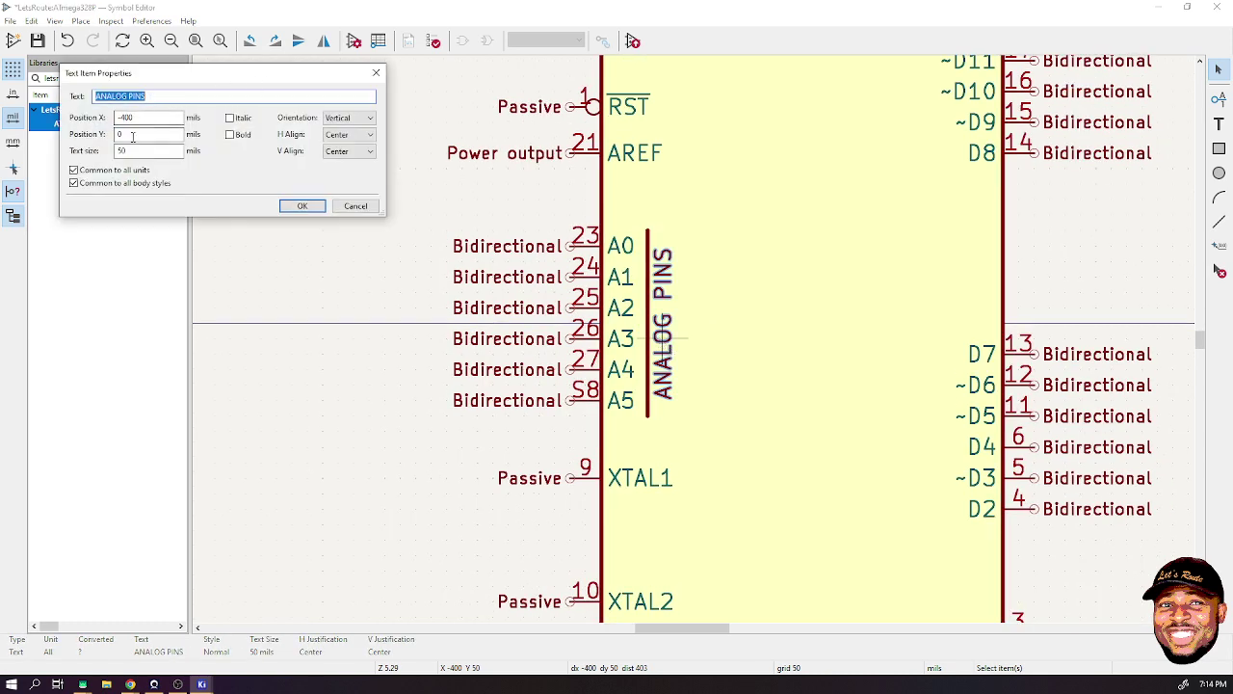
{"action": "left_click", "coordinate": [301, 205]}
{"action": "scroll", "coordinate": [525, 309], "scroll_direction": "down", "scroll_amount": 3}
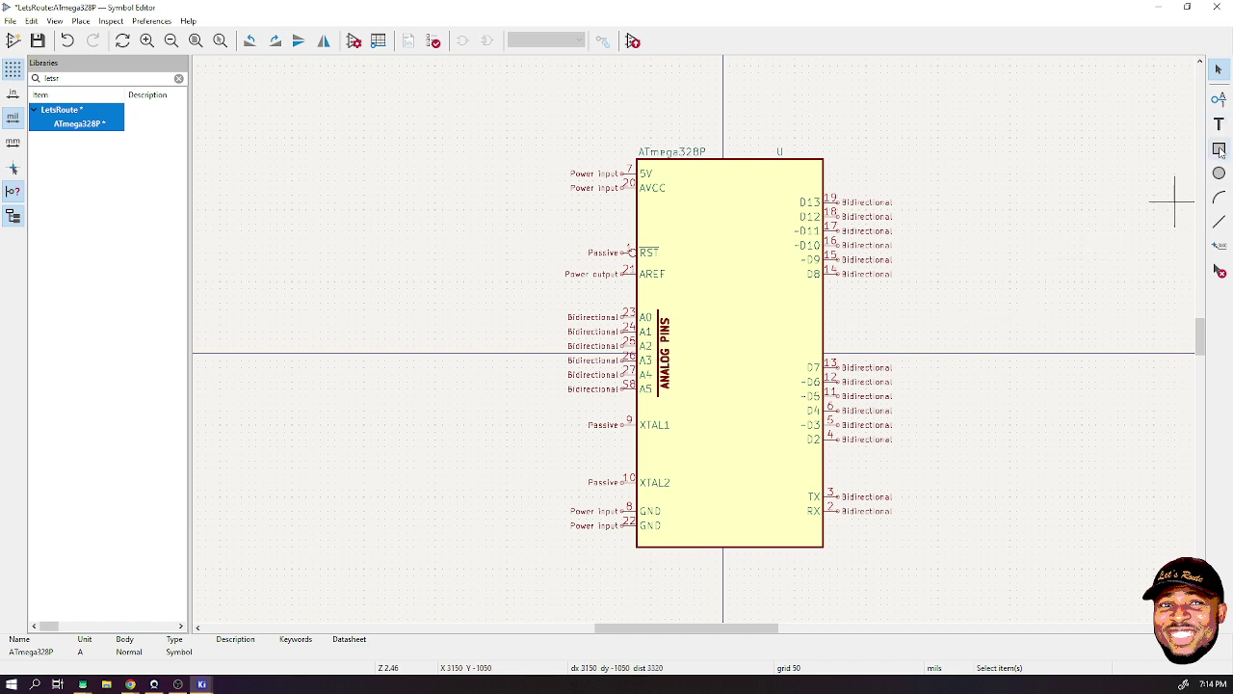
- Draw a bracket line beside pins D8–D13 and set its width to 0.3 mm
{"action": "left_click", "coordinate": [1218, 221]}
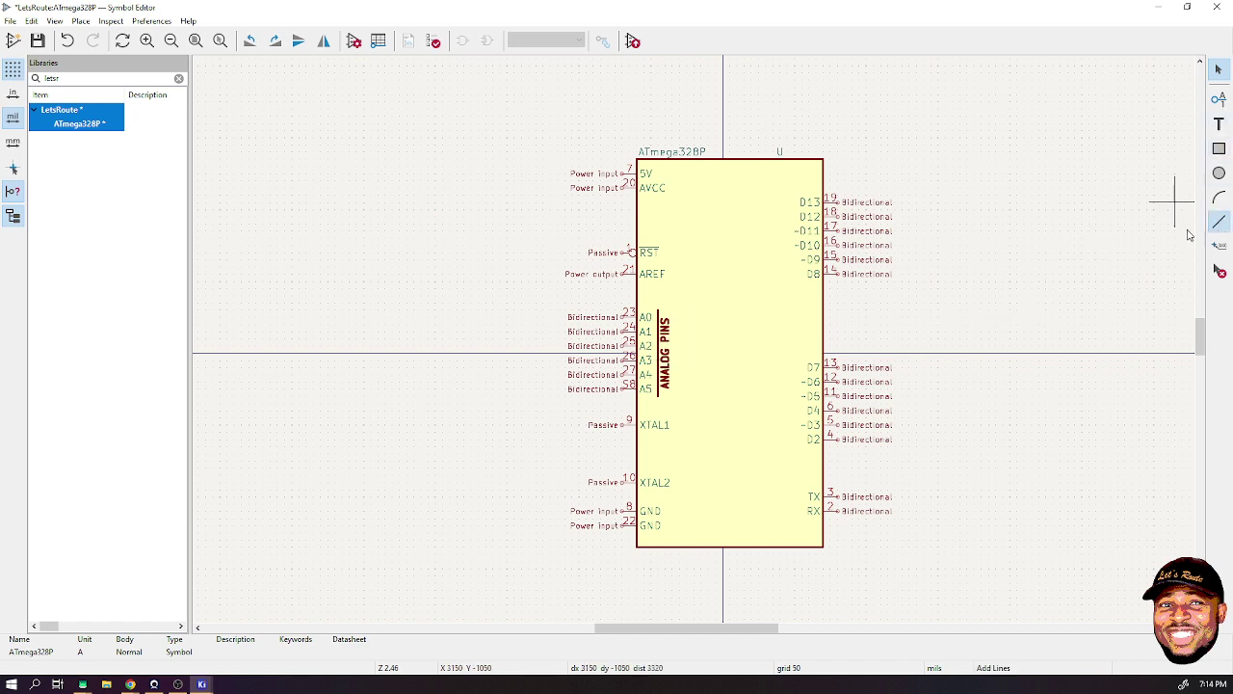
{"action": "left_click", "coordinate": [787, 195]}
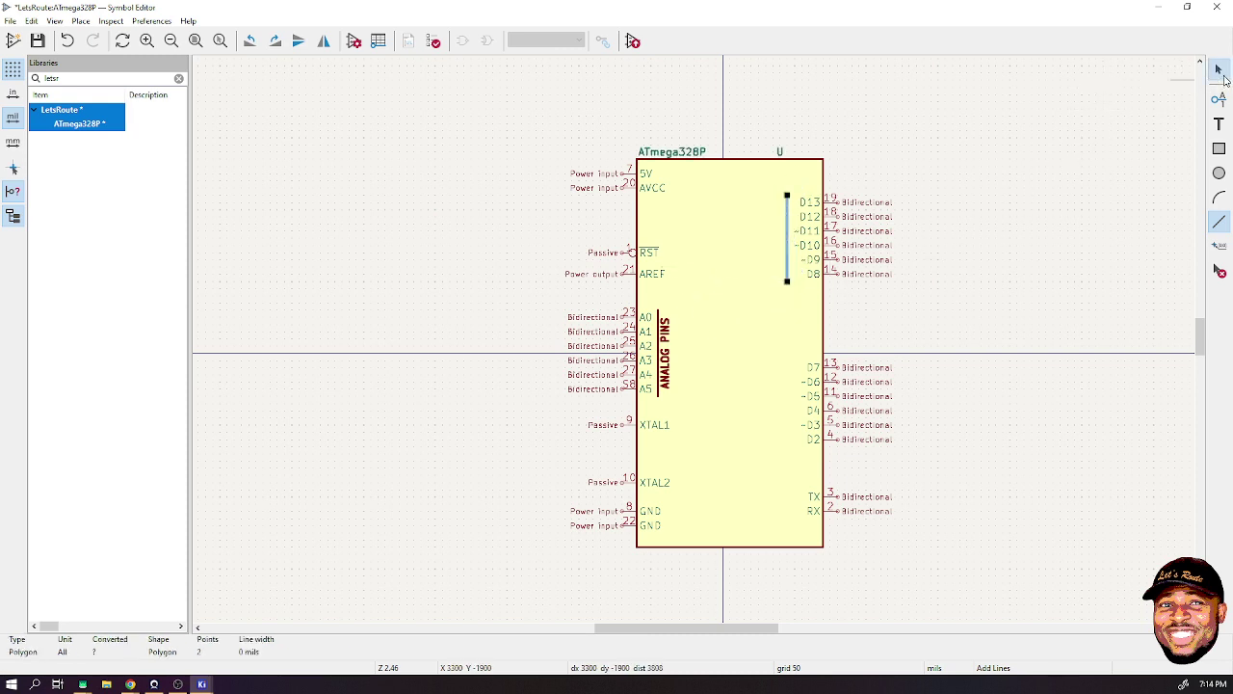
{"action": "left_click", "coordinate": [1218, 69]}
{"action": "left_click", "coordinate": [799, 284]}
{"action": "left_click", "coordinate": [787, 269]}
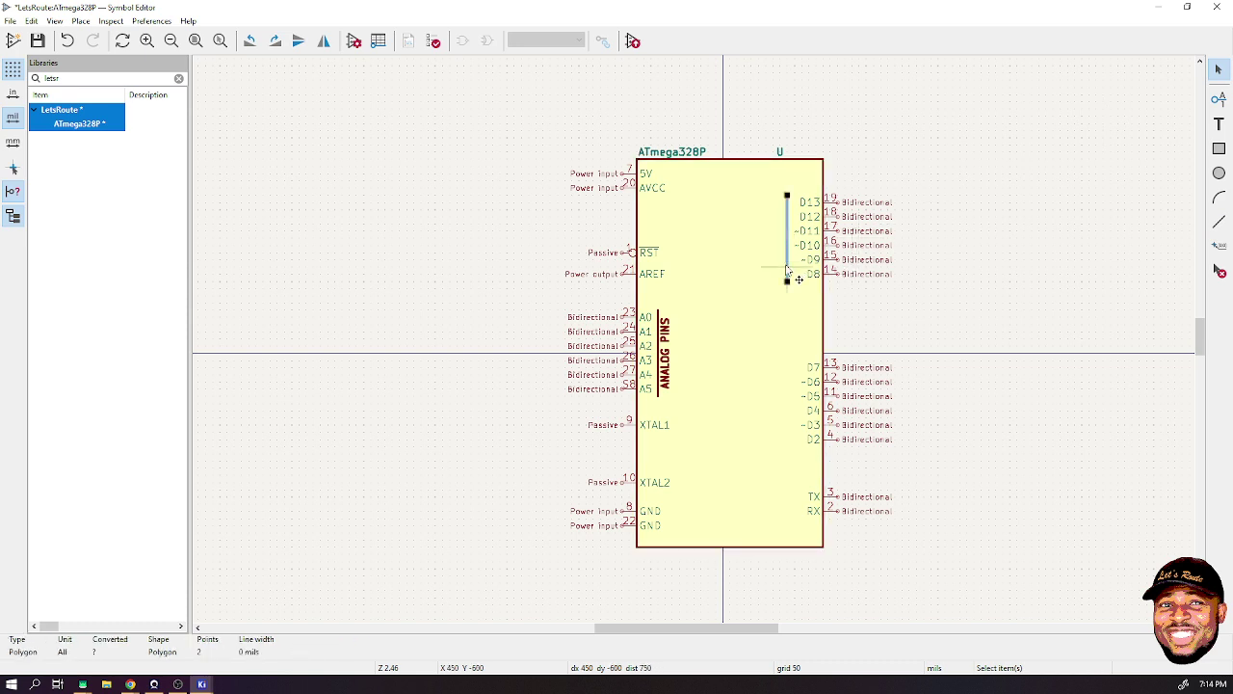
{"action": "double_click", "coordinate": [787, 270]}
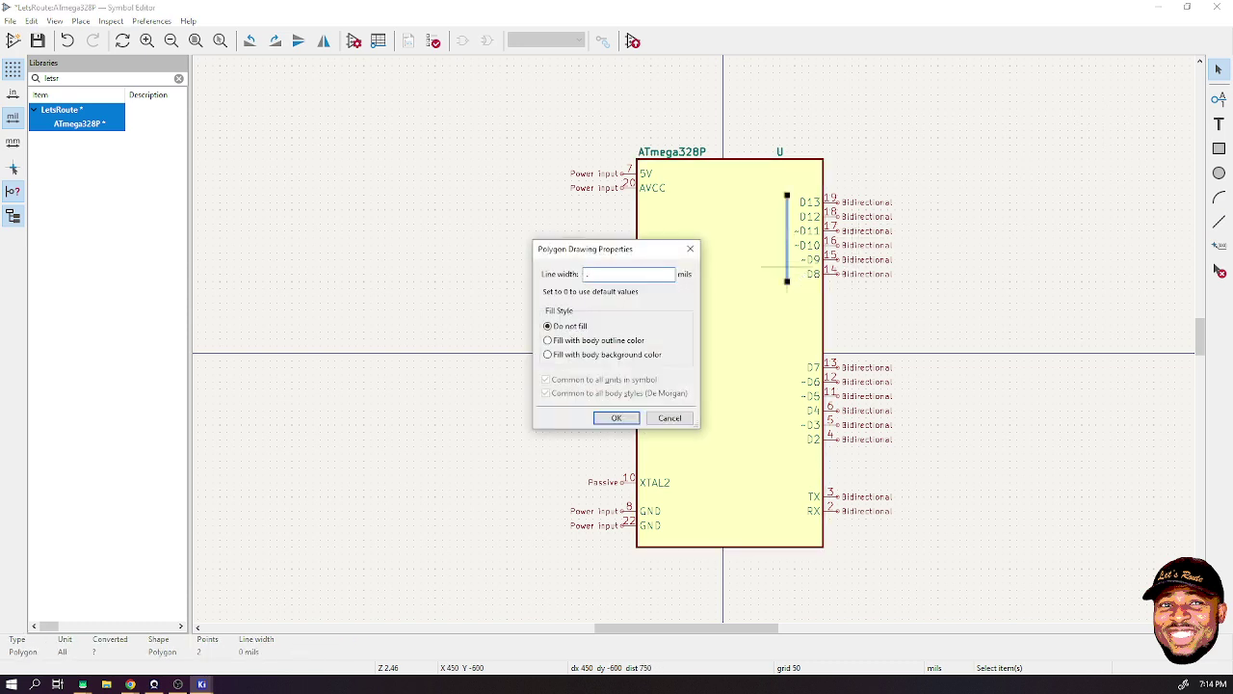
{"action": "type", "text": ".3mm"}
{"action": "key", "text": "Return"}
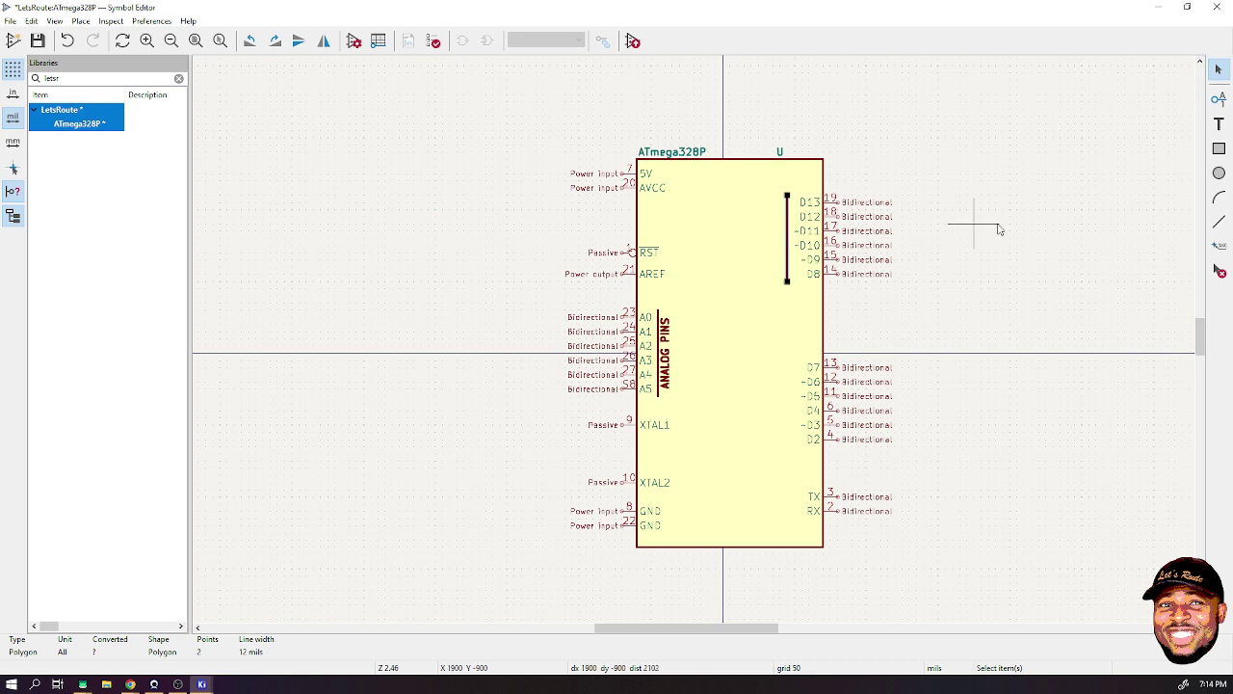
- Add a bold vertical D8-D13 label beside the new bracket line
{"action": "left_click", "coordinate": [1218, 123]}
{"action": "left_click", "coordinate": [1196, 133]}
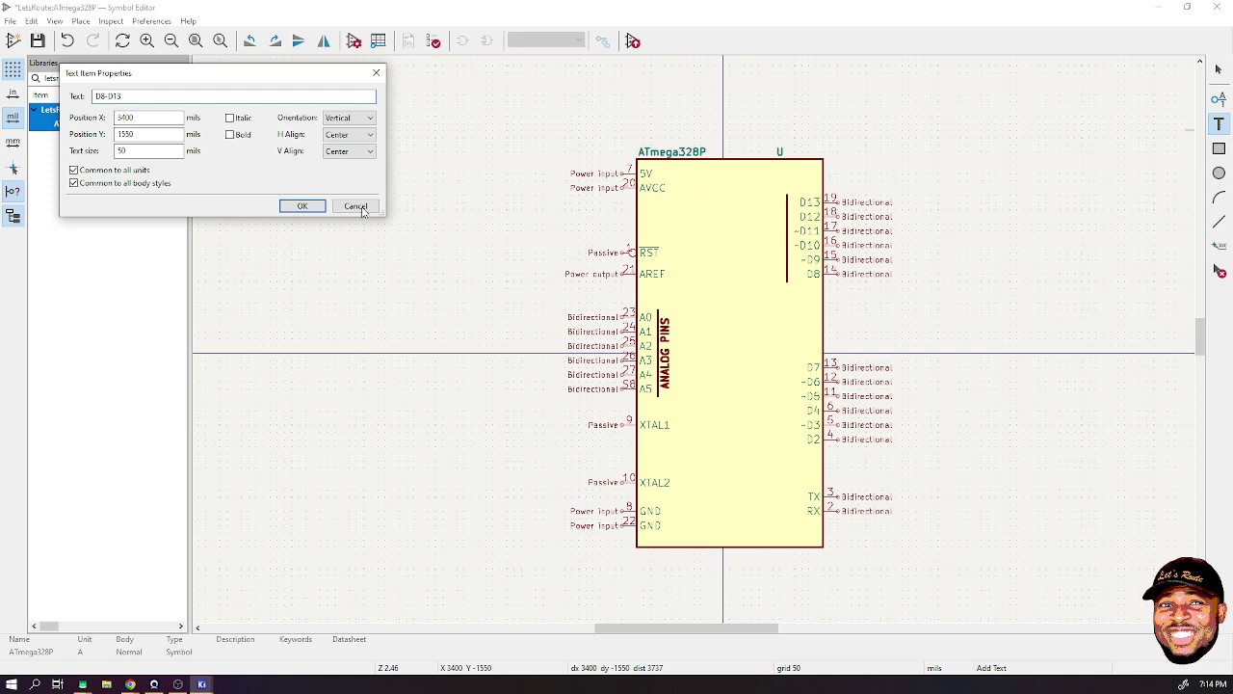
{"action": "left_click", "coordinate": [301, 206]}
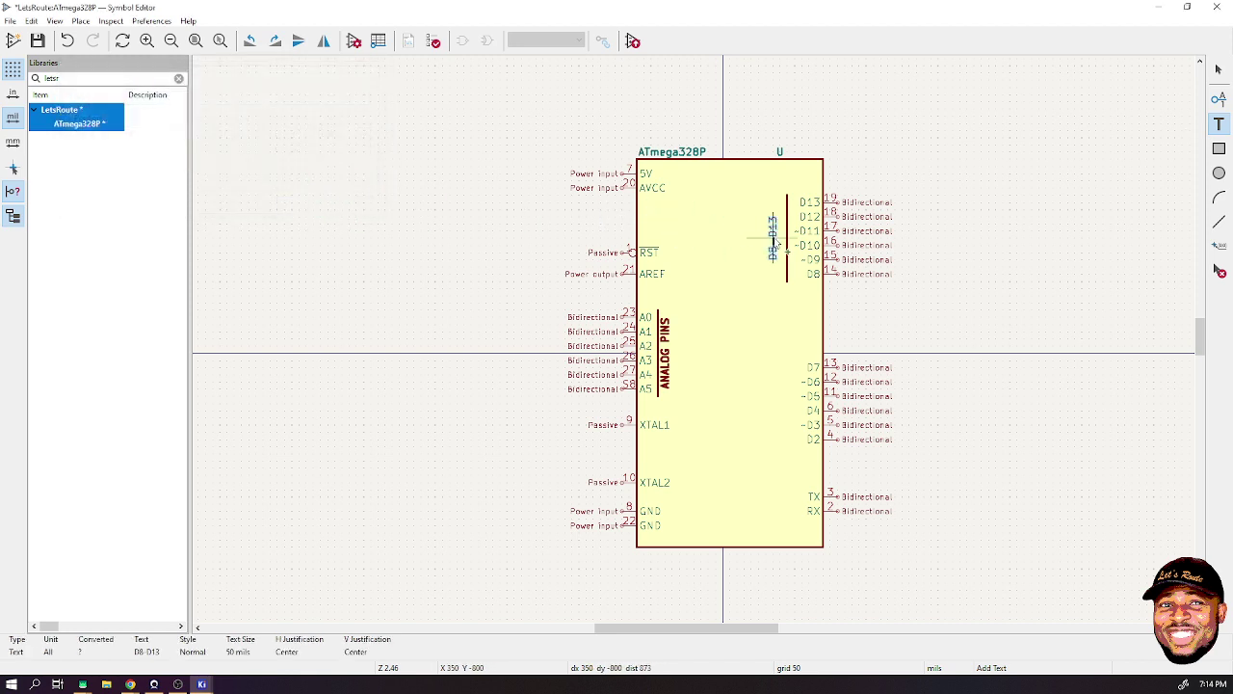
{"action": "left_click", "coordinate": [779, 238]}
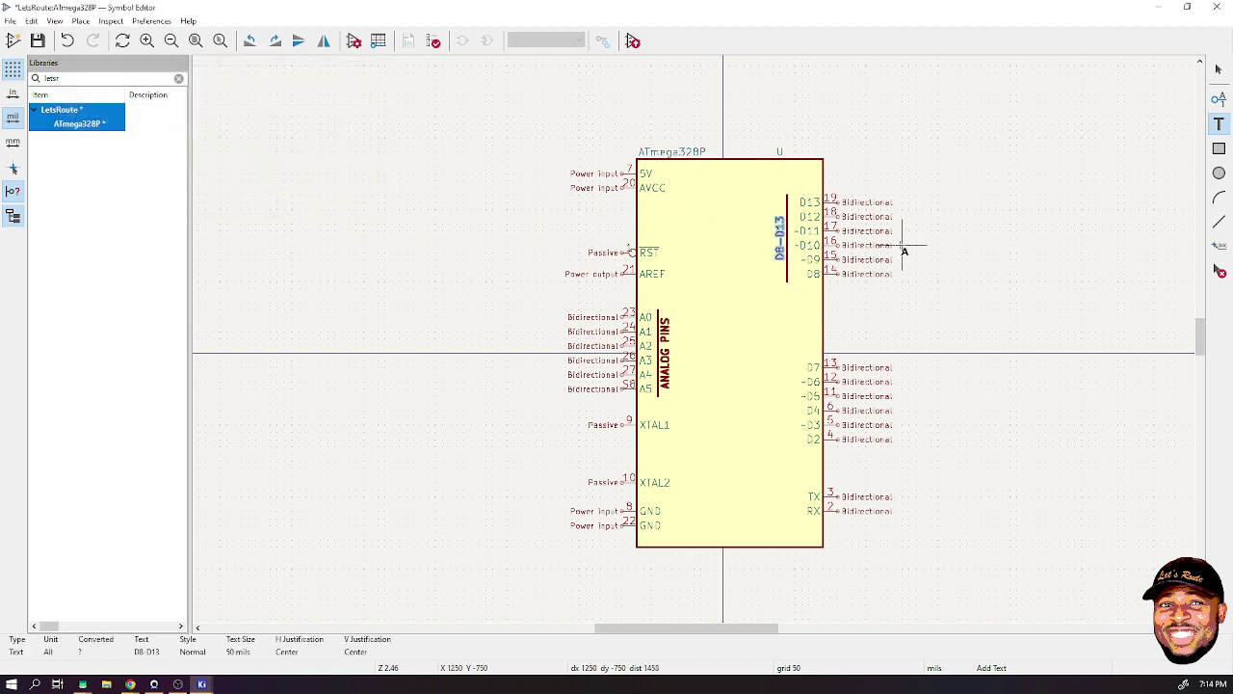
{"action": "left_click", "coordinate": [706, 222]}
{"action": "left_click", "coordinate": [300, 207]}
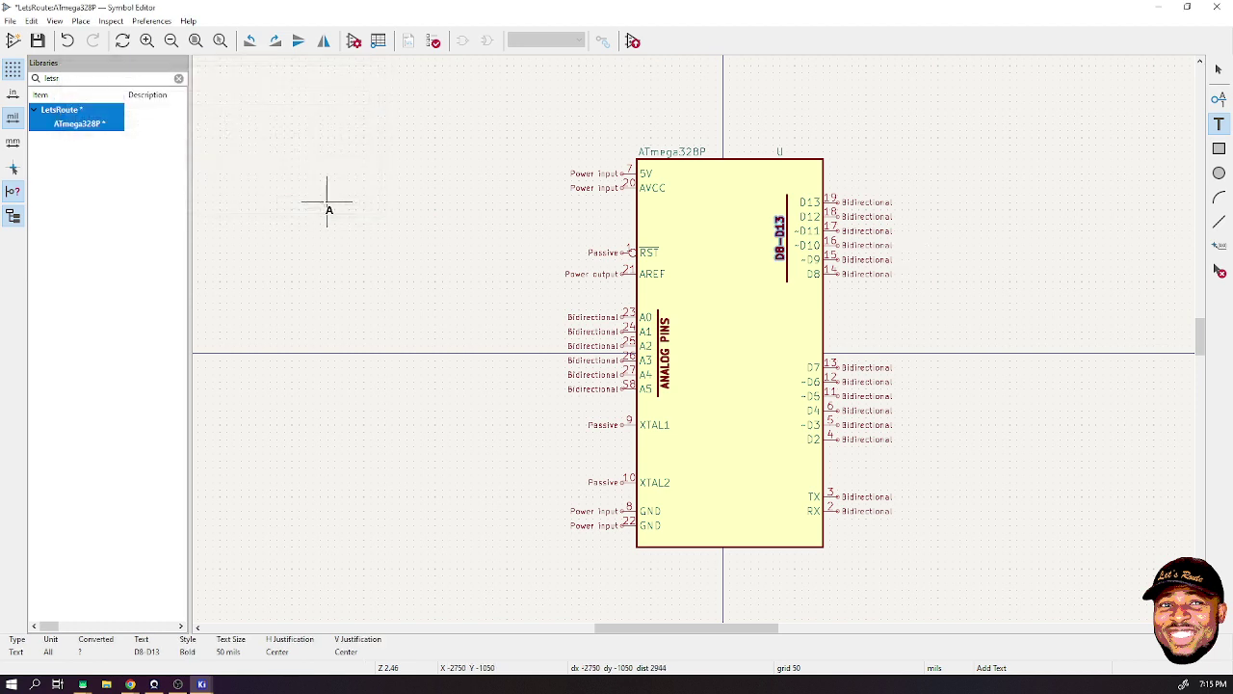
{"action": "left_click", "coordinate": [1220, 65]}
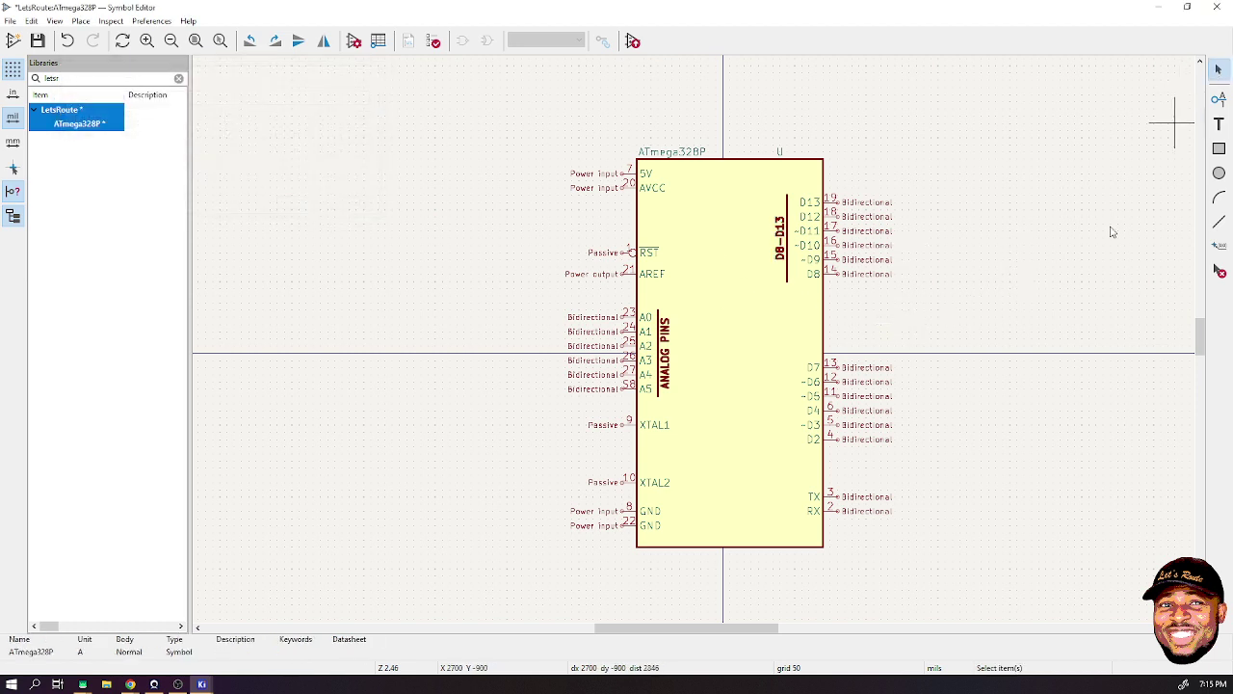
{"action": "left_click", "coordinate": [1219, 220]}
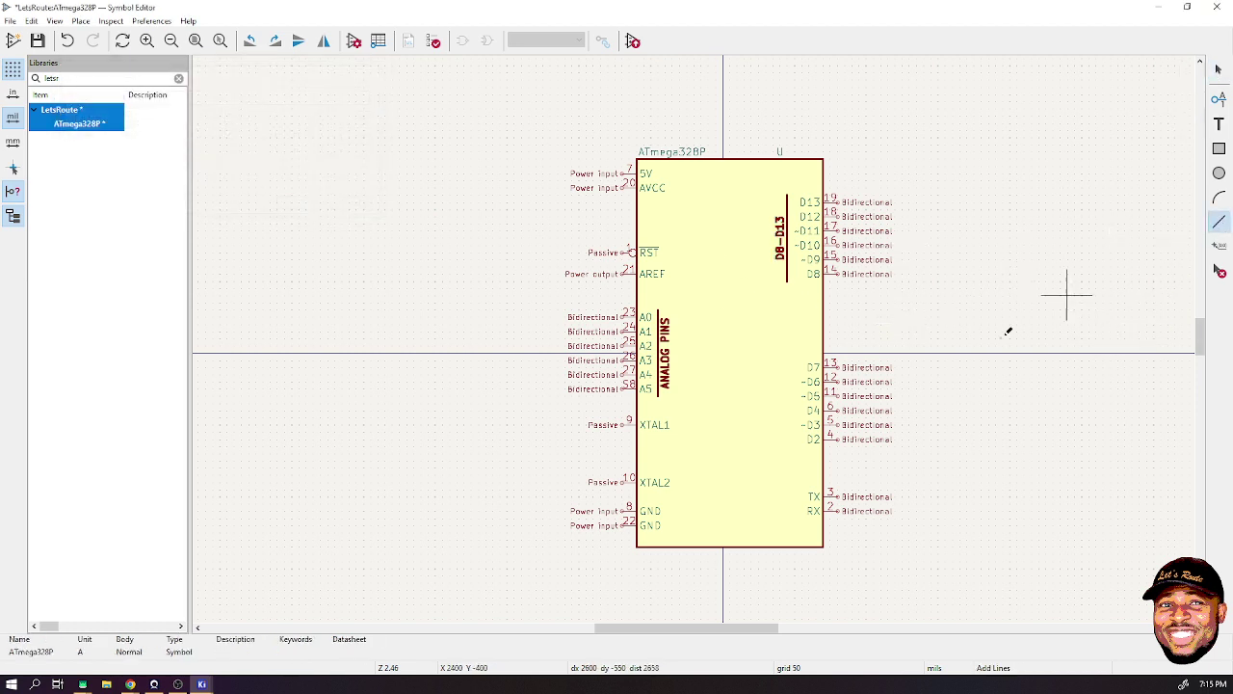
- Draw a bracket line from pin D7 down to pin D2
{"action": "left_click", "coordinate": [796, 361]}
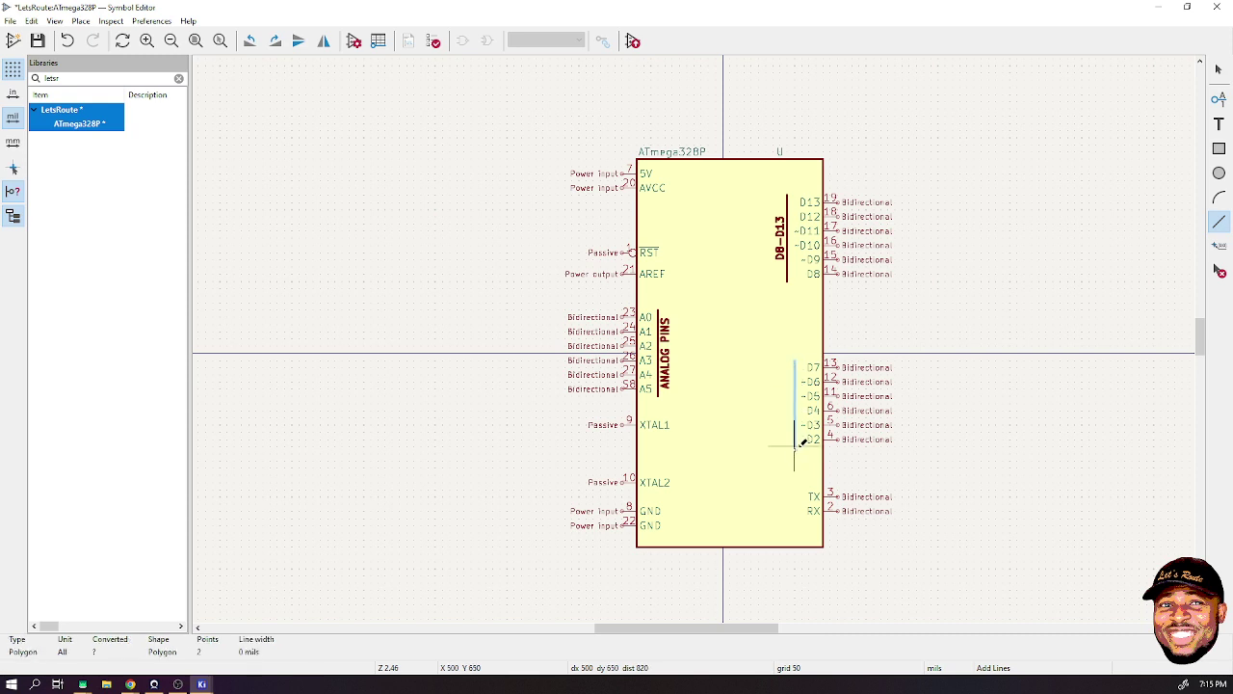
{"action": "double_click", "coordinate": [796, 445]}
{"action": "left_click", "coordinate": [1219, 69]}
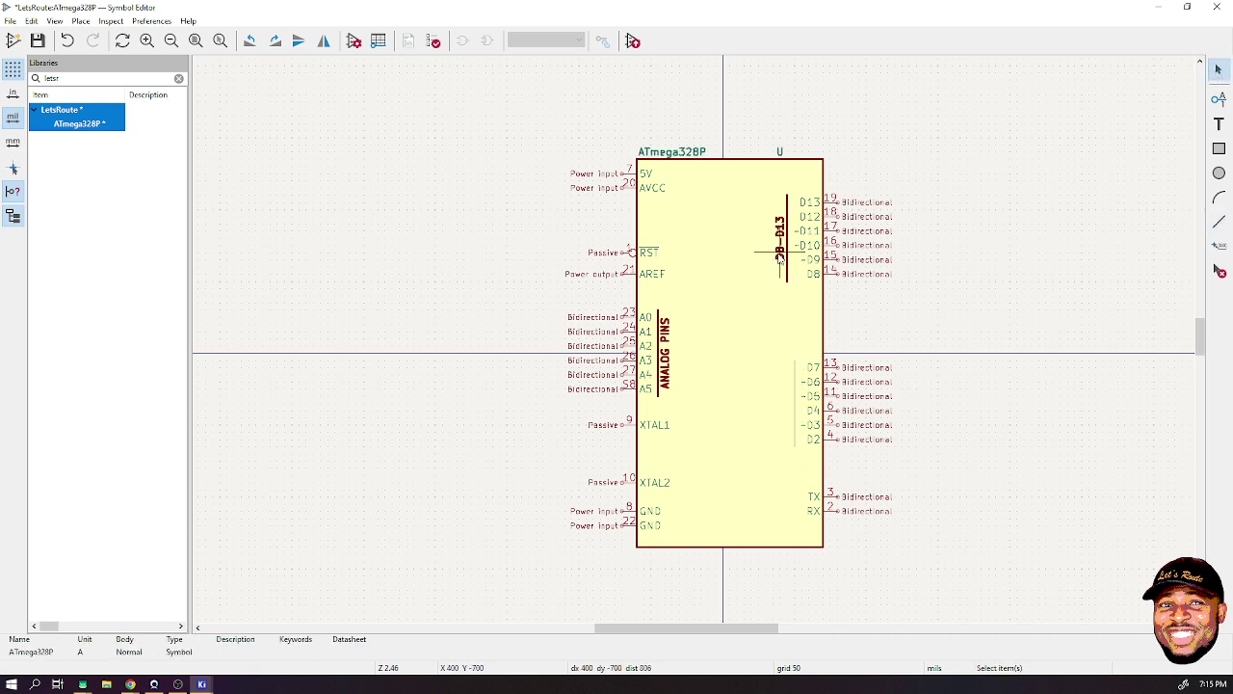
- Copy the D8-D13 label beside pins D7–D2 and change it to D2-D7
{"action": "left_click", "coordinate": [780, 256]}
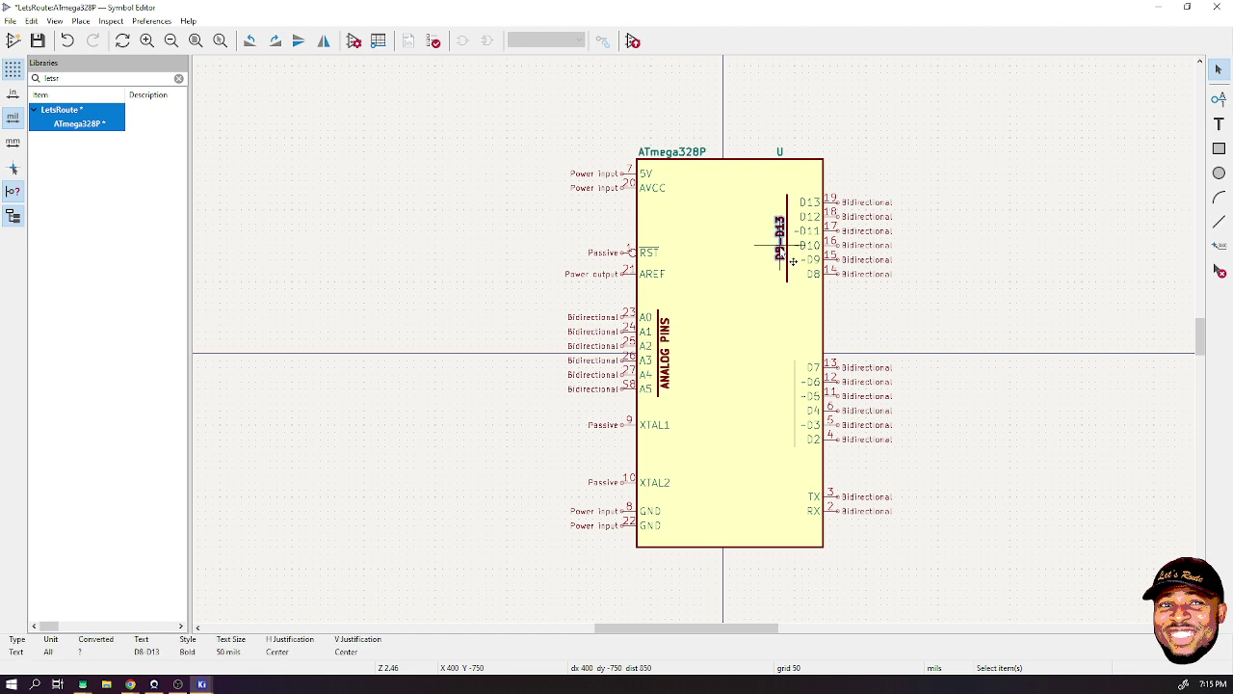
{"action": "left_click", "coordinate": [801, 421]}
{"action": "key", "text": "e"}
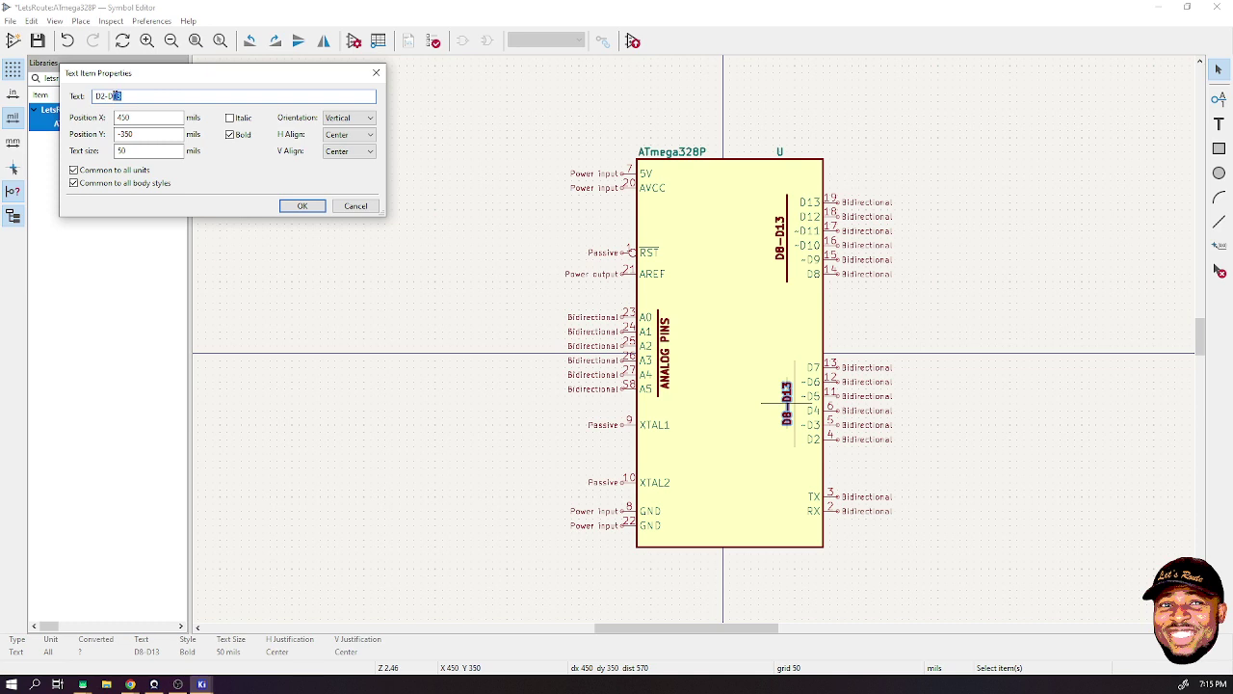
{"action": "type", "text": "7"}
{"action": "left_click", "coordinate": [302, 206]}
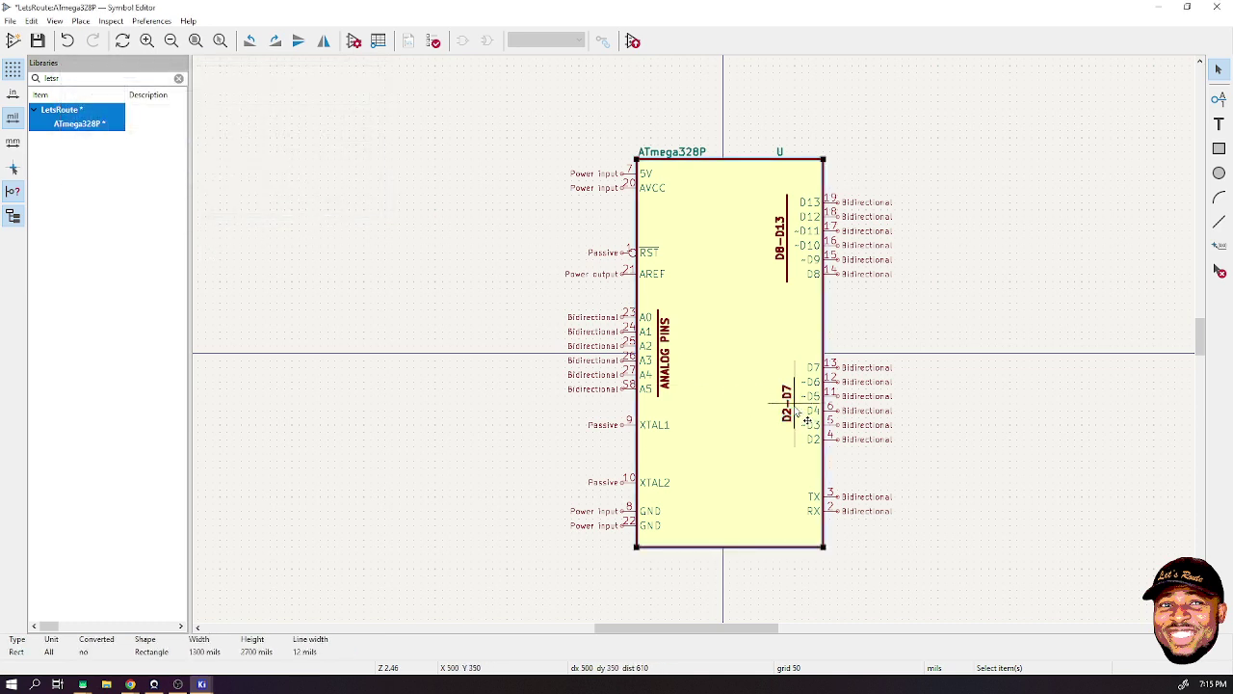
- Set the D2-D7 bracket line width to 0.3 mm
{"action": "double_click", "coordinate": [793, 411]}
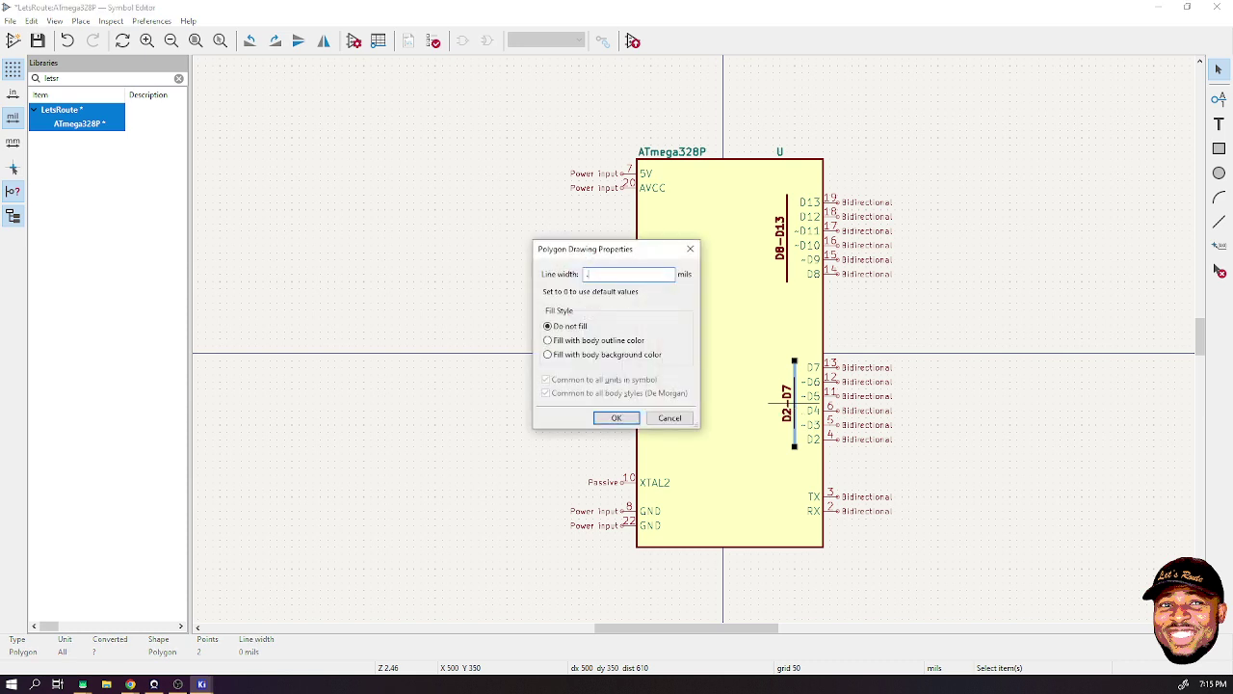
{"action": "type", "text": ".3MM"}
{"action": "key", "text": "Return"}
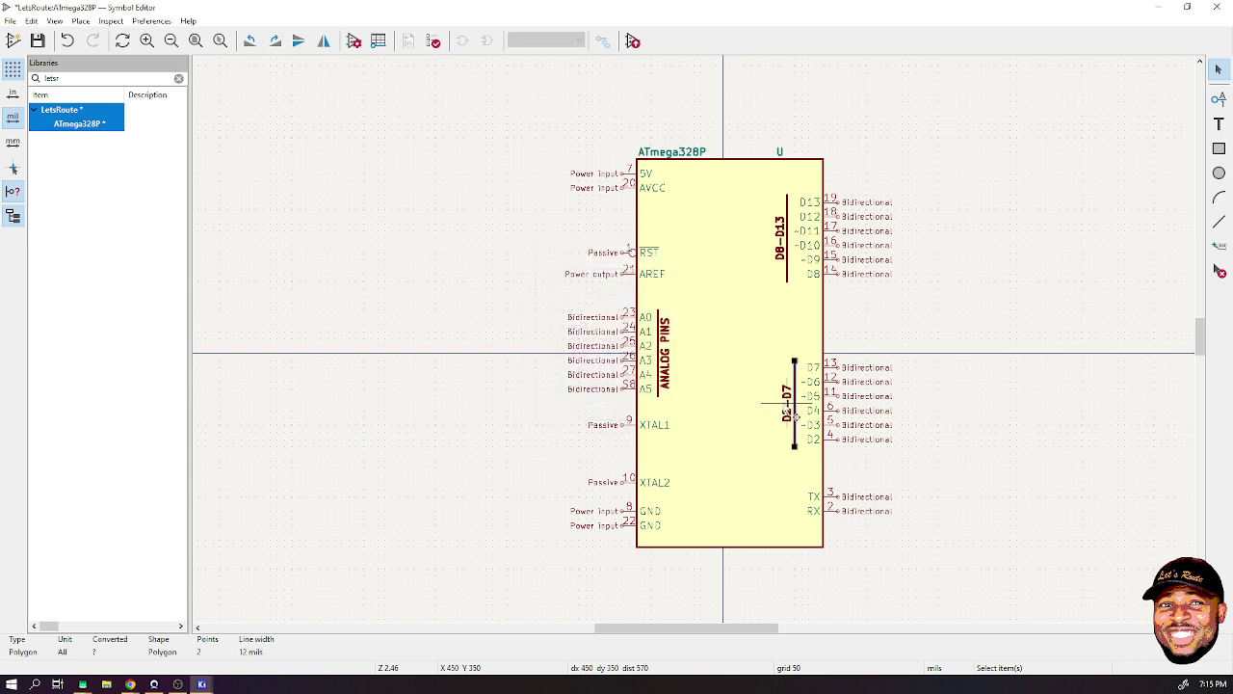
{"action": "left_click", "coordinate": [1018, 337]}
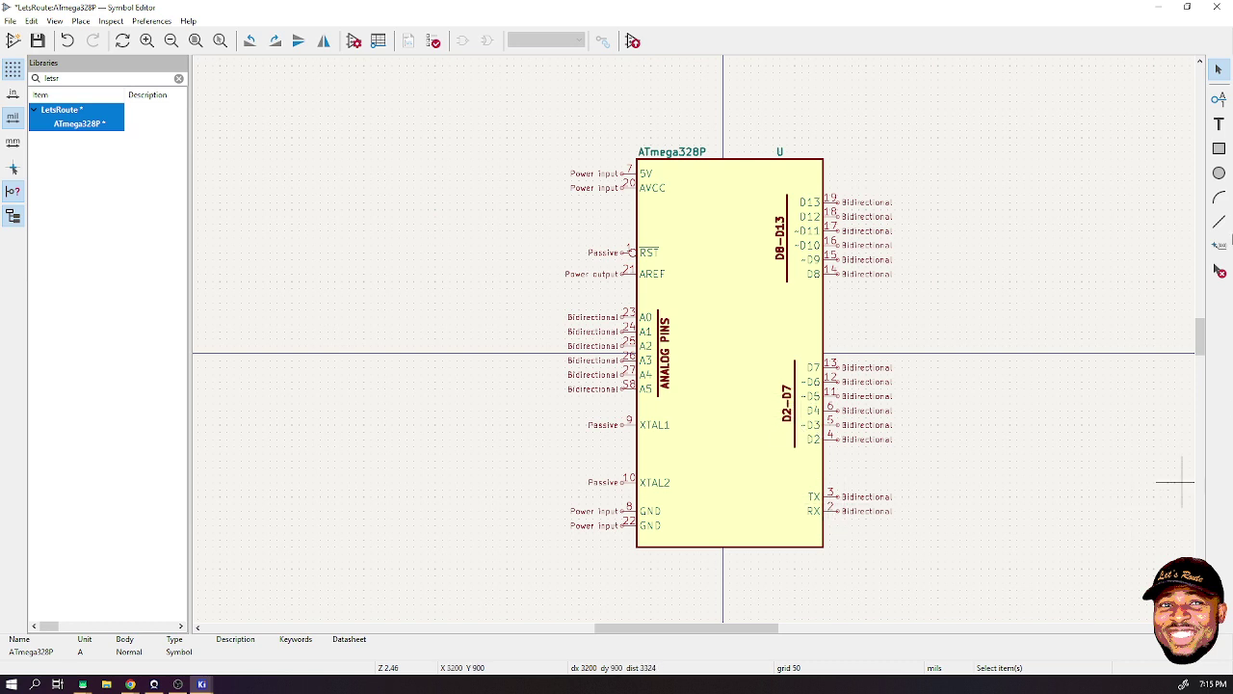
- Draw a box around the TX and RX pins with a 12-mil line width
{"action": "left_click", "coordinate": [1219, 222]}
{"action": "scroll", "coordinate": [829, 531], "scroll_direction": "up", "scroll_amount": 5}
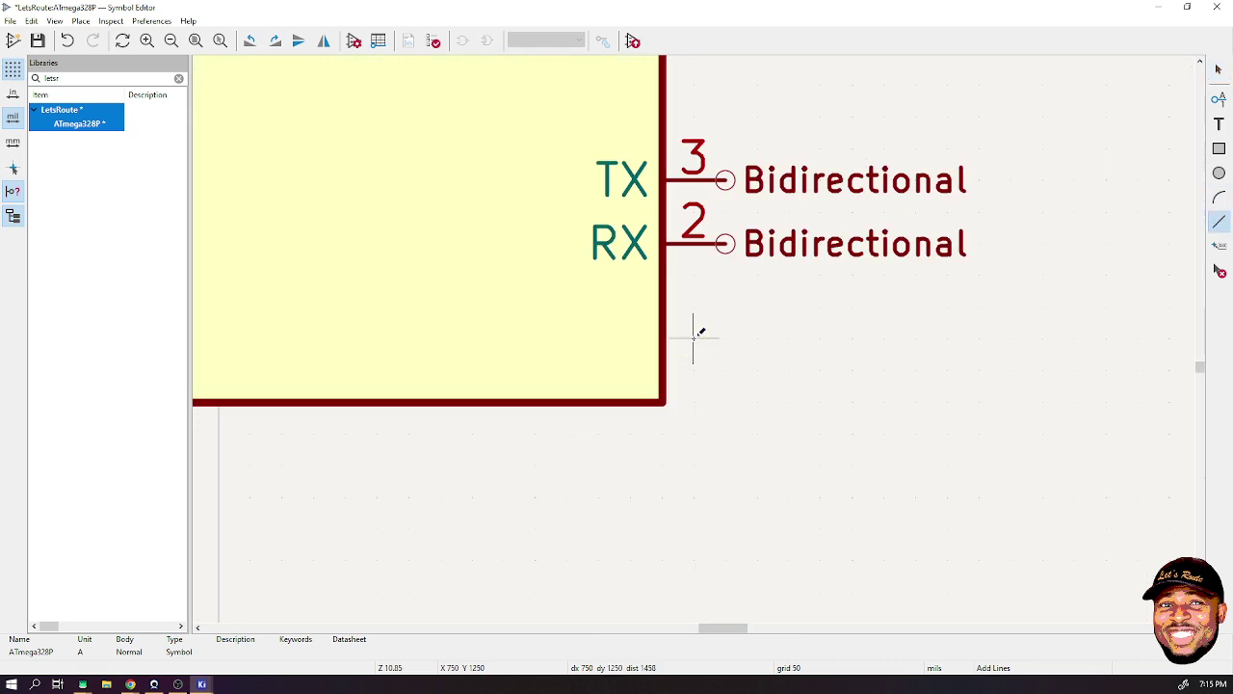
{"action": "scroll", "coordinate": [692, 337], "scroll_direction": "up", "scroll_amount": 2}
{"action": "scroll", "coordinate": [700, 333], "scroll_direction": "down", "scroll_amount": 6}
{"action": "scroll", "coordinate": [694, 330], "scroll_direction": "up", "scroll_amount": 5}
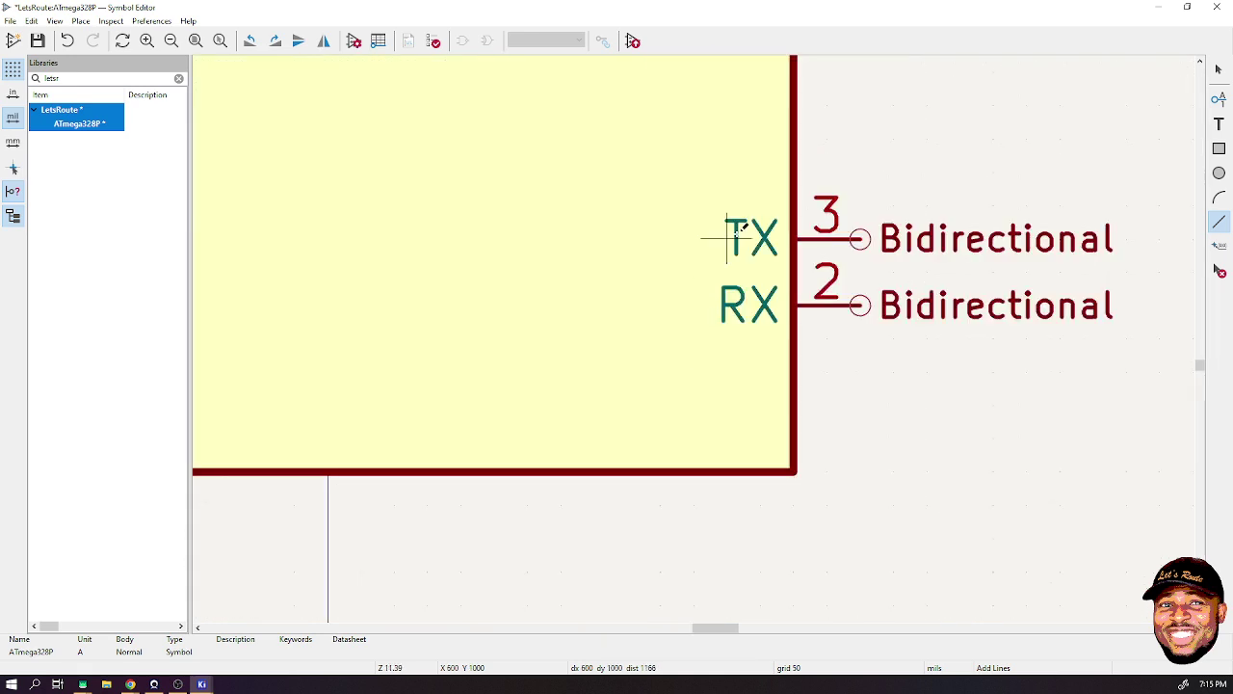
{"action": "left_click", "coordinate": [796, 172]}
{"action": "left_click", "coordinate": [692, 174]}
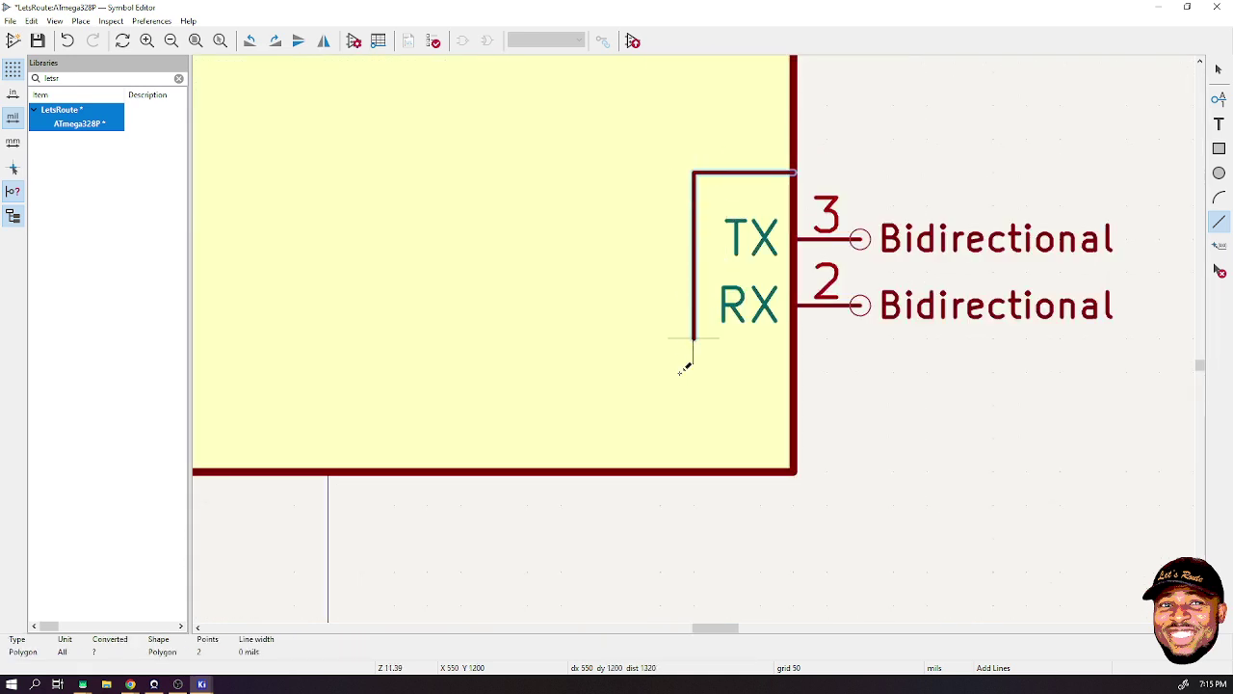
{"action": "left_click", "coordinate": [693, 372]}
{"action": "double_click", "coordinate": [795, 372]}
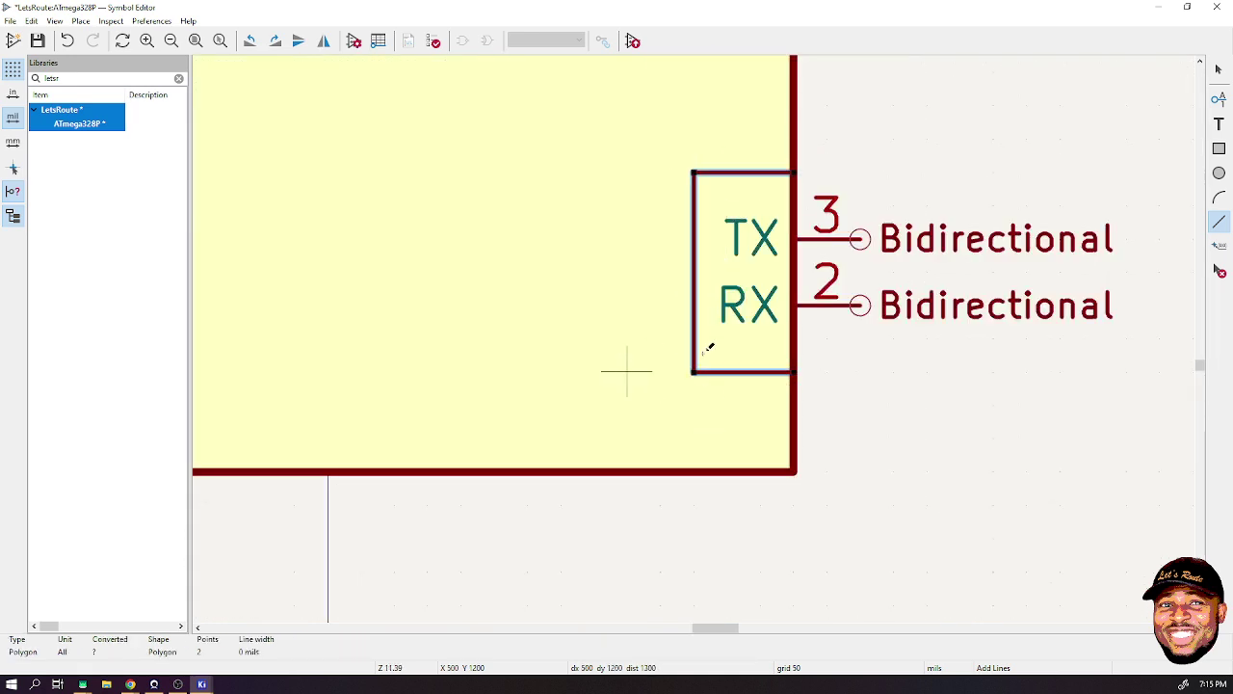
{"action": "left_click", "coordinate": [1217, 69]}
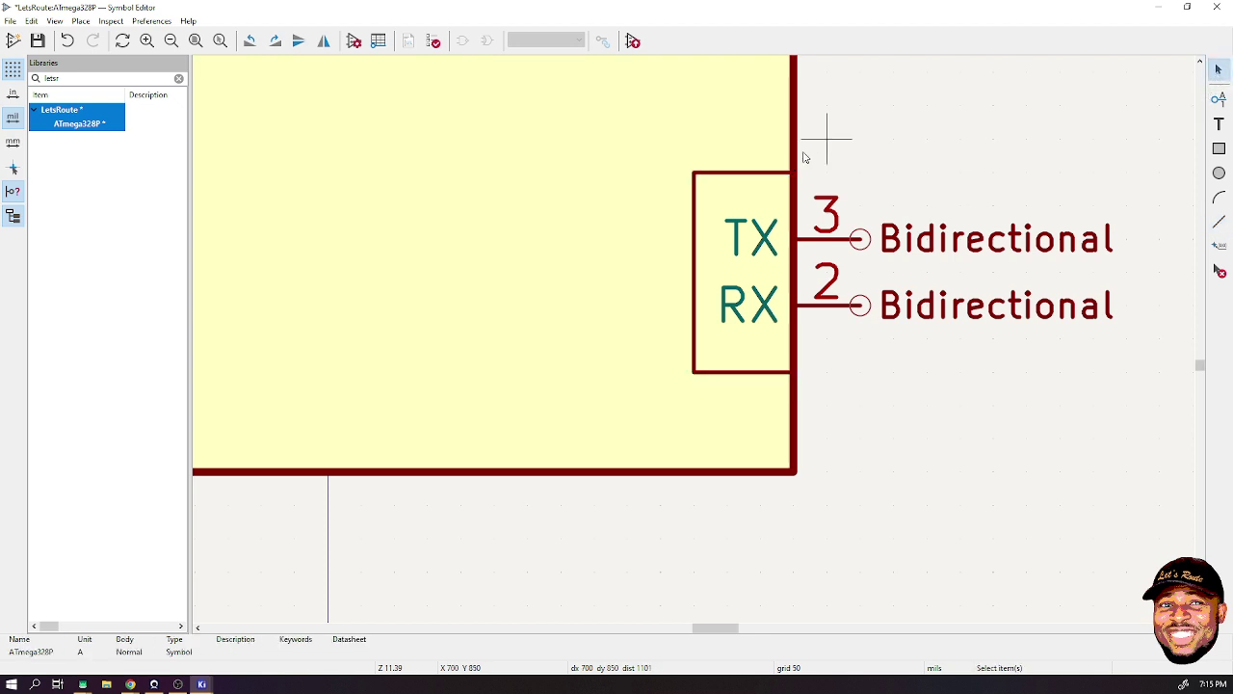
{"action": "double_click", "coordinate": [755, 175]}
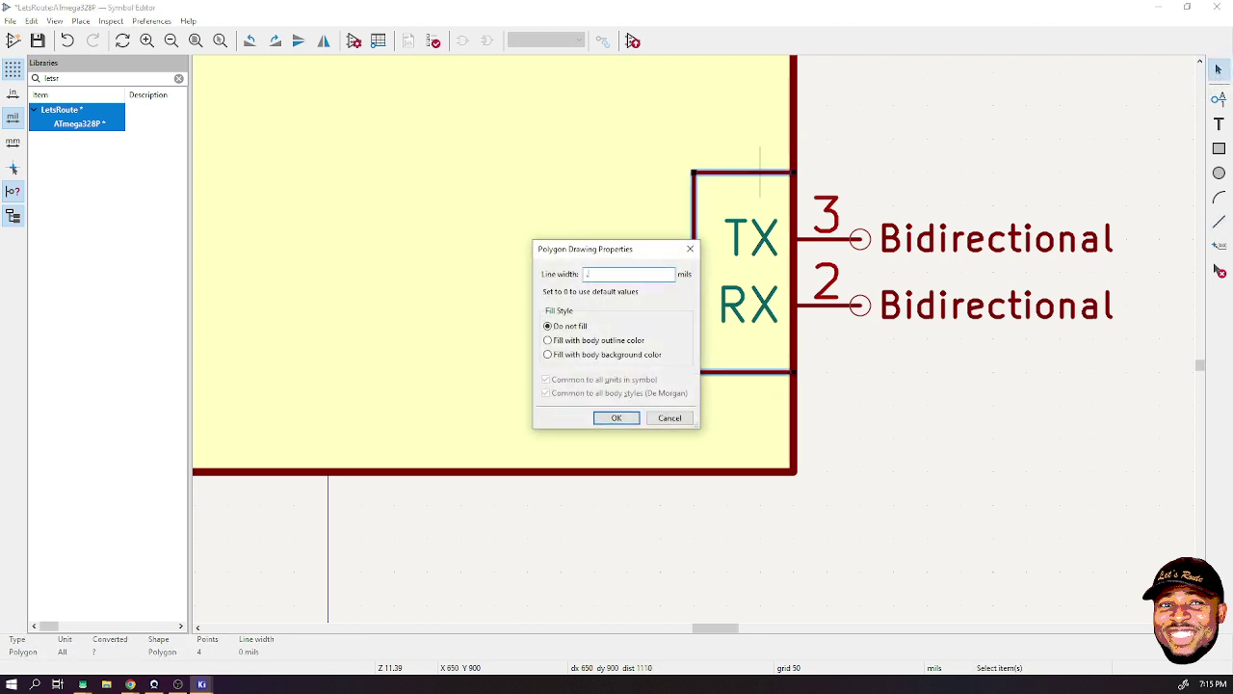
{"action": "type", "text": "12"}
{"action": "key", "text": "Return"}
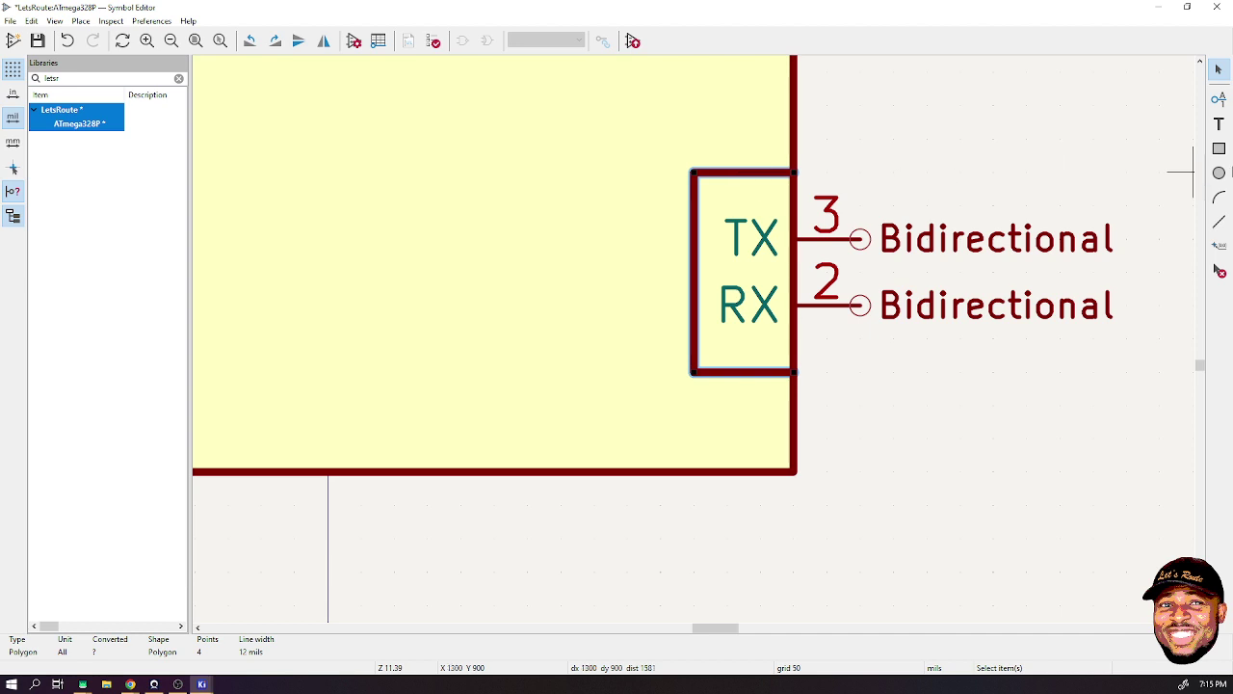
- Add a bold UART label beside the TX/RX box
{"action": "left_click", "coordinate": [1219, 123]}
{"action": "left_click", "coordinate": [449, 176]}
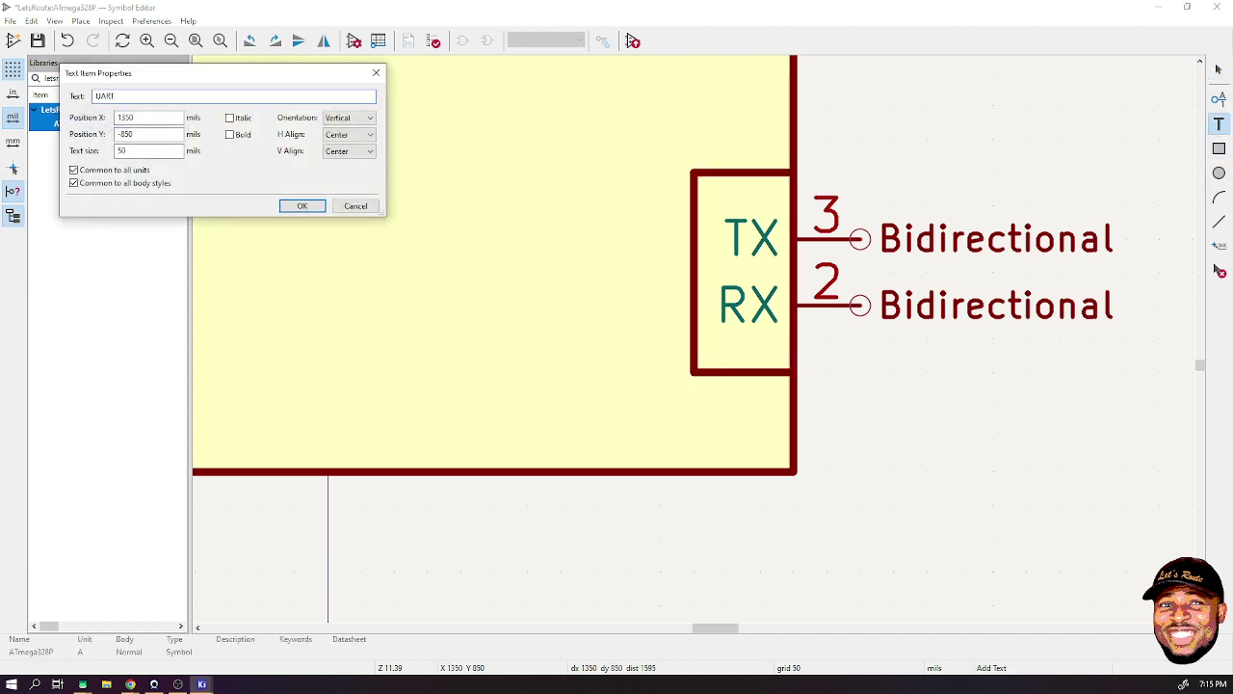
{"action": "left_click", "coordinate": [301, 206]}
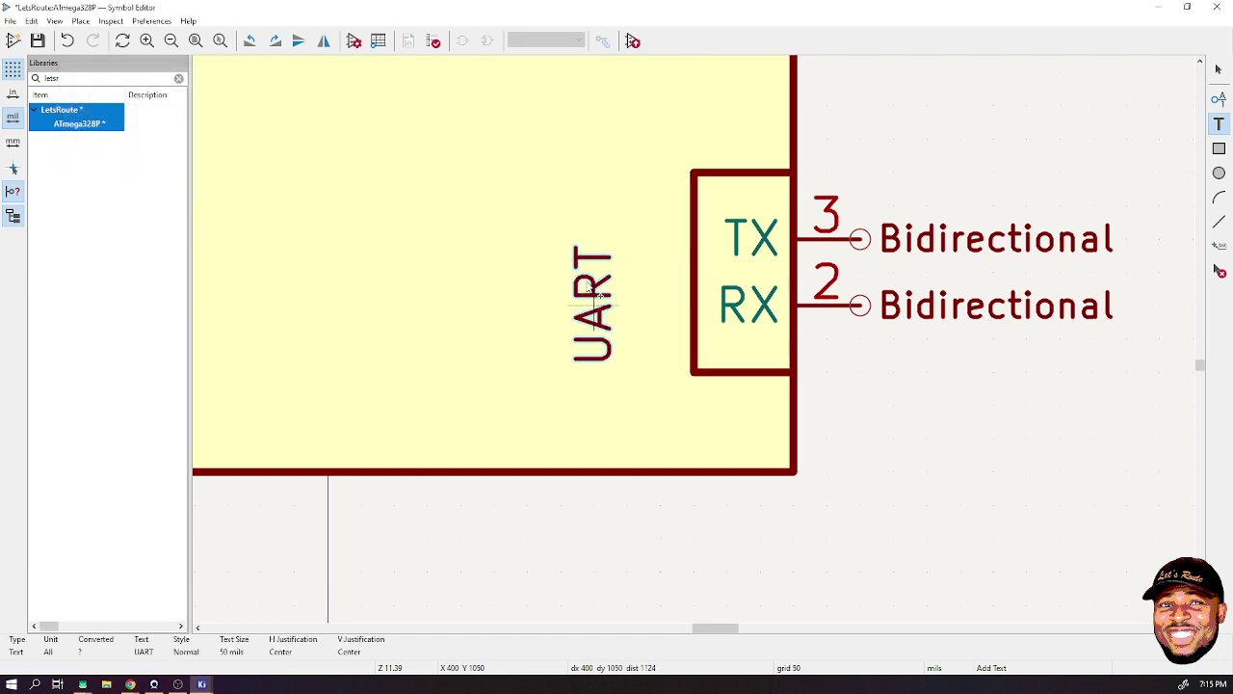
{"action": "double_click", "coordinate": [660, 272]}
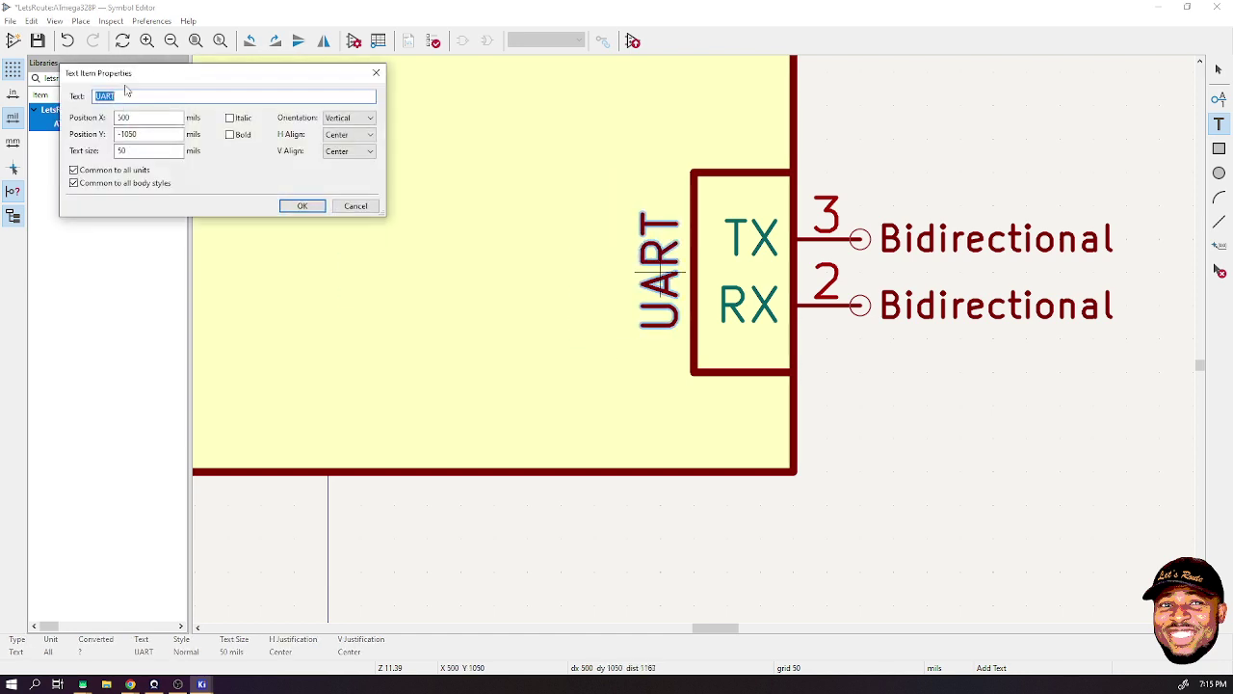
{"action": "left_click", "coordinate": [230, 135]}
{"action": "left_click", "coordinate": [308, 206]}
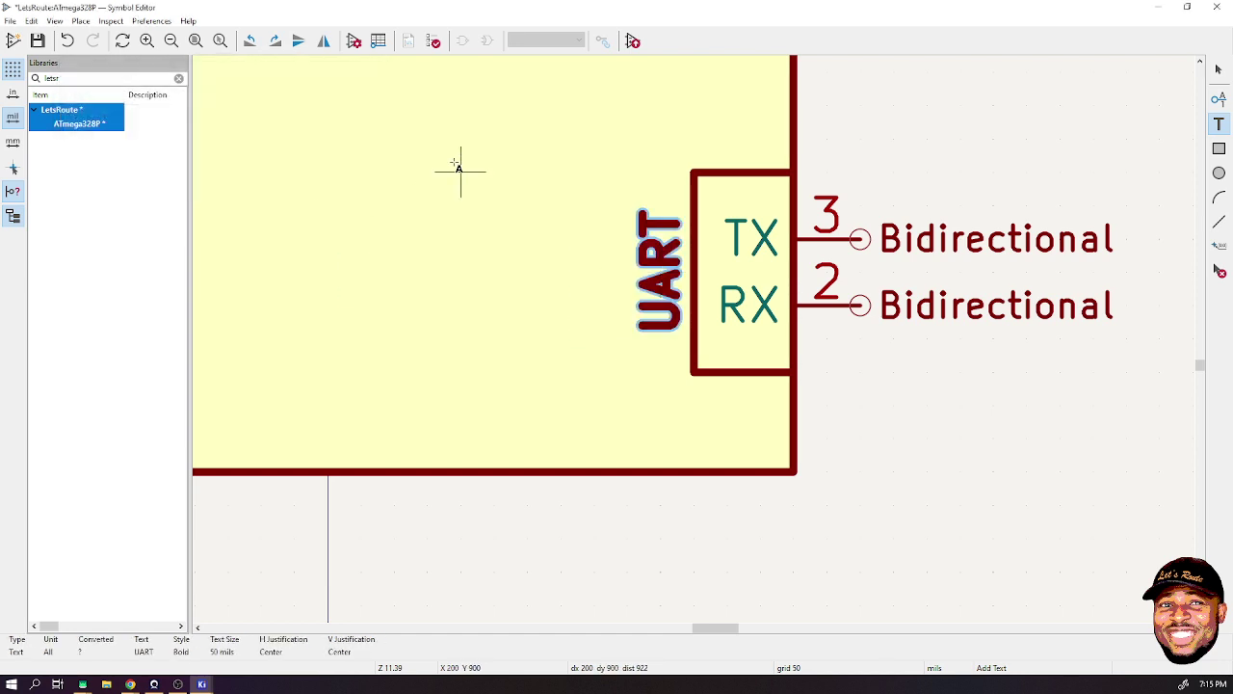
{"action": "key", "text": "Home"}
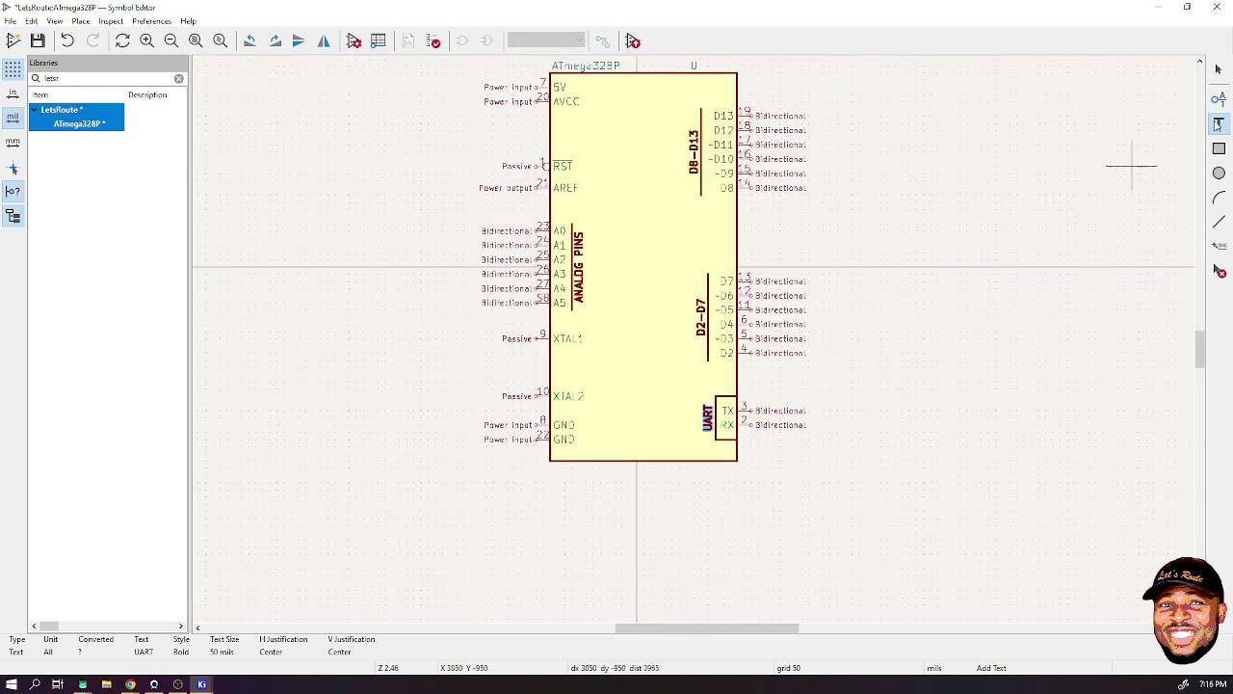
- Place a bold 98-mil ATMEGA328P title in the middle of the chip body
{"action": "left_click", "coordinate": [910, 176]}
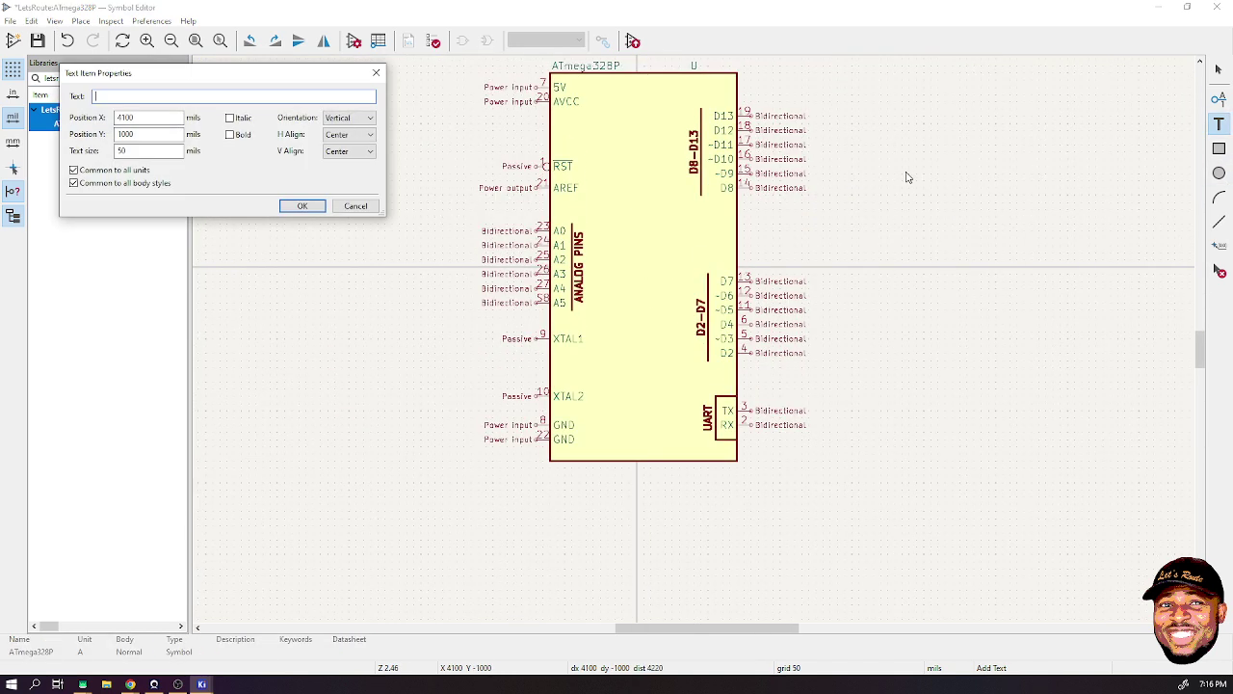
{"action": "type", "text": "ARM"}
{"action": "key", "text": "BackSpace"}
{"action": "key", "text": "BackSpace"}
{"action": "left_click", "coordinate": [230, 135]}
{"action": "double_click", "coordinate": [124, 150]}
{"action": "type", "text": "298"}
{"action": "key", "text": "Return"}
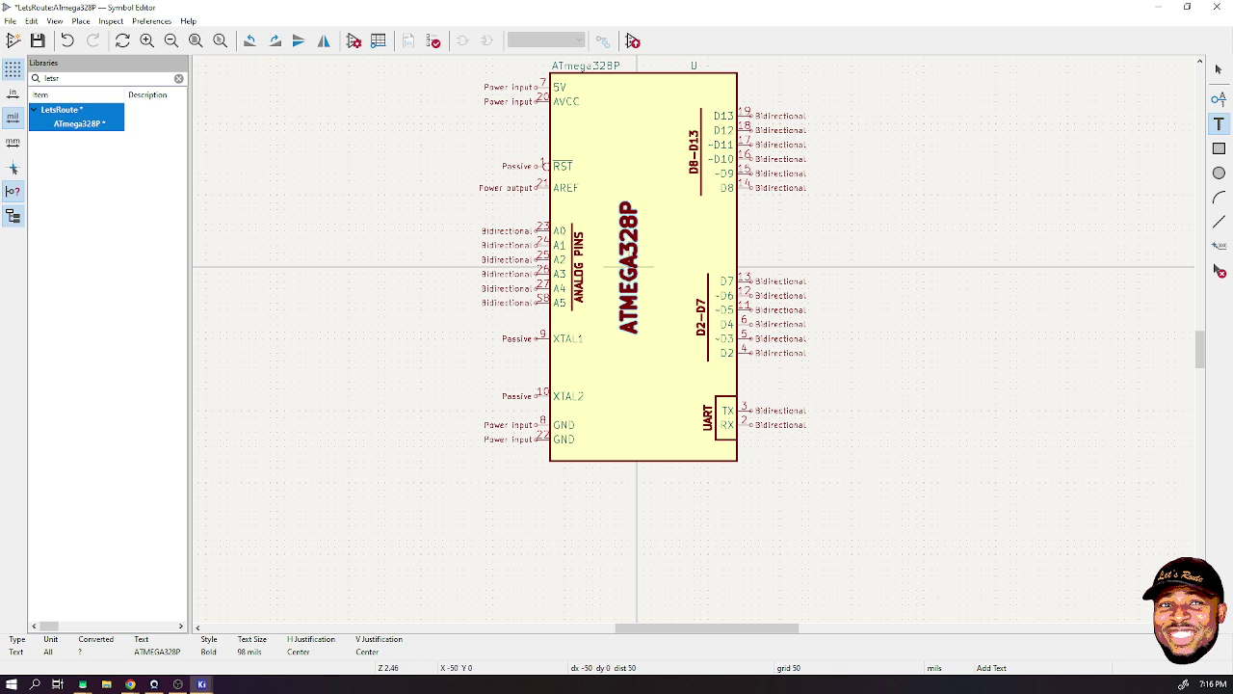
{"action": "left_click", "coordinate": [628, 268]}
- Add bold DIP VERSION text beside the ATMEGA328P title
{"action": "left_click", "coordinate": [742, 224]}
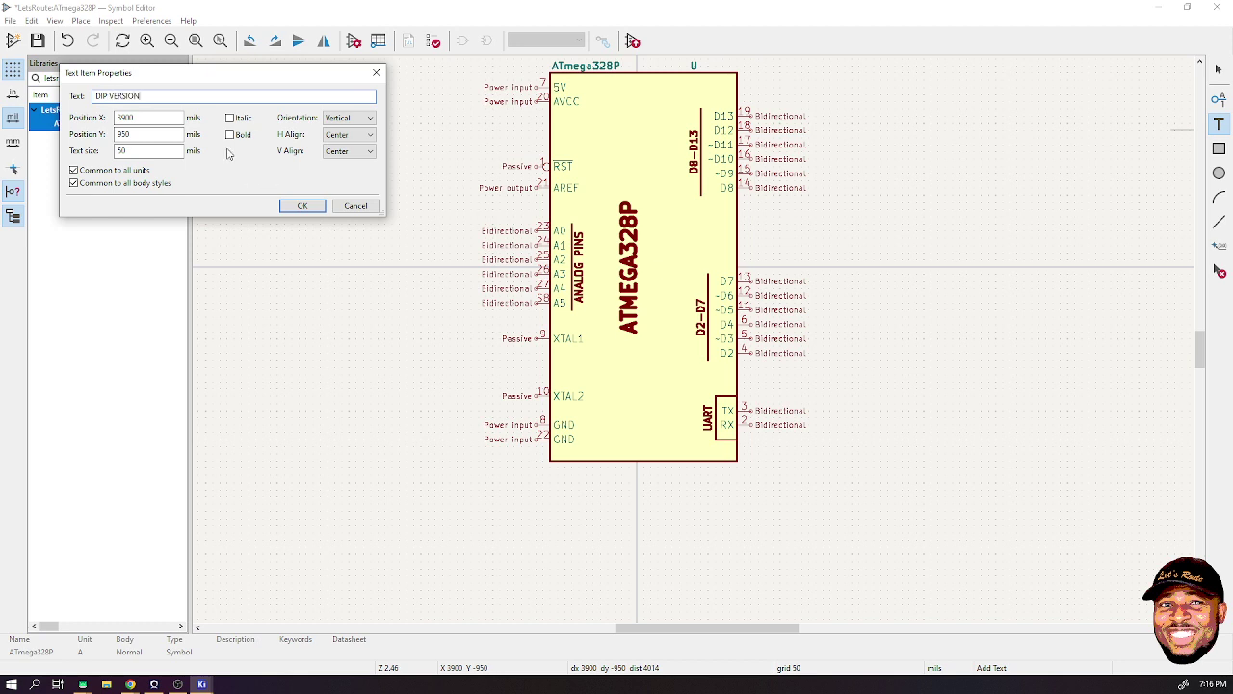
{"action": "left_click", "coordinate": [230, 135]}
{"action": "left_click", "coordinate": [301, 206]}
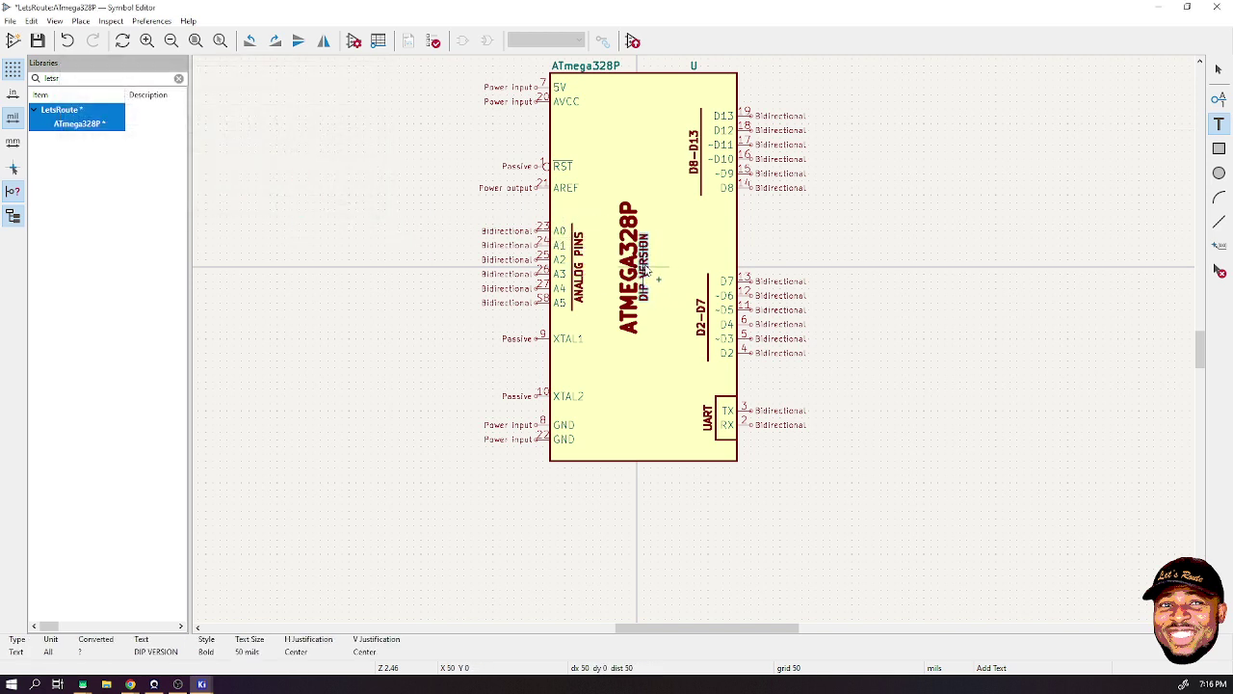
{"action": "left_click", "coordinate": [662, 279]}
{"action": "key", "text": "Escape"}
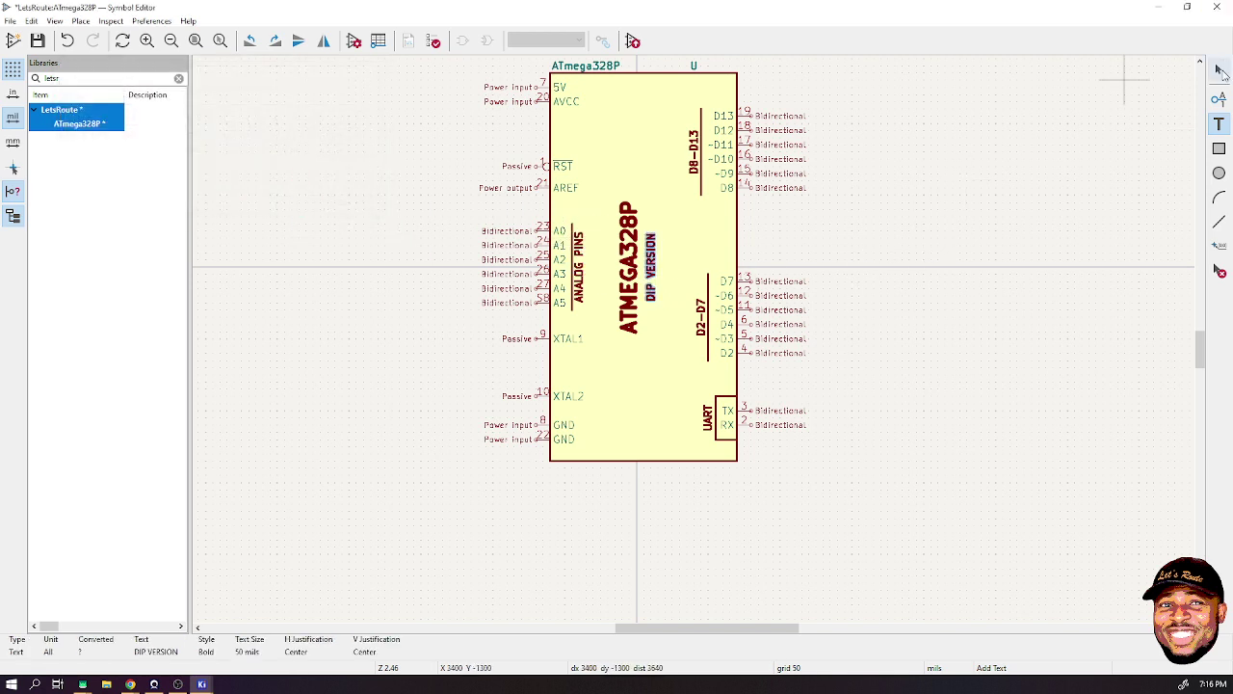
{"action": "scroll", "coordinate": [957, 164], "scroll_direction": "down", "scroll_amount": 3}
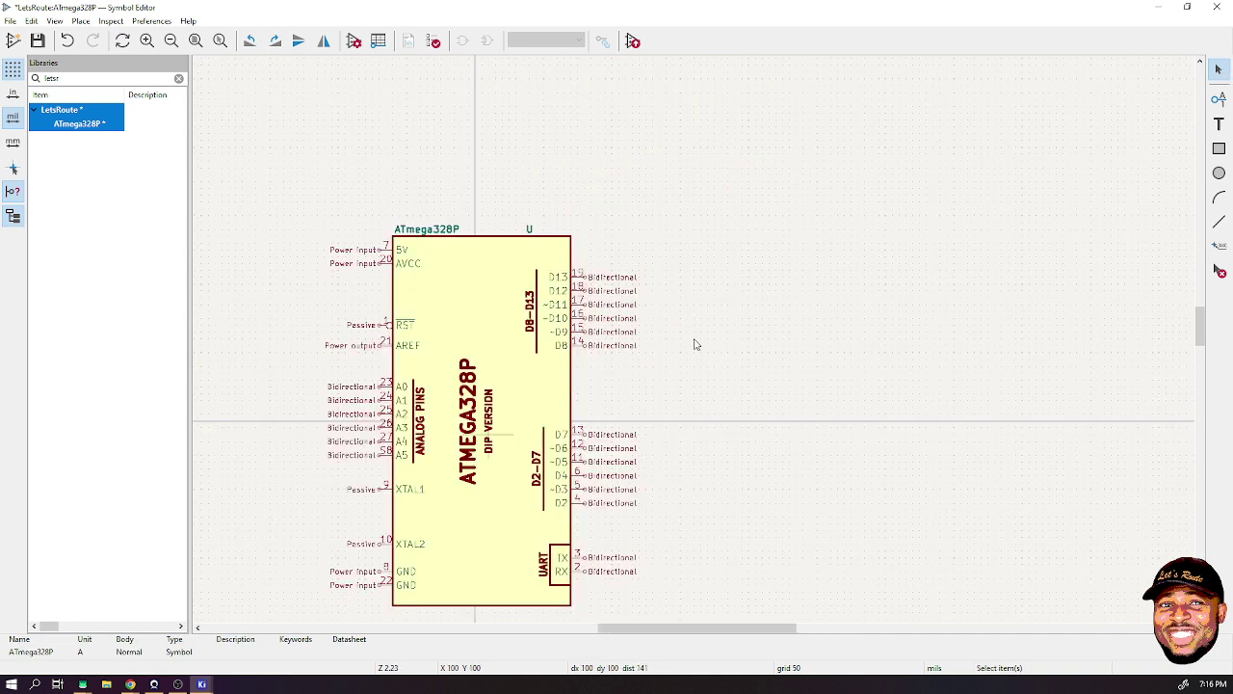
{"action": "scroll", "coordinate": [704, 347], "scroll_direction": "up", "scroll_amount": 3}
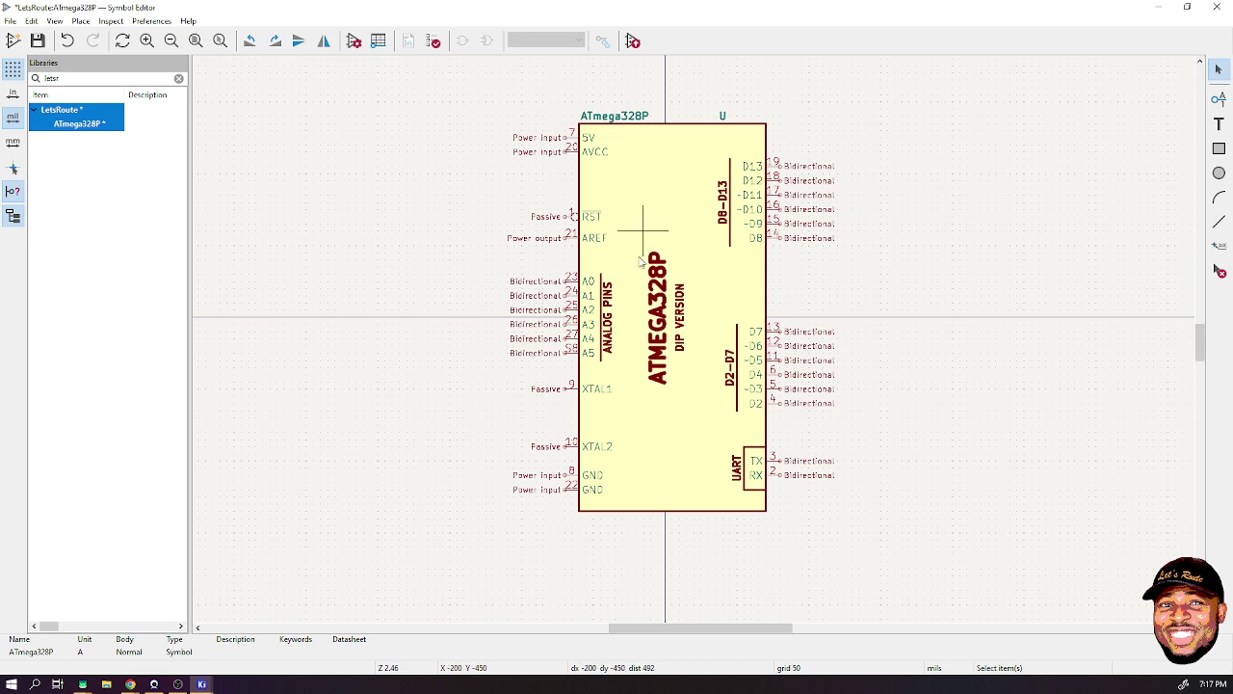
{"action": "left_click", "coordinate": [354, 41]}
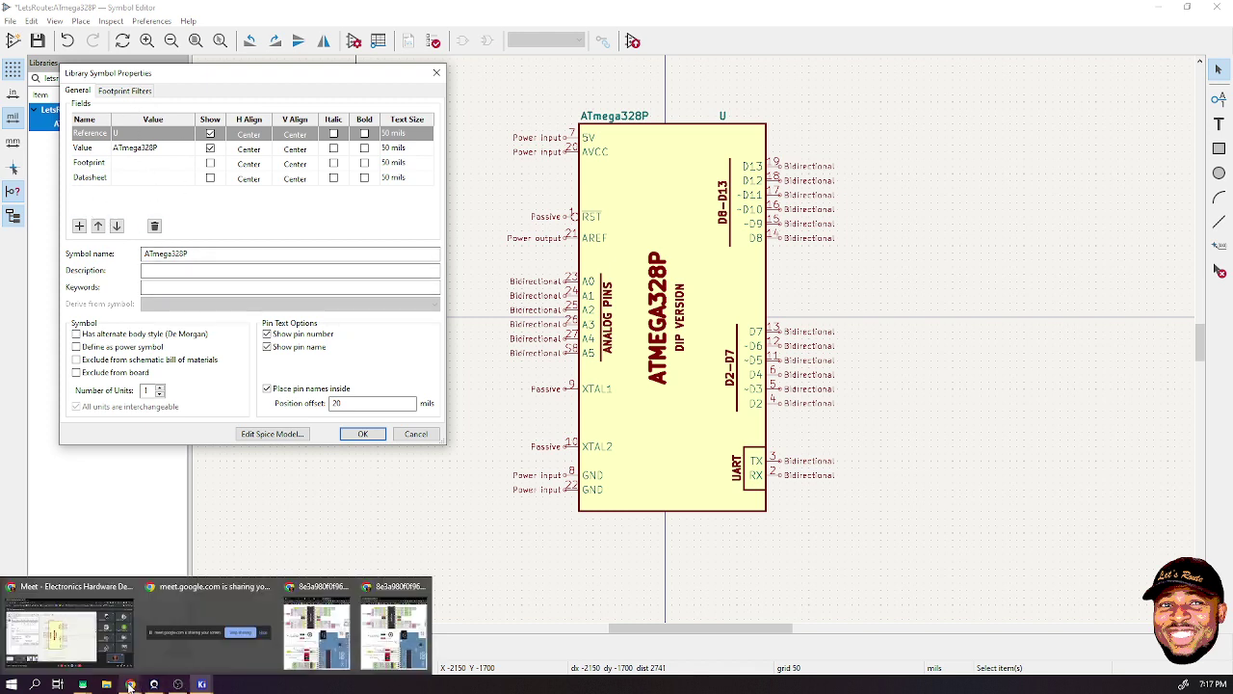
{"action": "left_click", "coordinate": [436, 72]}
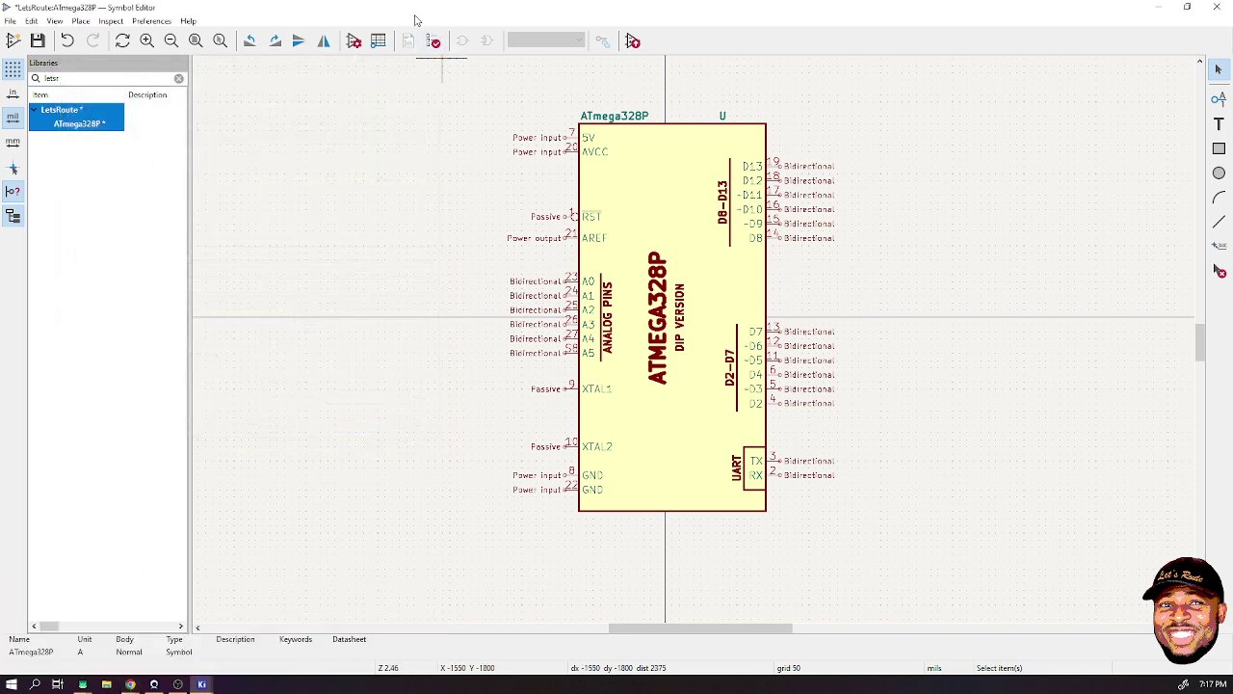
- Snap the symbol editor to the right half, then search DIGI-KEY in a new Chrome tab
{"action": "key", "text": "super+Right"}
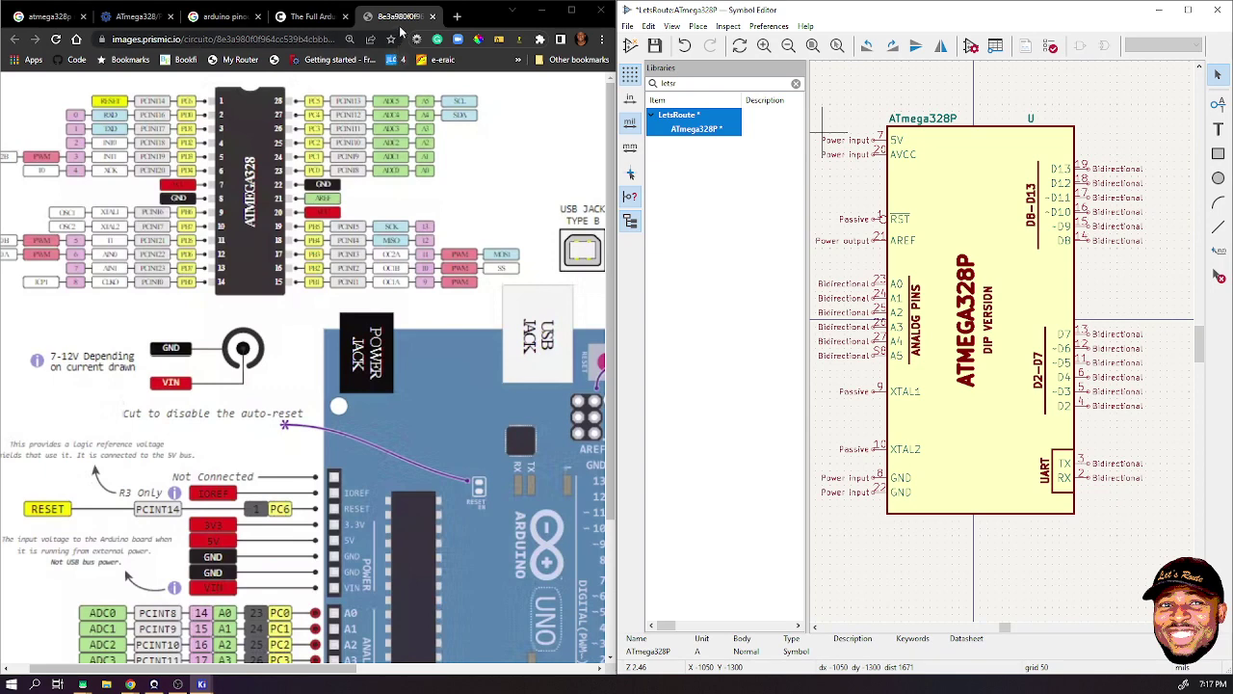
{"action": "left_click", "coordinate": [456, 16]}
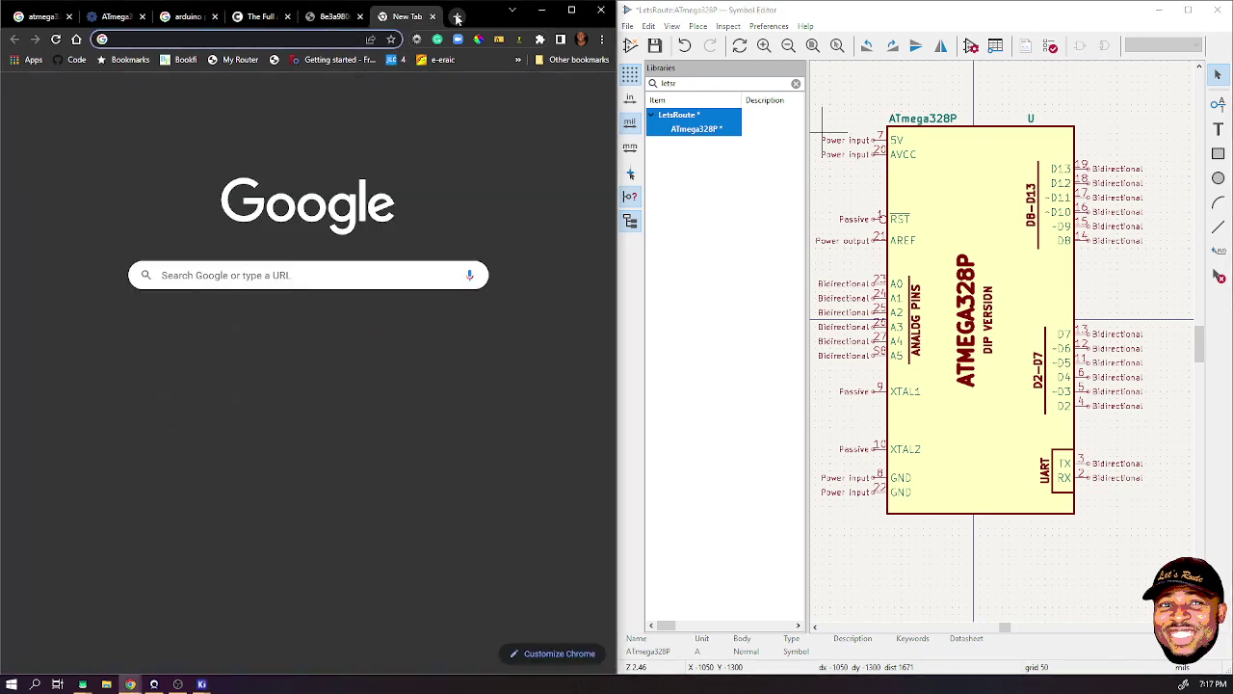
{"action": "type", "text": "DIGIT"}
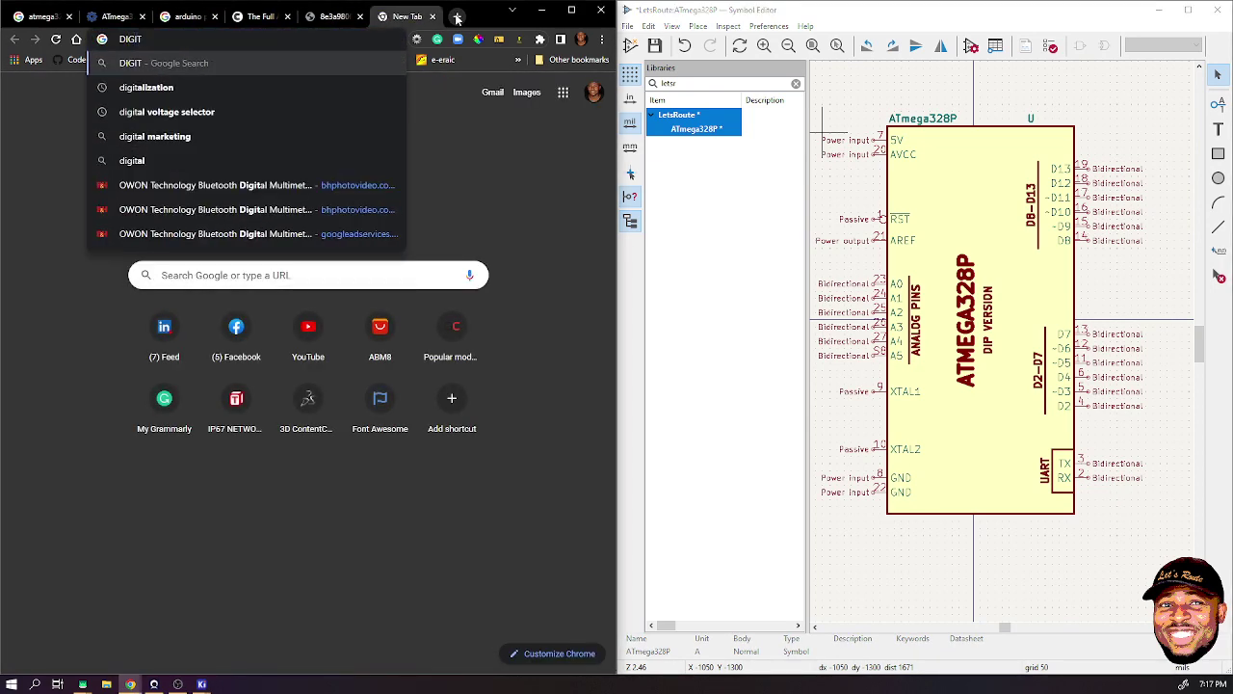
{"action": "key", "text": "BackSpace"}
{"action": "type", "text": "-KEY"}
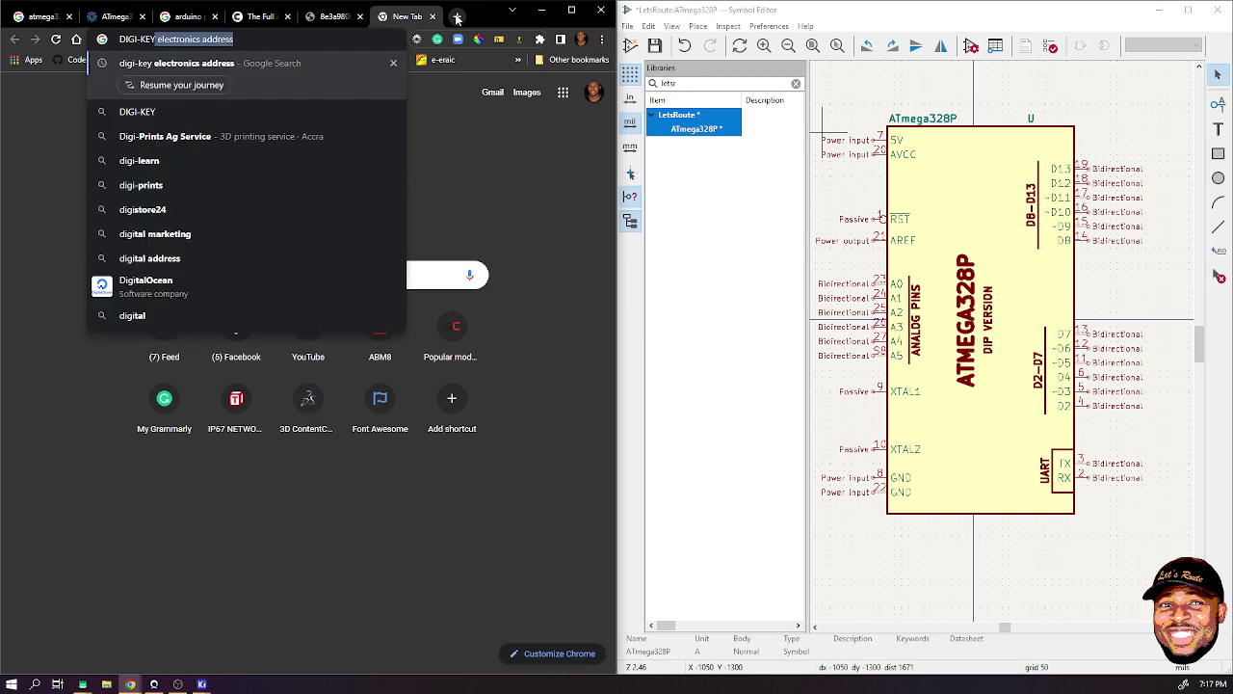
{"action": "key", "text": "Return"}
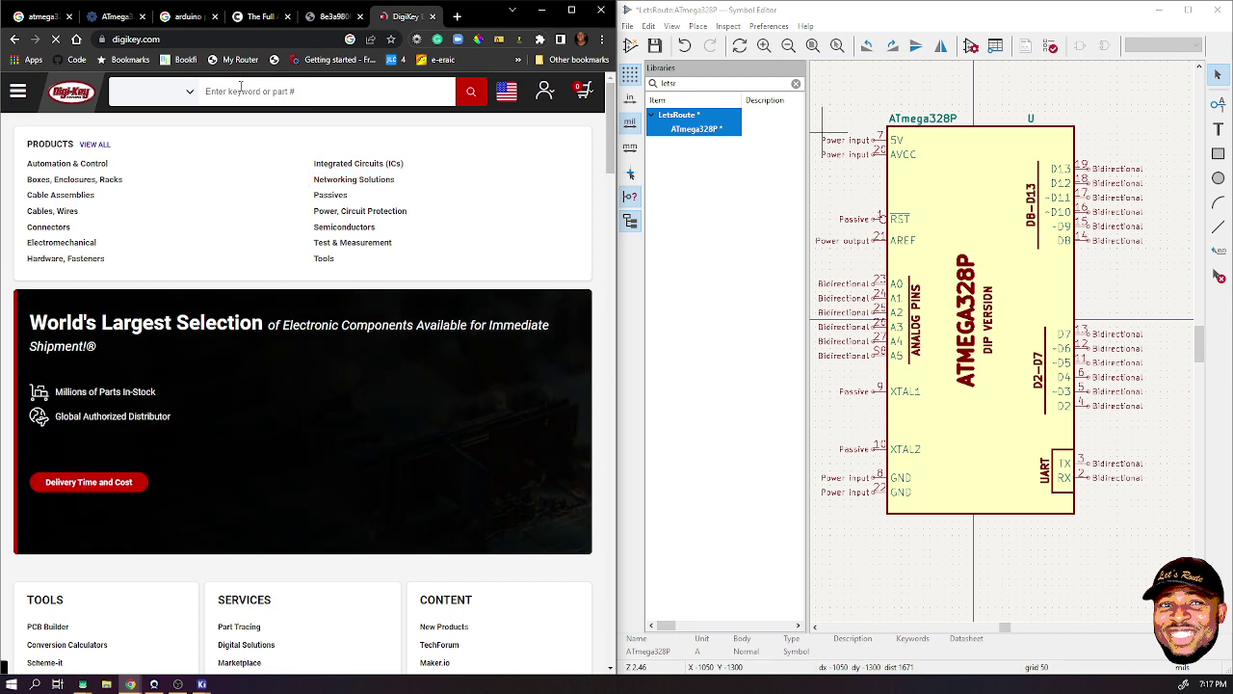
- Search Digi-Key for ATMEGA328P and narrow results to Microcontrollers
{"action": "left_click", "coordinate": [241, 91]}
{"action": "type", "text": "ATMEGA"}
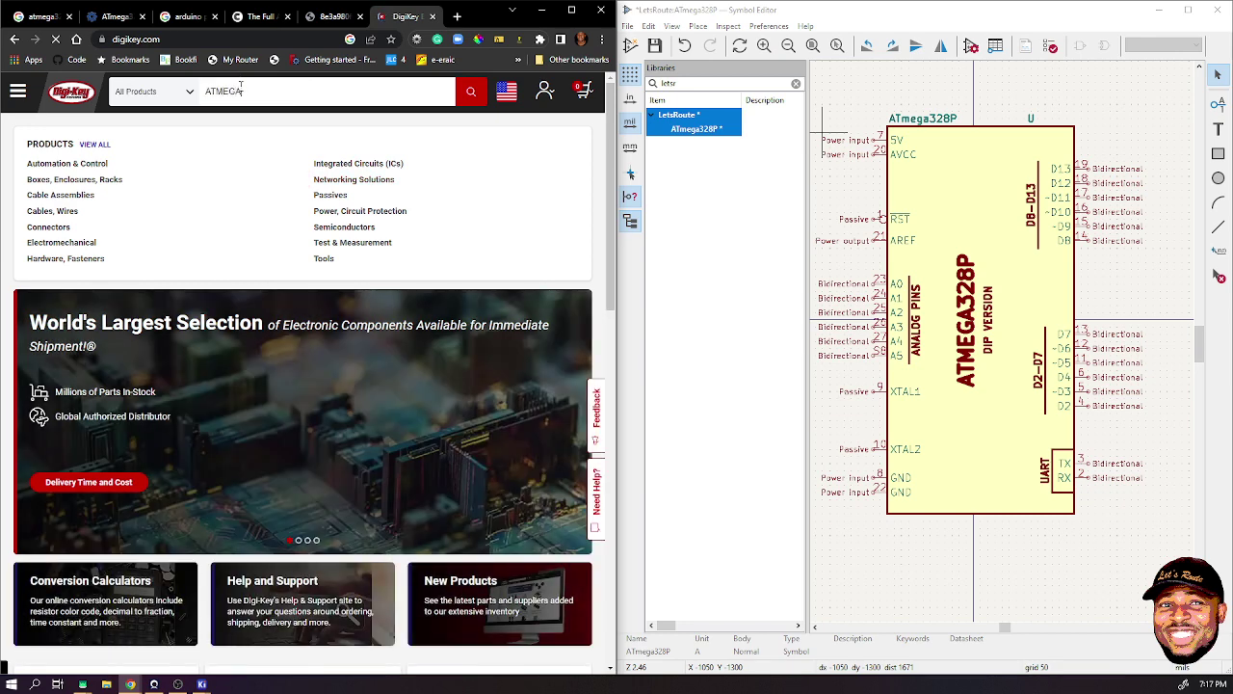
{"action": "type", "text": "328"}
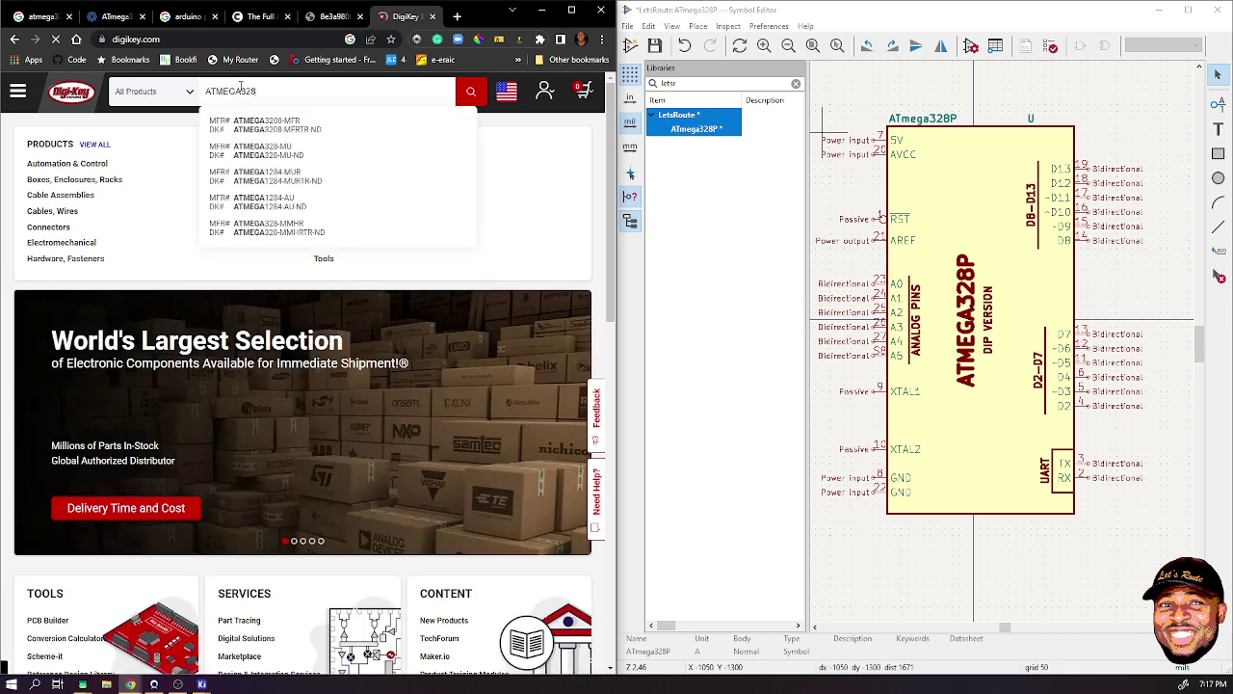
{"action": "type", "text": "P"}
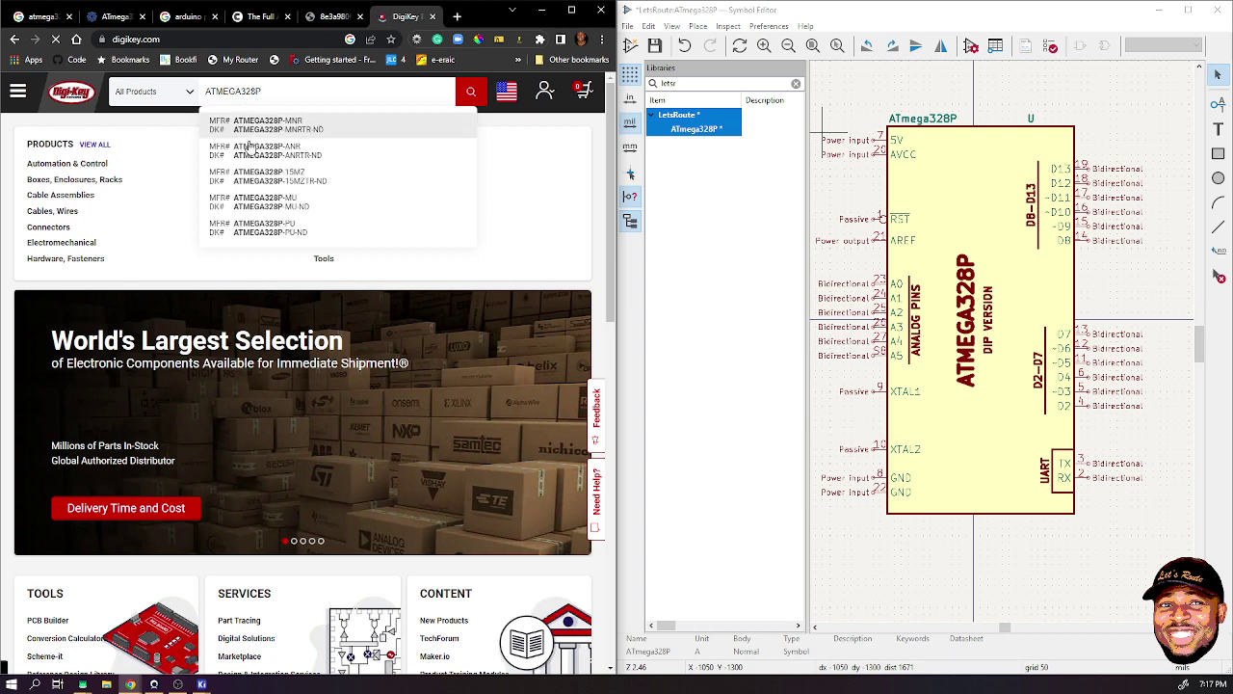
{"action": "key", "text": "Return"}
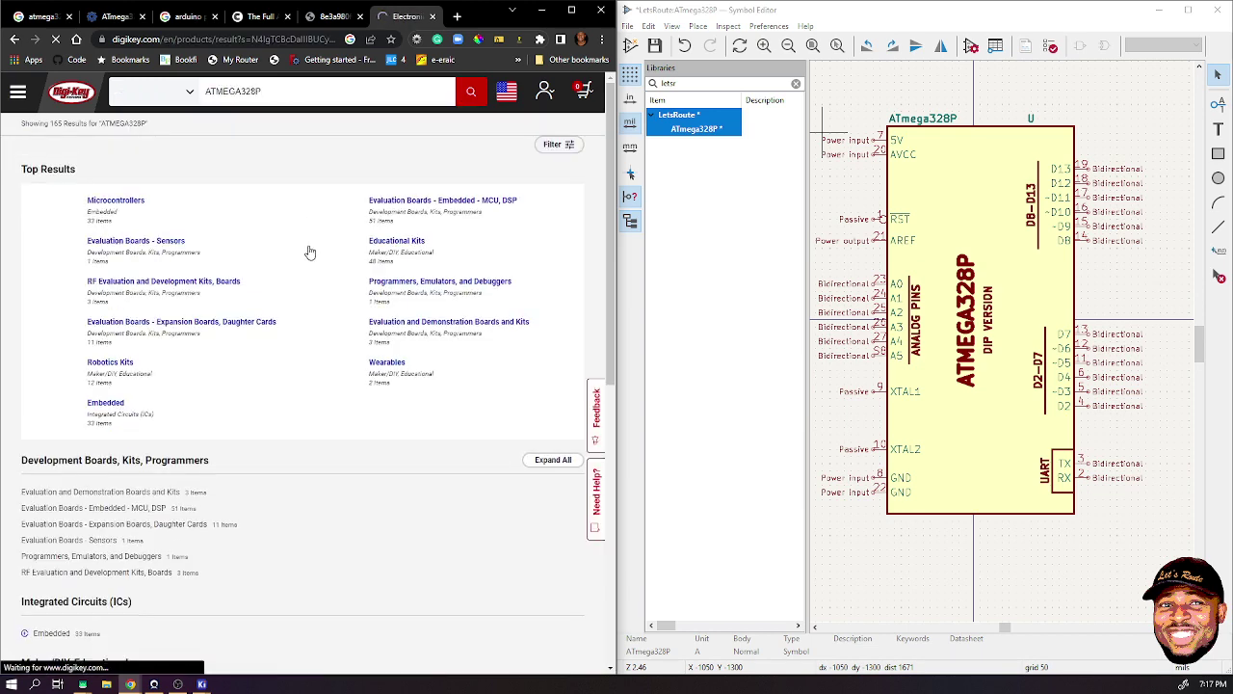
{"action": "scroll", "coordinate": [270, 286], "scroll_direction": "down", "scroll_amount": 5}
{"action": "scroll", "coordinate": [270, 285], "scroll_direction": "up", "scroll_amount": 4}
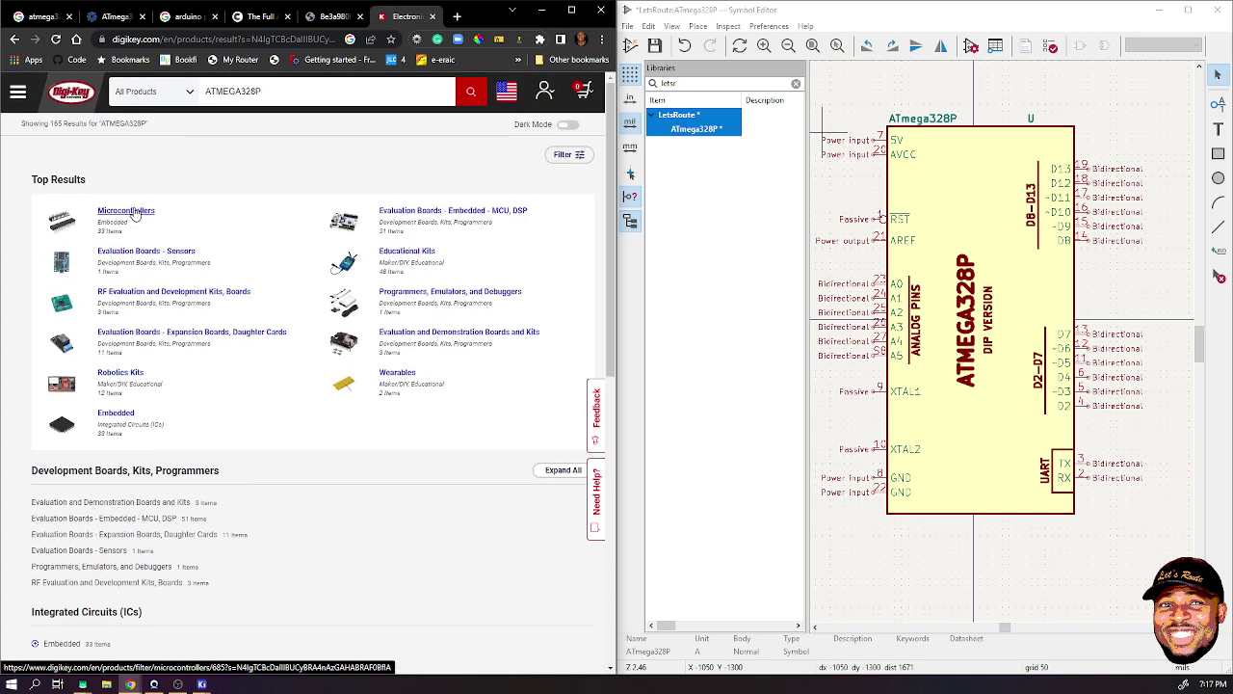
{"action": "left_click", "coordinate": [134, 214]}
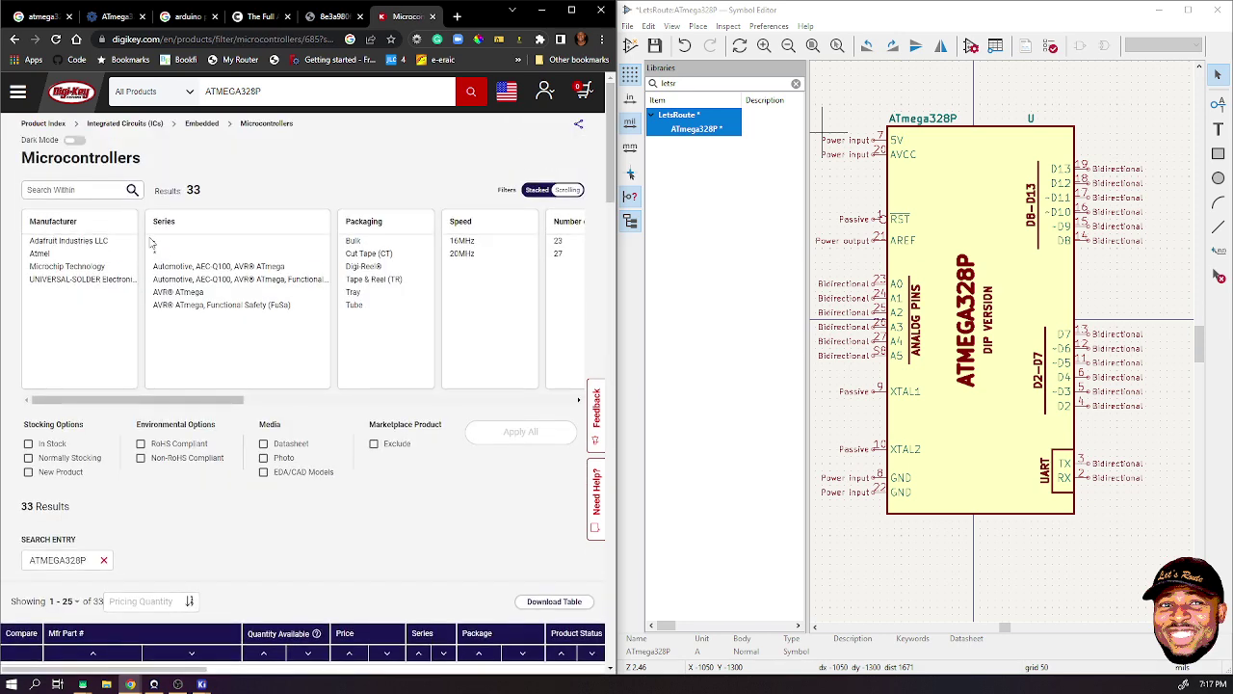
- Open the ATMEGA328P-PU DIP28 product page and copy the manufacturer Microchip Technology
{"action": "scroll", "coordinate": [210, 366], "scroll_direction": "down", "scroll_amount": 1}
{"action": "scroll", "coordinate": [210, 366], "scroll_direction": "down", "scroll_amount": 2}
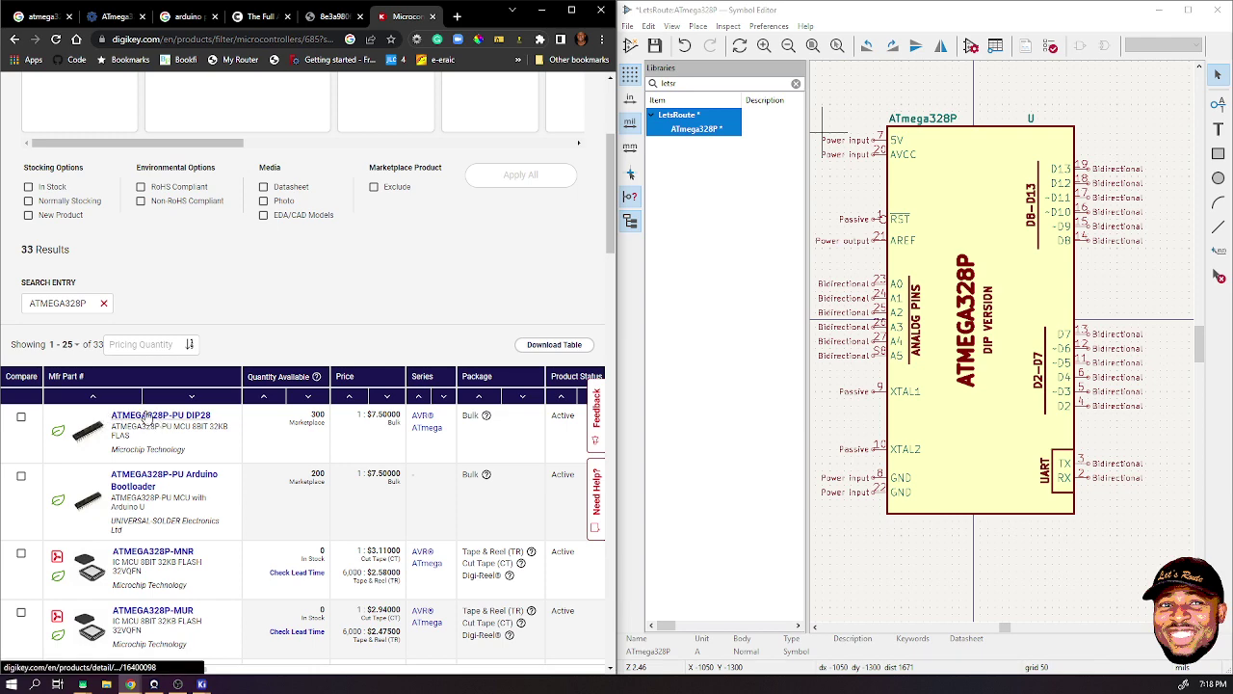
{"action": "left_click", "coordinate": [173, 418]}
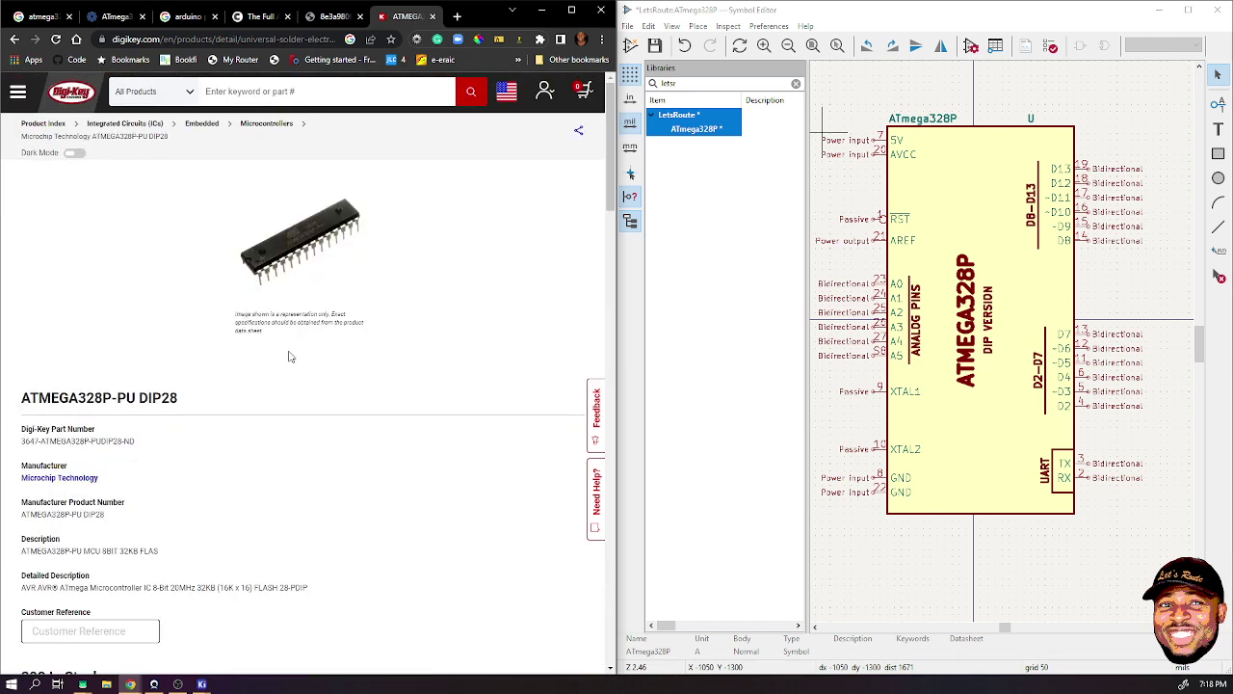
{"action": "scroll", "coordinate": [279, 343], "scroll_direction": "down", "scroll_amount": 3}
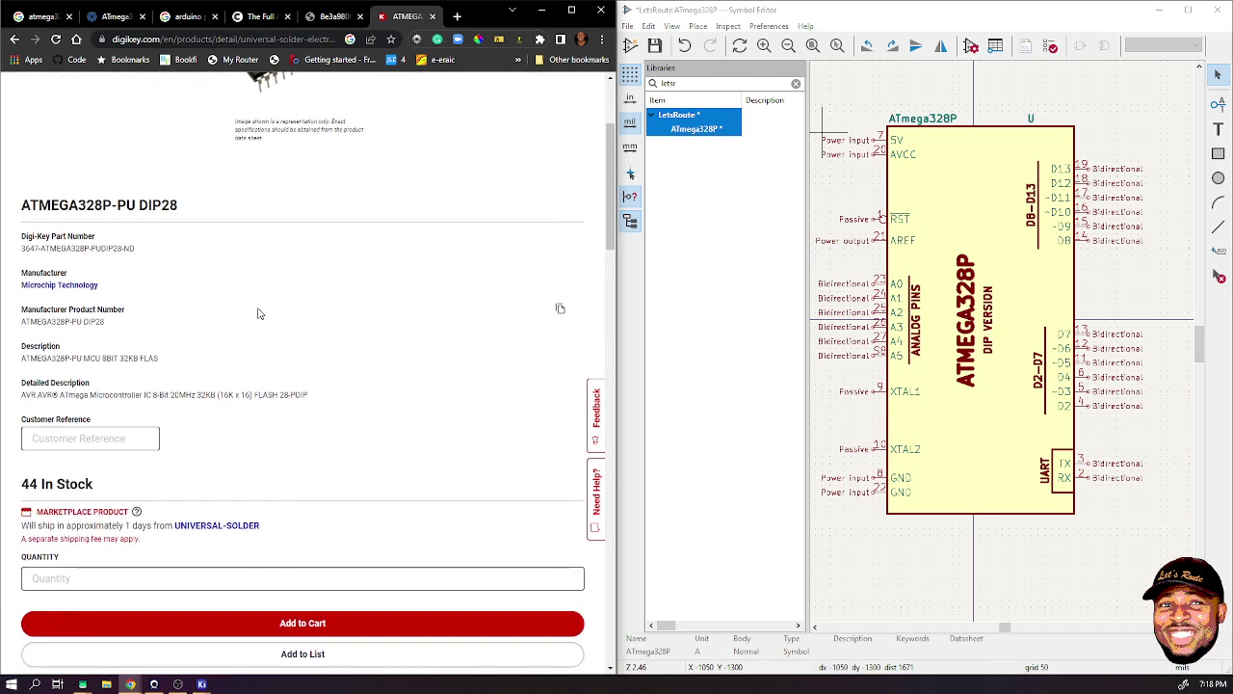
{"action": "scroll", "coordinate": [258, 313], "scroll_direction": "up", "scroll_amount": 2}
{"action": "scroll", "coordinate": [257, 313], "scroll_direction": "down", "scroll_amount": 1}
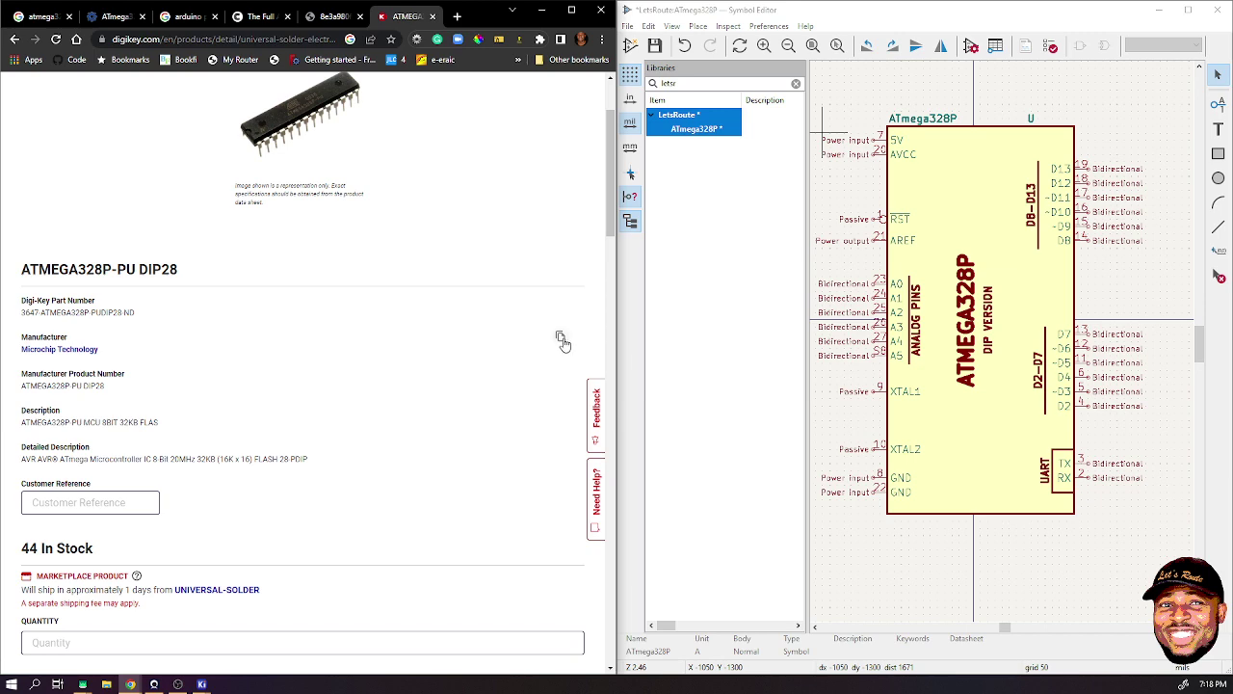
{"action": "left_click", "coordinate": [562, 337]}
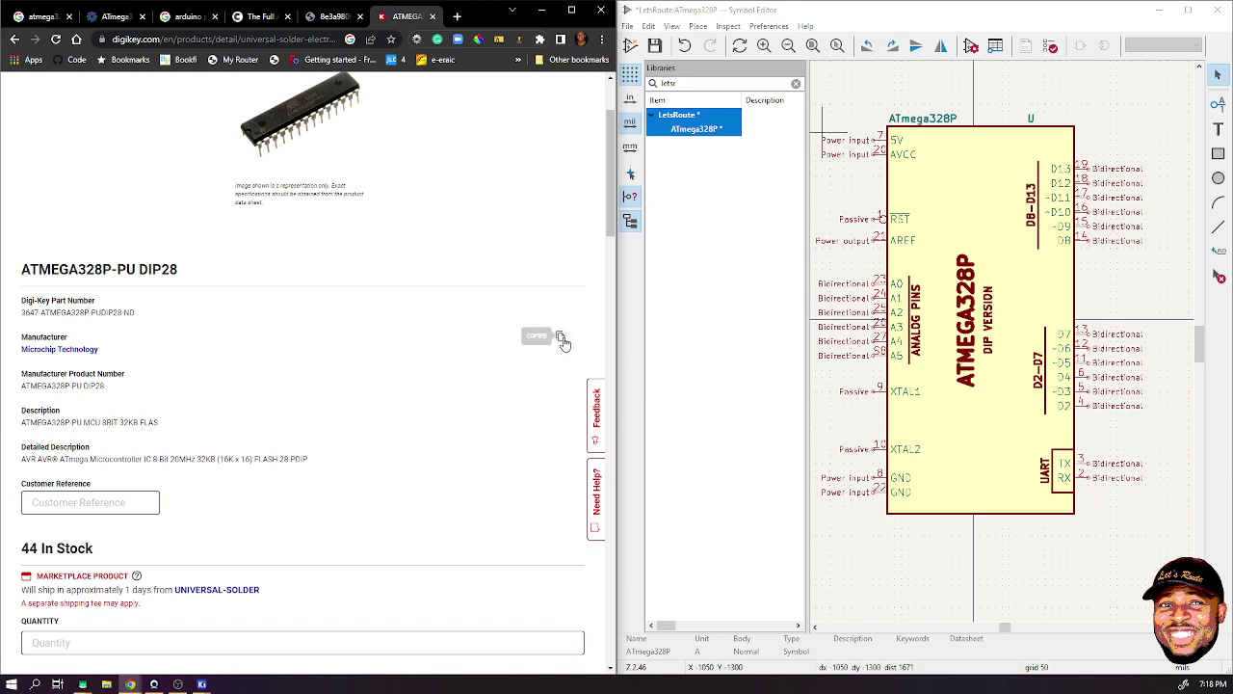
- Add a Manufacturer field to the symbol properties with value Microchip Technology
{"action": "left_click", "coordinate": [970, 45]}
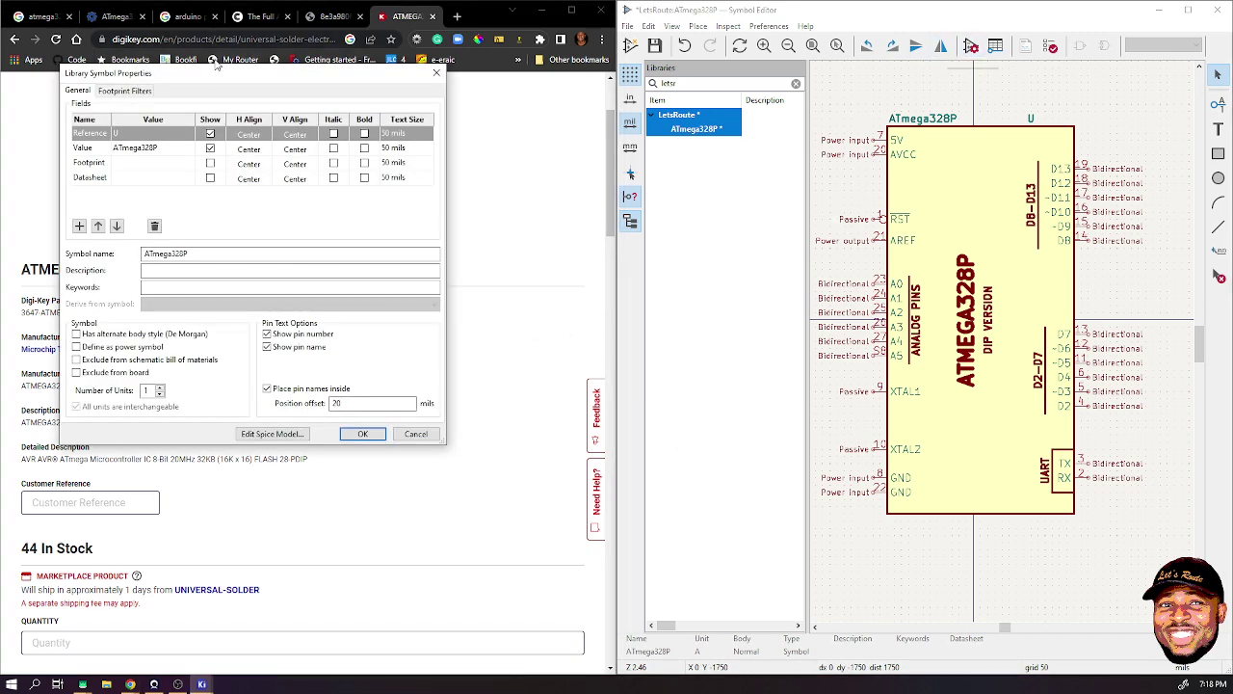
{"action": "left_click_drag", "start_coordinate": [214, 73], "coordinate": [793, 120]}
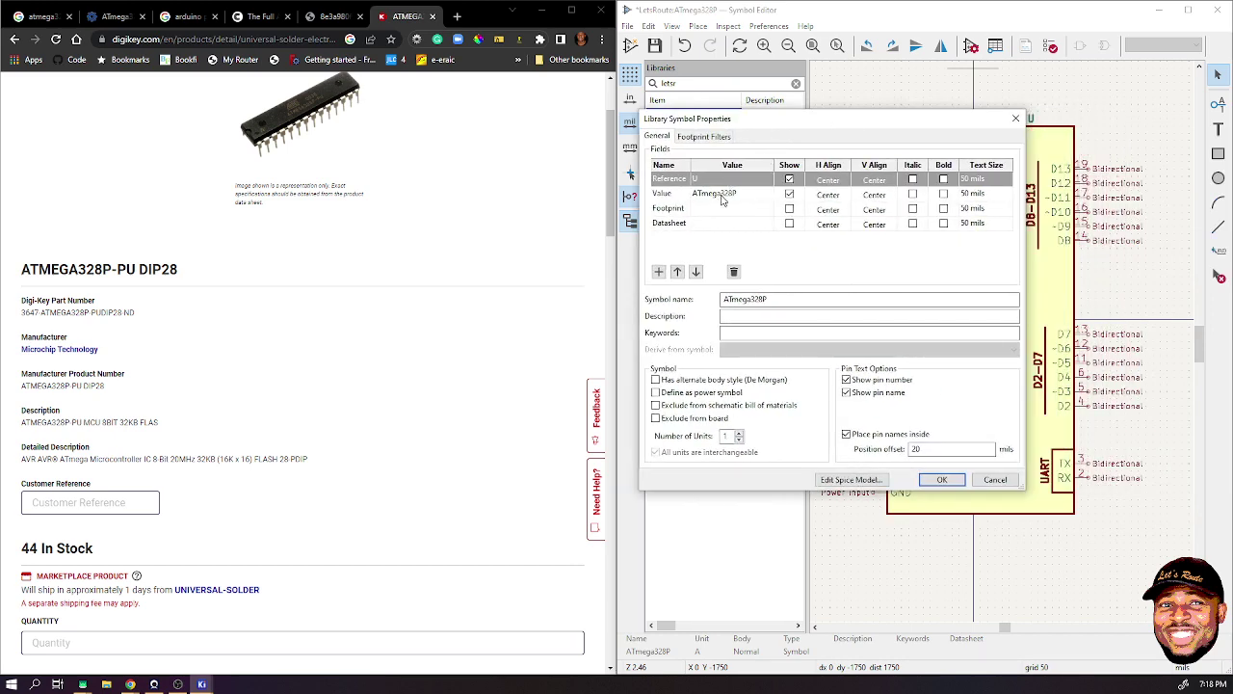
{"action": "left_click", "coordinate": [659, 272]}
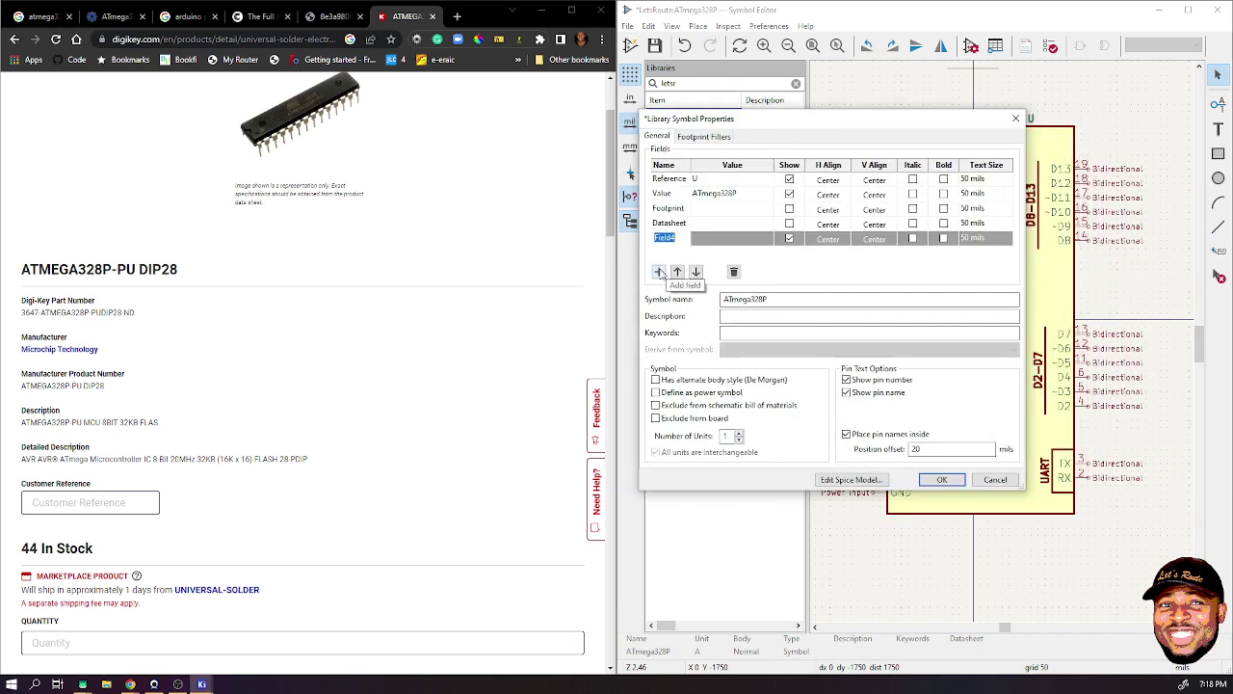
{"action": "type", "text": "mN"}
{"action": "key", "text": "BackSpace"}
{"action": "key", "text": "BackSpace"}
{"action": "key", "text": "BackSpace"}
{"action": "type", "text": "Manufactu"}
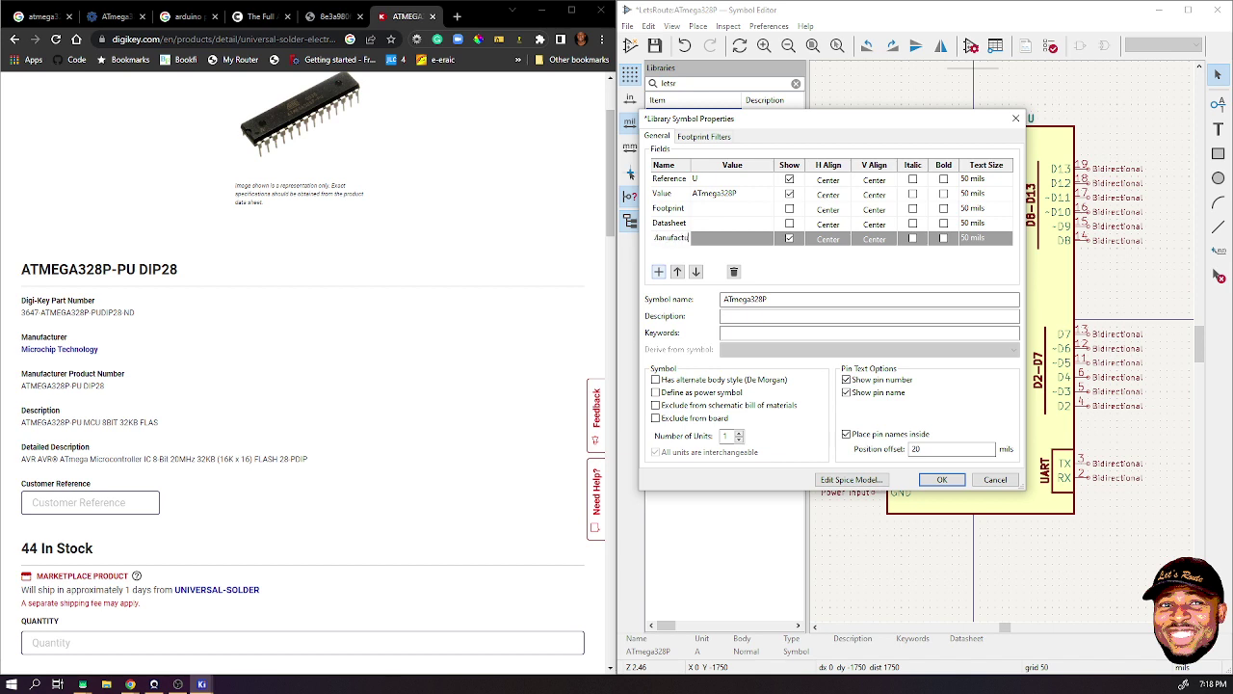
{"action": "type", "text": "rer"}
{"action": "key", "text": "Return"}
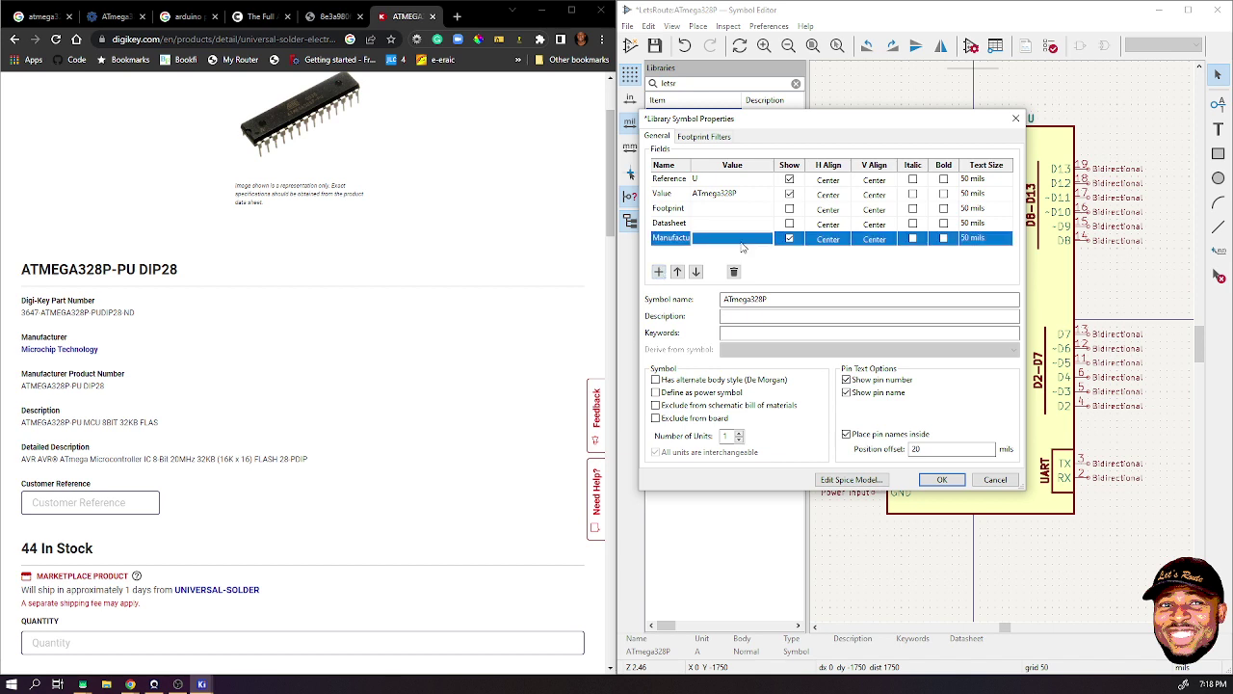
{"action": "left_click", "coordinate": [740, 242]}
{"action": "key", "text": "ctrl+v"}
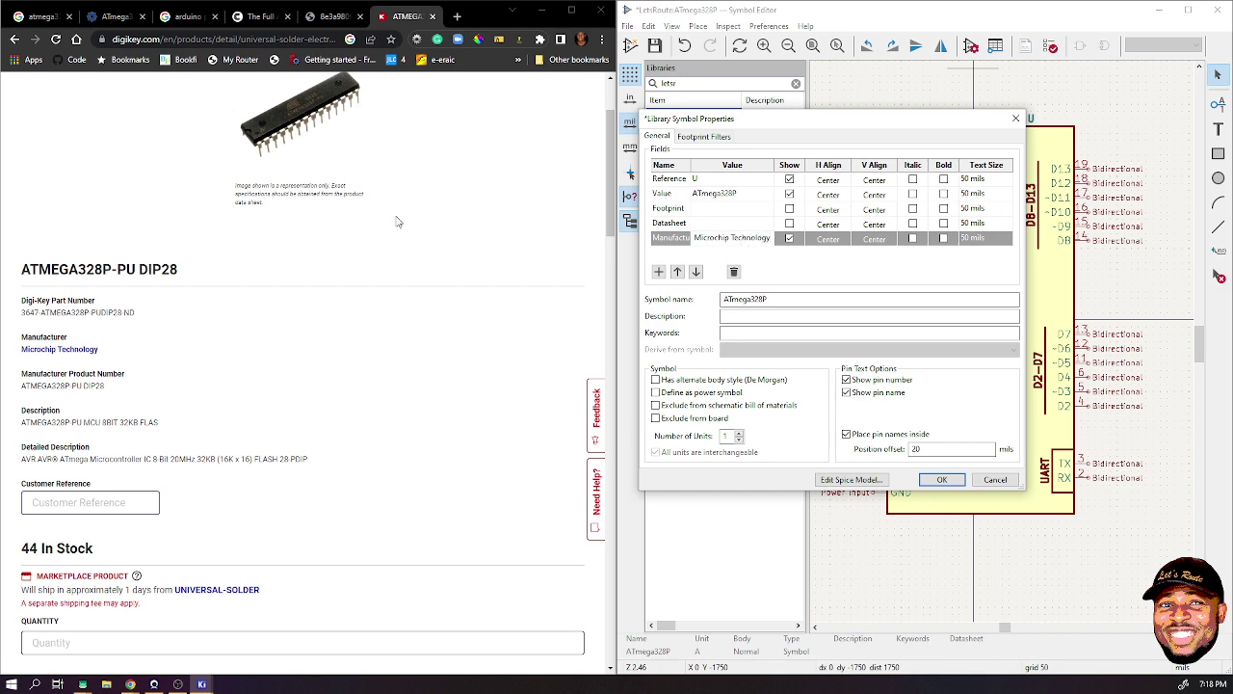
{"action": "key", "text": "alt+Tab"}
- Add a Product Number field holding ATMEGA328P-PU DIP28 copied from Digi-Key
{"action": "left_click", "coordinate": [659, 272]}
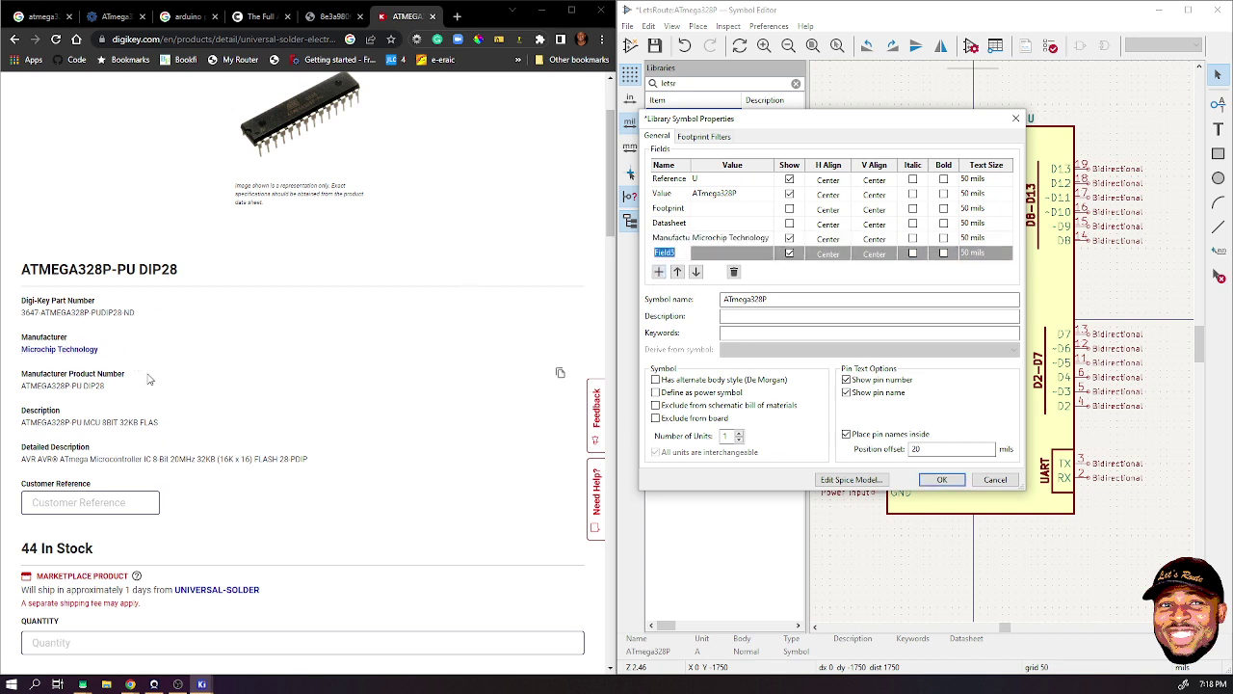
{"action": "left_click", "coordinate": [560, 373]}
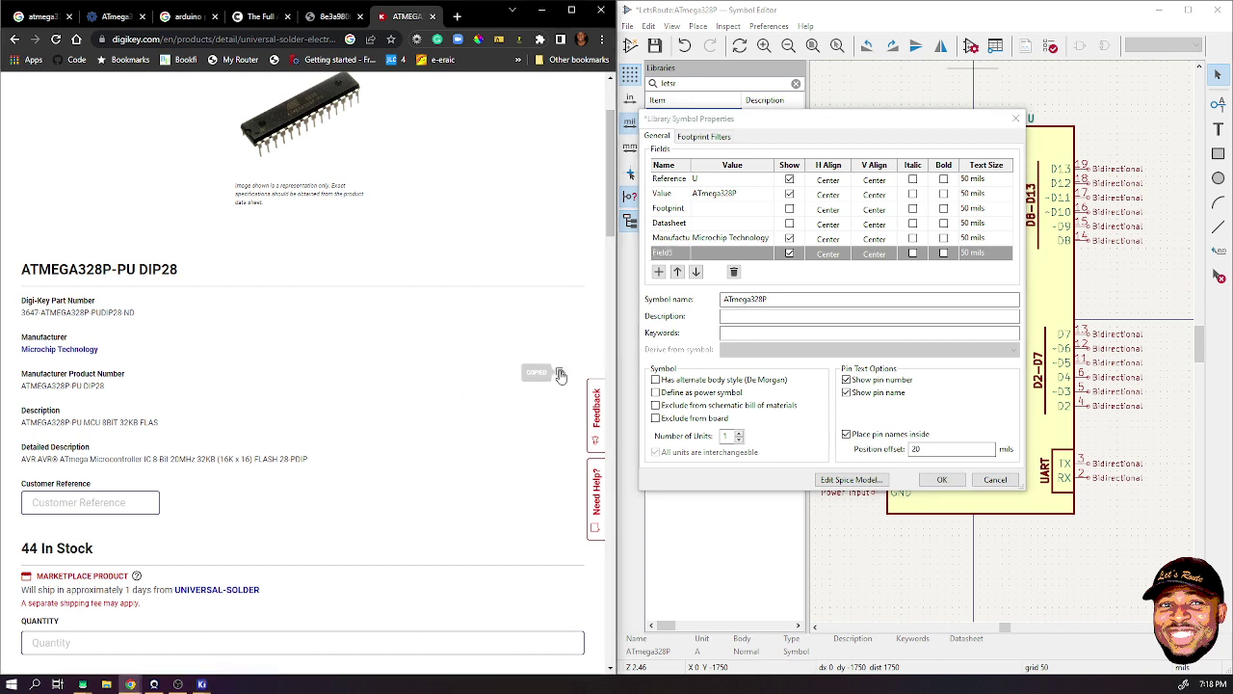
{"action": "left_click", "coordinate": [679, 255]}
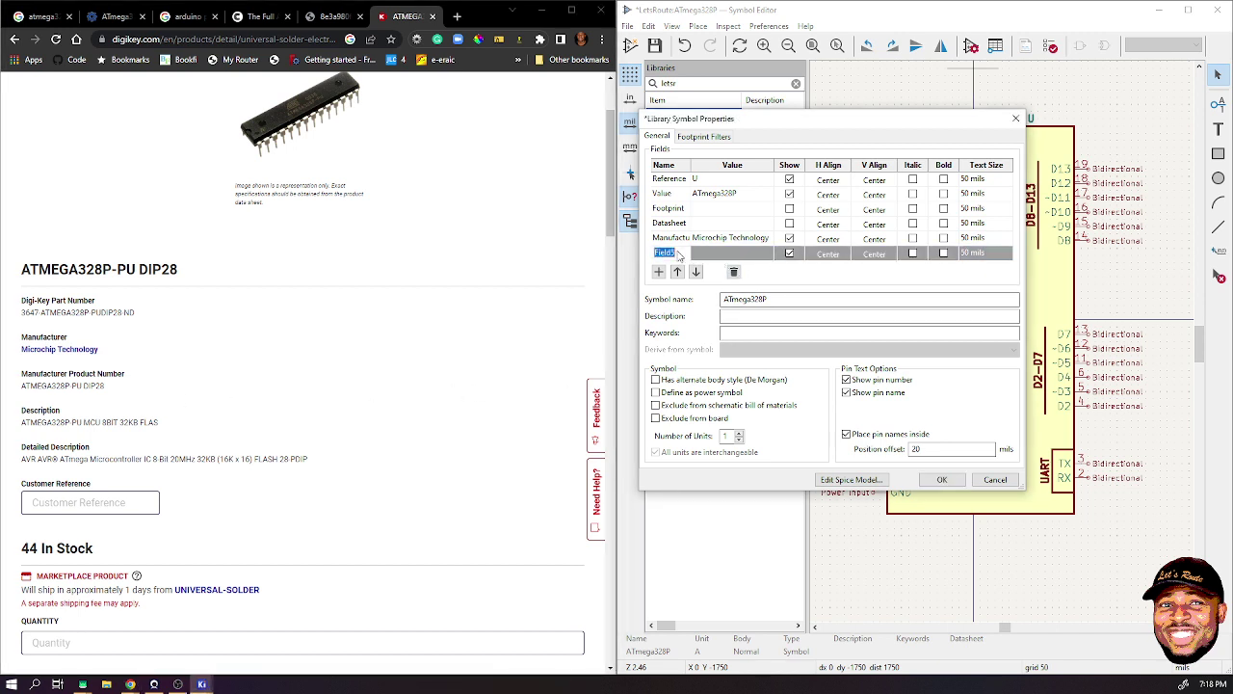
{"action": "type", "text": "Product"}
{"action": "type", "text": "Number"}
{"action": "left_click", "coordinate": [728, 253]}
{"action": "key", "text": "ctrl+v"}
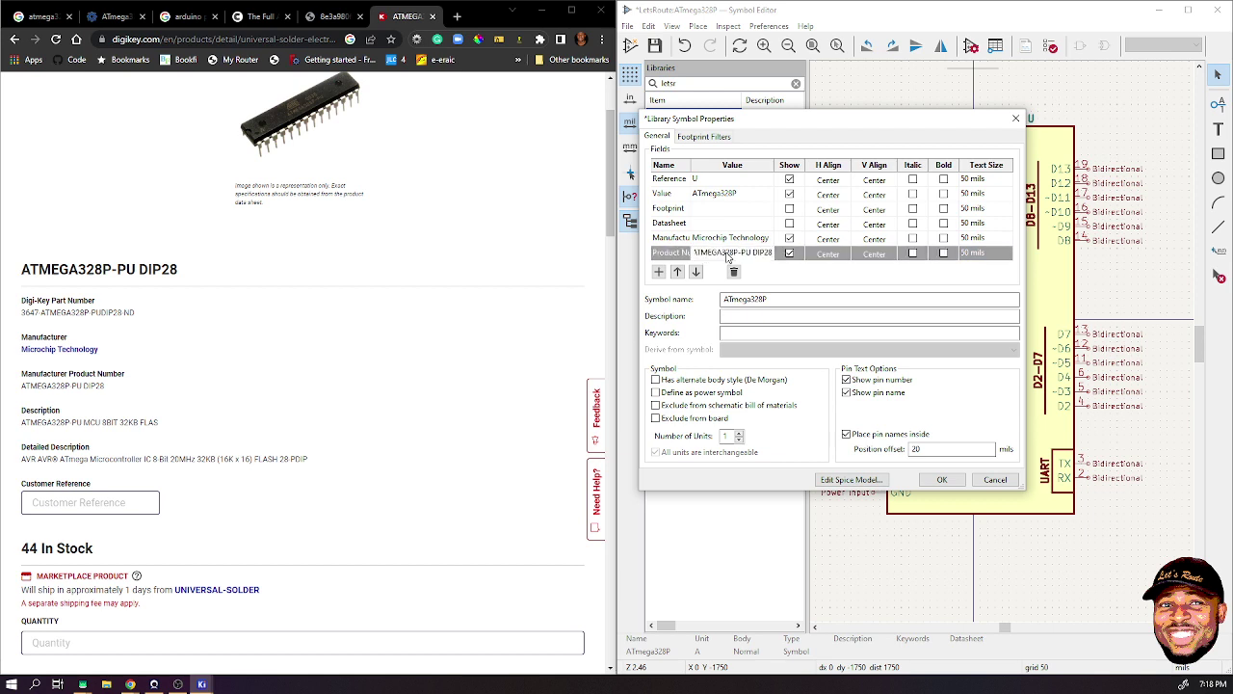
{"action": "key", "text": "Return"}
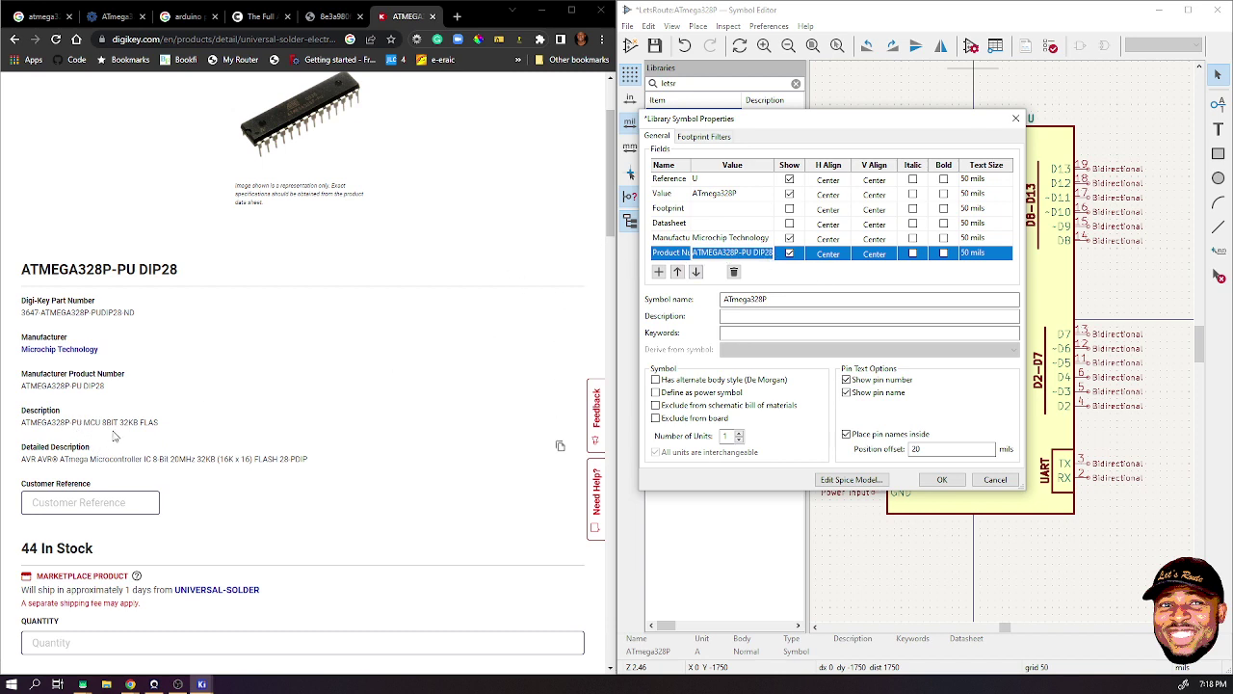
- Add a Description field with the part description copied from Digi-Key
{"action": "left_click", "coordinate": [560, 410]}
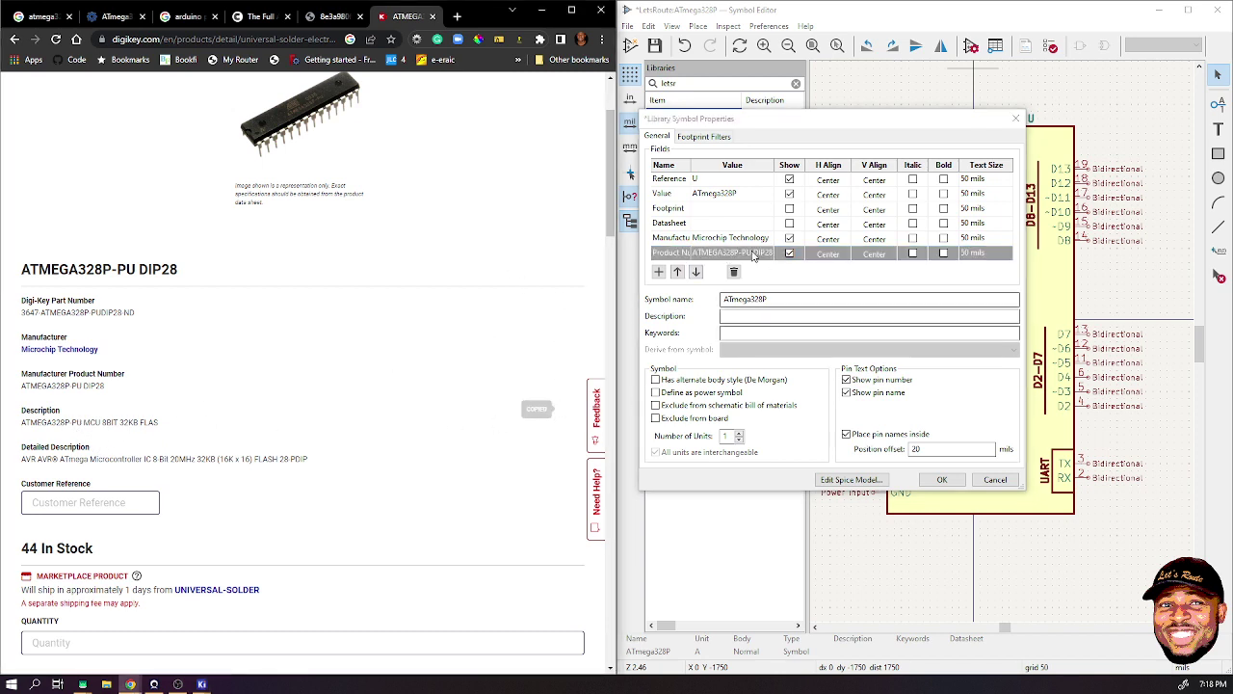
{"action": "left_click", "coordinate": [658, 271]}
{"action": "type", "text": "Descri"}
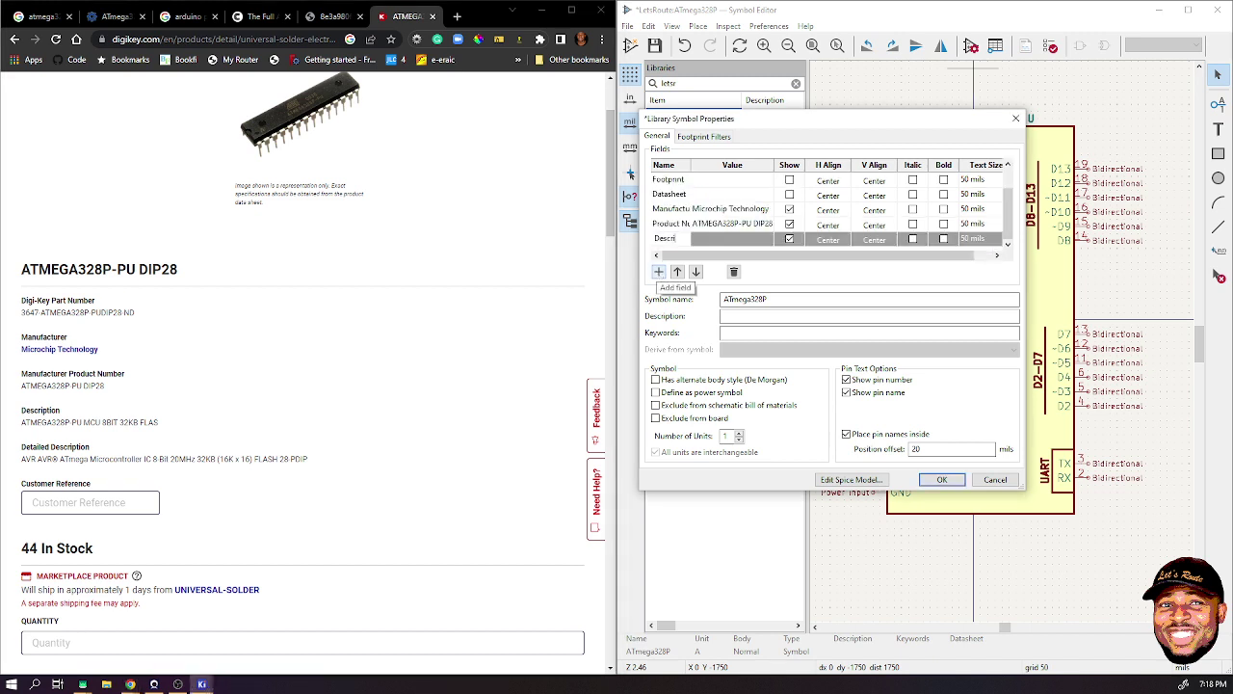
{"action": "type", "text": "ption"}
{"action": "key", "text": "Return"}
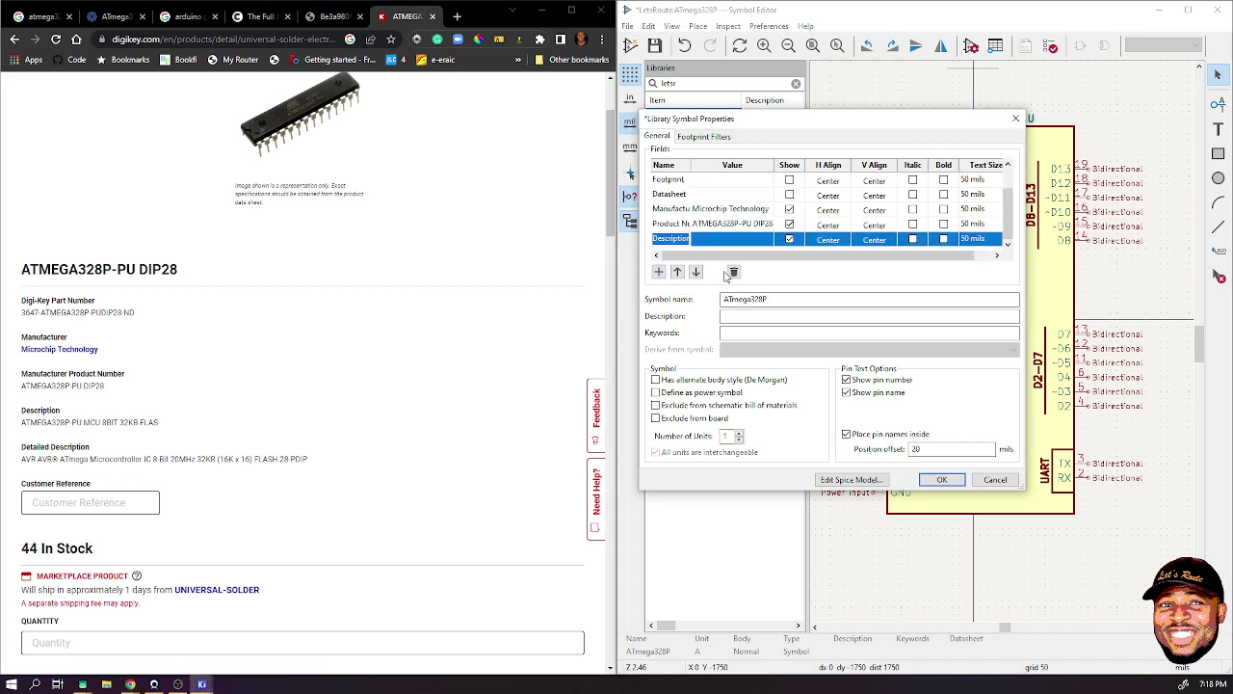
{"action": "left_click", "coordinate": [734, 240]}
{"action": "key", "text": "ctrl+v"}
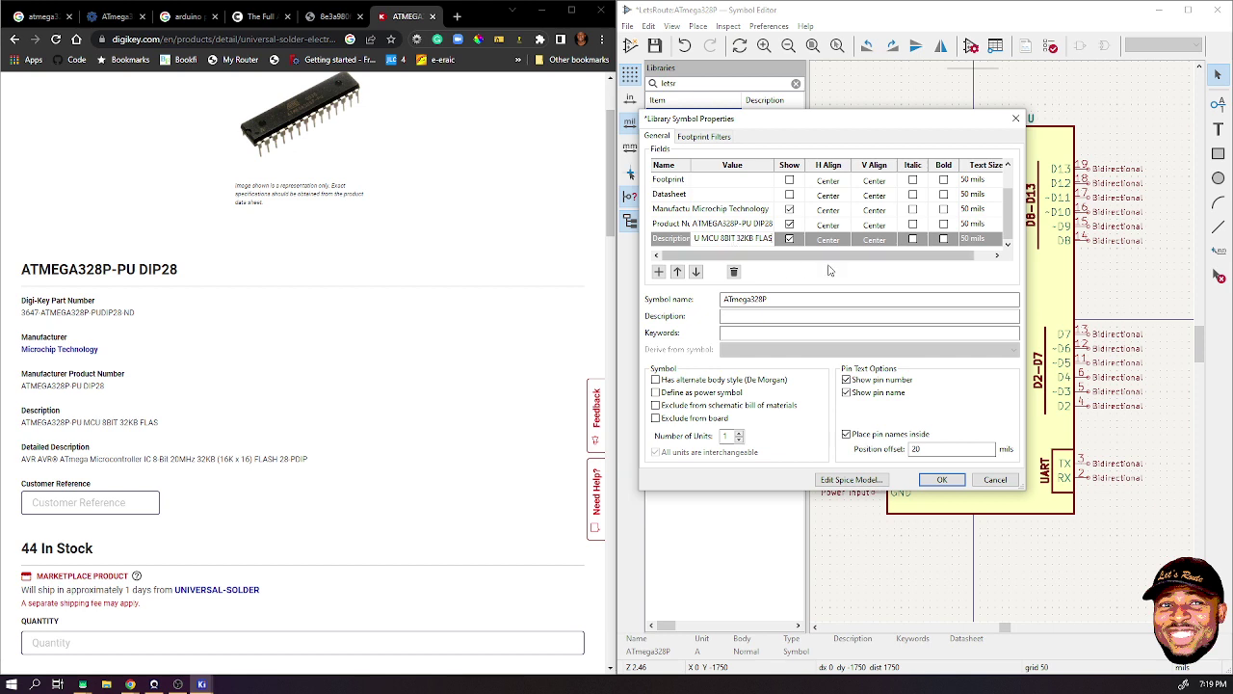
{"action": "key", "text": "Return"}
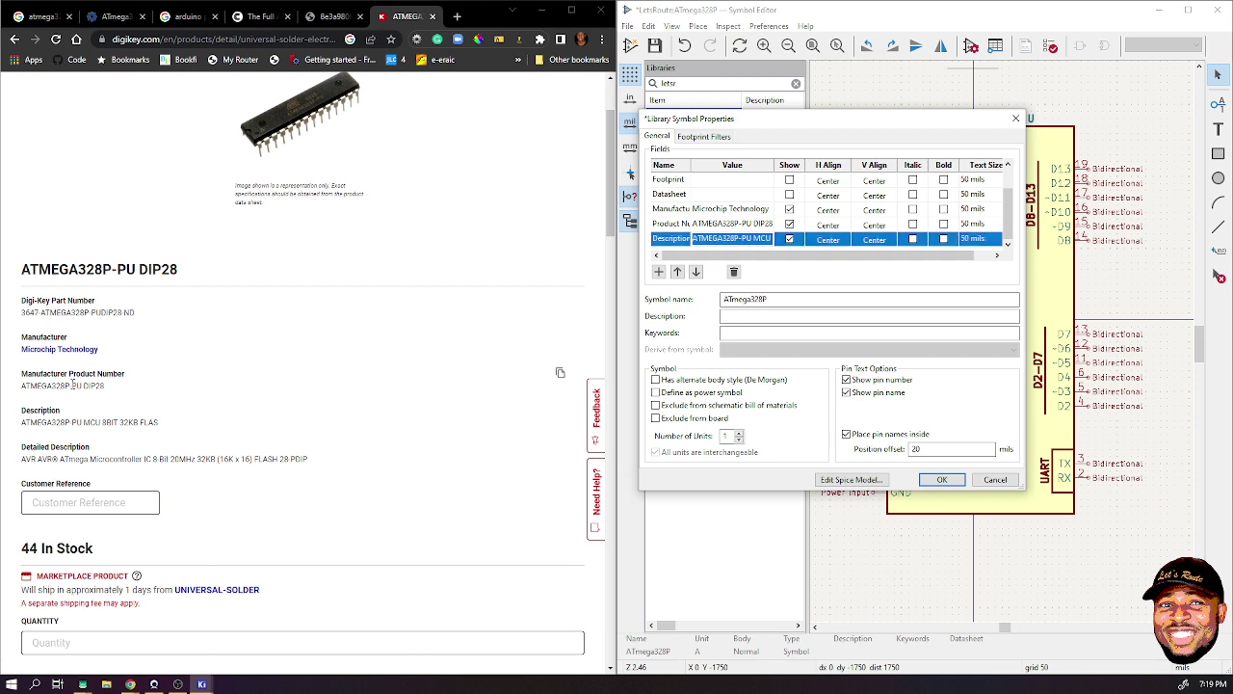
- Add a Detailed Description field with Digi-Key's pasted detailed AVR description
{"action": "left_click", "coordinate": [613, 458]}
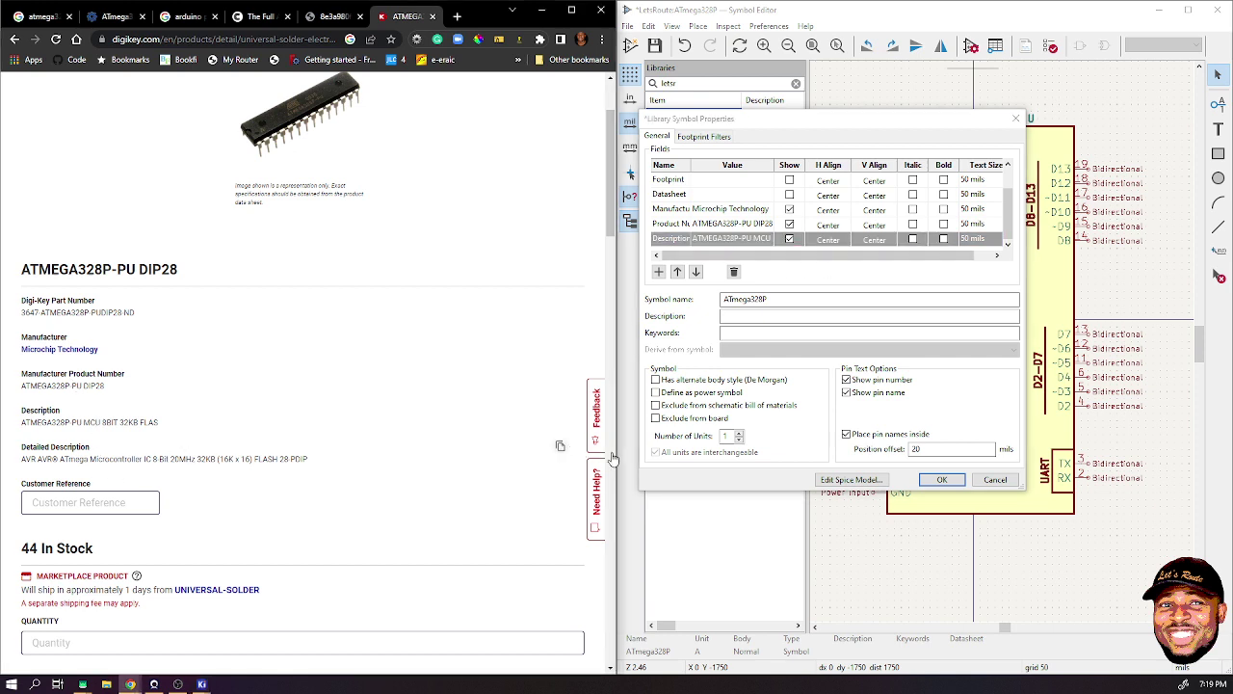
{"action": "left_click", "coordinate": [659, 272]}
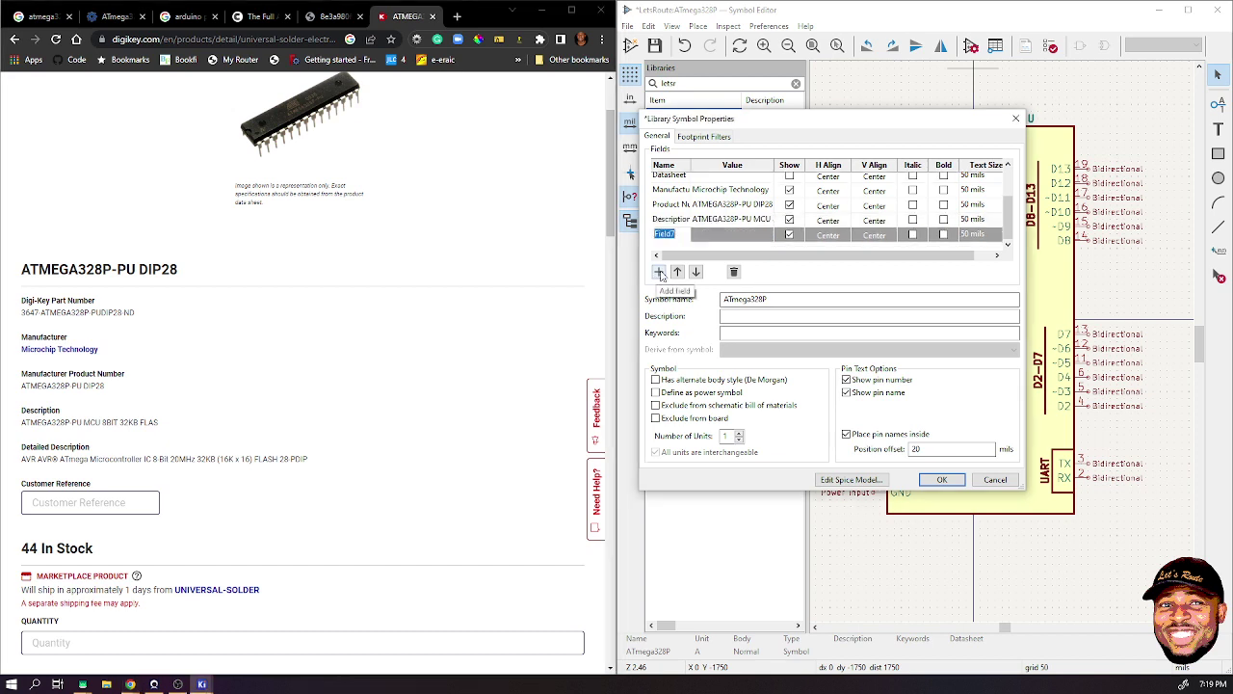
{"action": "type", "text": "Detailed Description"}
{"action": "key", "text": "Return"}
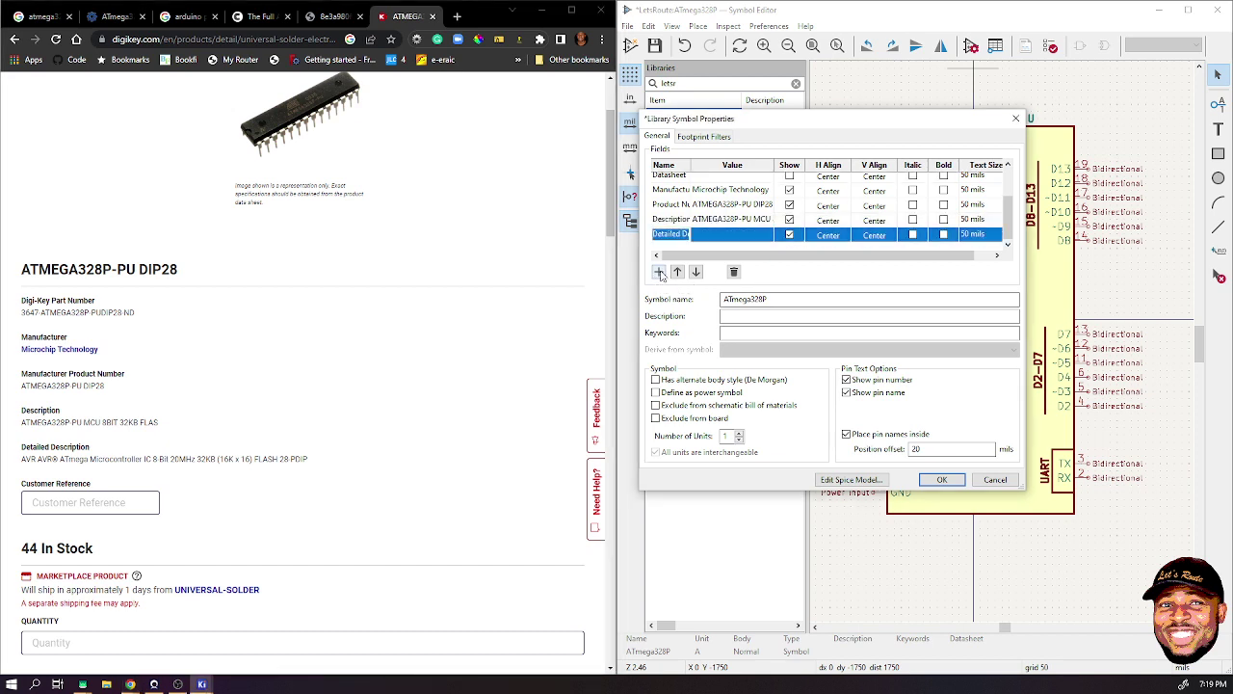
{"action": "left_click", "coordinate": [732, 220]}
{"action": "left_click", "coordinate": [721, 234]}
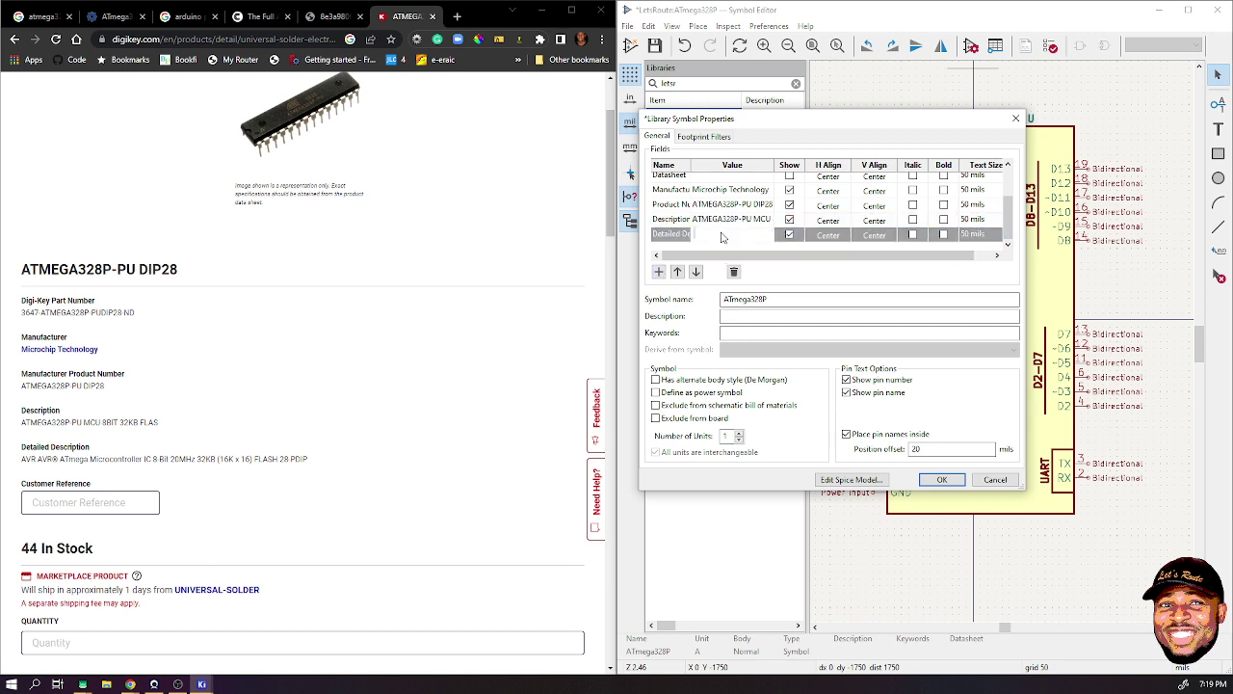
{"action": "key", "text": "ctrl+v"}
{"action": "key", "text": "Return"}
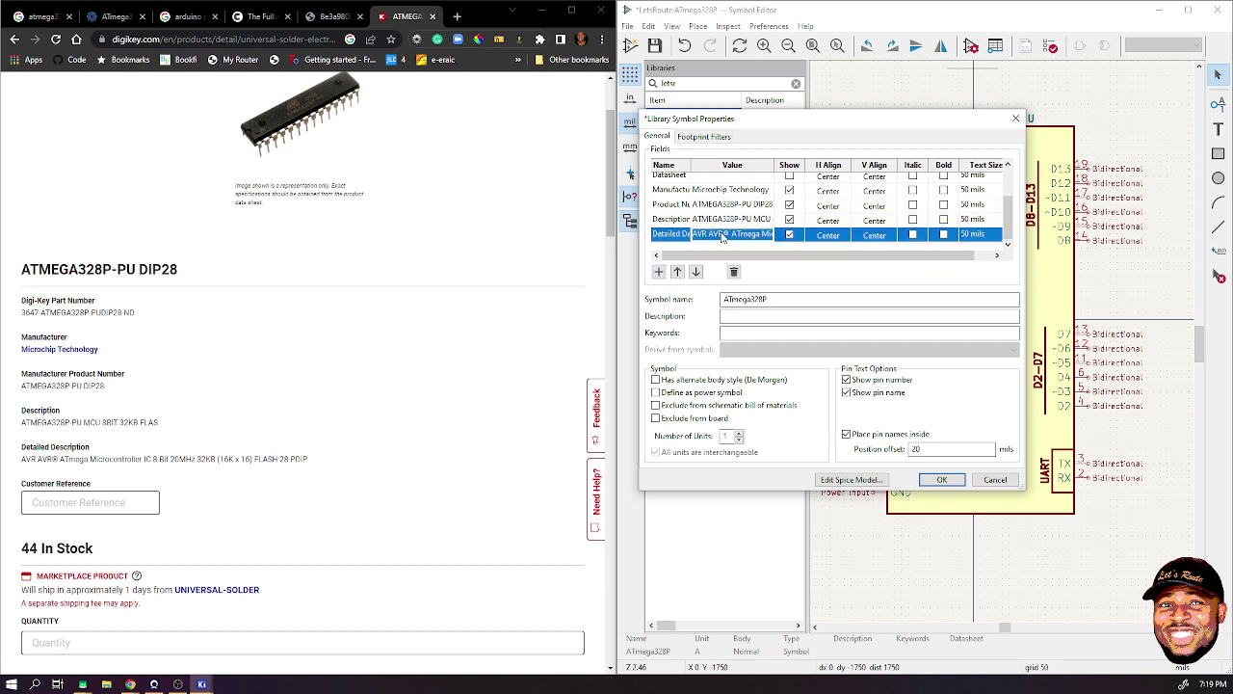
{"action": "mouse_move", "coordinate": [232, 459]}
{"action": "scroll", "coordinate": [232, 453], "scroll_direction": "down", "scroll_amount": 1}
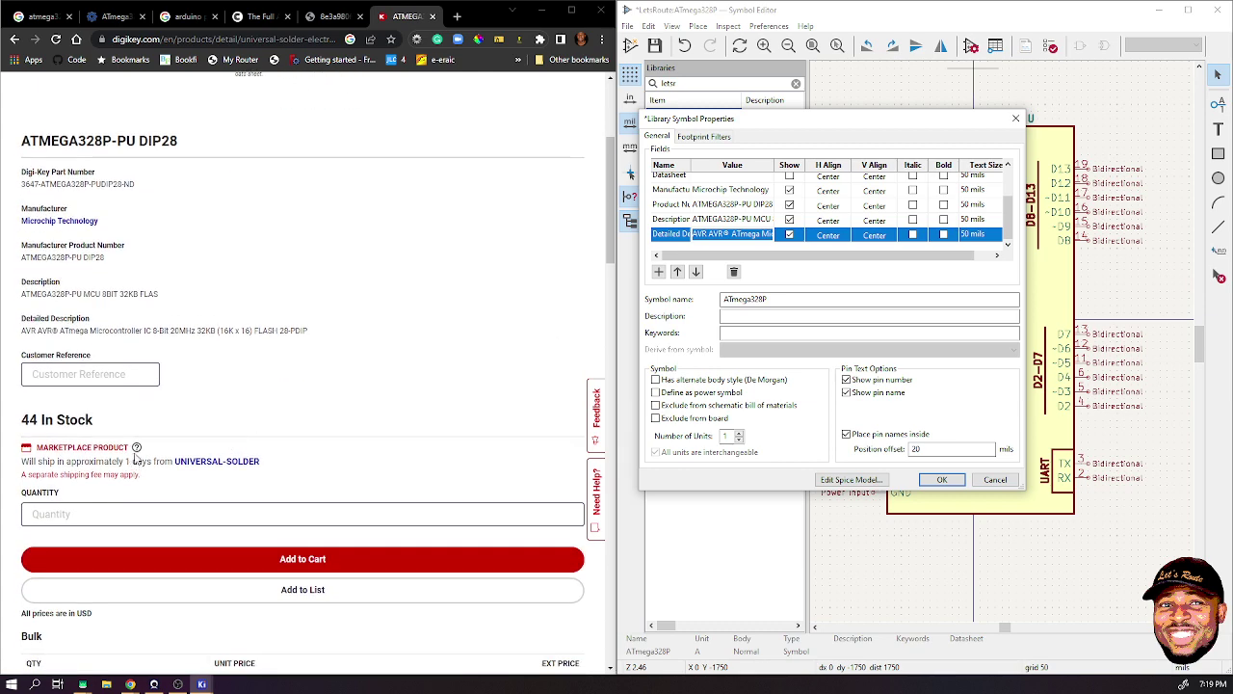
{"action": "scroll", "coordinate": [260, 430], "scroll_direction": "down", "scroll_amount": 1}
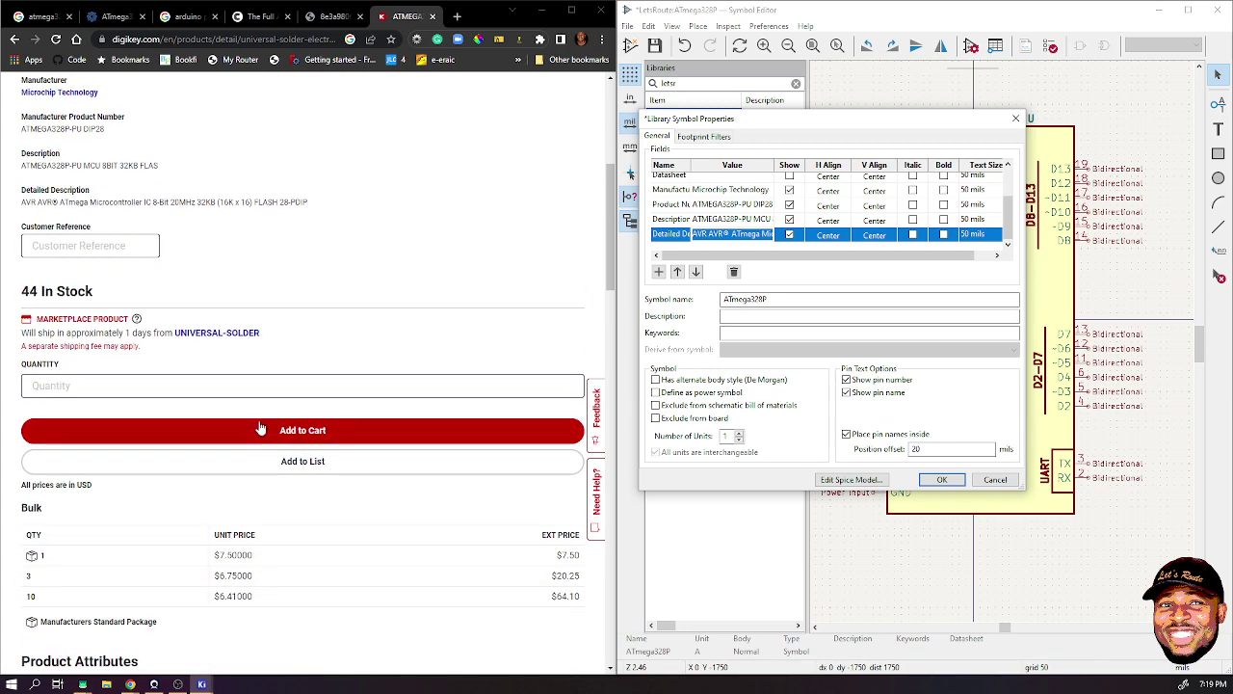
{"action": "scroll", "coordinate": [258, 422], "scroll_direction": "down", "scroll_amount": 3}
{"action": "scroll", "coordinate": [241, 395], "scroll_direction": "down", "scroll_amount": 3}
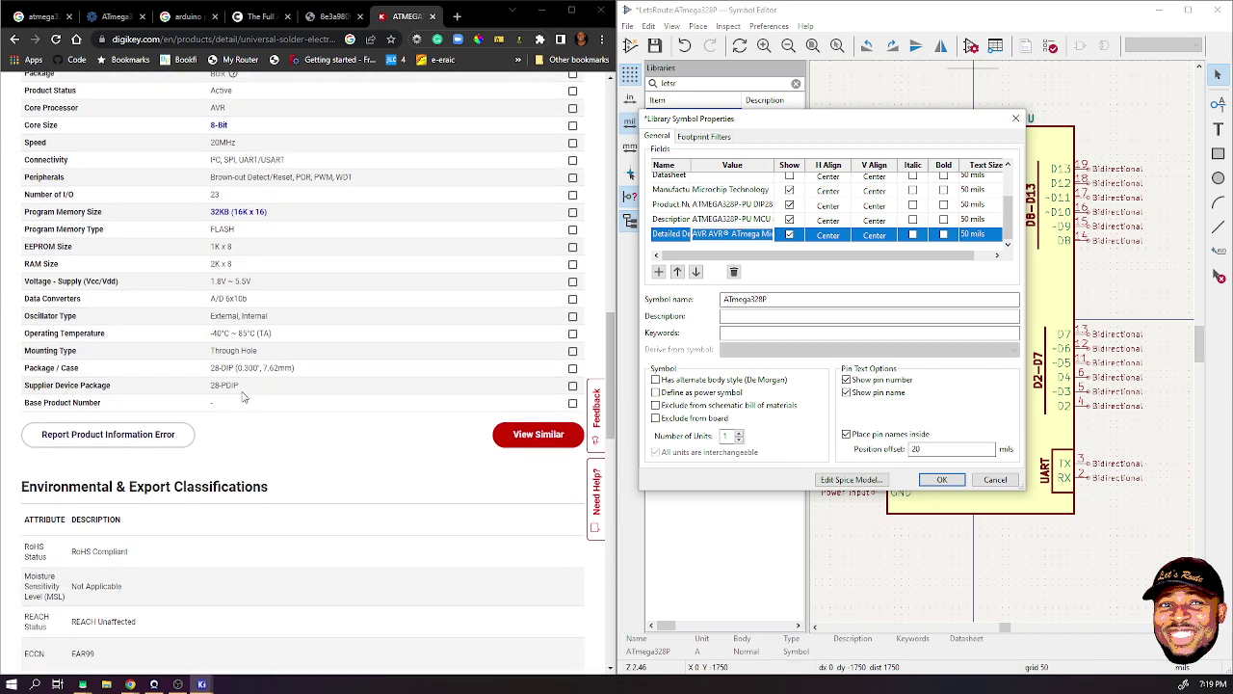
{"action": "scroll", "coordinate": [244, 396], "scroll_direction": "up", "scroll_amount": 2}
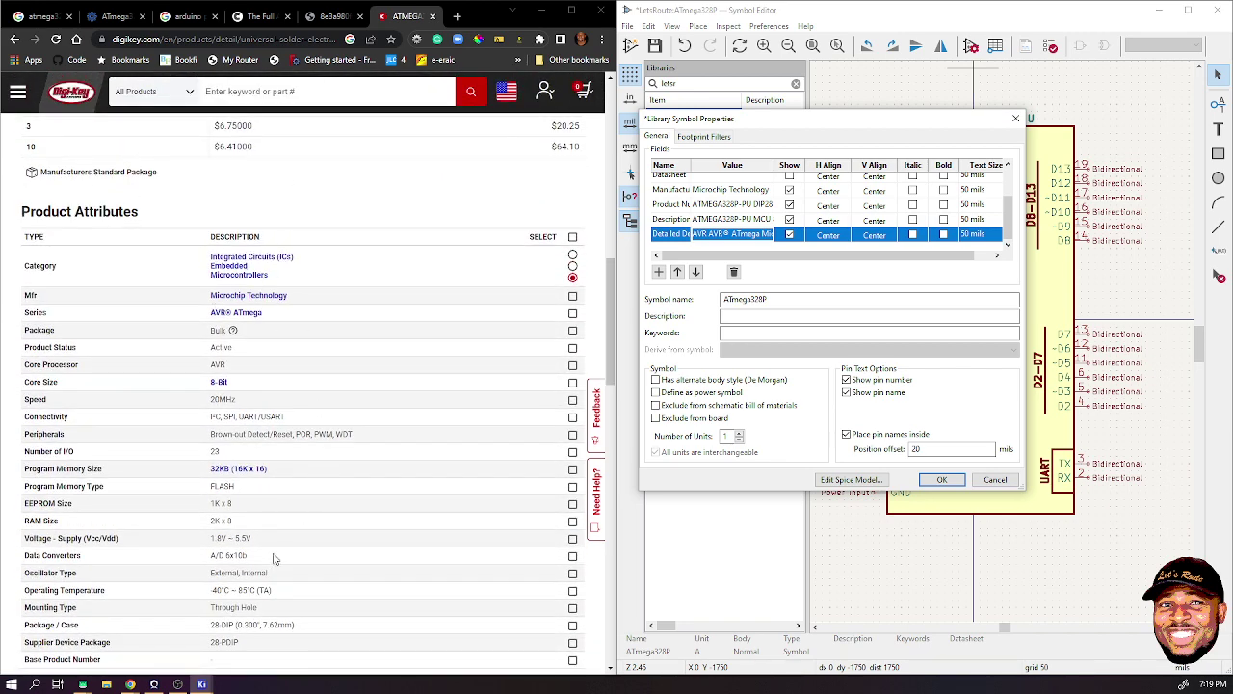
{"action": "scroll", "coordinate": [286, 520], "scroll_direction": "down", "scroll_amount": 3}
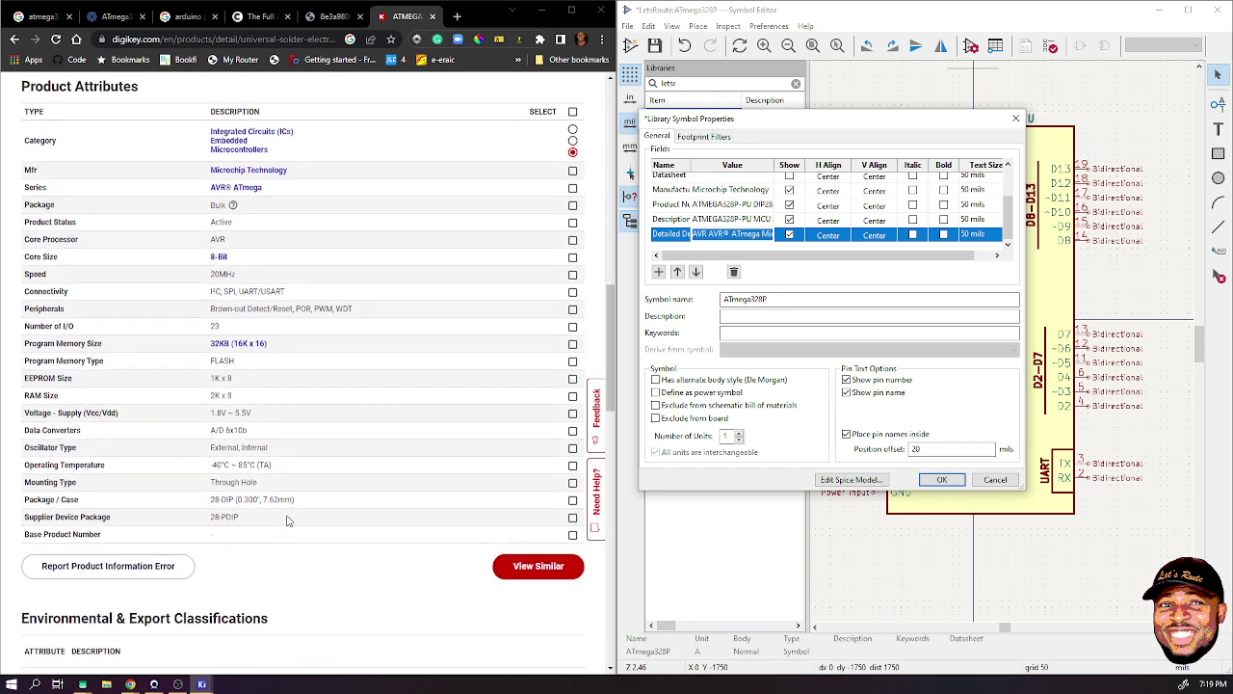
{"action": "scroll", "coordinate": [287, 520], "scroll_direction": "down", "scroll_amount": 3}
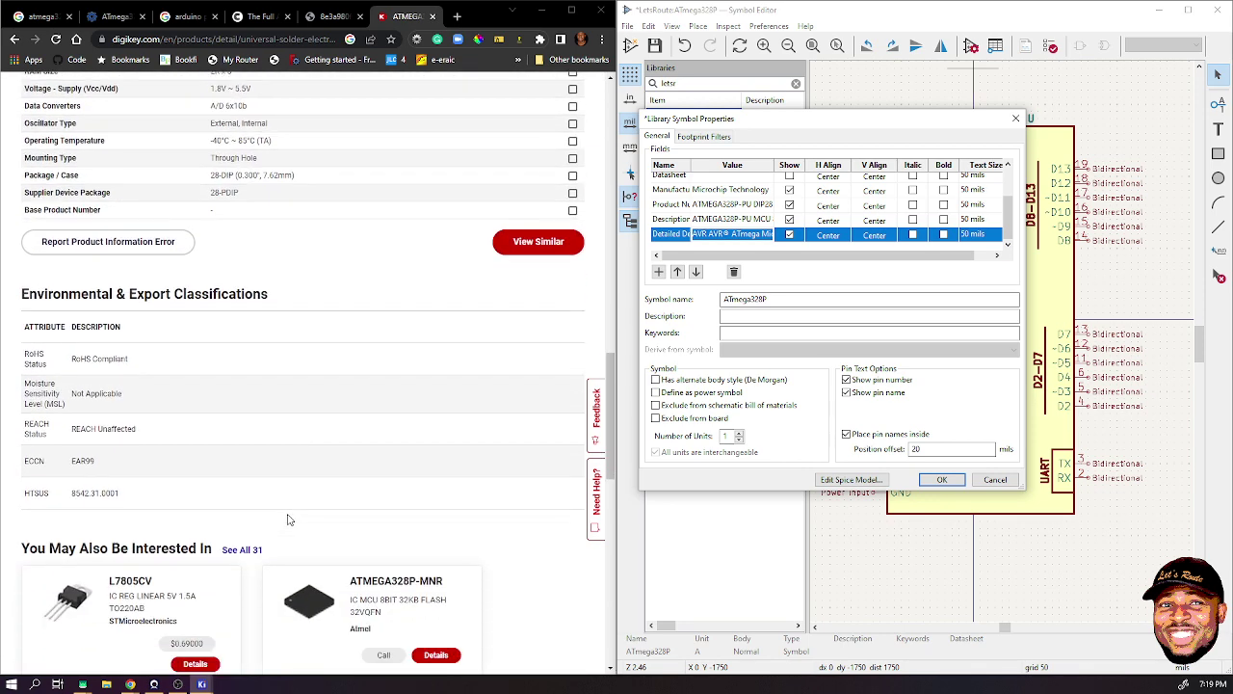
{"action": "scroll", "coordinate": [286, 520], "scroll_direction": "down", "scroll_amount": 5}
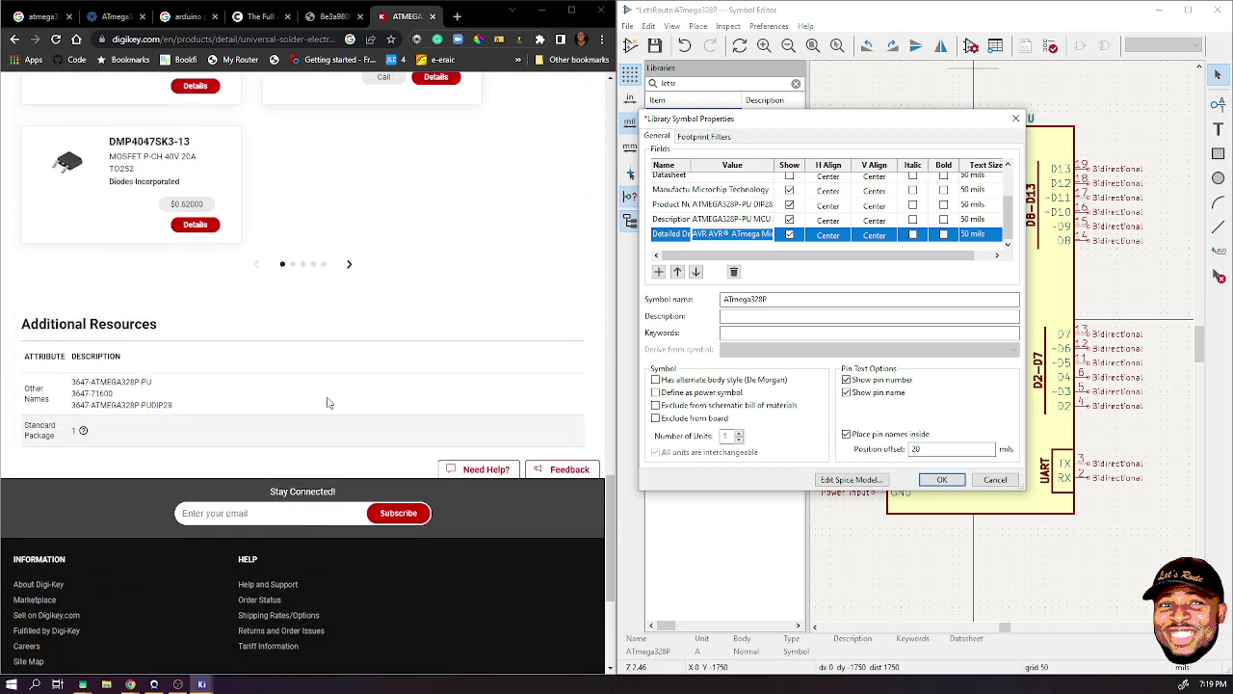
{"action": "scroll", "coordinate": [328, 403], "scroll_direction": "up", "scroll_amount": 15}
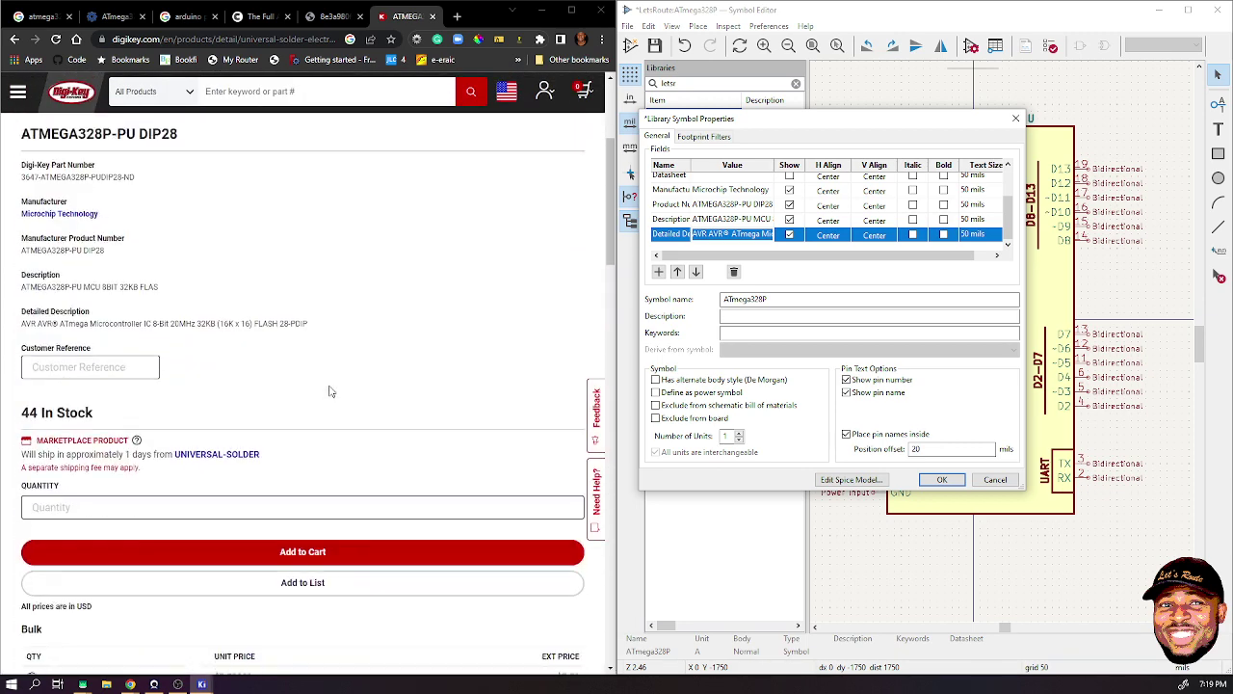
{"action": "scroll", "coordinate": [328, 390], "scroll_direction": "up", "scroll_amount": 3}
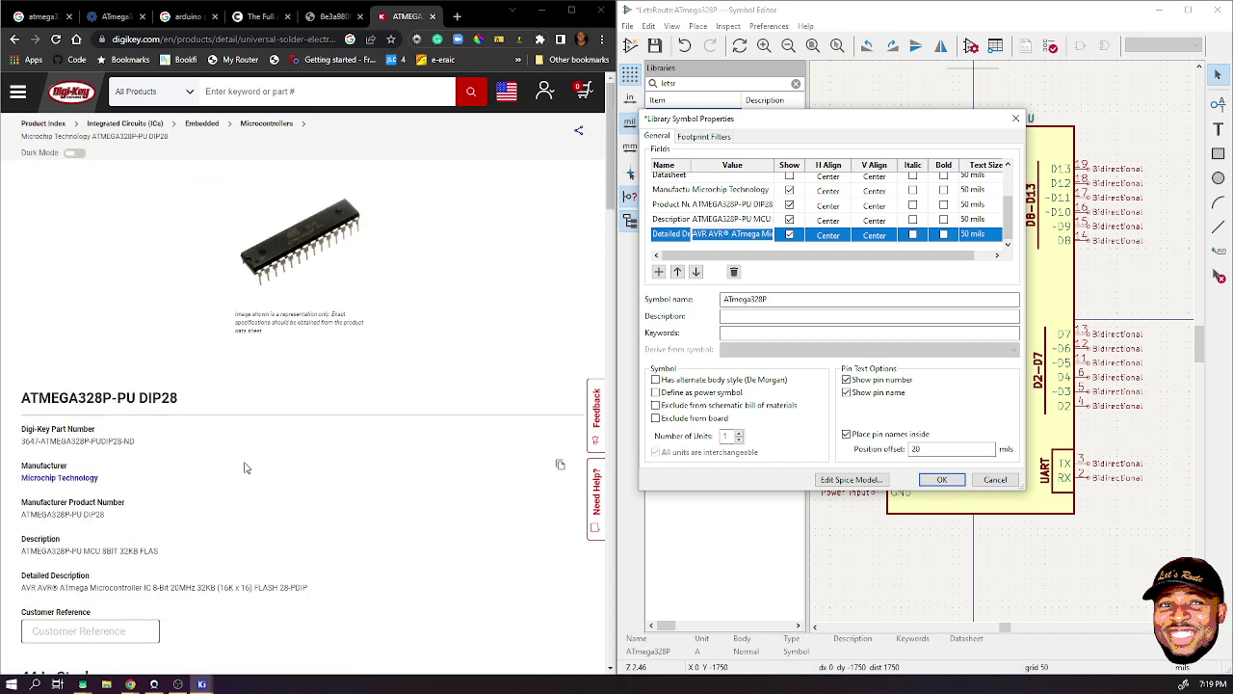
{"action": "scroll", "coordinate": [177, 476], "scroll_direction": "down", "scroll_amount": 1}
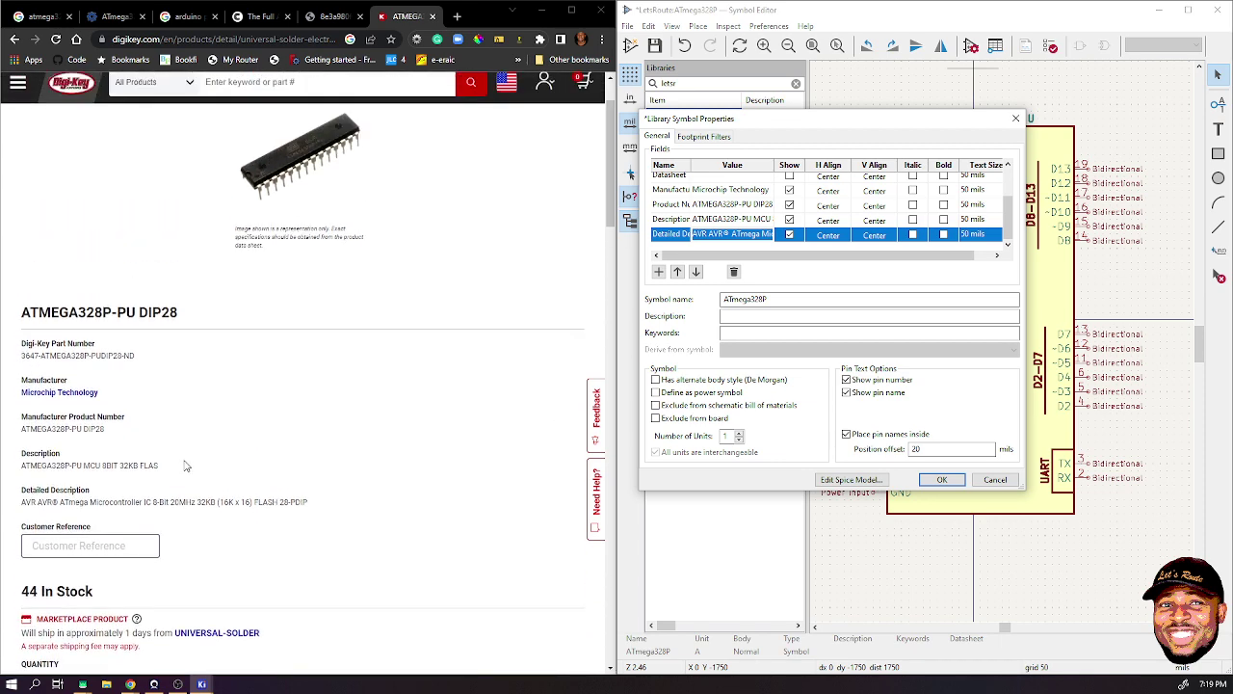
{"action": "scroll", "coordinate": [186, 465], "scroll_direction": "up", "scroll_amount": 1}
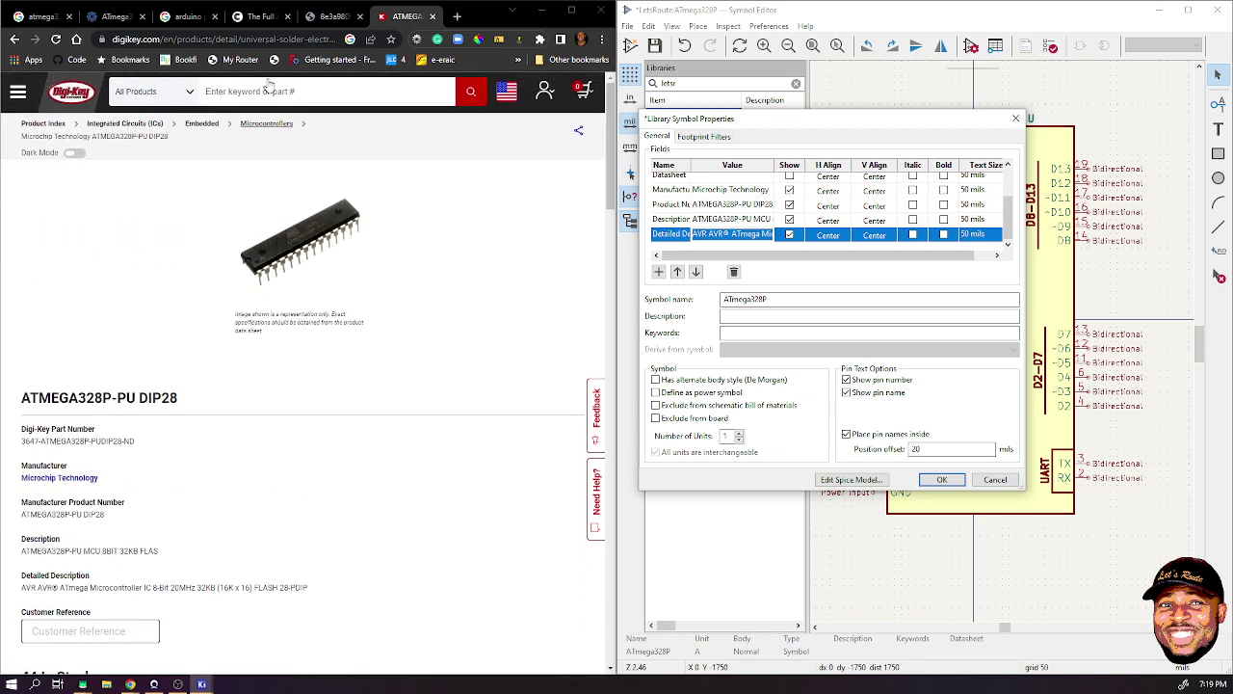
- Copy the ATmega328P datasheet PDF link from Chrome into the symbol's Datasheet field
{"action": "left_click", "coordinate": [318, 17]}
{"action": "left_click", "coordinate": [256, 18]}
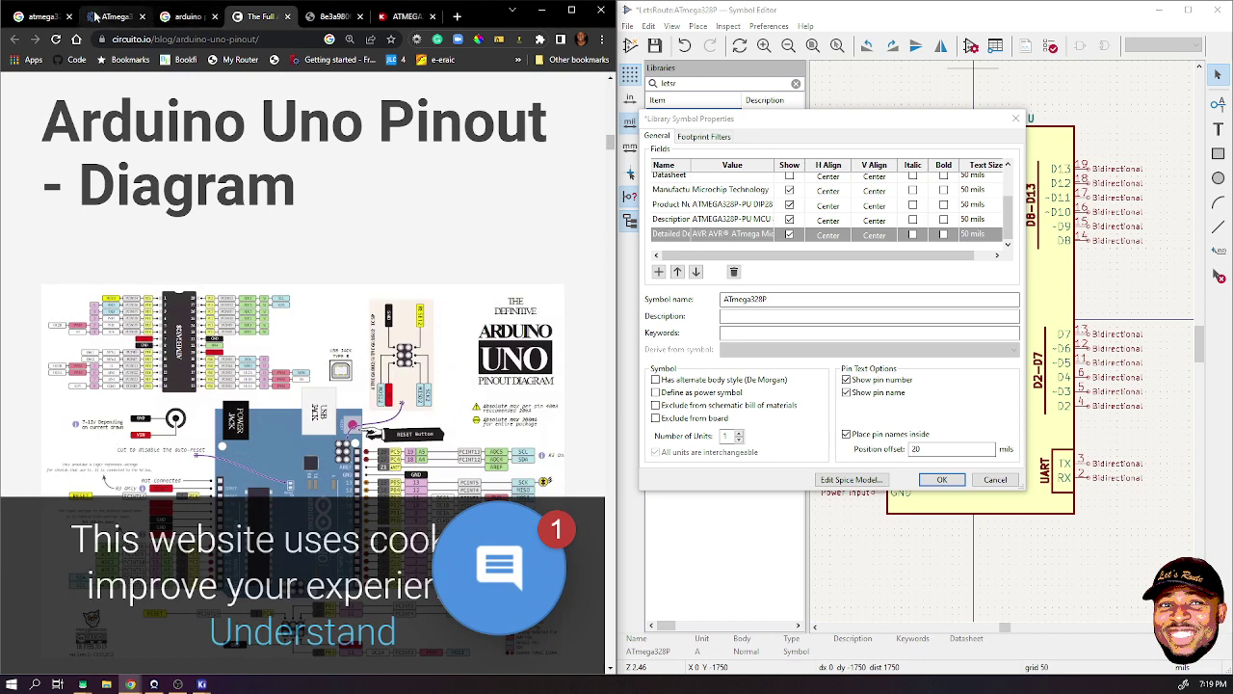
{"action": "left_click", "coordinate": [97, 17]}
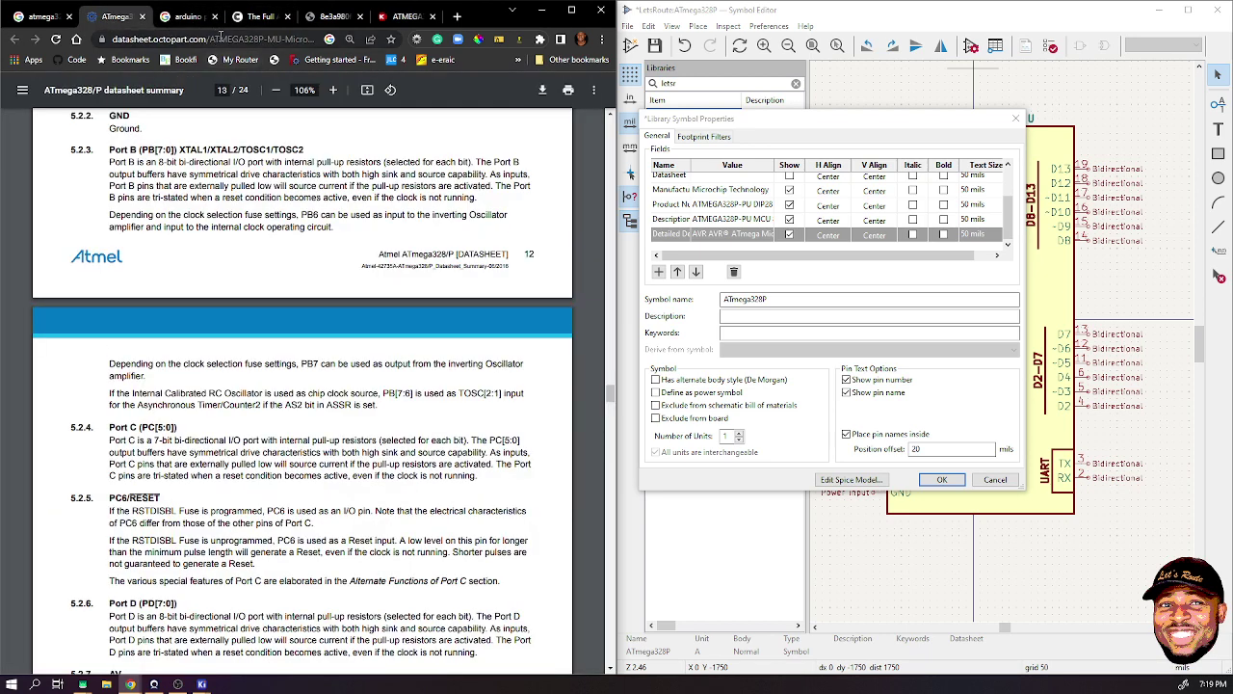
{"action": "left_click", "coordinate": [218, 40]}
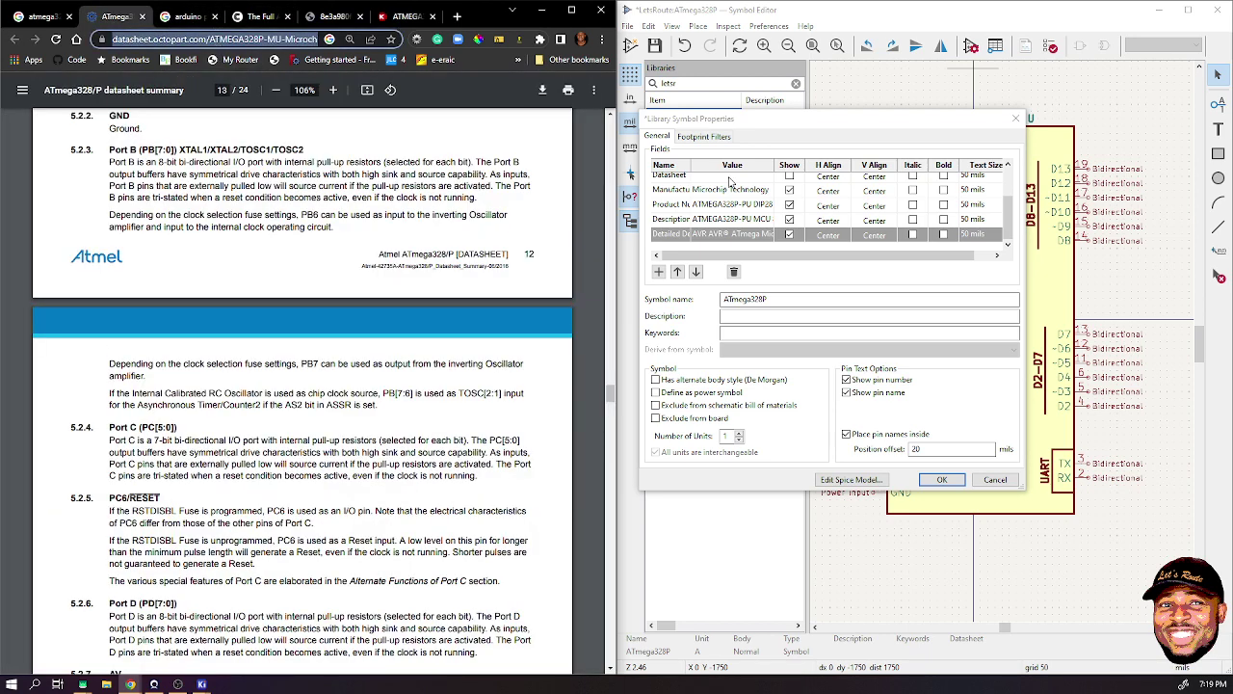
{"action": "left_click", "coordinate": [799, 316]}
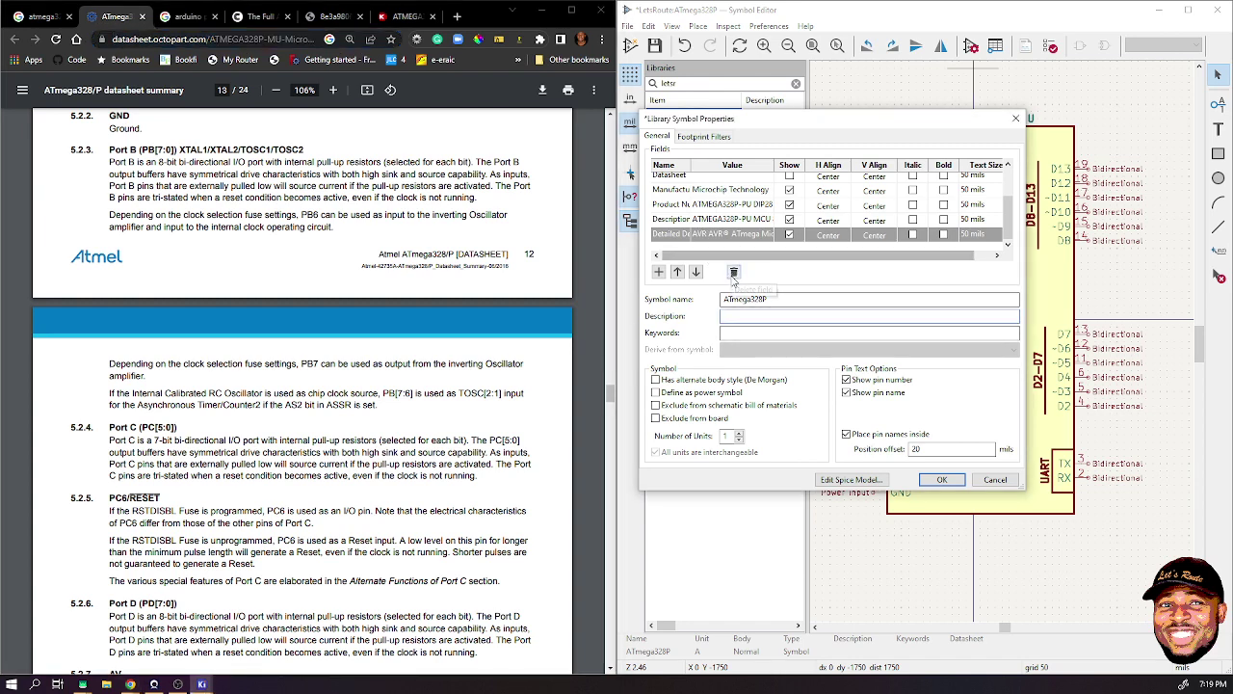
{"action": "left_click", "coordinate": [721, 177]}
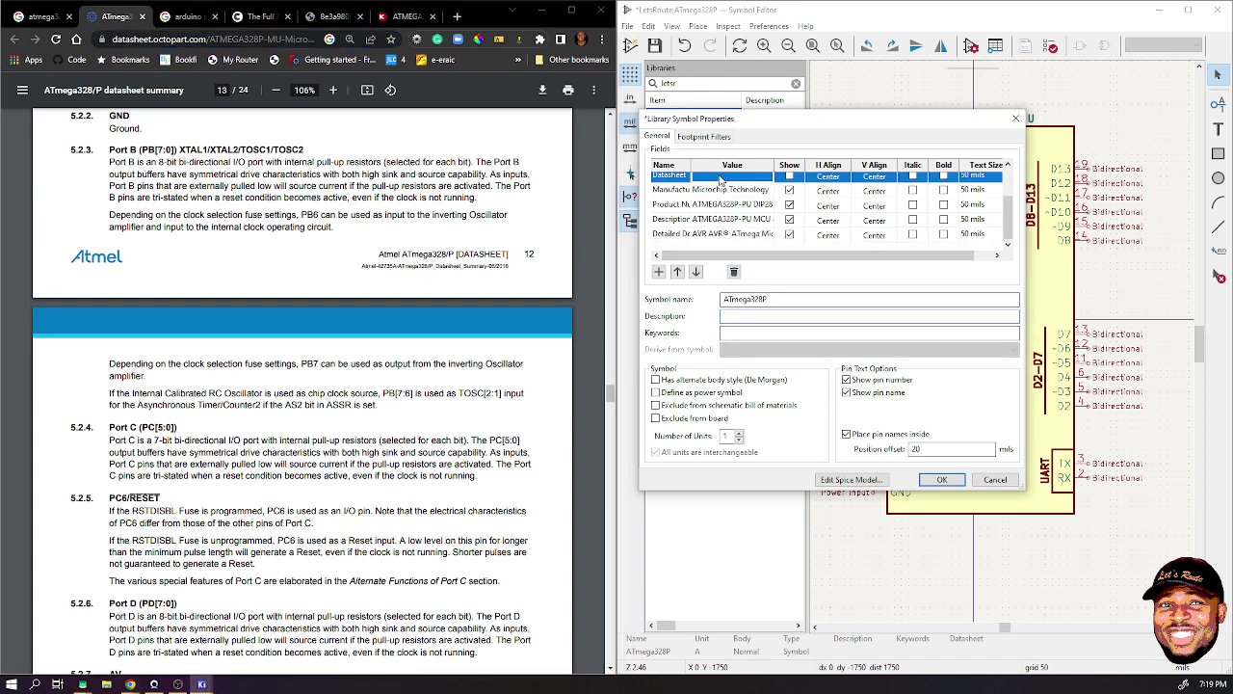
{"action": "left_click", "coordinate": [723, 178]}
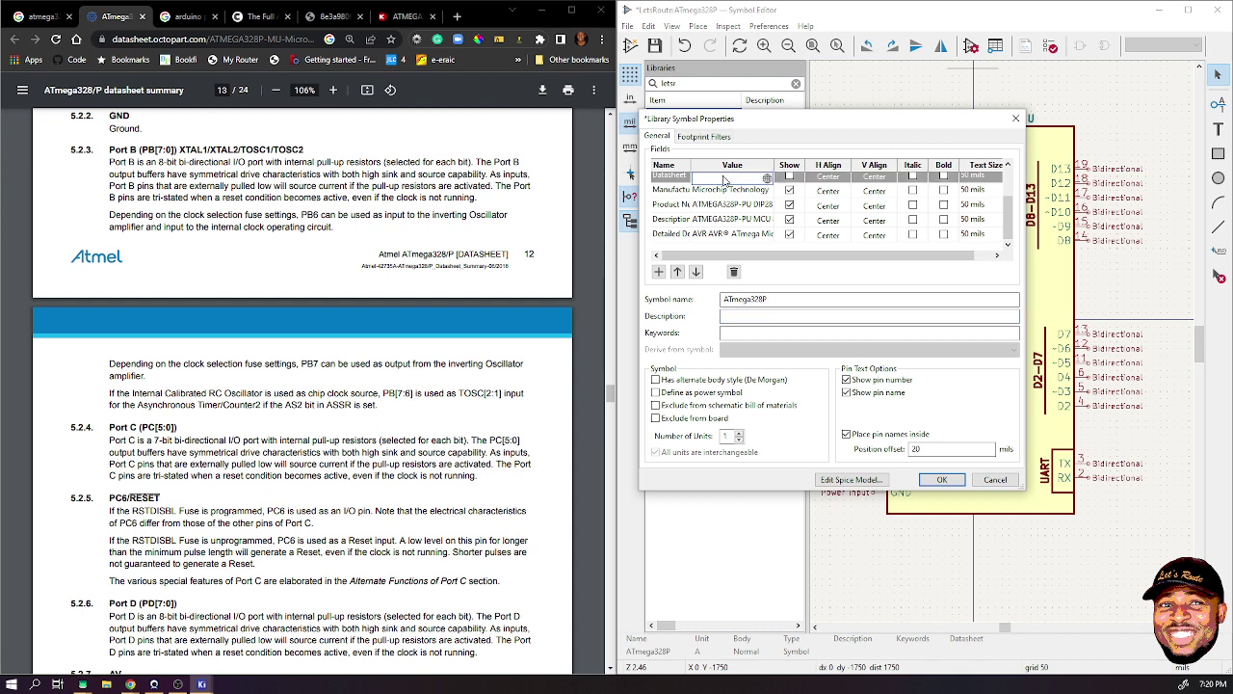
{"action": "key", "text": "ctrl+v"}
{"action": "left_click", "coordinate": [743, 193]}
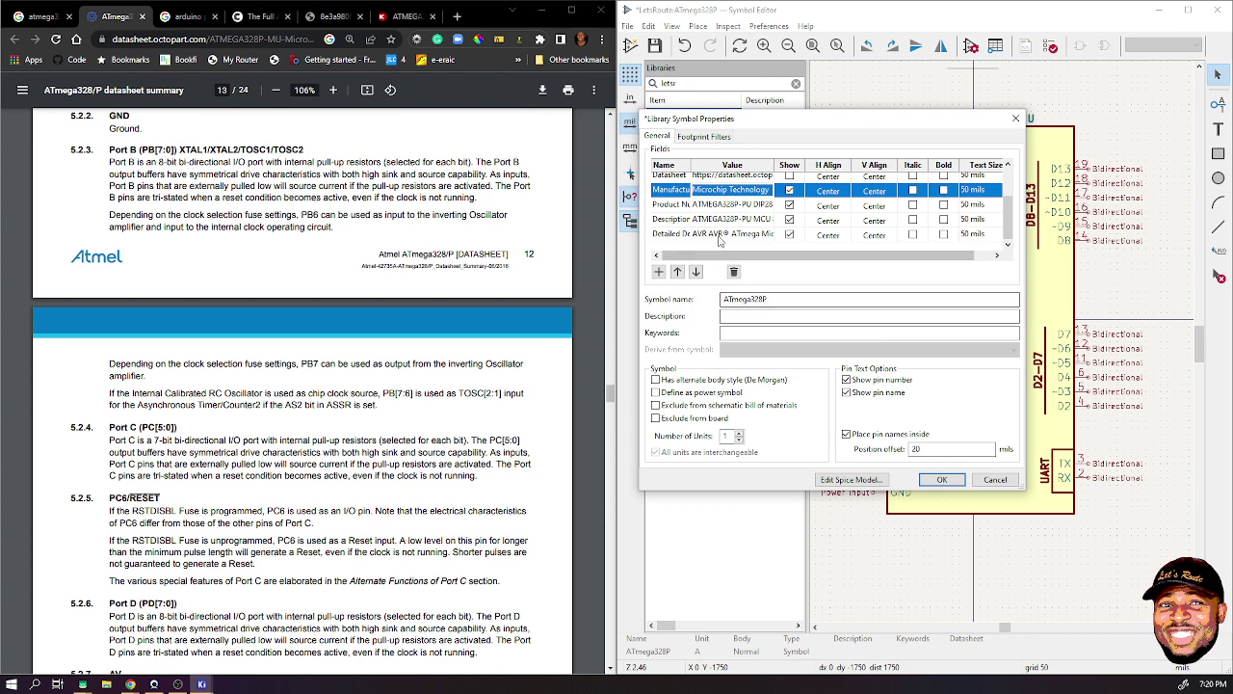
- Clear the long Detailed Description text and delete that field
{"action": "left_click", "coordinate": [715, 234]}
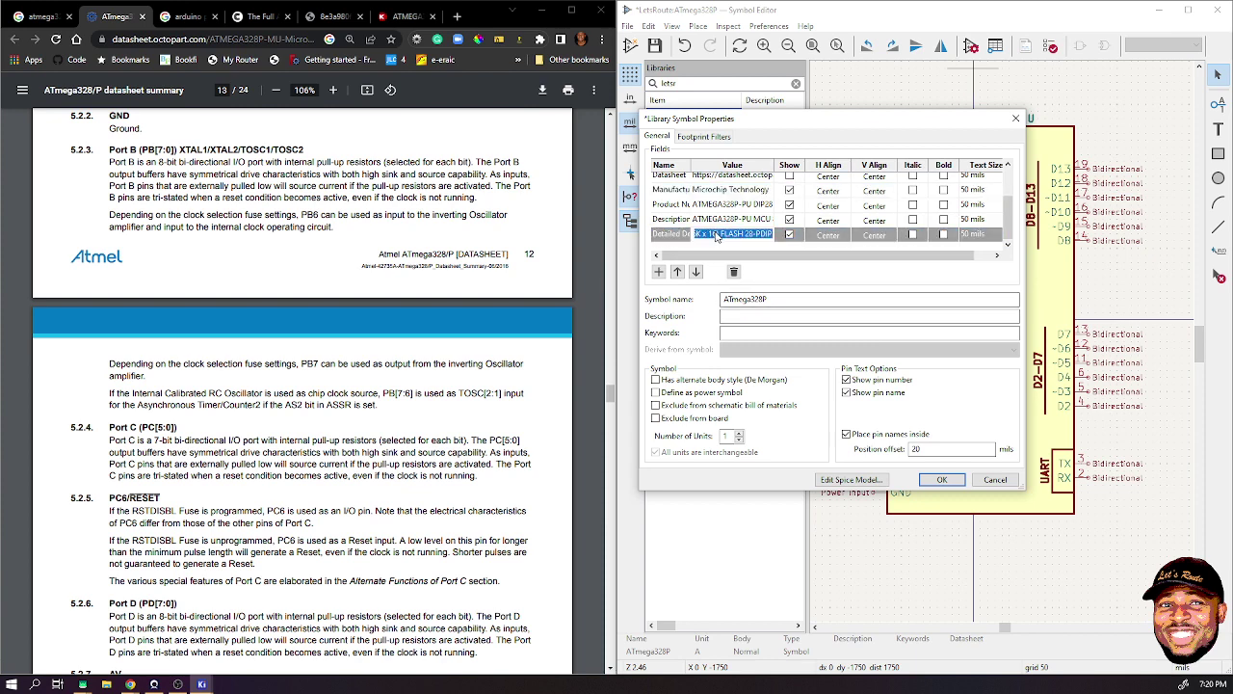
{"action": "key", "text": "Delete"}
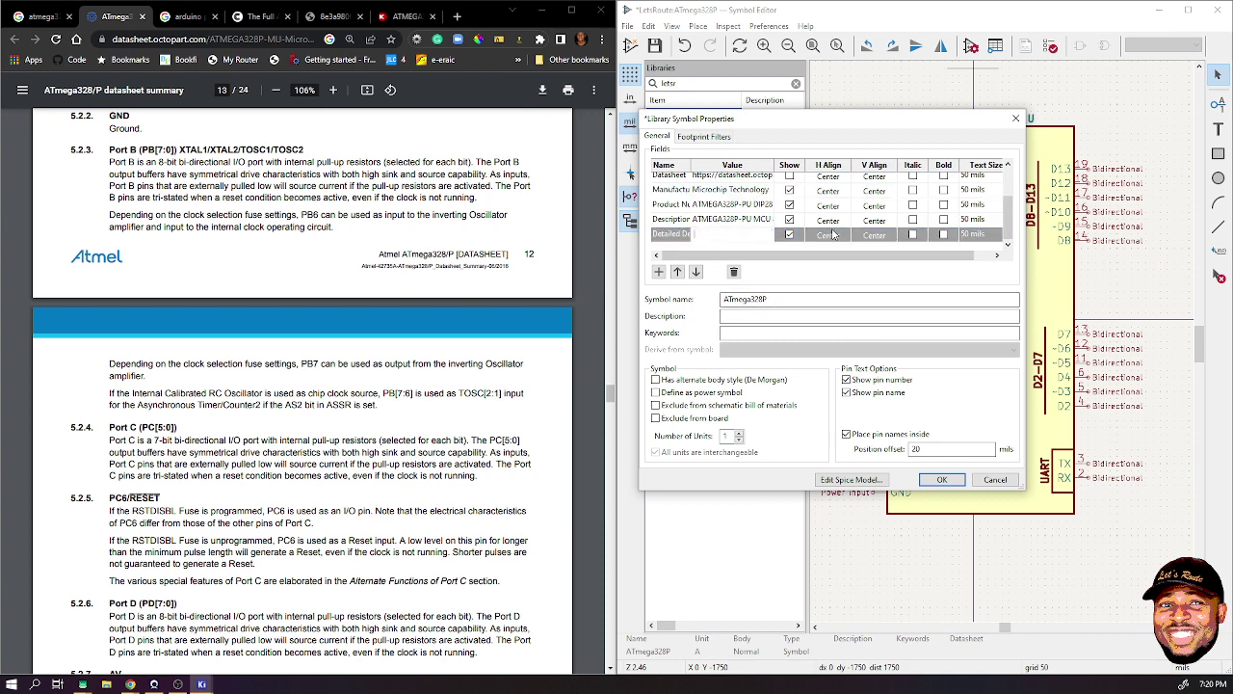
{"action": "left_click", "coordinate": [736, 271]}
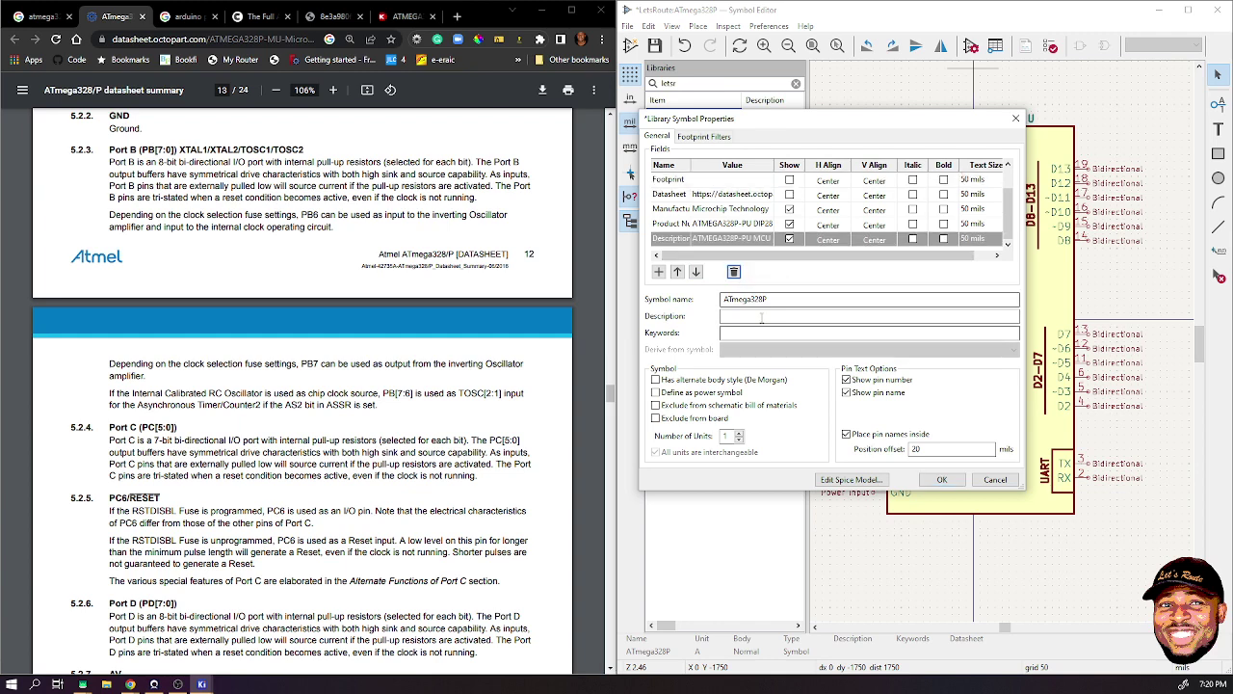
- Paste the AVR description and add keywords 'Microcontroller, Arduino UNO, ATmega328, DIP', then apply
{"action": "left_click", "coordinate": [768, 315]}
{"action": "type", "text": "AVR AVR® ATmega Microcontroller IC 8-Bit 20MHz 32KB (16K x 16) FLASH 28-PDIP"}
{"action": "left_click", "coordinate": [741, 331]}
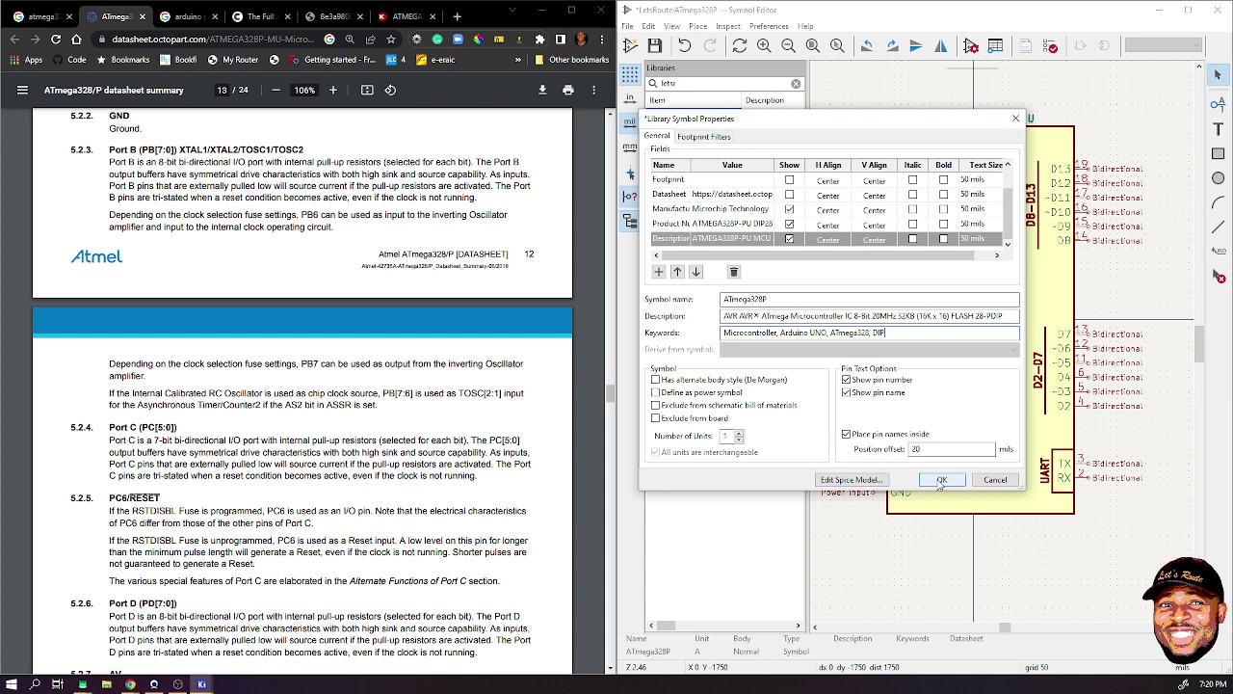
{"action": "left_click", "coordinate": [941, 479]}
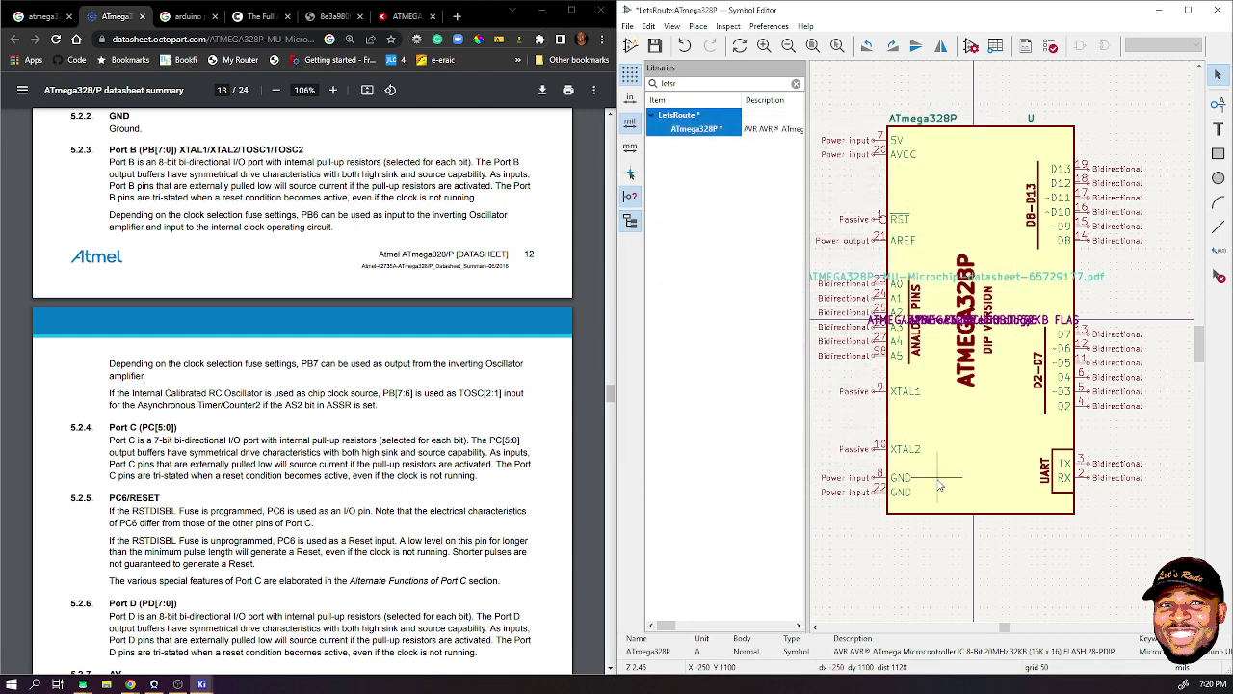
- Maximize the editor and move the Product Number and Manufacturer fields below the symbol
{"action": "left_click", "coordinate": [1191, 10]}
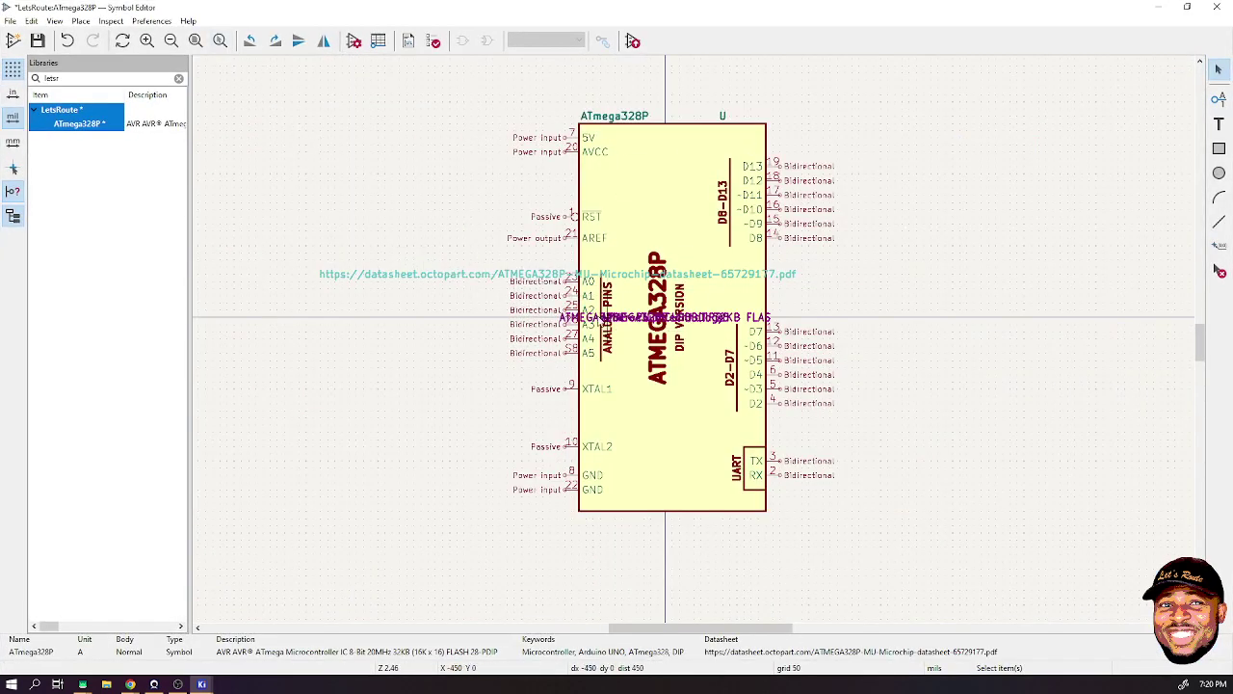
{"action": "left_click", "coordinate": [632, 318]}
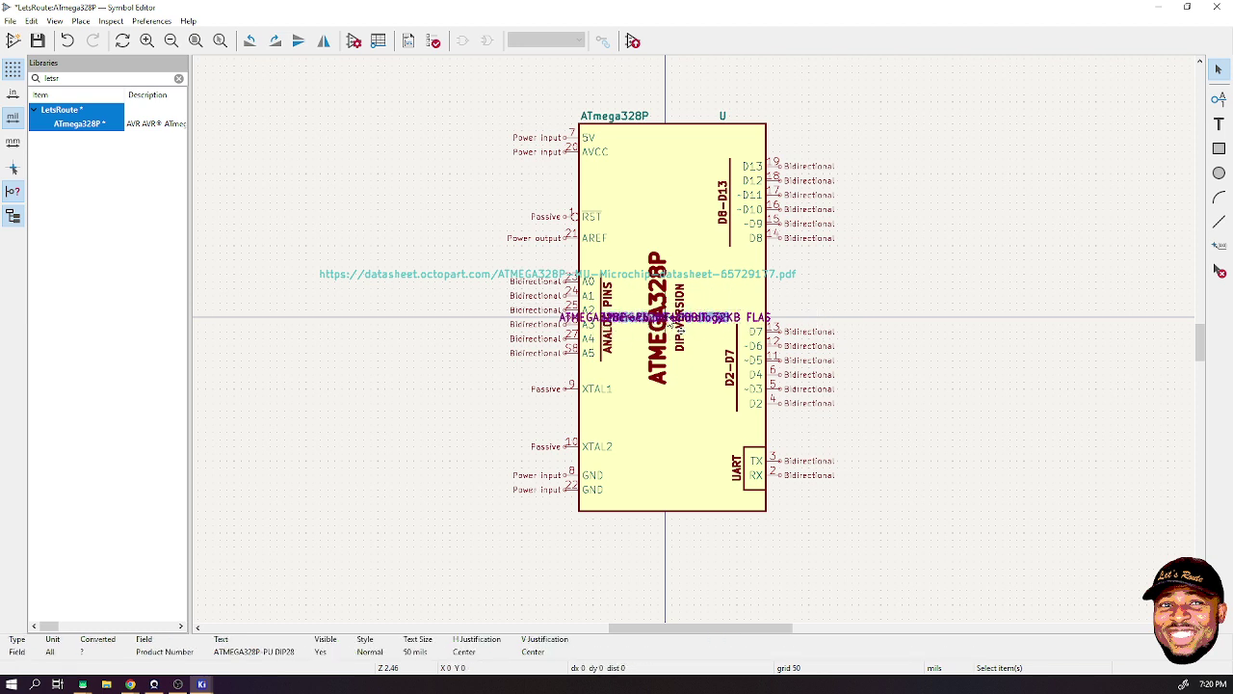
{"action": "key", "text": "m"}
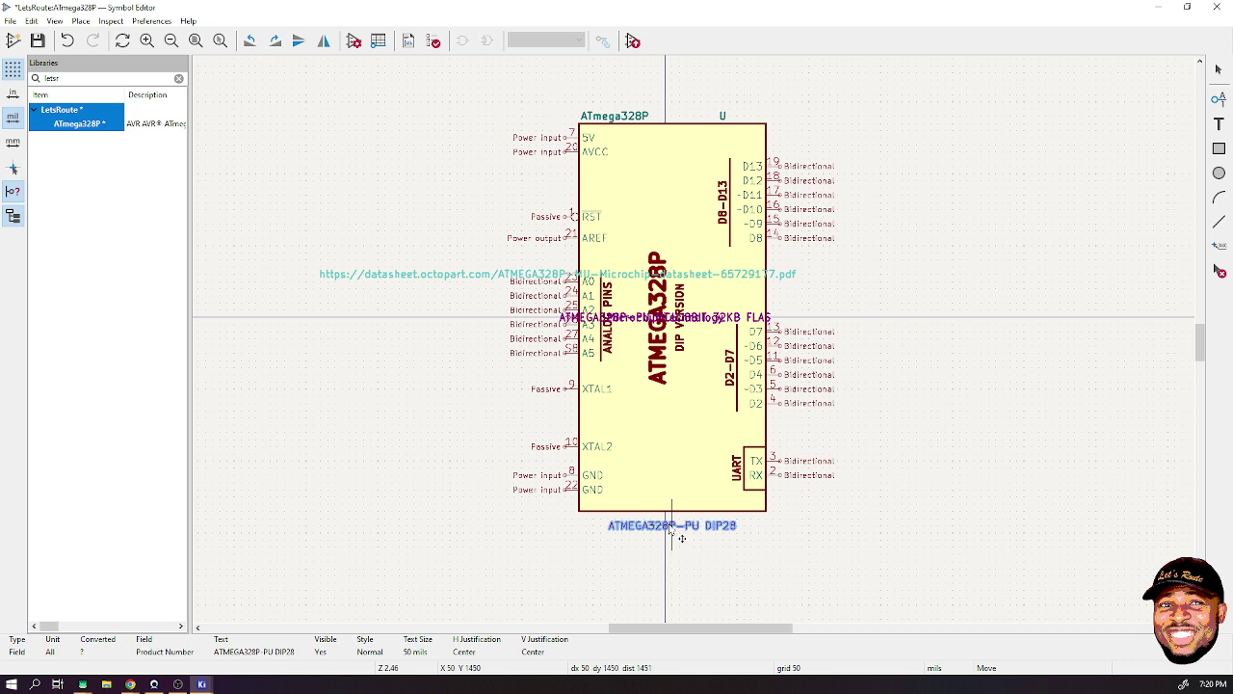
{"action": "left_click", "coordinate": [681, 538]}
{"action": "left_click", "coordinate": [643, 318]}
{"action": "key", "text": "m"}
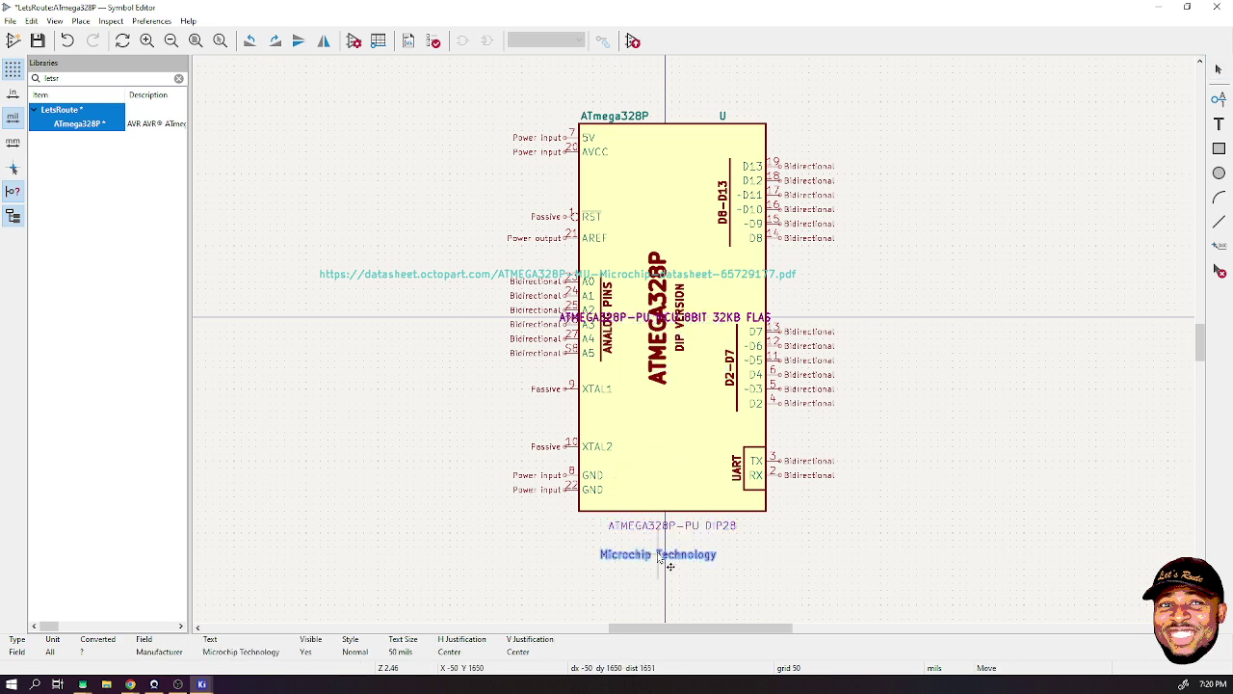
{"action": "left_click", "coordinate": [677, 553]}
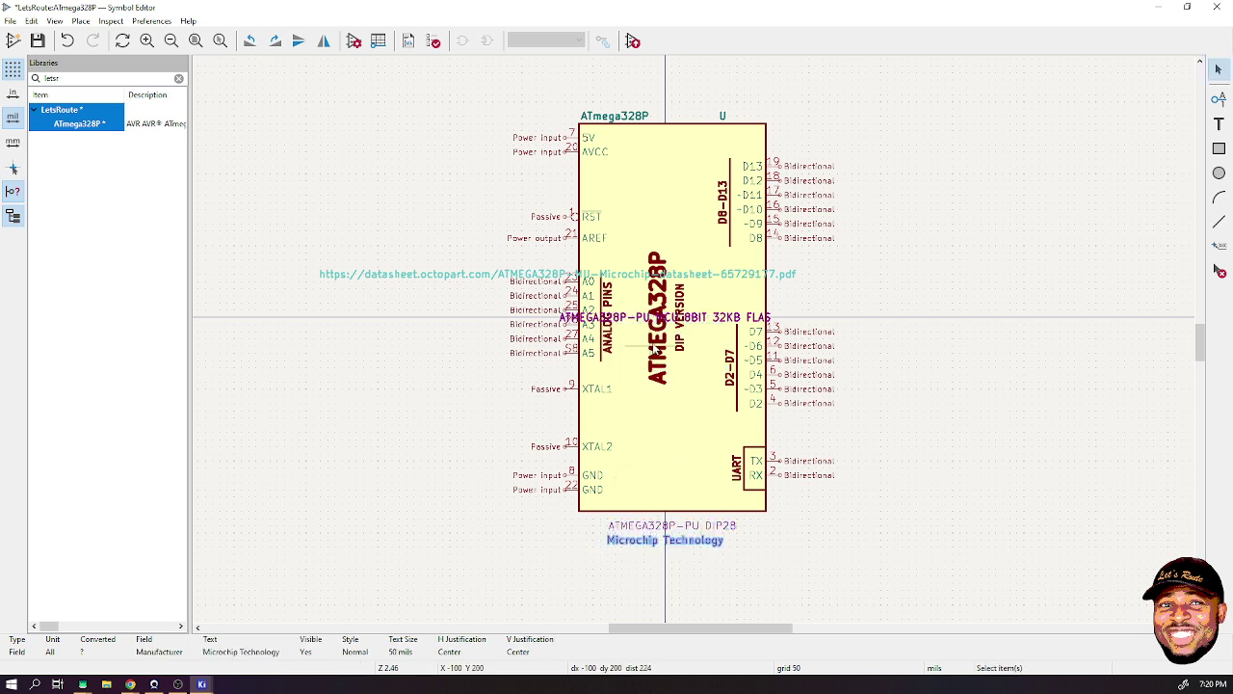
- Place the description and datasheet URL fields beneath the manufacturer text
{"action": "left_click", "coordinate": [644, 318]}
{"action": "key", "text": "m"}
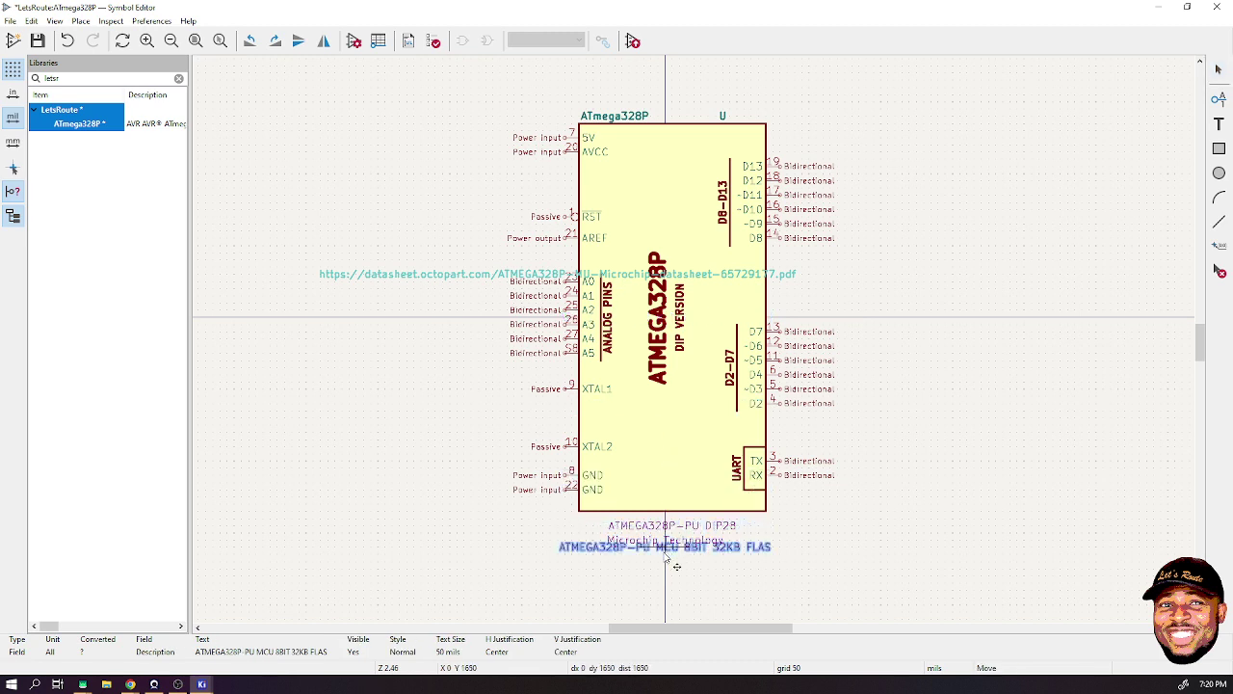
{"action": "left_click", "coordinate": [677, 568]}
{"action": "left_click", "coordinate": [557, 277]}
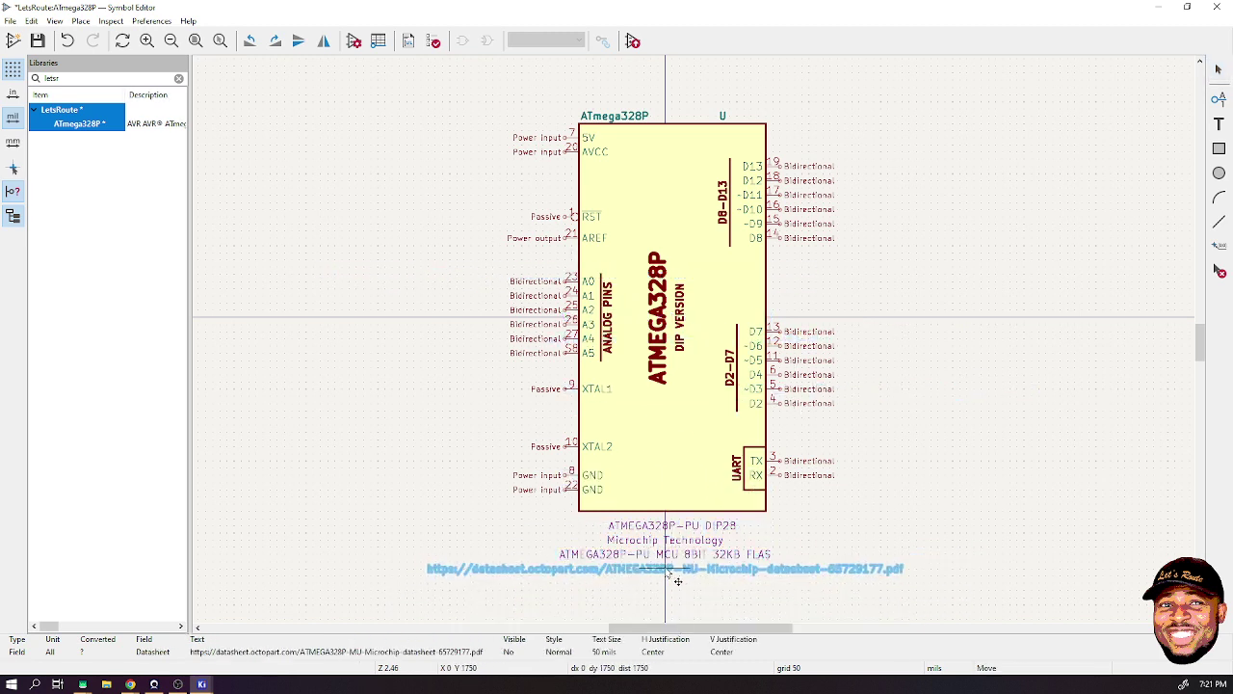
{"action": "left_click", "coordinate": [677, 581]}
{"action": "left_click", "coordinate": [977, 468]}
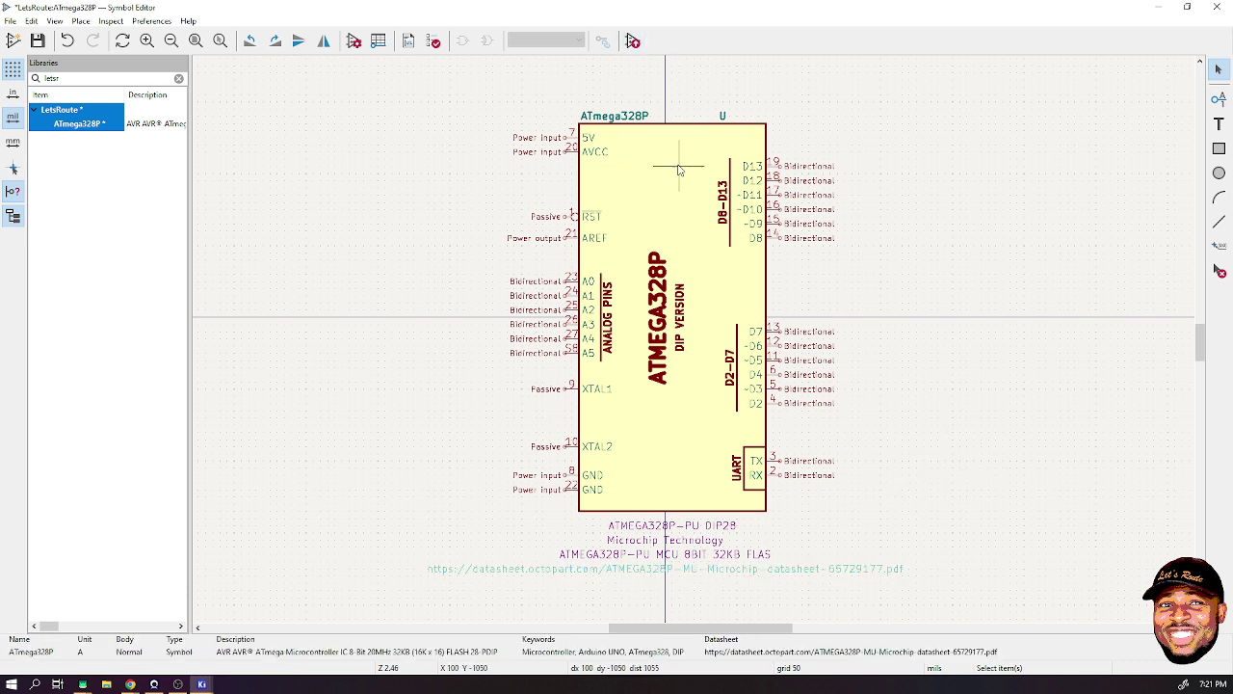
- Hide the Manufacturer, Product Number and Description fields, then save the library with Ctrl+S
{"action": "left_click", "coordinate": [353, 42]}
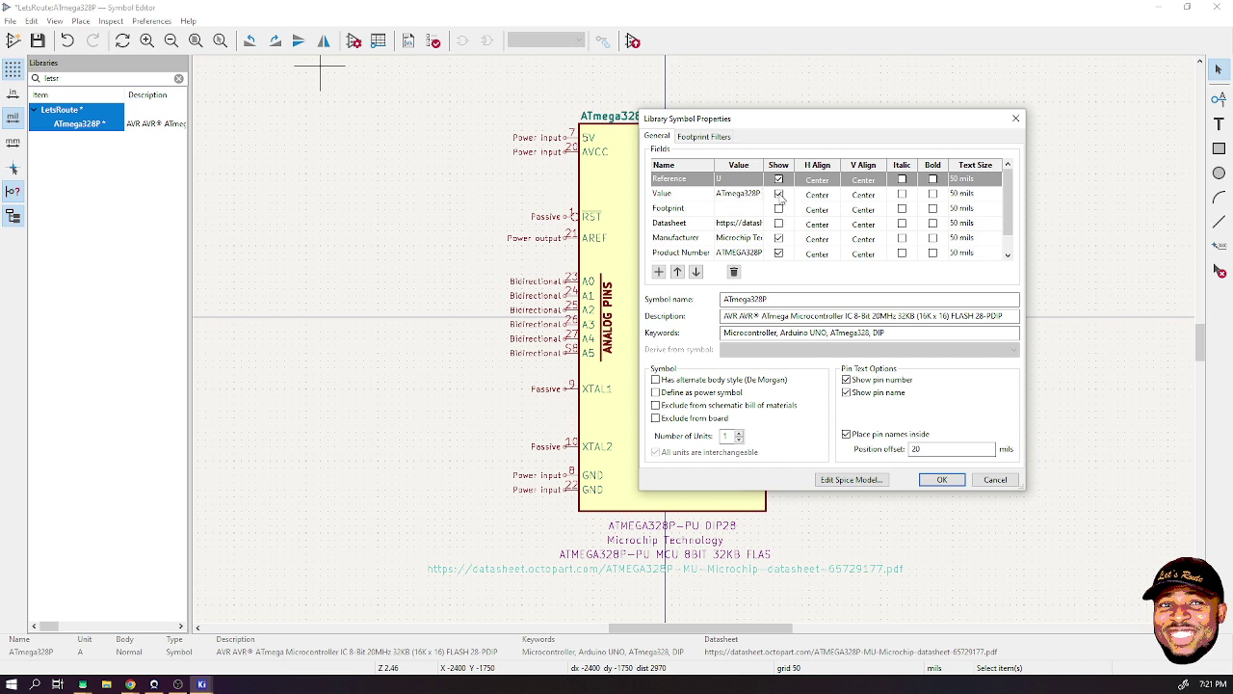
{"action": "left_click", "coordinate": [779, 239]}
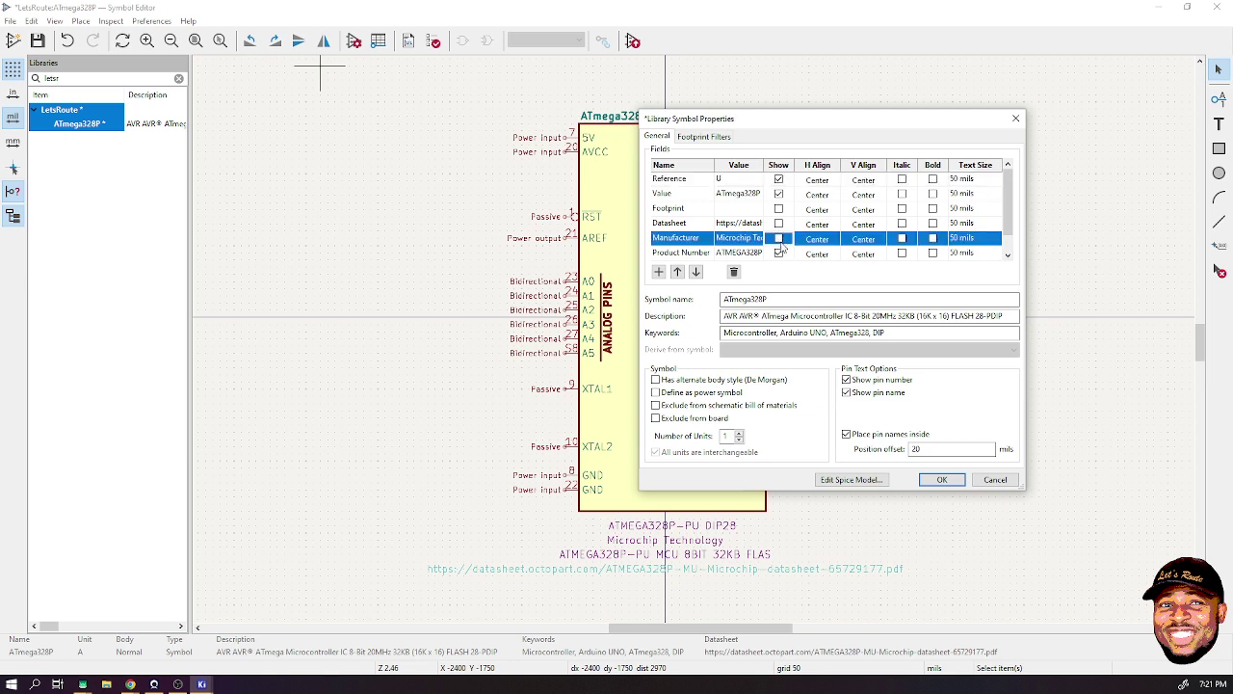
{"action": "left_click", "coordinate": [779, 253]}
{"action": "scroll", "coordinate": [747, 231], "scroll_direction": "down", "scroll_amount": 1}
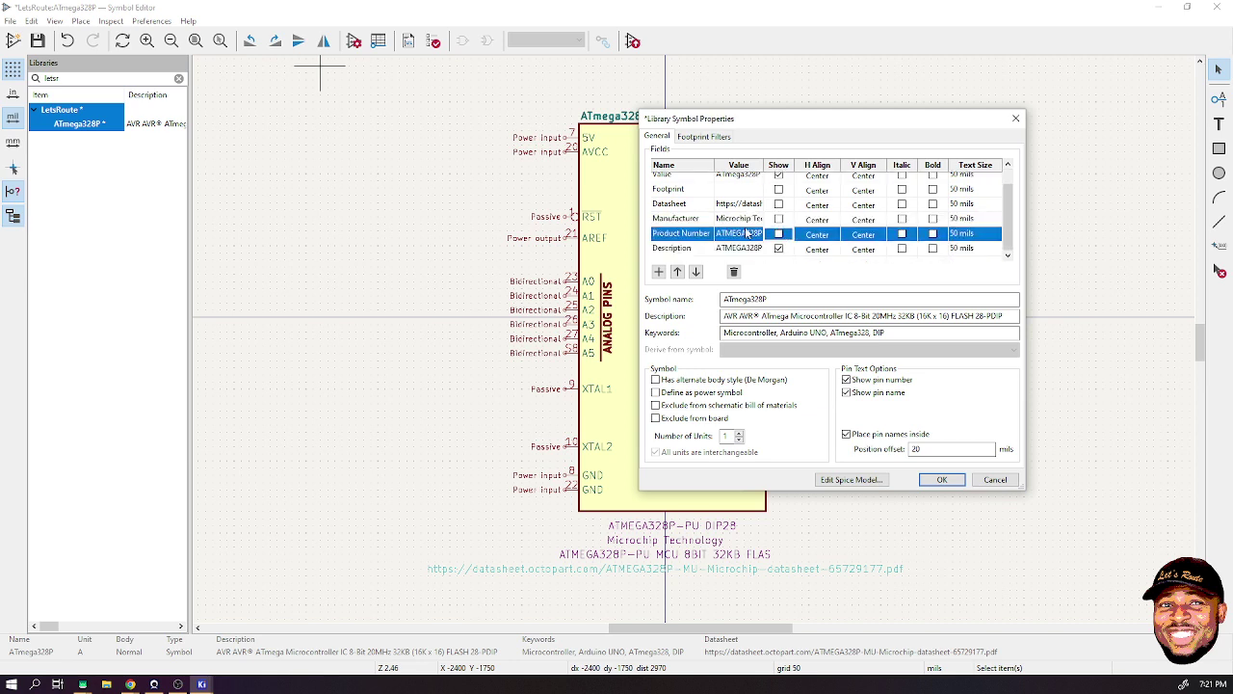
{"action": "left_click", "coordinate": [779, 249]}
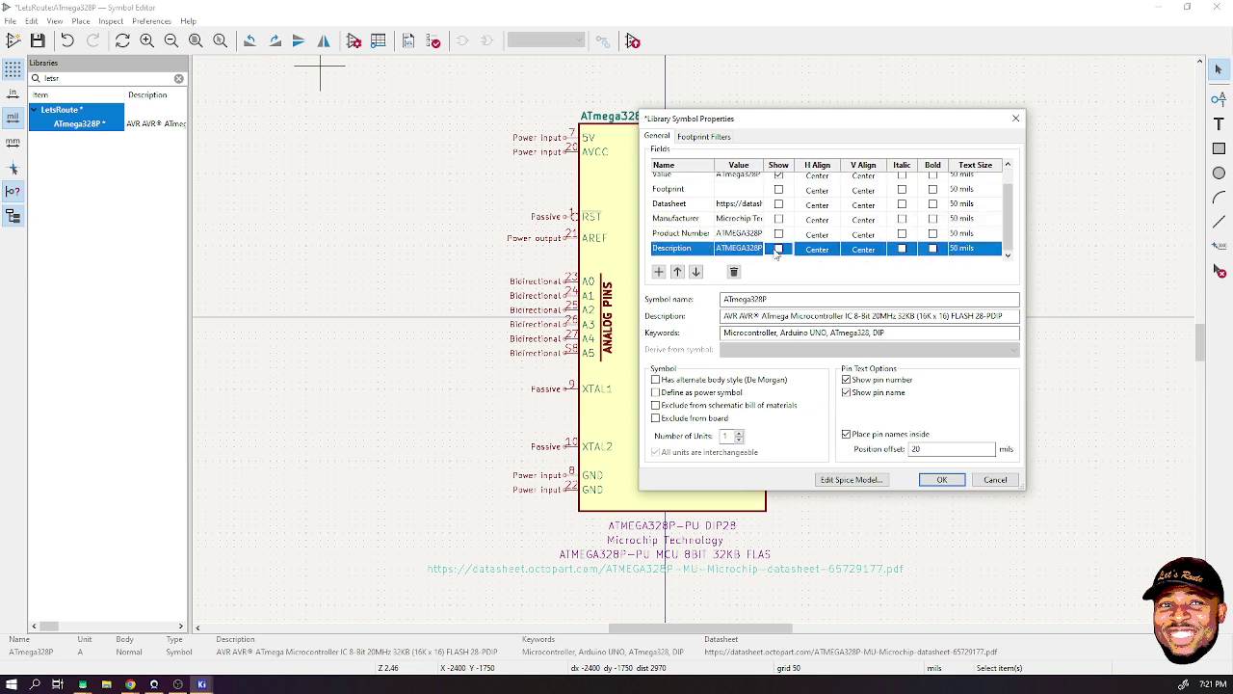
{"action": "left_click", "coordinate": [941, 479]}
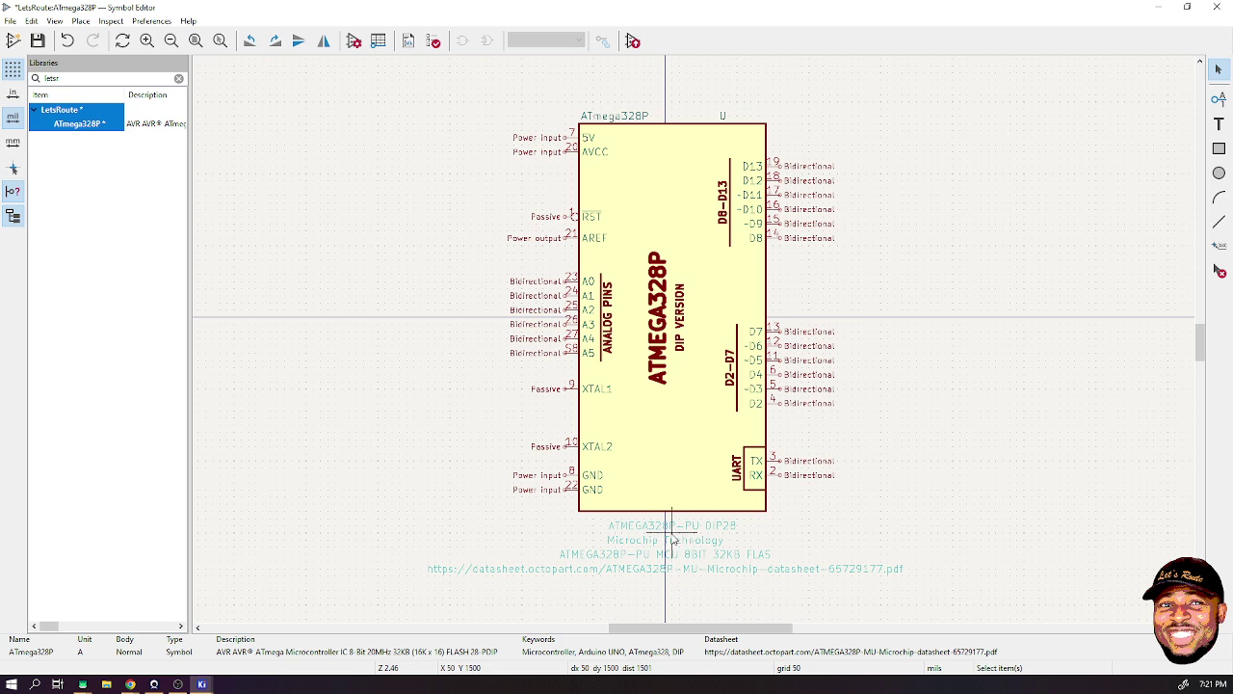
{"action": "key", "text": "ctrl+s"}
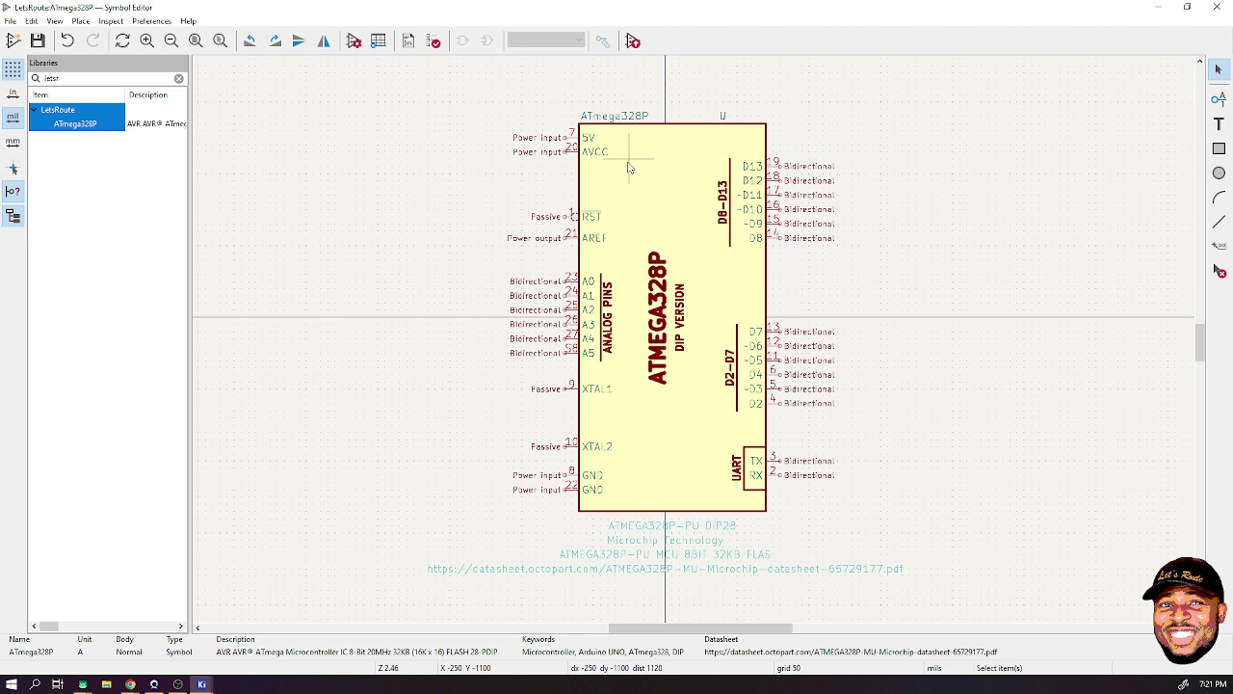
- Confirm on Digi-Key that the ATMEGA328P-PU package is 28-DIP (0.300", 7.62mm)
{"action": "mouse_move", "coordinate": [130, 684]}
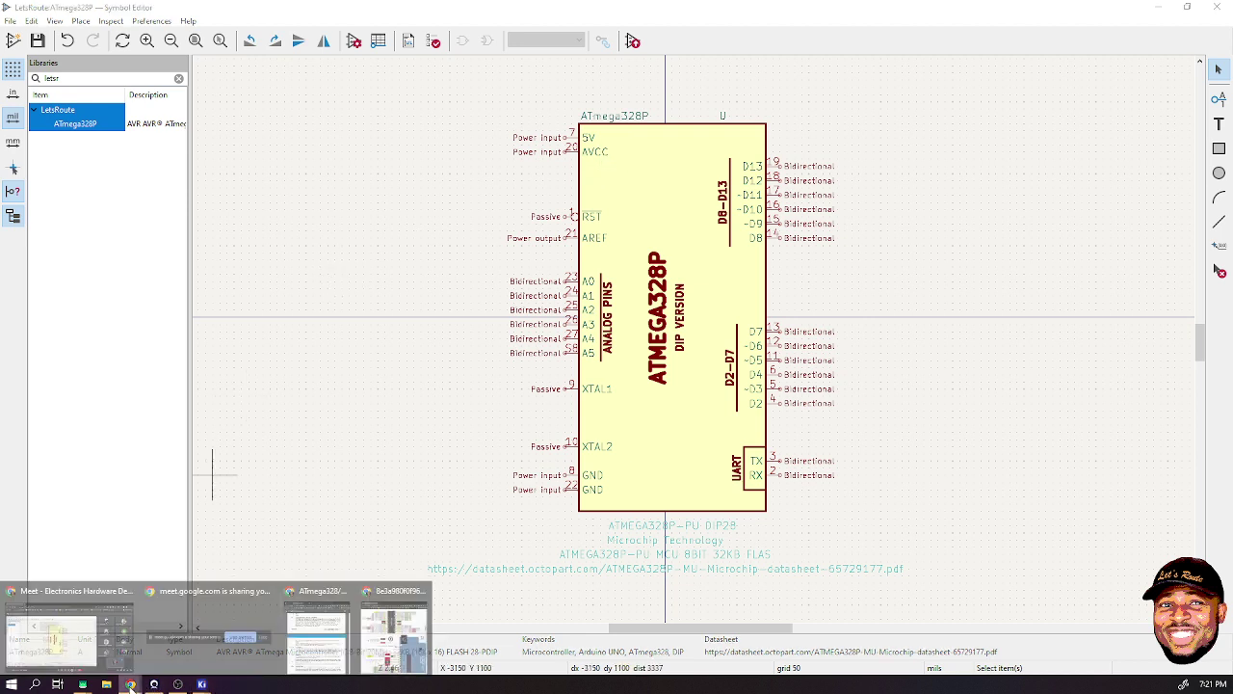
{"action": "mouse_move", "coordinate": [316, 628]}
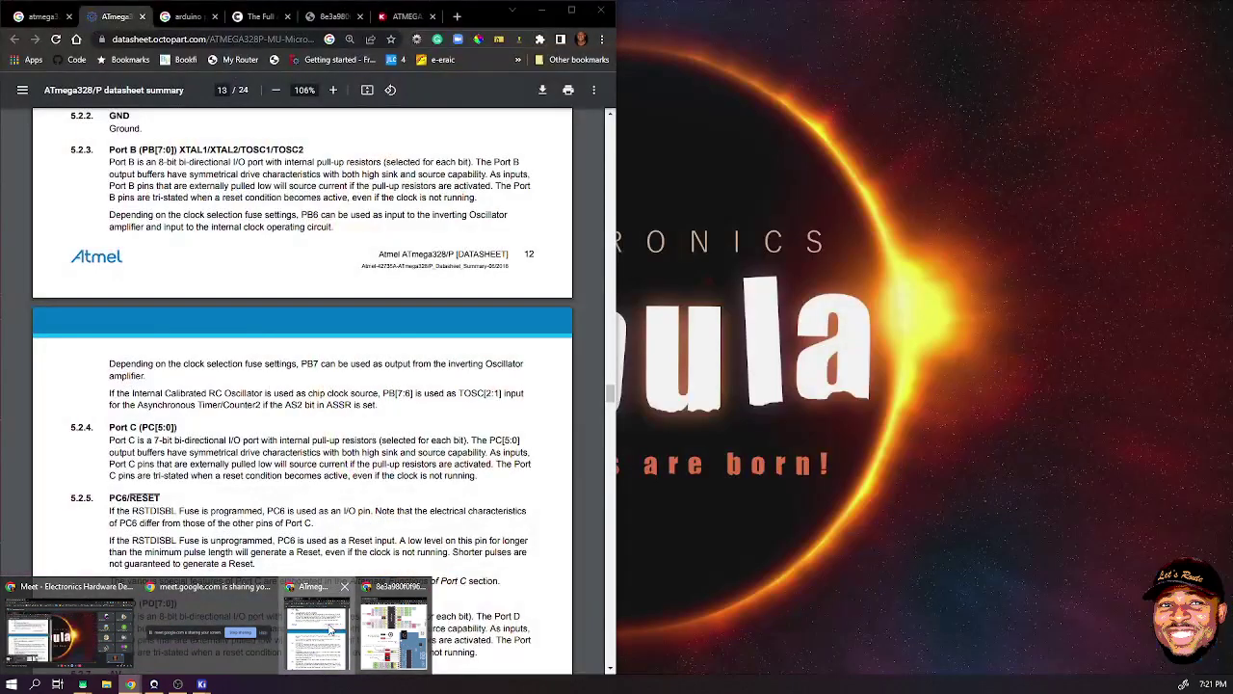
{"action": "left_click", "coordinate": [327, 629]}
{"action": "left_click", "coordinate": [401, 19]}
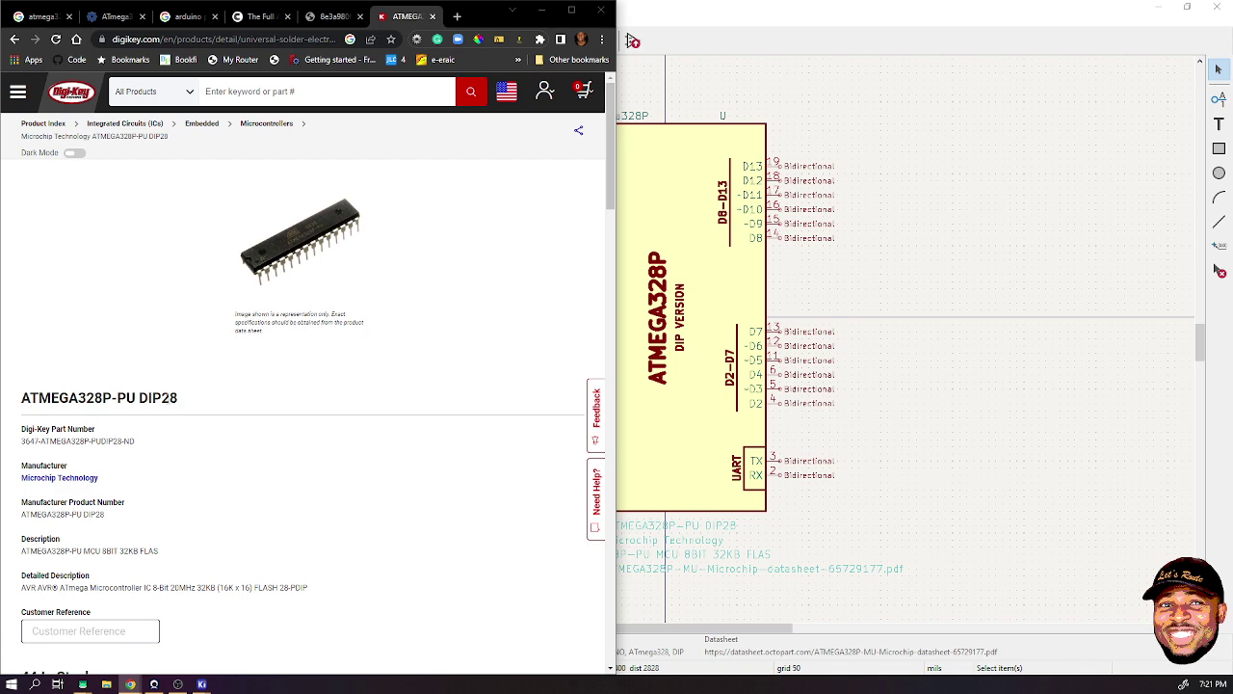
{"action": "scroll", "coordinate": [191, 345], "scroll_direction": "down", "scroll_amount": 10}
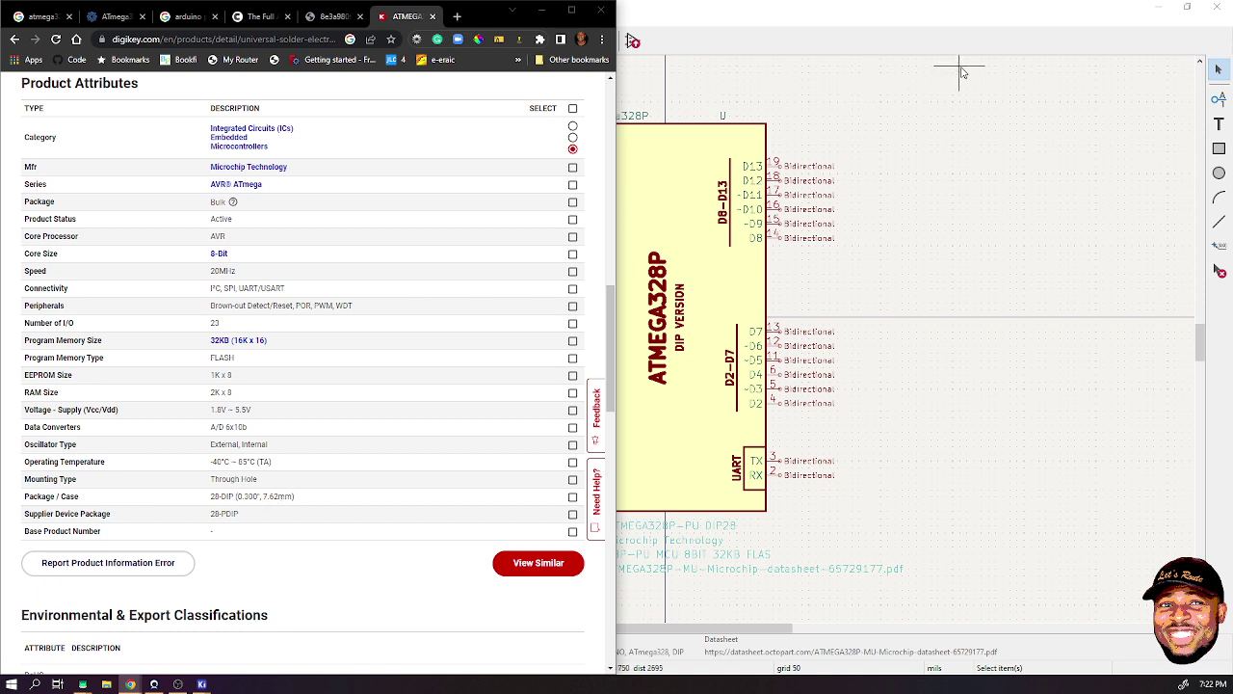
{"action": "left_click", "coordinate": [674, 125]}
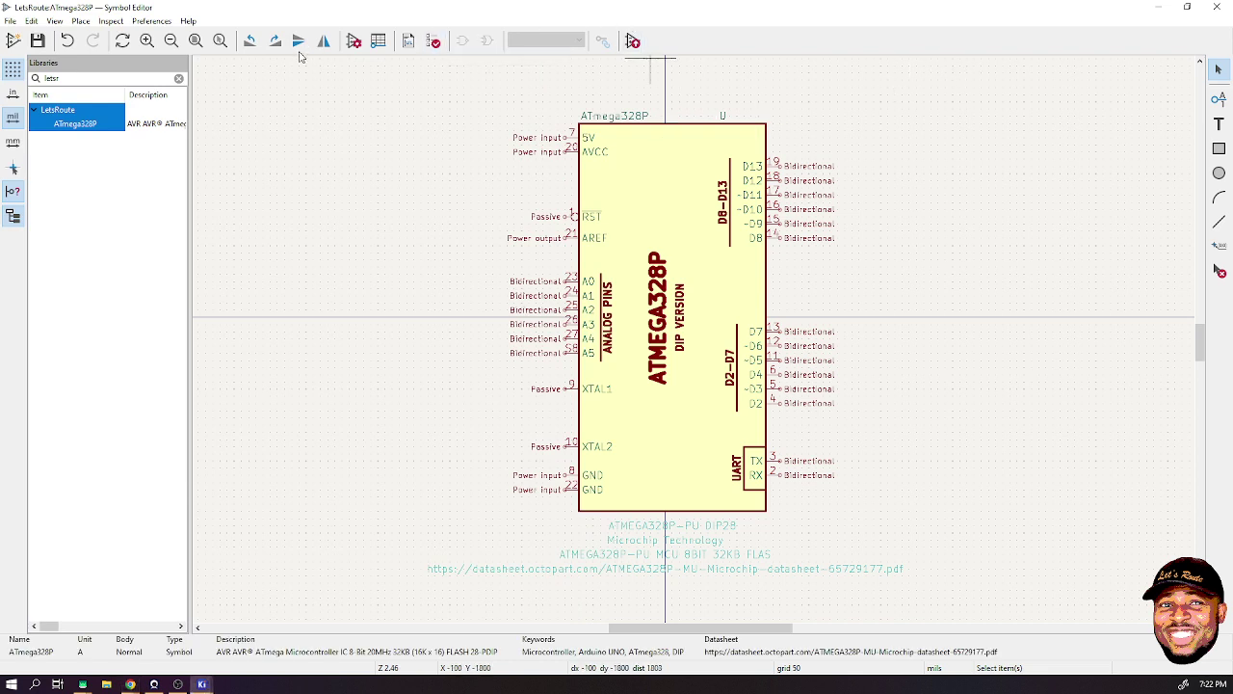
- Launch the Footprint Library Browser from the symbol's empty Footprint field
{"action": "left_click", "coordinate": [354, 41]}
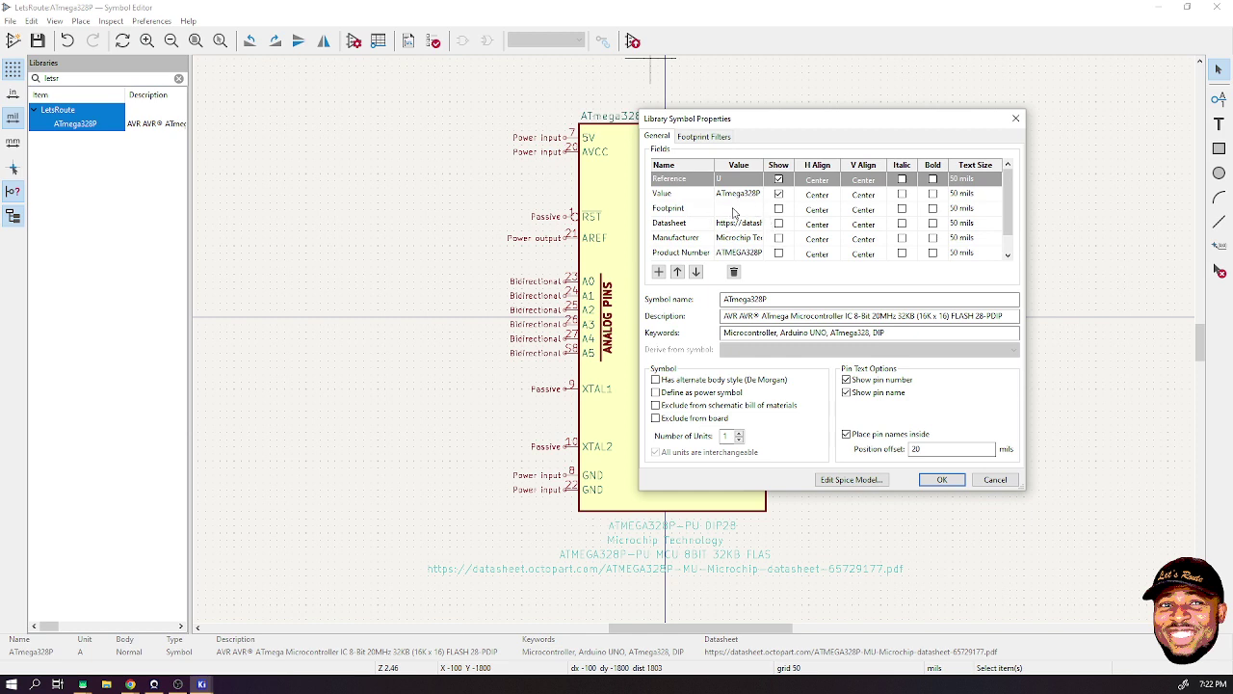
{"action": "left_click", "coordinate": [738, 209]}
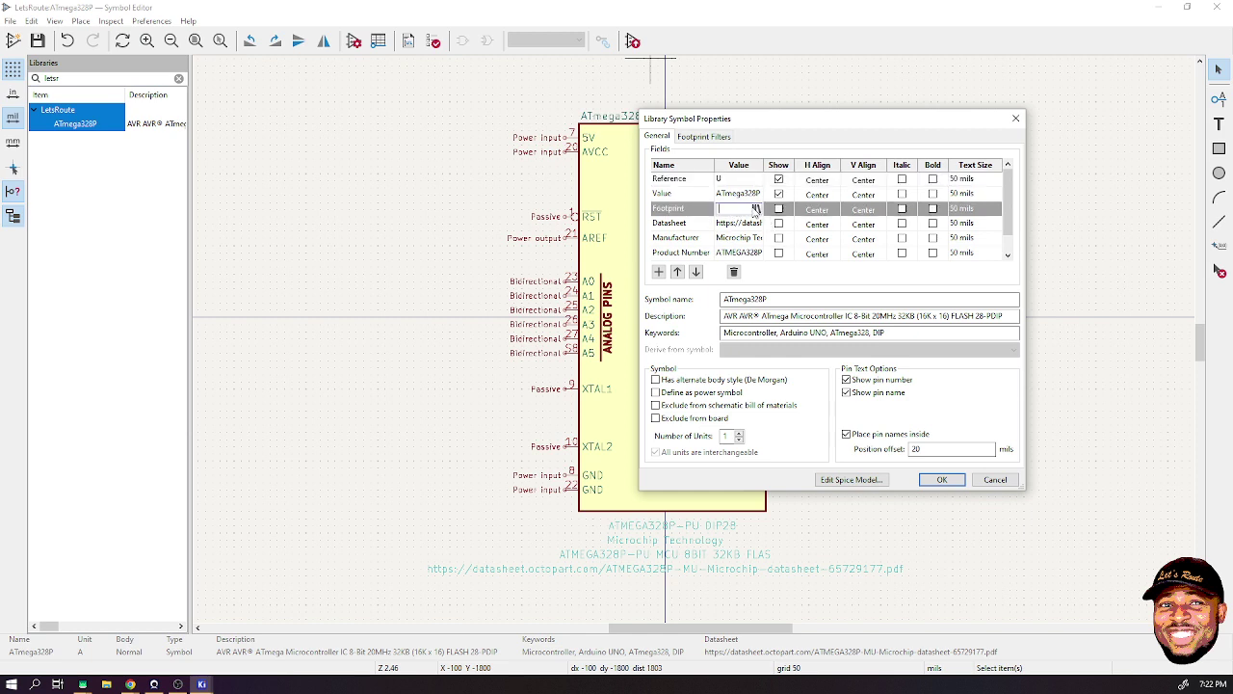
{"action": "left_click", "coordinate": [752, 209]}
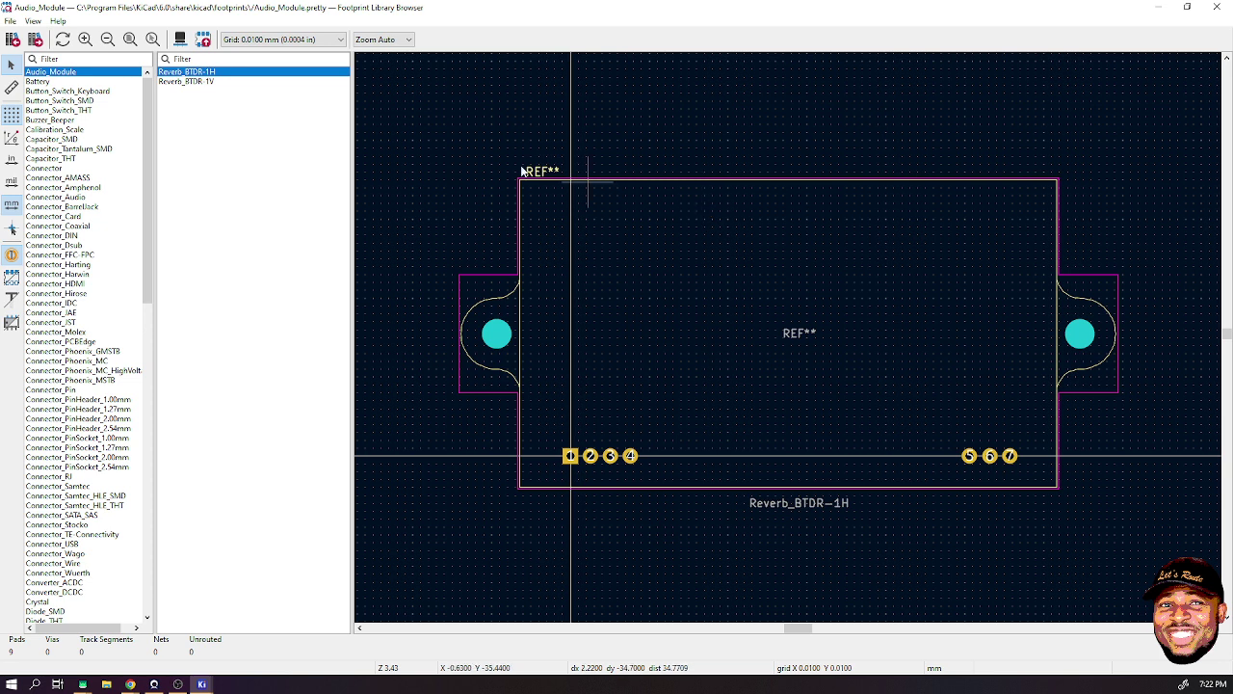
- Find and open the Package_DIP footprint library
{"action": "scroll", "coordinate": [65, 258], "scroll_direction": "down", "scroll_amount": 2}
{"action": "scroll", "coordinate": [66, 258], "scroll_direction": "down", "scroll_amount": 15}
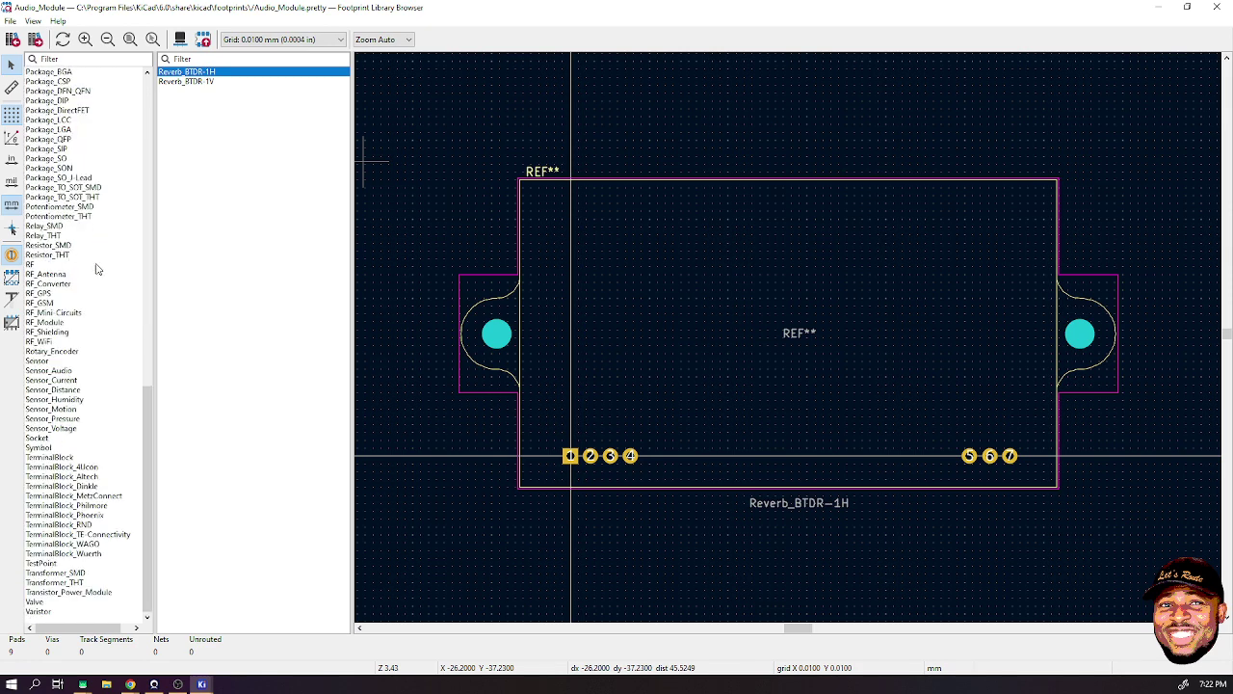
{"action": "scroll", "coordinate": [74, 393], "scroll_direction": "up", "scroll_amount": 2}
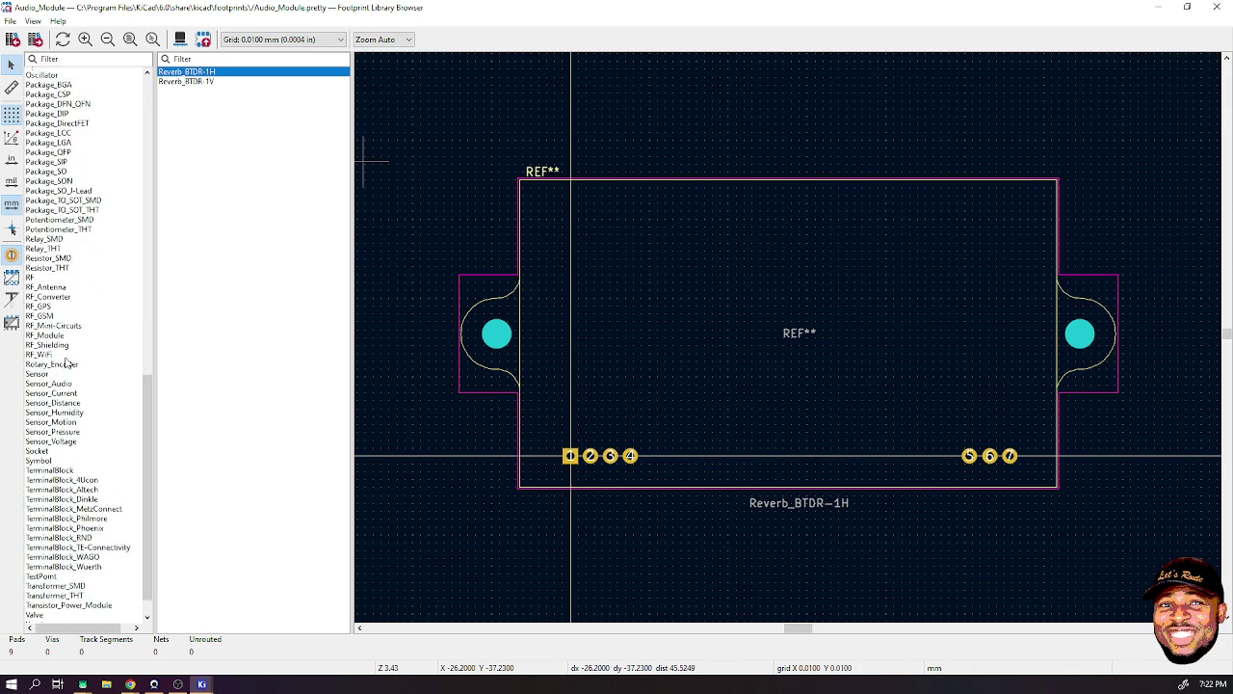
{"action": "scroll", "coordinate": [50, 171], "scroll_direction": "up", "scroll_amount": 1}
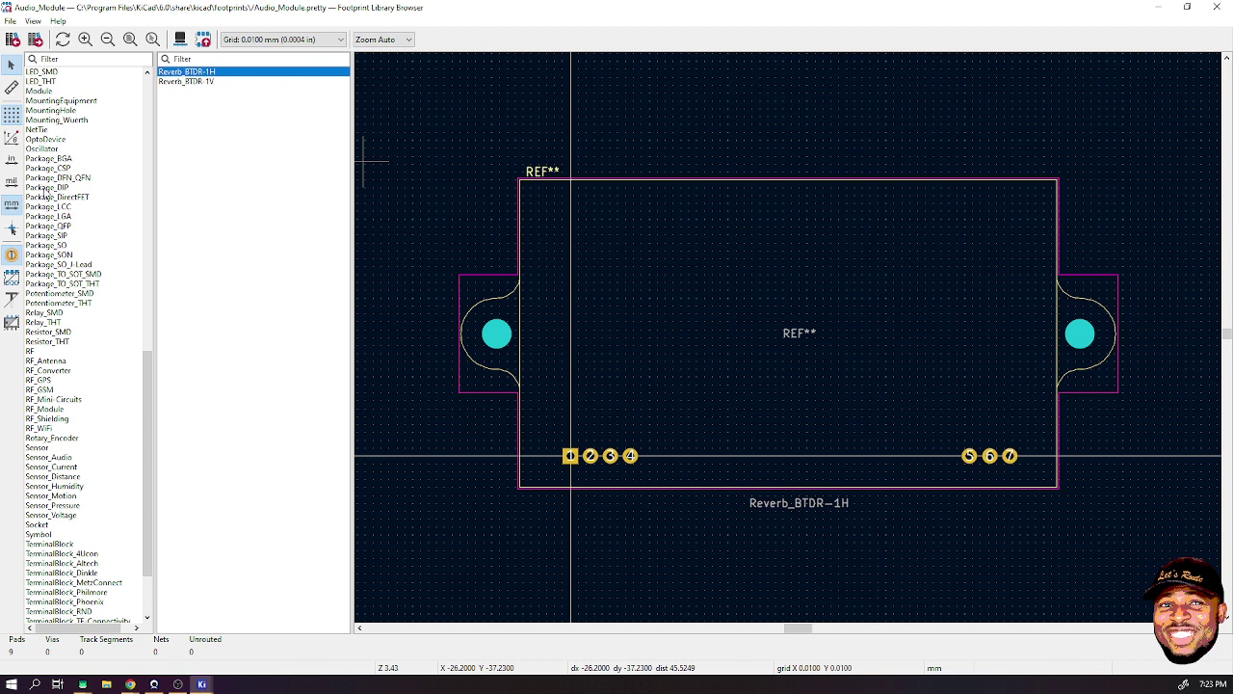
{"action": "left_click", "coordinate": [58, 189]}
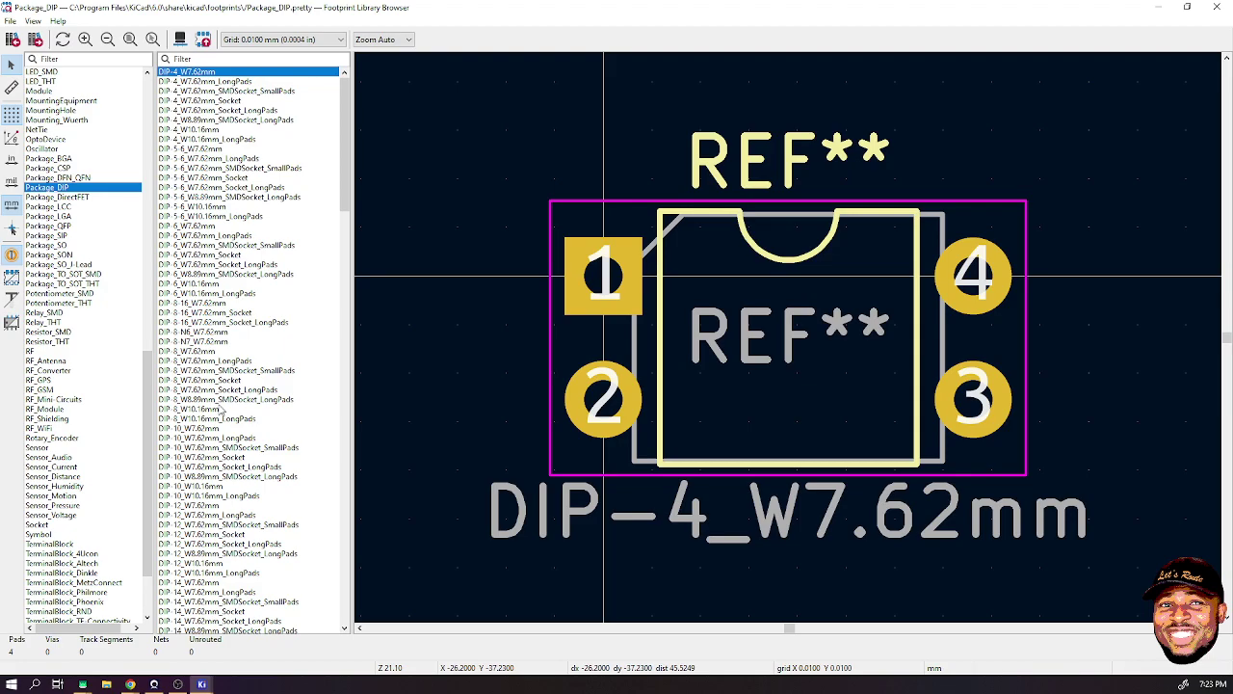
- Recheck the Digi-Key package, then preview DIP-28_W7.62mm and DIP-28_W7.62mm_LongPads
{"action": "scroll", "coordinate": [220, 409], "scroll_direction": "down", "scroll_amount": 15}
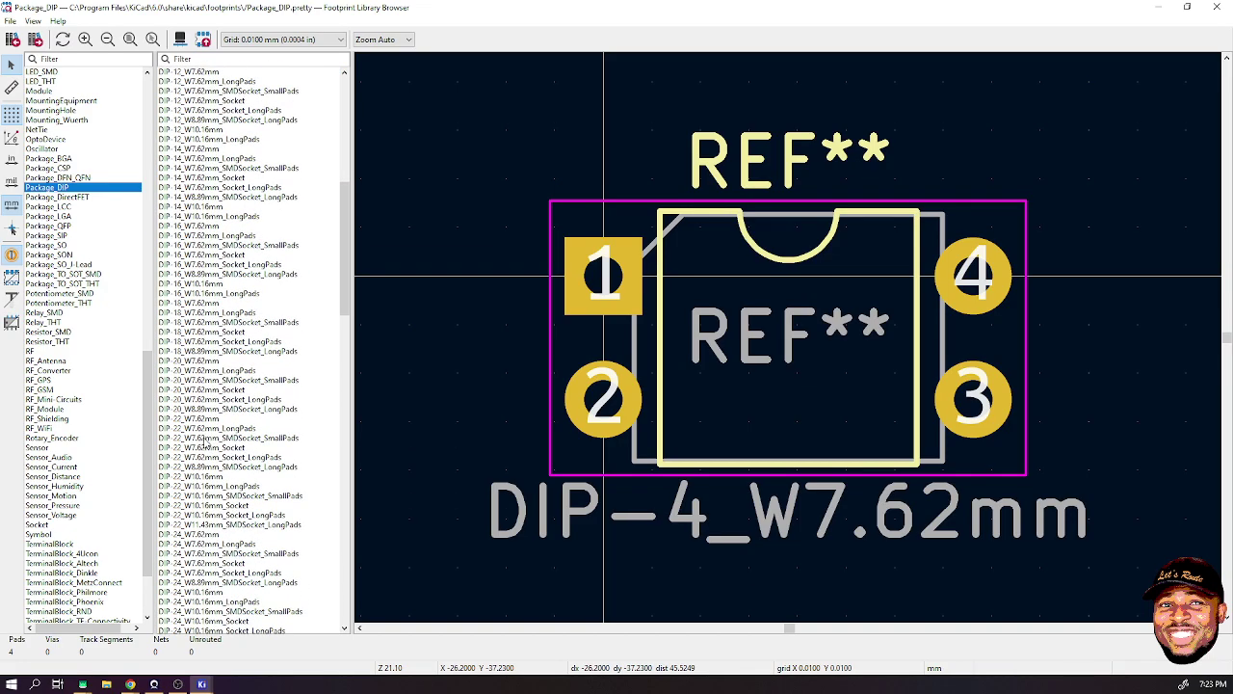
{"action": "scroll", "coordinate": [205, 441], "scroll_direction": "down", "scroll_amount": 8}
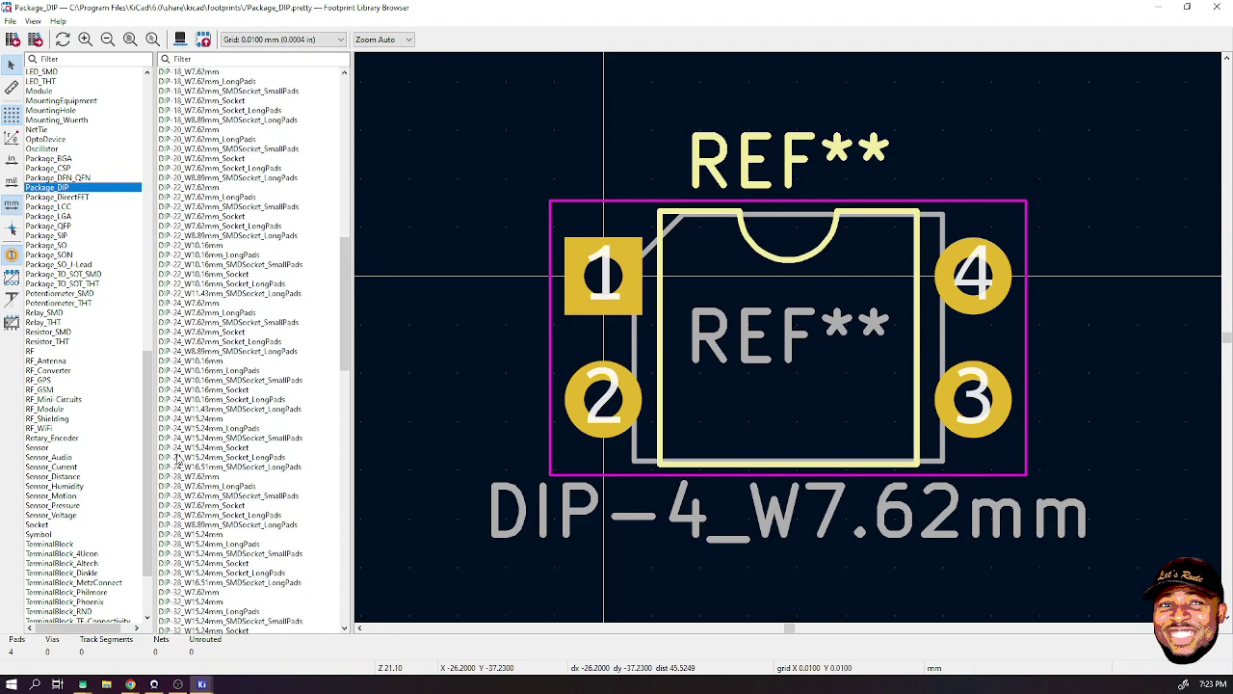
{"action": "scroll", "coordinate": [178, 460], "scroll_direction": "down", "scroll_amount": 3}
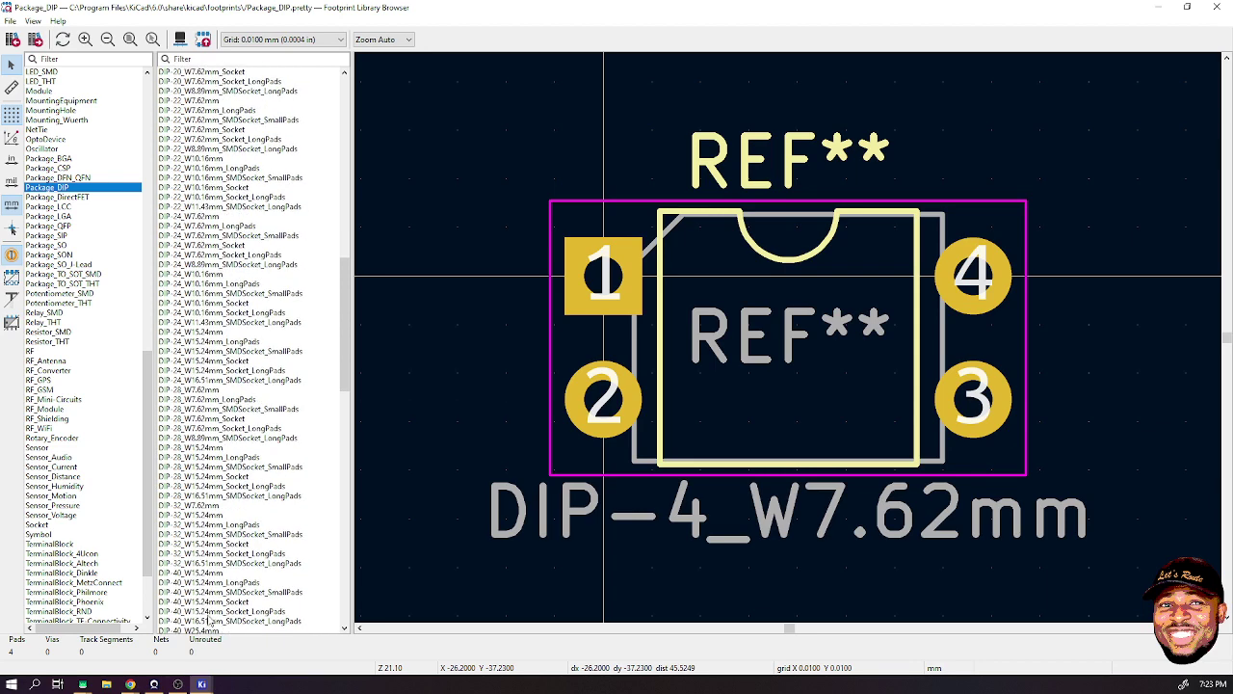
{"action": "mouse_move", "coordinate": [130, 684]}
{"action": "left_click", "coordinate": [314, 644]}
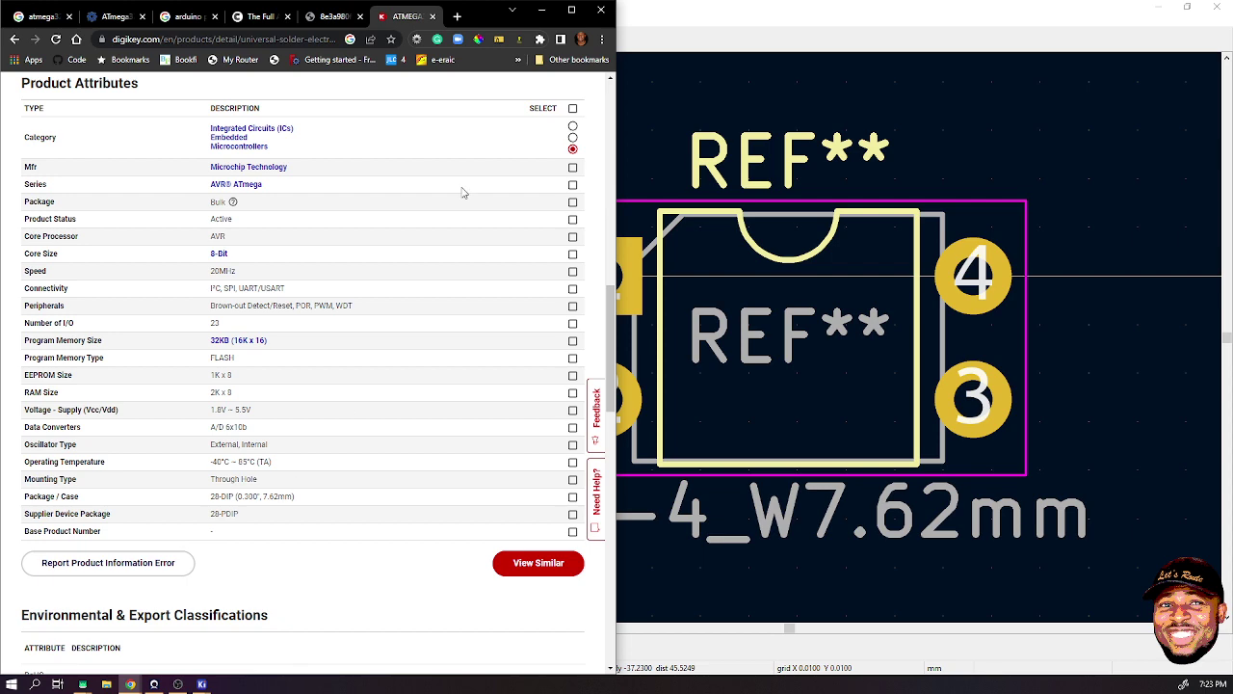
{"action": "left_click", "coordinate": [541, 10]}
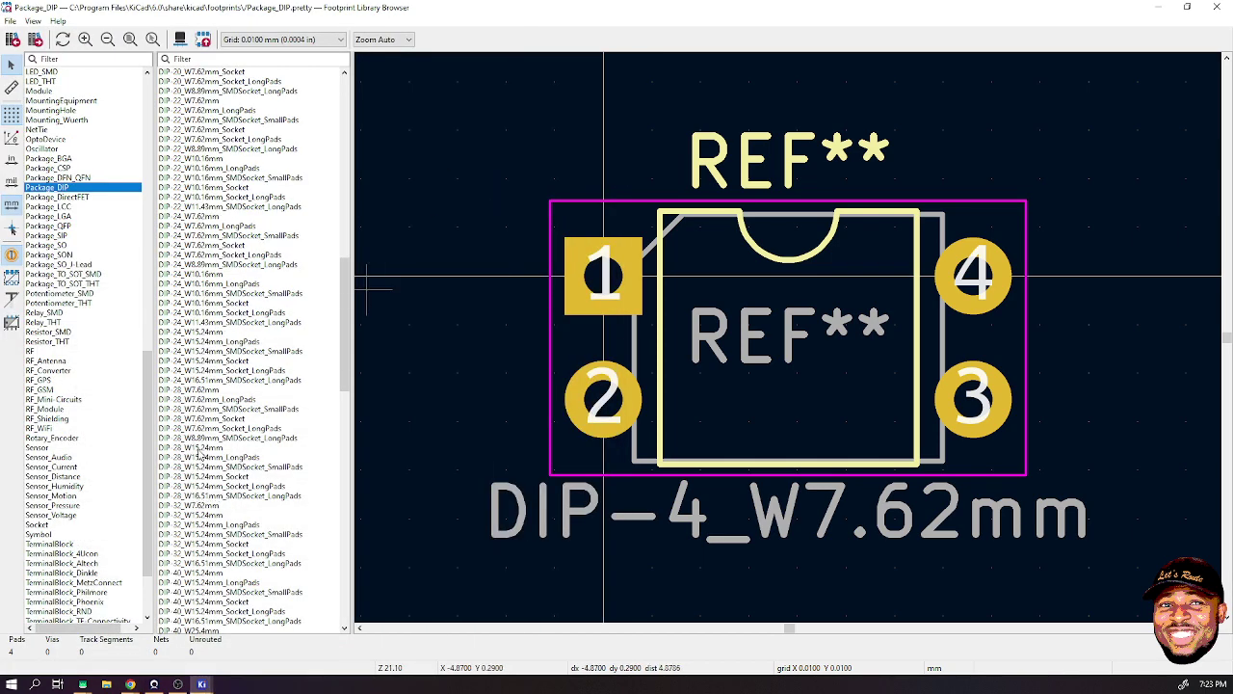
{"action": "left_click", "coordinate": [209, 390]}
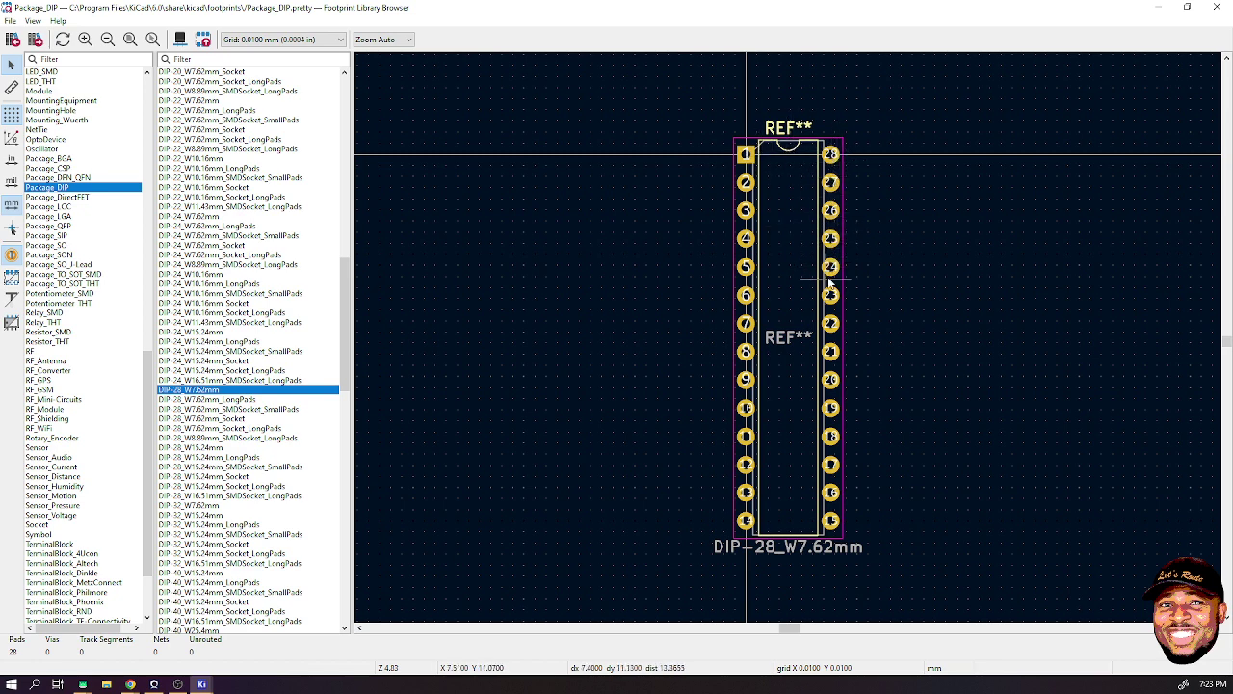
{"action": "left_click", "coordinate": [239, 400]}
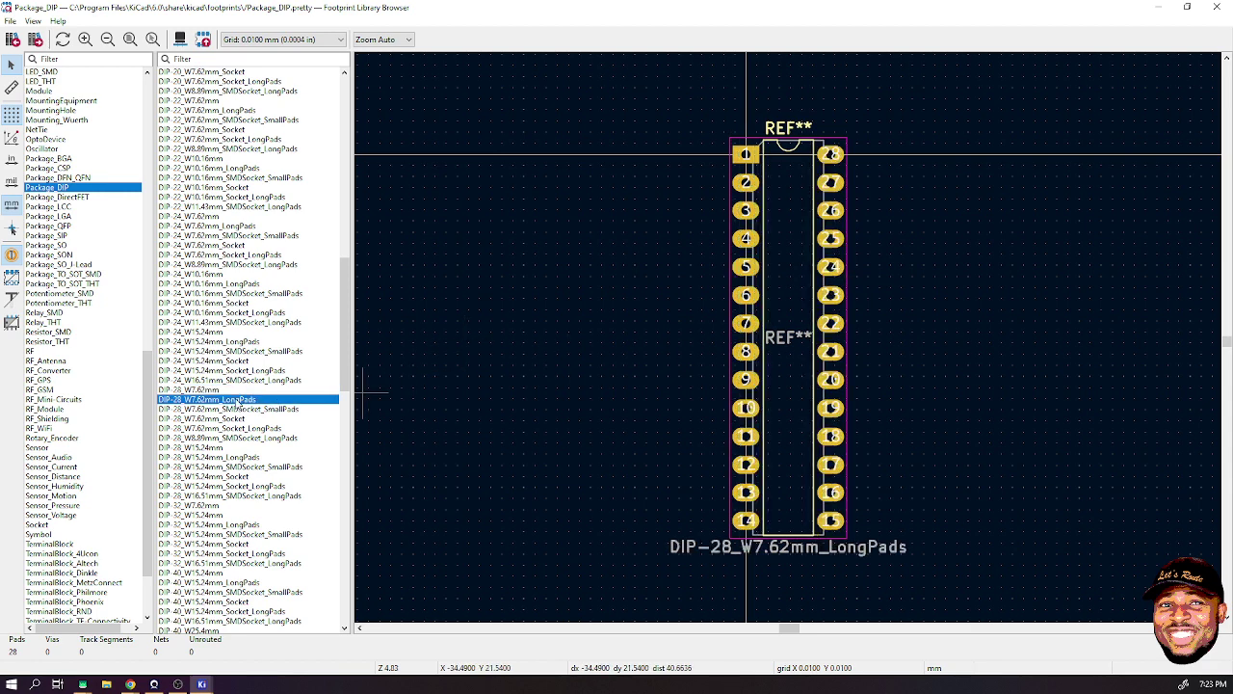
- Orbit the DIP-28_W7.62mm_LongPads 3D model to inspect chip, underside and REF label, then close it
{"action": "left_click", "coordinate": [179, 39]}
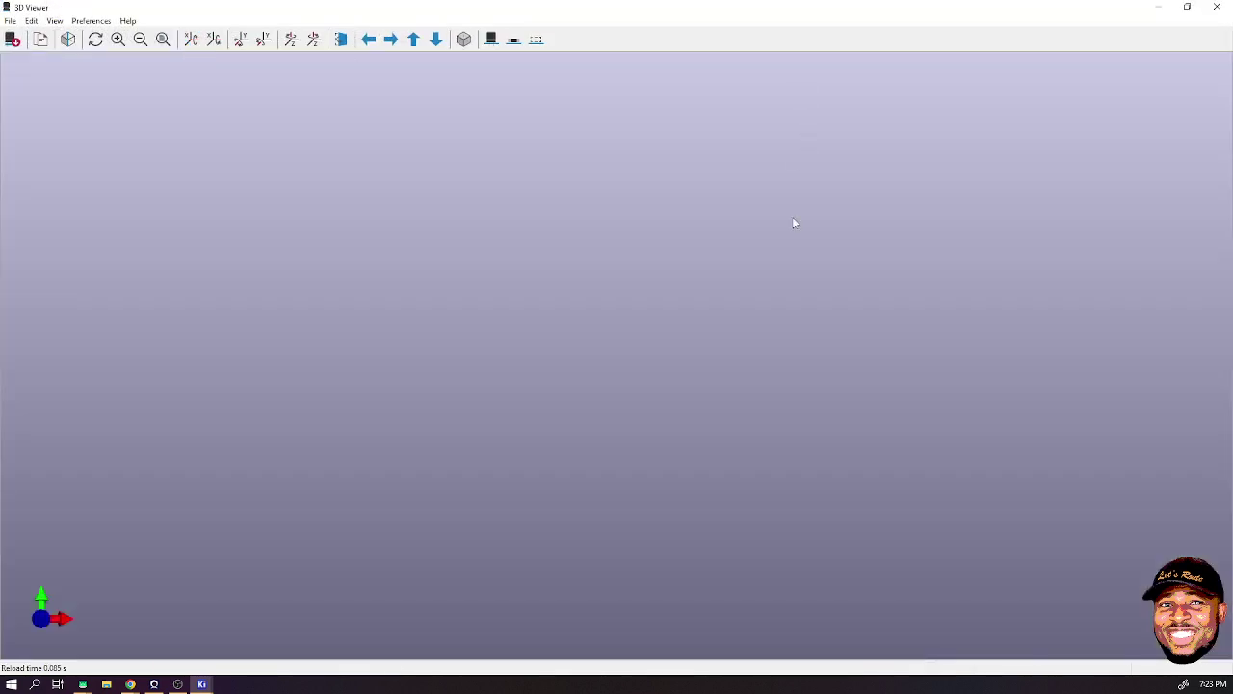
{"action": "left_click_drag", "start_coordinate": [765, 462], "coordinate": [841, 303]}
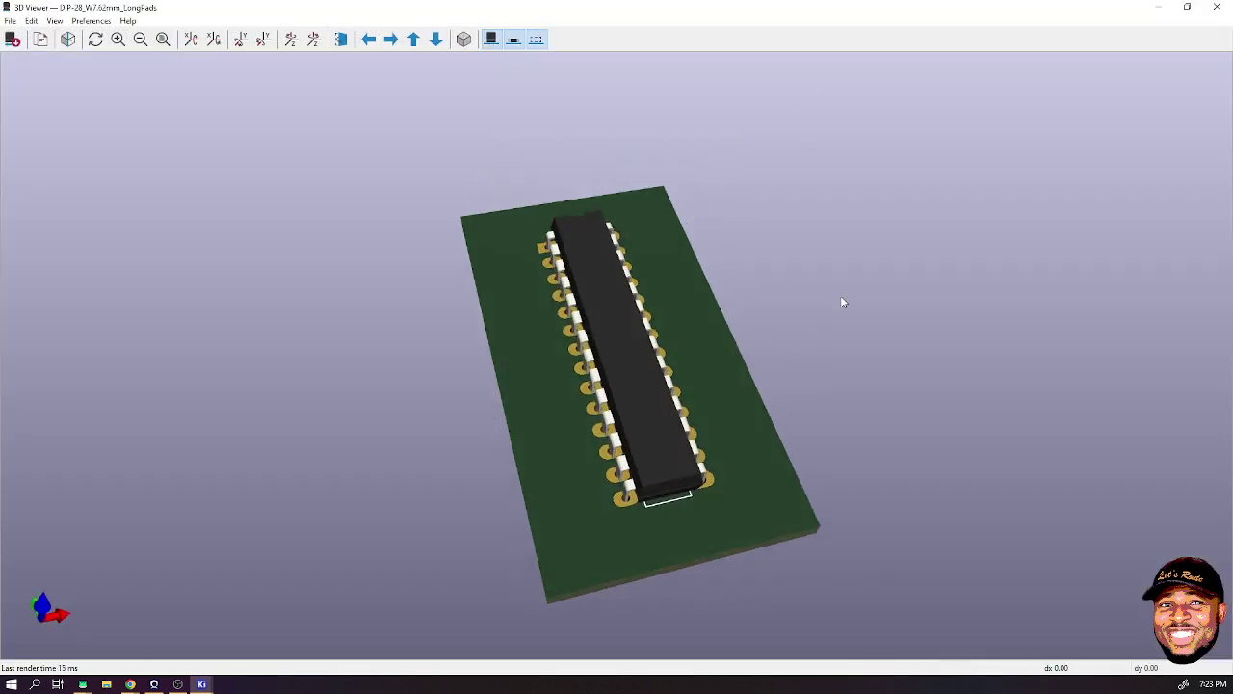
{"action": "left_click_drag", "start_coordinate": [636, 366], "coordinate": [1067, 412]}
{"action": "left_click_drag", "start_coordinate": [584, 492], "coordinate": [835, 317]}
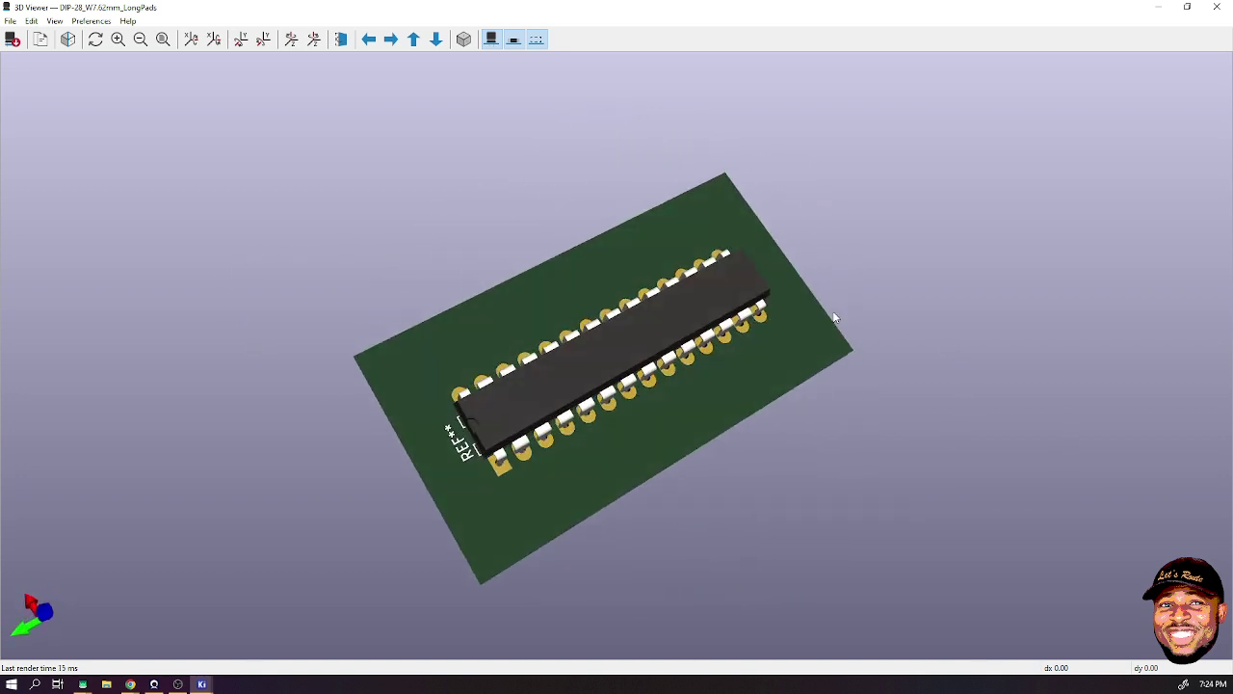
{"action": "left_click_drag", "start_coordinate": [502, 479], "coordinate": [678, 437]}
{"action": "left_click_drag", "start_coordinate": [913, 335], "coordinate": [716, 446]}
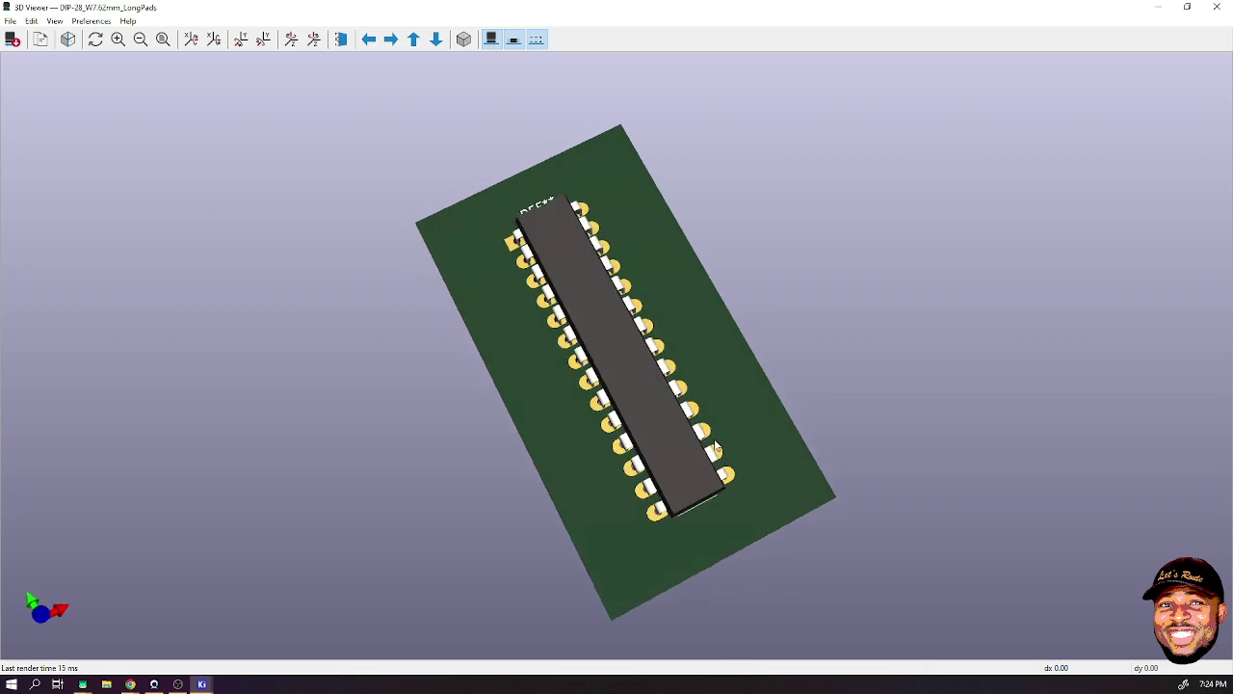
{"action": "left_click", "coordinate": [1216, 6]}
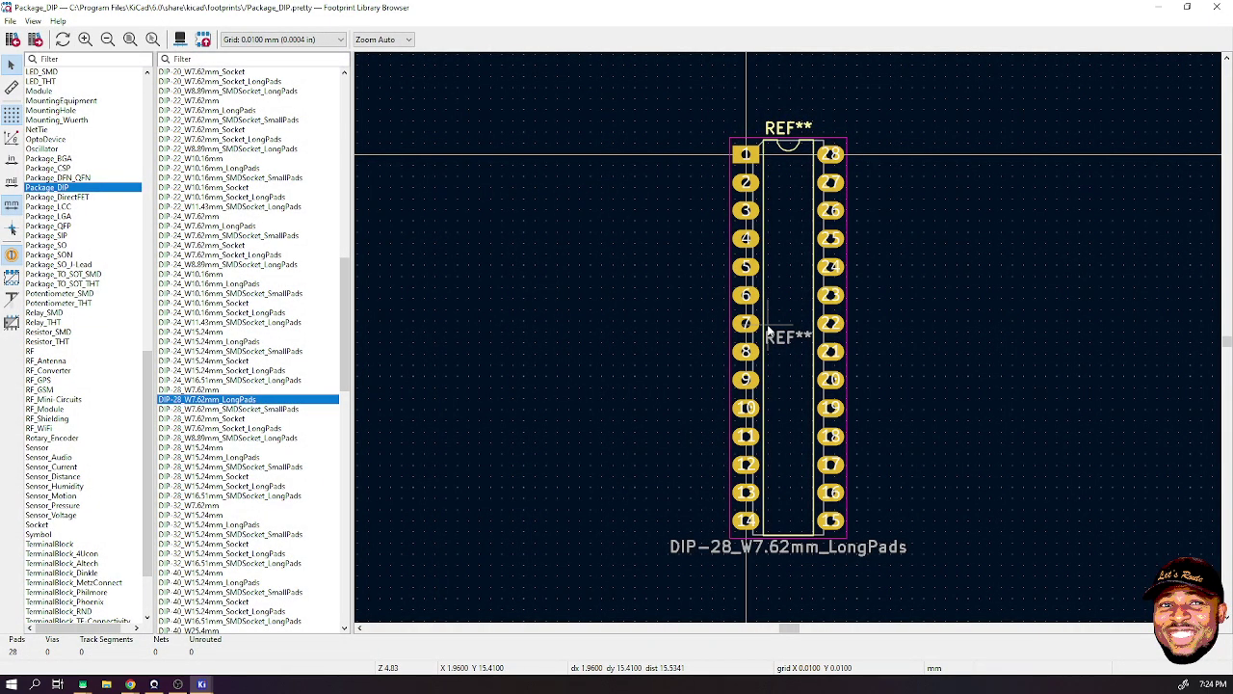
- Compare the DIP-28 socket footprint in 3D, then assign DIP-28_W7.62mm_LongPads and confirm
{"action": "left_click", "coordinate": [210, 419]}
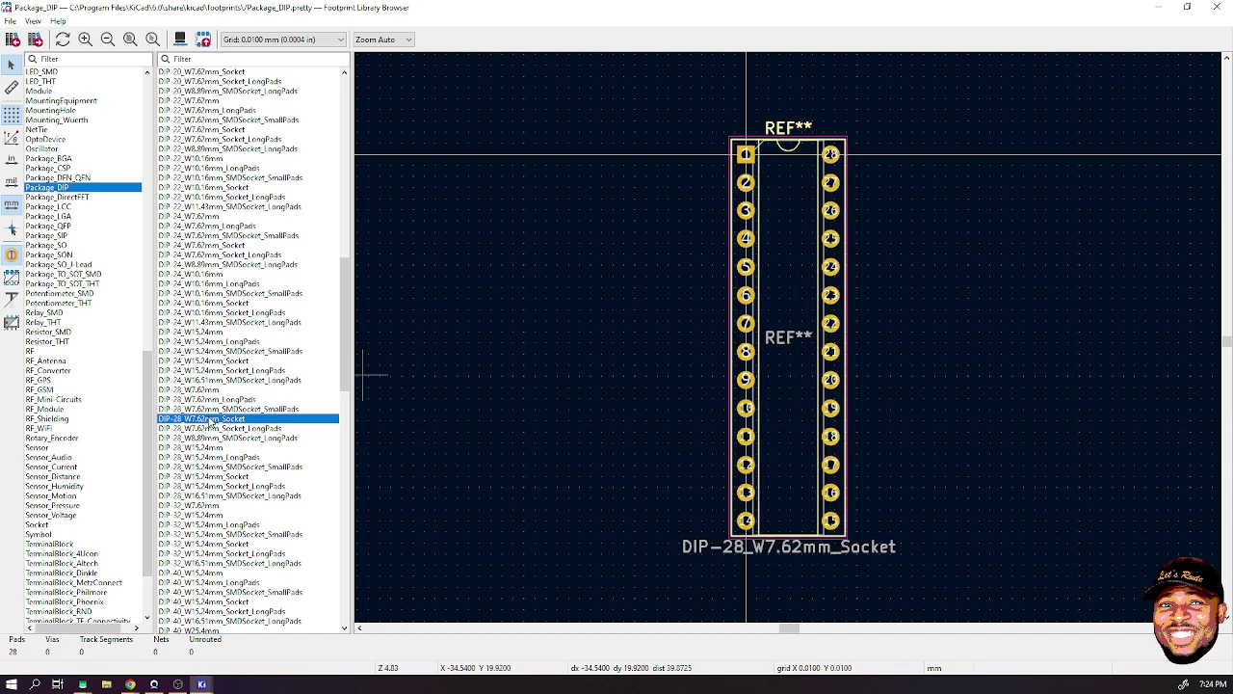
{"action": "double_click", "coordinate": [210, 428]}
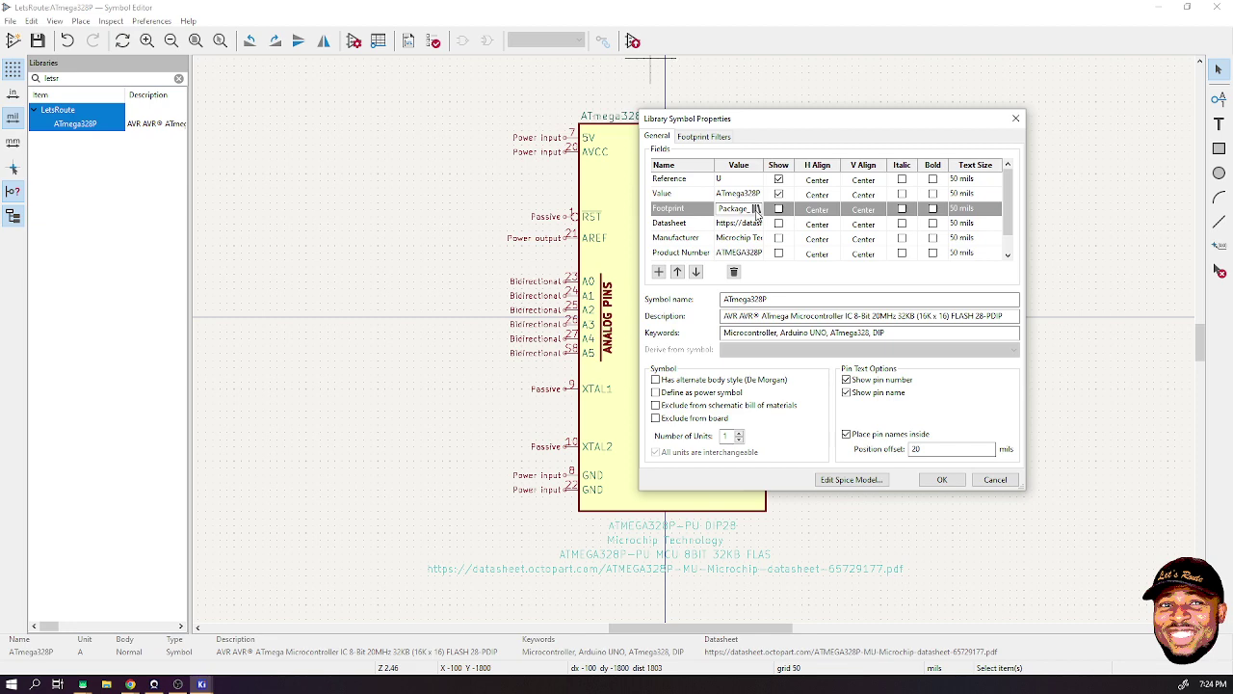
{"action": "left_click", "coordinate": [757, 209]}
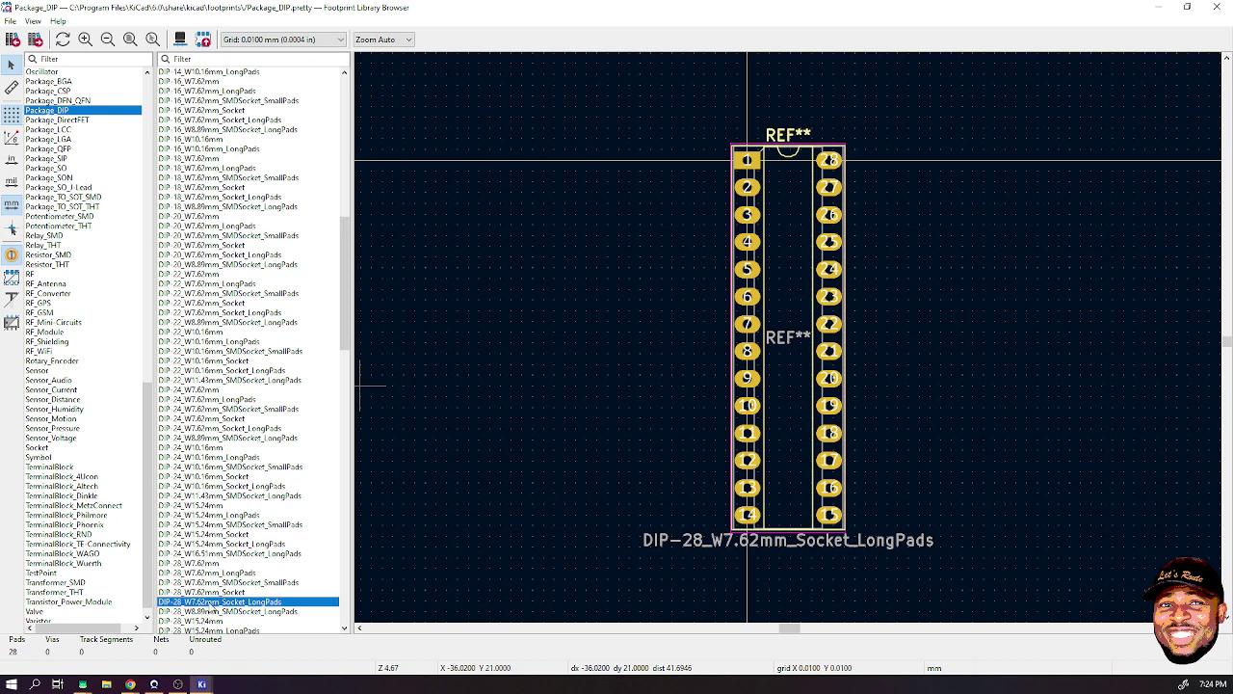
{"action": "left_click", "coordinate": [179, 38]}
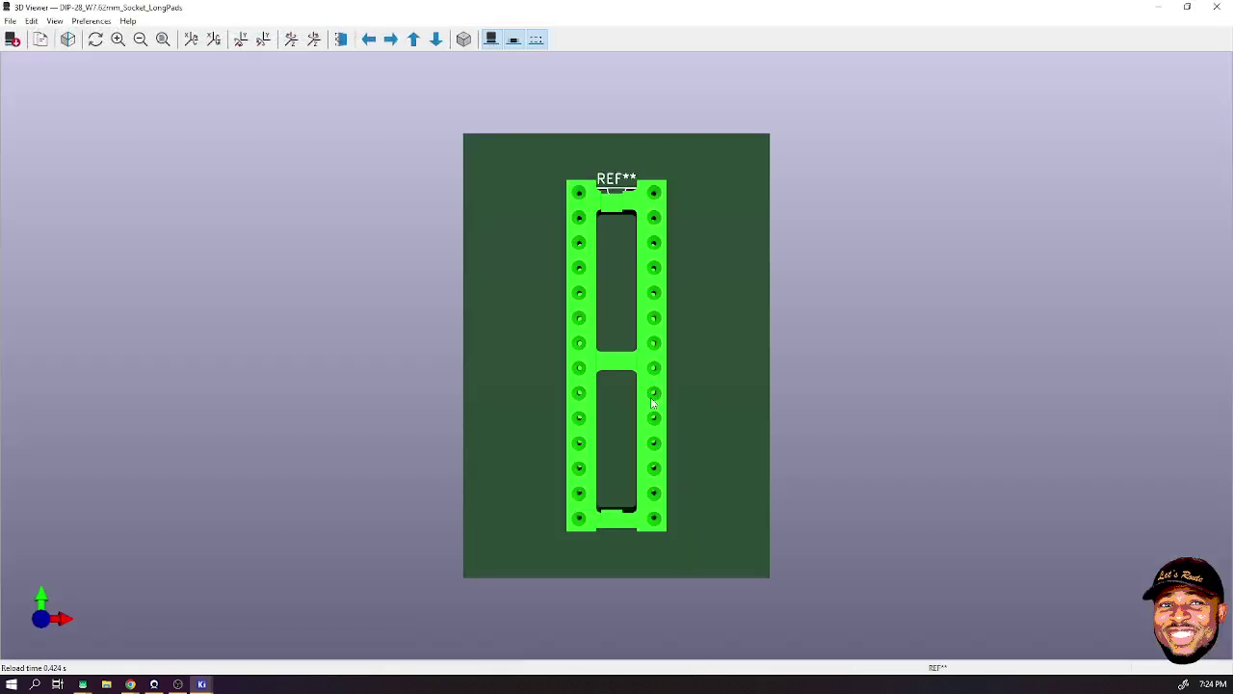
{"action": "left_click_drag", "start_coordinate": [675, 376], "coordinate": [856, 271]}
{"action": "left_click_drag", "start_coordinate": [640, 258], "coordinate": [476, 453]}
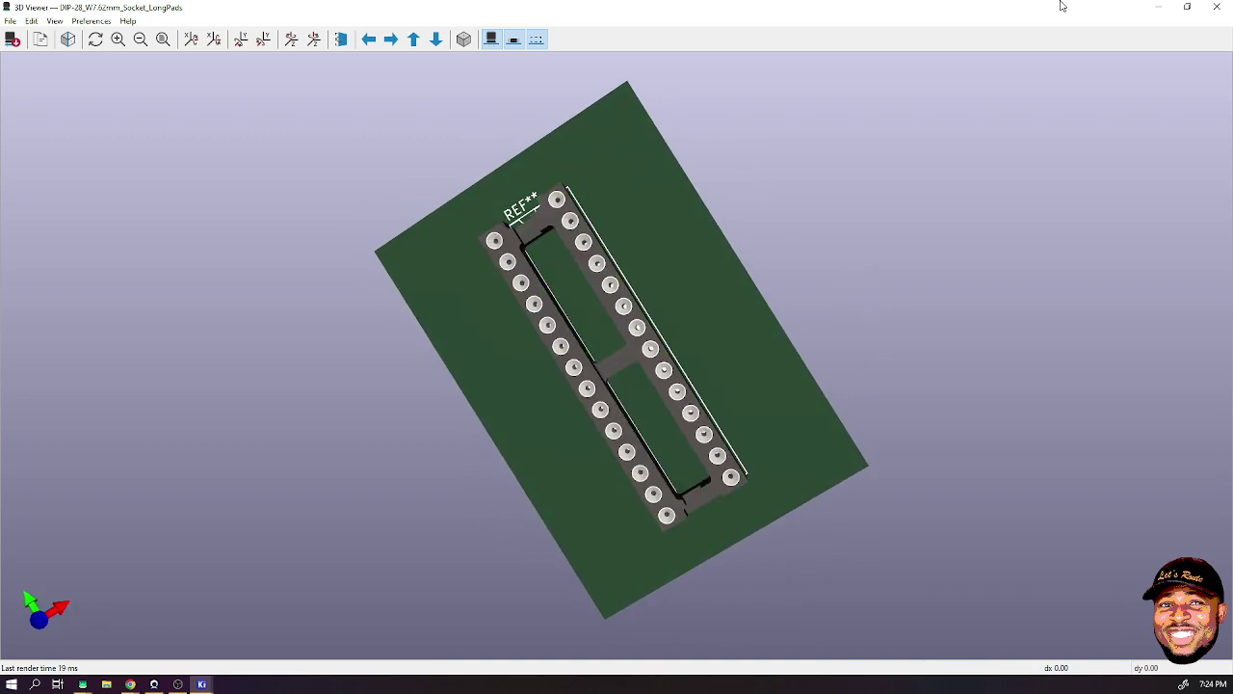
{"action": "left_click", "coordinate": [1217, 7]}
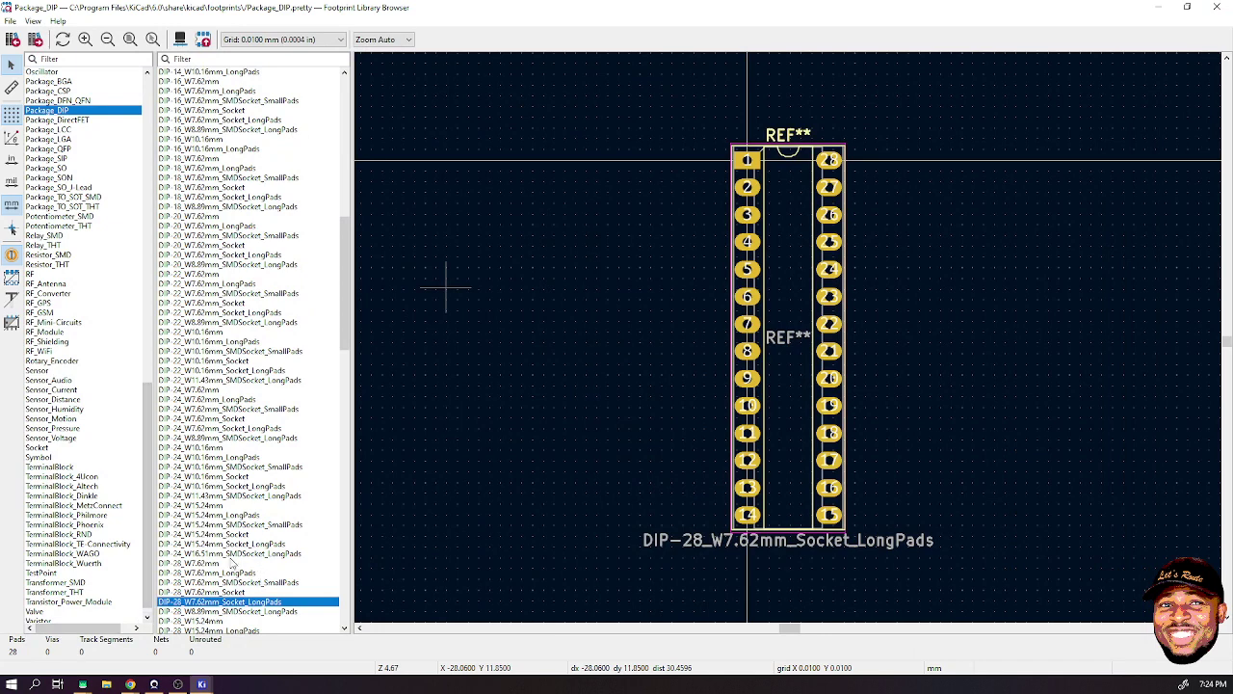
{"action": "double_click", "coordinate": [228, 578]}
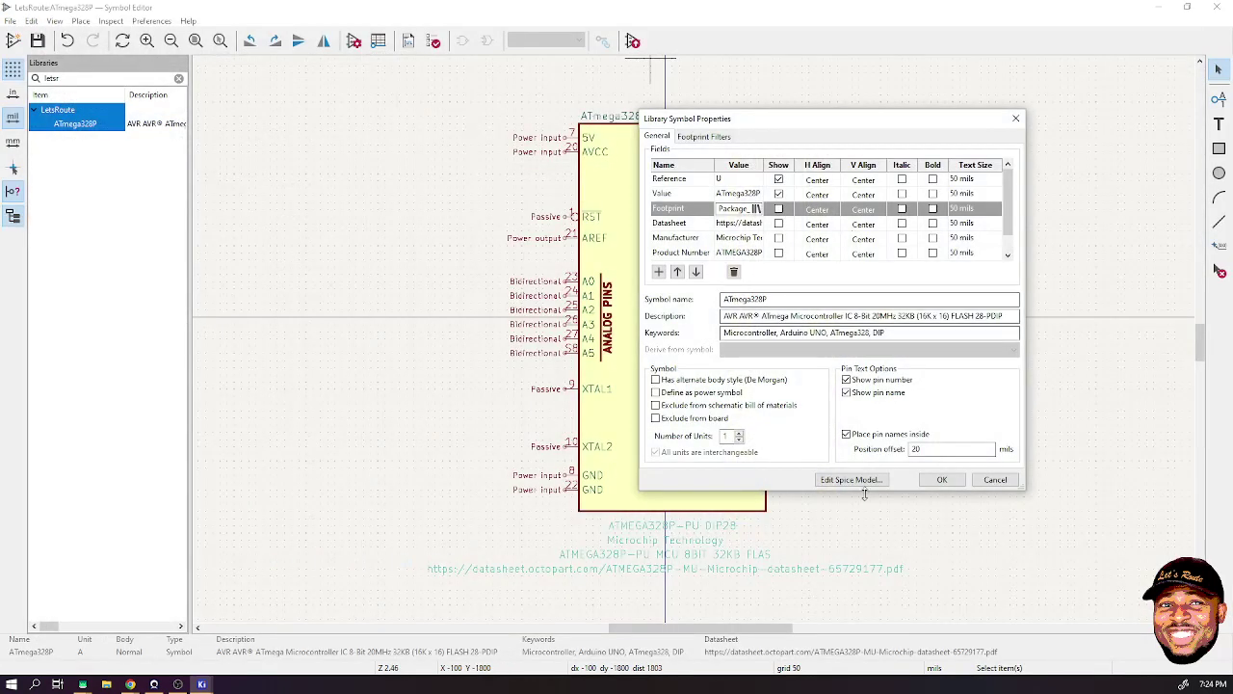
{"action": "left_click", "coordinate": [941, 480]}
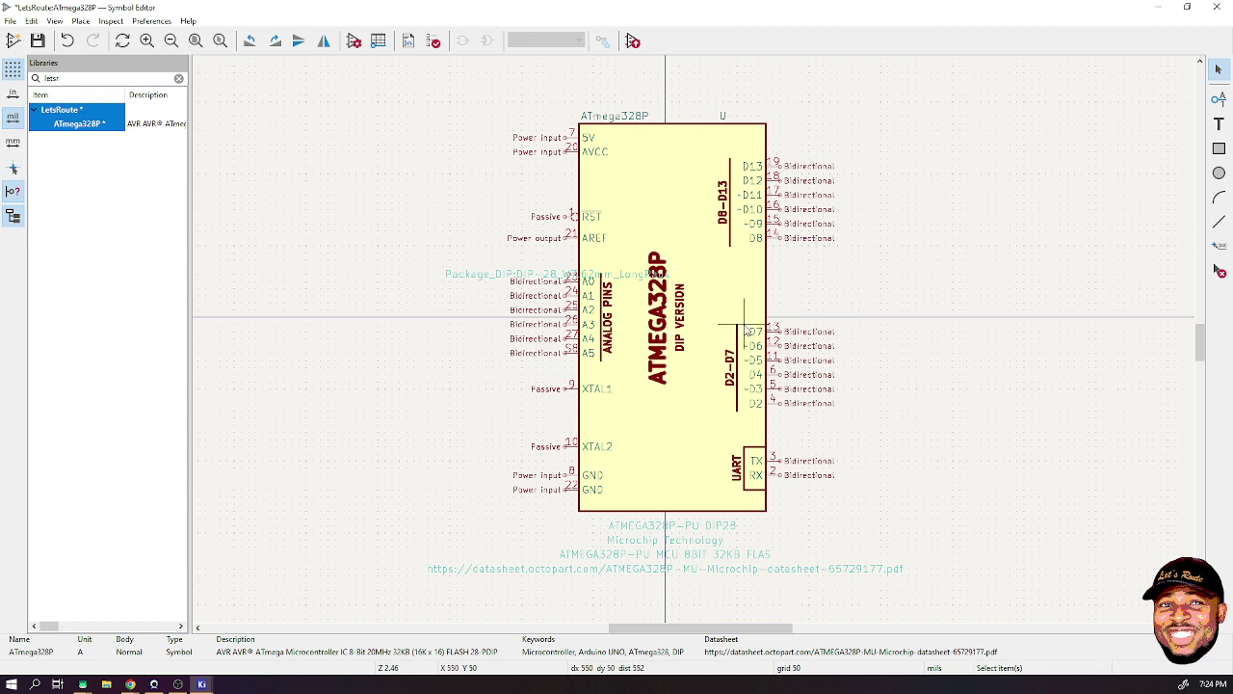
- Save the ATmega328P symbol to the LetsRoute library and close the Symbol Editor
{"action": "key", "text": "ctrl+s"}
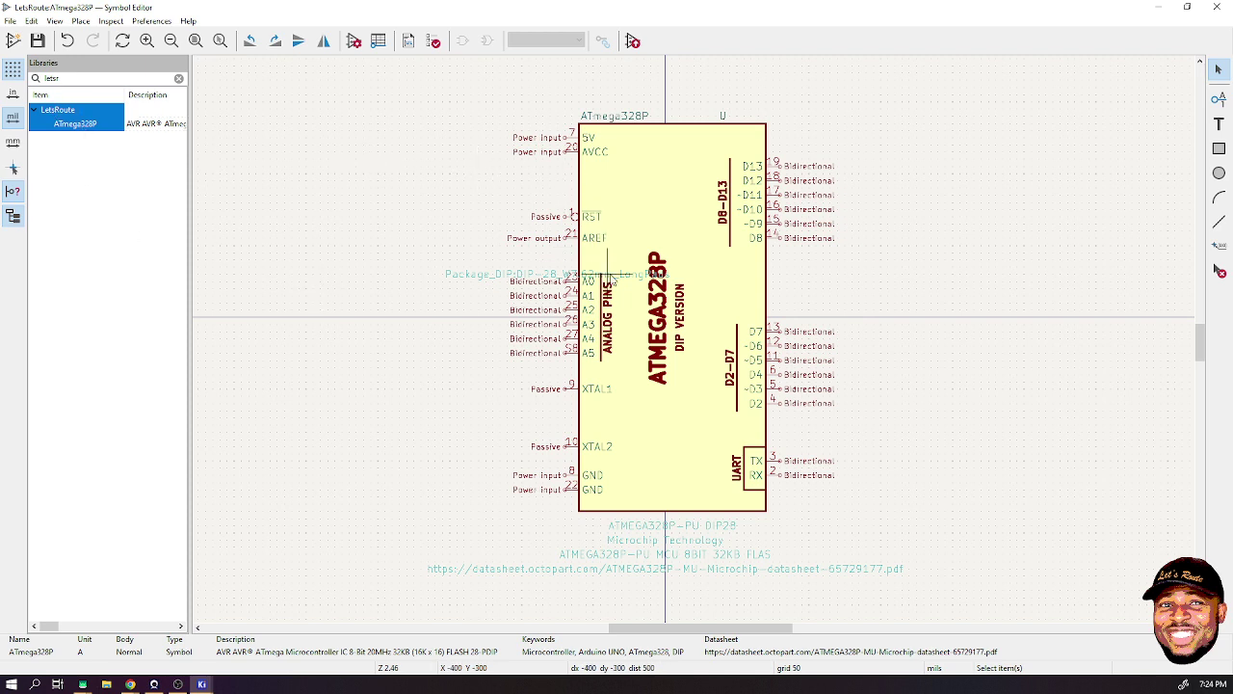
{"action": "left_click", "coordinate": [1216, 6]}
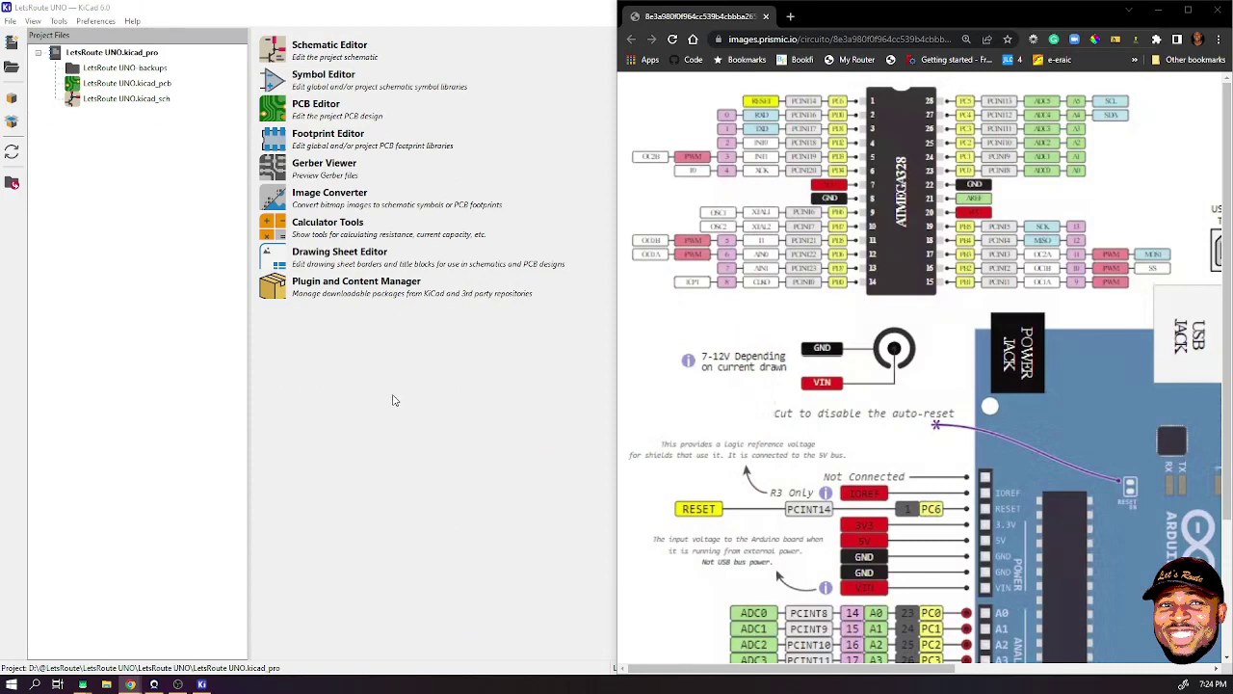
- Open LetsRoute UNO.kicad_sch from the KiCad project tree
{"action": "left_click", "coordinate": [203, 684]}
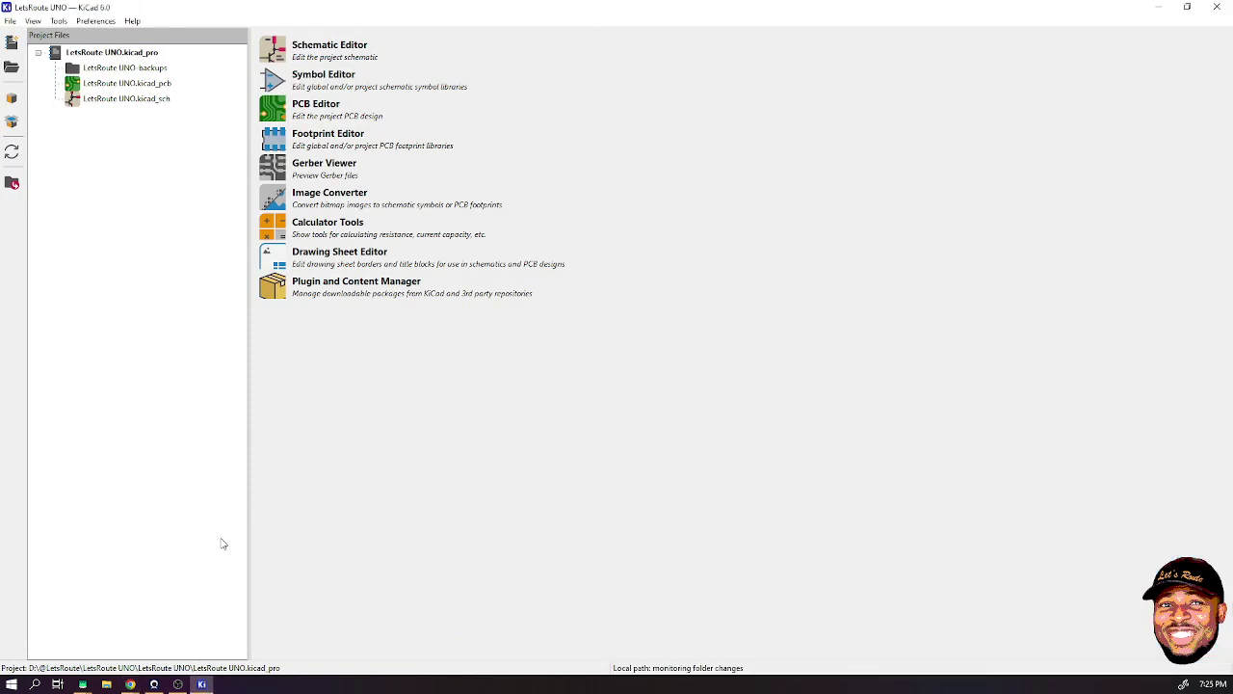
{"action": "double_click", "coordinate": [130, 101]}
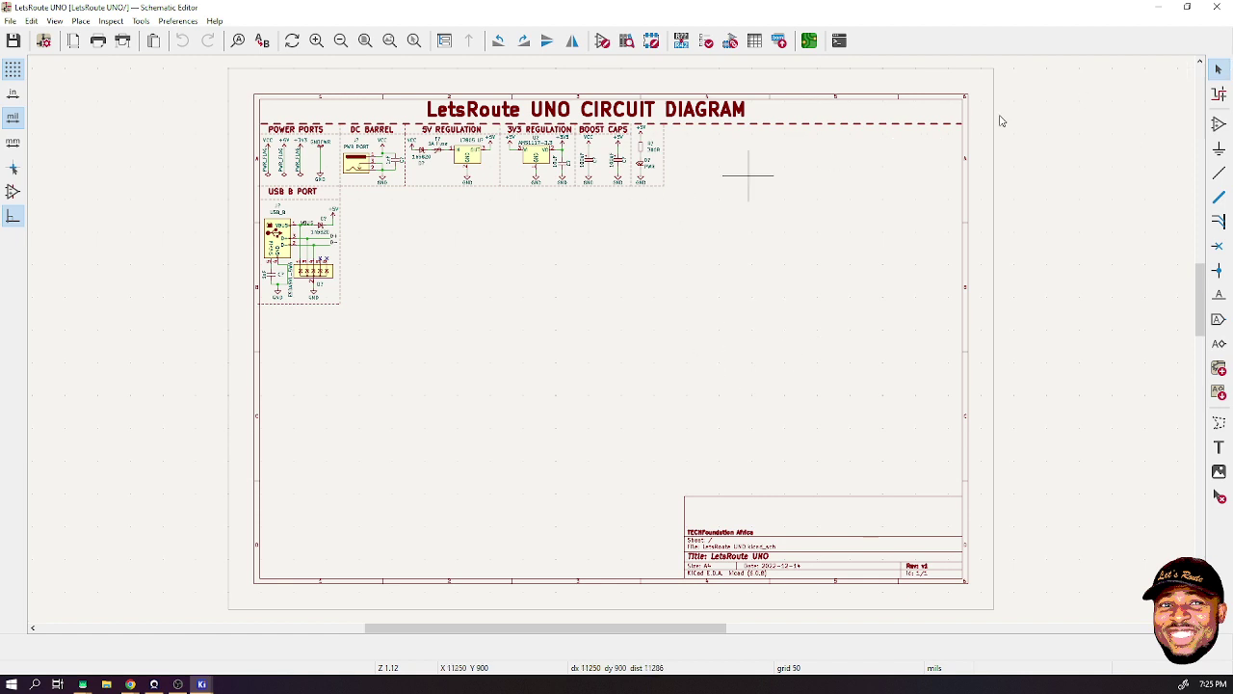
- Search 'atmega328' and place the LetsRoute ATmega328P symbol at the sheet centre
{"action": "left_click", "coordinate": [1218, 127]}
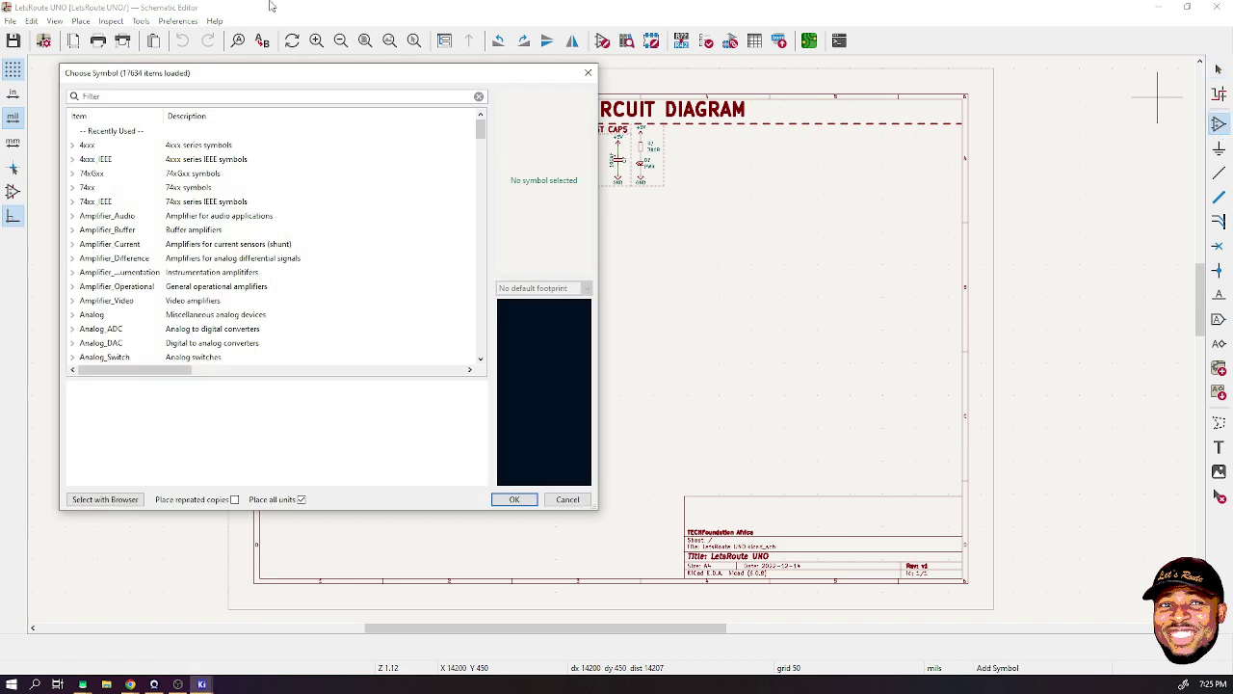
{"action": "type", "text": "atmega"}
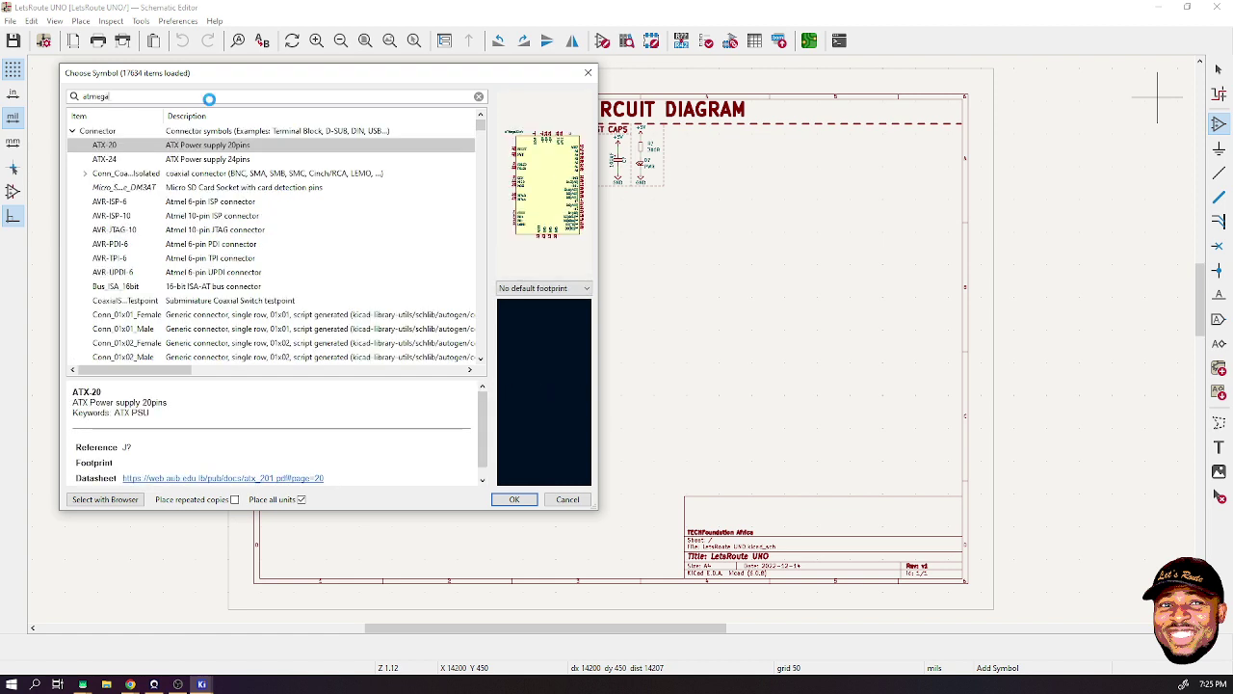
{"action": "type", "text": "328"}
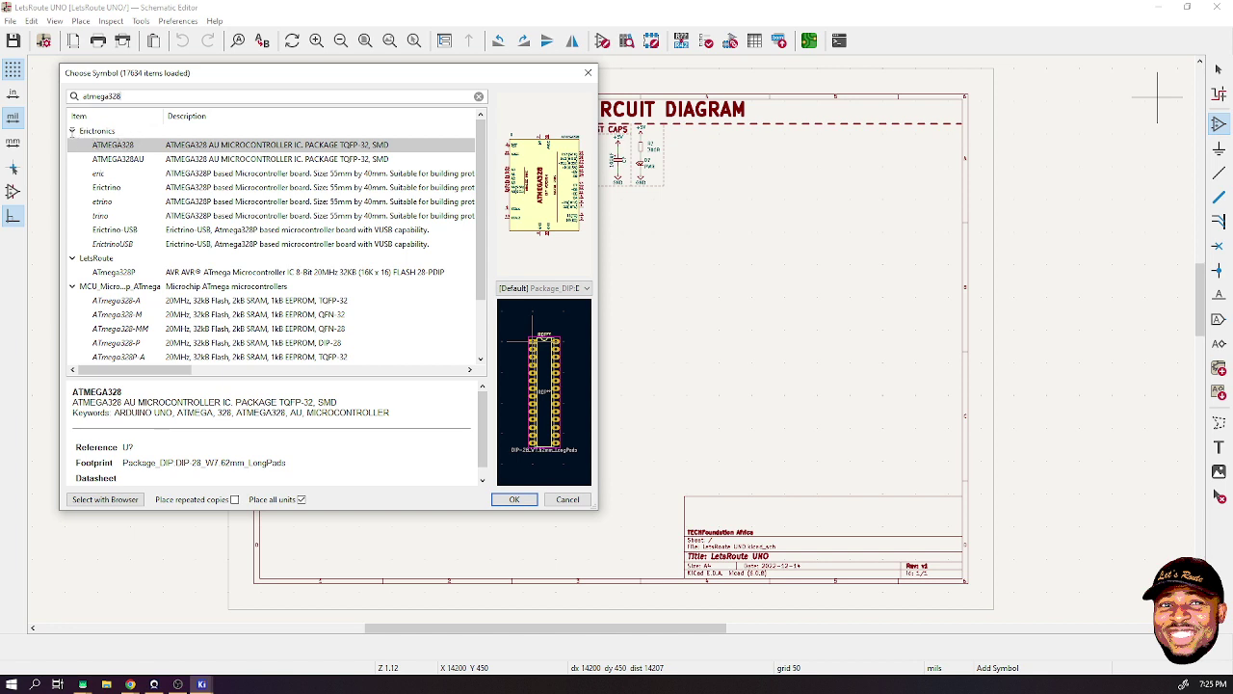
{"action": "left_click", "coordinate": [72, 131]}
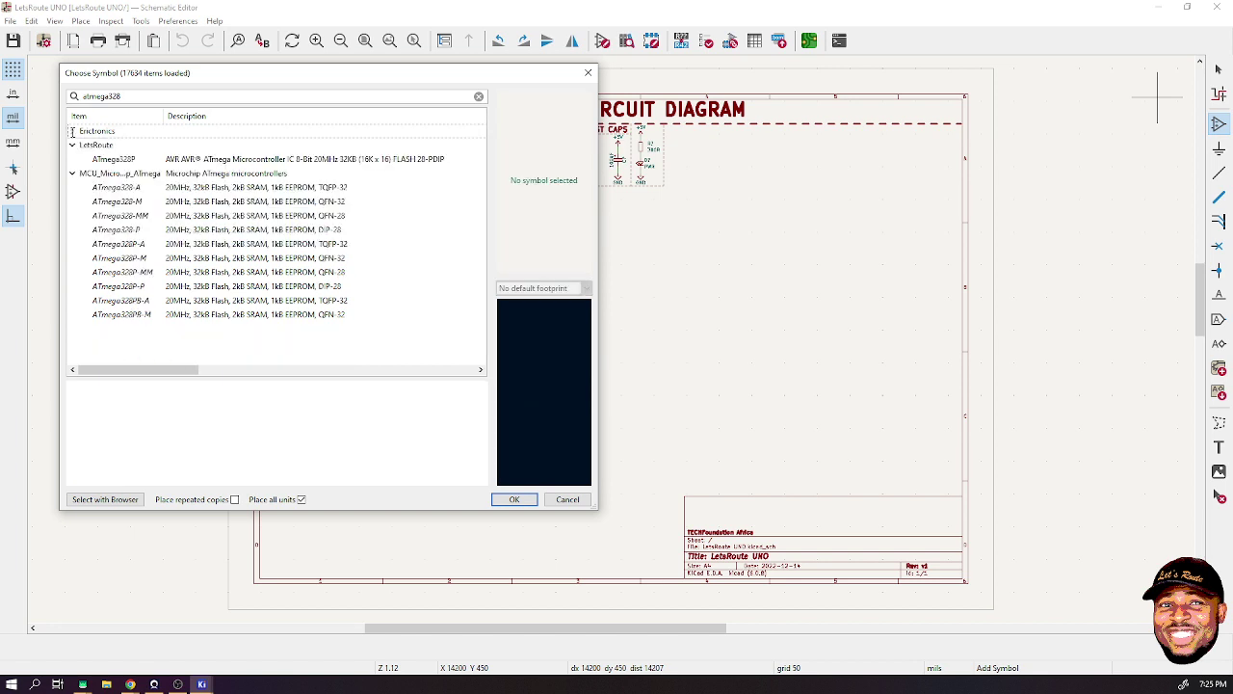
{"action": "left_click", "coordinate": [132, 187]}
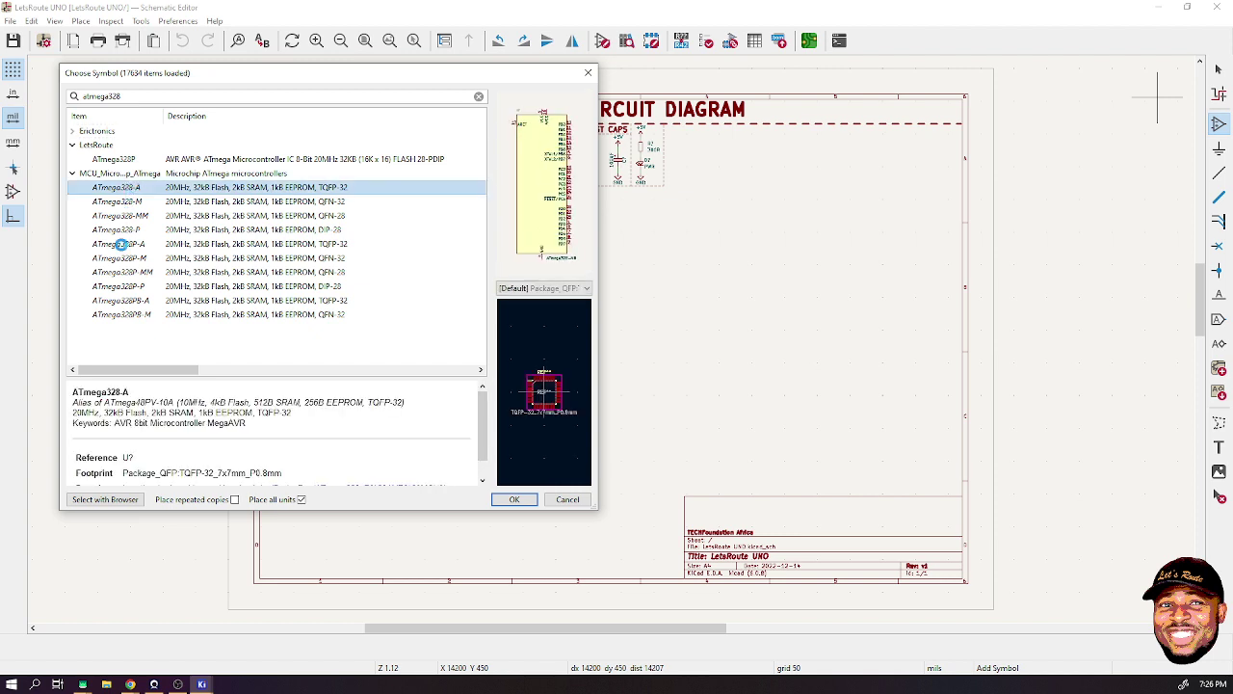
{"action": "left_click_drag", "start_coordinate": [132, 187], "coordinate": [134, 314]}
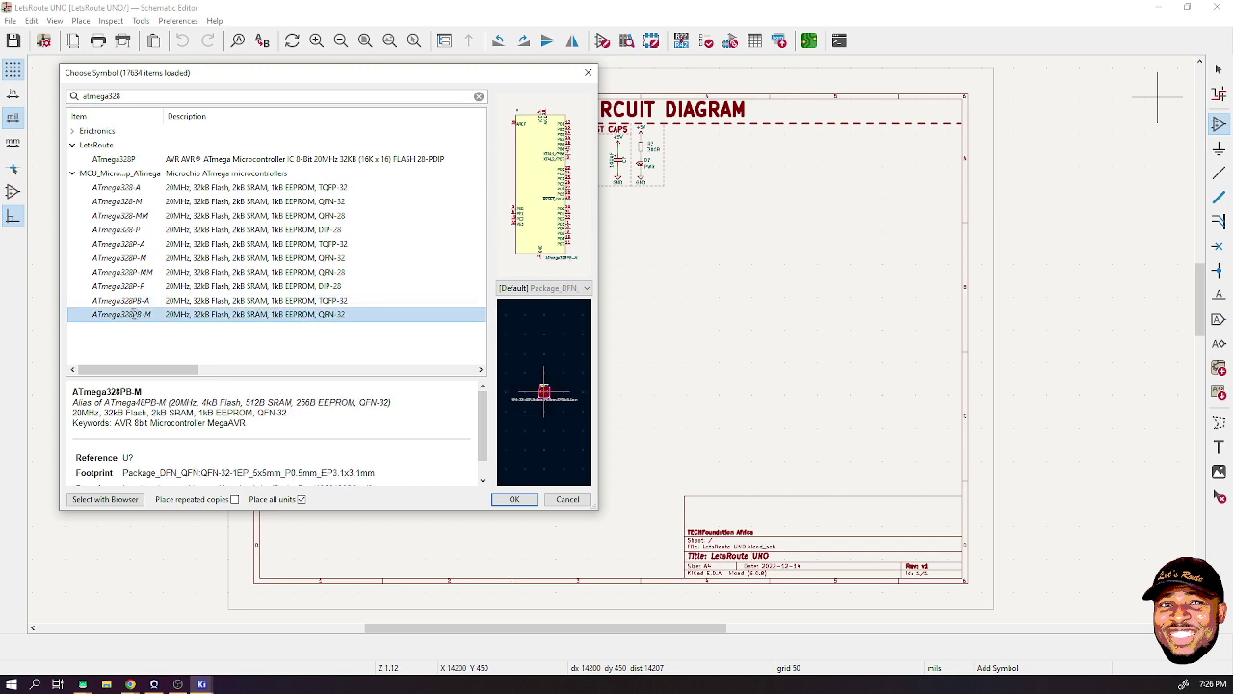
{"action": "key", "text": "Up"}
{"action": "key", "text": "Up"}
{"action": "key", "text": "Up"}
{"action": "key", "text": "Up"}
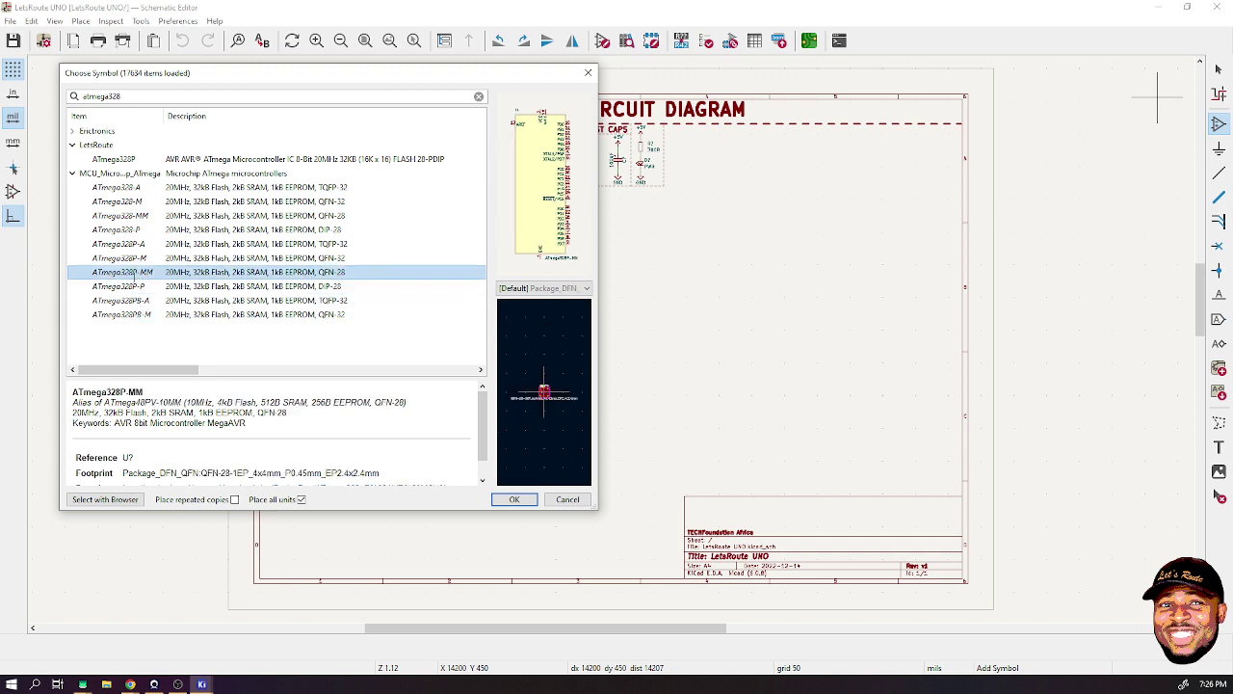
{"action": "double_click", "coordinate": [108, 160]}
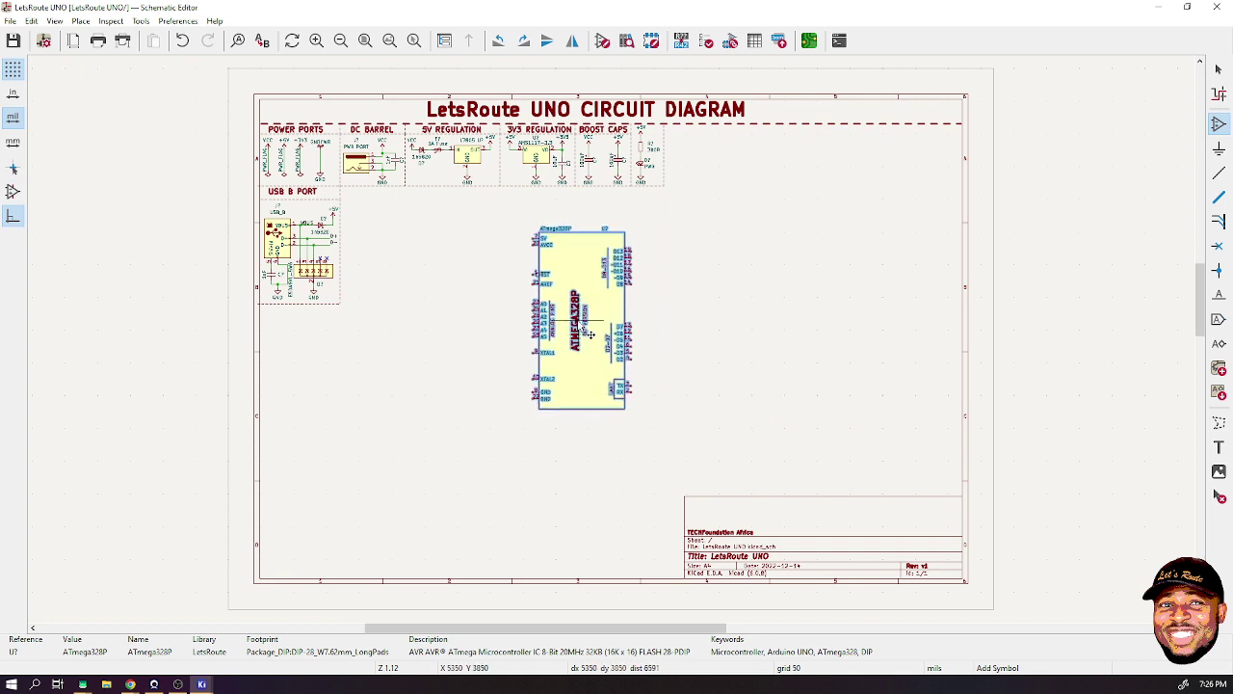
{"action": "left_click", "coordinate": [570, 326]}
- Place the ATMEGA328 symbol from the Electronics results beside the ATmega328P
{"action": "left_click", "coordinate": [692, 282]}
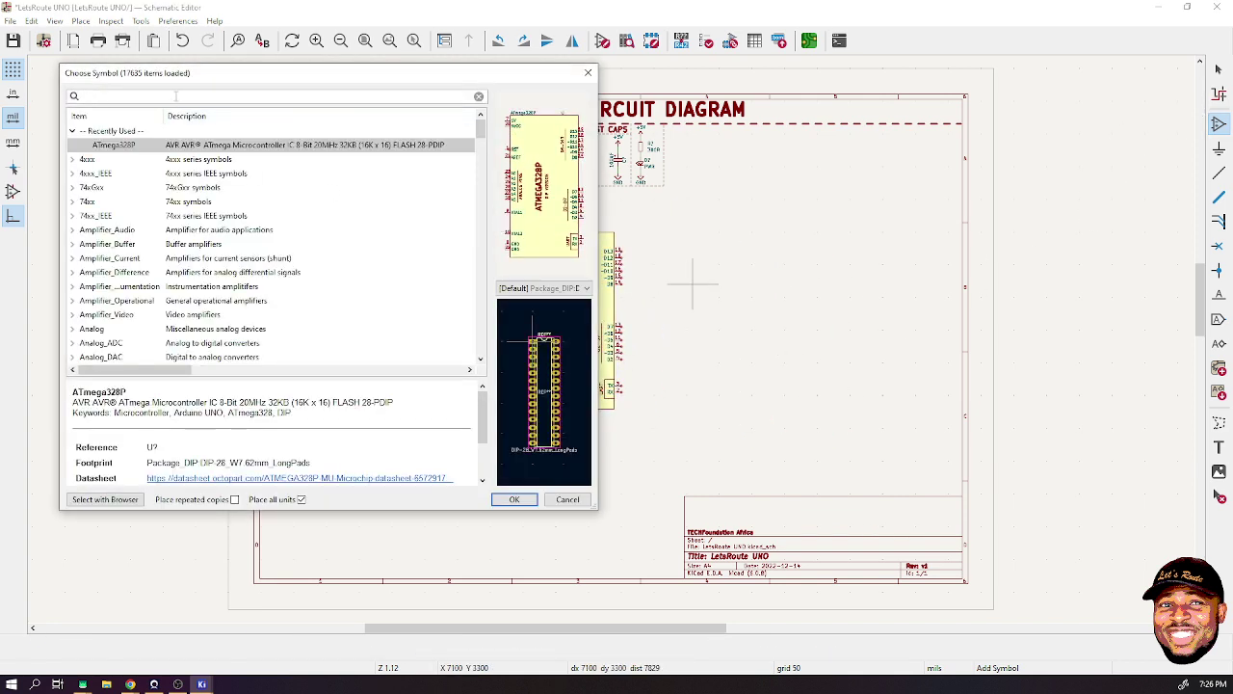
{"action": "type", "text": "atmega"}
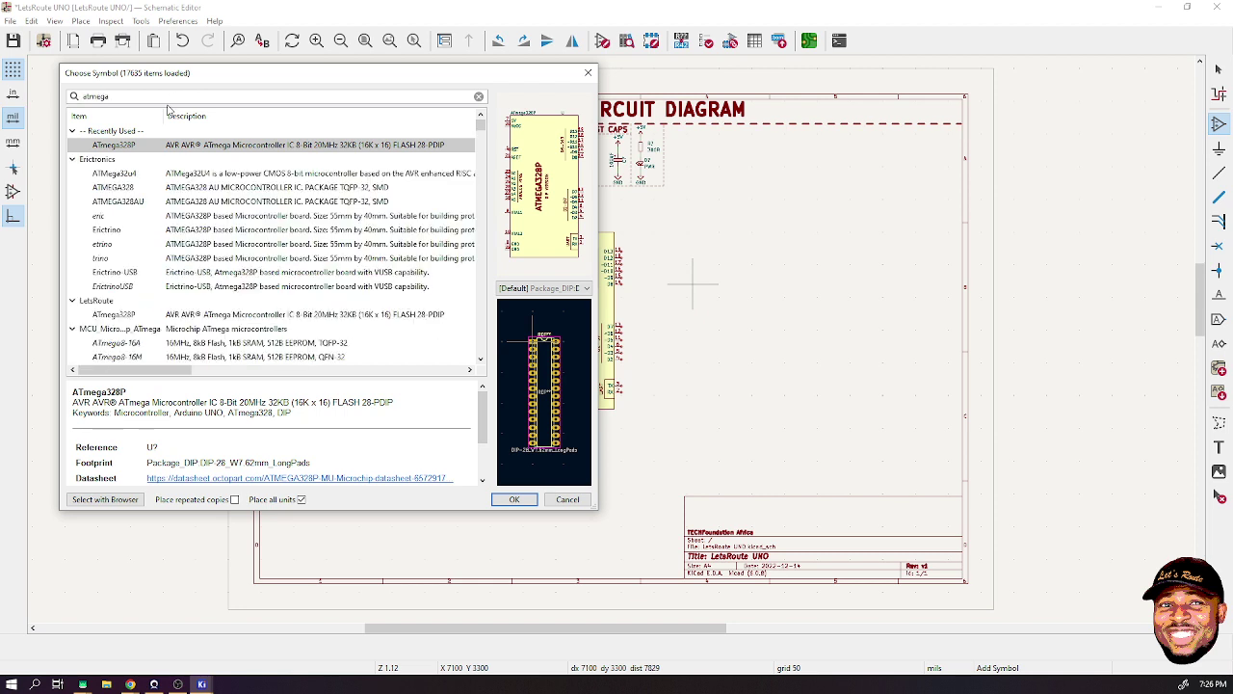
{"action": "type", "text": "32"}
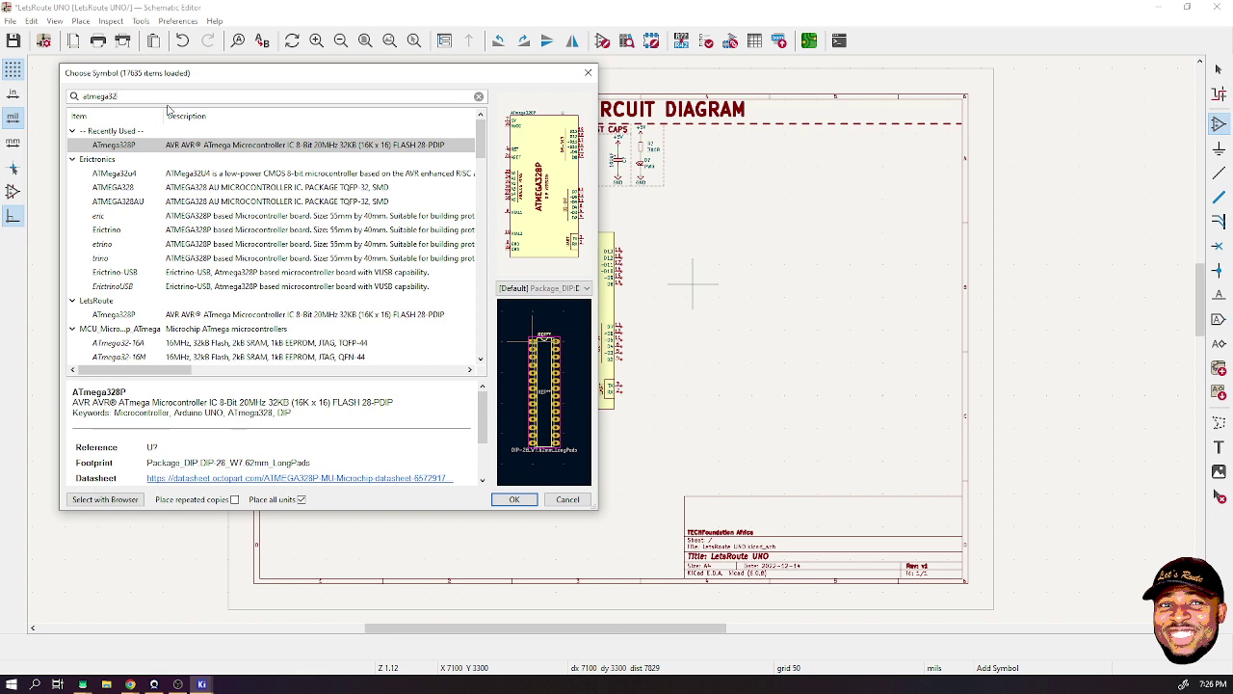
{"action": "type", "text": "8"}
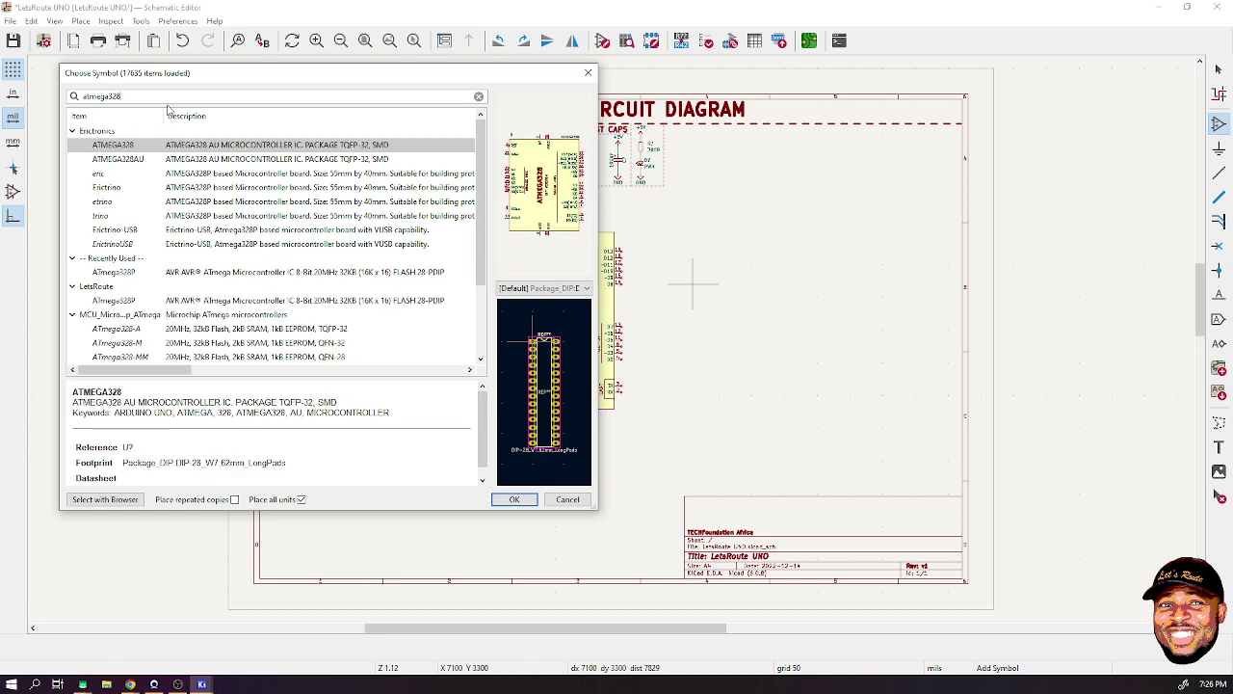
{"action": "left_click", "coordinate": [128, 147]}
{"action": "double_click", "coordinate": [128, 148]}
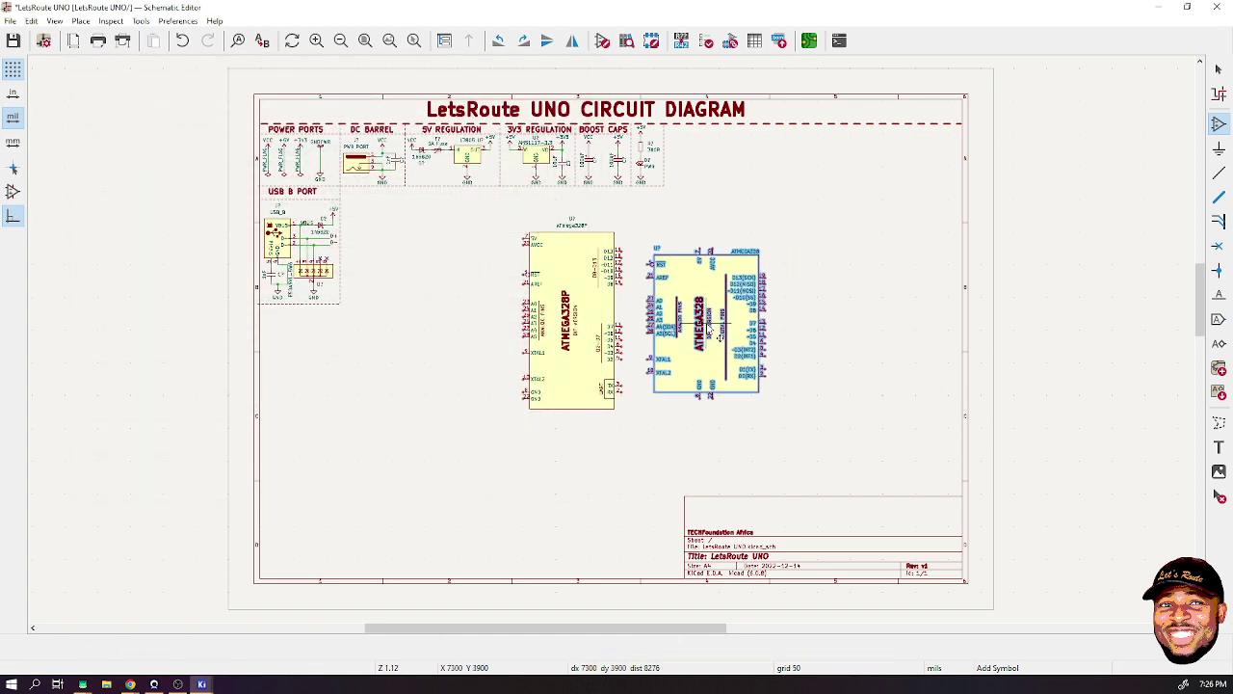
{"action": "left_click", "coordinate": [837, 322]}
- Find Microchip's ATmega328P-P and place it left of the other two chips
{"action": "left_click", "coordinate": [836, 320]}
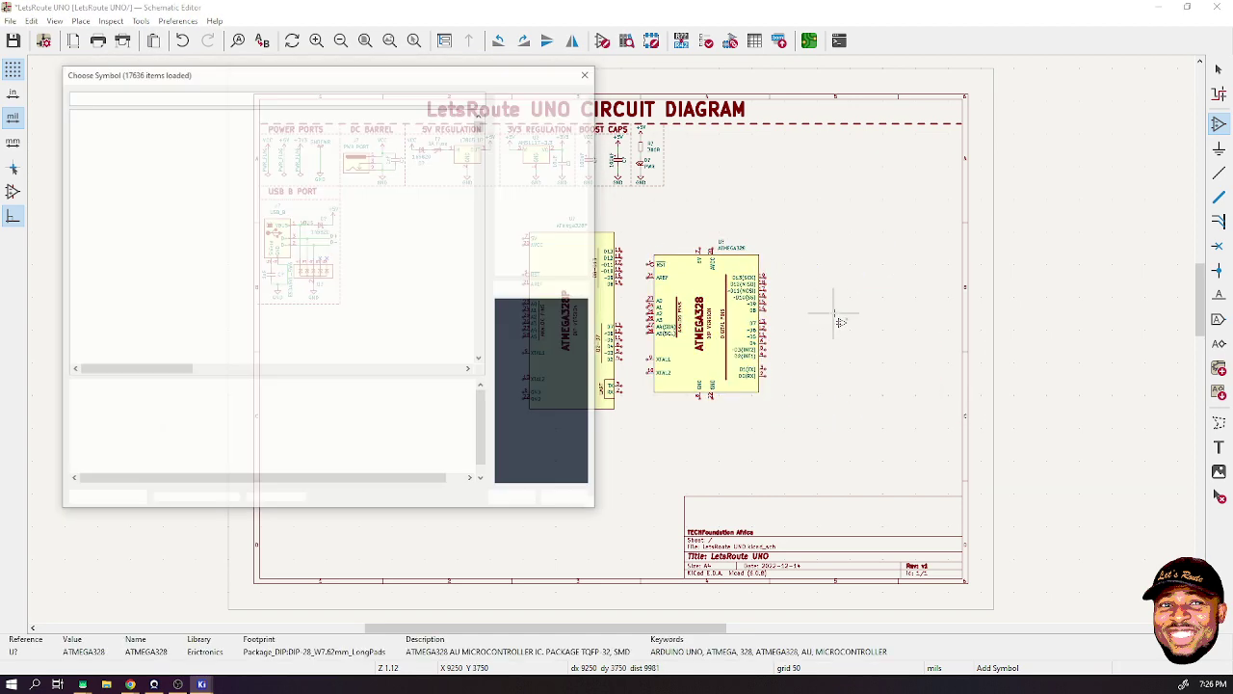
{"action": "type", "text": "atmega"}
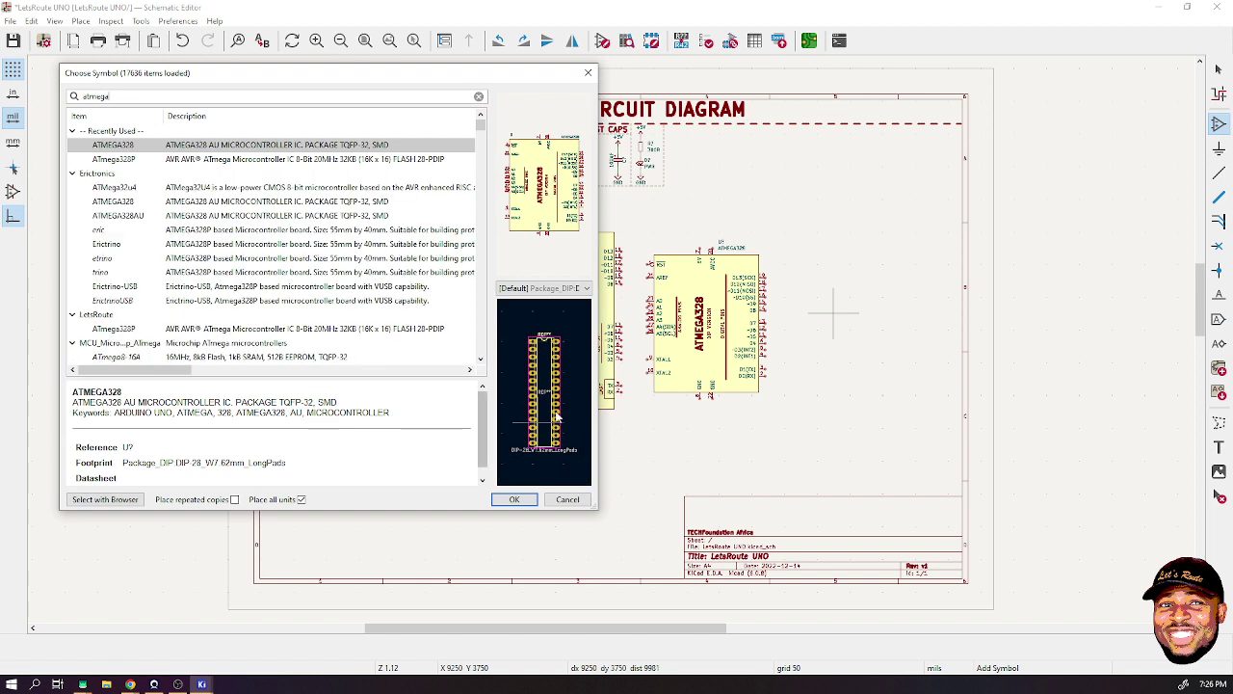
{"action": "scroll", "coordinate": [115, 280], "scroll_direction": "down", "scroll_amount": 6}
{"action": "scroll", "coordinate": [116, 279], "scroll_direction": "down", "scroll_amount": 10}
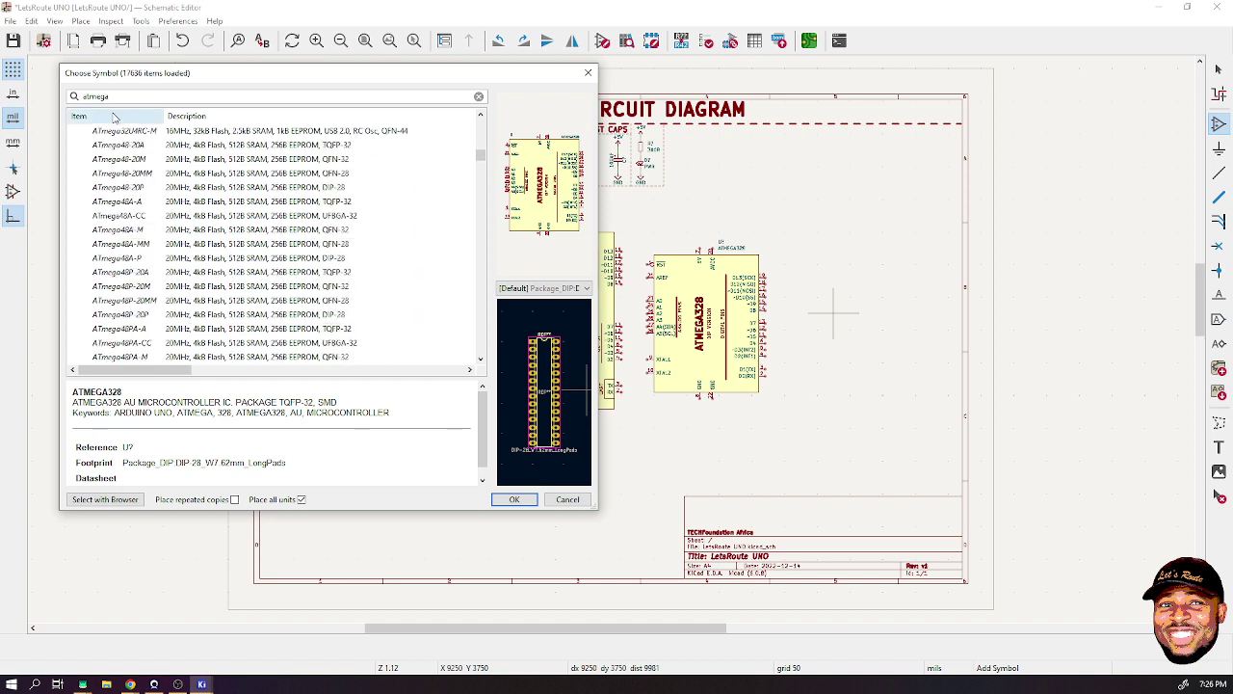
{"action": "type", "text": "328"}
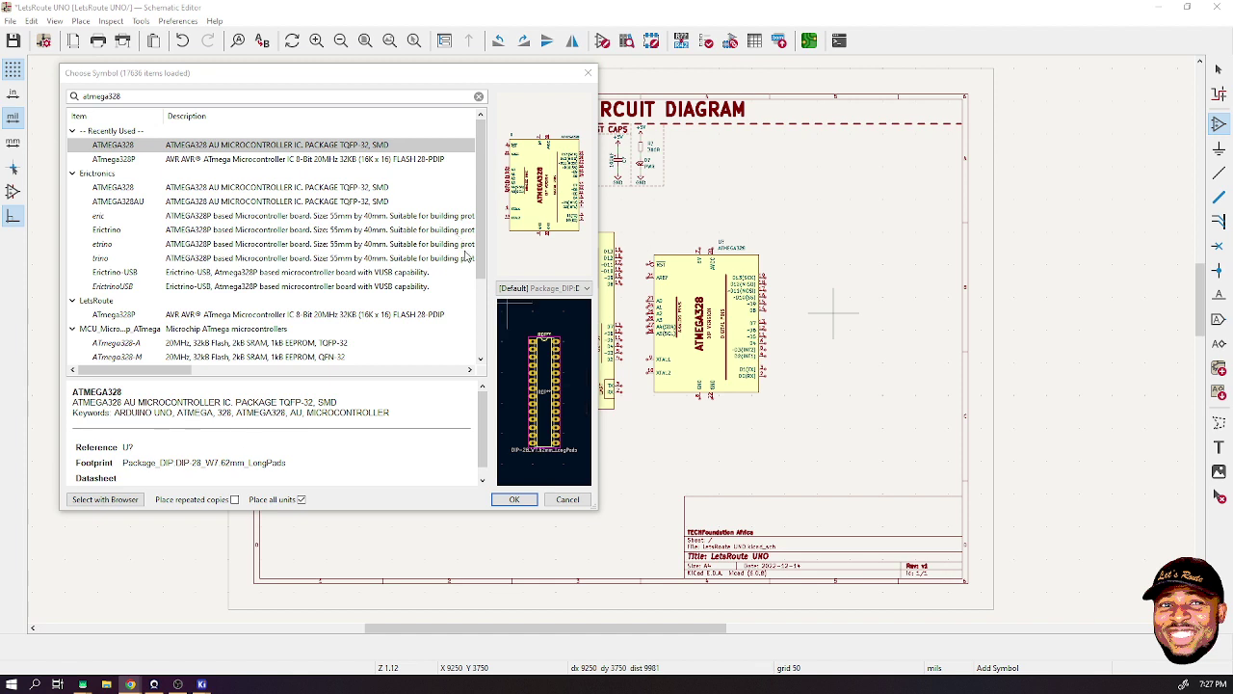
{"action": "scroll", "coordinate": [142, 224], "scroll_direction": "down", "scroll_amount": 3}
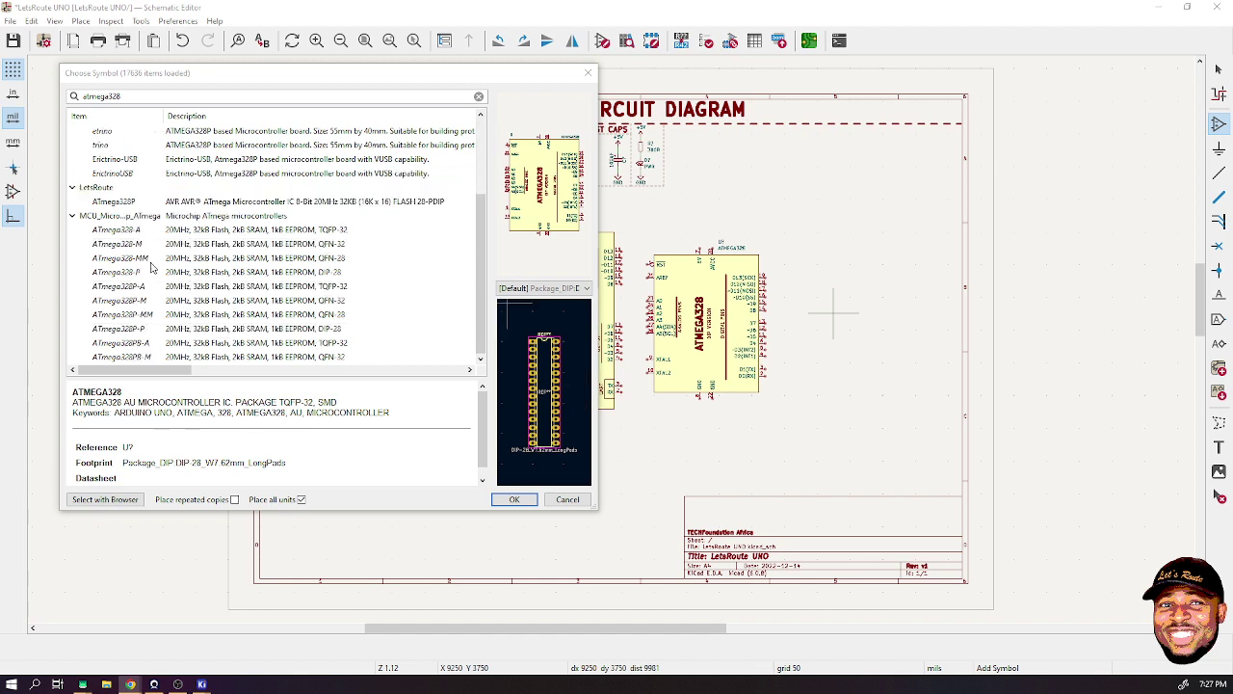
{"action": "left_click", "coordinate": [130, 332]}
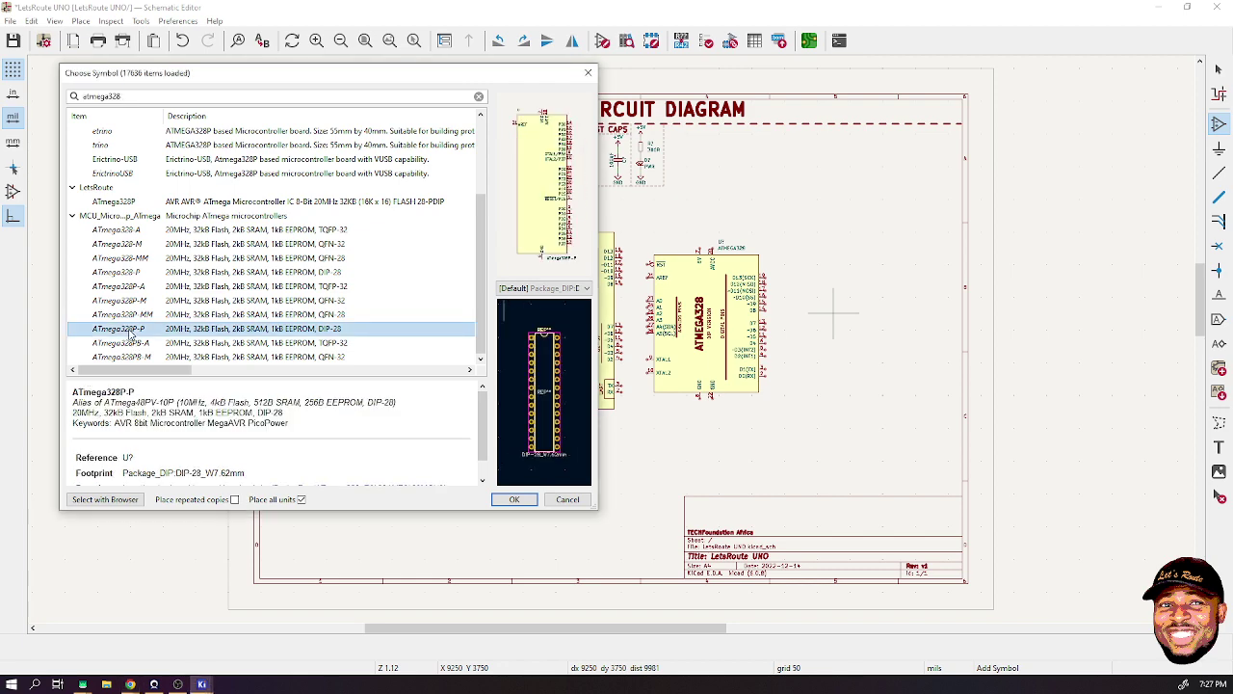
{"action": "double_click", "coordinate": [132, 334]}
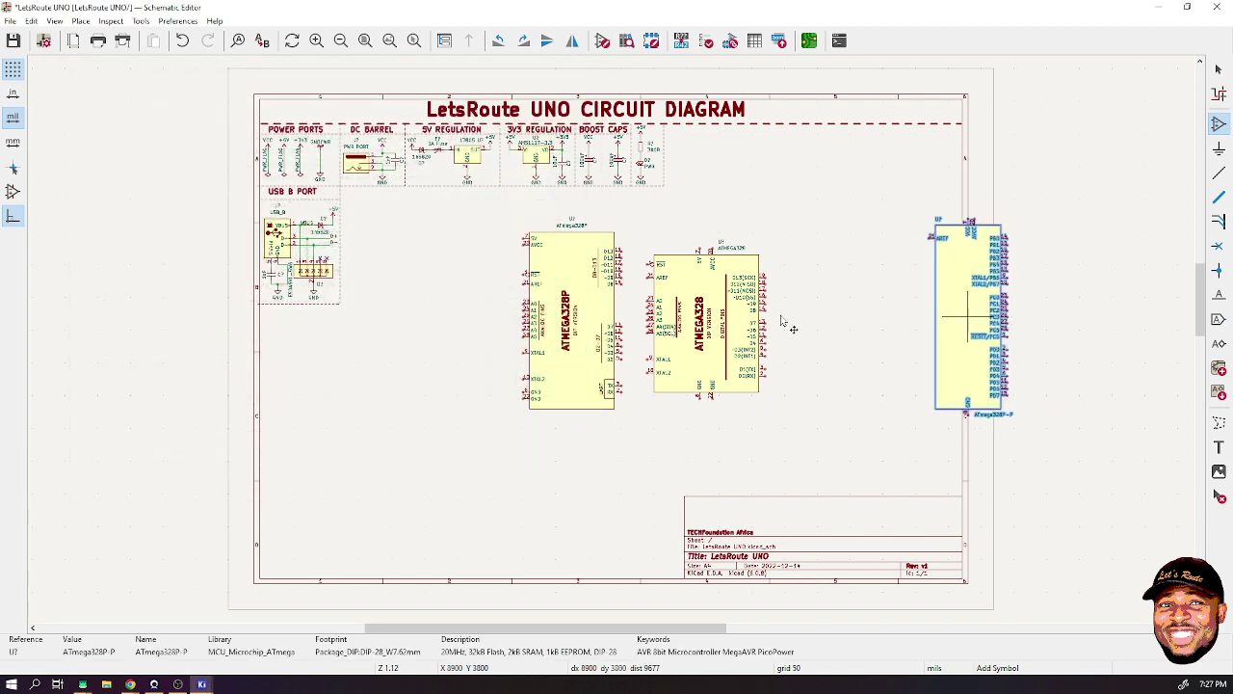
{"action": "left_click", "coordinate": [429, 339]}
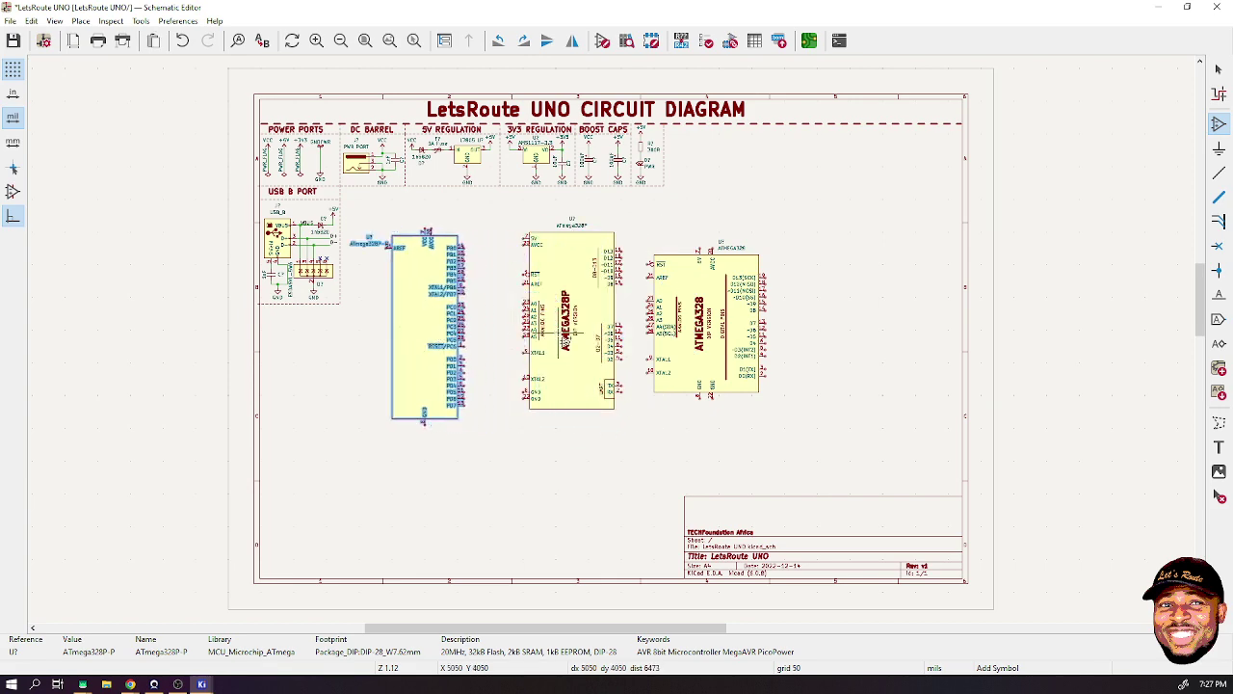
- Stop placing symbols and save the schematic
{"action": "key", "text": "Escape"}
{"action": "scroll", "coordinate": [537, 336], "scroll_direction": "up", "scroll_amount": 3}
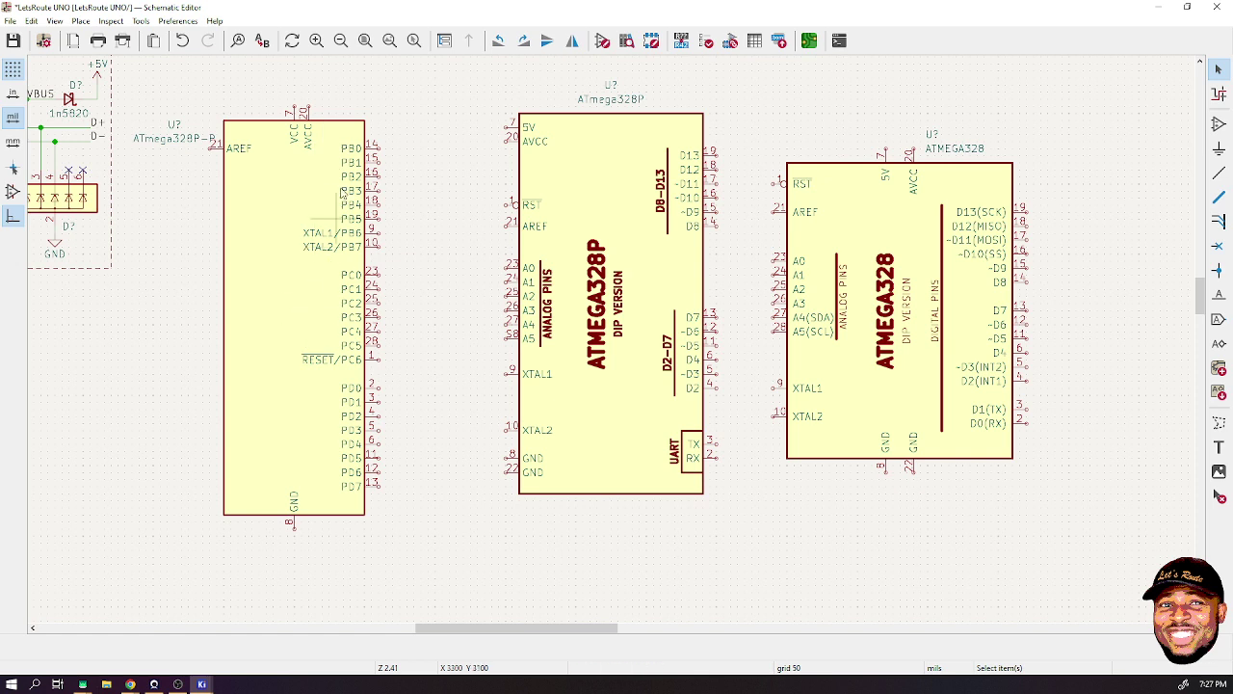
{"action": "key", "text": "ctrl+s"}
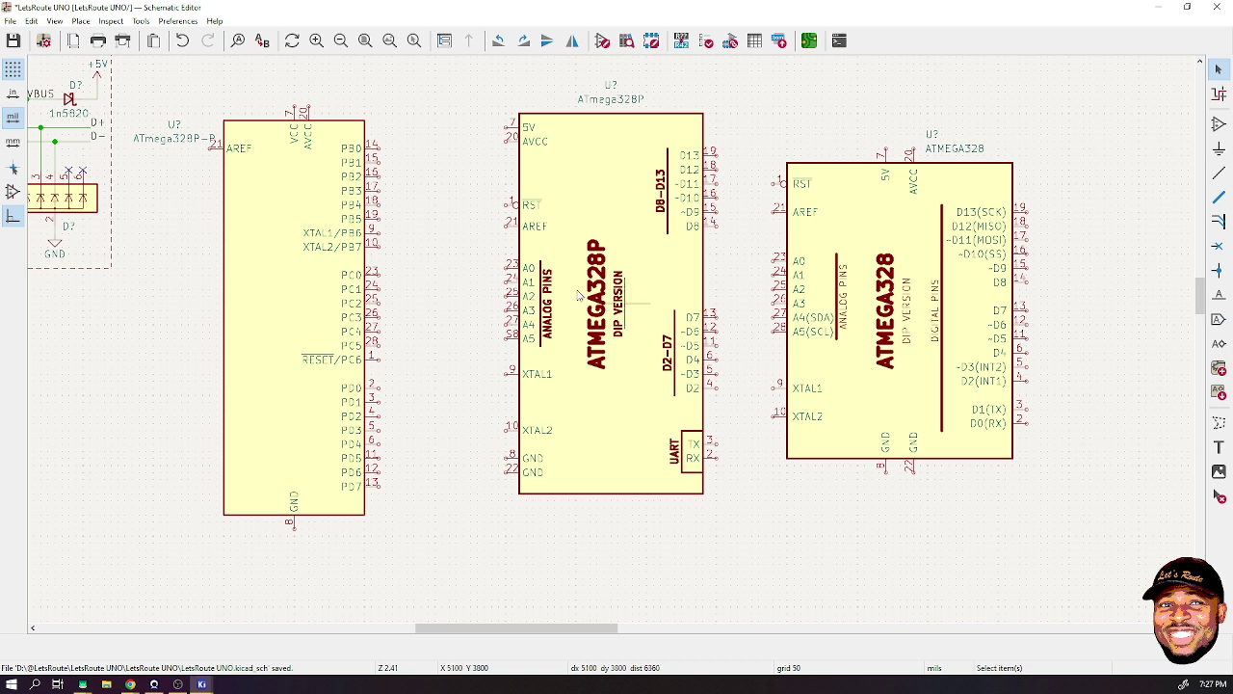
- Delete the ATmega328P-P and ATMEGA328 comparison symbols
{"action": "left_click", "coordinate": [330, 287]}
{"action": "key", "text": "Delete"}
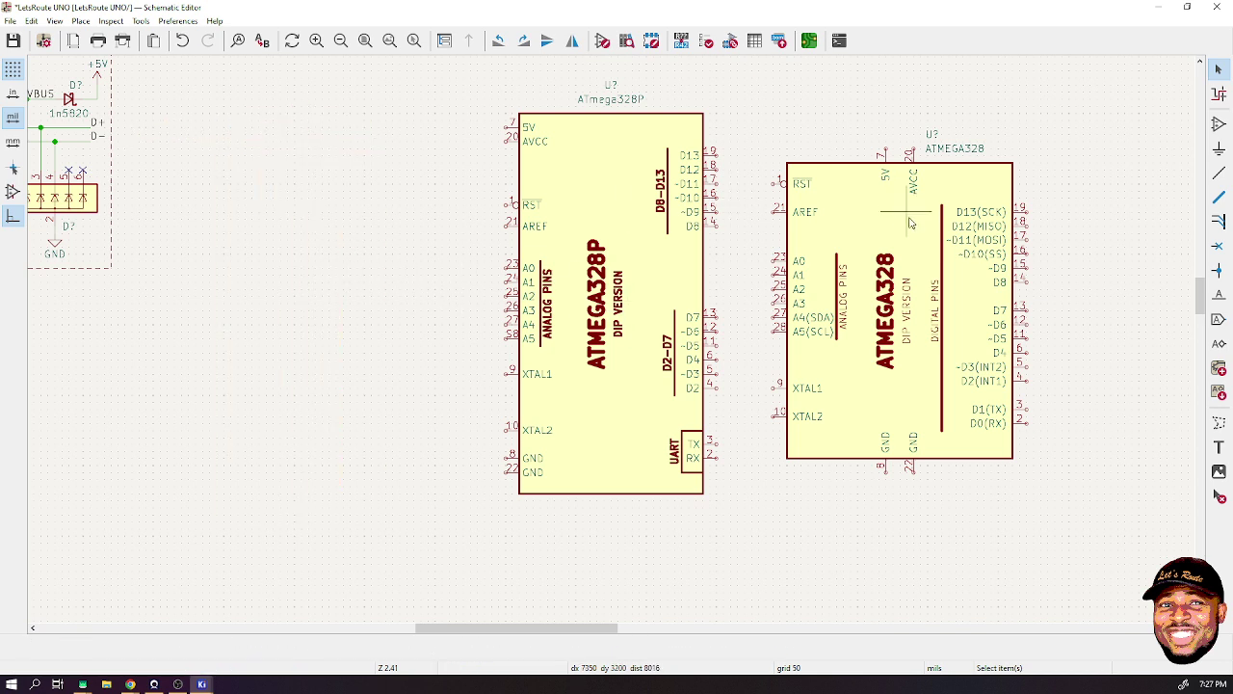
{"action": "left_click", "coordinate": [906, 211]}
{"action": "key", "text": "Delete"}
- Move the ATmega328P further left on the sheet and save
{"action": "scroll", "coordinate": [568, 344], "scroll_direction": "down", "scroll_amount": 3}
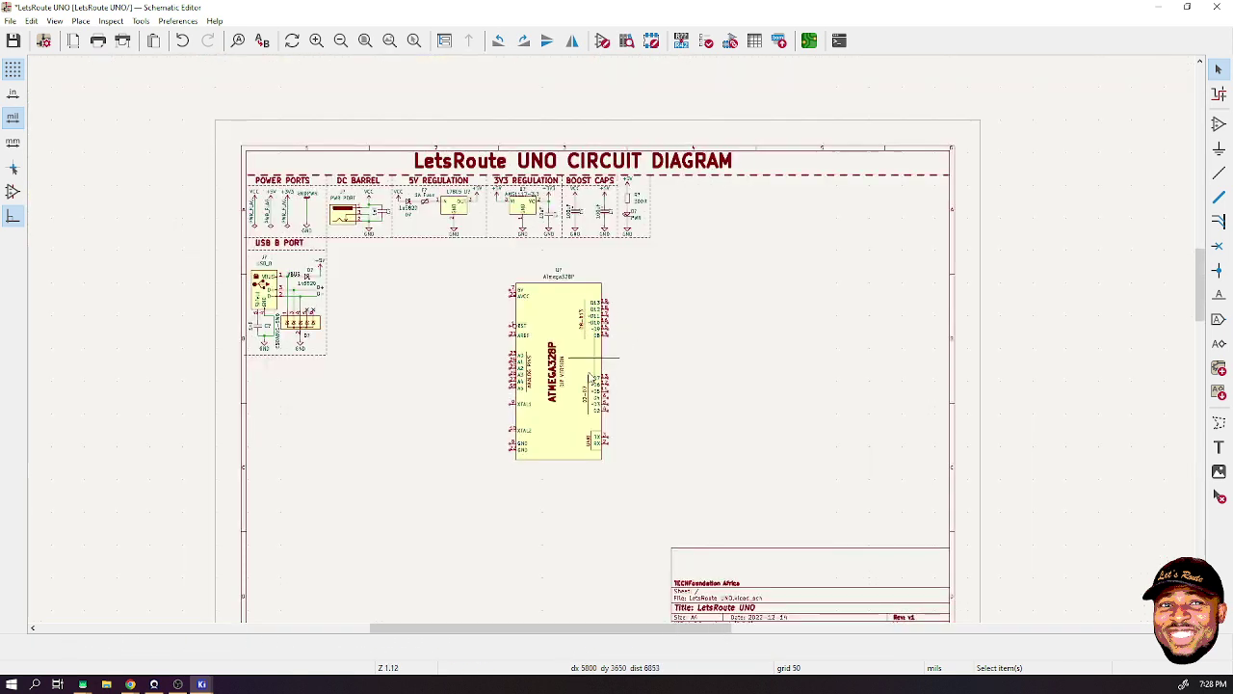
{"action": "left_click", "coordinate": [578, 350]}
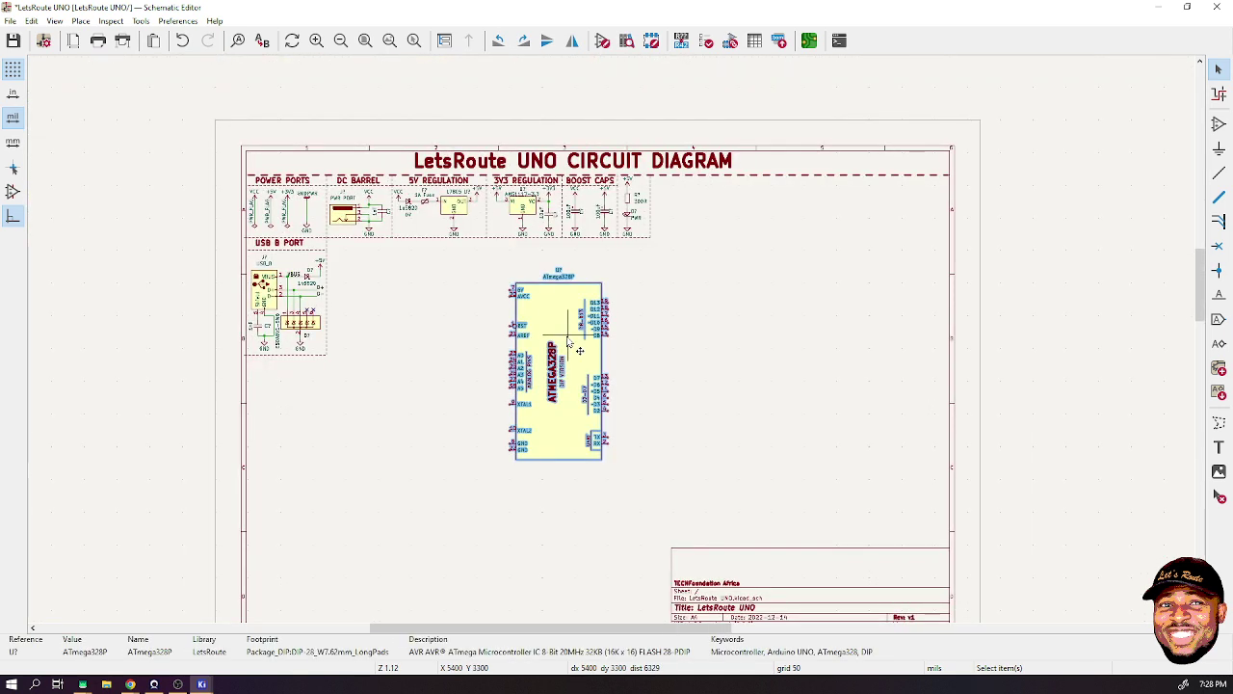
{"action": "left_click_drag", "start_coordinate": [579, 350], "coordinate": [503, 376]}
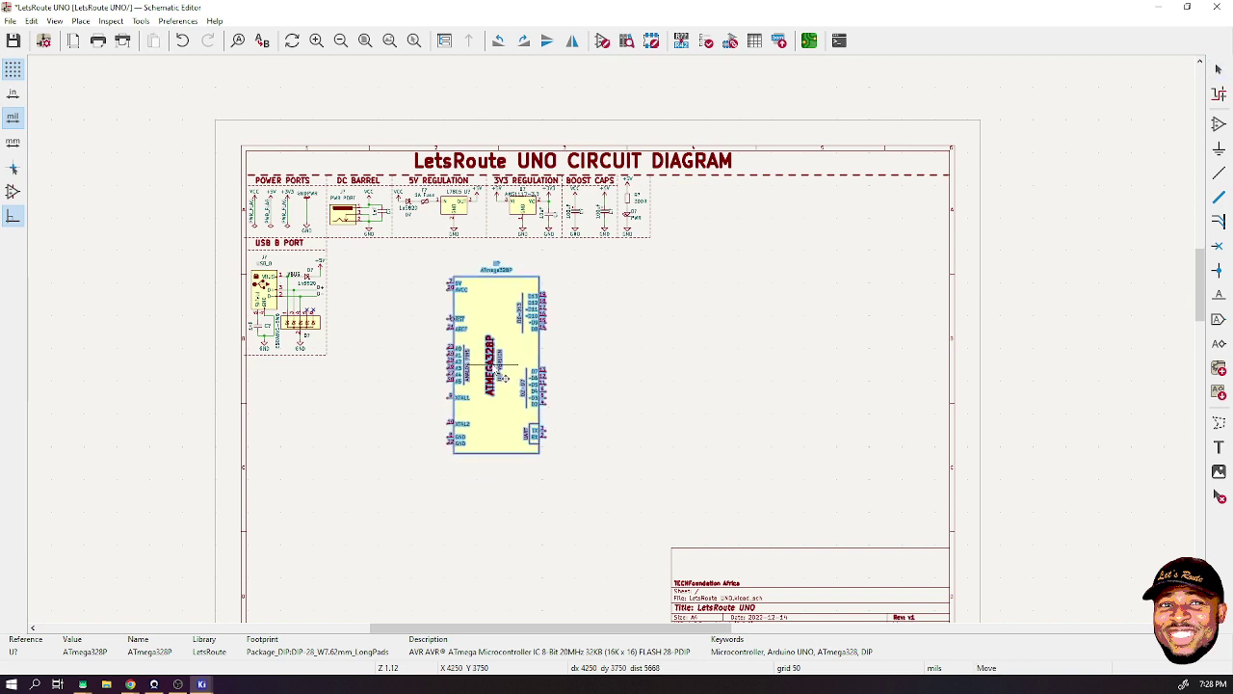
{"action": "left_click", "coordinate": [583, 351]}
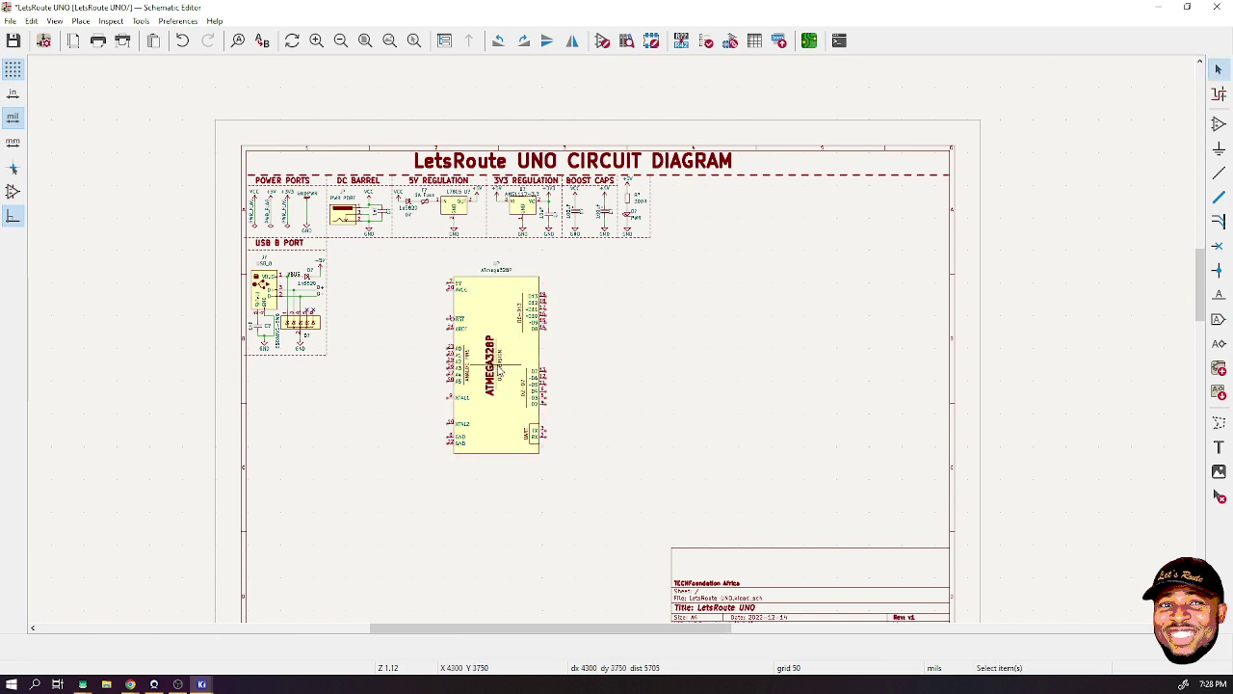
{"action": "scroll", "coordinate": [509, 352], "scroll_direction": "up", "scroll_amount": 3}
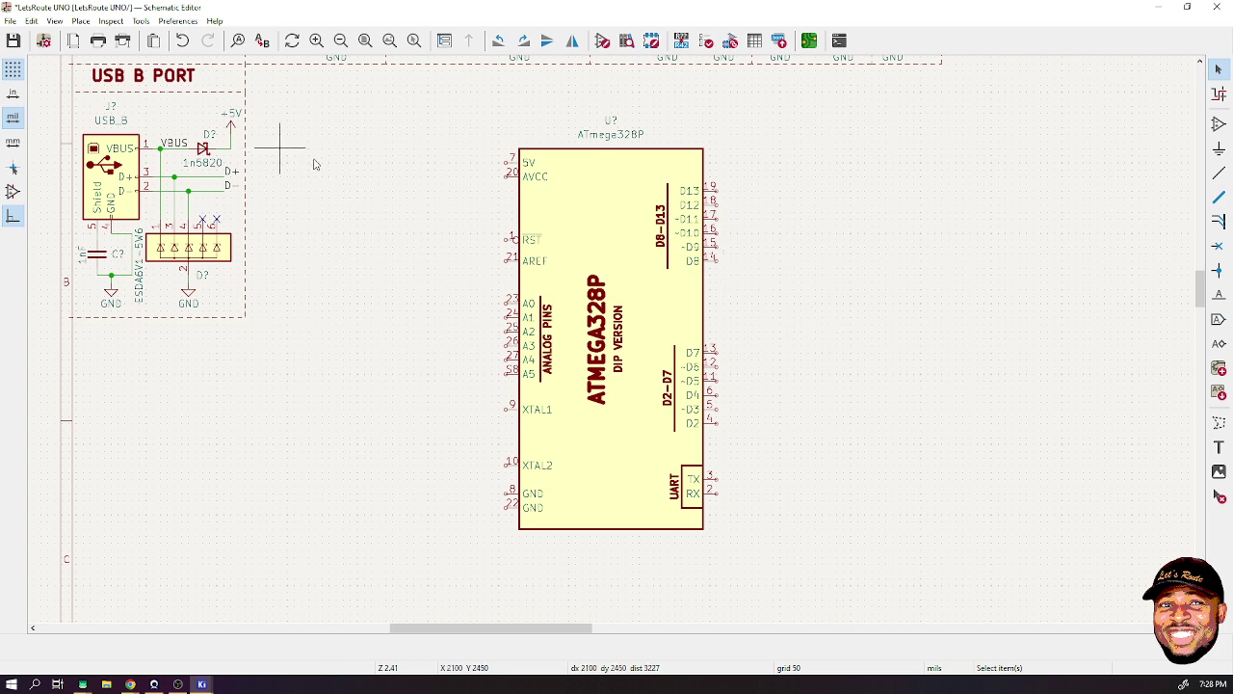
{"action": "key", "text": "ctrl+s"}
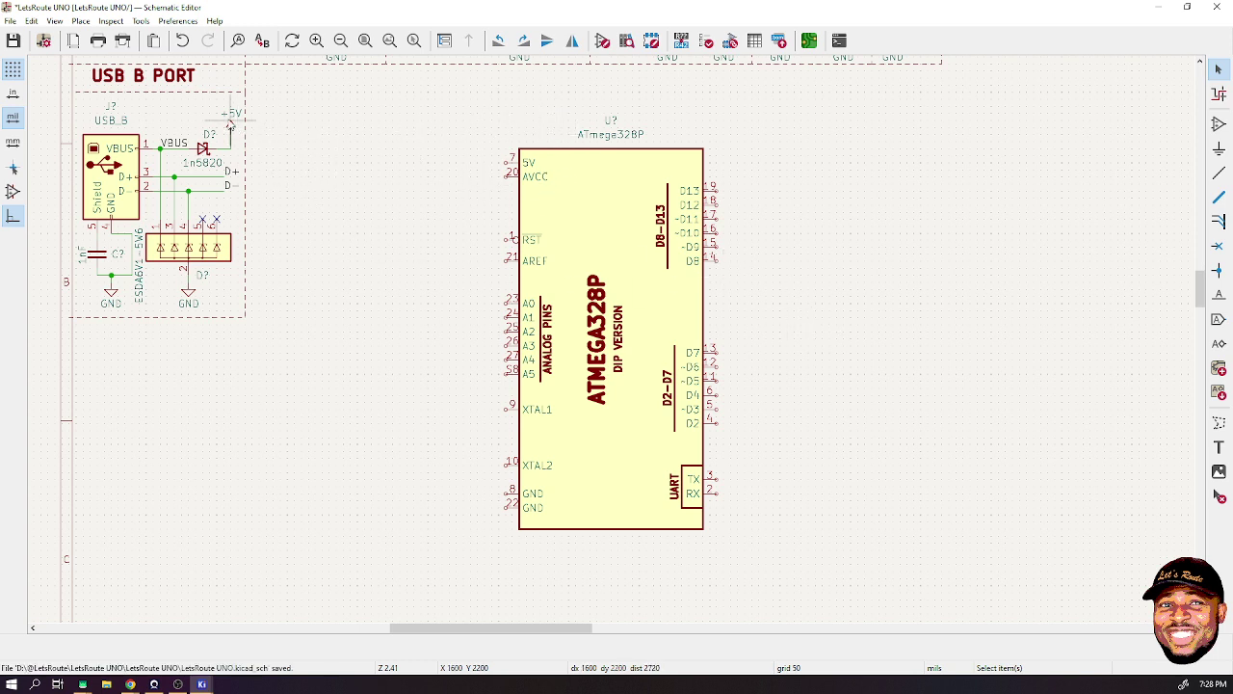
- Copy the USB section's +5V symbol to just above the chip's 5V pin
{"action": "left_click", "coordinate": [230, 124]}
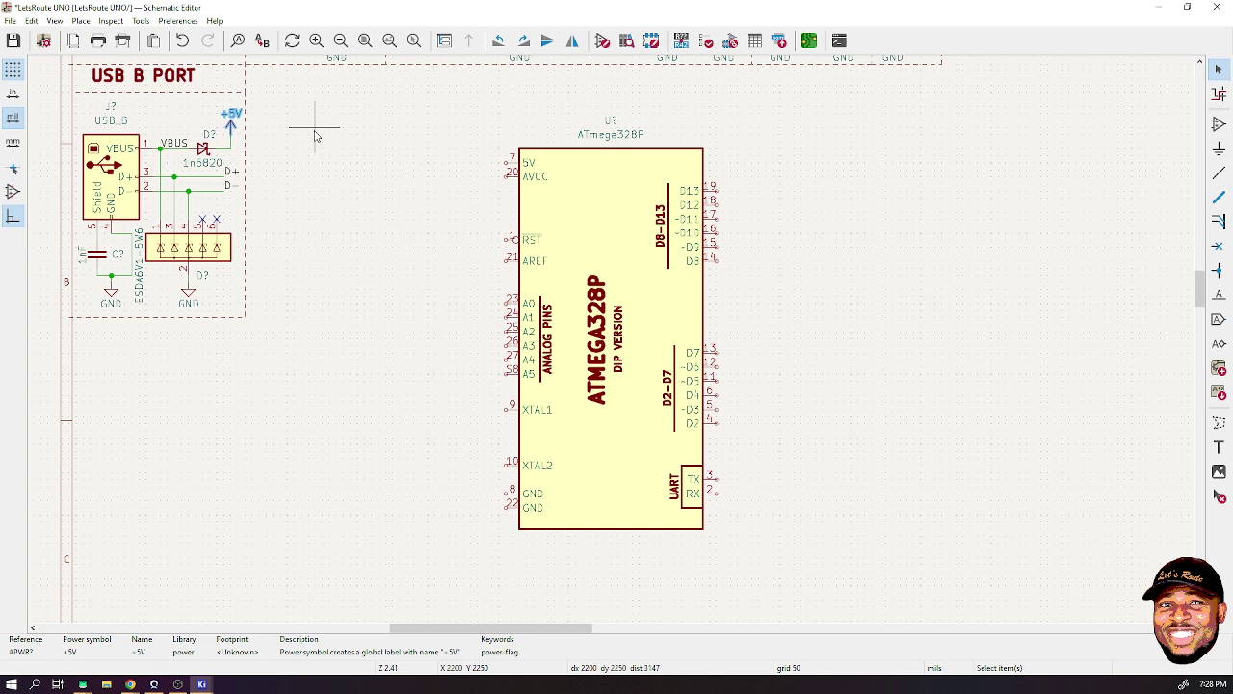
{"action": "key", "text": "ctrl+d"}
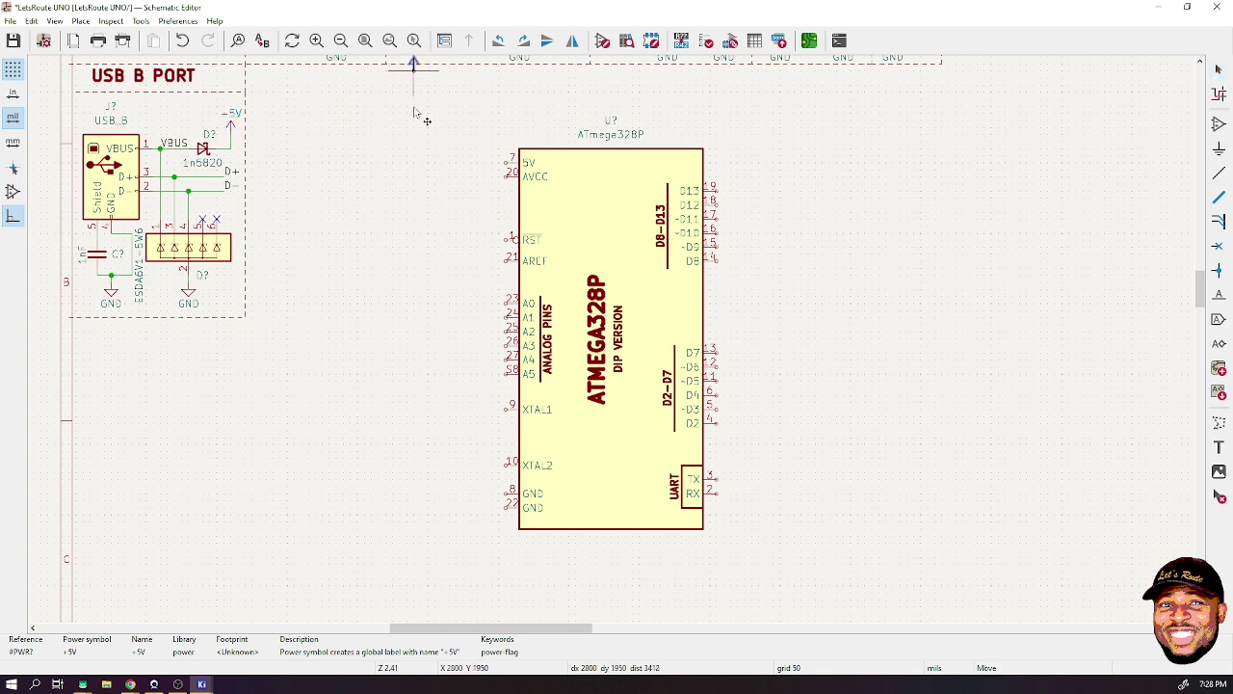
{"action": "left_click", "coordinate": [503, 158]}
{"action": "scroll", "coordinate": [503, 158], "scroll_direction": "up", "scroll_amount": 3}
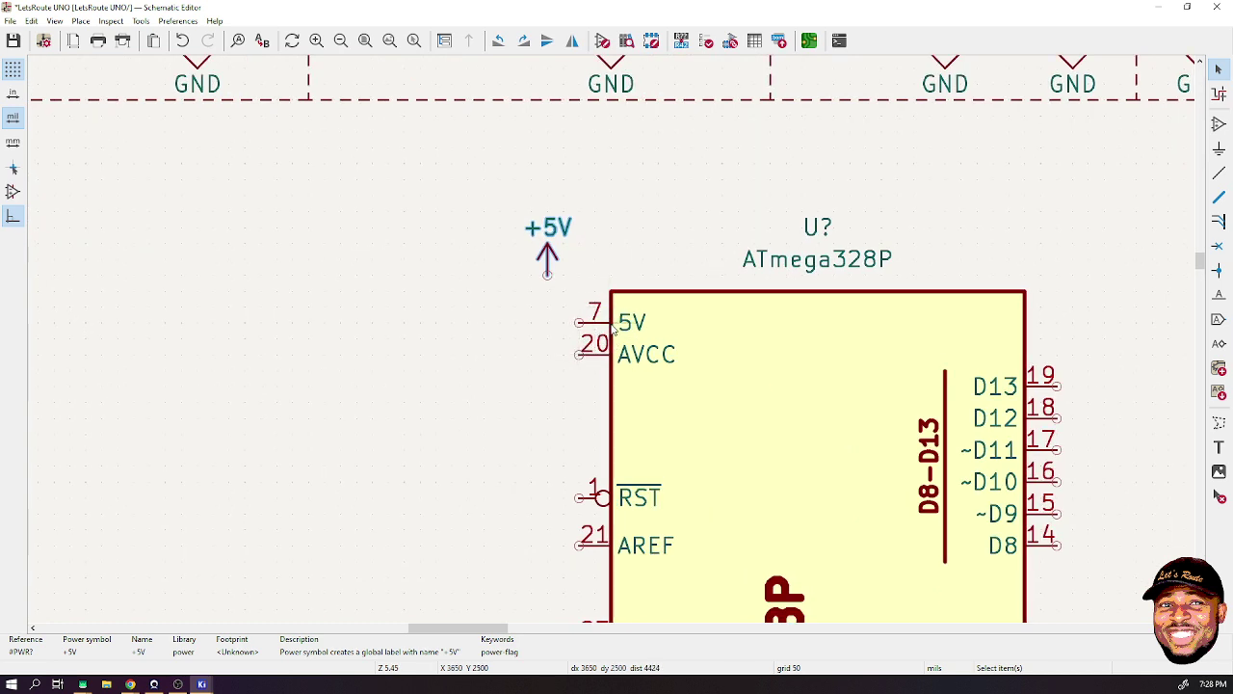
- Wire +5V down to AVCC pin 20 and tie 5V pin 7 into that wire
{"action": "key", "text": "w"}
{"action": "left_click", "coordinate": [578, 354]}
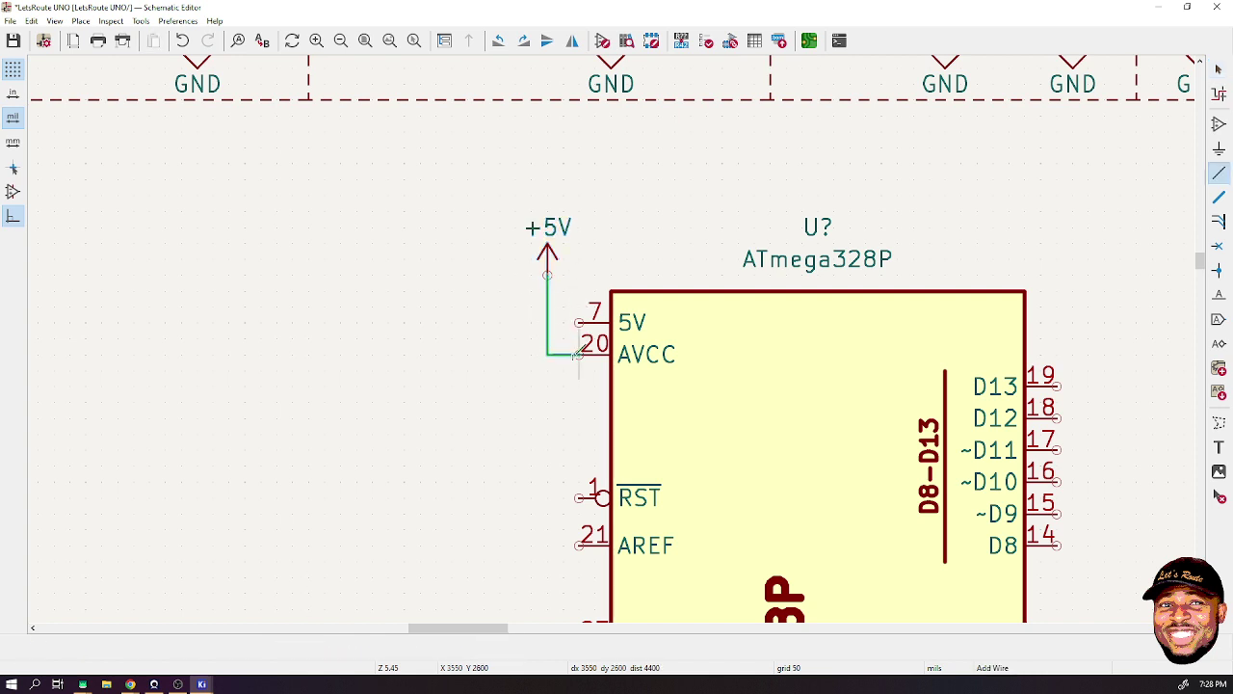
{"action": "key", "text": "Escape"}
{"action": "key", "text": "w"}
{"action": "left_click", "coordinate": [547, 322]}
{"action": "key", "text": "Escape"}
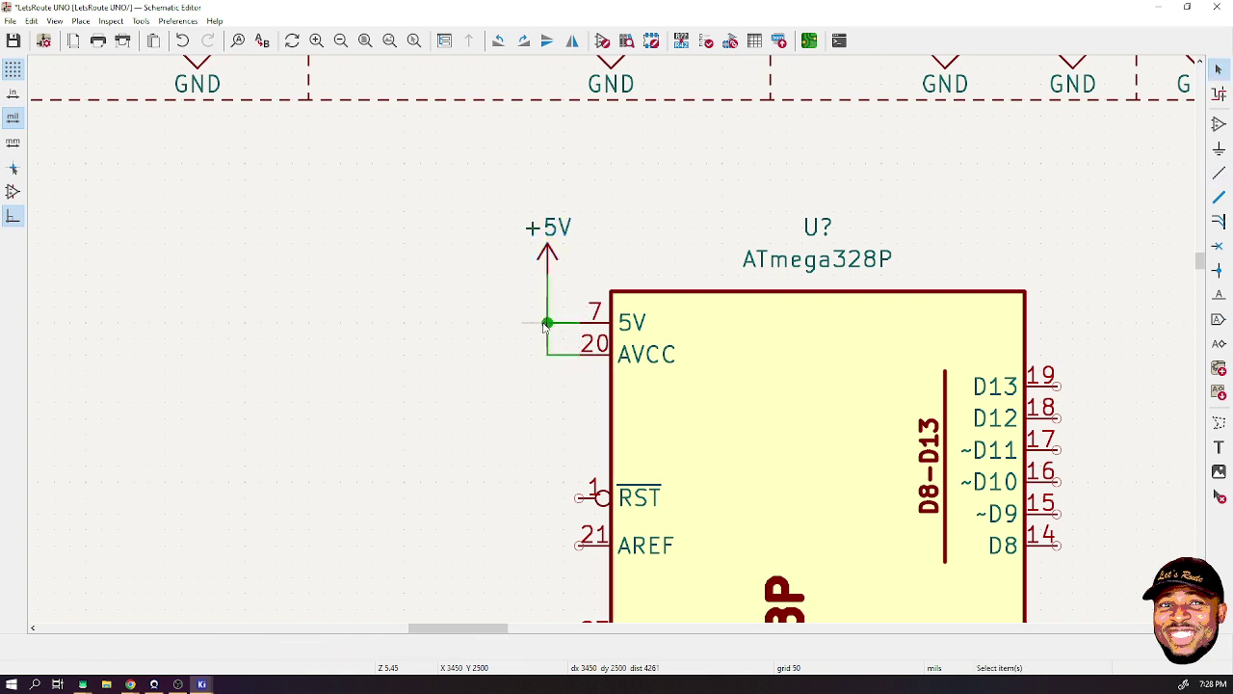
{"action": "scroll", "coordinate": [609, 353], "scroll_direction": "down", "scroll_amount": 1}
{"action": "scroll", "coordinate": [609, 353], "scroll_direction": "down", "scroll_amount": 1}
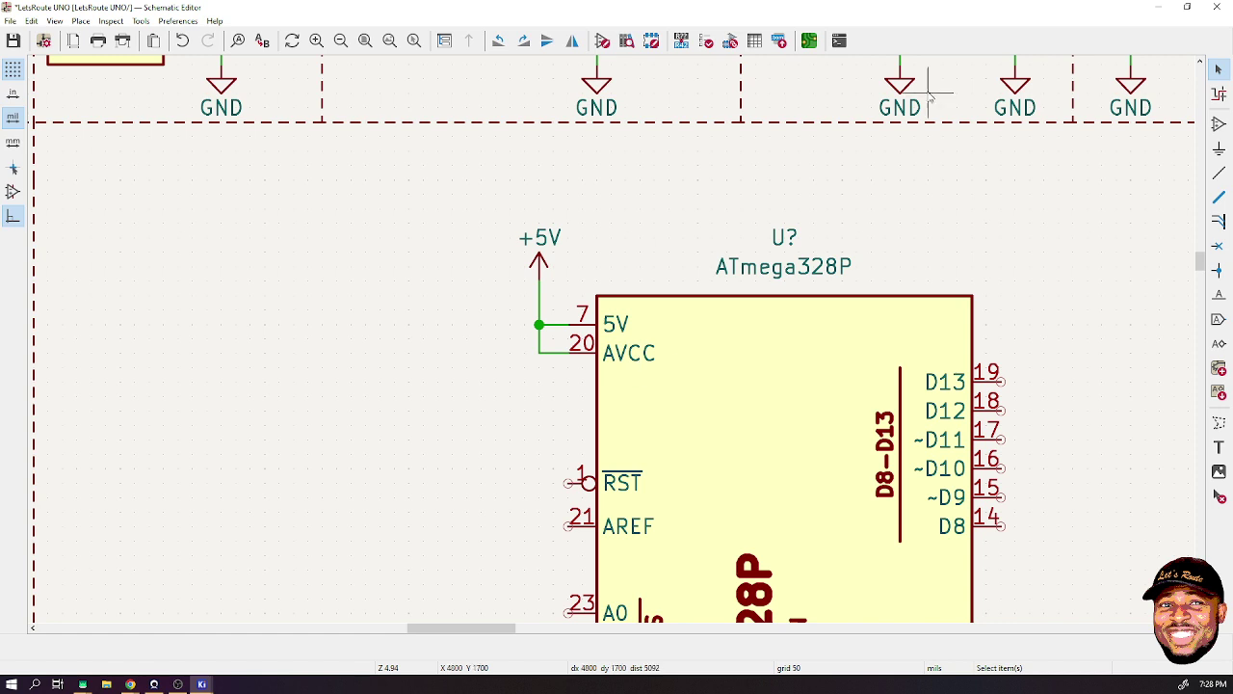
{"action": "scroll", "coordinate": [664, 311], "scroll_direction": "down", "scroll_amount": 3}
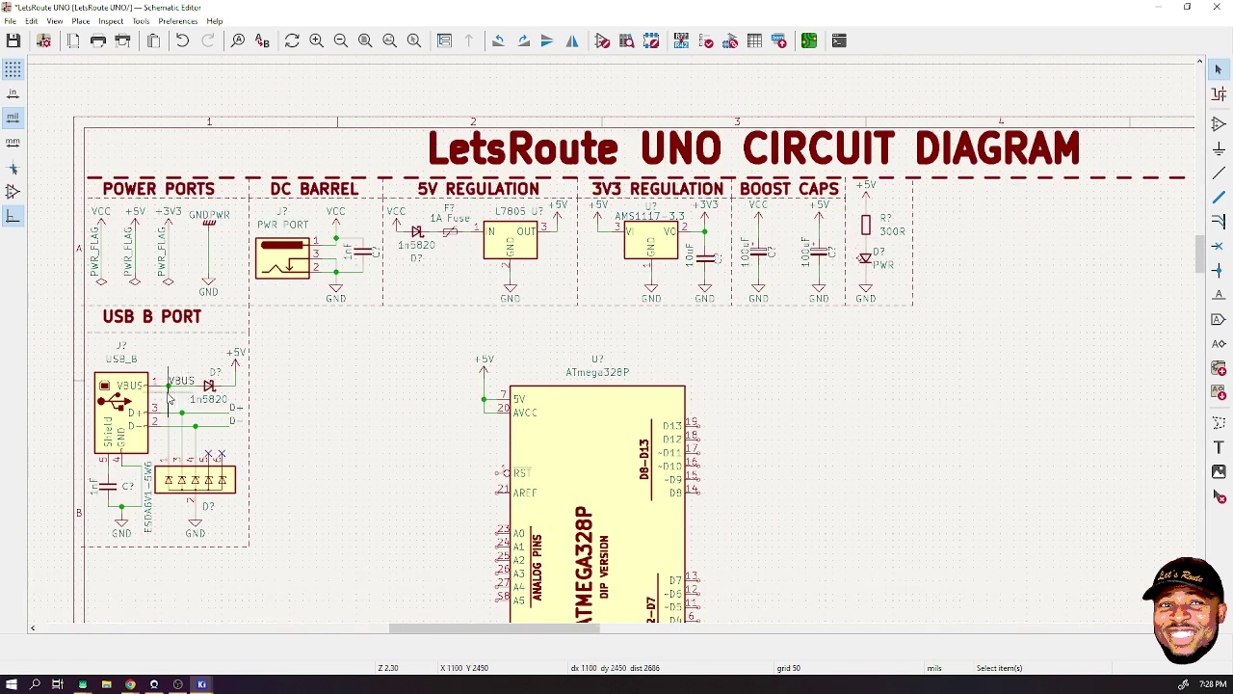
- Place a horizontal 10uF capacitor left of the 5V pin, with a duplicate below it
{"action": "left_click", "coordinate": [363, 252]}
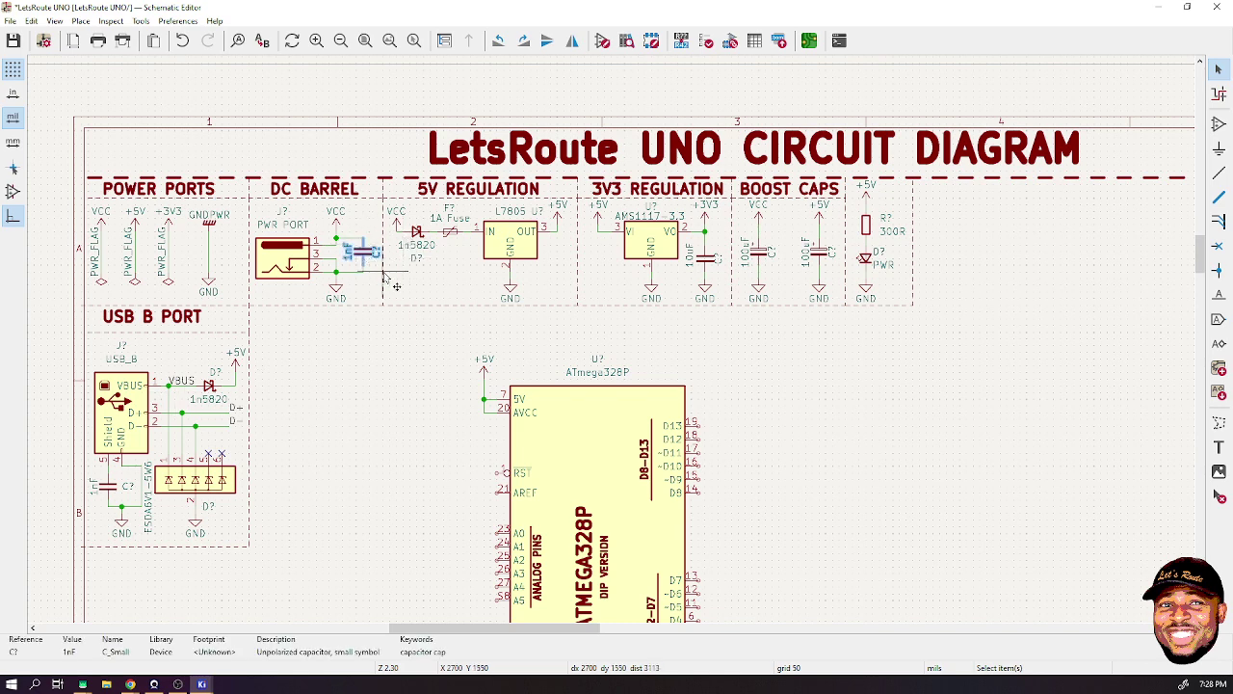
{"action": "left_click", "coordinate": [710, 260]}
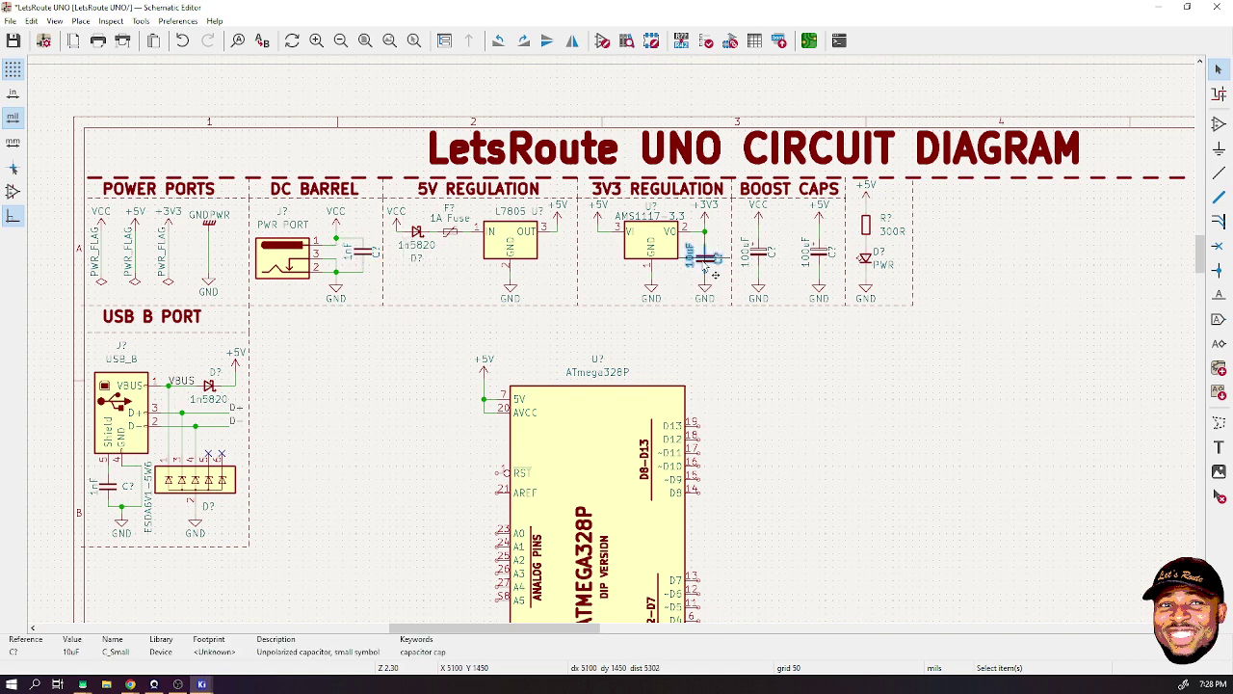
{"action": "key", "text": "m"}
{"action": "scroll", "coordinate": [499, 424], "scroll_direction": "up", "scroll_amount": 5}
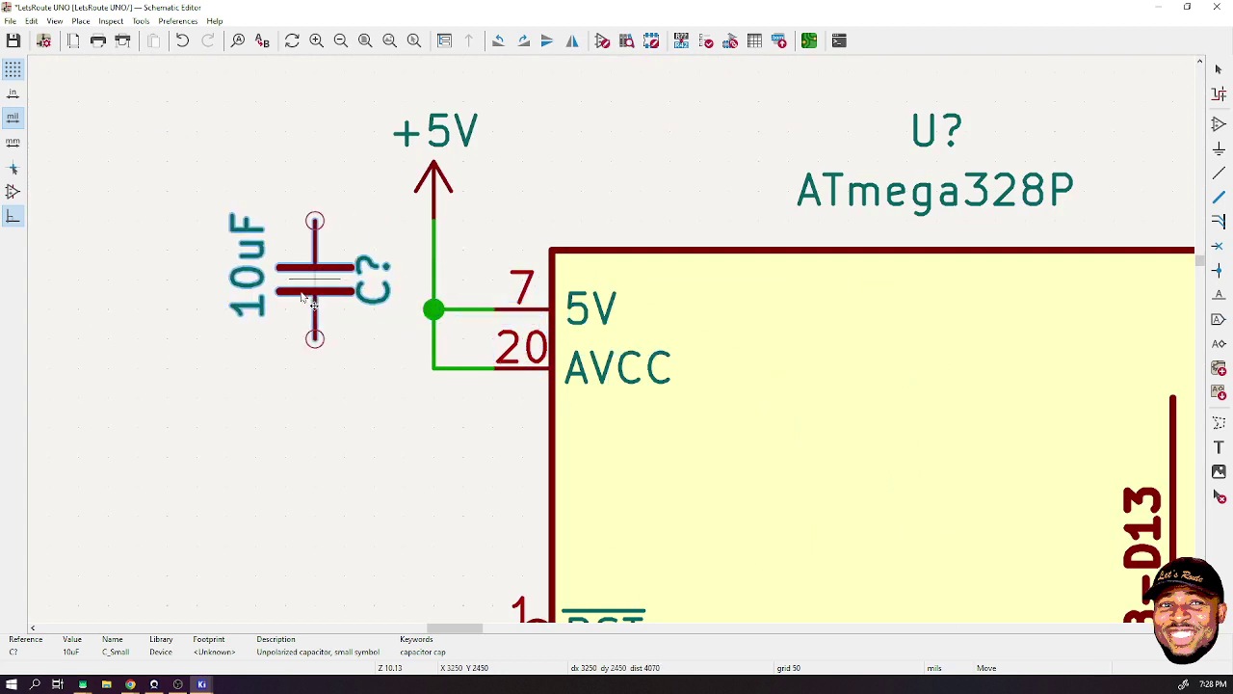
{"action": "key", "text": "r"}
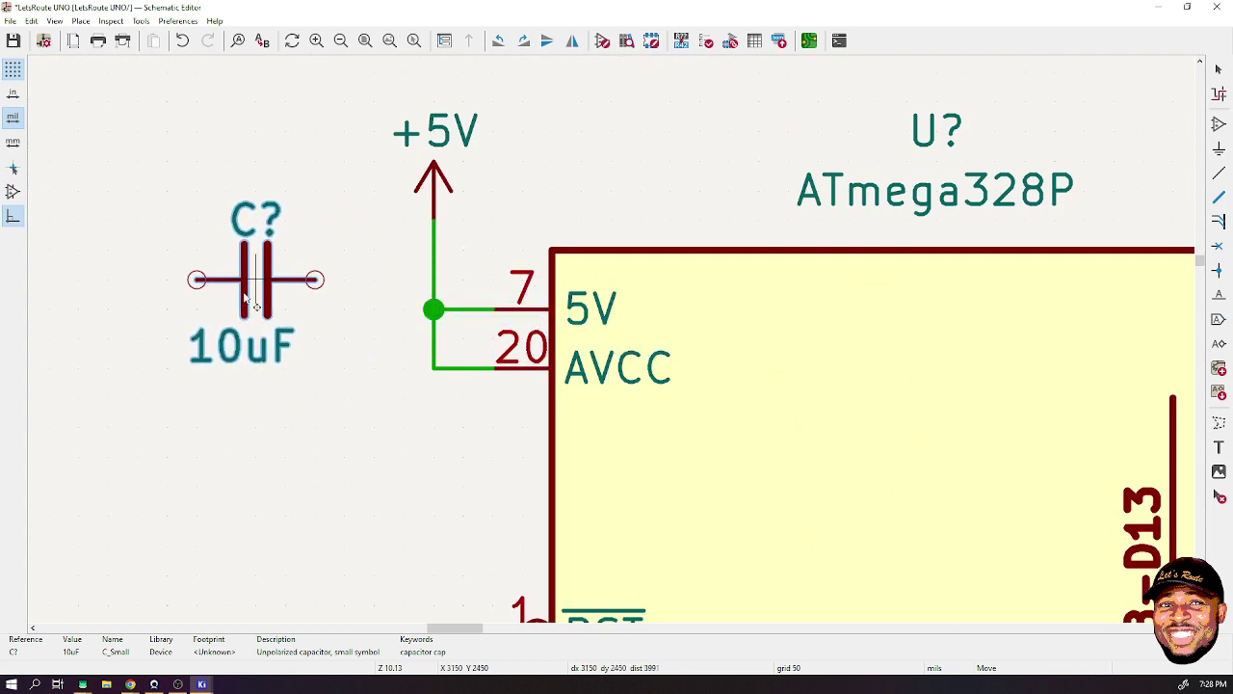
{"action": "left_click", "coordinate": [249, 314]}
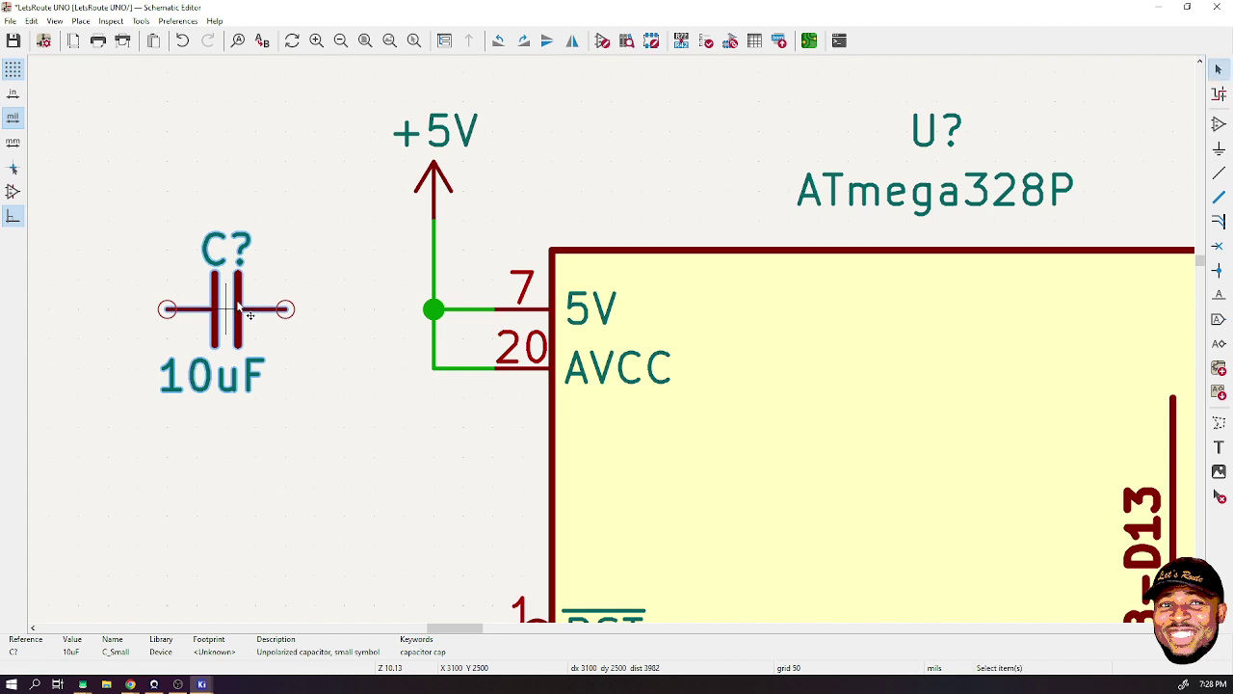
{"action": "key", "text": "ctrl+d"}
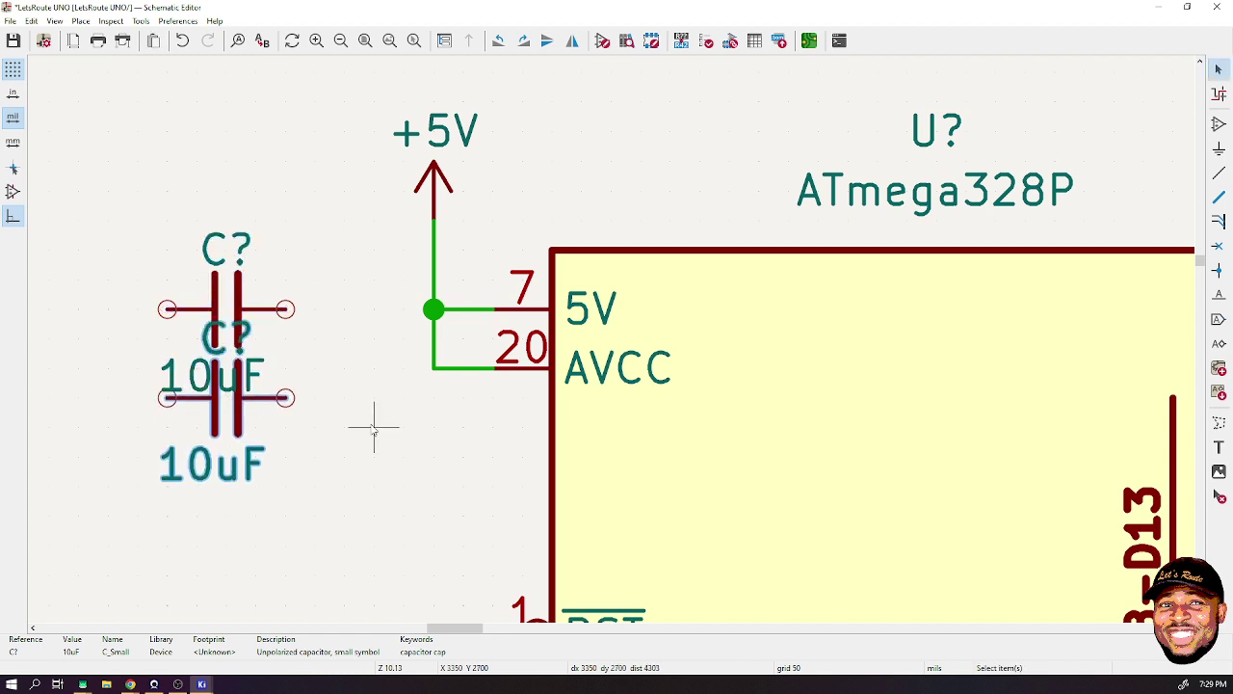
{"action": "left_click", "coordinate": [405, 427]}
- Reposition both capacitors' 10uF value labels and C? references neatly beside them
{"action": "left_click", "coordinate": [197, 383]}
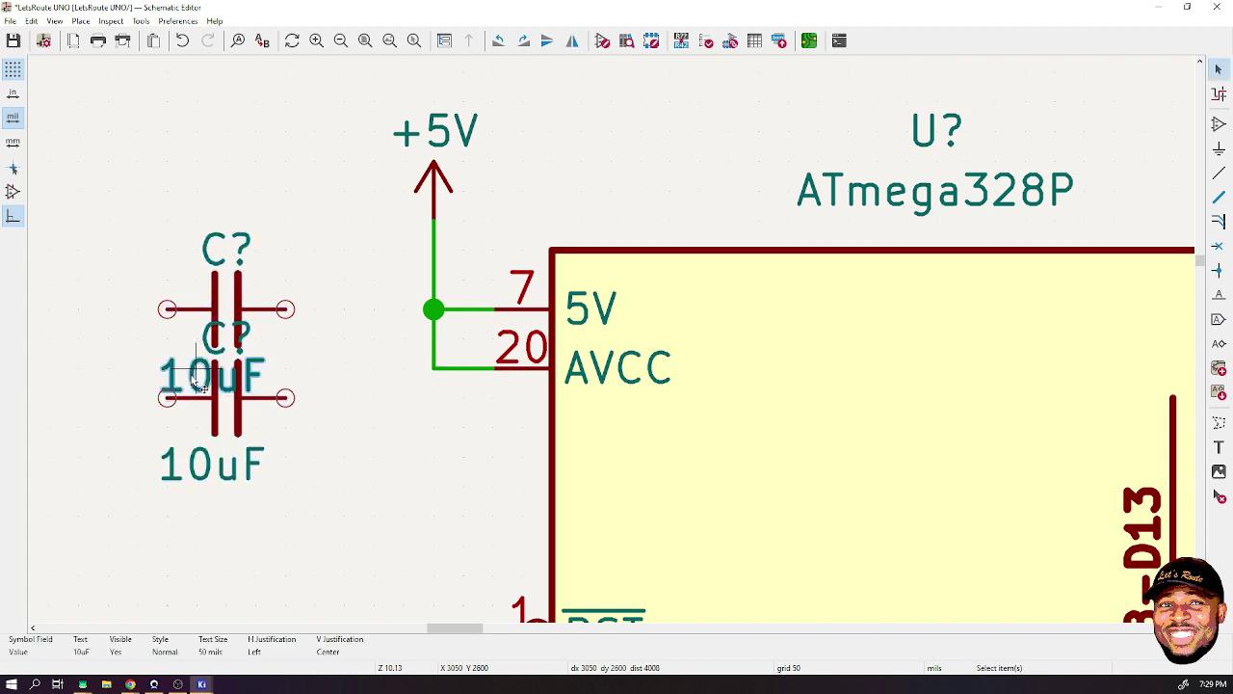
{"action": "key", "text": "m"}
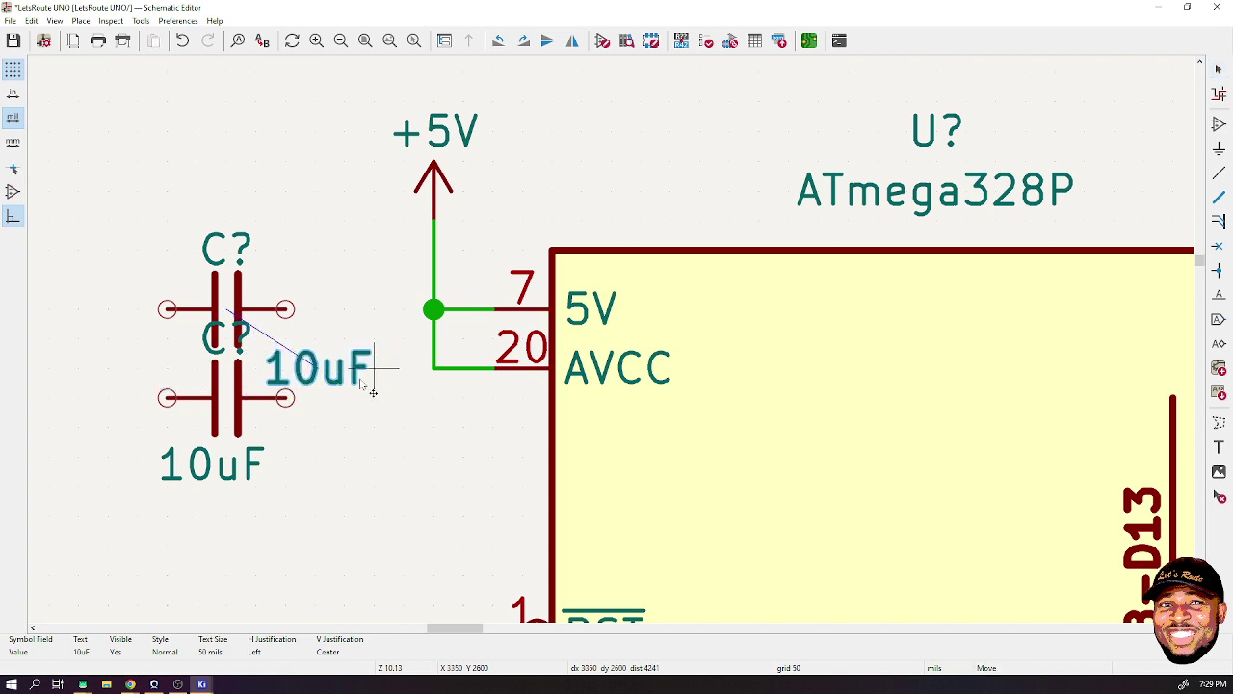
{"action": "left_click", "coordinate": [374, 425]}
{"action": "left_click_drag", "start_coordinate": [246, 467], "coordinate": [226, 490]}
{"action": "left_click_drag", "start_coordinate": [321, 431], "coordinate": [386, 276]}
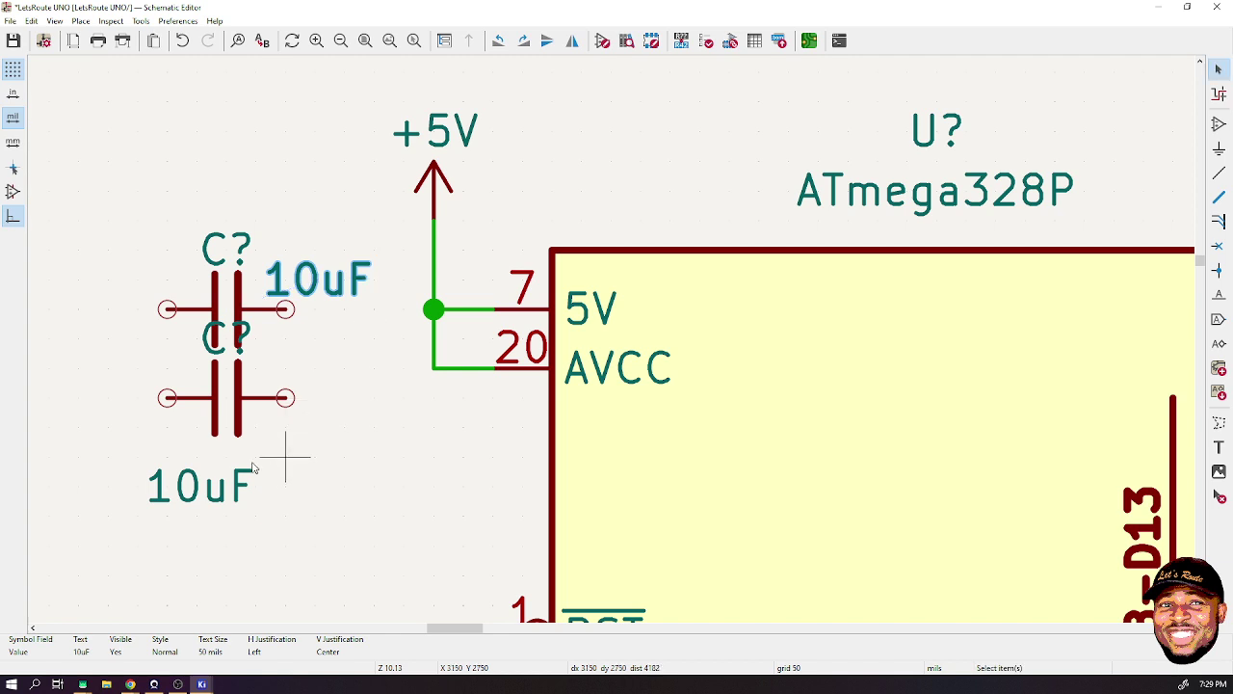
{"action": "left_click_drag", "start_coordinate": [283, 463], "coordinate": [322, 458]}
{"action": "left_click", "coordinate": [377, 427]}
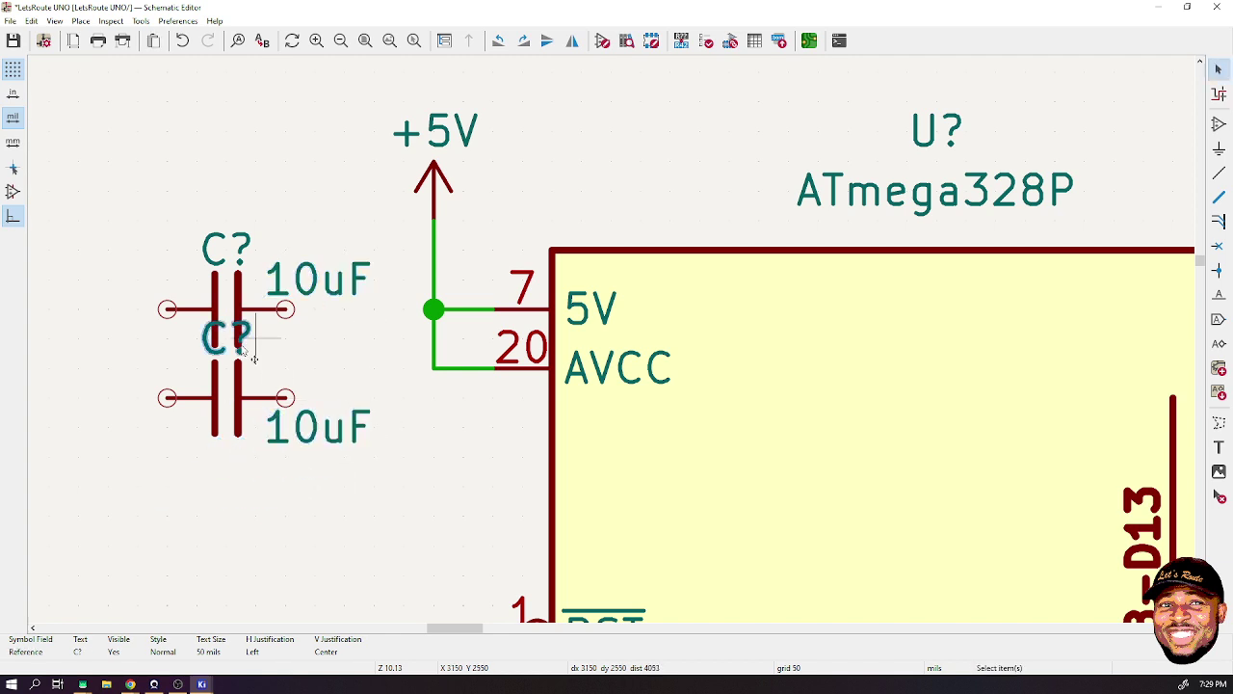
{"action": "left_click_drag", "start_coordinate": [247, 344], "coordinate": [154, 441]}
{"action": "left_click", "coordinate": [142, 435]}
{"action": "left_click_drag", "start_coordinate": [228, 249], "coordinate": [145, 287]}
{"action": "left_click", "coordinate": [141, 286]}
{"action": "scroll", "coordinate": [350, 341], "scroll_direction": "down", "scroll_amount": 3}
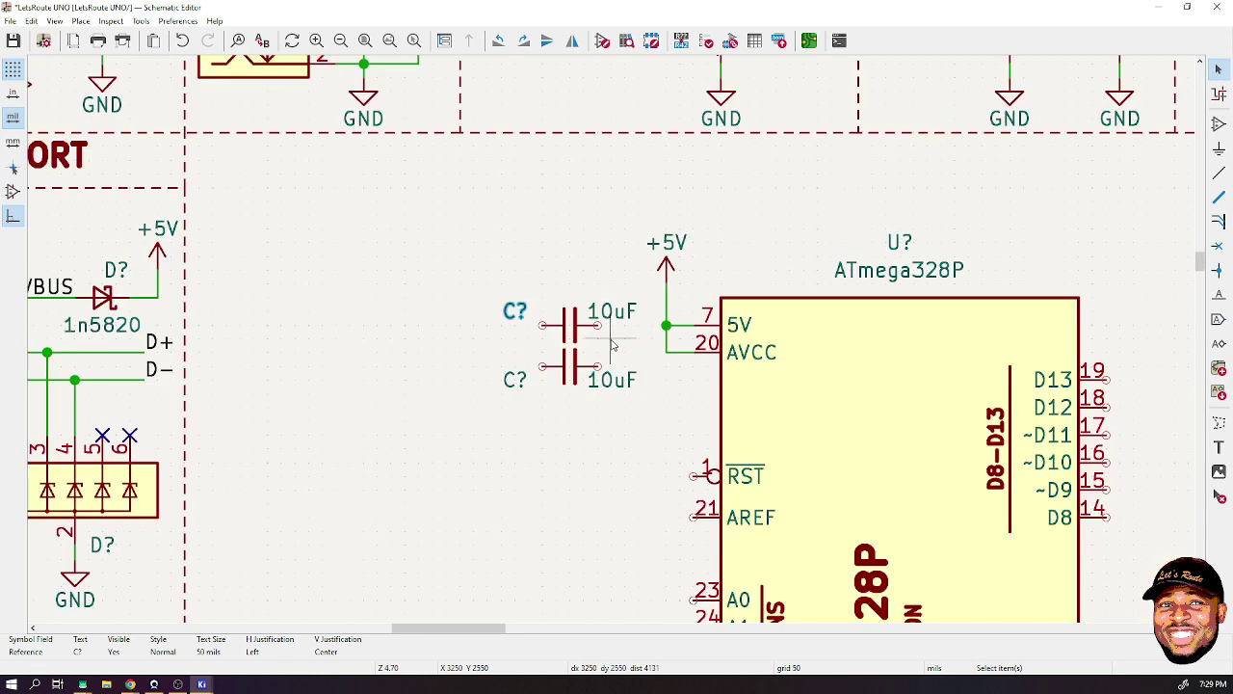
- Save, add a left-pointing GND copy beside the capacitors, and nudge the lower capacitor down
{"action": "key", "text": "ctrl+s"}
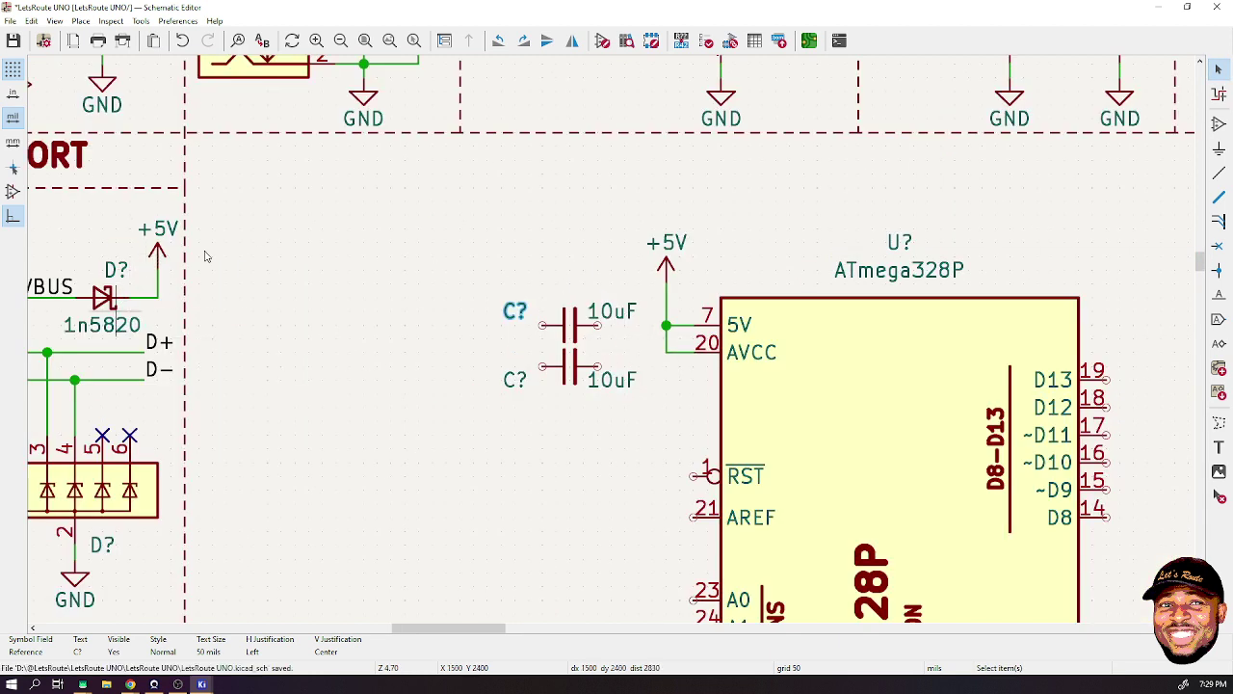
{"action": "left_click", "coordinate": [347, 114]}
{"action": "key", "text": "ctrl+d"}
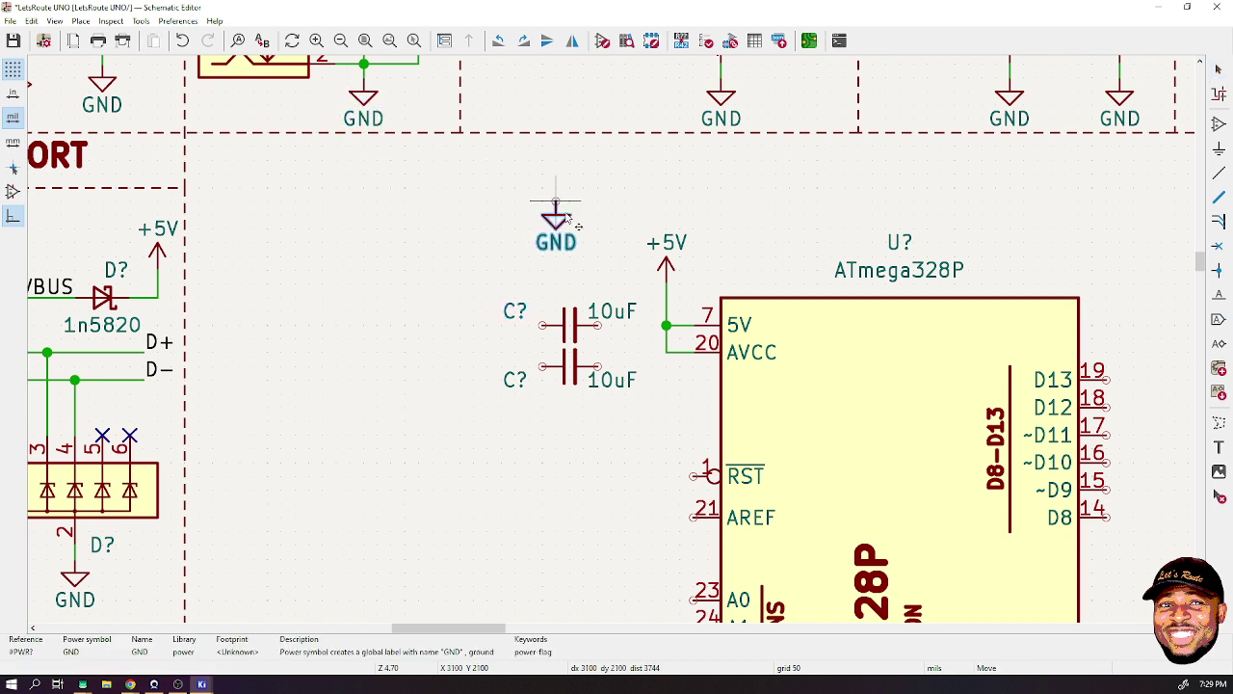
{"action": "scroll", "coordinate": [584, 390], "scroll_direction": "up", "scroll_amount": 3}
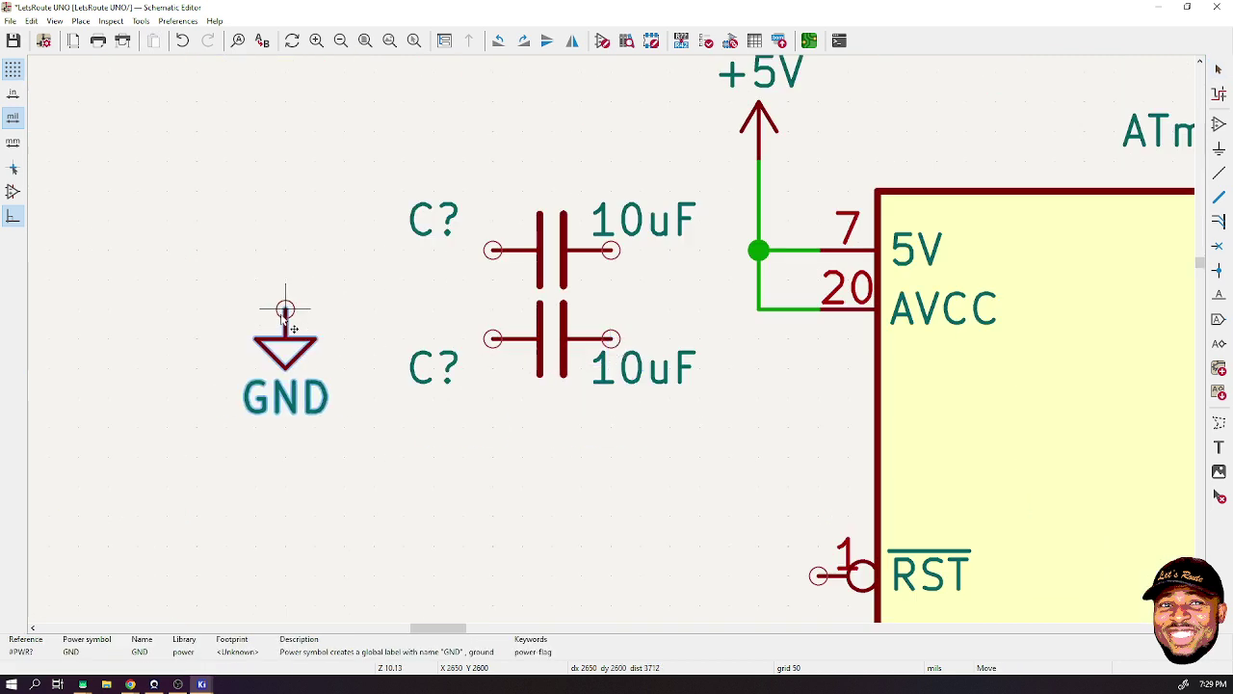
{"action": "key", "text": "r"}
{"action": "key", "text": "r"}
{"action": "key", "text": "r"}
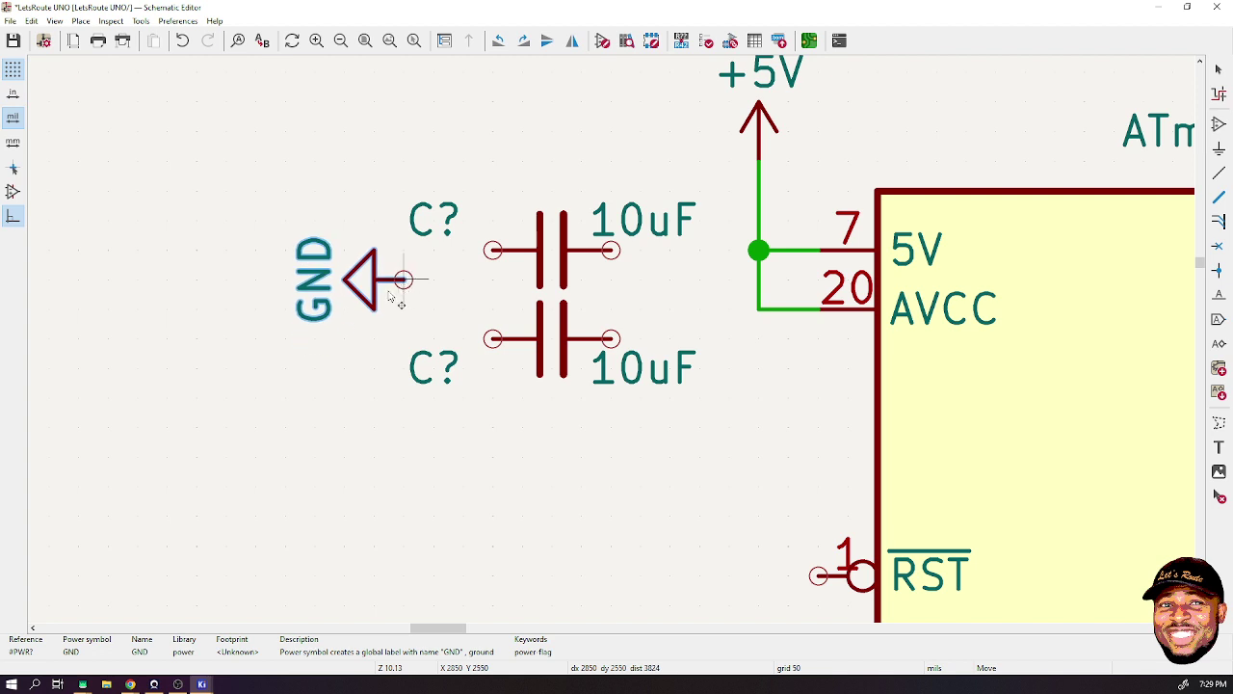
{"action": "left_click", "coordinate": [344, 308]}
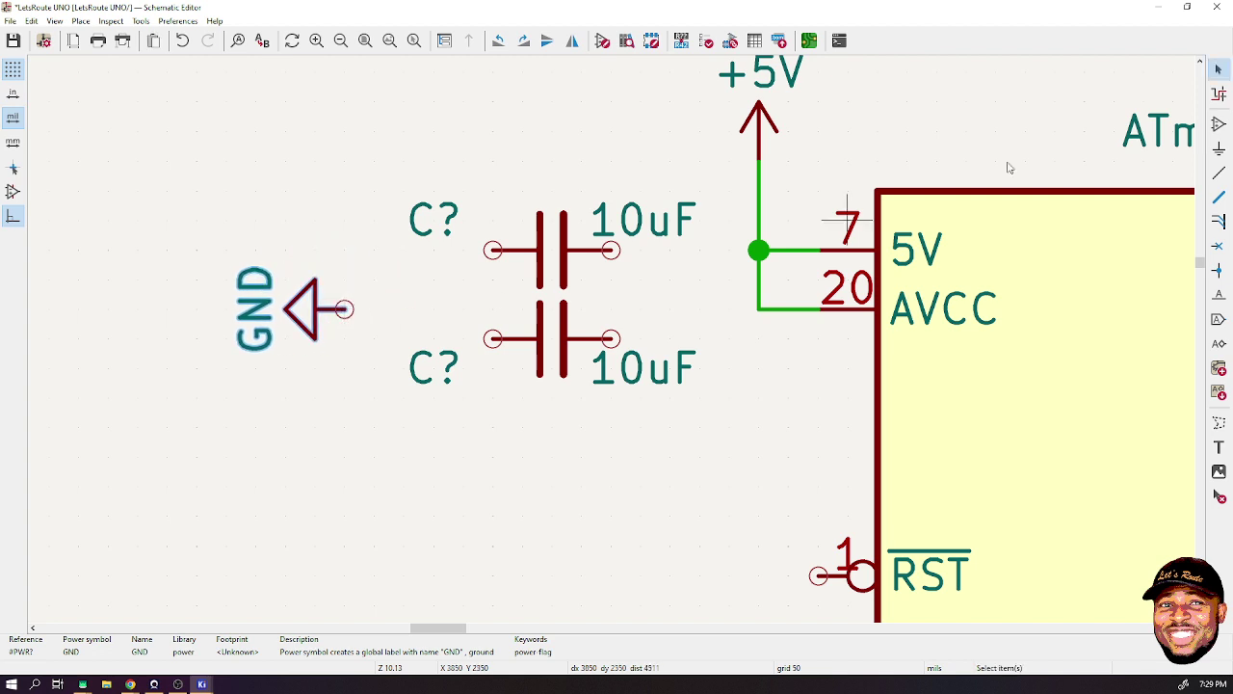
{"action": "left_click", "coordinate": [541, 352]}
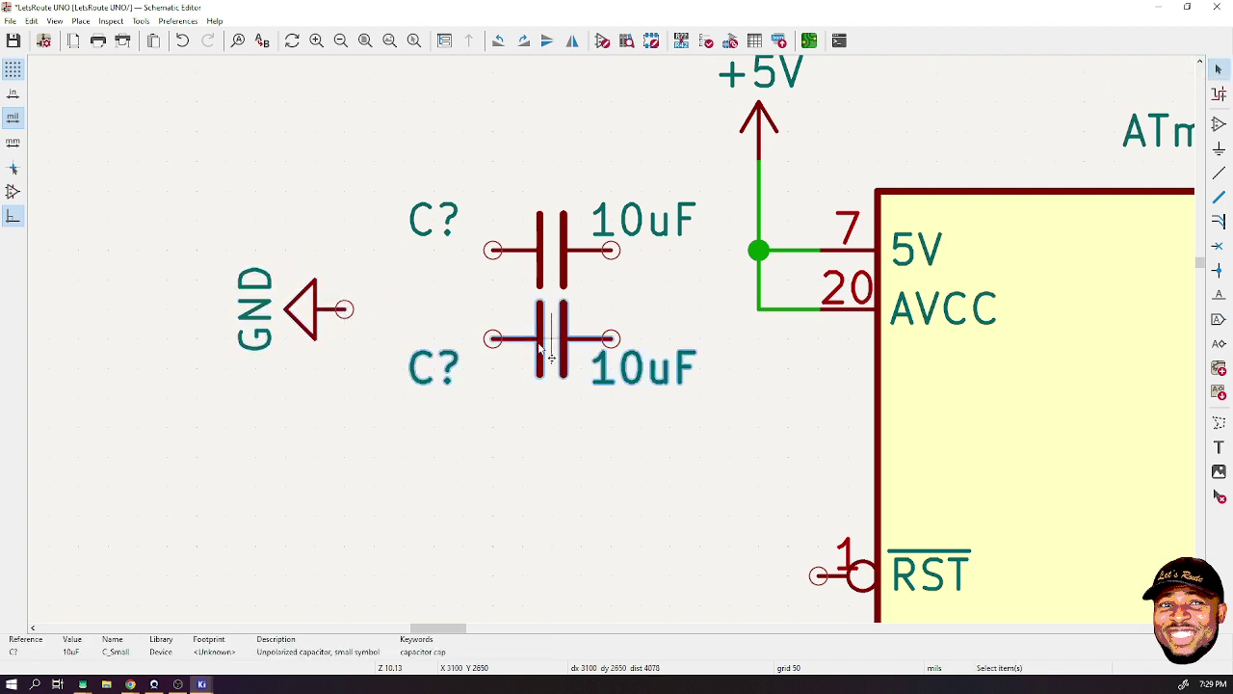
{"action": "left_click_drag", "start_coordinate": [541, 352], "coordinate": [543, 382]}
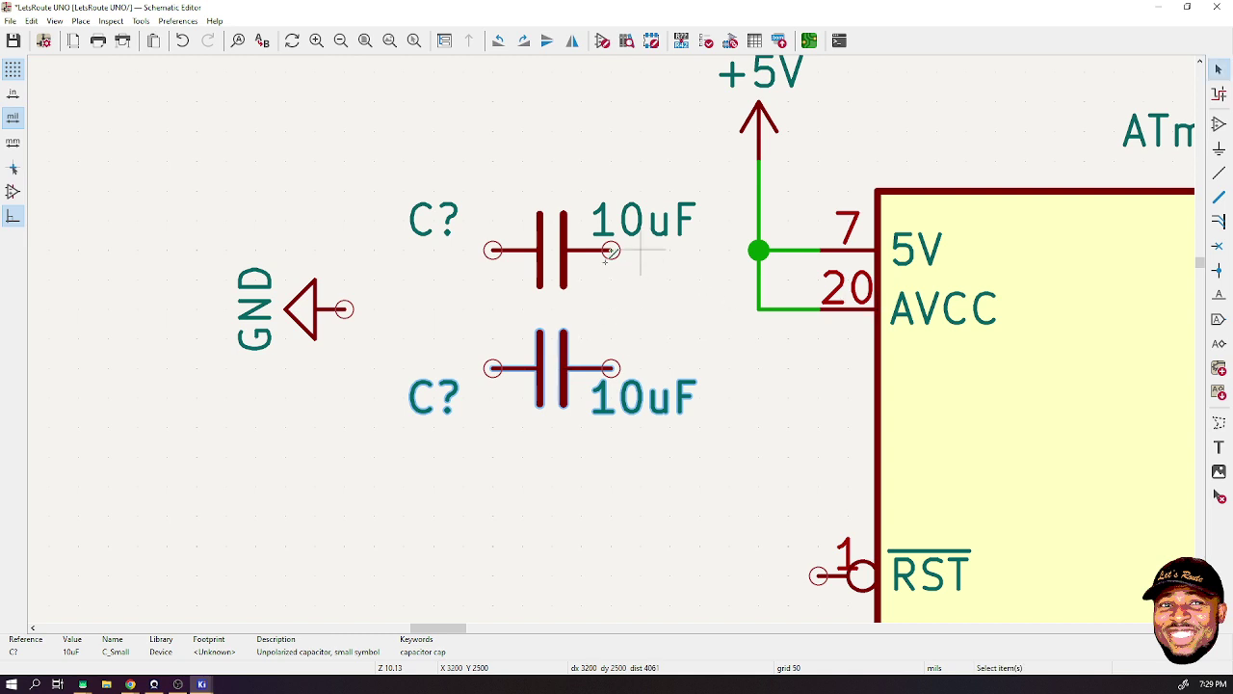
- Wire both capacitors' left pins together and connect them to GND
{"action": "key", "text": "w"}
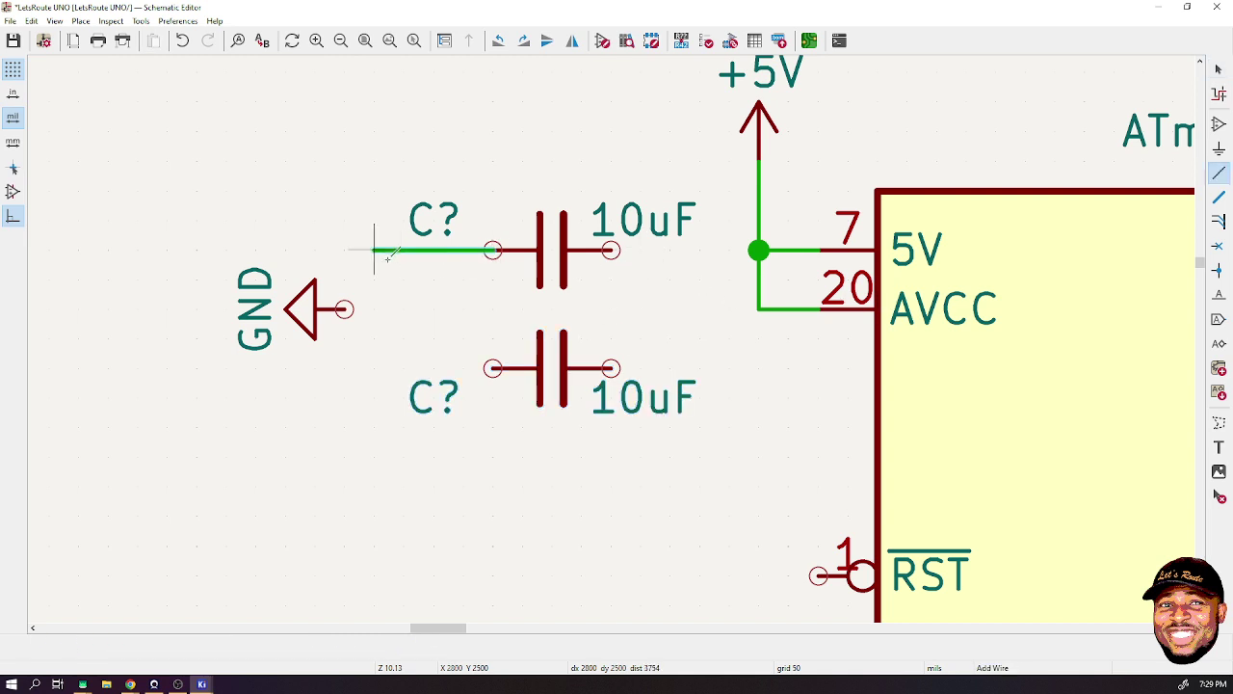
{"action": "left_click", "coordinate": [374, 368]}
{"action": "left_click", "coordinate": [492, 368]}
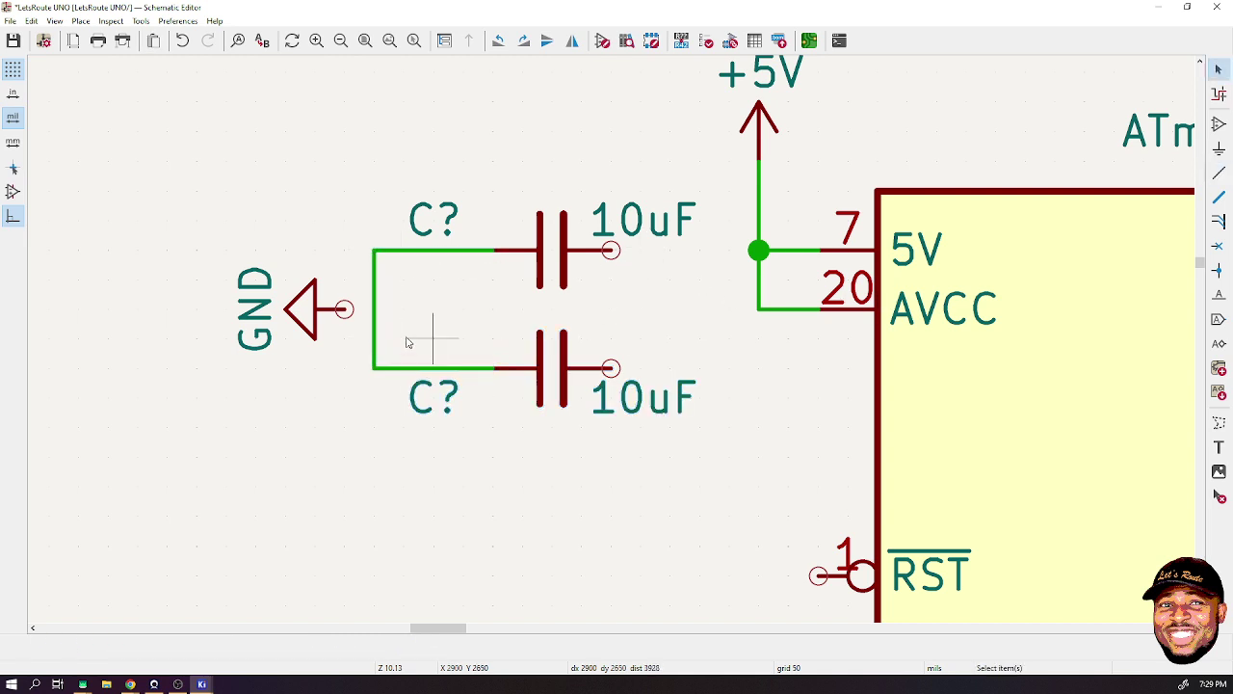
{"action": "key", "text": "Escape"}
{"action": "left_click", "coordinate": [344, 308]}
{"action": "left_click", "coordinate": [374, 308]}
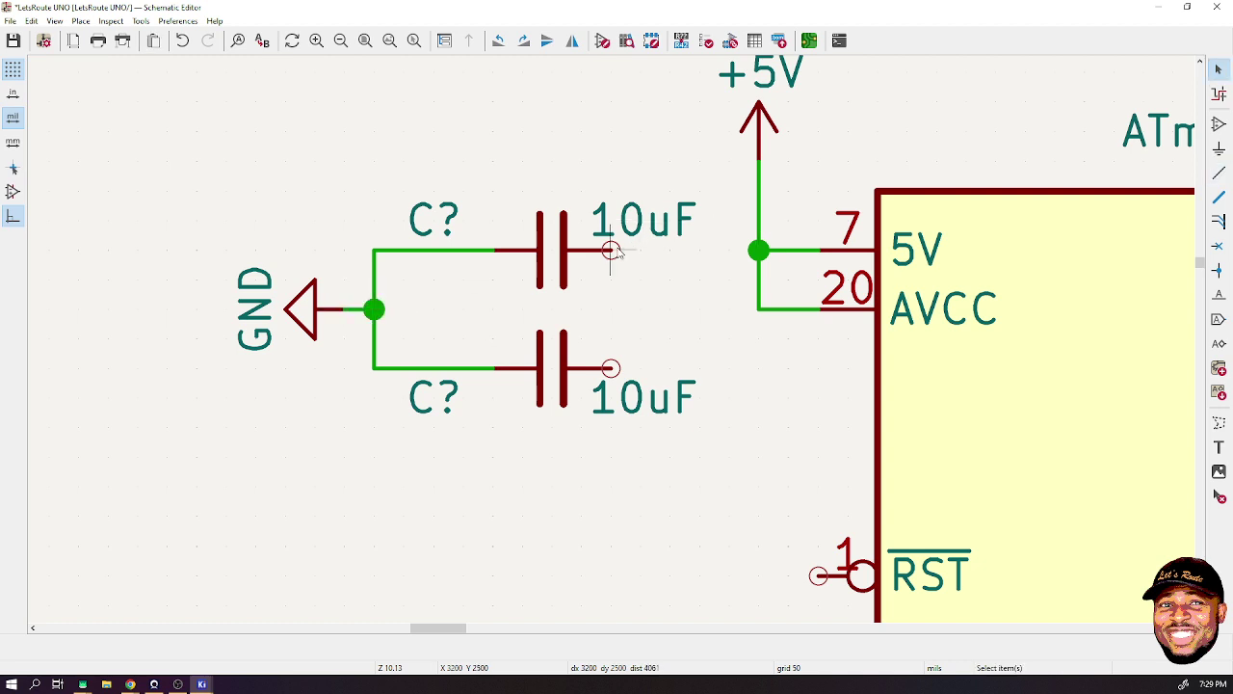
- Wire the upper capacitor's right pin to the +5V junction, then undo it
{"action": "left_click", "coordinate": [661, 259]}
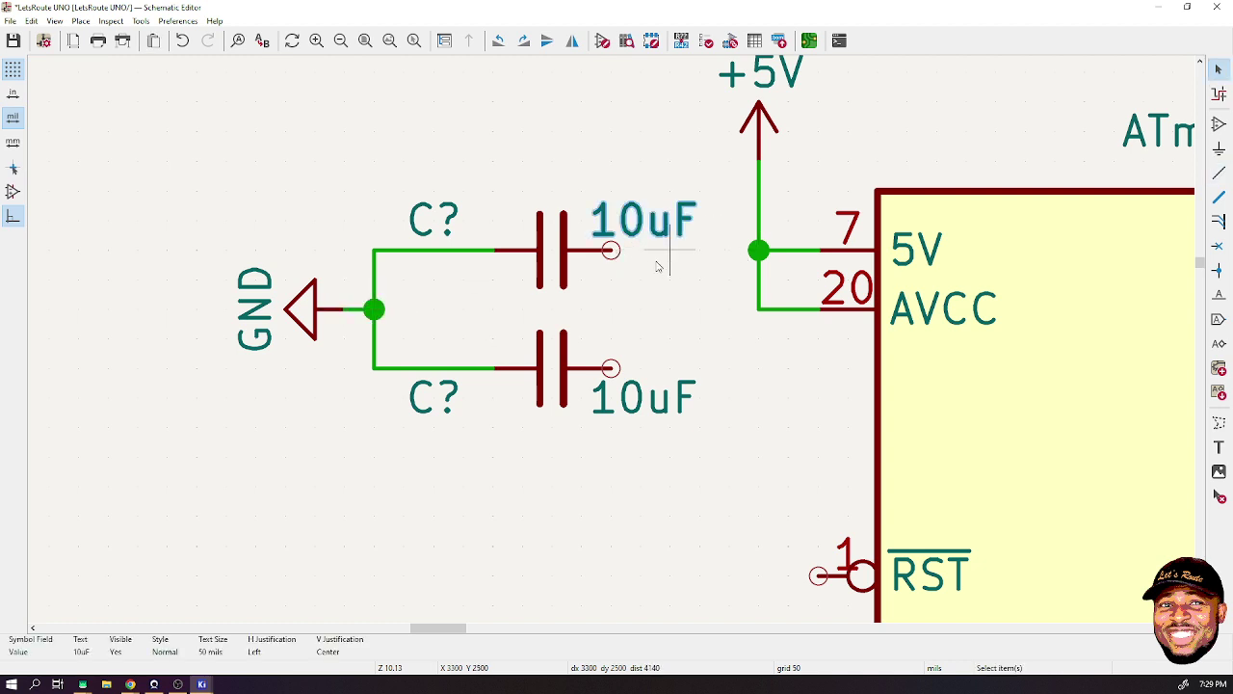
{"action": "left_click", "coordinate": [611, 249]}
{"action": "left_click", "coordinate": [758, 249]}
{"action": "key", "text": "Escape"}
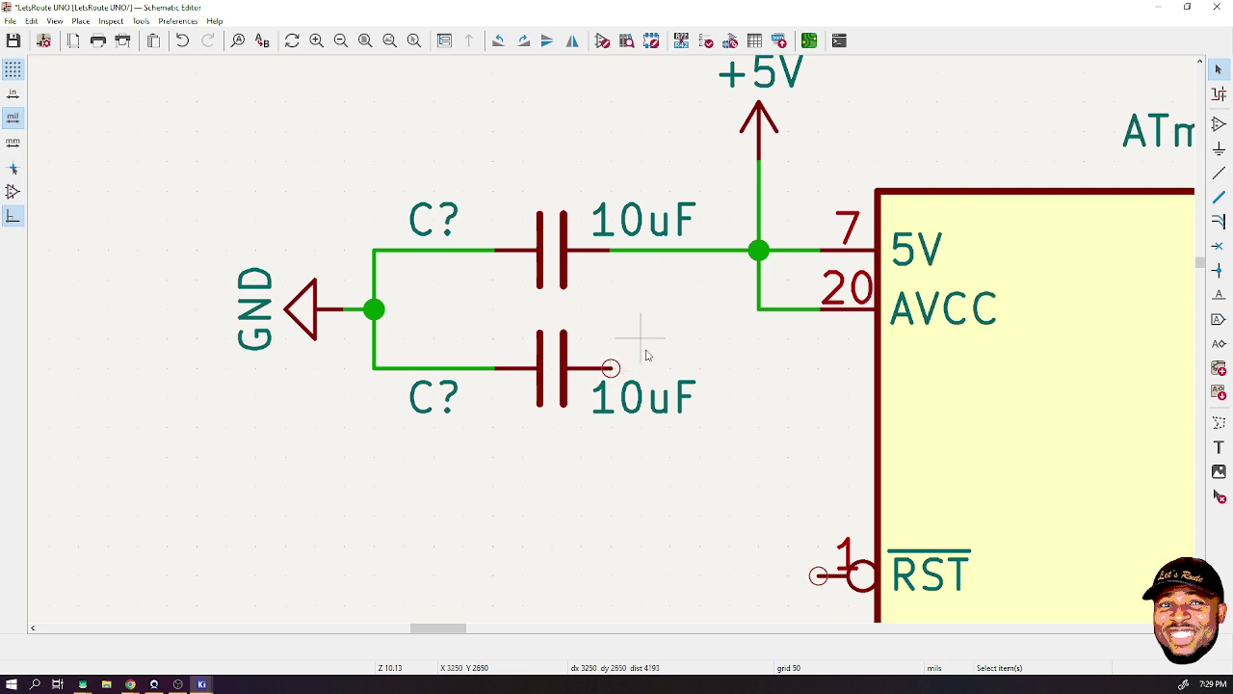
{"action": "left_click", "coordinate": [632, 378]}
{"action": "key", "text": "Escape"}
{"action": "key", "text": "ctrl+z"}
- Join both capacitors' right pins and connect that loop to the AVCC wire
{"action": "left_click", "coordinate": [1219, 172]}
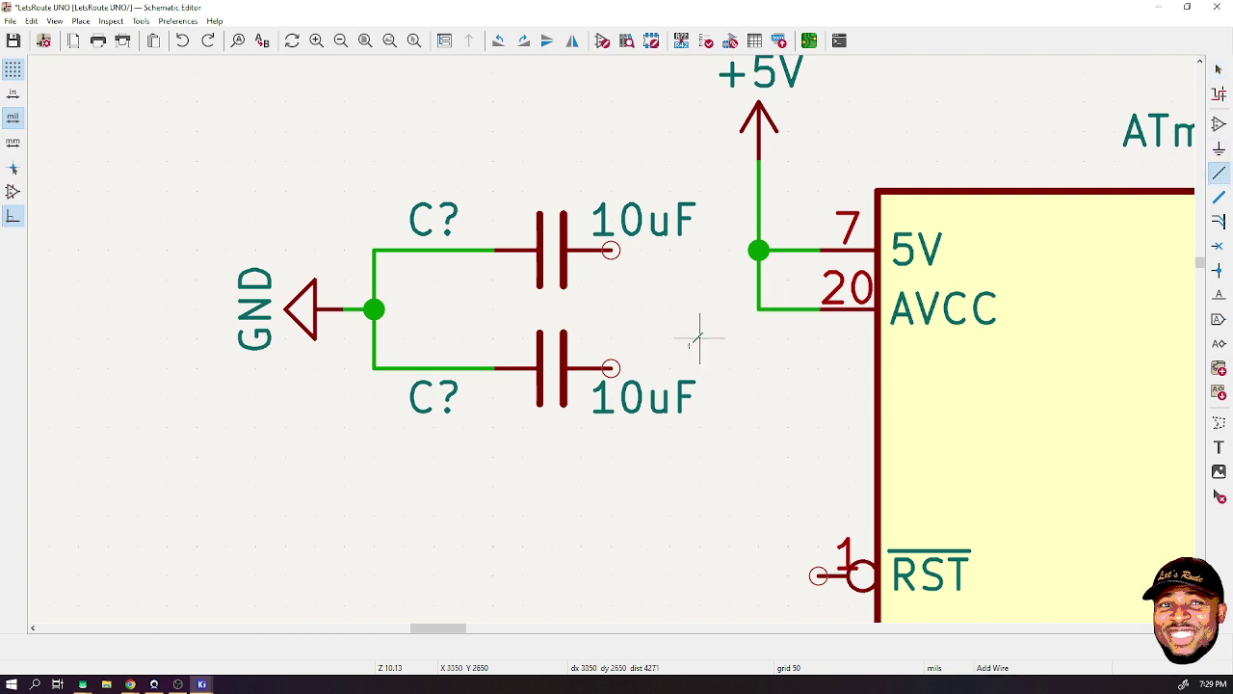
{"action": "left_click", "coordinate": [611, 368]}
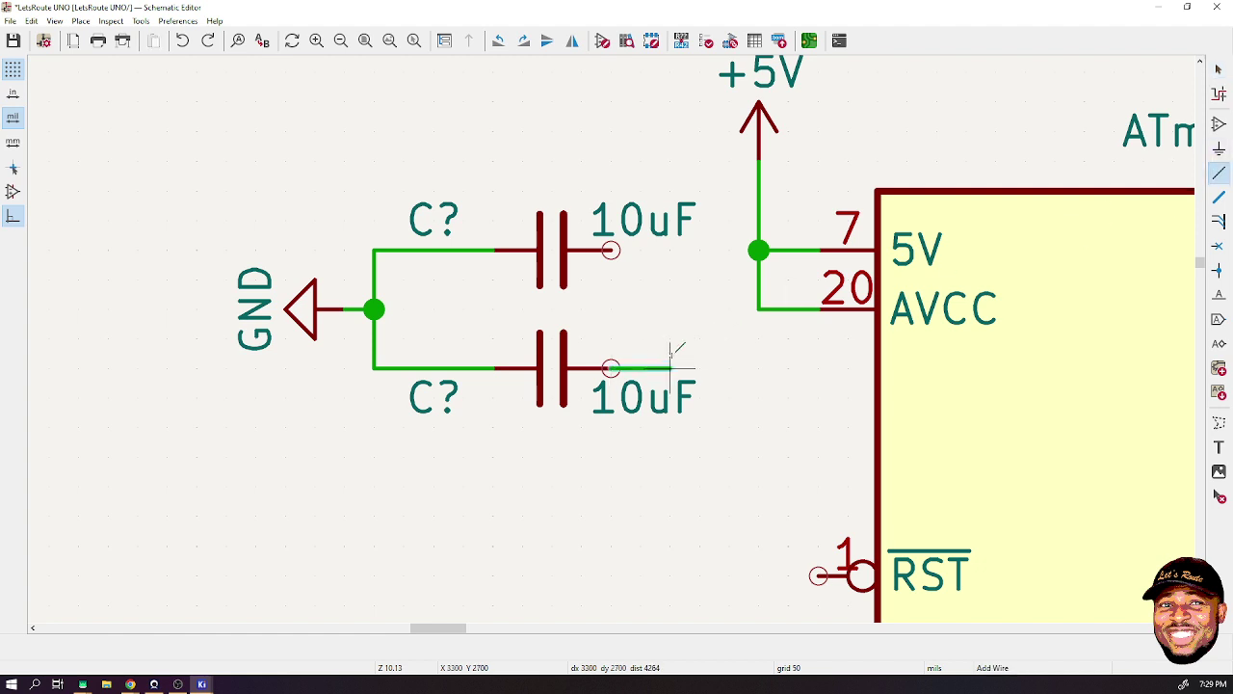
{"action": "left_click", "coordinate": [672, 251]}
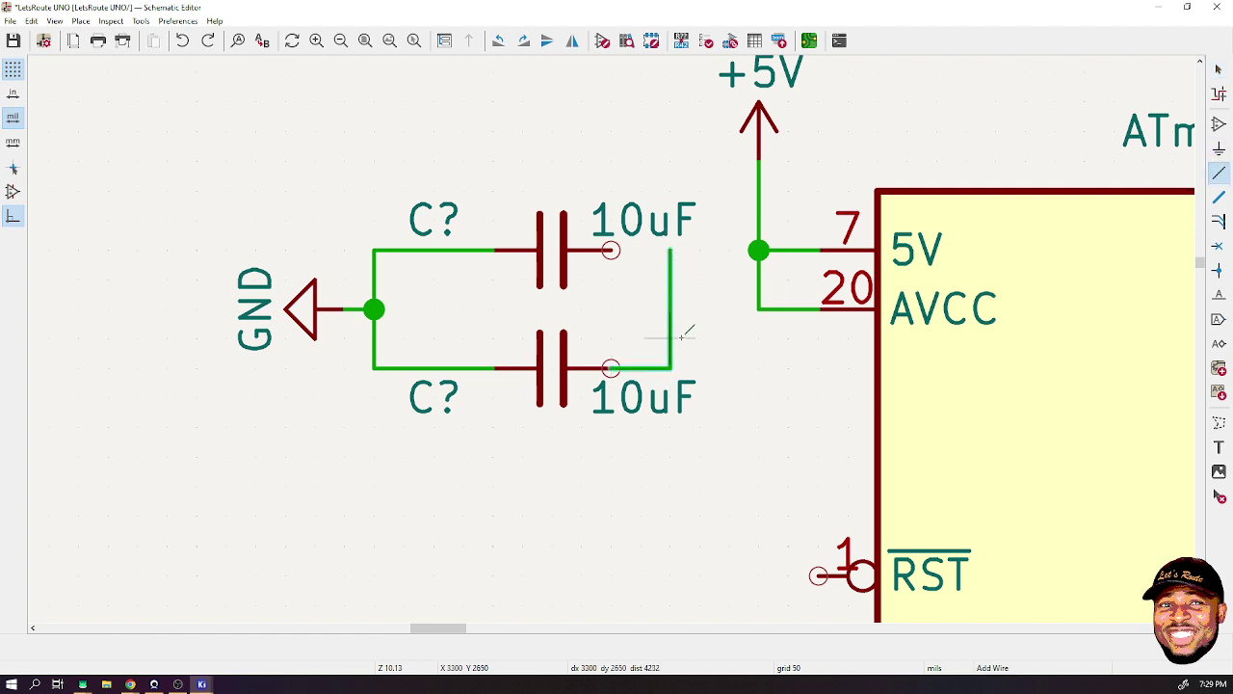
{"action": "key", "text": "Escape"}
{"action": "left_click", "coordinate": [611, 368]}
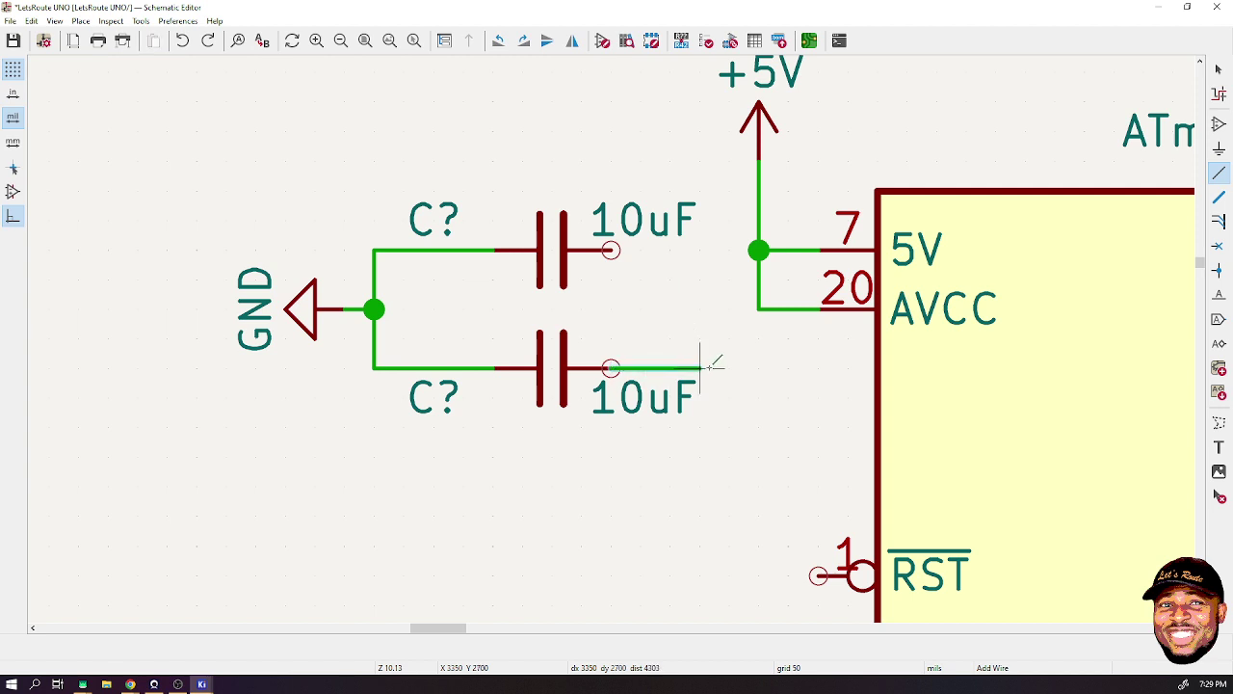
{"action": "left_click", "coordinate": [700, 251]}
{"action": "left_click", "coordinate": [611, 250]}
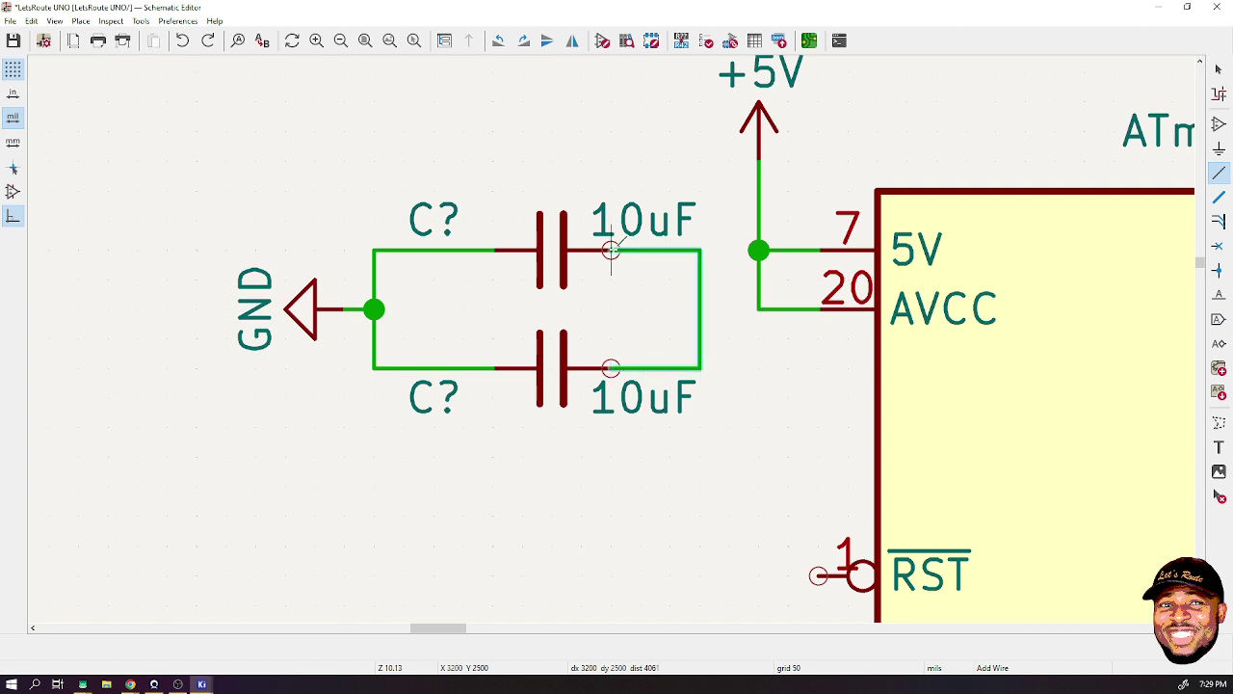
{"action": "left_click", "coordinate": [758, 309]}
{"action": "left_click", "coordinate": [701, 309]}
{"action": "scroll", "coordinate": [617, 333], "scroll_direction": "down", "scroll_amount": 5}
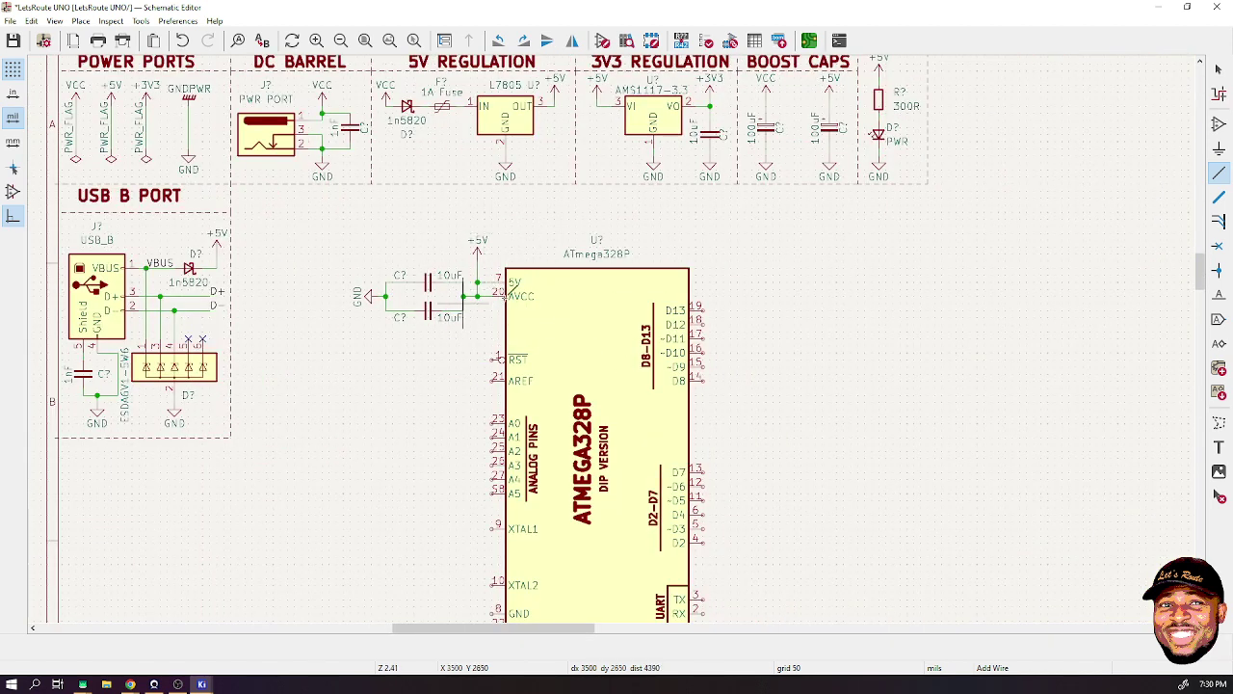
- Return to the Select tool, zoom in to check the decoupling junctions, and save
{"action": "scroll", "coordinate": [468, 303], "scroll_direction": "up", "scroll_amount": 3}
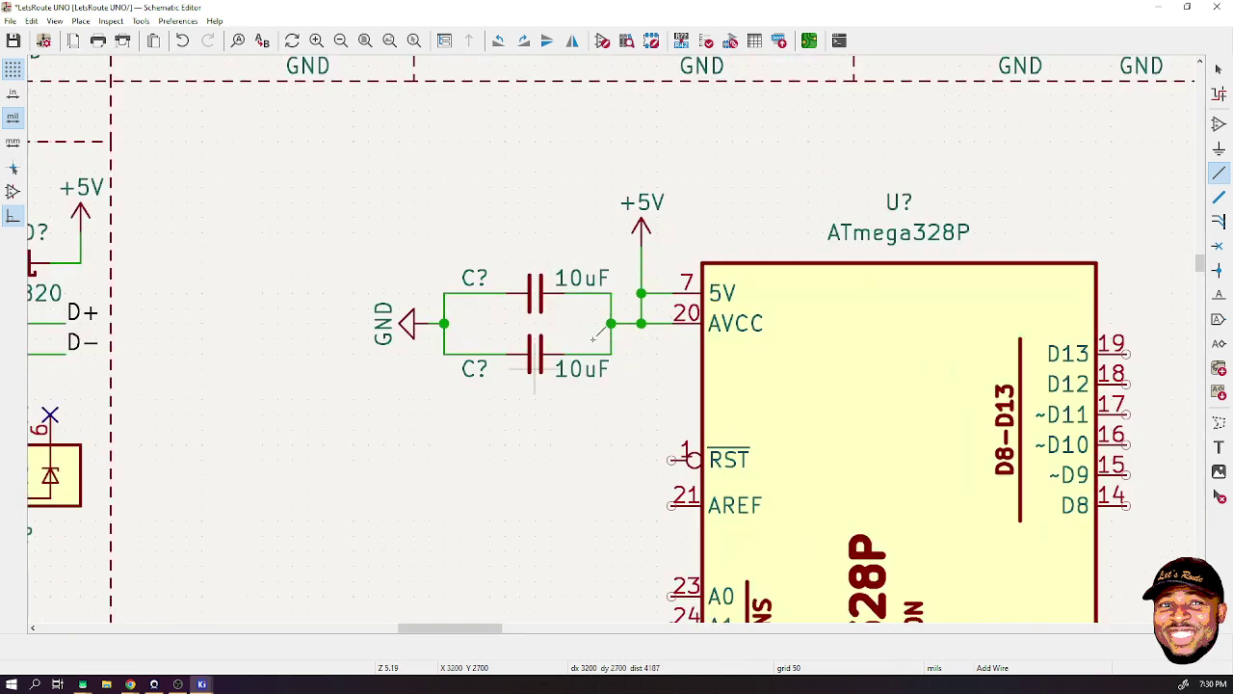
{"action": "left_click", "coordinate": [1218, 69]}
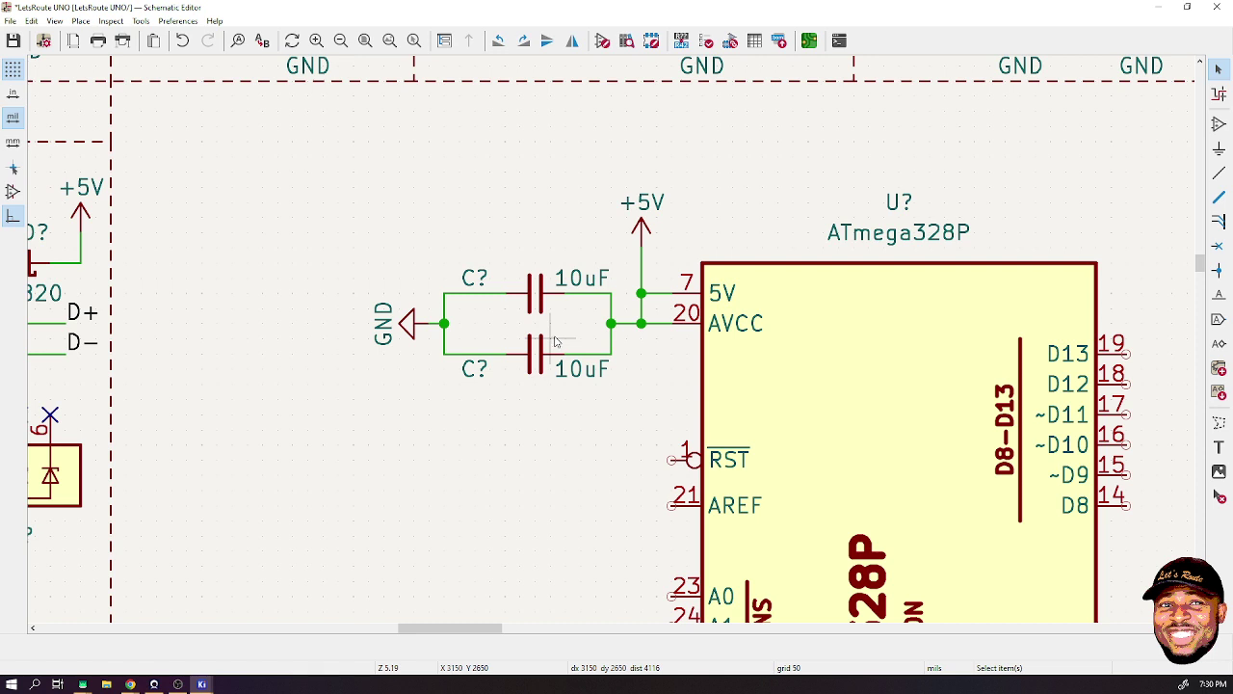
{"action": "scroll", "coordinate": [612, 344], "scroll_direction": "up", "scroll_amount": 1}
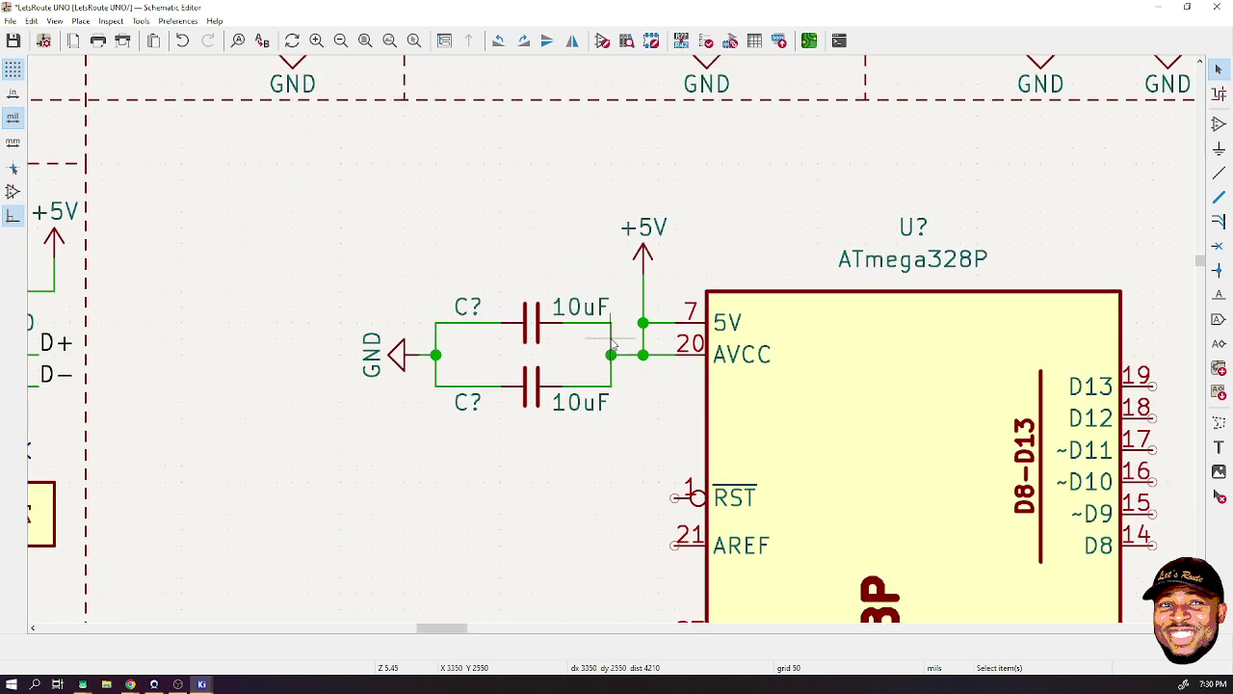
{"action": "scroll", "coordinate": [611, 344], "scroll_direction": "up", "scroll_amount": 3}
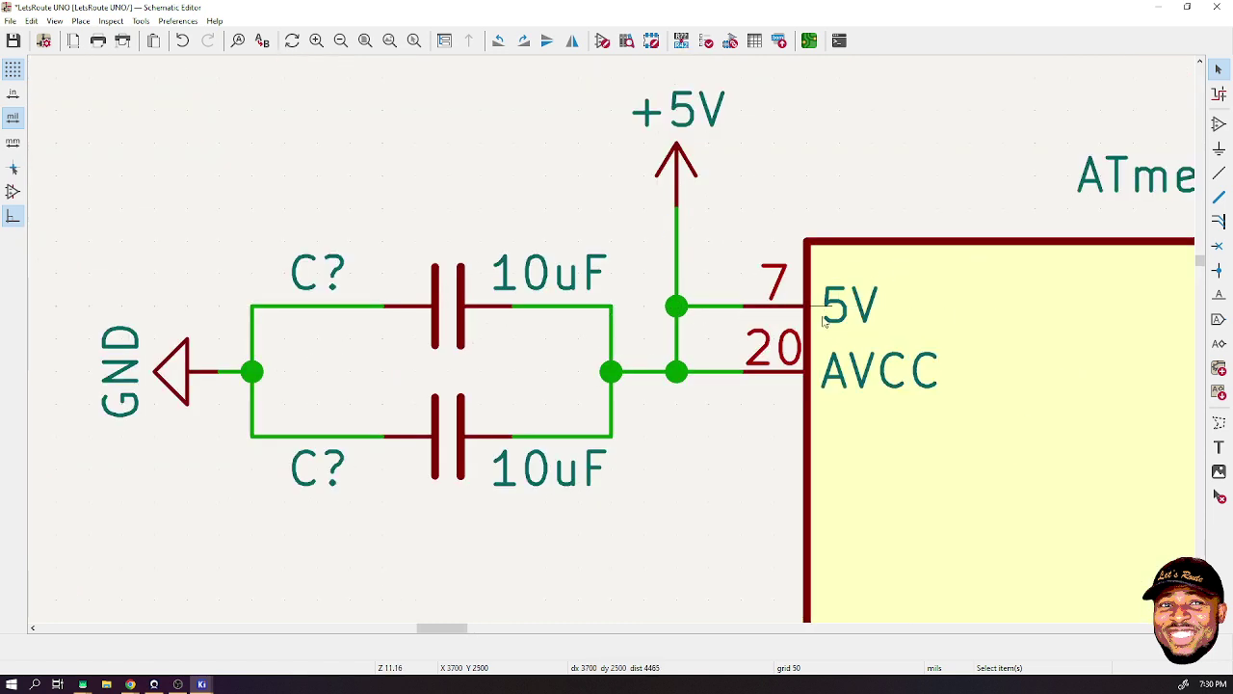
{"action": "key", "text": "ctrl+s"}
{"action": "scroll", "coordinate": [875, 405], "scroll_direction": "down", "scroll_amount": 3}
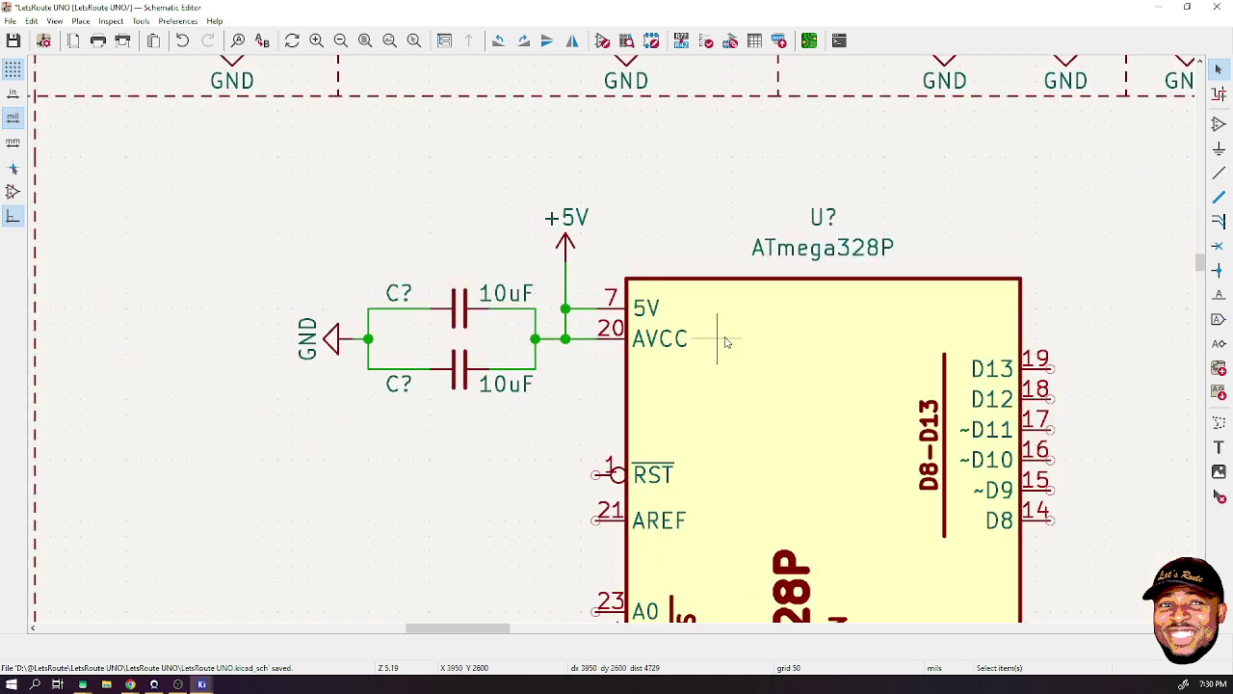
{"action": "scroll", "coordinate": [621, 340], "scroll_direction": "down", "scroll_amount": 3}
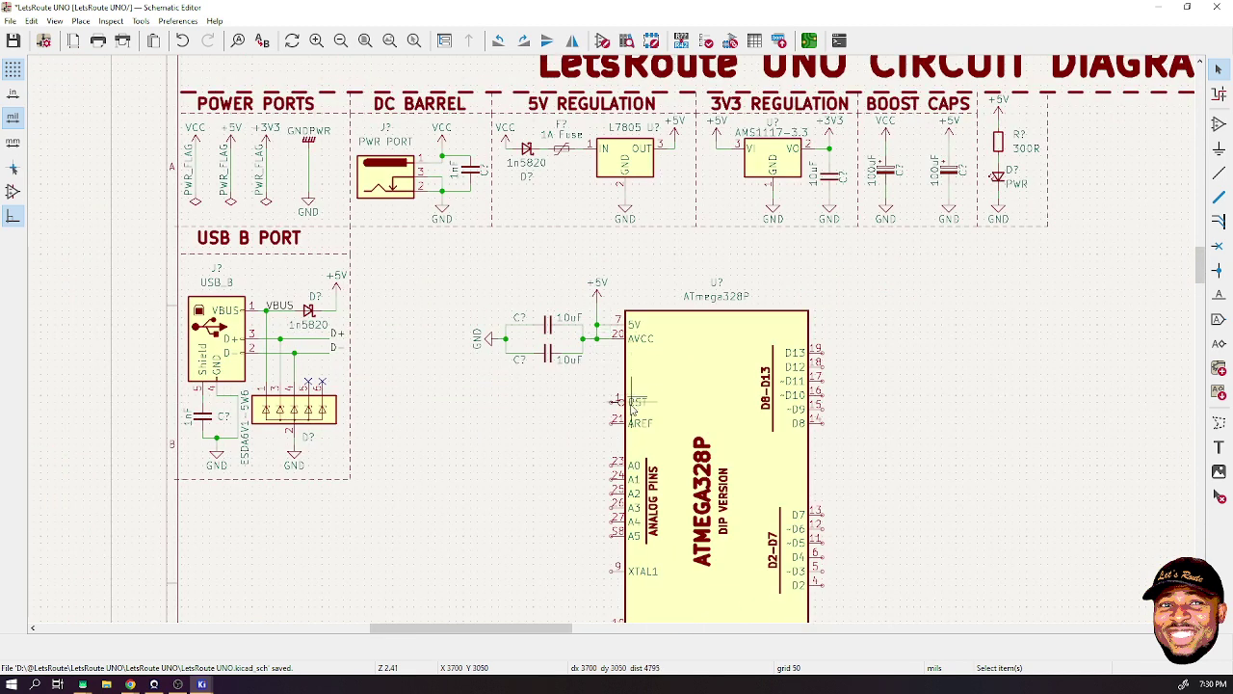
{"action": "scroll", "coordinate": [631, 409], "scroll_direction": "up", "scroll_amount": 1}
{"action": "scroll", "coordinate": [612, 343], "scroll_direction": "up", "scroll_amount": 3}
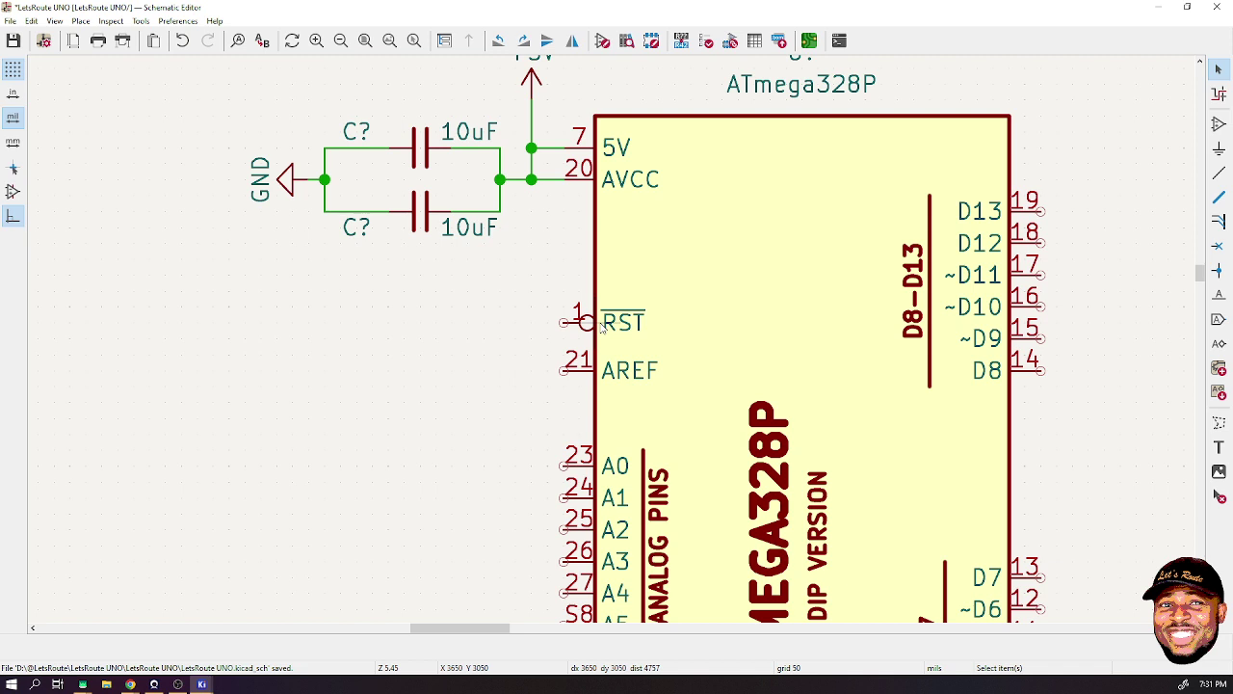
- Open the symbol chooser and close it without placing any symbol
{"action": "left_click", "coordinate": [1219, 123]}
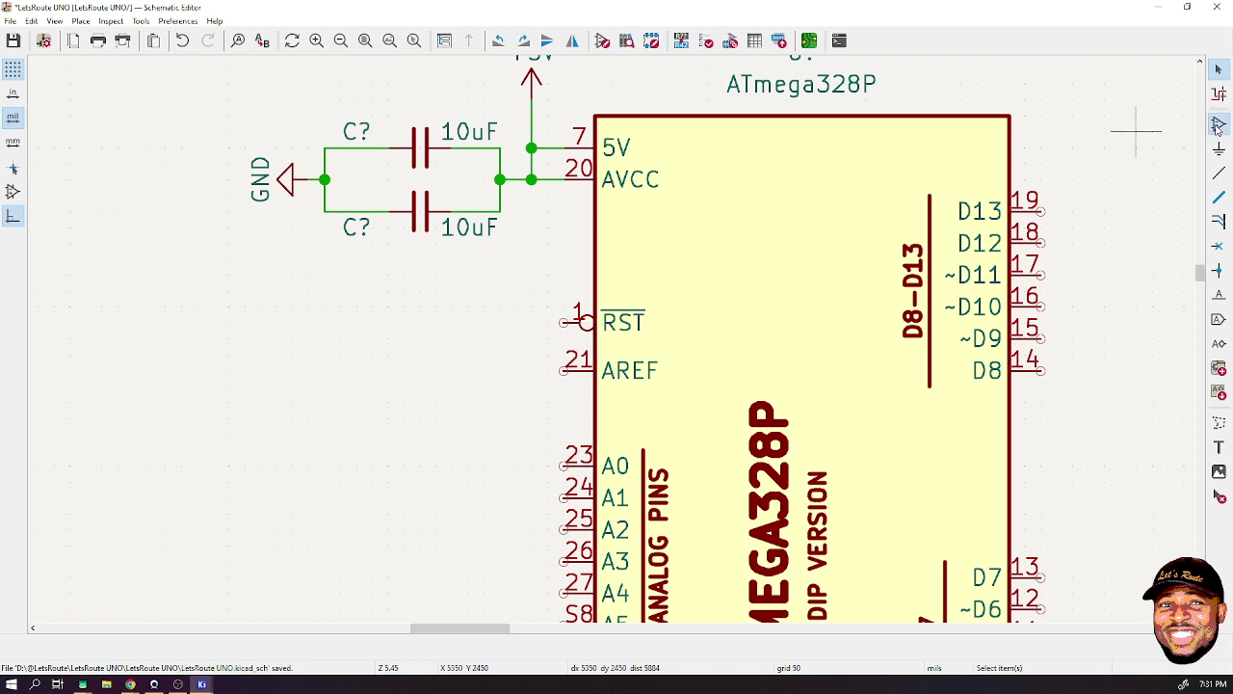
{"action": "left_click", "coordinate": [376, 361]}
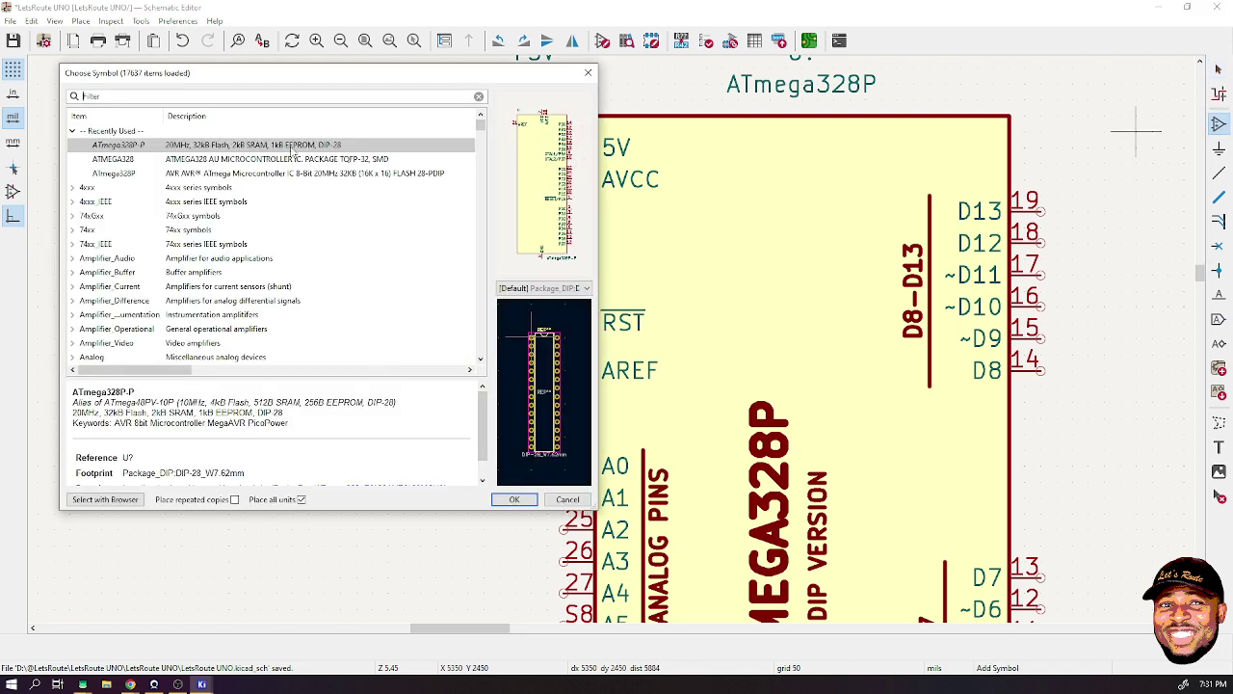
{"action": "left_click", "coordinate": [585, 72]}
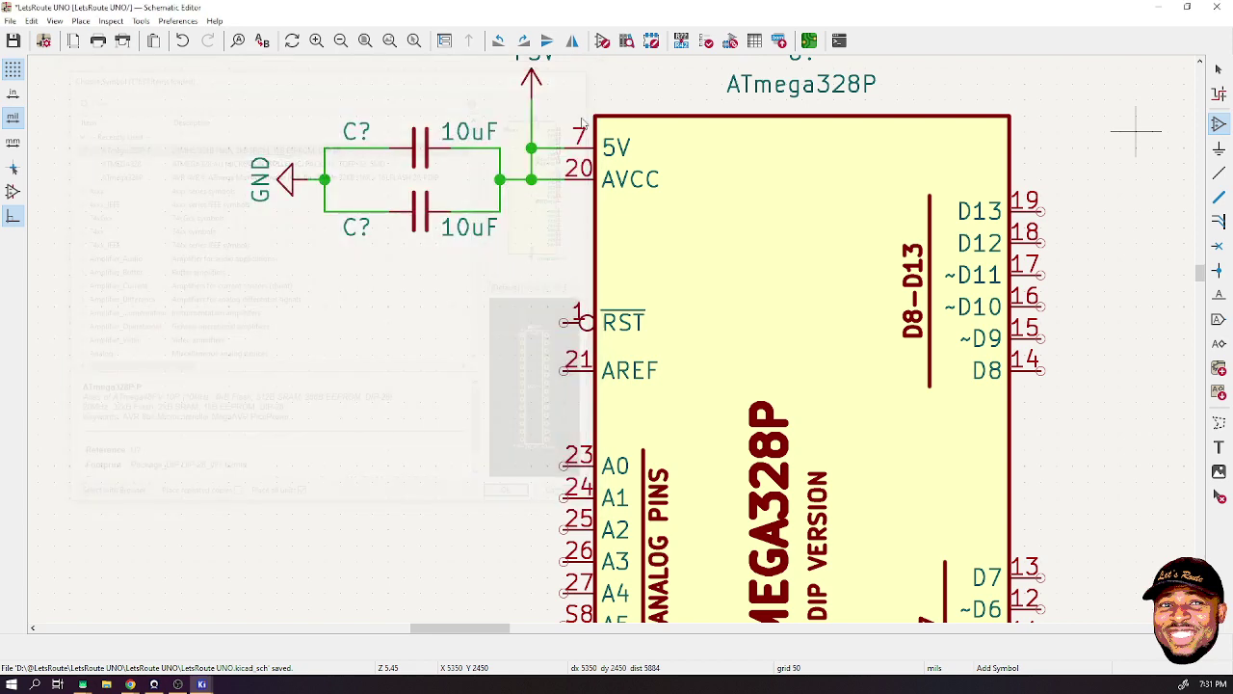
{"action": "scroll", "coordinate": [1137, 129], "scroll_direction": "down", "scroll_amount": 8}
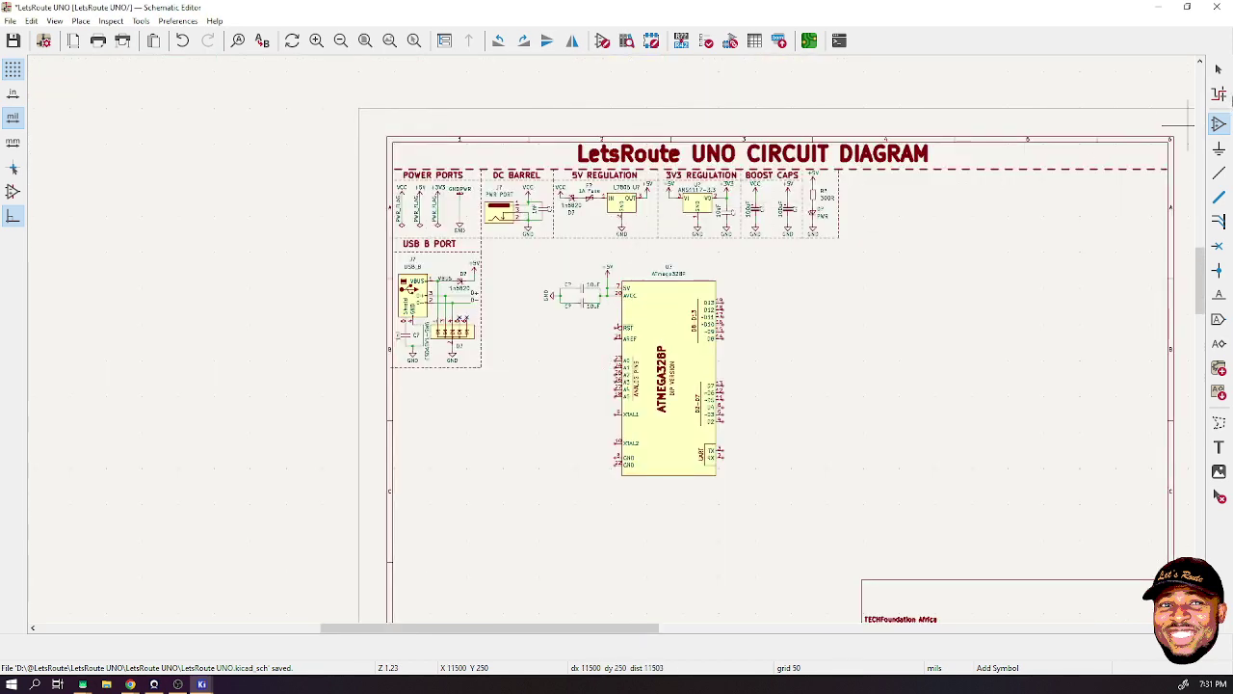
- Move the 300R resistor from the boost caps area to beside the ATmega328P's AVCC pin
{"action": "left_click", "coordinate": [1219, 69]}
{"action": "scroll", "coordinate": [819, 207], "scroll_direction": "up", "scroll_amount": 6}
{"action": "left_click", "coordinate": [560, 291]}
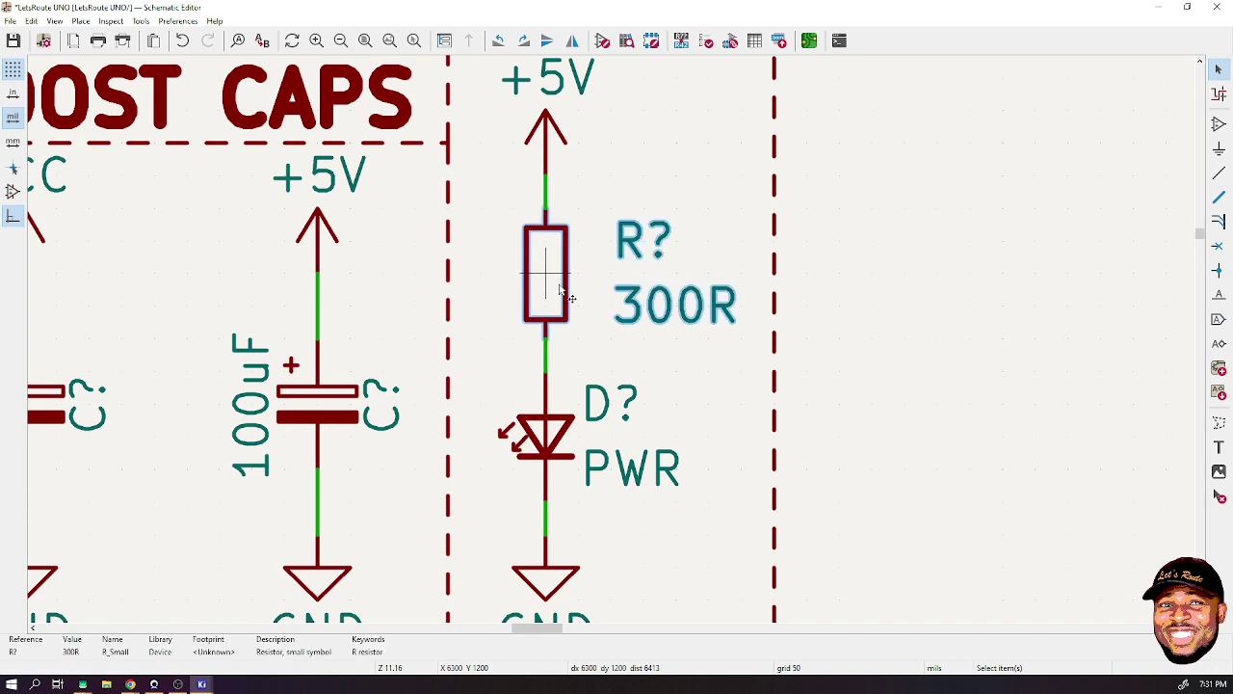
{"action": "key", "text": "m"}
{"action": "scroll", "coordinate": [560, 291], "scroll_direction": "down", "scroll_amount": 6}
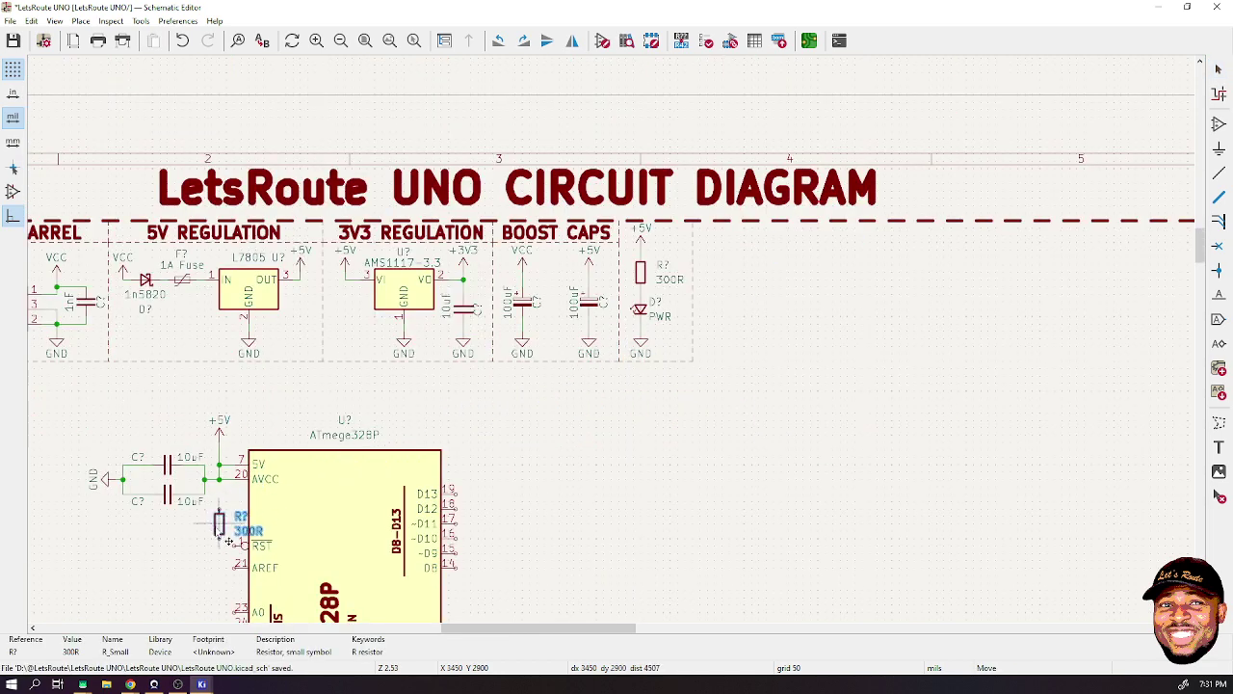
{"action": "scroll", "coordinate": [241, 528], "scroll_direction": "up", "scroll_amount": 6}
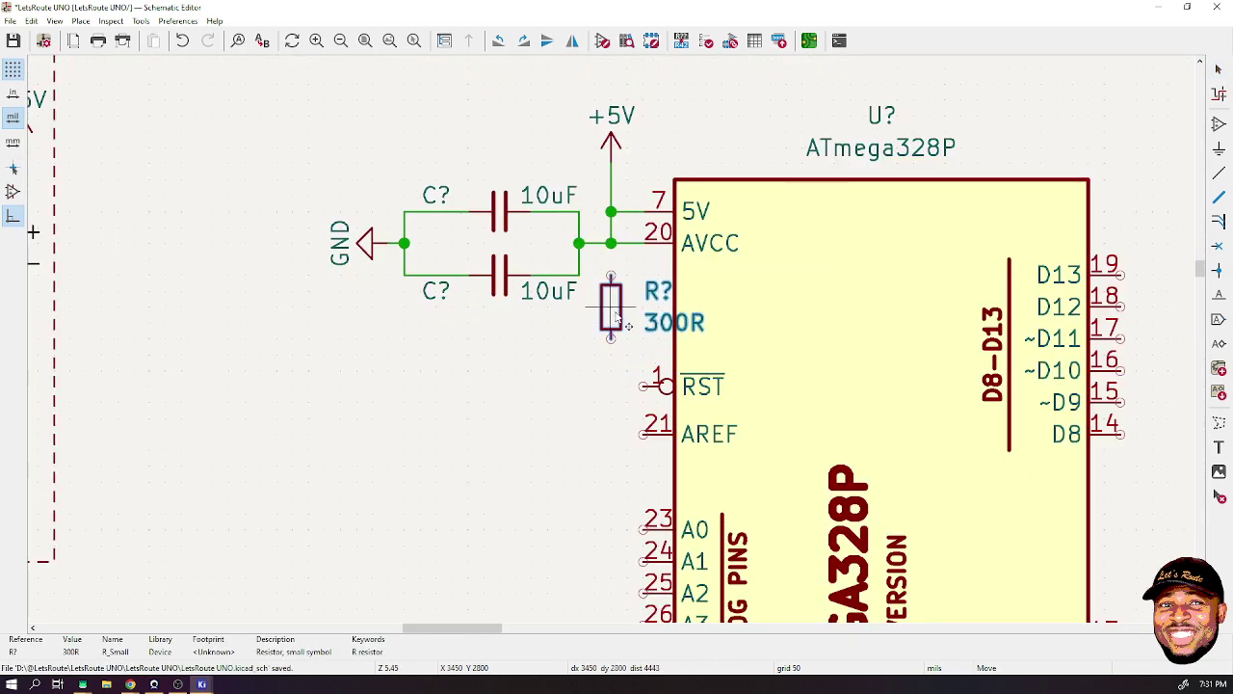
{"action": "left_click", "coordinate": [618, 317]}
{"action": "scroll", "coordinate": [788, 222], "scroll_direction": "up", "scroll_amount": 3}
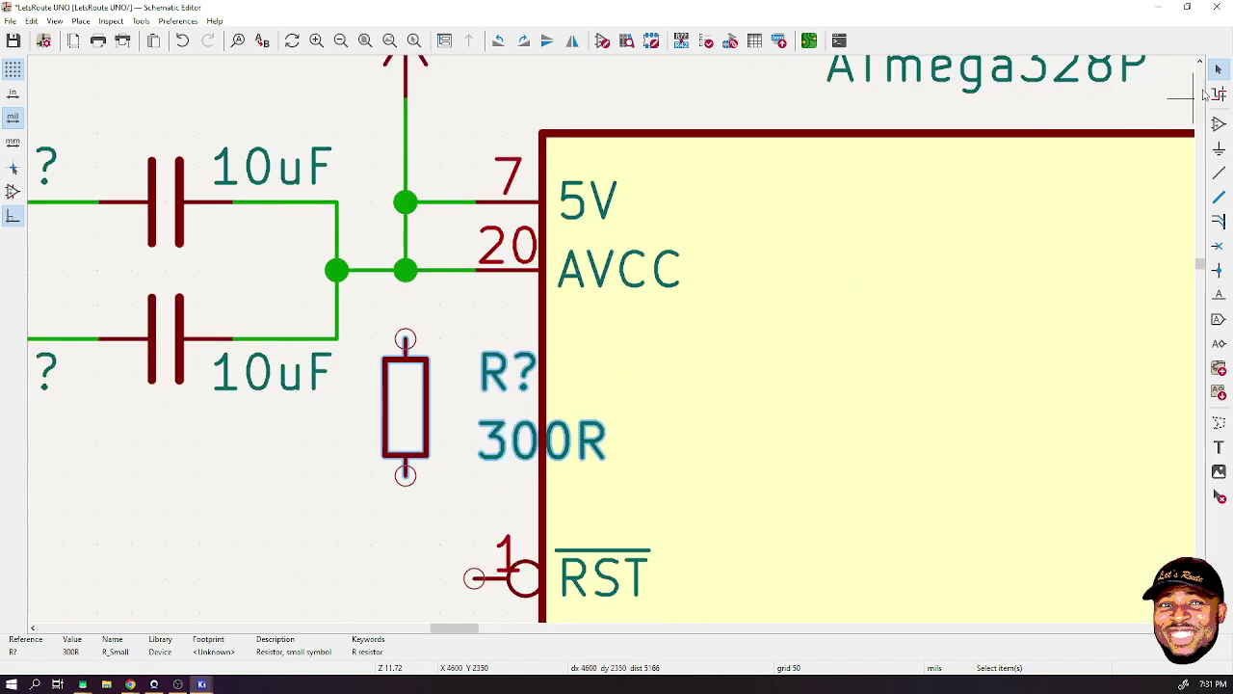
- Try entering 10k as the resistor's footprint in its properties, dismissing the invalid-identifier error
{"action": "double_click", "coordinate": [392, 412]}
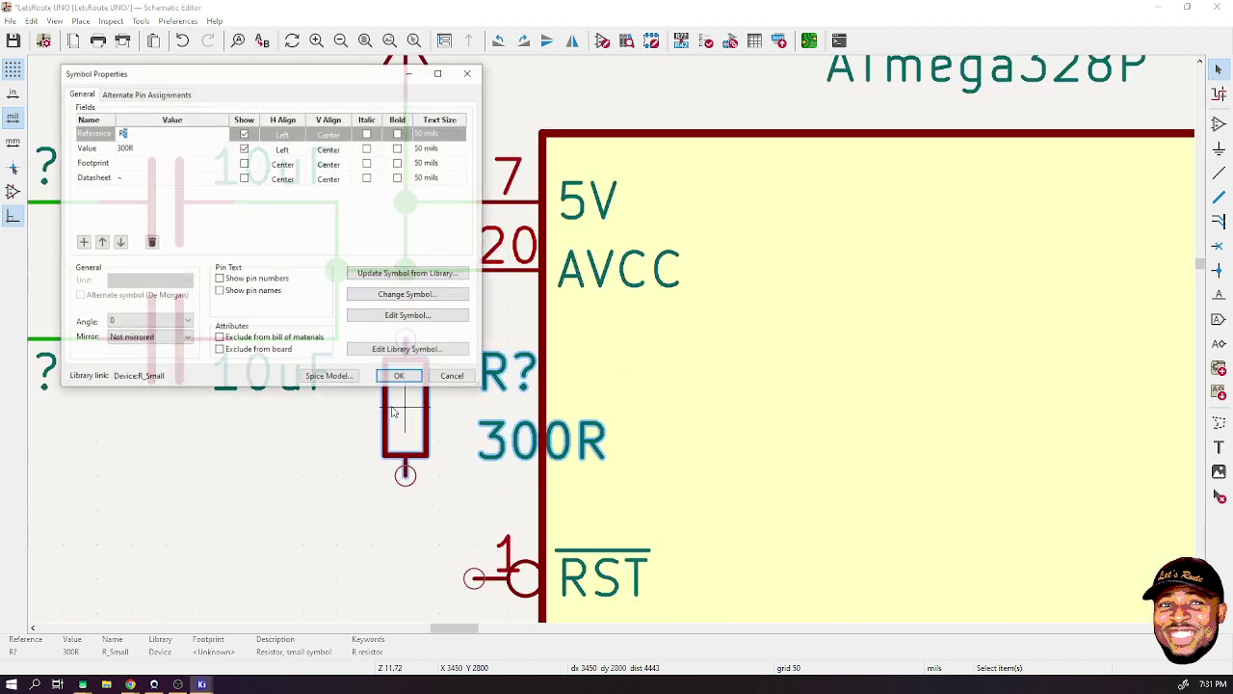
{"action": "left_click", "coordinate": [155, 165]}
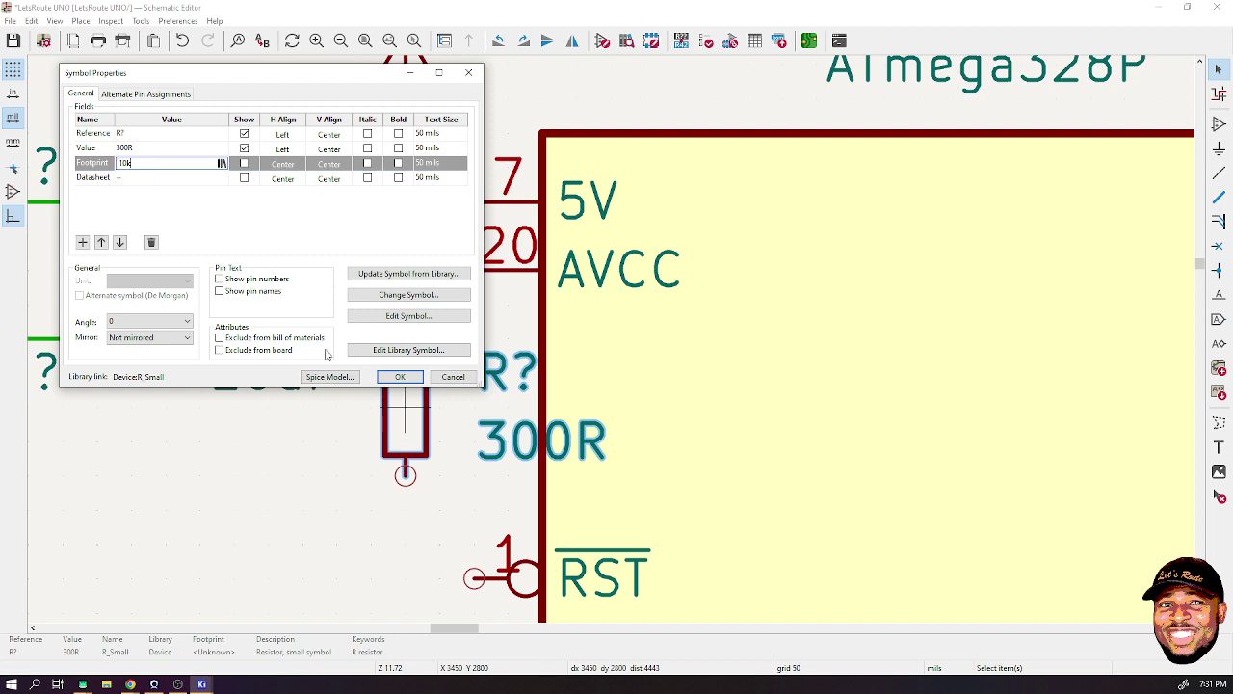
{"action": "left_click", "coordinate": [392, 377]}
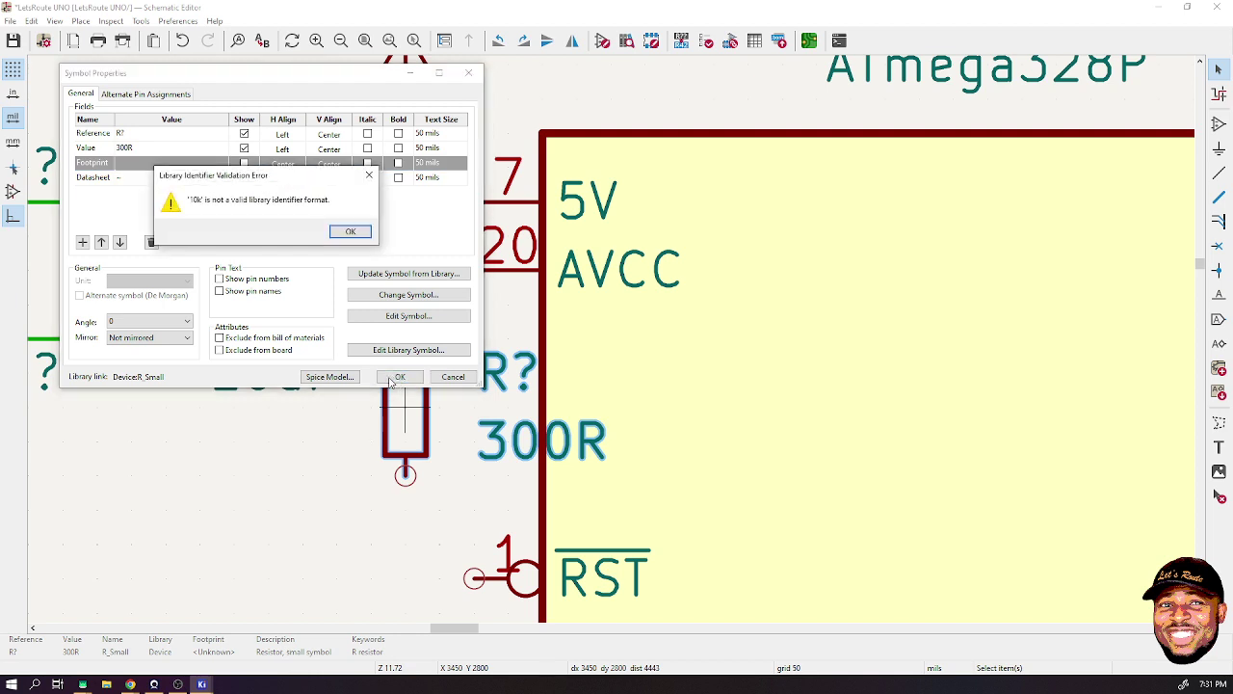
{"action": "left_click", "coordinate": [351, 234]}
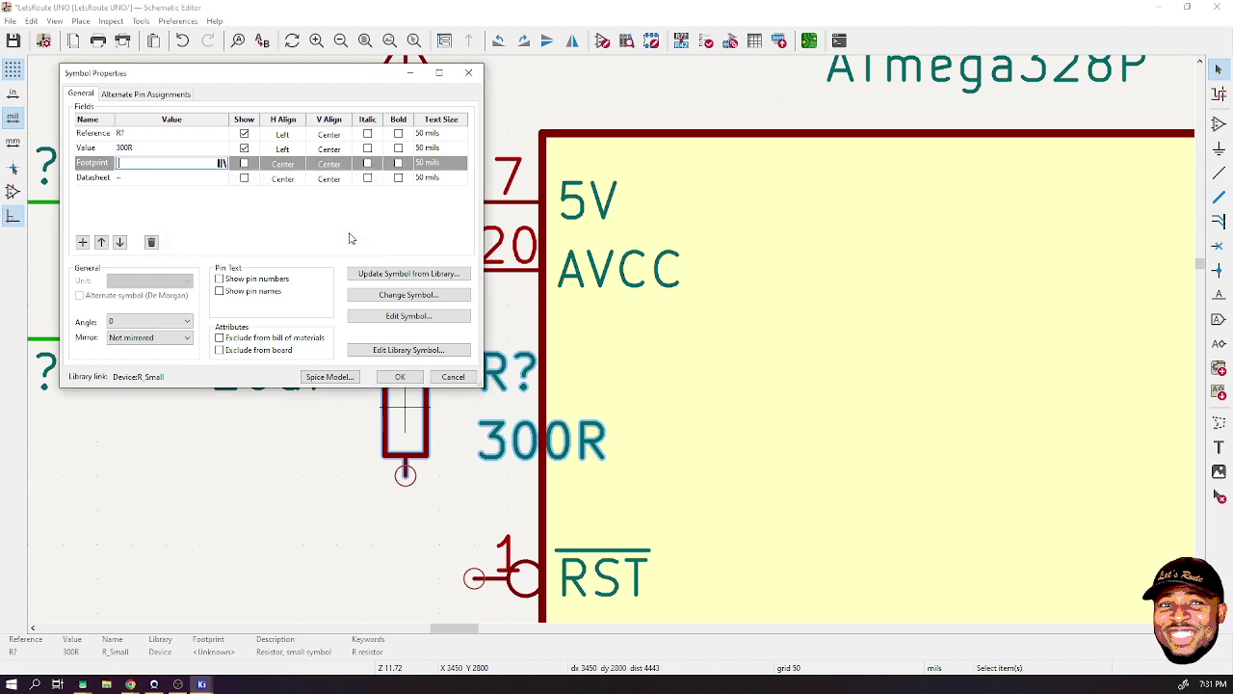
{"action": "left_click", "coordinate": [400, 376]}
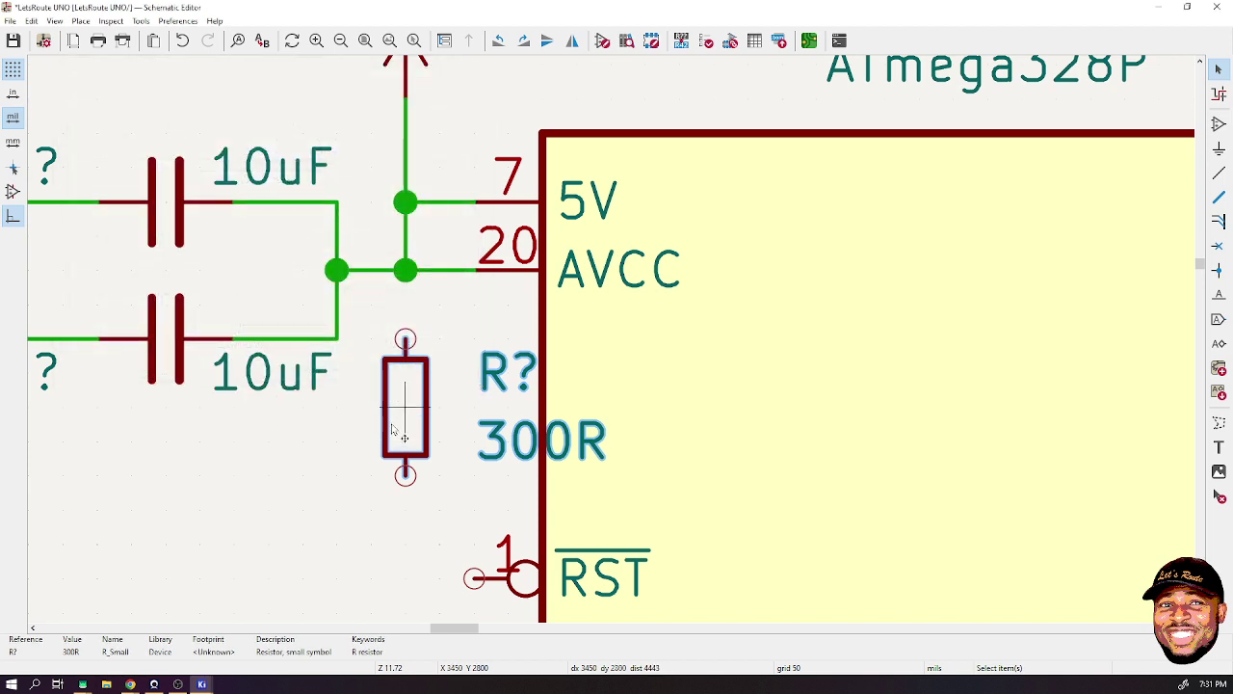
- Set the resistor's footprint field to 10k using the footprint field editor
{"action": "key", "text": "f"}
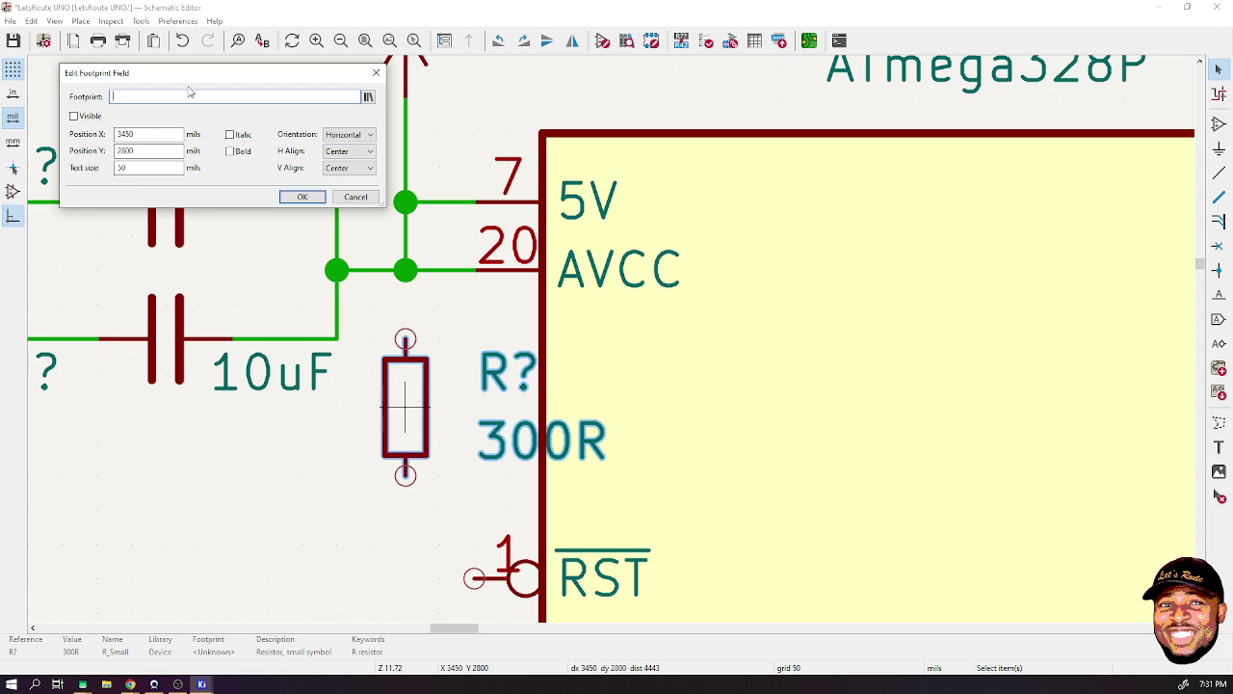
{"action": "left_click", "coordinate": [302, 197]}
{"action": "scroll", "coordinate": [501, 371], "scroll_direction": "down", "scroll_amount": 2}
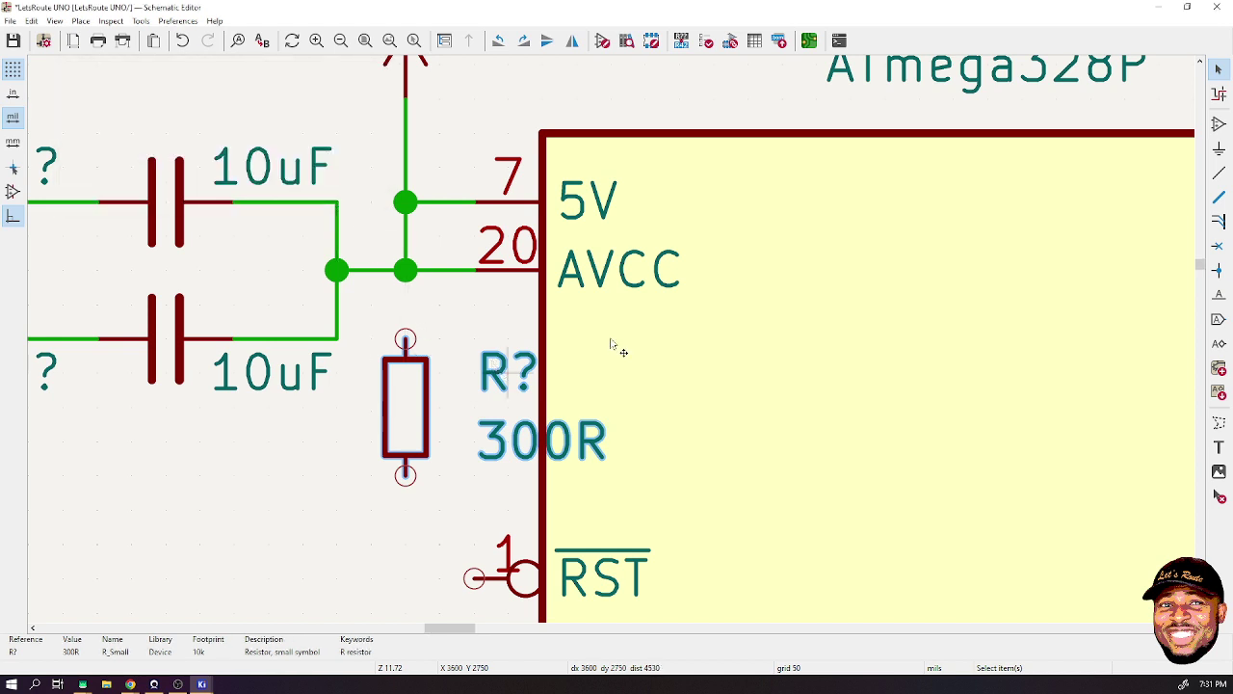
{"action": "key", "text": "Escape"}
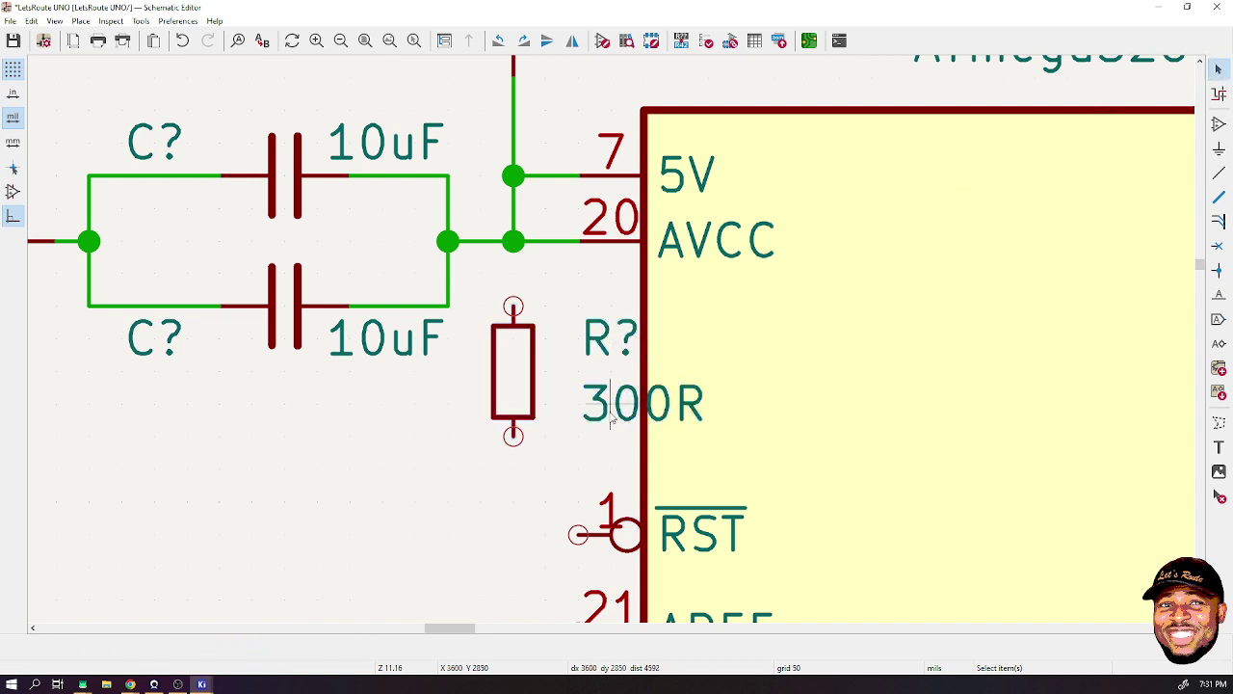
- Rotate the 300R value and R? reference labels upright and place them beside the resistor
{"action": "key", "text": "m"}
{"action": "key", "text": "r"}
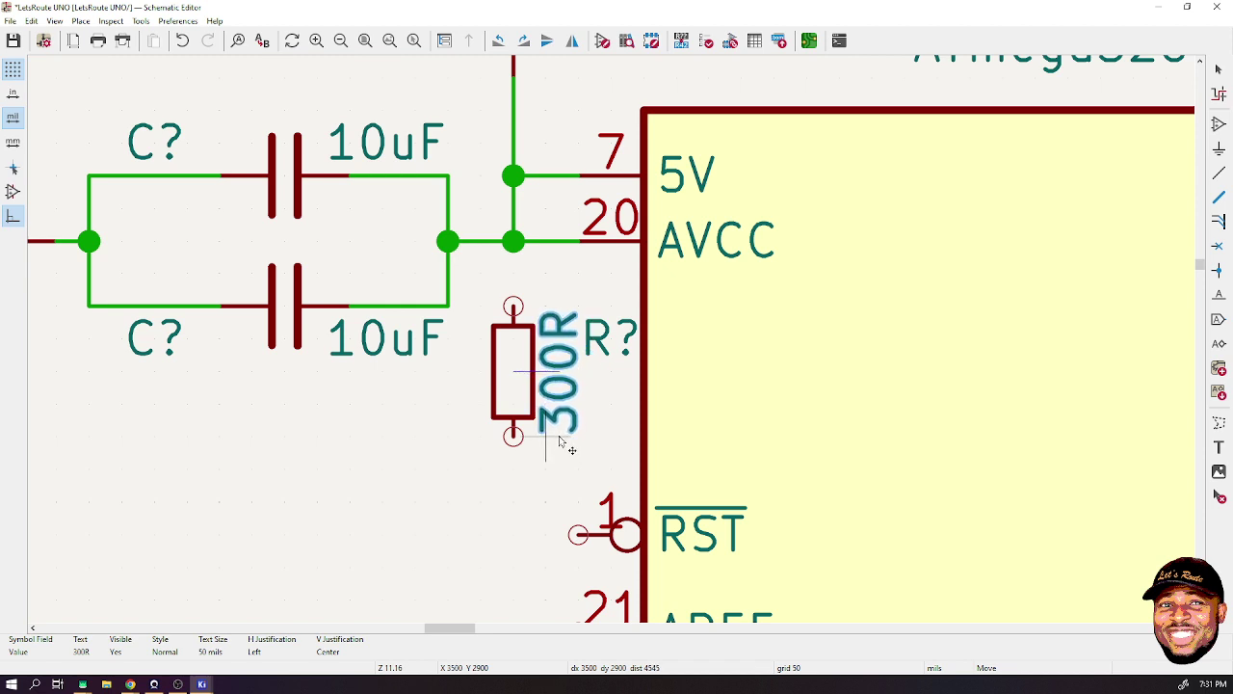
{"action": "left_click", "coordinate": [559, 441]}
{"action": "left_click", "coordinate": [596, 355]}
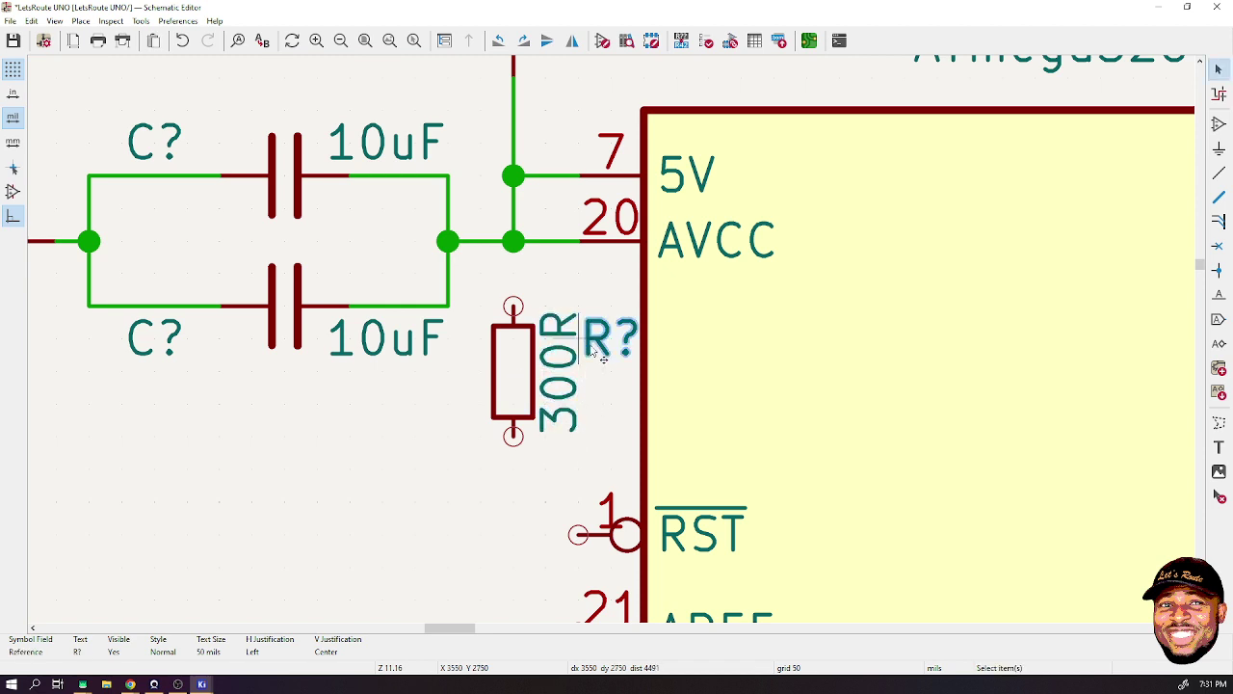
{"action": "key", "text": "m"}
{"action": "key", "text": "r"}
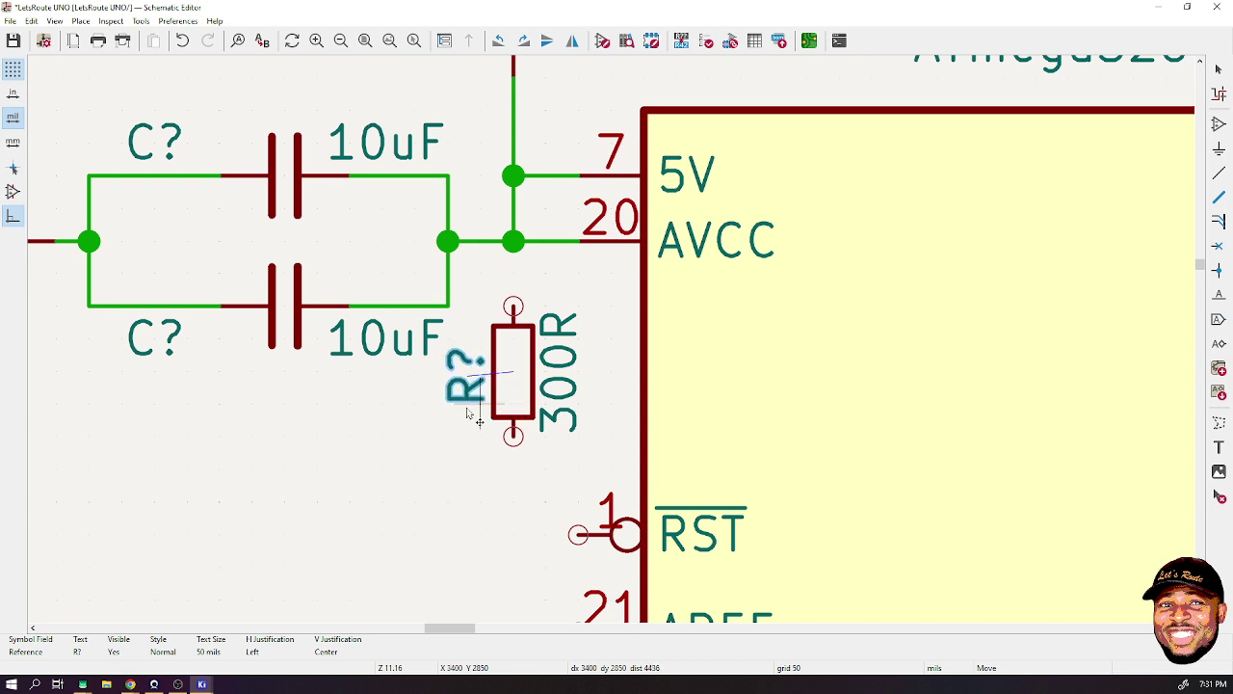
{"action": "left_click", "coordinate": [467, 410]}
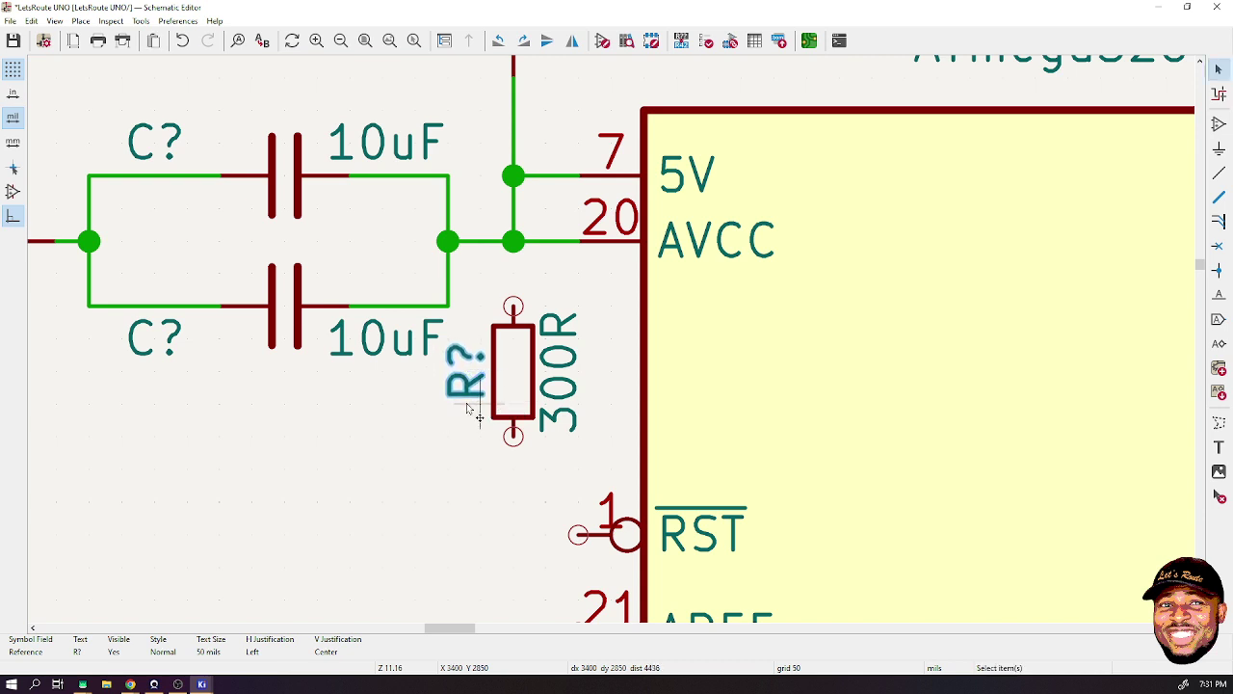
- Wire the resistor's top pin to the AVCC junction and its bottom pin to RST
{"action": "left_click", "coordinate": [513, 304]}
{"action": "left_click", "coordinate": [512, 241]}
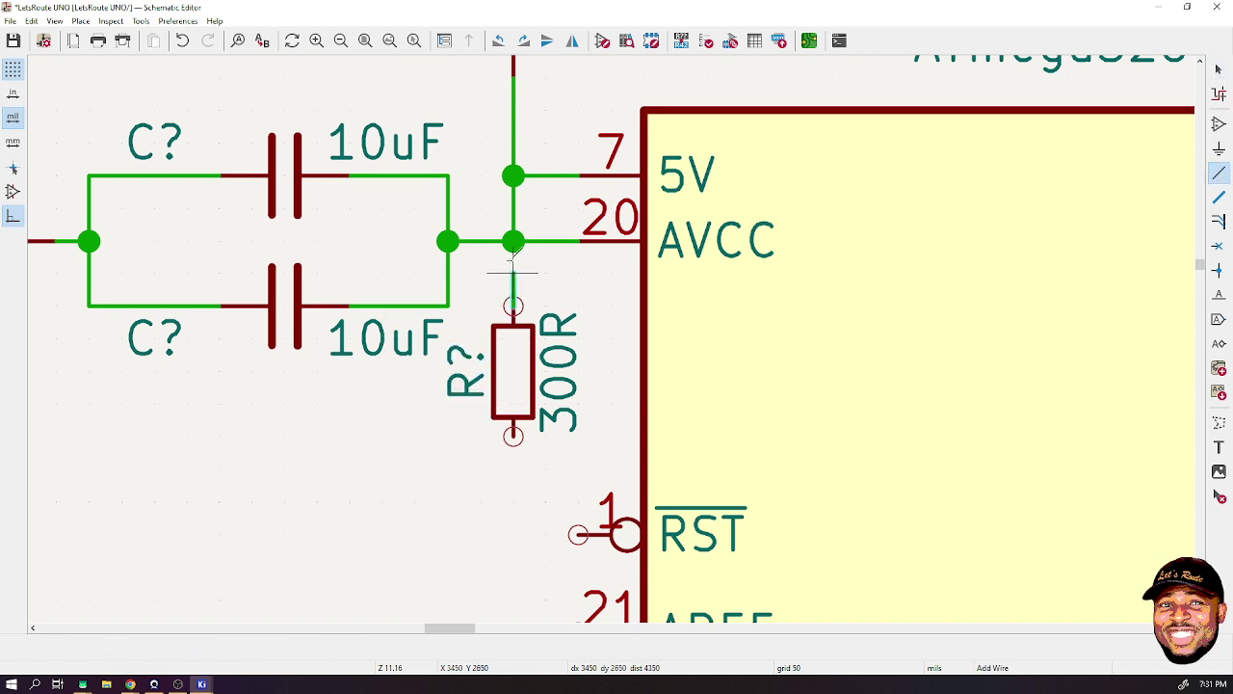
{"action": "scroll", "coordinate": [597, 328], "scroll_direction": "down", "scroll_amount": 3}
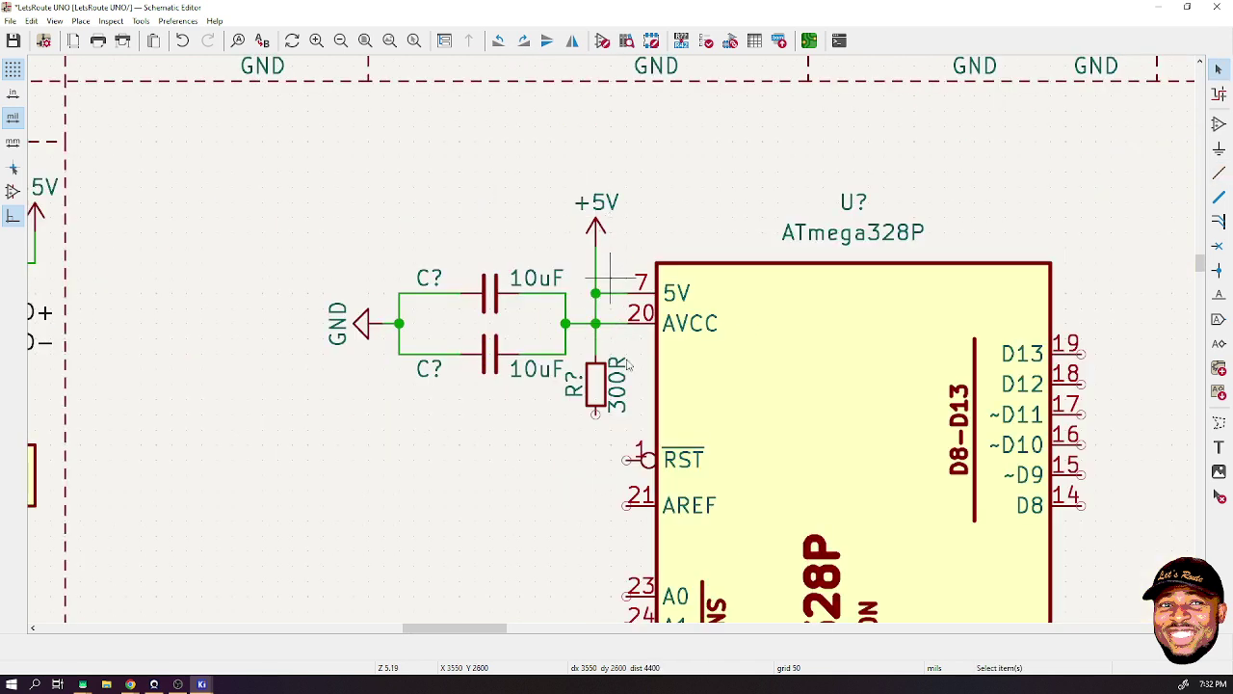
{"action": "scroll", "coordinate": [636, 443], "scroll_direction": "up", "scroll_amount": 3}
{"action": "left_click", "coordinate": [512, 273]}
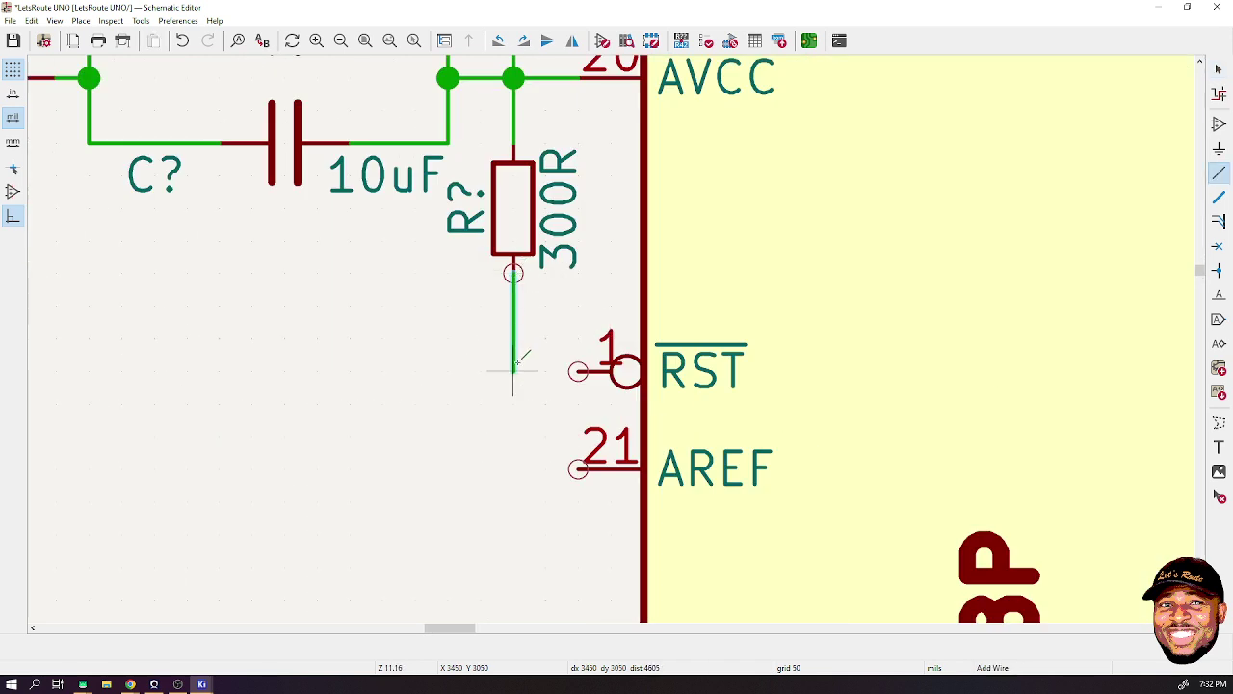
{"action": "scroll", "coordinate": [611, 342], "scroll_direction": "down", "scroll_amount": 3}
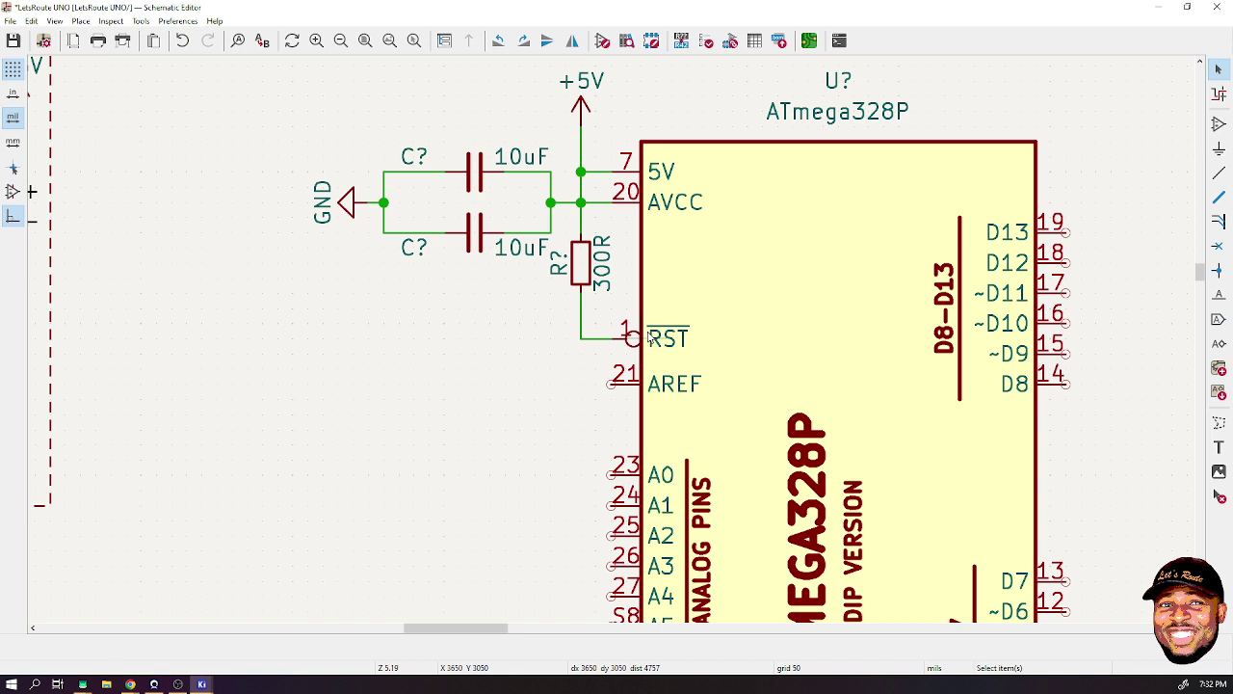
- Save the schematic and clear the resistor's mistaken 10k footprint entry
{"action": "key", "text": "ctrl+s"}
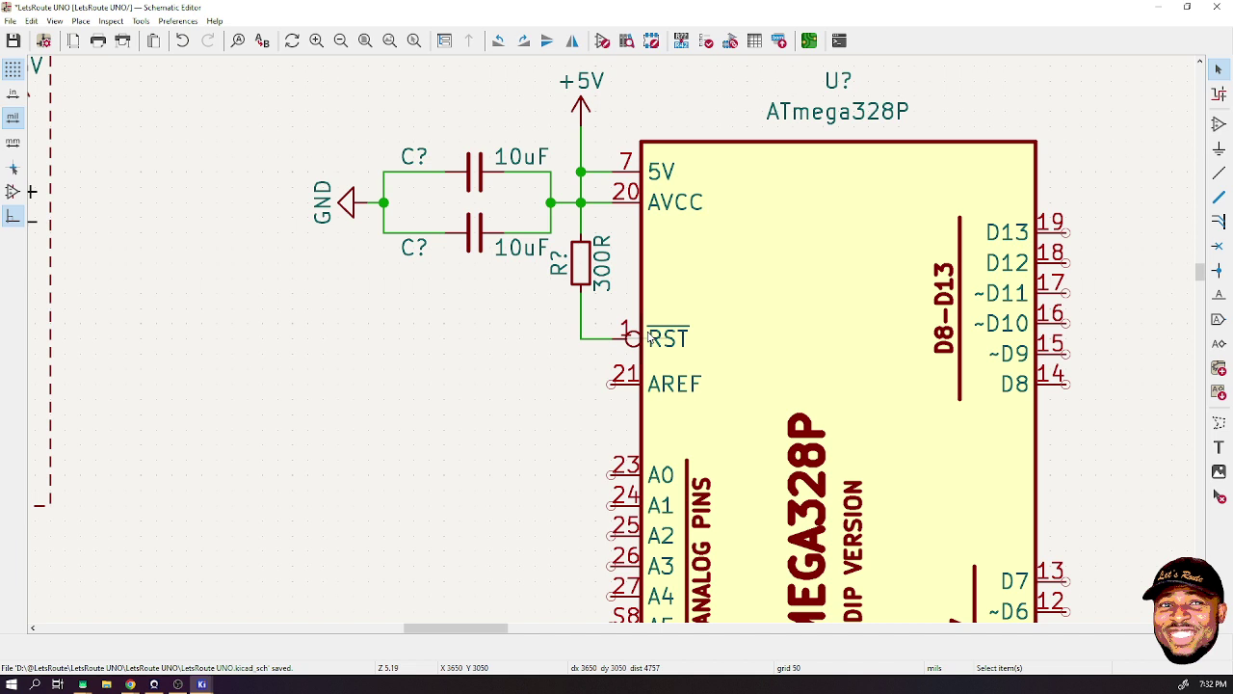
{"action": "double_click", "coordinate": [582, 269]}
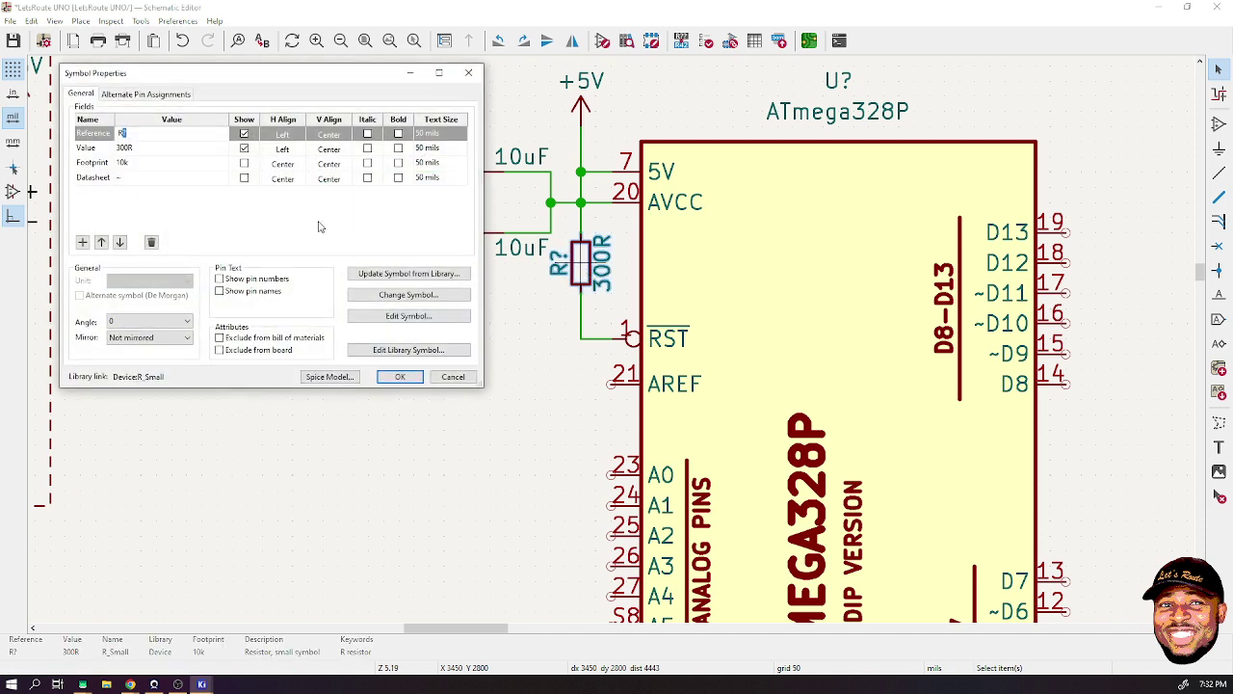
{"action": "left_click", "coordinate": [170, 168]}
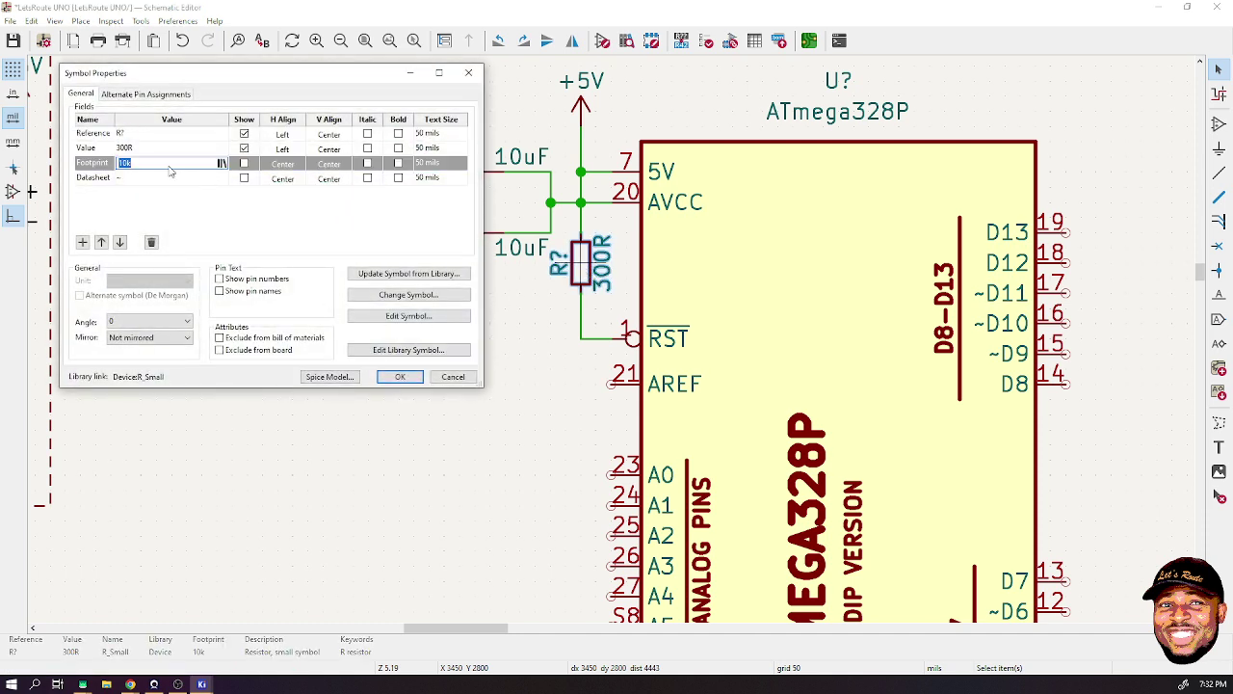
{"action": "key", "text": "BackSpace"}
{"action": "key", "text": "Return"}
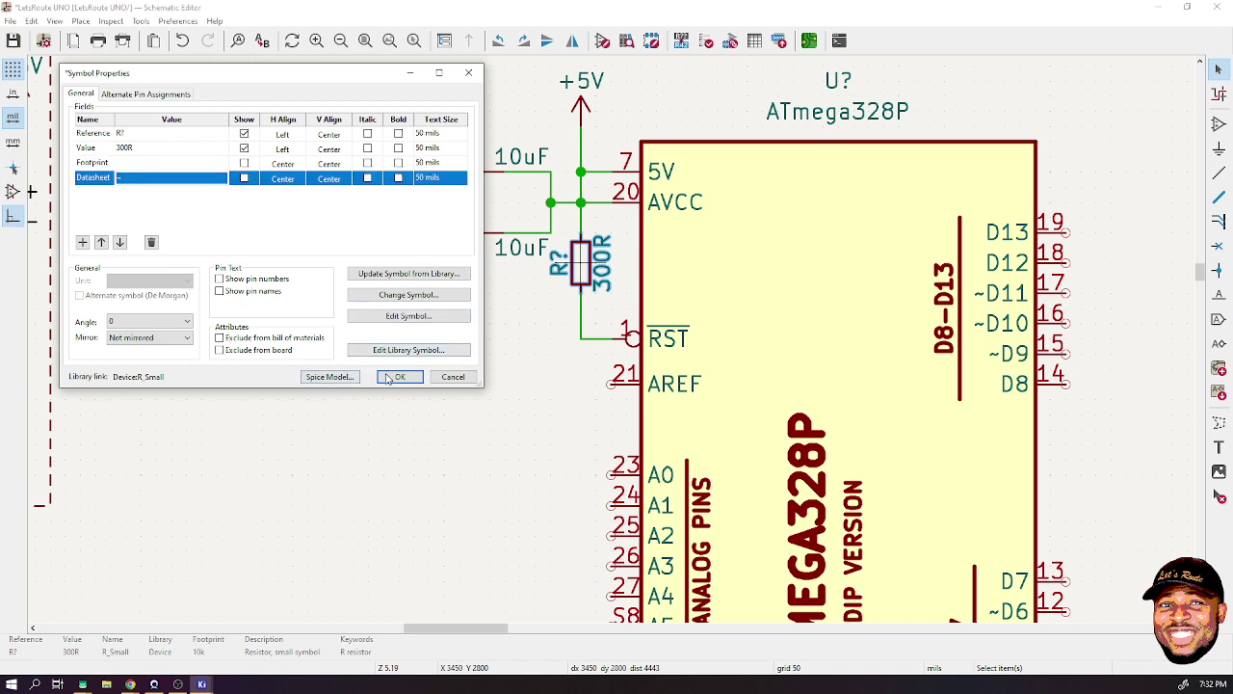
- Change the resistor's value from 300R to 10k and apply
{"action": "left_click", "coordinate": [140, 155]}
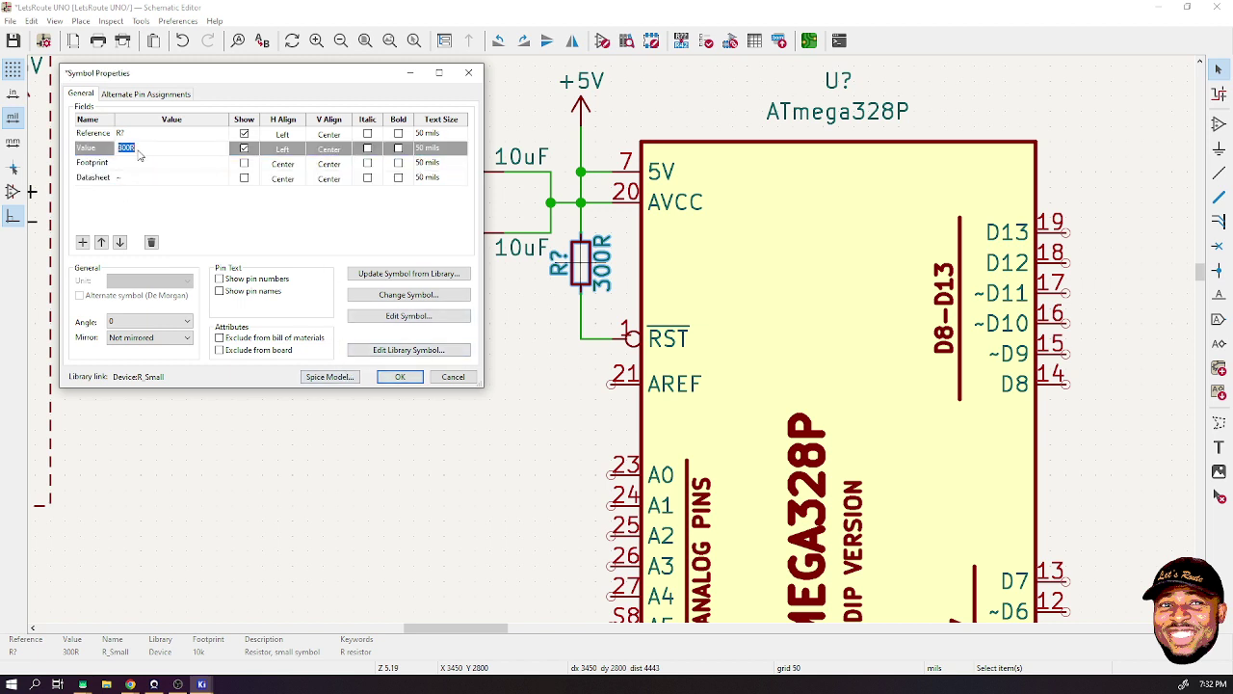
{"action": "type", "text": "10k"}
{"action": "key", "text": "Return"}
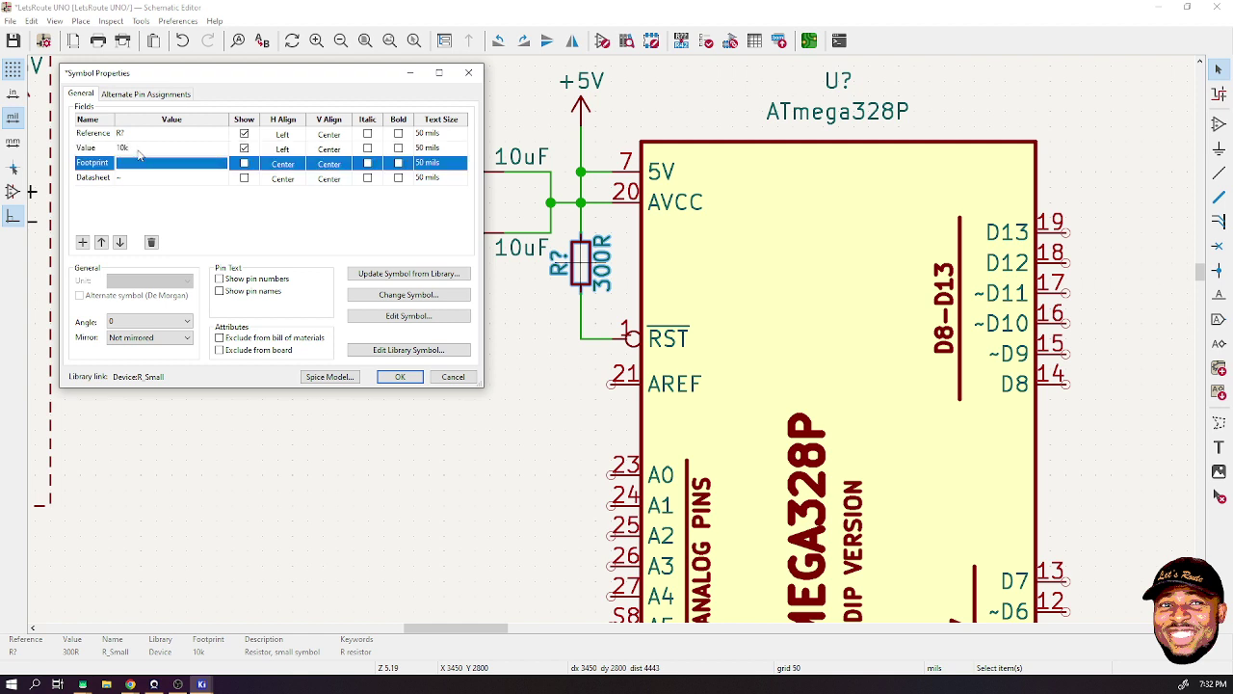
{"action": "left_click", "coordinate": [397, 378]}
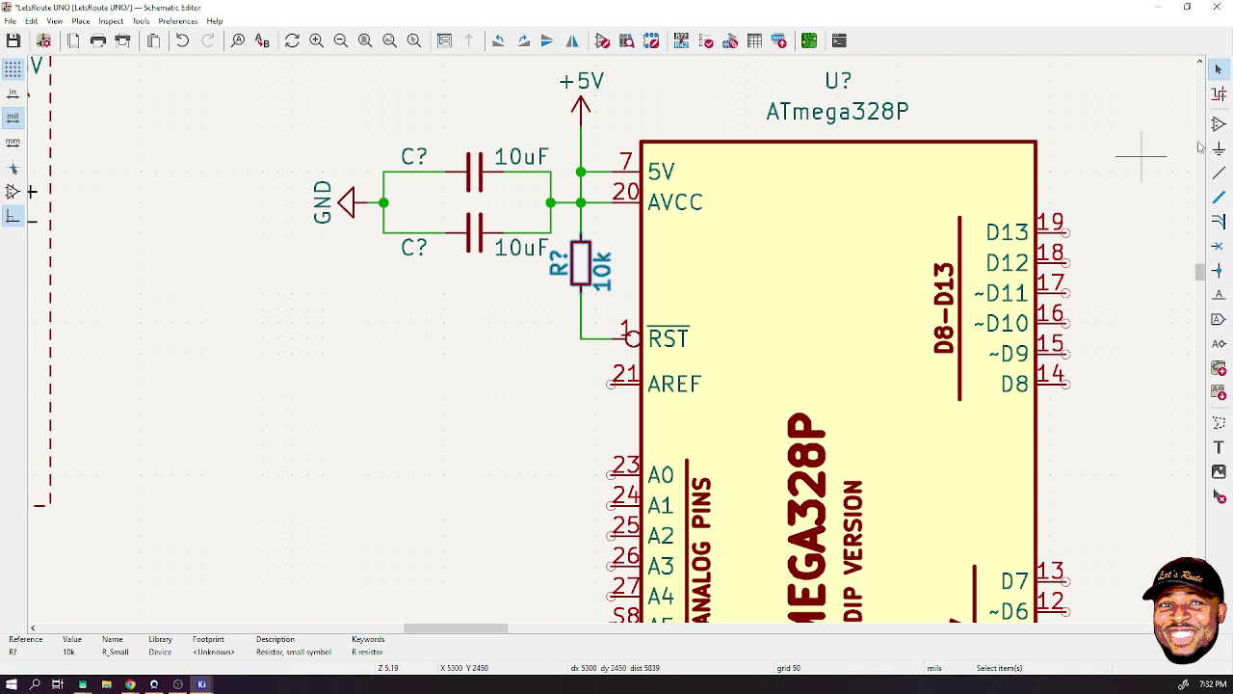
- Draw a short wire leftward from the RST net, leaving its left end loose
{"action": "left_click", "coordinate": [1219, 174]}
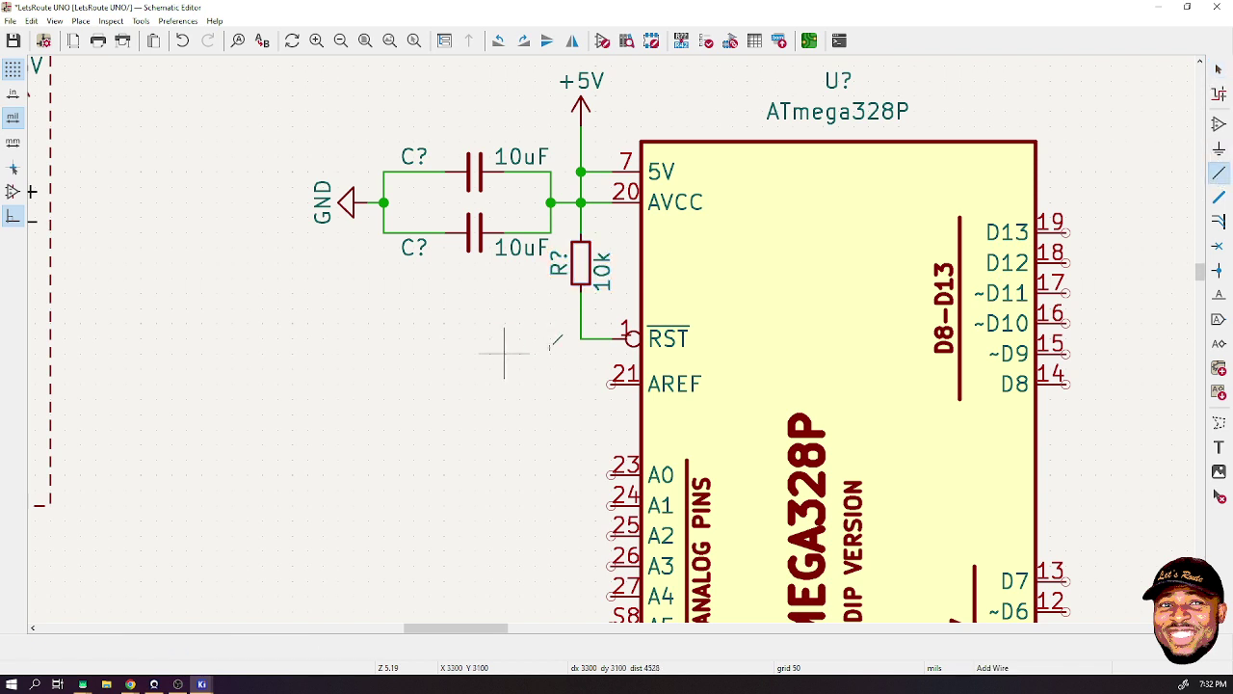
{"action": "left_click", "coordinate": [581, 338]}
{"action": "double_click", "coordinate": [504, 338]}
{"action": "left_click", "coordinate": [1219, 69]}
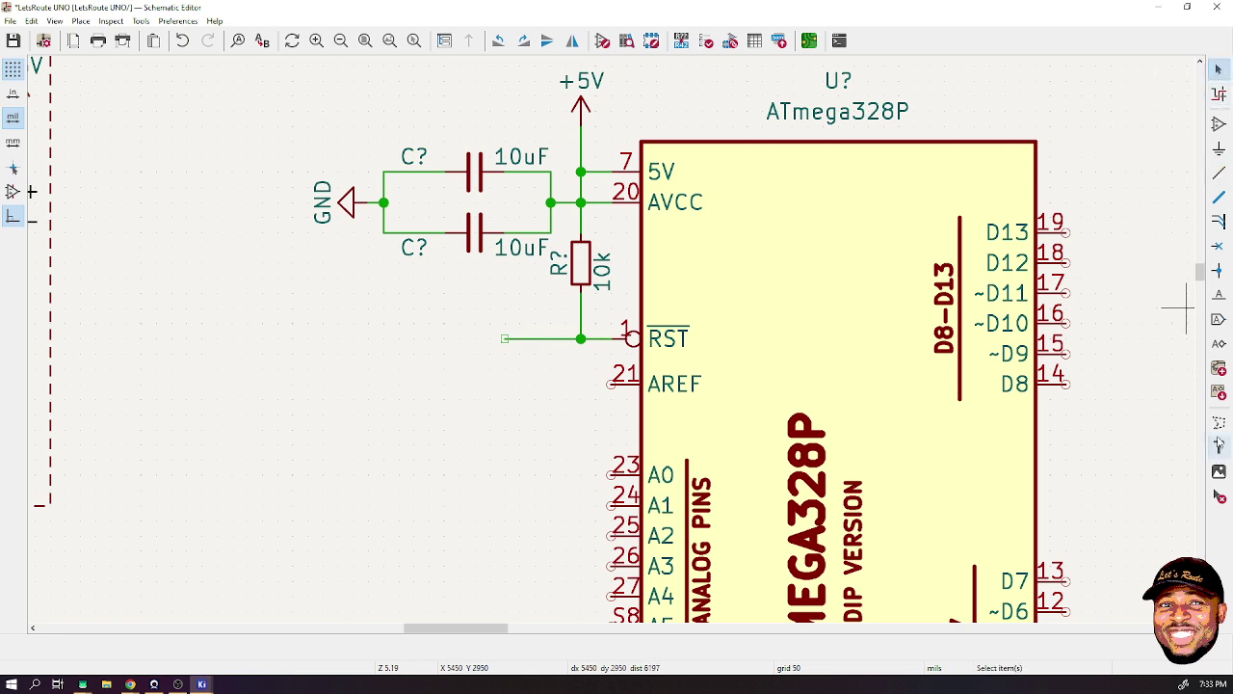
- Add an overbarred ~{RST} net label at the wire's end and save the schematic
{"action": "left_click", "coordinate": [1219, 297]}
{"action": "left_click", "coordinate": [521, 338]}
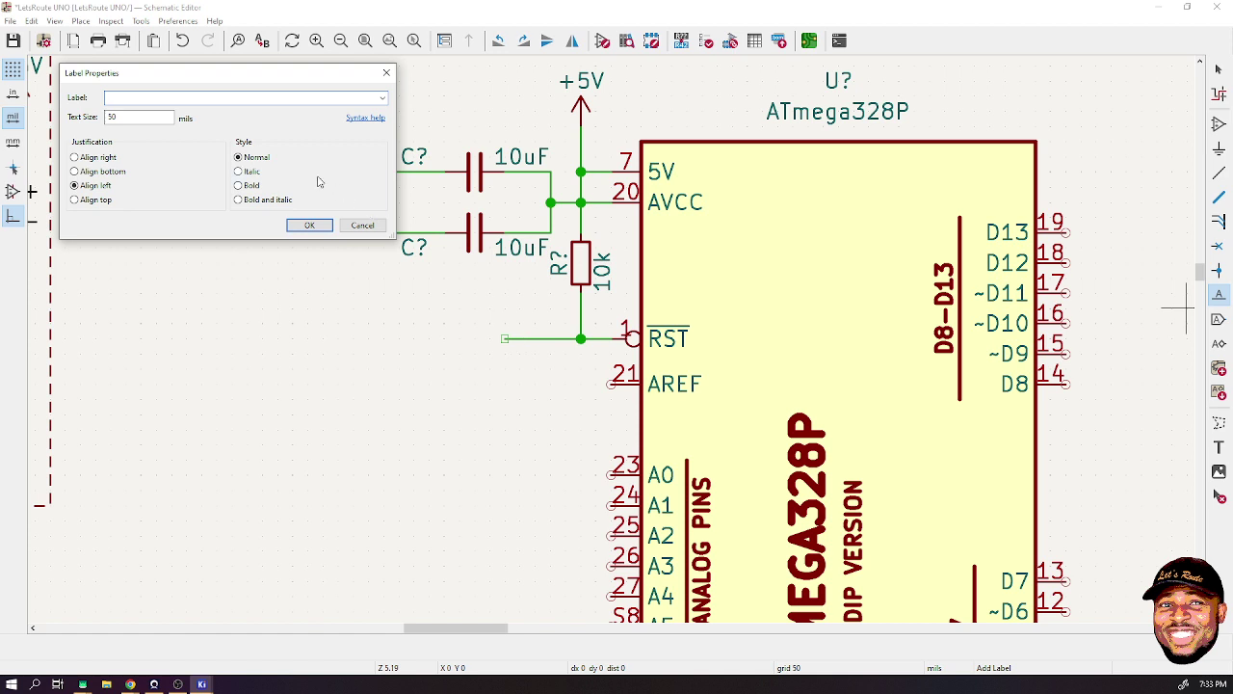
{"action": "type", "text": "~{RST"}
{"action": "left_click", "coordinate": [309, 225]}
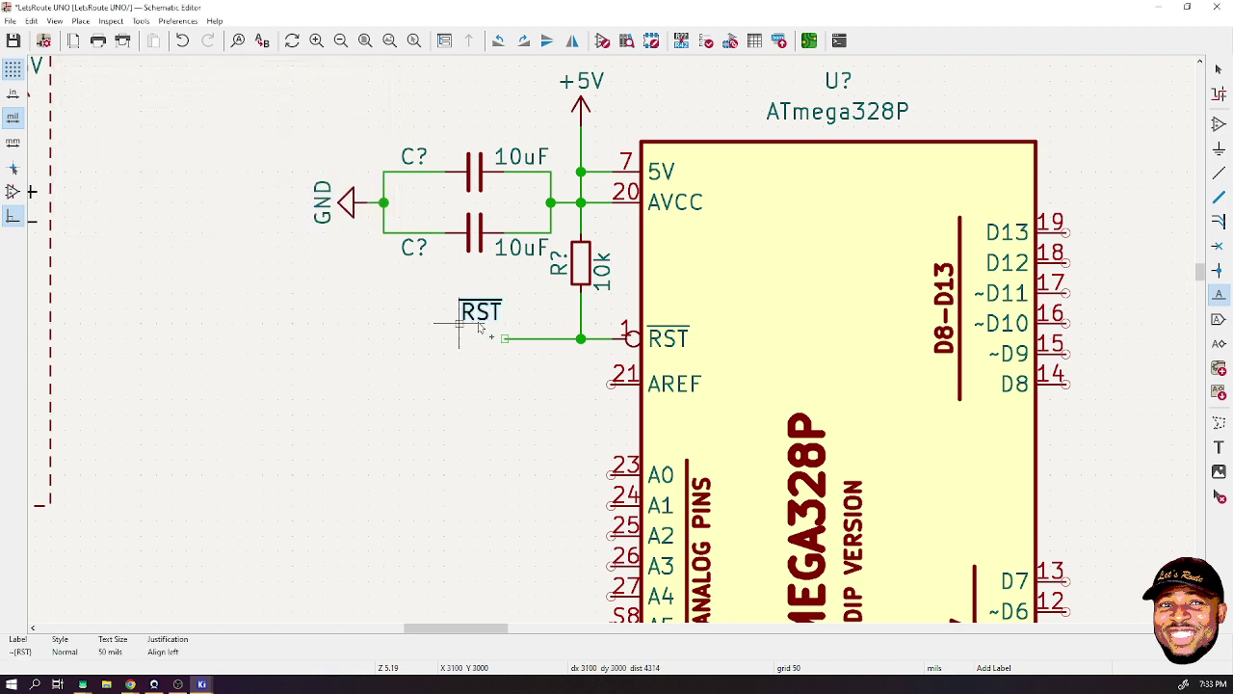
{"action": "left_click", "coordinate": [511, 339]}
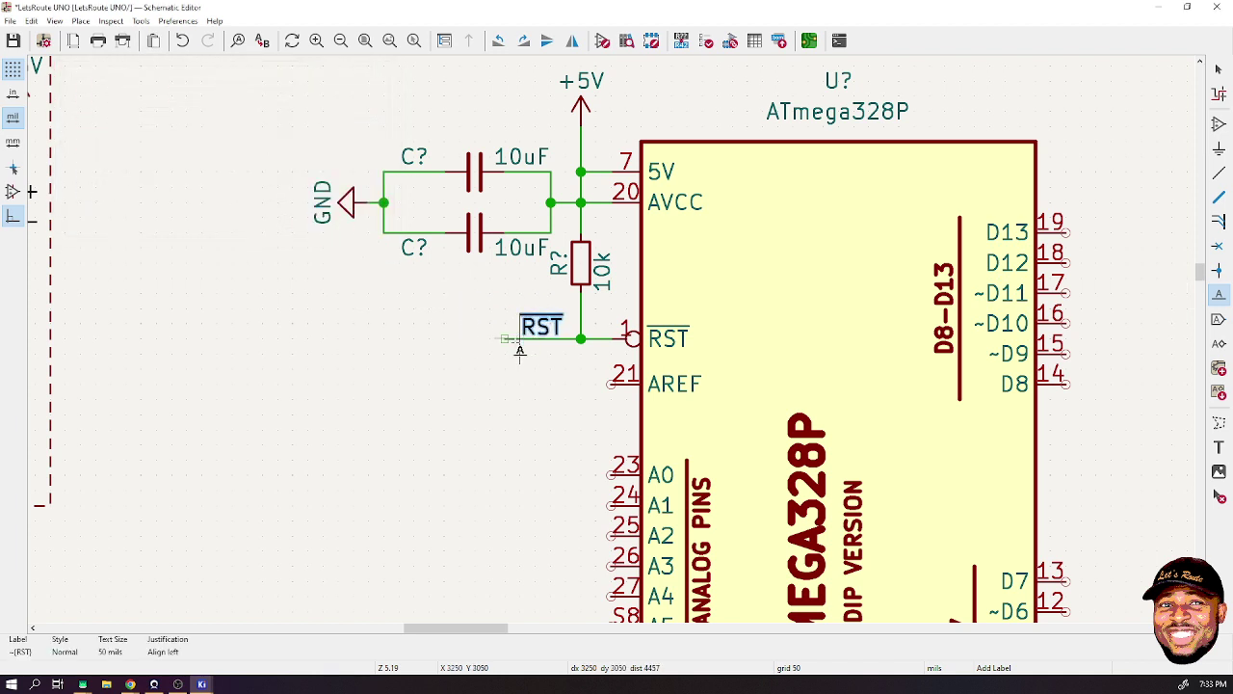
{"action": "left_click", "coordinate": [1217, 69]}
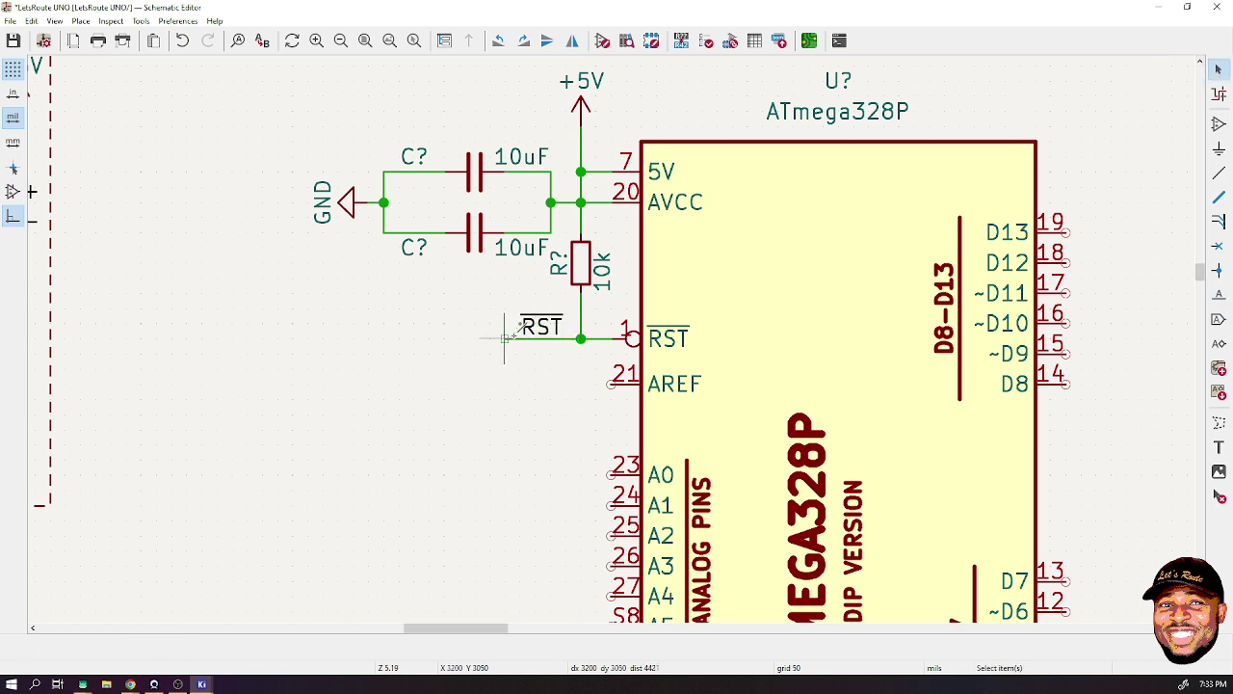
{"action": "key", "text": "ctrl+s"}
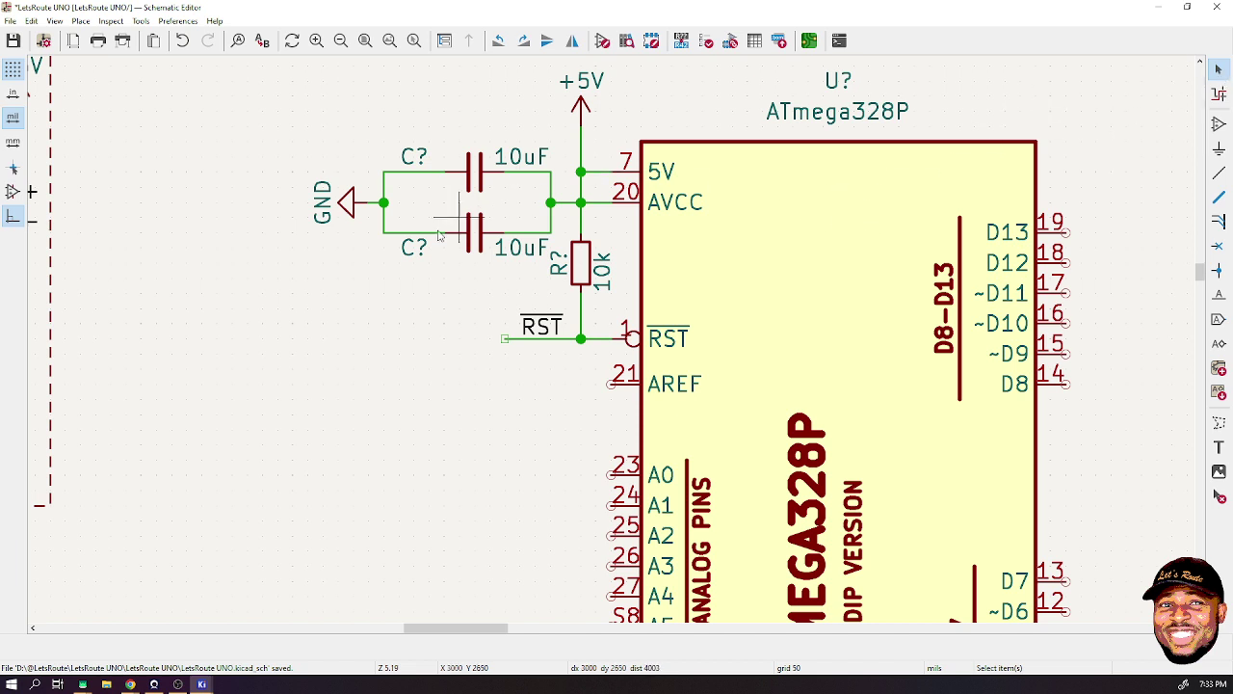
{"action": "left_click", "coordinate": [475, 234]}
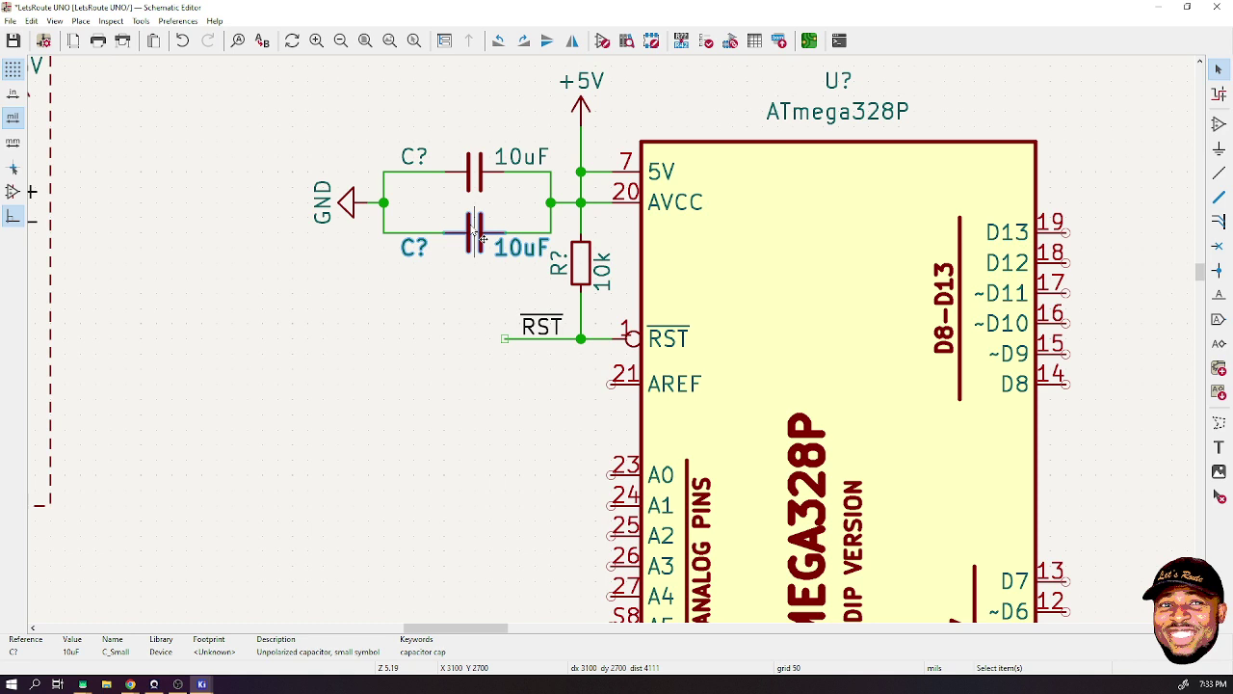
{"action": "key", "text": "Escape"}
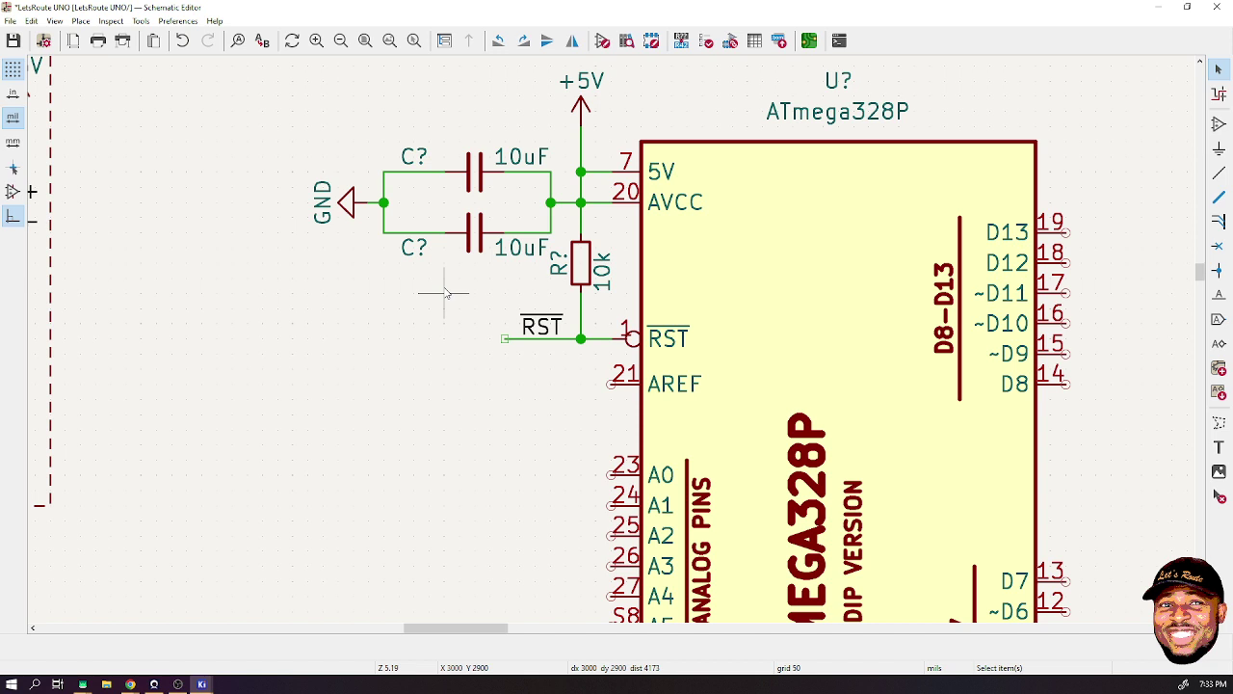
- Search 'push b' and place the generic SW_Push switch at the RST wire's left end
{"action": "left_click", "coordinate": [1219, 123]}
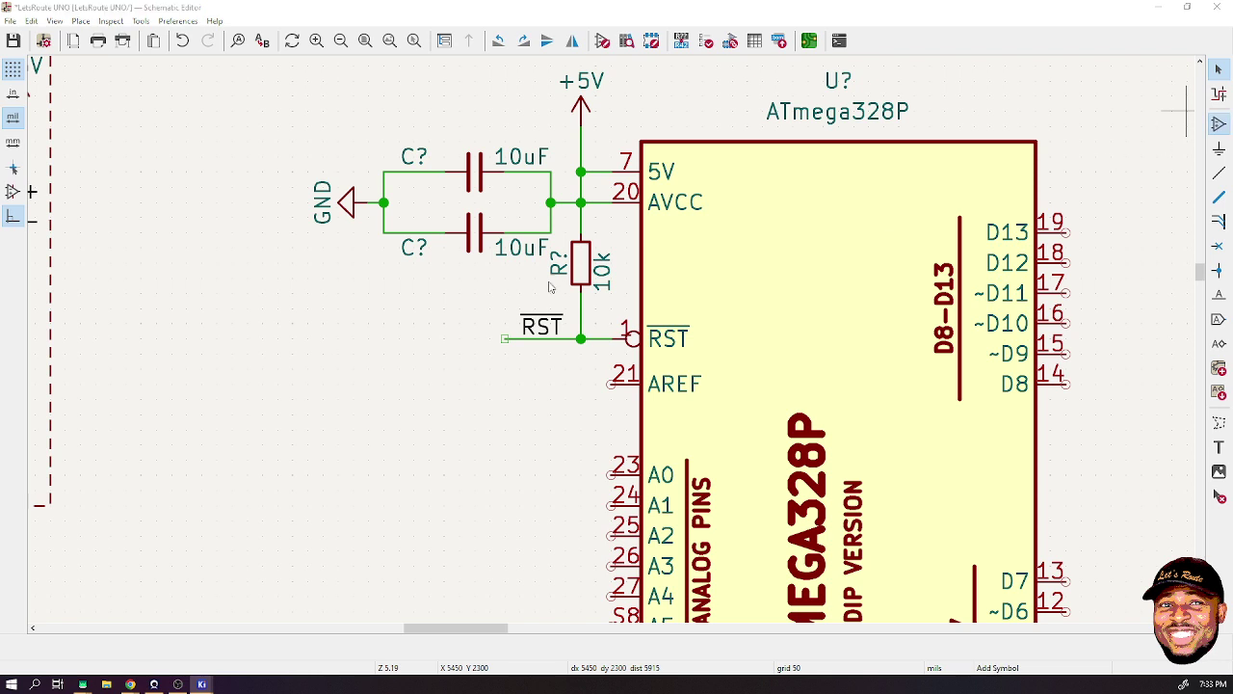
{"action": "left_click", "coordinate": [550, 288]}
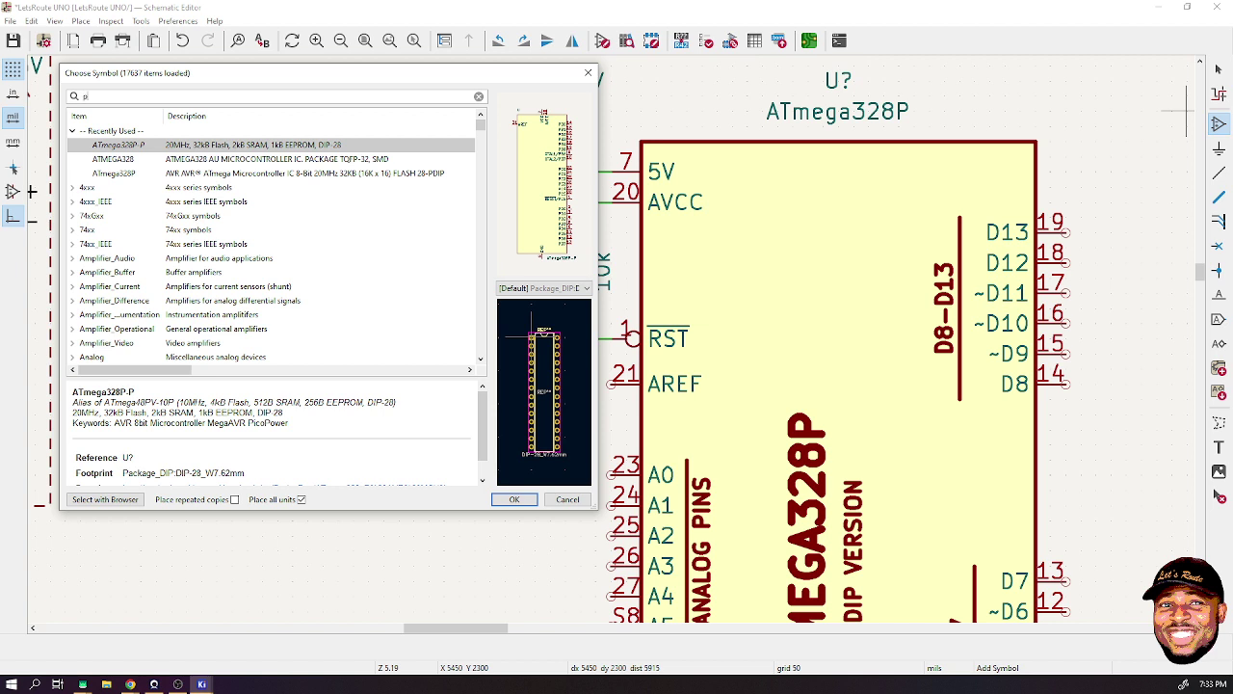
{"action": "type", "text": "push b"}
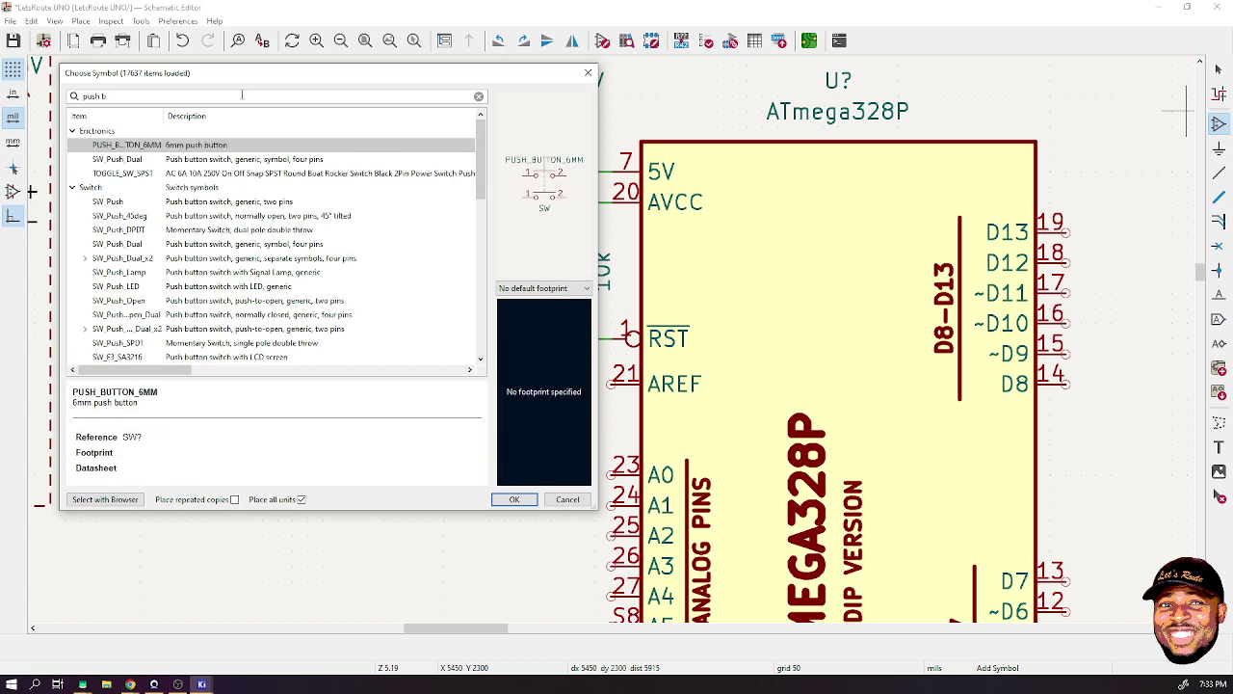
{"action": "left_click", "coordinate": [119, 202]}
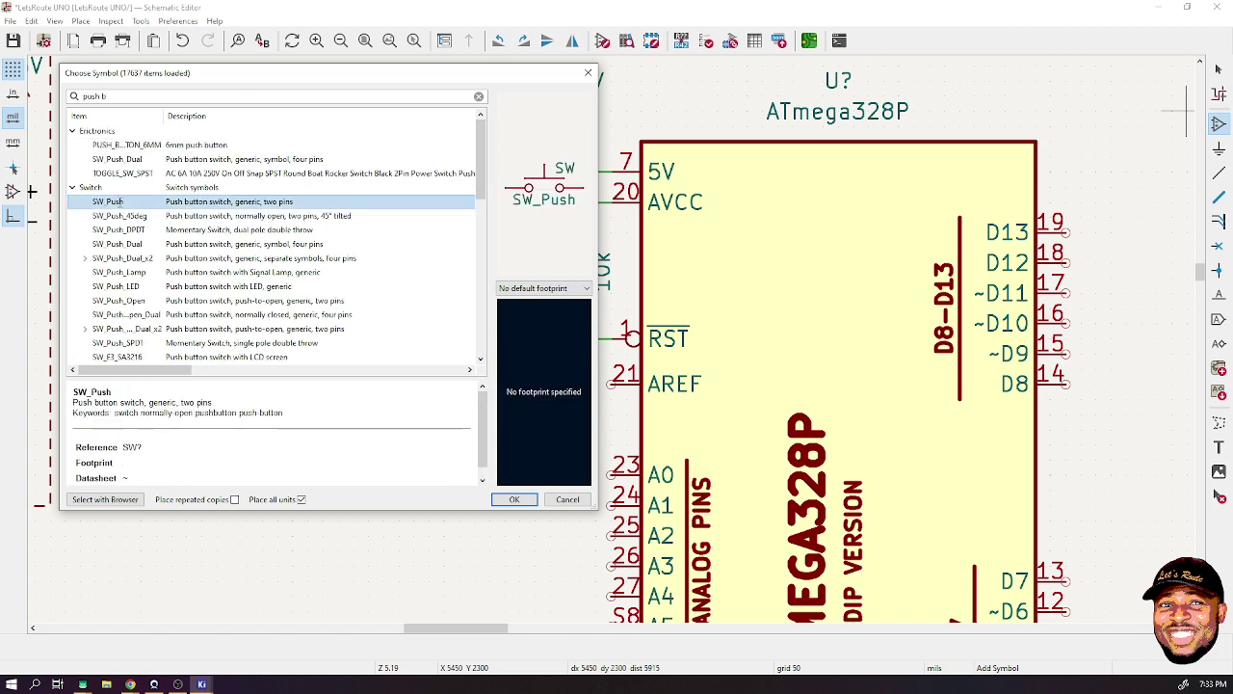
{"action": "double_click", "coordinate": [125, 200]}
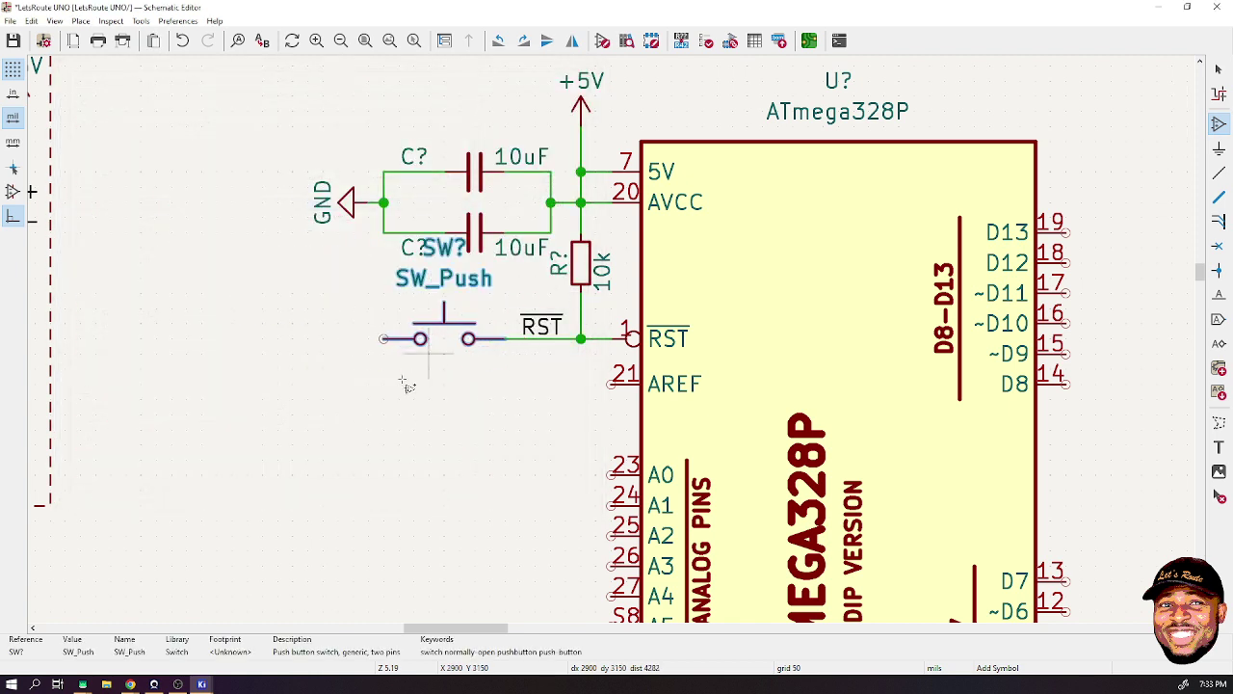
{"action": "left_click", "coordinate": [443, 338]}
- Set the push button's value to RST
{"action": "type", "text": "vrs"}
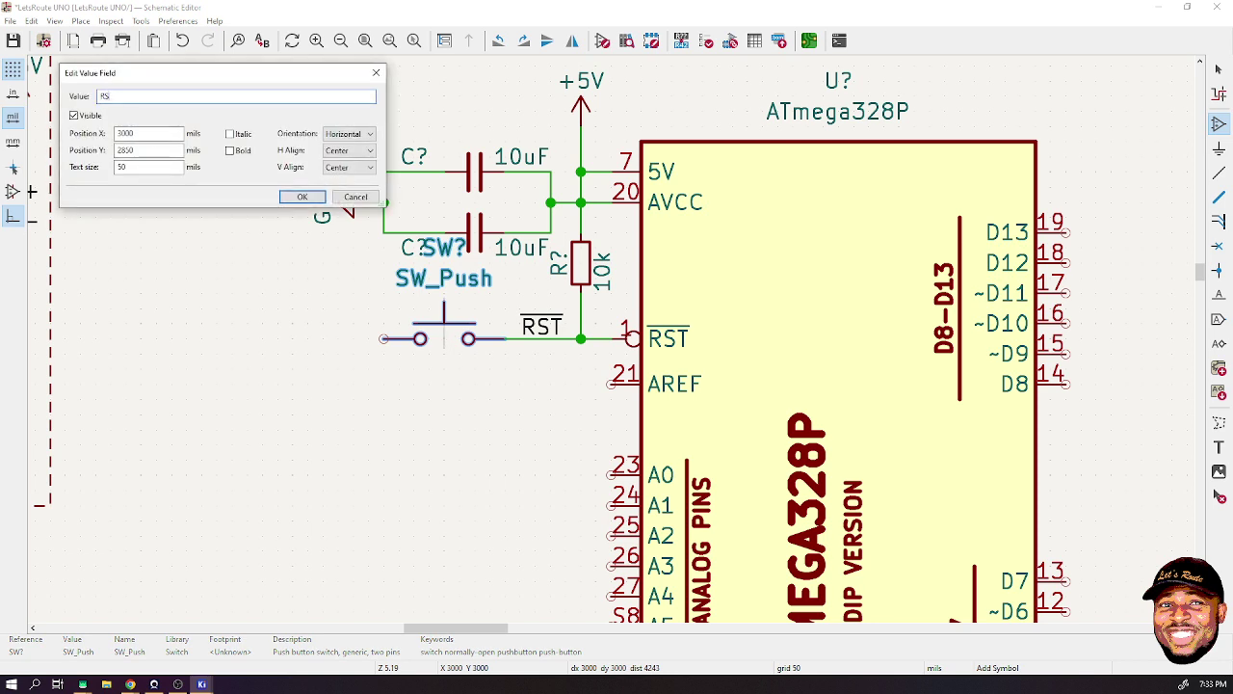
{"action": "key", "text": "Return"}
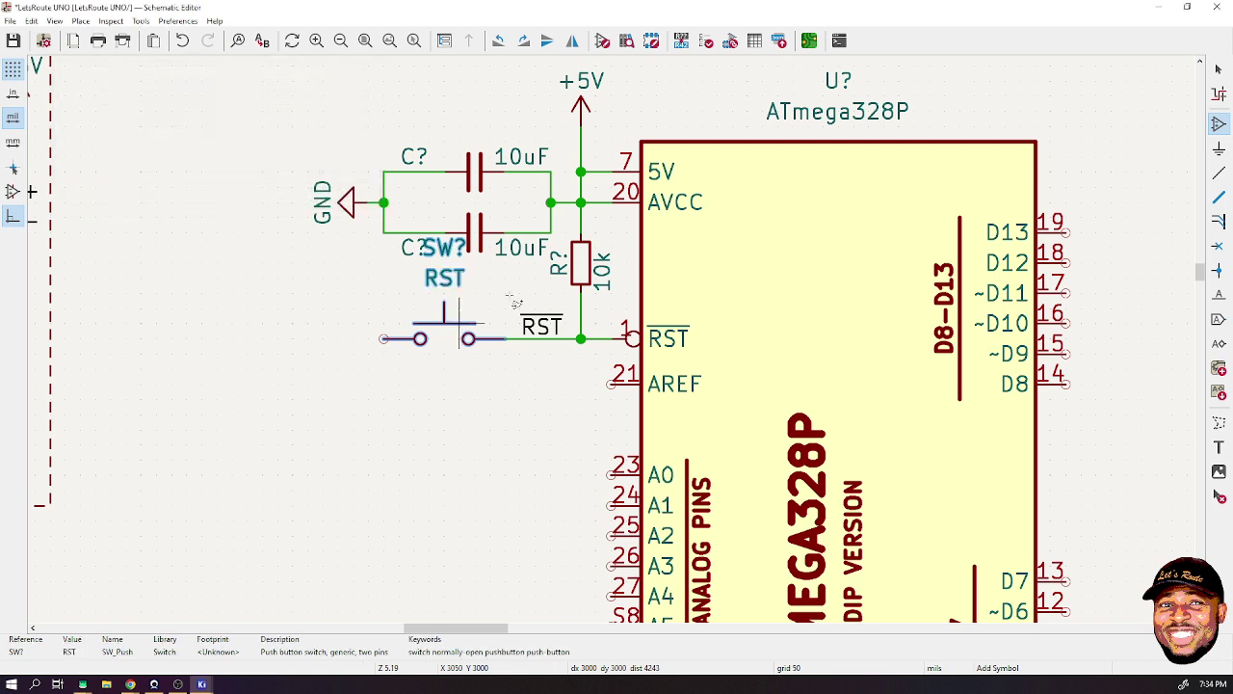
{"action": "left_click", "coordinate": [1219, 70]}
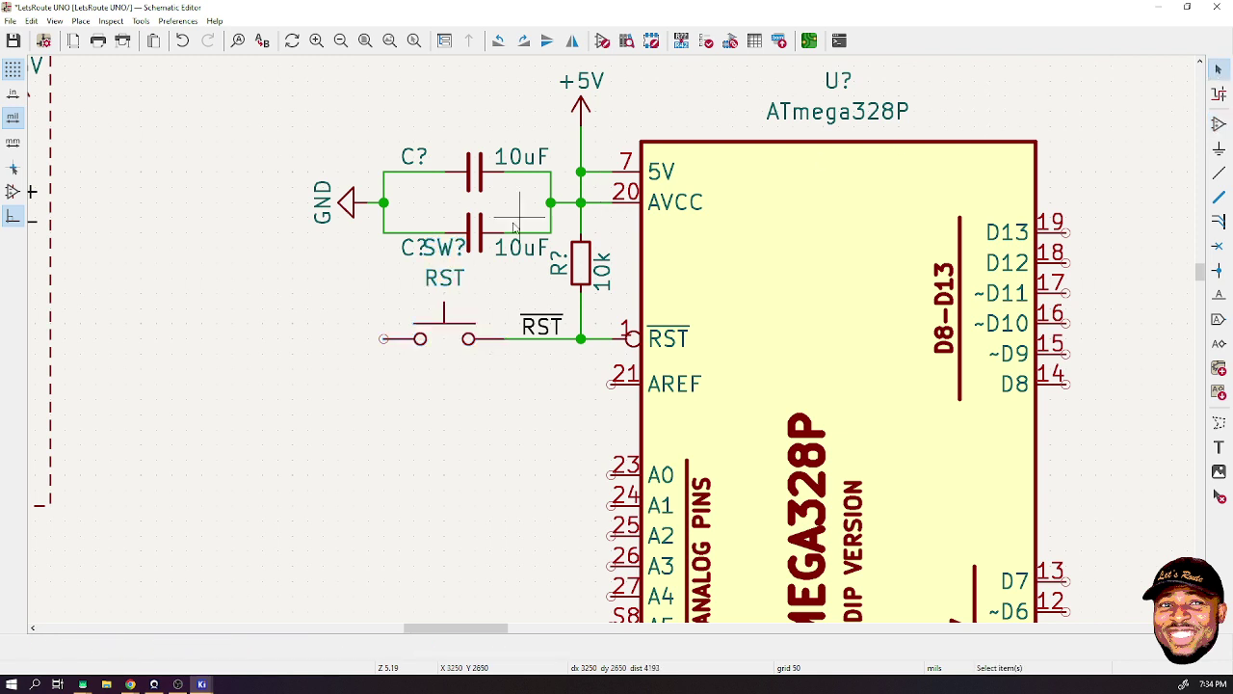
- Move the RST value and SW? reference below the switch, then save
{"action": "left_click", "coordinate": [435, 284]}
{"action": "key", "text": "m"}
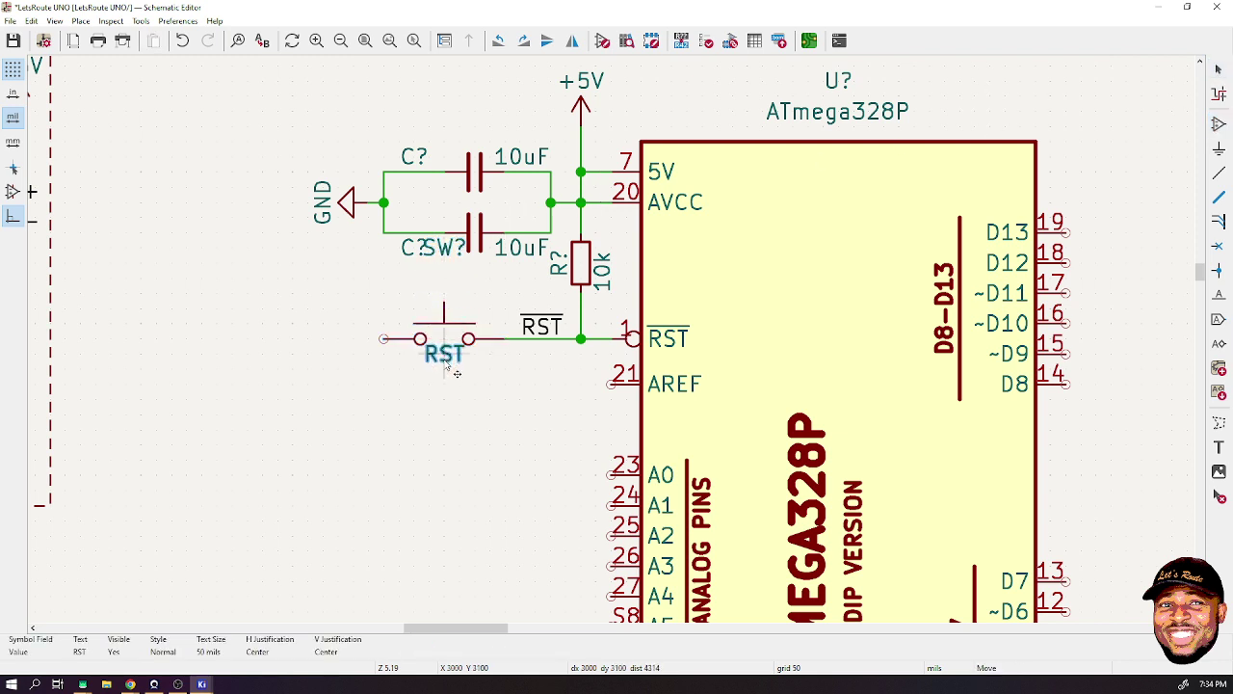
{"action": "left_click", "coordinate": [455, 366]}
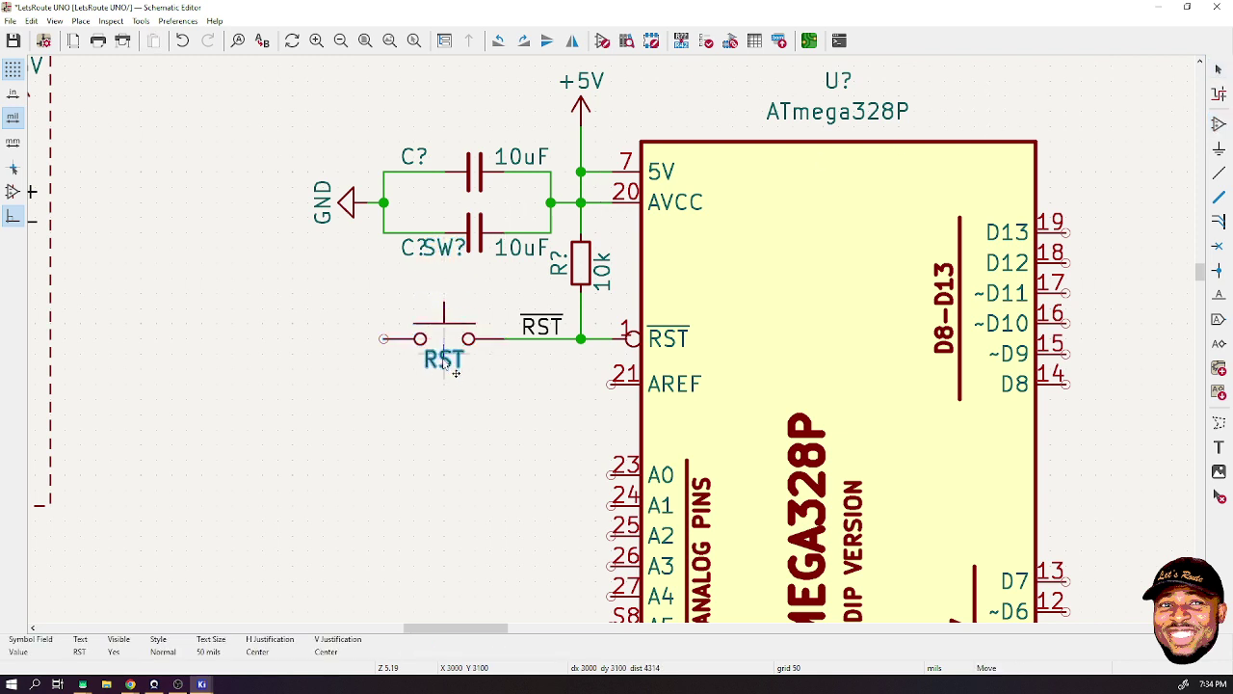
{"action": "left_click", "coordinate": [439, 250]}
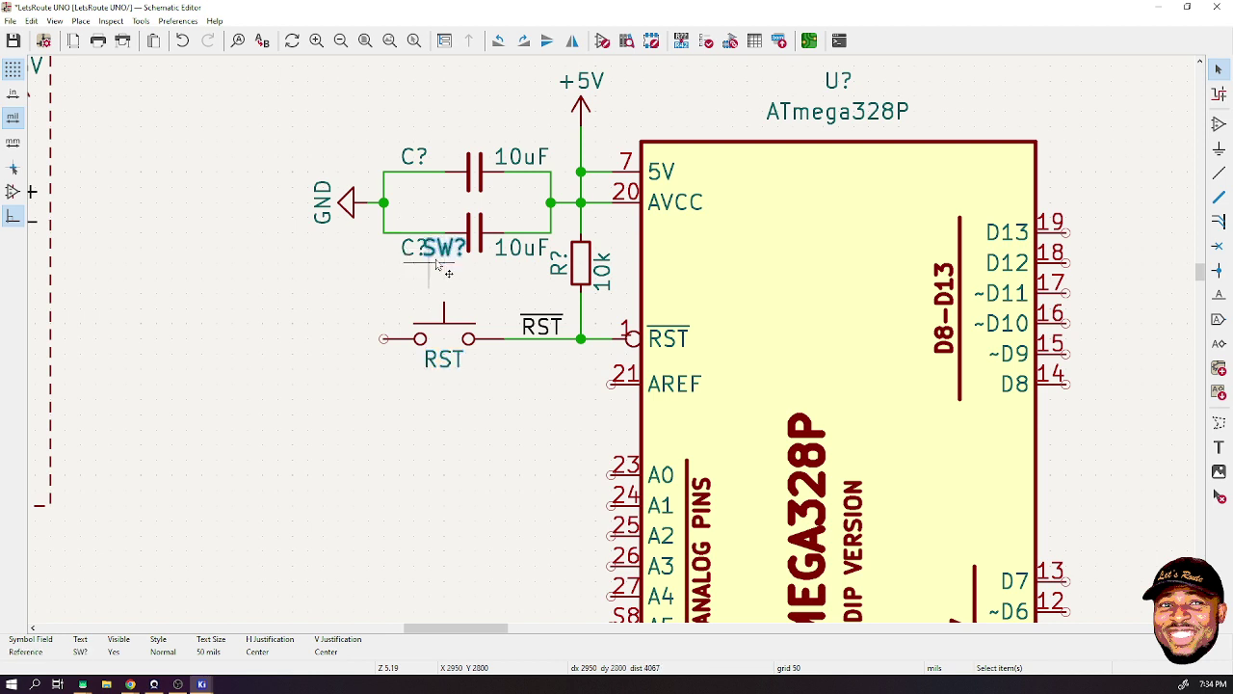
{"action": "key", "text": "m"}
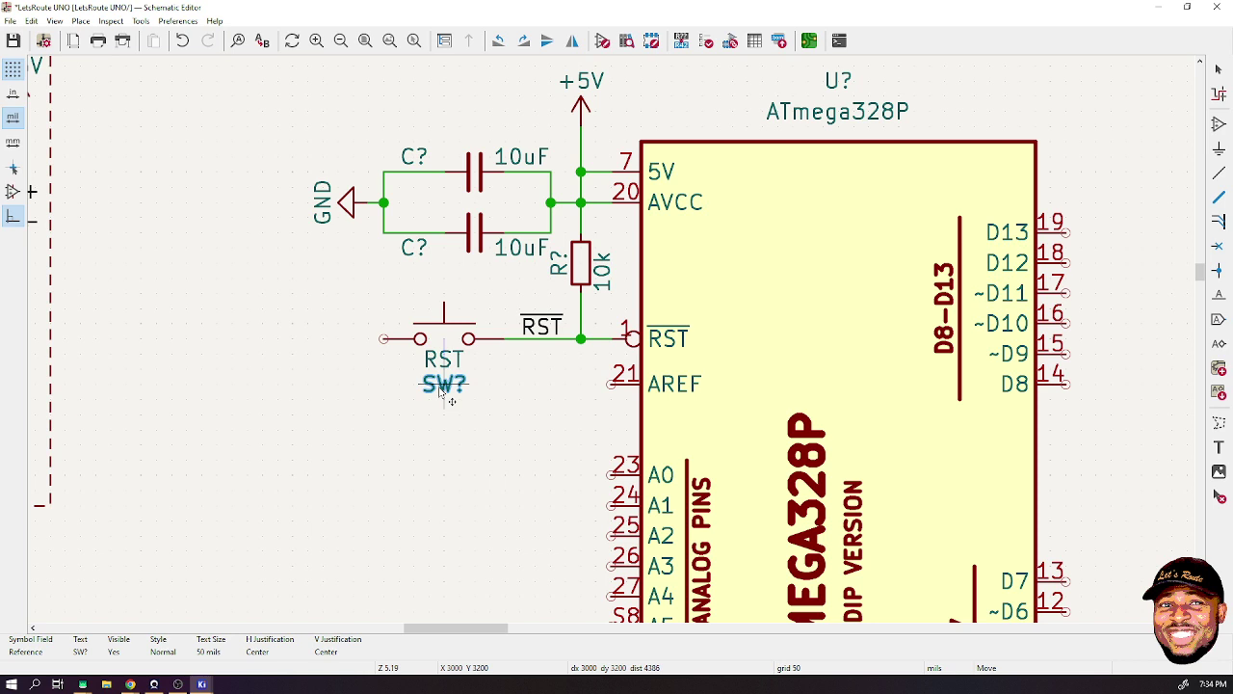
{"action": "left_click", "coordinate": [440, 388]}
{"action": "left_click", "coordinate": [528, 424]}
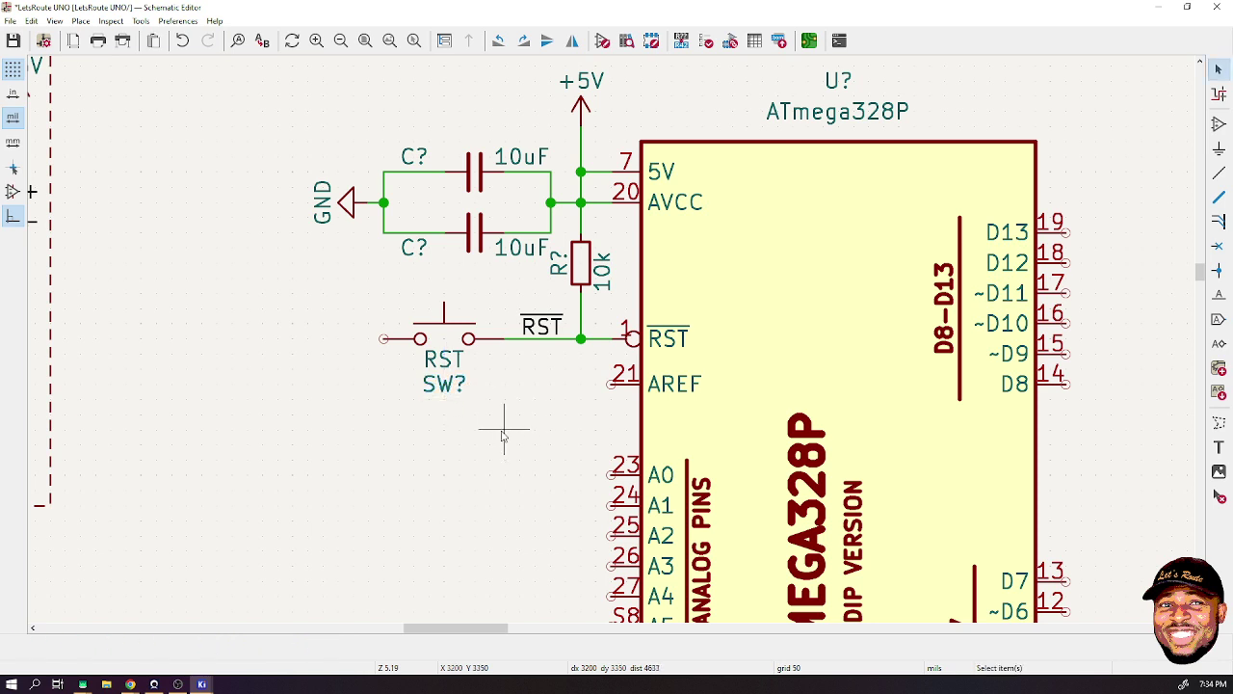
{"action": "key", "text": "ctrl+s"}
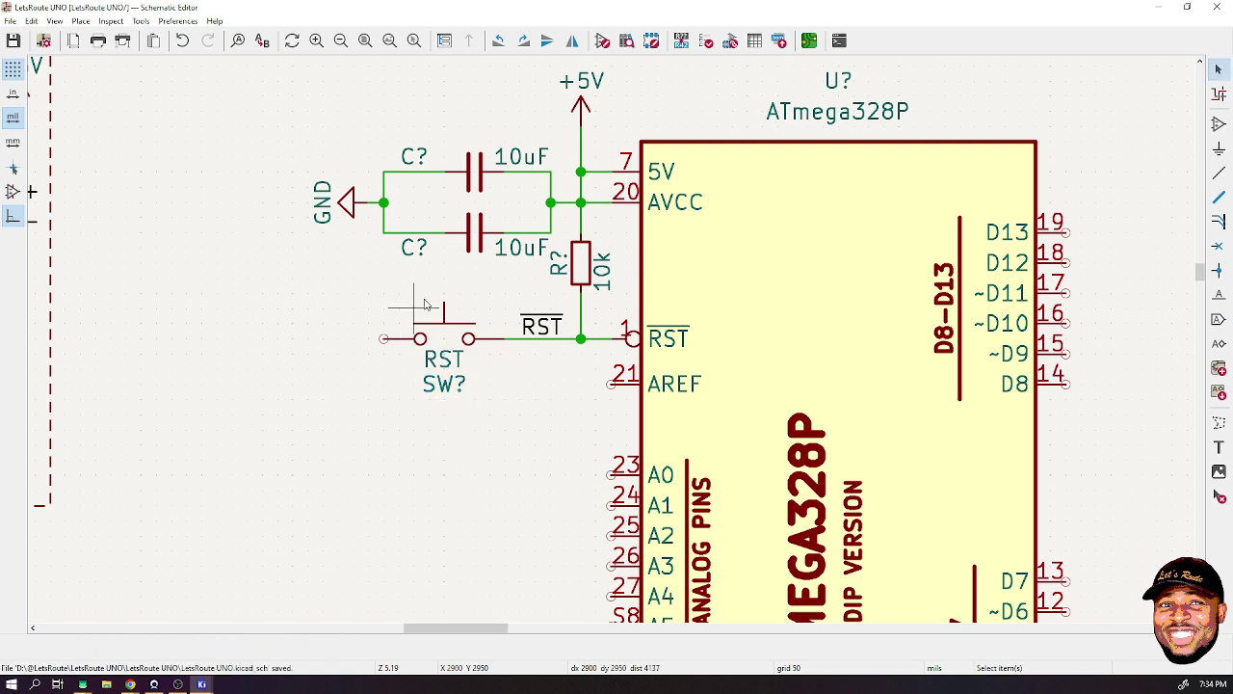
- Duplicate a GND symbol left of the switch and wire it to the switch's left pin
{"action": "left_click", "coordinate": [345, 202]}
{"action": "key", "text": "ctrl+d"}
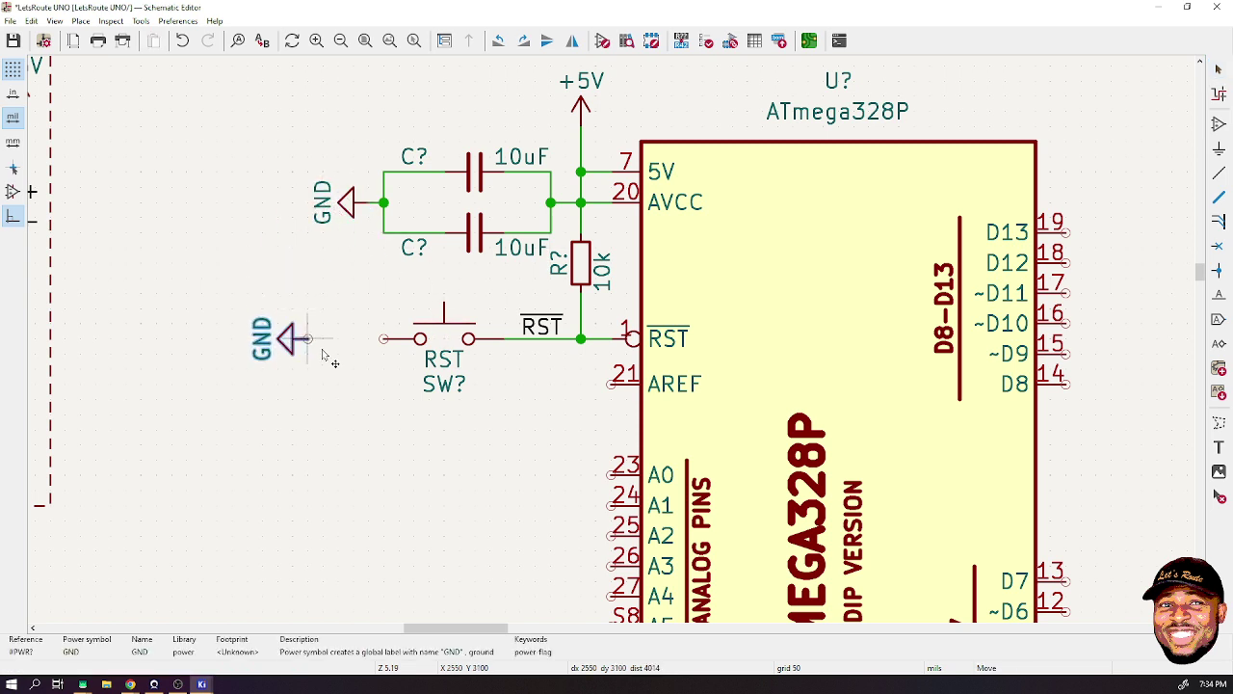
{"action": "left_click", "coordinate": [352, 338]}
{"action": "scroll", "coordinate": [383, 338], "scroll_direction": "up", "scroll_amount": 3}
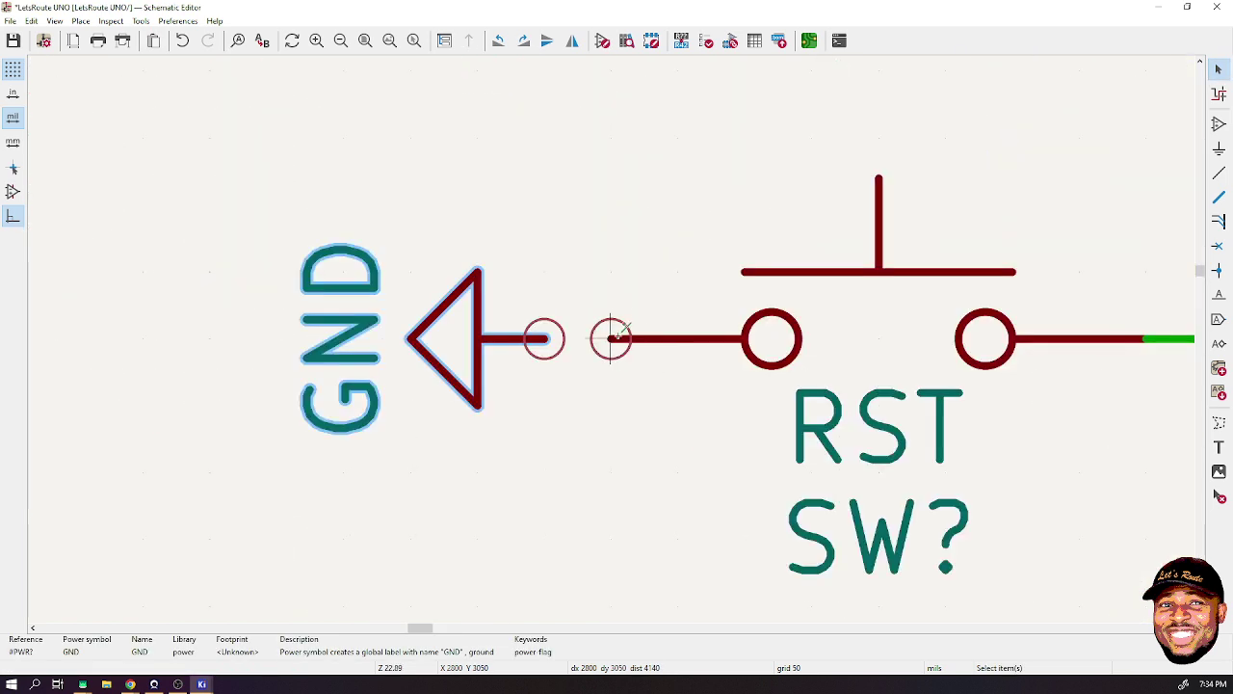
{"action": "key", "text": "w"}
{"action": "left_click", "coordinate": [611, 339]}
{"action": "left_click", "coordinate": [544, 338]}
{"action": "scroll", "coordinate": [578, 342], "scroll_direction": "down", "scroll_amount": 6}
{"action": "key", "text": "Escape"}
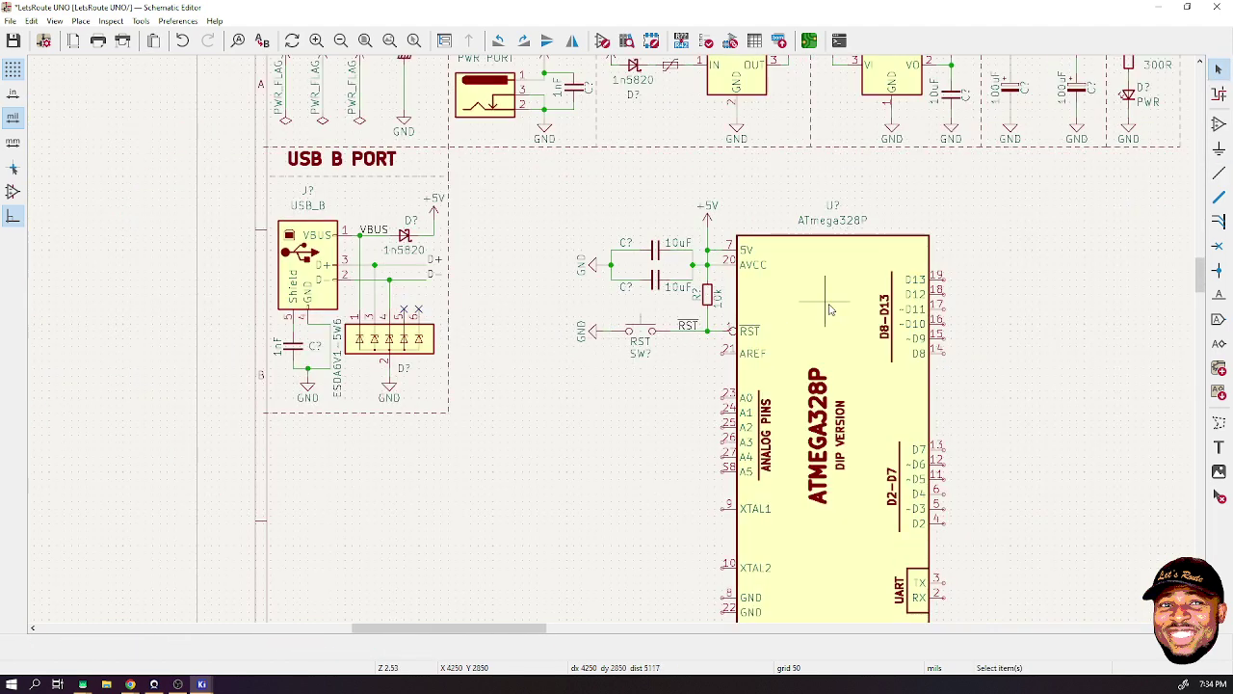
{"action": "scroll", "coordinate": [609, 337], "scroll_direction": "up", "scroll_amount": 3}
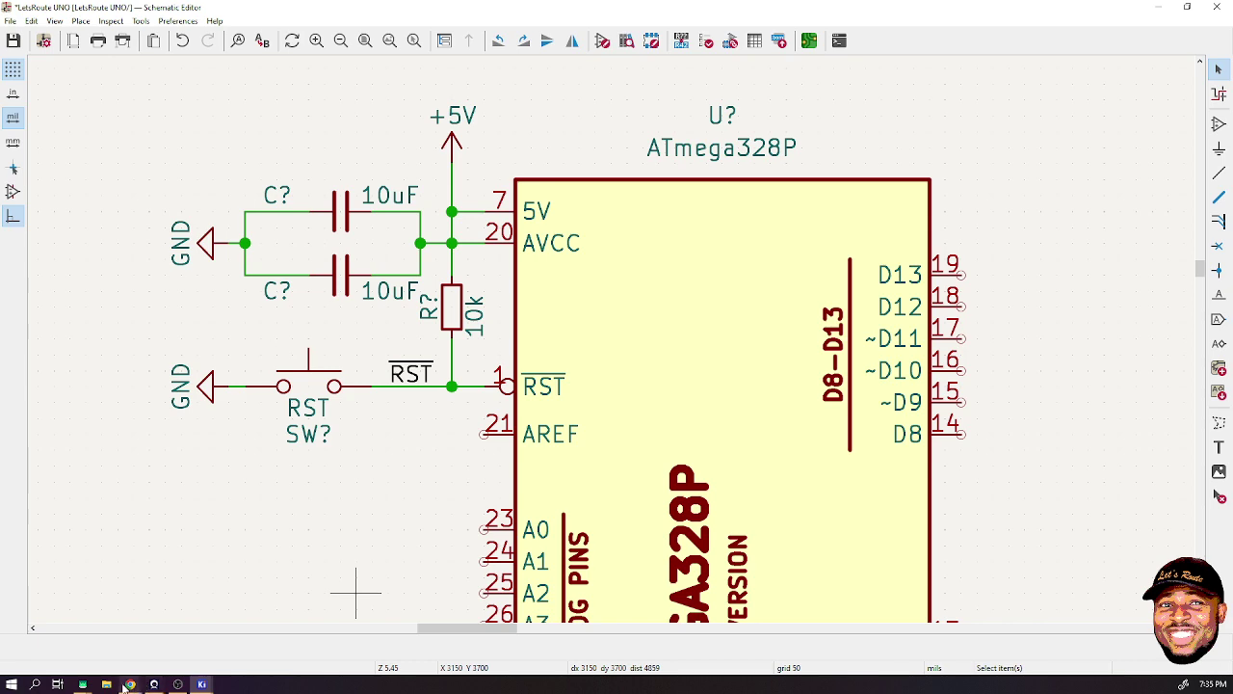
{"action": "mouse_move", "coordinate": [130, 684]}
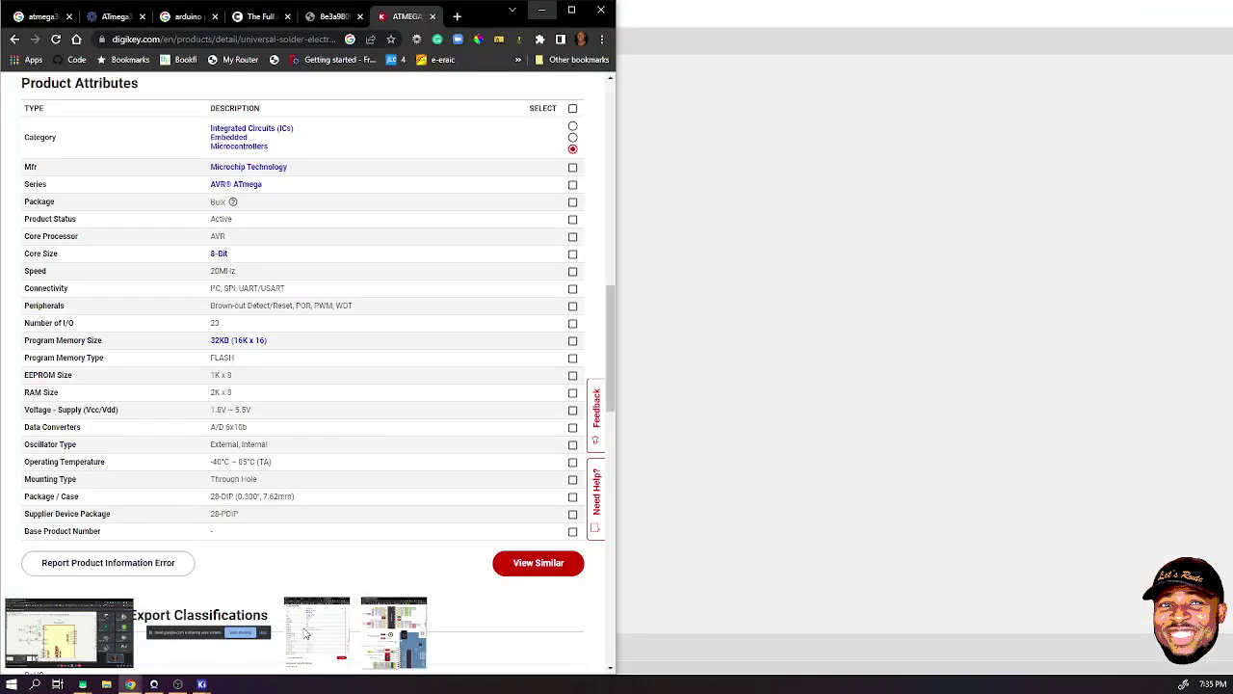
{"action": "left_click", "coordinate": [304, 633]}
{"action": "left_click", "coordinate": [116, 16]}
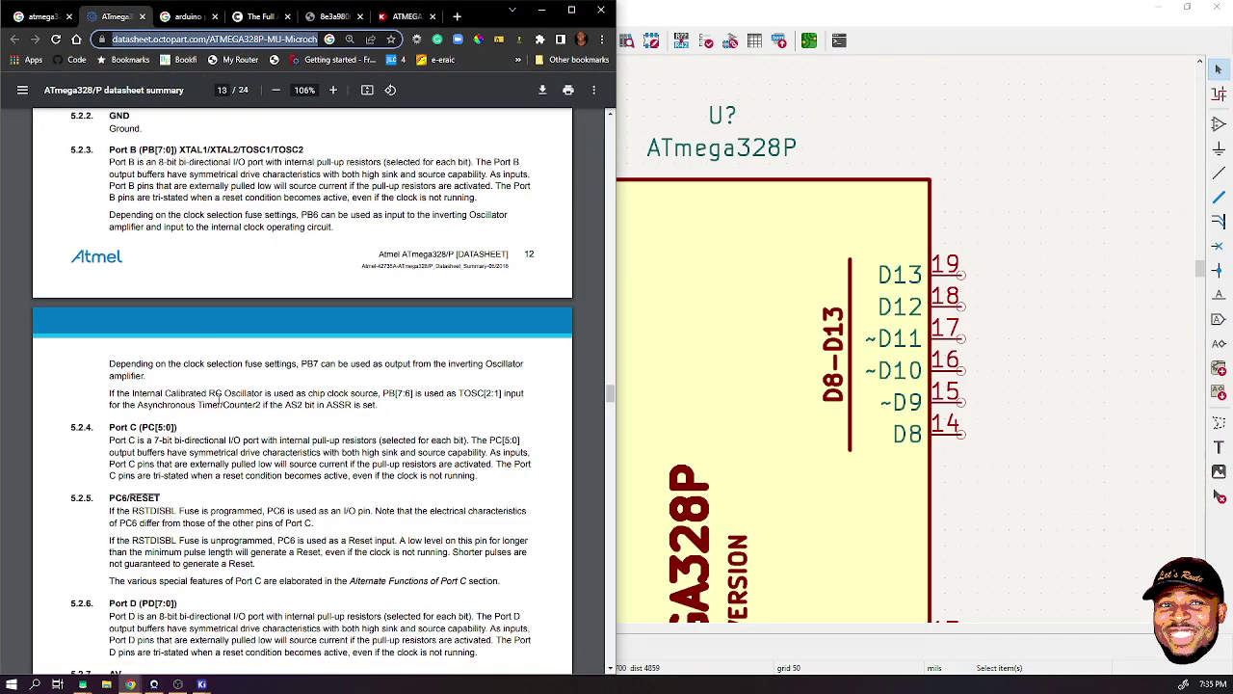
{"action": "scroll", "coordinate": [221, 403], "scroll_direction": "up", "scroll_amount": 3}
{"action": "scroll", "coordinate": [135, 258], "scroll_direction": "down", "scroll_amount": 7}
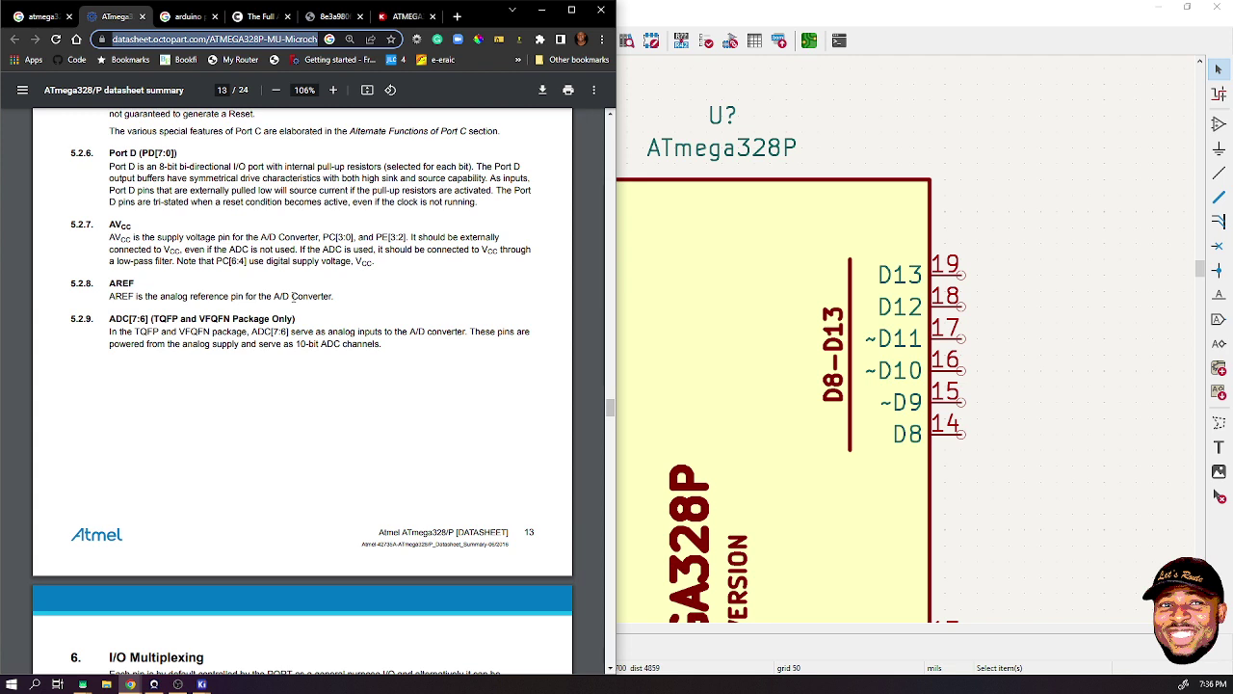
{"action": "key", "text": "alt+Tab"}
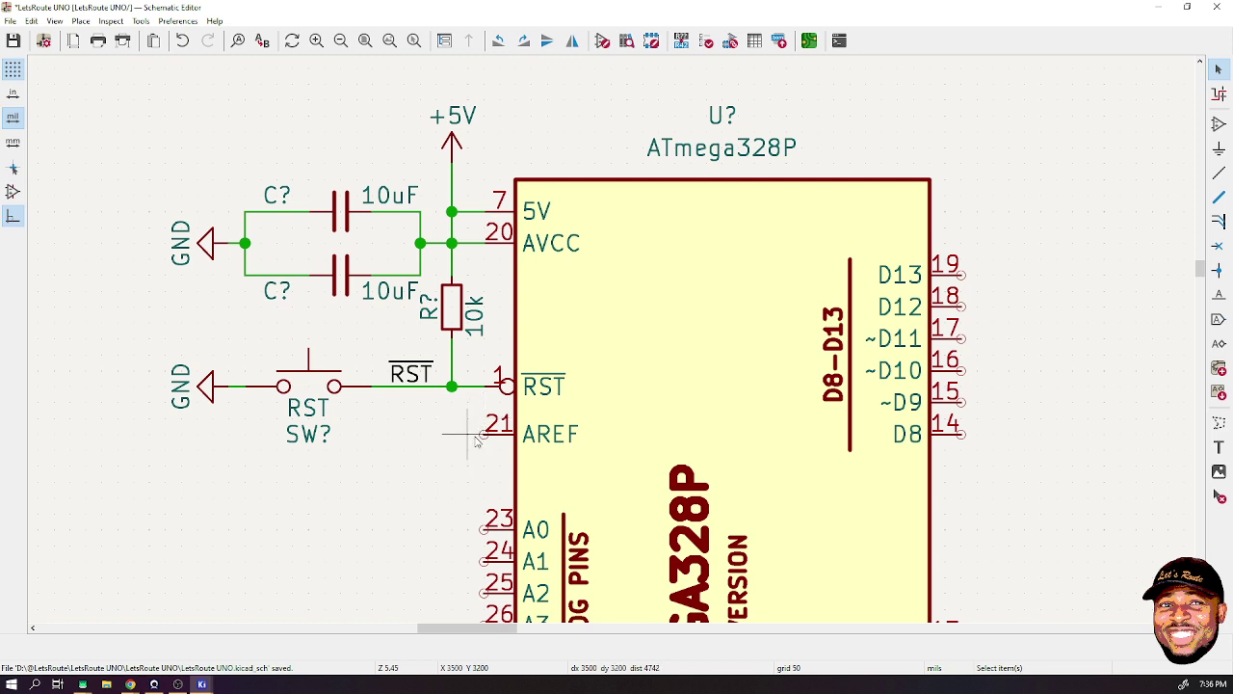
- Duplicate the 10uF capacitor below the reset switch and wire the AREF pin to it
{"action": "left_click", "coordinate": [347, 276]}
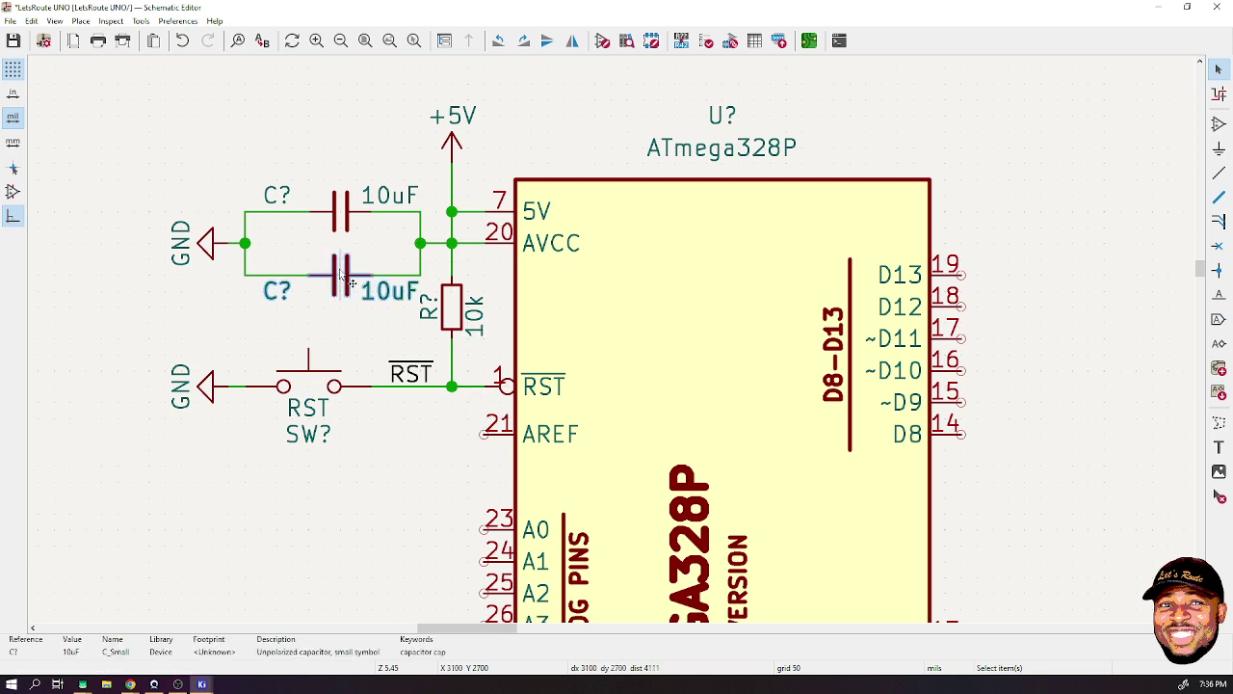
{"action": "key", "text": "ctrl+d"}
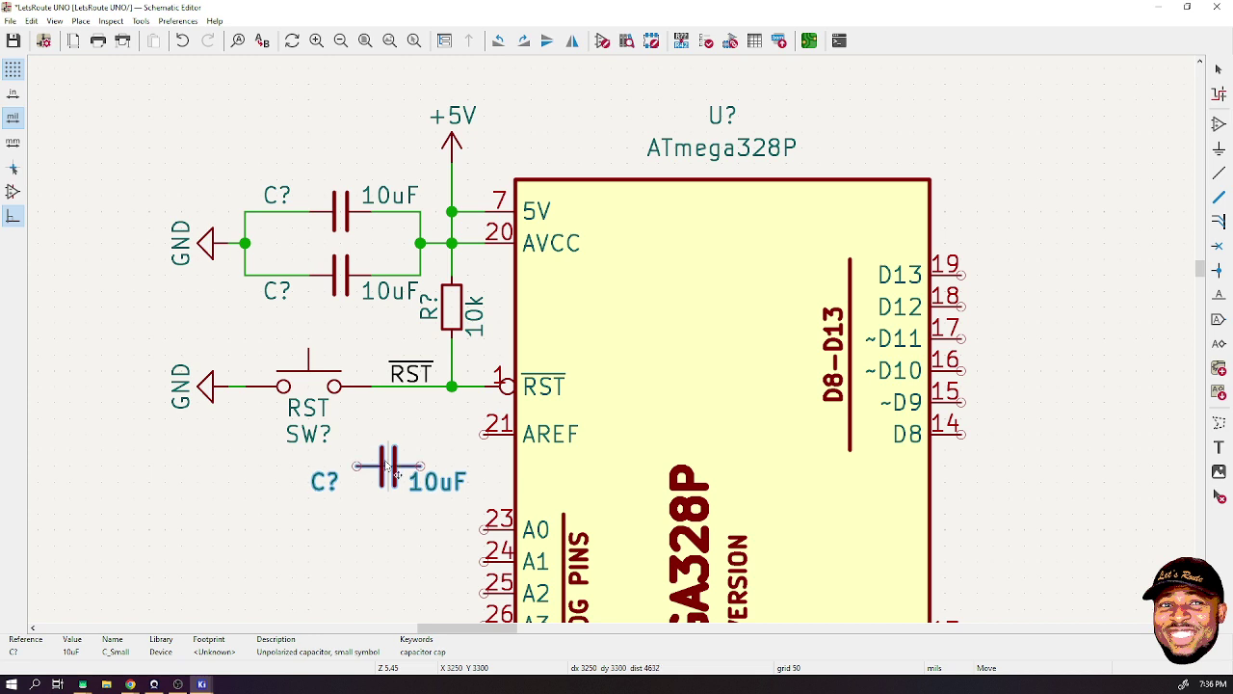
{"action": "left_click", "coordinate": [390, 472]}
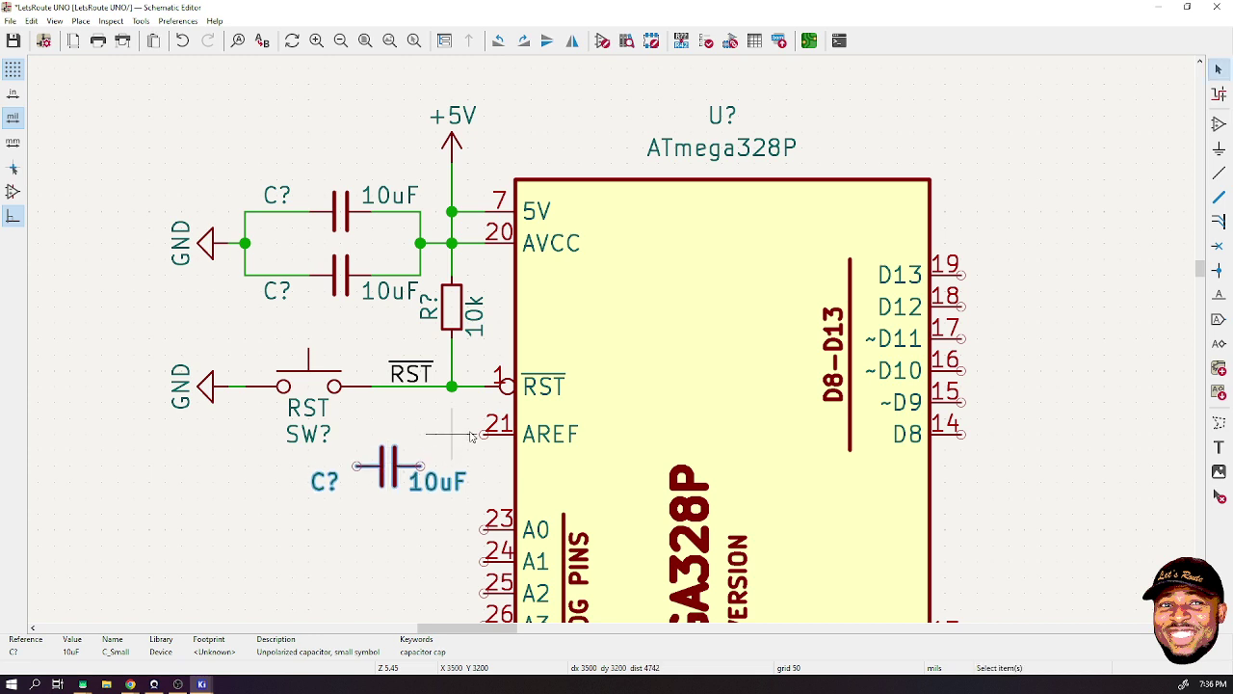
{"action": "key", "text": "w"}
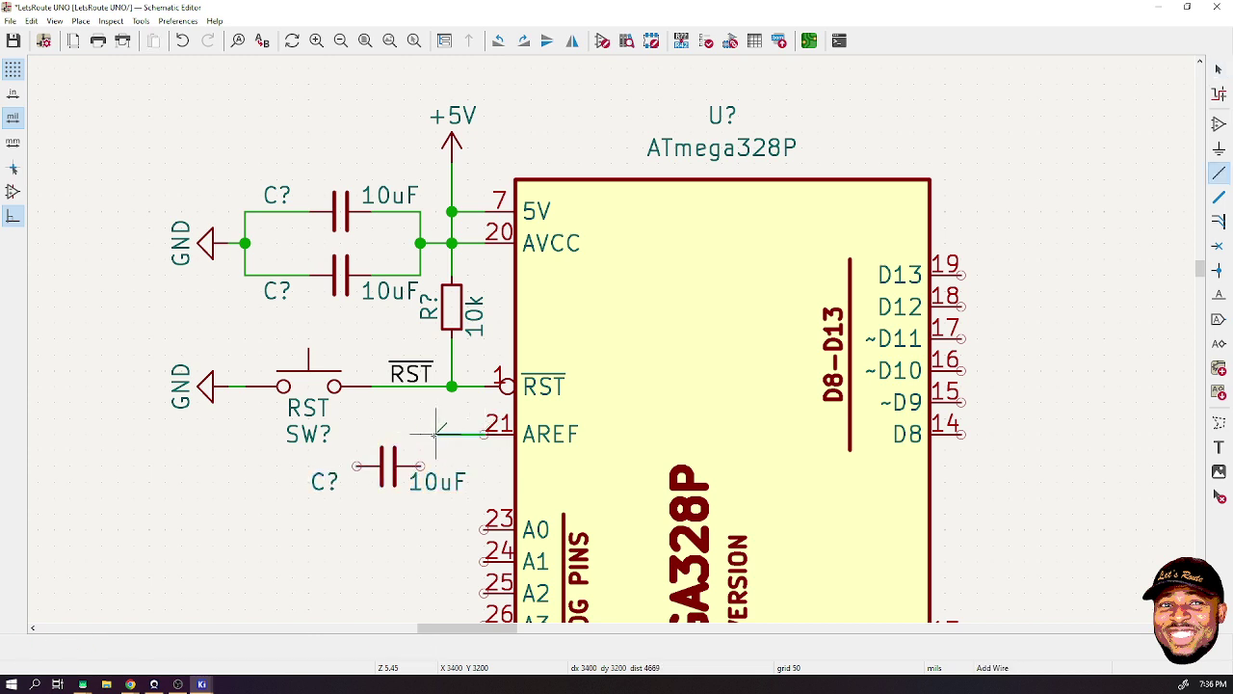
{"action": "left_click", "coordinate": [420, 465]}
{"action": "key", "text": "Escape"}
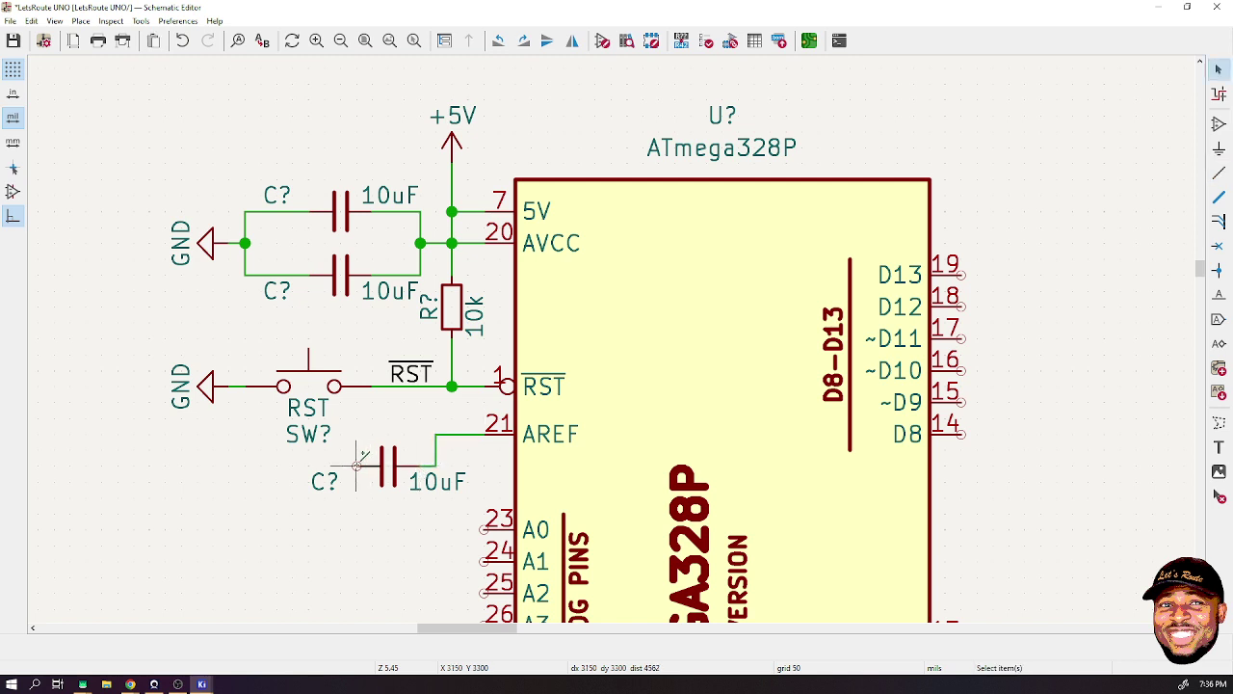
- Wire the capacitor's other terminal to a duplicated GND symbol on its left
{"action": "key", "text": "w"}
{"action": "double_click", "coordinate": [277, 465]}
{"action": "left_click", "coordinate": [216, 386]}
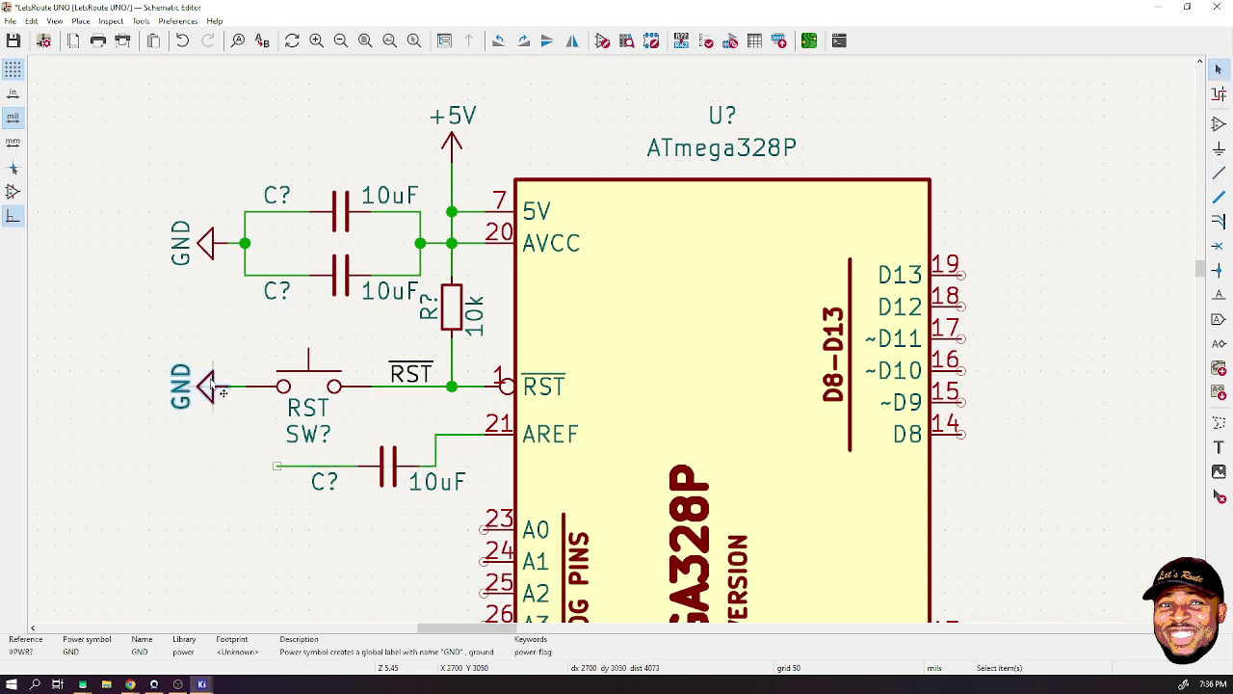
{"action": "key", "text": "ctrl+d"}
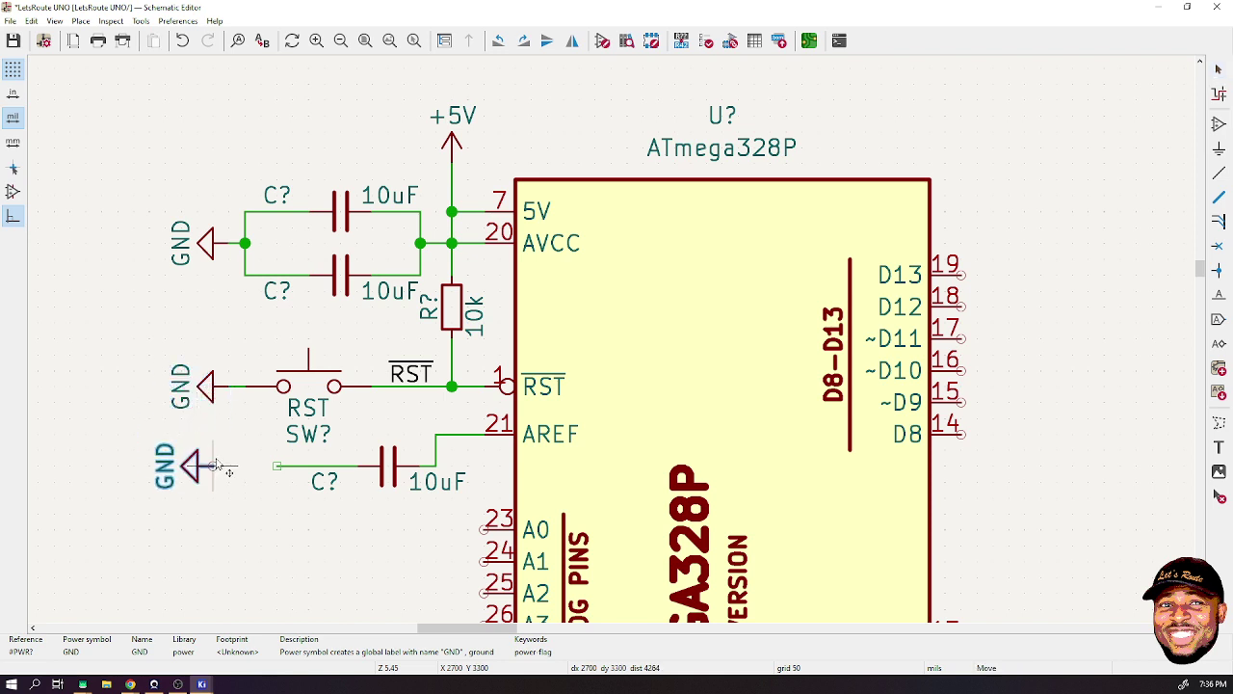
{"action": "left_click", "coordinate": [228, 467]}
{"action": "key", "text": "w"}
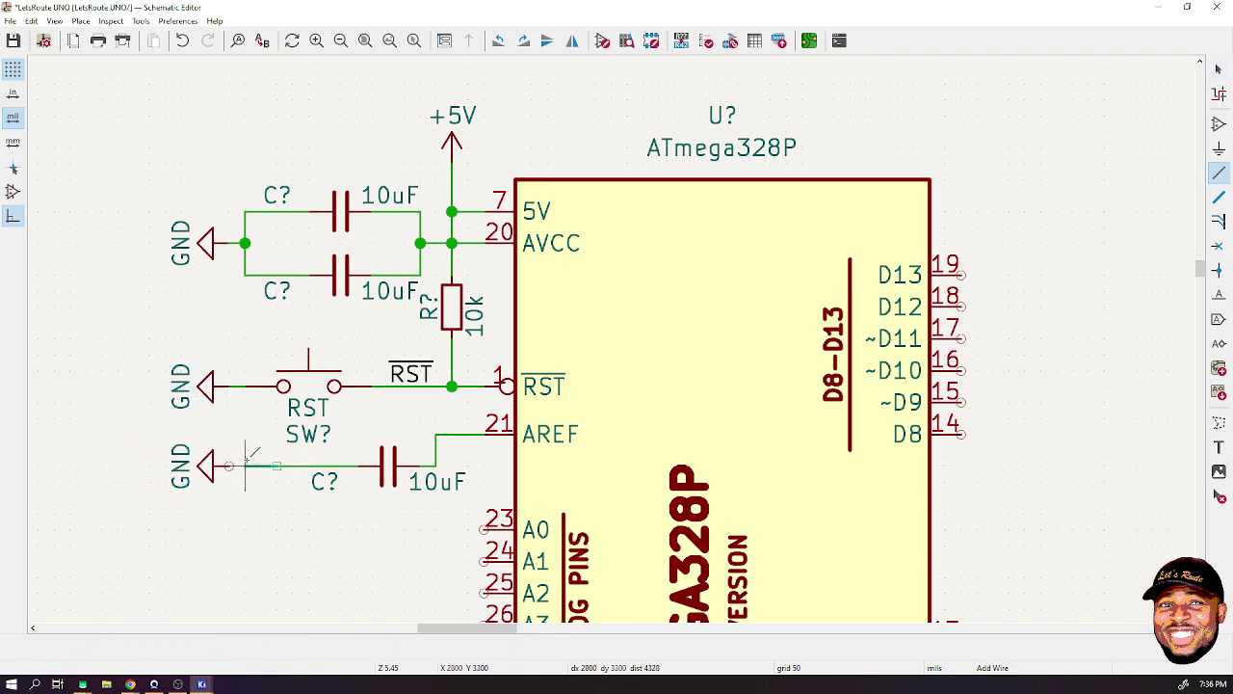
{"action": "left_click", "coordinate": [229, 467]}
{"action": "key", "text": "Escape"}
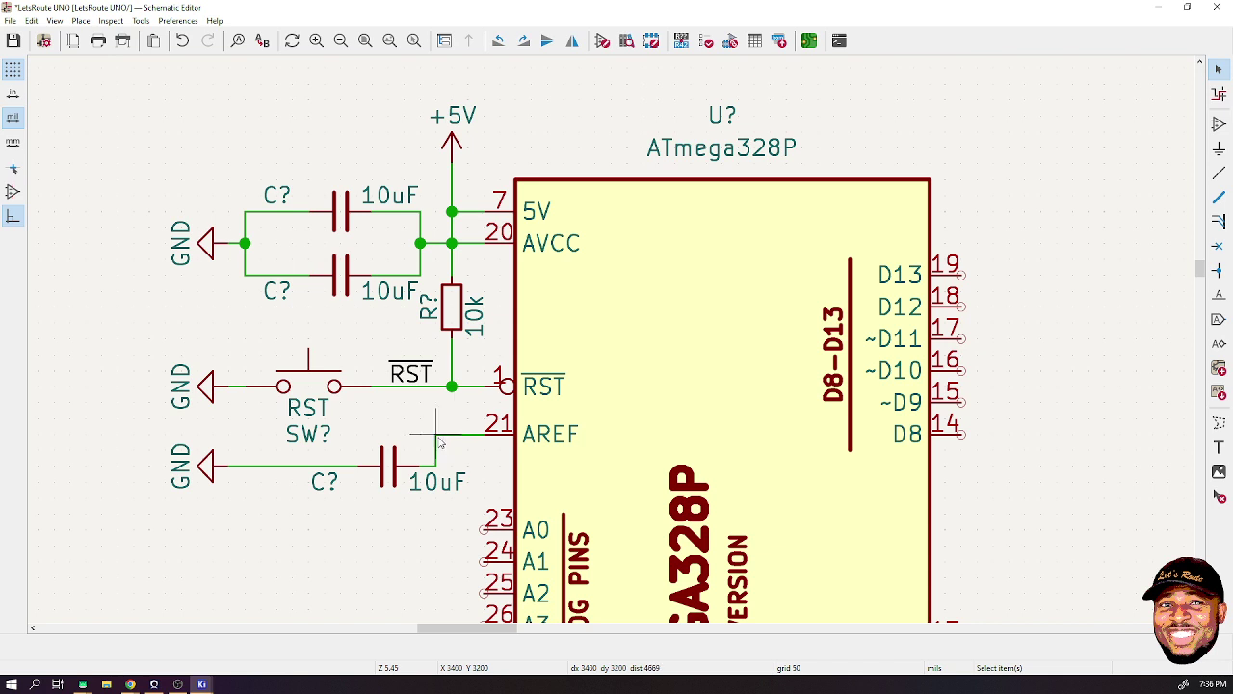
{"action": "left_click", "coordinate": [438, 435]}
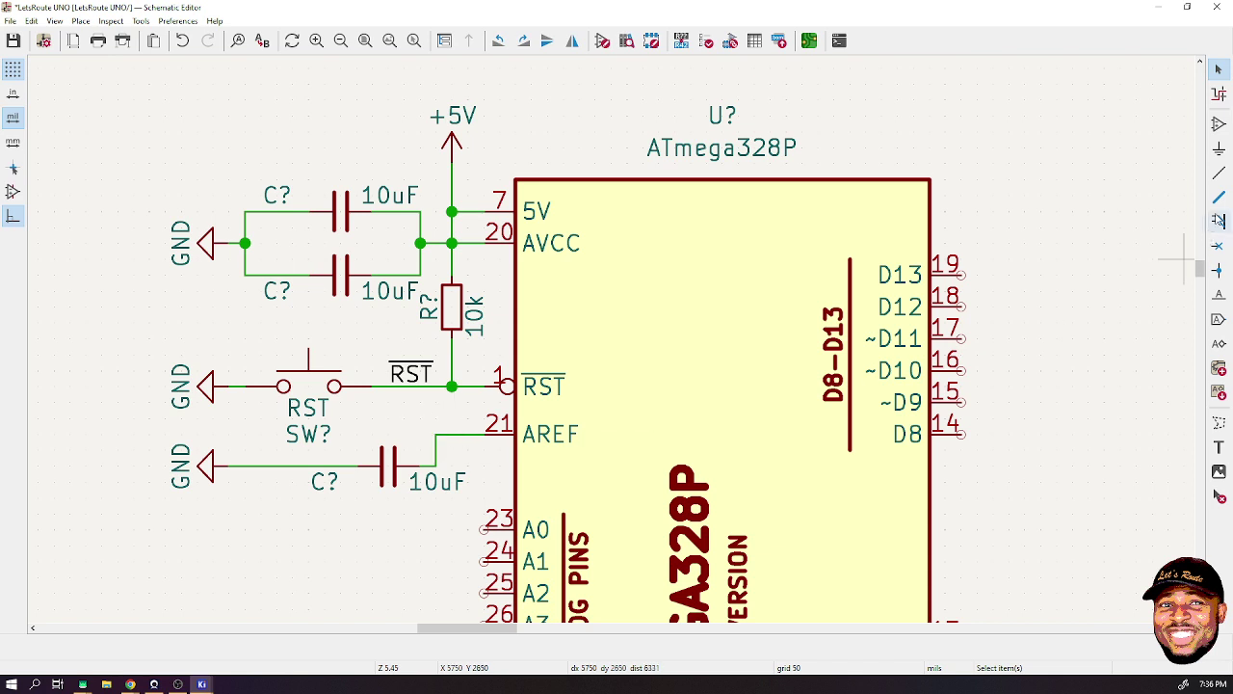
- Add a short stub on the AREF wire with a right-aligned AREF net label, then save
{"action": "left_click", "coordinate": [1219, 175]}
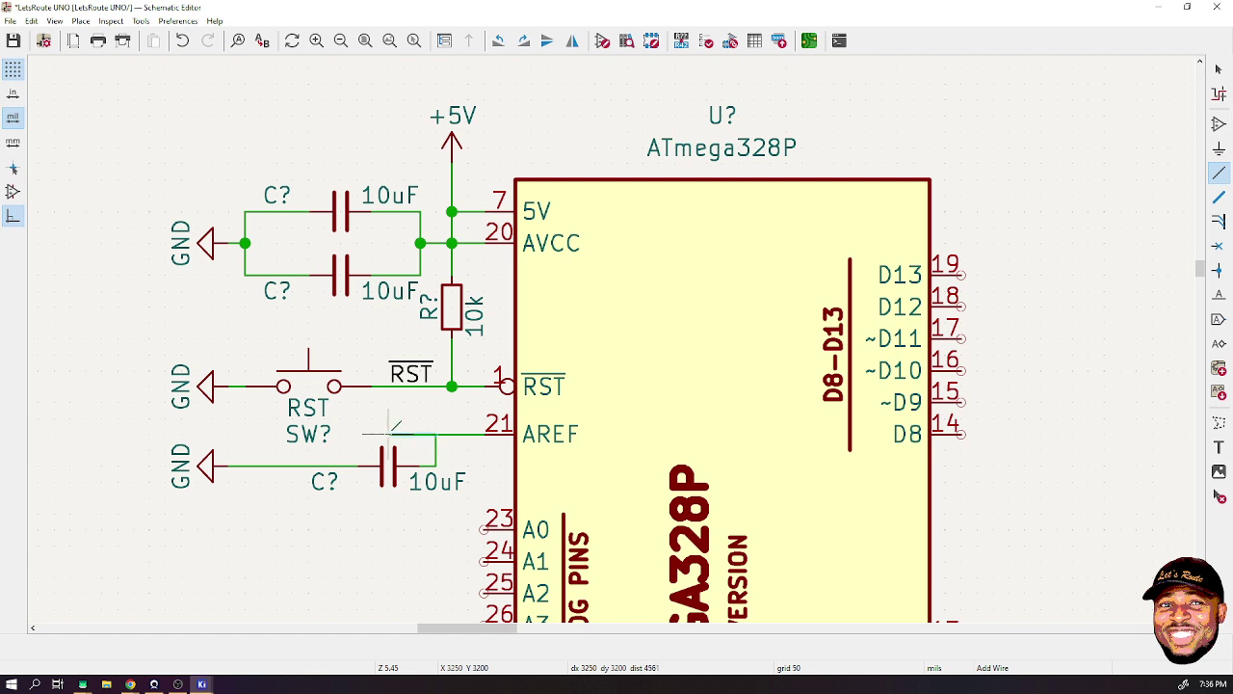
{"action": "left_click", "coordinate": [421, 435]}
{"action": "left_click", "coordinate": [435, 434]}
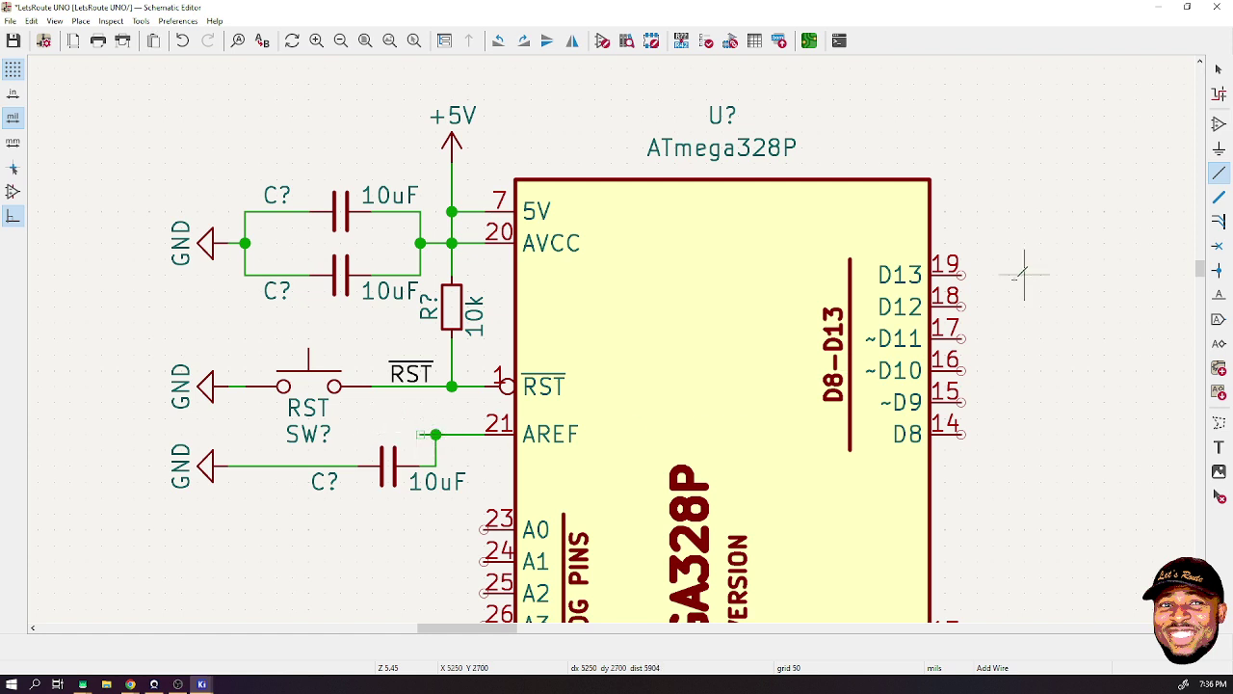
{"action": "left_click", "coordinate": [1219, 294]}
{"action": "left_click", "coordinate": [388, 462]}
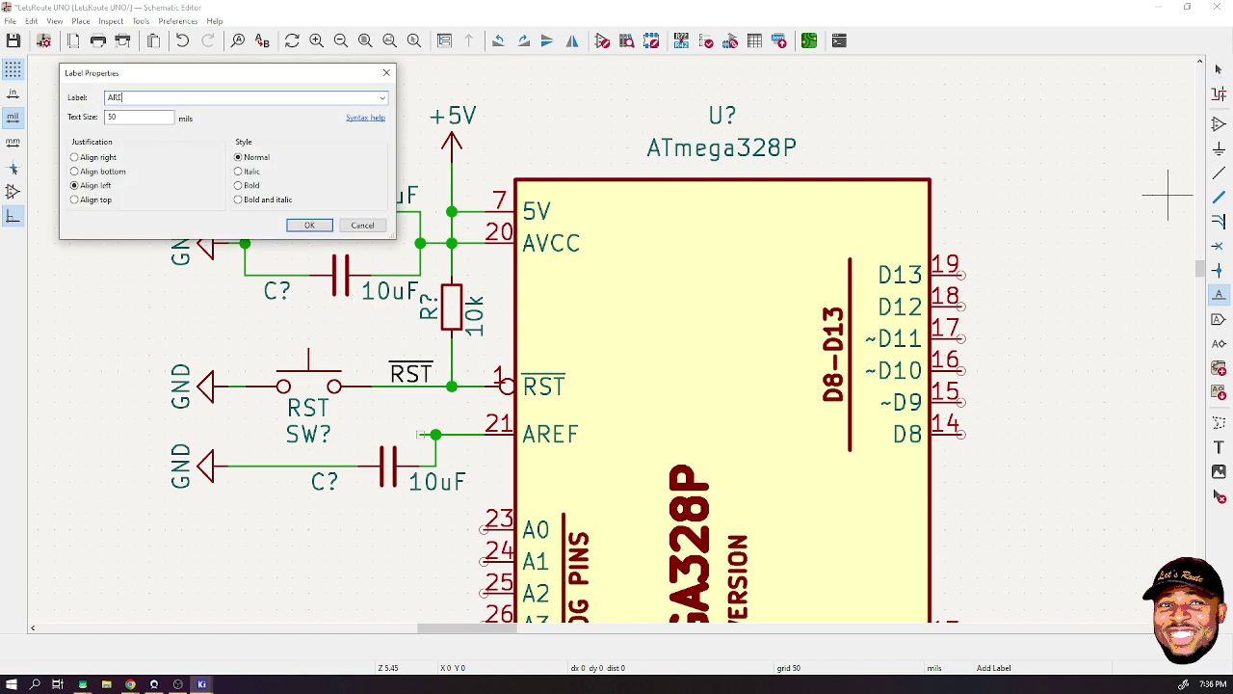
{"action": "left_click", "coordinate": [309, 225]}
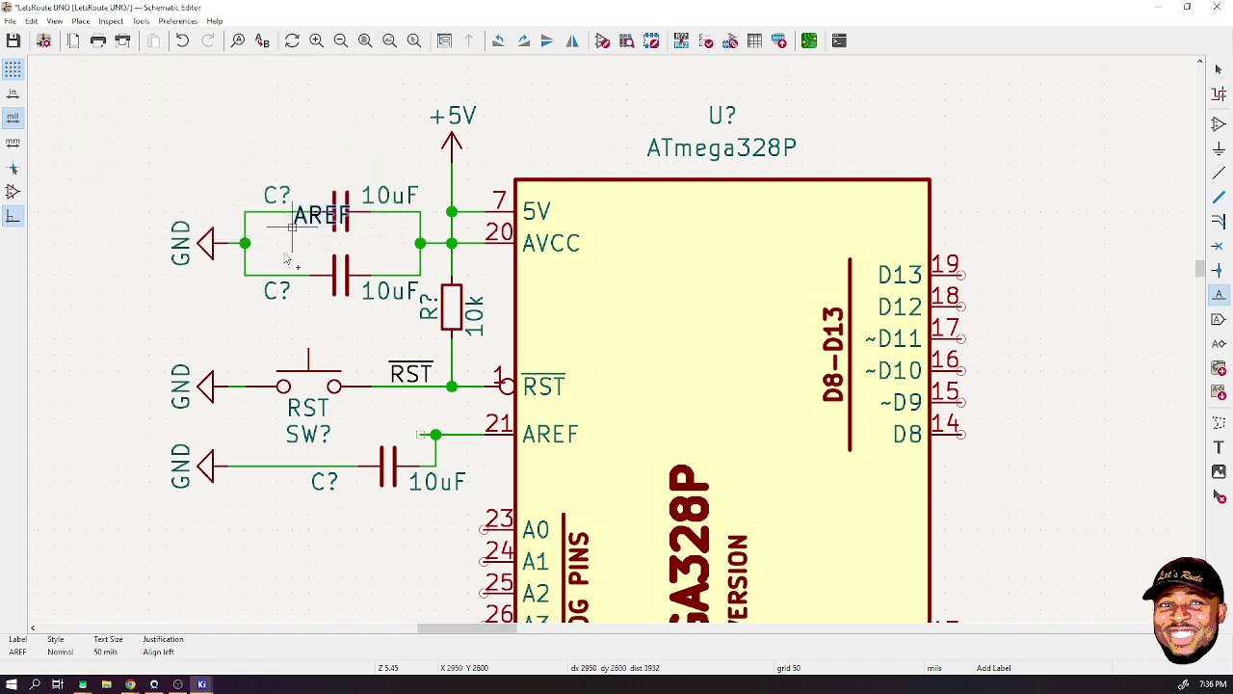
{"action": "key", "text": "r"}
{"action": "key", "text": "r"}
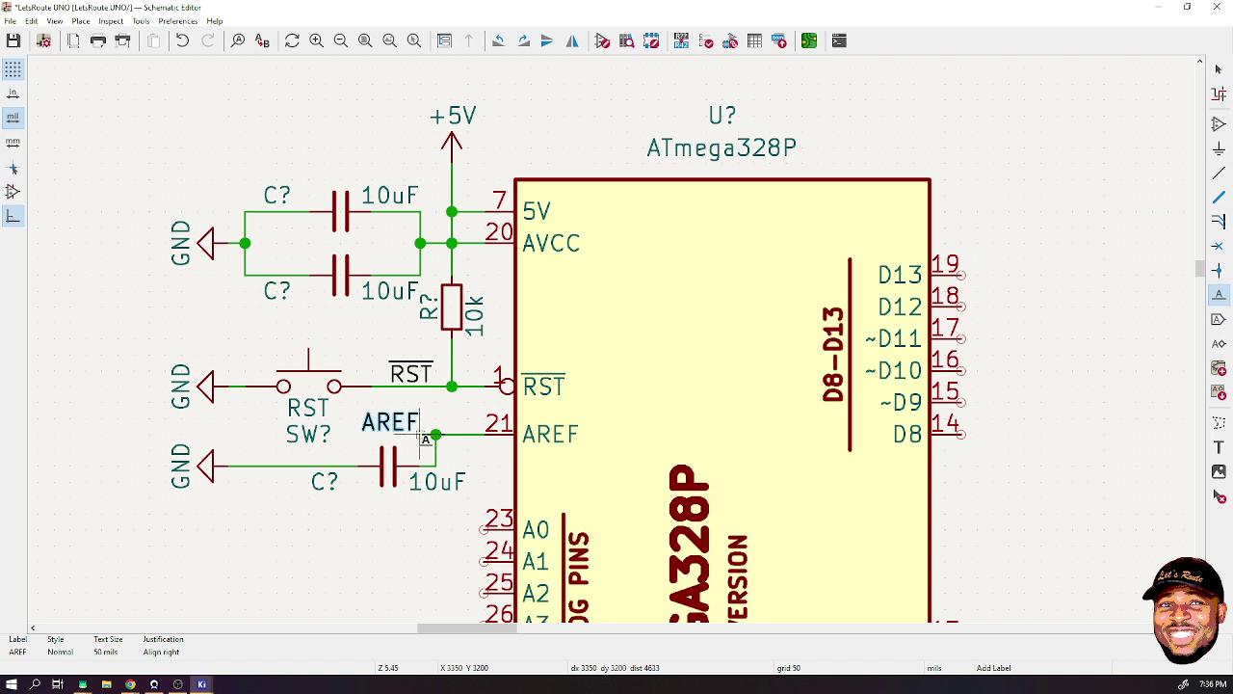
{"action": "left_click", "coordinate": [433, 433]}
{"action": "key", "text": "ctrl+s"}
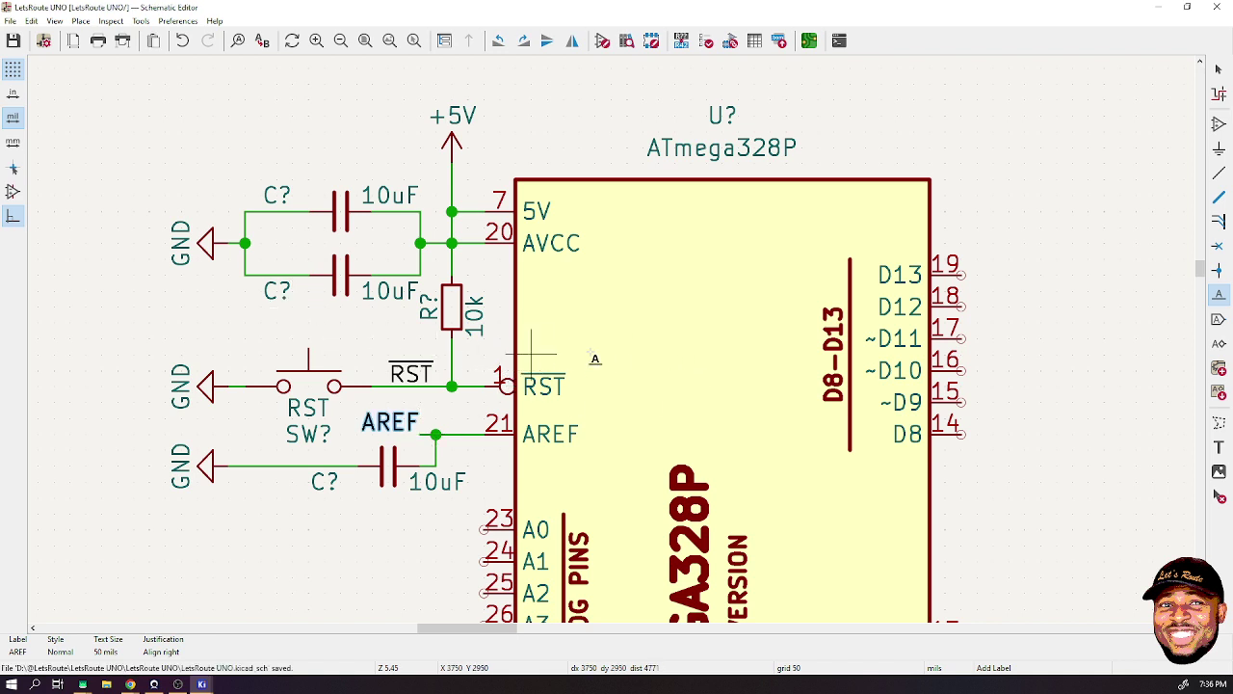
{"action": "key", "text": "Escape"}
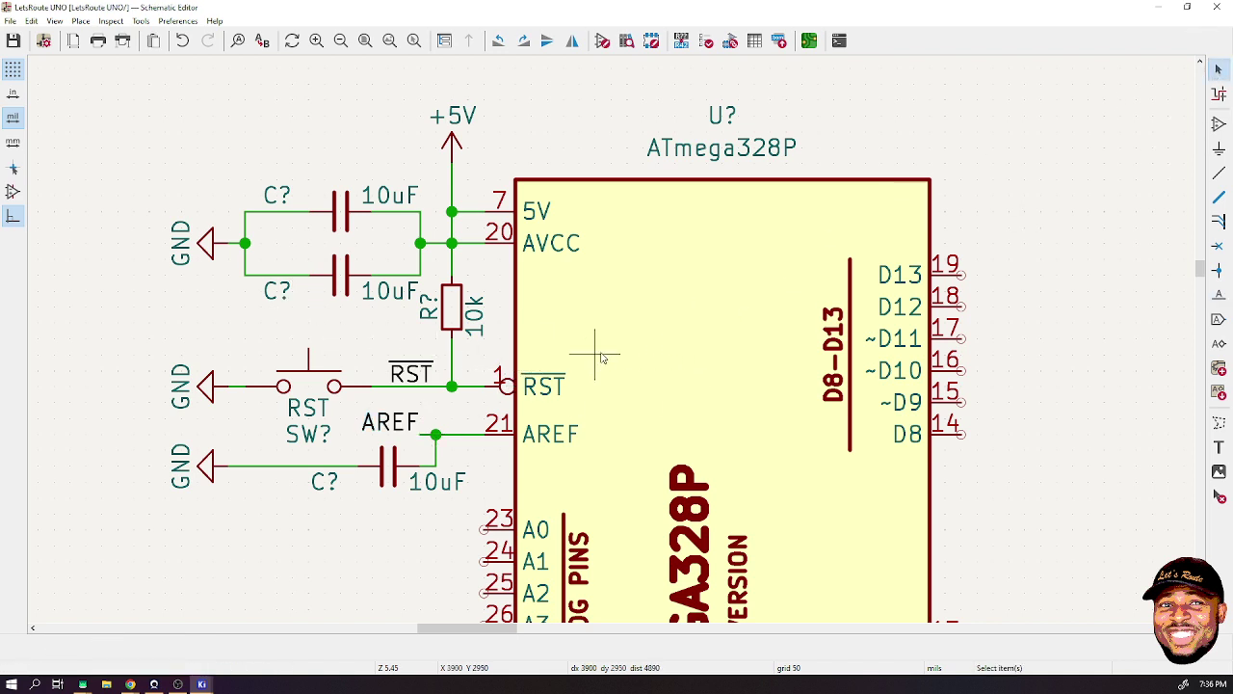
{"action": "scroll", "coordinate": [610, 345], "scroll_direction": "down", "scroll_amount": 1}
{"action": "scroll", "coordinate": [626, 385], "scroll_direction": "down", "scroll_amount": 1}
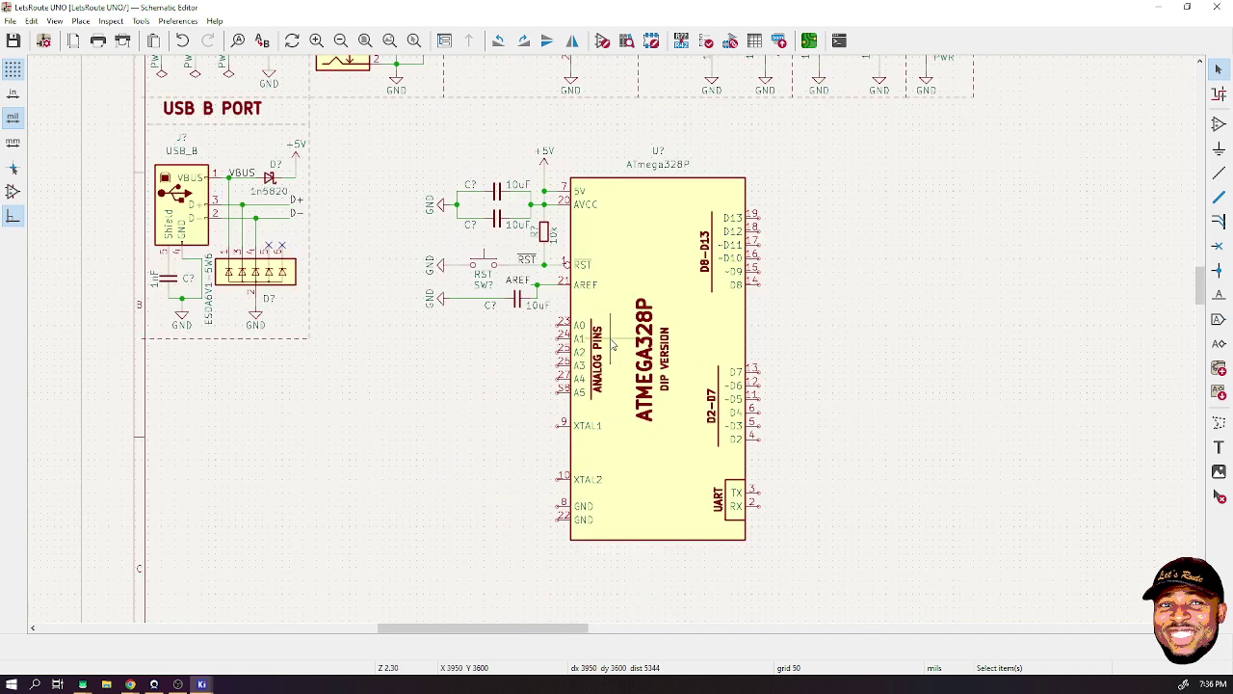
- Place a mirrored Conn_01x06_Female header left of the ATmega328P's analog pins
{"action": "scroll", "coordinate": [605, 370], "scroll_direction": "down", "scroll_amount": 2}
{"action": "scroll", "coordinate": [601, 365], "scroll_direction": "up", "scroll_amount": 3}
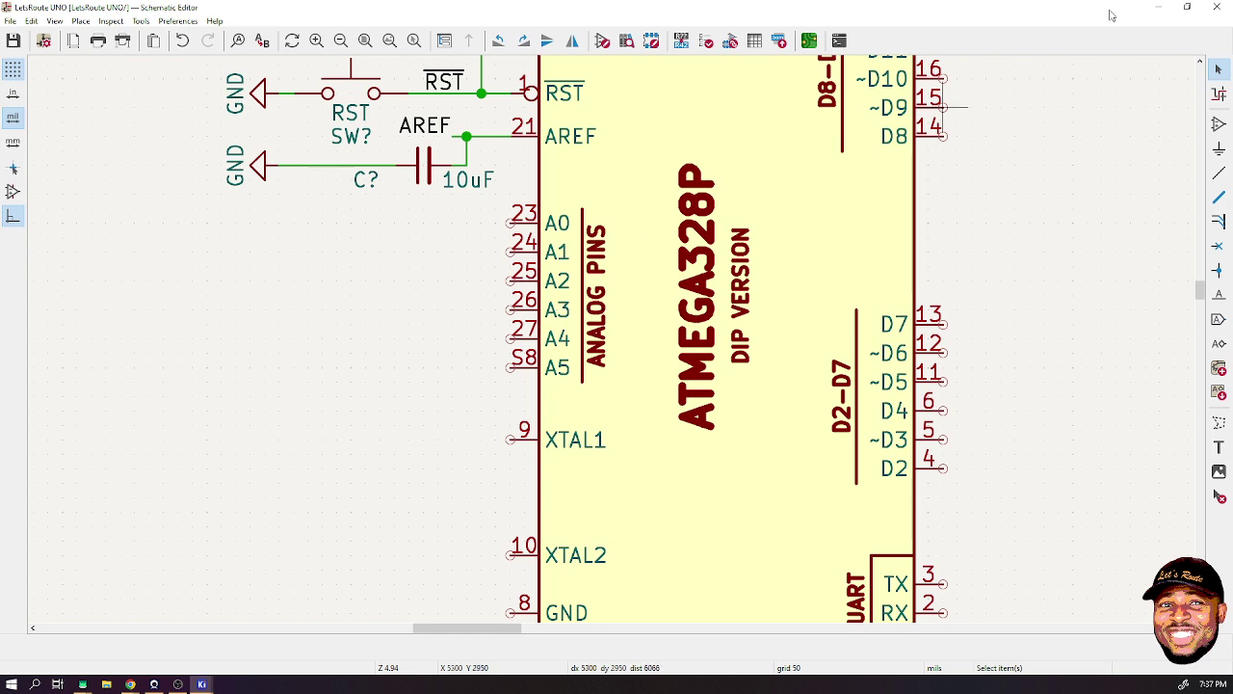
{"action": "key", "text": "a"}
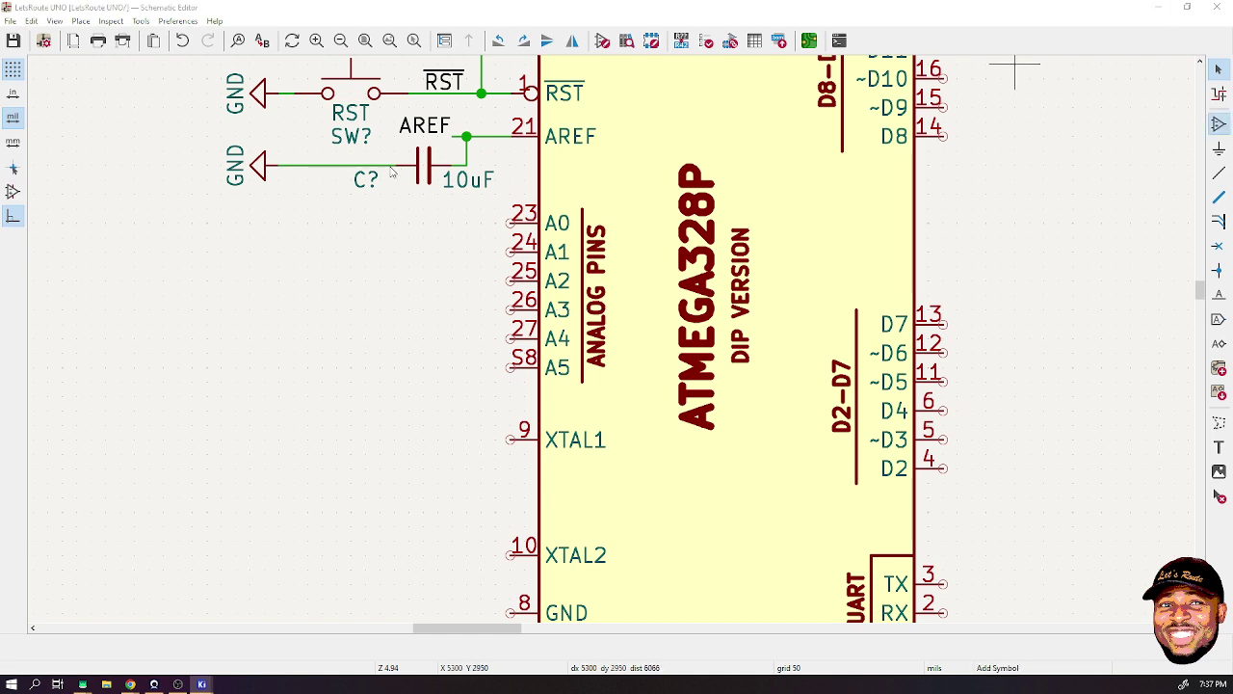
{"action": "left_click", "coordinate": [1014, 65]}
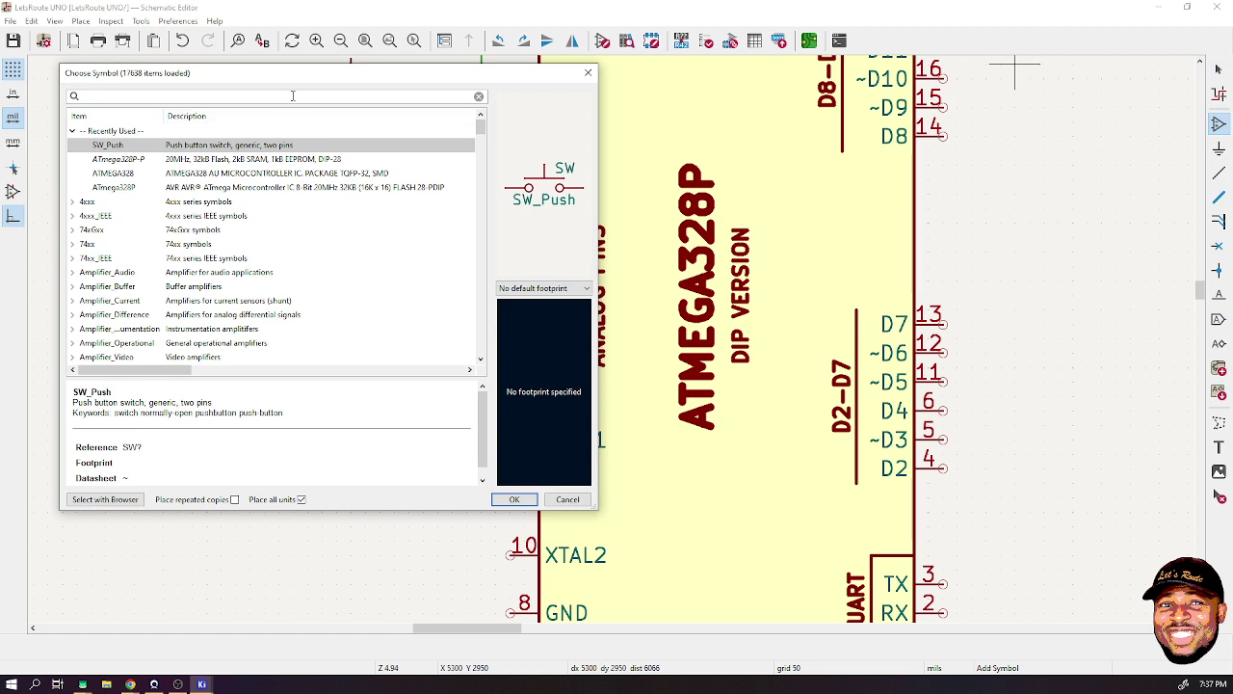
{"action": "type", "text": "conne"}
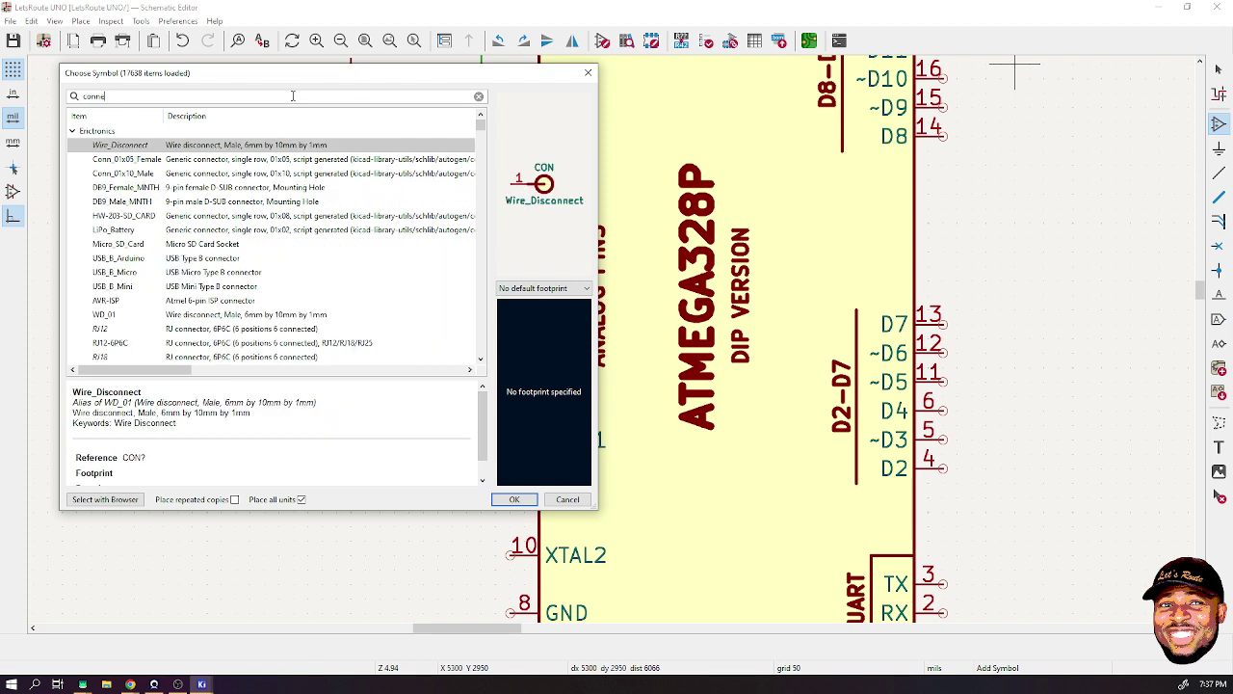
{"action": "key", "text": "BackSpace"}
{"action": "type", "text": "_"}
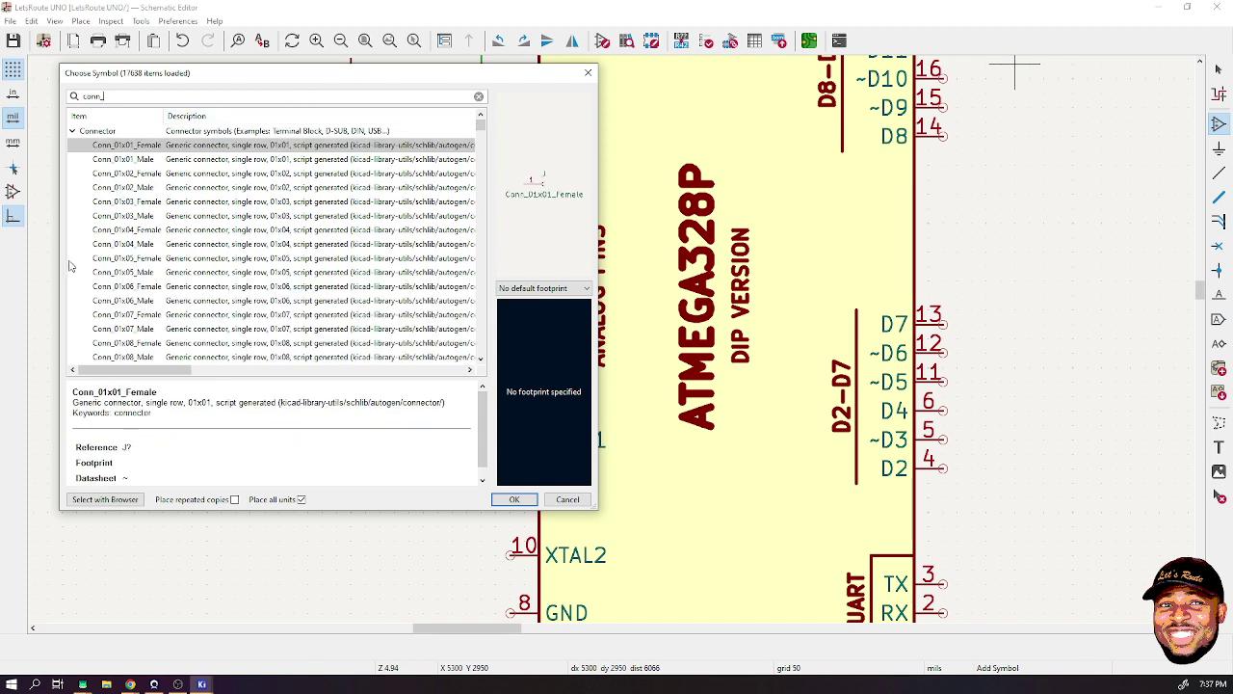
{"action": "double_click", "coordinate": [125, 286]}
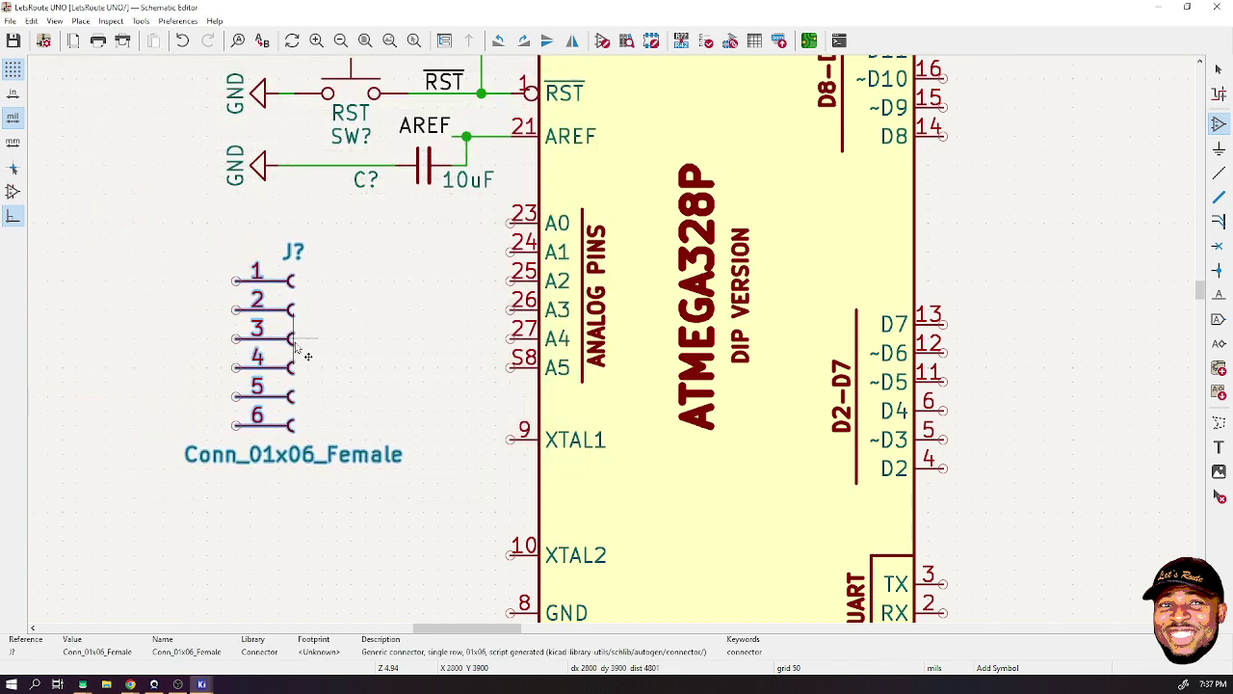
{"action": "key", "text": "r"}
{"action": "key", "text": "r"}
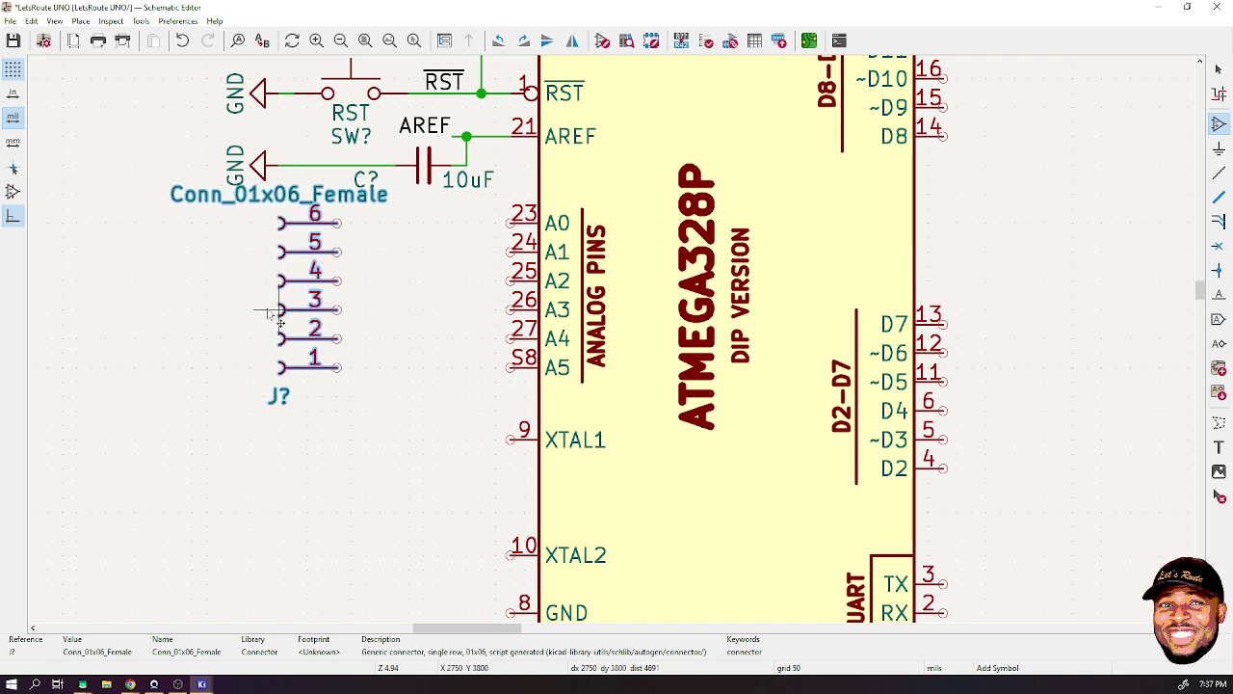
{"action": "left_click", "coordinate": [270, 313]}
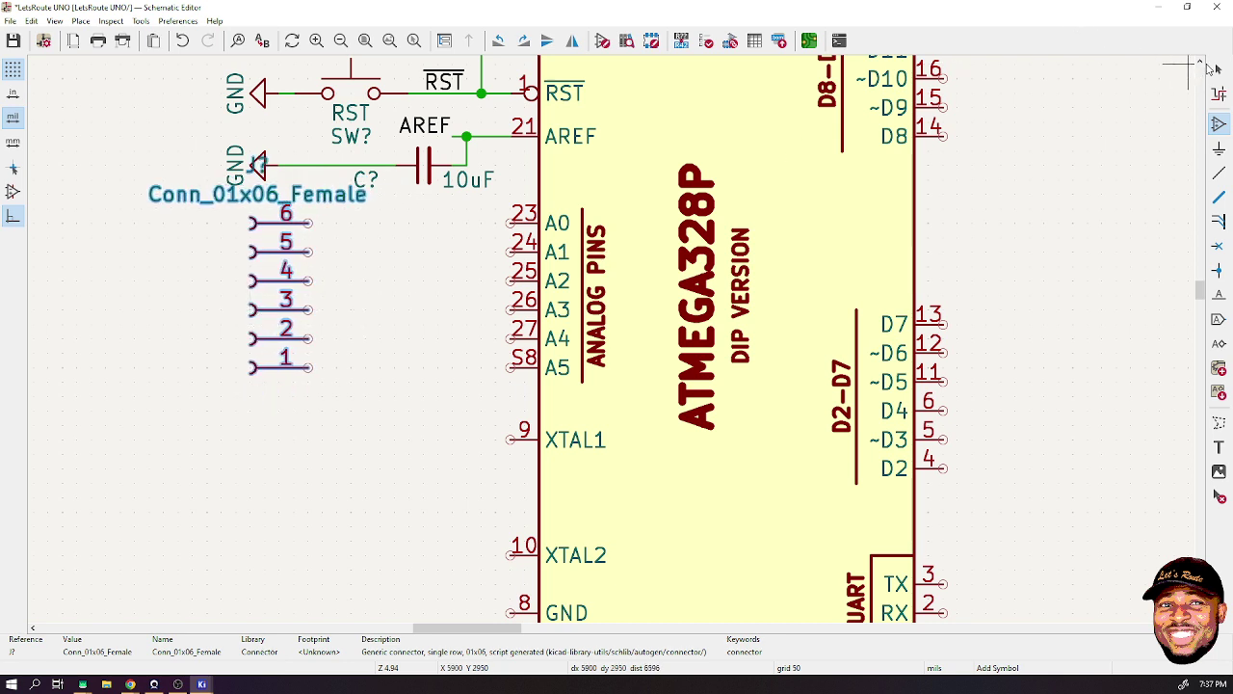
- Rename the connector's value to ANALOG PINS
{"action": "left_click", "coordinate": [1216, 69]}
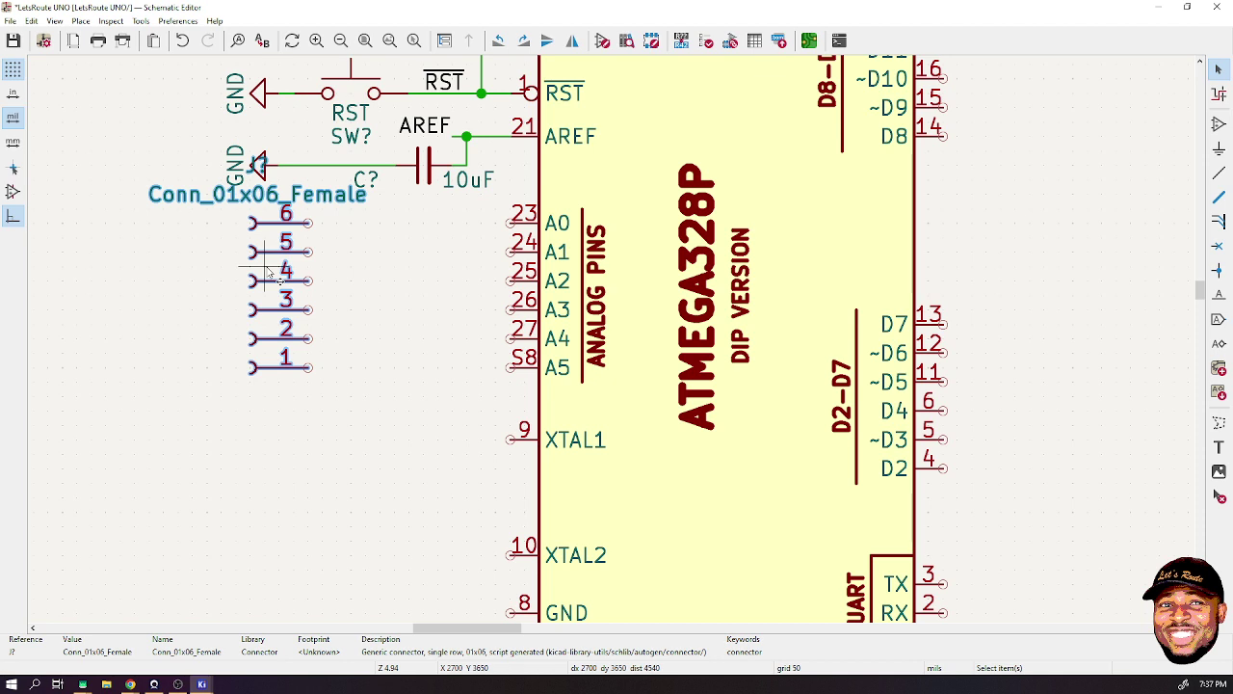
{"action": "key", "text": "v"}
{"action": "key", "text": "BackSpace"}
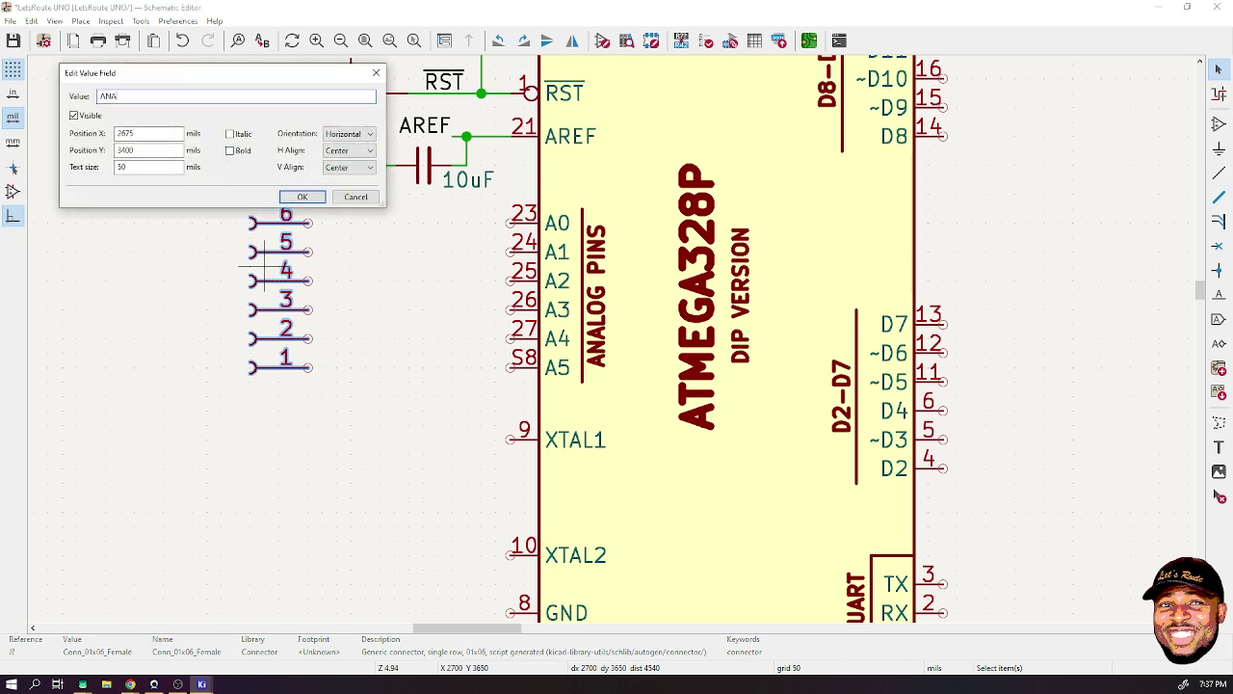
{"action": "type", "text": "ANALOG PINS"}
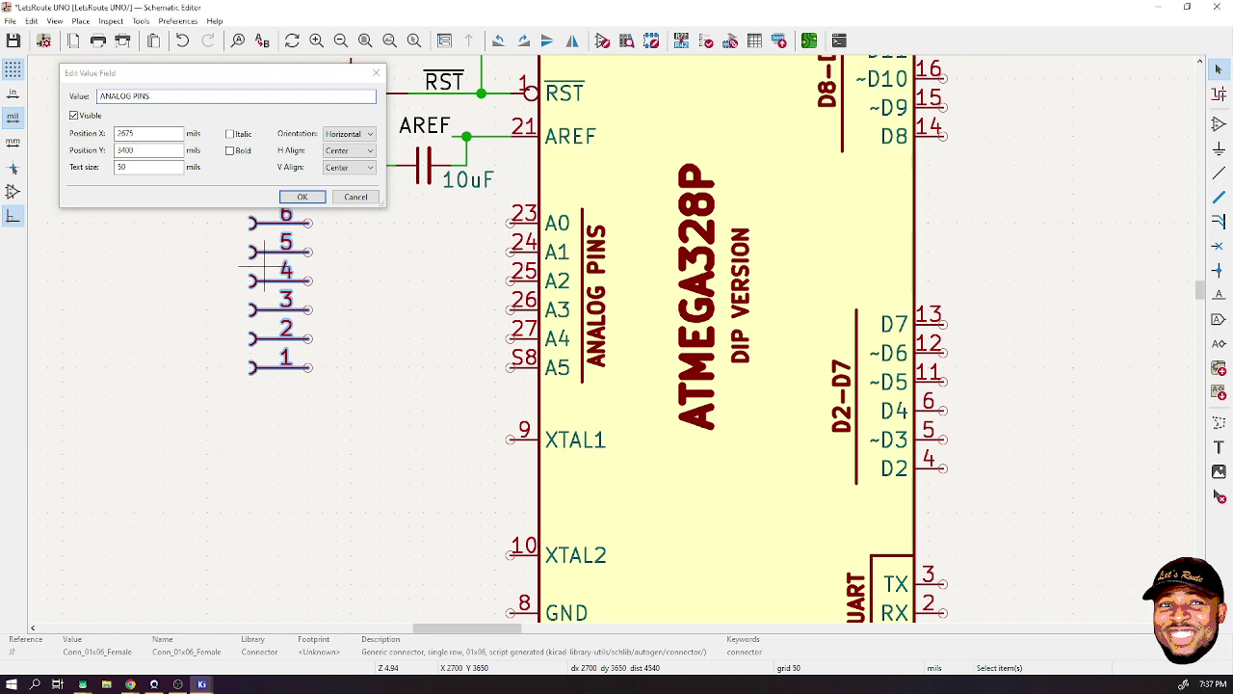
{"action": "key", "text": "Return"}
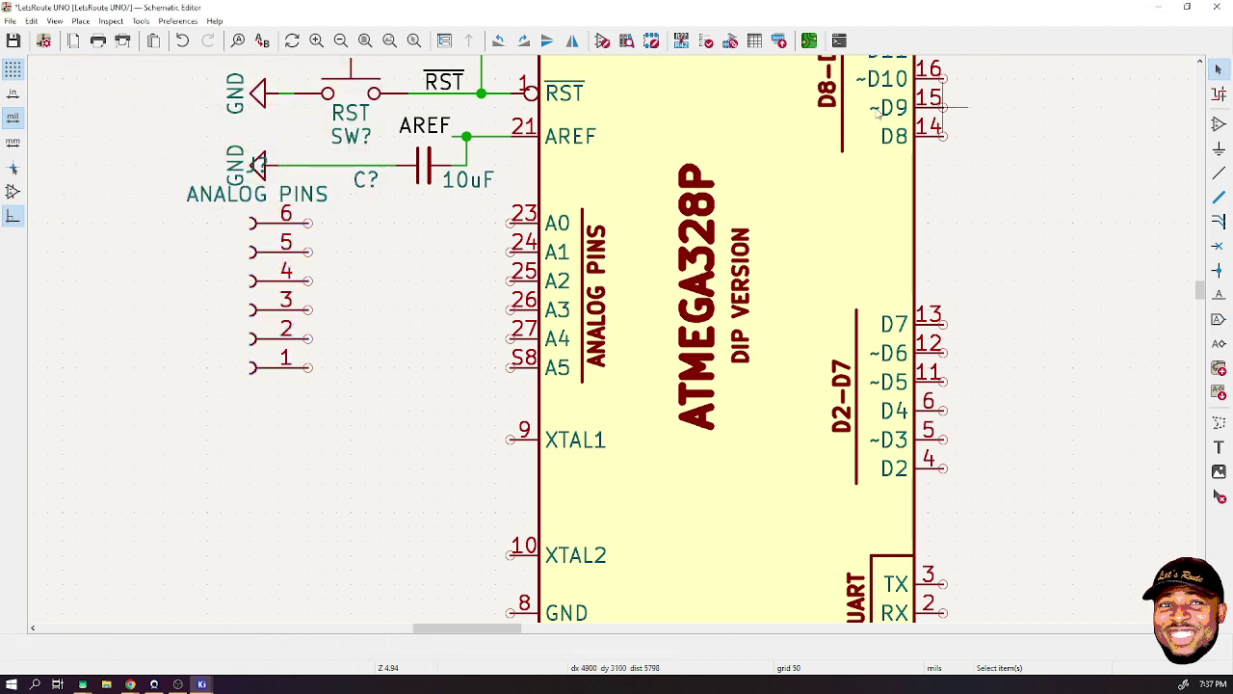
{"action": "key", "text": "Escape"}
{"action": "left_click", "coordinate": [231, 195]}
- Turn the ANALOG PINS label vertical along the header's left side
{"action": "key", "text": "m"}
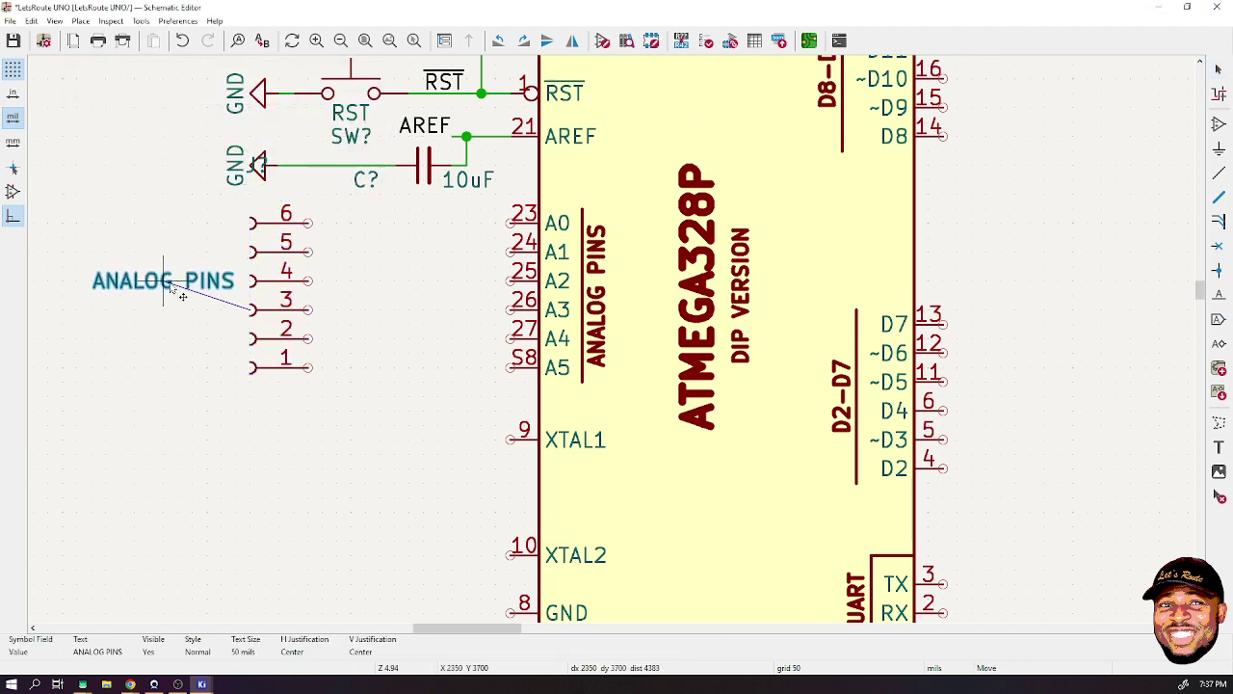
{"action": "key", "text": "r"}
{"action": "left_click", "coordinate": [255, 297]}
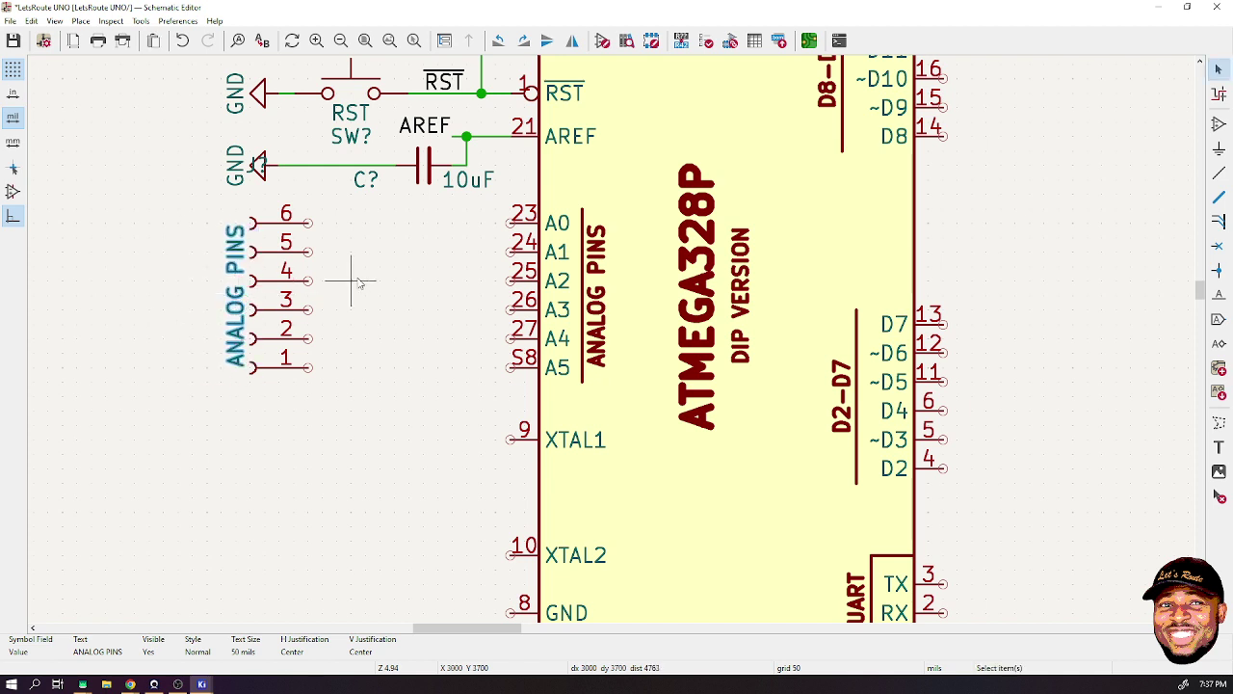
{"action": "left_click", "coordinate": [352, 275]}
- Move the header's J? reference from beside GND to below pin 1
{"action": "left_click", "coordinate": [256, 176]}
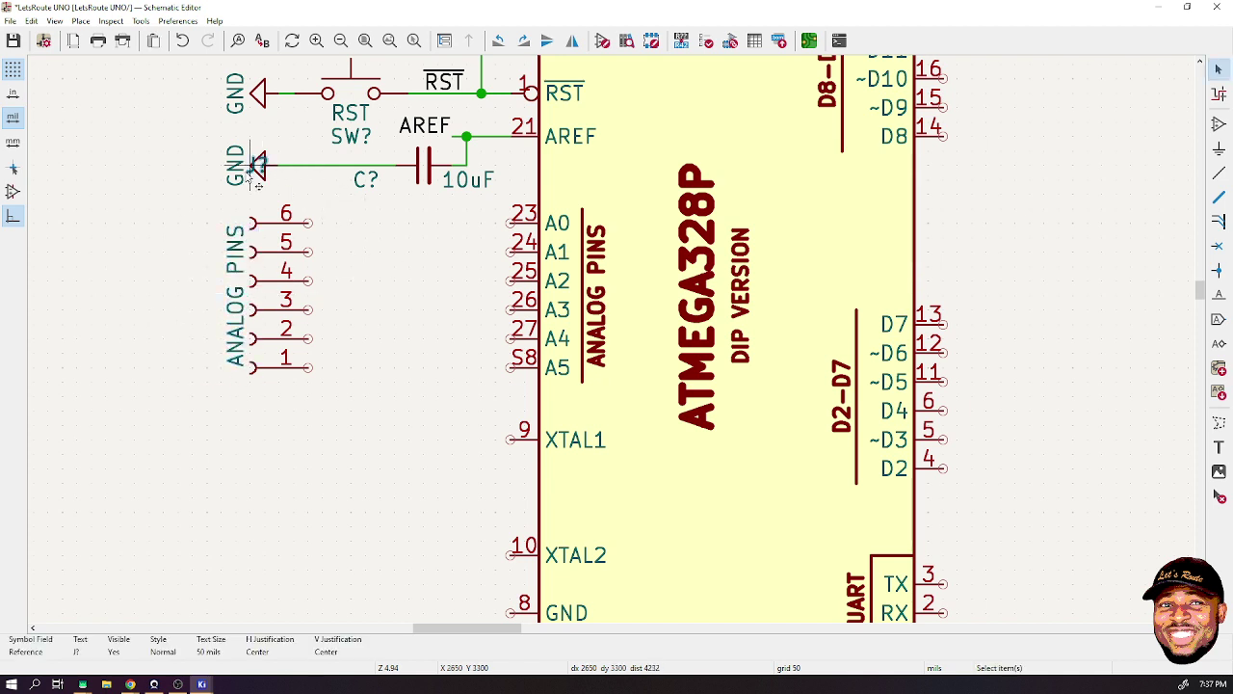
{"action": "key", "text": "m"}
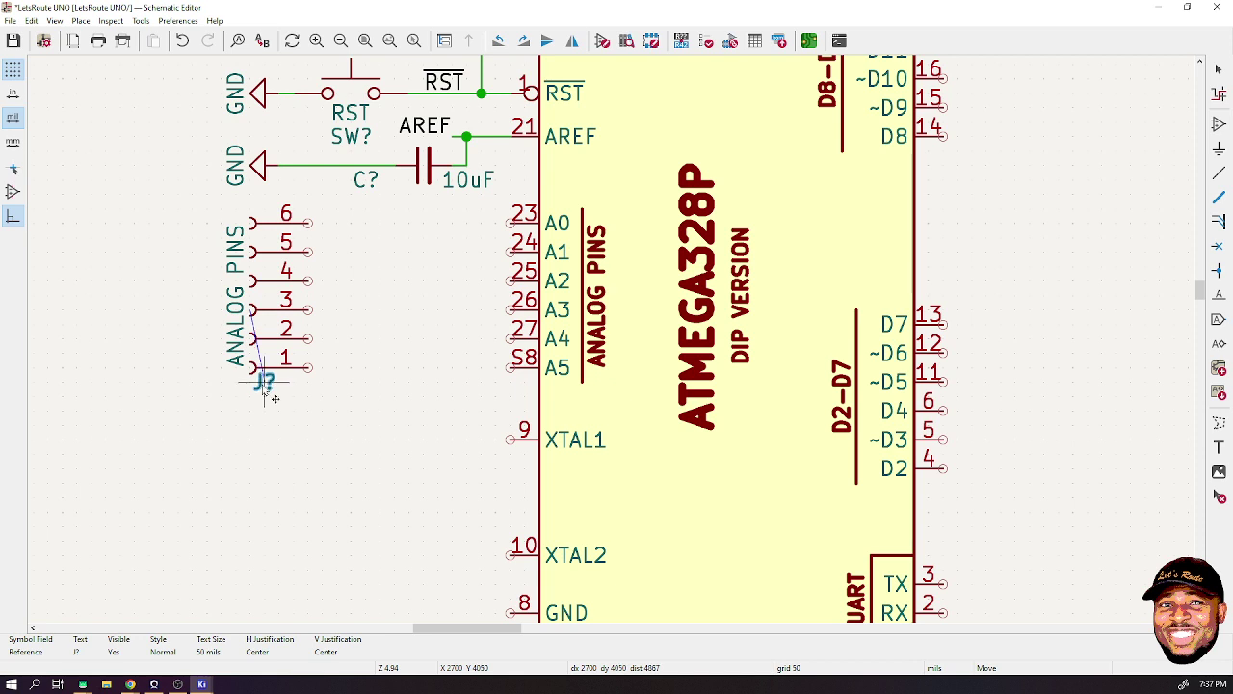
{"action": "left_click", "coordinate": [281, 397]}
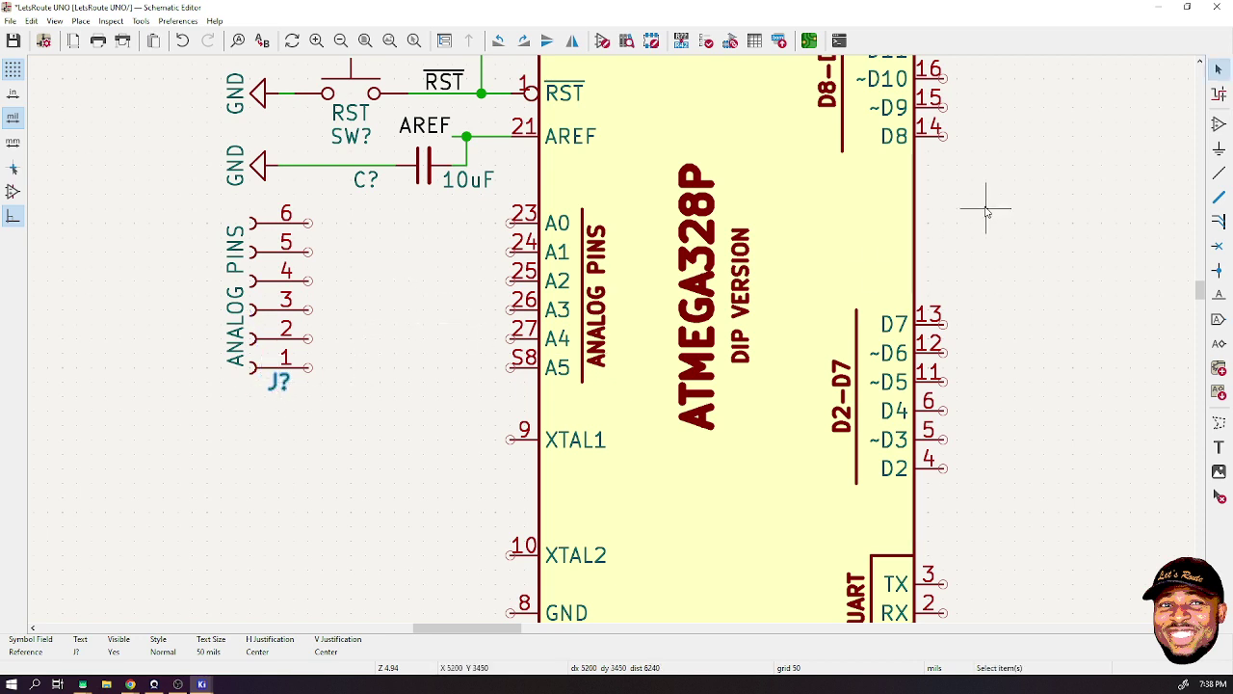
- Wire header pins 6, 5 and 4 to the ATmega328P's A0, A1 and A2 pins
{"action": "left_click", "coordinate": [1219, 172]}
{"action": "left_click", "coordinate": [308, 223]}
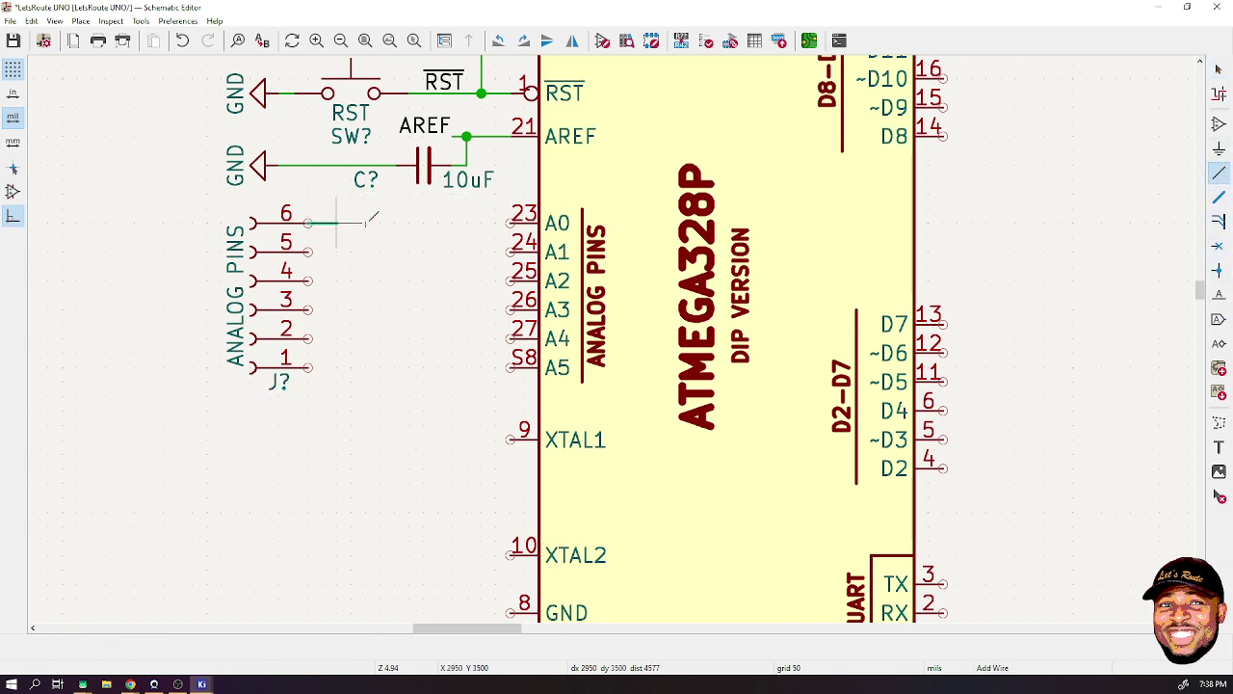
{"action": "left_click", "coordinate": [512, 223]}
{"action": "left_click", "coordinate": [511, 252]}
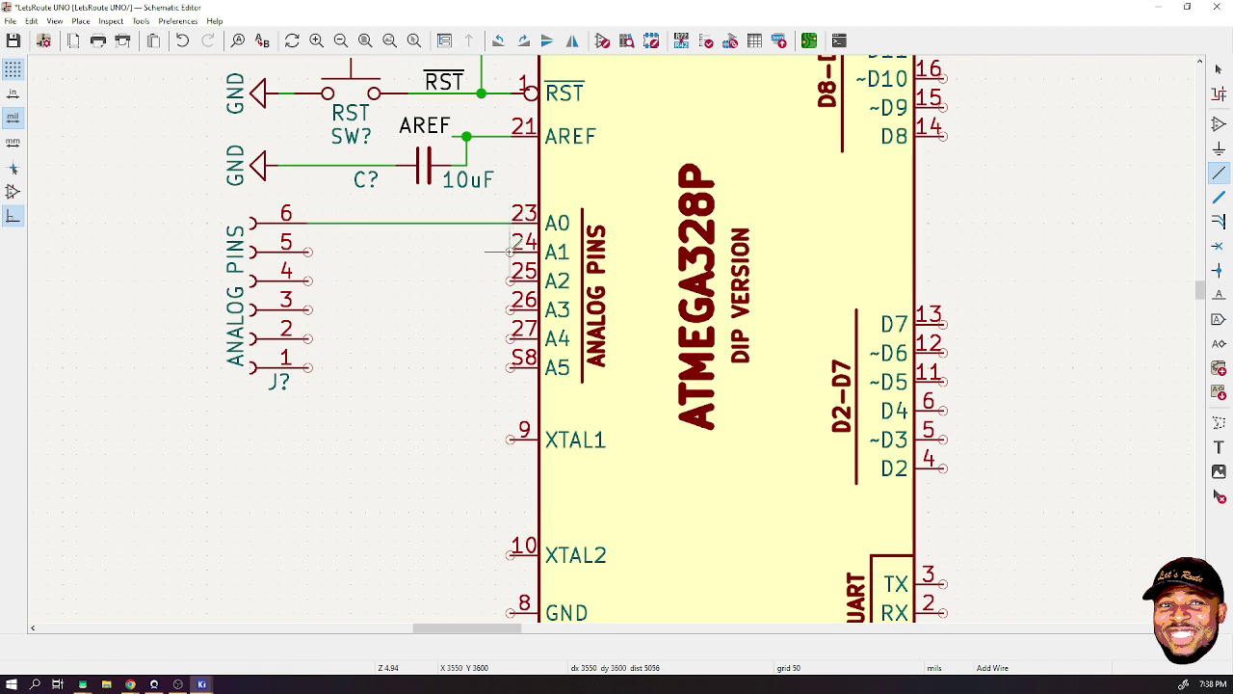
{"action": "left_click", "coordinate": [308, 252]}
{"action": "left_click", "coordinate": [308, 280]}
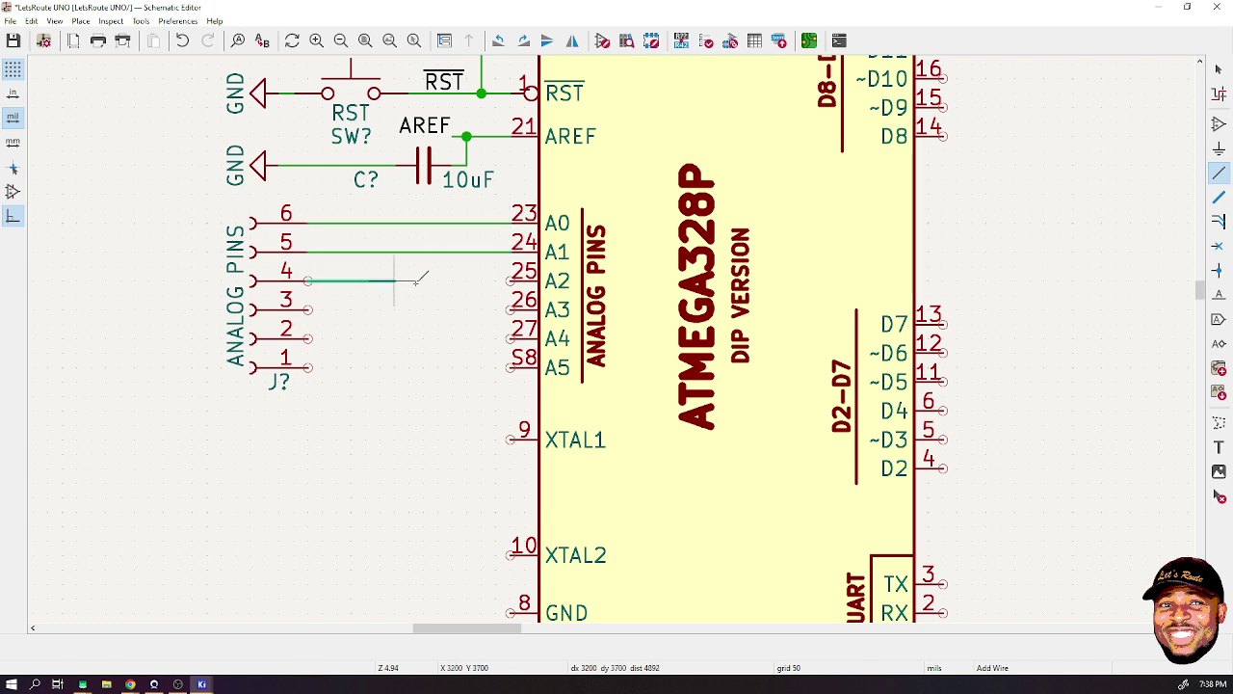
{"action": "left_click", "coordinate": [511, 280]}
- Wire header pins 3, 2 and 1 to A3, A4 and A5, then select the AREF label
{"action": "left_click", "coordinate": [511, 309]}
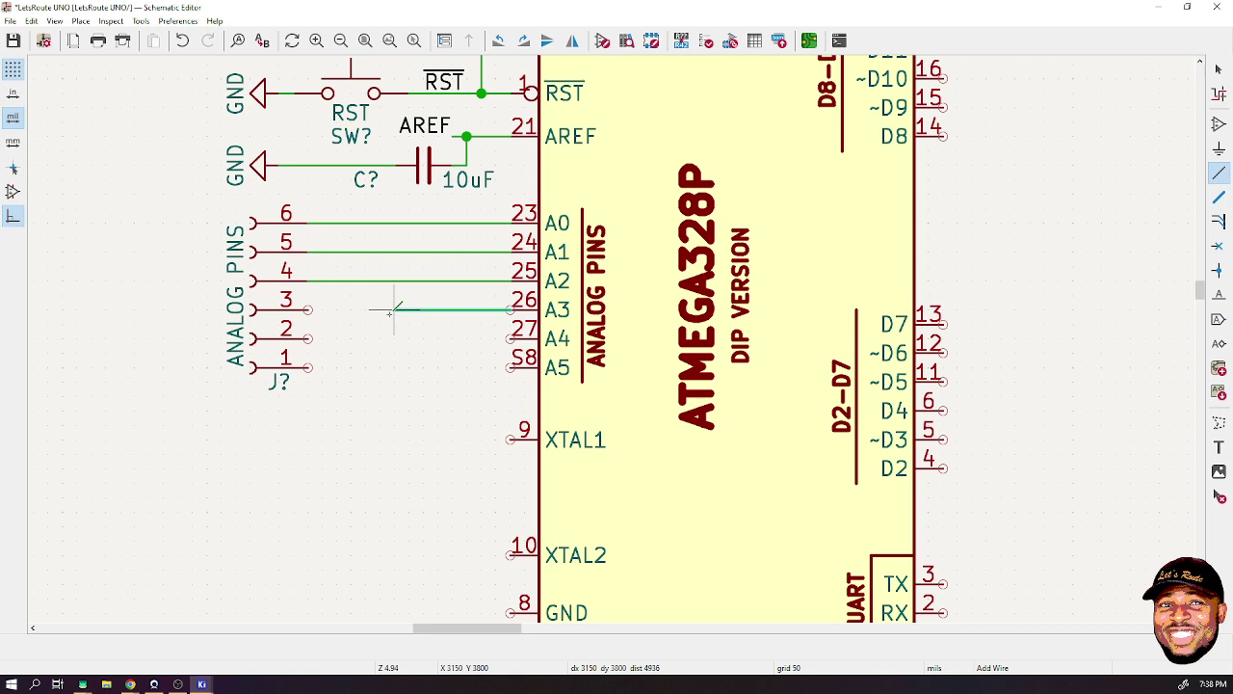
{"action": "left_click", "coordinate": [308, 309]}
{"action": "left_click", "coordinate": [308, 338]}
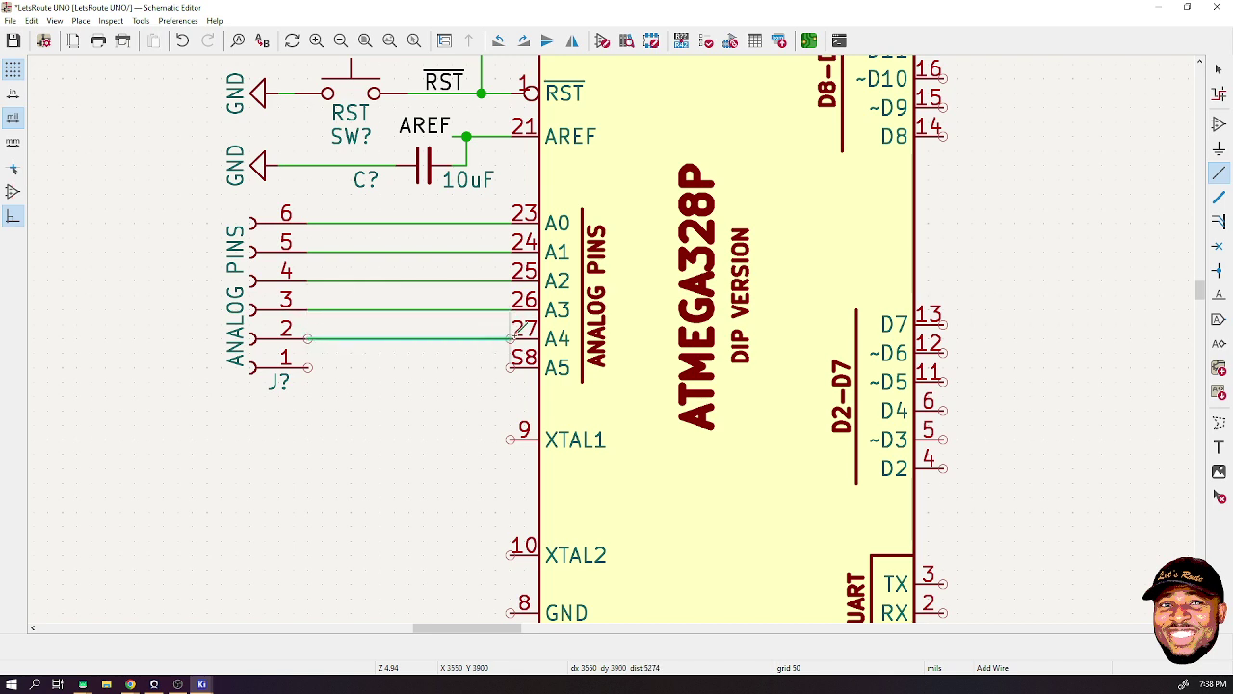
{"action": "left_click", "coordinate": [512, 338]}
{"action": "left_click", "coordinate": [512, 367]}
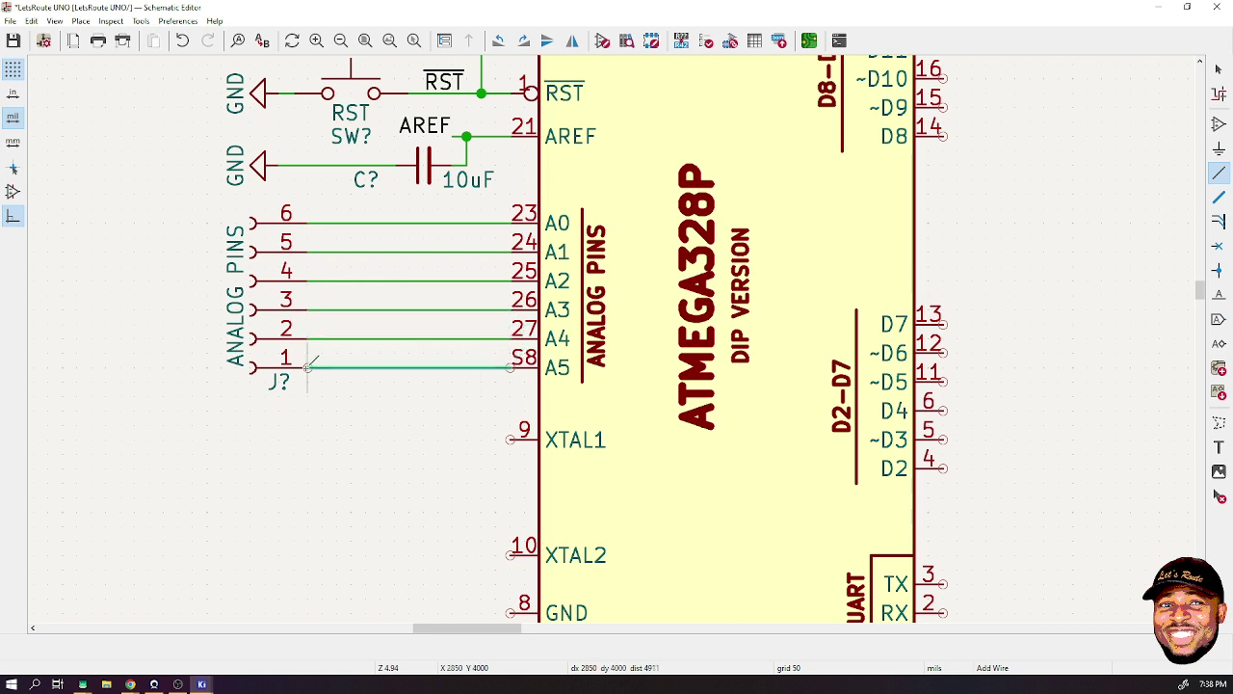
{"action": "left_click", "coordinate": [308, 368]}
{"action": "left_click", "coordinate": [1217, 69]}
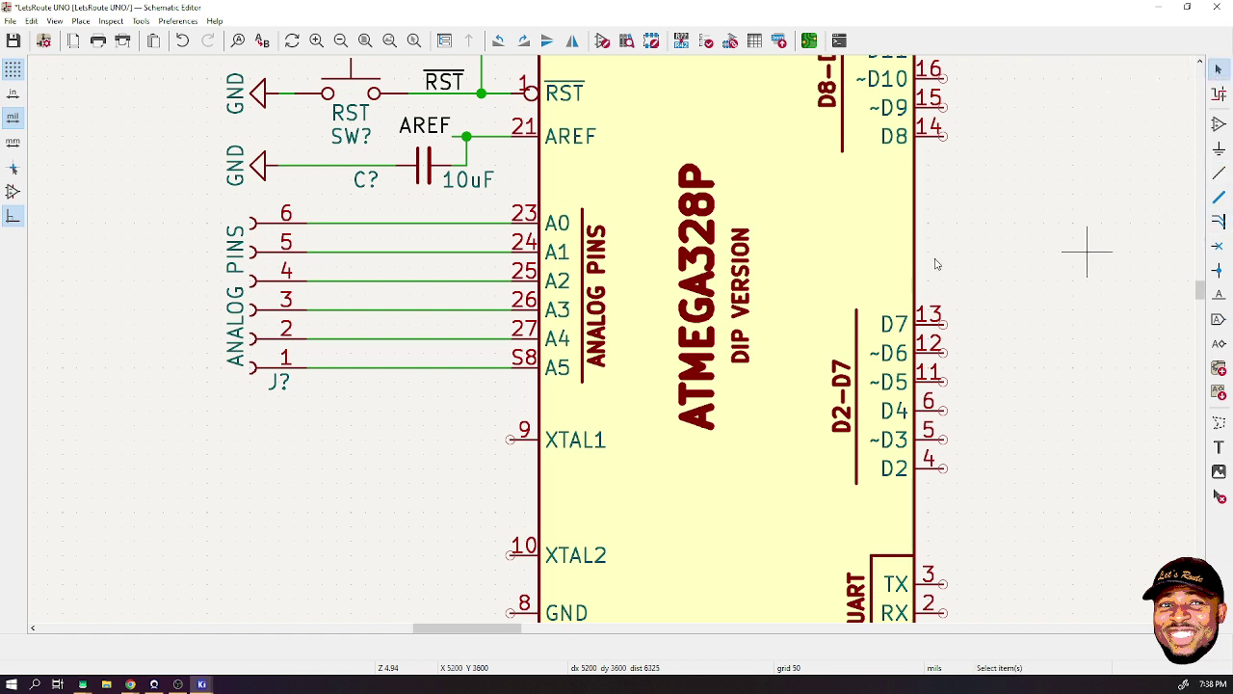
{"action": "left_click", "coordinate": [424, 126]}
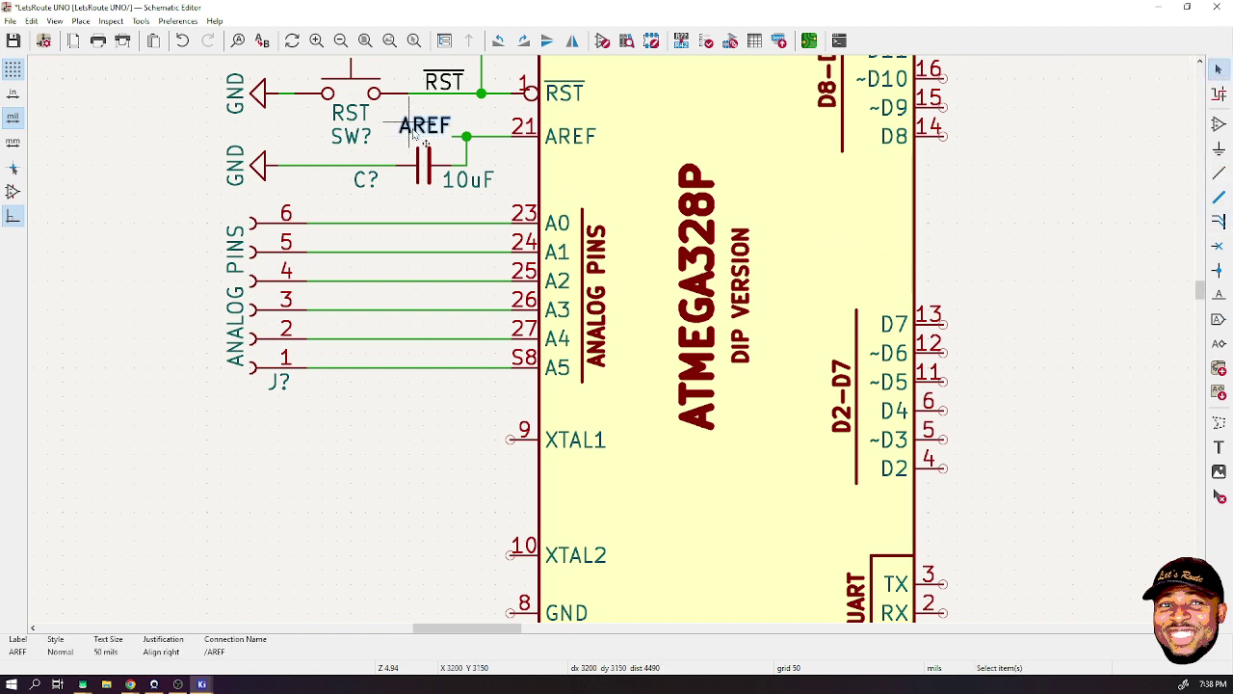
- Duplicate the AREF label onto the header pin 6 wire and rename it A0
{"action": "key", "text": "ctrl+d"}
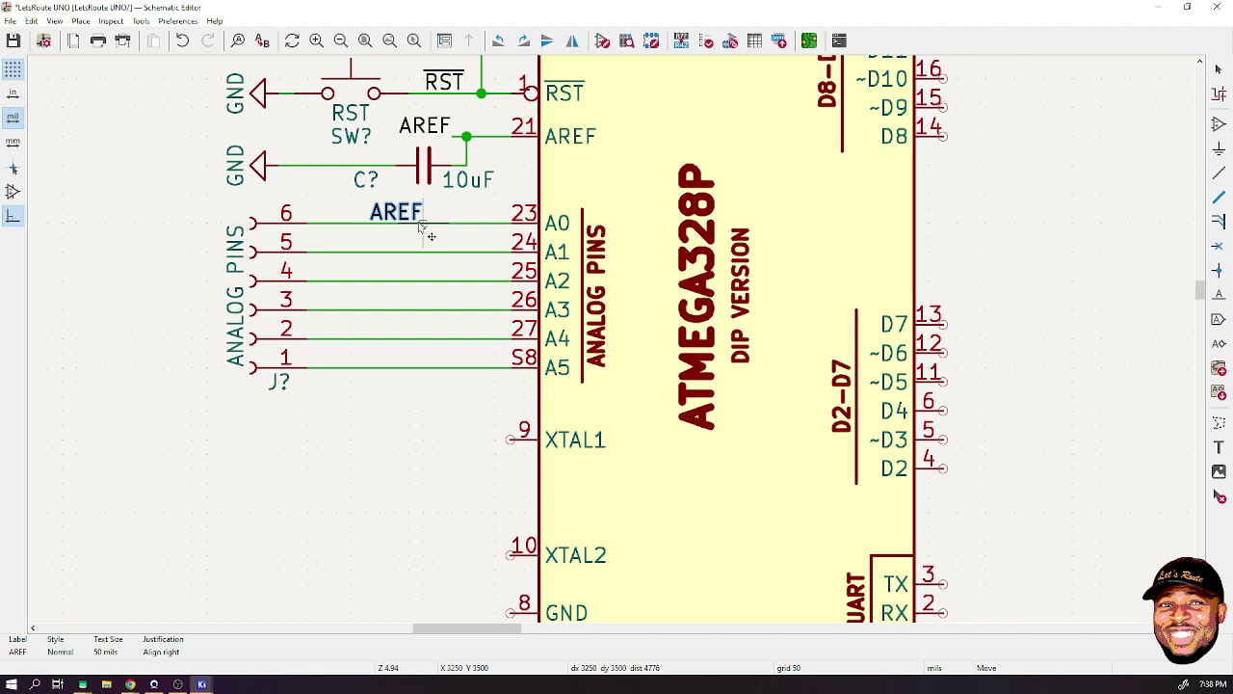
{"action": "left_click", "coordinate": [420, 228]}
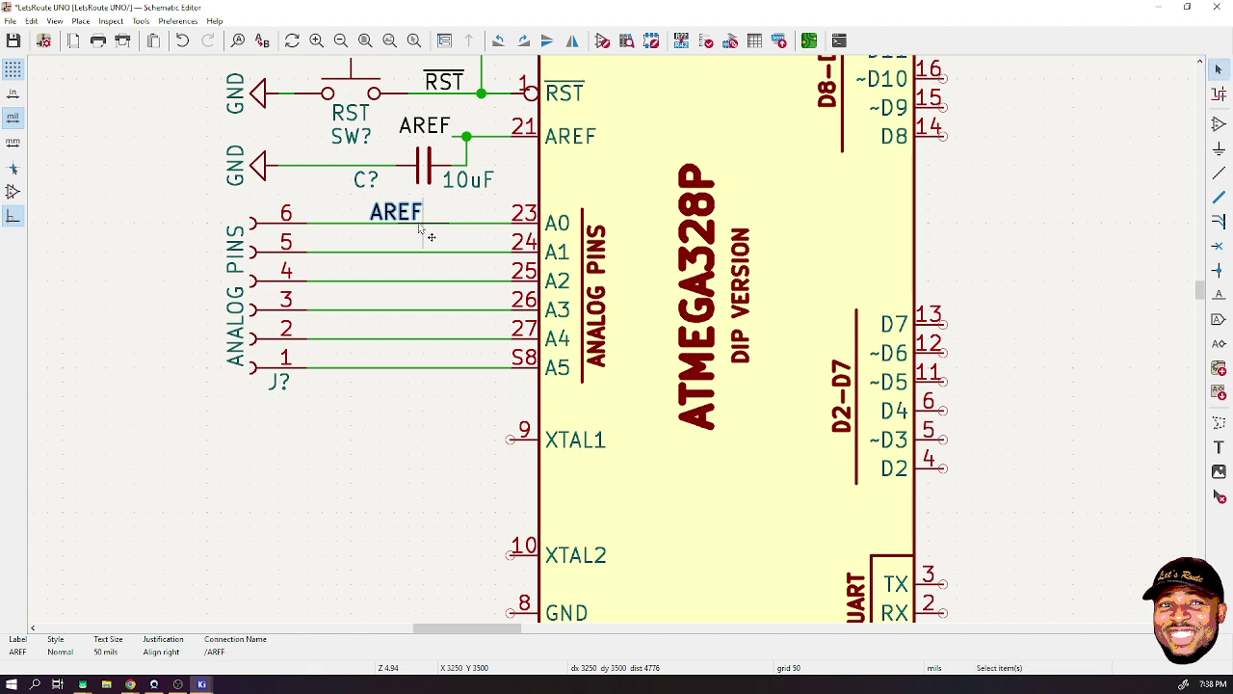
{"action": "key", "text": "a"}
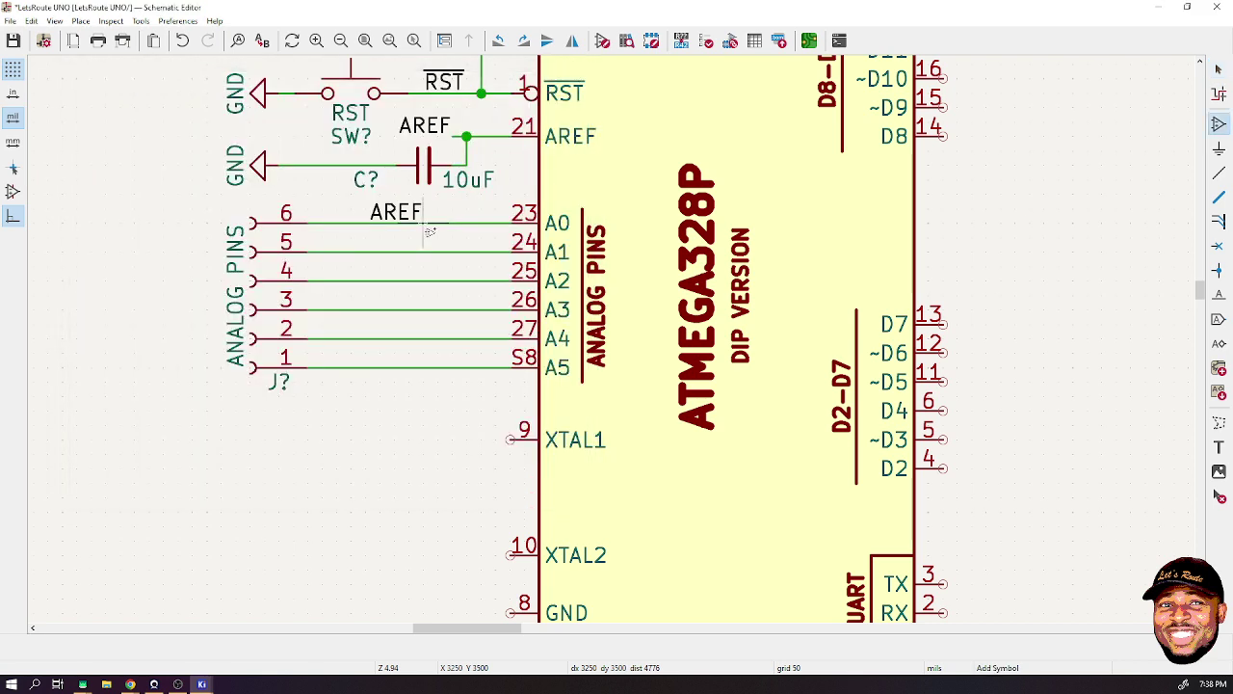
{"action": "key", "text": "Escape"}
{"action": "left_click", "coordinate": [420, 221]}
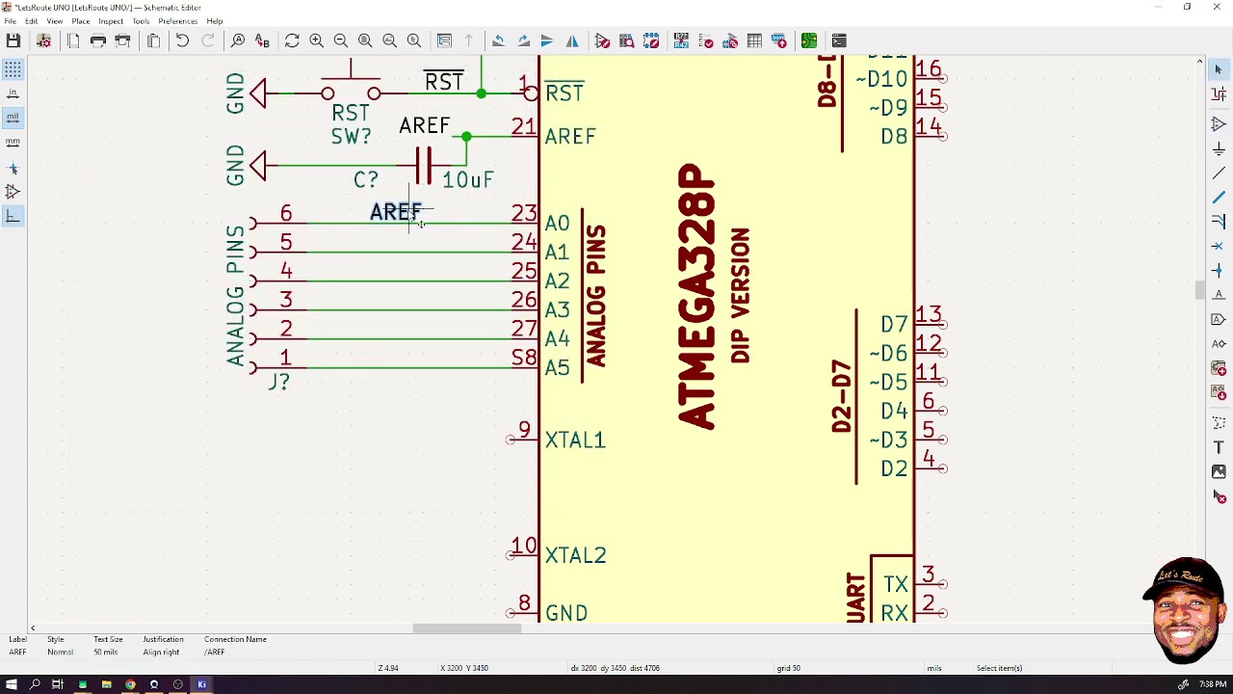
{"action": "double_click", "coordinate": [420, 222]}
{"action": "type", "text": "A0"}
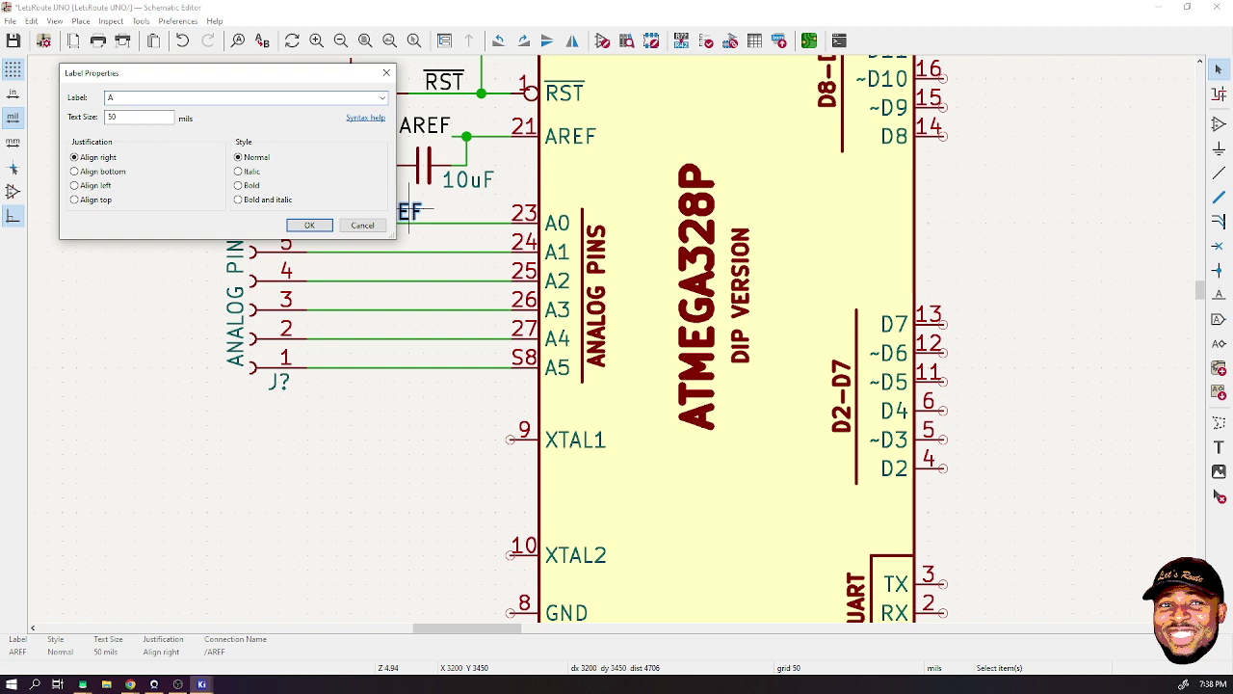
{"action": "left_click", "coordinate": [310, 225]}
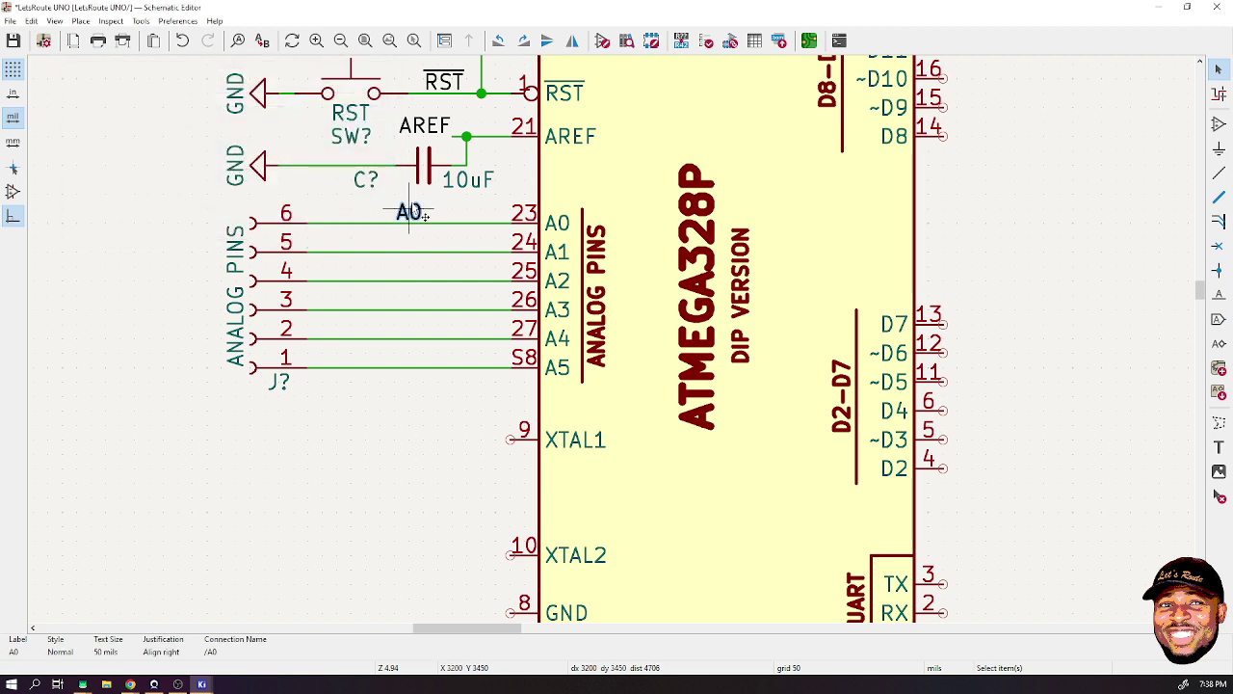
- Add copies labelled A1 and A2 on the pin 24 and pin 25 wires
{"action": "key", "text": "ctrl+d"}
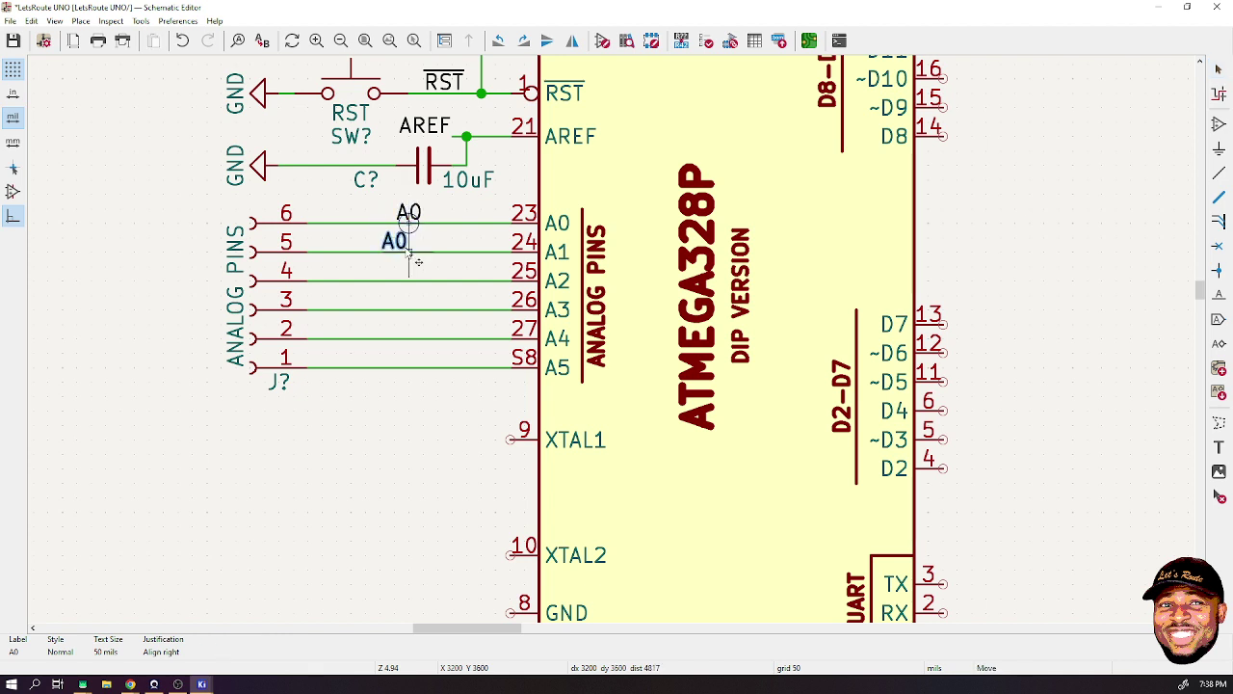
{"action": "left_click", "coordinate": [421, 255]}
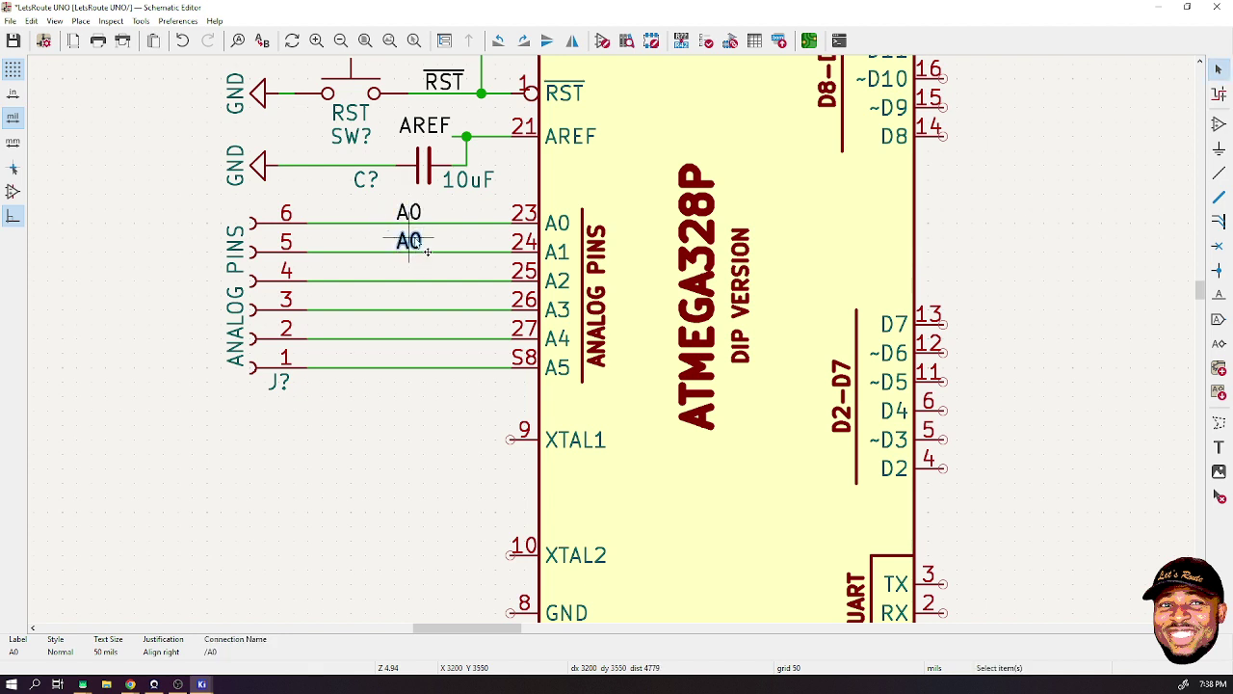
{"action": "double_click", "coordinate": [414, 246]}
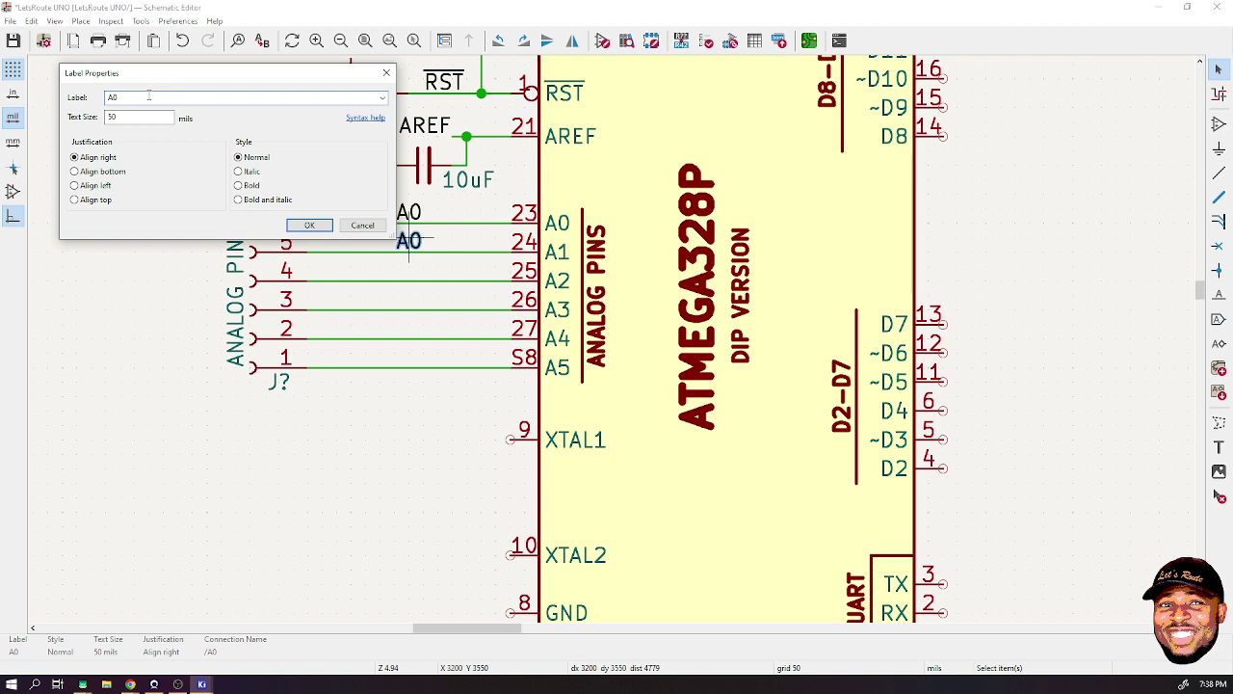
{"action": "type", "text": "1"}
{"action": "key", "text": "Return"}
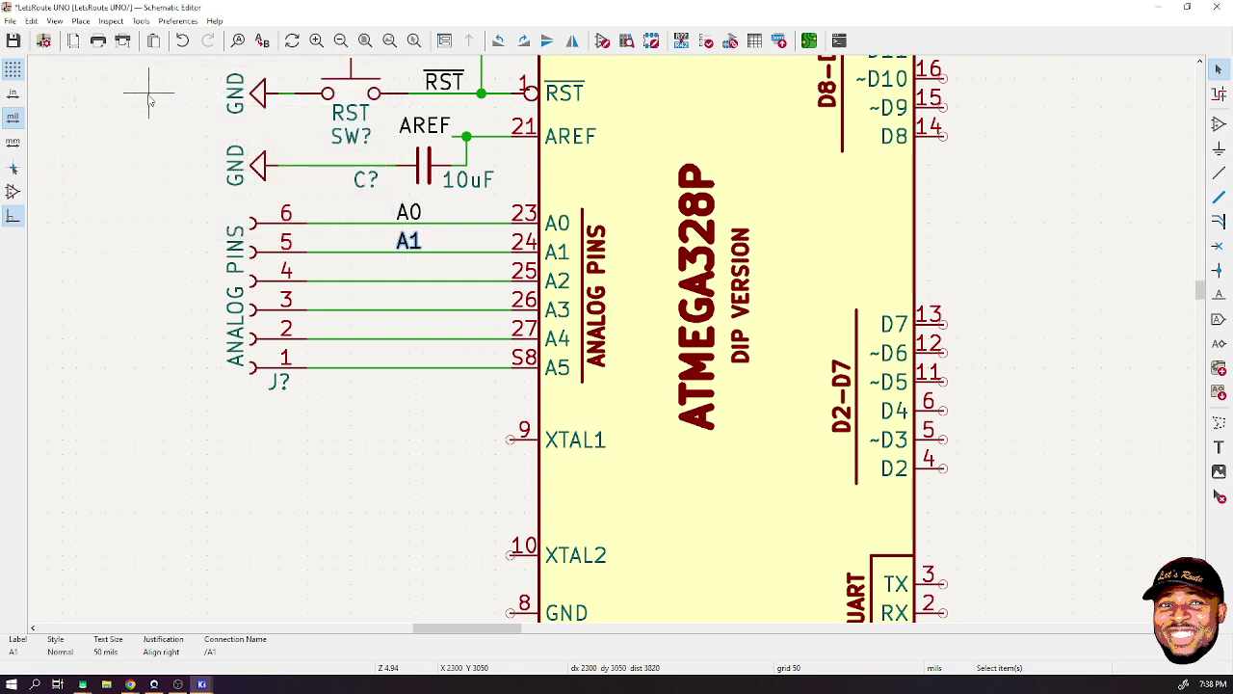
{"action": "key", "text": "ctrl+d"}
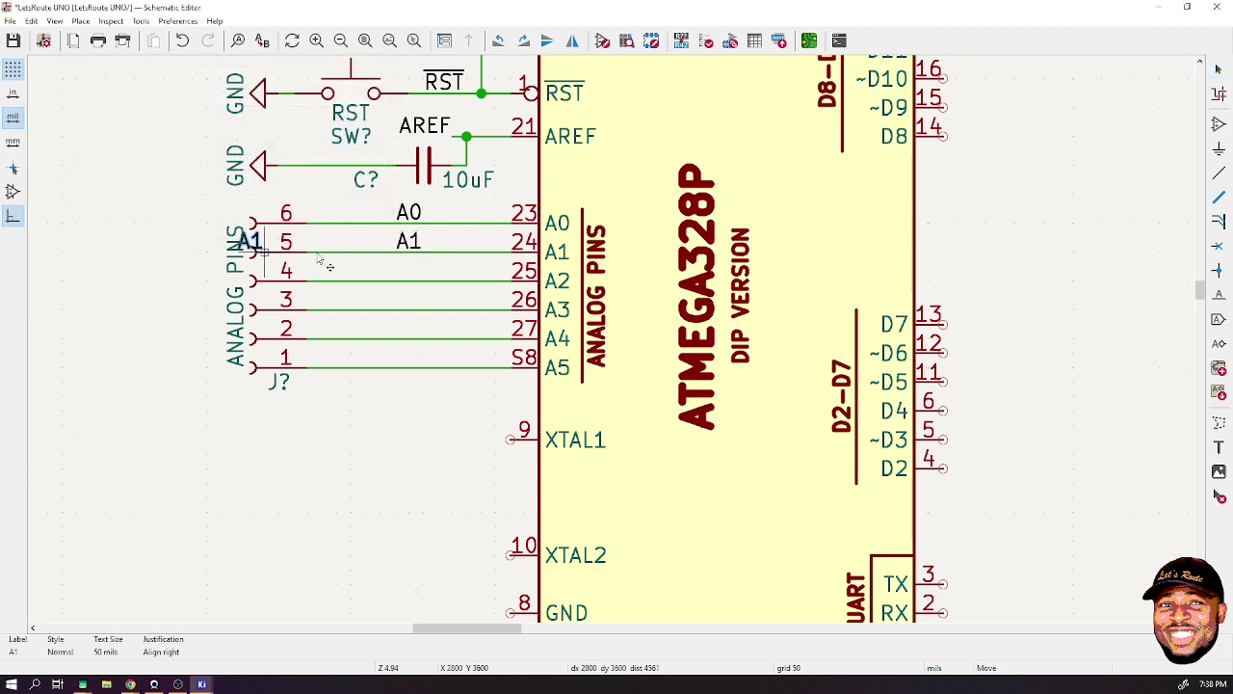
{"action": "left_click", "coordinate": [421, 282]}
{"action": "double_click", "coordinate": [421, 283]}
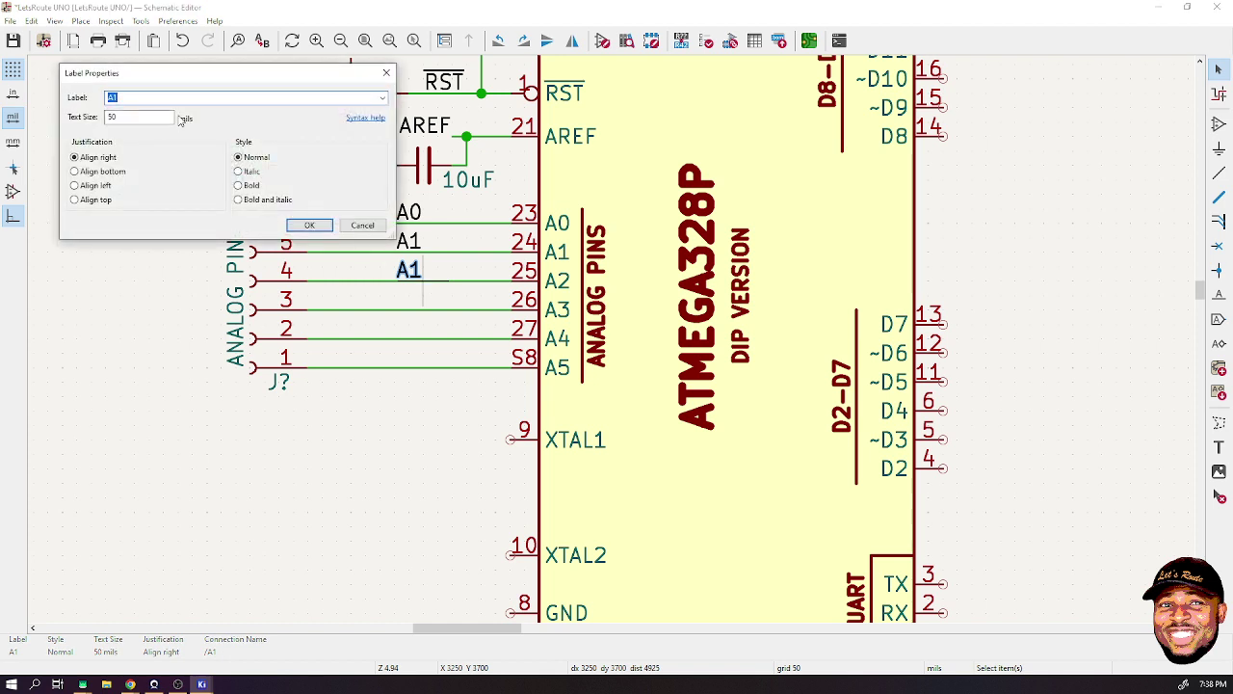
{"action": "key", "text": "Return"}
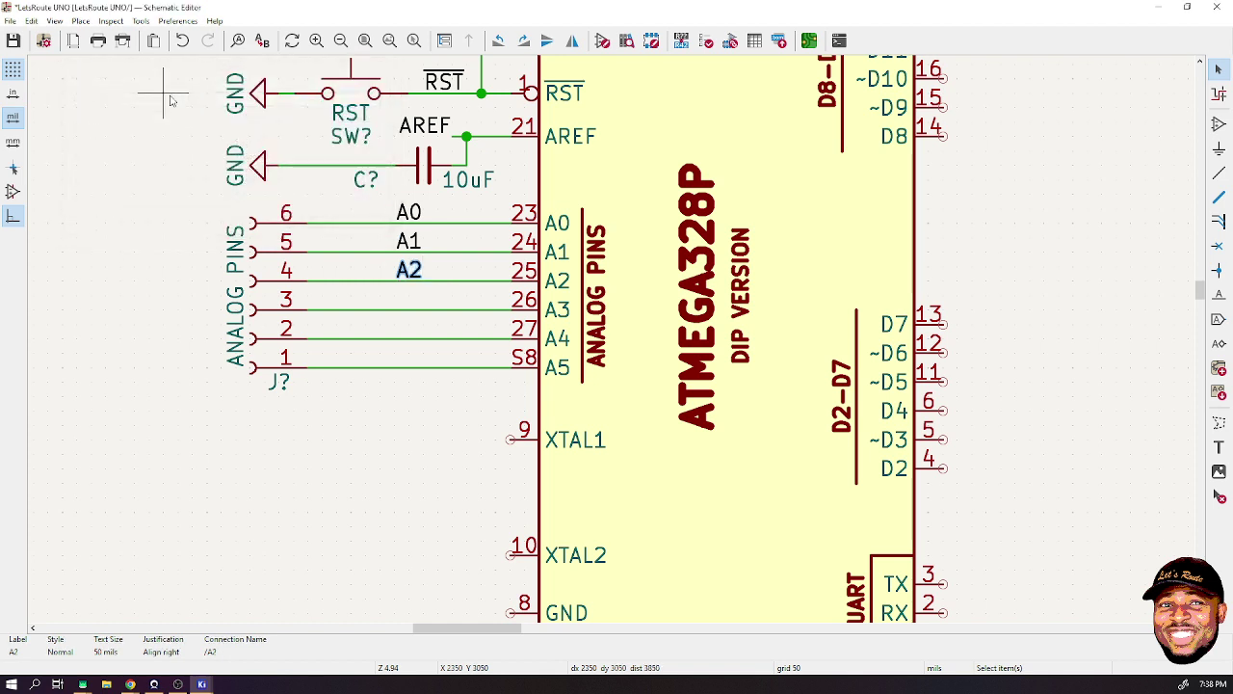
- Add copies labelled A3 and A4 on the pin 26 and pin 27 wires
{"action": "key", "text": "ctrl+d"}
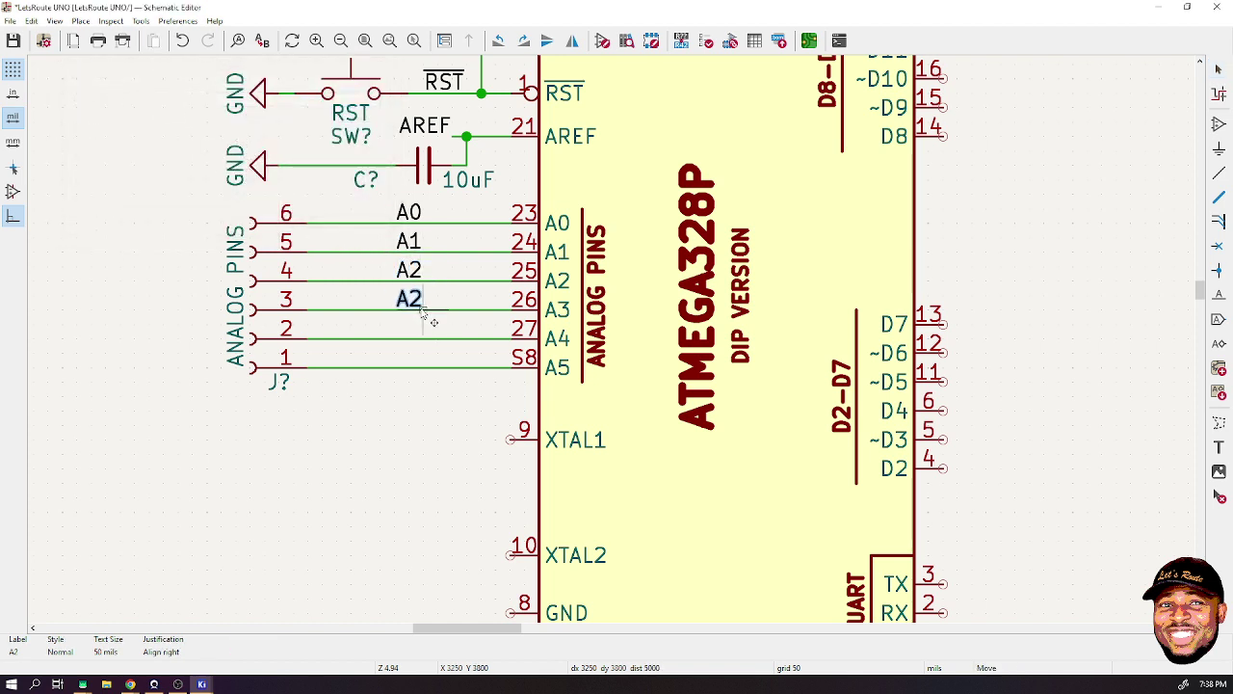
{"action": "left_click", "coordinate": [421, 309]}
{"action": "double_click", "coordinate": [421, 308]}
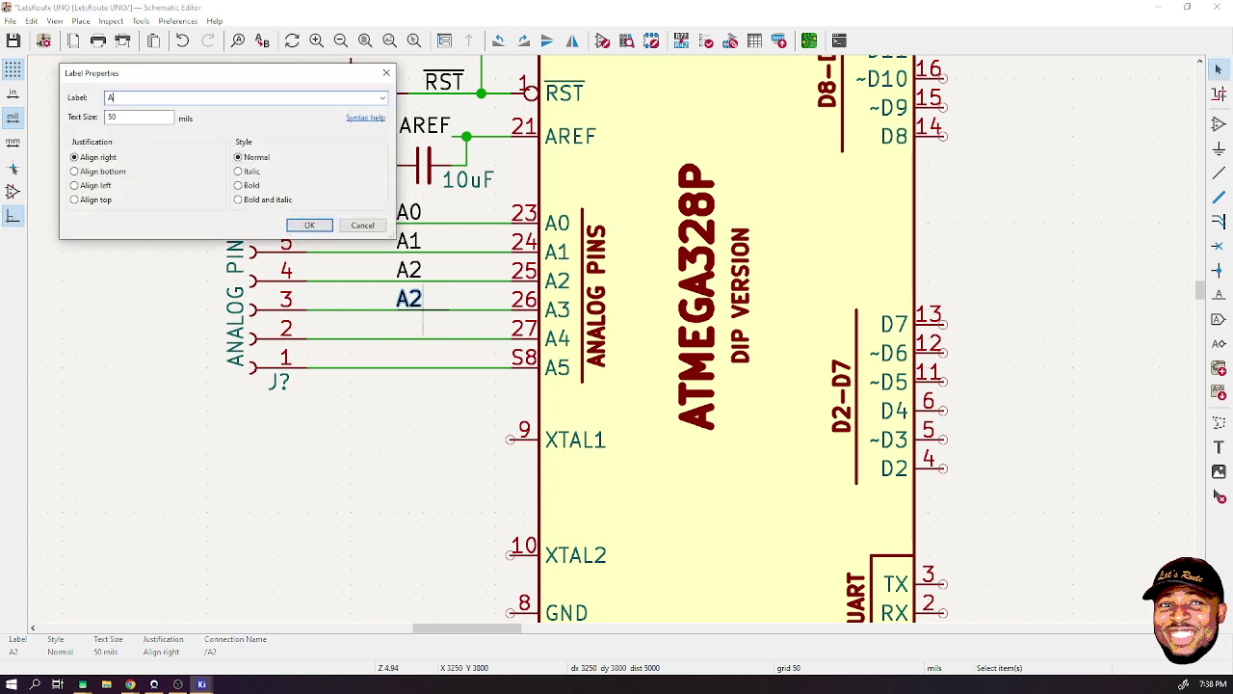
{"action": "type", "text": "A3"}
{"action": "left_click", "coordinate": [318, 228]}
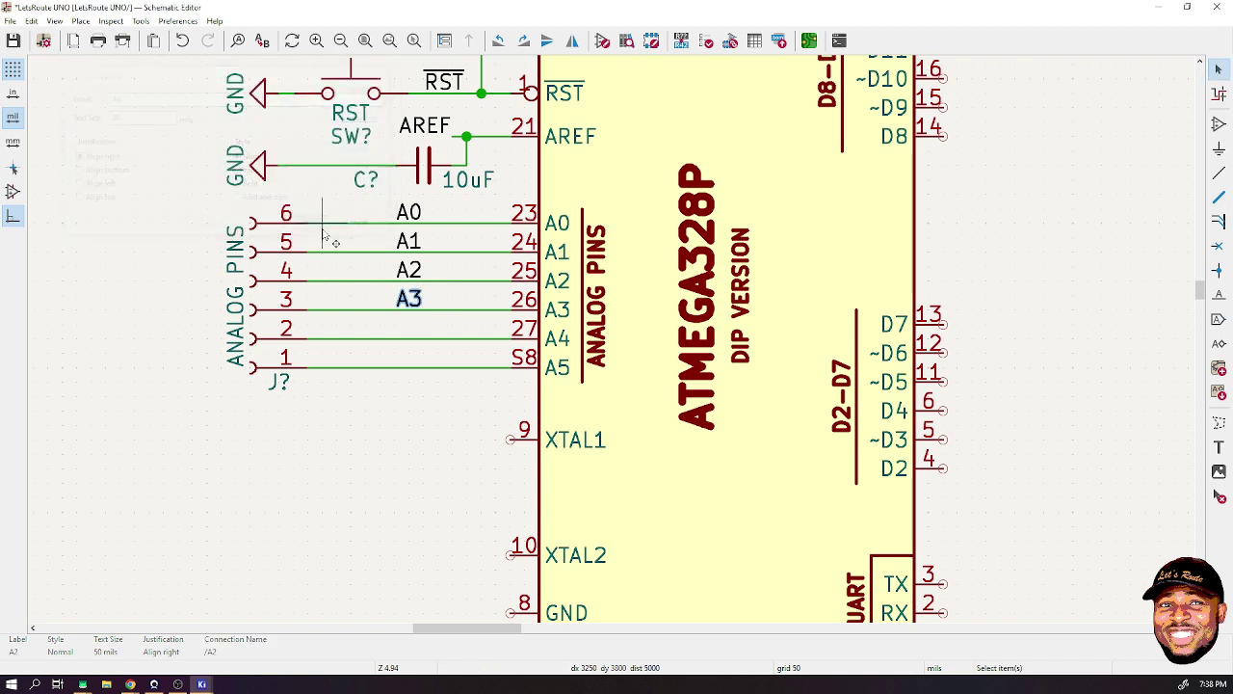
{"action": "key", "text": "ctrl+d"}
{"action": "left_click", "coordinate": [421, 339]}
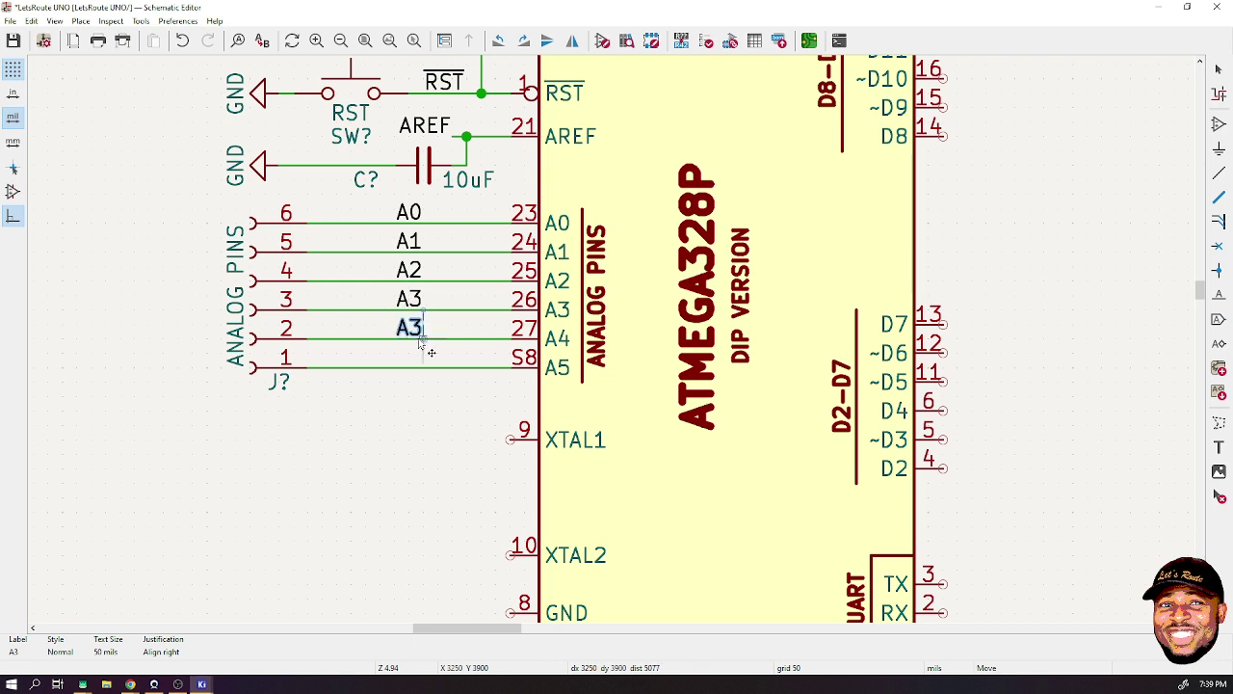
{"action": "double_click", "coordinate": [421, 342]}
{"action": "type", "text": "A"}
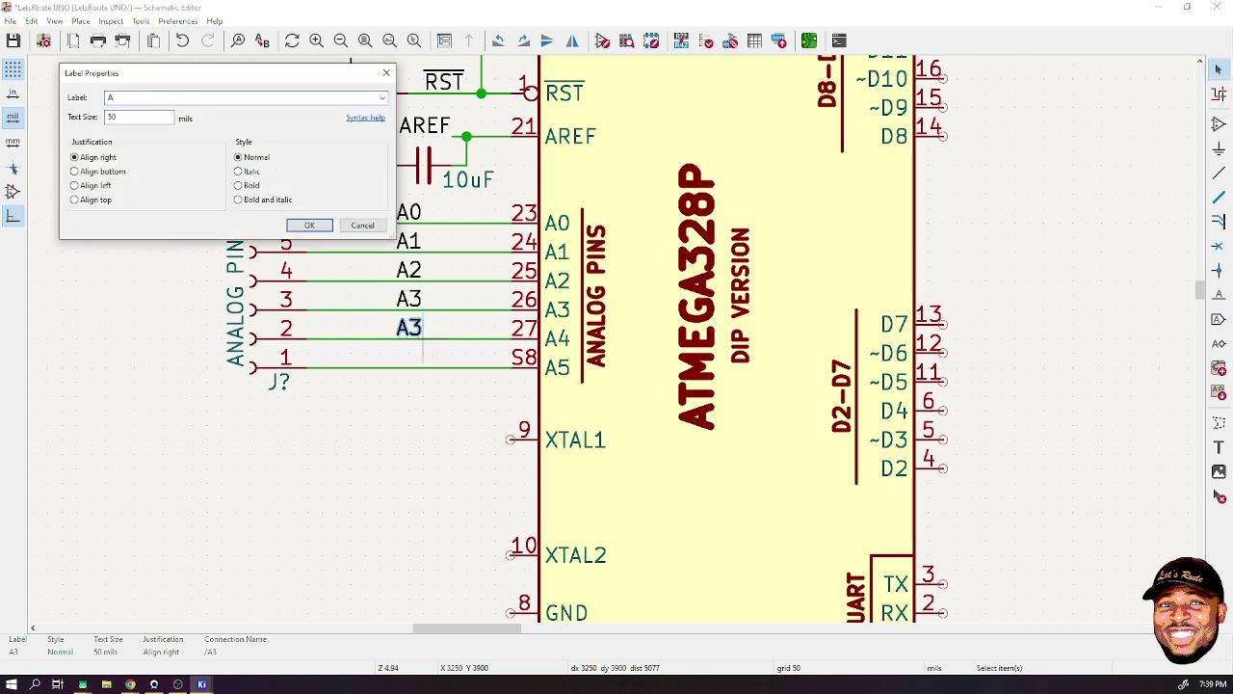
{"action": "type", "text": "4"}
{"action": "left_click", "coordinate": [310, 224]}
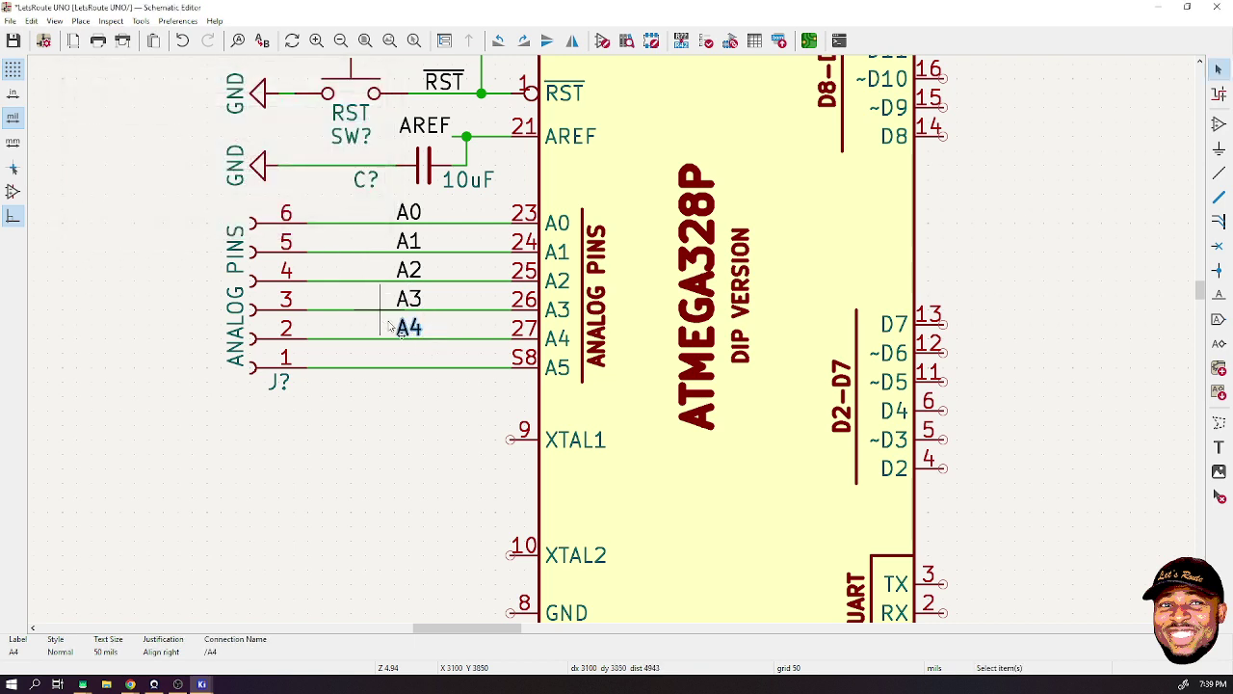
- Place an A5 label on the pin 28 wire and save the schematic
{"action": "key", "text": "ctrl+d"}
{"action": "left_click", "coordinate": [421, 366]}
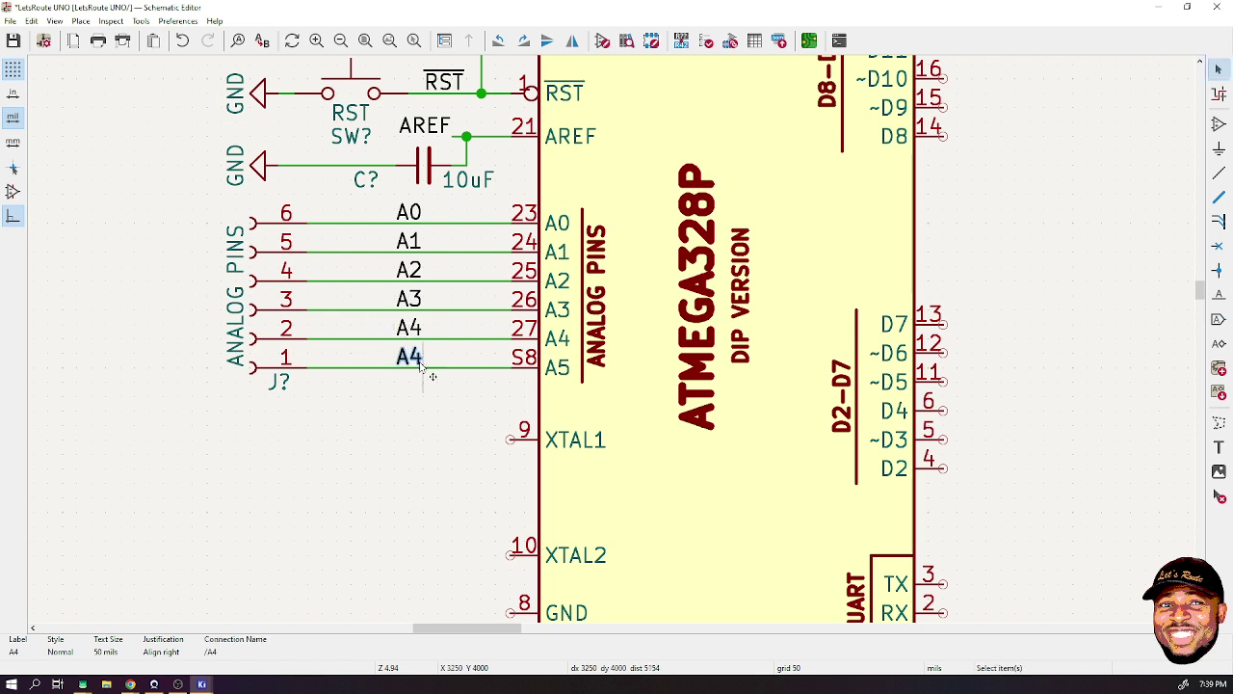
{"action": "double_click", "coordinate": [421, 365]}
{"action": "type", "text": "A"}
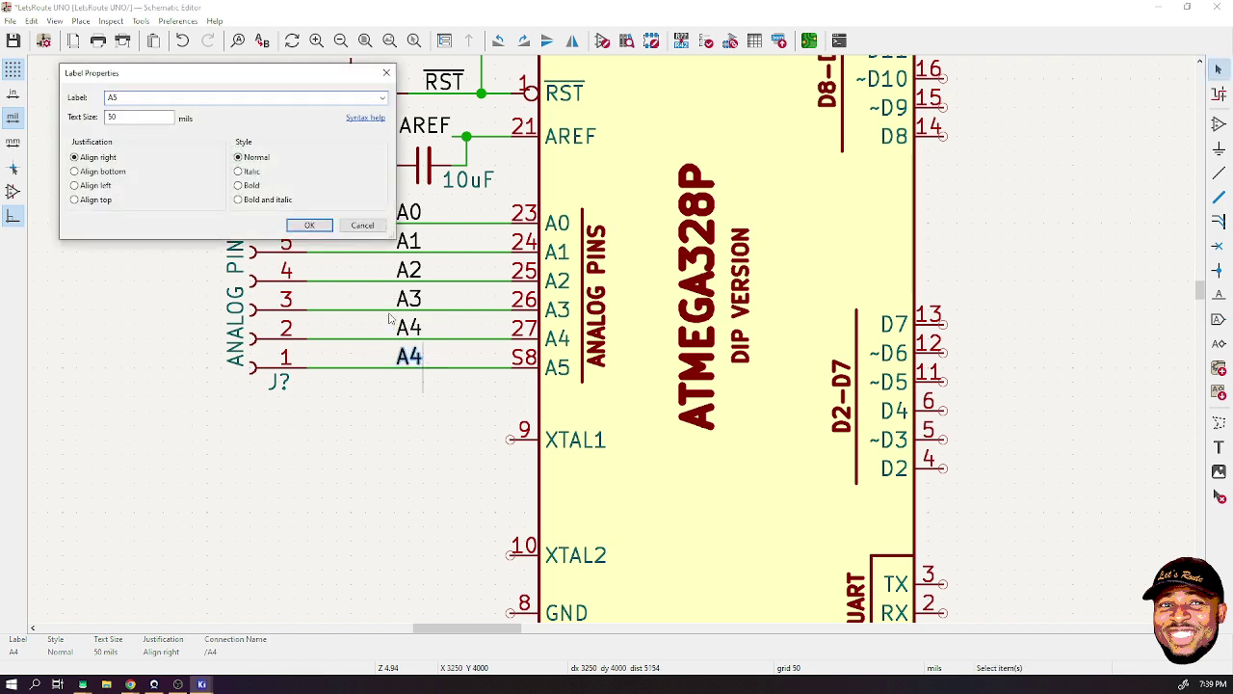
{"action": "type", "text": "5"}
{"action": "left_click", "coordinate": [309, 225]}
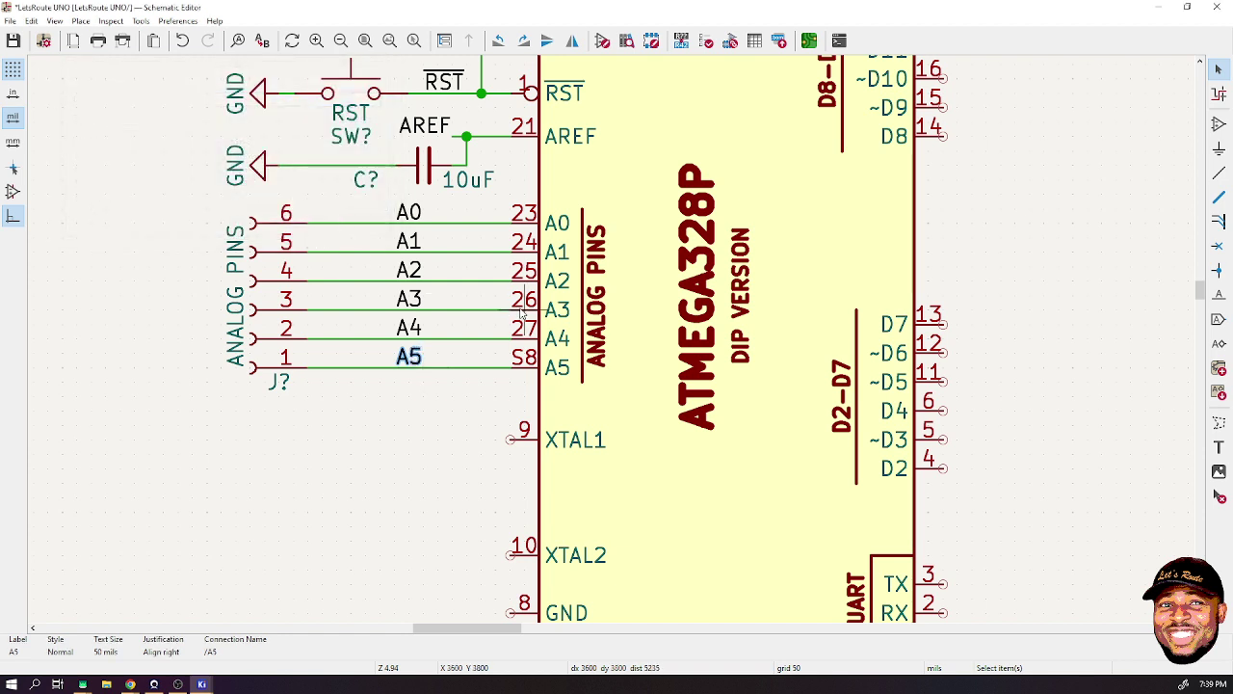
{"action": "key", "text": "ctrl+s"}
{"action": "scroll", "coordinate": [521, 313], "scroll_direction": "down", "scroll_amount": 3}
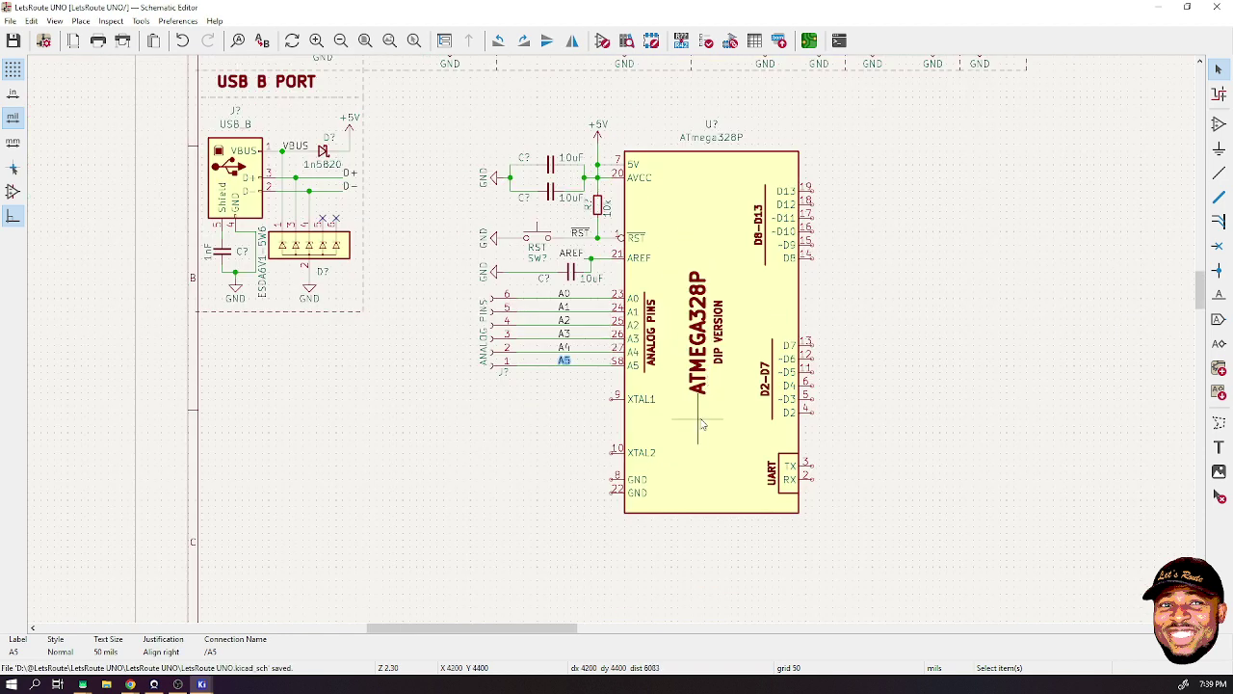
{"action": "scroll", "coordinate": [678, 376], "scroll_direction": "up", "scroll_amount": 1}
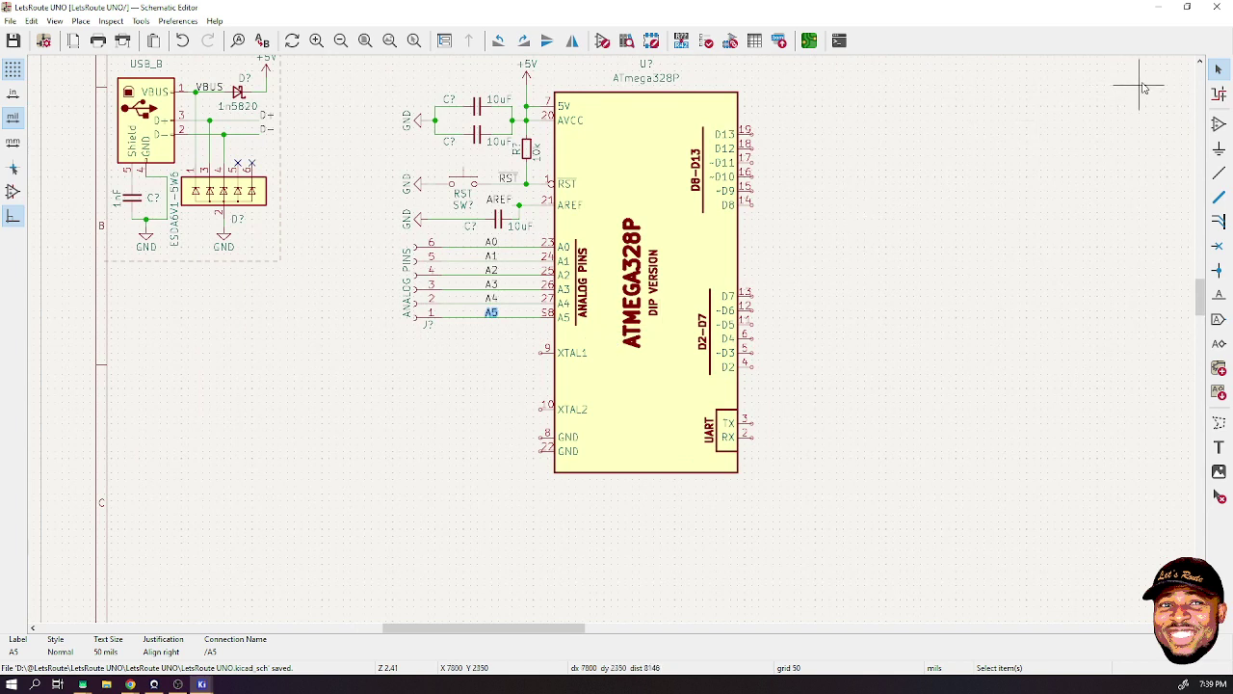
{"action": "scroll", "coordinate": [574, 386], "scroll_direction": "up", "scroll_amount": 3}
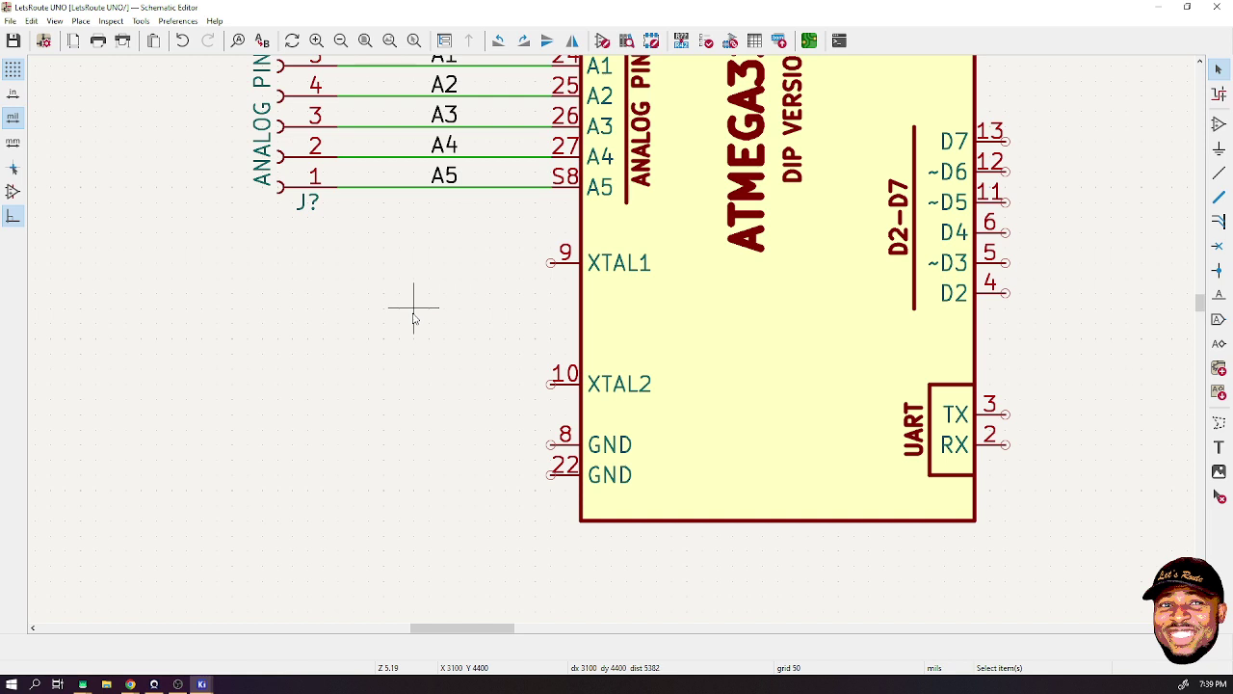
{"action": "key", "text": "a"}
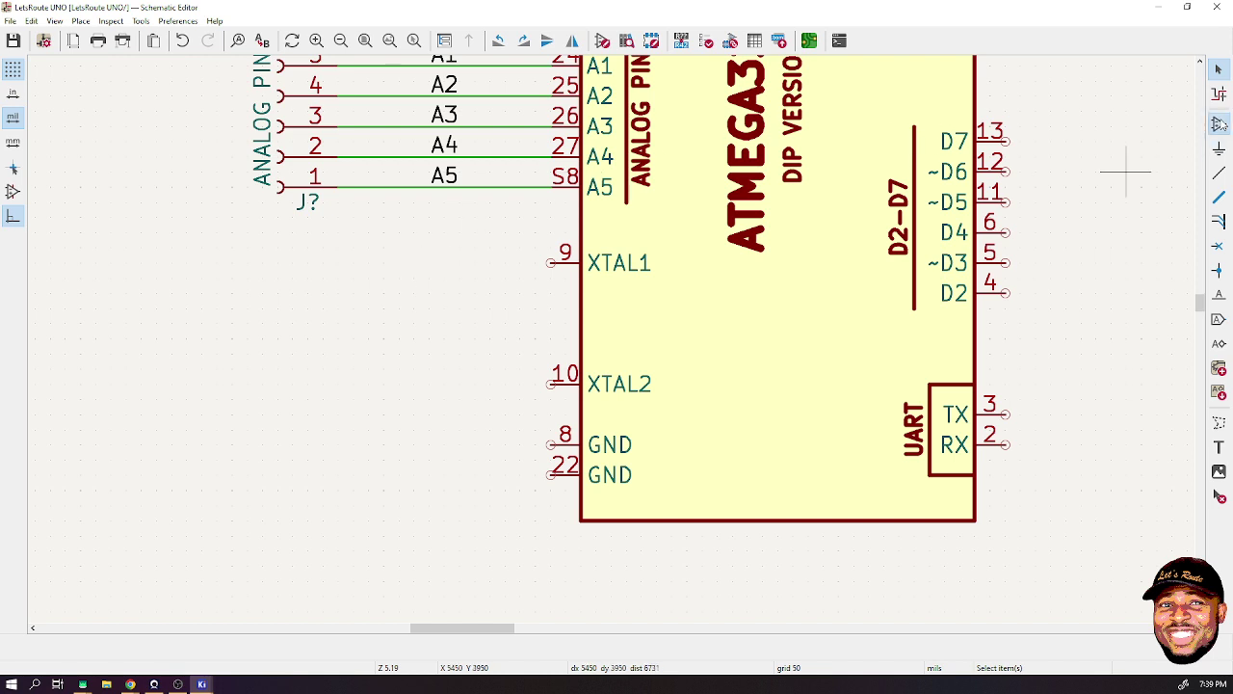
- Place a vertical Crystal_Small symbol beside XTAL1/XTAL2 and set its value to HC49
{"action": "left_click", "coordinate": [341, 254]}
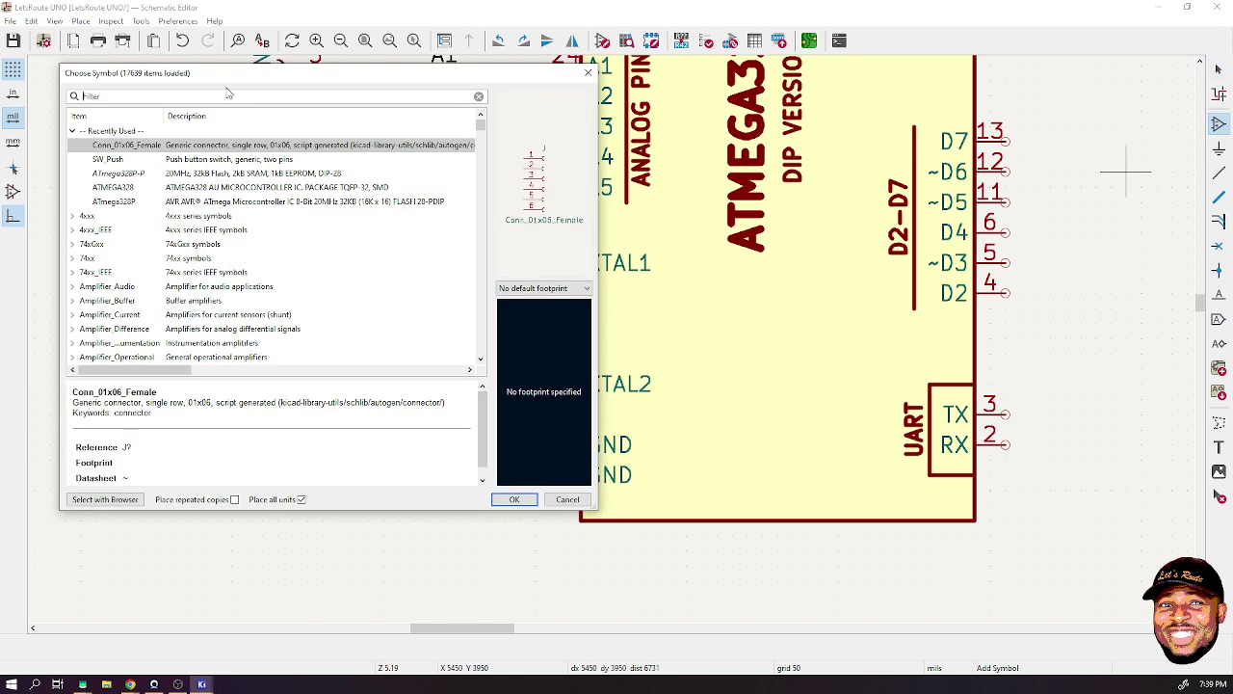
{"action": "type", "text": "CRYST"}
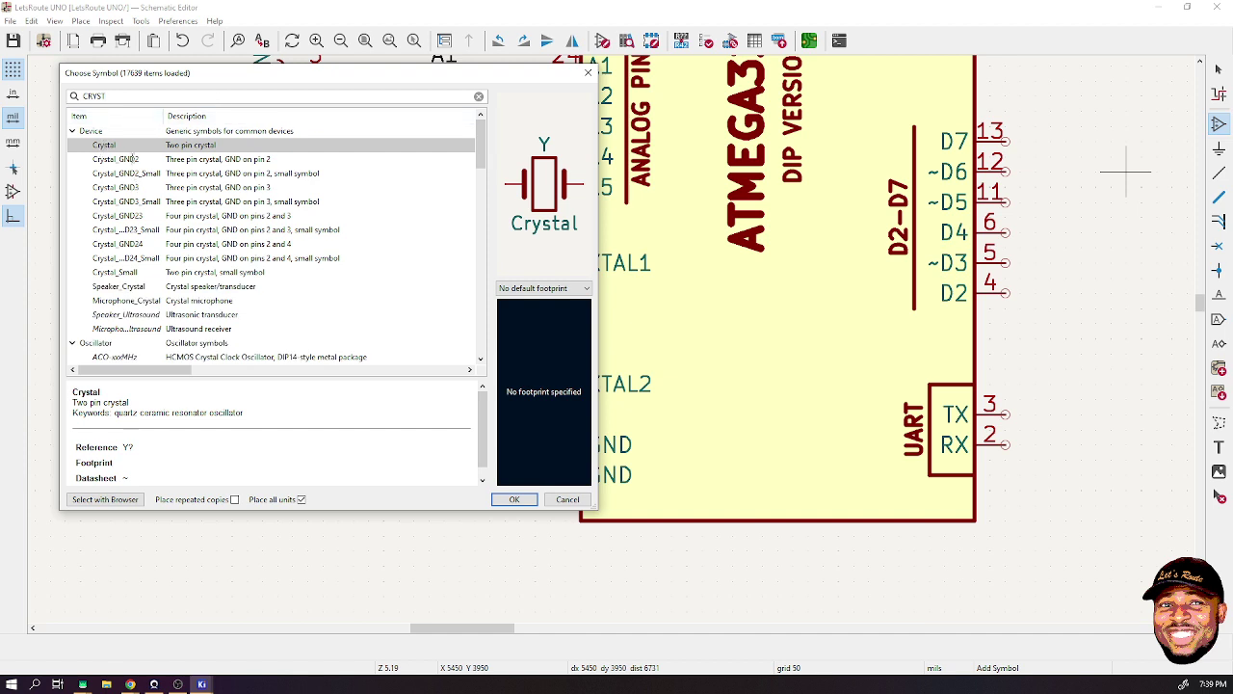
{"action": "left_click", "coordinate": [132, 272]}
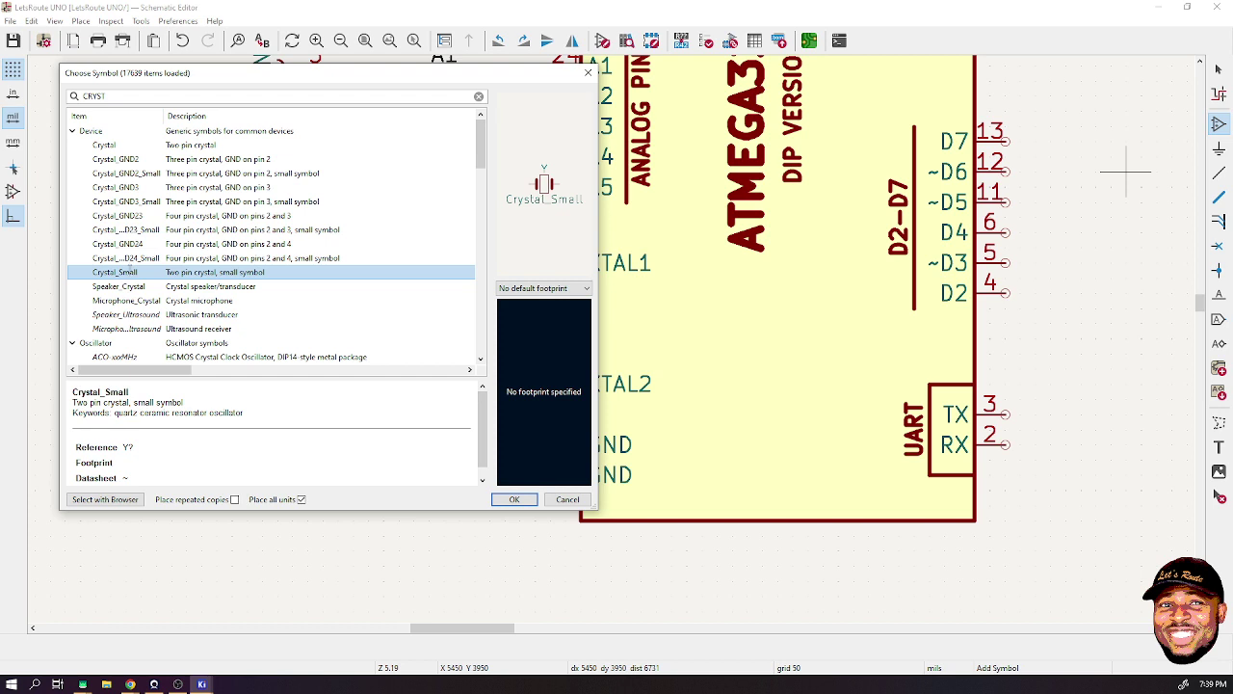
{"action": "double_click", "coordinate": [132, 272]}
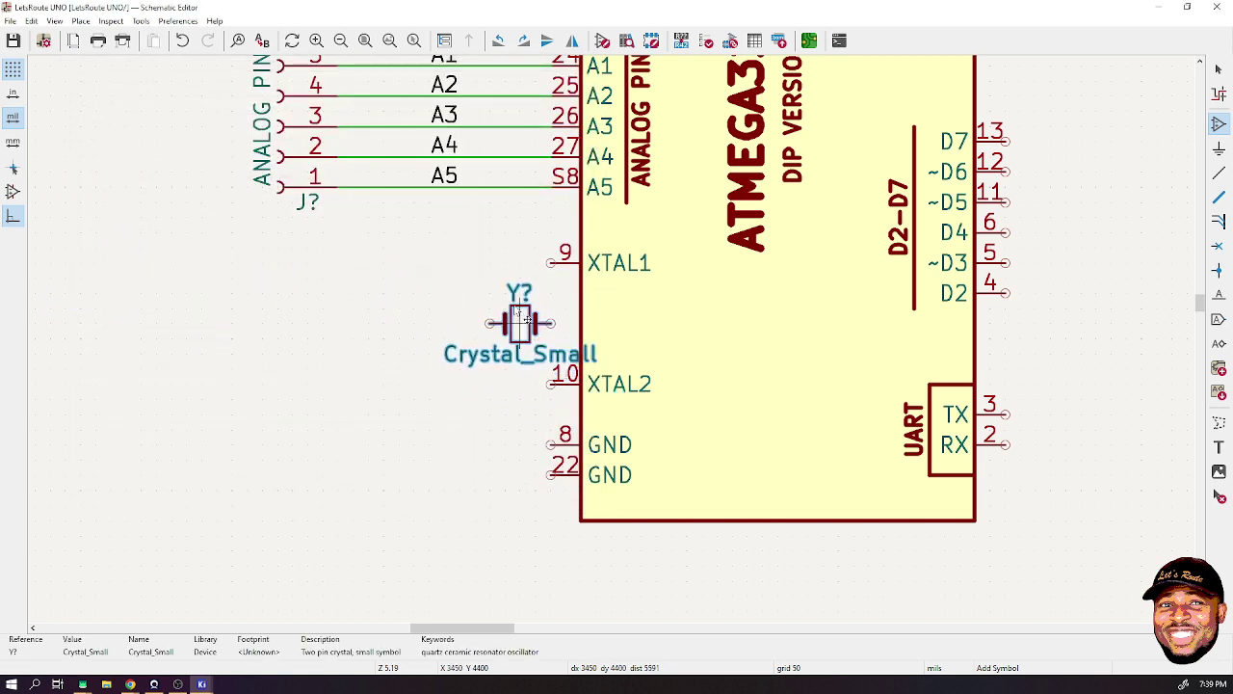
{"action": "key", "text": "r"}
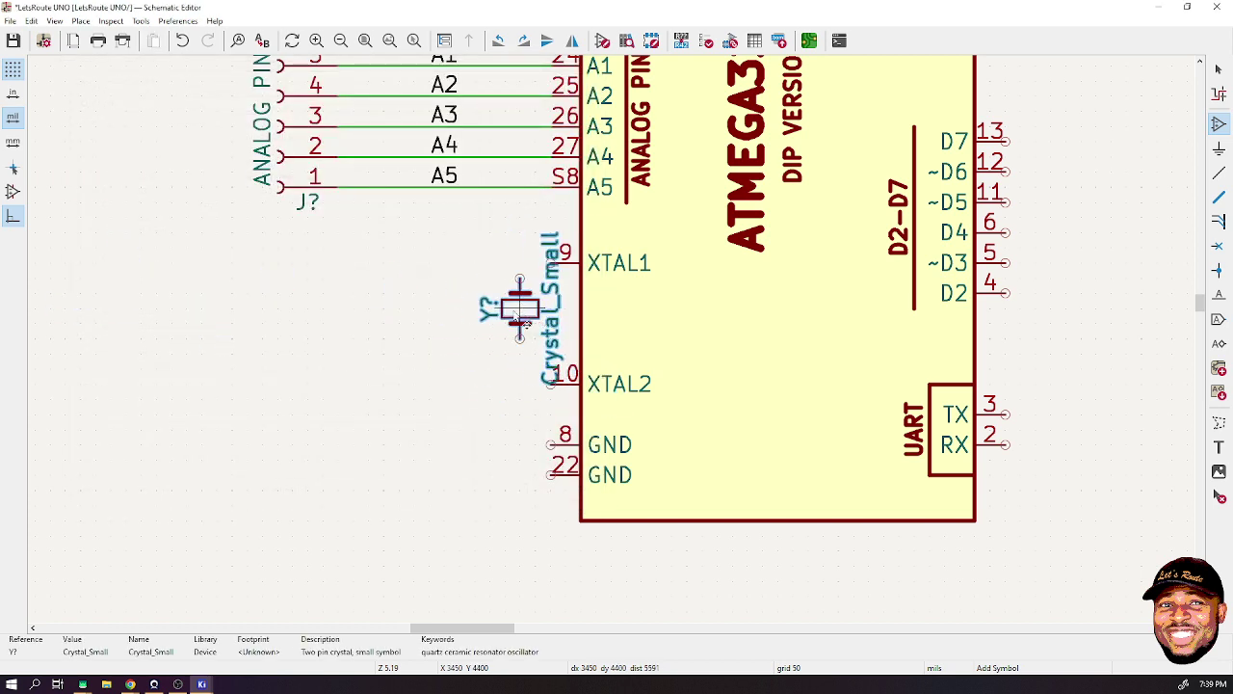
{"action": "left_click", "coordinate": [517, 316]}
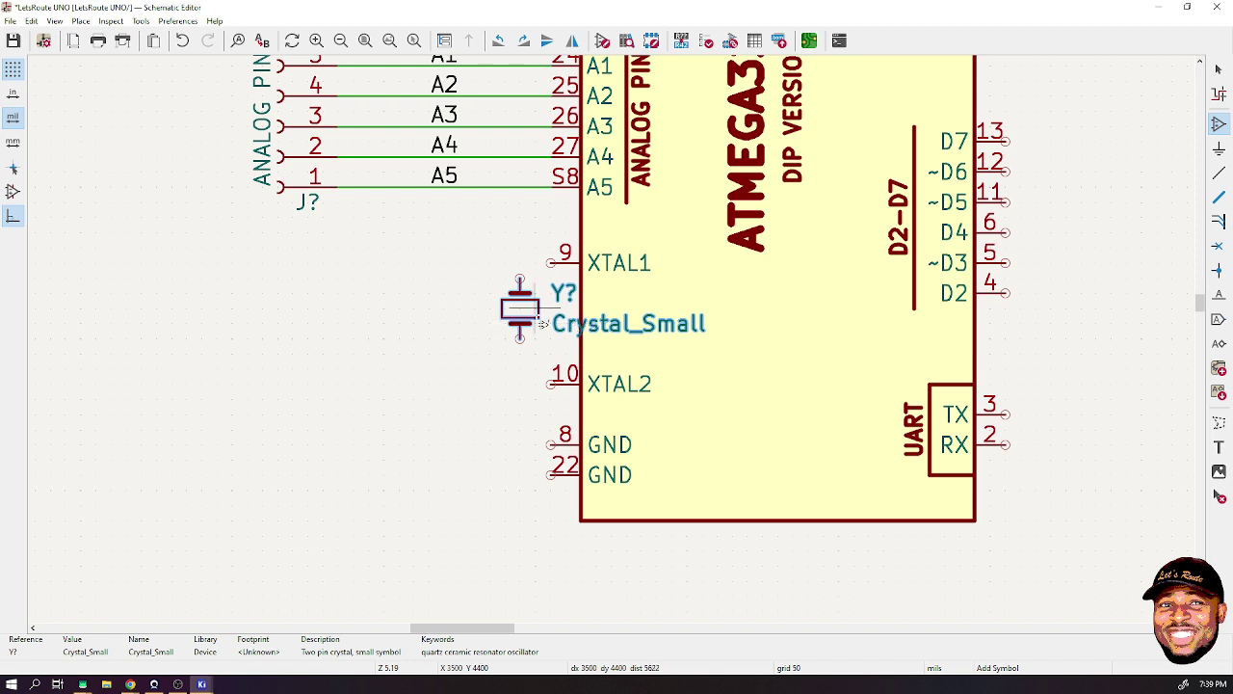
{"action": "key", "text": "m"}
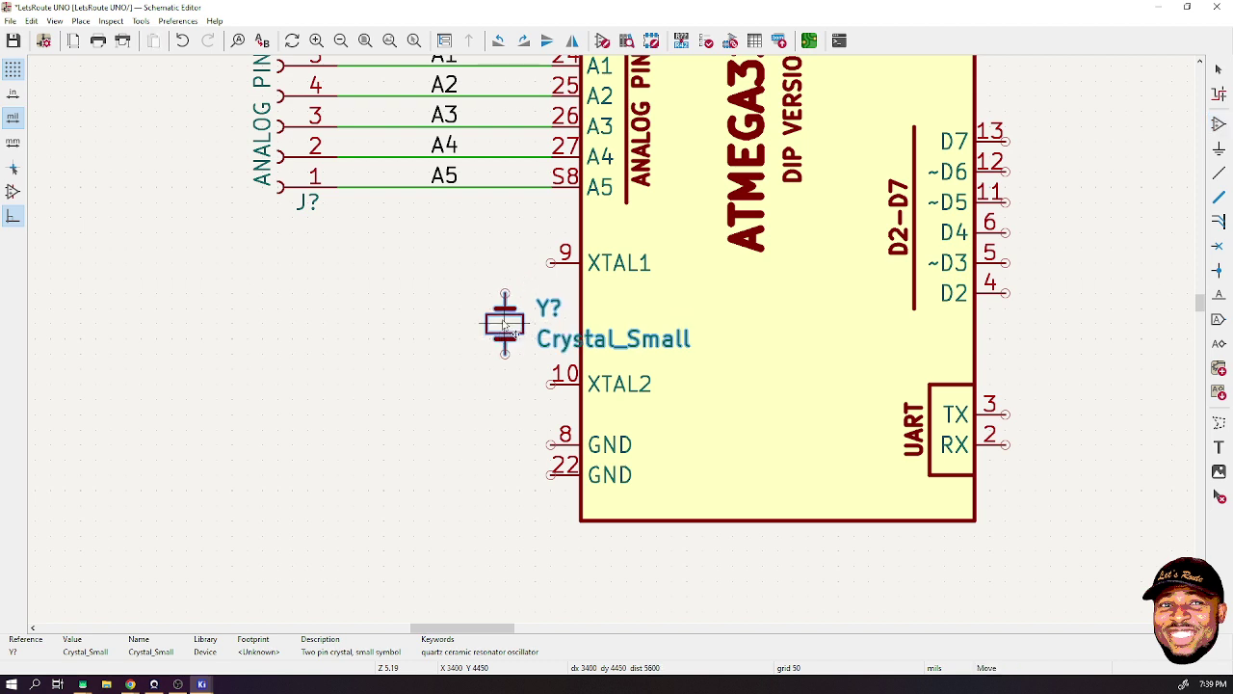
{"action": "left_click", "coordinate": [511, 323]}
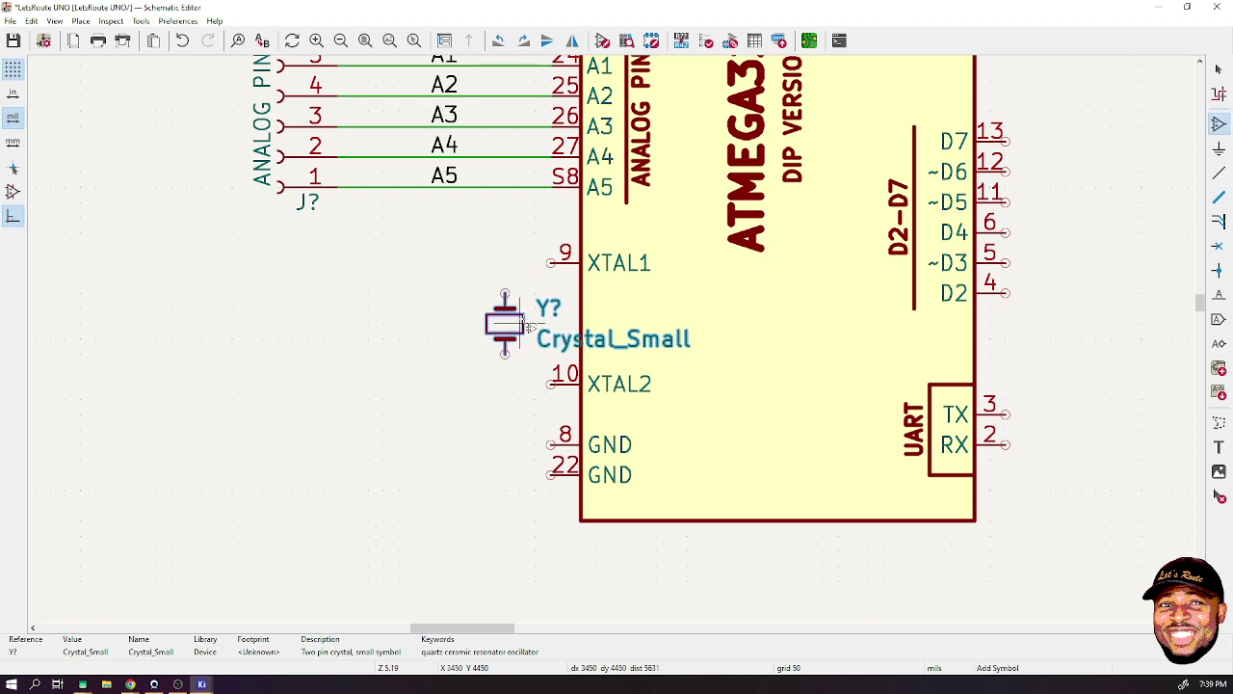
{"action": "key", "text": "v"}
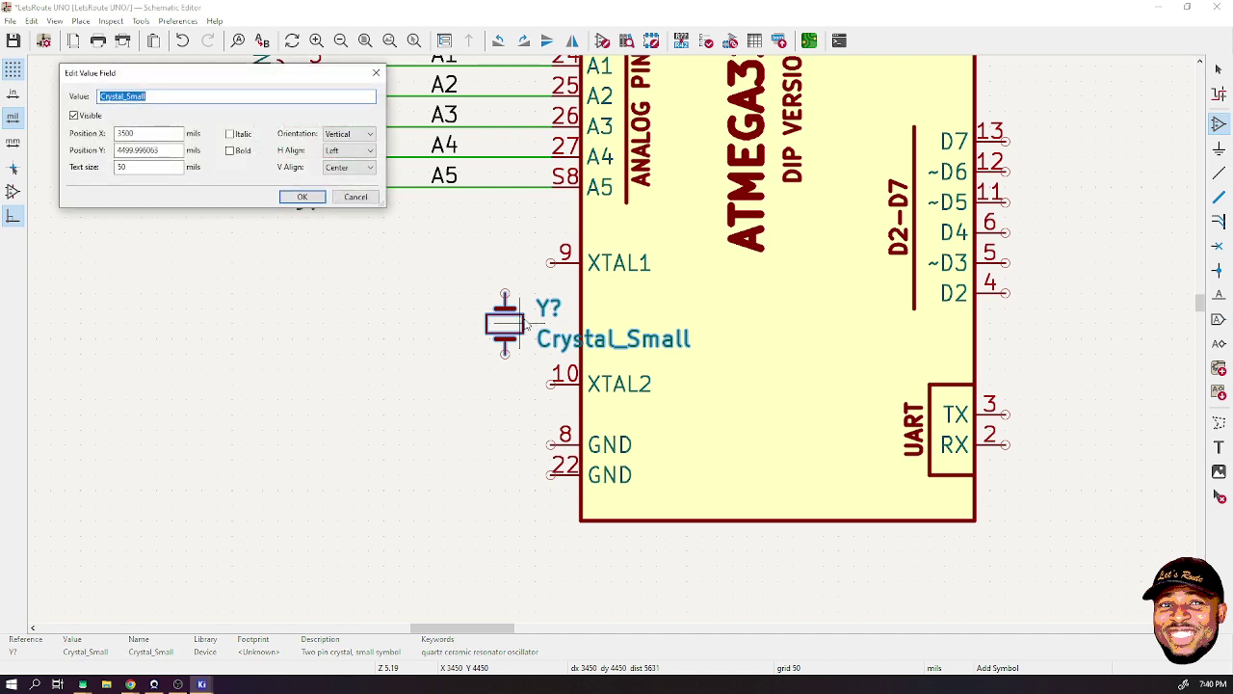
{"action": "type", "text": "HC49"}
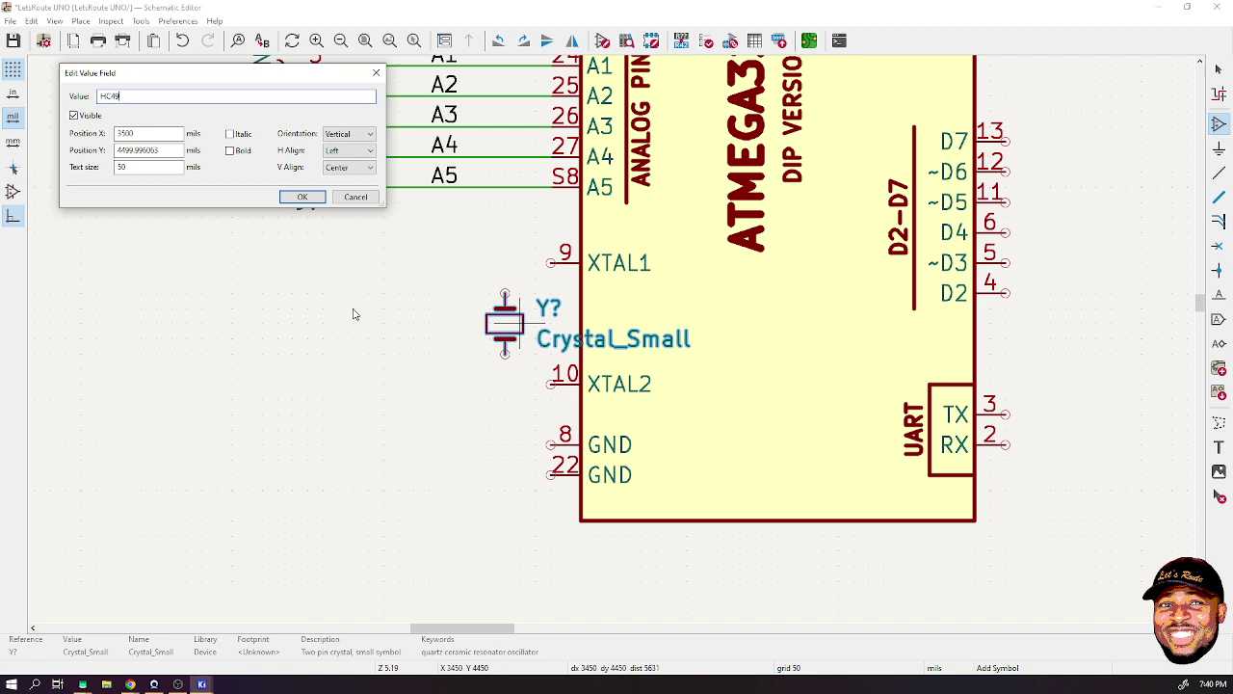
{"action": "left_click", "coordinate": [302, 197]}
{"action": "key", "text": "Escape"}
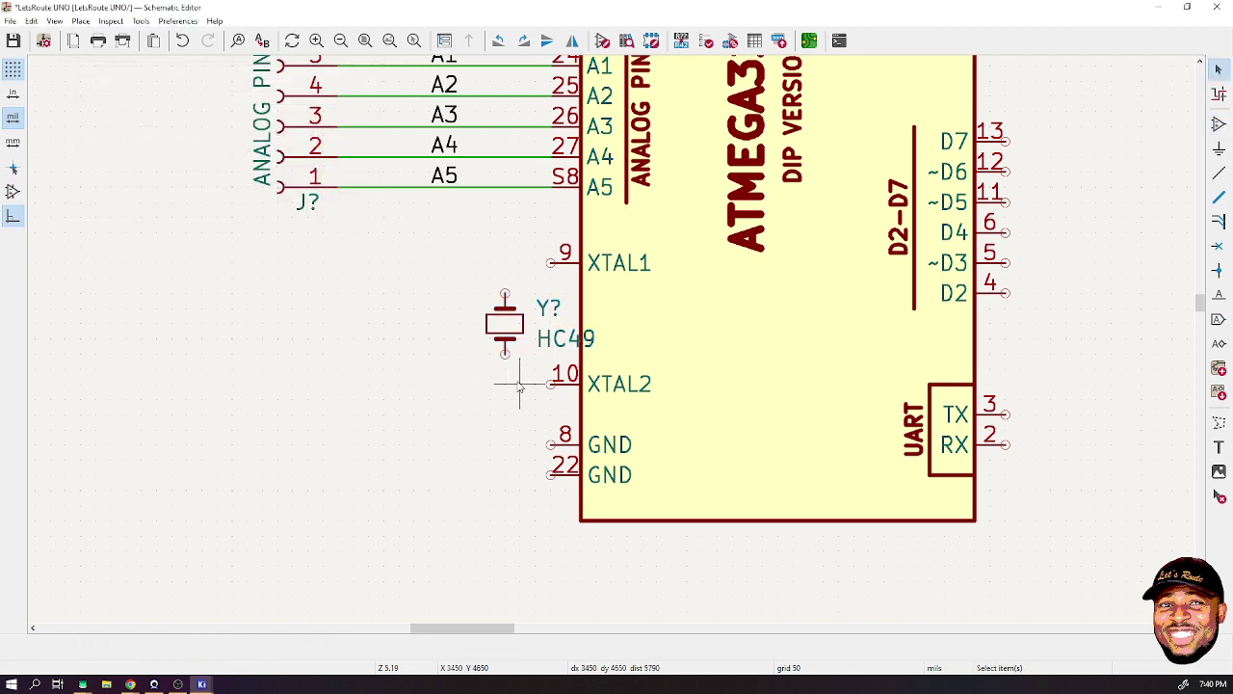
- Rotate the HC49 and Y? texts vertical and move them left of the crystal
{"action": "left_click", "coordinate": [548, 345]}
{"action": "key", "text": "m"}
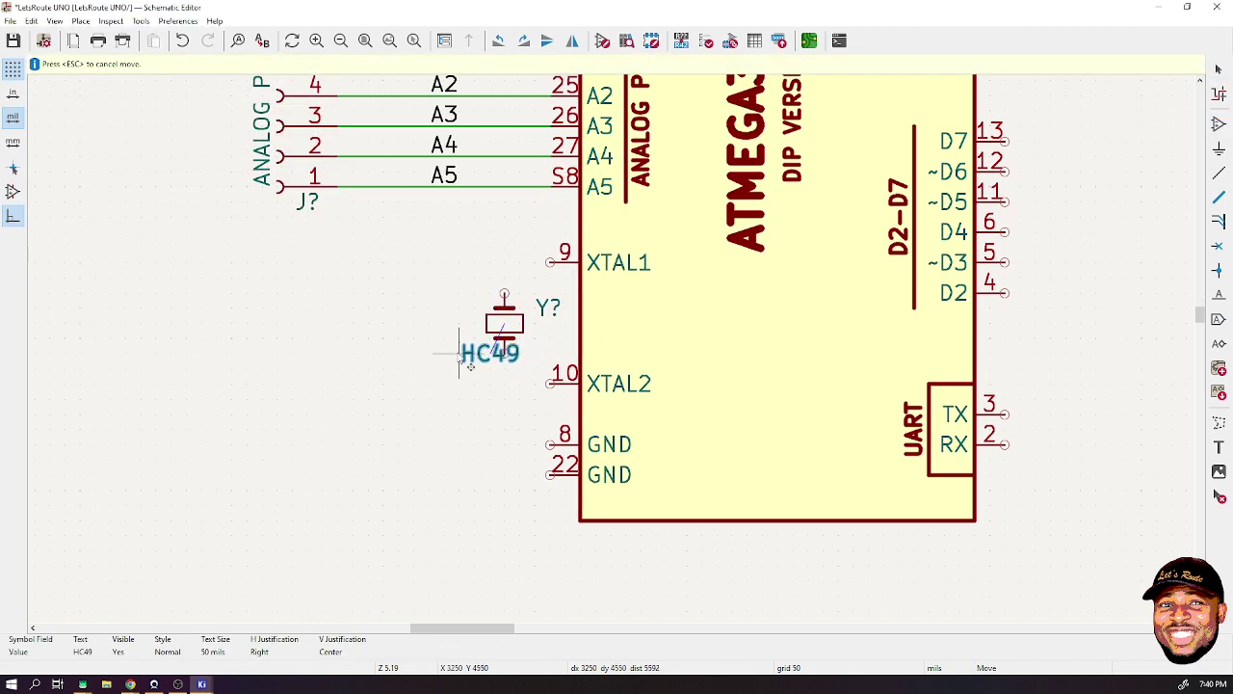
{"action": "key", "text": "r"}
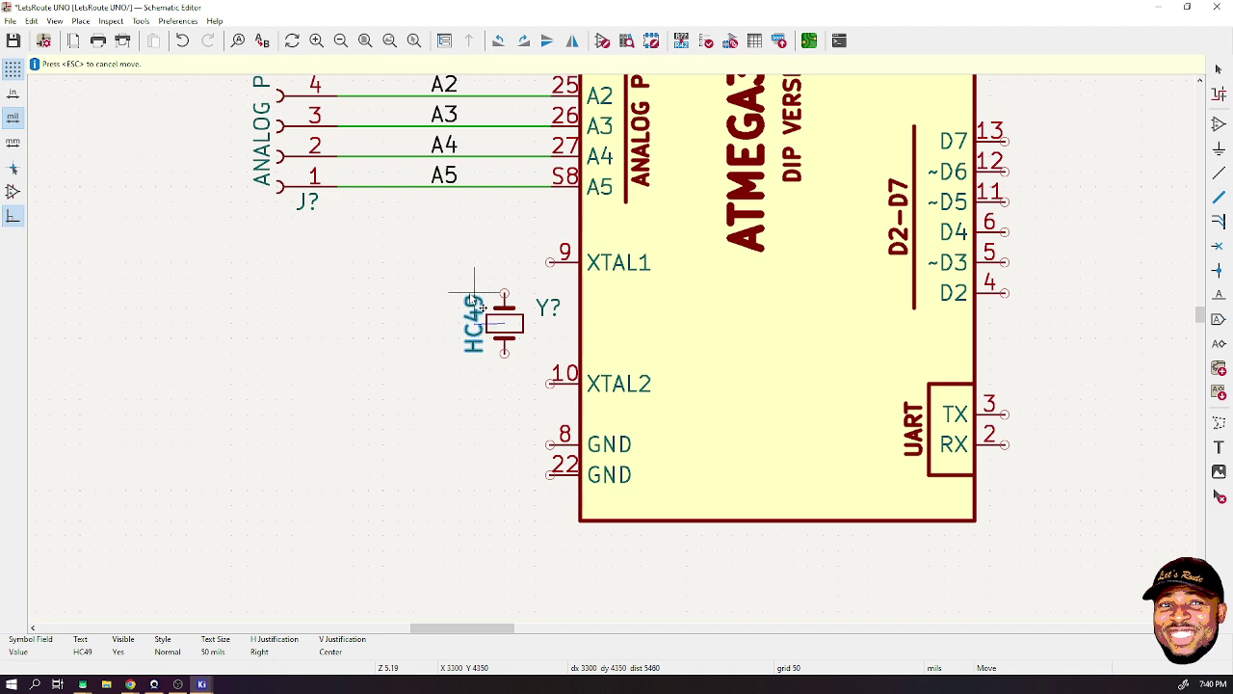
{"action": "left_click", "coordinate": [474, 303]}
{"action": "left_click", "coordinate": [549, 310]}
{"action": "key", "text": "r"}
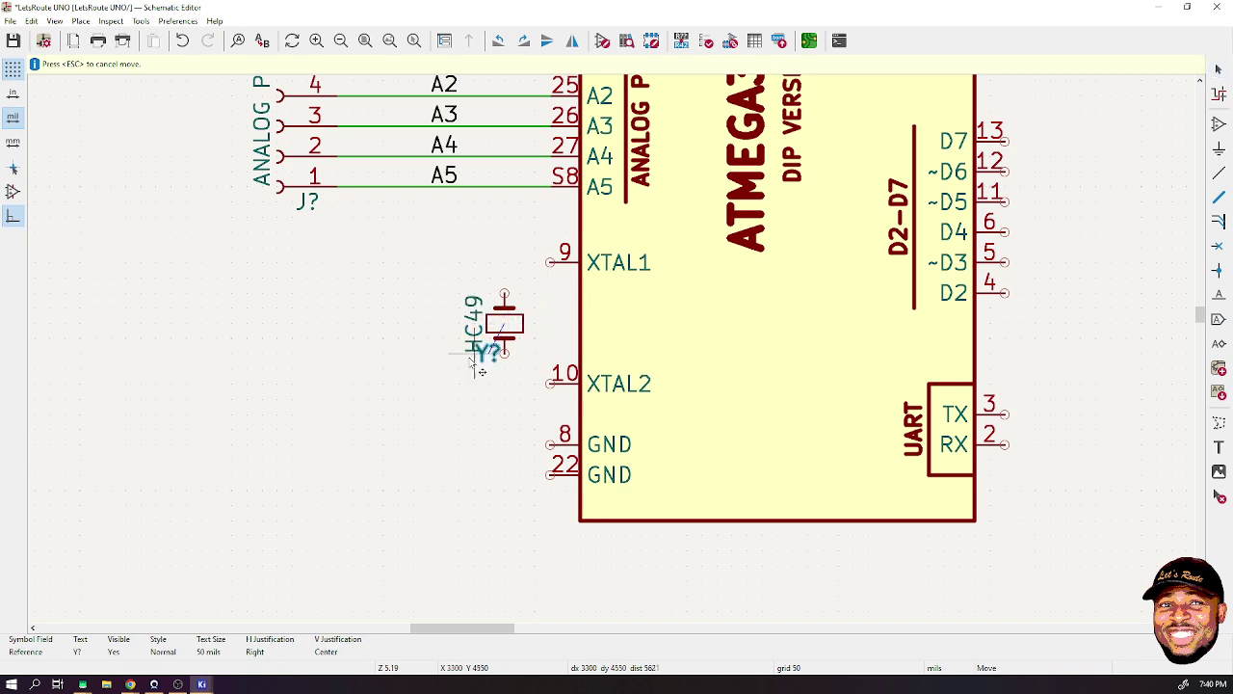
{"action": "left_click", "coordinate": [445, 318]}
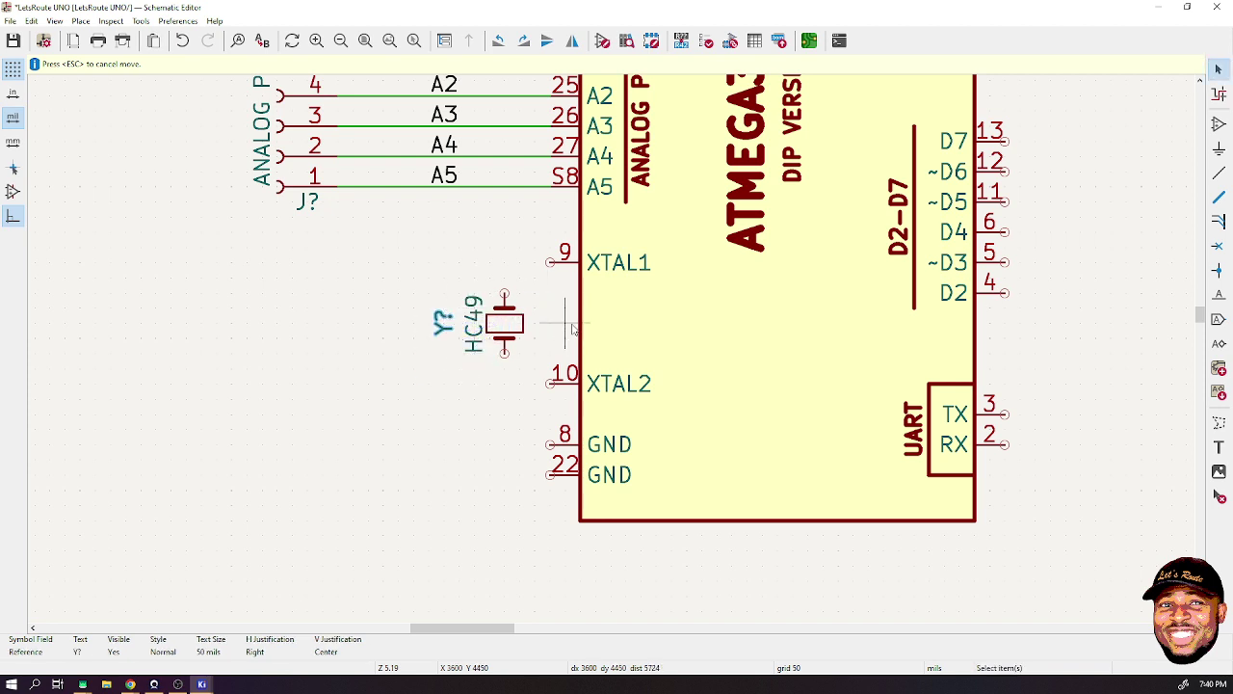
{"action": "scroll", "coordinate": [569, 323], "scroll_direction": "up", "scroll_amount": 3}
- Wire XTAL1 pin 9 and XTAL2 pin 10 to the crystal's top and bottom pins
{"action": "key", "text": "w"}
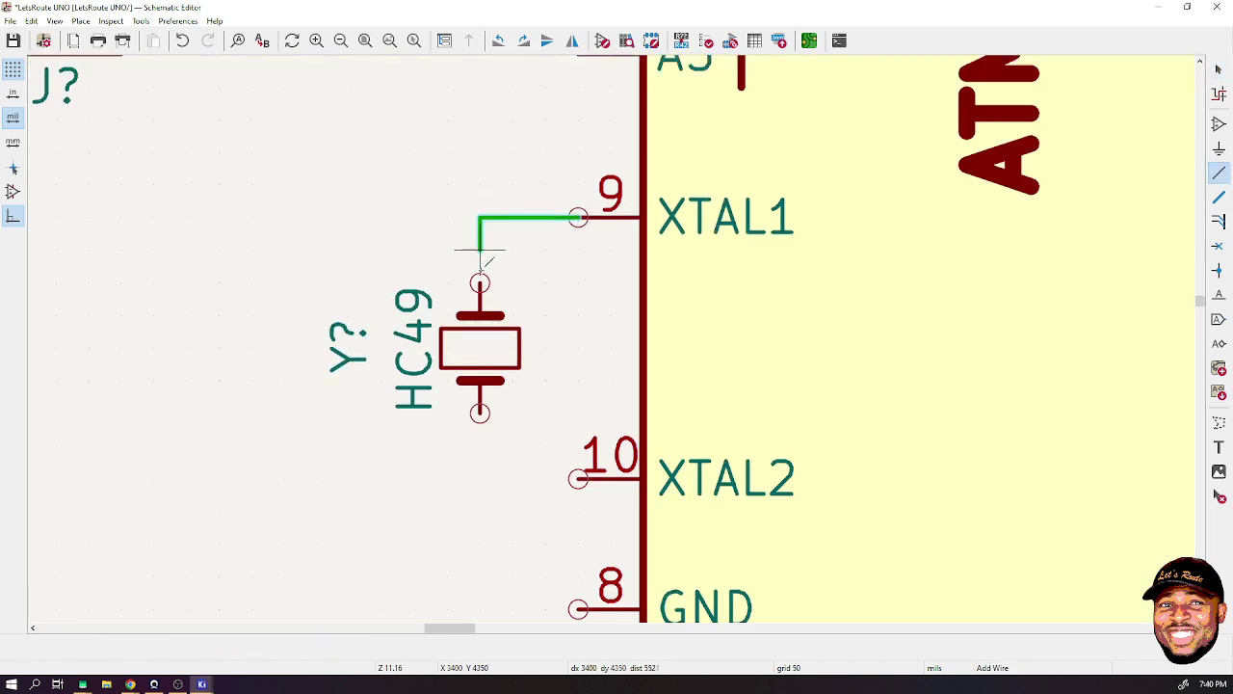
{"action": "left_click", "coordinate": [479, 285]}
{"action": "left_click", "coordinate": [578, 478]}
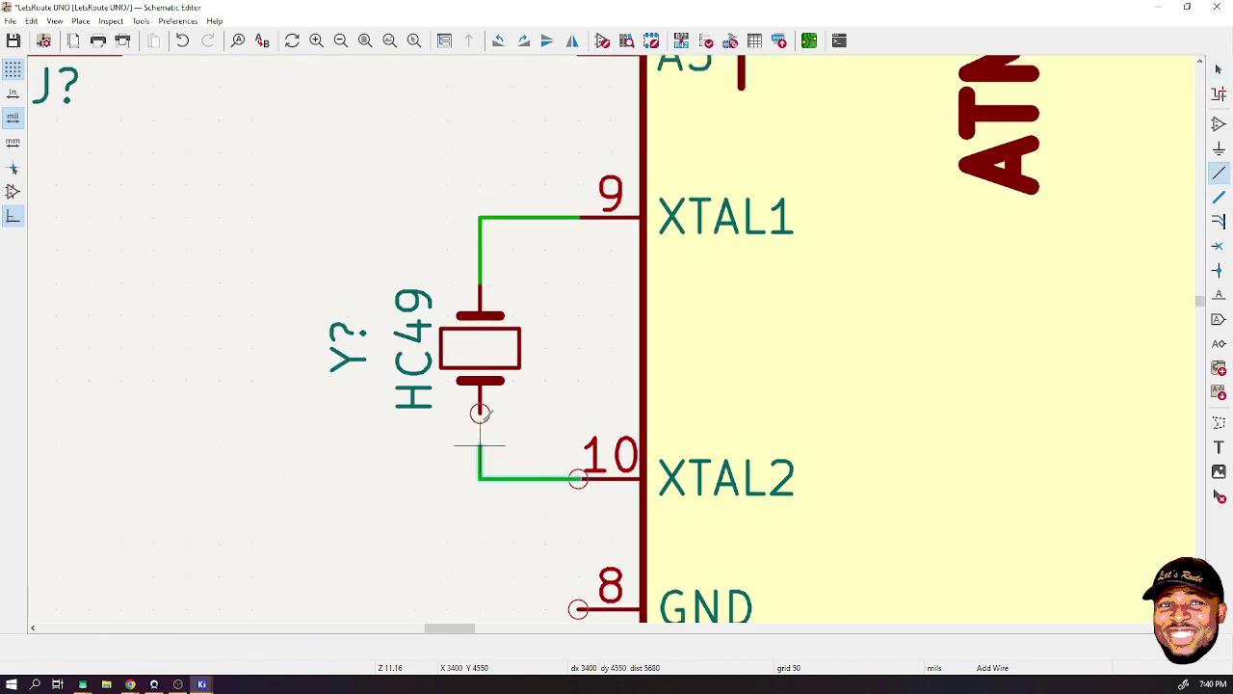
{"action": "left_click", "coordinate": [480, 413]}
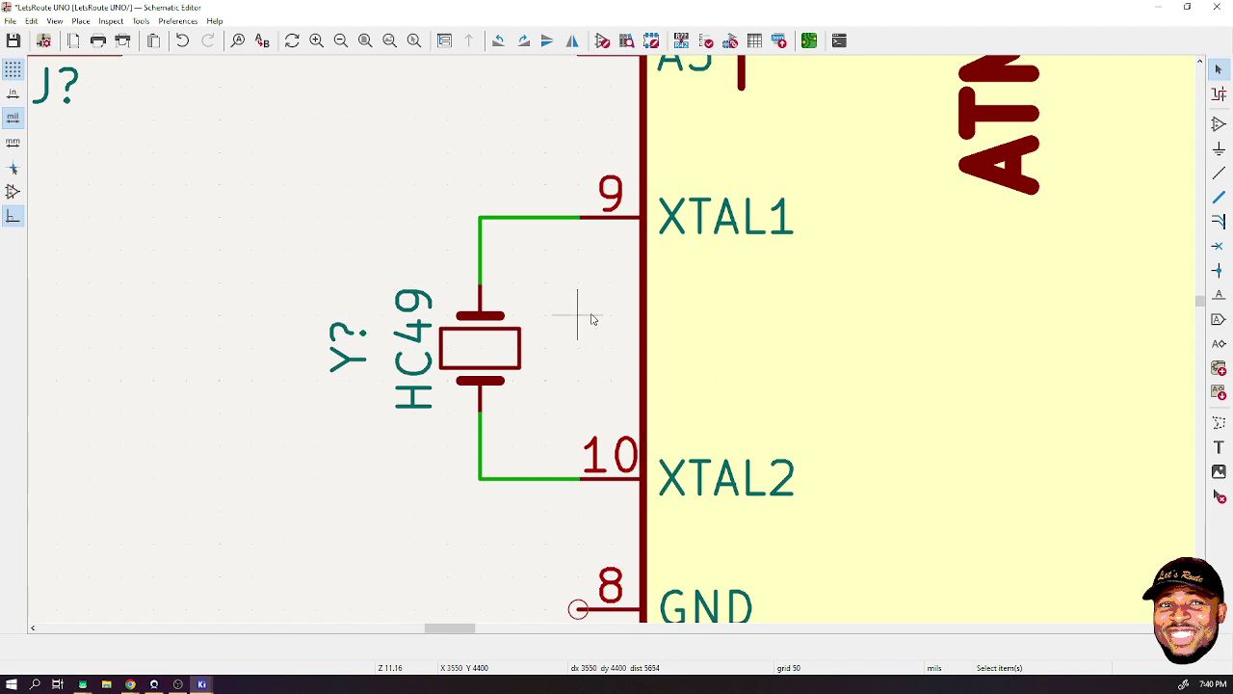
- Place the capacitor above XTAL1 and set its value to 22pF
{"action": "scroll", "coordinate": [564, 373], "scroll_direction": "down", "scroll_amount": 5}
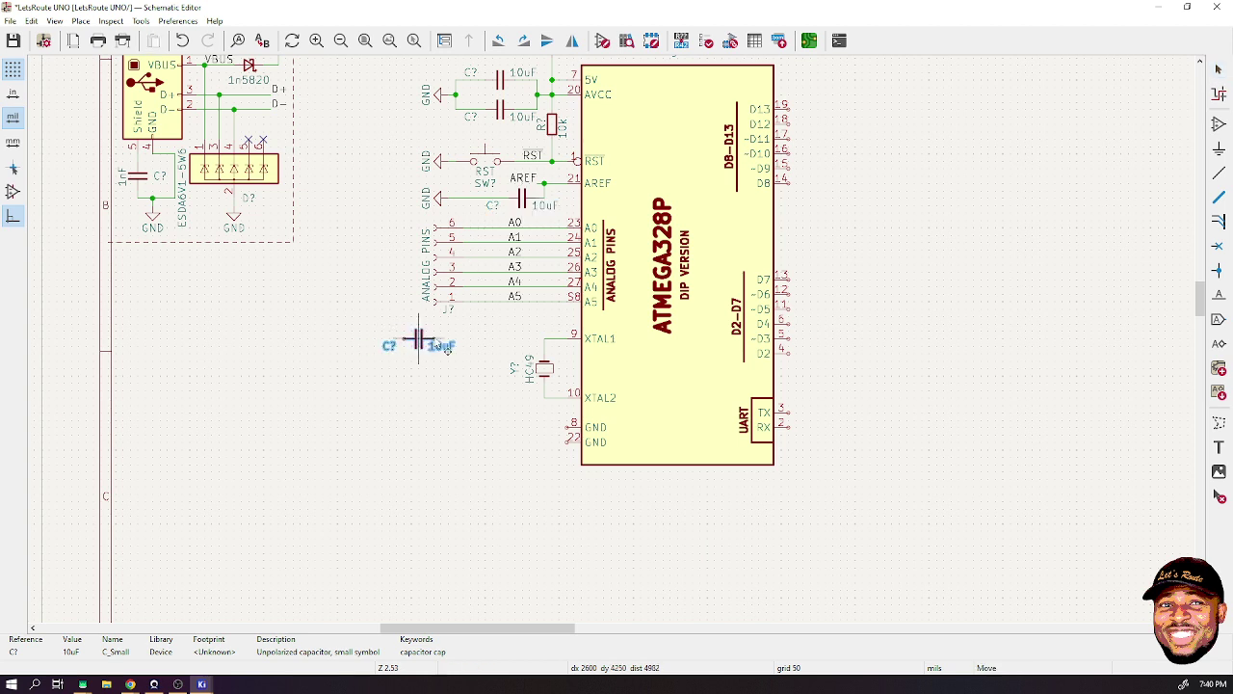
{"action": "scroll", "coordinate": [412, 352], "scroll_direction": "up", "scroll_amount": 5}
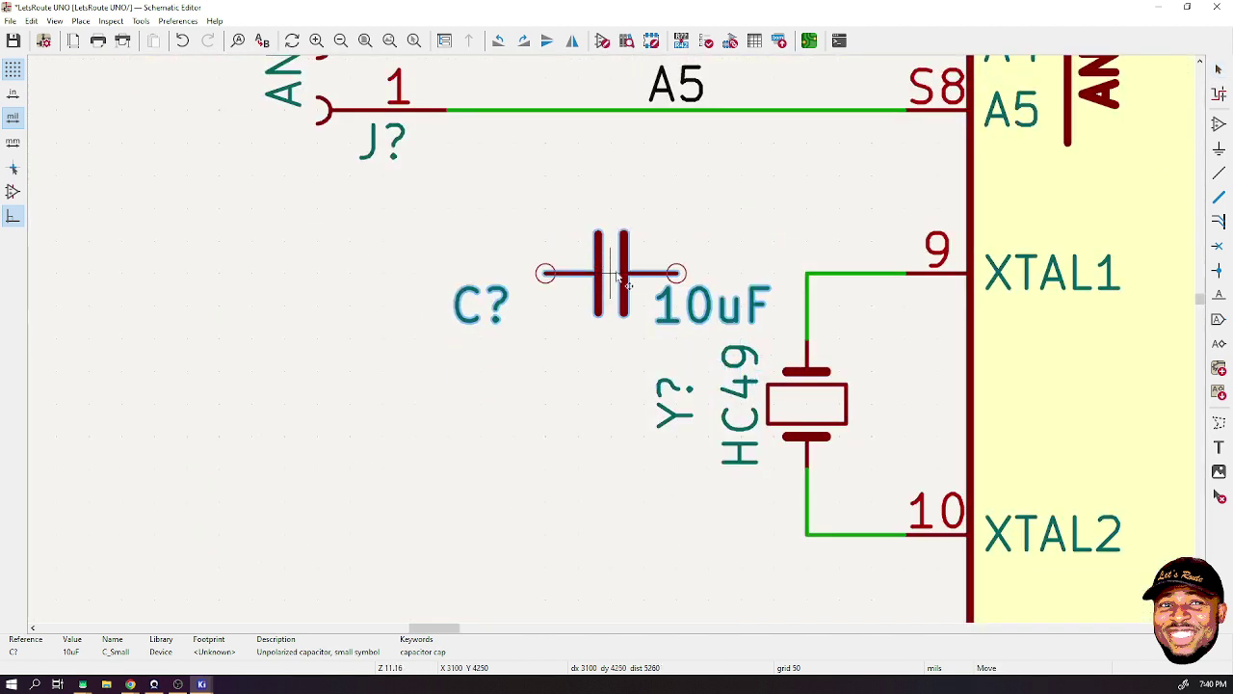
{"action": "left_click", "coordinate": [632, 270]}
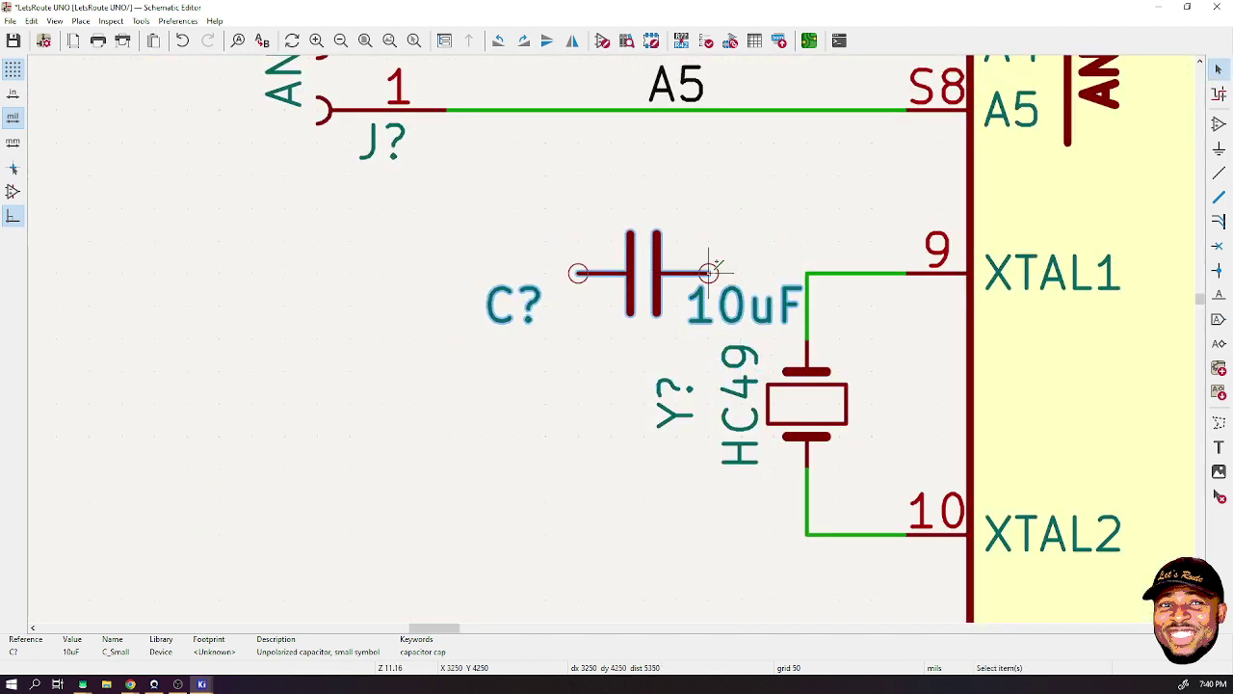
{"action": "left_click", "coordinate": [1220, 71]}
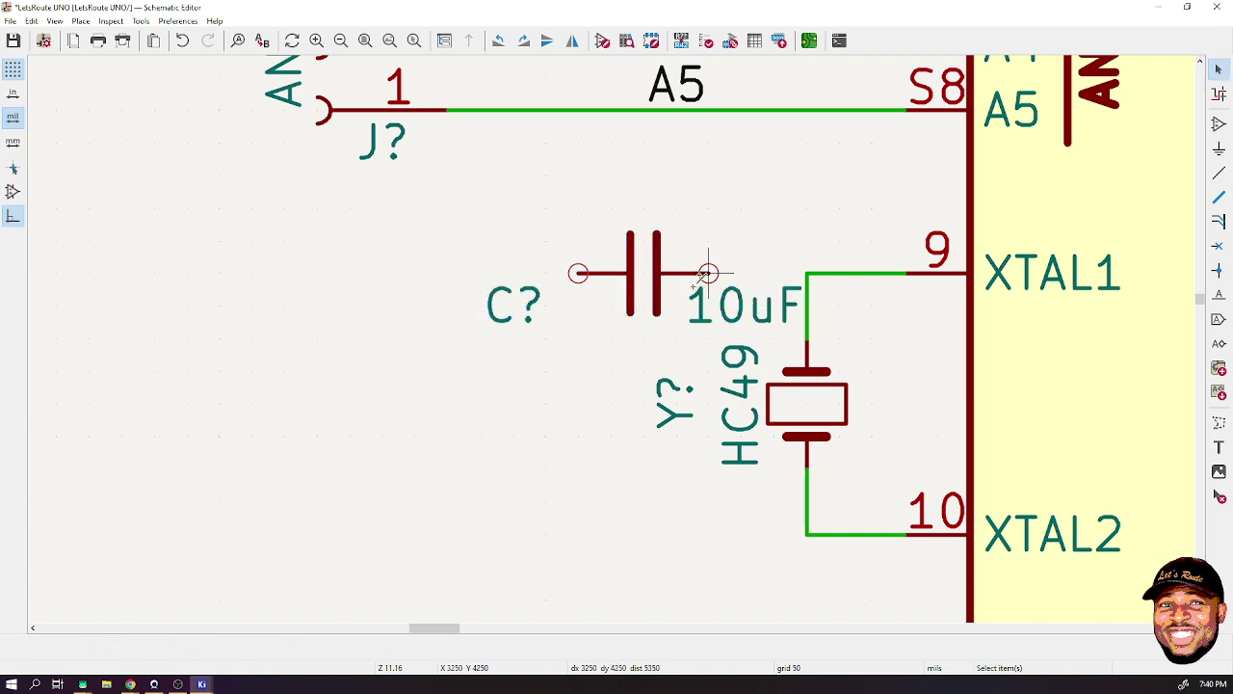
{"action": "left_click", "coordinate": [647, 284]}
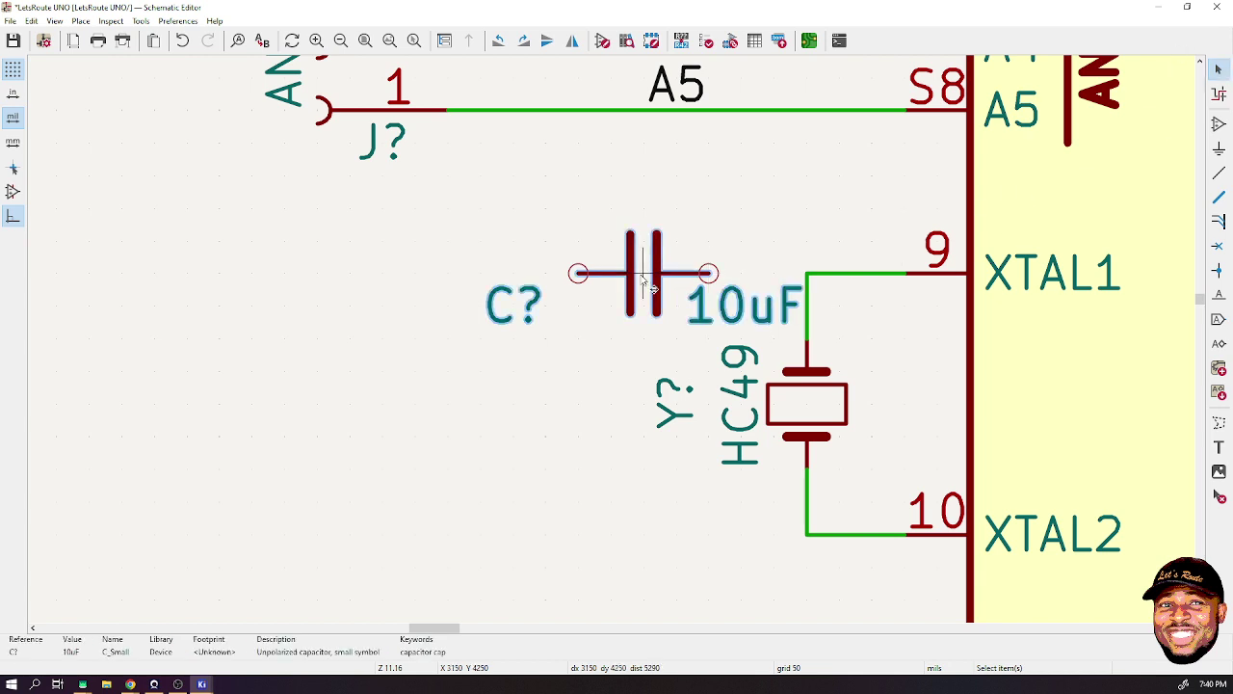
{"action": "key", "text": "f"}
{"action": "key", "text": "Escape"}
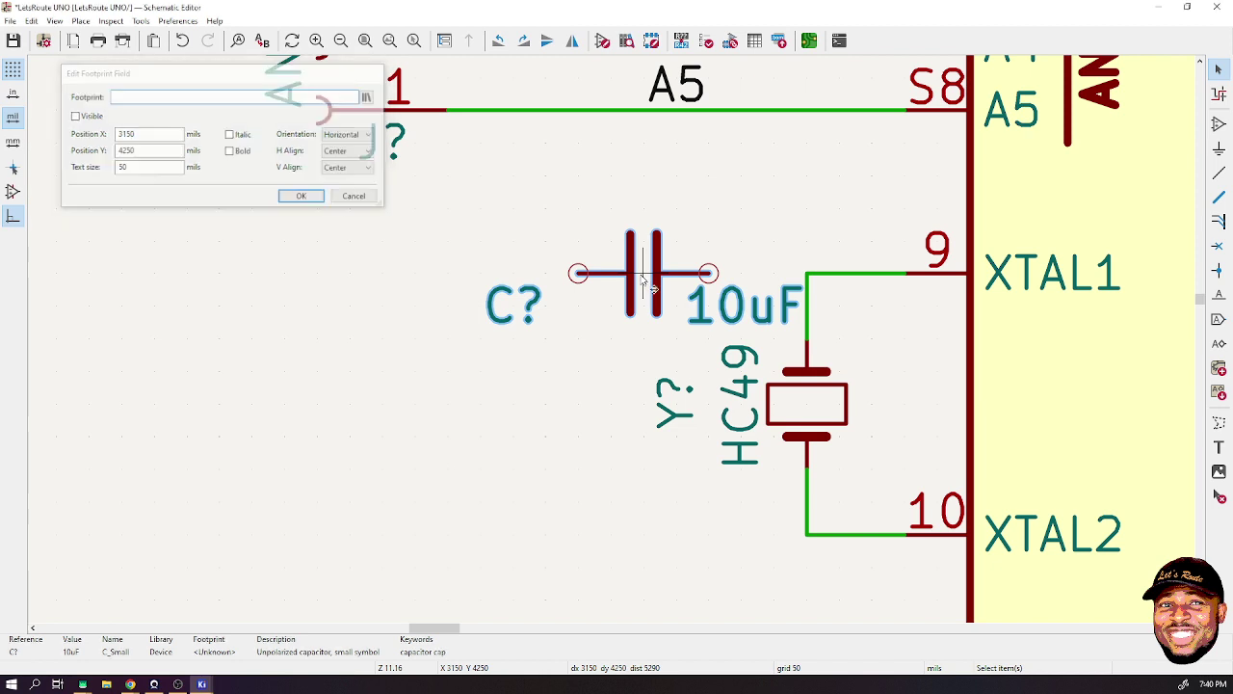
{"action": "type", "text": "v"}
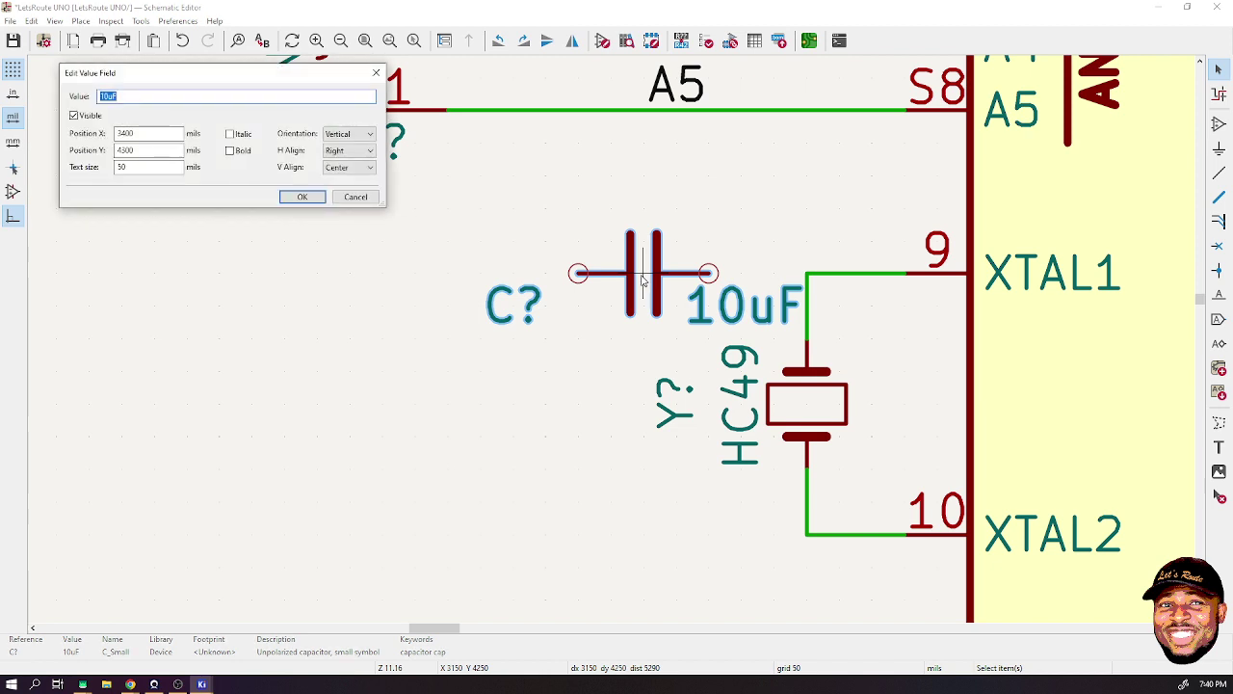
{"action": "type", "text": "22pF"}
{"action": "key", "text": "Return"}
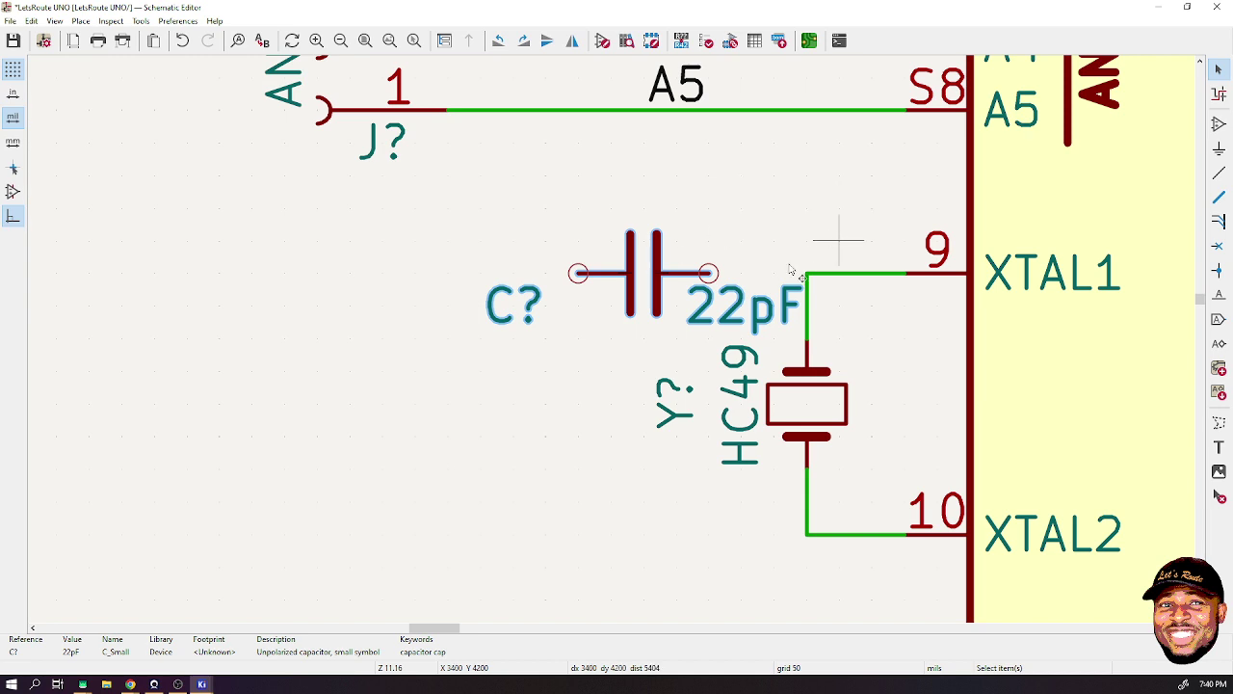
- Reposition the capacitor's 22pF and C? labels around it and save
{"action": "left_click", "coordinate": [766, 307]}
{"action": "key", "text": "m"}
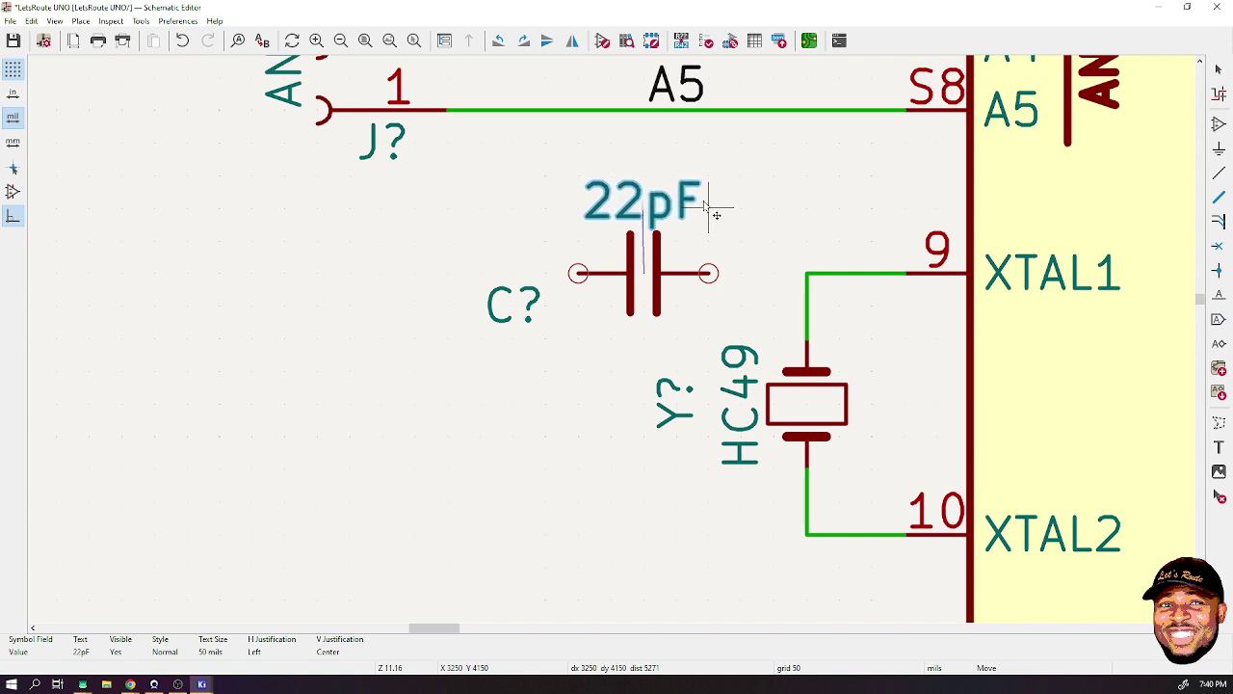
{"action": "key", "text": "ctrl+s"}
{"action": "left_click", "coordinate": [707, 203]}
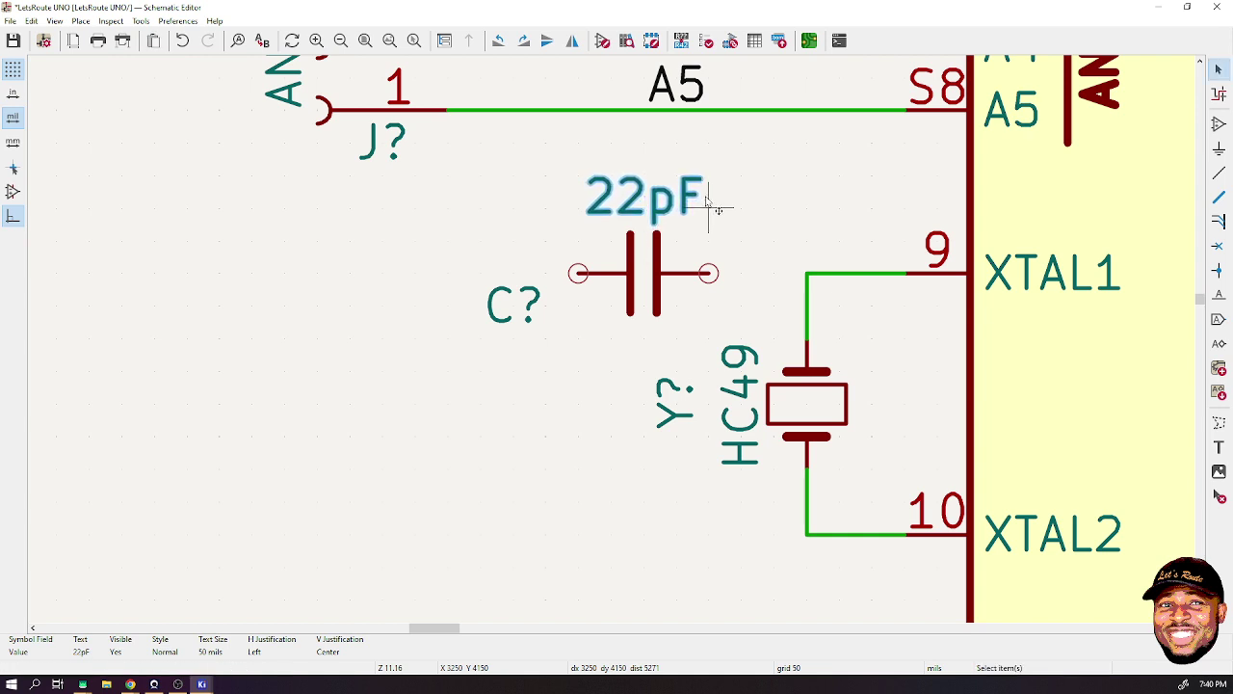
{"action": "left_click", "coordinate": [515, 308]}
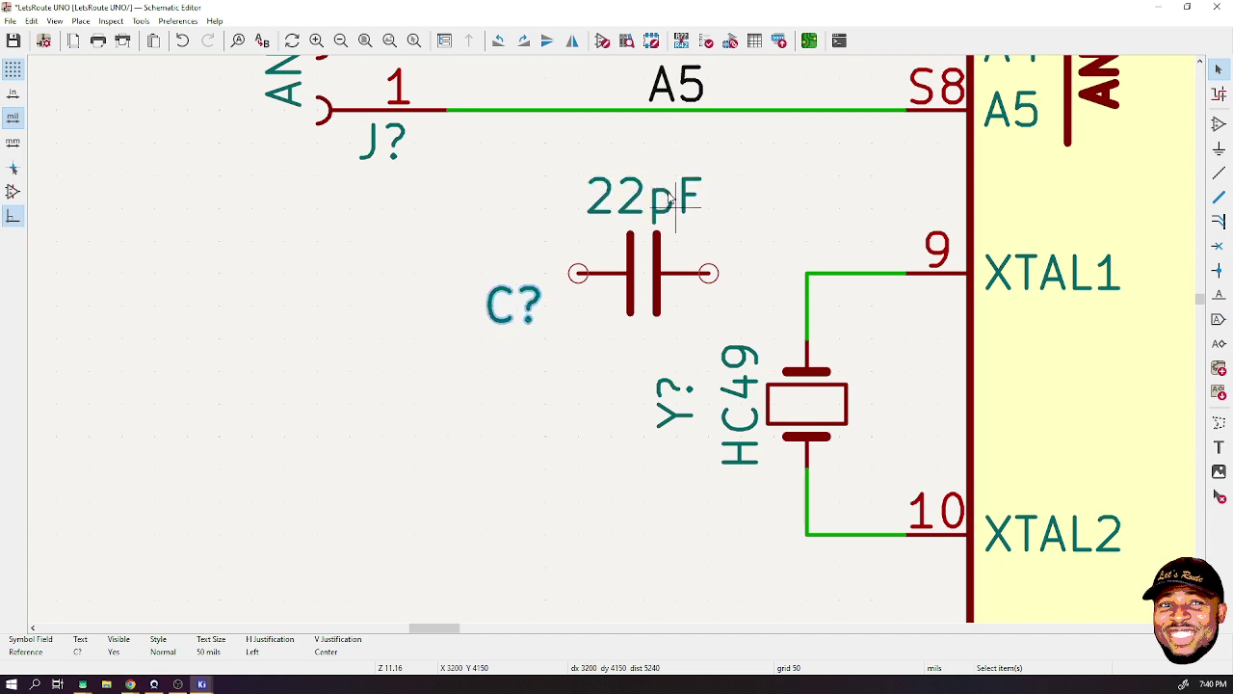
{"action": "left_click", "coordinate": [708, 202]}
{"action": "left_click_drag", "start_coordinate": [716, 205], "coordinate": [817, 248]}
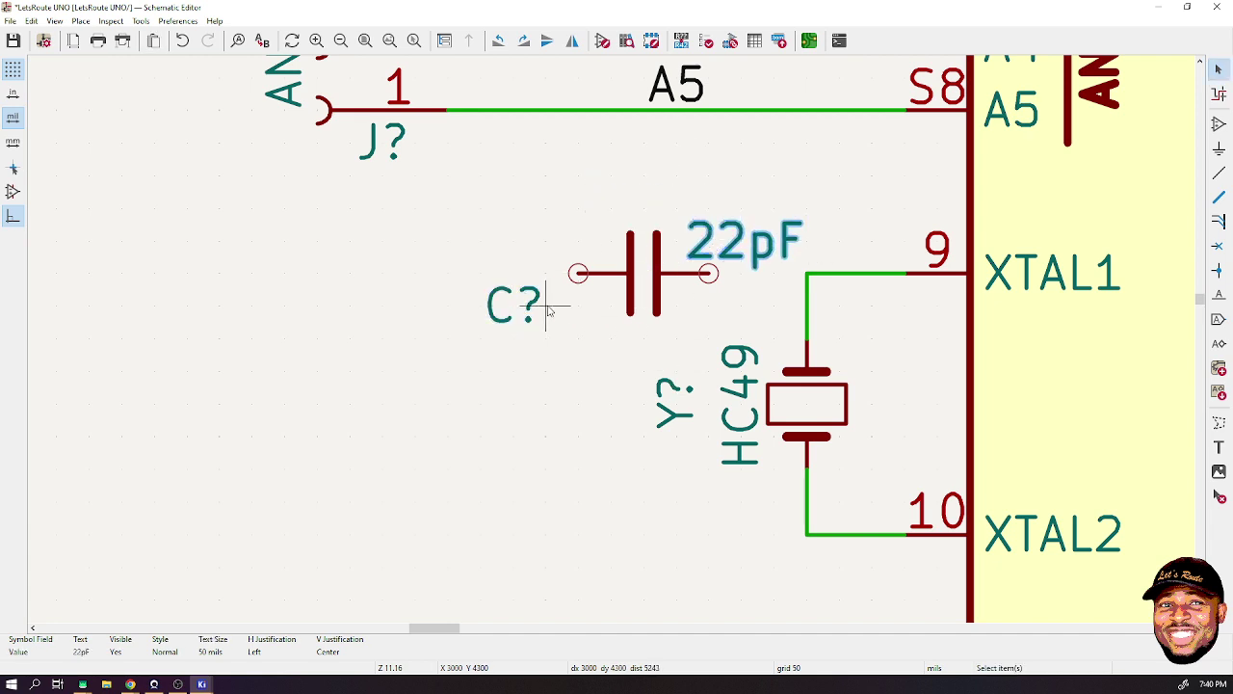
{"action": "left_click_drag", "start_coordinate": [543, 304], "coordinate": [583, 246]}
{"action": "left_click", "coordinate": [582, 246]}
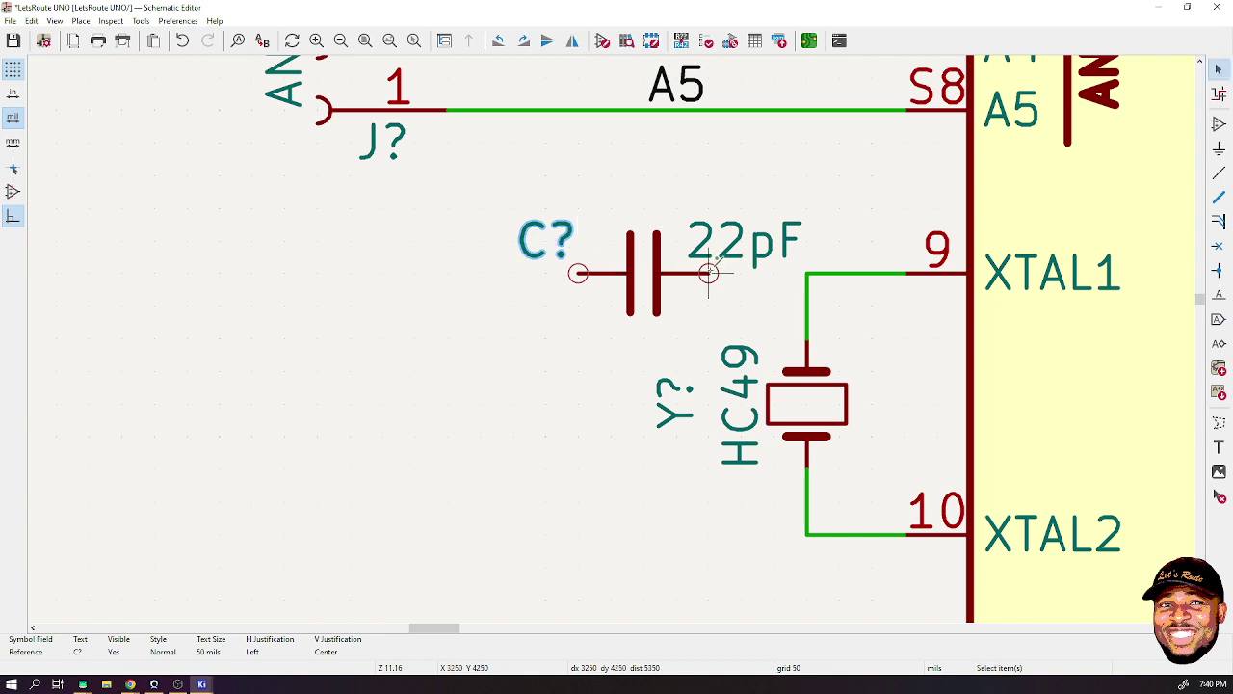
- Wire the upper capacitor to XTAL1 and place a duplicate 22pF capacitor below
{"action": "left_click", "coordinate": [709, 274]}
{"action": "left_click", "coordinate": [807, 273]}
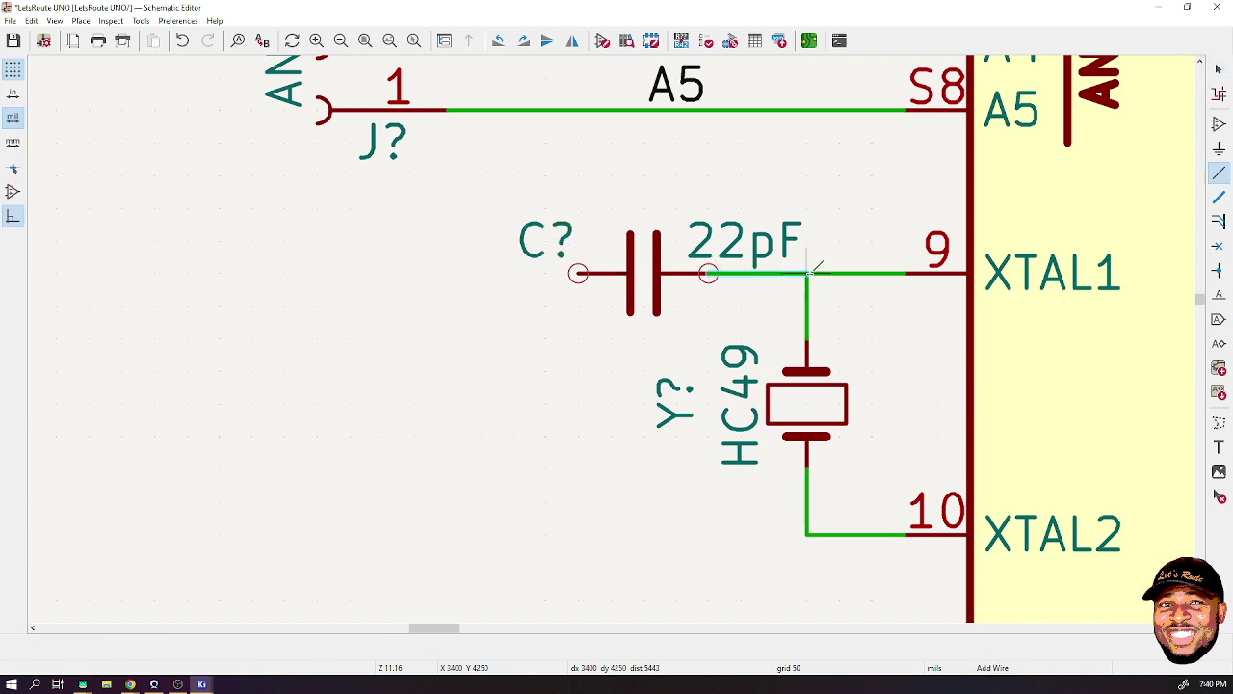
{"action": "left_click", "coordinate": [672, 287]}
{"action": "key", "text": "ctrl+d"}
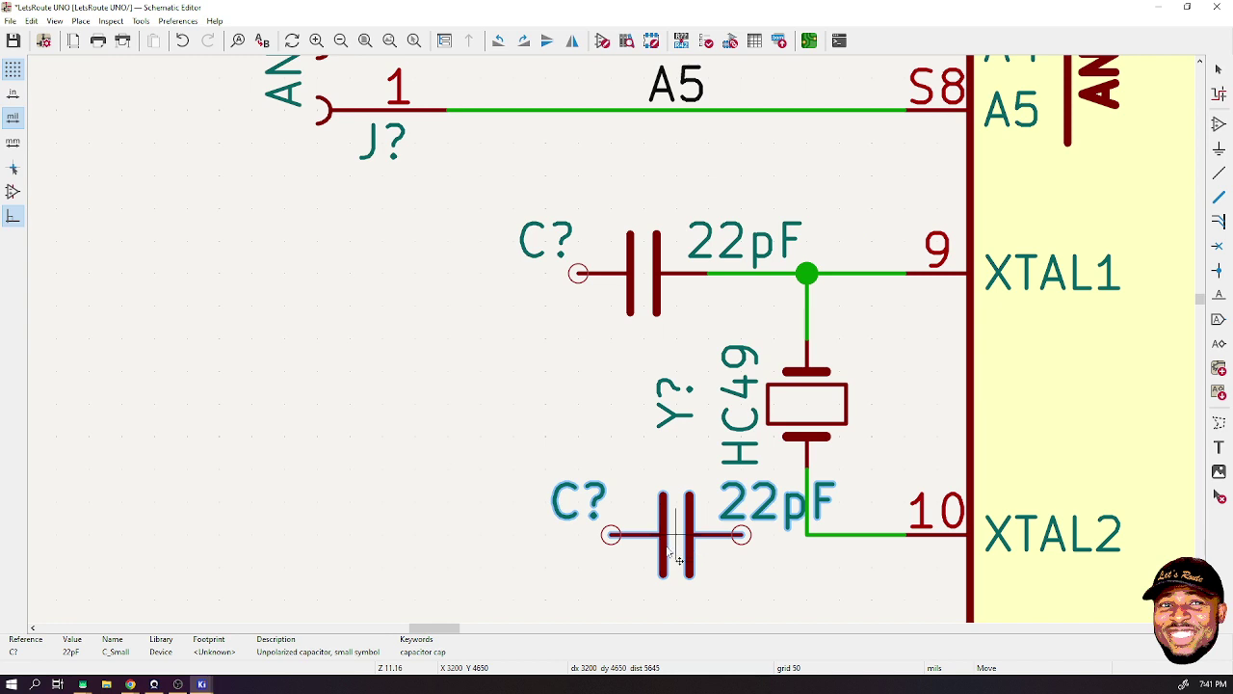
{"action": "left_click", "coordinate": [655, 547]}
- Move the lower capacitor's 22pF and C? labels below it and wire it to XTAL2
{"action": "left_click", "coordinate": [725, 512]}
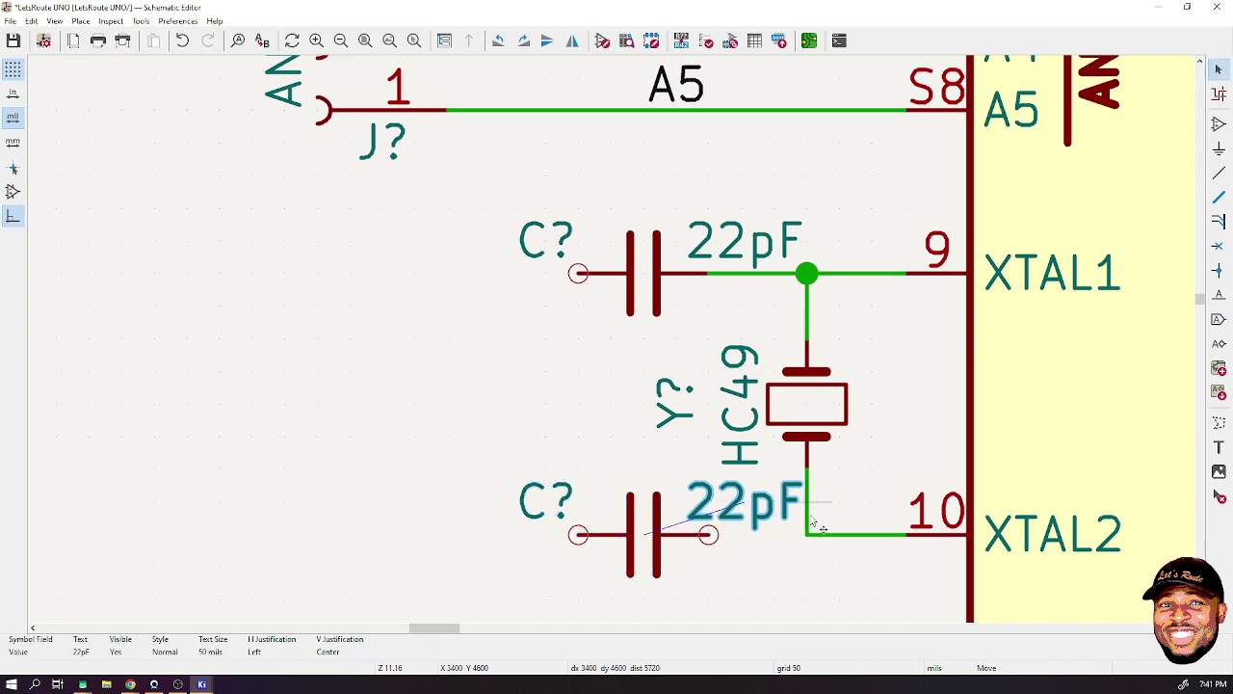
{"action": "key", "text": "m"}
{"action": "left_click", "coordinate": [817, 561]}
{"action": "left_click", "coordinate": [547, 501]}
{"action": "left_click_drag", "start_coordinate": [547, 501], "coordinate": [581, 584]}
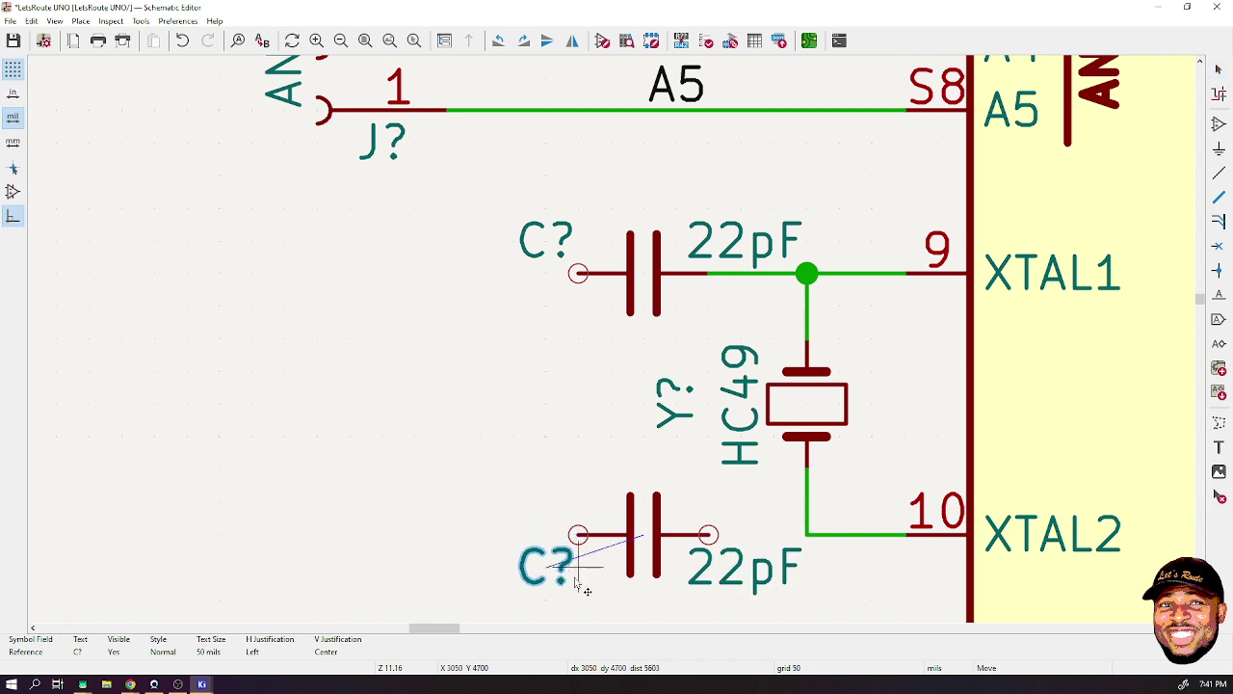
{"action": "key", "text": "w"}
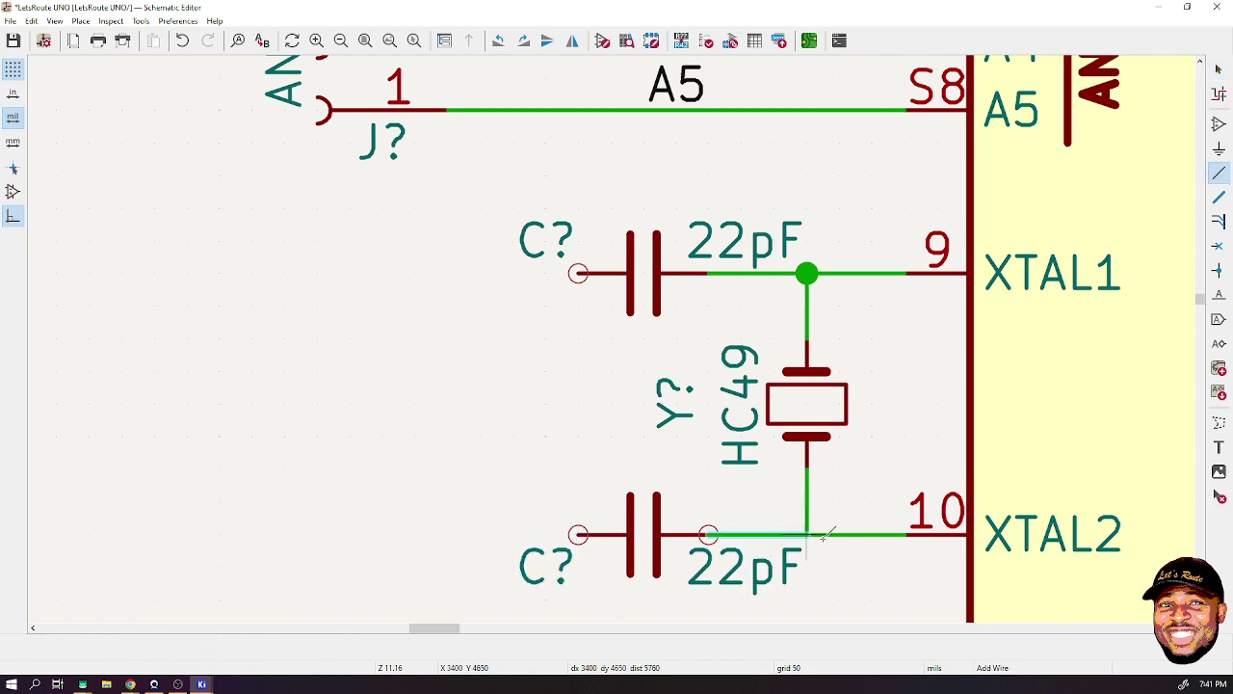
{"action": "left_click", "coordinate": [807, 534]}
{"action": "key", "text": "Escape"}
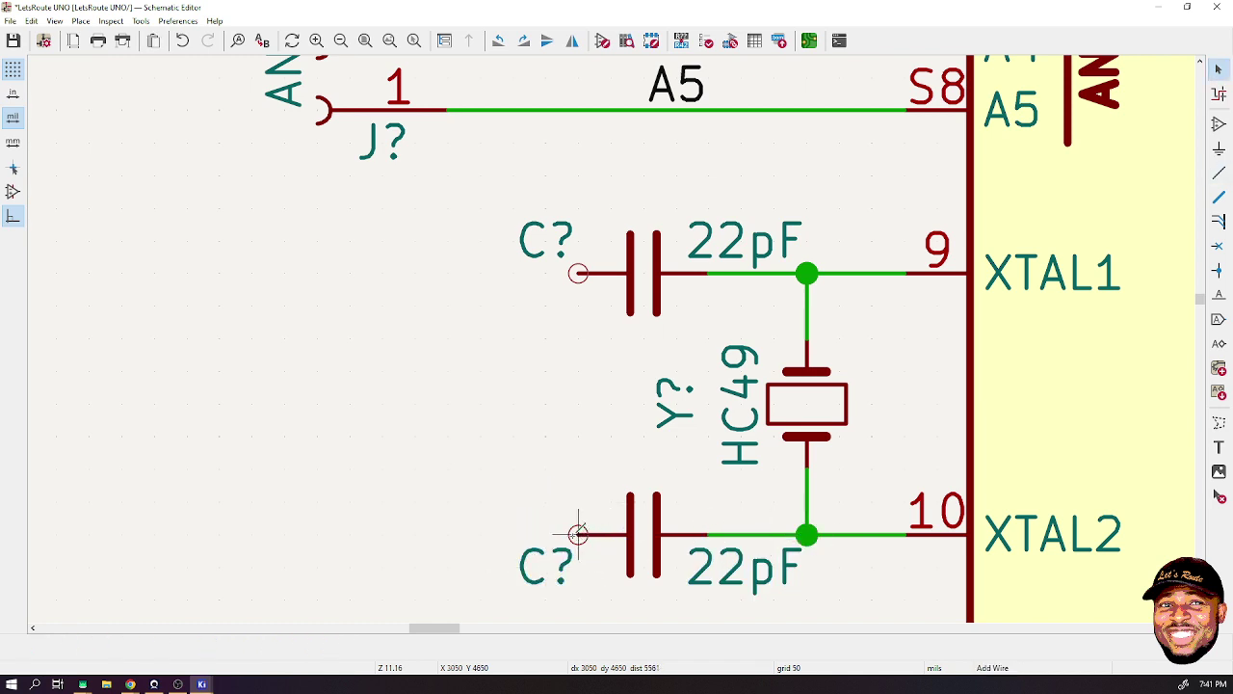
- Join the two capacitors' left pins with a single wire
{"action": "key", "text": "w"}
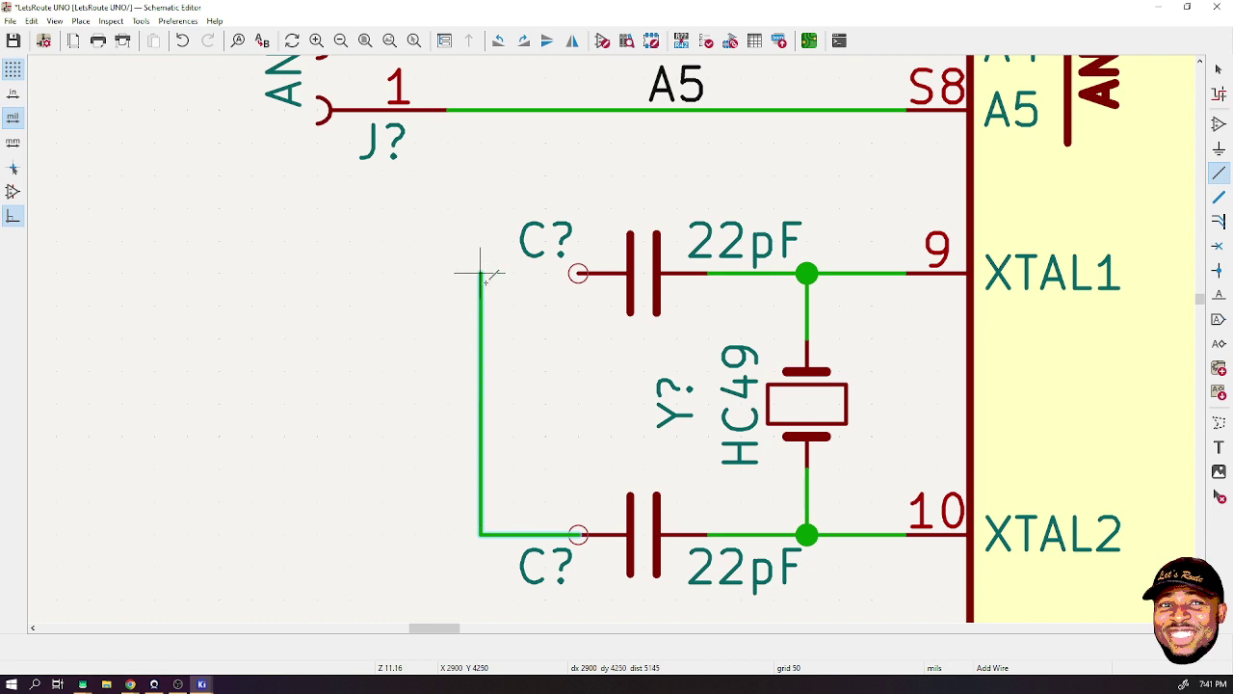
{"action": "left_click", "coordinate": [480, 274]}
{"action": "left_click", "coordinate": [578, 274]}
{"action": "key", "text": "Escape"}
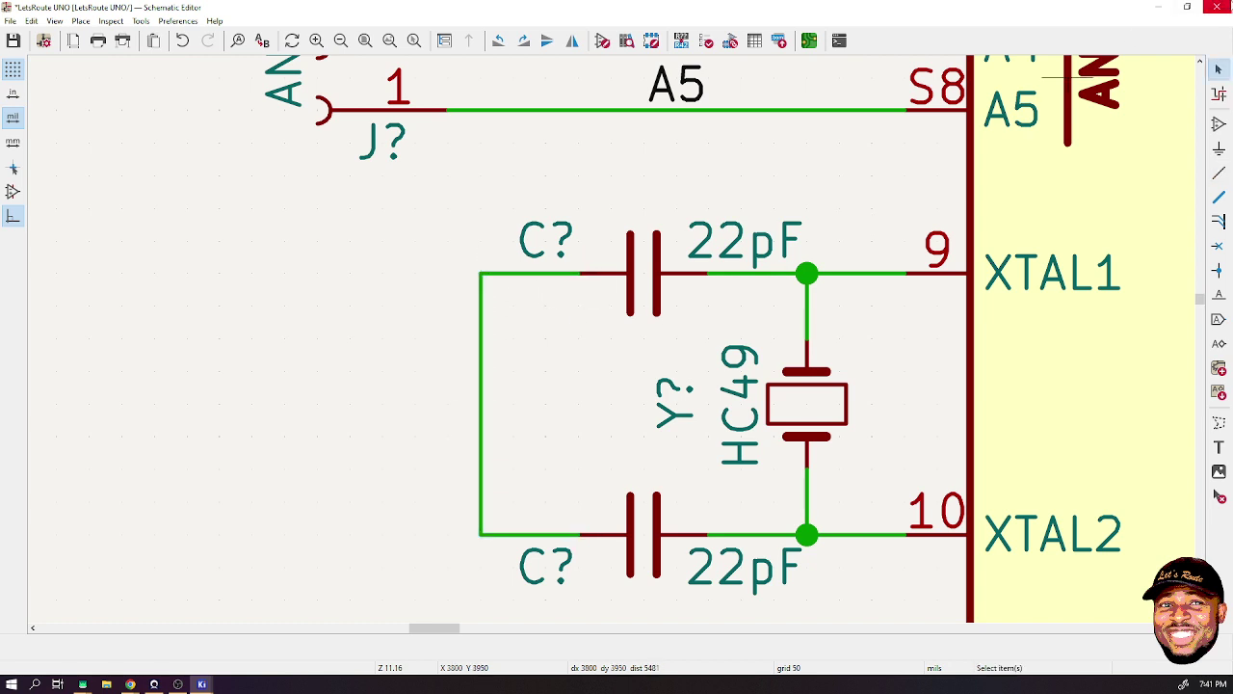
- Rotate a GND symbol onto the capacitors' shared wire and save
{"action": "scroll", "coordinate": [617, 332], "scroll_direction": "down", "scroll_amount": 5}
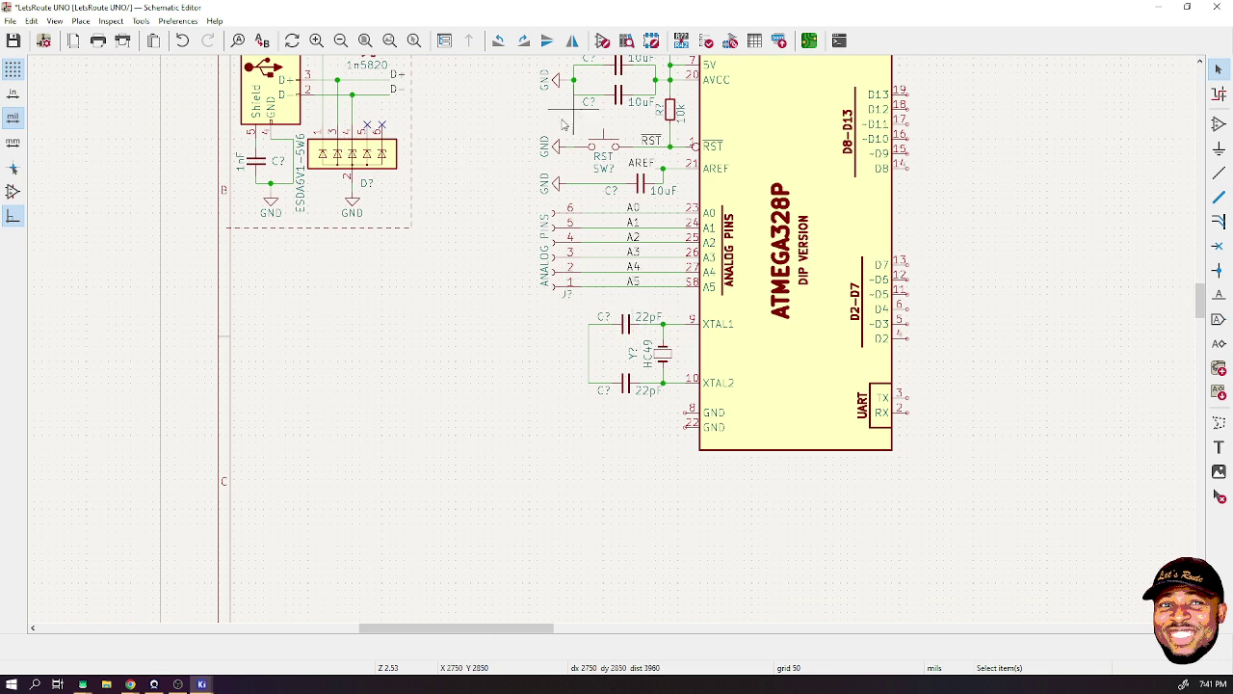
{"action": "left_click", "coordinate": [362, 216]}
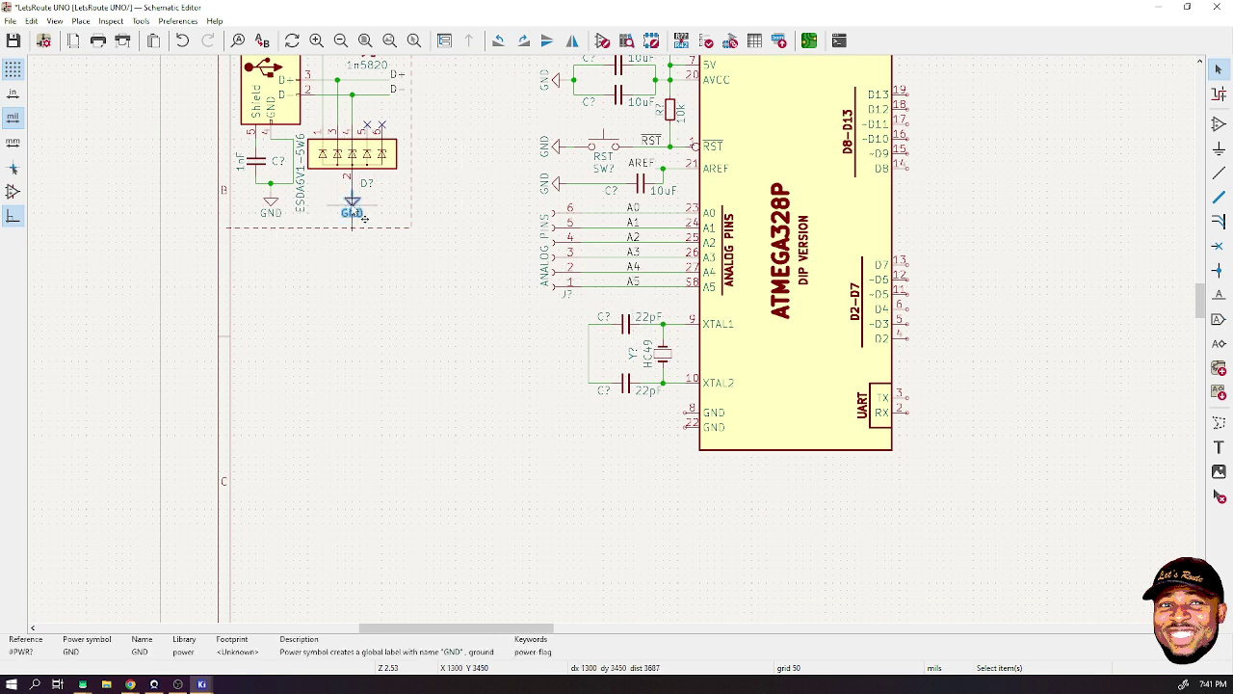
{"action": "key", "text": "m"}
{"action": "scroll", "coordinate": [586, 348], "scroll_direction": "up", "scroll_amount": 5}
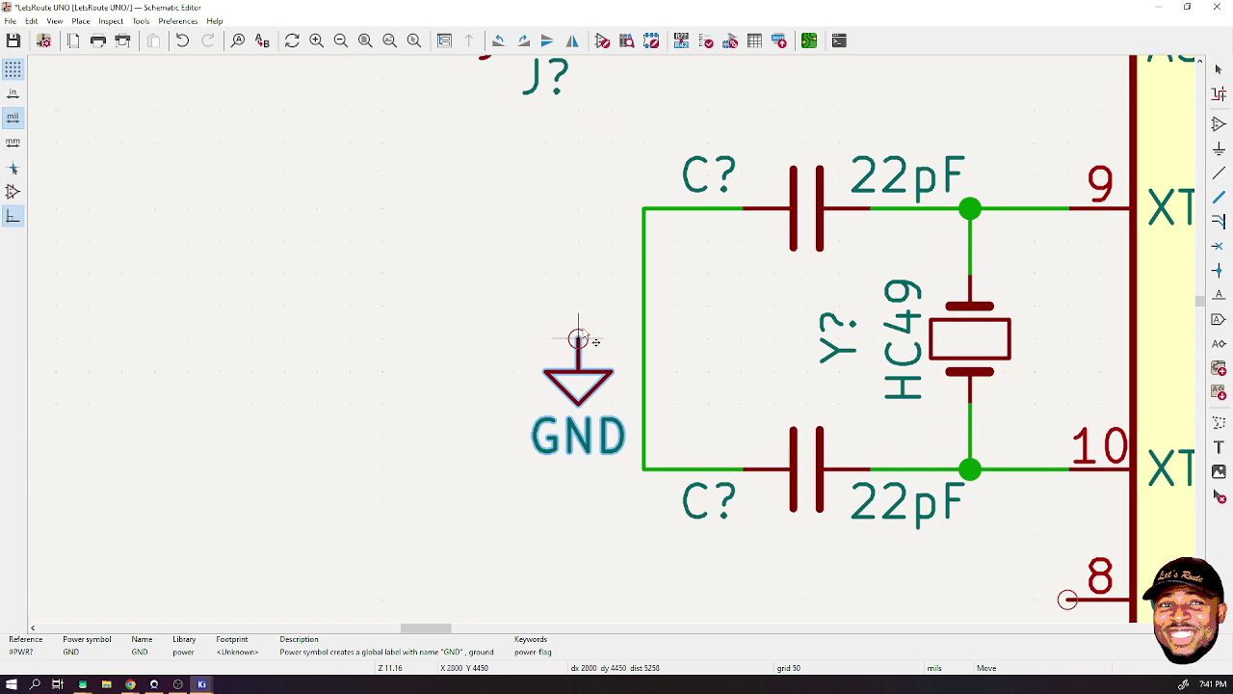
{"action": "key", "text": "r"}
{"action": "key", "text": "r"}
{"action": "key", "text": "r"}
{"action": "left_click", "coordinate": [611, 338]}
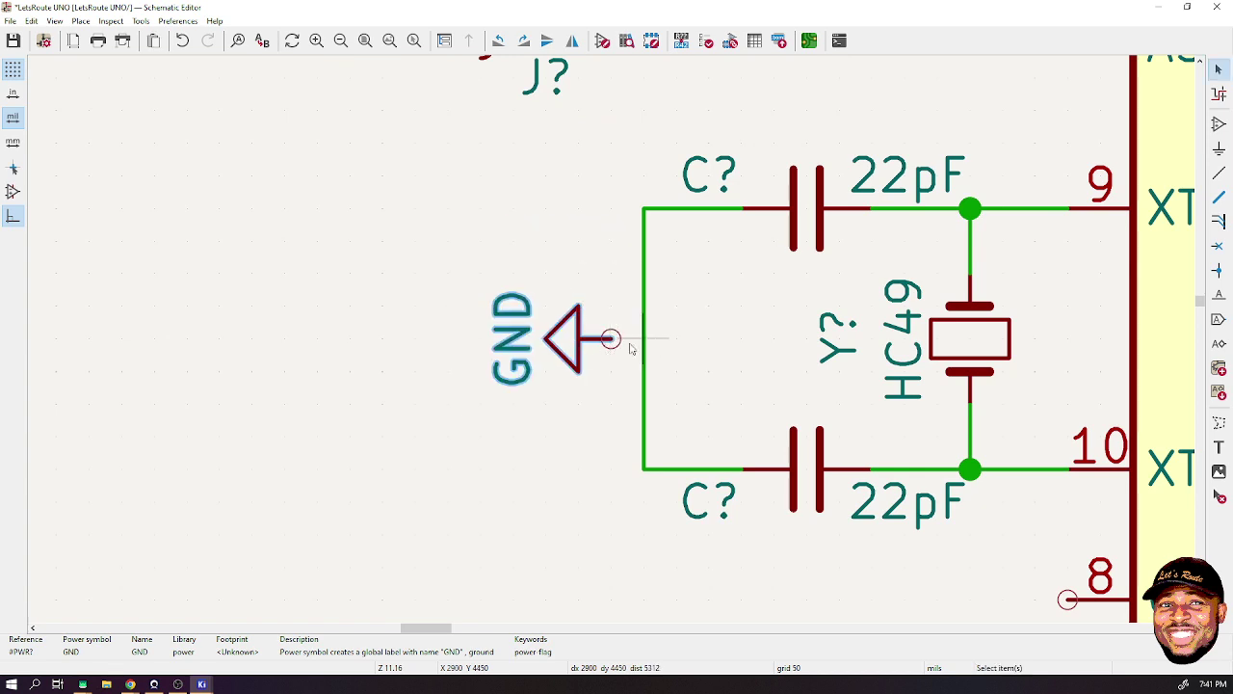
{"action": "left_click", "coordinate": [636, 337]}
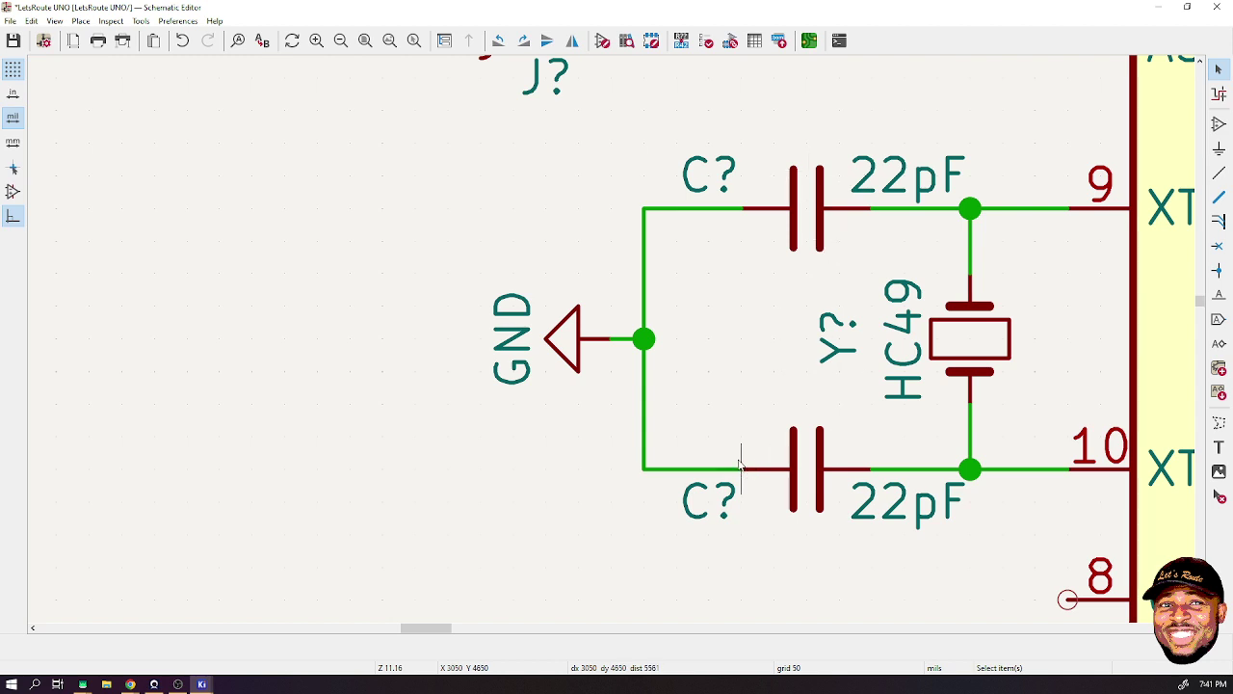
{"action": "key", "text": "ctrl+s"}
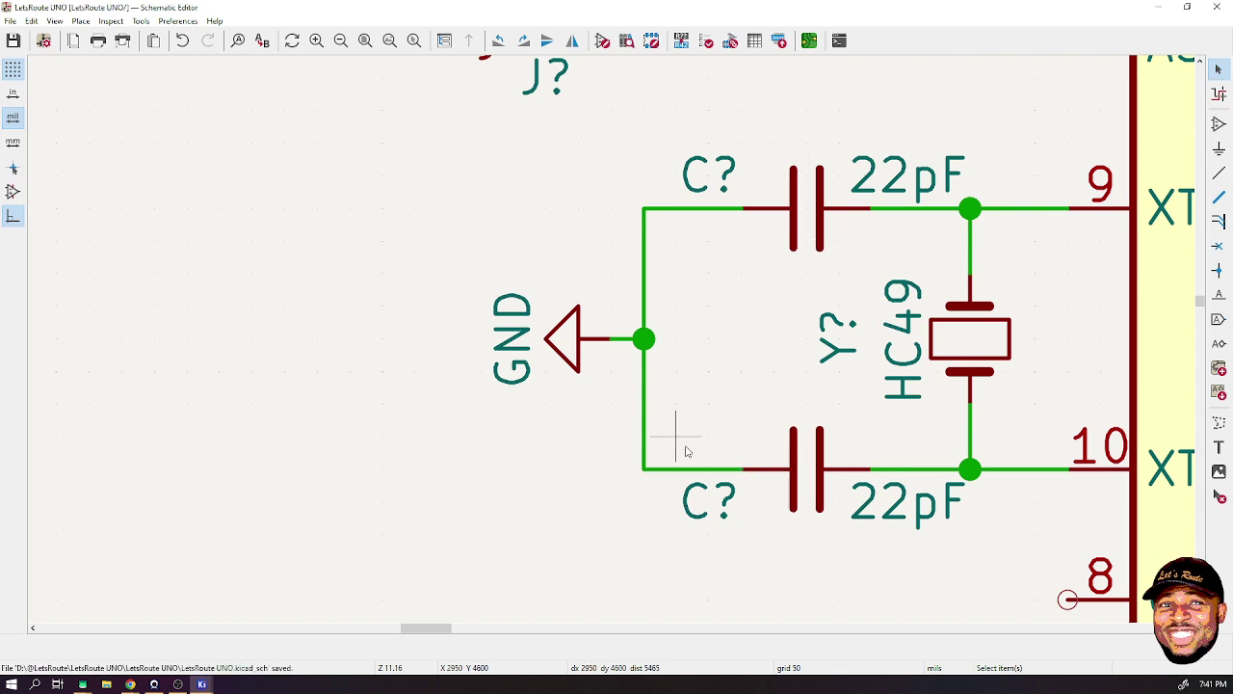
- Place a copy of the GND symbol below the chip's GND pins
{"action": "scroll", "coordinate": [607, 467], "scroll_direction": "down", "scroll_amount": 6}
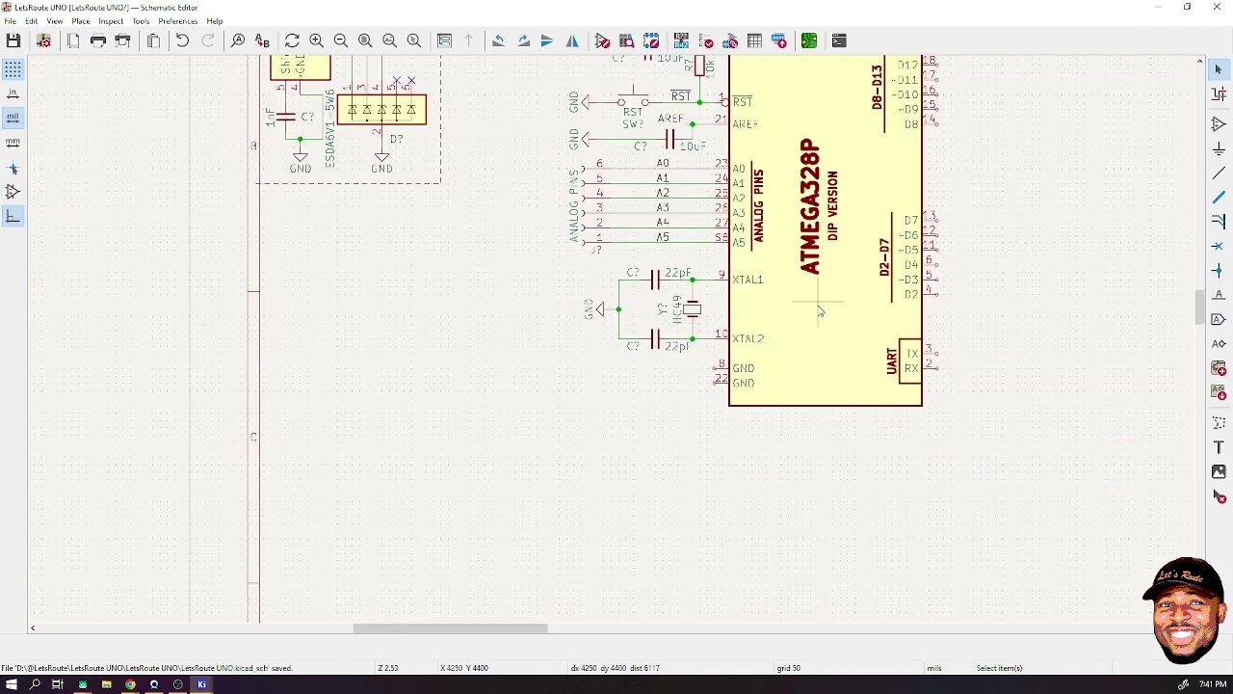
{"action": "scroll", "coordinate": [556, 386], "scroll_direction": "up", "scroll_amount": 3}
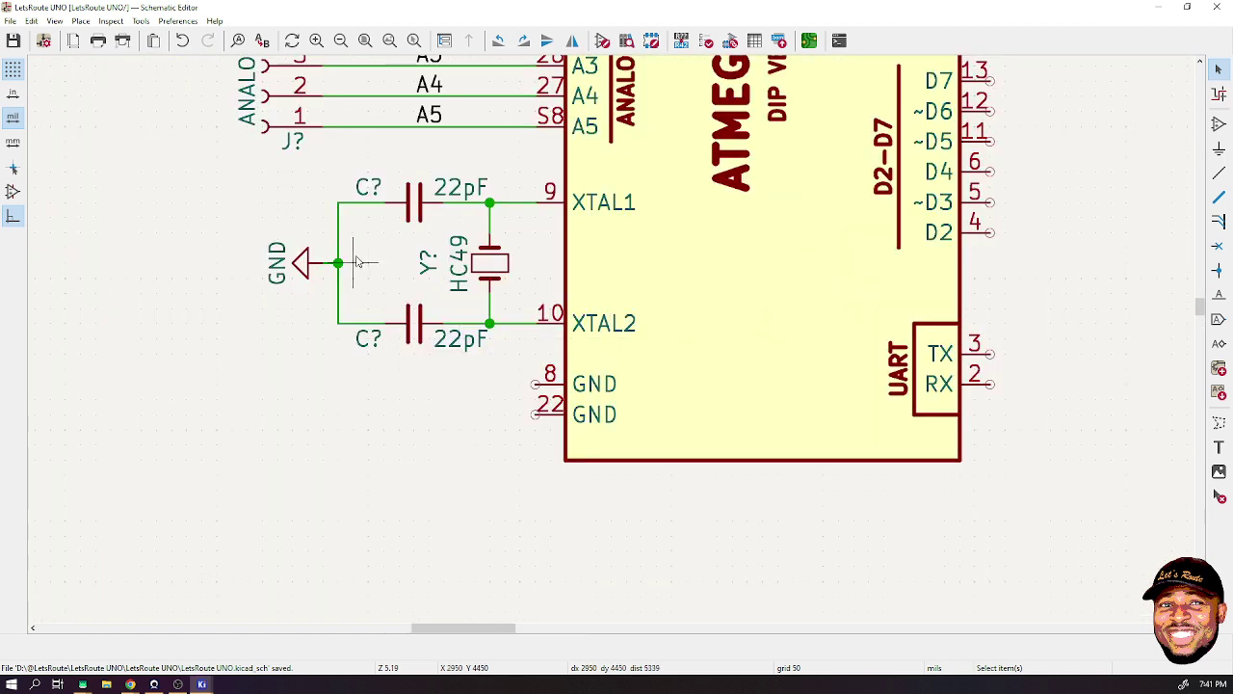
{"action": "left_click", "coordinate": [302, 264]}
{"action": "key", "text": "ctrl+d"}
{"action": "key", "text": "r"}
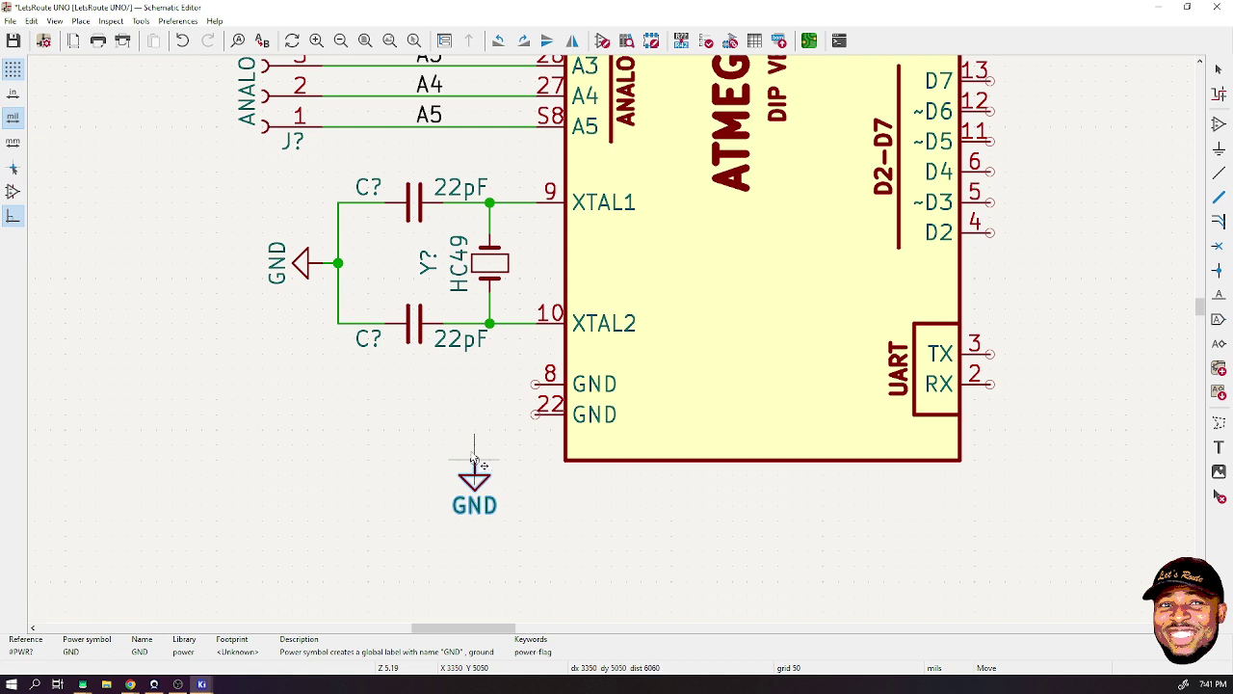
{"action": "left_click", "coordinate": [475, 443]}
{"action": "scroll", "coordinate": [544, 410], "scroll_direction": "up", "scroll_amount": 3}
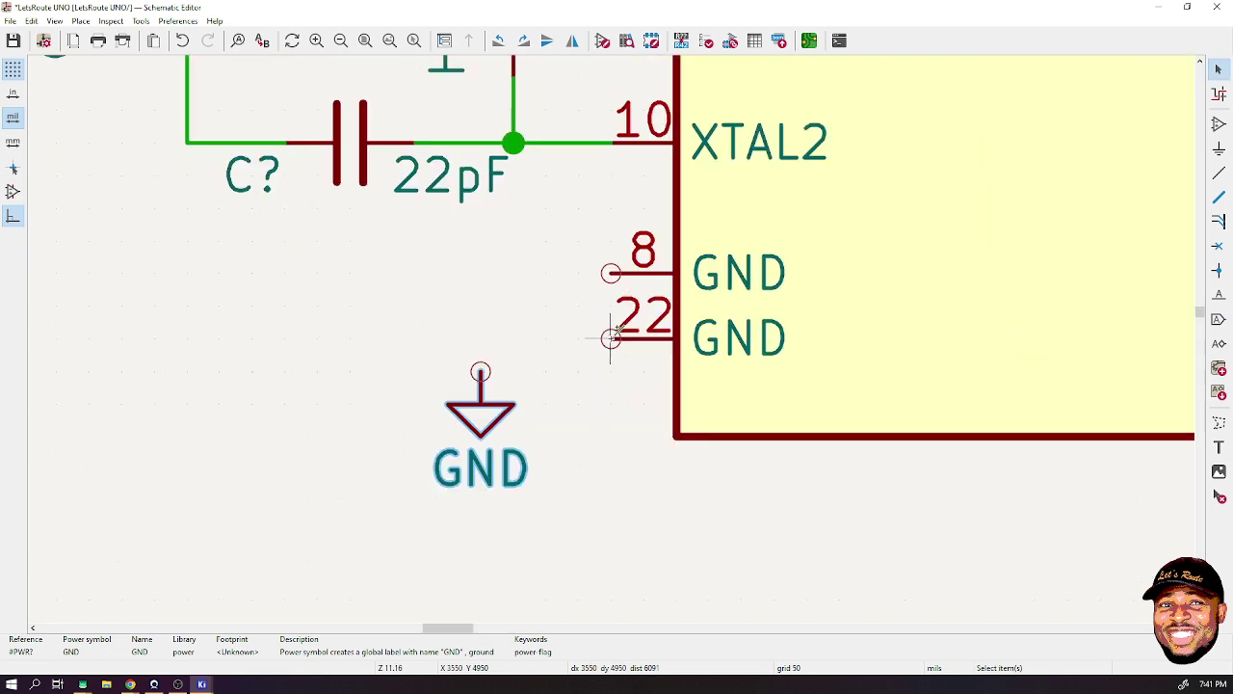
- Wire GND pins 8 and 22 to the new ground symbol
{"action": "key", "text": "w"}
{"action": "left_click", "coordinate": [609, 274]}
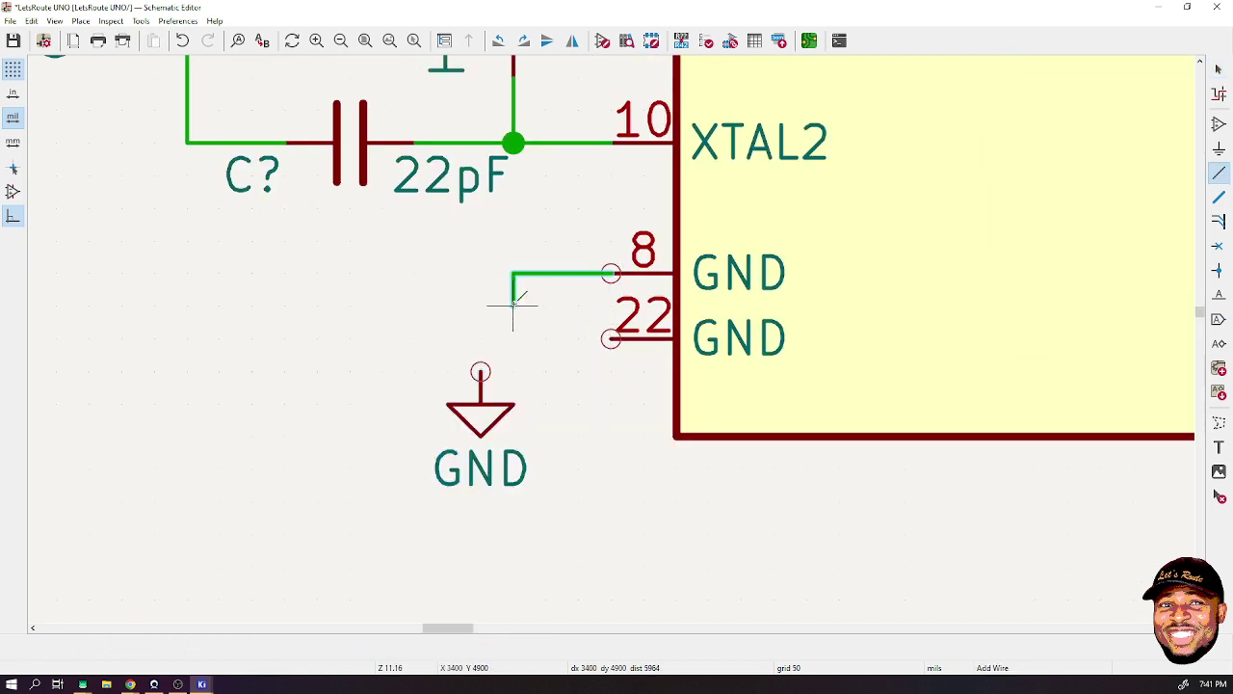
{"action": "left_click", "coordinate": [480, 372]}
{"action": "left_click", "coordinate": [610, 337]}
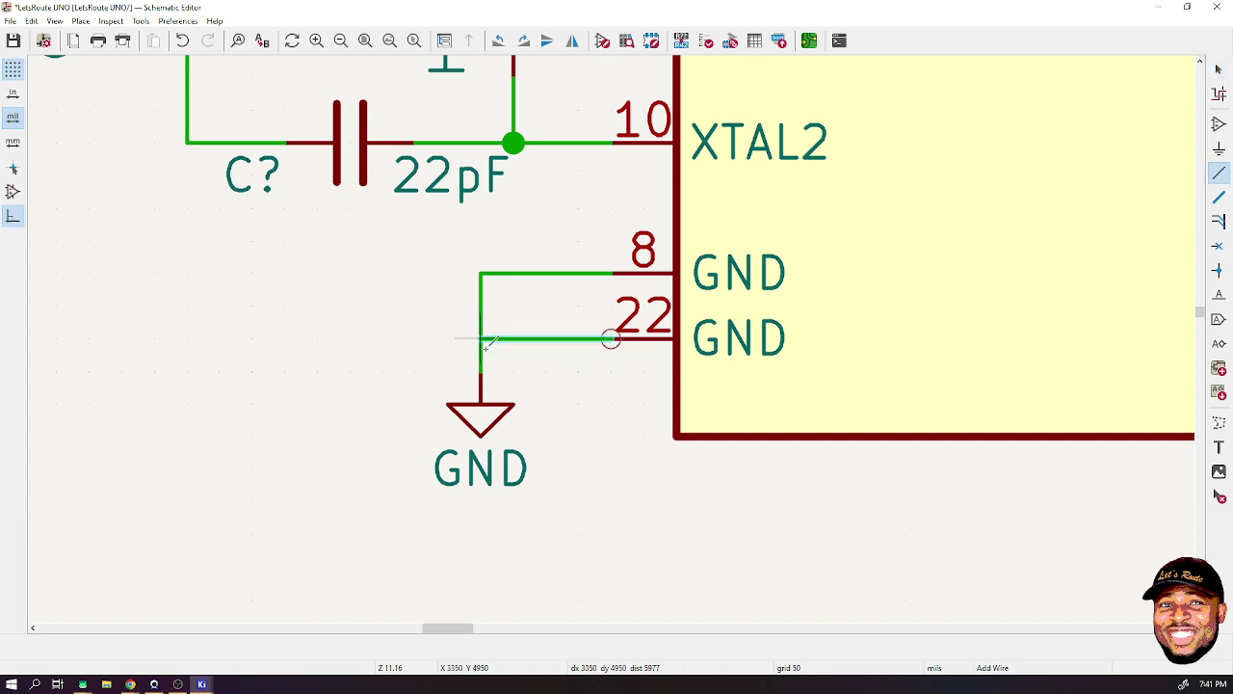
{"action": "left_click", "coordinate": [480, 336]}
{"action": "scroll", "coordinate": [611, 357], "scroll_direction": "down", "scroll_amount": 6}
- Save the schematic and cancel an unfinished wire started at the D4 pin
{"action": "key", "text": "ctrl+s"}
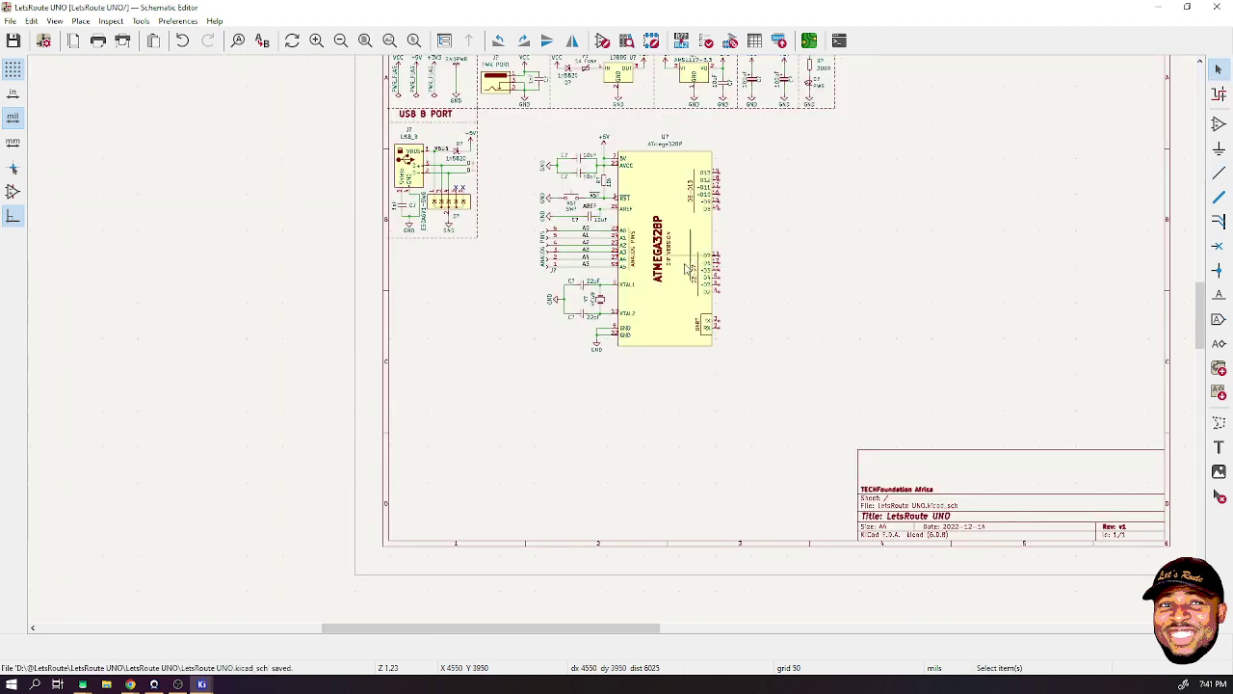
{"action": "scroll", "coordinate": [694, 276], "scroll_direction": "up", "scroll_amount": 1}
{"action": "scroll", "coordinate": [611, 343], "scroll_direction": "up", "scroll_amount": 3}
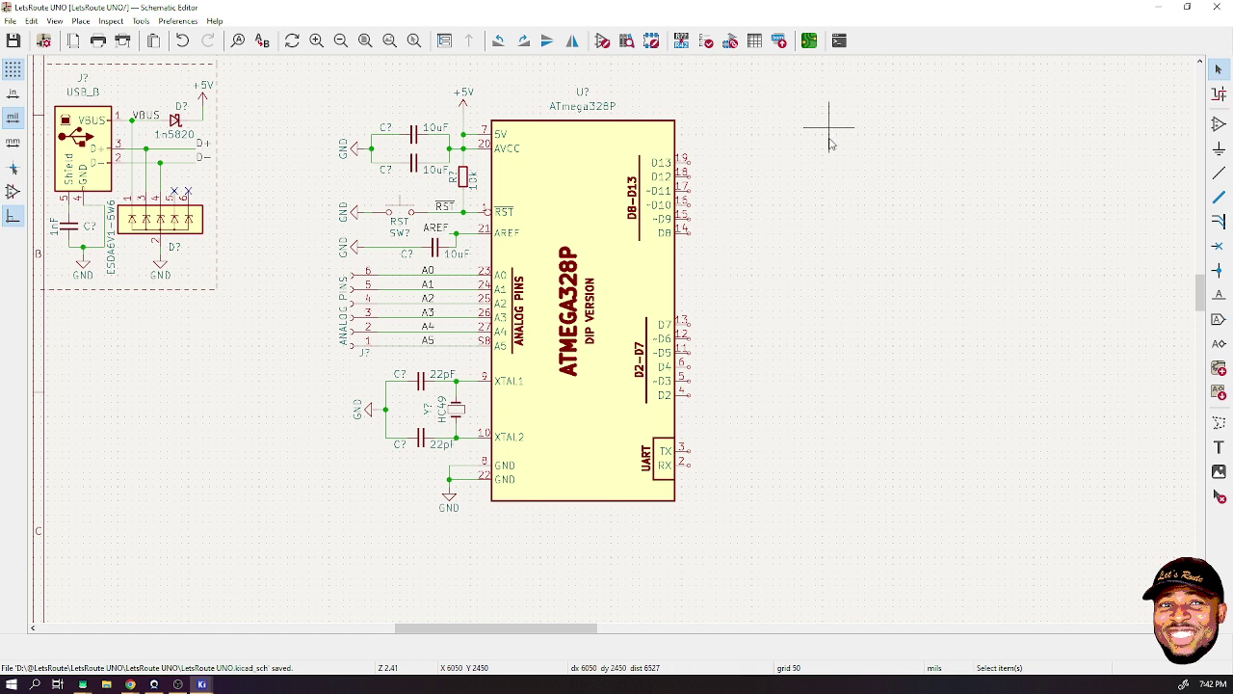
{"action": "scroll", "coordinate": [751, 413], "scroll_direction": "up", "scroll_amount": 3}
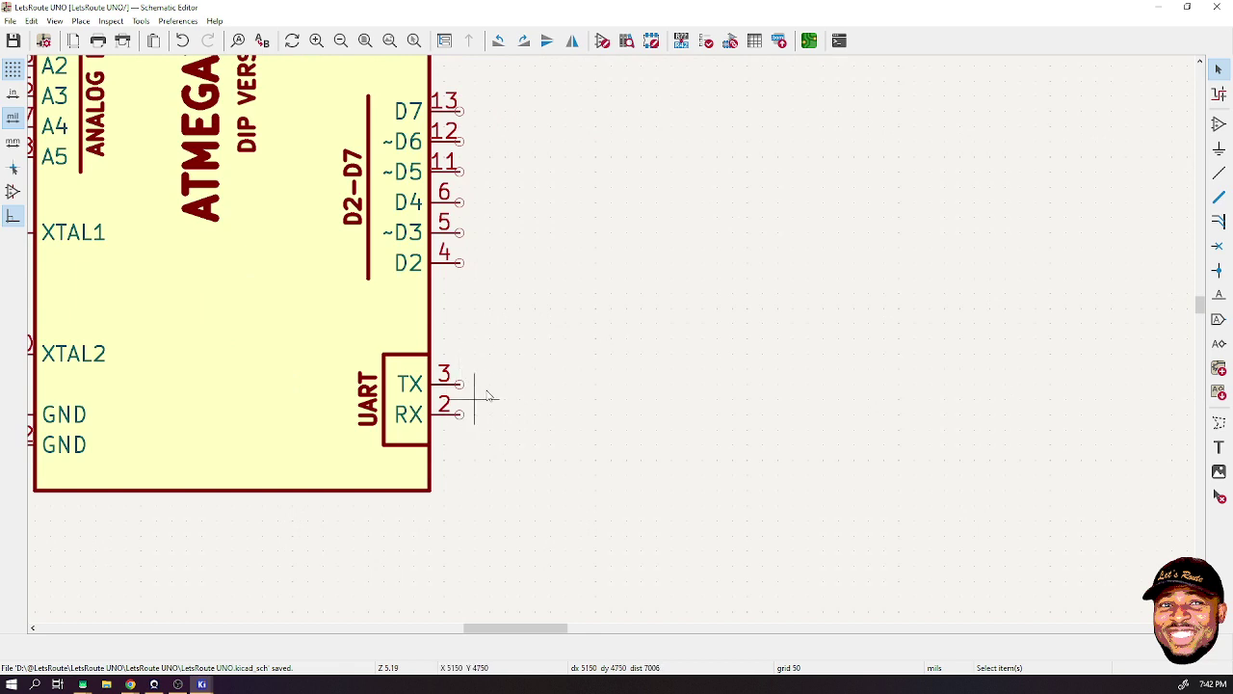
{"action": "left_click", "coordinate": [460, 201]}
{"action": "key", "text": "Escape"}
- Search 'conn' in the symbol chooser and take Conn_01x08_Female for placement
{"action": "left_click", "coordinate": [1219, 125]}
{"action": "left_click", "coordinate": [549, 274]}
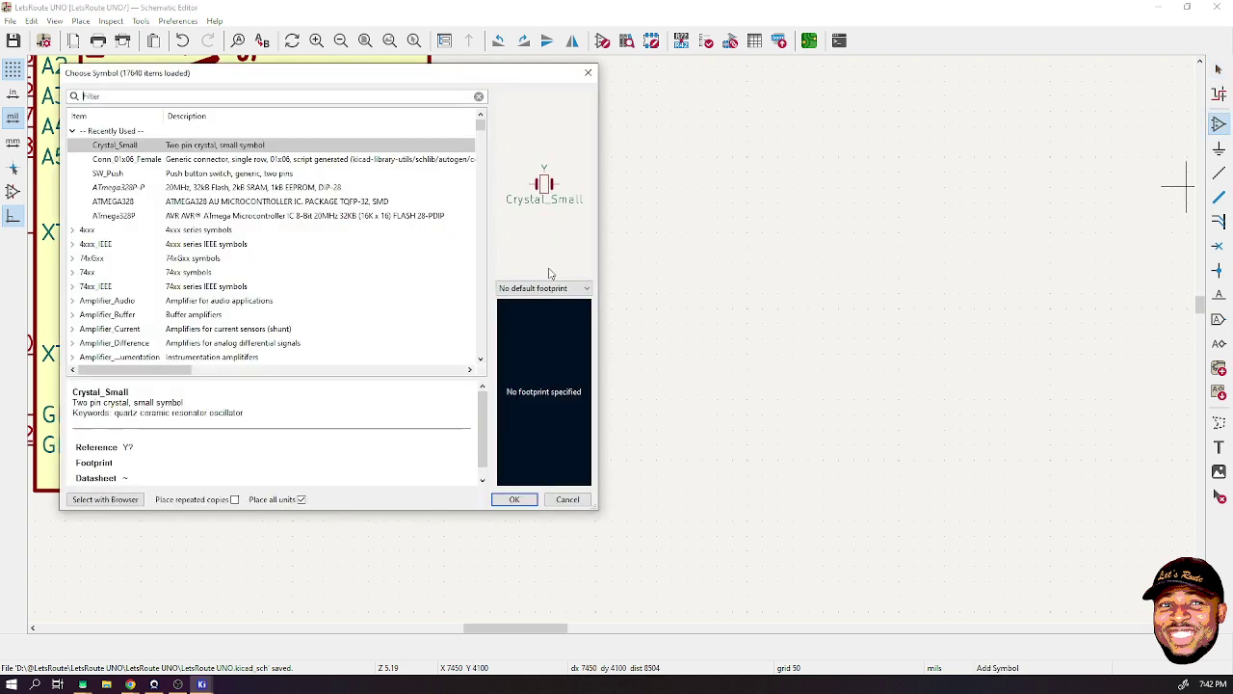
{"action": "type", "text": "conn"}
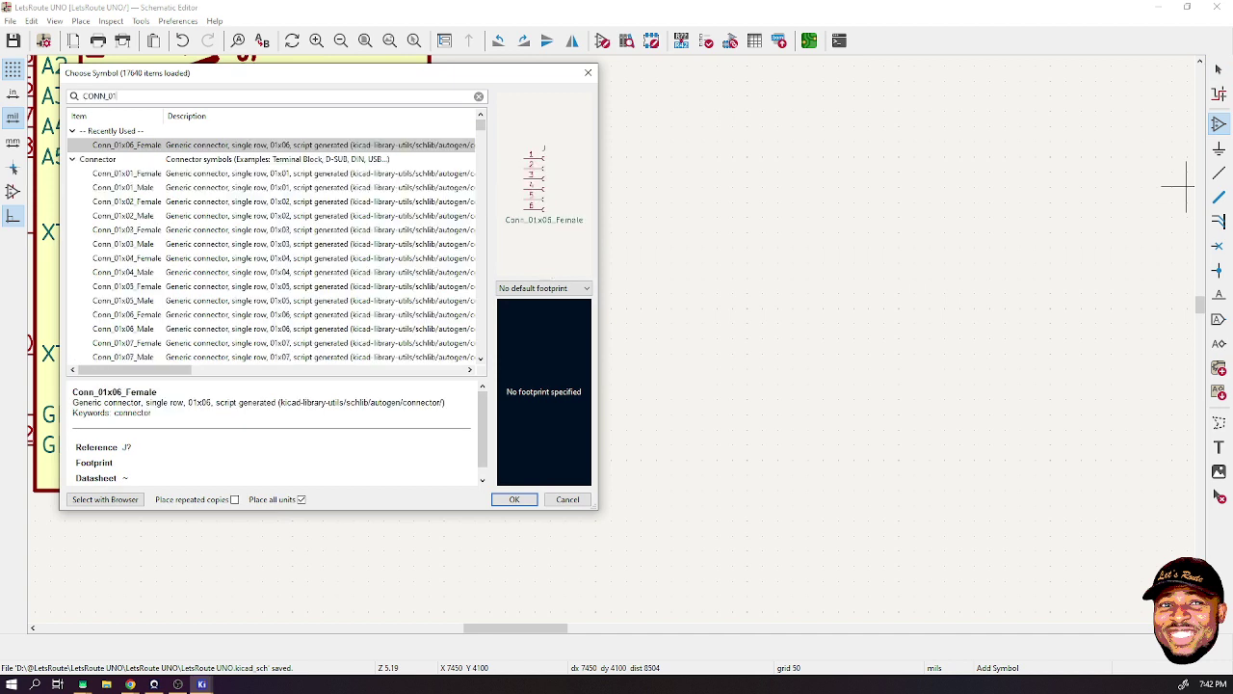
{"action": "scroll", "coordinate": [134, 308], "scroll_direction": "down", "scroll_amount": 1}
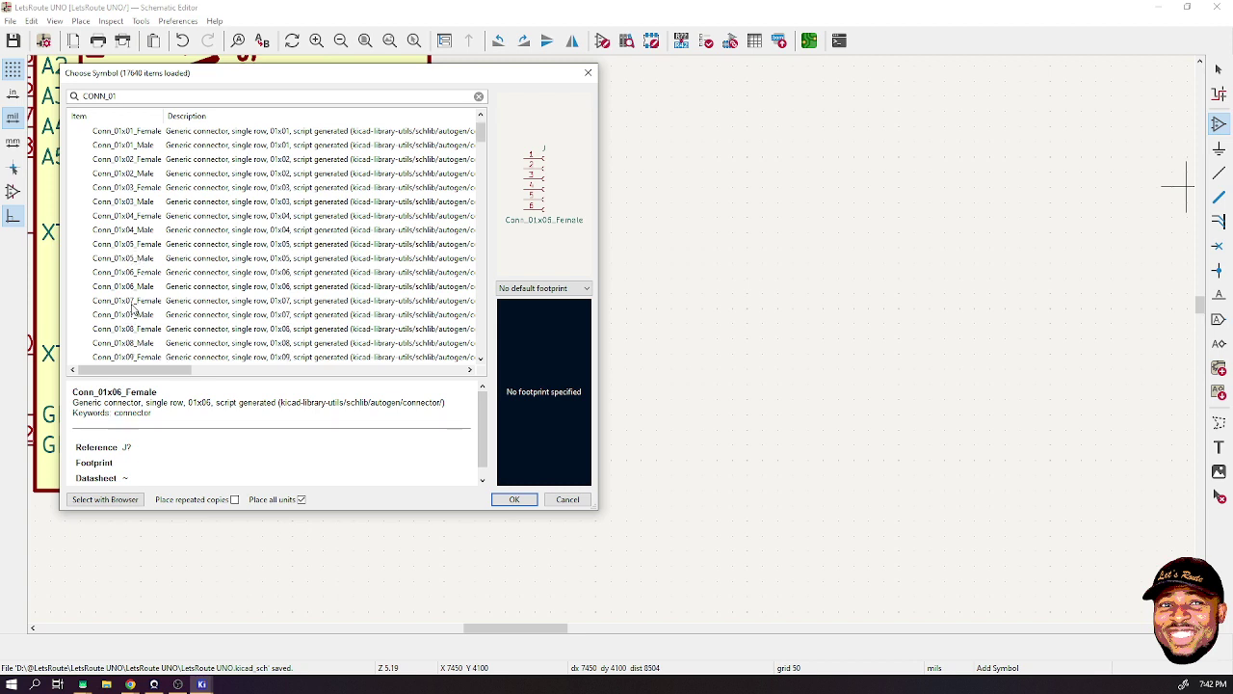
{"action": "left_click", "coordinate": [150, 333]}
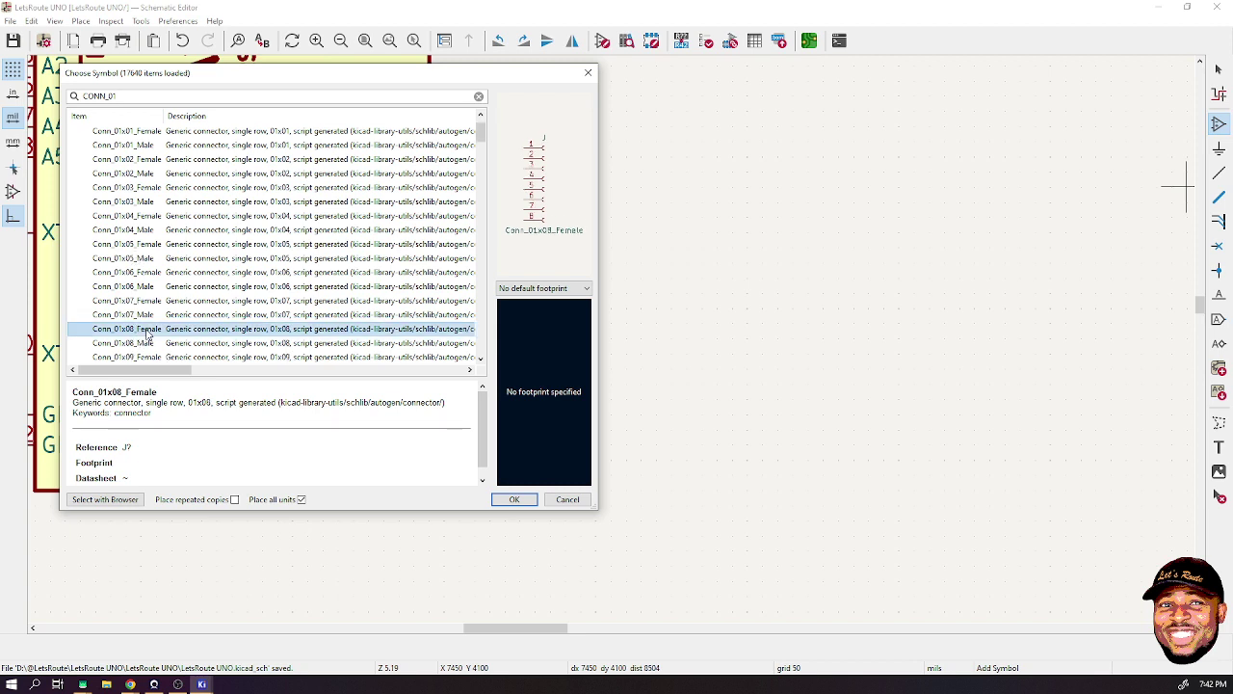
{"action": "double_click", "coordinate": [149, 332]}
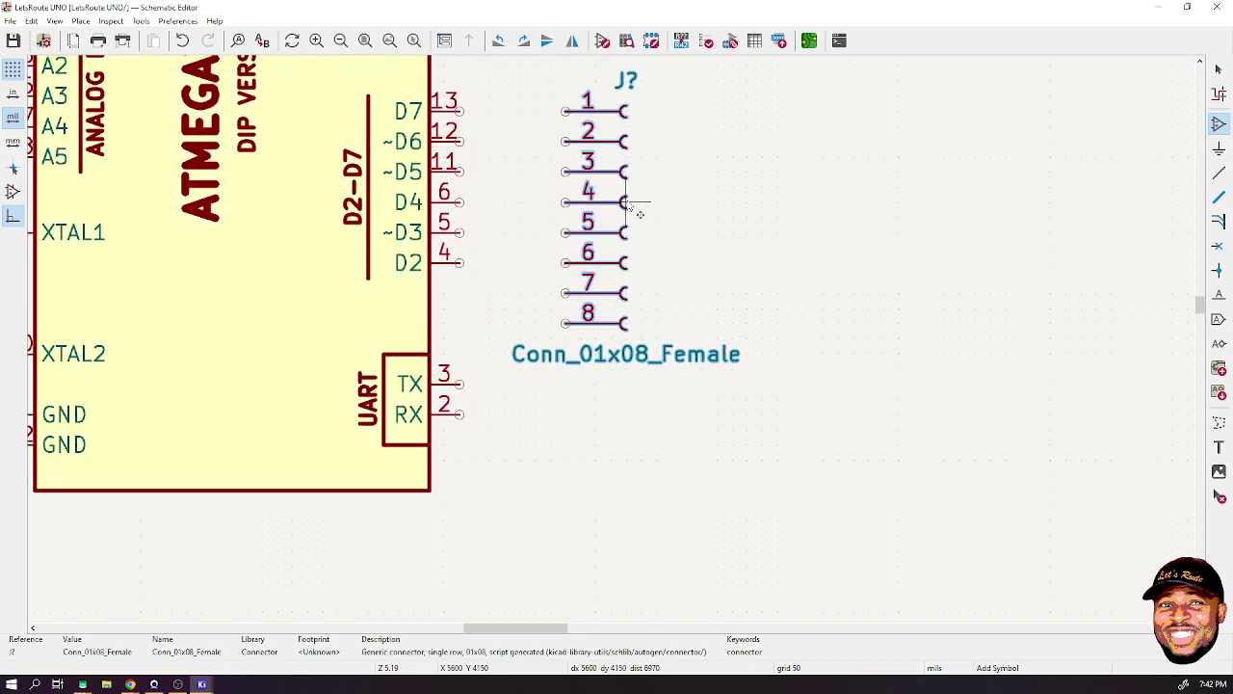
- Place the Conn_01x08_Female header and set its value to D0-D7
{"action": "left_click", "coordinate": [656, 202]}
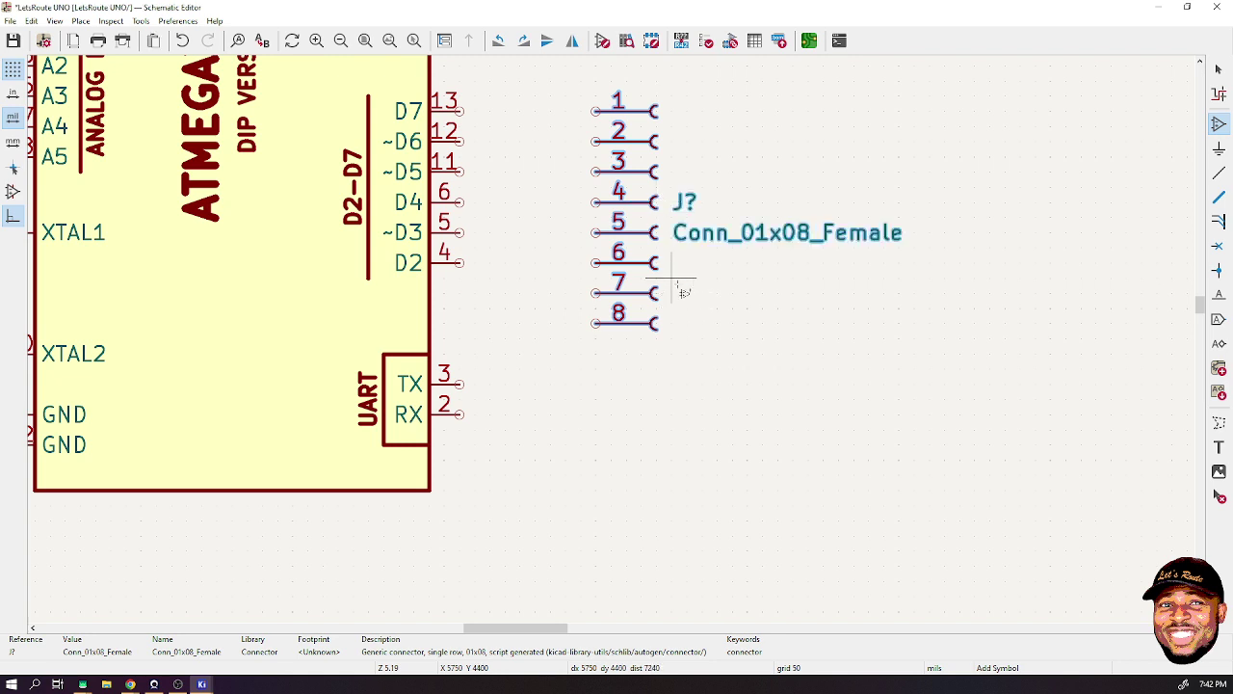
{"action": "type", "text": "v"}
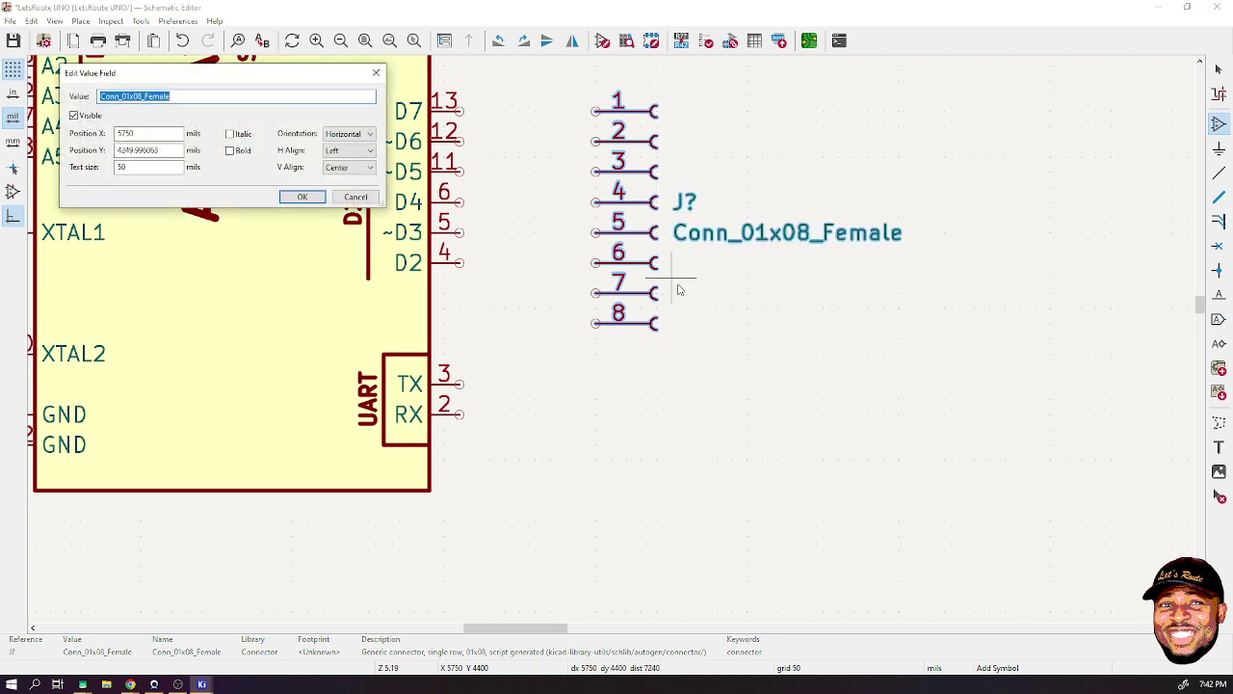
{"action": "type", "text": "D0-D7"}
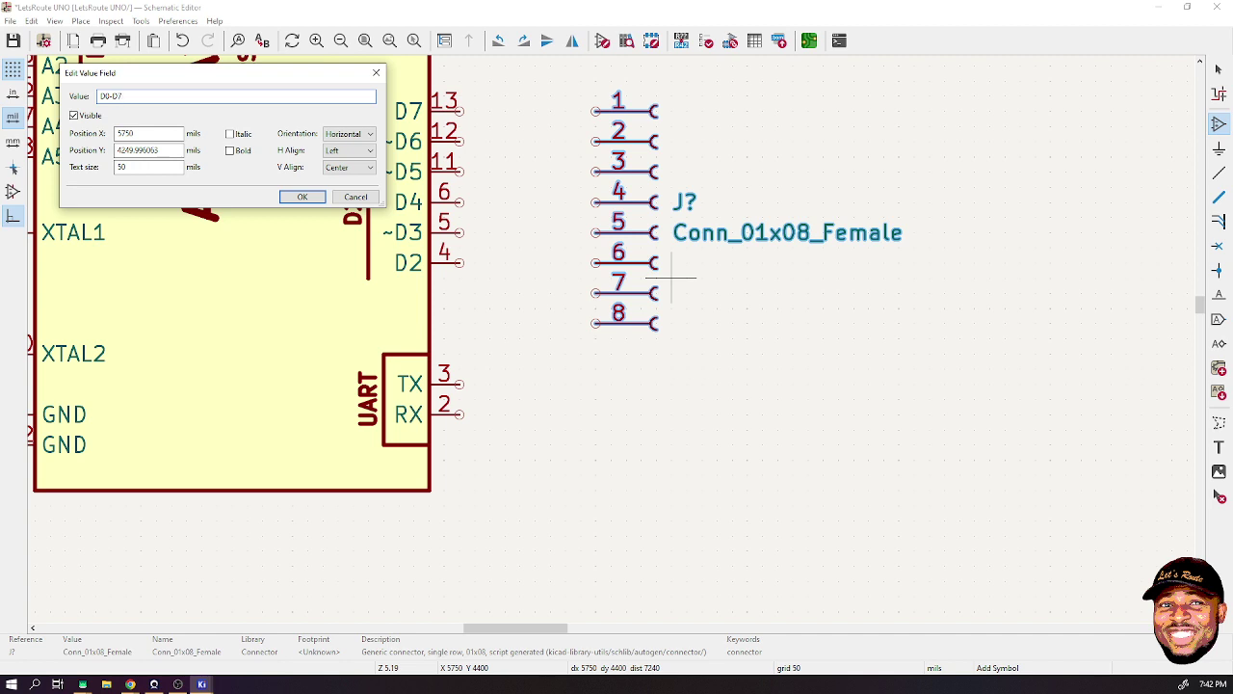
{"action": "key", "text": "Return"}
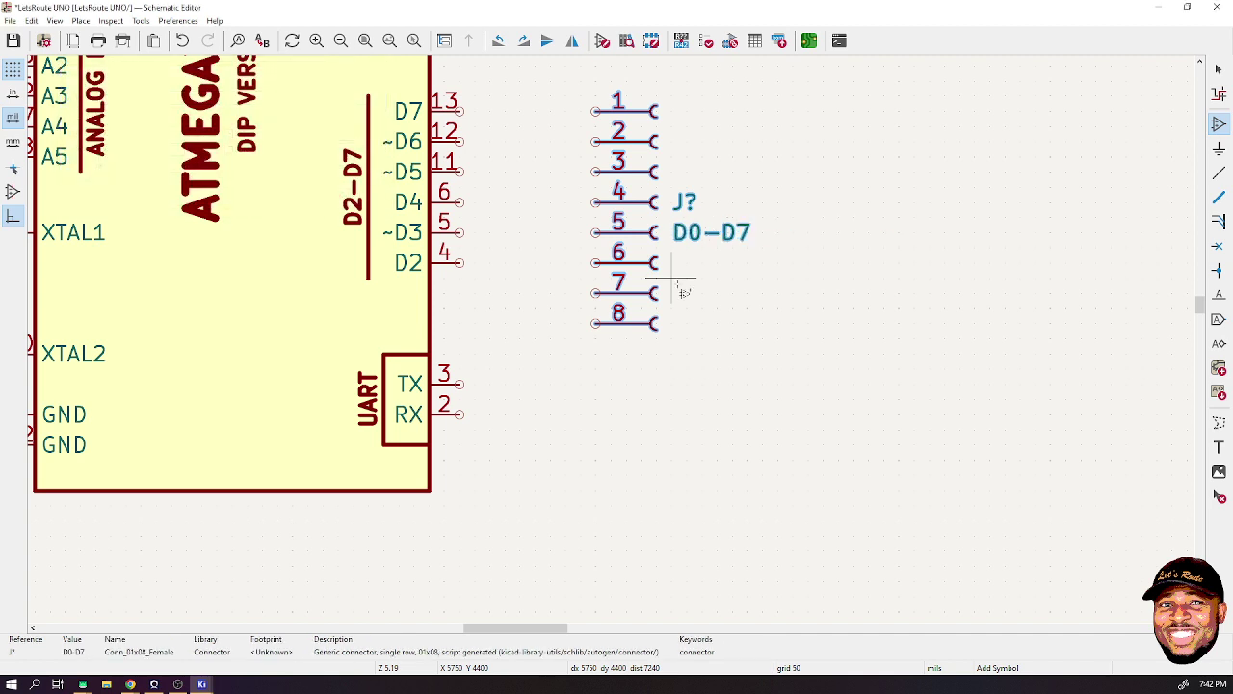
{"action": "left_click", "coordinate": [1218, 69]}
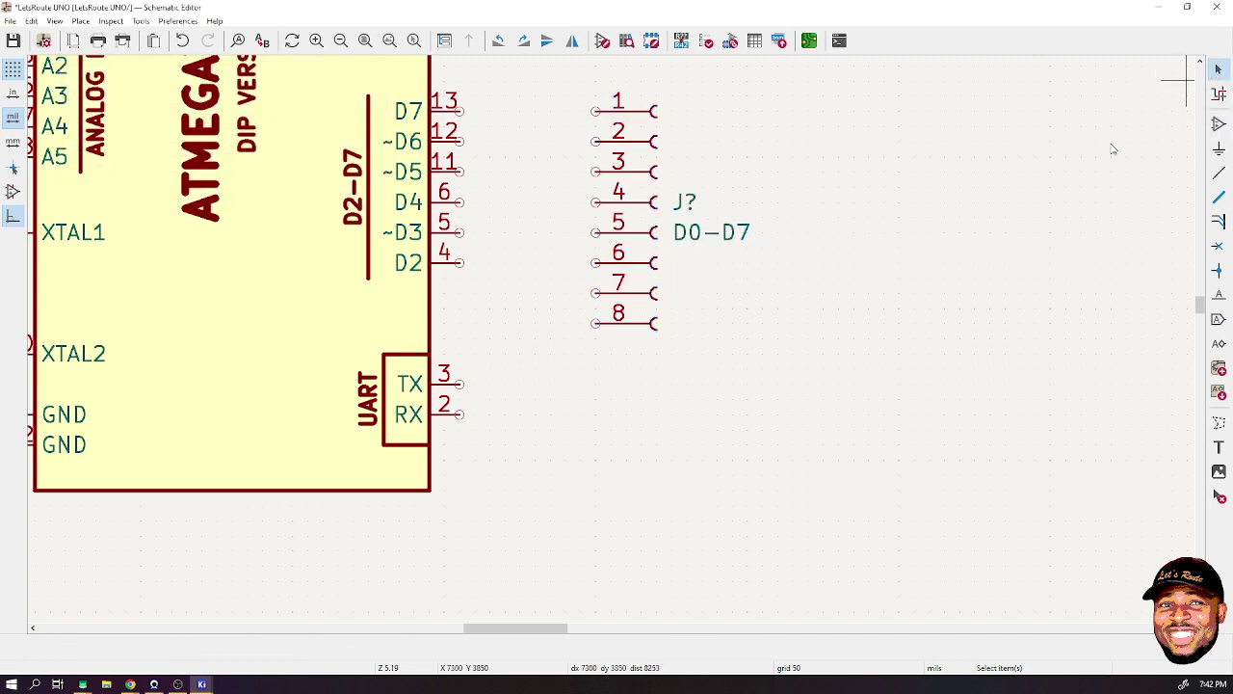
- Rotate the D0-D7 value and J? reference texts vertical beside the header pins
{"action": "left_click", "coordinate": [701, 237]}
{"action": "key", "text": "m"}
{"action": "key", "text": "r"}
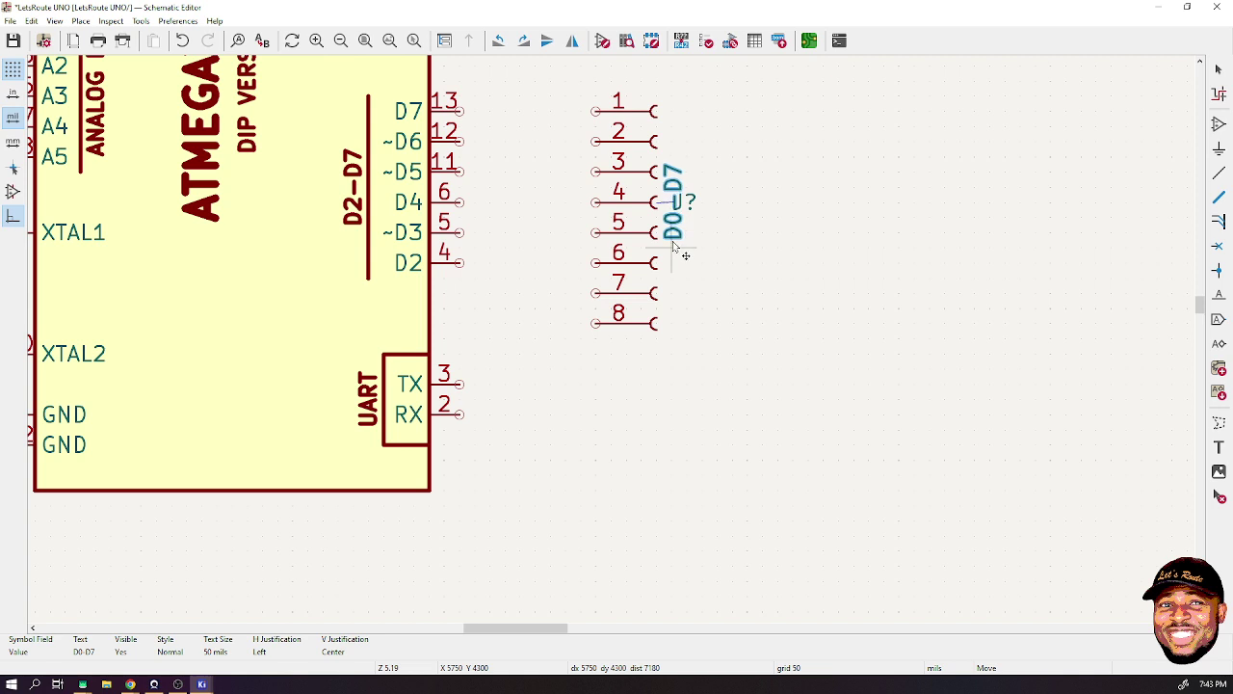
{"action": "left_click", "coordinate": [679, 253]}
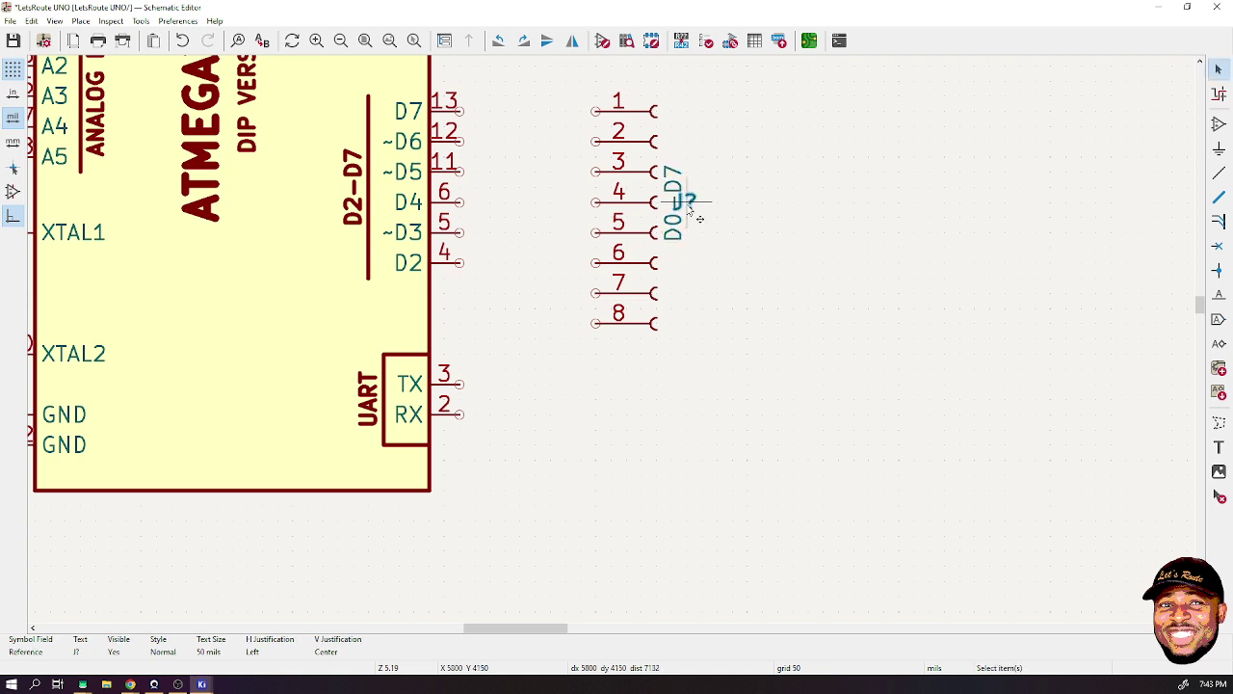
{"action": "key", "text": "m"}
{"action": "key", "text": "r"}
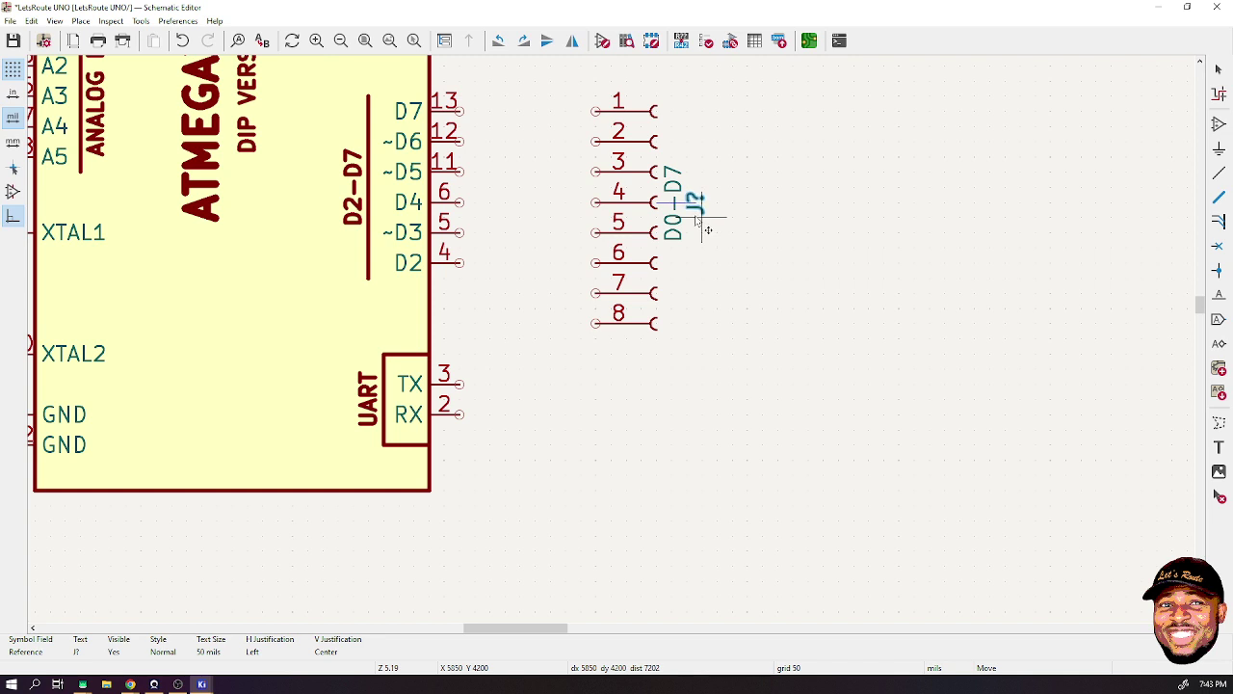
{"action": "left_click", "coordinate": [706, 229]}
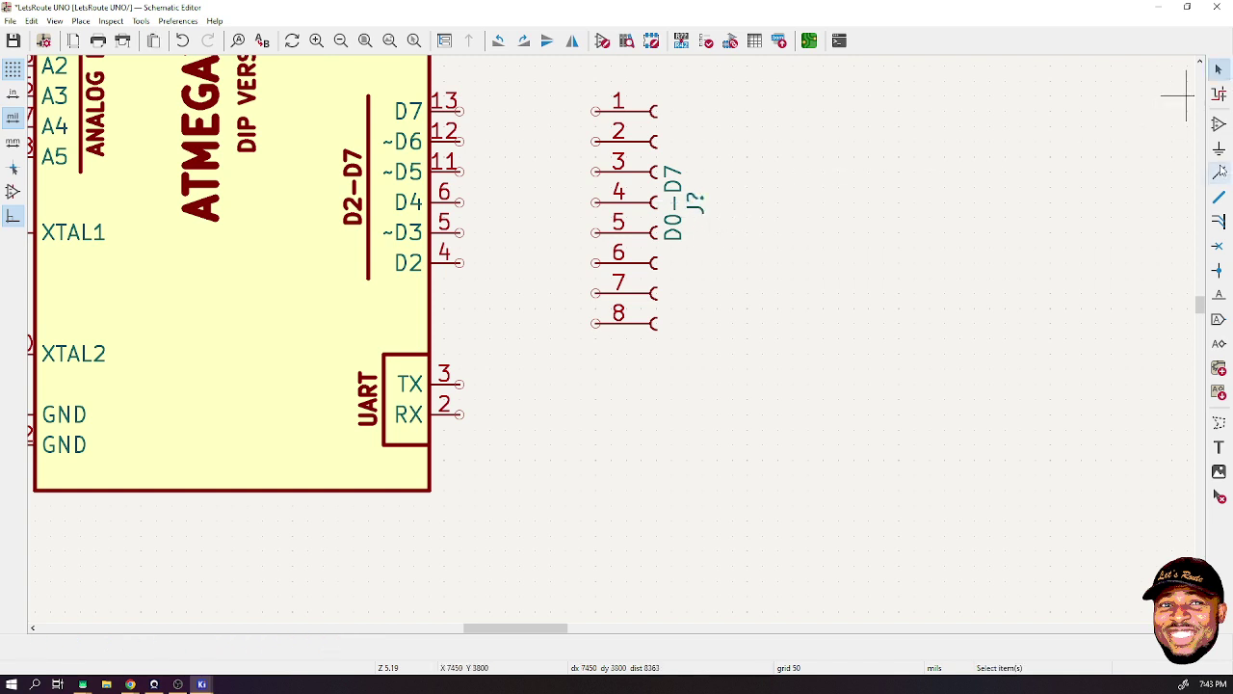
{"action": "key", "text": "w"}
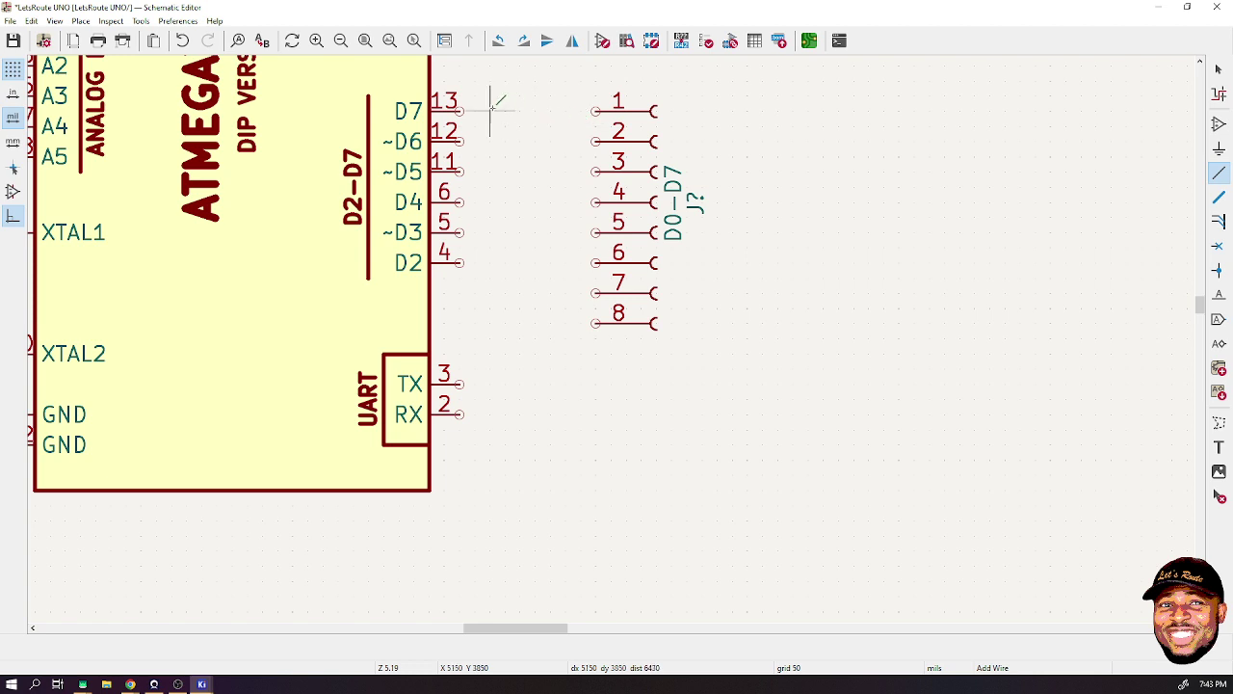
- Wire header pins 1–5 to ATmega328P pins 13, 12, 11, 6 and 5 (D7 to ~D3)
{"action": "scroll", "coordinate": [564, 157], "scroll_direction": "up", "scroll_amount": 1}
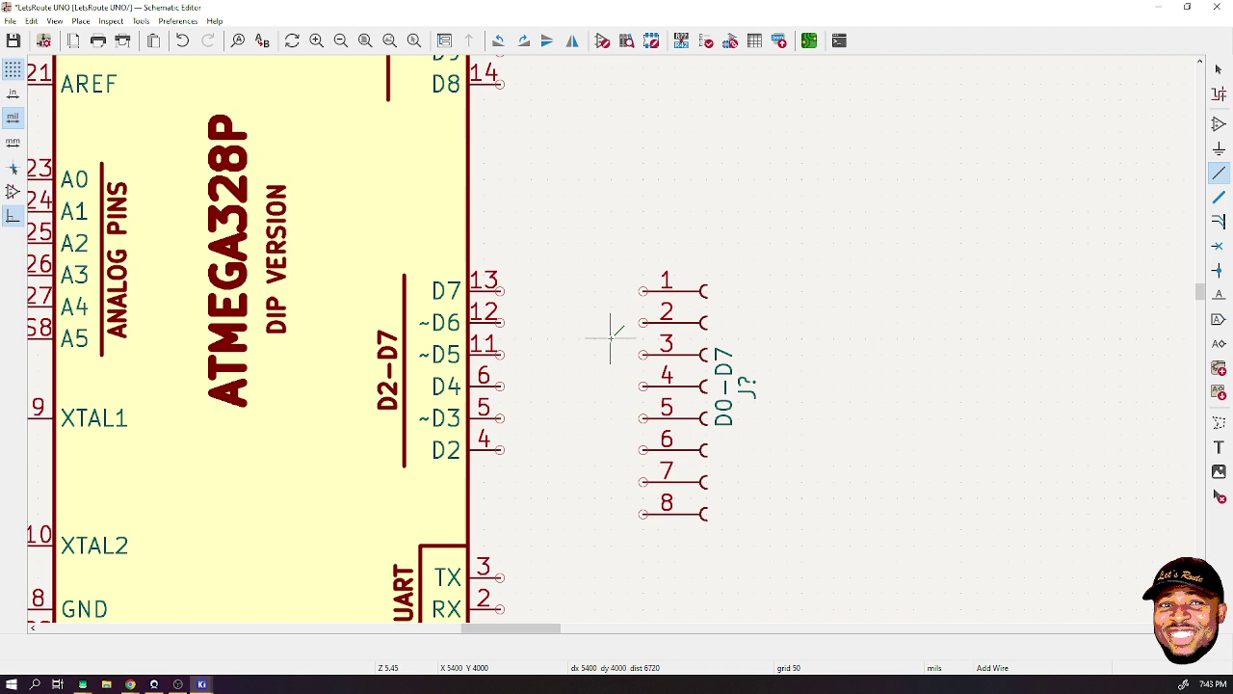
{"action": "left_click", "coordinate": [641, 289]}
{"action": "left_click", "coordinate": [500, 290]}
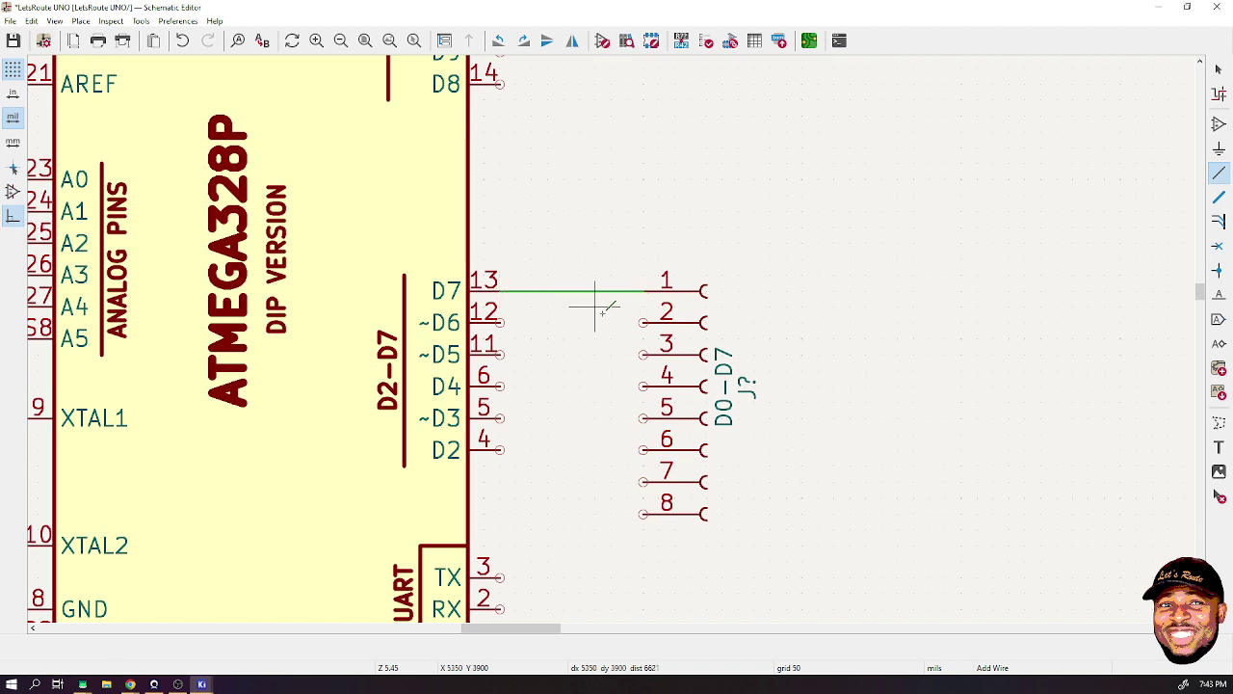
{"action": "left_click", "coordinate": [643, 322]}
{"action": "left_click", "coordinate": [500, 322]}
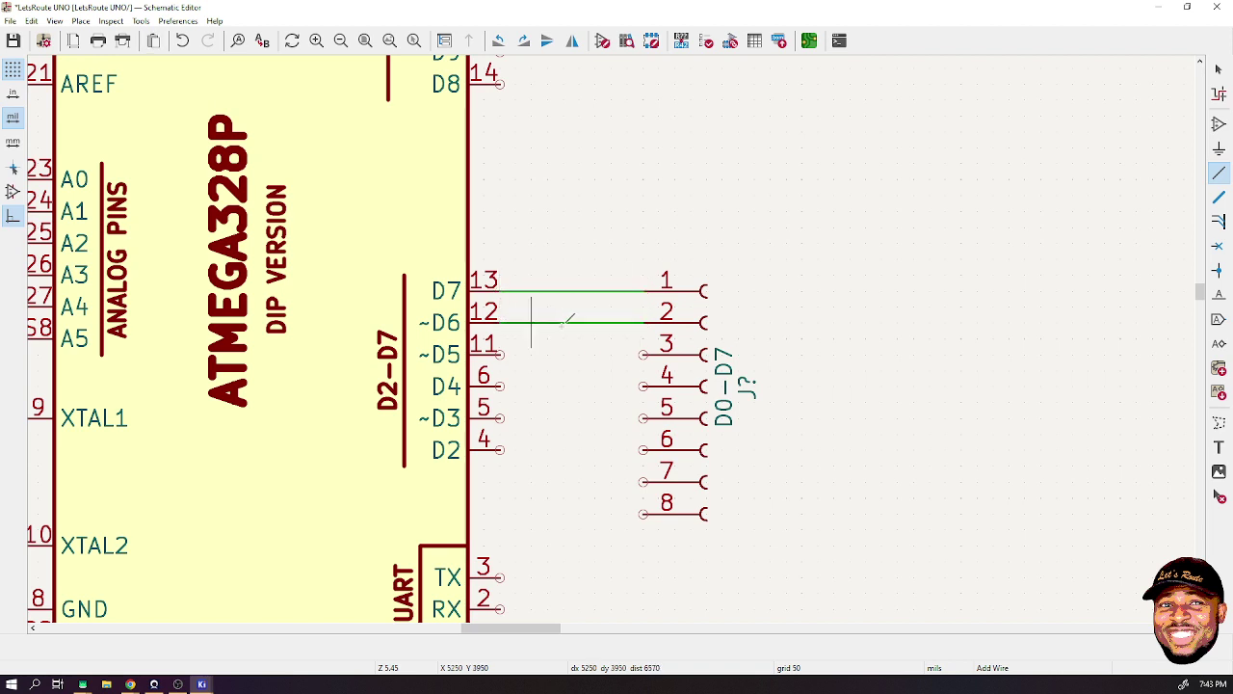
{"action": "left_click", "coordinate": [642, 353]}
{"action": "left_click", "coordinate": [500, 354]}
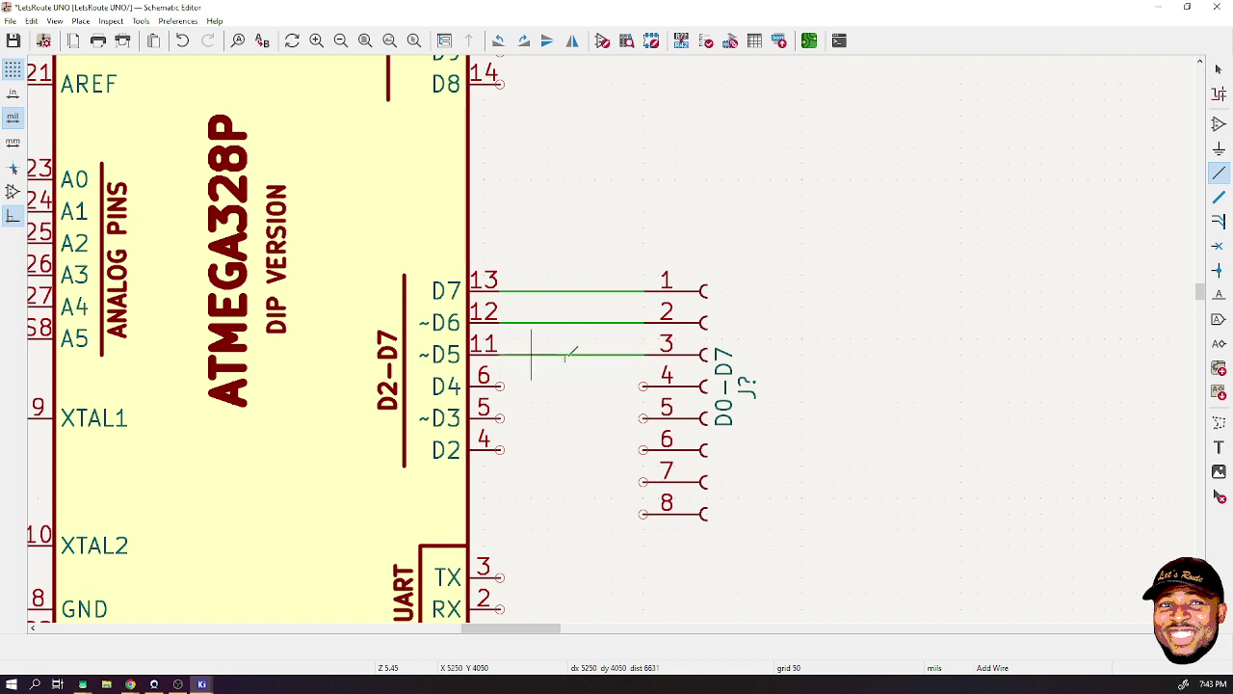
{"action": "left_click", "coordinate": [642, 386]}
{"action": "left_click", "coordinate": [500, 385]}
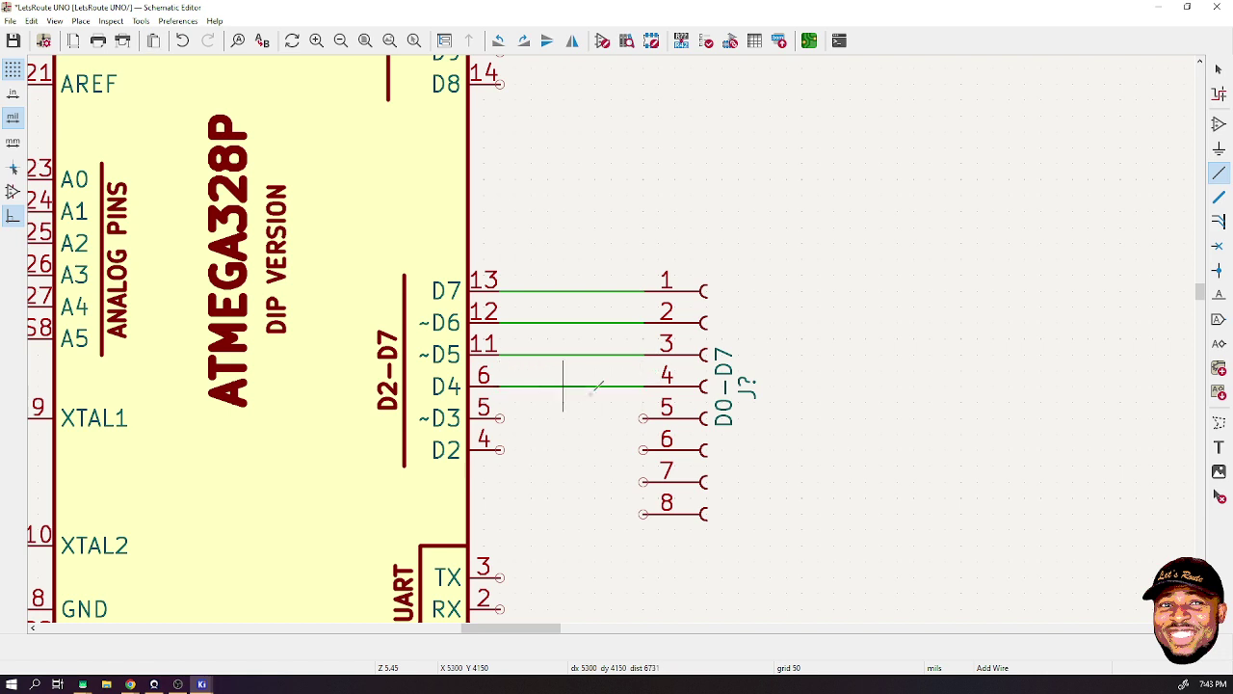
{"action": "left_click", "coordinate": [642, 417]}
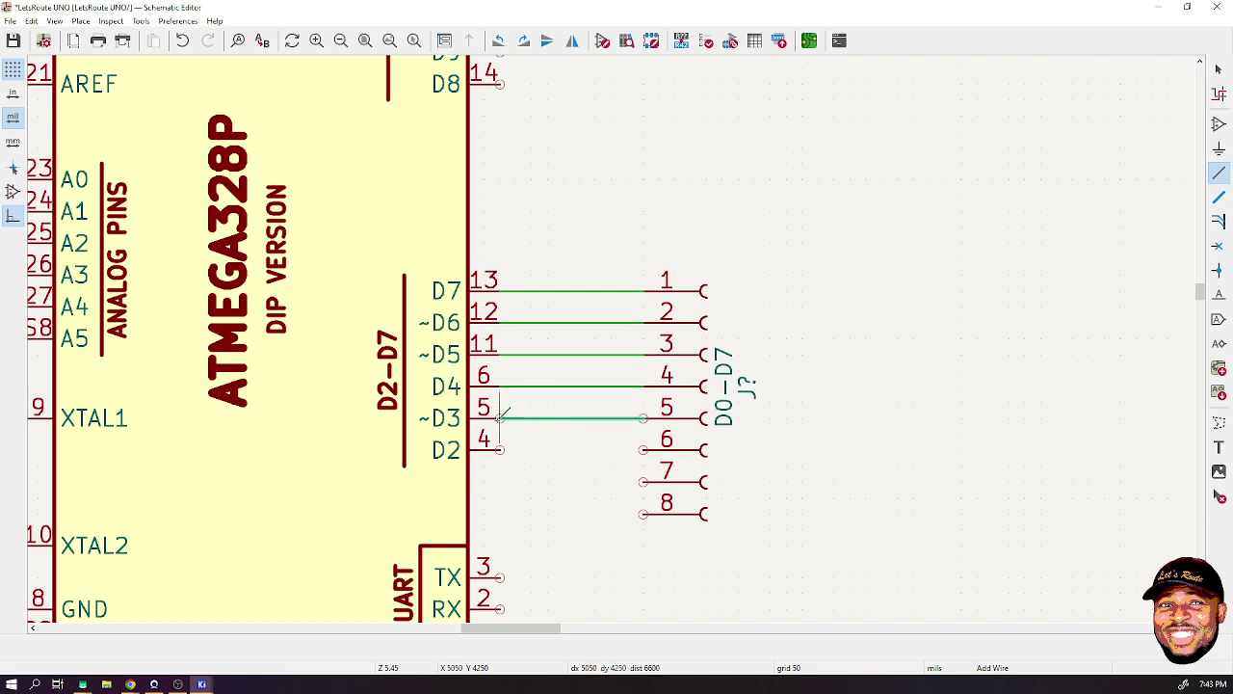
{"action": "left_click", "coordinate": [499, 417]}
{"action": "scroll", "coordinate": [732, 386], "scroll_direction": "down", "scroll_amount": 1}
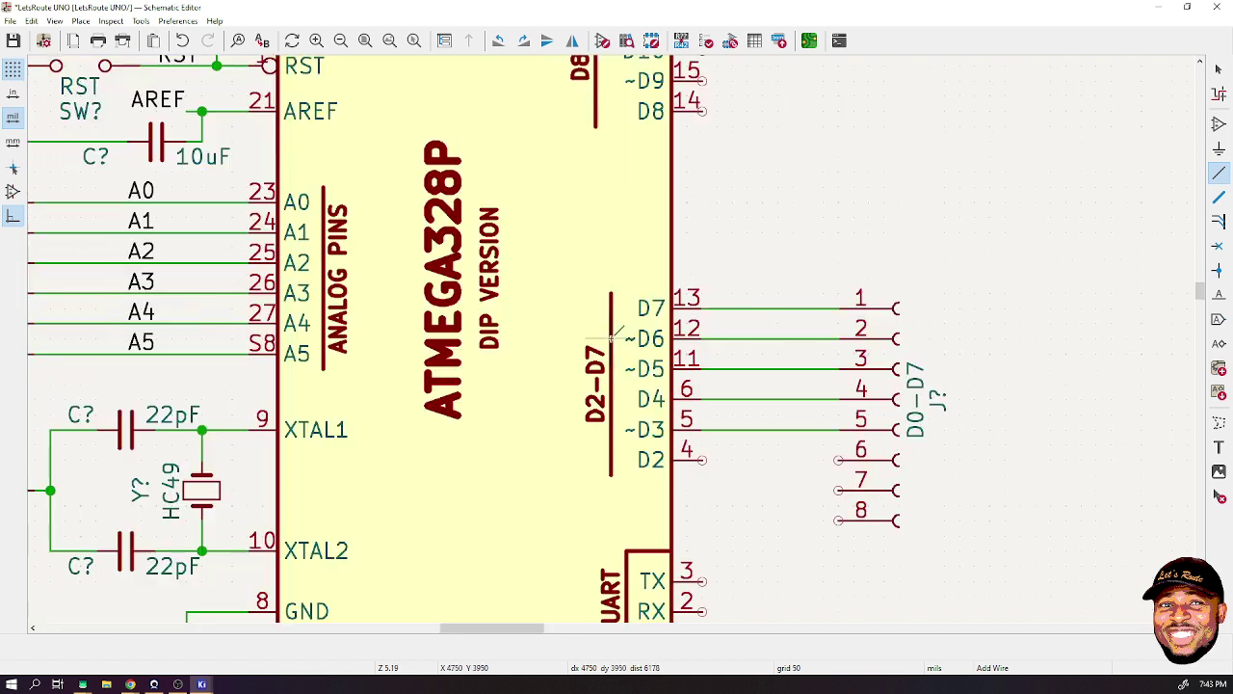
{"action": "scroll", "coordinate": [636, 294], "scroll_direction": "down", "scroll_amount": 2}
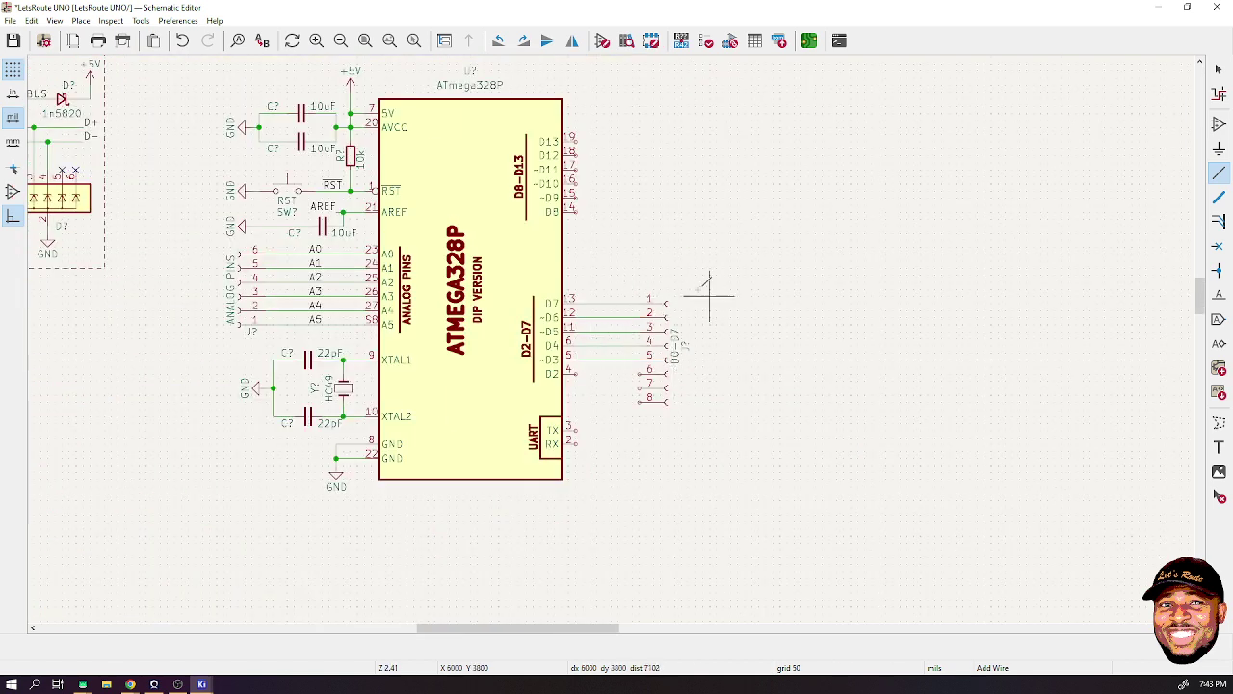
{"action": "scroll", "coordinate": [610, 429], "scroll_direction": "up", "scroll_amount": 3}
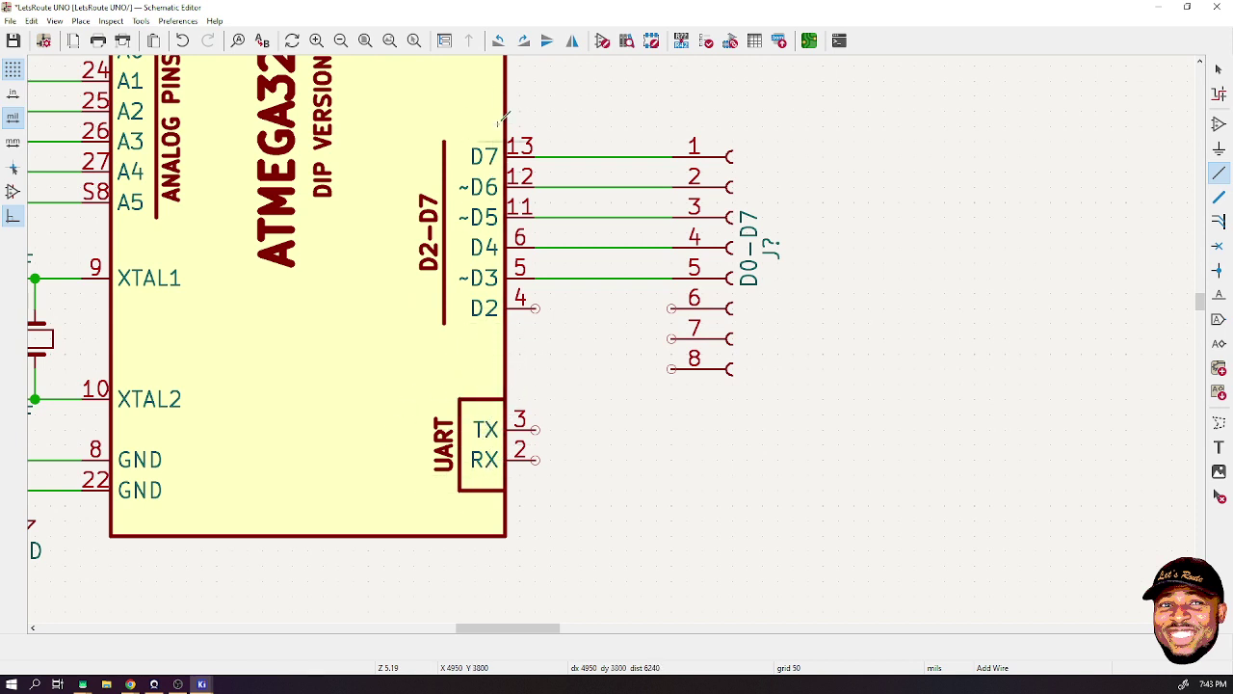
- Save the .kicad_sch schematic file with Ctrl+S
{"action": "key", "text": "ctrl+s"}
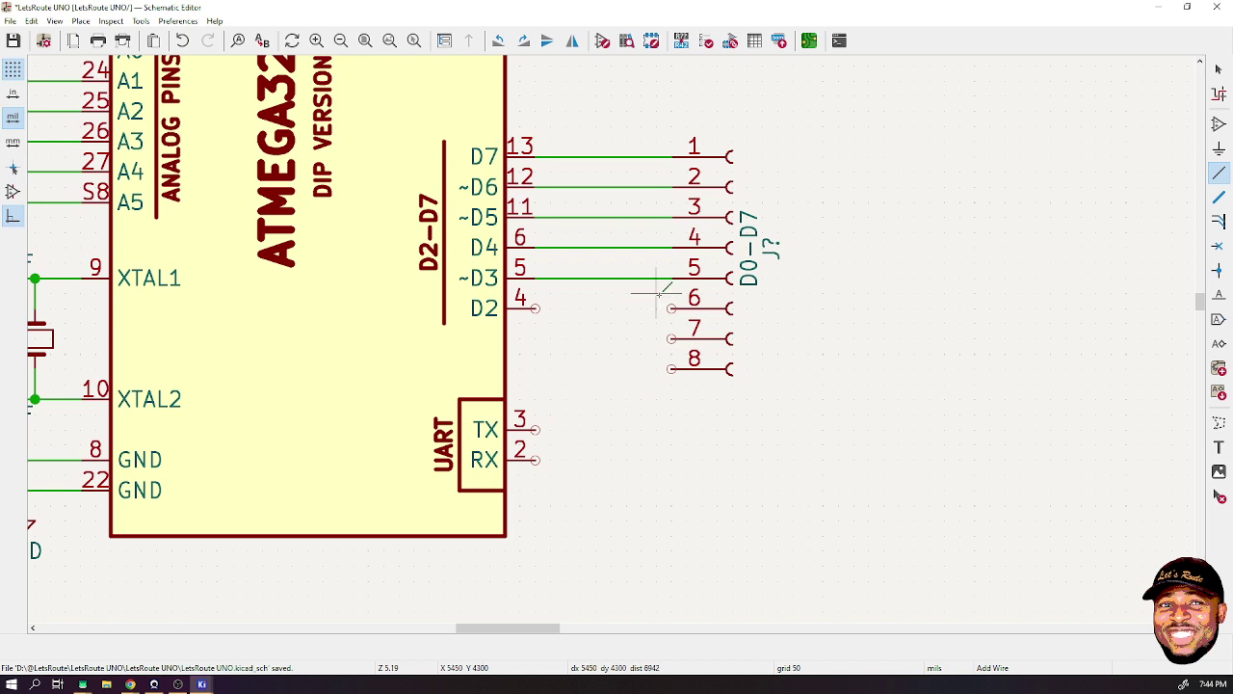
- Wire header pin 6 straight to D2, and pins 7 and 8 to TX and RX with one corner each
{"action": "scroll", "coordinate": [656, 292], "scroll_direction": "up", "scroll_amount": 3}
{"action": "left_click", "coordinate": [644, 371]}
{"action": "left_click", "coordinate": [350, 371]}
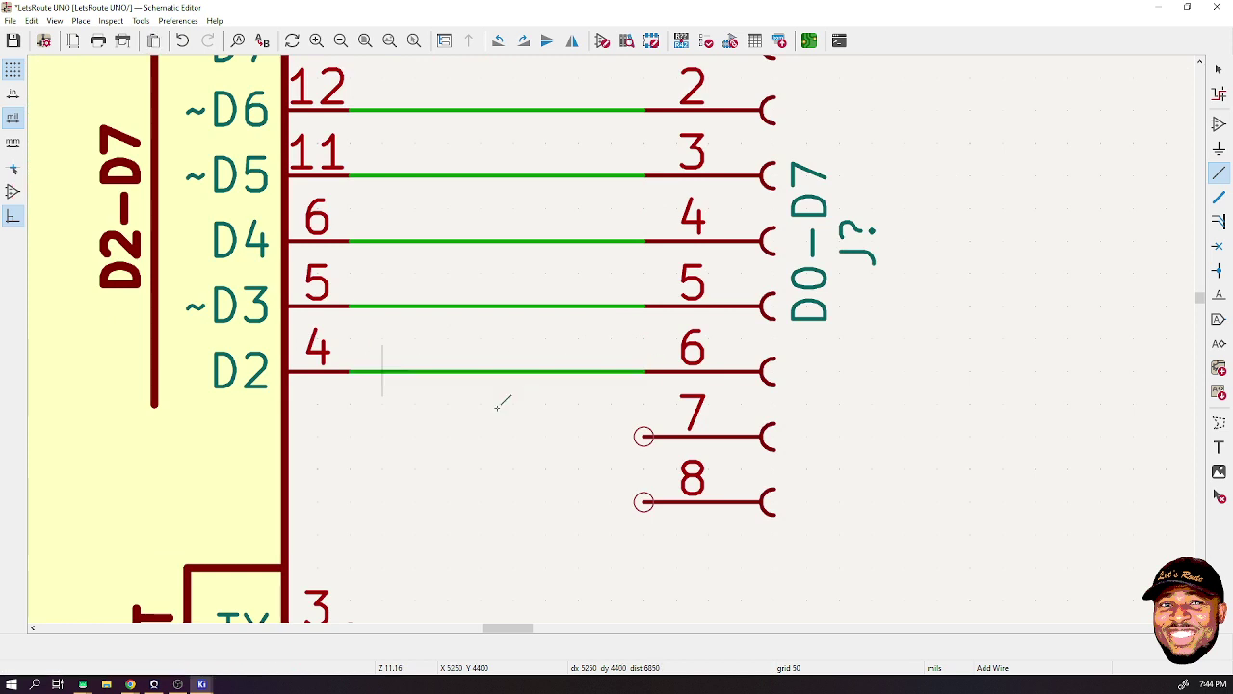
{"action": "scroll", "coordinate": [644, 469], "scroll_direction": "down", "scroll_amount": 3}
{"action": "left_click", "coordinate": [611, 338]}
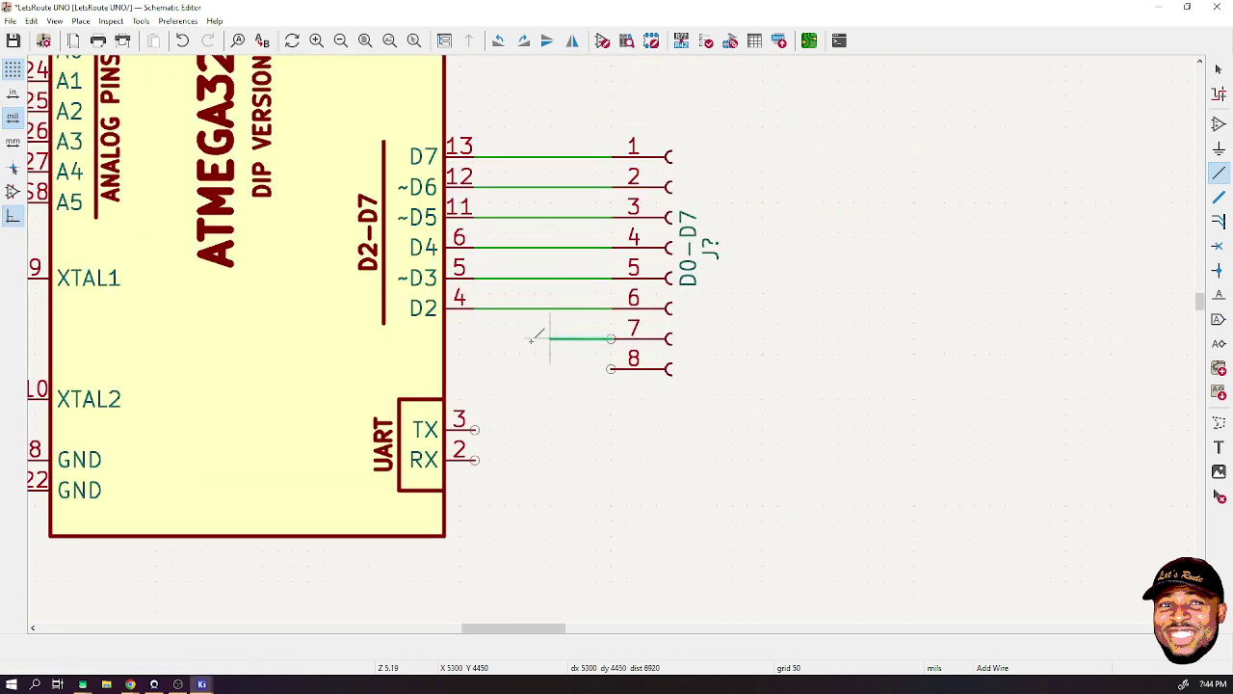
{"action": "left_click", "coordinate": [504, 338]}
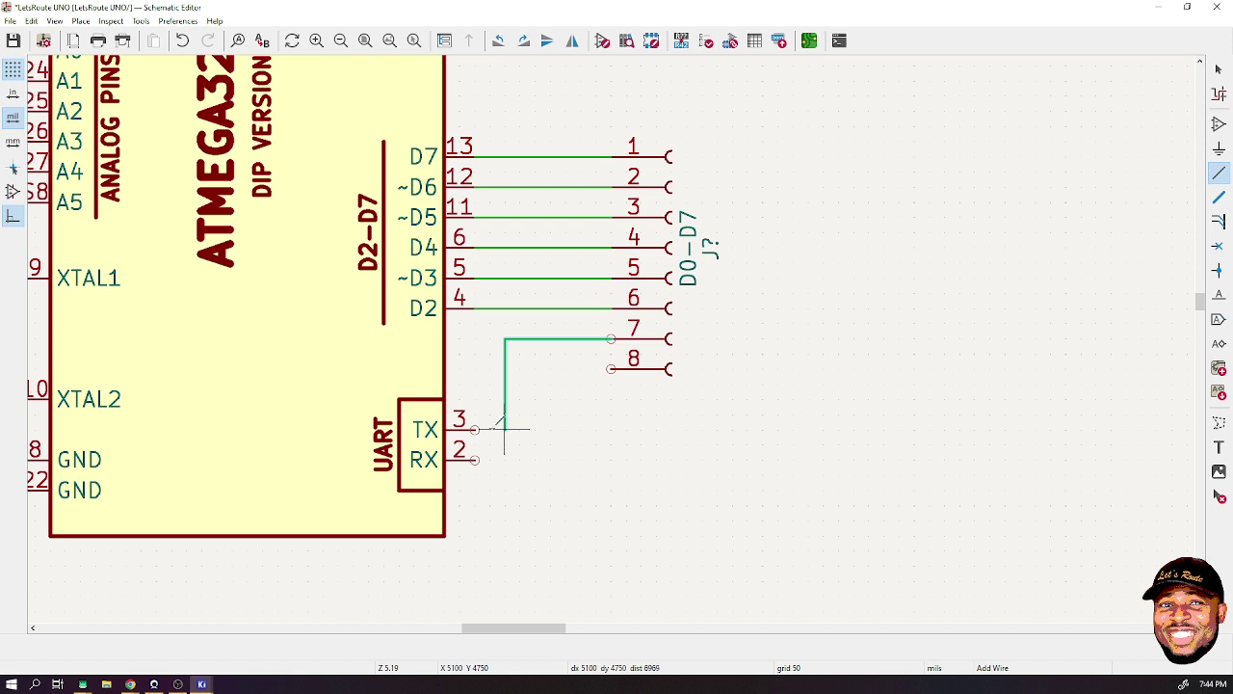
{"action": "left_click", "coordinate": [475, 428]}
{"action": "left_click", "coordinate": [611, 369]}
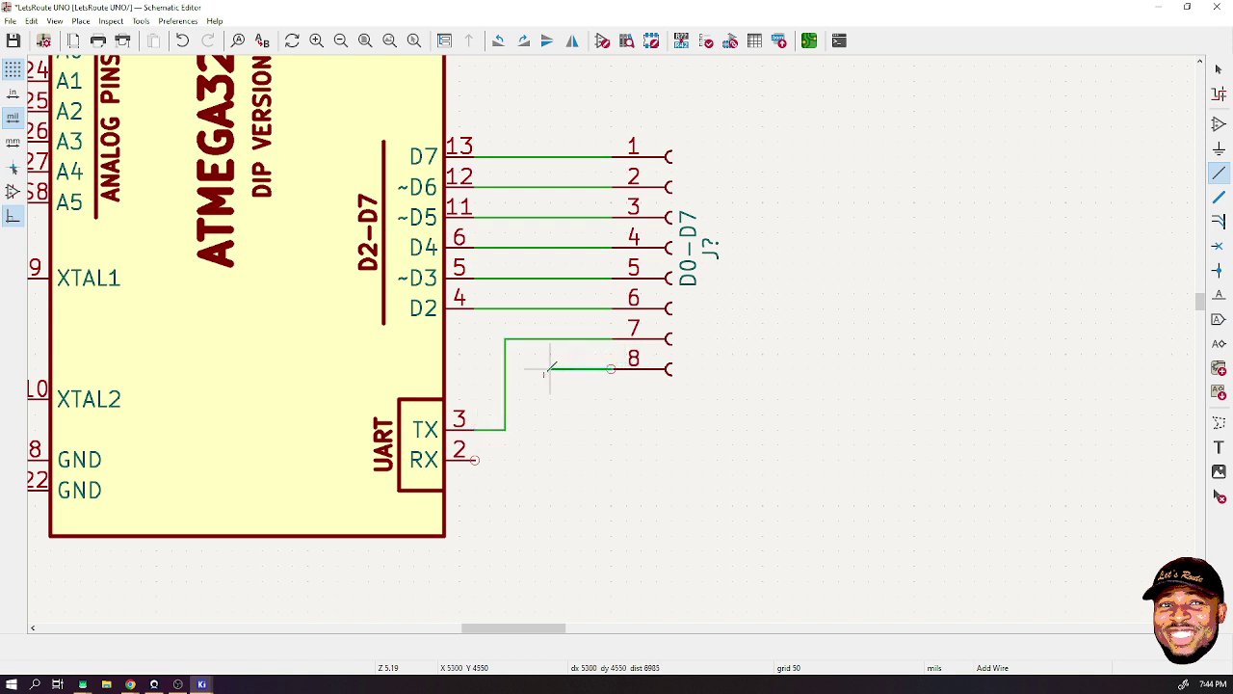
{"action": "left_click", "coordinate": [536, 369]}
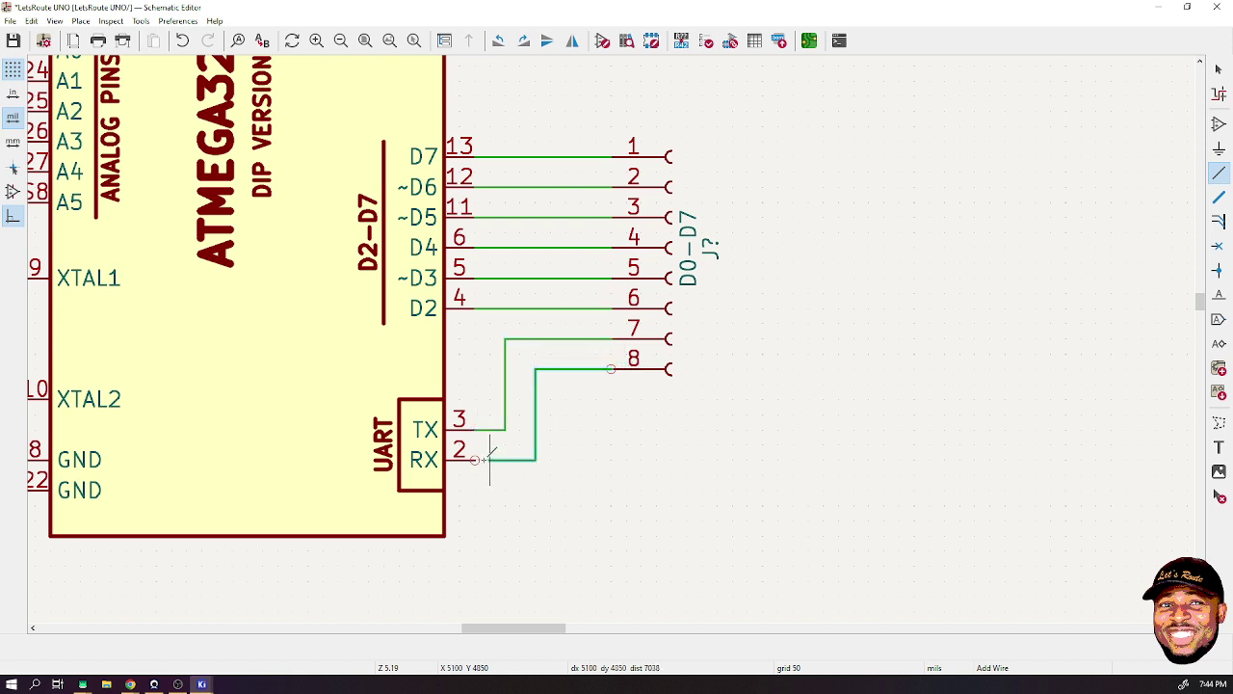
{"action": "left_click", "coordinate": [475, 460]}
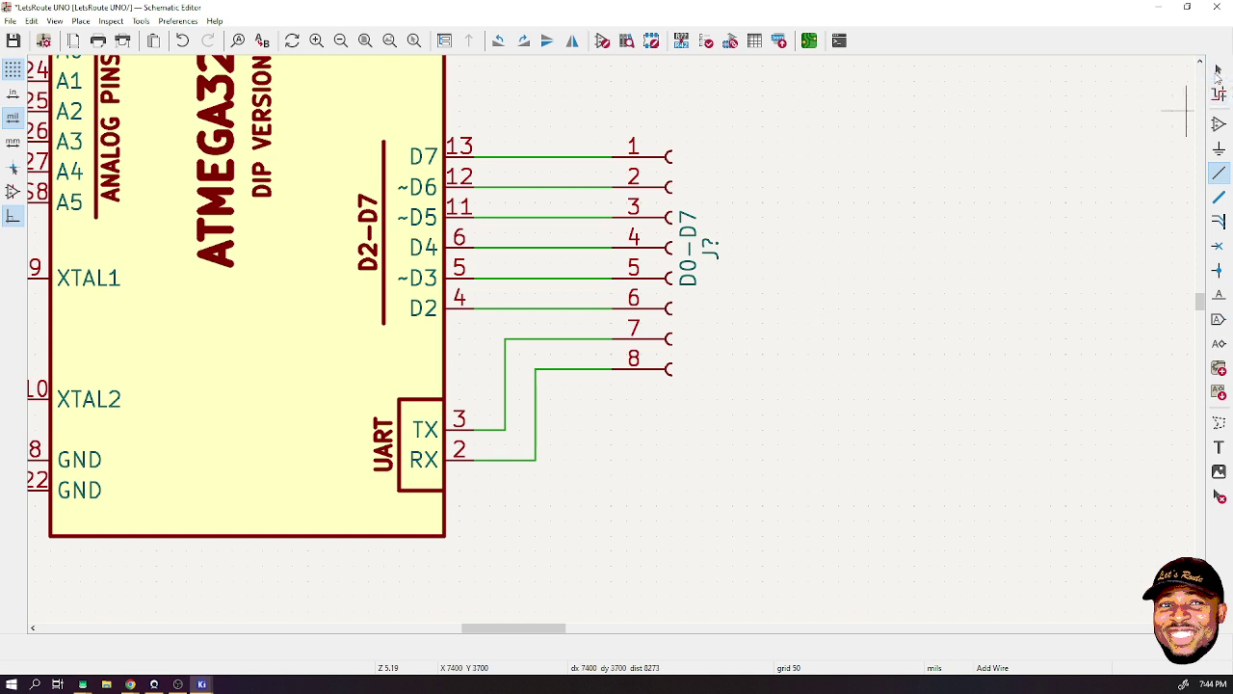
{"action": "left_click", "coordinate": [1218, 69]}
{"action": "scroll", "coordinate": [594, 237], "scroll_direction": "down", "scroll_amount": 1}
{"action": "scroll", "coordinate": [134, 440], "scroll_direction": "down", "scroll_amount": 1}
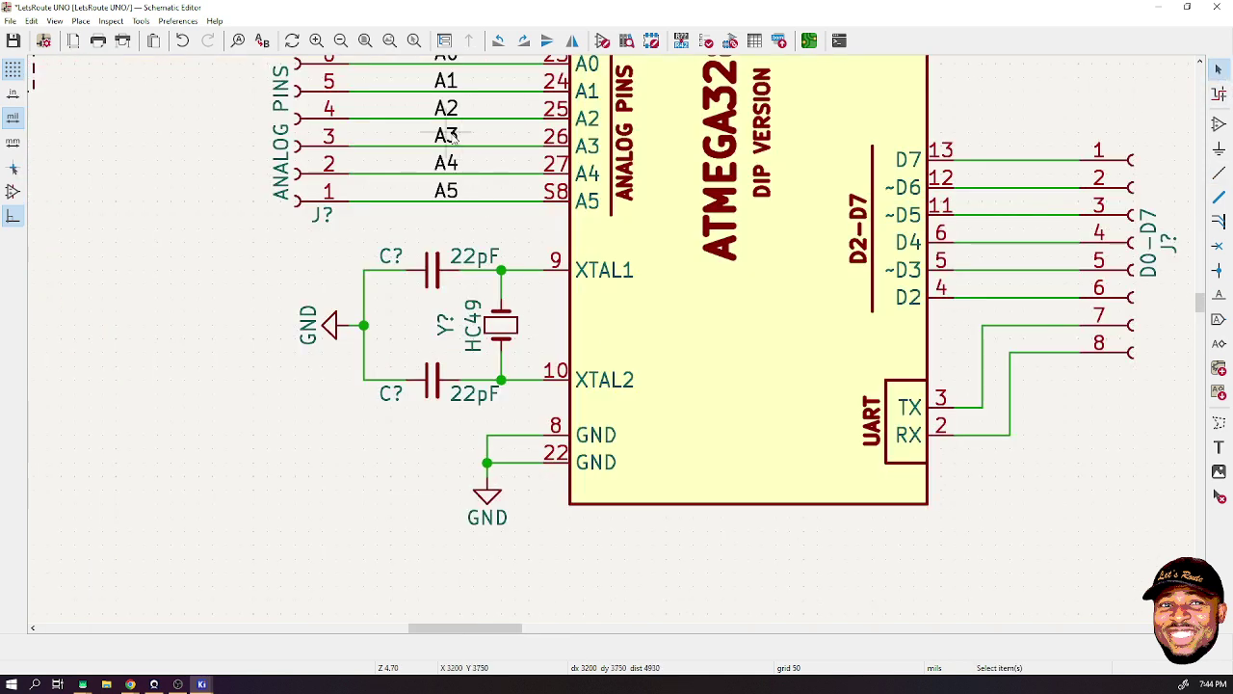
- Reuse the A5 net label as a vertical label on the RX wire and rename it
{"action": "left_click", "coordinate": [449, 192]}
{"action": "key", "text": "m"}
{"action": "scroll", "coordinate": [607, 333], "scroll_direction": "down", "scroll_amount": 3}
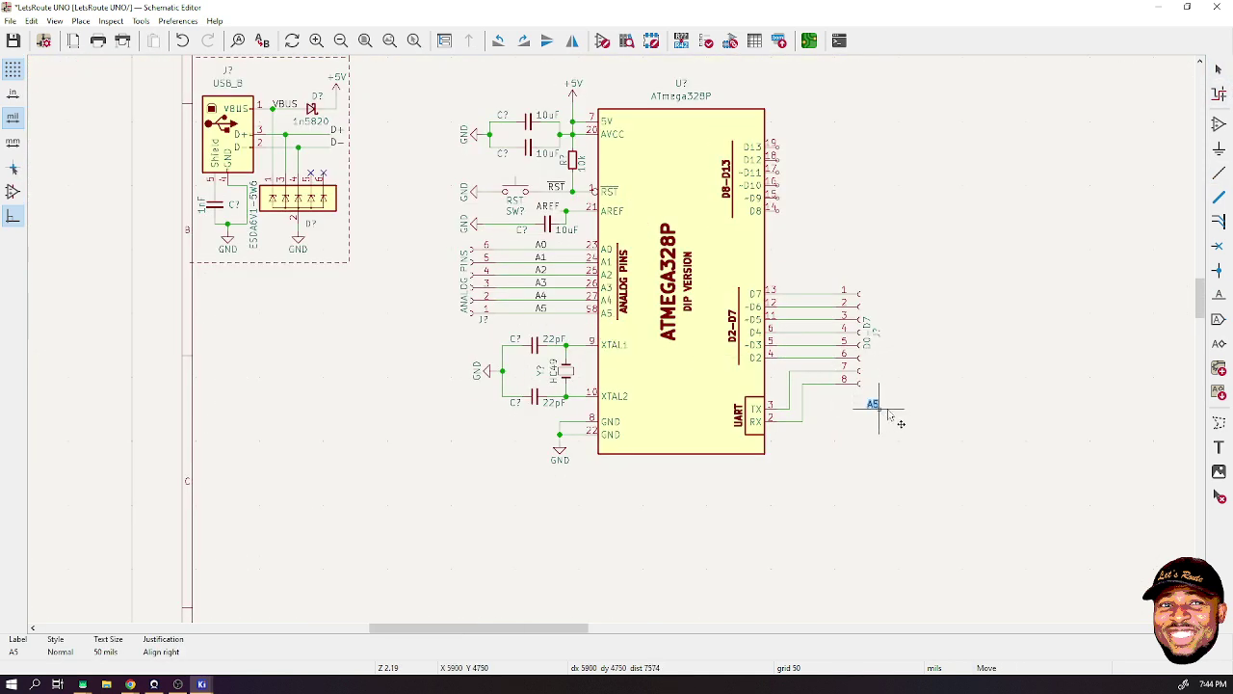
{"action": "scroll", "coordinate": [870, 408], "scroll_direction": "up", "scroll_amount": 3}
{"action": "scroll", "coordinate": [471, 445], "scroll_direction": "up", "scroll_amount": 3}
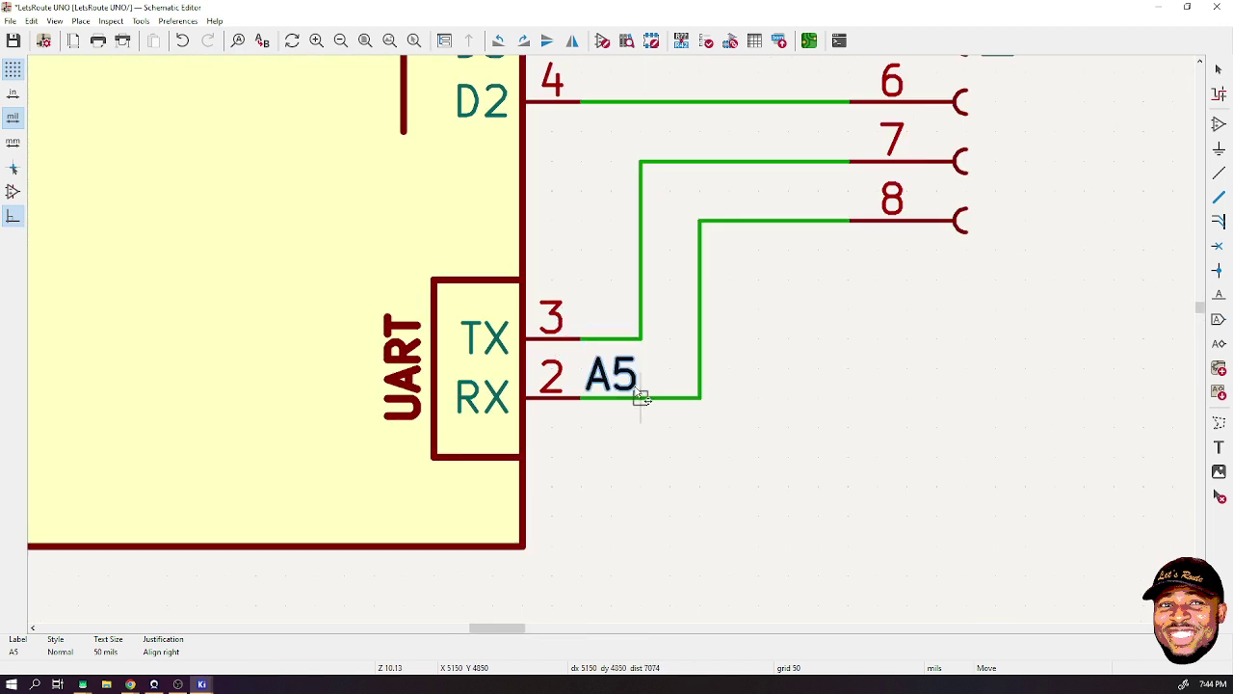
{"action": "key", "text": "r"}
{"action": "key", "text": "r"}
{"action": "key", "text": "r"}
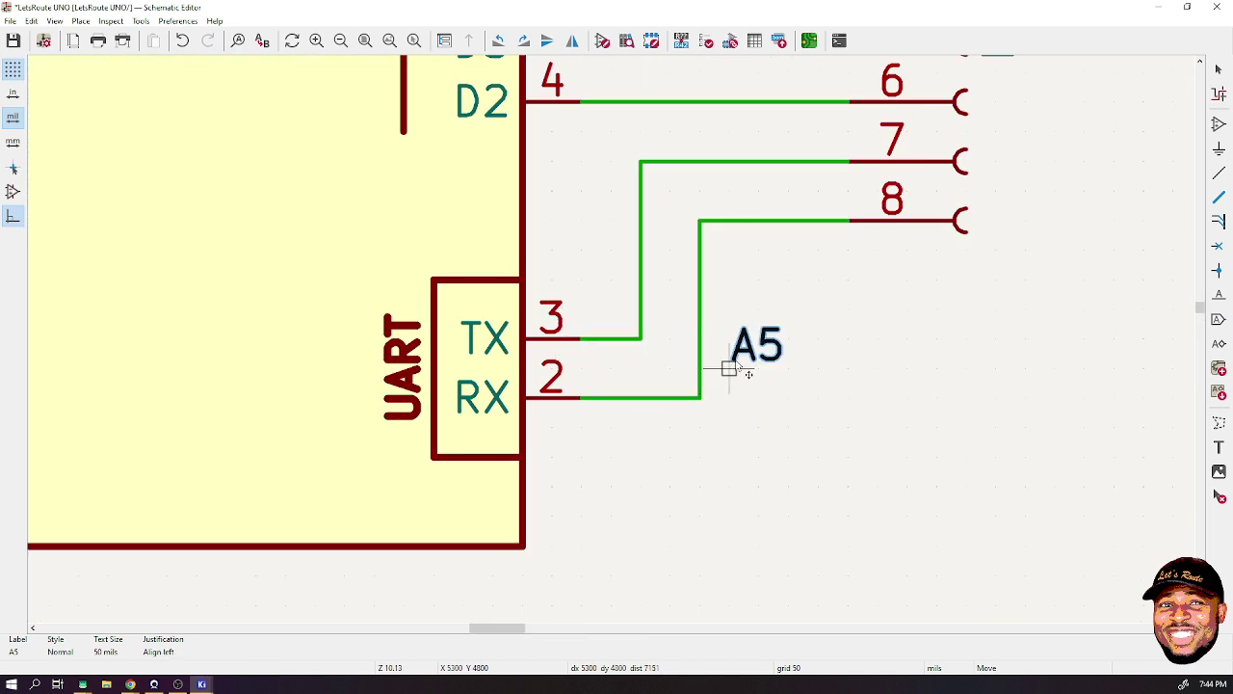
{"action": "left_click", "coordinate": [710, 390]}
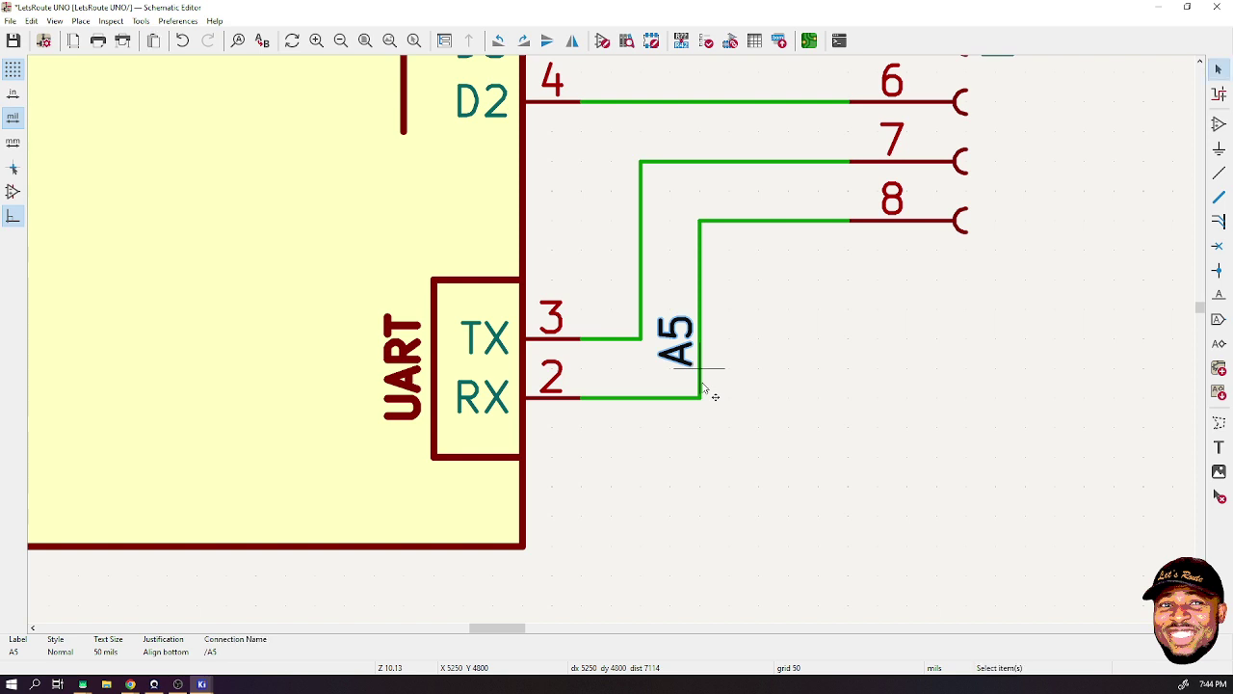
{"action": "double_click", "coordinate": [686, 355]}
{"action": "type", "text": "TX"}
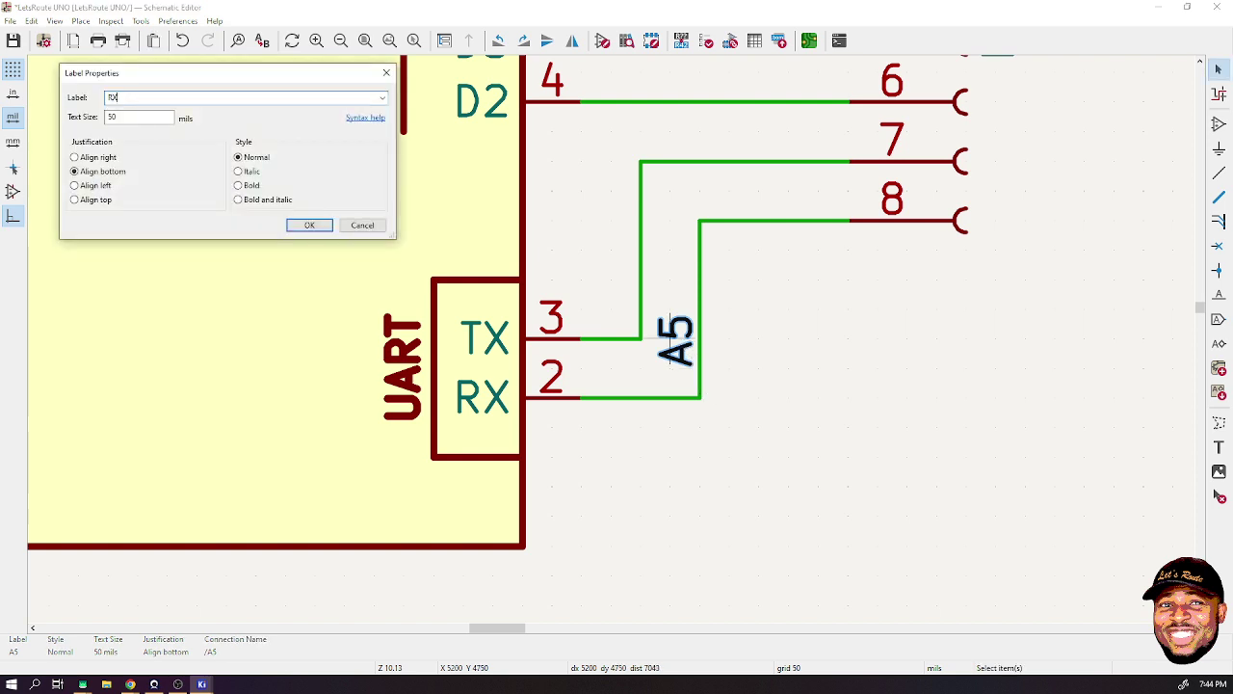
{"action": "left_click", "coordinate": [309, 224]}
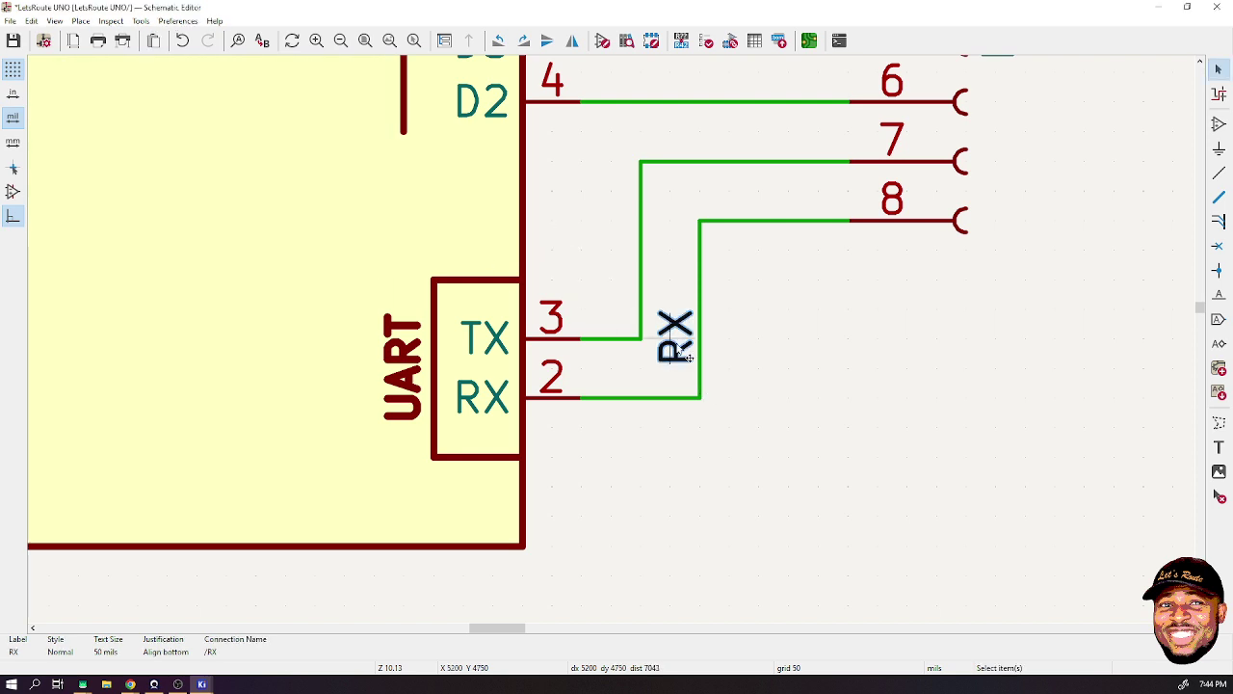
- Place a copy of the label on the pin 7 wire and rename it TX
{"action": "key", "text": "m"}
{"action": "left_click", "coordinate": [642, 304]}
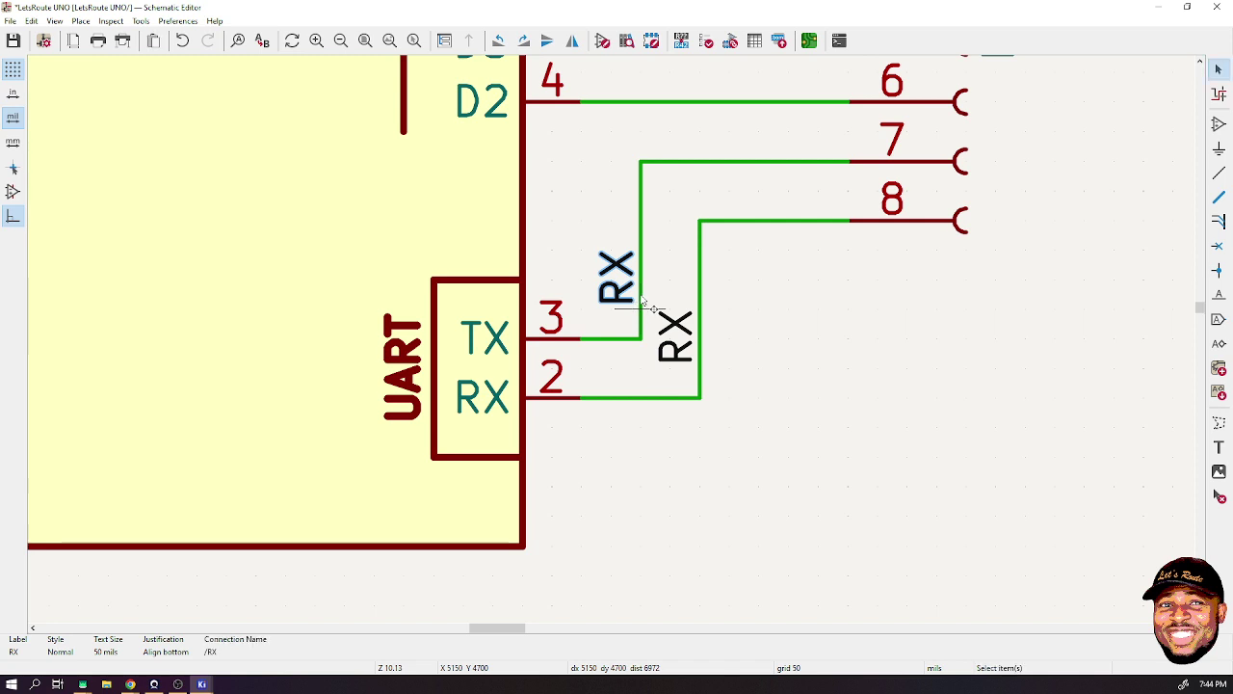
{"action": "type", "text": "e"}
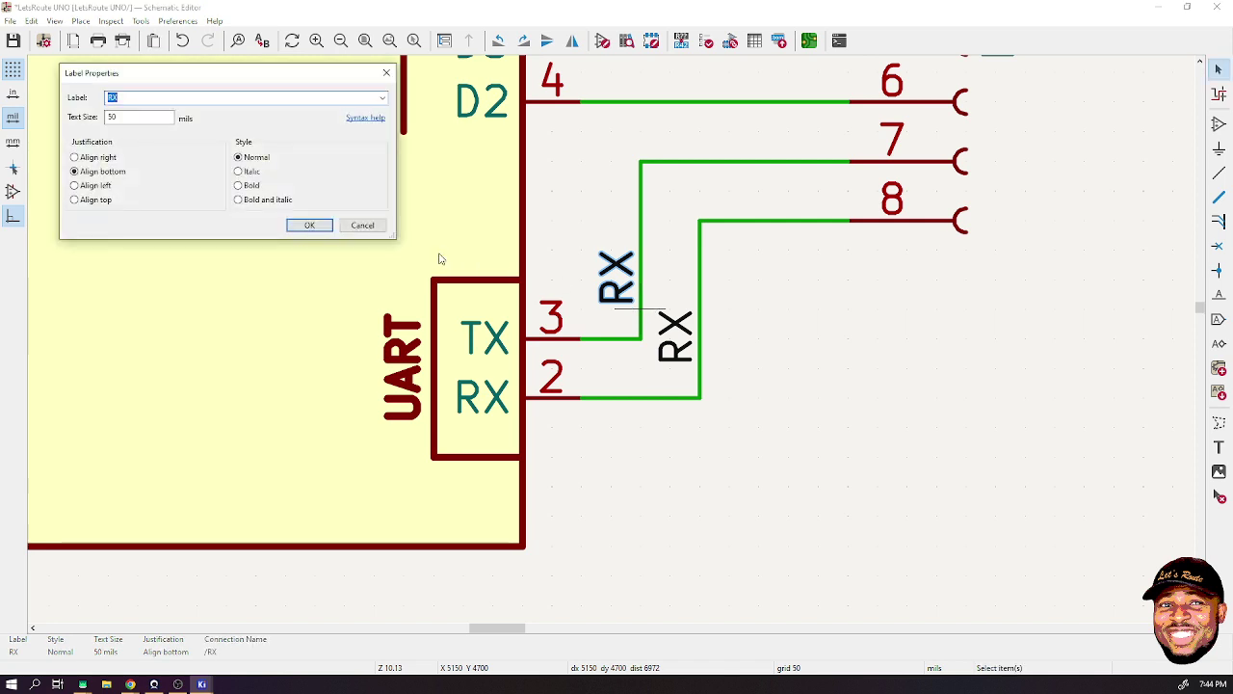
{"action": "type", "text": "T"}
{"action": "left_click", "coordinate": [318, 228]}
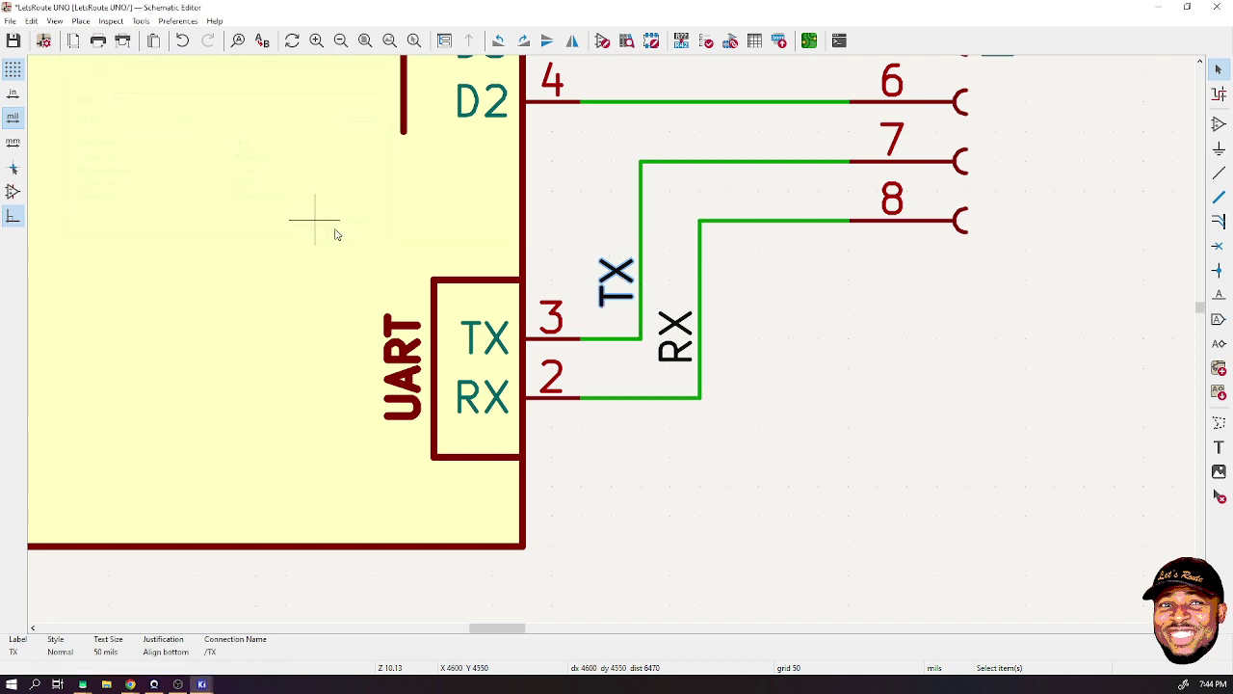
- Copy the TX label horizontally onto the D2 wire, naming it D2'
{"action": "key", "text": "ctrl+d"}
{"action": "scroll", "coordinate": [638, 261], "scroll_direction": "down", "scroll_amount": 3}
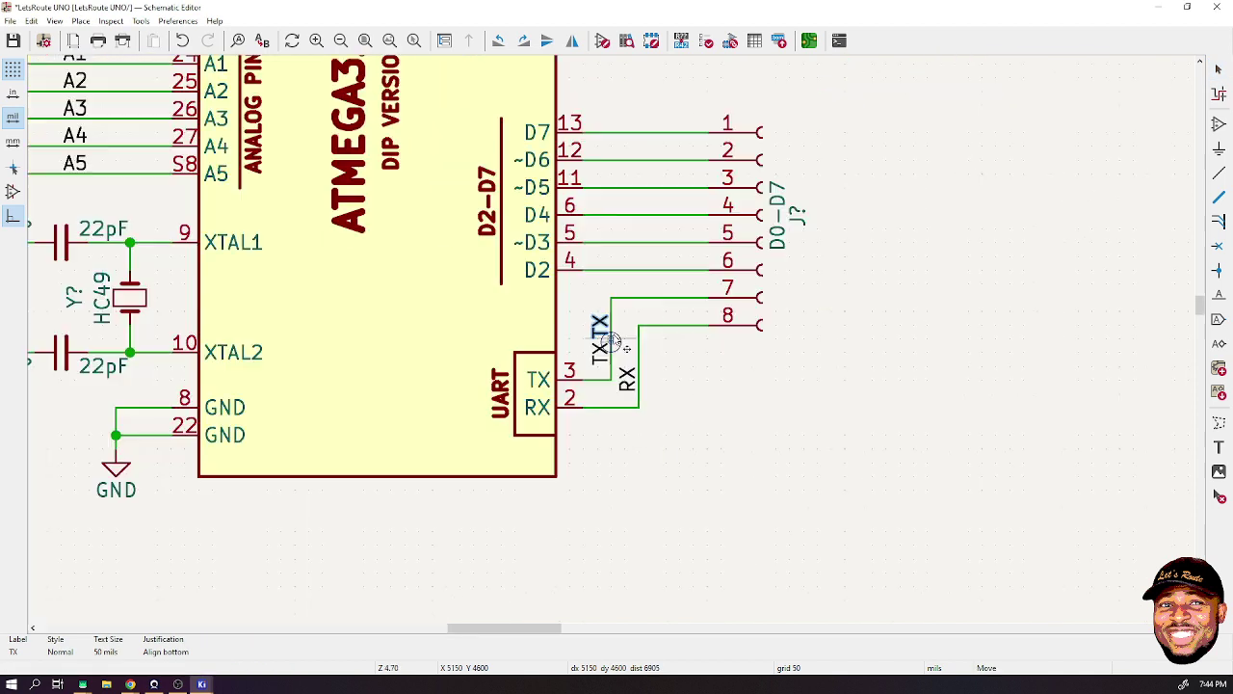
{"action": "key", "text": "r"}
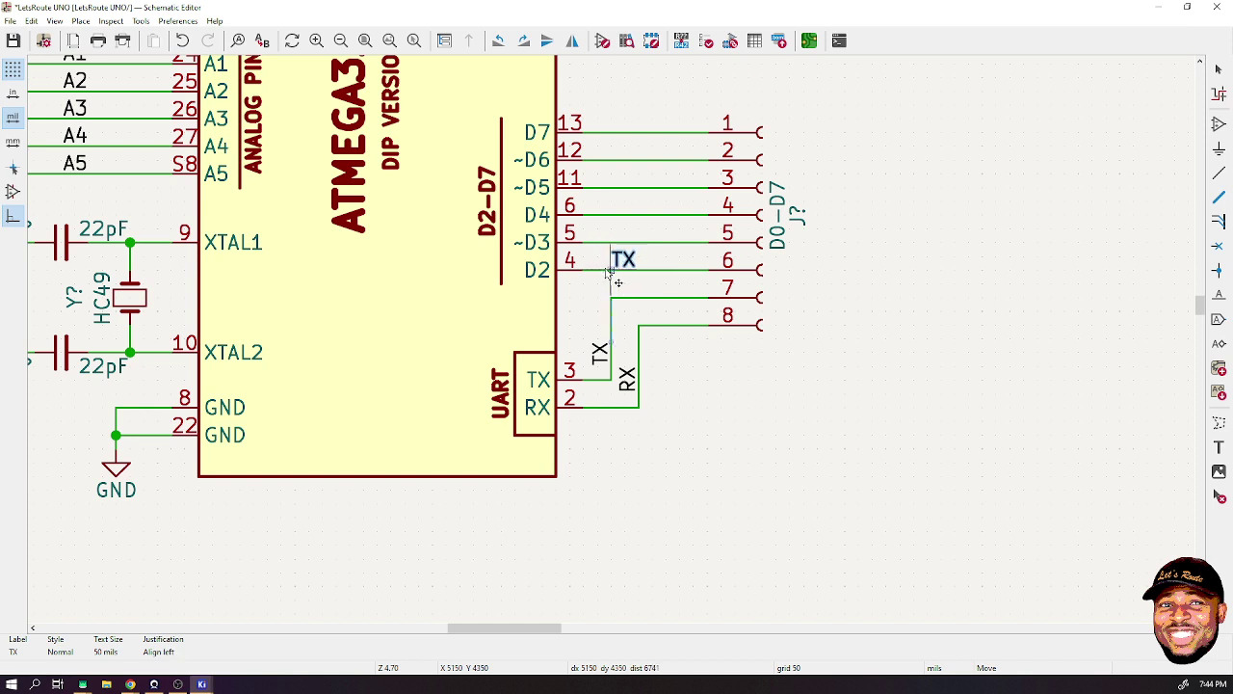
{"action": "left_click", "coordinate": [609, 274]}
{"action": "type", "text": "eD"}
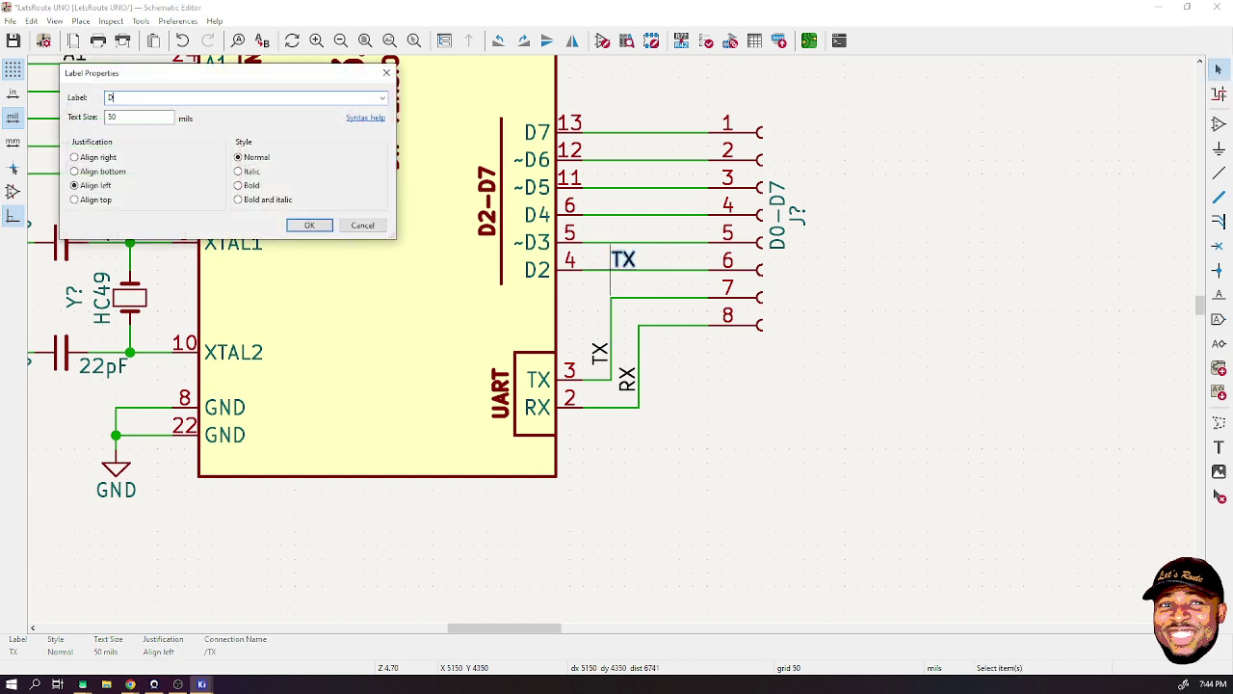
{"action": "type", "text": "2'"}
{"action": "key", "text": "Return"}
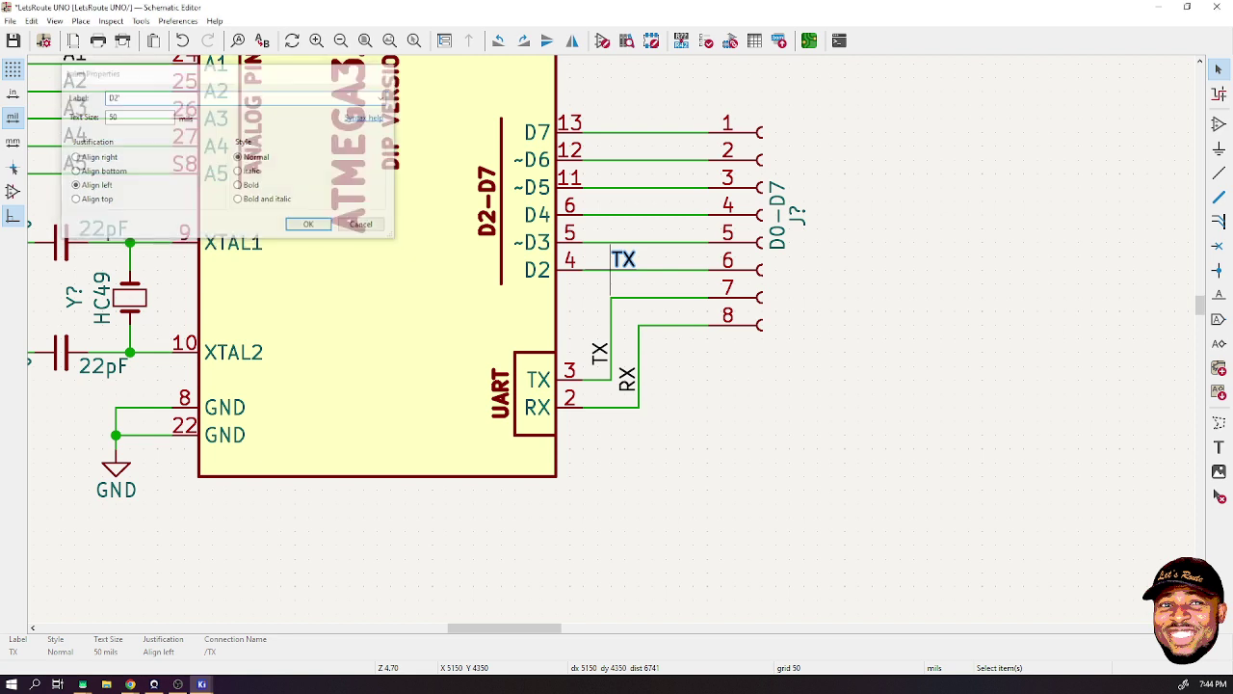
{"action": "key", "text": "w"}
{"action": "key", "text": "e"}
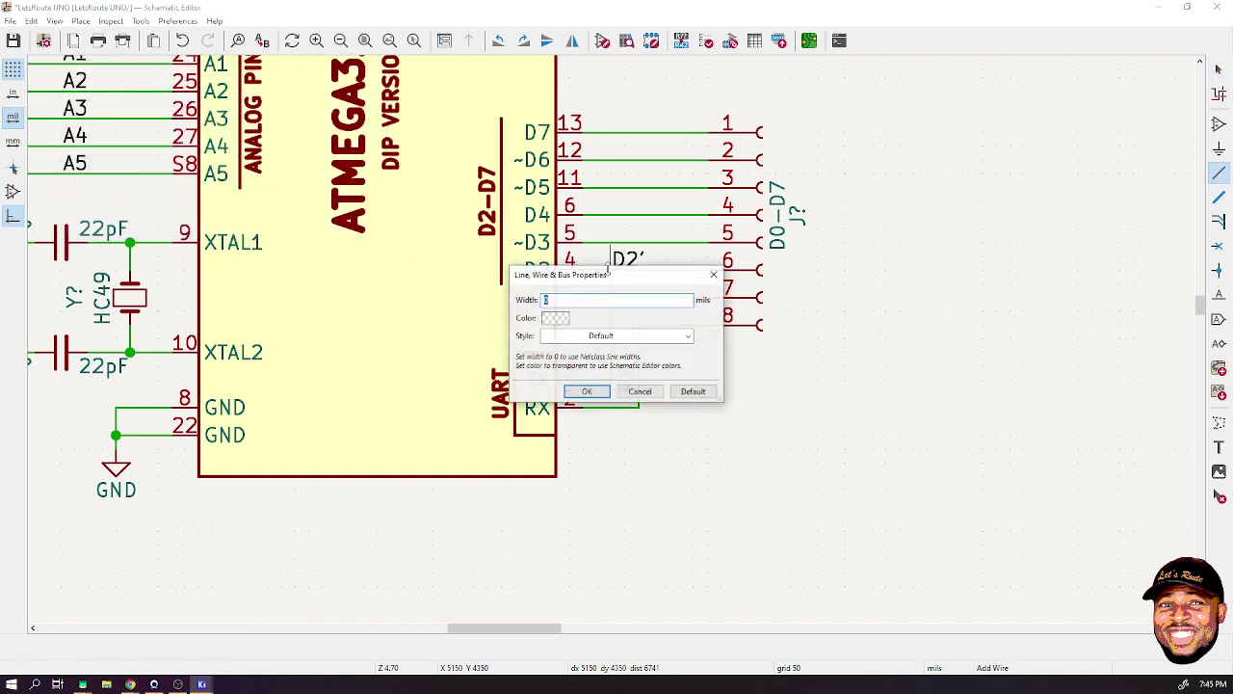
{"action": "key", "text": "Escape"}
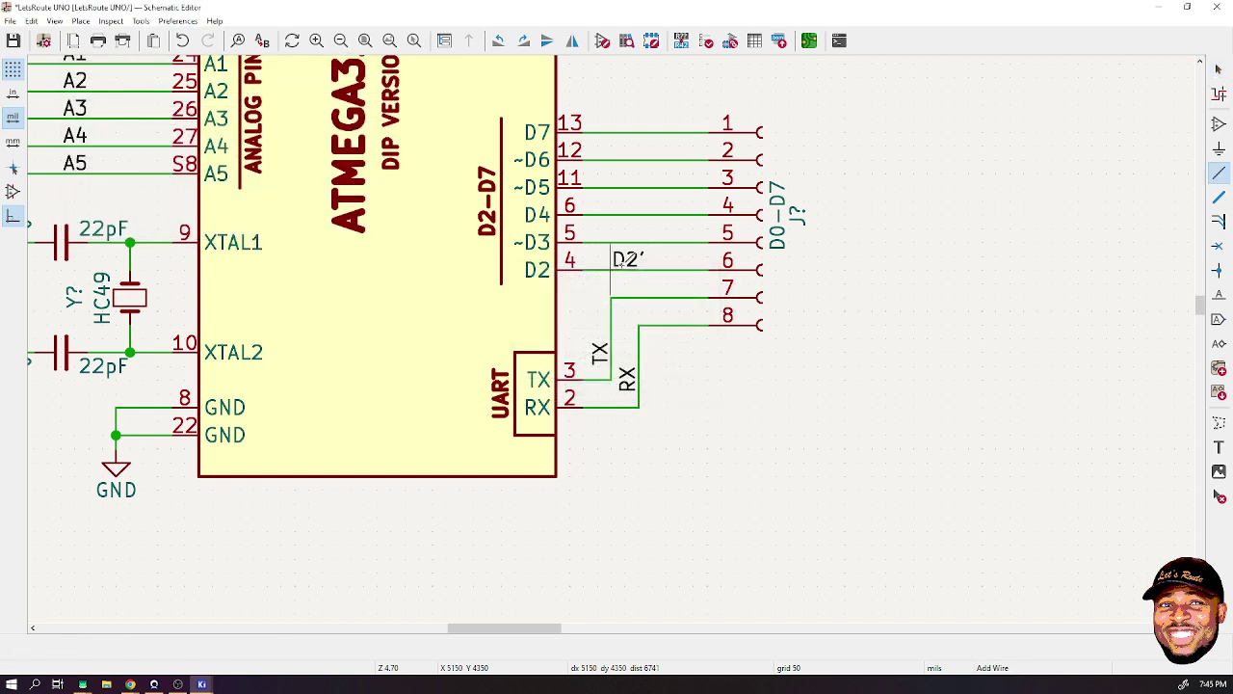
{"action": "key", "text": "Escape"}
- Rename D2' to D3, copy it onto the D3 wire, and rename the lower label D2
{"action": "left_click", "coordinate": [628, 260]}
{"action": "type", "text": "e"}
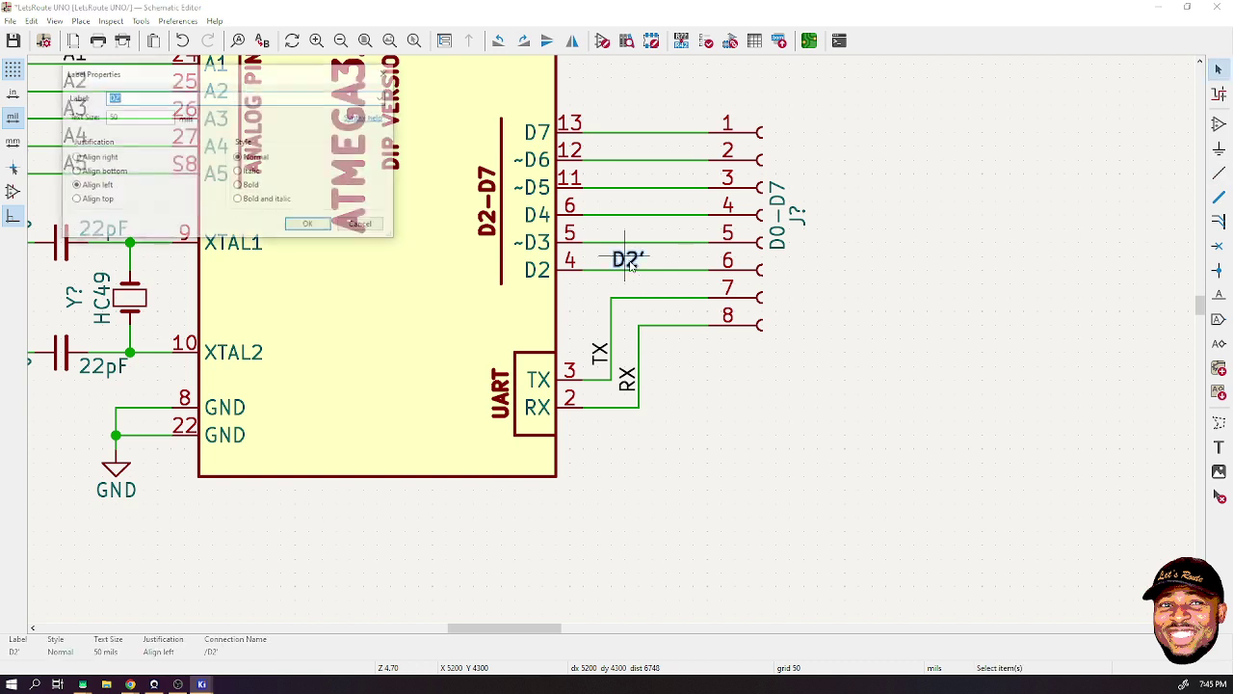
{"action": "type", "text": "D"}
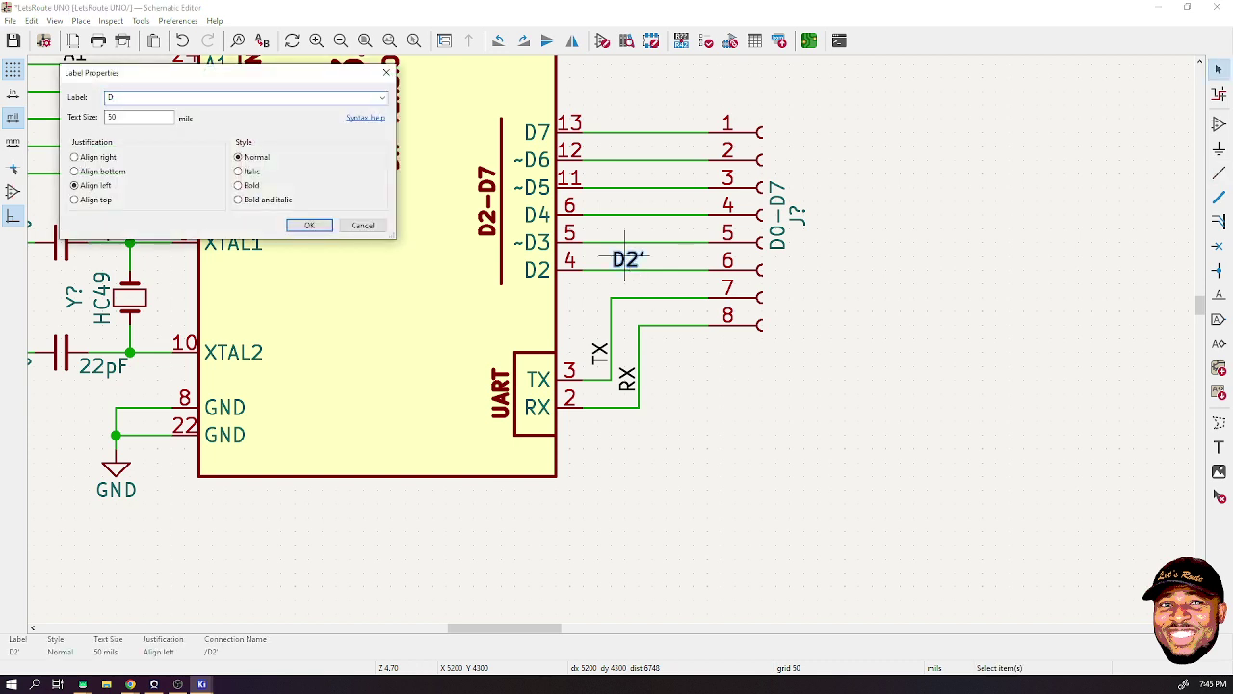
{"action": "key", "text": "Return"}
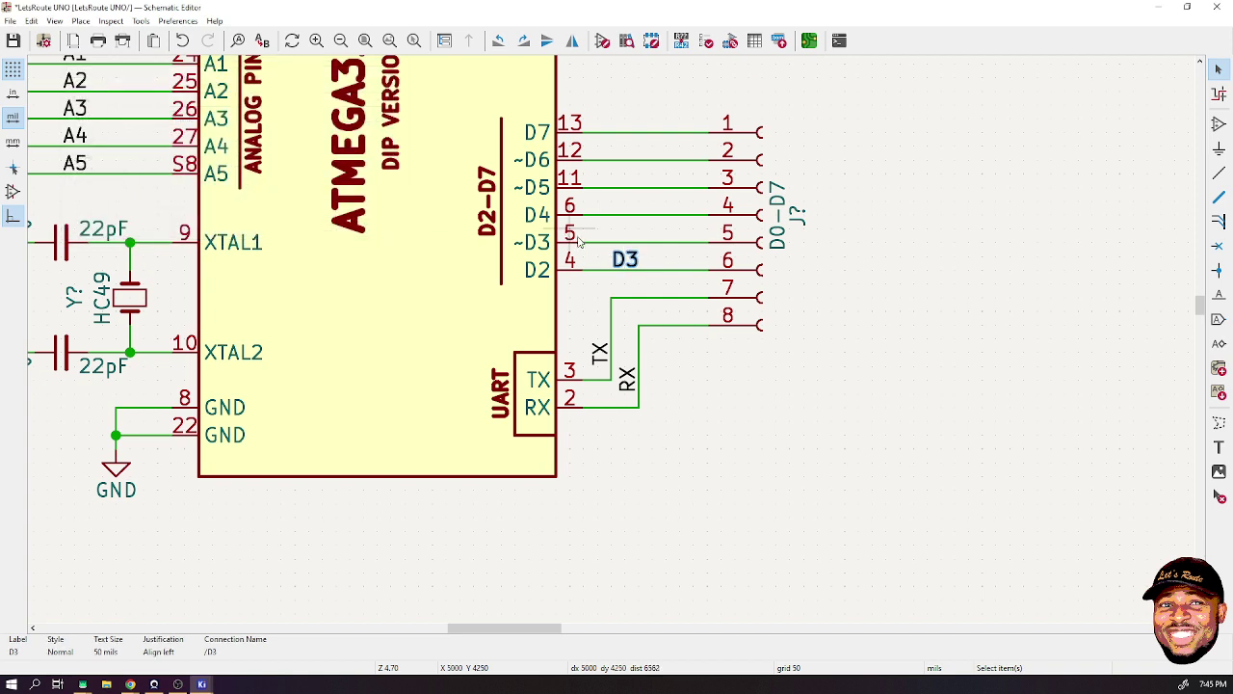
{"action": "key", "text": "ctrl+d"}
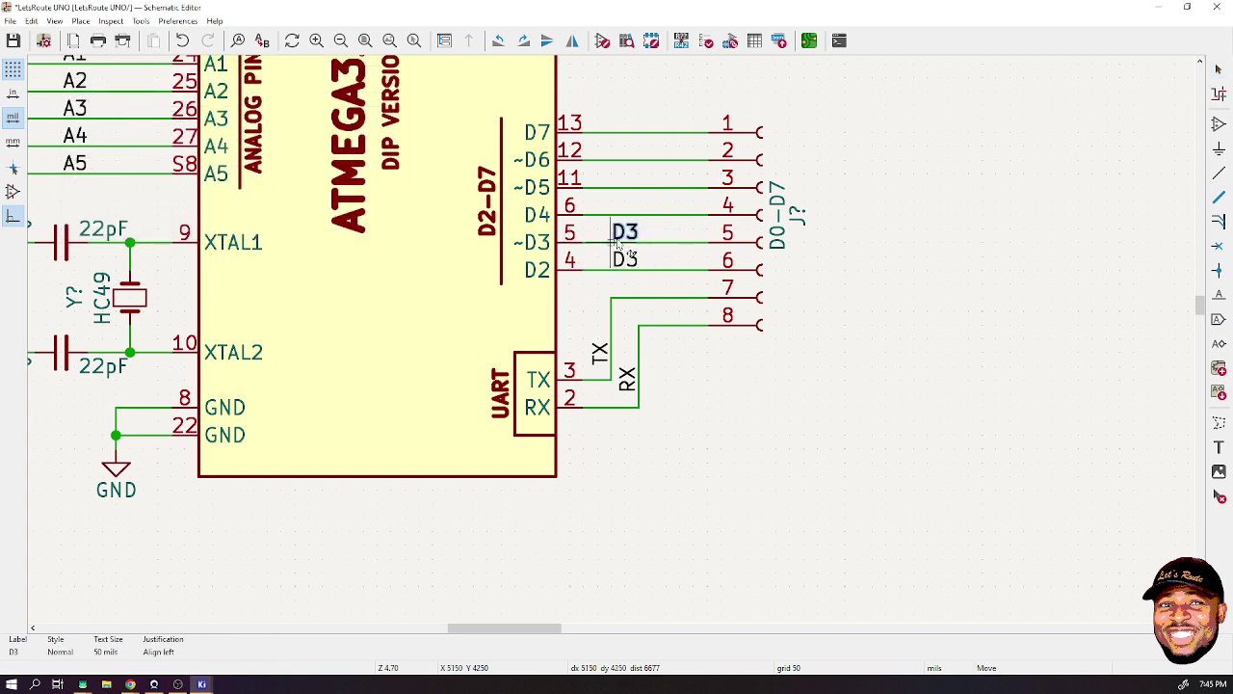
{"action": "left_click", "coordinate": [617, 245]}
{"action": "key", "text": "e"}
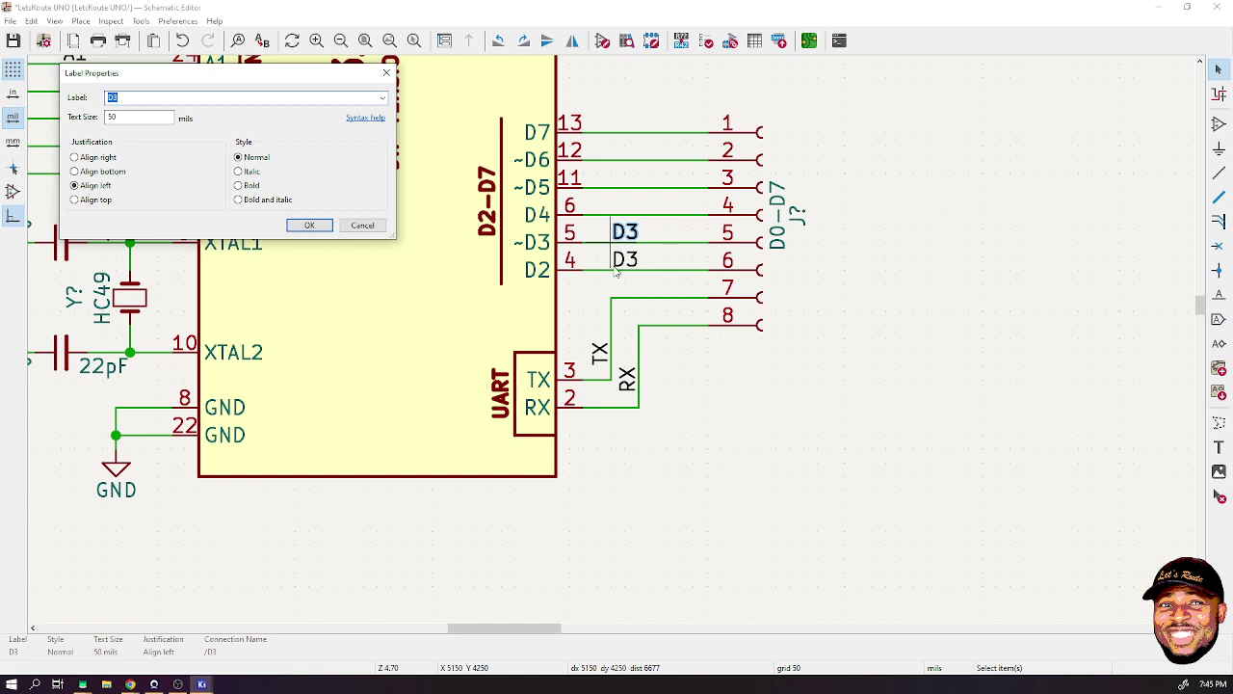
{"action": "left_click", "coordinate": [323, 228]}
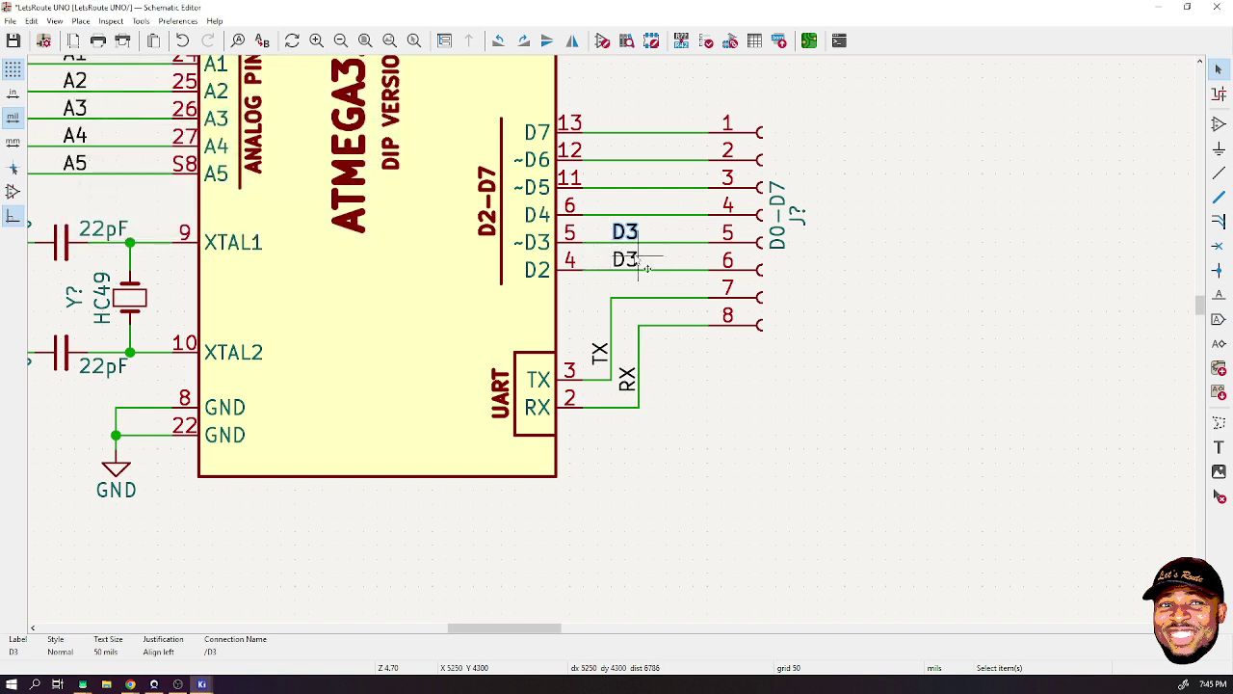
{"action": "left_click", "coordinate": [628, 258]}
{"action": "key", "text": "e"}
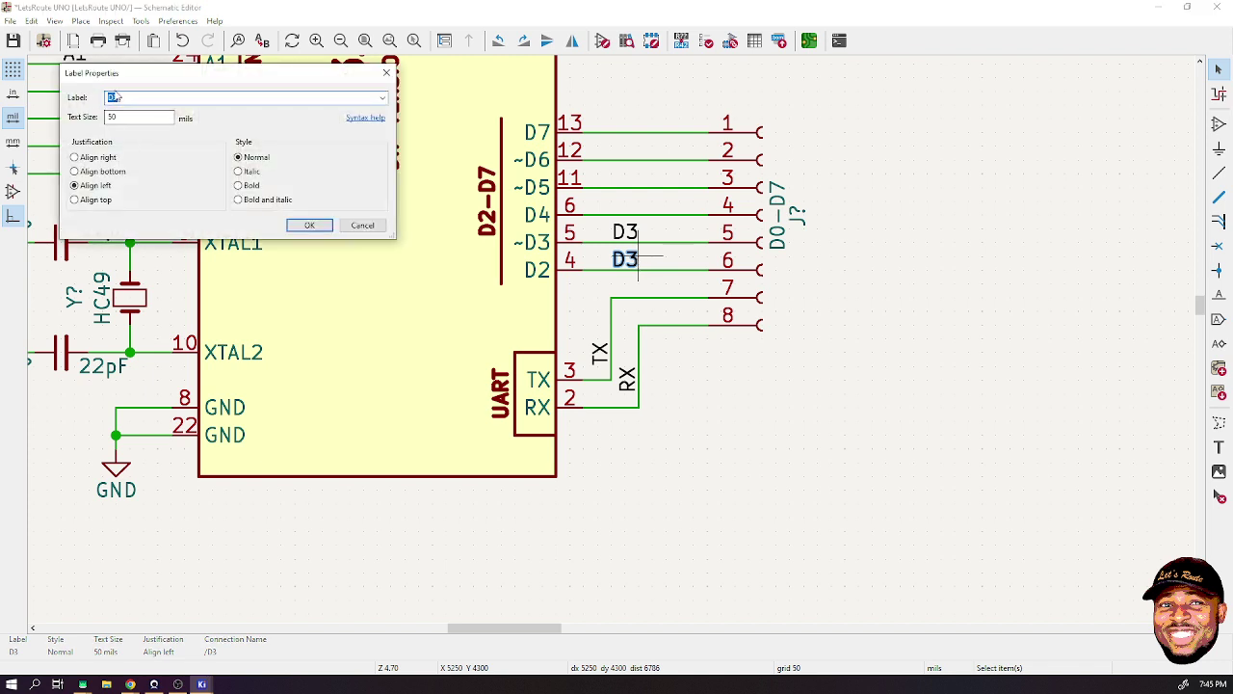
{"action": "left_click", "coordinate": [139, 99]}
{"action": "key", "text": "Return"}
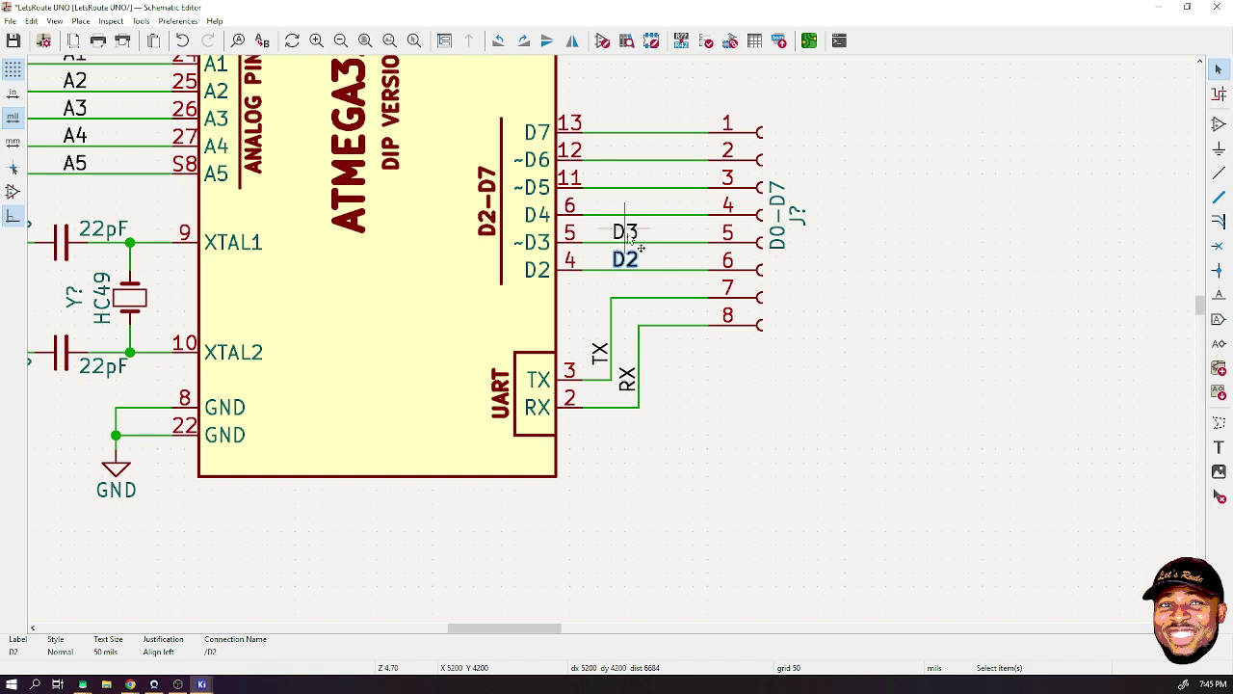
- Copy the D3 label onto the D4 pin's wire and rename it D4
{"action": "left_click", "coordinate": [625, 231]}
{"action": "key", "text": "ctrl+d"}
{"action": "left_click", "coordinate": [616, 216]}
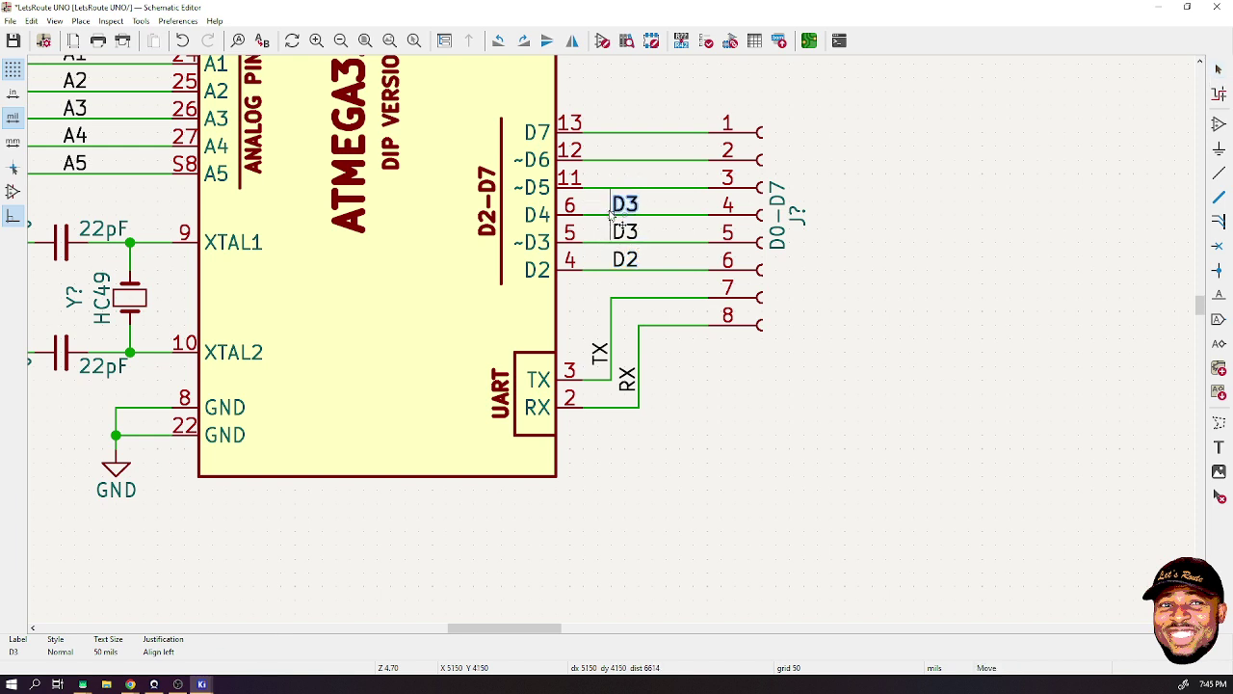
{"action": "key", "text": "e"}
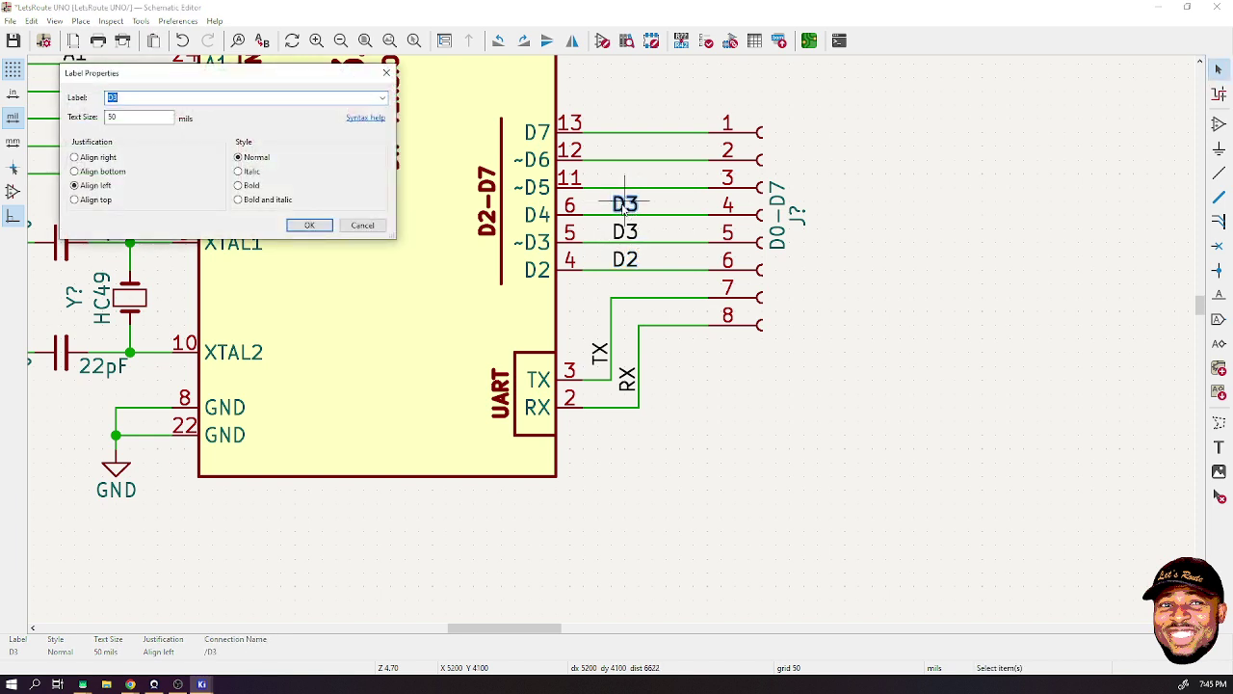
{"action": "key", "text": "Return"}
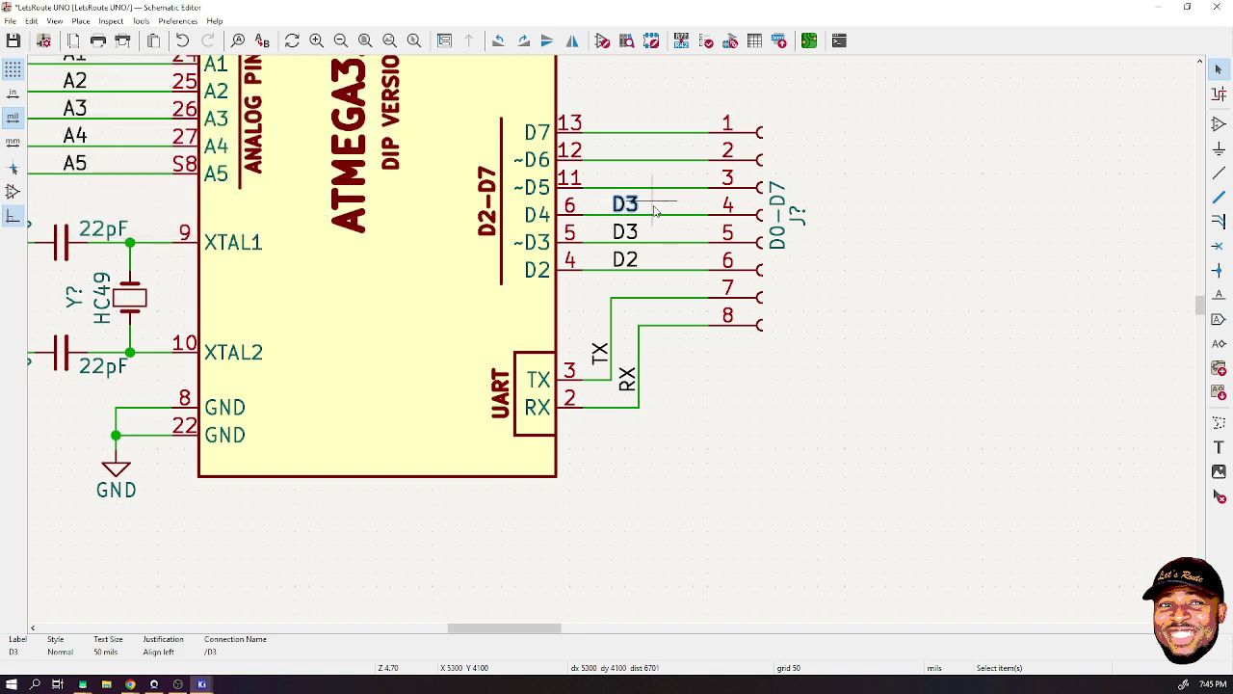
{"action": "key", "text": "e"}
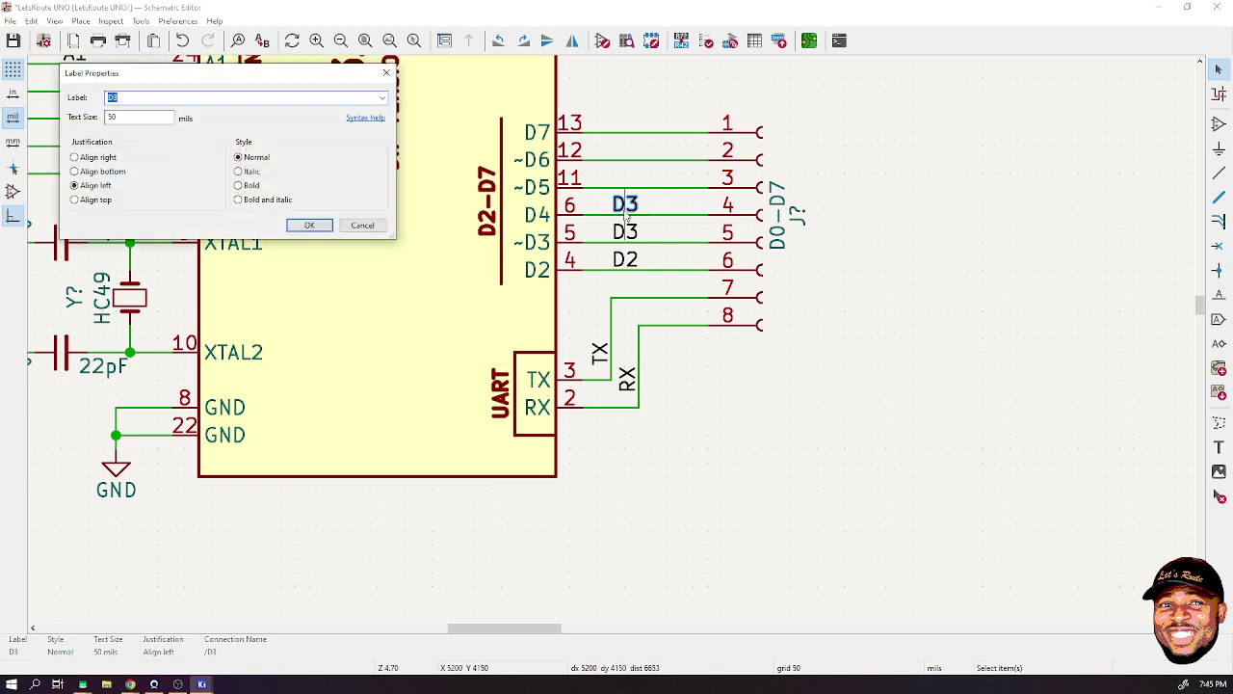
{"action": "type", "text": "D4"}
{"action": "key", "text": "Return"}
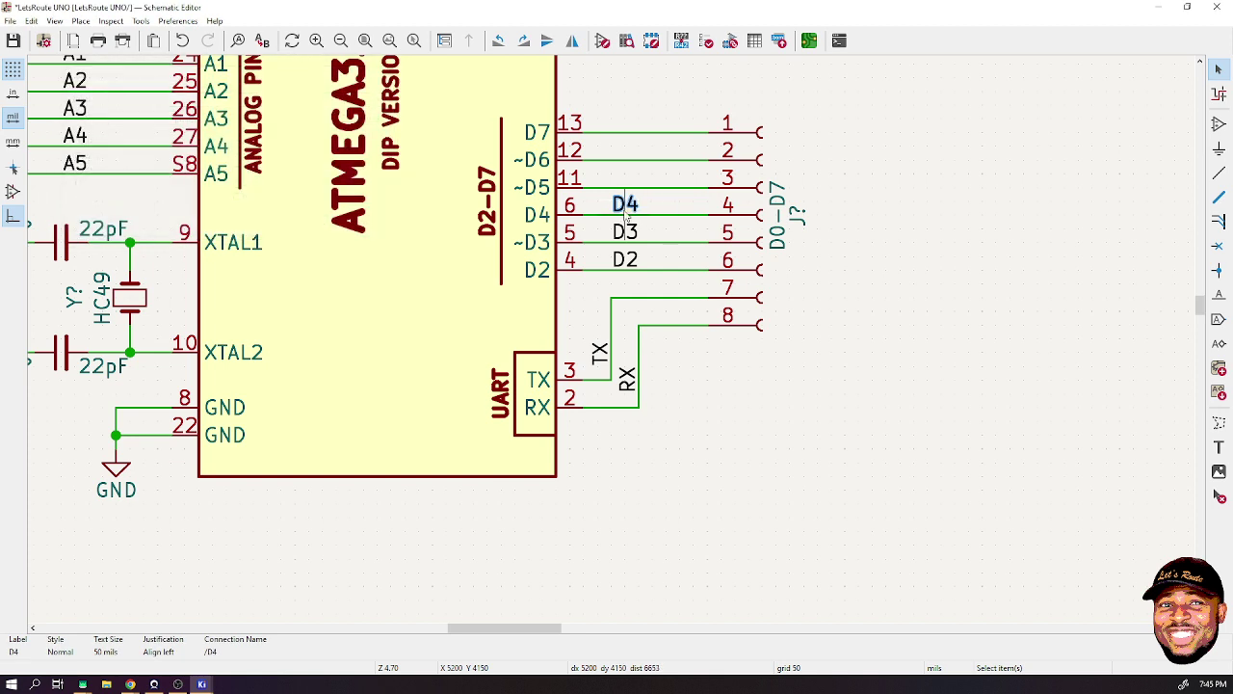
- Add label copies named D5 and D6 on the D5 and D6 pin wires
{"action": "key", "text": "ctrl+d"}
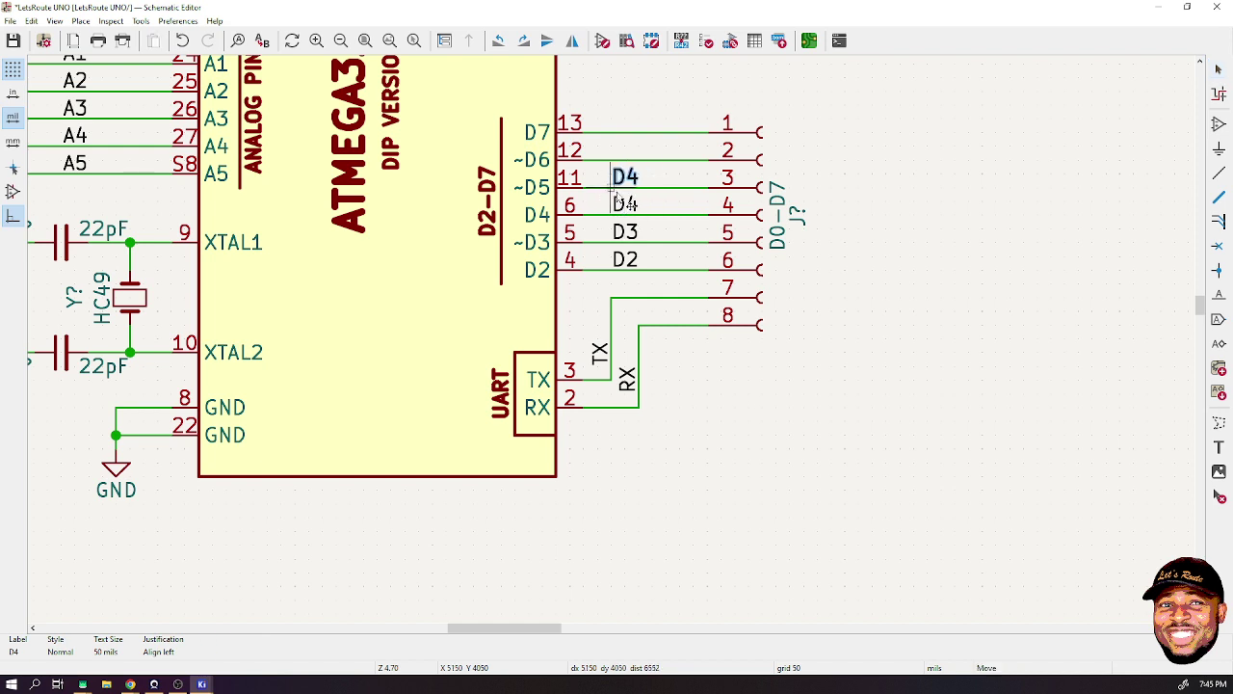
{"action": "double_click", "coordinate": [633, 182]}
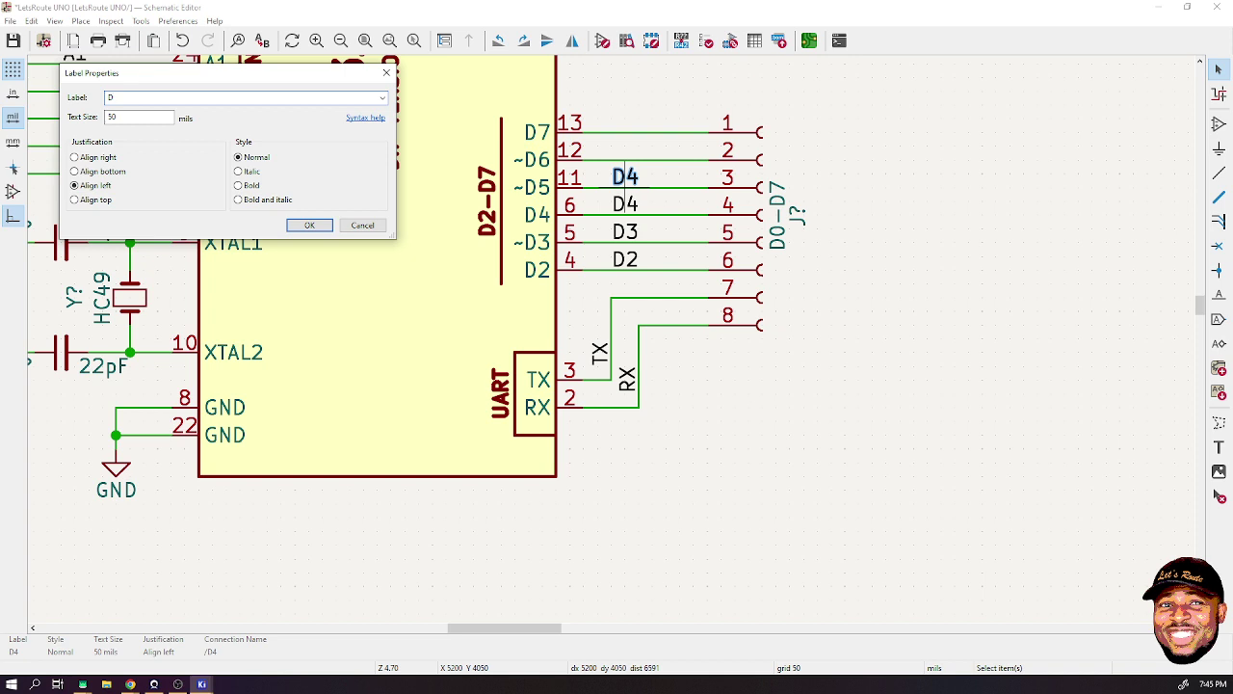
{"action": "left_click", "coordinate": [309, 225]}
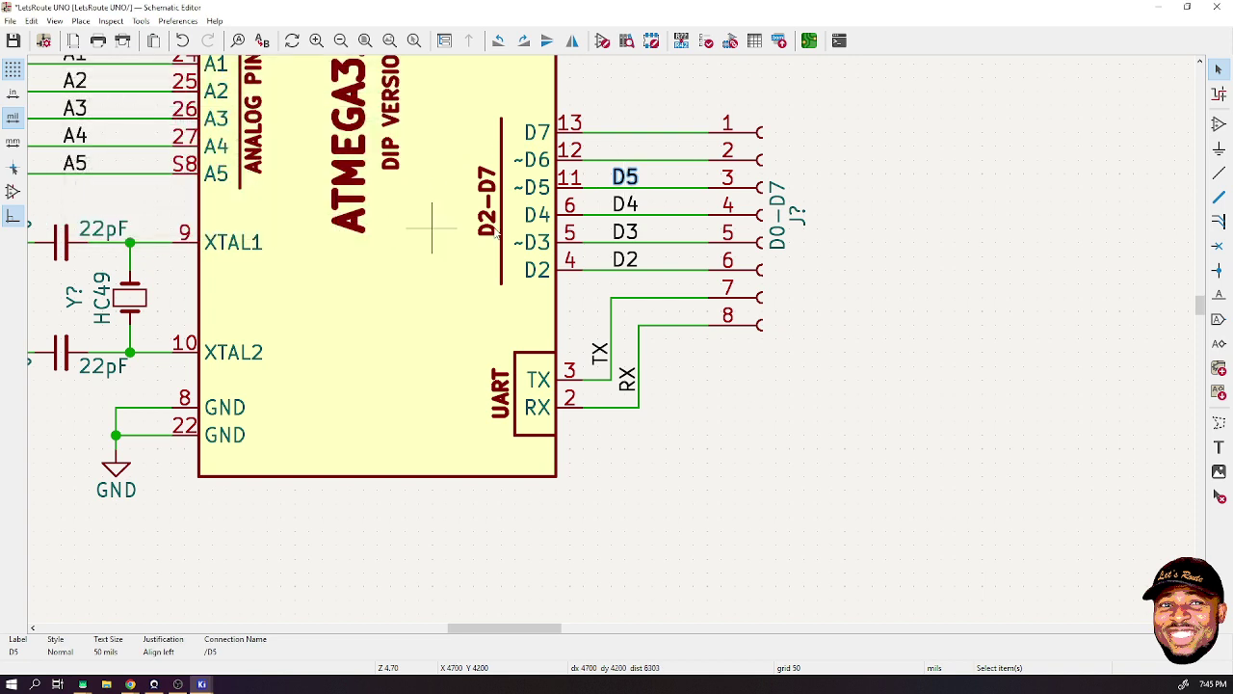
{"action": "key", "text": "m"}
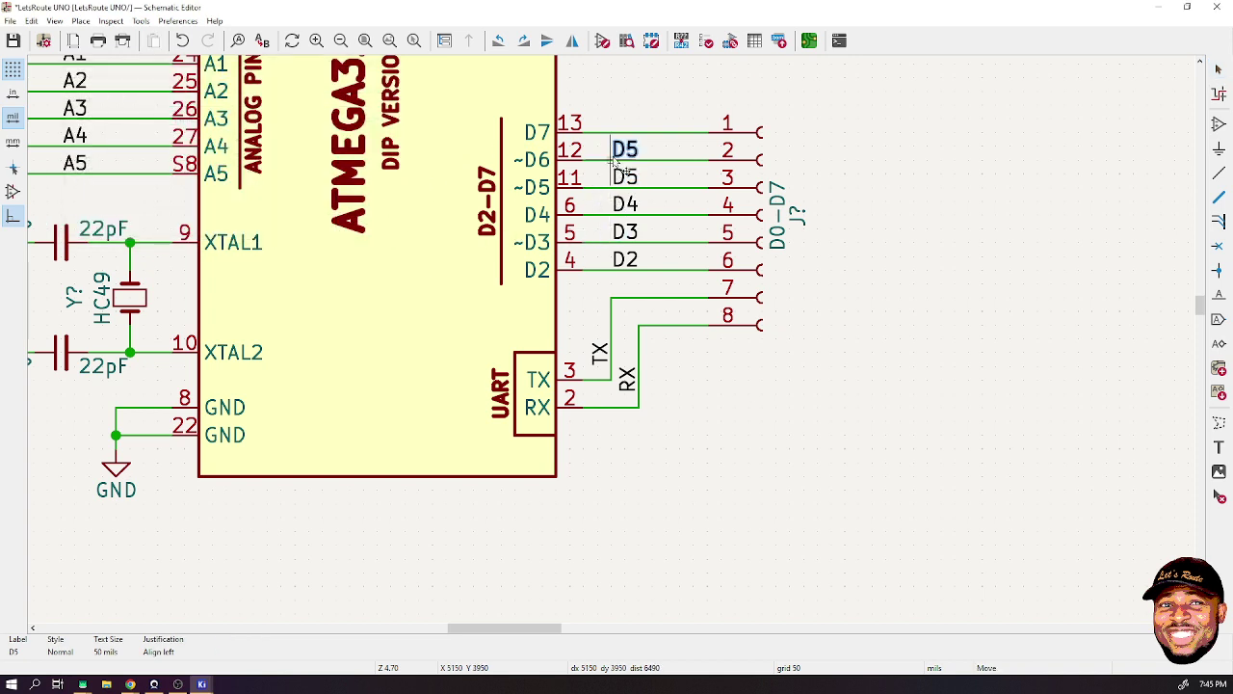
{"action": "left_click", "coordinate": [615, 163]}
{"action": "key", "text": "e"}
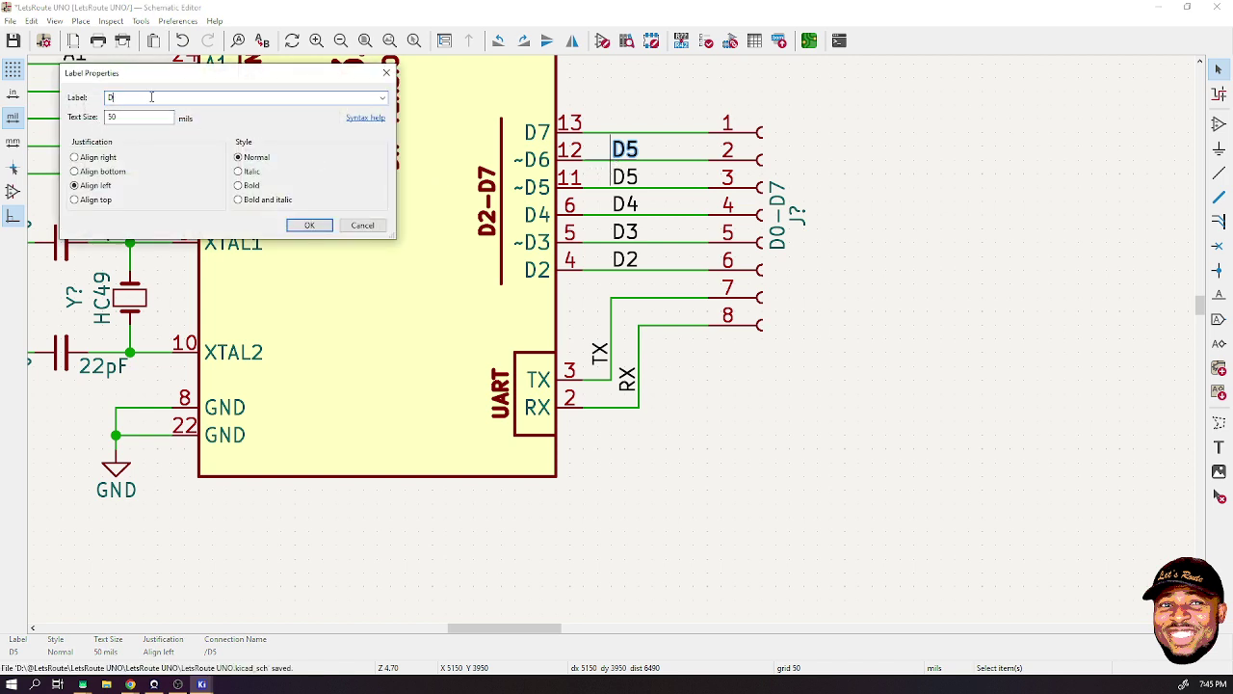
{"action": "type", "text": "D6"}
{"action": "key", "text": "Return"}
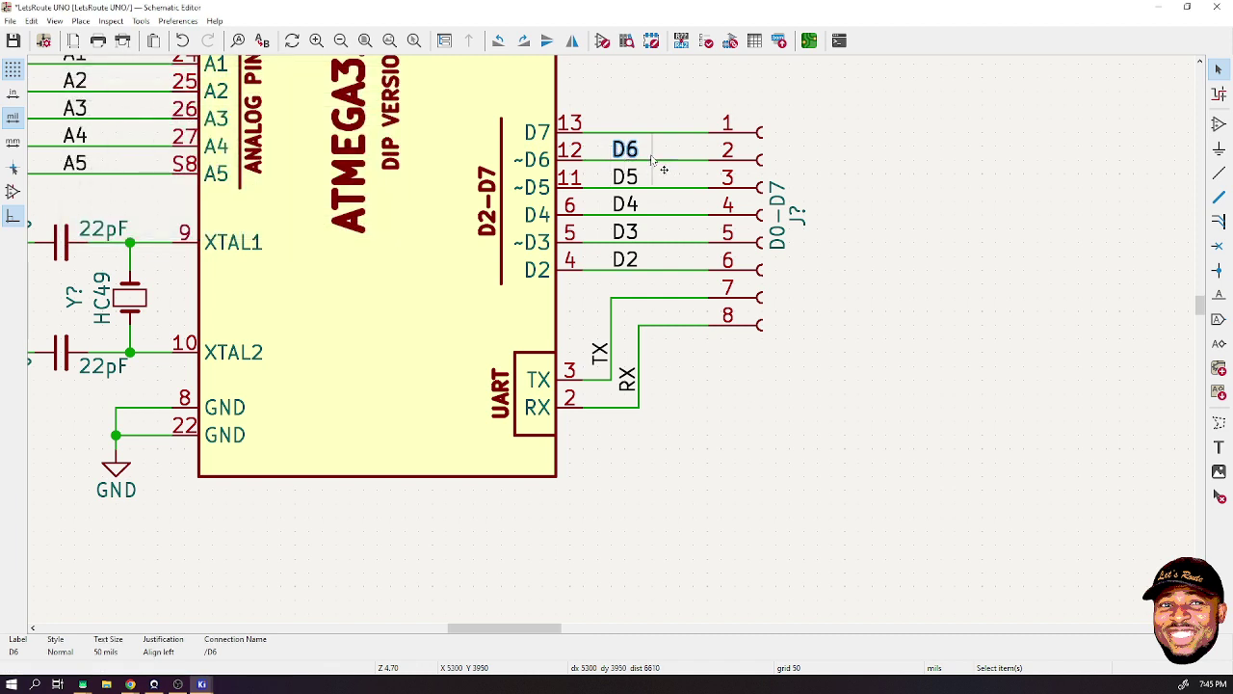
- Add a final label copy on the D7 pin's wire named D7
{"action": "key", "text": "ctrl+d"}
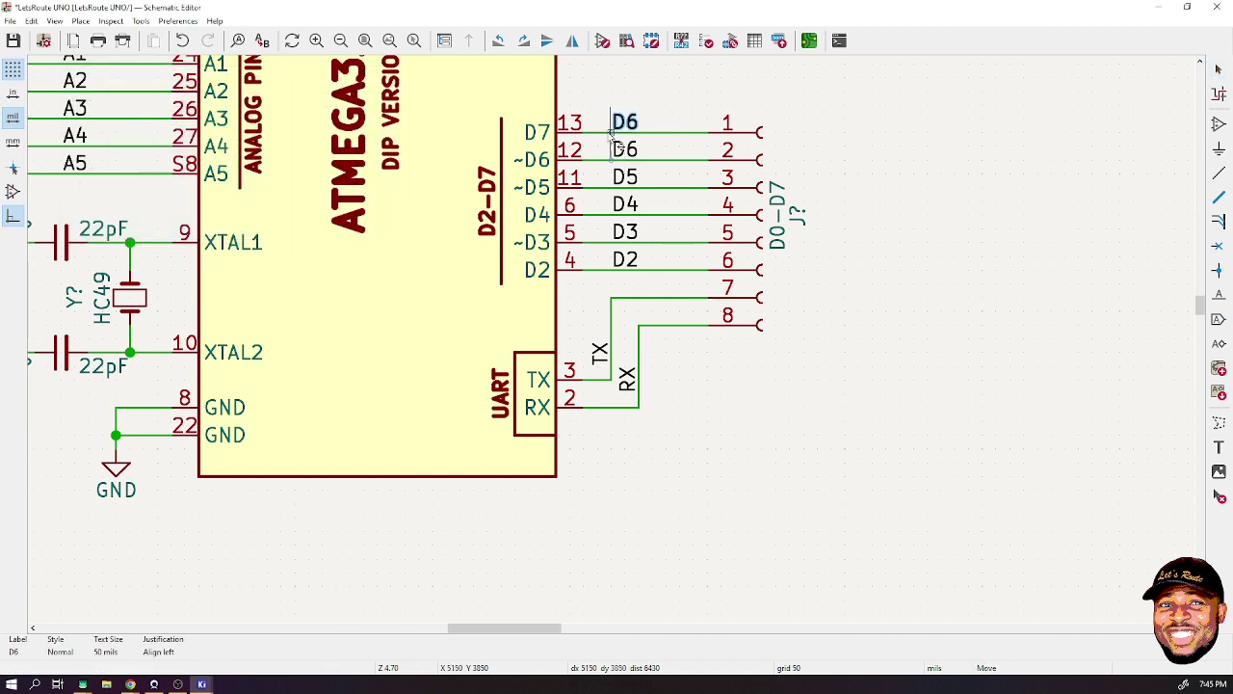
{"action": "left_click", "coordinate": [616, 122]}
{"action": "double_click", "coordinate": [624, 119]}
{"action": "type", "text": "D"}
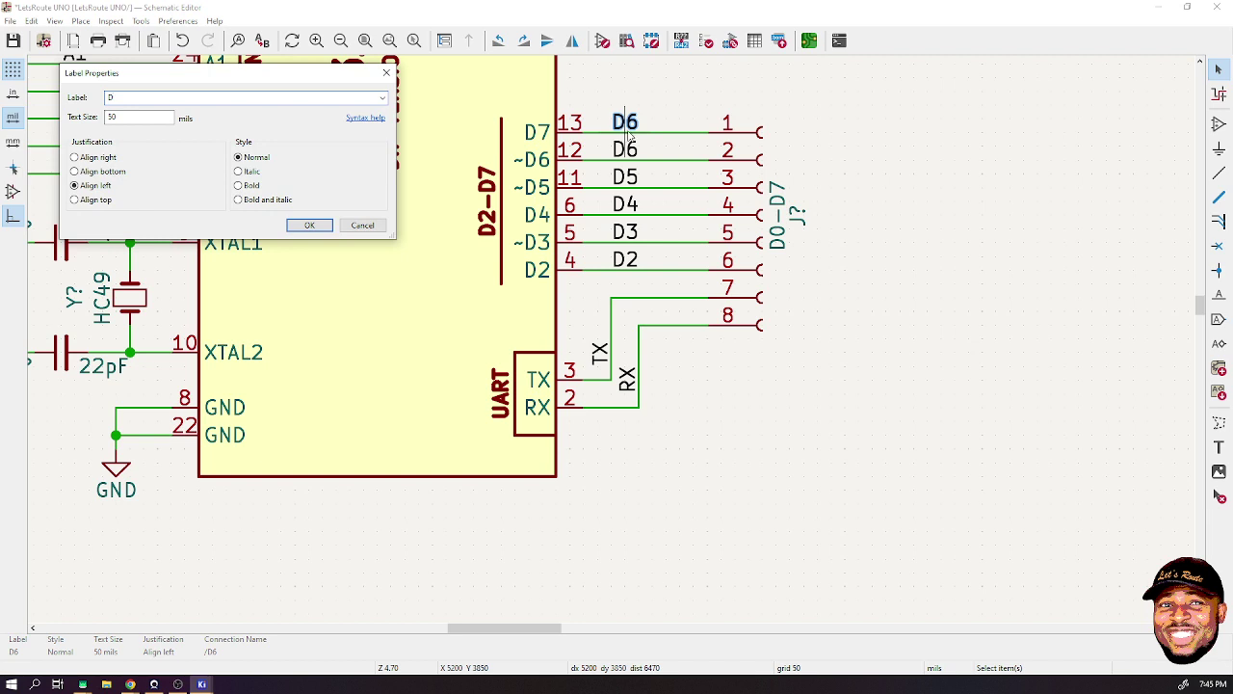
{"action": "type", "text": "7"}
{"action": "left_click", "coordinate": [309, 225]}
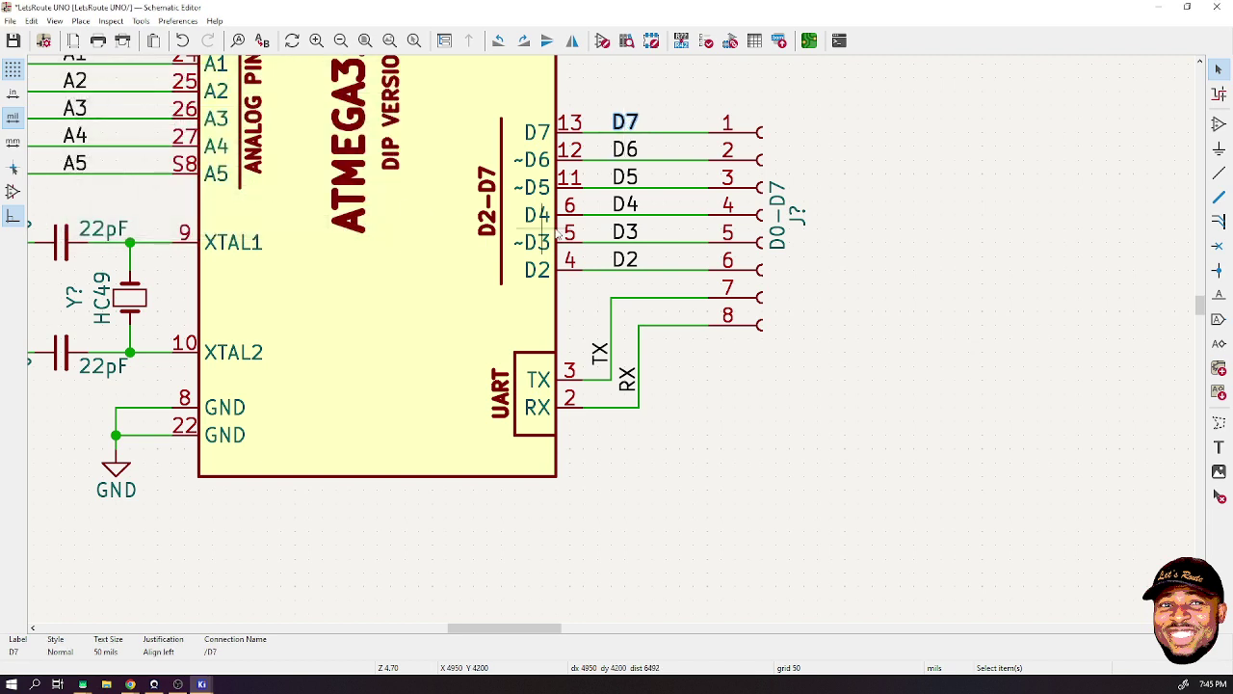
- Save the schematic with the D0-D7 labels in place
{"action": "key", "text": "ctrl+s"}
{"action": "scroll", "coordinate": [675, 252], "scroll_direction": "down", "scroll_amount": 5}
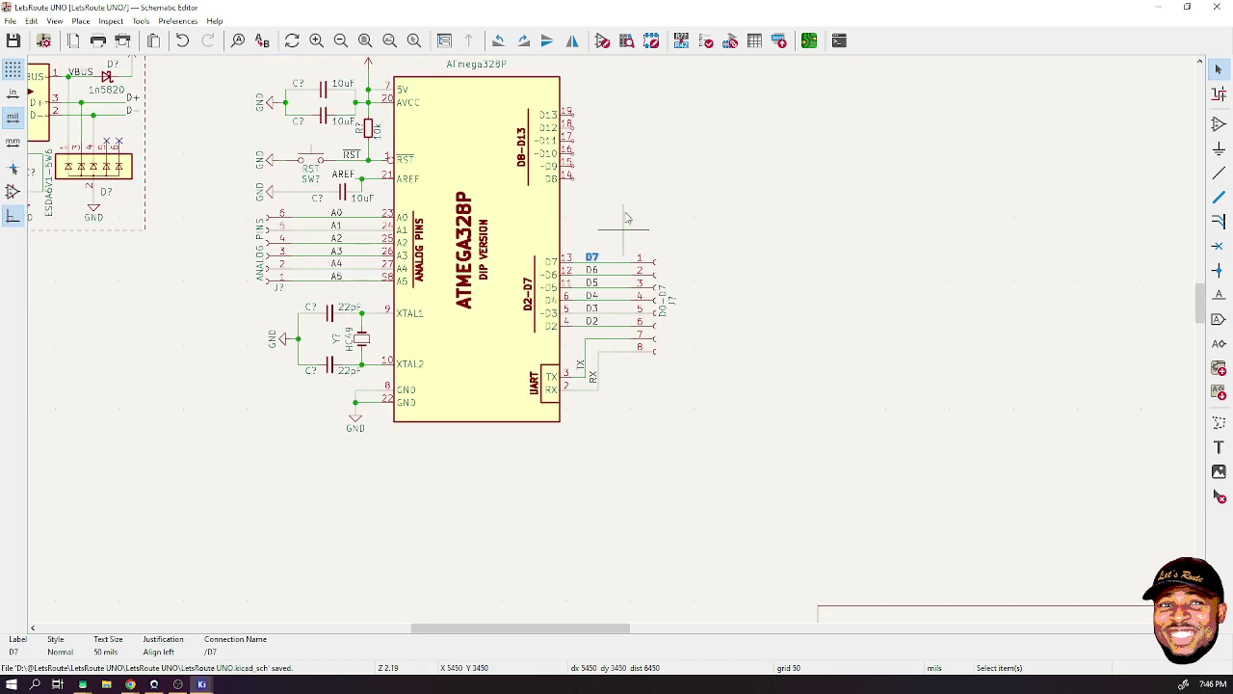
{"action": "scroll", "coordinate": [636, 143], "scroll_direction": "up", "scroll_amount": 8}
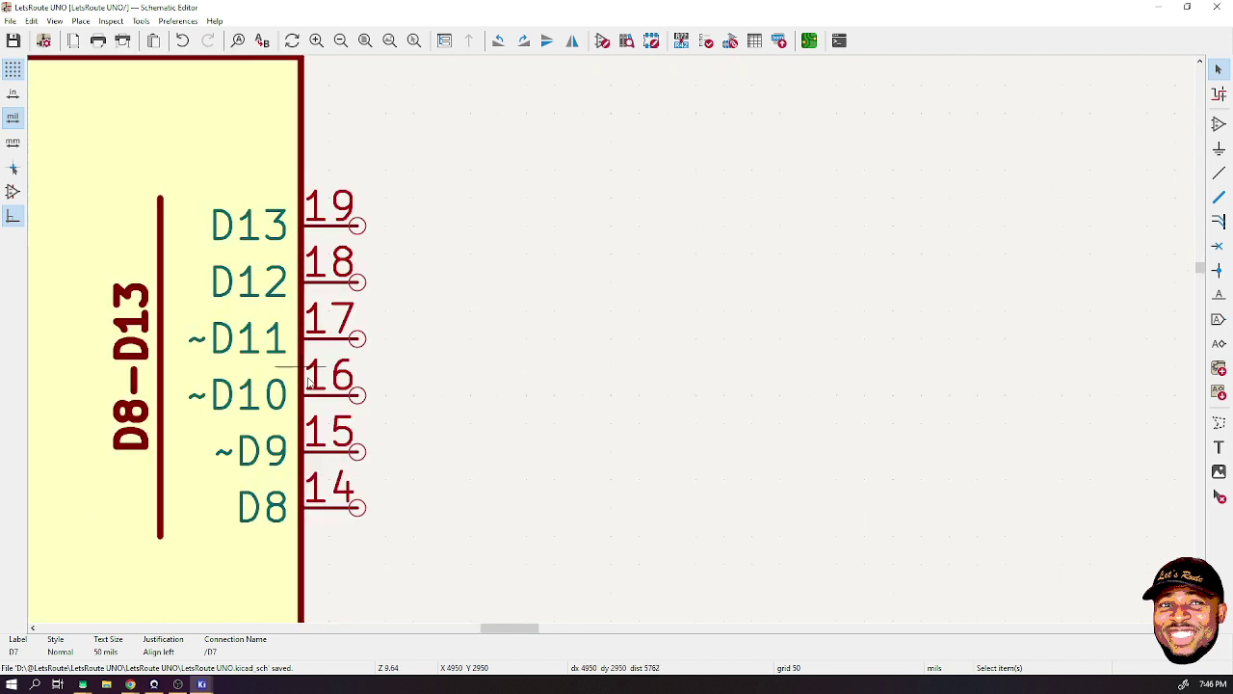
{"action": "scroll", "coordinate": [611, 344], "scroll_direction": "down", "scroll_amount": 3}
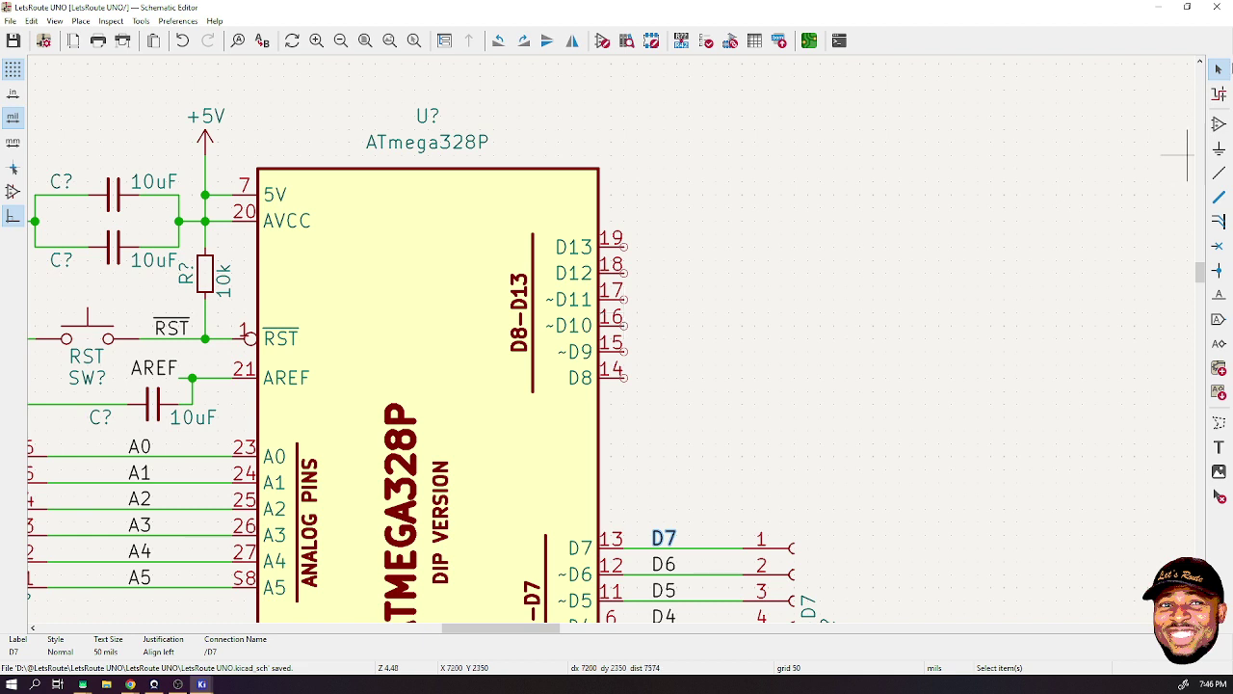
- Search the symbol chooser for CONN_0 and pick Conn_01x10_Female
{"action": "left_click", "coordinate": [1219, 124]}
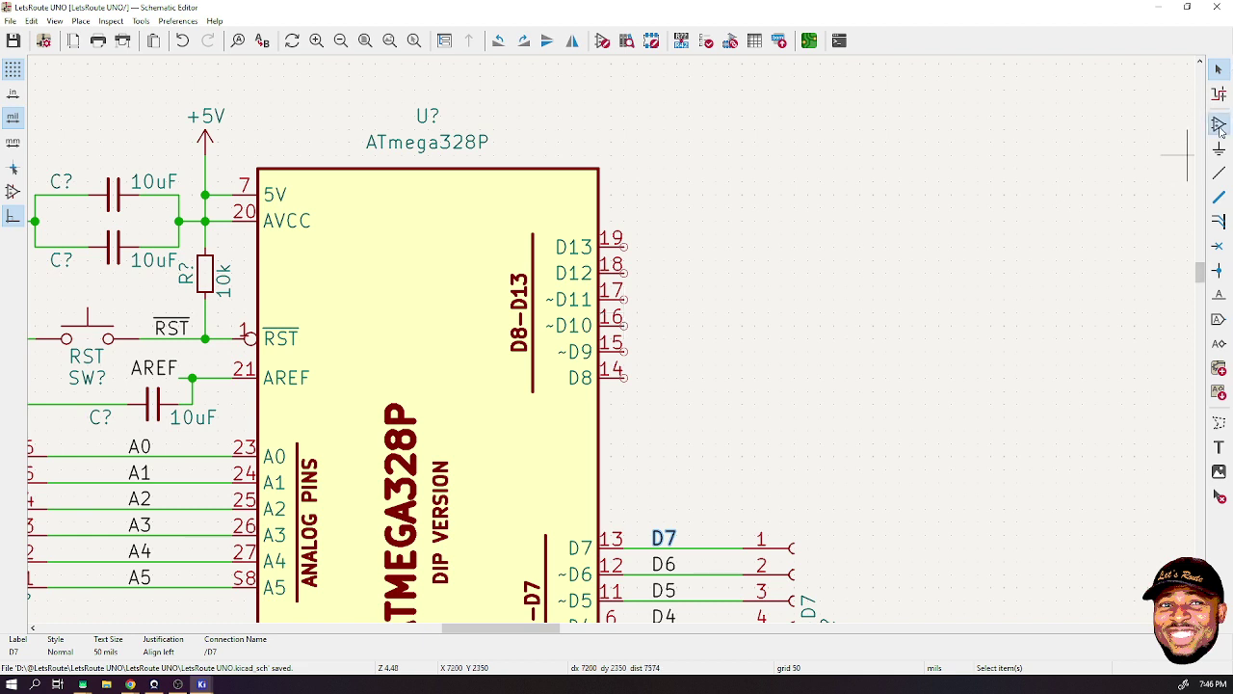
{"action": "left_click", "coordinate": [708, 185]}
{"action": "type", "text": "CON"}
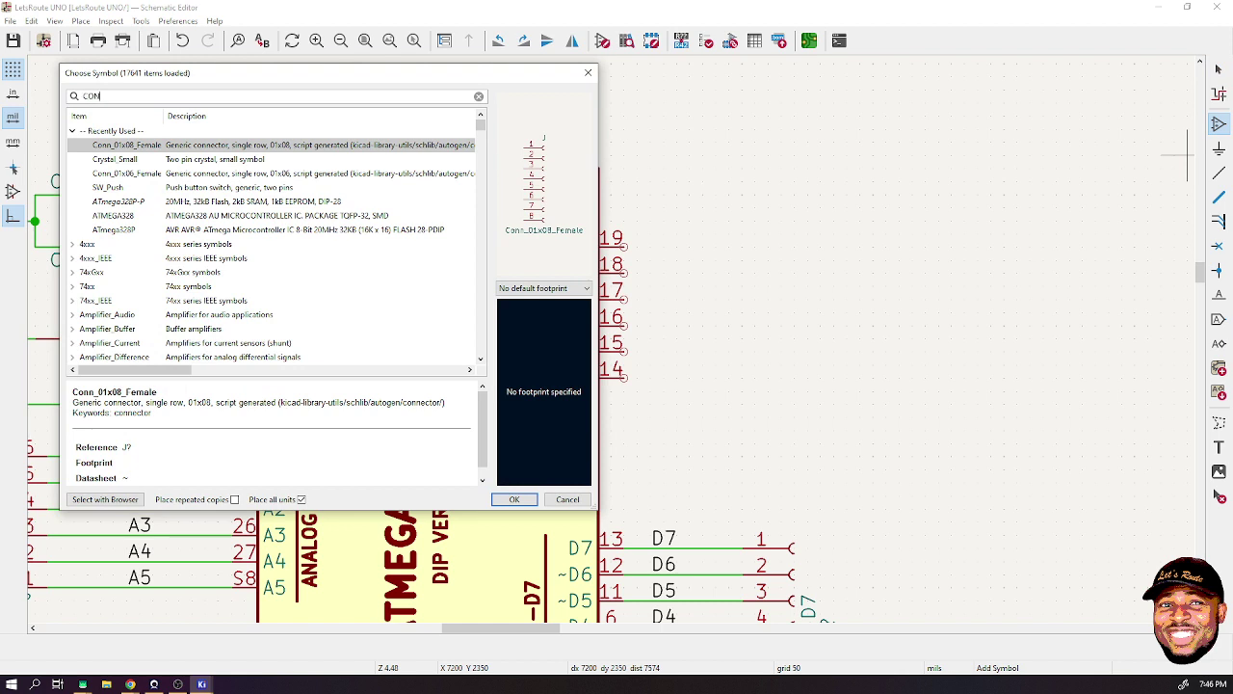
{"action": "type", "text": "N_01"}
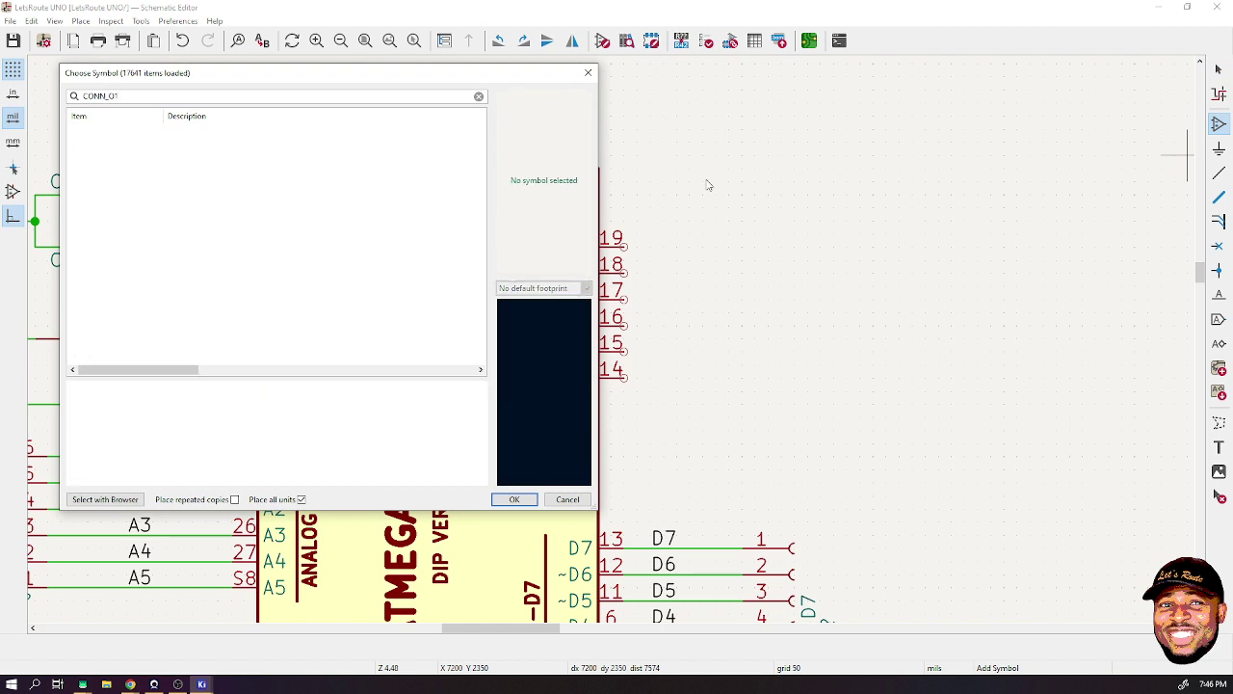
{"action": "key", "text": "BackSpace"}
{"action": "key", "text": "BackSpace"}
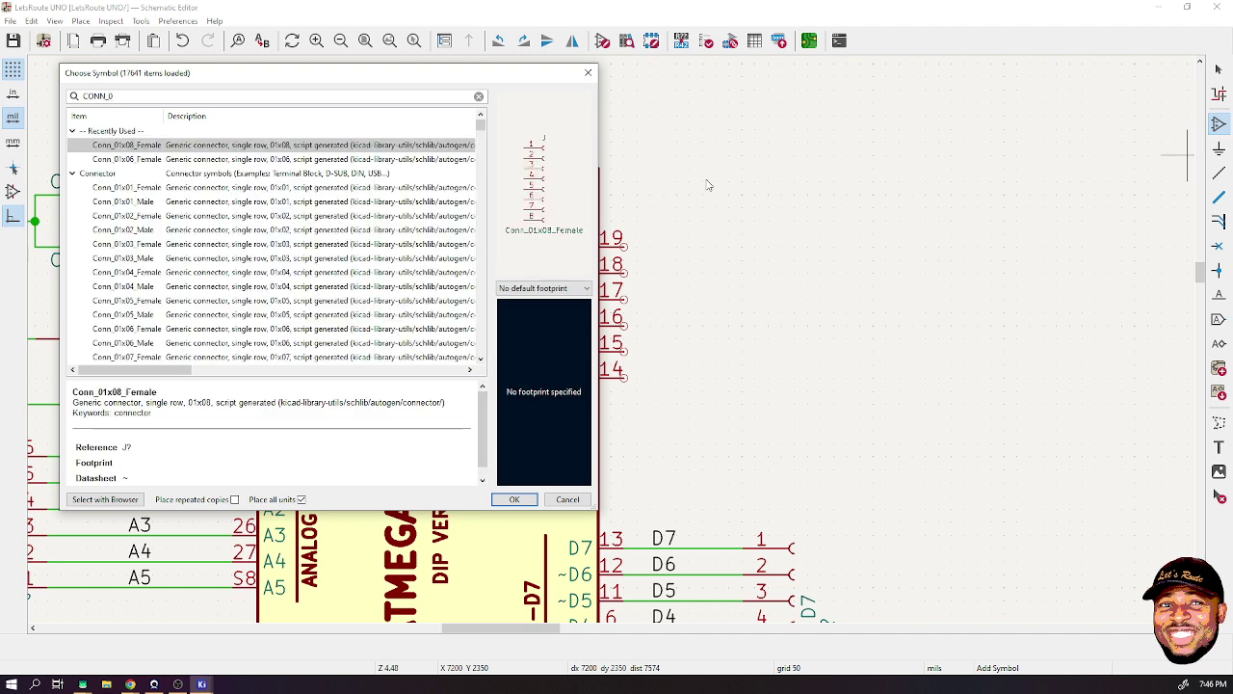
{"action": "scroll", "coordinate": [236, 280], "scroll_direction": "down", "scroll_amount": 3}
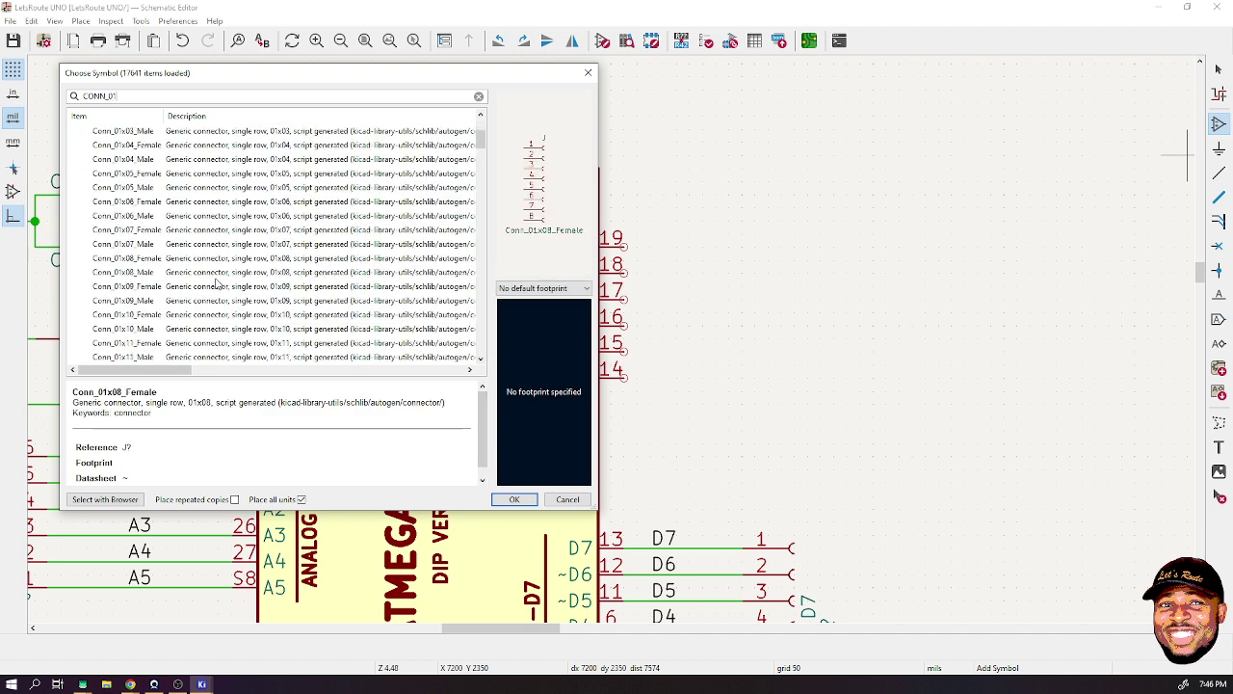
{"action": "left_click", "coordinate": [144, 315]}
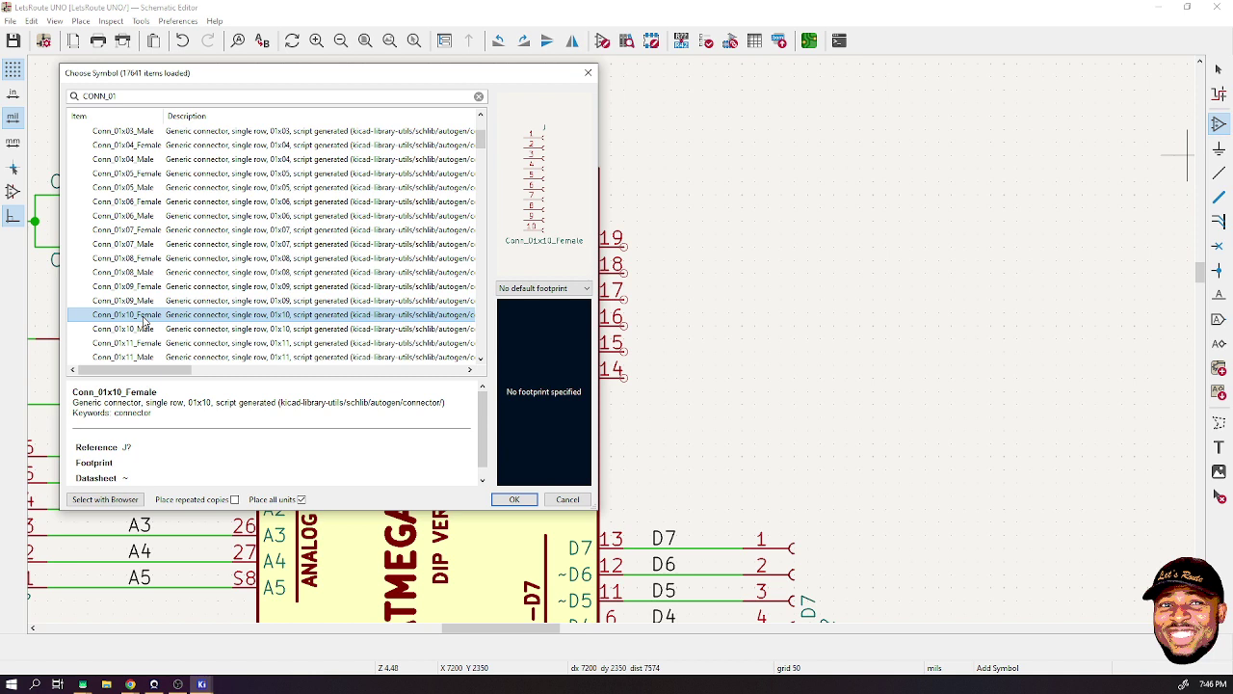
{"action": "double_click", "coordinate": [144, 316]}
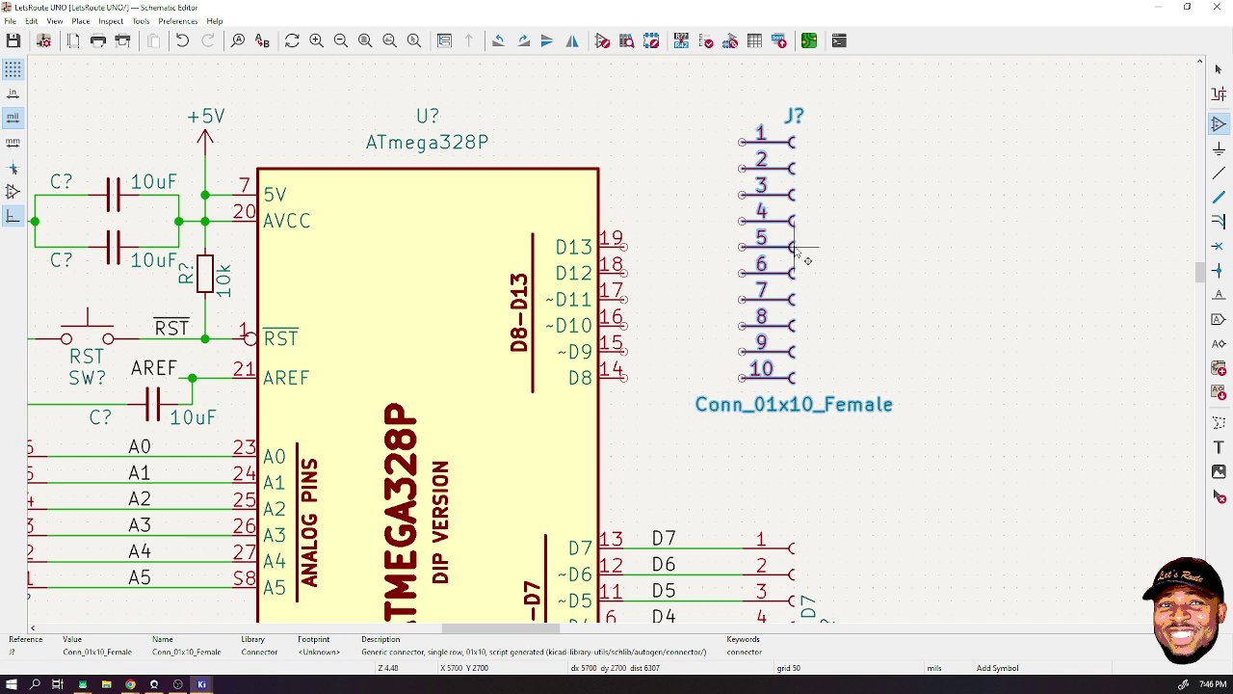
- Place the 10-pin connector right of the ATmega328P and set its value to D8-D13
{"action": "left_click", "coordinate": [796, 250]}
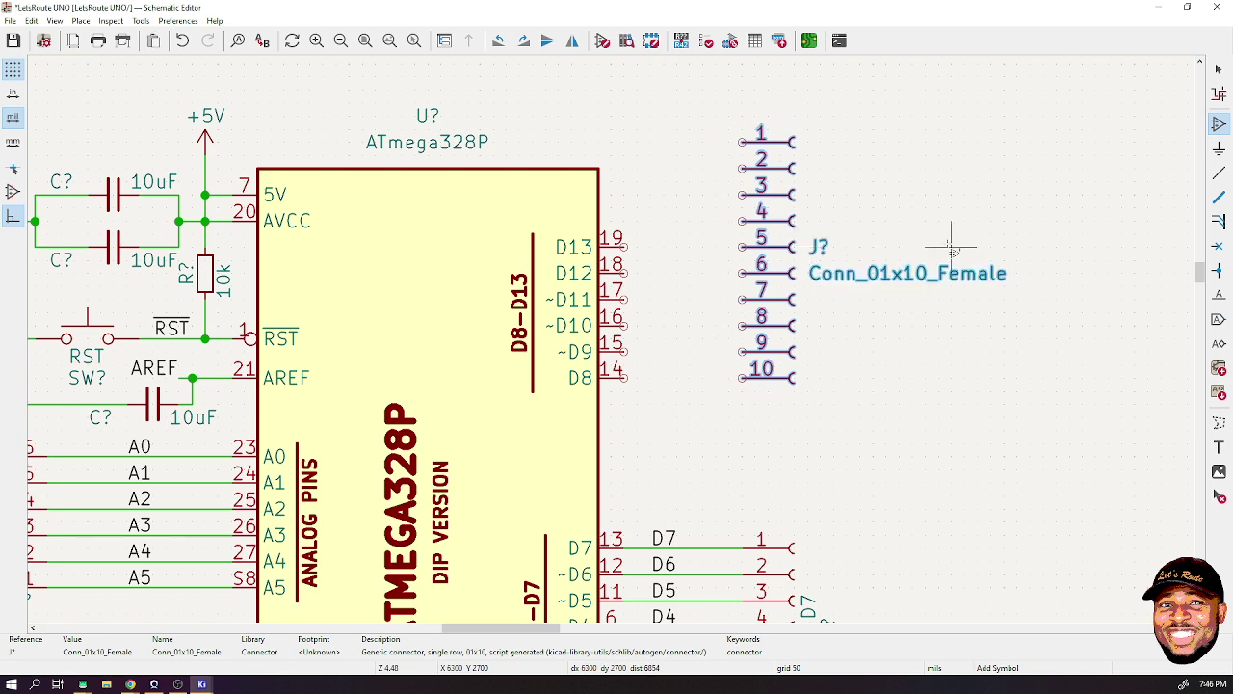
{"action": "key", "text": "Escape"}
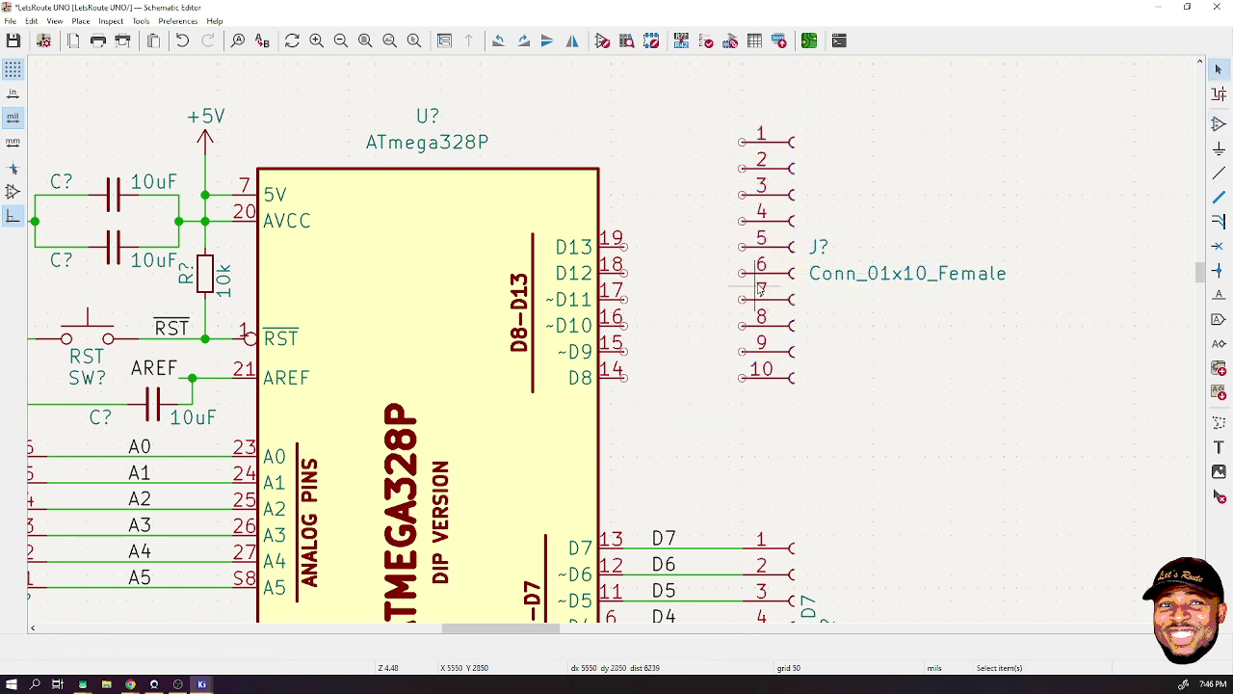
{"action": "left_click", "coordinate": [788, 277]}
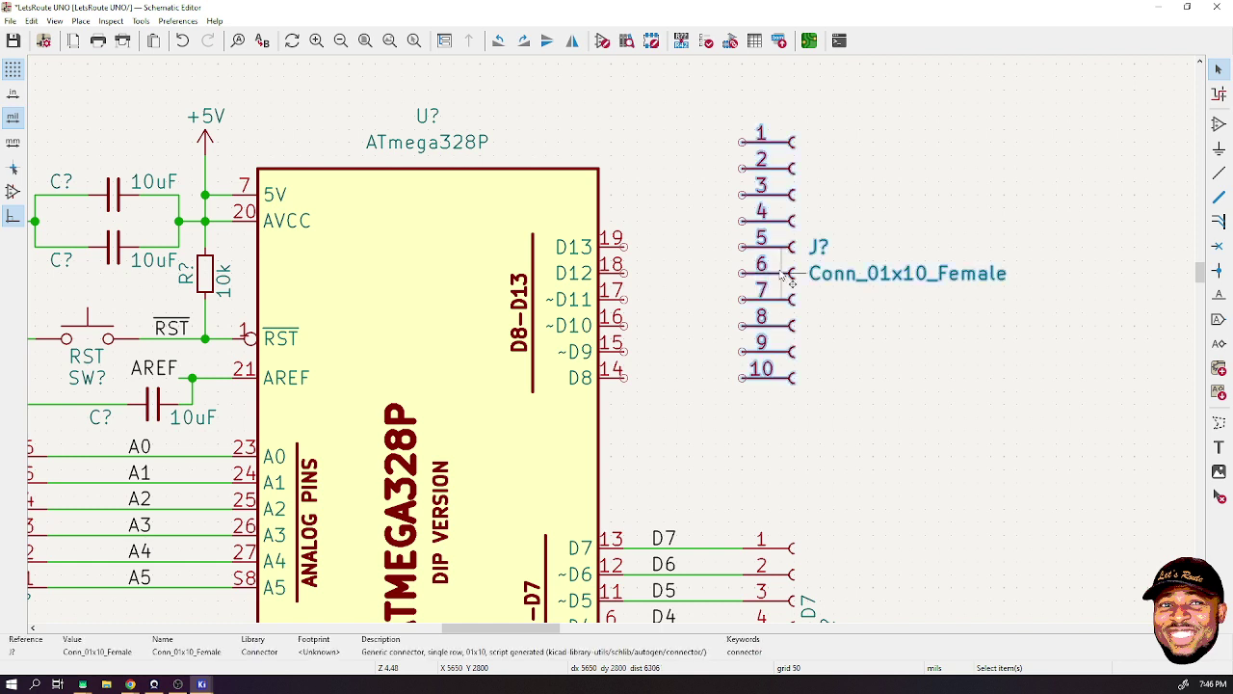
{"action": "key", "text": "b"}
{"action": "key", "text": "Escape"}
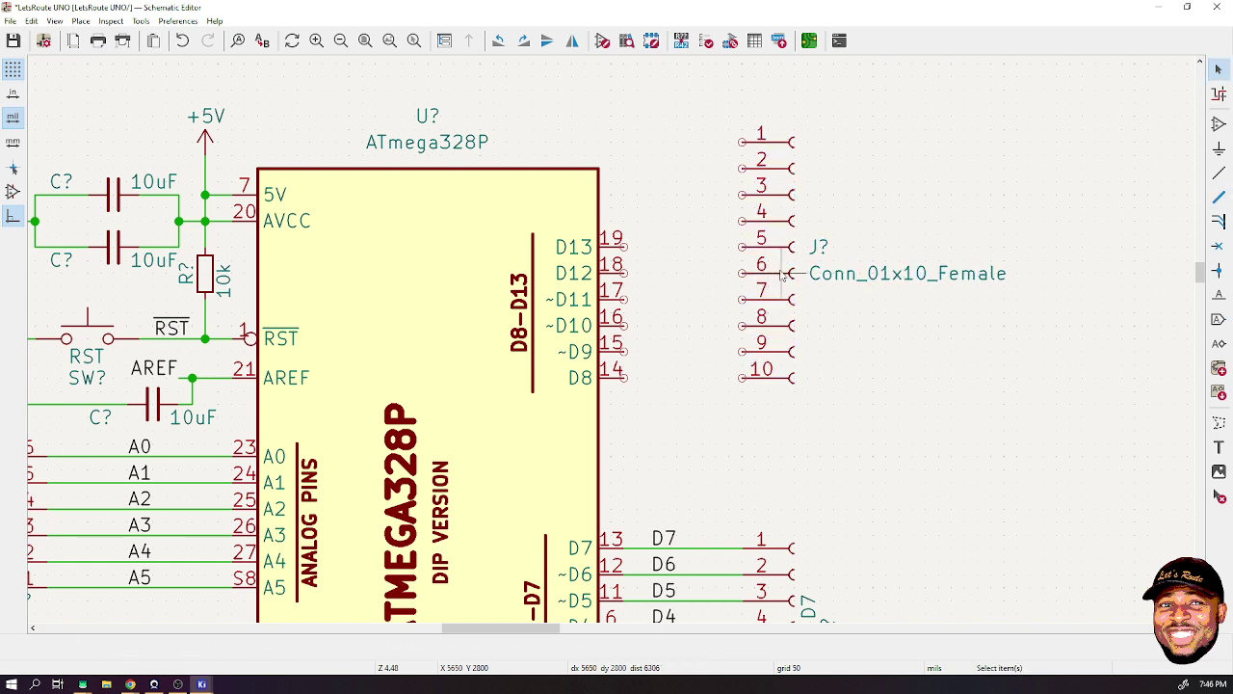
{"action": "left_click", "coordinate": [789, 277]}
{"action": "key", "text": "v"}
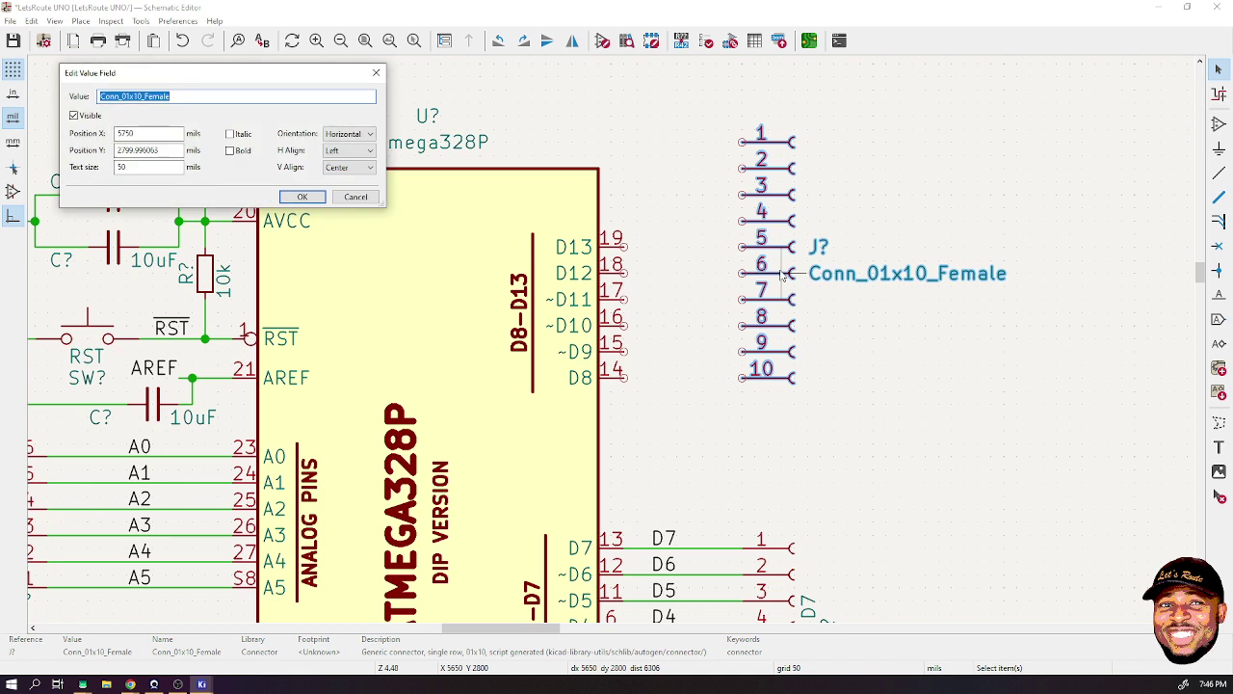
{"action": "type", "text": "D8-D13"}
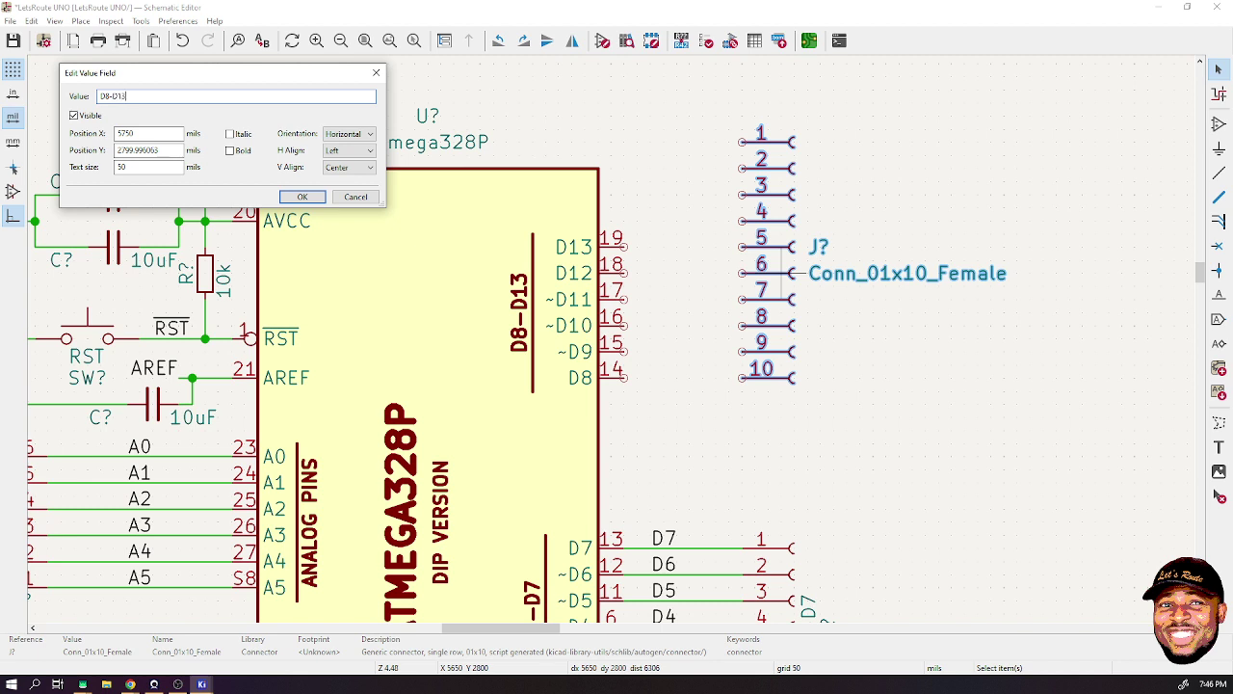
{"action": "key", "text": "Return"}
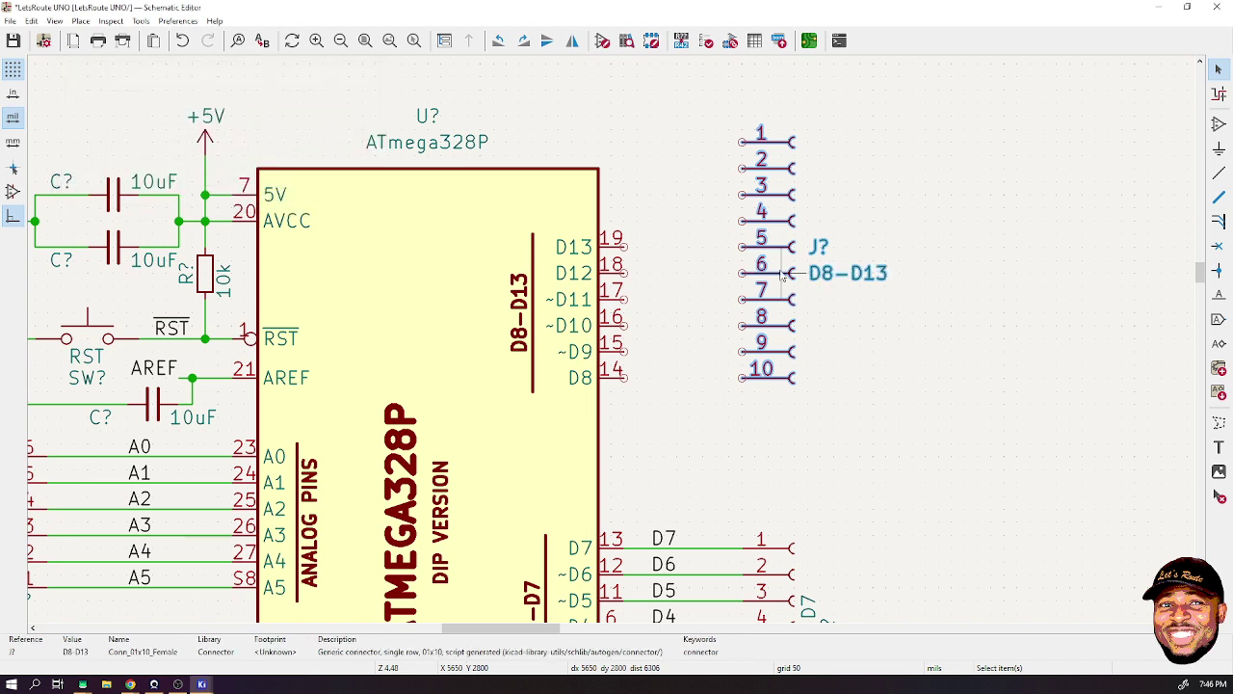
- Stand the D8-D13 value and J? reference labels vertically beside pins 7–10
{"action": "left_click", "coordinate": [825, 274]}
{"action": "key", "text": "m"}
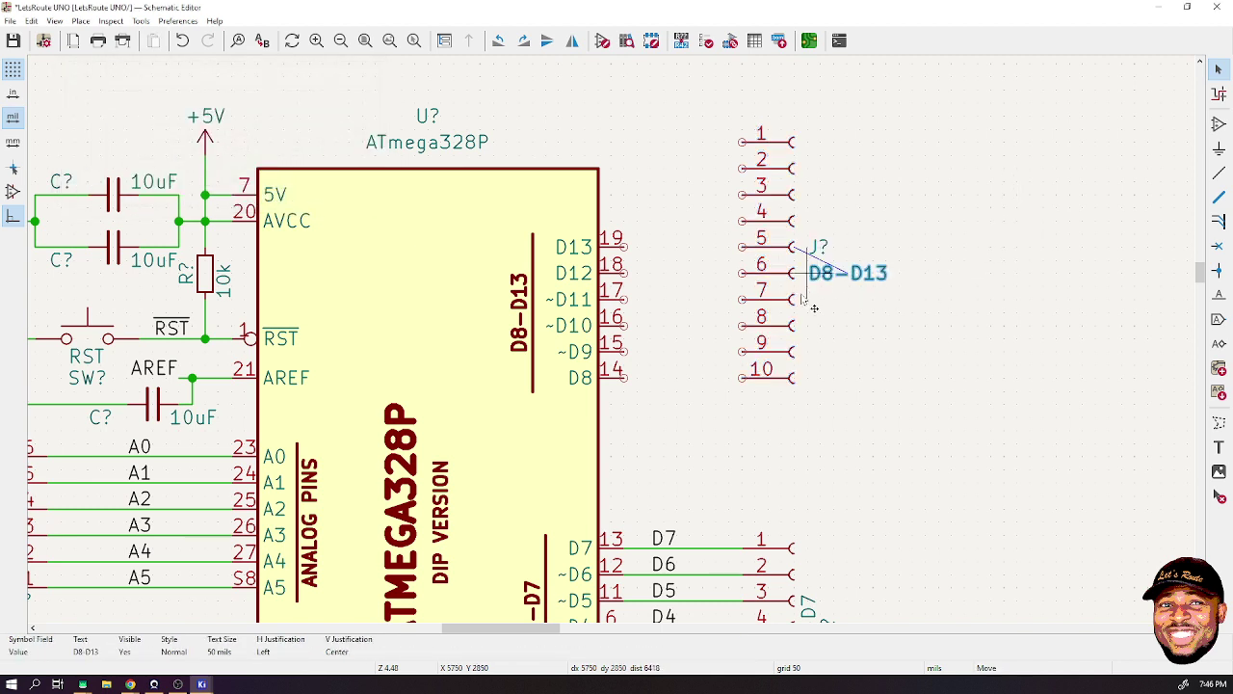
{"action": "key", "text": "r"}
{"action": "left_click", "coordinate": [809, 385]}
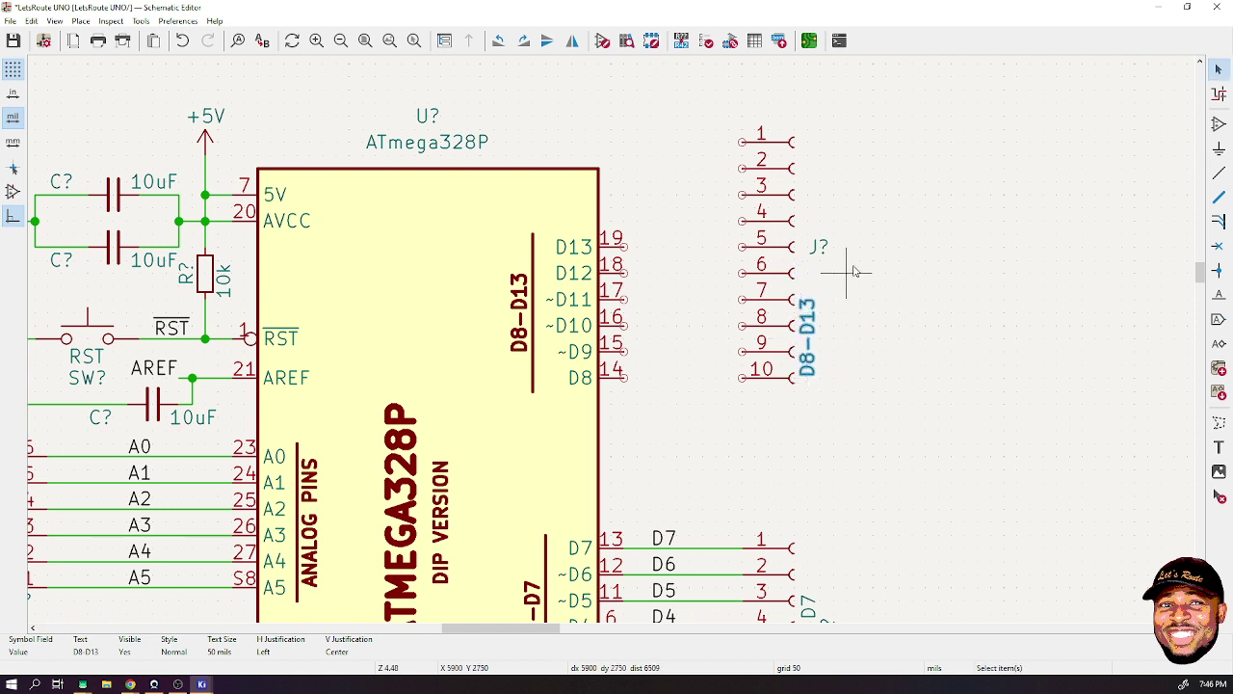
{"action": "left_click", "coordinate": [832, 258]}
{"action": "key", "text": "m"}
{"action": "key", "text": "r"}
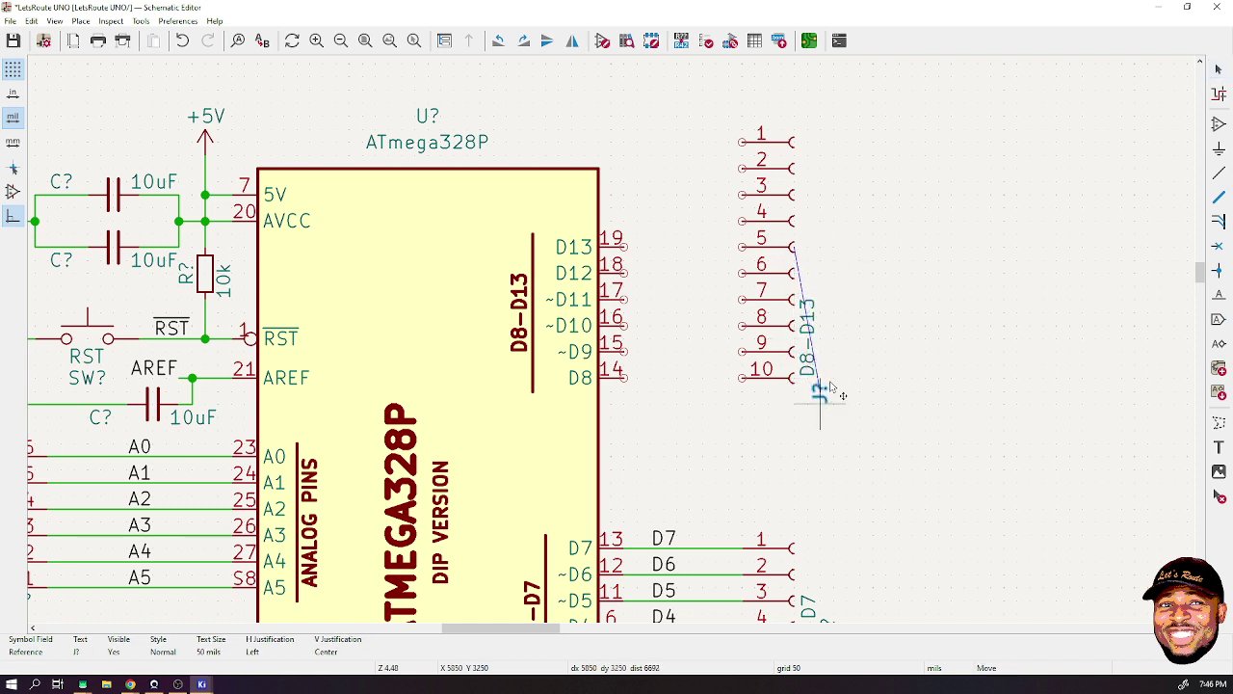
{"action": "left_click", "coordinate": [832, 349]}
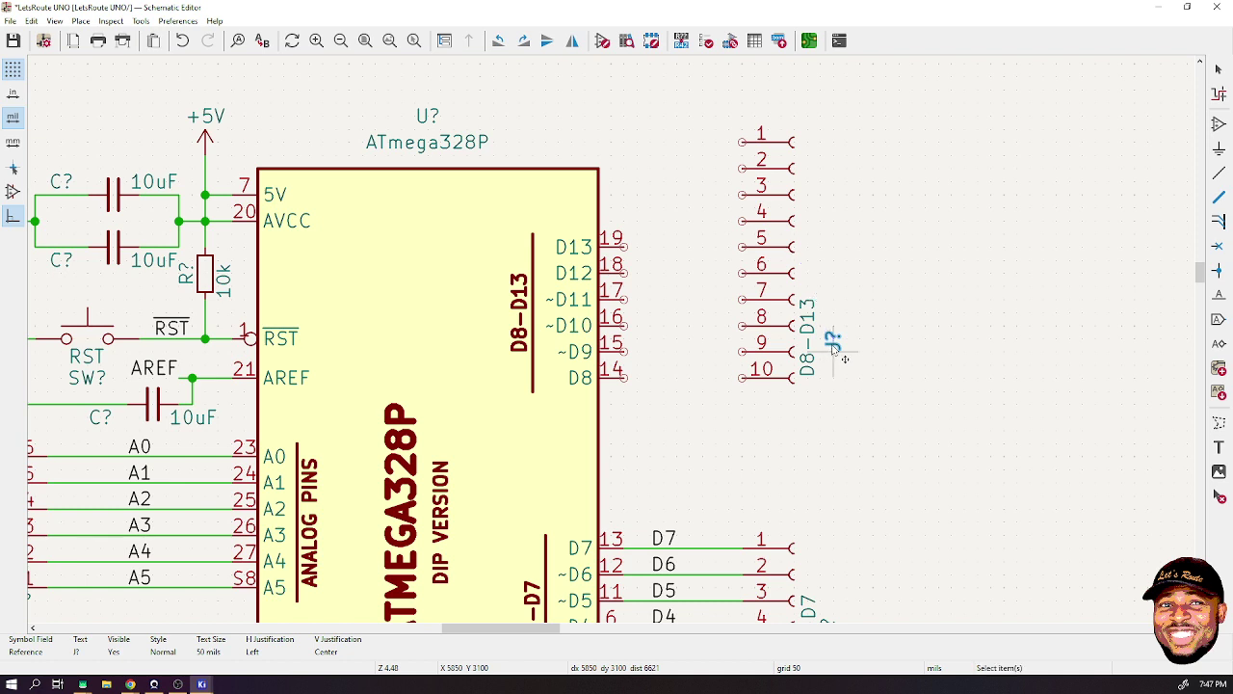
- Wire D8, D9 and D10 to connector pins 10, 9 and 8
{"action": "scroll", "coordinate": [713, 311], "scroll_direction": "up", "scroll_amount": 1}
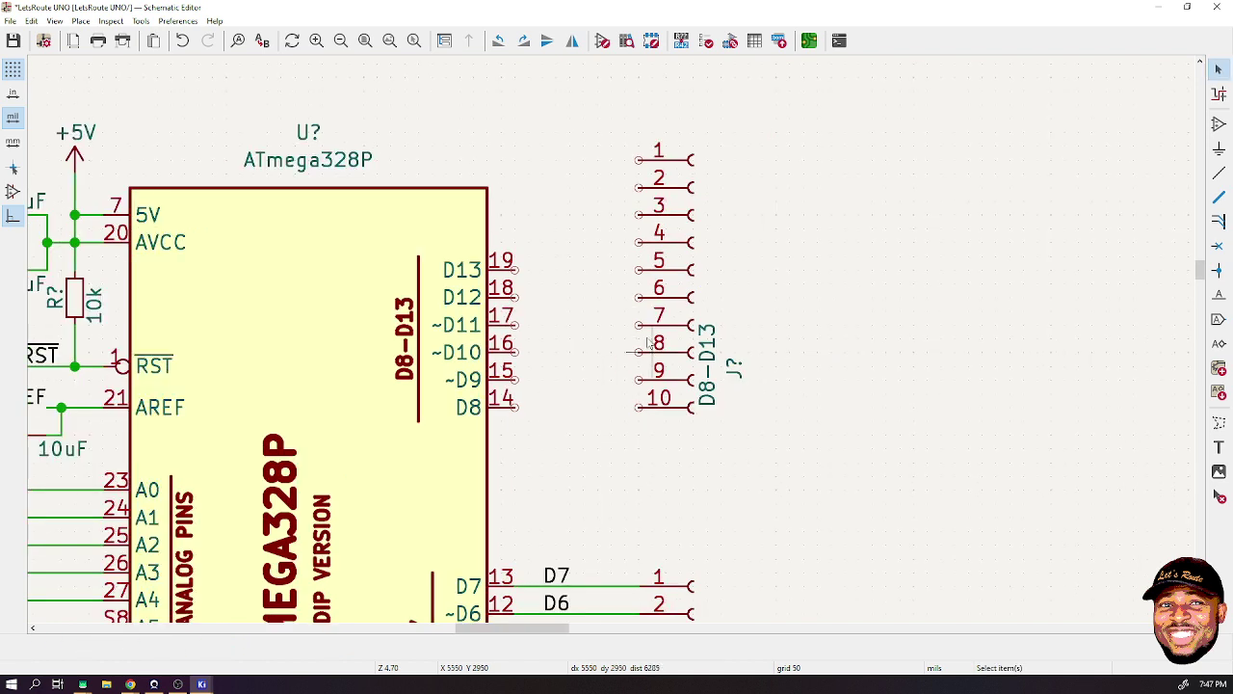
{"action": "scroll", "coordinate": [605, 337], "scroll_direction": "up", "scroll_amount": 3}
{"action": "left_click", "coordinate": [349, 486]}
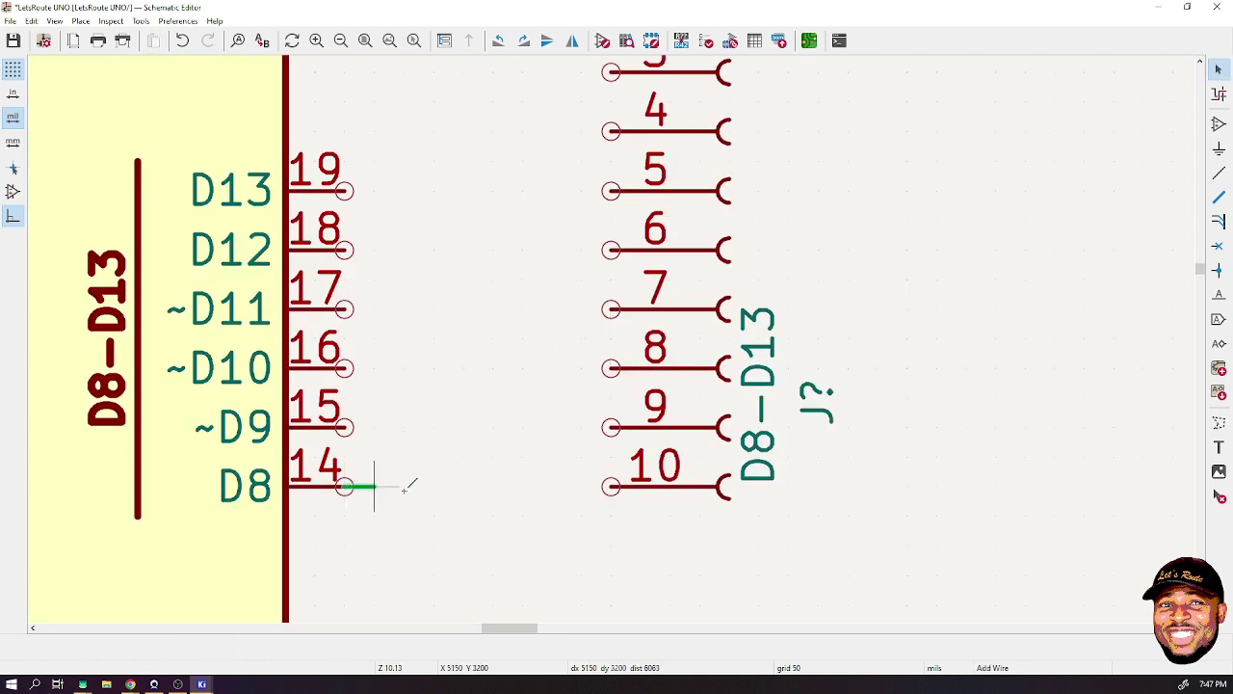
{"action": "left_click", "coordinate": [611, 486]}
{"action": "left_click", "coordinate": [345, 427]}
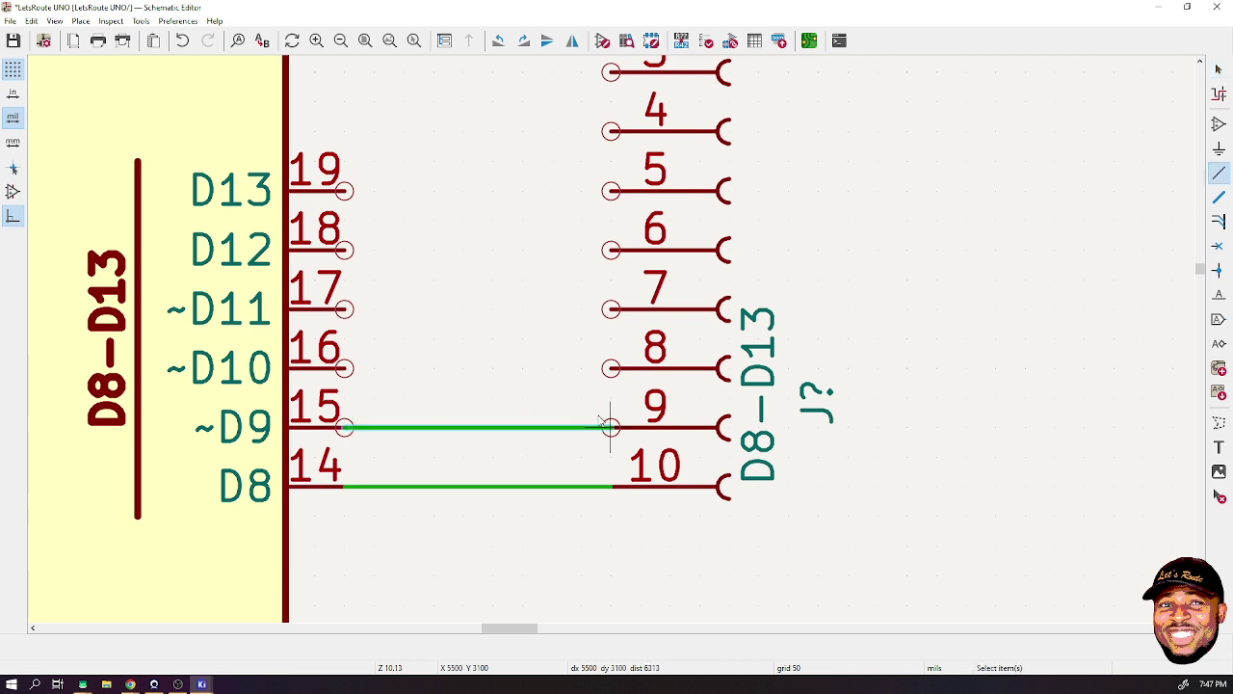
{"action": "left_click", "coordinate": [611, 427]}
{"action": "left_click", "coordinate": [345, 368]}
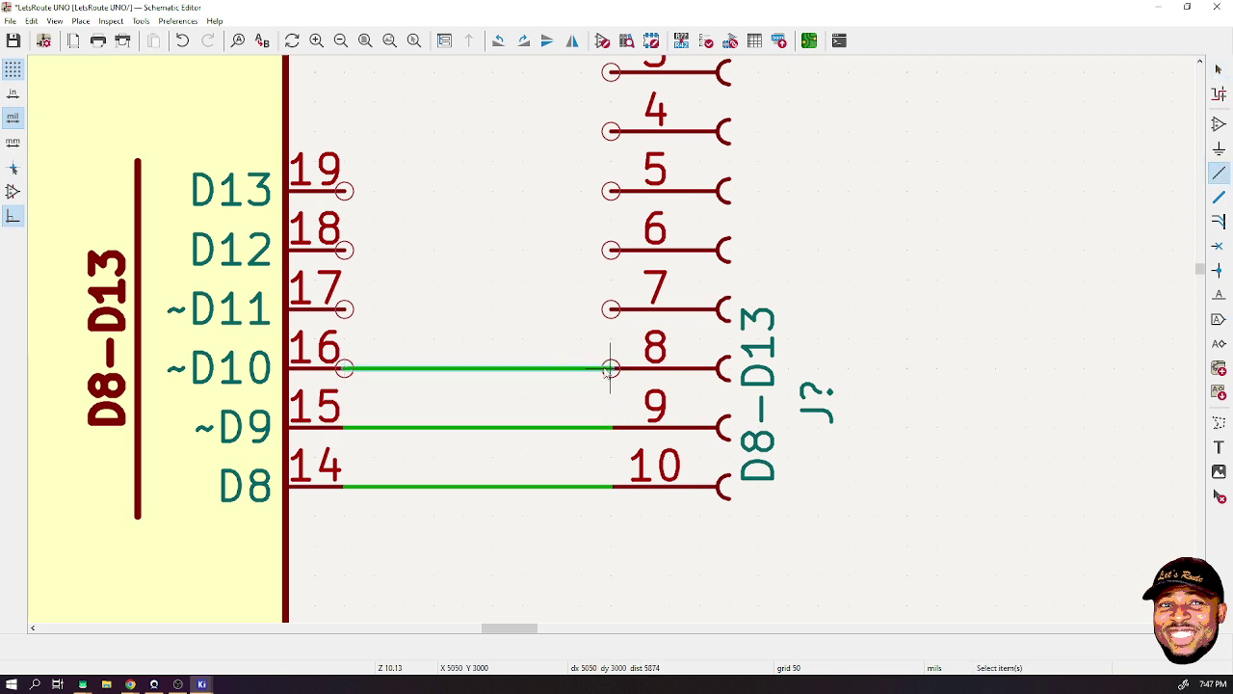
{"action": "left_click", "coordinate": [611, 368]}
- Wire D11, D12 and D13 to connector pins 7, 6 and 5
{"action": "left_click", "coordinate": [345, 308]}
{"action": "left_click", "coordinate": [611, 309]}
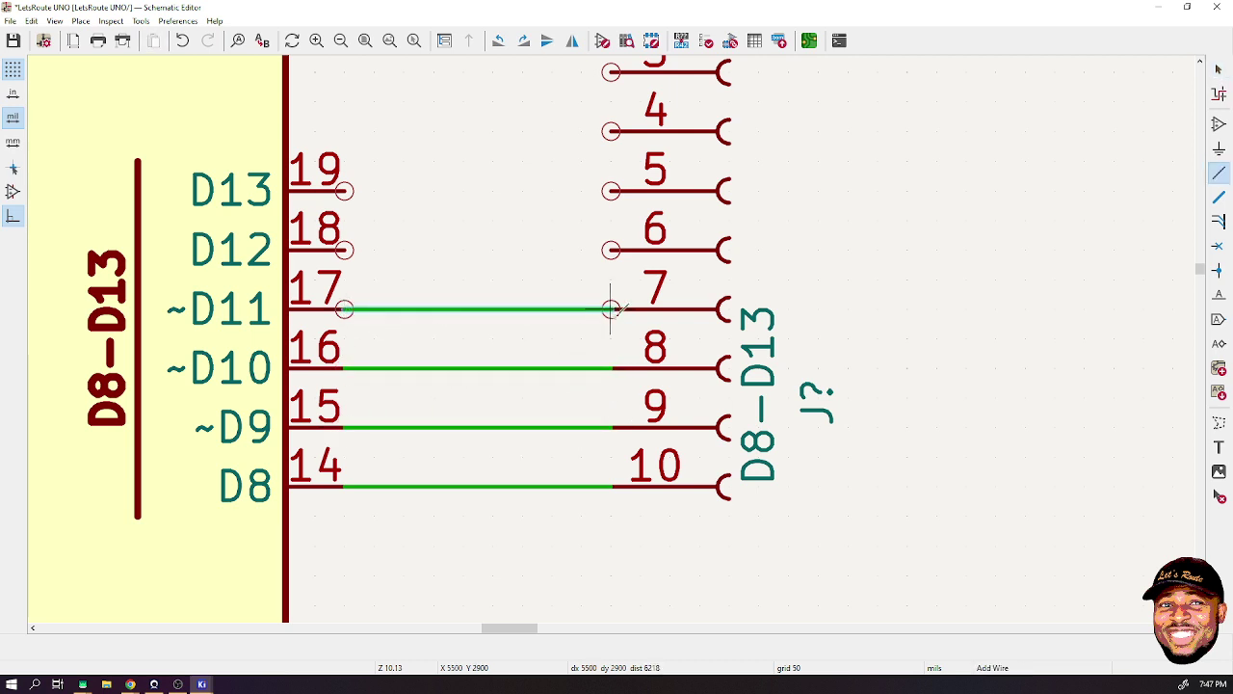
{"action": "left_click", "coordinate": [345, 250]}
{"action": "left_click", "coordinate": [611, 249]}
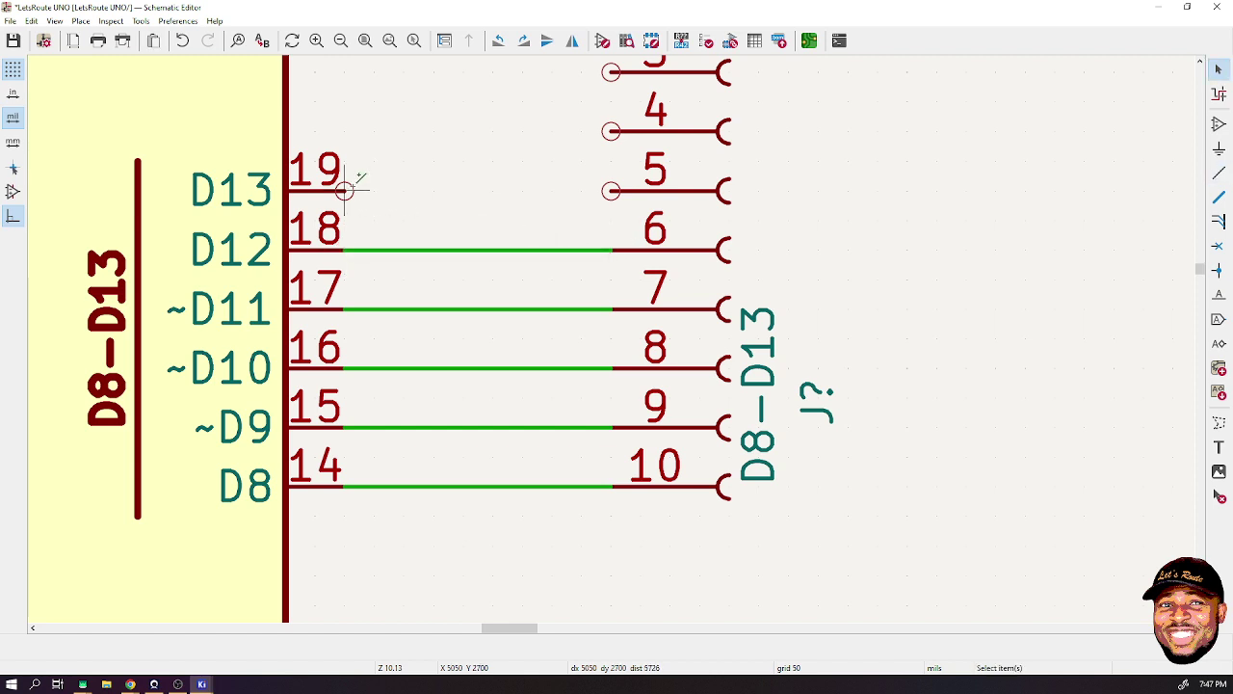
{"action": "left_click", "coordinate": [345, 191]}
{"action": "left_click", "coordinate": [611, 190]}
{"action": "key", "text": "Escape"}
{"action": "scroll", "coordinate": [617, 201], "scroll_direction": "down", "scroll_amount": 5}
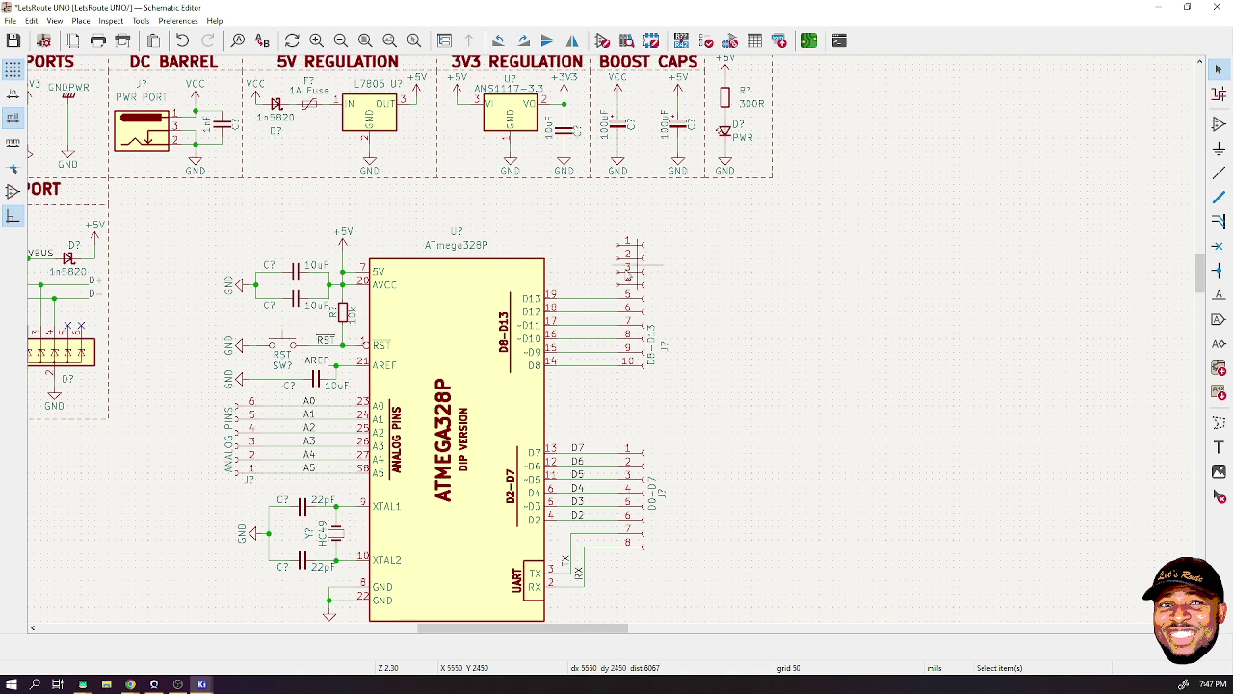
- Save the schematic before wiring the D8–D13 header
{"action": "scroll", "coordinate": [628, 280], "scroll_direction": "up", "scroll_amount": 3}
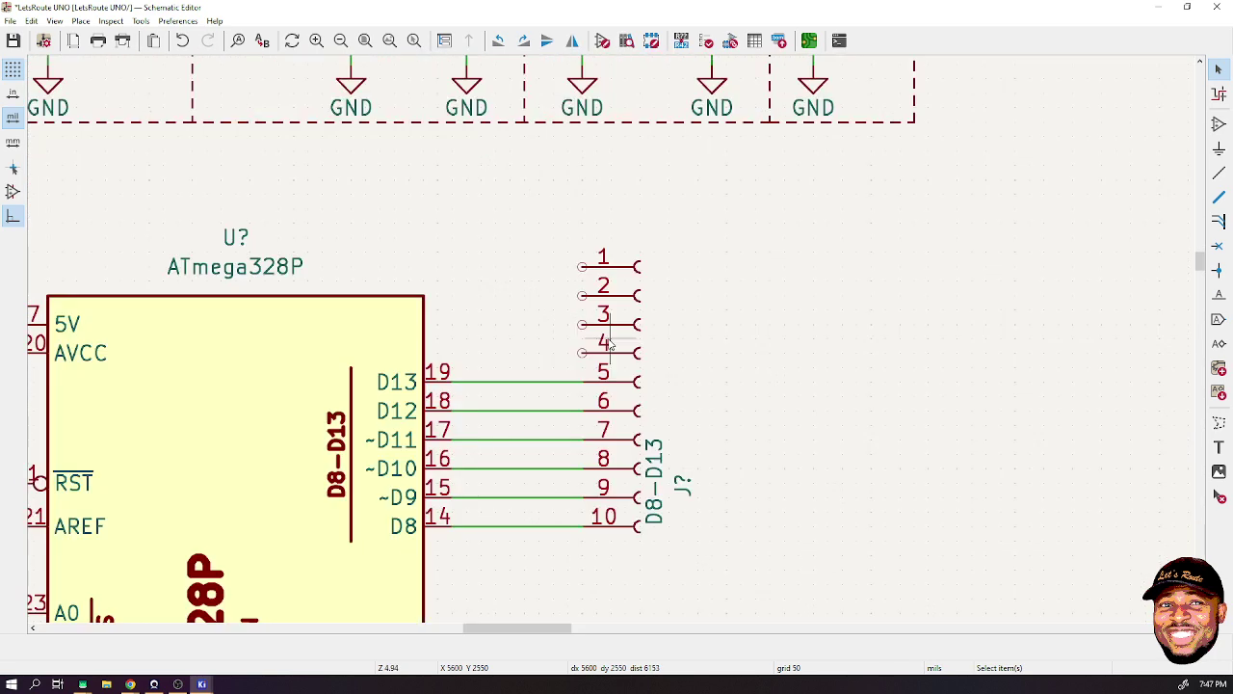
{"action": "left_click", "coordinate": [1219, 173]}
{"action": "key", "text": "ctrl+s"}
- Draw short leftward wire stubs from header pins 4, 3, 2 and 1
{"action": "left_click", "coordinate": [582, 352]}
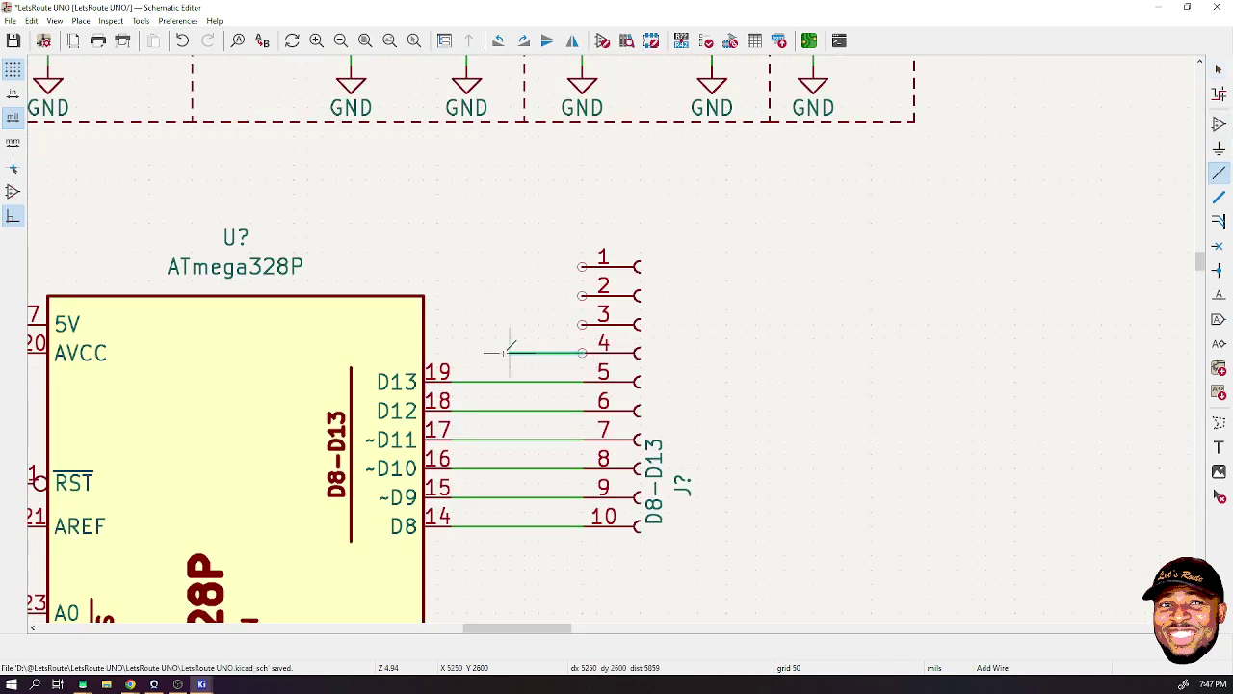
{"action": "double_click", "coordinate": [540, 352]}
{"action": "left_click", "coordinate": [582, 323]}
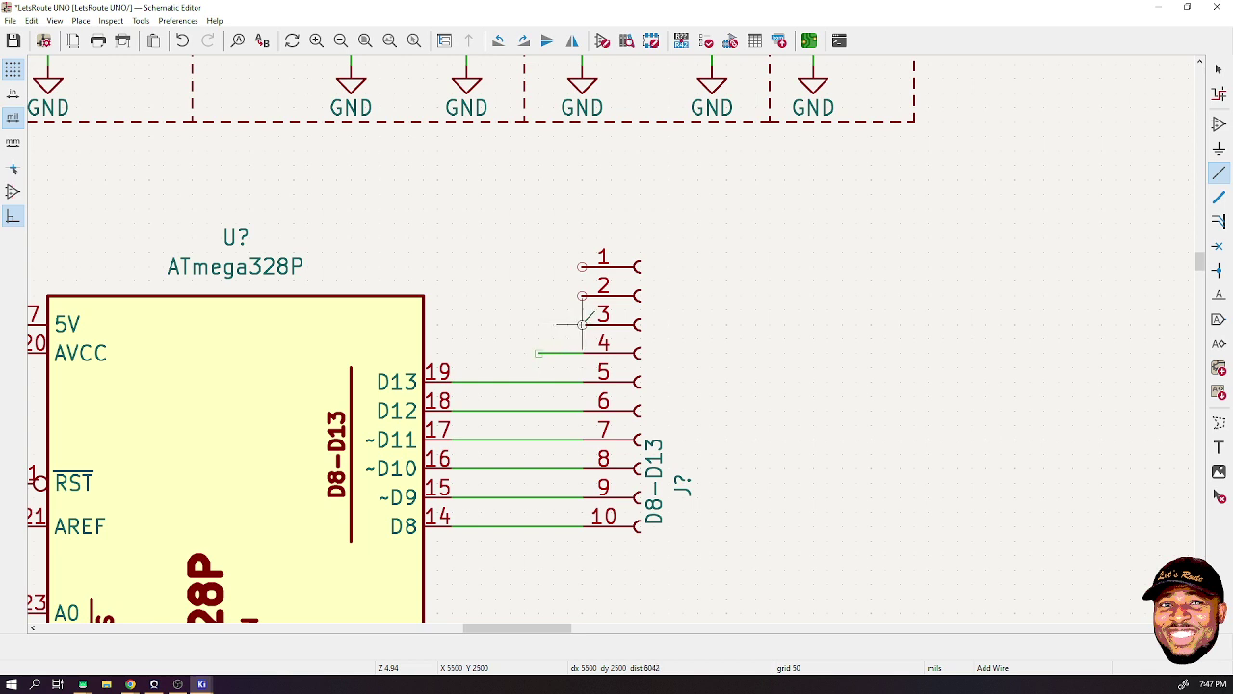
{"action": "double_click", "coordinate": [539, 323]}
{"action": "left_click", "coordinate": [582, 294]}
{"action": "double_click", "coordinate": [539, 294]}
{"action": "left_click", "coordinate": [582, 266]}
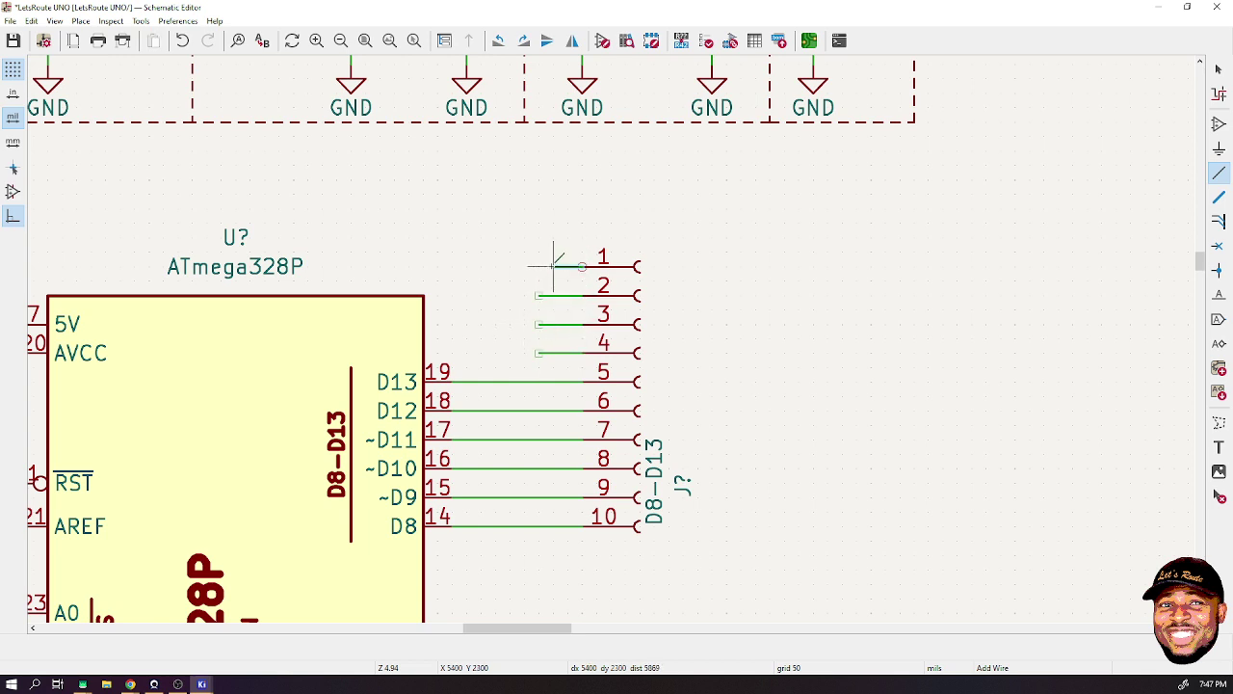
{"action": "double_click", "coordinate": [540, 266]}
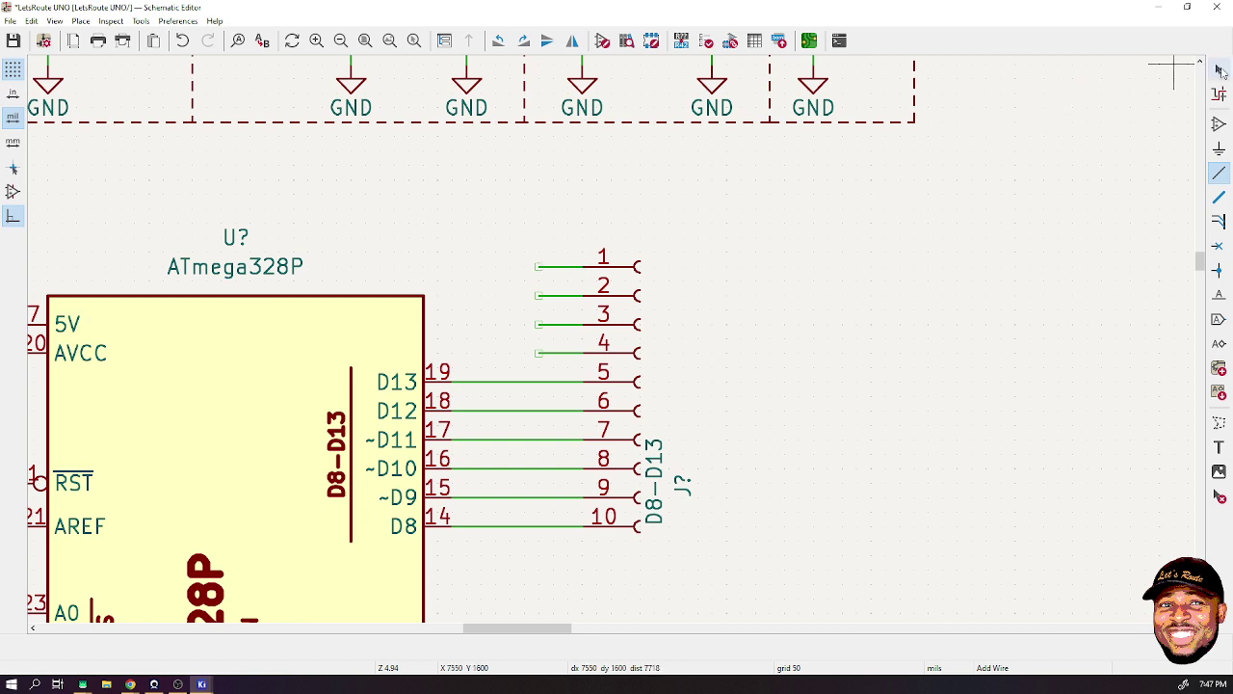
{"action": "left_click", "coordinate": [1219, 69]}
{"action": "left_click", "coordinate": [801, 85]}
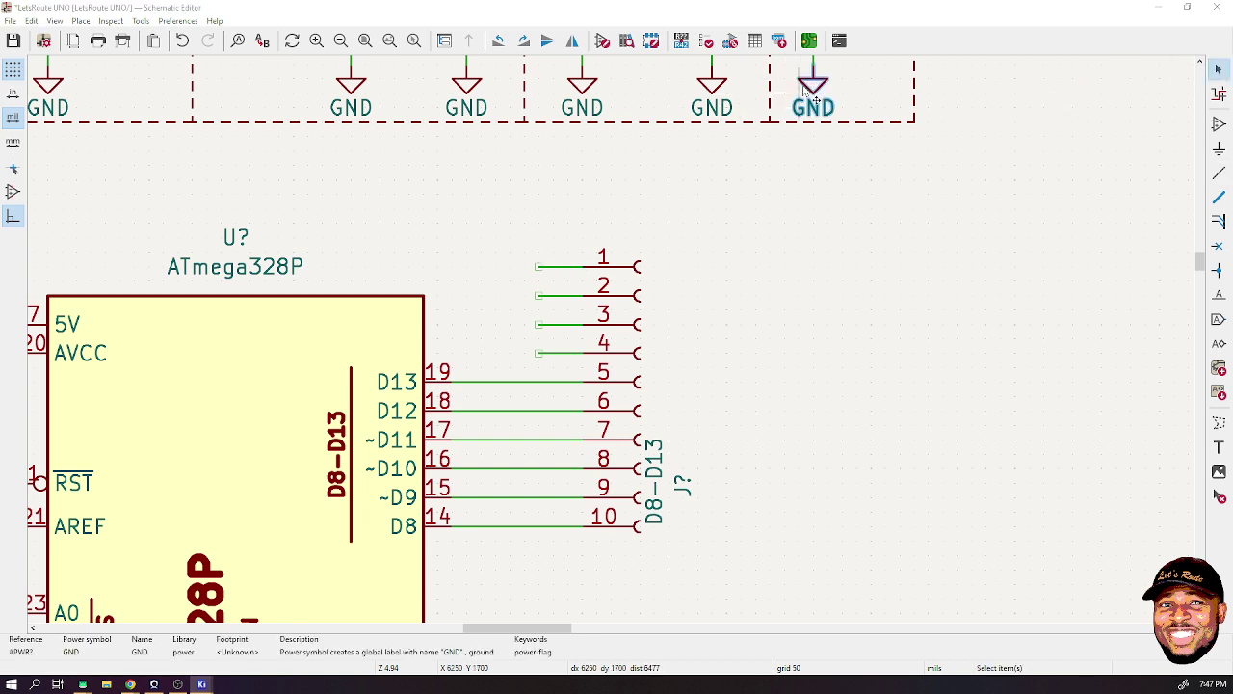
- Place a copy of the GND symbol, rotated to face left, on header pin 4's wire stub
{"action": "key", "text": "ctrl+f"}
{"action": "key", "text": "Escape"}
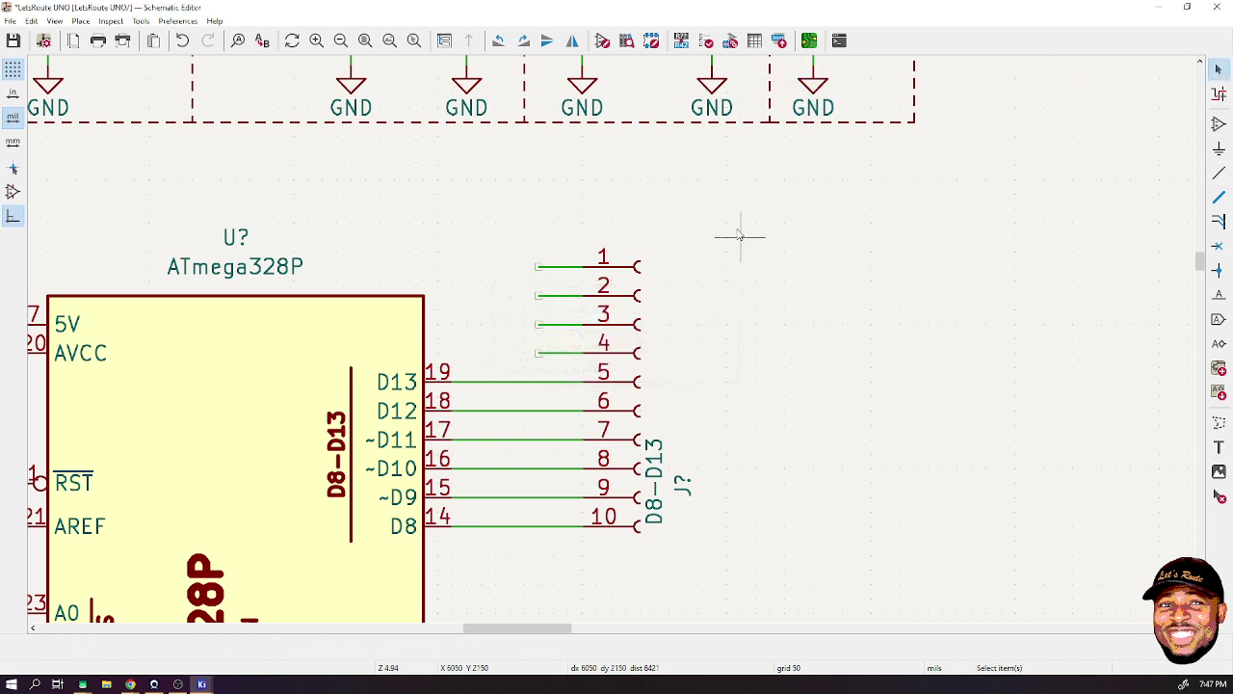
{"action": "left_click", "coordinate": [812, 91]}
{"action": "key", "text": "m"}
{"action": "key", "text": "r"}
{"action": "key", "text": "r"}
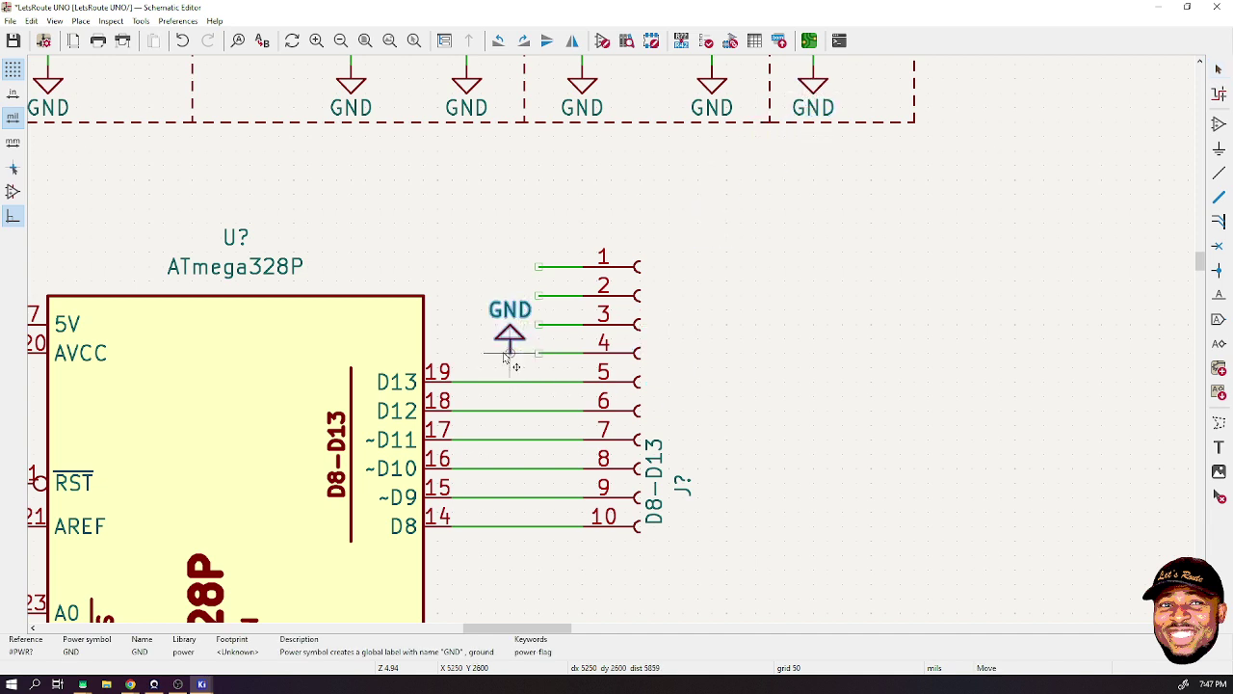
{"action": "key", "text": "r"}
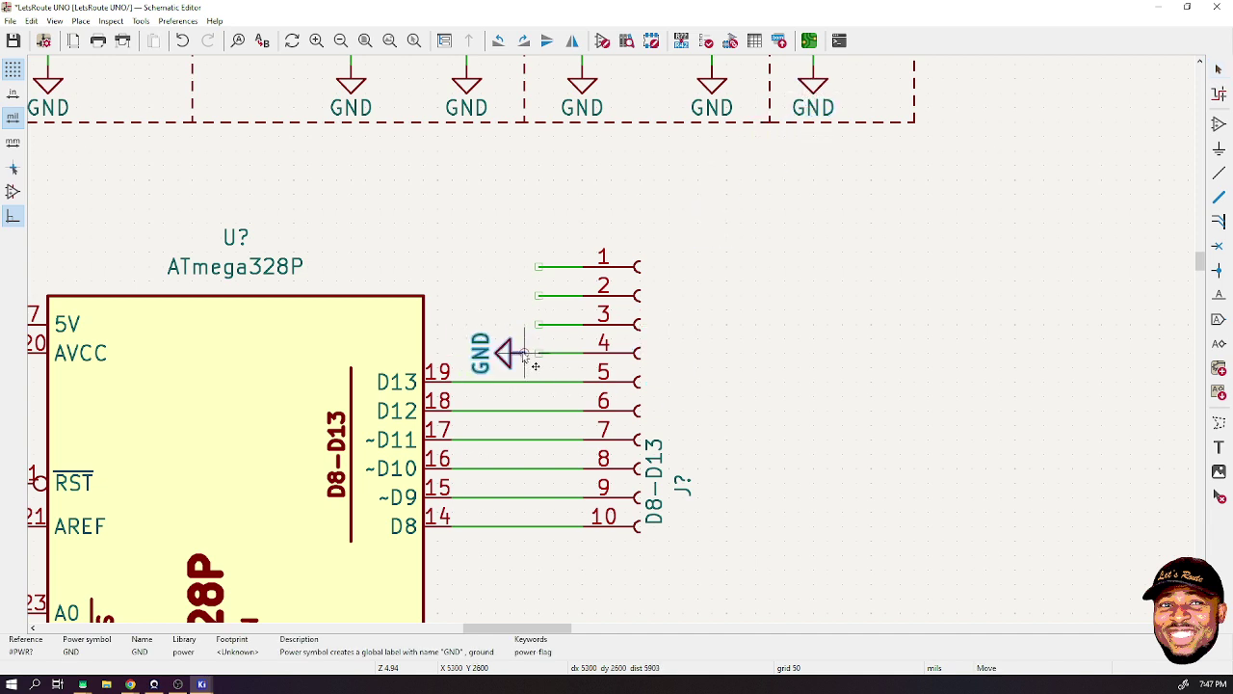
{"action": "left_click", "coordinate": [538, 349]}
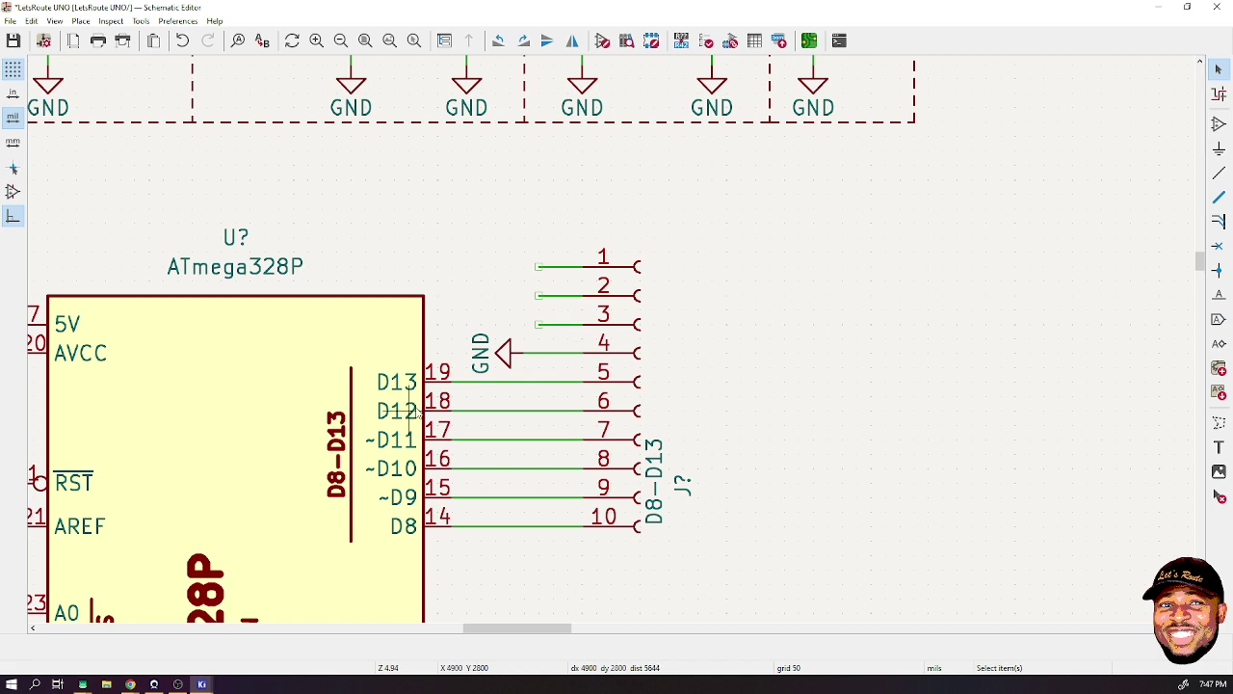
{"action": "scroll", "coordinate": [569, 331], "scroll_direction": "down", "scroll_amount": 6}
{"action": "scroll", "coordinate": [594, 326], "scroll_direction": "up", "scroll_amount": 6}
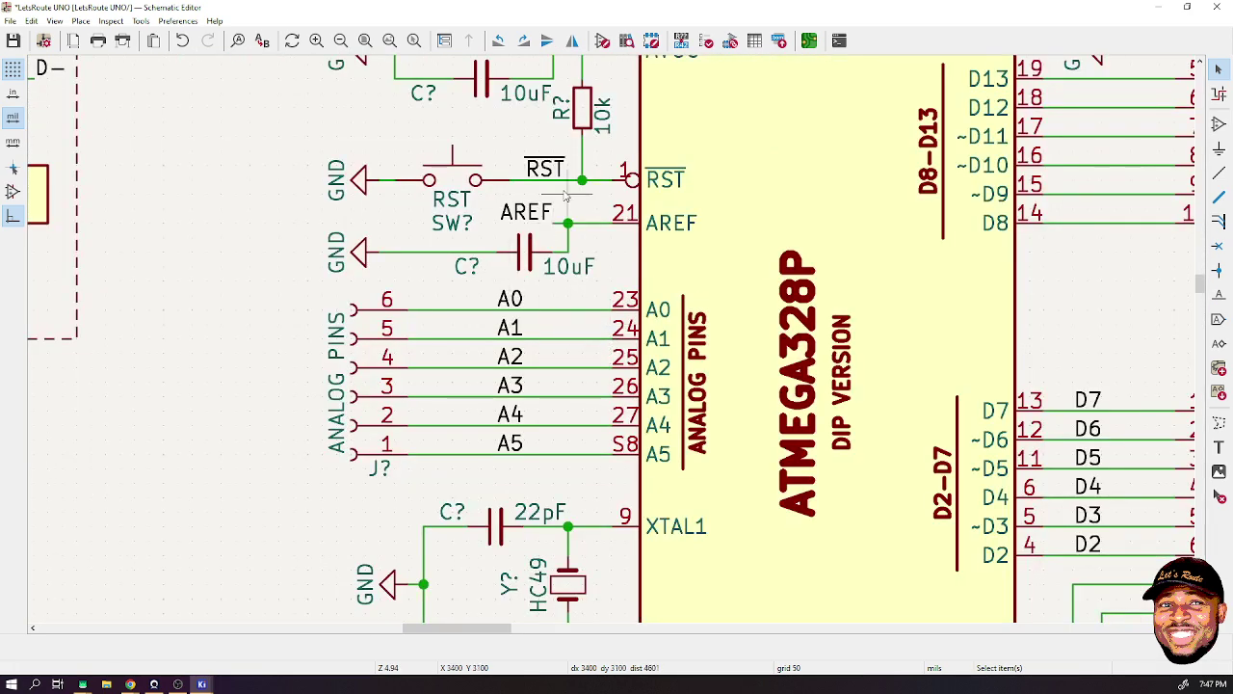
- Put a copy of the AREF net label on the wire stub of header pin 3
{"action": "left_click", "coordinate": [568, 222]}
{"action": "key", "text": "m"}
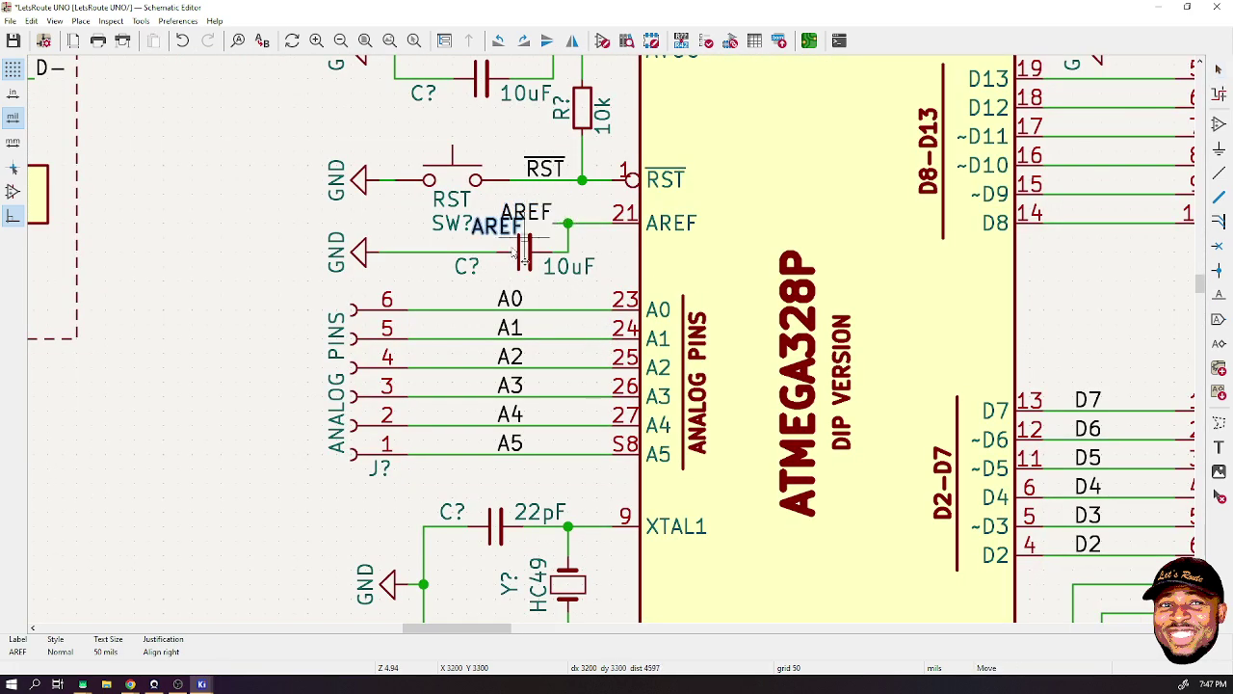
{"action": "scroll", "coordinate": [448, 297], "scroll_direction": "down", "scroll_amount": 8}
{"action": "scroll", "coordinate": [721, 318], "scroll_direction": "up", "scroll_amount": 8}
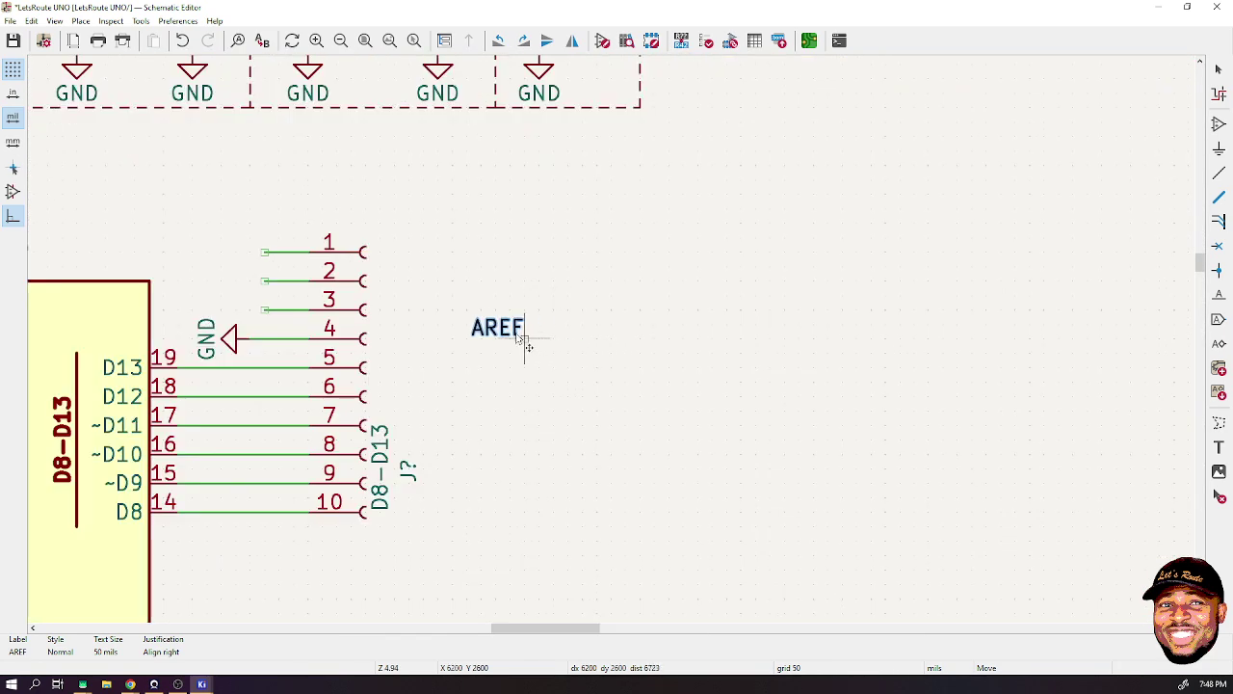
{"action": "left_click", "coordinate": [267, 309]}
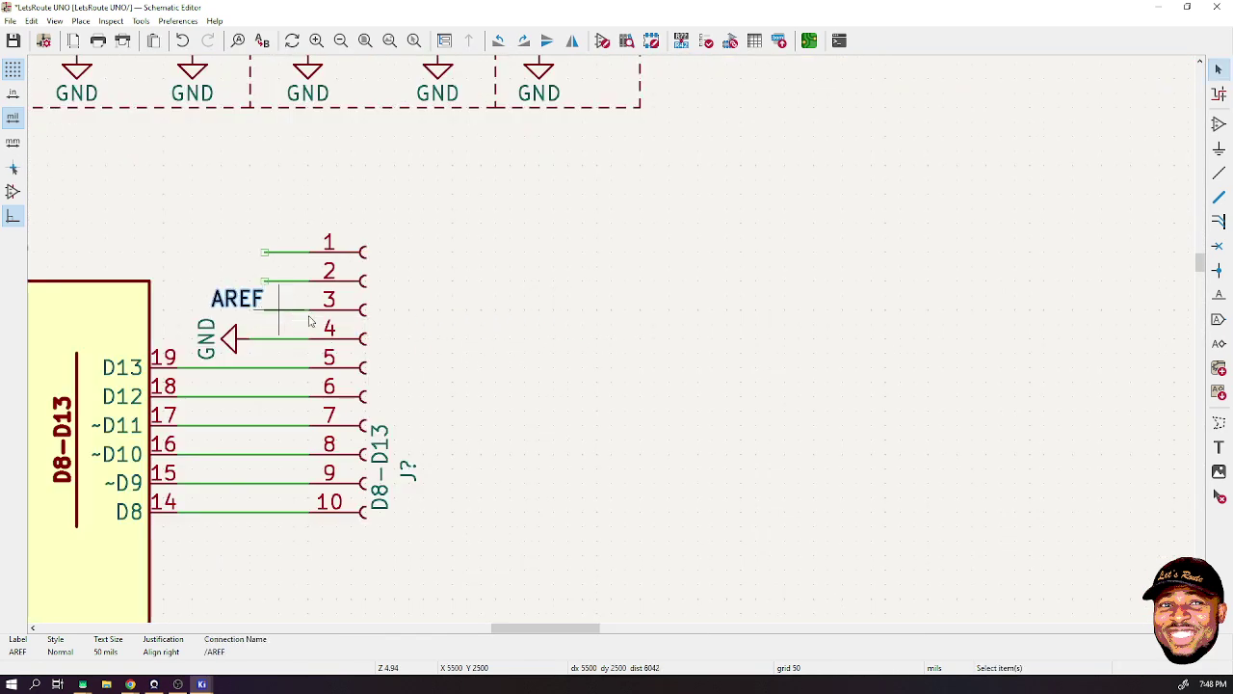
{"action": "scroll", "coordinate": [293, 313], "scroll_direction": "down", "scroll_amount": 5}
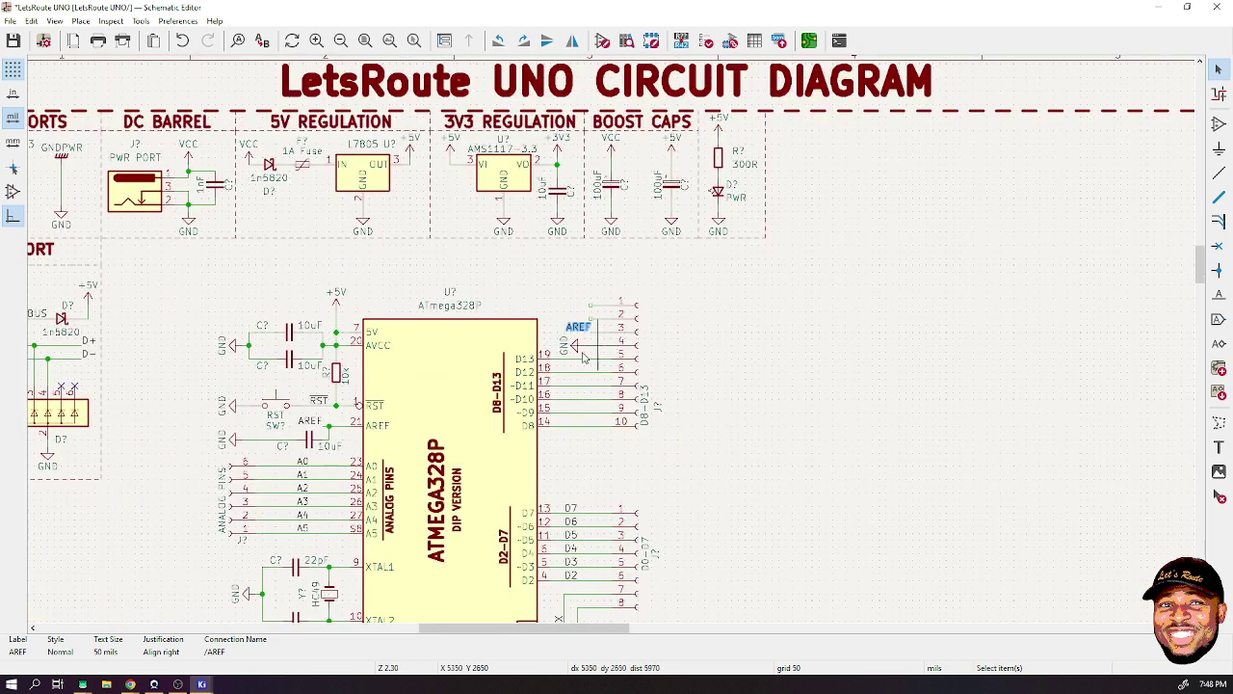
{"action": "scroll", "coordinate": [414, 371], "scroll_direction": "down", "scroll_amount": 3}
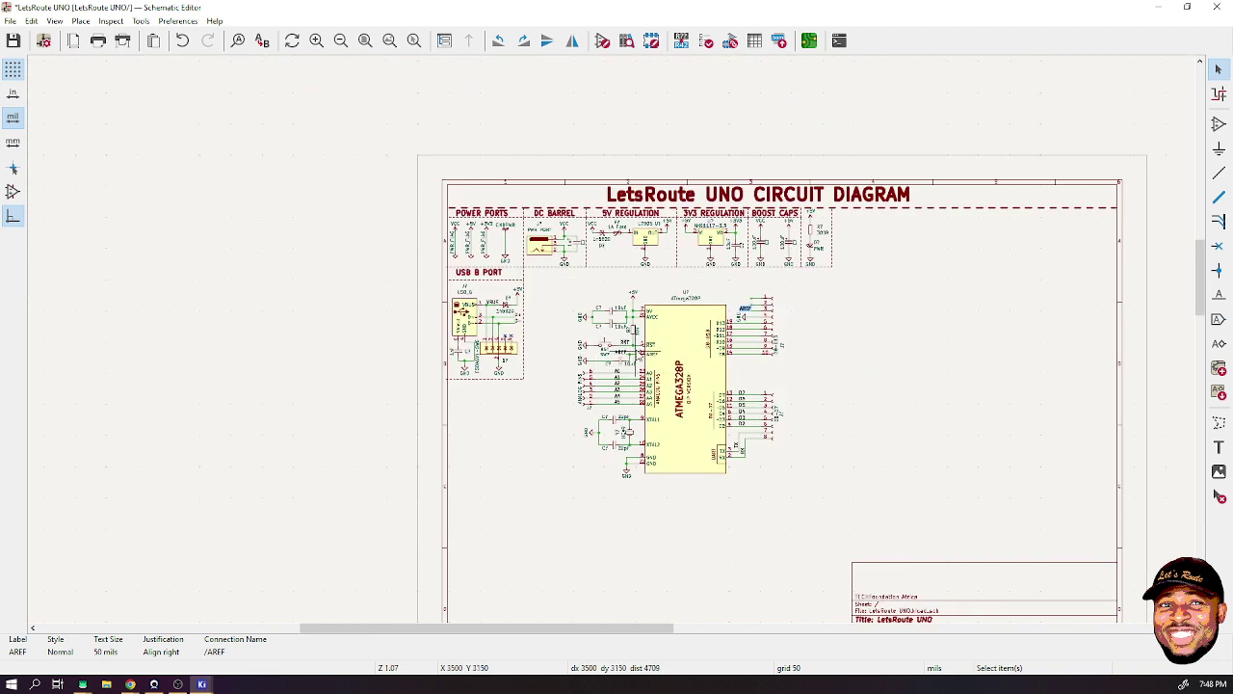
{"action": "scroll", "coordinate": [657, 355], "scroll_direction": "up", "scroll_amount": 4}
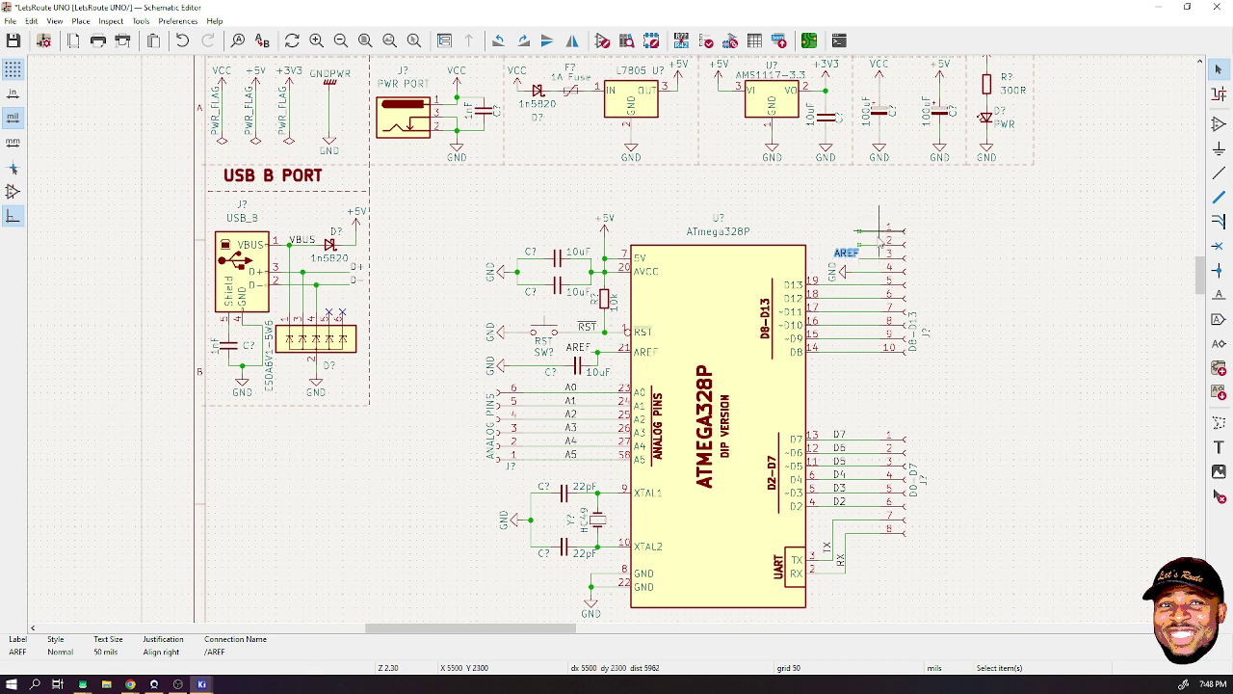
{"action": "scroll", "coordinate": [870, 253], "scroll_direction": "up", "scroll_amount": 3}
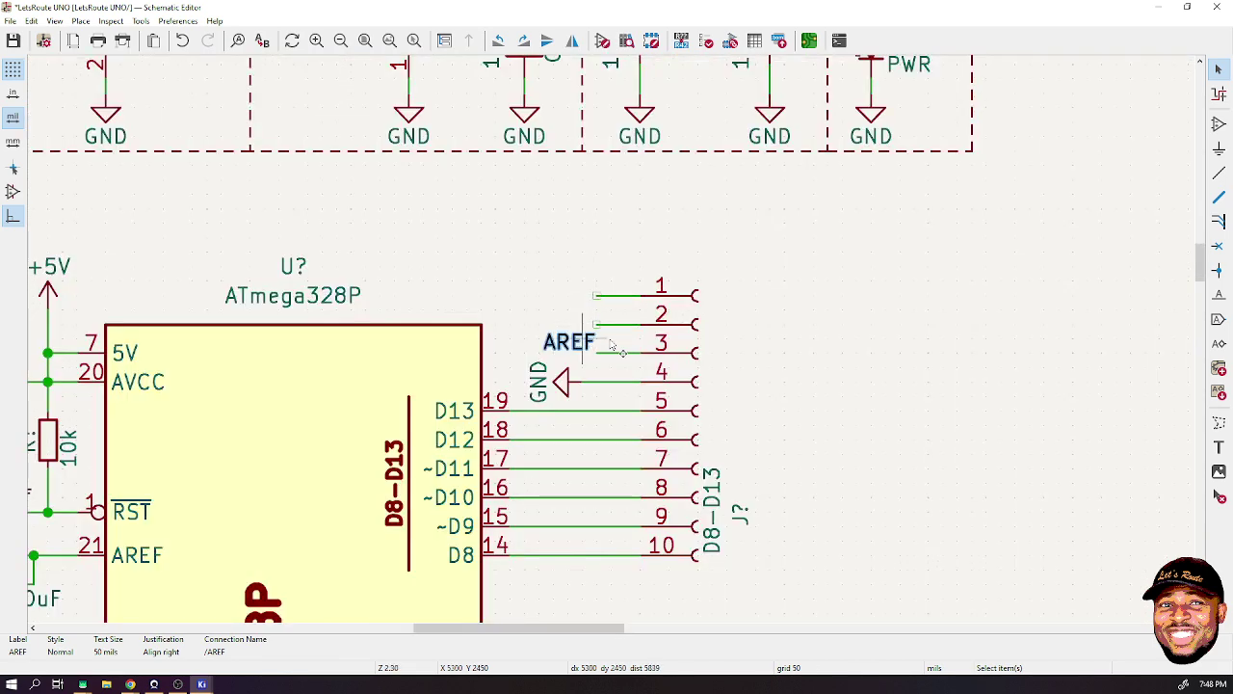
{"action": "scroll", "coordinate": [602, 337], "scroll_direction": "down", "scroll_amount": 5}
{"action": "left_click", "coordinate": [1219, 72]}
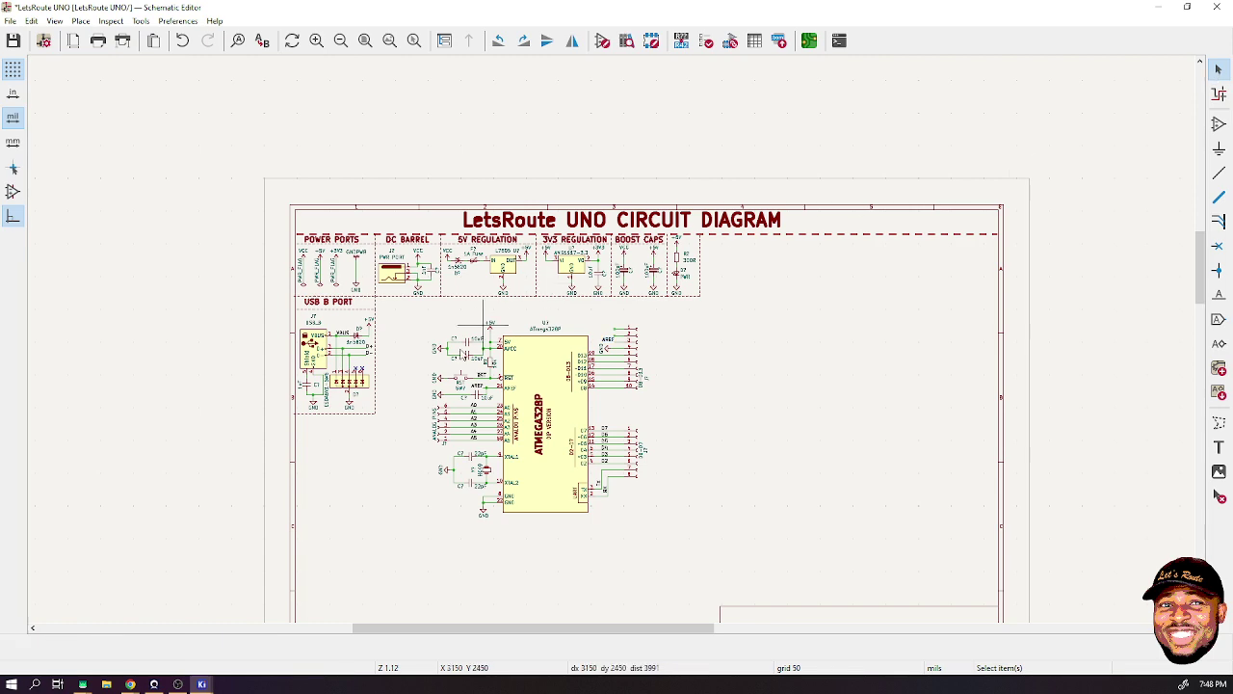
{"action": "scroll", "coordinate": [491, 448], "scroll_direction": "up", "scroll_amount": 6}
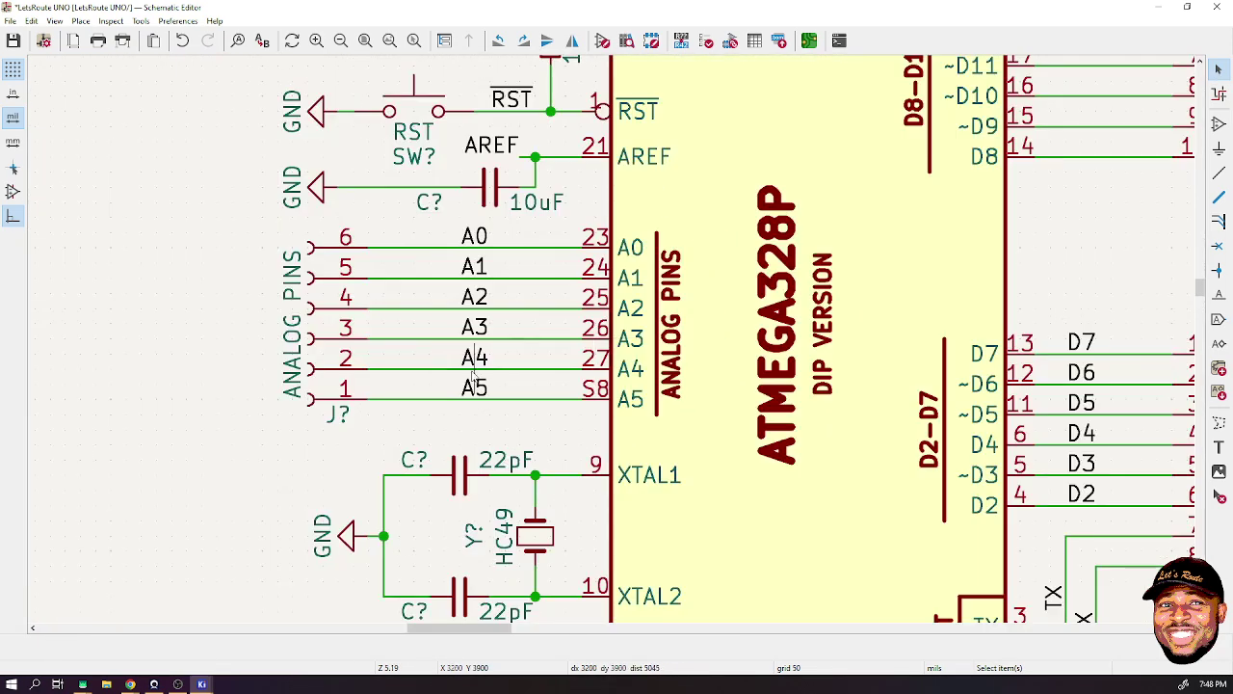
- Place a copy of the A4 net label on header pin 2's wire
{"action": "left_click", "coordinate": [486, 358]}
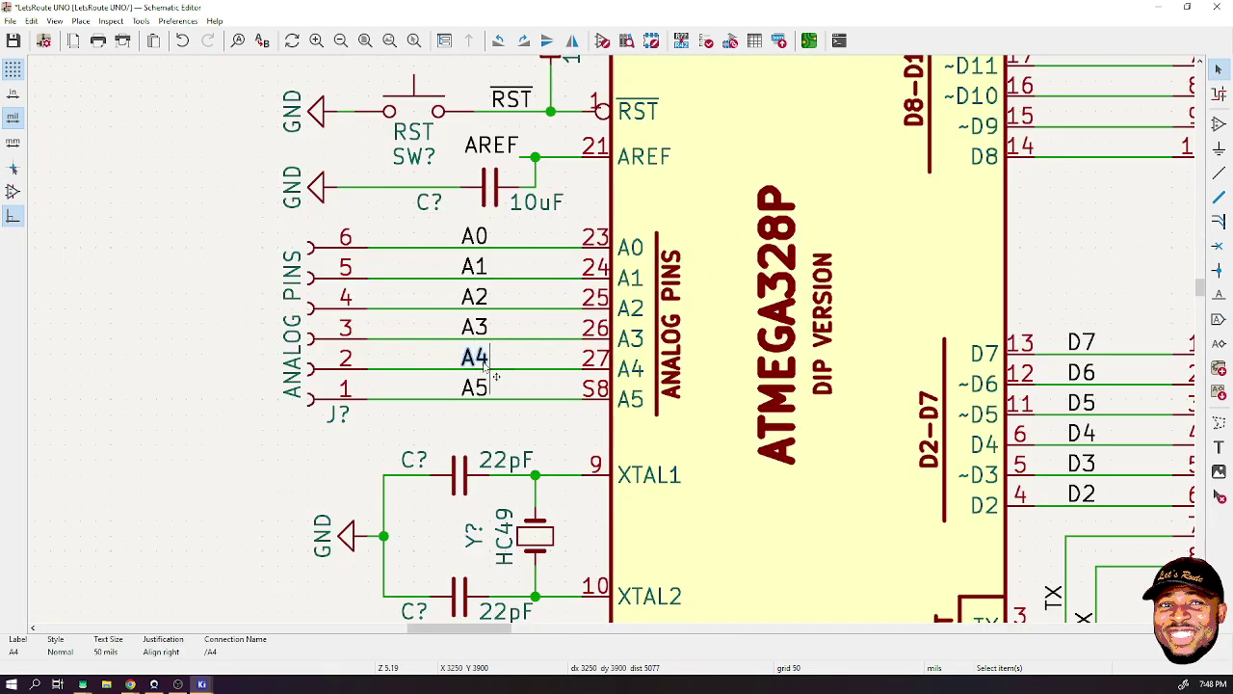
{"action": "key", "text": "ctrl+d"}
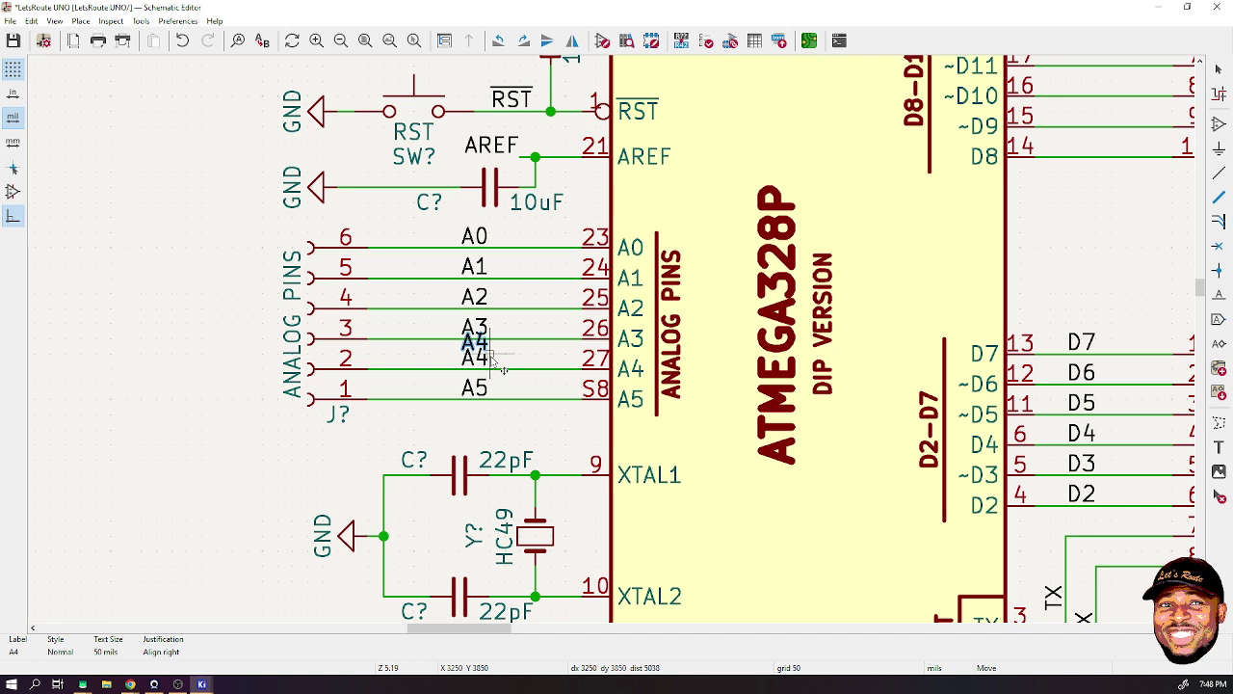
{"action": "key", "text": "ctrl+s"}
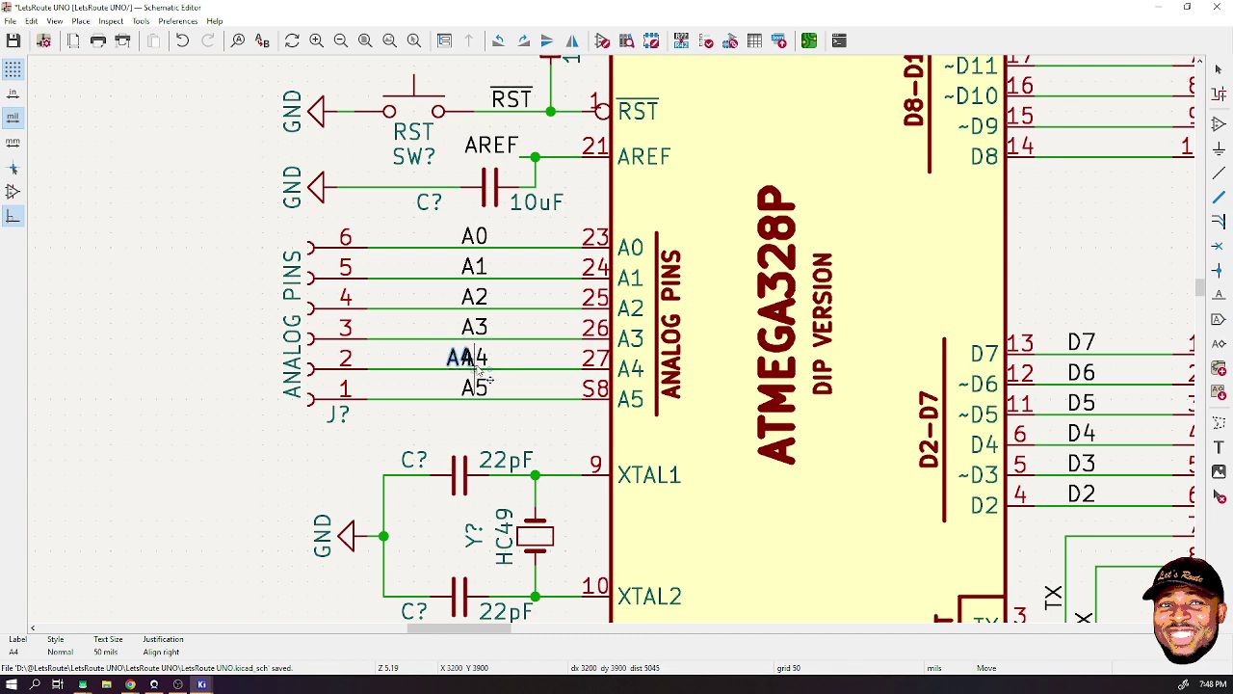
{"action": "scroll", "coordinate": [576, 416], "scroll_direction": "down", "scroll_amount": 5}
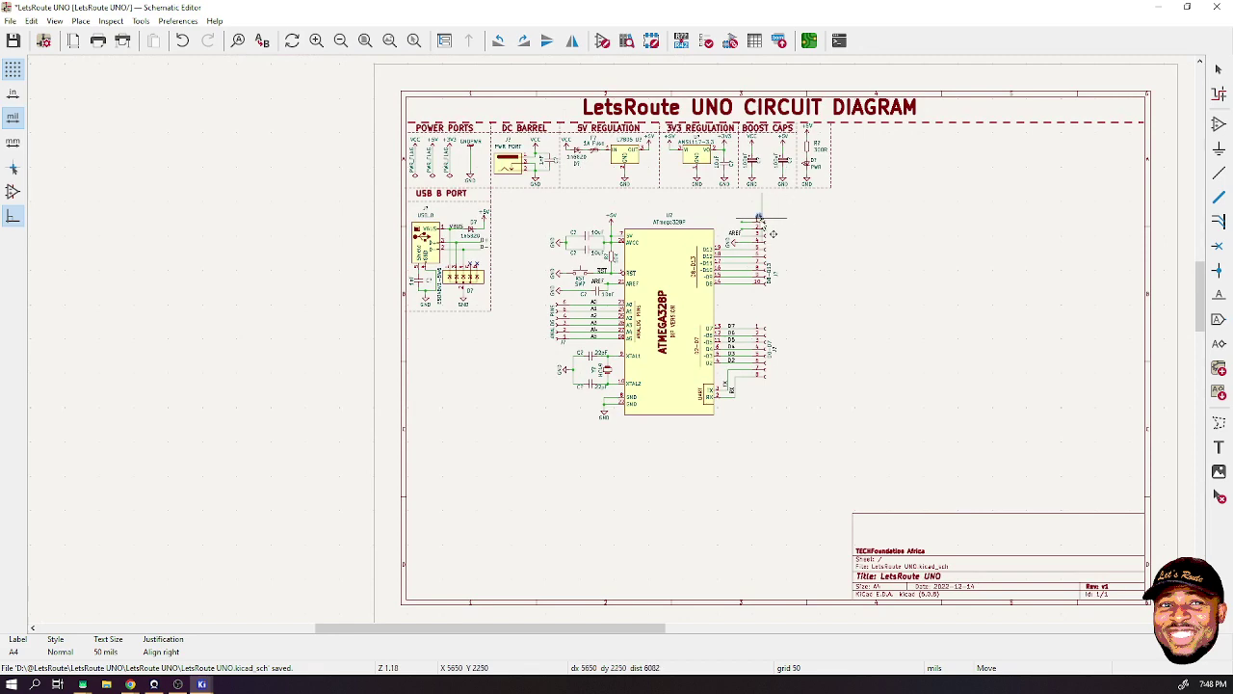
{"action": "scroll", "coordinate": [761, 217], "scroll_direction": "up", "scroll_amount": 5}
{"action": "left_click", "coordinate": [425, 433]}
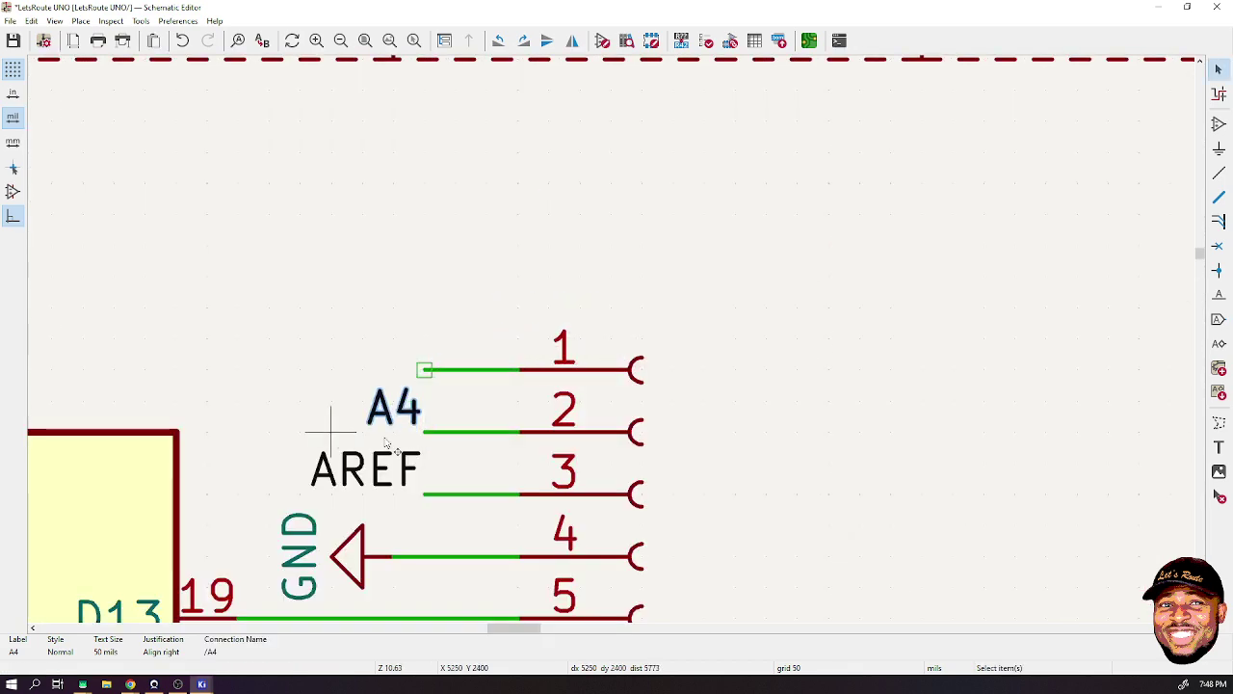
{"action": "scroll", "coordinate": [482, 427], "scroll_direction": "down", "scroll_amount": 5}
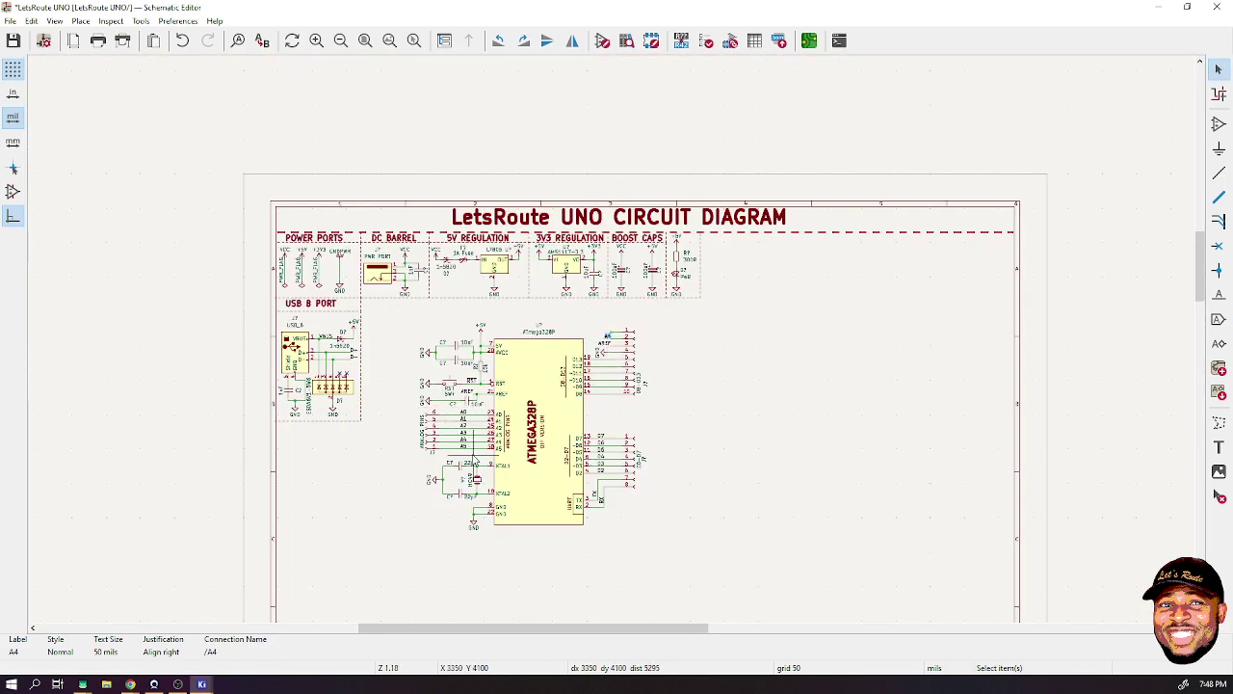
{"action": "scroll", "coordinate": [467, 445], "scroll_direction": "up", "scroll_amount": 10}
- Place a copy of the A5 label on pin 1's wire and save the schematic
{"action": "left_click", "coordinate": [467, 445]}
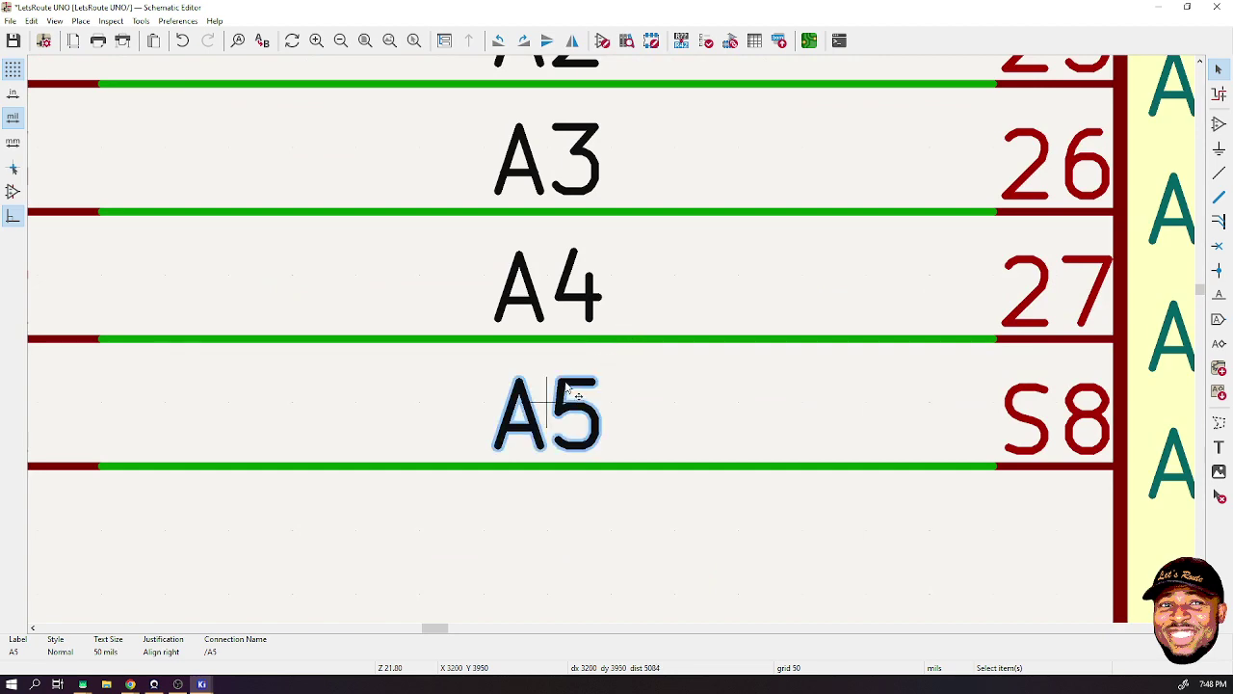
{"action": "key", "text": "m"}
{"action": "scroll", "coordinate": [619, 352], "scroll_direction": "down", "scroll_amount": 6}
{"action": "scroll", "coordinate": [932, 135], "scroll_direction": "up", "scroll_amount": 5}
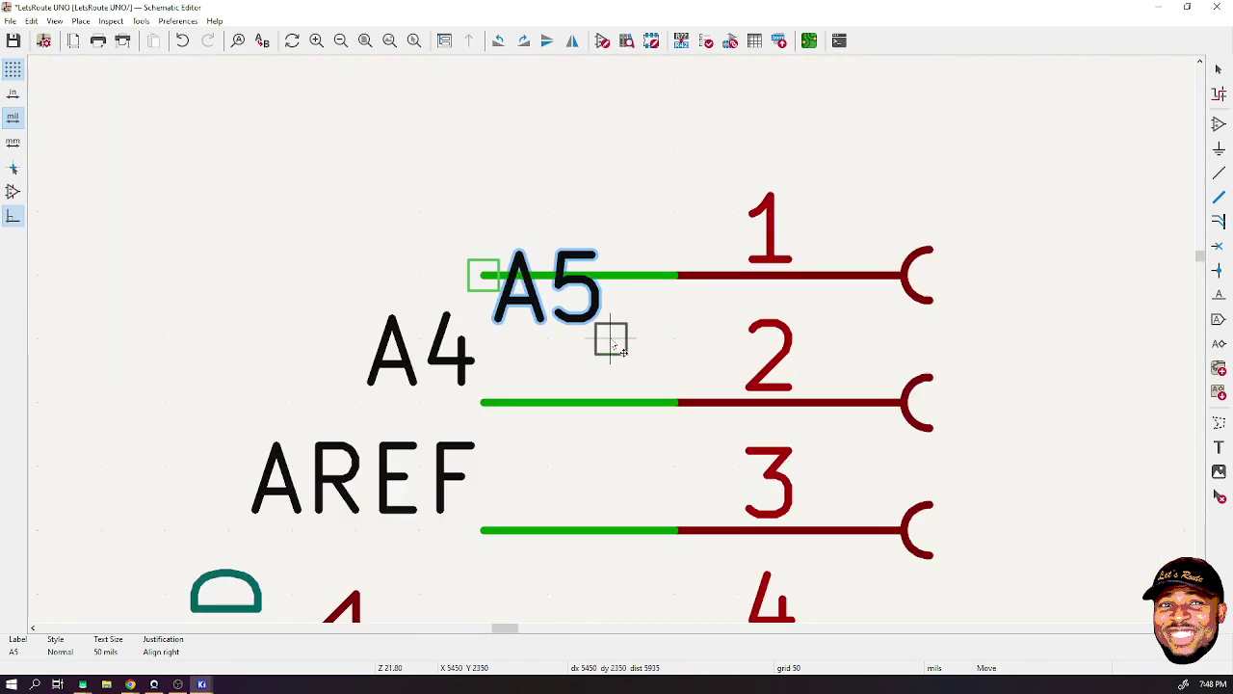
{"action": "left_click", "coordinate": [482, 275]}
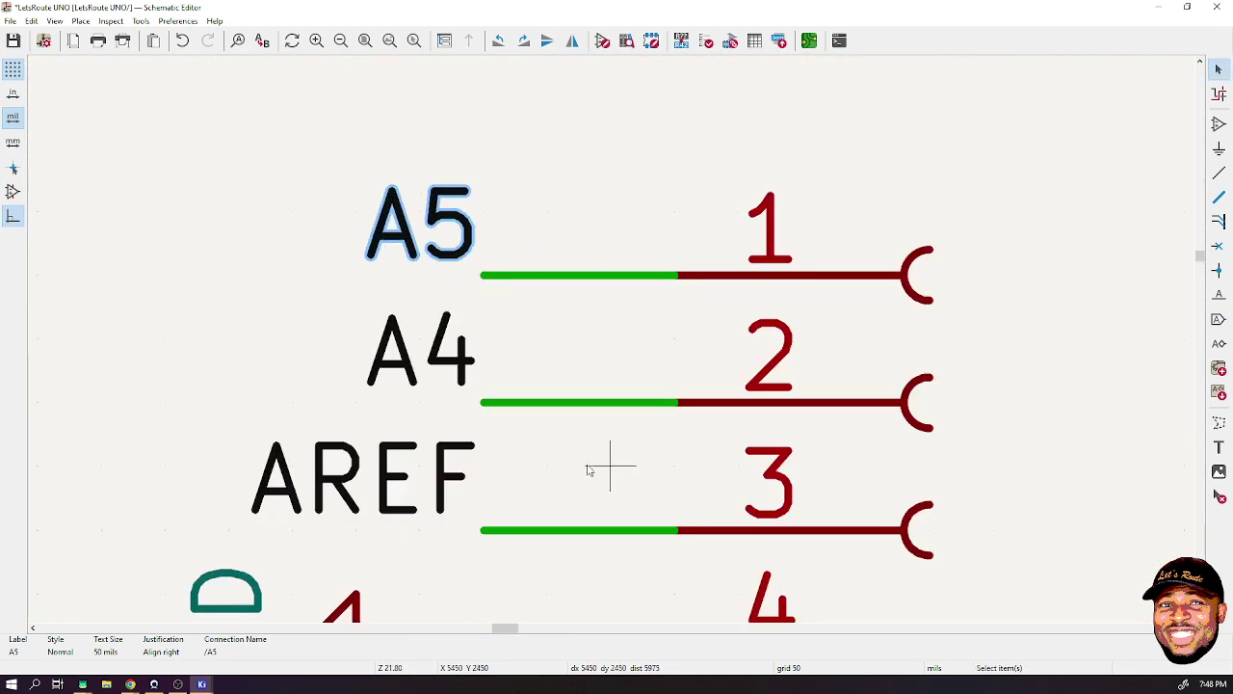
{"action": "key", "text": "ctrl+s"}
{"action": "scroll", "coordinate": [594, 466], "scroll_direction": "down", "scroll_amount": 10}
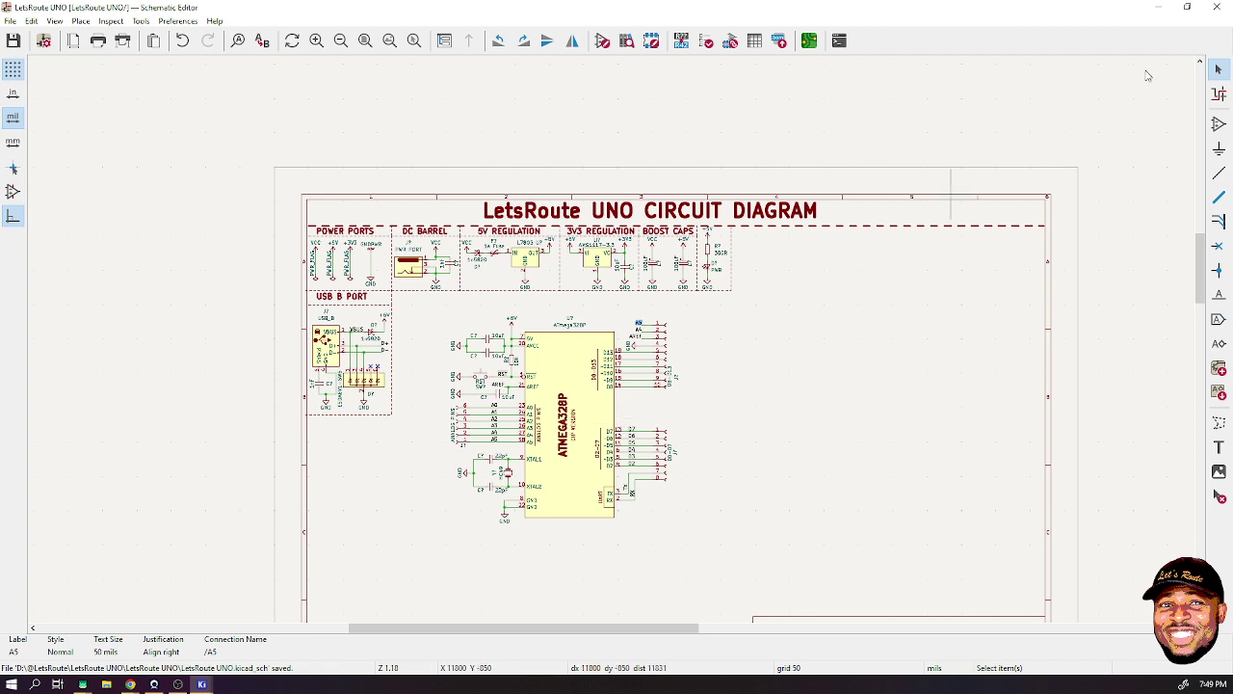
{"action": "left_click", "coordinate": [844, 294]}
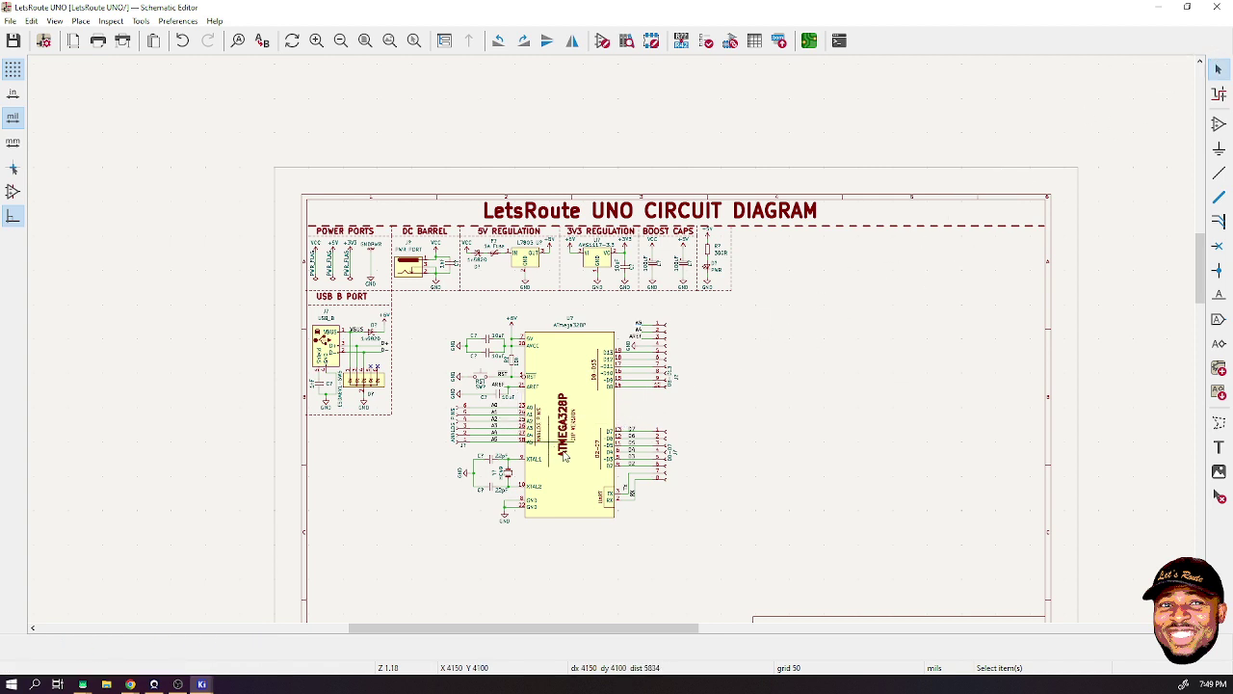
{"action": "scroll", "coordinate": [562, 445], "scroll_direction": "up", "scroll_amount": 1}
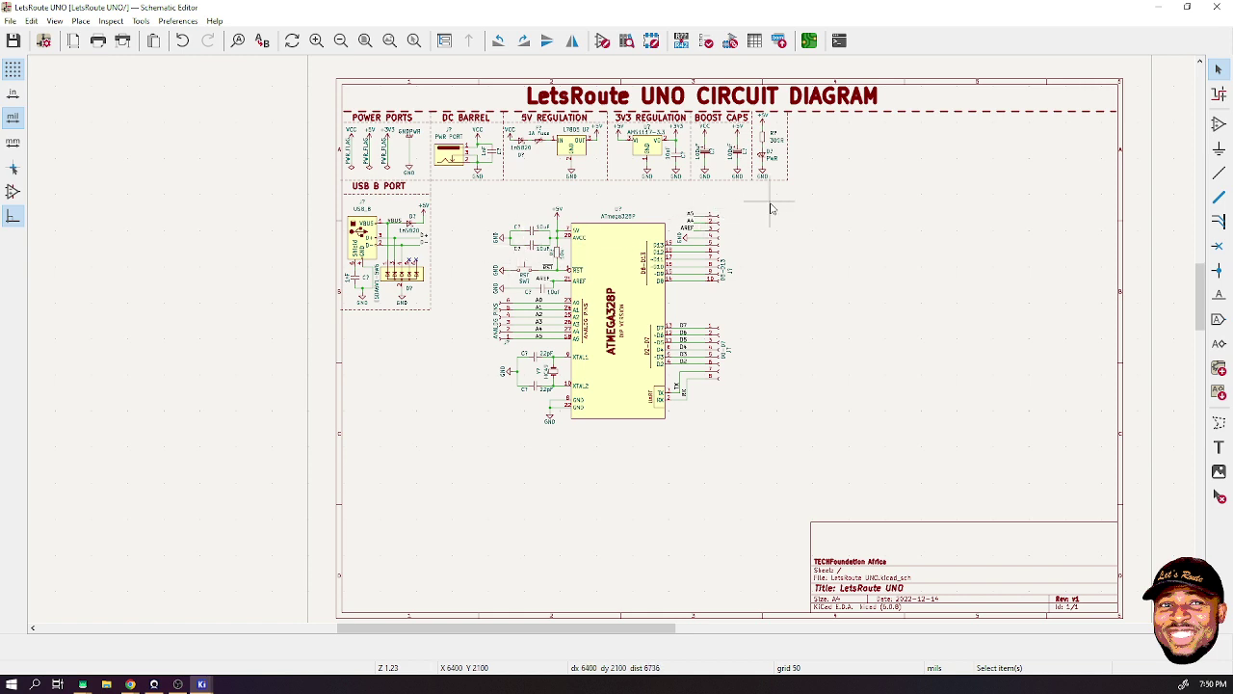
- Move the whole ATmega328P block with its wiring up and to the left
{"action": "left_click_drag", "start_coordinate": [771, 207], "coordinate": [438, 476]}
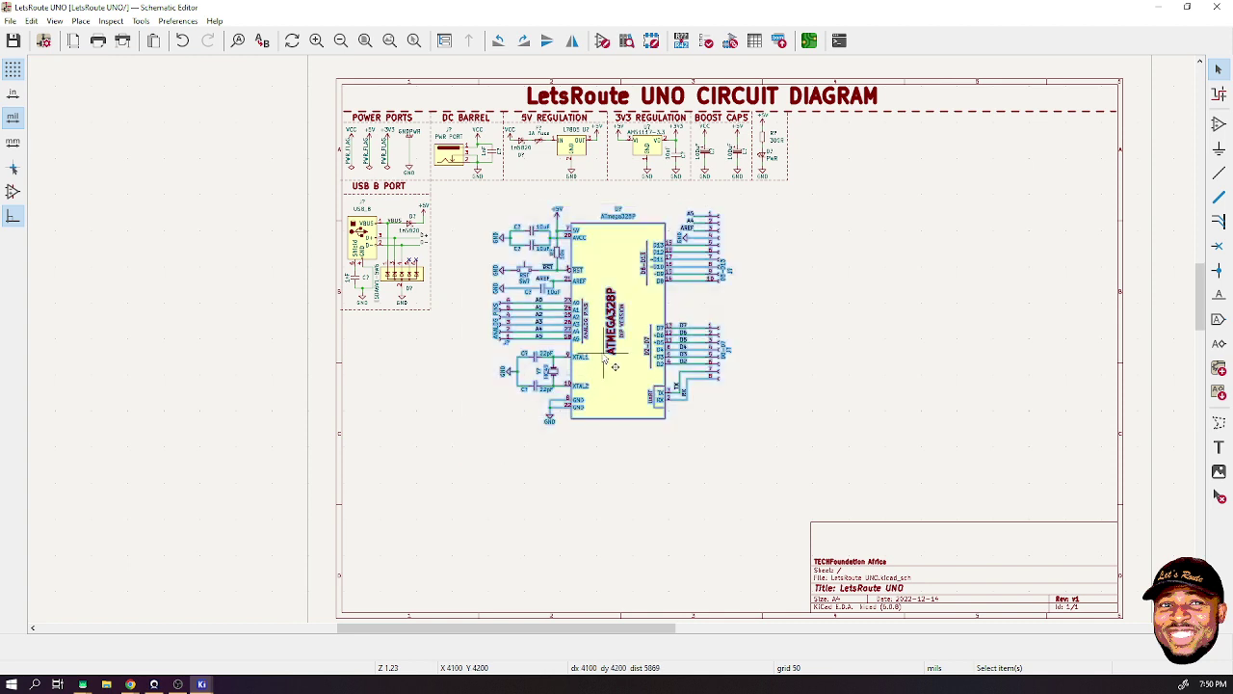
{"action": "key", "text": "m"}
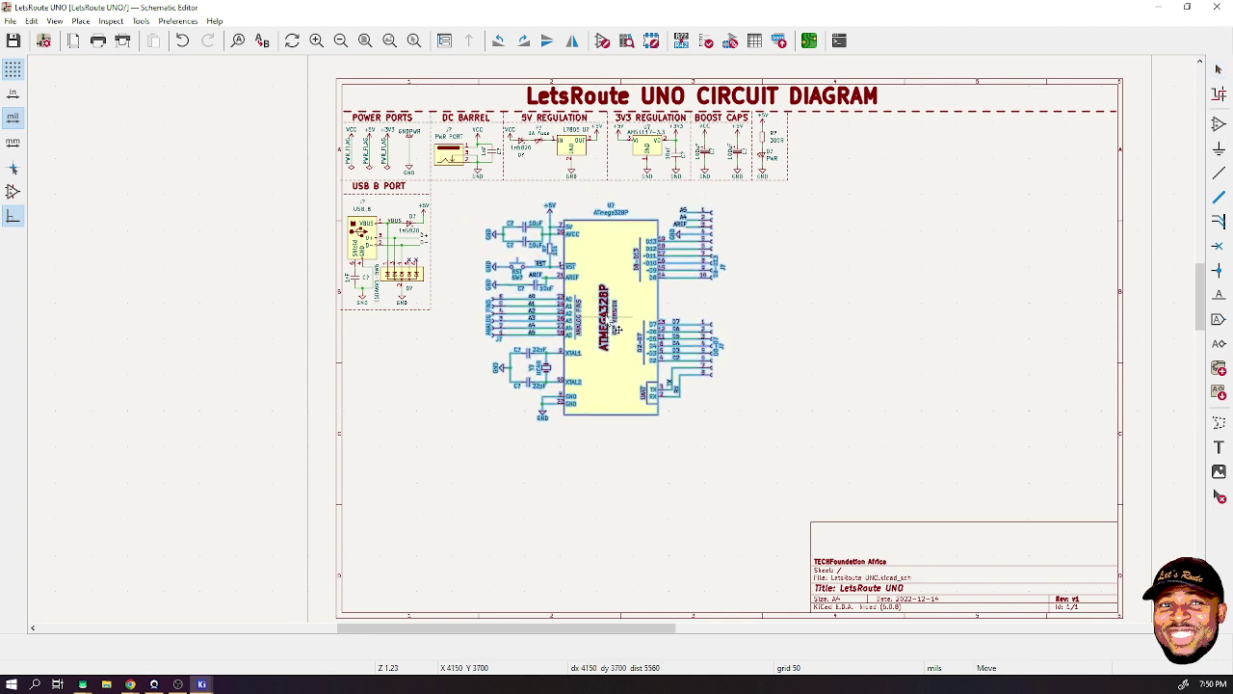
{"action": "left_click", "coordinate": [617, 329]}
{"action": "left_click", "coordinate": [829, 298]}
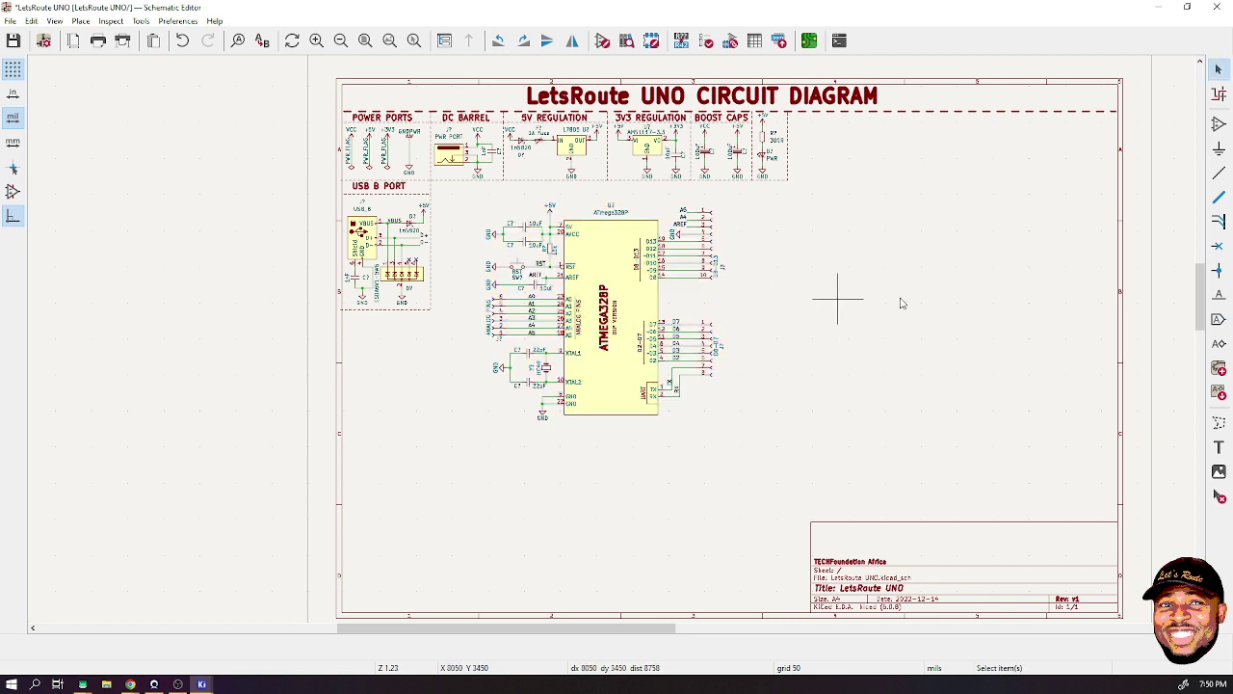
- Add an AVR-ISP-6 programming header below the USB B port
{"action": "left_click", "coordinate": [1219, 123]}
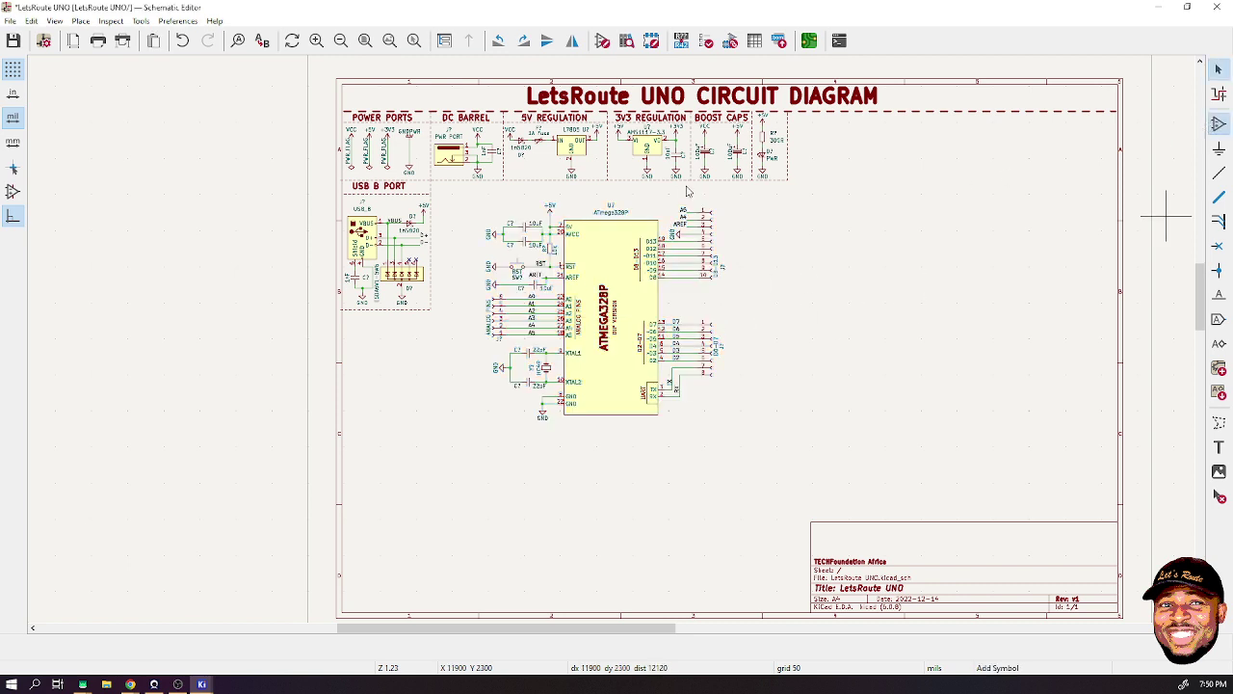
{"action": "type", "text": "A"}
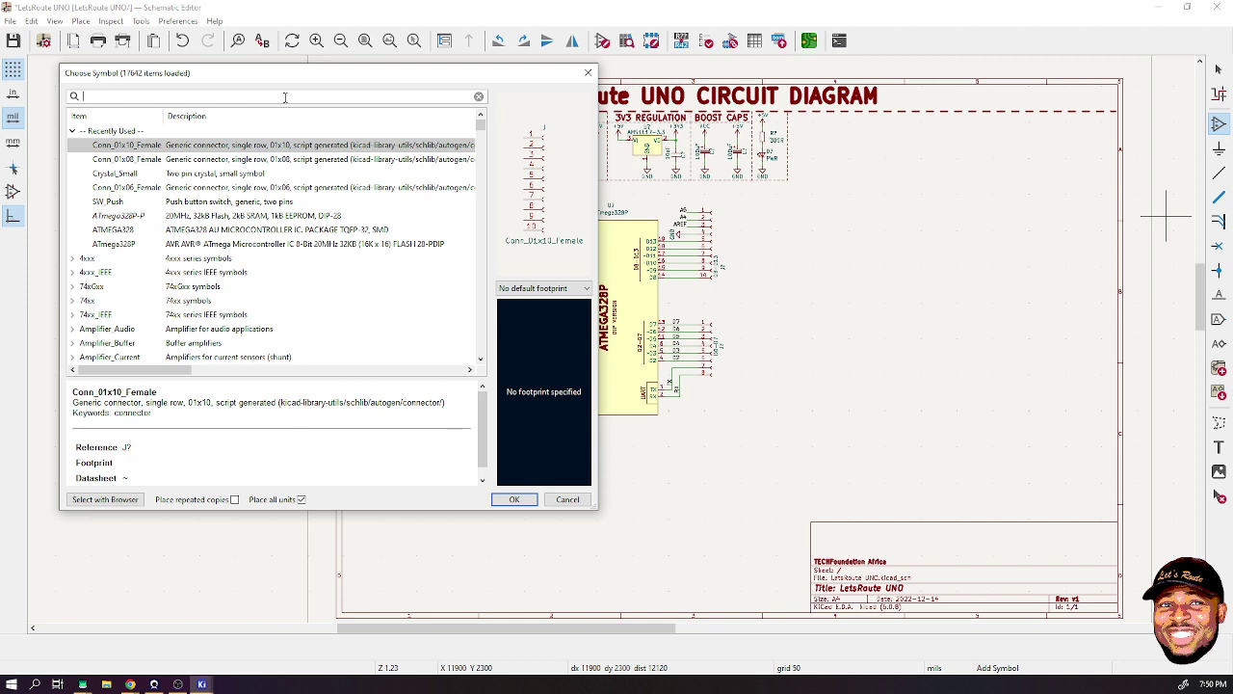
{"action": "type", "text": "VR"}
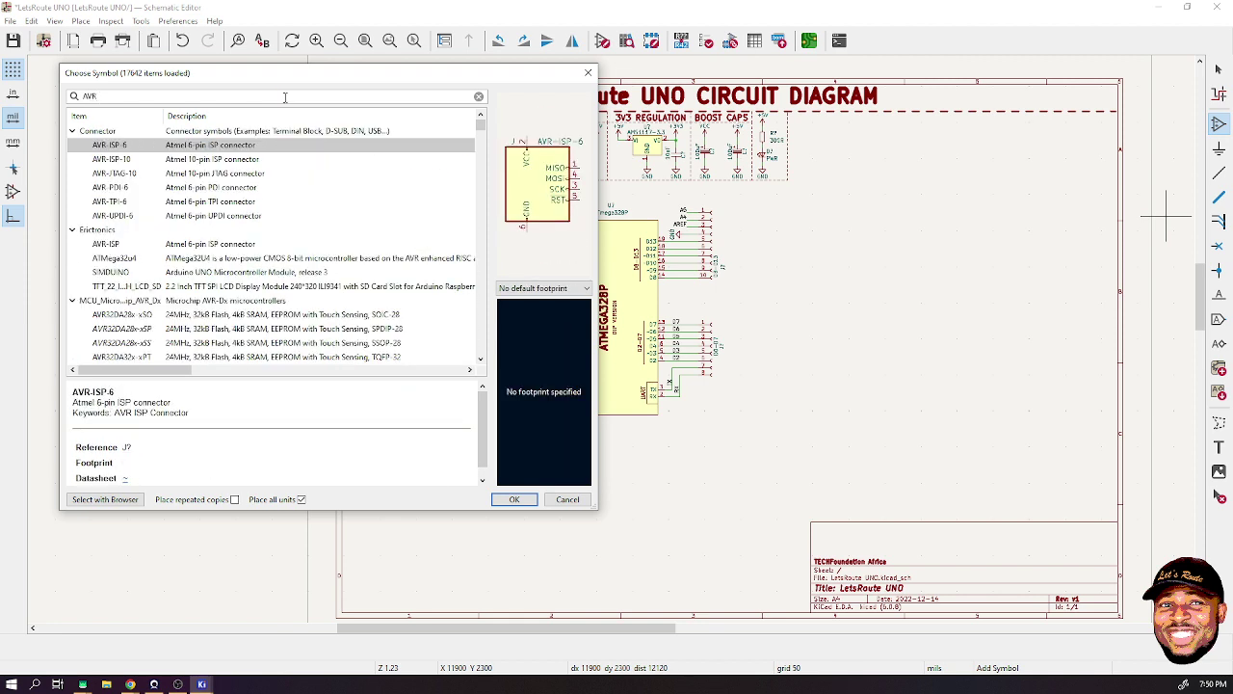
{"action": "double_click", "coordinate": [118, 147]}
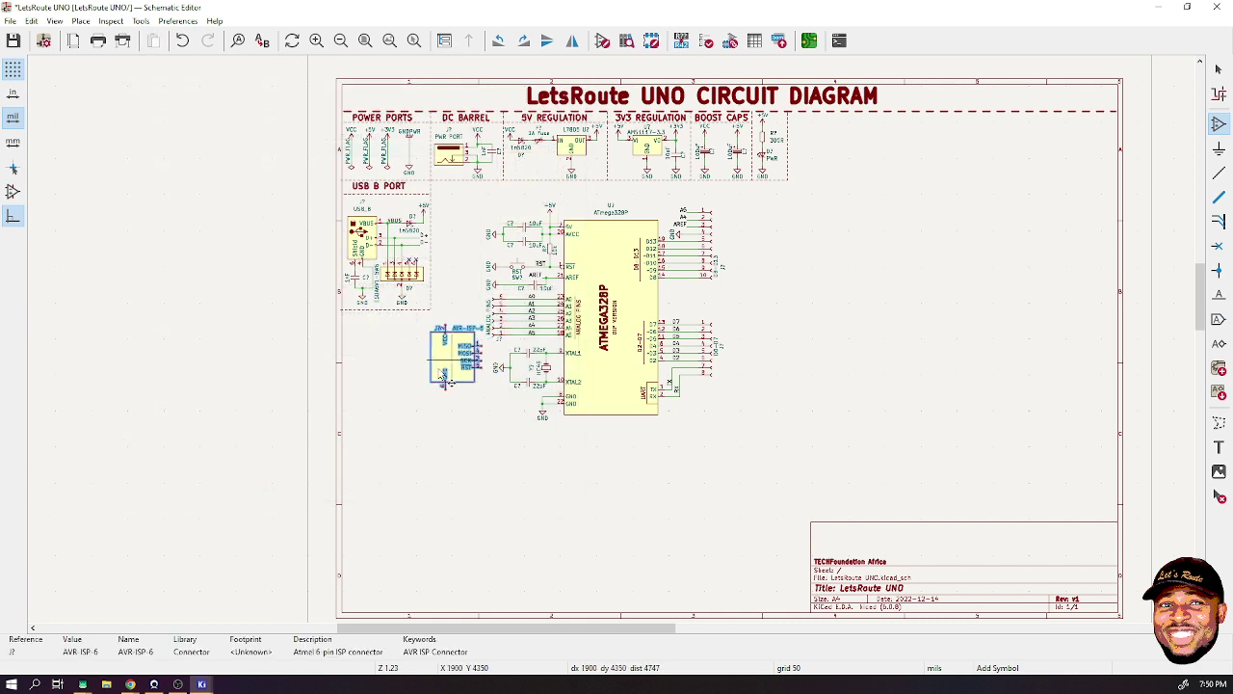
{"action": "left_click", "coordinate": [399, 387]}
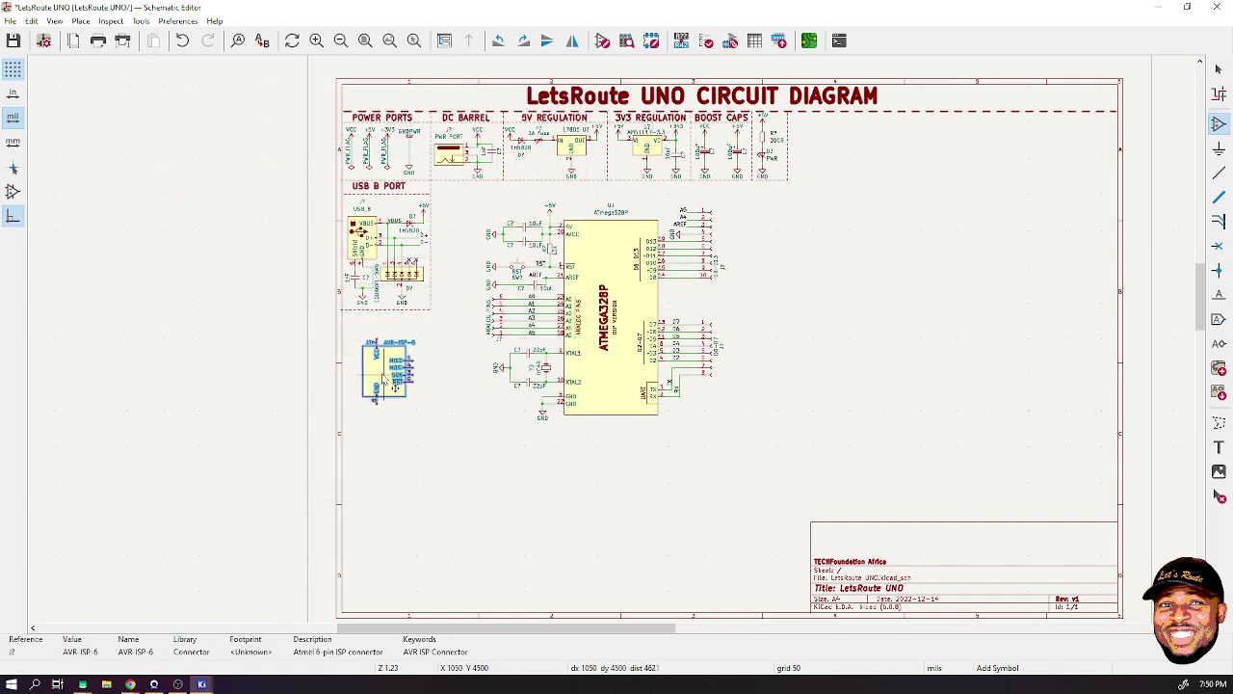
{"action": "left_click", "coordinate": [1218, 70]}
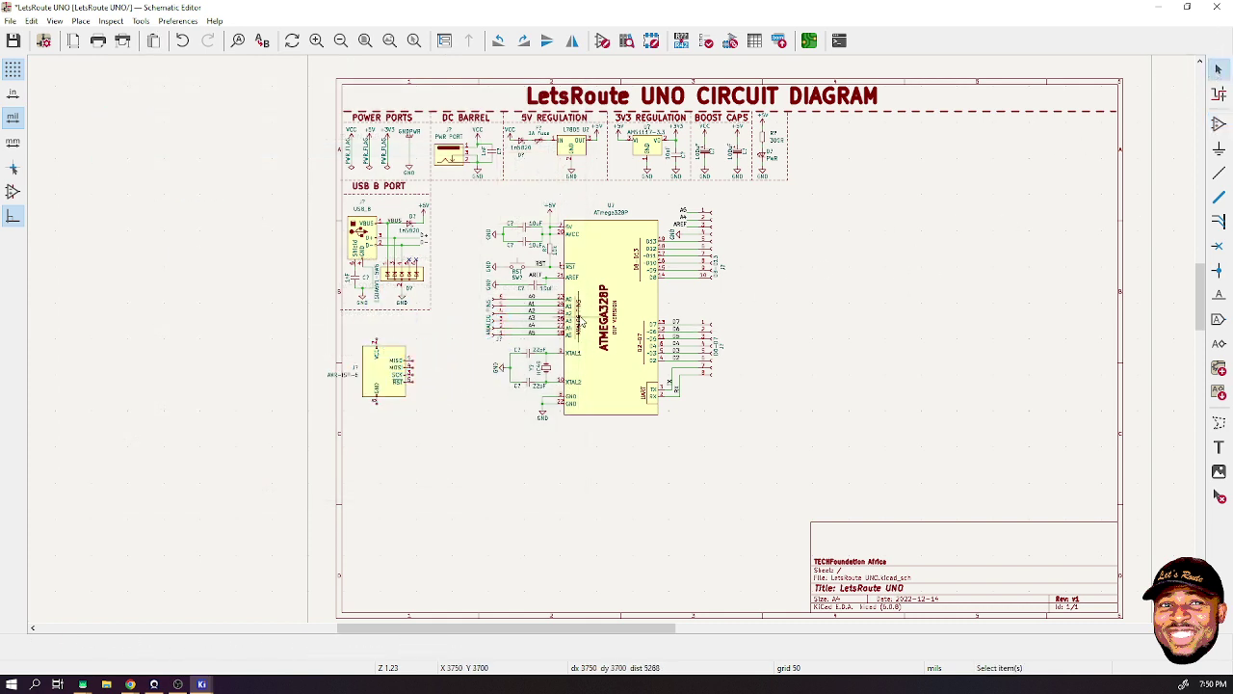
{"action": "scroll", "coordinate": [612, 344], "scroll_direction": "up", "scroll_amount": 3}
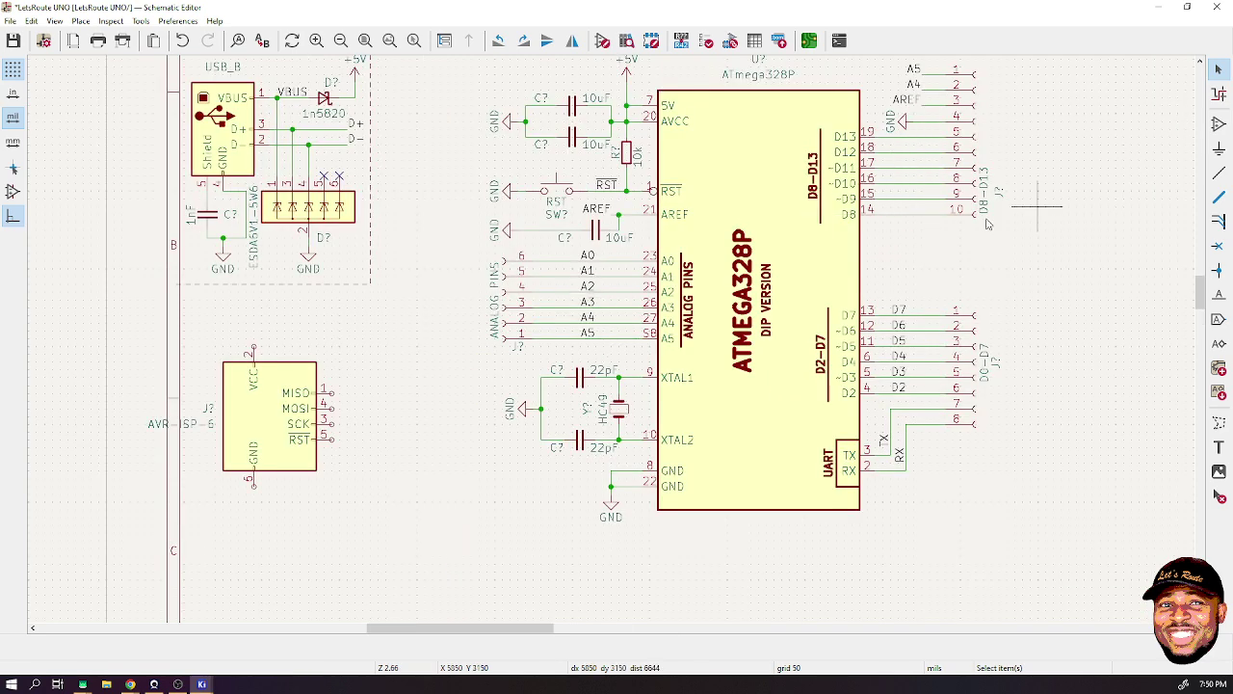
- Move the D7 label onto the D8 pin's wire and rename it D8
{"action": "scroll", "coordinate": [612, 344], "scroll_direction": "up", "scroll_amount": 1}
{"action": "scroll", "coordinate": [611, 344], "scroll_direction": "up", "scroll_amount": 3}
{"action": "scroll", "coordinate": [610, 336], "scroll_direction": "down", "scroll_amount": 6}
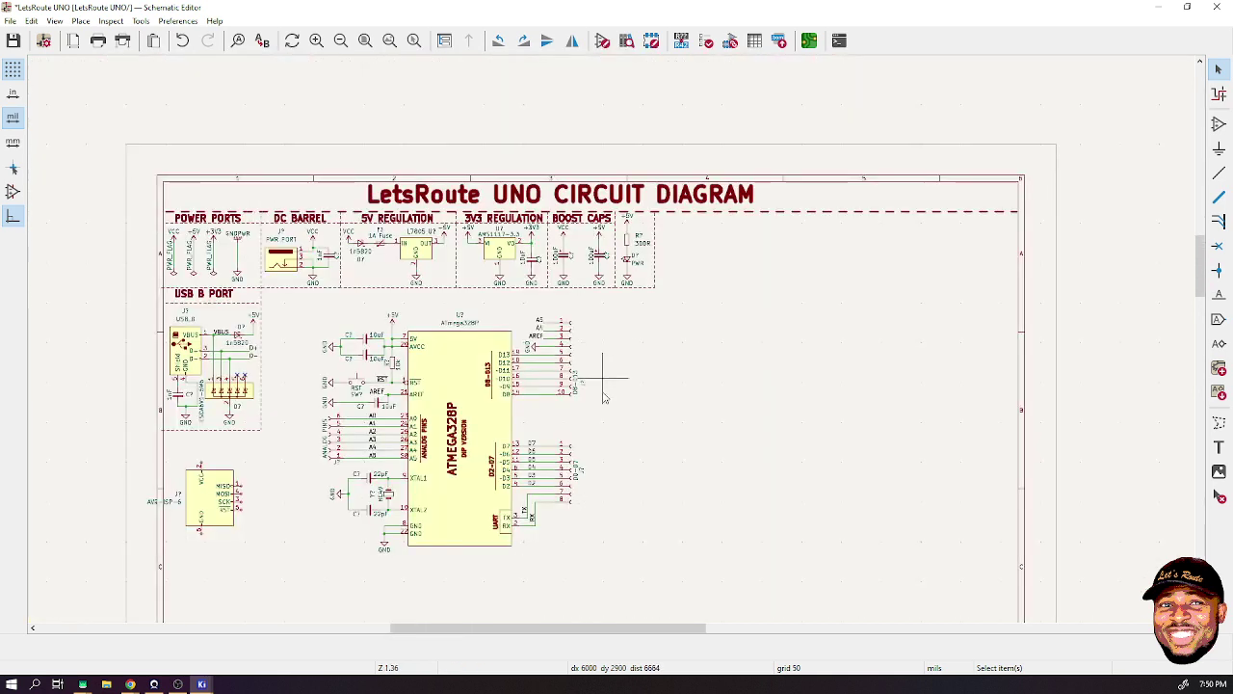
{"action": "left_click", "coordinate": [530, 448]}
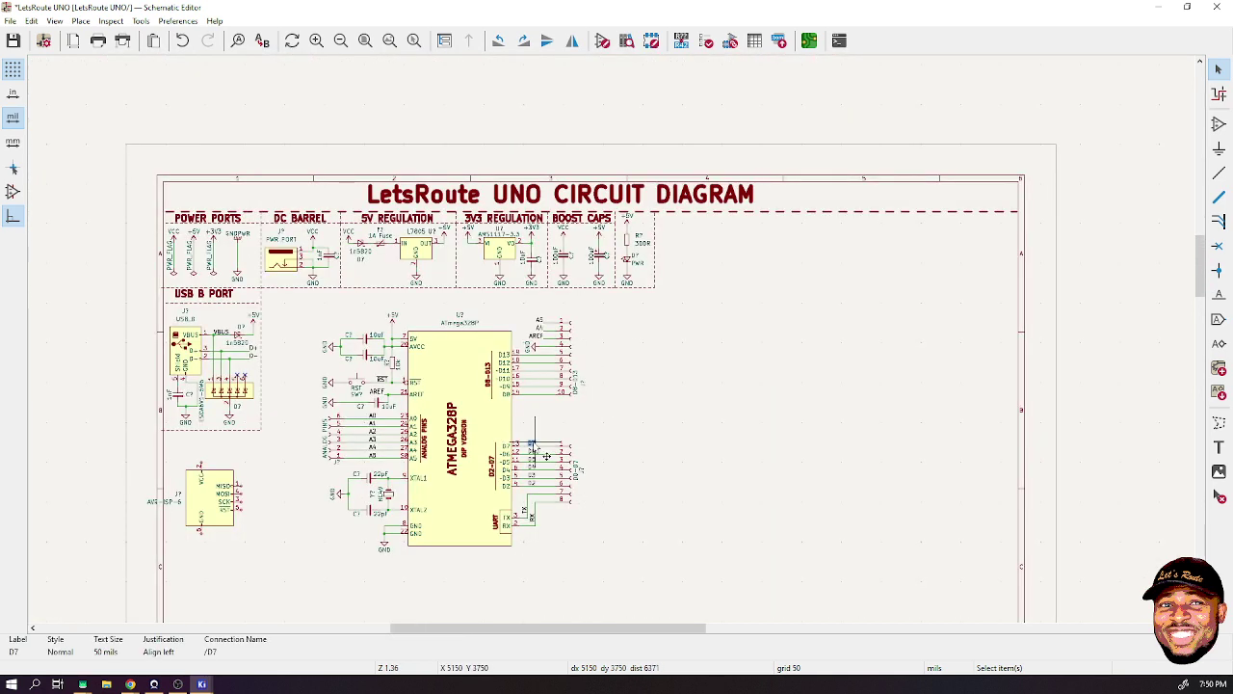
{"action": "key", "text": "m"}
{"action": "scroll", "coordinate": [541, 407], "scroll_direction": "up", "scroll_amount": 5}
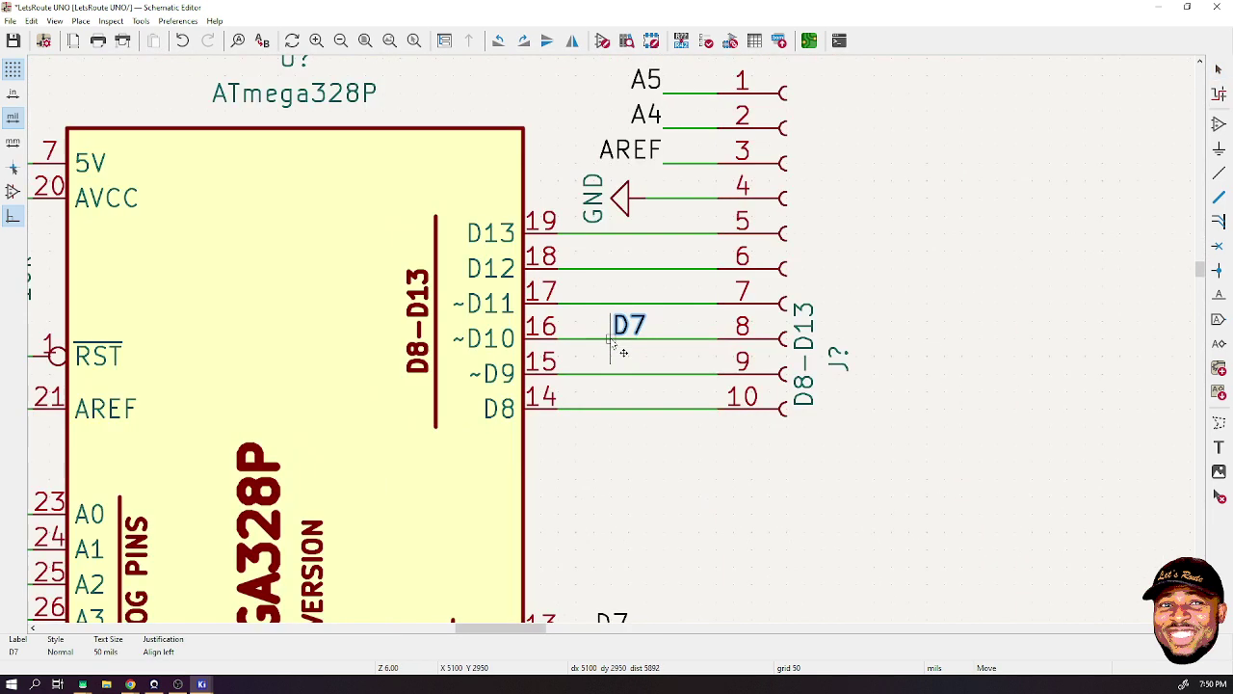
{"action": "left_click", "coordinate": [594, 410]}
{"action": "double_click", "coordinate": [598, 414]}
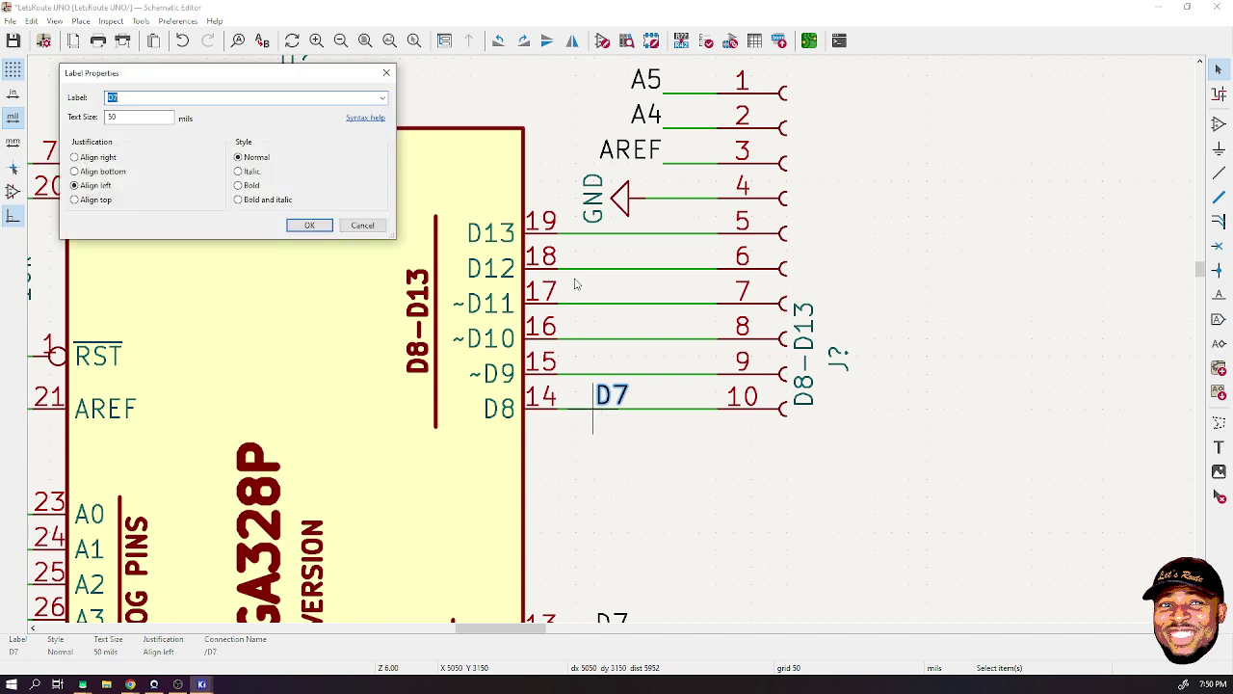
{"action": "left_click", "coordinate": [209, 97]}
{"action": "type", "text": "8"}
{"action": "key", "text": "Return"}
- Duplicate the label onto the ~D9 and ~D10 pin wires, naming them D9 and D10
{"action": "key", "text": "m"}
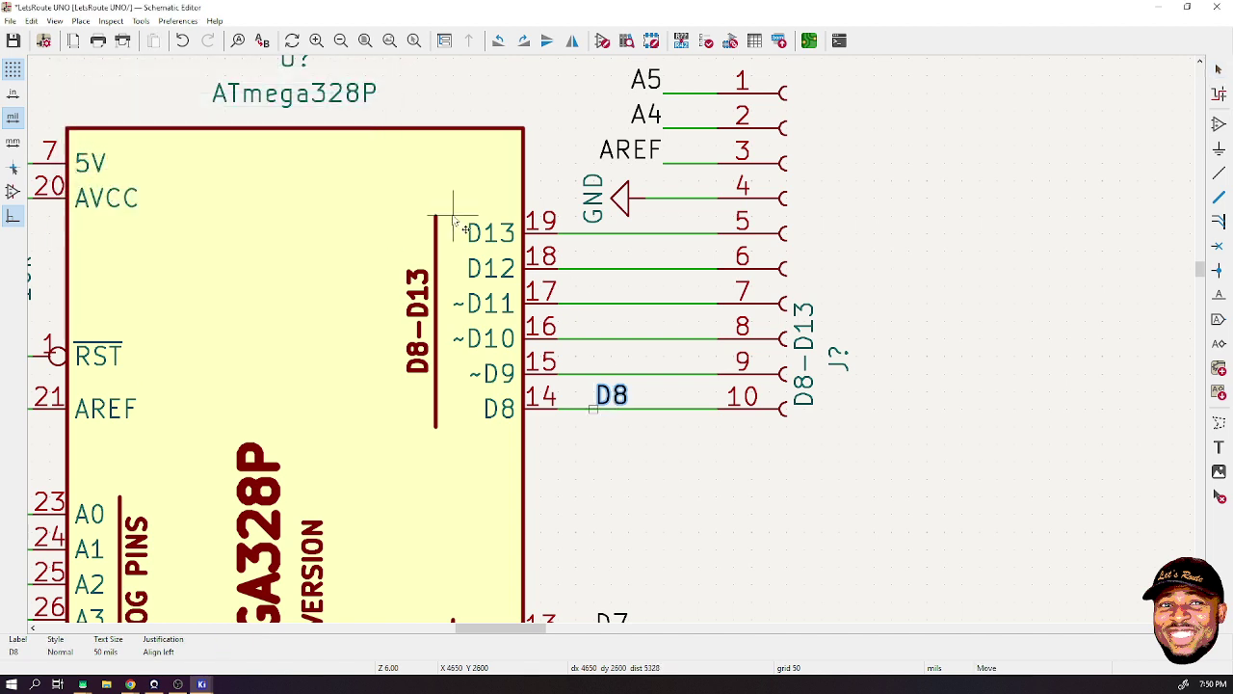
{"action": "key", "text": "ctrl+d"}
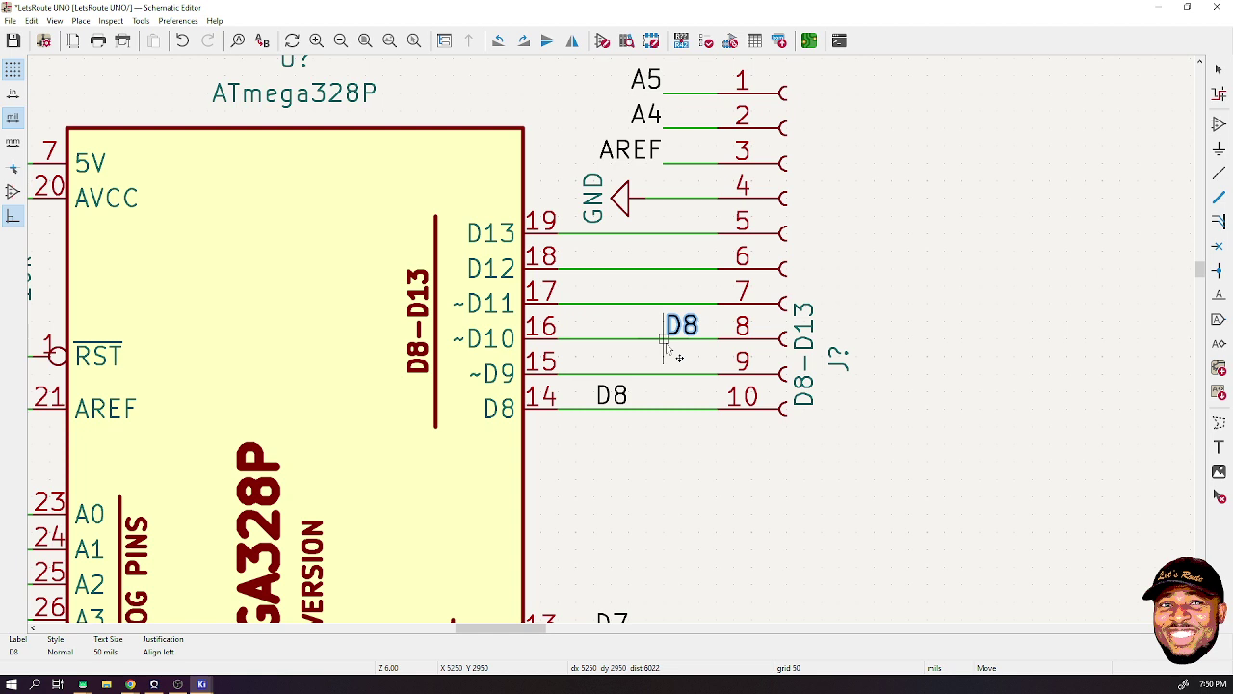
{"action": "left_click", "coordinate": [608, 383]}
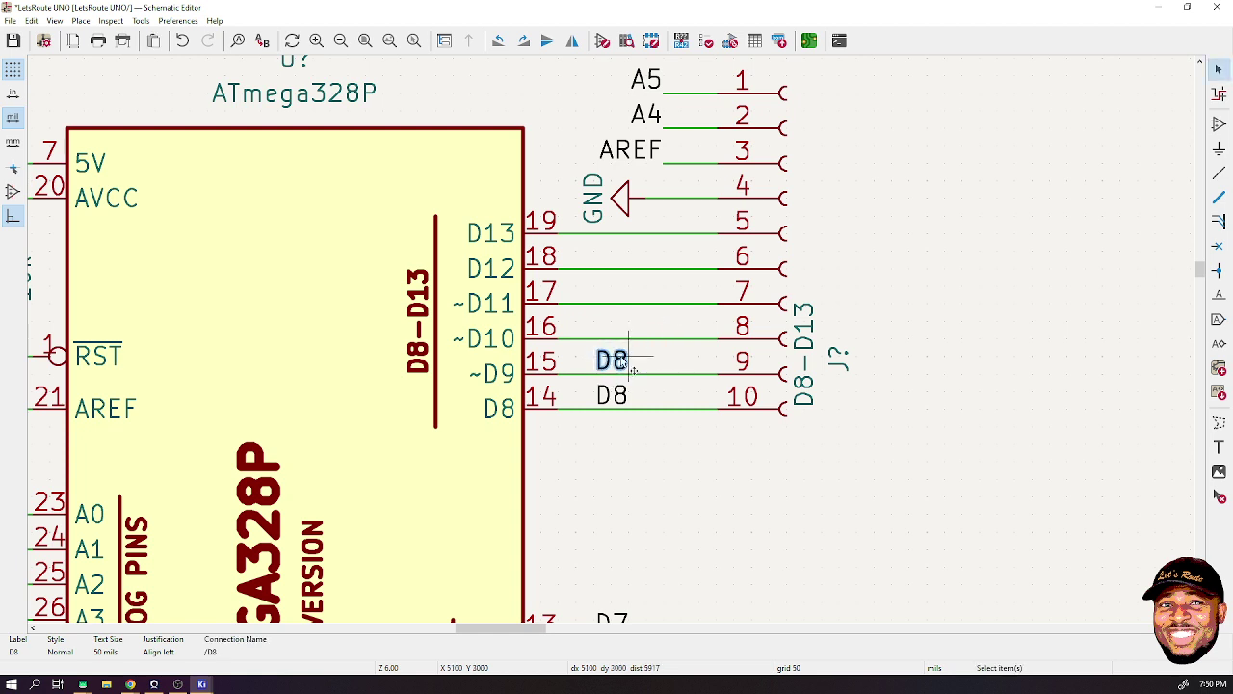
{"action": "double_click", "coordinate": [631, 369]}
{"action": "type", "text": "D"}
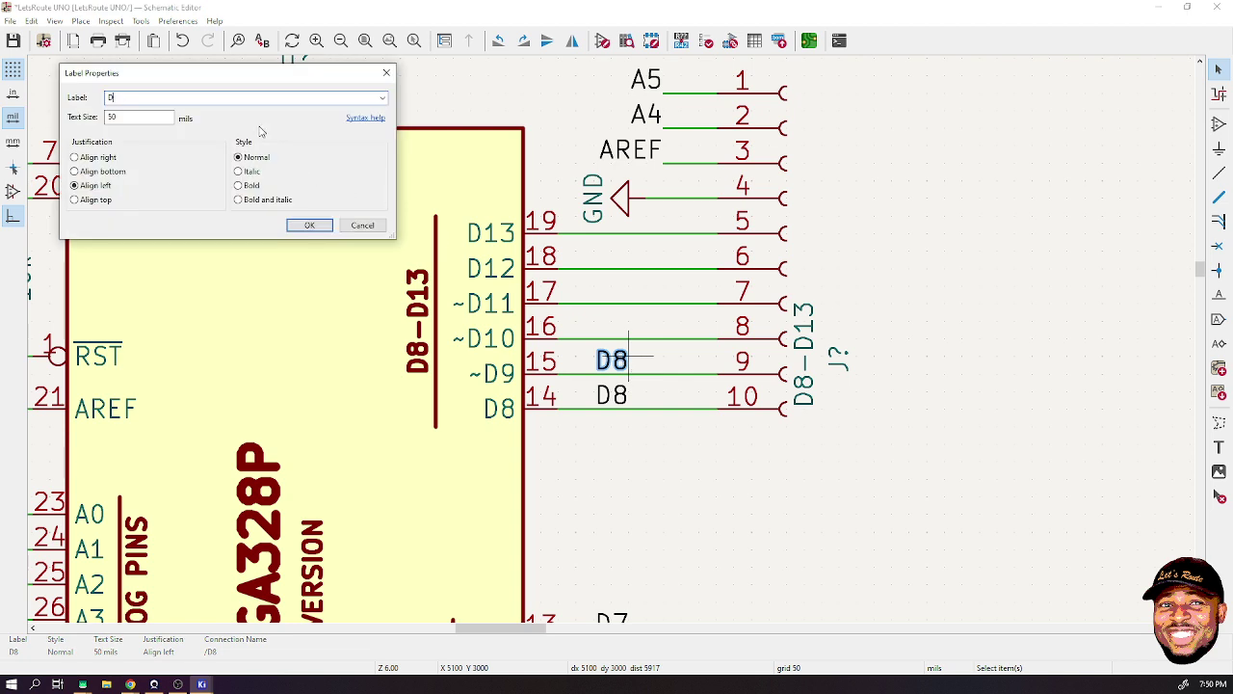
{"action": "type", "text": "9"}
{"action": "key", "text": "Return"}
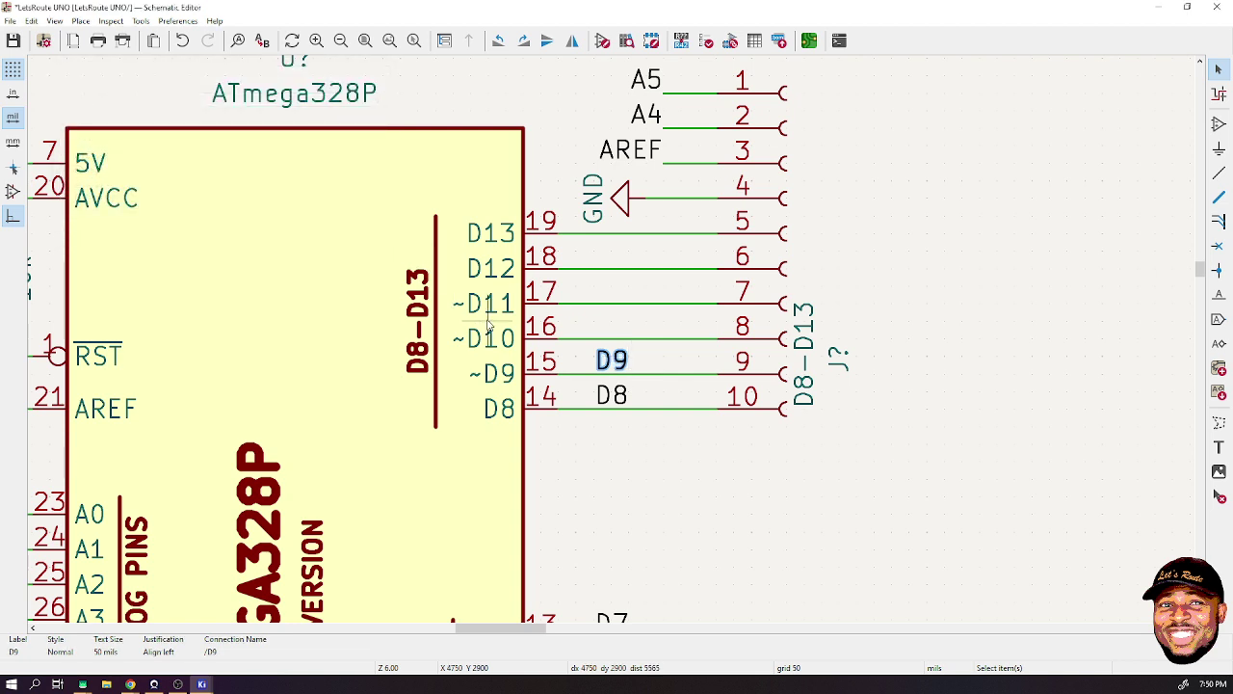
{"action": "key", "text": "ctrl+d"}
{"action": "left_click", "coordinate": [614, 338]}
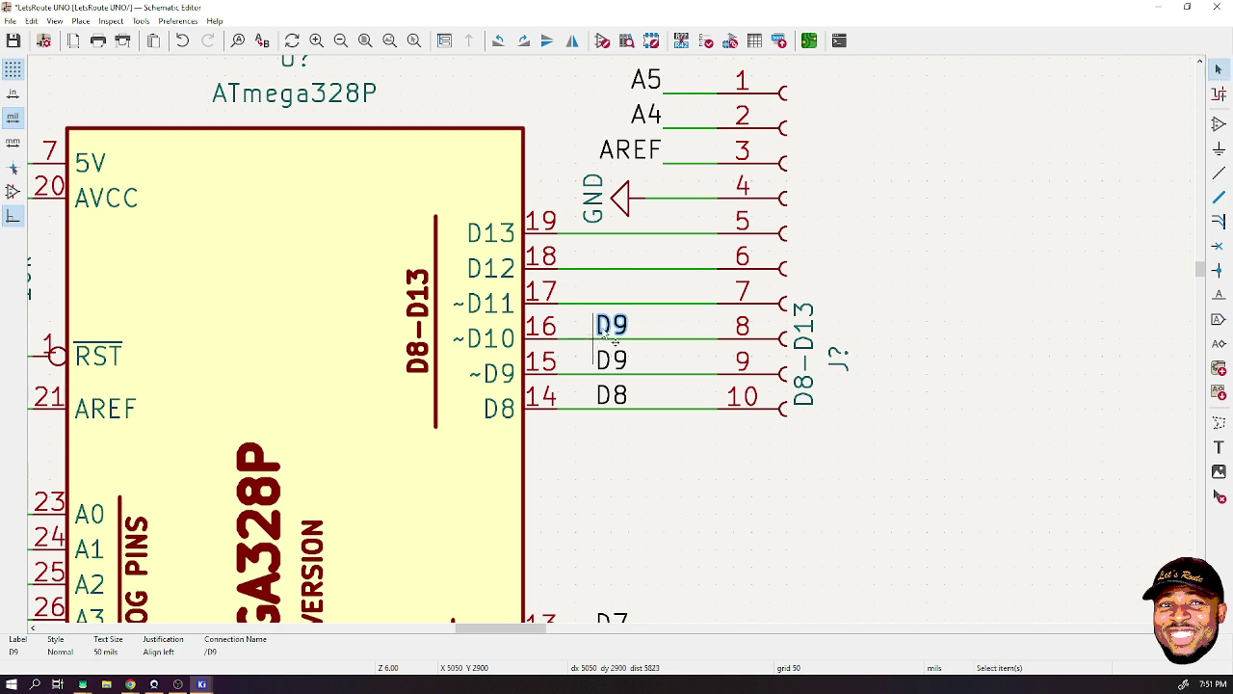
{"action": "double_click", "coordinate": [612, 328]}
{"action": "left_click", "coordinate": [233, 97]}
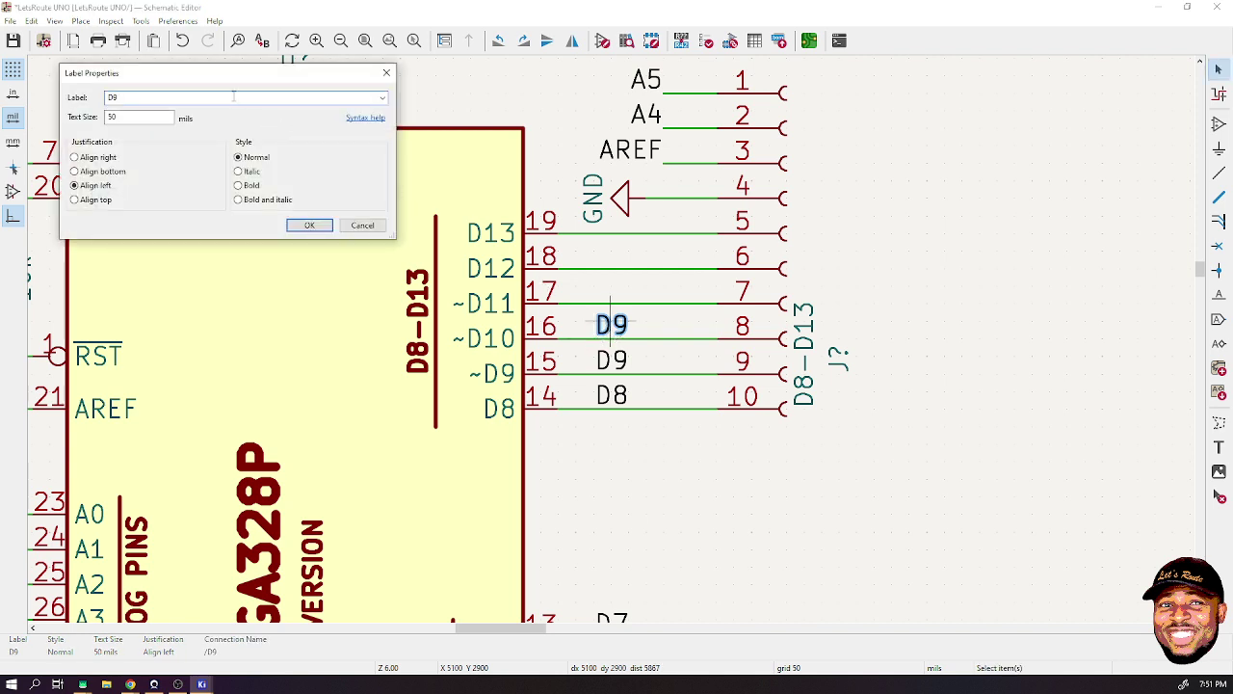
{"action": "key", "text": "BackSpace"}
{"action": "type", "text": "10"}
{"action": "key", "text": "Return"}
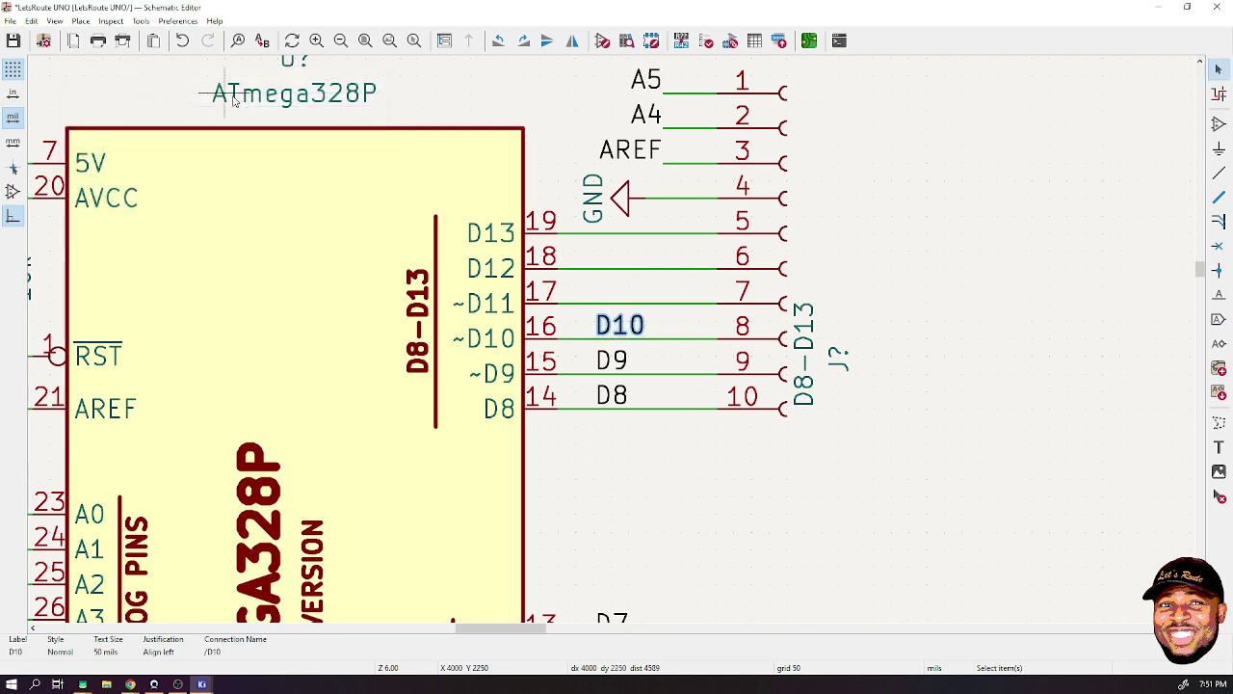
- Add a D11 label on the ~D11 pin's wire and save the schematic
{"action": "key", "text": "ctrl+d"}
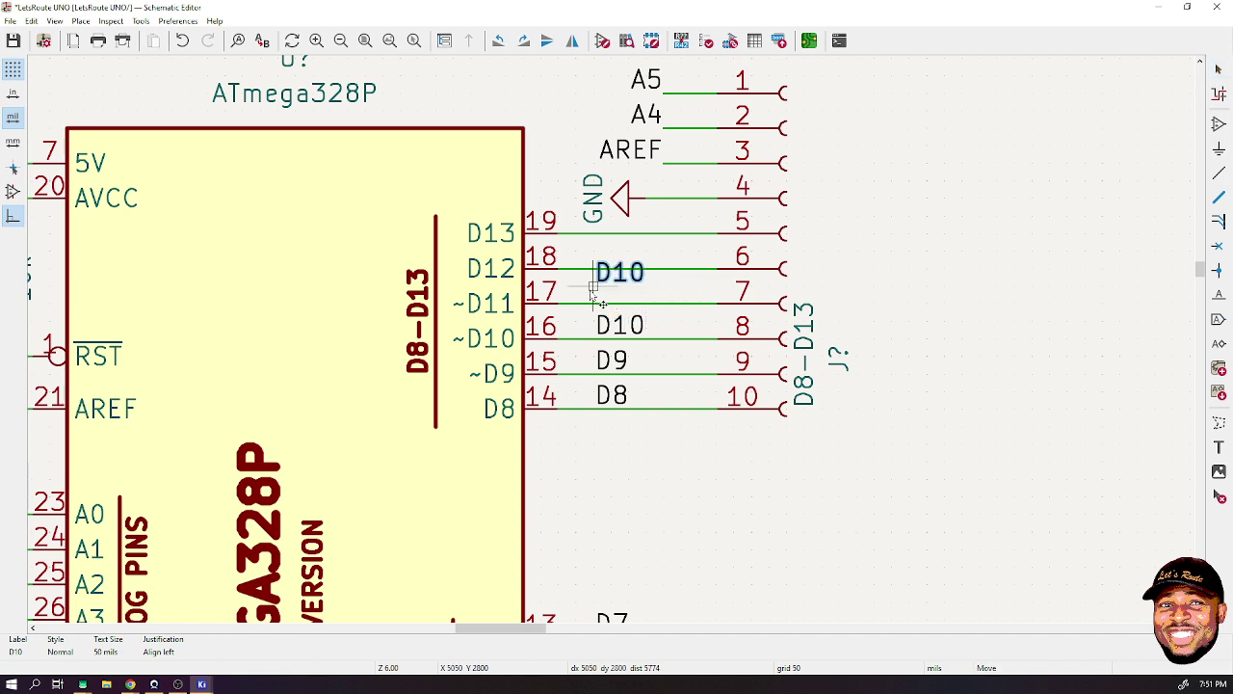
{"action": "left_click", "coordinate": [606, 311]}
{"action": "key", "text": "ctrl+s"}
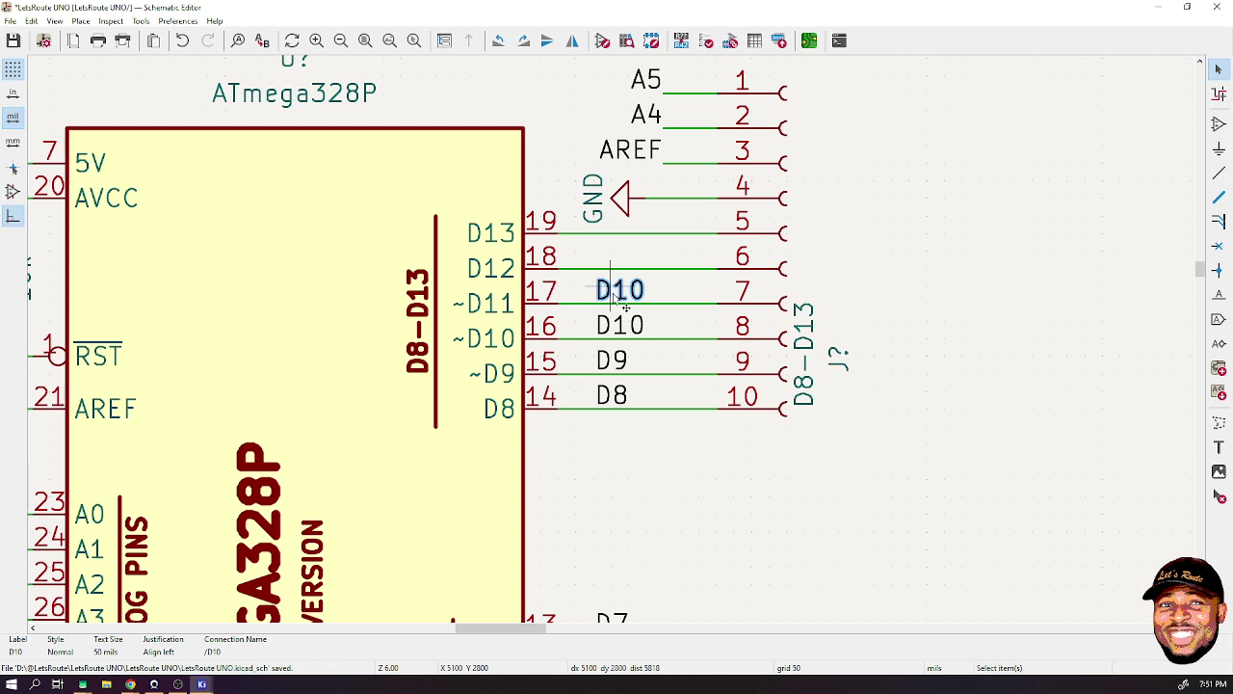
{"action": "double_click", "coordinate": [624, 305]}
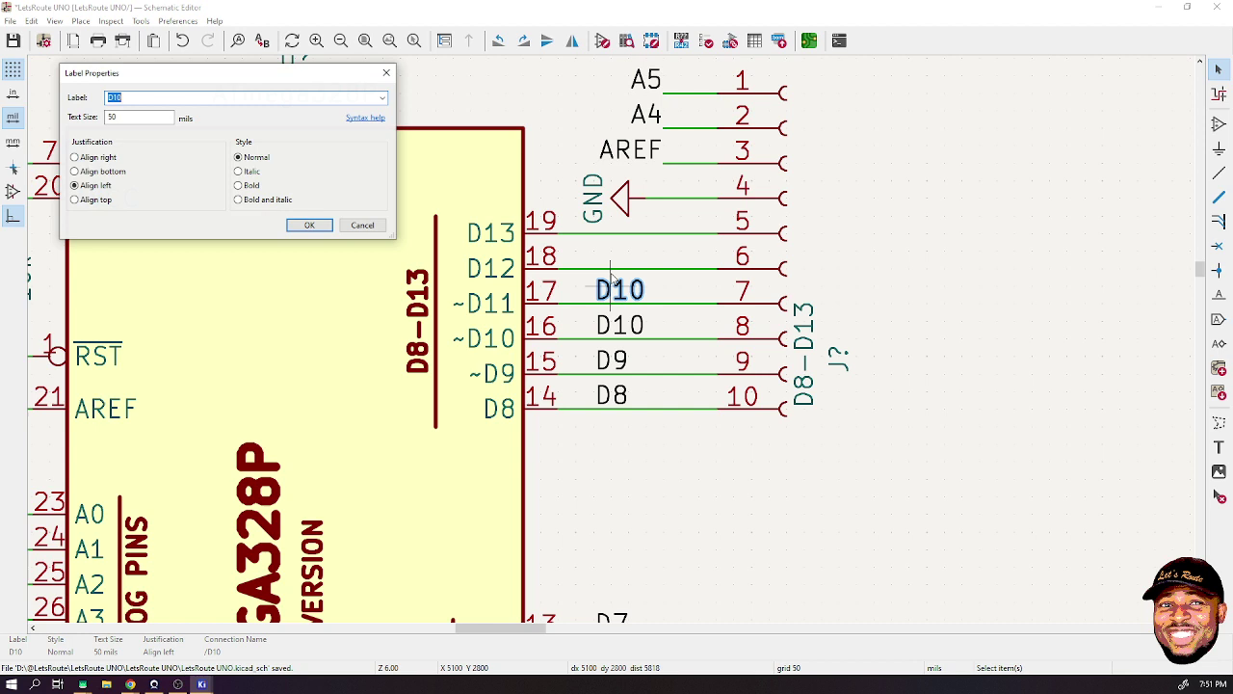
{"action": "left_click", "coordinate": [256, 99]}
{"action": "key", "text": "BackSpace"}
{"action": "type", "text": "1"}
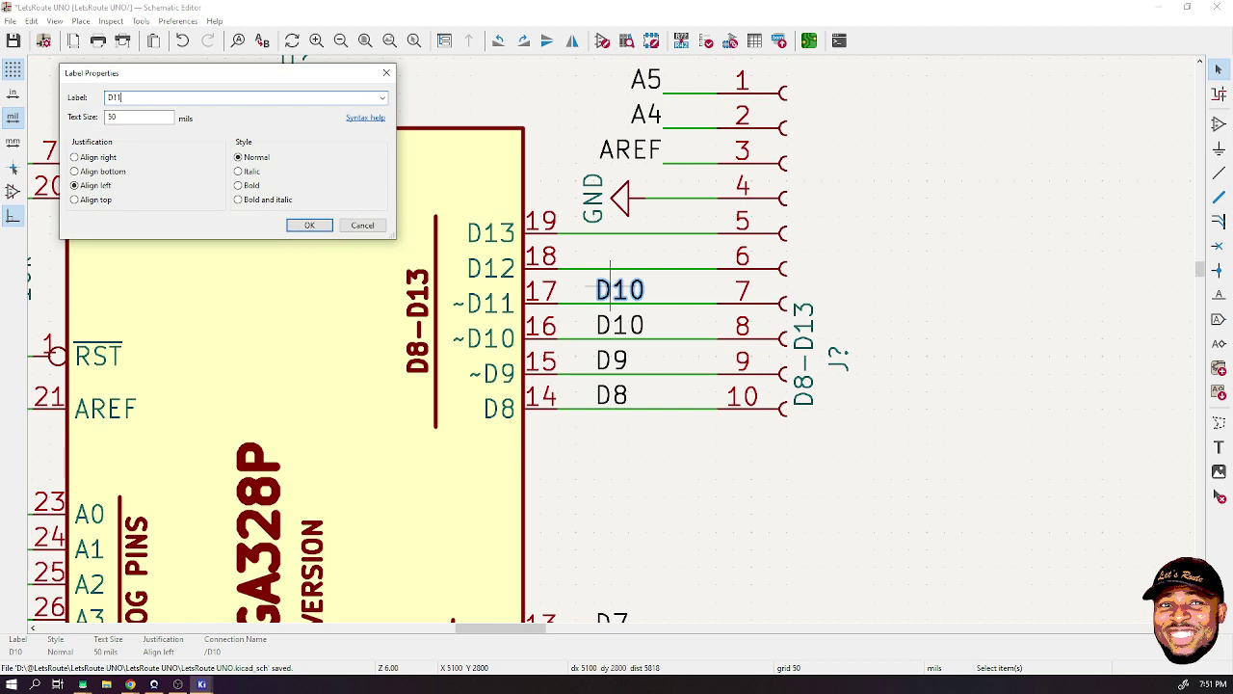
{"action": "key", "text": "Return"}
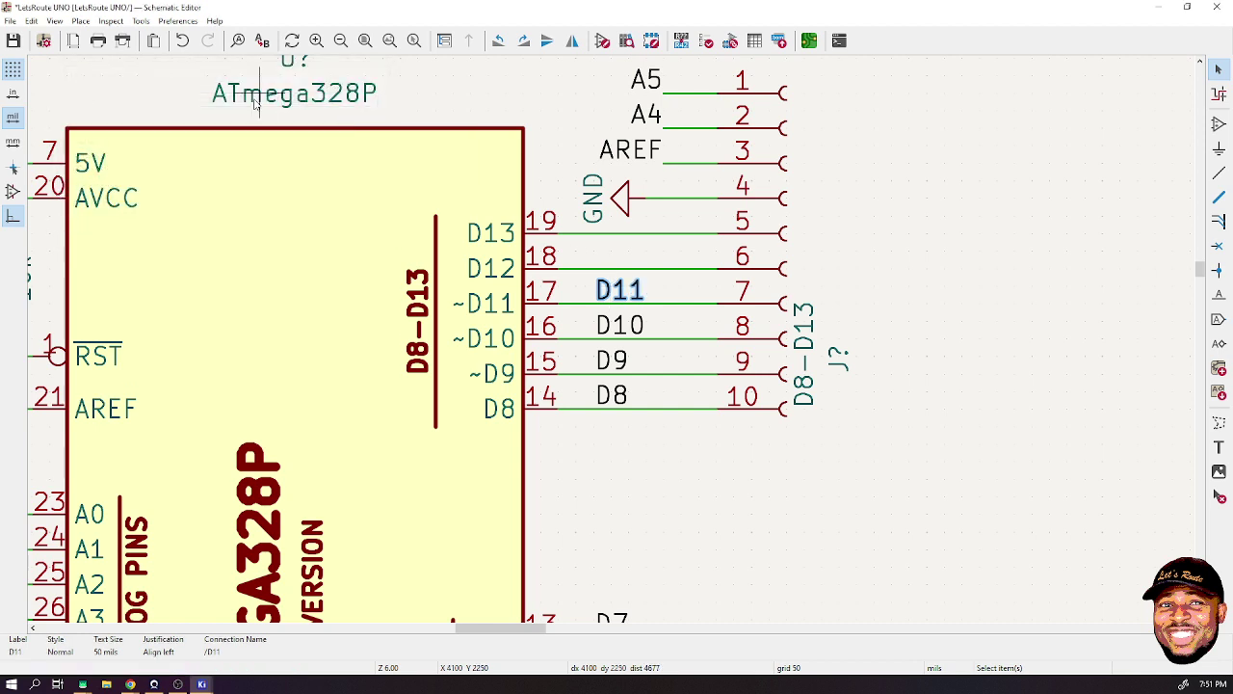
- Add D12 and D13 labels on the pin 18 and pin 19 wires
{"action": "key", "text": "ctrl+d"}
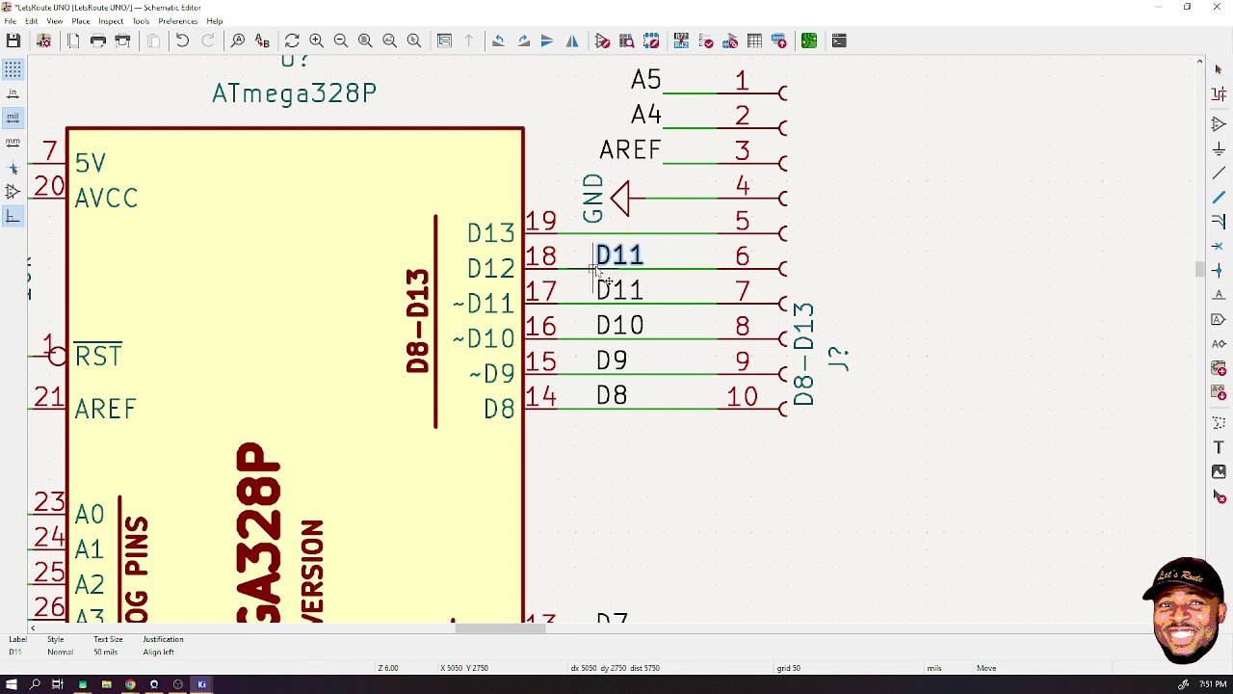
{"action": "left_click", "coordinate": [601, 267]}
{"action": "double_click", "coordinate": [607, 268]}
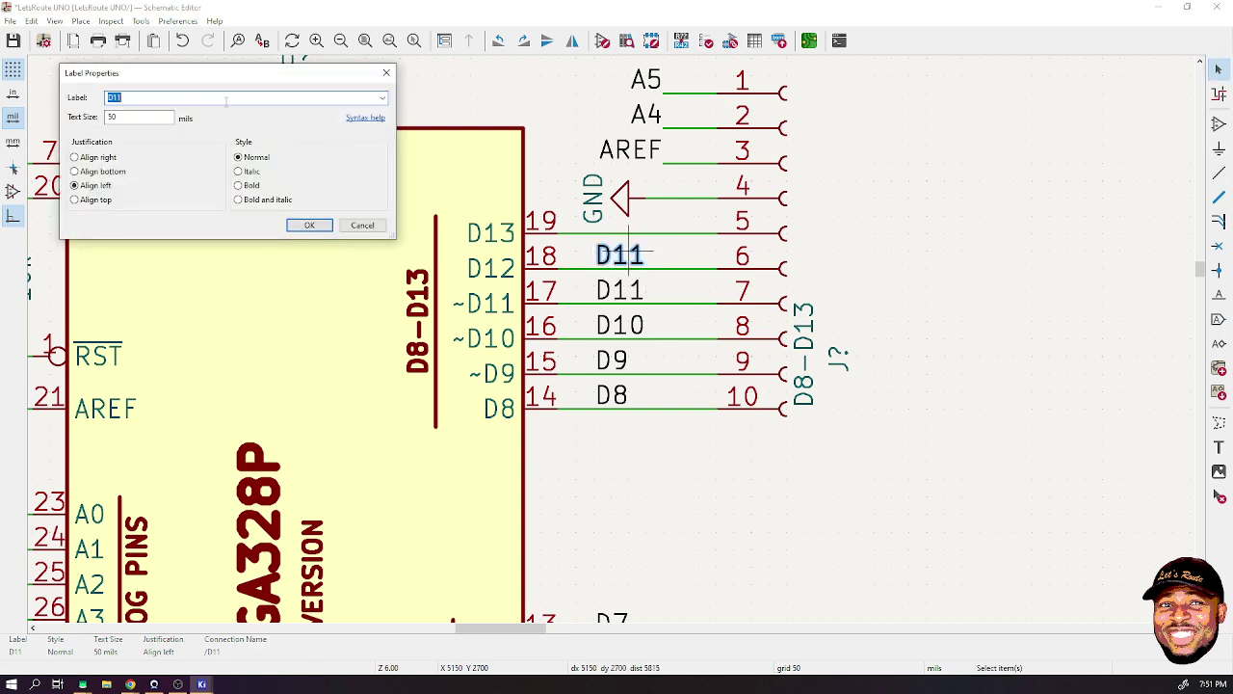
{"action": "left_click", "coordinate": [212, 97]}
{"action": "key", "text": "Return"}
{"action": "key", "text": "ctrl+d"}
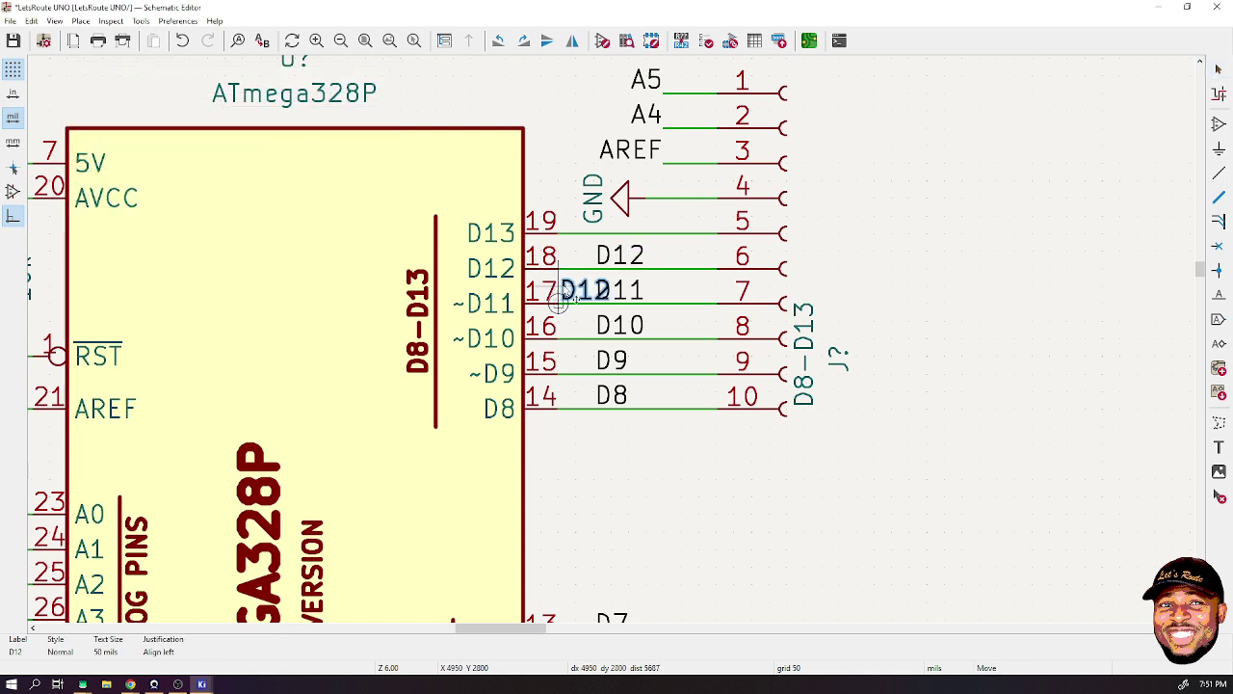
{"action": "left_click", "coordinate": [650, 234]}
{"action": "double_click", "coordinate": [653, 222]}
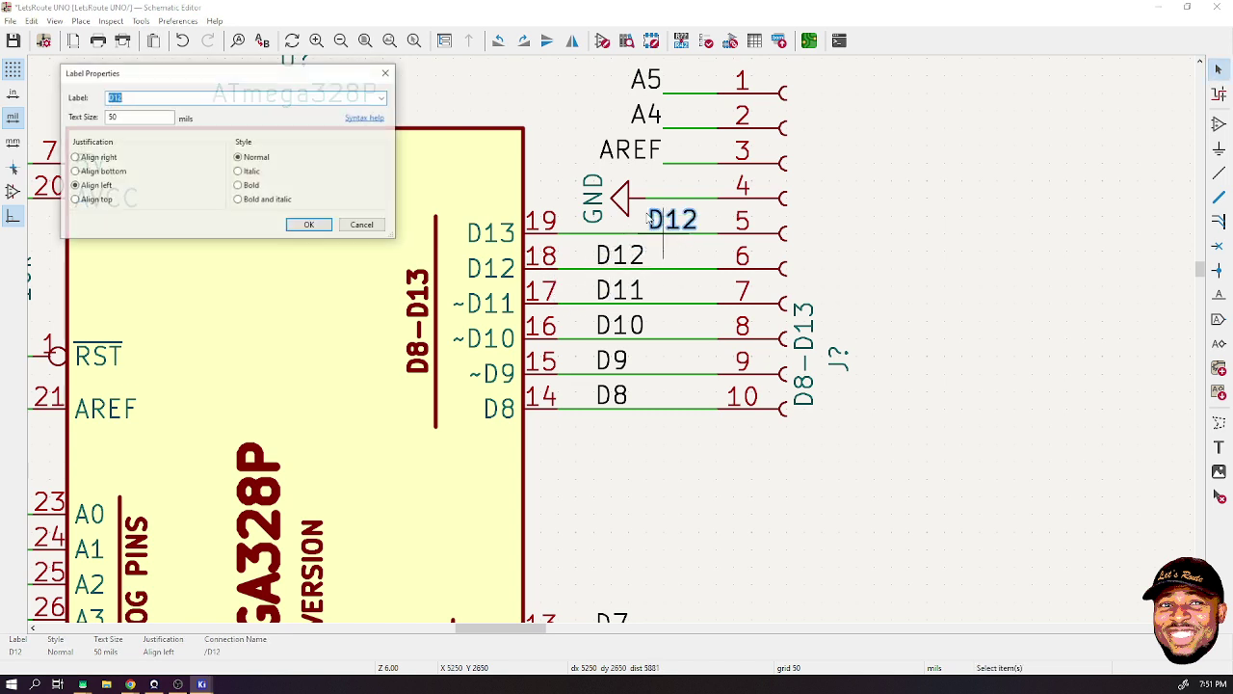
{"action": "type", "text": "D1"}
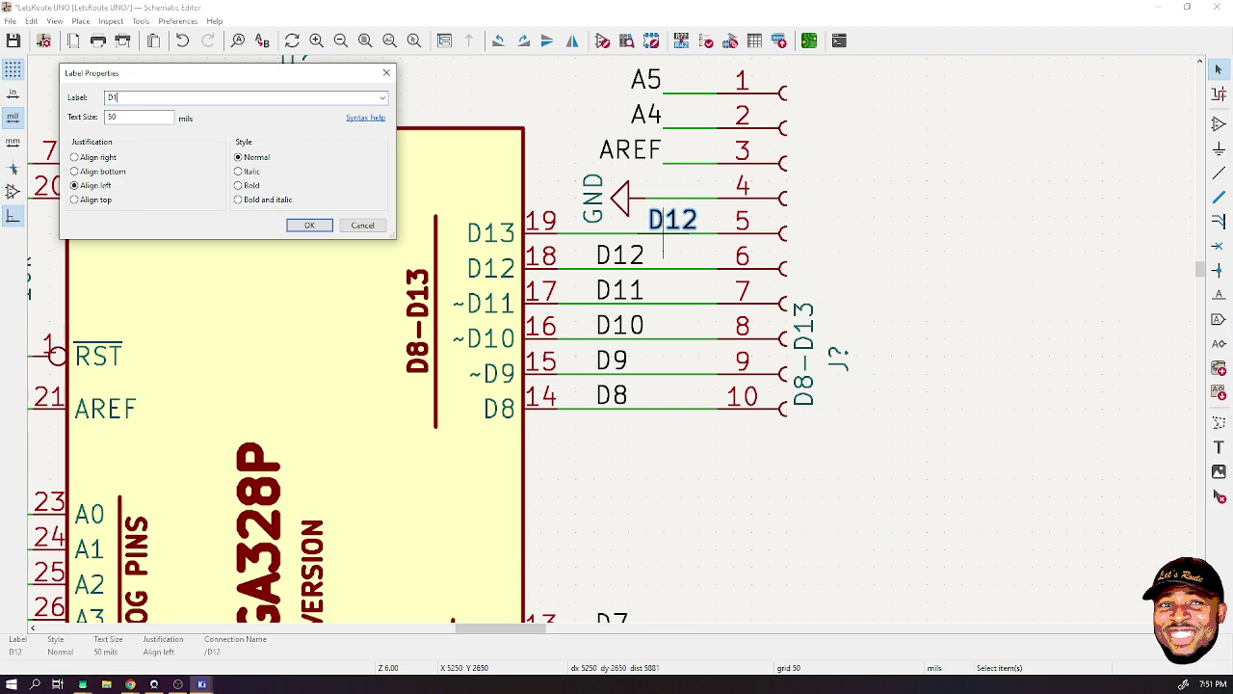
{"action": "type", "text": "3"}
{"action": "key", "text": "Return"}
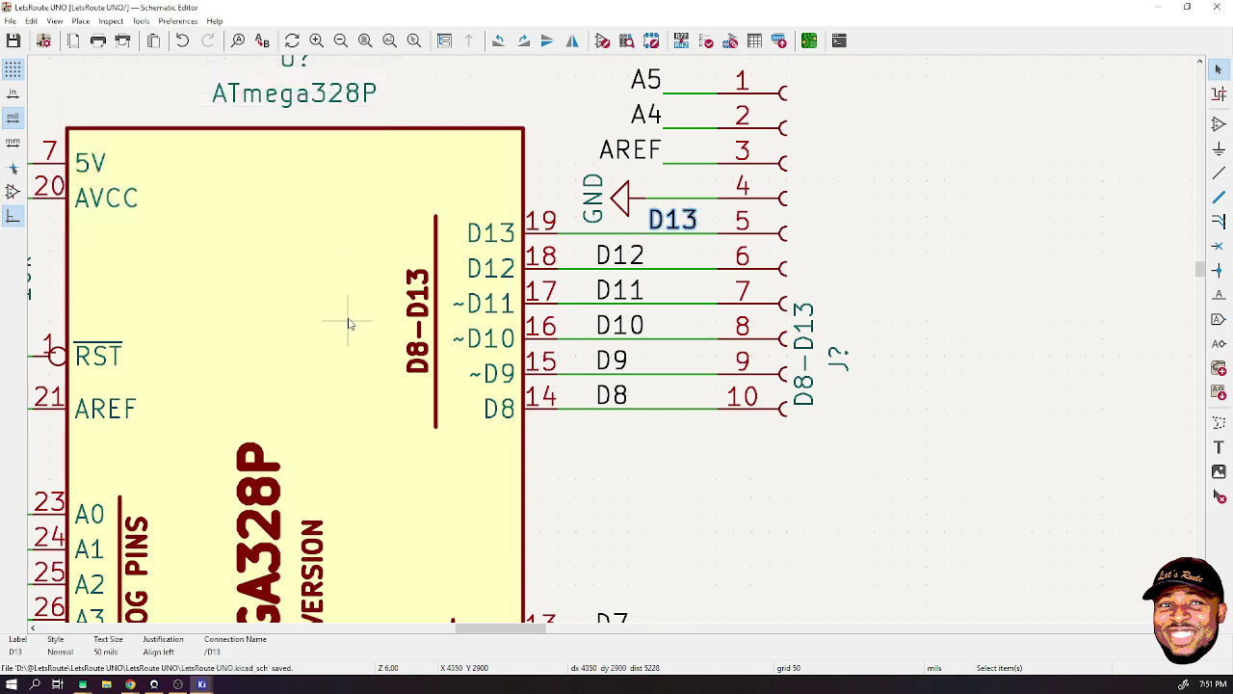
{"action": "scroll", "coordinate": [349, 324], "scroll_direction": "down", "scroll_amount": 5}
- Rotate the AVR-ISP-6 value text and J? reference to vertical beside the header
{"action": "scroll", "coordinate": [495, 358], "scroll_direction": "up", "scroll_amount": 4}
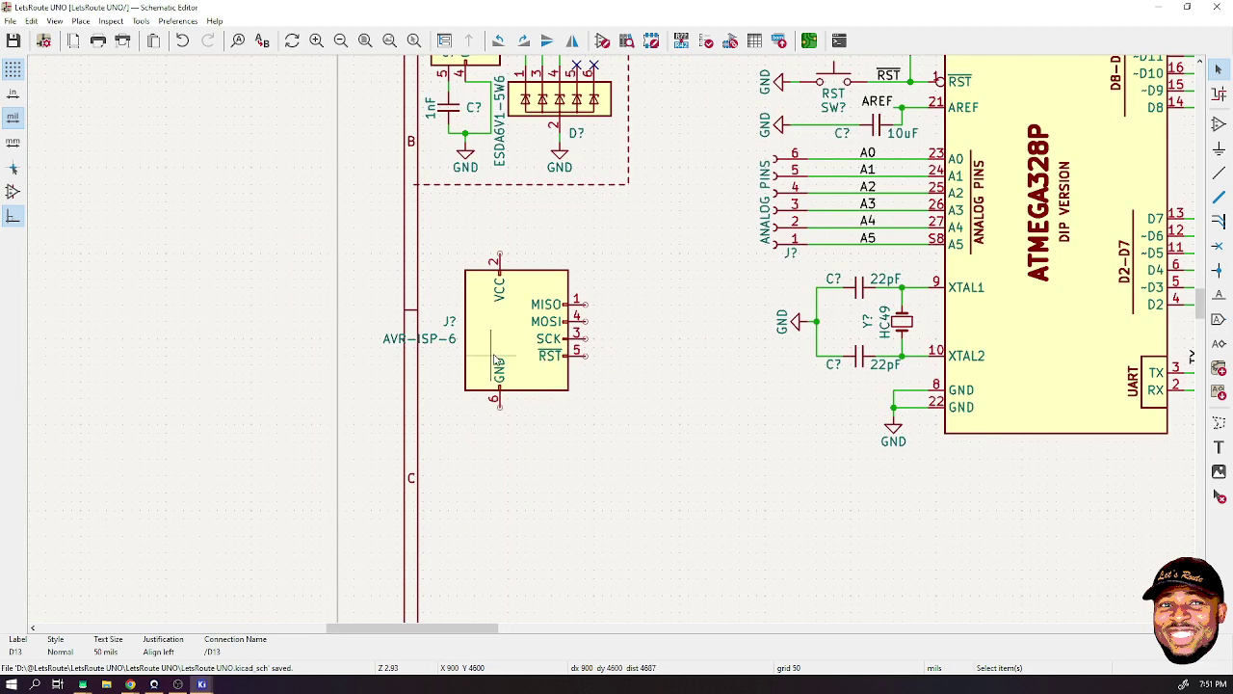
{"action": "left_click", "coordinate": [434, 339]}
{"action": "key", "text": "m"}
{"action": "key", "text": "r"}
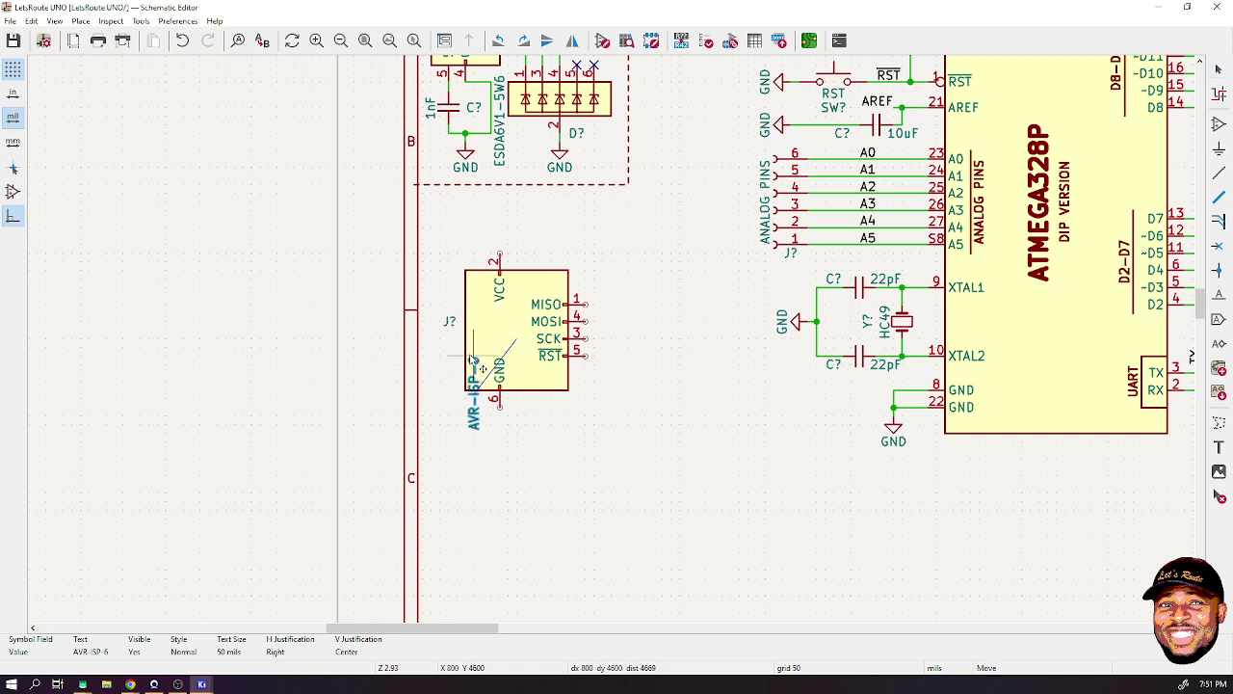
{"action": "left_click", "coordinate": [455, 328]}
{"action": "left_click", "coordinate": [455, 327]}
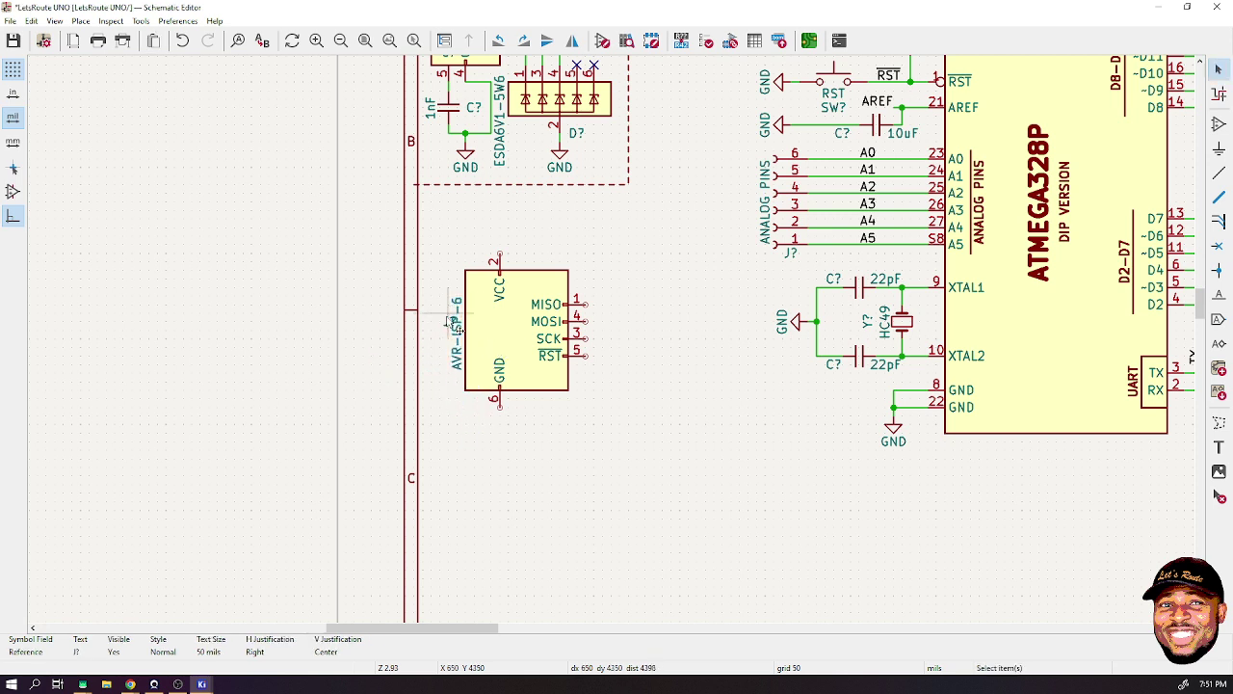
{"action": "key", "text": "m"}
{"action": "key", "text": "r"}
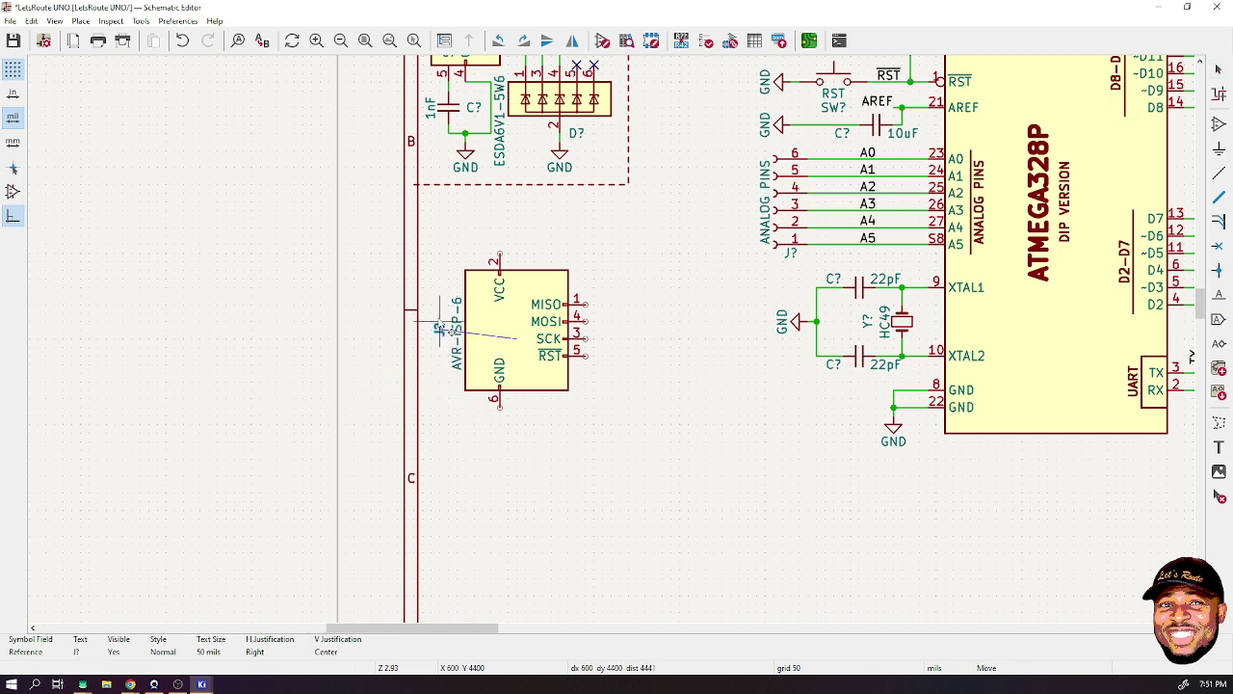
{"action": "left_click", "coordinate": [439, 329]}
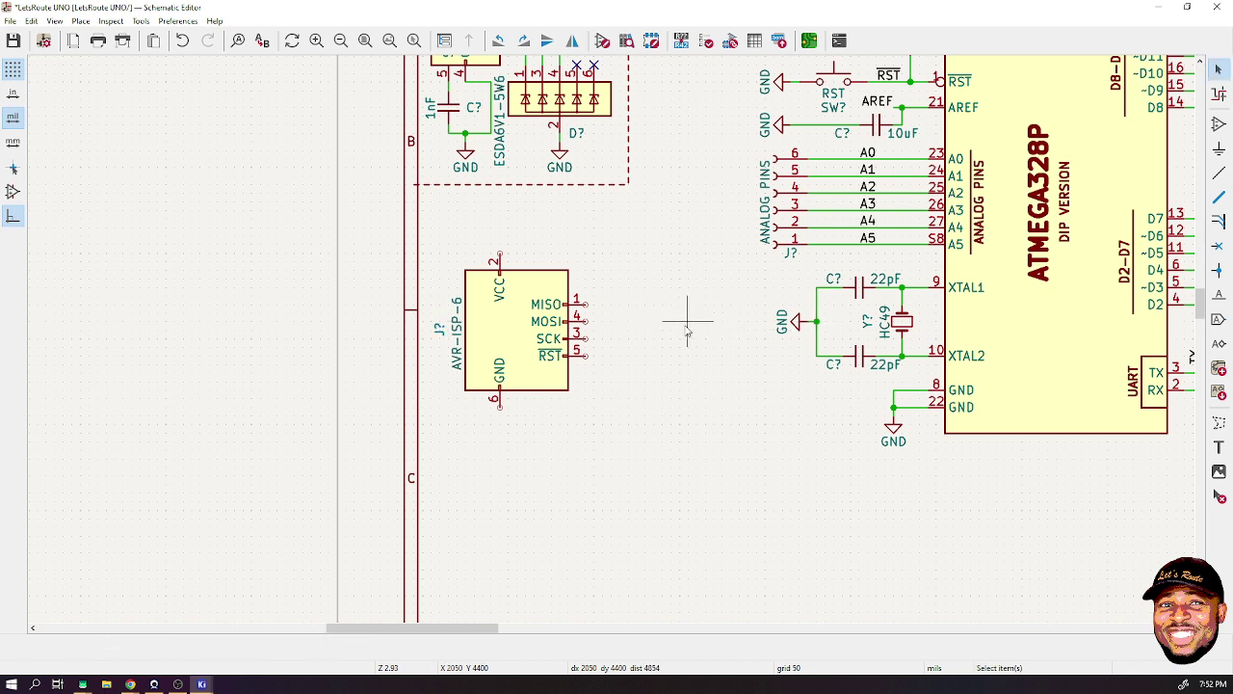
- Duplicate a ground symbol onto ISP pin 6 and a +5V symbol above the VCC pin
{"action": "left_click", "coordinate": [893, 429]}
{"action": "key", "text": "ctrl+d"}
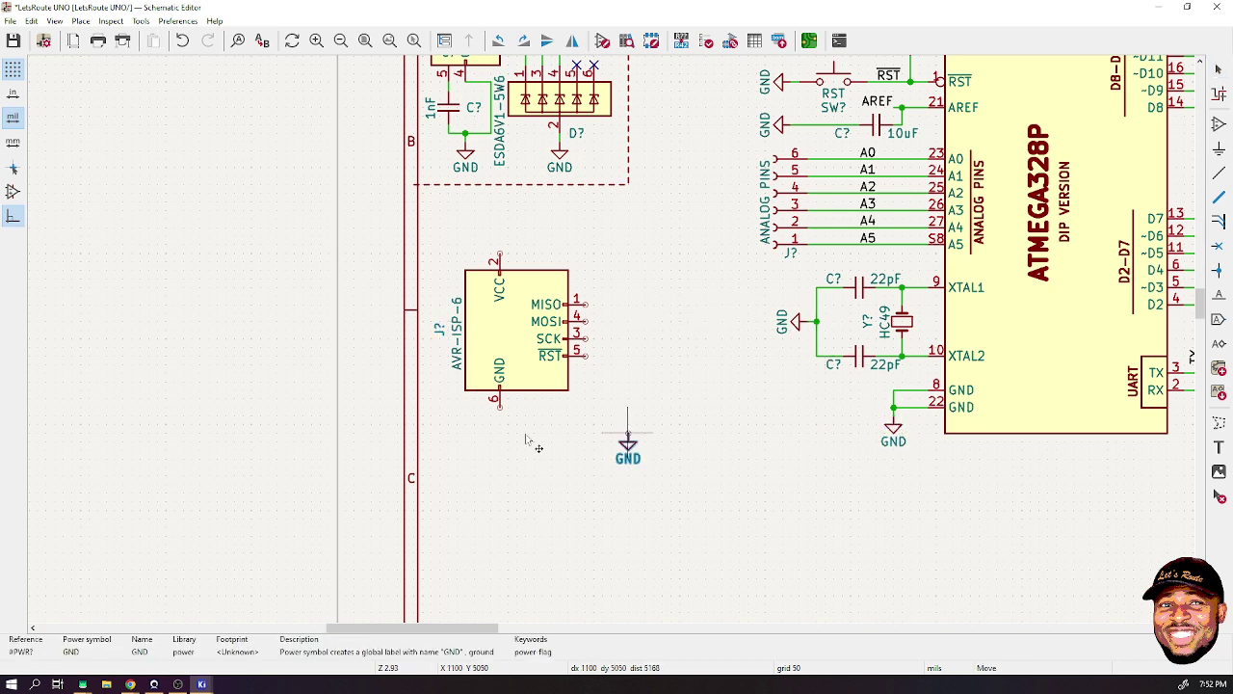
{"action": "left_click", "coordinate": [500, 427]}
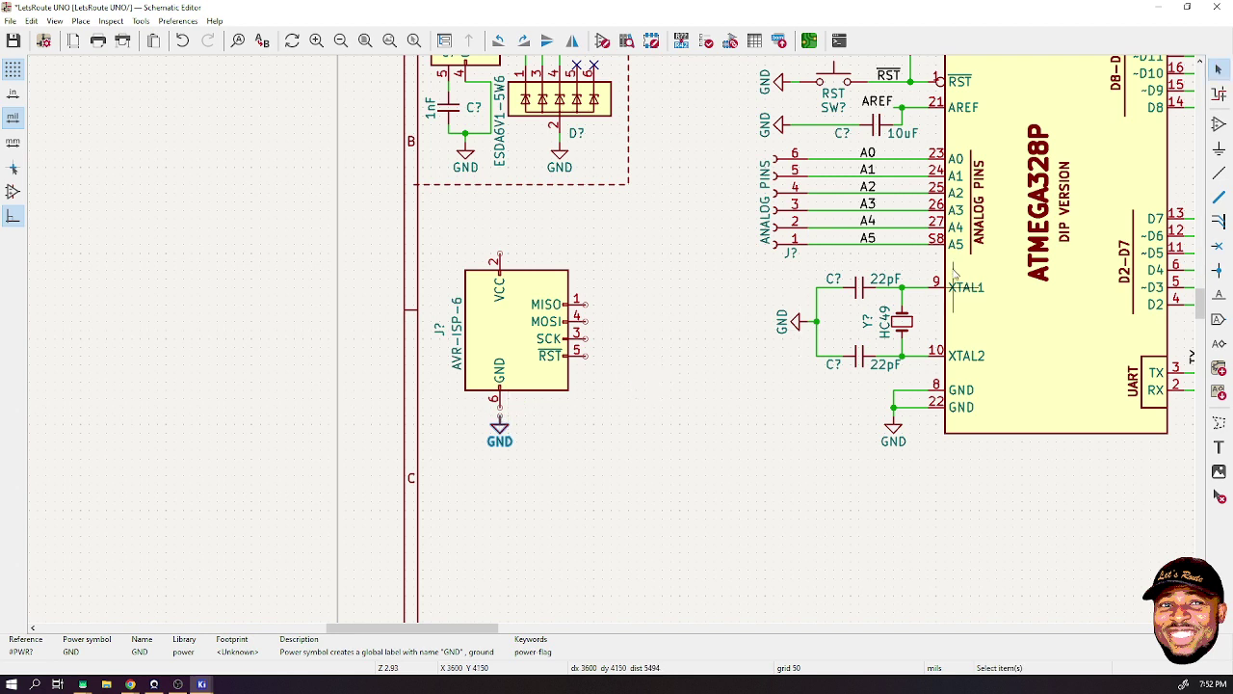
{"action": "scroll", "coordinate": [818, 146], "scroll_direction": "down", "scroll_amount": 1}
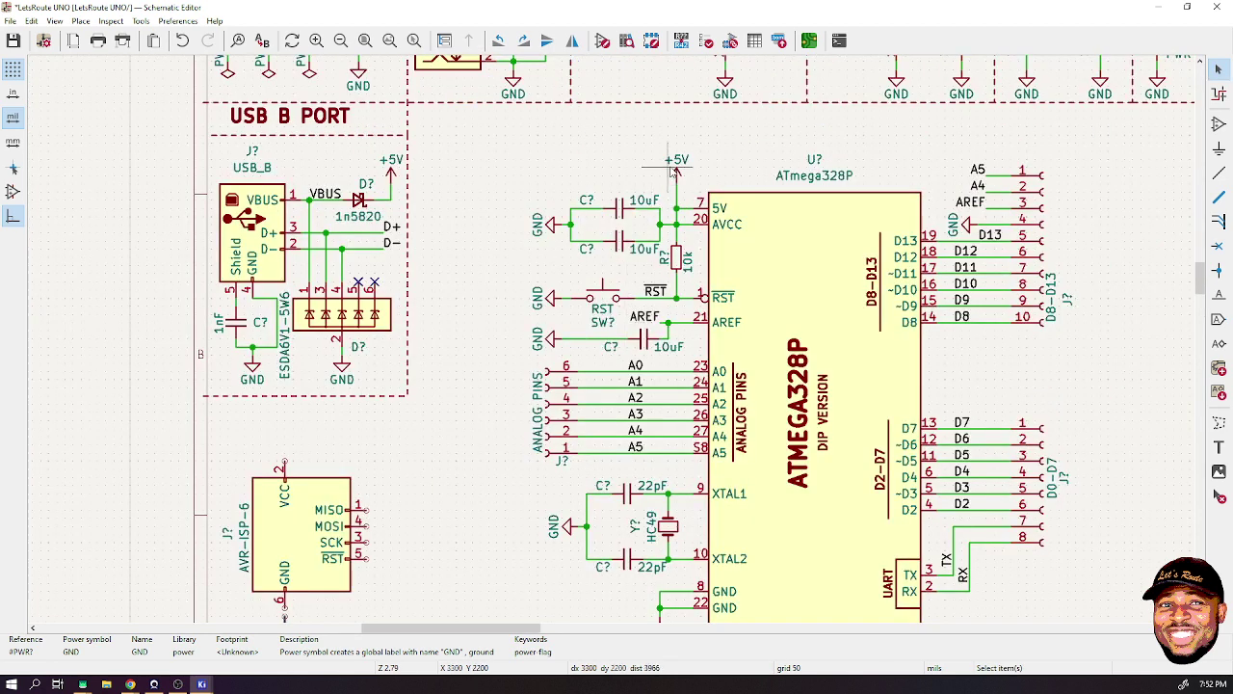
{"action": "left_click", "coordinate": [675, 173]}
{"action": "key", "text": "ctrl+d"}
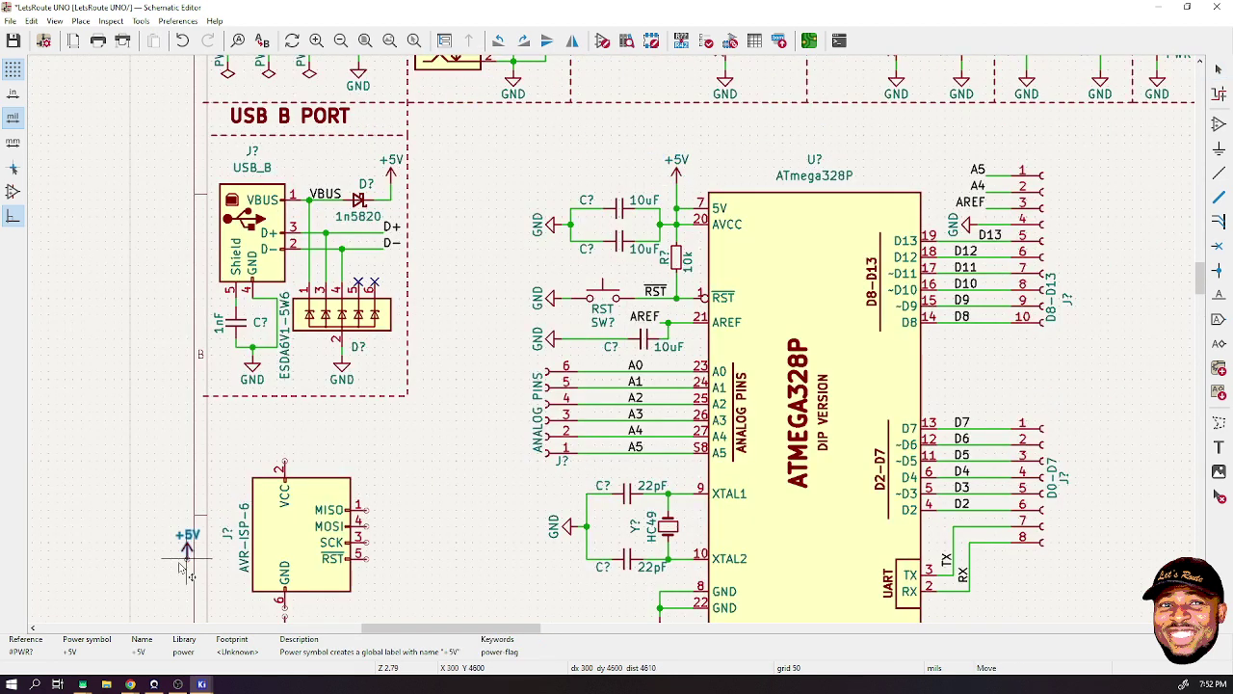
{"action": "left_click", "coordinate": [281, 455]}
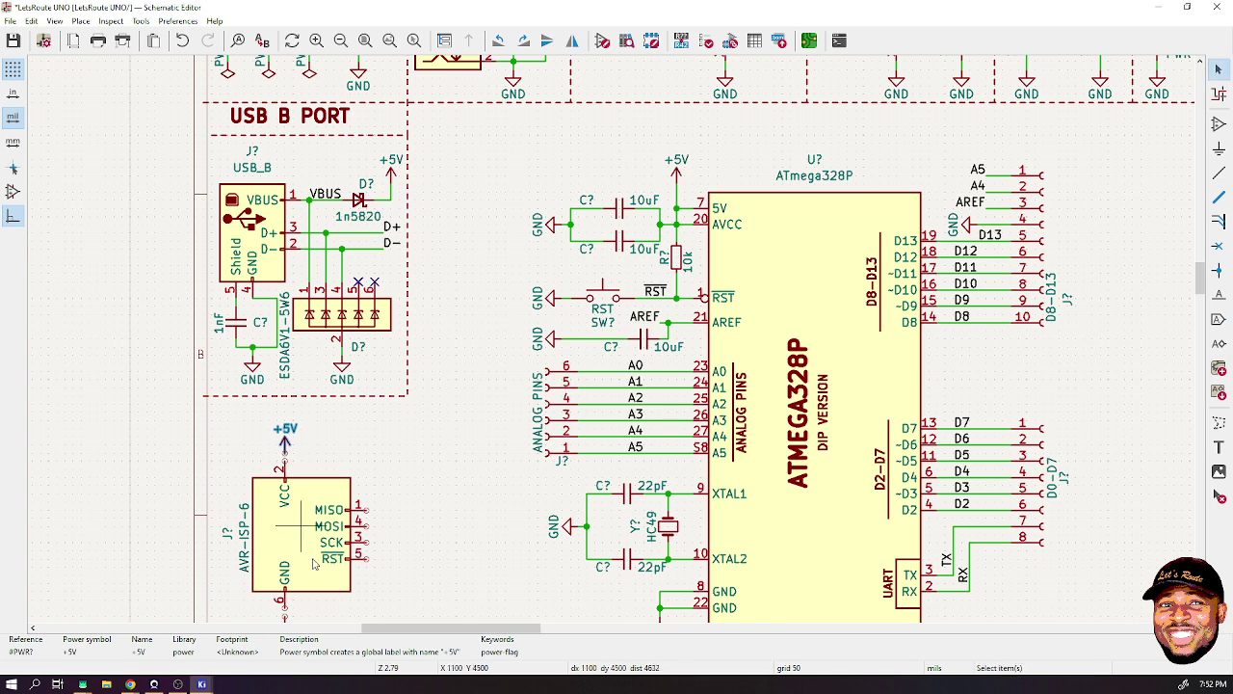
- Wire the +5V symbol to VCC and add short wire stubs on MISO and MOSI
{"action": "scroll", "coordinate": [312, 567], "scroll_direction": "up", "scroll_amount": 5}
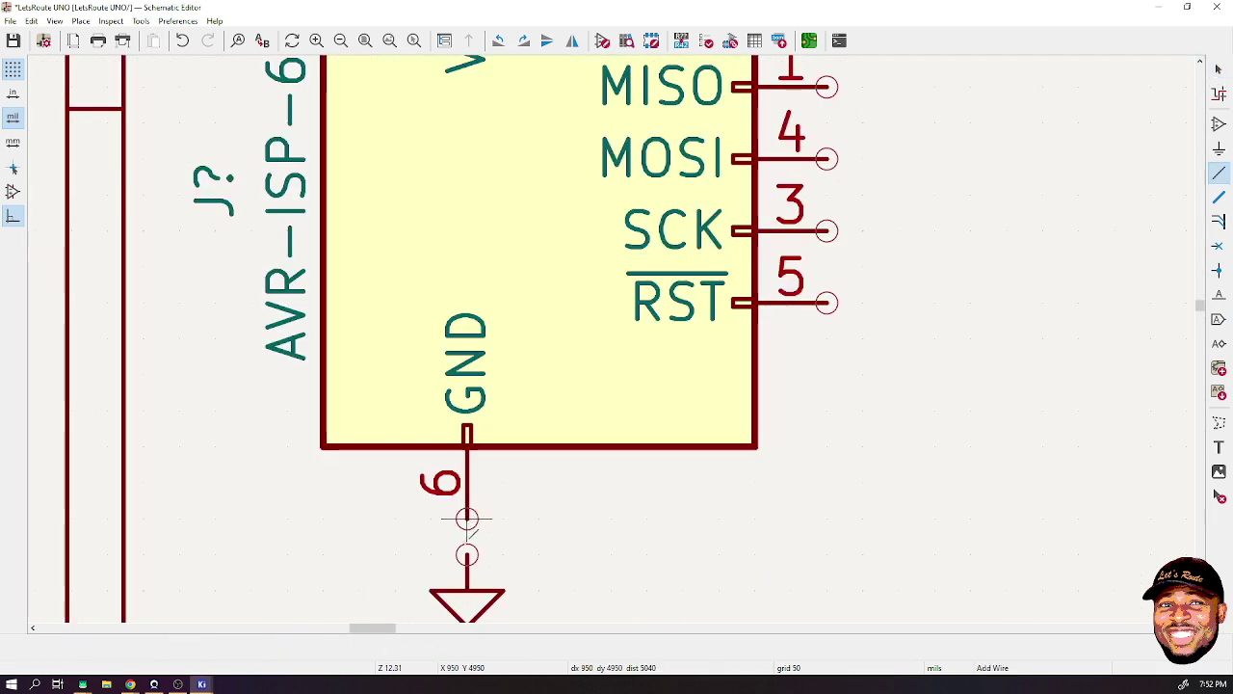
{"action": "scroll", "coordinate": [476, 531], "scroll_direction": "down", "scroll_amount": 10}
{"action": "scroll", "coordinate": [626, 299], "scroll_direction": "up", "scroll_amount": 6}
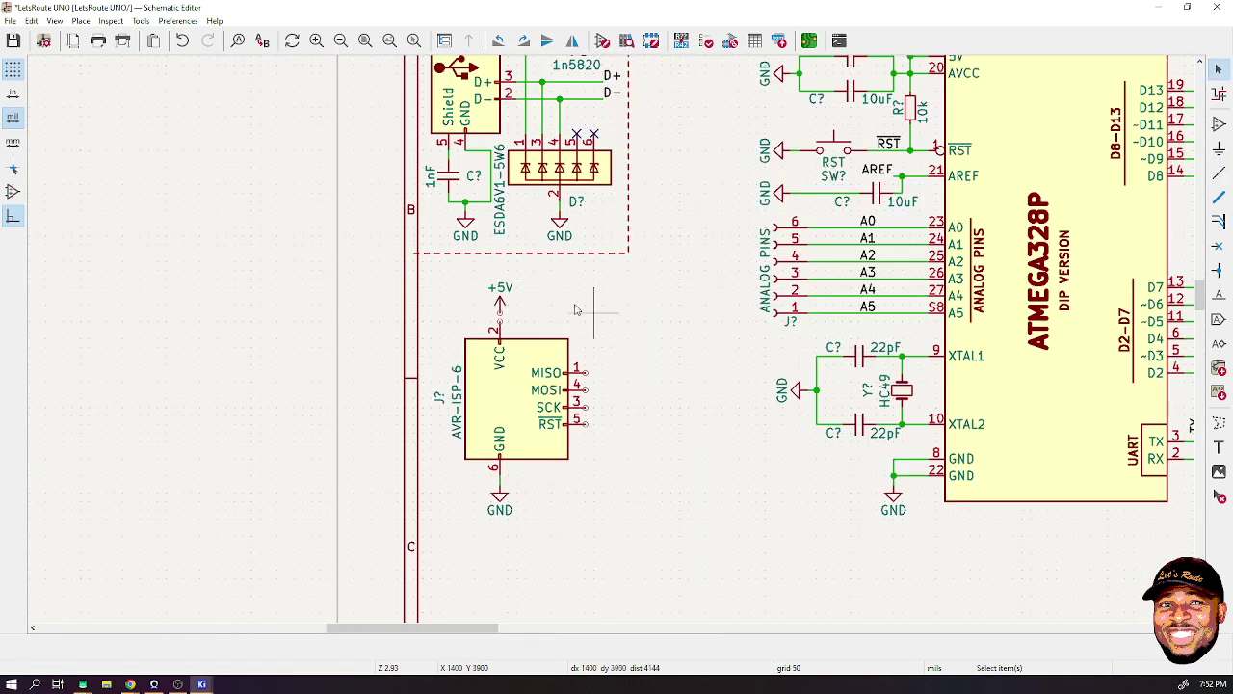
{"action": "scroll", "coordinate": [496, 333], "scroll_direction": "up", "scroll_amount": 4}
{"action": "key", "text": "w"}
{"action": "left_click", "coordinate": [572, 340]}
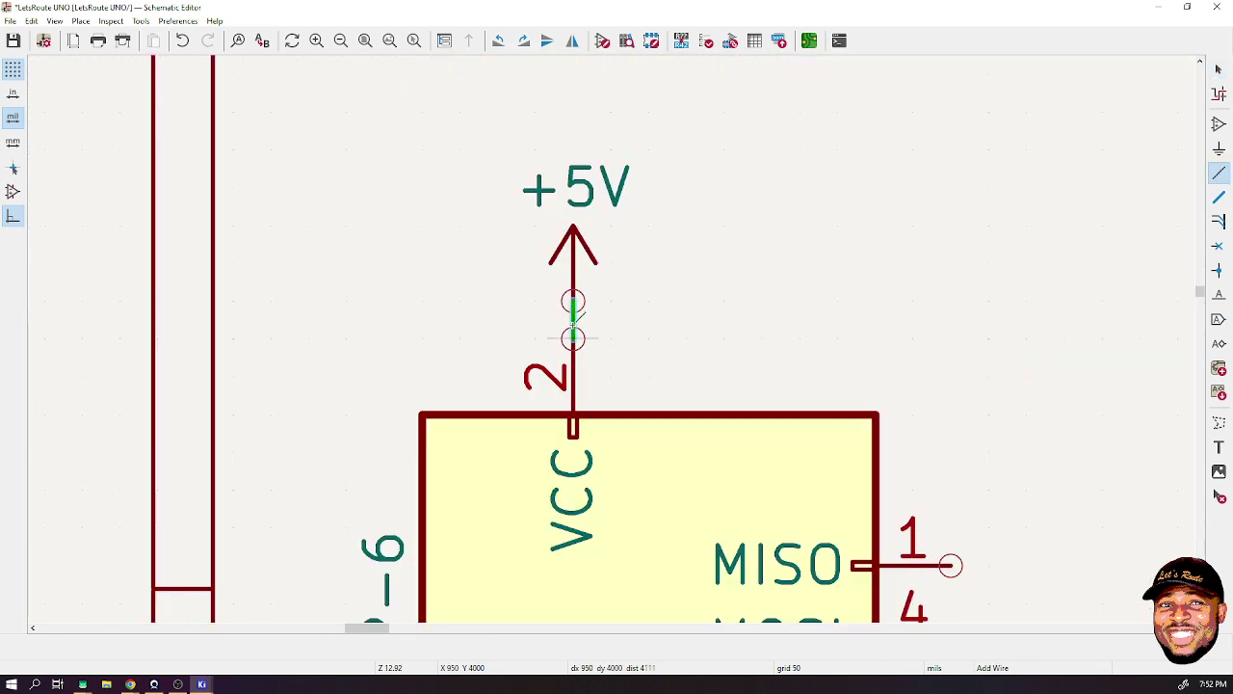
{"action": "key", "text": "Escape"}
{"action": "scroll", "coordinate": [680, 336], "scroll_direction": "down", "scroll_amount": 3}
{"action": "scroll", "coordinate": [709, 434], "scroll_direction": "down", "scroll_amount": 2}
{"action": "scroll", "coordinate": [611, 341], "scroll_direction": "up", "scroll_amount": 4}
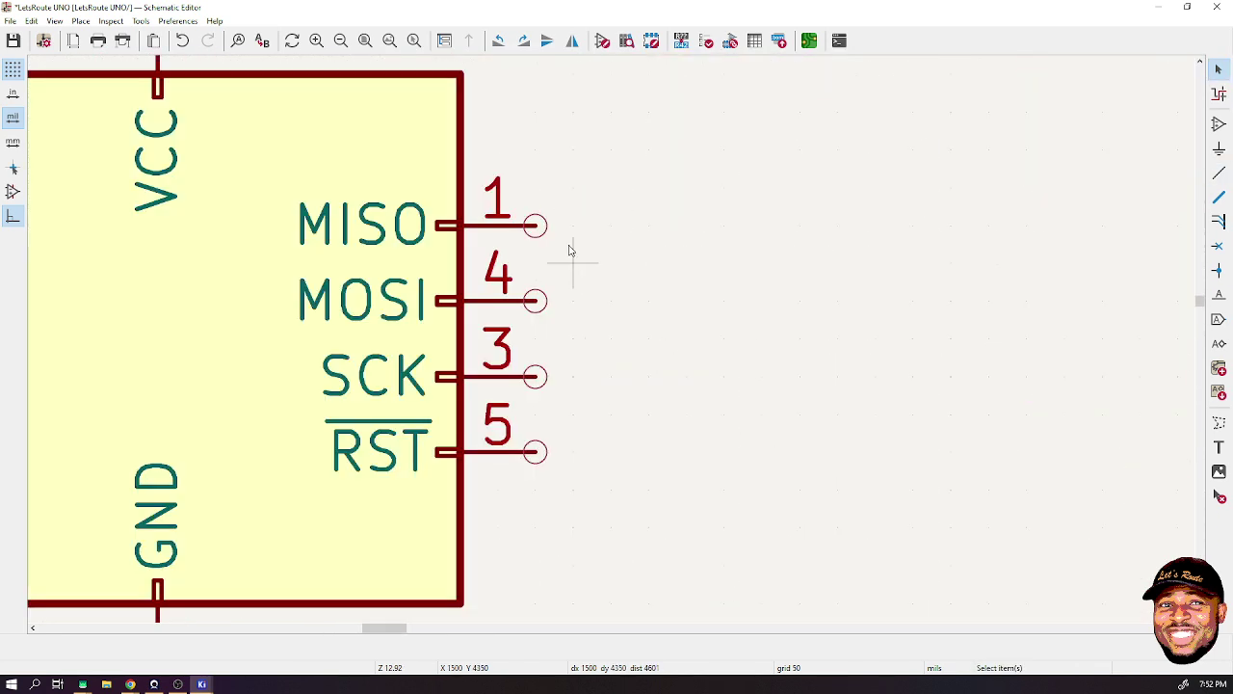
{"action": "key", "text": "w"}
{"action": "double_click", "coordinate": [611, 225]}
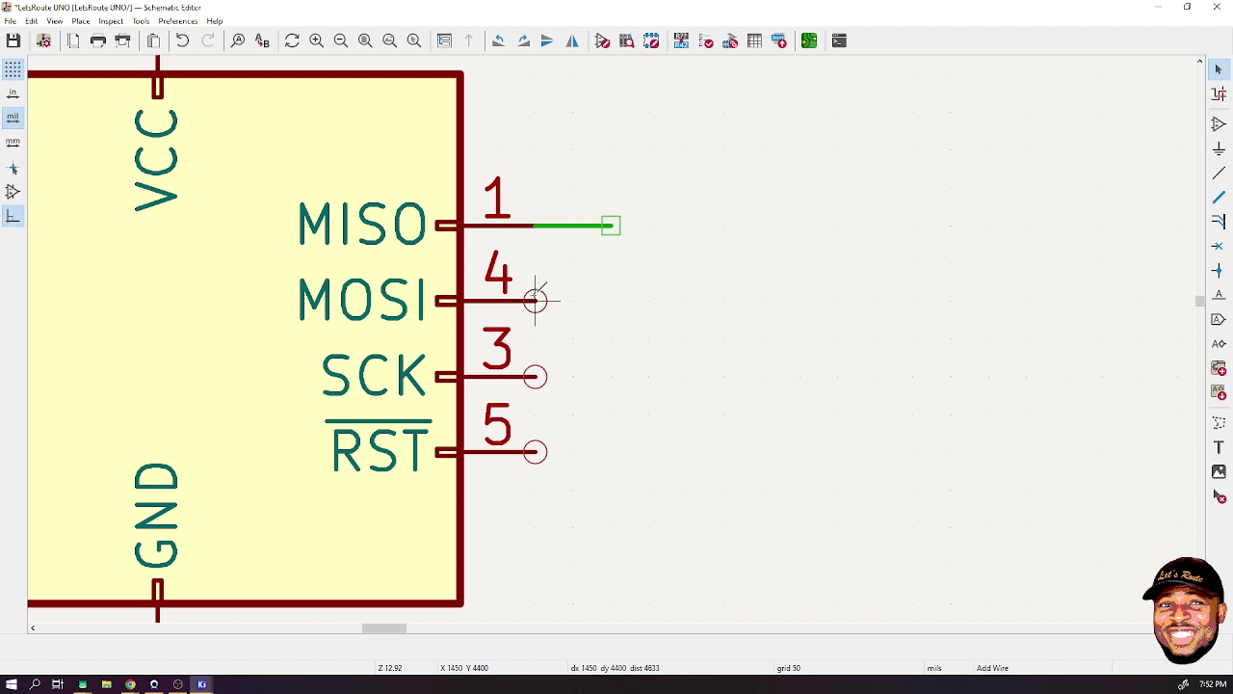
{"action": "left_click", "coordinate": [536, 301]}
{"action": "double_click", "coordinate": [611, 301]}
{"action": "key", "text": "Escape"}
- Add short wire stubs on the SCK and RST pins, undoing a mistaken SCK-to-RST wire
{"action": "key", "text": "w"}
{"action": "double_click", "coordinate": [611, 376]}
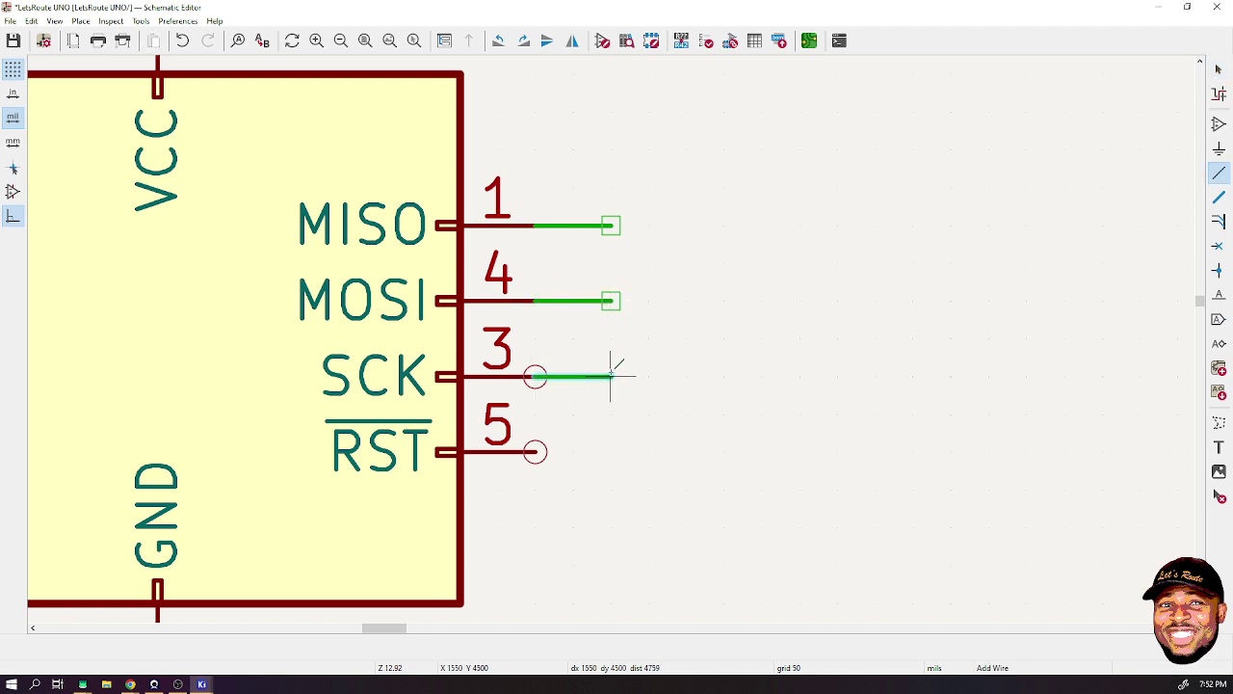
{"action": "left_click", "coordinate": [536, 375]}
{"action": "double_click", "coordinate": [535, 451]}
{"action": "key", "text": "Escape"}
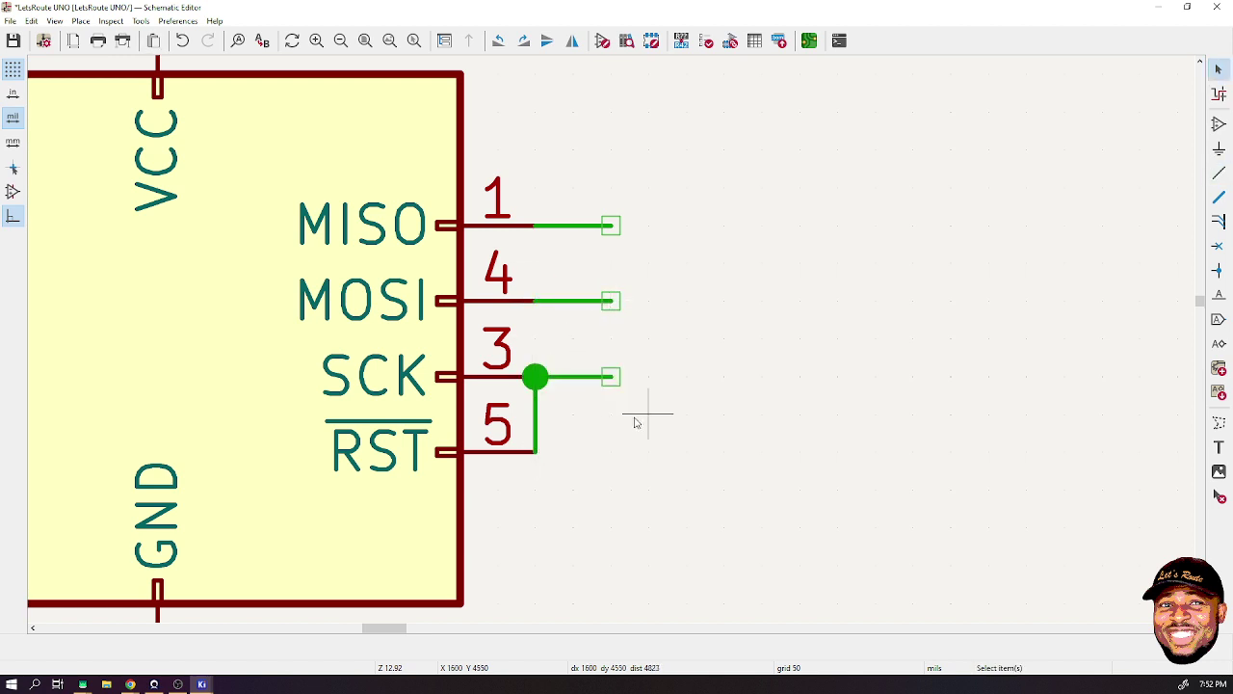
{"action": "key", "text": "ctrl+z"}
{"action": "key", "text": "ctrl+z"}
{"action": "key", "text": "w"}
{"action": "double_click", "coordinate": [611, 376]}
{"action": "key", "text": "Escape"}
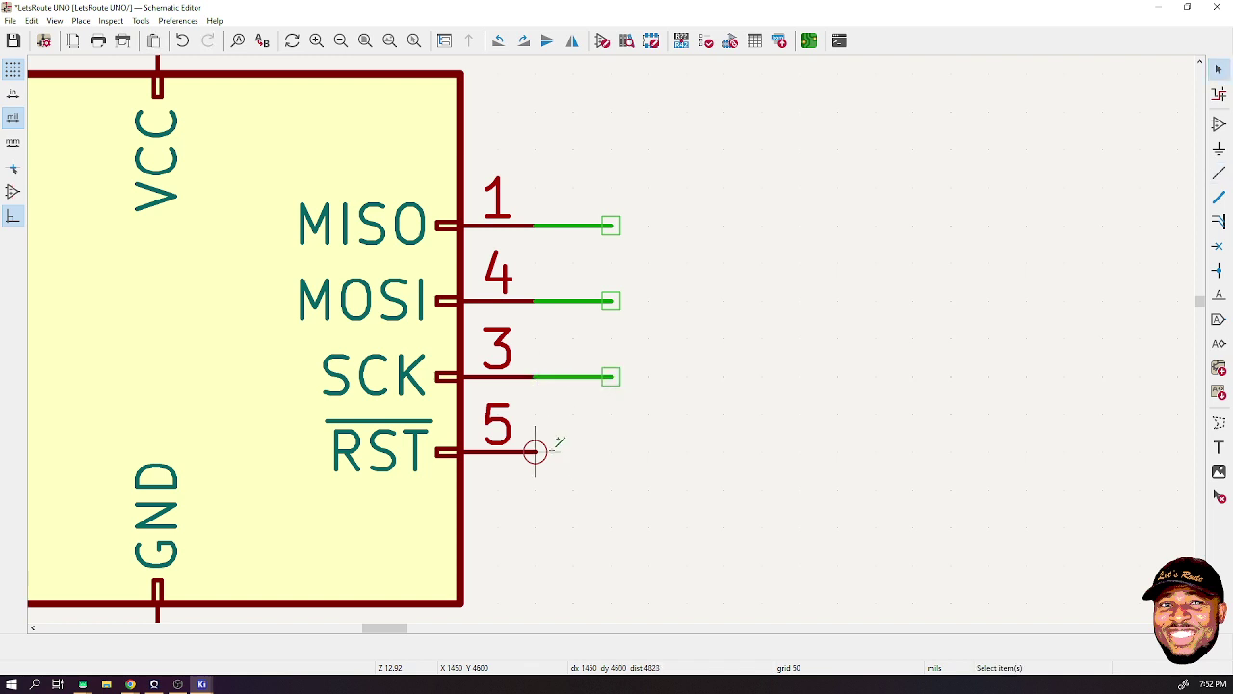
{"action": "key", "text": "w"}
{"action": "double_click", "coordinate": [611, 451]}
{"action": "key", "text": "Escape"}
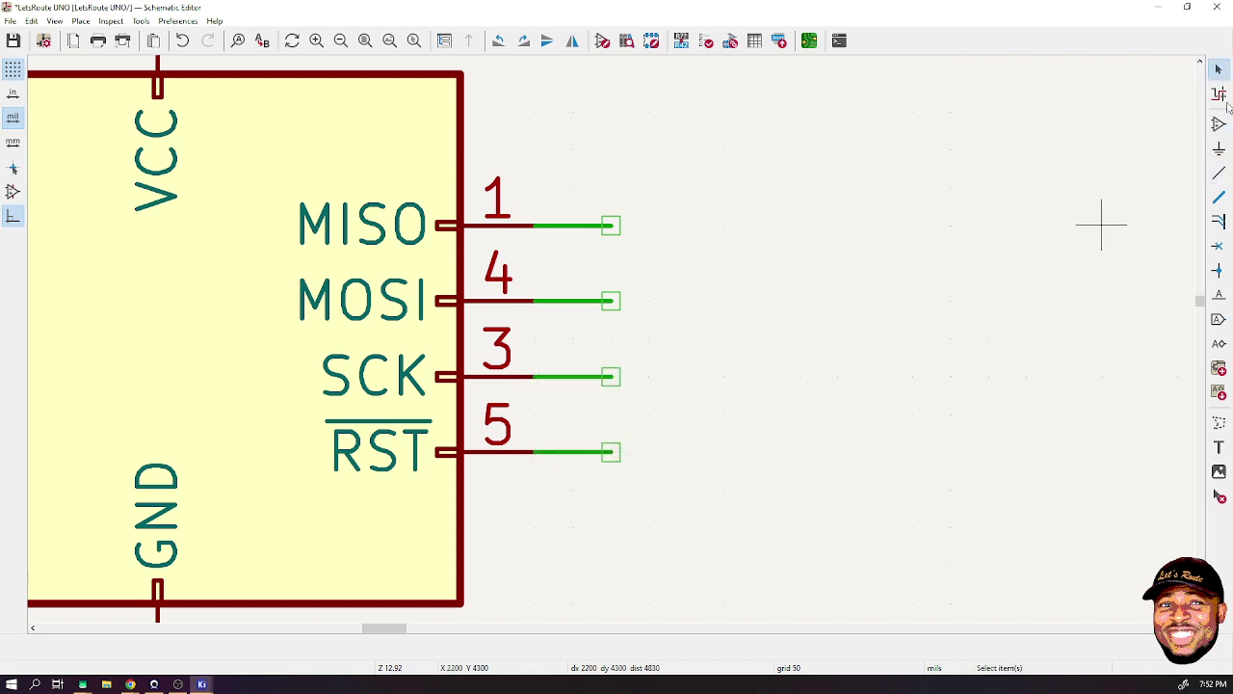
{"action": "scroll", "coordinate": [722, 289], "scroll_direction": "down", "scroll_amount": 8}
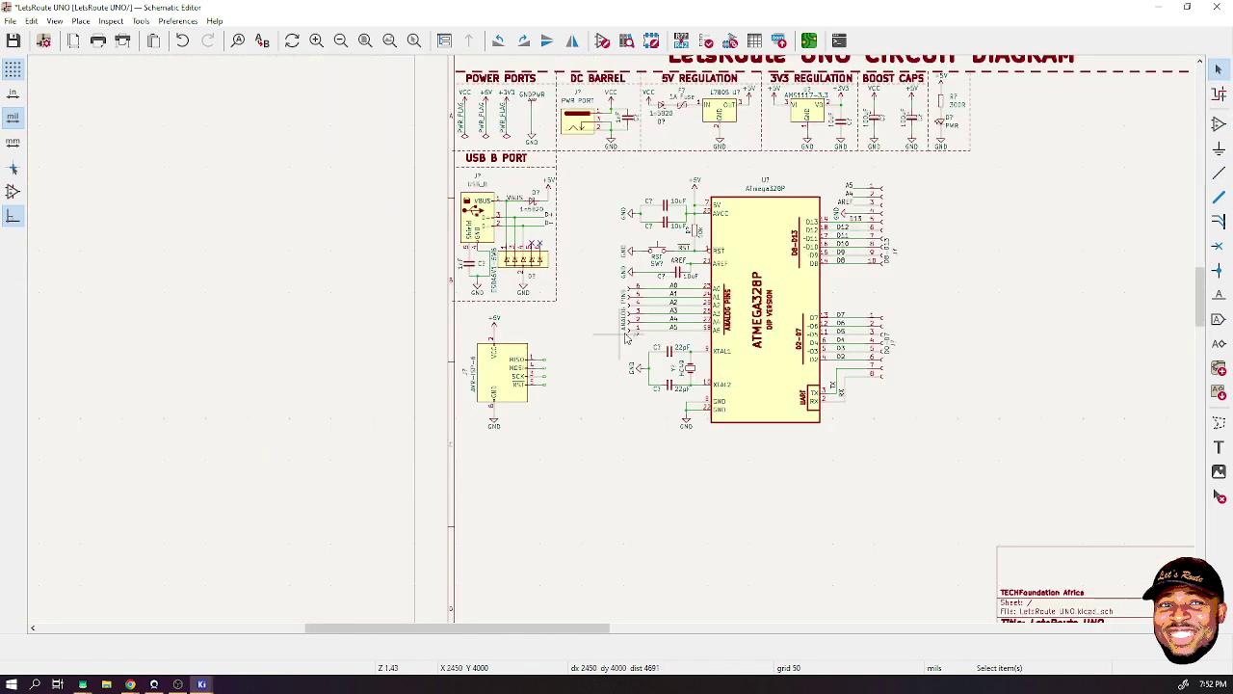
- Place a copy of the RST net label on the ISP pin 5 wire
{"action": "scroll", "coordinate": [706, 249], "scroll_direction": "up", "scroll_amount": 6}
{"action": "left_click", "coordinate": [549, 327]}
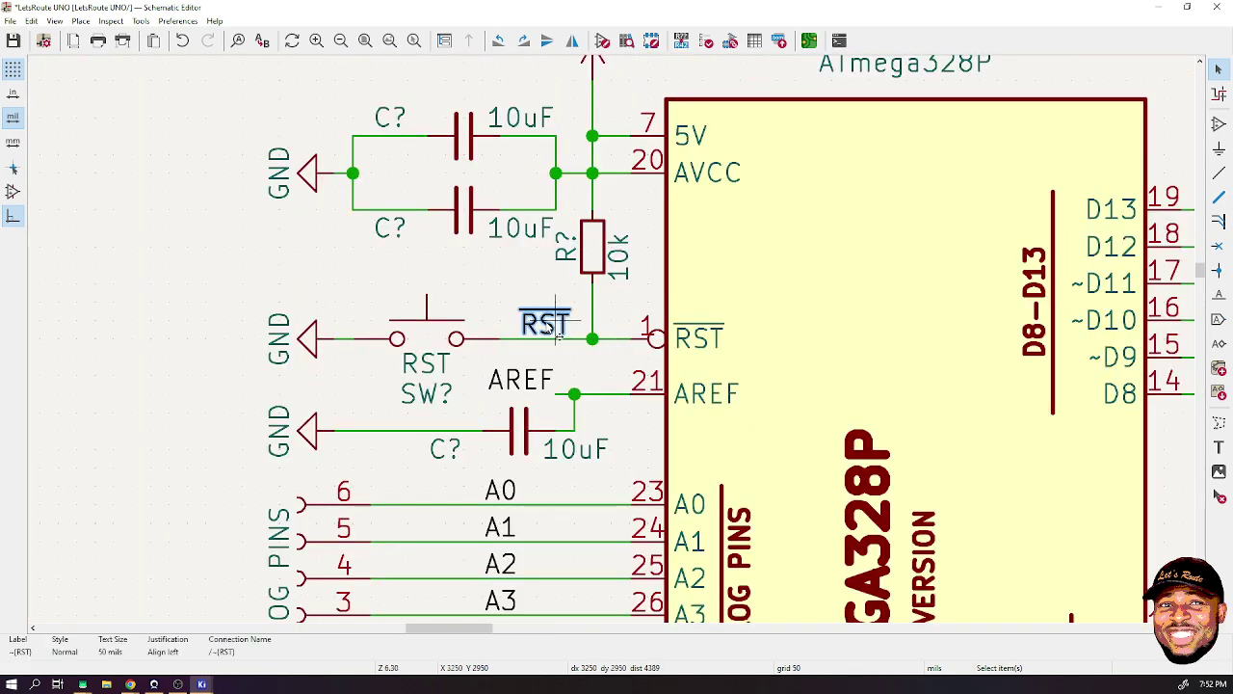
{"action": "key", "text": "m"}
{"action": "scroll", "coordinate": [568, 328], "scroll_direction": "down", "scroll_amount": 8}
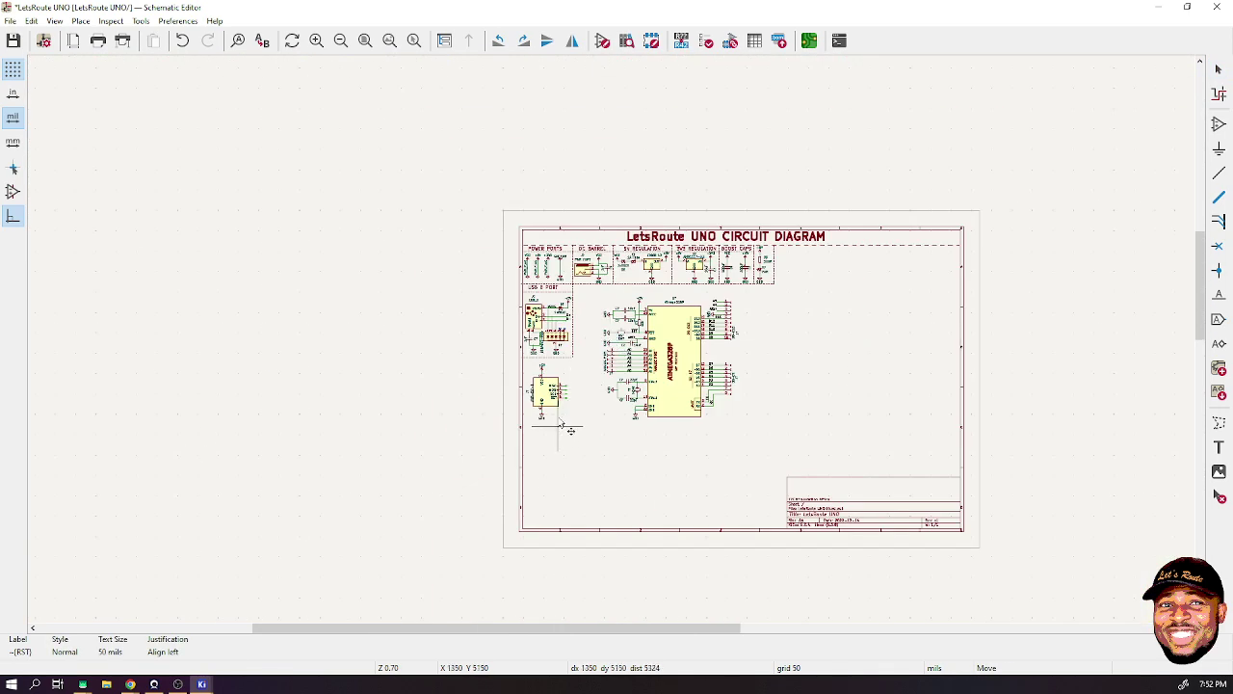
{"action": "scroll", "coordinate": [622, 351], "scroll_direction": "up", "scroll_amount": 10}
{"action": "left_click", "coordinate": [628, 495]}
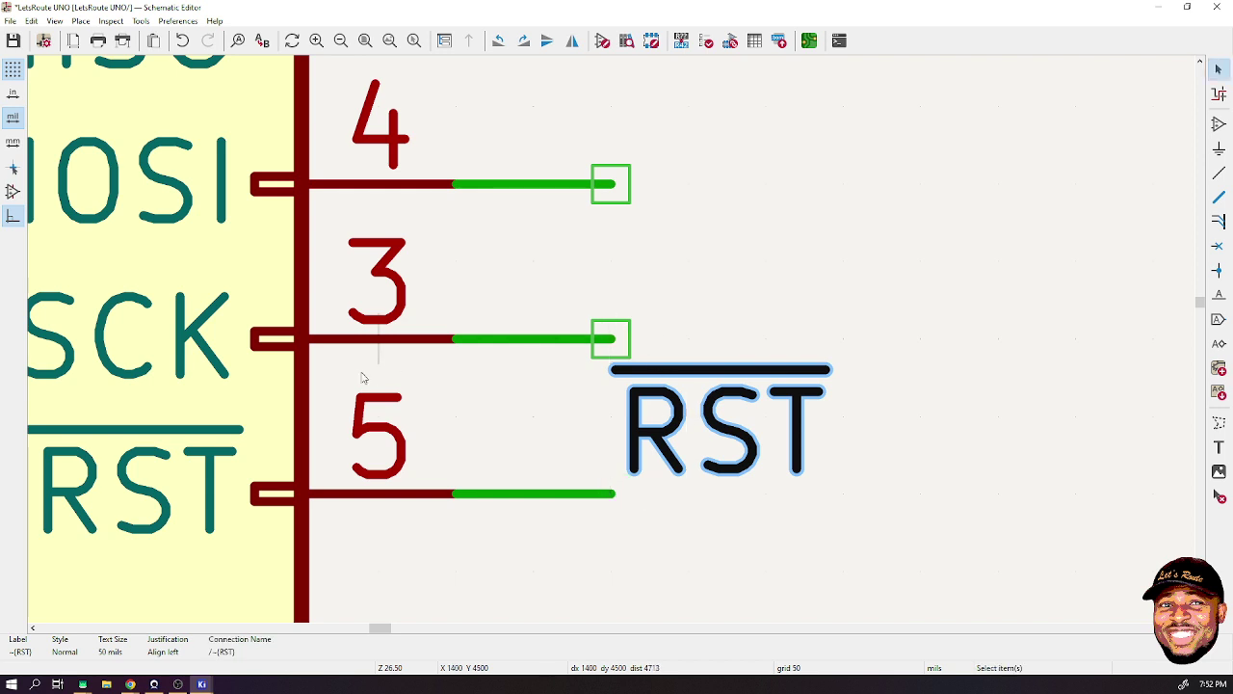
- Copy the D13 net label onto the SCK wire end
{"action": "scroll", "coordinate": [789, 347], "scroll_direction": "down", "scroll_amount": 3}
{"action": "scroll", "coordinate": [515, 337], "scroll_direction": "down", "scroll_amount": 3}
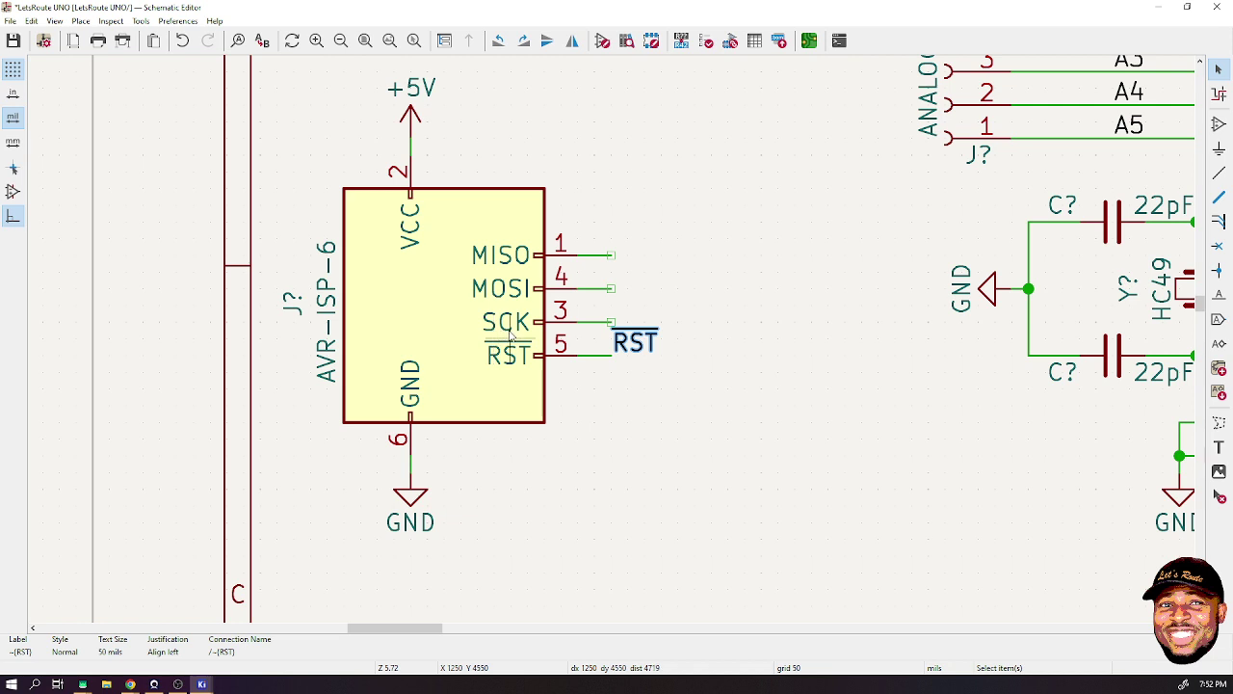
{"action": "scroll", "coordinate": [542, 349], "scroll_direction": "down", "scroll_amount": 4}
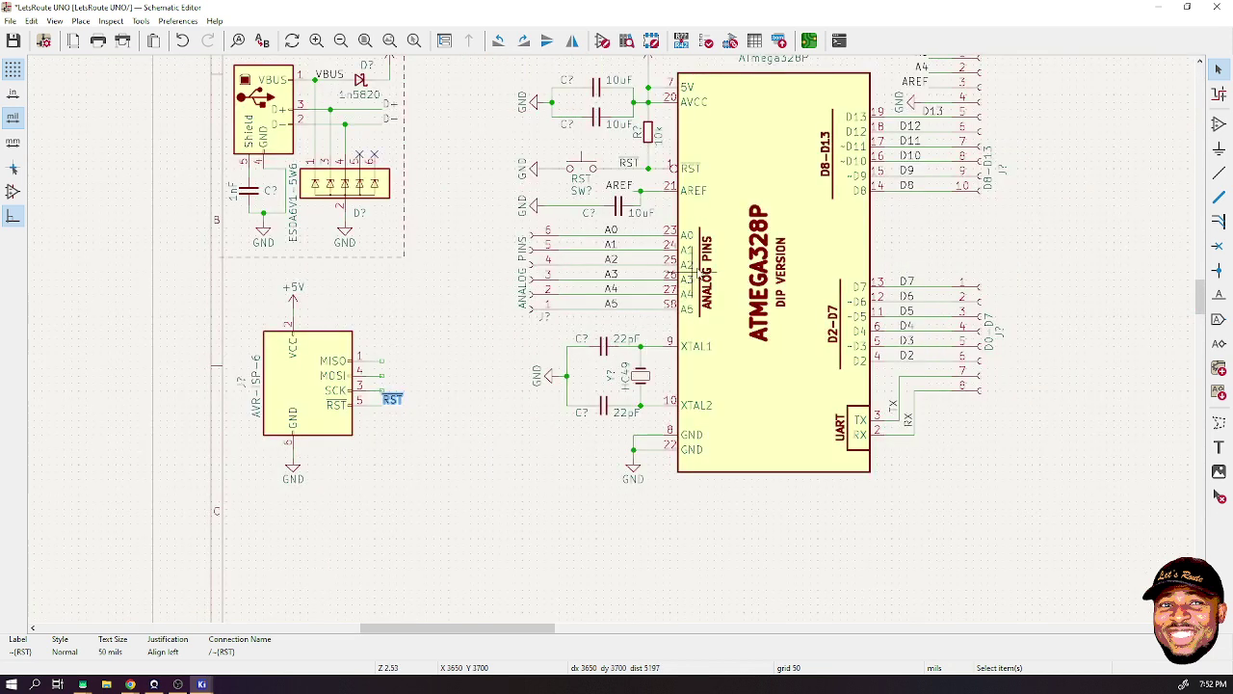
{"action": "scroll", "coordinate": [985, 133], "scroll_direction": "up", "scroll_amount": 3}
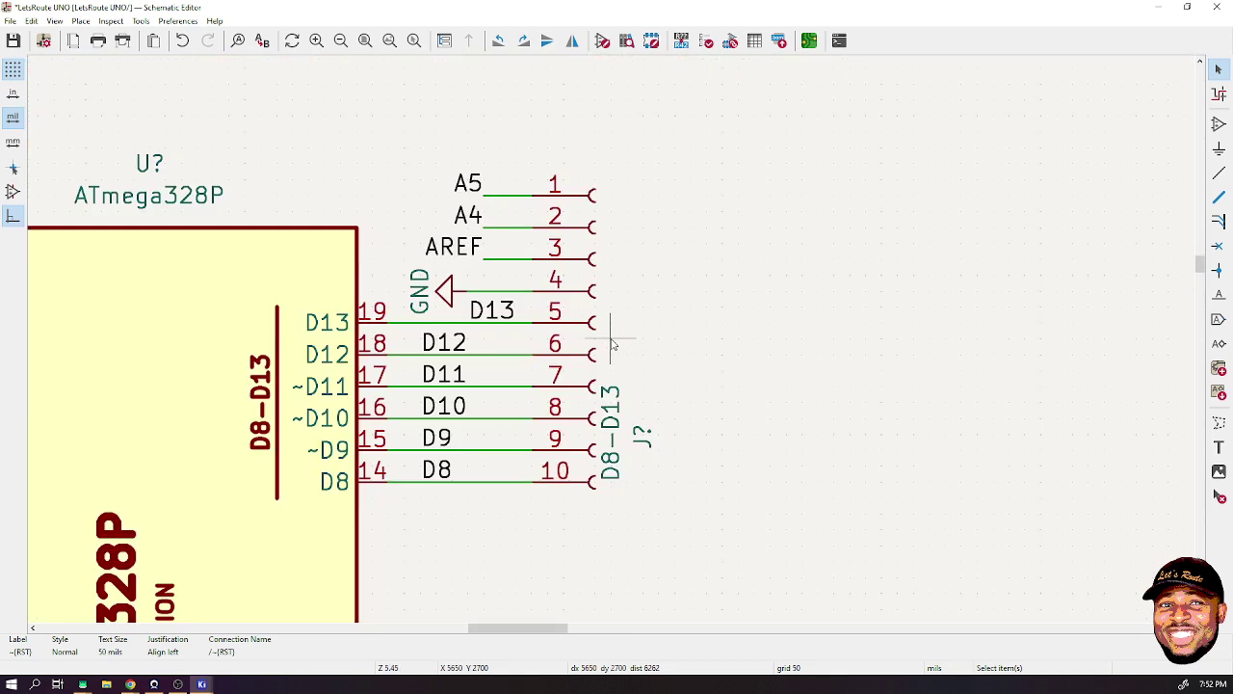
{"action": "left_click", "coordinate": [501, 314]}
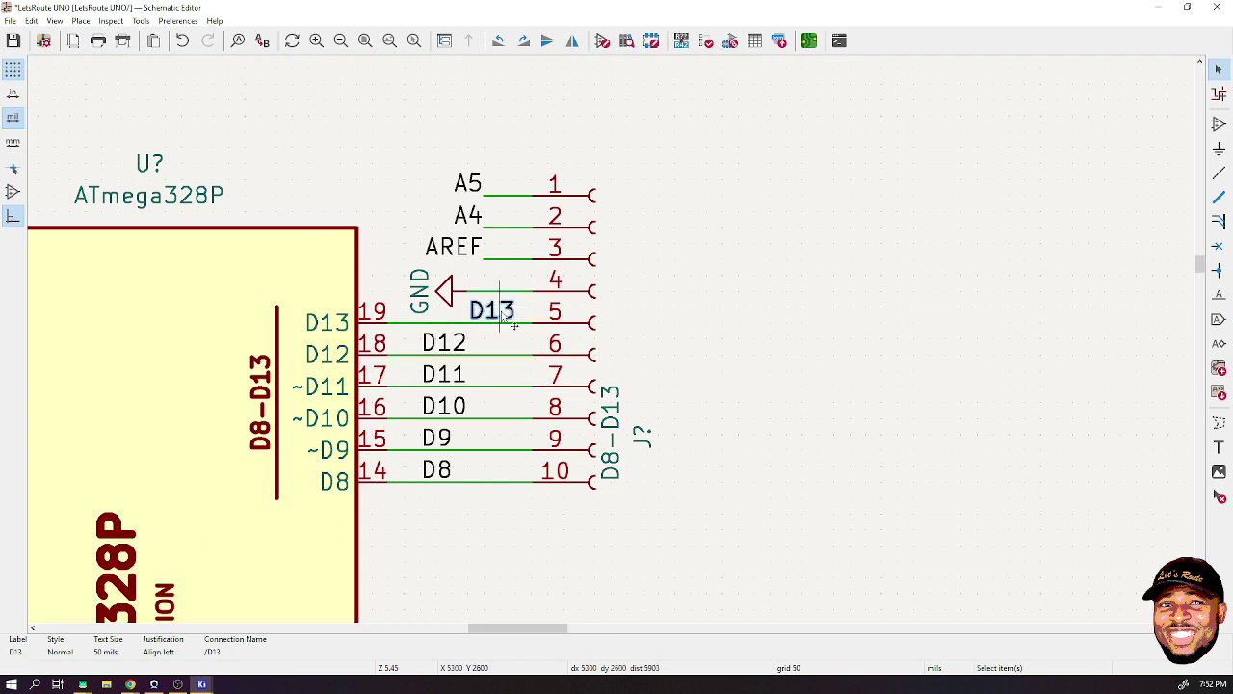
{"action": "key", "text": "m"}
{"action": "scroll", "coordinate": [318, 441], "scroll_direction": "down", "scroll_amount": 3}
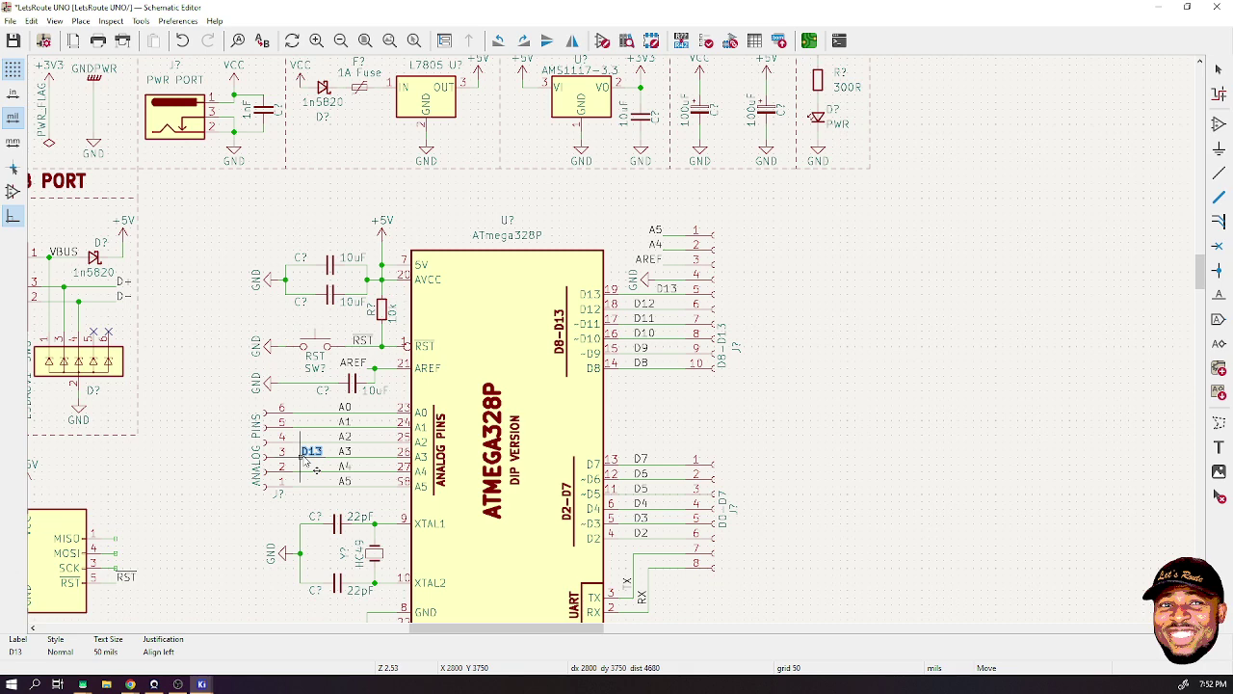
{"action": "scroll", "coordinate": [306, 462], "scroll_direction": "down", "scroll_amount": 4}
{"action": "scroll", "coordinate": [539, 366], "scroll_direction": "up", "scroll_amount": 7}
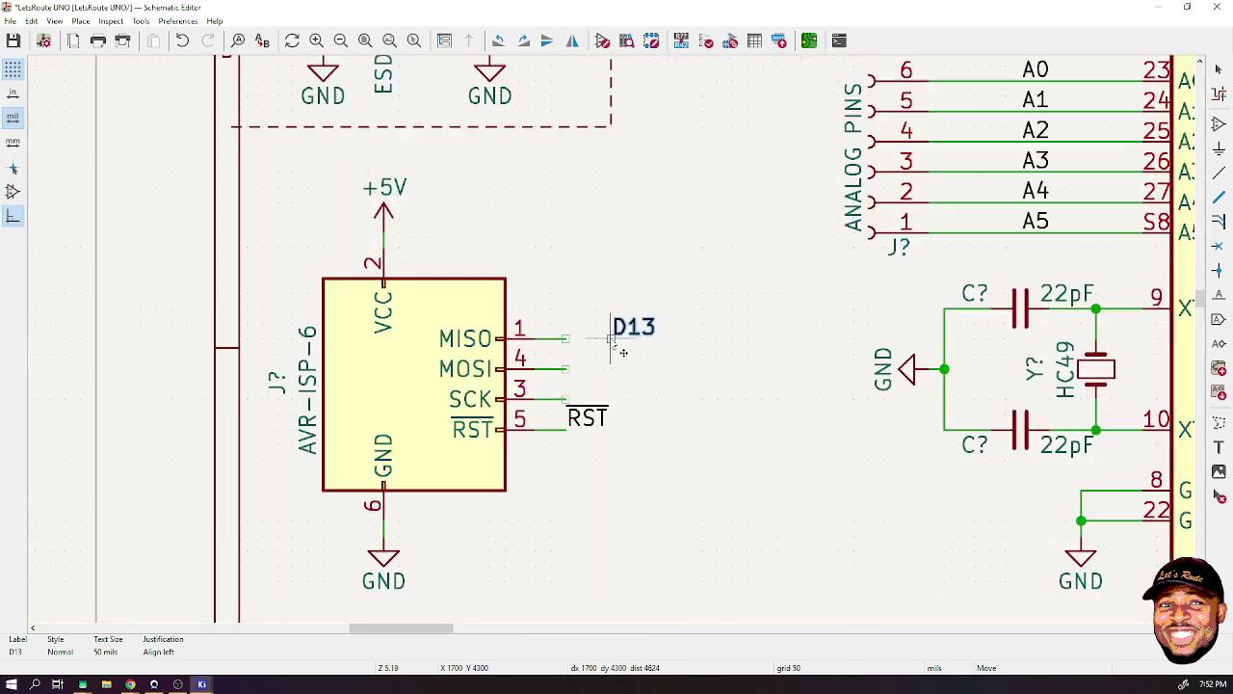
{"action": "scroll", "coordinate": [578, 347], "scroll_direction": "up", "scroll_amount": 4}
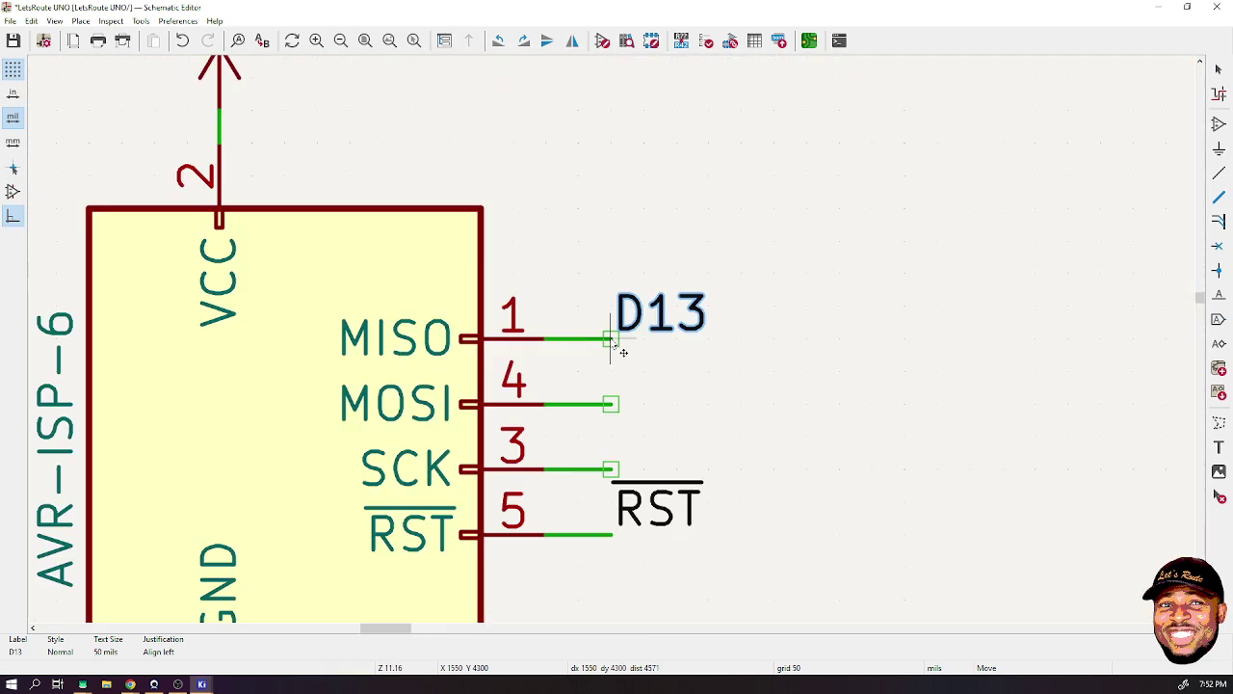
{"action": "left_click", "coordinate": [613, 480]}
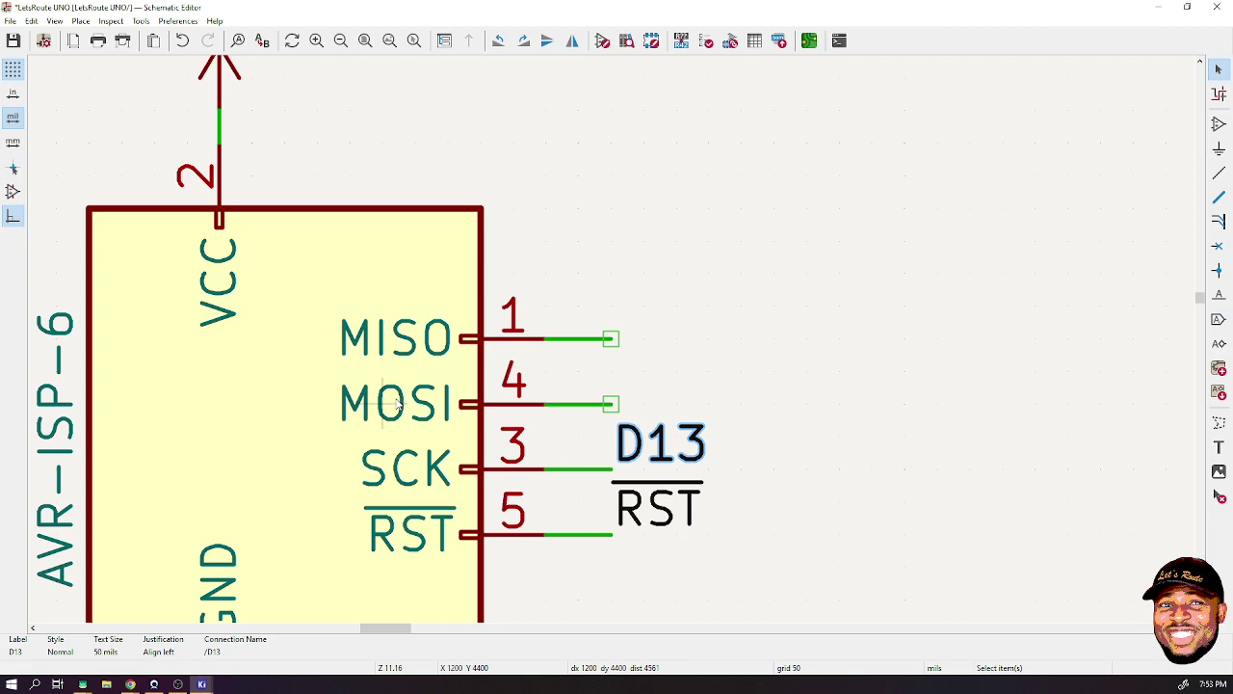
- Attach D11 to the MOSI wire end and D12 to the MISO wire end
{"action": "scroll", "coordinate": [659, 395], "scroll_direction": "down", "scroll_amount": 8}
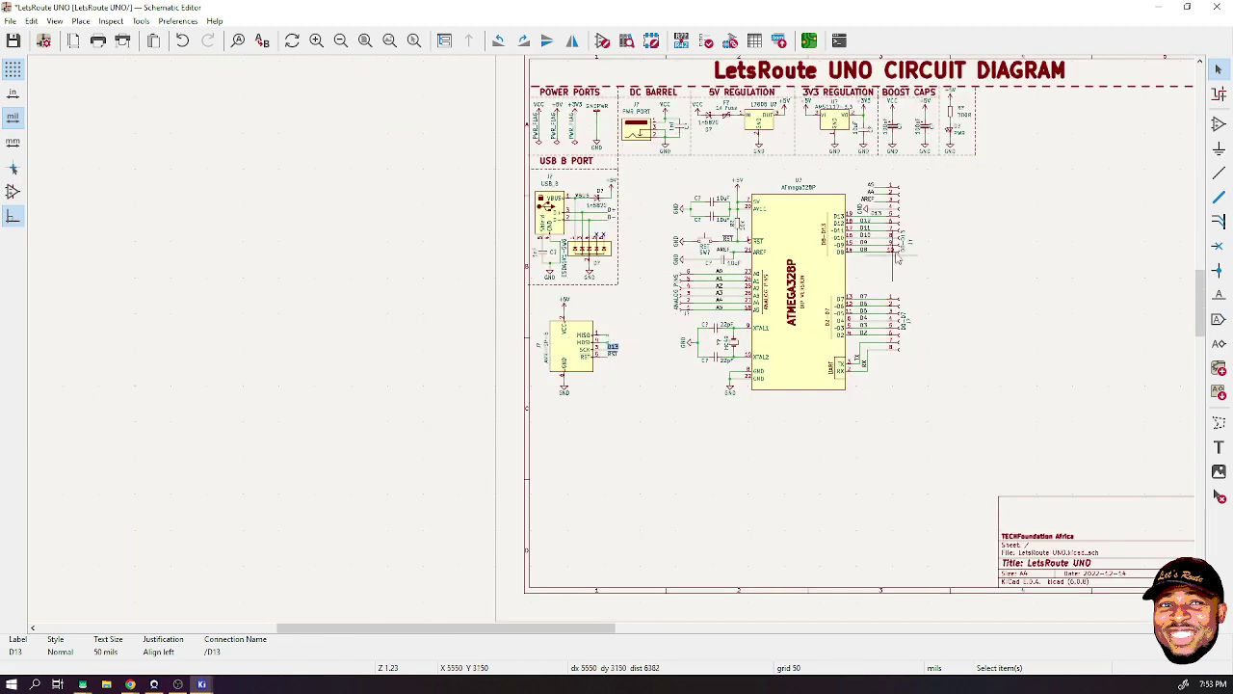
{"action": "scroll", "coordinate": [917, 234], "scroll_direction": "up", "scroll_amount": 5}
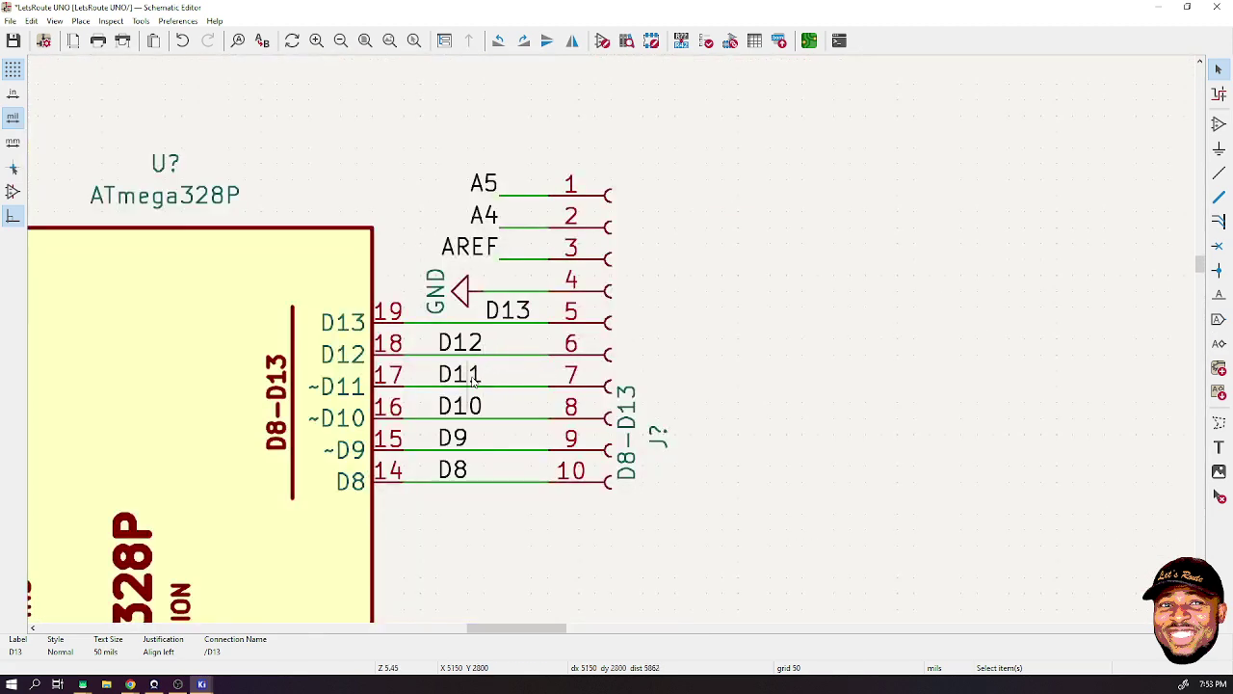
{"action": "key", "text": "m"}
{"action": "scroll", "coordinate": [427, 421], "scroll_direction": "down", "scroll_amount": 5}
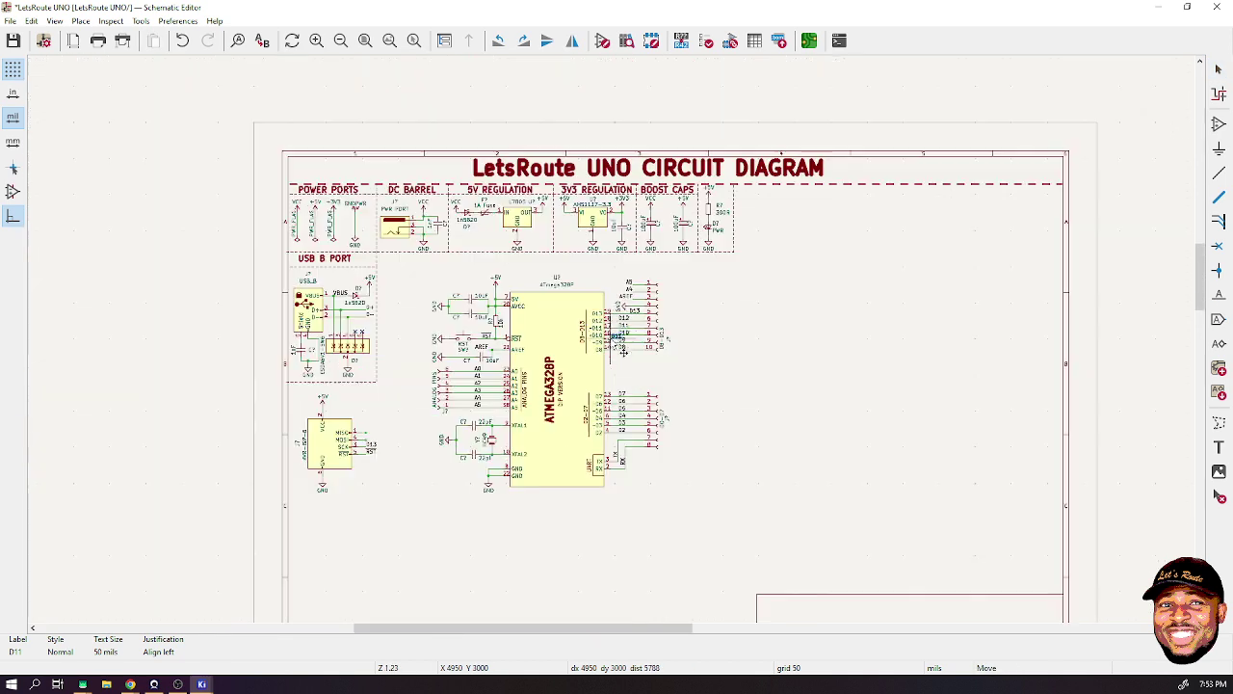
{"action": "scroll", "coordinate": [369, 439], "scroll_direction": "up", "scroll_amount": 8}
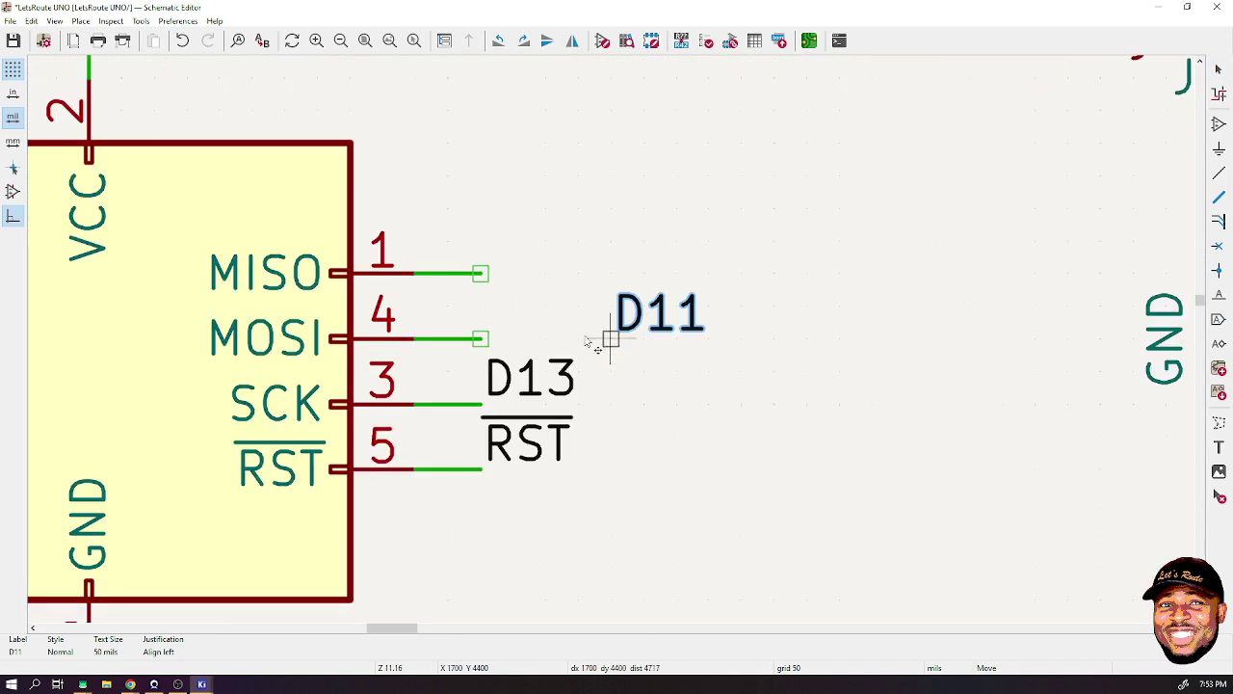
{"action": "left_click", "coordinate": [489, 341]}
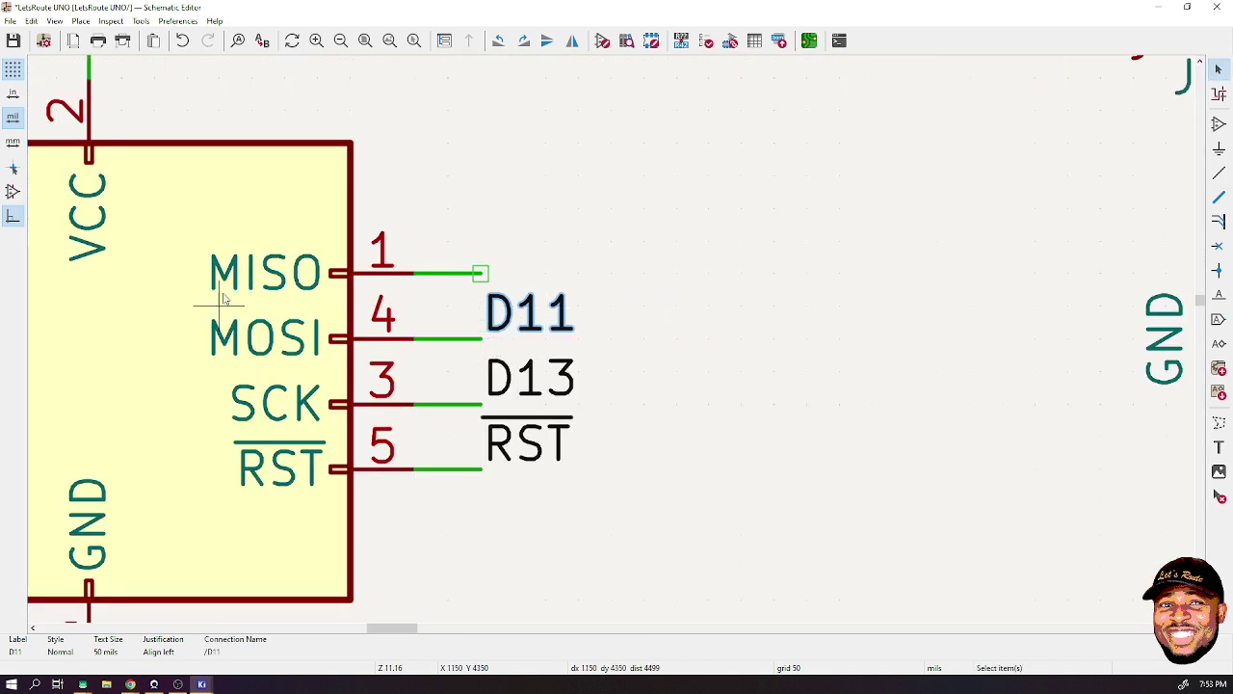
{"action": "scroll", "coordinate": [440, 303], "scroll_direction": "down", "scroll_amount": 8}
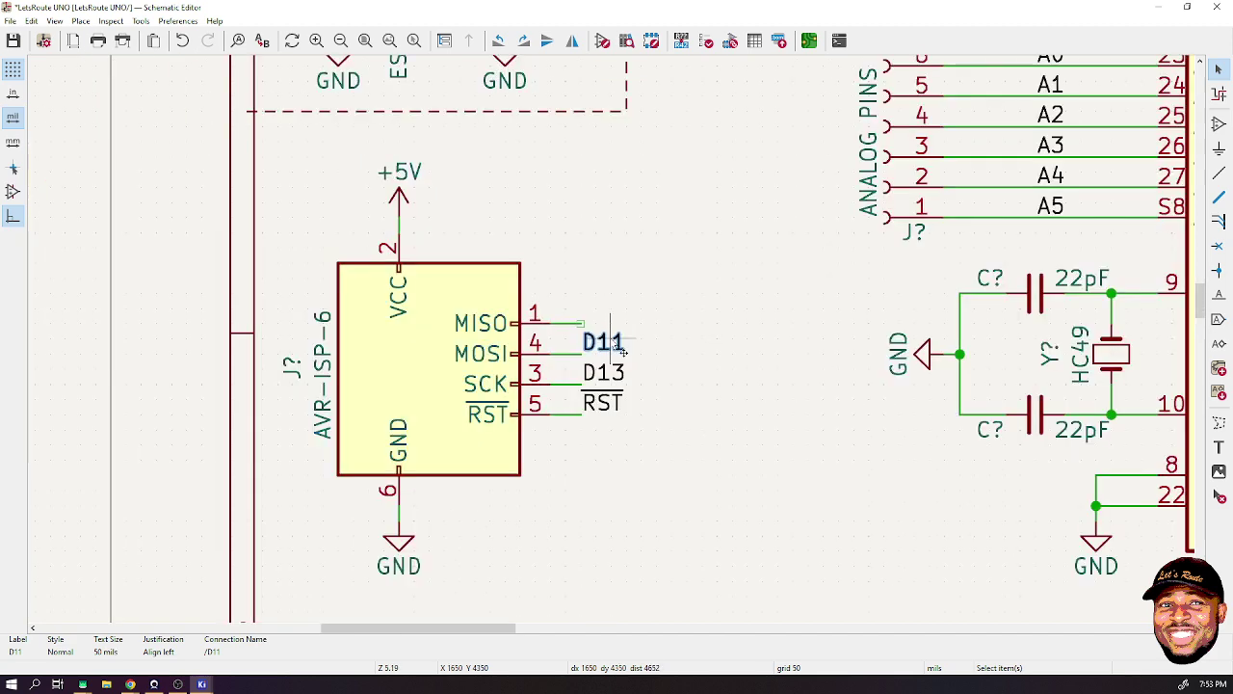
{"action": "scroll", "coordinate": [871, 228], "scroll_direction": "up", "scroll_amount": 8}
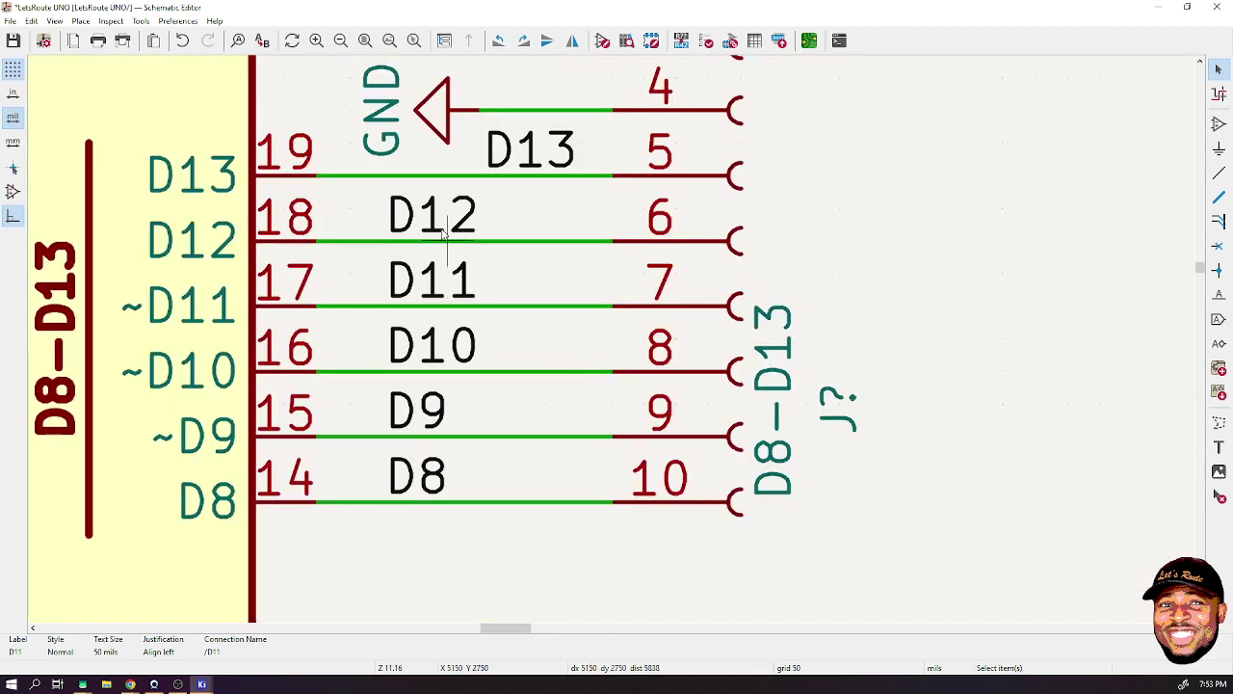
{"action": "left_click", "coordinate": [443, 231]}
{"action": "key", "text": "ctrl+d"}
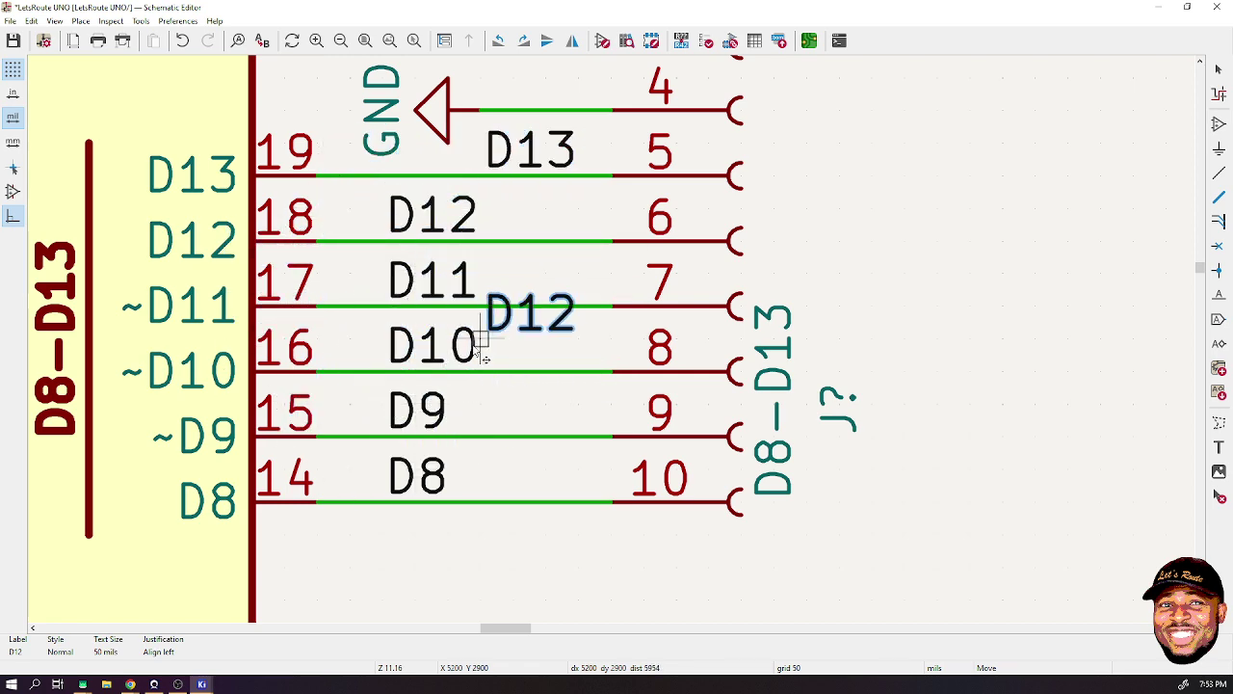
{"action": "scroll", "coordinate": [486, 342], "scroll_direction": "down", "scroll_amount": 5}
{"action": "scroll", "coordinate": [403, 412], "scroll_direction": "up", "scroll_amount": 1}
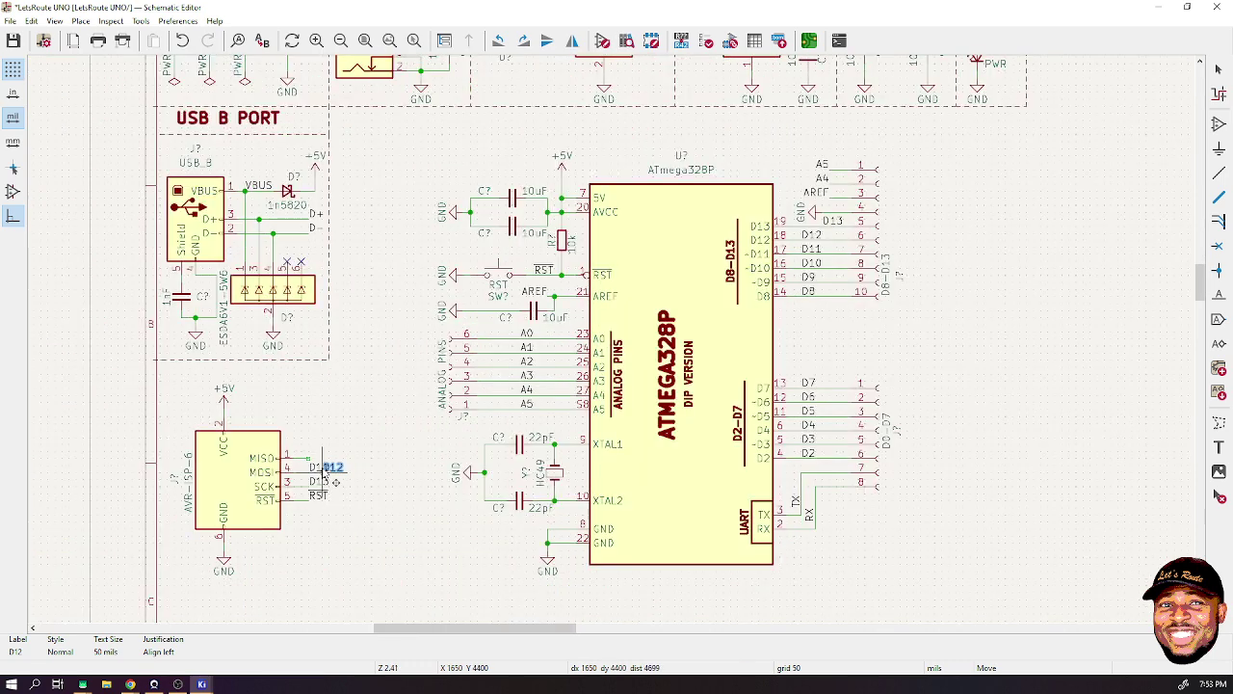
{"action": "scroll", "coordinate": [303, 395], "scroll_direction": "up", "scroll_amount": 4}
{"action": "left_click", "coordinate": [550, 277]}
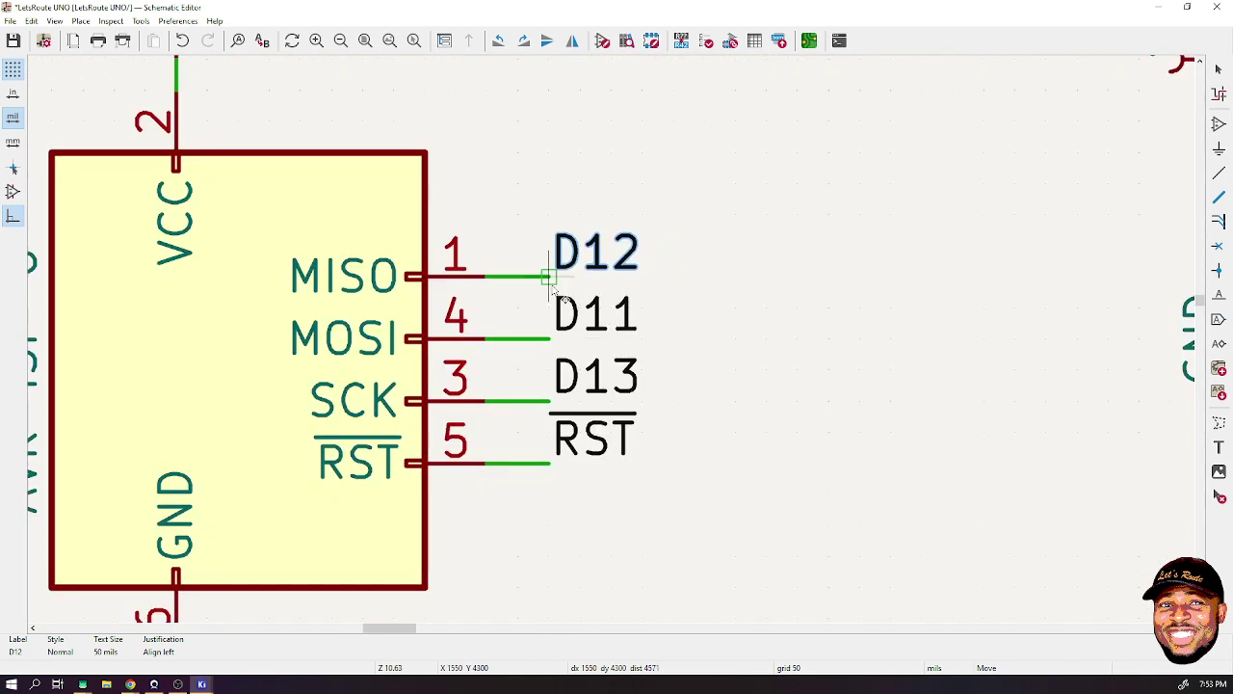
{"action": "left_click", "coordinate": [1219, 70]}
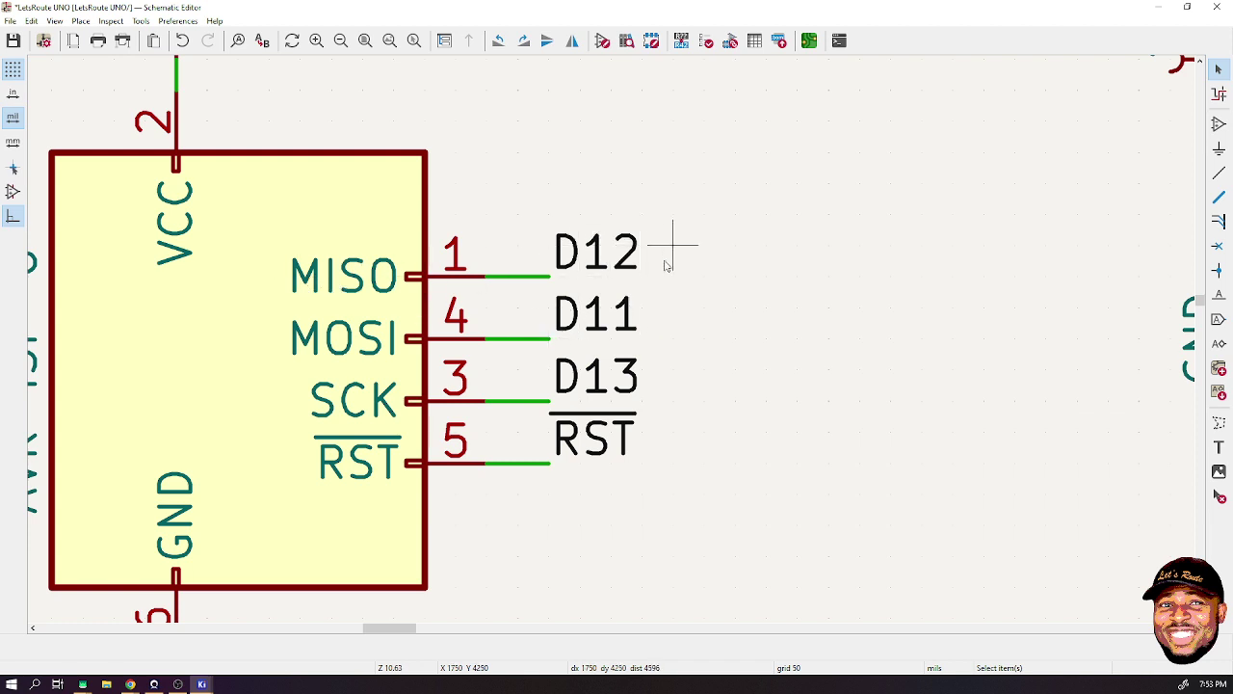
- Move the AVR-ISP connector with its power symbols to a new spot and save
{"action": "scroll", "coordinate": [665, 266], "scroll_direction": "down", "scroll_amount": 5}
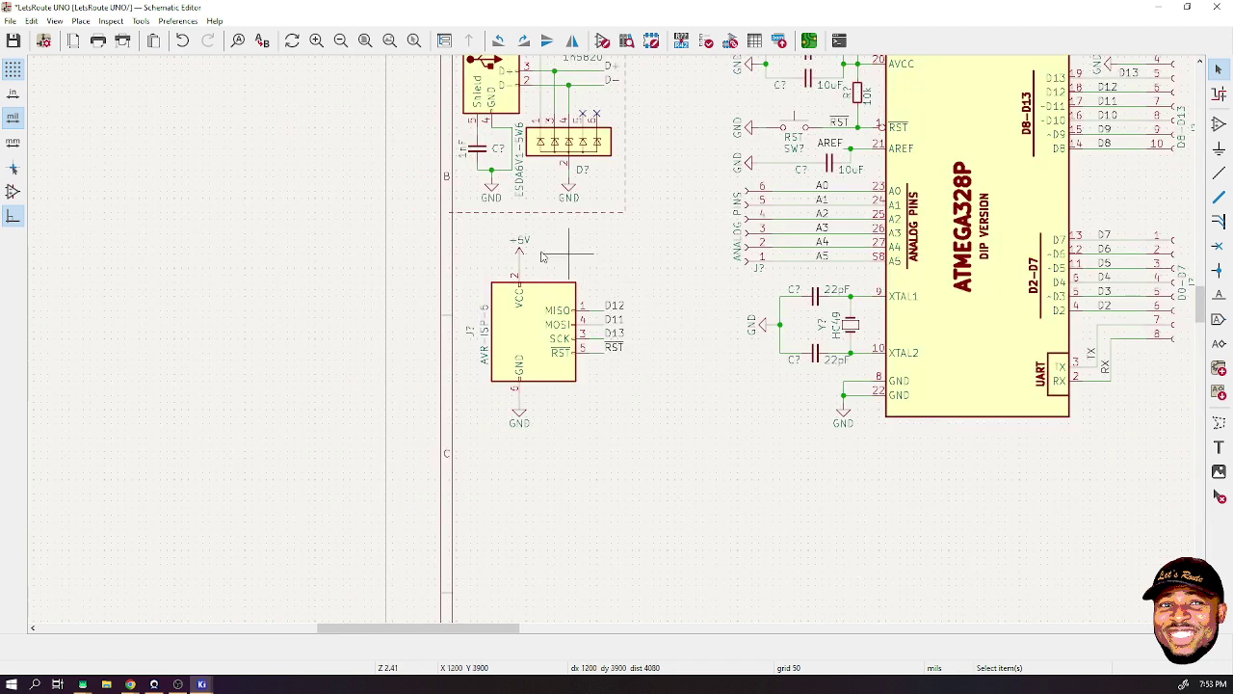
{"action": "left_click_drag", "start_coordinate": [455, 227], "coordinate": [664, 467]}
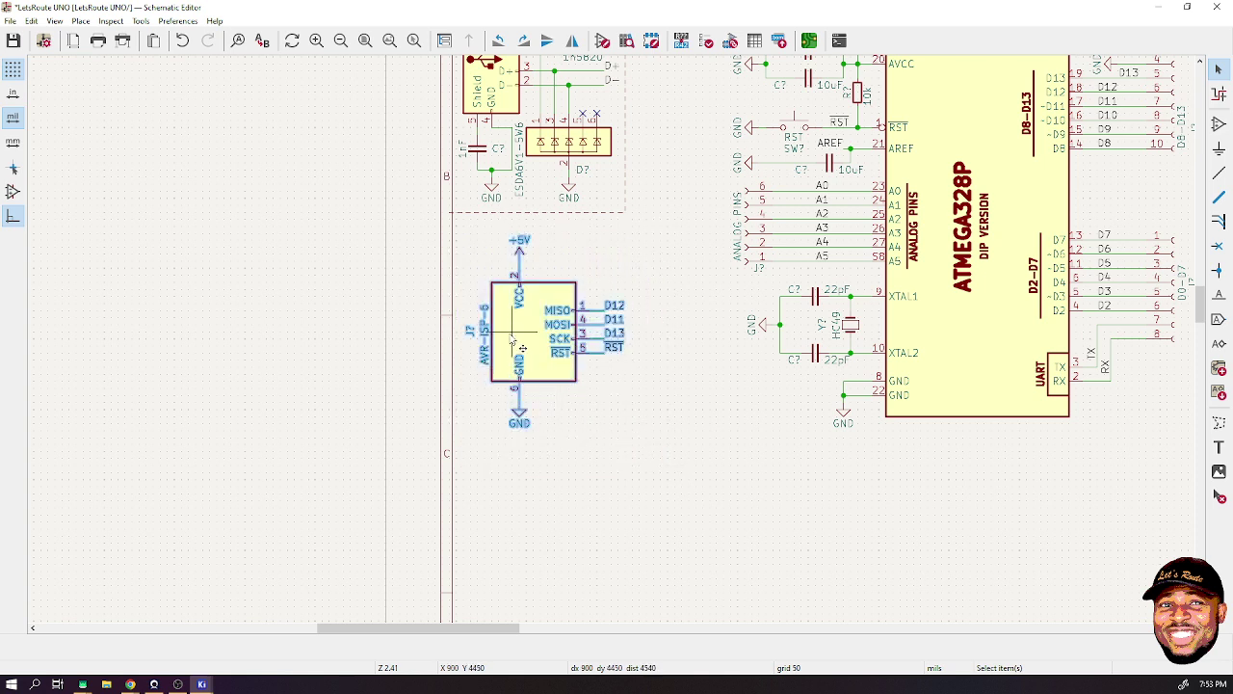
{"action": "key", "text": "m"}
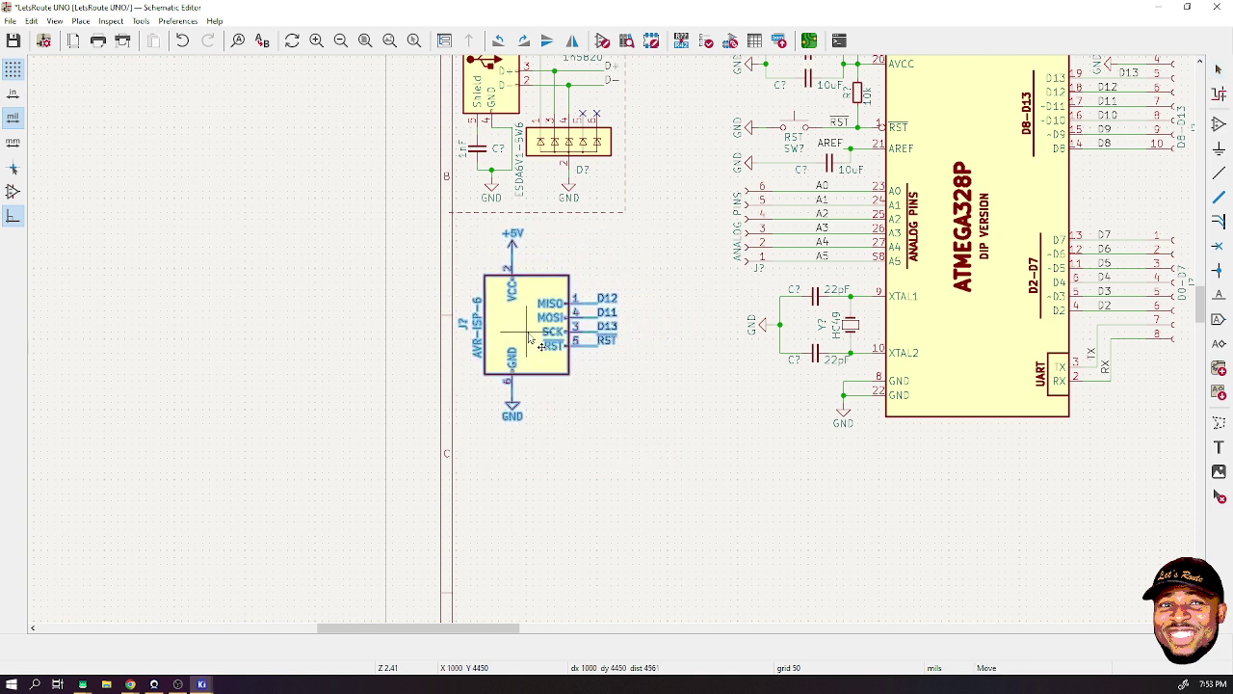
{"action": "left_click", "coordinate": [549, 342]}
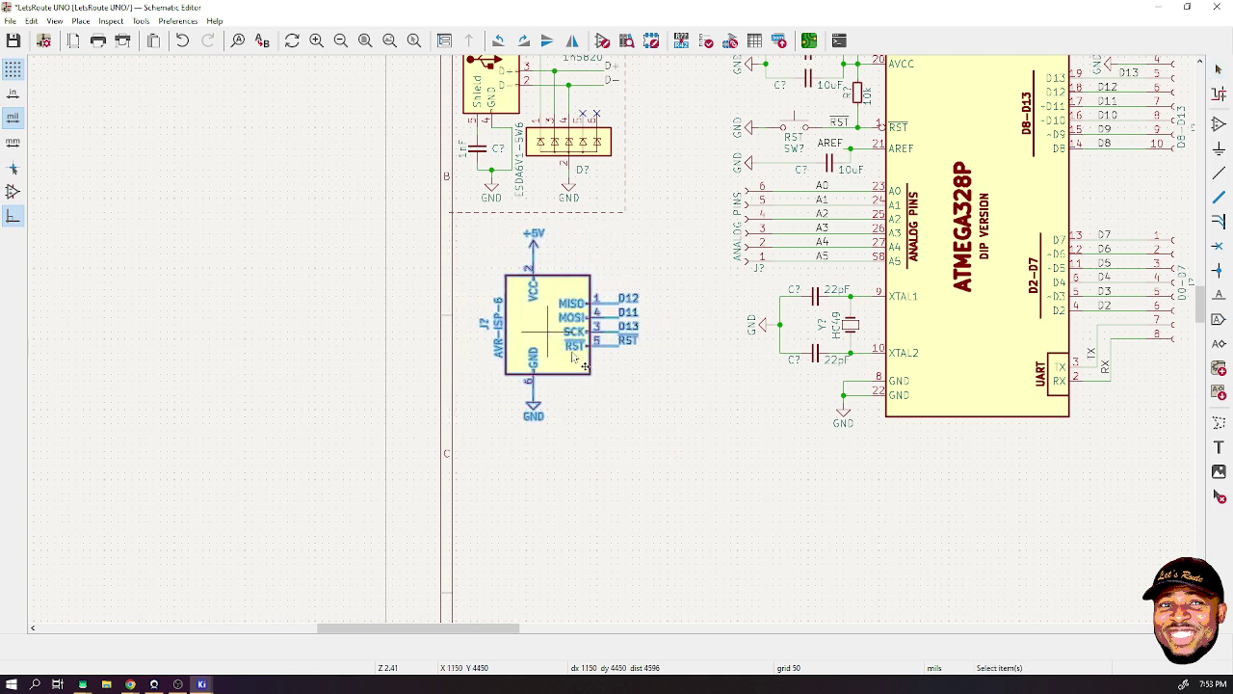
{"action": "left_click", "coordinate": [743, 442]}
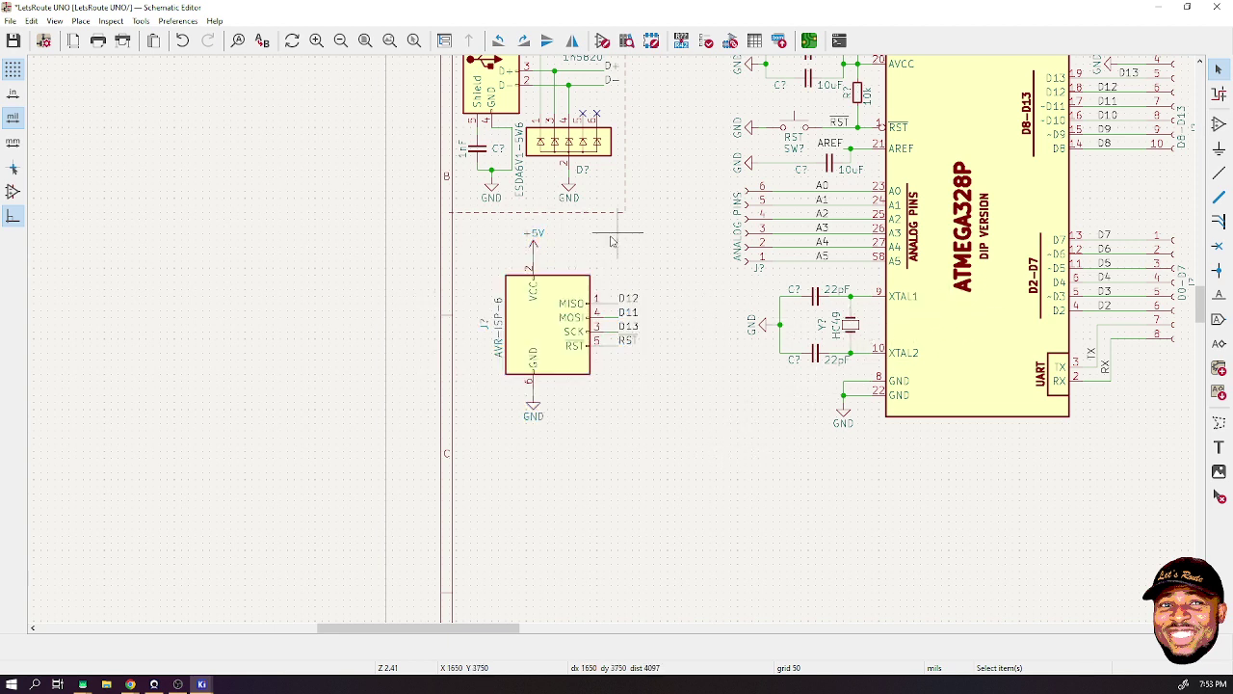
{"action": "key", "text": "ctrl+s"}
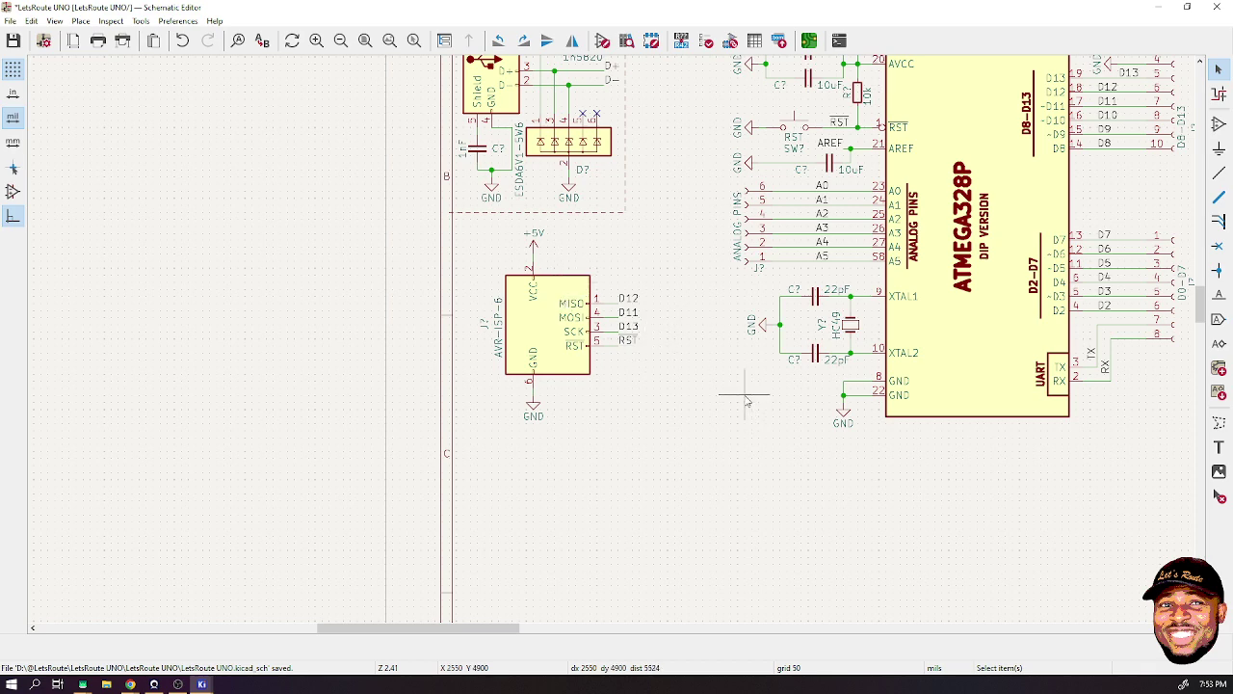
- Box-select the ATmega328P circuit block and shift it left
{"action": "scroll", "coordinate": [627, 327], "scroll_direction": "down", "scroll_amount": 3}
{"action": "scroll", "coordinate": [860, 311], "scroll_direction": "up", "scroll_amount": 3}
{"action": "scroll", "coordinate": [605, 330], "scroll_direction": "down", "scroll_amount": 3}
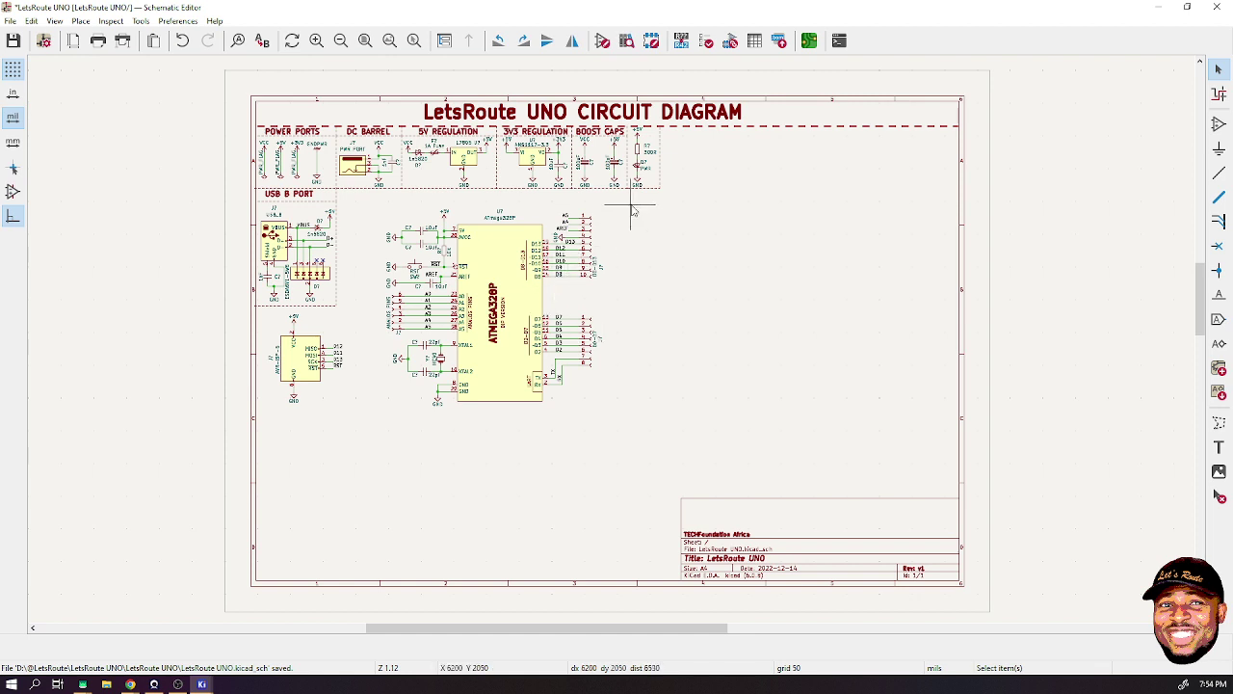
{"action": "left_click_drag", "start_coordinate": [633, 210], "coordinate": [380, 420]}
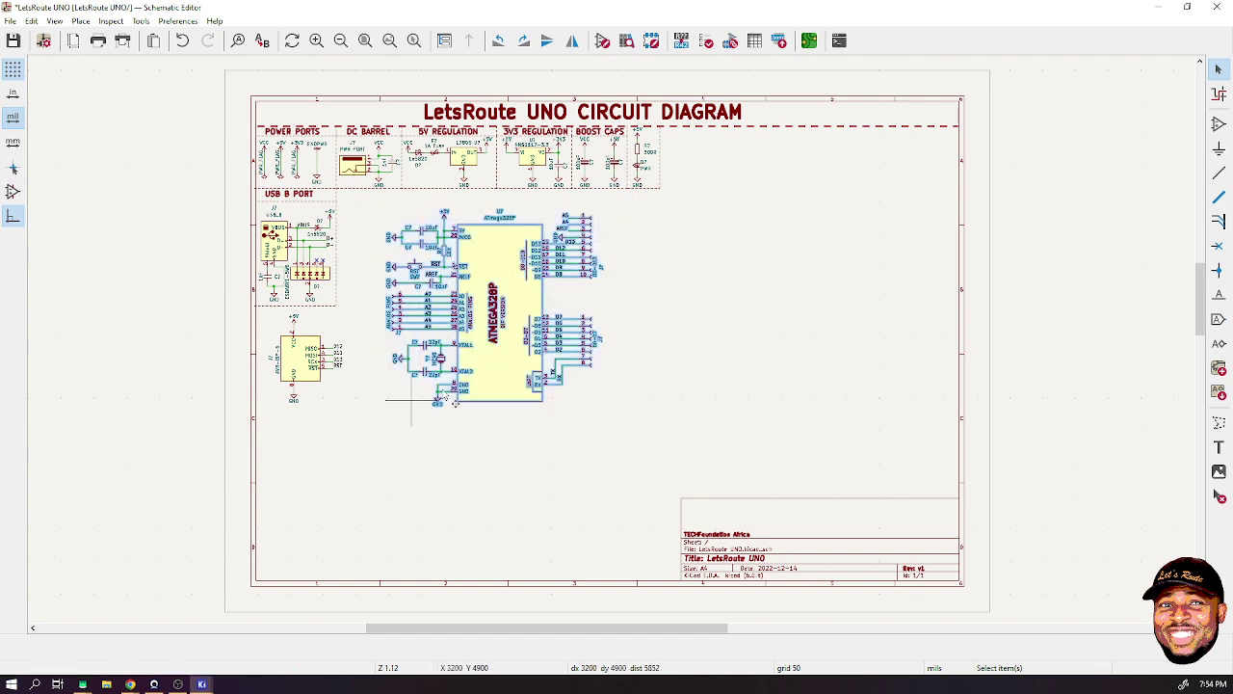
{"action": "left_click_drag", "start_coordinate": [523, 328], "coordinate": [474, 322]}
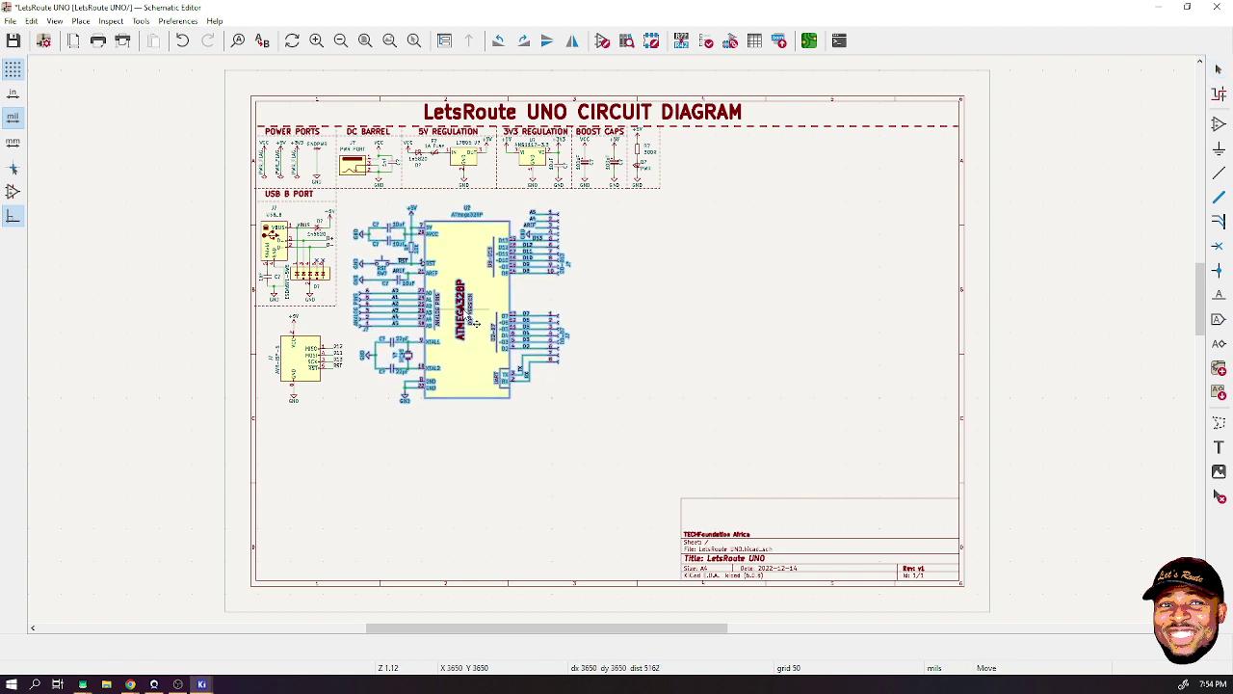
{"action": "left_click", "coordinate": [661, 288]}
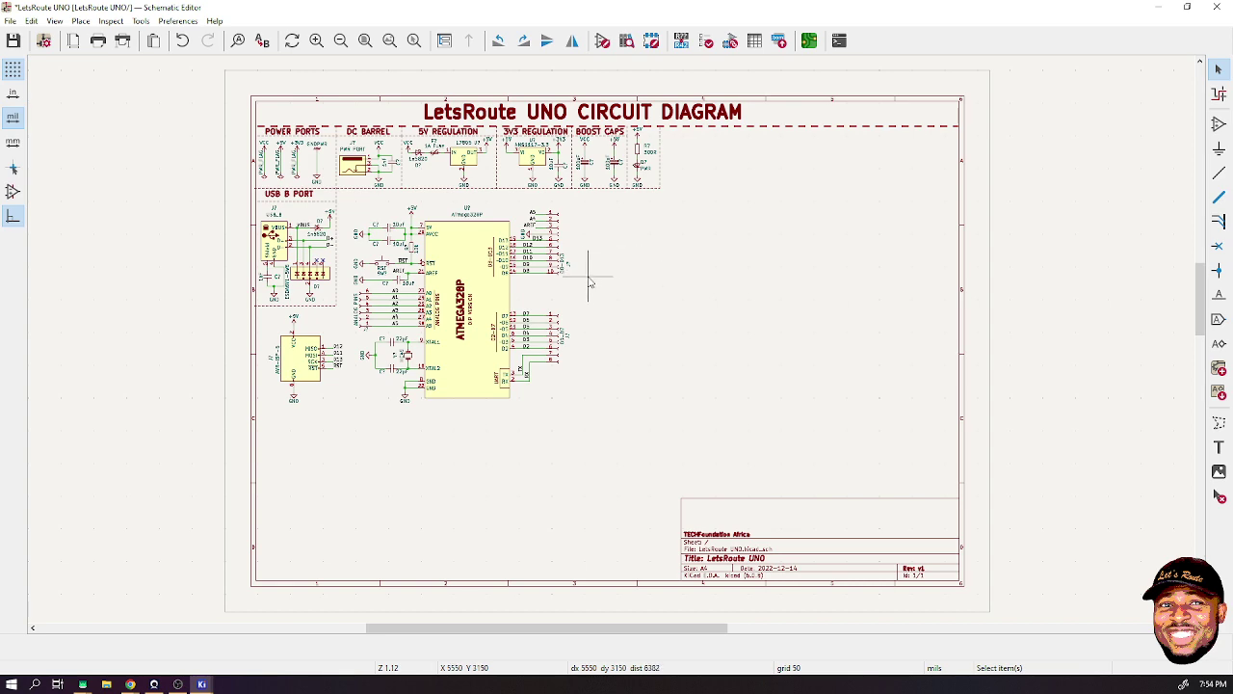
- Duplicate the 300R resistor and PWR LED column and place the copy
{"action": "scroll", "coordinate": [640, 149], "scroll_direction": "up", "scroll_amount": 3}
{"action": "scroll", "coordinate": [610, 342], "scroll_direction": "up", "scroll_amount": 3}
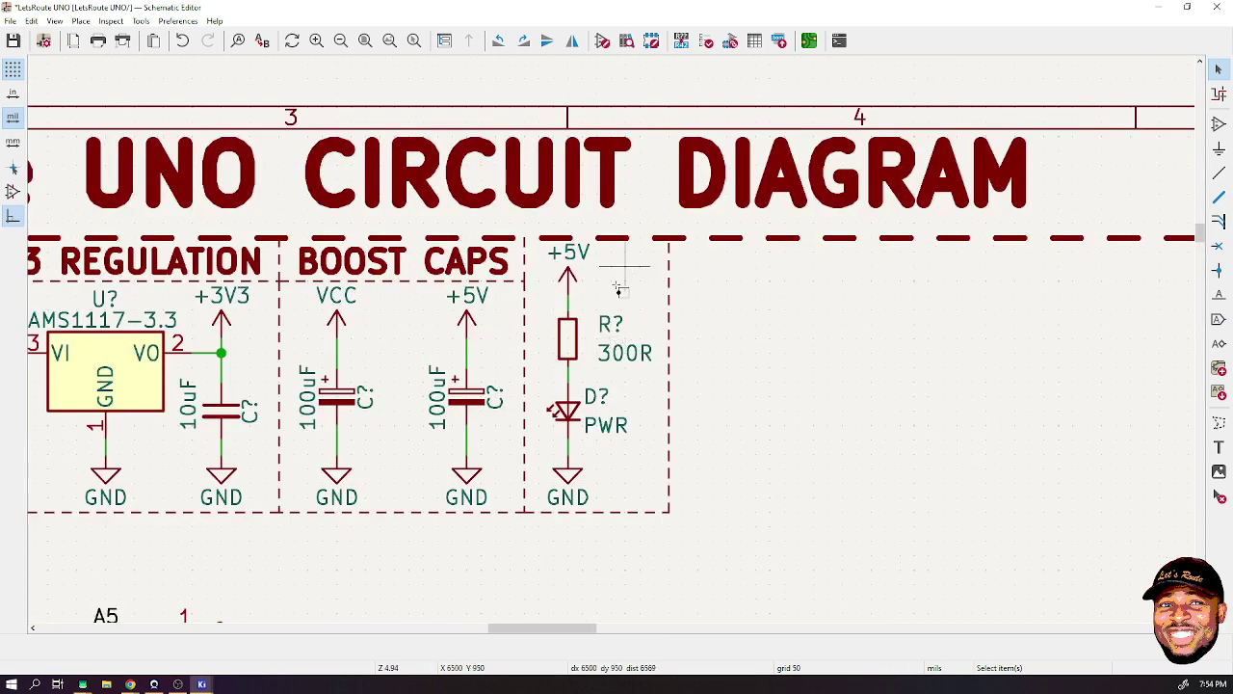
{"action": "left_click_drag", "start_coordinate": [627, 272], "coordinate": [597, 461]}
{"action": "key", "text": "ctrl+d"}
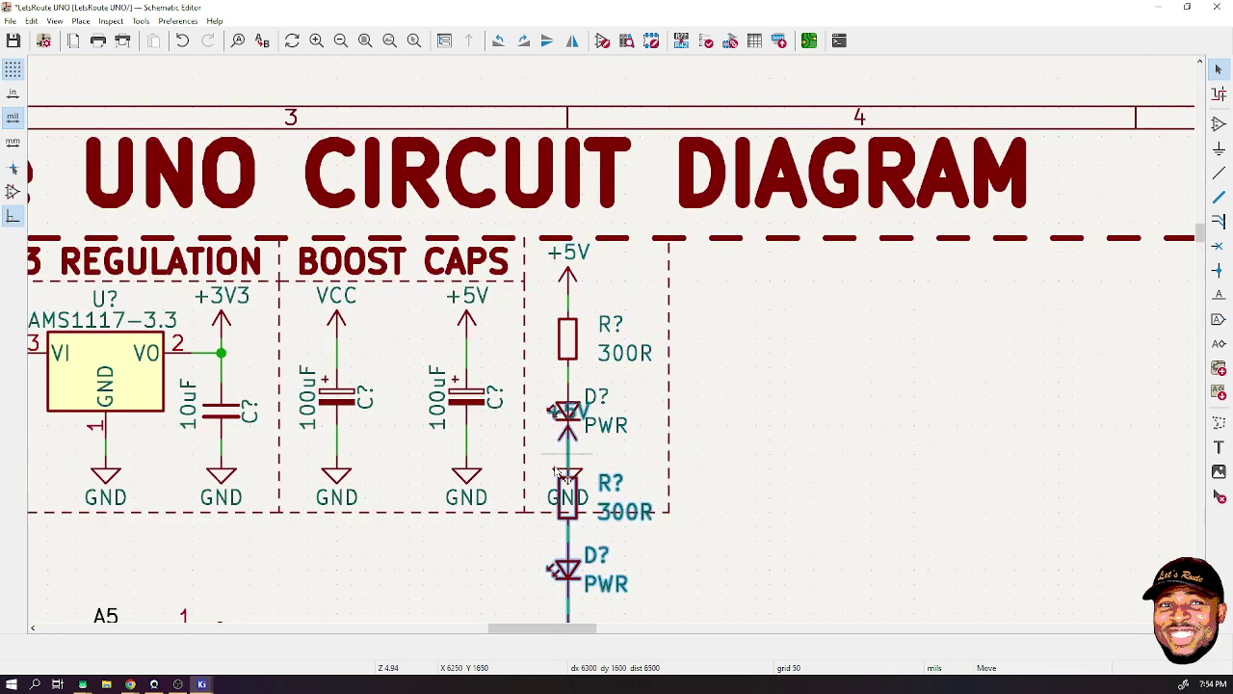
{"action": "scroll", "coordinate": [593, 453], "scroll_direction": "down", "scroll_amount": 6}
{"action": "scroll", "coordinate": [607, 404], "scroll_direction": "up", "scroll_amount": 3}
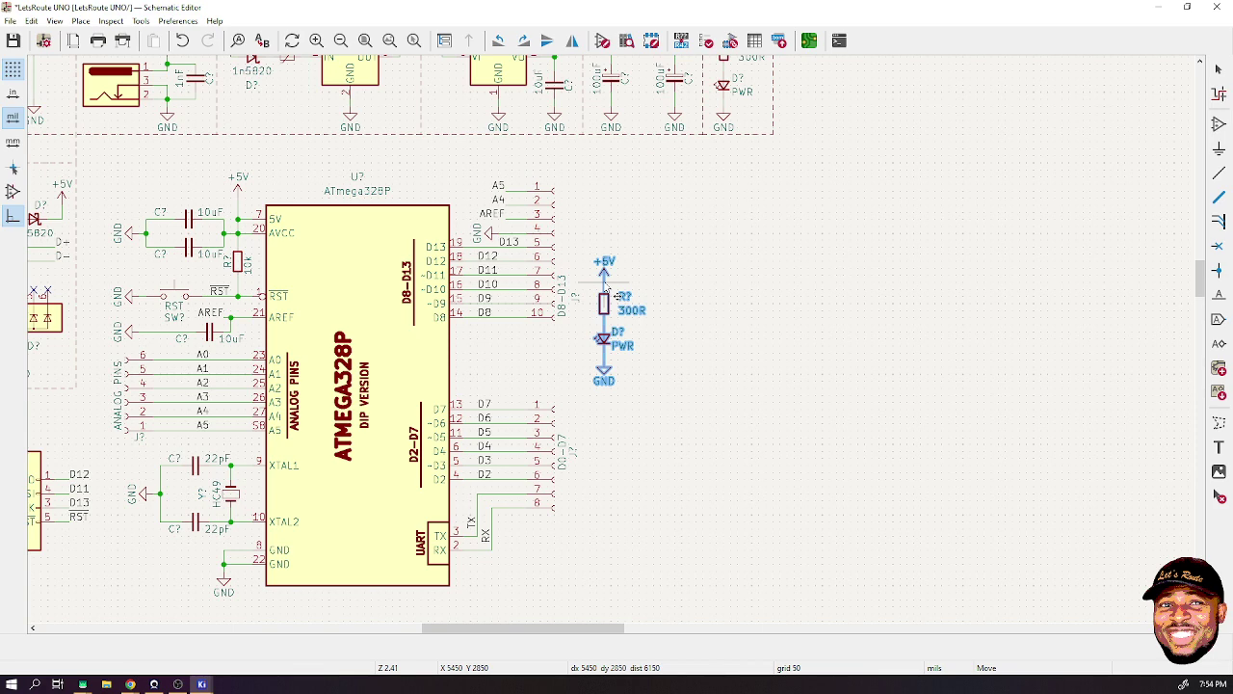
{"action": "left_click", "coordinate": [606, 282]}
- Replace the copy's +5V symbol with a D13 label on the resistor's top wire
{"action": "scroll", "coordinate": [607, 279], "scroll_direction": "up", "scroll_amount": 6}
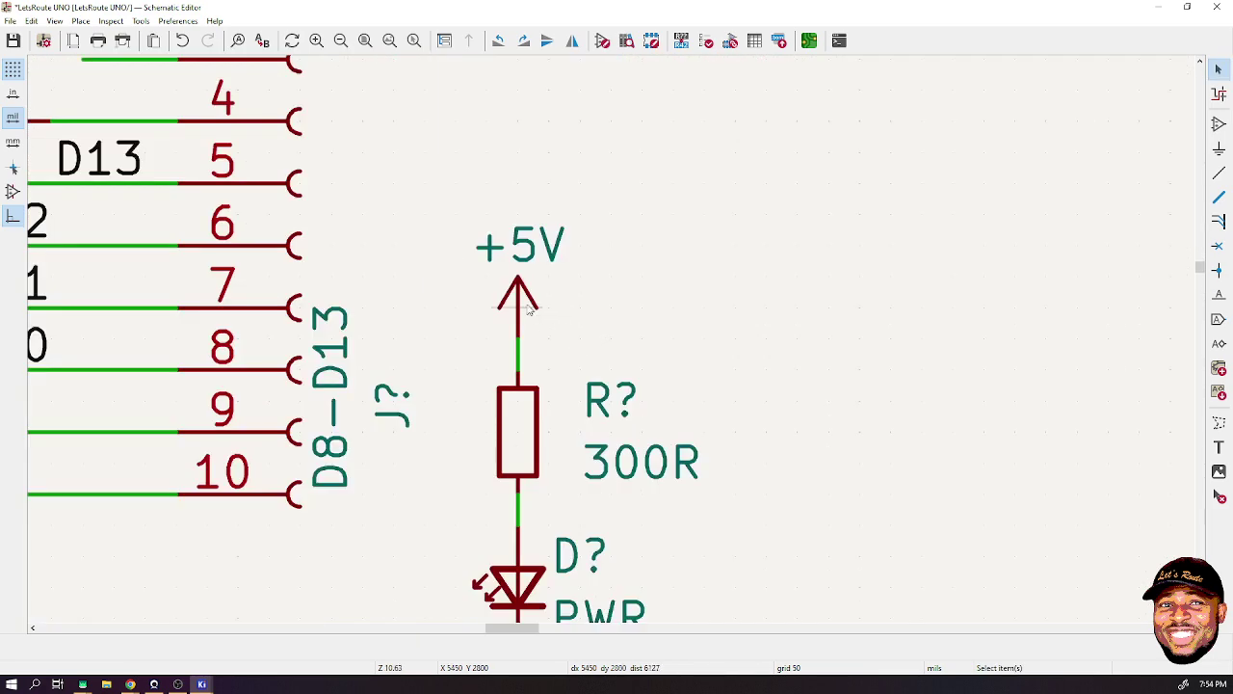
{"action": "left_click", "coordinate": [528, 308]}
{"action": "key", "text": "Delete"}
{"action": "scroll", "coordinate": [517, 302], "scroll_direction": "down", "scroll_amount": 3}
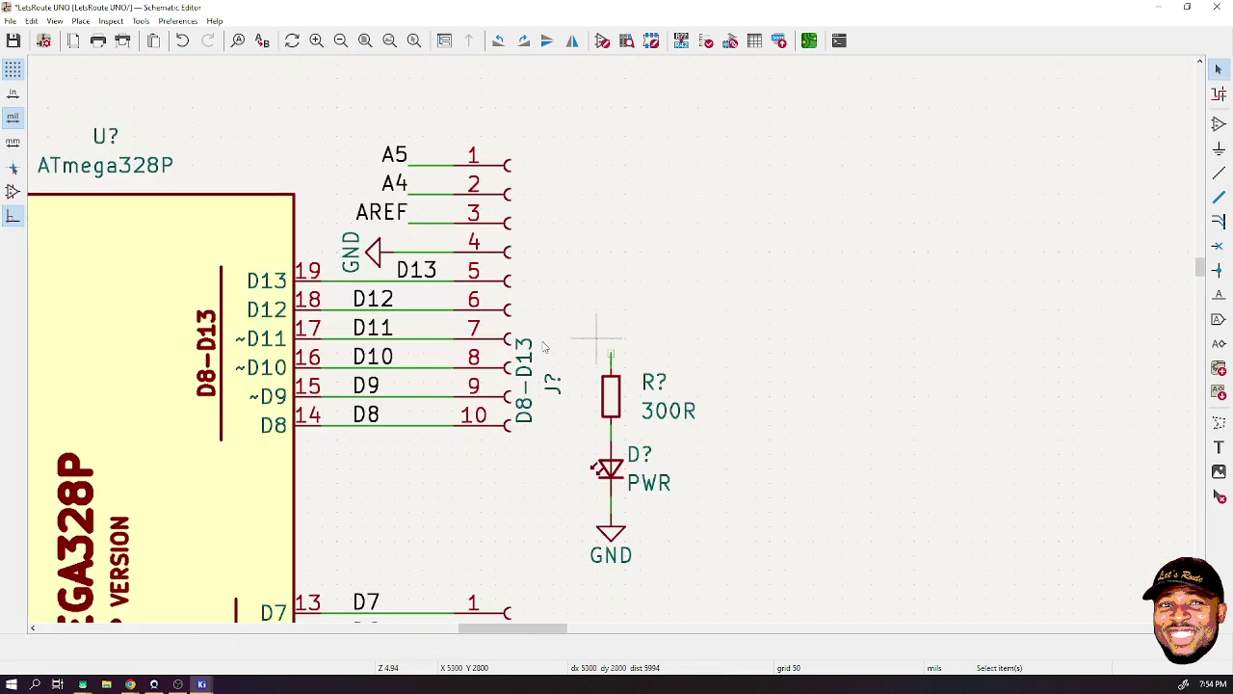
{"action": "left_click", "coordinate": [420, 272]}
{"action": "key", "text": "ctrl+d"}
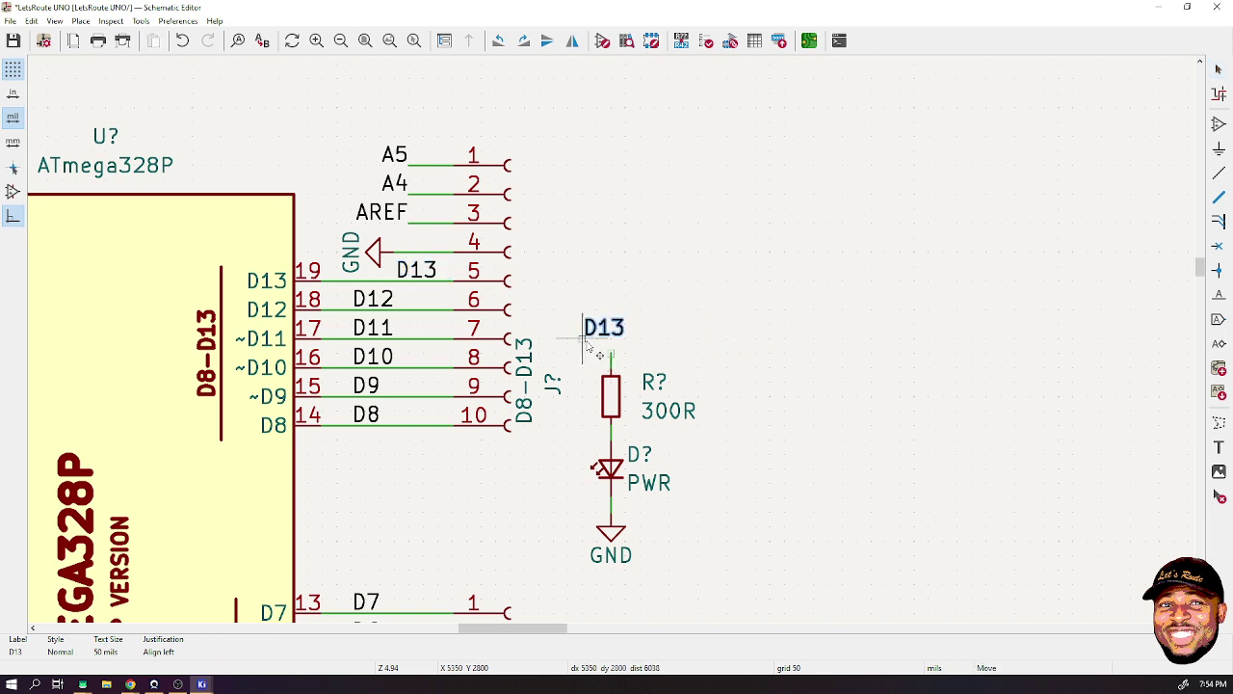
{"action": "left_click", "coordinate": [641, 349]}
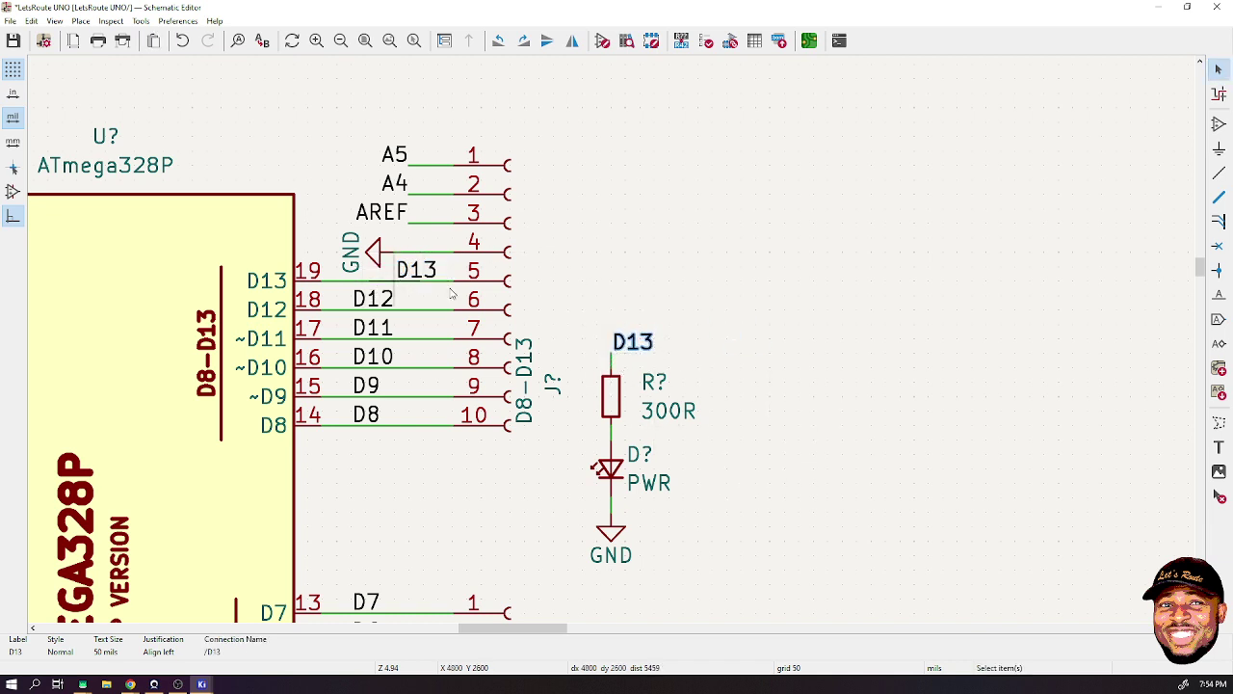
- Change the copied resistor's value to 1K
{"action": "left_click", "coordinate": [631, 414]}
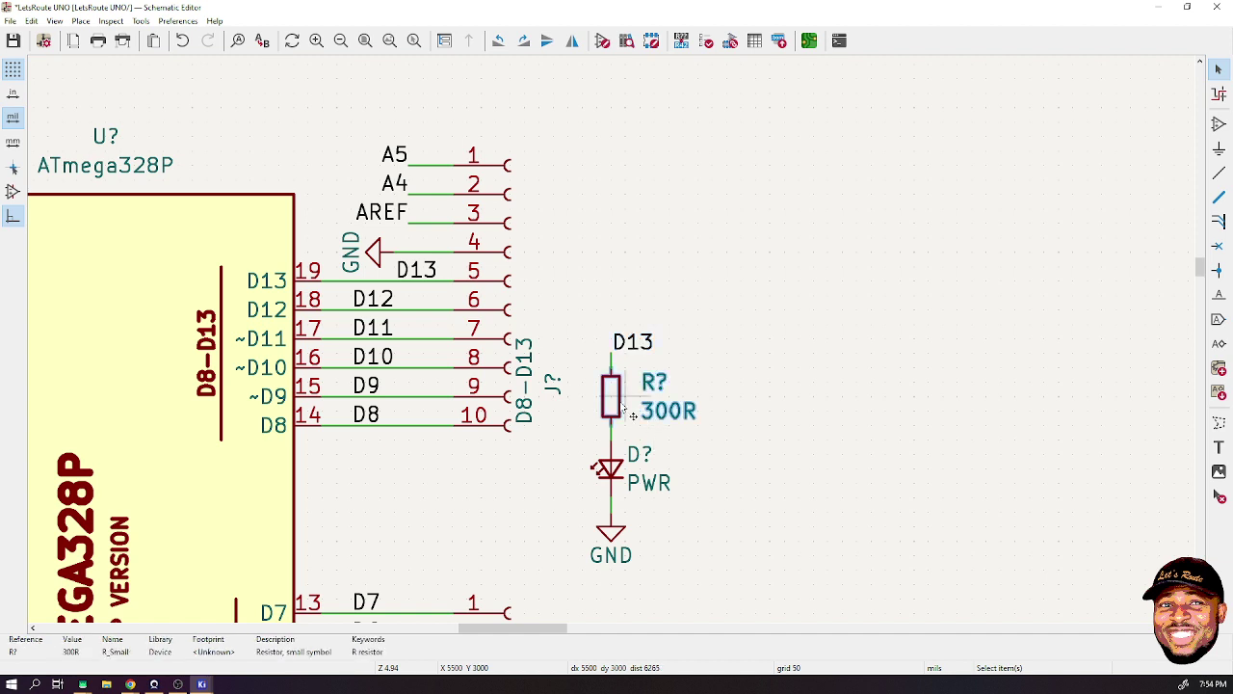
{"action": "key", "text": "v"}
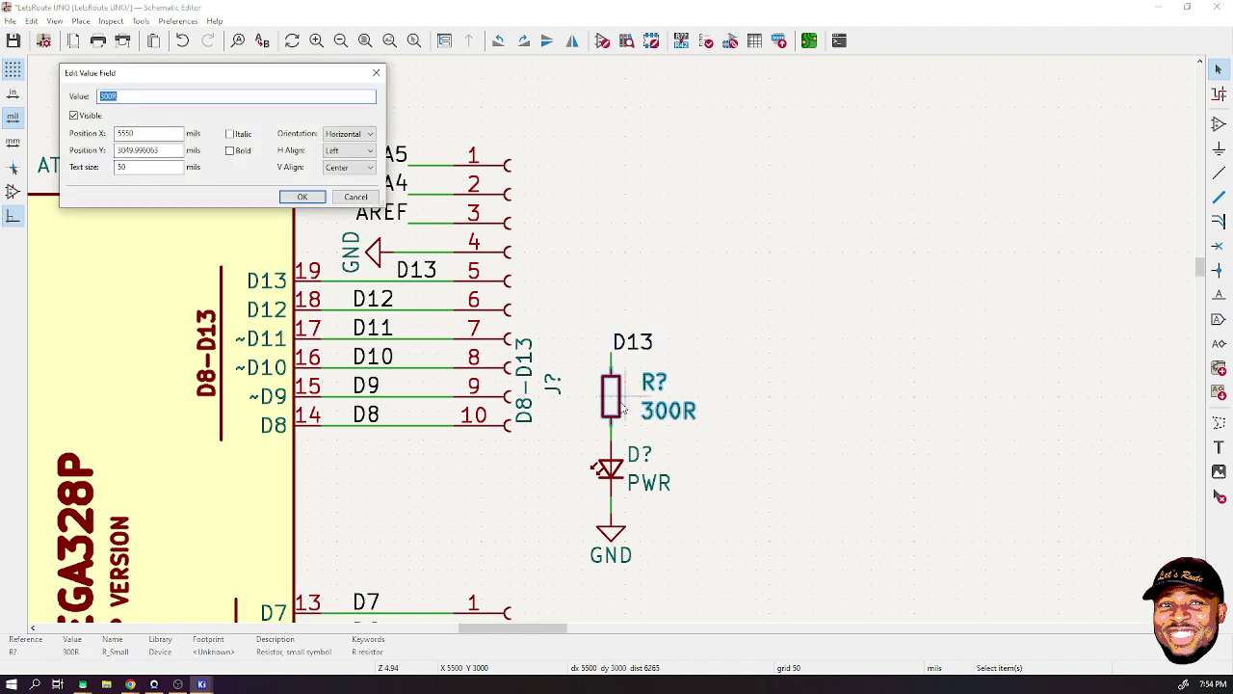
{"action": "key", "text": "Return"}
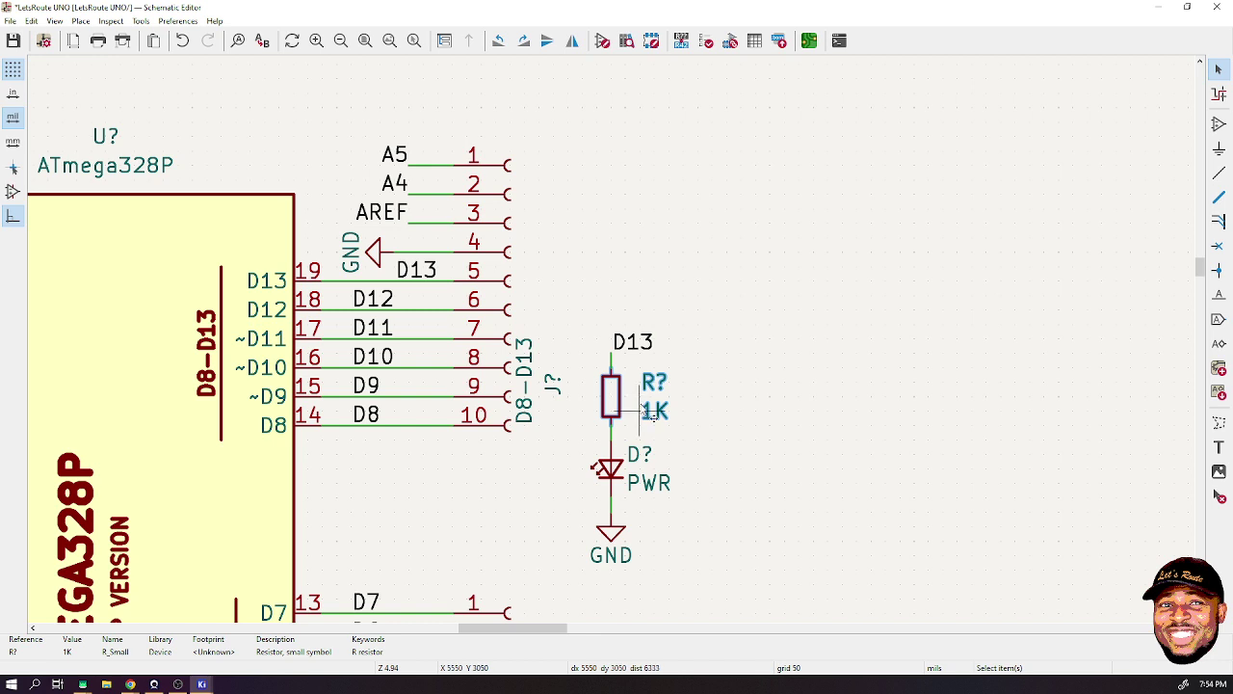
{"action": "left_click", "coordinate": [824, 386]}
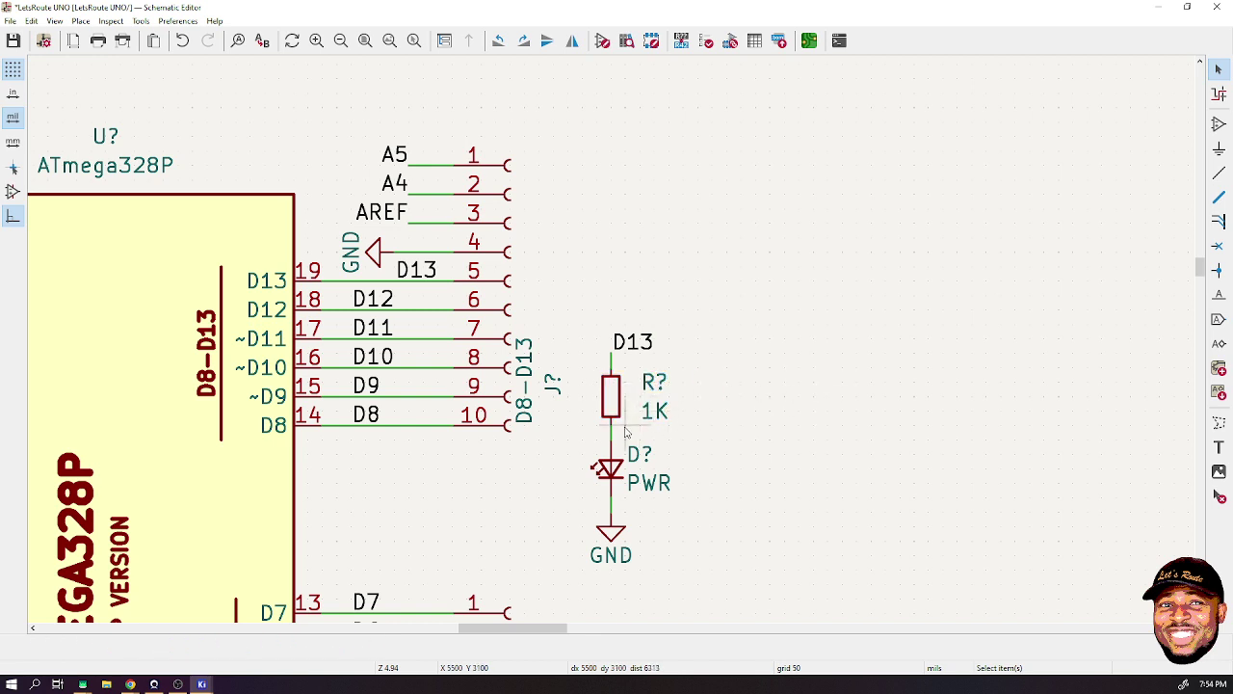
{"action": "scroll", "coordinate": [628, 390], "scroll_direction": "down", "scroll_amount": 4}
{"action": "scroll", "coordinate": [613, 345], "scroll_direction": "up", "scroll_amount": 1}
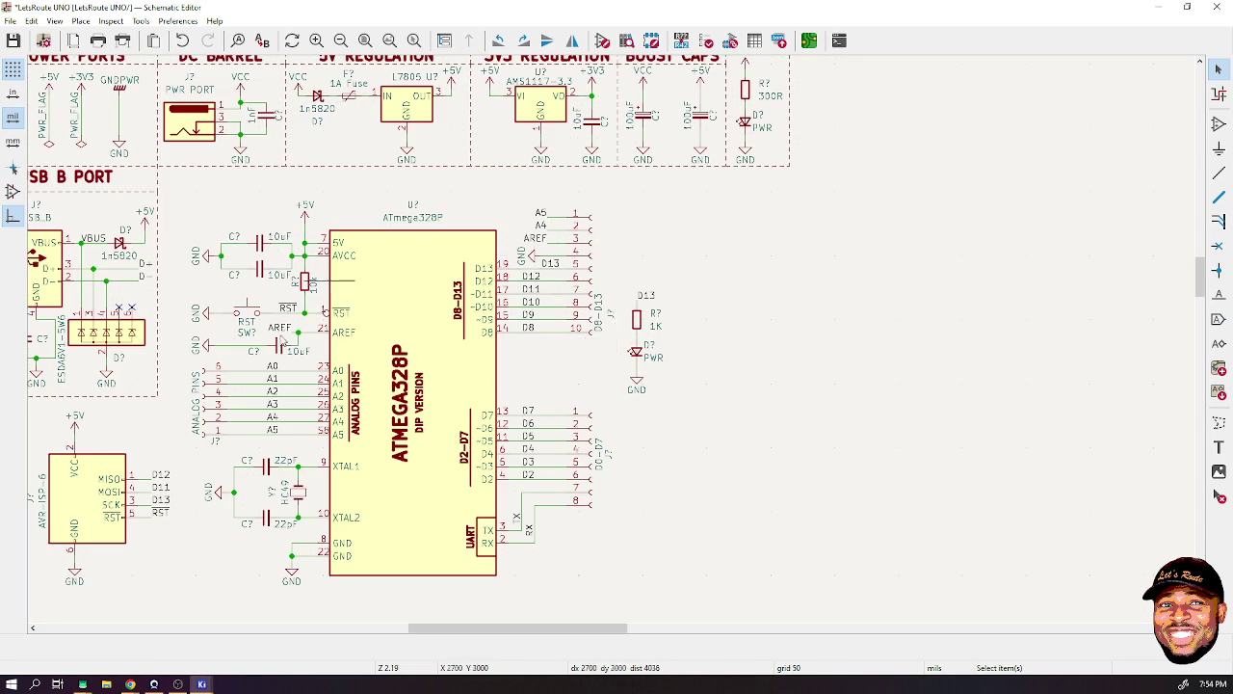
- Save the schematic and draw the top dashed border line of the section
{"action": "key", "text": "ctrl+s"}
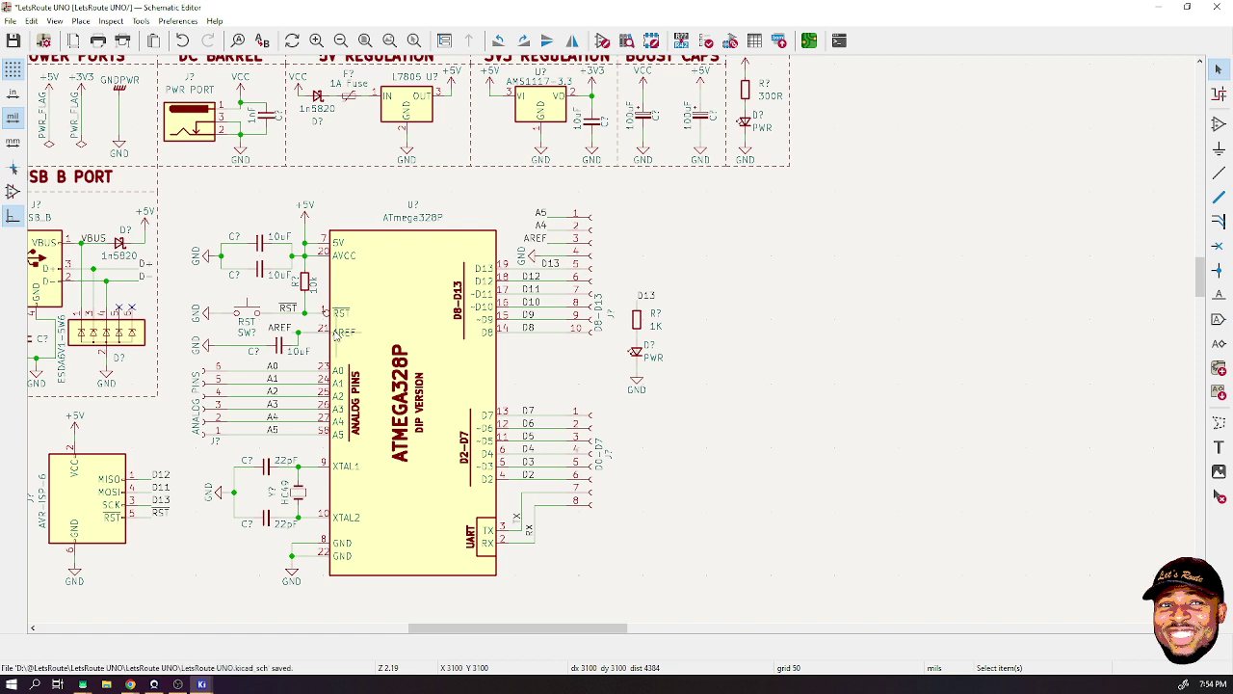
{"action": "key", "text": "i"}
{"action": "left_click", "coordinate": [158, 191]}
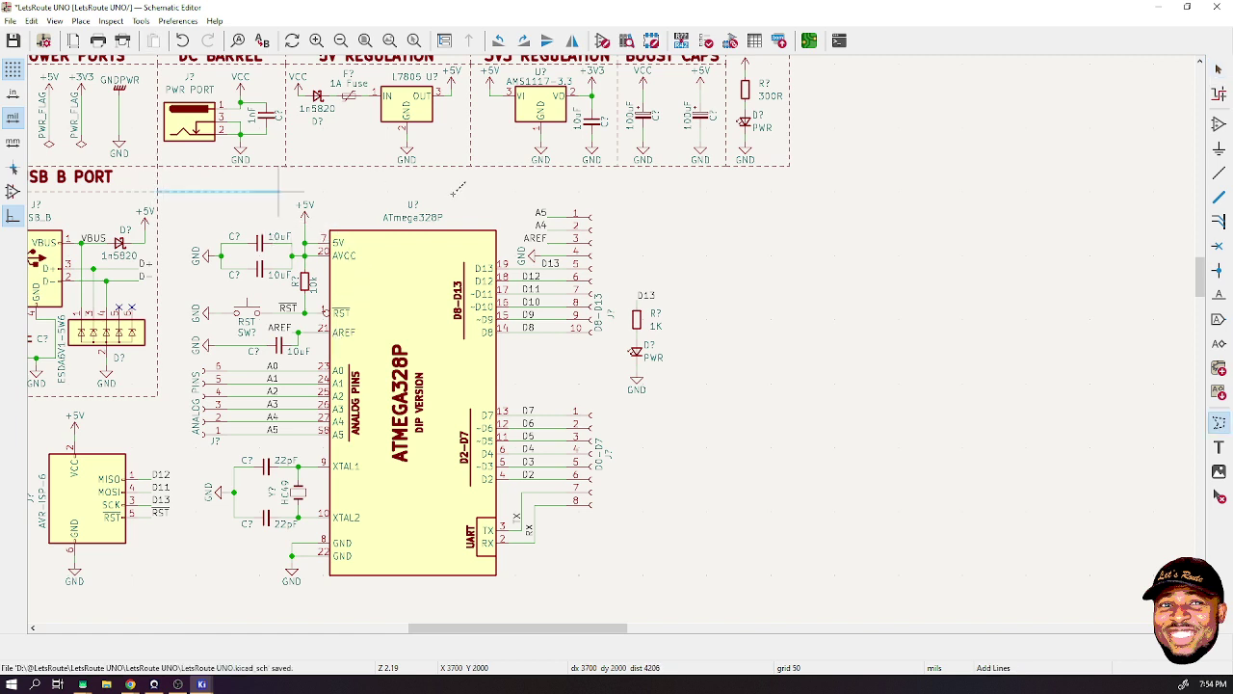
{"action": "double_click", "coordinate": [796, 162]}
{"action": "key", "text": "Escape"}
- Draw the dashed right edge and bottom edge around the ATmega328P area
{"action": "key", "text": "i"}
{"action": "left_click", "coordinate": [790, 191]}
{"action": "left_click", "coordinate": [790, 602]}
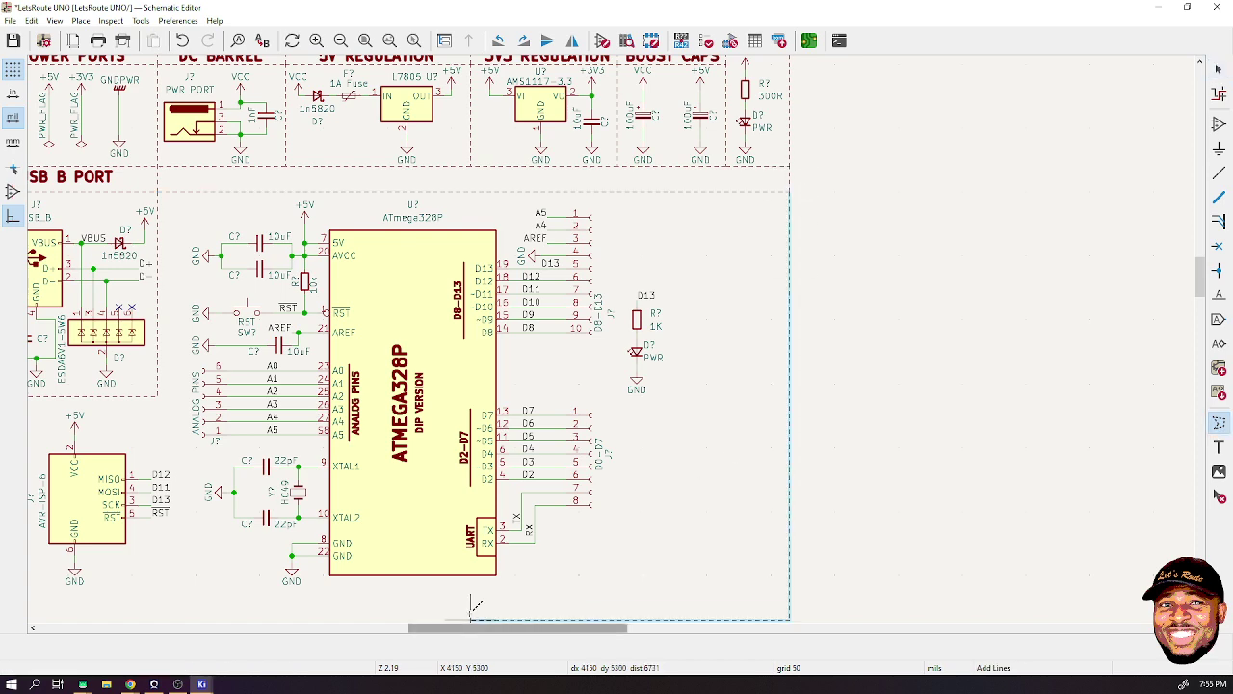
{"action": "scroll", "coordinate": [510, 339], "scroll_direction": "down", "scroll_amount": 3}
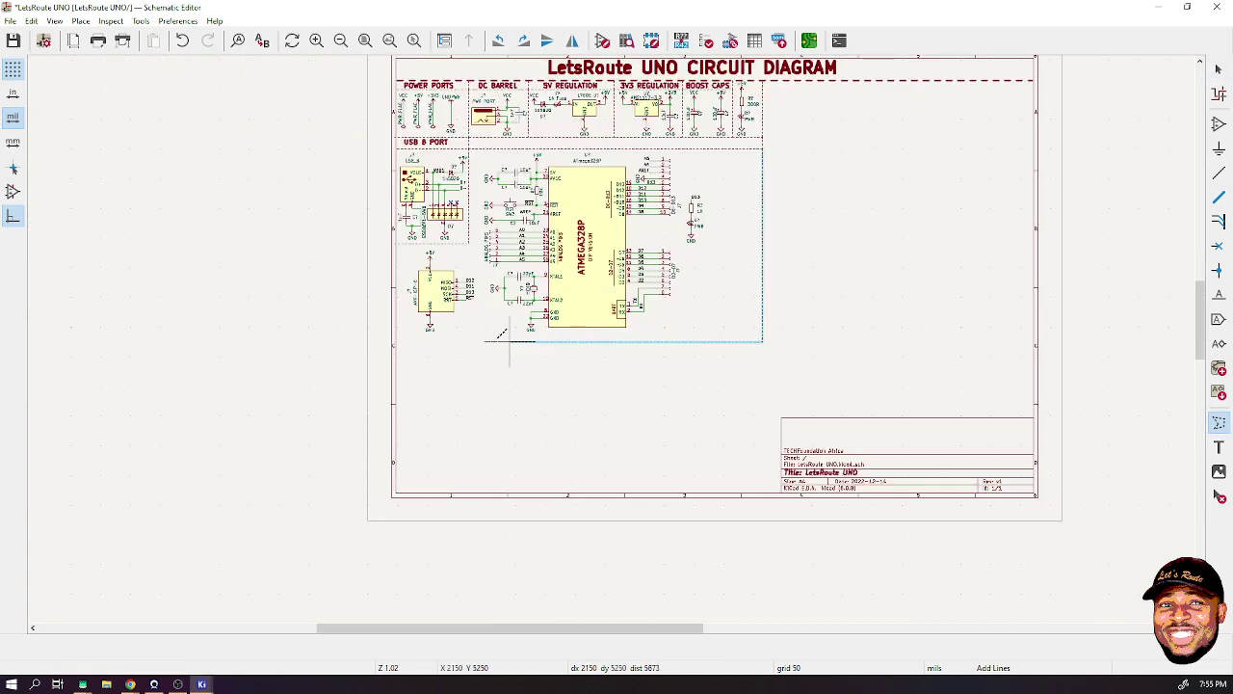
{"action": "double_click", "coordinate": [397, 338]}
{"action": "key", "text": "Escape"}
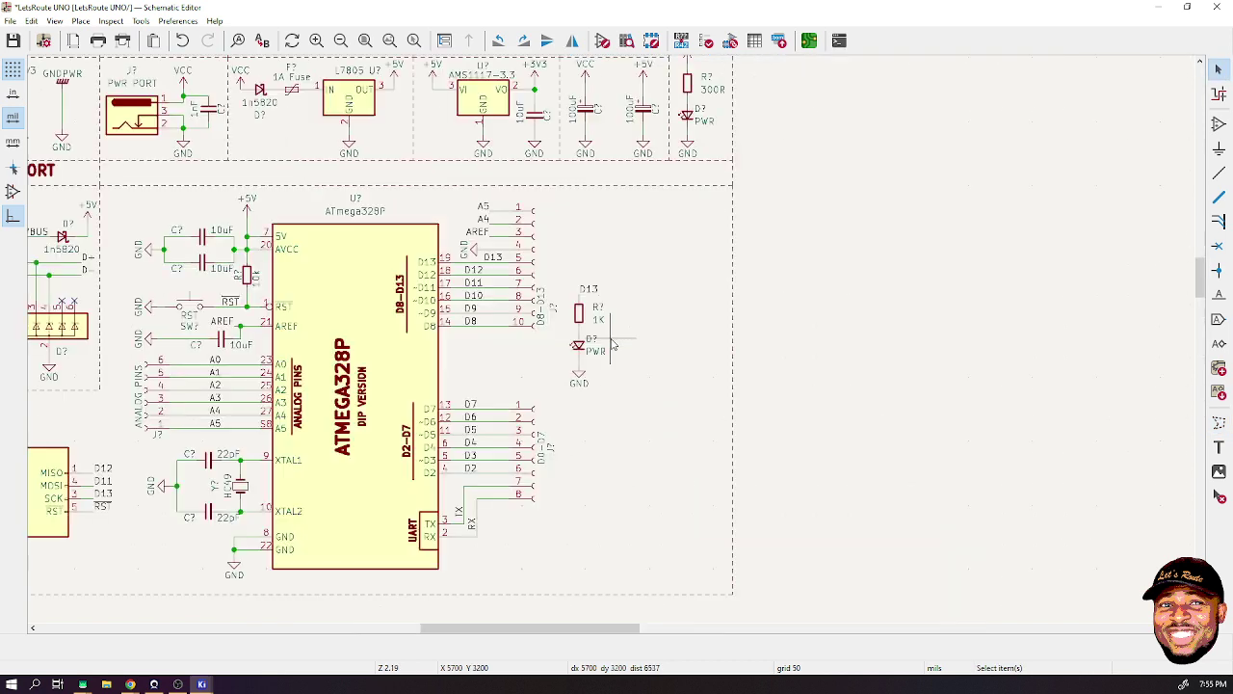
{"action": "scroll", "coordinate": [664, 246], "scroll_direction": "up", "scroll_amount": 3}
- Duplicate the 3V3 REGULATION heading and place it above the microcontroller section
{"action": "scroll", "coordinate": [453, 223], "scroll_direction": "down", "scroll_amount": 1}
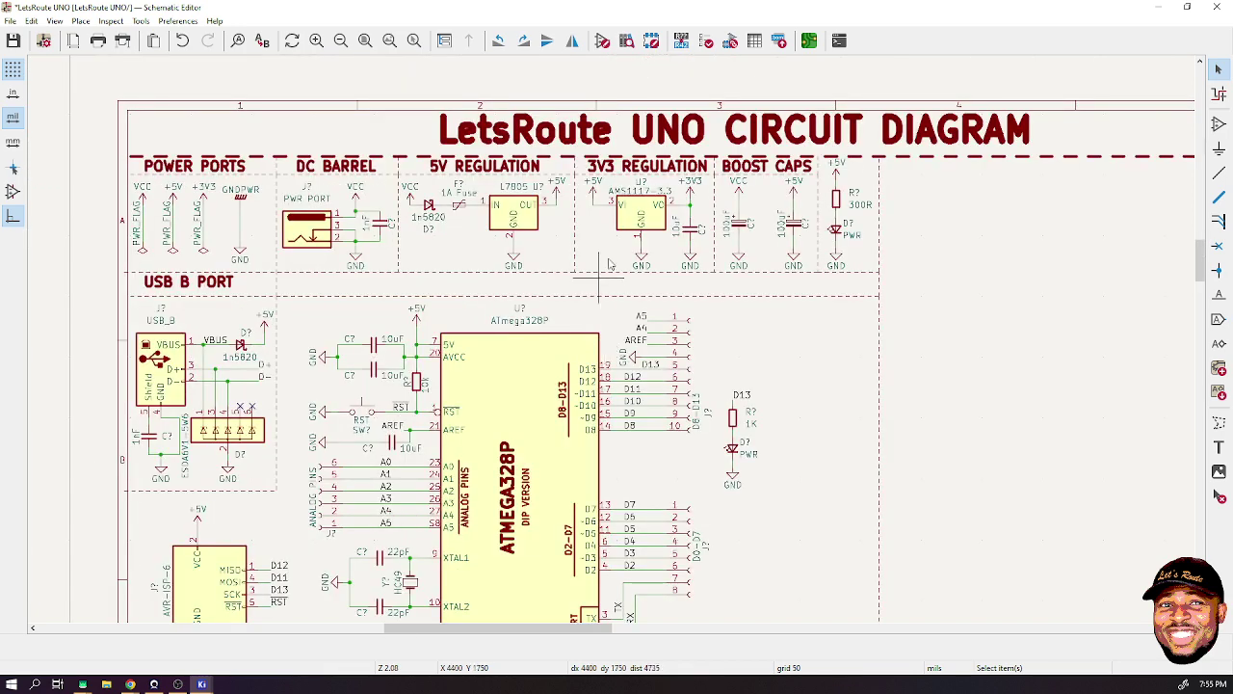
{"action": "left_click", "coordinate": [645, 167]}
{"action": "key", "text": "ctrl+d"}
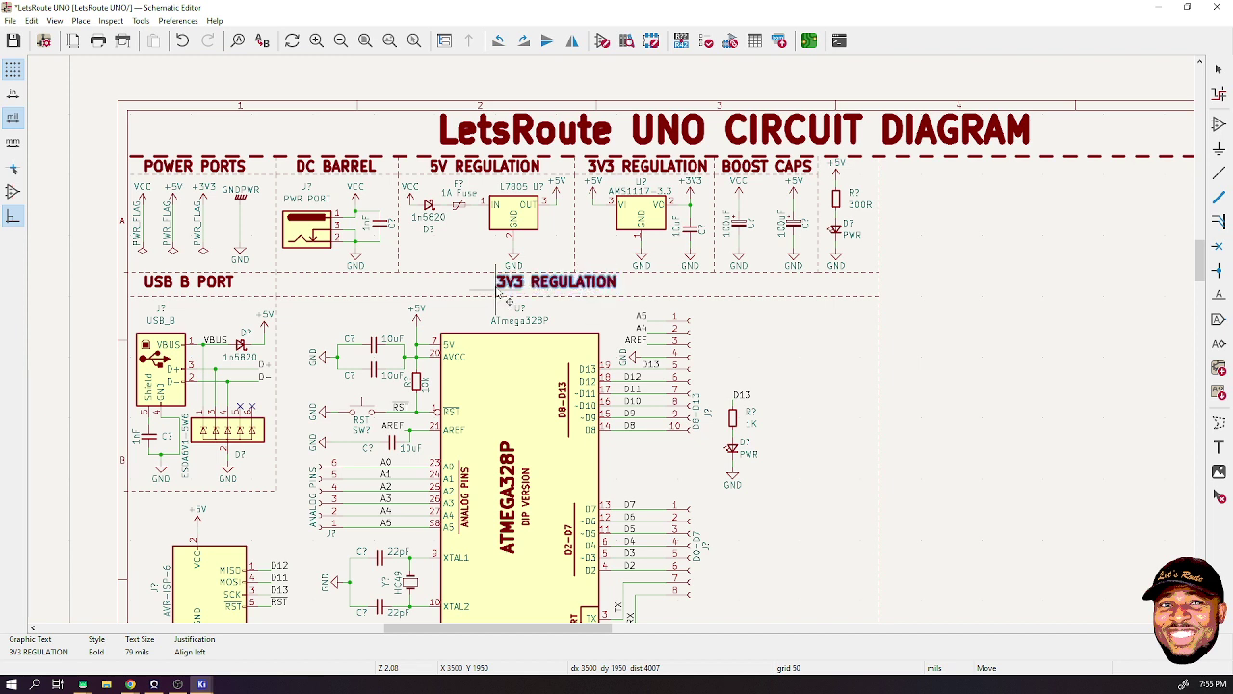
{"action": "left_click", "coordinate": [505, 296]}
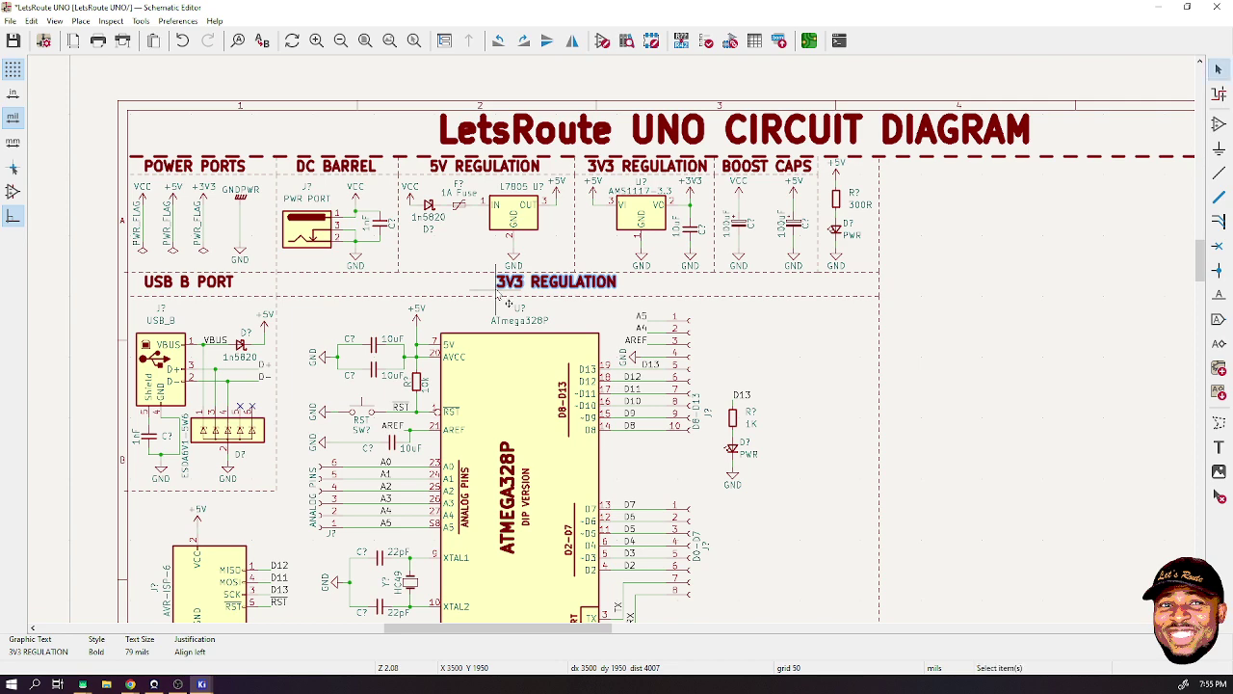
- Change the copied heading text to 'ATMEGA328P MICRO-CONTROLLER INTERFACE'
{"action": "double_click", "coordinate": [581, 285]}
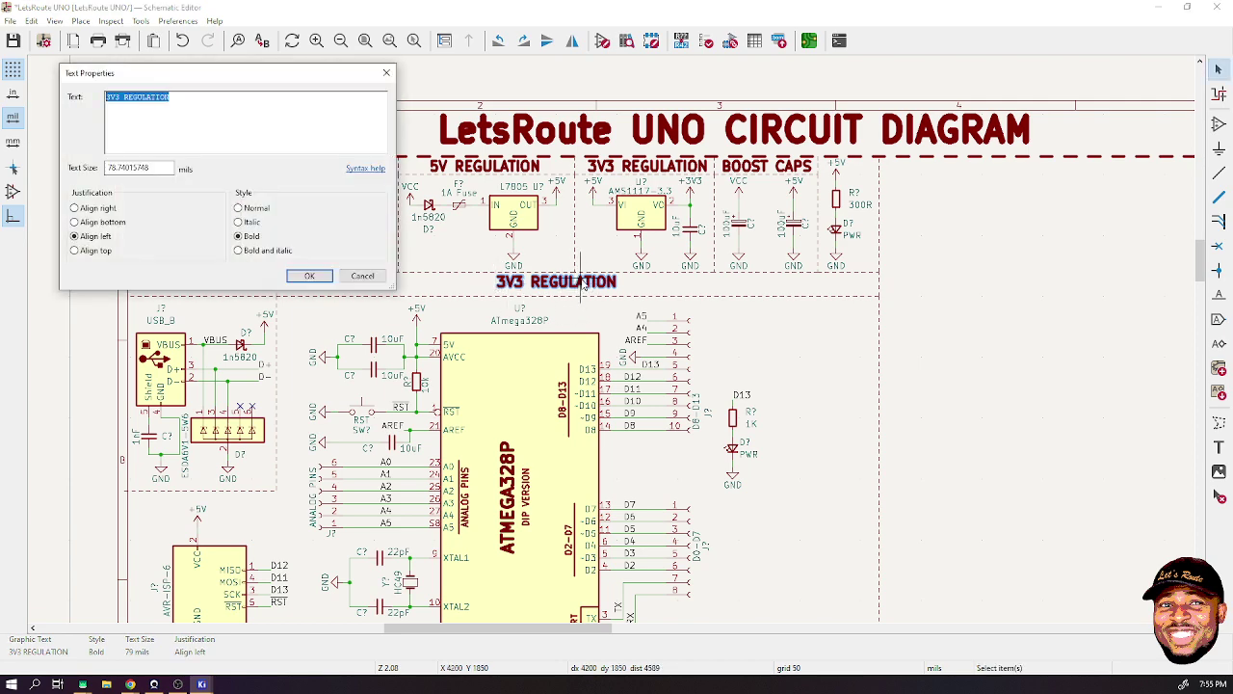
{"action": "type", "text": "ATMEGA328"}
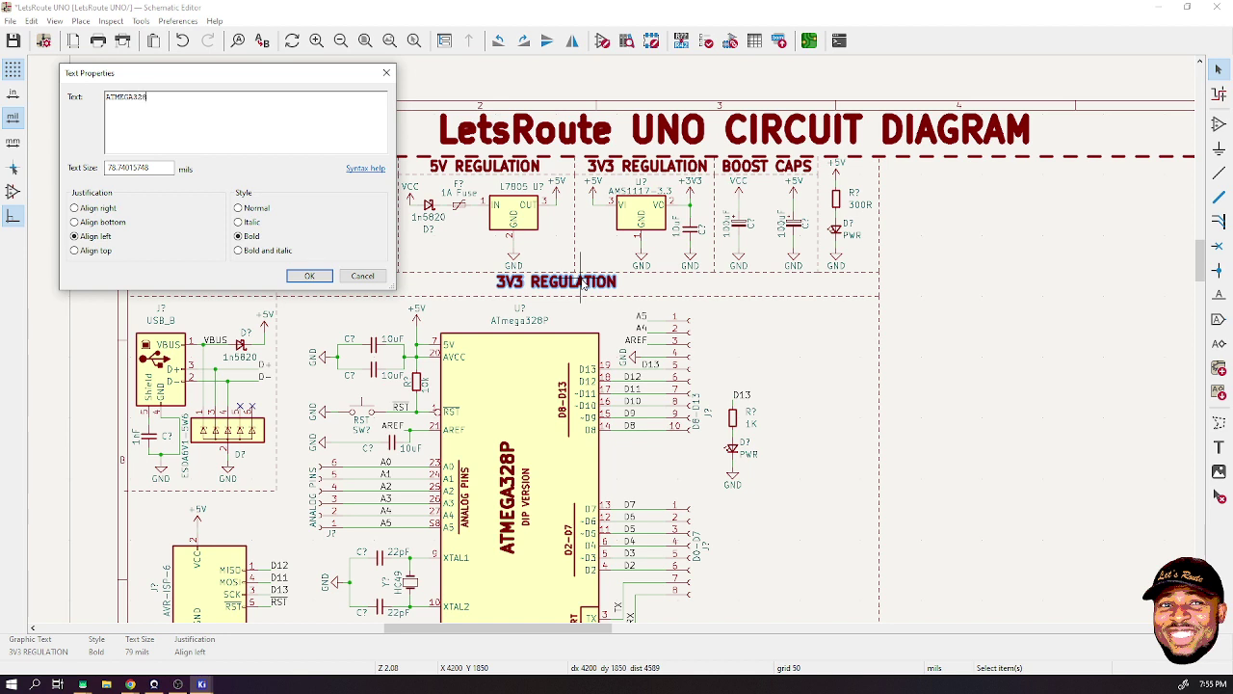
{"action": "type", "text": "P MCU"}
{"action": "key", "text": "BackSpace"}
{"action": "key", "text": "BackSpace"}
{"action": "key", "text": "BackSpace"}
{"action": "type", "text": "MTCRO-CONTROLLER INT"}
{"action": "key", "text": "BackSpace"}
{"action": "key", "text": "BackSpace"}
{"action": "key", "text": "BackSpace"}
{"action": "type", "text": "RCUIT"}
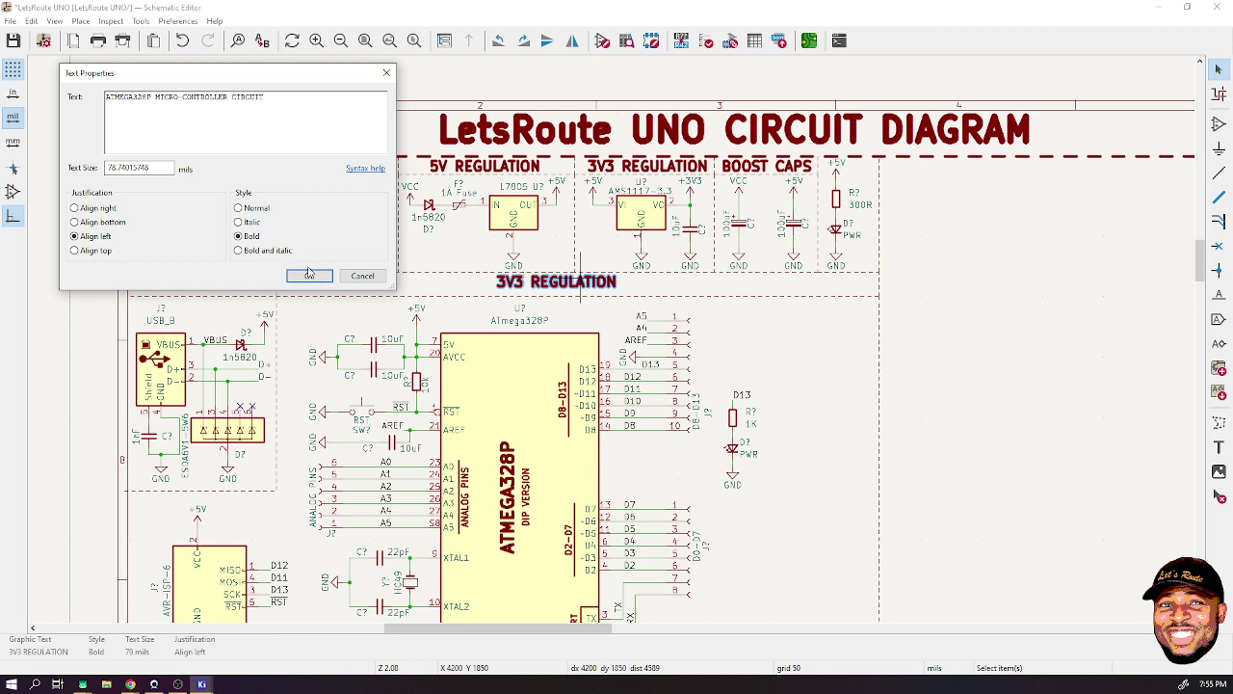
{"action": "double_click", "coordinate": [256, 99]}
{"action": "type", "text": "INTERFACE"}
{"action": "left_click", "coordinate": [309, 276]}
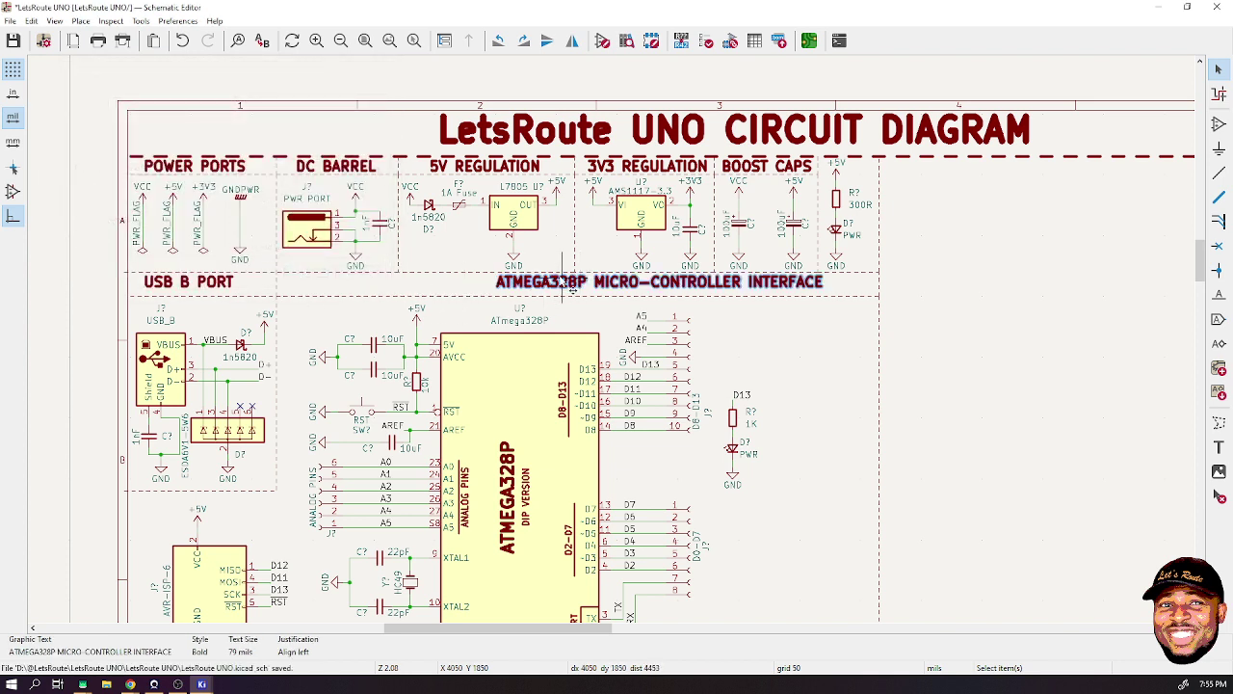
- Move the new heading to the section's top-left corner
{"action": "key", "text": "m"}
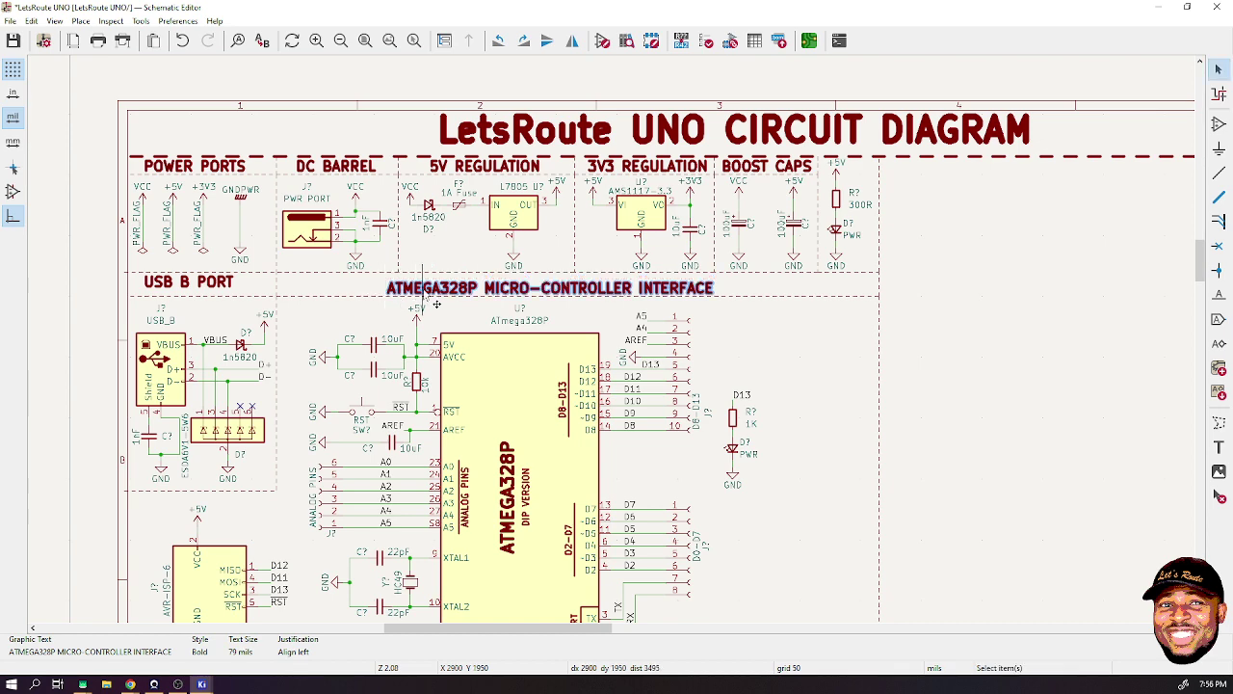
{"action": "left_click", "coordinate": [397, 302]}
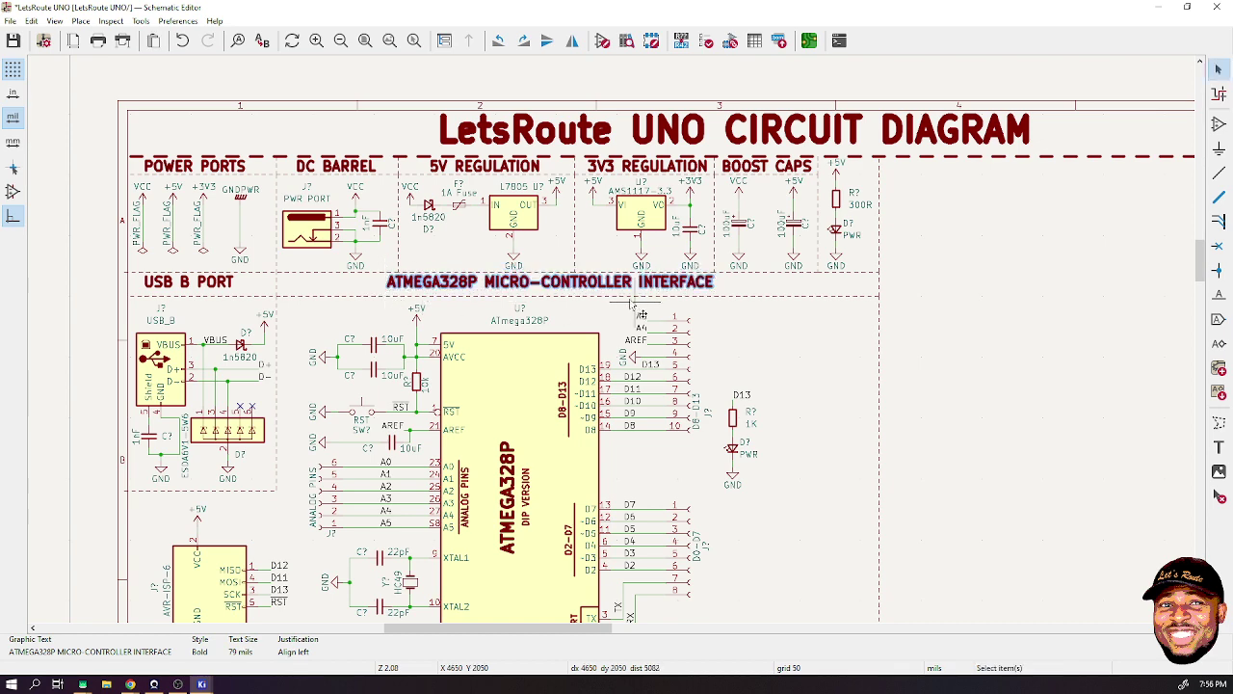
{"action": "scroll", "coordinate": [739, 302], "scroll_direction": "down", "scroll_amount": 3}
{"action": "scroll", "coordinate": [419, 459], "scroll_direction": "up", "scroll_amount": 5}
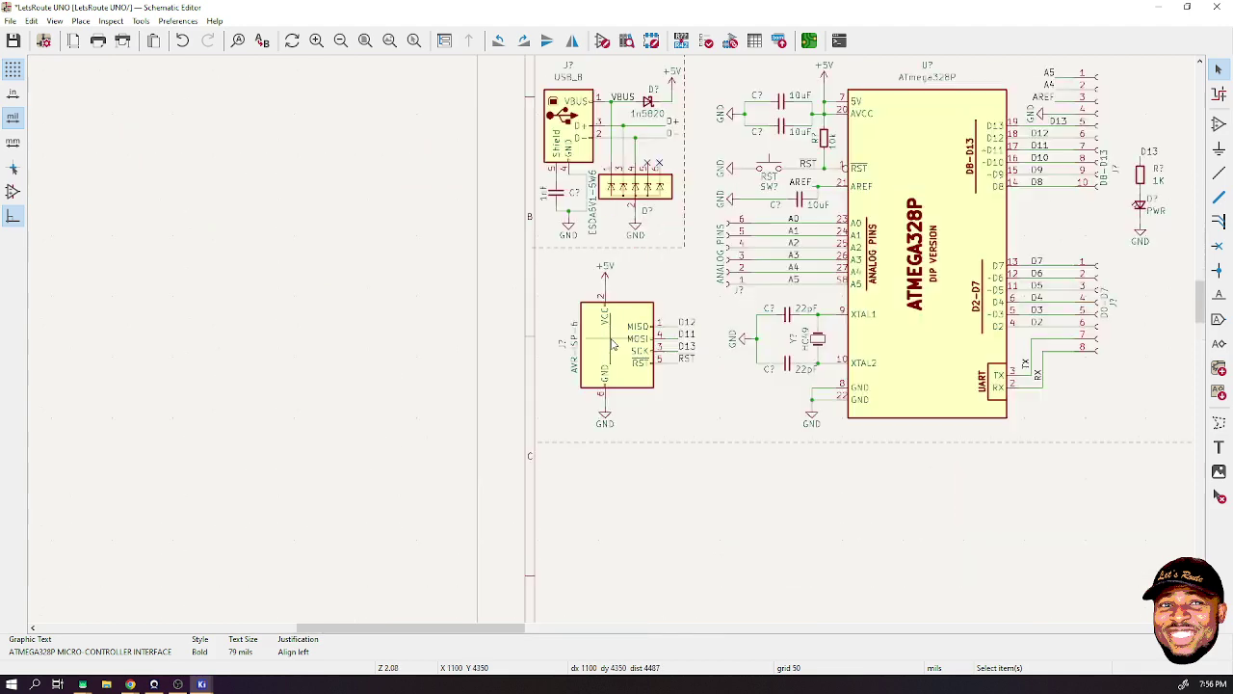
{"action": "middle_click_drag", "start_coordinate": [627, 182], "coordinate": [607, 339]}
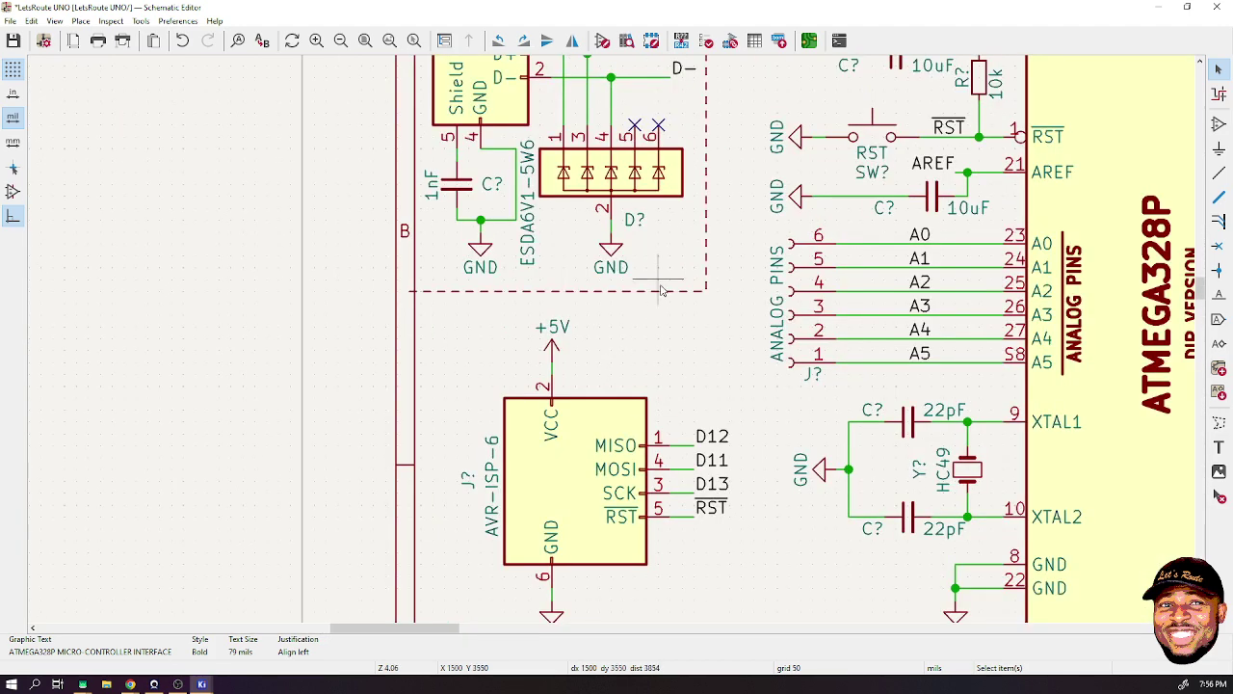
{"action": "scroll", "coordinate": [658, 281], "scroll_direction": "down", "scroll_amount": 5}
- Duplicate the USB B PORT heading, retitle it 'ICSP HEADER', and place it above +5V
{"action": "left_click", "coordinate": [554, 154]}
{"action": "key", "text": "ctrl+d"}
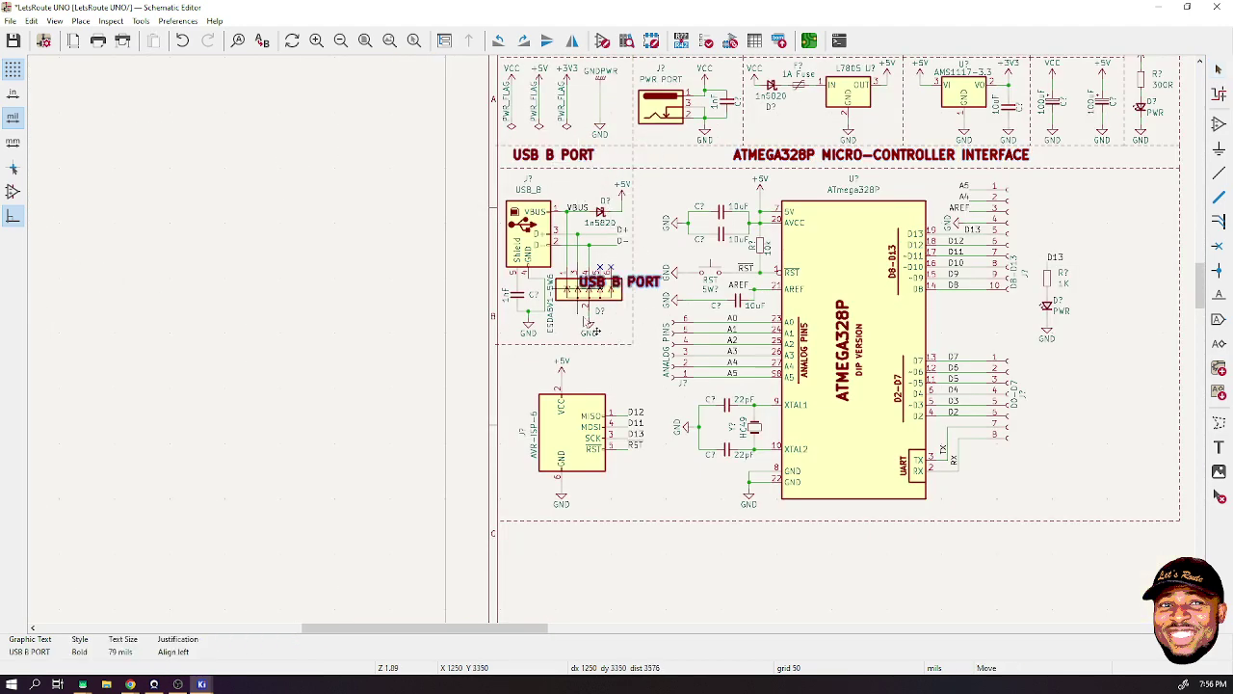
{"action": "left_click", "coordinate": [588, 372]}
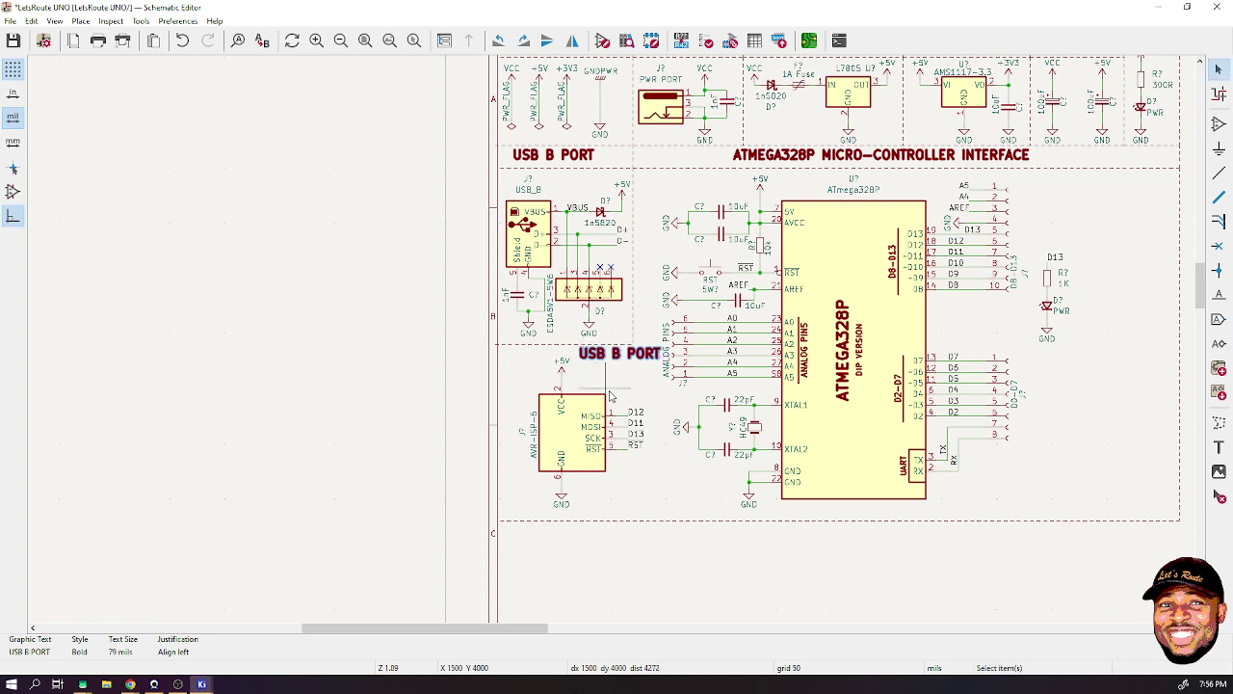
{"action": "scroll", "coordinate": [599, 377], "scroll_direction": "up", "scroll_amount": 3}
{"action": "key", "text": "e"}
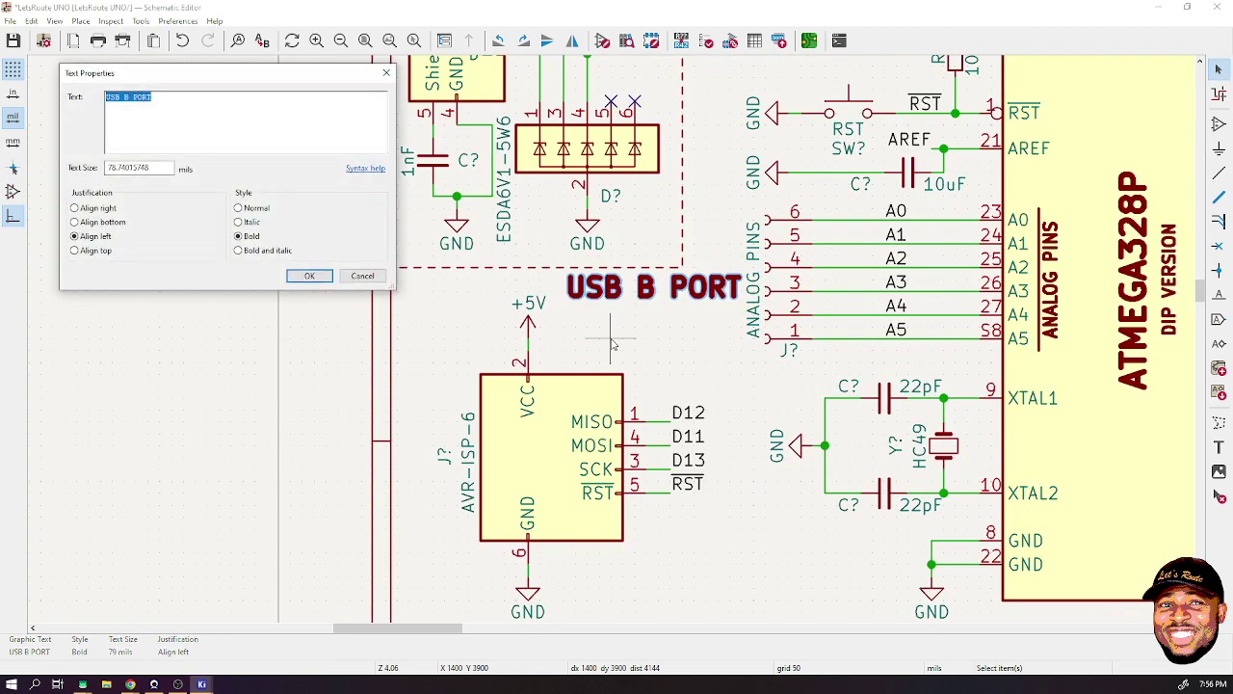
{"action": "type", "text": "ICSP HEADER"}
{"action": "left_click", "coordinate": [310, 277]}
{"action": "left_click_drag", "start_coordinate": [675, 307], "coordinate": [472, 306]}
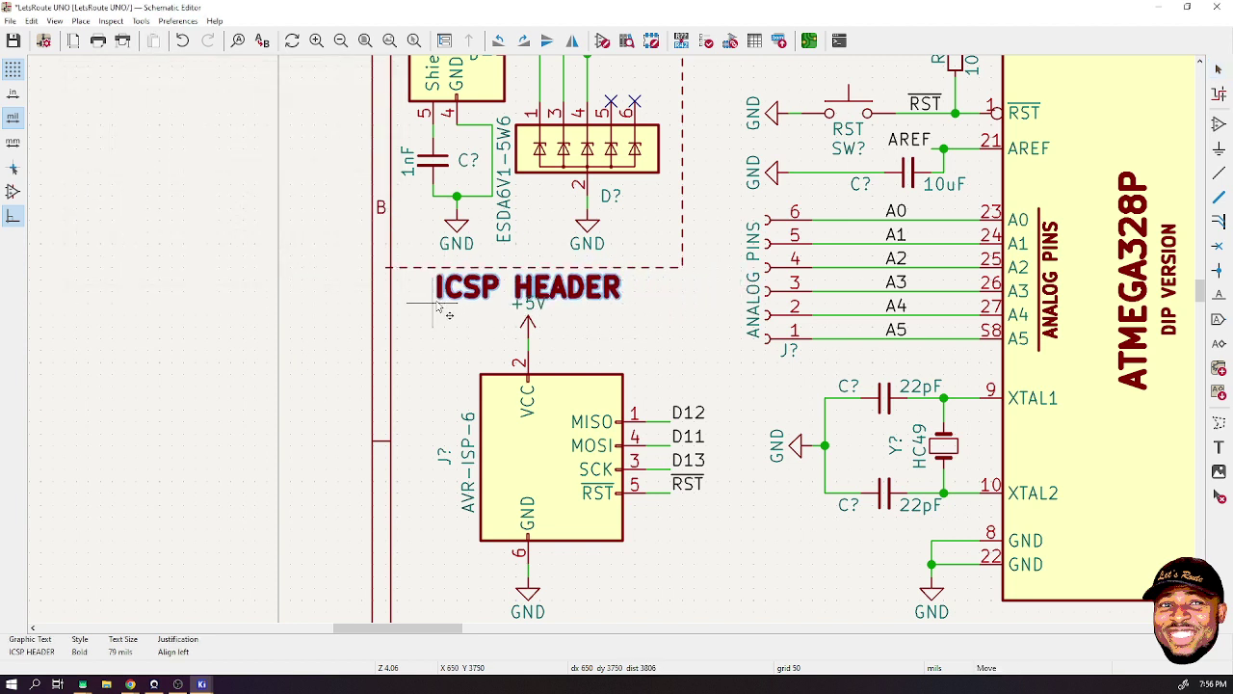
{"action": "left_click", "coordinate": [433, 302]}
{"action": "left_click_drag", "start_coordinate": [417, 306], "coordinate": [518, 363]}
- Box-select the AVR-ISP-6 circuit with its net labels and shift it slightly lower
{"action": "left_click_drag", "start_coordinate": [609, 427], "coordinate": [674, 627]}
{"action": "scroll", "coordinate": [607, 492], "scroll_direction": "down", "scroll_amount": 1}
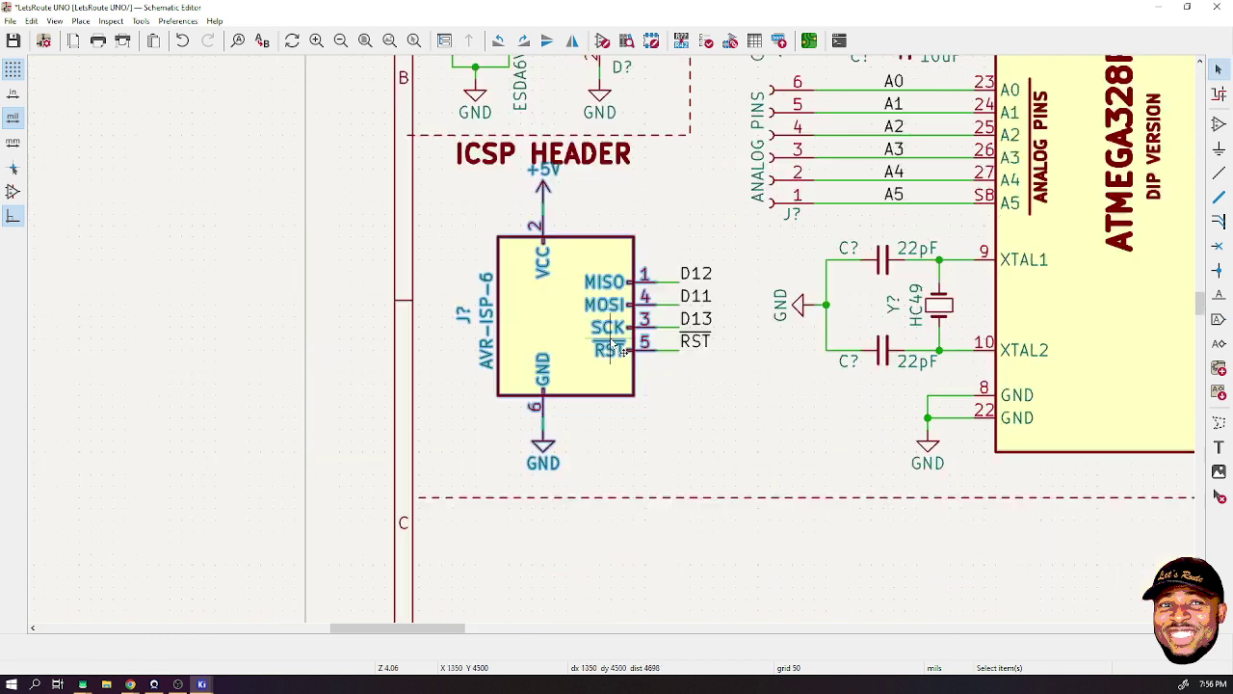
{"action": "left_click", "coordinate": [708, 273]}
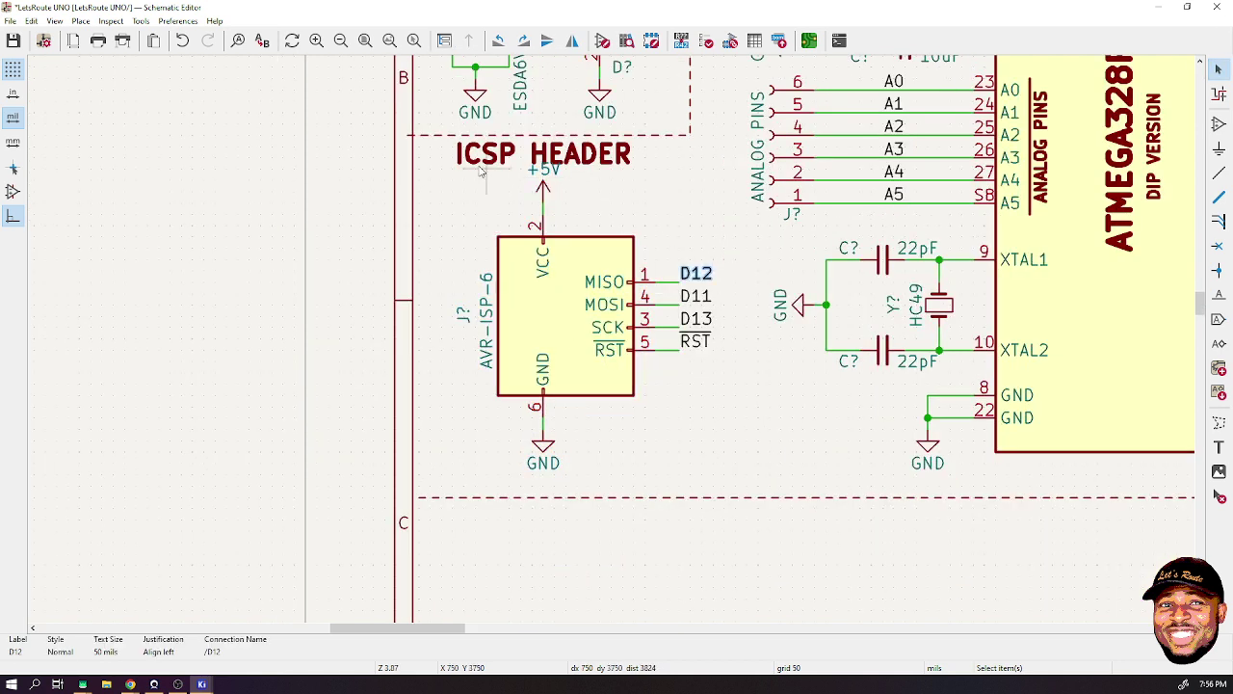
{"action": "left_click_drag", "start_coordinate": [434, 165], "coordinate": [747, 464]}
{"action": "left_click_drag", "start_coordinate": [566, 332], "coordinate": [567, 354]}
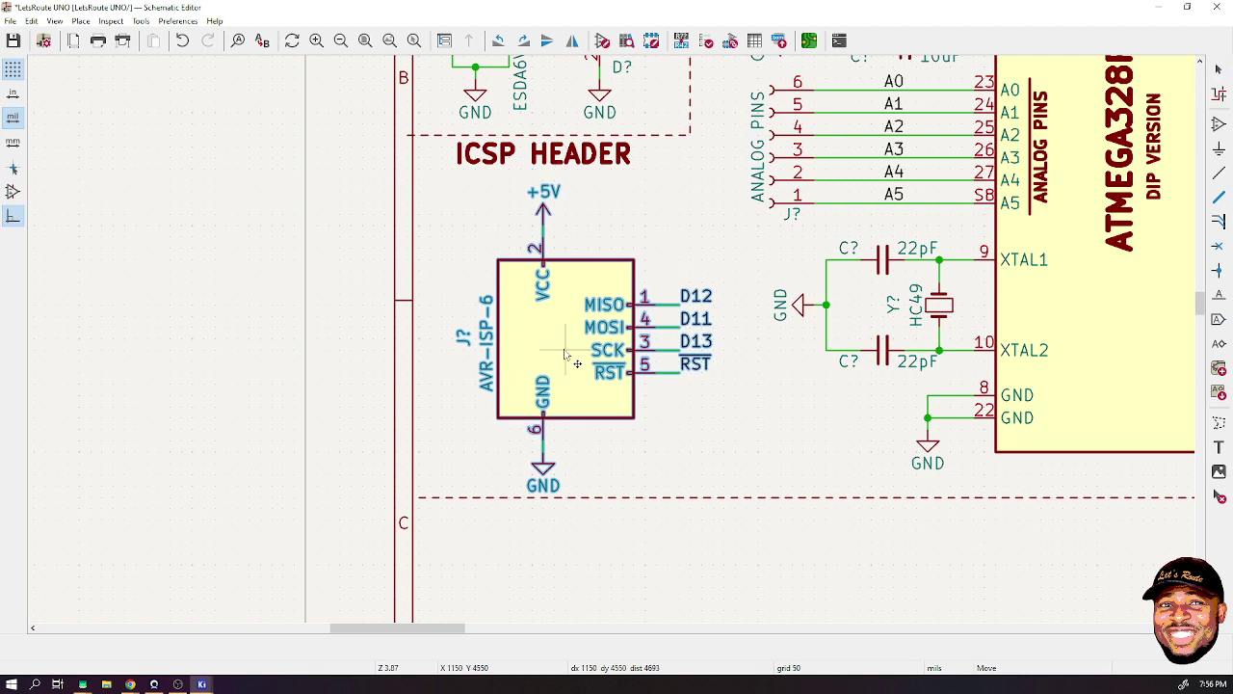
- Draw a dashed line closing the section box under the ICSP HEADER heading, then save
{"action": "key", "text": "i"}
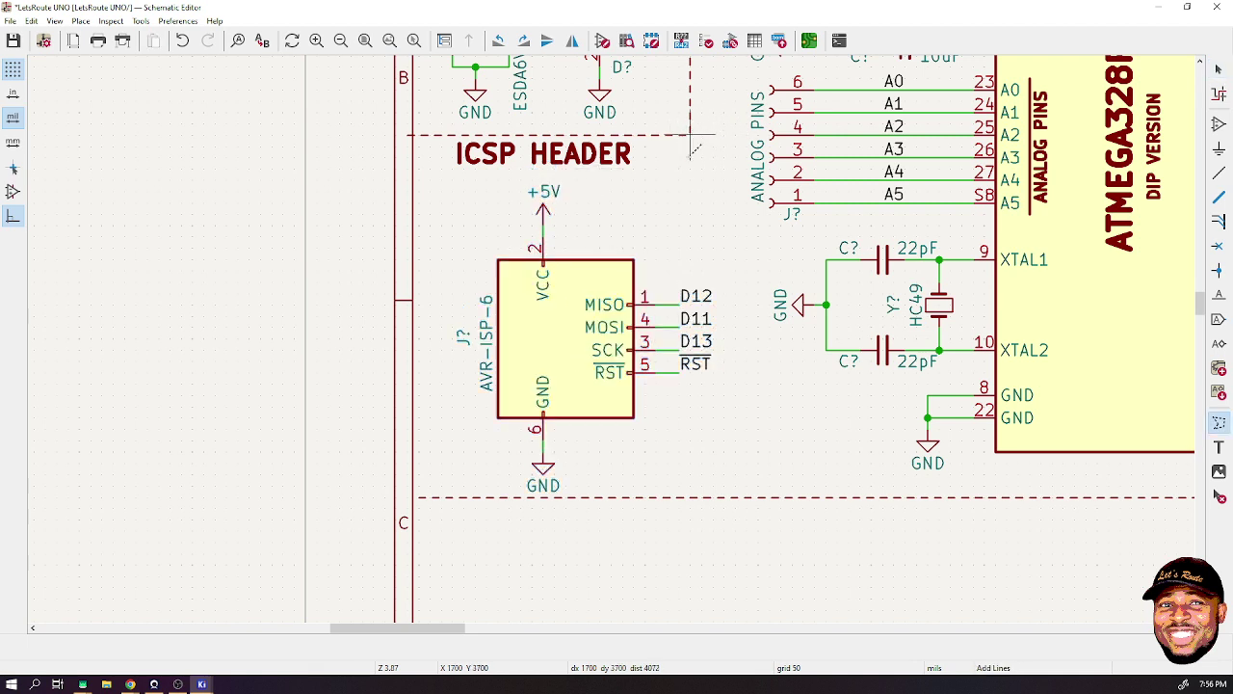
{"action": "left_click", "coordinate": [691, 135]}
{"action": "left_click", "coordinate": [420, 175]}
{"action": "key", "text": "Escape"}
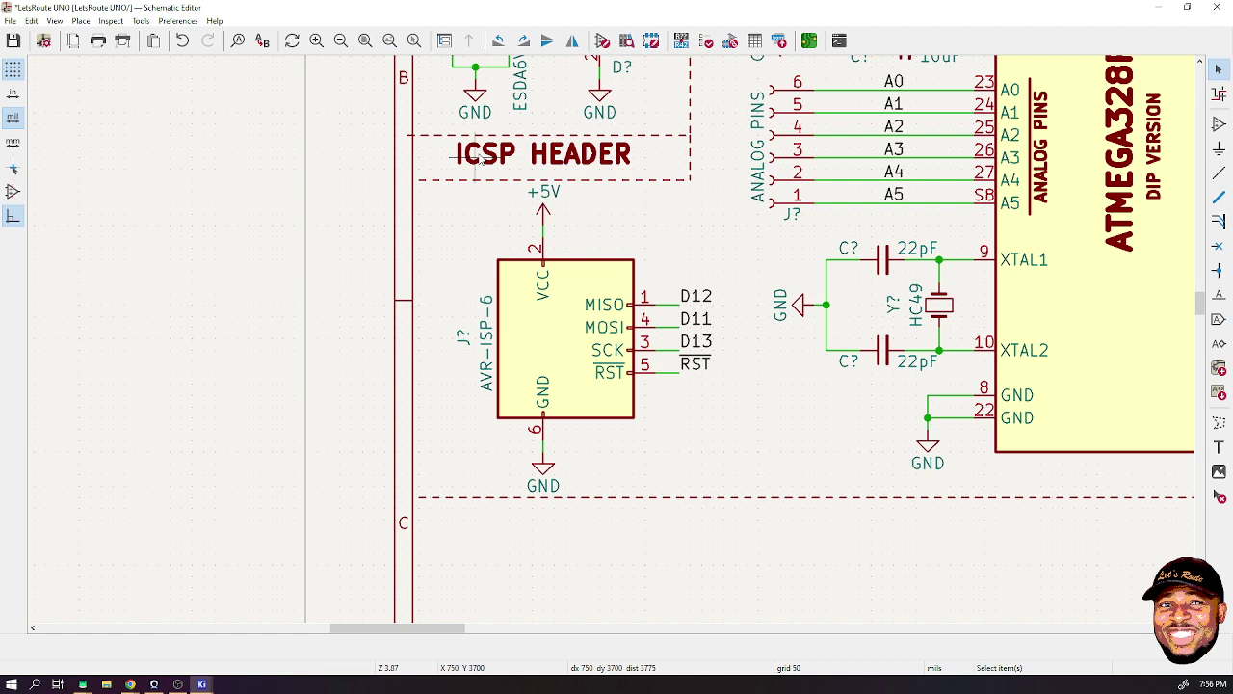
{"action": "key", "text": "ctrl+s"}
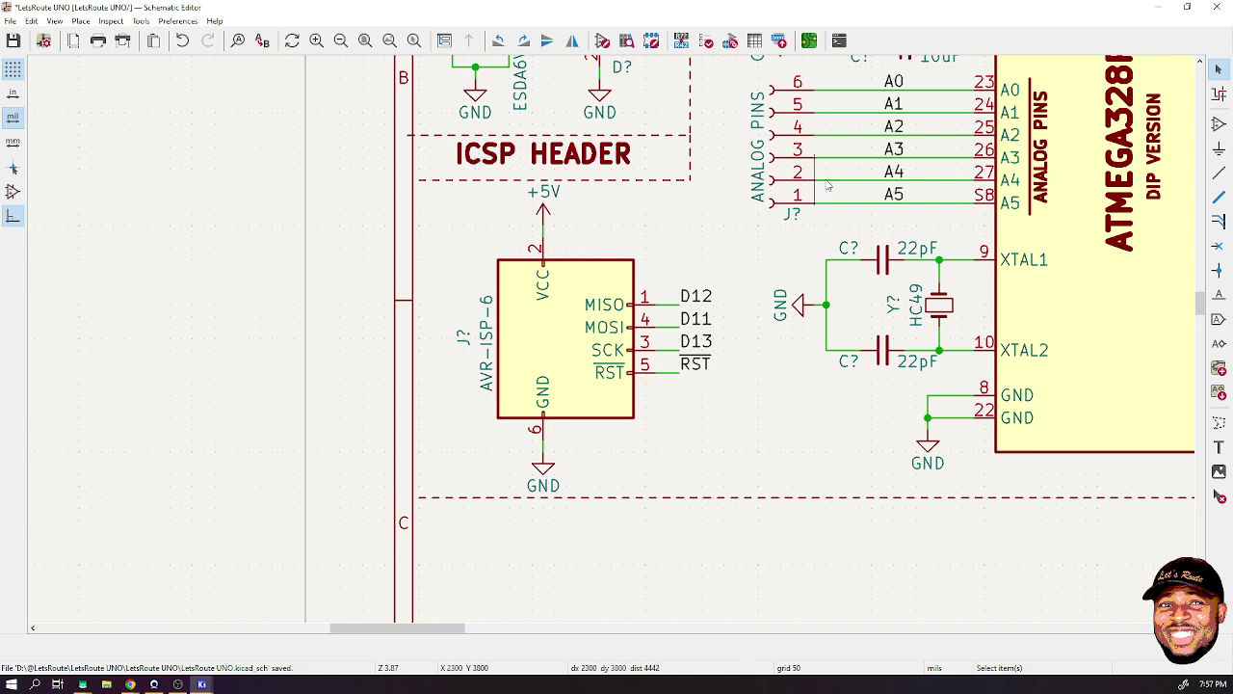
- Move the ICSP HEADER text into the box and save the schematic again
{"action": "left_click", "coordinate": [588, 162]}
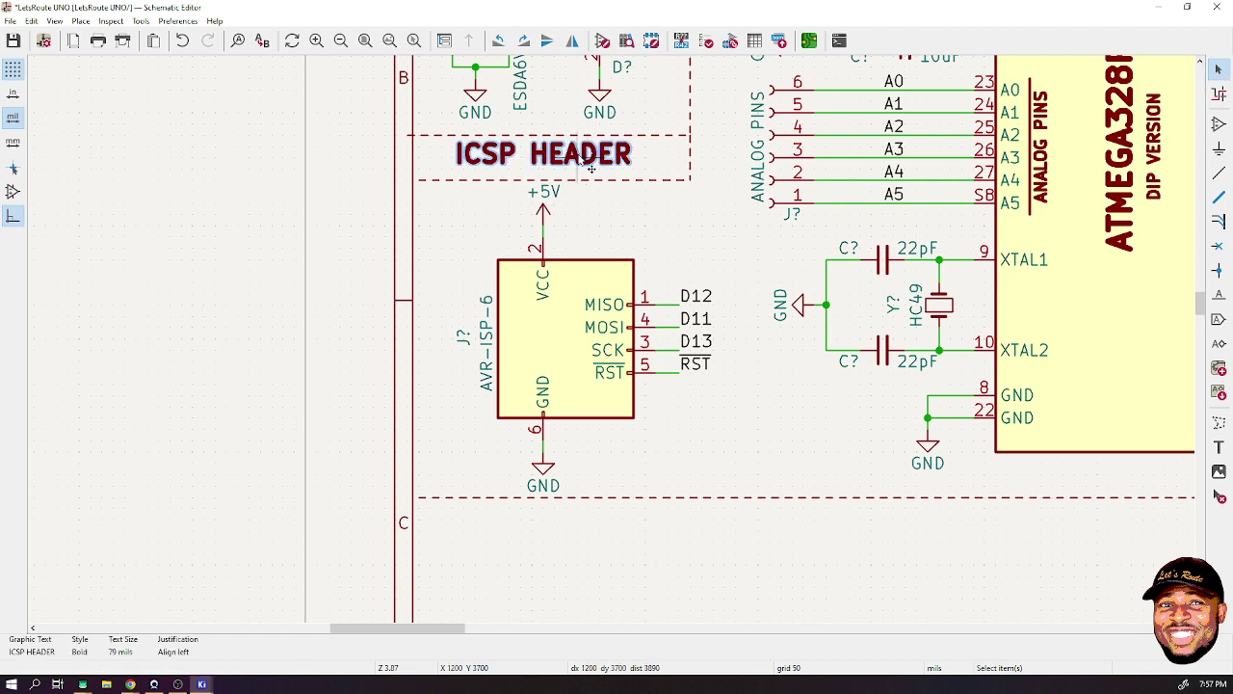
{"action": "key", "text": "m"}
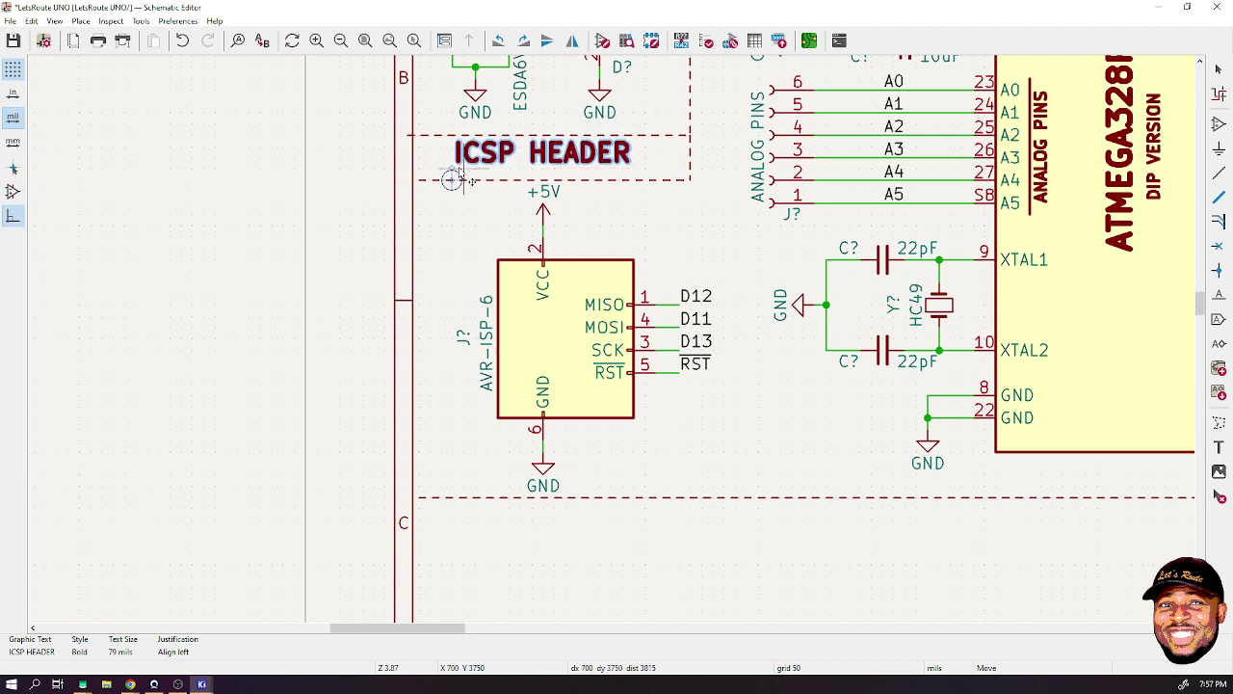
{"action": "left_click", "coordinate": [452, 181]}
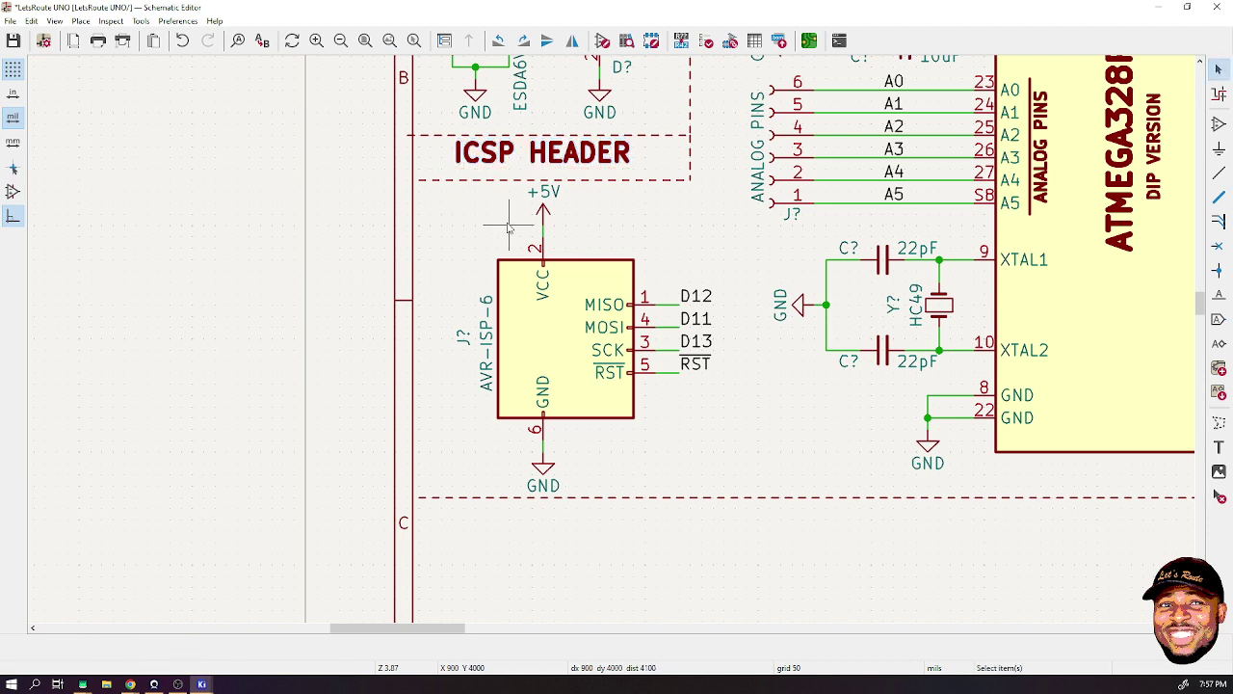
{"action": "key", "text": "ctrl+s"}
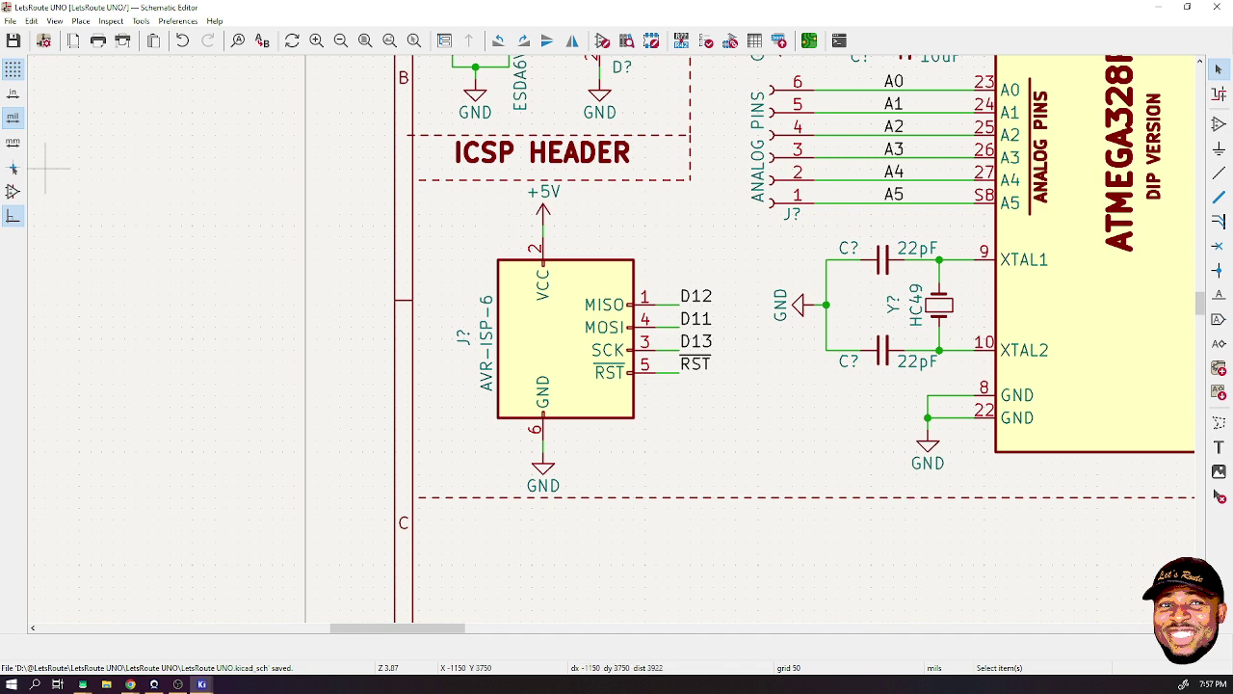
{"action": "key", "text": "alt+Tab"}
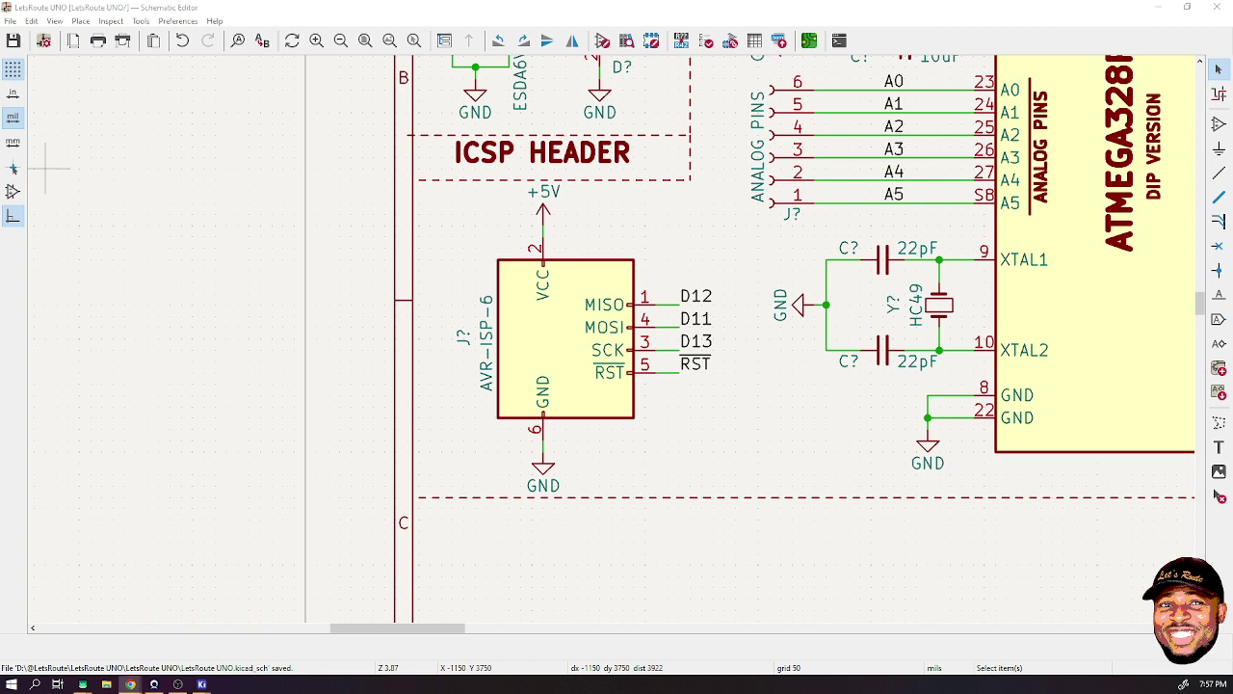
- Search Google for 'icsp arduino' from the ATMEGA product page tab
{"action": "mouse_move", "coordinate": [130, 684]}
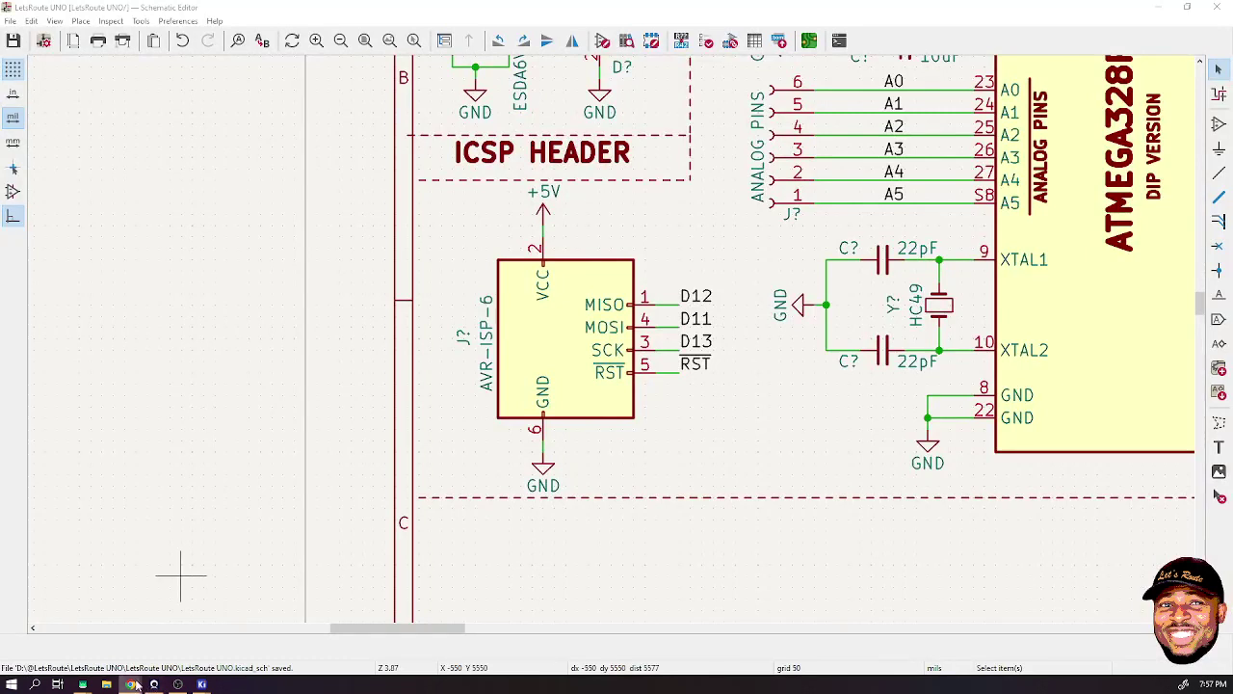
{"action": "mouse_move", "coordinate": [130, 684]}
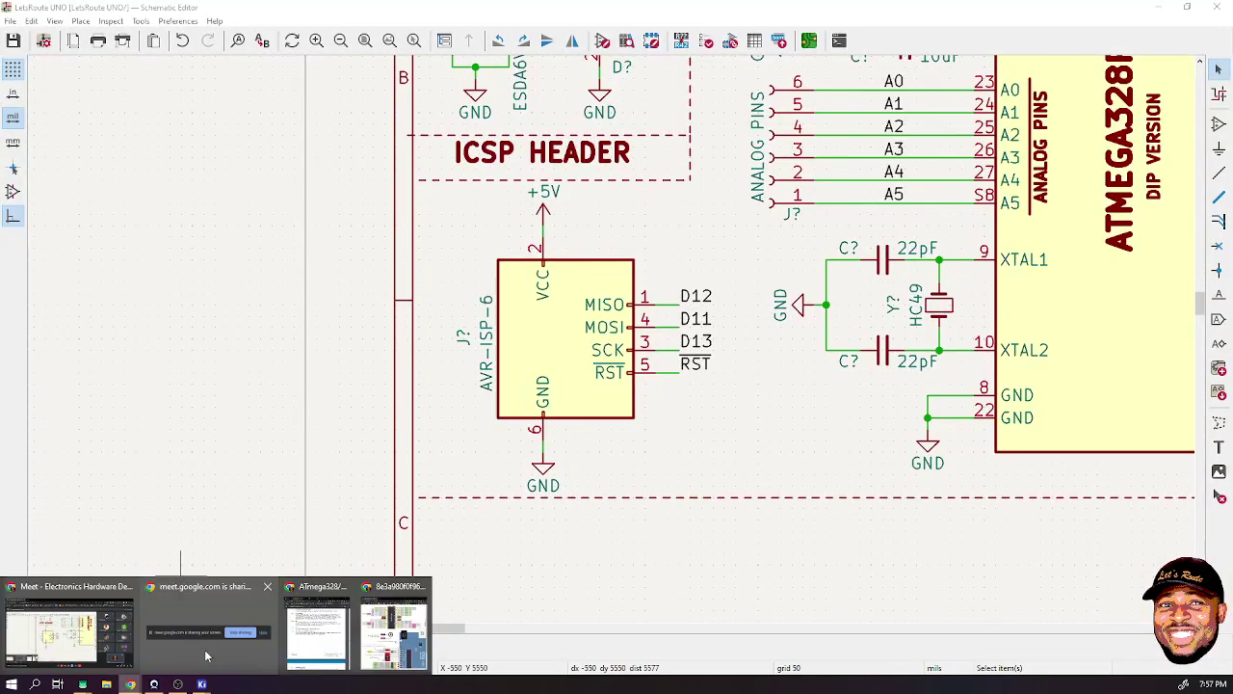
{"action": "left_click", "coordinate": [316, 631]}
{"action": "left_click", "coordinate": [403, 16]}
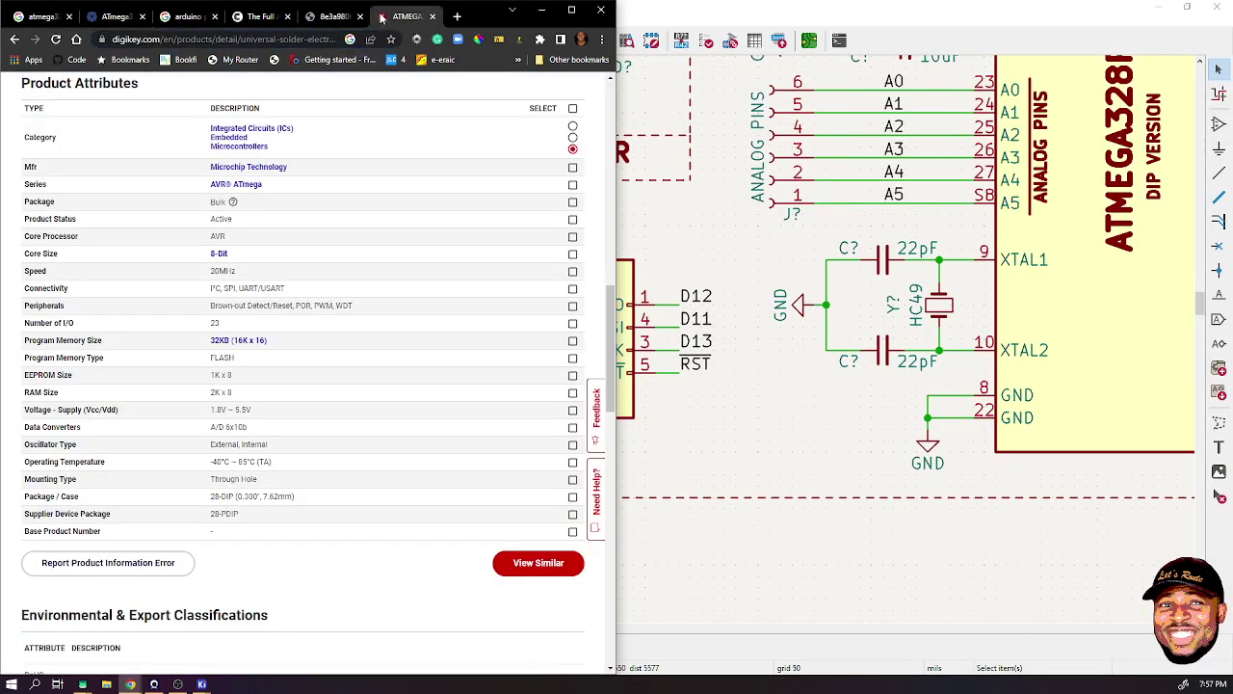
{"action": "left_click", "coordinate": [309, 42]}
{"action": "type", "text": "icsp"}
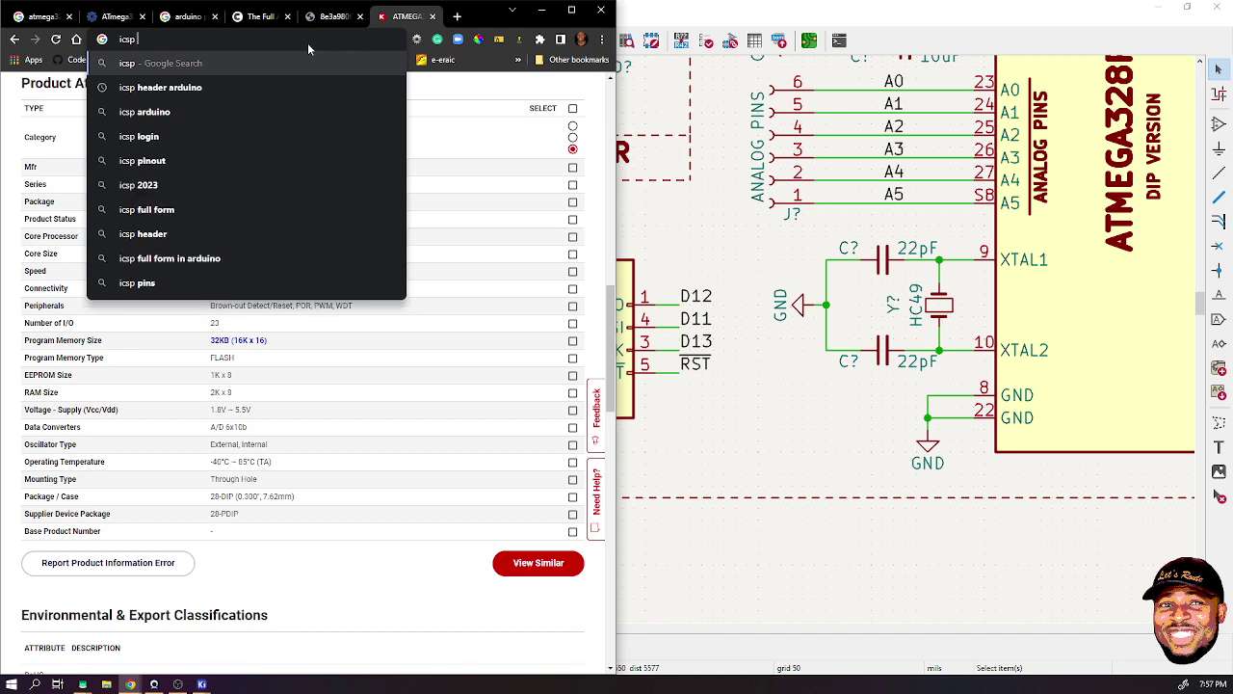
{"action": "type", "text": " ard"}
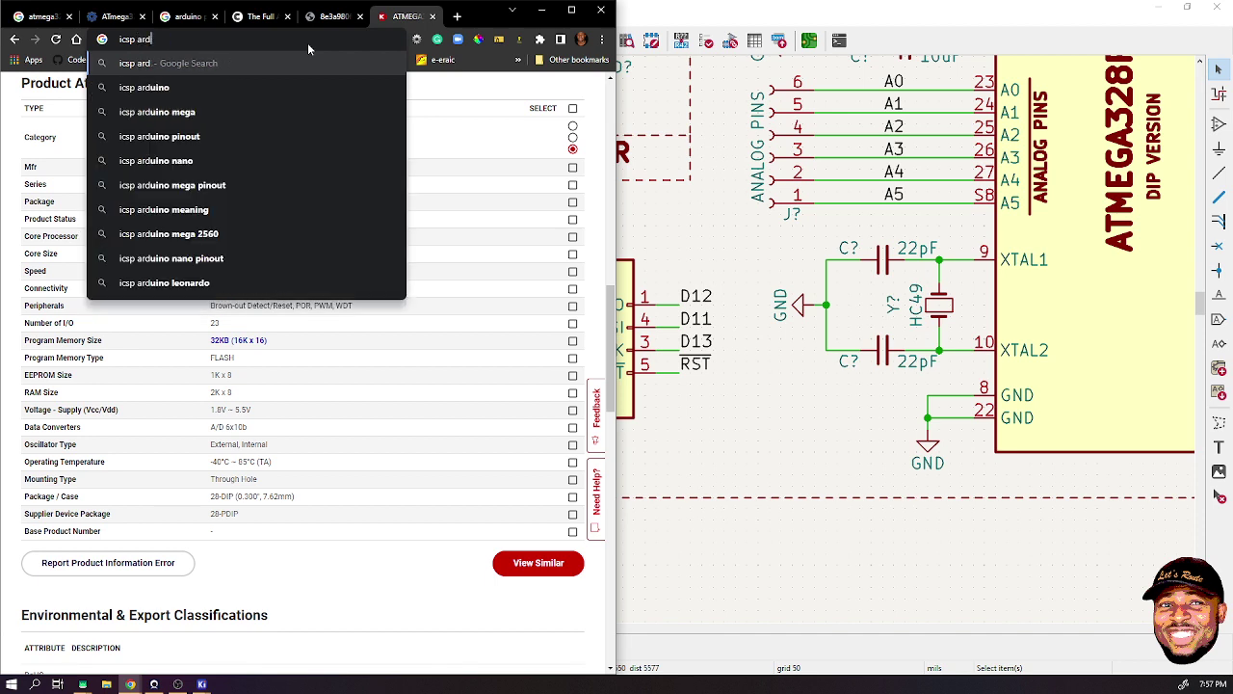
{"action": "type", "text": "uino"}
{"action": "key", "text": "Return"}
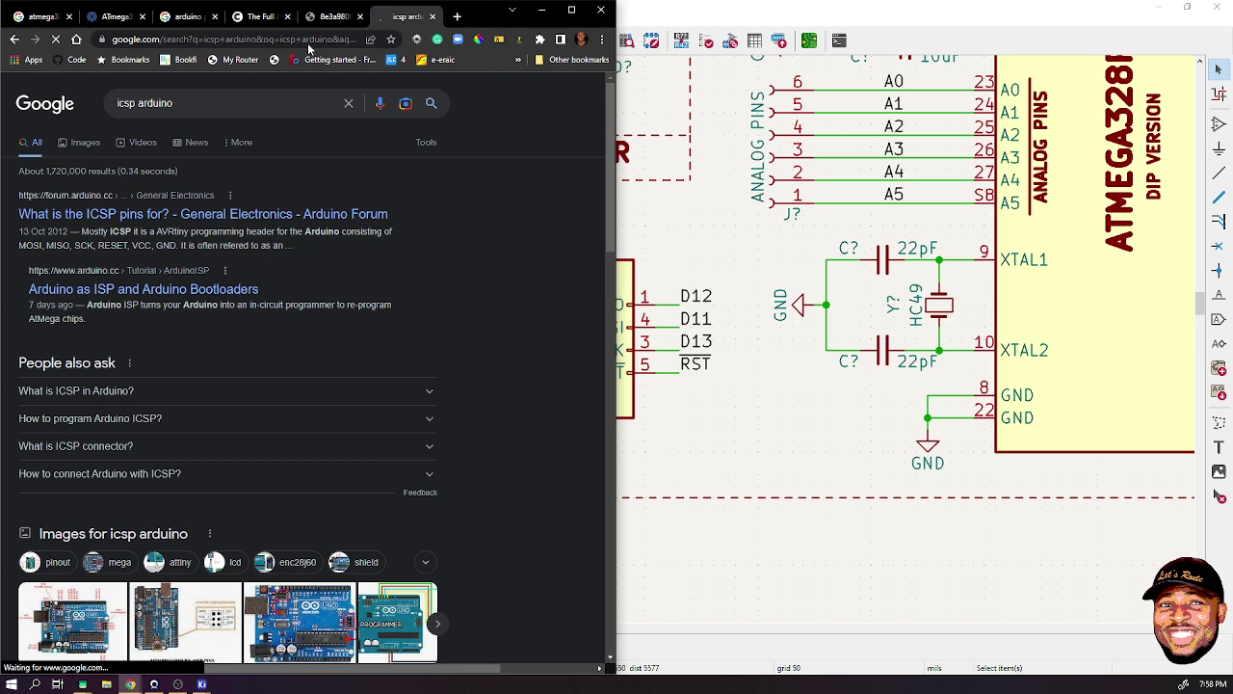
- Change the search to 'icsp vs isp', then close that results tab and minimize Chrome
{"action": "double_click", "coordinate": [169, 102]}
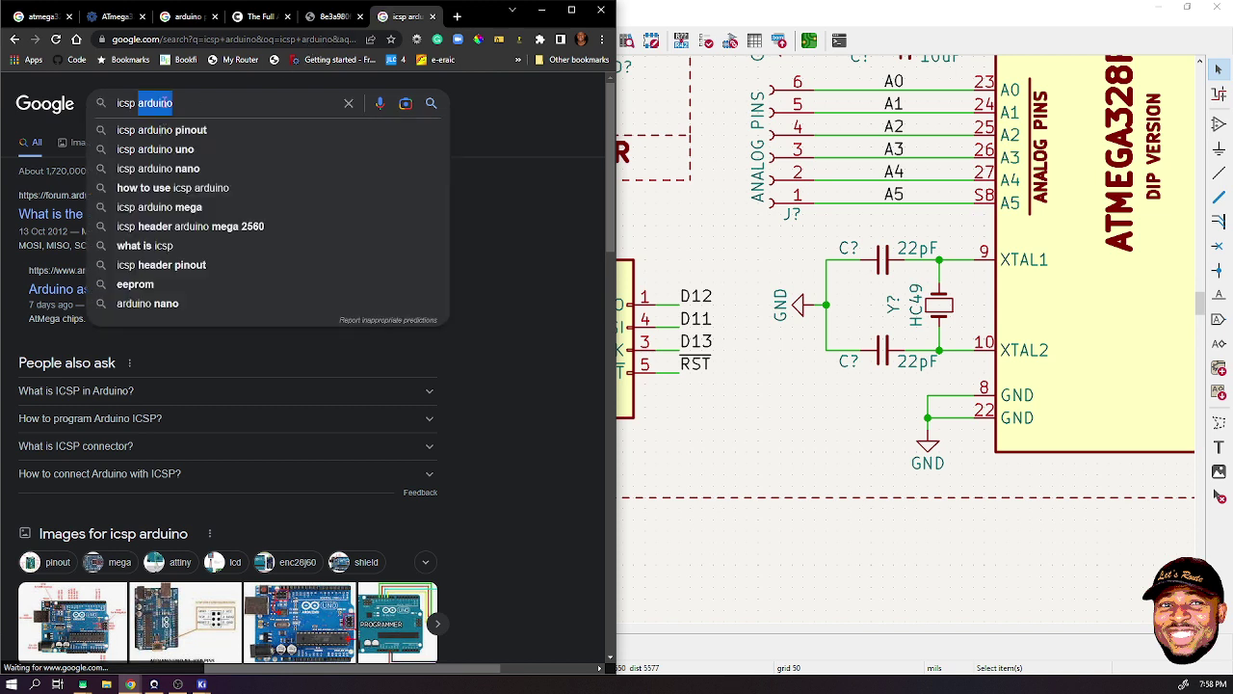
{"action": "type", "text": "vs isp"}
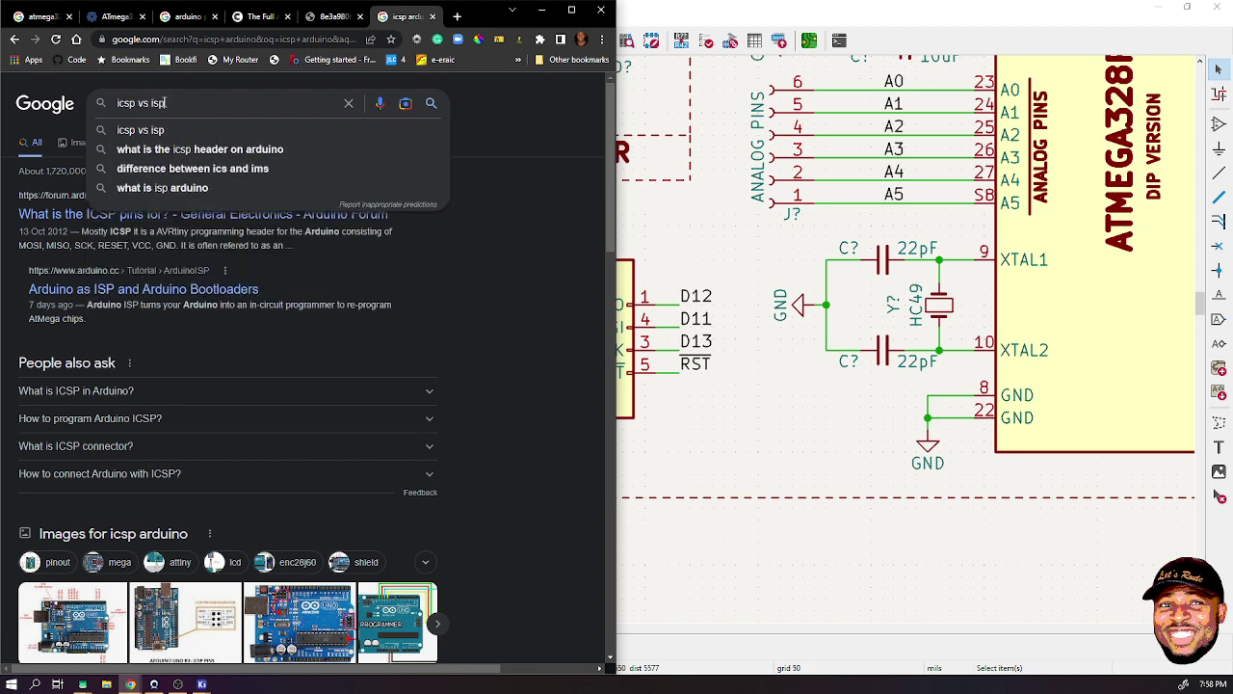
{"action": "key", "text": "Return"}
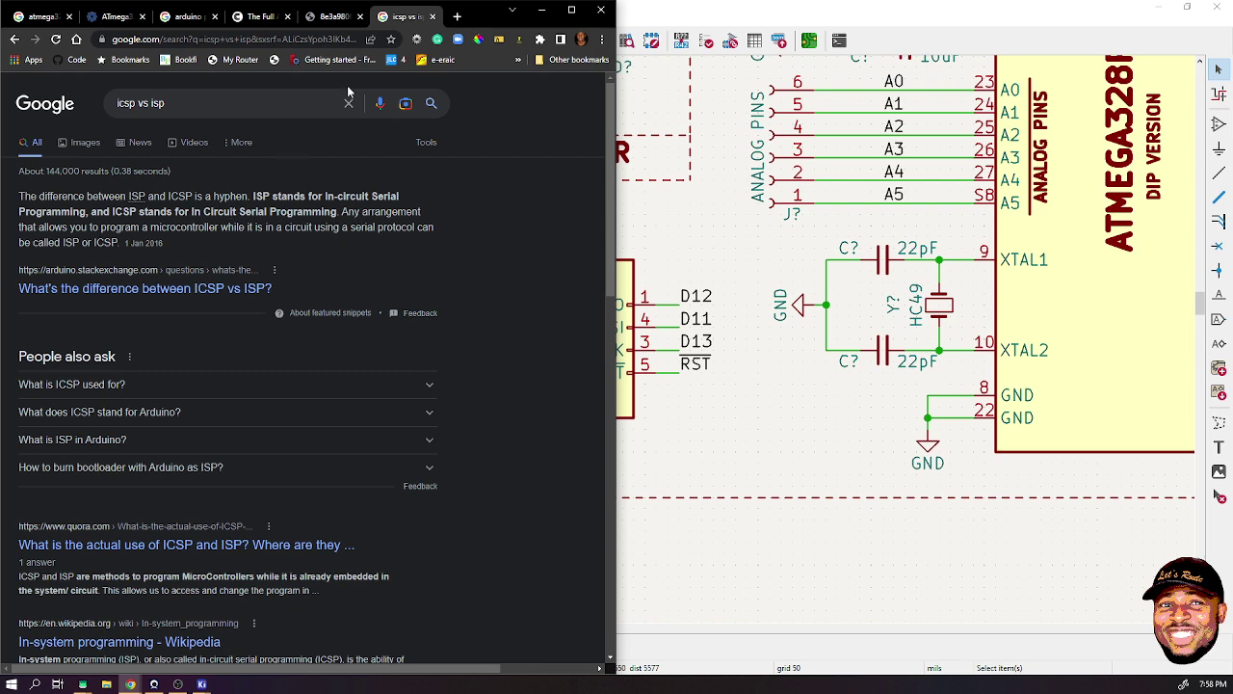
{"action": "left_click", "coordinate": [432, 16]}
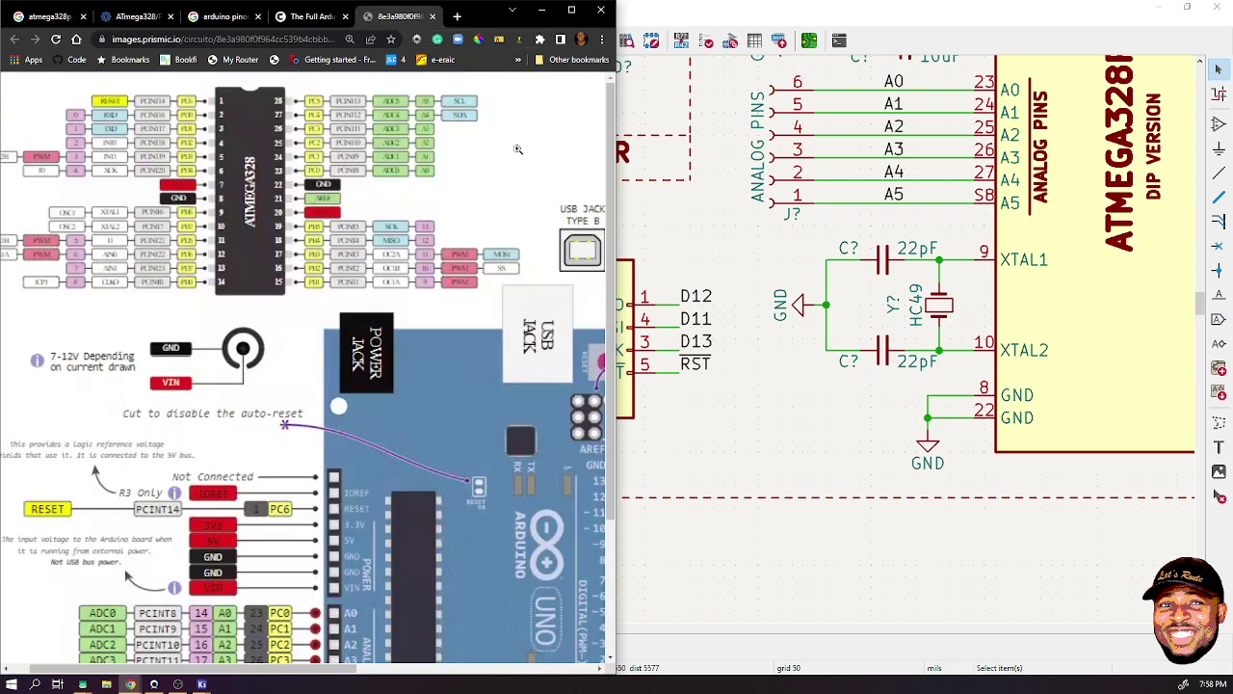
{"action": "left_click", "coordinate": [541, 9]}
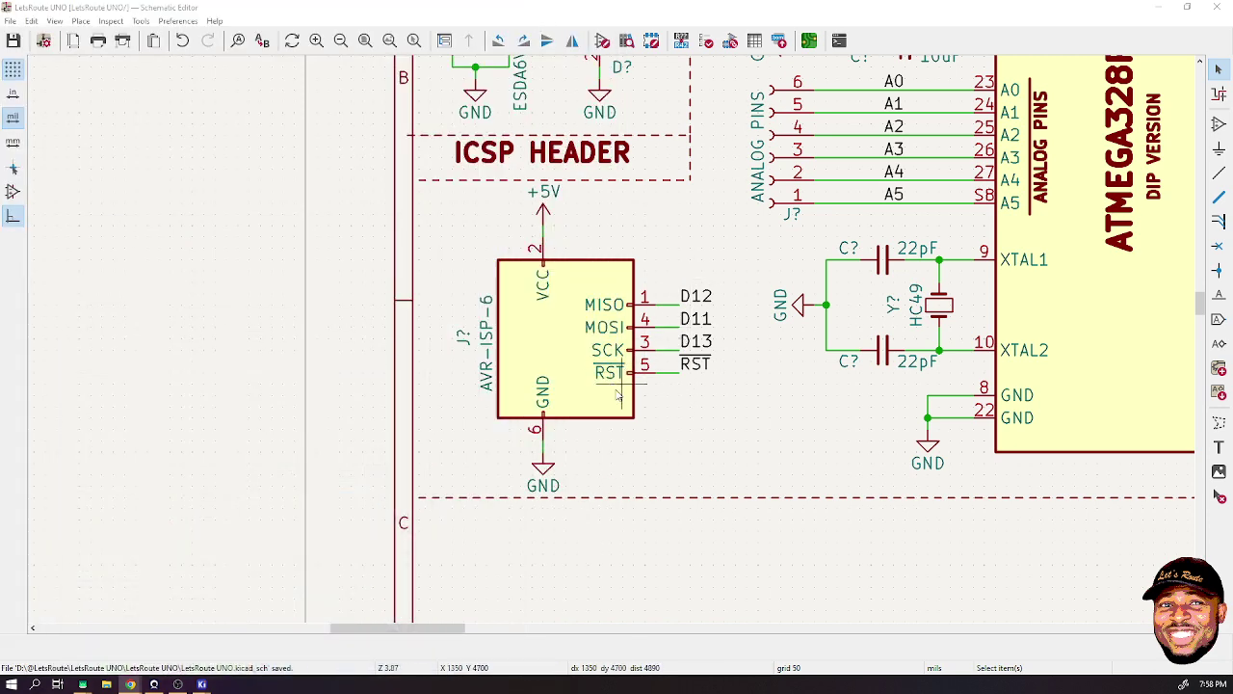
{"action": "scroll", "coordinate": [619, 403], "scroll_direction": "down", "scroll_amount": 6}
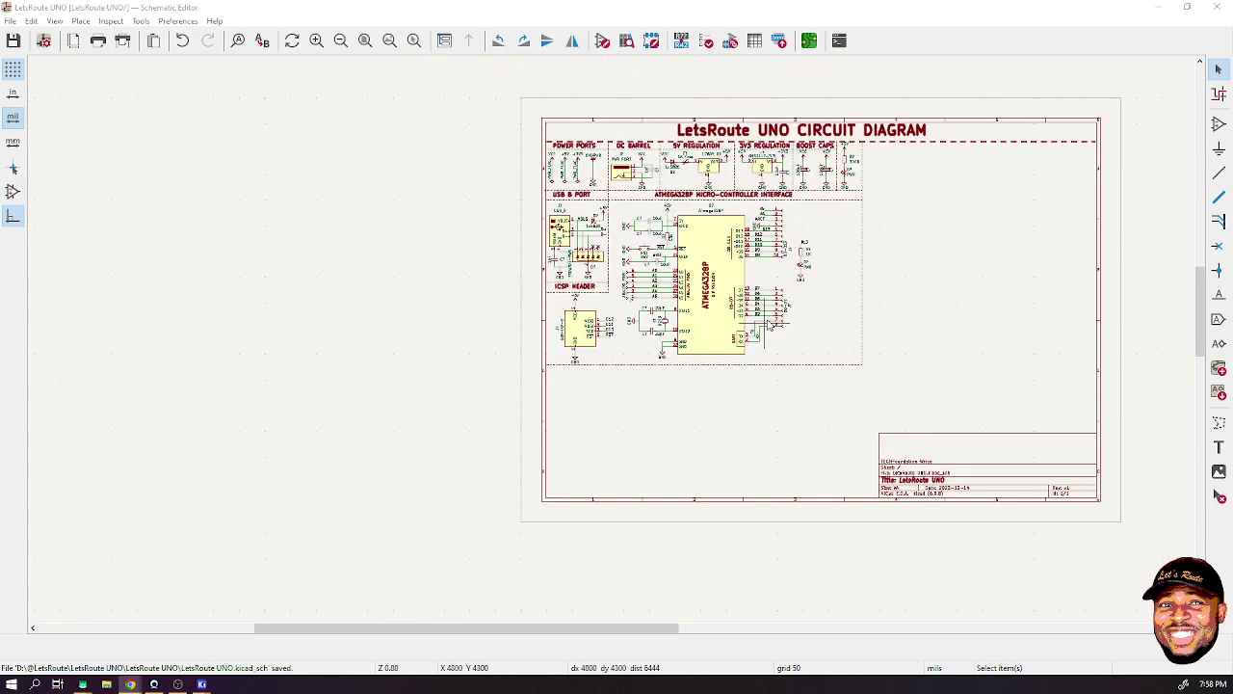
{"action": "scroll", "coordinate": [610, 344], "scroll_direction": "up", "scroll_amount": 3}
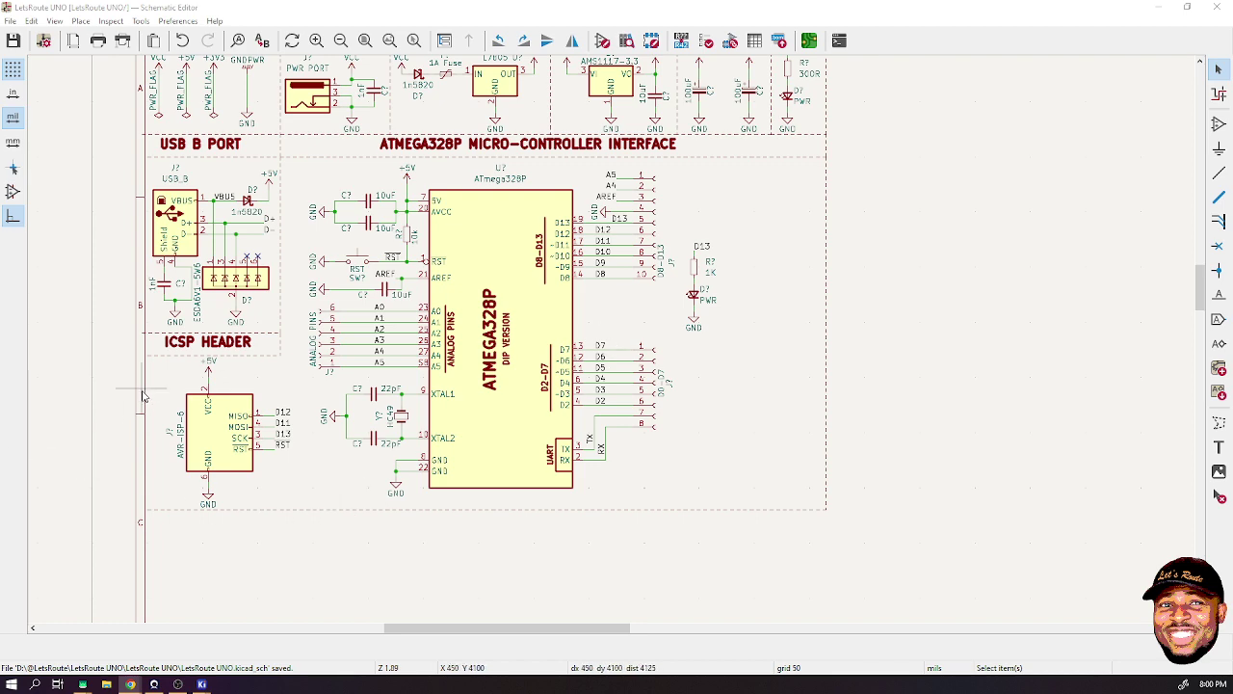
- Scroll over the schematic, then minimize the Schematic Editor window
{"action": "scroll", "coordinate": [610, 344], "scroll_direction": "down", "scroll_amount": 3}
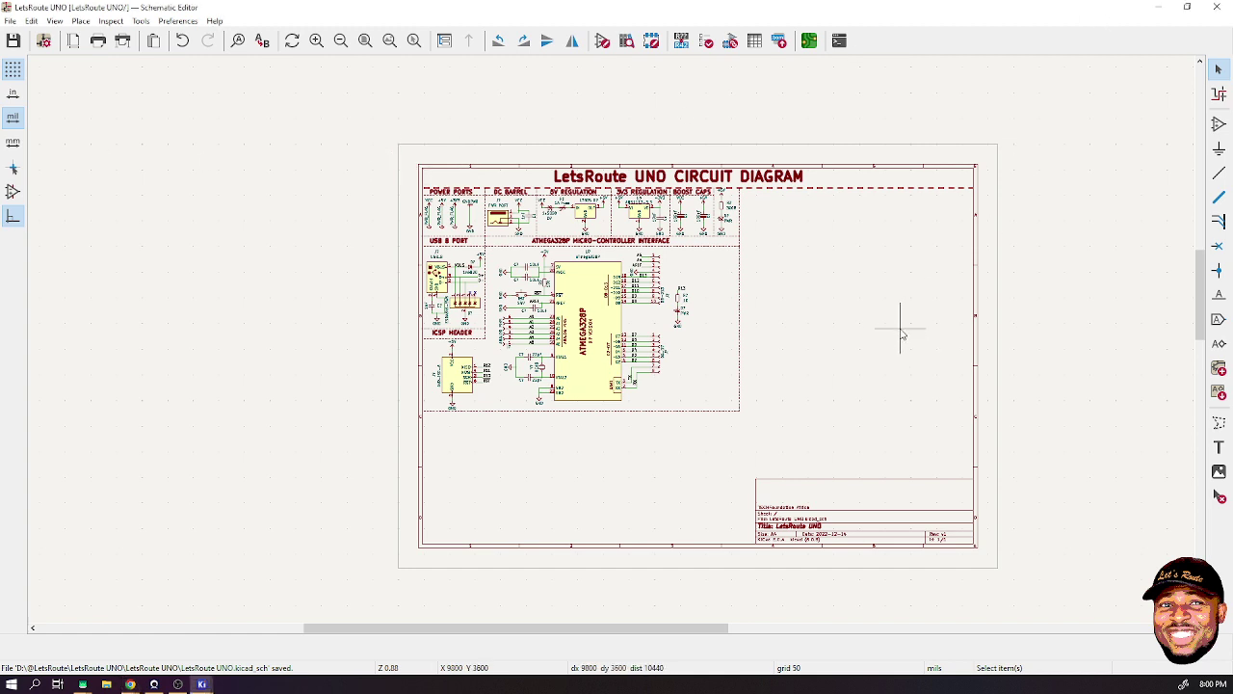
{"action": "scroll", "coordinate": [732, 309], "scroll_direction": "up", "scroll_amount": 3}
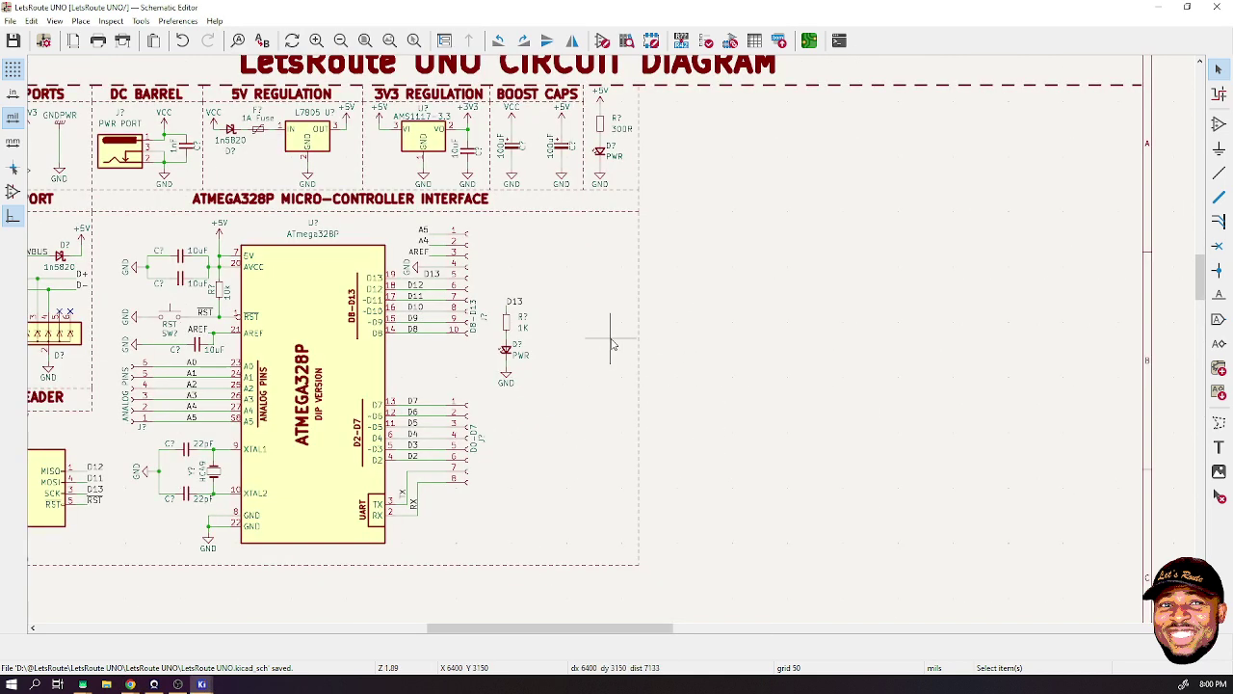
{"action": "scroll", "coordinate": [611, 342], "scroll_direction": "down", "scroll_amount": 1}
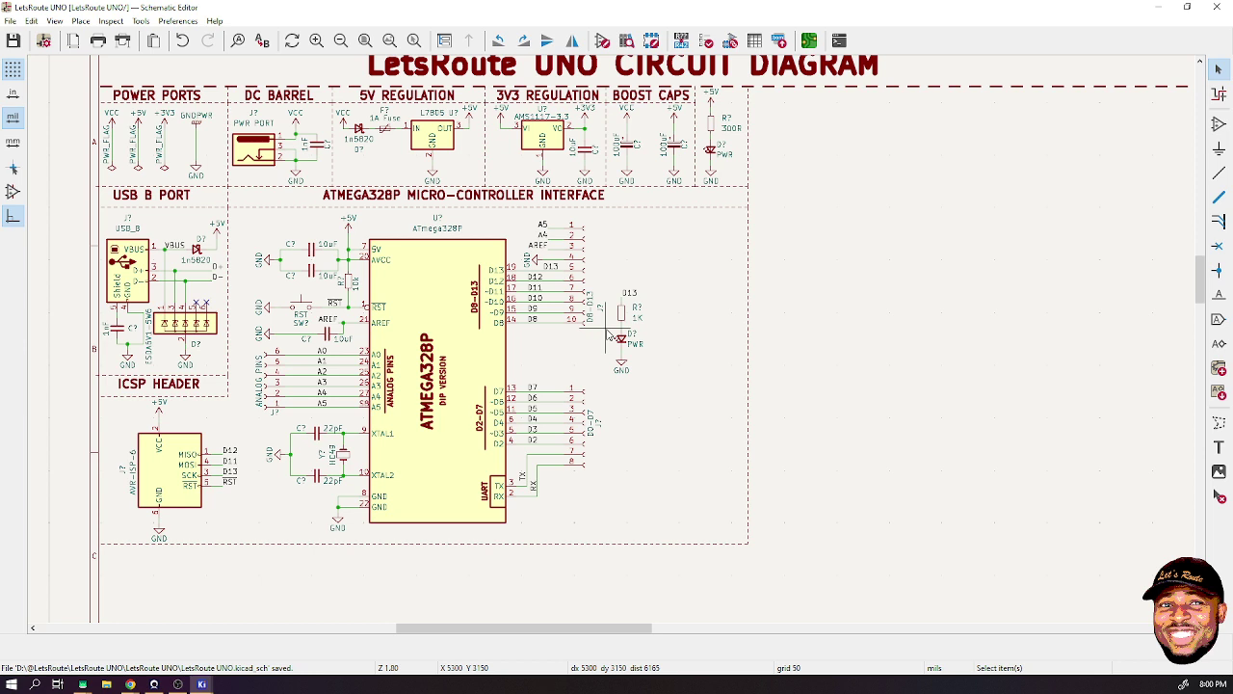
{"action": "left_click", "coordinate": [1160, 16]}
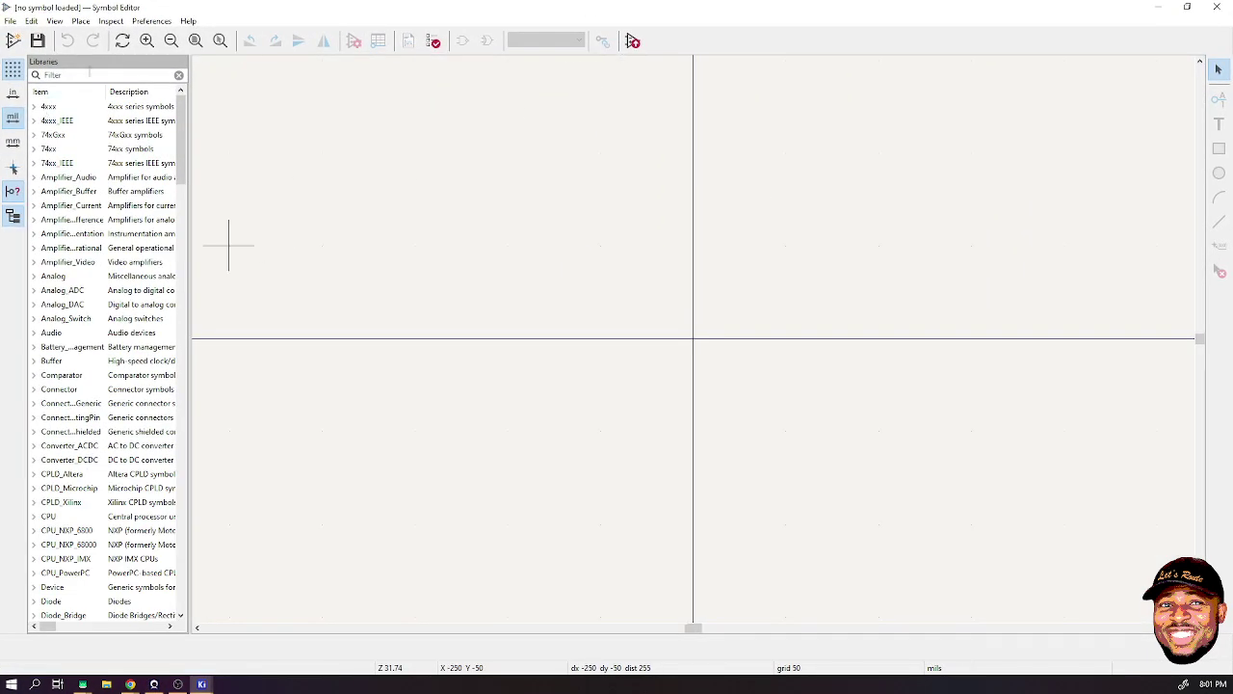
- Create a new symbol named FT232R in the LetsRoute library
{"action": "left_click", "coordinate": [88, 72]}
{"action": "type", "text": "letst"}
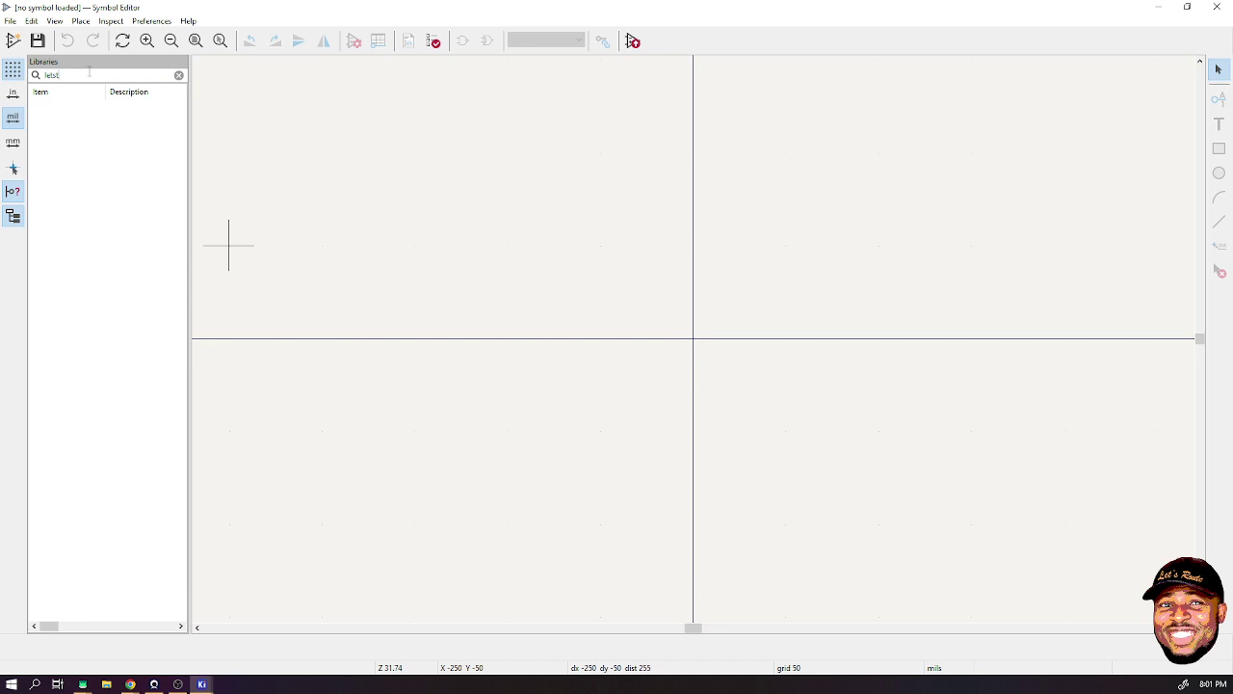
{"action": "key", "text": "BackSpace"}
{"action": "right_click", "coordinate": [55, 120]}
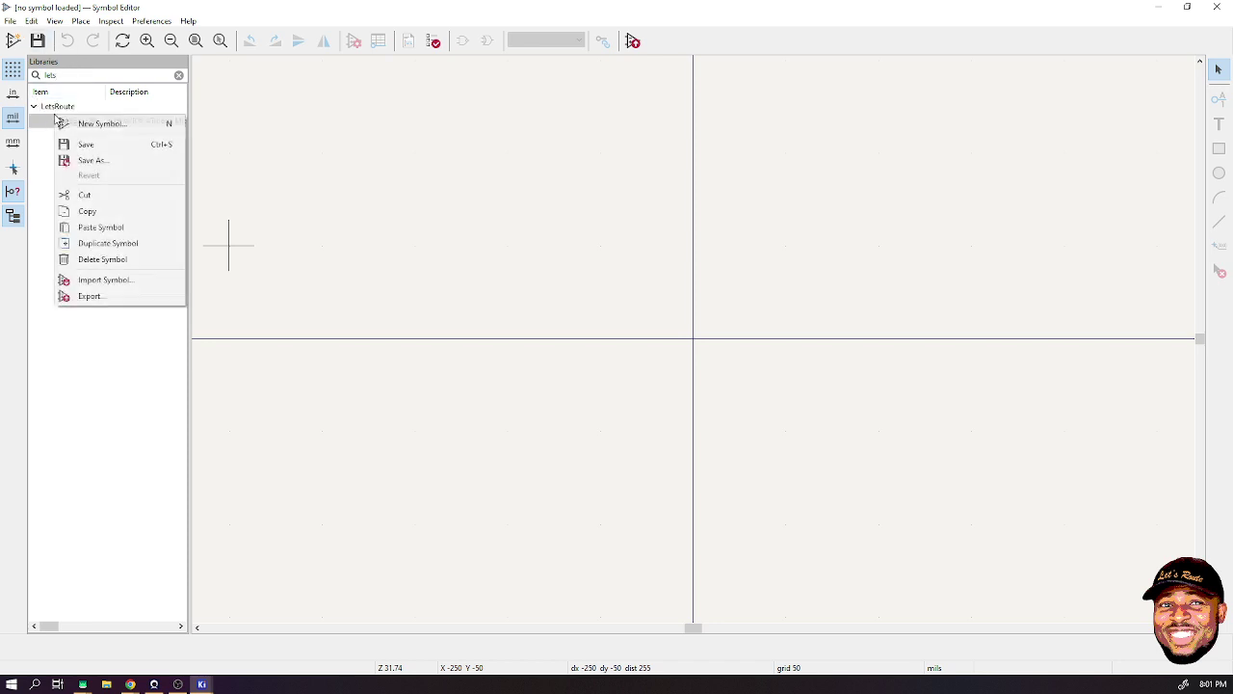
{"action": "left_click", "coordinate": [100, 124]}
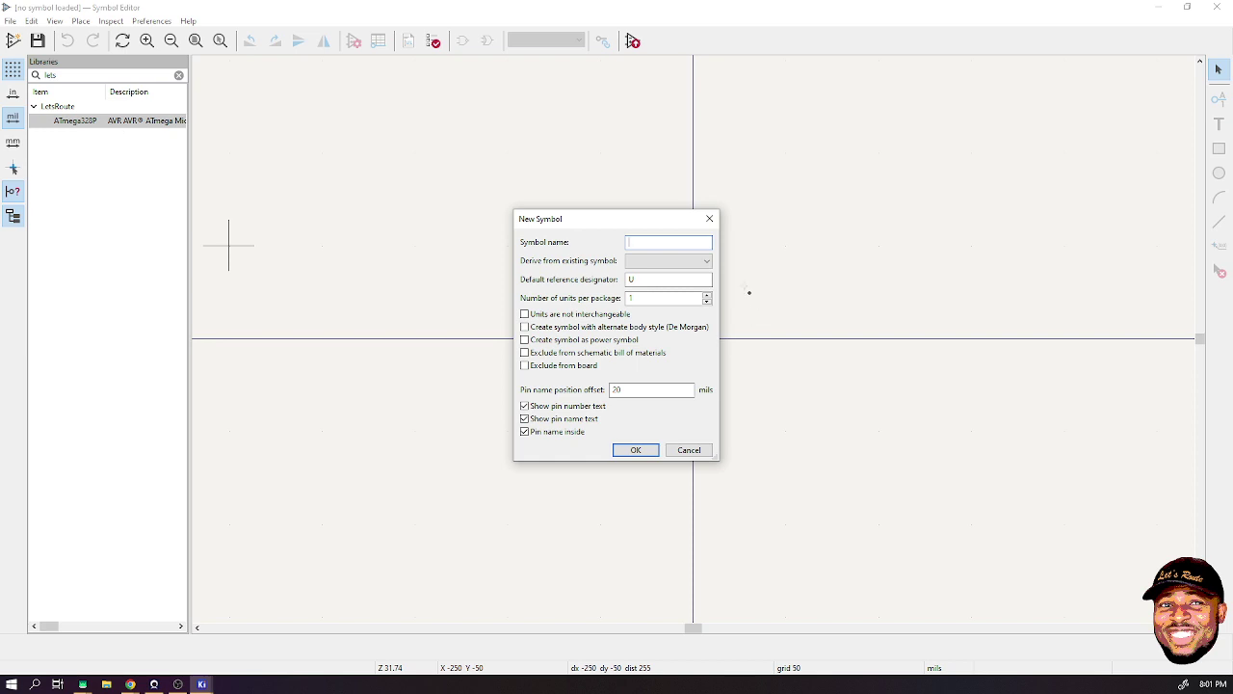
{"action": "type", "text": "FTR232"}
{"action": "key", "text": "BackSpace"}
{"action": "key", "text": "BackSpace"}
{"action": "key", "text": "BackSpace"}
{"action": "key", "text": "BackSpace"}
{"action": "type", "text": "232R"}
{"action": "left_click", "coordinate": [635, 449]}
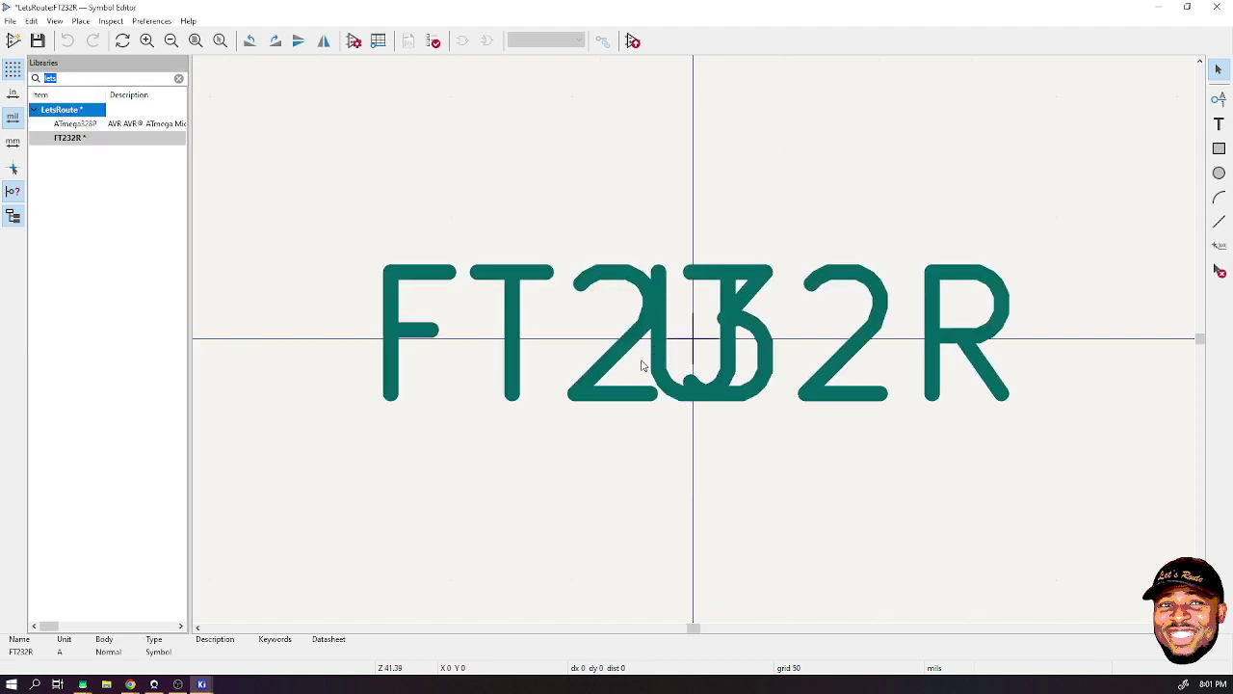
- Move the FT232R value label up and right of the origin, with the U reference just below
{"action": "key", "text": "ctrl+a"}
{"action": "key", "text": "m"}
{"action": "scroll", "coordinate": [689, 380], "scroll_direction": "down", "scroll_amount": 5}
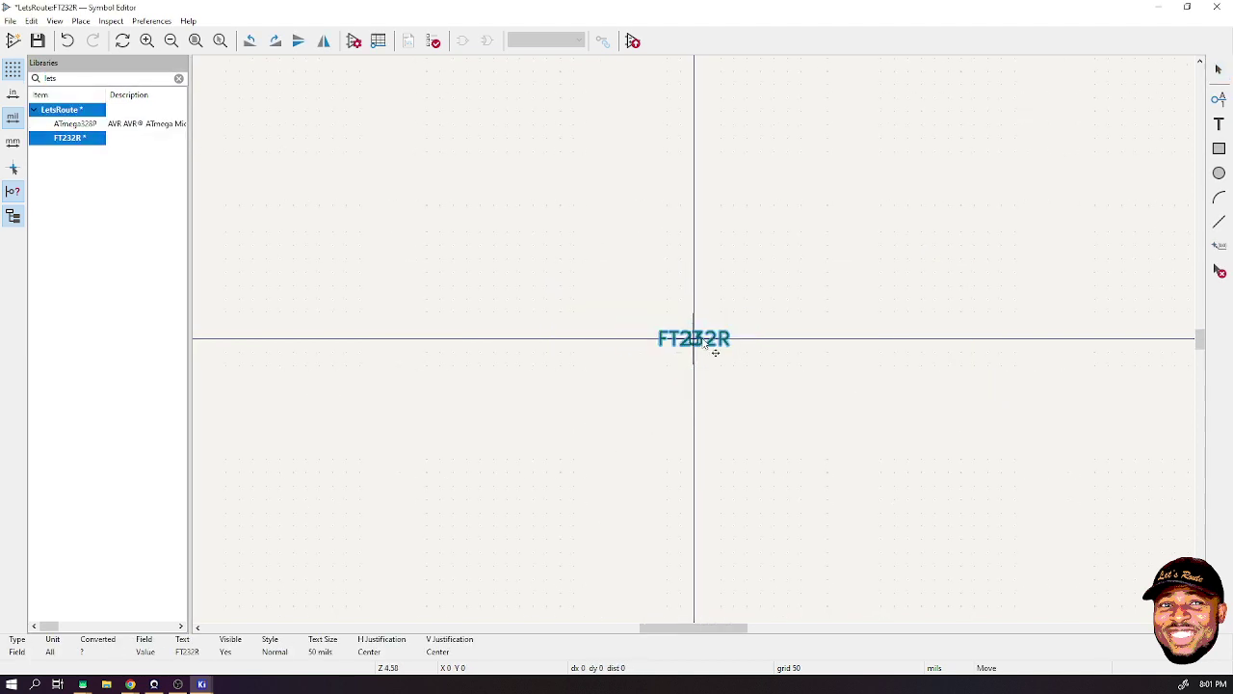
{"action": "left_click", "coordinate": [961, 98]}
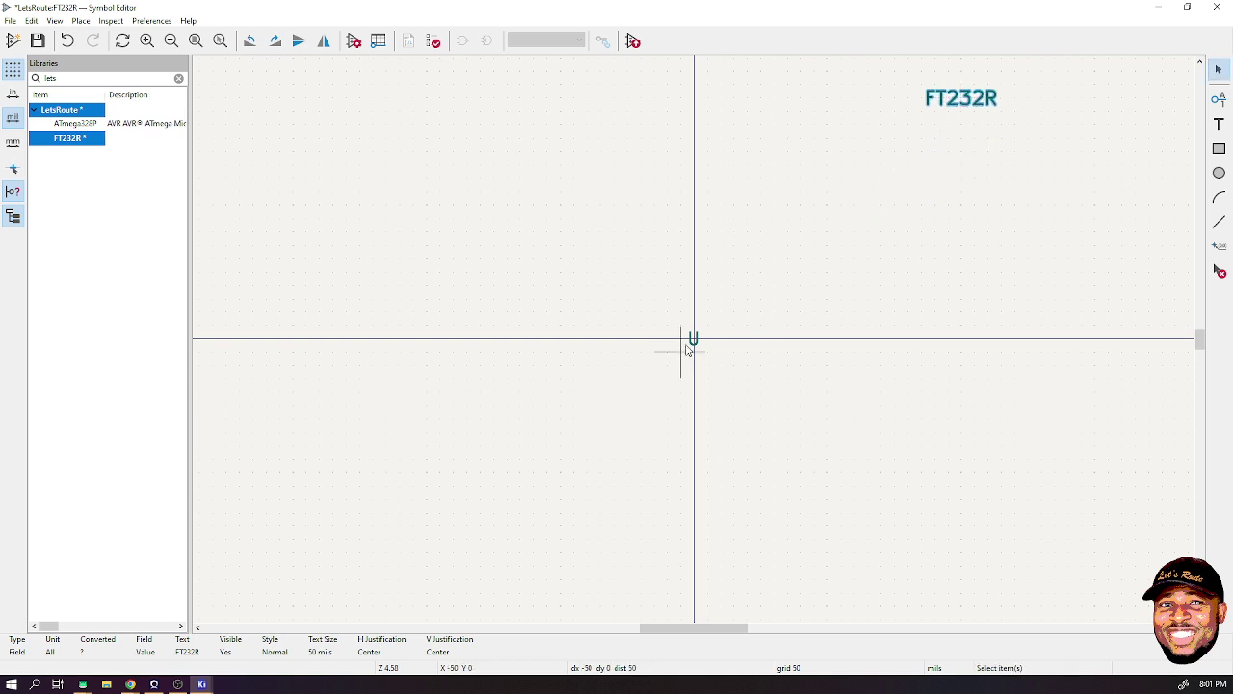
{"action": "left_click", "coordinate": [692, 338]}
{"action": "key", "text": "m"}
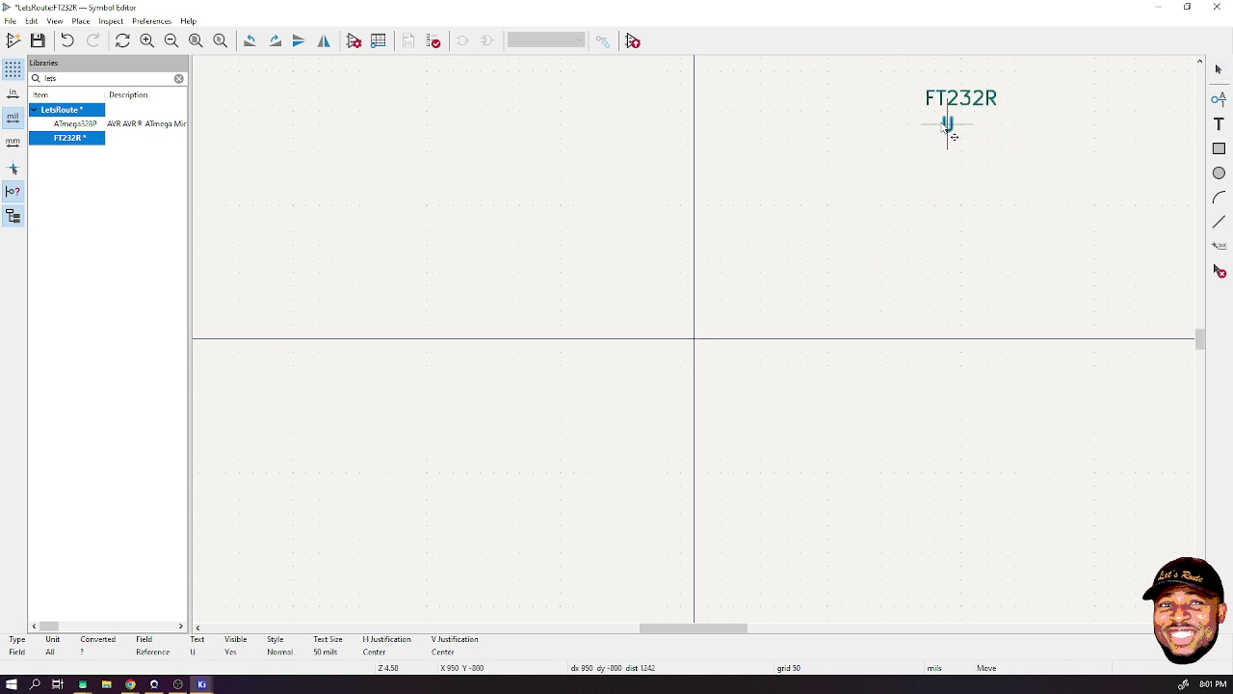
{"action": "left_click", "coordinate": [948, 124]}
{"action": "left_click", "coordinate": [881, 187]}
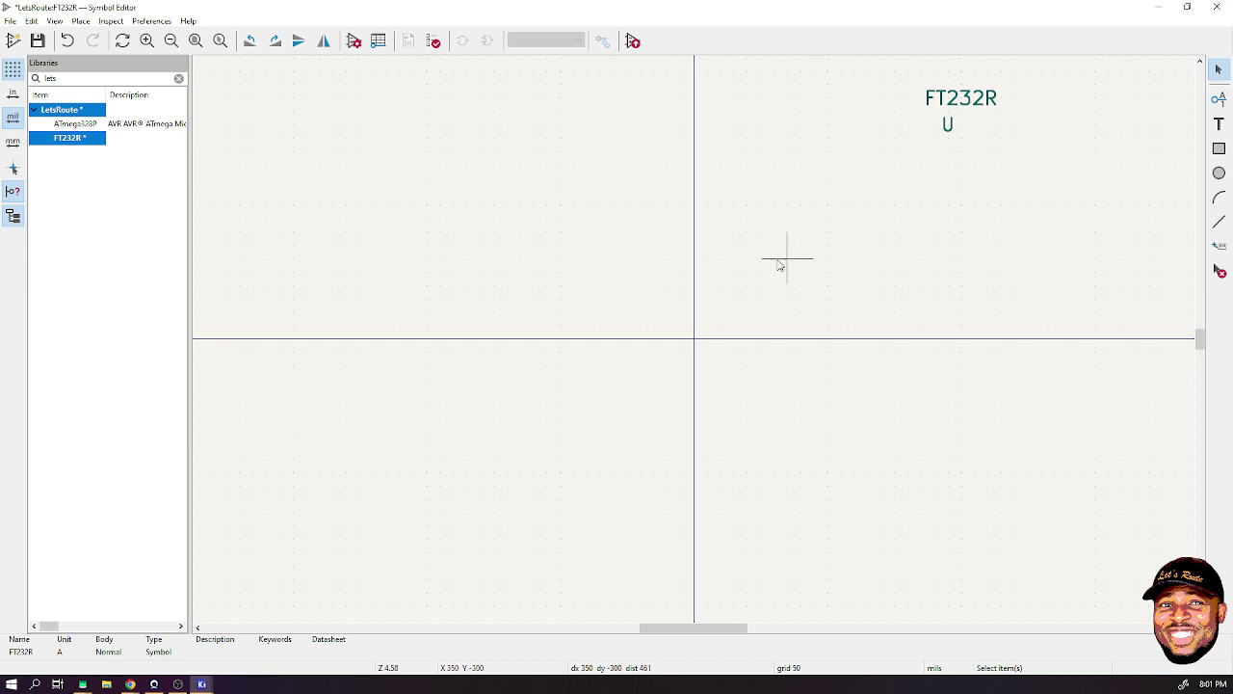
- Bring the Arduino pinout browser window forward
{"action": "mouse_move", "coordinate": [201, 686]}
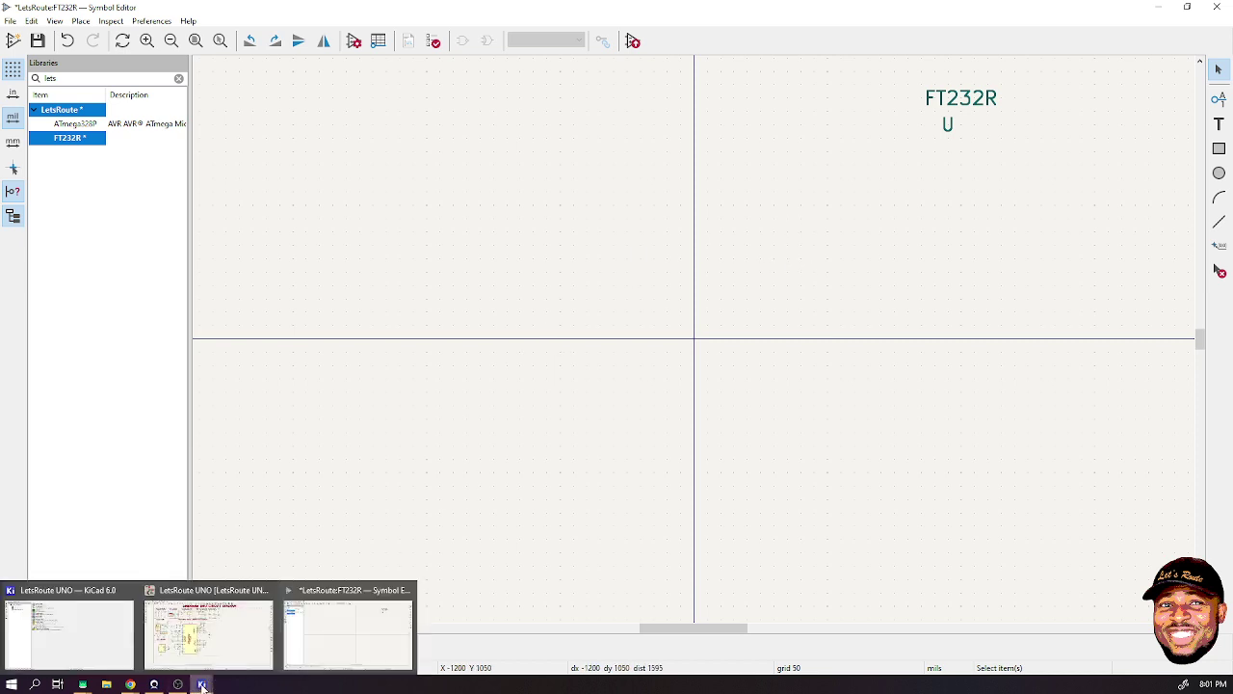
{"action": "mouse_move", "coordinate": [130, 684]}
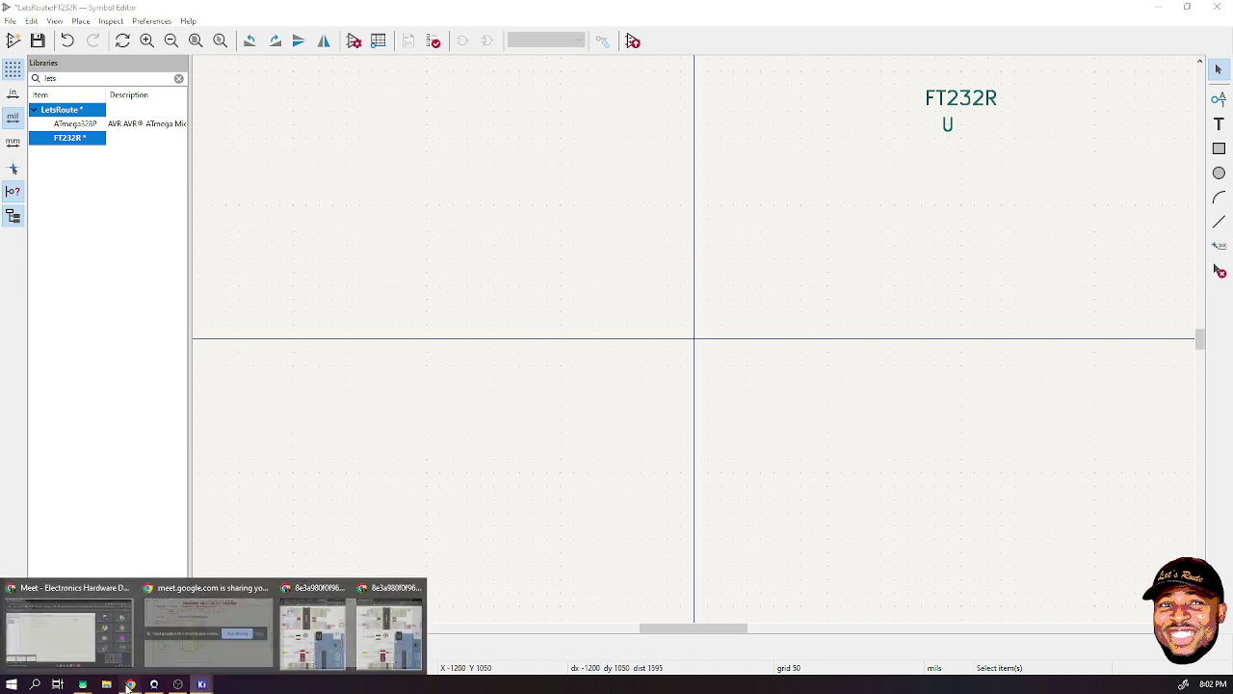
{"action": "left_click", "coordinate": [352, 628]}
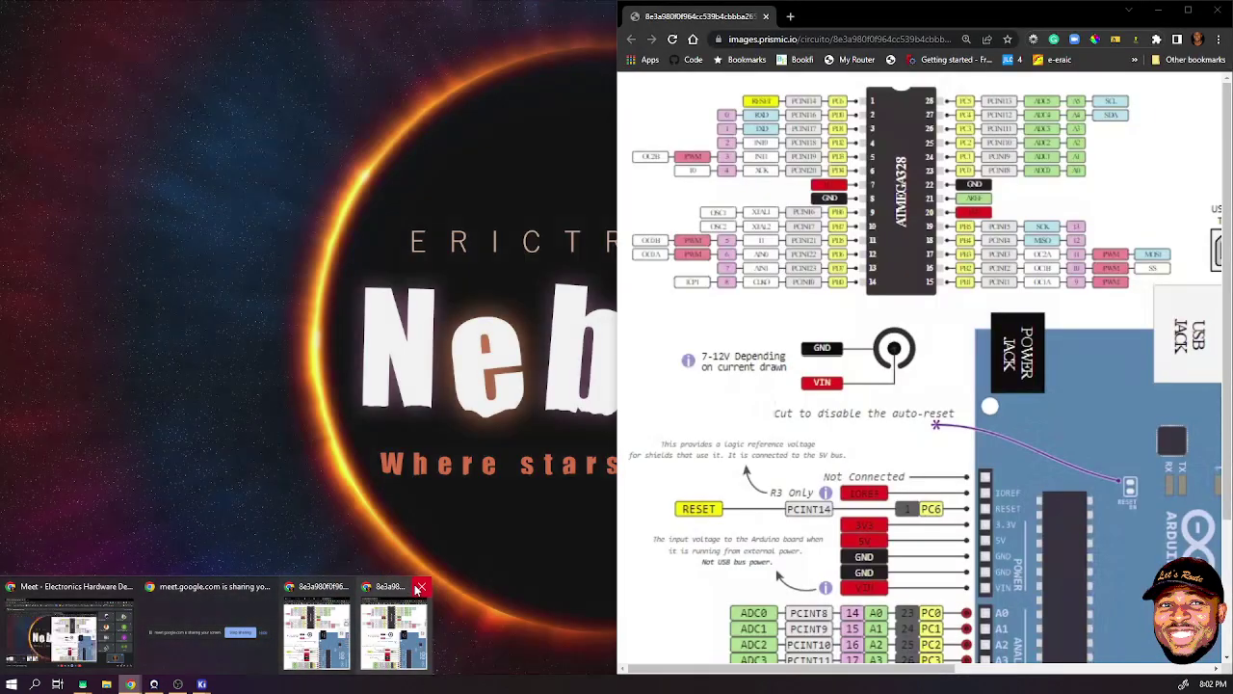
- Close the duplicate browser window, search 'ft232rq datasheet', and open the FTDI FT232R PDF
{"action": "left_click", "coordinate": [416, 588]}
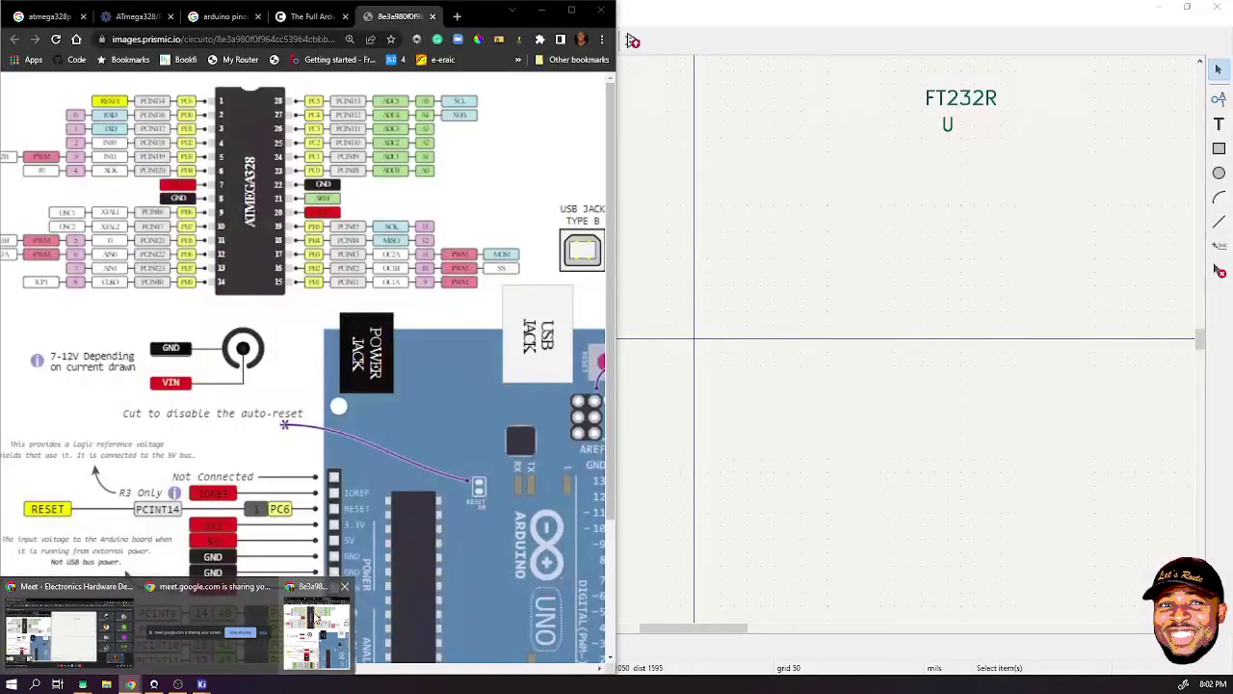
{"action": "left_click", "coordinate": [318, 617]}
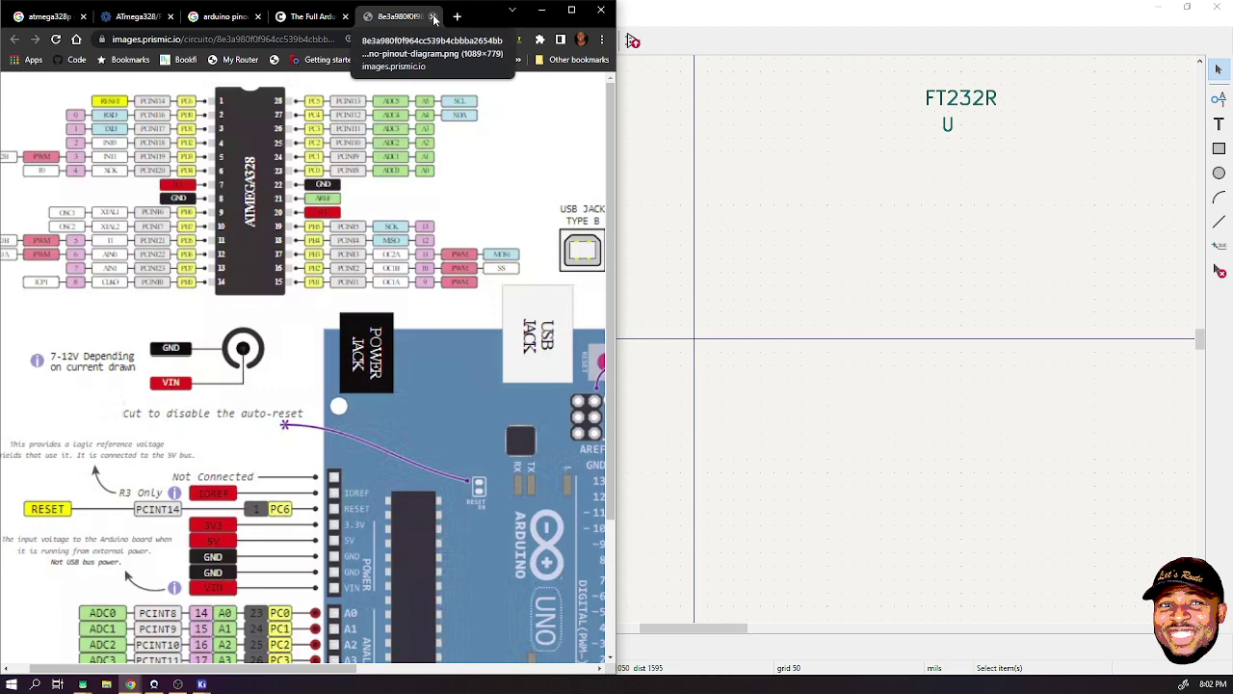
{"action": "left_click", "coordinate": [314, 17]}
{"action": "left_click", "coordinate": [240, 40]}
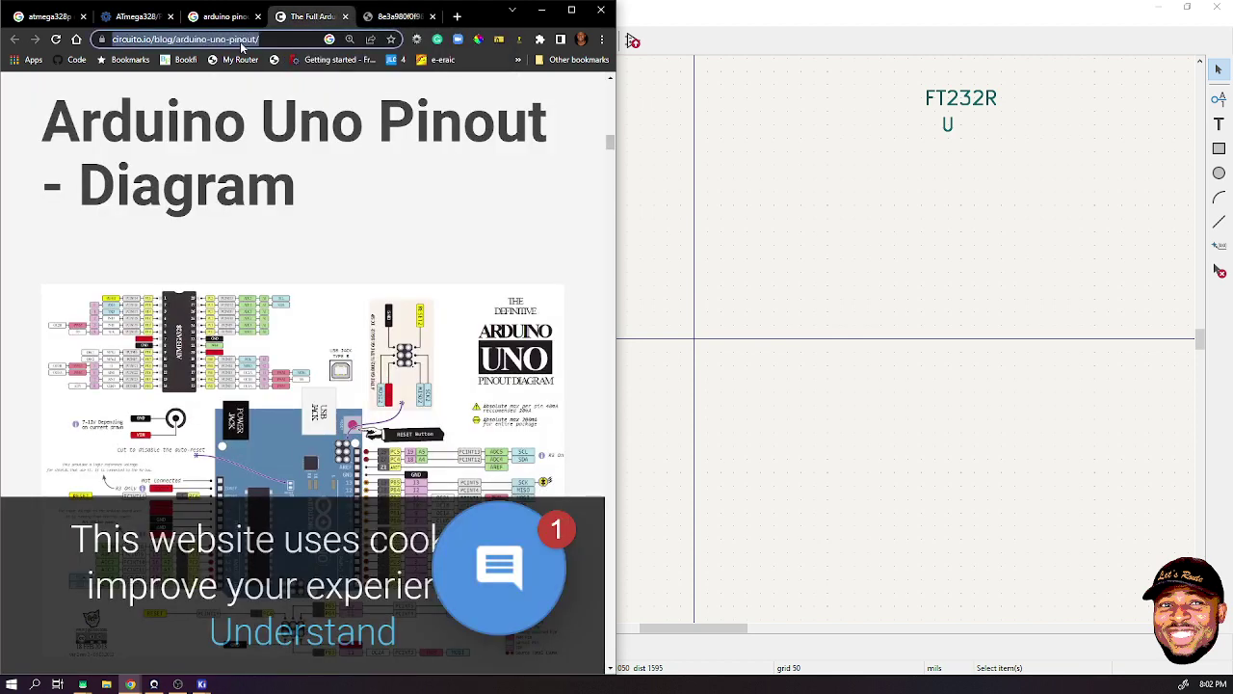
{"action": "type", "text": "ft"}
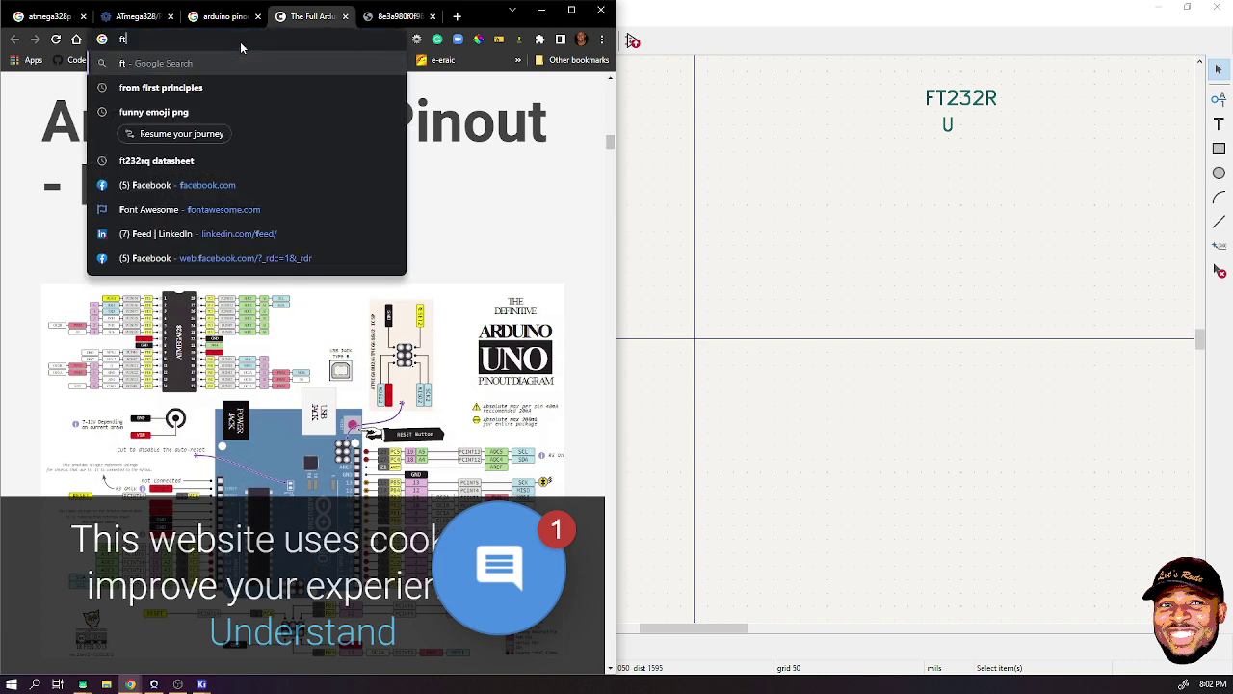
{"action": "type", "text": "232"}
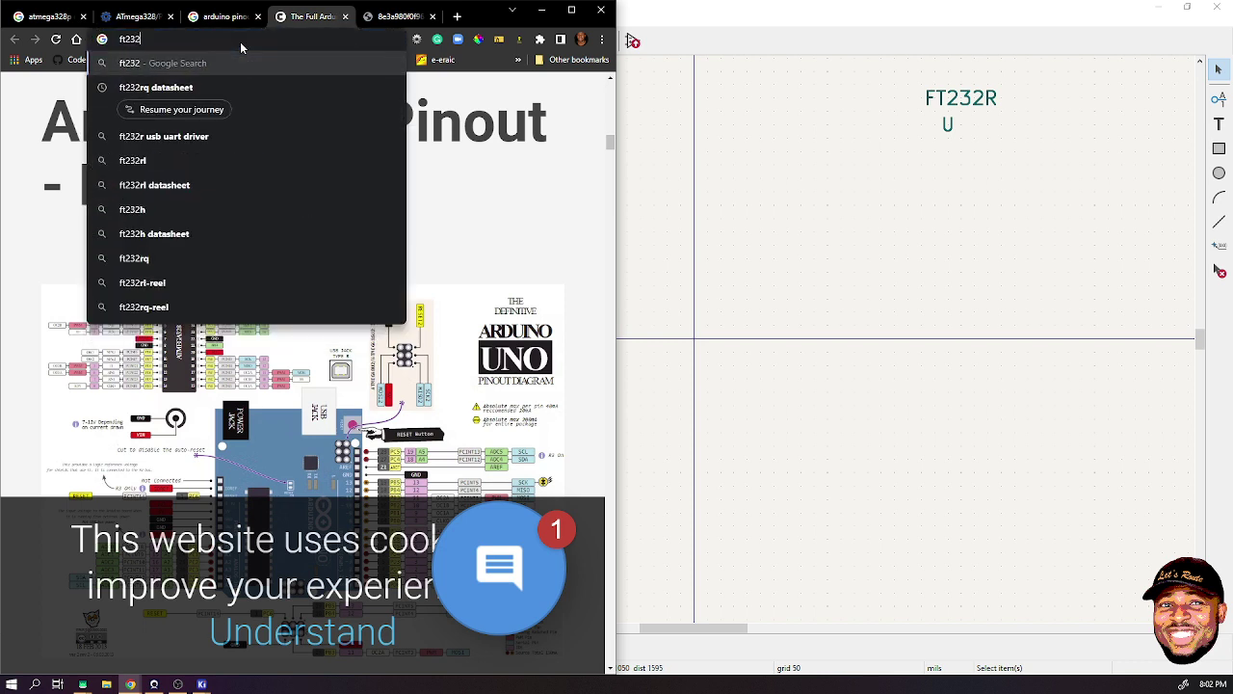
{"action": "left_click", "coordinate": [212, 88]}
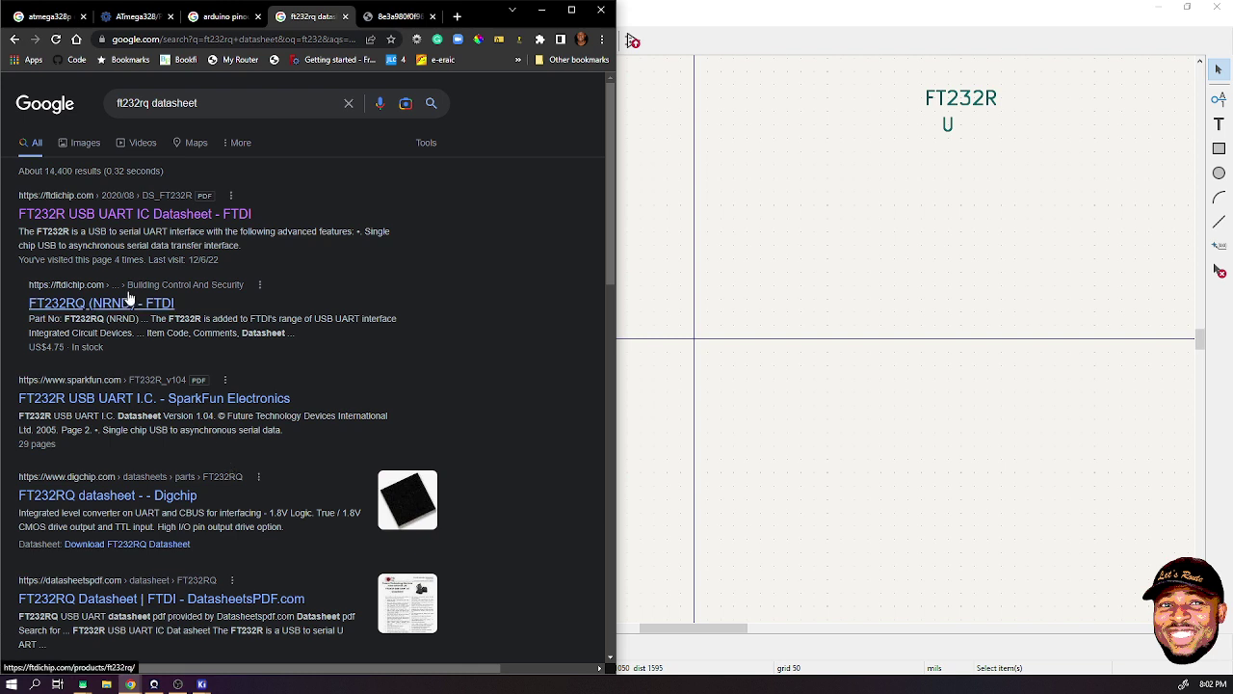
{"action": "left_click", "coordinate": [96, 214]}
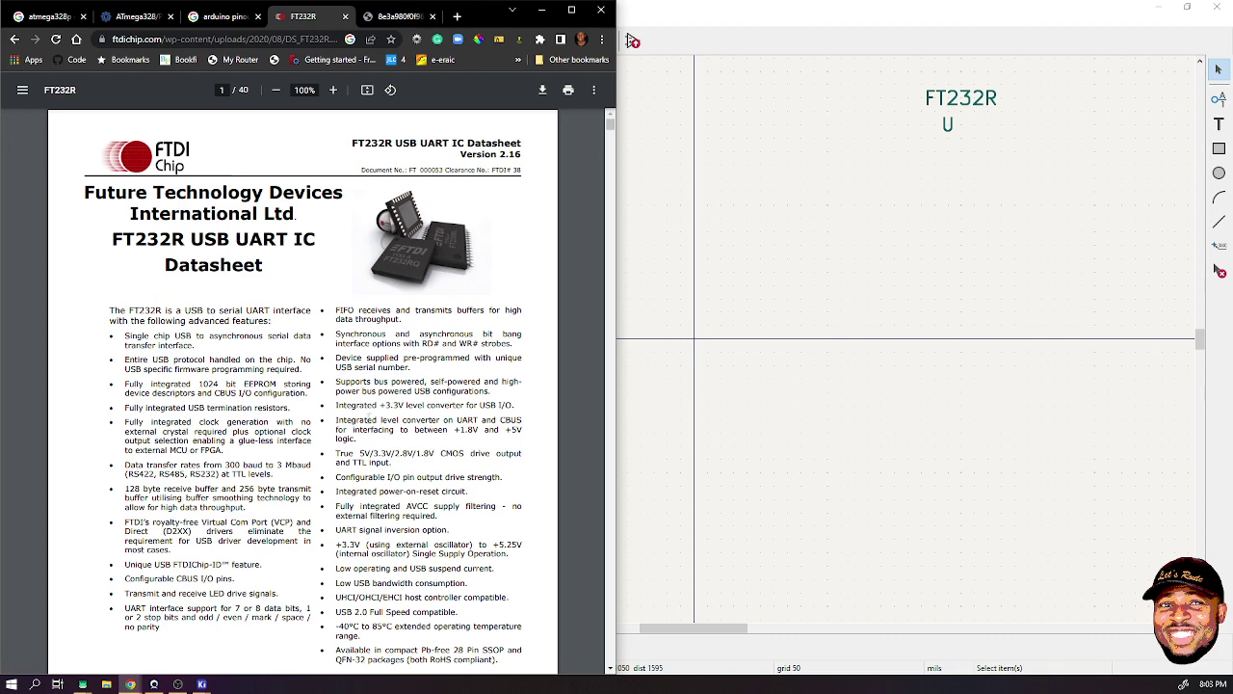
- Scroll through the FT232R datasheet to settle on page 7's 28-LD SSOP pin-out figure
{"action": "scroll", "coordinate": [303, 389], "scroll_direction": "down", "scroll_amount": 1}
{"action": "scroll", "coordinate": [302, 388], "scroll_direction": "down", "scroll_amount": 20}
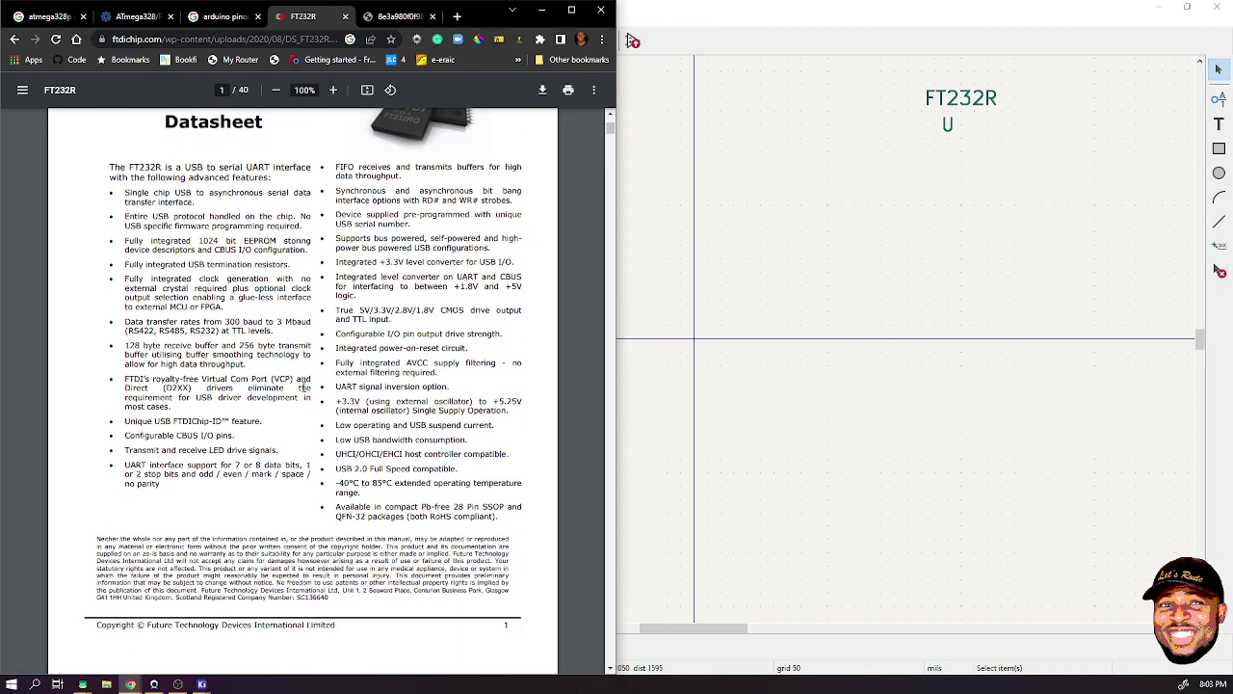
{"action": "scroll", "coordinate": [303, 389], "scroll_direction": "down", "scroll_amount": 20}
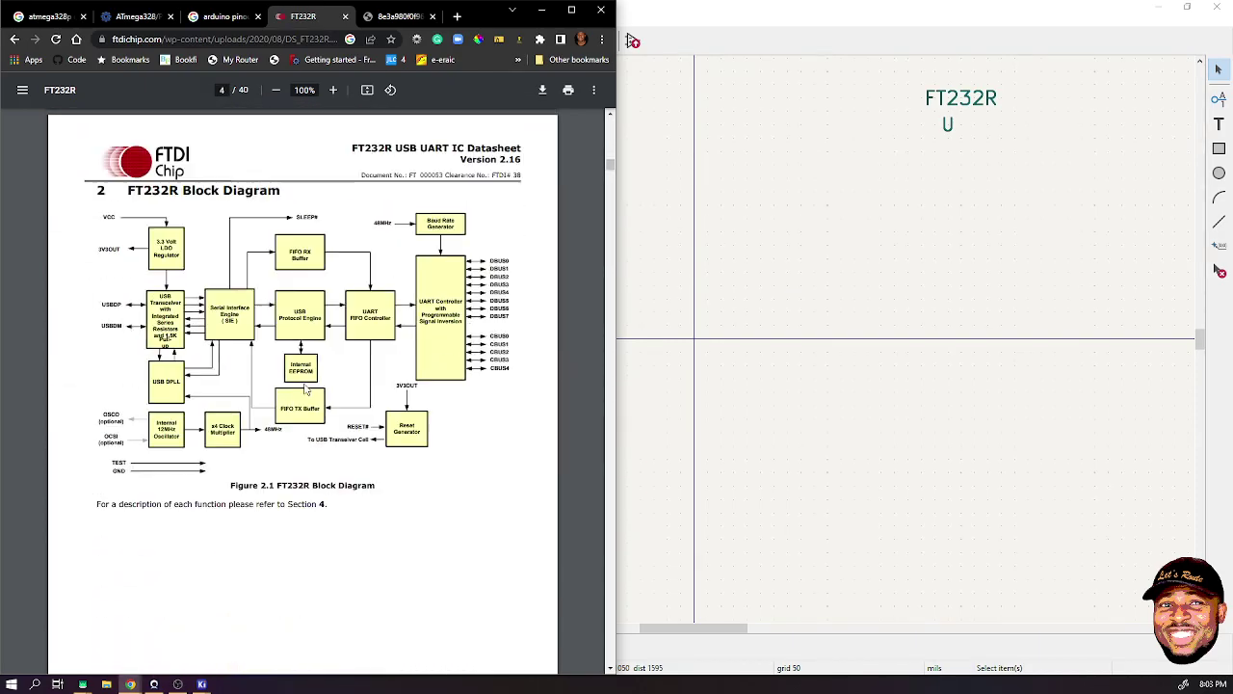
{"action": "scroll", "coordinate": [306, 389], "scroll_direction": "down", "scroll_amount": 9}
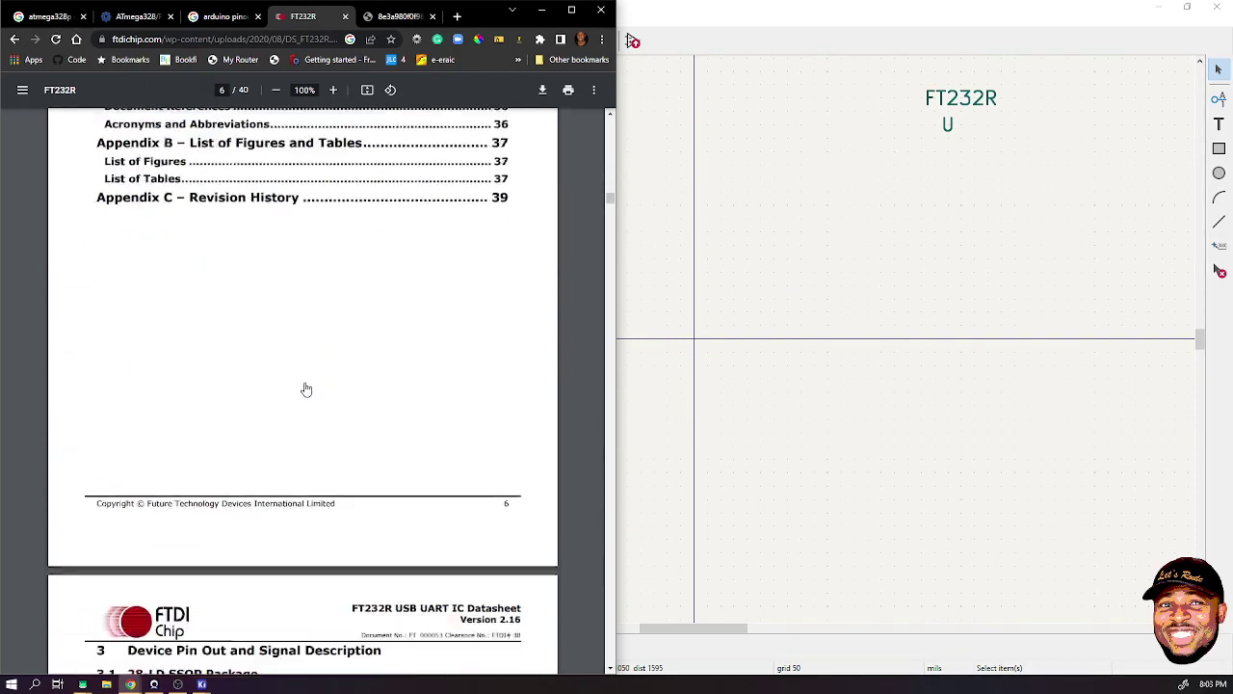
{"action": "scroll", "coordinate": [306, 385], "scroll_direction": "down", "scroll_amount": 10}
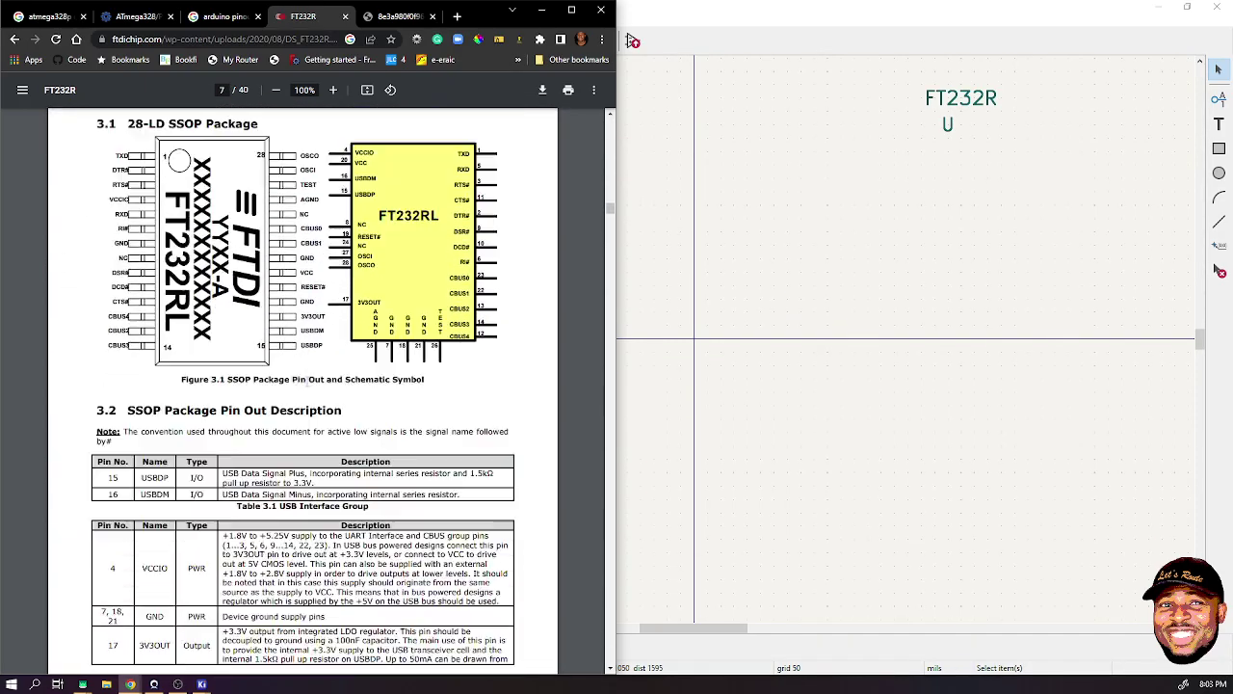
{"action": "scroll", "coordinate": [306, 382], "scroll_direction": "down", "scroll_amount": 10}
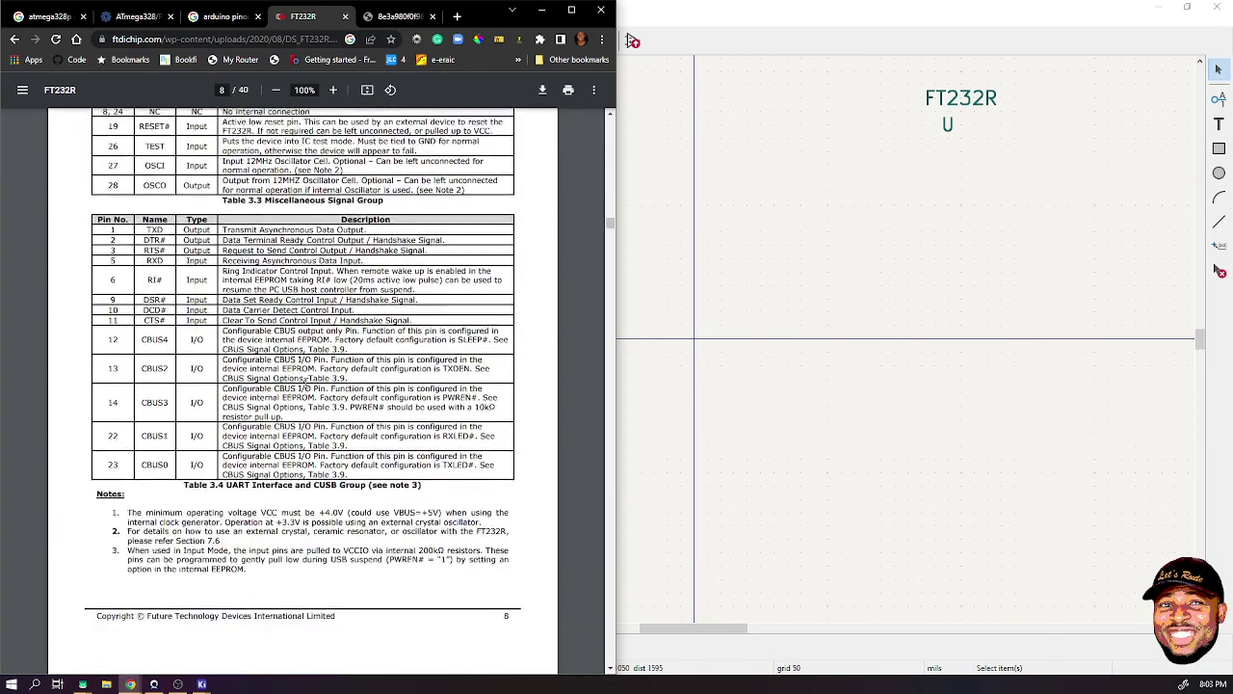
{"action": "scroll", "coordinate": [305, 383], "scroll_direction": "up", "scroll_amount": 1}
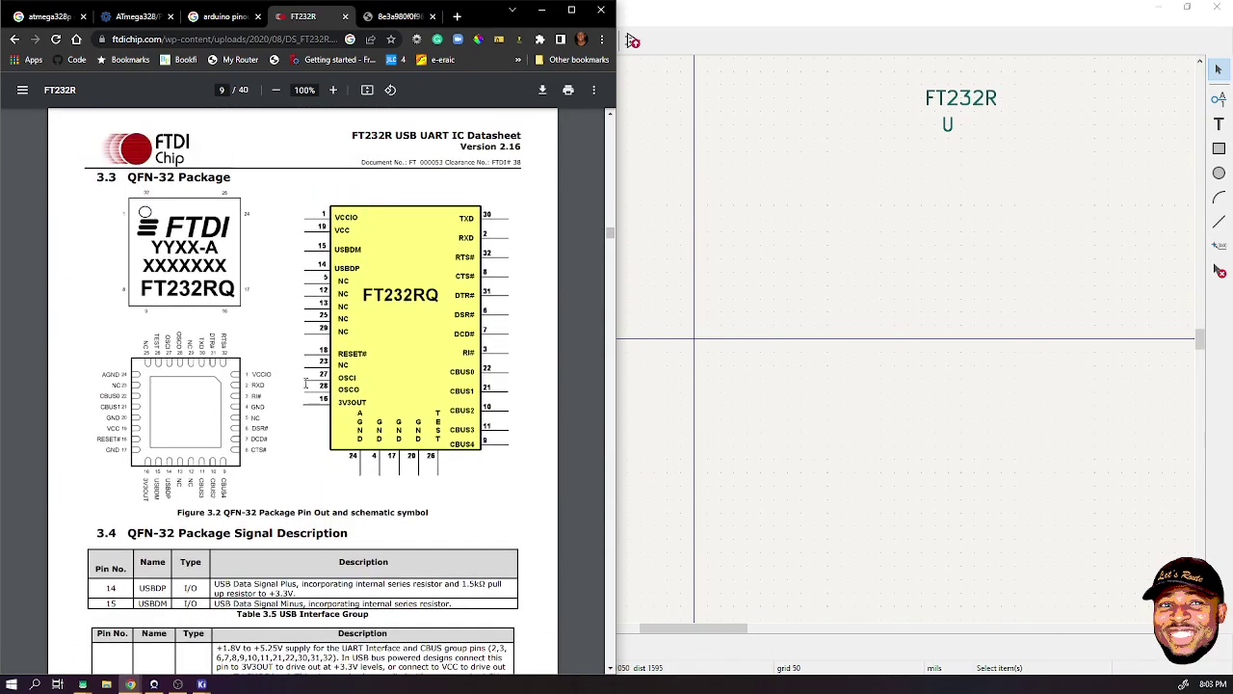
{"action": "scroll", "coordinate": [306, 382], "scroll_direction": "down", "scroll_amount": 3}
{"action": "scroll", "coordinate": [305, 383], "scroll_direction": "up", "scroll_amount": 3}
{"action": "scroll", "coordinate": [260, 411], "scroll_direction": "down", "scroll_amount": 7}
{"action": "scroll", "coordinate": [216, 224], "scroll_direction": "up", "scroll_amount": 6}
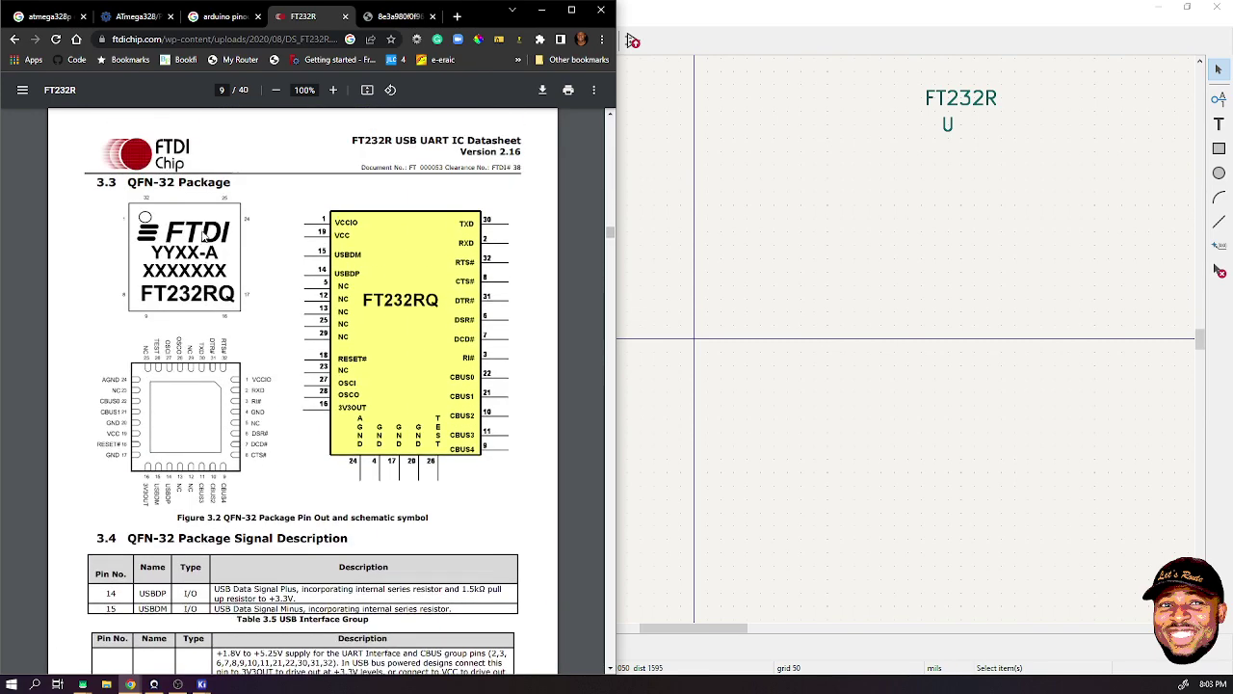
{"action": "scroll", "coordinate": [203, 234], "scroll_direction": "up", "scroll_amount": 1}
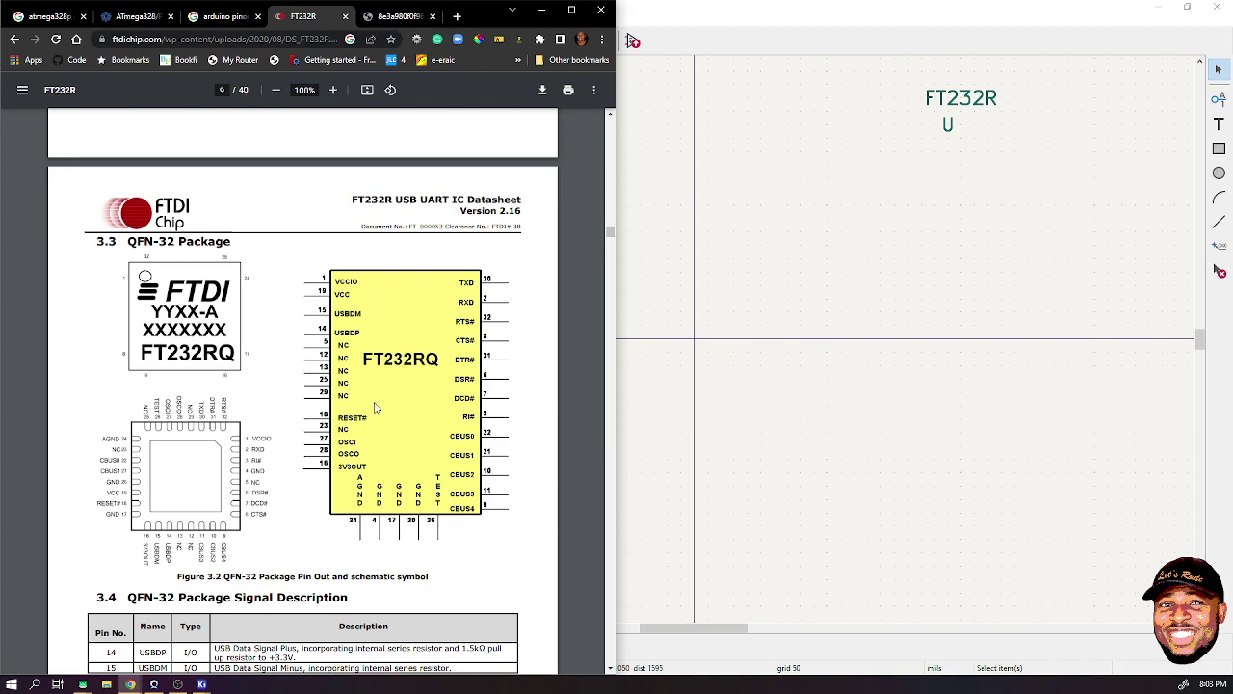
{"action": "scroll", "coordinate": [283, 431], "scroll_direction": "down", "scroll_amount": 20}
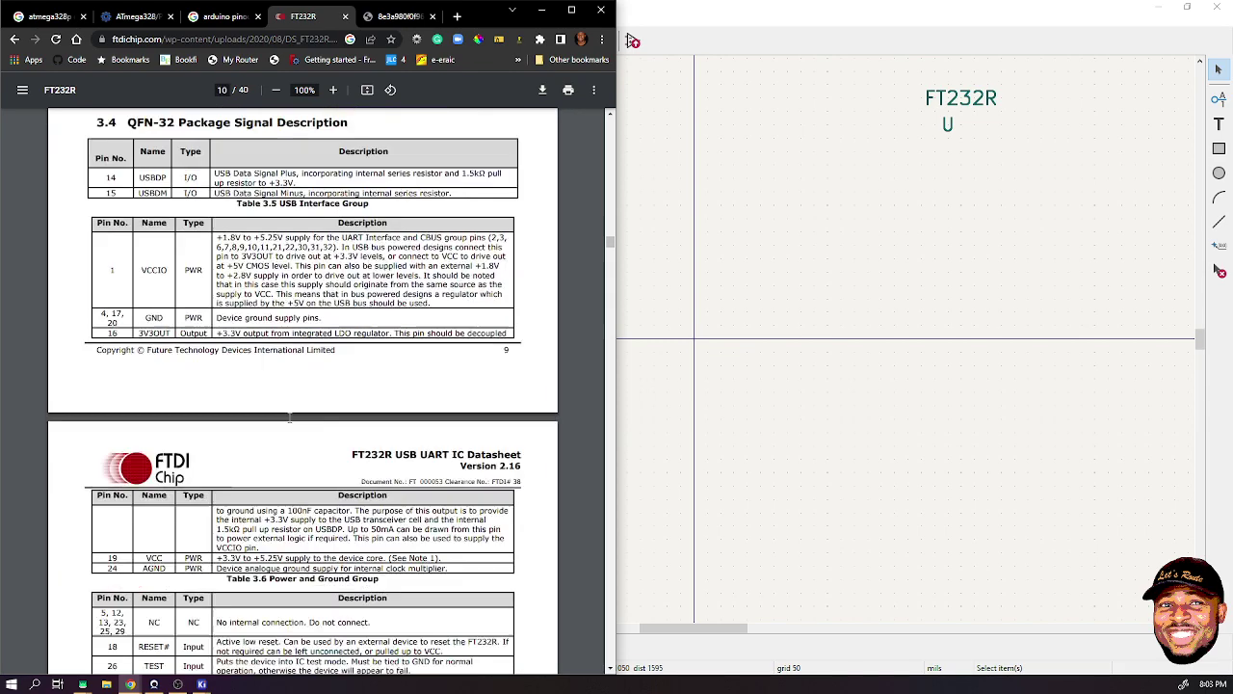
{"action": "scroll", "coordinate": [294, 417], "scroll_direction": "down", "scroll_amount": 20}
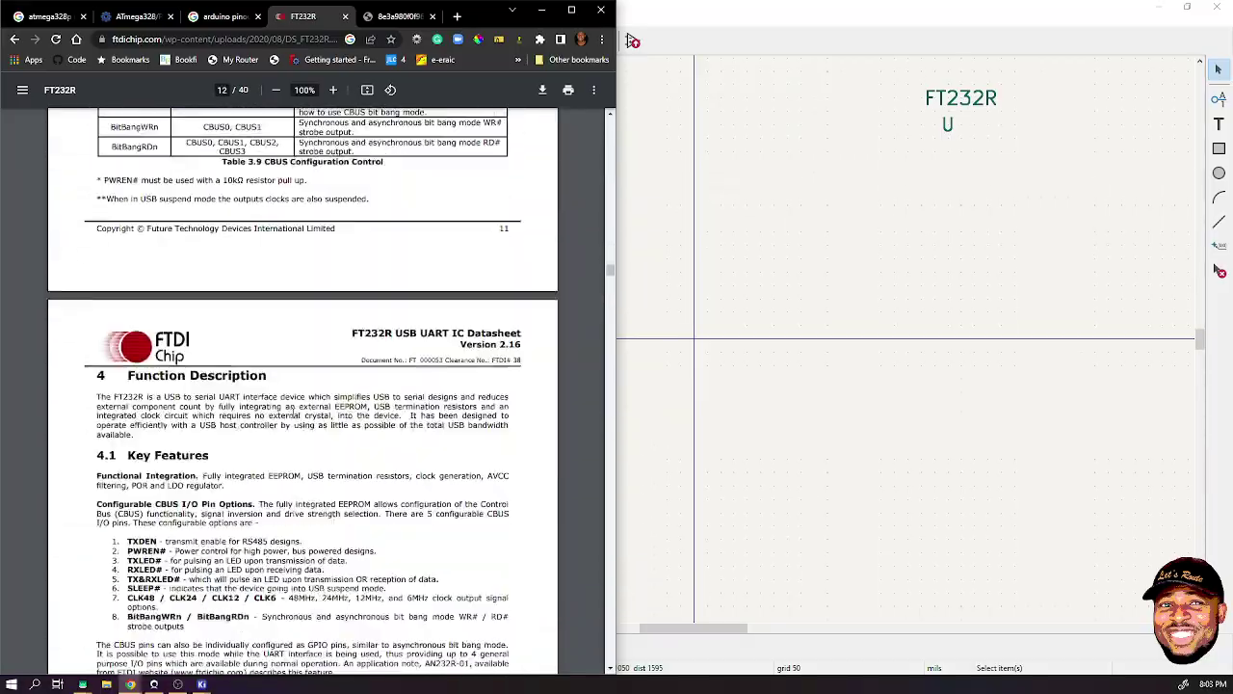
{"action": "scroll", "coordinate": [294, 411], "scroll_direction": "down", "scroll_amount": 20}
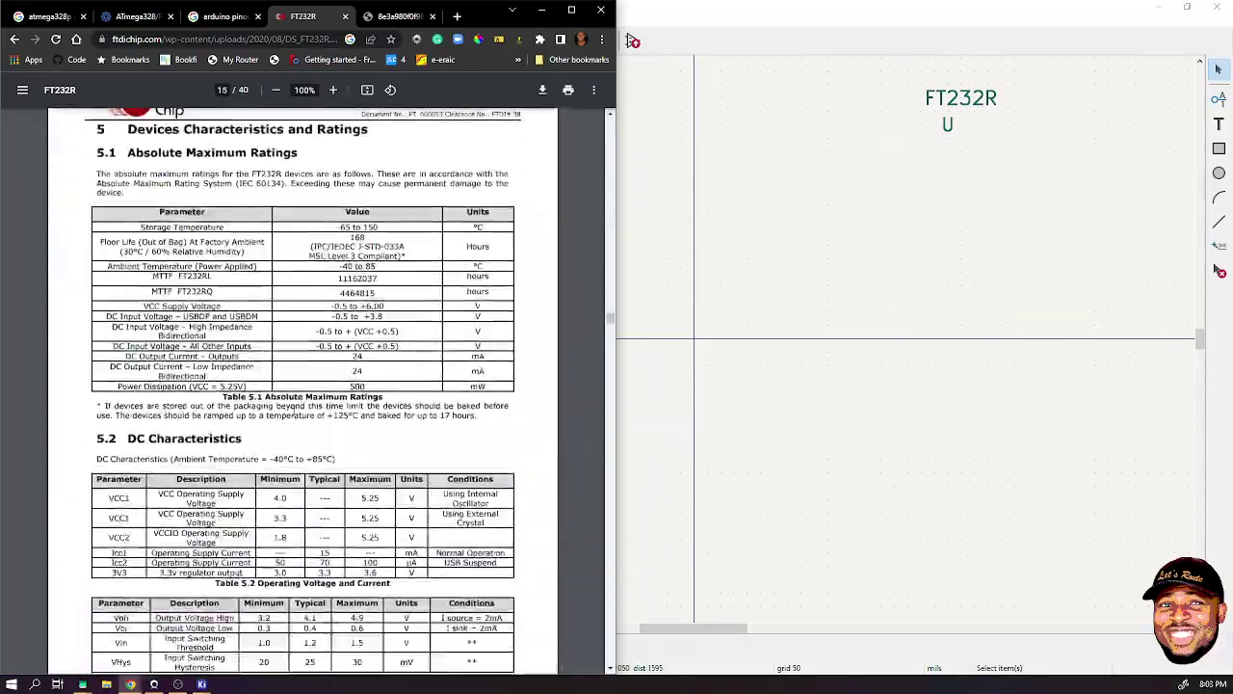
{"action": "scroll", "coordinate": [296, 407], "scroll_direction": "down", "scroll_amount": 20}
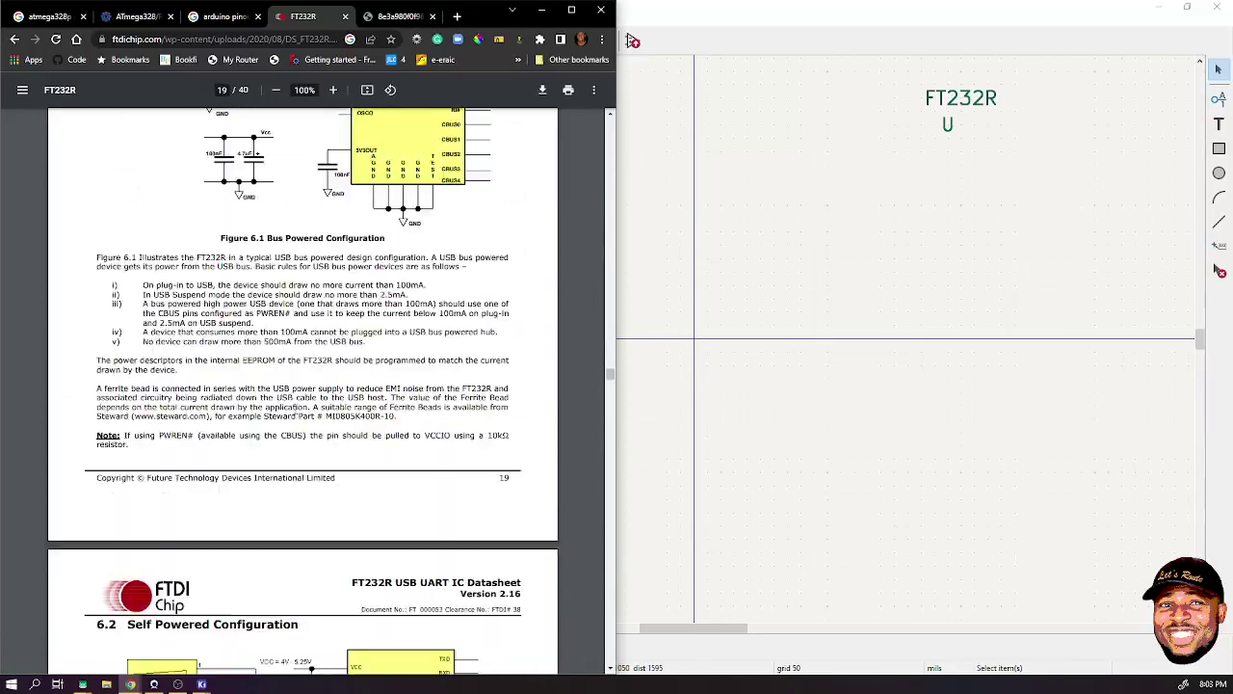
{"action": "scroll", "coordinate": [305, 395], "scroll_direction": "up", "scroll_amount": 20}
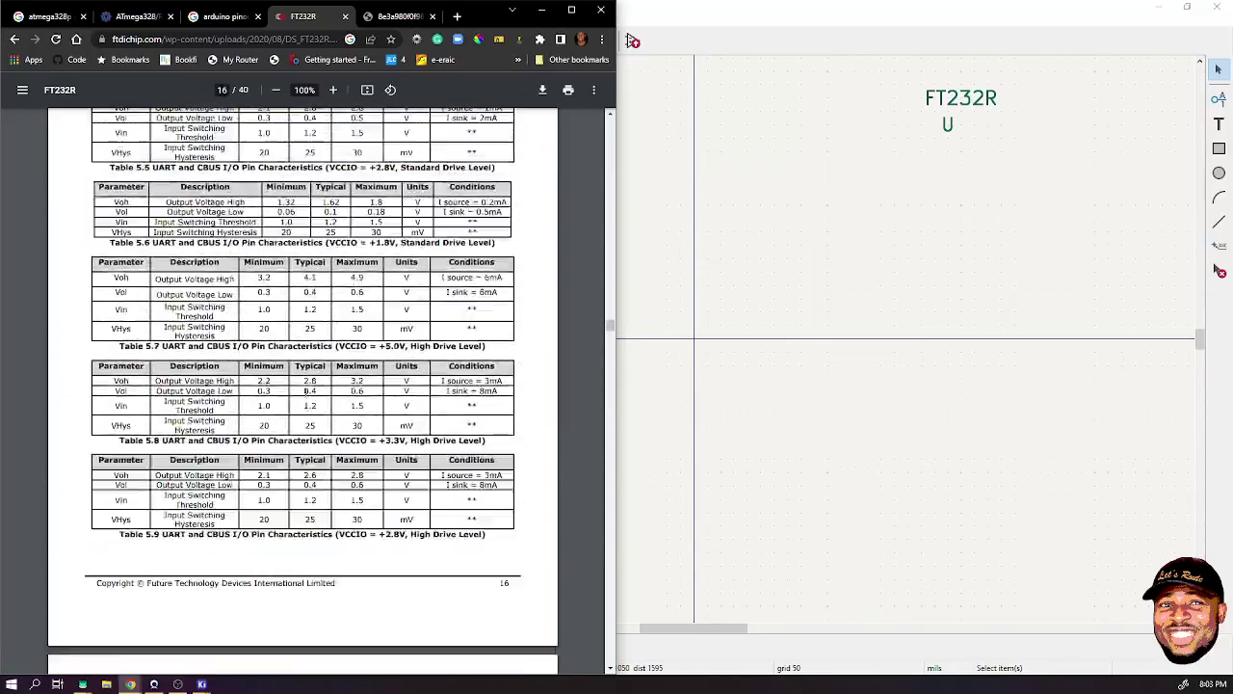
{"action": "scroll", "coordinate": [312, 387], "scroll_direction": "up", "scroll_amount": 20}
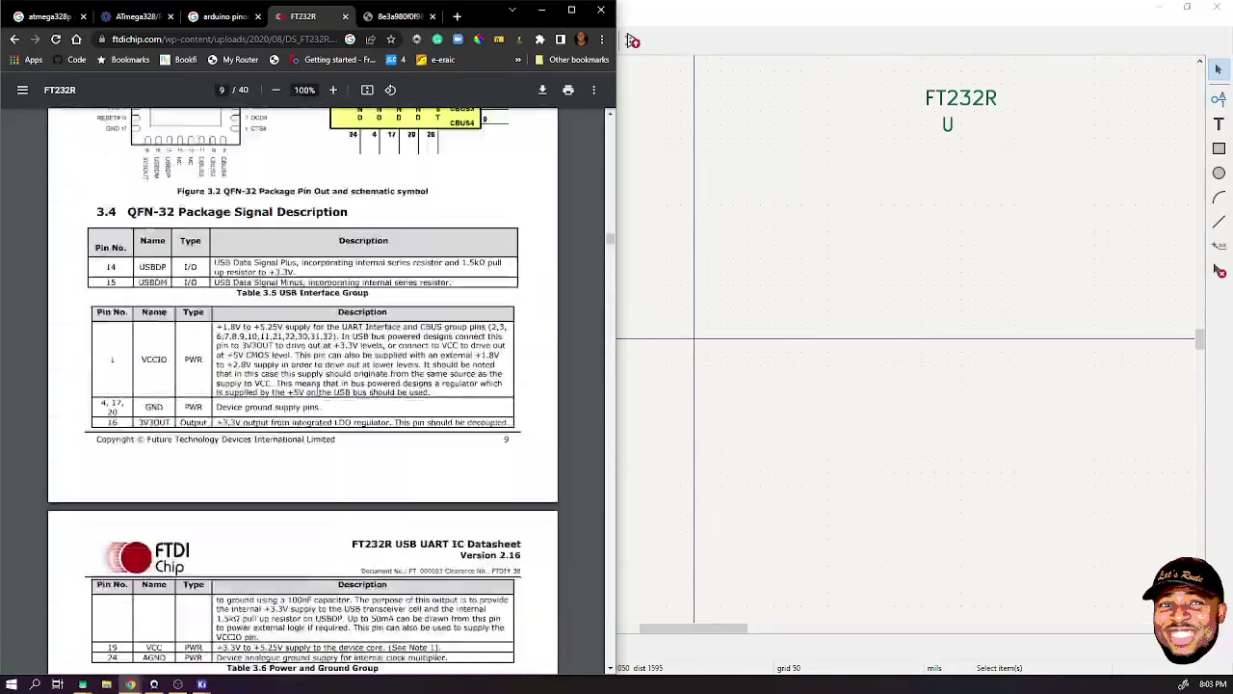
{"action": "scroll", "coordinate": [317, 391], "scroll_direction": "up", "scroll_amount": 9}
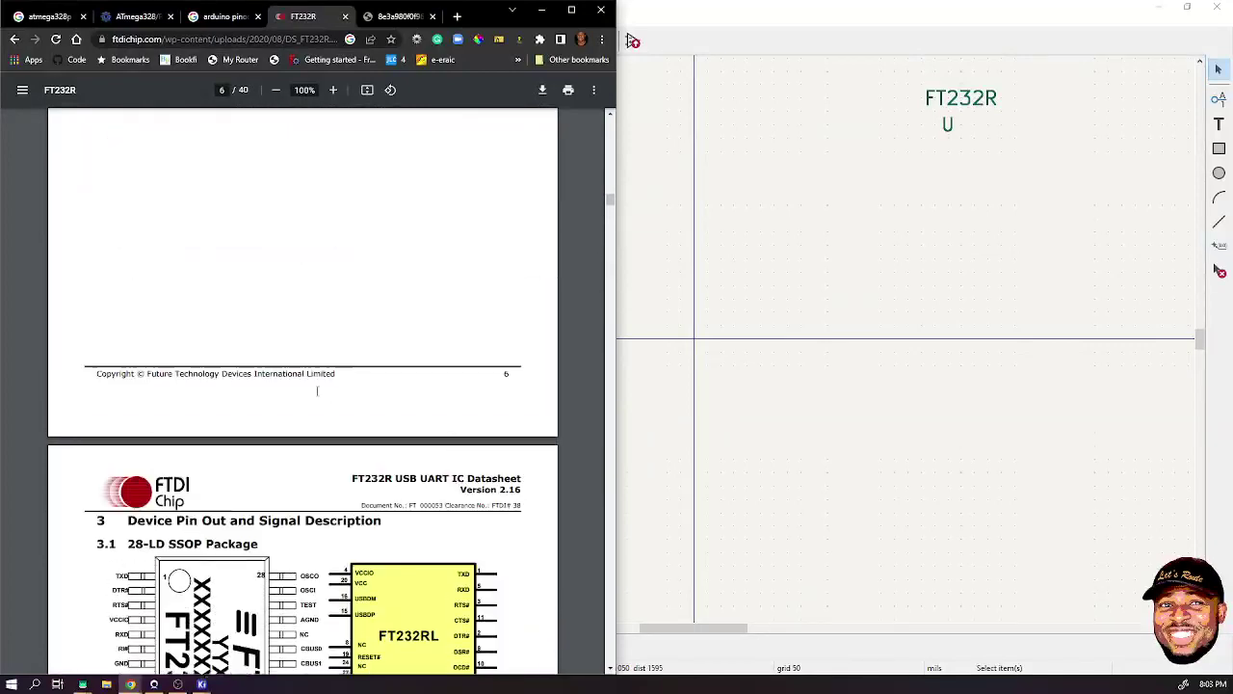
{"action": "scroll", "coordinate": [316, 392], "scroll_direction": "down", "scroll_amount": 2}
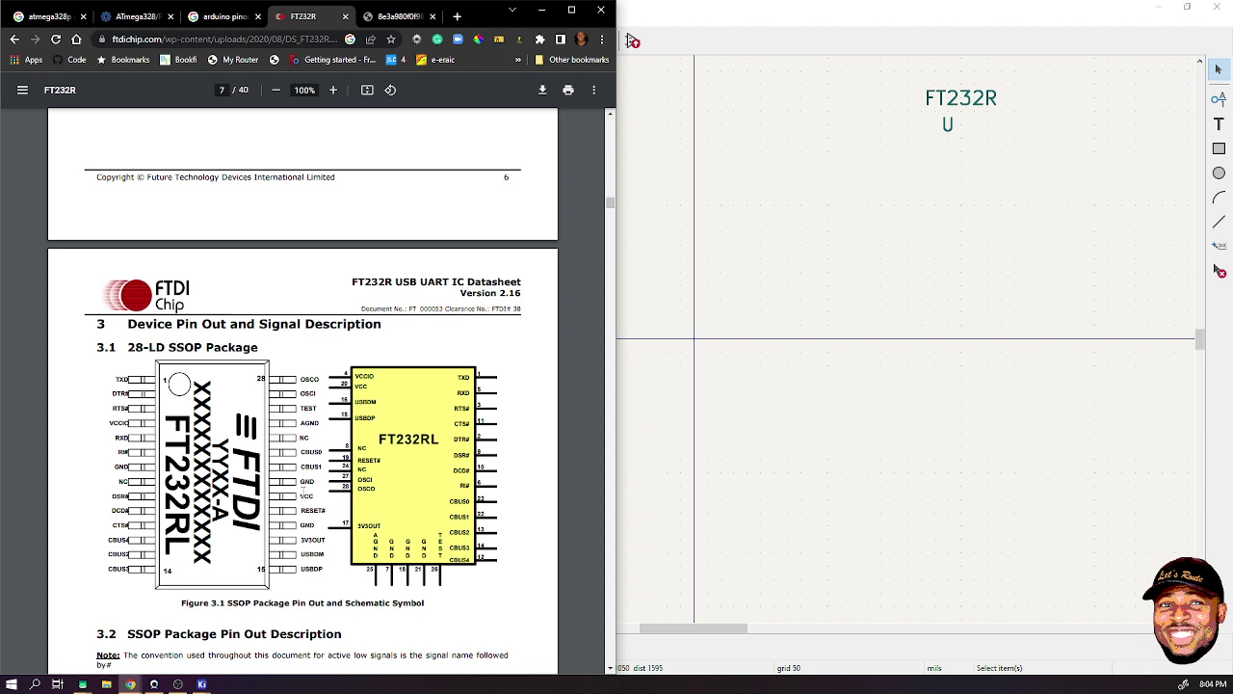
- Bring section 3.2's SSOP pin table (USBDP 15, USBDM 16) into view, fitted to page width
{"action": "scroll", "coordinate": [283, 494], "scroll_direction": "up", "scroll_amount": 3}
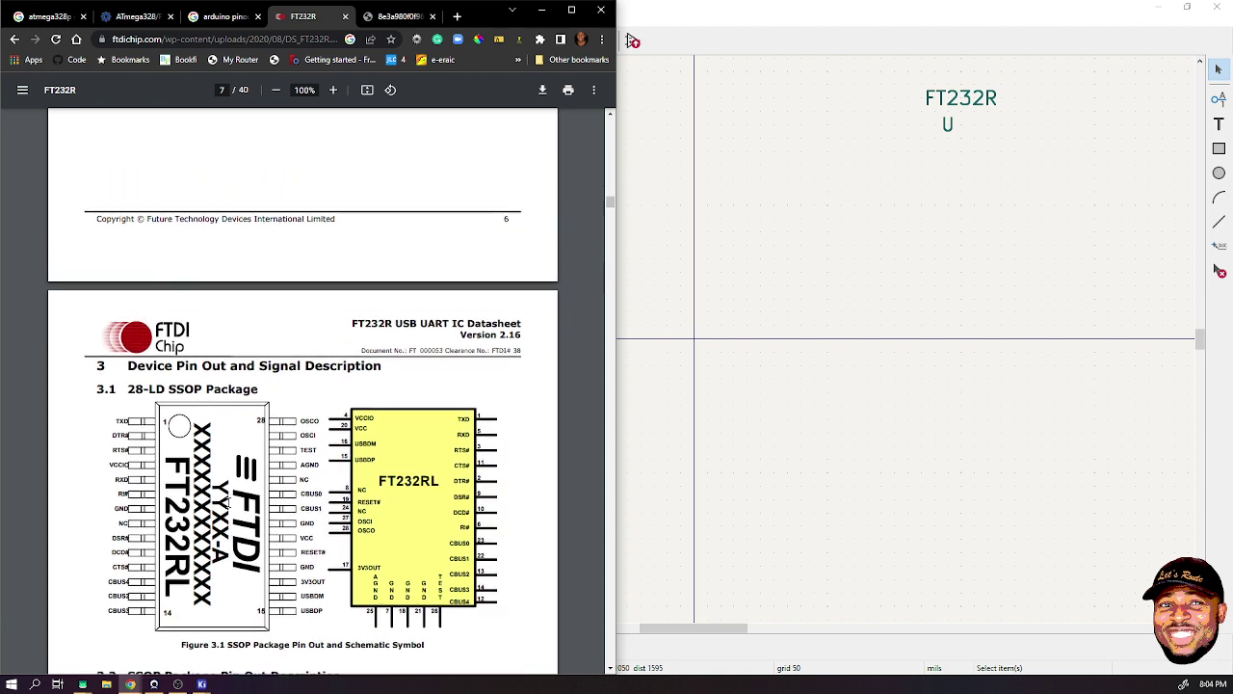
{"action": "scroll", "coordinate": [260, 638], "scroll_direction": "down", "scroll_amount": 3}
{"action": "scroll", "coordinate": [260, 639], "scroll_direction": "up", "scroll_amount": 3, "text": "ctrl"}
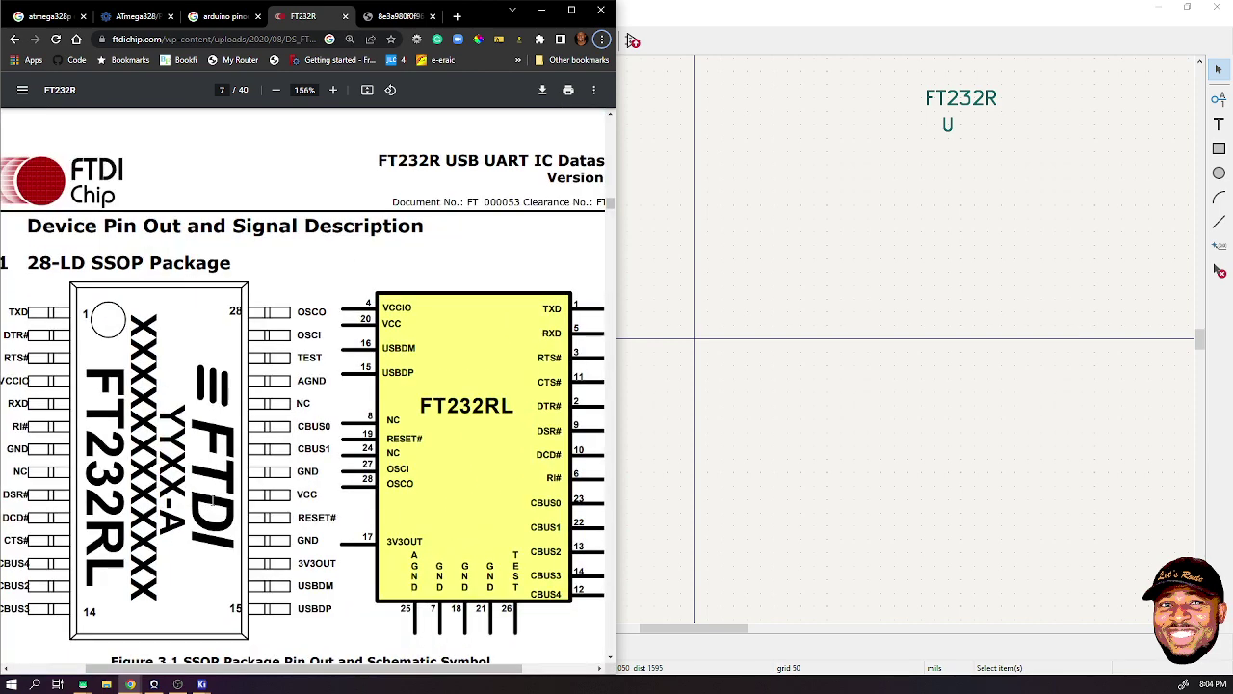
{"action": "scroll", "coordinate": [222, 560], "scroll_direction": "left", "scroll_amount": 2}
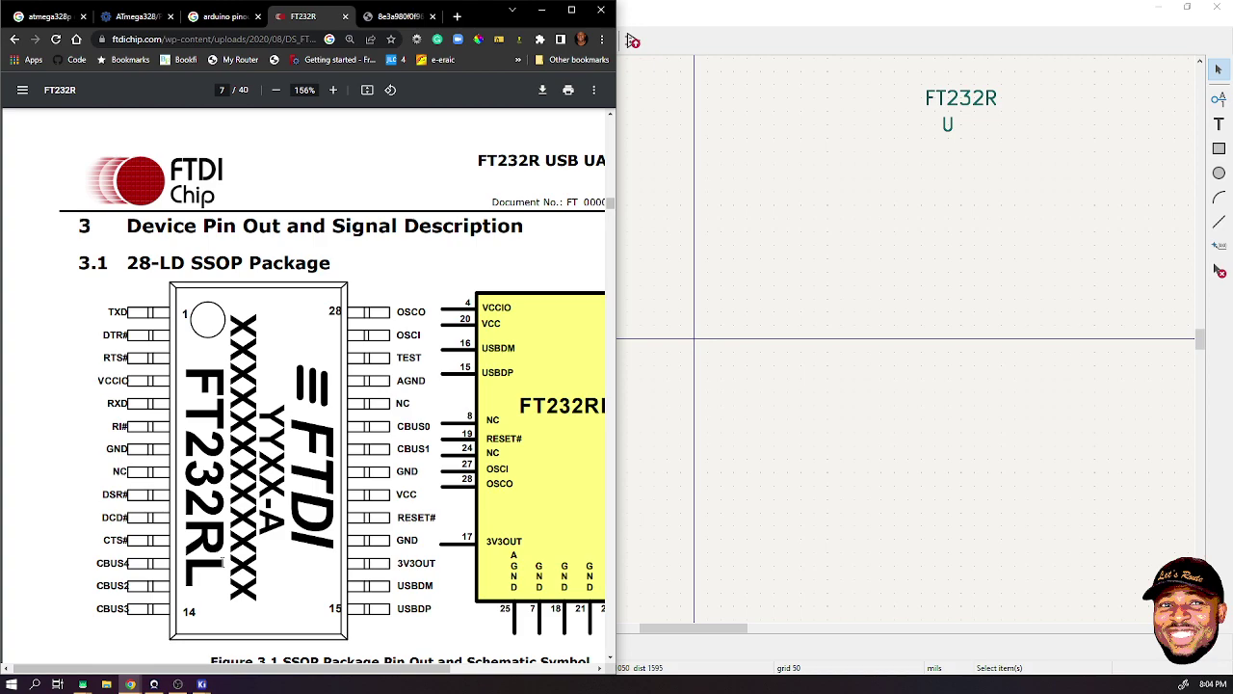
{"action": "scroll", "coordinate": [231, 549], "scroll_direction": "down", "scroll_amount": 8}
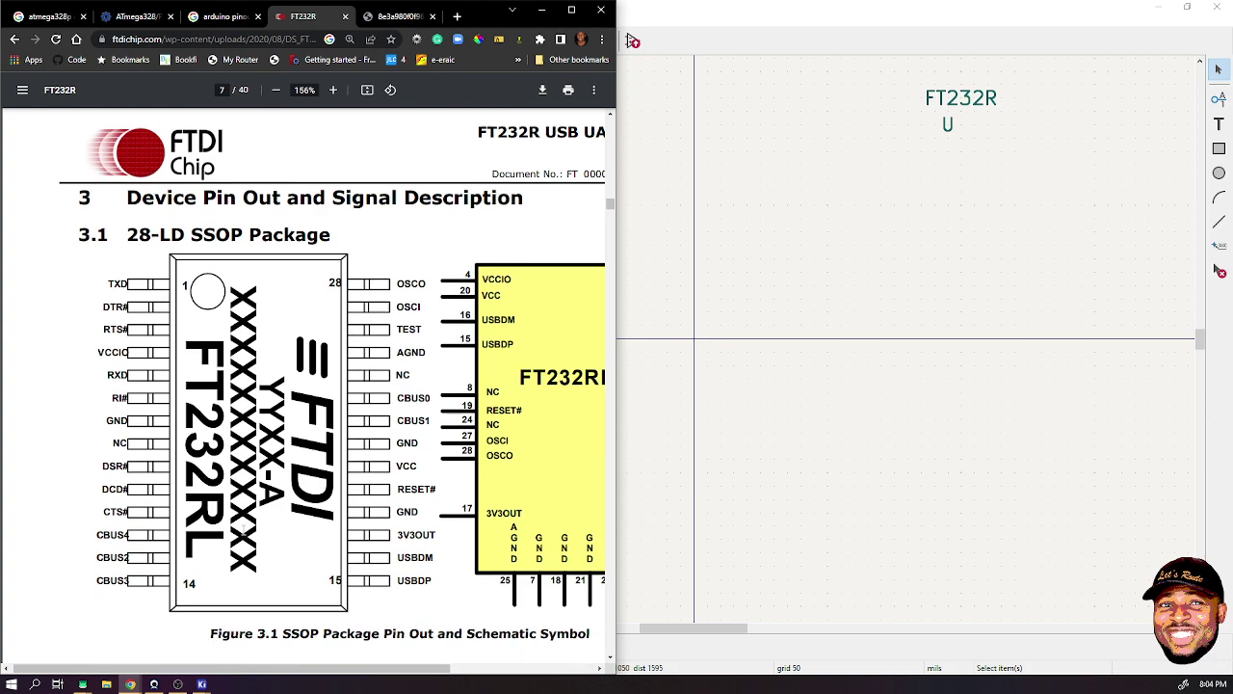
{"action": "scroll", "coordinate": [244, 529], "scroll_direction": "up", "scroll_amount": 1}
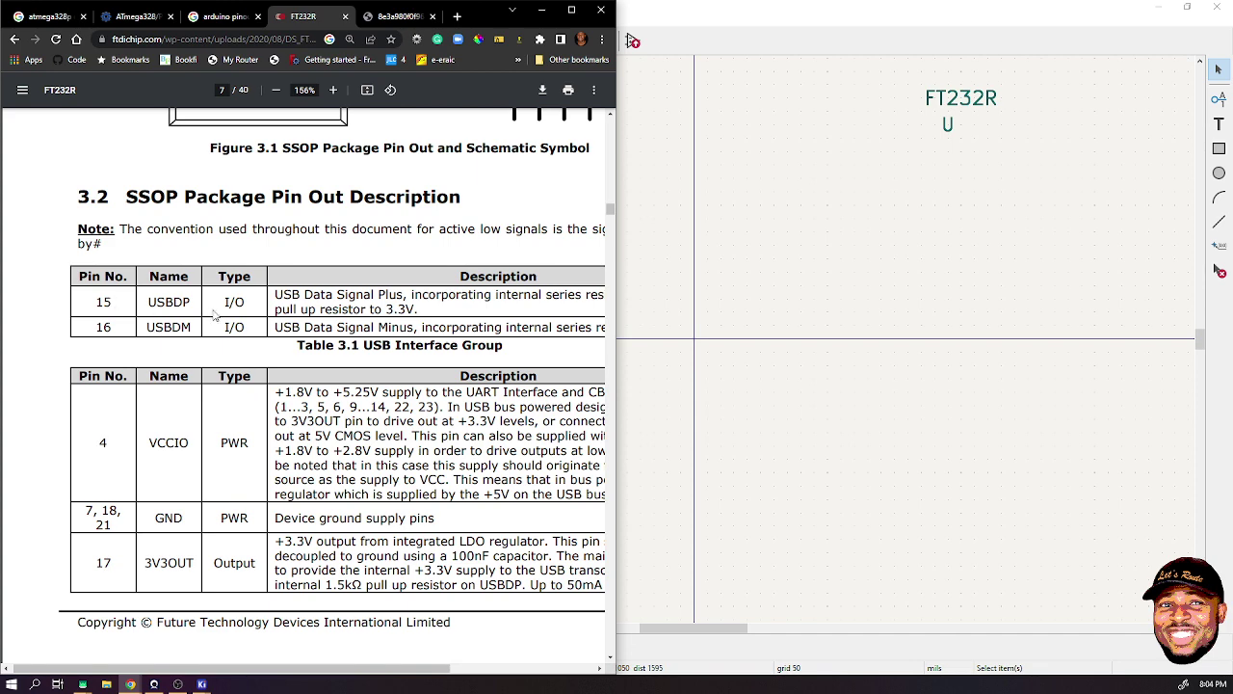
{"action": "left_click_drag", "start_coordinate": [215, 673], "coordinate": [251, 681]}
{"action": "key", "text": "Down"}
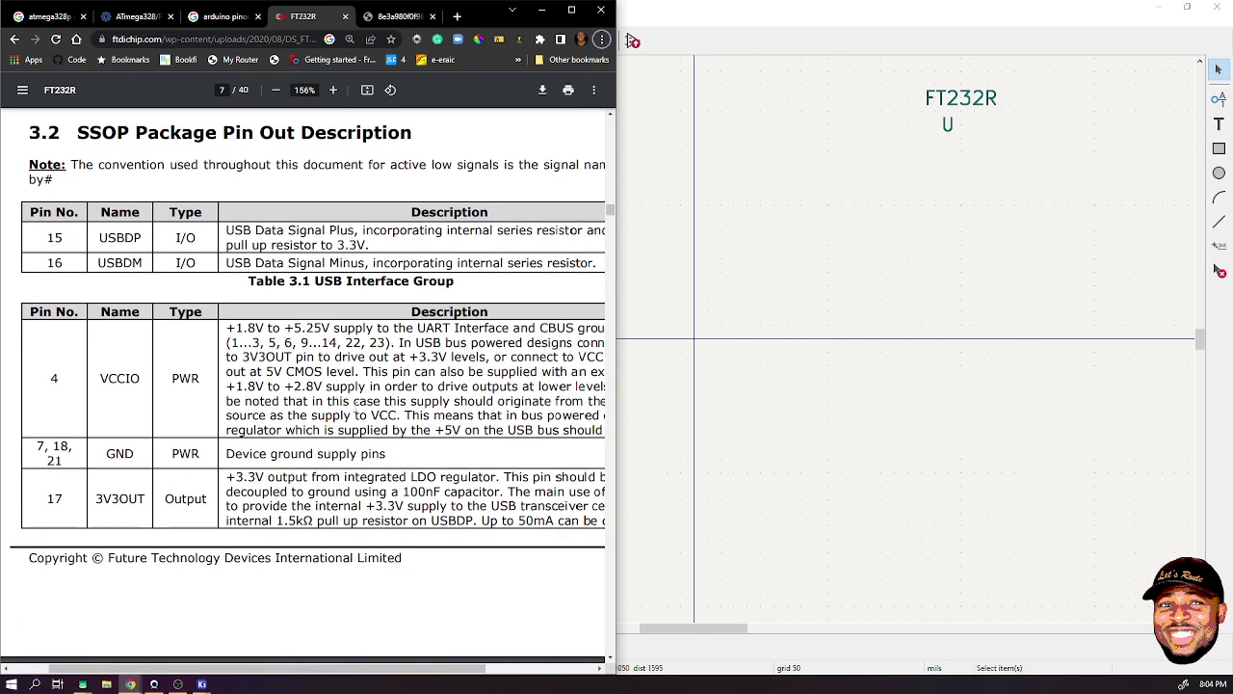
{"action": "key", "text": "ctrl+backslash"}
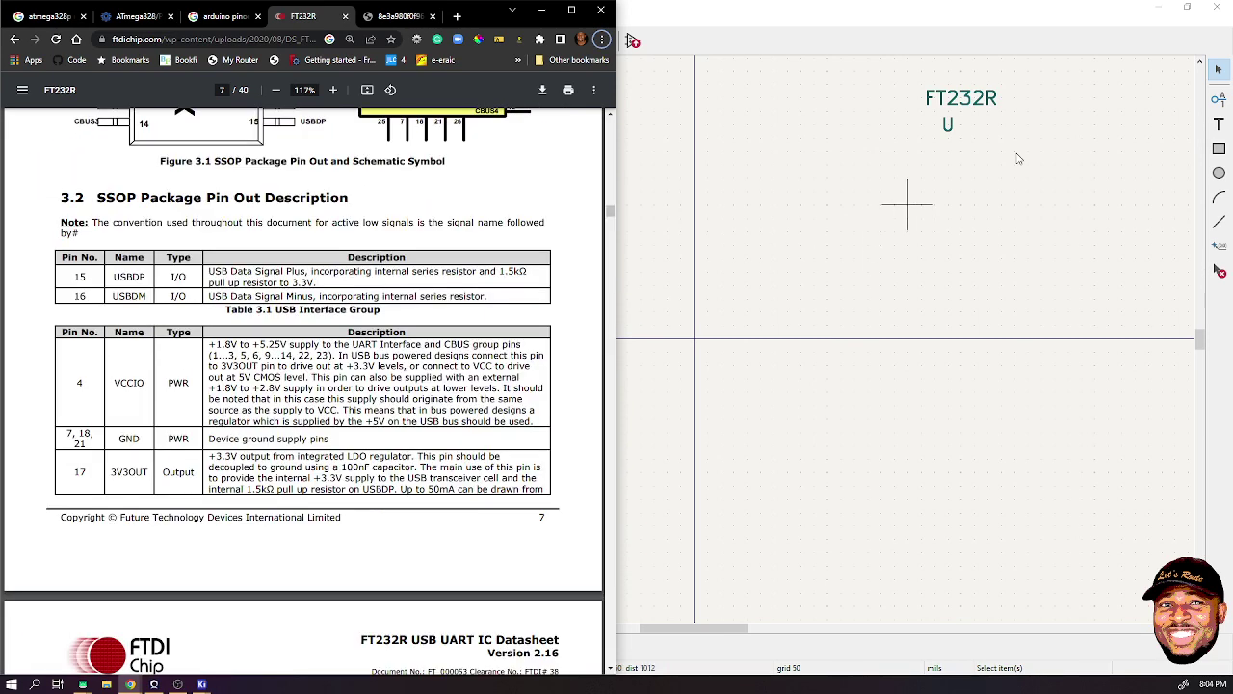
- Snap the Symbol Editor window to the right half beside the datasheet
{"action": "left_click", "coordinate": [1220, 114]}
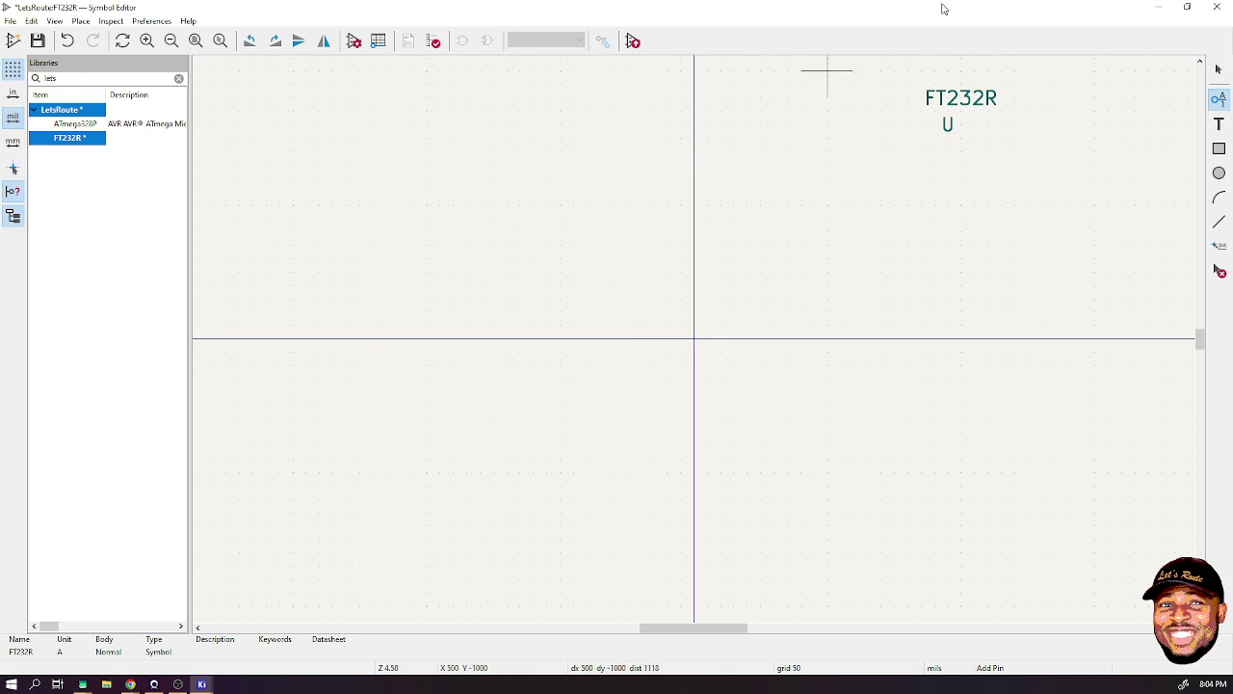
{"action": "double_click", "coordinate": [697, 14]}
{"action": "key", "text": "super+Right"}
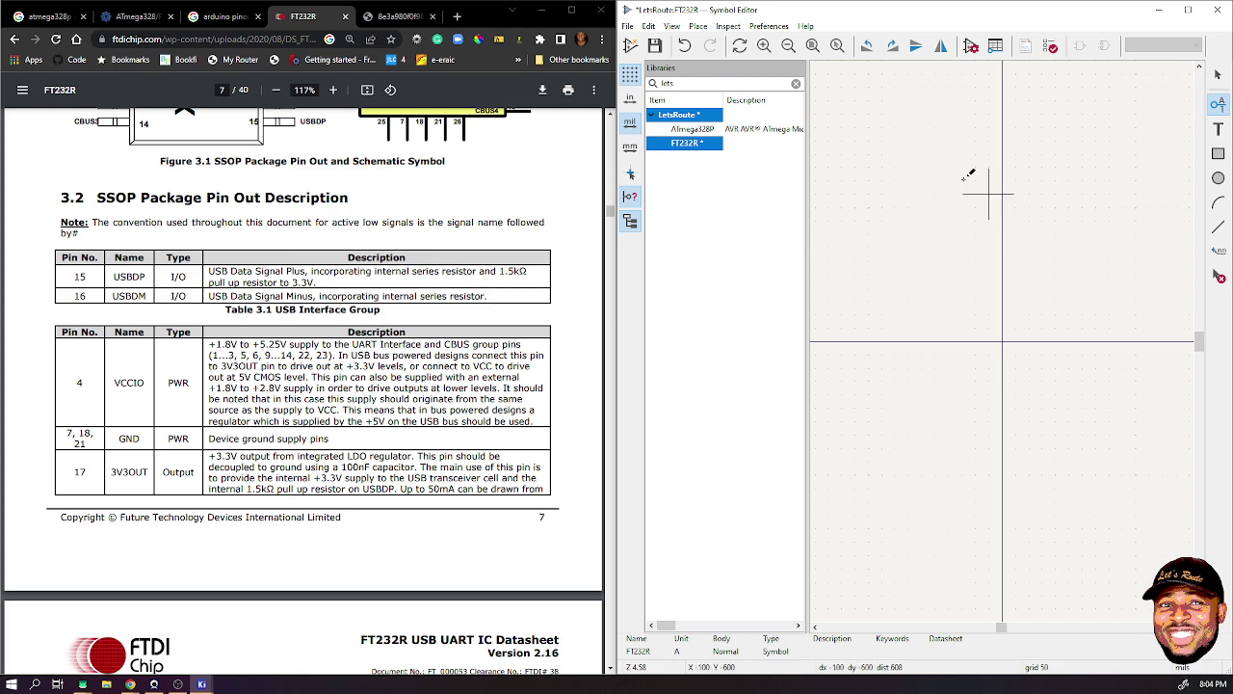
- Define a new pin named USB_D+ with number 15, keeping the Bidirectional type
{"action": "left_click", "coordinate": [847, 188]}
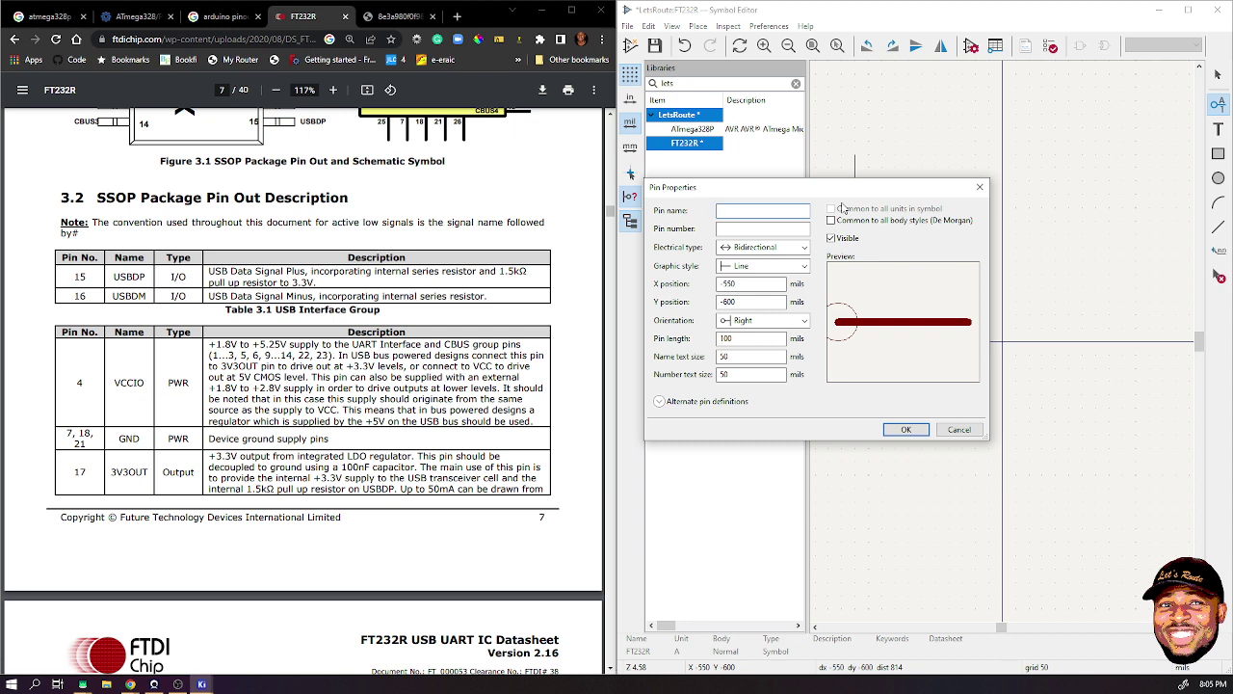
{"action": "type", "text": "usb"}
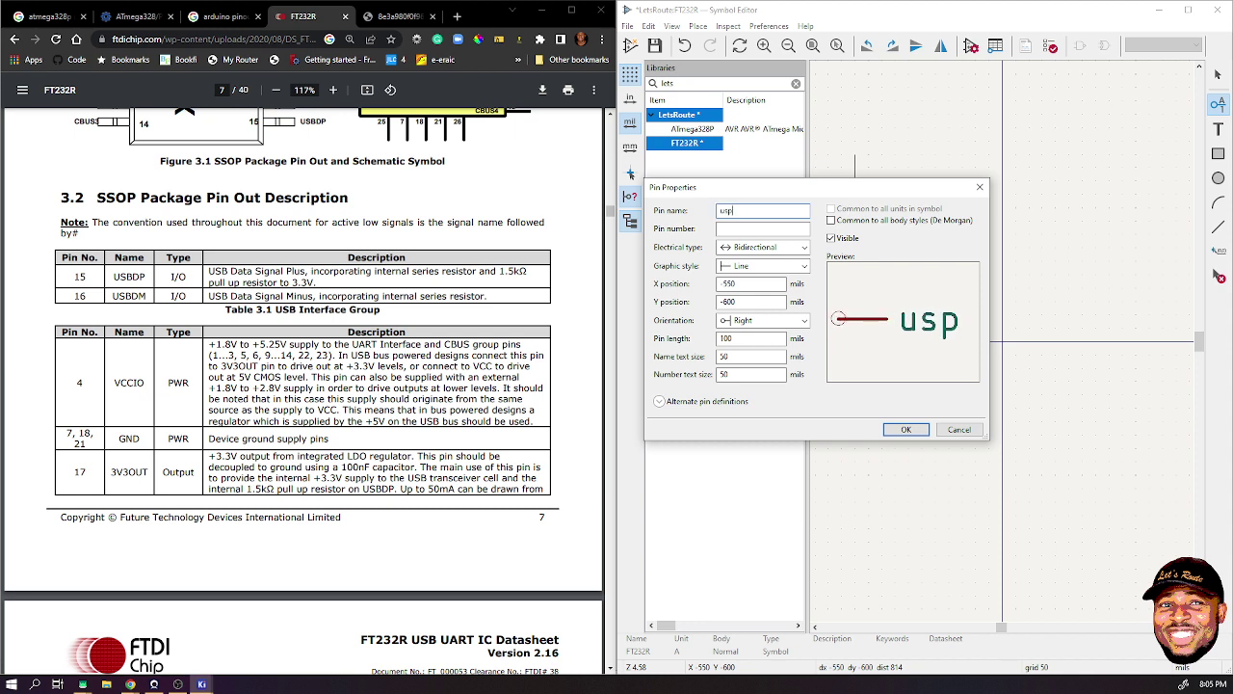
{"action": "key", "text": "BackSpace"}
{"action": "key", "text": "BackSpace"}
{"action": "key", "text": "BackSpace"}
{"action": "type", "text": "USB"}
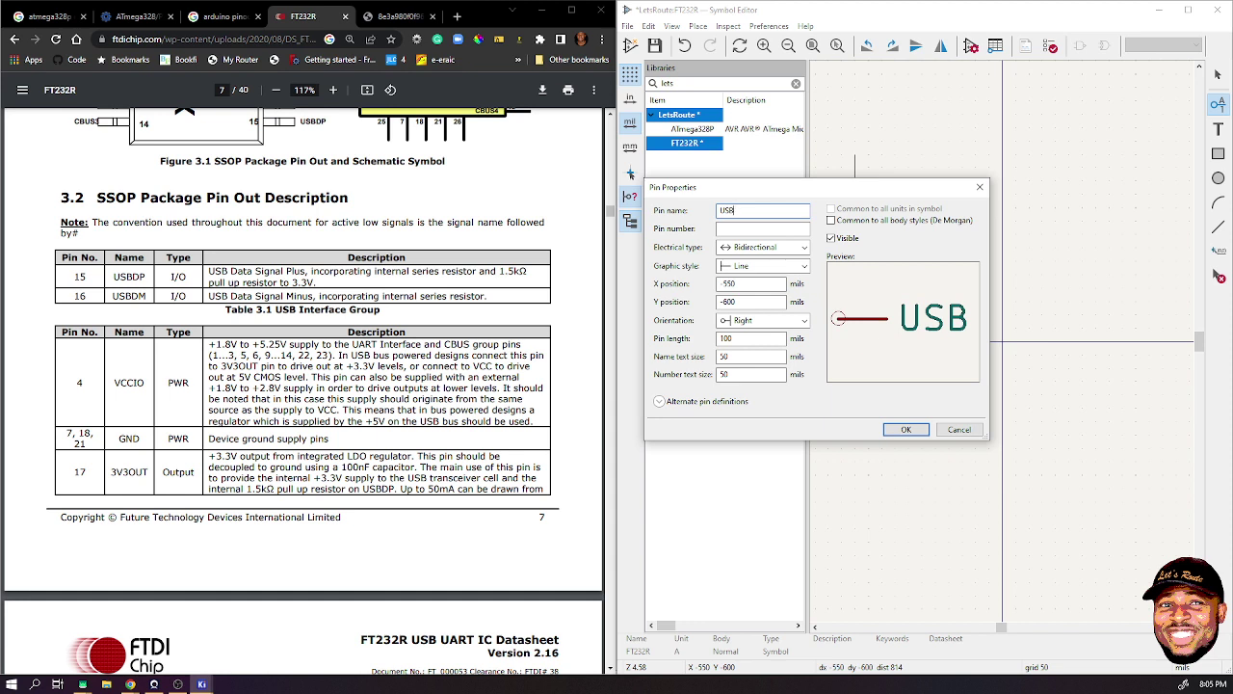
{"action": "type", "text": "_D+"}
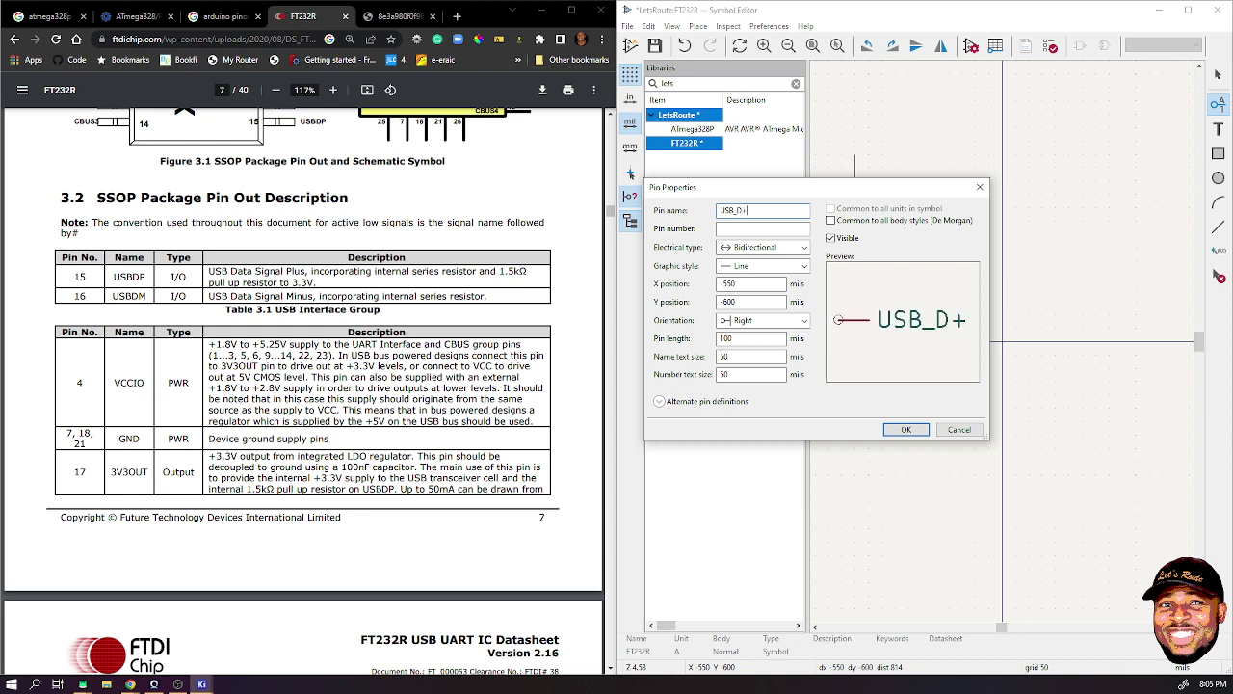
{"action": "left_click", "coordinate": [748, 231]}
{"action": "type", "text": "15"}
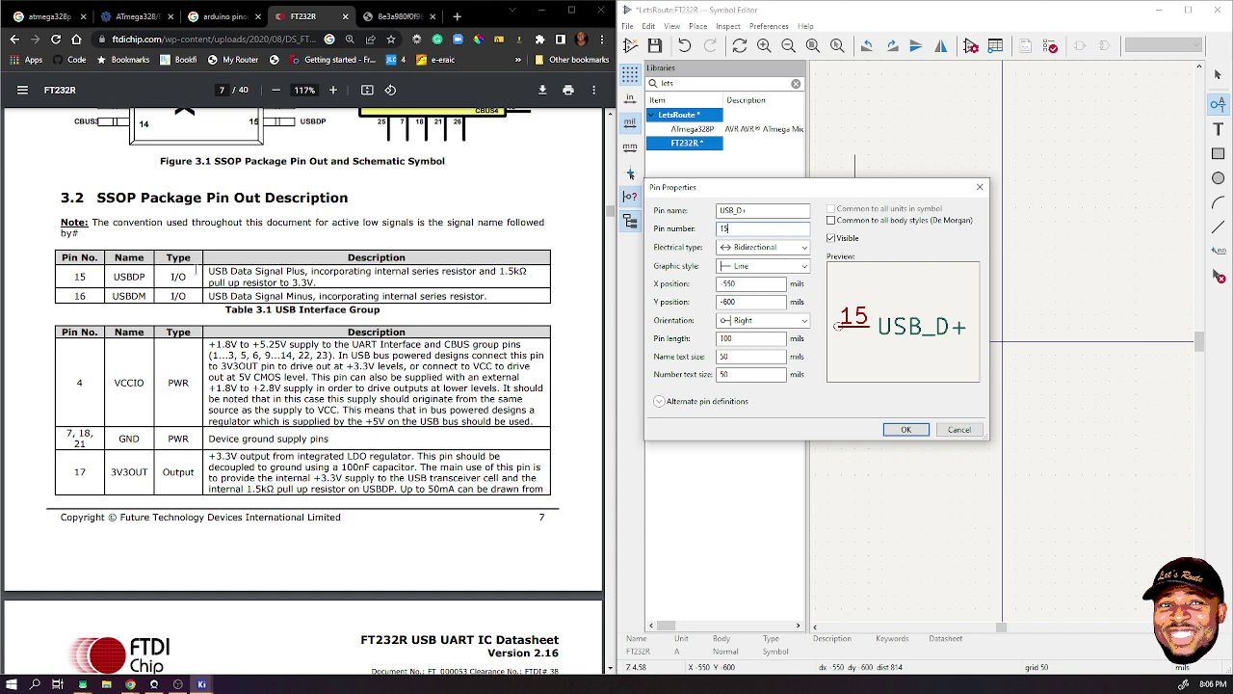
{"action": "left_click", "coordinate": [769, 248]}
{"action": "left_click", "coordinate": [768, 248]}
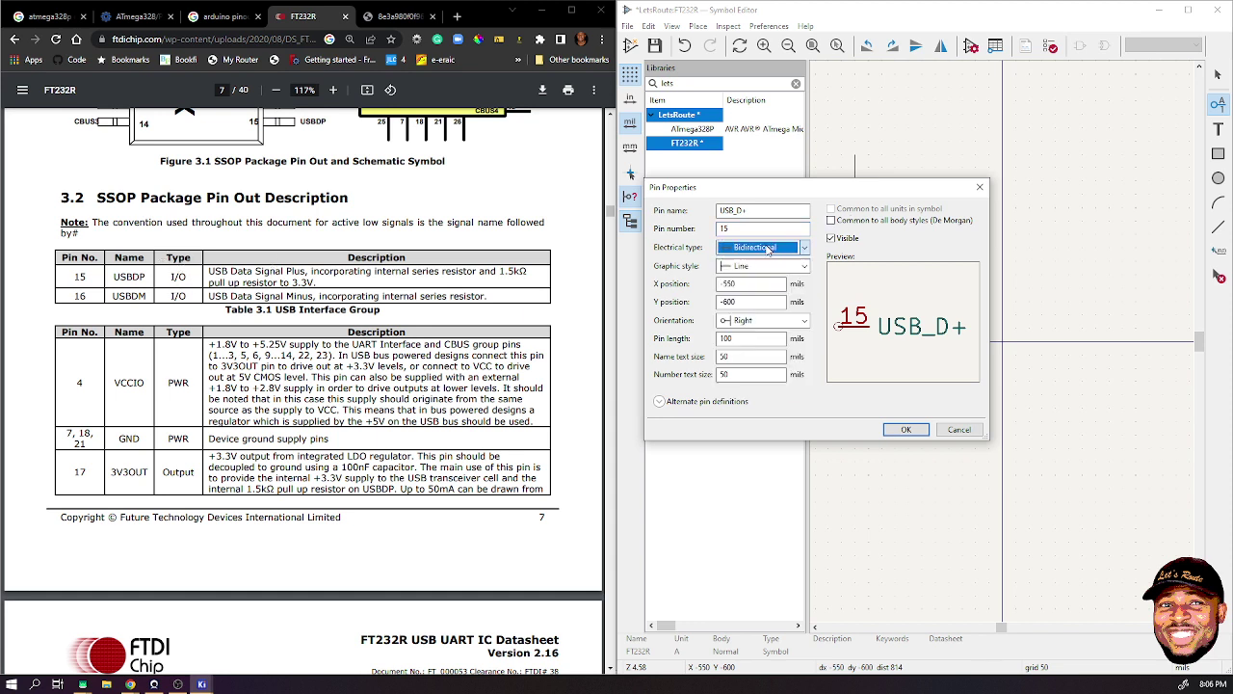
- Place pin USB_D+, add pin USB_D- numbered 16 below it, and begin another pin
{"action": "left_click", "coordinate": [906, 428]}
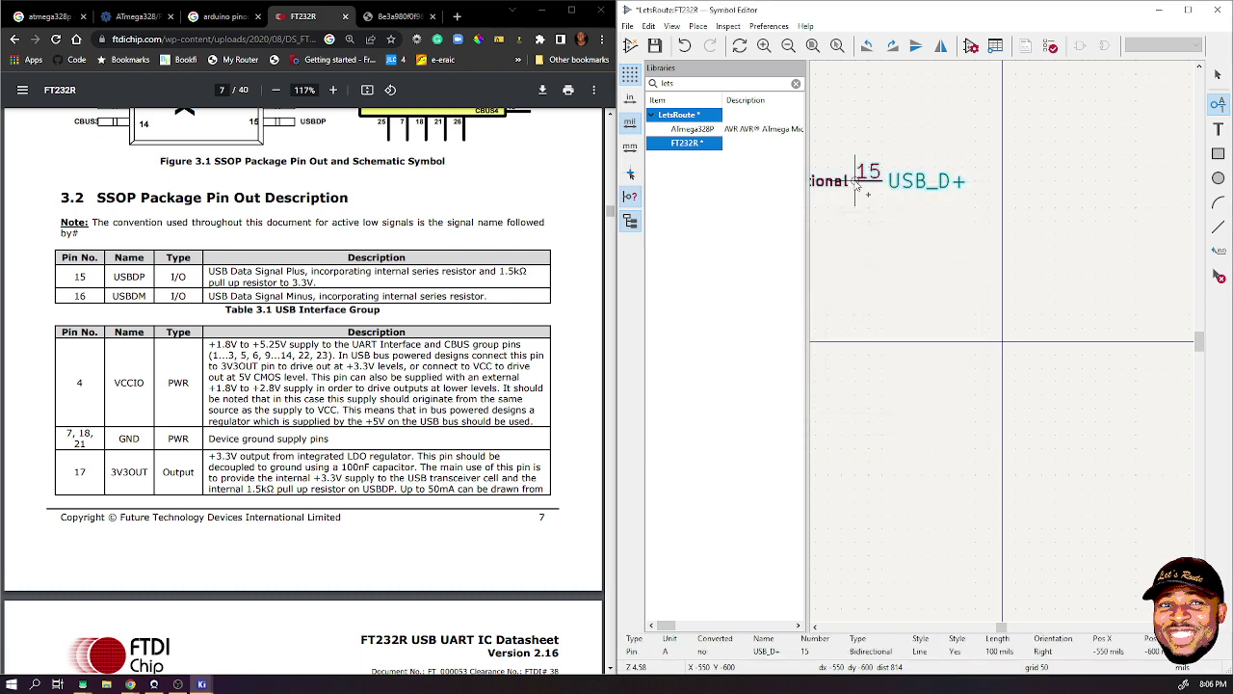
{"action": "left_click", "coordinate": [872, 198]}
{"action": "left_click", "coordinate": [872, 198]}
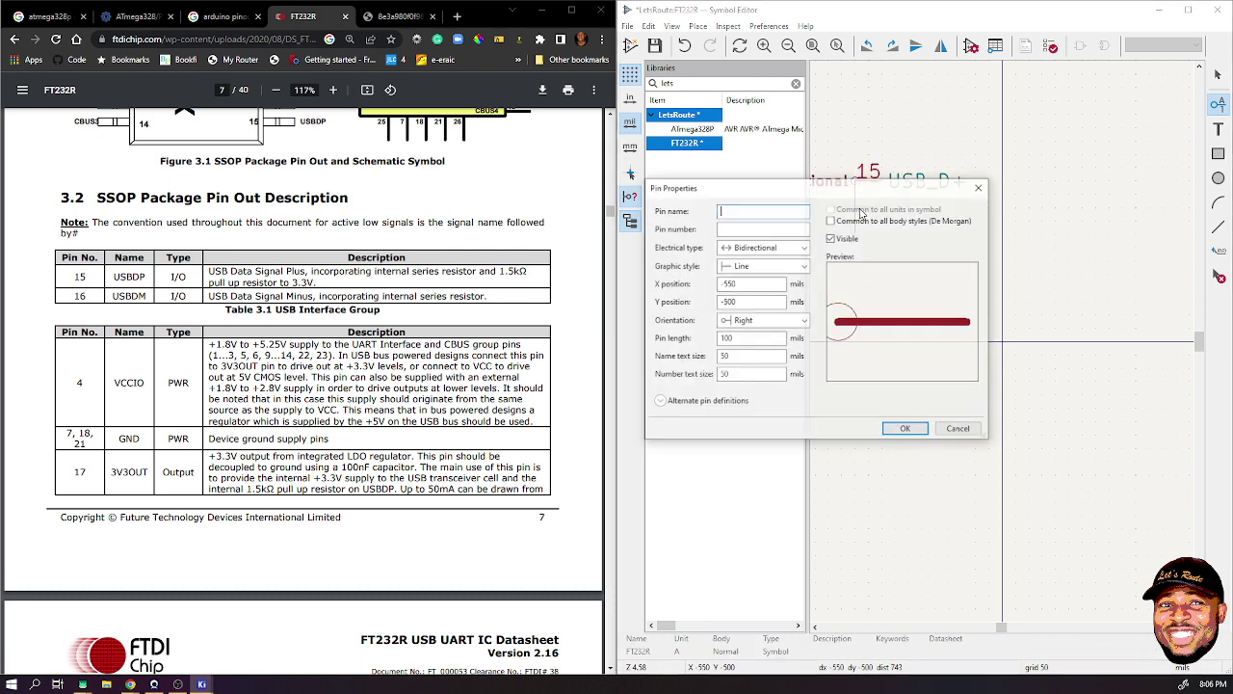
{"action": "type", "text": "USB_D"}
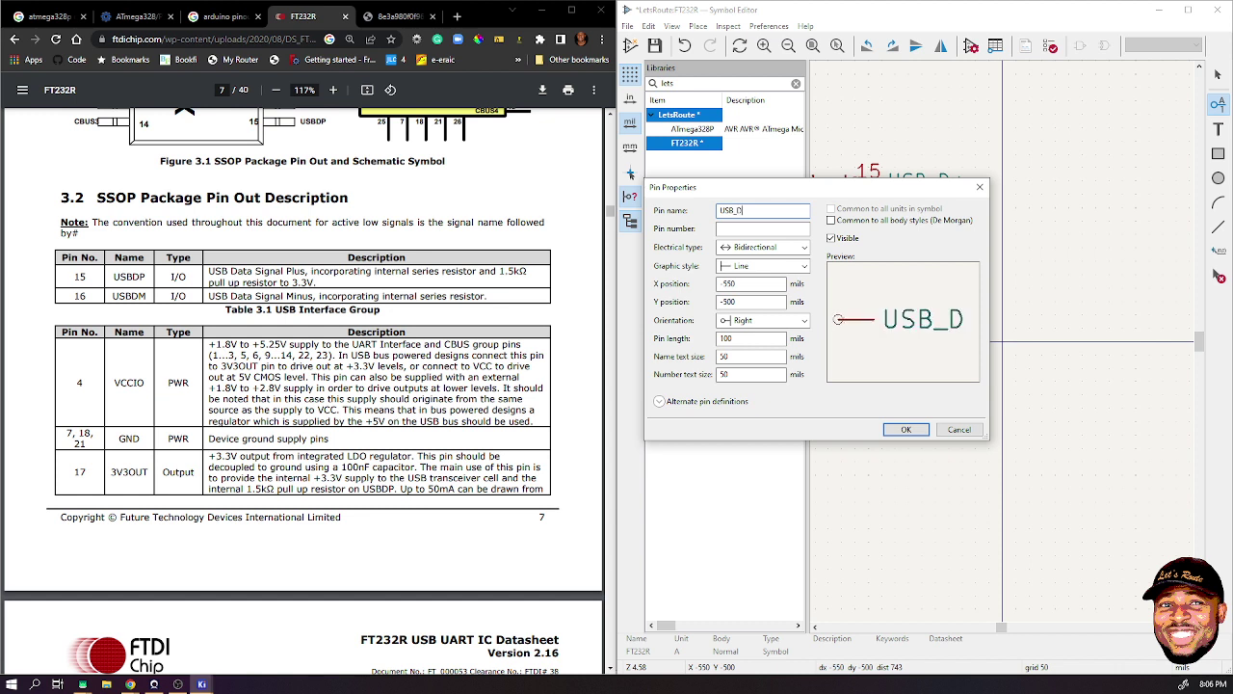
{"action": "type", "text": "-"}
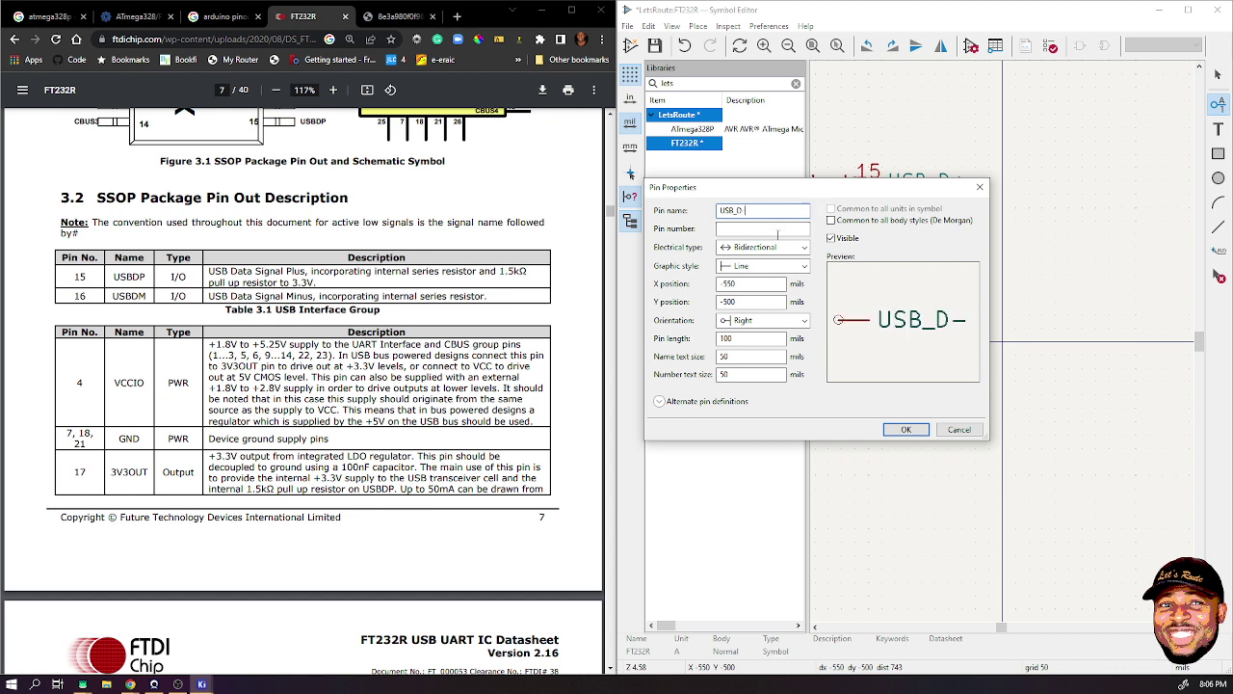
{"action": "left_click", "coordinate": [776, 231]}
{"action": "type", "text": "16"}
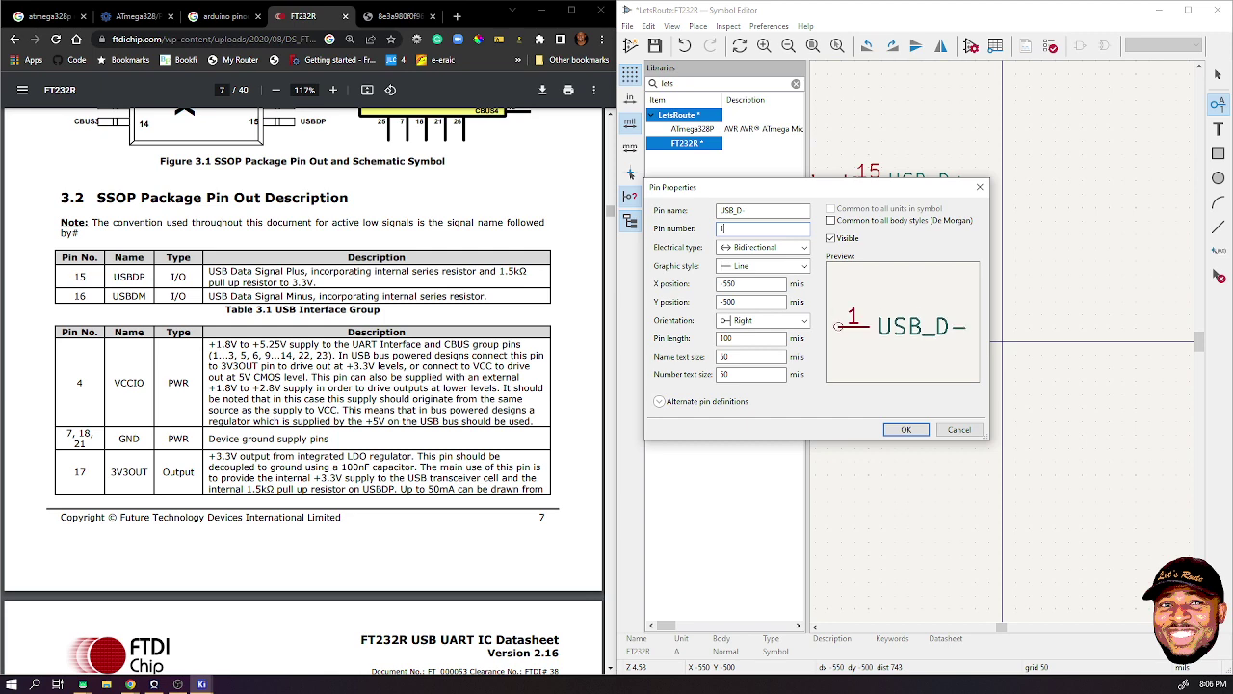
{"action": "left_click", "coordinate": [906, 429]}
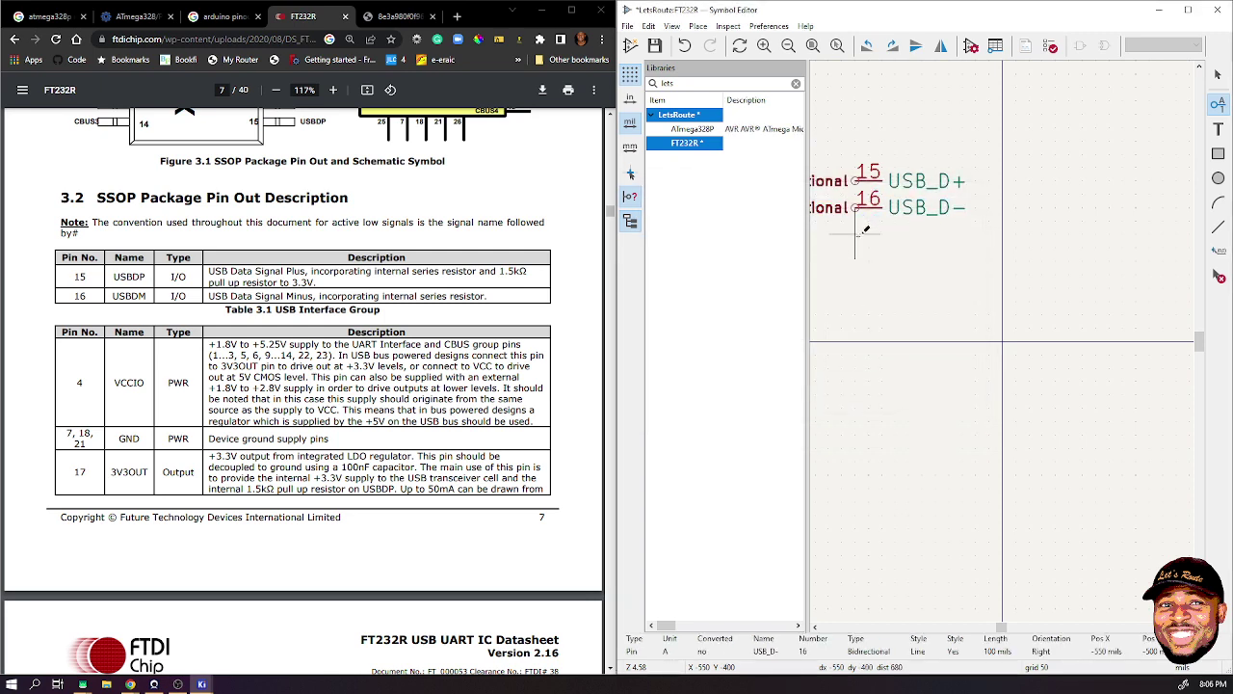
{"action": "left_click", "coordinate": [862, 233]}
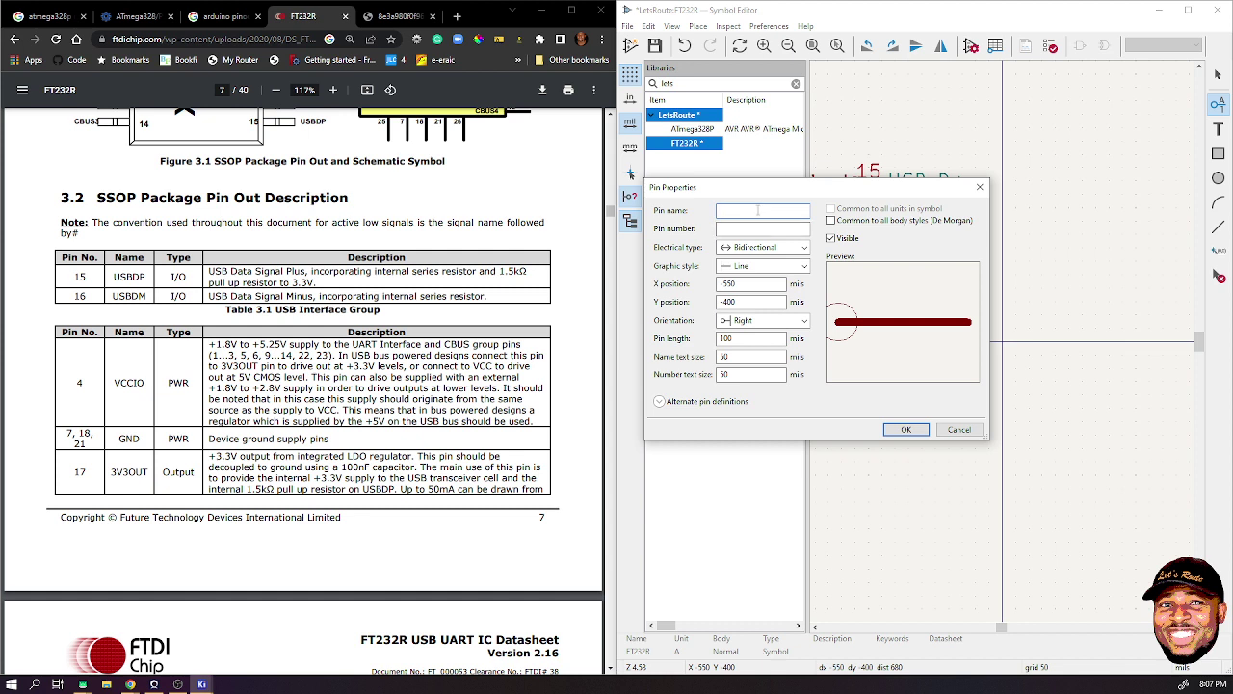
- Create a power-input pin with VCCIO and 4 entered, and place it on the symbol
{"action": "type", "text": "4"}
{"action": "key", "text": "Tab"}
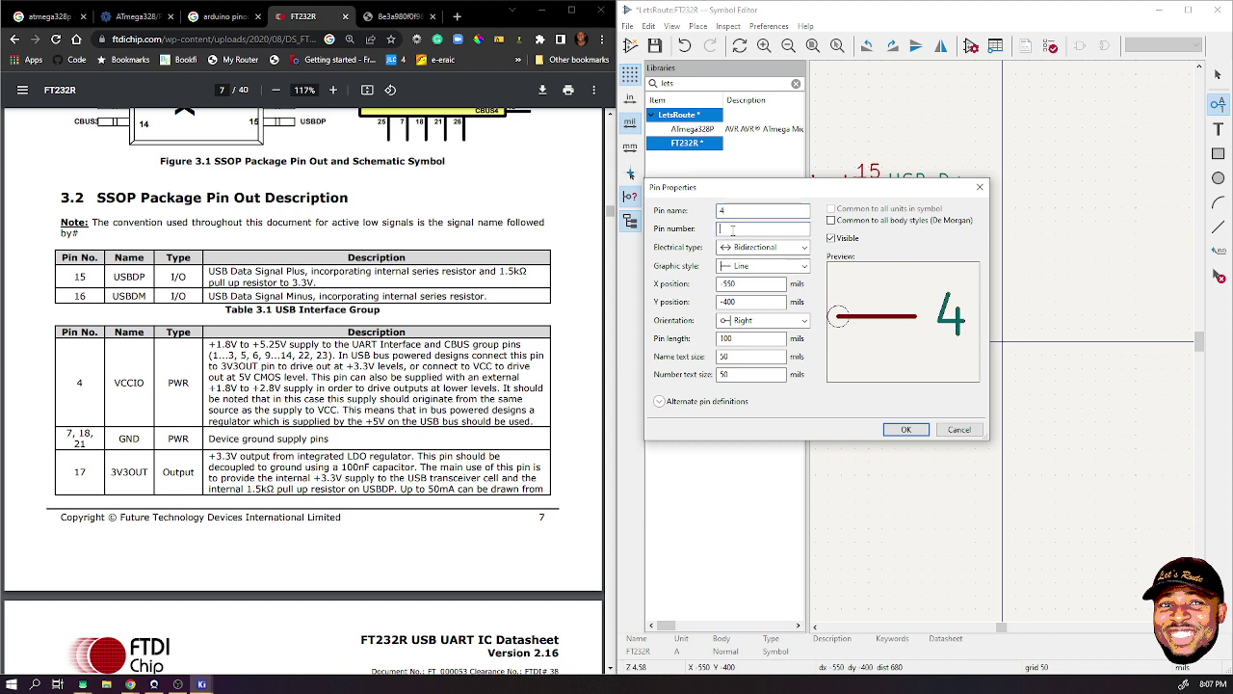
{"action": "type", "text": "VCCIO"}
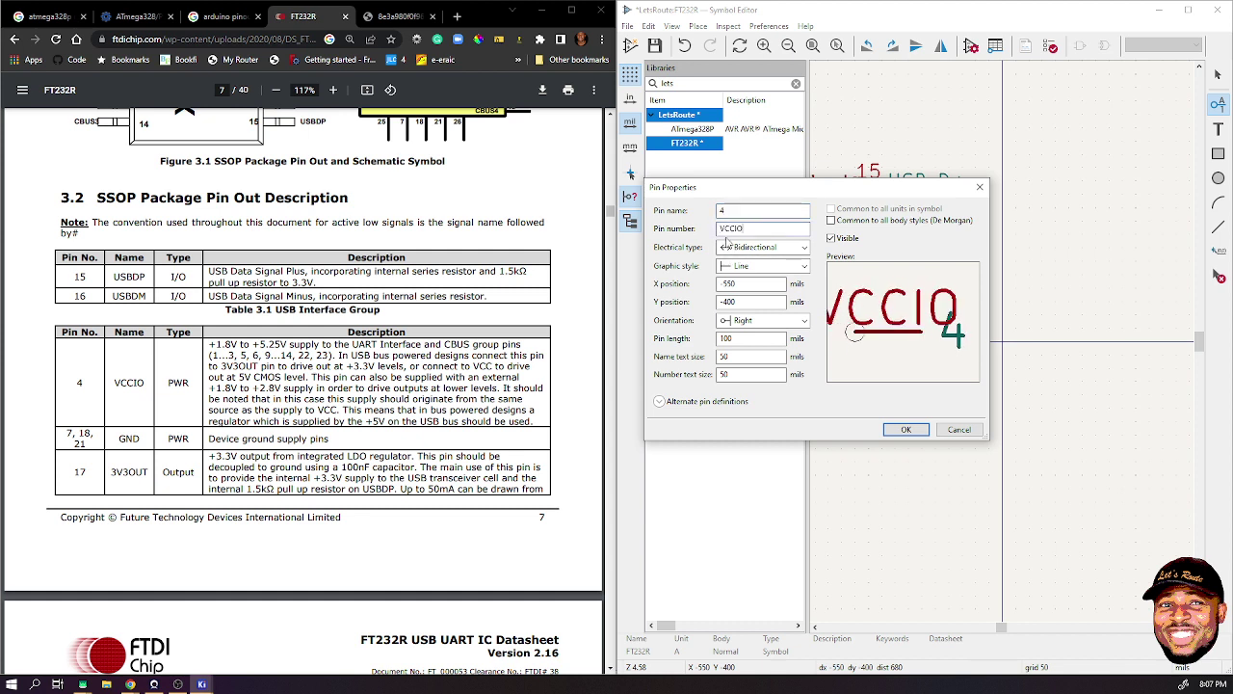
{"action": "left_click", "coordinate": [769, 249]}
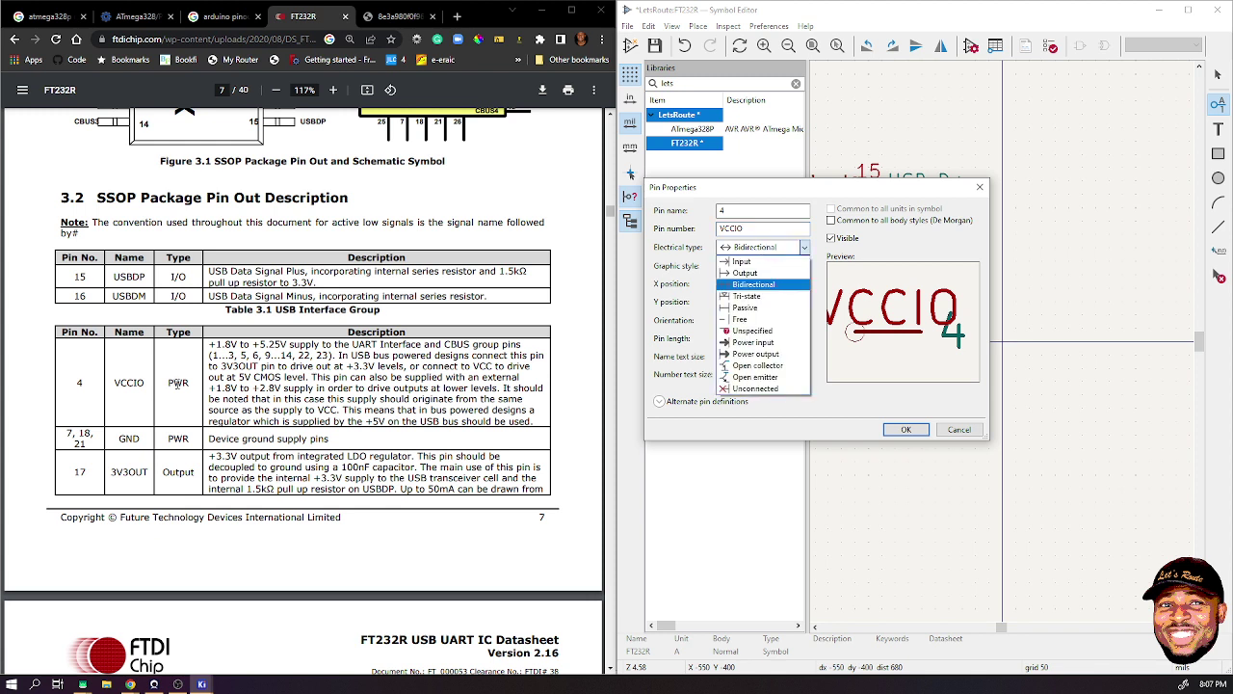
{"action": "left_click", "coordinate": [761, 343]}
{"action": "left_click", "coordinate": [906, 430]}
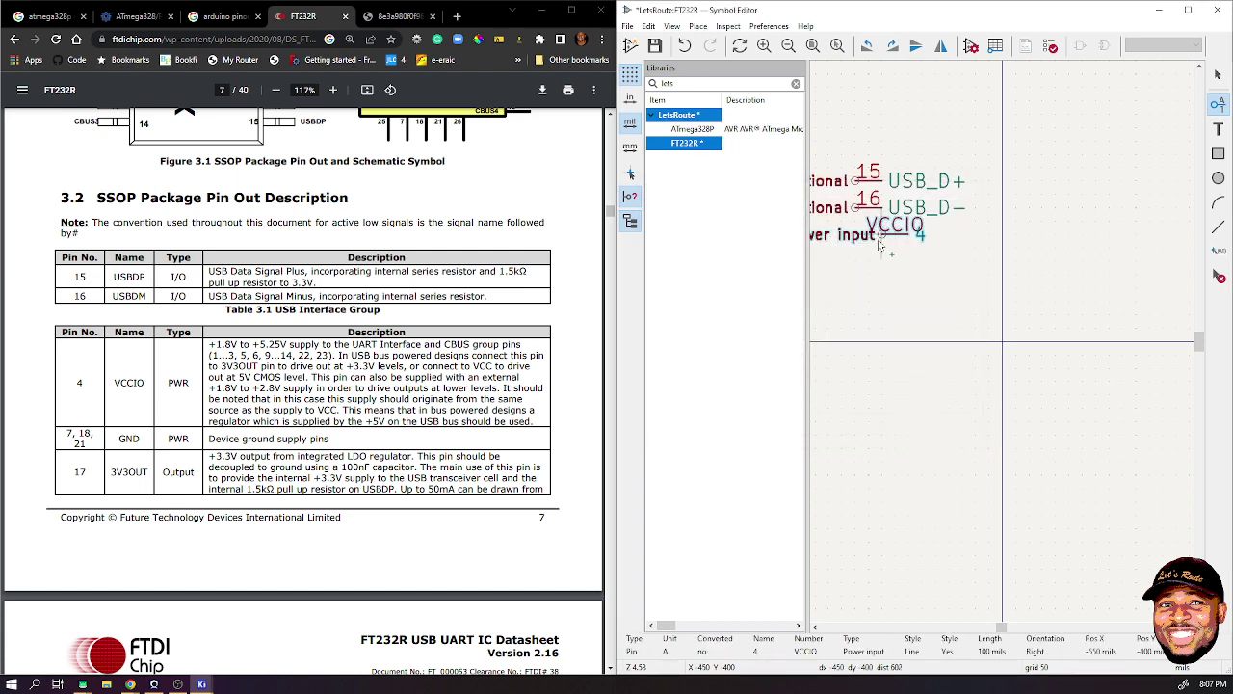
{"action": "left_click", "coordinate": [879, 247]}
- Fix the swapped fields so the pin reads name VCCIO, number 4, aligned under USB_D-
{"action": "double_click", "coordinate": [879, 247]}
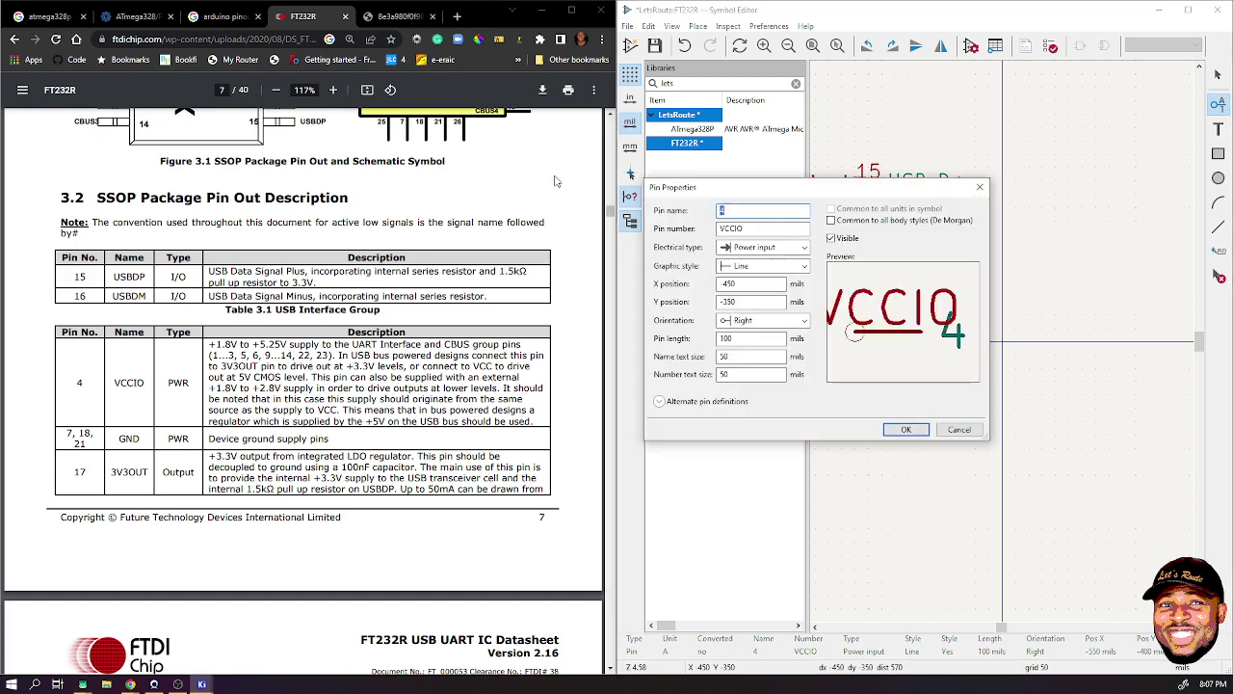
{"action": "type", "text": "V"}
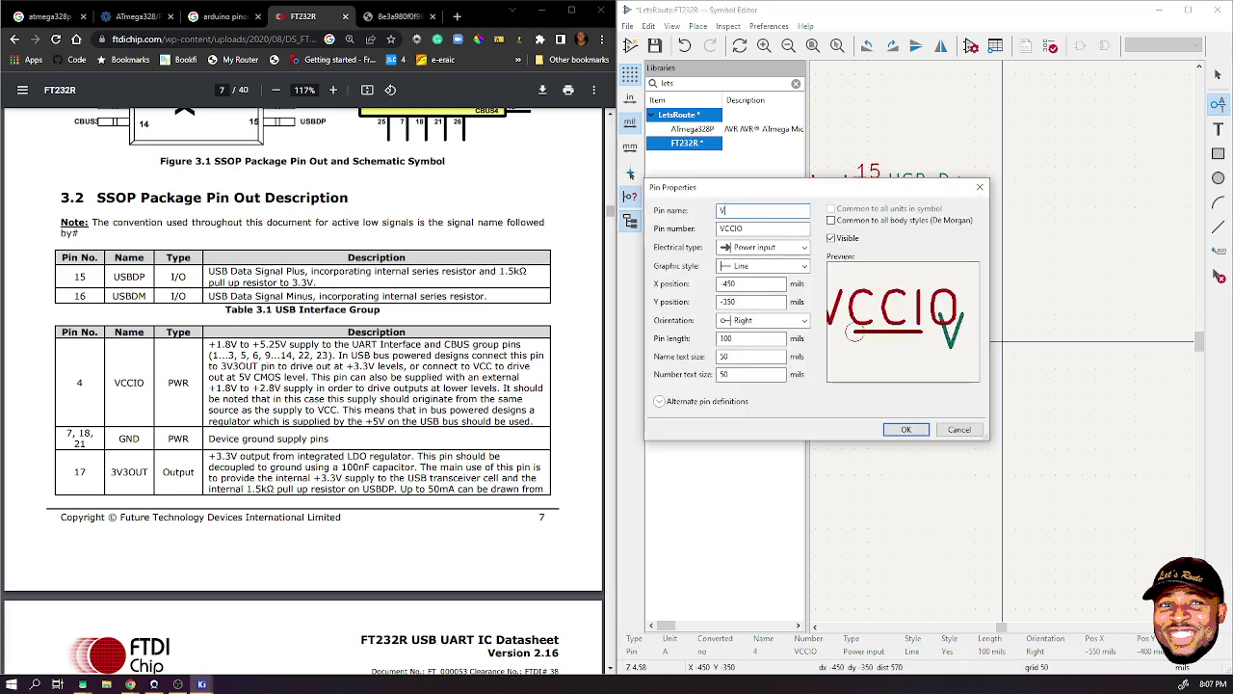
{"action": "type", "text": "CCIO"}
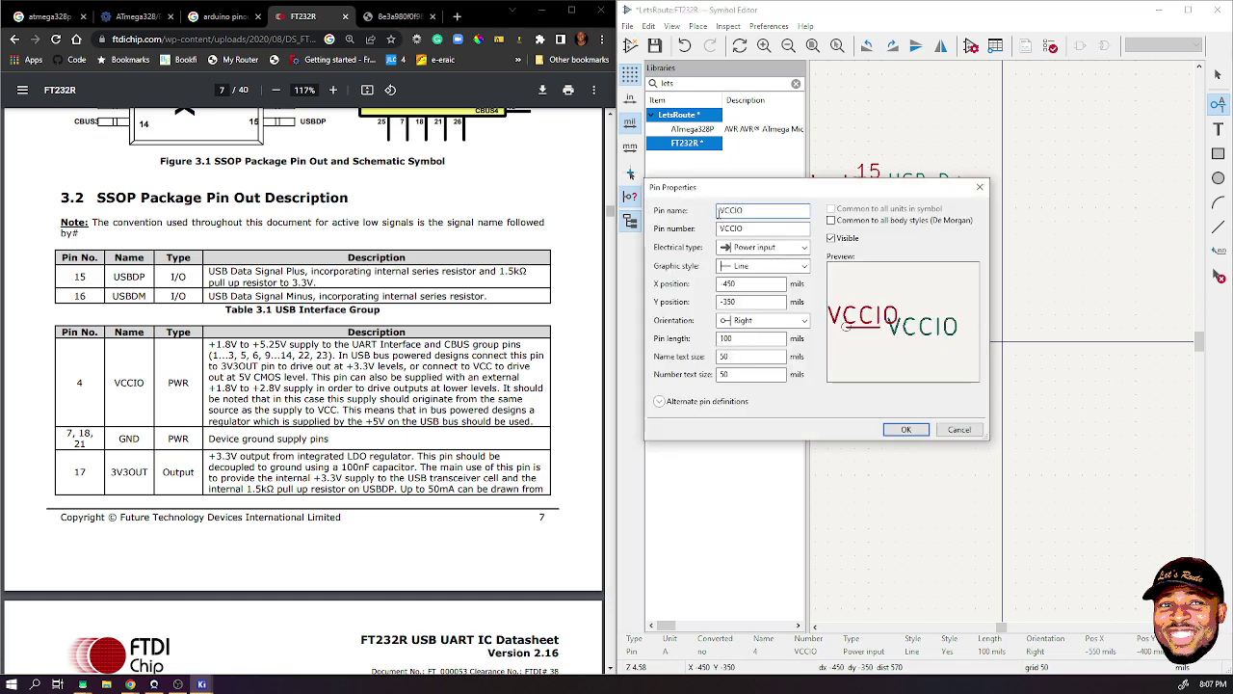
{"action": "key", "text": "Tab"}
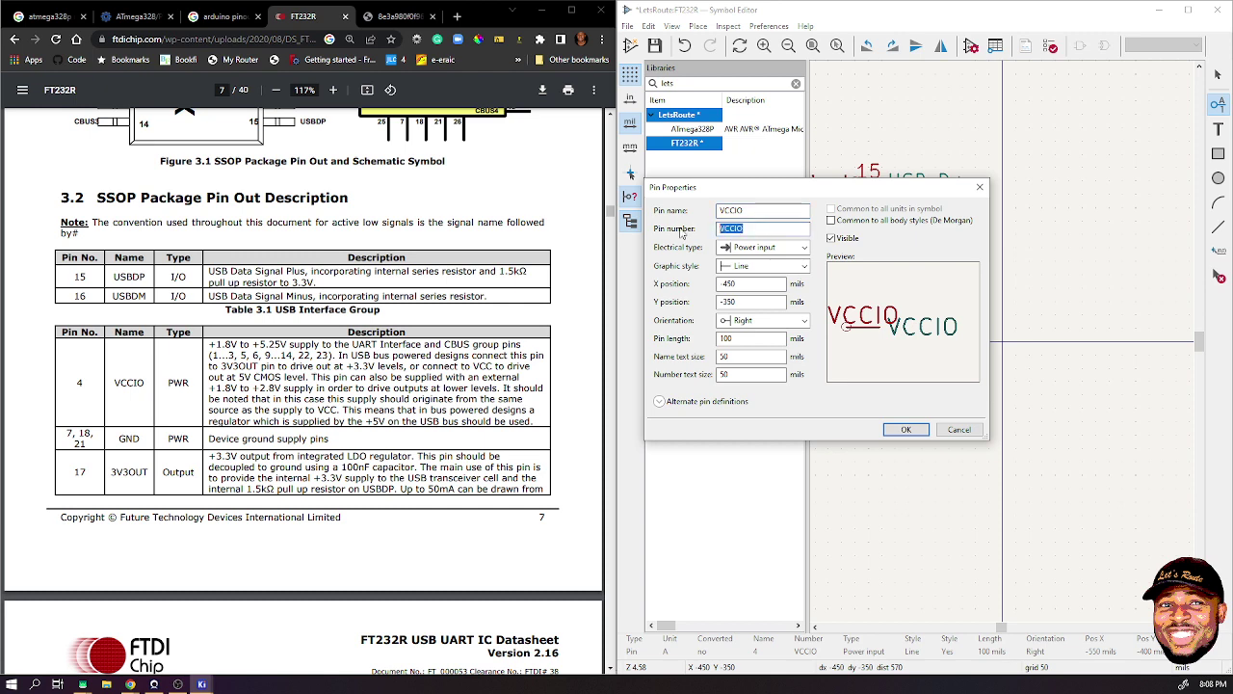
{"action": "type", "text": "4"}
{"action": "left_click", "coordinate": [905, 429]}
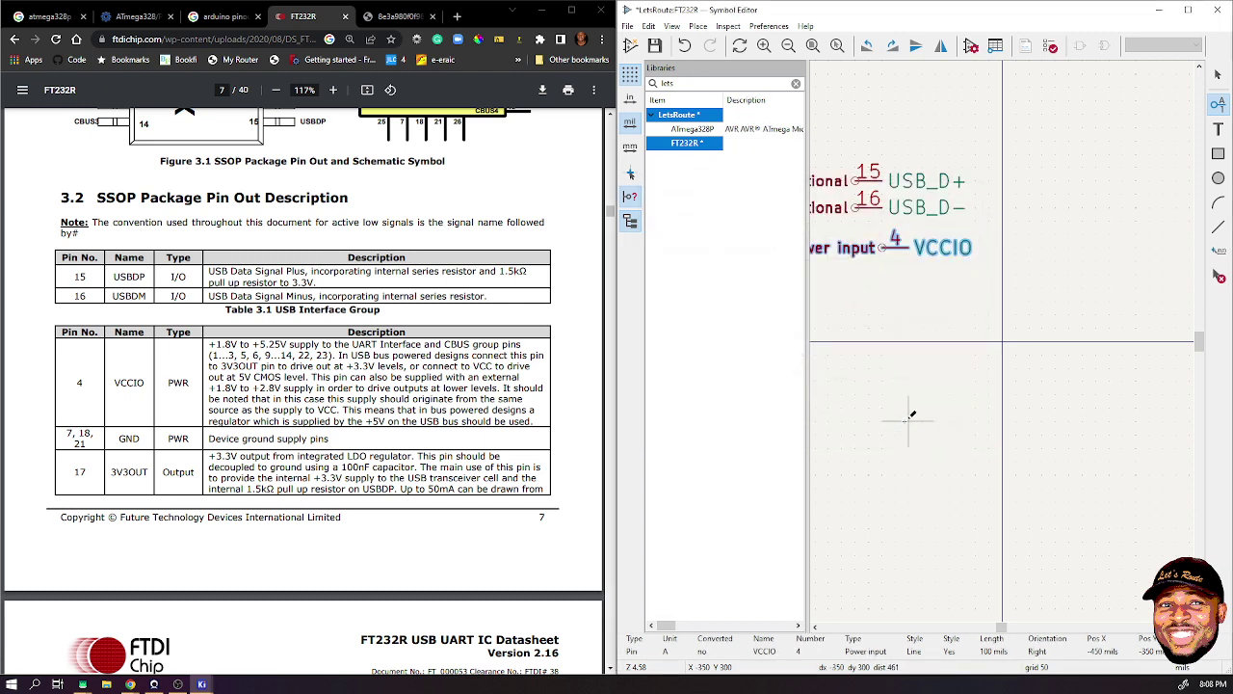
{"action": "left_click_drag", "start_coordinate": [910, 247], "coordinate": [866, 251]}
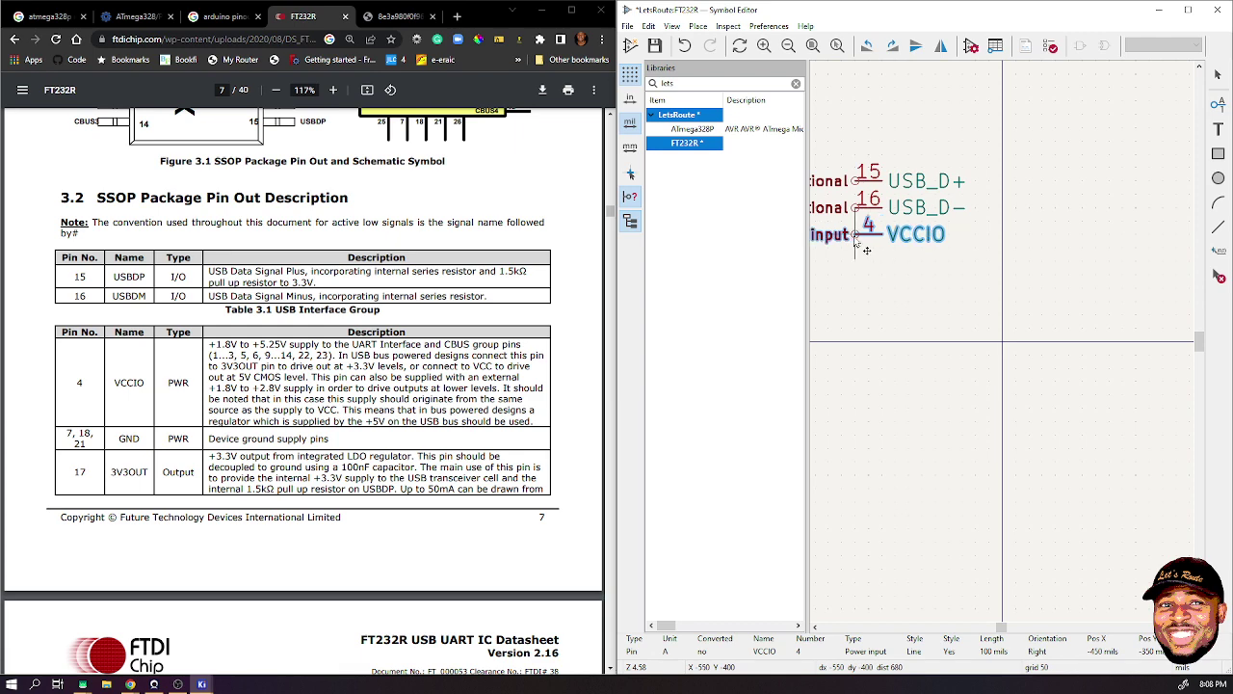
{"action": "key", "text": "p"}
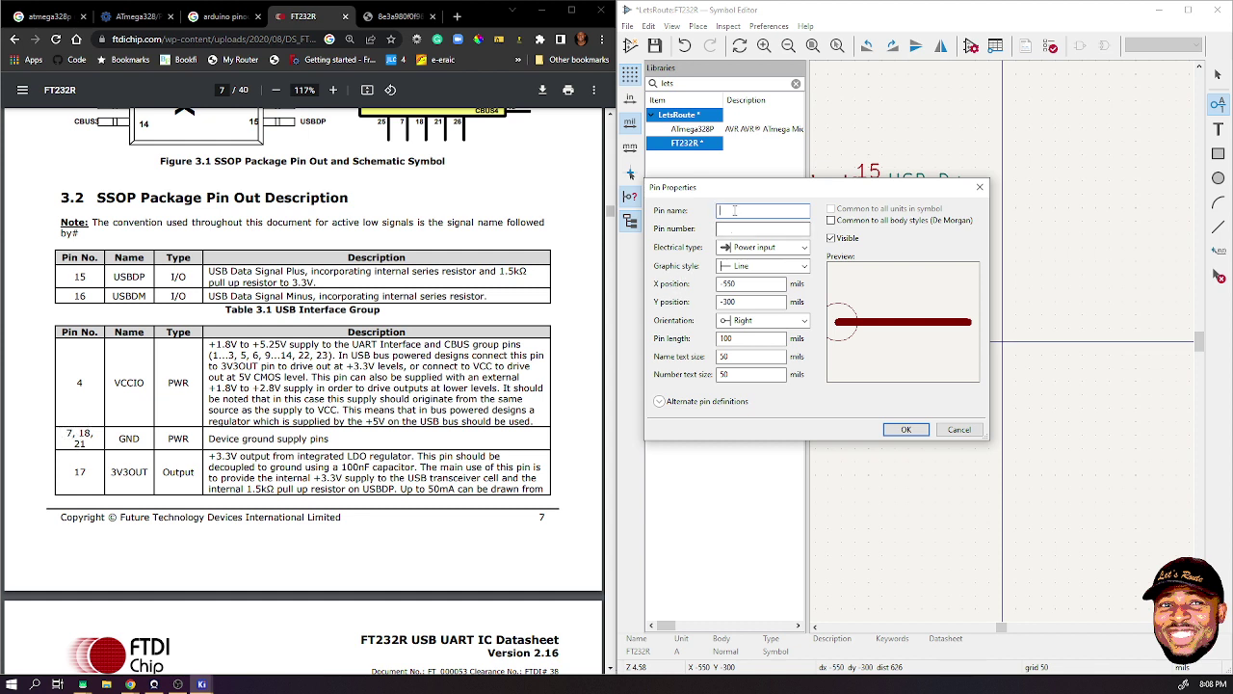
- Add GND pin 7 and place it below VCCIO
{"action": "type", "text": "GND"}
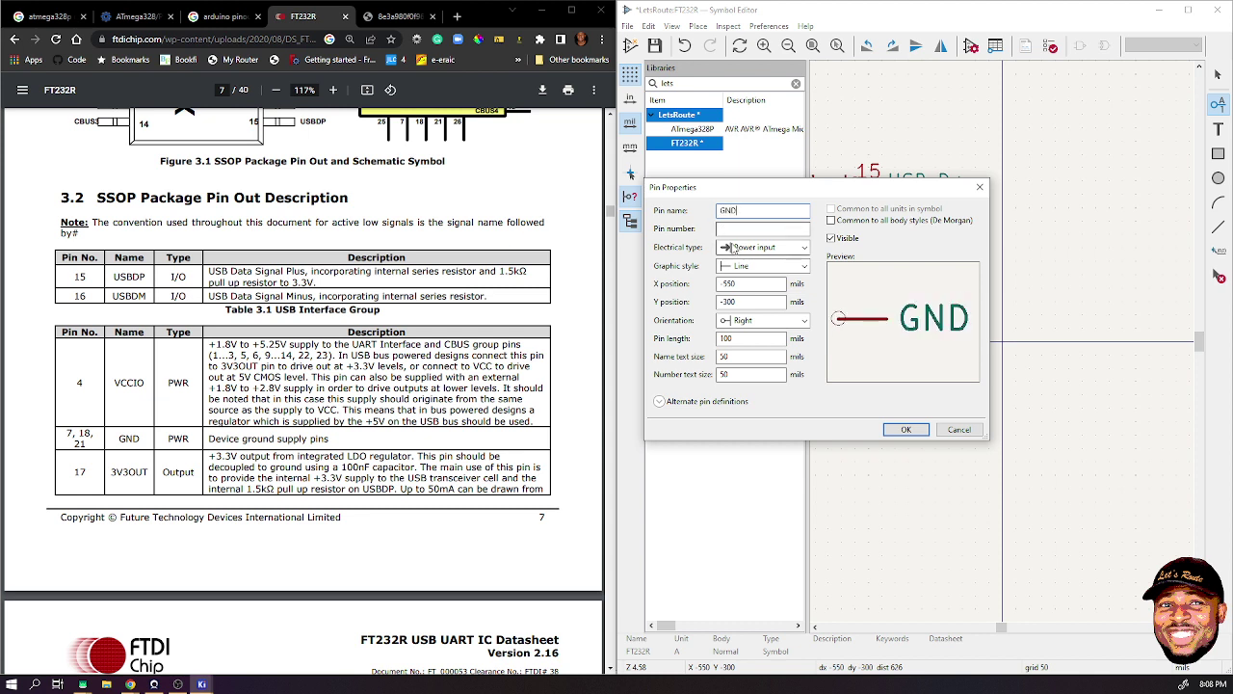
{"action": "left_click", "coordinate": [738, 231]}
{"action": "type", "text": "7"}
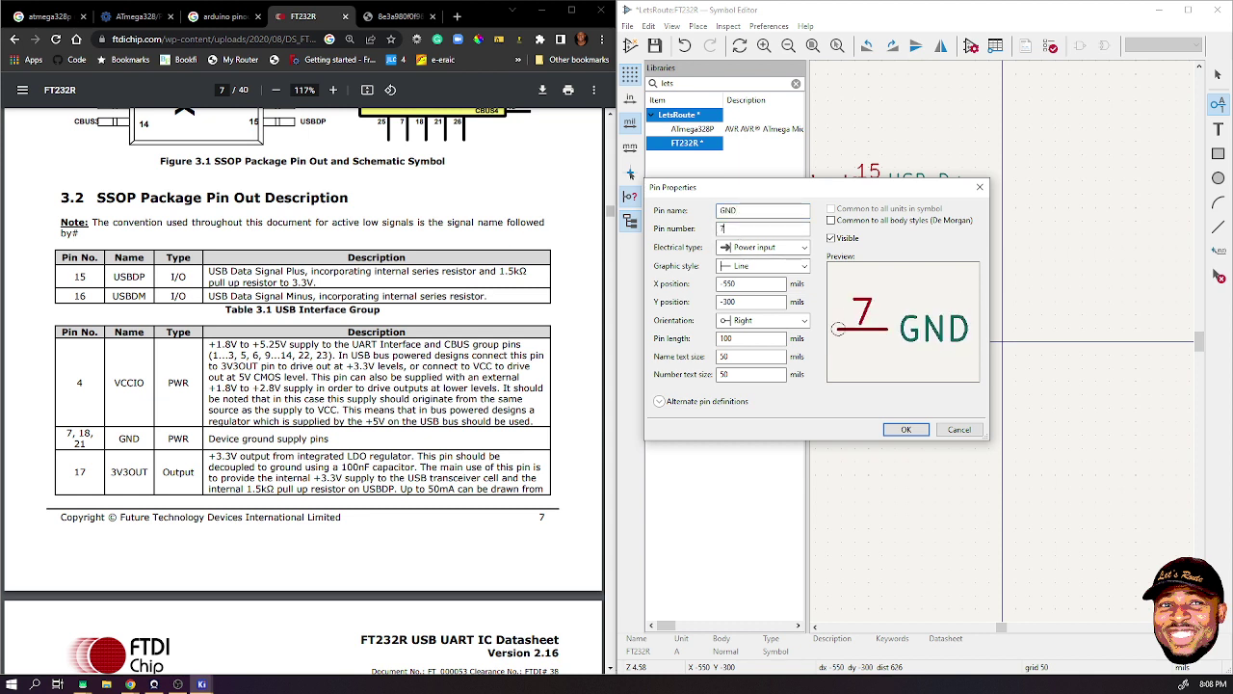
{"action": "left_click", "coordinate": [905, 429]}
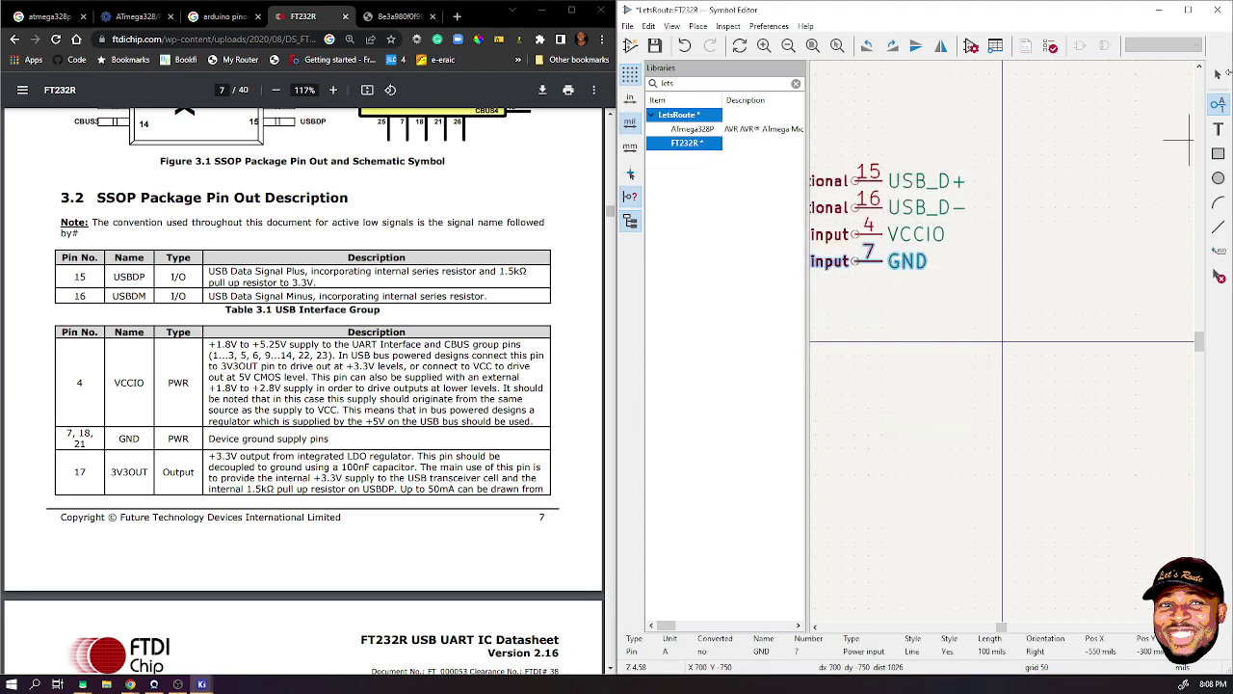
{"action": "left_click", "coordinate": [853, 260]}
- Duplicate GND pin 7 twice with Ctrl+D, stacking the copies one row apart below it
{"action": "left_click", "coordinate": [873, 267]}
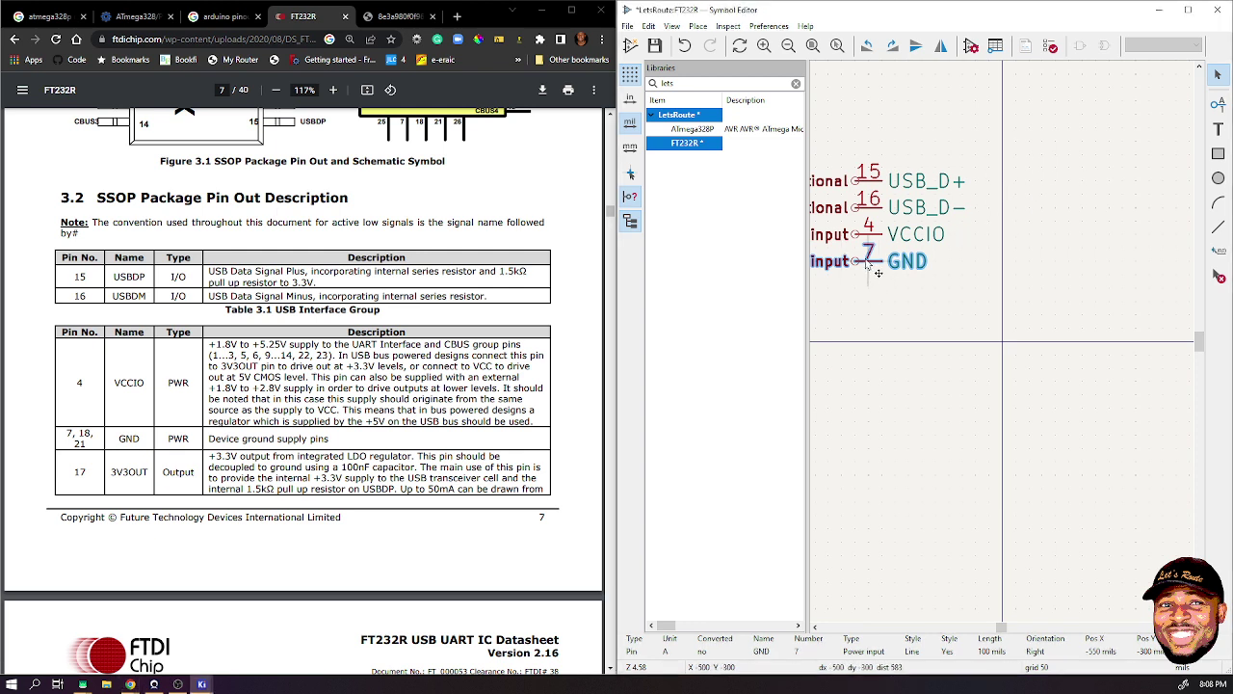
{"action": "key", "text": "ctrl+d"}
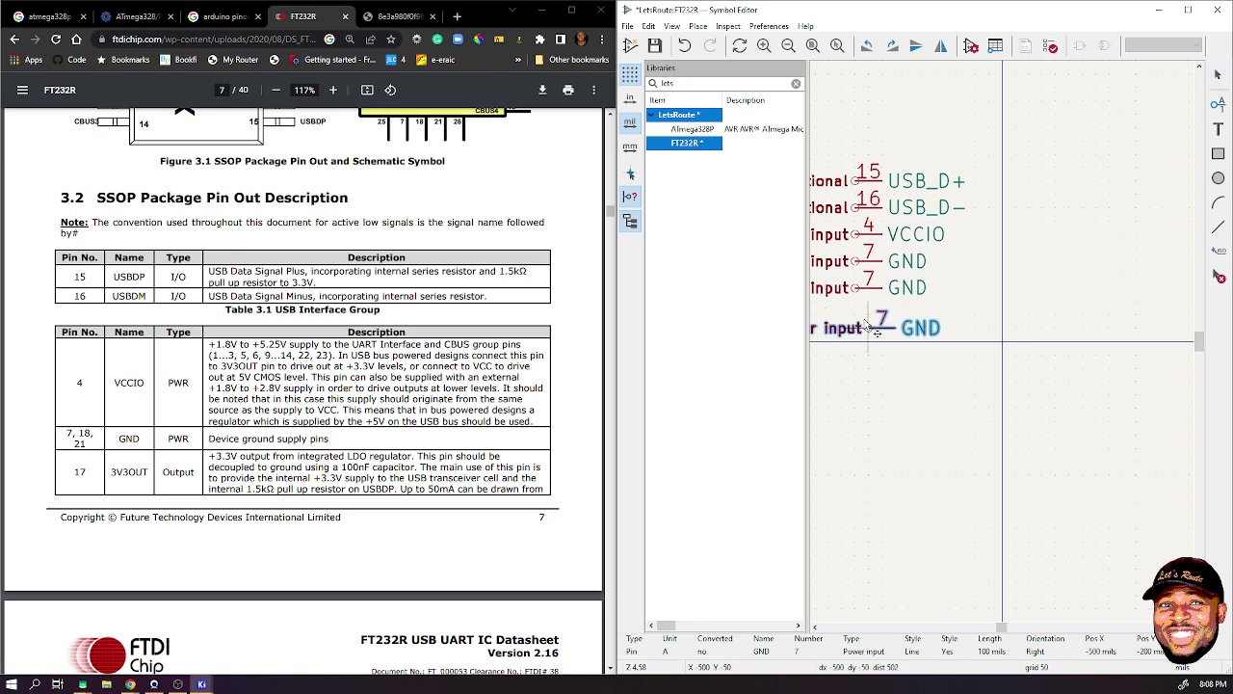
{"action": "left_click", "coordinate": [863, 297]}
{"action": "key", "text": "ctrl+d"}
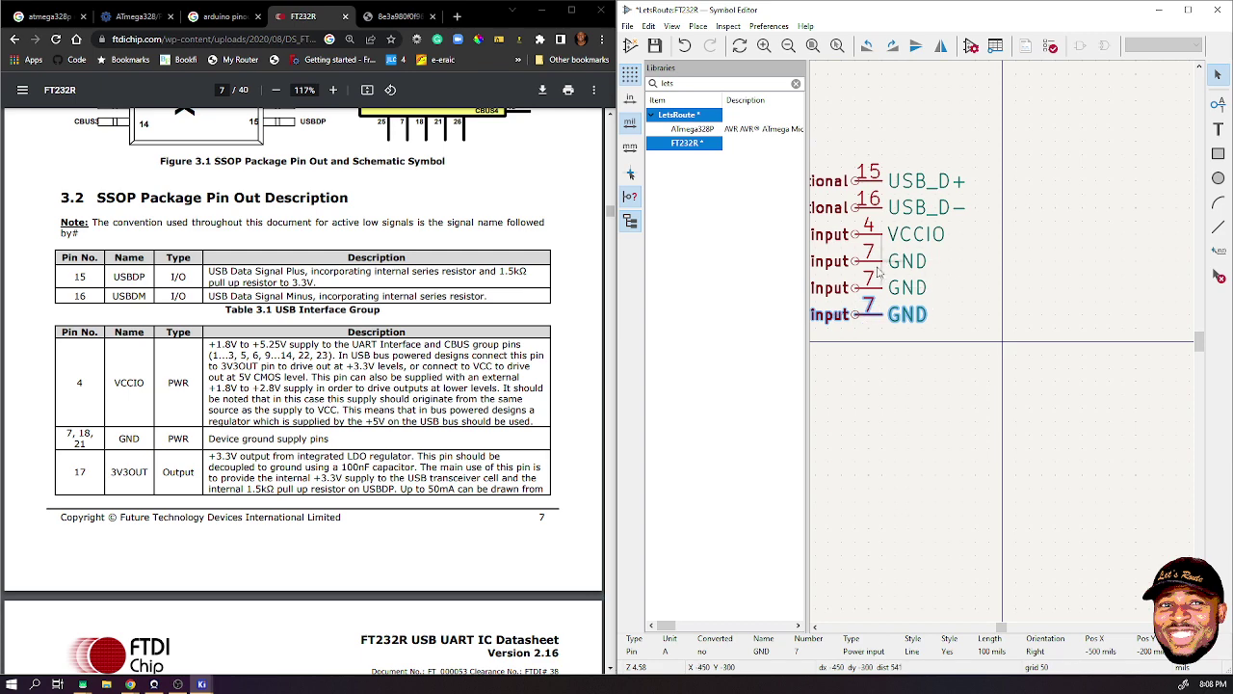
{"action": "left_click", "coordinate": [867, 323]}
{"action": "type", "text": "eE"}
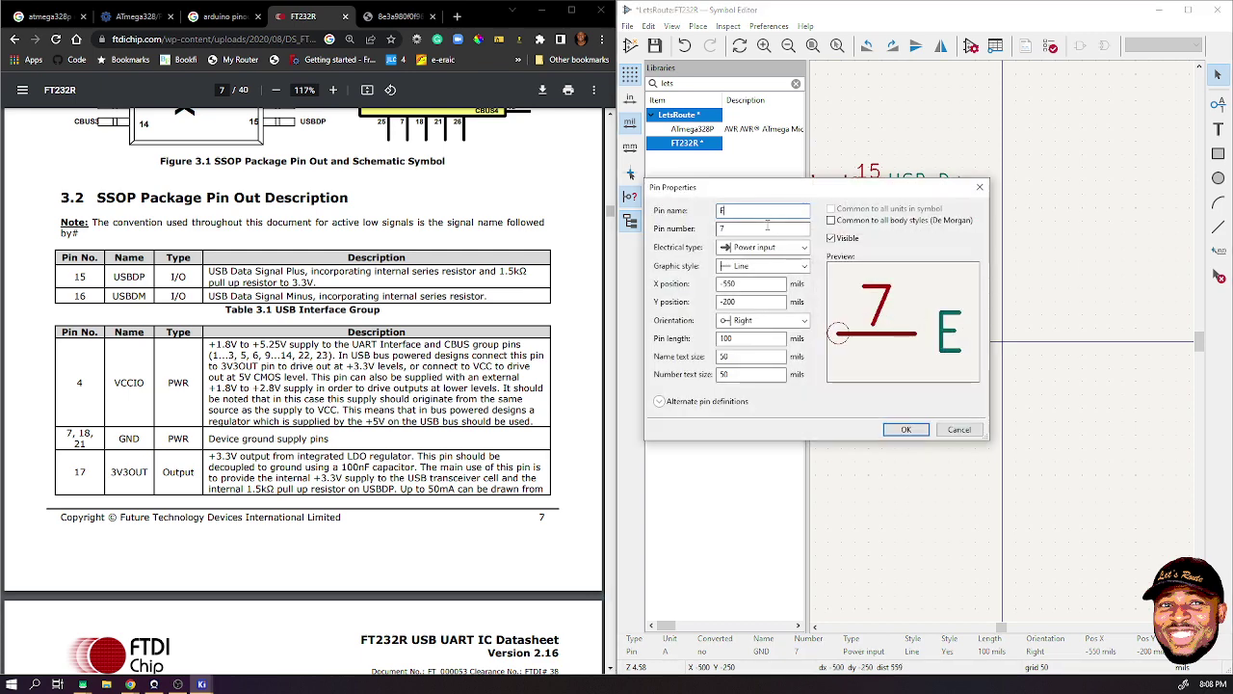
{"action": "key", "text": "Escape"}
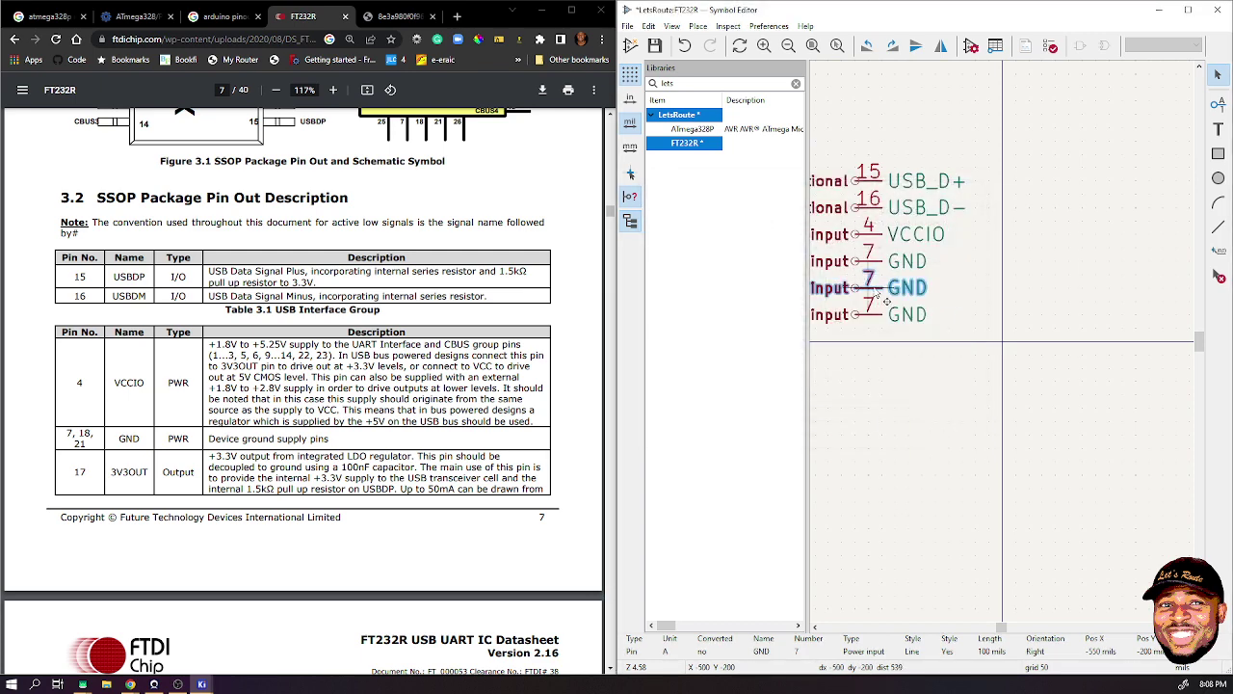
- Renumber the middle GND copy to 18 and the bottom copy to 21
{"action": "double_click", "coordinate": [840, 293]}
{"action": "key", "text": "Tab"}
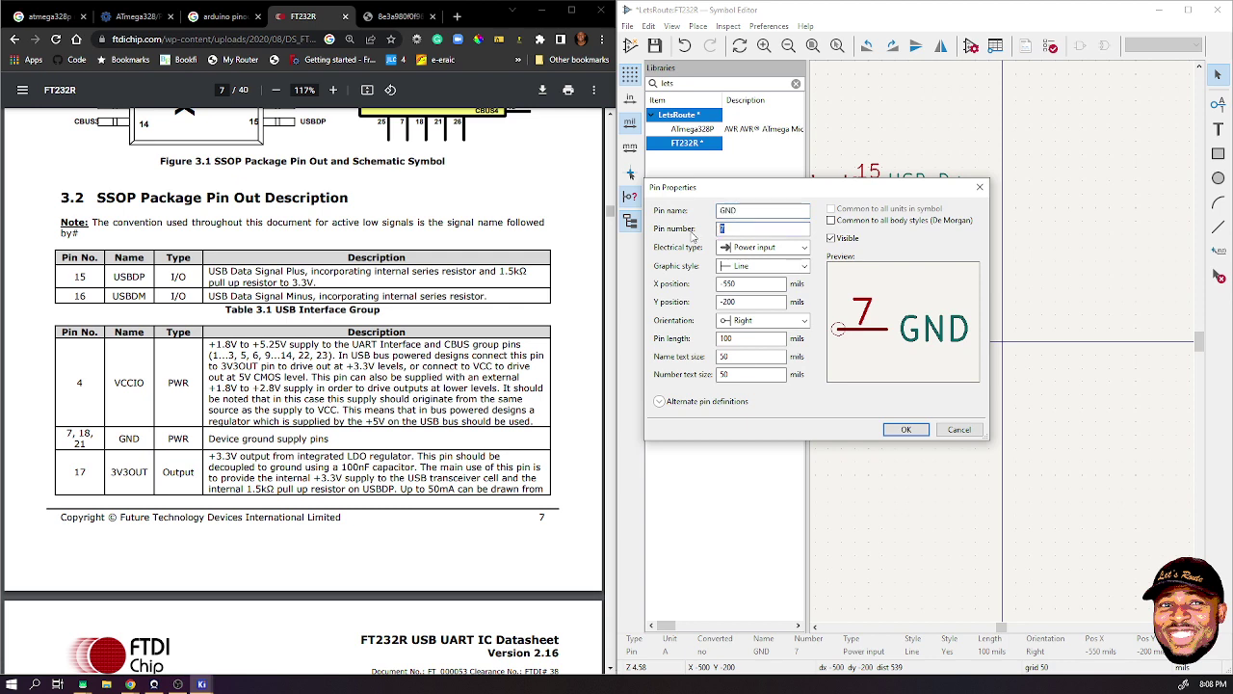
{"action": "type", "text": "1"}
{"action": "type", "text": "8"}
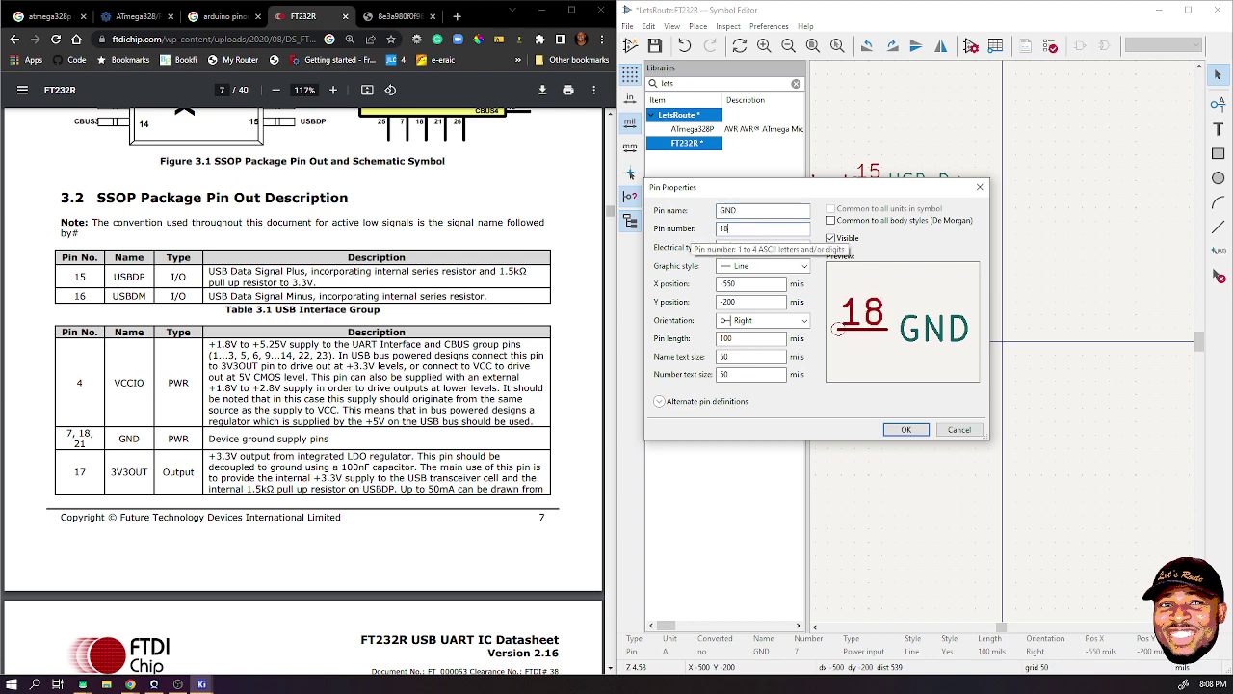
{"action": "key", "text": "Return"}
{"action": "left_click", "coordinate": [881, 324]}
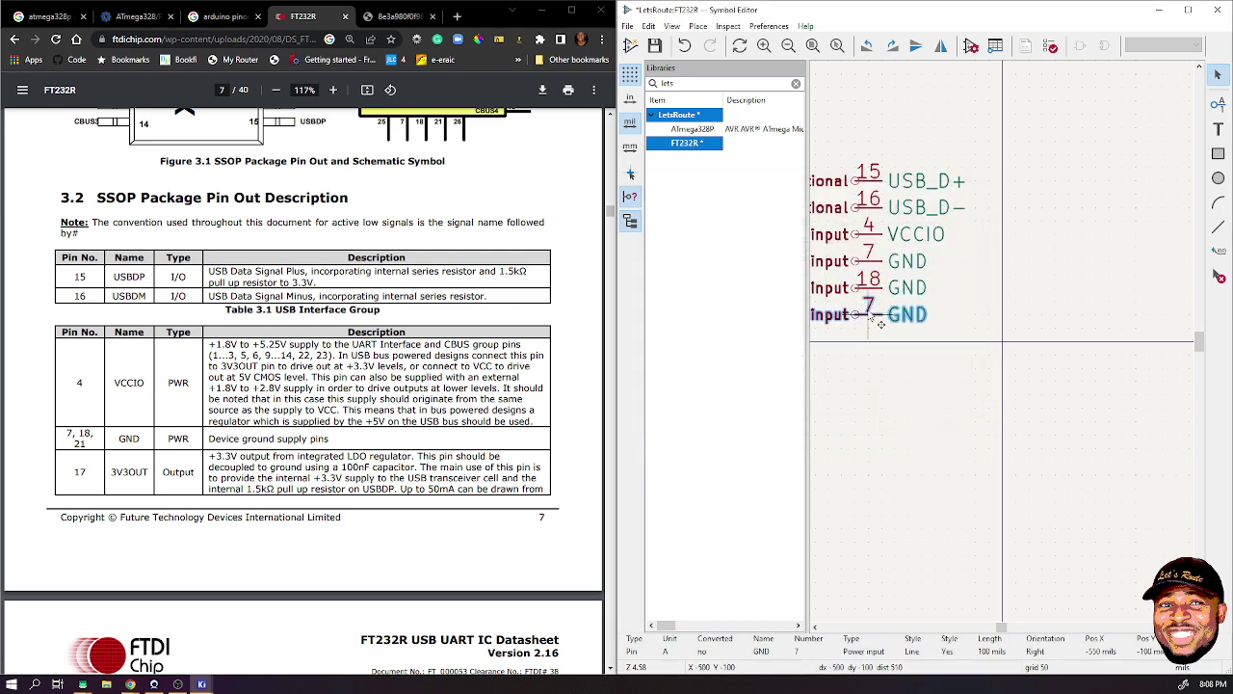
{"action": "double_click", "coordinate": [880, 323]}
{"action": "double_click", "coordinate": [721, 228]}
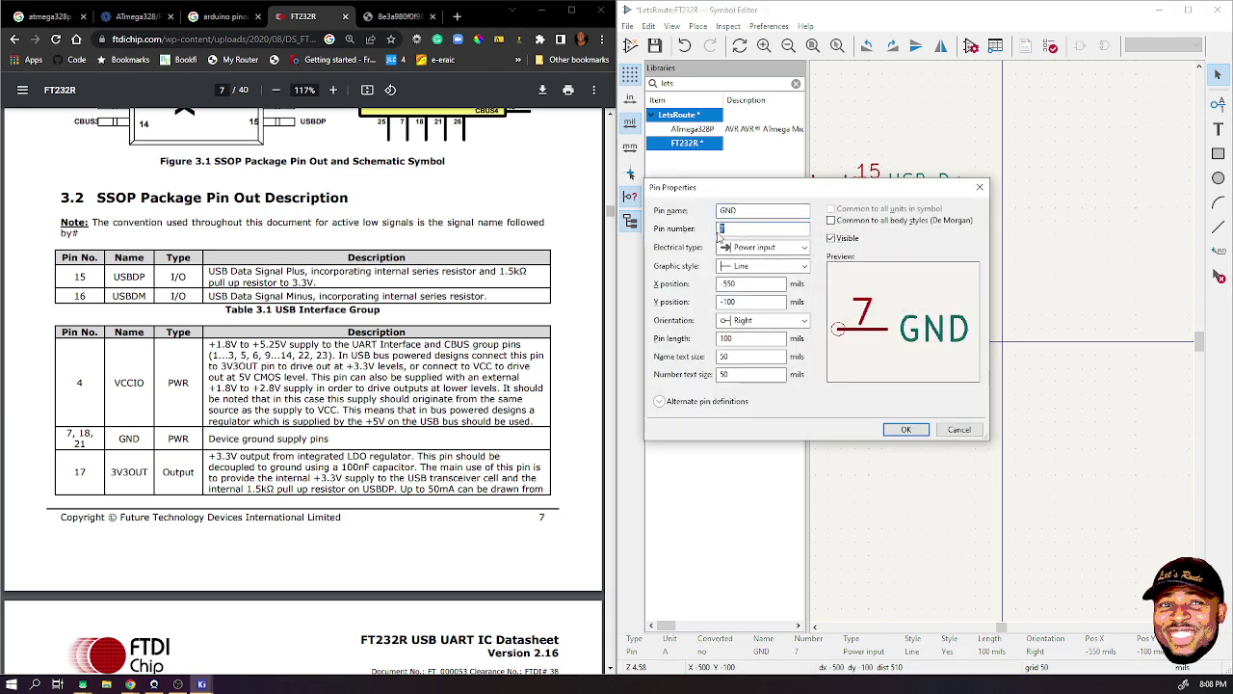
{"action": "type", "text": "21"}
{"action": "key", "text": "Return"}
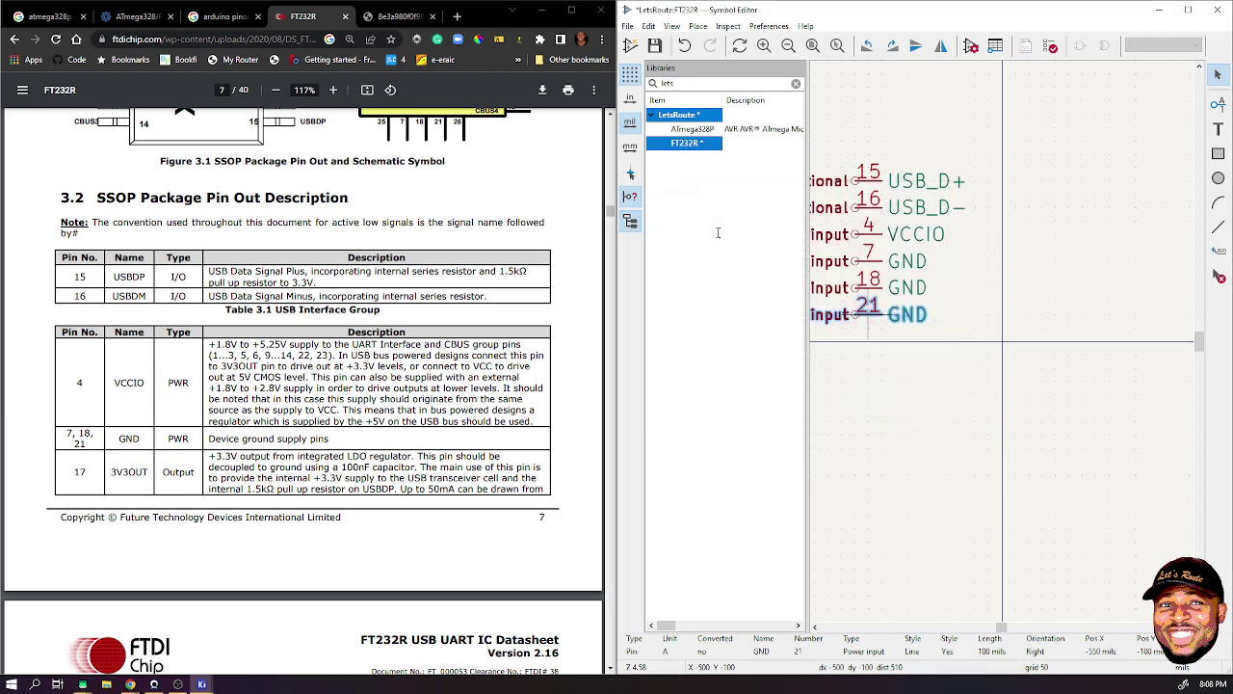
{"action": "left_click", "coordinate": [911, 354]}
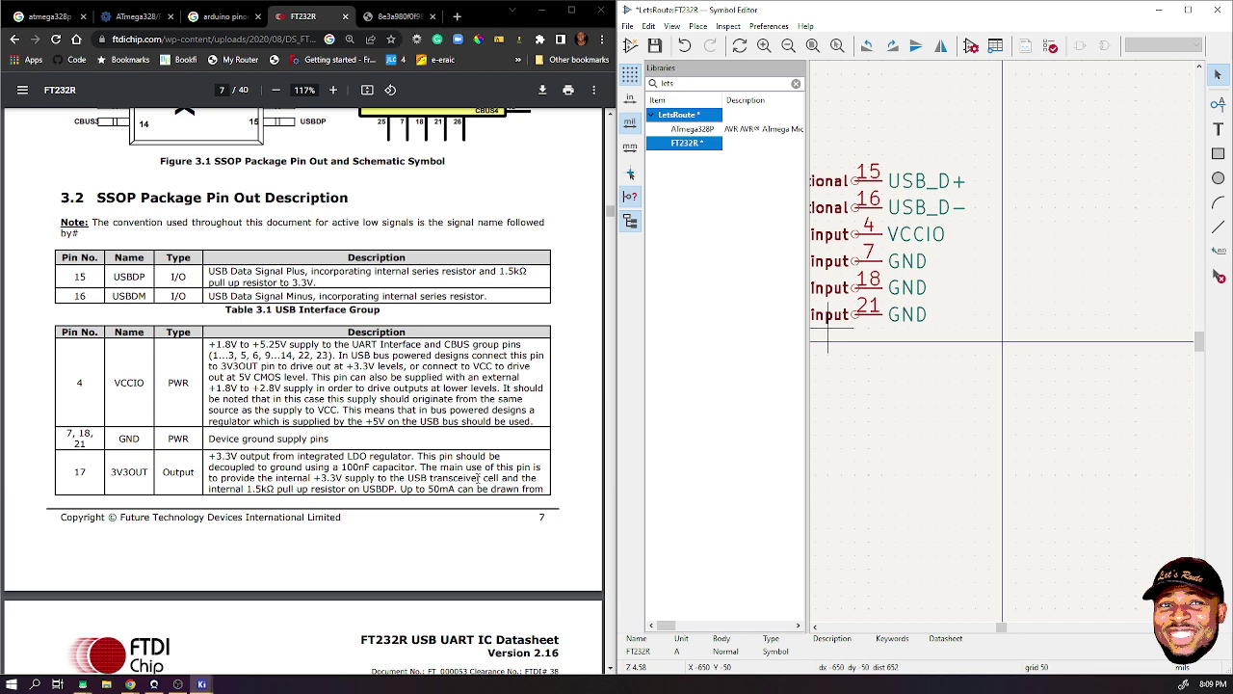
- Create power-output pin 3V3_OUT, number 17, and drop it beneath GND pin 21
{"action": "left_click", "coordinate": [1219, 106]}
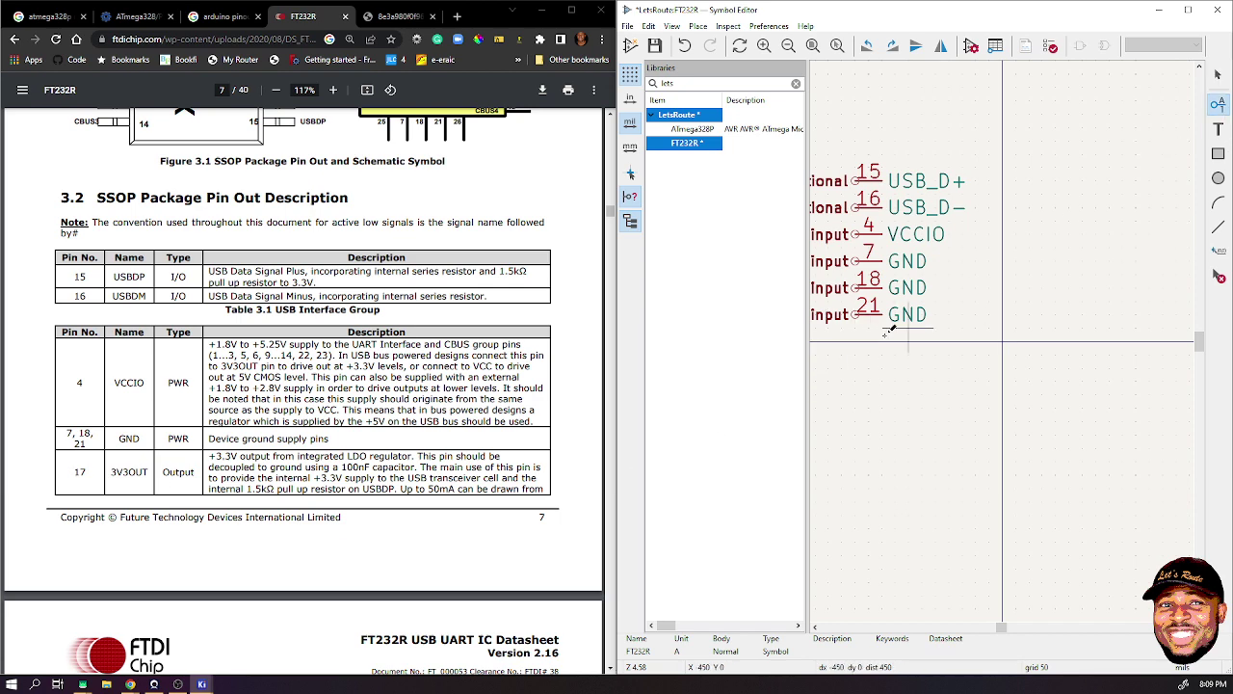
{"action": "left_click", "coordinate": [853, 345]}
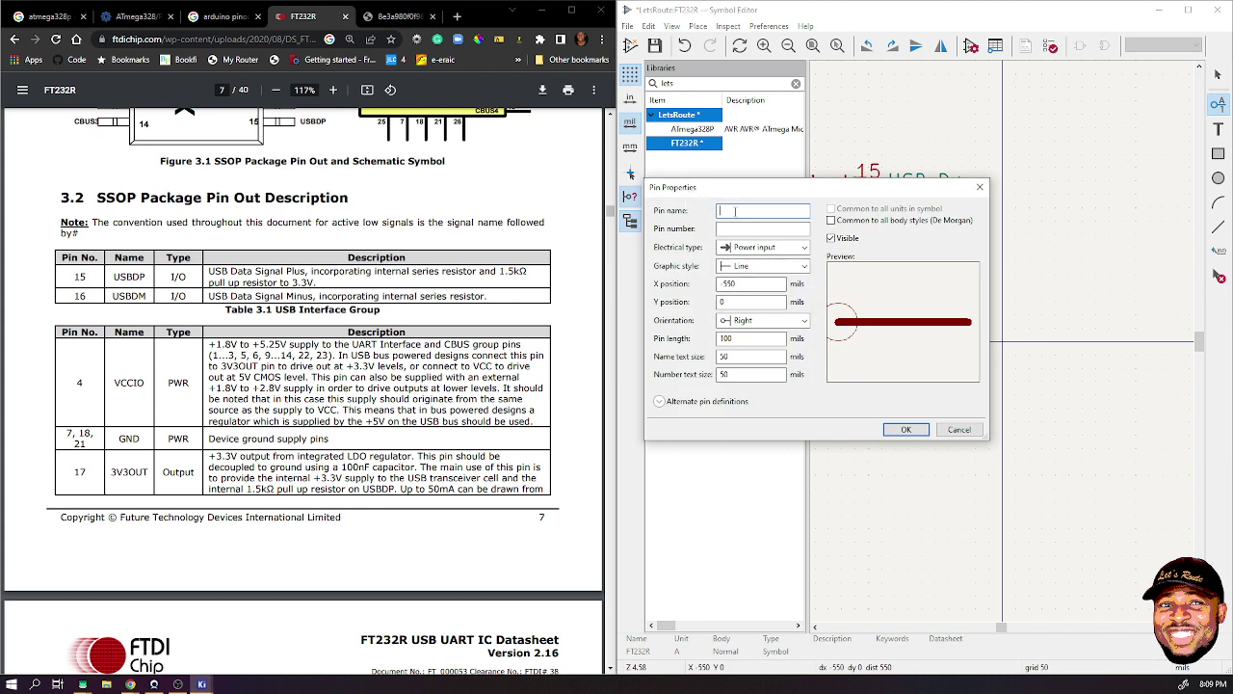
{"action": "type", "text": "3V3_OUT"}
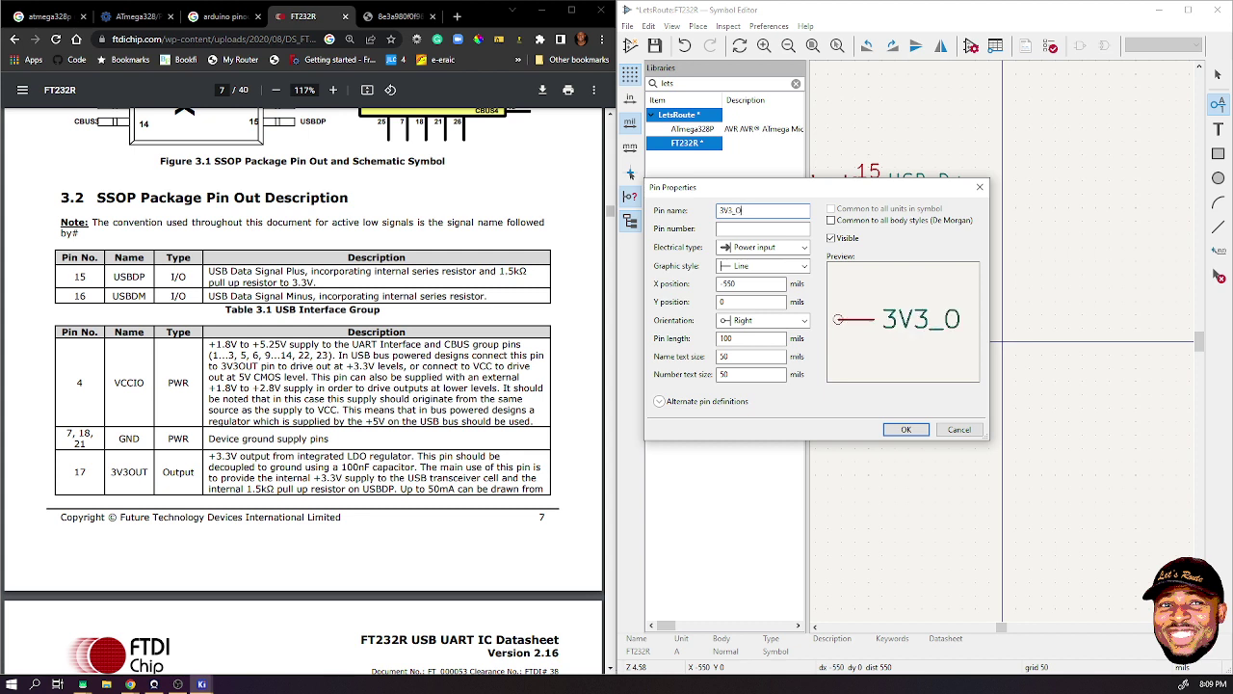
{"action": "left_click", "coordinate": [737, 229]}
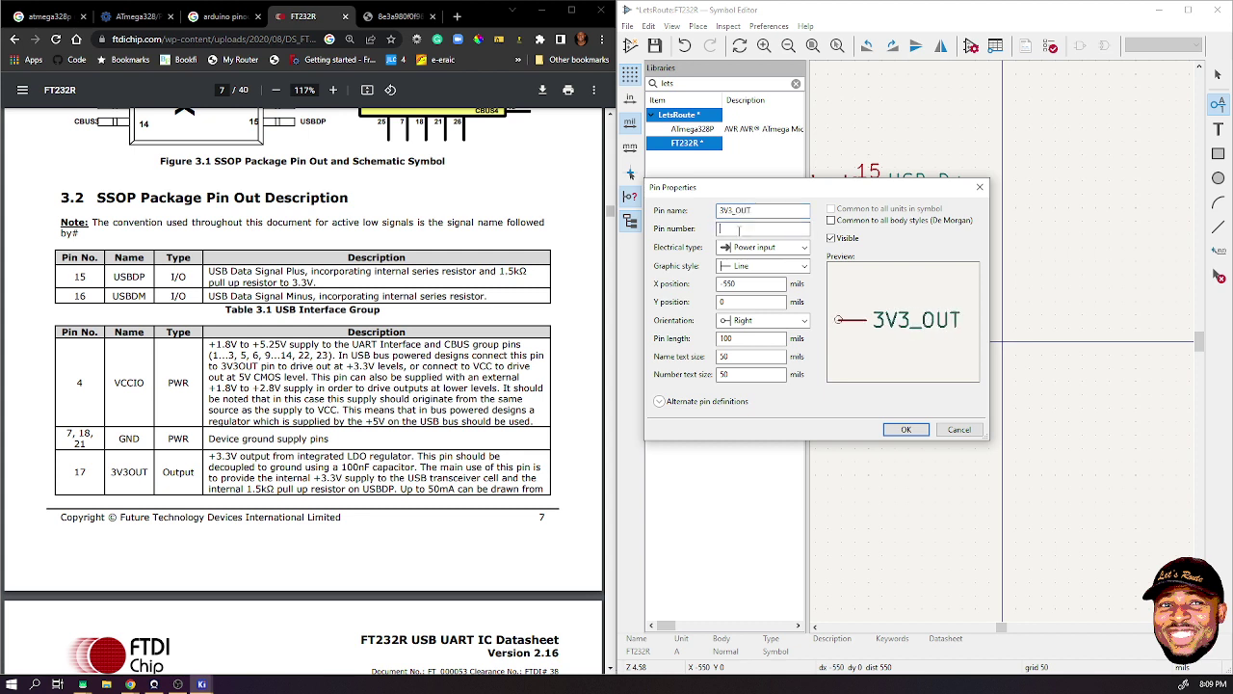
{"action": "type", "text": "17"}
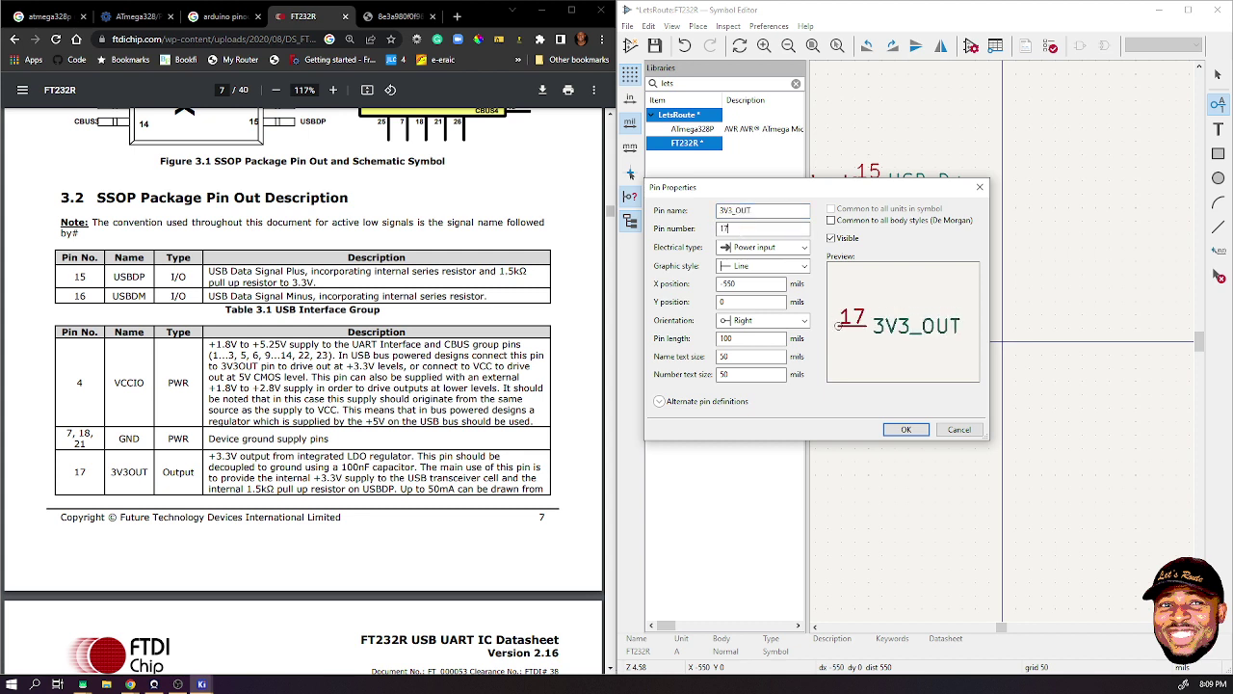
{"action": "left_click", "coordinate": [771, 248]}
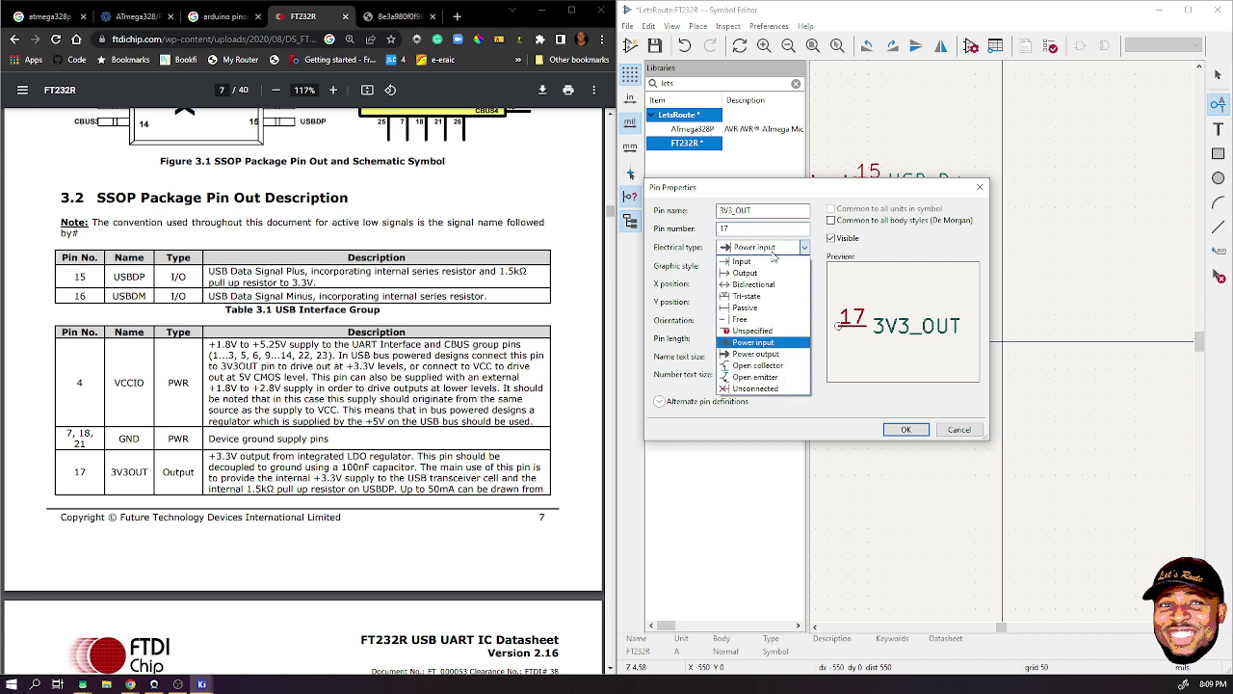
{"action": "left_click", "coordinate": [776, 357]}
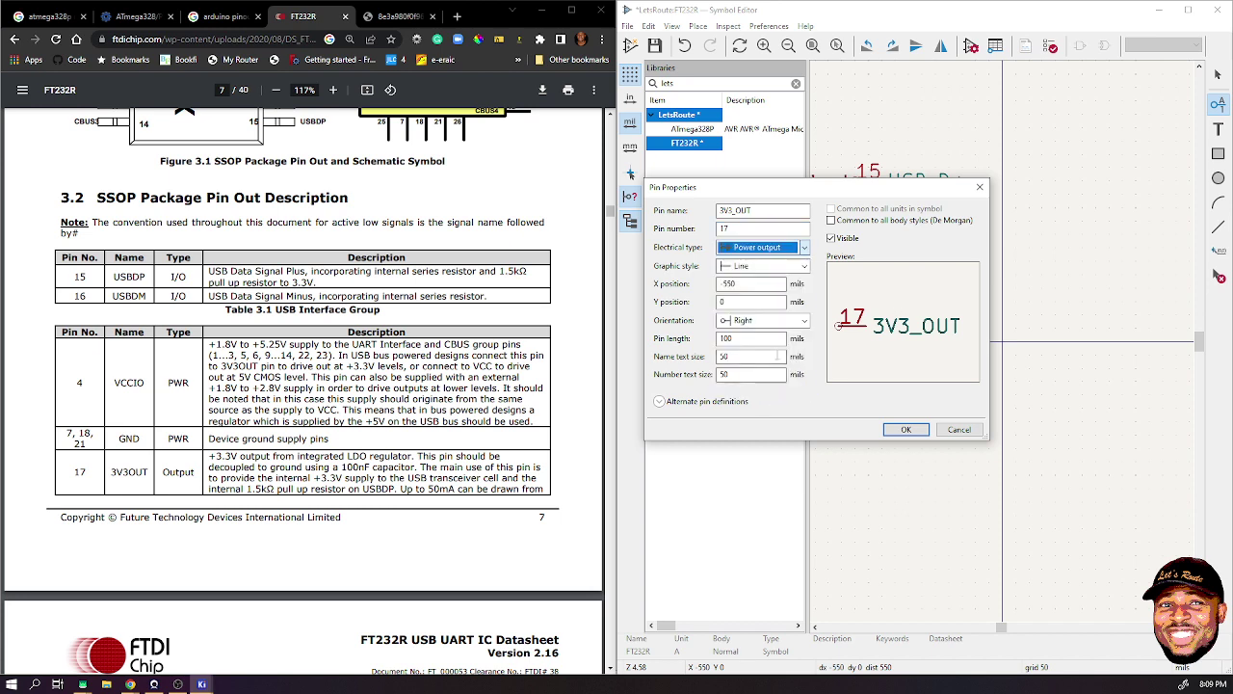
{"action": "left_click", "coordinate": [905, 428]}
{"action": "left_click", "coordinate": [855, 349]}
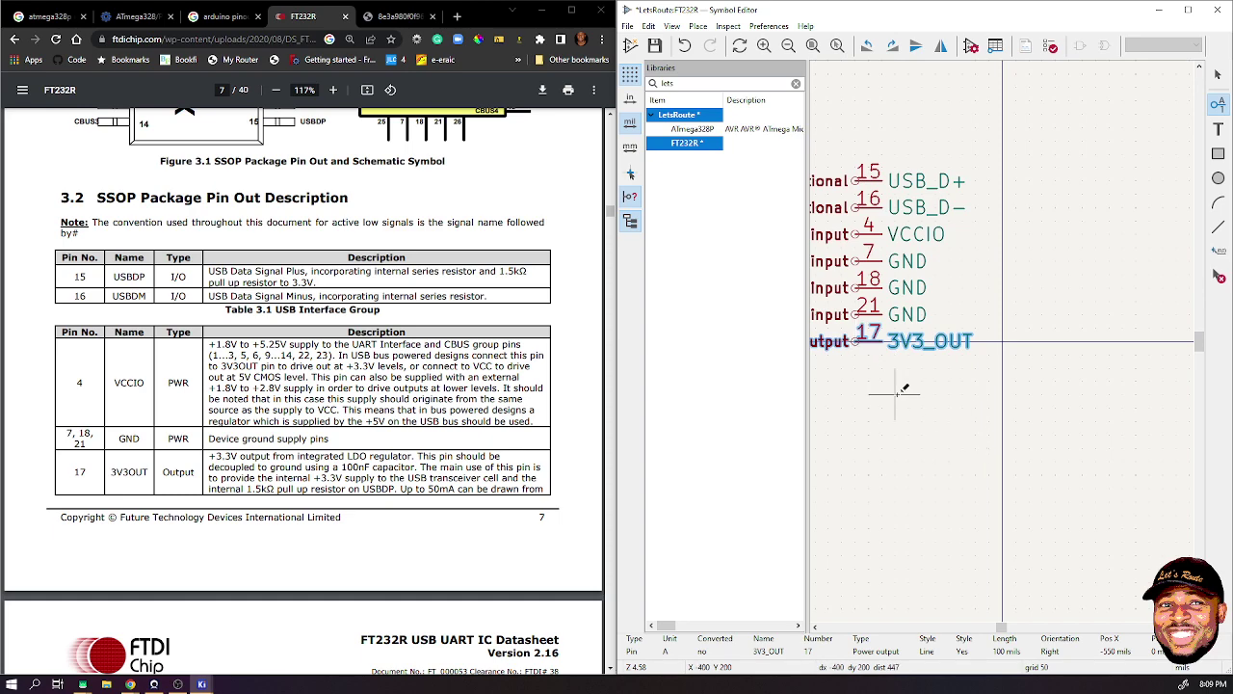
{"action": "left_click", "coordinate": [855, 366]}
- Add pin VCC, number 20, below 3V3_OUT and set its type to Power input
{"action": "scroll", "coordinate": [304, 405], "scroll_direction": "down", "scroll_amount": 4}
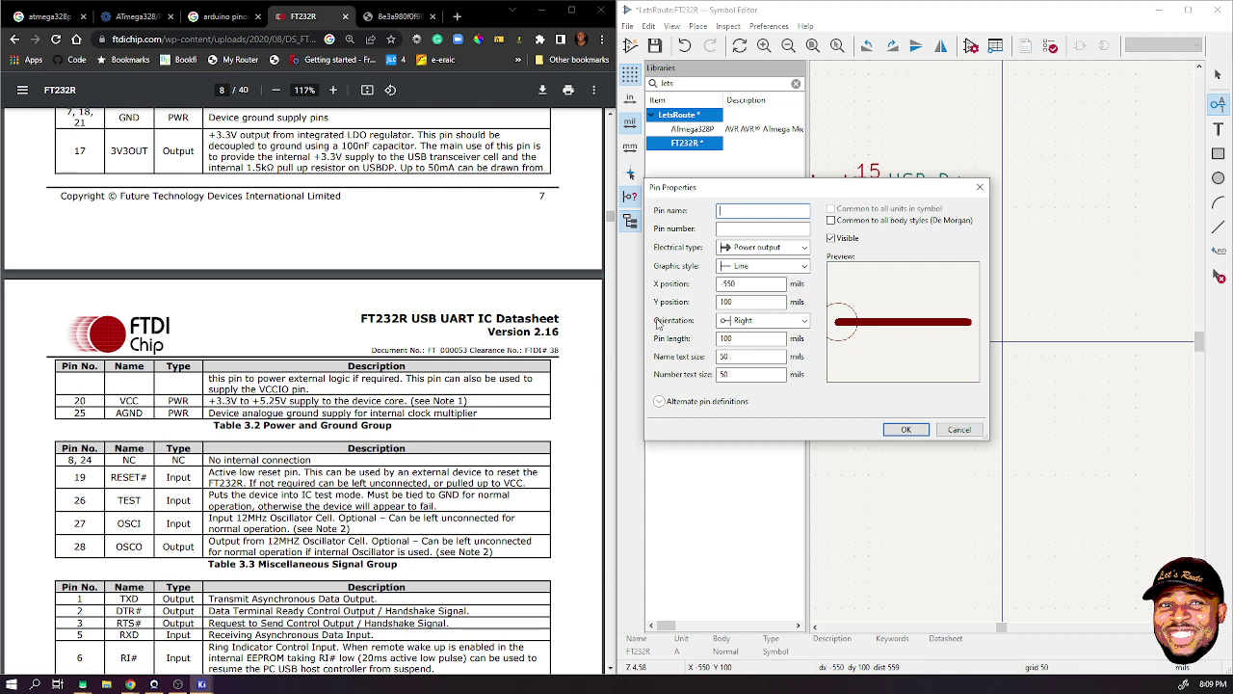
{"action": "type", "text": "VCC"}
{"action": "left_click", "coordinate": [738, 230]}
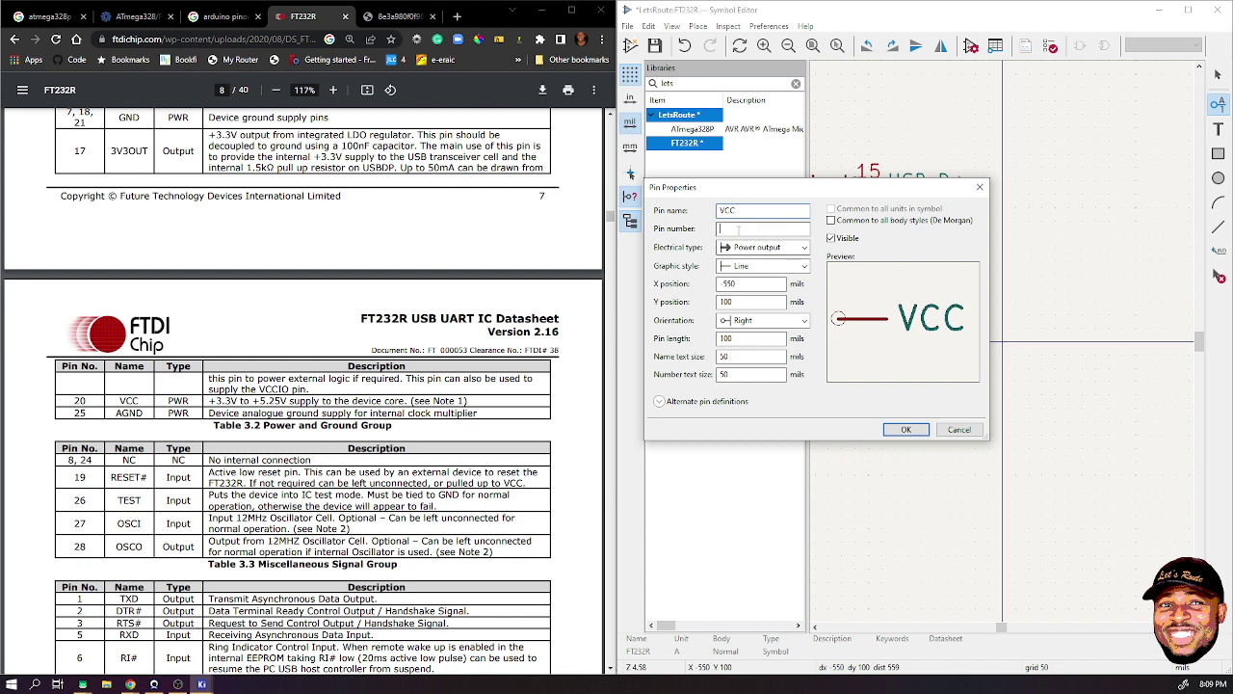
{"action": "type", "text": "20"}
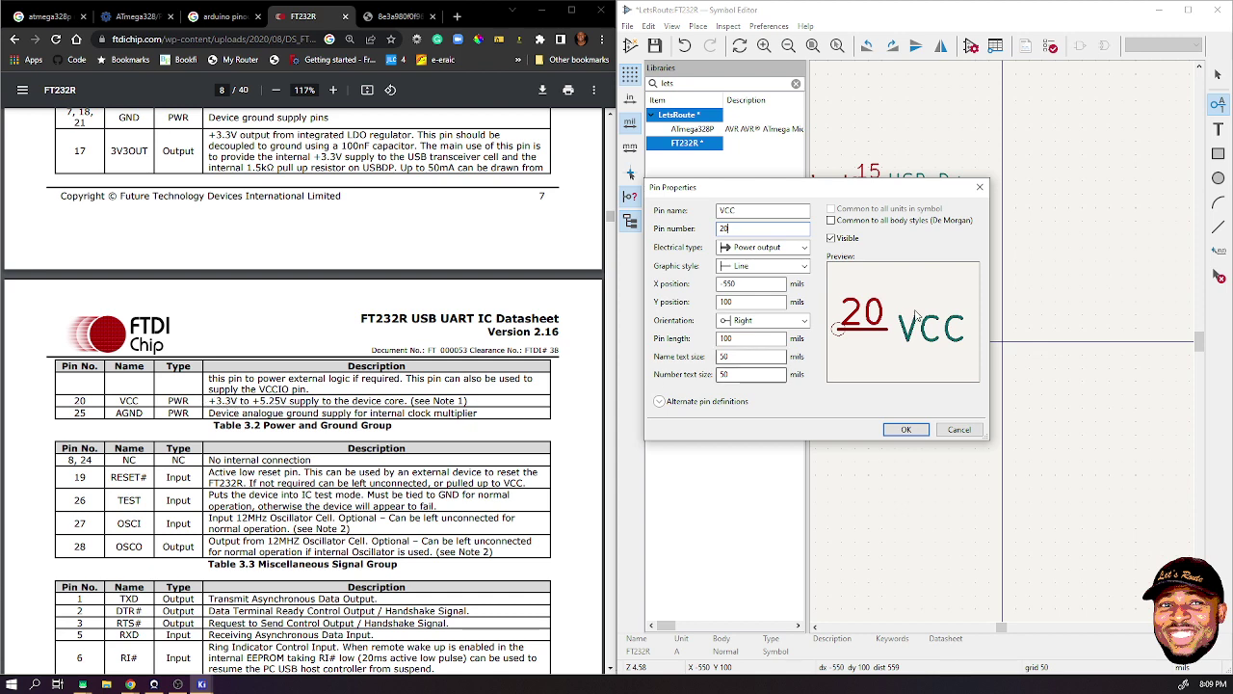
{"action": "left_click", "coordinate": [905, 430]}
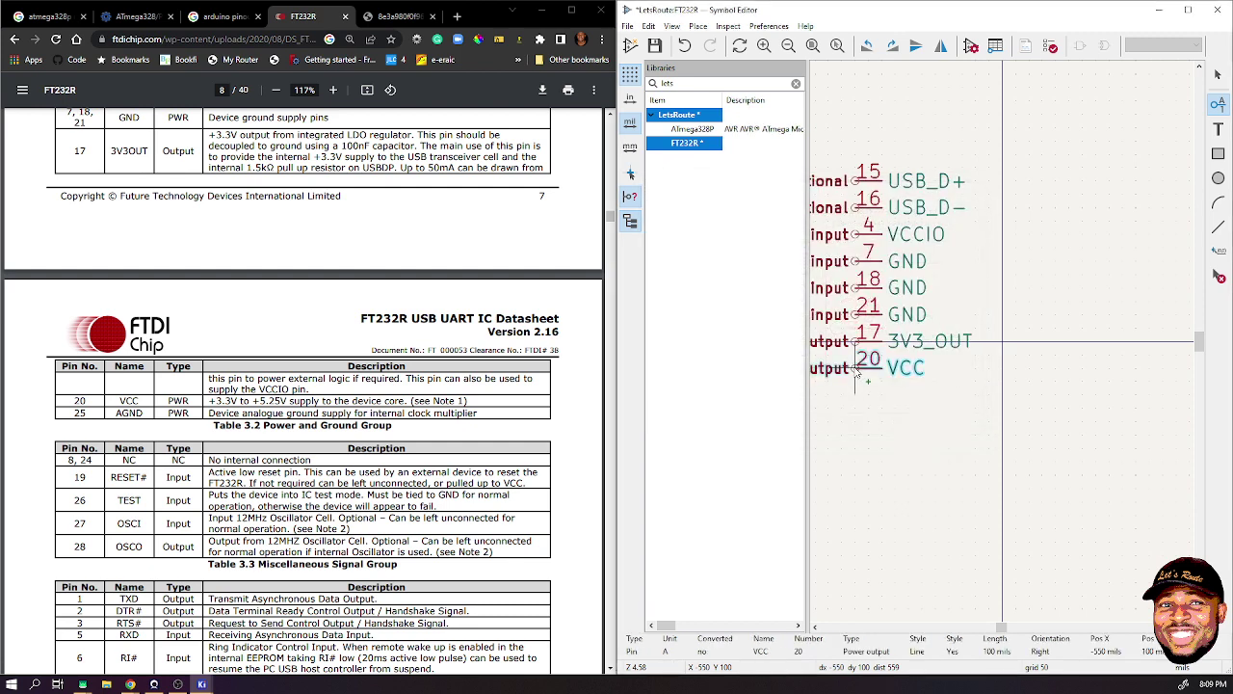
{"action": "left_click", "coordinate": [855, 372]}
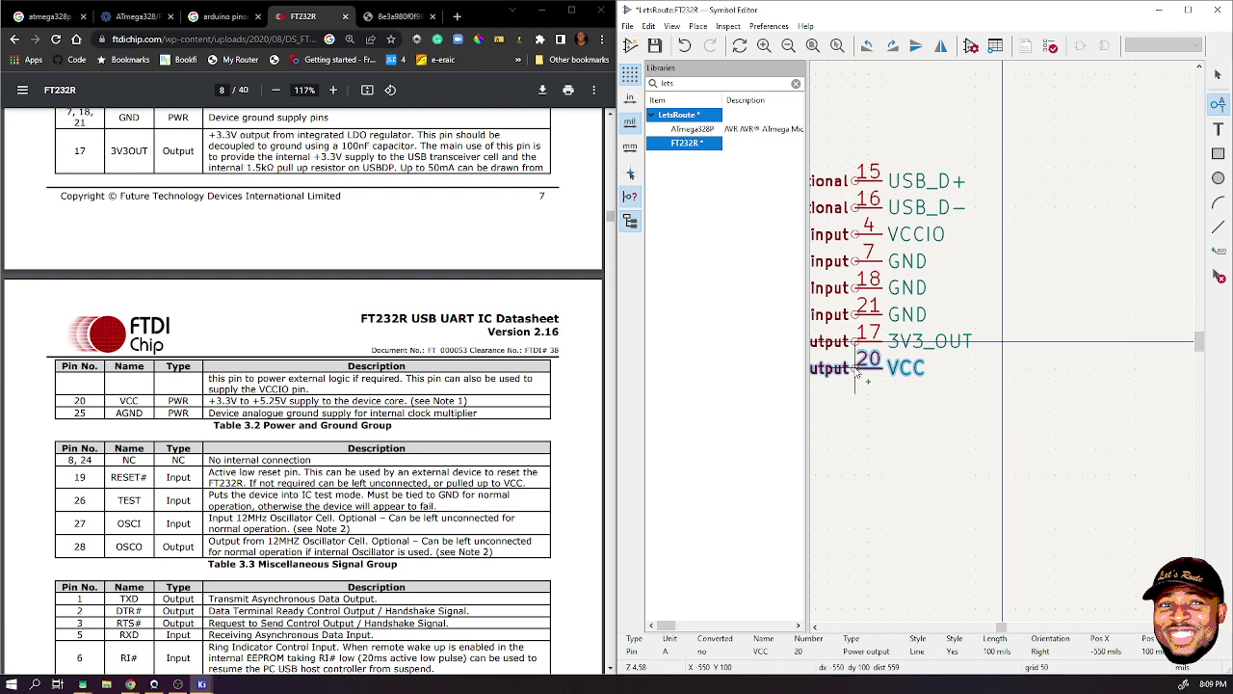
{"action": "double_click", "coordinate": [855, 372]}
{"action": "left_click", "coordinate": [766, 246]}
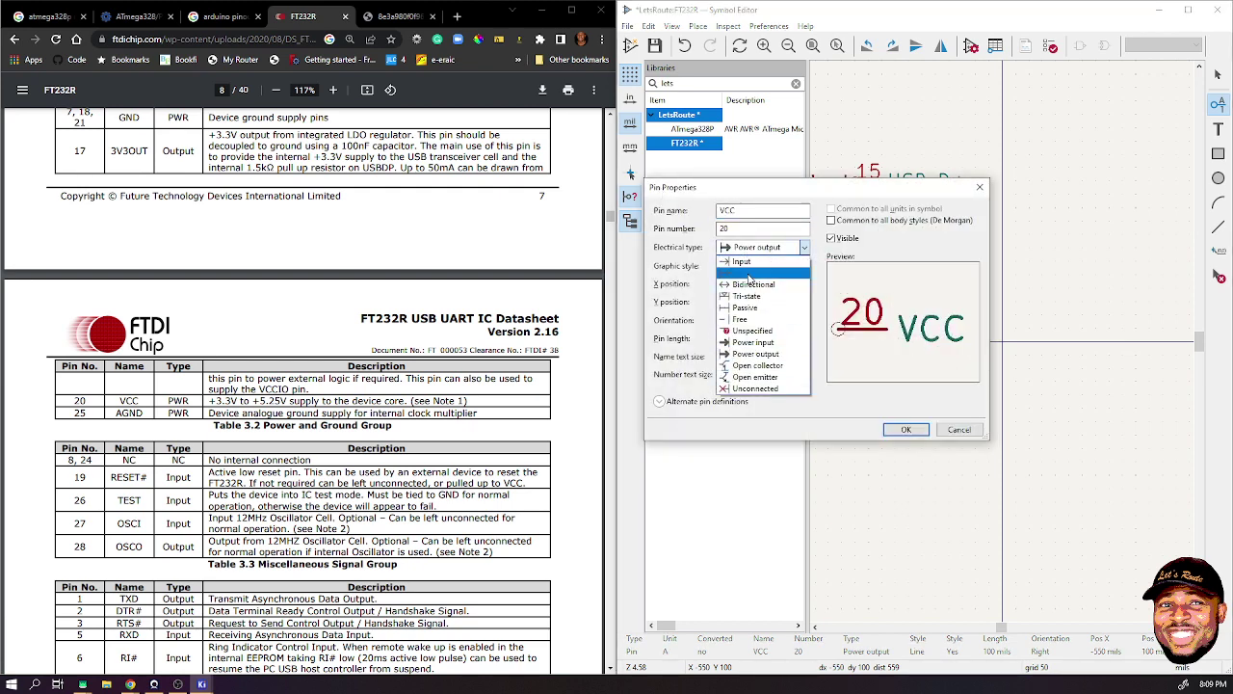
{"action": "left_click", "coordinate": [756, 342]}
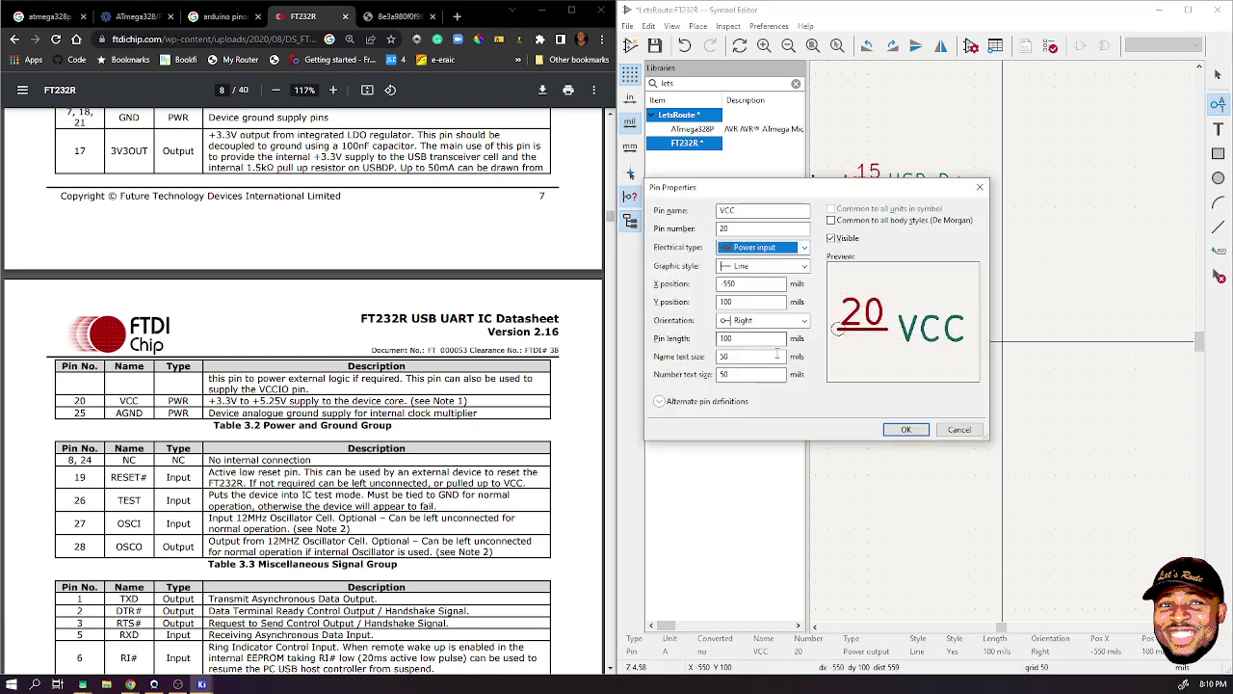
{"action": "left_click", "coordinate": [905, 429]}
{"action": "left_click", "coordinate": [871, 400]}
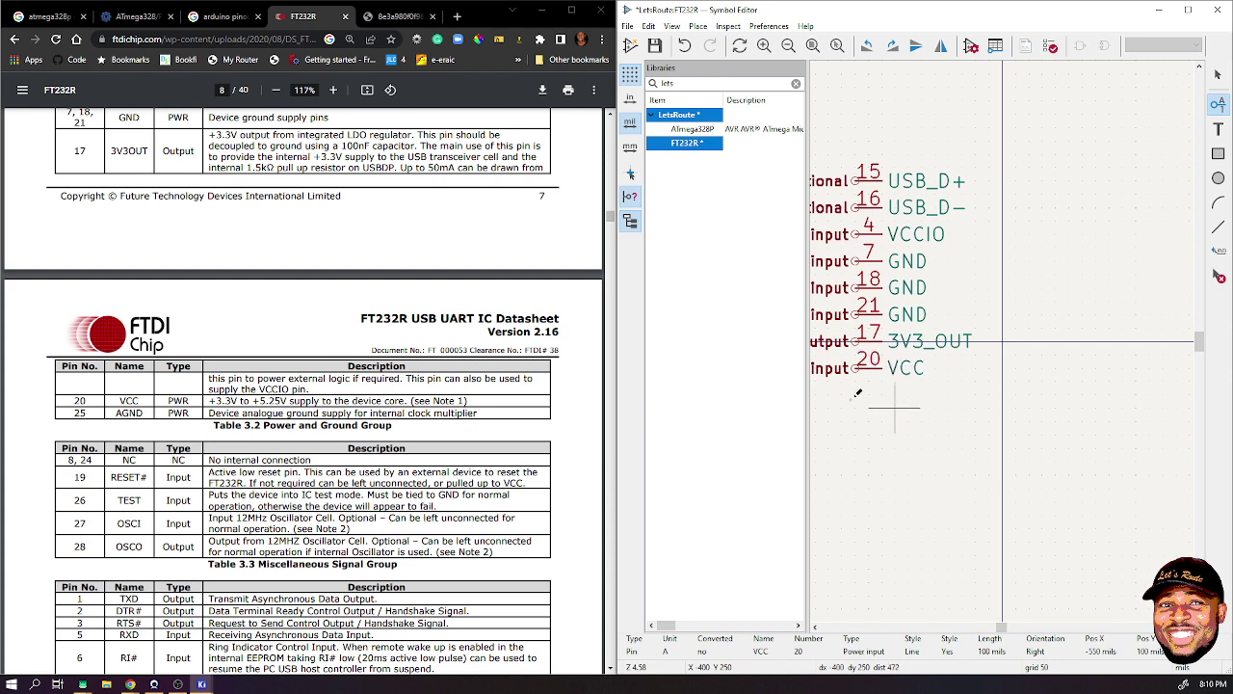
{"action": "double_click", "coordinate": [862, 385]}
{"action": "key", "text": "Escape"}
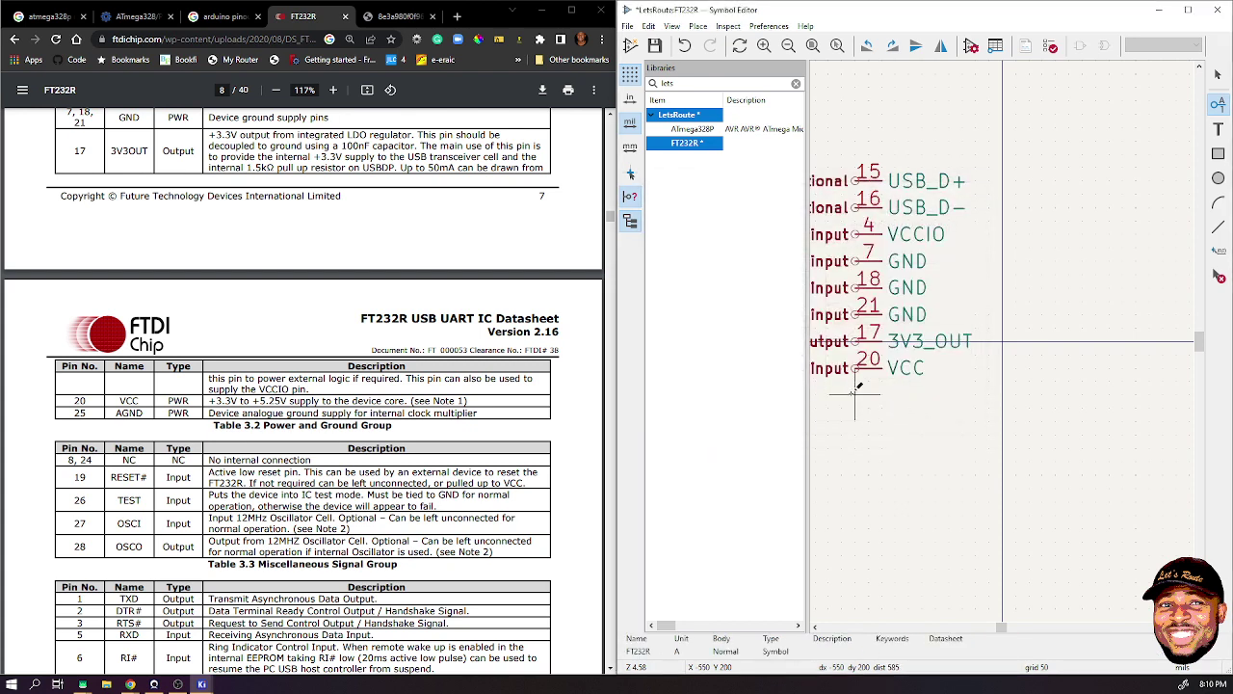
- Add pin AGND, number 25, below VCC
{"action": "left_click", "coordinate": [854, 393]}
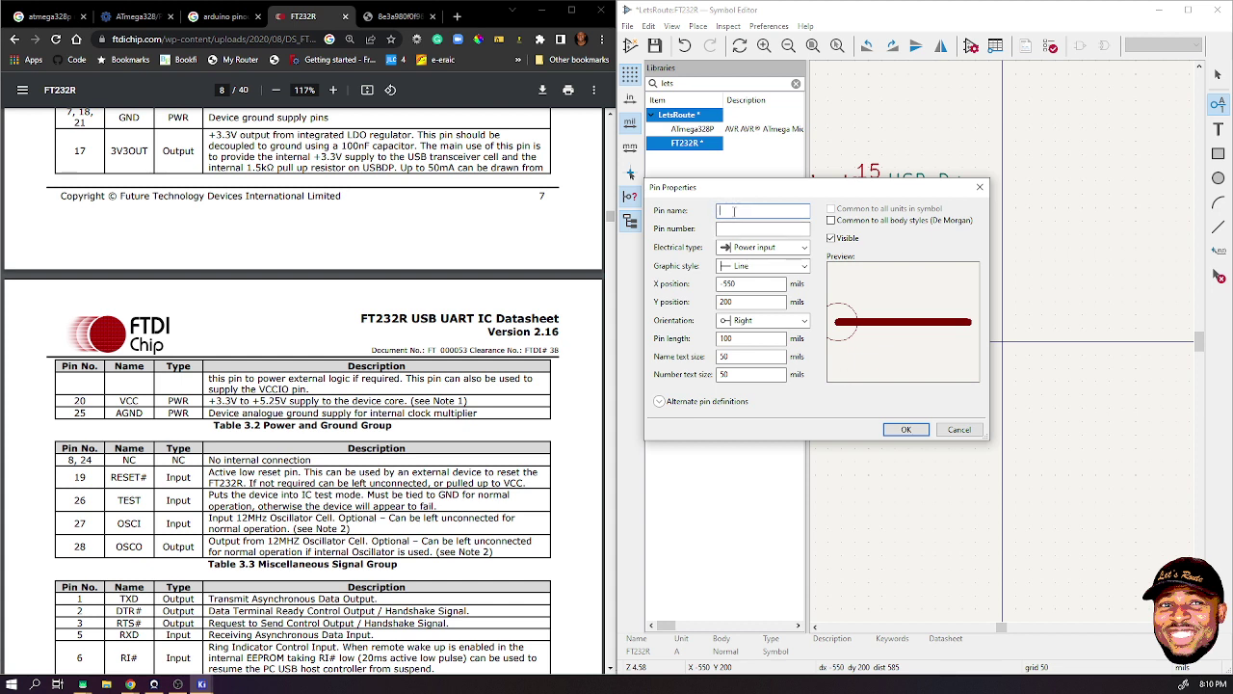
{"action": "type", "text": "25"}
{"action": "left_click", "coordinate": [729, 229]}
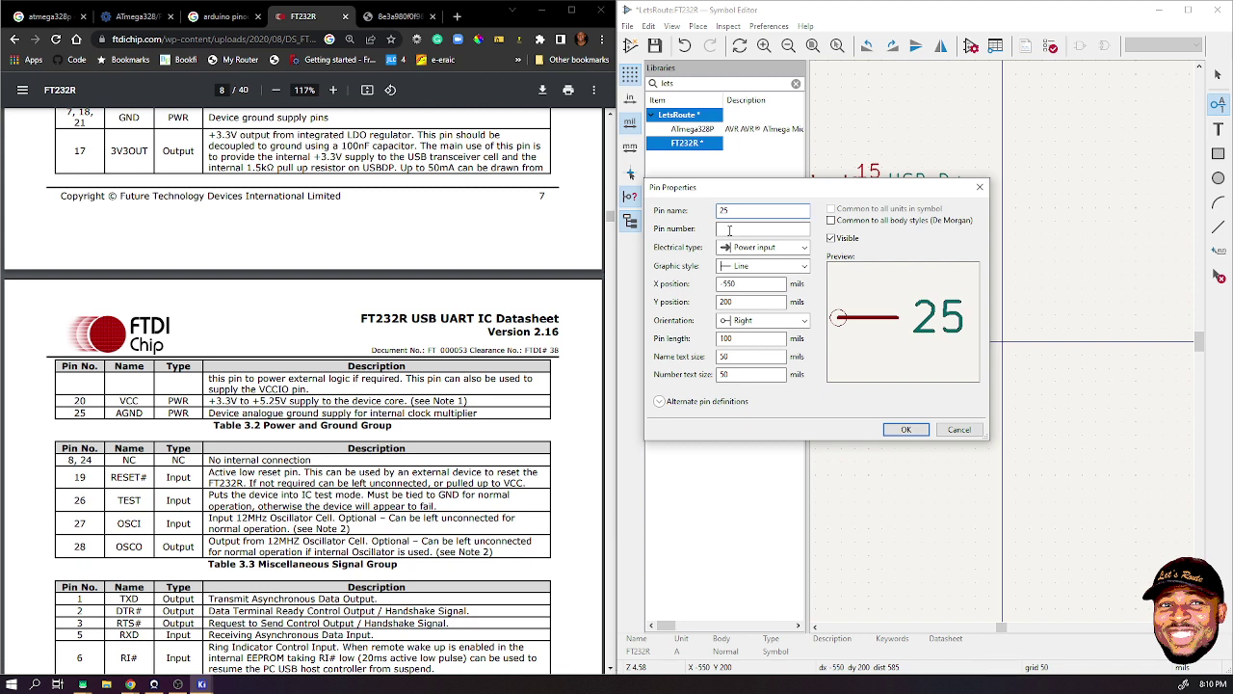
{"action": "key", "text": "BackSpace"}
{"action": "key", "text": "BackSpace"}
{"action": "type", "text": "AGNF"}
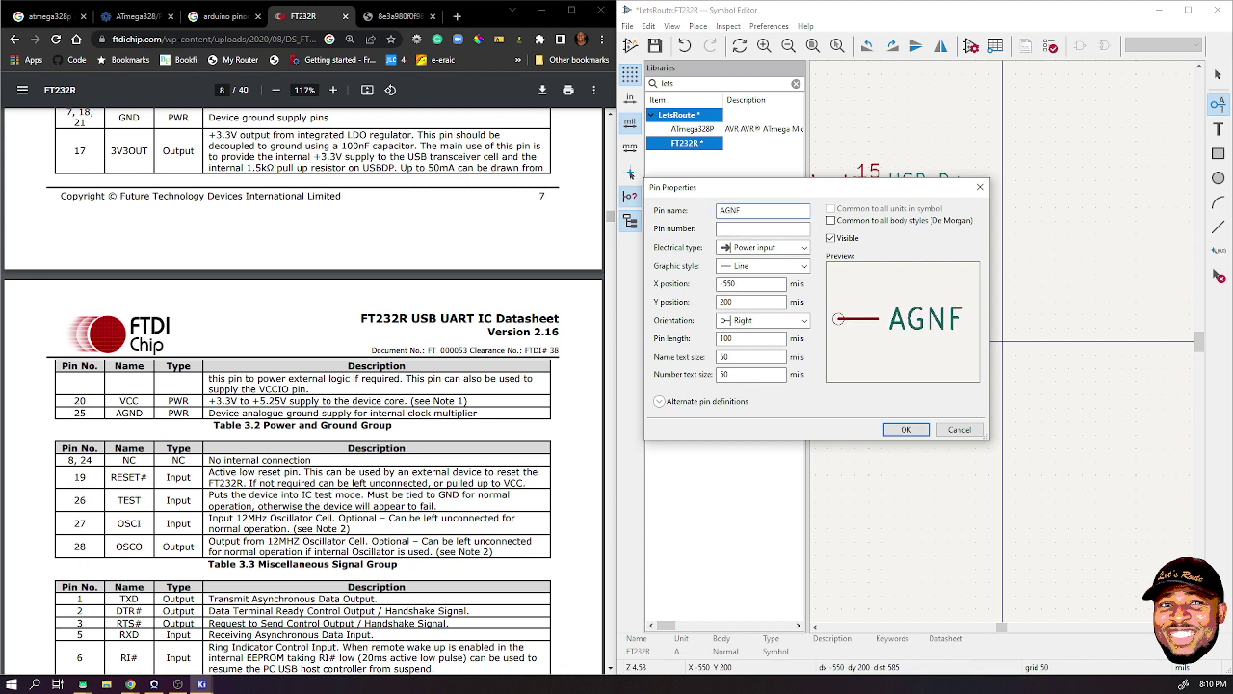
{"action": "key", "text": "BackSpace"}
{"action": "type", "text": "D"}
{"action": "left_click", "coordinate": [717, 229]}
{"action": "type", "text": "25"}
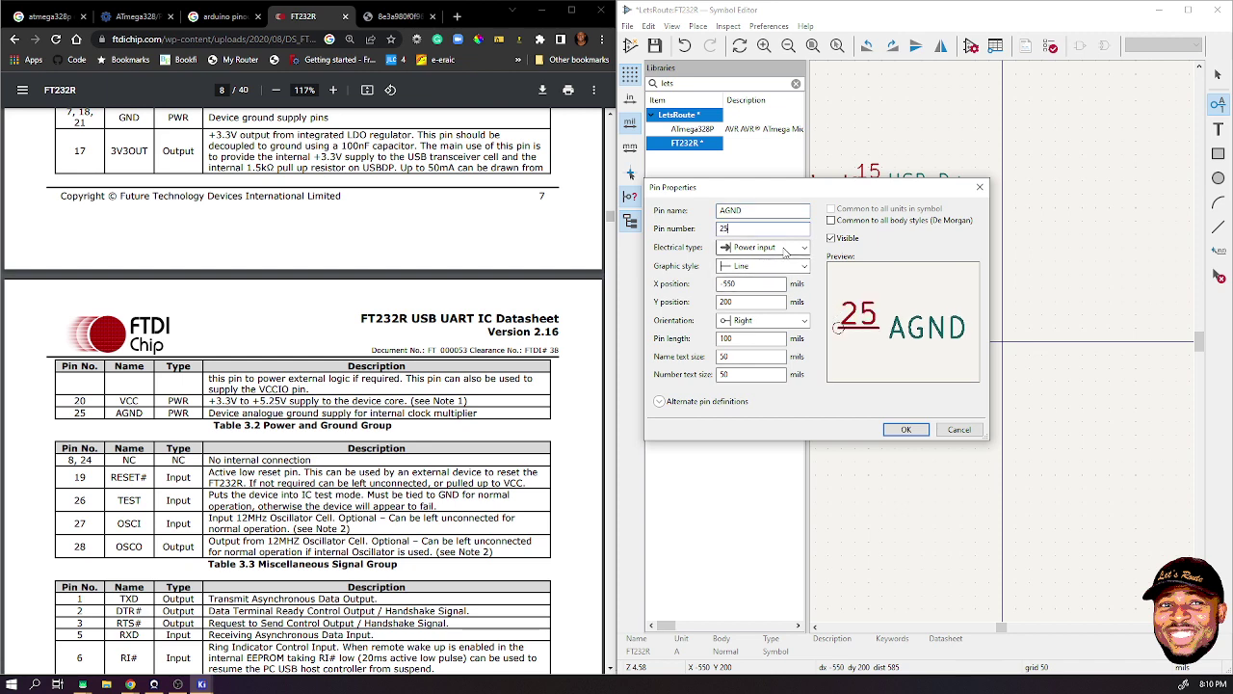
{"action": "left_click", "coordinate": [906, 430]}
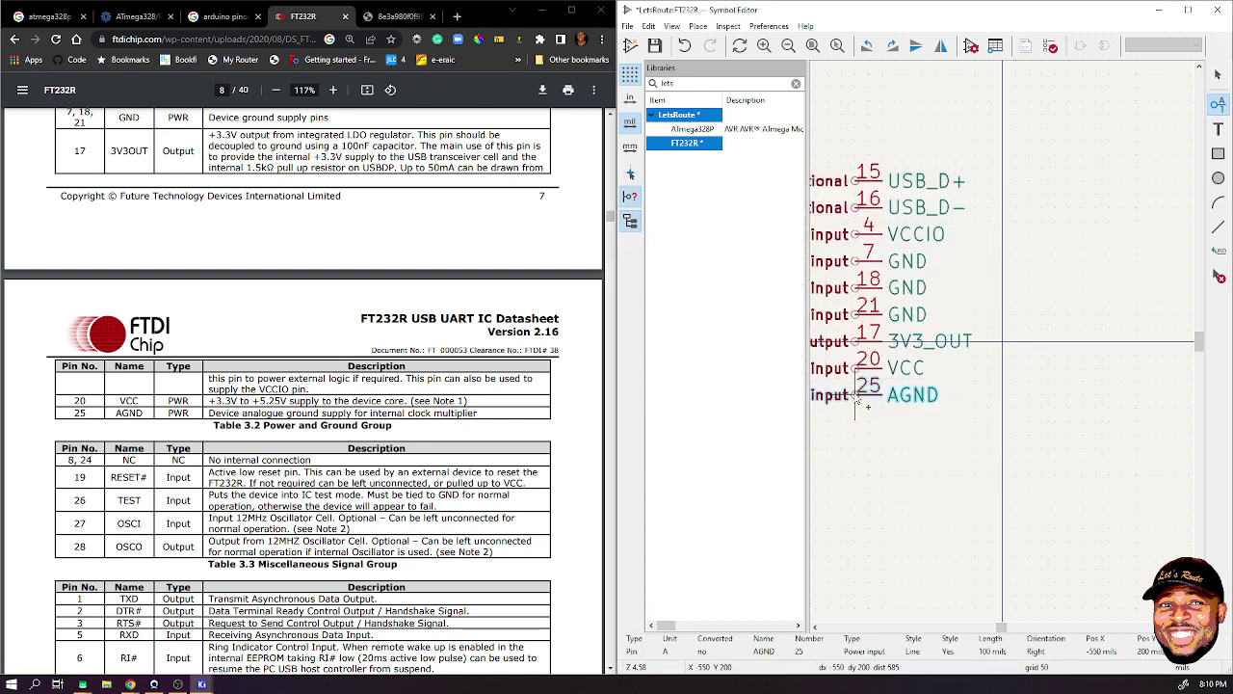
{"action": "left_click", "coordinate": [862, 412]}
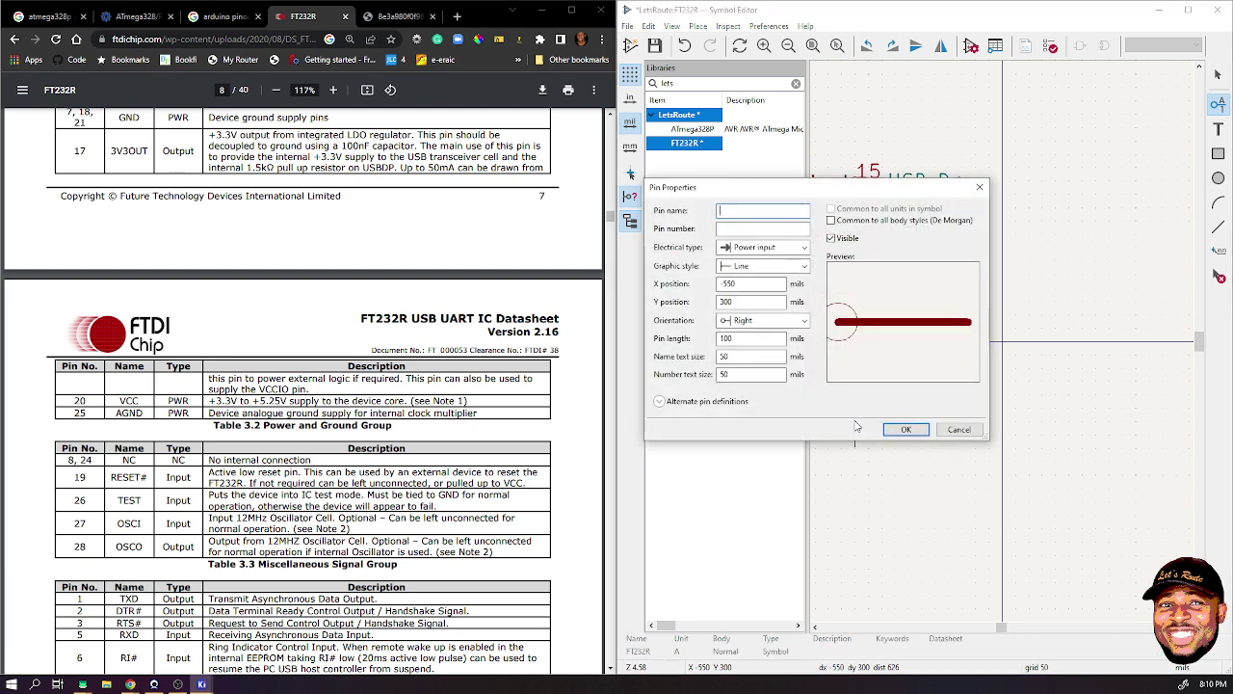
- Add unconnected pin NC, number 8, below AGND
{"action": "type", "text": "NC"}
{"action": "left_click", "coordinate": [735, 228]}
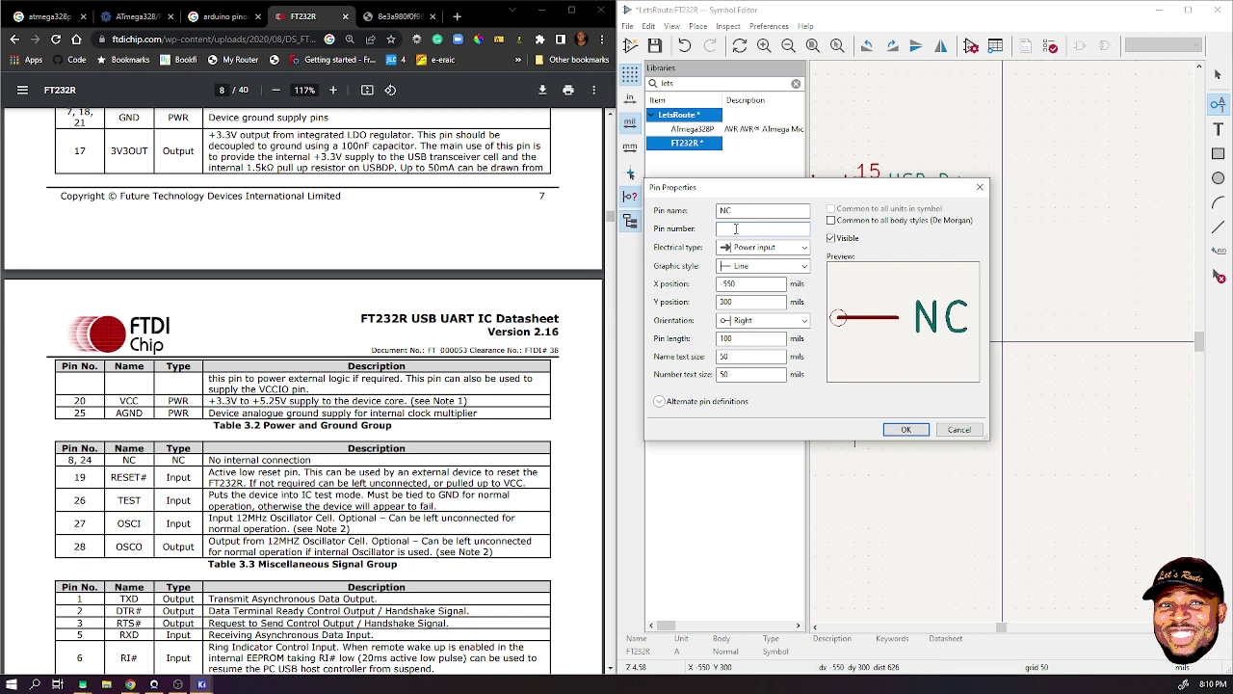
{"action": "type", "text": "8"}
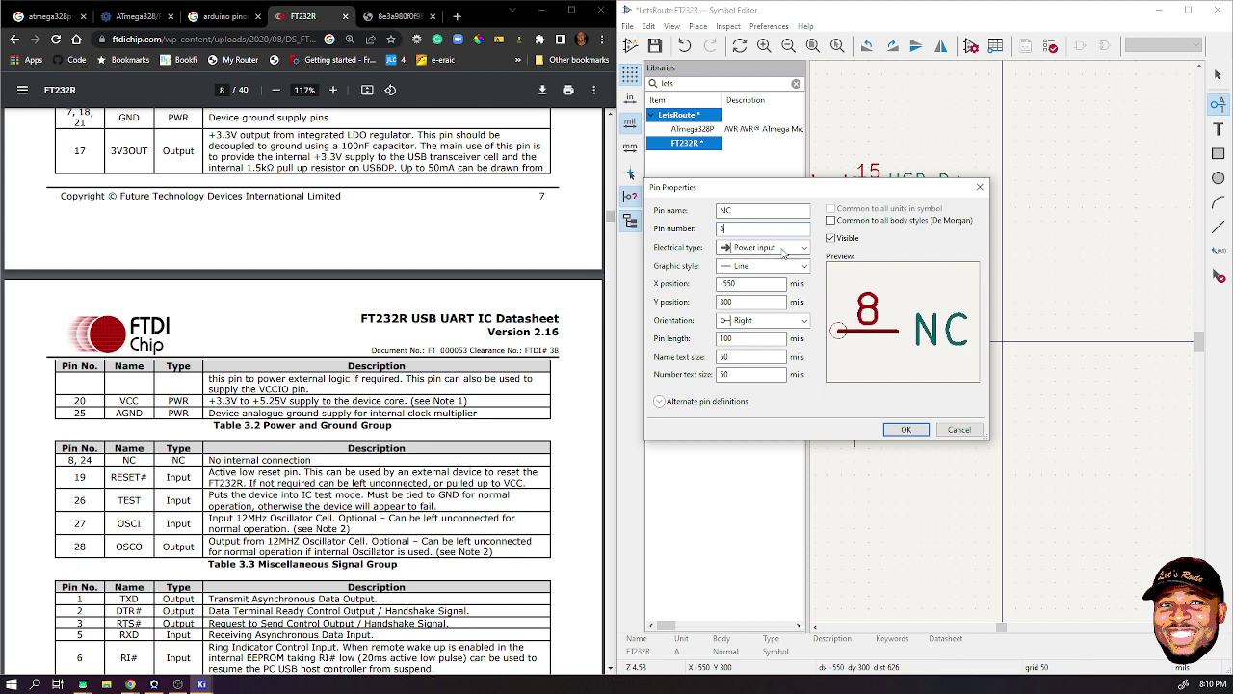
{"action": "left_click", "coordinate": [748, 248]}
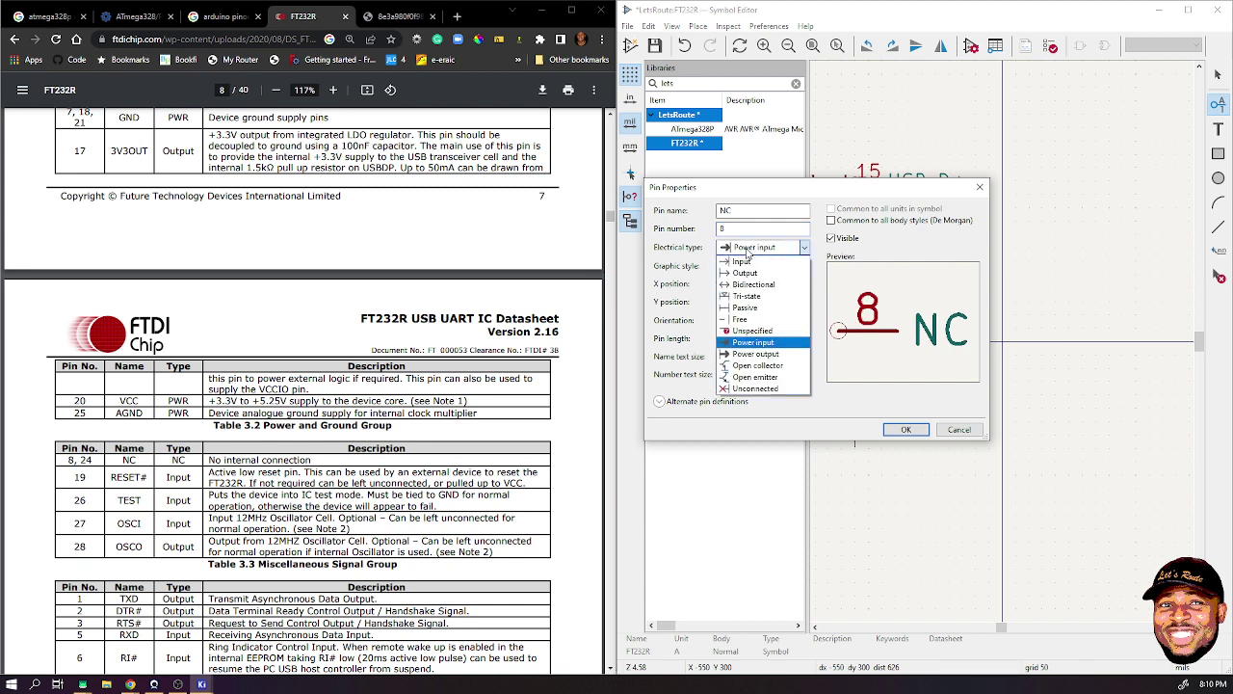
{"action": "left_click", "coordinate": [742, 388]}
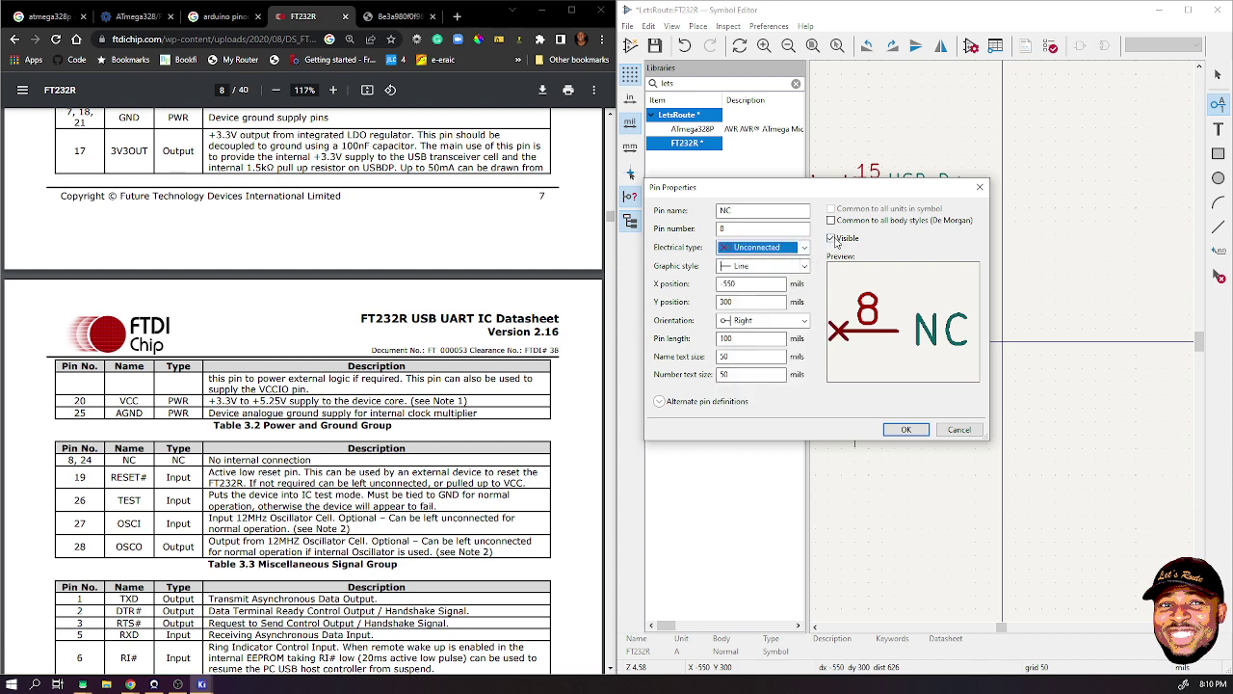
{"action": "left_click", "coordinate": [906, 429]}
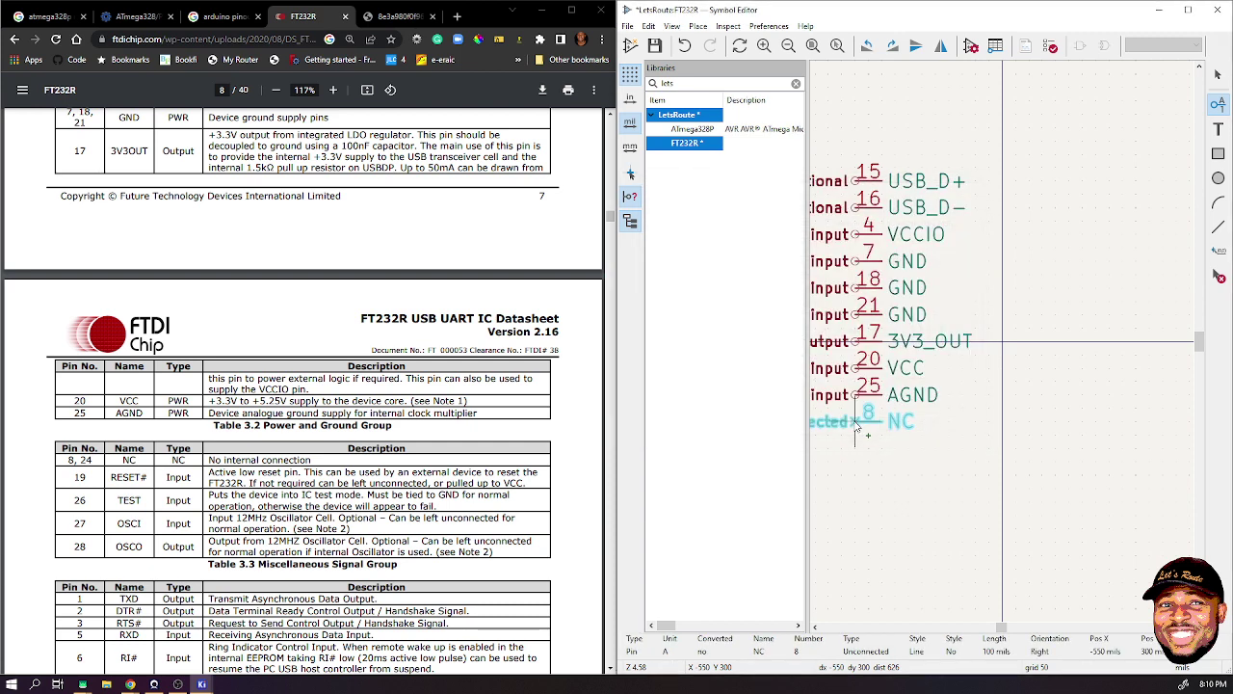
{"action": "left_click", "coordinate": [855, 424]}
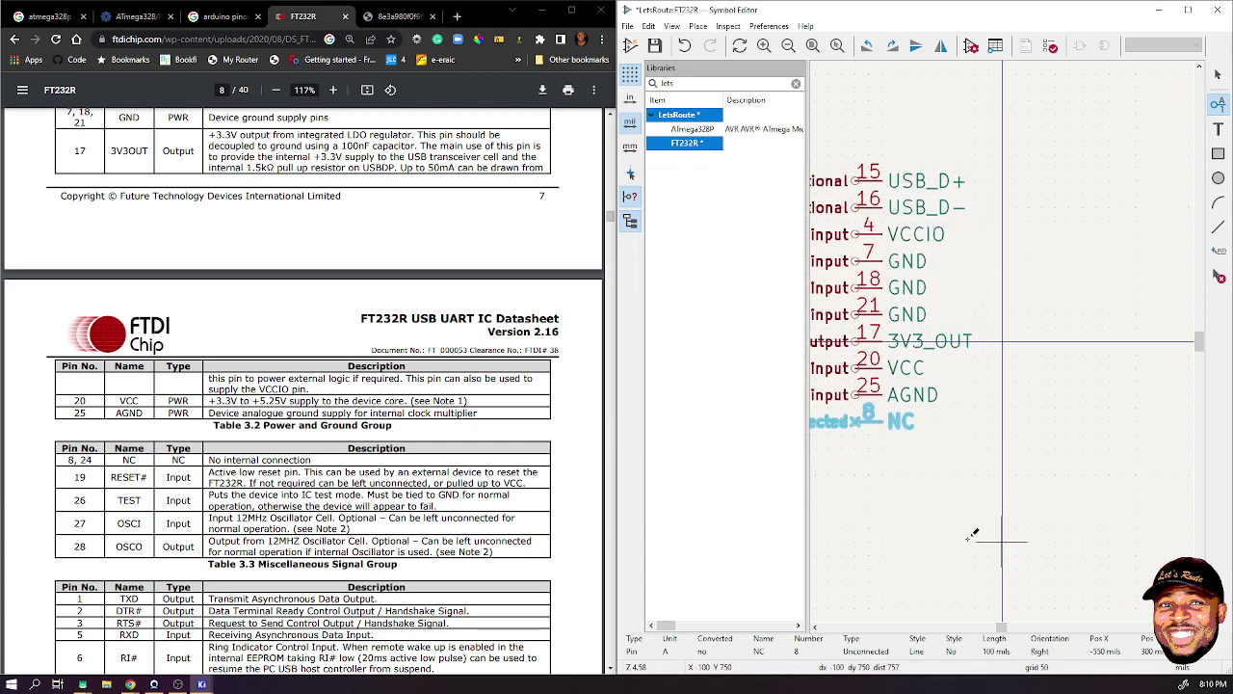
- Add a visible pin NC, number 24, below pin 8
{"action": "left_click", "coordinate": [855, 448]}
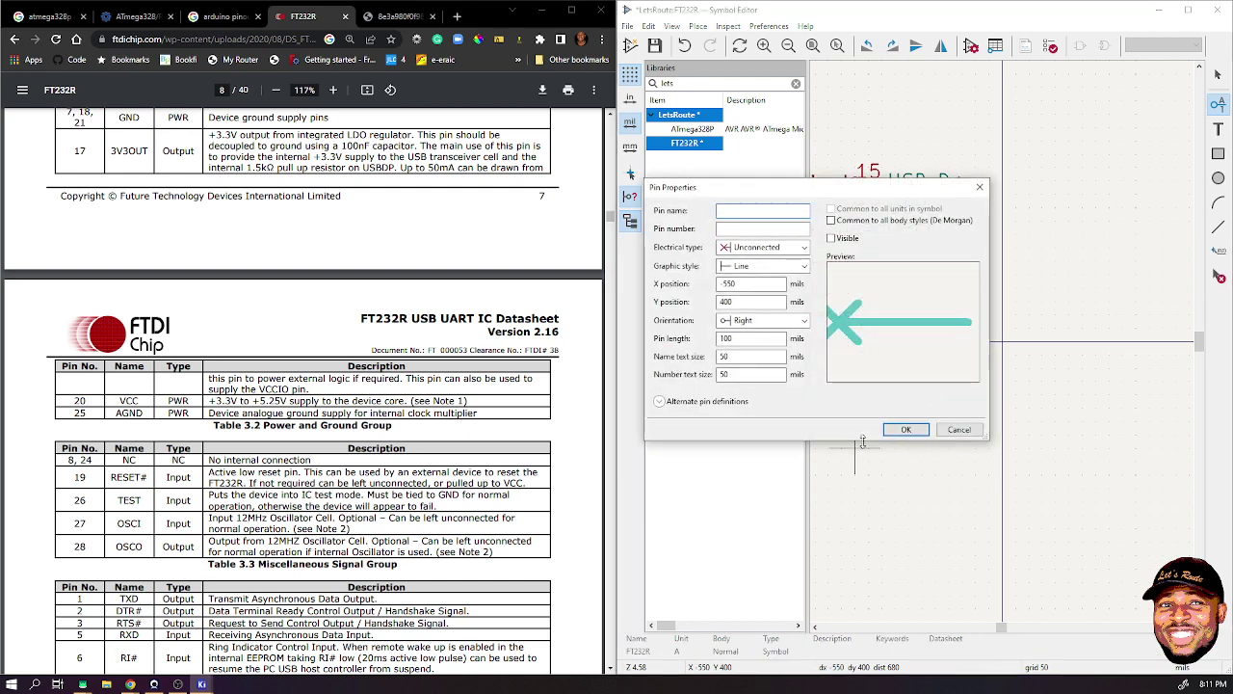
{"action": "type", "text": "NC"}
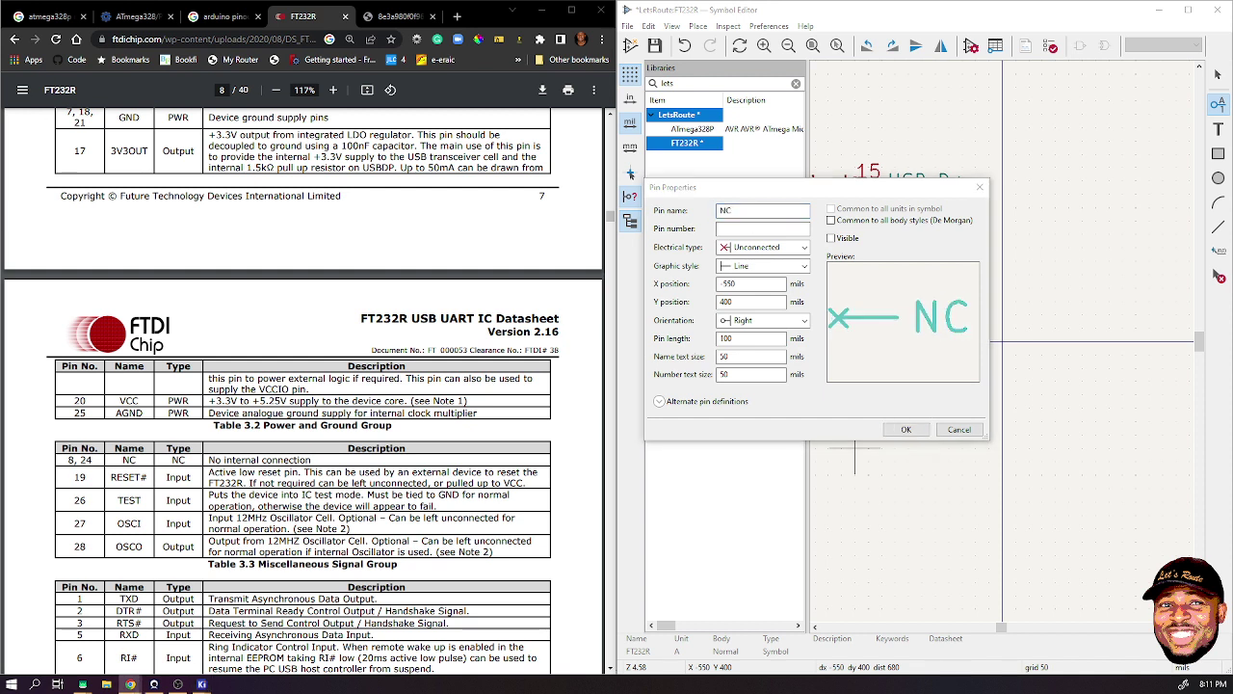
{"action": "left_click", "coordinate": [752, 231]}
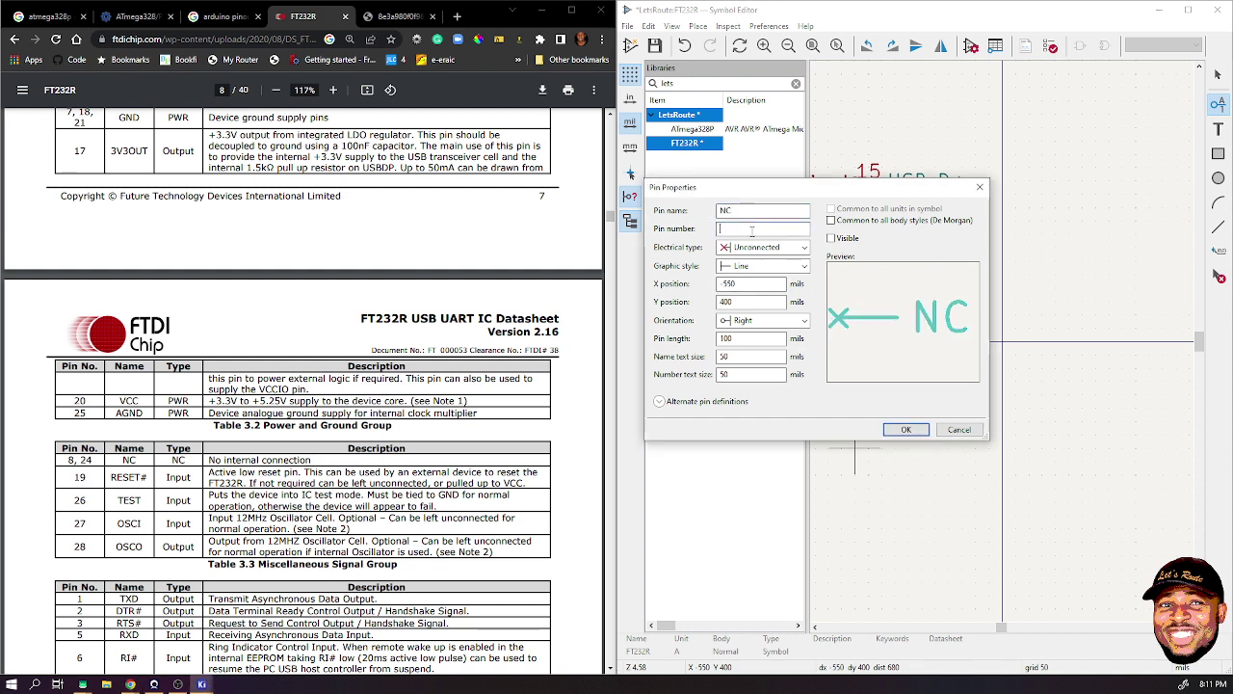
{"action": "type", "text": "24"}
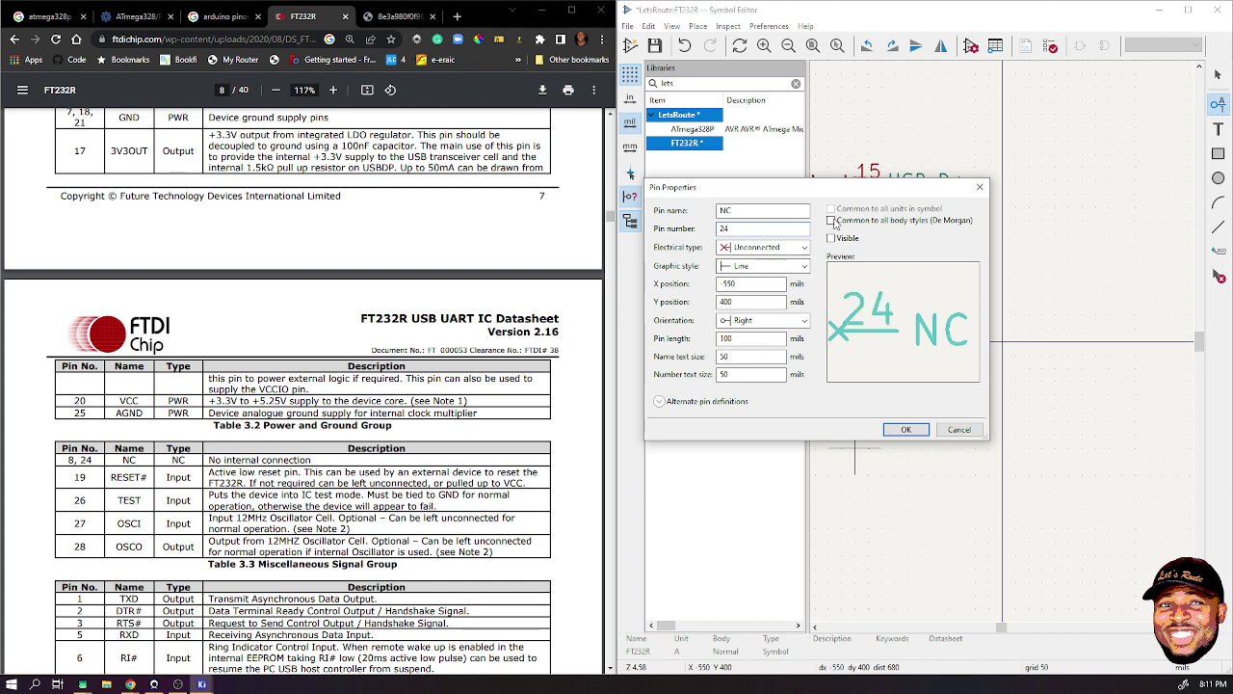
{"action": "left_click", "coordinate": [832, 238]}
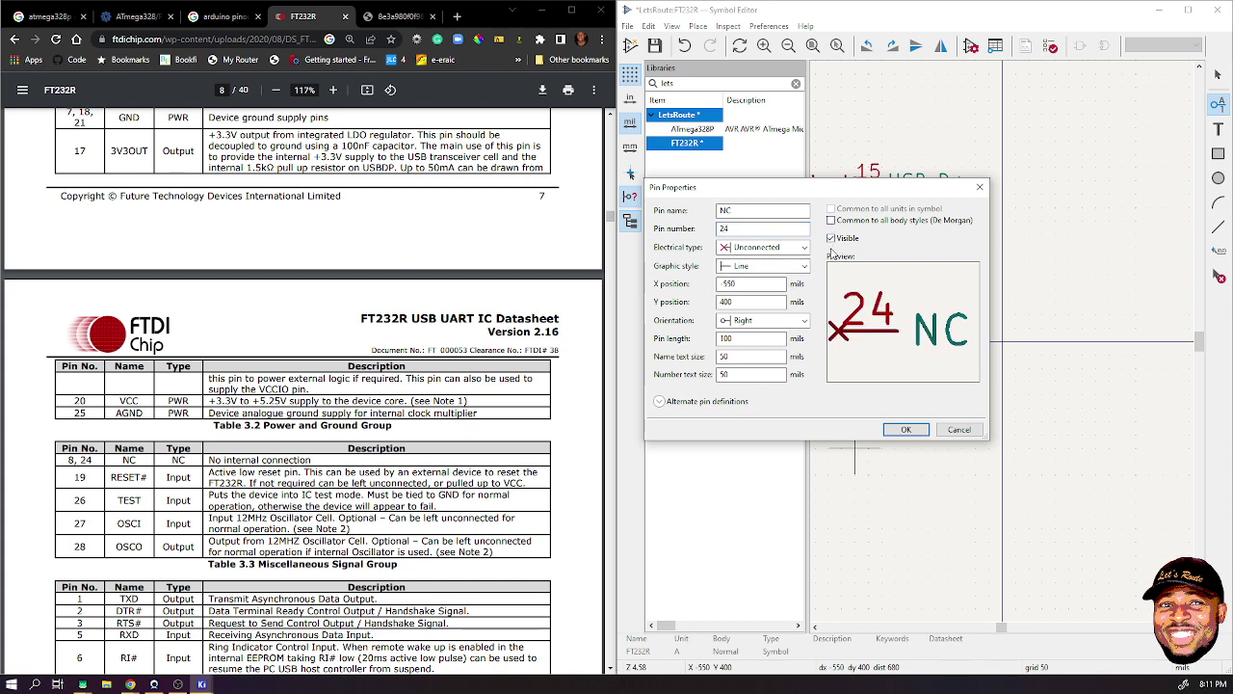
{"action": "left_click", "coordinate": [905, 429]}
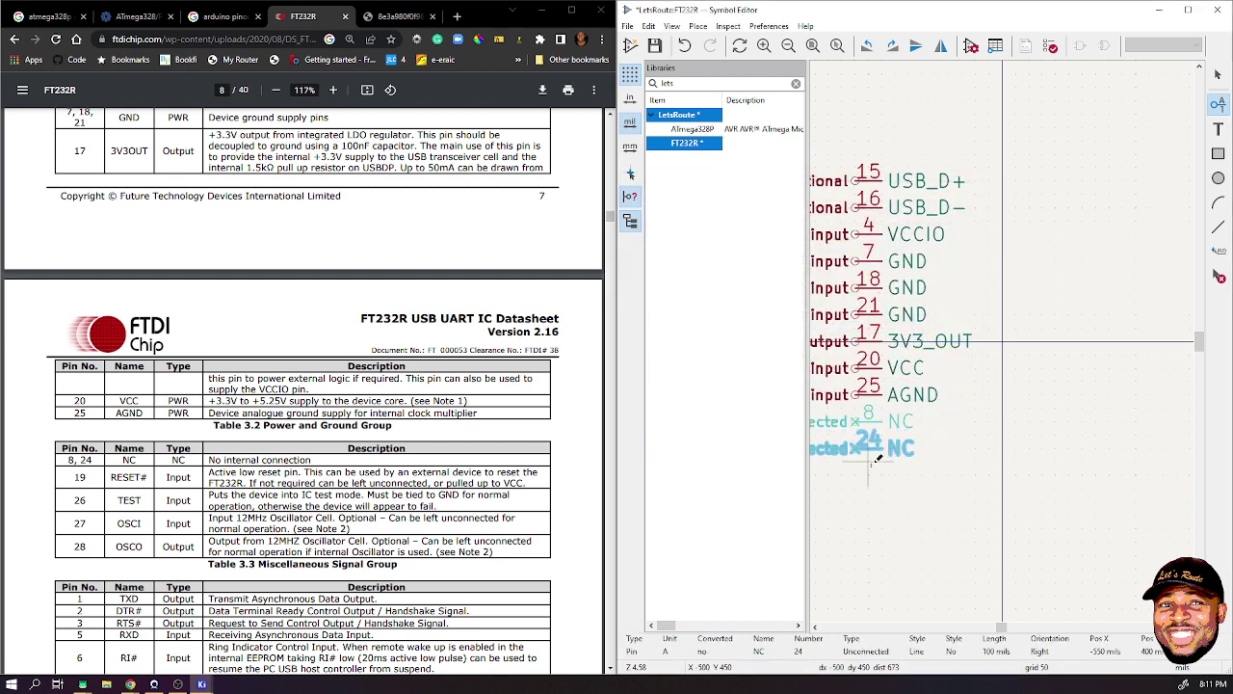
{"action": "left_click", "coordinate": [855, 451]}
{"action": "left_click", "coordinate": [855, 482]}
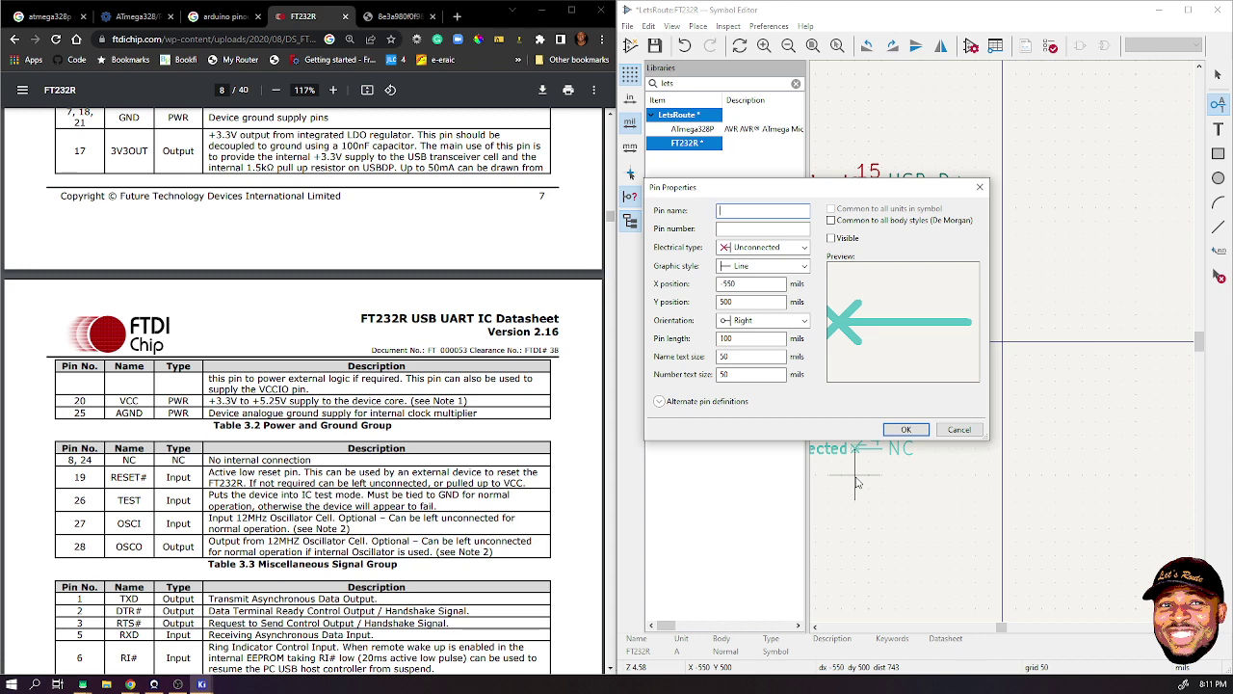
- Define pin RESET, number 19, as an Input with Inverted graphic style
{"action": "type", "text": "RES"}
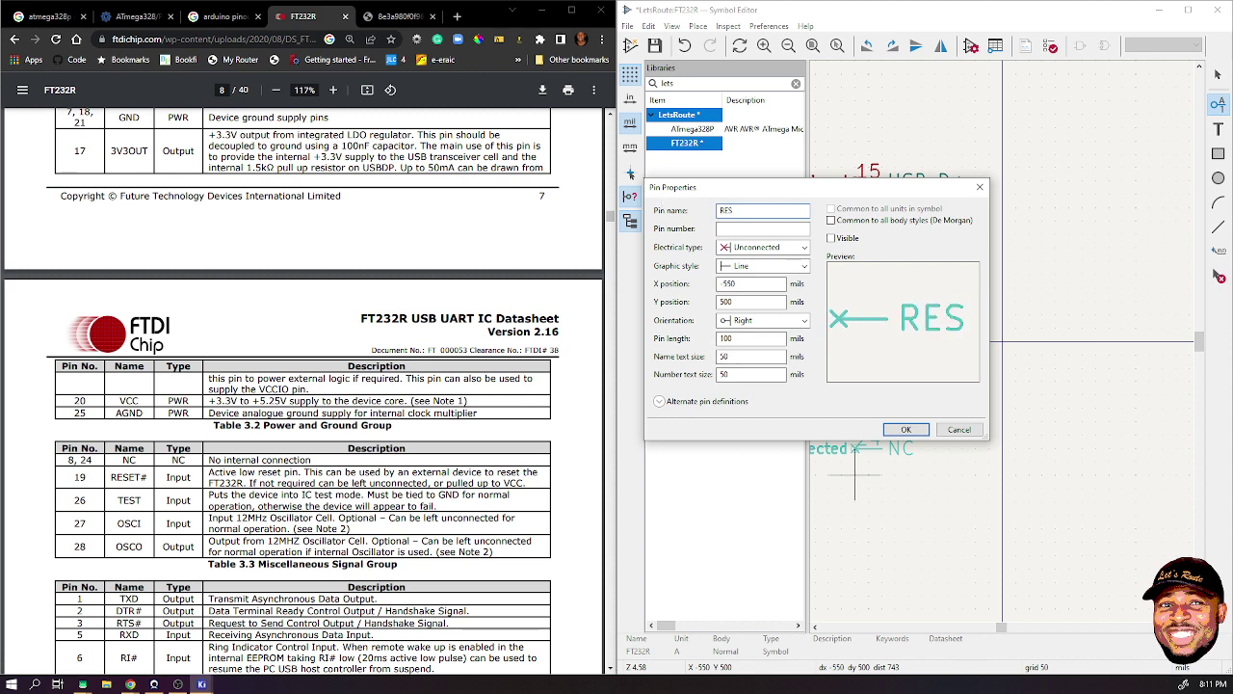
{"action": "key", "text": "BackSpace"}
{"action": "key", "text": "BackSpace"}
{"action": "type", "text": "ESET"}
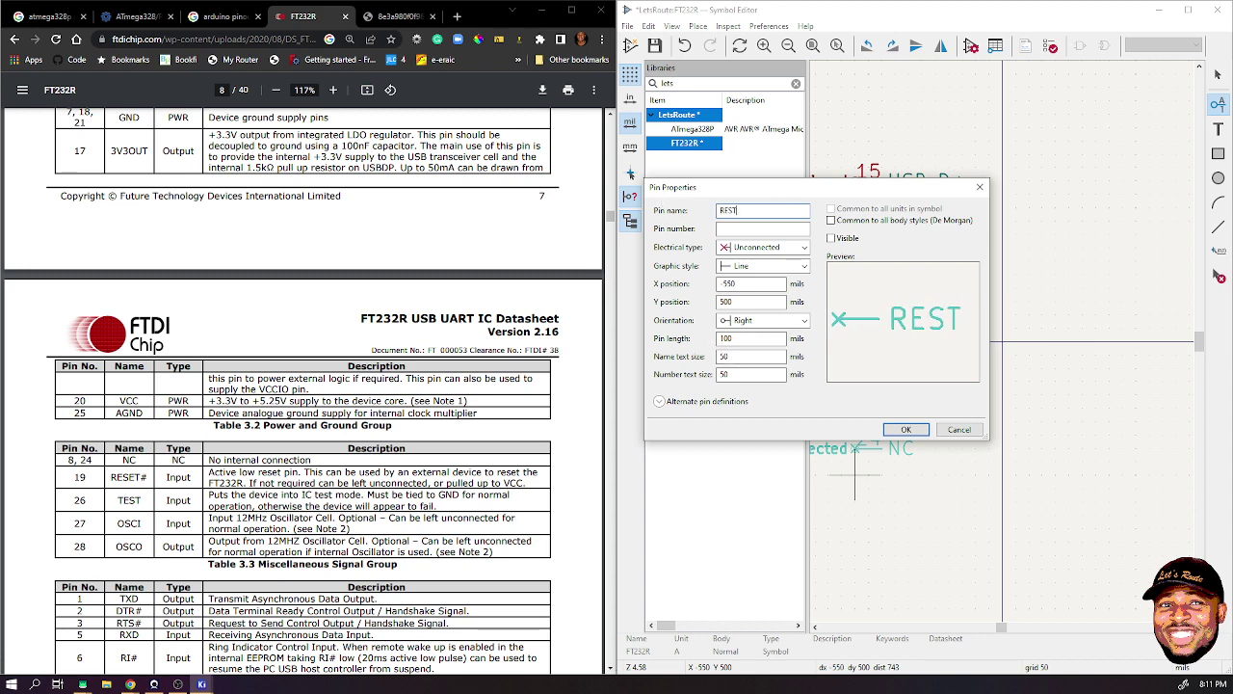
{"action": "key", "text": "BackSpace"}
{"action": "type", "text": "ET"}
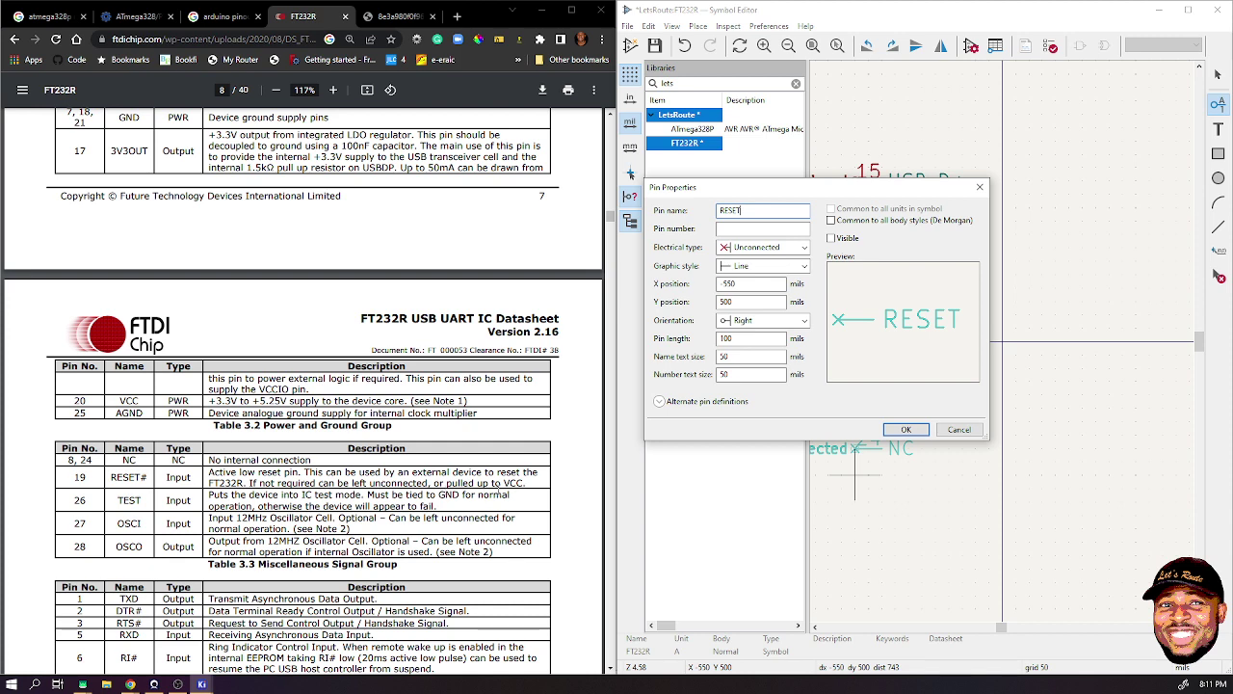
{"action": "left_click", "coordinate": [765, 228]}
{"action": "type", "text": "19"}
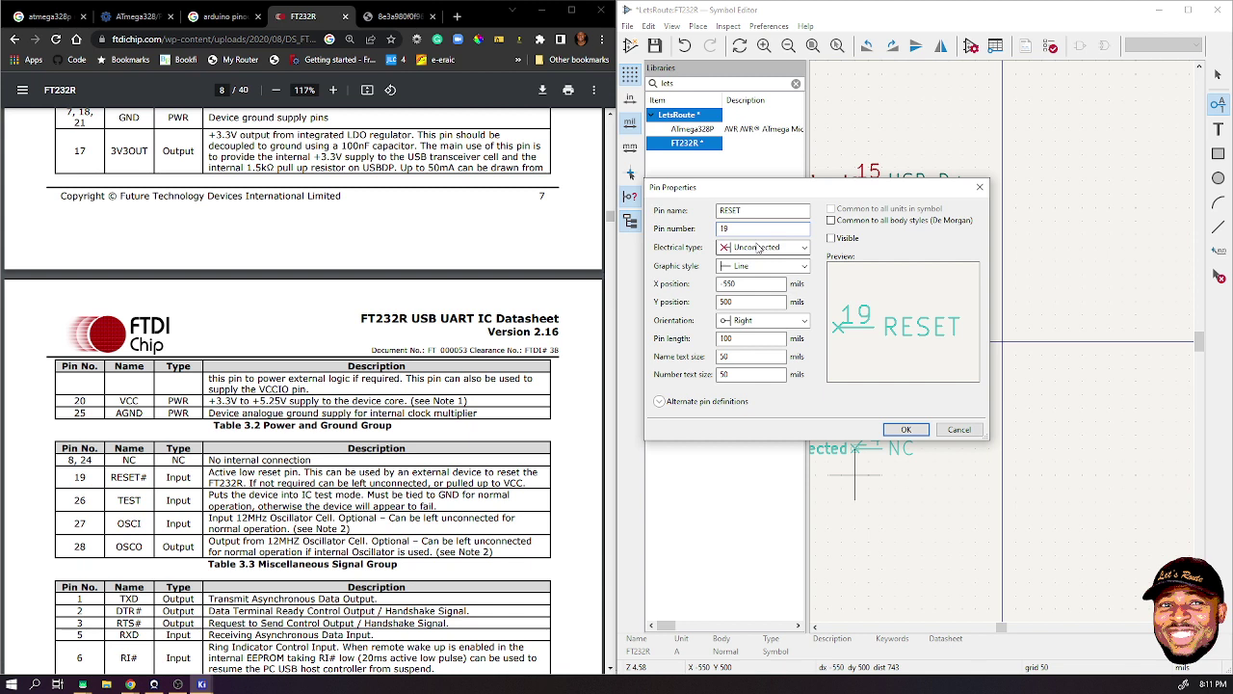
{"action": "left_click", "coordinate": [777, 249]}
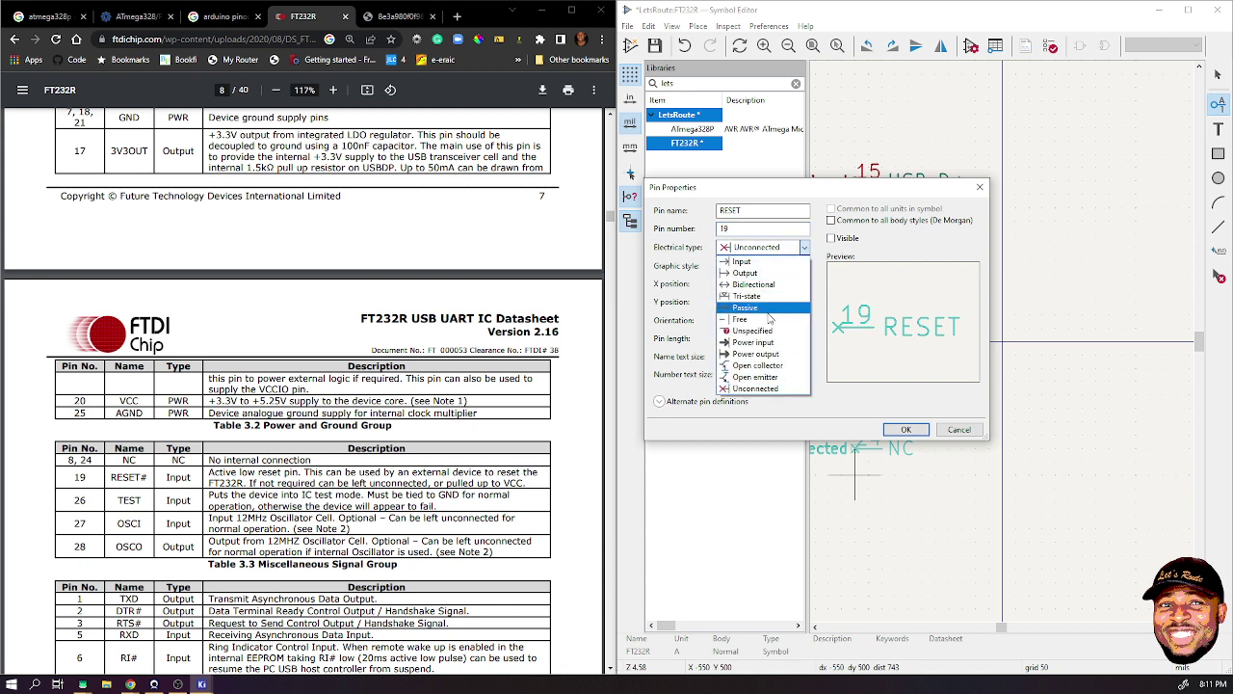
{"action": "left_click", "coordinate": [767, 262]}
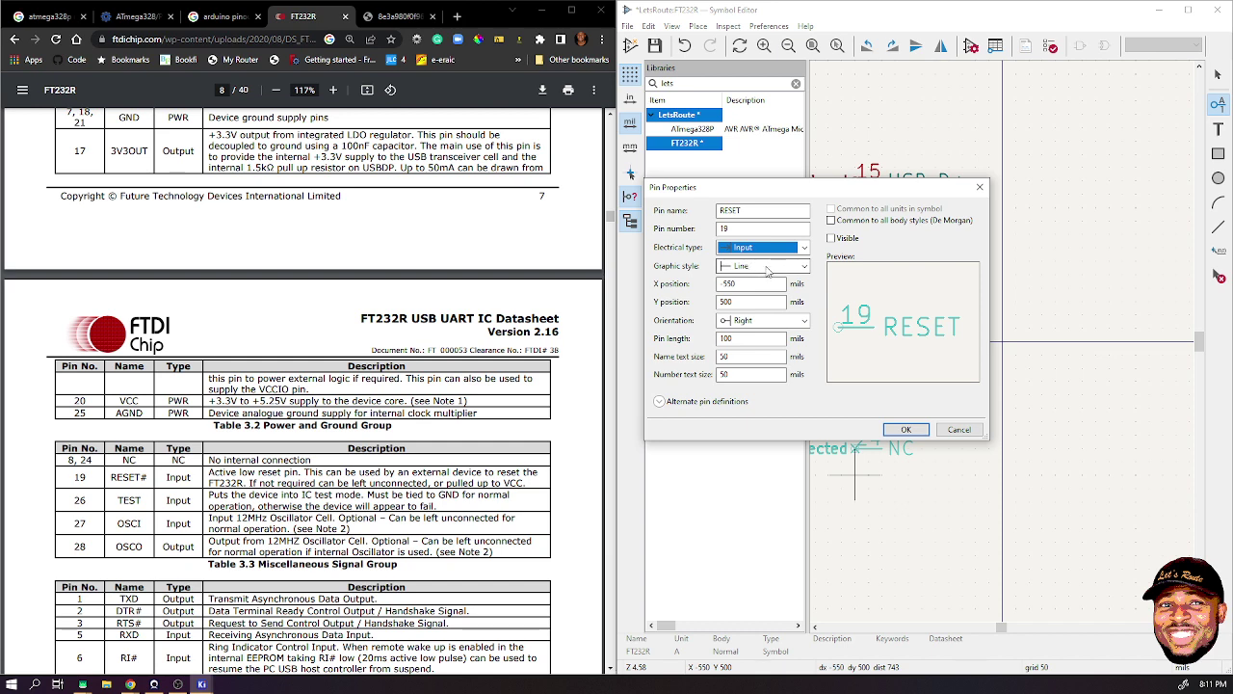
{"action": "left_click", "coordinate": [766, 271]}
{"action": "left_click", "coordinate": [761, 286]}
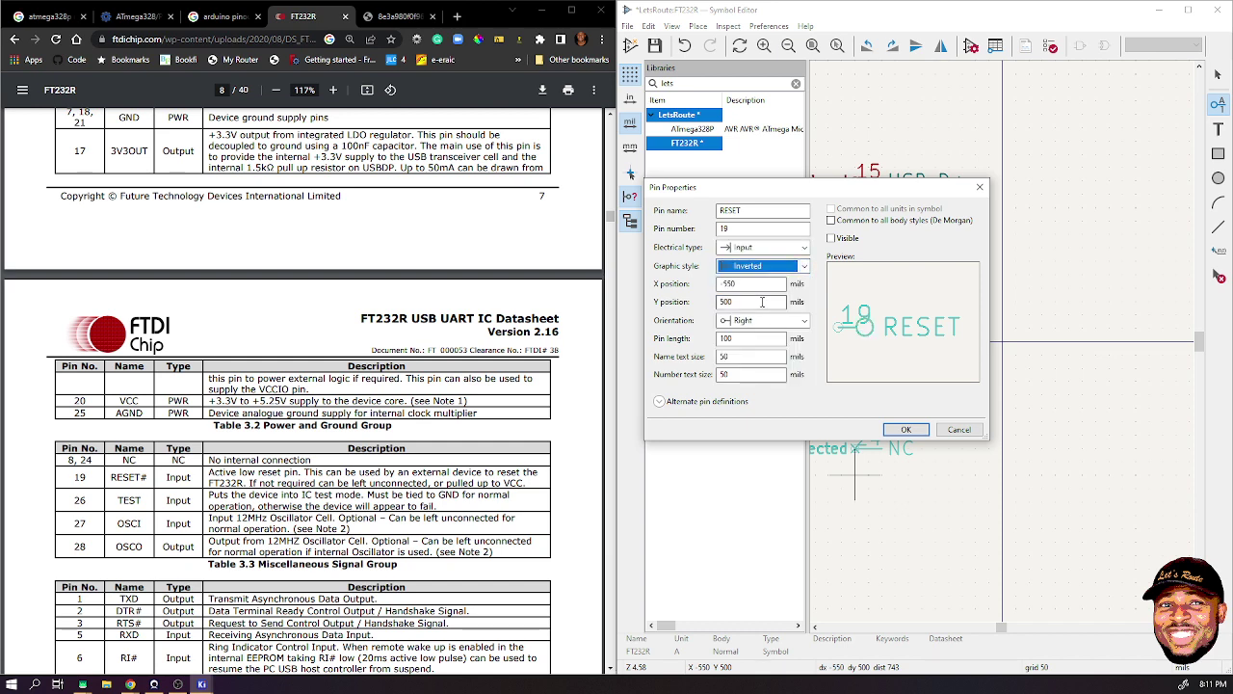
{"action": "left_click", "coordinate": [905, 429]}
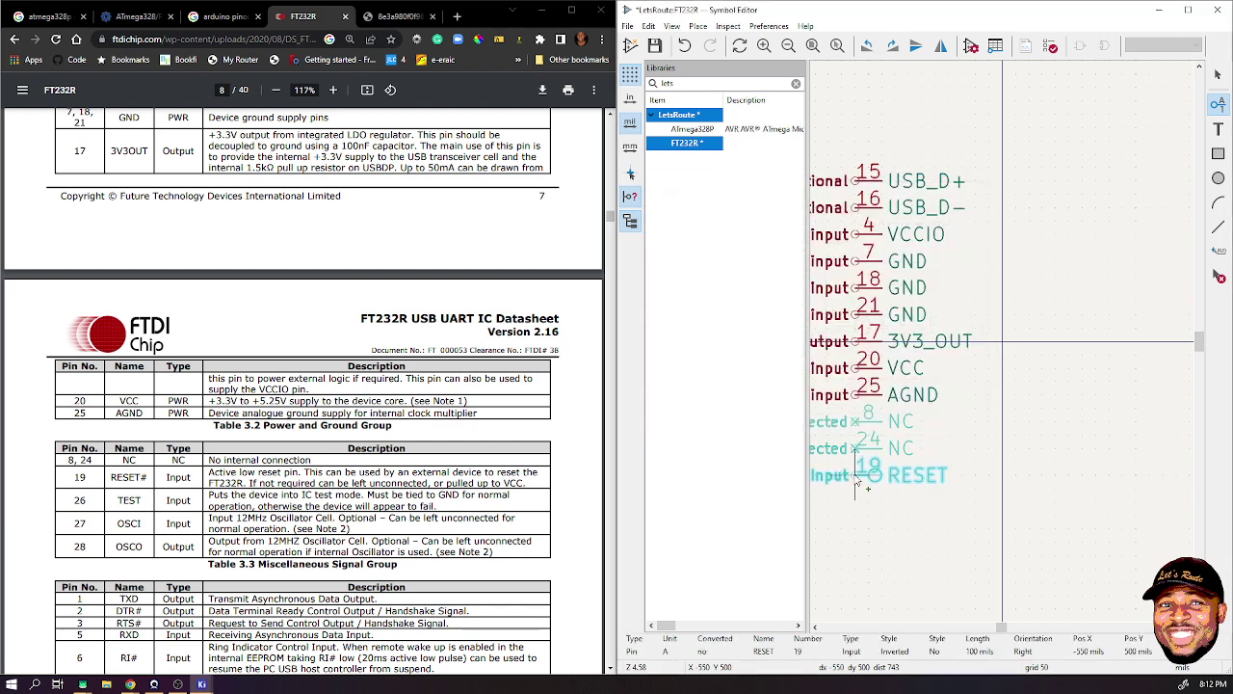
- Make the RESET pin visible and place it below the NC pins
{"action": "double_click", "coordinate": [859, 484]}
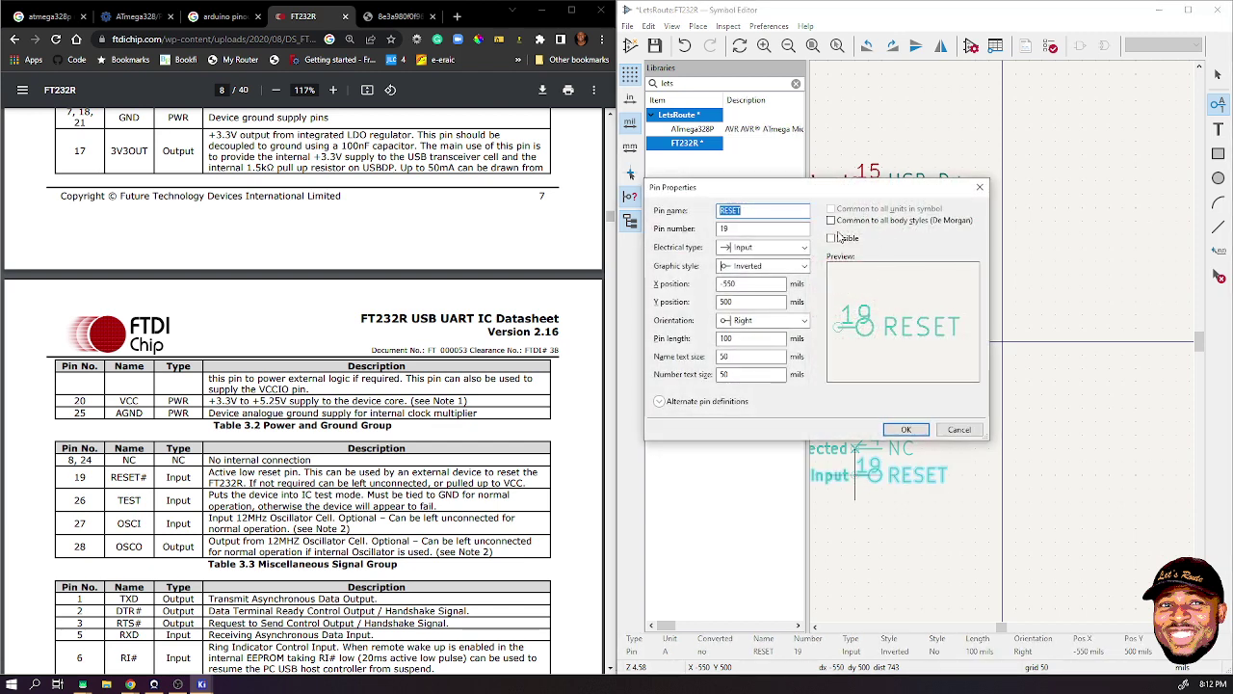
{"action": "left_click", "coordinate": [833, 239]}
{"action": "left_click", "coordinate": [905, 430]}
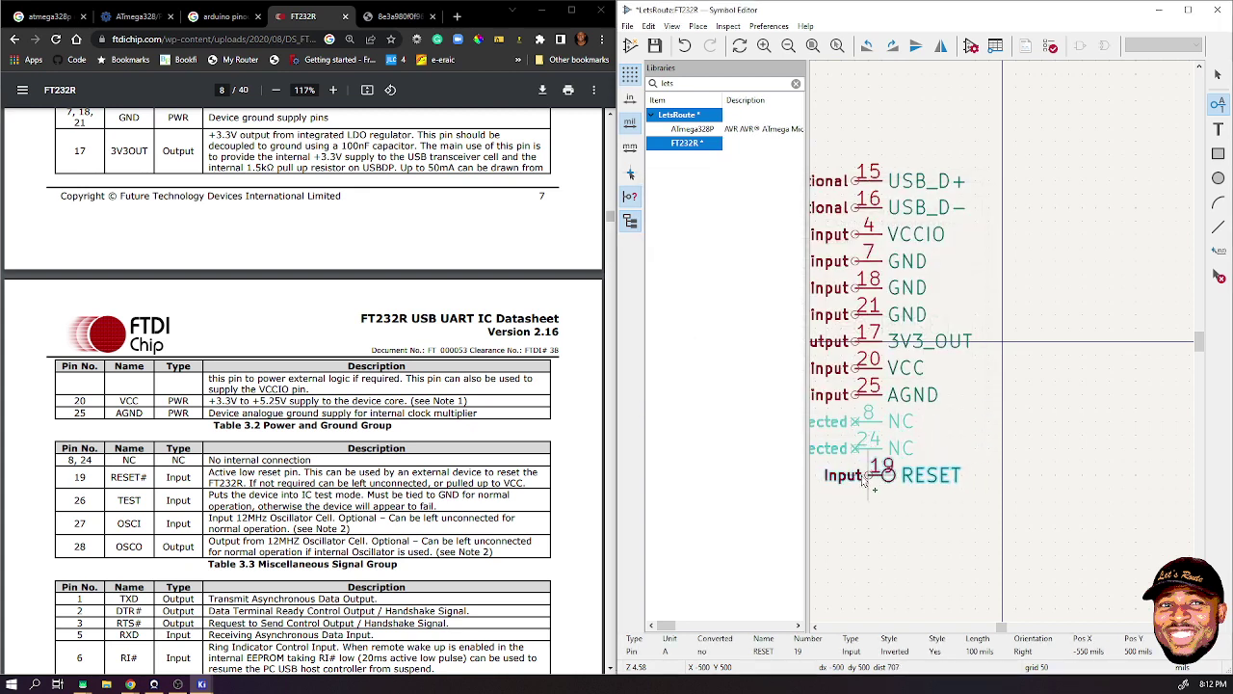
{"action": "left_click", "coordinate": [860, 486]}
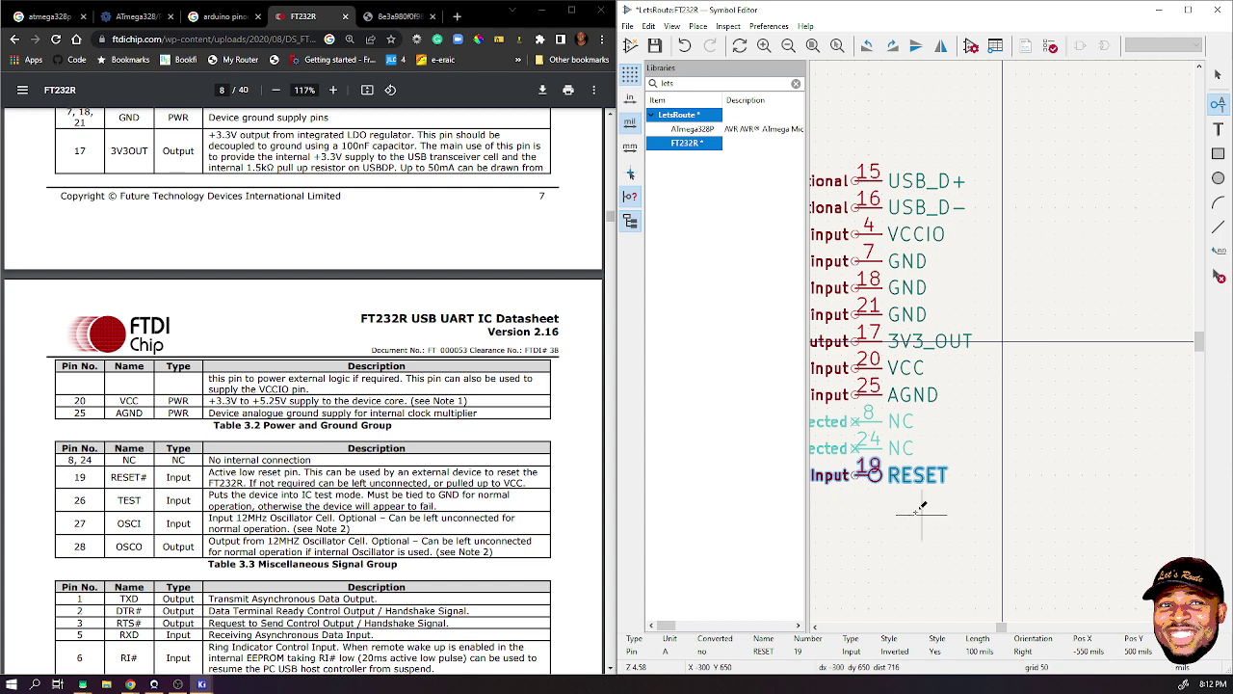
{"action": "left_click", "coordinate": [854, 501]}
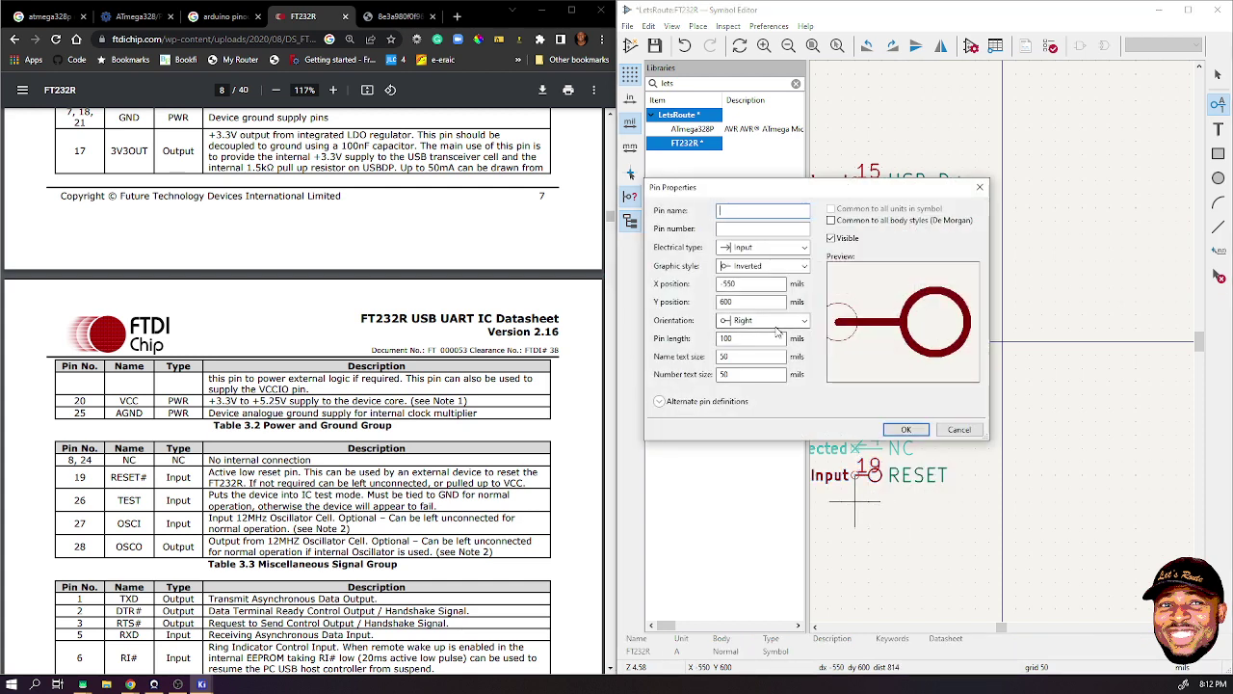
- Add pin TEST, number 26, below RESET
{"action": "type", "text": "TEST"}
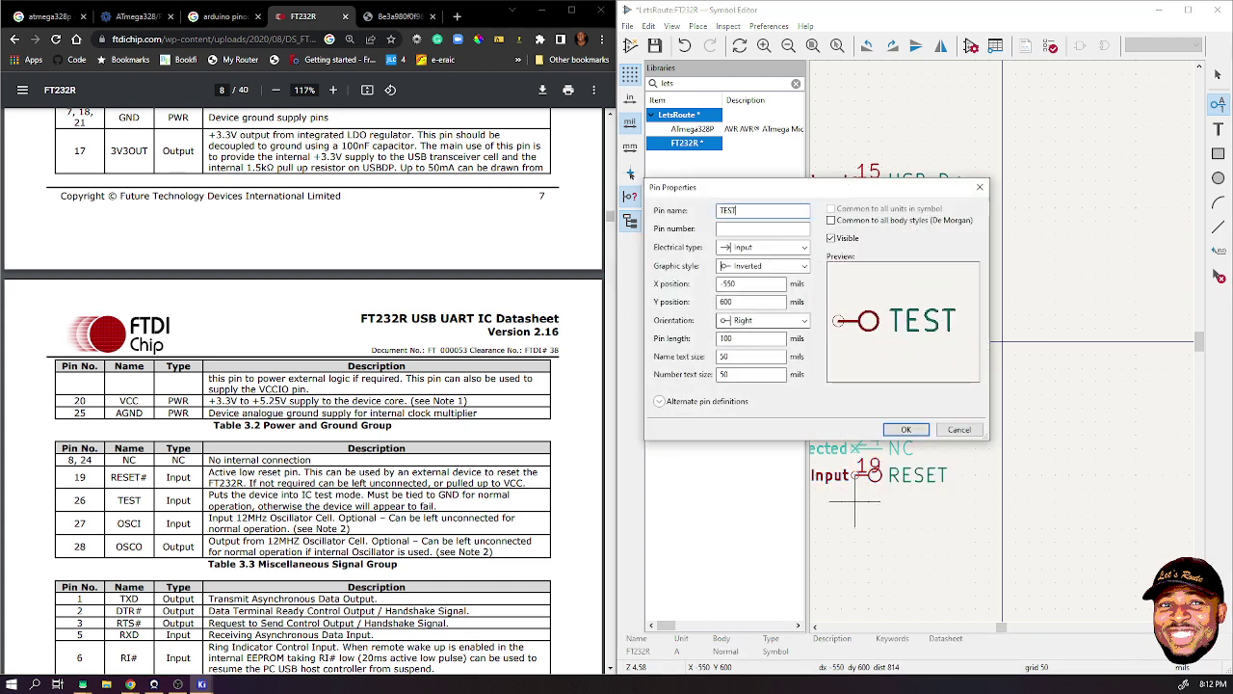
{"action": "key", "text": "Tab"}
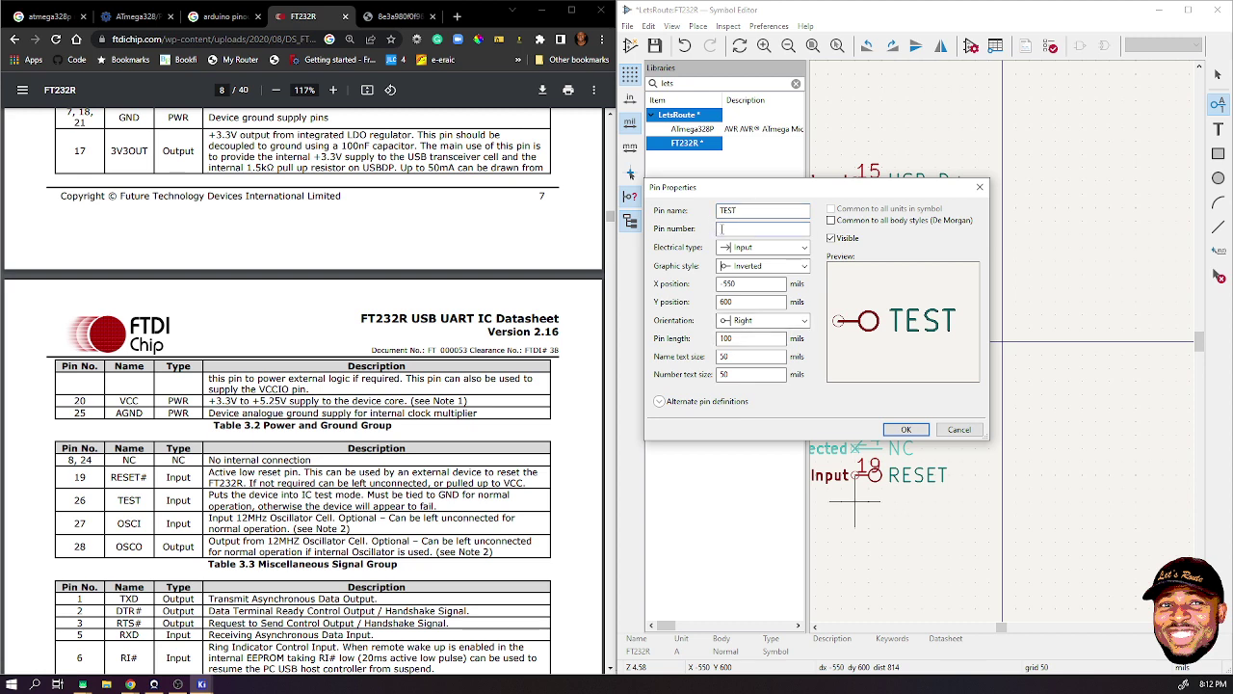
{"action": "type", "text": "26"}
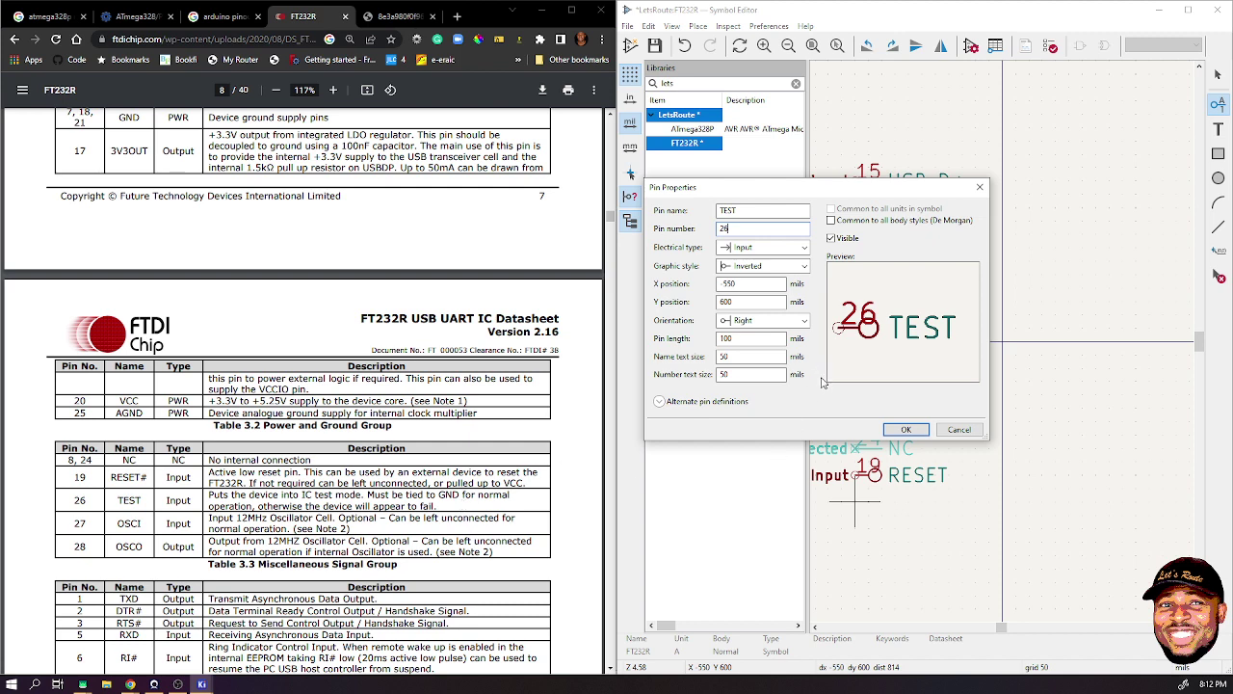
{"action": "left_click", "coordinate": [910, 428]}
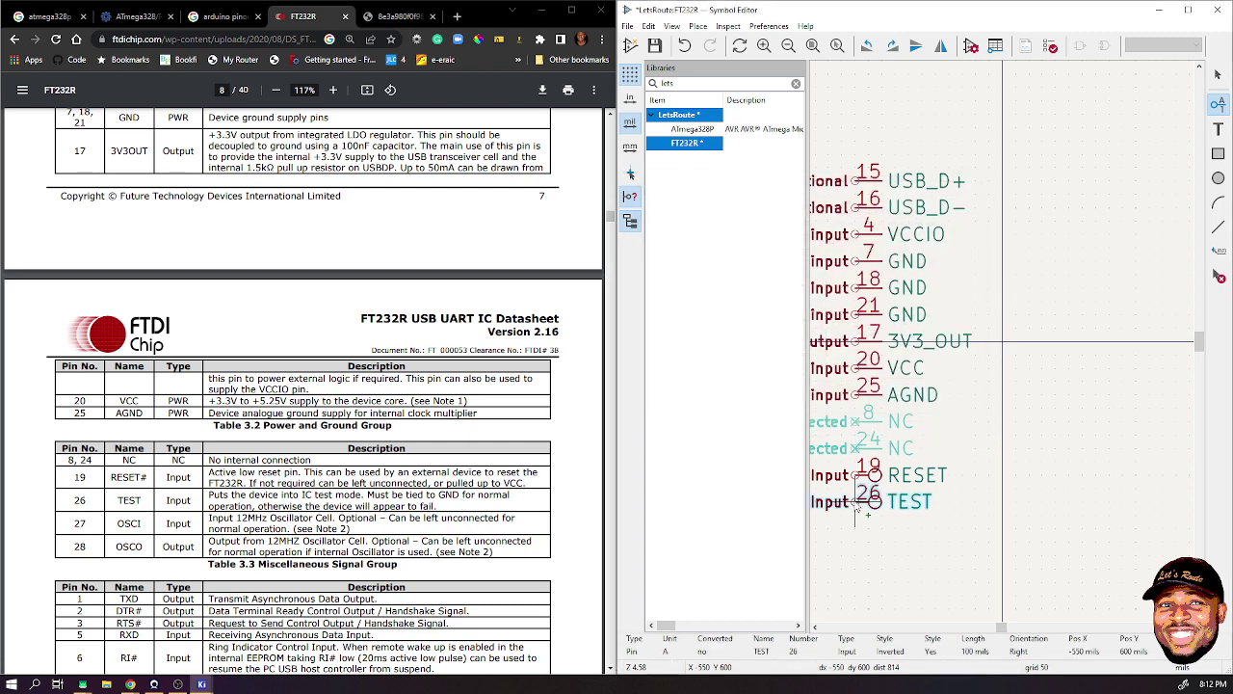
{"action": "left_click", "coordinate": [855, 510]}
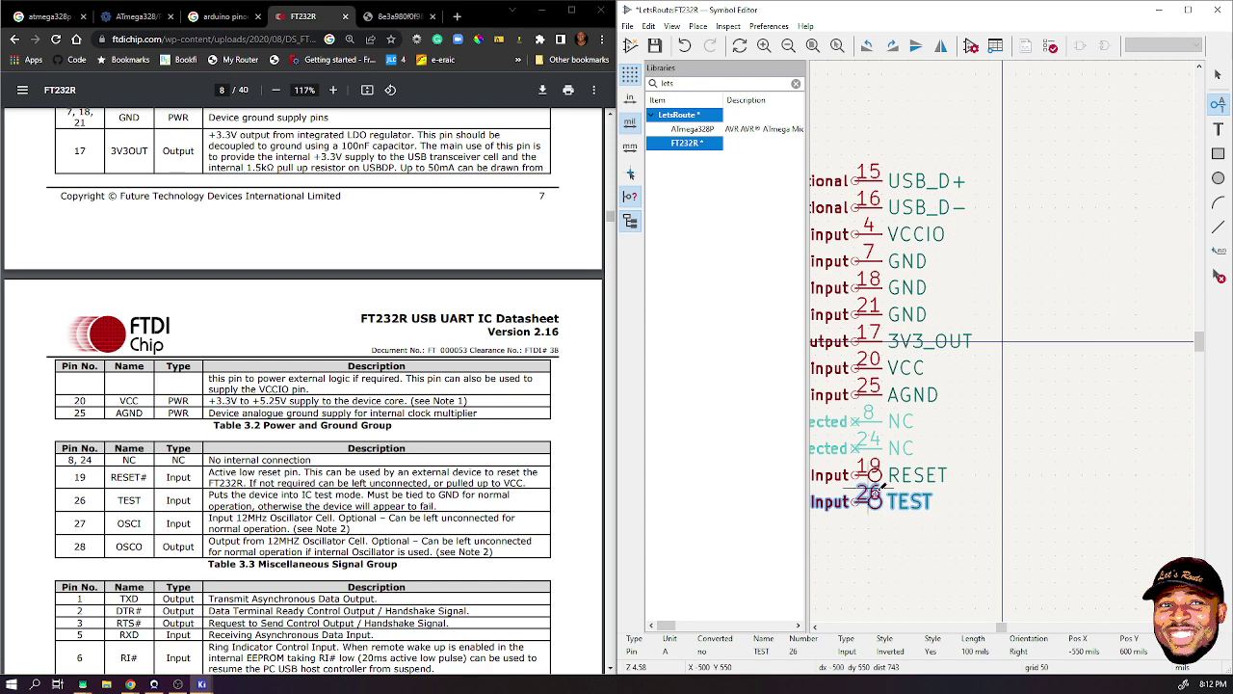
- Keep TEST as an Input and change its graphic style to Line
{"action": "left_click", "coordinate": [887, 385]}
{"action": "left_click", "coordinate": [761, 248]}
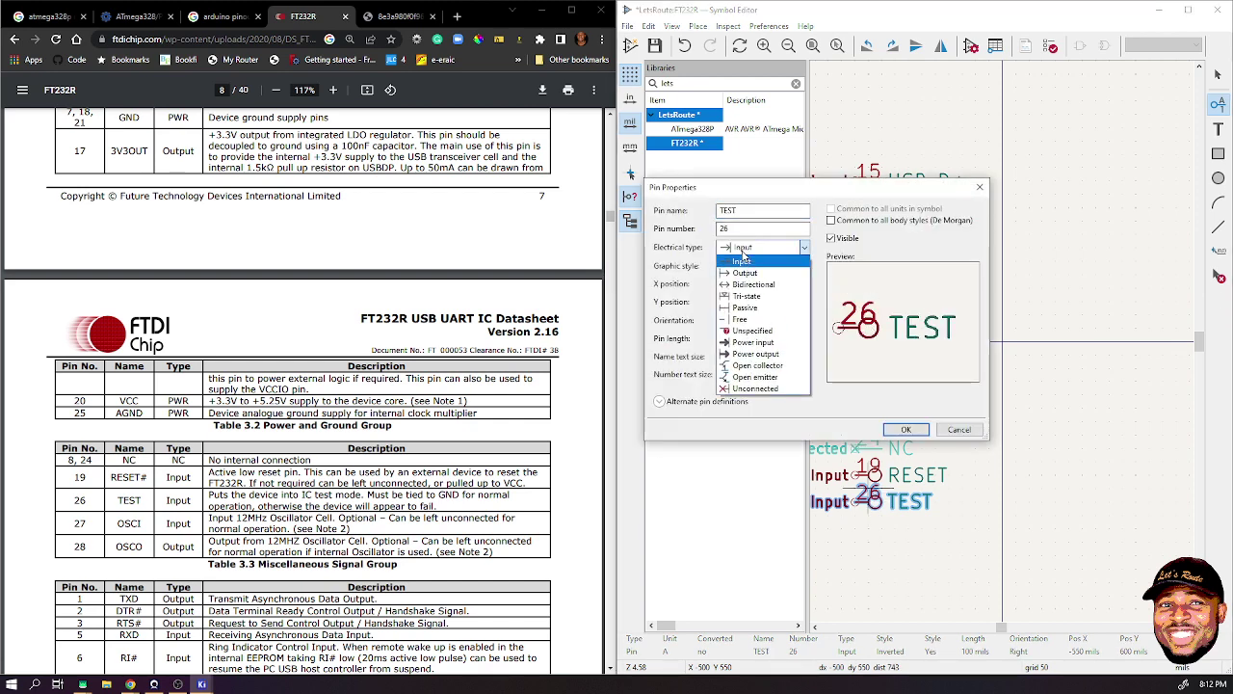
{"action": "left_click", "coordinate": [740, 265]}
{"action": "left_click", "coordinate": [740, 265]}
{"action": "left_click", "coordinate": [747, 277]}
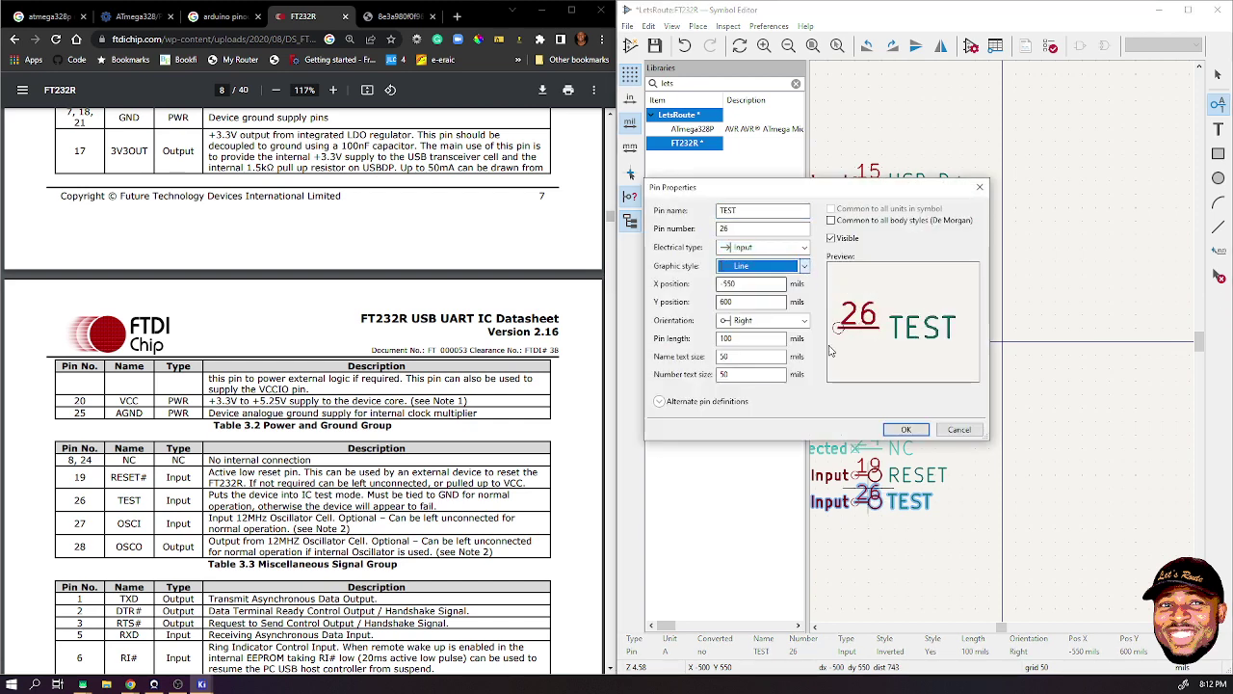
{"action": "left_click", "coordinate": [906, 429]}
{"action": "left_click", "coordinate": [854, 527]}
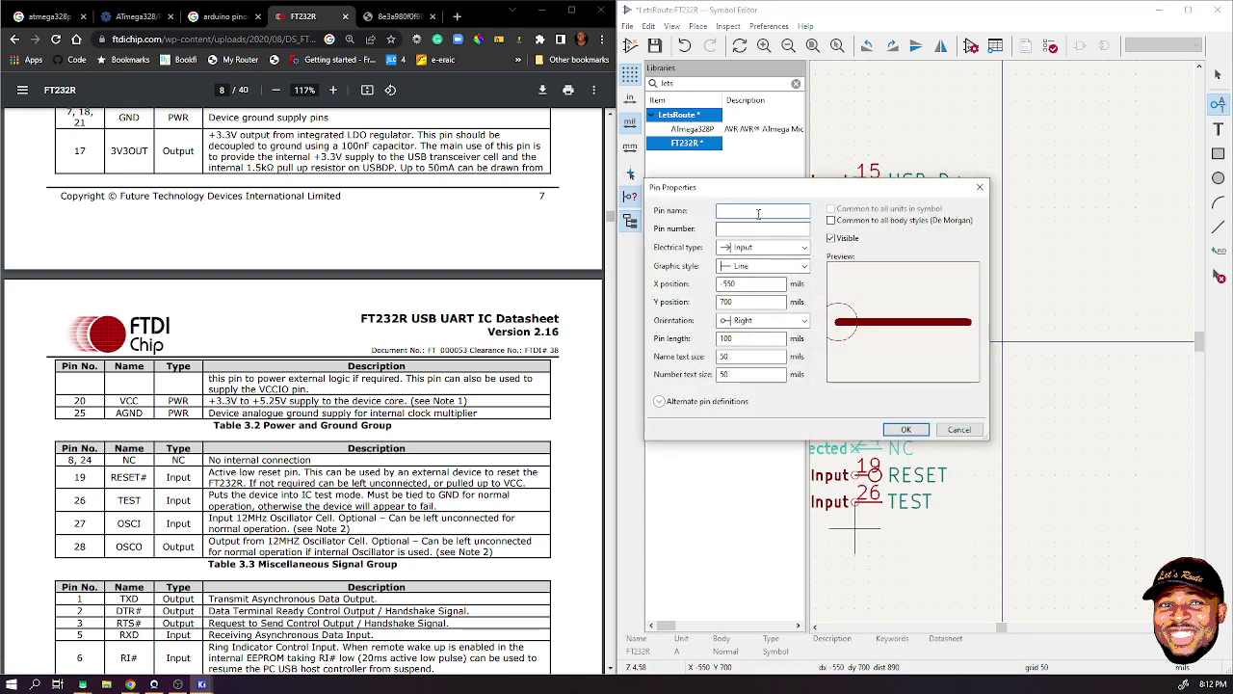
- Add pin OSCI, number 27, below TEST
{"action": "type", "text": "O"}
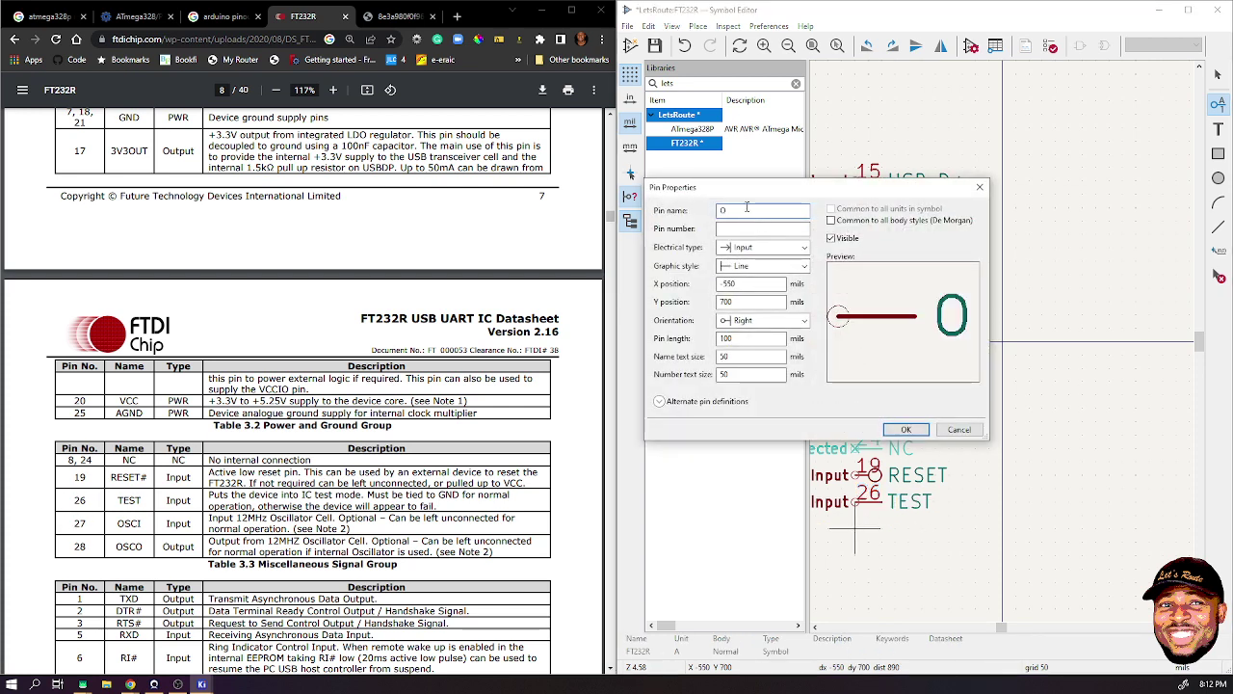
{"action": "type", "text": "SCR"}
{"action": "key", "text": "BackSpace"}
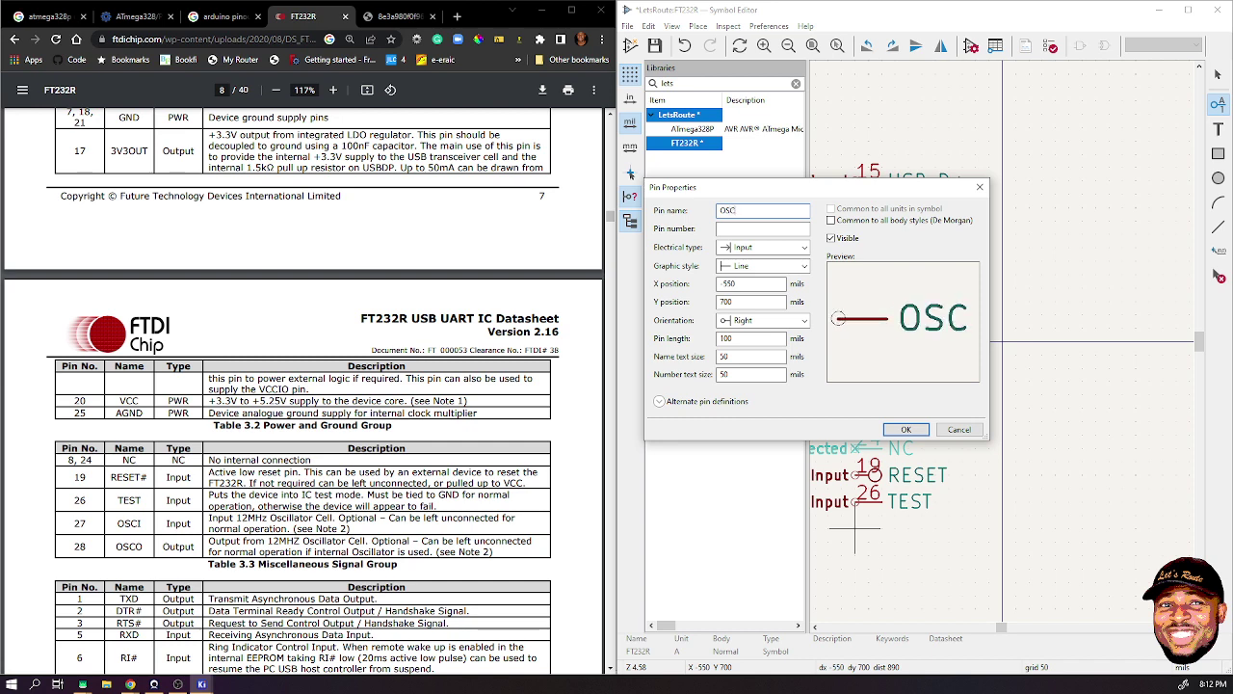
{"action": "type", "text": "I"}
{"action": "left_click", "coordinate": [726, 230]}
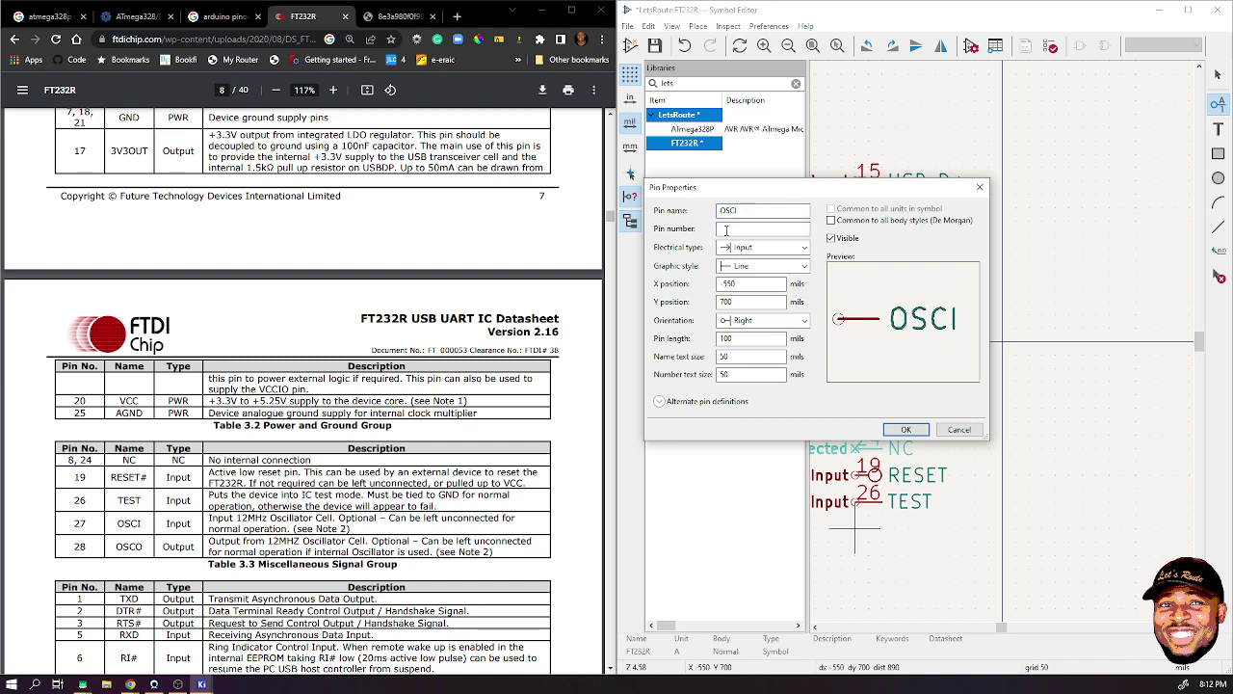
{"action": "type", "text": "27"}
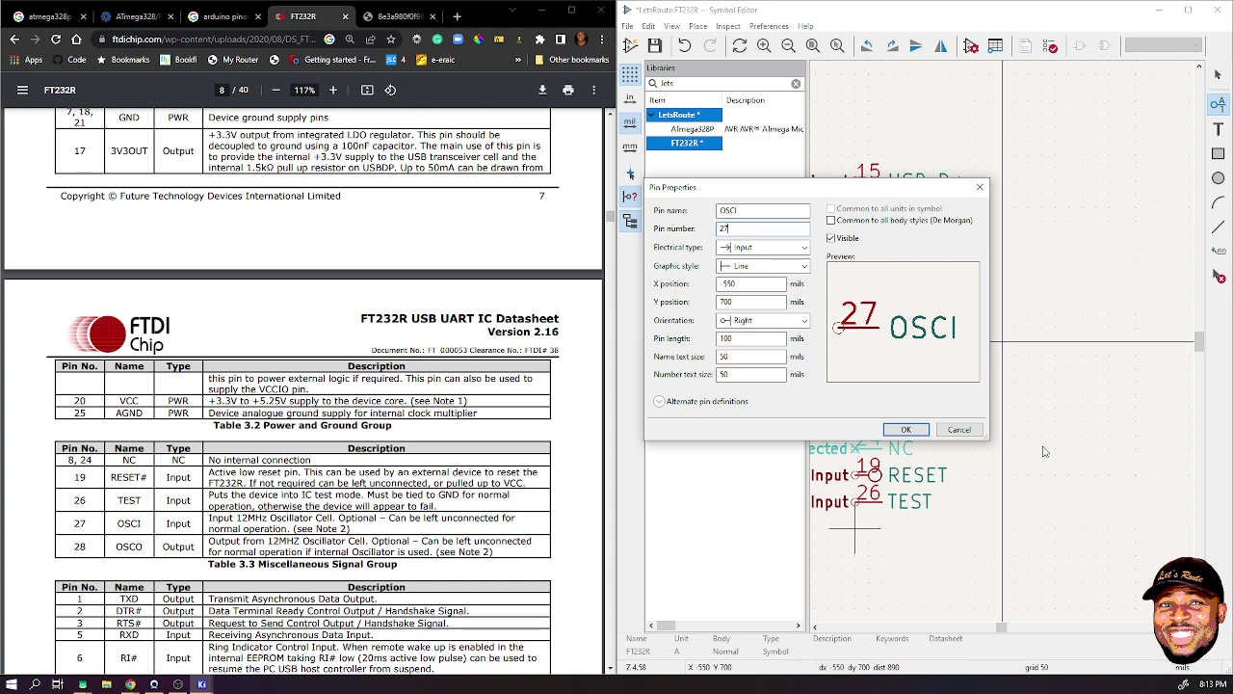
{"action": "left_click", "coordinate": [906, 428]}
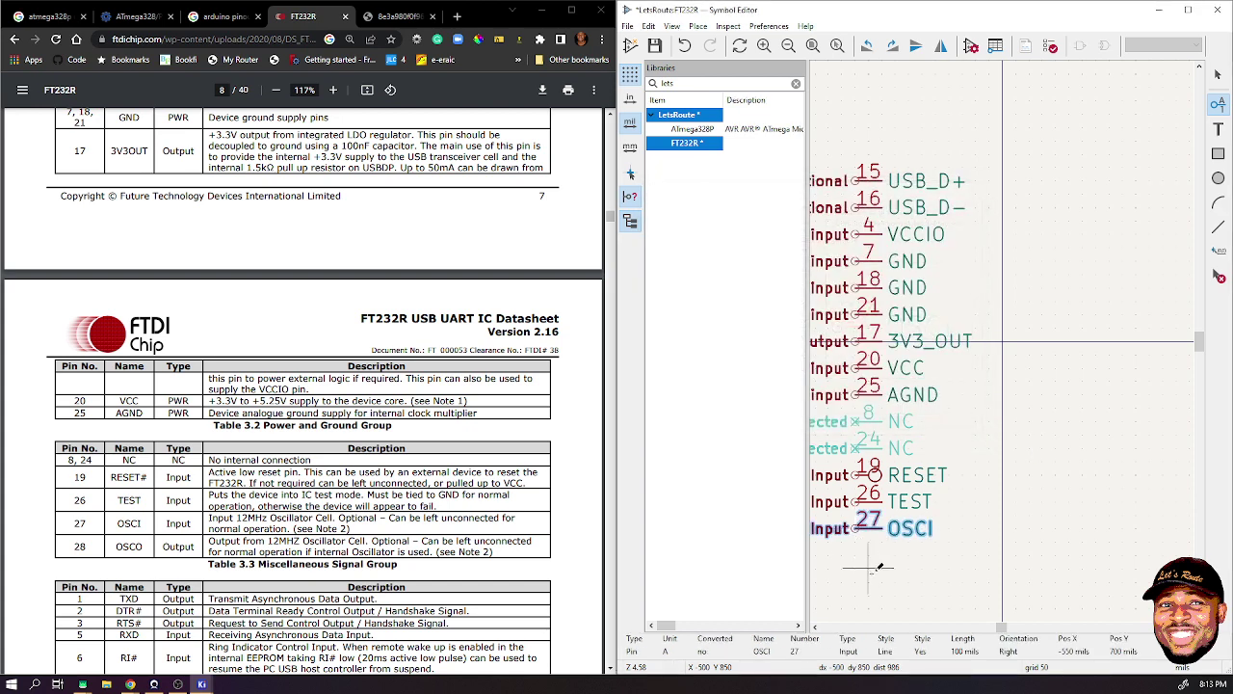
{"action": "left_click", "coordinate": [854, 553]}
{"action": "left_click", "coordinate": [854, 554]}
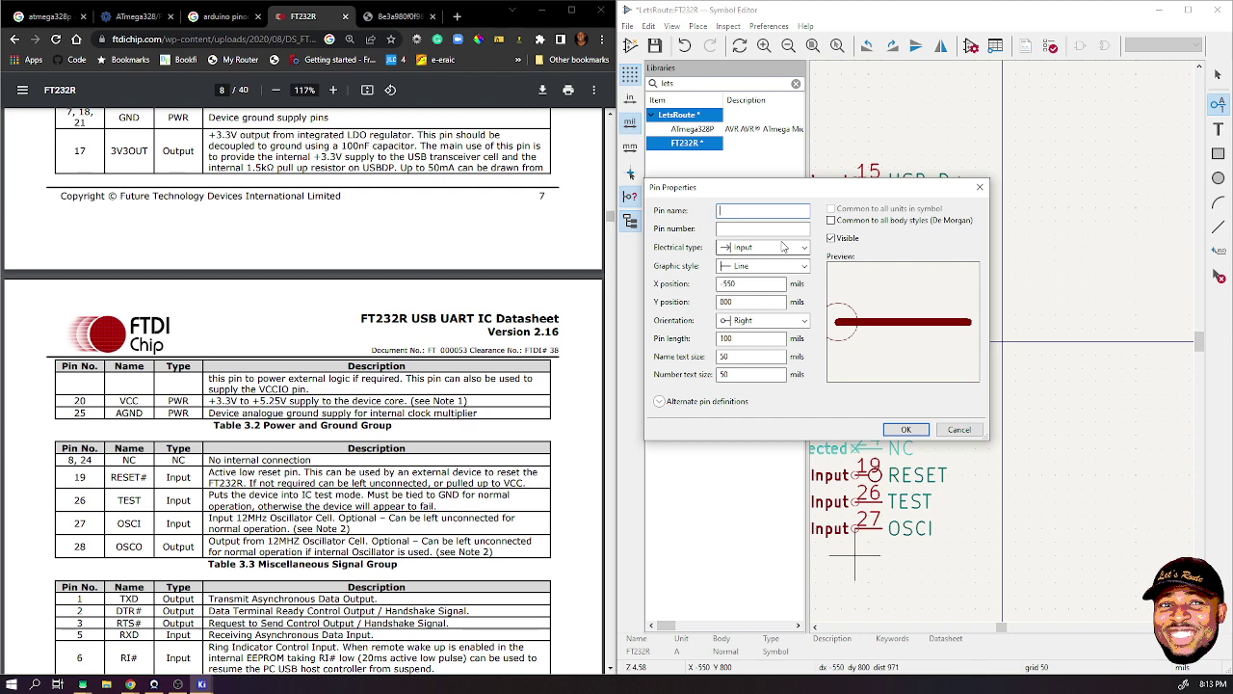
- Add output pin OSCO, number 28, and place it below OSCI
{"action": "type", "text": "OSC"}
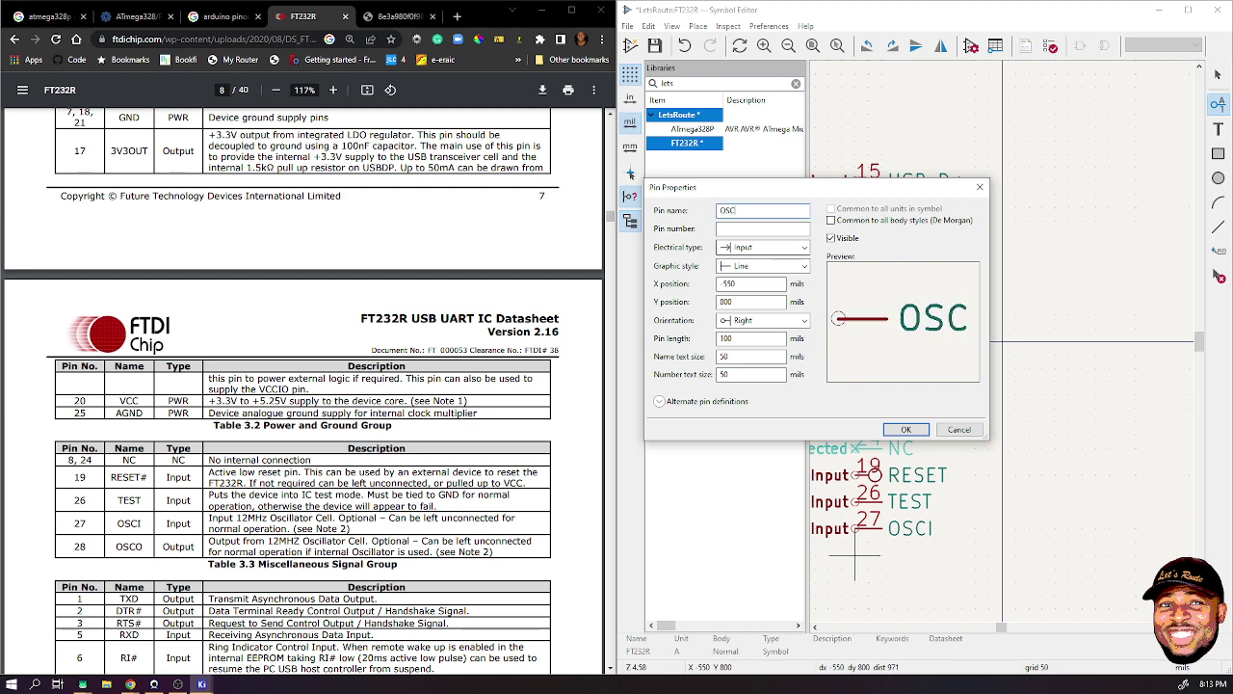
{"action": "type", "text": "P"}
{"action": "key", "text": "BackSpace"}
{"action": "type", "text": "O"}
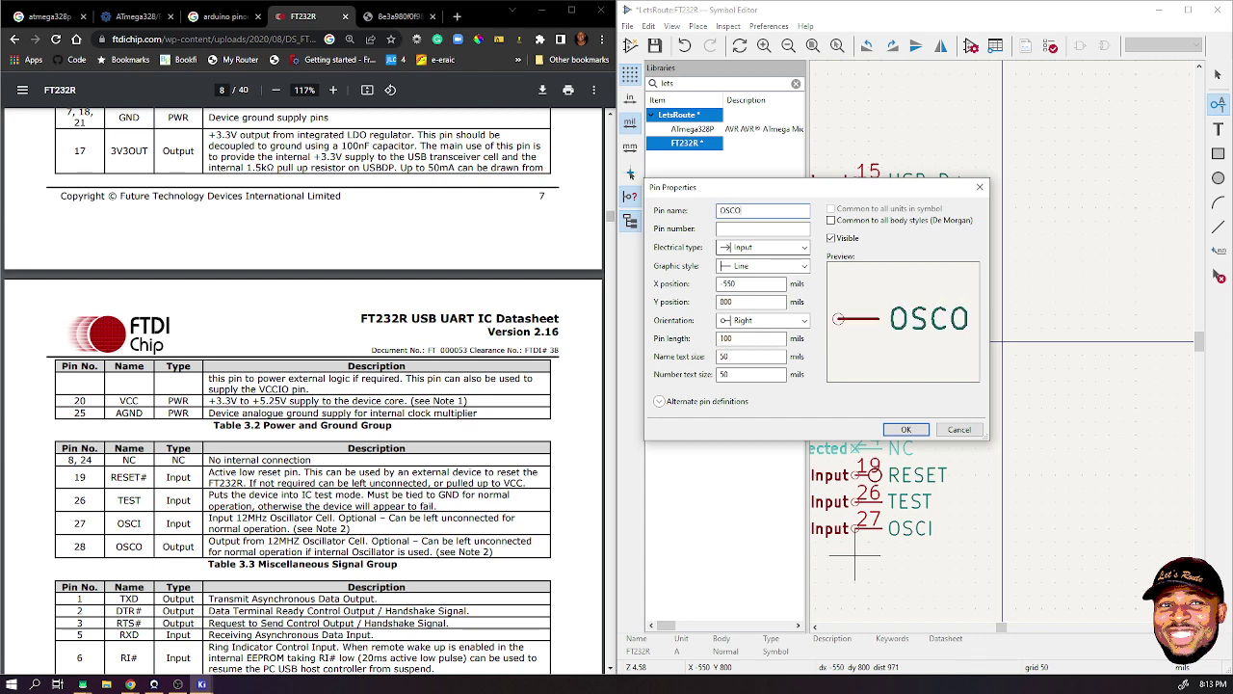
{"action": "left_click", "coordinate": [757, 228]}
{"action": "type", "text": "2"}
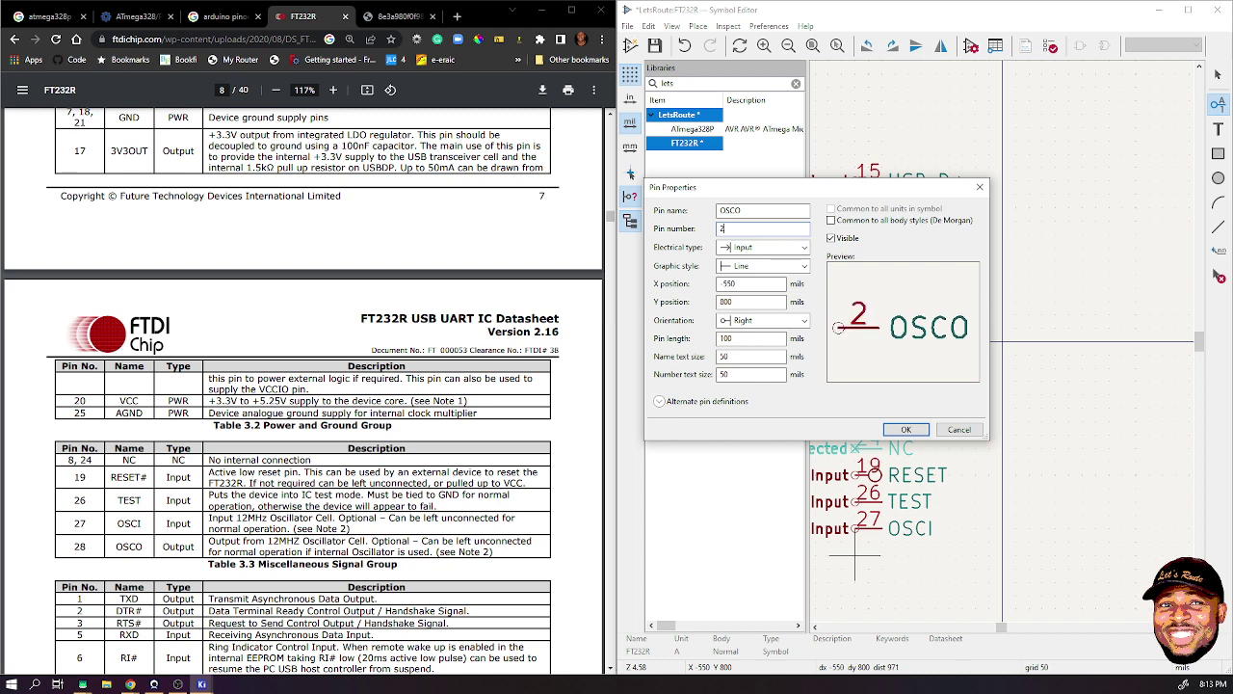
{"action": "type", "text": "8"}
{"action": "left_click", "coordinate": [751, 248]}
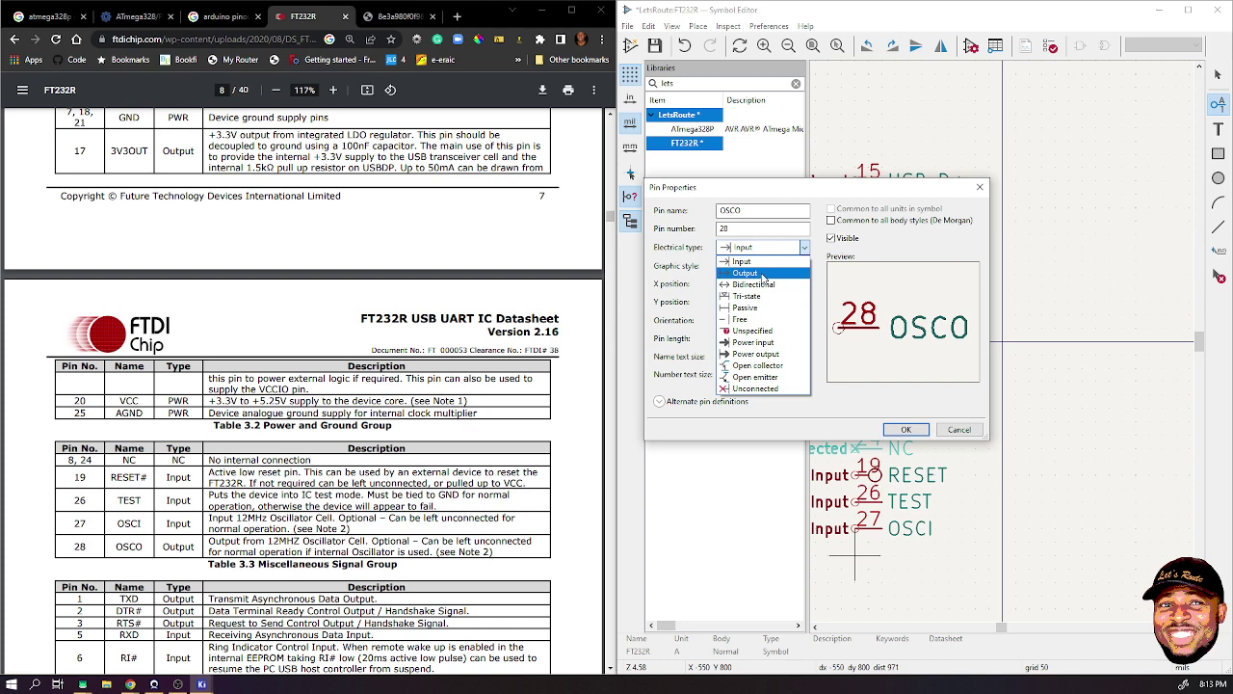
{"action": "left_click", "coordinate": [763, 276]}
{"action": "left_click", "coordinate": [906, 429]}
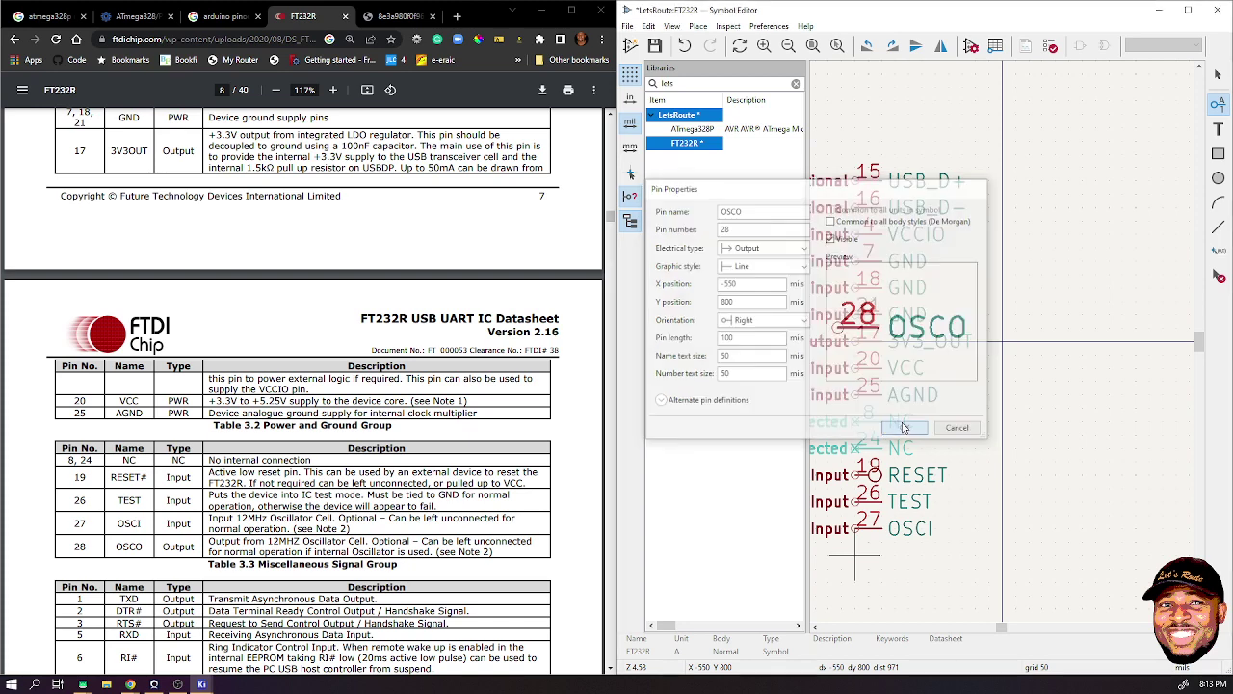
{"action": "key", "text": "F4"}
{"action": "key", "text": "F4"}
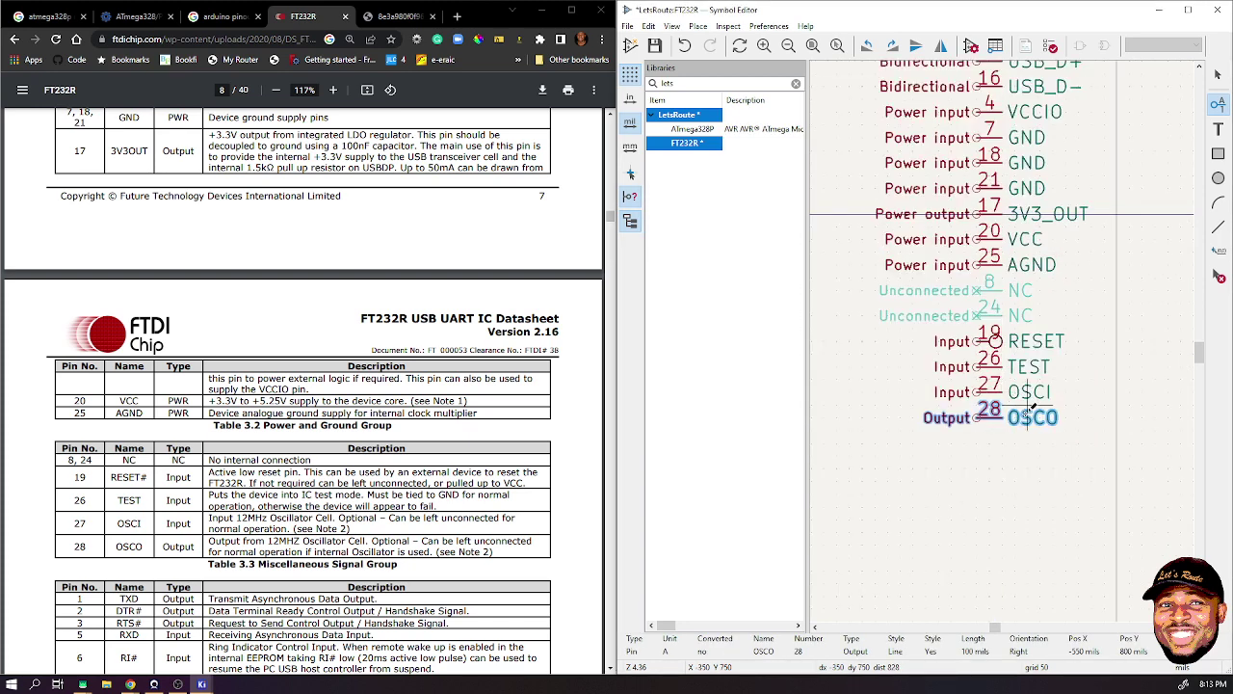
{"action": "left_click", "coordinate": [971, 361]}
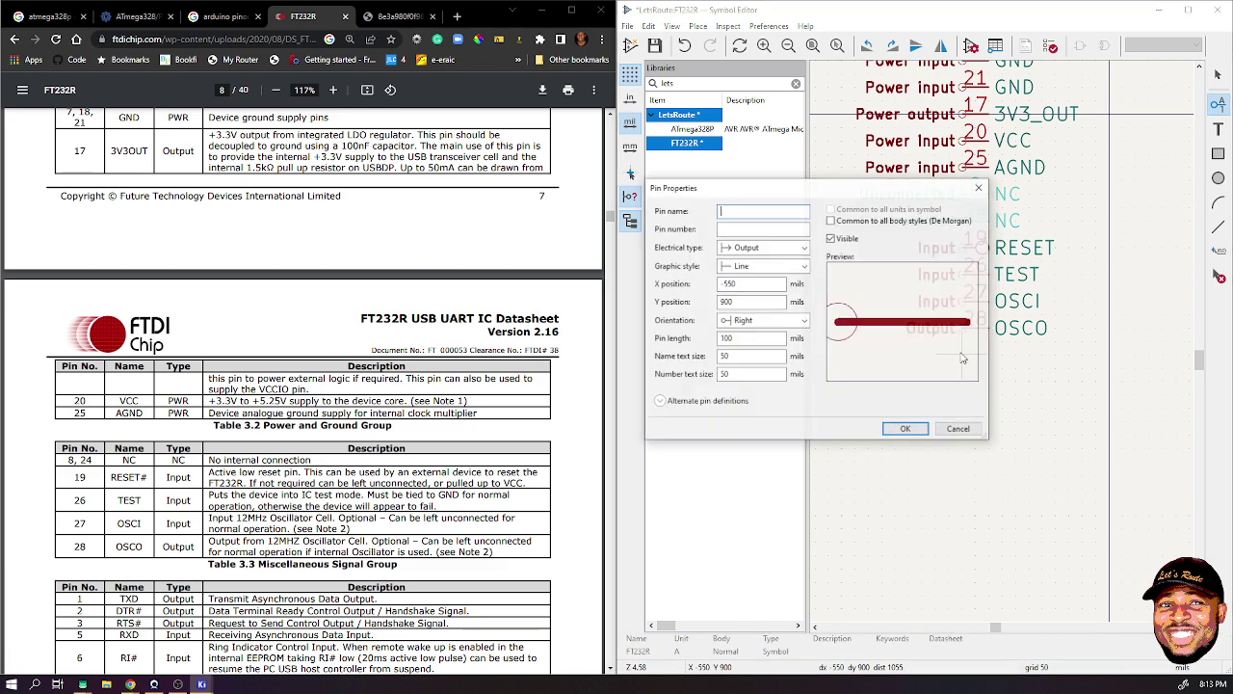
- Add output pin TXD, number 1, directly below OSCO
{"action": "scroll", "coordinate": [260, 479], "scroll_direction": "down", "scroll_amount": 4}
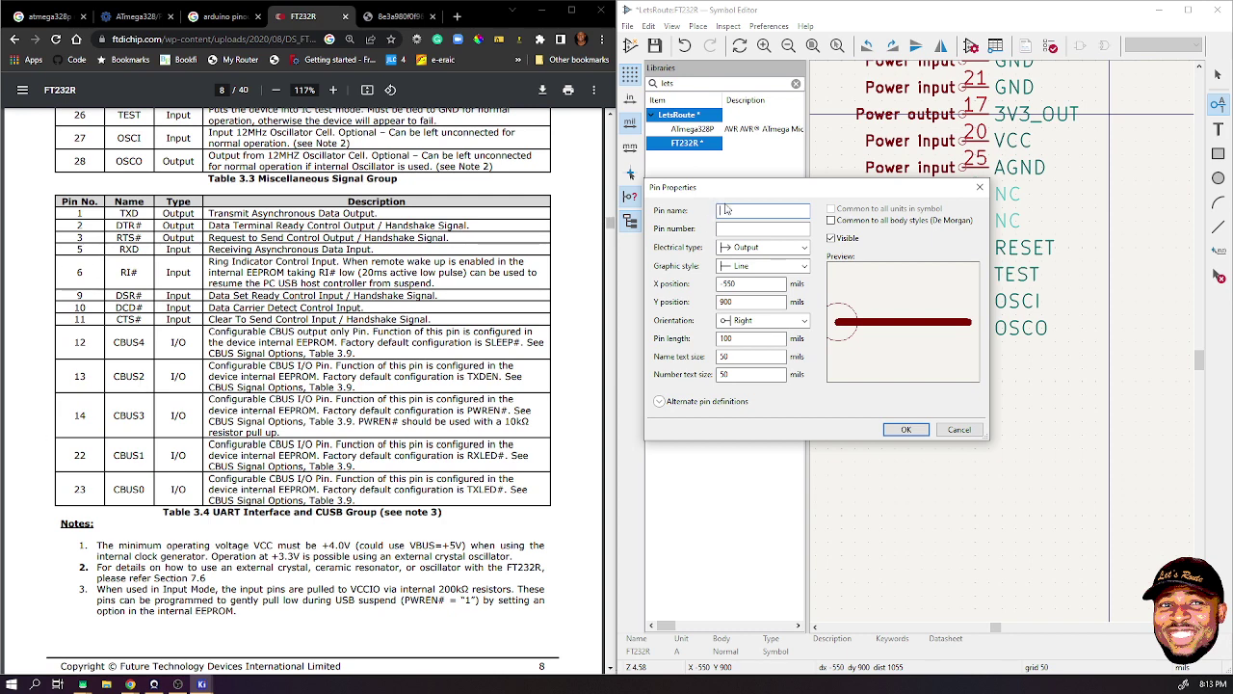
{"action": "type", "text": "1"}
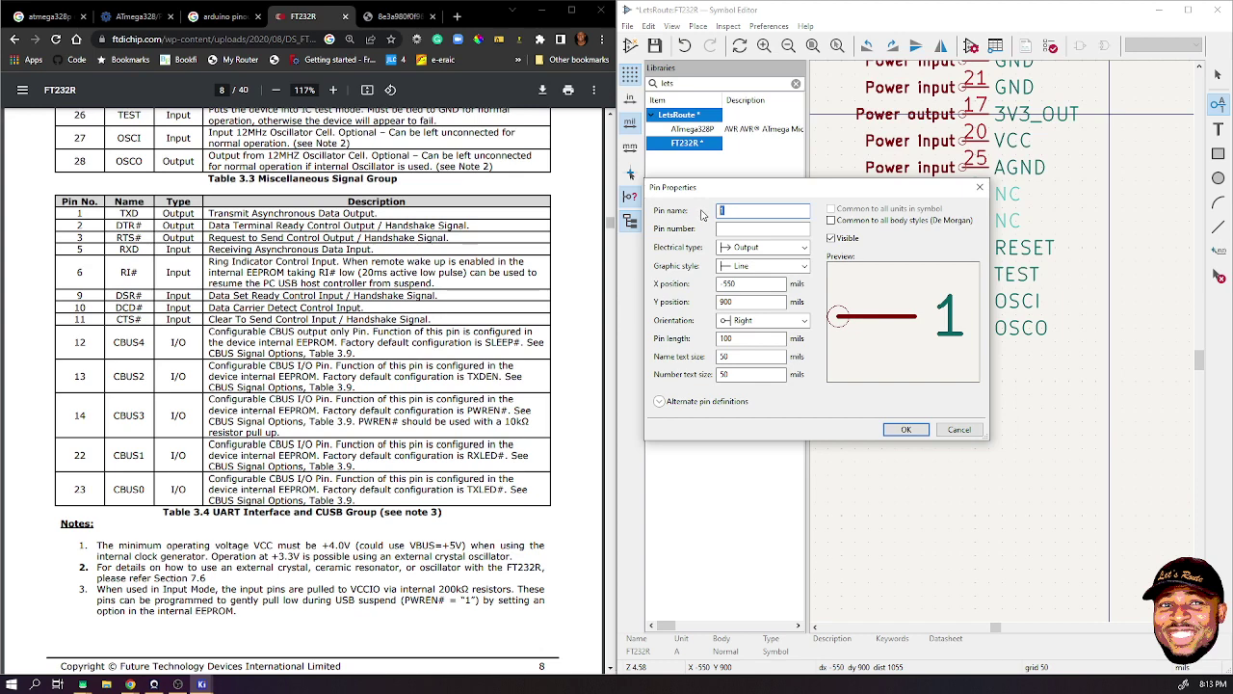
{"action": "key", "text": "BackSpace"}
{"action": "type", "text": "TXD"}
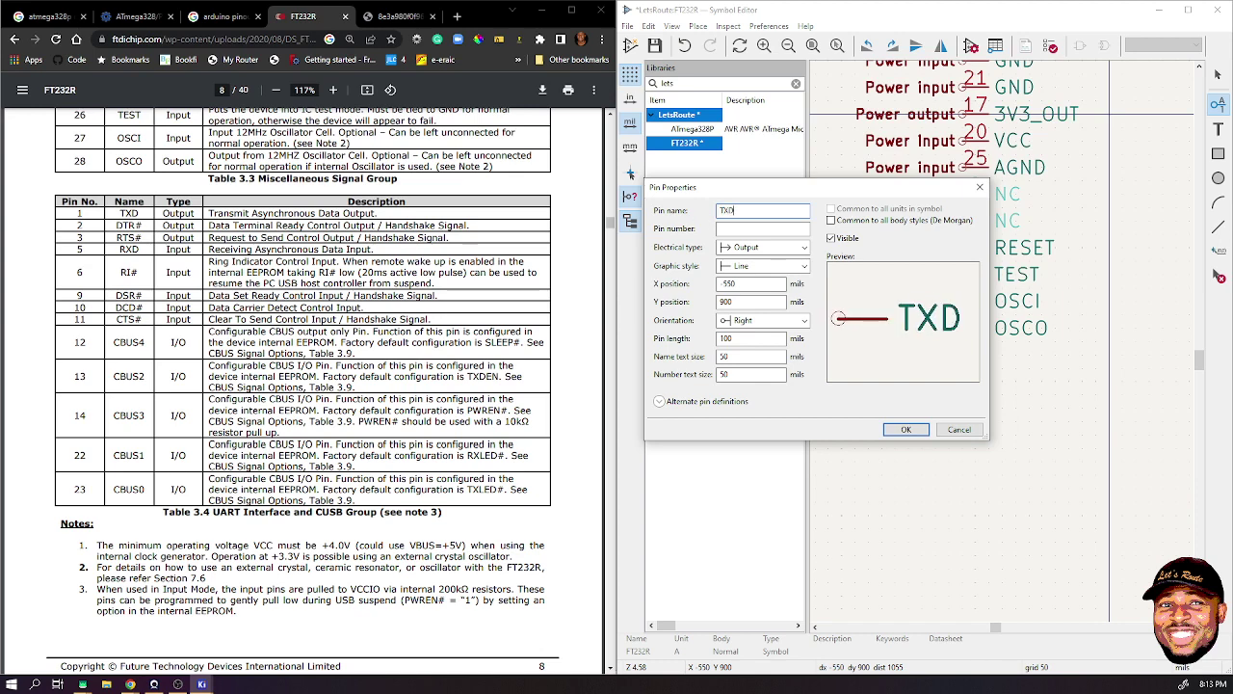
{"action": "key", "text": "Tab"}
{"action": "type", "text": "1"}
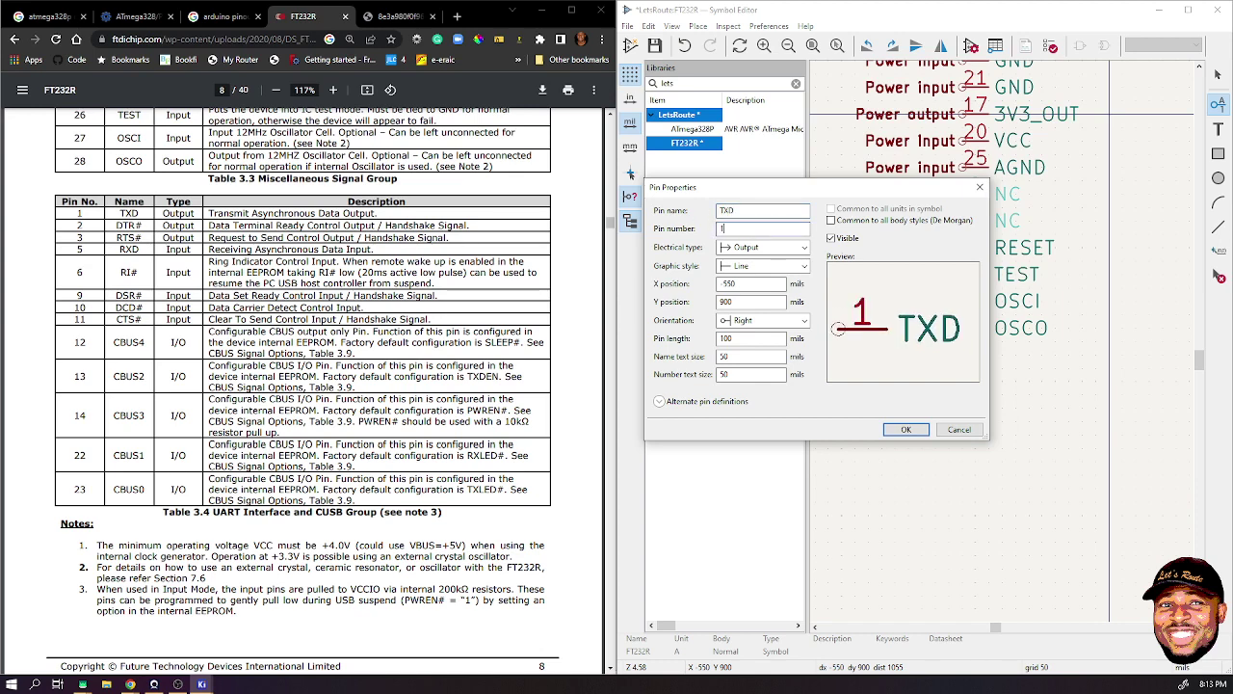
{"action": "left_click", "coordinate": [906, 428]}
{"action": "left_click", "coordinate": [961, 357]}
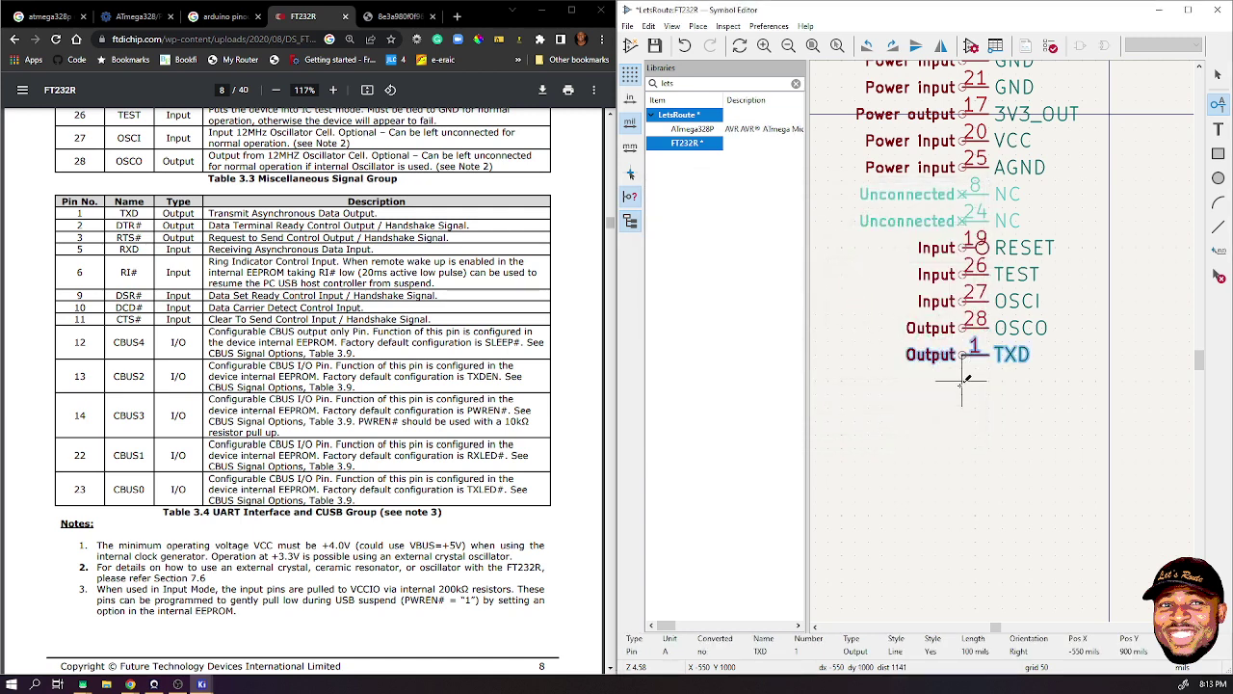
- Add output pin DTR, number 2, below TXD
{"action": "left_click", "coordinate": [961, 382]}
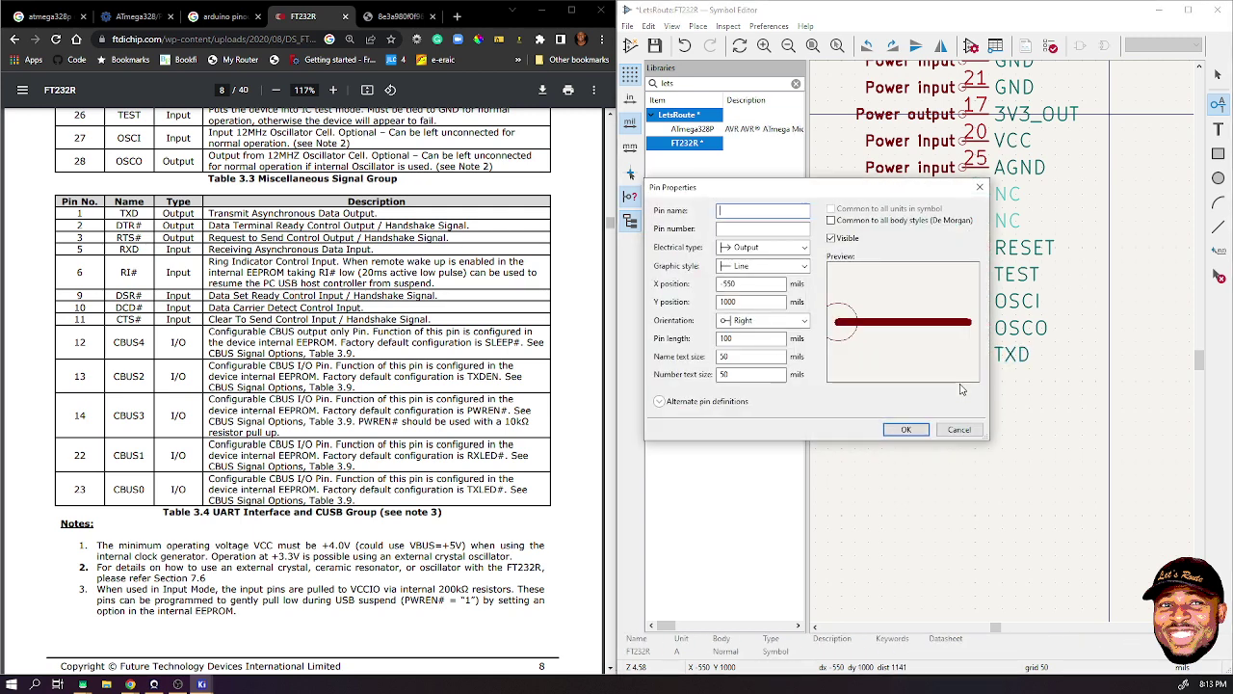
{"action": "type", "text": "RXD"}
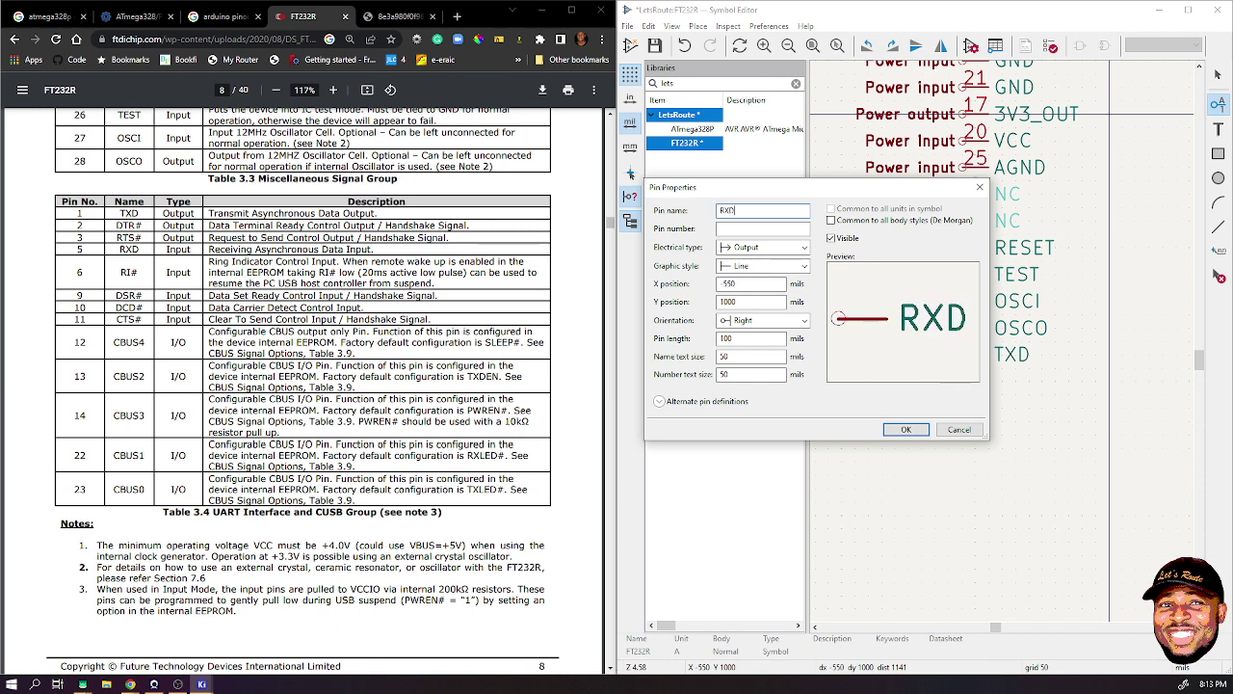
{"action": "key", "text": "BackSpace"}
{"action": "key", "text": "BackSpace"}
{"action": "key", "text": "BackSpace"}
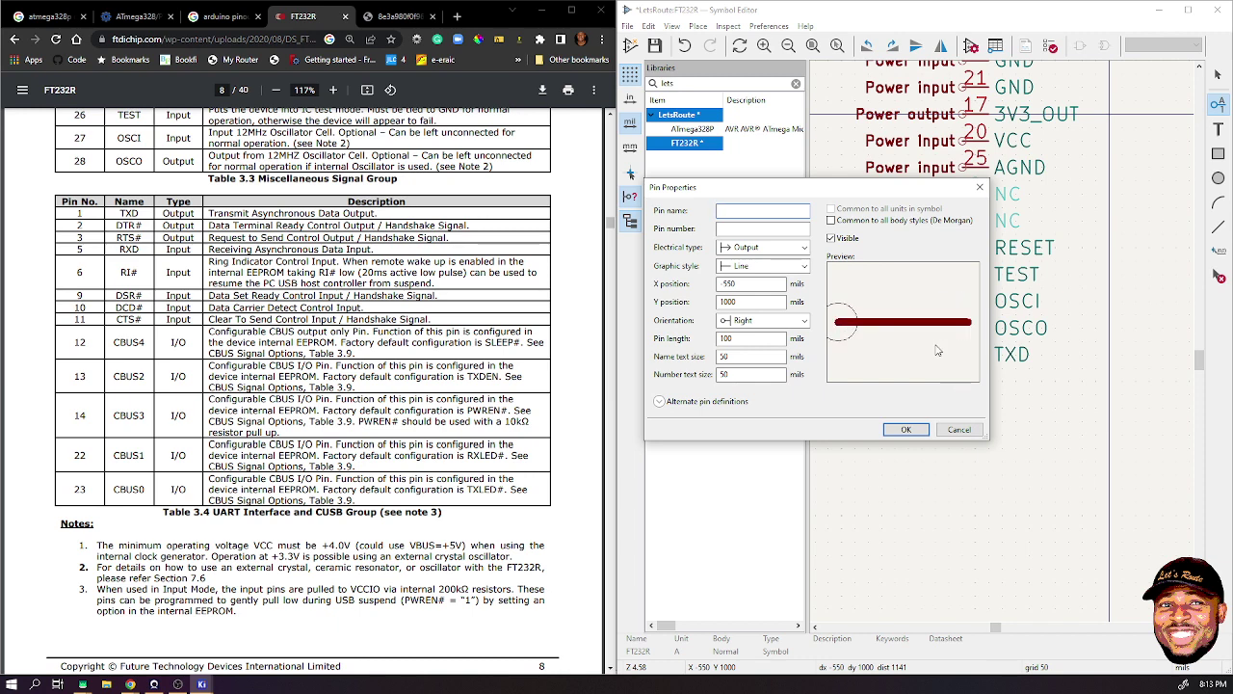
{"action": "type", "text": "DTR"}
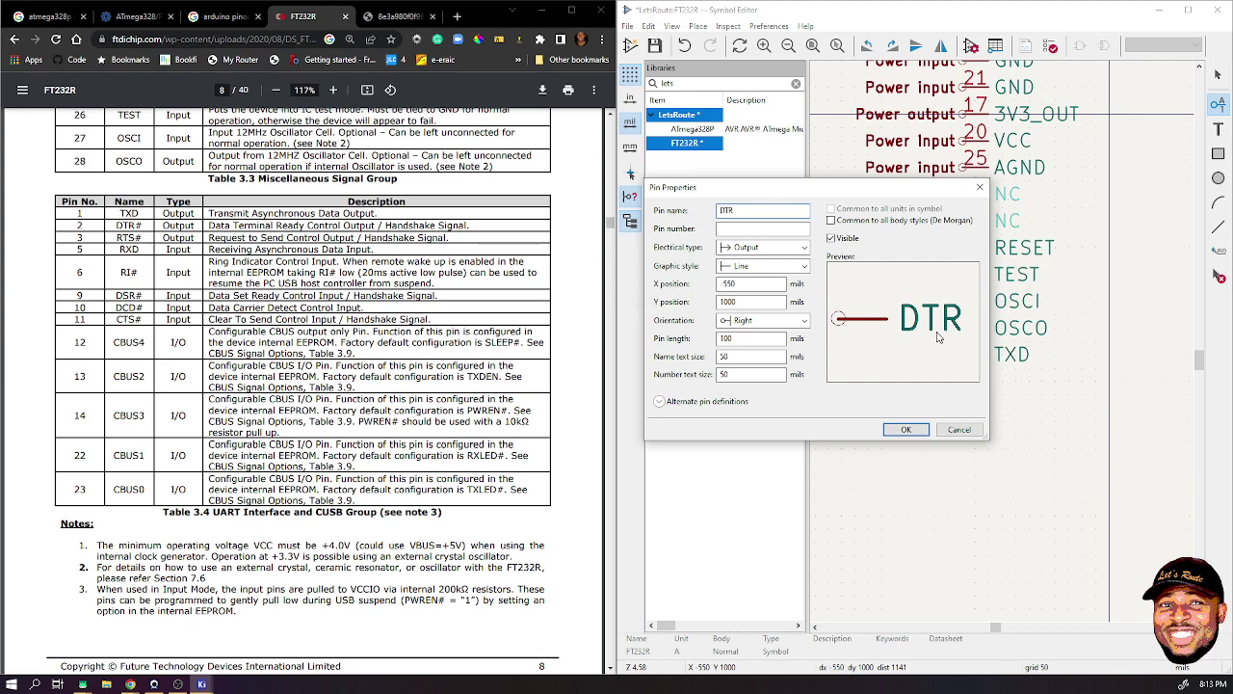
{"action": "left_click", "coordinate": [724, 228]}
{"action": "left_click", "coordinate": [744, 228]}
{"action": "type", "text": "2"}
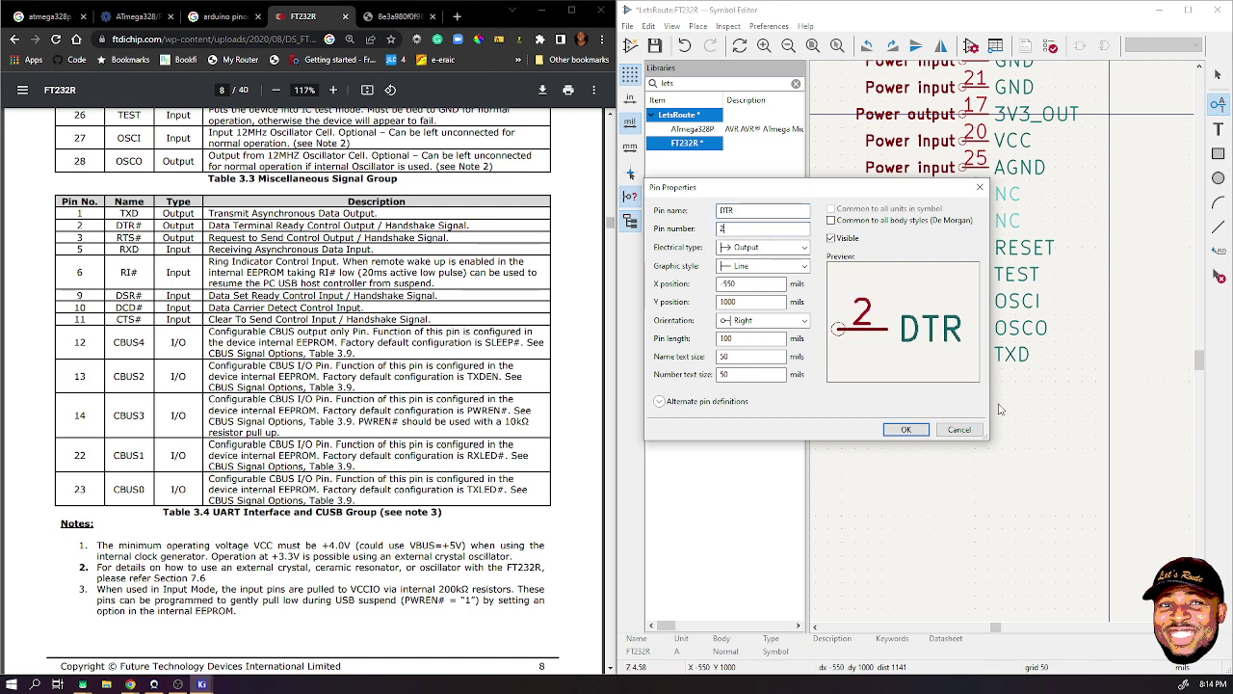
{"action": "left_click", "coordinate": [905, 429]}
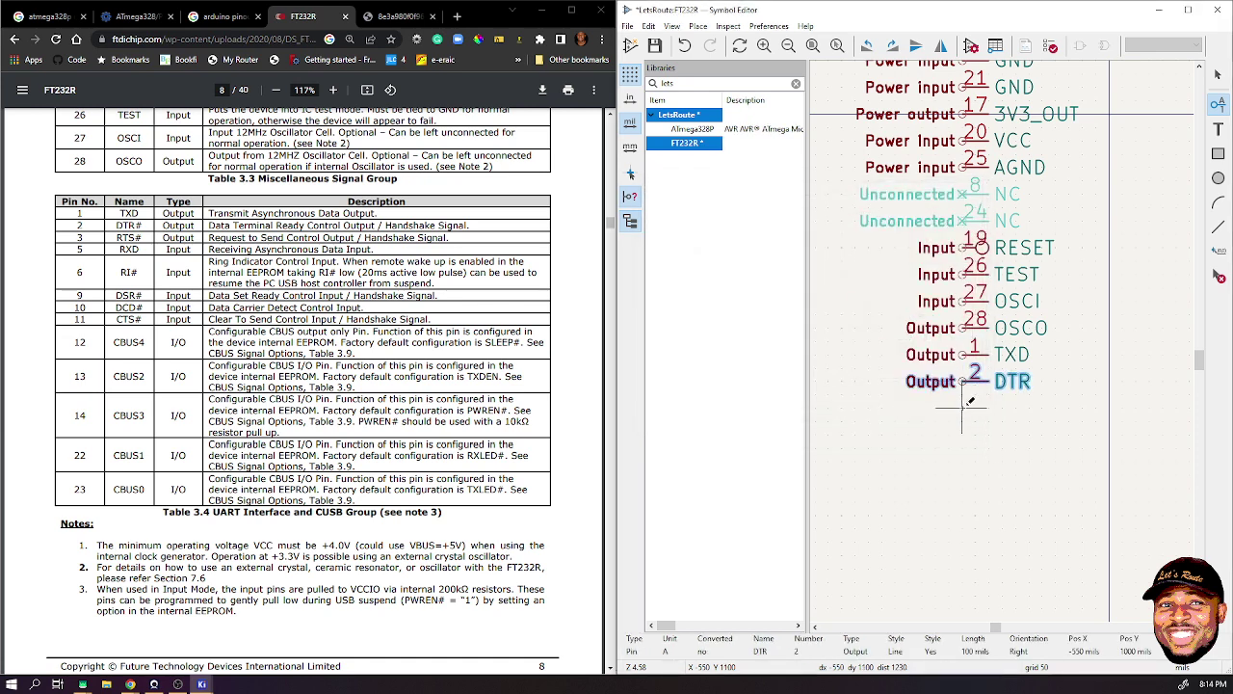
{"action": "left_click", "coordinate": [962, 385]}
- Add output pin RTS, number 3, below DTR
{"action": "left_click", "coordinate": [963, 412]}
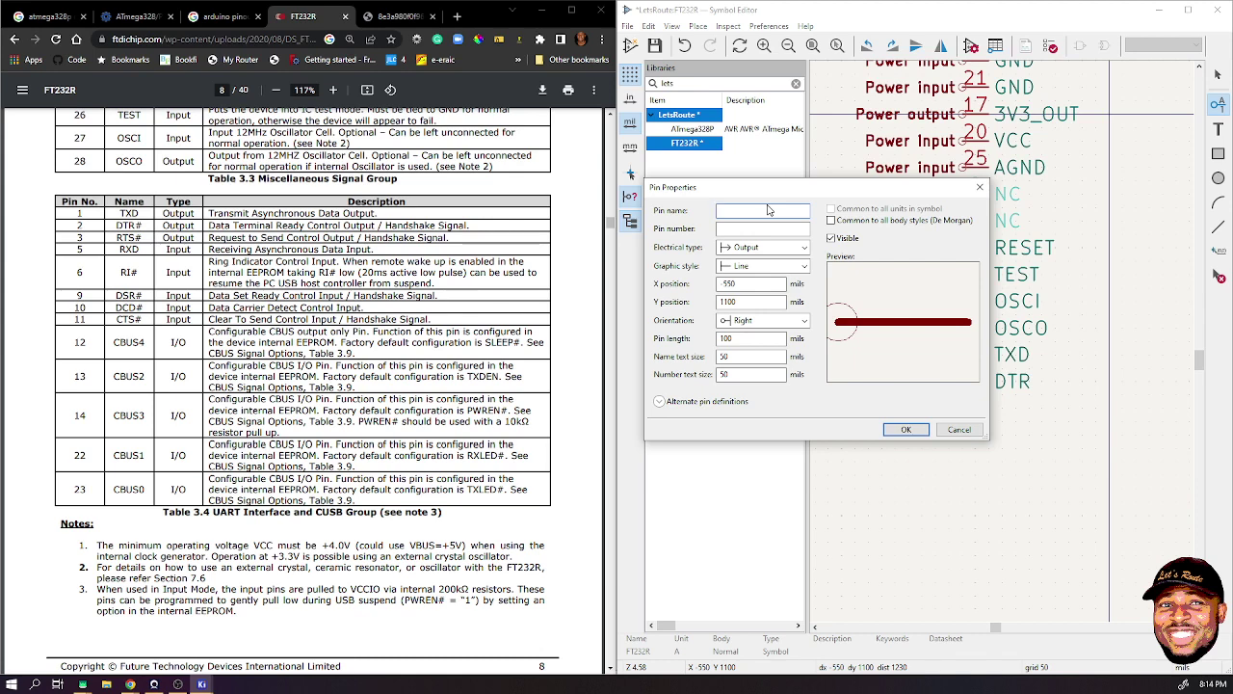
{"action": "type", "text": "RTS"}
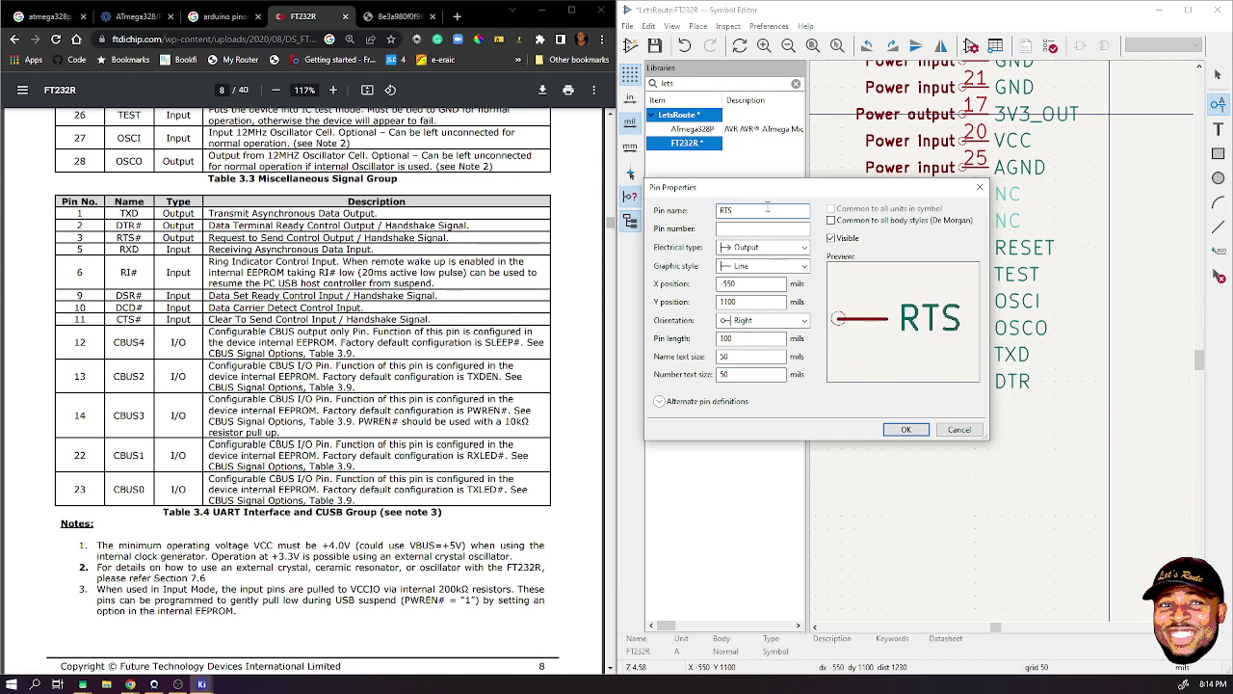
{"action": "left_click", "coordinate": [760, 227]}
{"action": "type", "text": "3"}
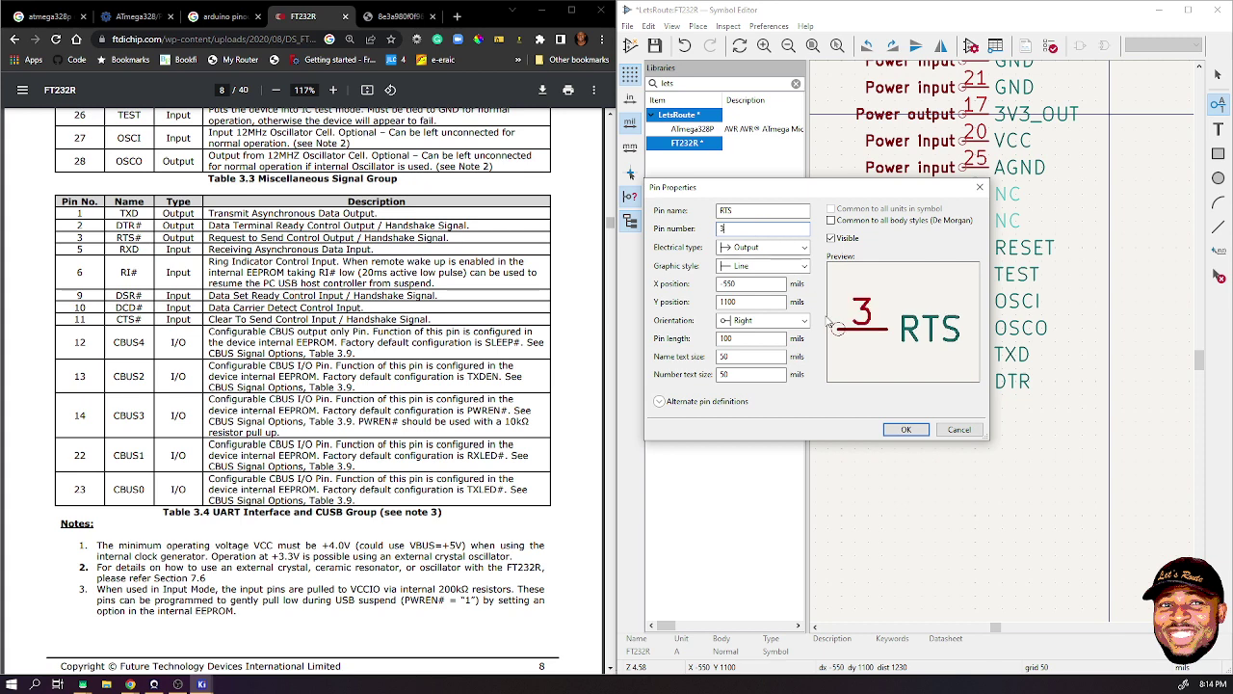
{"action": "left_click", "coordinate": [904, 429]}
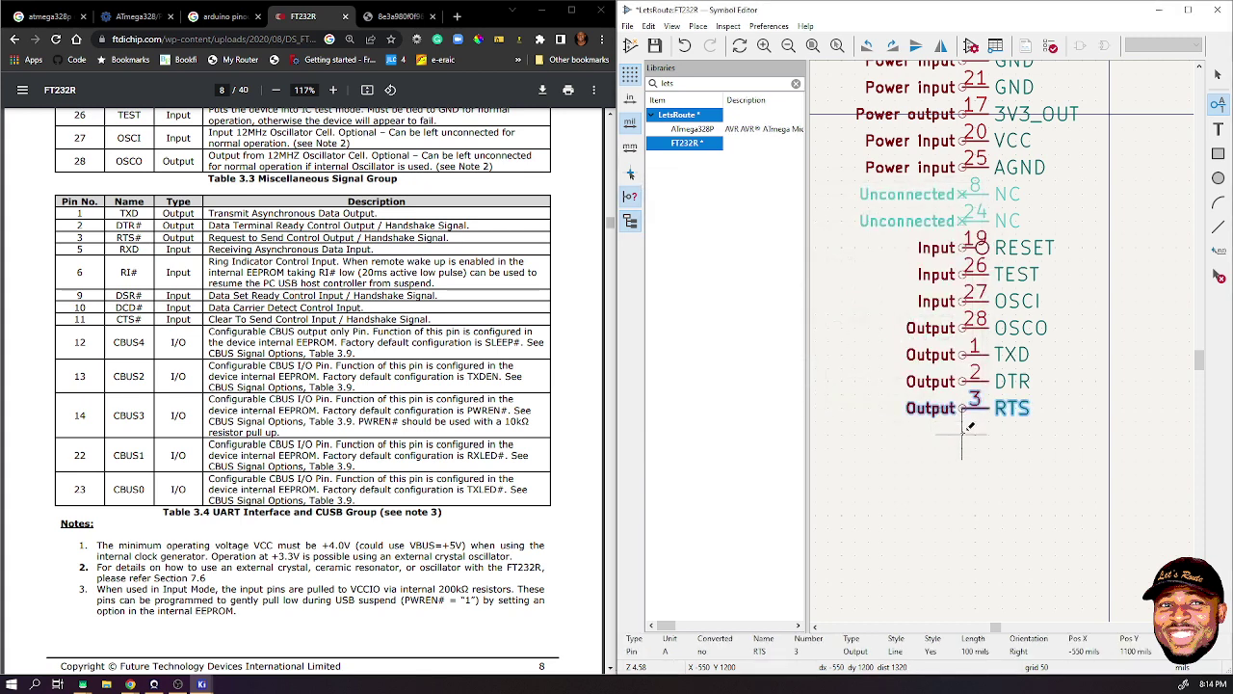
{"action": "left_click", "coordinate": [962, 409]}
{"action": "left_click", "coordinate": [962, 436]}
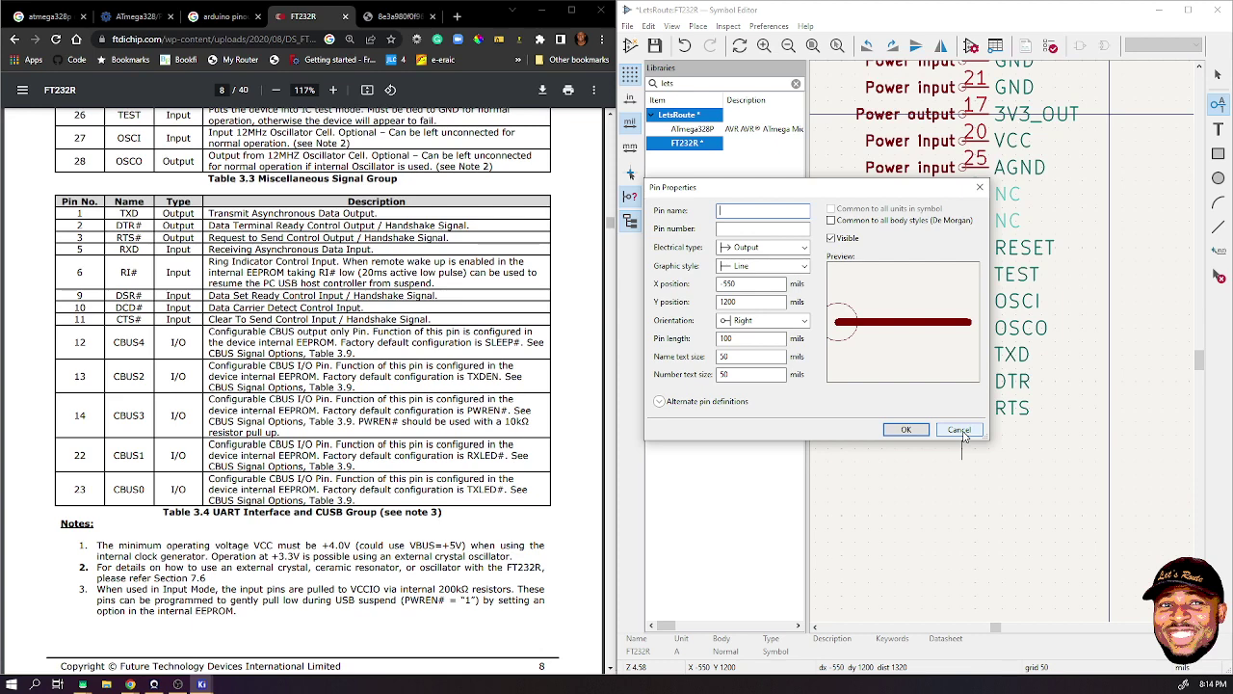
- Add input pin RI, number 6, below RTS
{"action": "type", "text": "RI"}
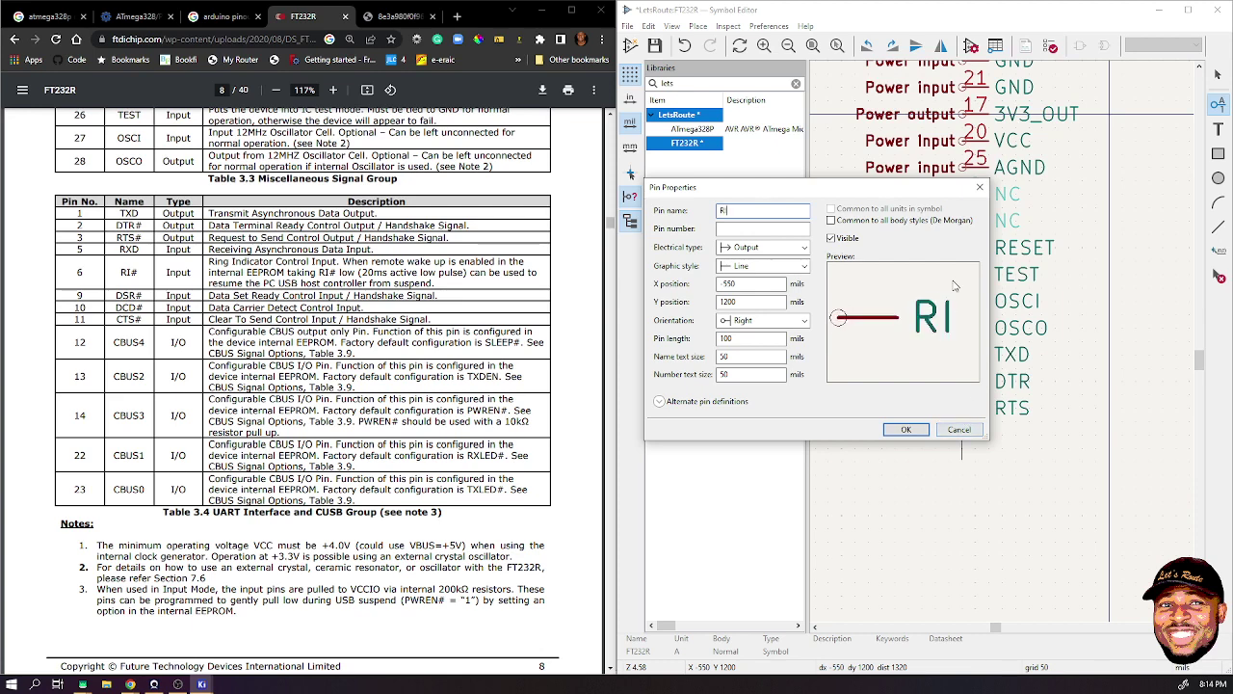
{"action": "left_click", "coordinate": [766, 249]}
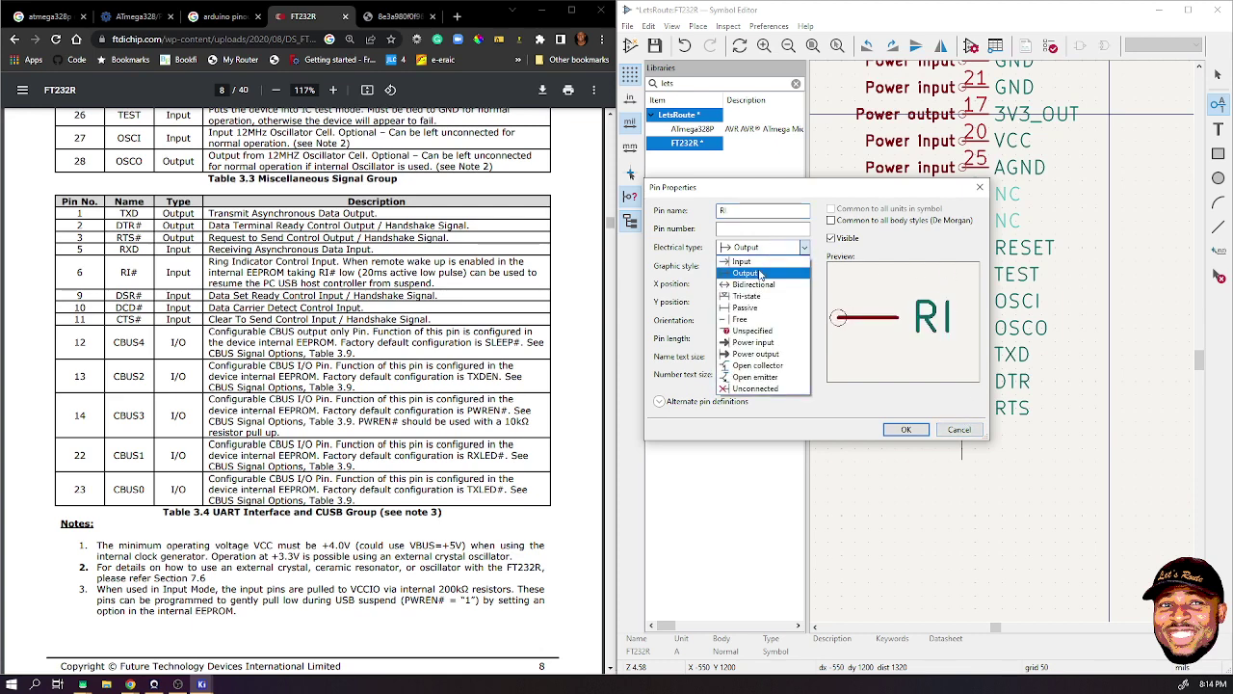
{"action": "left_click", "coordinate": [761, 261]}
{"action": "left_click", "coordinate": [758, 229]}
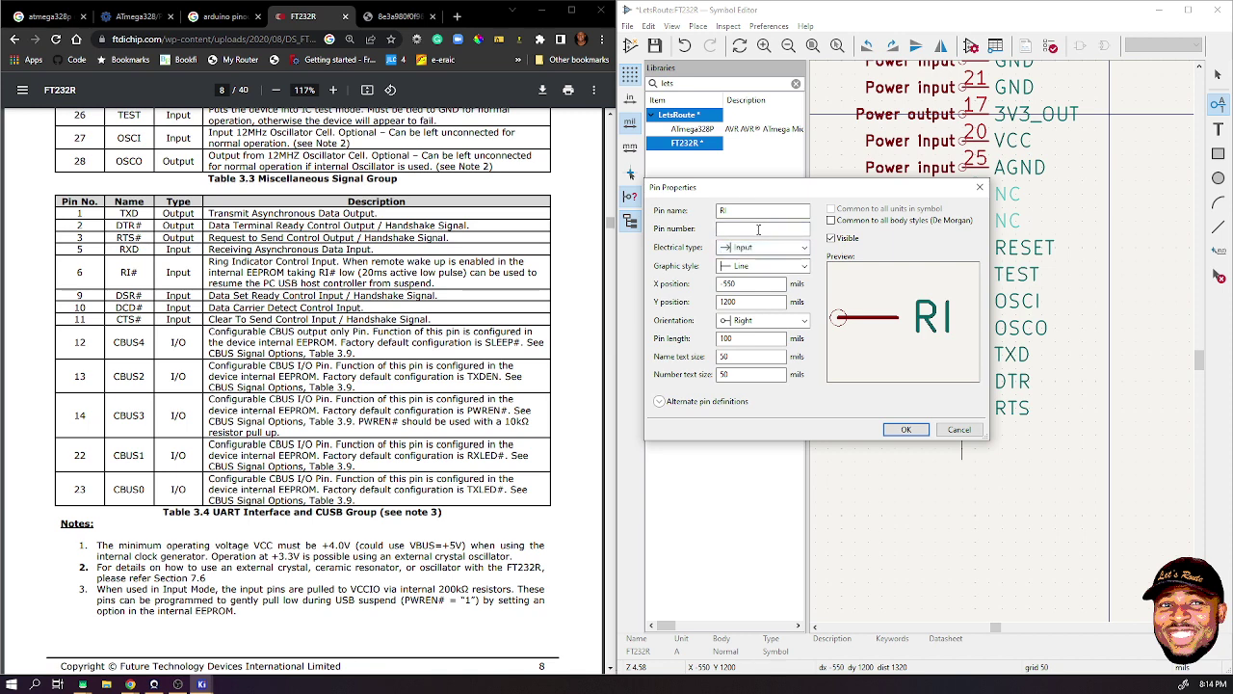
{"action": "type", "text": "6"}
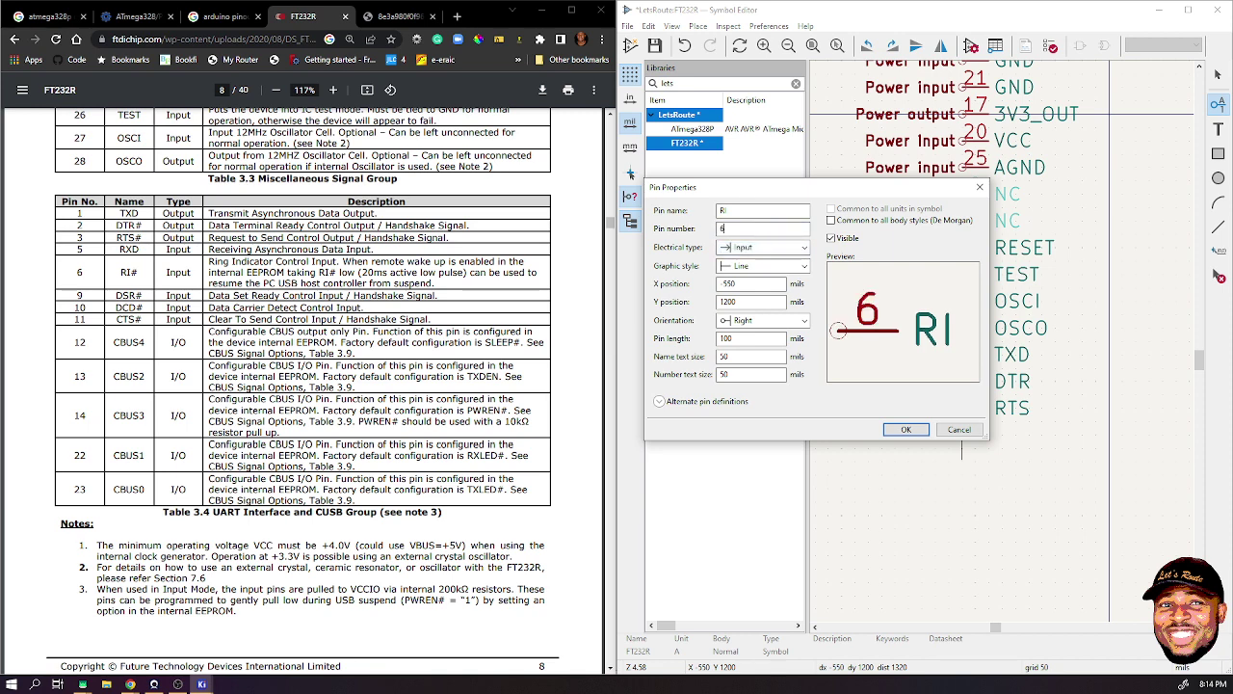
{"action": "left_click", "coordinate": [905, 429]}
{"action": "left_click", "coordinate": [961, 438]}
- Add input pin DSR, number 9, below RI
{"action": "left_click", "coordinate": [962, 466]}
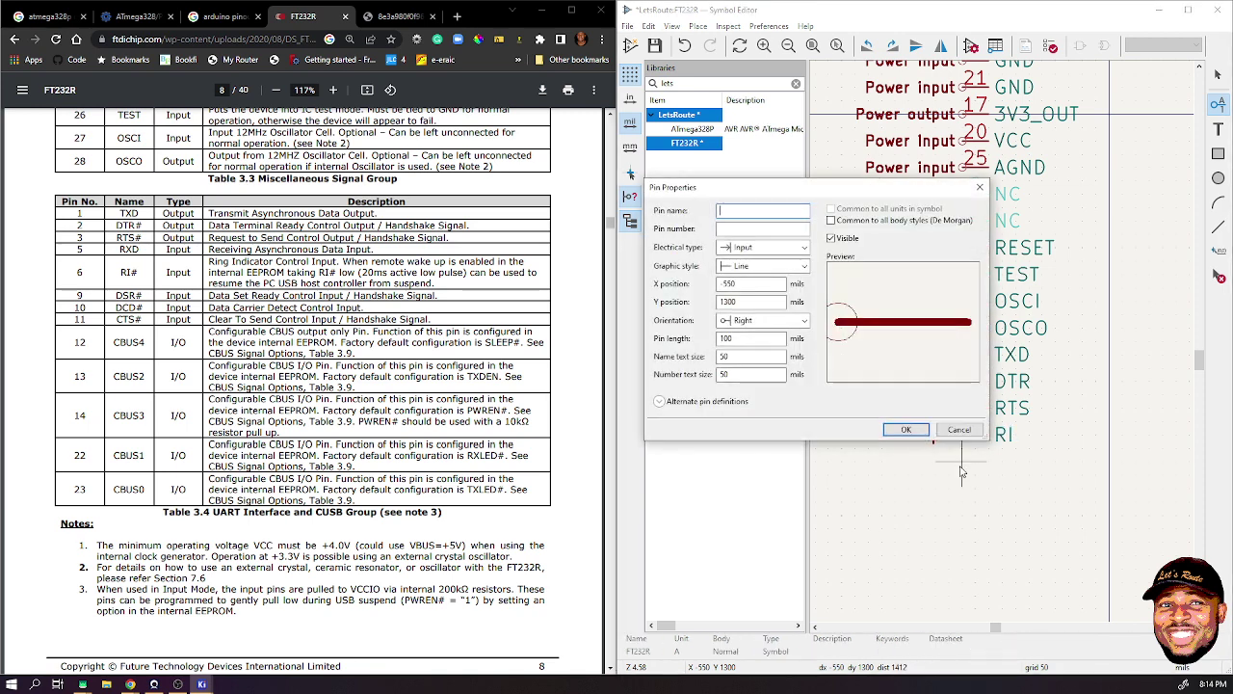
{"action": "type", "text": "DS"}
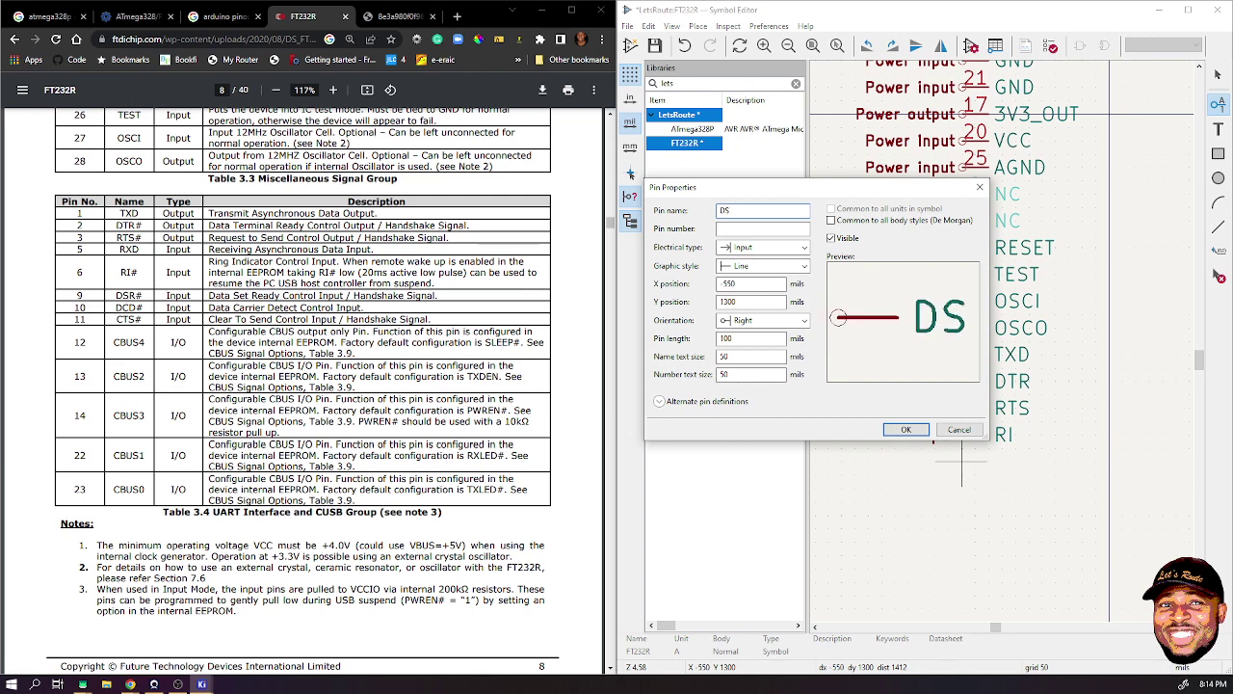
{"action": "type", "text": "R"}
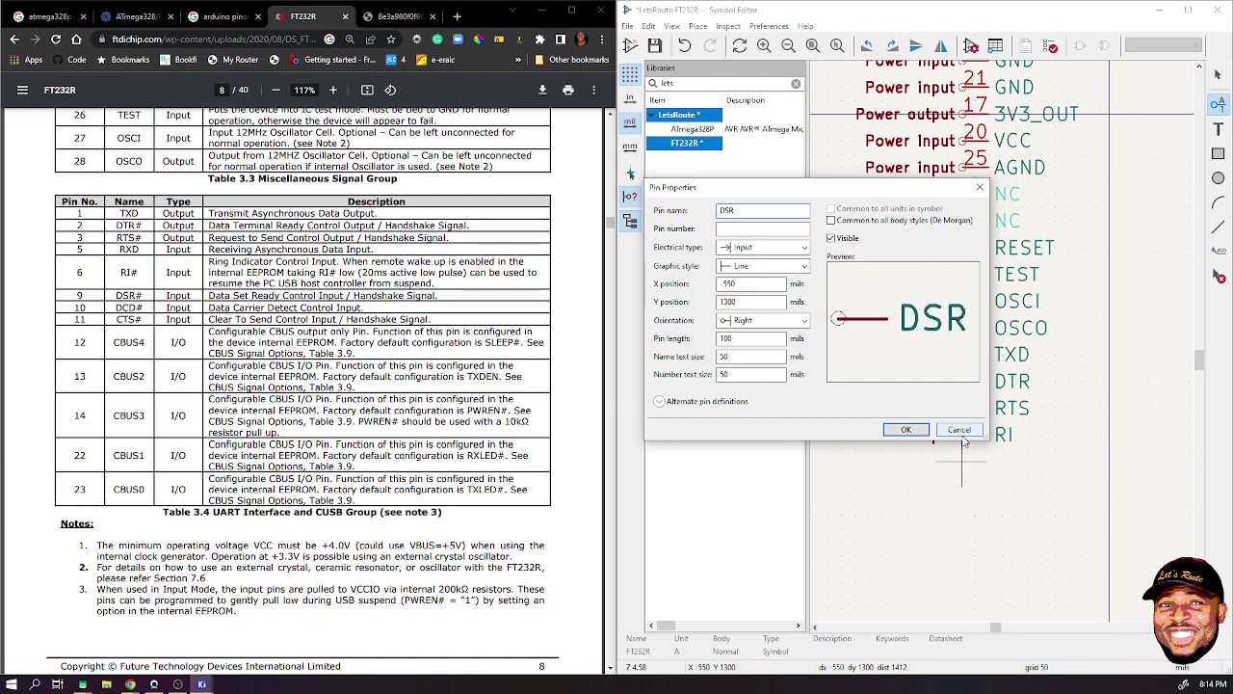
{"action": "left_click", "coordinate": [783, 227]}
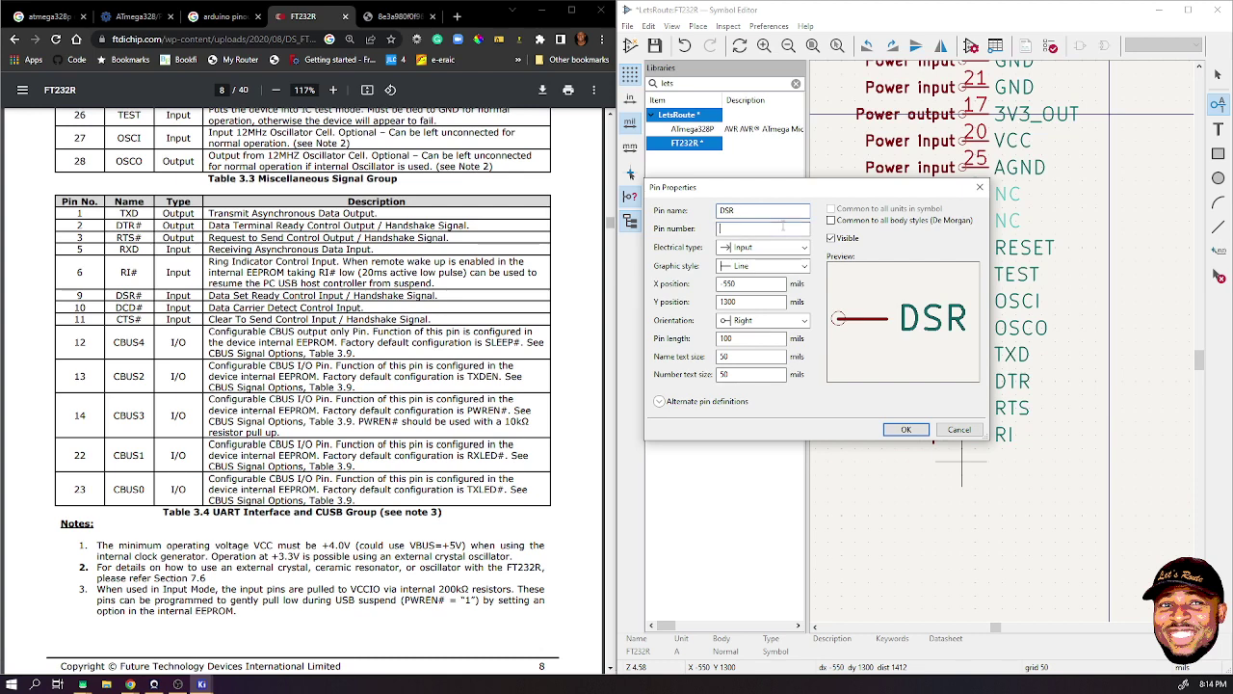
{"action": "type", "text": "9"}
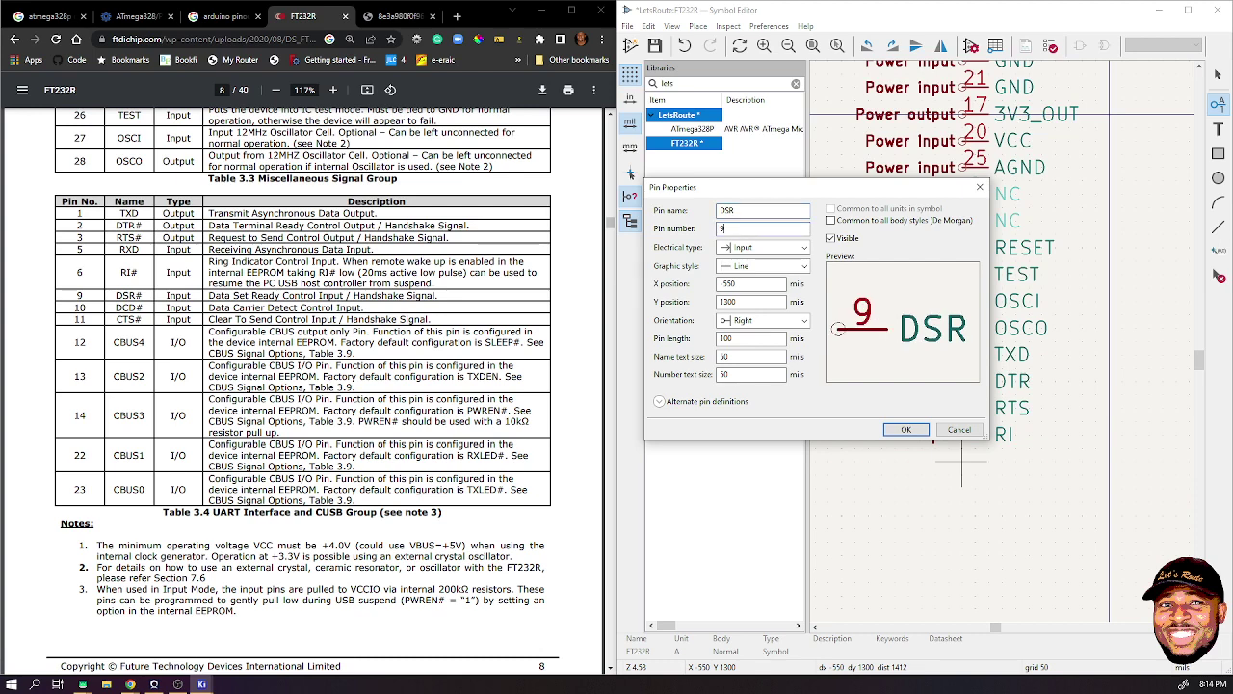
{"action": "left_click", "coordinate": [905, 428]}
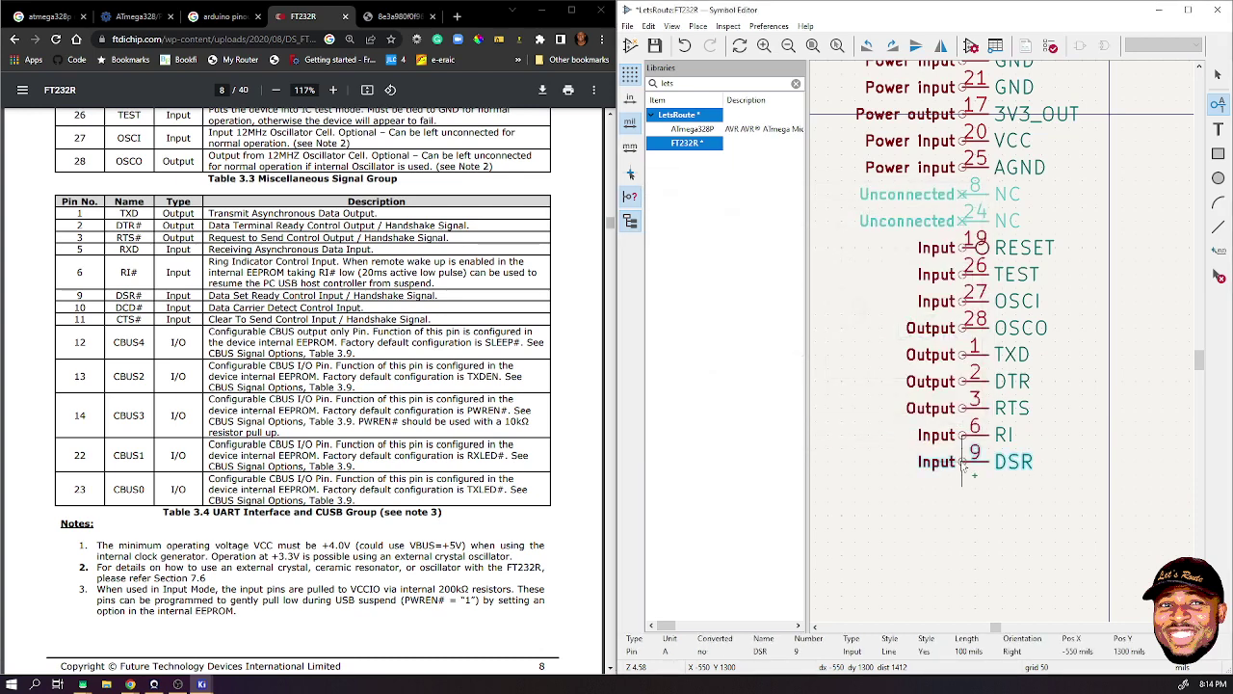
{"action": "left_click", "coordinate": [961, 488]}
{"action": "left_click", "coordinate": [961, 488]}
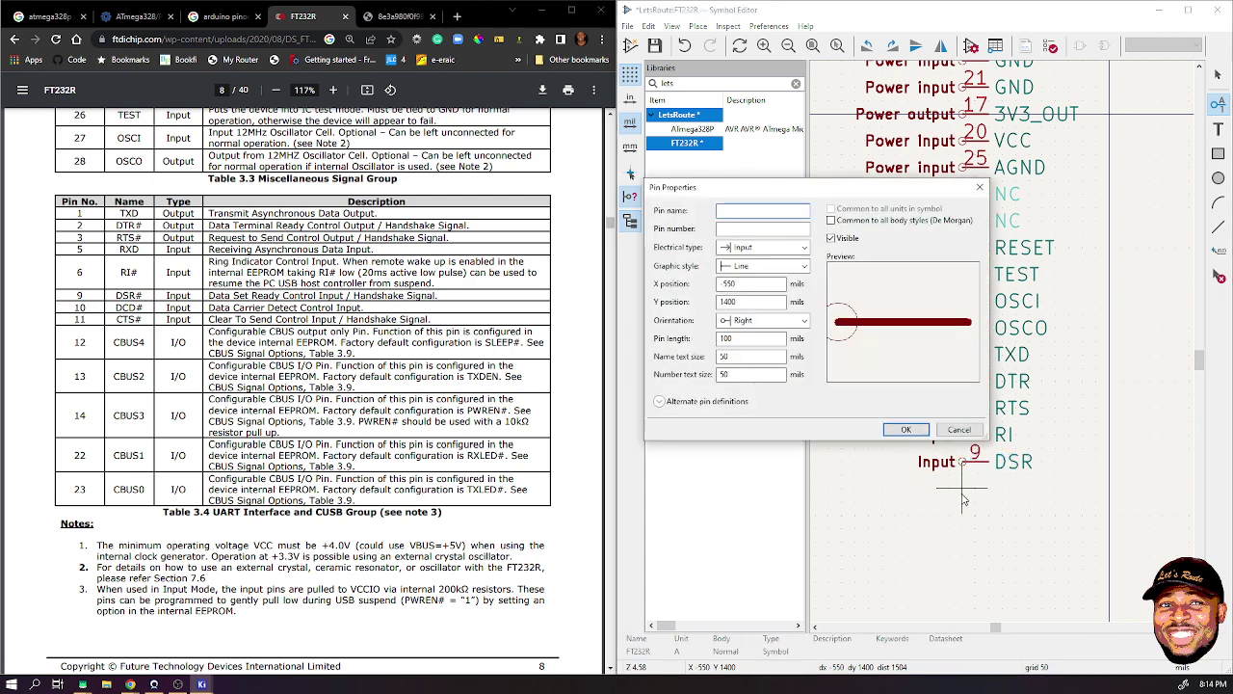
- Add input pin DCD, number 10, below DSR
{"action": "type", "text": "DCD"}
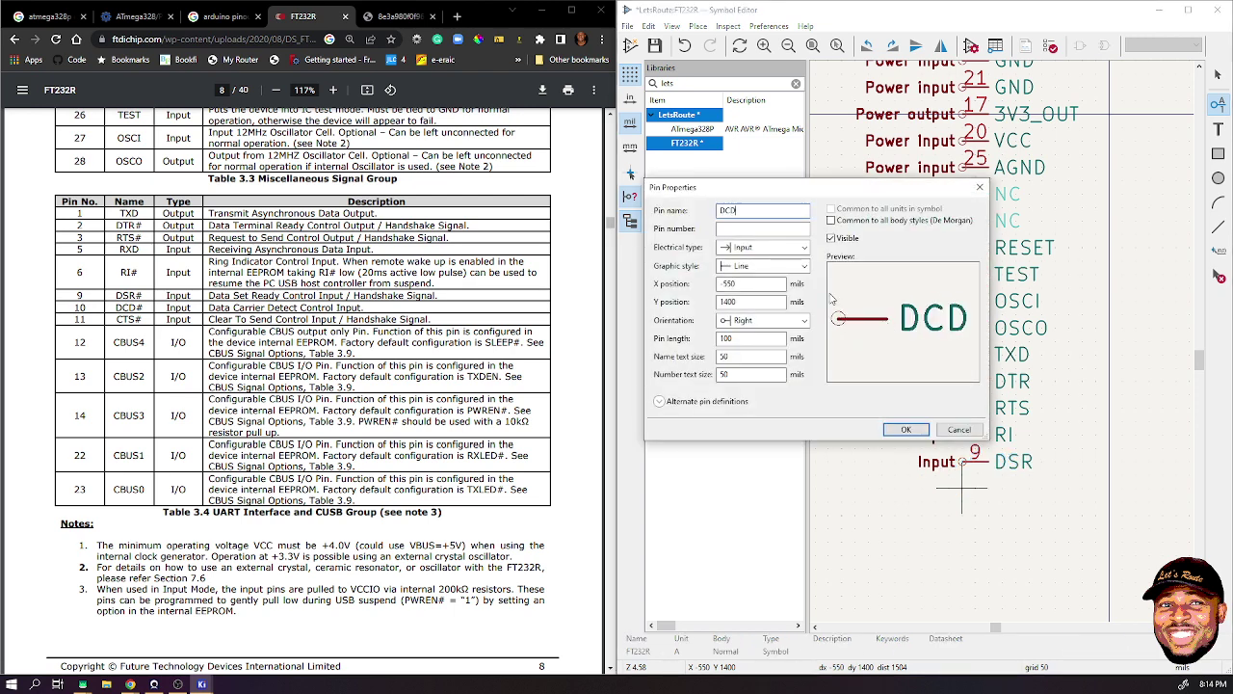
{"action": "left_click", "coordinate": [754, 227]}
{"action": "type", "text": "10"}
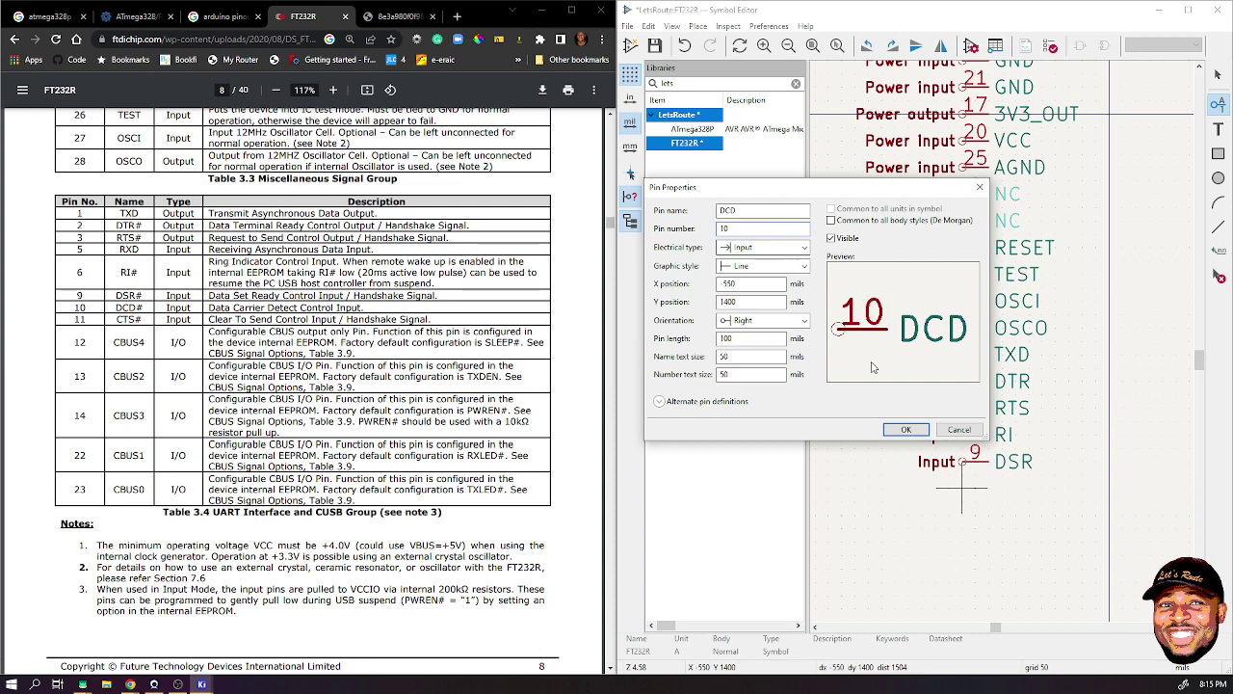
{"action": "left_click", "coordinate": [905, 429]}
{"action": "left_click", "coordinate": [963, 489]}
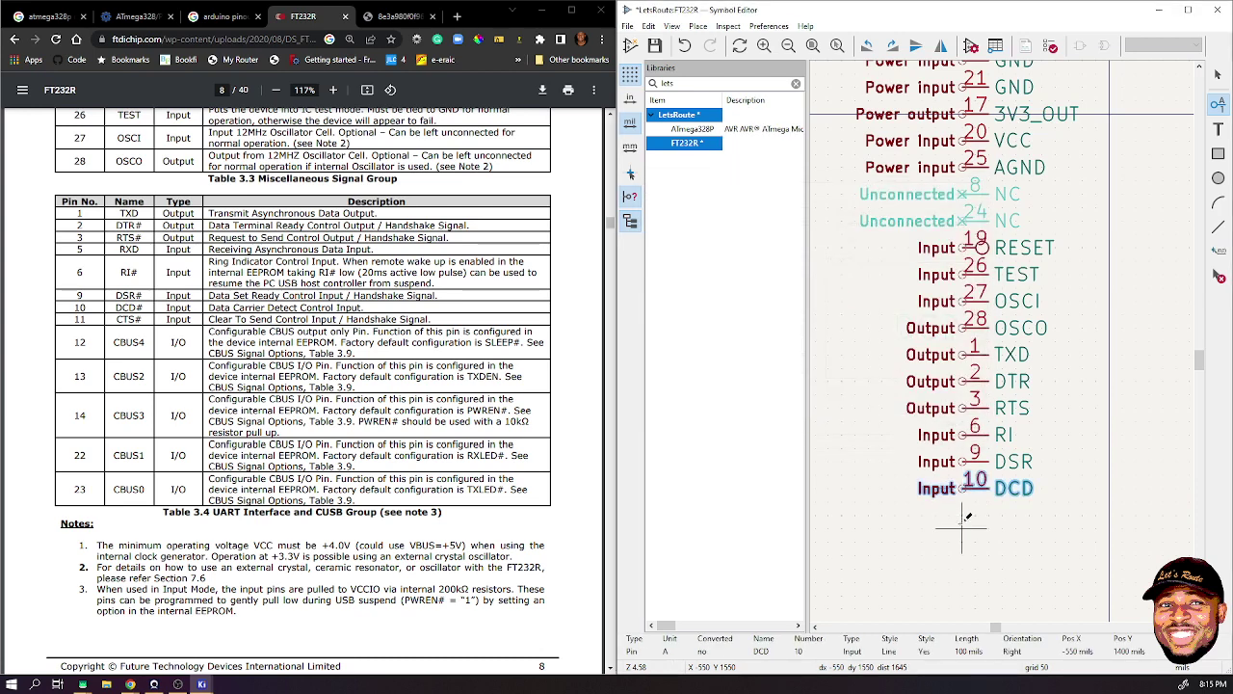
- Add input pin CTS, number 11, below DCD
{"action": "left_click", "coordinate": [961, 529]}
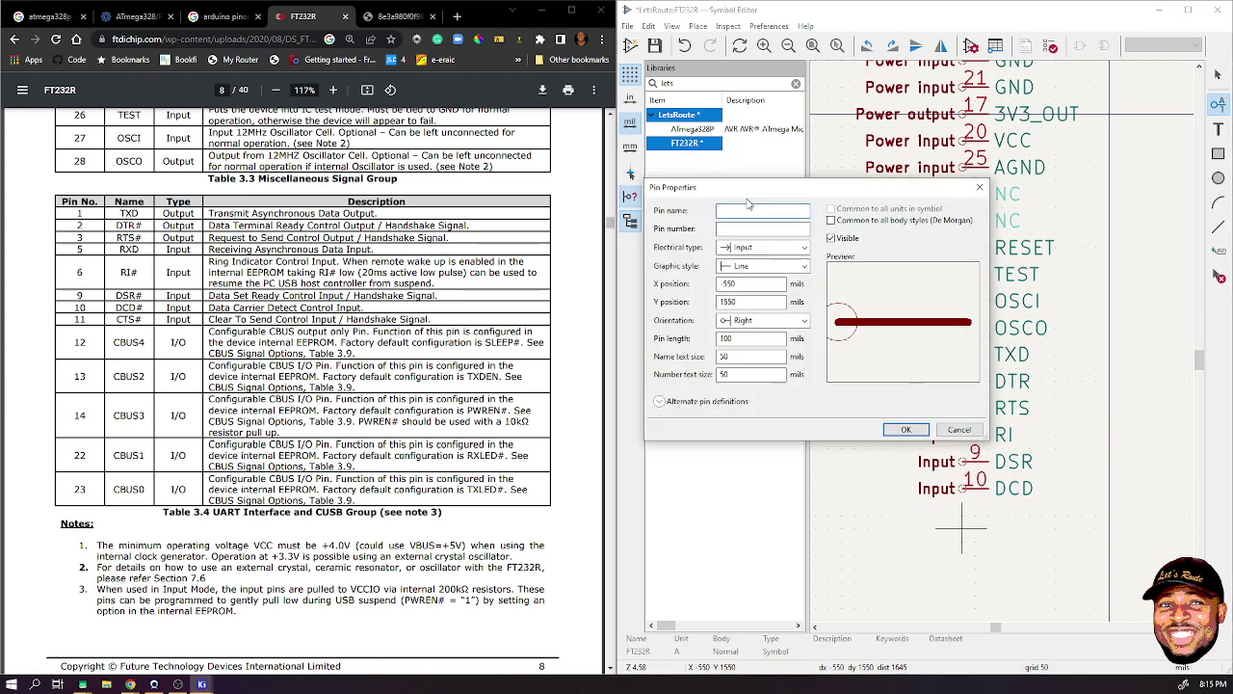
{"action": "type", "text": "CTD"}
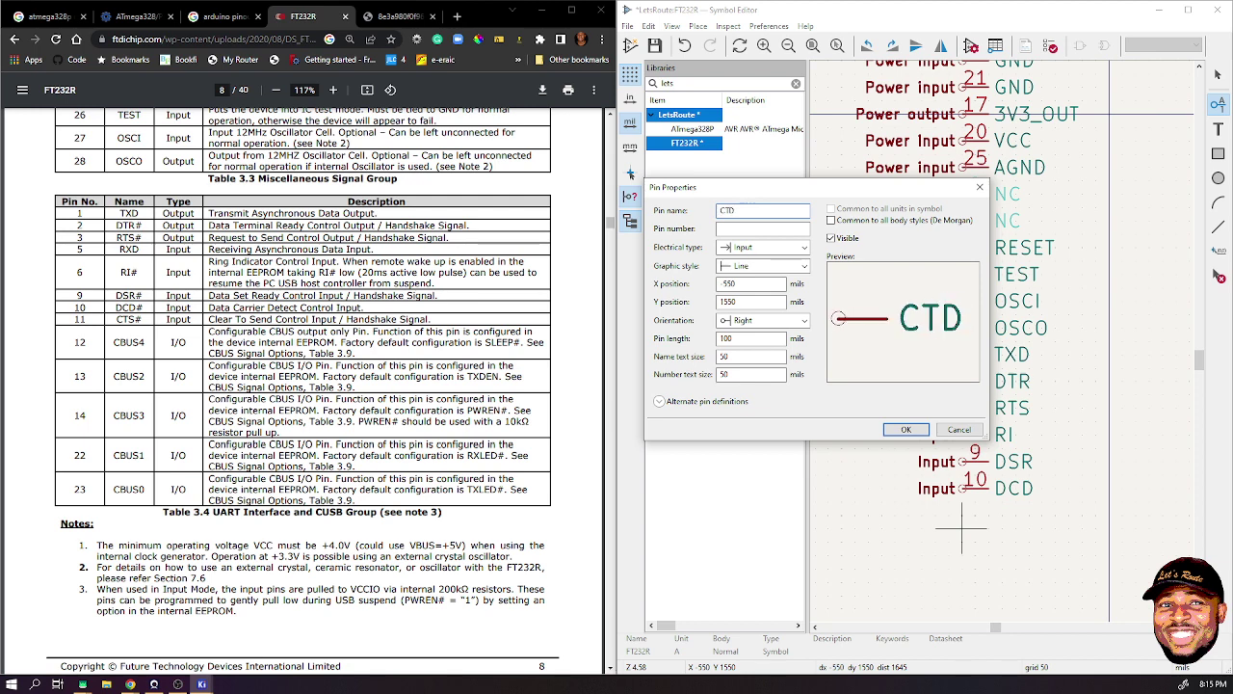
{"action": "key", "text": "BackSpace"}
{"action": "type", "text": "S"}
{"action": "left_click", "coordinate": [765, 228]}
{"action": "type", "text": "11"}
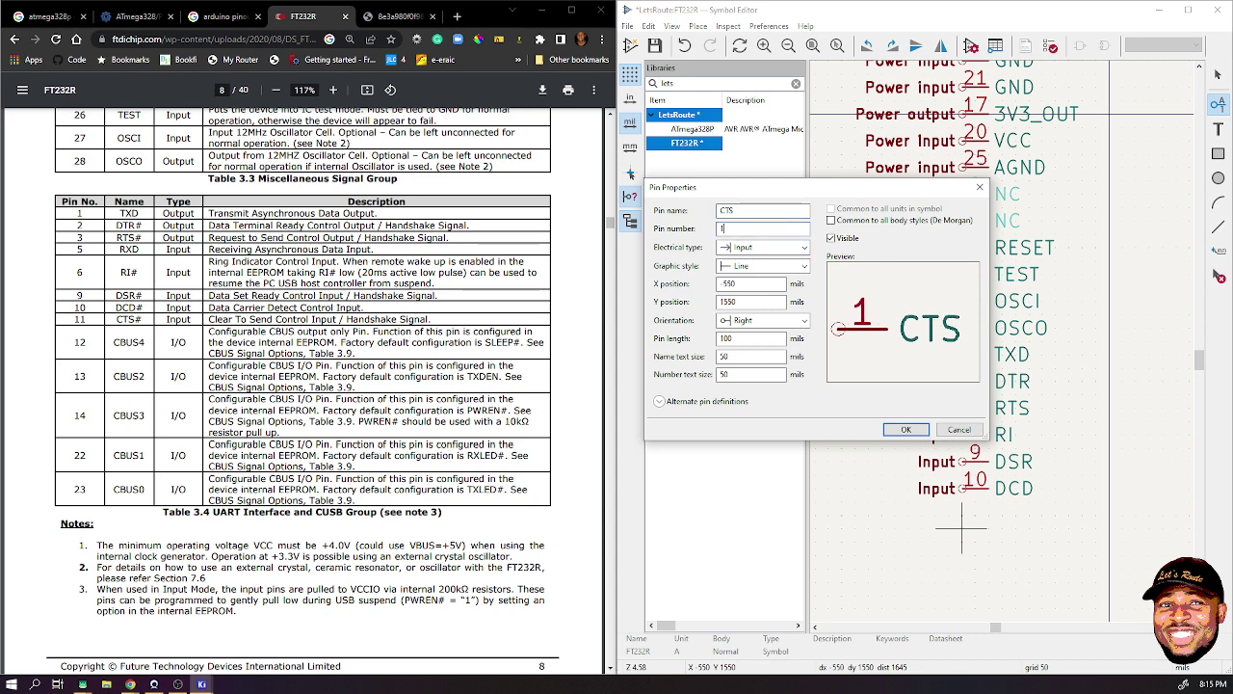
{"action": "left_click", "coordinate": [906, 430]}
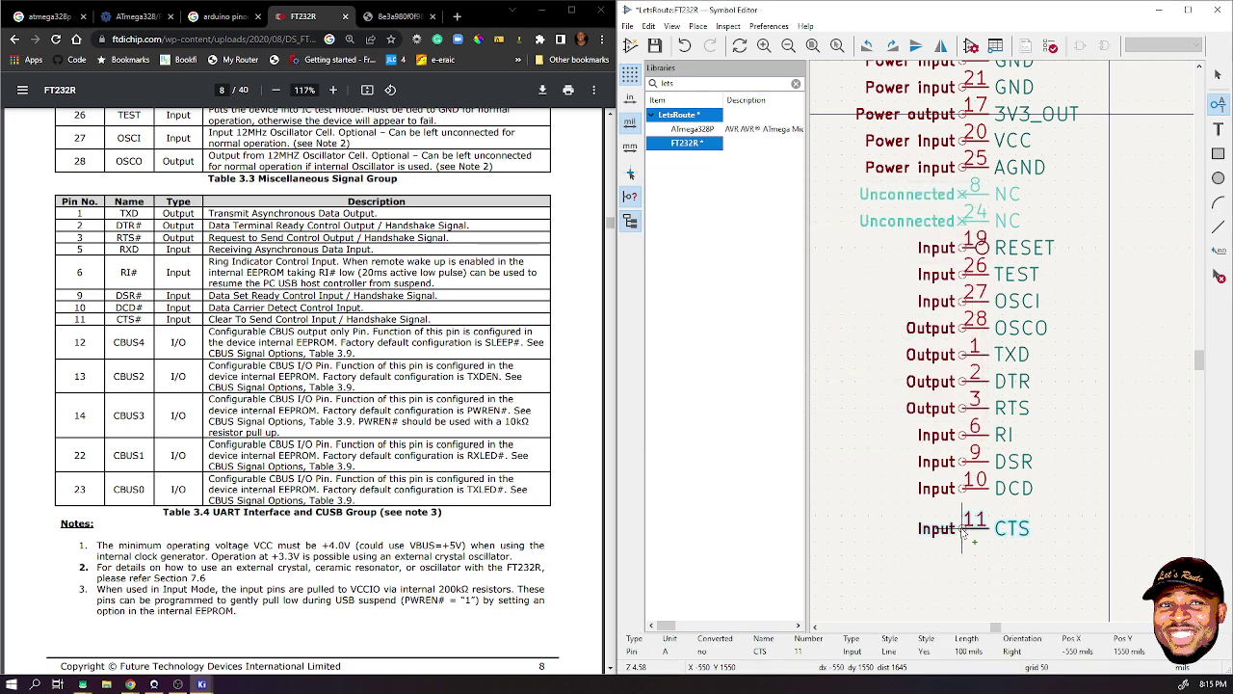
{"action": "left_click", "coordinate": [961, 521]}
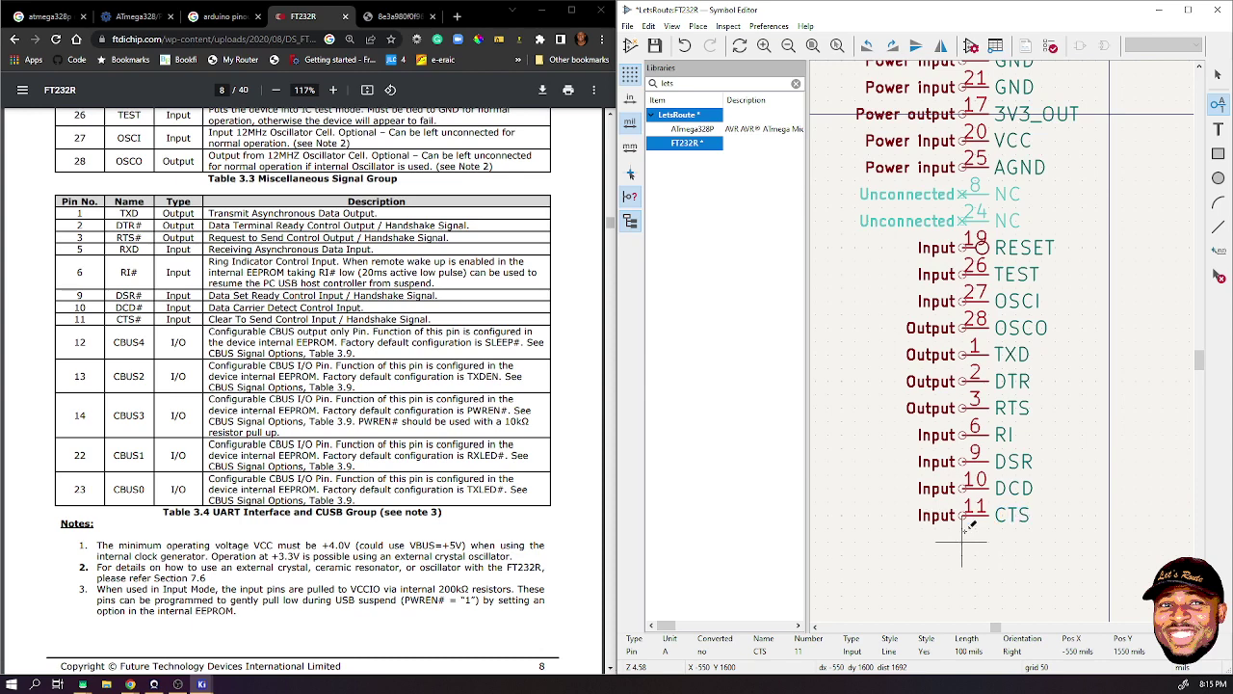
- Create pin CBUS4, number 12, with Bidirectional electrical type, and place it under CTS
{"action": "left_click", "coordinate": [968, 531]}
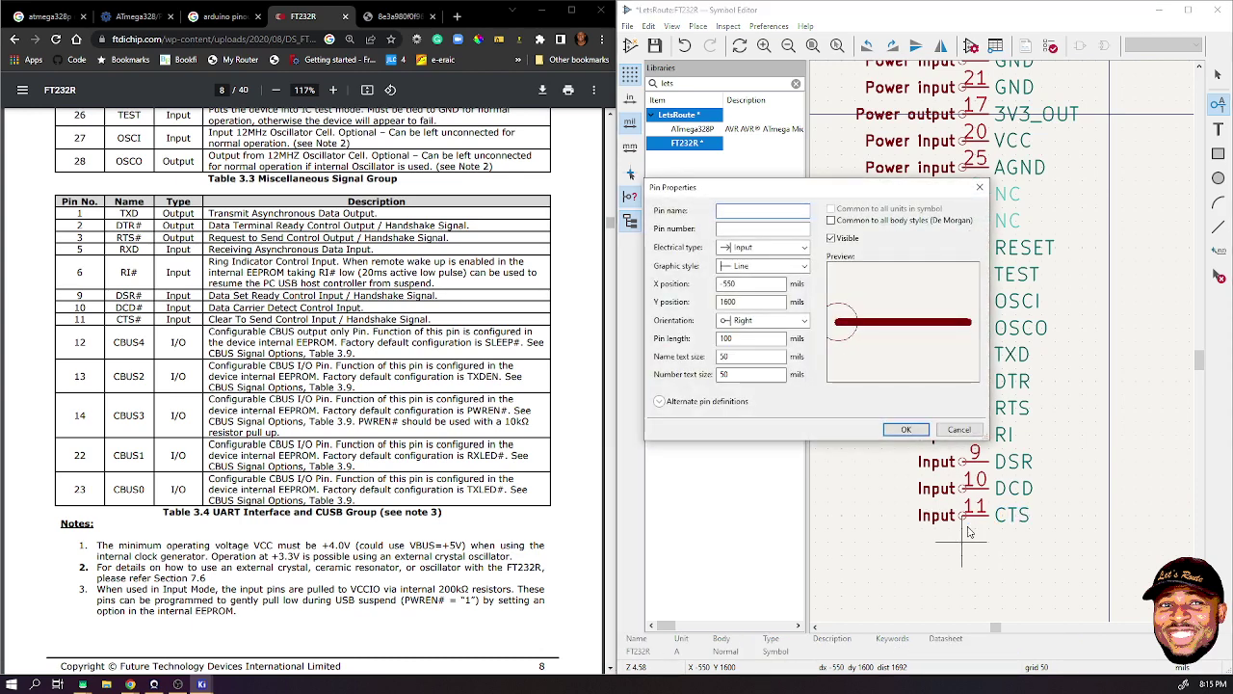
{"action": "type", "text": "CBUS"}
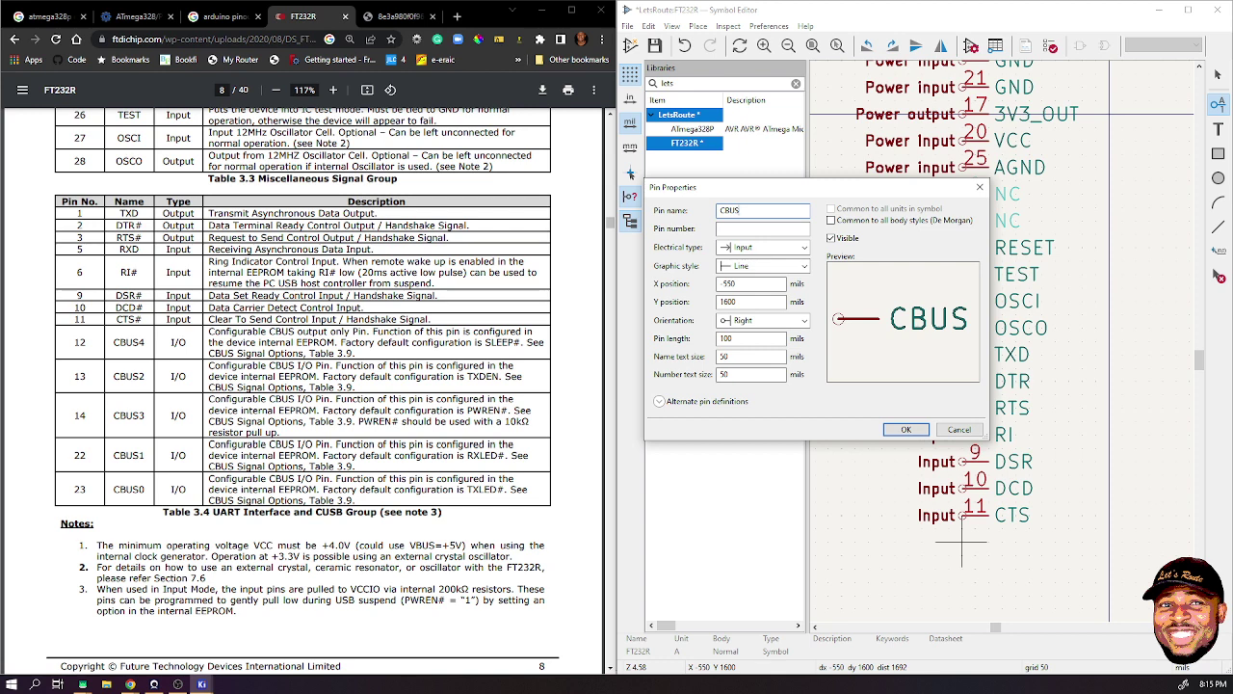
{"action": "type", "text": "4"}
{"action": "type", "text": "0"}
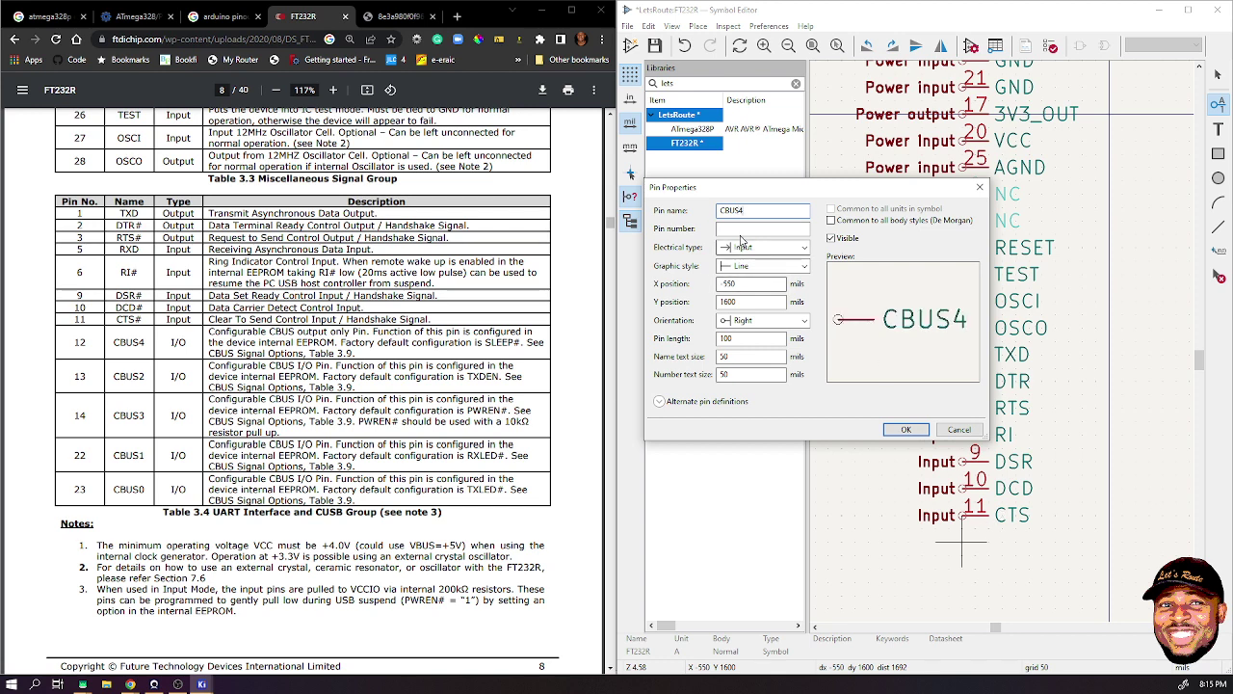
{"action": "left_click", "coordinate": [744, 228]}
{"action": "type", "text": "12"}
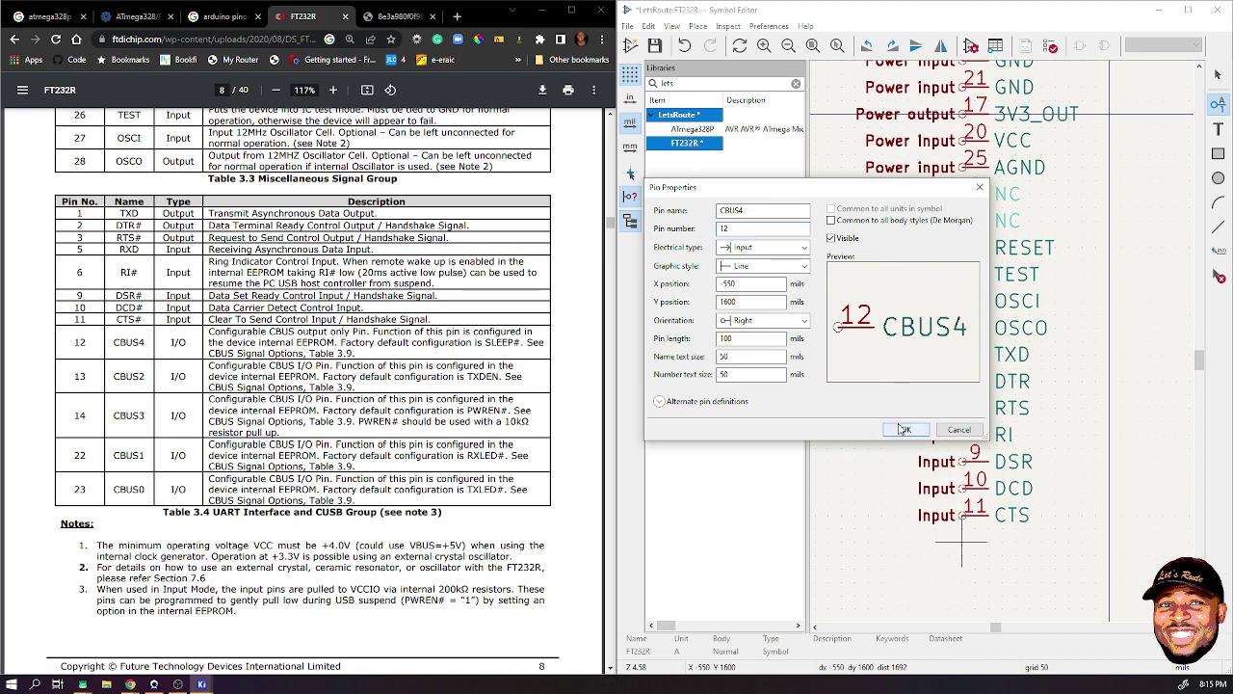
{"action": "left_click", "coordinate": [761, 247]}
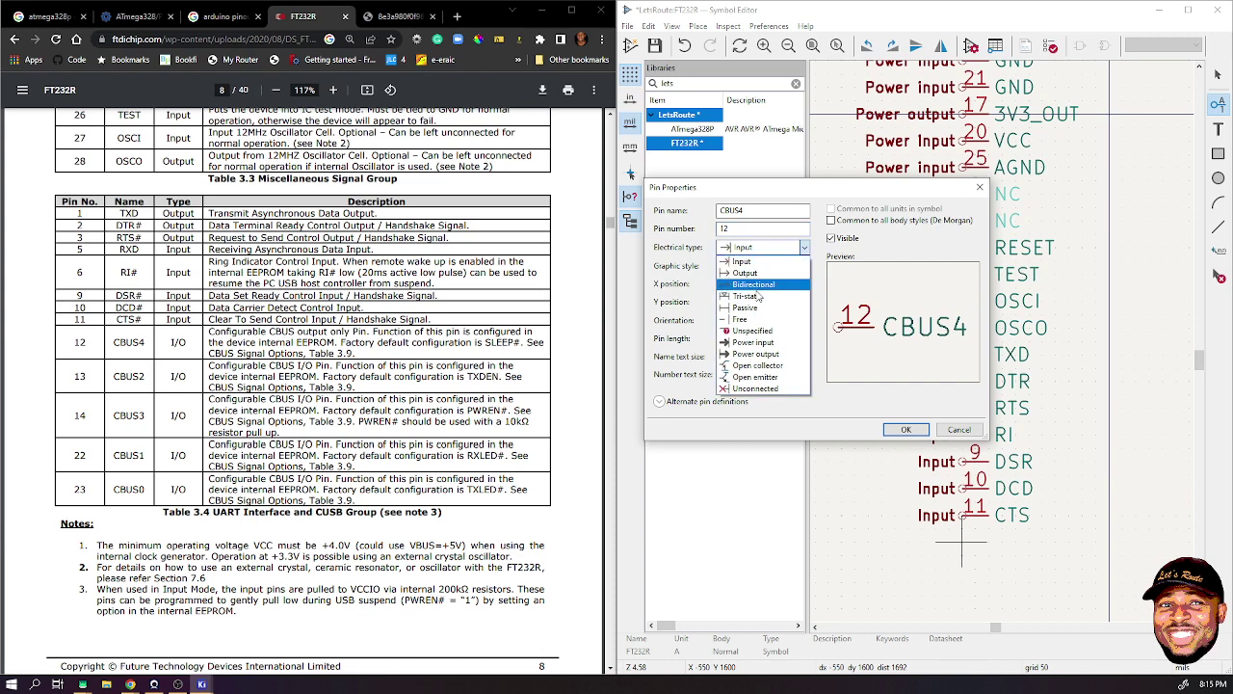
{"action": "left_click", "coordinate": [753, 285]}
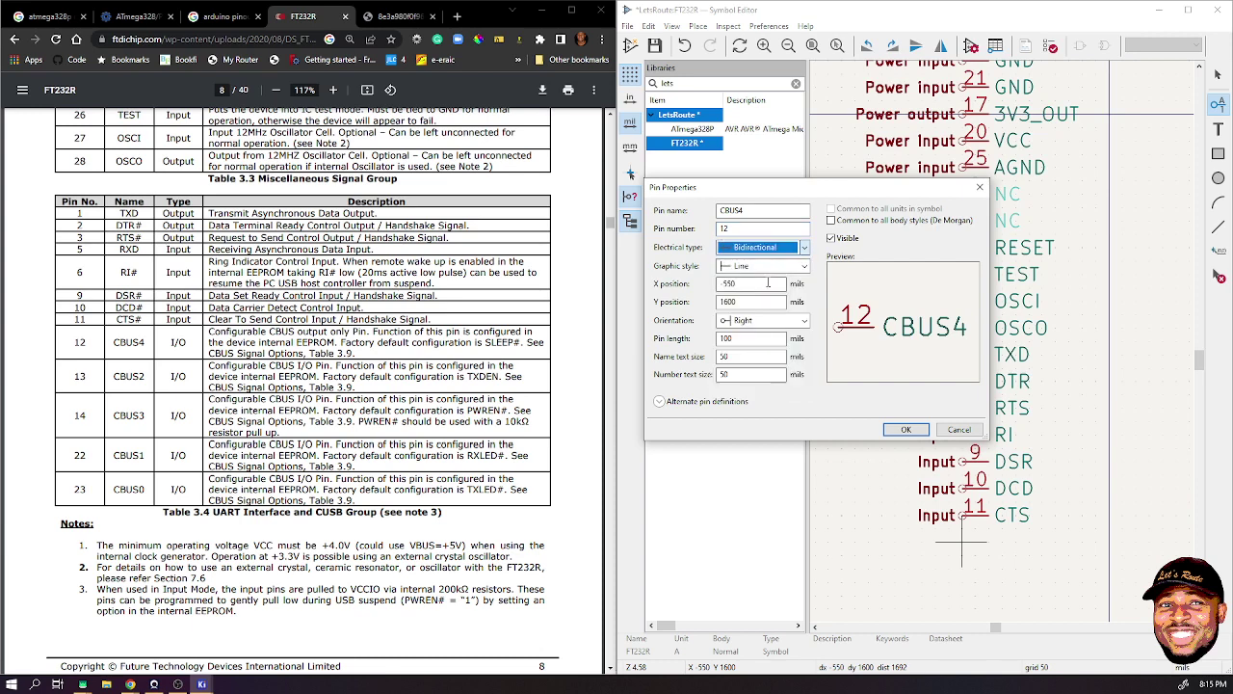
{"action": "left_click", "coordinate": [898, 429]}
{"action": "left_click", "coordinate": [961, 544]}
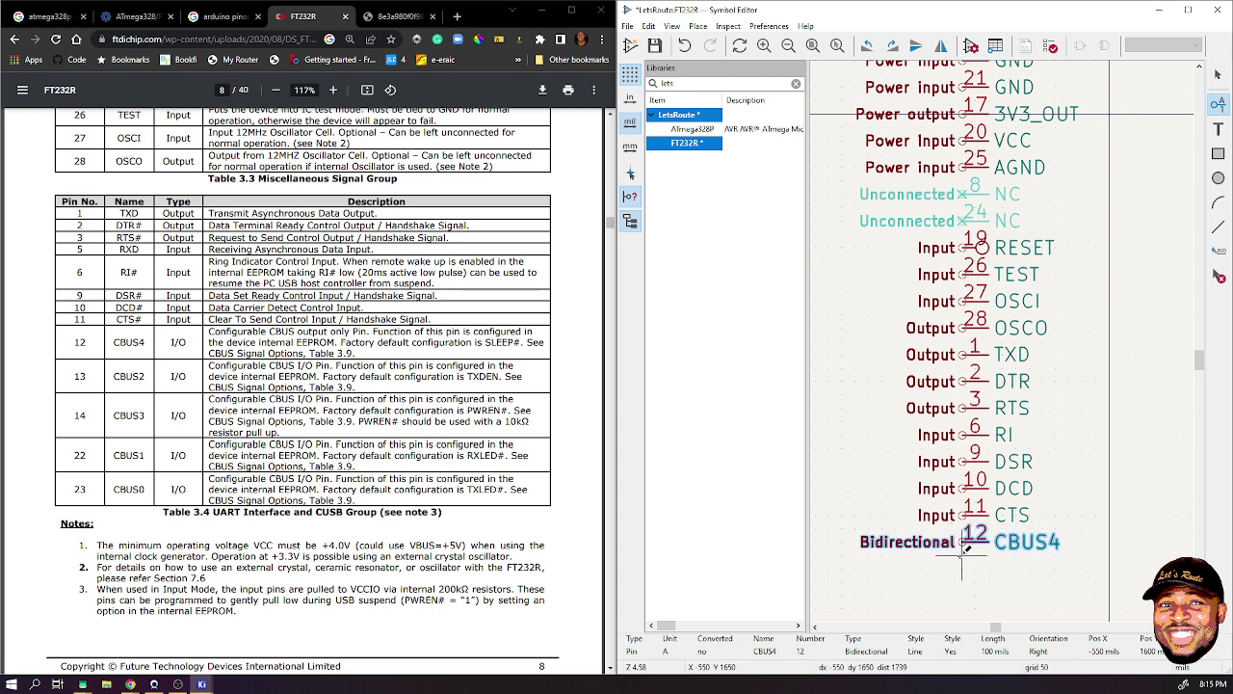
{"action": "left_click", "coordinate": [962, 570]}
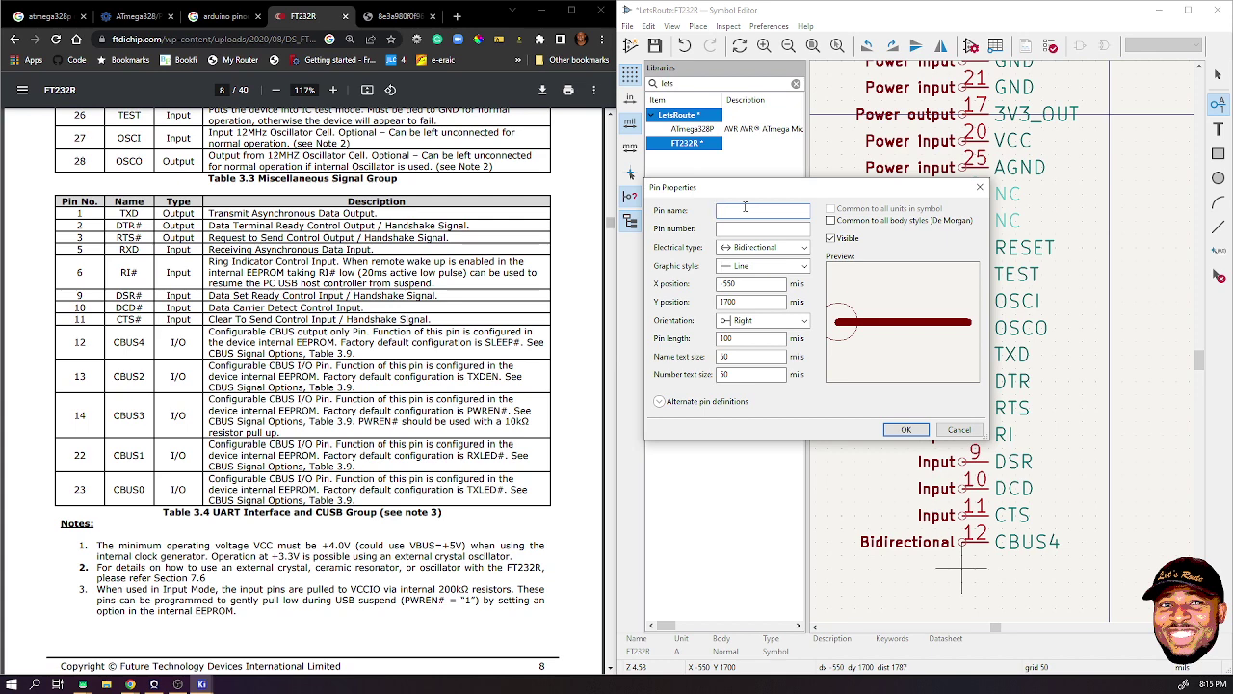
- Add bidirectional pin CBUS2, number 13, below CBUS4
{"action": "type", "text": "CBUS2"}
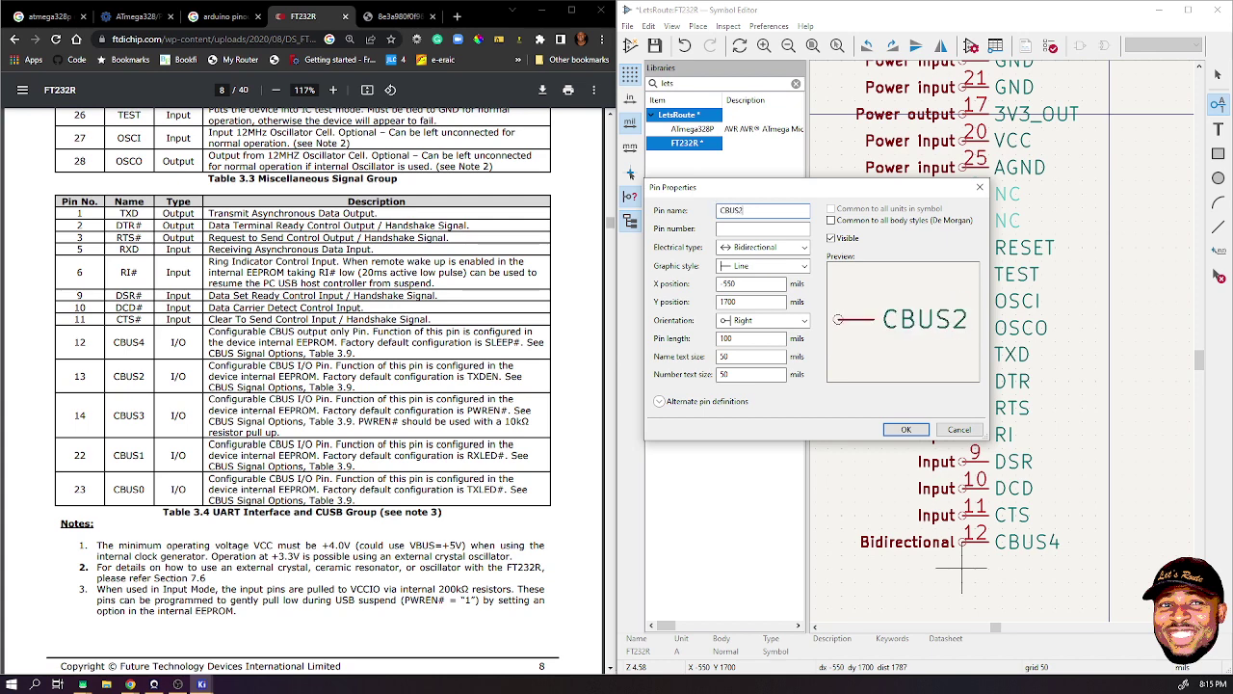
{"action": "left_click", "coordinate": [729, 228]}
{"action": "type", "text": "13"}
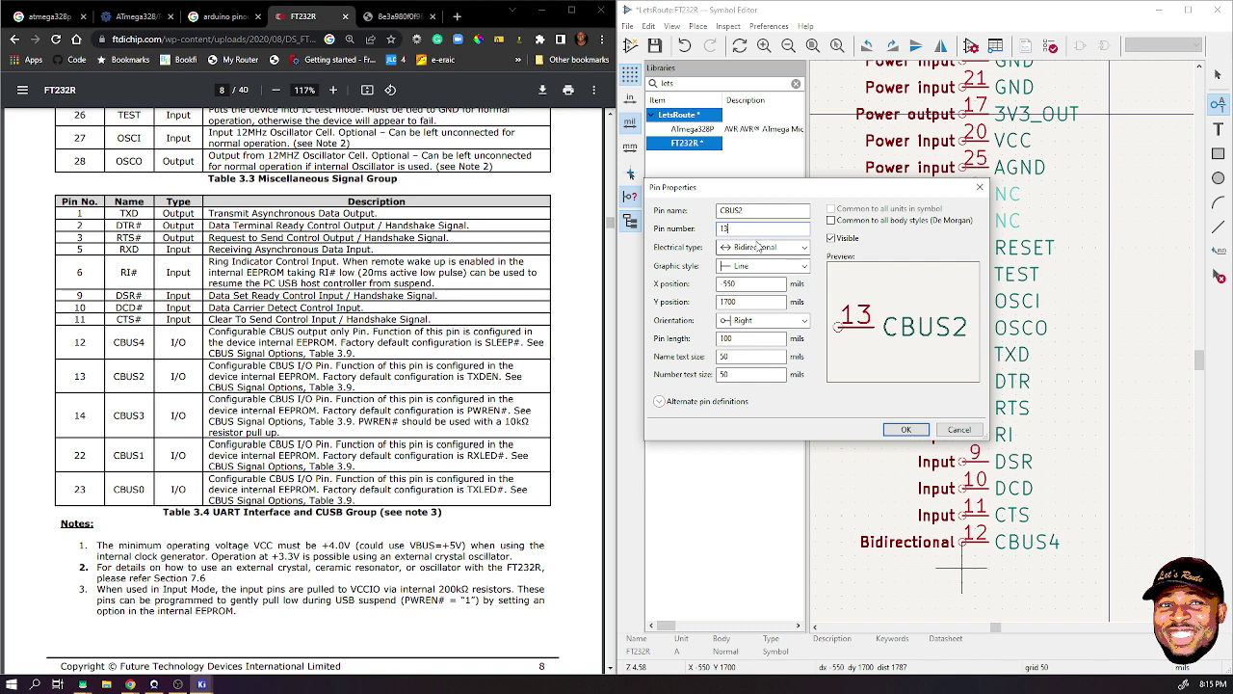
{"action": "left_click", "coordinate": [905, 430]}
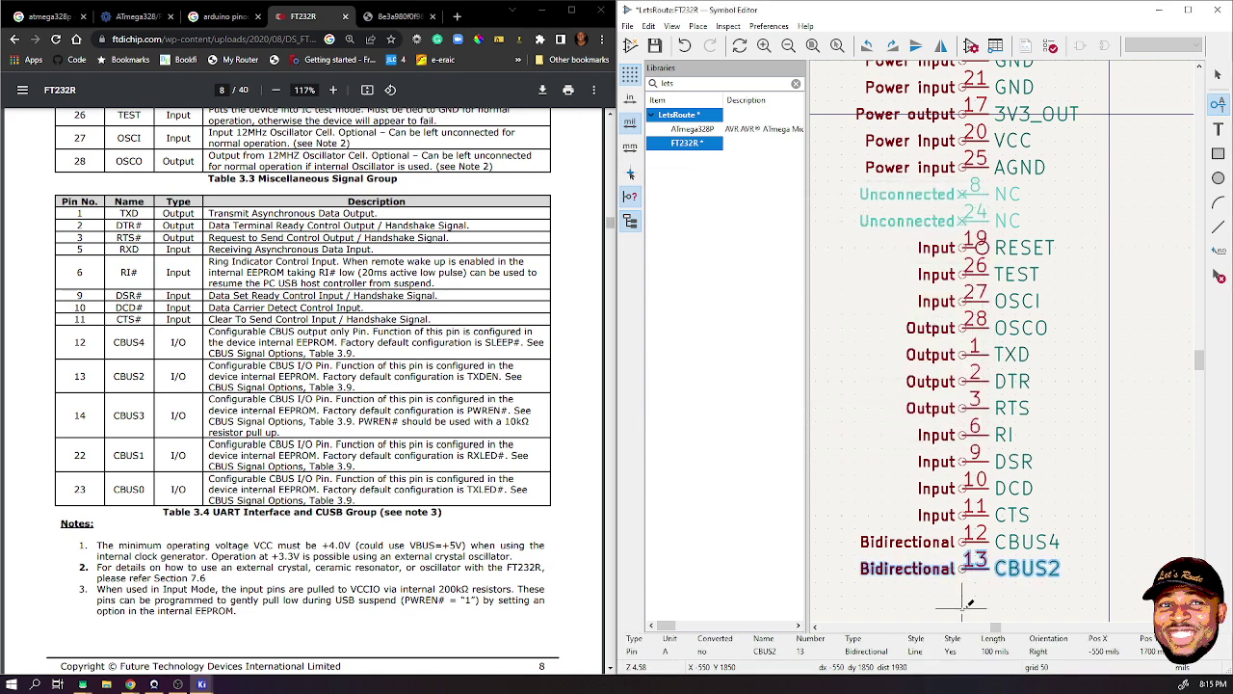
- Add bidirectional pin CBUS3, number 14, below CBUS2, then pan down to free space
{"action": "left_click", "coordinate": [964, 593]}
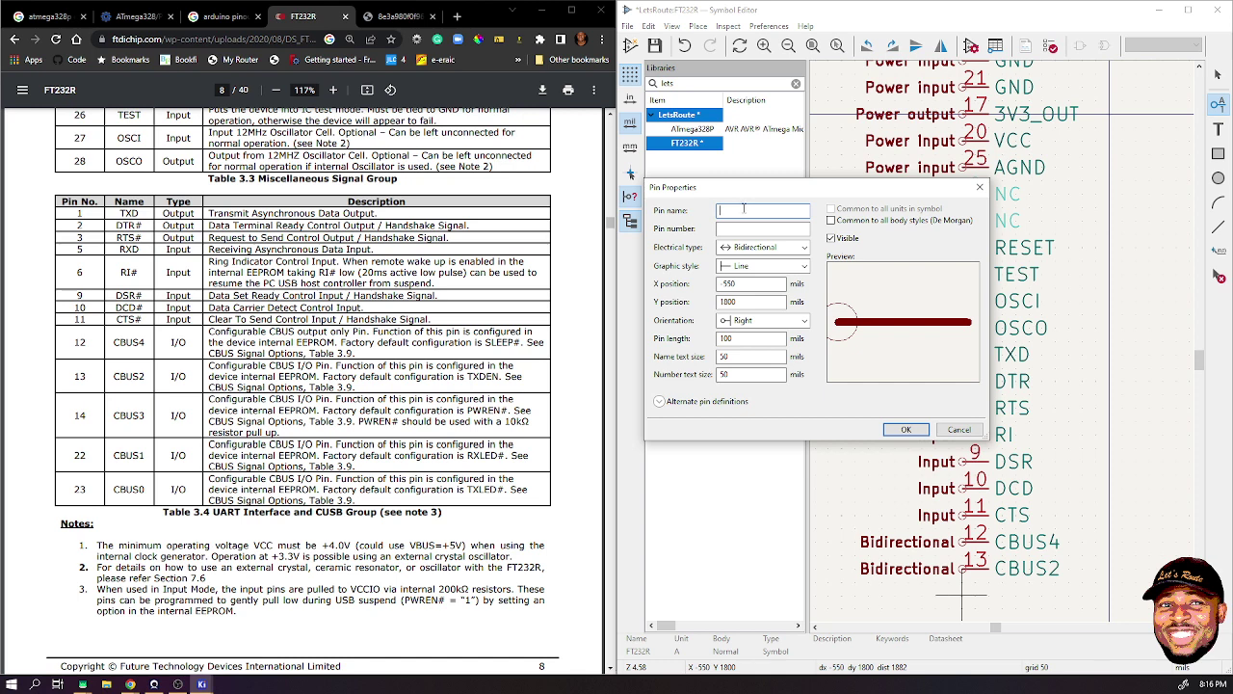
{"action": "type", "text": "CB"}
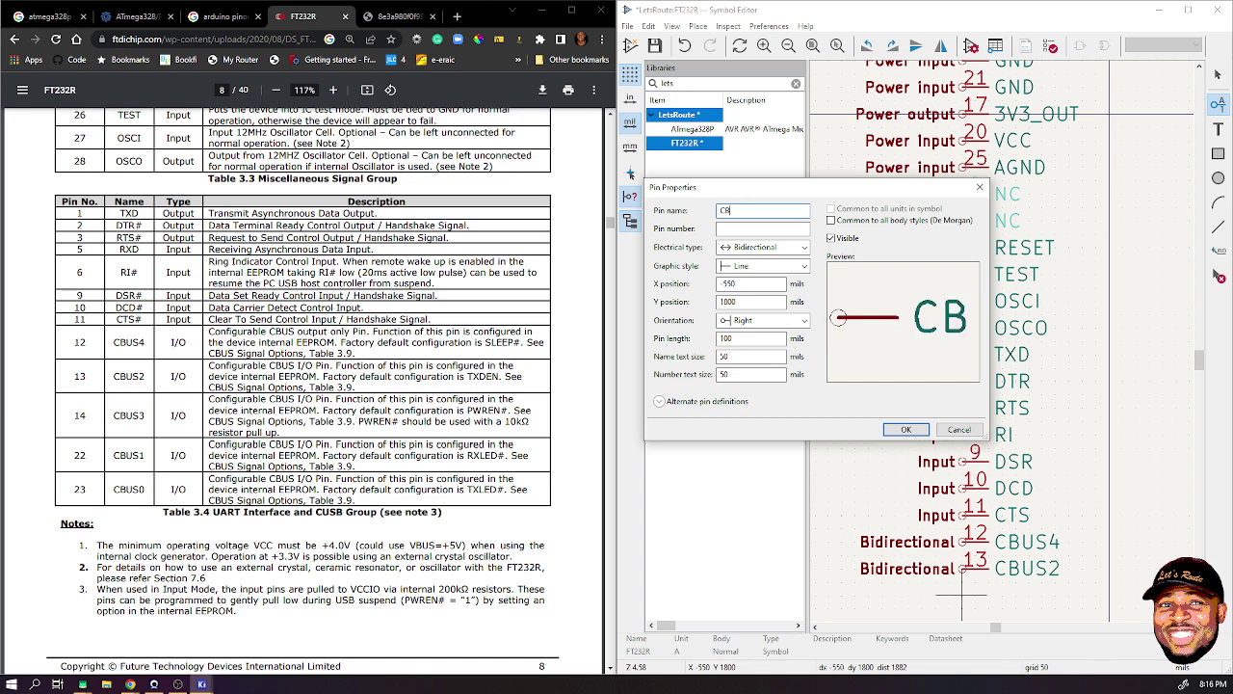
{"action": "type", "text": "US3"}
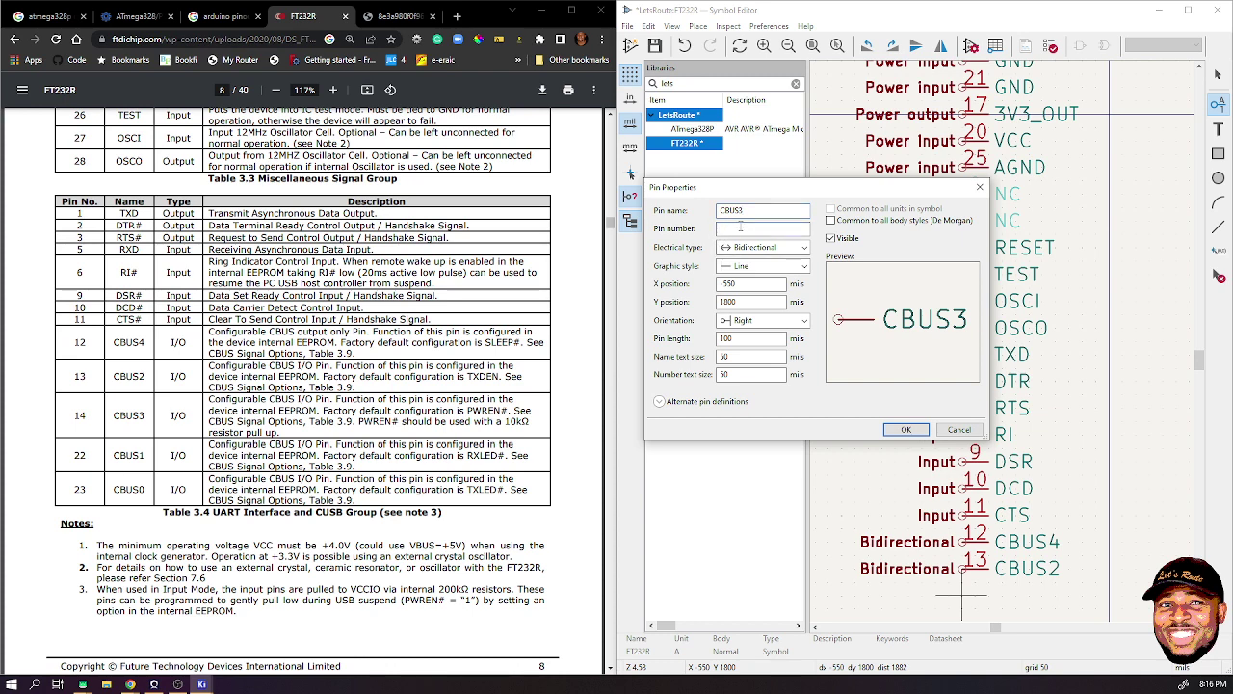
{"action": "type", "text": "14"}
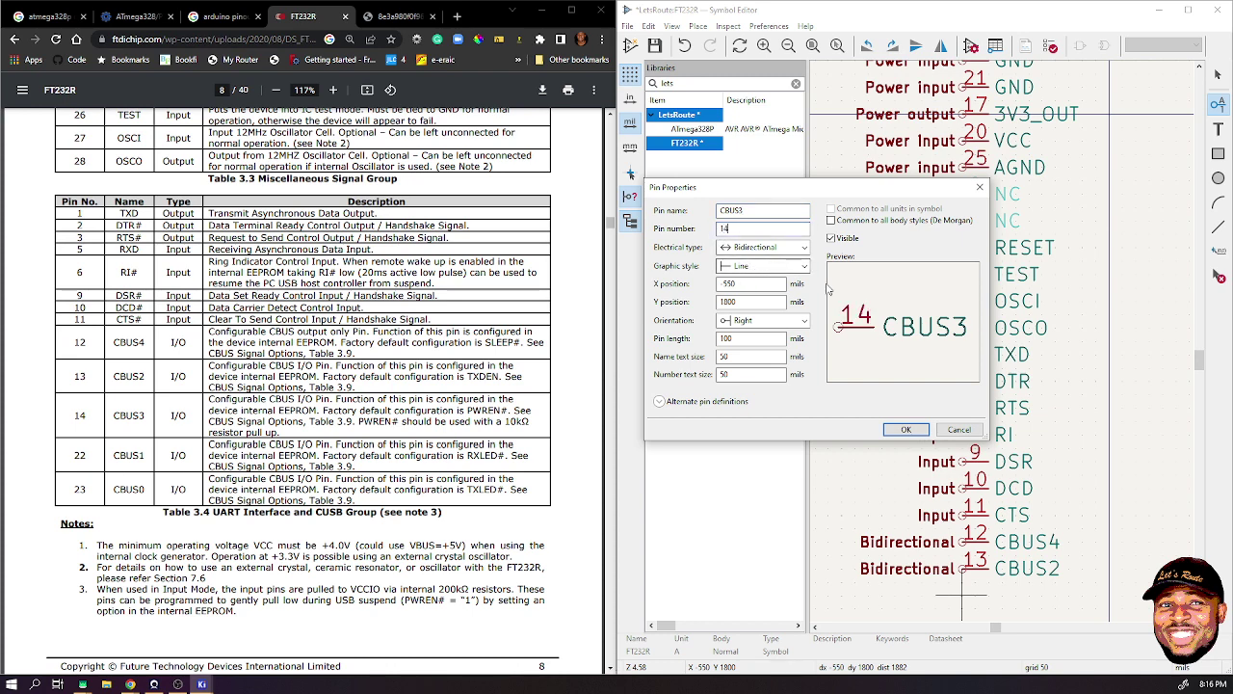
{"action": "left_click", "coordinate": [906, 428]}
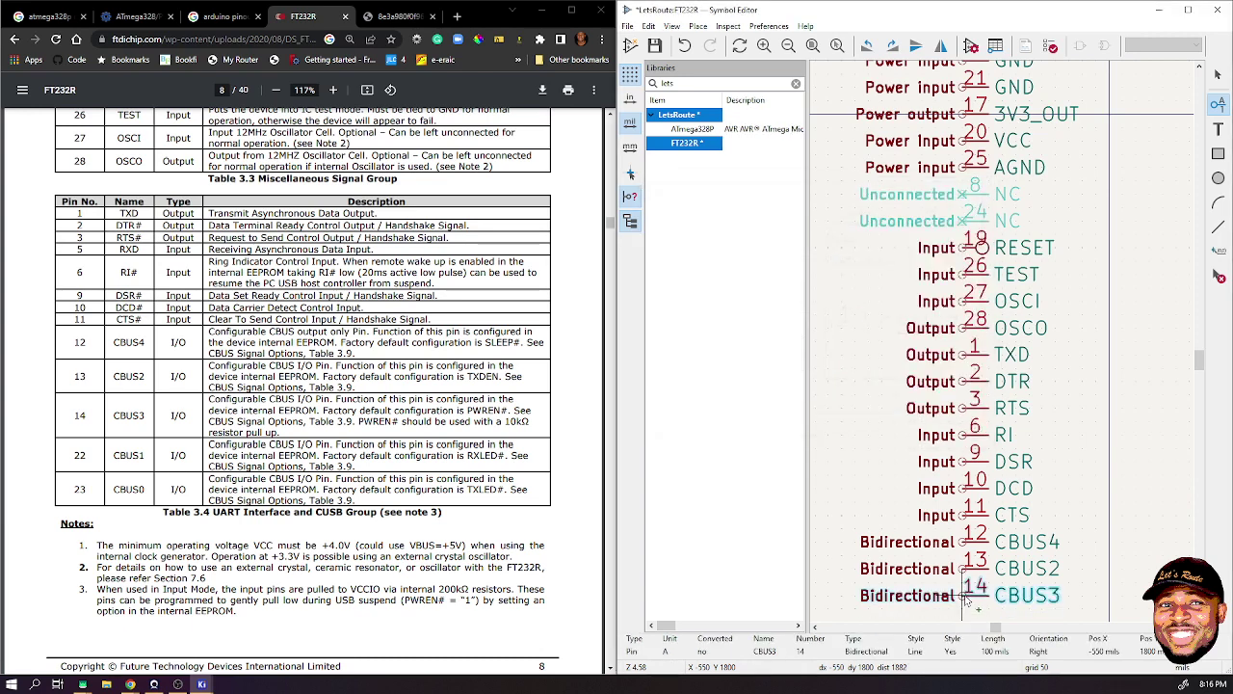
{"action": "left_click", "coordinate": [975, 601]}
{"action": "middle_click_drag", "start_coordinate": [975, 601], "coordinate": [921, 312]}
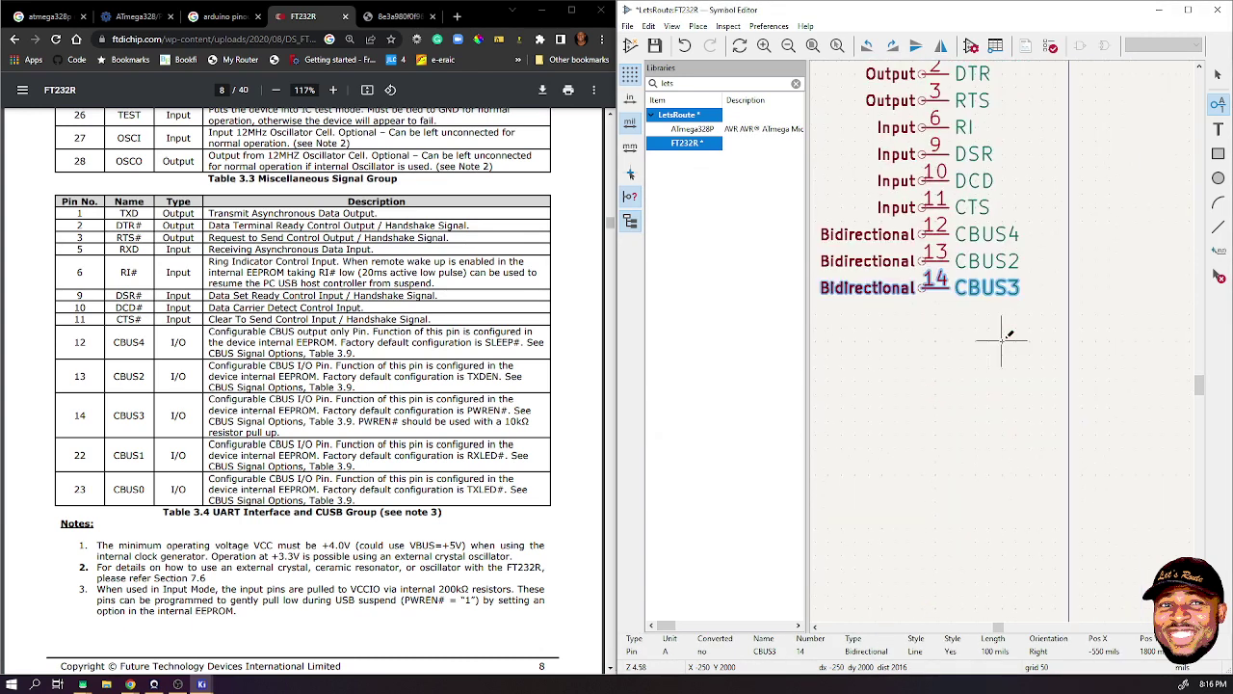
{"action": "left_click", "coordinate": [922, 311]}
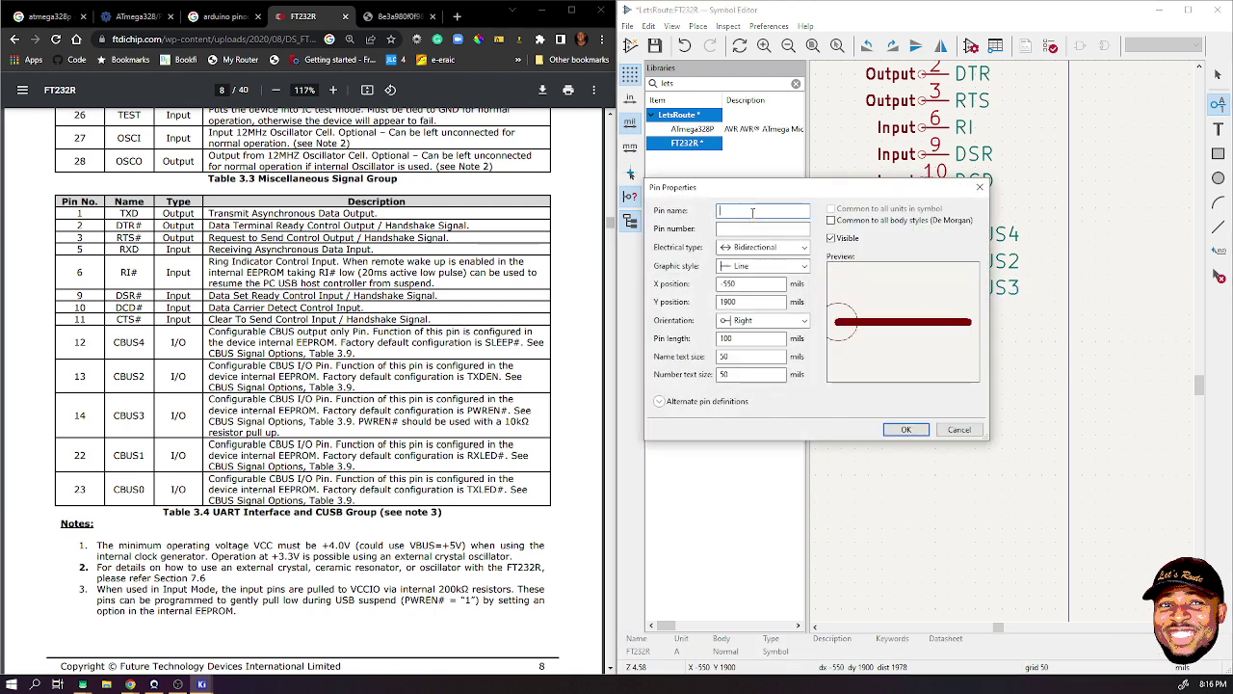
- Add bidirectional pin CBUS1, number 22, below CBUS3
{"action": "type", "text": "CBUS2"}
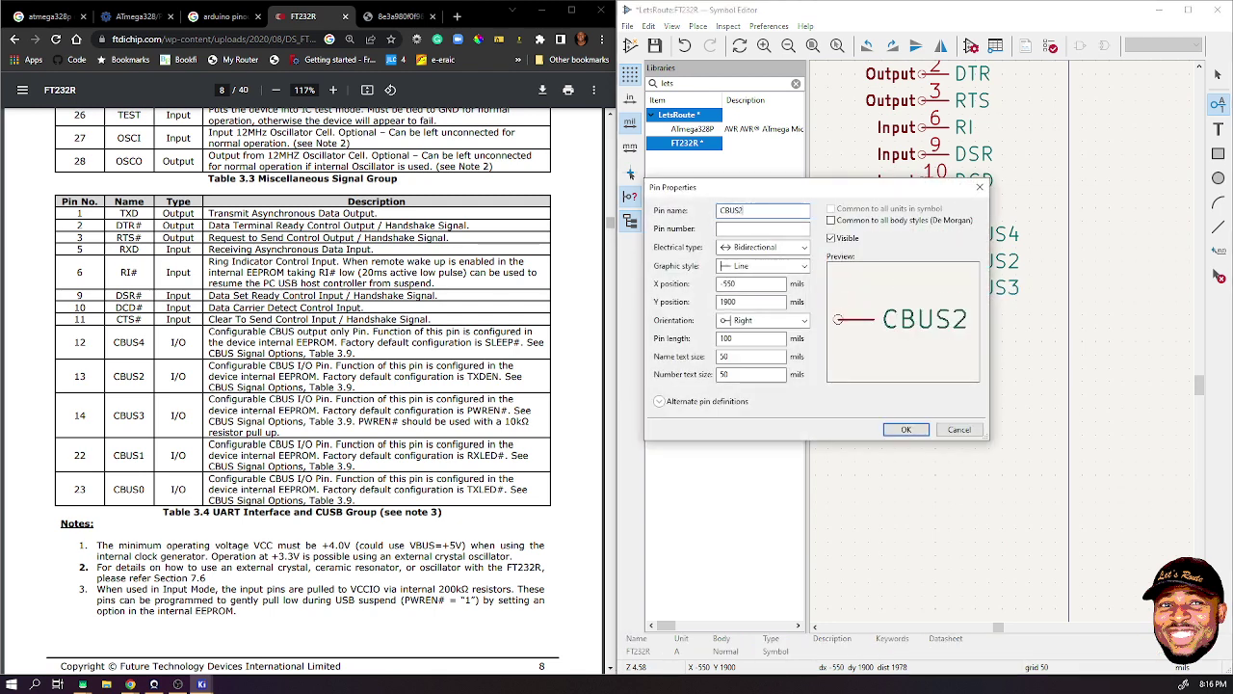
{"action": "type", "text": "1"}
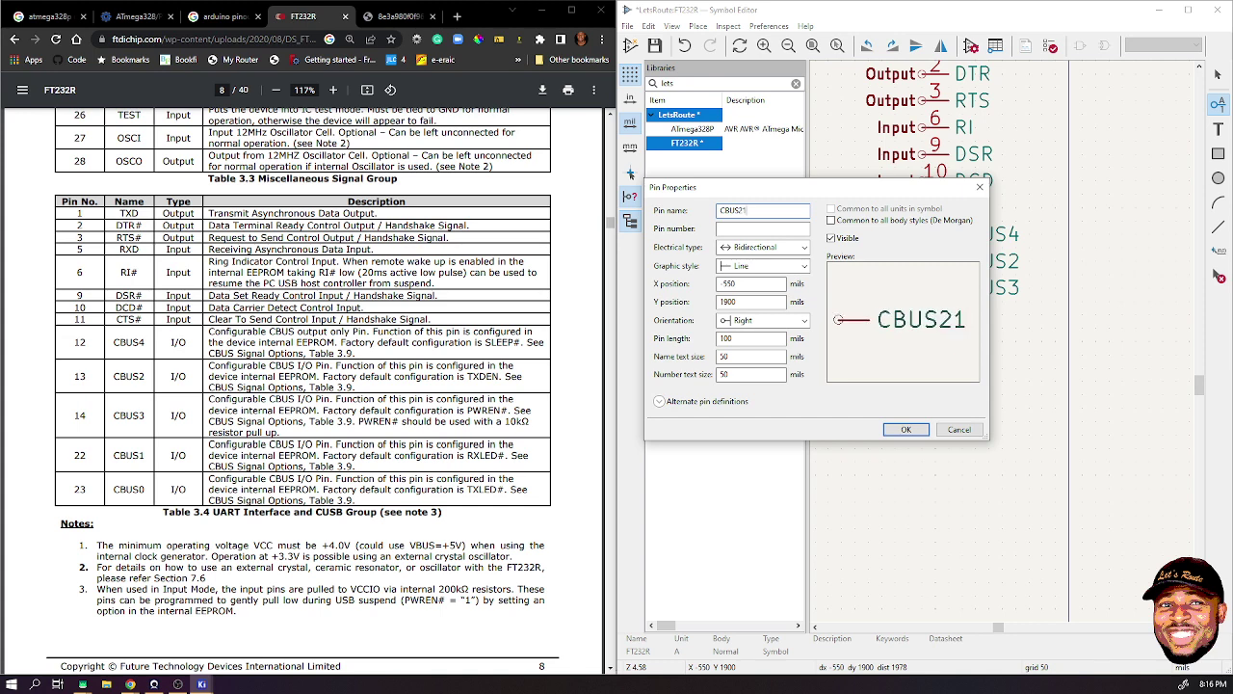
{"action": "key", "text": "BackSpace"}
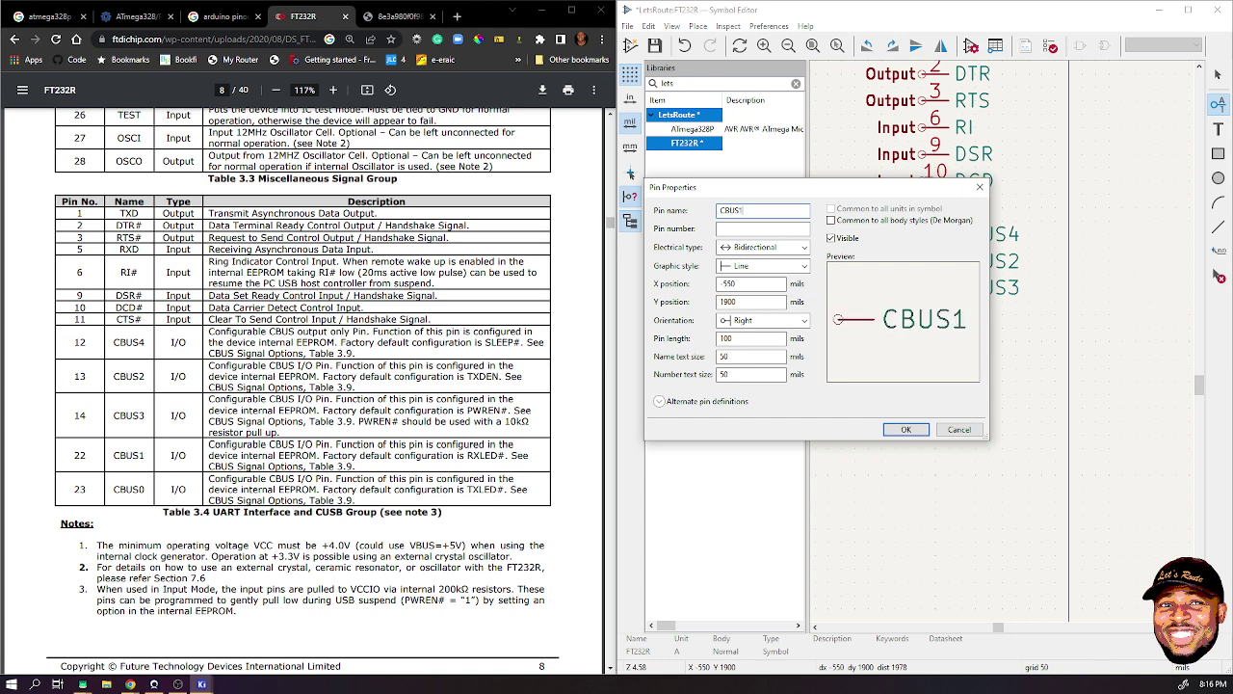
{"action": "left_click", "coordinate": [749, 228]}
{"action": "type", "text": "22"}
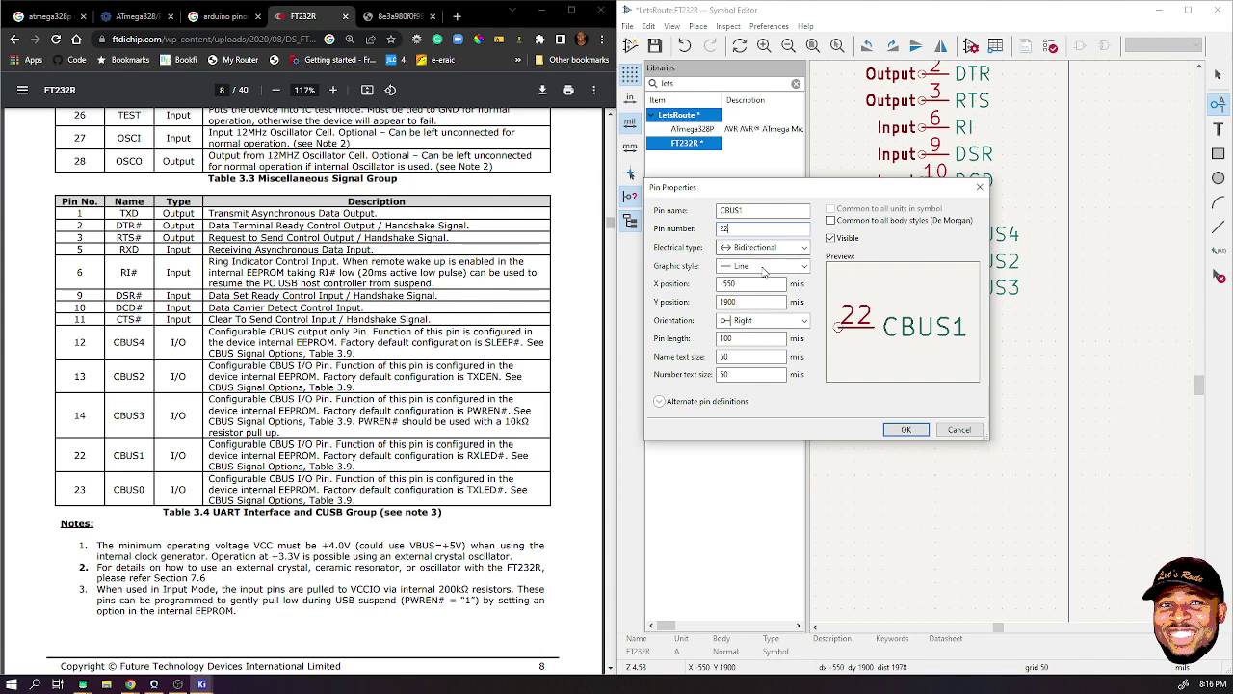
{"action": "left_click", "coordinate": [906, 430]}
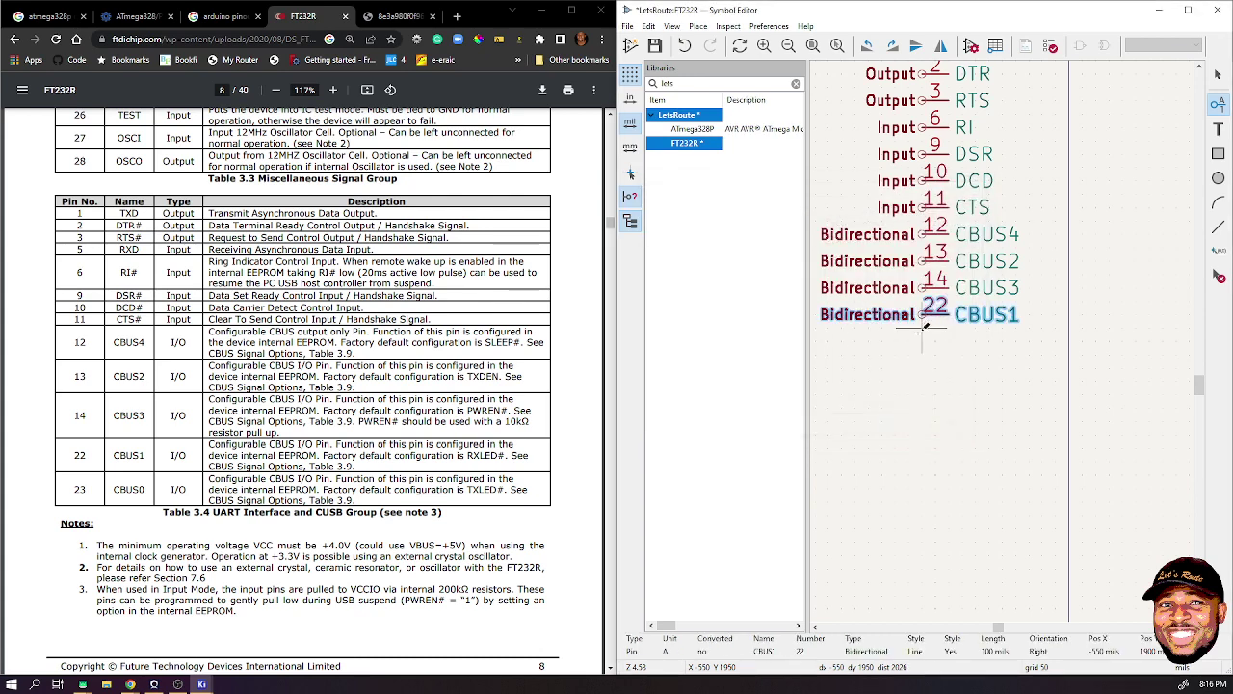
{"action": "left_click", "coordinate": [925, 327]}
- Add bidirectional pin CBUS0, number 13, below CBUS1
{"action": "left_click", "coordinate": [920, 341]}
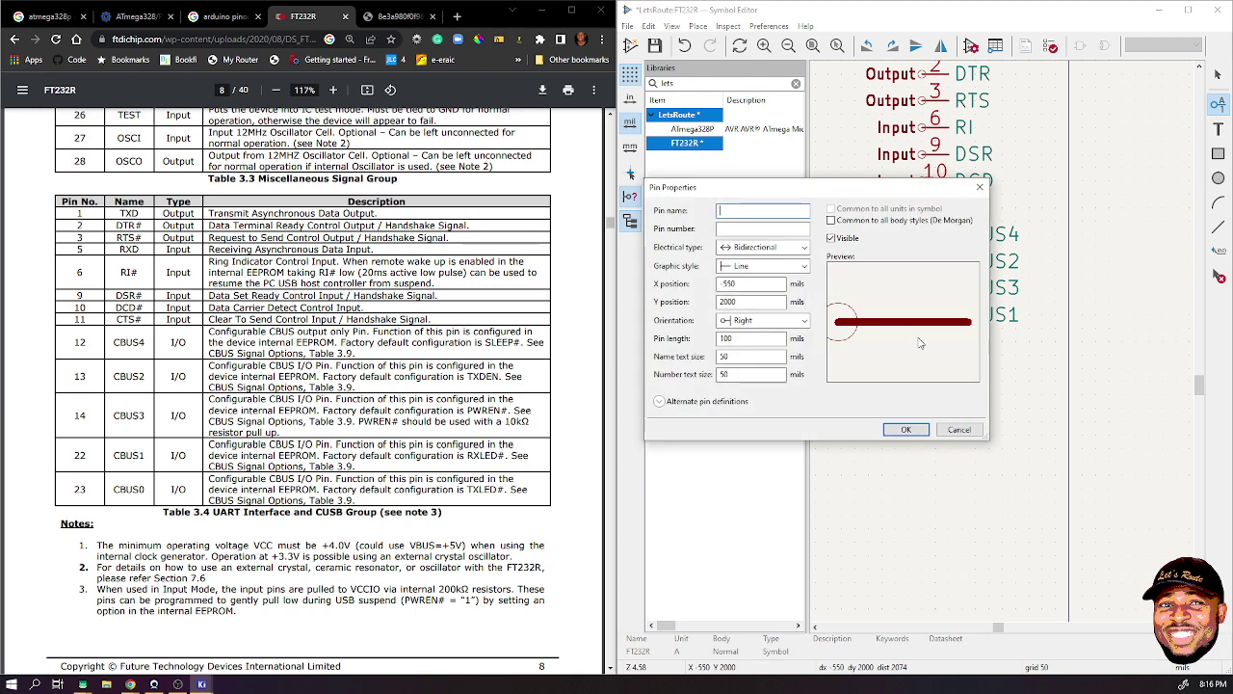
{"action": "type", "text": "CB"}
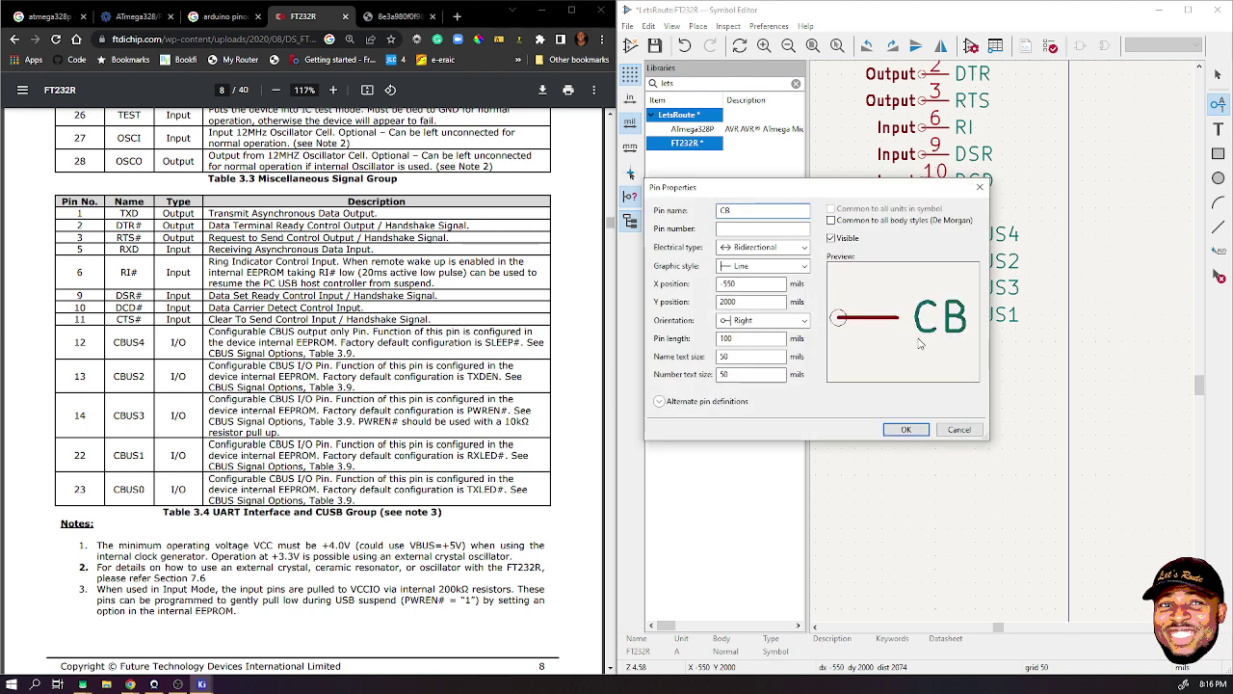
{"action": "type", "text": "S"}
{"action": "key", "text": "BackSpace"}
{"action": "type", "text": "US"}
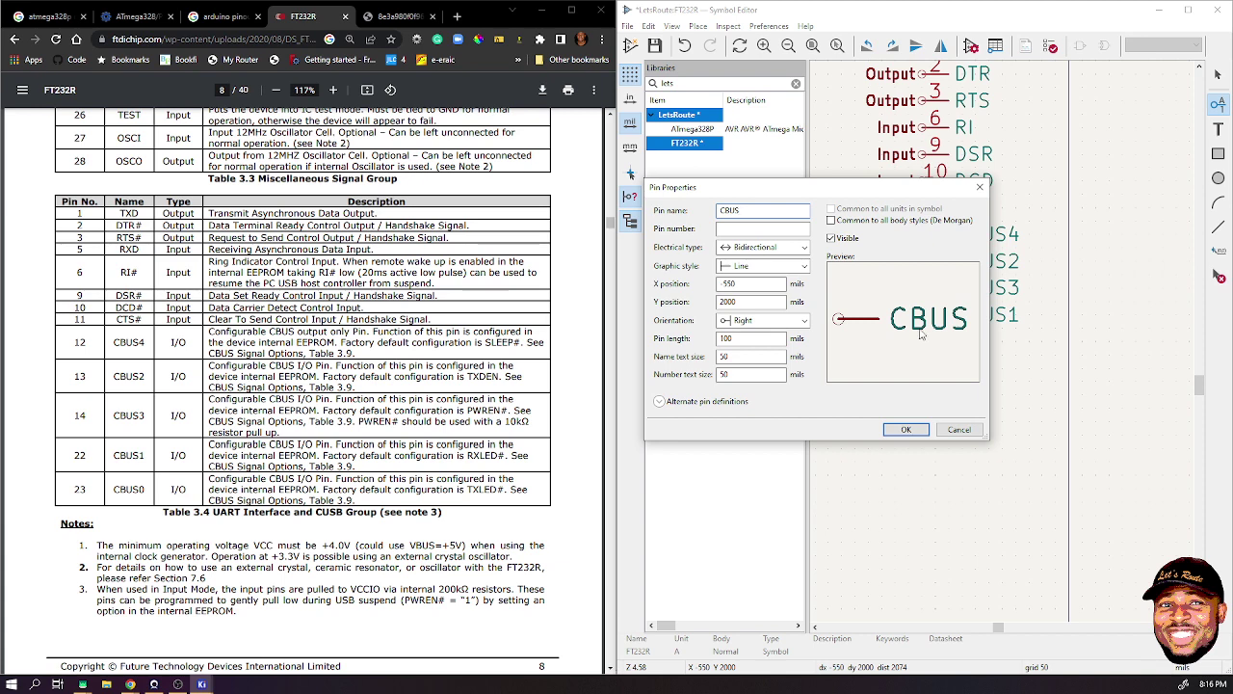
{"action": "type", "text": "0"}
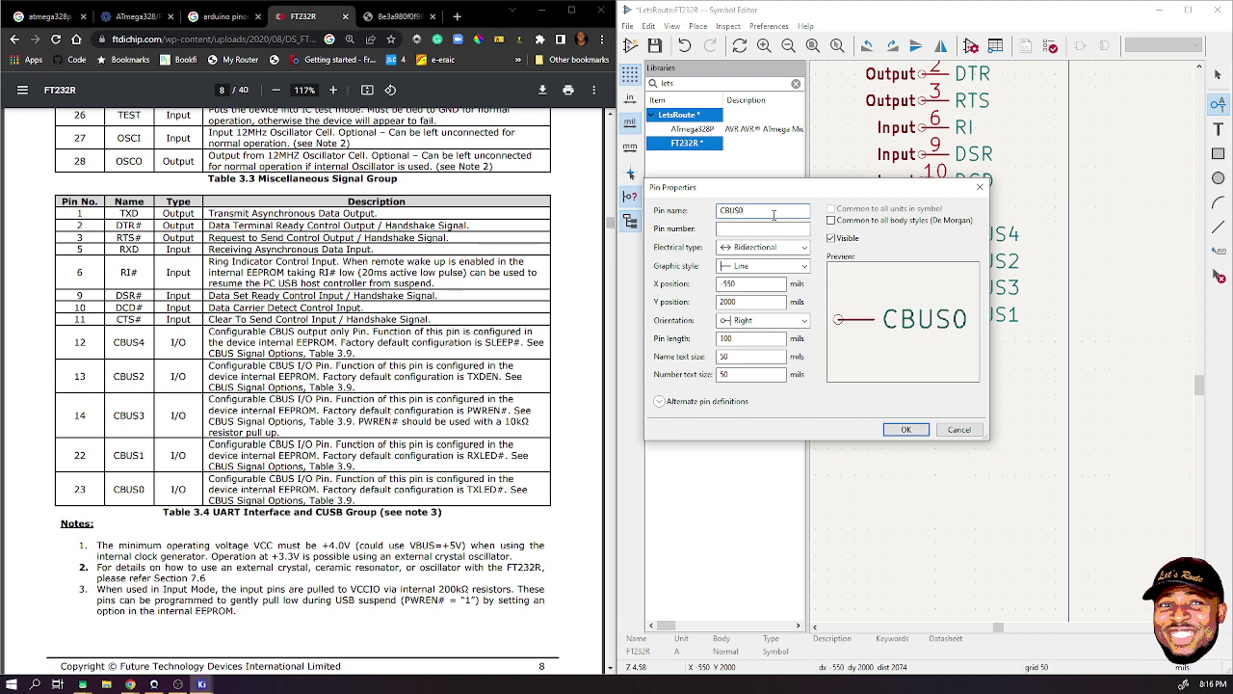
{"action": "left_click", "coordinate": [742, 227]}
{"action": "type", "text": "13"}
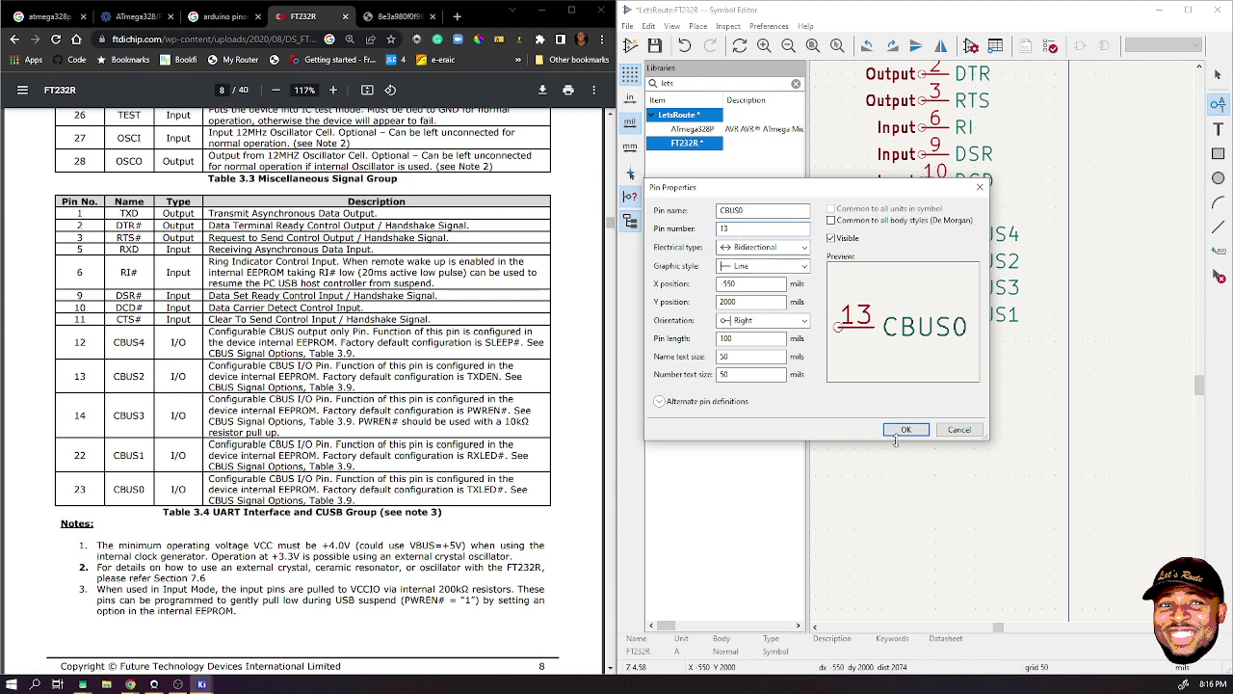
{"action": "left_click", "coordinate": [899, 431]}
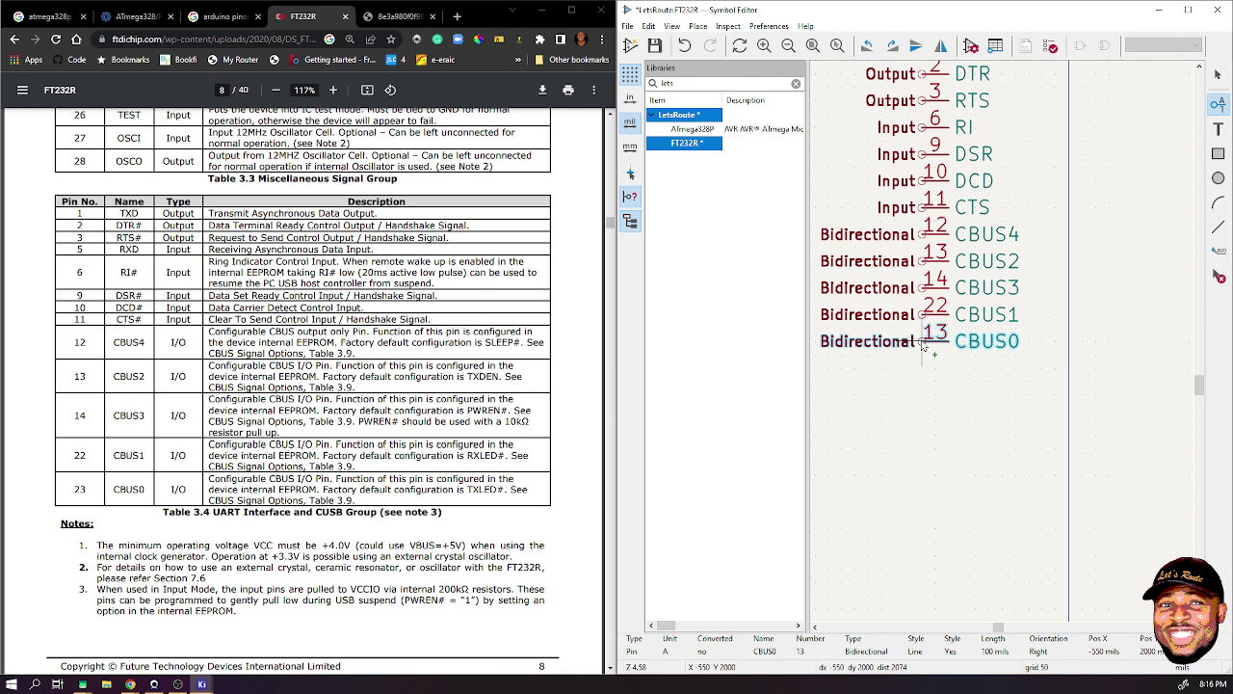
{"action": "left_click", "coordinate": [923, 344]}
{"action": "scroll", "coordinate": [996, 347], "scroll_direction": "down", "scroll_amount": 5}
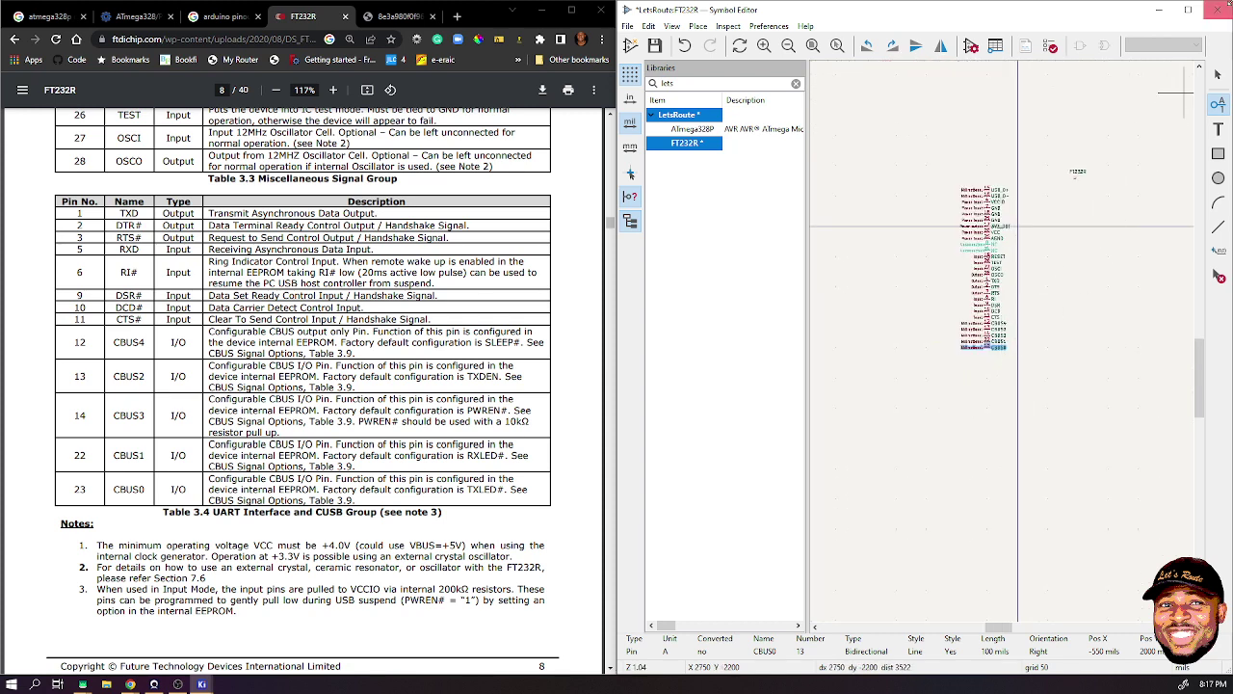
- Maximize the editor and move the FT232R name and reference text to the right
{"action": "left_click", "coordinate": [1200, 8]}
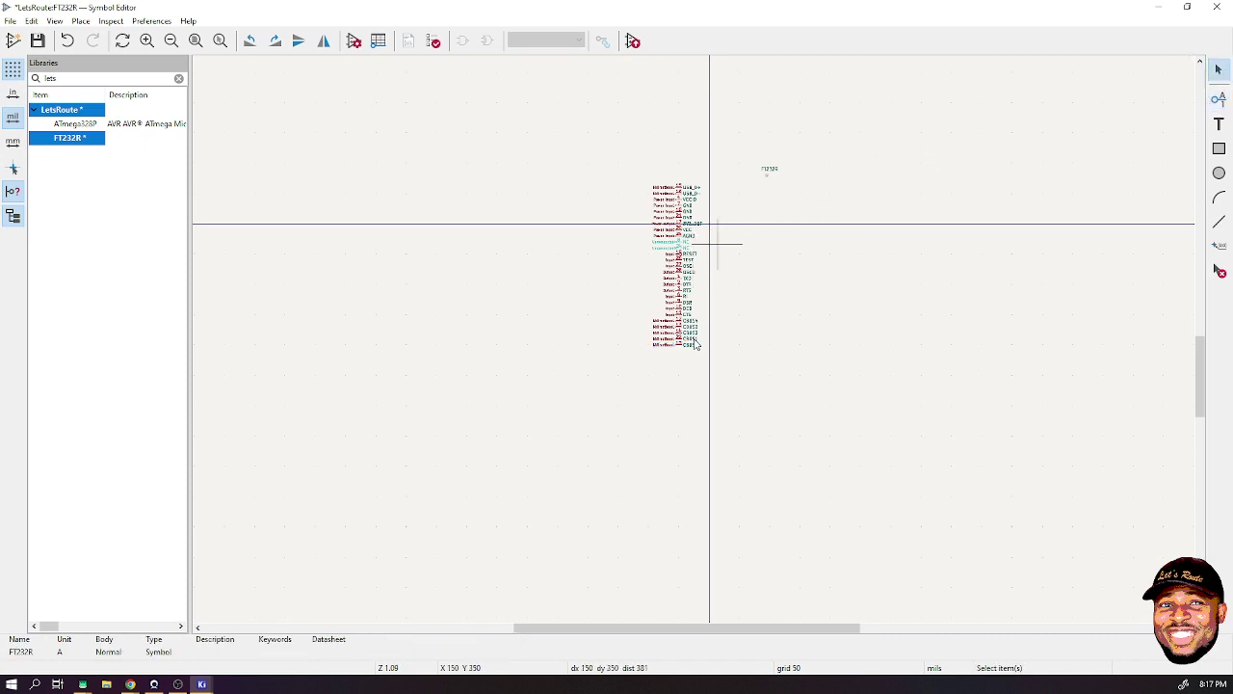
{"action": "scroll", "coordinate": [696, 239], "scroll_direction": "up", "scroll_amount": 4}
{"action": "scroll", "coordinate": [693, 337], "scroll_direction": "down", "scroll_amount": 4}
{"action": "scroll", "coordinate": [698, 374], "scroll_direction": "up", "scroll_amount": 3}
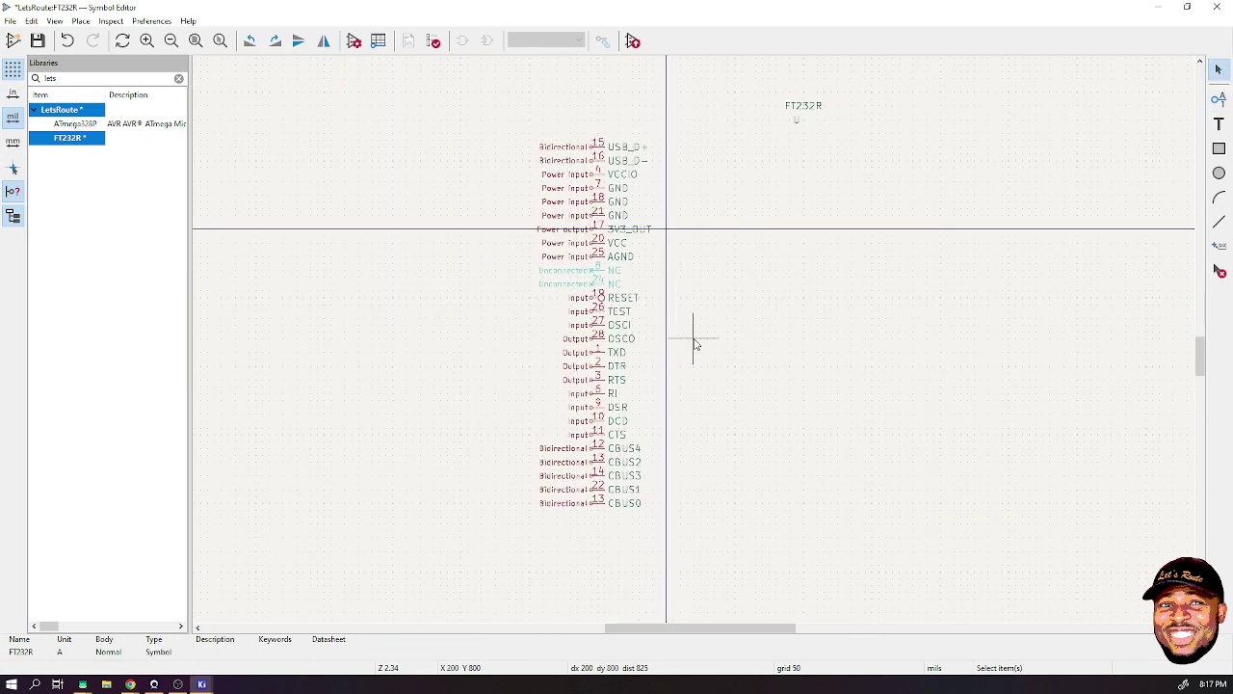
{"action": "left_click_drag", "start_coordinate": [500, 99], "coordinate": [414, 440]}
{"action": "left_click", "coordinate": [887, 481]}
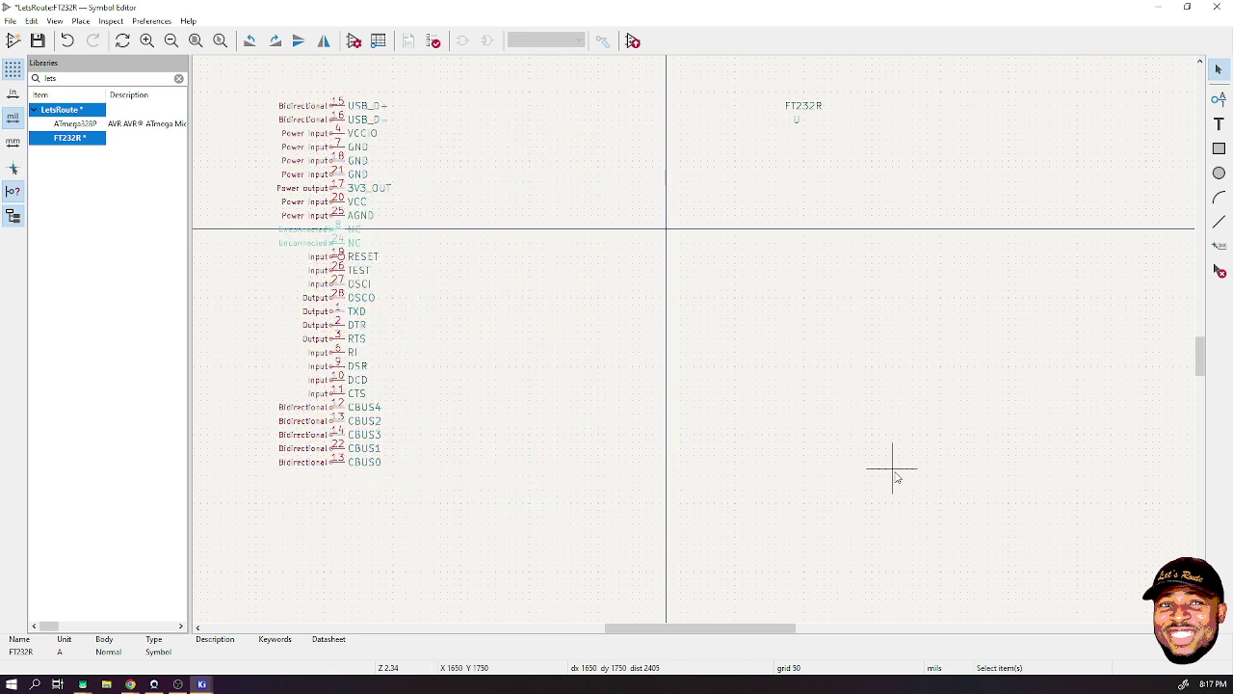
{"action": "left_click_drag", "start_coordinate": [774, 90], "coordinate": [860, 144]}
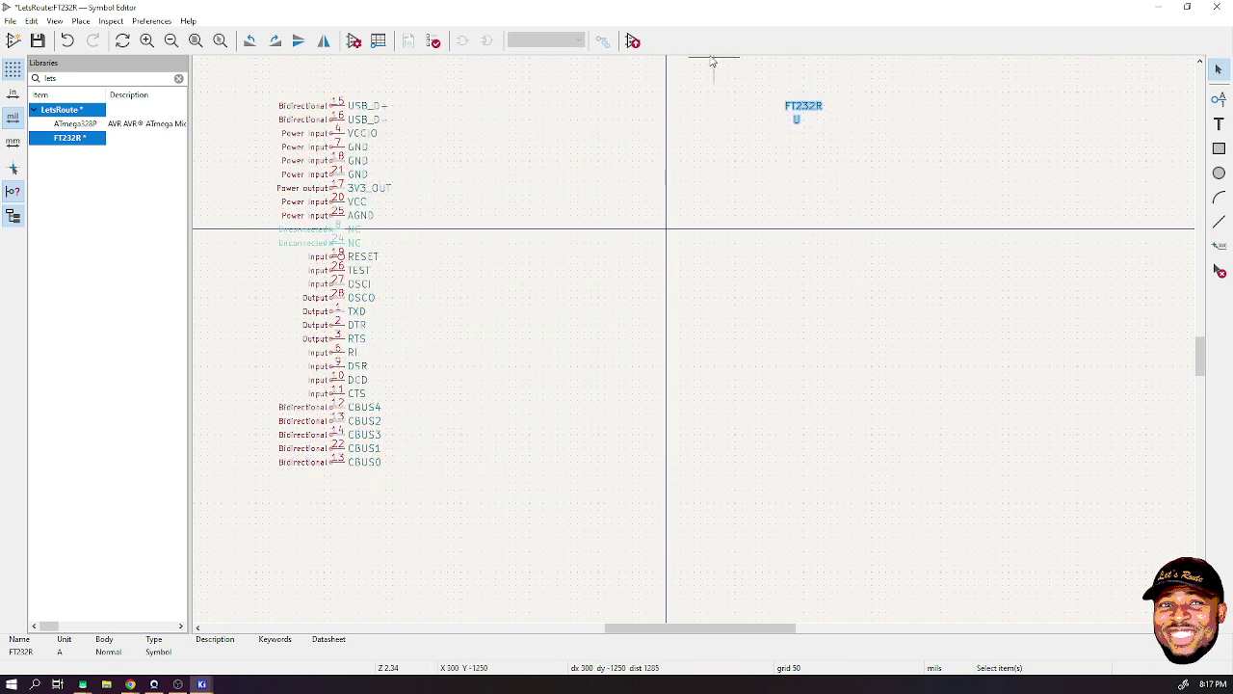
{"action": "key", "text": "m"}
{"action": "left_click", "coordinate": [983, 116]}
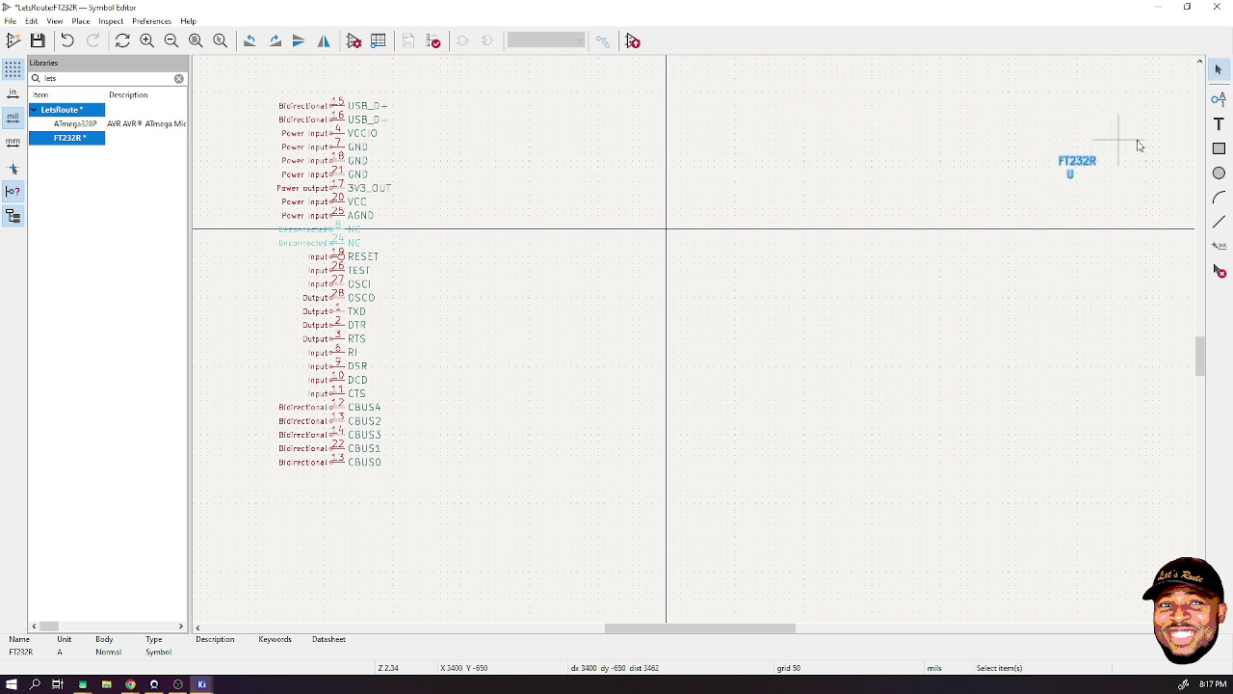
- Draw the rectangular body outline for the symbol
{"action": "left_click", "coordinate": [1219, 148]}
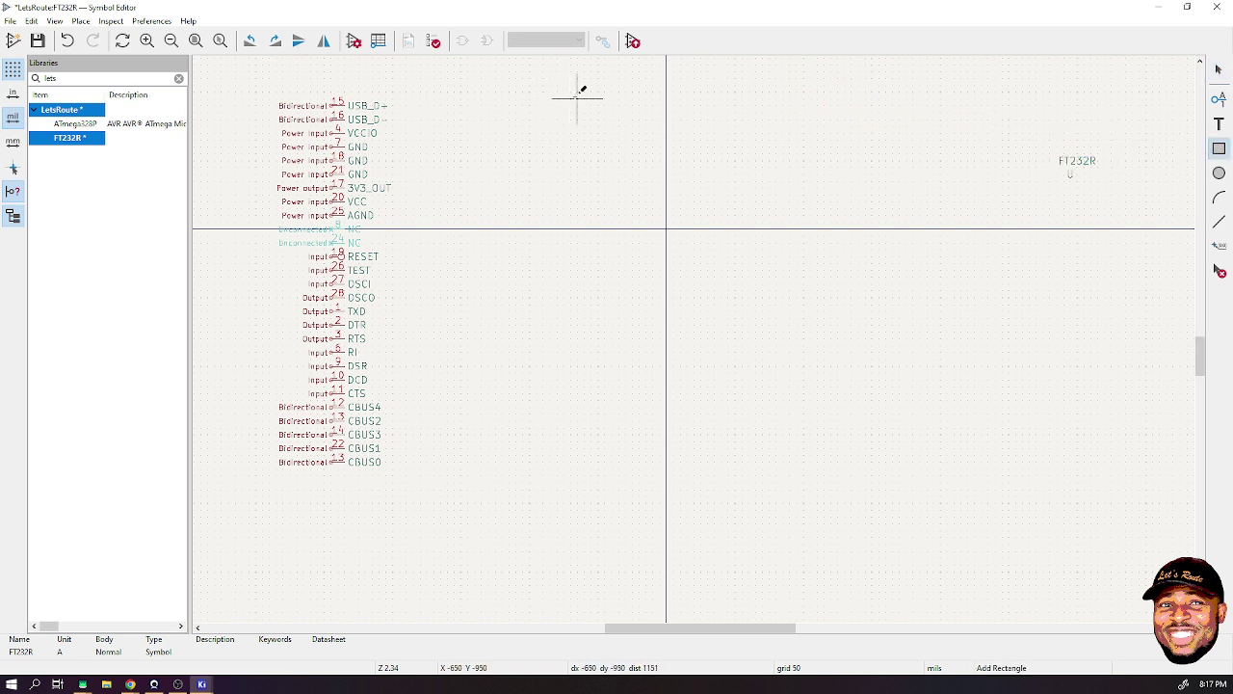
{"action": "left_click", "coordinate": [584, 113]}
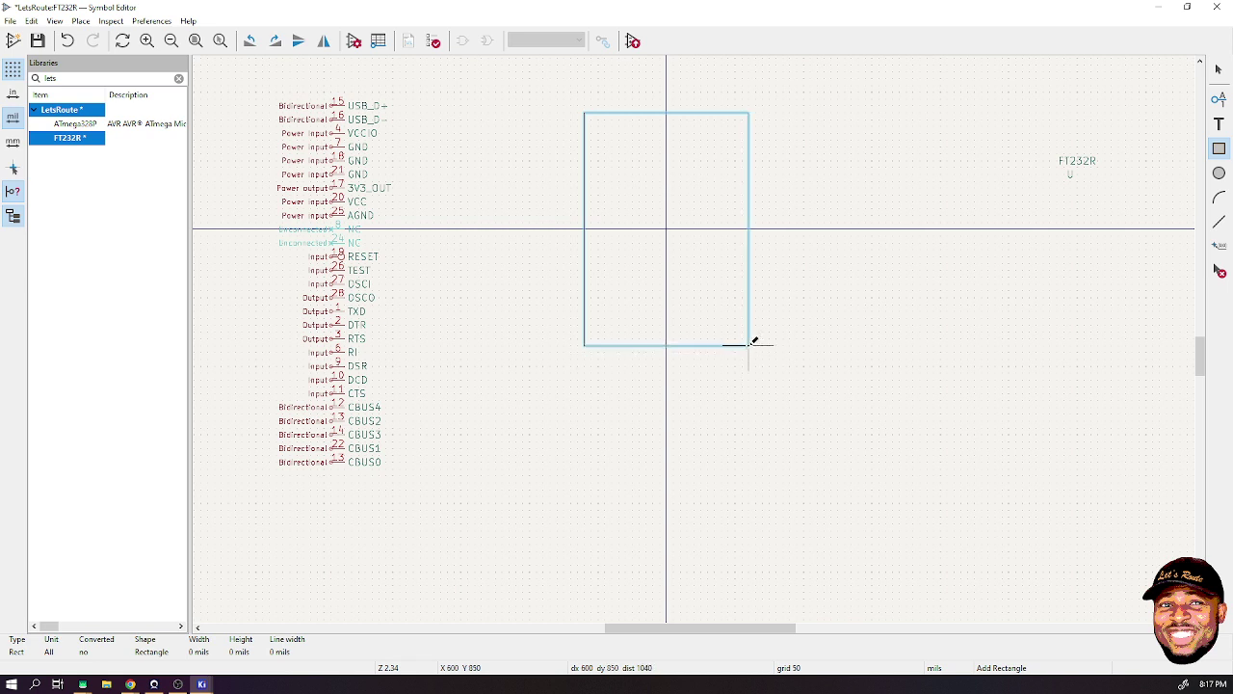
{"action": "left_click", "coordinate": [750, 343]}
{"action": "left_click", "coordinate": [1218, 69]}
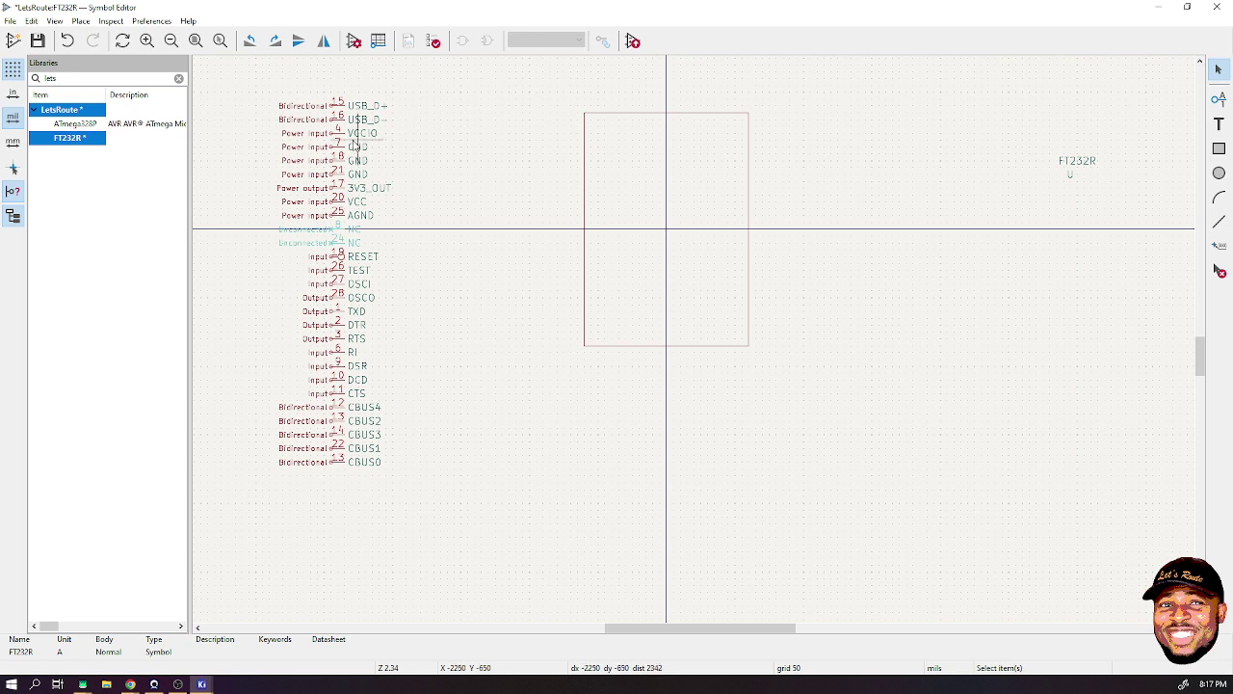
{"action": "left_click_drag", "start_coordinate": [347, 154], "coordinate": [372, 181]}
- Rotate the three GND pins to face the body and place them on its left edge
{"action": "key", "text": "m"}
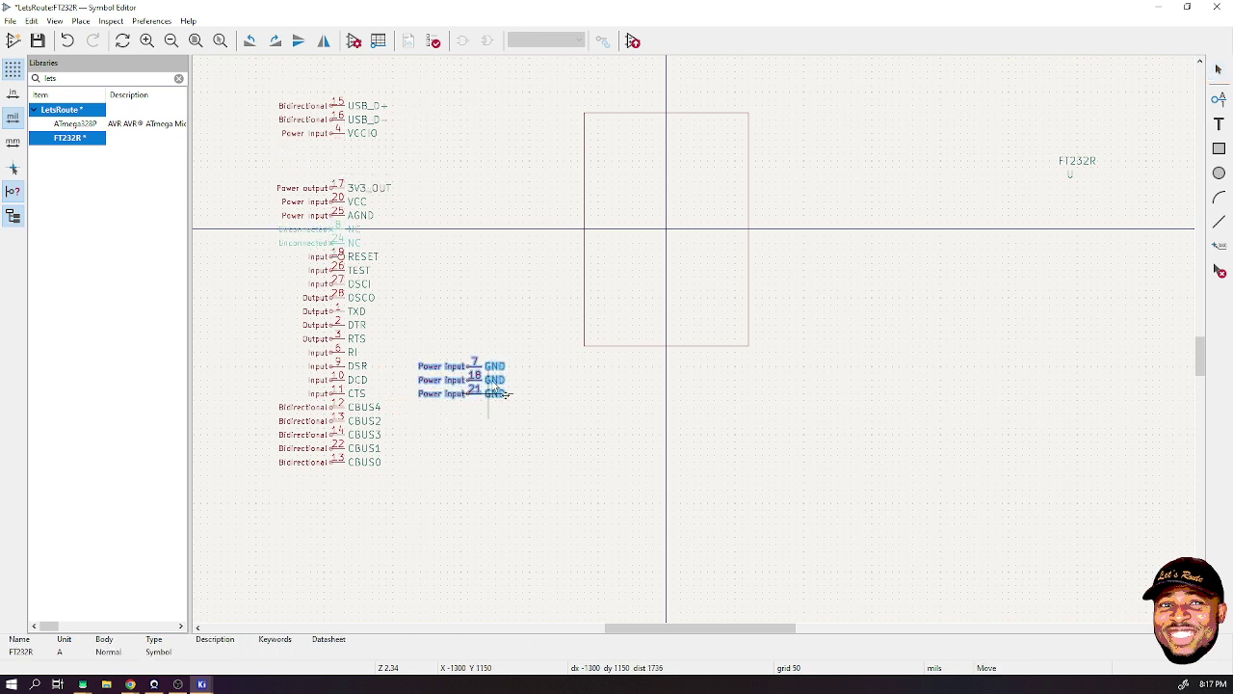
{"action": "key", "text": "r"}
{"action": "key", "text": "r"}
{"action": "key", "text": "r"}
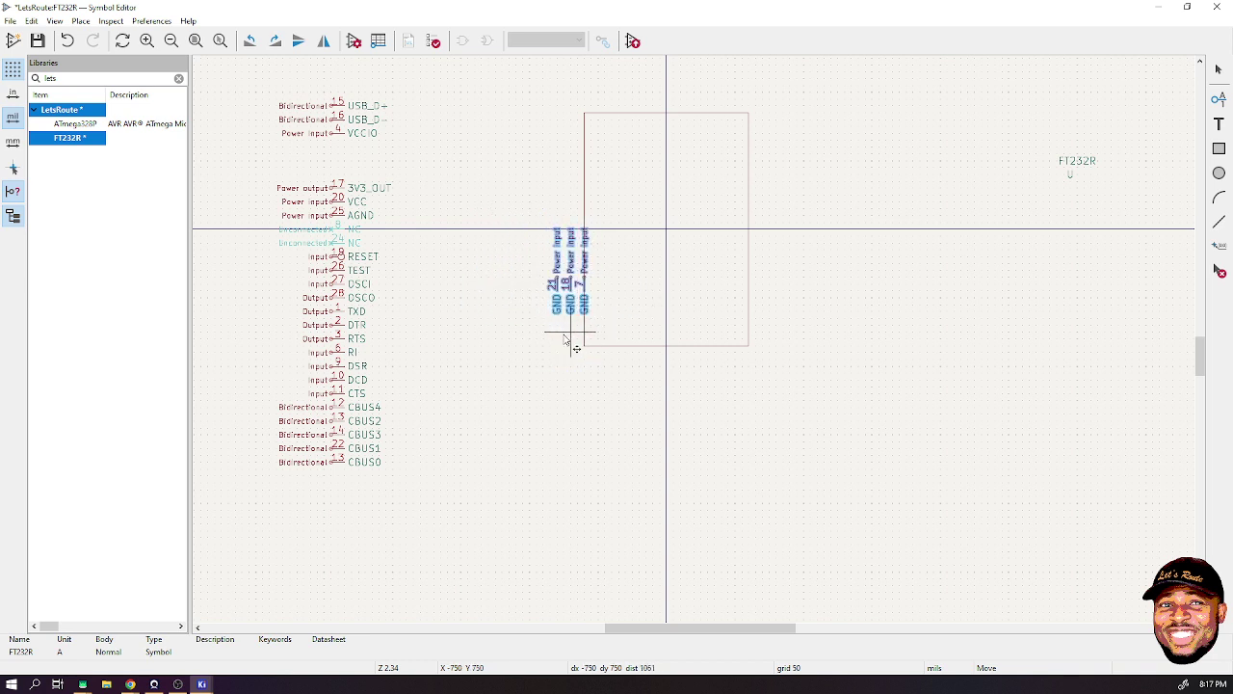
{"action": "key", "text": "r"}
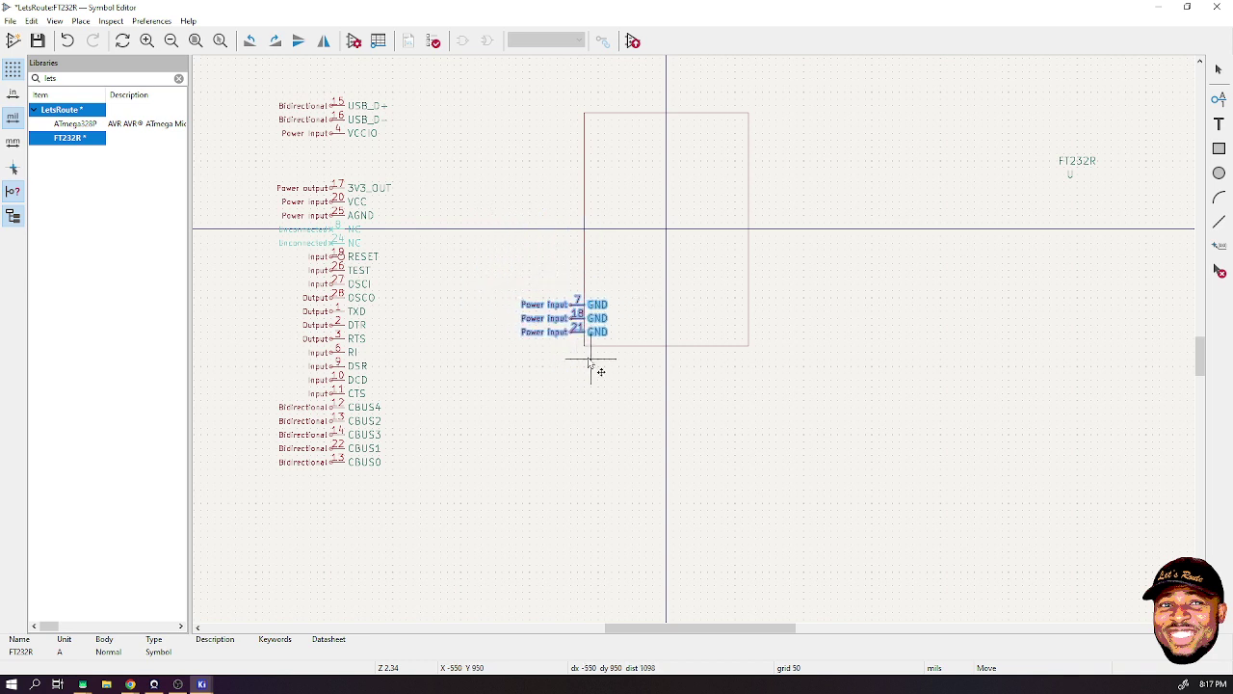
{"action": "left_click", "coordinate": [702, 349]}
{"action": "scroll", "coordinate": [701, 350], "scroll_direction": "up", "scroll_amount": 5}
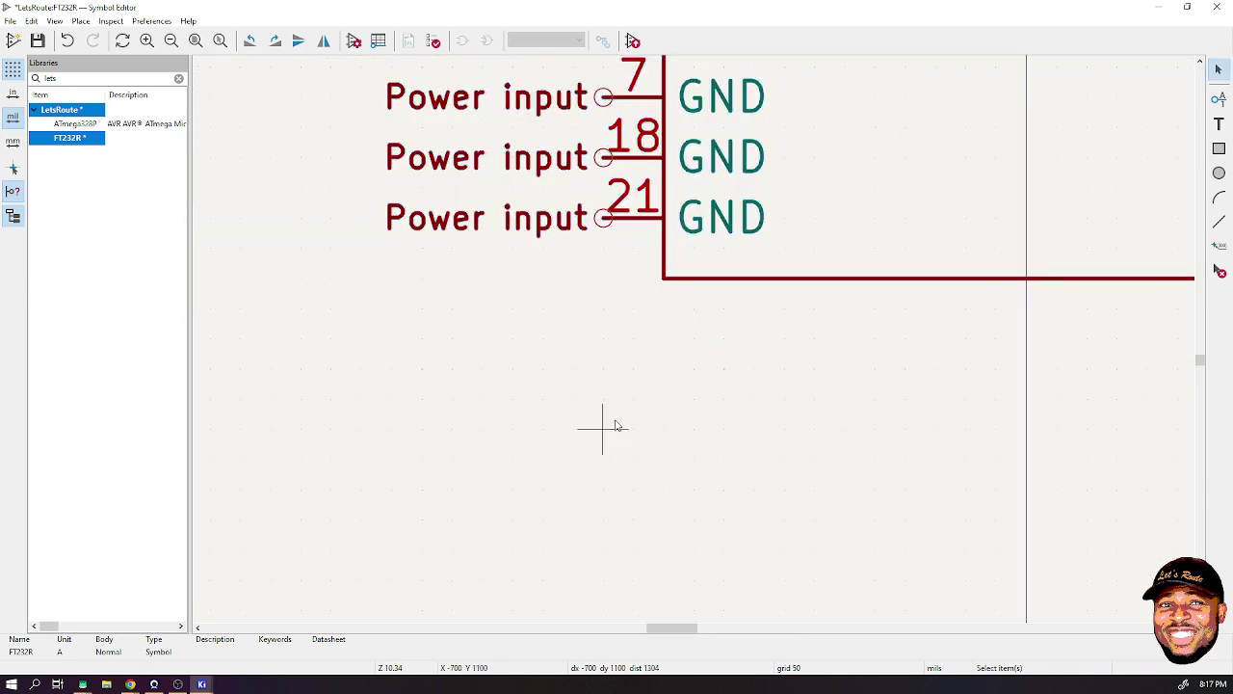
{"action": "scroll", "coordinate": [693, 339], "scroll_direction": "down", "scroll_amount": 5}
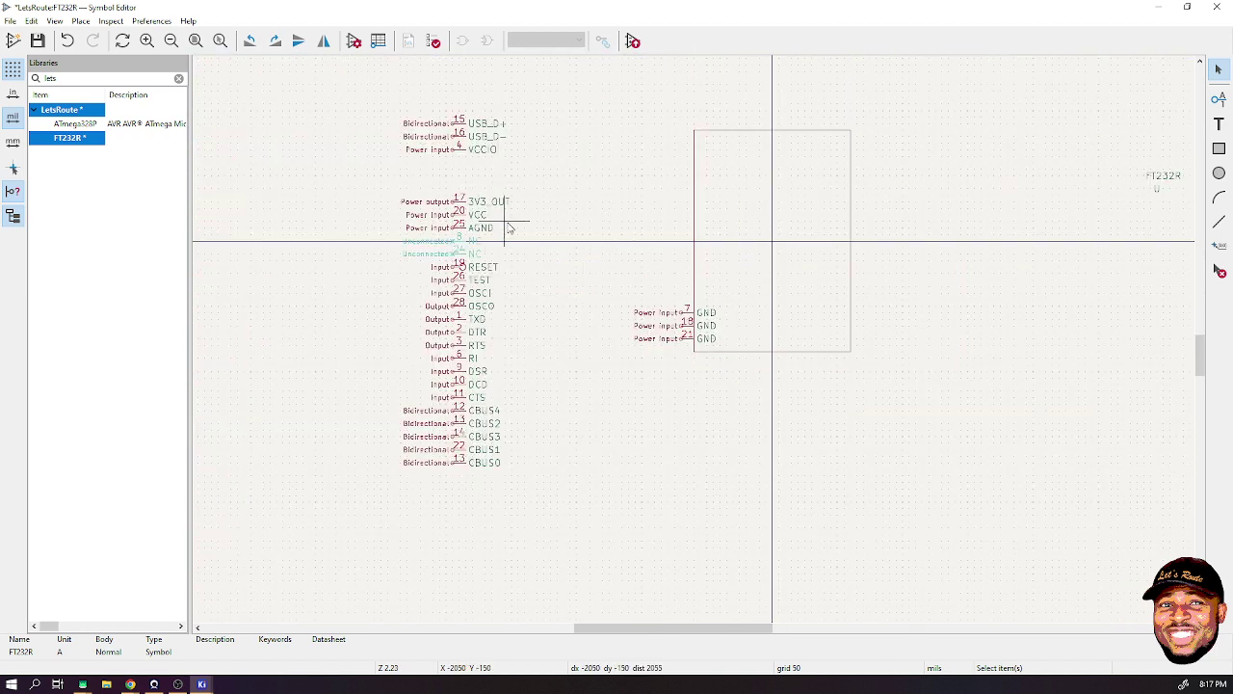
- Line AGND up below the GND pins and shift all four ground pins up one grid step
{"action": "left_click", "coordinate": [474, 233]}
{"action": "key", "text": "m"}
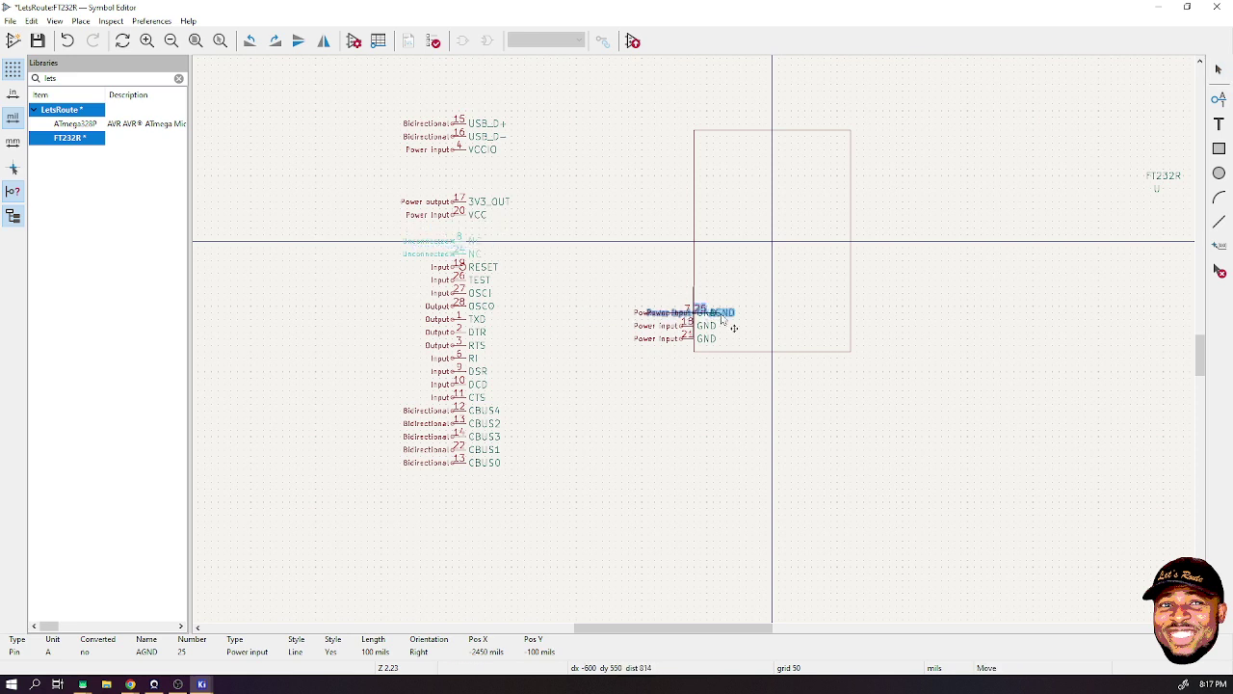
{"action": "scroll", "coordinate": [729, 322], "scroll_direction": "up", "scroll_amount": 5}
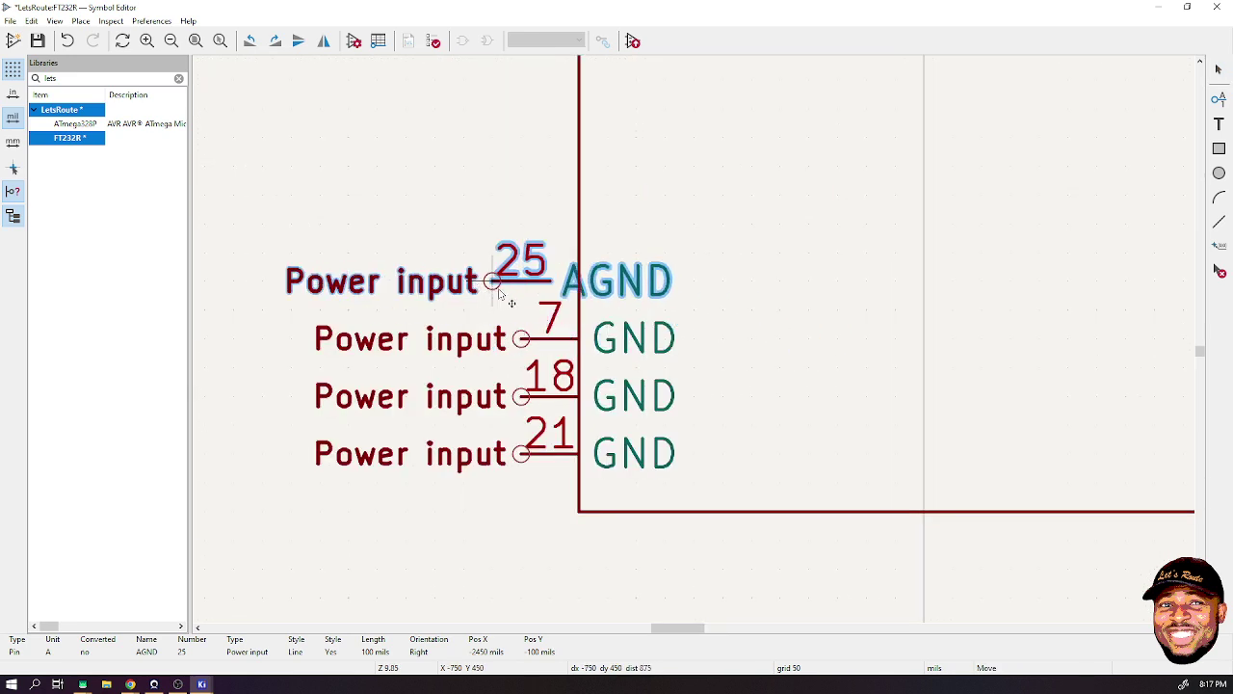
{"action": "left_click", "coordinate": [501, 295]}
{"action": "scroll", "coordinate": [433, 250], "scroll_direction": "down", "scroll_amount": 3}
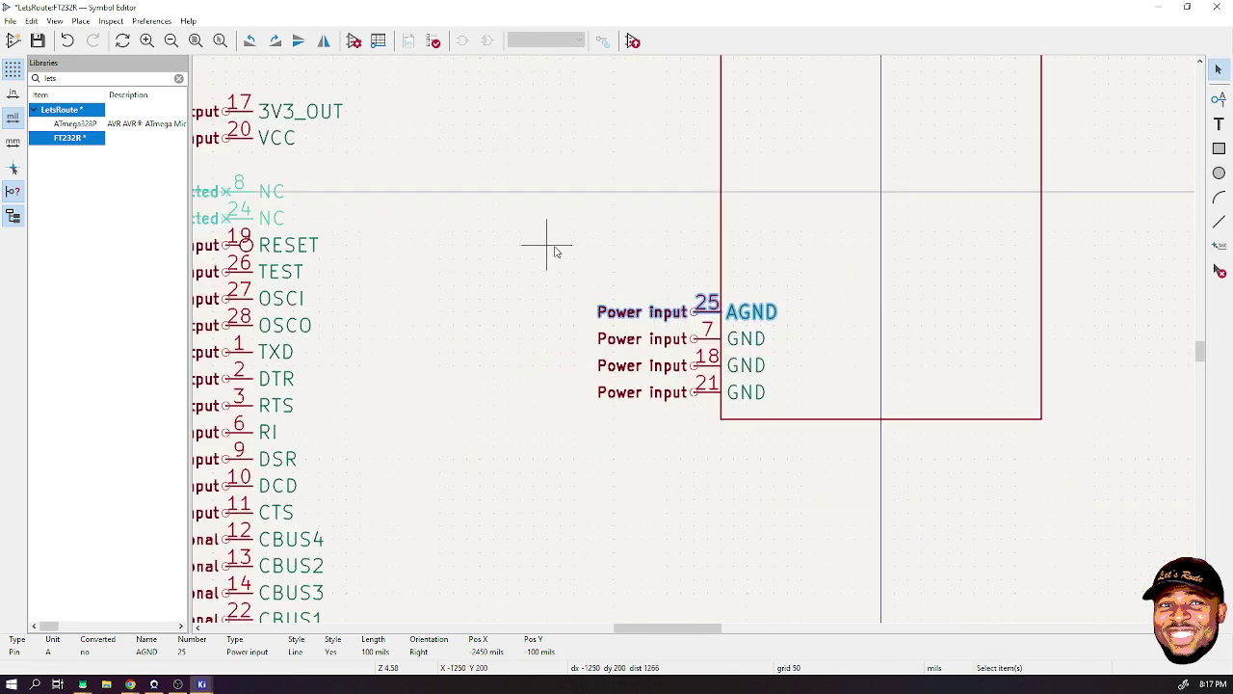
{"action": "mouse_move", "coordinate": [702, 315]}
{"action": "left_mouse_down"}
{"action": "mouse_move", "coordinate": [716, 435]}
{"action": "mouse_move", "coordinate": [693, 424]}
{"action": "mouse_move", "coordinate": [707, 424]}
{"action": "mouse_move", "coordinate": [683, 303]}
{"action": "left_mouse_up"}
{"action": "left_click", "coordinate": [701, 317]}
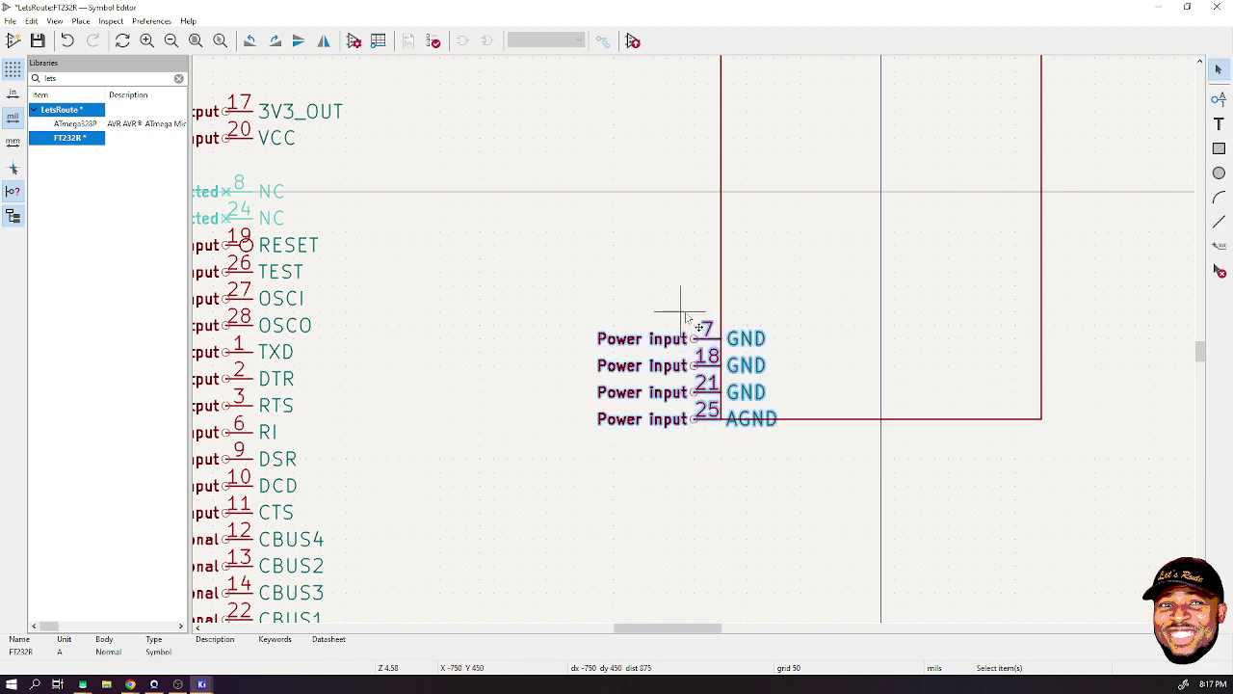
{"action": "key", "text": "m"}
{"action": "left_click", "coordinate": [682, 289]}
{"action": "scroll", "coordinate": [626, 270], "scroll_direction": "down", "scroll_amount": 4}
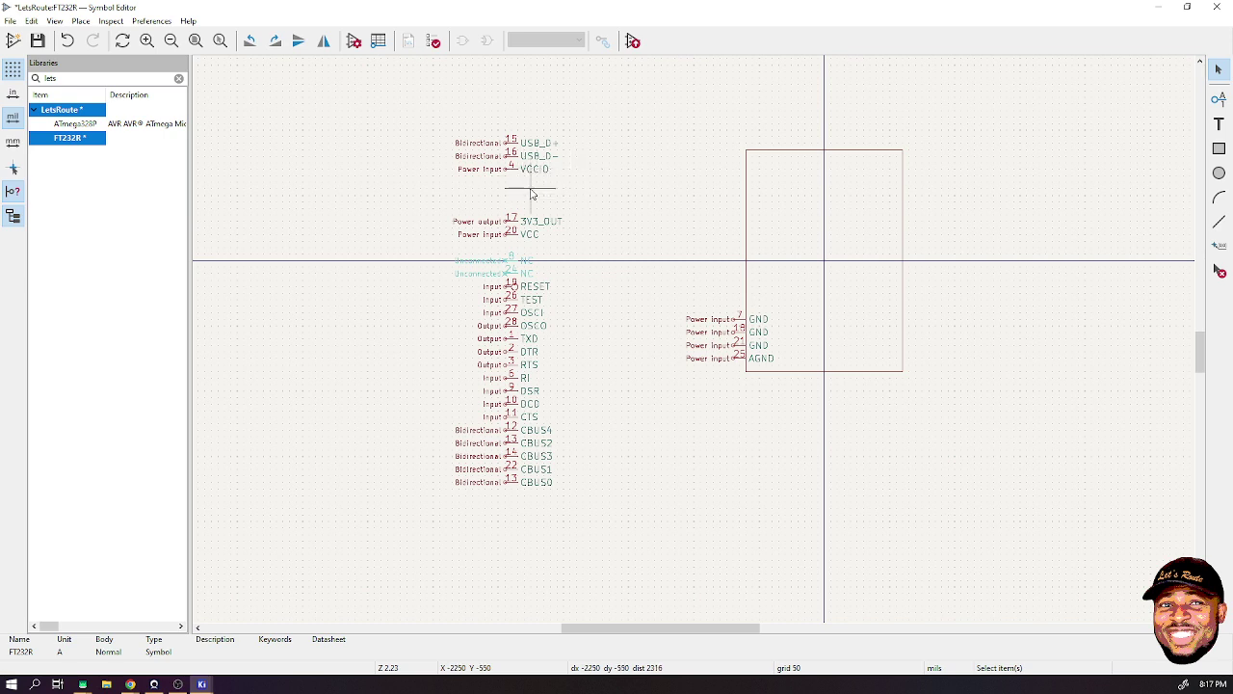
- Place VCC and VCCIO at the top of the body's left edge, facing the body
{"action": "left_click", "coordinate": [532, 169]}
{"action": "left_click_drag", "start_coordinate": [528, 248], "coordinate": [740, 161]}
{"action": "key", "text": "r"}
{"action": "key", "text": "r"}
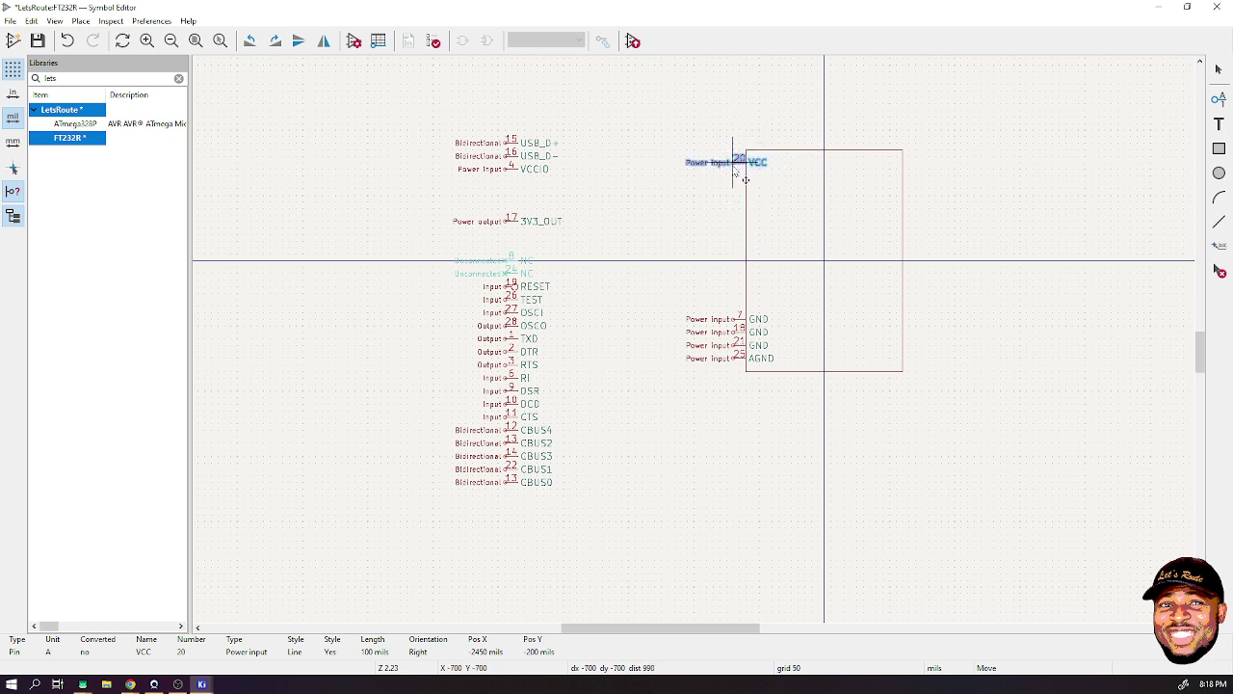
{"action": "left_click", "coordinate": [745, 179]}
{"action": "left_click", "coordinate": [521, 171]}
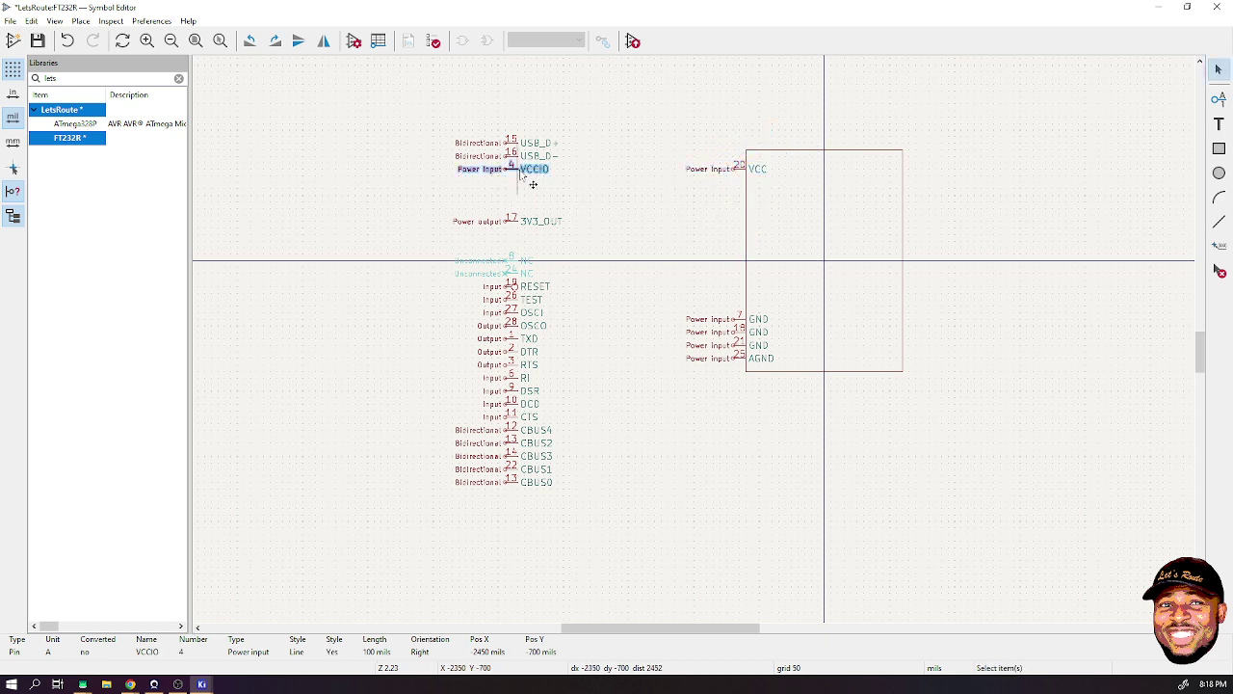
{"action": "key", "text": "m"}
{"action": "key", "text": "r"}
{"action": "key", "text": "r"}
{"action": "key", "text": "r"}
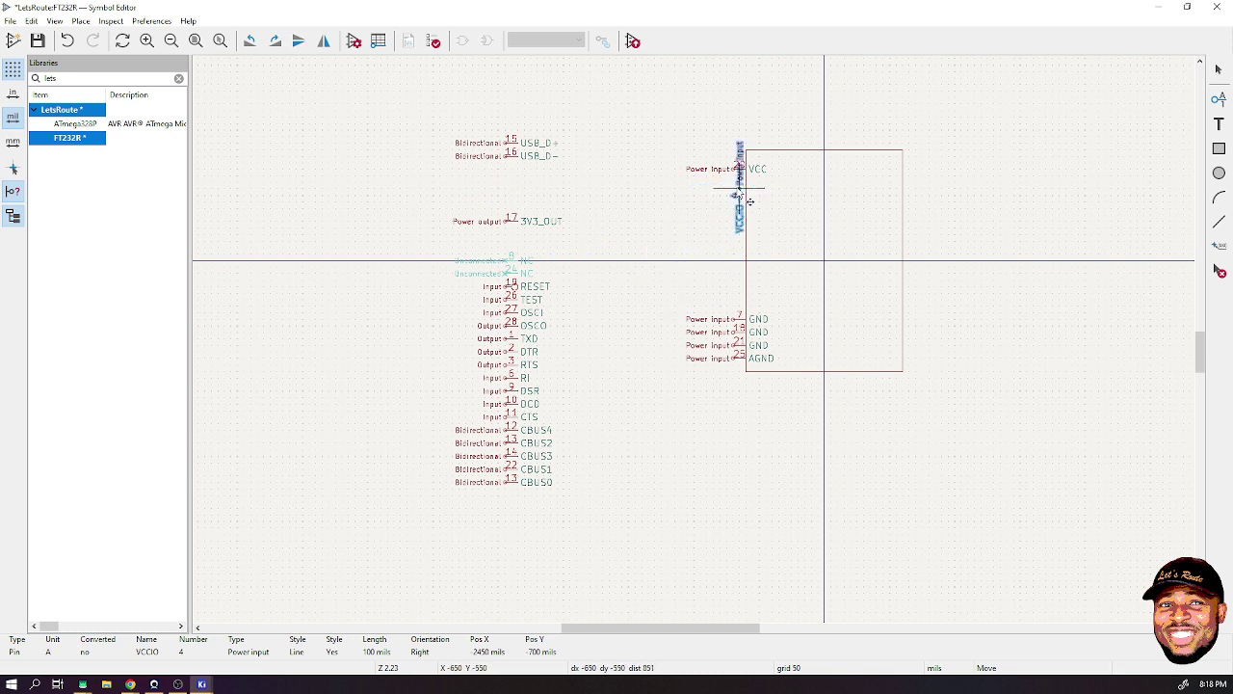
{"action": "key", "text": "r"}
{"action": "left_click", "coordinate": [745, 195]}
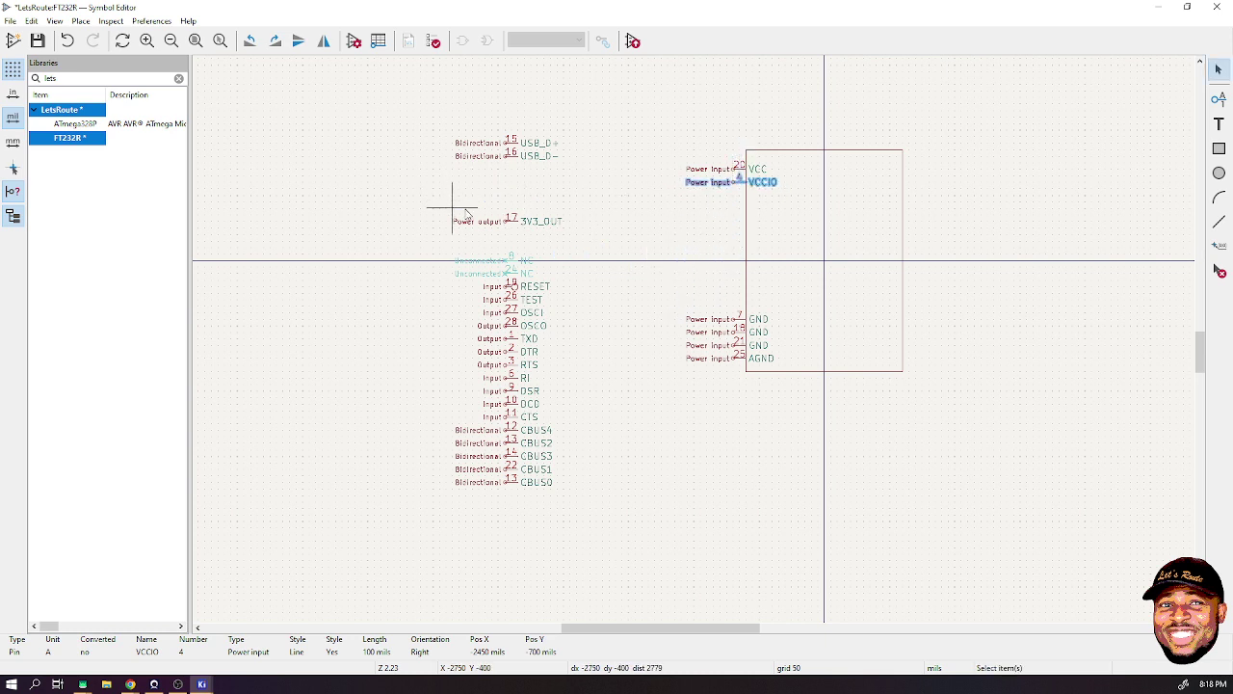
- Place 3V3_OUT below VCCIO, then USB_D+ and USB_D- below it on the left edge
{"action": "left_click", "coordinate": [536, 220]}
{"action": "key", "text": "m"}
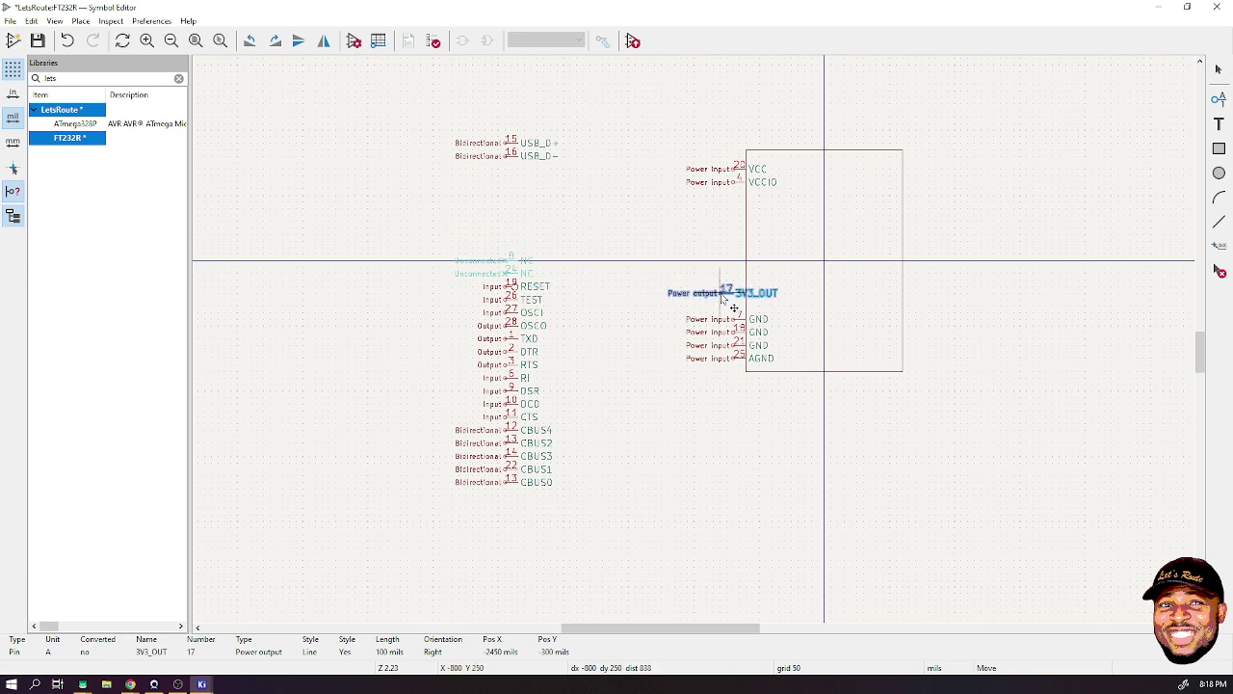
{"action": "key", "text": "r"}
{"action": "key", "text": "r"}
{"action": "key", "text": "r"}
{"action": "key", "text": "r"}
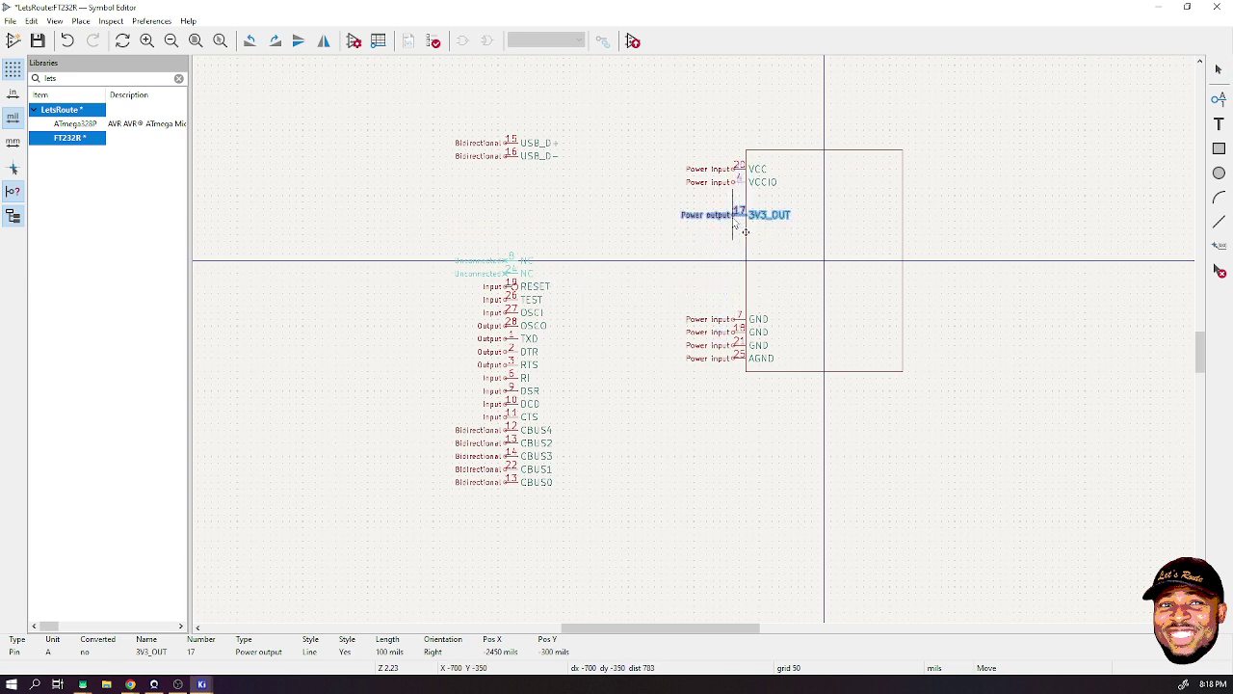
{"action": "left_click", "coordinate": [746, 223]}
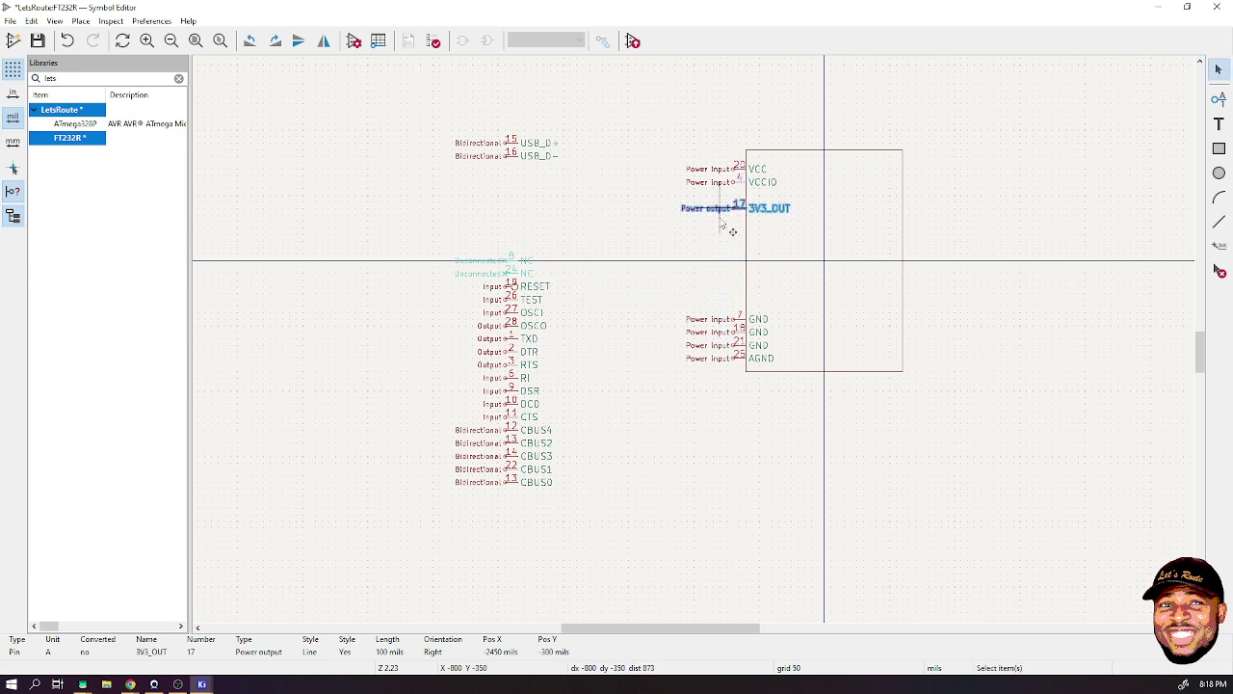
{"action": "left_click_drag", "start_coordinate": [592, 112], "coordinate": [493, 188]}
{"action": "key", "text": "m"}
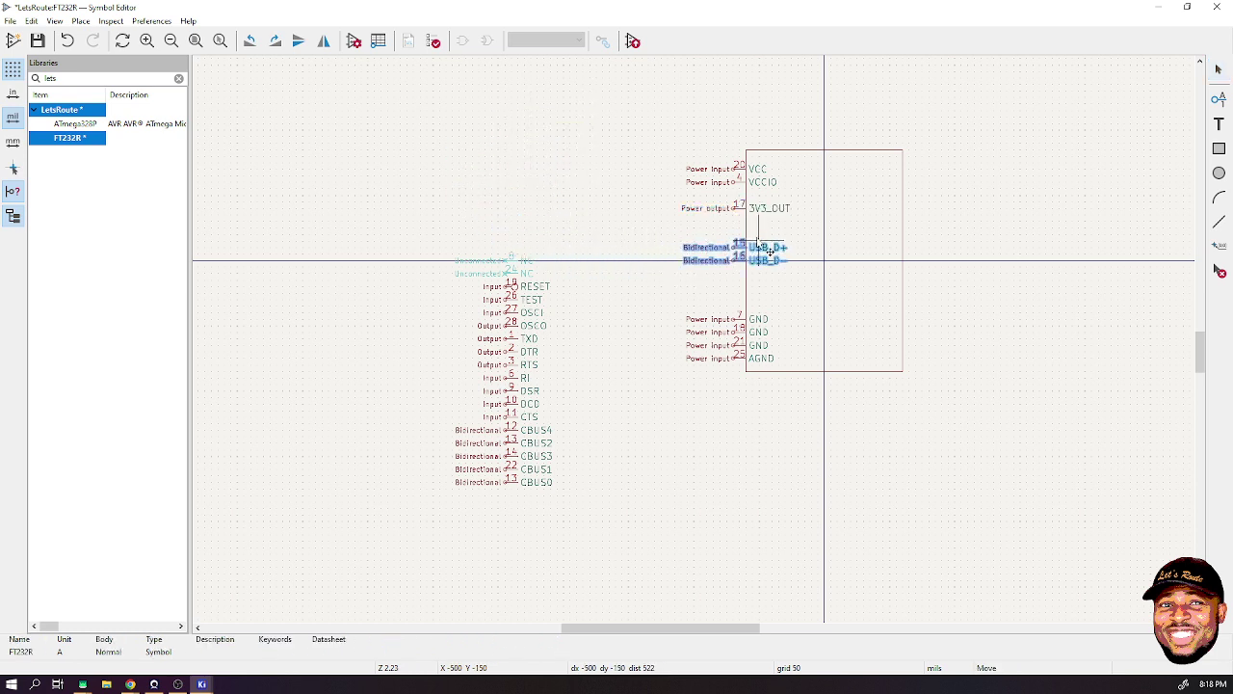
{"action": "left_click", "coordinate": [768, 251]}
{"action": "left_click", "coordinate": [858, 236]}
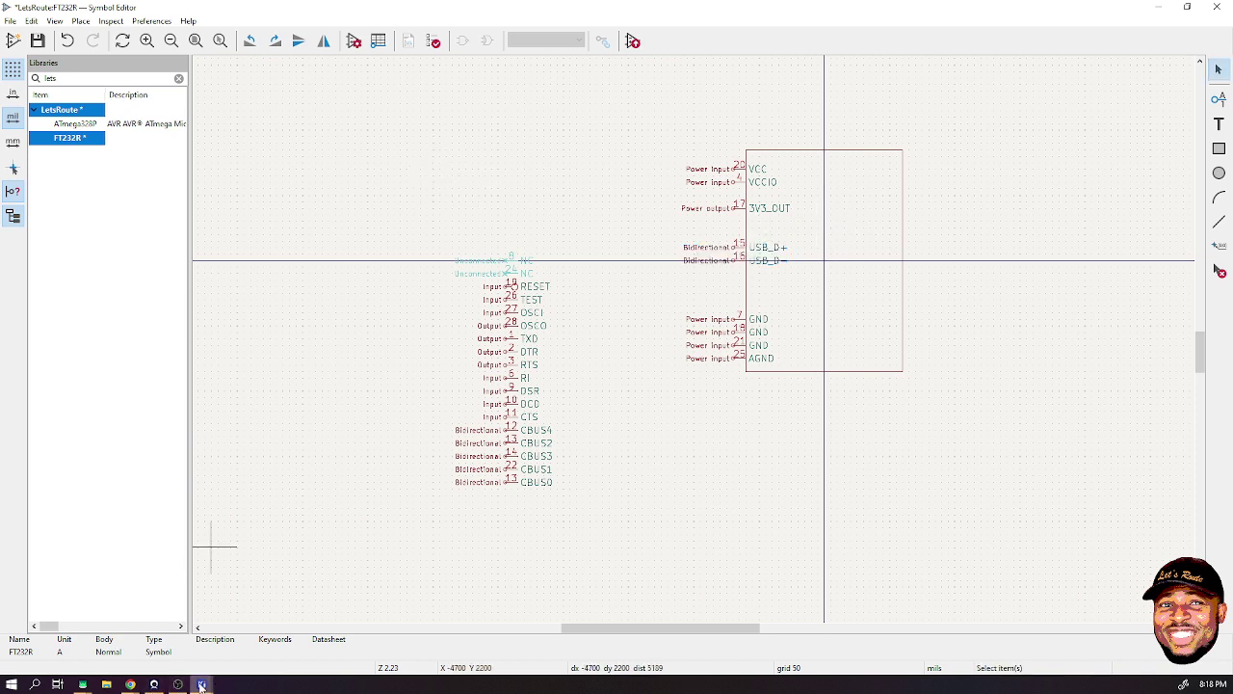
- Zoom into the UNO schematic's USB_B connector D+/D- wiring, then minimize the schematic
{"action": "mouse_move", "coordinate": [202, 684]}
{"action": "left_click", "coordinate": [206, 631]}
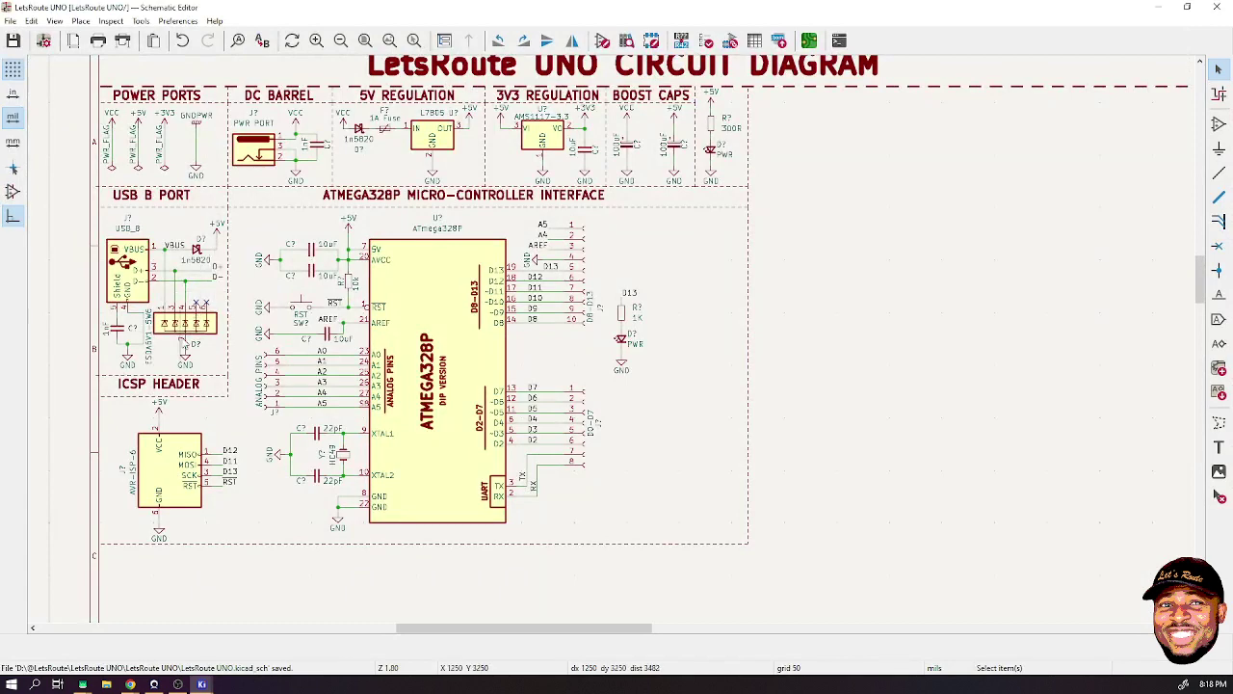
{"action": "scroll", "coordinate": [174, 270], "scroll_direction": "up", "scroll_amount": 8}
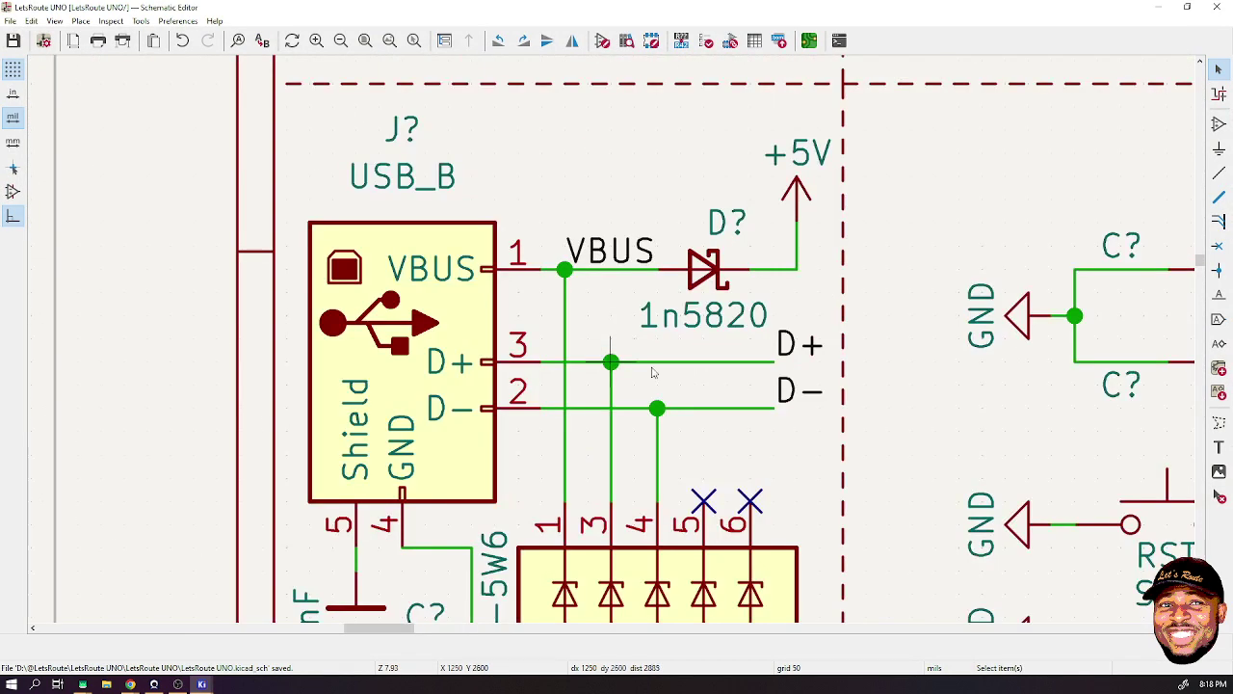
{"action": "left_click", "coordinate": [1158, 7]}
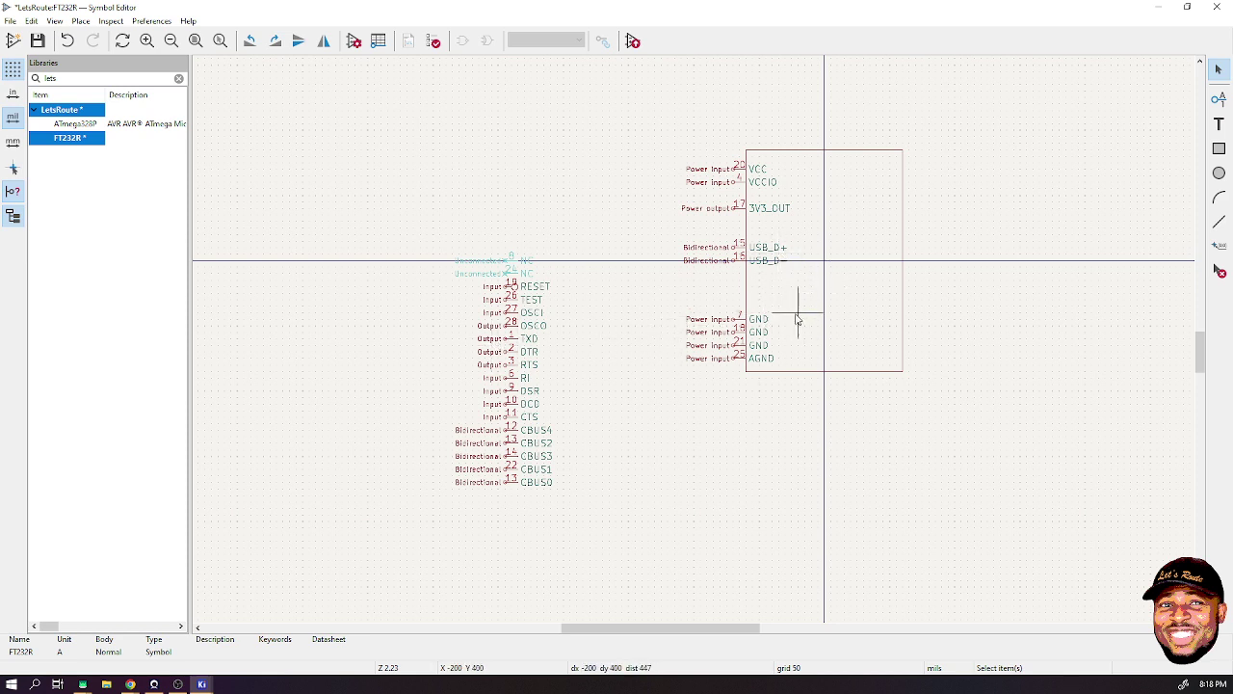
- Zoom in on the FT232R symbol and bring up the FT232R datasheet browser window
{"action": "scroll", "coordinate": [795, 318], "scroll_direction": "up", "scroll_amount": 1}
{"action": "scroll", "coordinate": [467, 346], "scroll_direction": "up", "scroll_amount": 1}
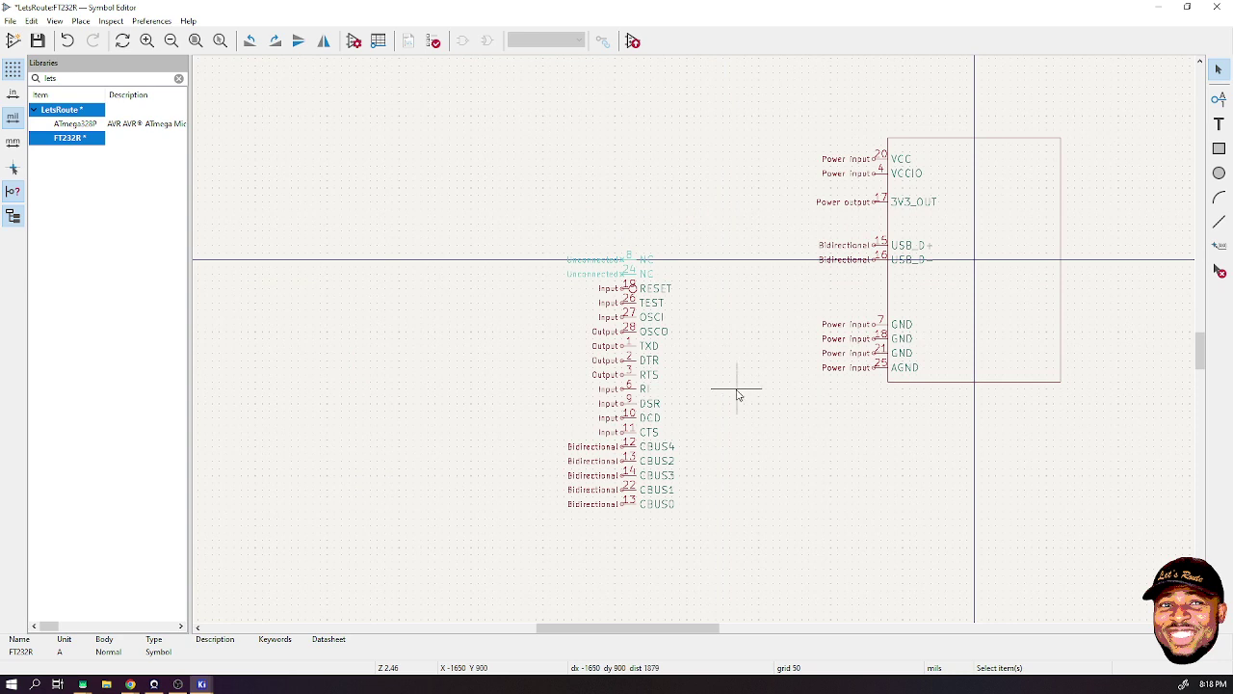
{"action": "scroll", "coordinate": [672, 341], "scroll_direction": "up", "scroll_amount": 1}
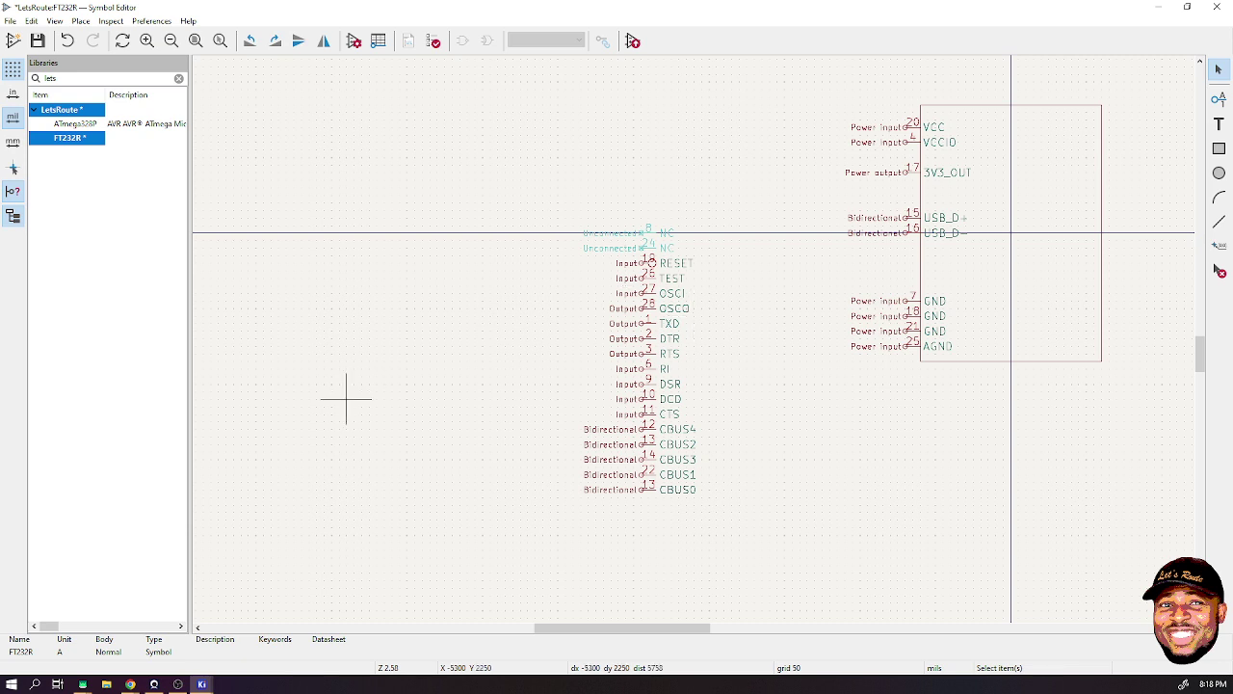
{"action": "left_click", "coordinate": [200, 684]}
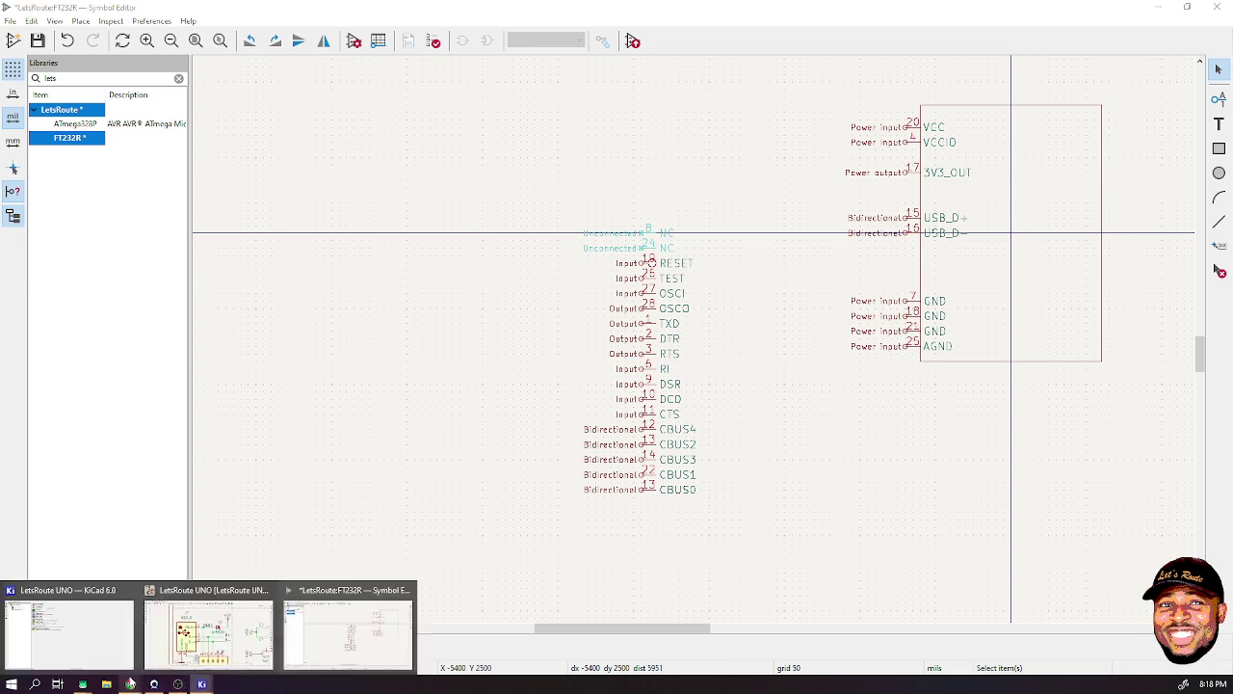
- Bring up the FT232R datasheet and review its pin-out tables on pages 7–9
{"action": "mouse_move", "coordinate": [130, 684]}
{"action": "left_click", "coordinate": [344, 619]}
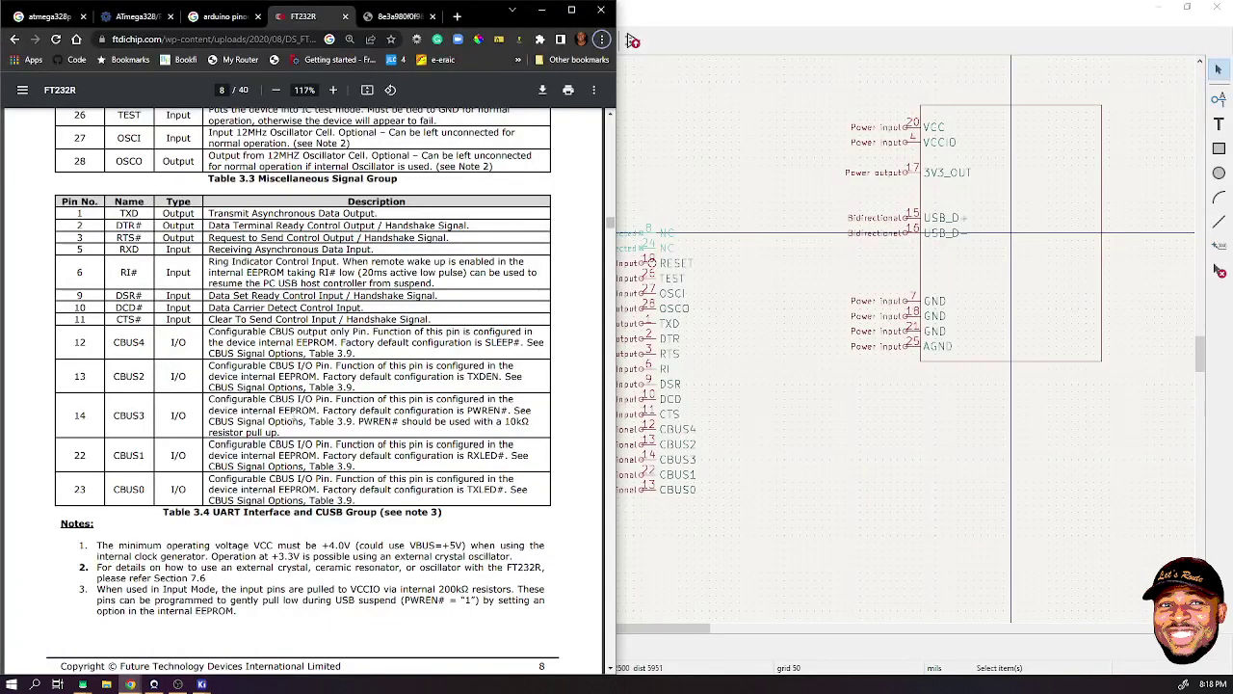
{"action": "scroll", "coordinate": [270, 380], "scroll_direction": "up", "scroll_amount": 5}
{"action": "scroll", "coordinate": [255, 389], "scroll_direction": "up", "scroll_amount": 4}
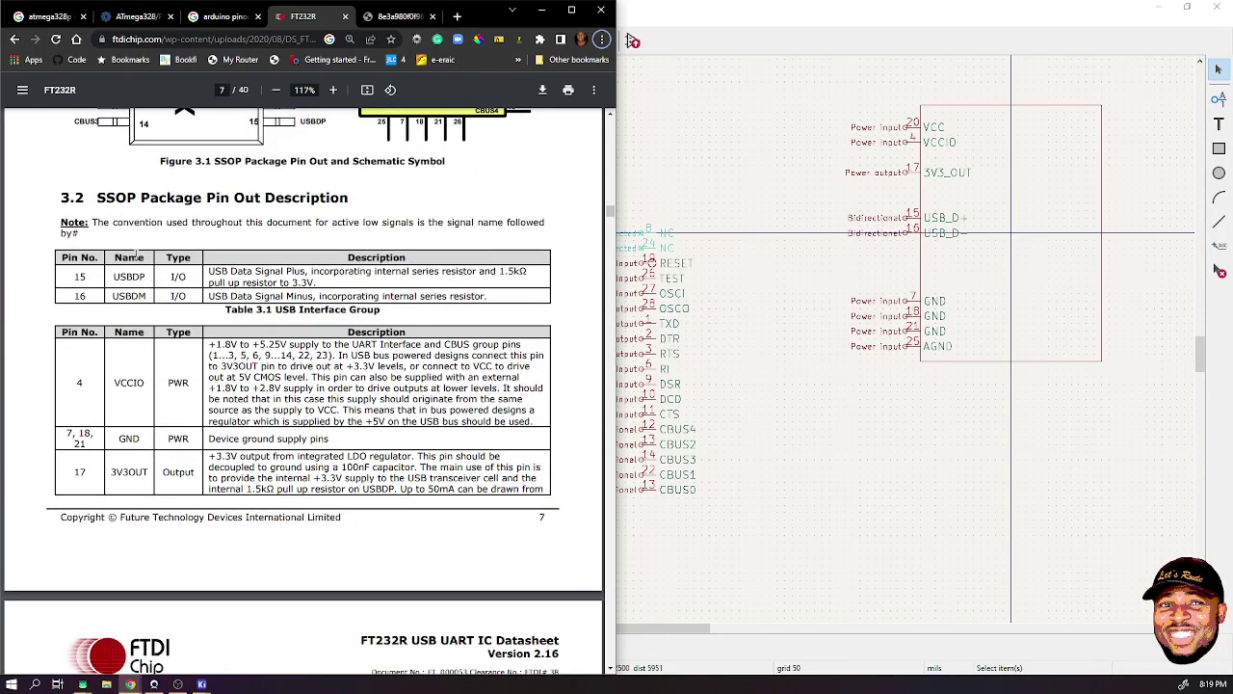
{"action": "scroll", "coordinate": [135, 252], "scroll_direction": "up", "scroll_amount": 2}
{"action": "scroll", "coordinate": [187, 364], "scroll_direction": "down", "scroll_amount": 4}
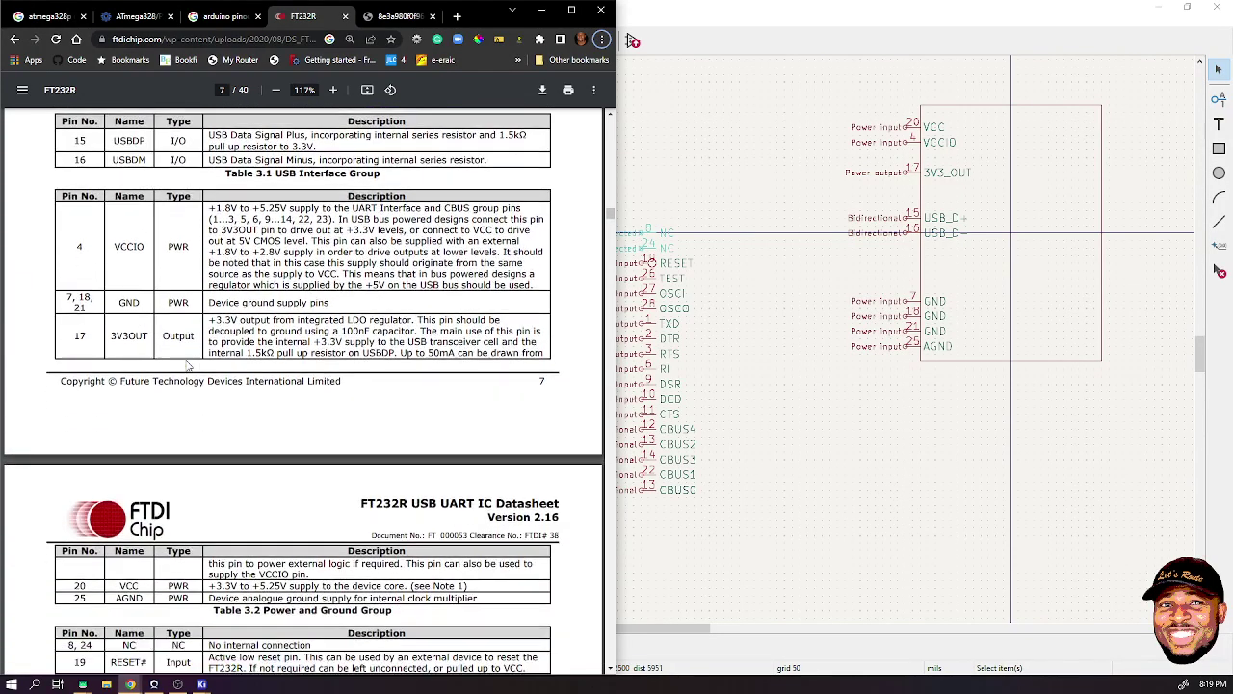
{"action": "scroll", "coordinate": [188, 365], "scroll_direction": "down", "scroll_amount": 4}
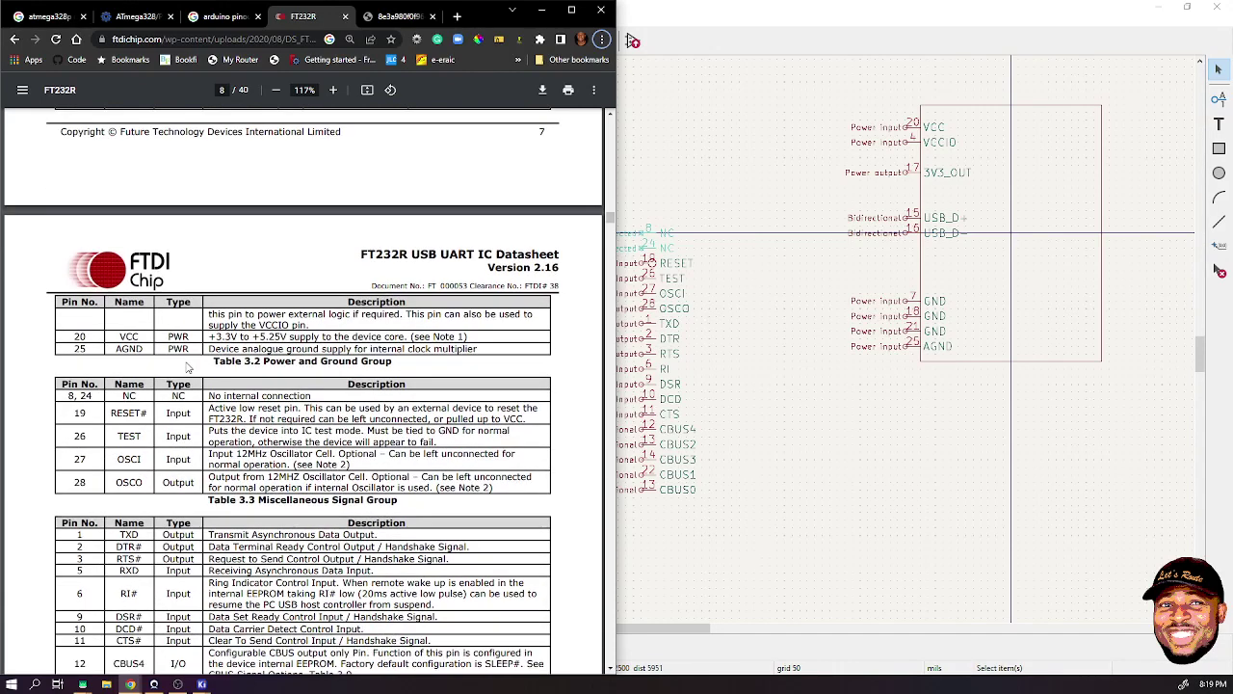
{"action": "scroll", "coordinate": [304, 390], "scroll_direction": "down", "scroll_amount": 2}
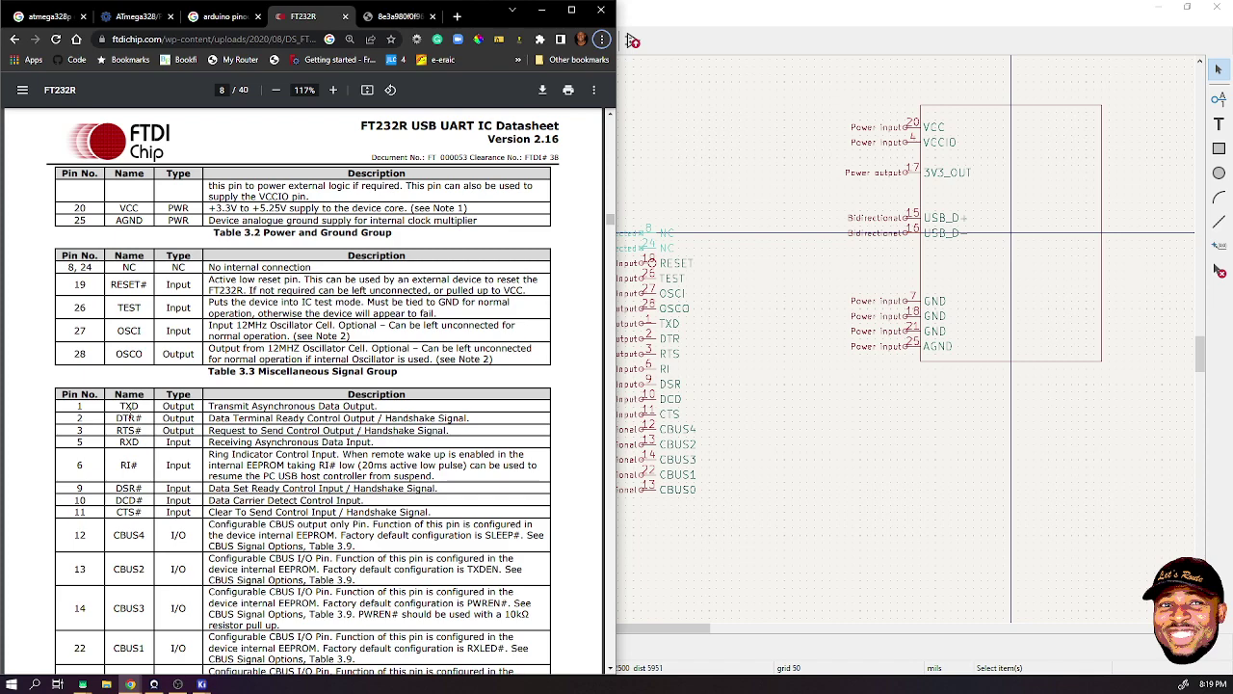
{"action": "scroll", "coordinate": [125, 416], "scroll_direction": "down", "scroll_amount": 8}
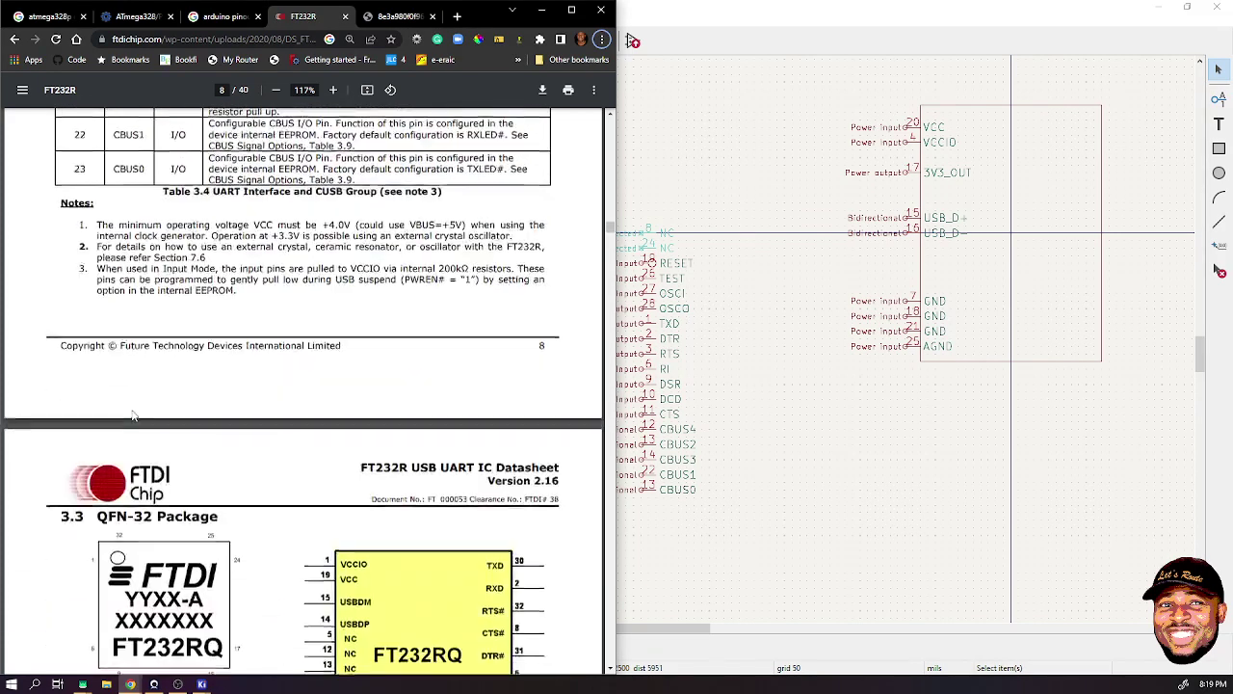
{"action": "scroll", "coordinate": [134, 415], "scroll_direction": "down", "scroll_amount": 3}
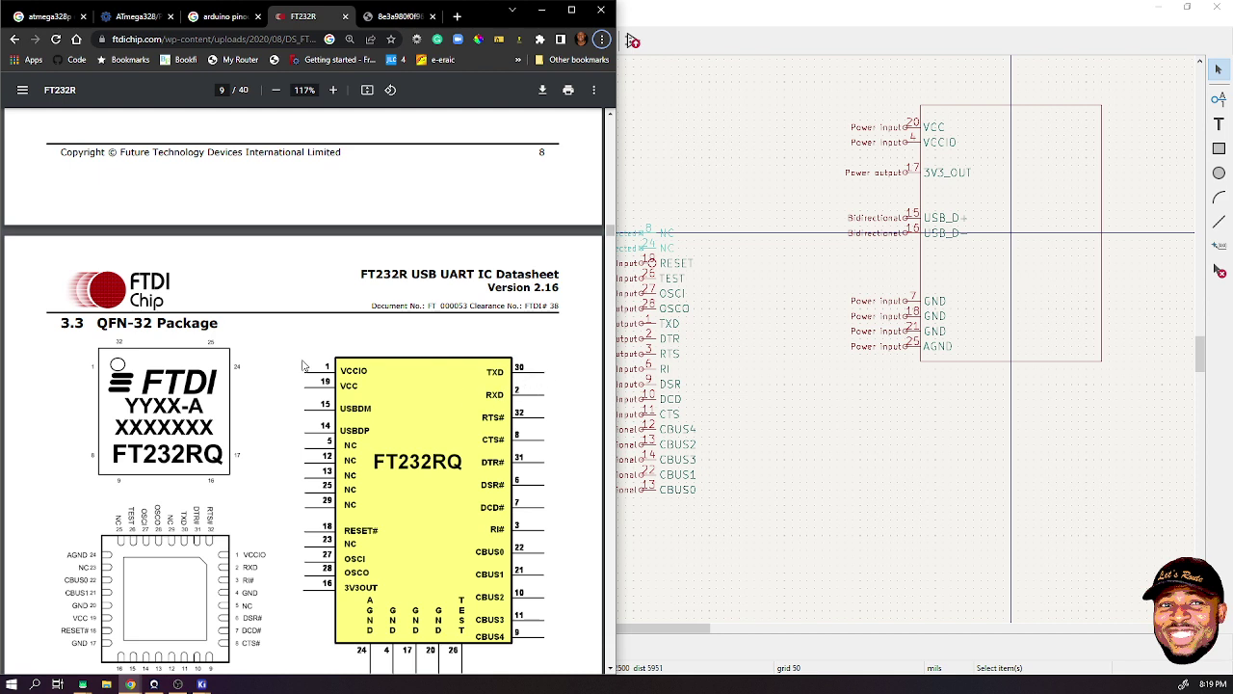
{"action": "scroll", "coordinate": [302, 365], "scroll_direction": "up", "scroll_amount": 2}
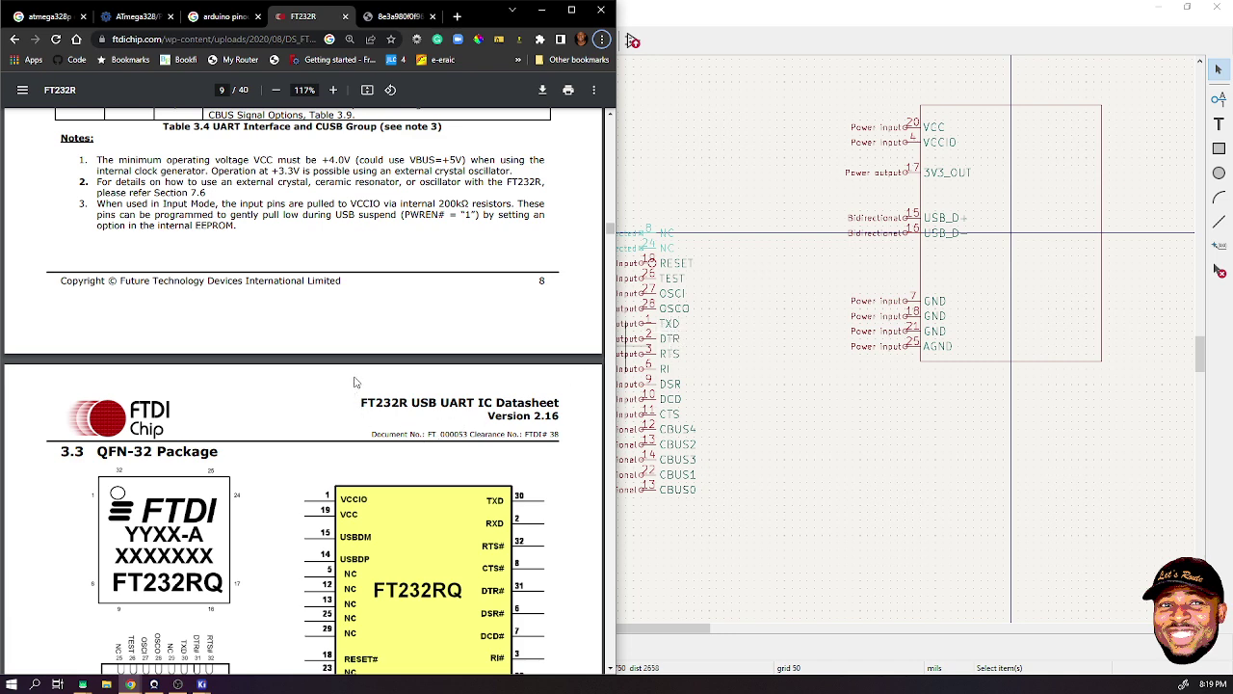
{"action": "scroll", "coordinate": [346, 400], "scroll_direction": "up", "scroll_amount": 15}
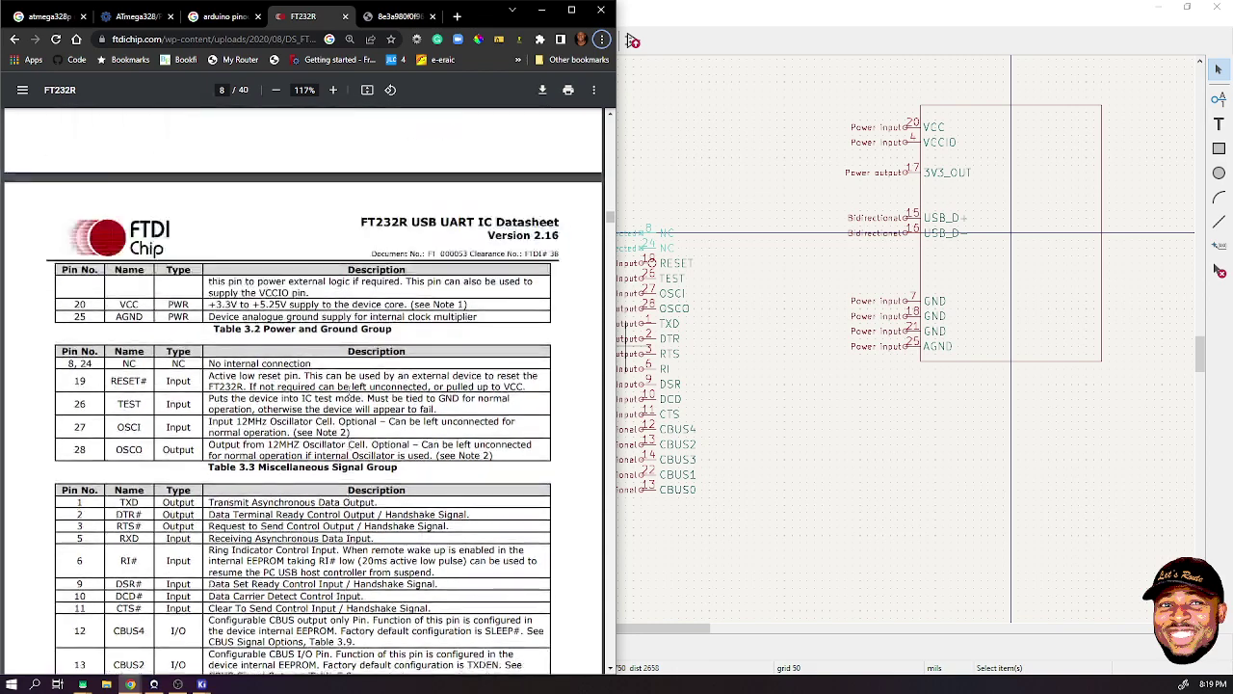
{"action": "scroll", "coordinate": [352, 393], "scroll_direction": "up", "scroll_amount": 2}
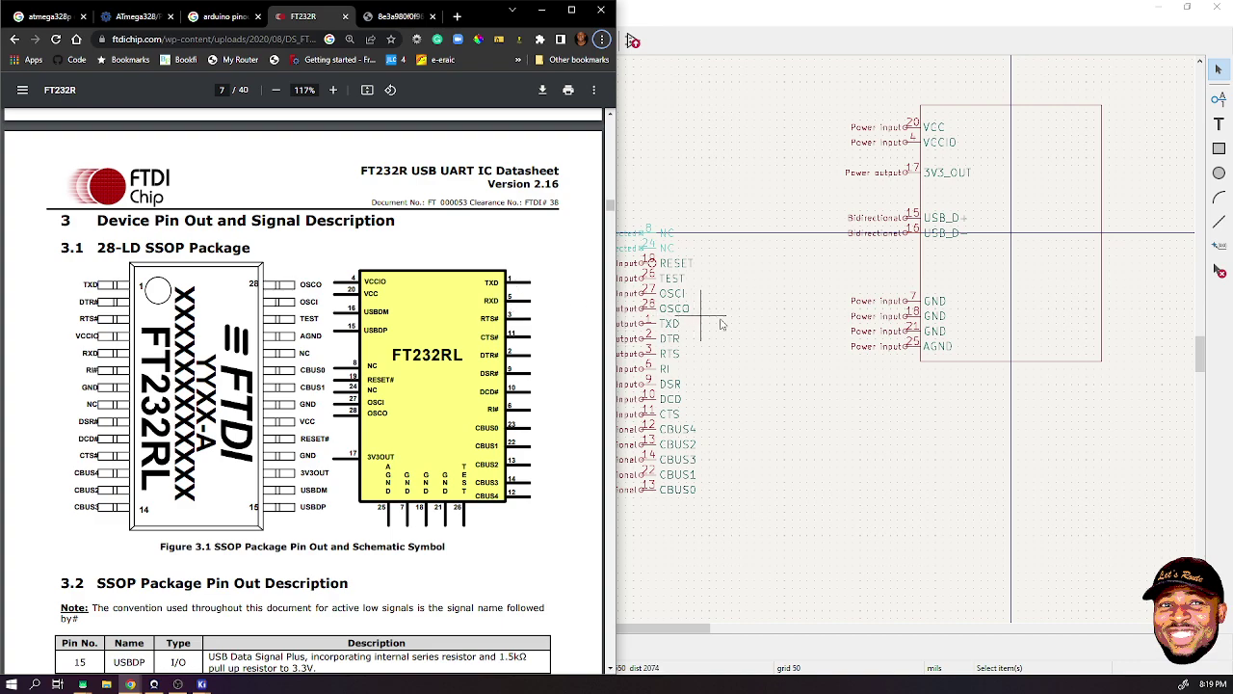
- Recheck the pin table, then return to the Symbol Editor with the Add Pin tool
{"action": "scroll", "coordinate": [291, 366], "scroll_direction": "down", "scroll_amount": 4}
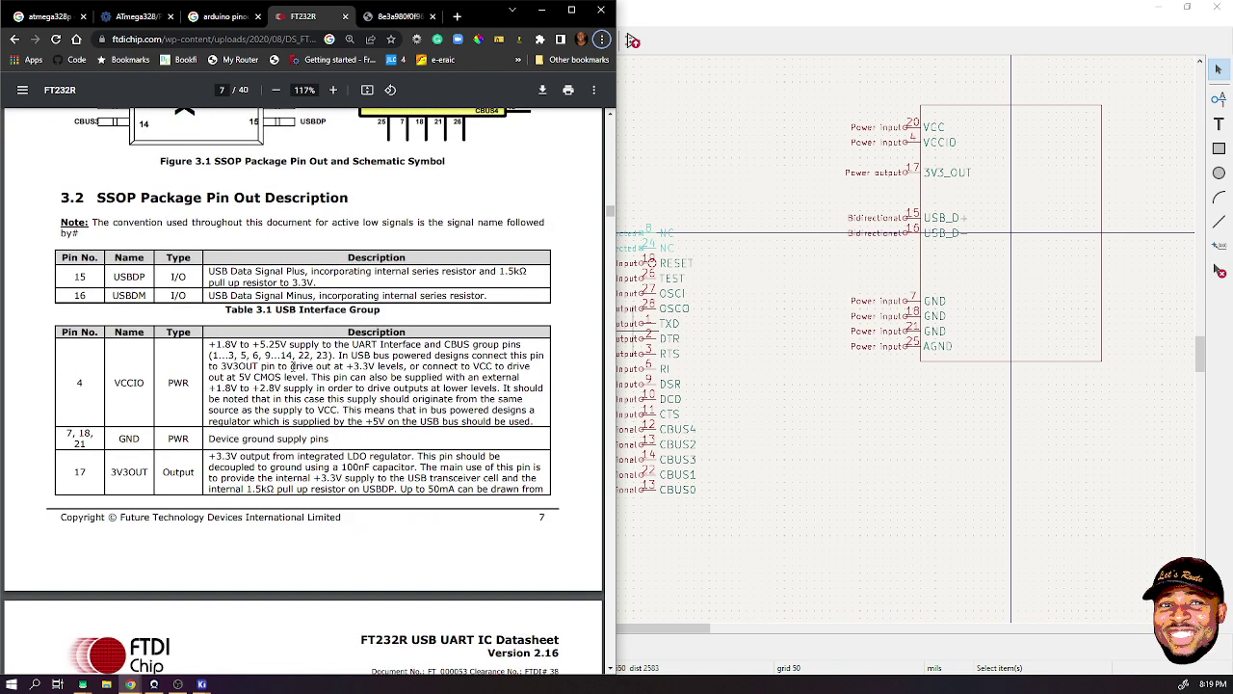
{"action": "scroll", "coordinate": [133, 314], "scroll_direction": "down", "scroll_amount": 5}
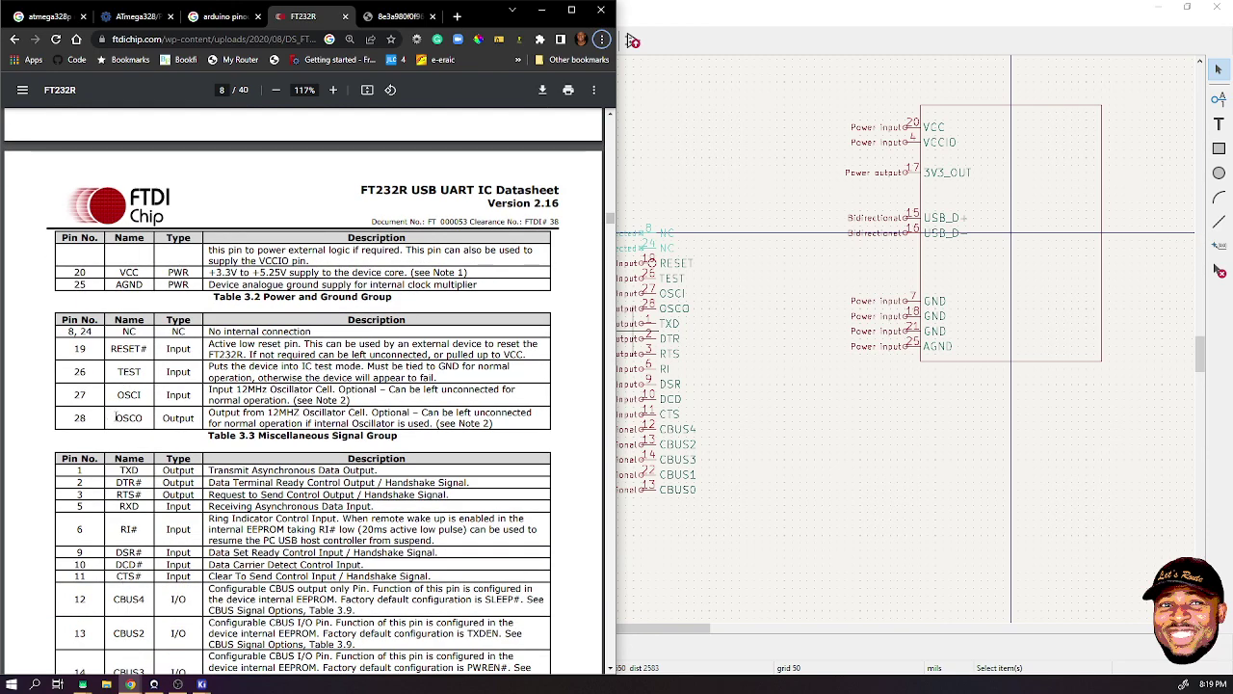
{"action": "scroll", "coordinate": [117, 414], "scroll_direction": "down", "scroll_amount": 1}
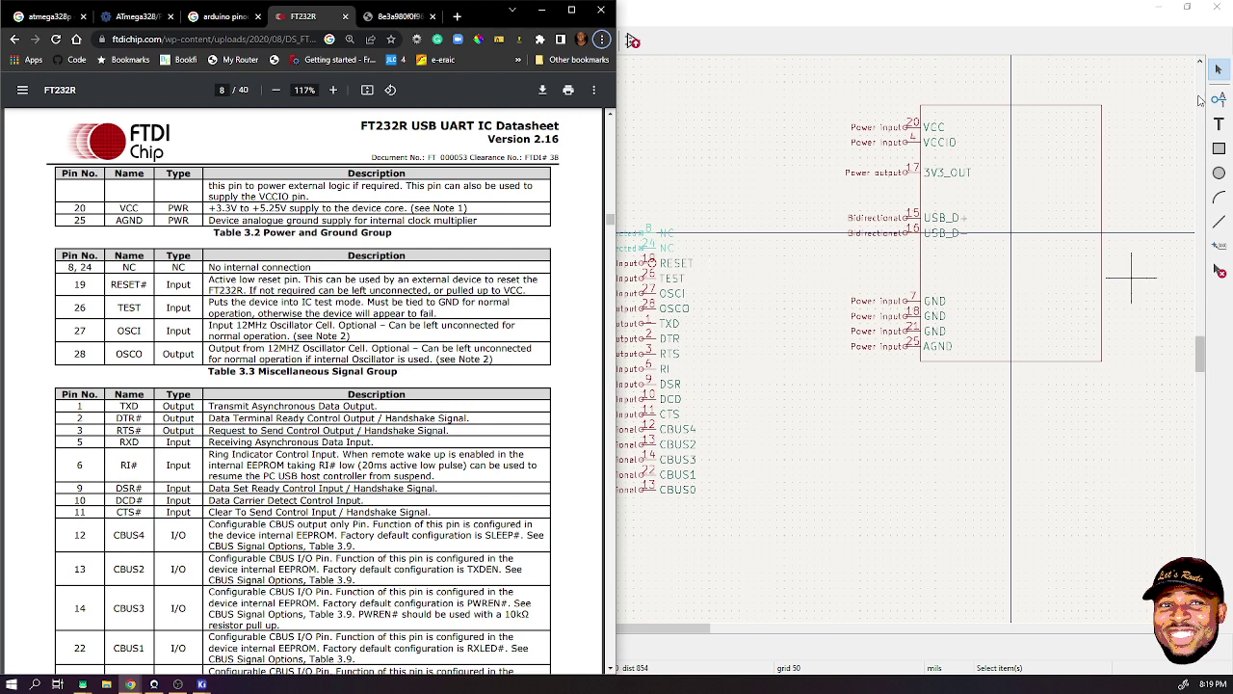
{"action": "left_click", "coordinate": [1219, 99]}
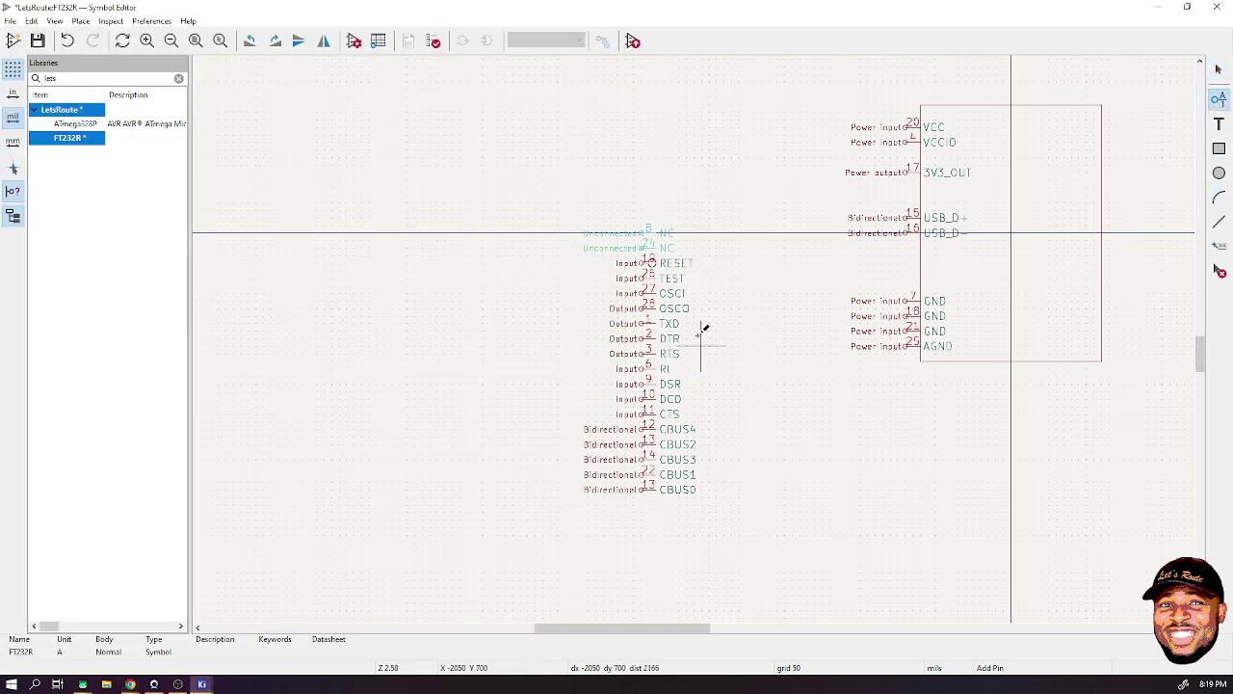
- Add a new pin named RXD, number 5, with Input electrical type, checking the datasheet
{"action": "left_click", "coordinate": [651, 212]}
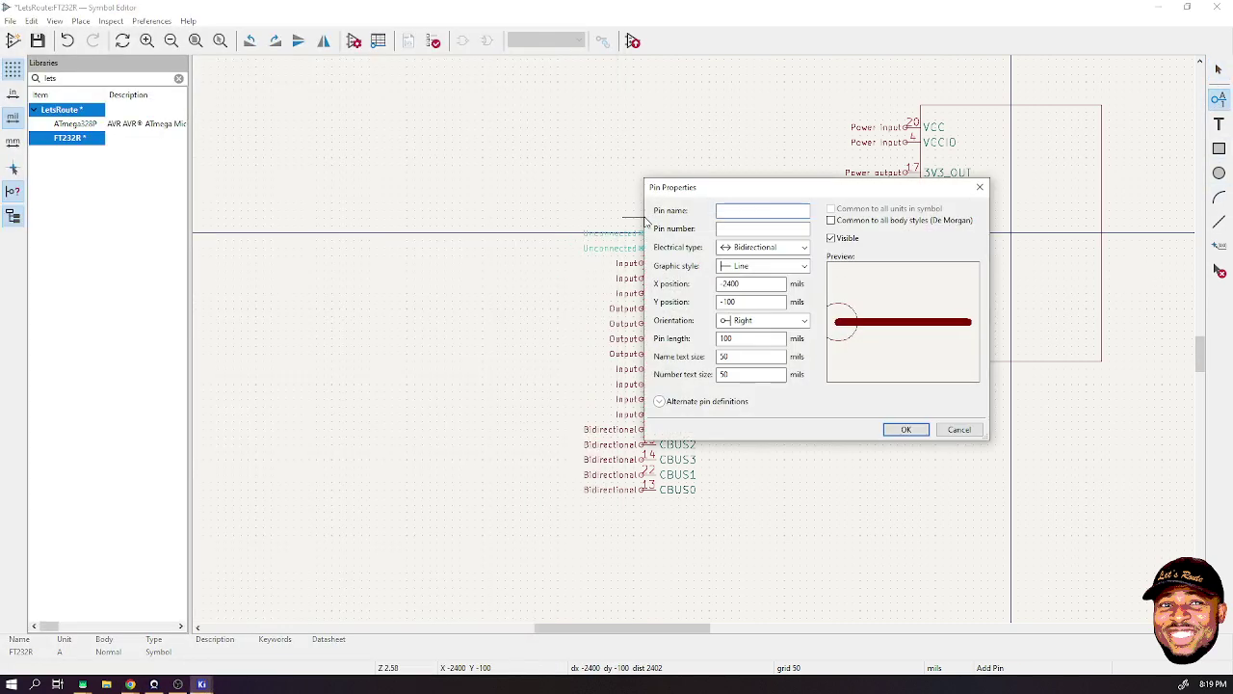
{"action": "type", "text": "RXD"}
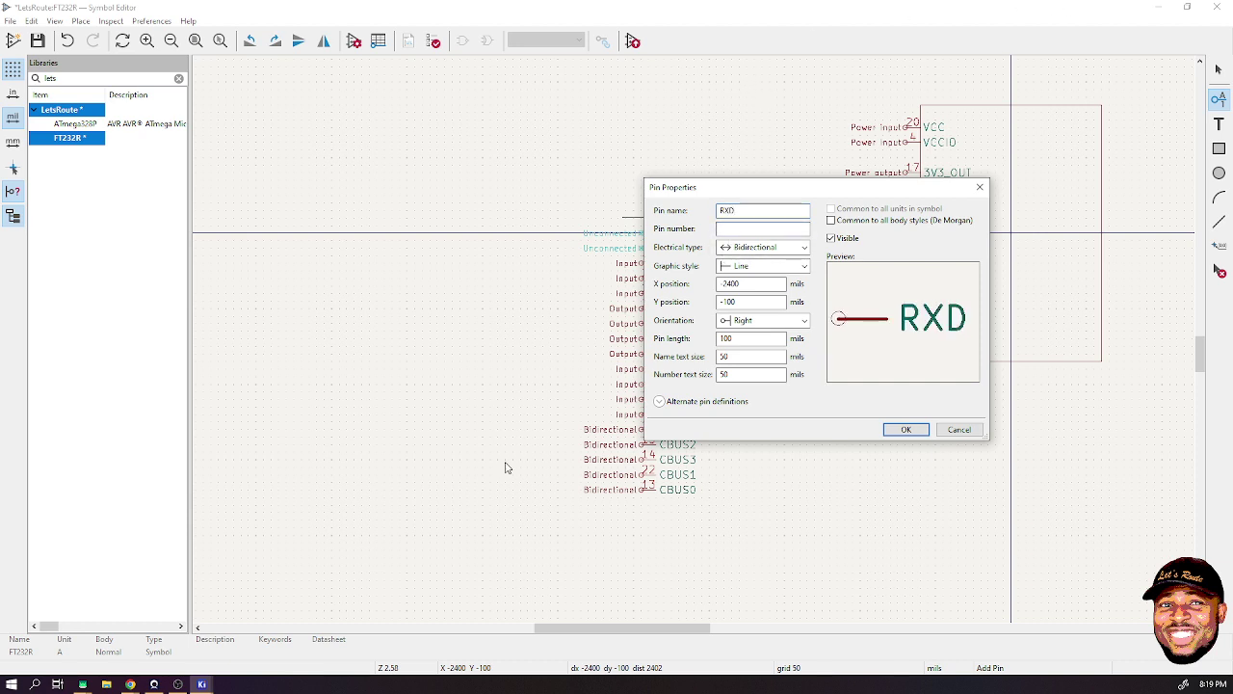
{"action": "type", "text": "5"}
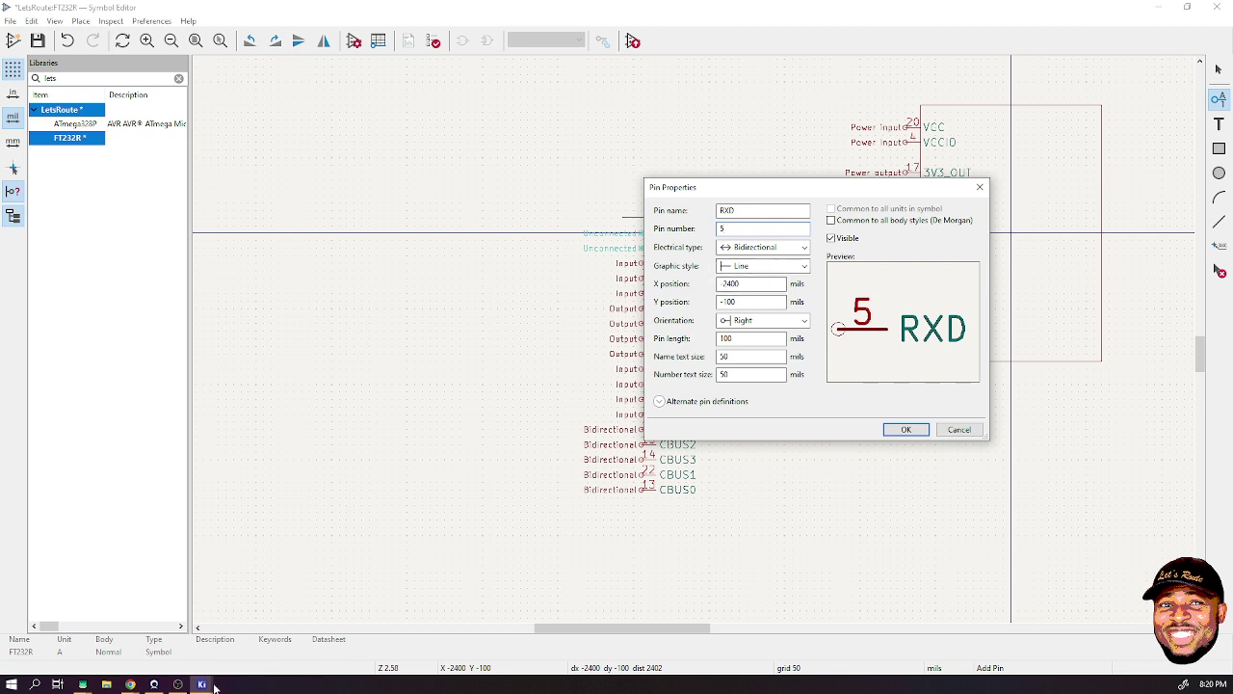
{"action": "left_click", "coordinate": [130, 684]}
{"action": "left_click", "coordinate": [318, 631]}
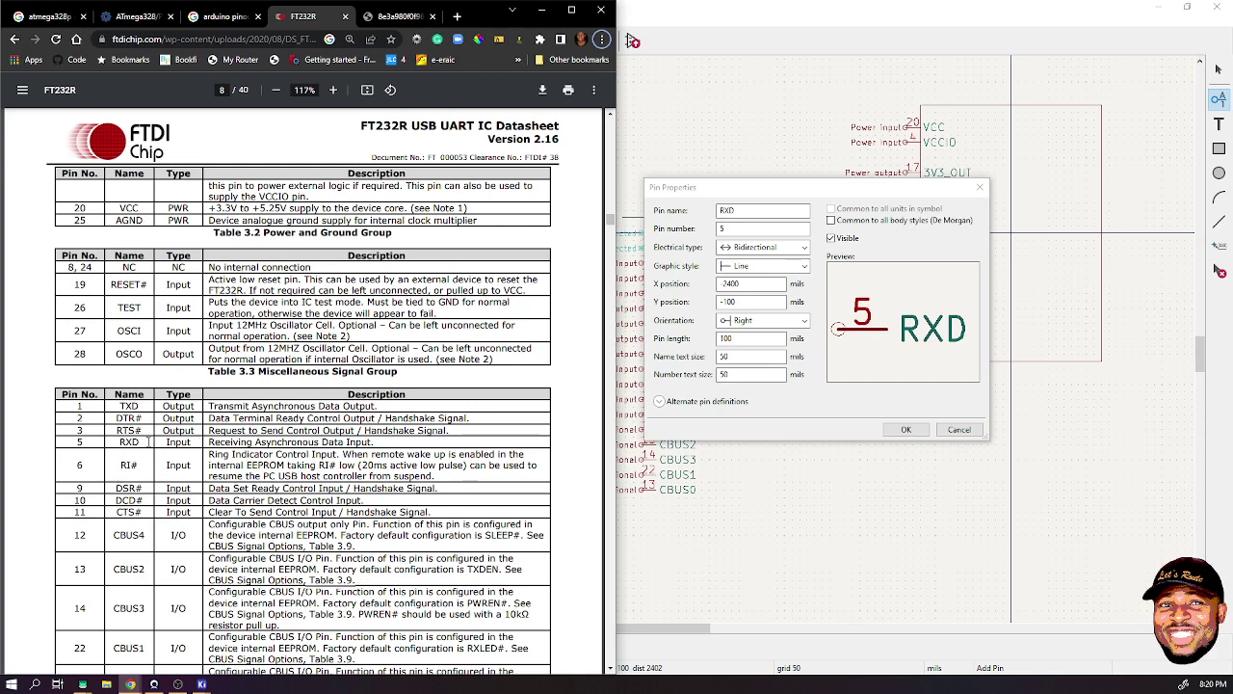
{"action": "left_click", "coordinate": [543, 10]}
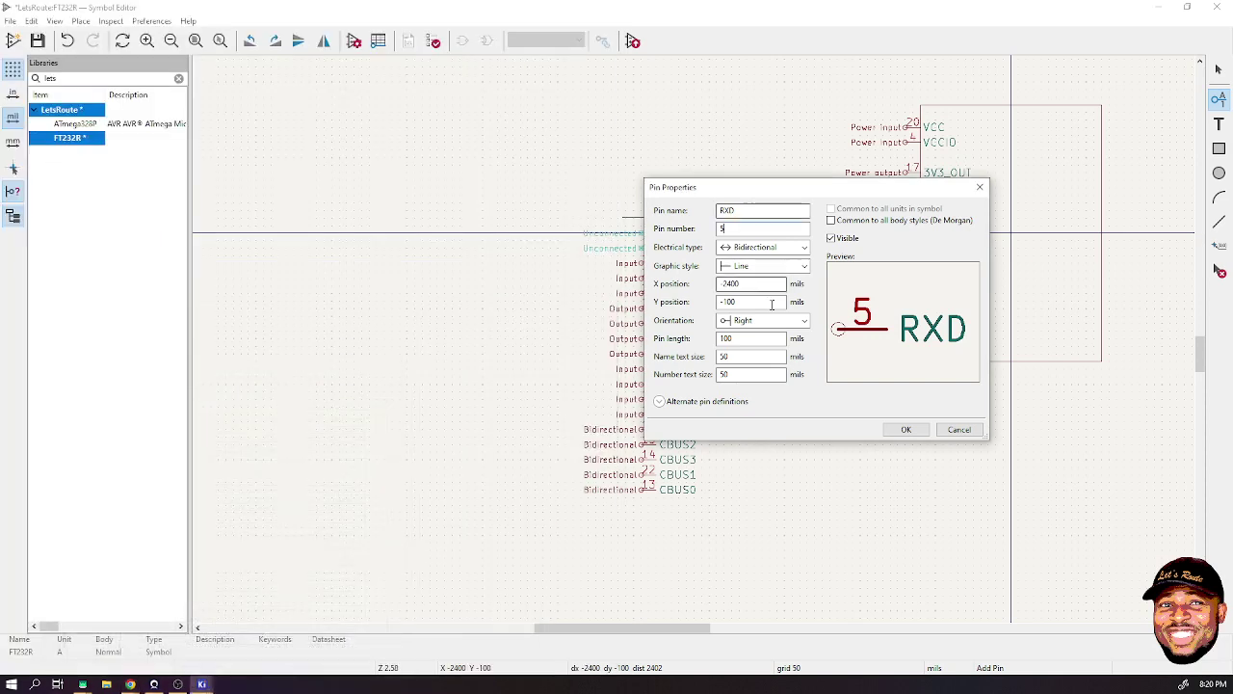
{"action": "left_click", "coordinate": [756, 252]}
{"action": "left_click", "coordinate": [741, 258]}
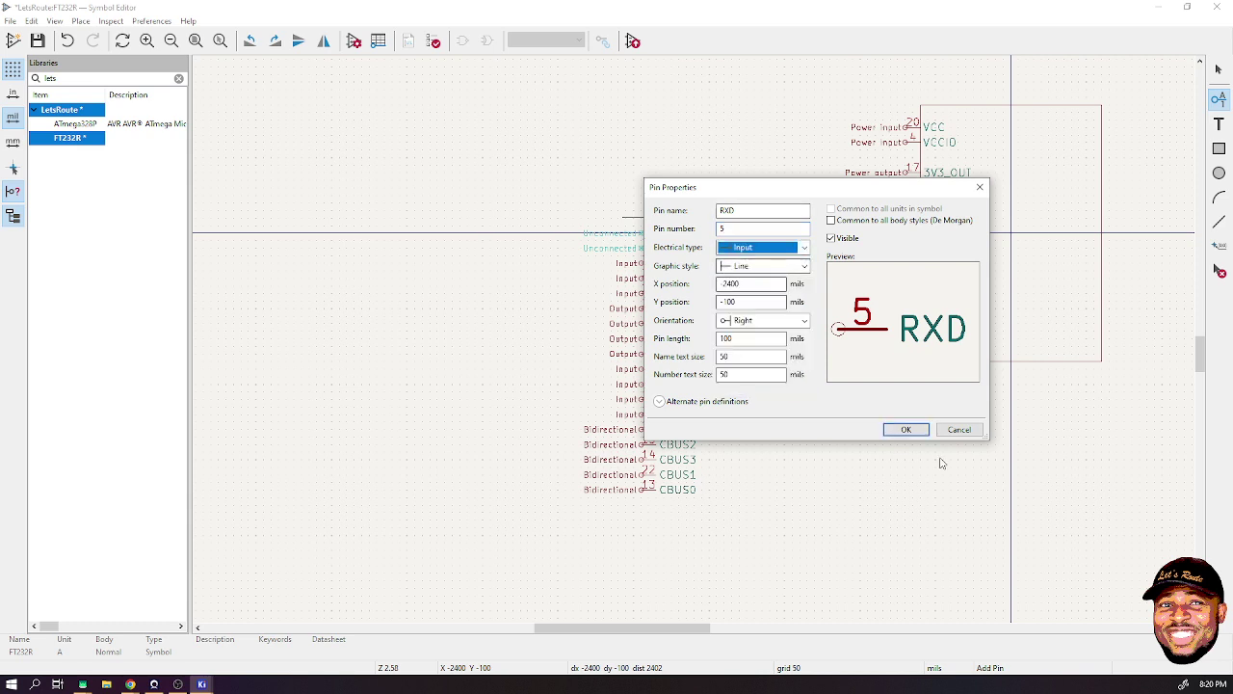
{"action": "left_click", "coordinate": [906, 429]}
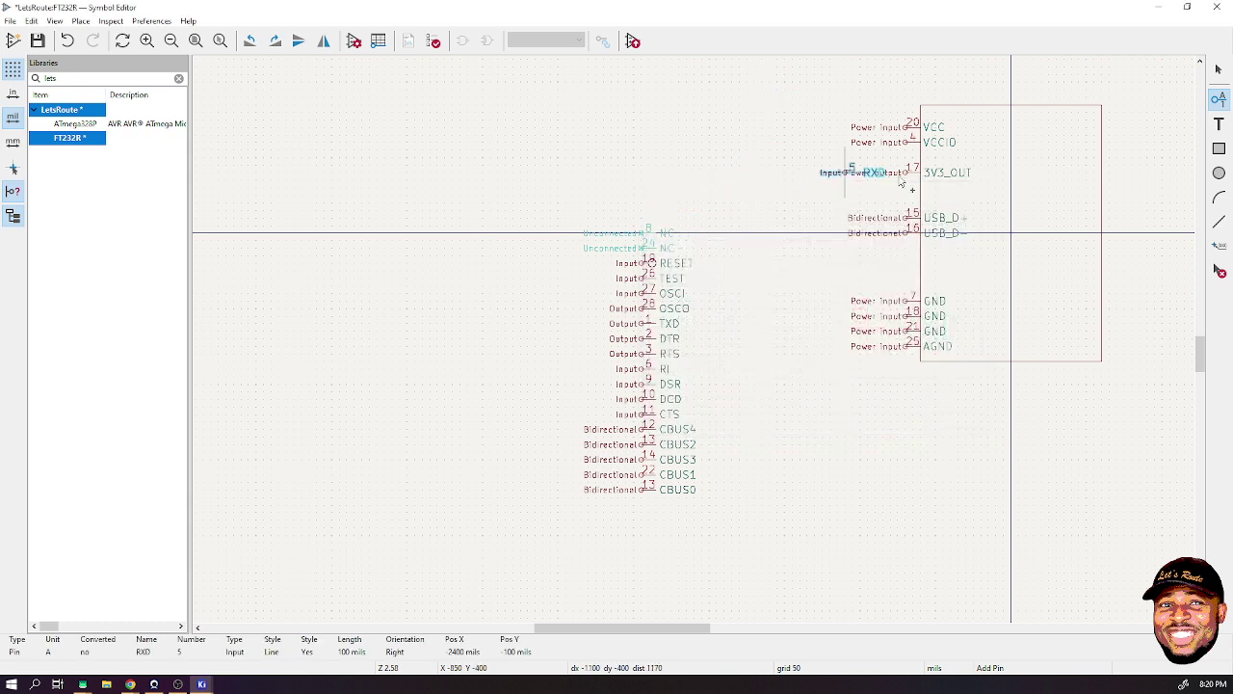
- Rotate the RXD pin and place it on the body's right edge
{"action": "scroll", "coordinate": [904, 181], "scroll_direction": "down", "scroll_amount": 2}
{"action": "scroll", "coordinate": [680, 303], "scroll_direction": "up", "scroll_amount": 3}
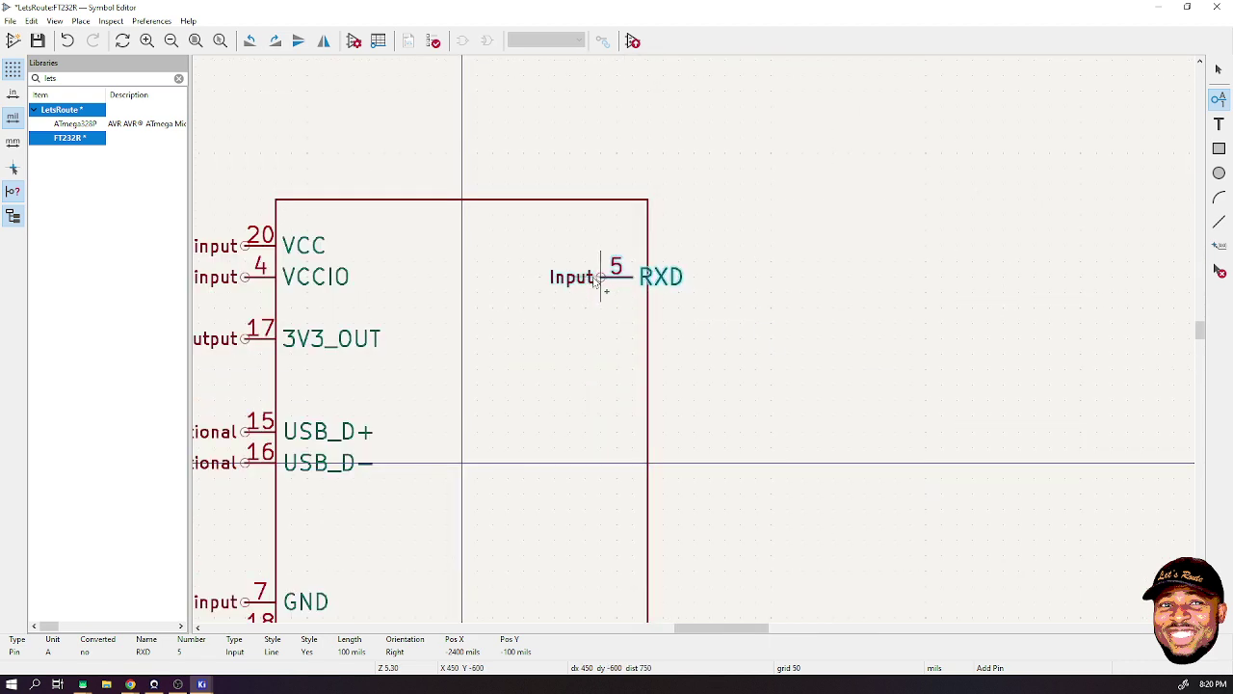
{"action": "key", "text": "r"}
{"action": "key", "text": "r"}
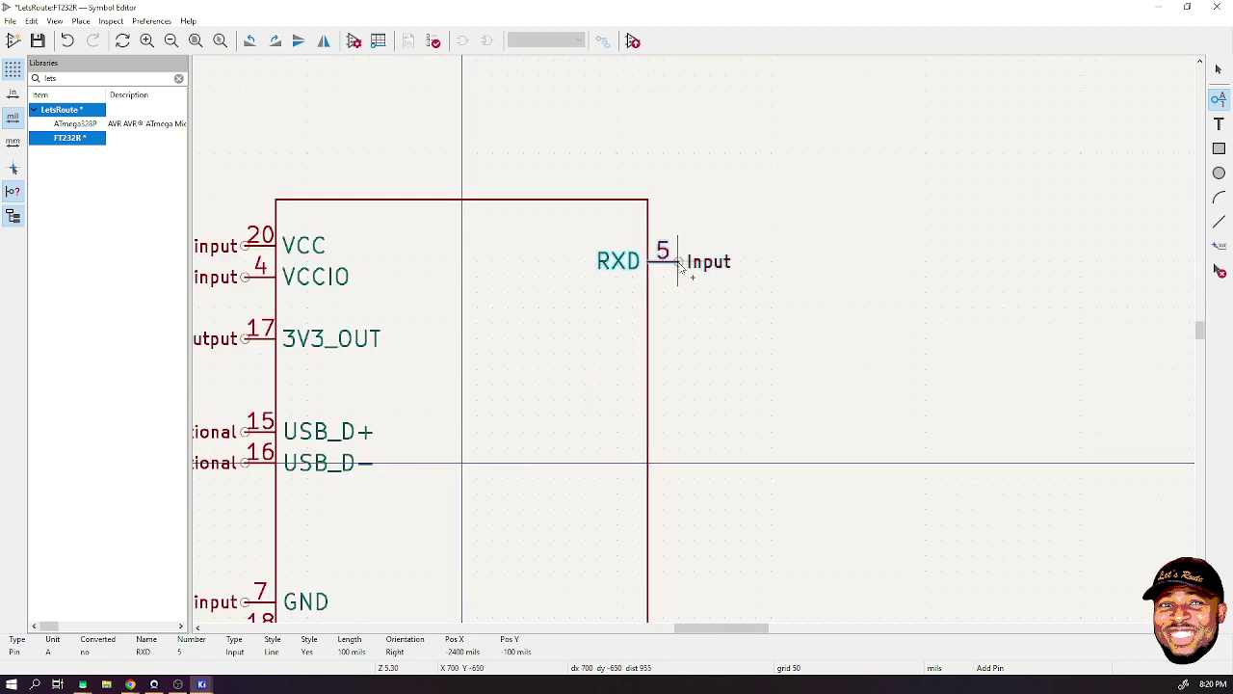
{"action": "left_click", "coordinate": [680, 262]}
{"action": "scroll", "coordinate": [696, 331], "scroll_direction": "down", "scroll_amount": 4}
{"action": "scroll", "coordinate": [685, 360], "scroll_direction": "up", "scroll_amount": 4}
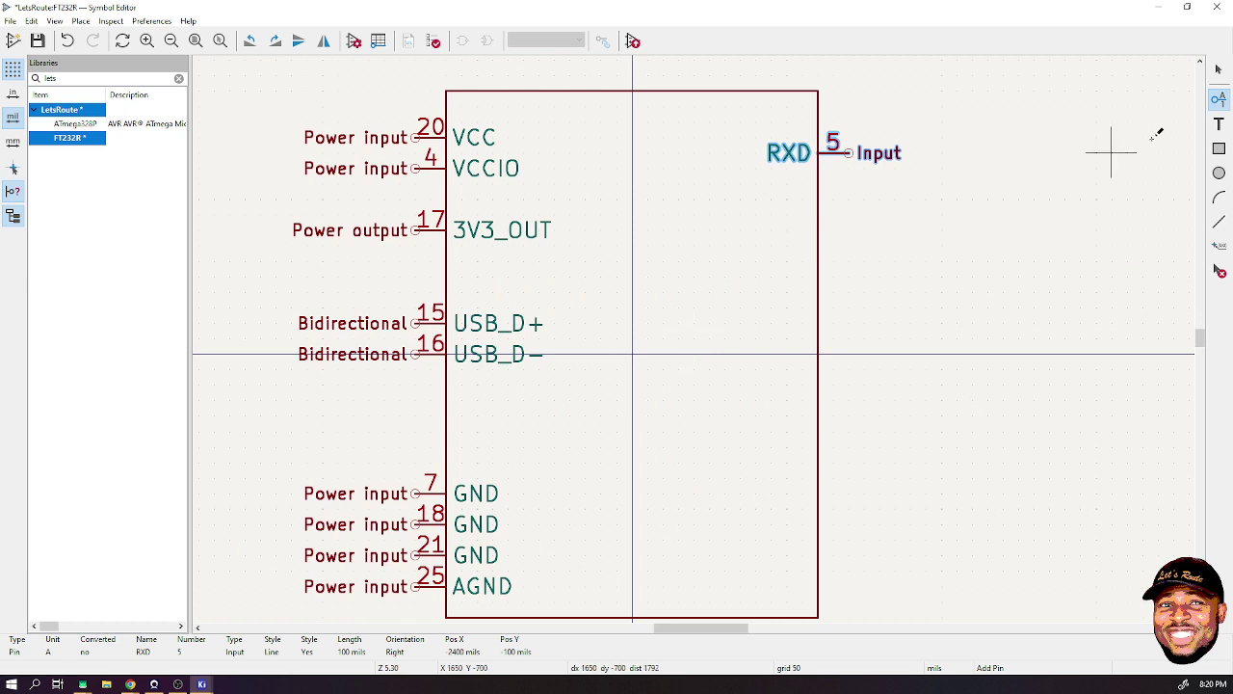
{"action": "left_click", "coordinate": [1218, 69]}
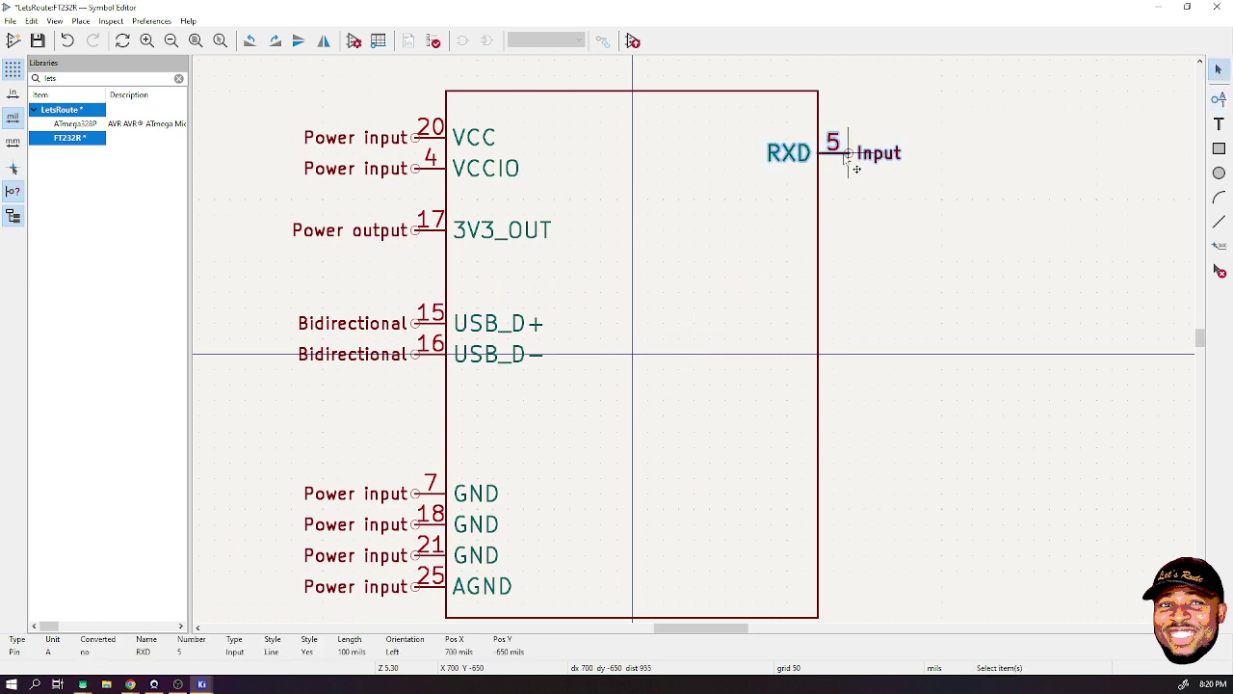
{"action": "scroll", "coordinate": [703, 386], "scroll_direction": "down", "scroll_amount": 3}
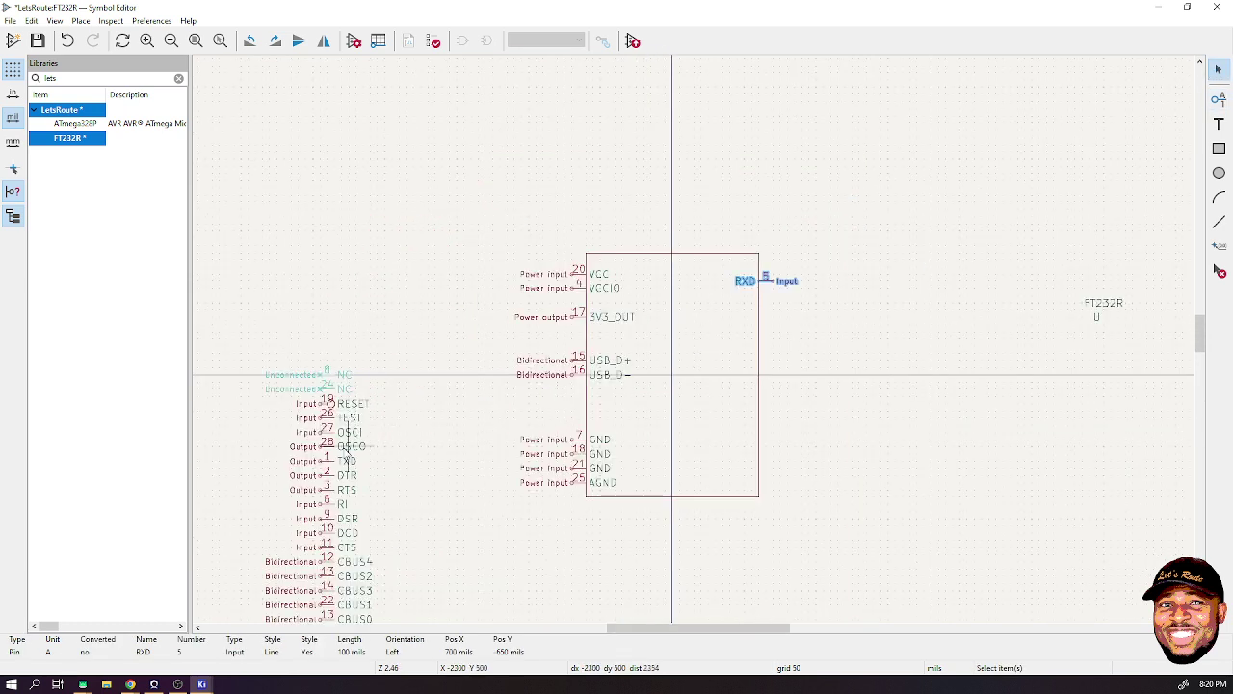
- Move the TXD, DTR, RTS, RI, DSR, DCD and CTS pins together next to RXD
{"action": "left_click", "coordinate": [342, 461]}
{"action": "left_click", "coordinate": [342, 475], "text": "shift"}
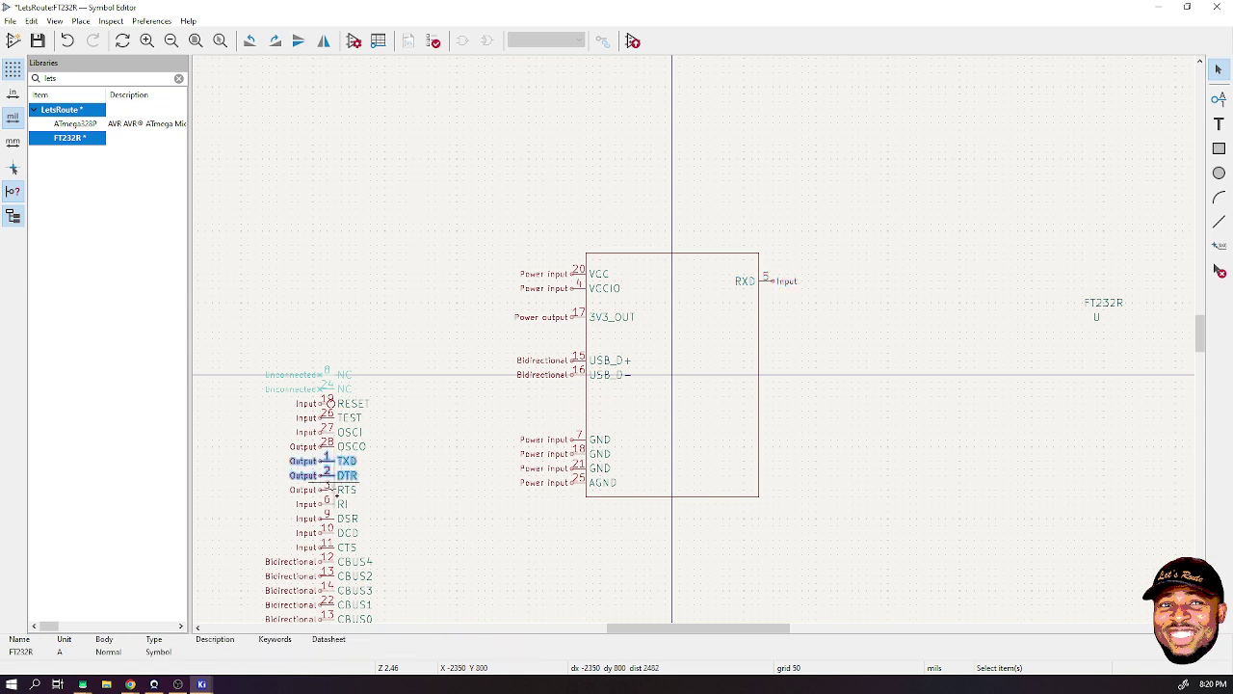
{"action": "left_click", "coordinate": [342, 490], "text": "shift"}
{"action": "left_click", "coordinate": [341, 504], "text": "shift"}
{"action": "left_click", "coordinate": [334, 518], "text": "shift"}
{"action": "left_click", "coordinate": [337, 532], "text": "shift"}
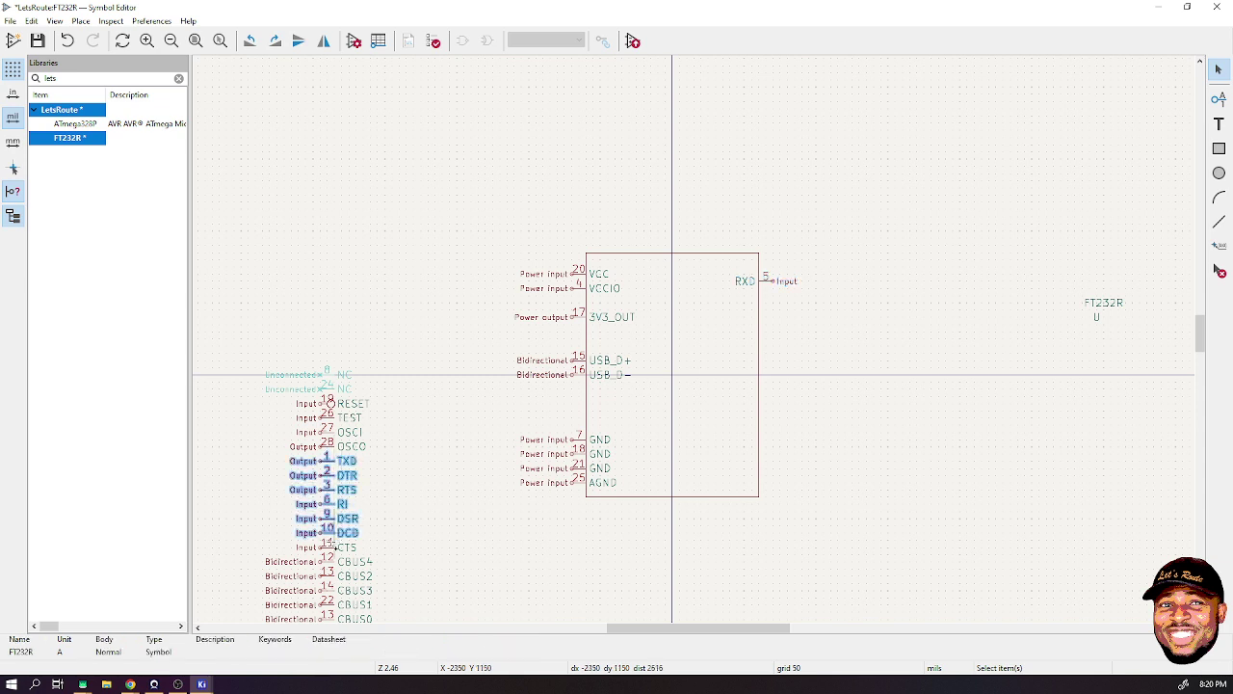
{"action": "left_click", "coordinate": [337, 547], "text": "shift"}
{"action": "key", "text": "m"}
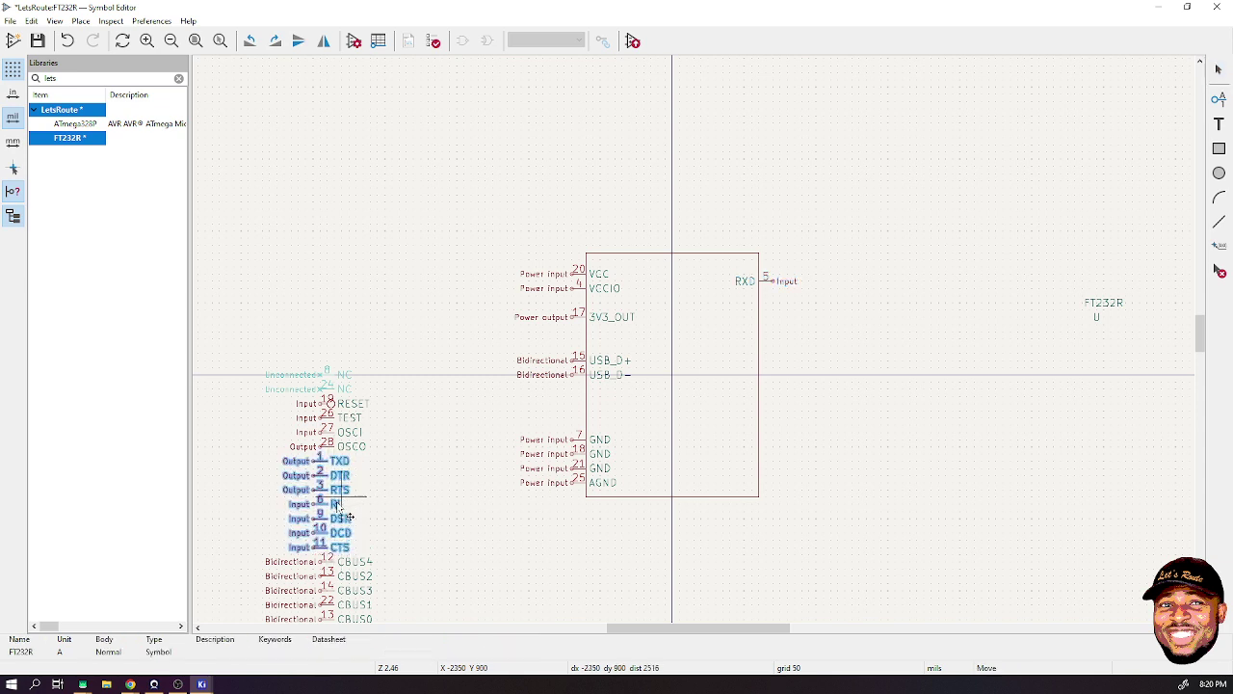
{"action": "left_click", "coordinate": [903, 338]}
{"action": "scroll", "coordinate": [896, 342], "scroll_direction": "up", "scroll_amount": 5}
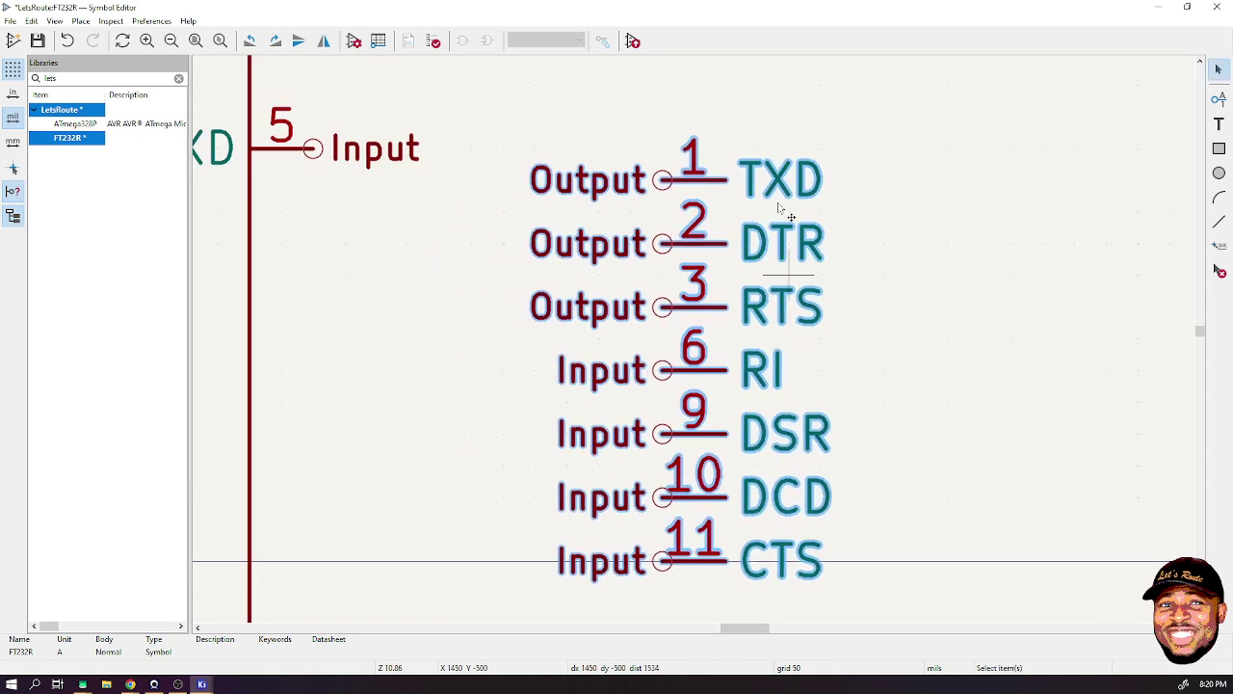
- Mirror TXD and DTR outward and place them below RXD on the right edge
{"action": "key", "text": "m"}
{"action": "key", "text": "y"}
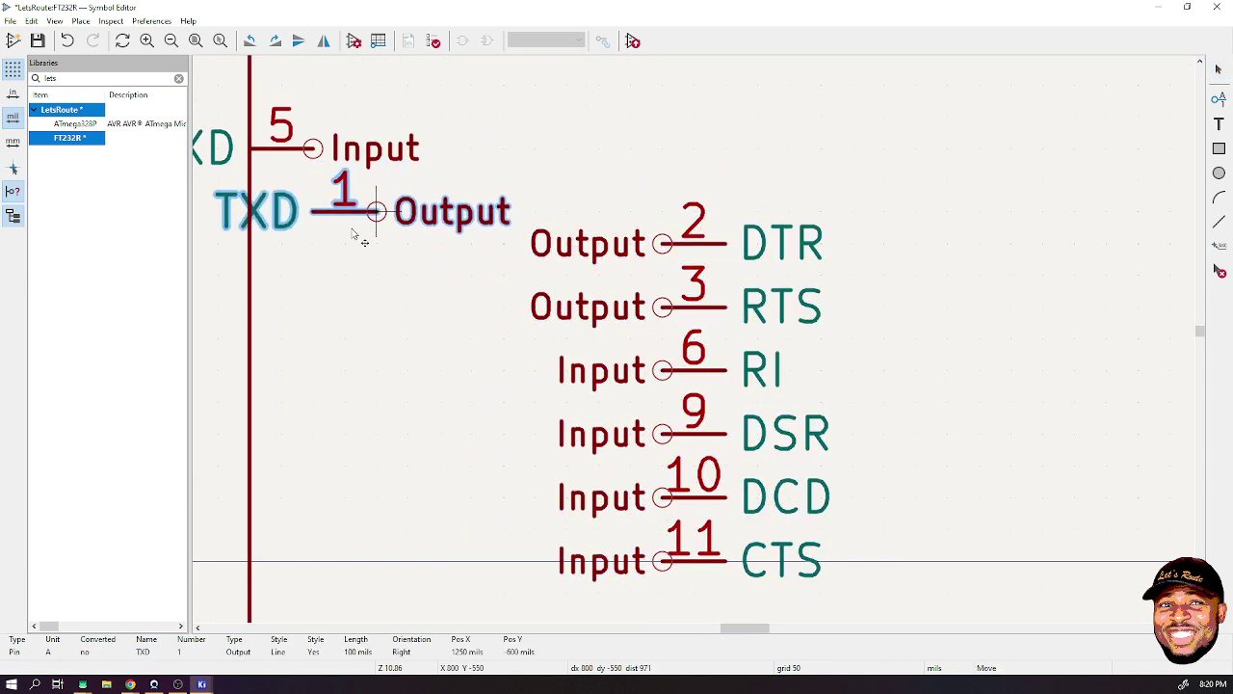
{"action": "scroll", "coordinate": [311, 212], "scroll_direction": "down", "scroll_amount": 1}
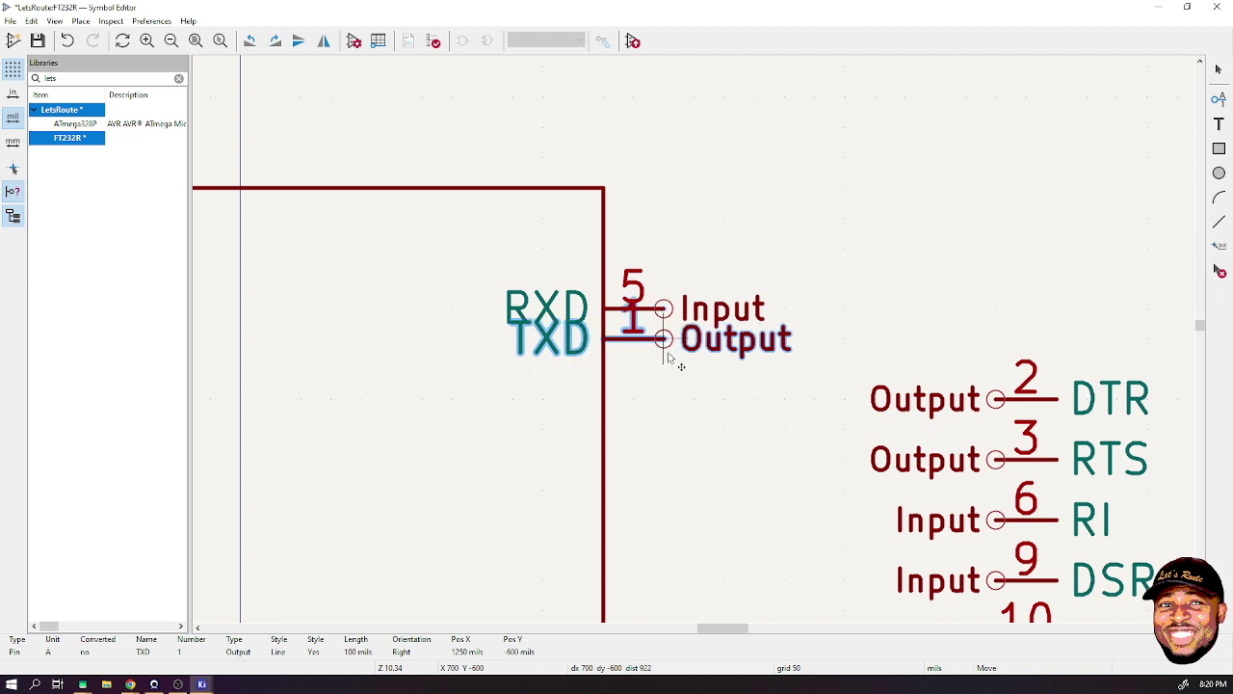
{"action": "left_click", "coordinate": [663, 368]}
{"action": "scroll", "coordinate": [939, 387], "scroll_direction": "down", "scroll_amount": 1}
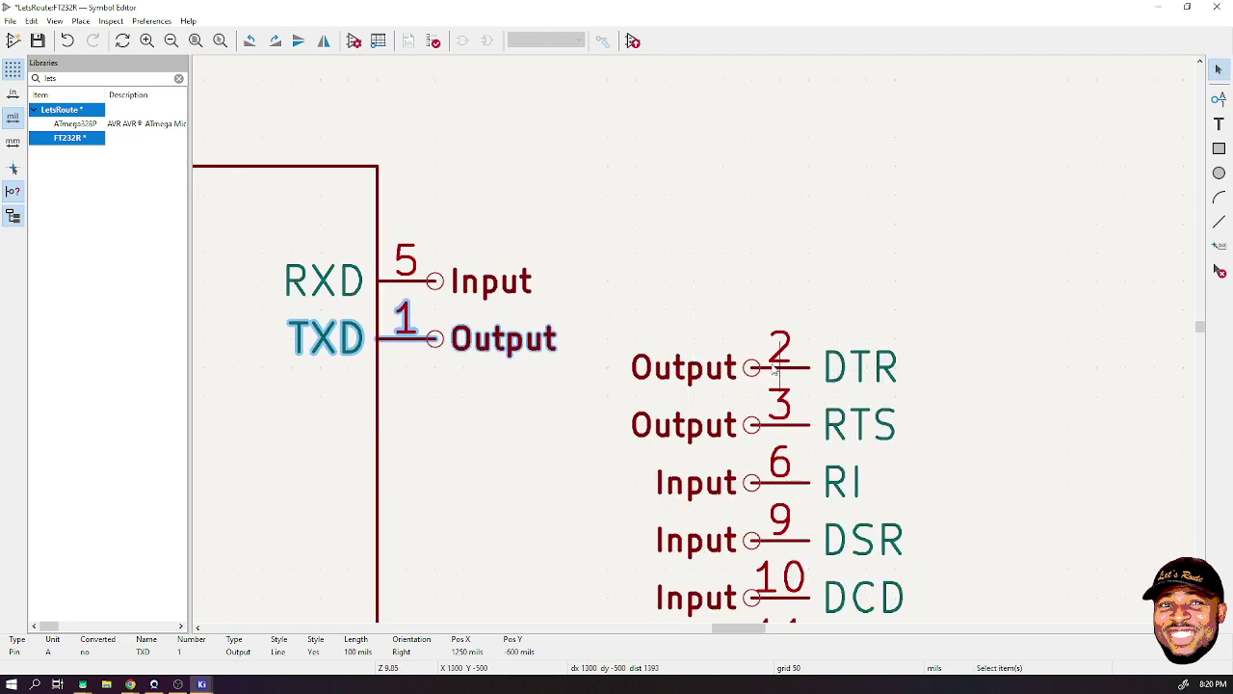
{"action": "key", "text": "m"}
{"action": "key", "text": "y"}
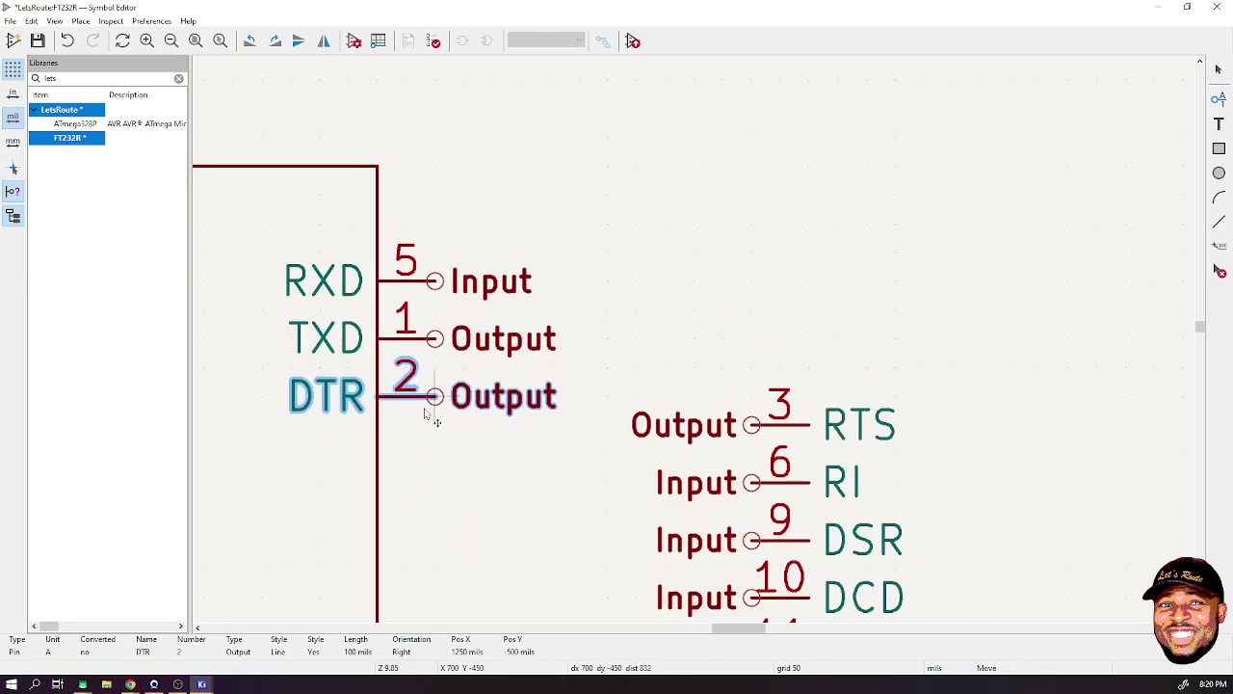
{"action": "left_click", "coordinate": [433, 401]}
- Place RTS rotated outward below DTR, adjusting DTR and RTS spacing
{"action": "left_click", "coordinate": [807, 426]}
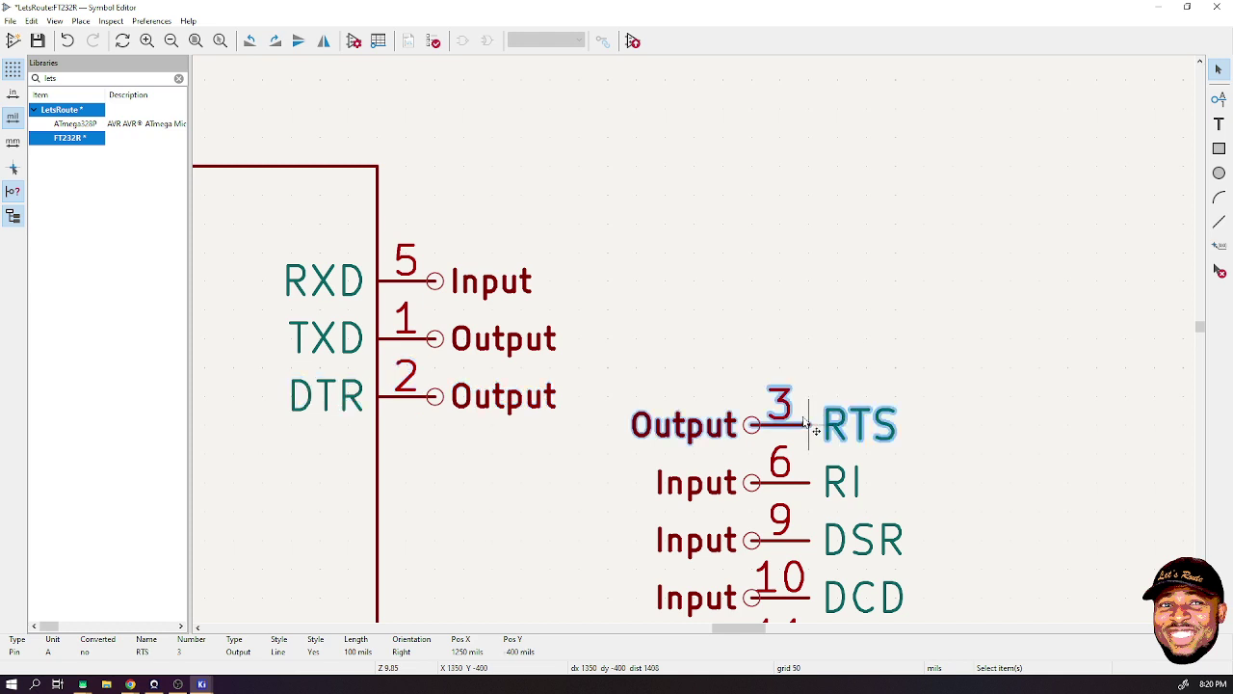
{"action": "key", "text": "m"}
{"action": "key", "text": "r"}
{"action": "key", "text": "r"}
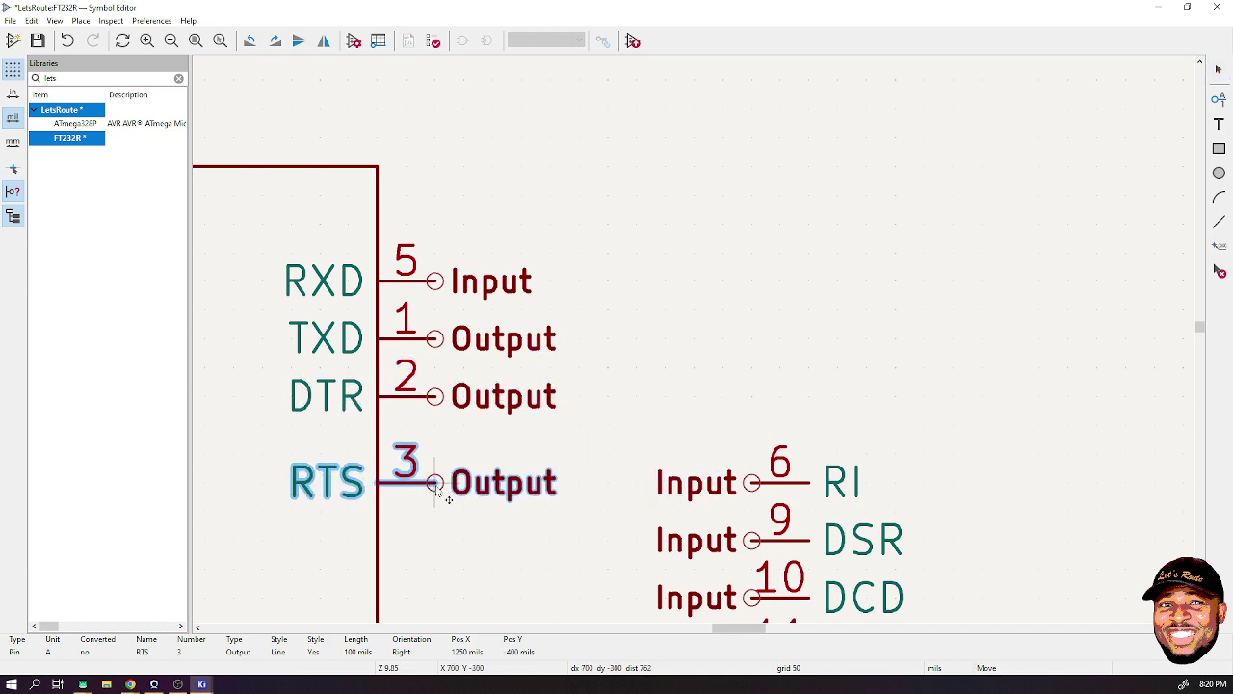
{"action": "left_click", "coordinate": [447, 498]}
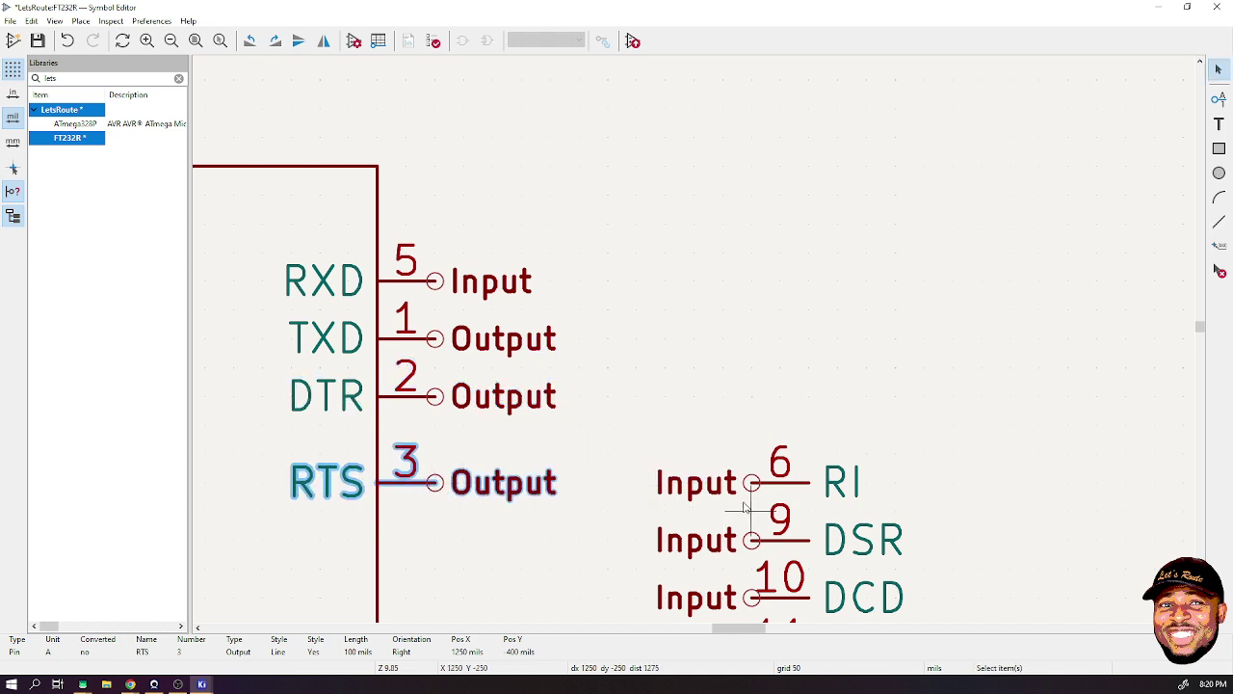
{"action": "left_click_drag", "start_coordinate": [452, 483], "coordinate": [432, 523]}
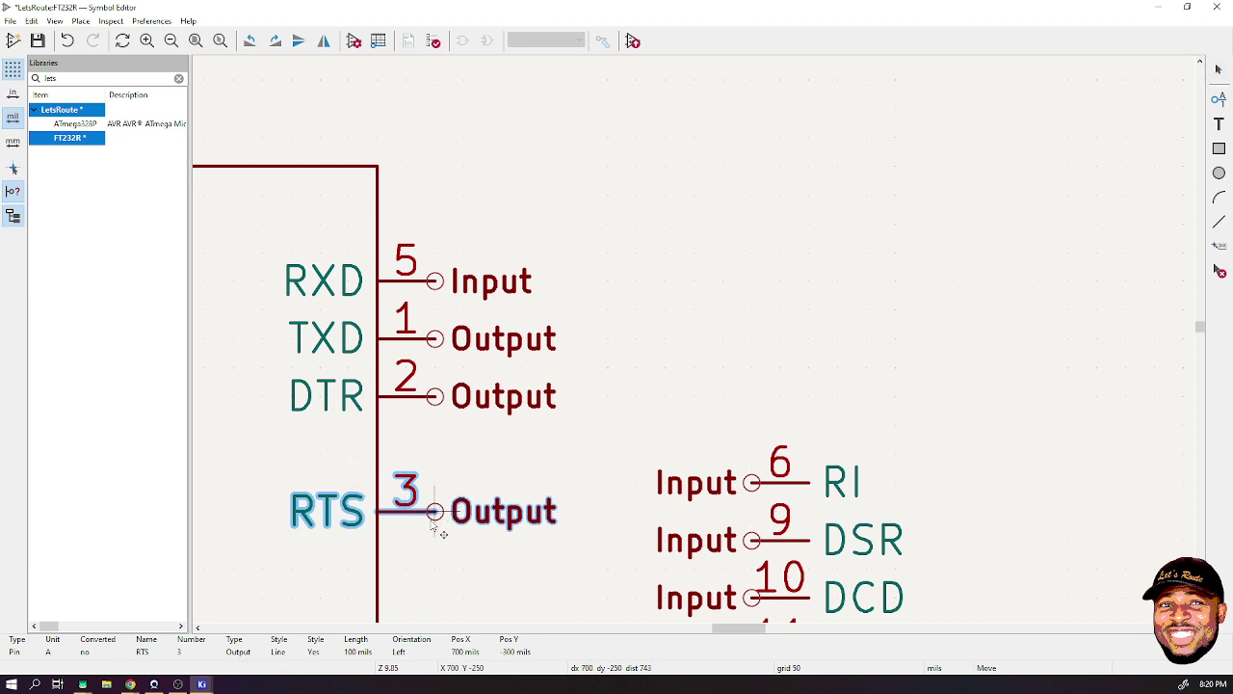
{"action": "left_click", "coordinate": [430, 405]}
{"action": "left_click_drag", "start_coordinate": [440, 413], "coordinate": [440, 443]}
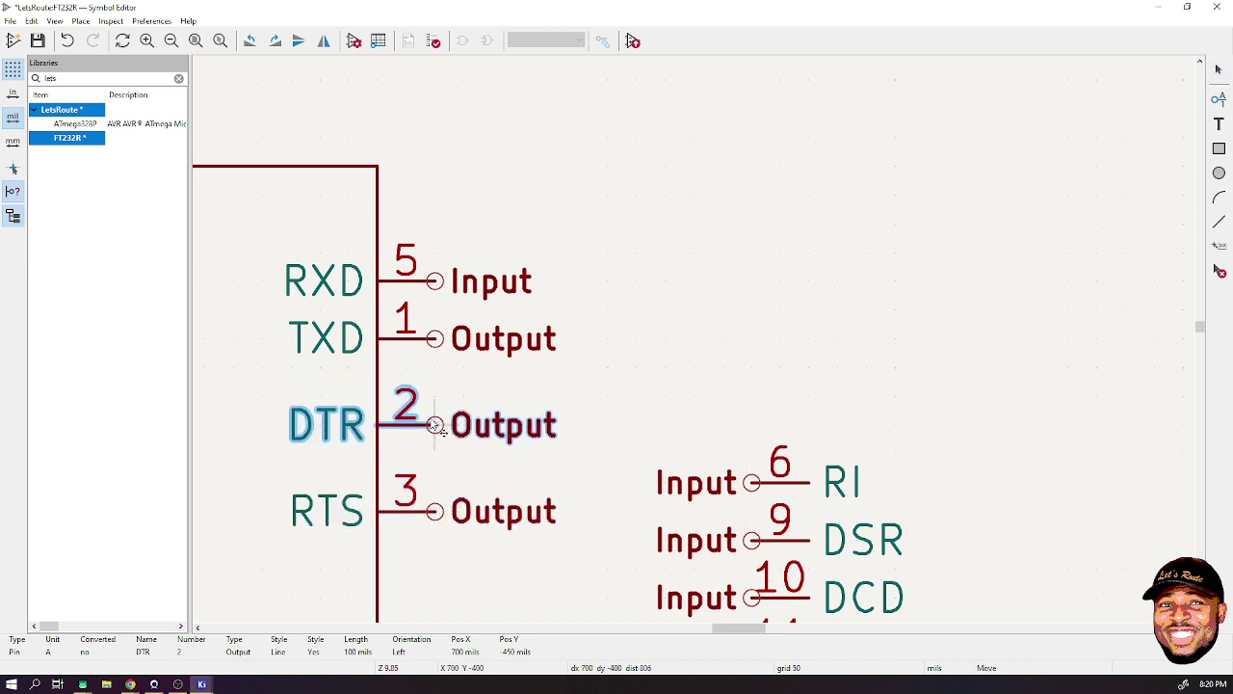
{"action": "left_click_drag", "start_coordinate": [435, 520], "coordinate": [439, 549]}
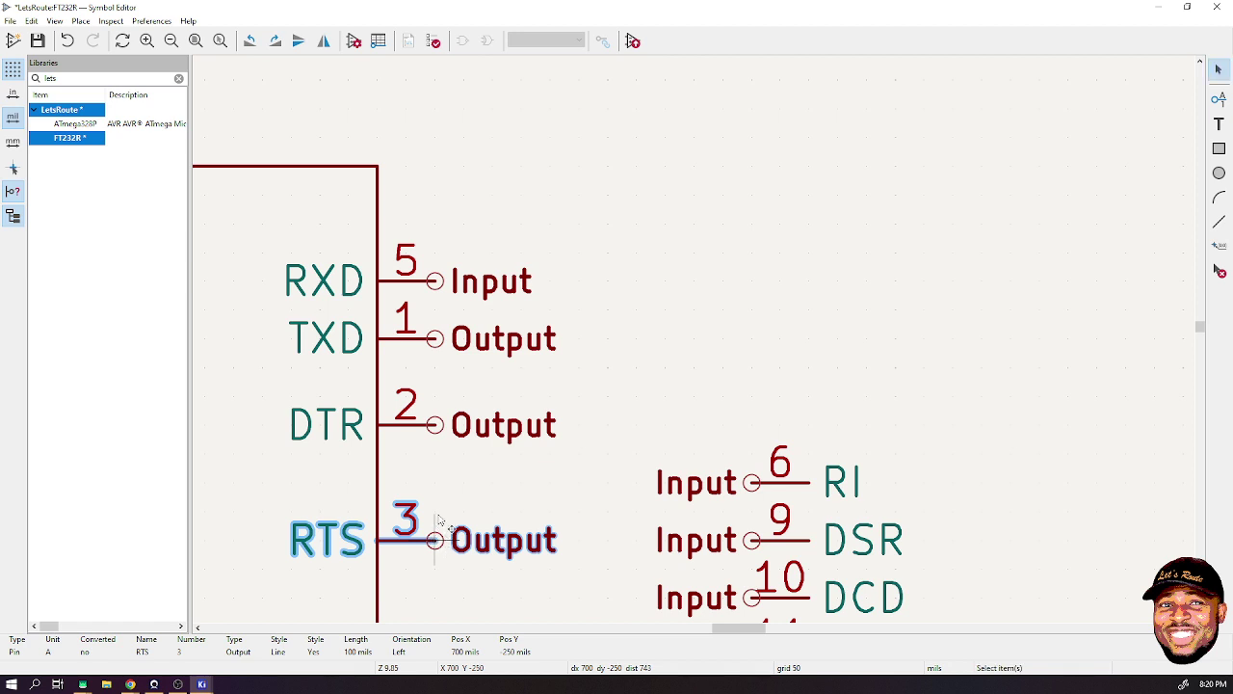
- Rotate RI and DSR outward and place them below RTS on the right edge
{"action": "left_click", "coordinate": [811, 489]}
{"action": "left_click_drag", "start_coordinate": [811, 492], "coordinate": [682, 377]}
{"action": "scroll", "coordinate": [551, 543], "scroll_direction": "down", "scroll_amount": 3}
{"action": "key", "text": "r"}
{"action": "key", "text": "r"}
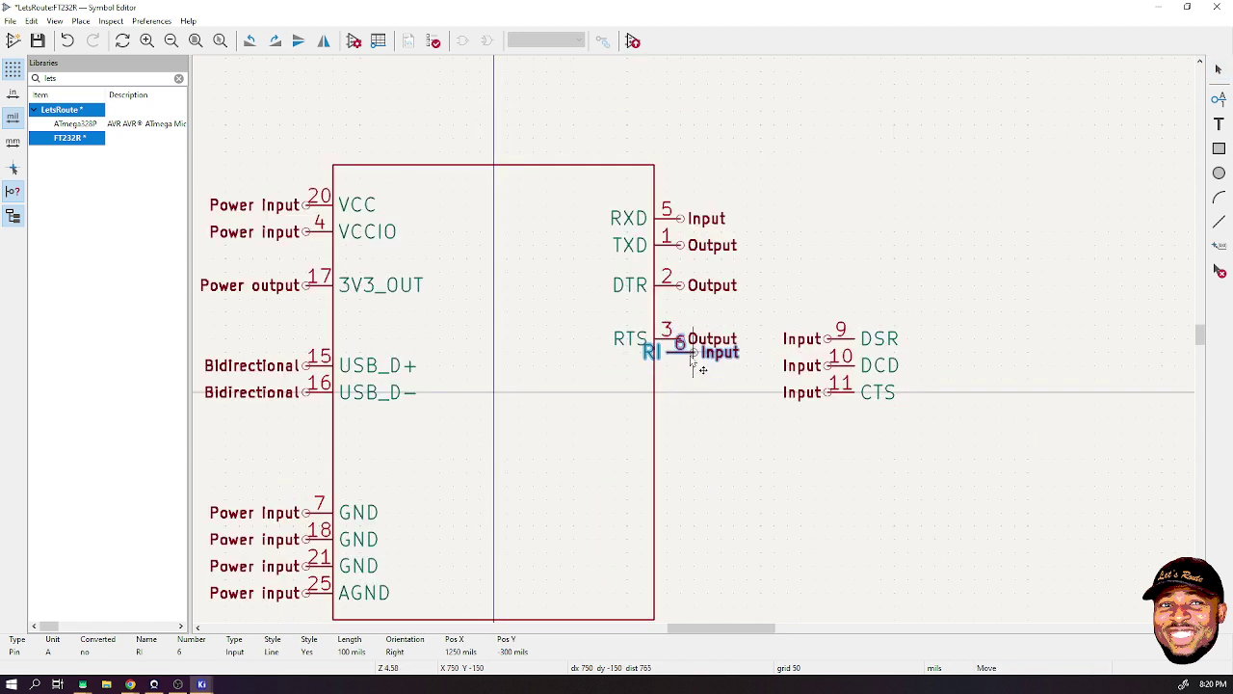
{"action": "left_click", "coordinate": [686, 376]}
{"action": "left_click", "coordinate": [838, 338]}
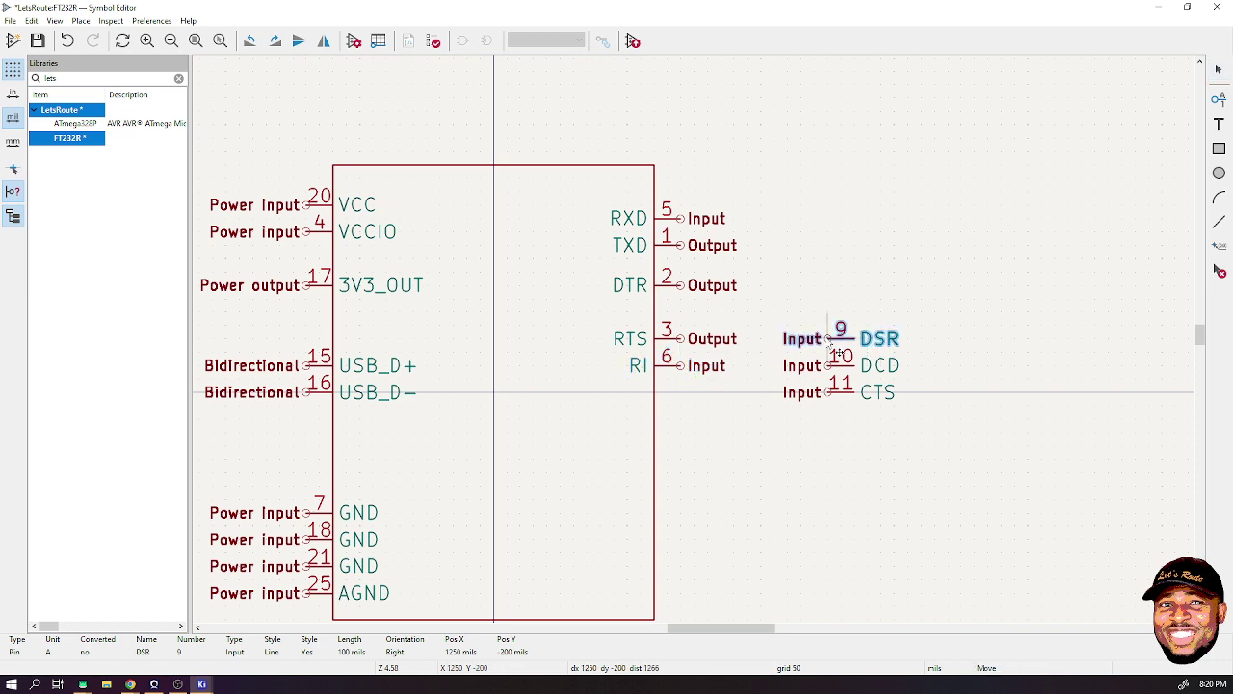
{"action": "key", "text": "m"}
{"action": "key", "text": "r"}
- Rotate DCD and CTS outward and place them below DSR, ending the column
{"action": "key", "text": "r"}
{"action": "left_click", "coordinate": [681, 392]}
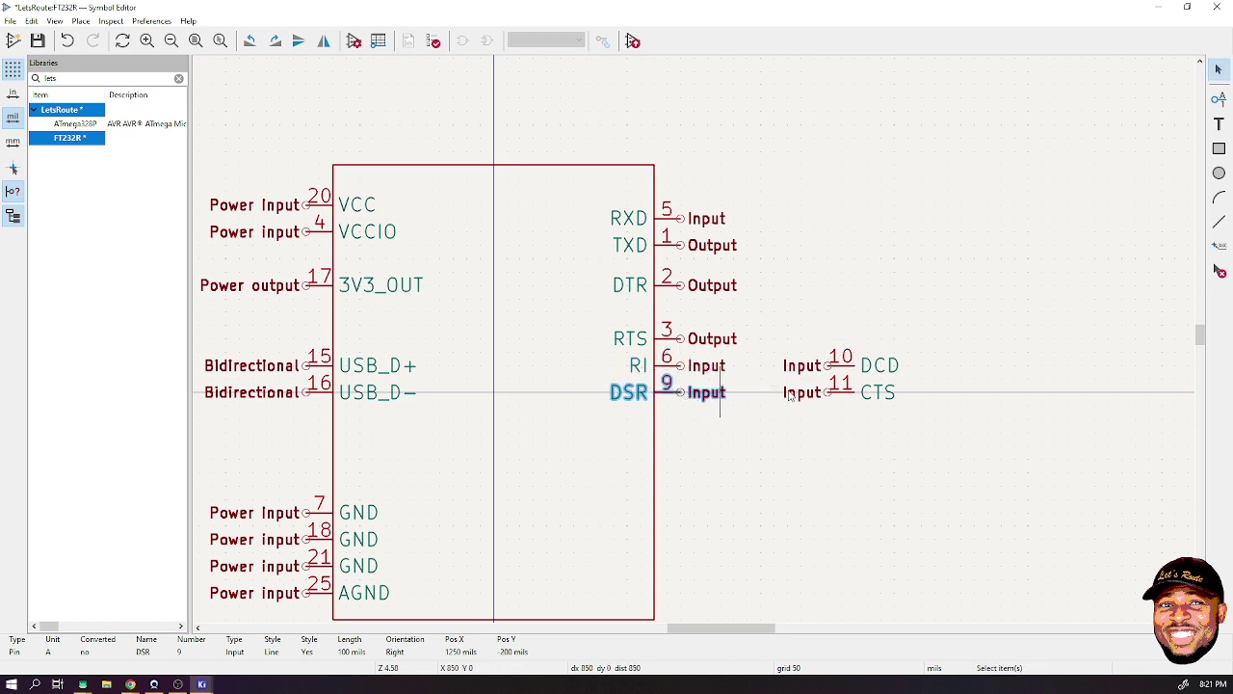
{"action": "left_click", "coordinate": [866, 371]}
{"action": "key", "text": "m"}
{"action": "key", "text": "r"}
{"action": "key", "text": "r"}
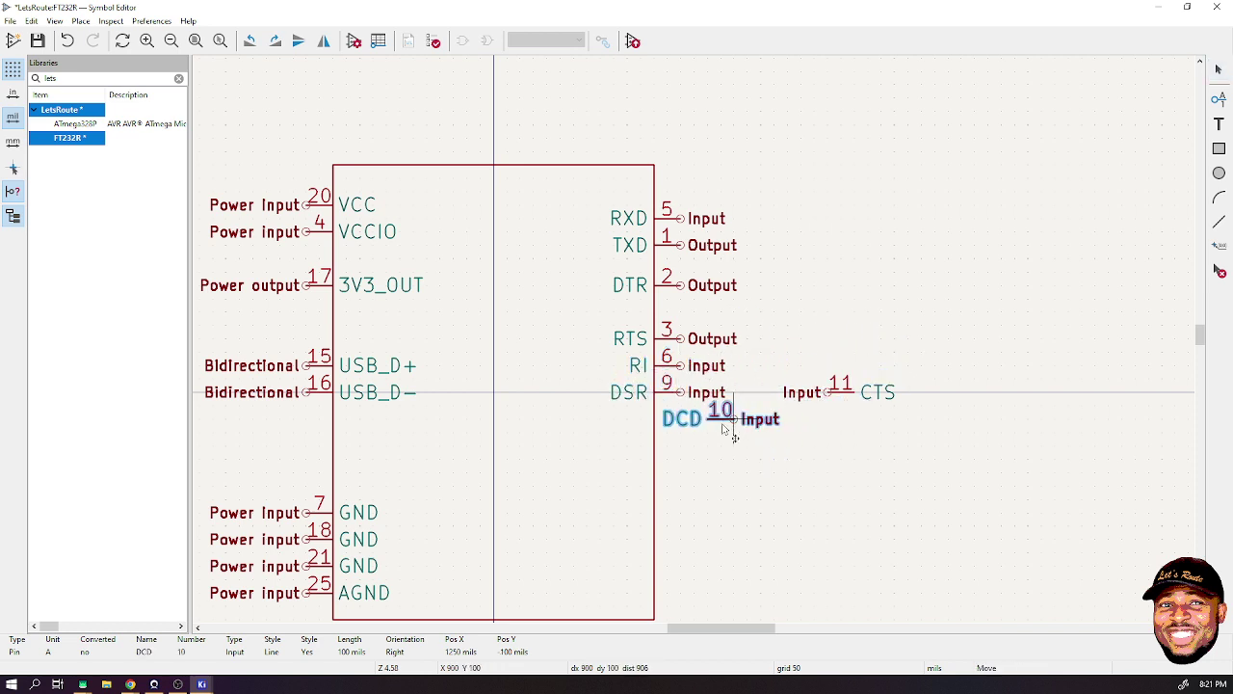
{"action": "left_click", "coordinate": [682, 425]}
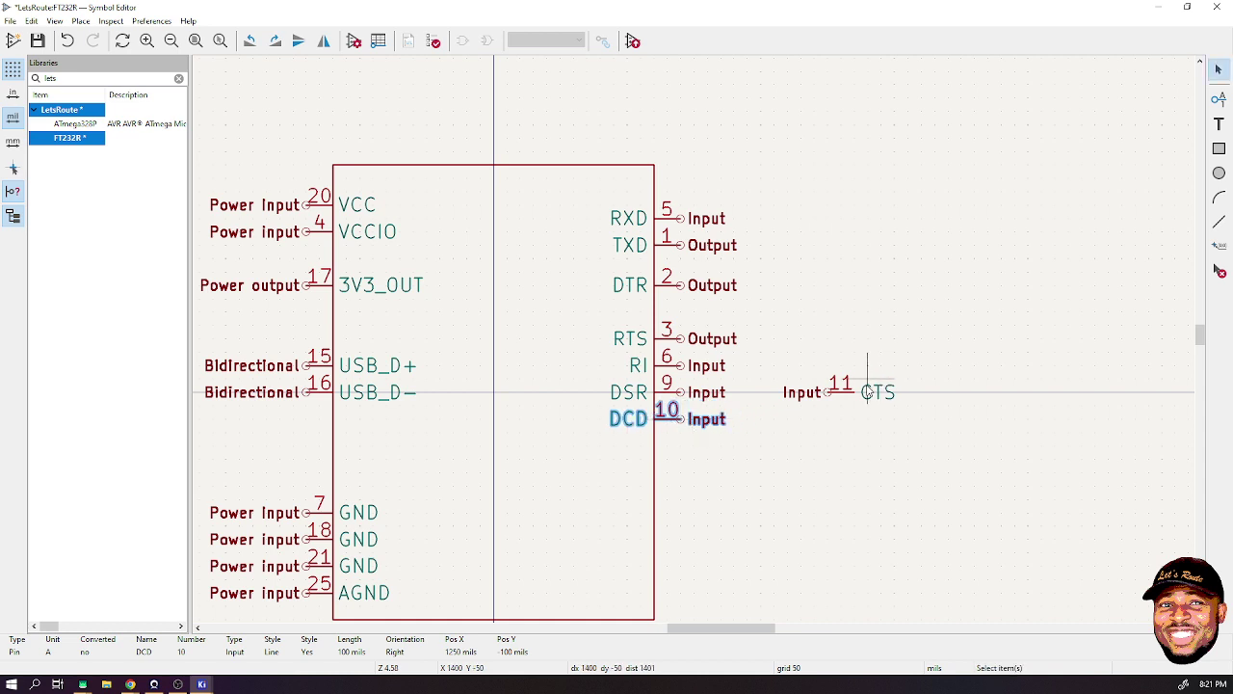
{"action": "left_click", "coordinate": [866, 390]}
{"action": "key", "text": "m"}
{"action": "key", "text": "r"}
{"action": "key", "text": "r"}
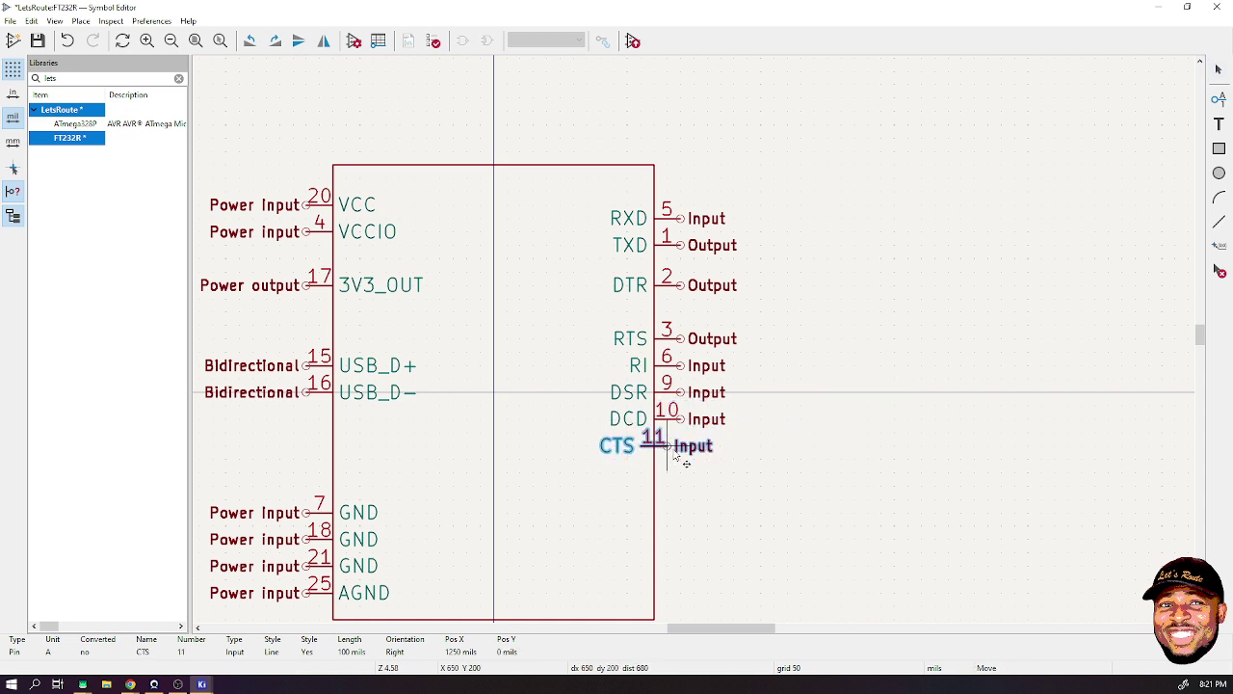
{"action": "left_click", "coordinate": [677, 455]}
{"action": "left_click", "coordinate": [848, 427]}
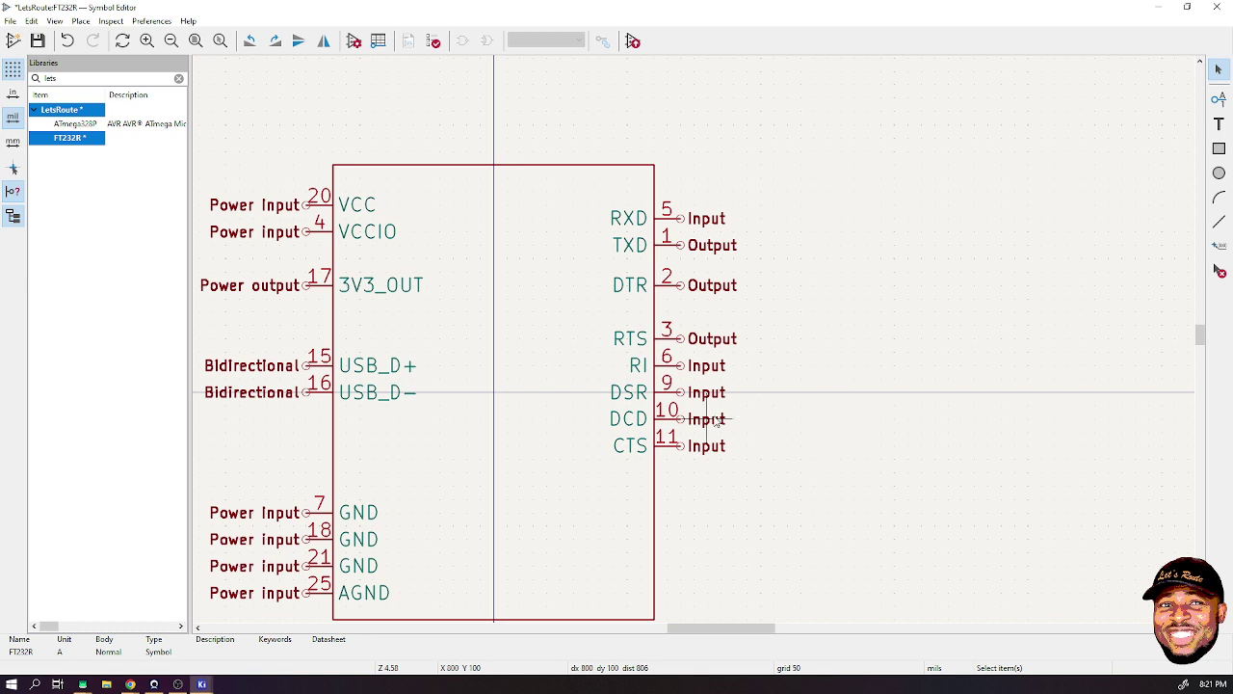
{"action": "scroll", "coordinate": [697, 330], "scroll_direction": "down", "scroll_amount": 3}
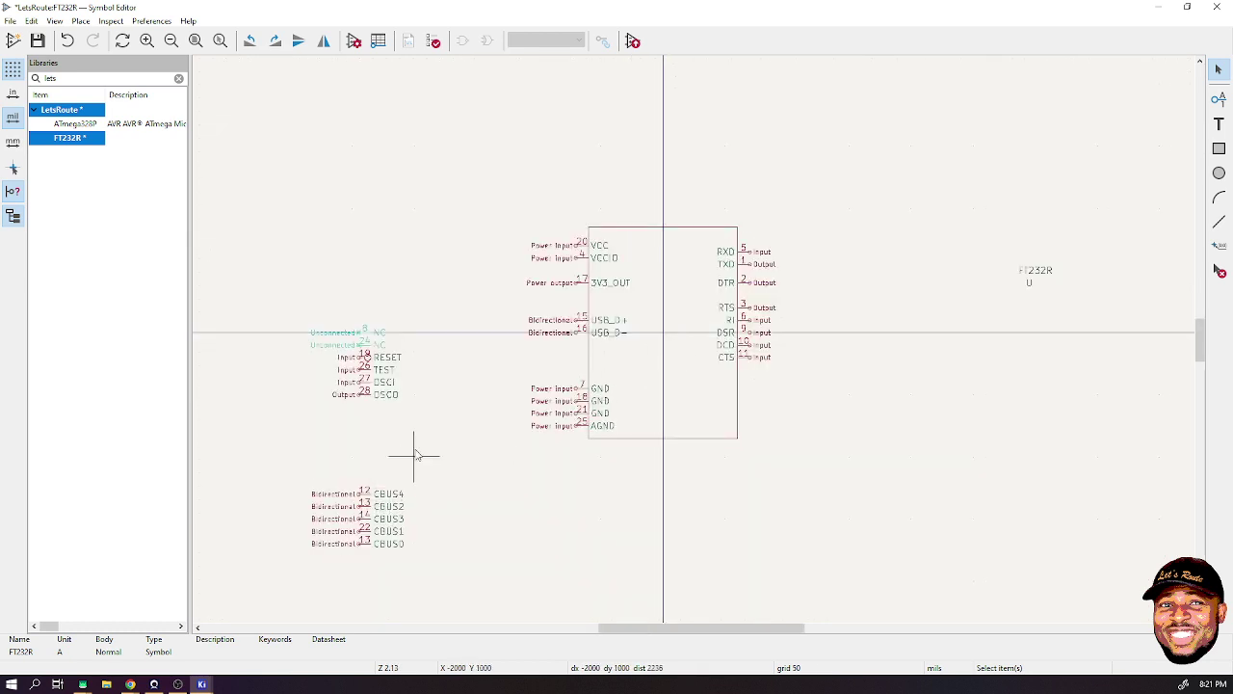
- Rotate NC pins 8 and 24 outward and place them on the right edge below CTS
{"action": "scroll", "coordinate": [418, 361], "scroll_direction": "up", "scroll_amount": 3}
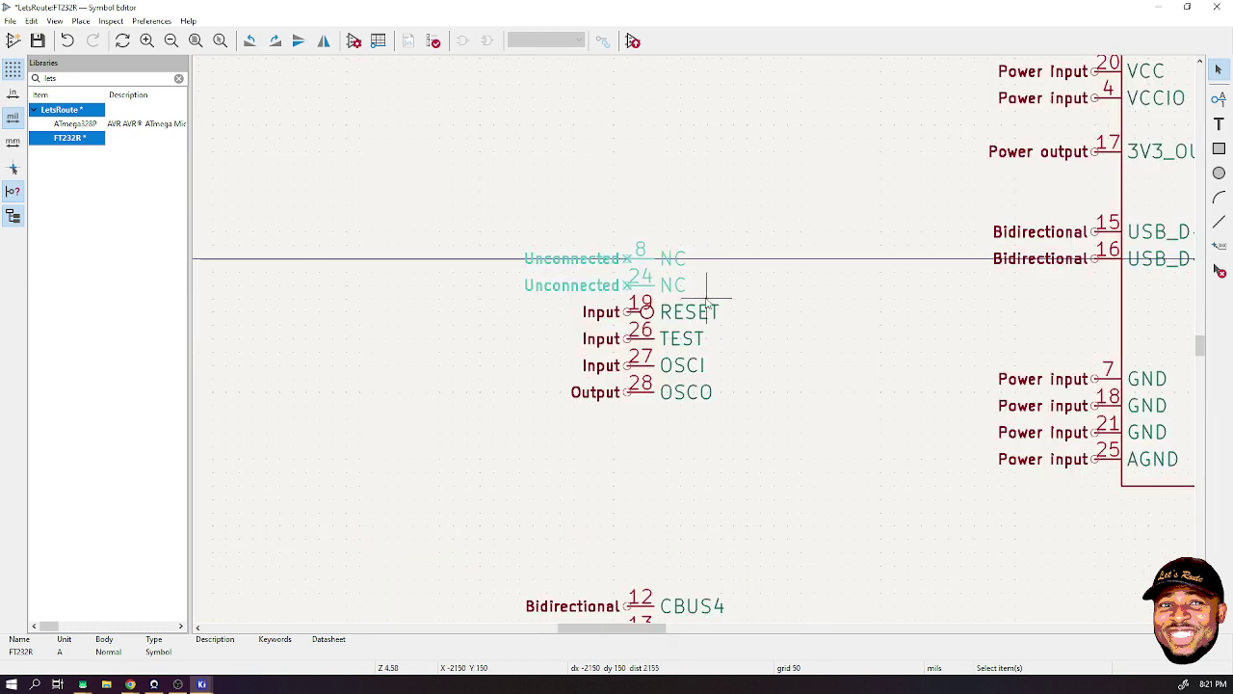
{"action": "left_click_drag", "start_coordinate": [728, 246], "coordinate": [626, 289]}
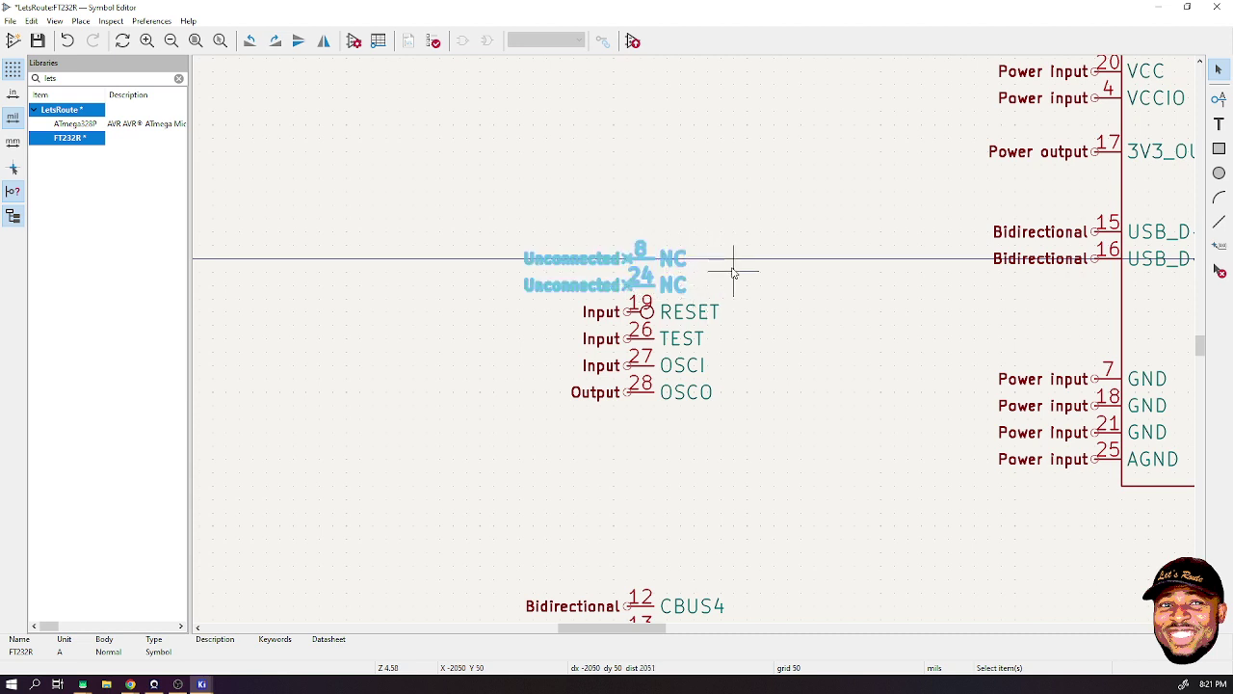
{"action": "key", "text": "m"}
{"action": "scroll", "coordinate": [867, 371], "scroll_direction": "down", "scroll_amount": 3}
{"action": "scroll", "coordinate": [983, 388], "scroll_direction": "up", "scroll_amount": 6}
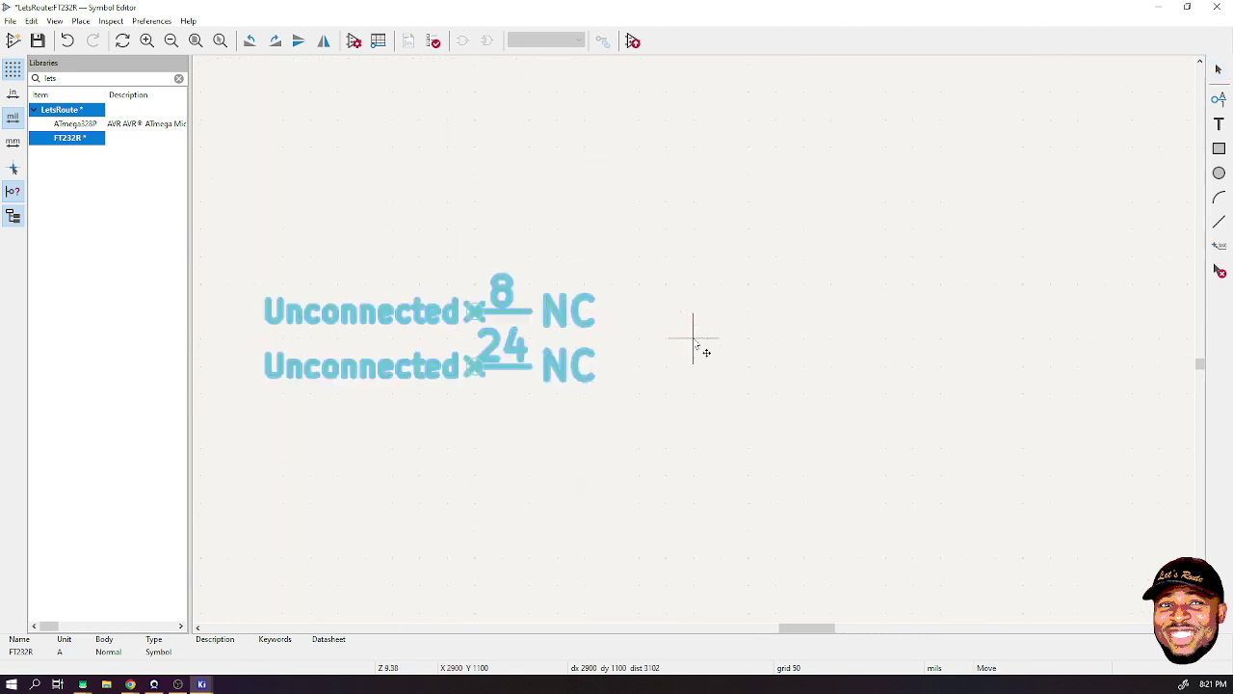
{"action": "scroll", "coordinate": [698, 344], "scroll_direction": "down", "scroll_amount": 5}
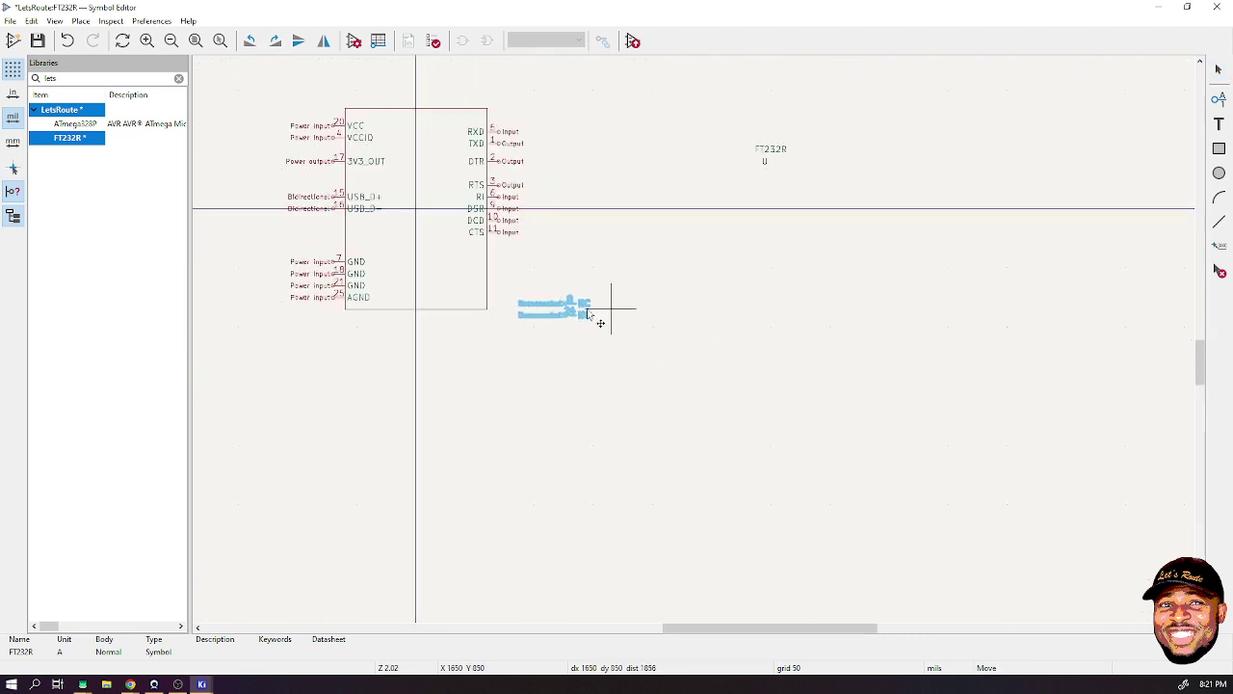
{"action": "scroll", "coordinate": [702, 350], "scroll_direction": "up", "scroll_amount": 5}
{"action": "key", "text": "r"}
{"action": "key", "text": "r"}
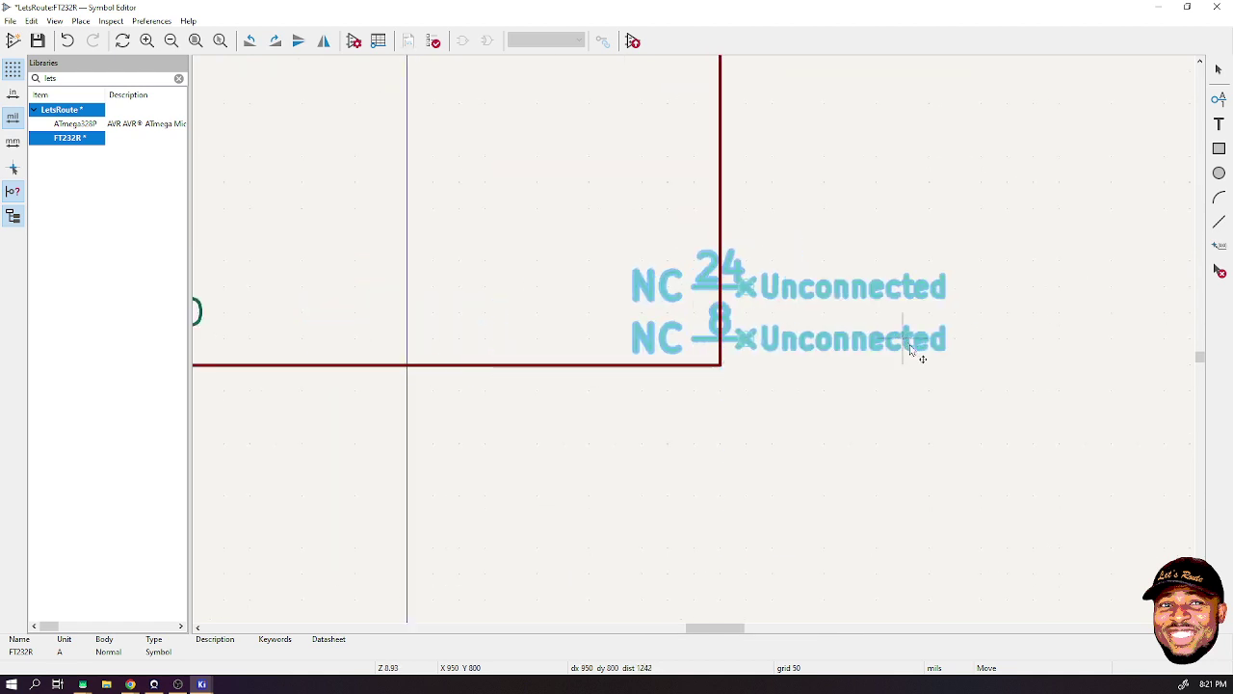
{"action": "left_click", "coordinate": [909, 343]}
{"action": "left_click", "coordinate": [930, 414]}
- Snap the Symbol Editor window to the right half of the screen
{"action": "scroll", "coordinate": [704, 340], "scroll_direction": "down", "scroll_amount": 3}
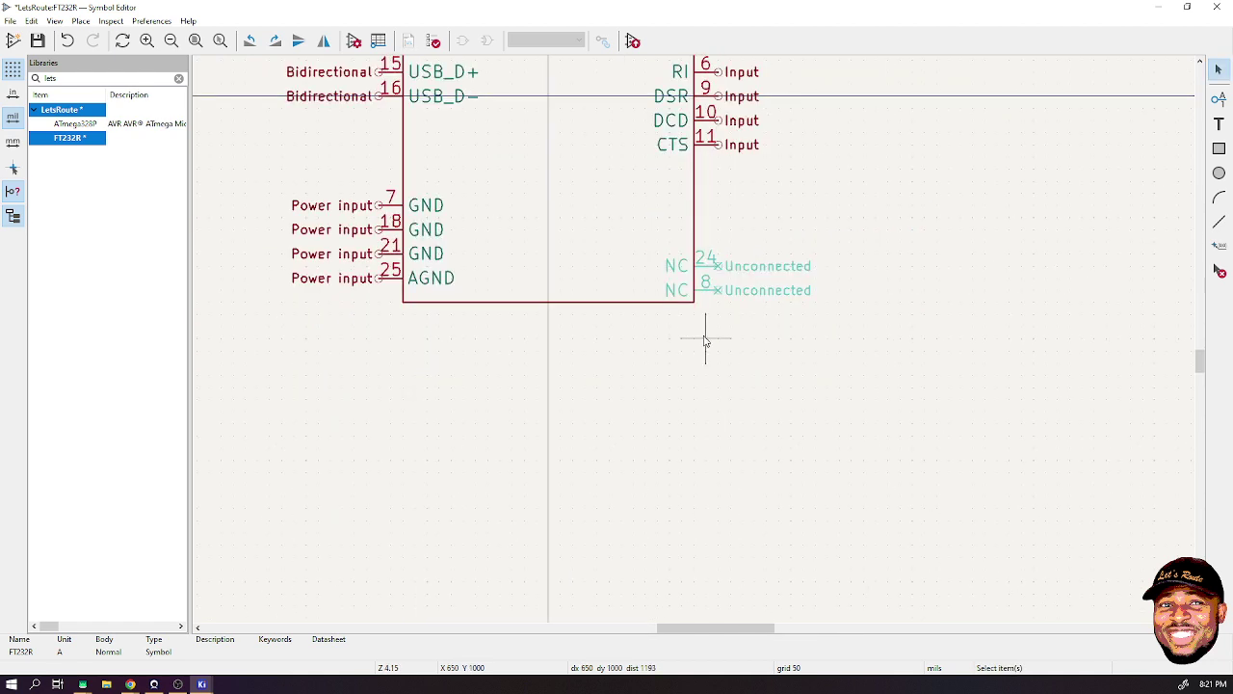
{"action": "scroll", "coordinate": [294, 318], "scroll_direction": "down", "scroll_amount": 3}
{"action": "scroll", "coordinate": [564, 282], "scroll_direction": "up", "scroll_amount": 3}
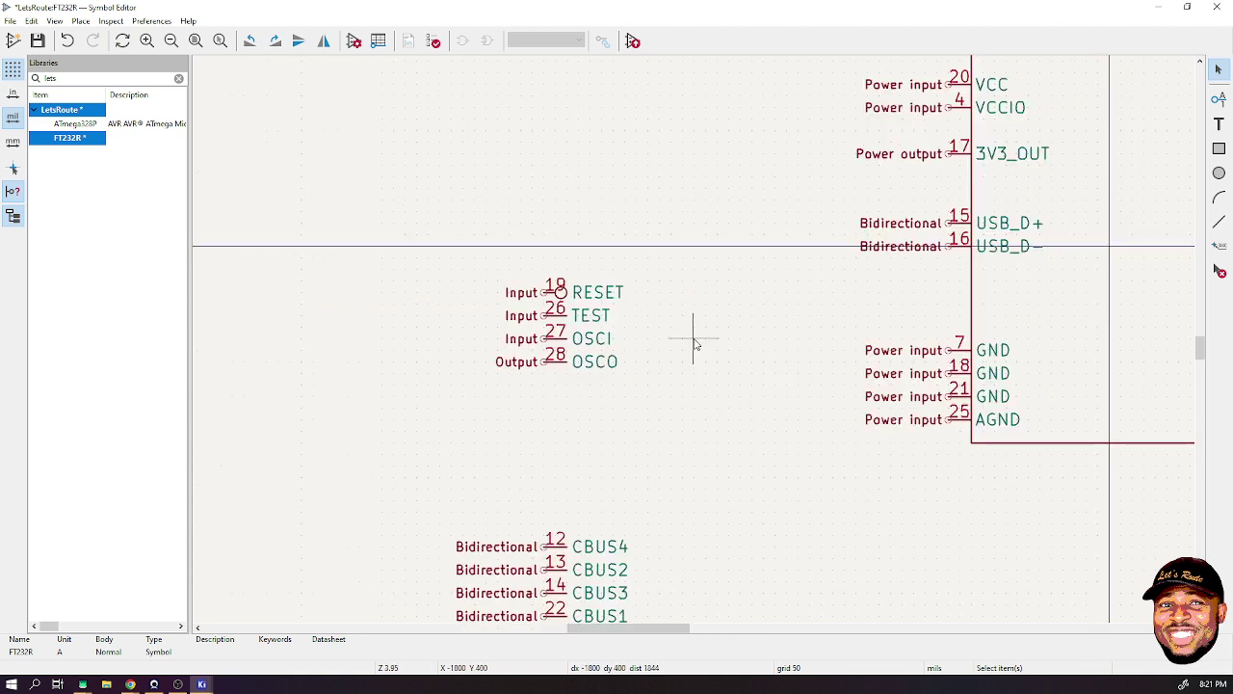
{"action": "scroll", "coordinate": [854, 379], "scroll_direction": "down", "scroll_amount": 1}
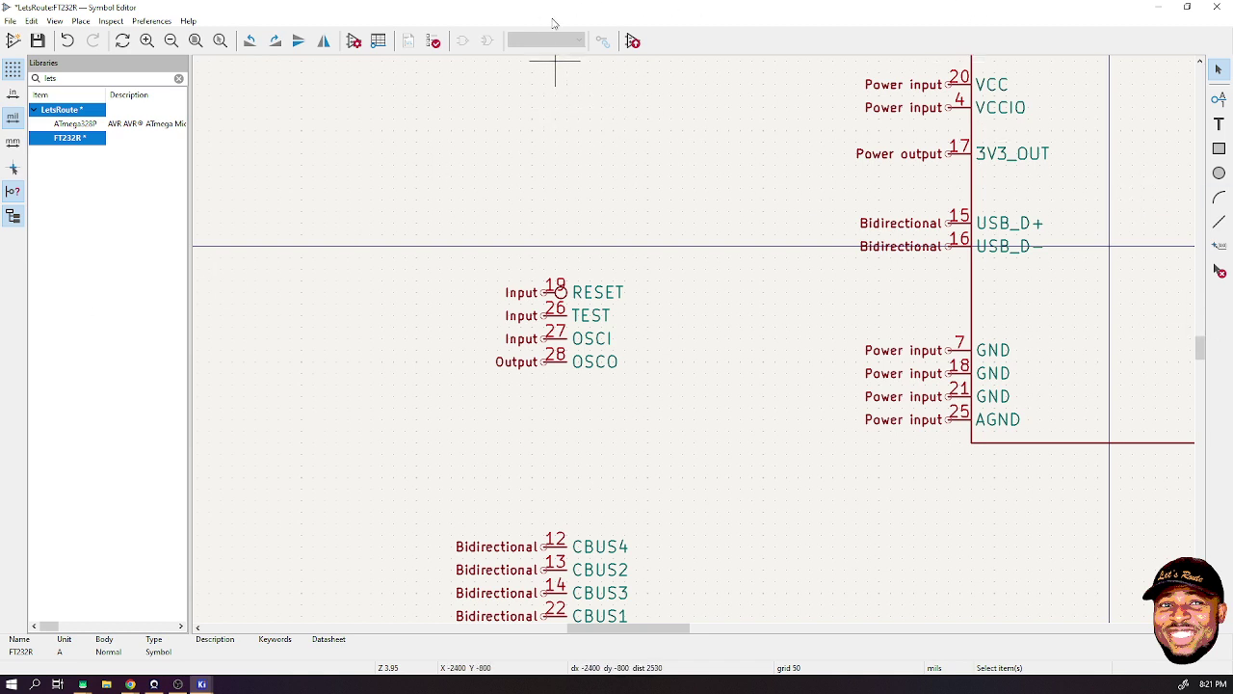
{"action": "left_click_drag", "start_coordinate": [554, 19], "coordinate": [1232, 193]}
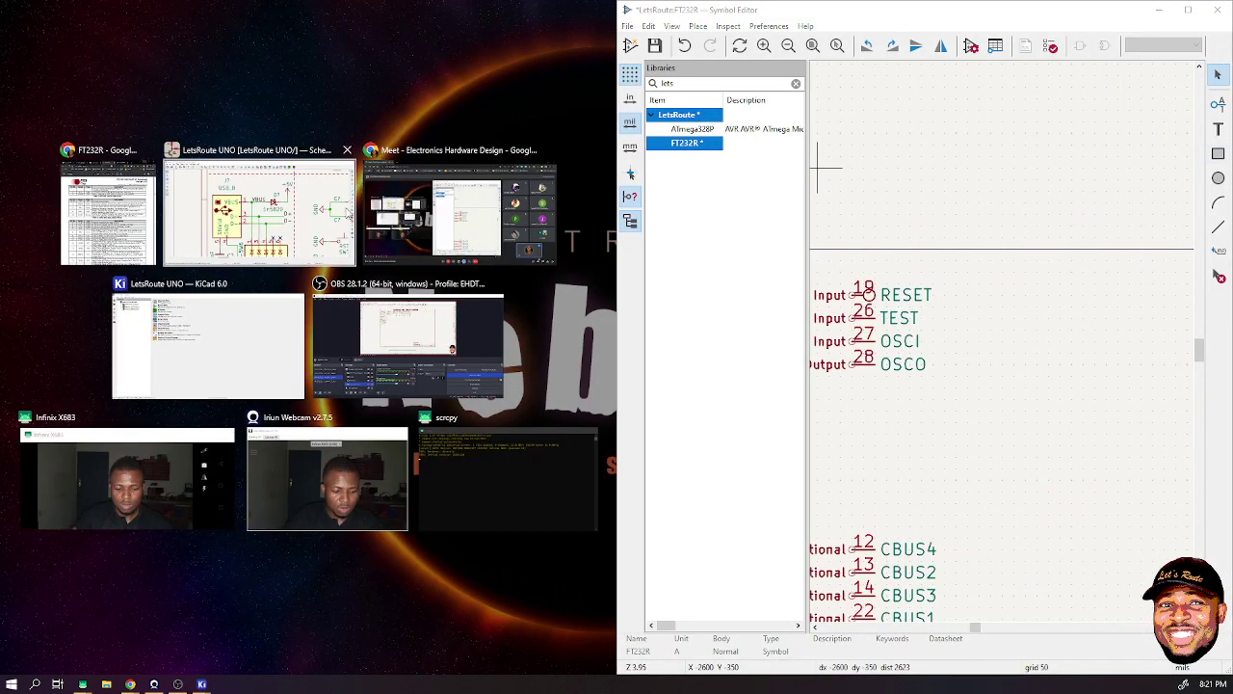
- Snap the datasheet to the left half and move pin 26 TEST, rotated, above GND
{"action": "left_click", "coordinate": [149, 226]}
{"action": "scroll", "coordinate": [253, 379], "scroll_direction": "down", "scroll_amount": 1}
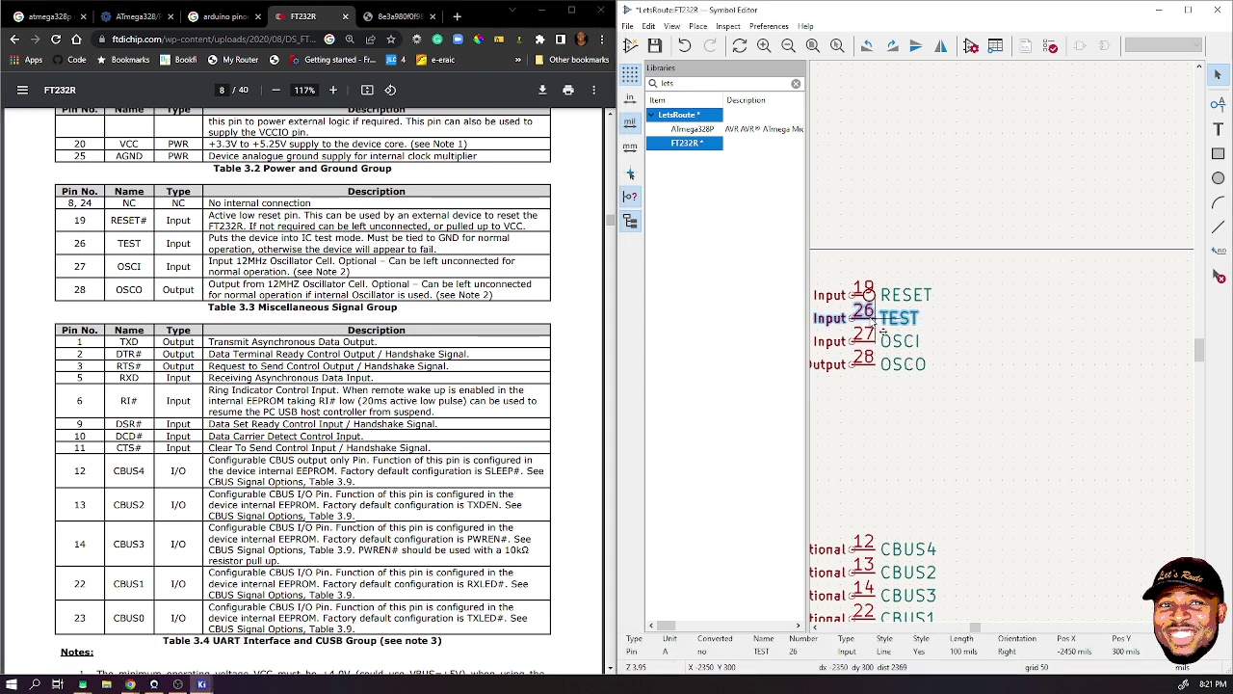
{"action": "left_click_drag", "start_coordinate": [870, 324], "coordinate": [1002, 340]}
{"action": "scroll", "coordinate": [878, 408], "scroll_direction": "down", "scroll_amount": 3}
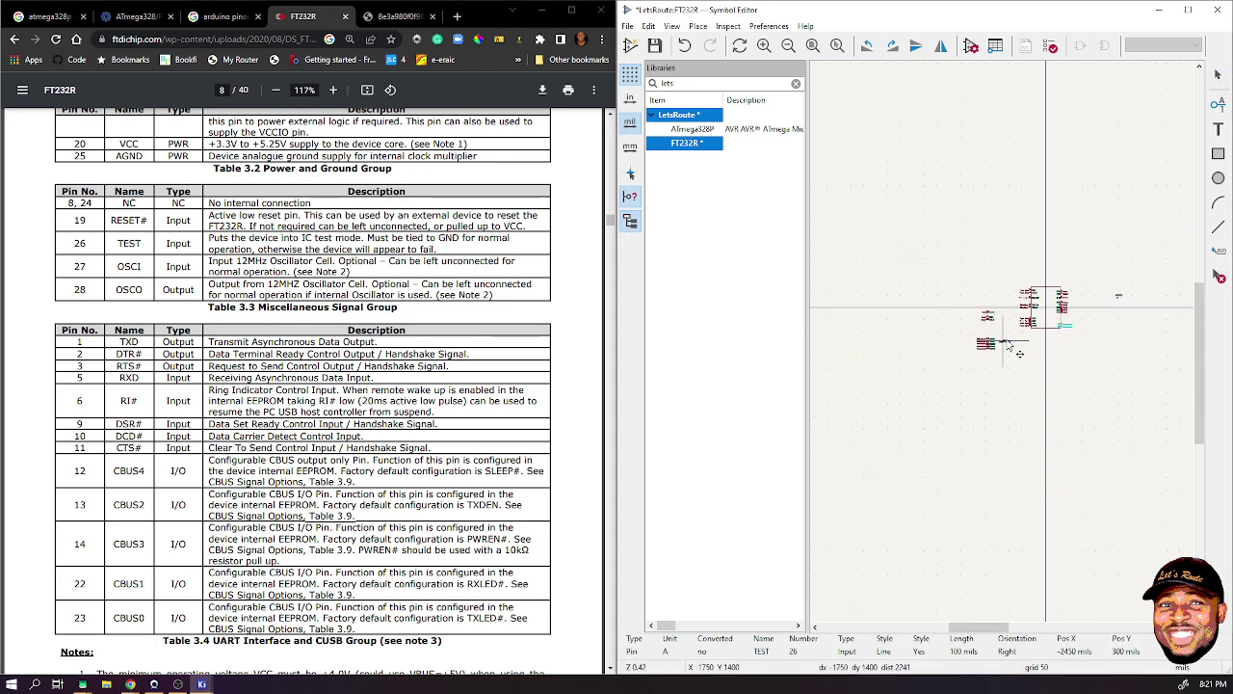
{"action": "scroll", "coordinate": [1002, 340], "scroll_direction": "up", "scroll_amount": 5}
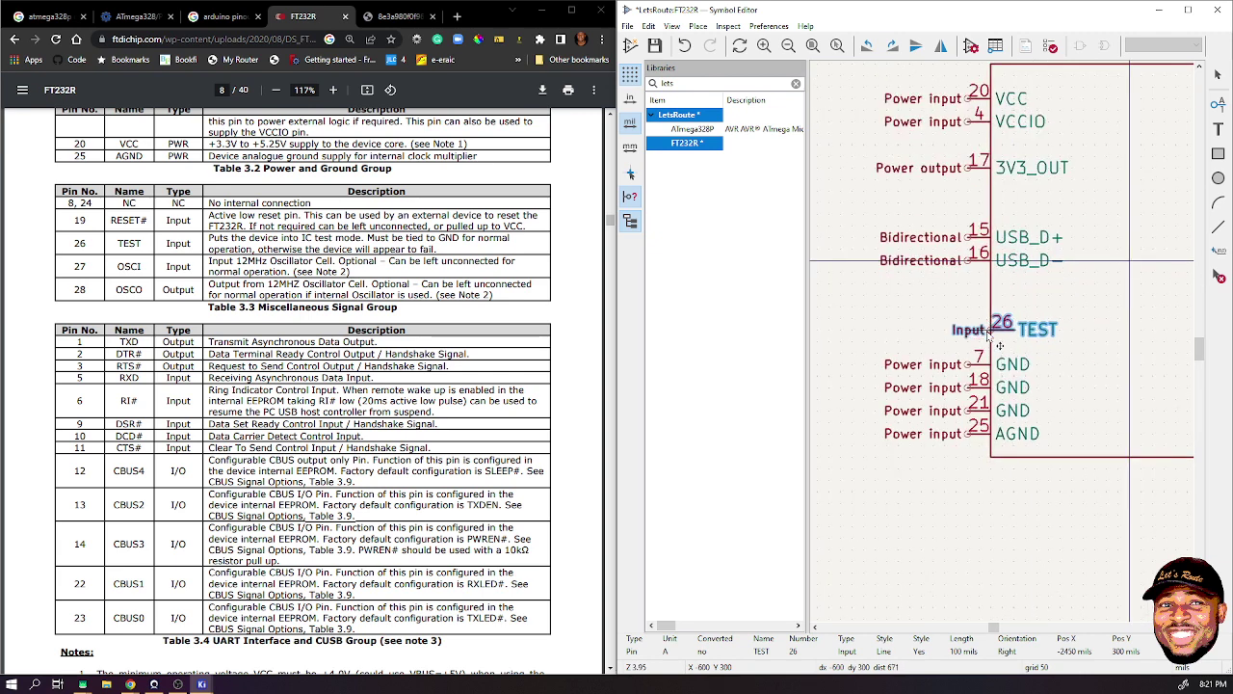
{"action": "key", "text": "r"}
{"action": "key", "text": "r"}
{"action": "key", "text": "r"}
{"action": "key", "text": "r"}
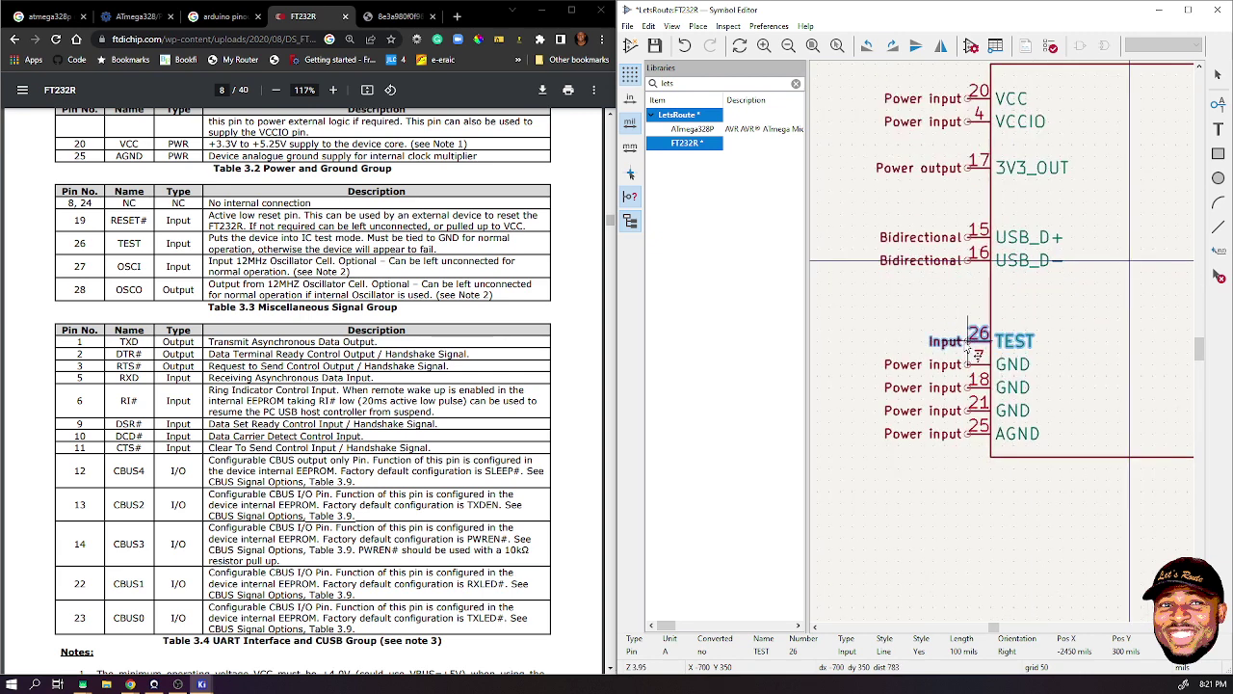
{"action": "left_click", "coordinate": [967, 341]}
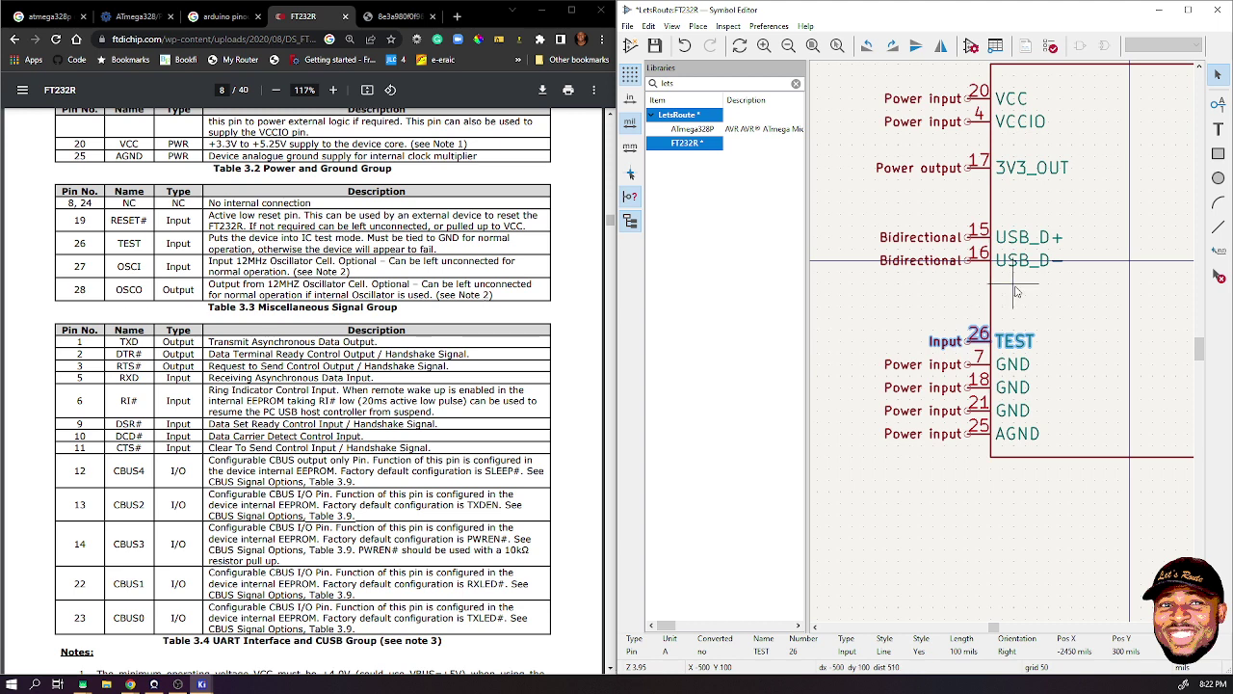
- Maximize the Symbol Editor window
{"action": "scroll", "coordinate": [1062, 352], "scroll_direction": "down", "scroll_amount": 4}
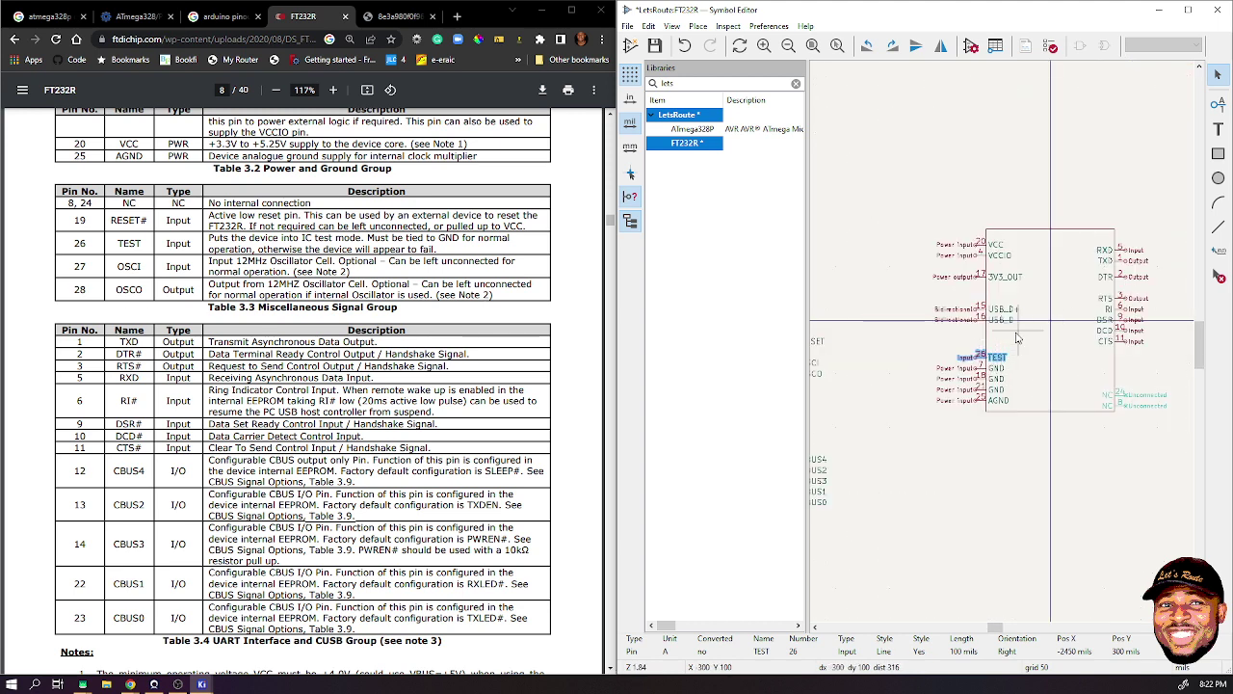
{"action": "scroll", "coordinate": [1021, 337], "scroll_direction": "down", "scroll_amount": 1}
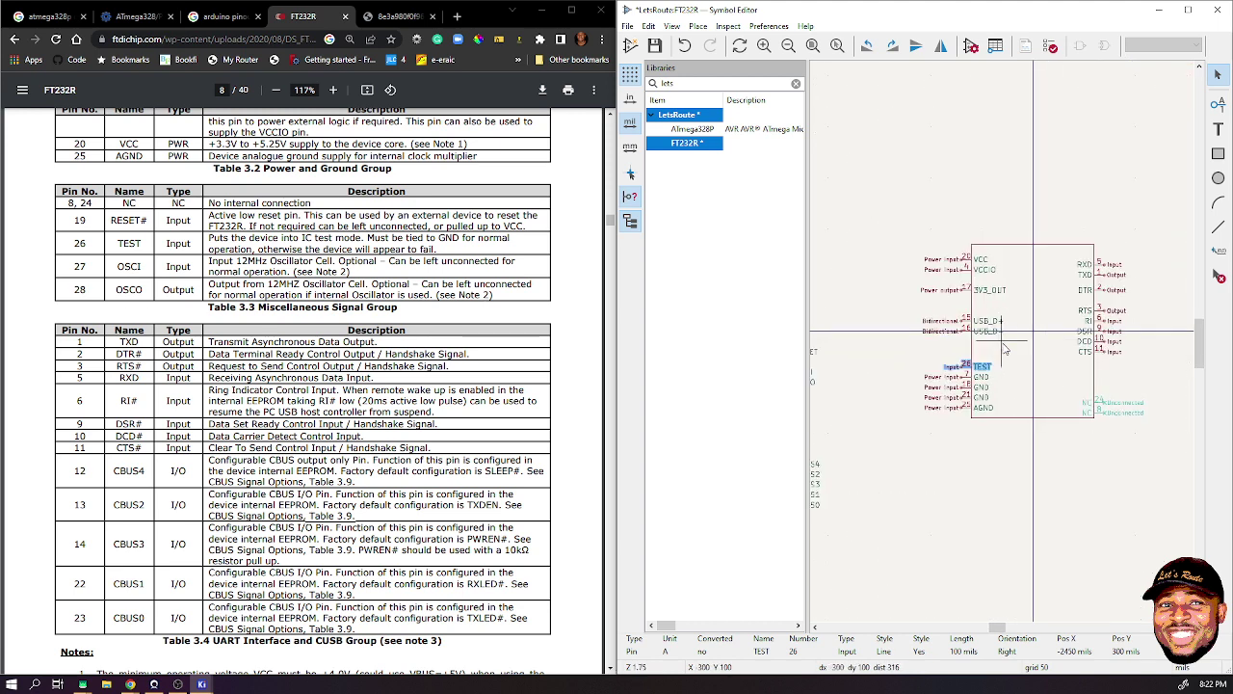
{"action": "left_click", "coordinate": [1188, 9]}
- Move the RESET, OSCI and OSCO pins together toward the body's left side
{"action": "scroll", "coordinate": [642, 359], "scroll_direction": "up", "scroll_amount": 3}
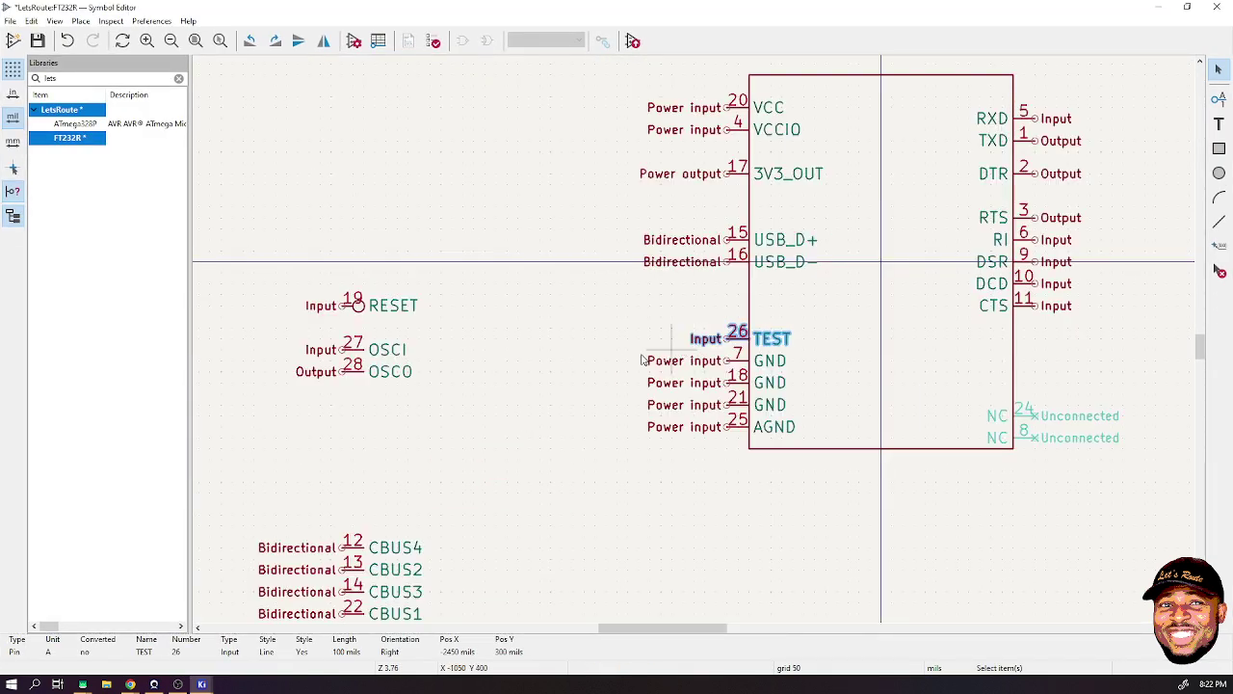
{"action": "left_click", "coordinate": [347, 305]}
{"action": "key", "text": "m"}
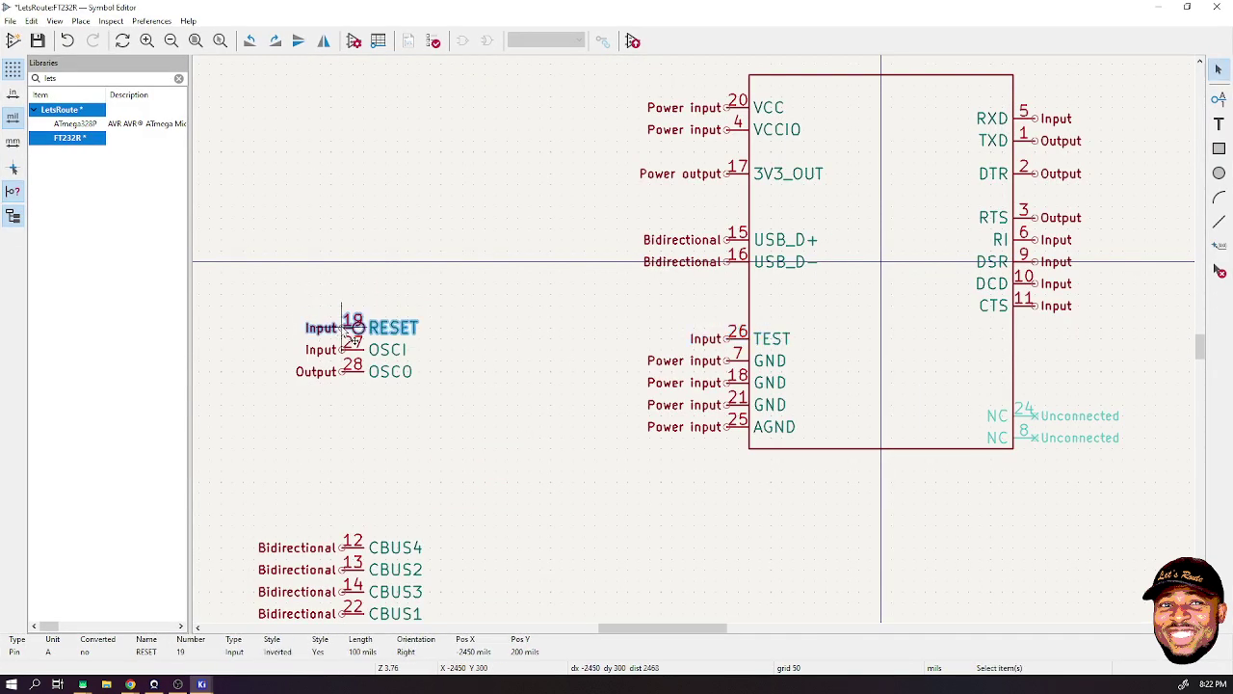
{"action": "left_click", "coordinate": [344, 318]}
{"action": "left_click_drag", "start_coordinate": [462, 295], "coordinate": [295, 430]}
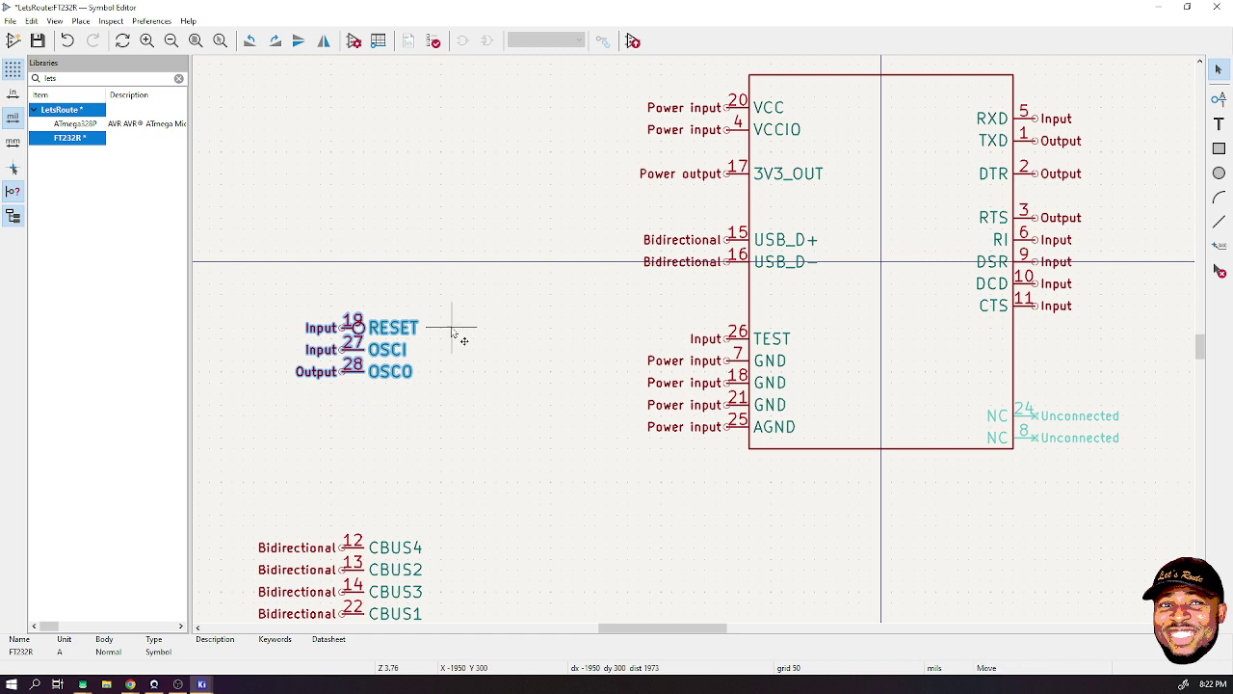
{"action": "key", "text": "m"}
{"action": "left_click", "coordinate": [561, 318]}
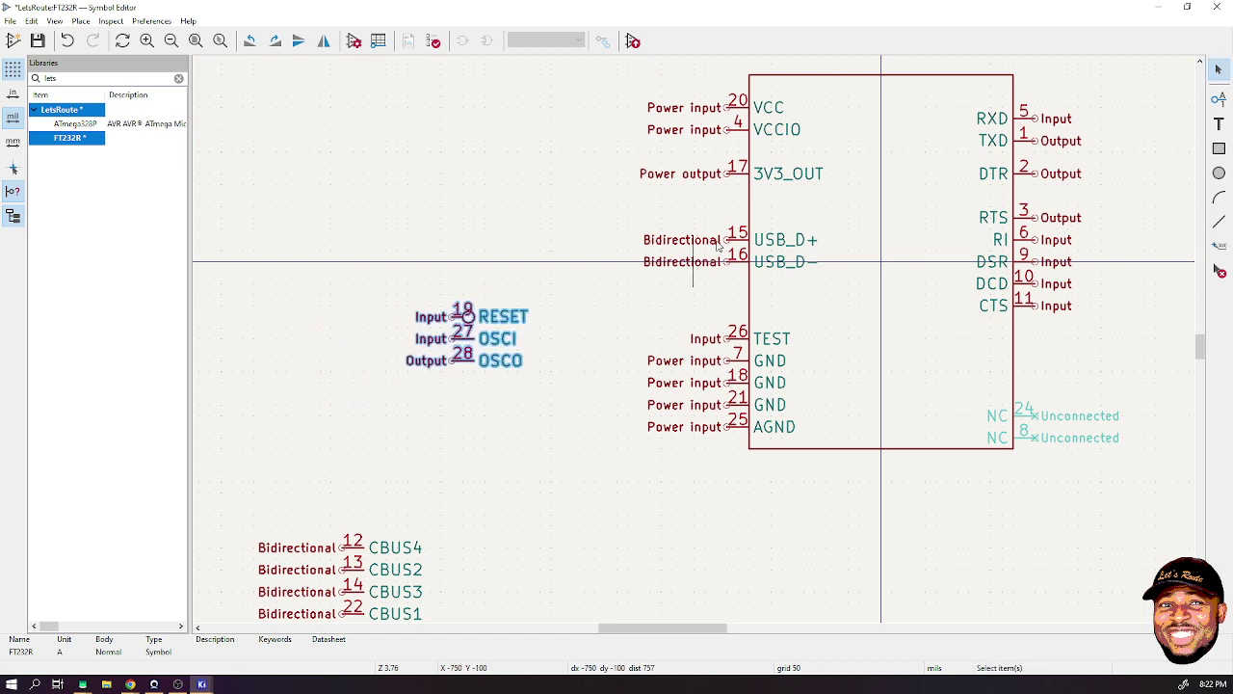
- Raise USB_D+ and USB_D− two rows and attach RESET, OSCI, OSCO beneath them
{"action": "left_click_drag", "start_coordinate": [710, 206], "coordinate": [761, 283]}
{"action": "key", "text": "m"}
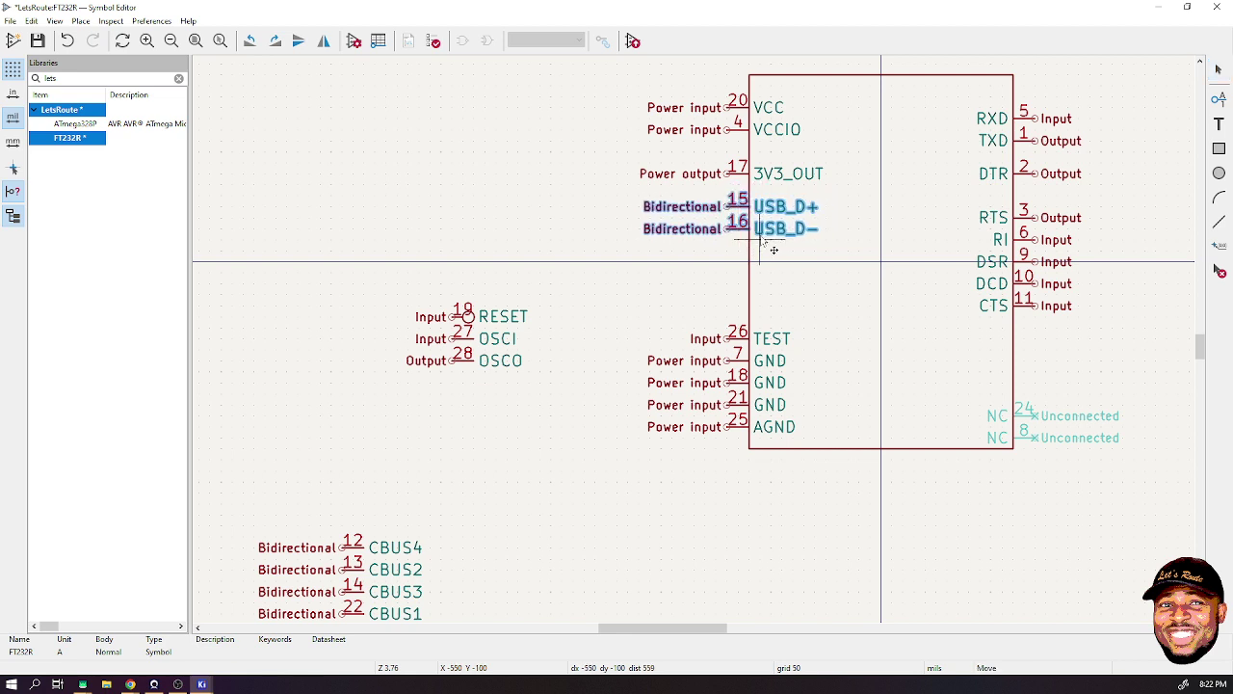
{"action": "left_click", "coordinate": [773, 250]}
{"action": "left_click_drag", "start_coordinate": [556, 280], "coordinate": [413, 380]}
{"action": "key", "text": "m"}
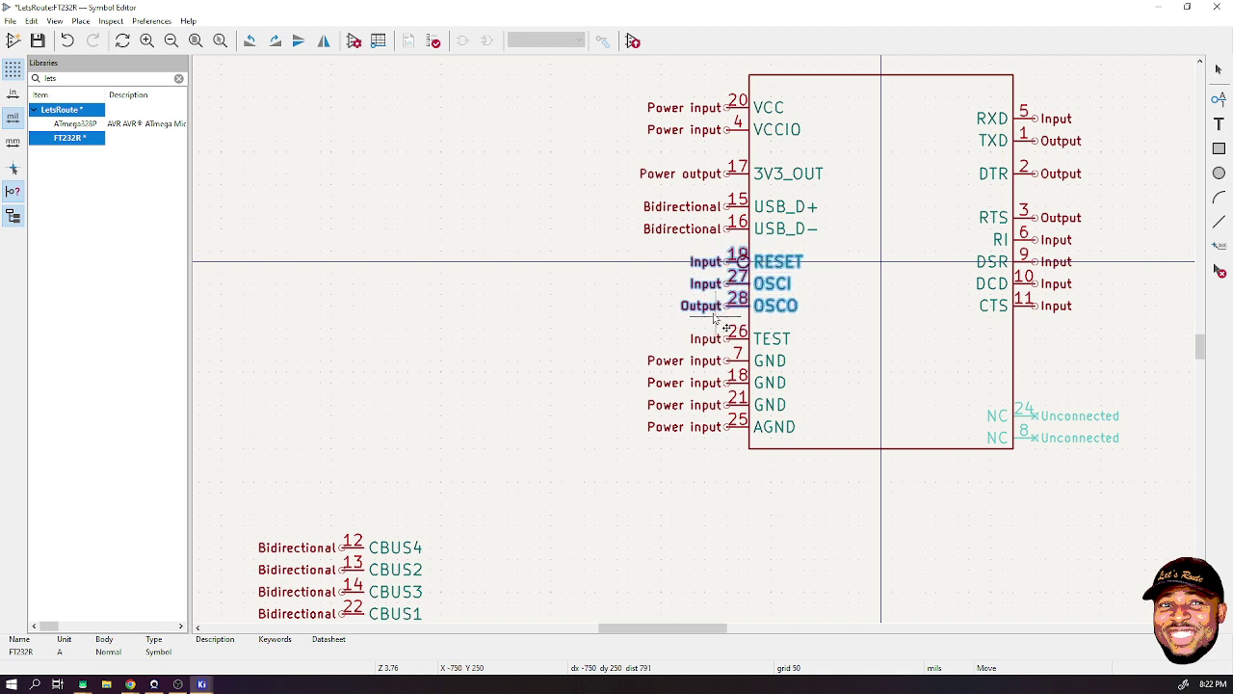
{"action": "left_click", "coordinate": [717, 321]}
{"action": "left_click", "coordinate": [473, 331]}
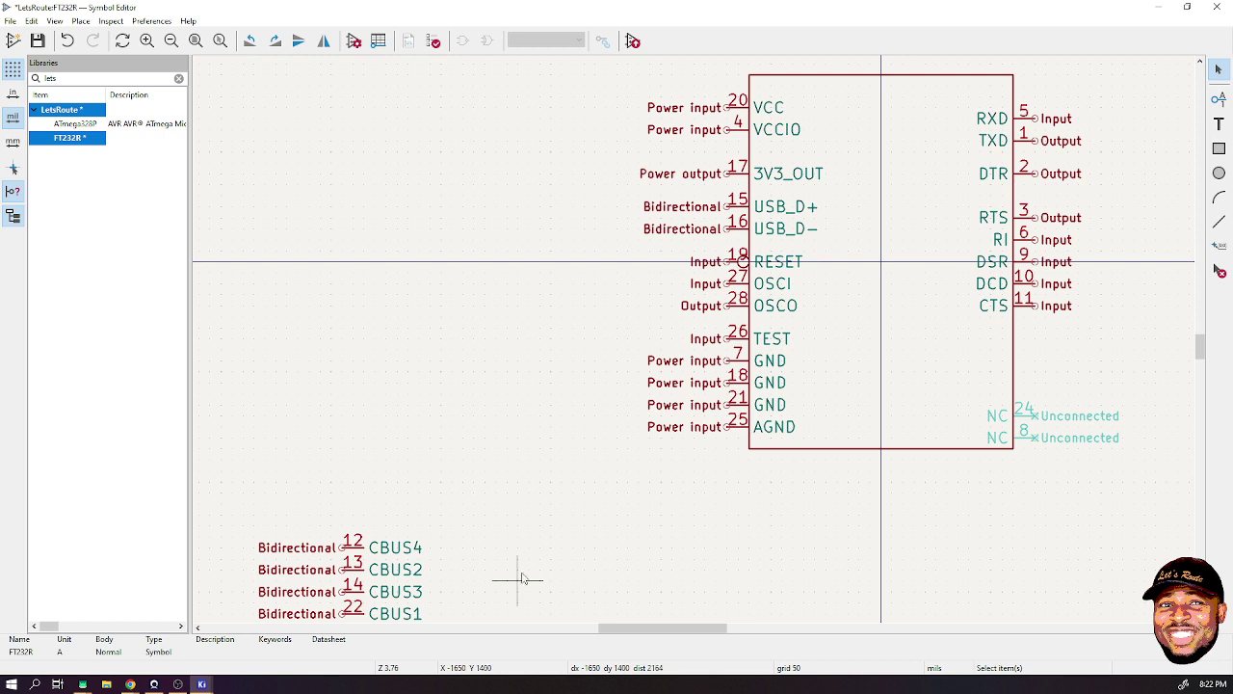
- Nudge 3V3_OUT pin 17 and the USB_D+/USB_D− pins up half a step
{"action": "left_click", "coordinate": [738, 180]}
{"action": "left_click_drag", "start_coordinate": [748, 186], "coordinate": [750, 240]}
{"action": "left_click_drag", "start_coordinate": [748, 81], "coordinate": [747, 69]}
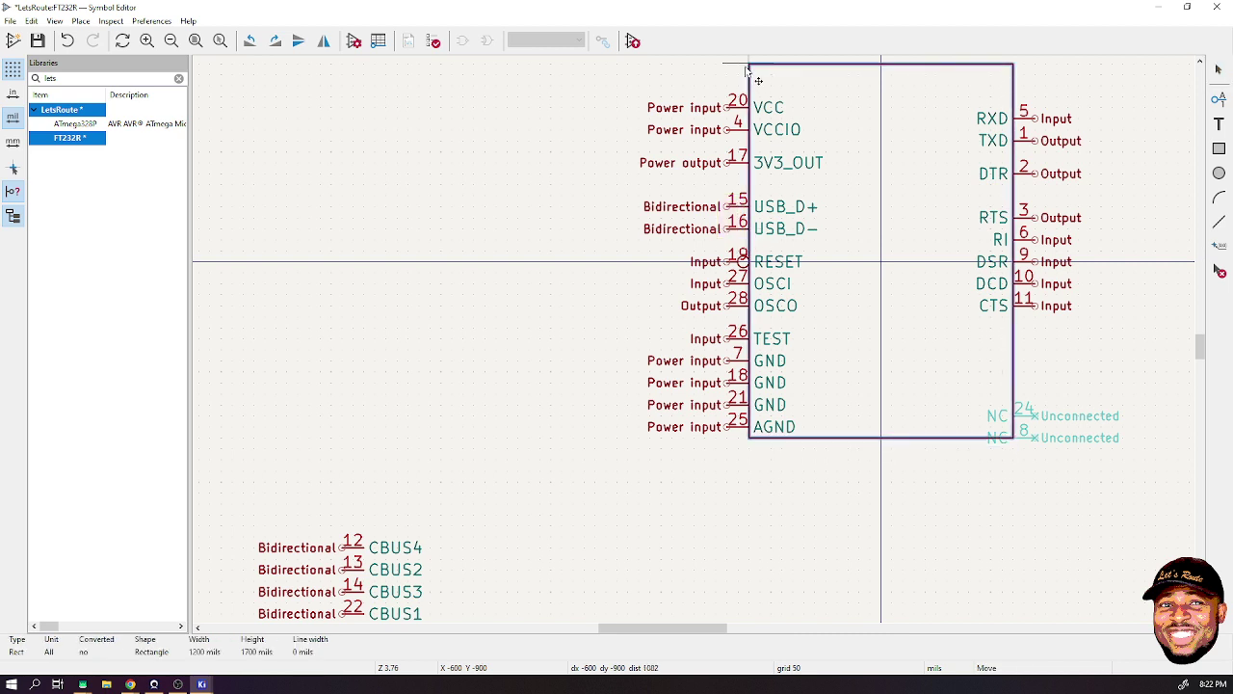
{"action": "key", "text": "Escape"}
{"action": "left_click", "coordinate": [720, 199]}
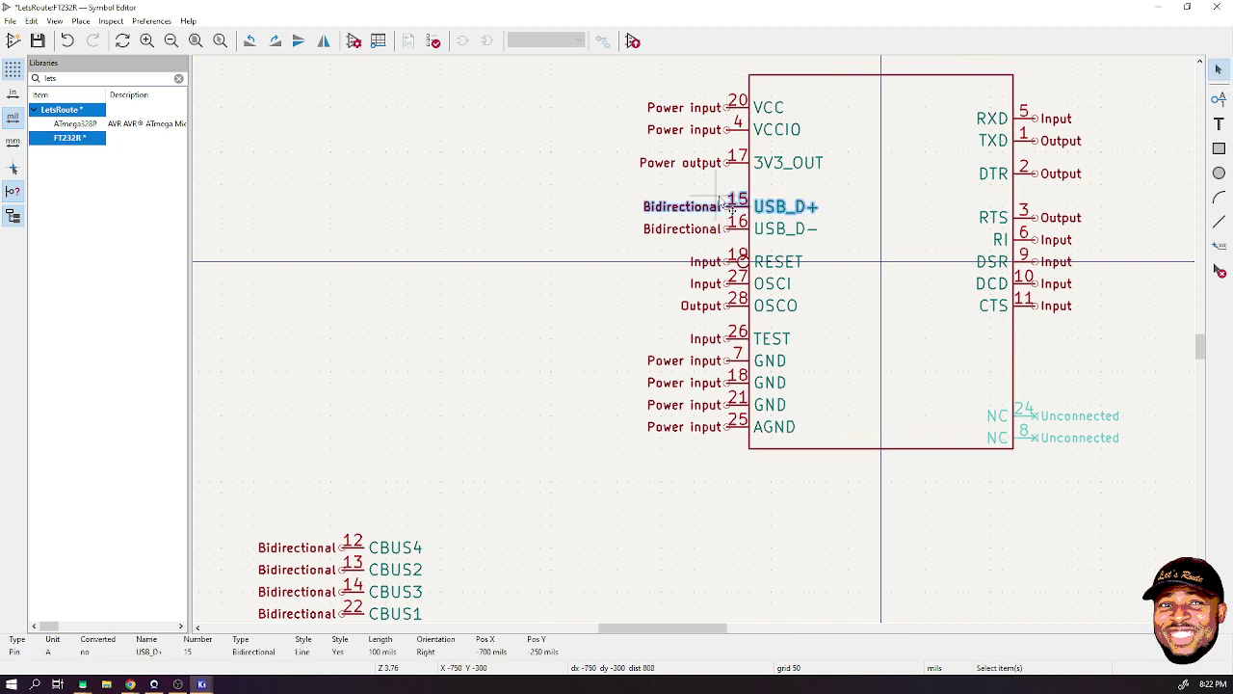
{"action": "left_click_drag", "start_coordinate": [737, 170], "coordinate": [751, 208]}
{"action": "key", "text": "Escape"}
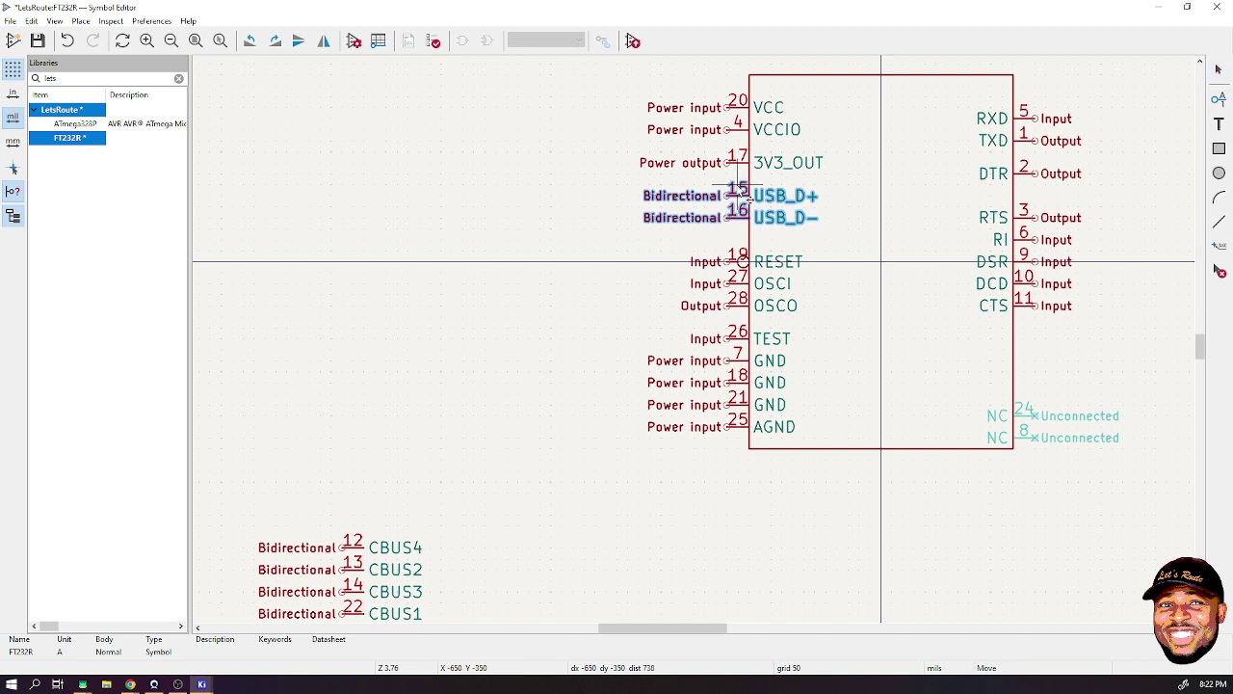
{"action": "key", "text": "Escape"}
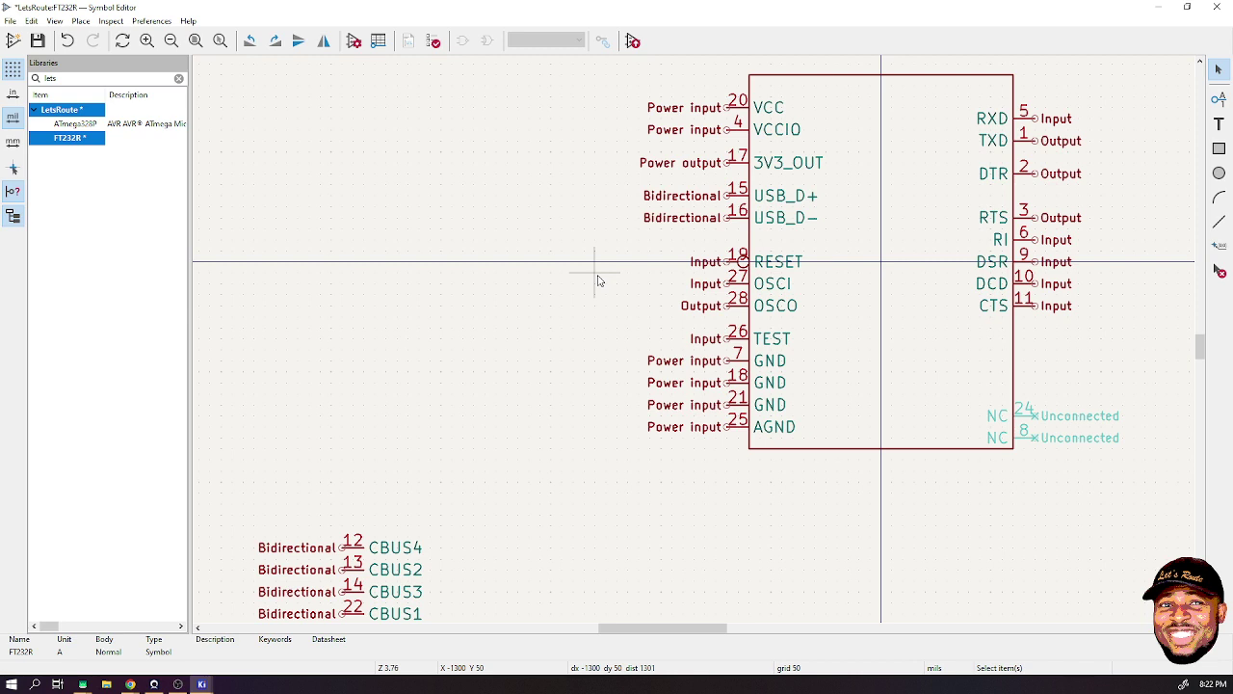
- Check the loose CBUS pins, then bring up the datasheet's UART and CBUS pin table
{"action": "scroll", "coordinate": [342, 427], "scroll_direction": "down", "scroll_amount": 1}
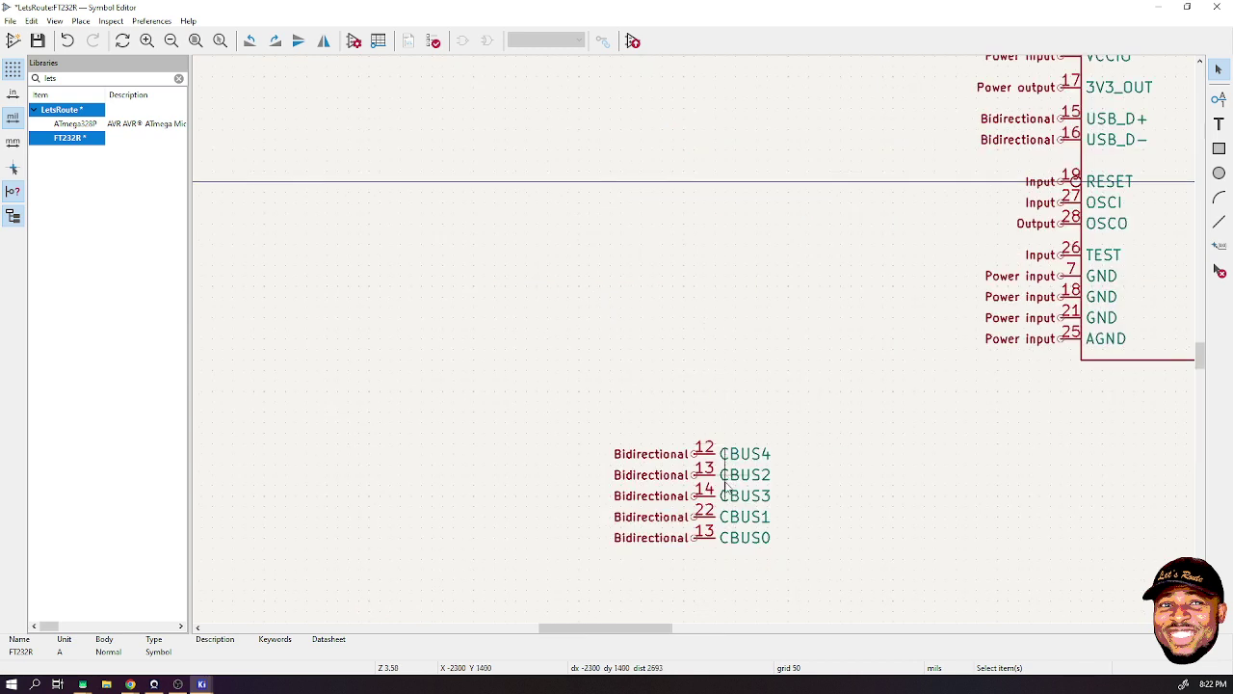
{"action": "scroll", "coordinate": [756, 508], "scroll_direction": "up", "scroll_amount": 1}
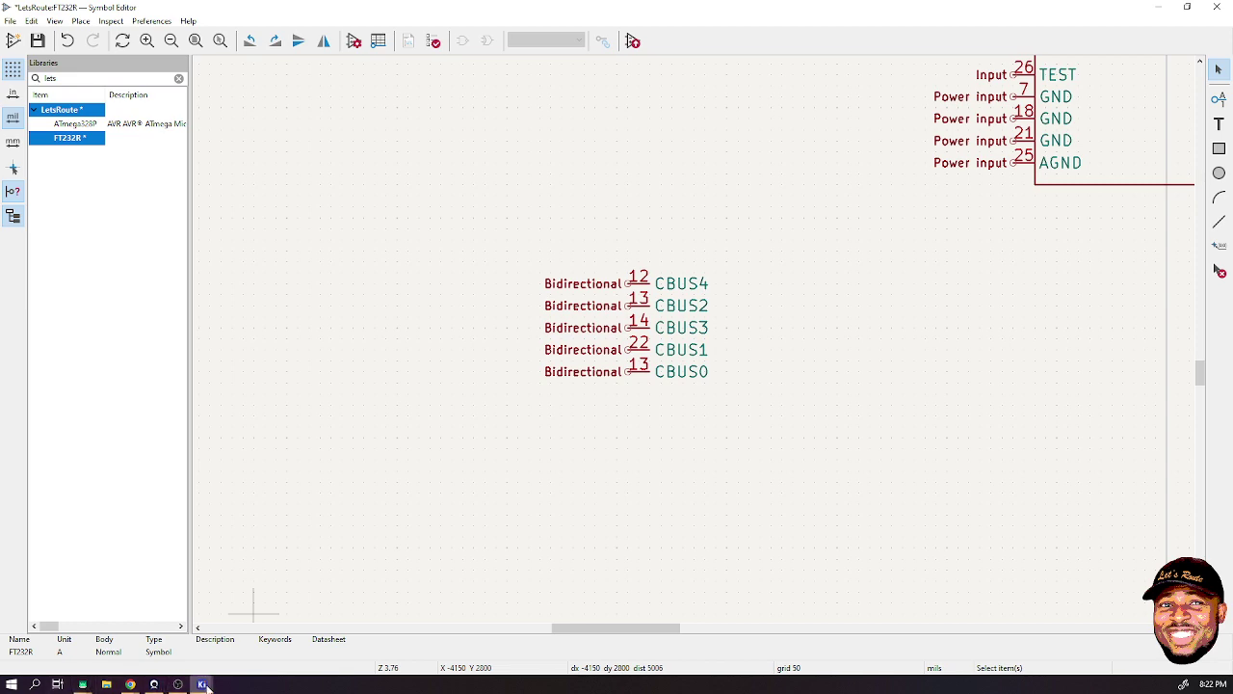
{"action": "mouse_move", "coordinate": [201, 683]}
{"action": "mouse_move", "coordinate": [130, 684]}
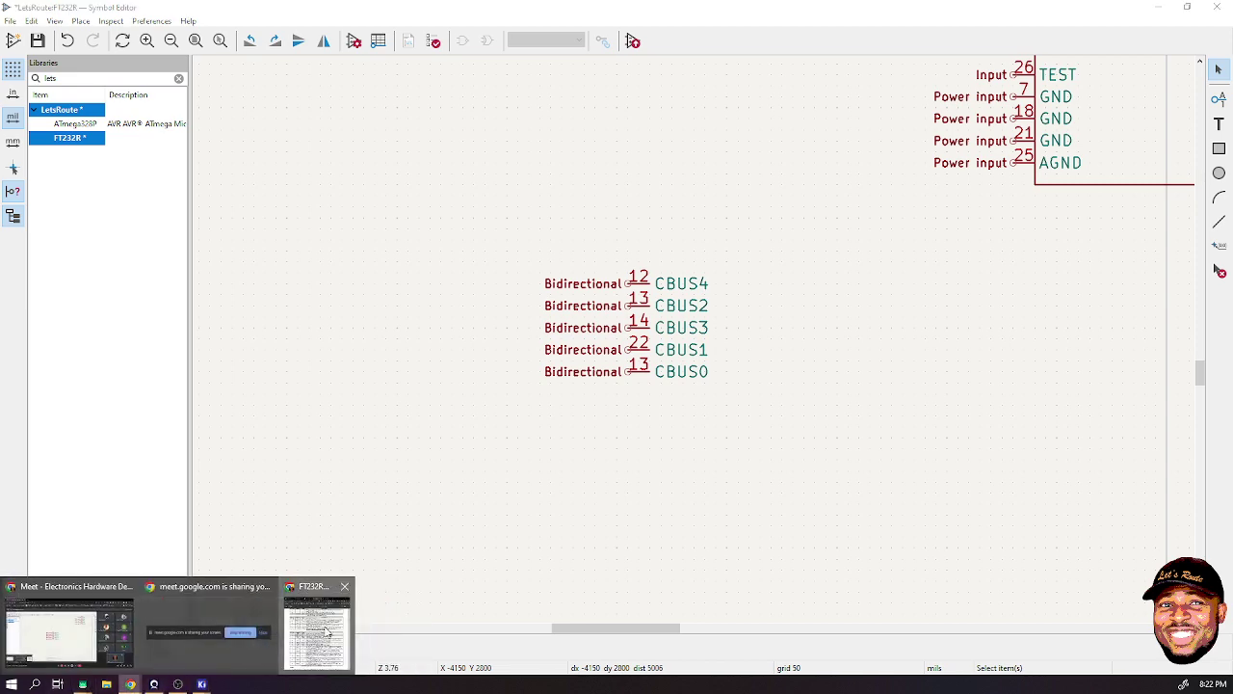
{"action": "left_click", "coordinate": [221, 628]}
{"action": "scroll", "coordinate": [302, 376], "scroll_direction": "down", "scroll_amount": 4}
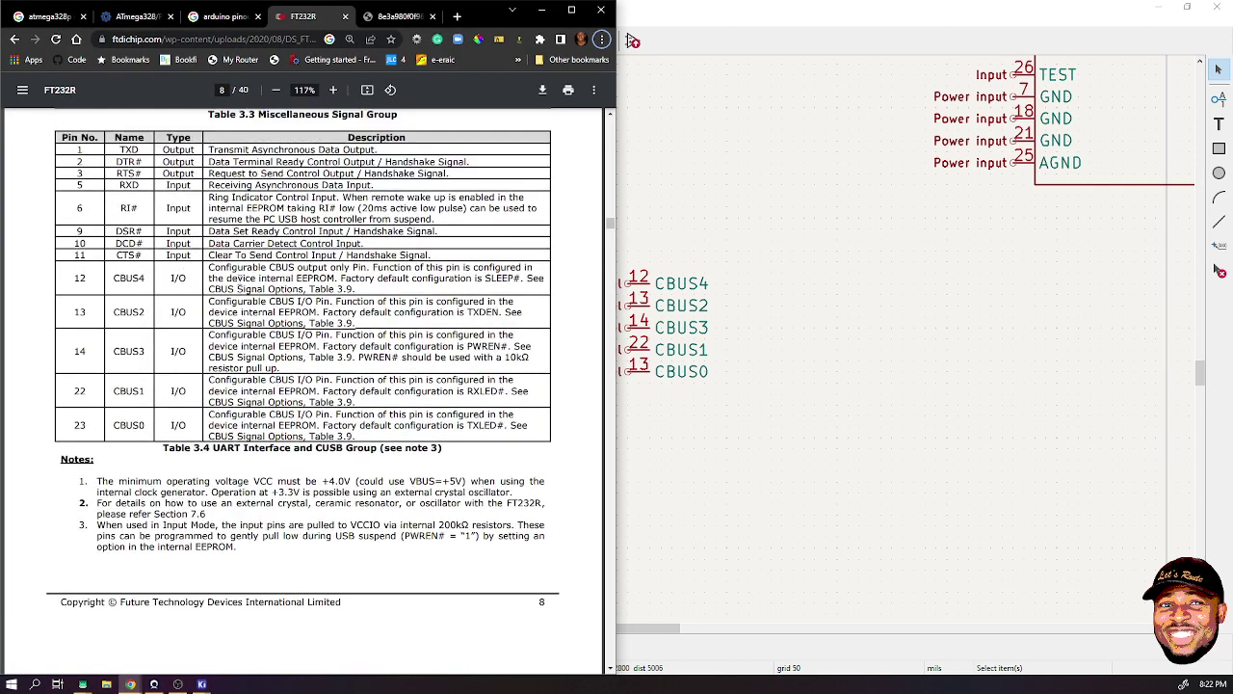
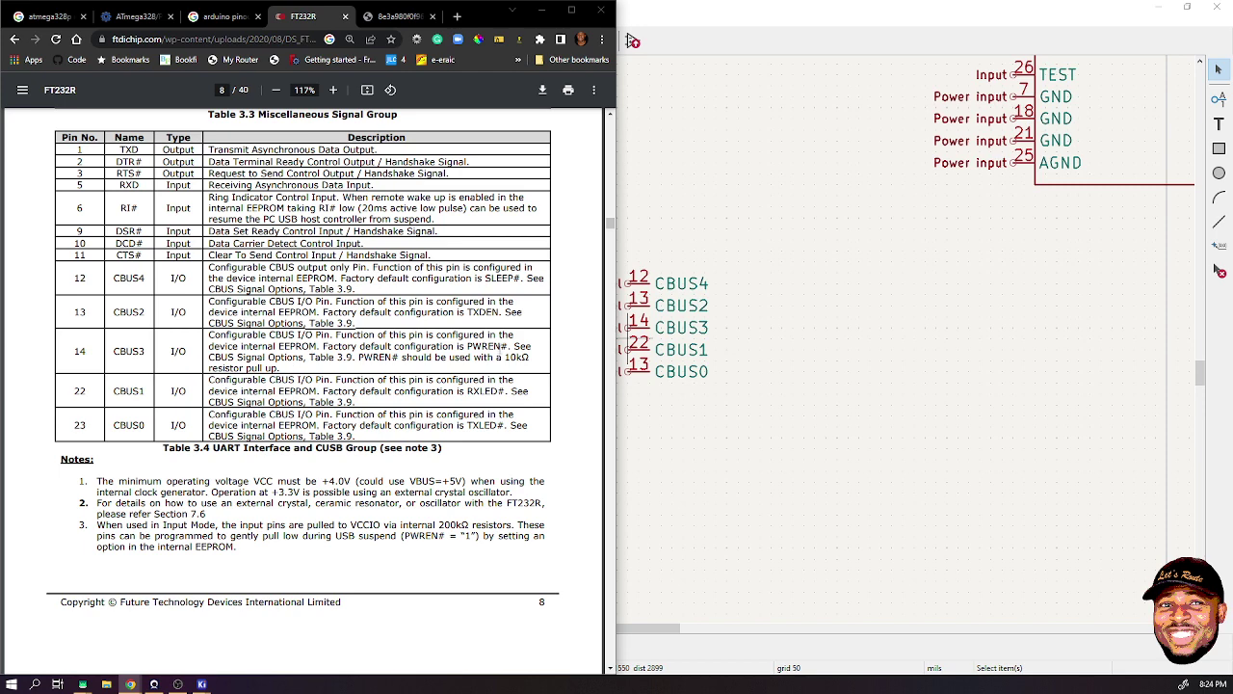
- Move the CBUS4, CBUS2 and CBUS3 pins from the left to just right of the FT232R body
{"action": "scroll", "coordinate": [696, 349], "scroll_direction": "down", "scroll_amount": 5}
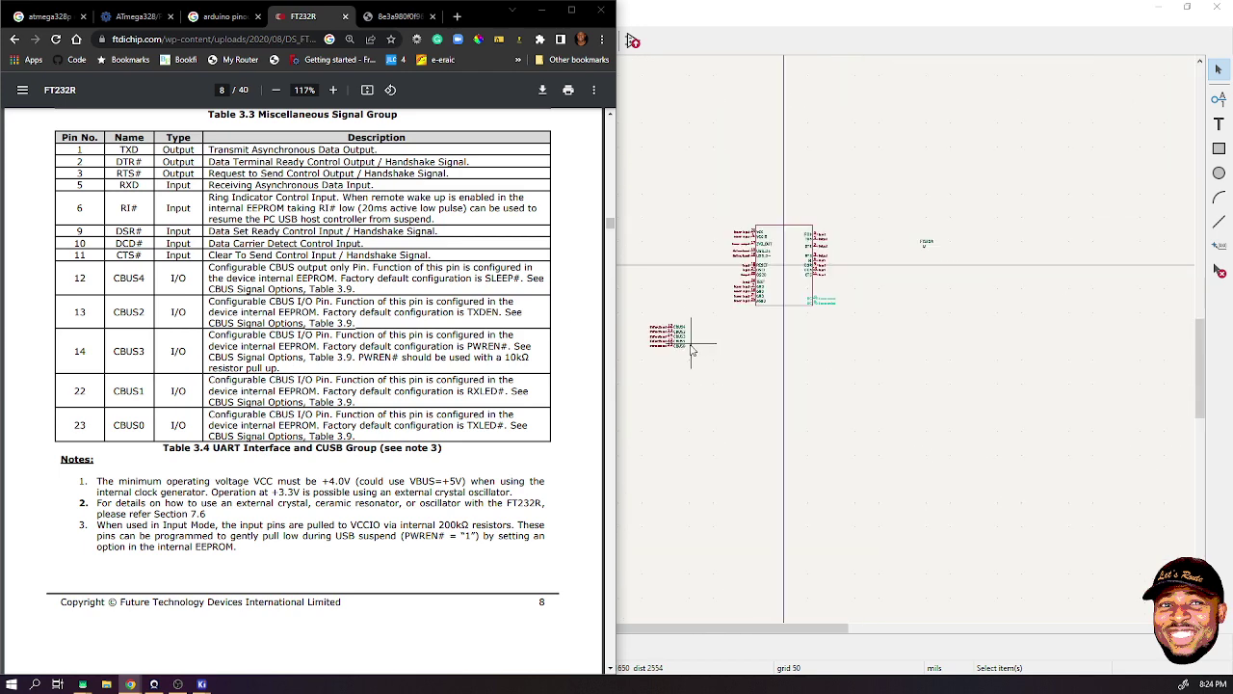
{"action": "scroll", "coordinate": [692, 350], "scroll_direction": "up", "scroll_amount": 5}
{"action": "left_click_drag", "start_coordinate": [857, 272], "coordinate": [758, 342]}
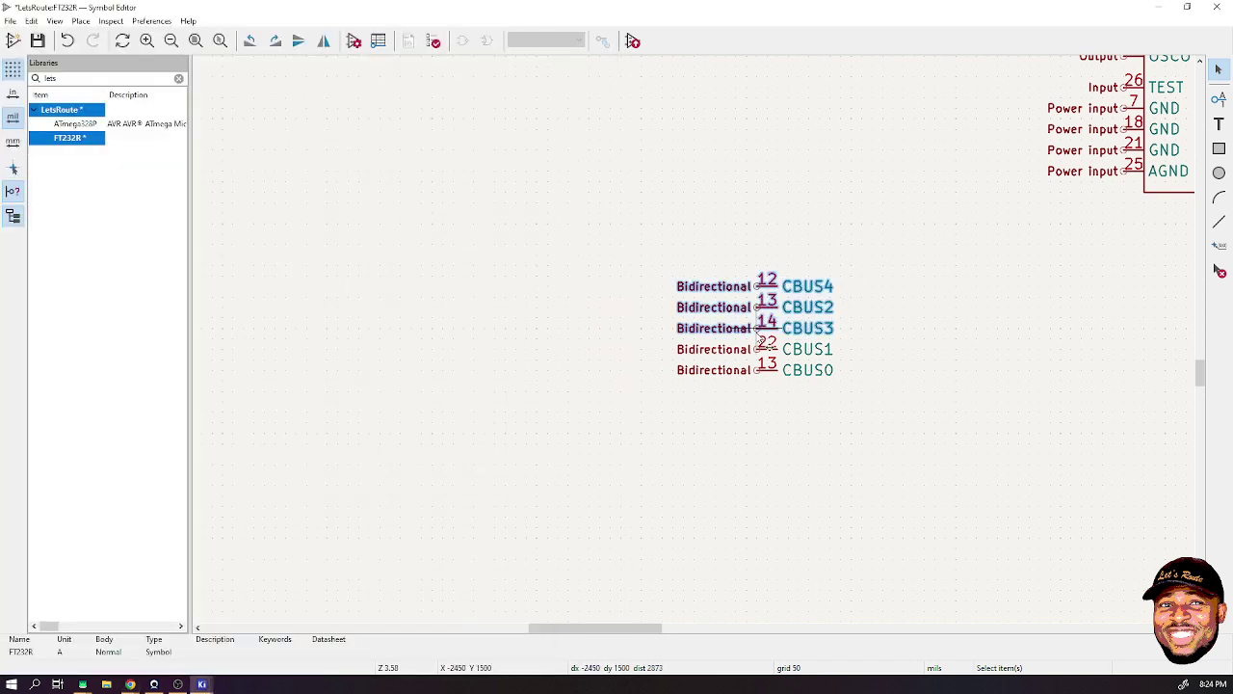
{"action": "key", "text": "m"}
{"action": "scroll", "coordinate": [706, 353], "scroll_direction": "down", "scroll_amount": 5}
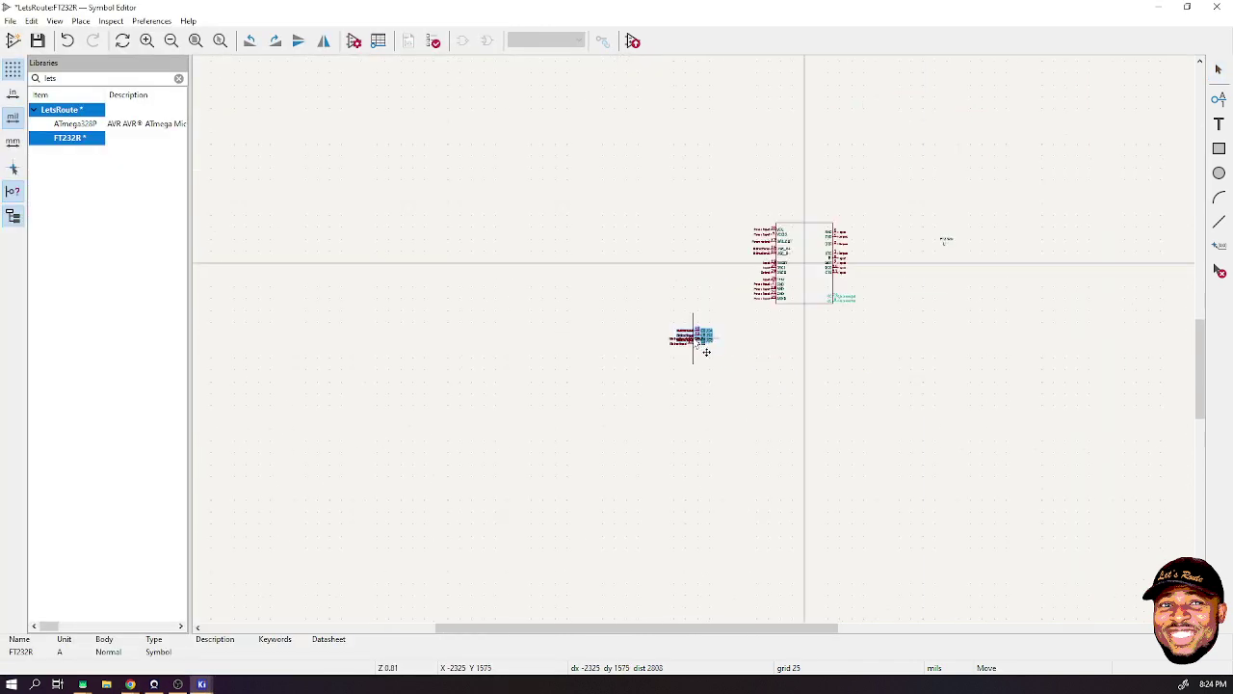
{"action": "scroll", "coordinate": [875, 286], "scroll_direction": "up", "scroll_amount": 3}
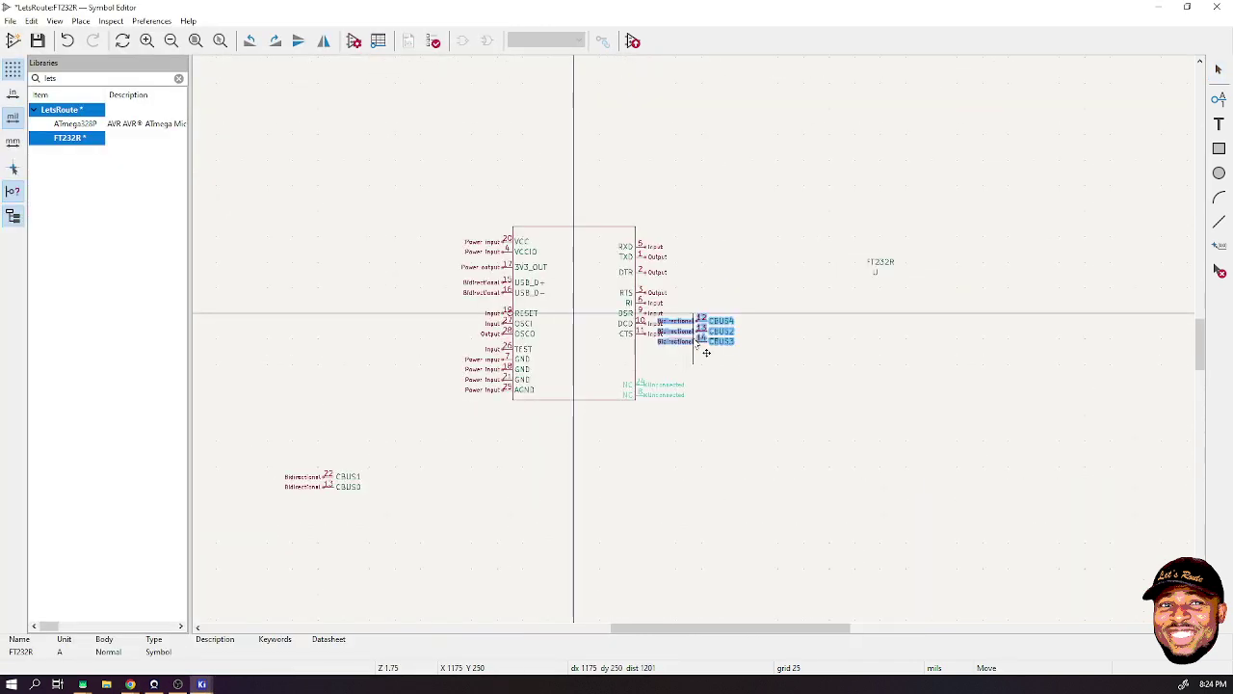
{"action": "left_click", "coordinate": [845, 397]}
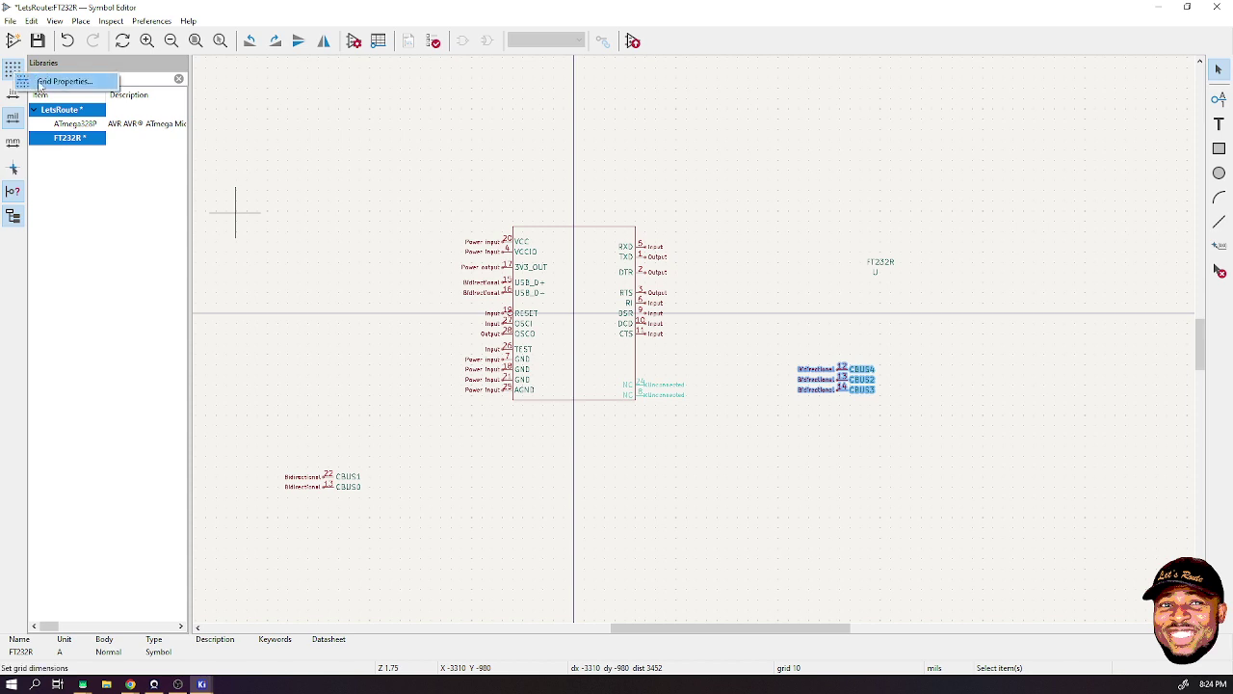
- Set the grid to 50 mils, then start moving the three CBUS pins but cancel the move
{"action": "right_click", "coordinate": [12, 68]}
{"action": "left_click", "coordinate": [127, 110]}
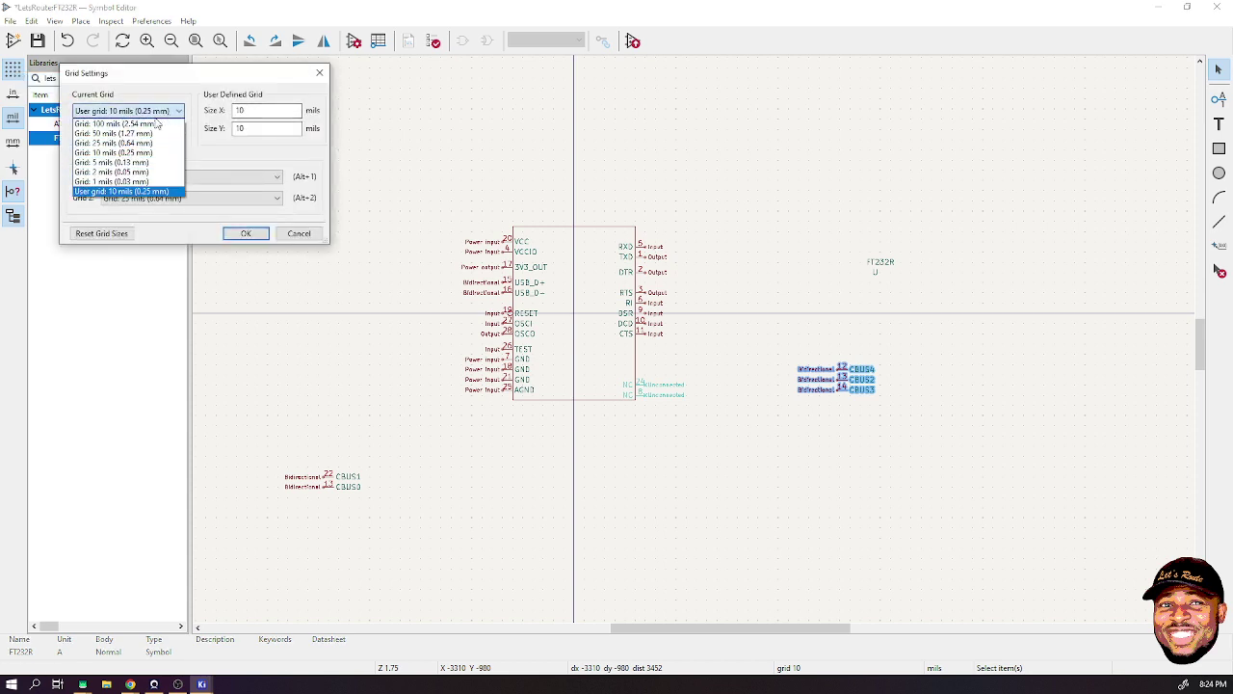
{"action": "left_click", "coordinate": [150, 144]}
{"action": "left_click", "coordinate": [246, 233]}
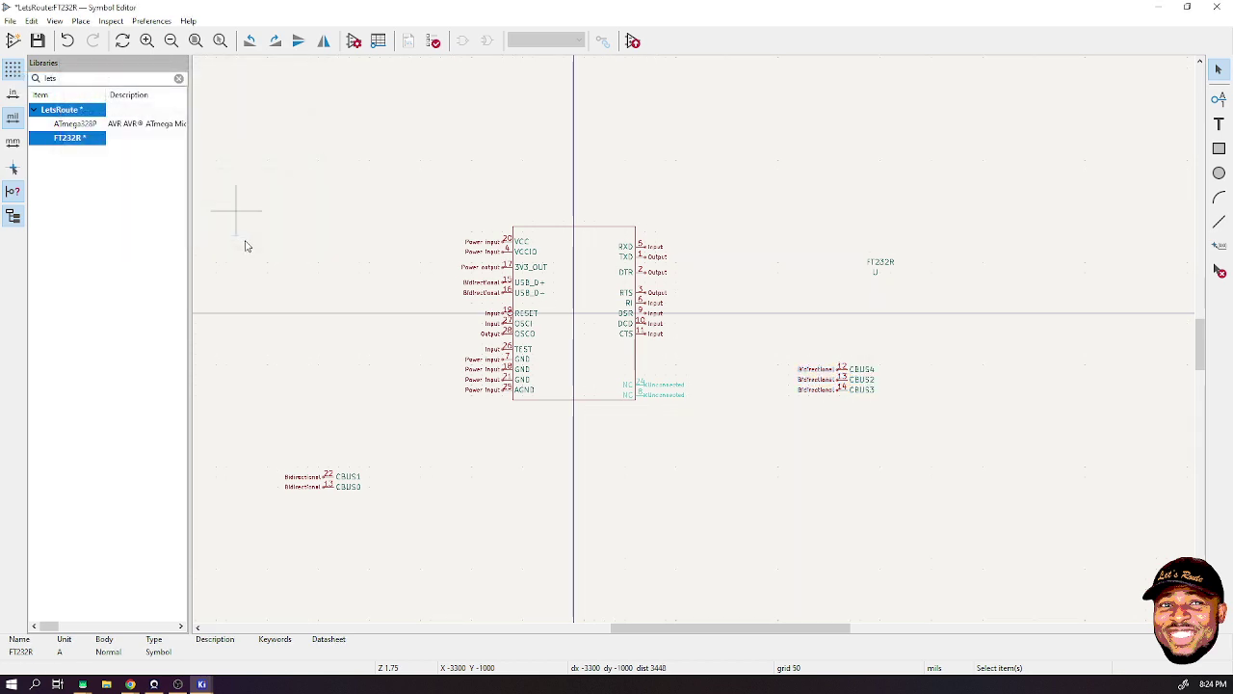
{"action": "left_click_drag", "start_coordinate": [857, 400], "coordinate": [867, 410]}
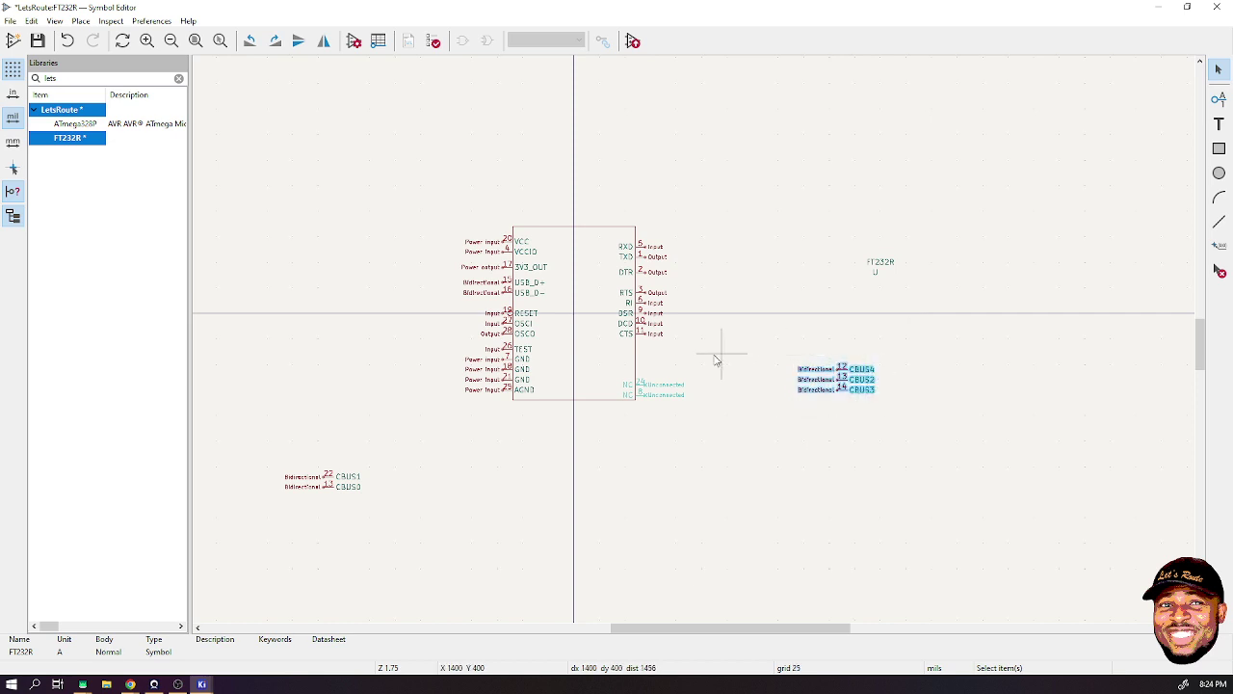
{"action": "key", "text": "m"}
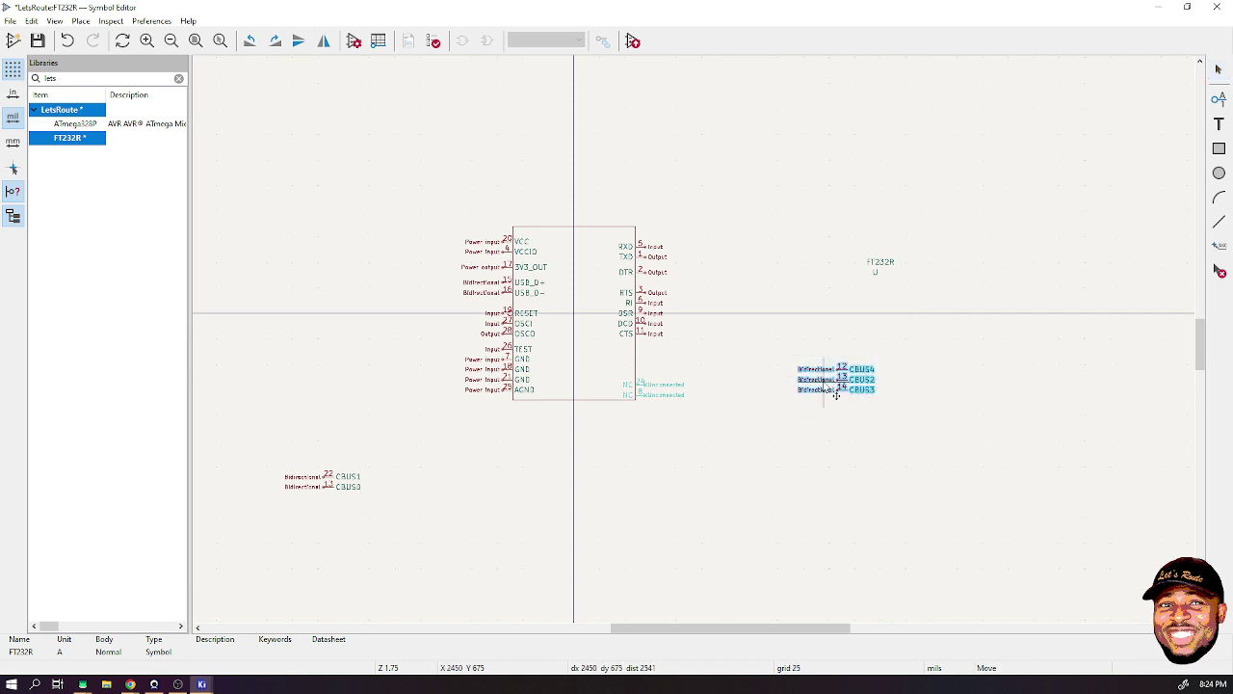
{"action": "key", "text": "Escape"}
{"action": "key", "text": "Escape"}
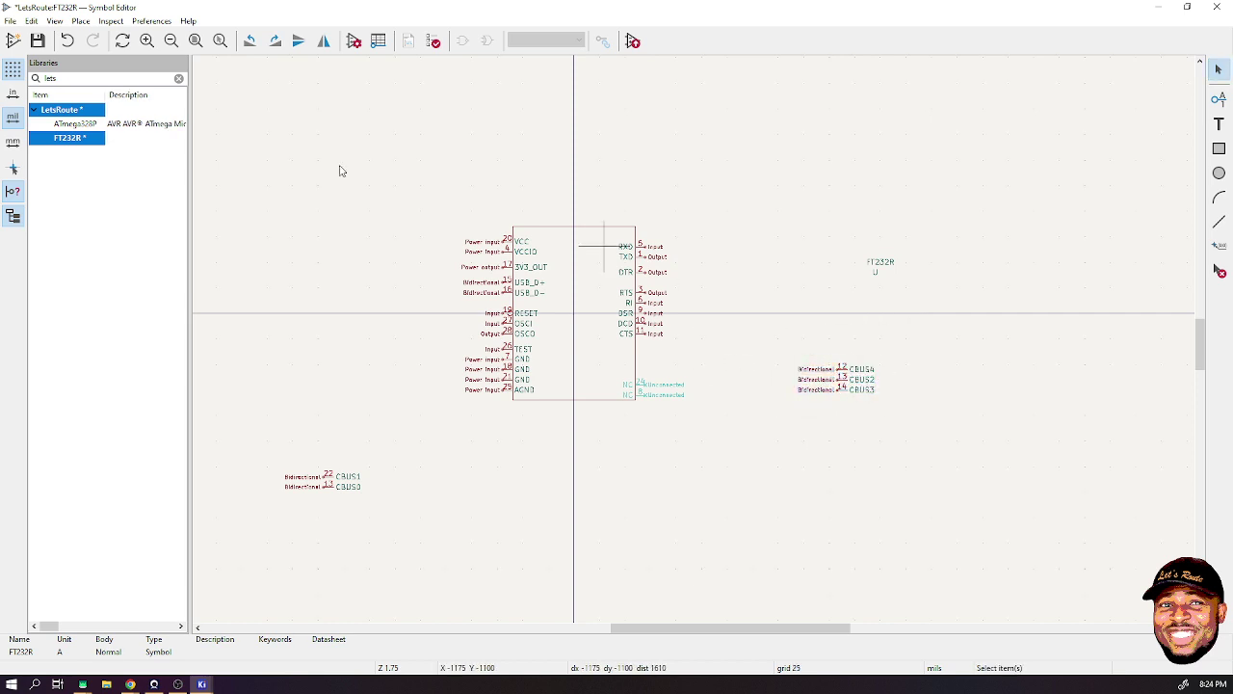
- Reapply the 50 mils grid and box-select the three CBUS pins
{"action": "left_click", "coordinate": [13, 69]}
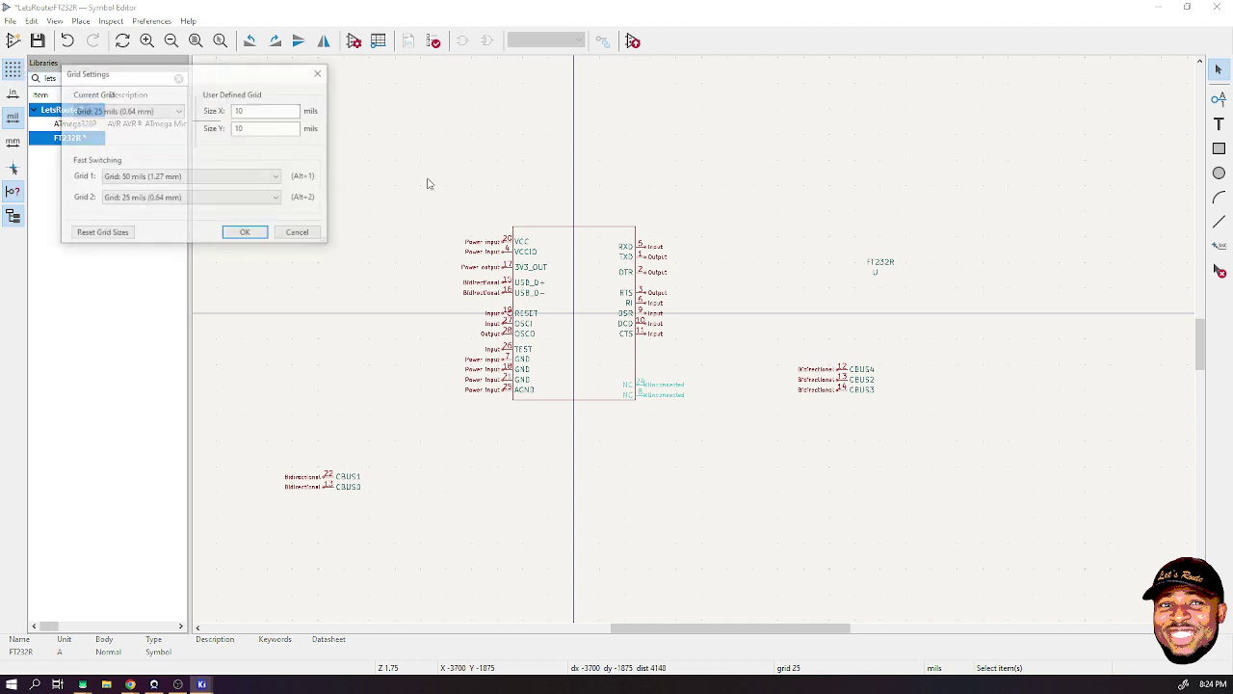
{"action": "left_click", "coordinate": [145, 113]}
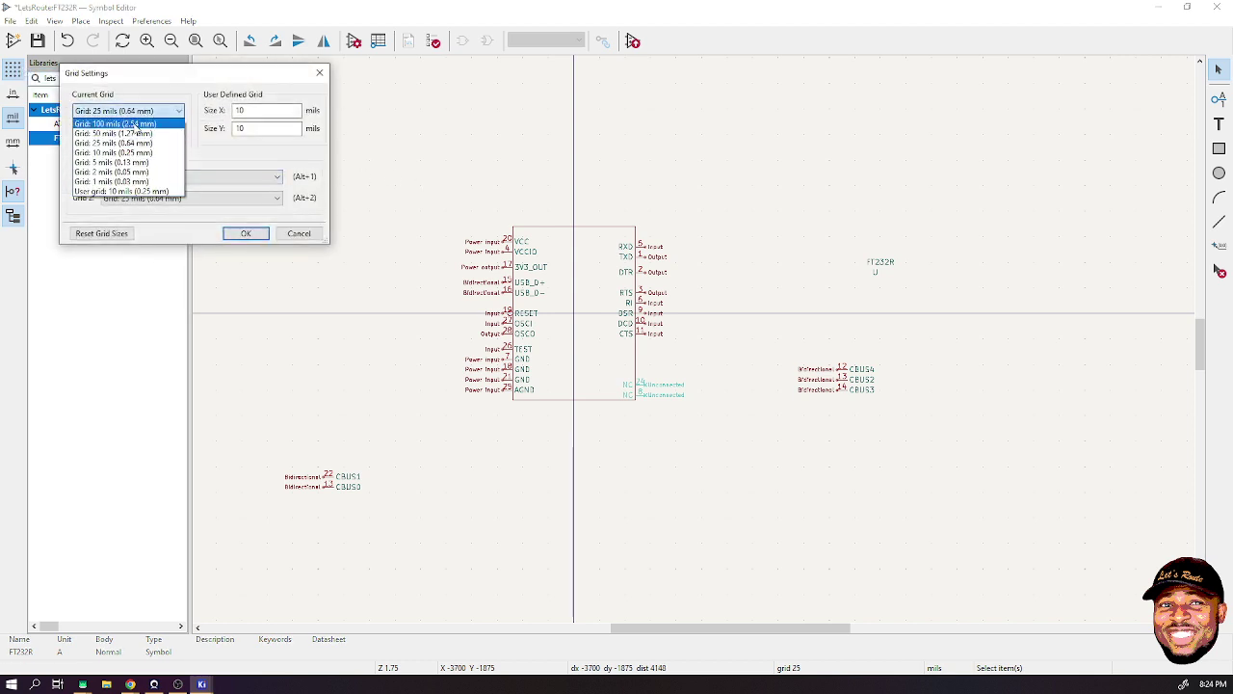
{"action": "left_click", "coordinate": [137, 133]}
{"action": "left_click", "coordinate": [246, 233]}
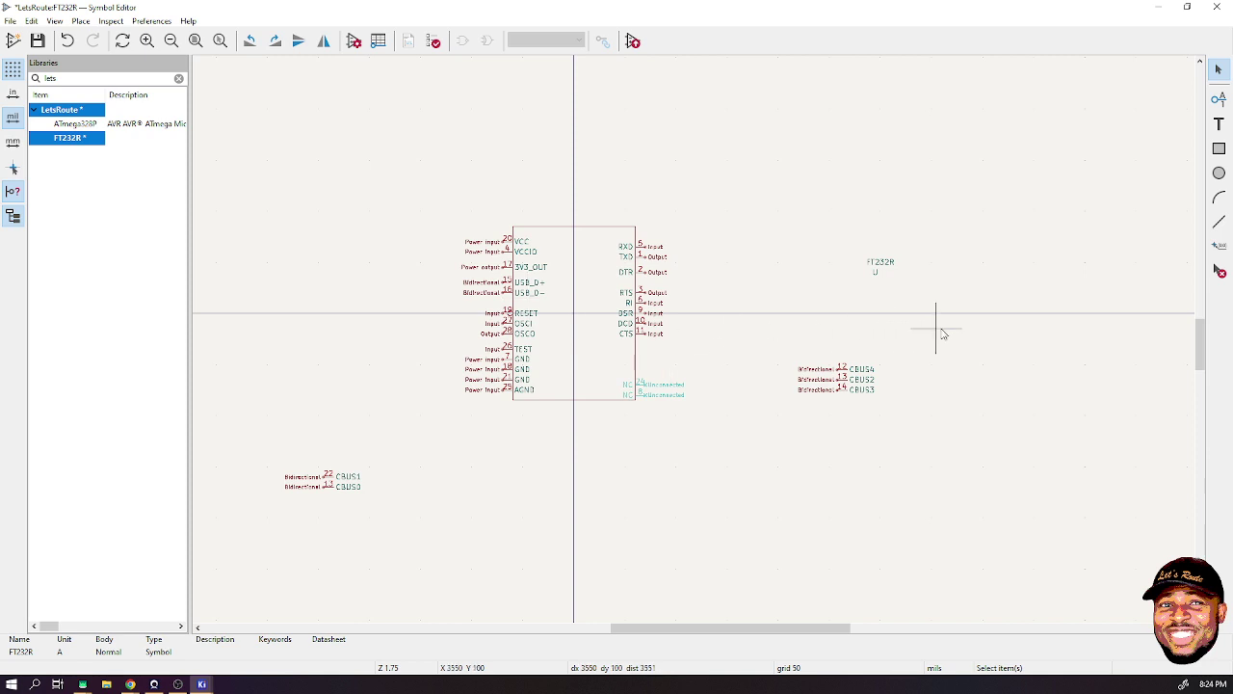
{"action": "left_click_drag", "start_coordinate": [943, 333], "coordinate": [771, 458]}
- Rotate the CBUS pins to face outward and place them on the body's right edge
{"action": "key", "text": "m"}
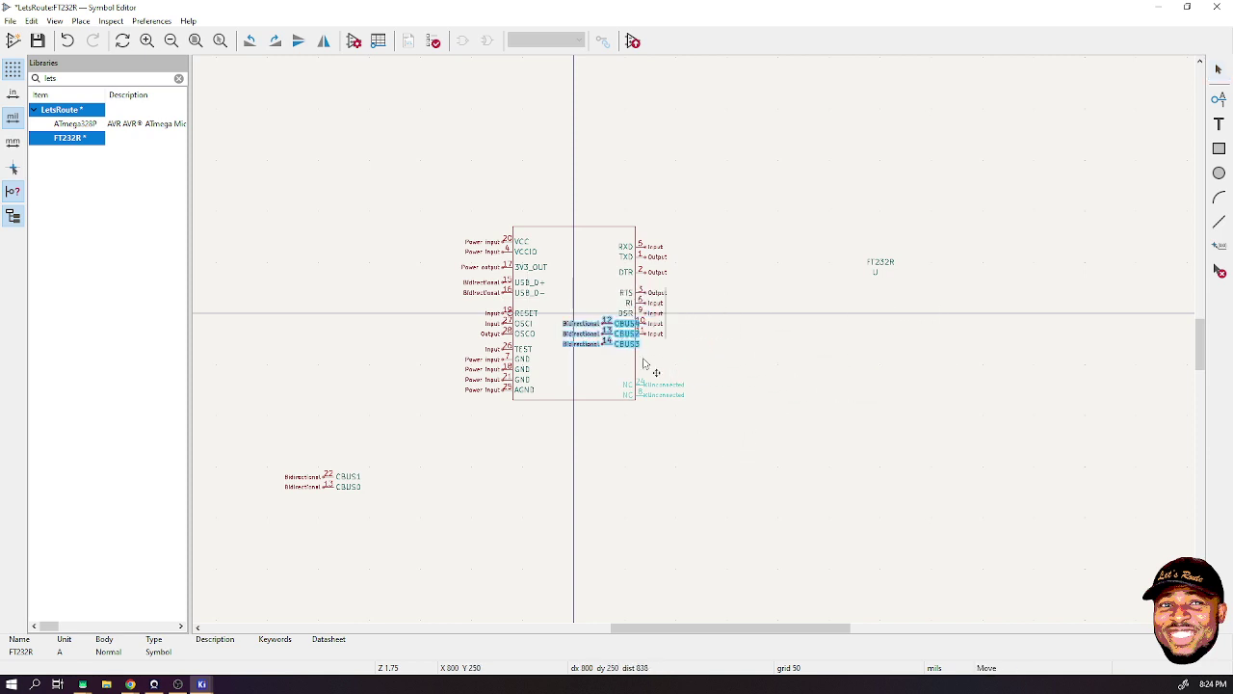
{"action": "scroll", "coordinate": [645, 363], "scroll_direction": "up", "scroll_amount": 4}
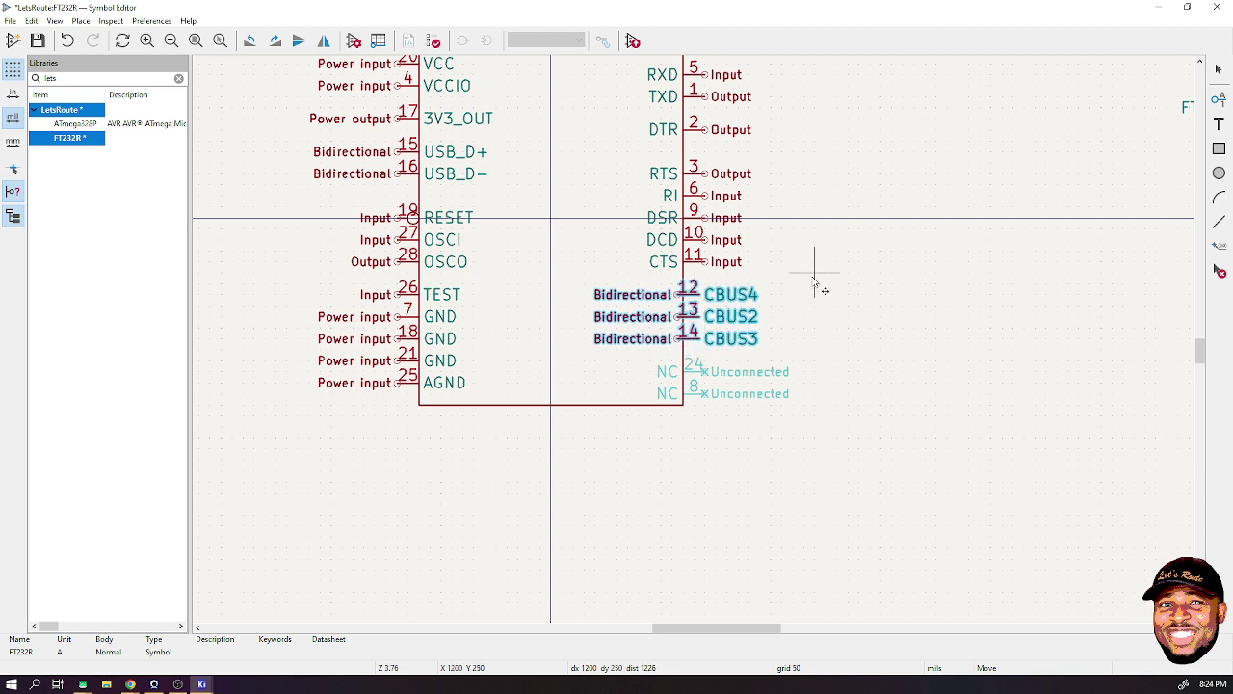
{"action": "key", "text": "r"}
{"action": "key", "text": "r"}
{"action": "left_click", "coordinate": [771, 289]}
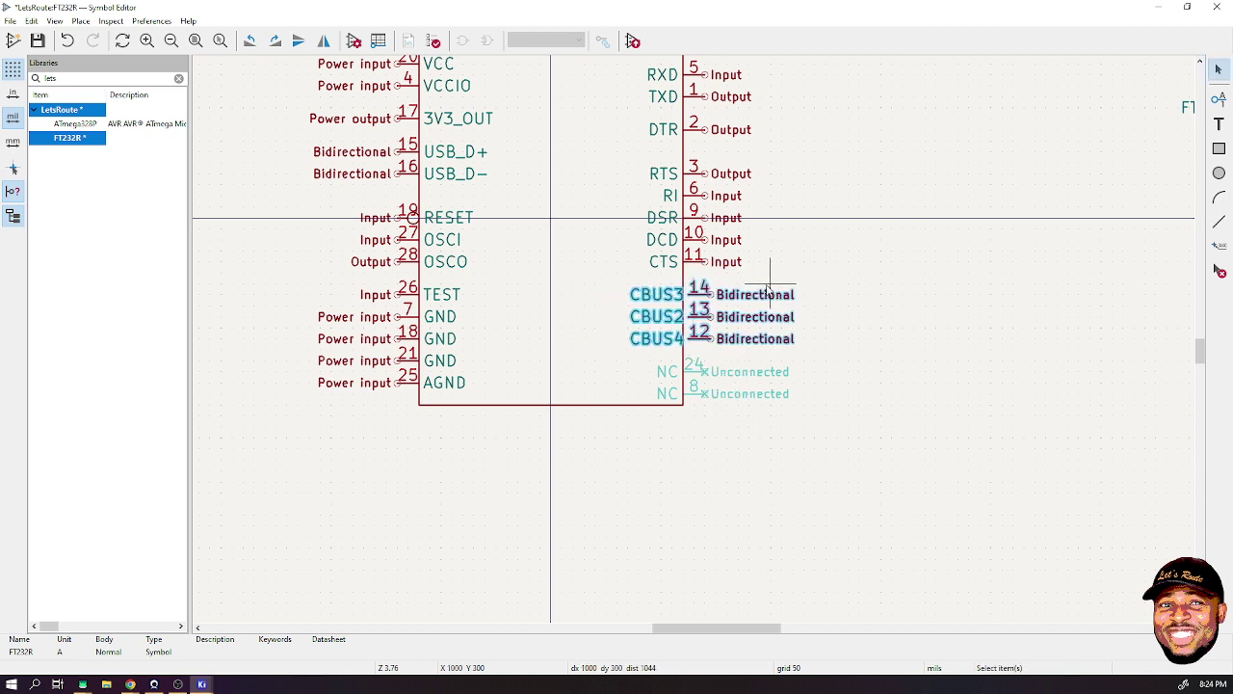
{"action": "key", "text": "m"}
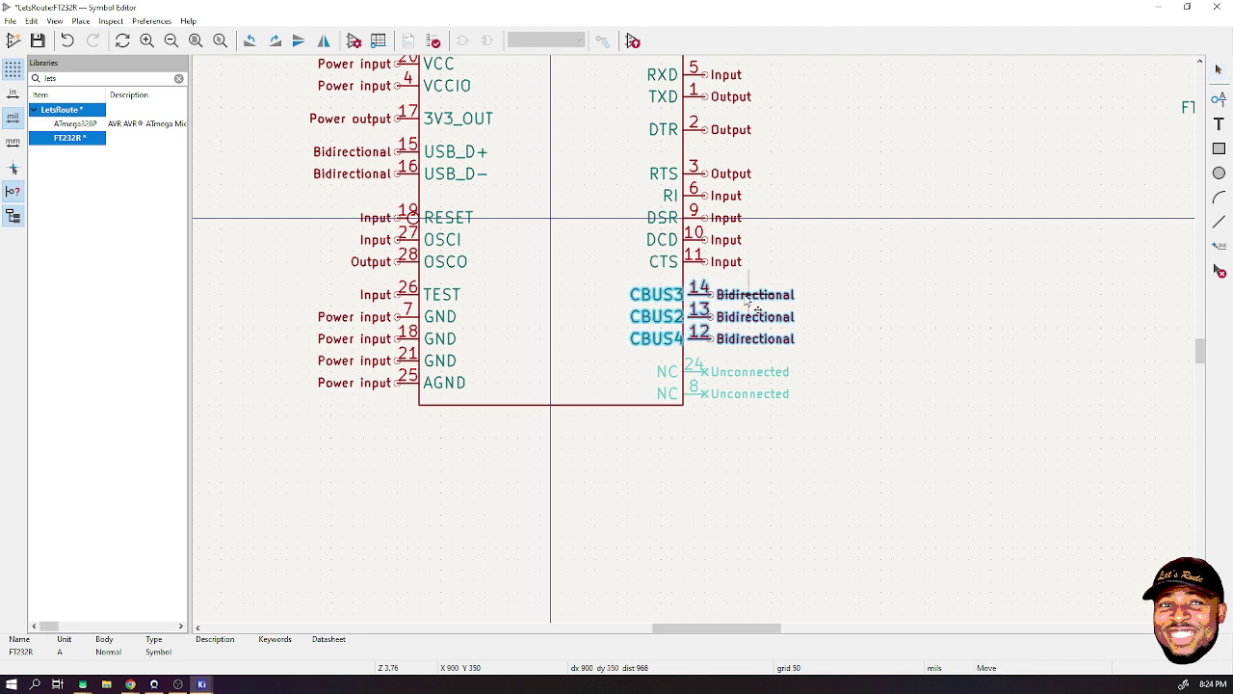
{"action": "left_click", "coordinate": [742, 303]}
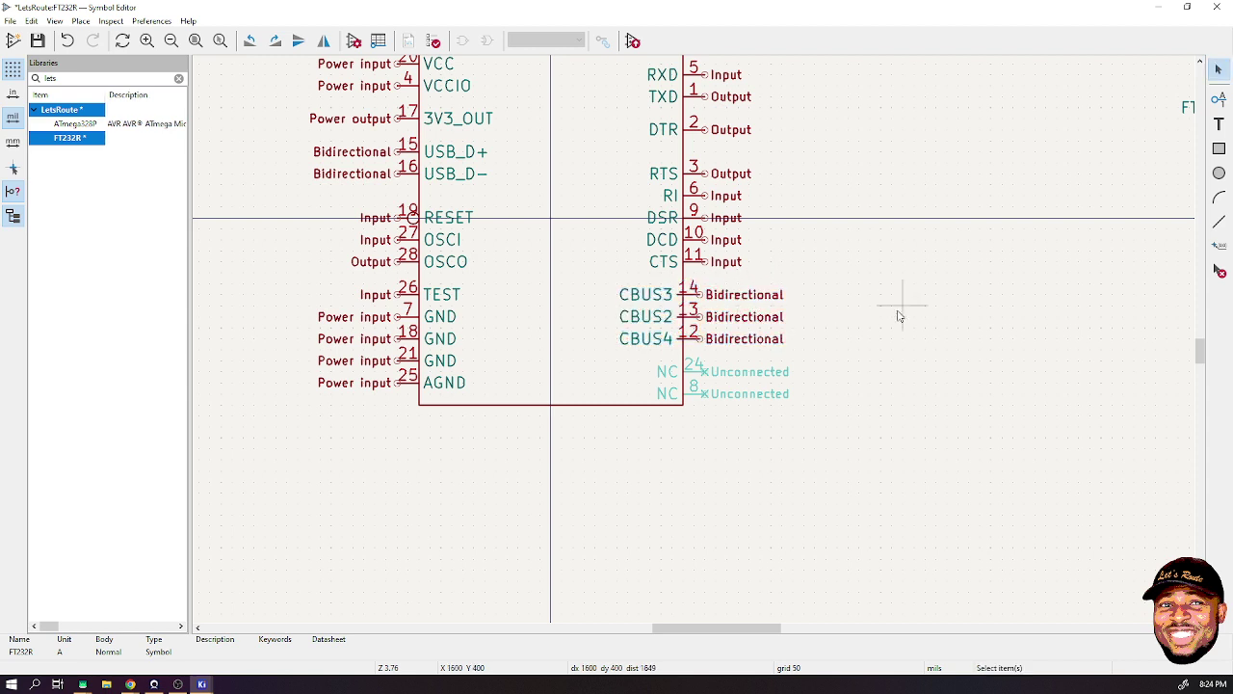
- Set CBUS3 aside to the right and bring CBUS2 back under CBUS4 below CTS
{"action": "left_click_drag", "start_coordinate": [749, 286], "coordinate": [707, 328]}
{"action": "left_click", "coordinate": [930, 445]}
{"action": "left_click", "coordinate": [962, 358]}
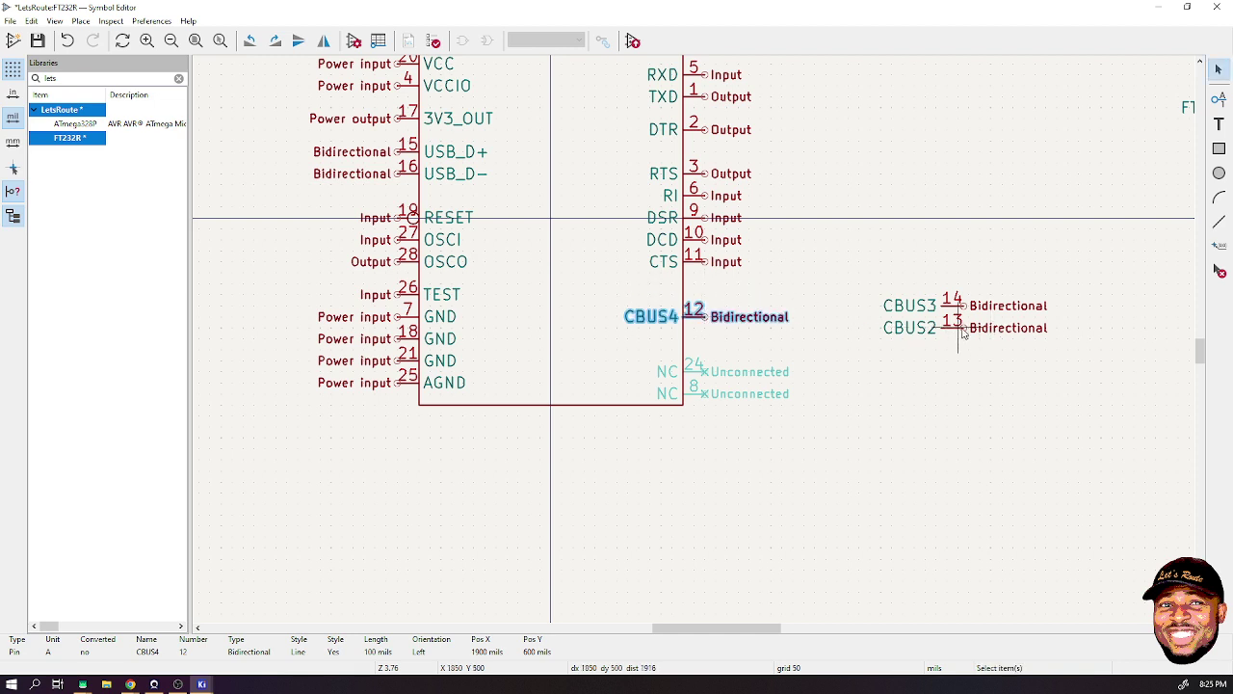
{"action": "left_click_drag", "start_coordinate": [960, 334], "coordinate": [703, 344]}
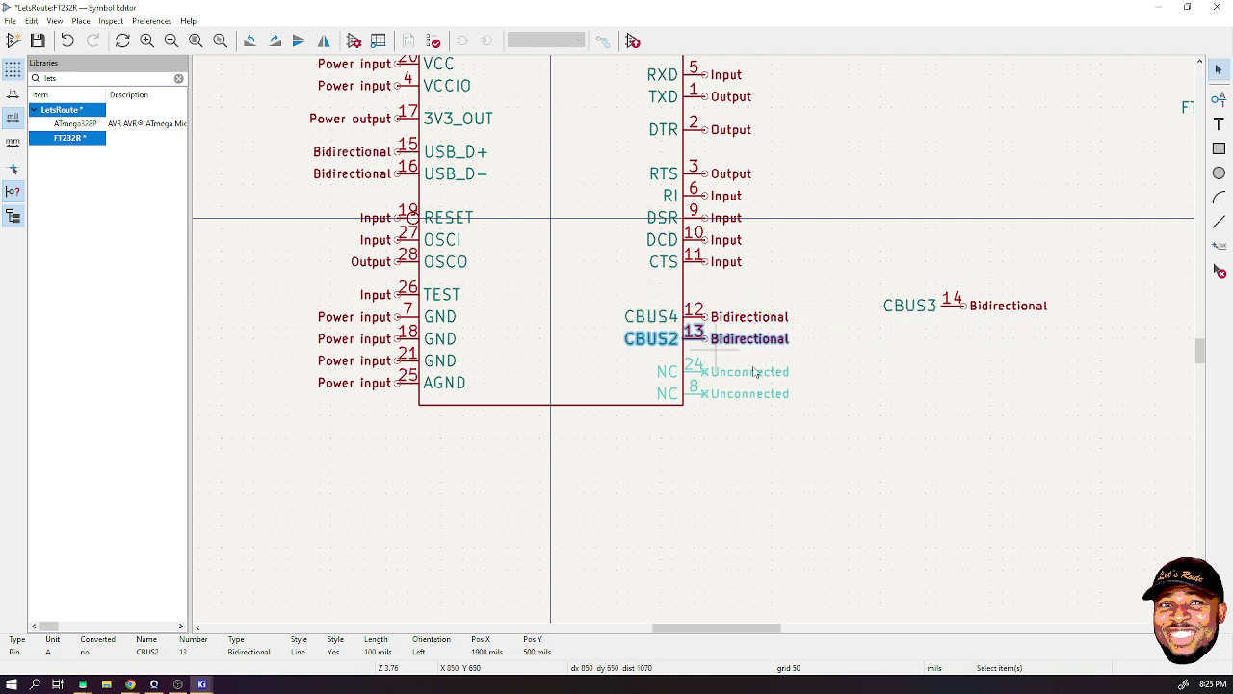
- Stretch the FT232R body rectangle taller to 2000 mils
{"action": "left_click", "coordinate": [560, 405]}
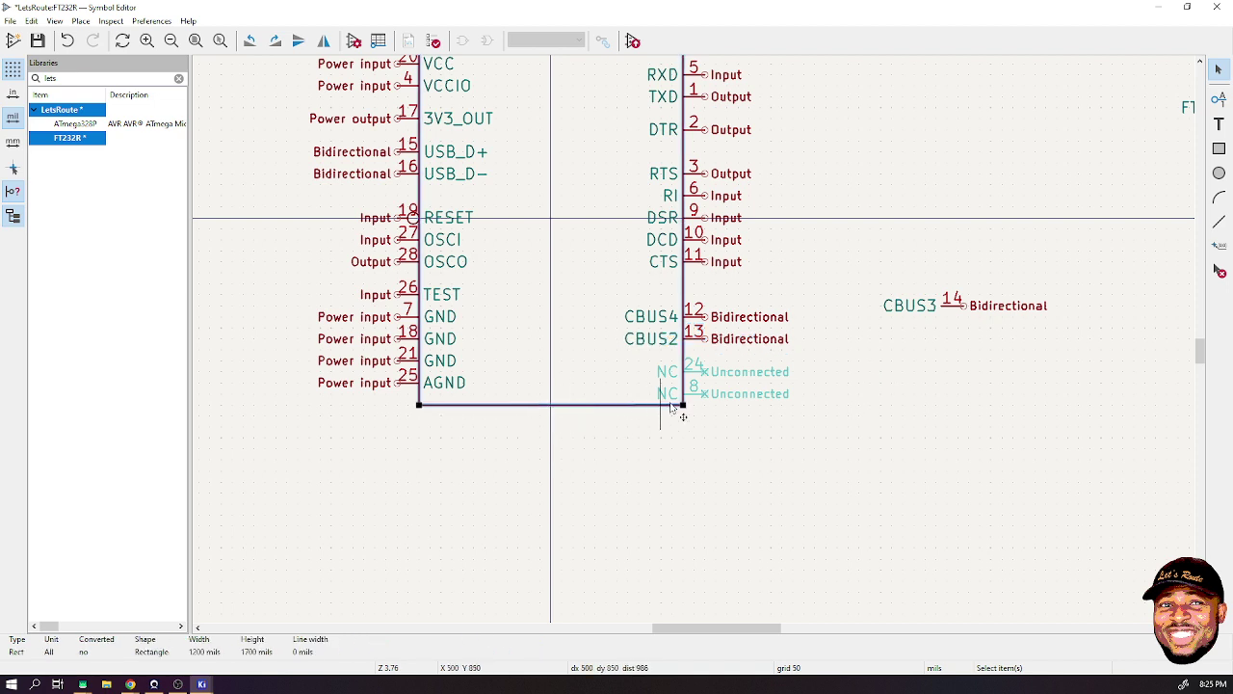
{"action": "left_click_drag", "start_coordinate": [684, 407], "coordinate": [685, 471]}
{"action": "left_click", "coordinate": [811, 458]}
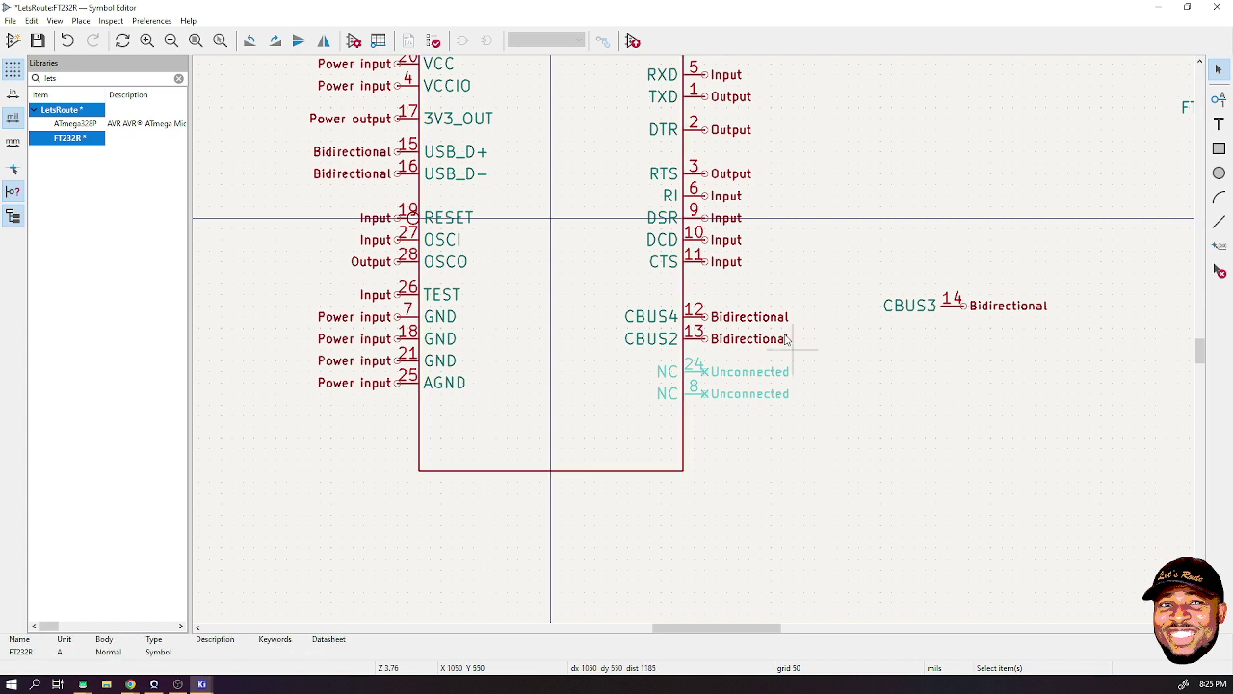
- Move pins 12, 13, 24 and 8 lower down the body's right edge
{"action": "left_click_drag", "start_coordinate": [778, 302], "coordinate": [722, 416]}
{"action": "key", "text": "m"}
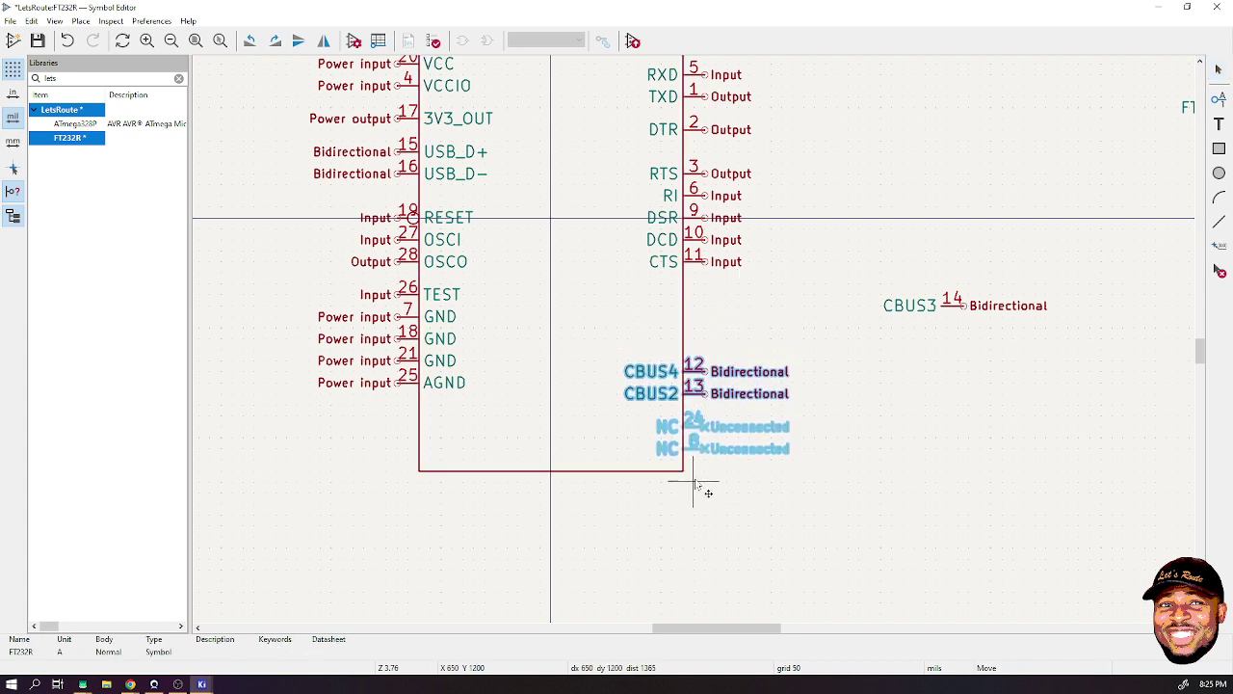
{"action": "left_click", "coordinate": [697, 483]}
{"action": "left_click", "coordinate": [853, 439]}
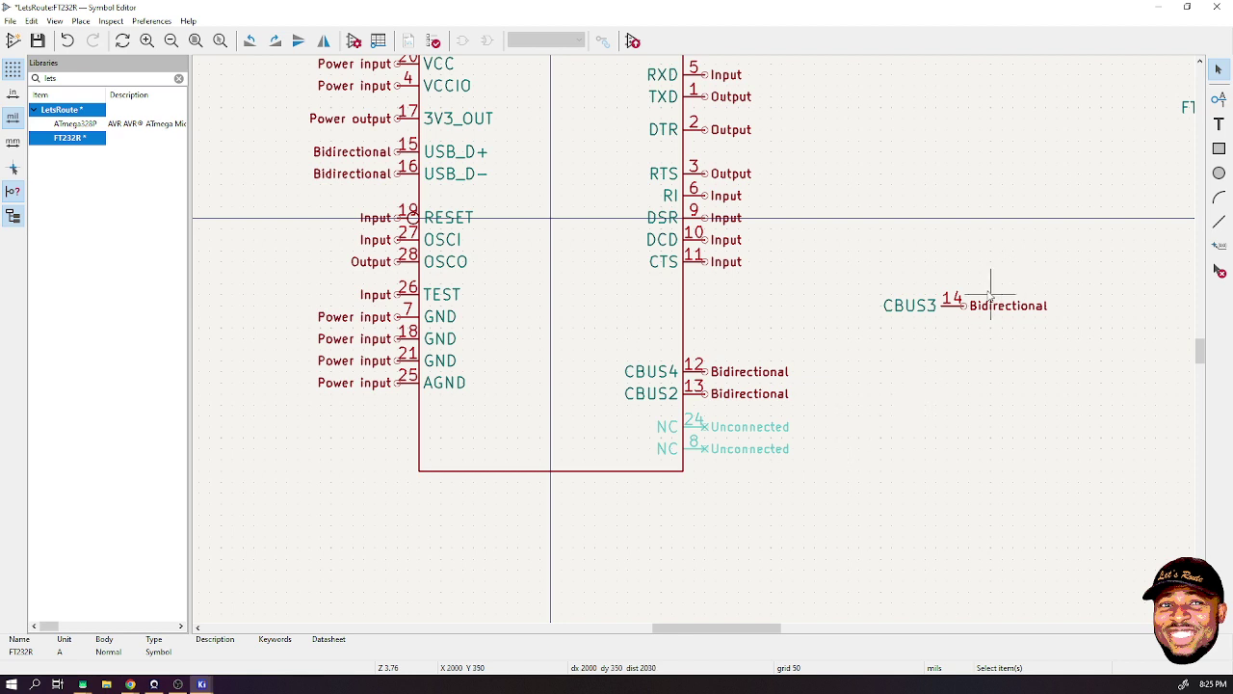